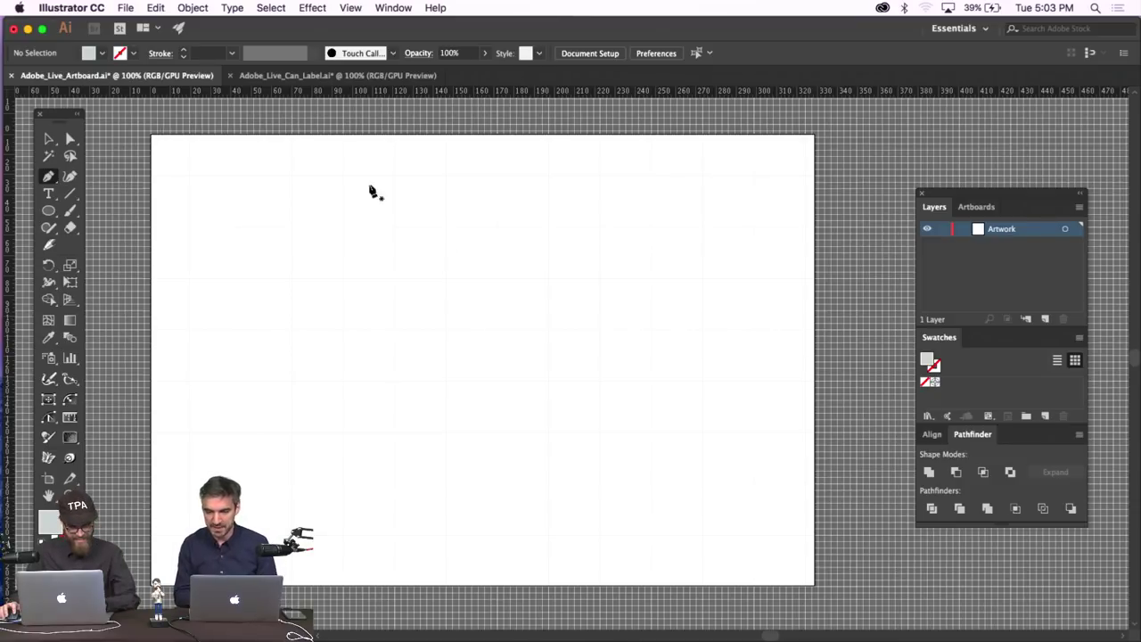
Add a point-type text object reading GOLD COAST BREWING CO in the upper part of the artboard.
click(48, 193)
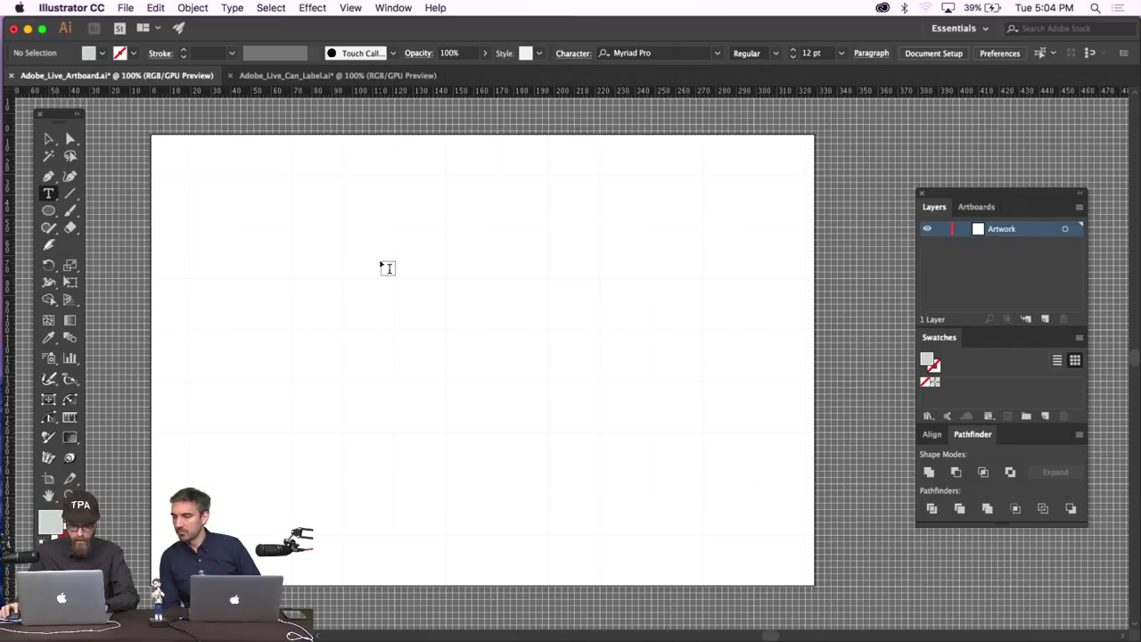
click(380, 257)
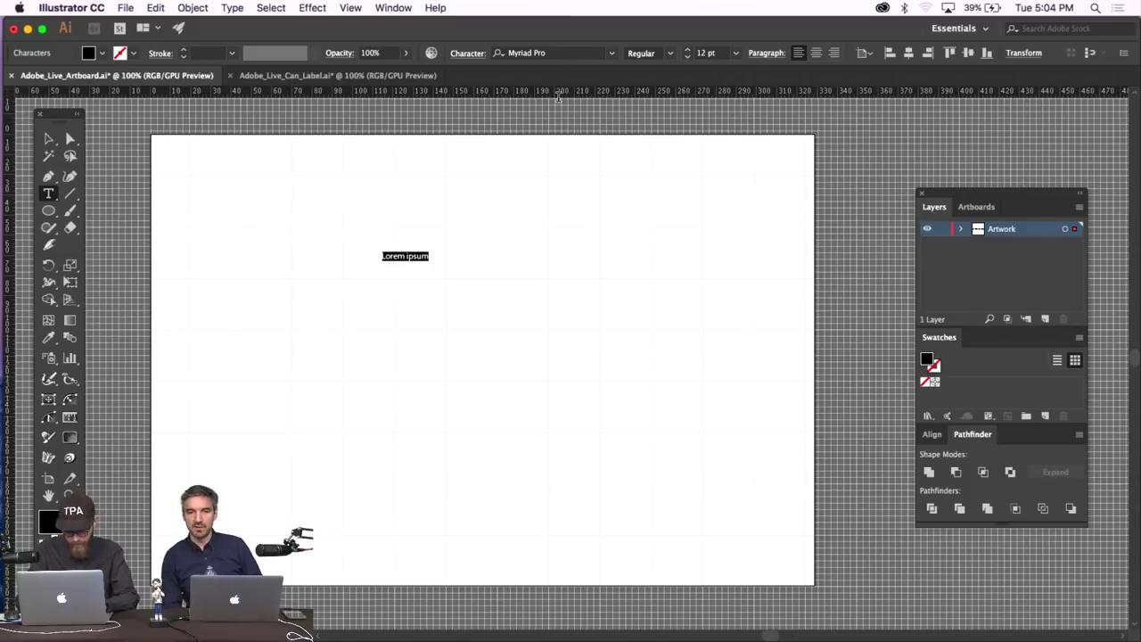
key(BackSpace)
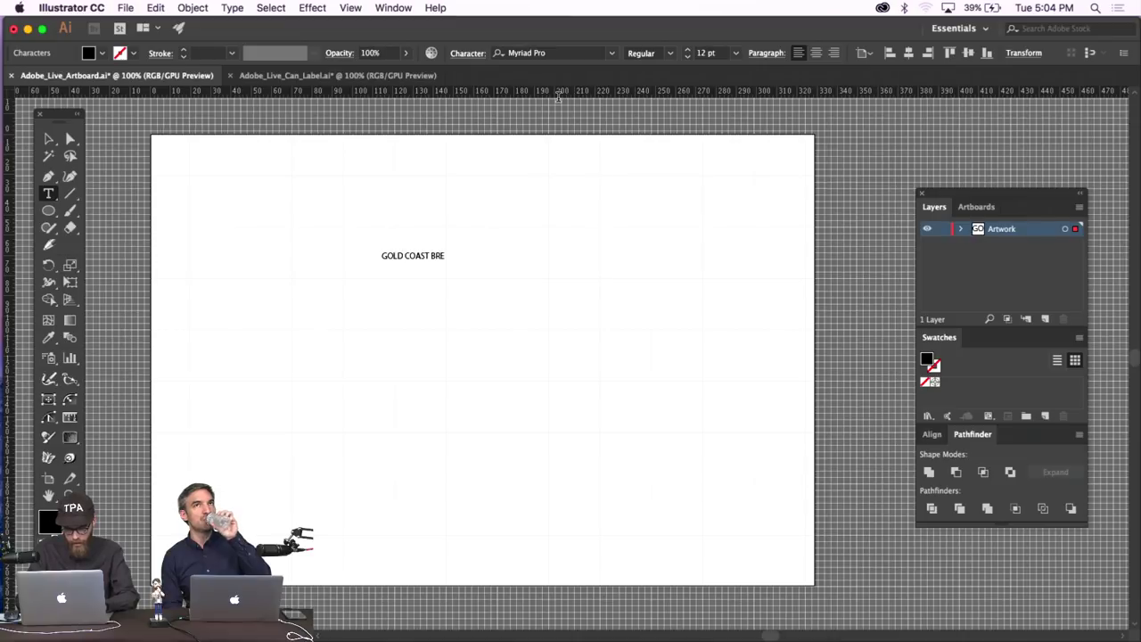
text(GOLD COAST BREWING CO)
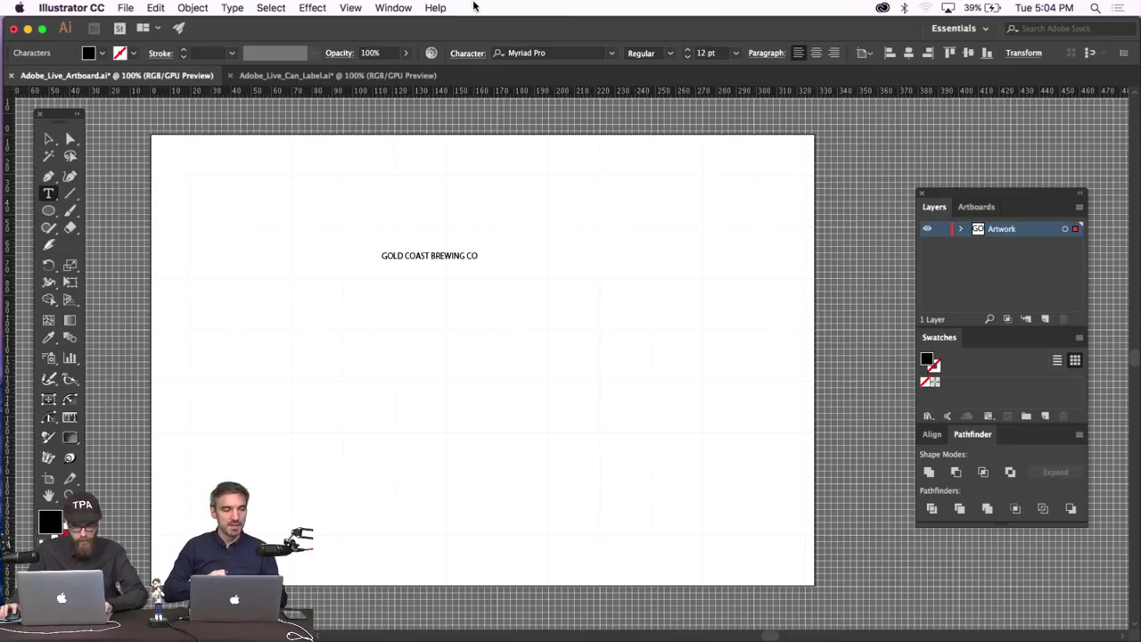
click(48, 138)
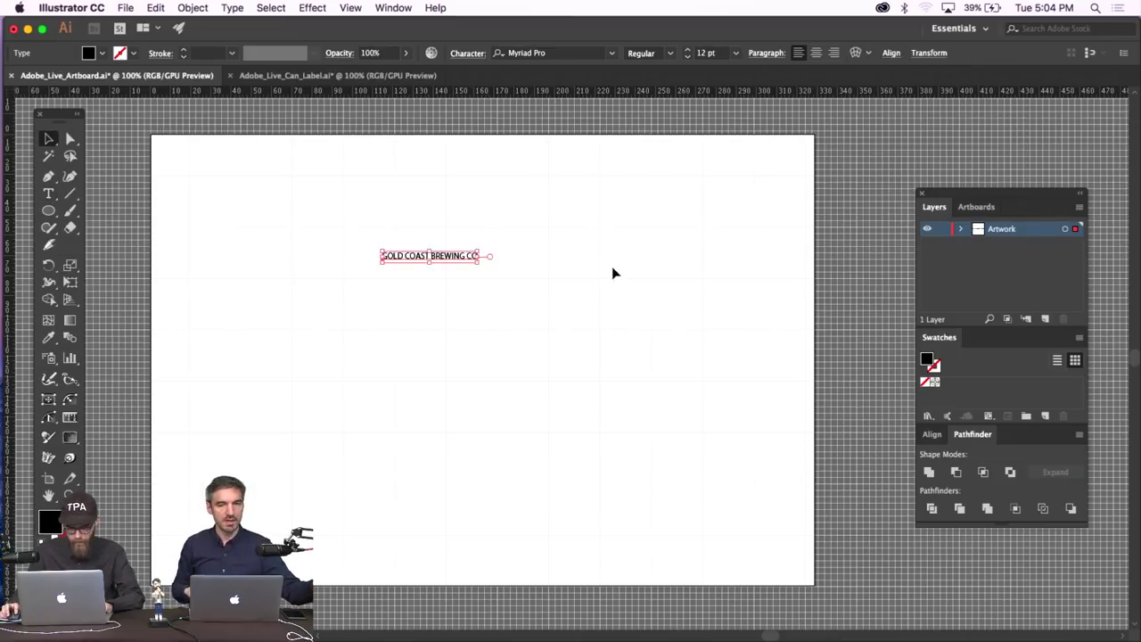
Scale the GOLD COAST BREWING CO text up to about 27.4 pt and move it near the artboard's top edge.
drag(479, 254, 601, 178)
click(569, 260)
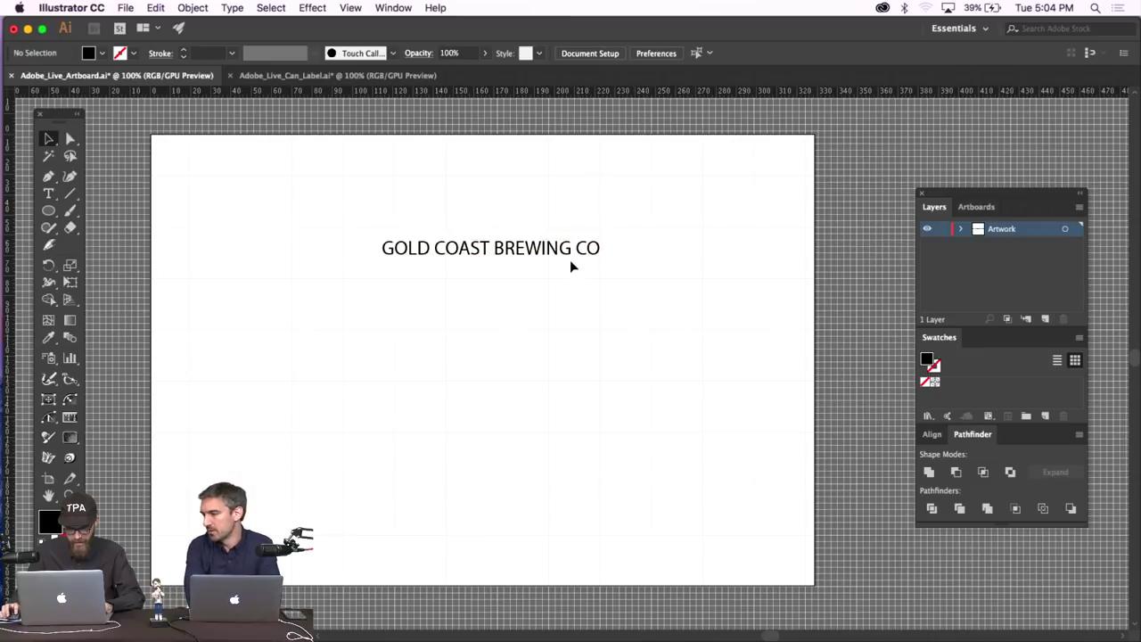
drag(570, 255, 543, 190)
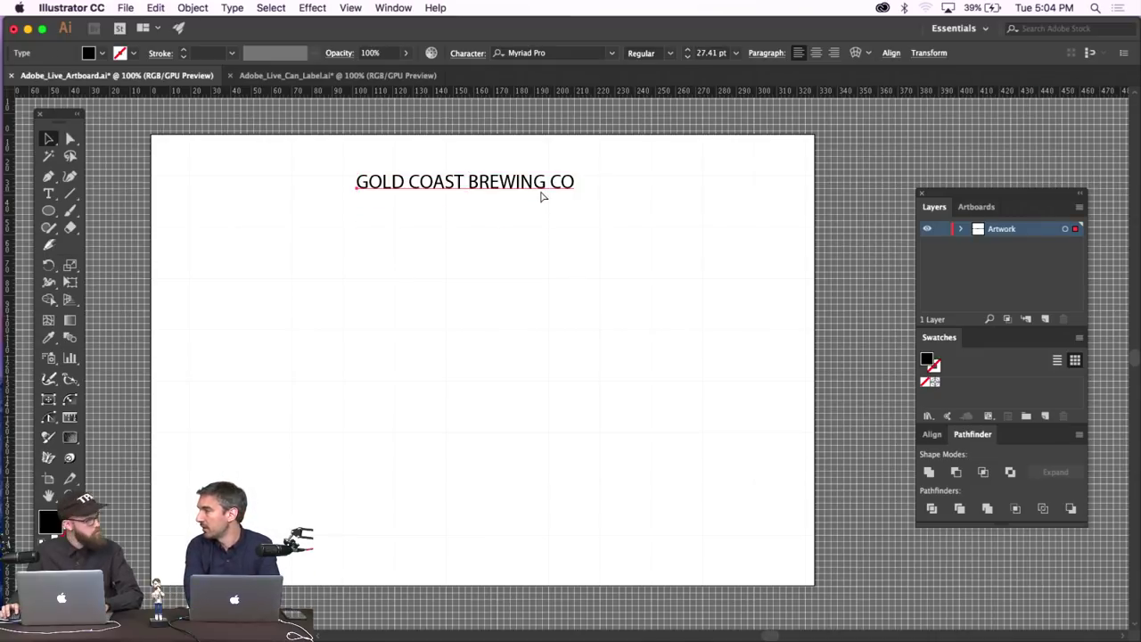
Duplicate the GOLD COAST BREWING CO text and place the copy below the original, offset to the right.
text(GOLD COAST BREWING CO)
drag(626, 358, 525, 237)
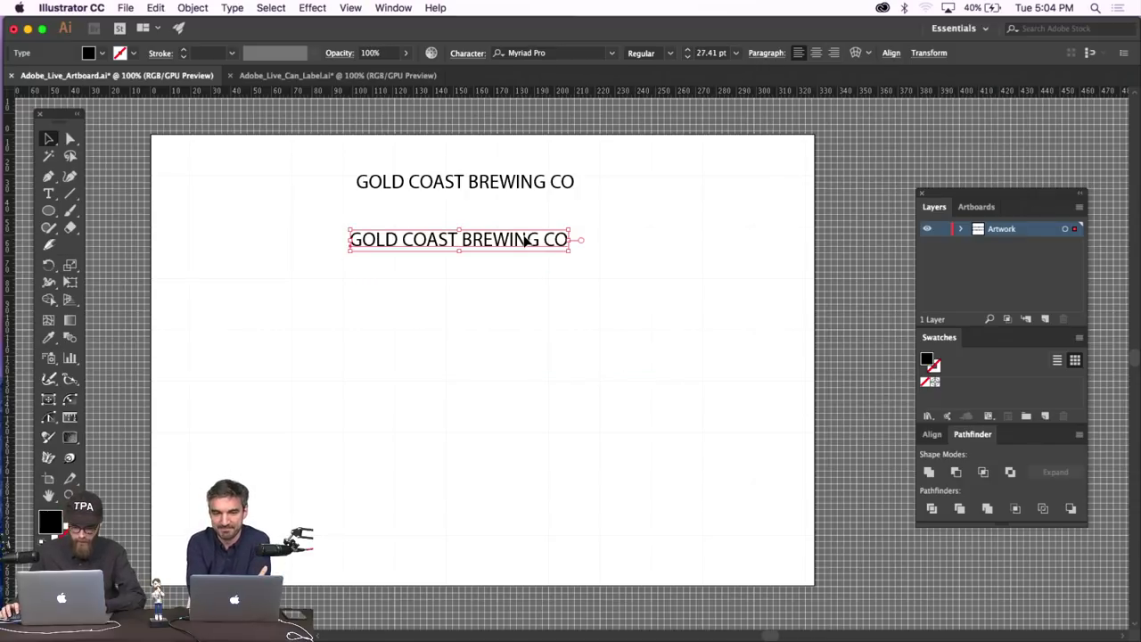
triple_click(540, 237)
click(609, 243)
key(super+a)
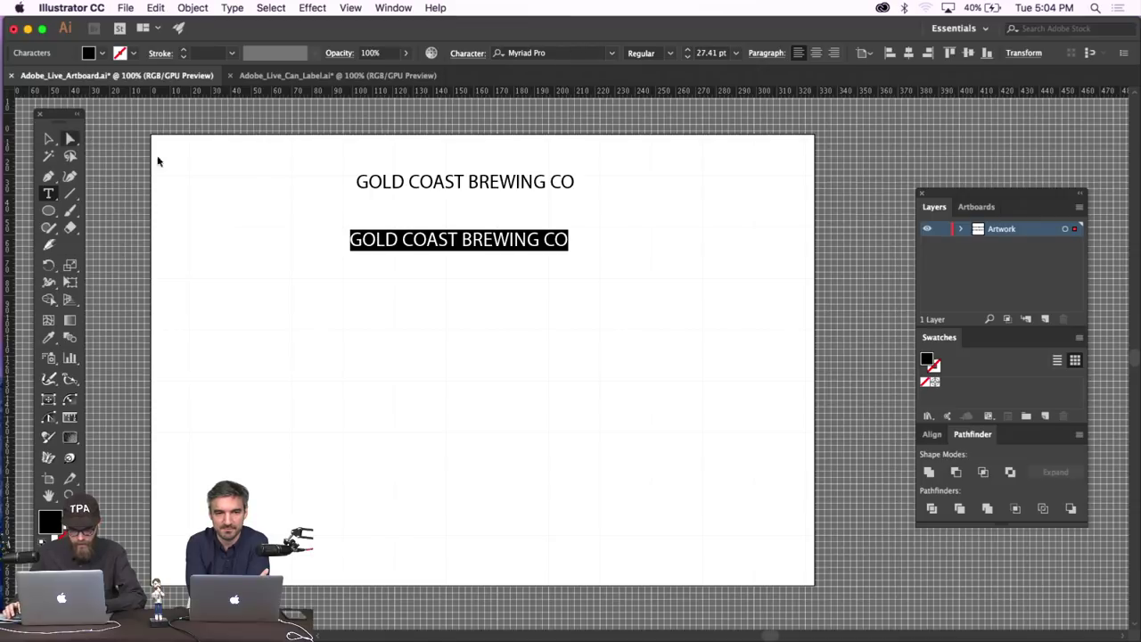
click(48, 139)
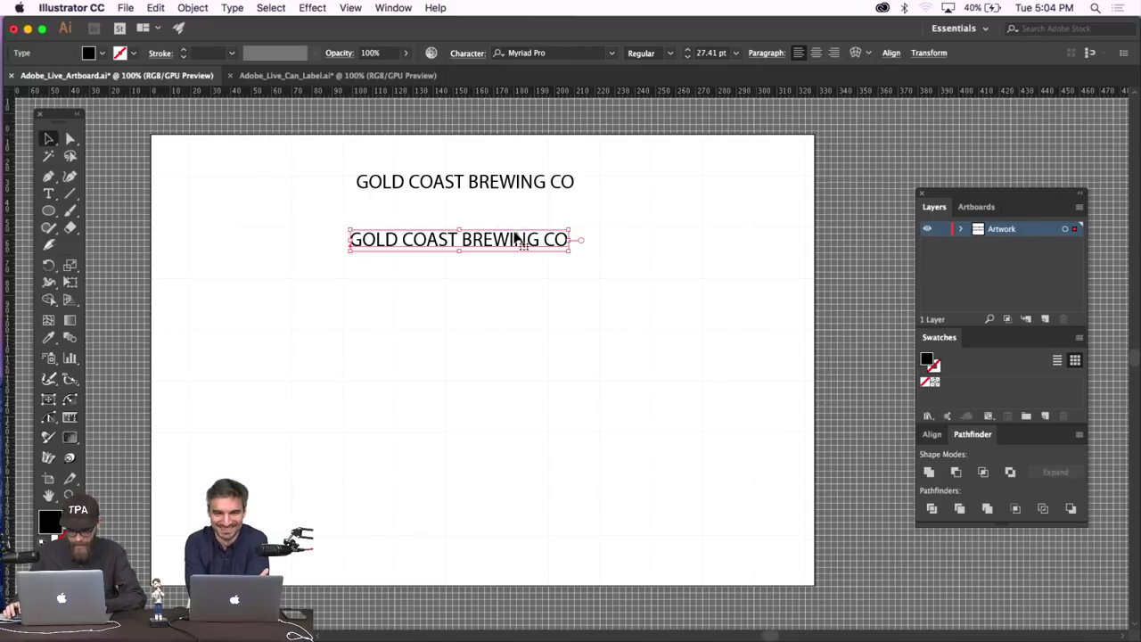
drag(517, 237, 652, 230)
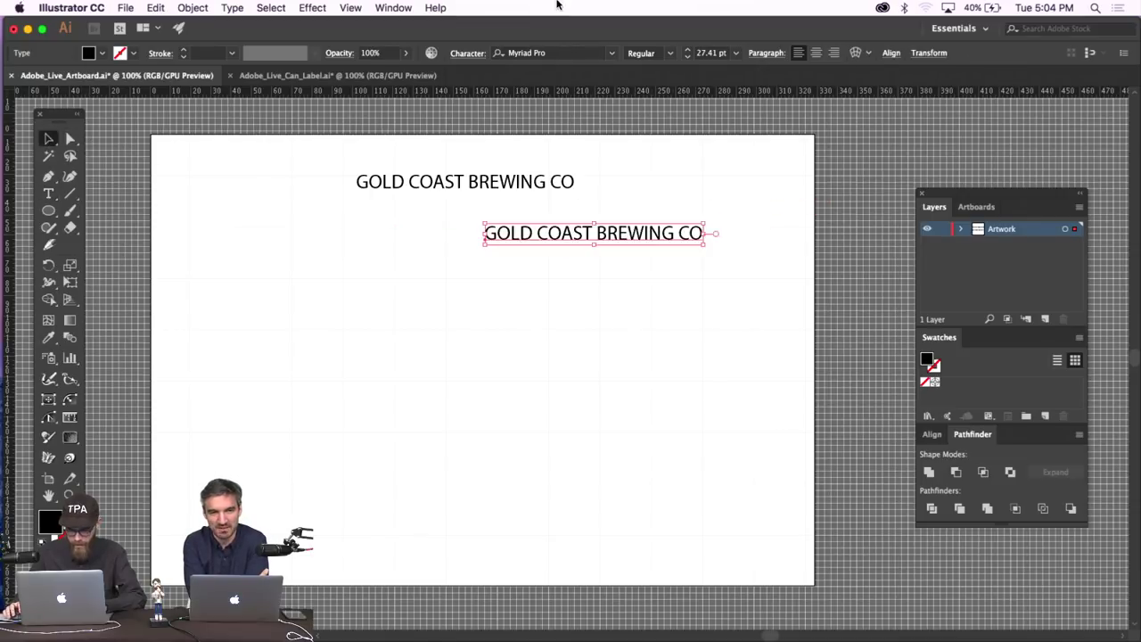
Set the lower text copy's font to Gotham HTF Book and shift it left beneath the original.
click(564, 54)
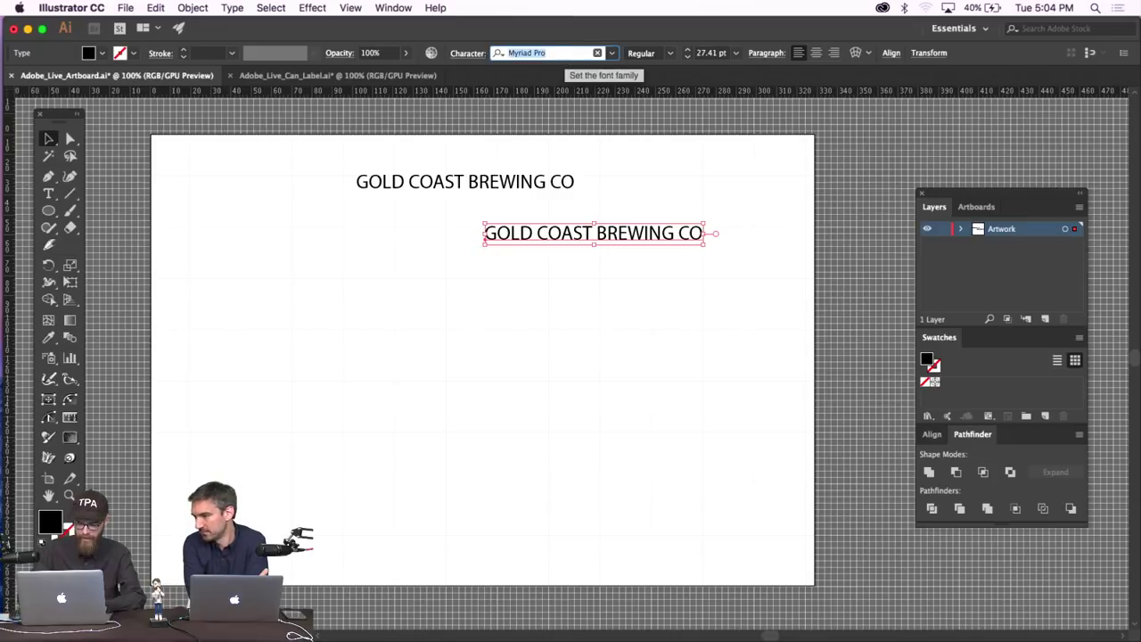
text(gotham)
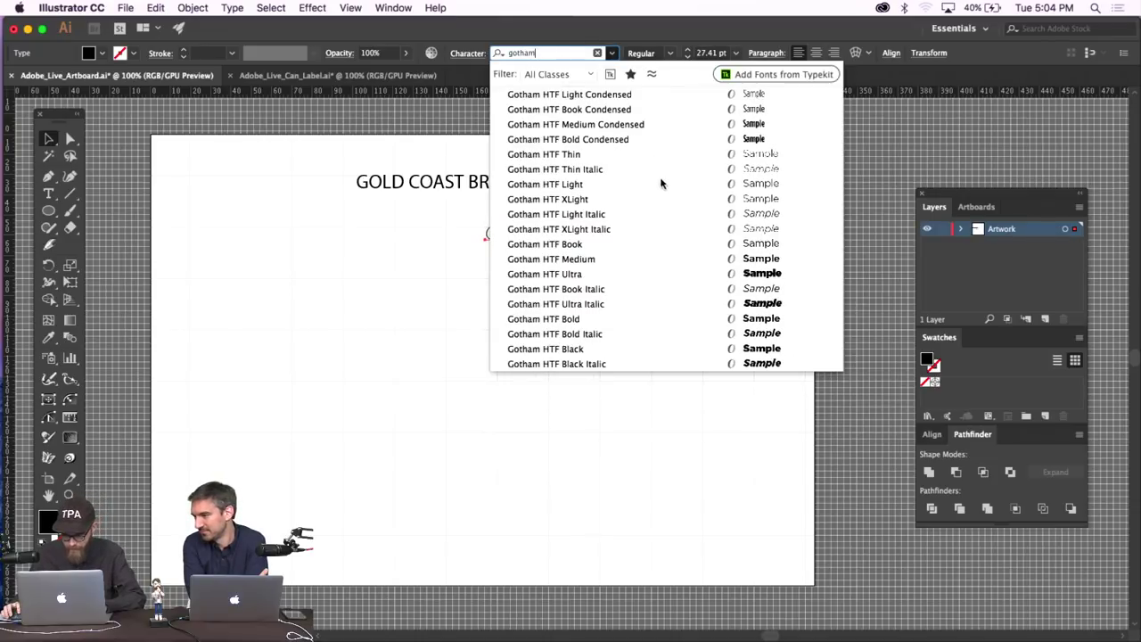
click(643, 241)
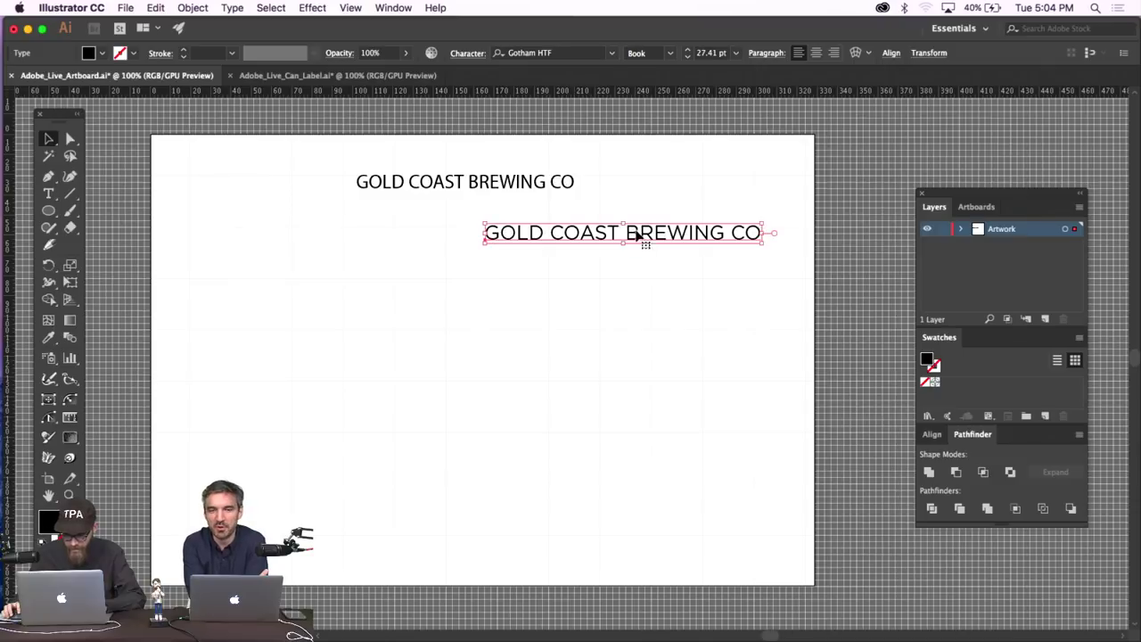
drag(641, 239, 545, 231)
Delete BREWING CO from the lower text copy so it reads only GOLD COAST.
key(t)
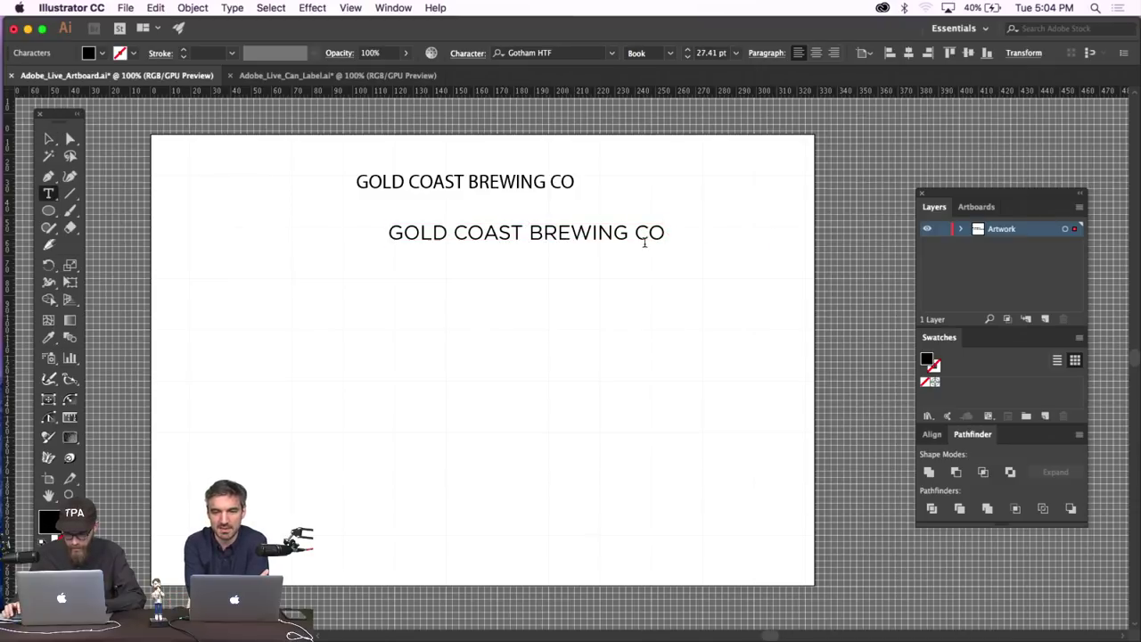
drag(678, 232, 531, 228)
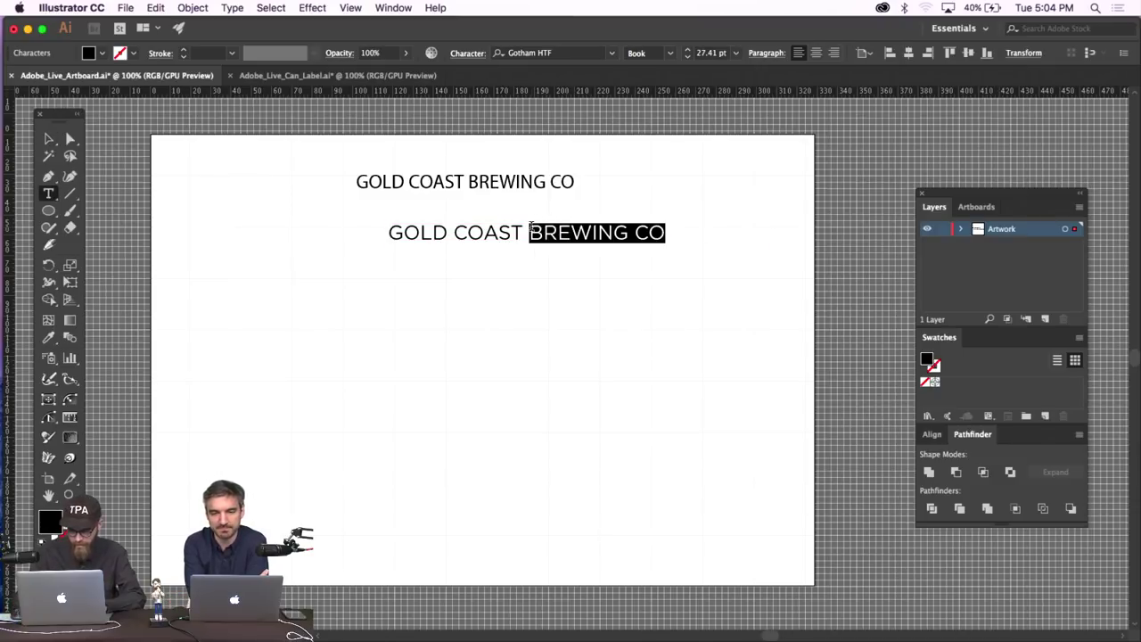
key(BackSpace)
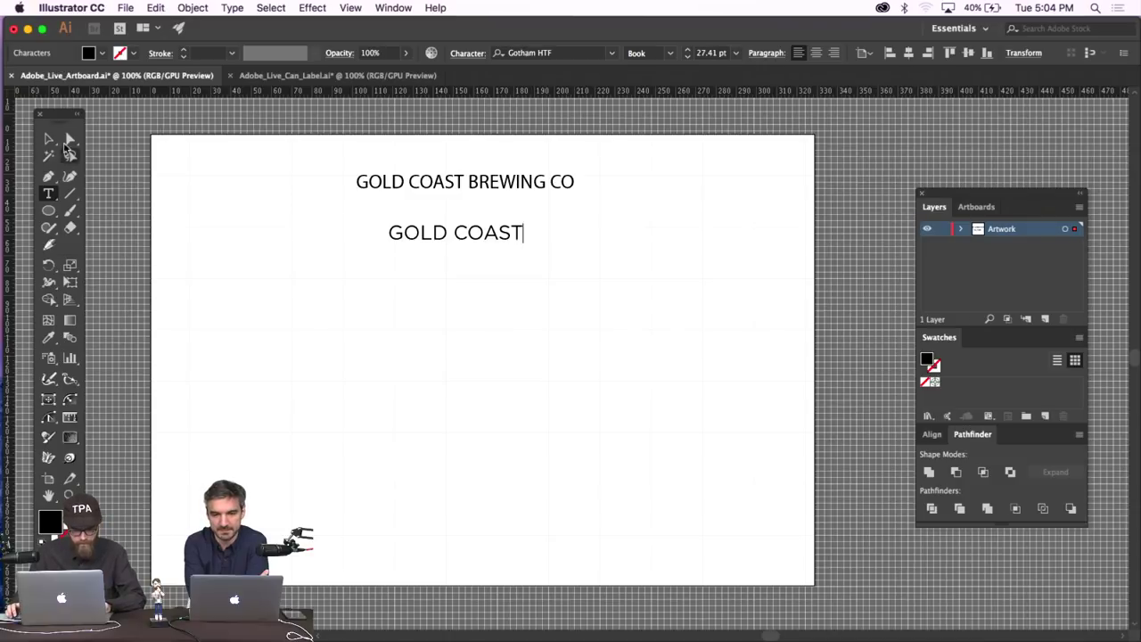
key(Escape)
Set the tracking of the GOLD COAST text to 150.
click(472, 53)
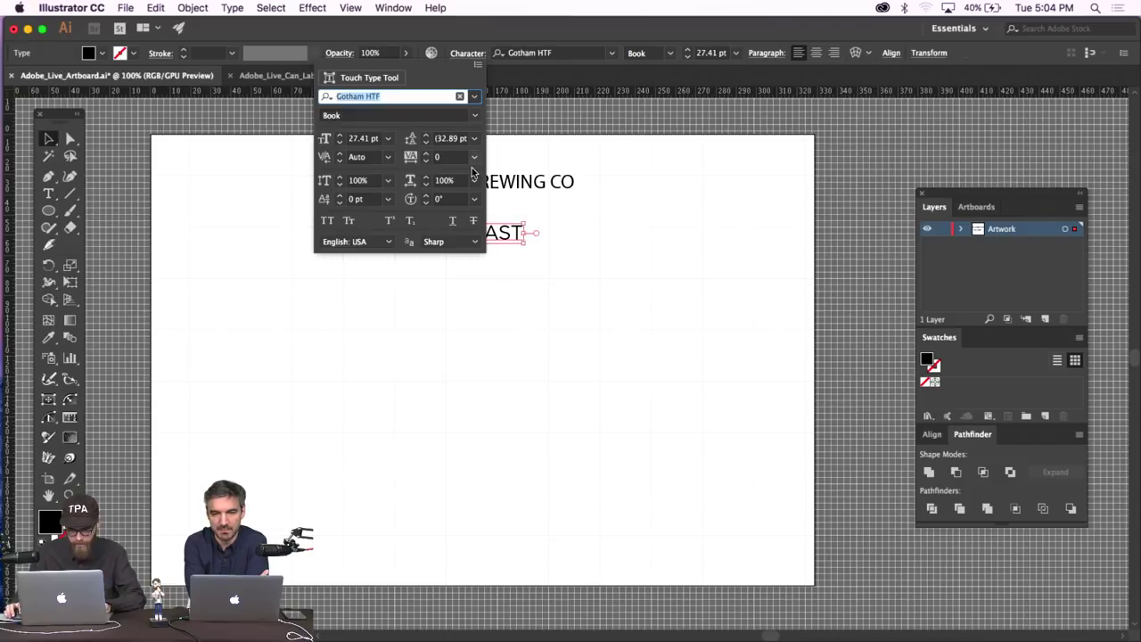
click(475, 158)
click(493, 368)
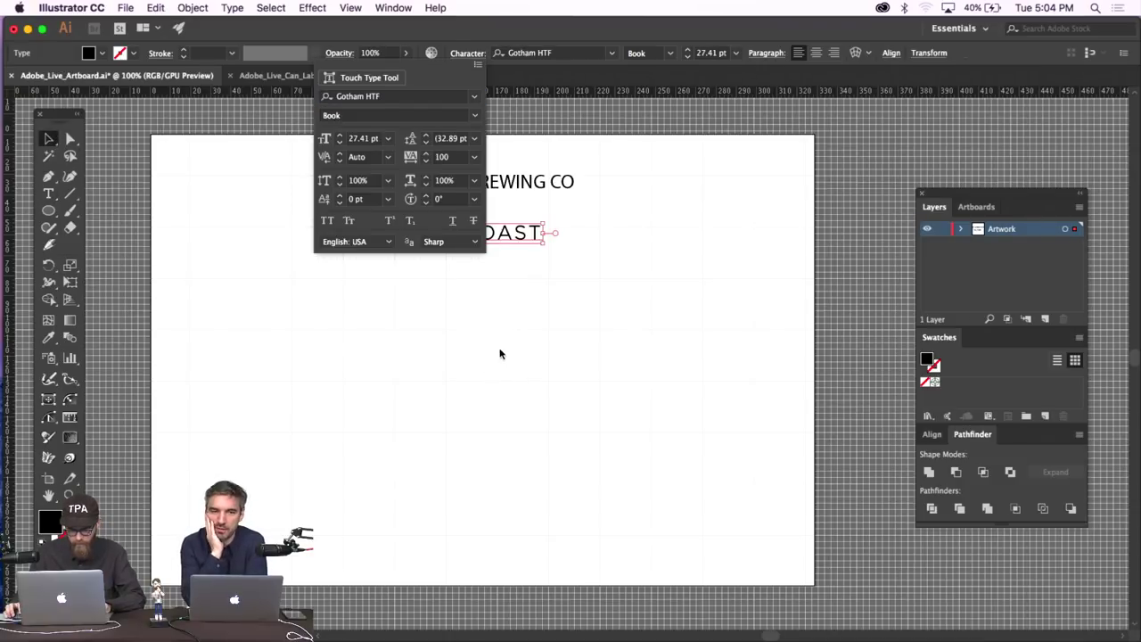
click(450, 156)
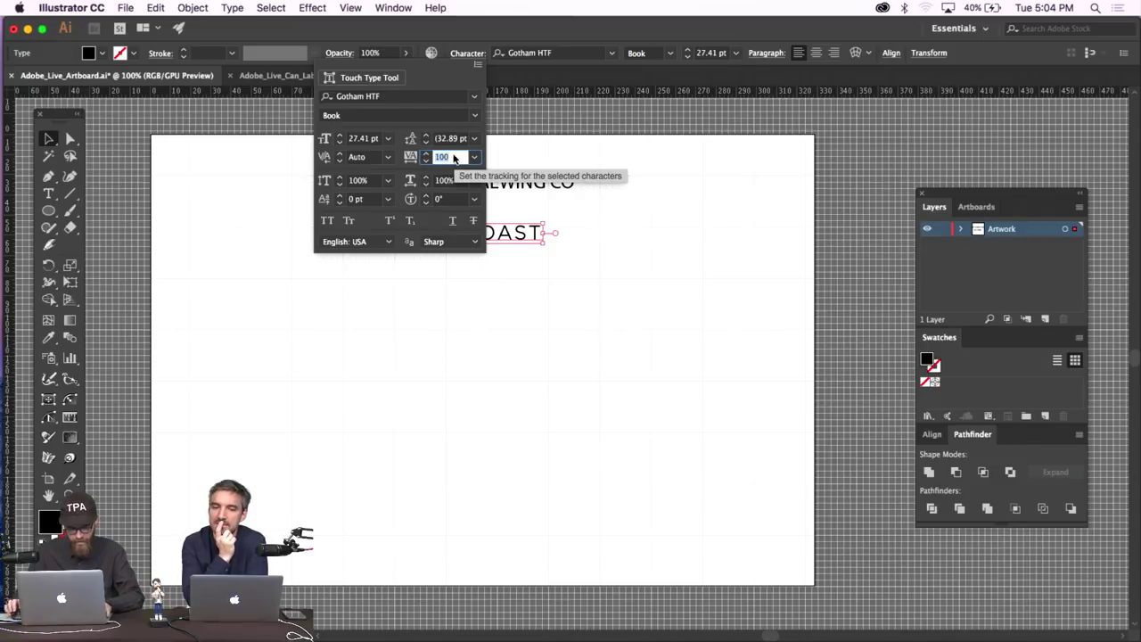
text(150)
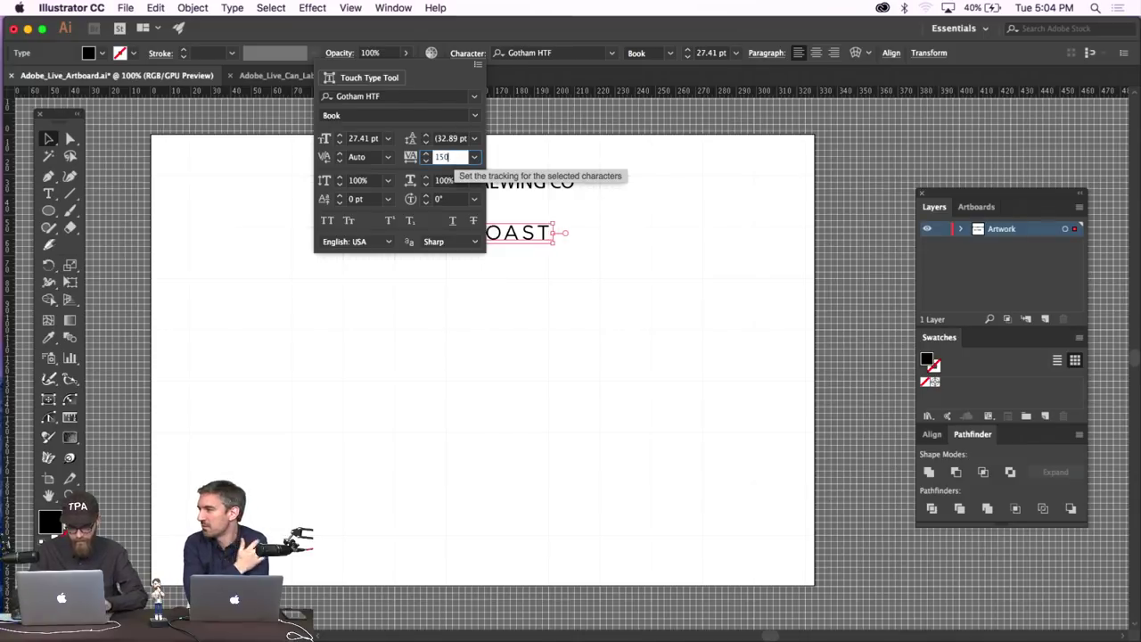
key(Return)
Scale the GOLD COAST text up to about 55.6 pt and centre it roughly beneath the original line.
drag(554, 240, 713, 328)
click(713, 329)
drag(689, 253, 594, 287)
scroll(630, 184, down, 1)
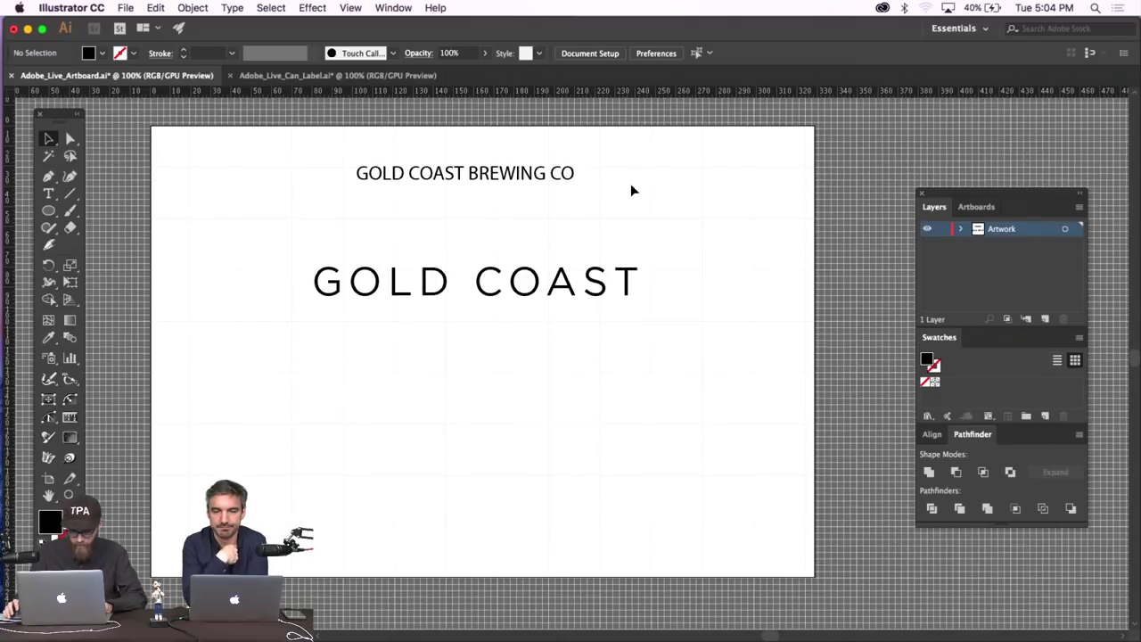
Duplicate the large GOLD COAST text directly below itself and change the copy's wording to BREWING CO.
click(580, 290)
key(super+c)
key(super+v)
drag(584, 361, 511, 339)
double_click(511, 337)
key(super+a)
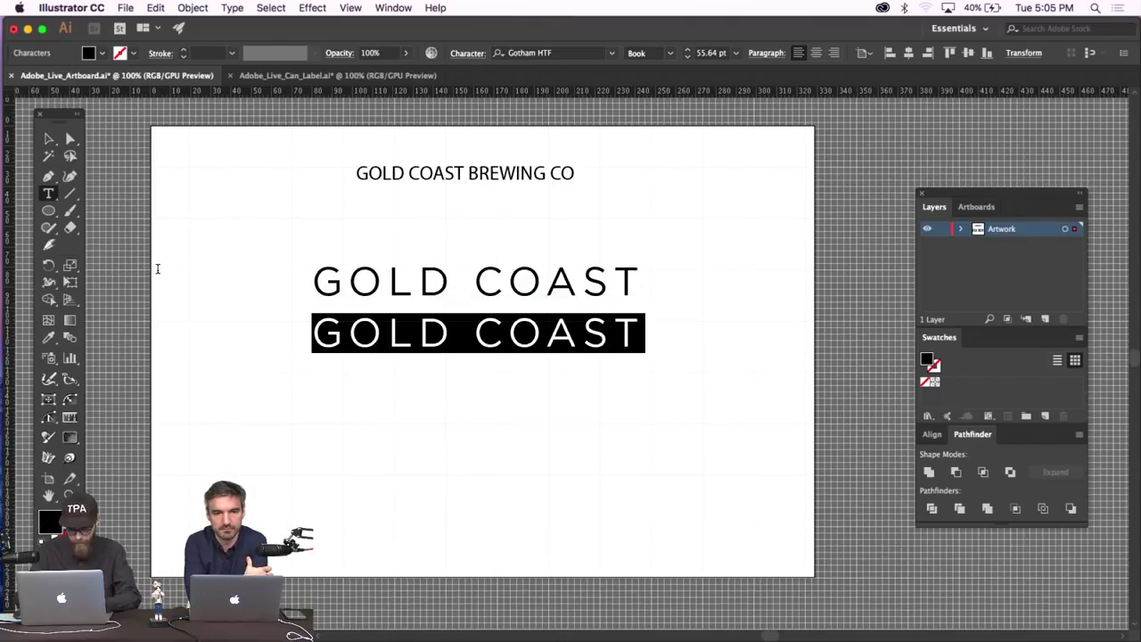
text(BREWING CO)
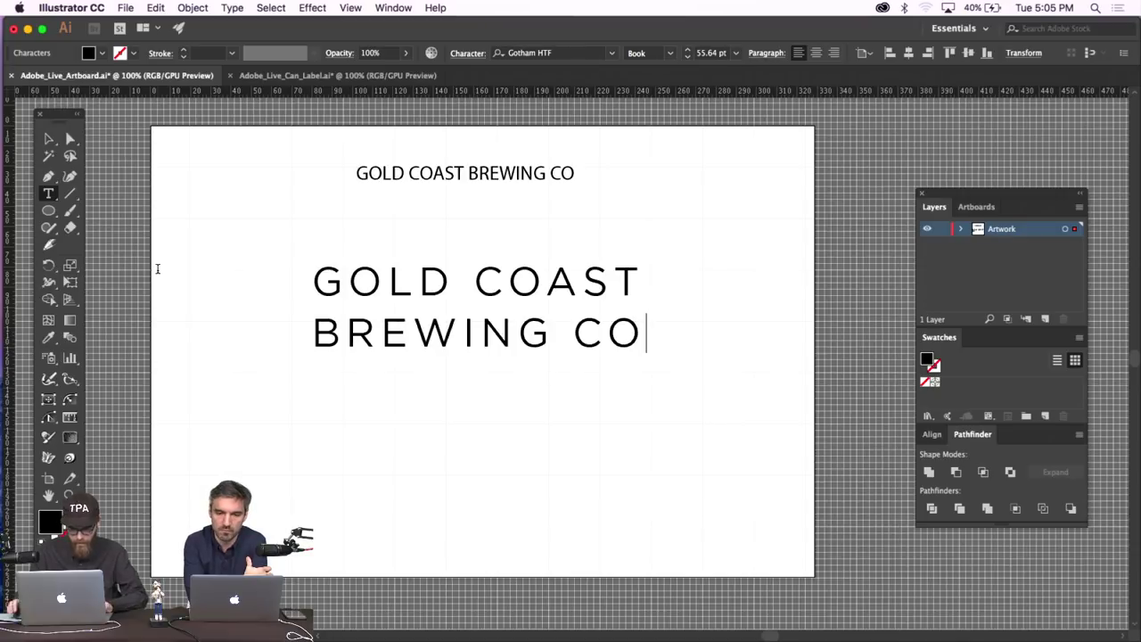
key(Escape)
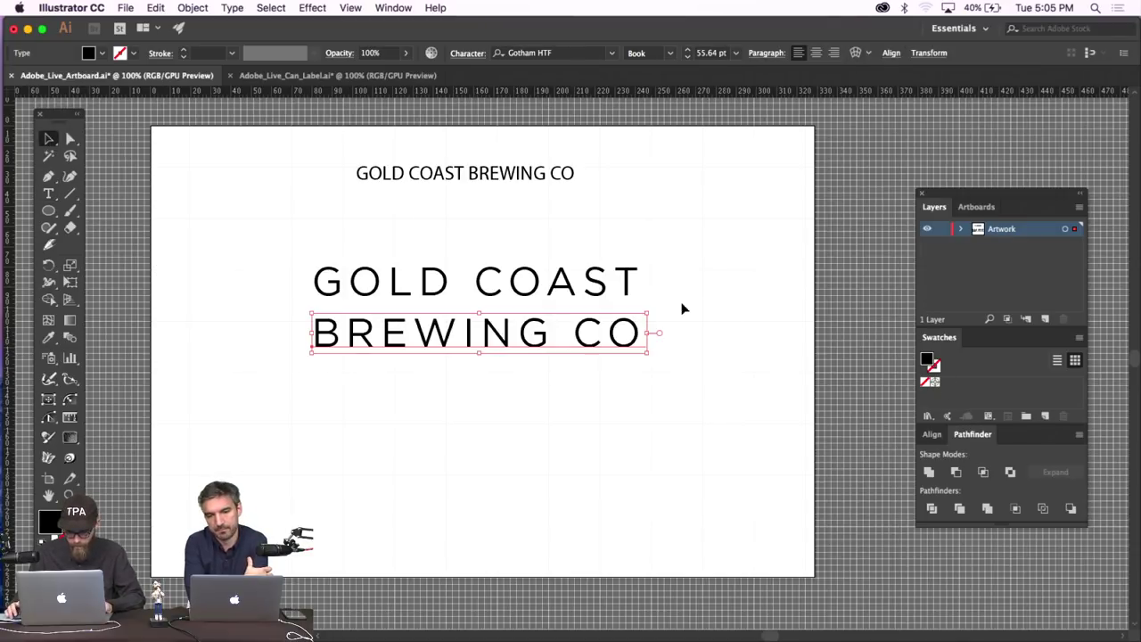
Scale the BREWING CO text down to about 33.5 pt and centre it roughly under GOLD COAST.
drag(652, 310, 607, 326)
click(637, 327)
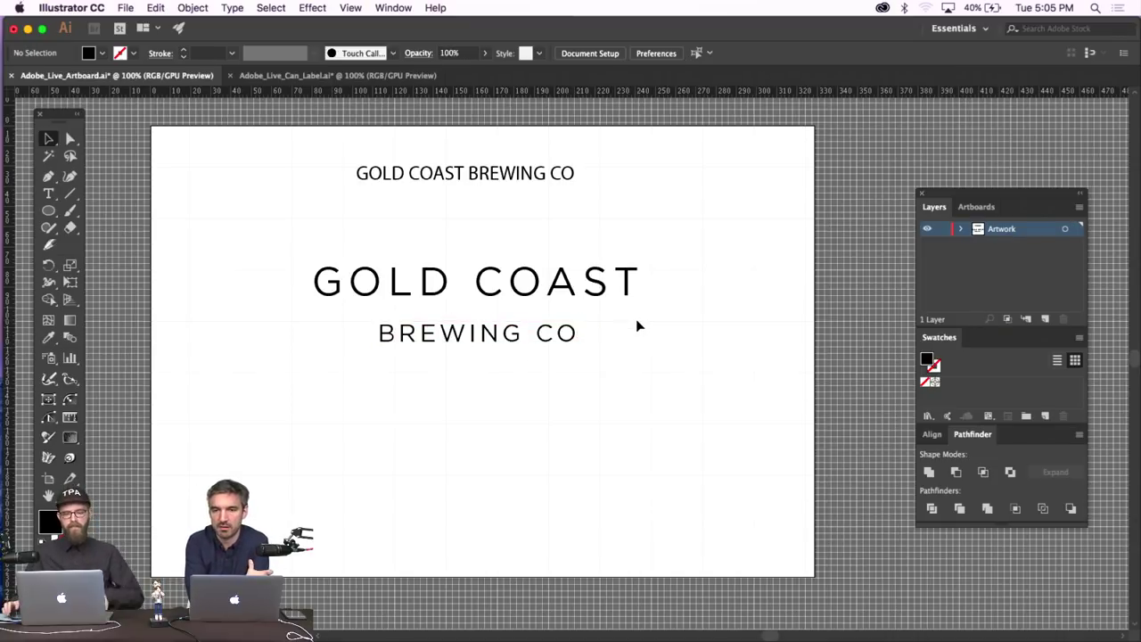
drag(504, 337, 493, 336)
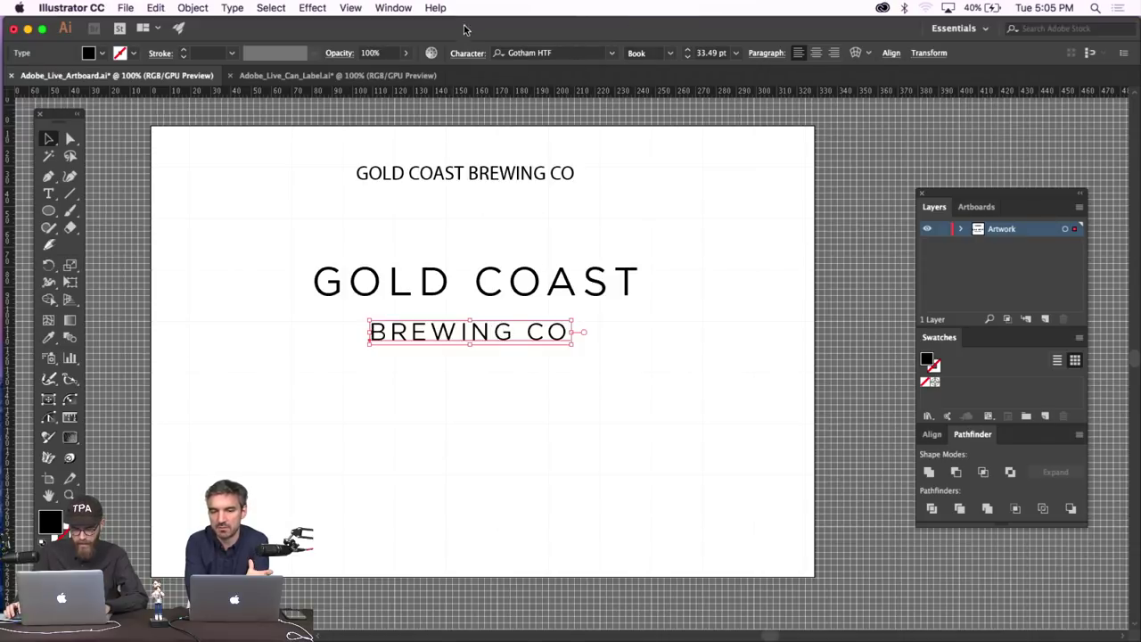
Change the BREWING CO text to the Medium font weight and set its tracking to 200.
click(670, 53)
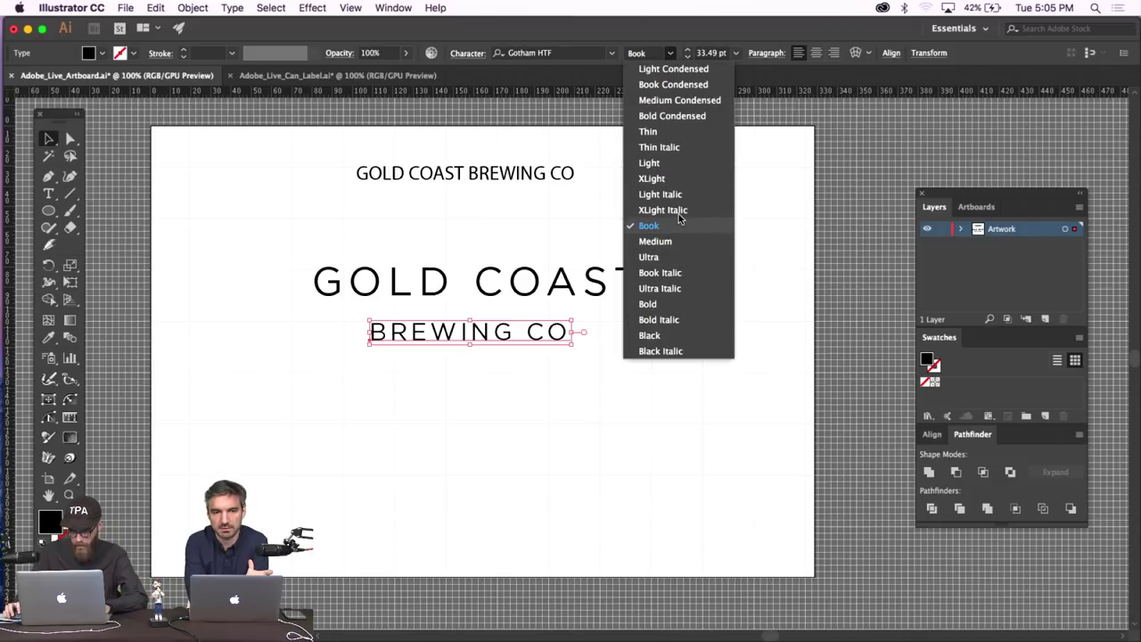
click(661, 241)
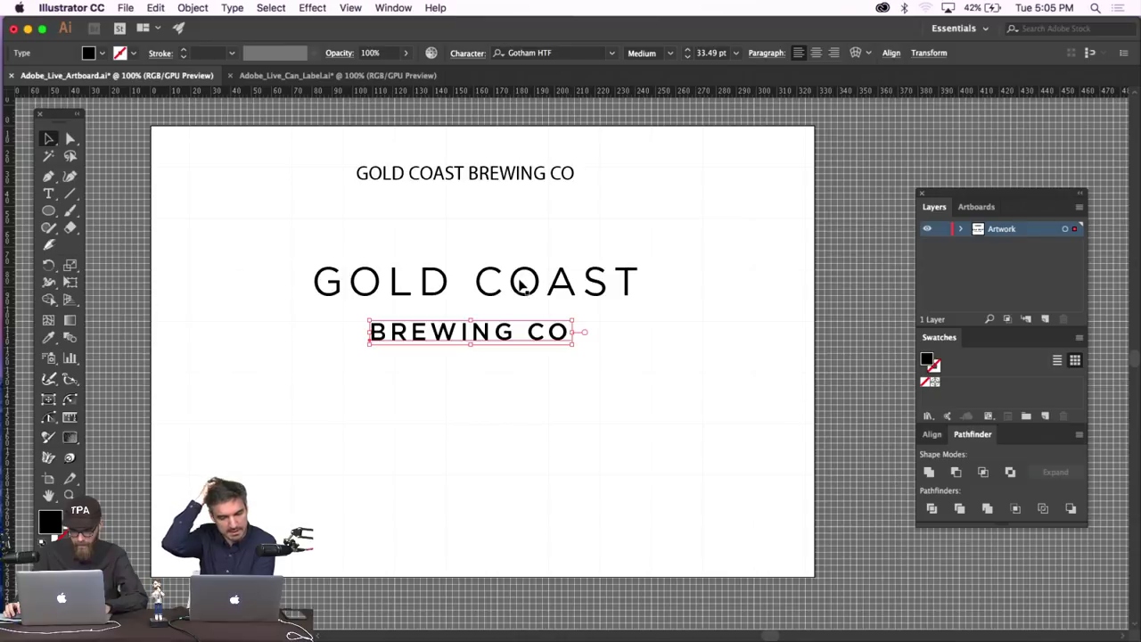
click(467, 53)
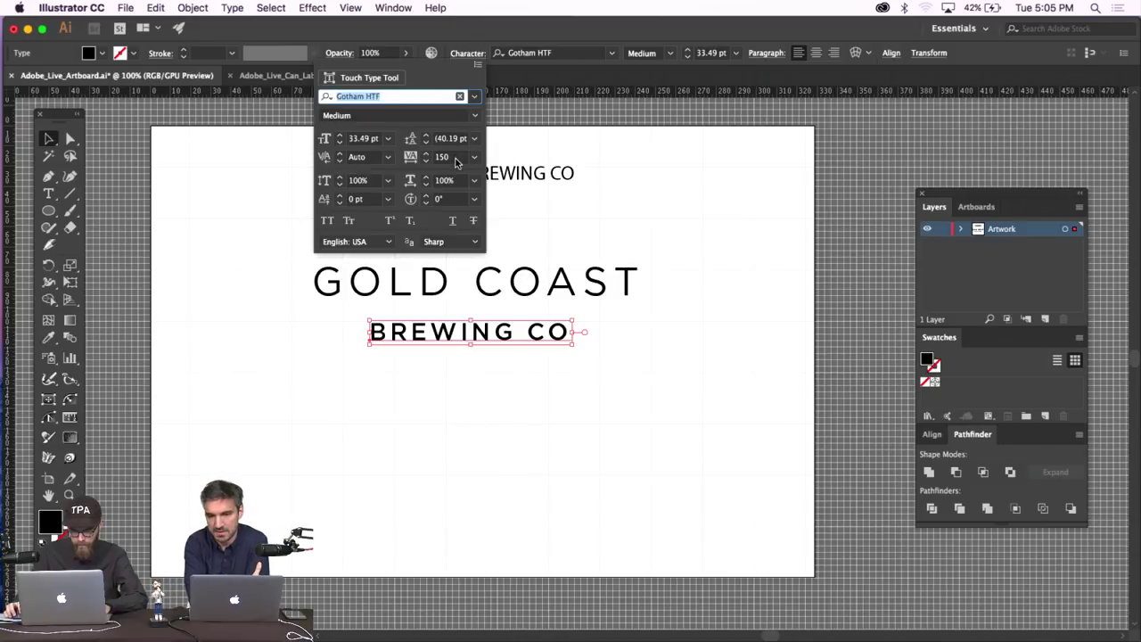
click(441, 158)
text(200)
key(Return)
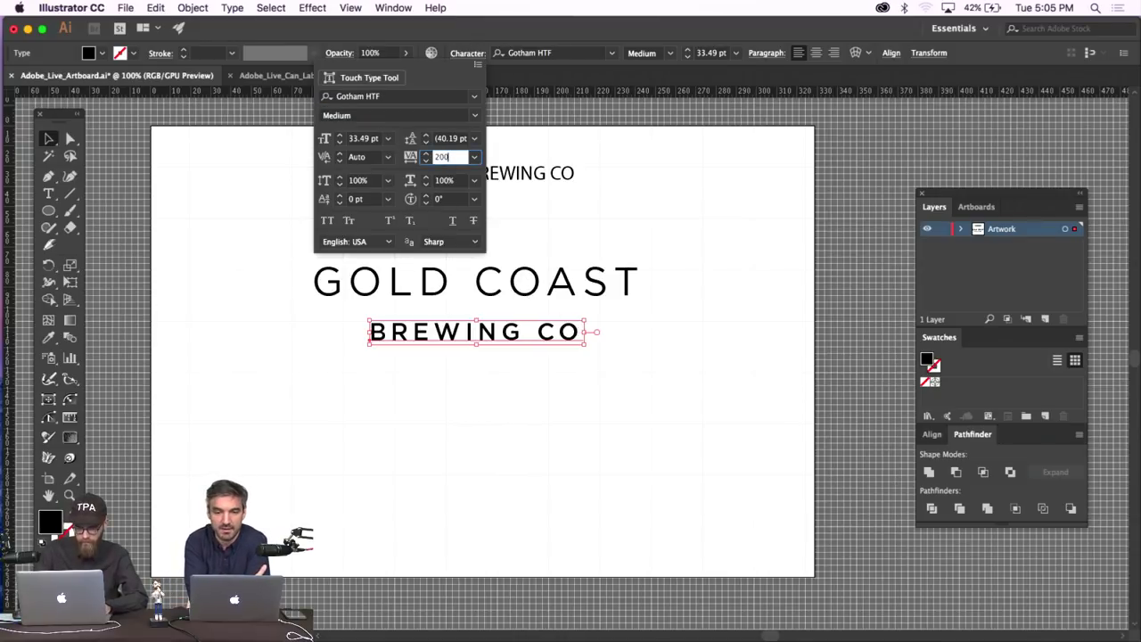
Move the BREWING CO text slightly up and left, closer beneath GOLD COAST.
click(526, 294)
click(527, 295)
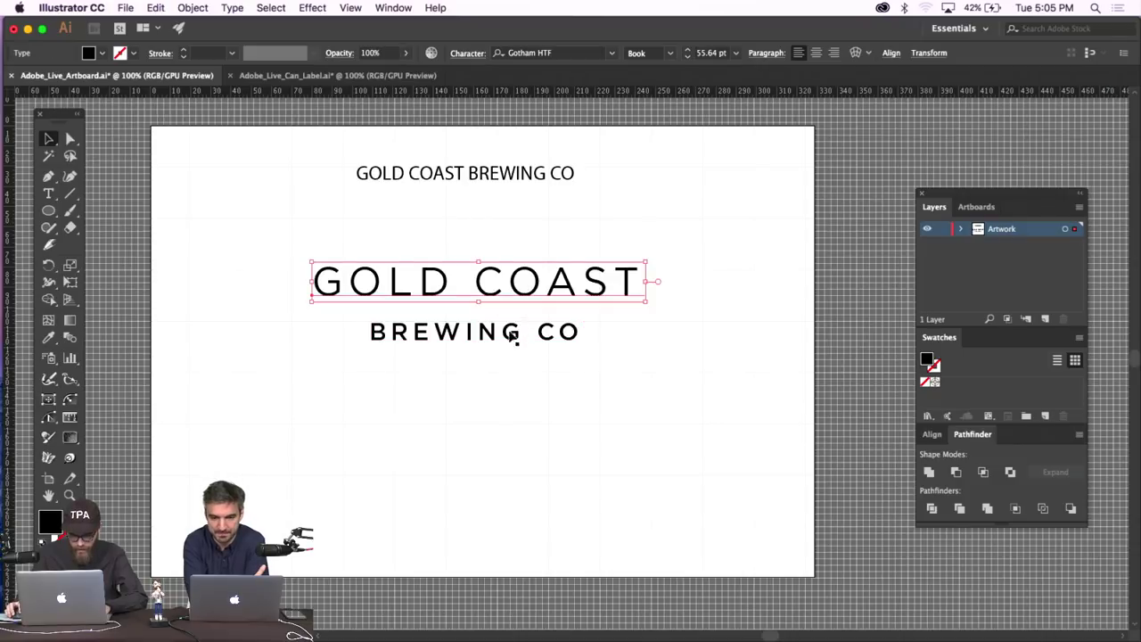
drag(517, 333, 511, 327)
Thicken the GOLD COAST lettering with a 0.5 pt stroke.
click(527, 303)
click(525, 291)
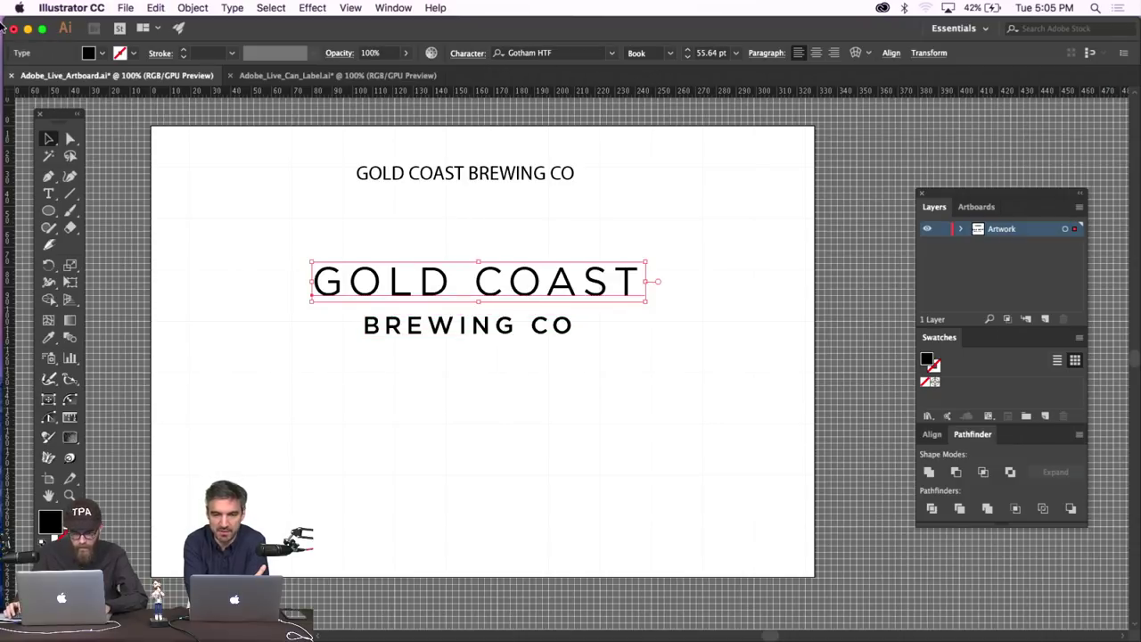
click(185, 50)
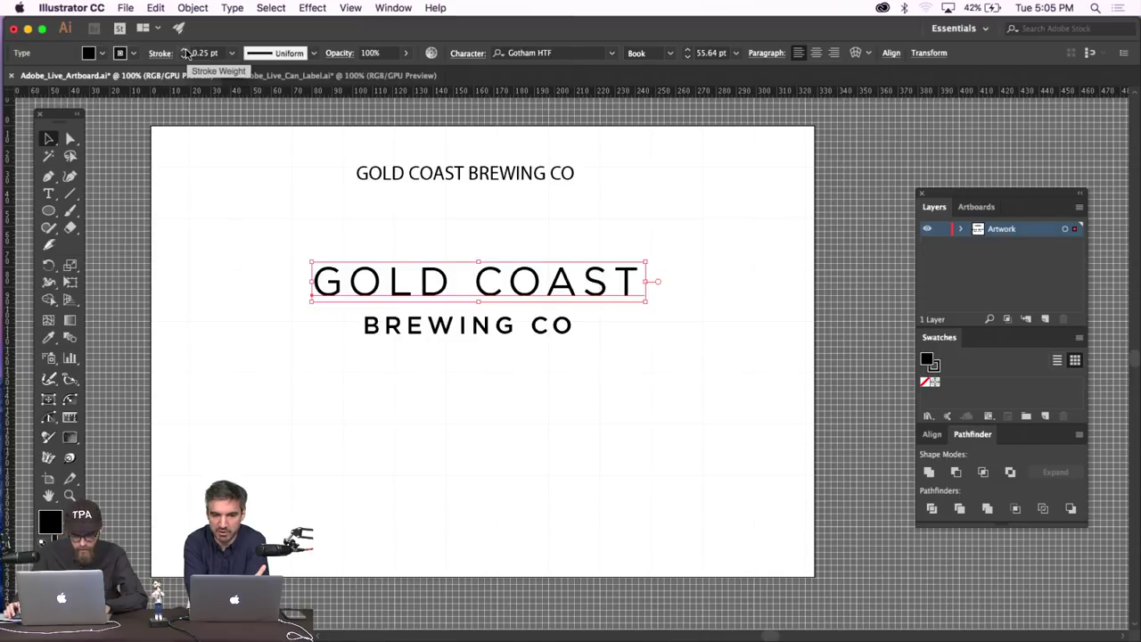
click(184, 50)
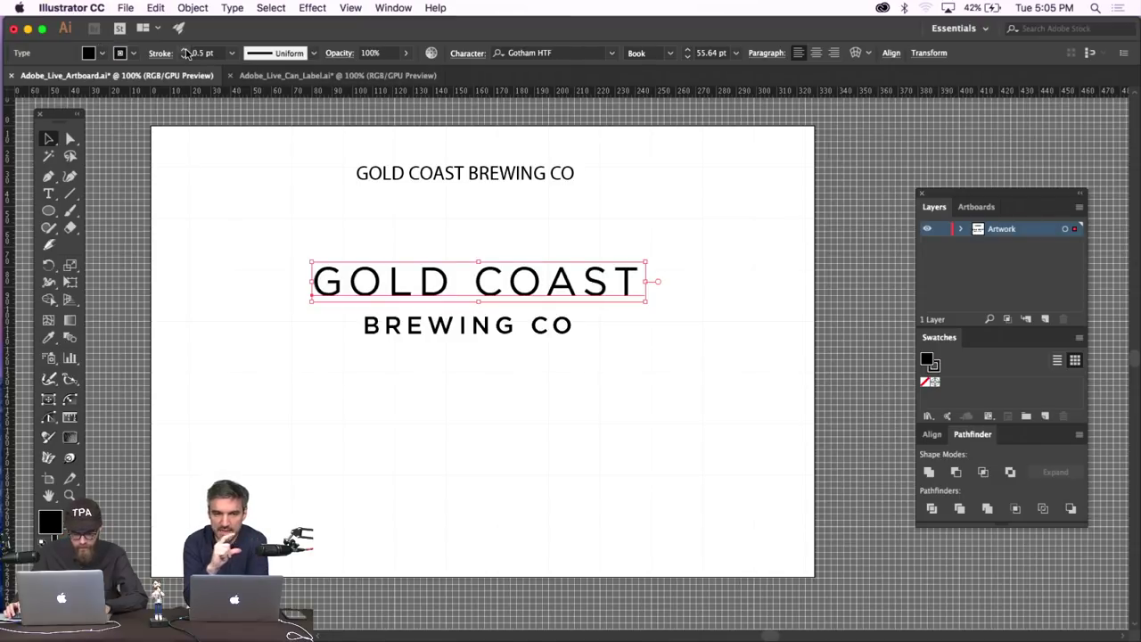
Try a 1 pt stroke on the GOLD COAST lettering and return it to 0.5 pt.
click(184, 50)
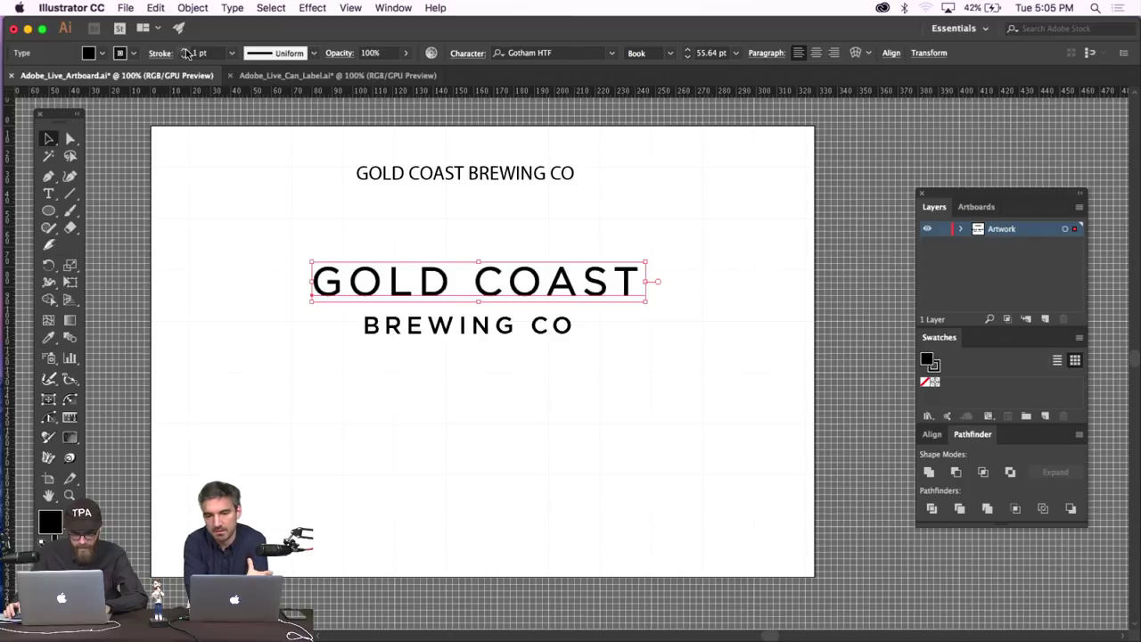
click(185, 57)
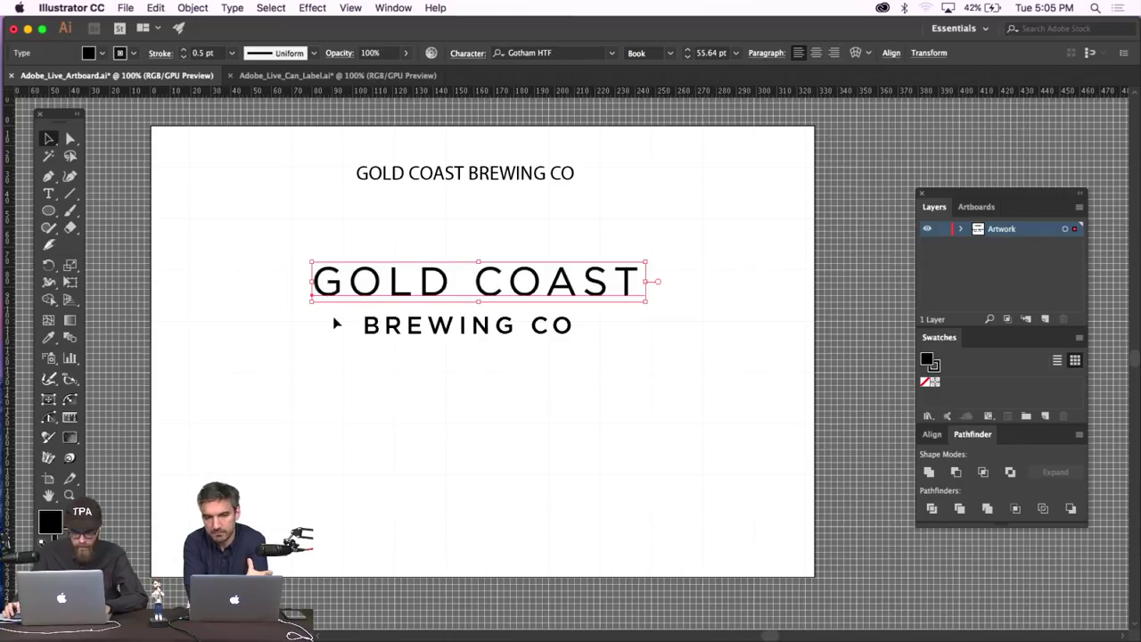
click(293, 316)
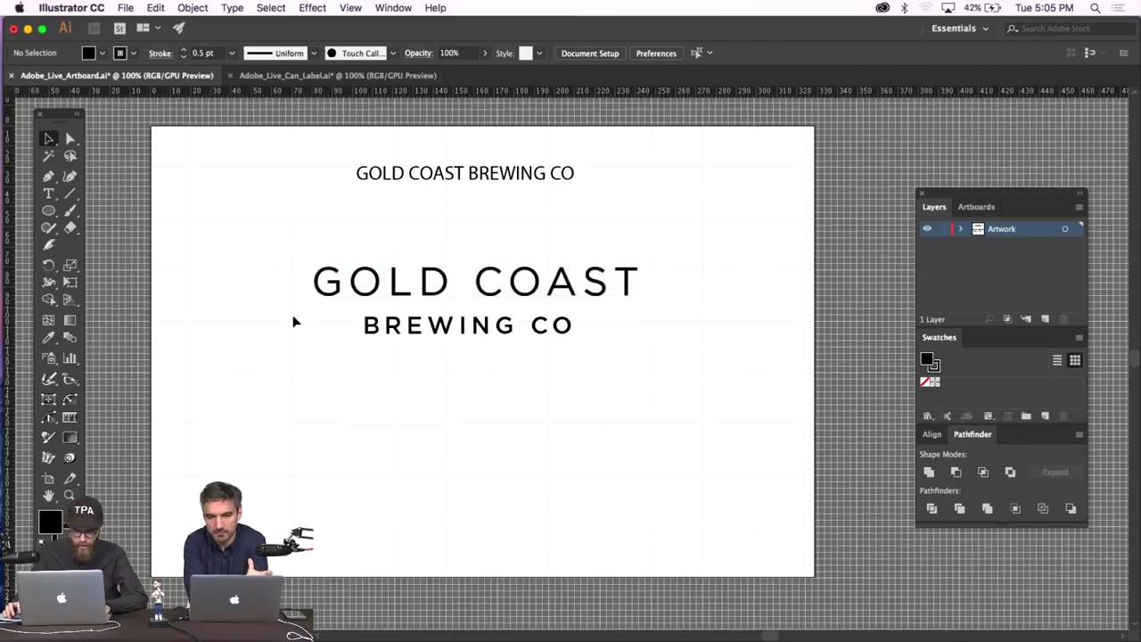
Turn off Snap to Grid so the text lines can be positioned freely.
click(505, 332)
shift+click(538, 281)
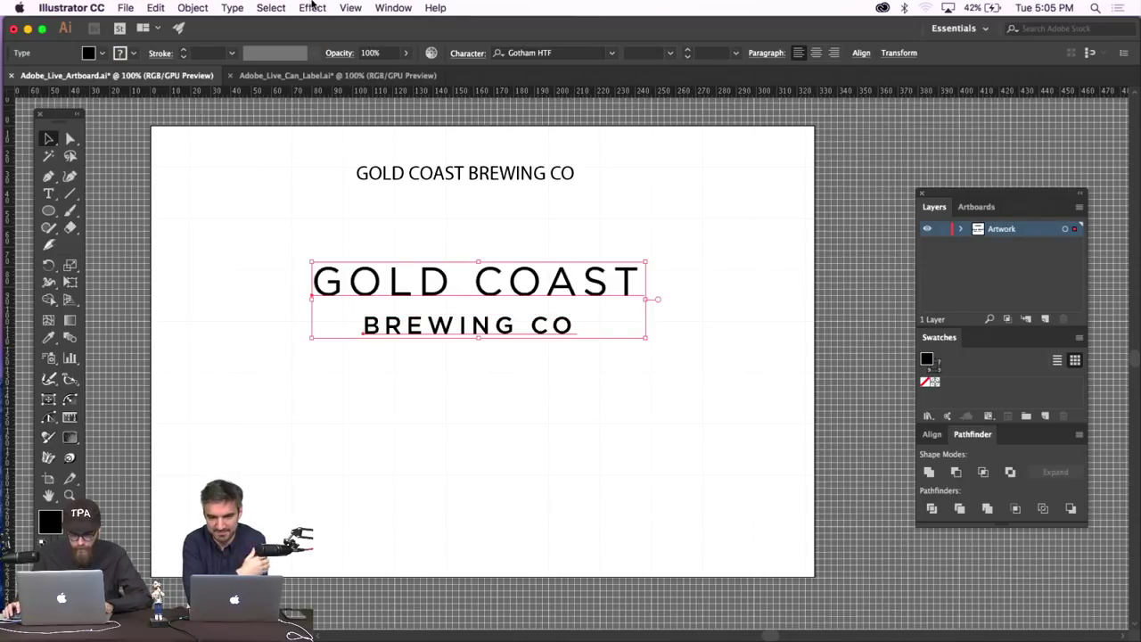
click(350, 7)
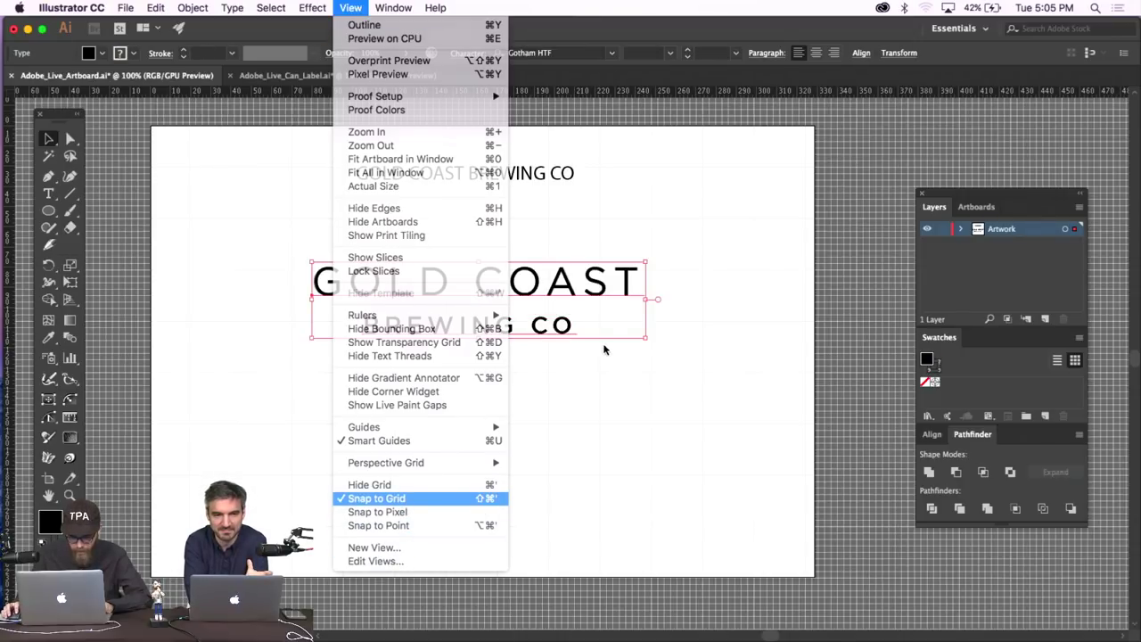
click(378, 497)
click(575, 345)
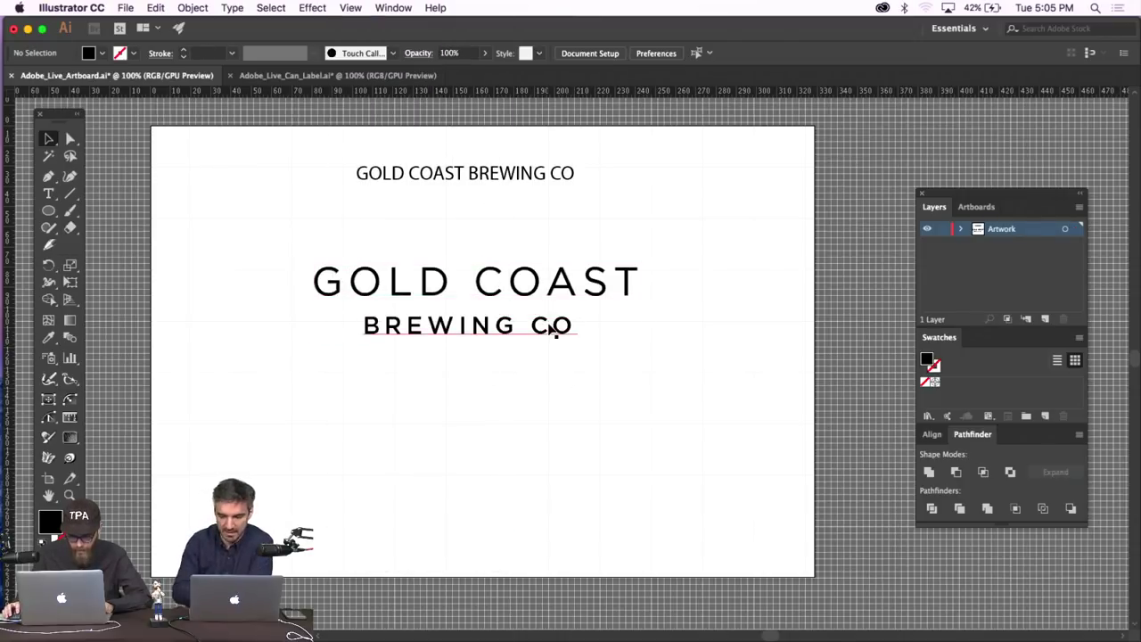
Convert the BREWING CO text to outlines.
click(549, 327)
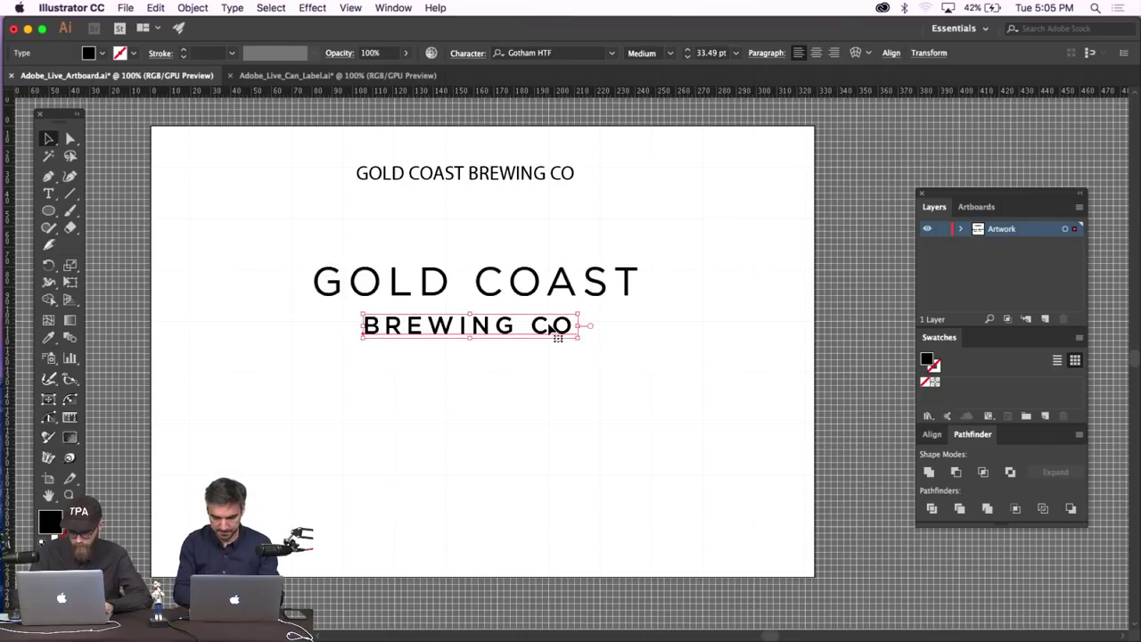
key(super+equal)
key(super+equal)
key(super+equal)
scroll(541, 329, right, 2)
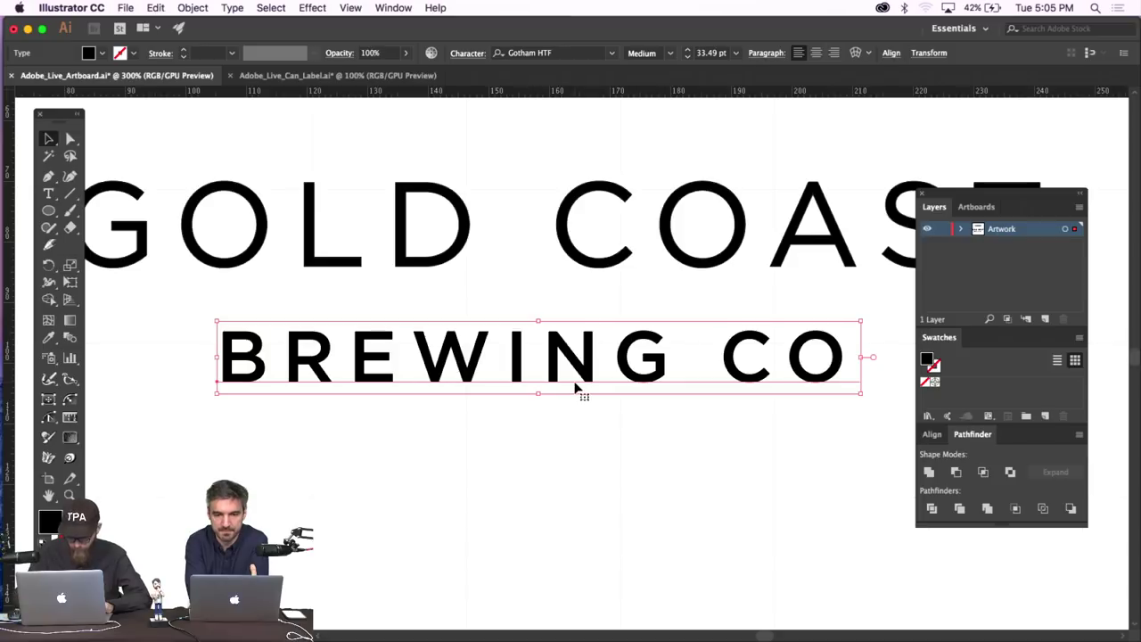
key(super+a)
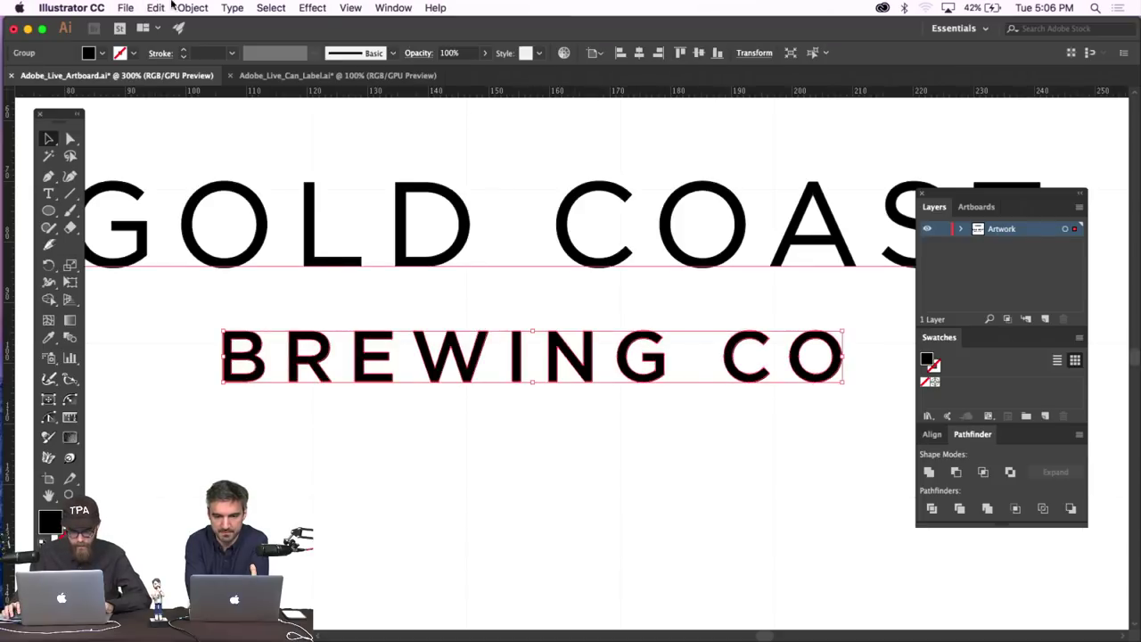
Ungroup the outlined BREWING CO lettering into separate letter shapes.
click(193, 7)
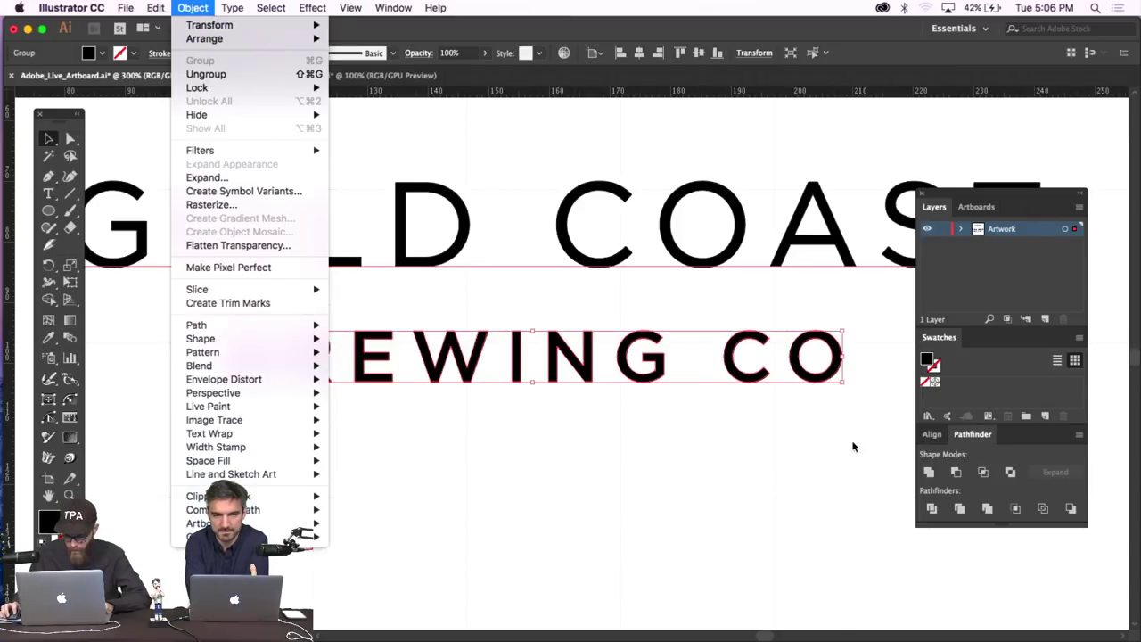
click(825, 400)
click(825, 400)
click(821, 376)
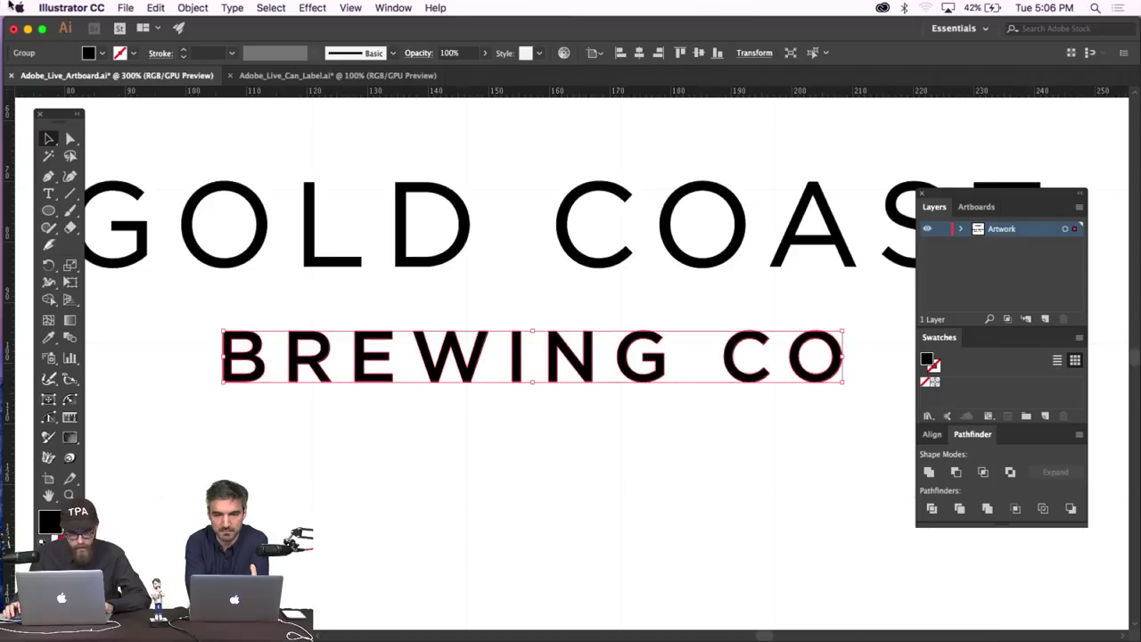
click(211, 7)
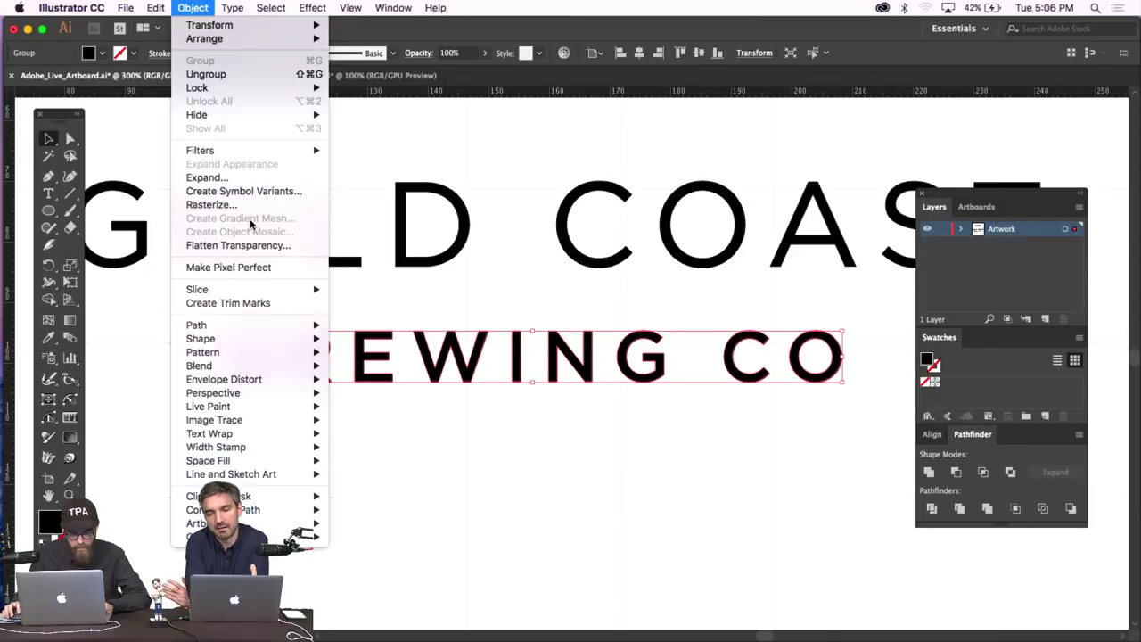
click(206, 74)
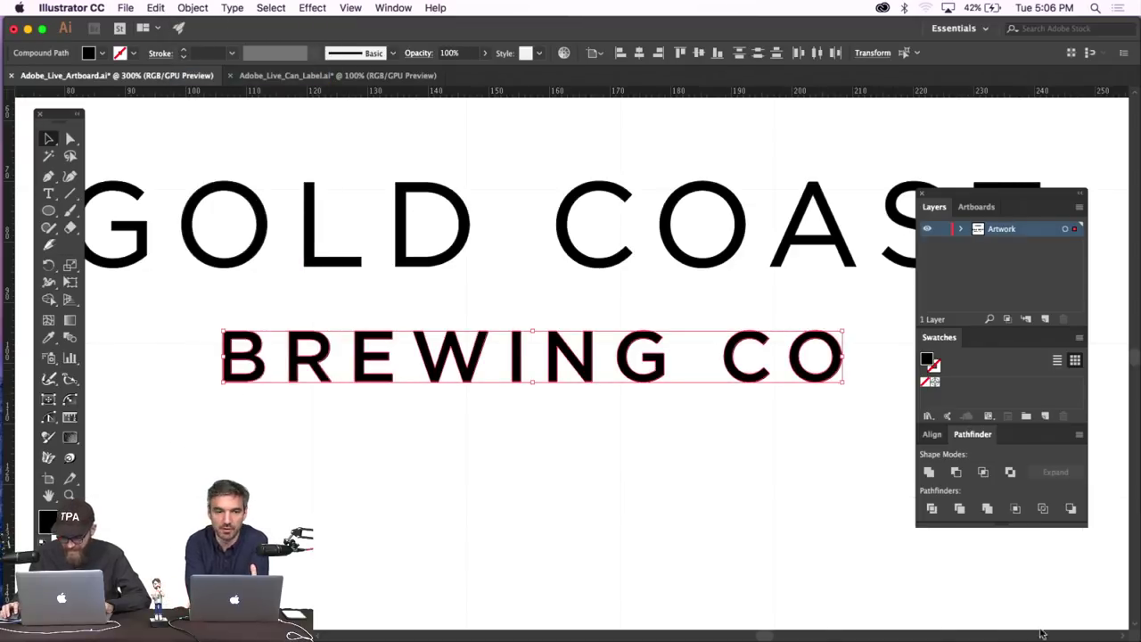
click(807, 392)
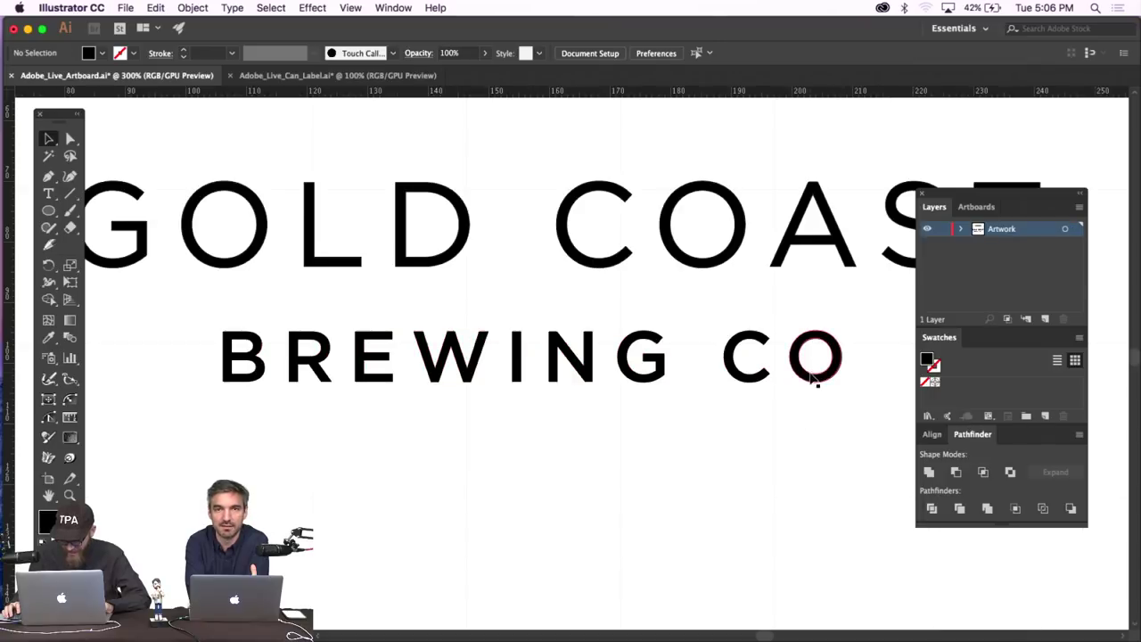
Scale down the final O of CO and place it raised beside the C, near the top of the letters.
click(791, 381)
drag(793, 383, 815, 342)
click(844, 387)
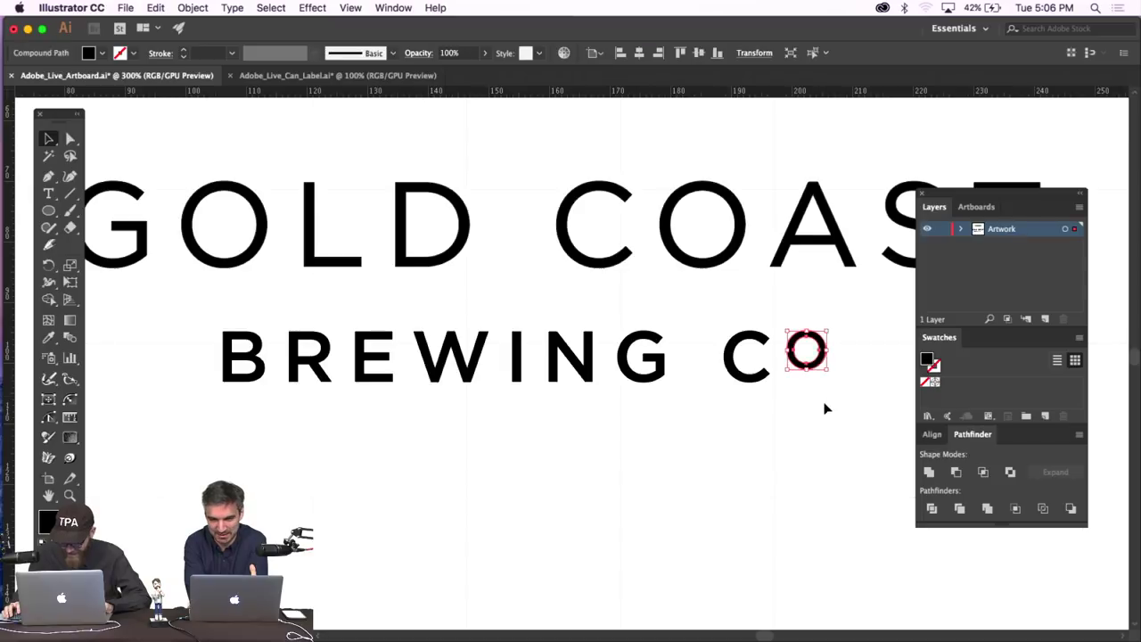
click(828, 408)
Draw a solid black circle about 2.05 mm in diameter as a dot beneath the raised O.
key(l)
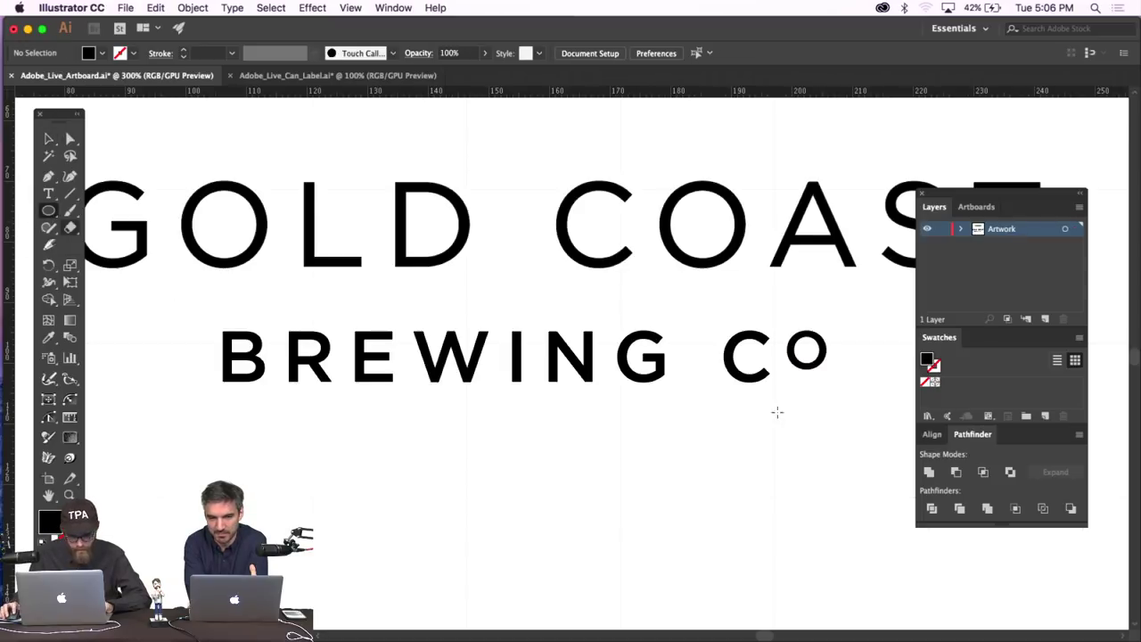
drag(797, 372, 806, 380)
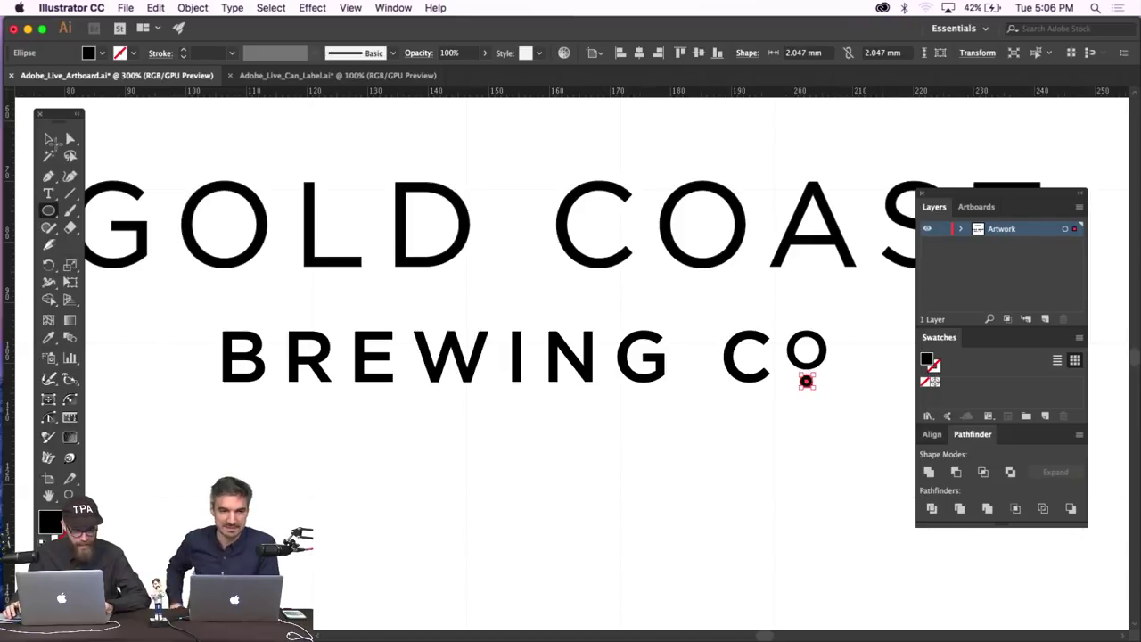
key(v)
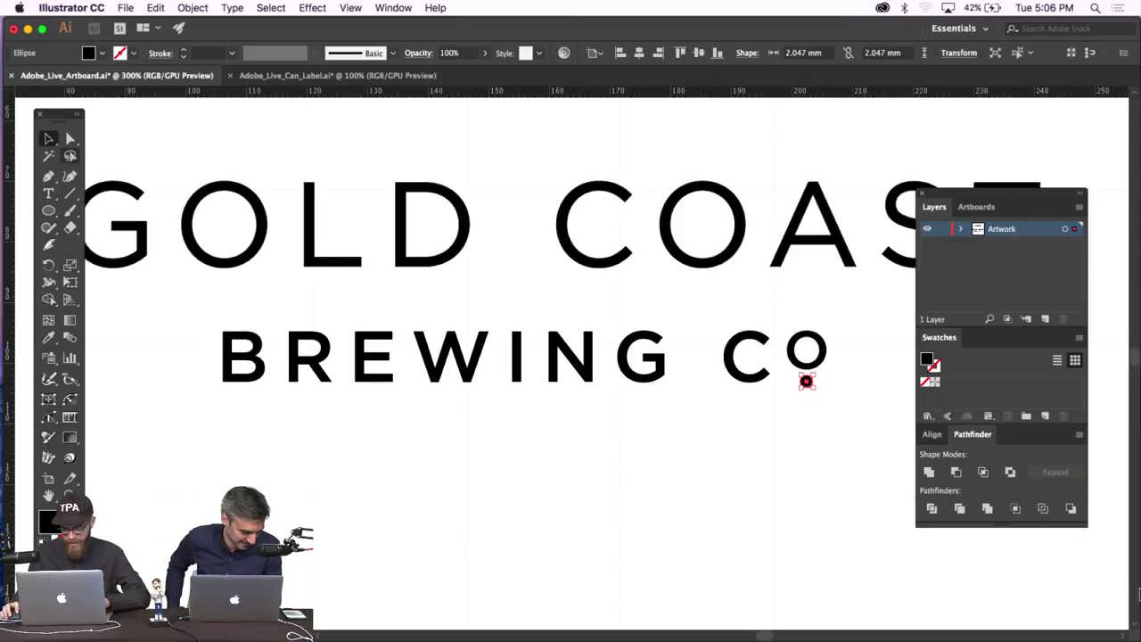
Scale the raised O down slightly further, keeping it centred above the dot.
click(828, 423)
click(825, 362)
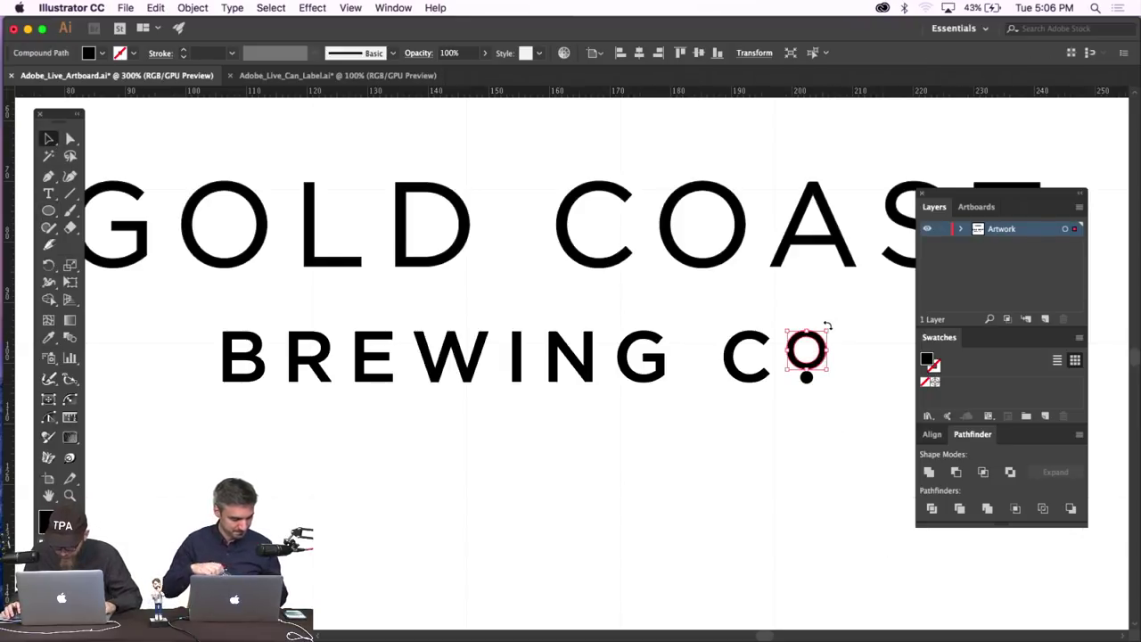
drag(821, 334, 813, 342)
click(836, 320)
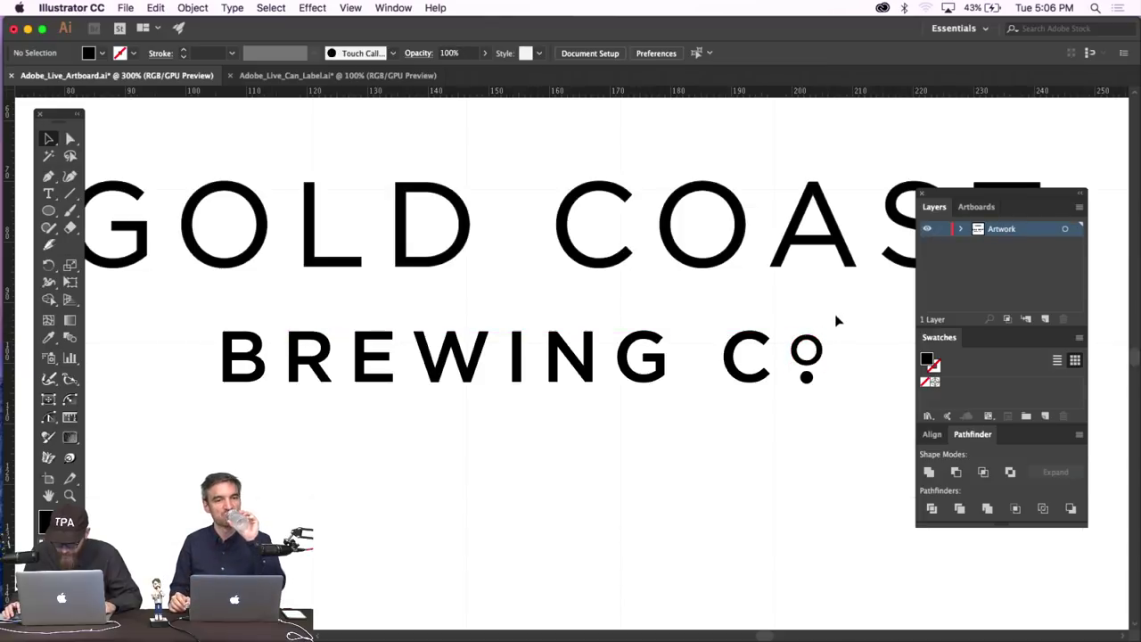
Thicken the raised O with a 0.75 pt stroke to match the weight of the other letters.
drag(786, 417, 788, 415)
mouse_move(822, 357)
mouse_down()
mouse_move(805, 354)
mouse_move(827, 361)
mouse_up()
key(super+equal)
key(super+equal)
key(super+equal)
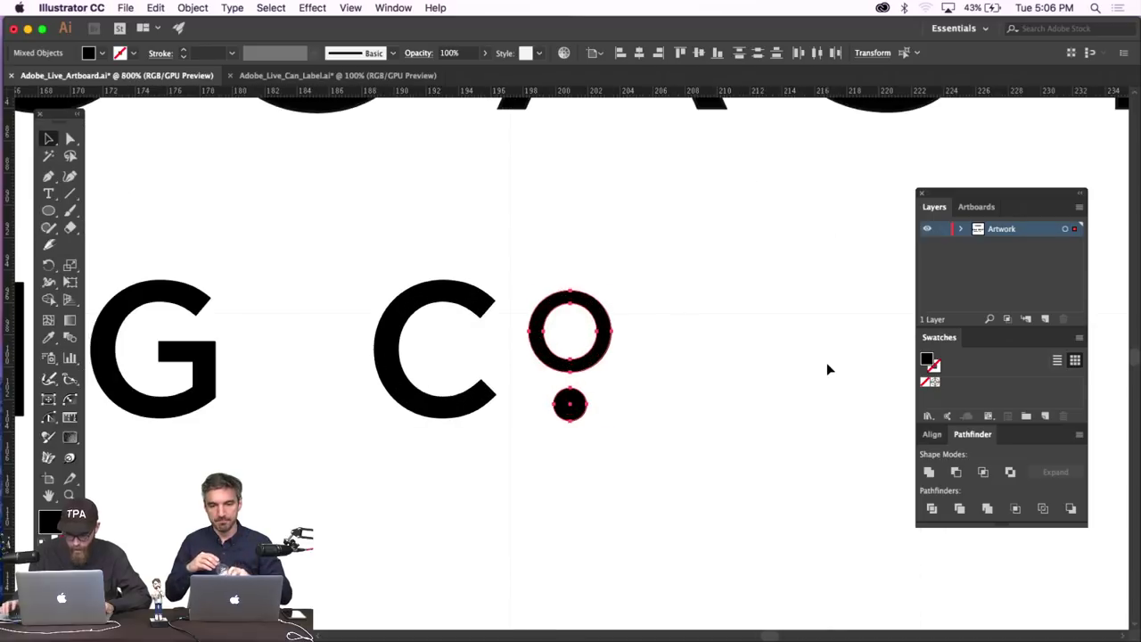
click(641, 315)
click(608, 334)
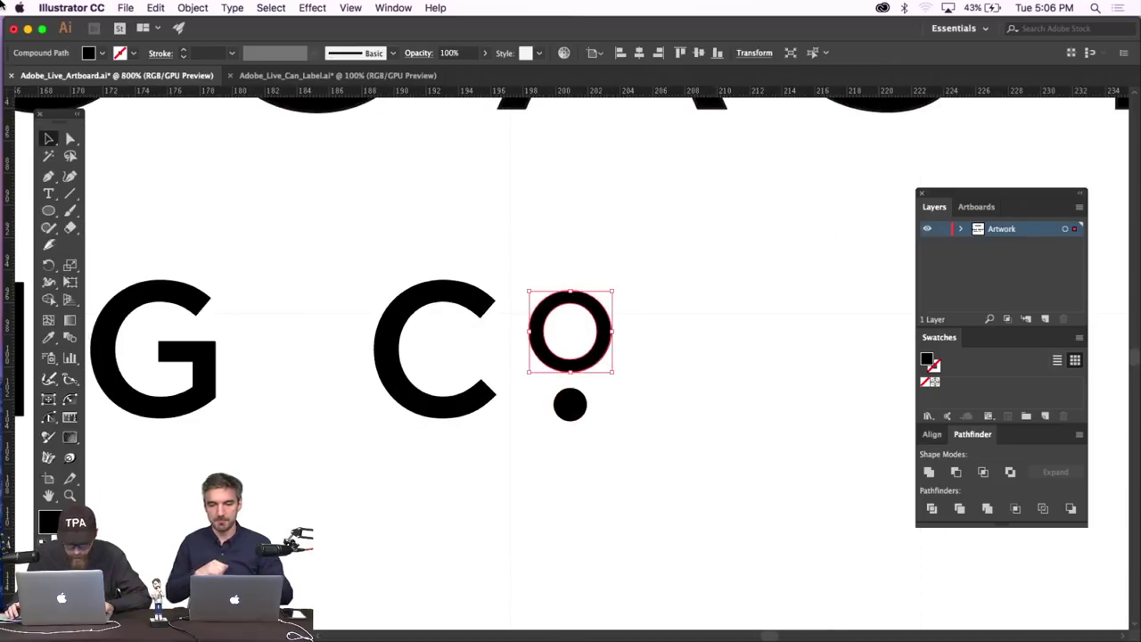
click(184, 50)
click(183, 49)
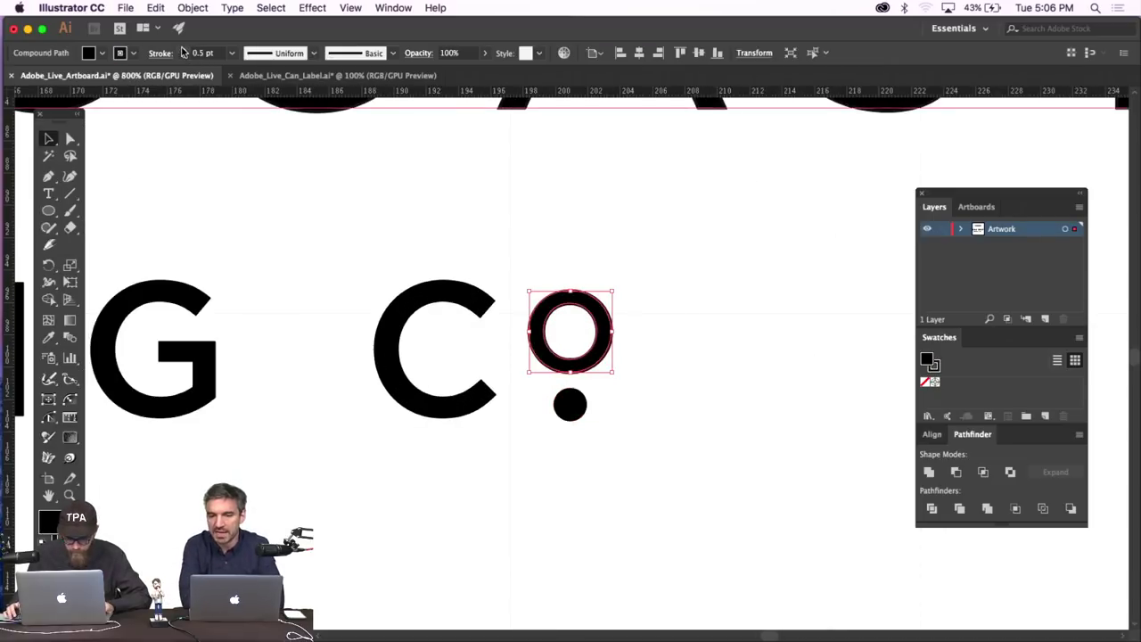
click(183, 50)
click(756, 431)
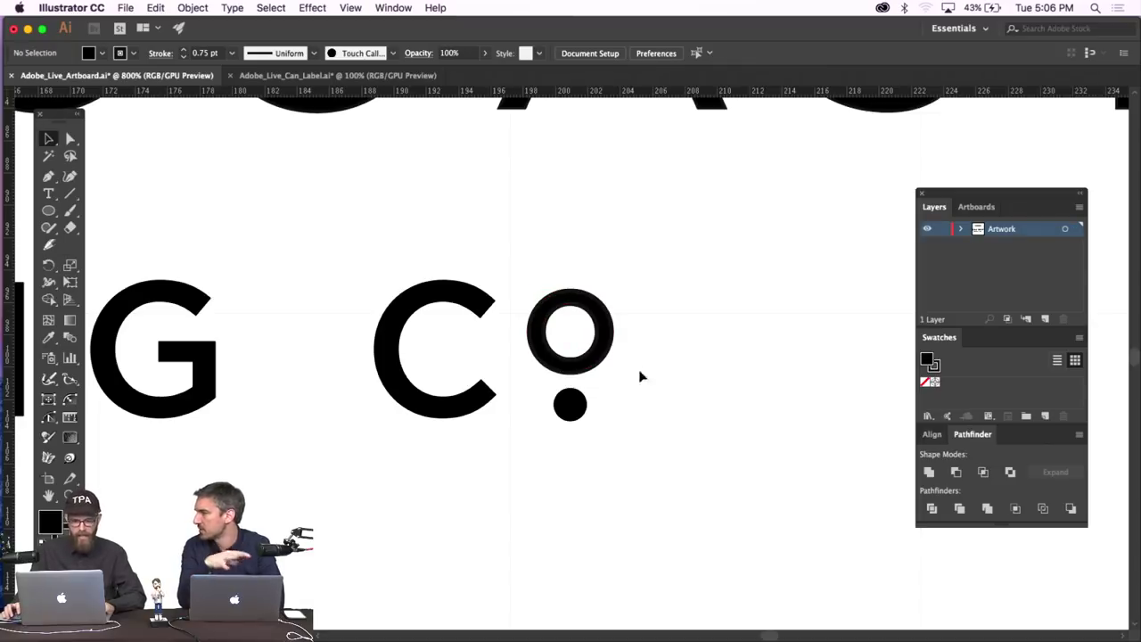
Move the raised O slightly up and scale the dot beneath it down a little around its centre.
drag(606, 332, 606, 326)
click(659, 309)
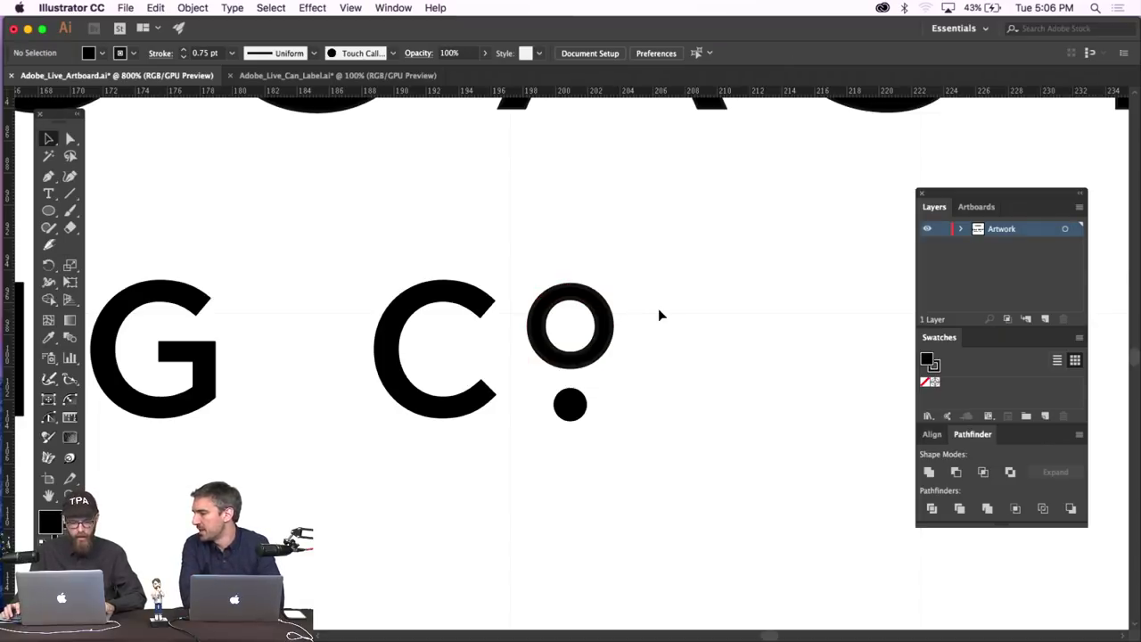
click(597, 331)
click(569, 405)
drag(588, 386, 586, 388)
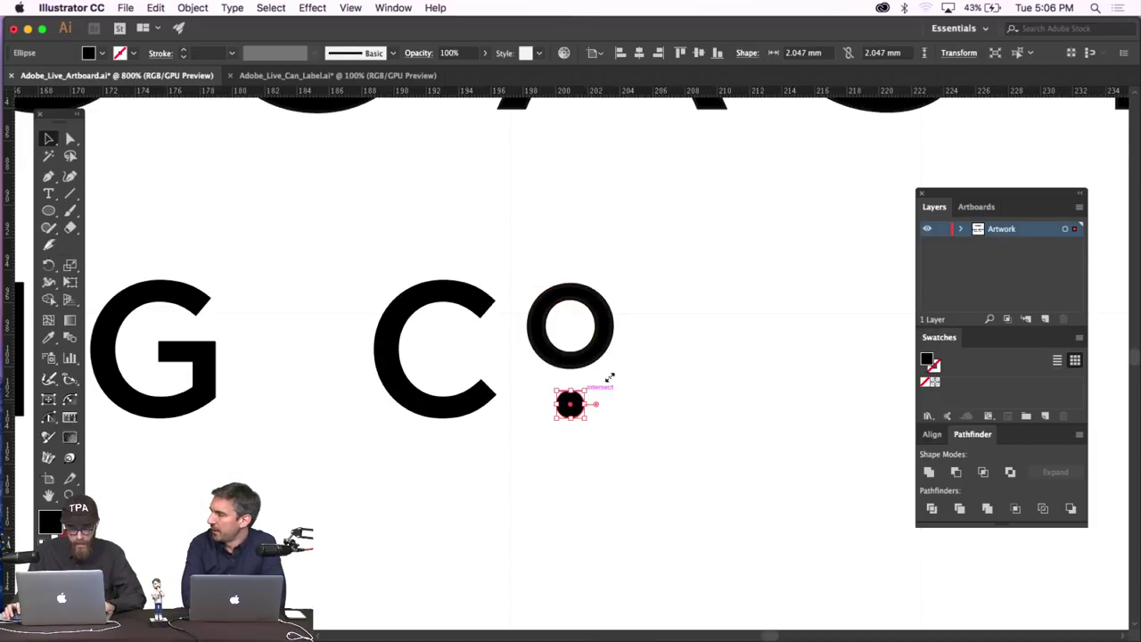
click(619, 380)
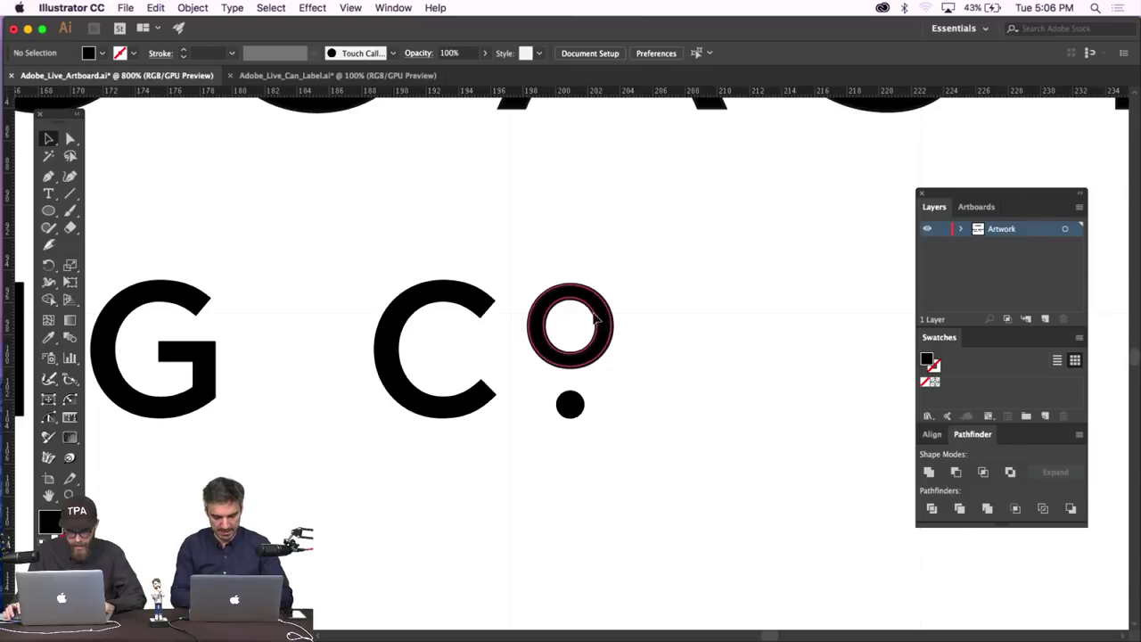
Try moving the raised O and the dot left against the C and nudging the O up, and revert these moves.
drag(603, 303, 463, 303)
key(super+z)
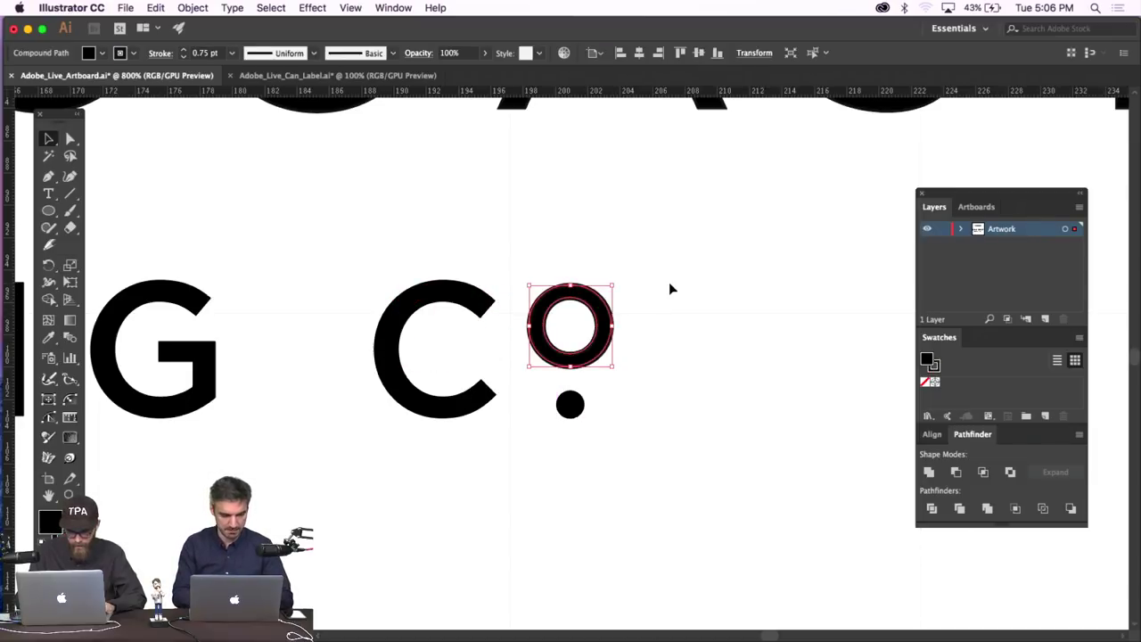
key(Up)
click(670, 285)
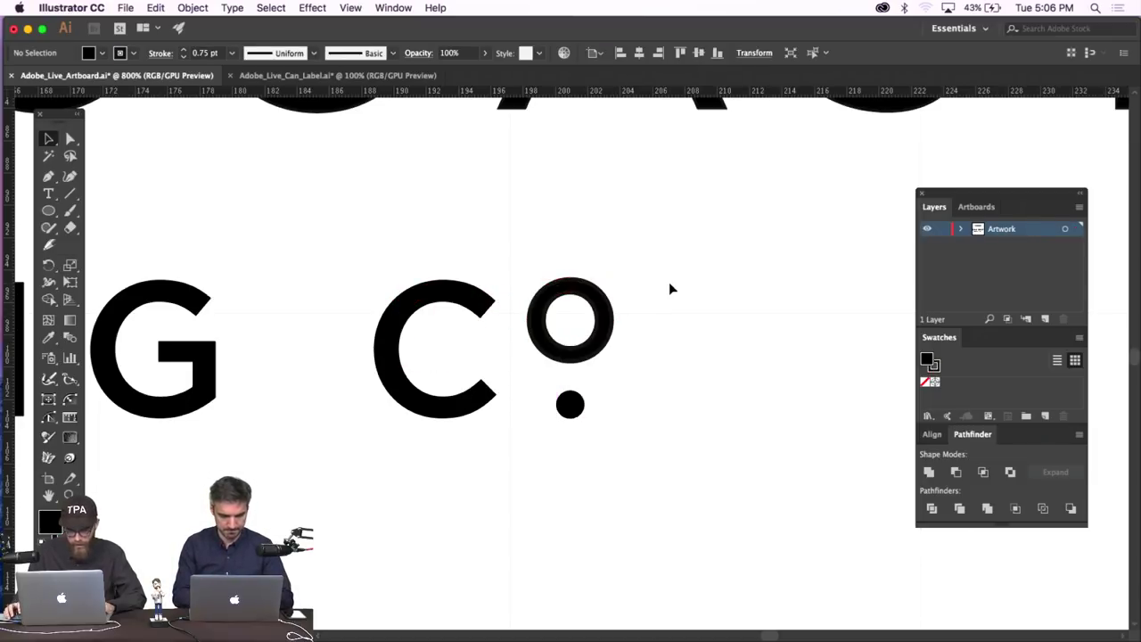
click(570, 294)
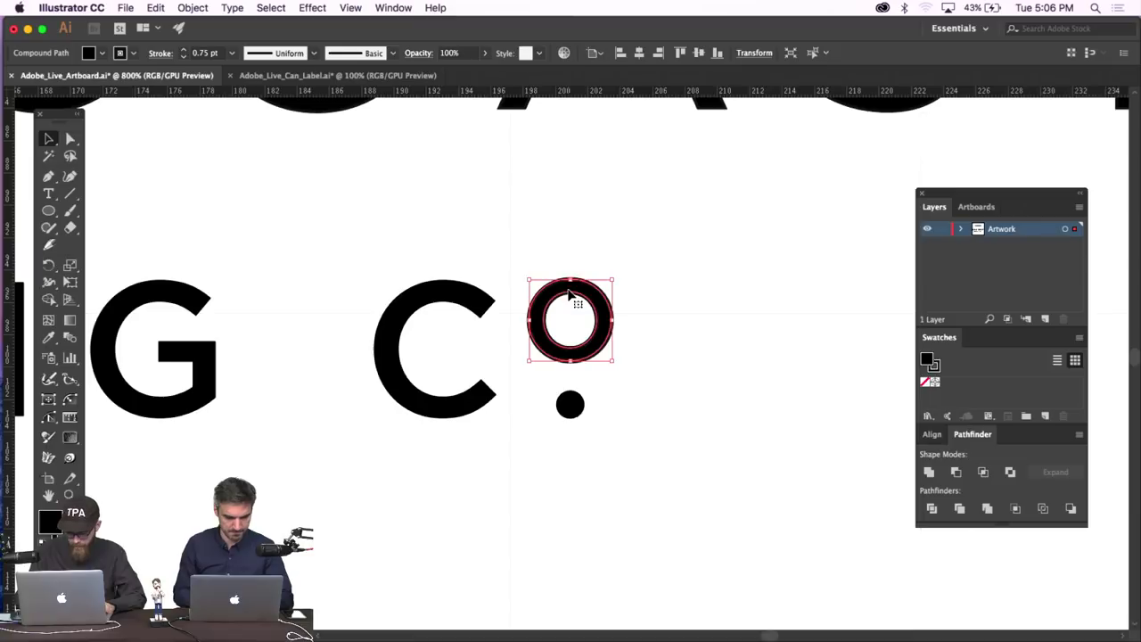
key(Down)
click(637, 282)
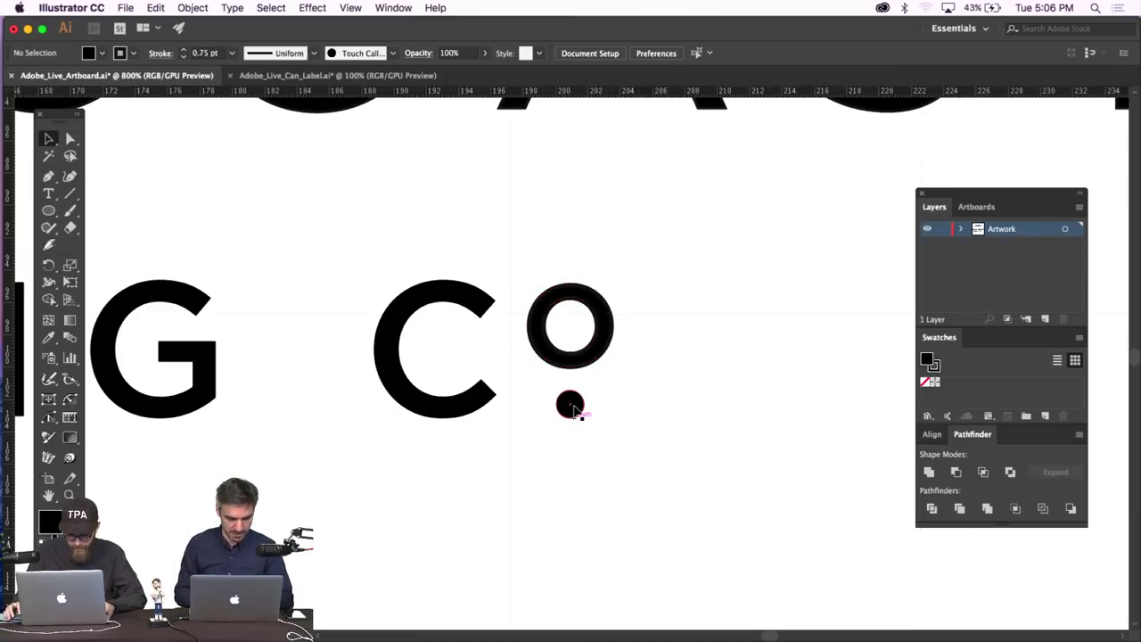
drag(575, 405, 419, 405)
key(super+z)
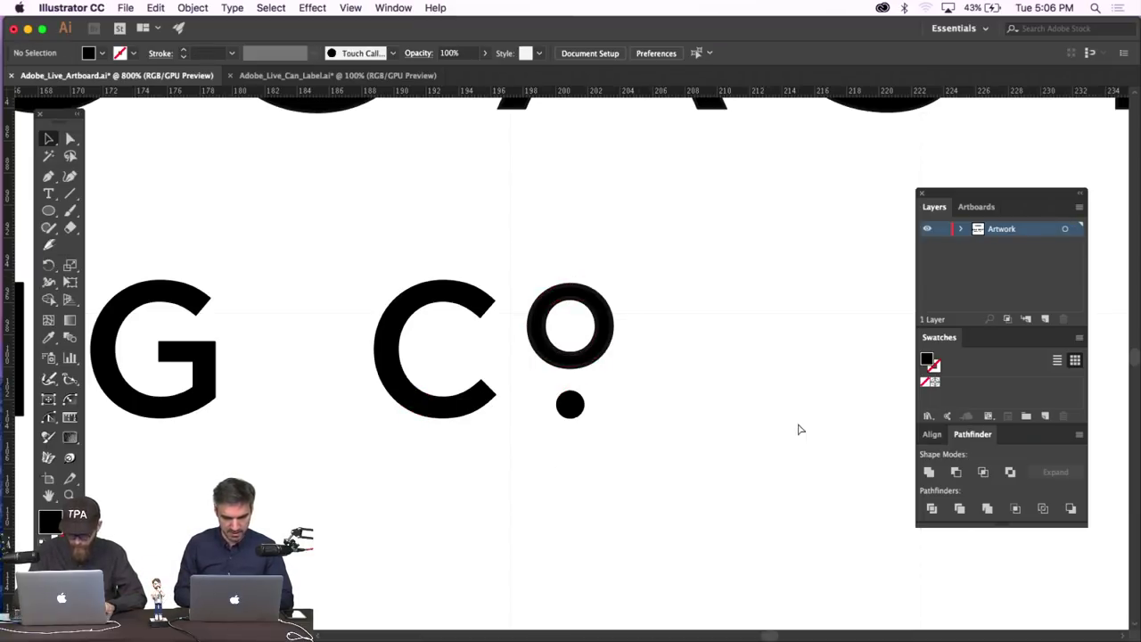
Examine the whole two-line wordmark with the raised O and dot beneath GOLD COAST.
key(super+minus)
key(super+minus)
key(super+minus)
key(super+minus)
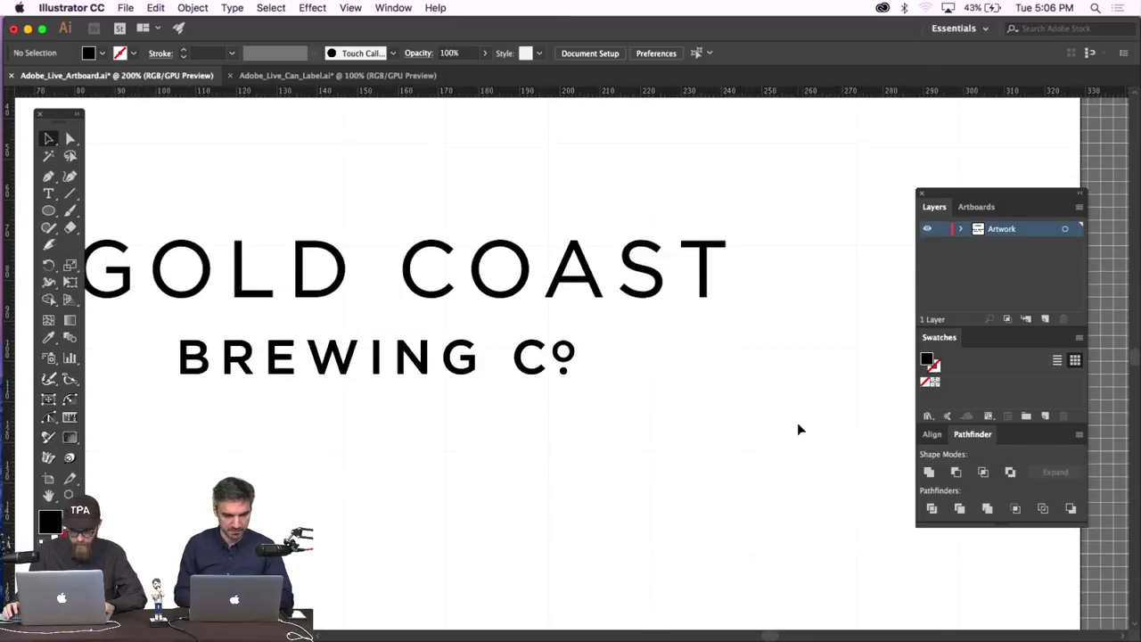
scroll(797, 422, left, 5)
scroll(799, 430, left, 2)
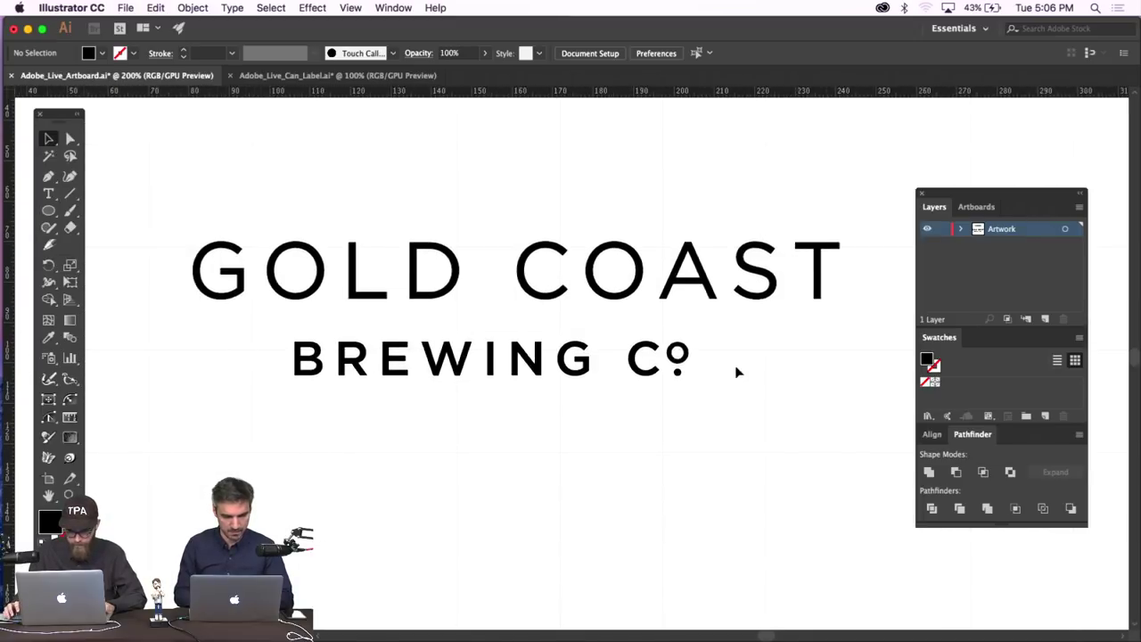
click(708, 293)
key(super+minus)
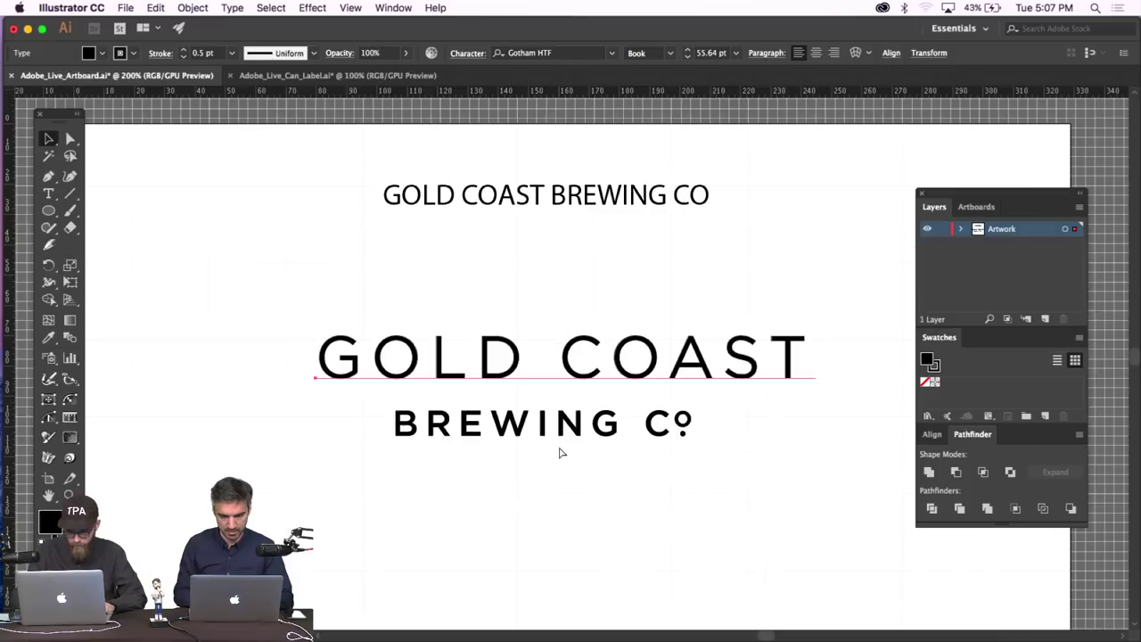
Switch to the browser and look through the lettering and logo posts on the designer's Instagram profile, loading more of them.
click(557, 453)
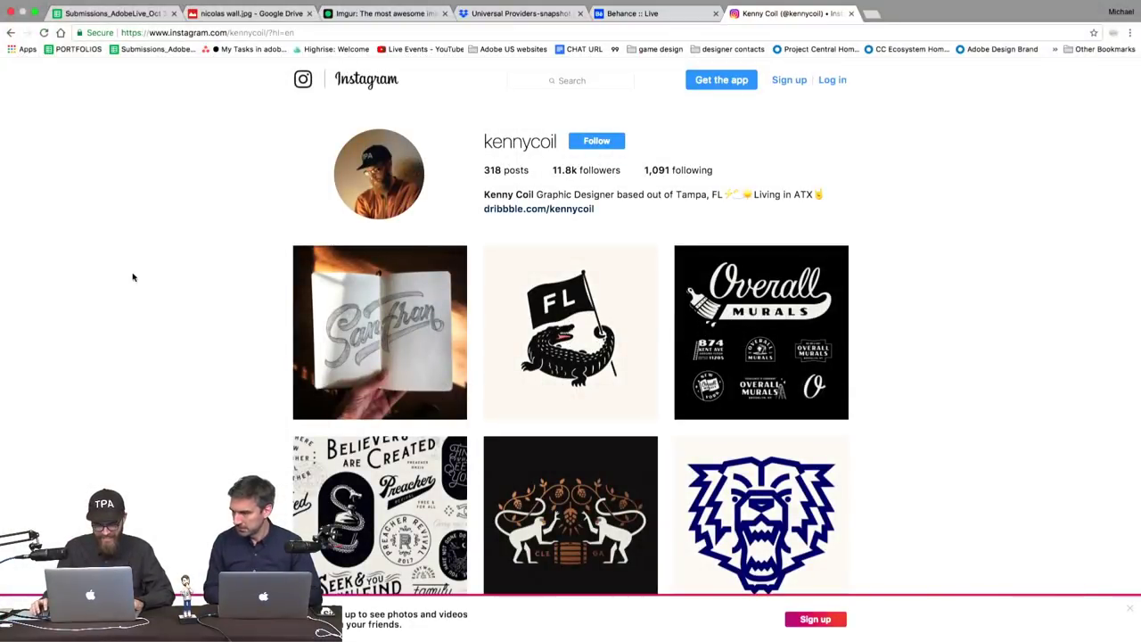
scroll(132, 278, down, 1)
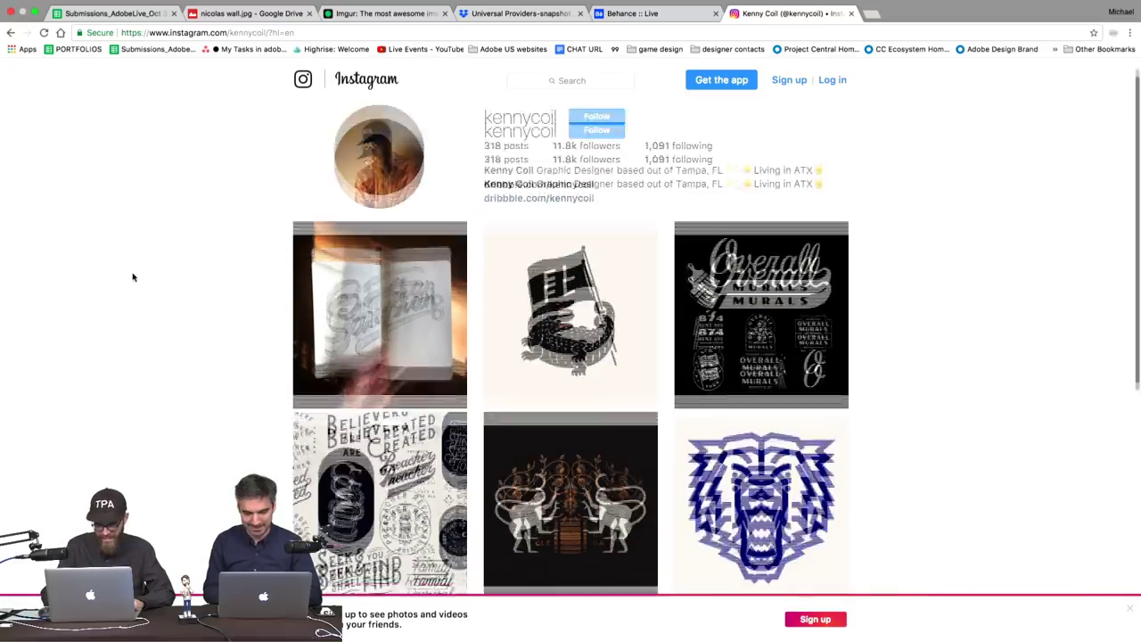
scroll(493, 300, down, 8)
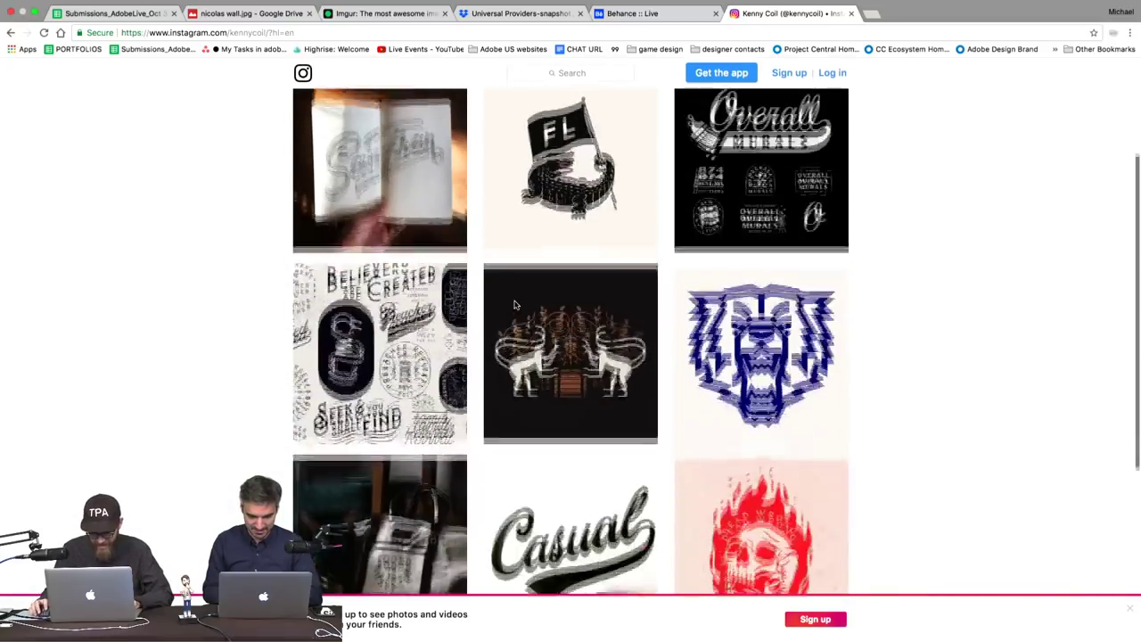
scroll(515, 305, down, 1)
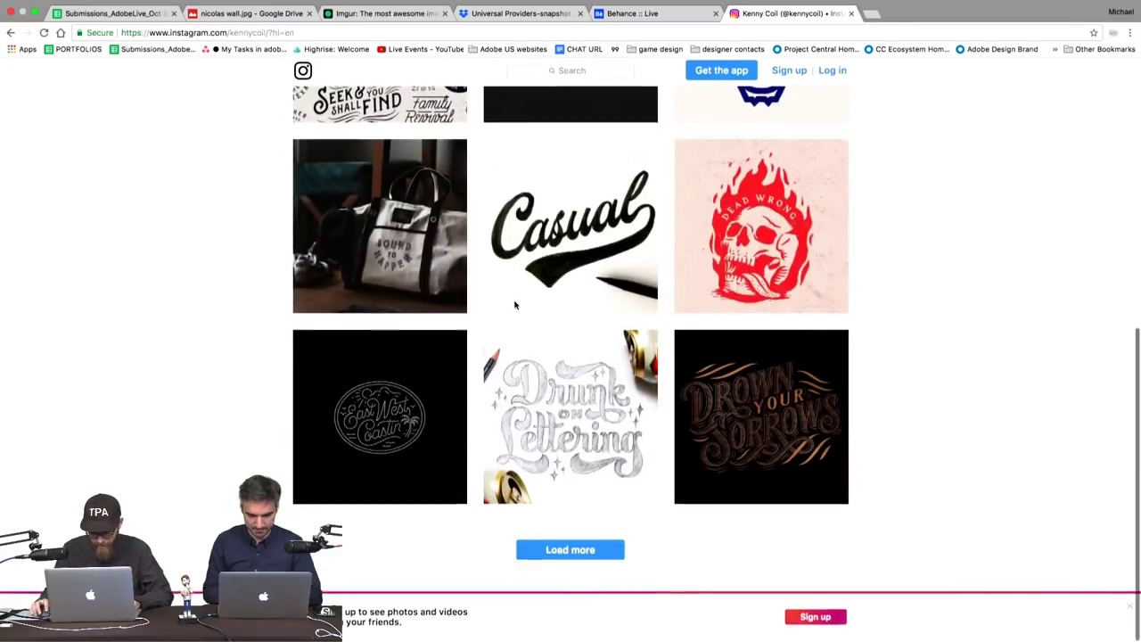
click(590, 554)
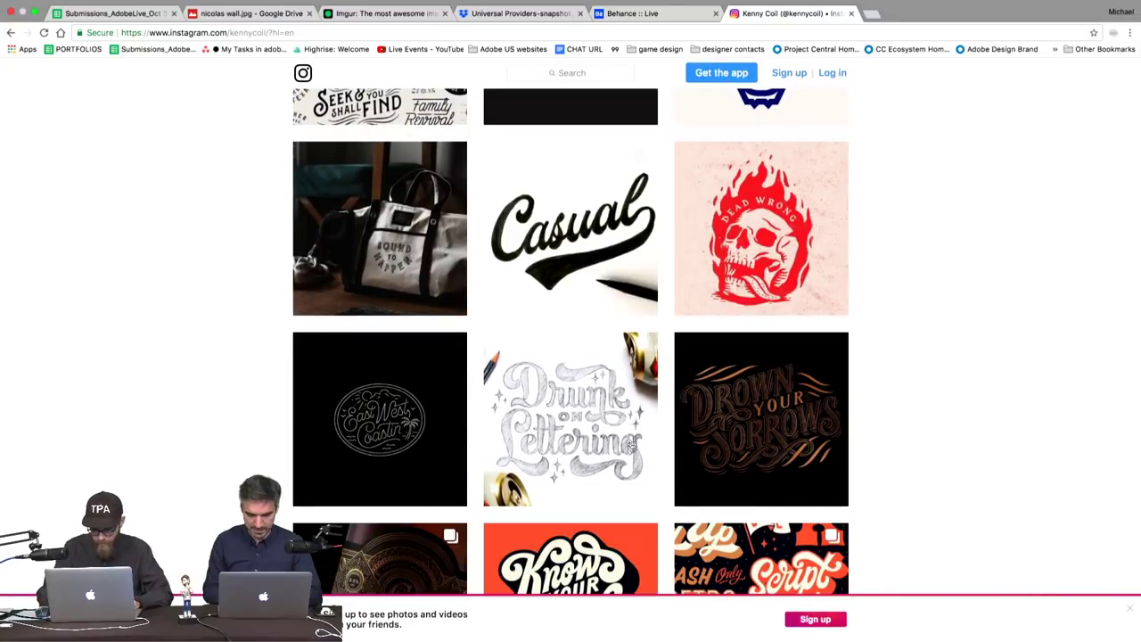
scroll(233, 419, down, 3)
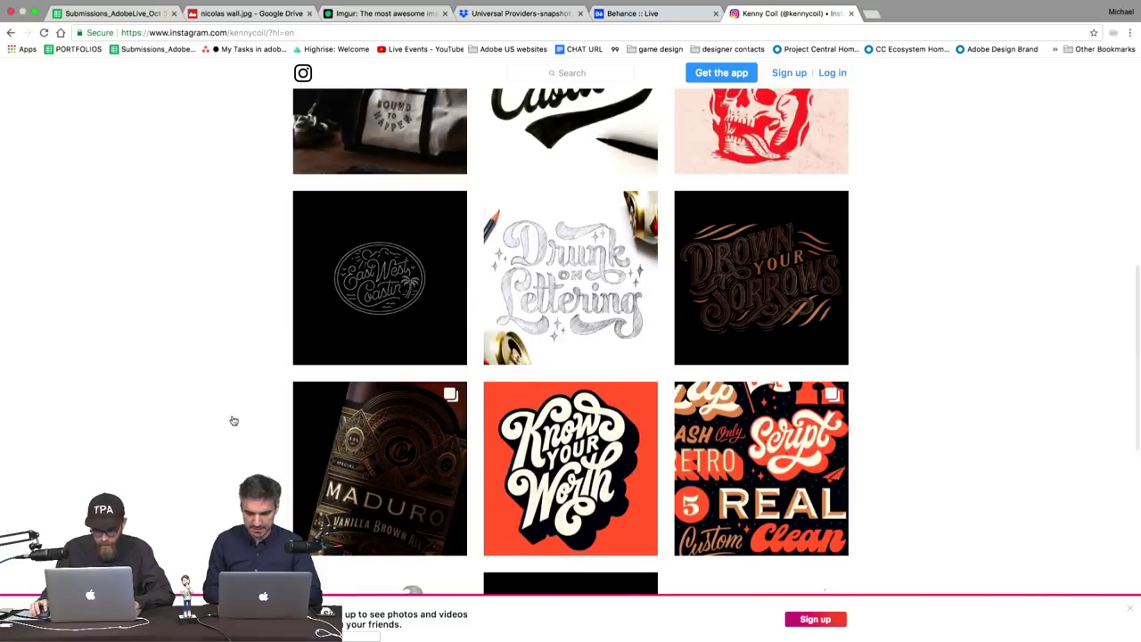
scroll(234, 420, down, 5)
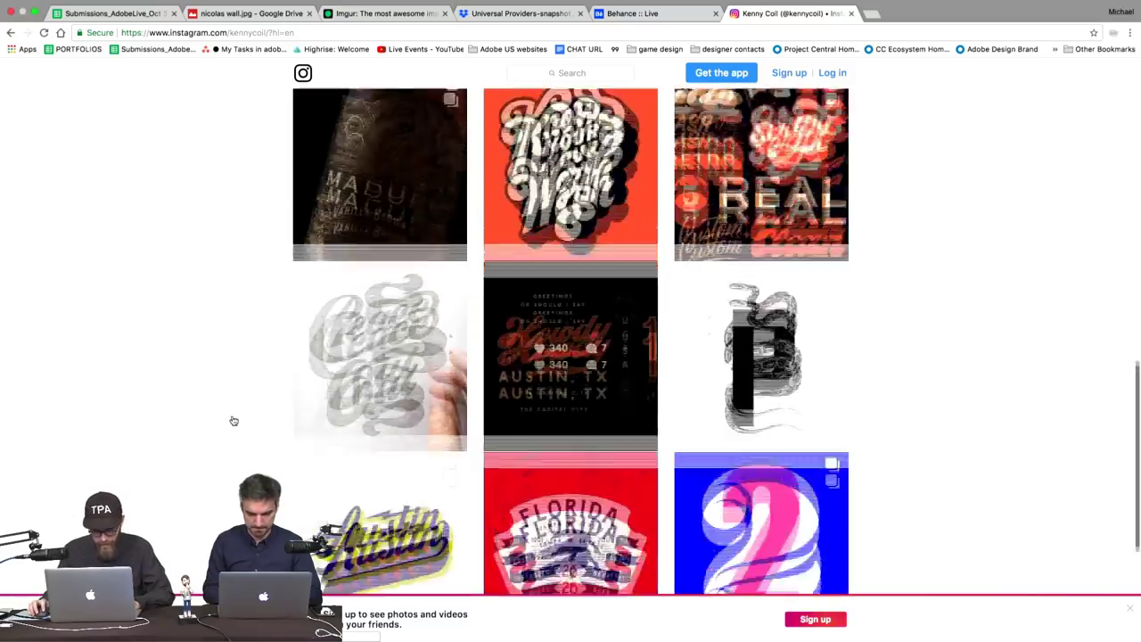
scroll(233, 419, down, 2)
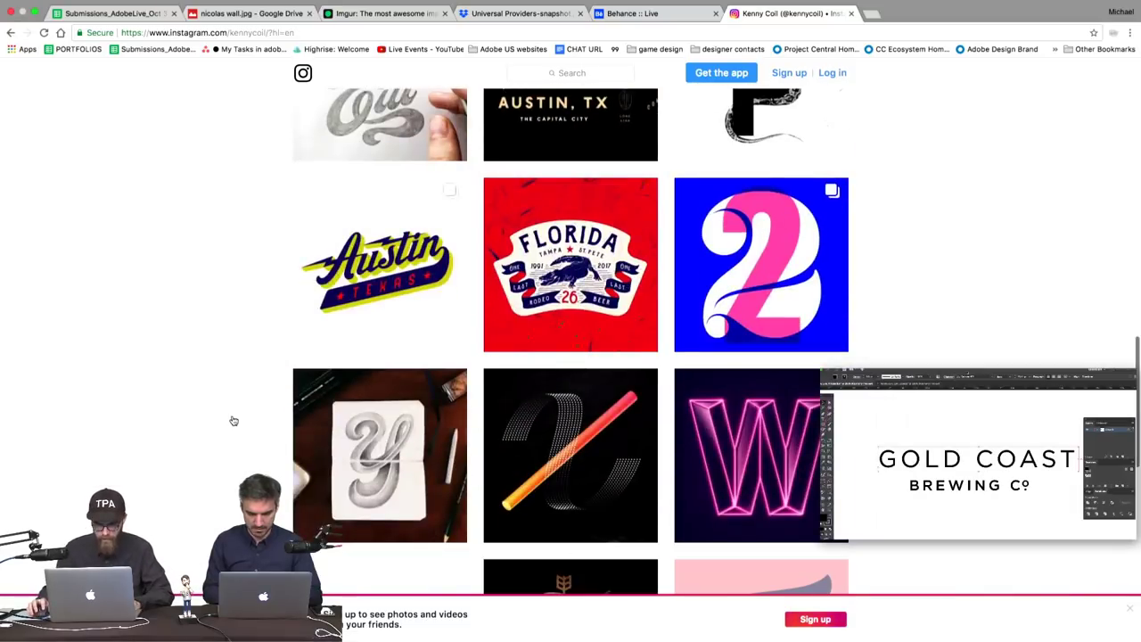
scroll(233, 420, down, 3)
scroll(234, 420, down, 2)
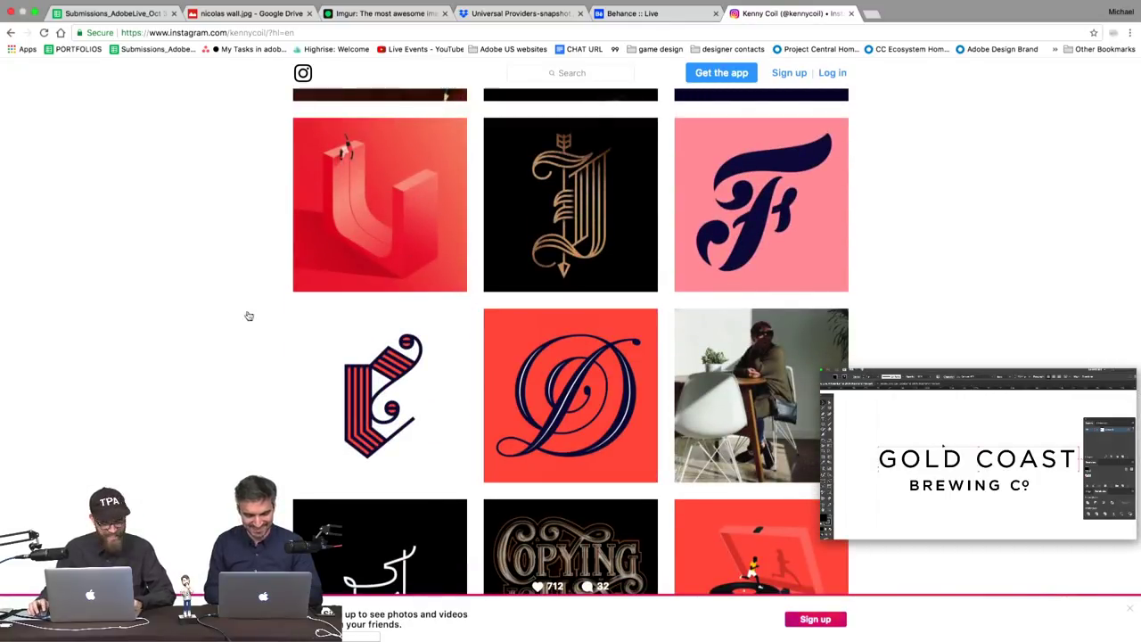
scroll(249, 316, down, 5)
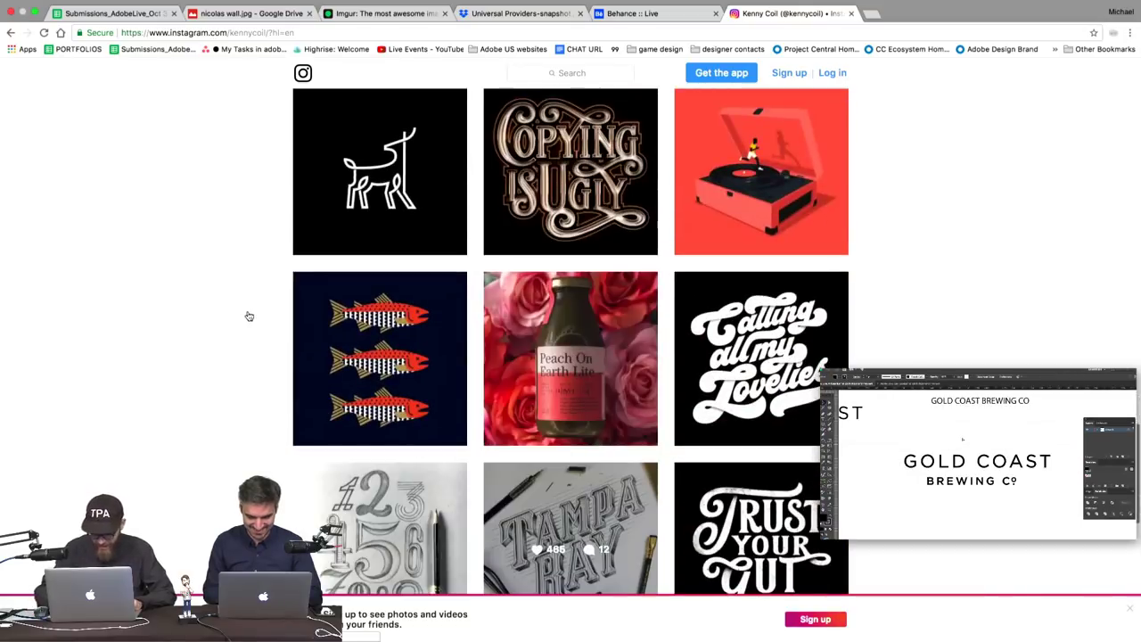
scroll(249, 316, down, 5)
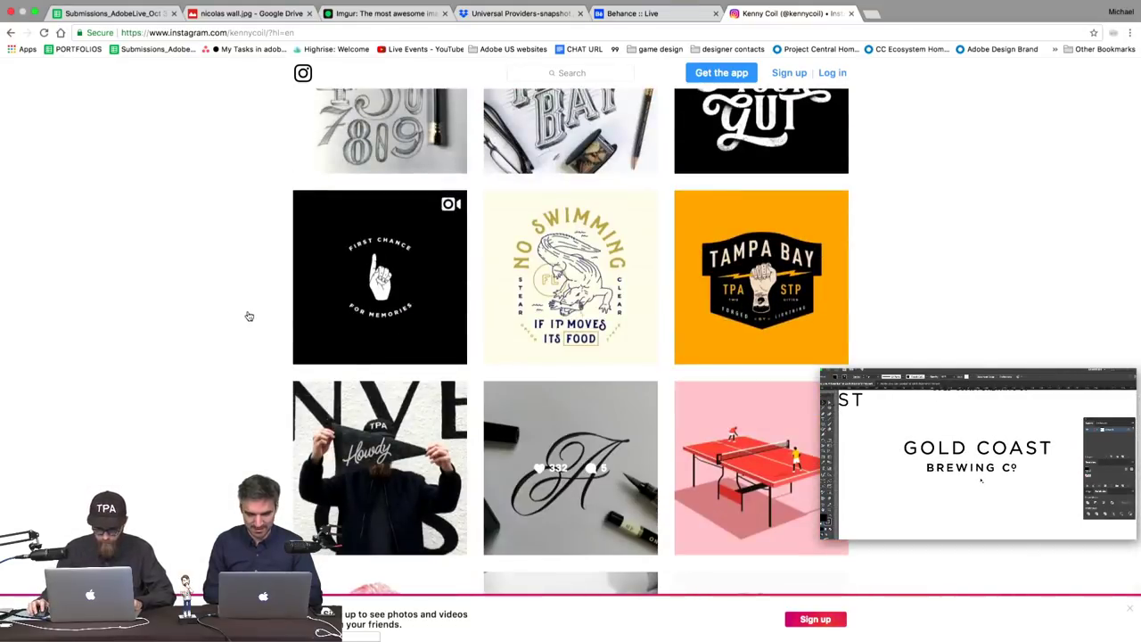
scroll(249, 315, down, 2)
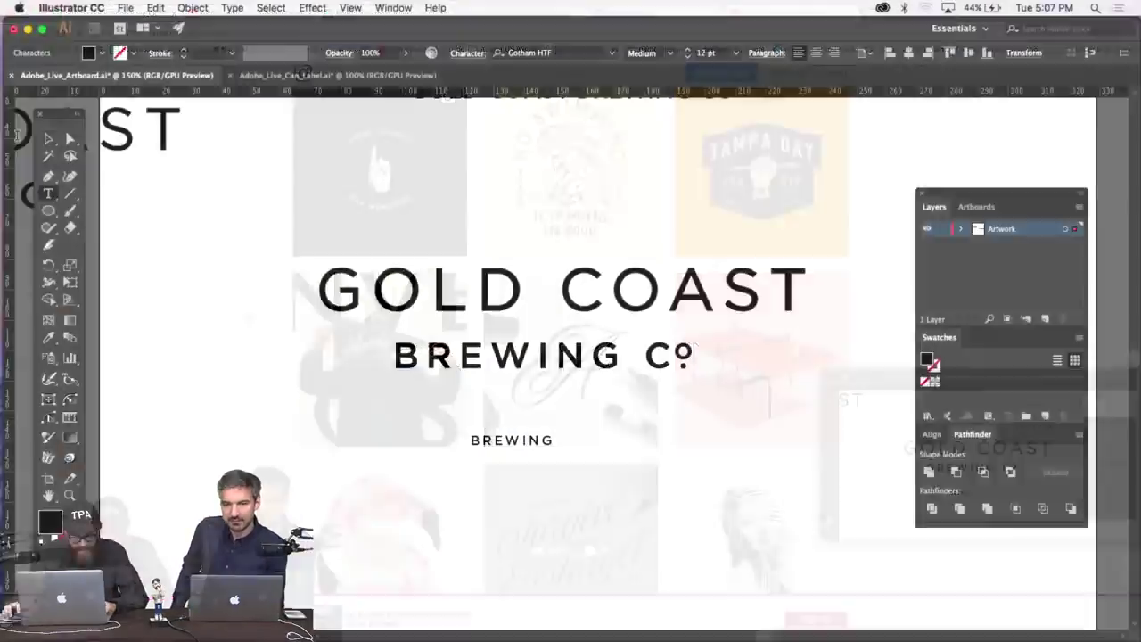
Scale the live BREWING sample text up to 36.7 pt and place it directly beneath BREWING CO with left edges matching.
key(Escape)
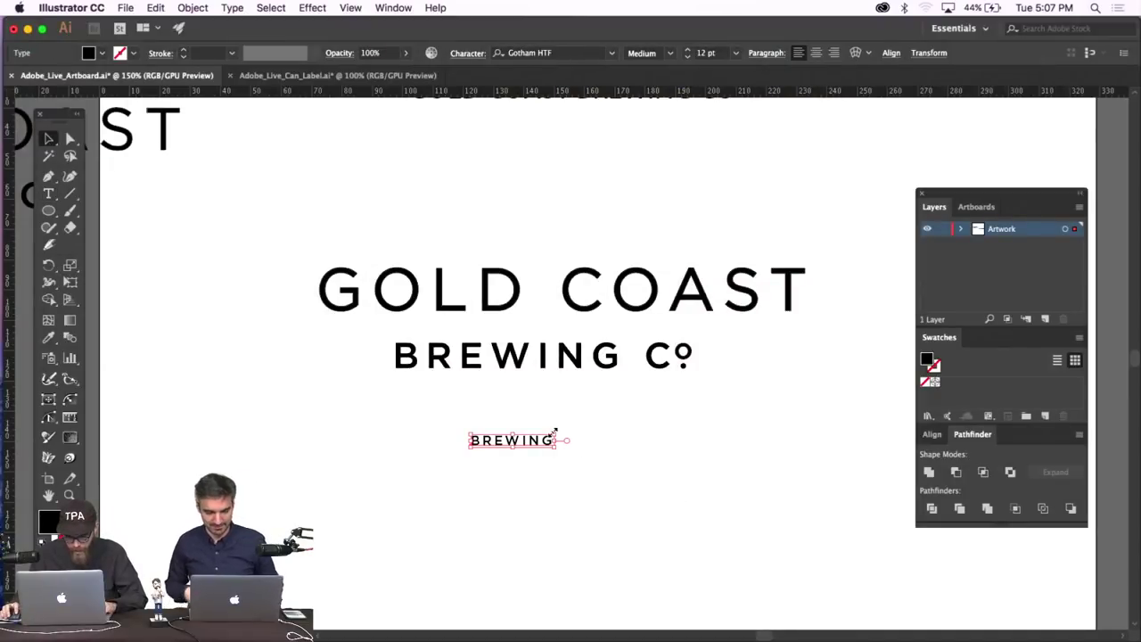
drag(554, 432, 730, 393)
click(722, 399)
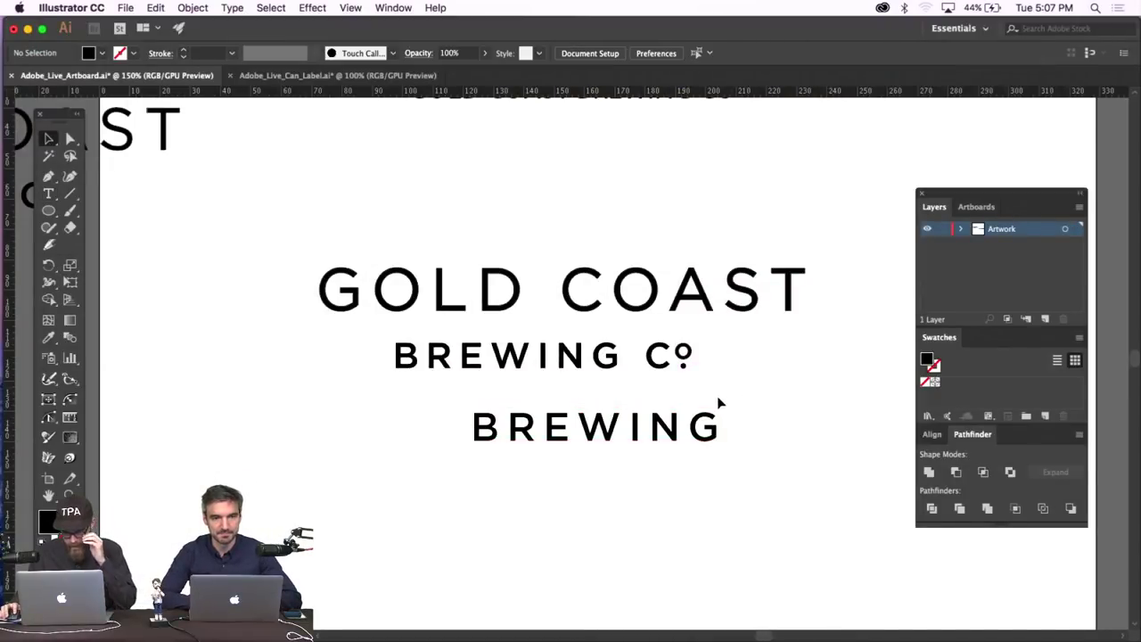
drag(677, 433, 615, 412)
click(631, 466)
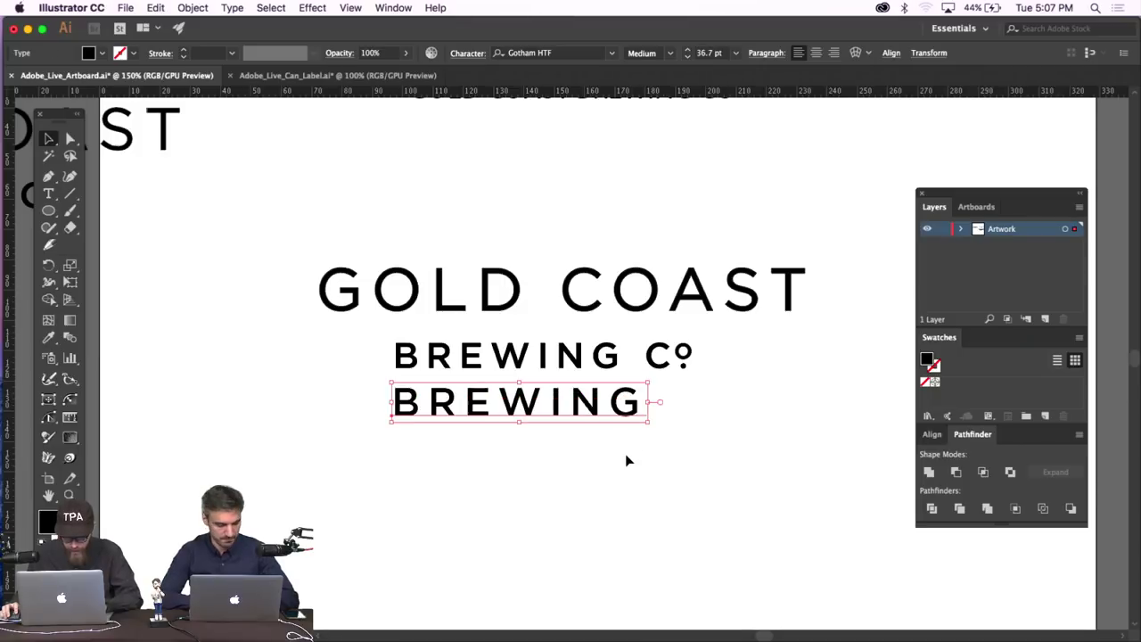
click(627, 461)
Set the tracking of the BREWING sample text to 250 and move it further down below the wordmark.
click(612, 409)
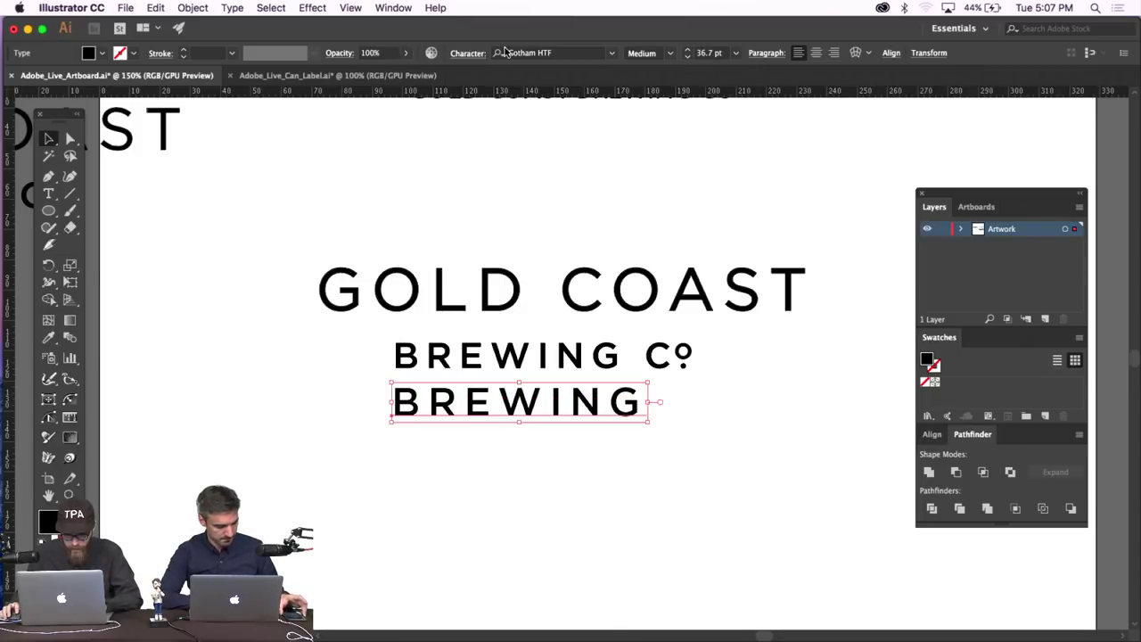
click(467, 53)
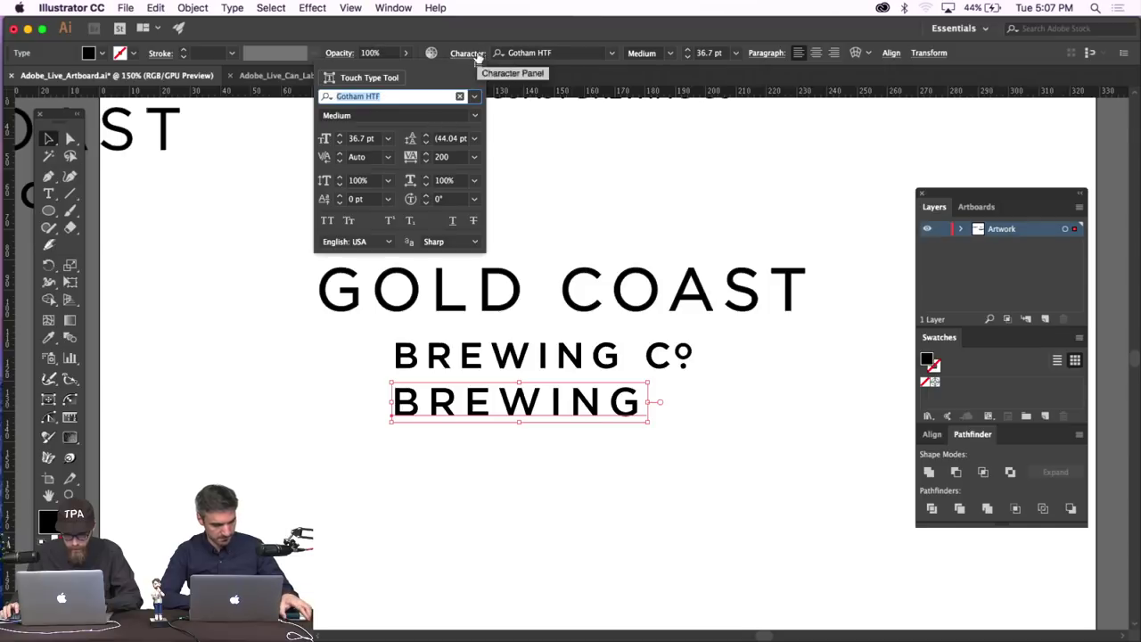
click(439, 157)
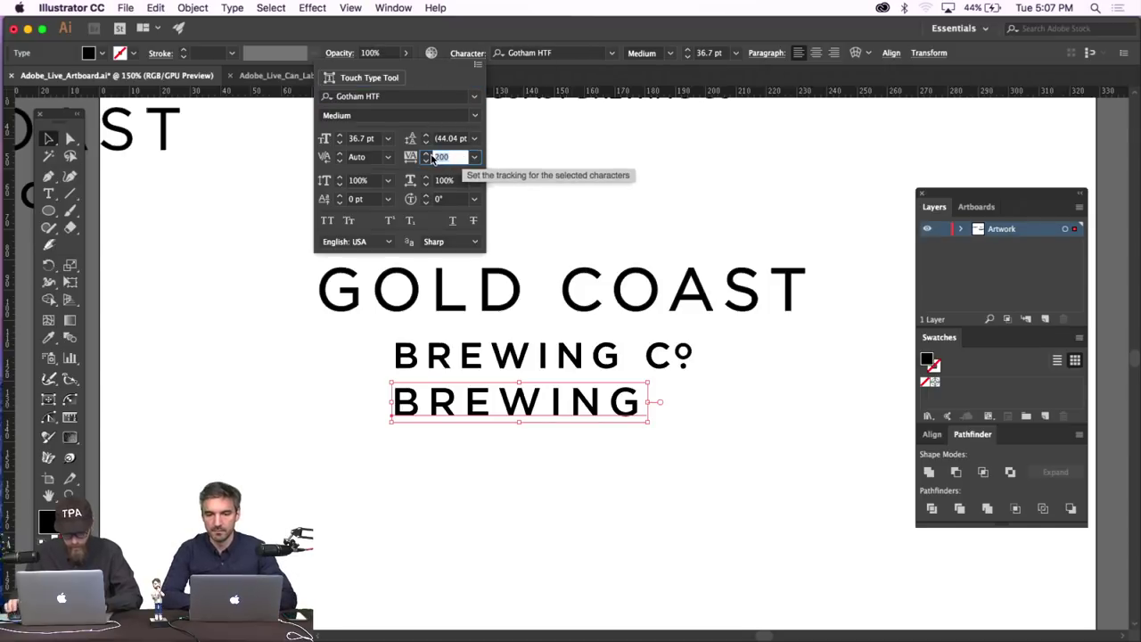
text(250)
key(Return)
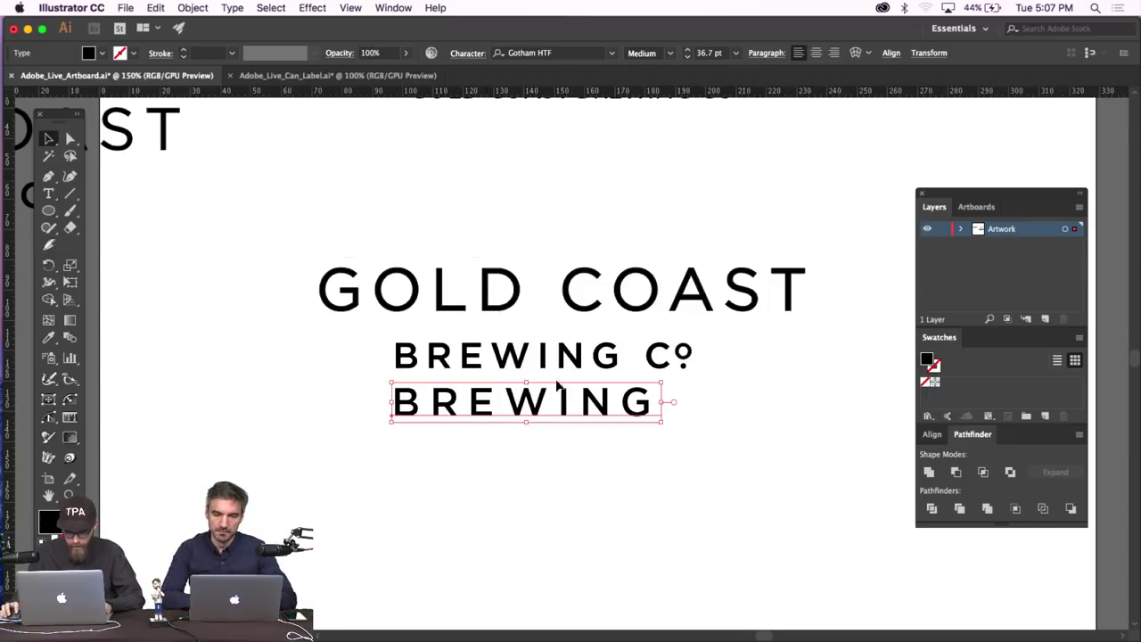
click(570, 477)
drag(631, 398, 670, 416)
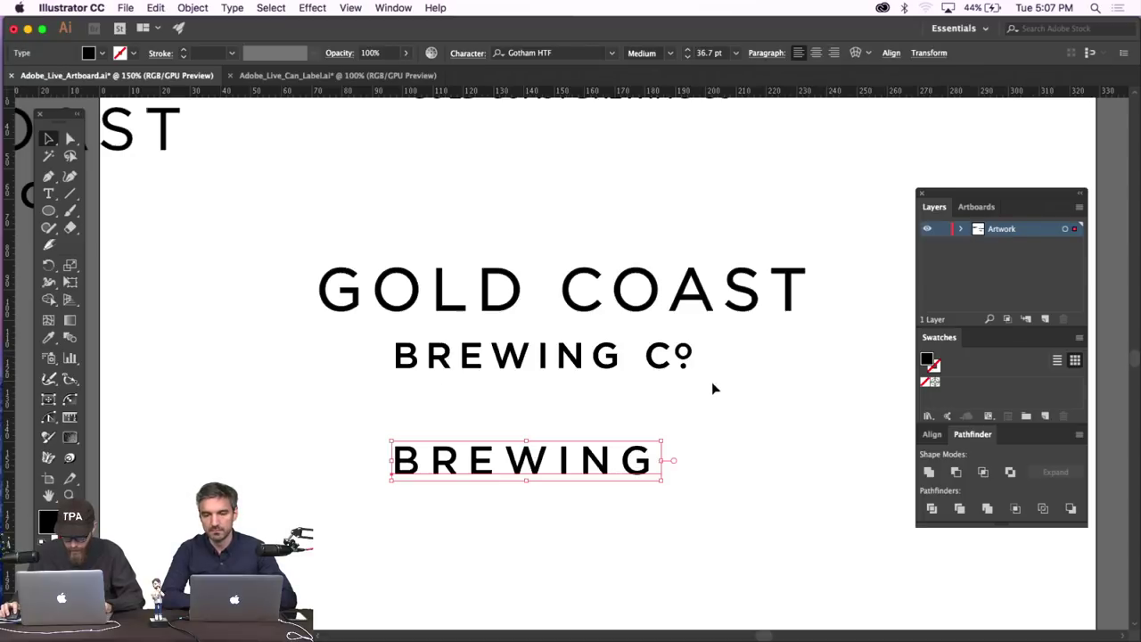
Scale the outlined BREWING CO line up proportionally around its centre beneath GOLD COAST.
drag(354, 341, 812, 388)
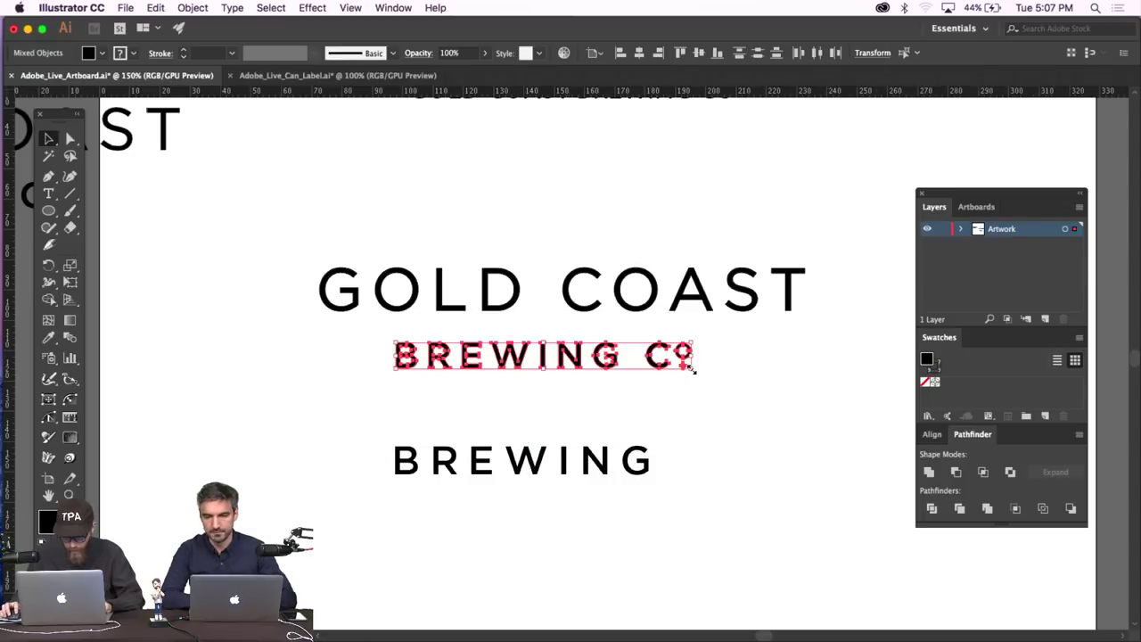
drag(693, 365, 725, 381)
click(722, 392)
Place vertical guides at the left of the O in GOLD and right of the S in COAST, and scale BREWING CO to span them.
key(super+minus)
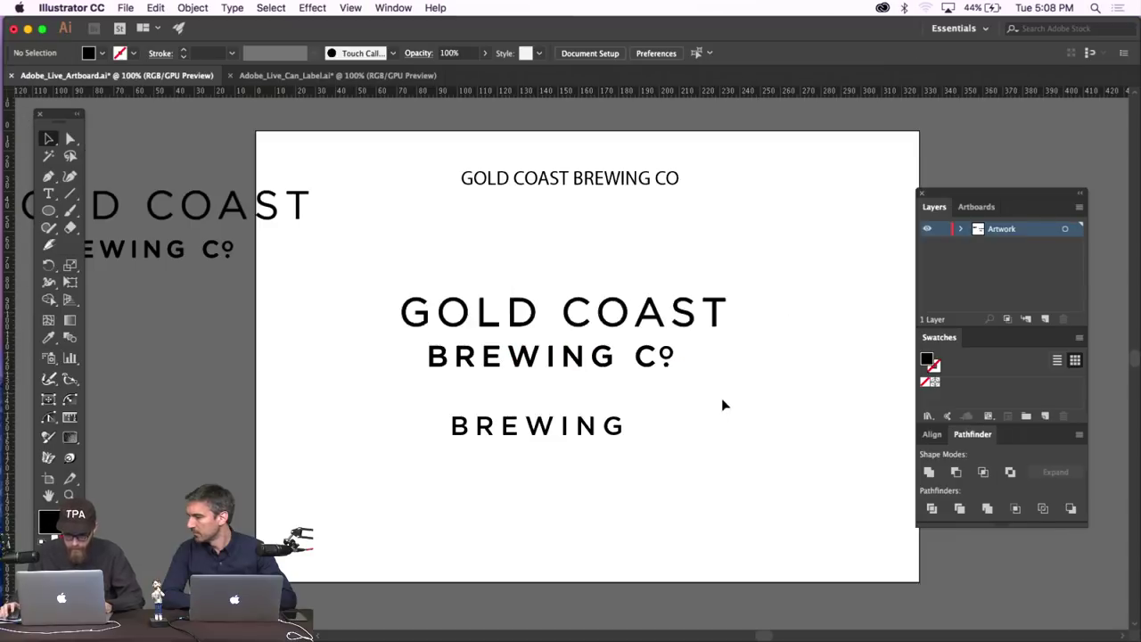
click(433, 360)
shift+click(435, 365)
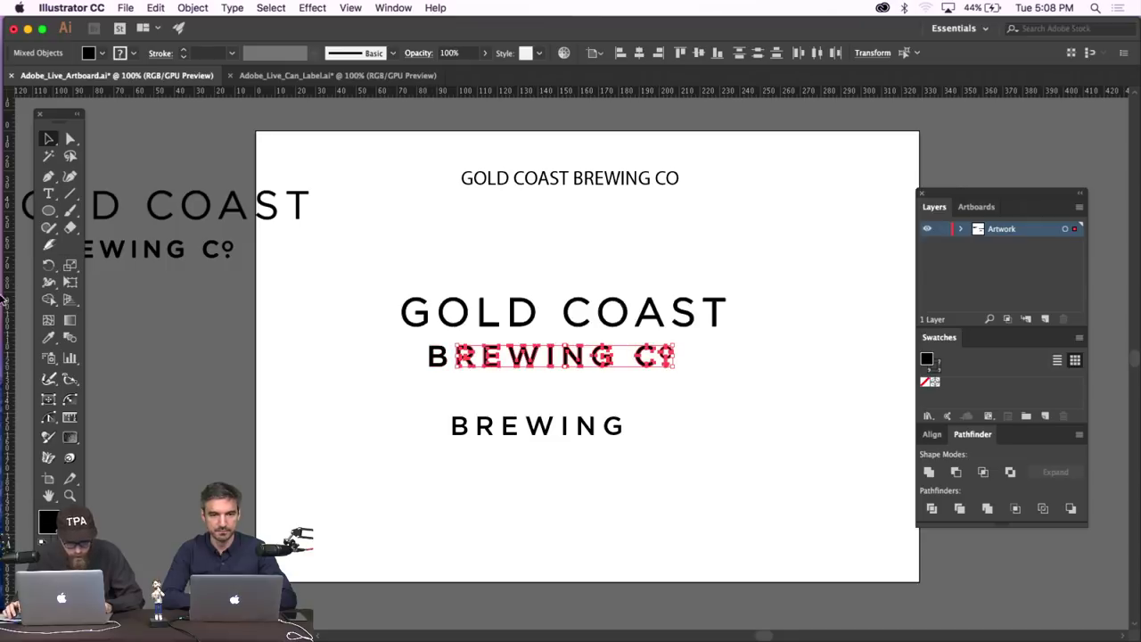
drag(471, 355, 445, 349)
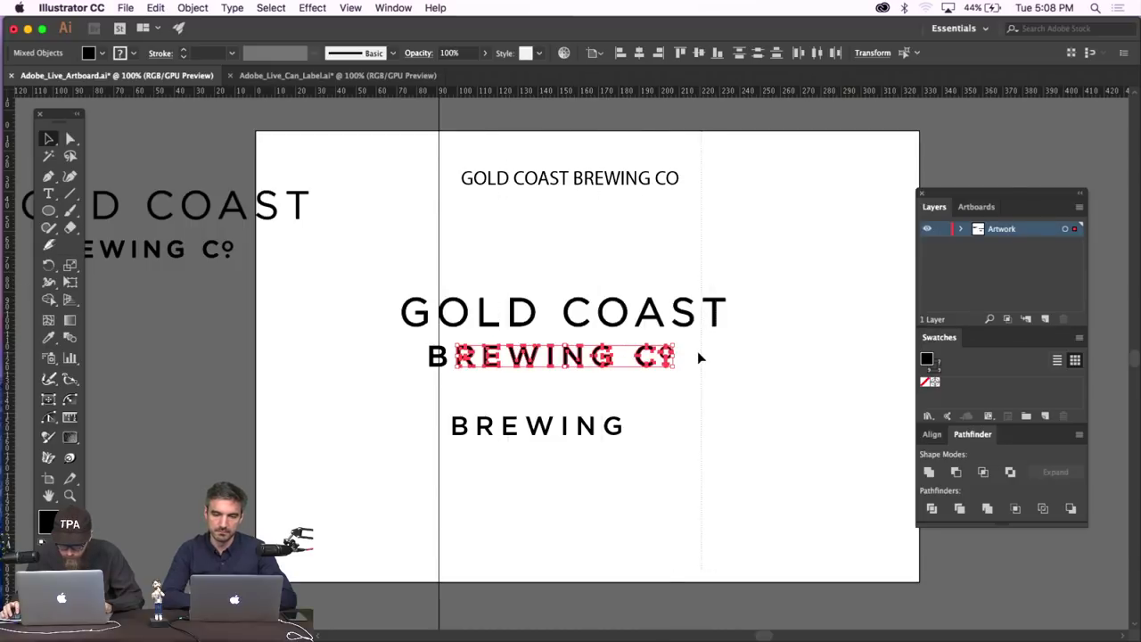
drag(696, 356, 463, 356)
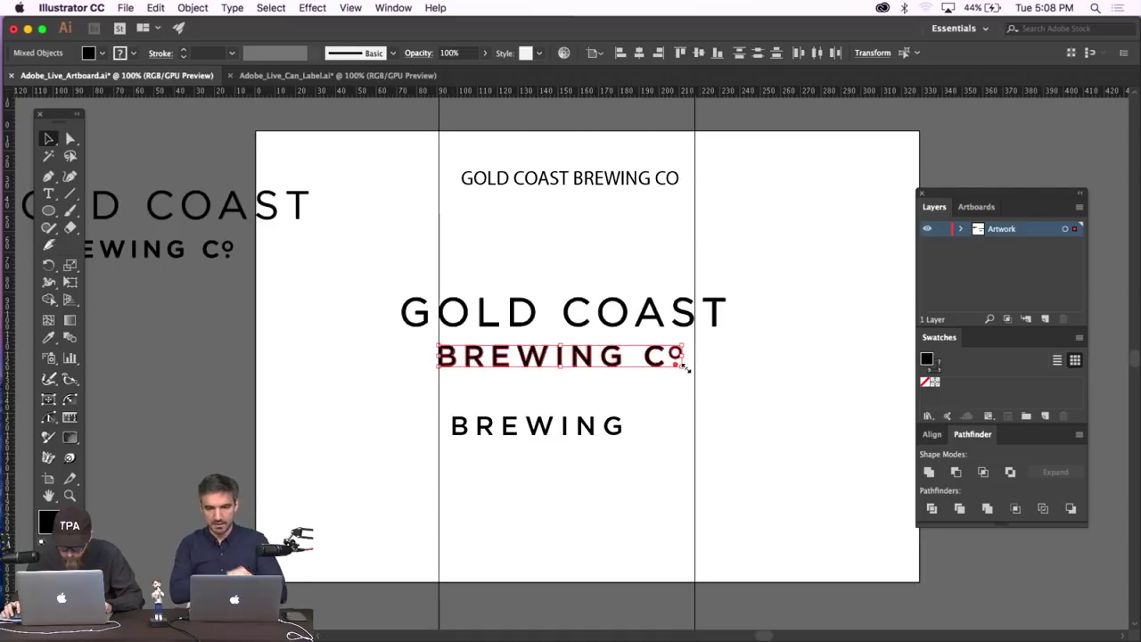
drag(685, 367, 696, 377)
click(739, 356)
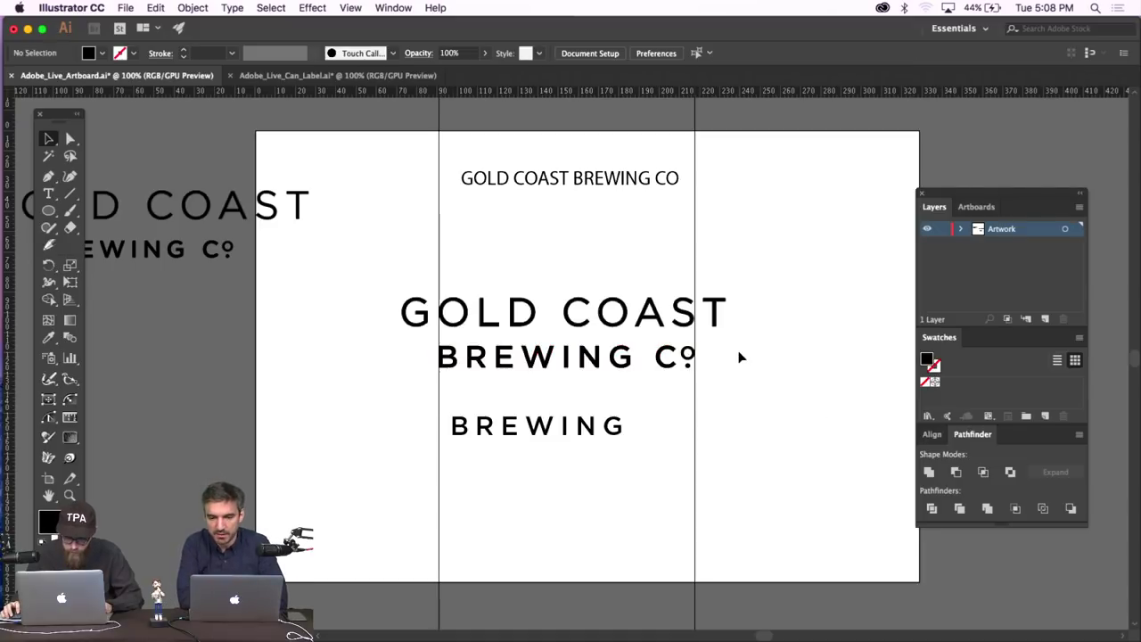
click(753, 405)
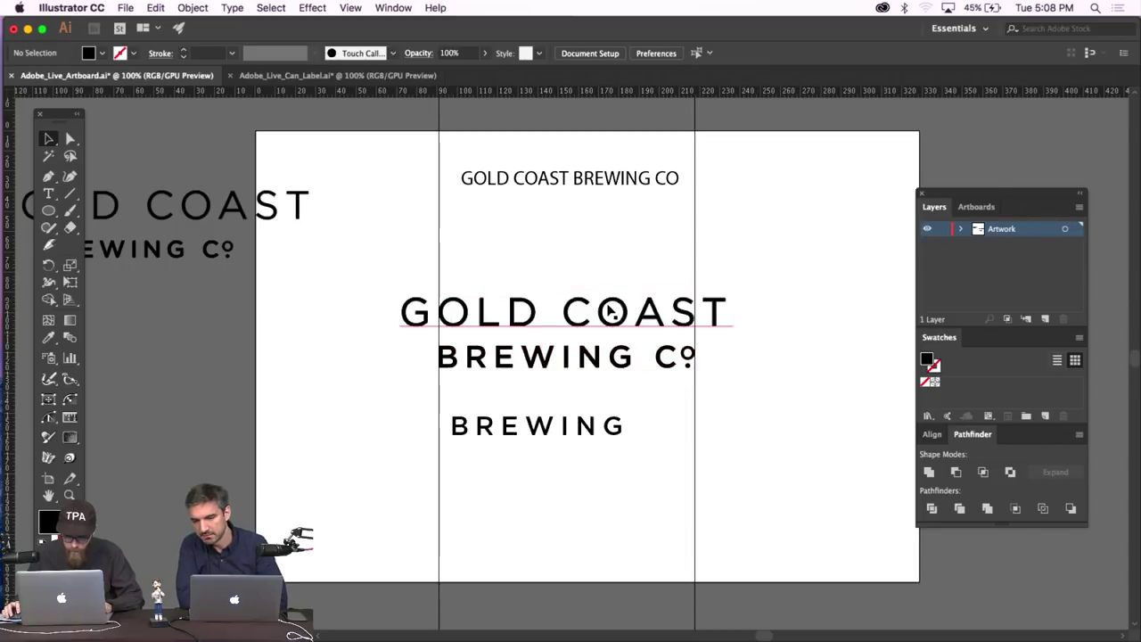
click(614, 310)
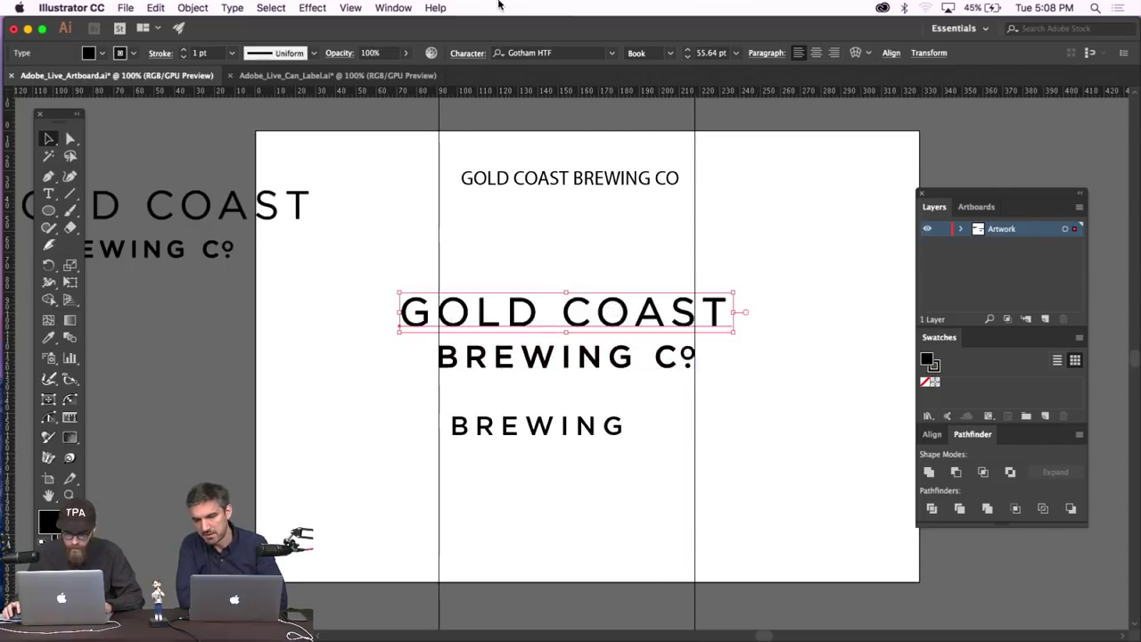
click(686, 51)
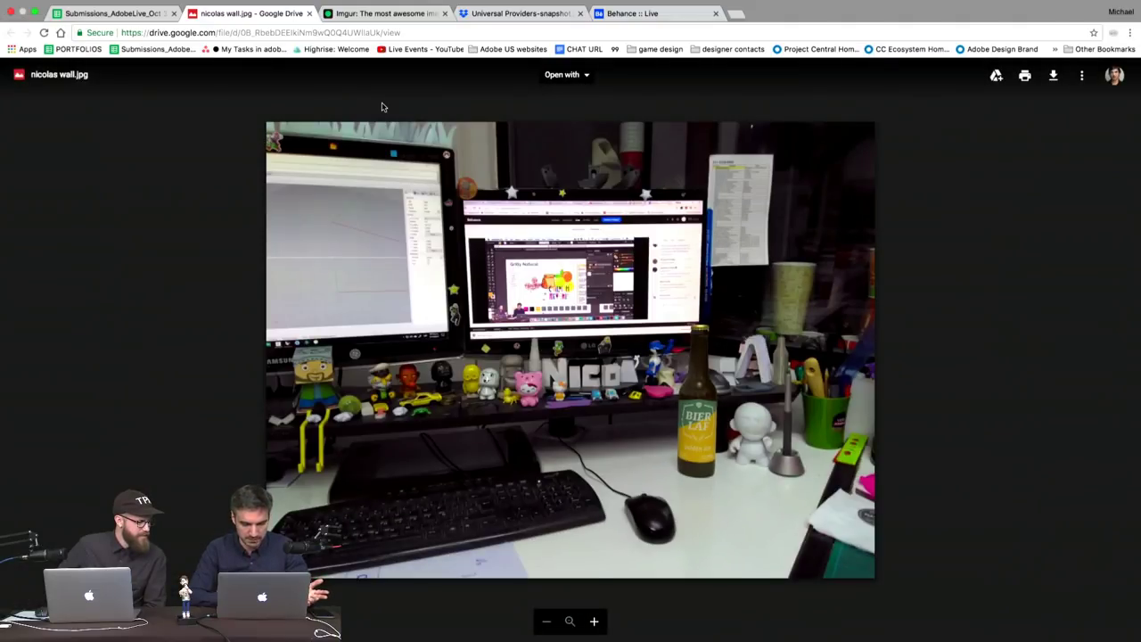
View the submitted coffee cup image on Imgur and open the Universal Providers snapshot in the browser.
click(397, 16)
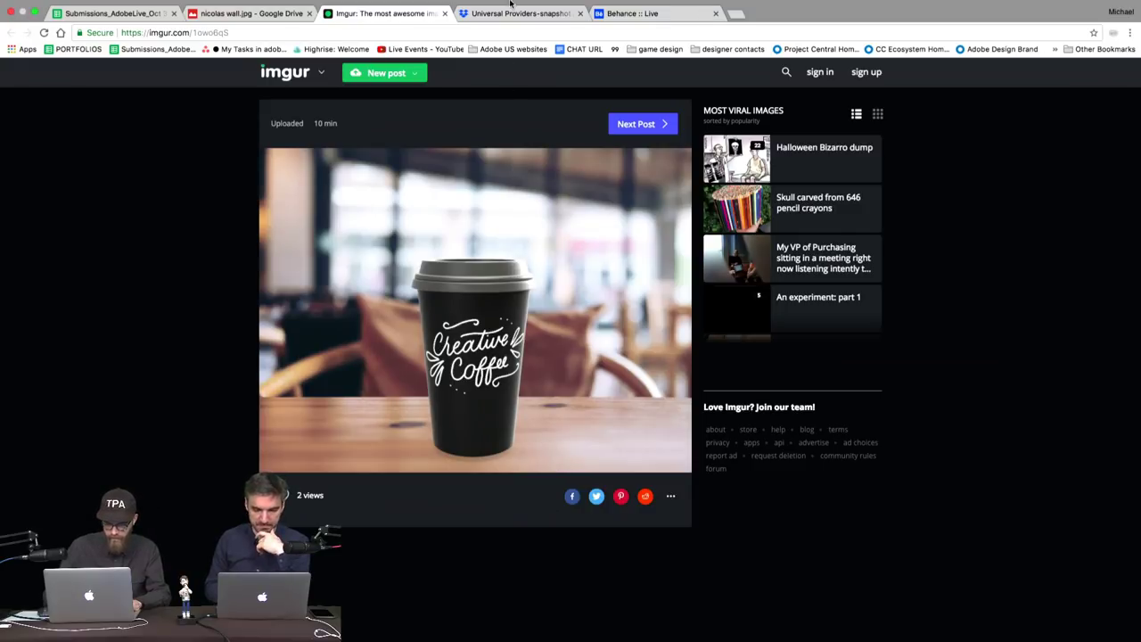
click(516, 11)
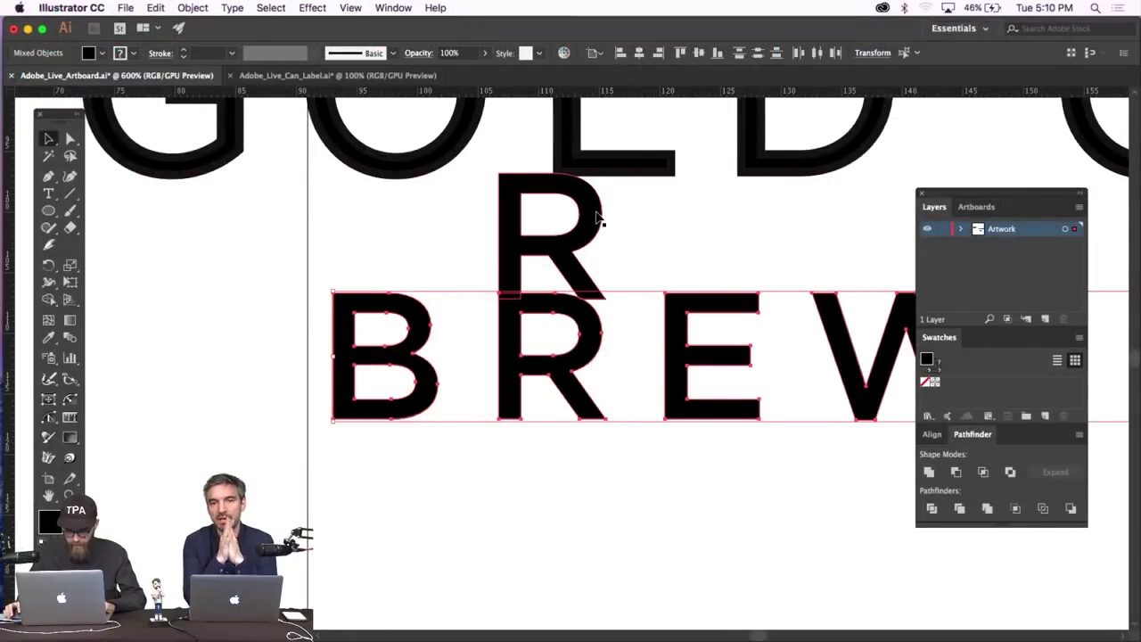
Try moving the duplicate R above the BREWING line slightly down over the R beneath it.
drag(599, 214, 621, 228)
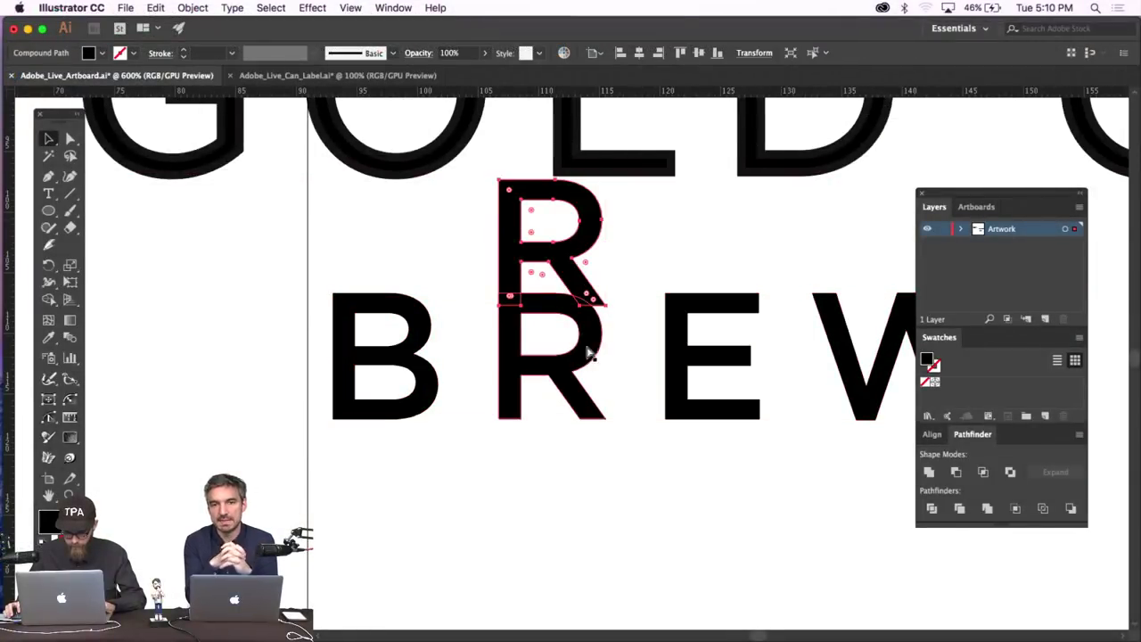
click(238, 426)
Group all the outlined BREWING CO letters with the raised O and its dot, leaving out the duplicate R.
key(super+minus)
key(super+minus)
key(super+minus)
key(super+minus)
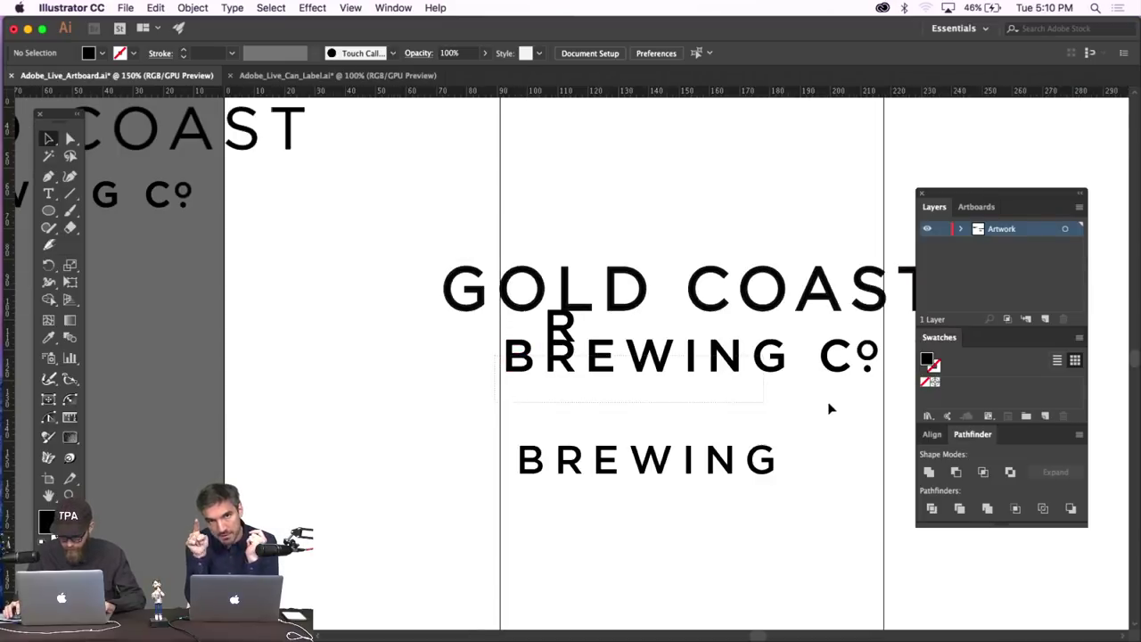
drag(912, 408, 499, 365)
key(super+g)
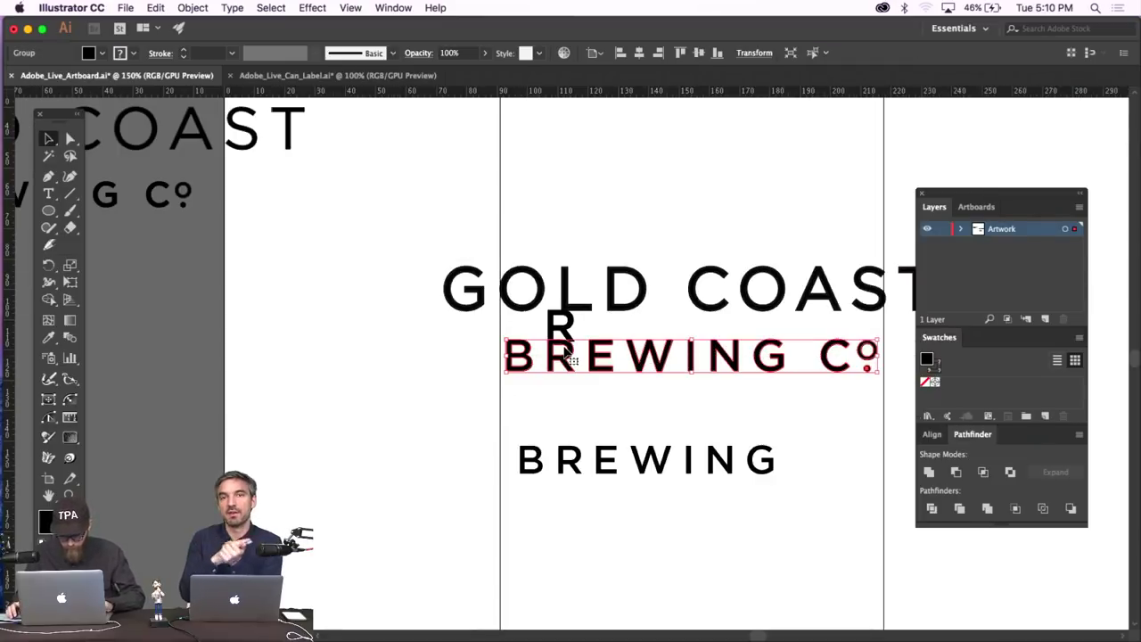
key(super+equal)
key(super+equal)
key(super+equal)
key(super+equal)
scroll(568, 350, left, 5)
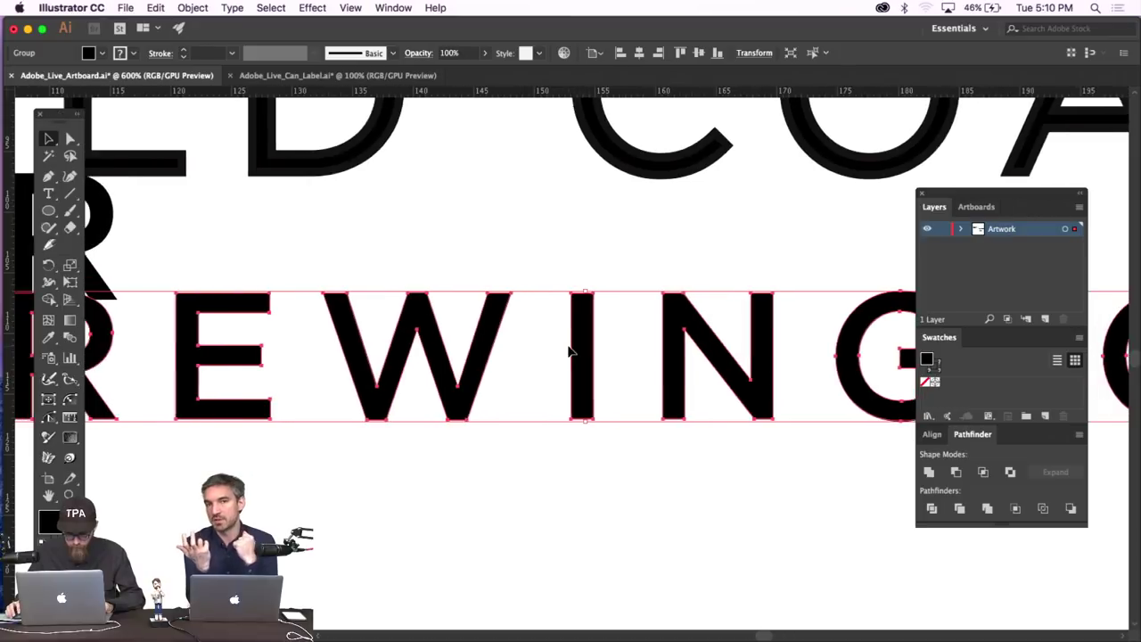
Lower the opacity of the duplicate R above the BREWING line to 52%.
drag(361, 323, 361, 331)
click(366, 219)
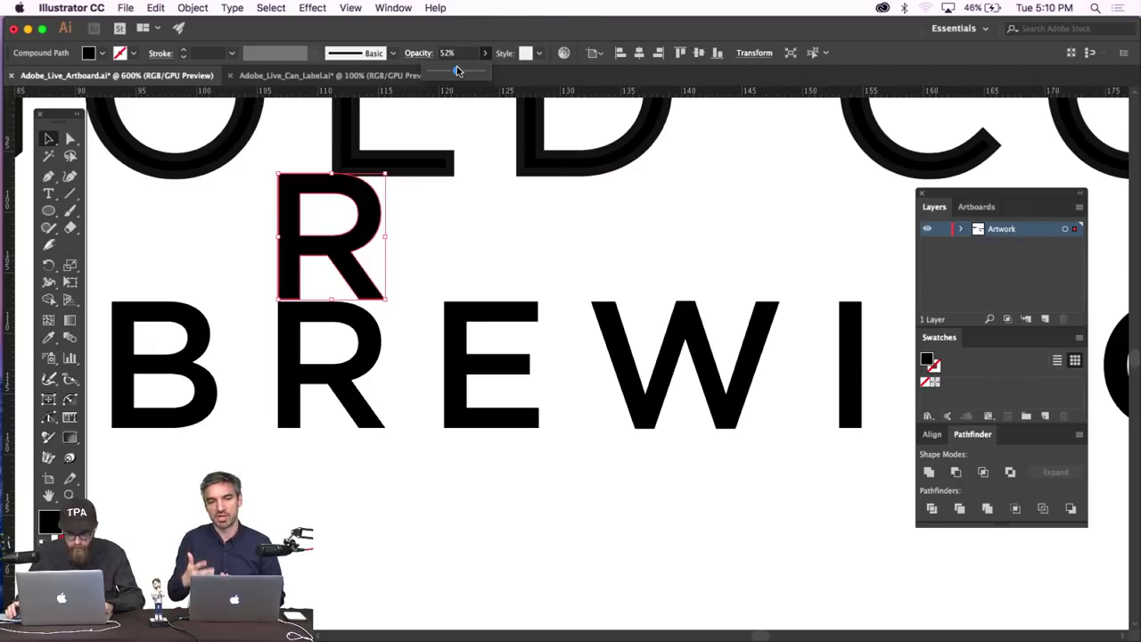
drag(480, 67, 453, 67)
click(482, 255)
click(484, 255)
Move the faded duplicate R into the empty space above GOLD COAST.
key(super+minus)
key(super+minus)
key(super+minus)
key(super+minus)
key(super+minus)
key(super+minus)
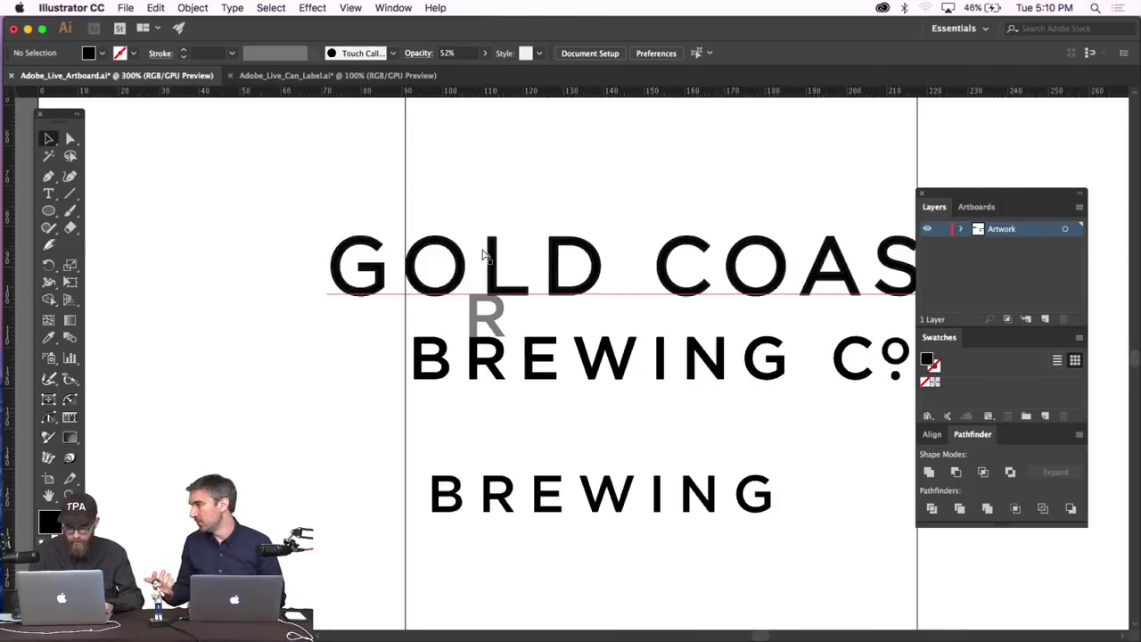
scroll(483, 255, right, 3)
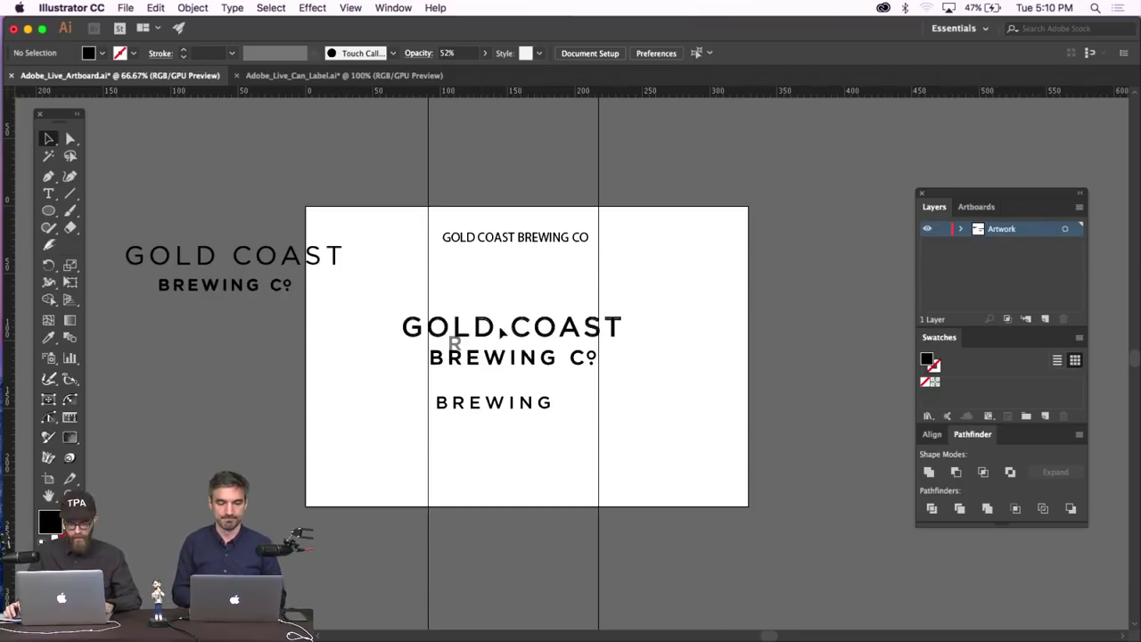
key(super+equal)
key(super+equal)
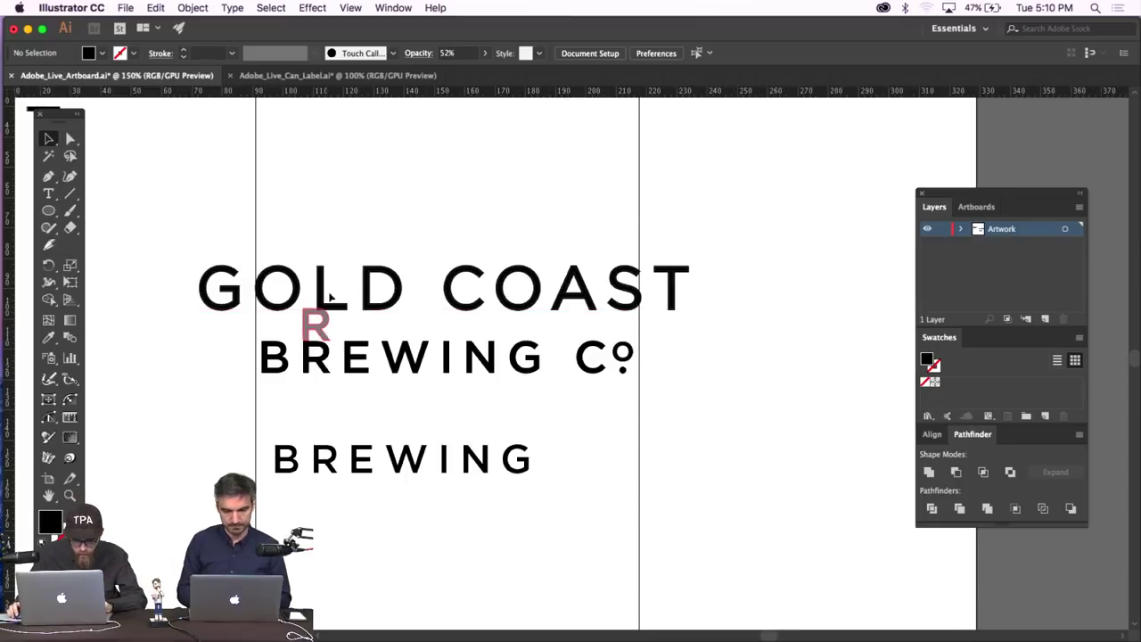
drag(327, 332, 349, 188)
click(432, 189)
scroll(431, 190, left, 2)
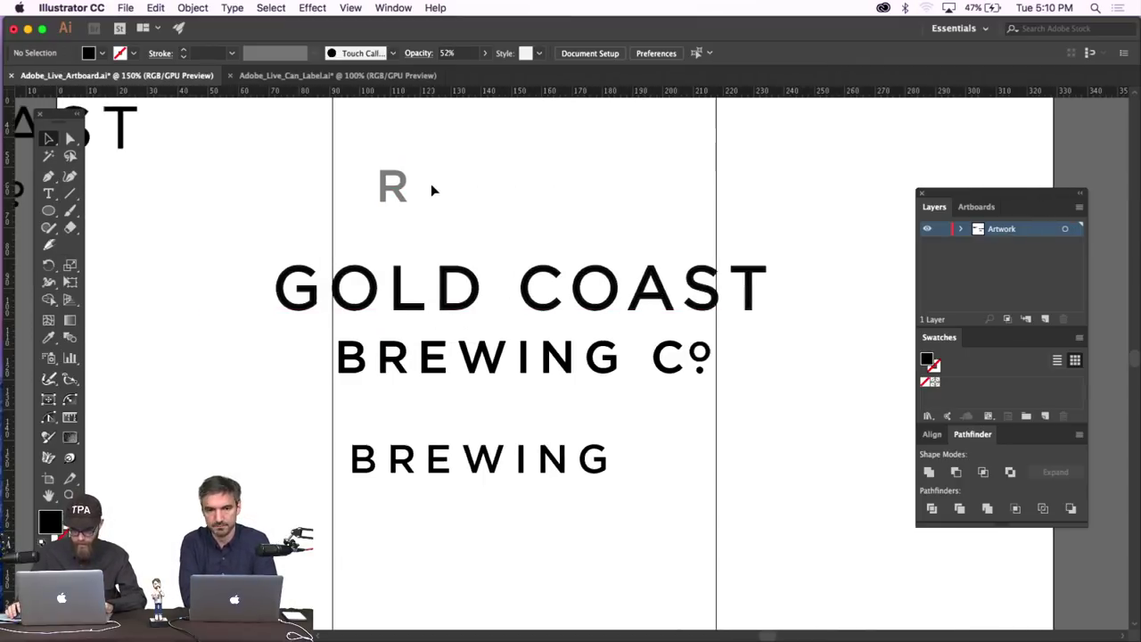
Move the separate BREWING text off the left of the artboard and the bold two-line wordmark to the artboard's upper-right edge.
key(super+minus)
key(super+minus)
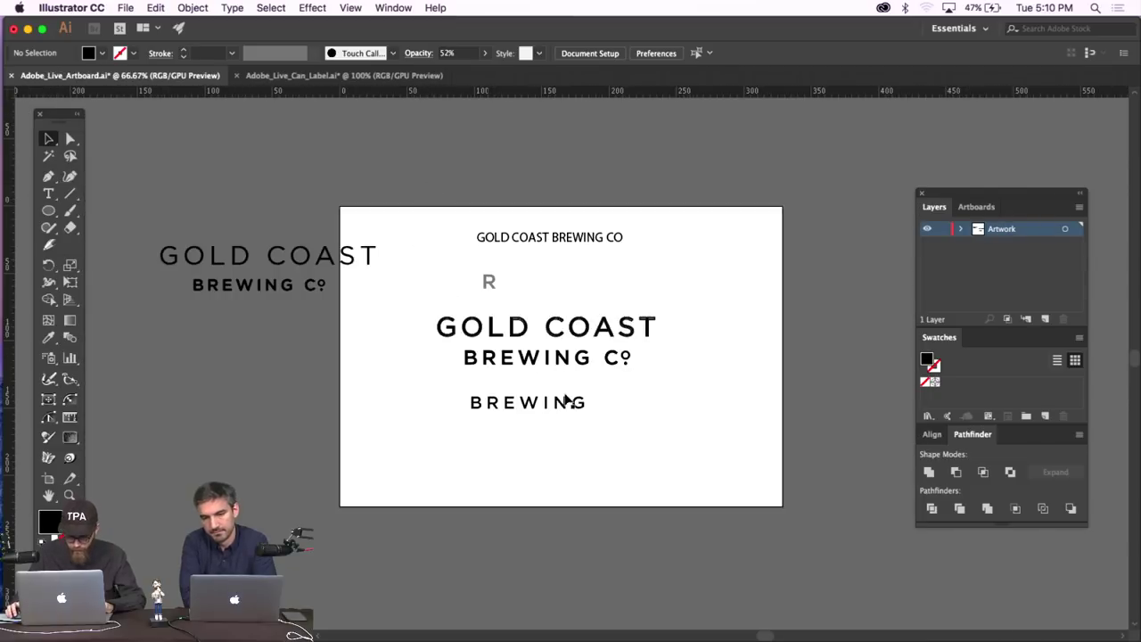
drag(570, 408, 237, 356)
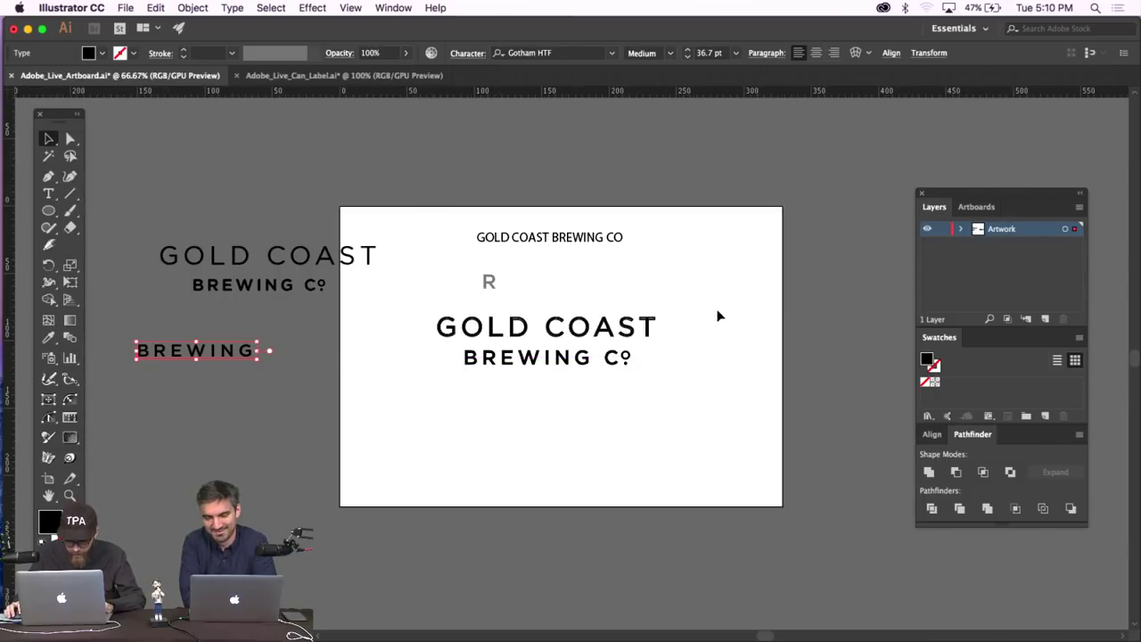
drag(428, 382, 749, 256)
key(super+z)
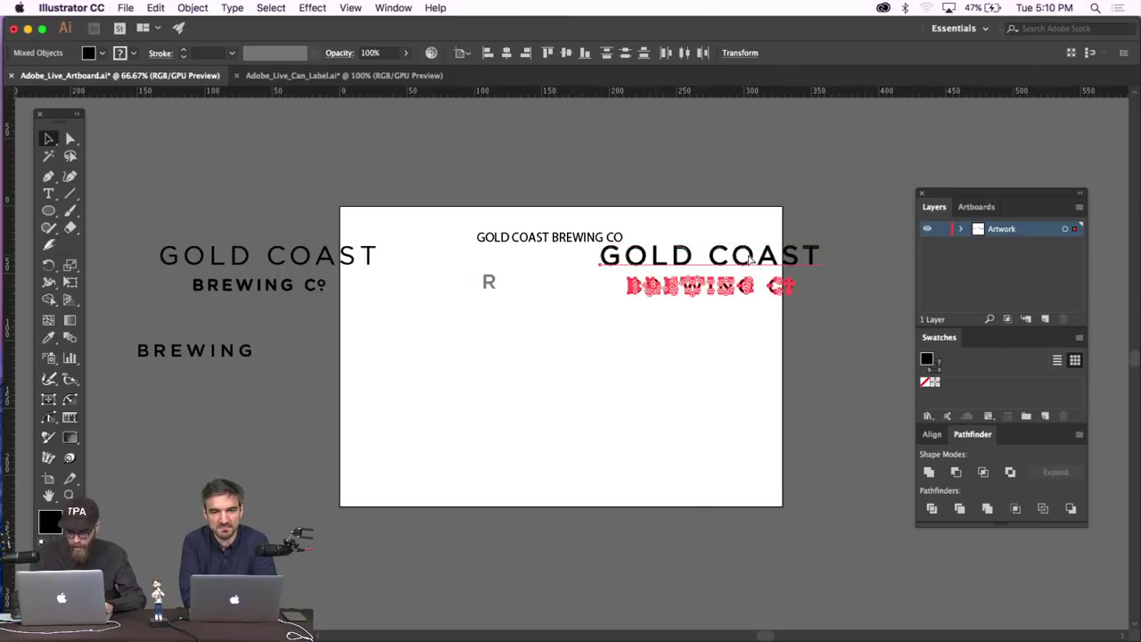
Delete the faded duplicate R from the artboard.
key(super+equal)
key(super+equal)
scroll(736, 267, down, 2)
scroll(737, 268, down, 5)
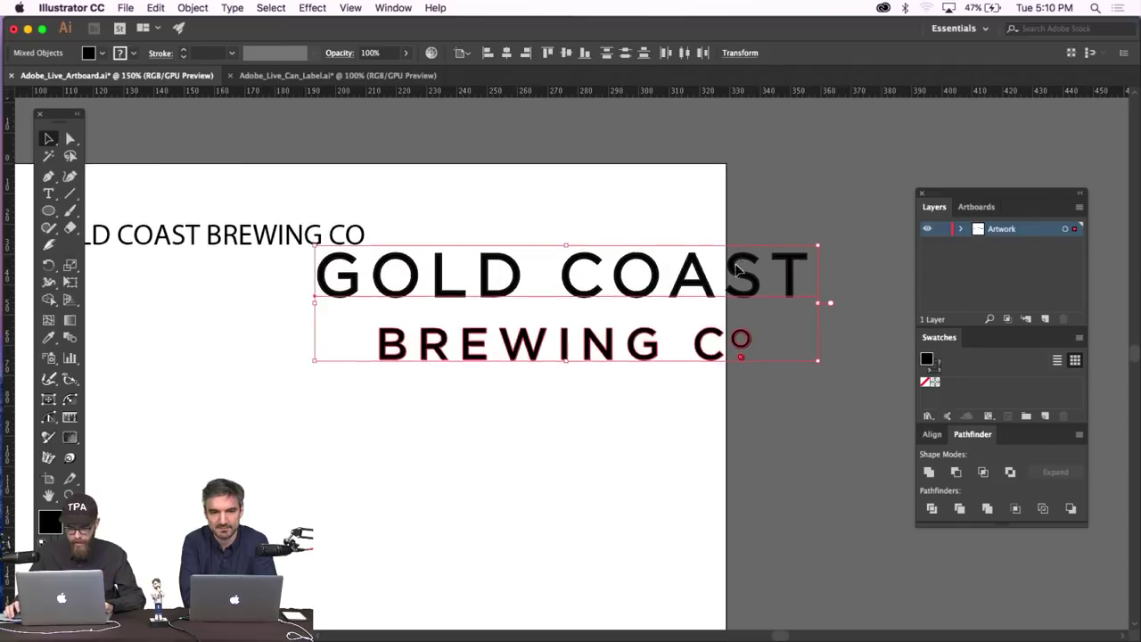
scroll(736, 270, left, 6)
scroll(735, 269, left, 2)
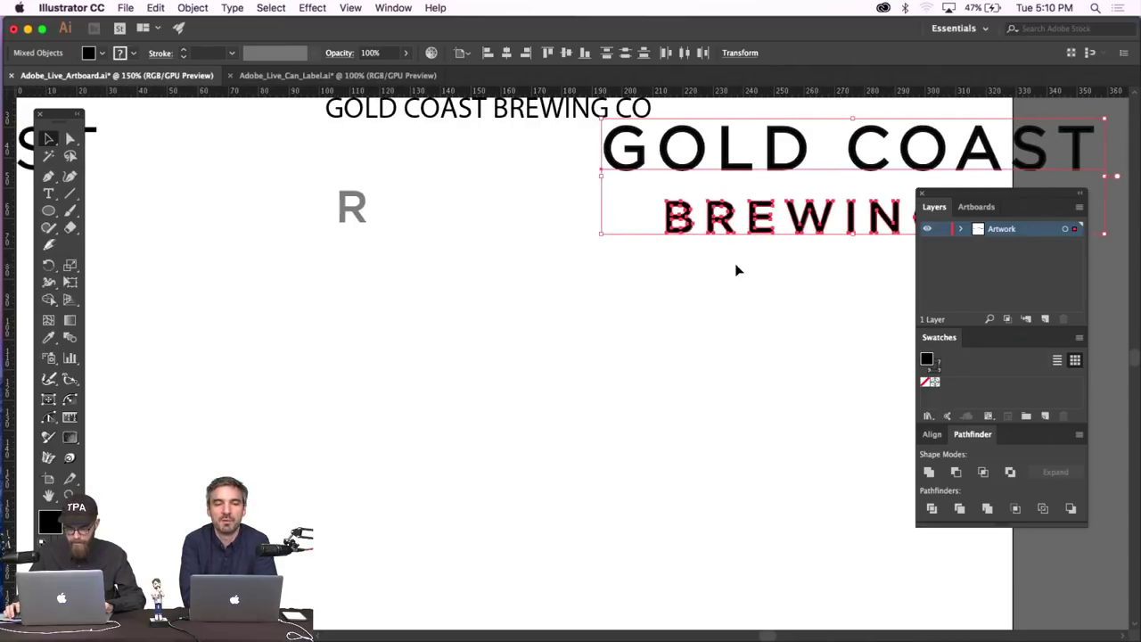
click(398, 303)
drag(352, 207, 224, 126)
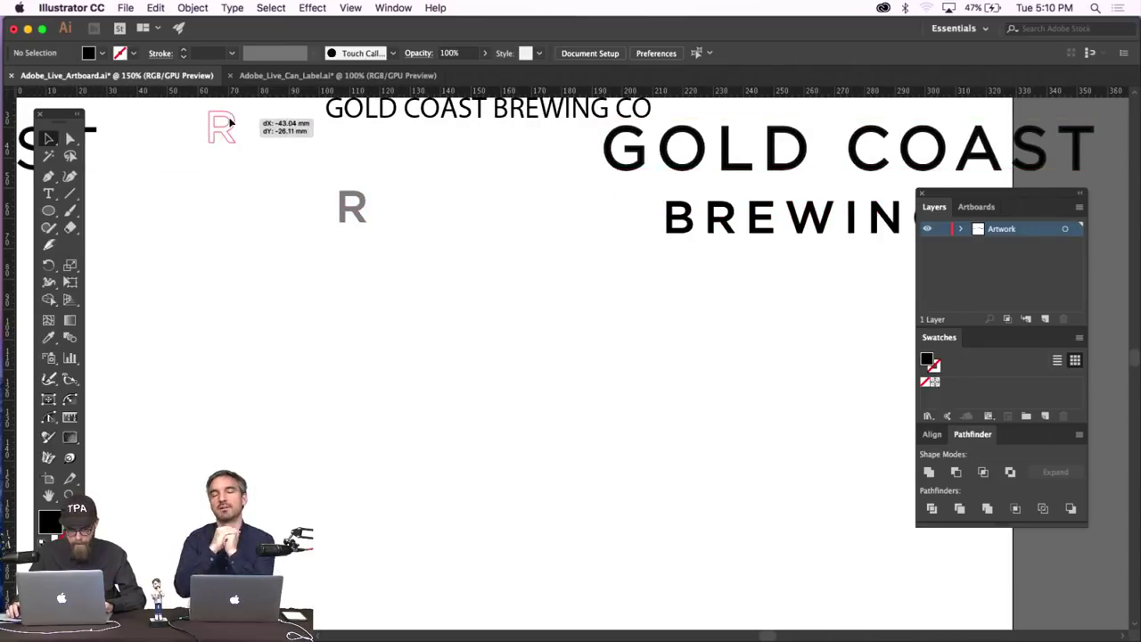
key(Delete)
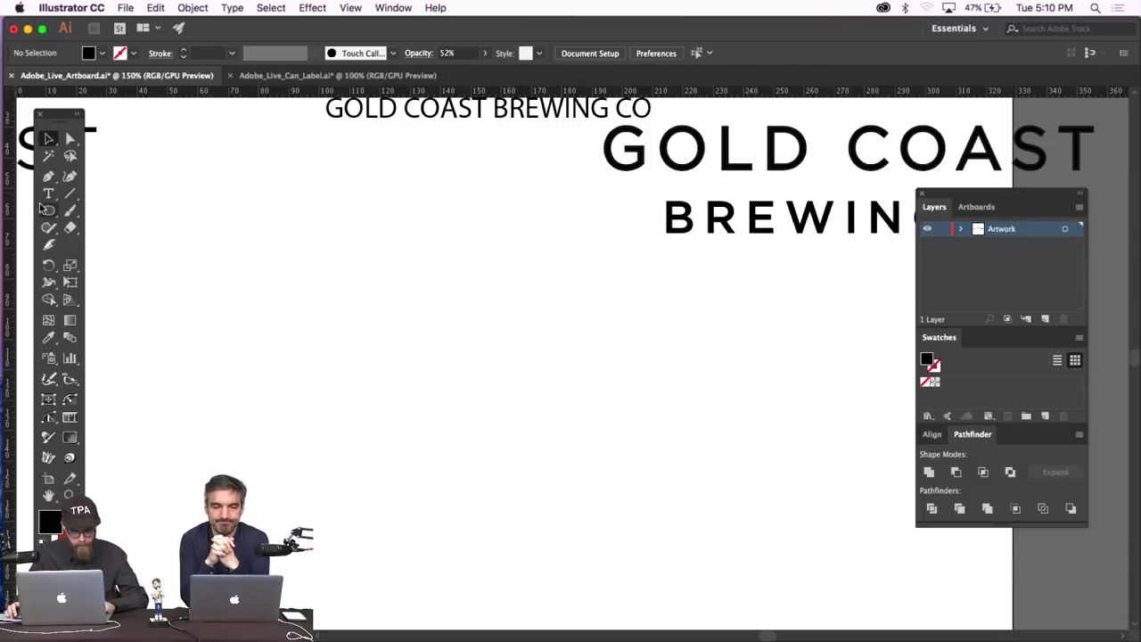
Show the grid and draw a 50.8 mm circle in the empty middle of the artboard with the Ellipse tool.
click(49, 211)
click(350, 7)
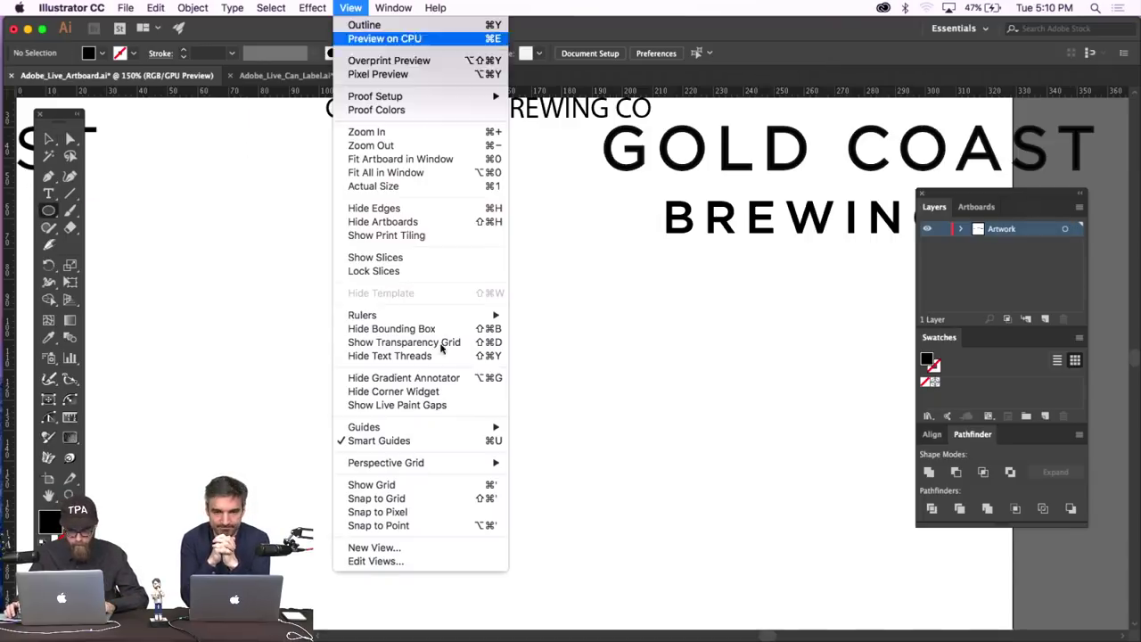
click(446, 484)
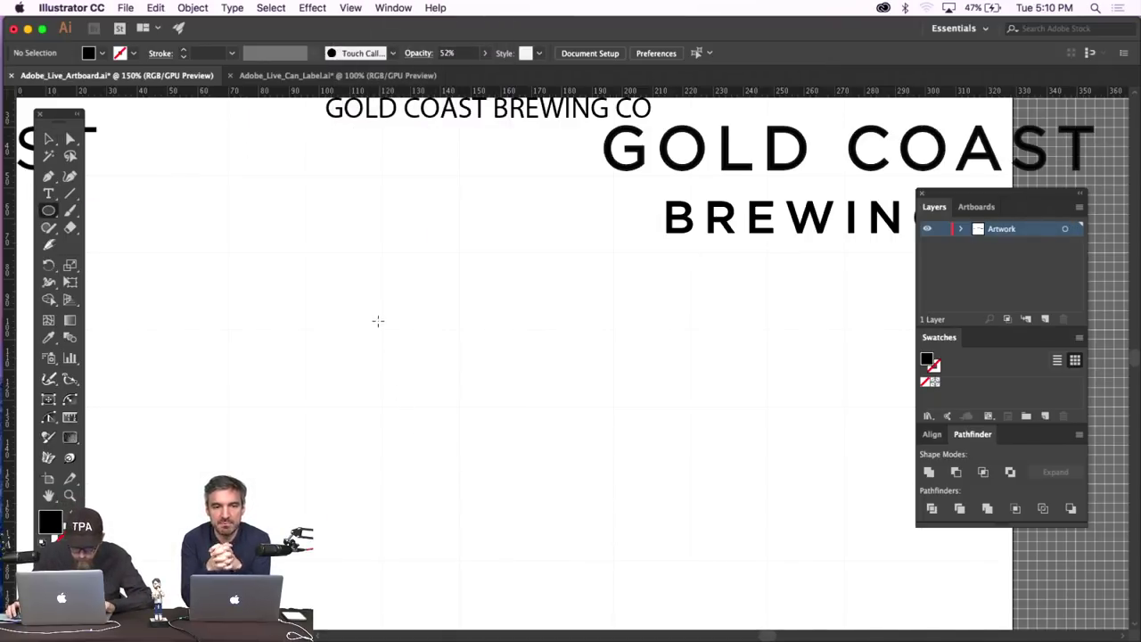
drag(381, 329, 513, 486)
click(49, 137)
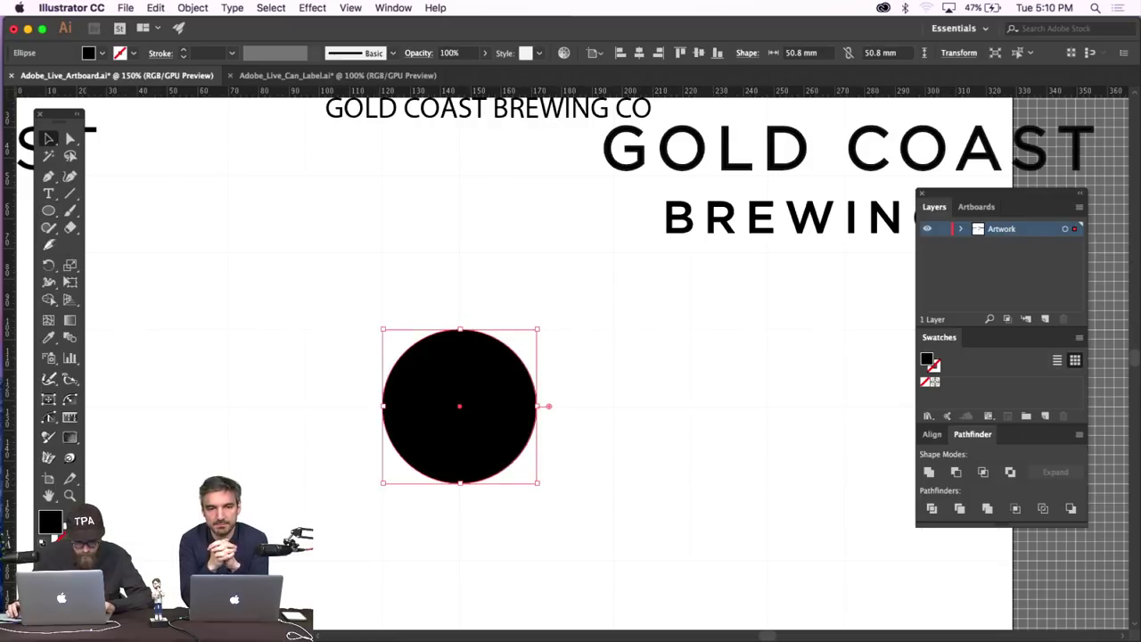
Swap the circle's fill and stroke for a 1 pt black outline, and enlarge it to 76.2 mm along the grid.
key(shift+x)
click(431, 319)
click(521, 361)
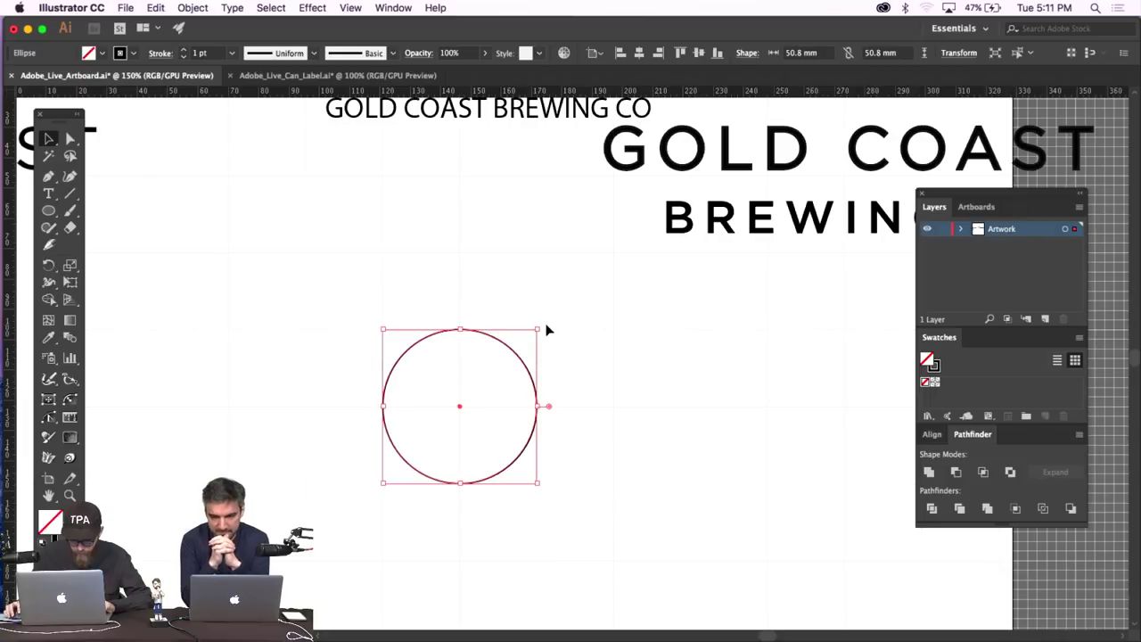
drag(539, 330, 616, 237)
click(526, 218)
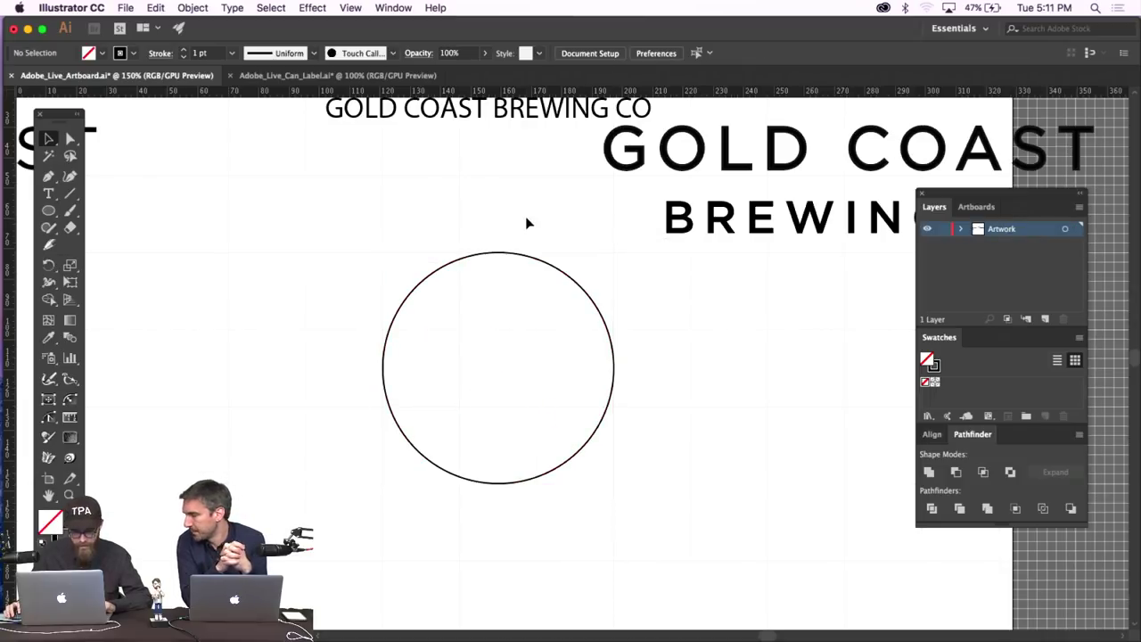
Try a smaller concentric copy inside the 76.2 mm circle and delete that inner copy.
click(476, 315)
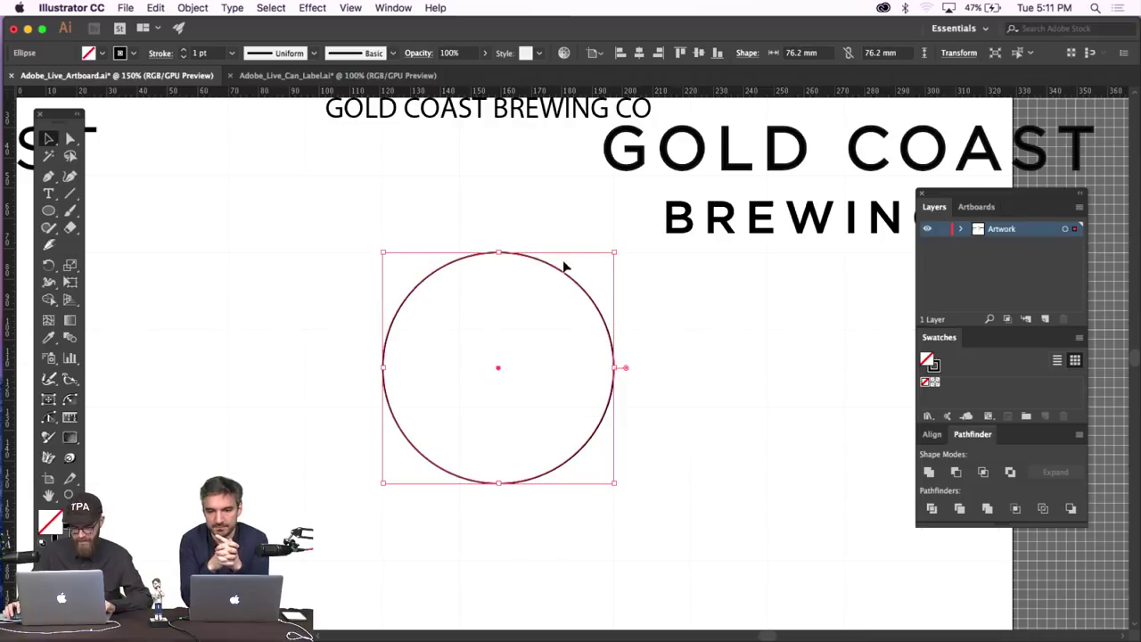
drag(617, 255, 564, 256)
click(499, 230)
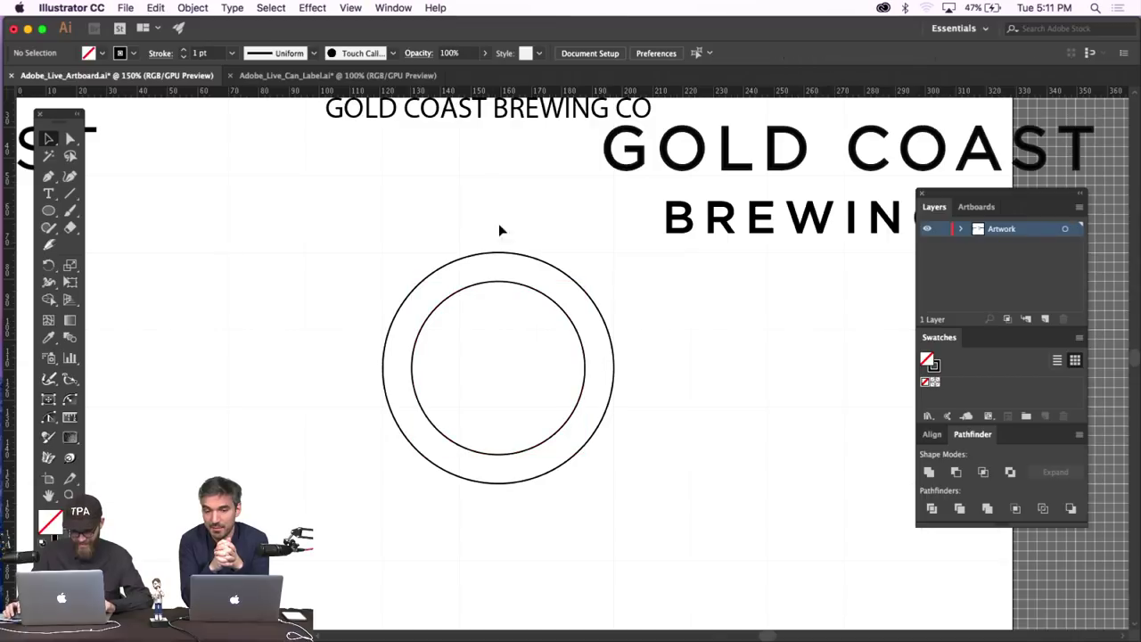
click(510, 291)
key(Delete)
Stretch the circle upward by one grid square into a tall ellipse.
click(69, 139)
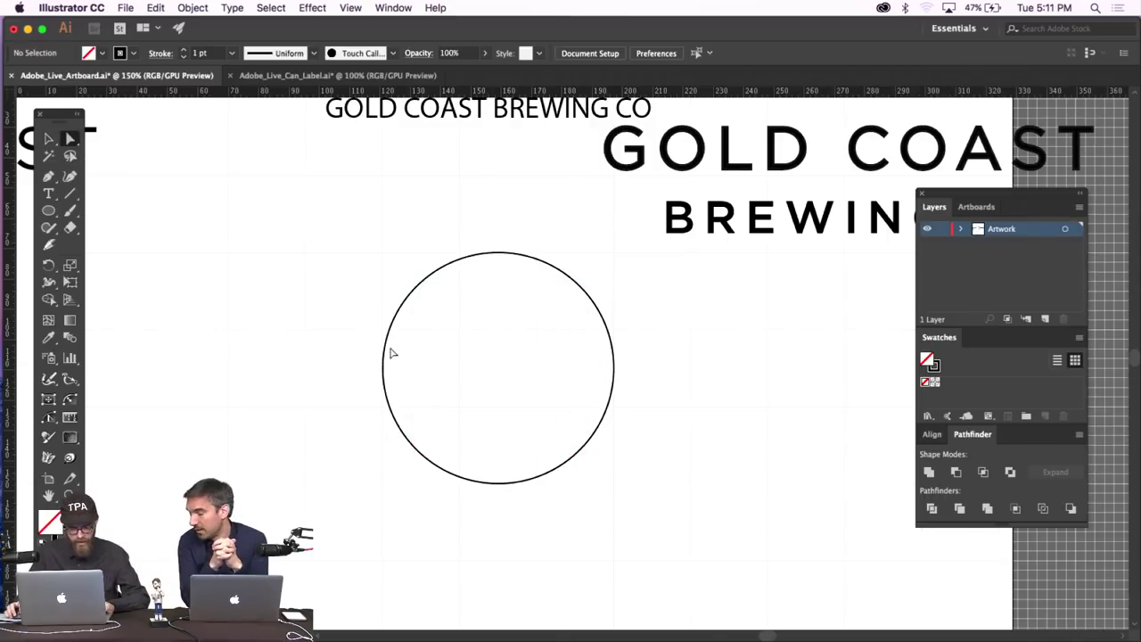
click(48, 139)
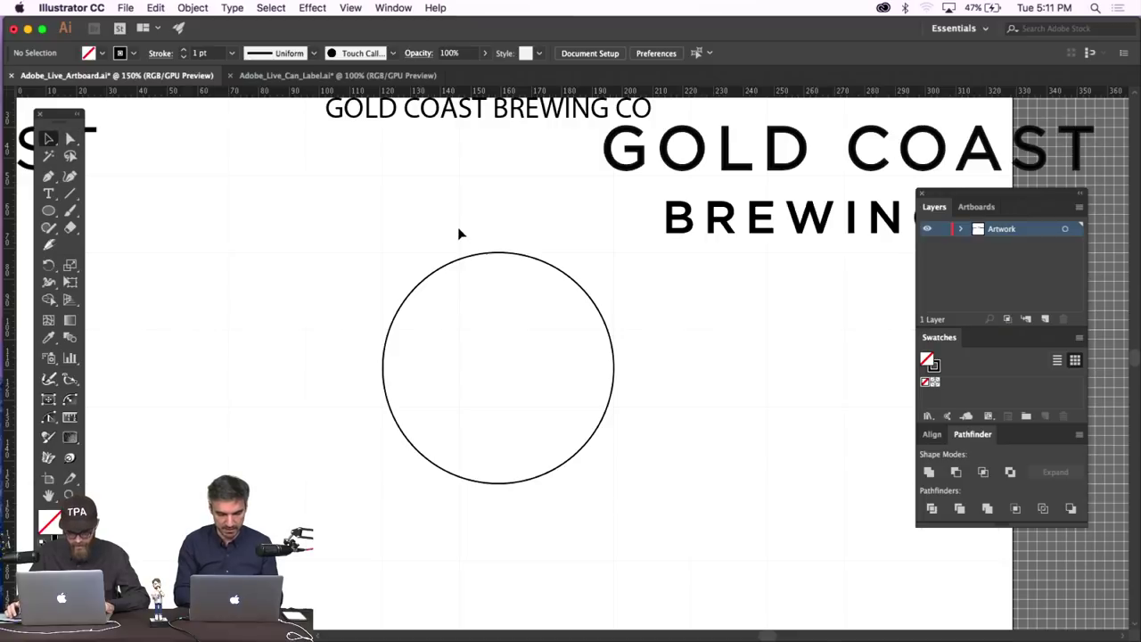
click(486, 254)
drag(501, 252, 504, 176)
Lengthen the upper and lower direction handles of the ellipse's left and right anchor points to form a squarer, symmetrical oval.
click(68, 139)
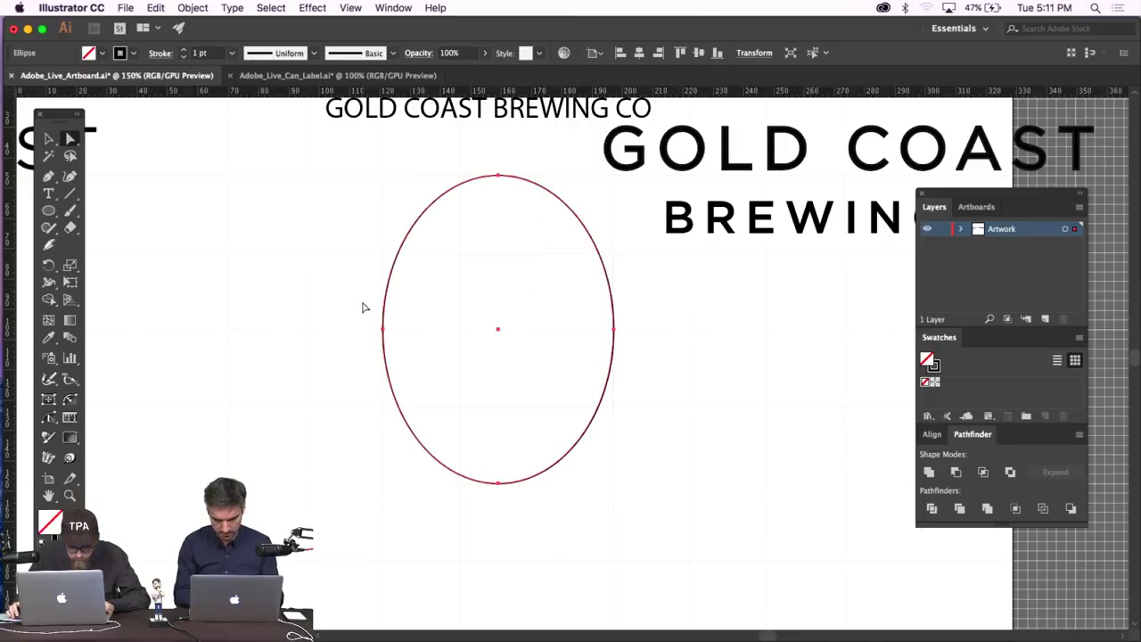
drag(362, 307, 385, 441)
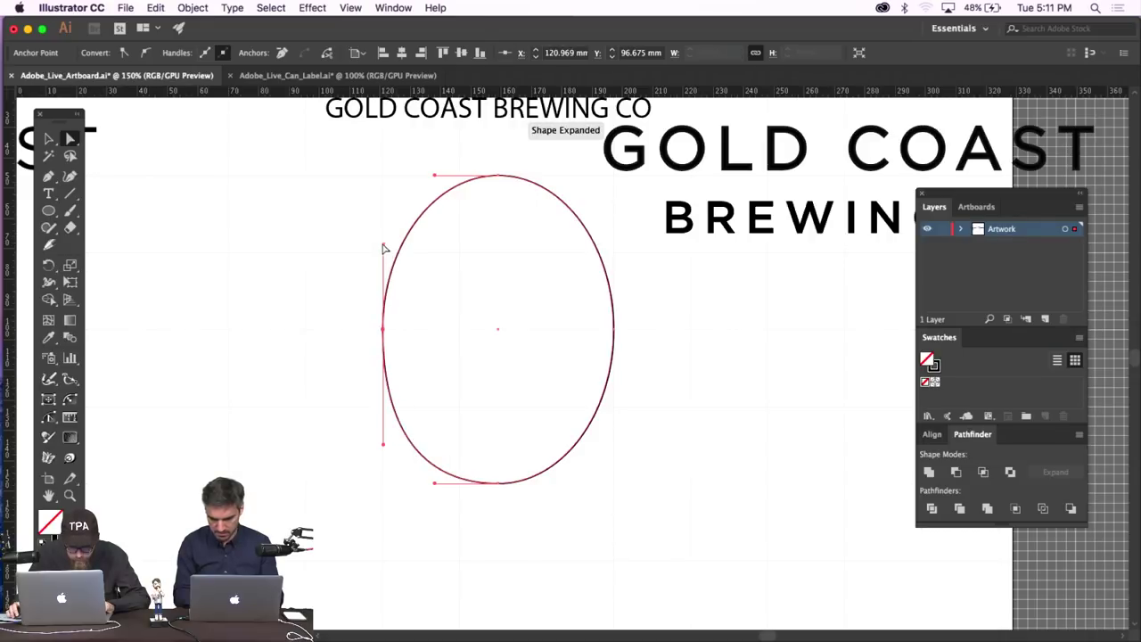
drag(383, 244, 384, 214)
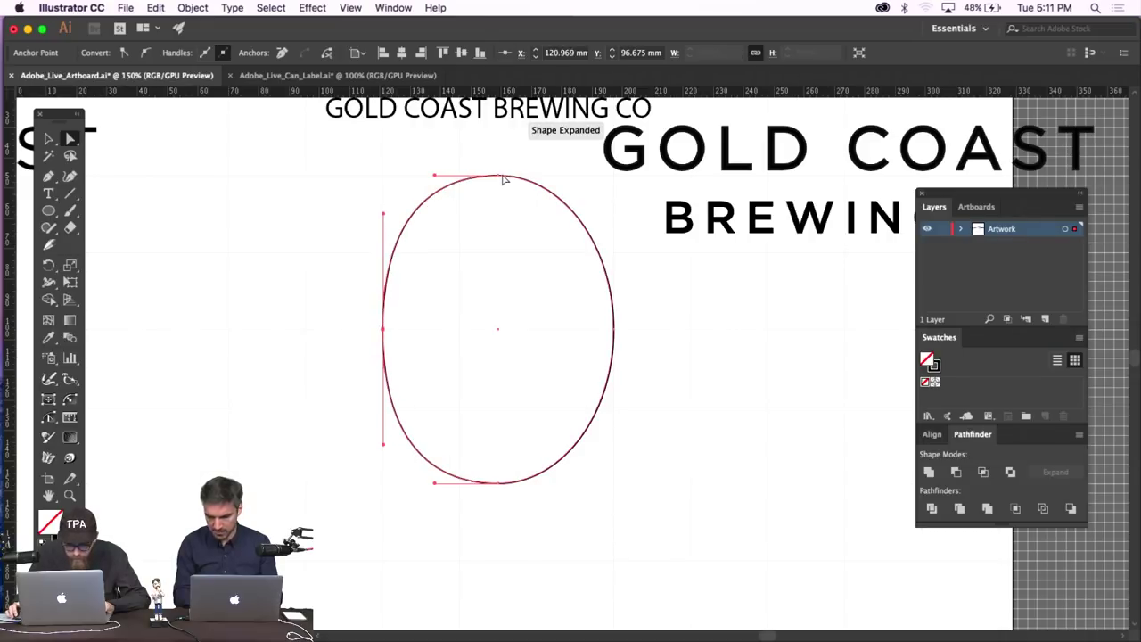
click(613, 329)
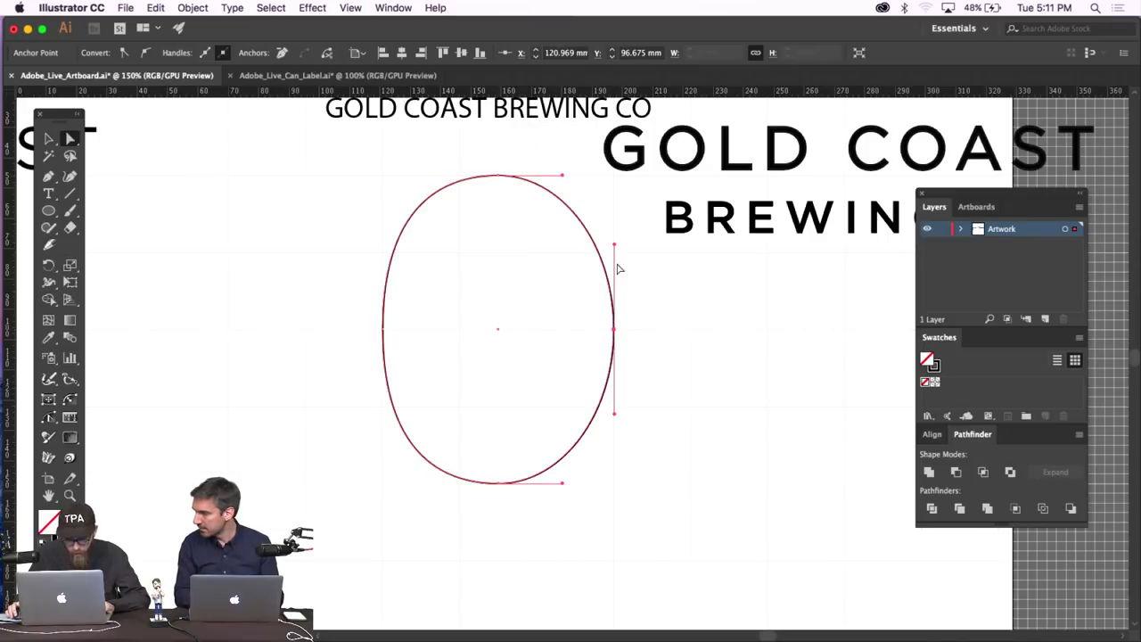
drag(614, 246, 614, 215)
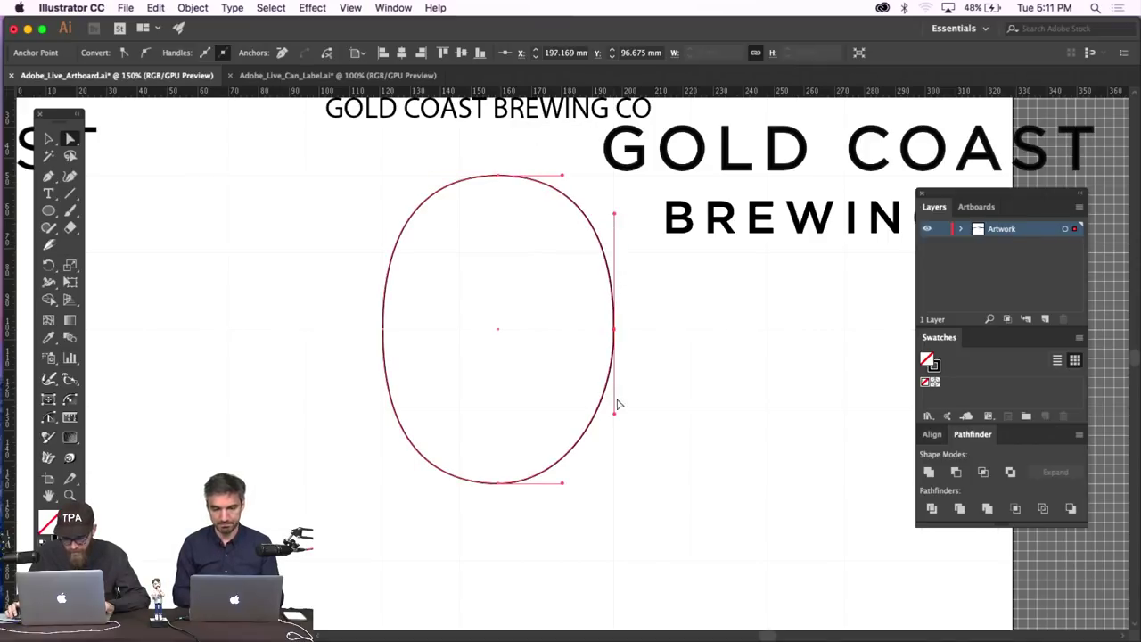
drag(614, 415, 615, 455)
click(444, 194)
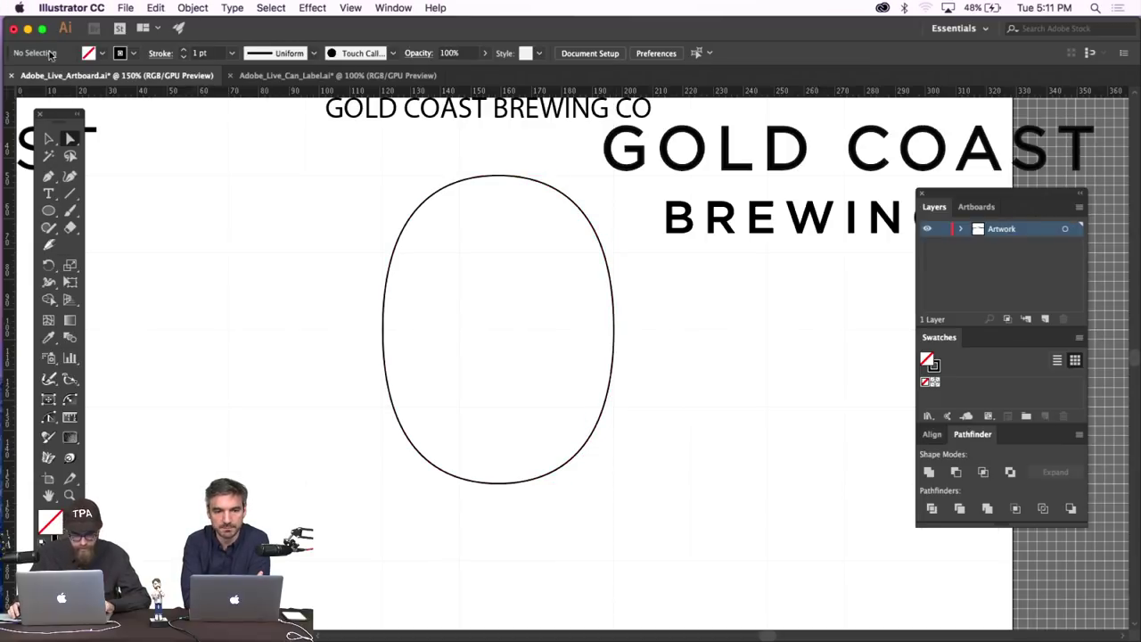
Offset the oval's path inward by 10 mm (-10 mm) with miter joins and a miter limit of 4.
click(50, 140)
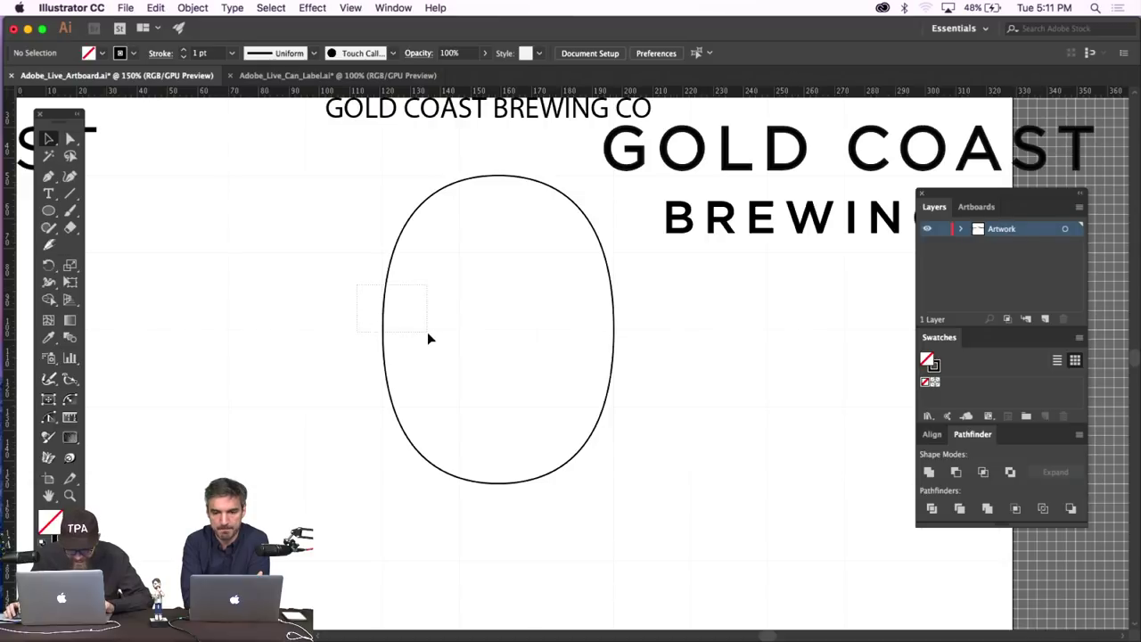
drag(427, 331, 426, 332)
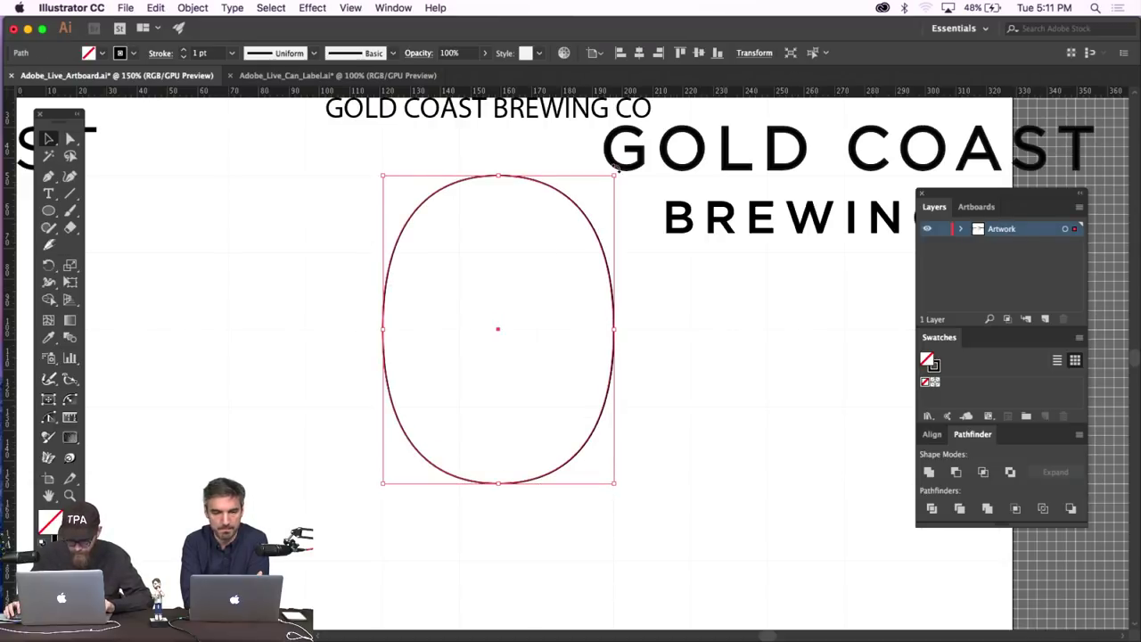
click(613, 175)
click(535, 208)
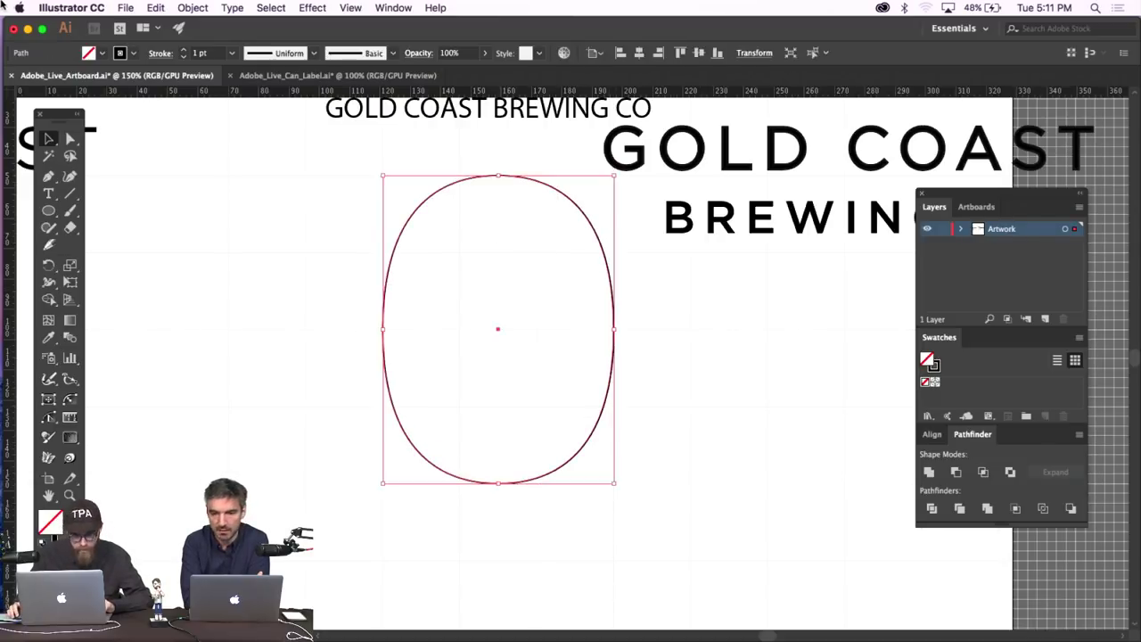
click(192, 7)
mouse_move(267, 324)
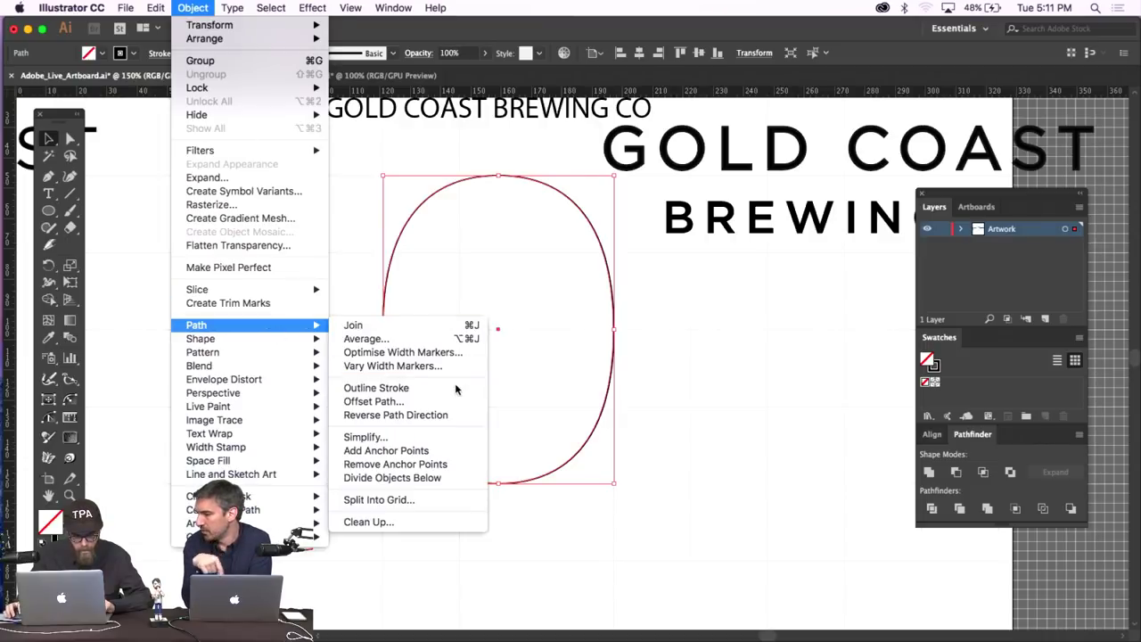
click(451, 401)
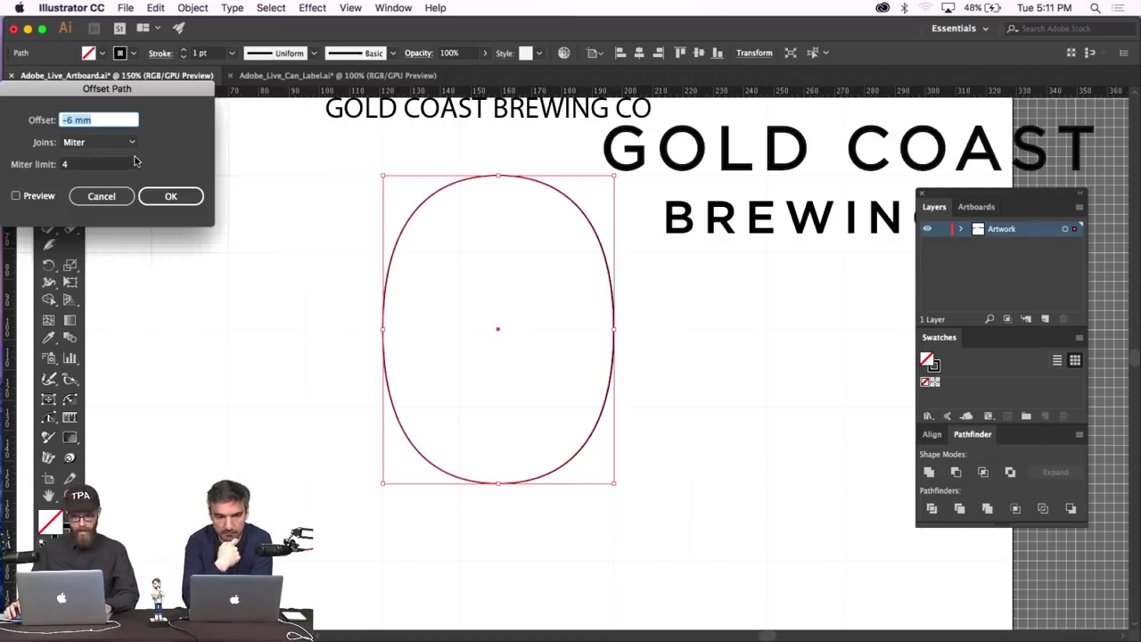
click(100, 118)
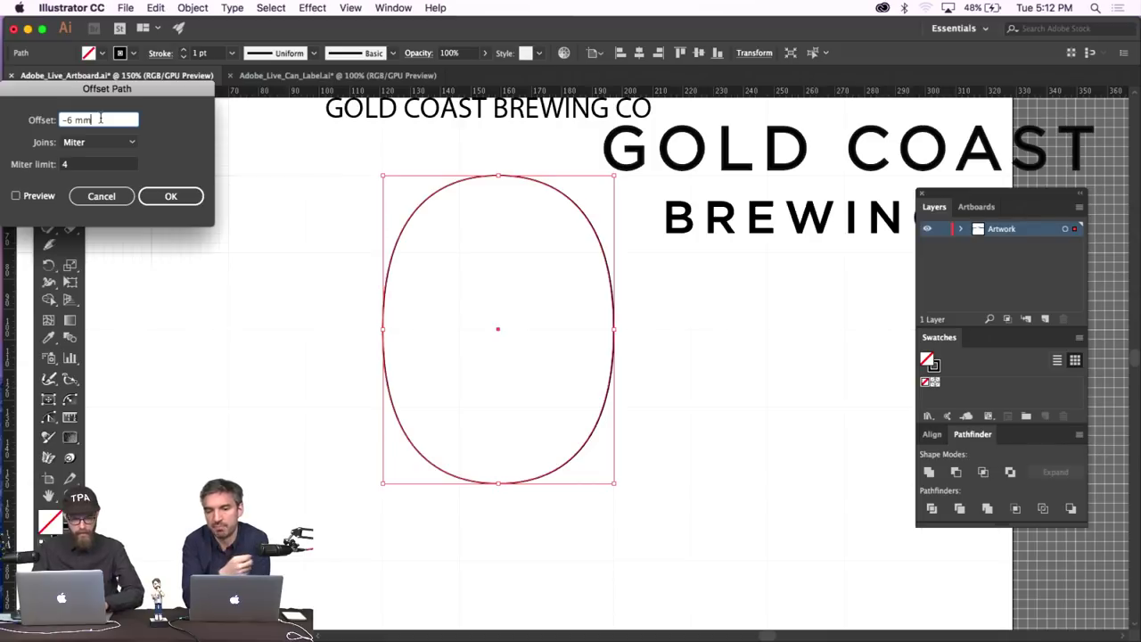
click(16, 195)
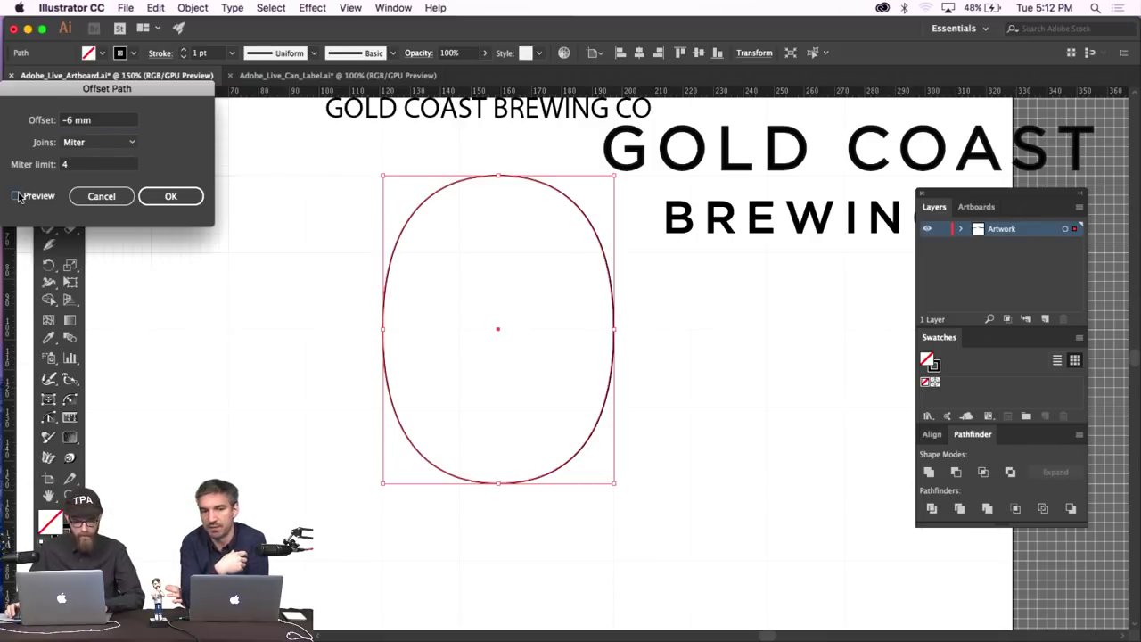
drag(105, 122, 69, 122)
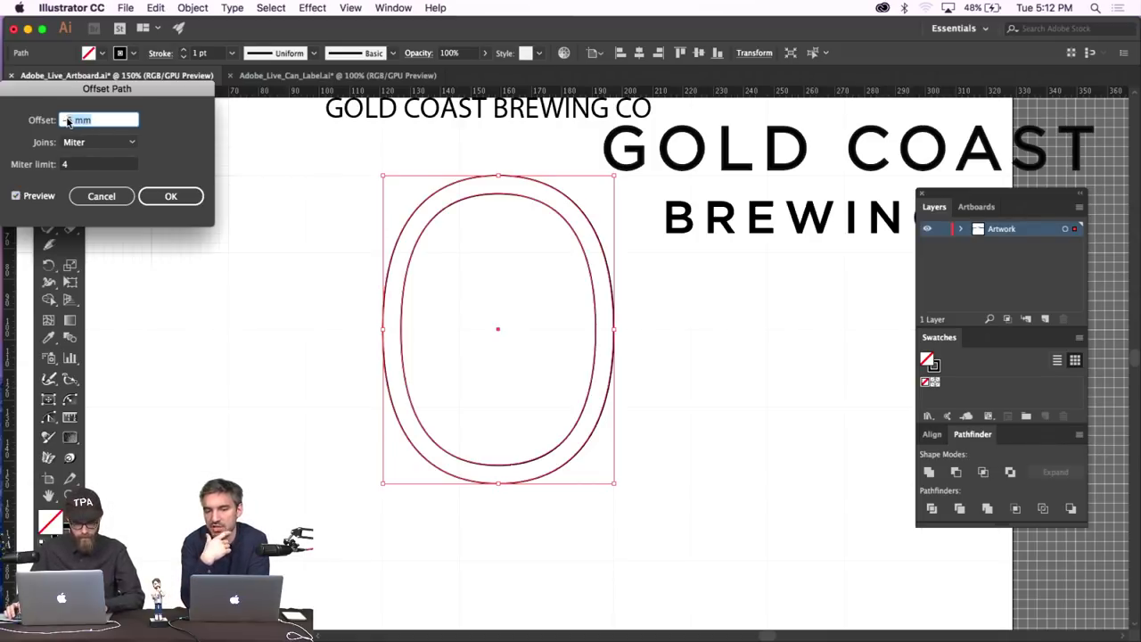
text(-10)
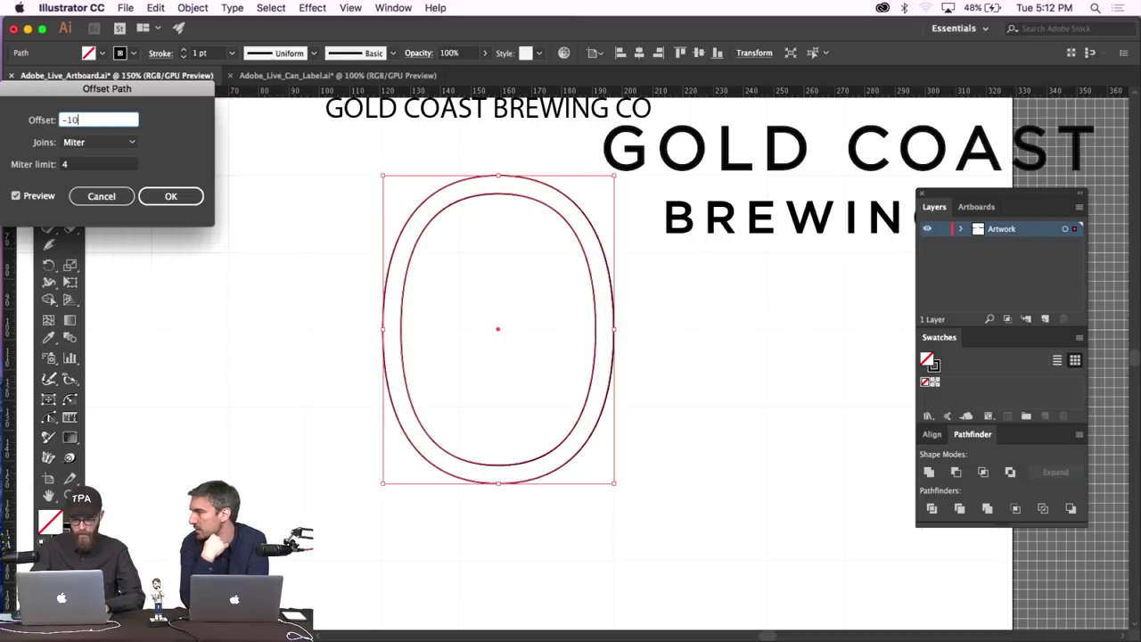
click(14, 195)
click(15, 195)
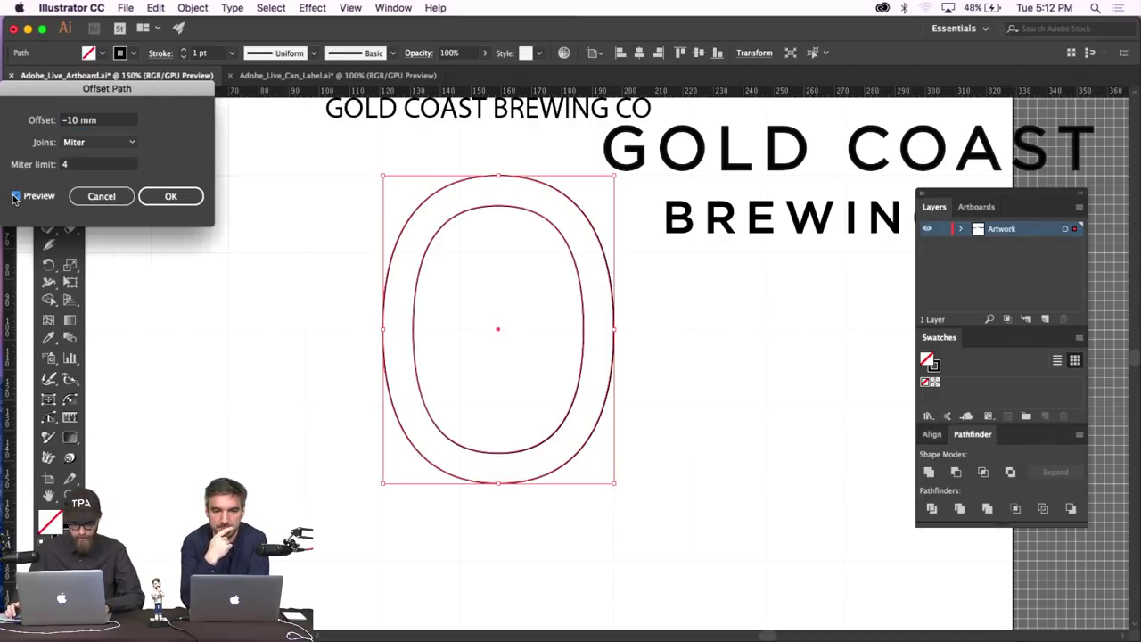
click(170, 201)
click(588, 241)
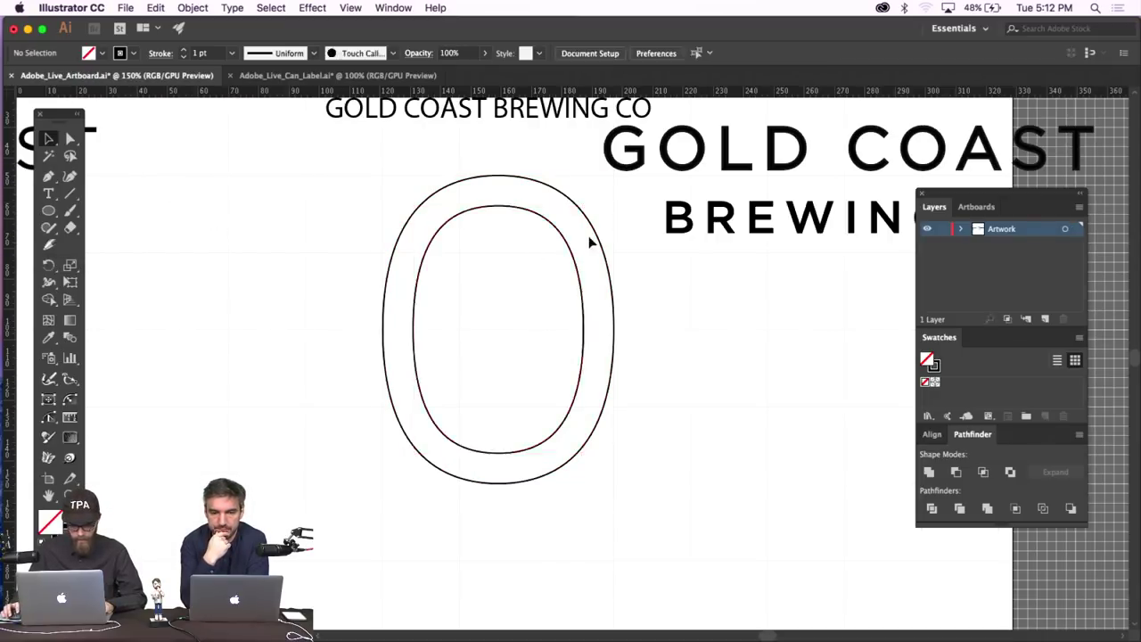
Offset the inner oval inward by the same -10 mm to make a third concentric oval.
click(548, 227)
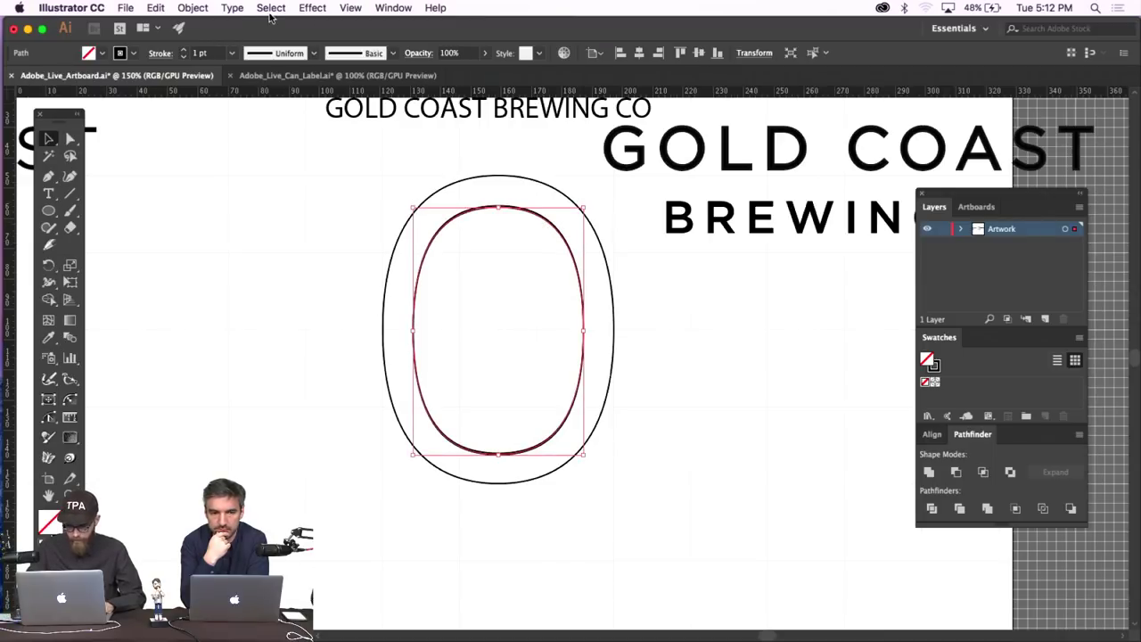
click(555, 205)
click(547, 228)
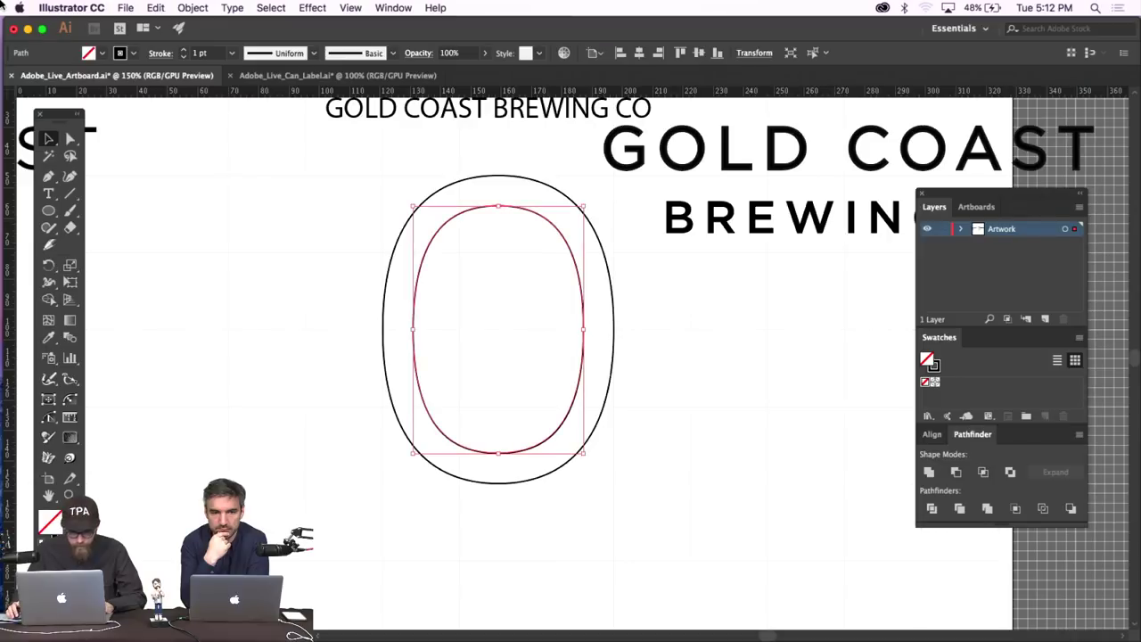
click(193, 7)
mouse_move(294, 324)
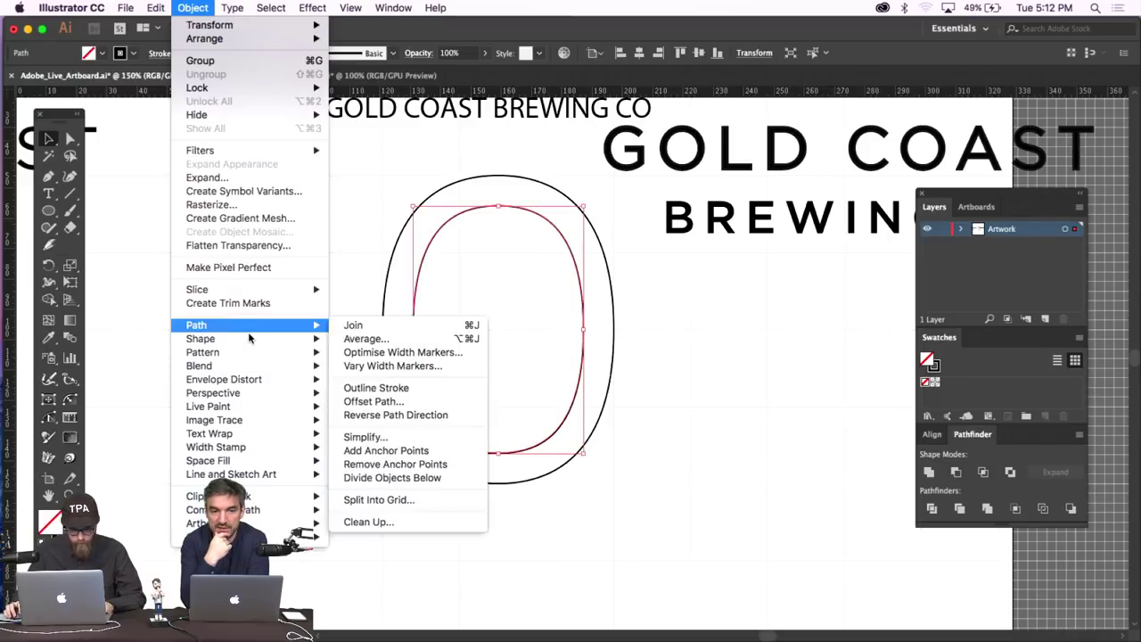
click(420, 401)
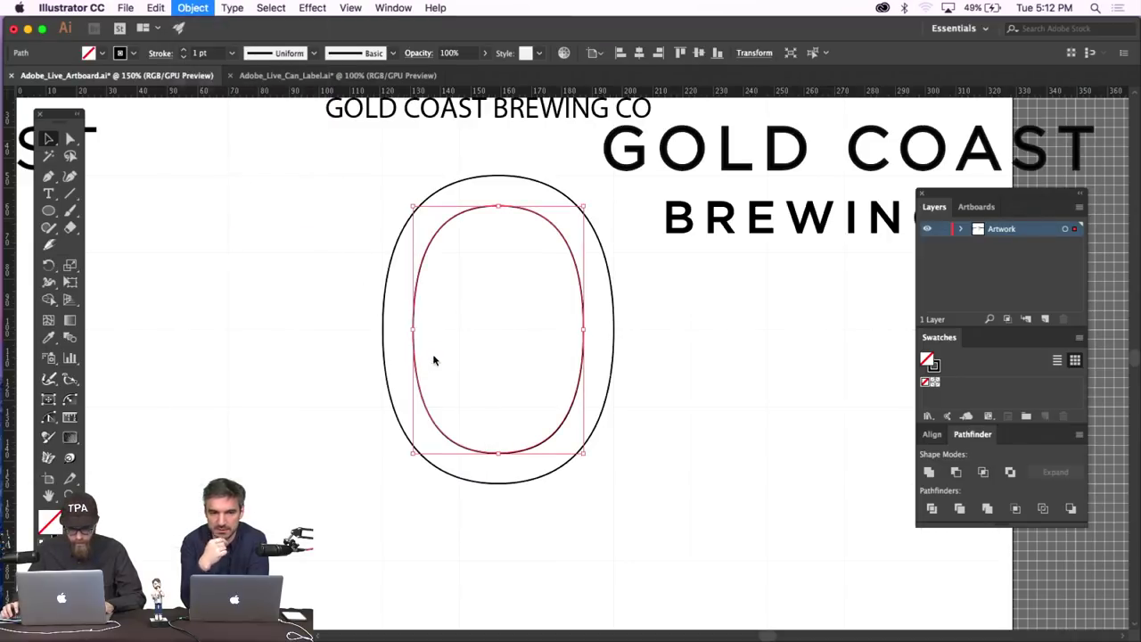
click(195, 194)
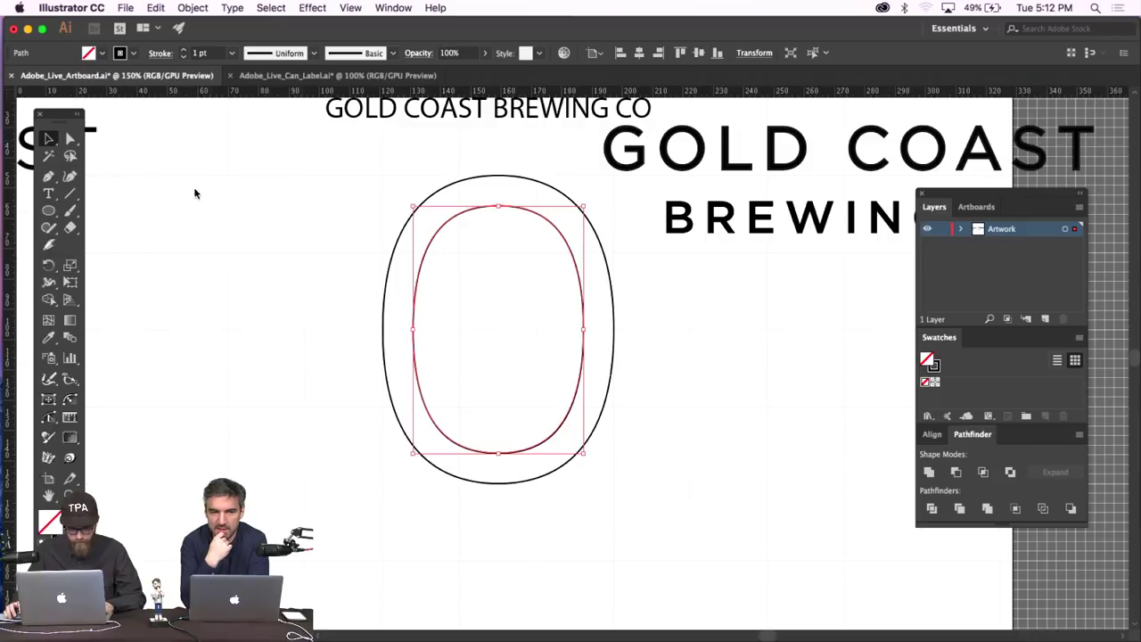
click(256, 229)
Add two anchor points on the right side of the innermost oval, one above and one below its middle.
key(p)
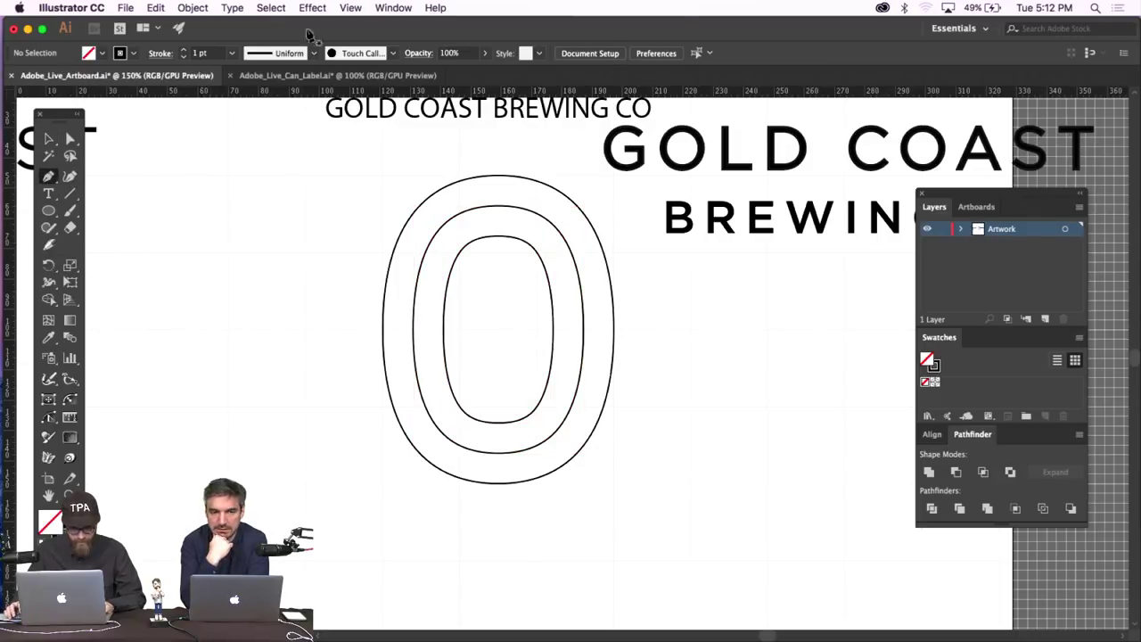
click(351, 7)
click(628, 337)
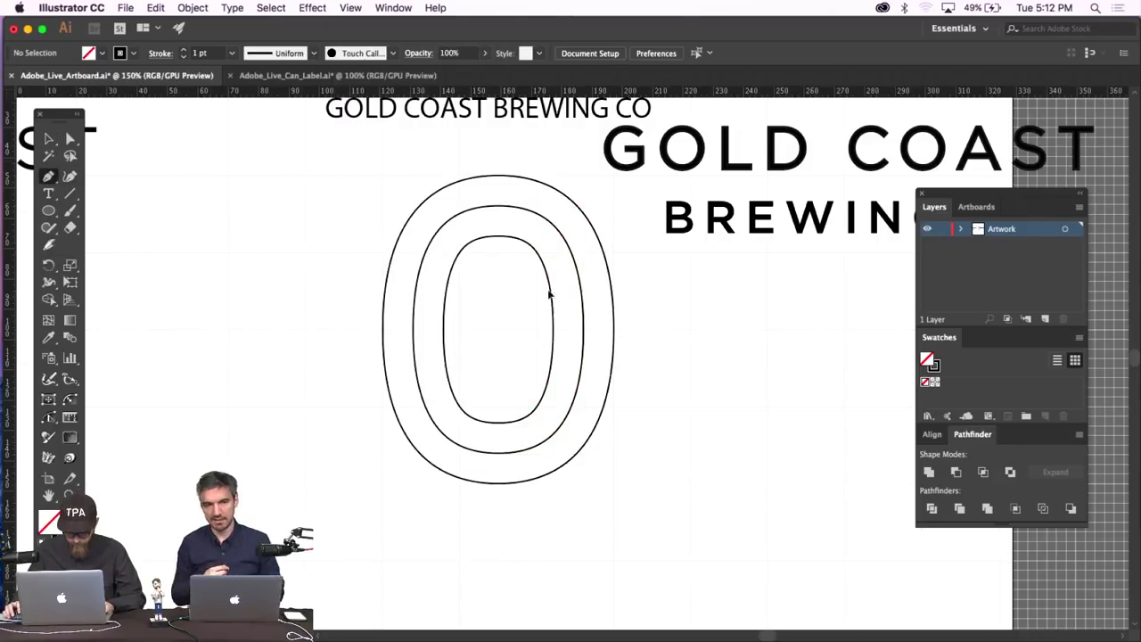
click(49, 177)
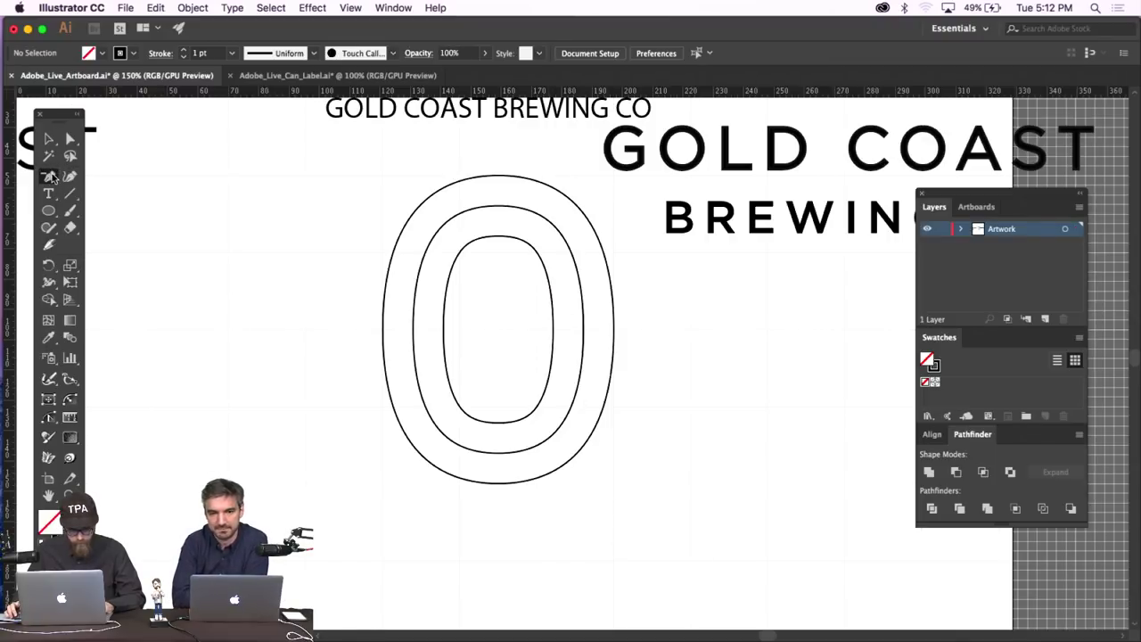
drag(49, 178, 98, 193)
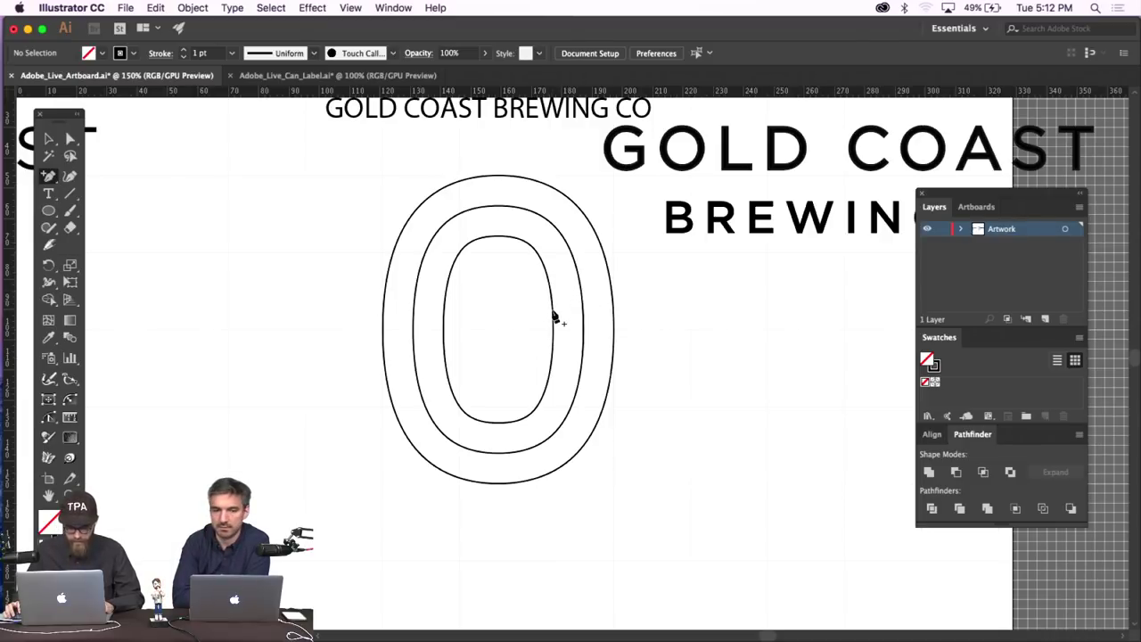
click(554, 318)
key(super+z)
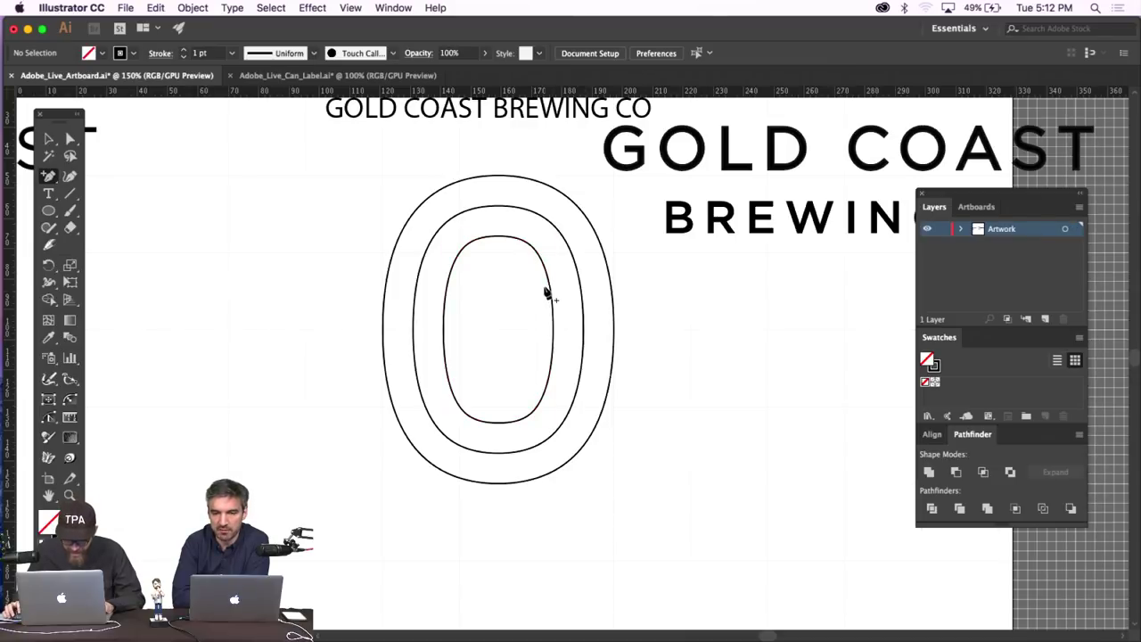
click(547, 276)
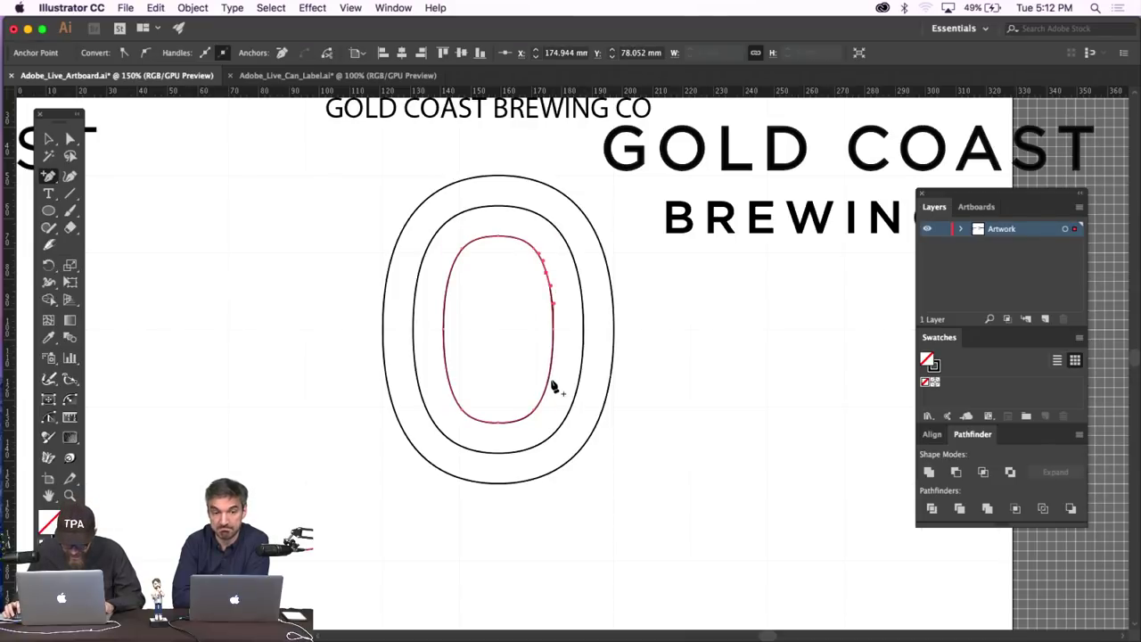
click(551, 374)
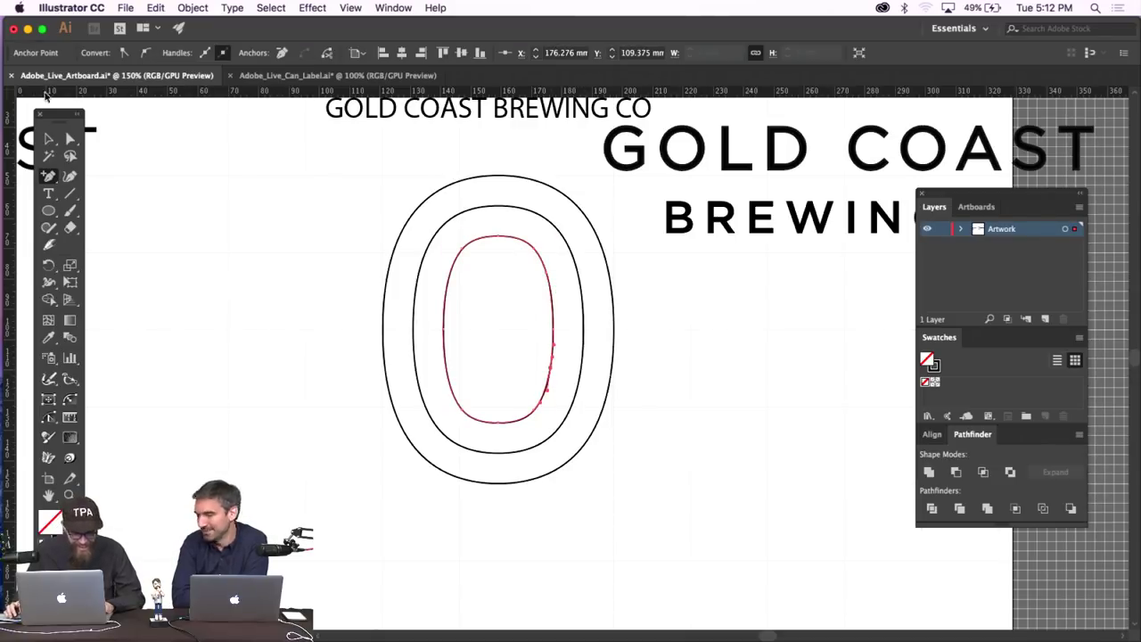
Delete the right-hand segment between the two added anchor points to open the innermost oval into a C shape.
click(71, 138)
click(561, 328)
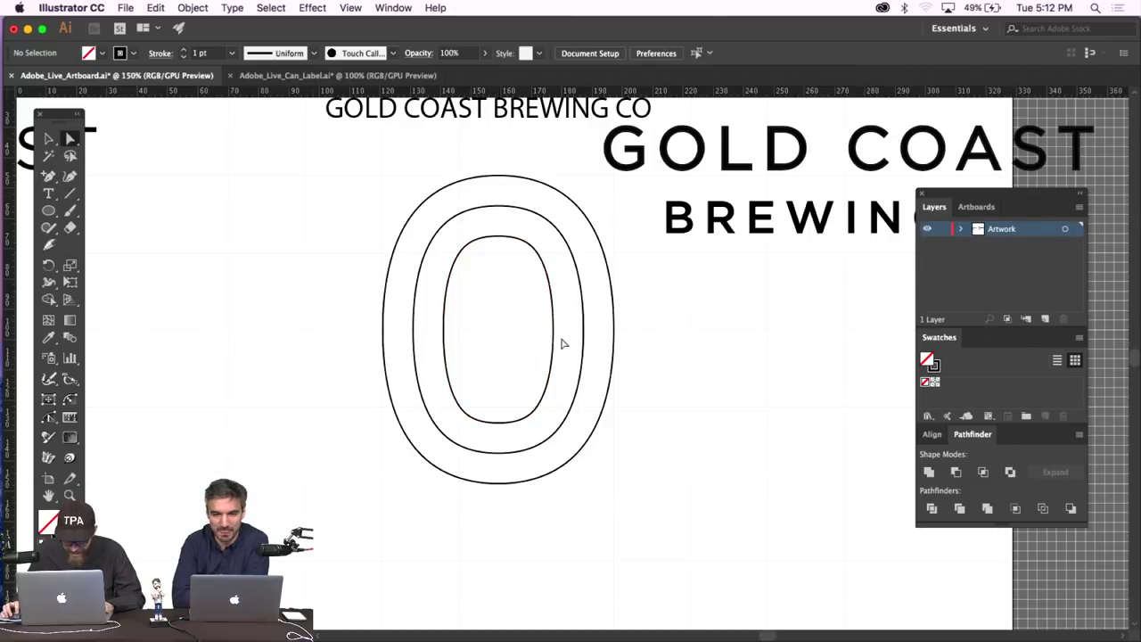
click(563, 344)
key(Delete)
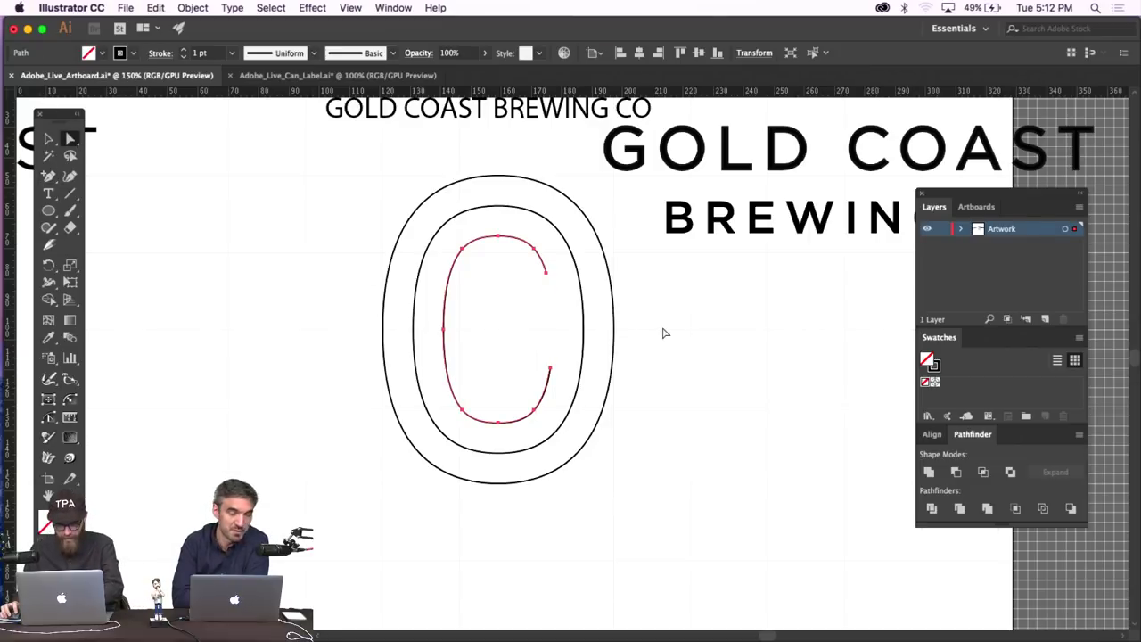
click(670, 325)
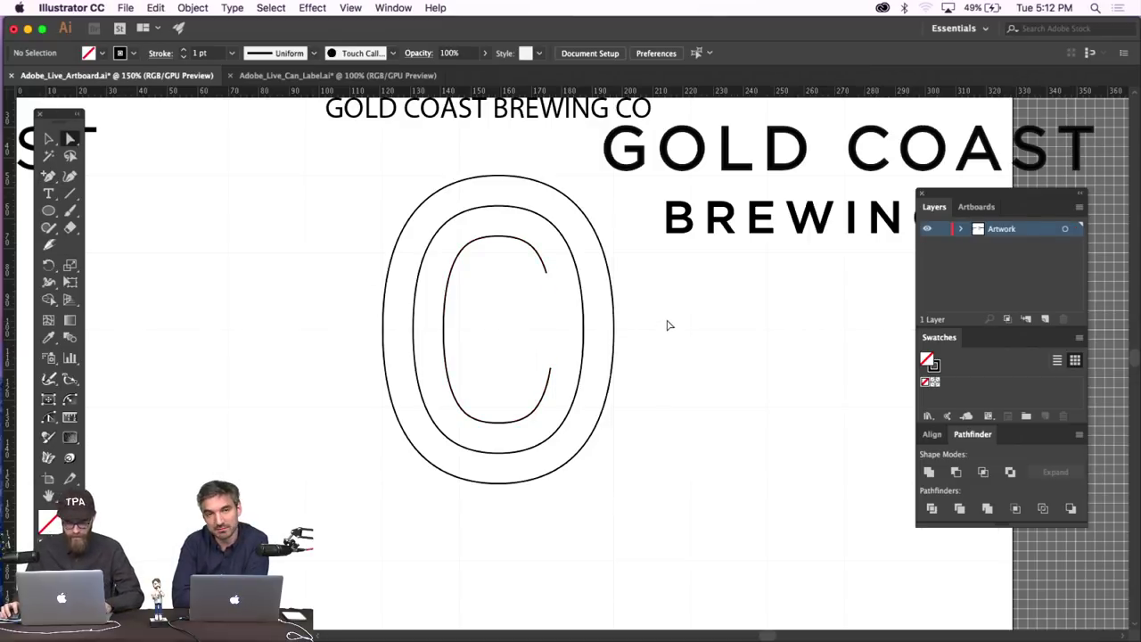
Add an anchor point on the middle oval's upper-right curve and delete the segment from there down to its rightmost anchor.
click(51, 177)
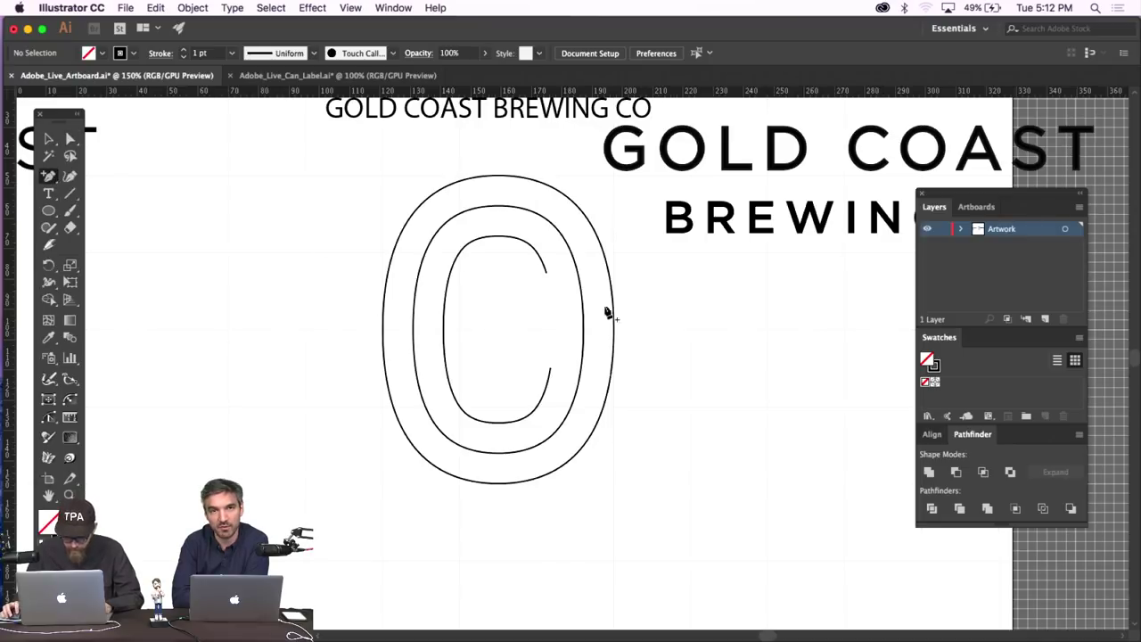
click(574, 266)
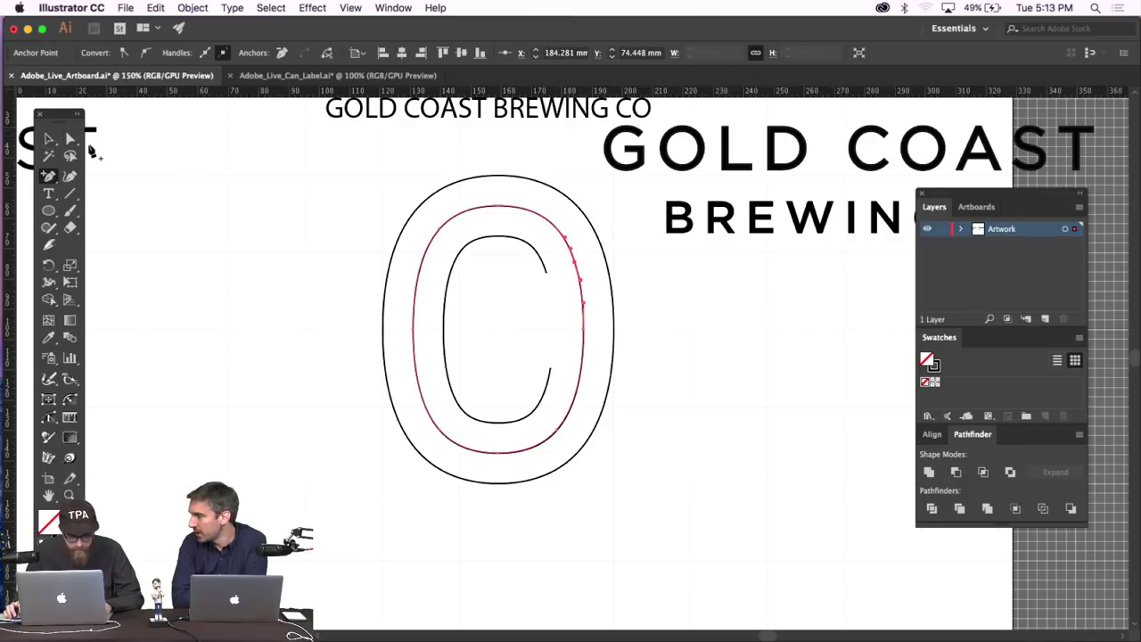
click(70, 139)
click(303, 354)
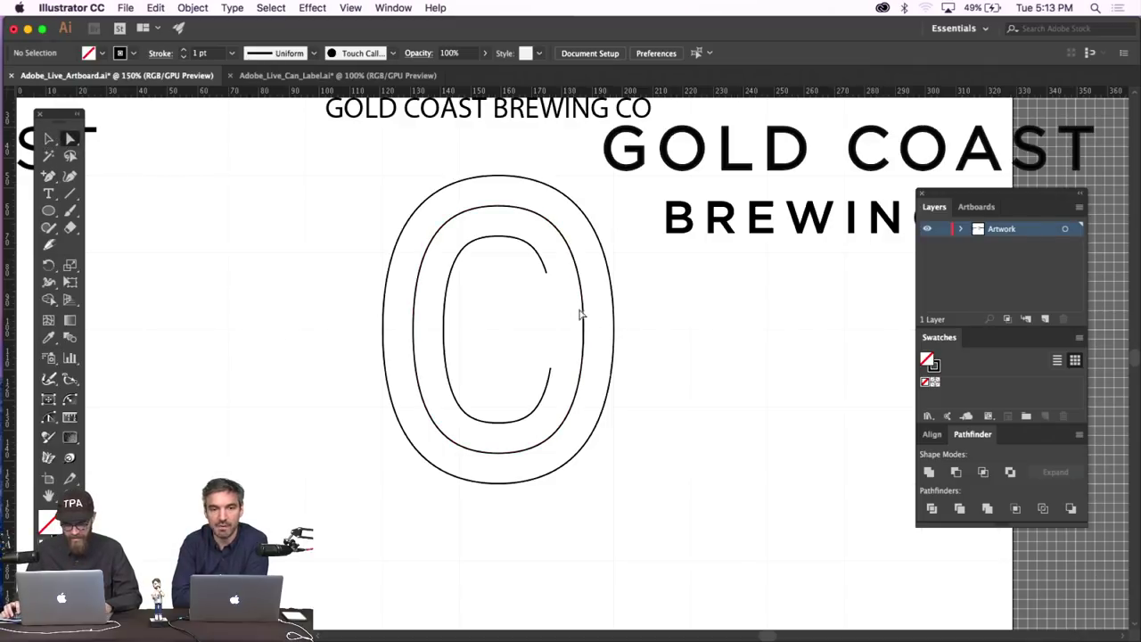
click(583, 310)
key(Delete)
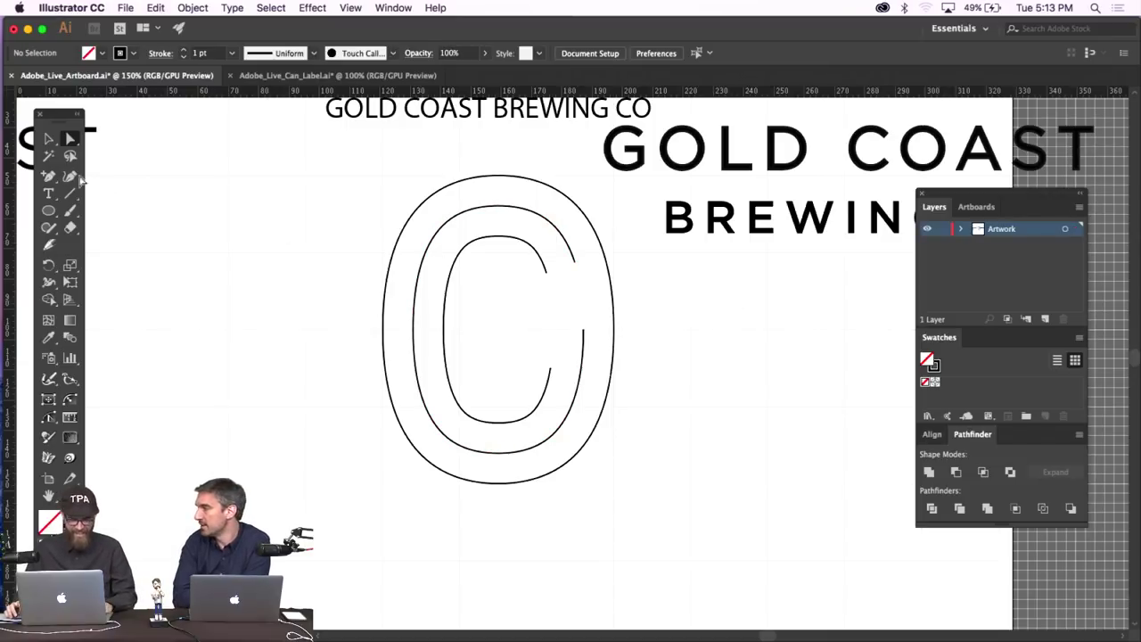
Use the Pen tool to extend the middle oval's open right end with a horizontal crossbar about 28 mm long to the oval's centre.
click(46, 175)
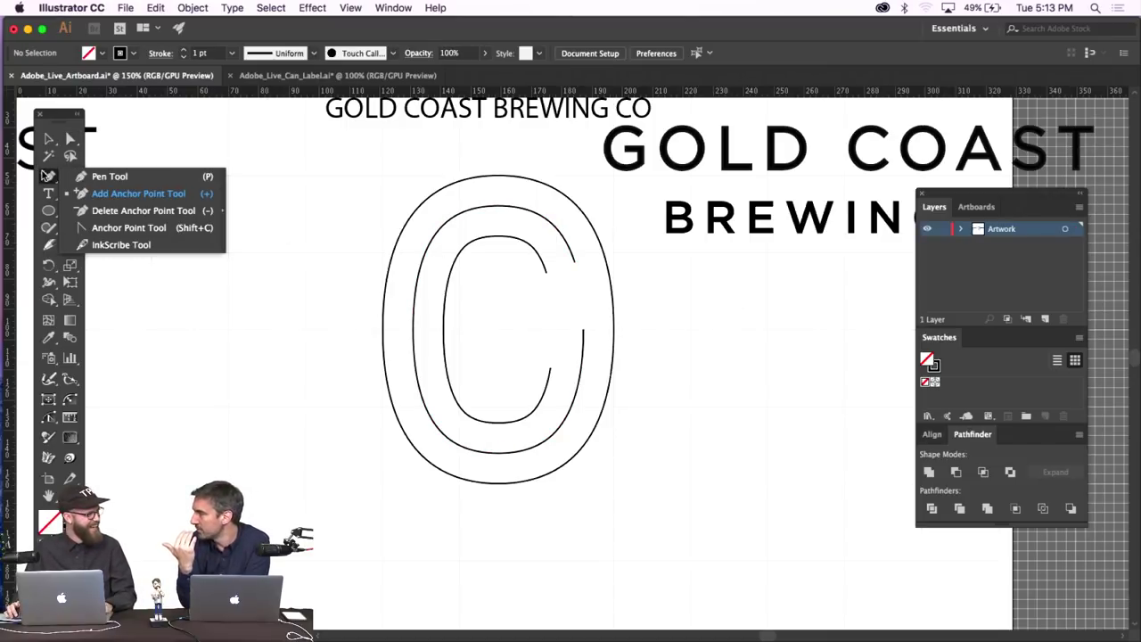
click(160, 199)
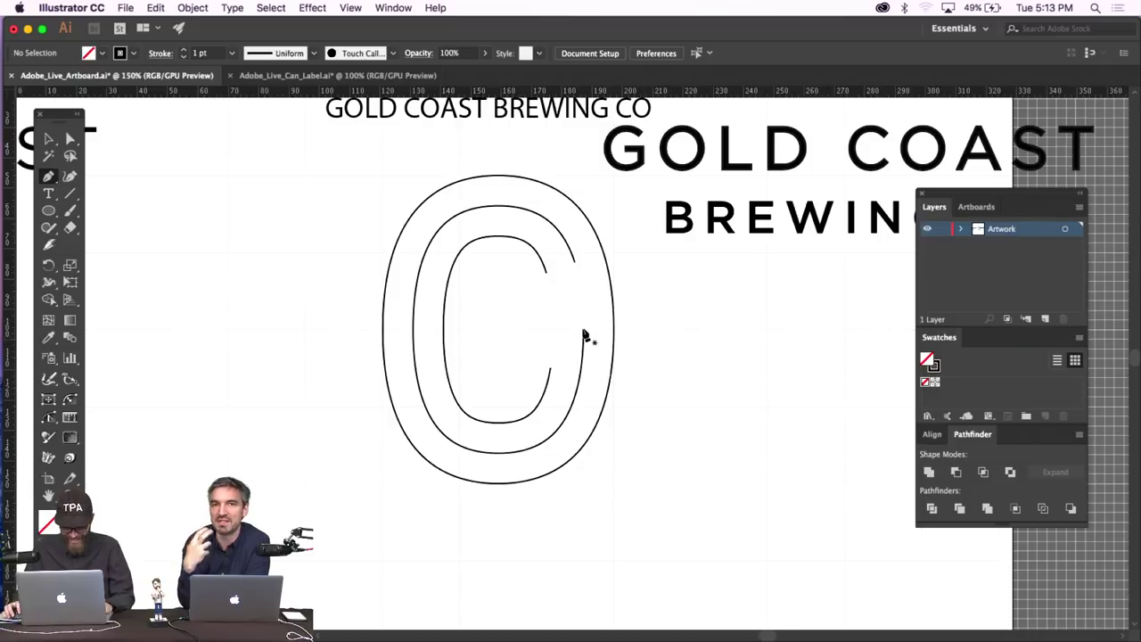
click(350, 7)
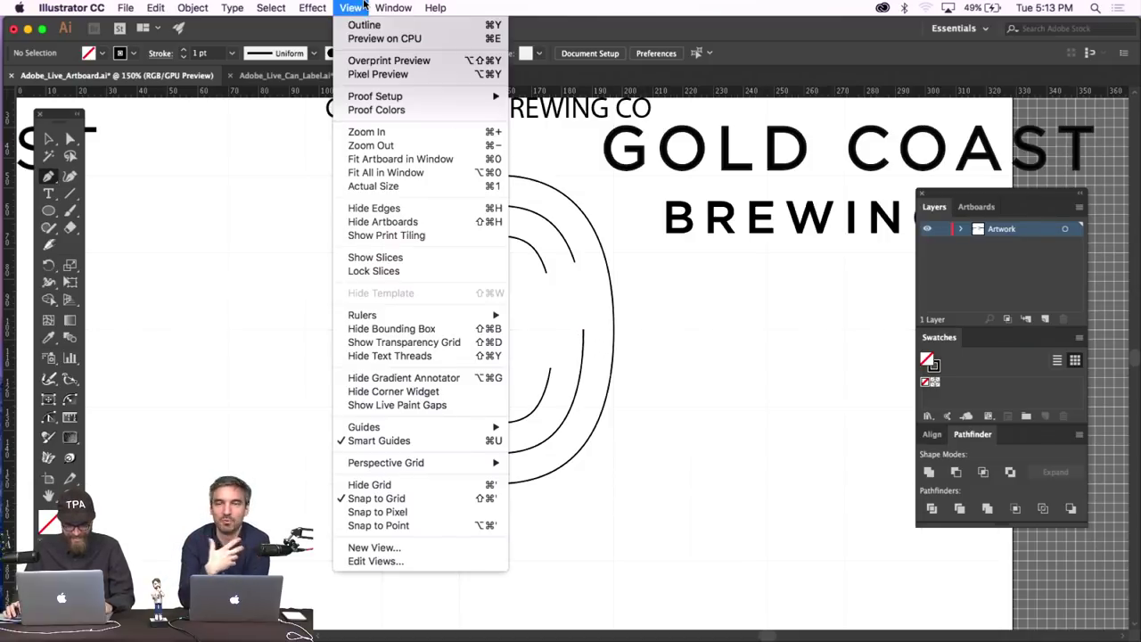
click(599, 337)
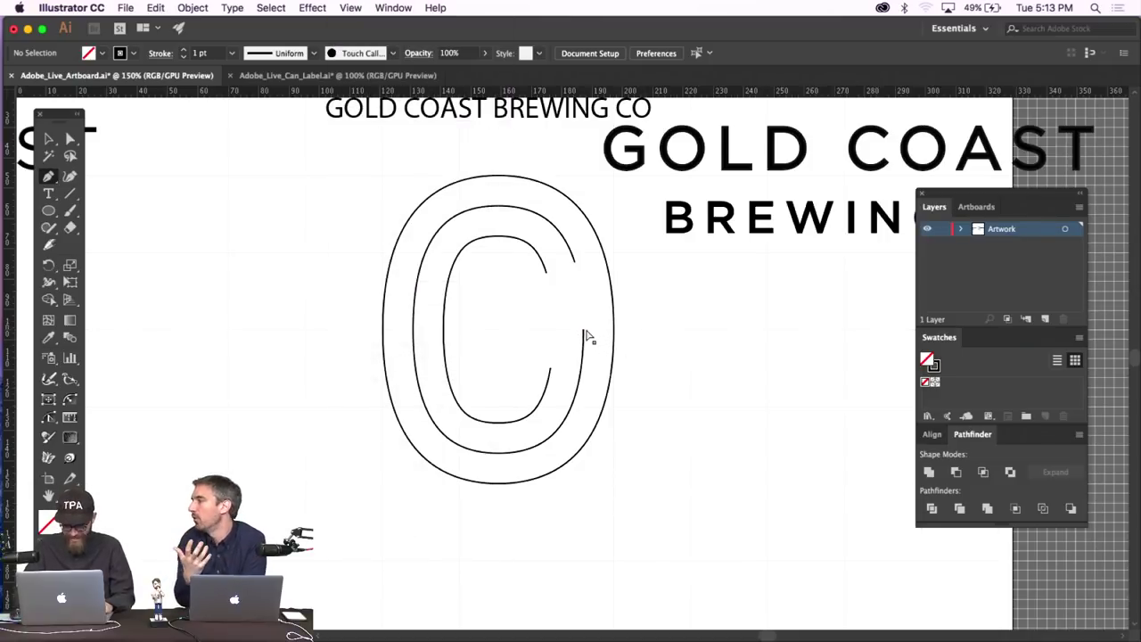
key(super+equal)
key(super+equal)
key(super+equal)
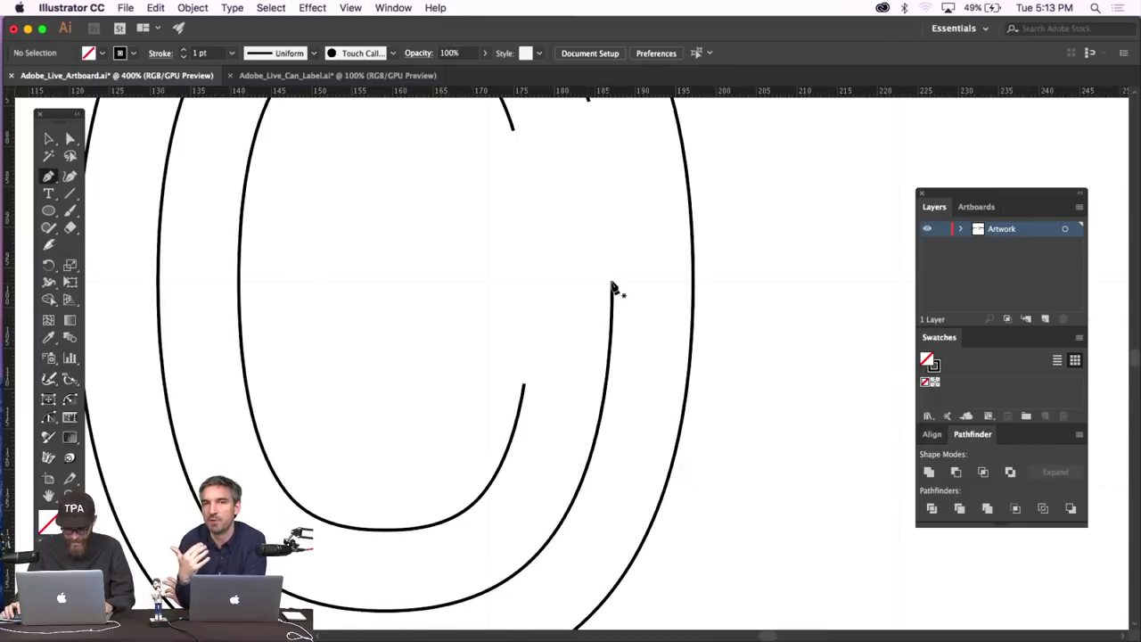
click(350, 7)
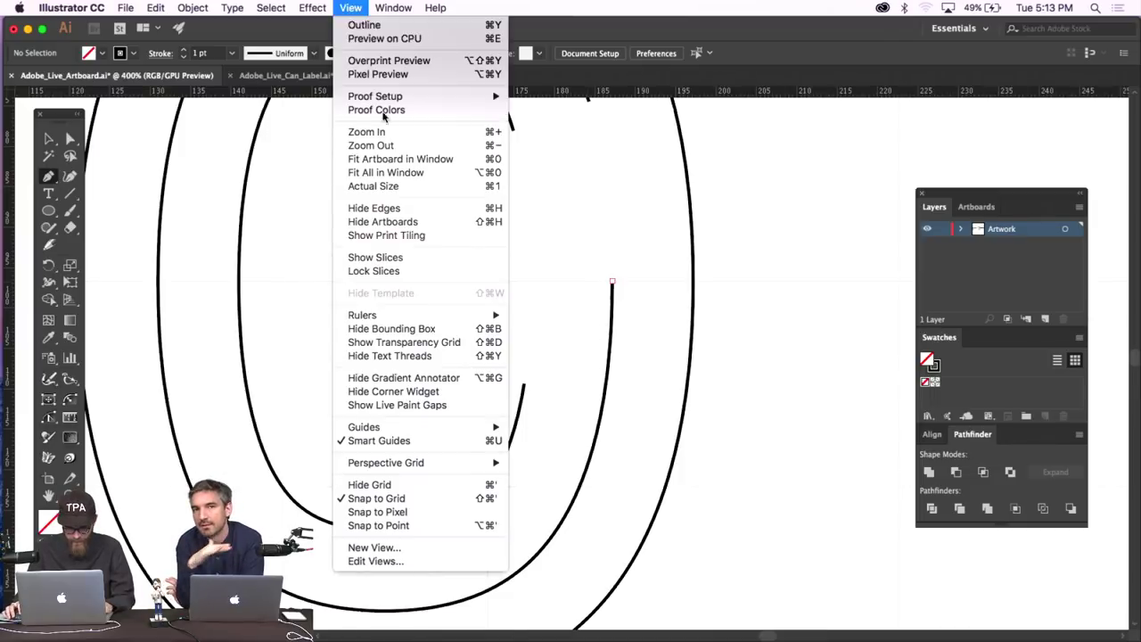
click(598, 300)
click(613, 283)
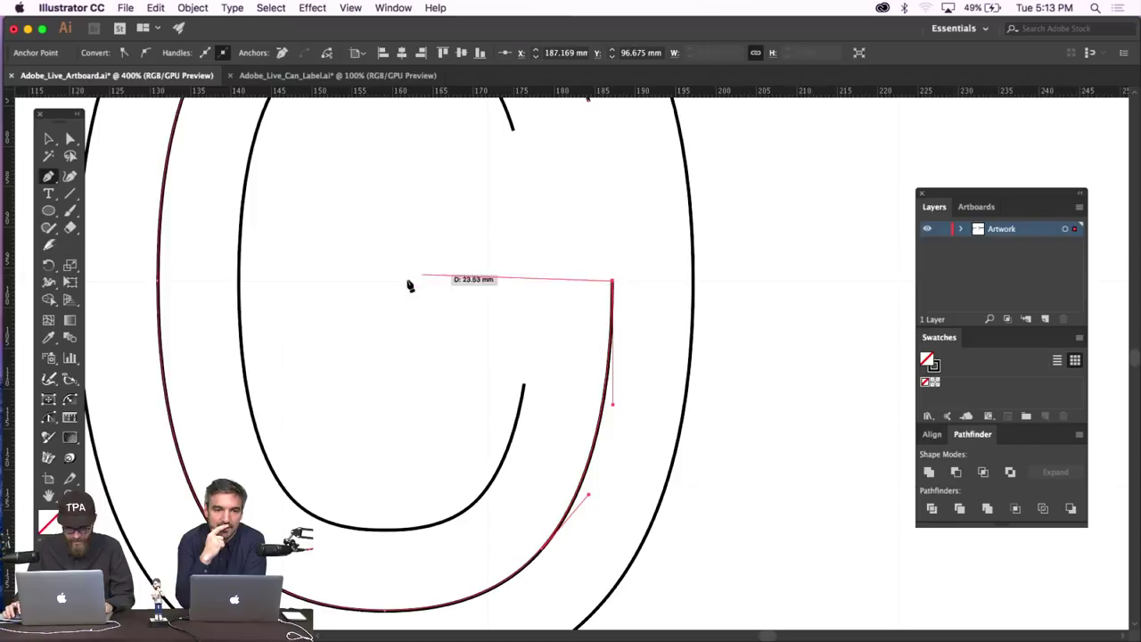
click(383, 281)
Select all three monogram outlines and set their stroke weight to 6 pt.
key(super+minus)
key(super+minus)
key(super+minus)
key(super+minus)
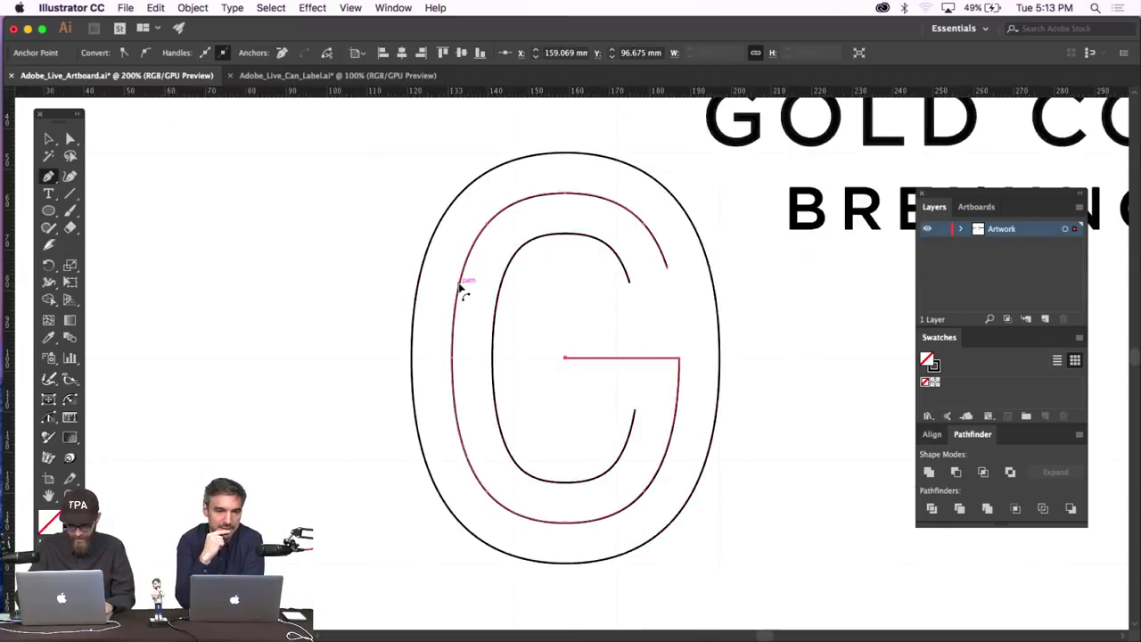
click(48, 138)
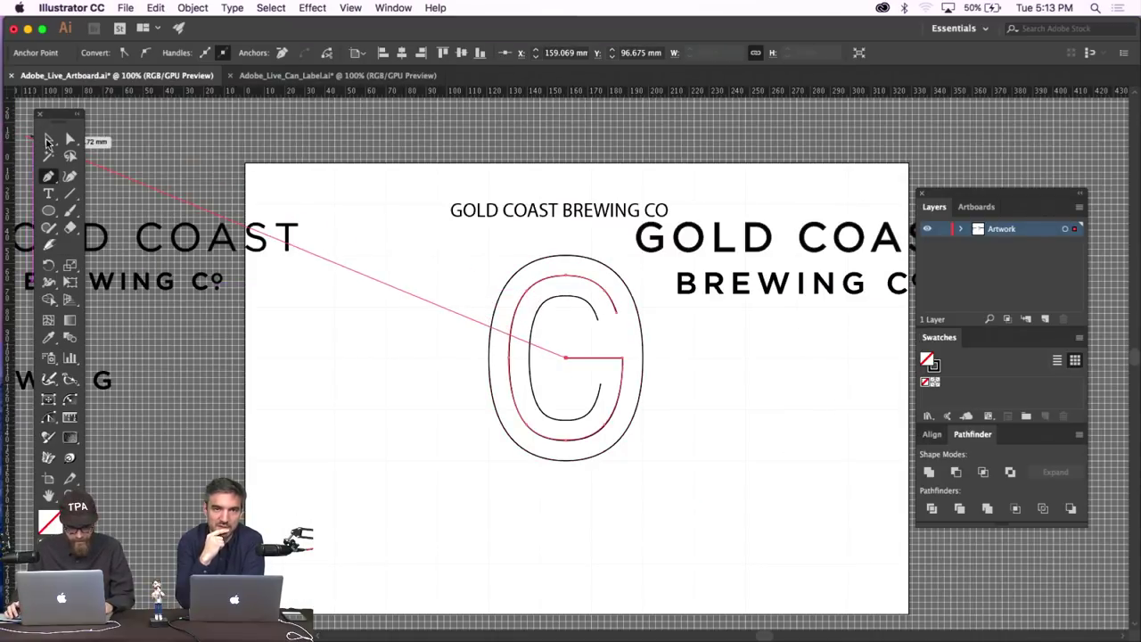
drag(449, 330, 647, 434)
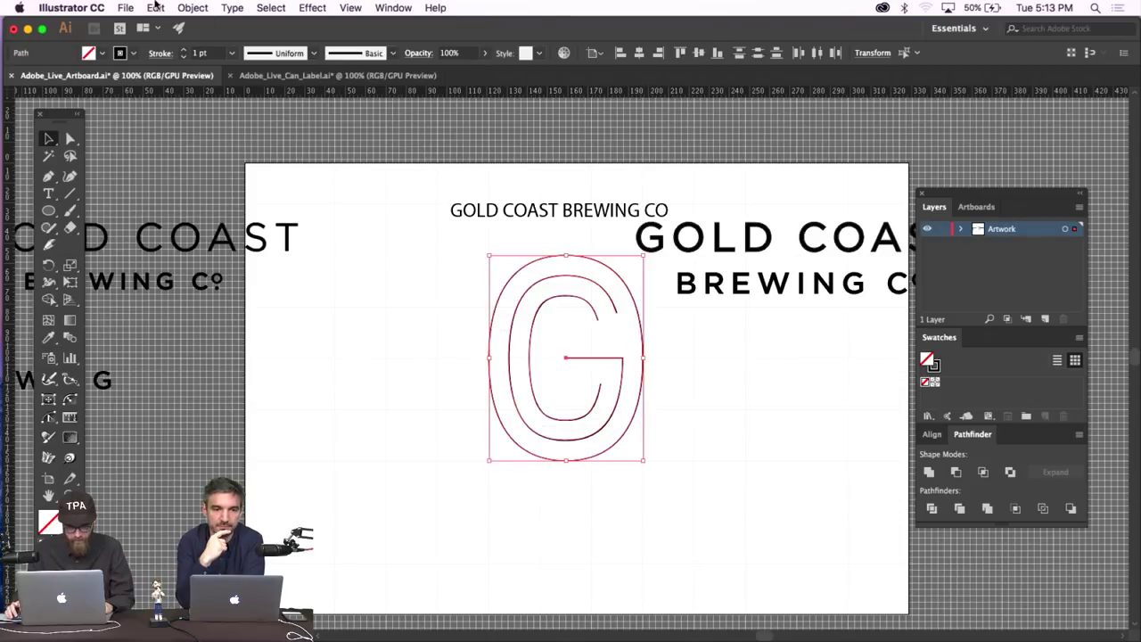
click(184, 51)
click(184, 50)
click(184, 51)
click(185, 50)
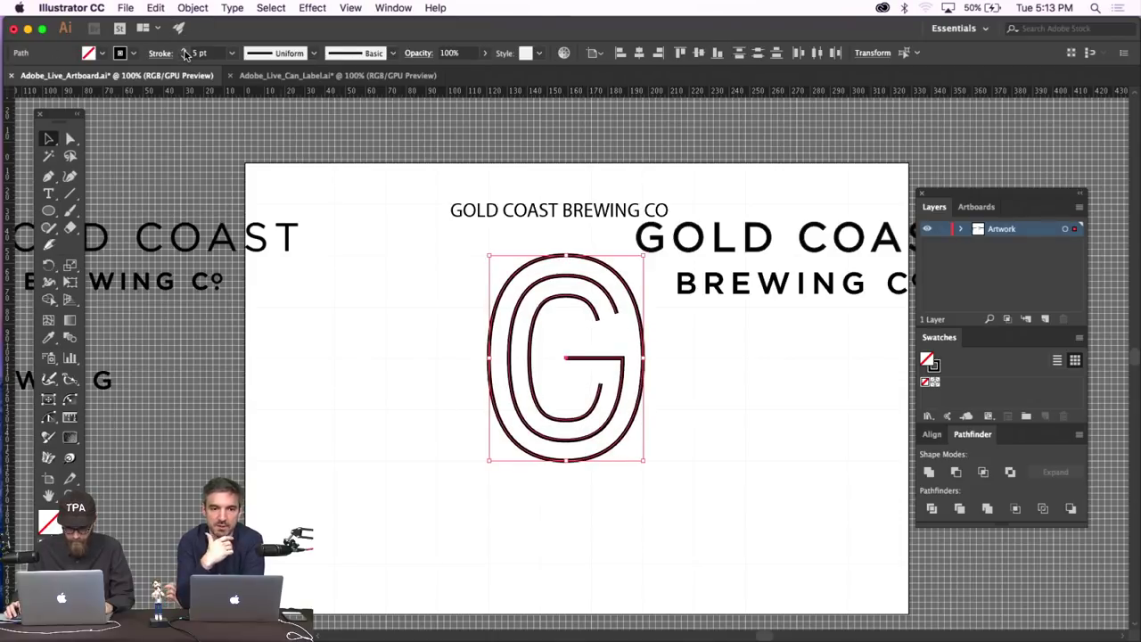
click(423, 417)
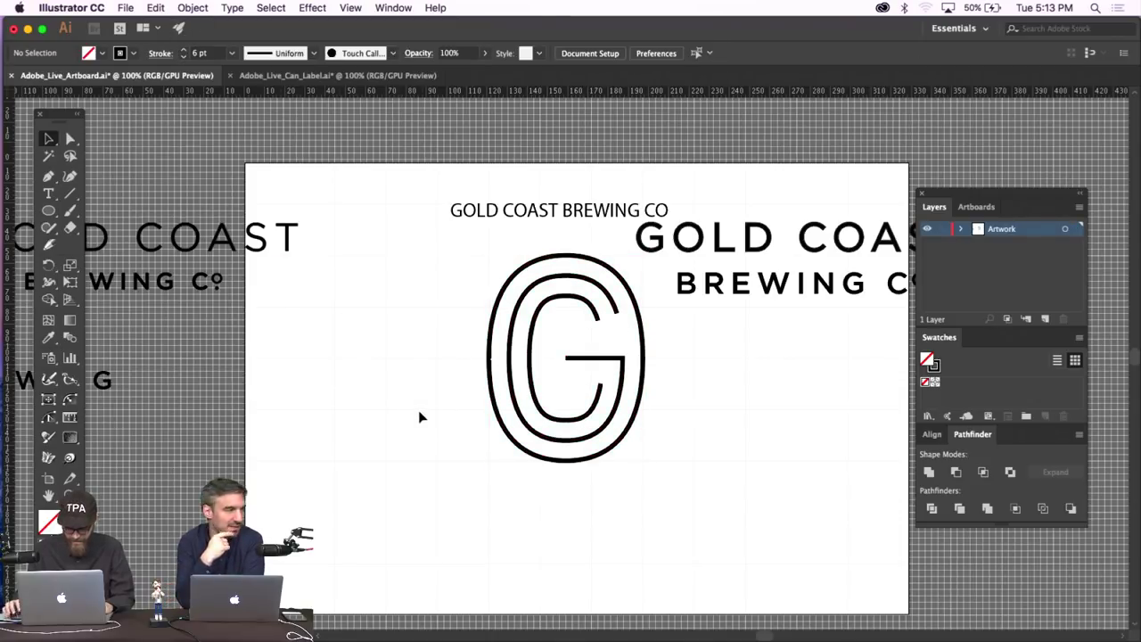
Scale the whole monogram down about its centre to slightly under half size and set its stroke to 3 pt.
key(super+equal)
drag(369, 262, 703, 440)
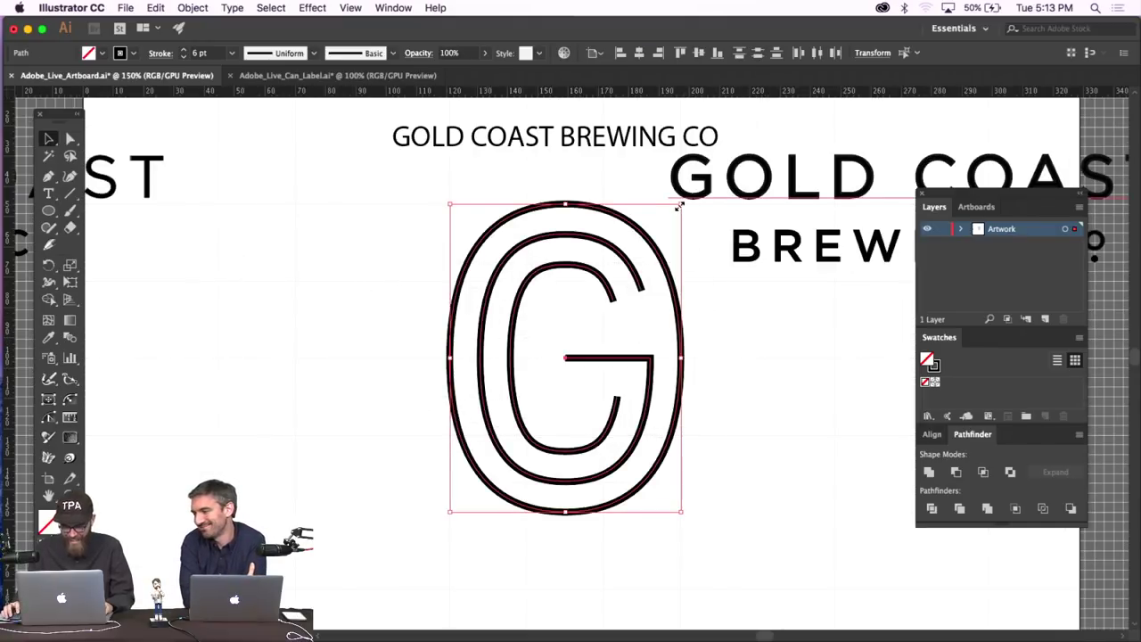
drag(679, 206, 617, 286)
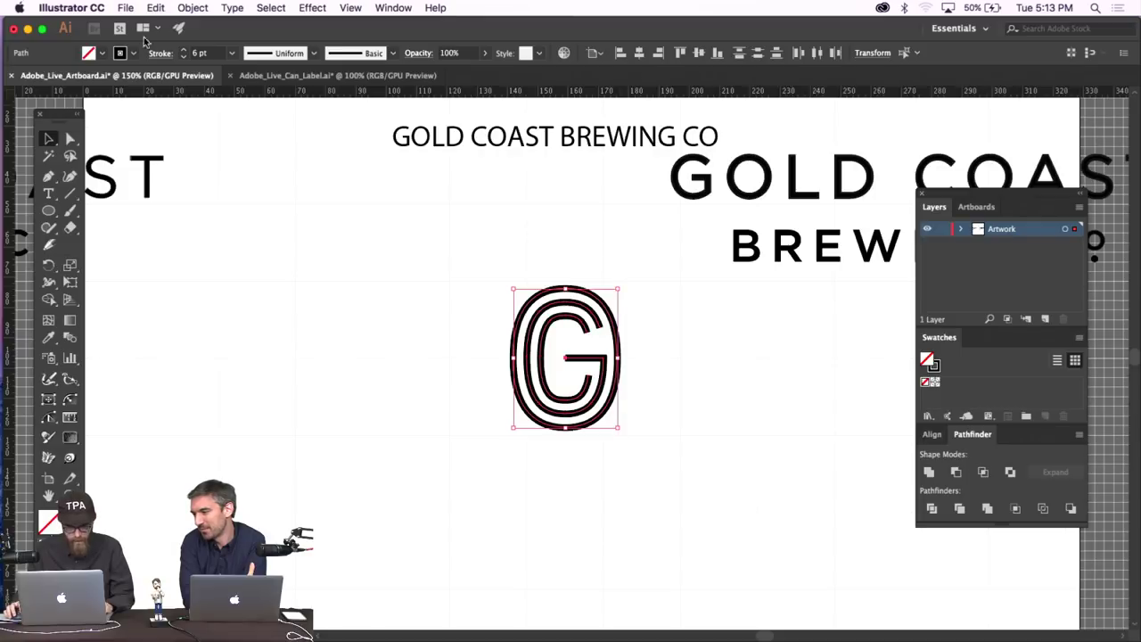
click(184, 57)
click(185, 57)
click(184, 57)
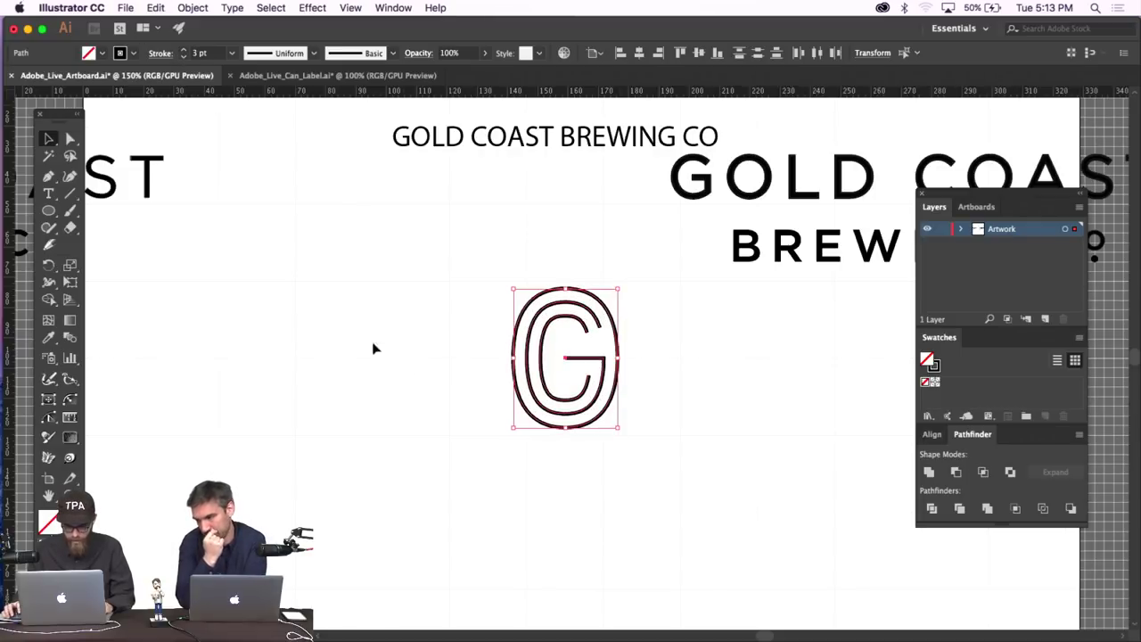
click(425, 376)
Paste a copy of the large two-line GOLD COAST BREWING Co wordmark onto the artboard, over the monogram.
scroll(425, 377, right, 3)
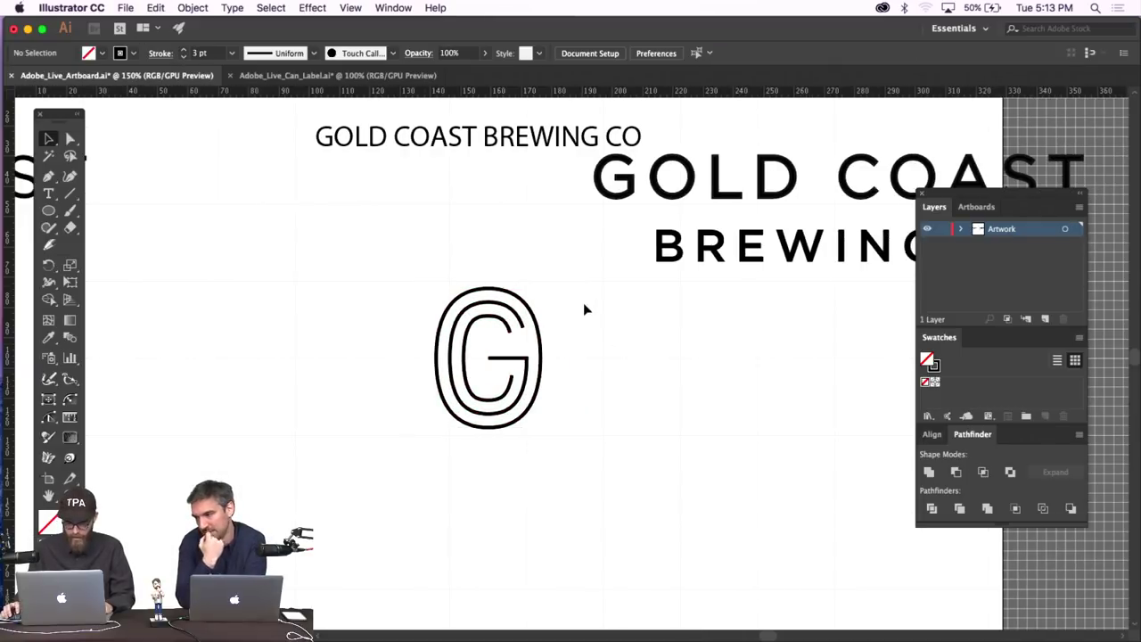
key(super+minus)
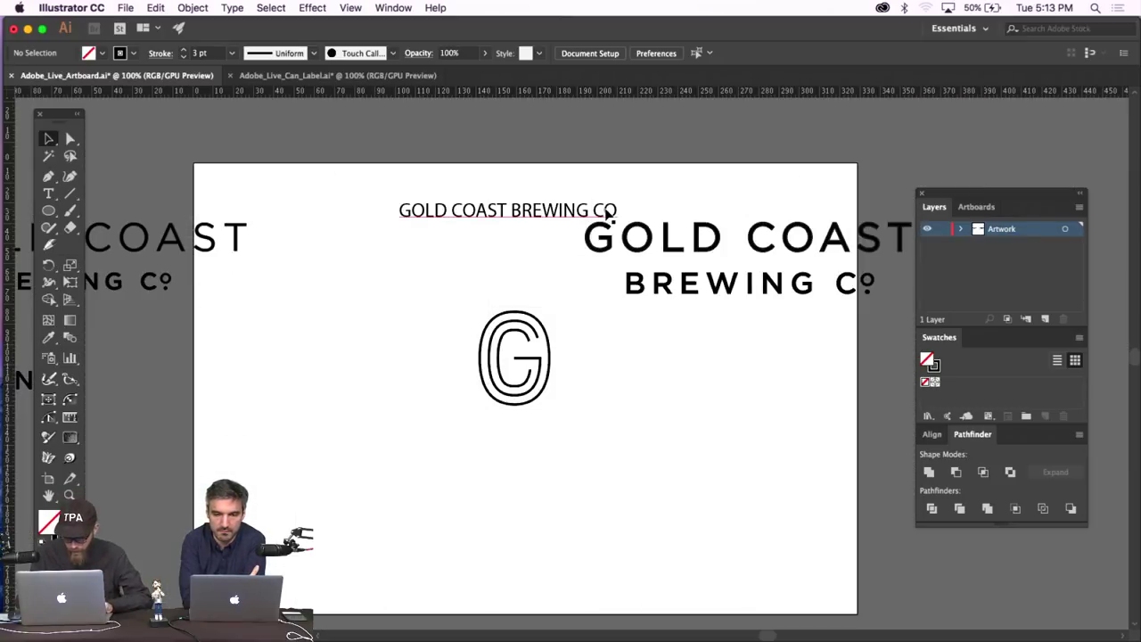
key(super+plus)
scroll(1137, 365, right, 2)
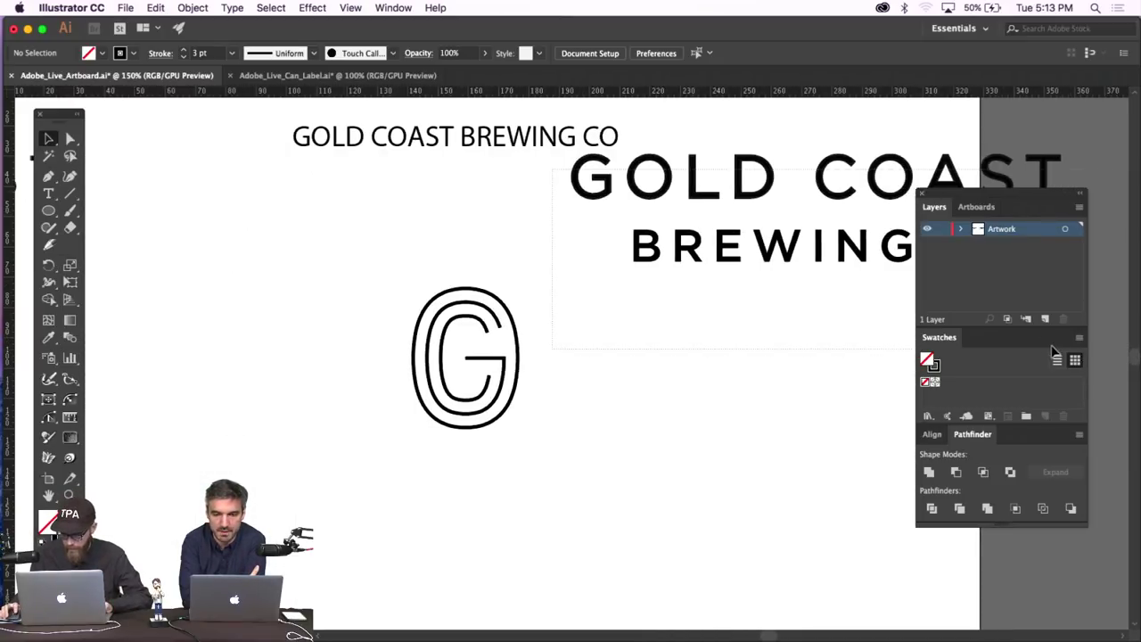
drag(891, 267, 555, 209)
key(super+v)
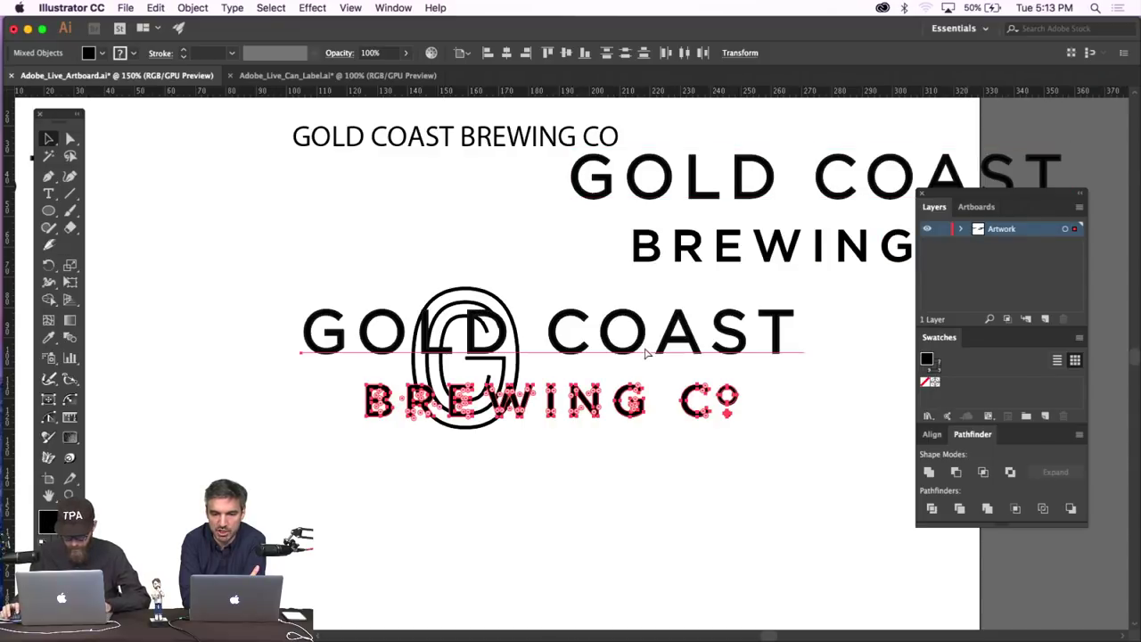
Convert the strokes of the copied wordmark into filled outlines.
click(192, 7)
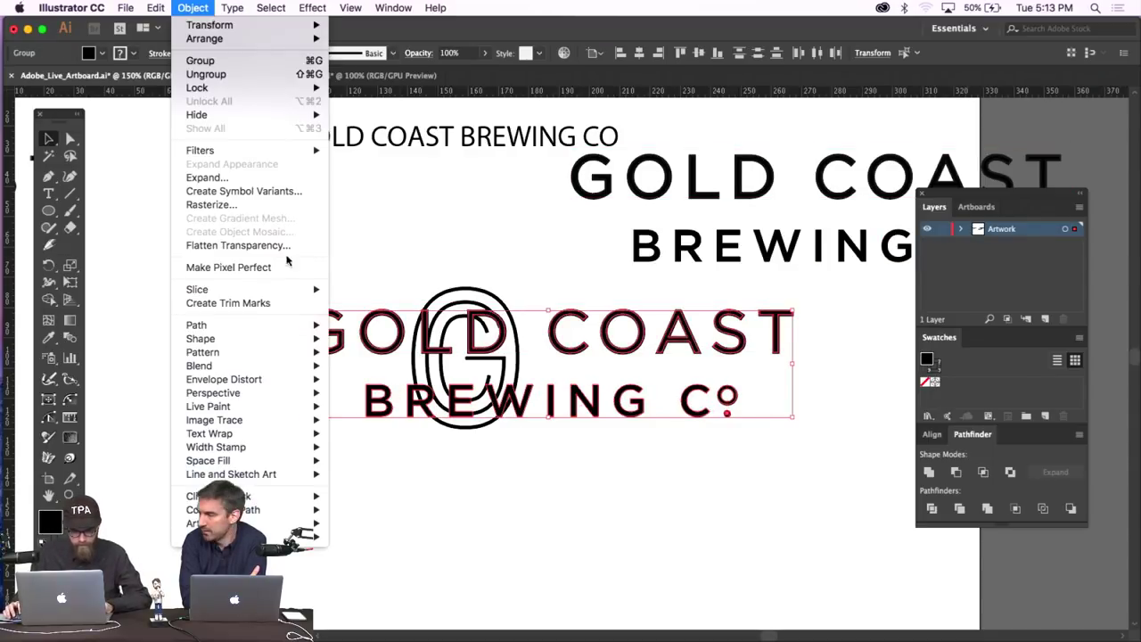
mouse_move(285, 326)
click(502, 398)
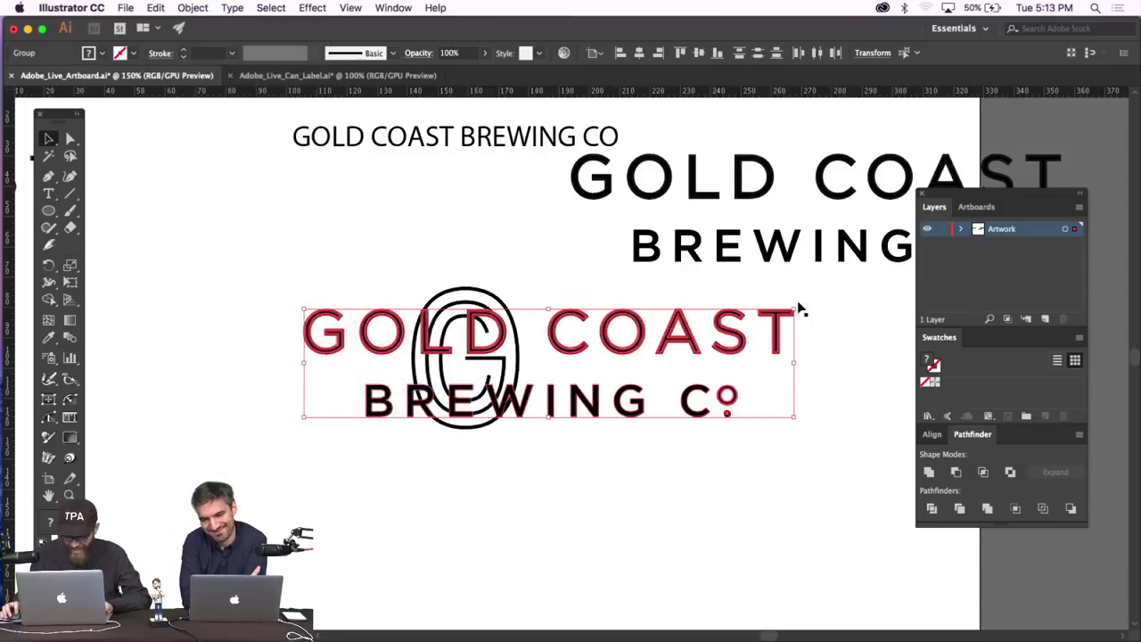
Scale the copied wordmark to about a third of its size and place it to the right of the monogram, vertically centred on it.
mouse_move(793, 311)
mouse_down()
mouse_move(699, 326)
mouse_move(629, 358)
mouse_move(764, 460)
mouse_up()
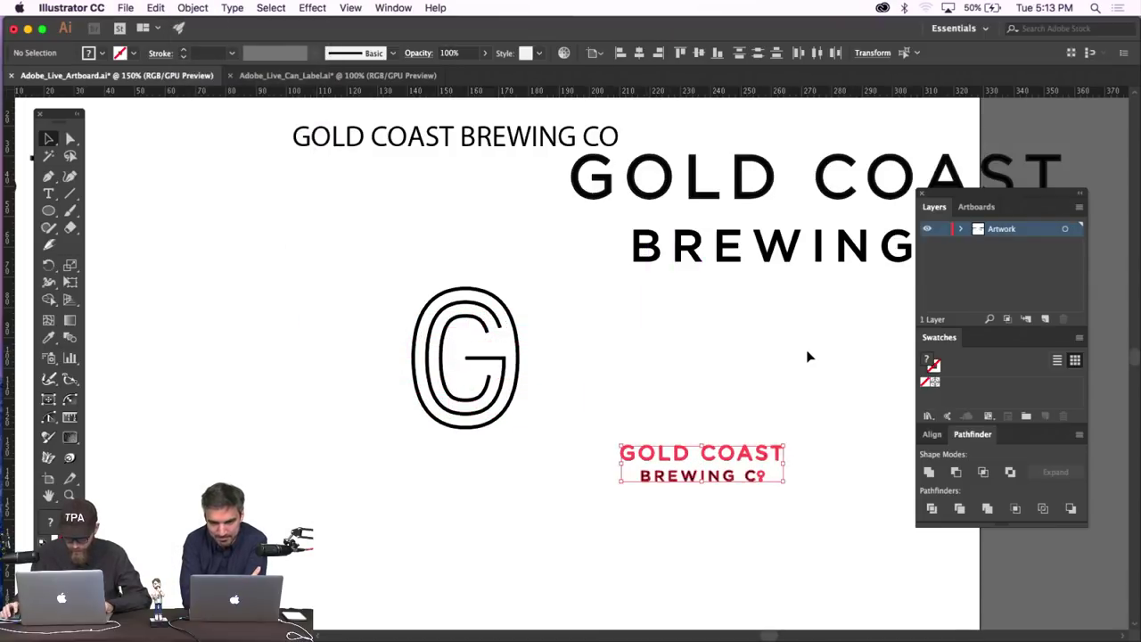
click(808, 357)
scroll(815, 352, down, 3)
click(713, 383)
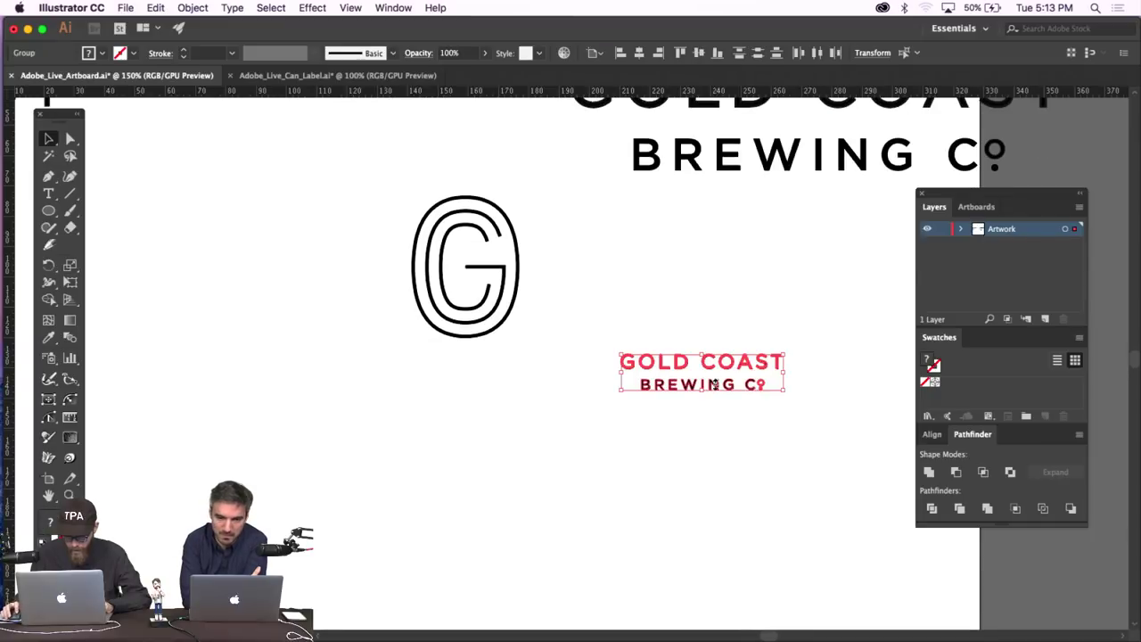
drag(726, 367, 726, 270)
click(670, 353)
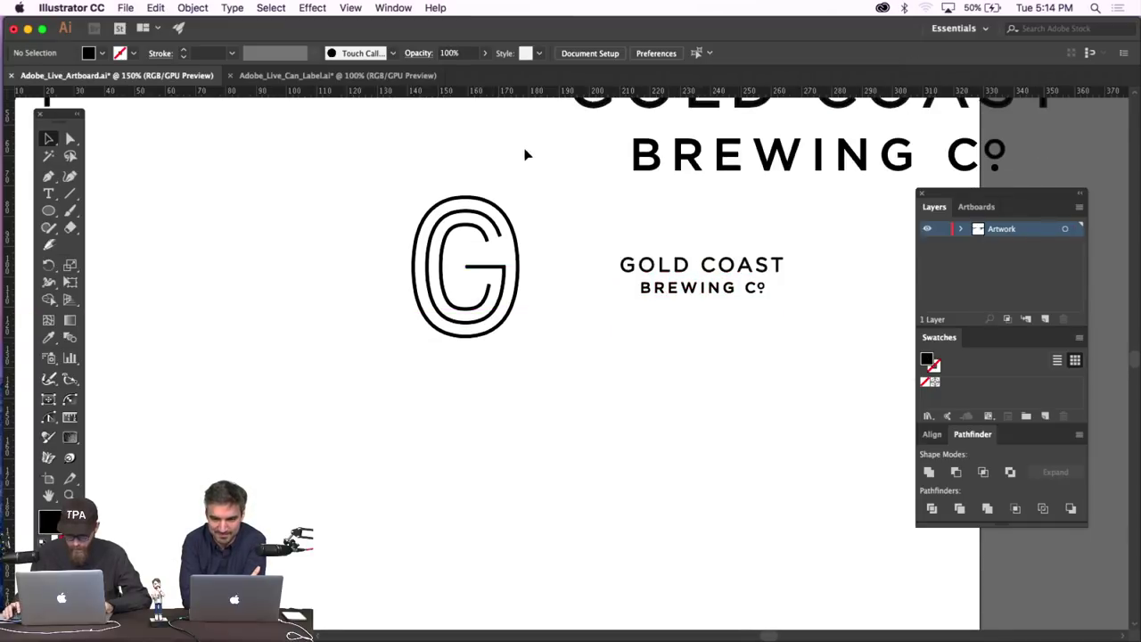
Scale the G monogram down about its centre to roughly three quarters of its size.
drag(403, 374, 506, 213)
click(537, 203)
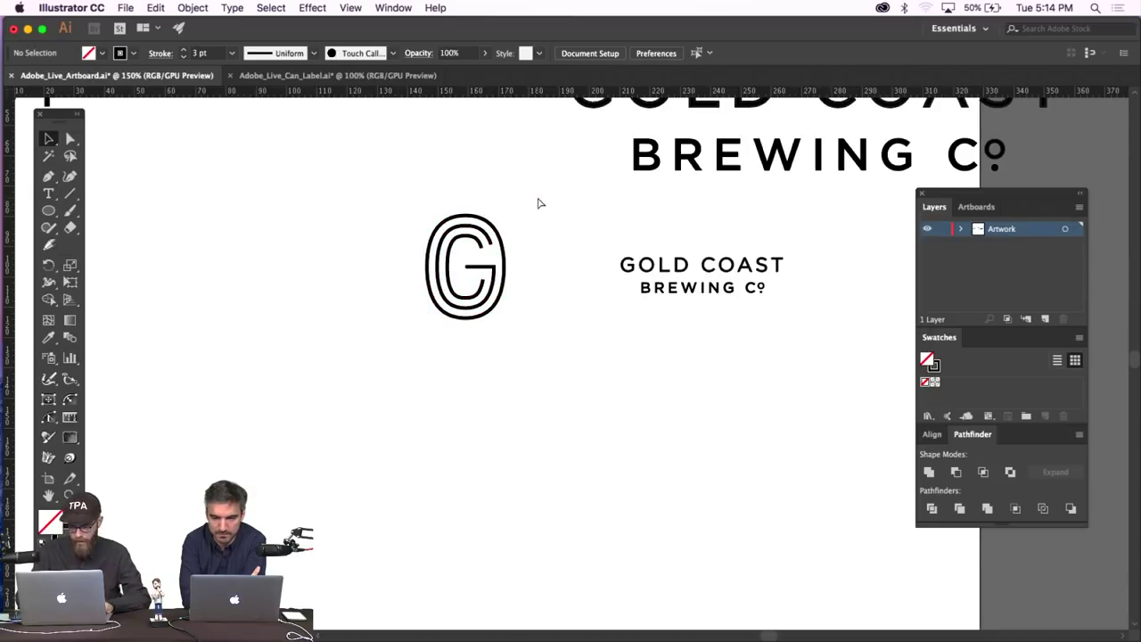
key(super+minus)
Switch to the Adobe_Live_Can_Label.ai document and examine the can template's top strip, front and back panels and black barcode panel.
click(342, 77)
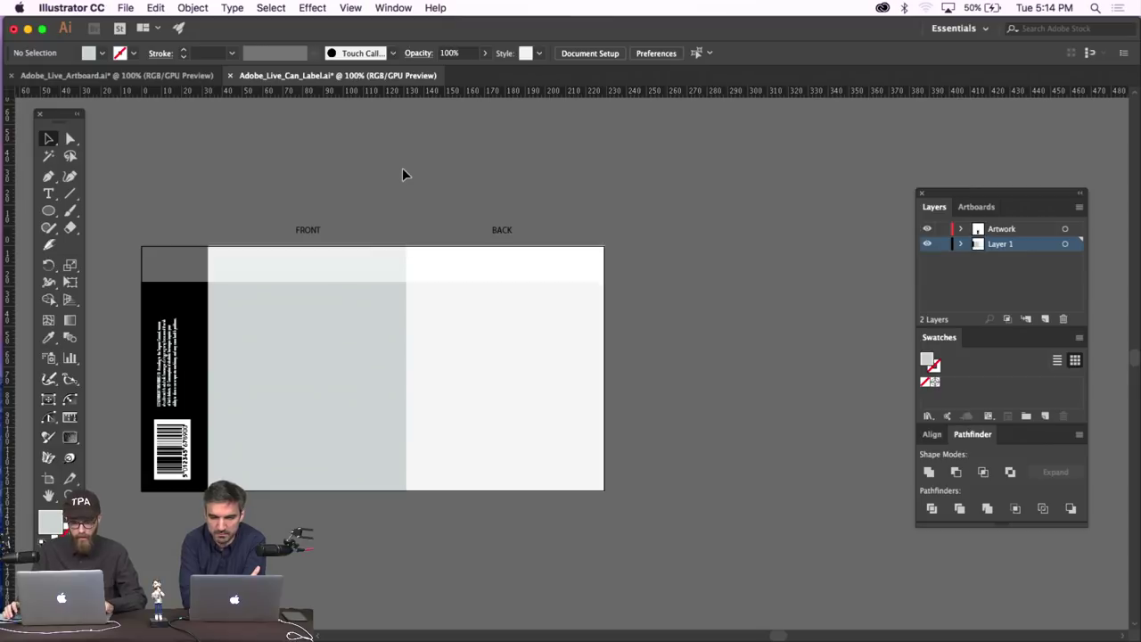
scroll(401, 174, left, 5)
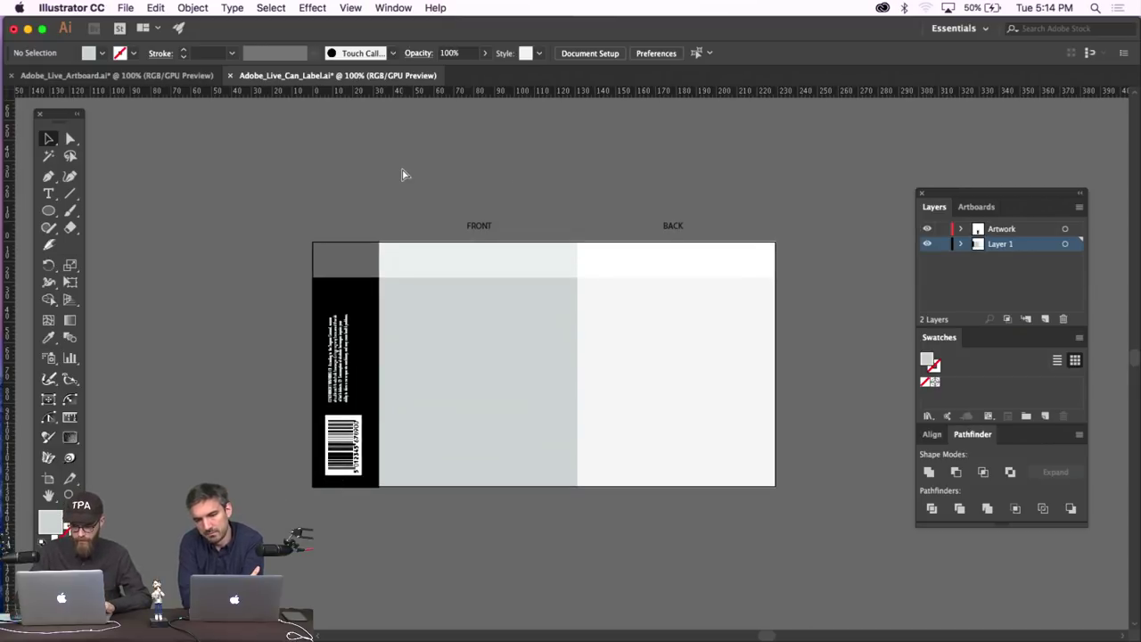
key(super+equal)
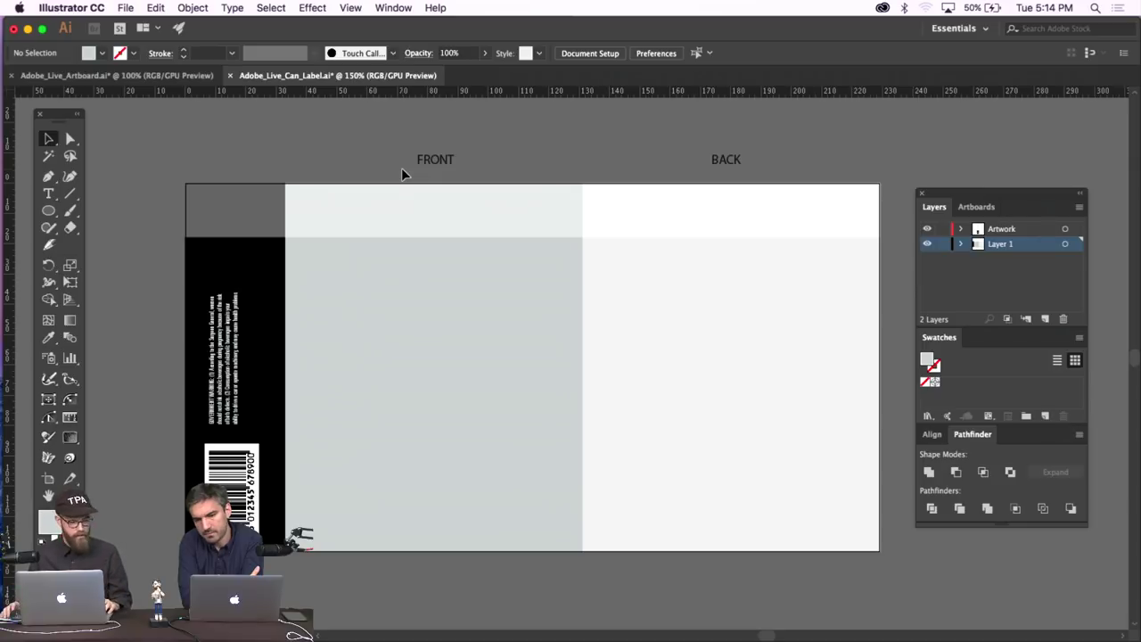
click(386, 196)
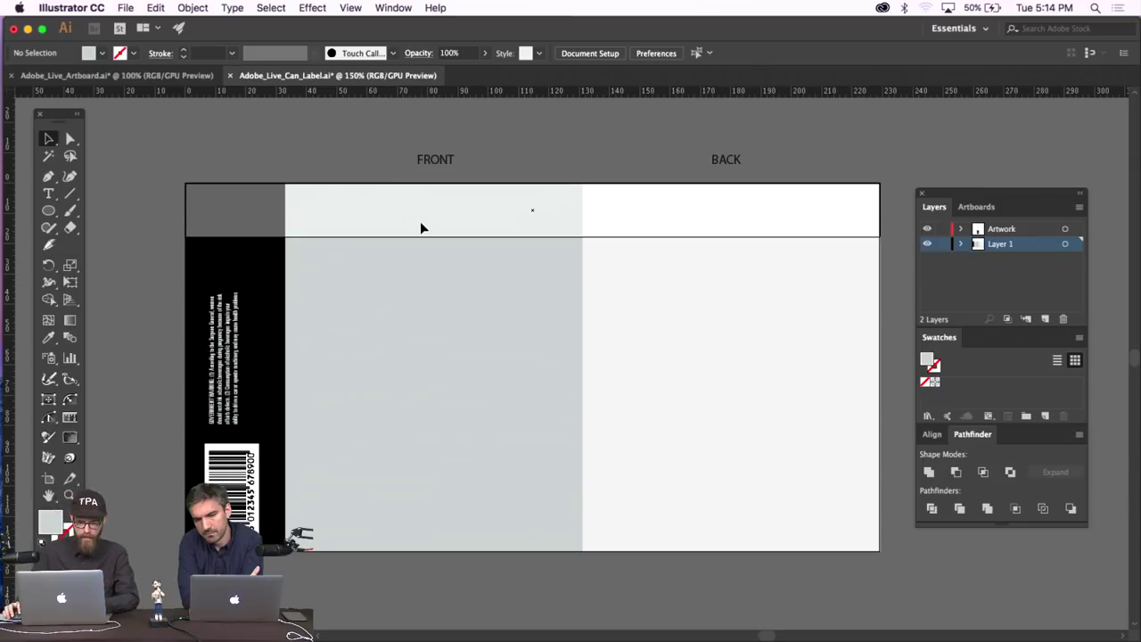
click(571, 161)
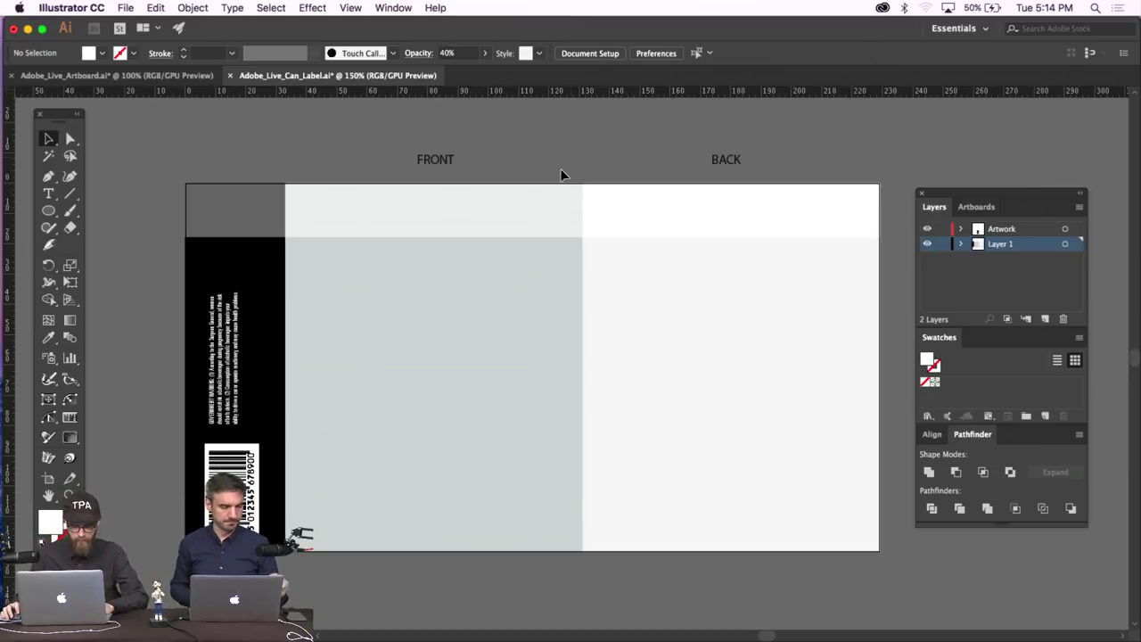
click(521, 288)
click(644, 280)
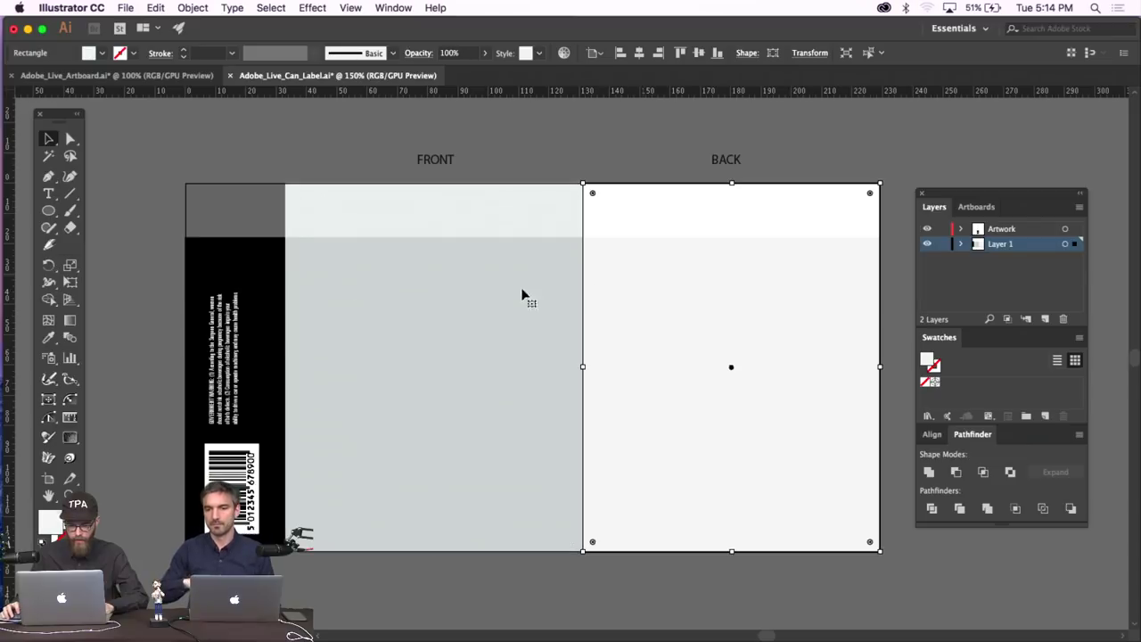
click(219, 267)
click(325, 116)
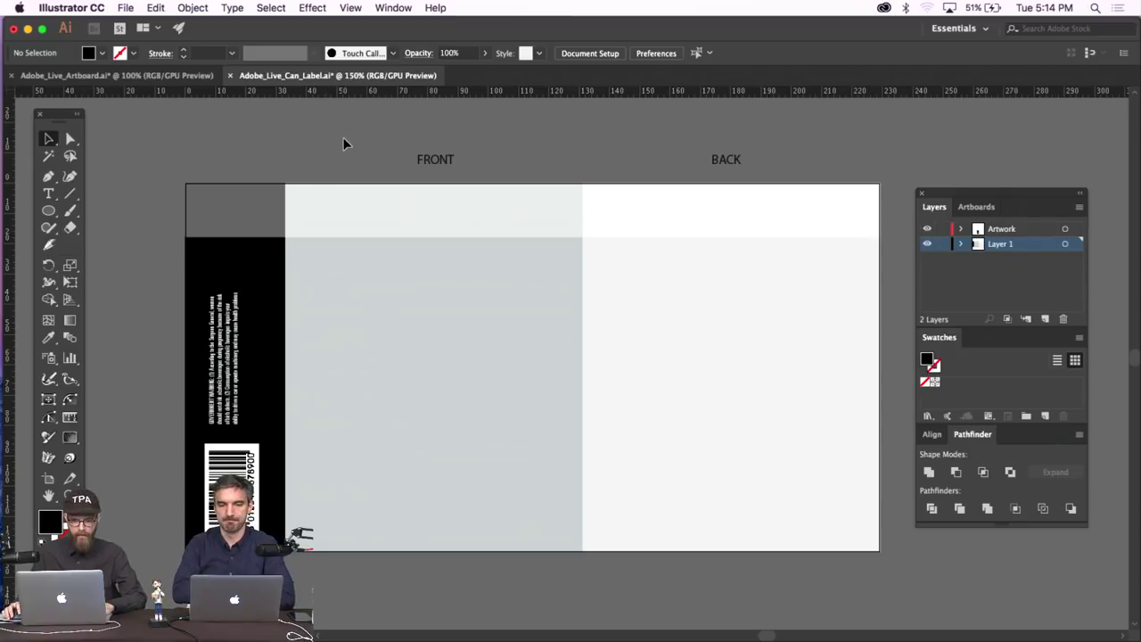
click(435, 158)
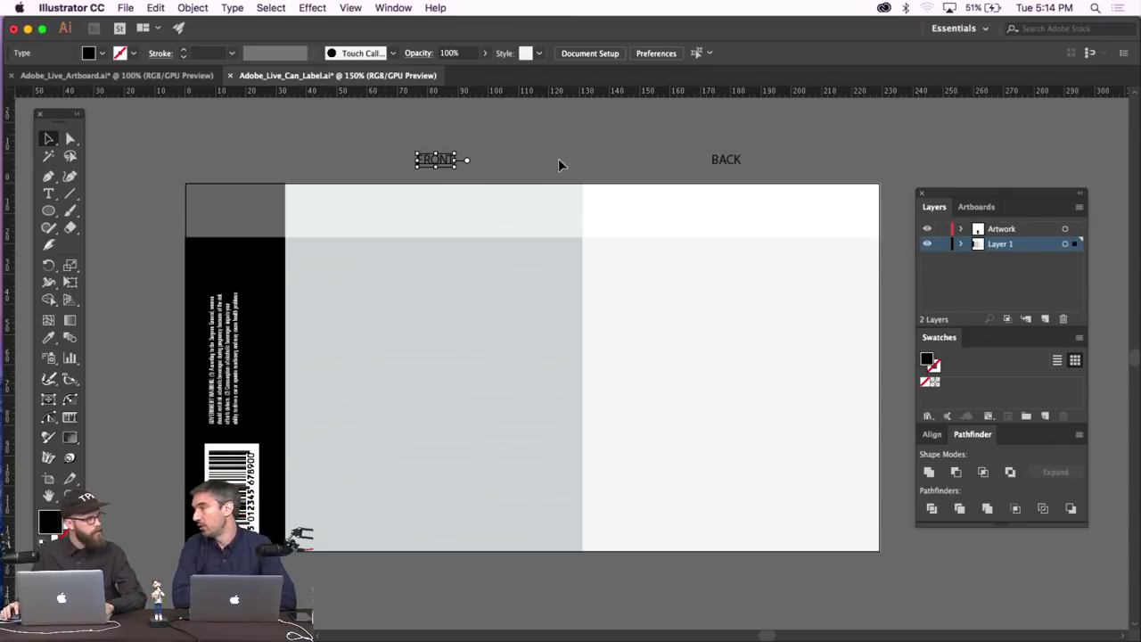
click(583, 163)
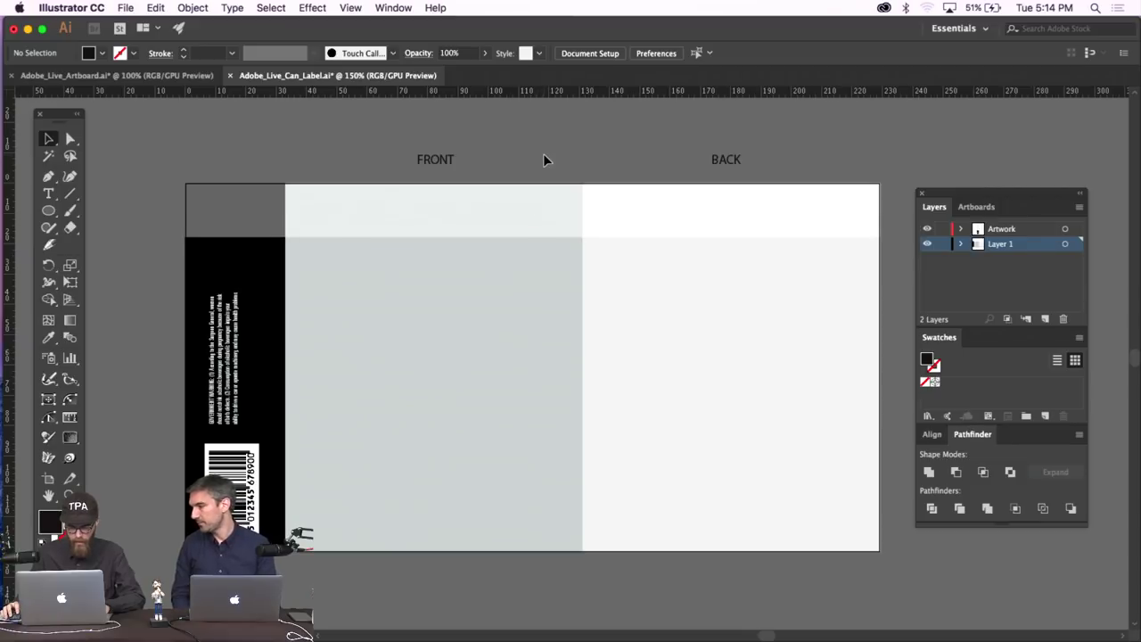
click(517, 305)
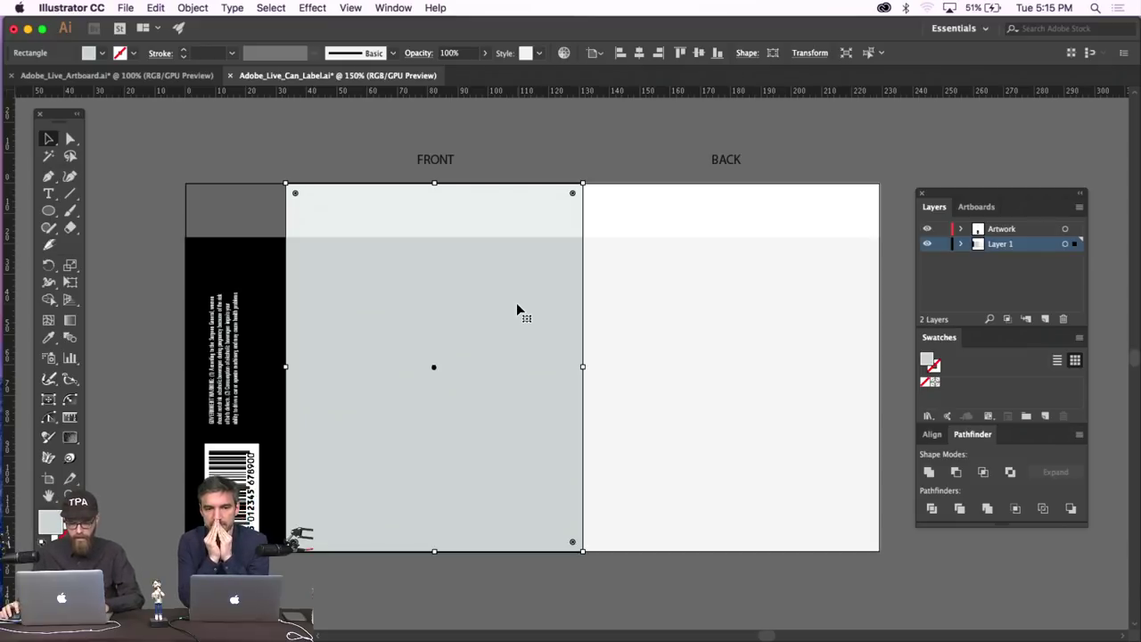
Copy the light grey front-panel rectangle from the can template into the Adobe_Live_Artboard.ai document and place it beside the G monogram.
click(639, 158)
click(631, 286)
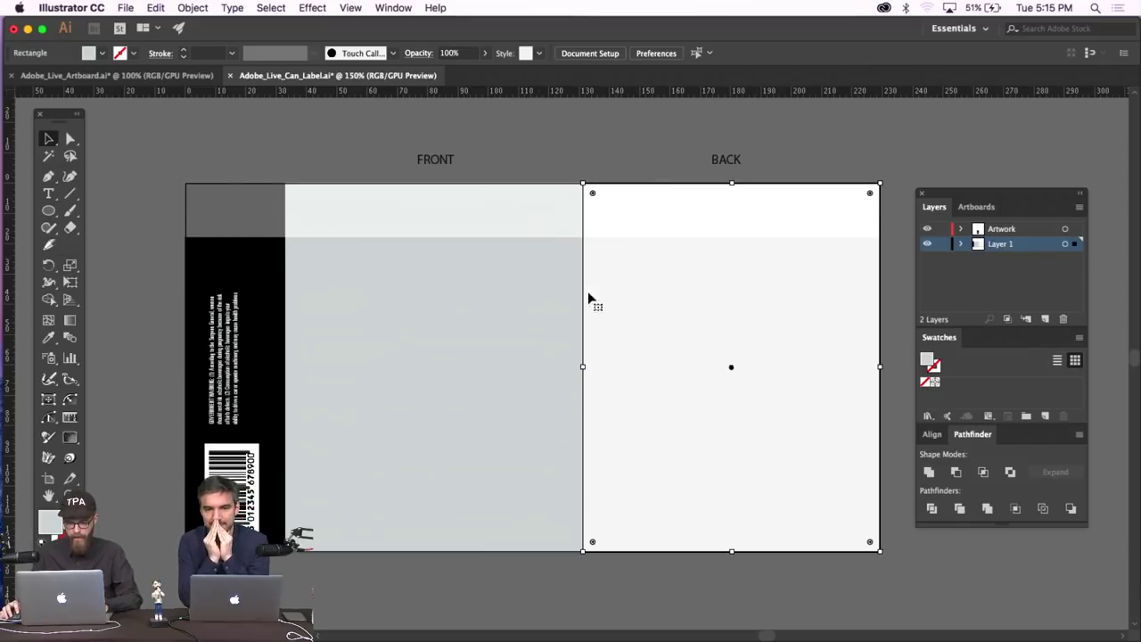
click(491, 298)
click(131, 76)
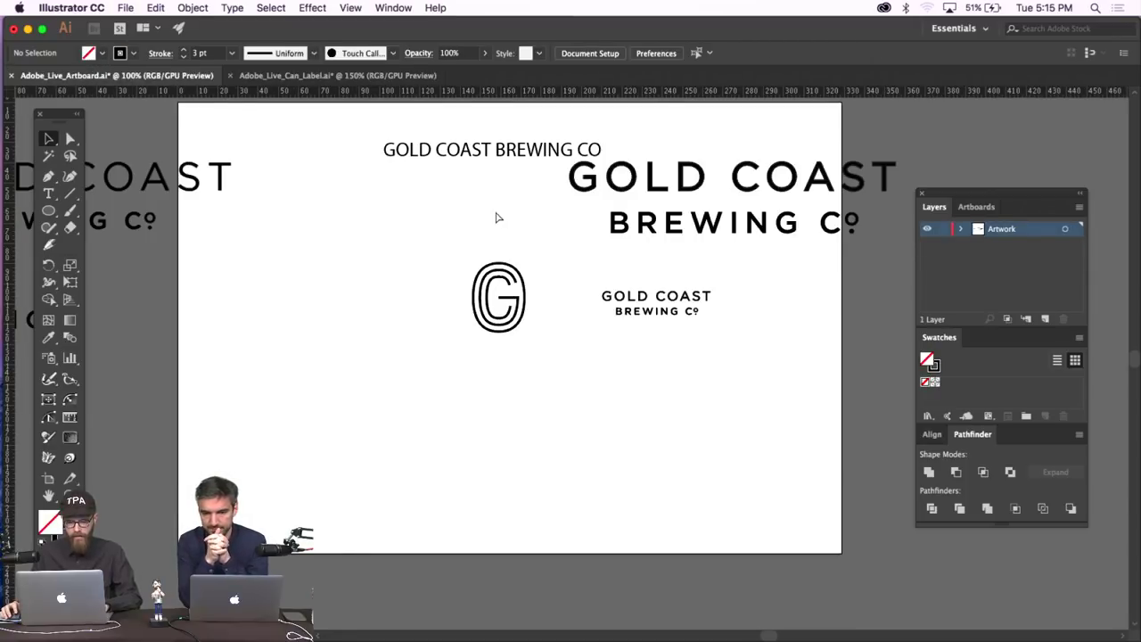
key(cmd+v)
drag(565, 295, 349, 291)
Show the document grid, then enlarge the pasted grey panel proportionally to about 1.6 times and align it with the artboard's upper edge.
click(353, 7)
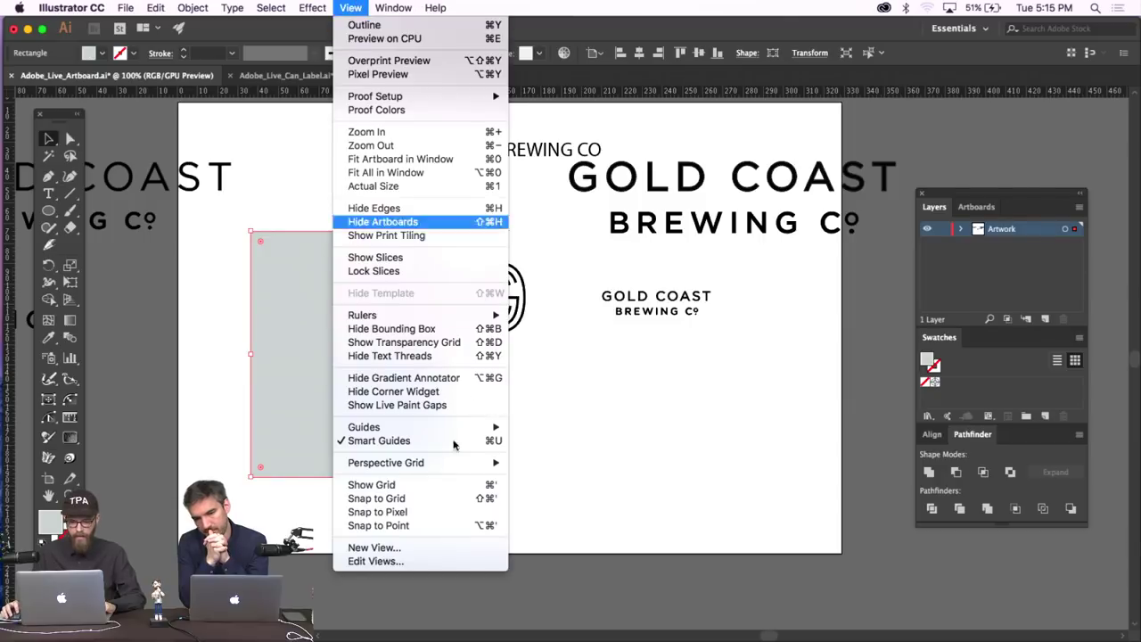
click(425, 497)
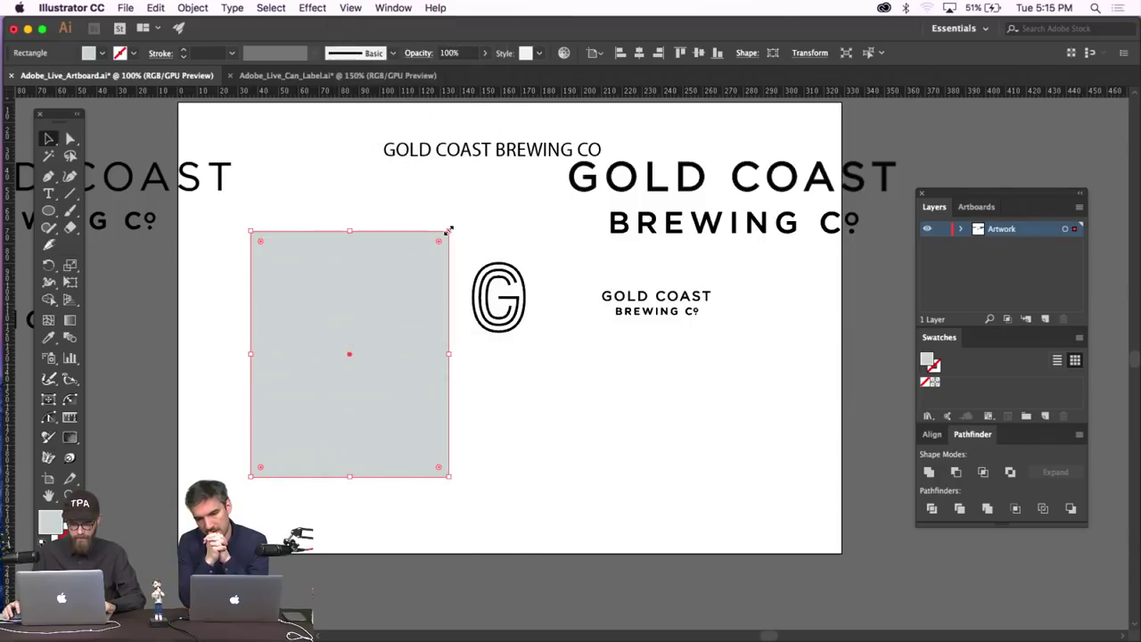
drag(449, 231, 530, 161)
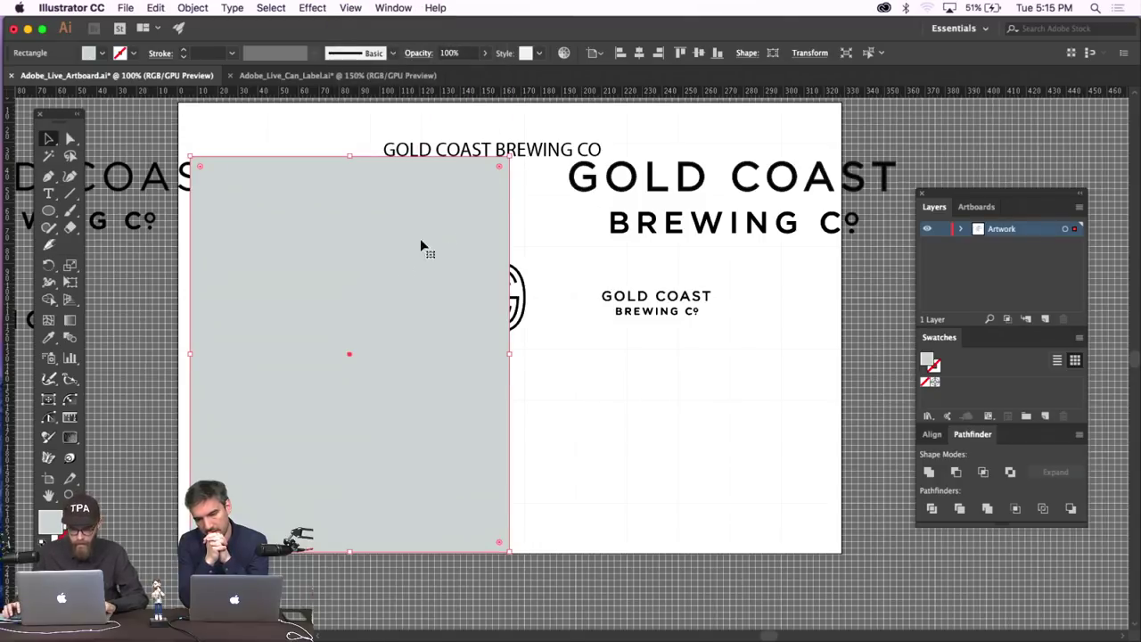
drag(421, 246, 415, 209)
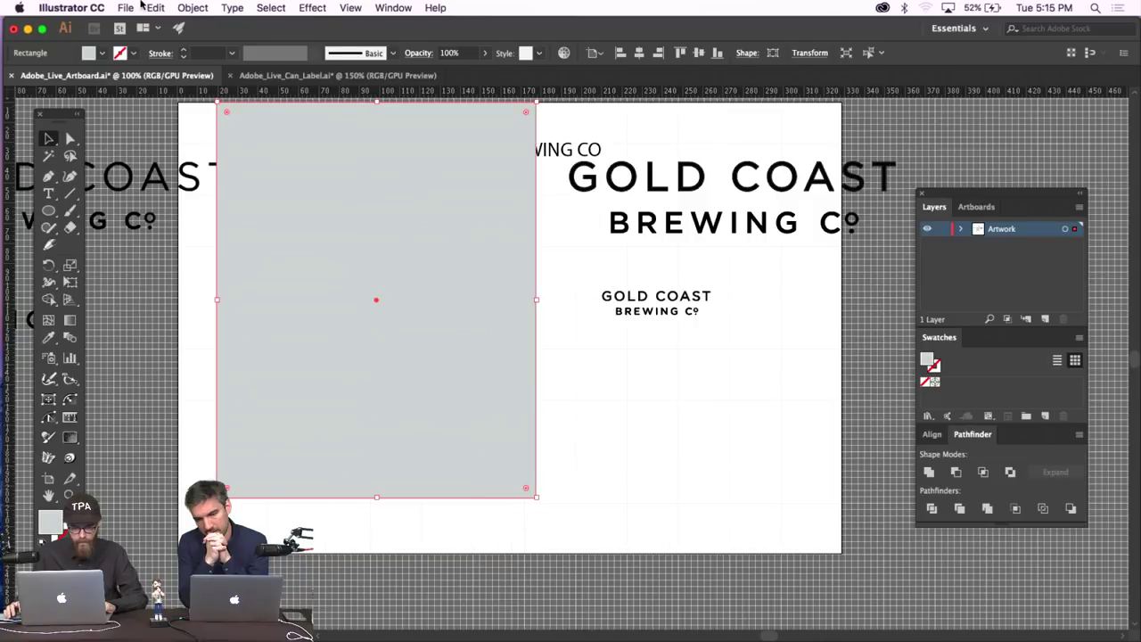
Send the grey panel behind all other artwork and move the plain GOLD COAST BREWING CO text line off the artboard's right side.
click(192, 7)
mouse_move(204, 36)
click(383, 80)
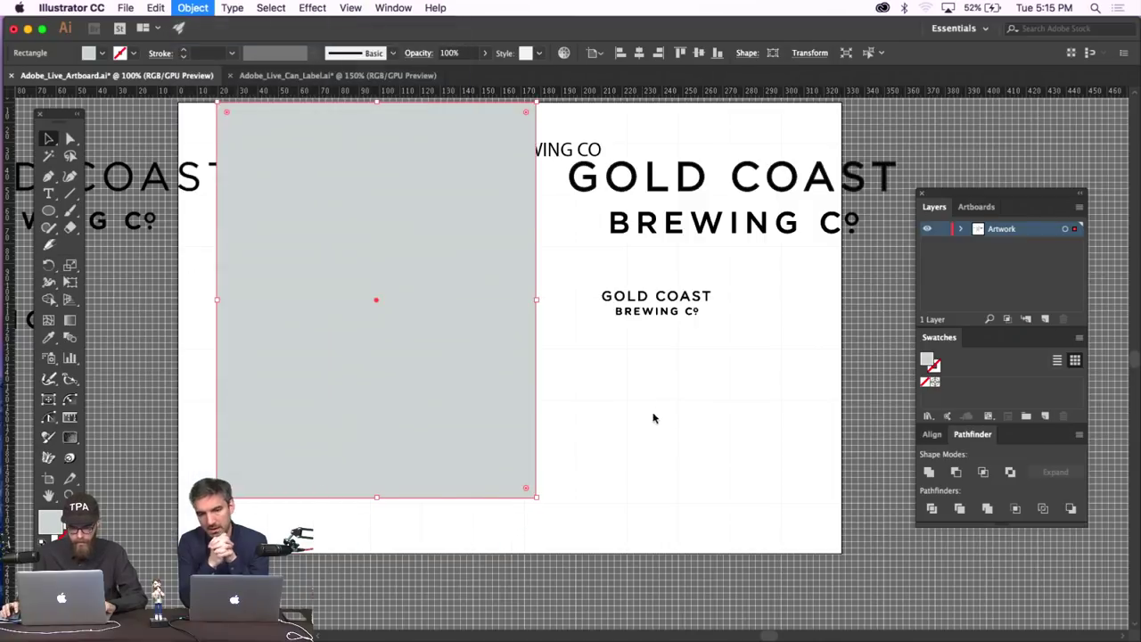
click(651, 420)
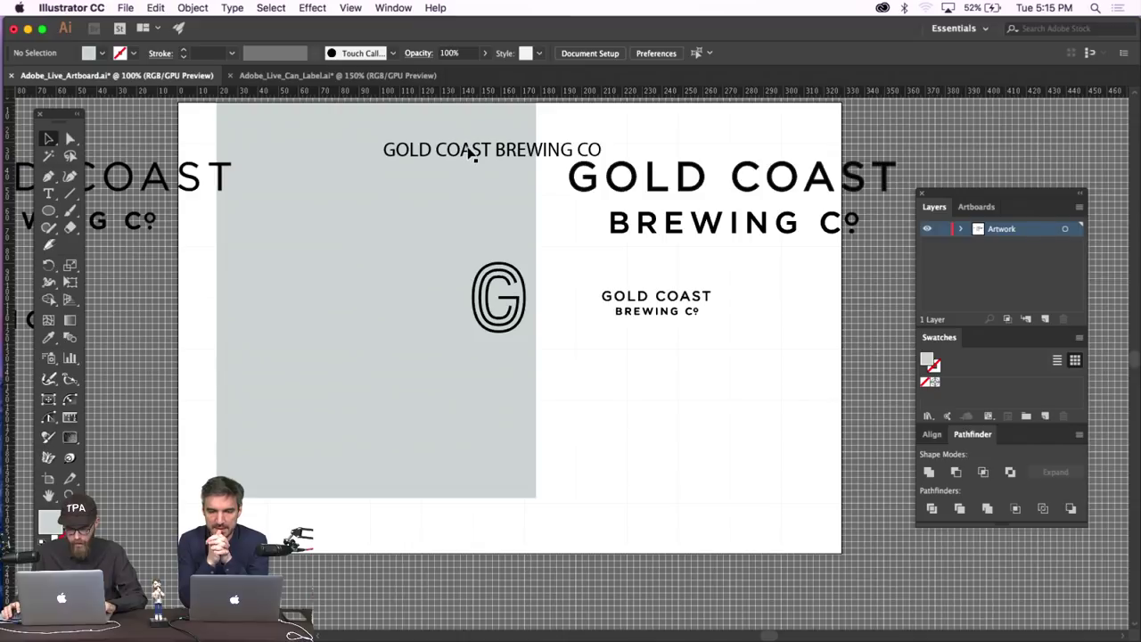
drag(470, 153, 1002, 134)
click(629, 249)
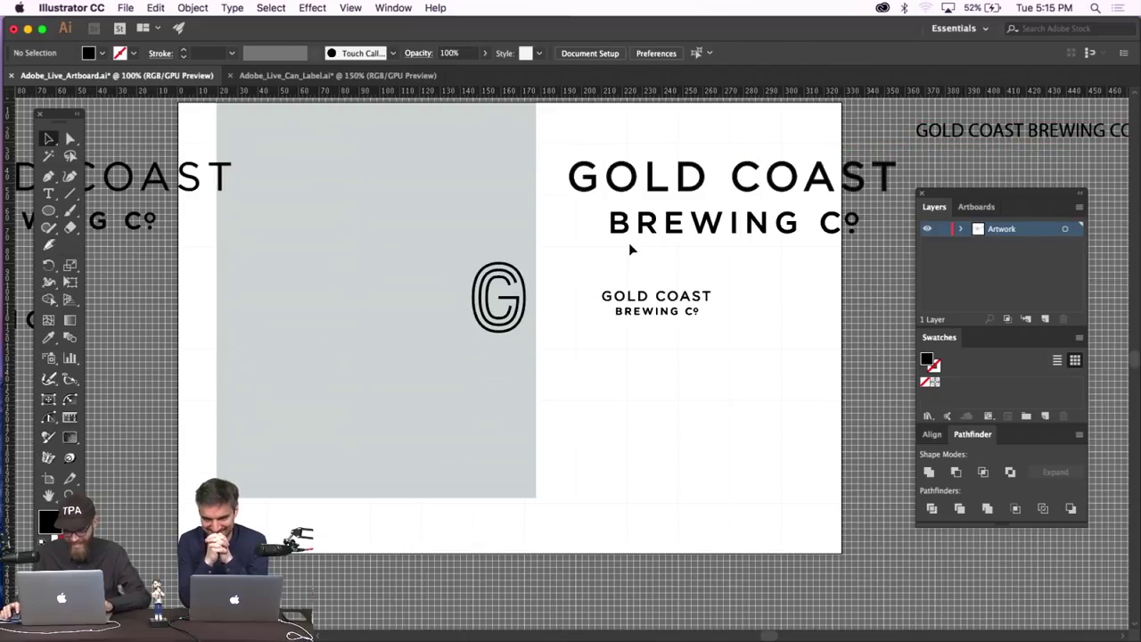
Enlarge the grey panel proportionally from its upper left corner until it fills the artboard's full height.
click(482, 243)
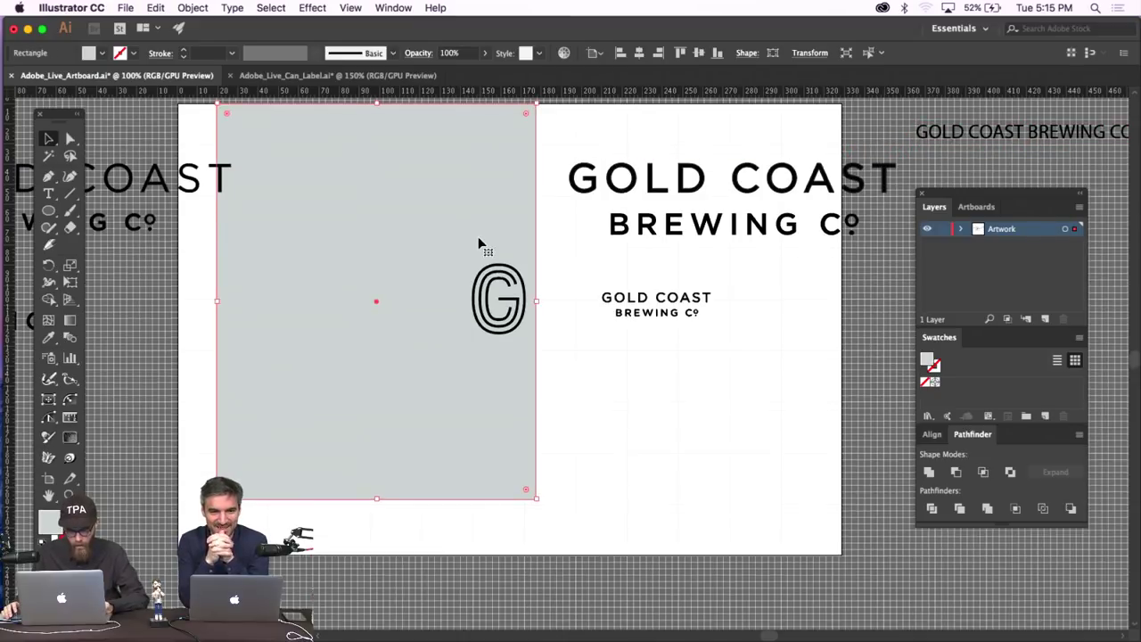
scroll(477, 240, left, 5)
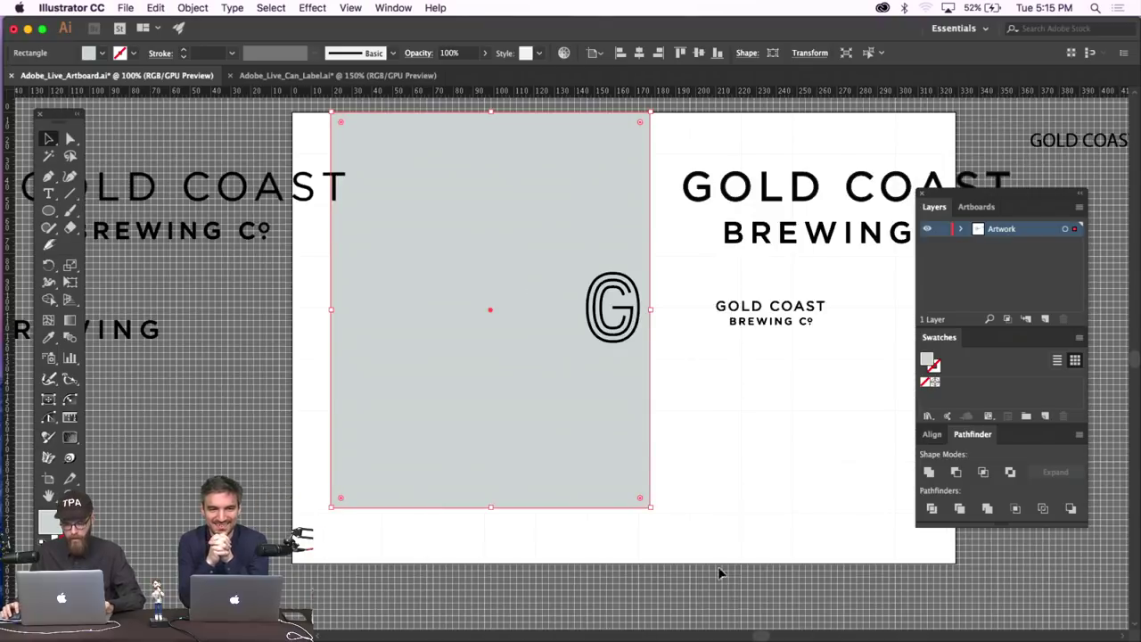
drag(652, 506, 712, 562)
click(718, 522)
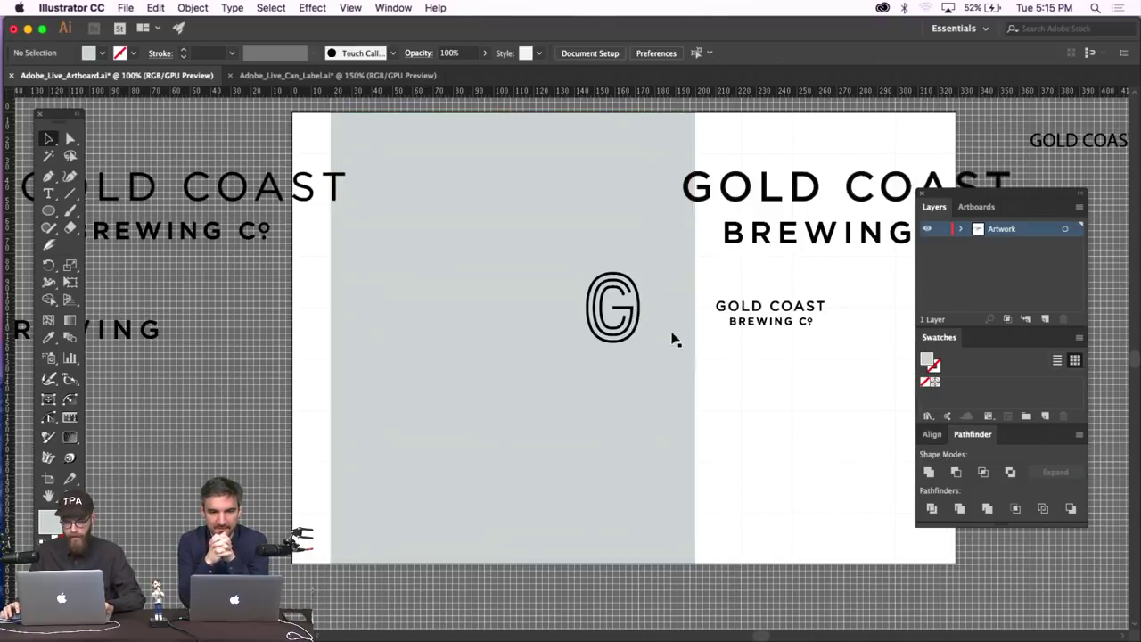
click(664, 287)
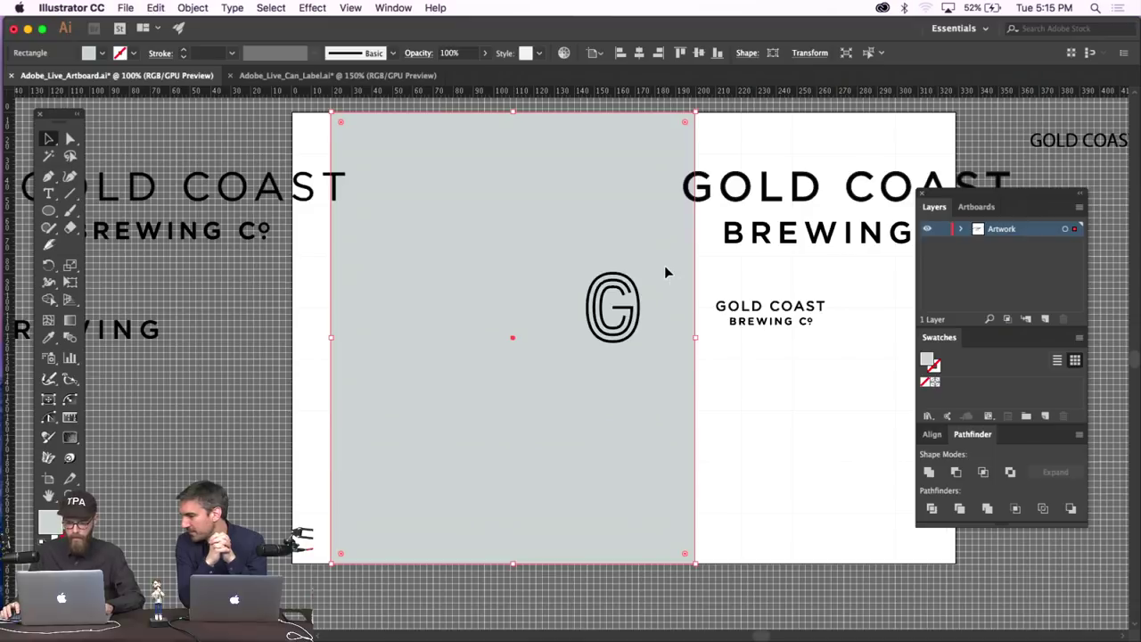
key(super+shift+a)
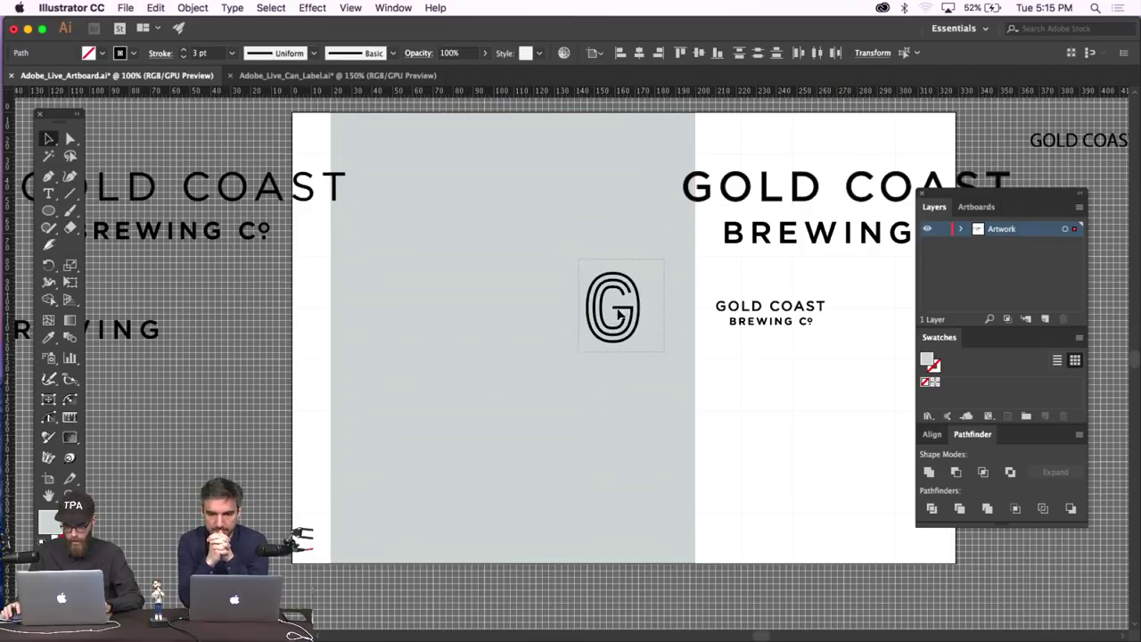
Move the G monogram off the grey panel to the right of the small wordmark, keeping its vertical position.
click(628, 308)
drag(628, 309, 885, 307)
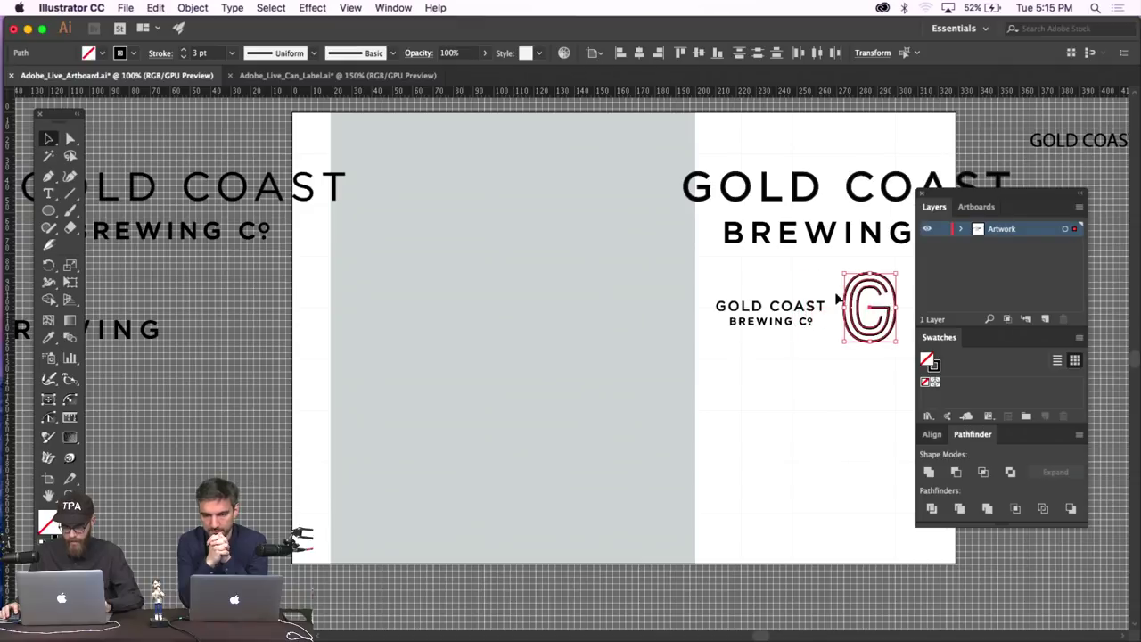
click(790, 281)
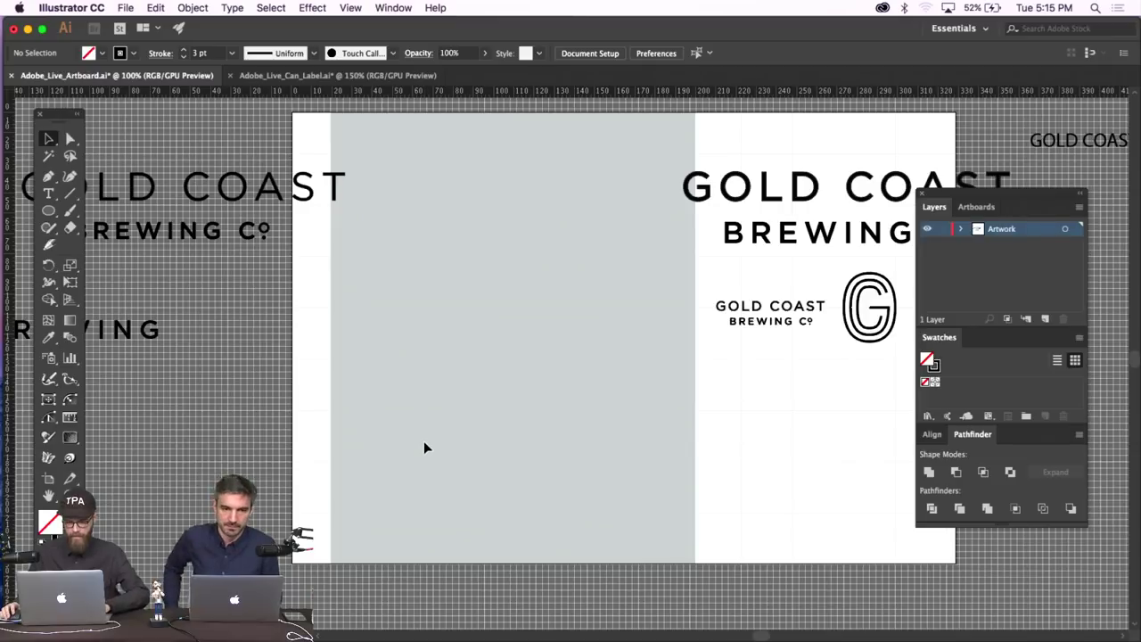
Move the large bold GOLD COAST BREWING Co wordmark further right, clear of the grey panel.
scroll(424, 440, down, 1)
scroll(688, 172, right, 4)
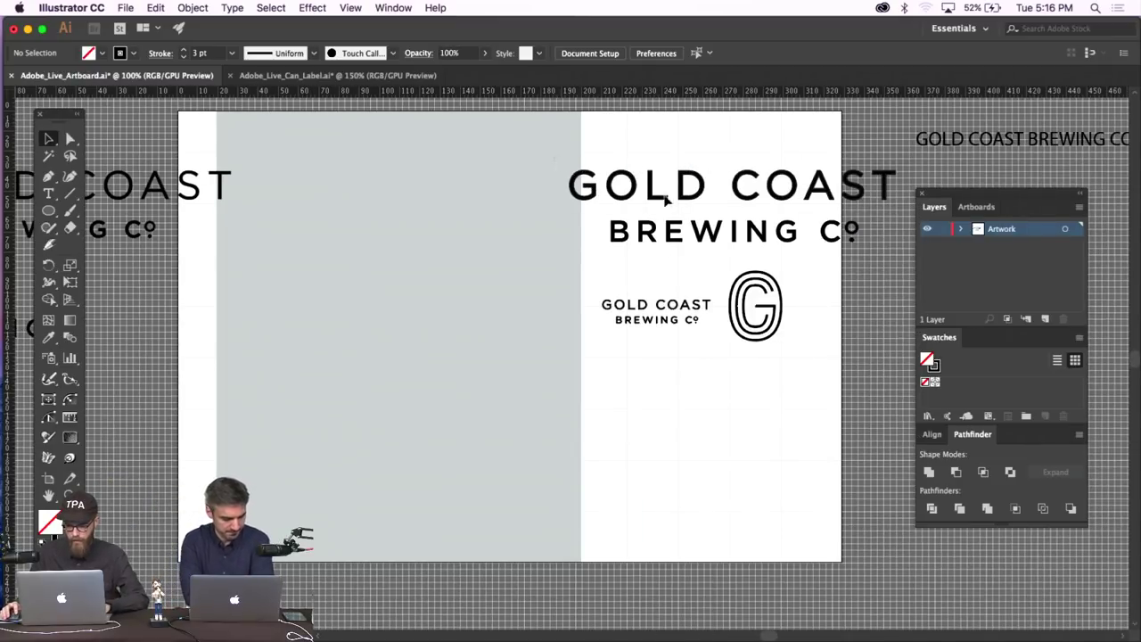
click(895, 249)
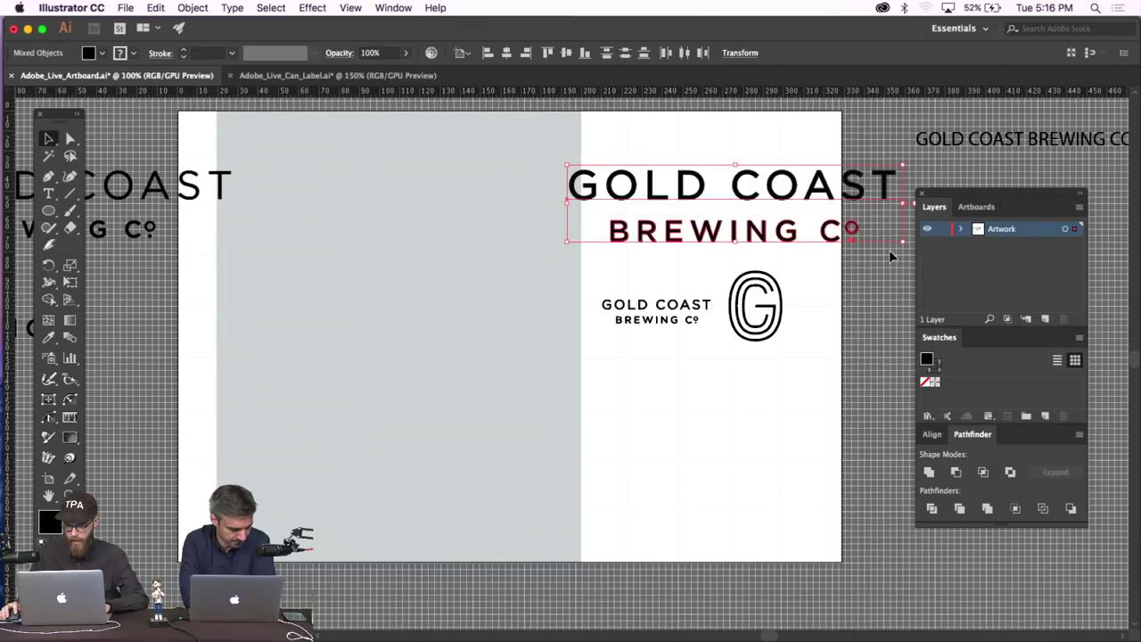
drag(729, 205, 832, 218)
click(451, 169)
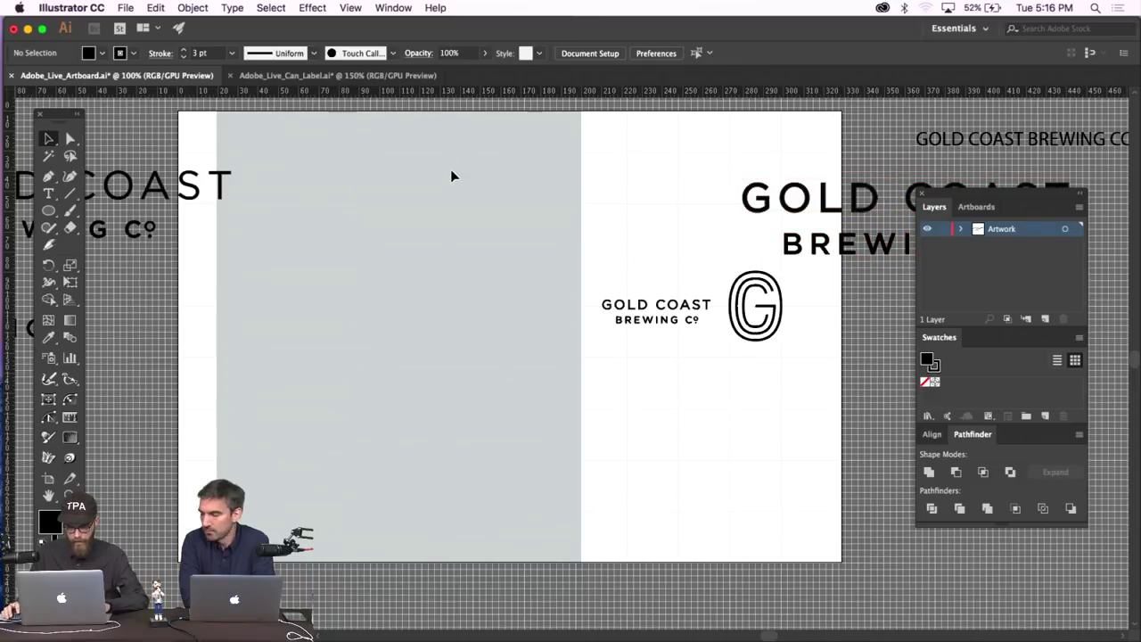
Duplicate the small GOLD COAST BREWING Co wordmark and place the copy near the top of the grey panel.
scroll(463, 178, right, 3)
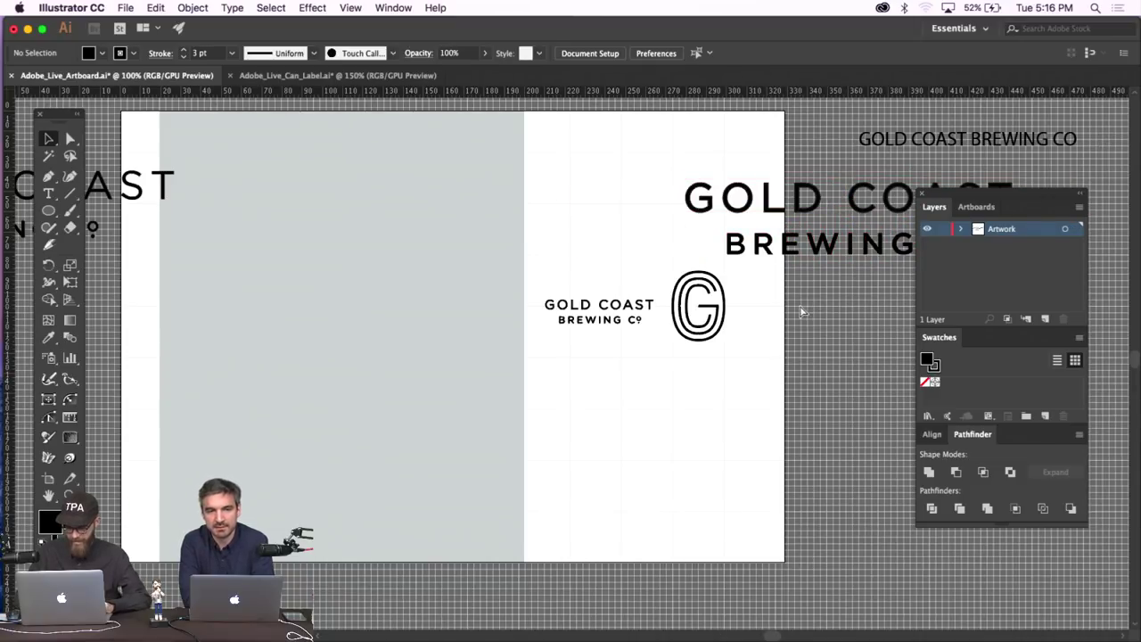
key(super+equal)
key(super+equal)
scroll(747, 308, right, 2)
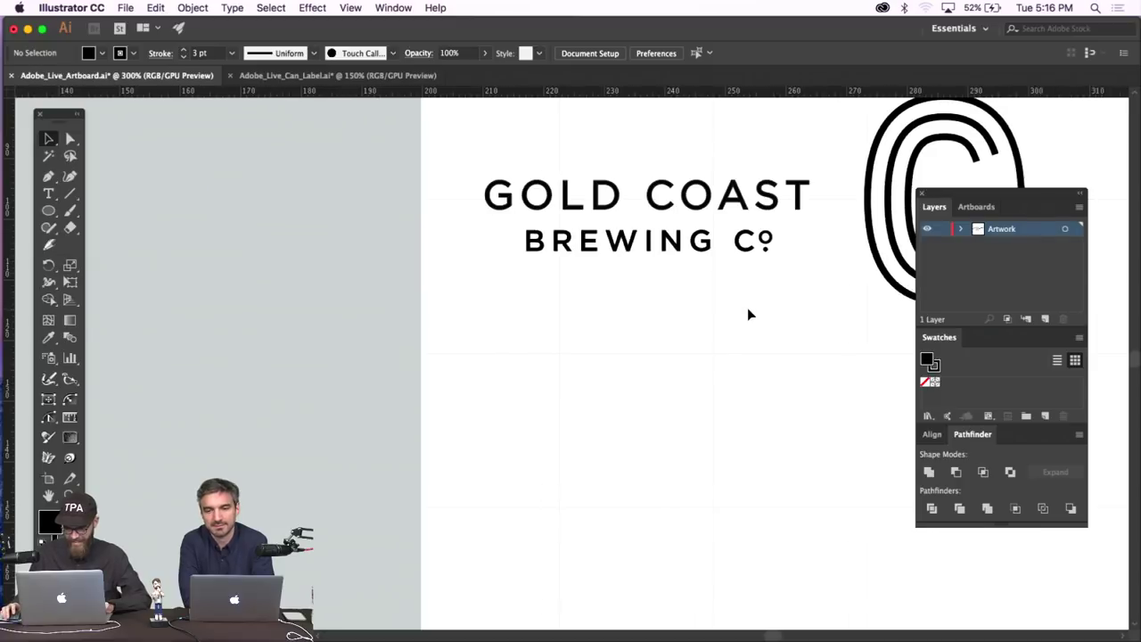
click(701, 217)
click(762, 241)
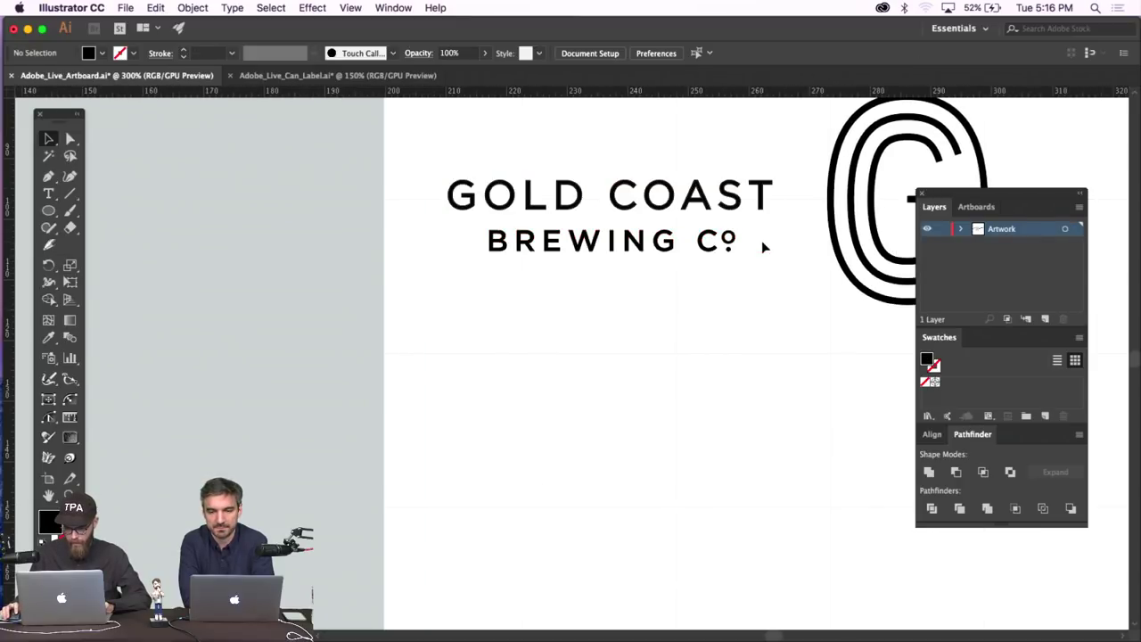
scroll(766, 223, up, 2)
drag(784, 186, 411, 330)
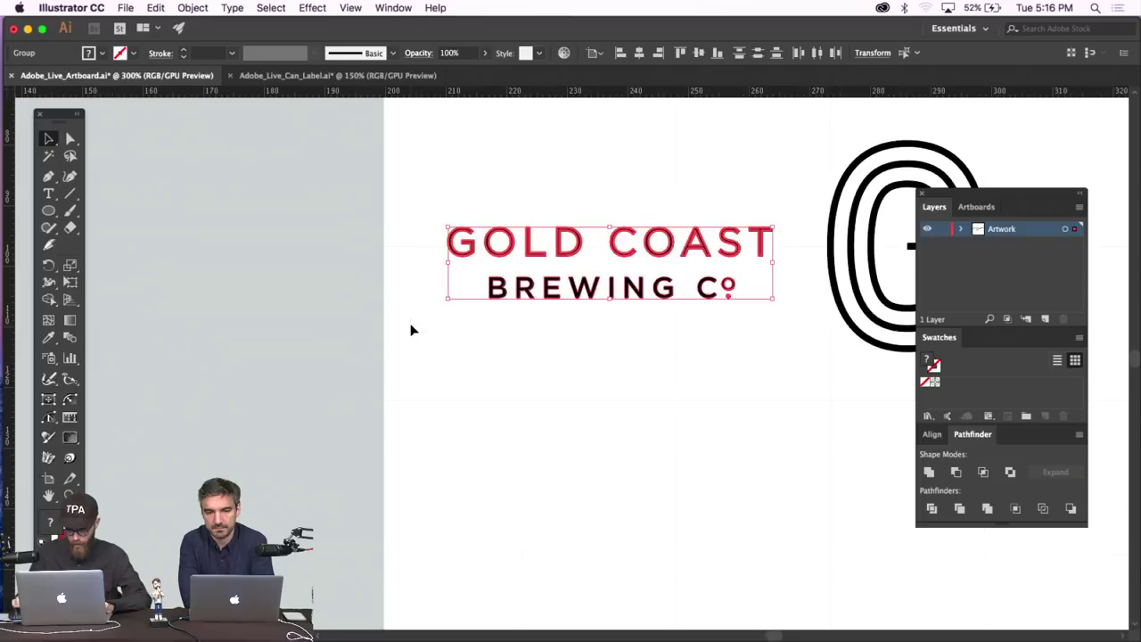
key(super+minus)
key(super+minus)
key(super+minus)
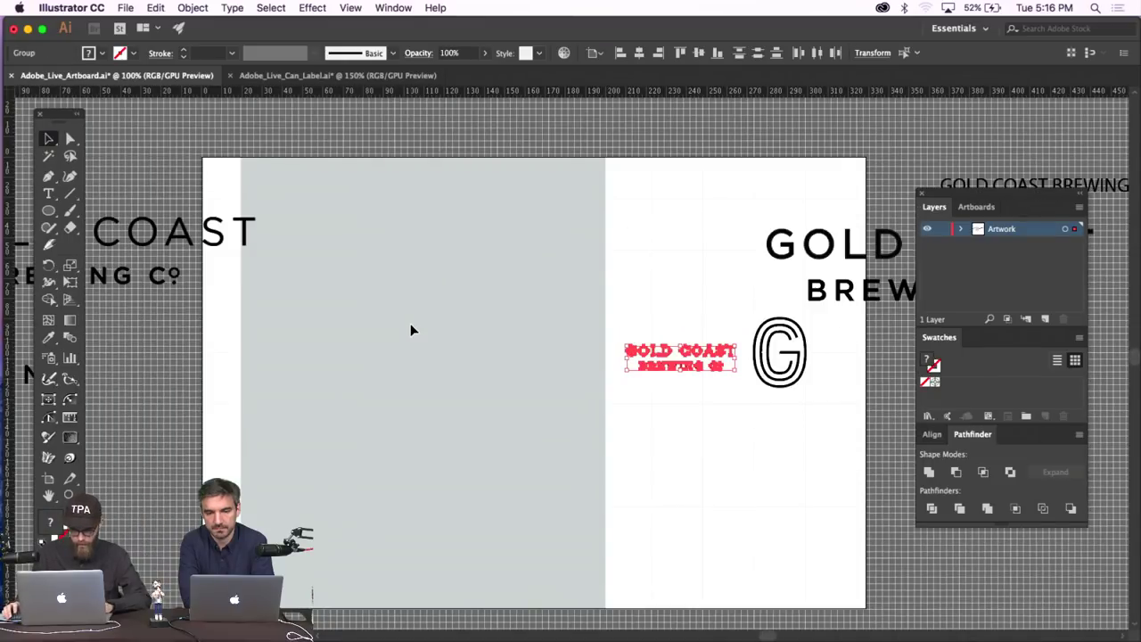
key(super+c)
key(super+v)
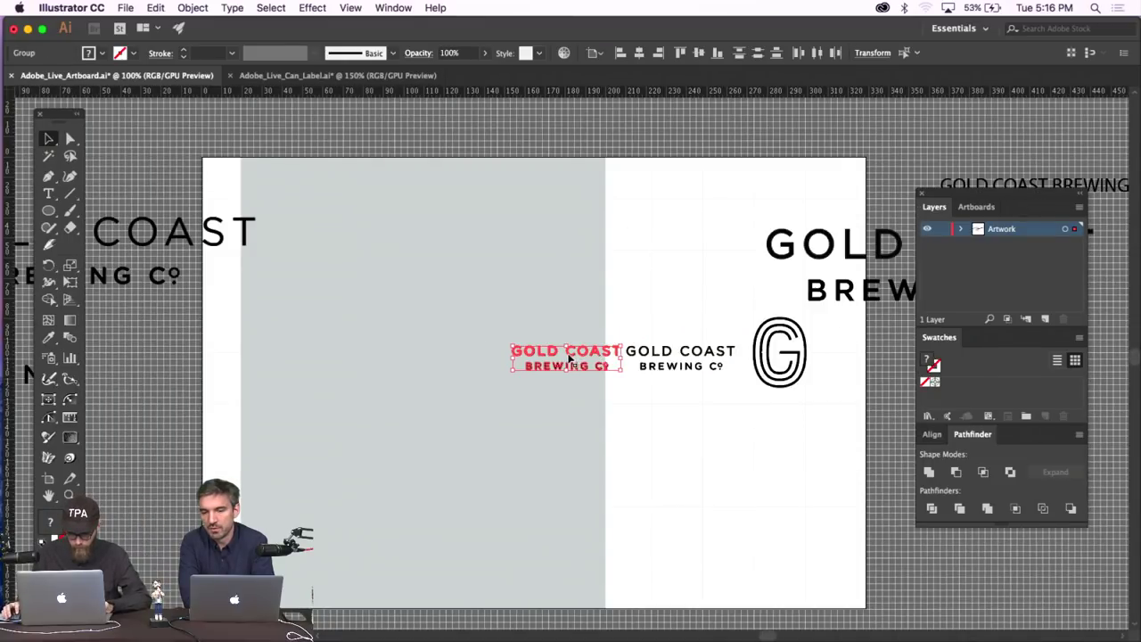
drag(570, 358, 424, 204)
scroll(335, 203, left, 5)
click(431, 183)
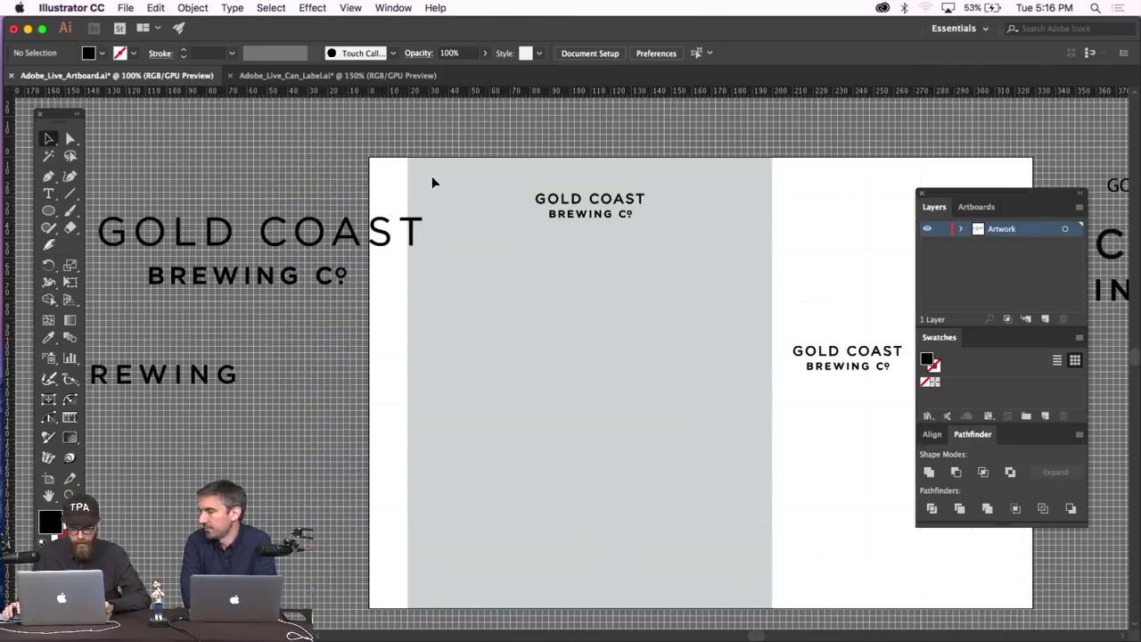
Move the large light wordmark further left, away from the grey panel, and hide the document grid.
click(334, 236)
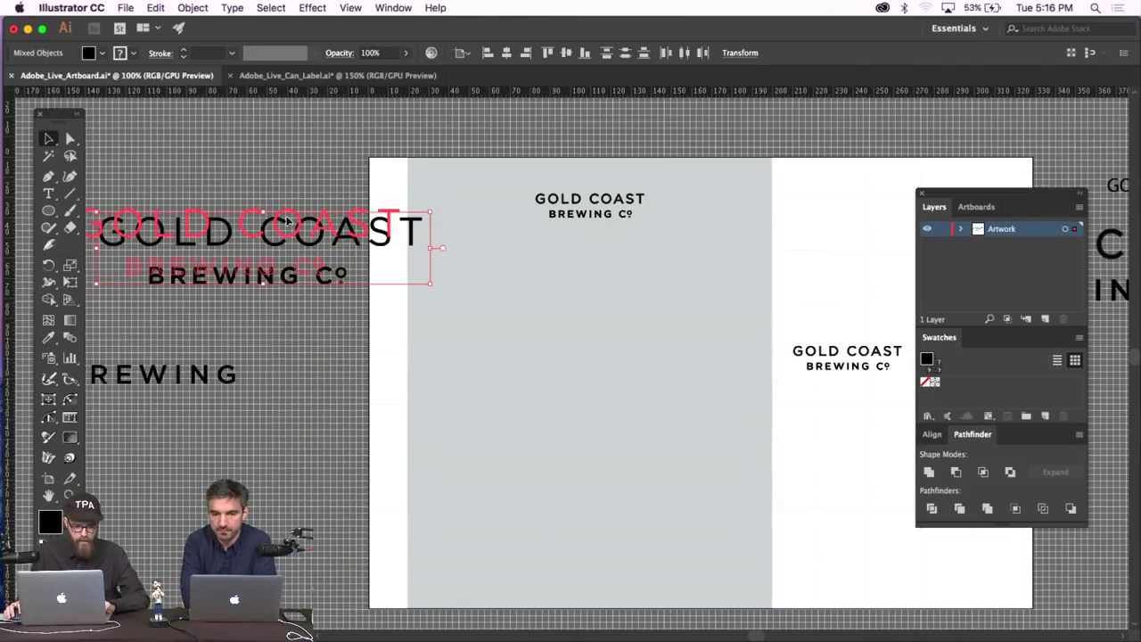
drag(334, 237, 290, 222)
click(307, 157)
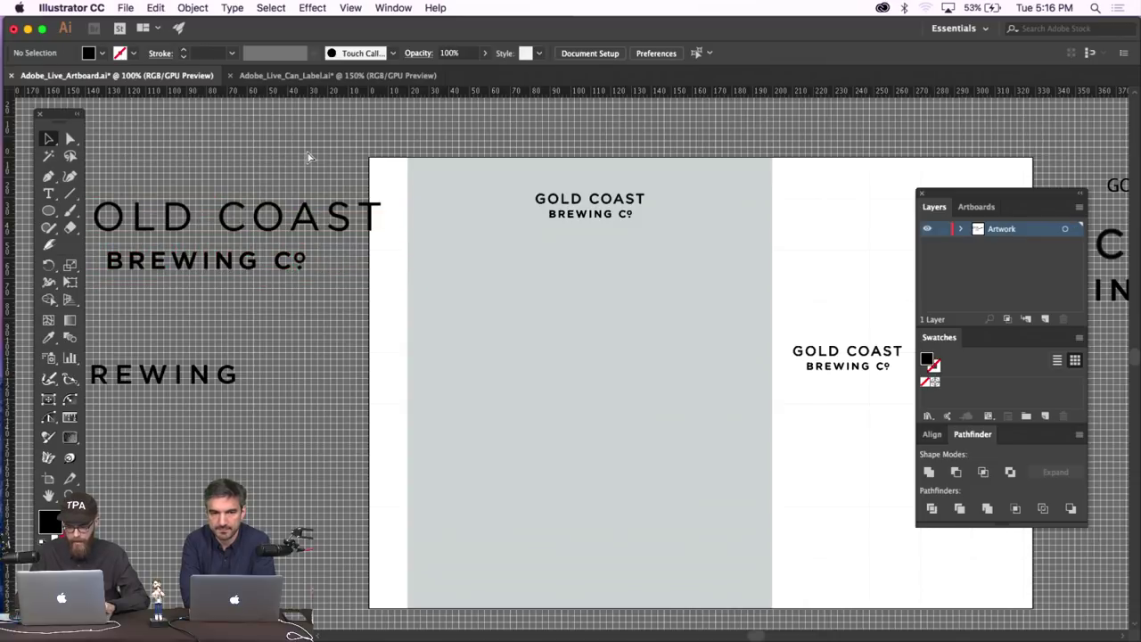
key(super+apostrophe)
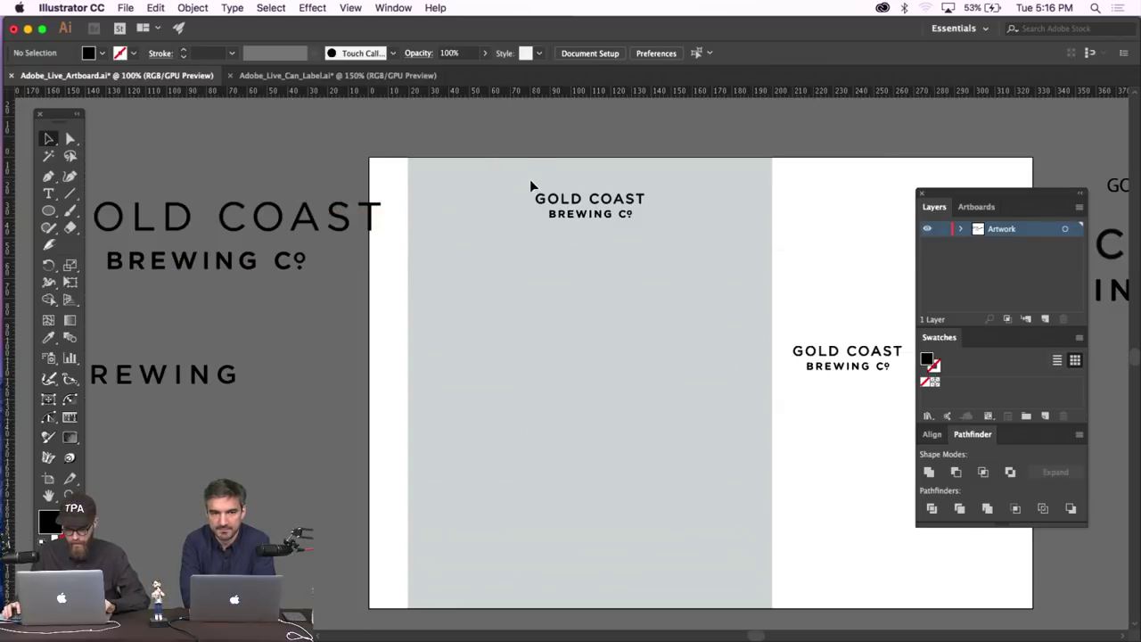
Enlarge the wordmark on the grey panel by about a quarter around its centre and shift it slightly down and to the left.
mouse_move(648, 239)
mouse_down()
mouse_move(634, 216)
mouse_move(663, 227)
mouse_up()
click(708, 168)
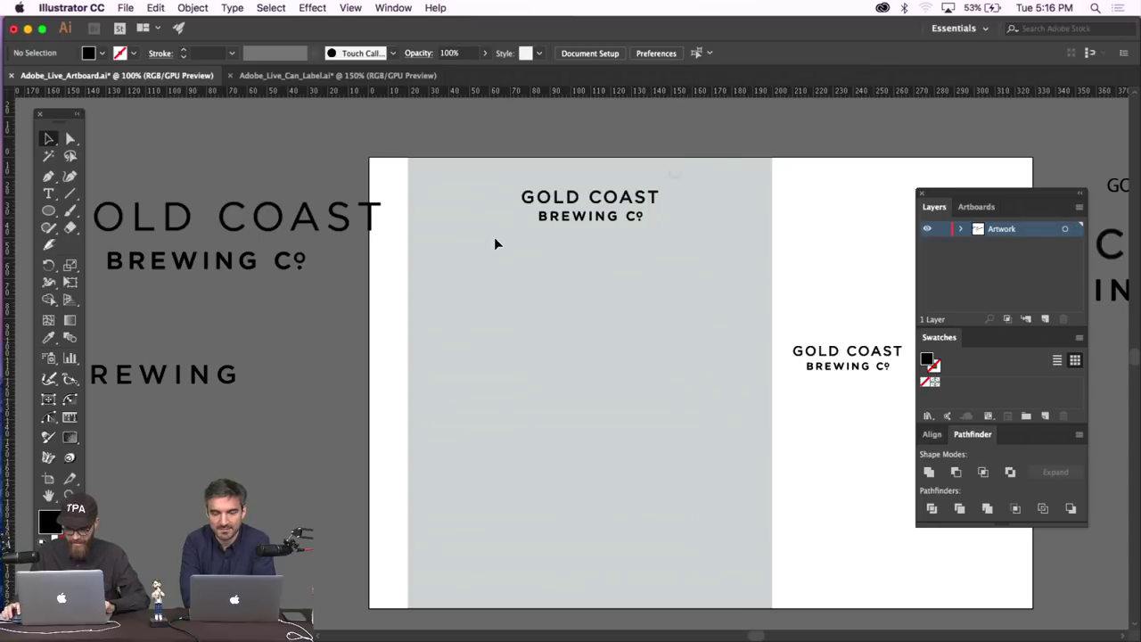
click(656, 206)
drag(616, 207, 619, 207)
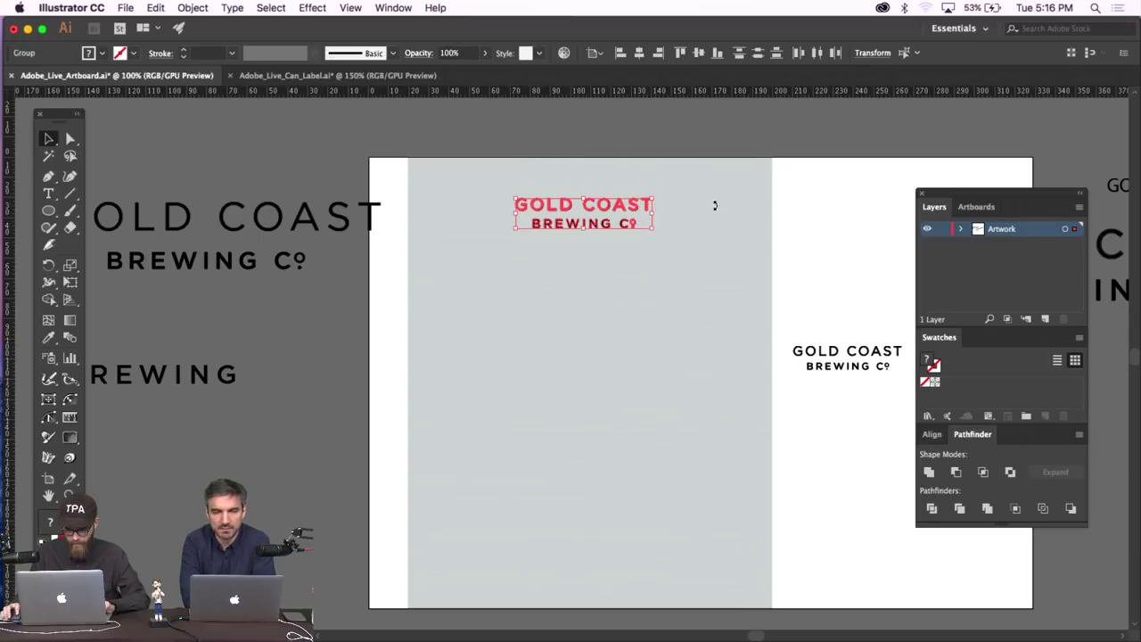
click(741, 203)
Add the text PALE ALE and place it across the lower part of the grey panel.
scroll(741, 203, right, 5)
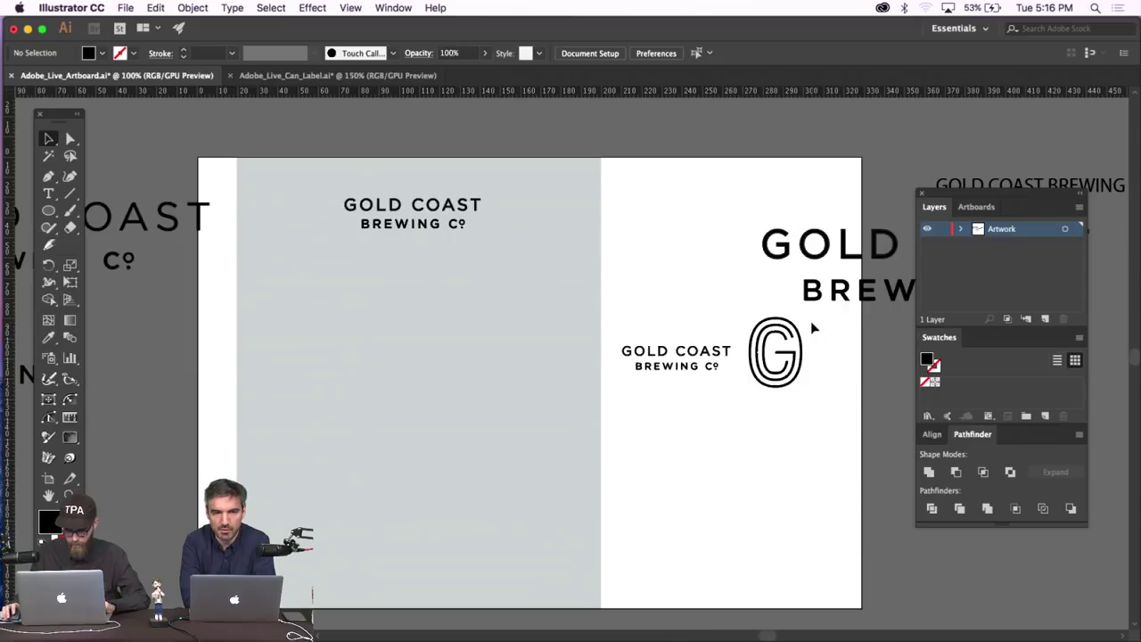
scroll(810, 320, down, 2)
scroll(811, 325, left, 5)
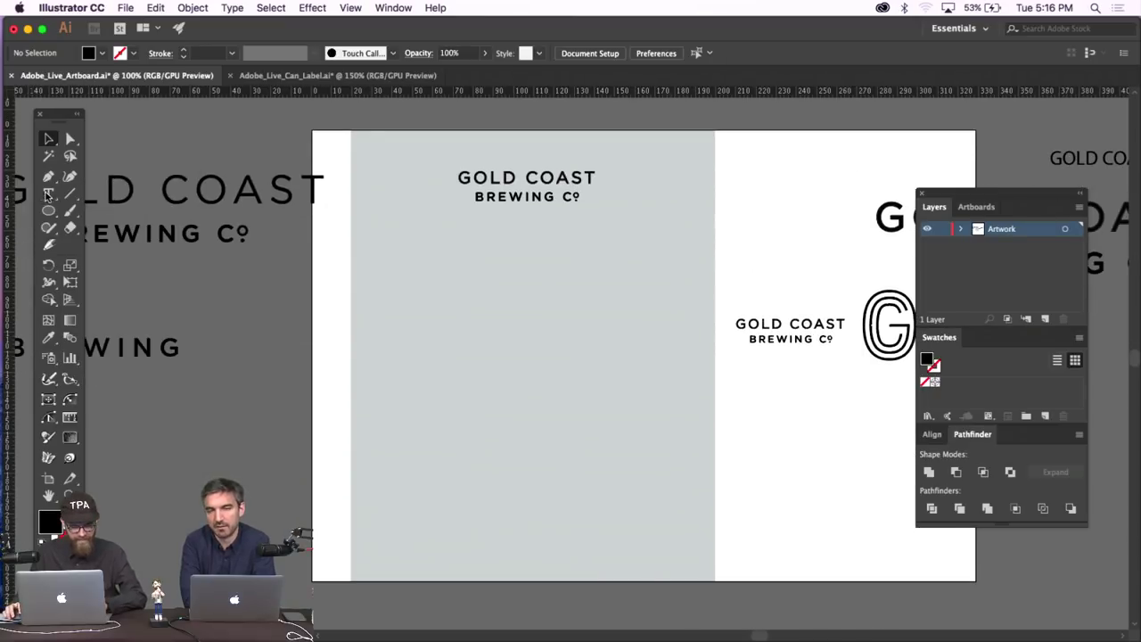
key(t)
click(272, 415)
text(PALE ALE)
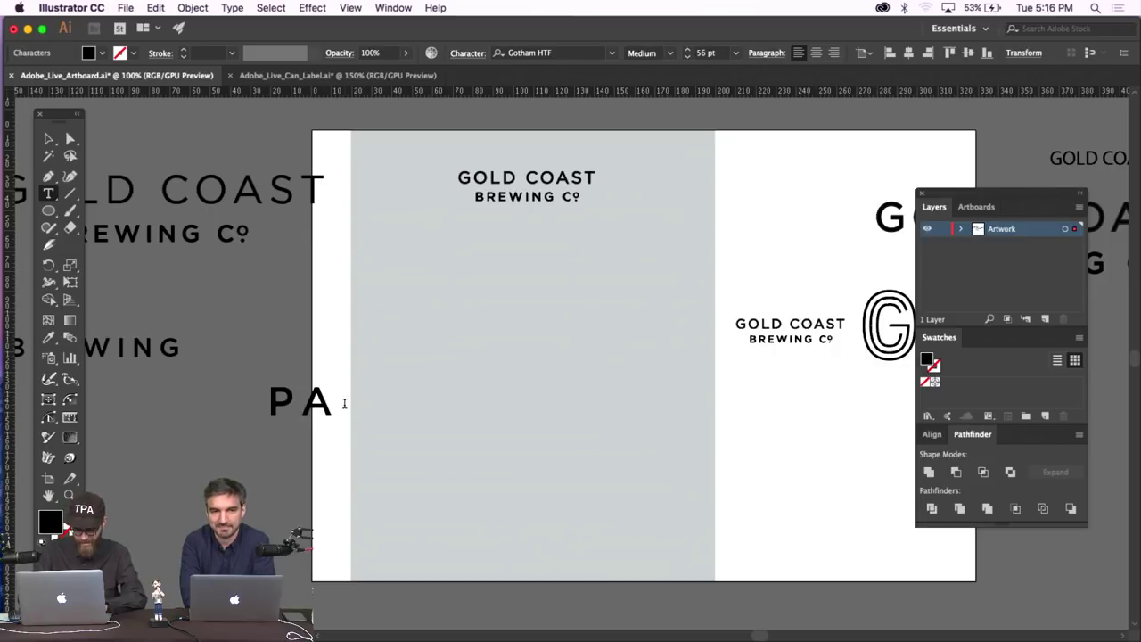
click(47, 138)
drag(535, 416, 664, 493)
click(835, 473)
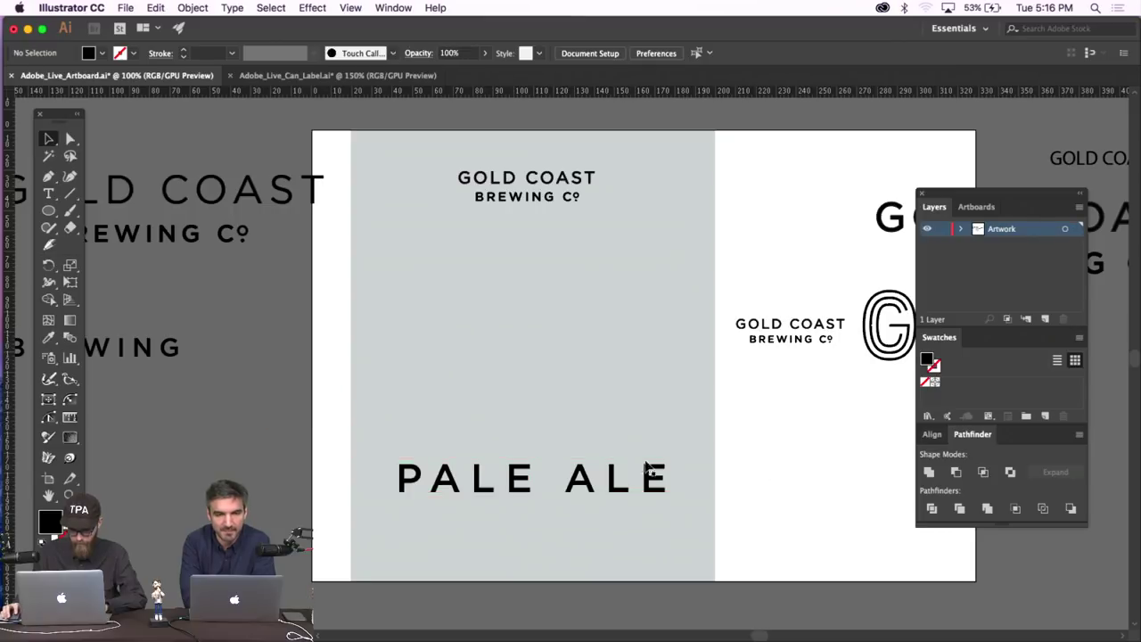
Move the large bold GOLD COAST BREWING Co wordmark off the white area into the empty space above the artboard.
click(624, 478)
click(730, 437)
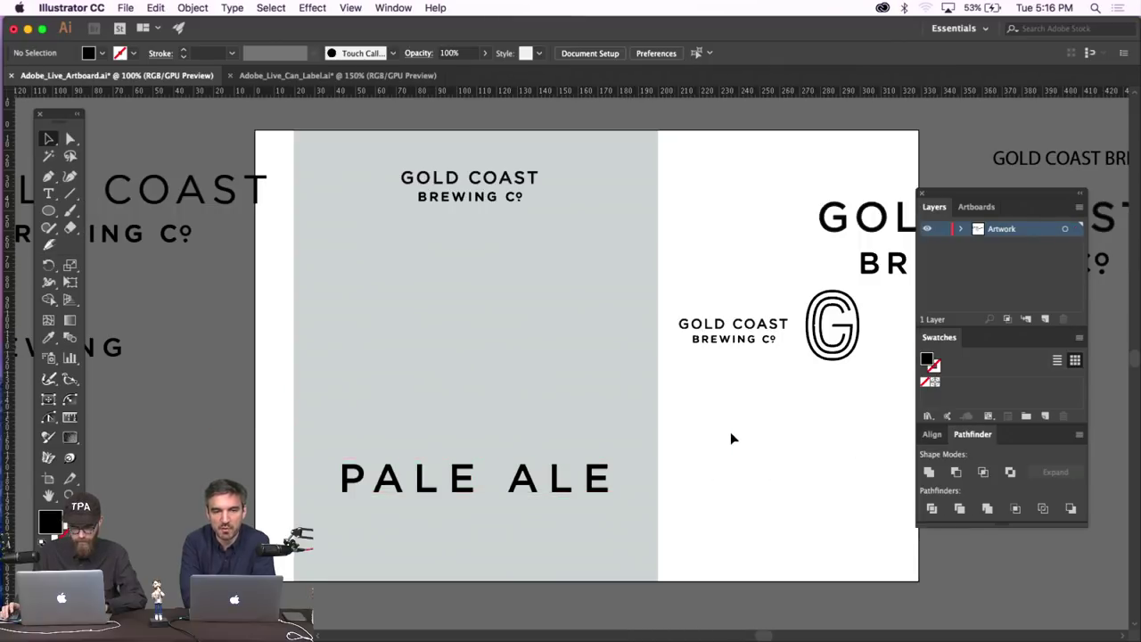
scroll(730, 437, right, 5)
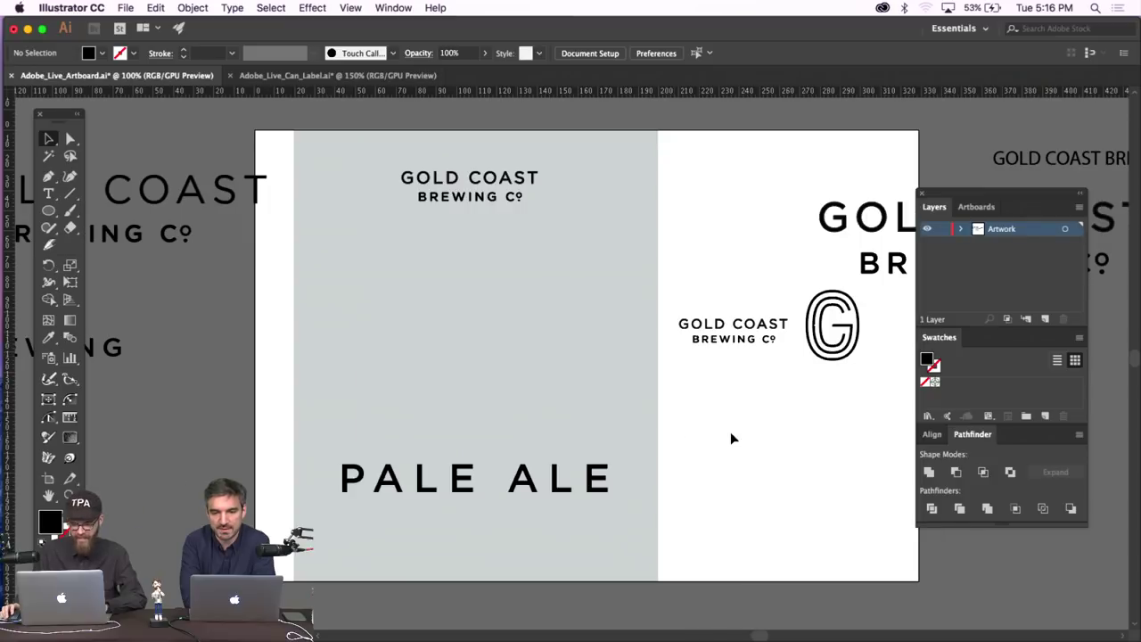
scroll(730, 437, right, 2)
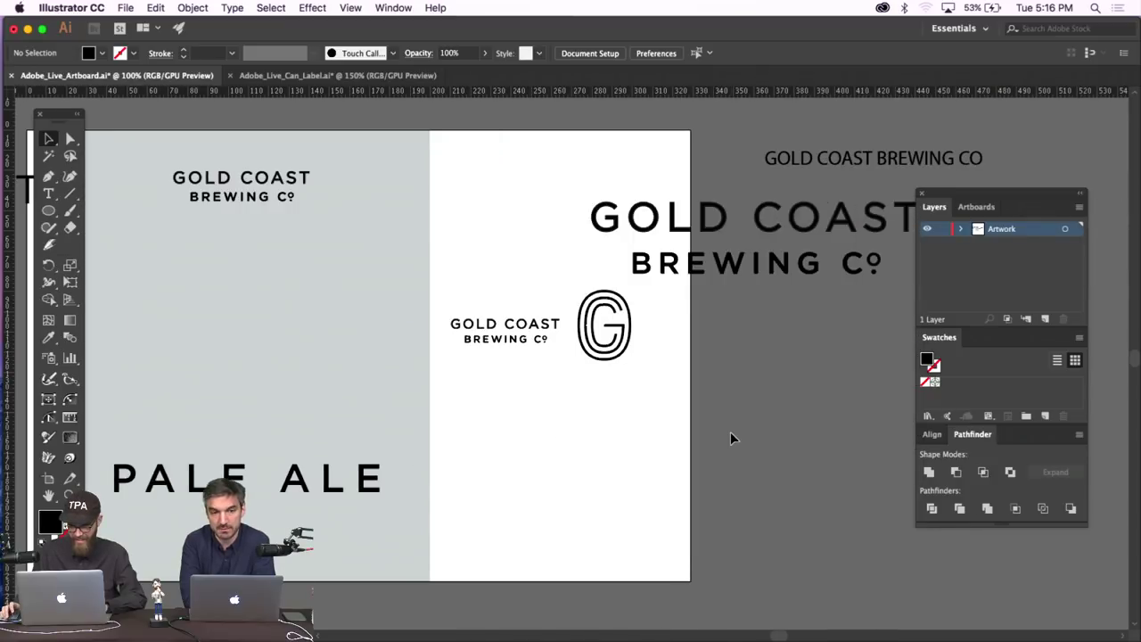
scroll(730, 438, up, 4)
drag(554, 292, 665, 179)
Move the small wordmark beside the G monogram up off the artboard, above the grey panel.
drag(557, 392, 444, 463)
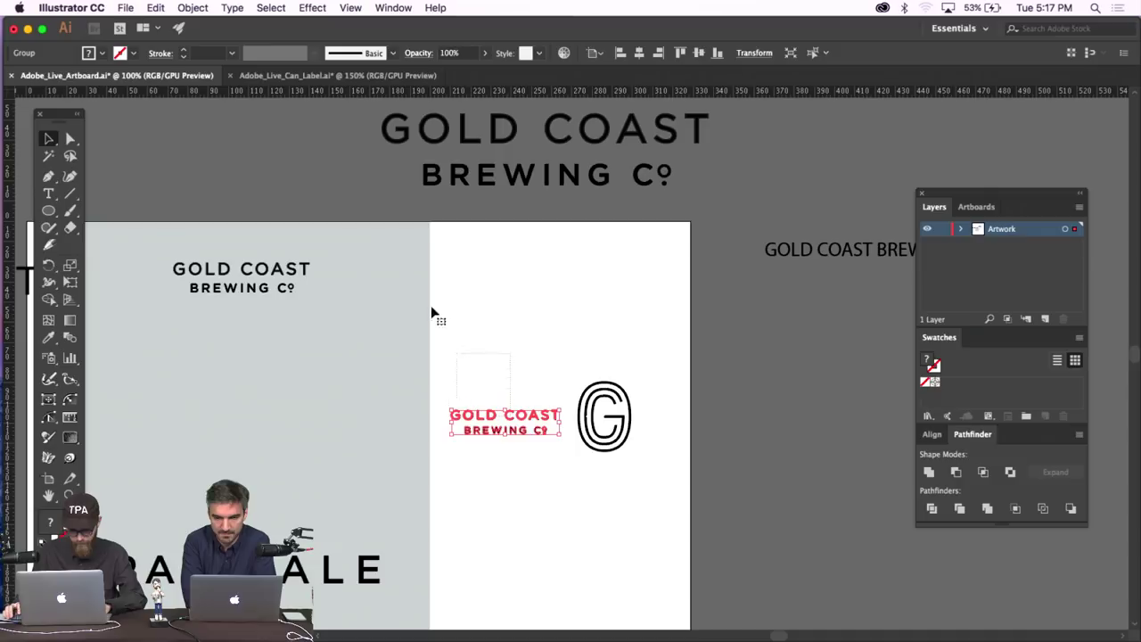
click(509, 470)
drag(508, 422, 259, 126)
click(573, 374)
Move the G monogram off the artboard to just below the small wordmark above the grey panel.
scroll(573, 374, down, 3)
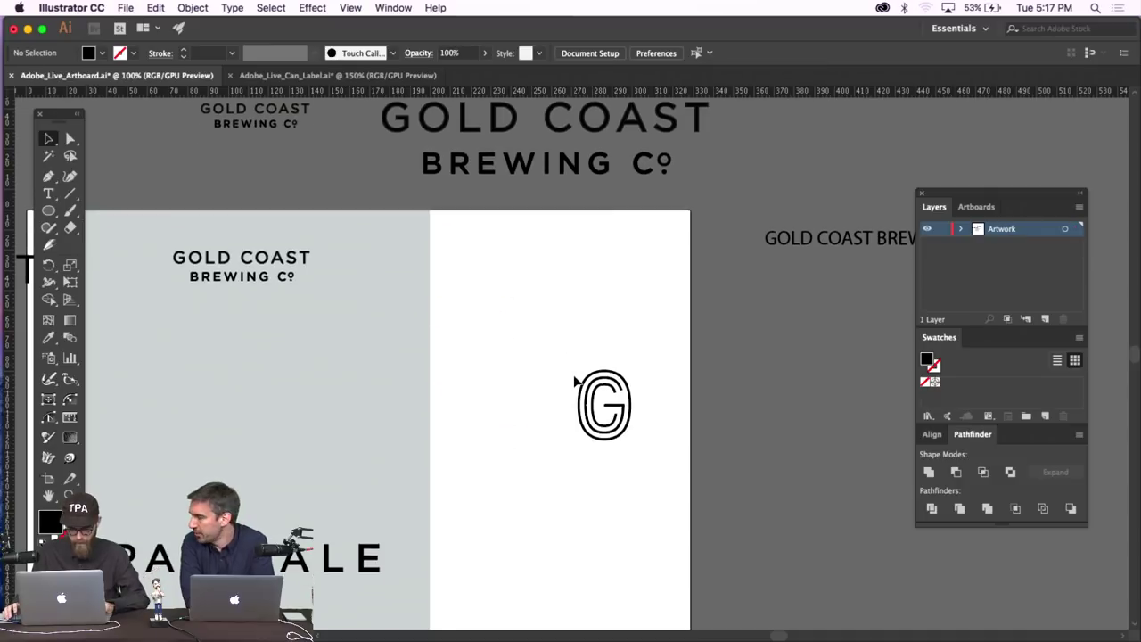
scroll(604, 337, left, 3)
click(687, 390)
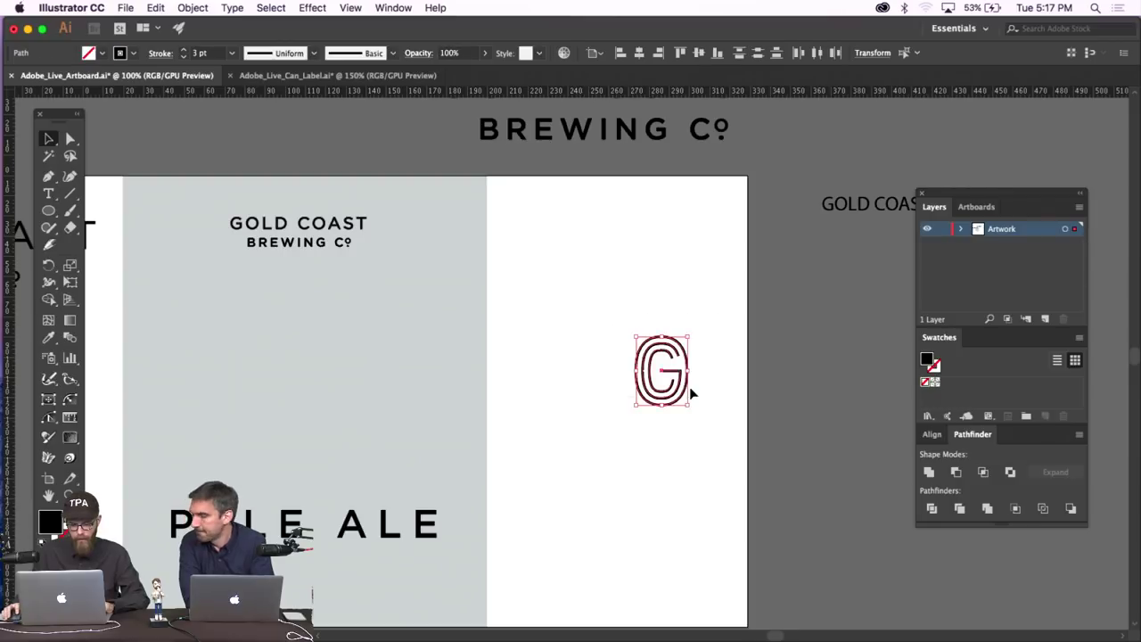
drag(687, 389, 293, 80)
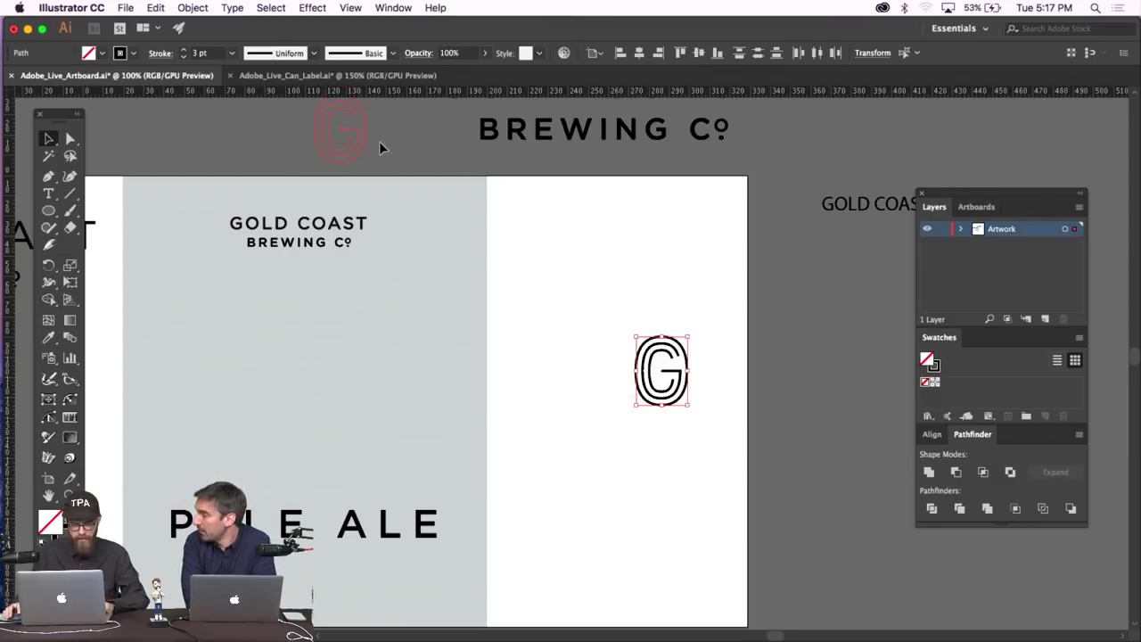
drag(380, 147, 380, 147)
click(655, 281)
Move the plain GOLD COAST BREWING CO text up and to the left, just outside the artboard's upper corner.
scroll(655, 281, down, 1)
scroll(655, 281, right, 3)
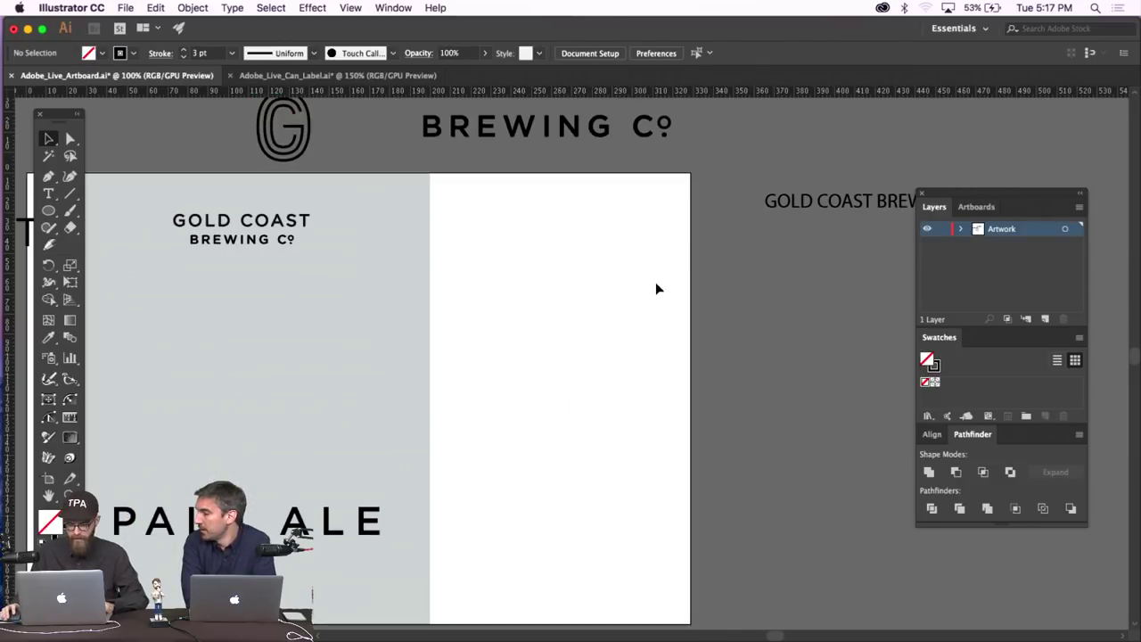
drag(805, 141, 805, 136)
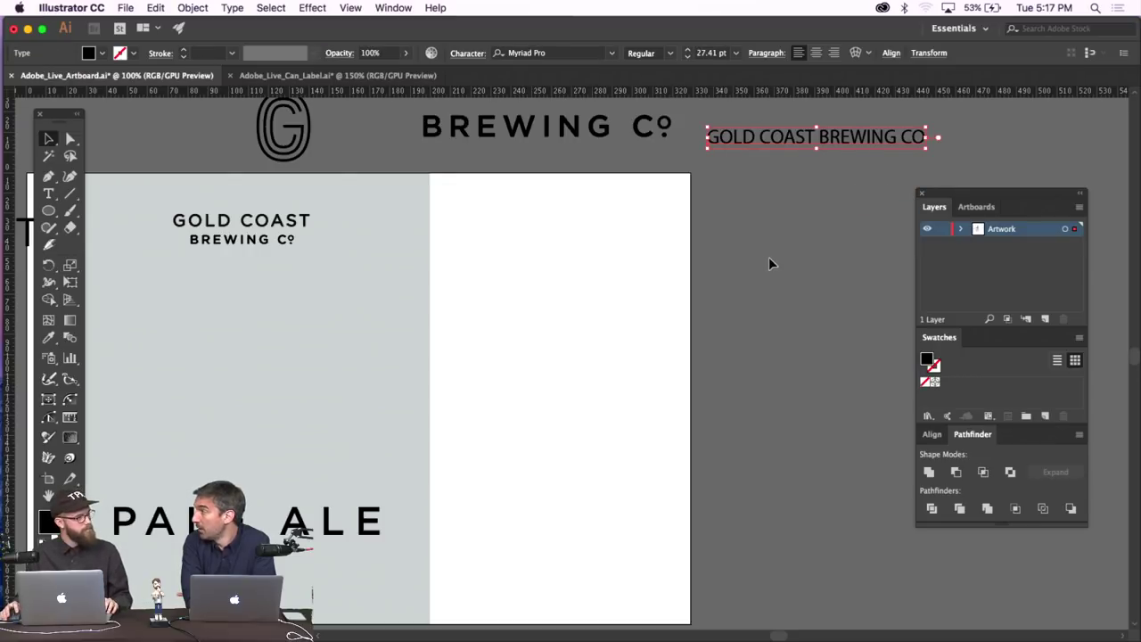
click(547, 291)
Add a new layer above Artwork and create a second artboard beside the first.
scroll(547, 290, down, 3)
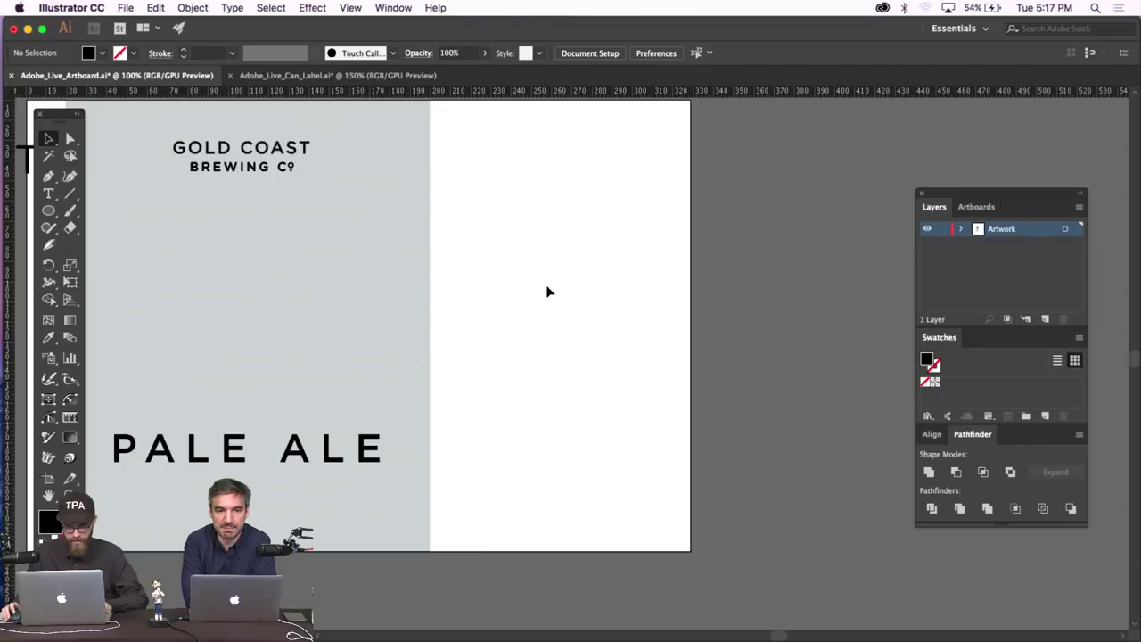
scroll(548, 290, left, 2)
scroll(547, 291, right, 3)
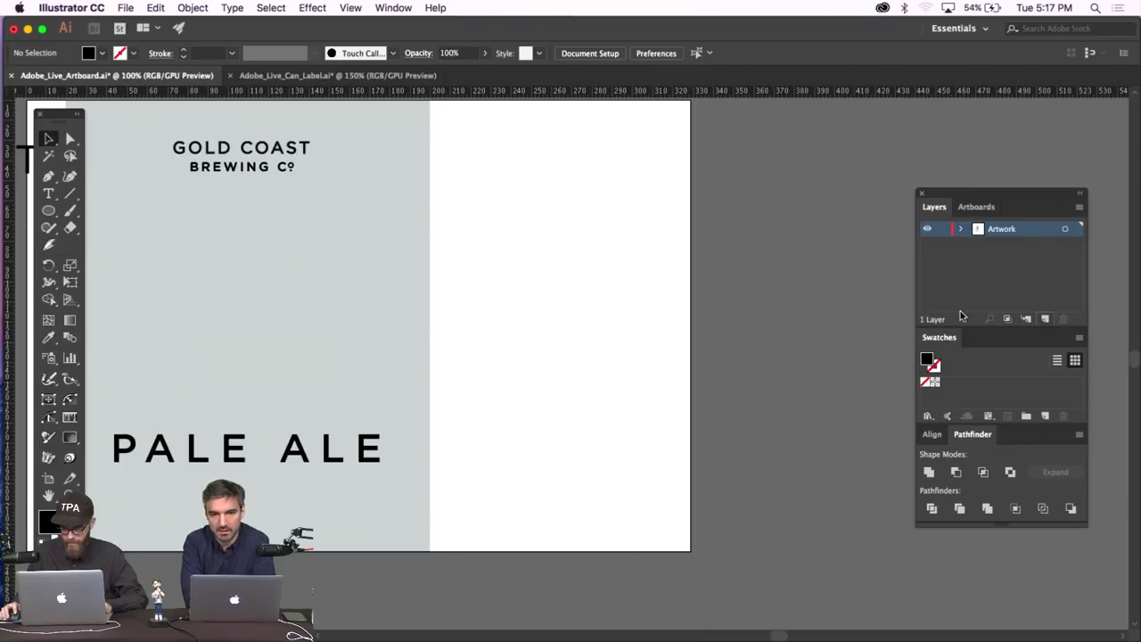
key(super+l)
scroll(589, 293, up, 2)
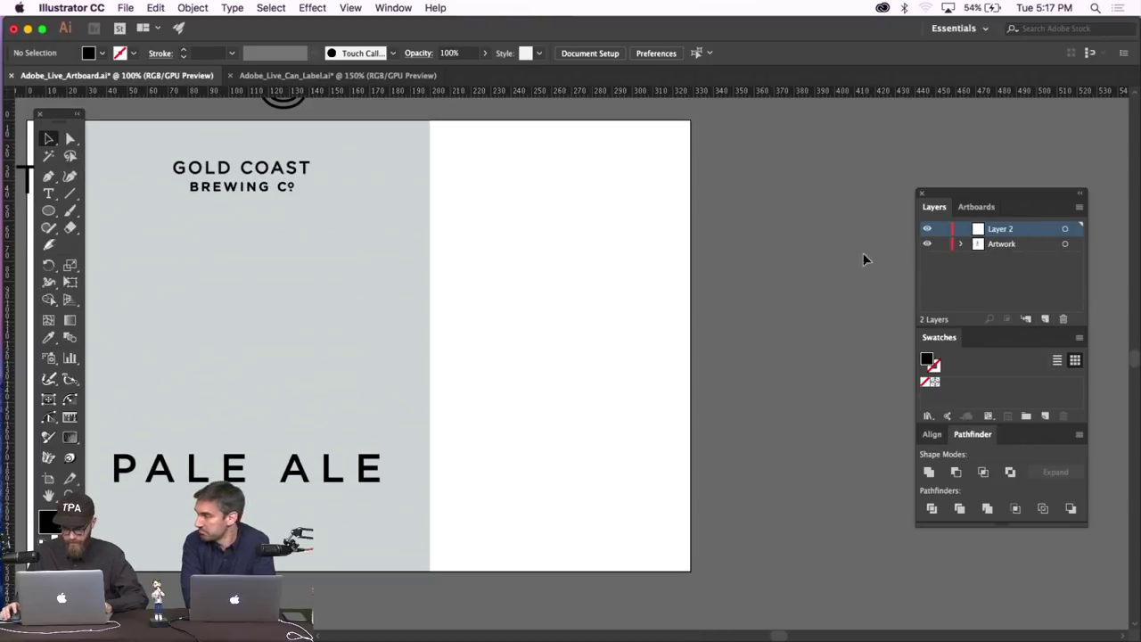
click(976, 205)
click(1047, 320)
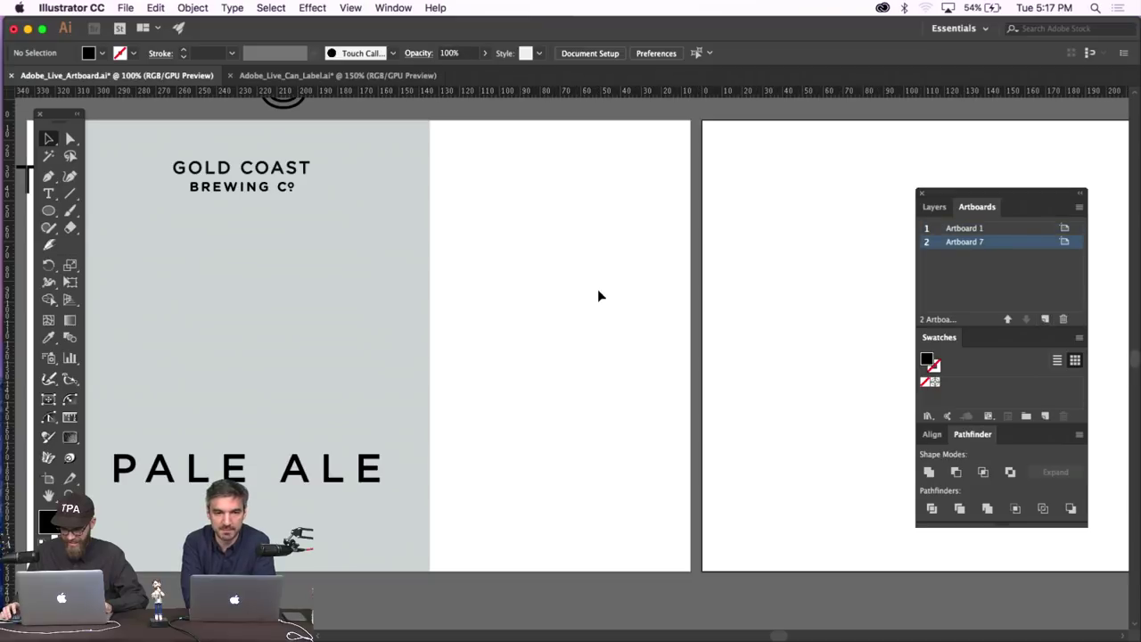
scroll(597, 289, right, 15)
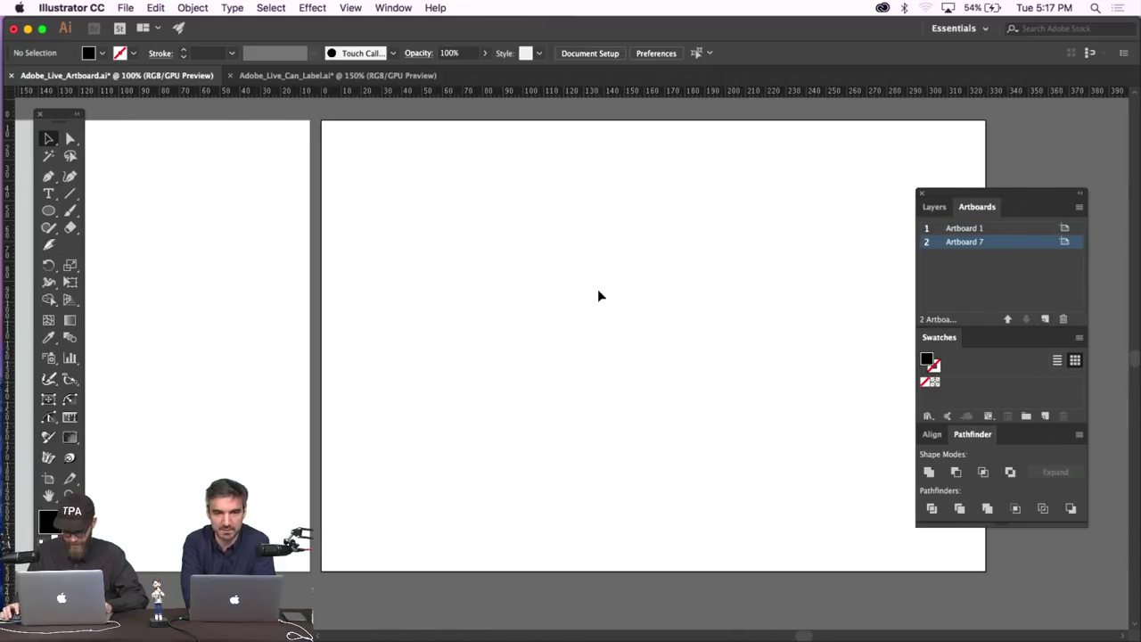
key(super+apostrophe)
scroll(597, 289, right, 2)
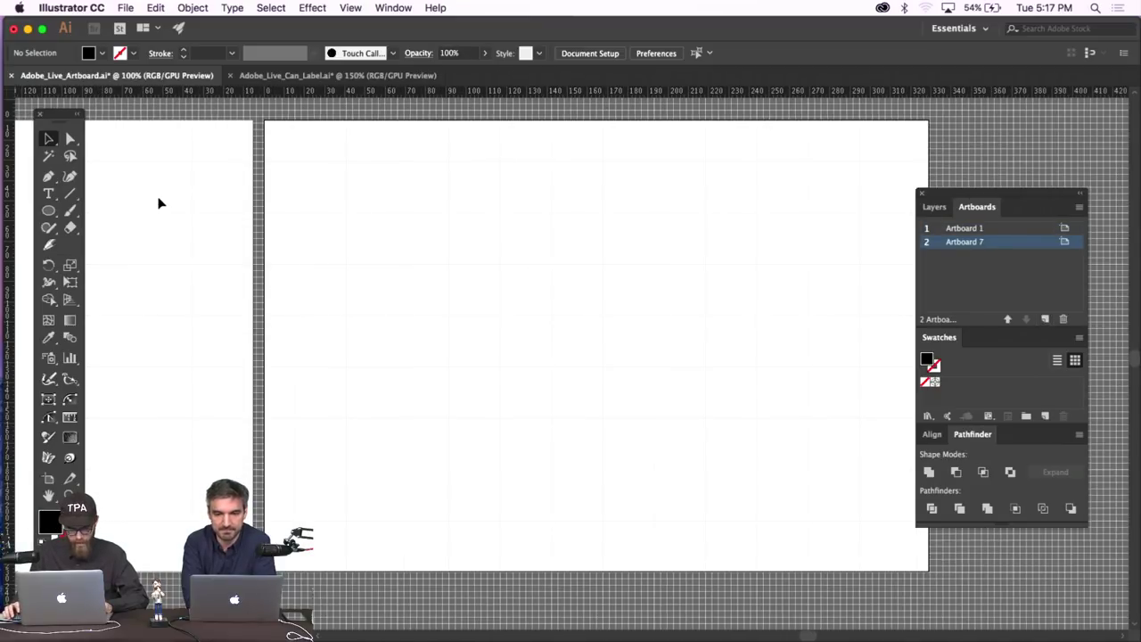
scroll(158, 203, left, 18)
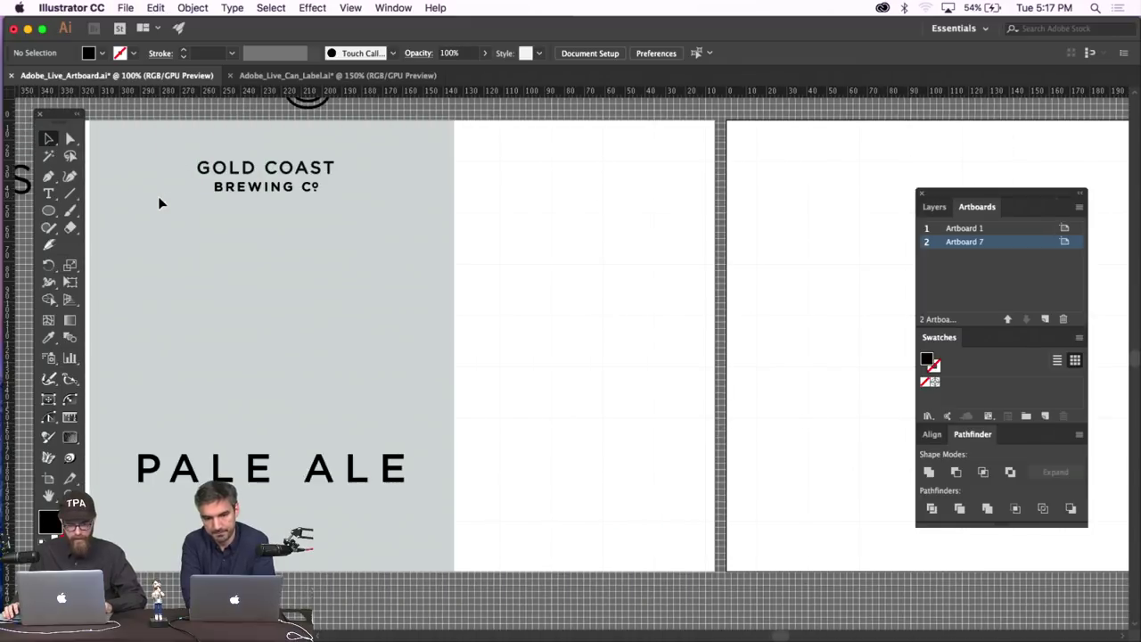
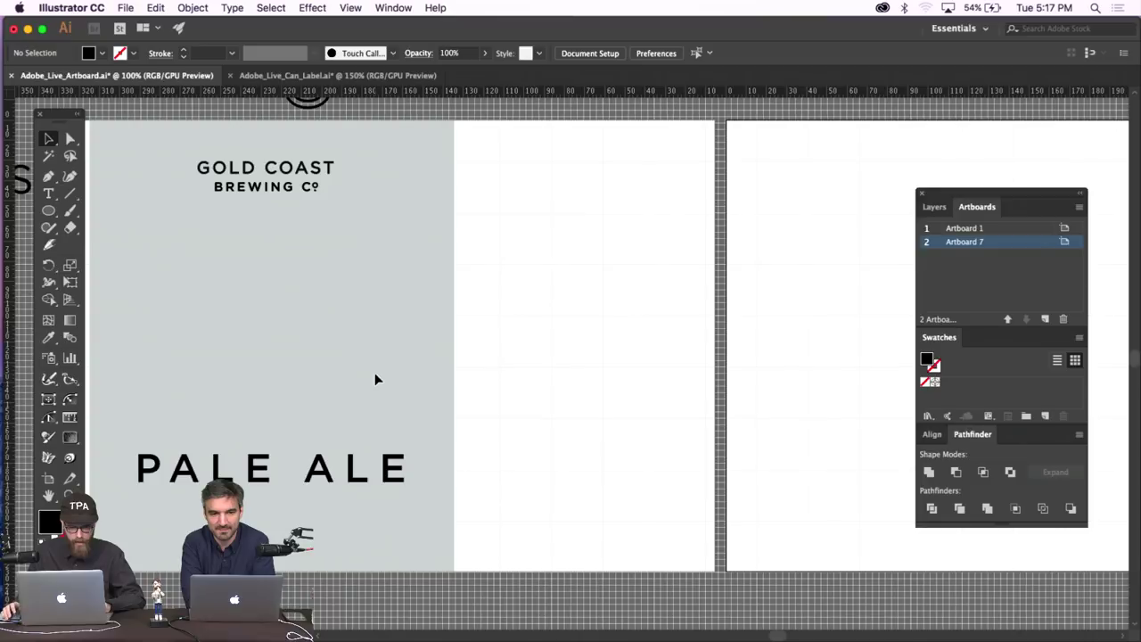
scroll(374, 380, up, 5)
drag(350, 160, 275, 221)
key(super+apostrophe)
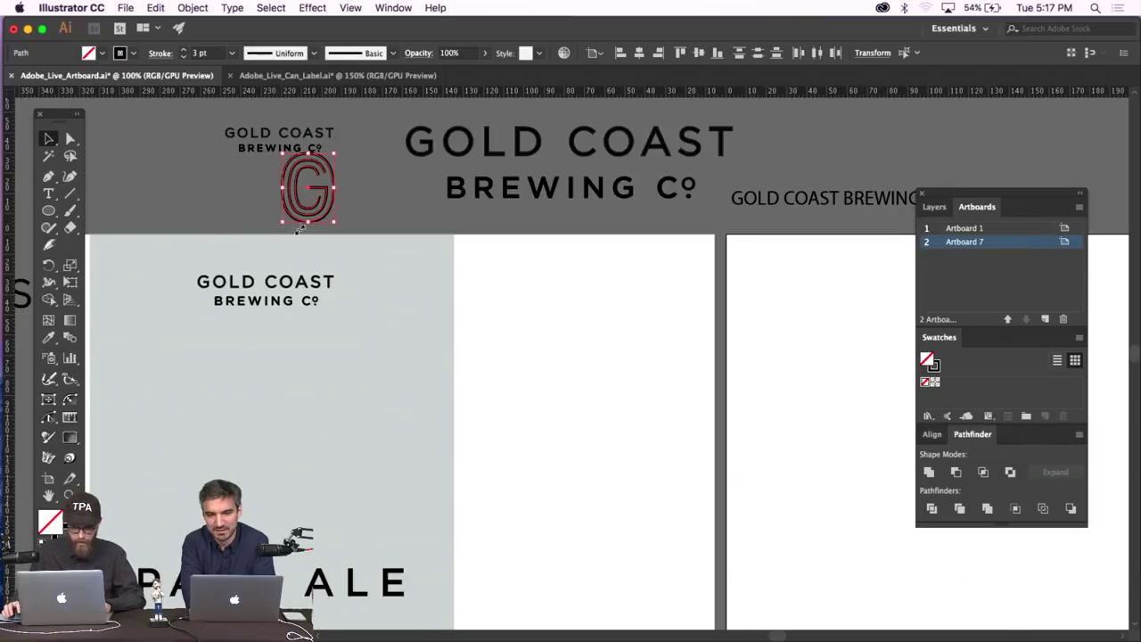
click(556, 350)
Show the document grid and draw a tall, narrow rectangle about 10 mm wide and 100 mm high on the empty second artboard.
scroll(556, 350, down, 5)
scroll(556, 350, right, 5)
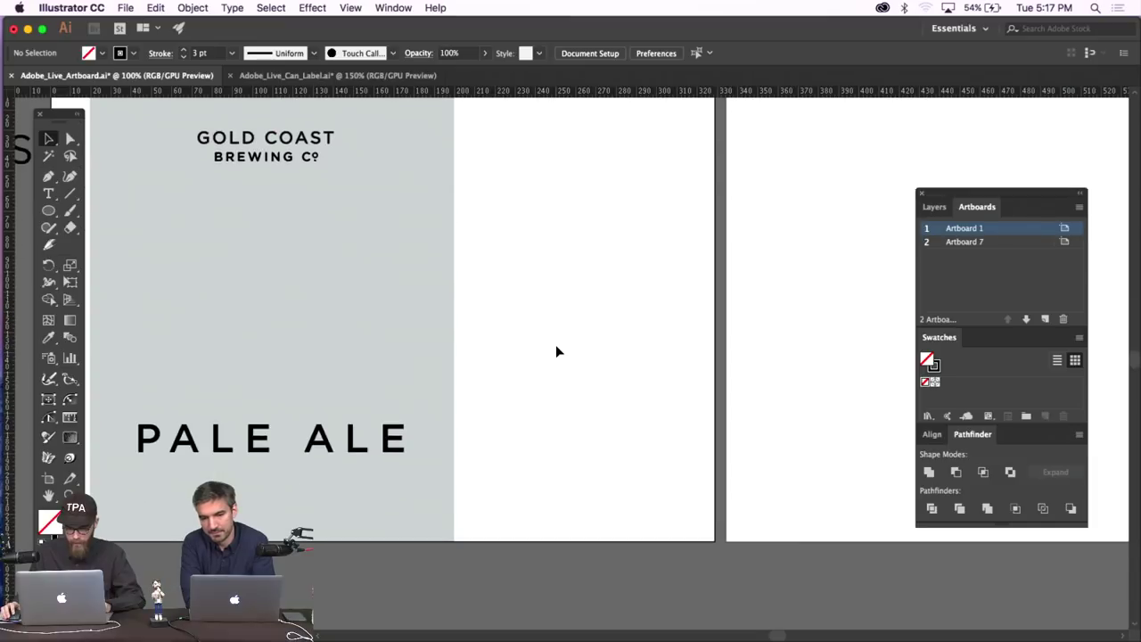
scroll(555, 352, right, 7)
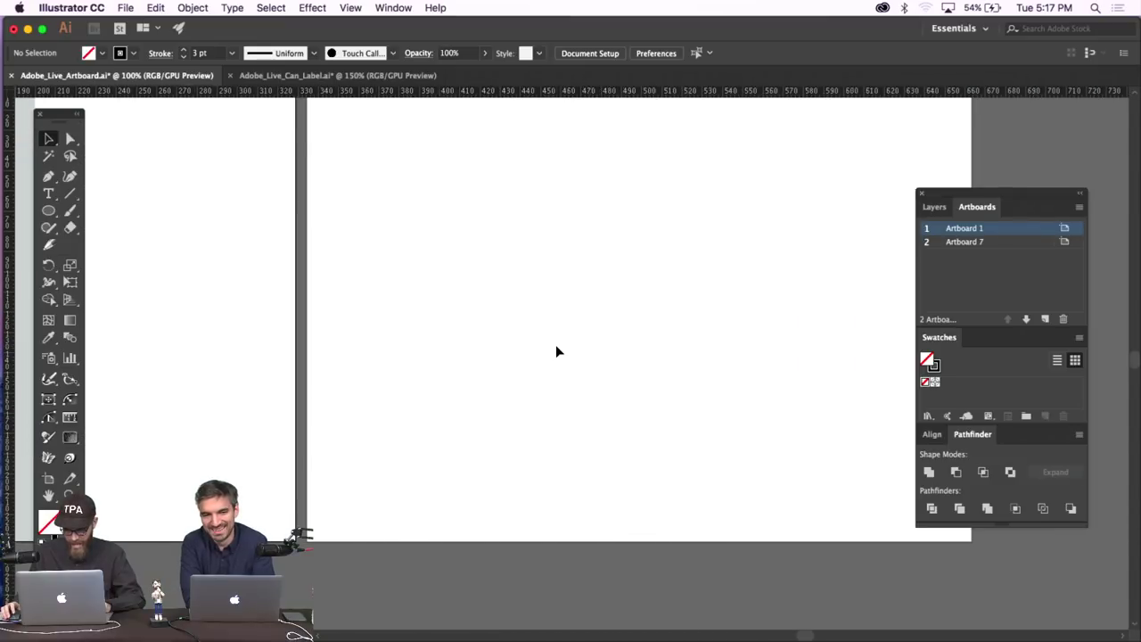
scroll(555, 351, up, 2)
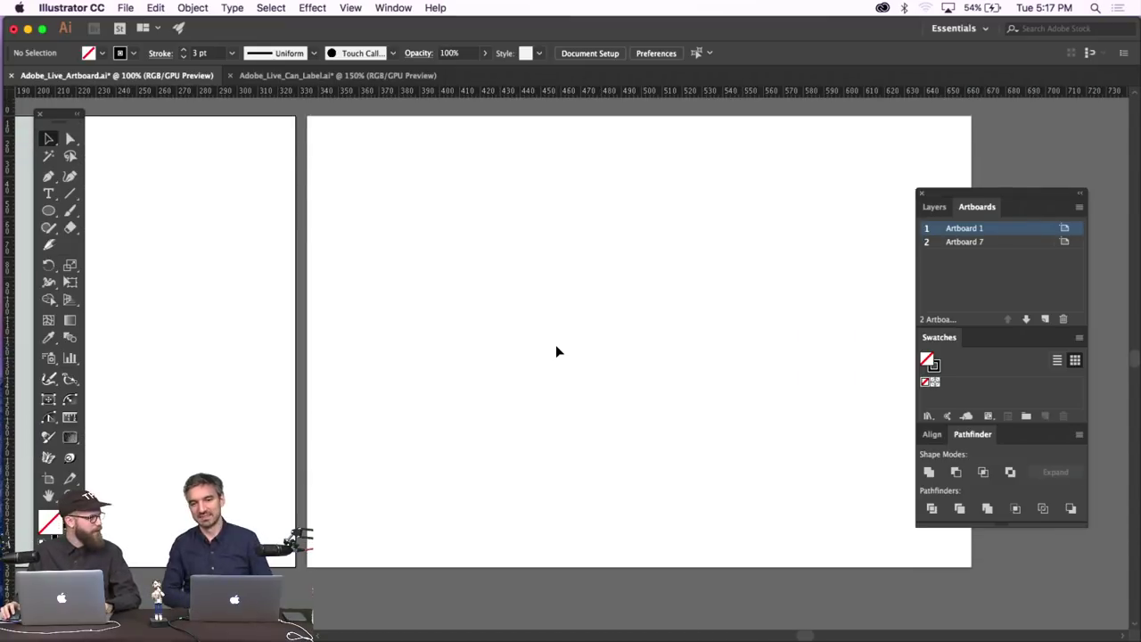
scroll(556, 351, right, 2)
key(super+apostrophe)
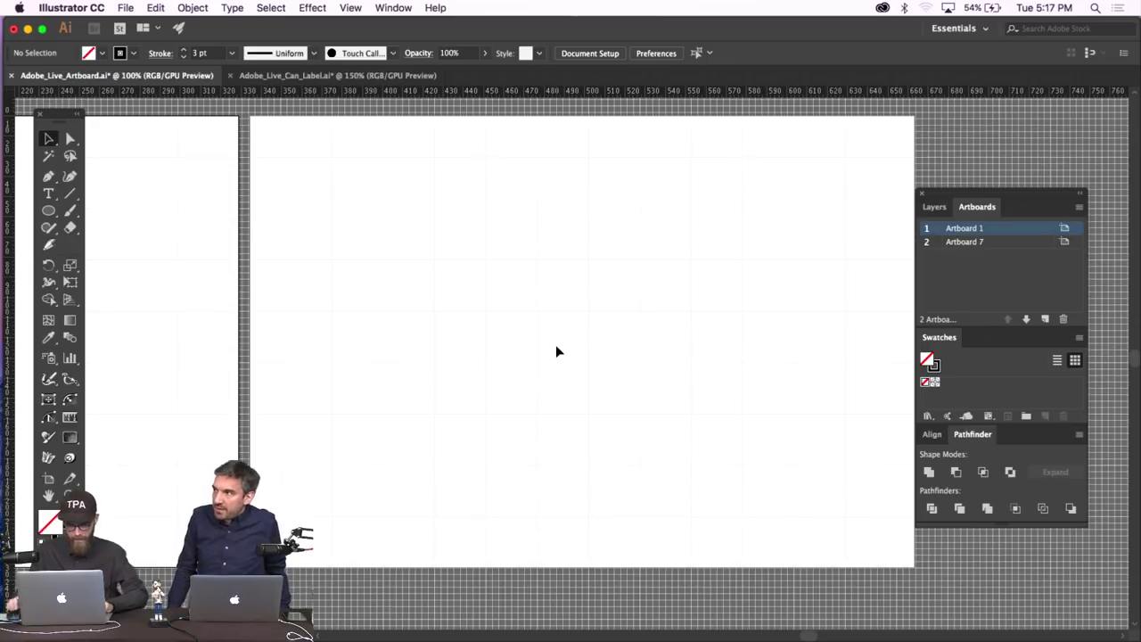
drag(48, 210, 87, 212)
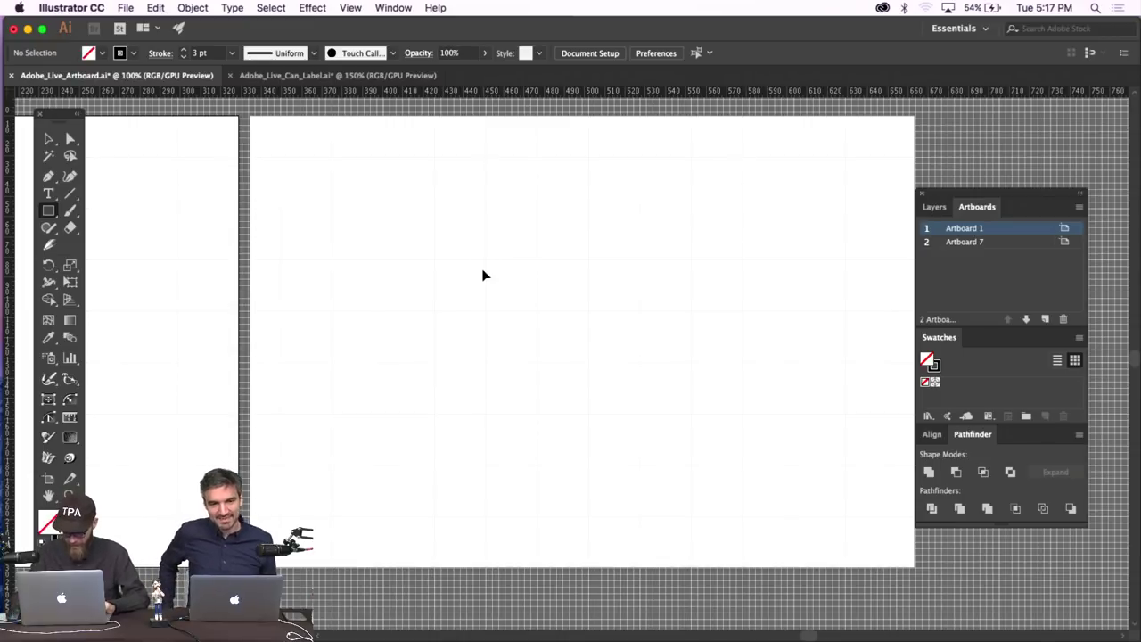
key(super+equal)
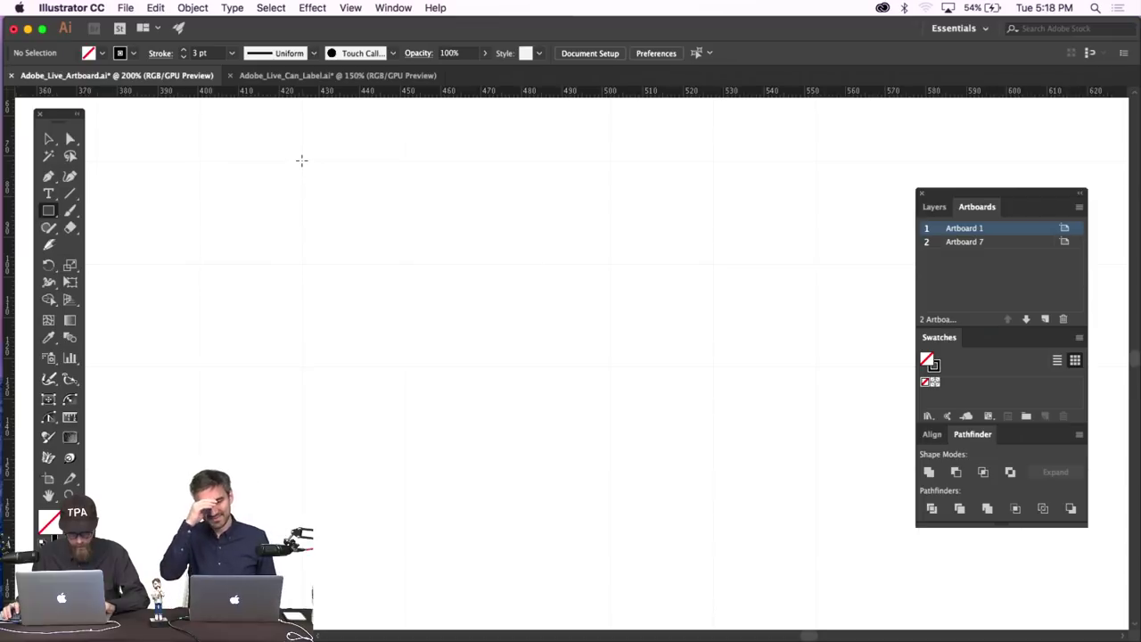
drag(301, 161, 342, 486)
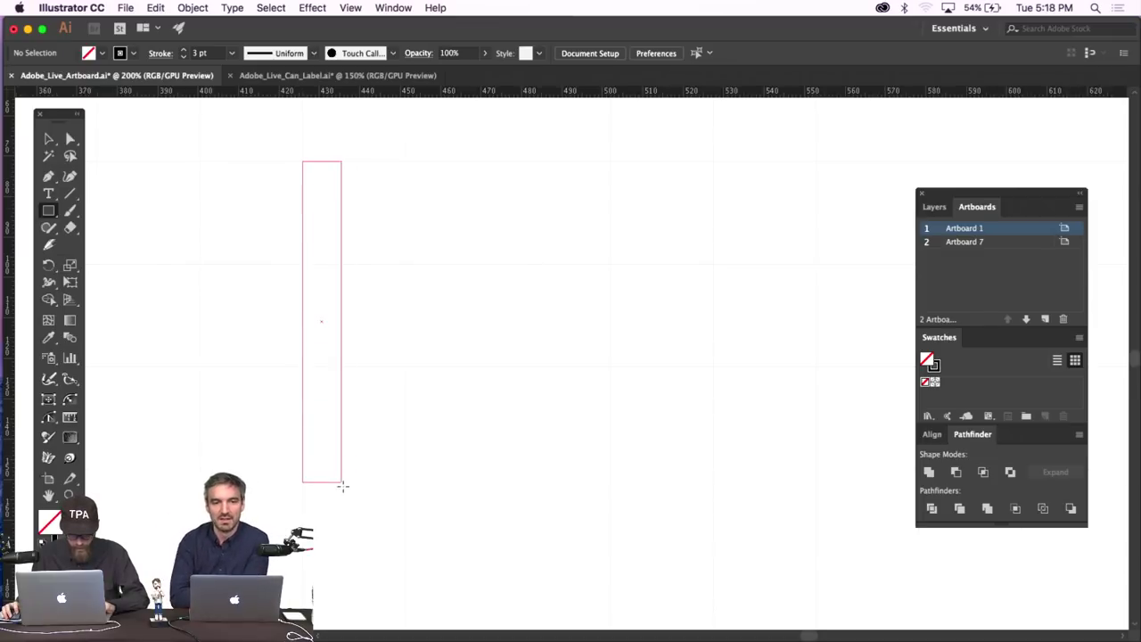
drag(339, 577, 341, 572)
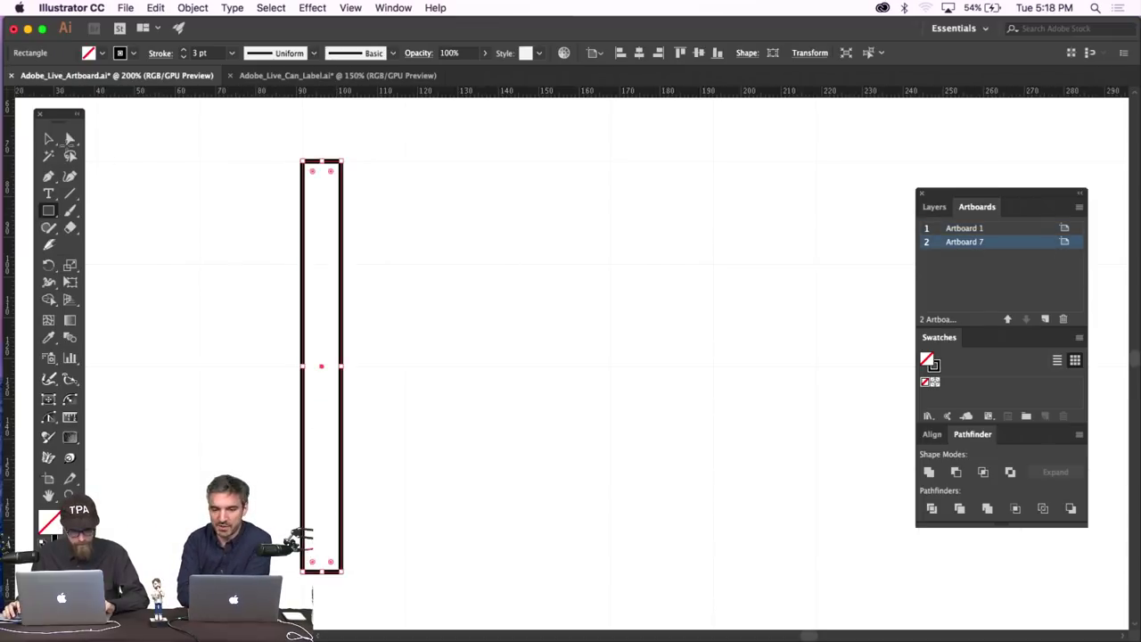
Duplicate the tall rectangle and shift the copy horizontally to about 35 mm right of the original.
key(v)
click(372, 246)
drag(371, 251, 249, 185)
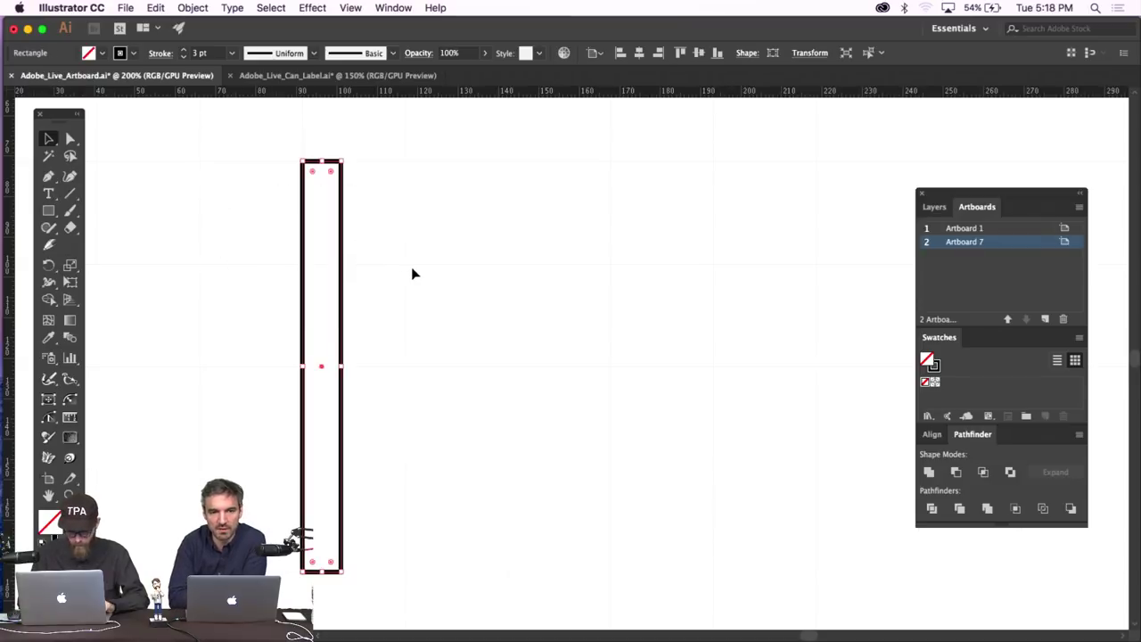
key(alt+Right)
key(alt+Right)
key(alt+Right)
key(alt+Right)
key(alt+Right)
key(alt+Right)
key(alt+Right)
key(alt+Right)
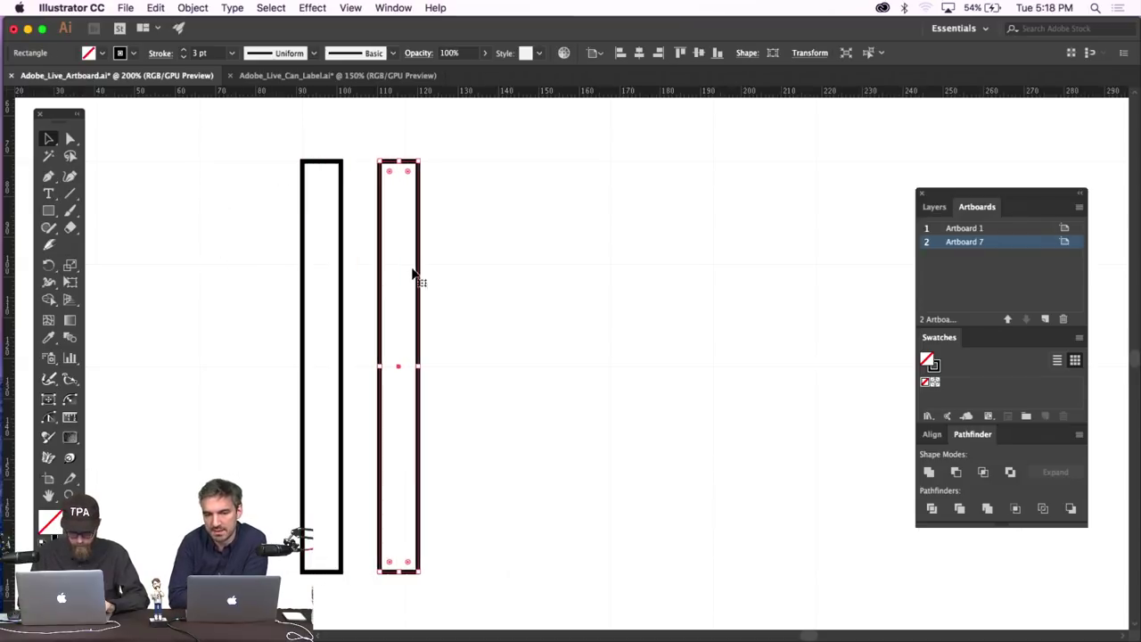
key(Right)
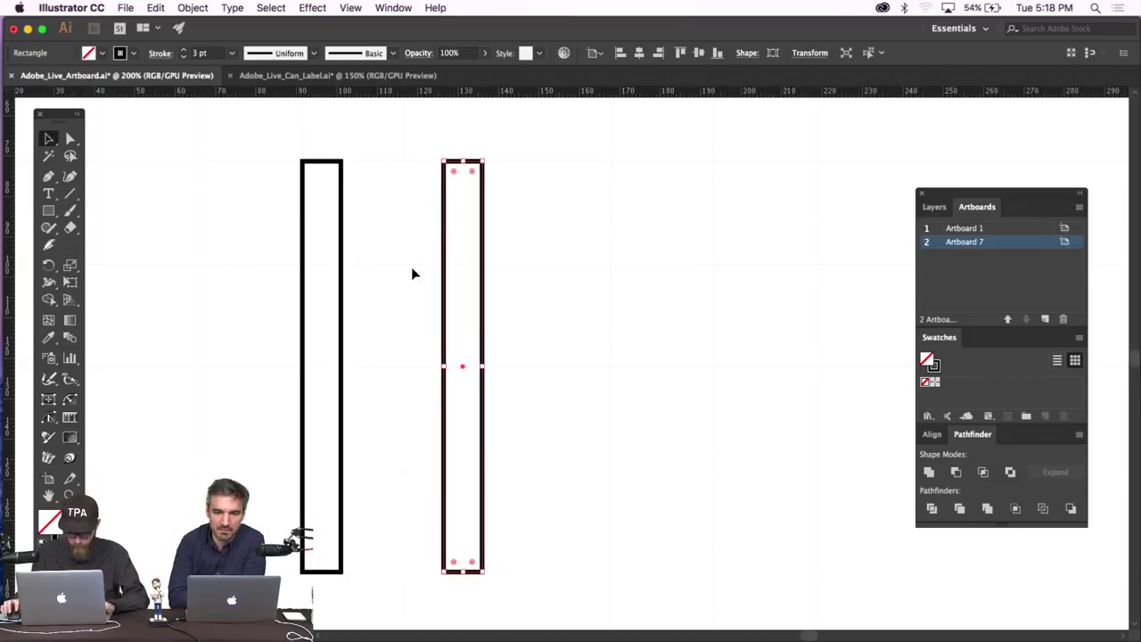
click(552, 264)
Draw a circle 76.2 mm in diameter to the right of the two tall rectangles.
key(super+minus)
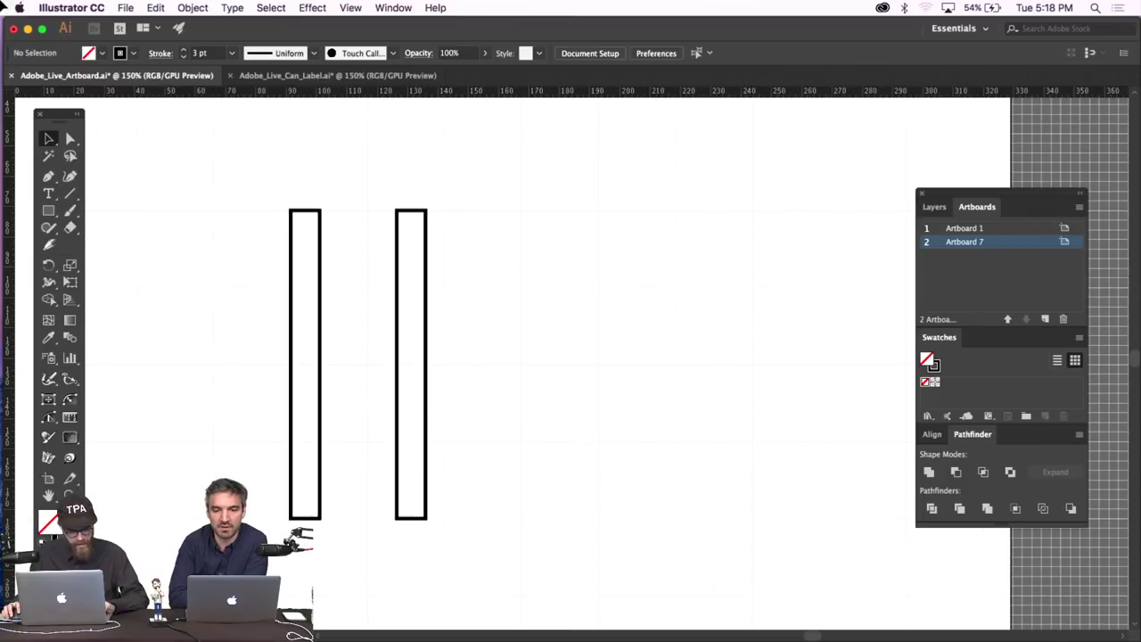
drag(48, 211, 91, 242)
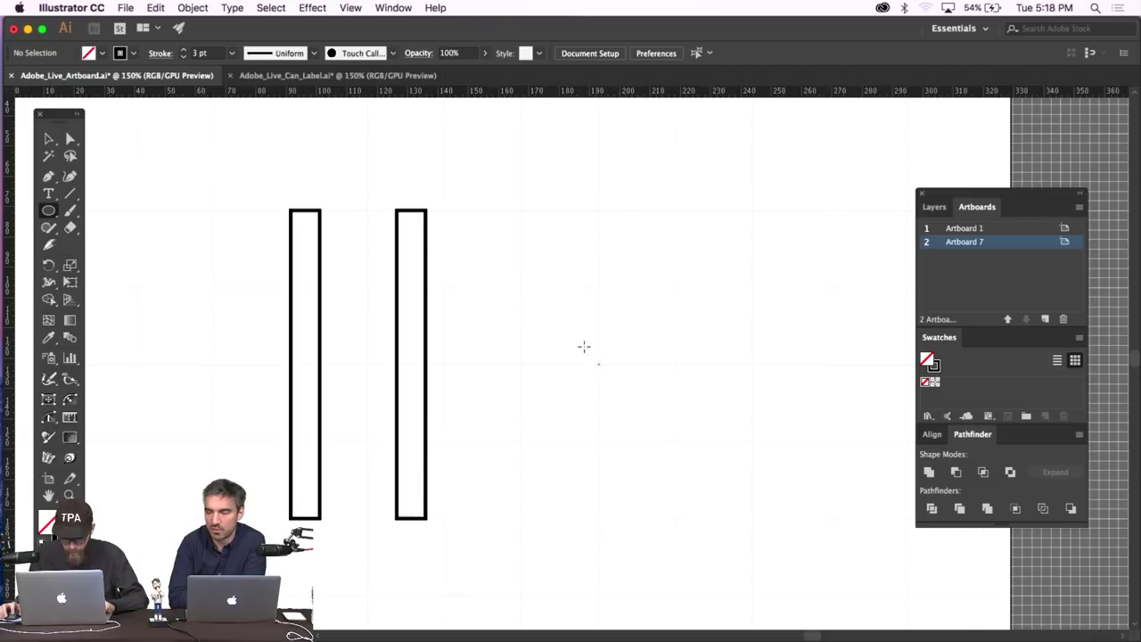
mouse_move(584, 346)
mouse_down()
mouse_move(519, 204)
mouse_move(568, 253)
mouse_move(551, 243)
mouse_up()
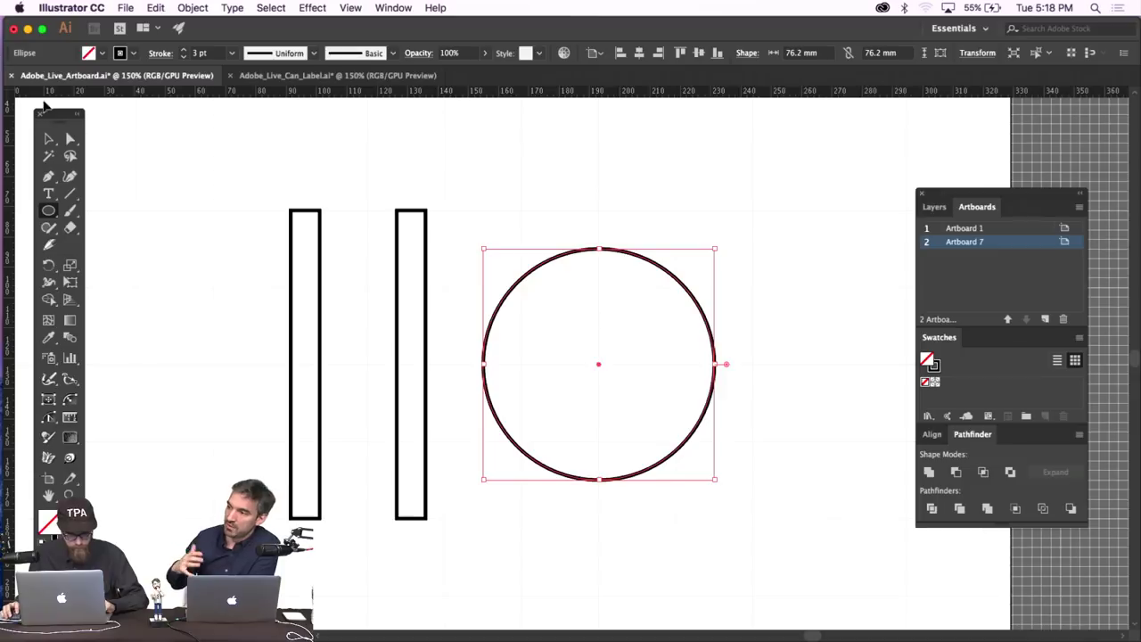
click(51, 139)
click(468, 159)
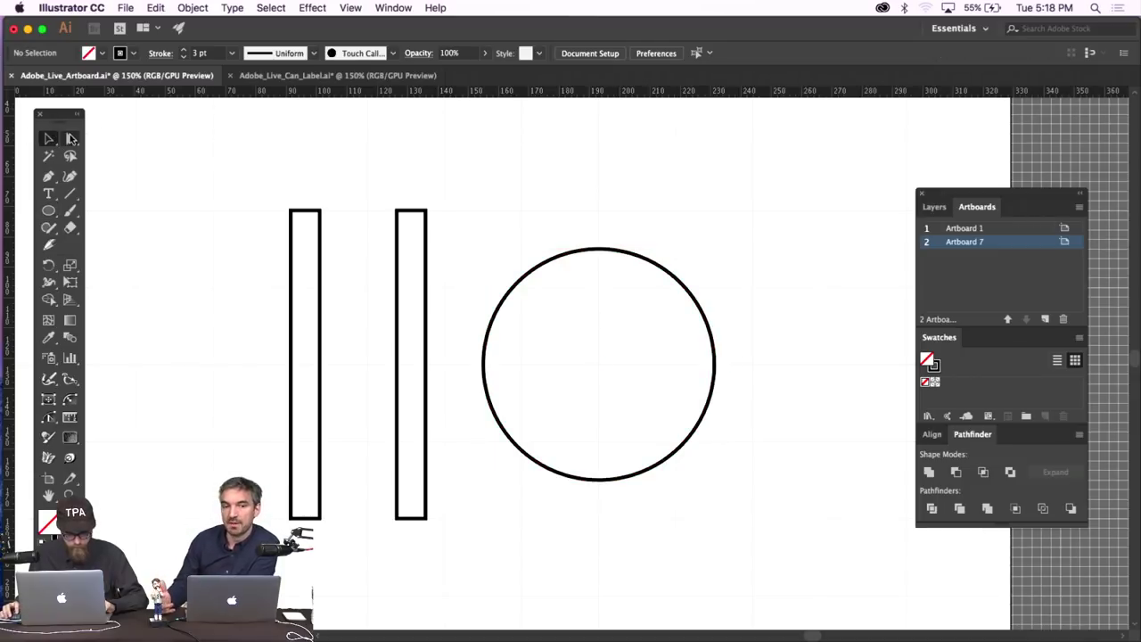
Delete the circle's top anchor point to leave only the lower half as an open arc.
click(72, 139)
click(629, 247)
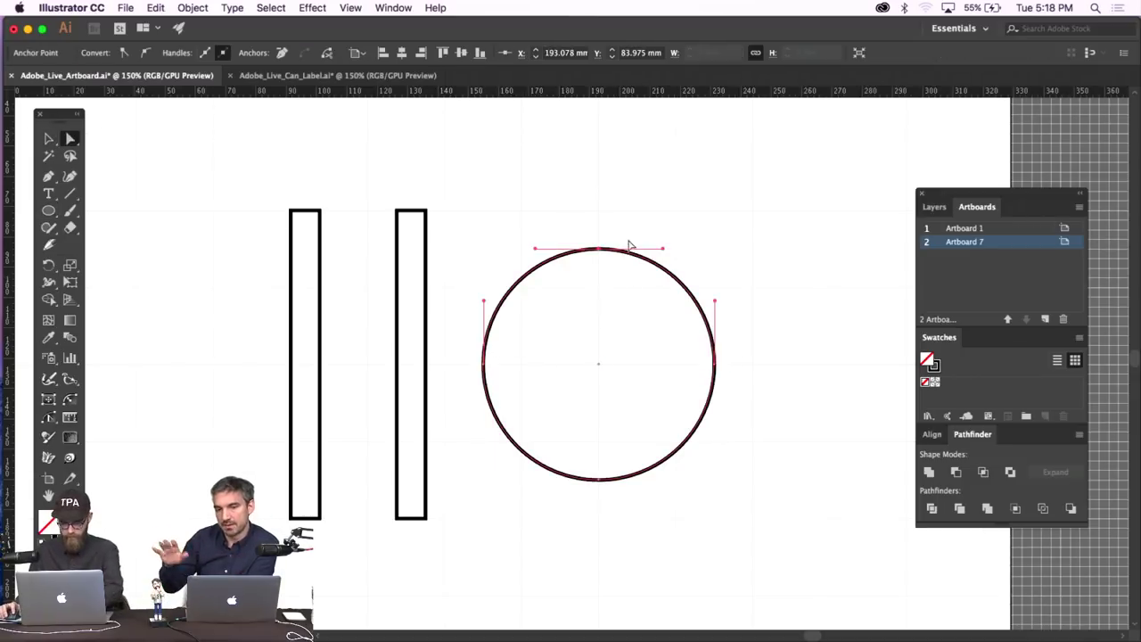
key(Delete)
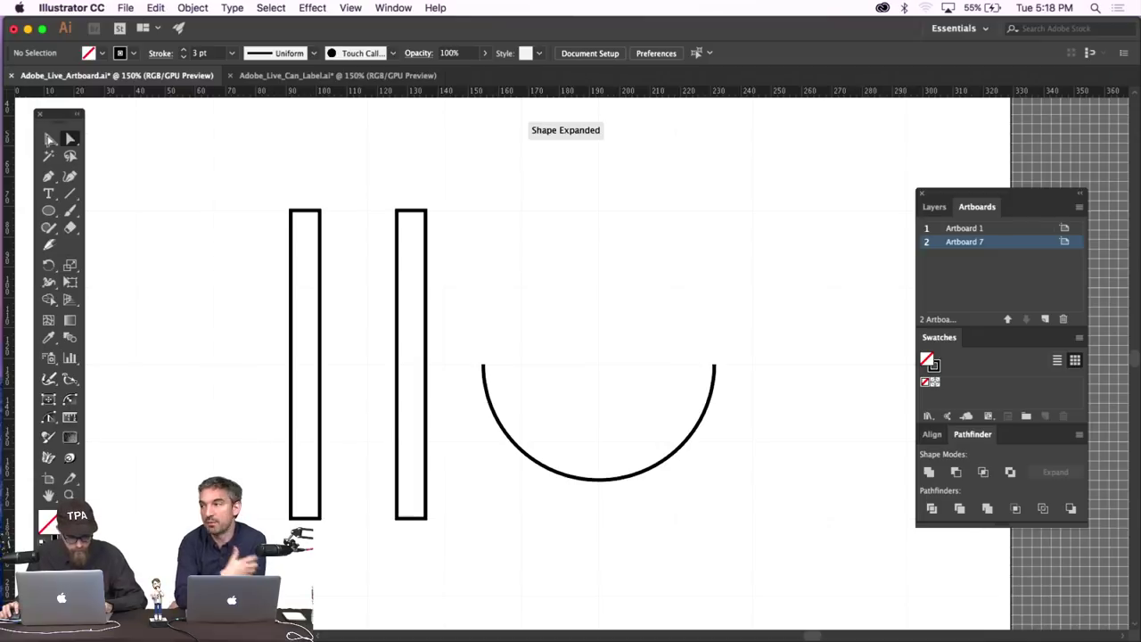
Move the half-circle arc up about 38 mm and left about 19 mm so its left end meets the second rectangle's right edge.
key(v)
drag(783, 390, 478, 451)
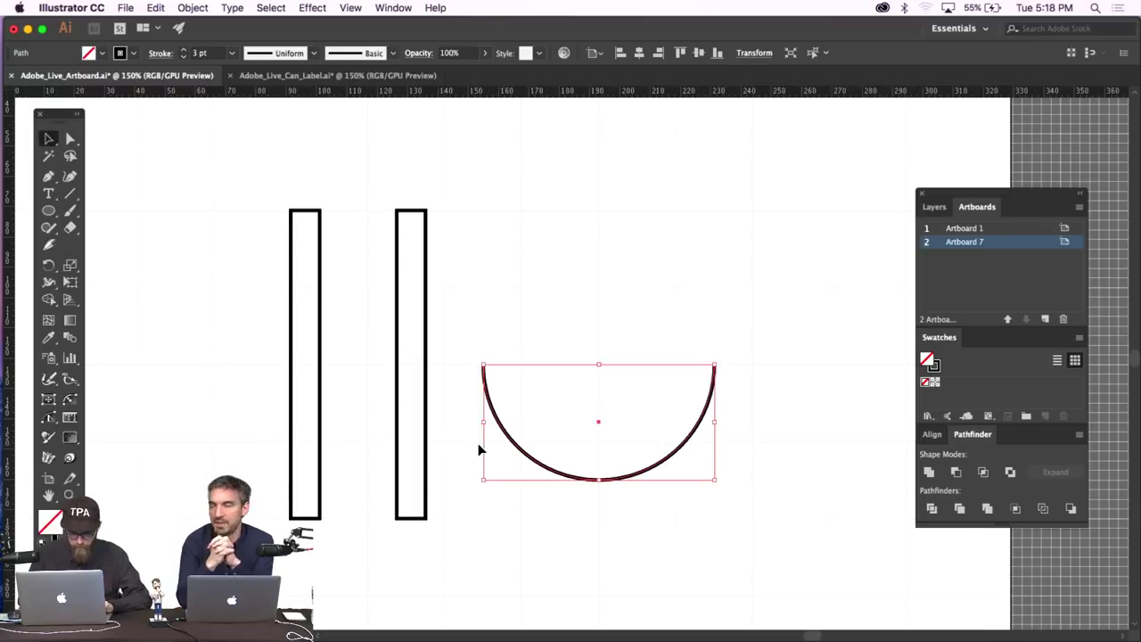
key(shift+Up)
key(shift+Up)
key(shift+Up)
key(shift+Up)
key(shift+Up)
key(shift+Up)
key(shift+Up)
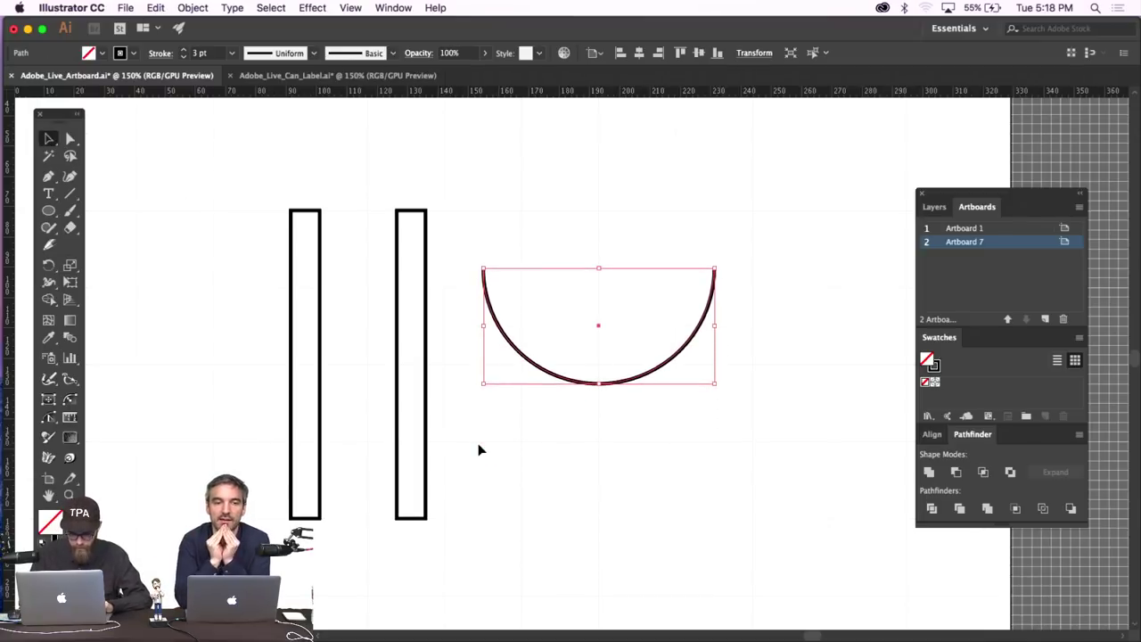
key(shift+Up)
key(shift+Left)
key(shift+Left)
key(shift+Left)
key(shift+Left)
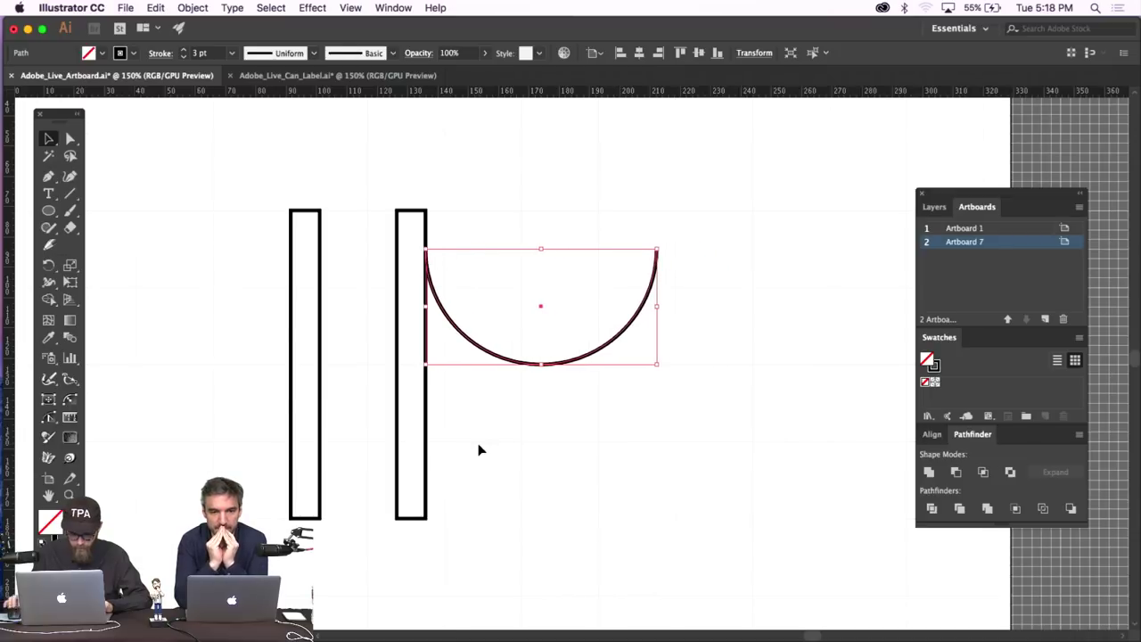
Duplicate the arc and shift the copy about 35 mm left so its end meets the first rectangle's right edge.
click(633, 477)
drag(560, 349, 494, 382)
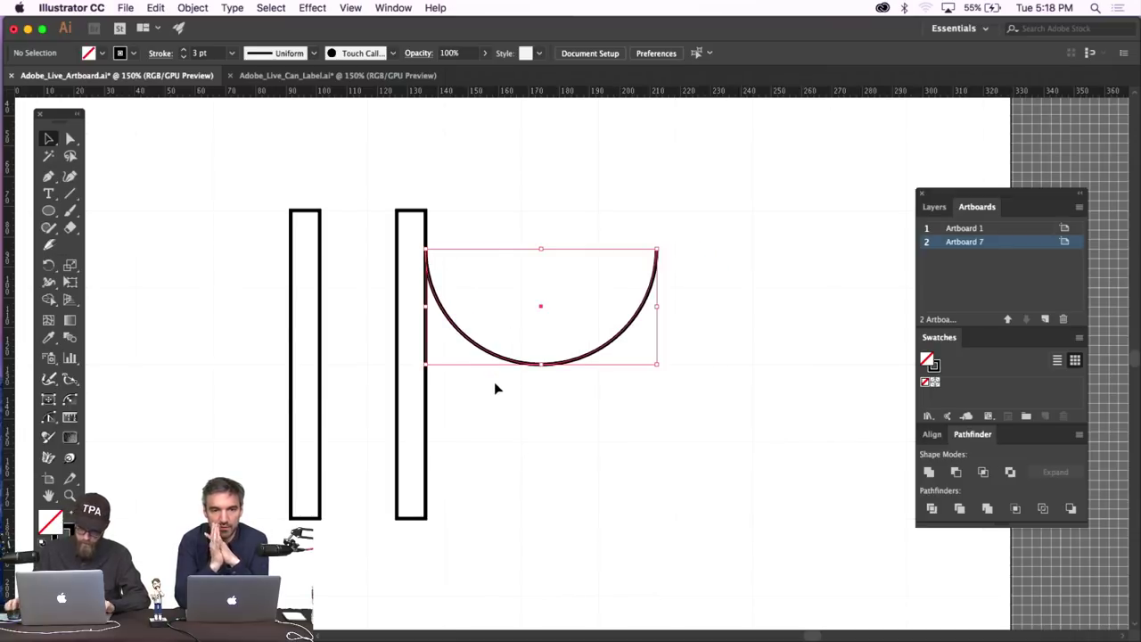
key(alt+shift+Left)
key(shift+Left)
key(shift+Left)
key(shift+Left)
key(shift+Left)
key(shift+Left)
key(shift+Left)
key(shift+Left)
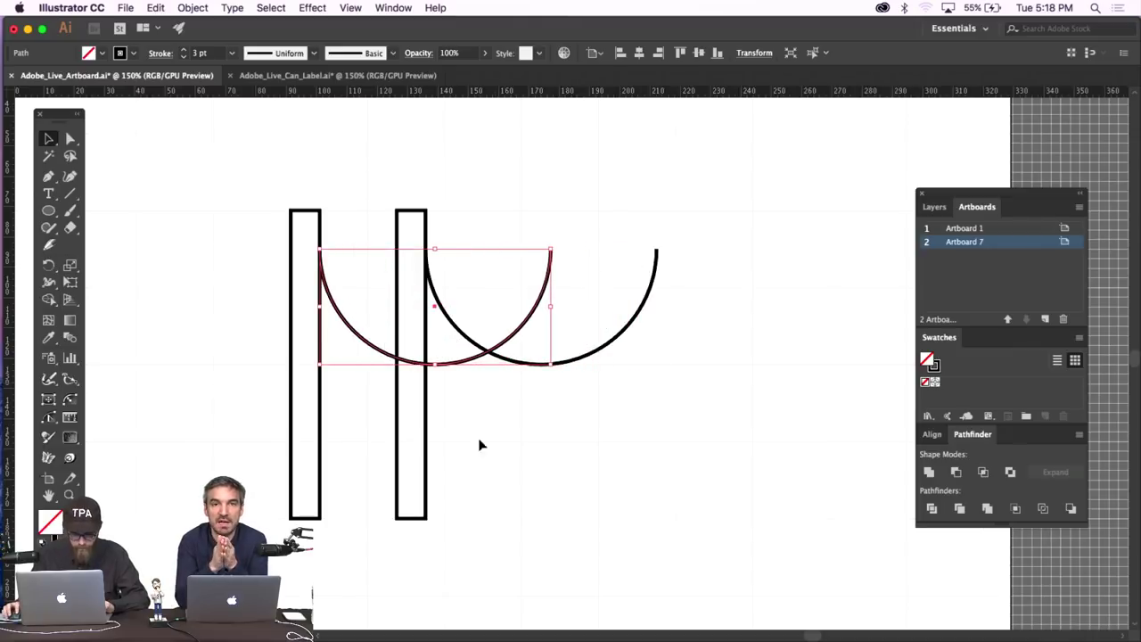
Give the two tall rectangles a white fill.
drag(482, 446, 340, 437)
drag(239, 465, 258, 472)
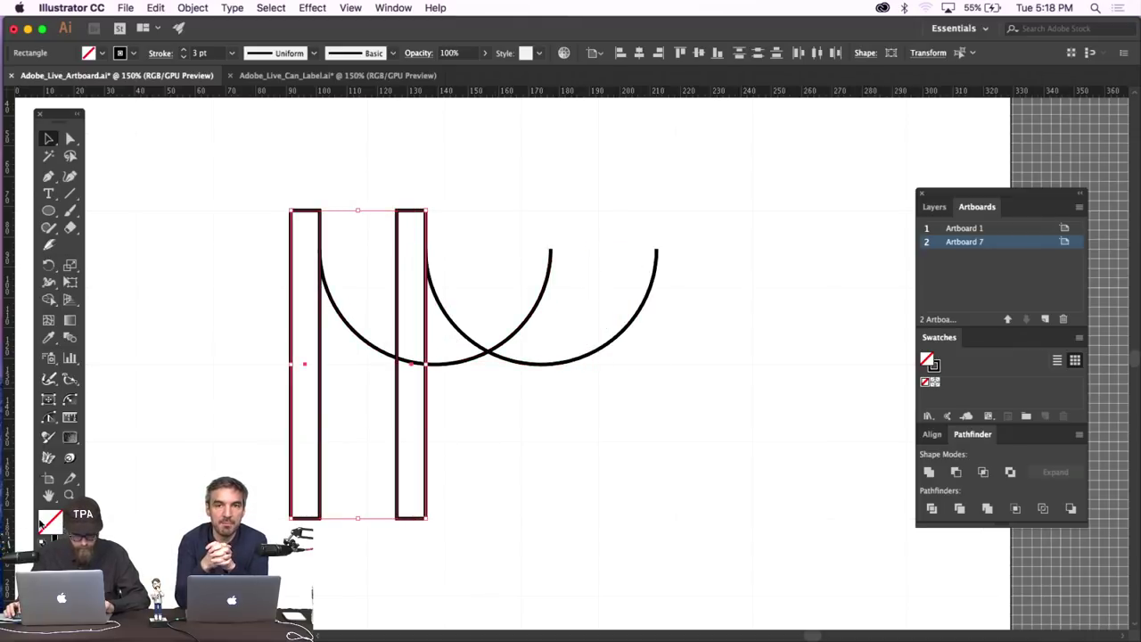
double_click(56, 527)
text(ffffff)
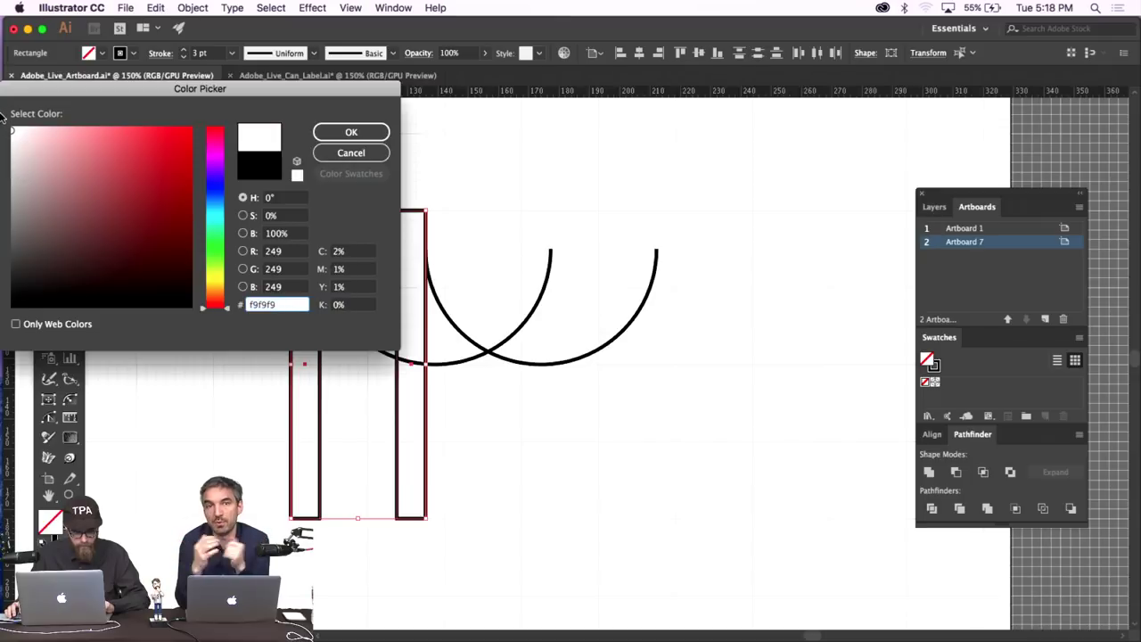
click(351, 134)
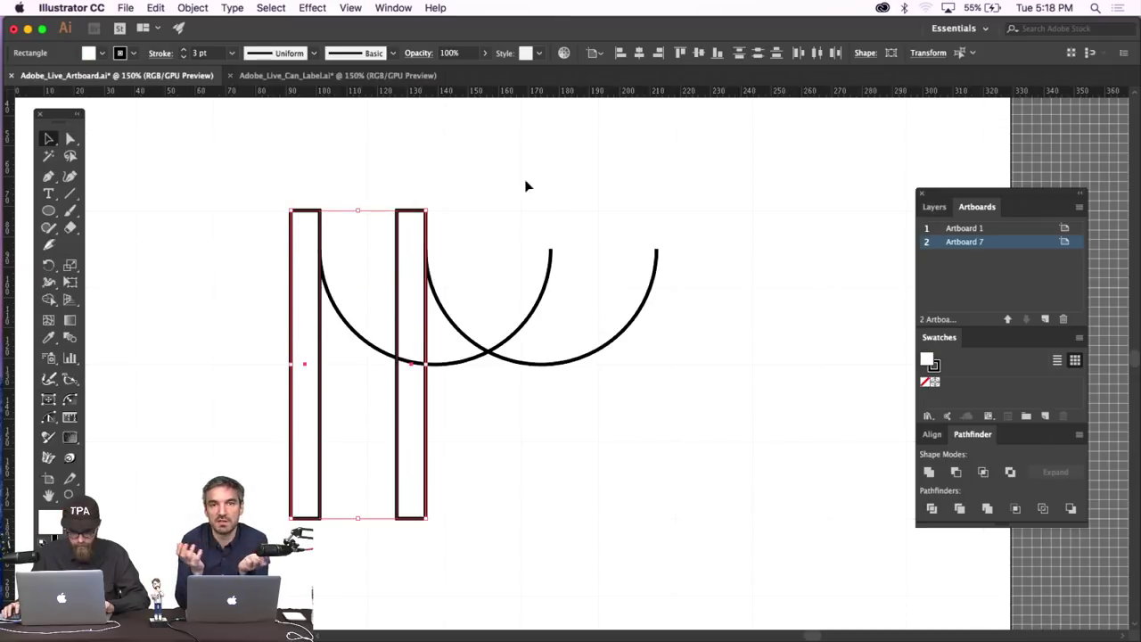
click(534, 191)
Bring the two tall rectangles to the front so they cover the arcs behind them.
drag(450, 409, 263, 413)
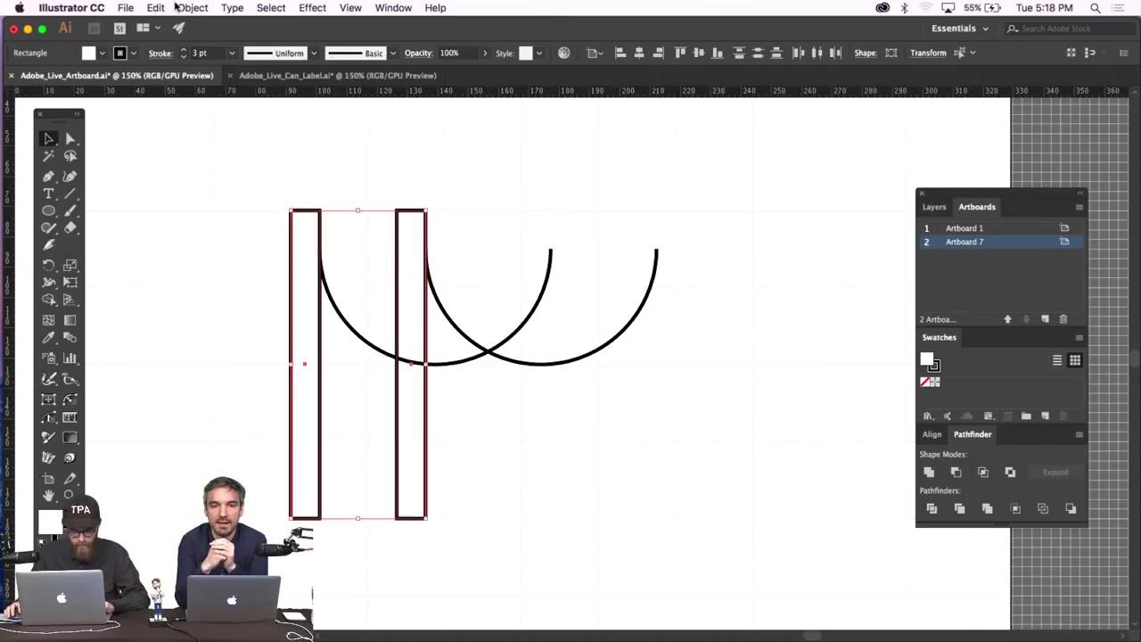
key(a)
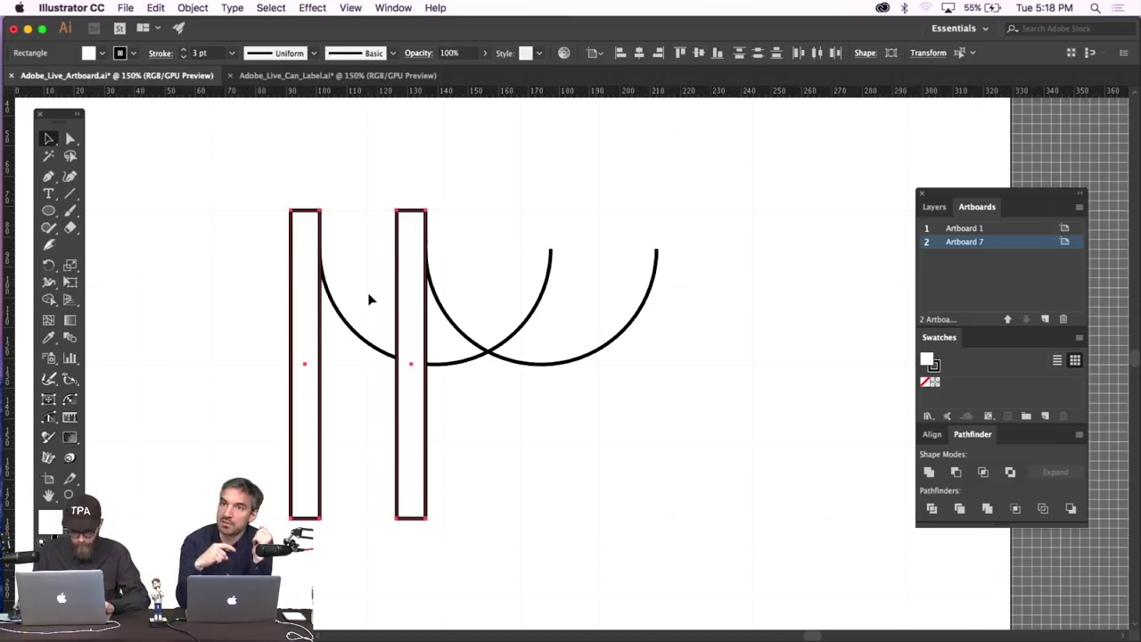
click(552, 370)
click(557, 360)
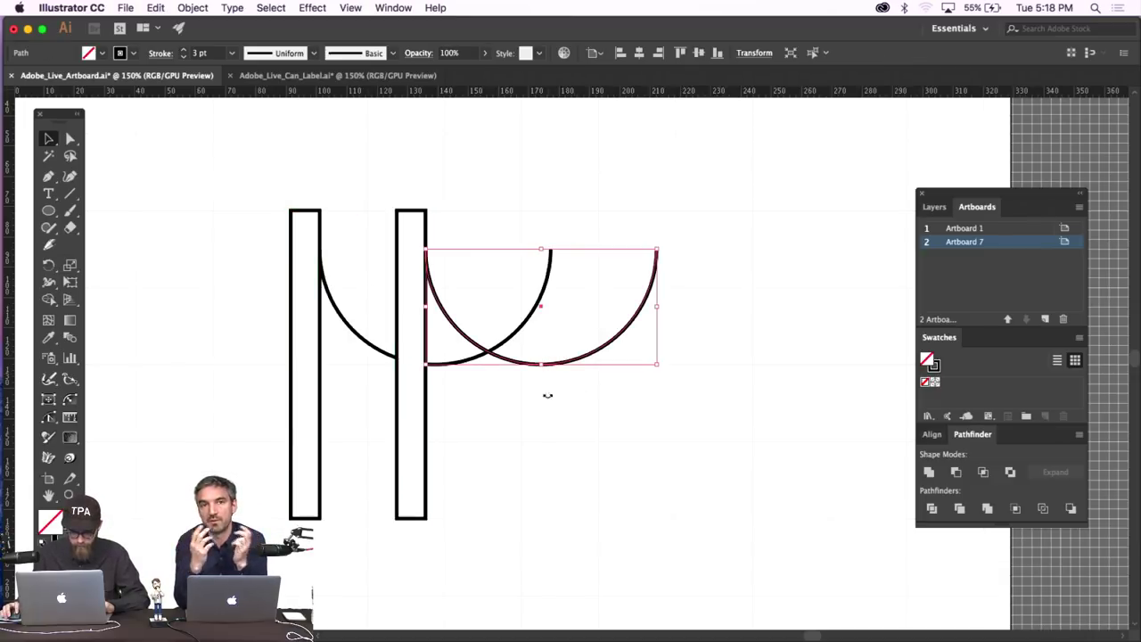
click(547, 425)
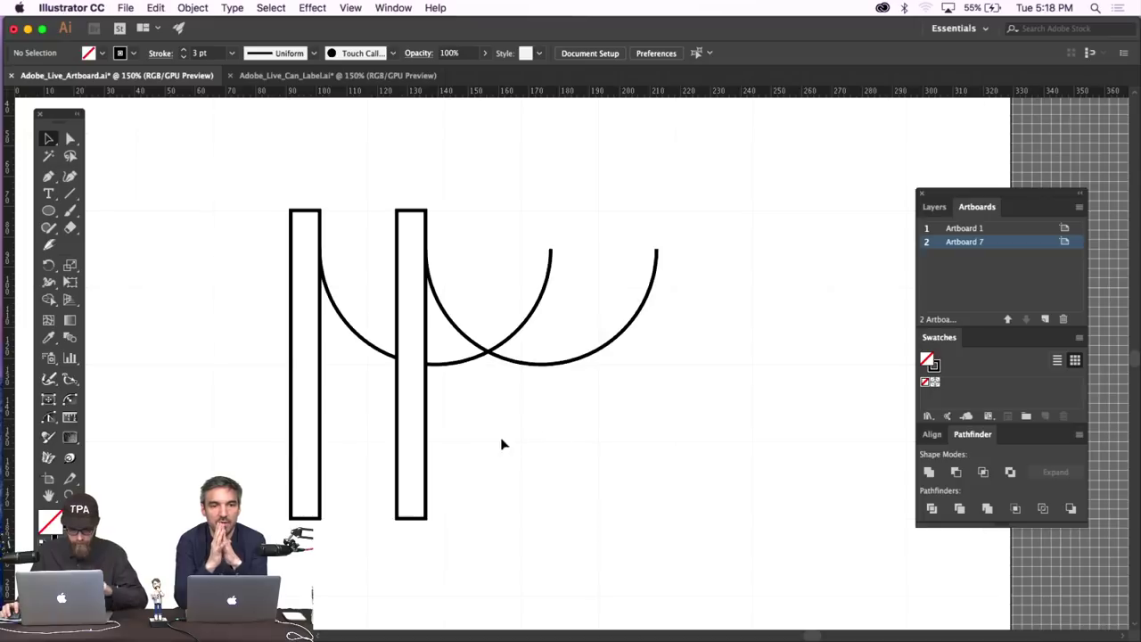
Duplicate the two tall rectangles and shift the copies about 85 mm right to meet the arcs' right ends.
key(super+z)
key(super+z)
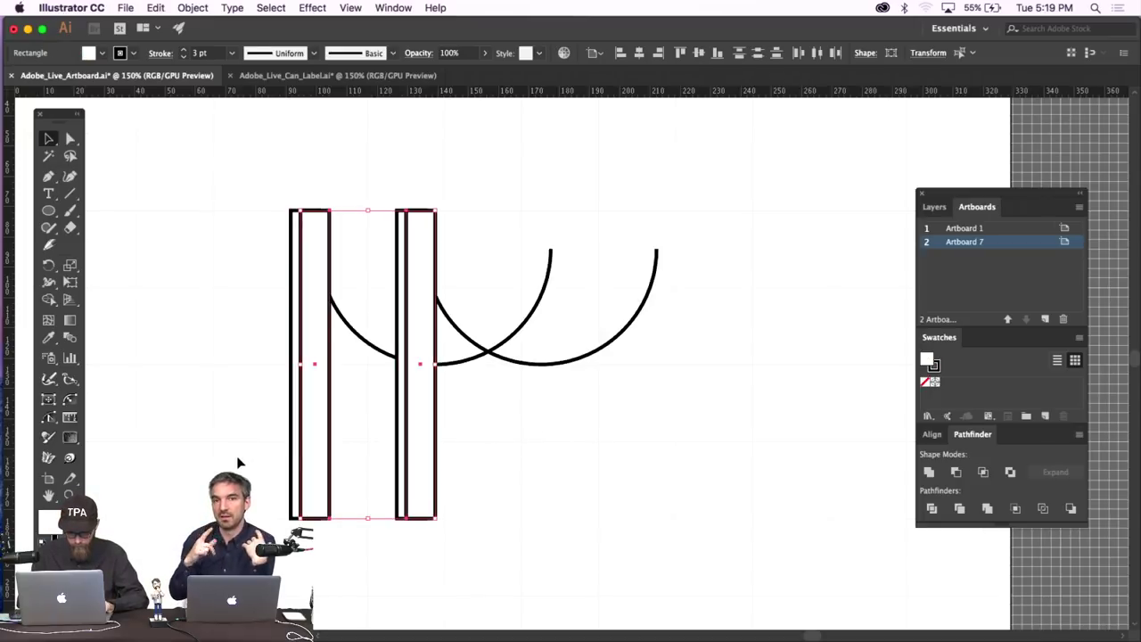
key(shift+Right)
key(shift+Right)
key(shift+Right)
key(shift+Right)
key(shift+Right)
key(shift+Right)
key(shift+Right)
key(shift+Right)
key(shift+Right)
key(shift+Right)
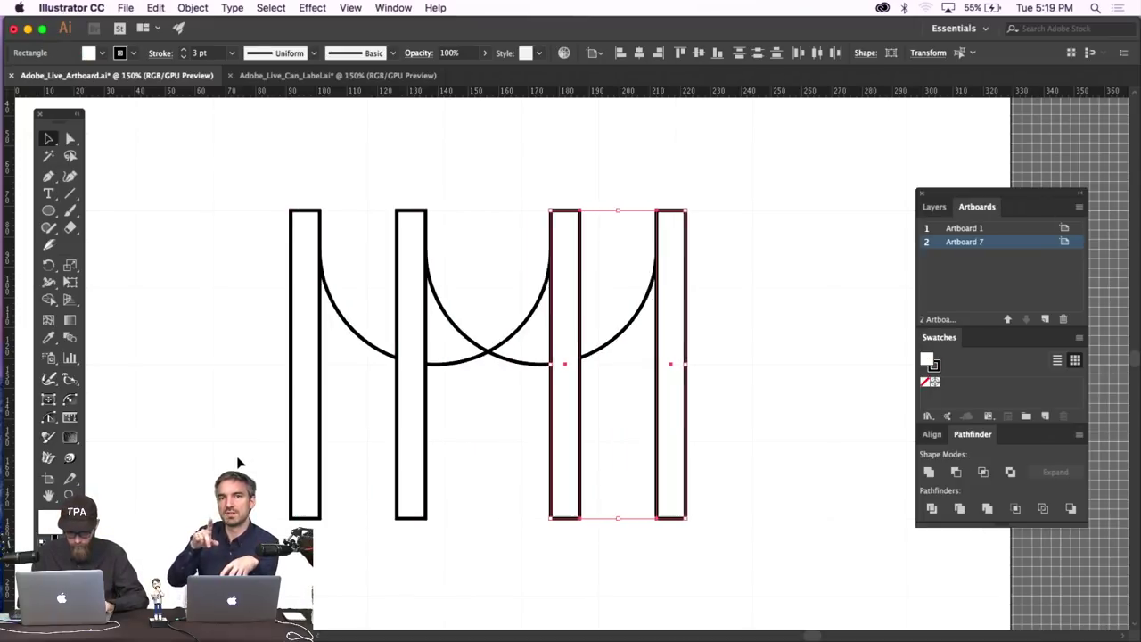
key(shift+Left)
key(shift+Left)
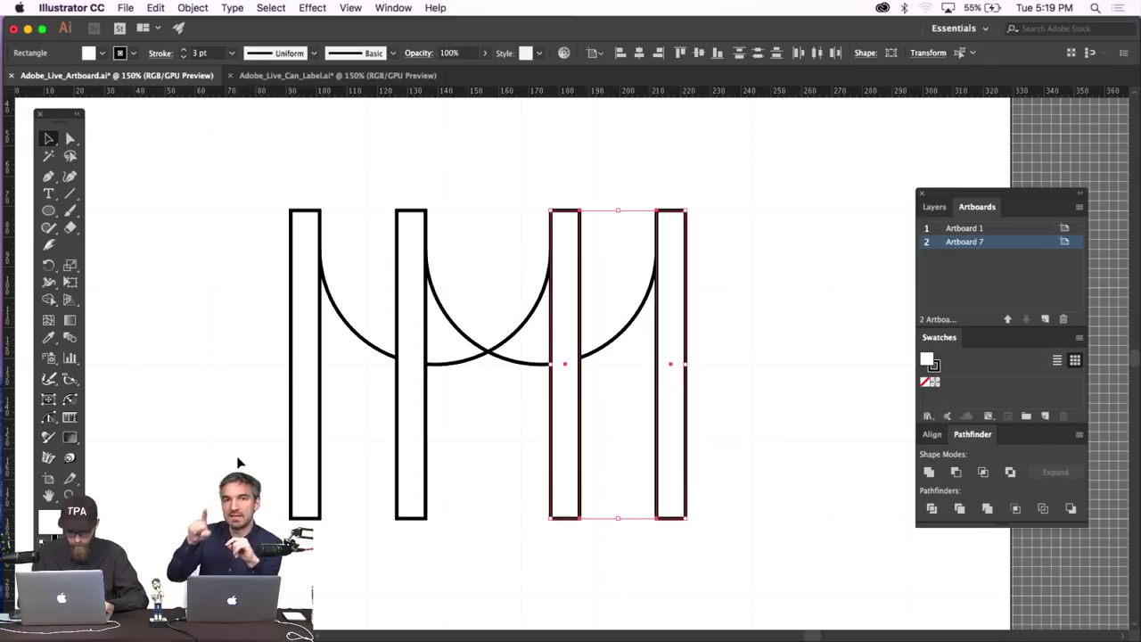
Send the two right-hand rectangles to the back, behind the arcs.
click(193, 7)
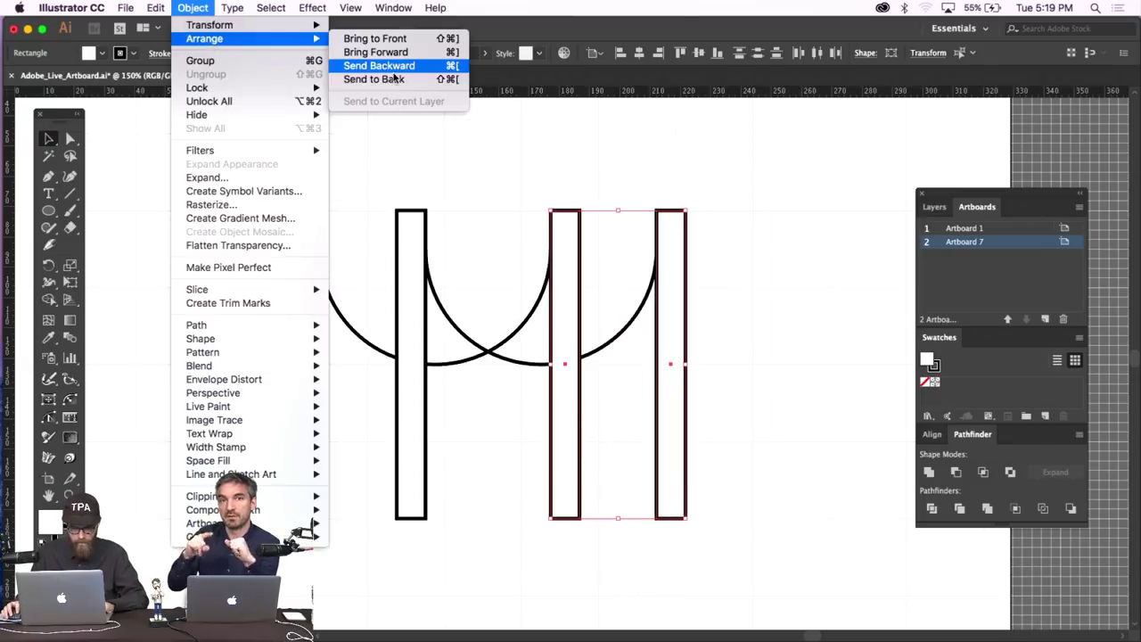
click(503, 205)
click(503, 205)
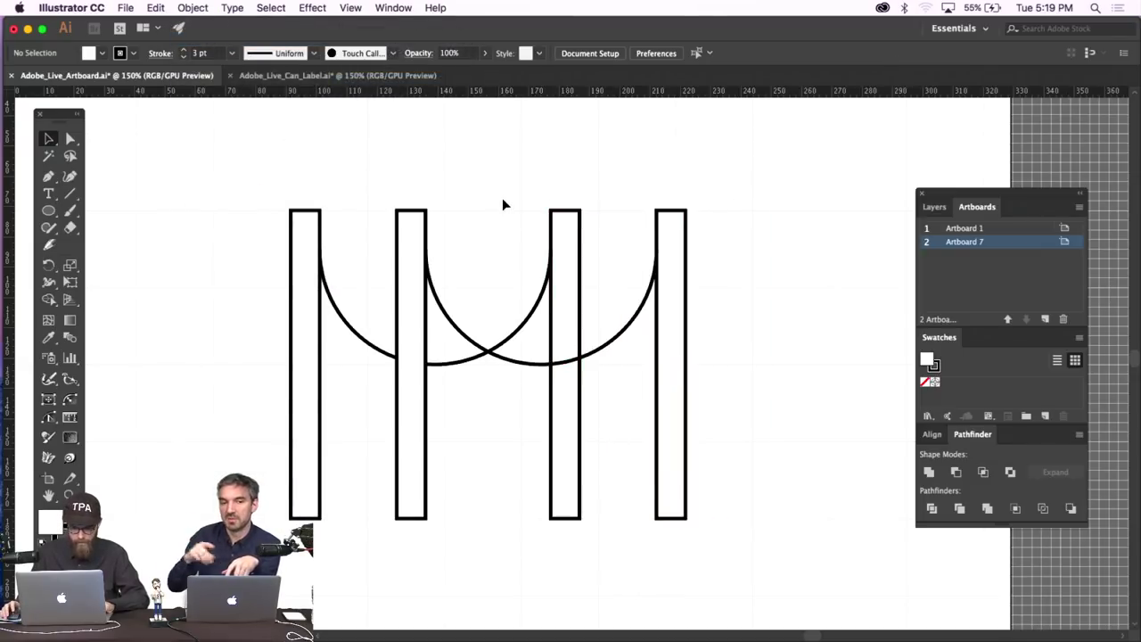
Draw a long horizontal rectangle about 227 mm wide and 10 mm high across the four towers, below the arcs.
scroll(434, 235, down, 2)
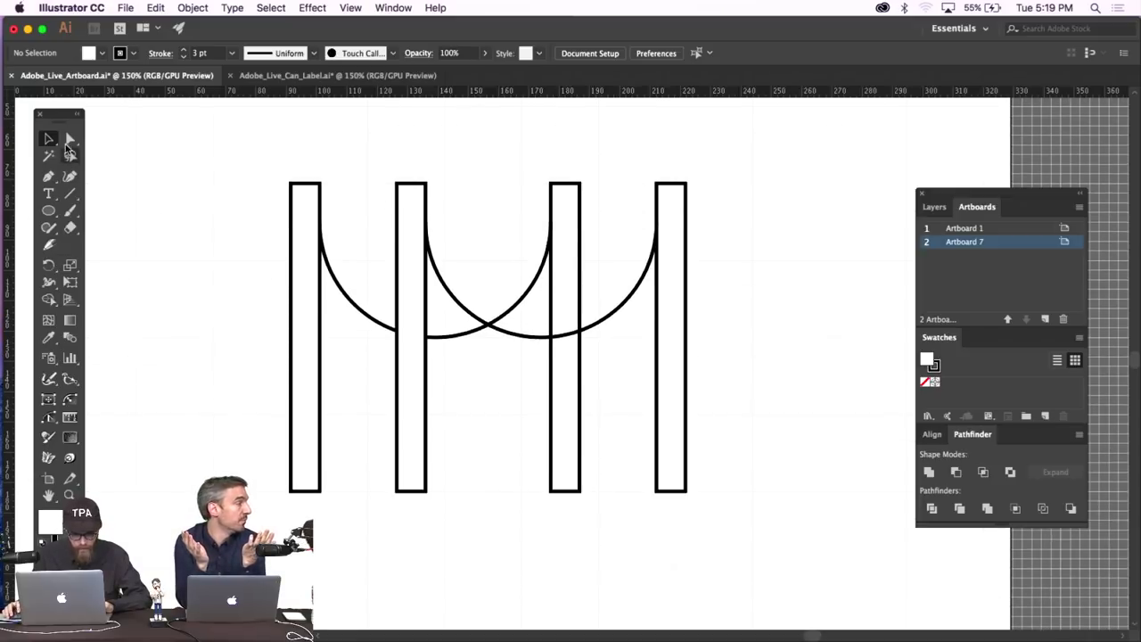
drag(51, 214, 125, 211)
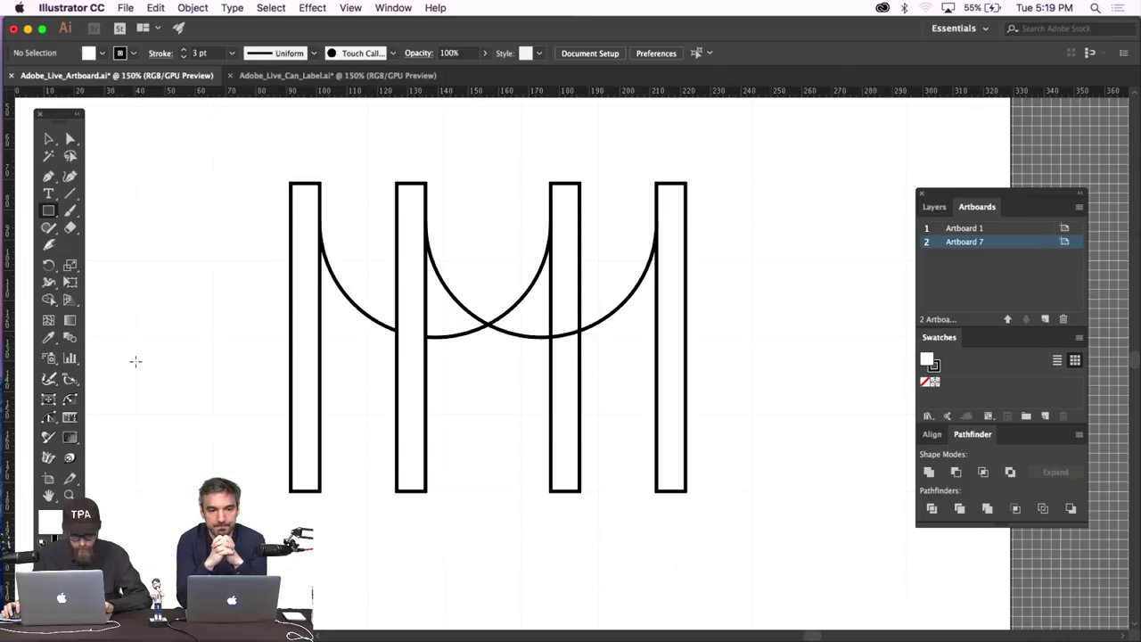
drag(136, 366, 831, 392)
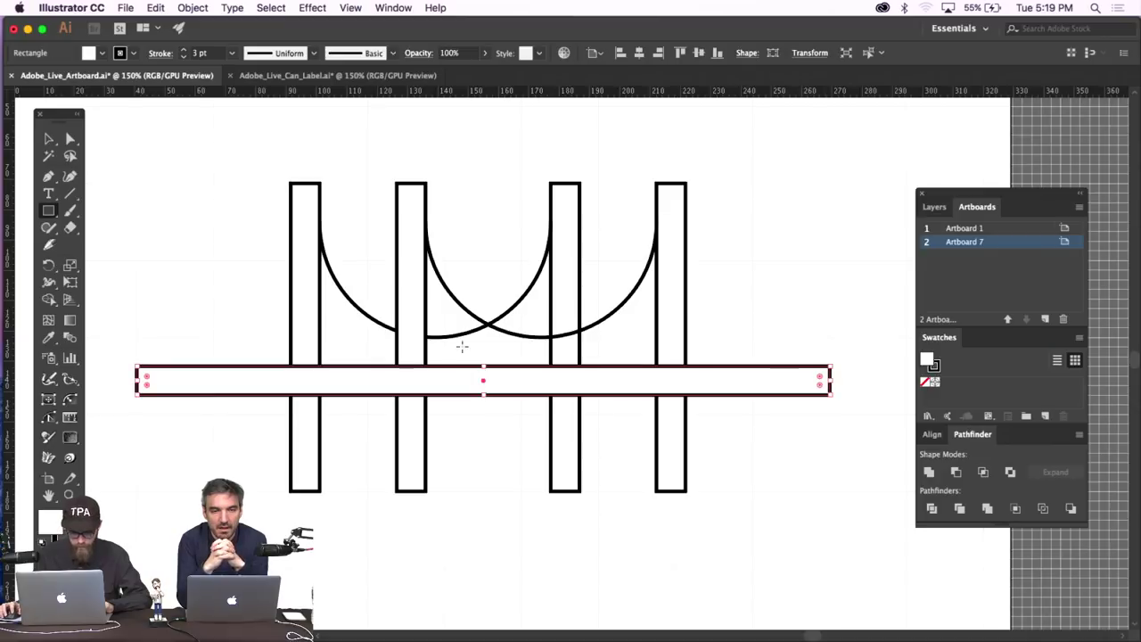
click(51, 140)
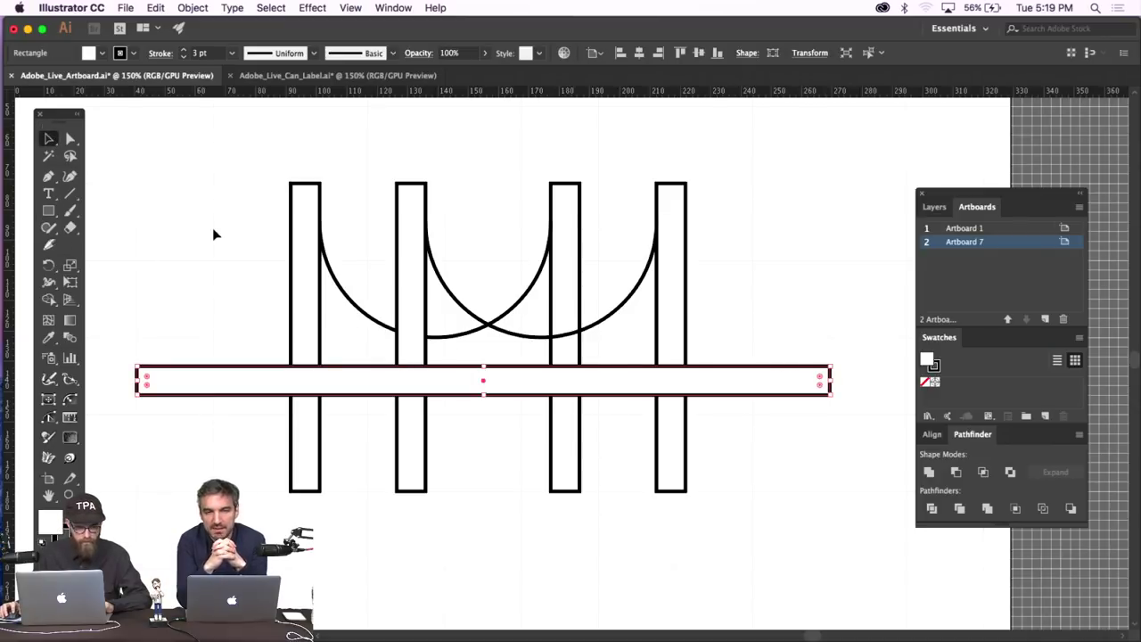
click(220, 234)
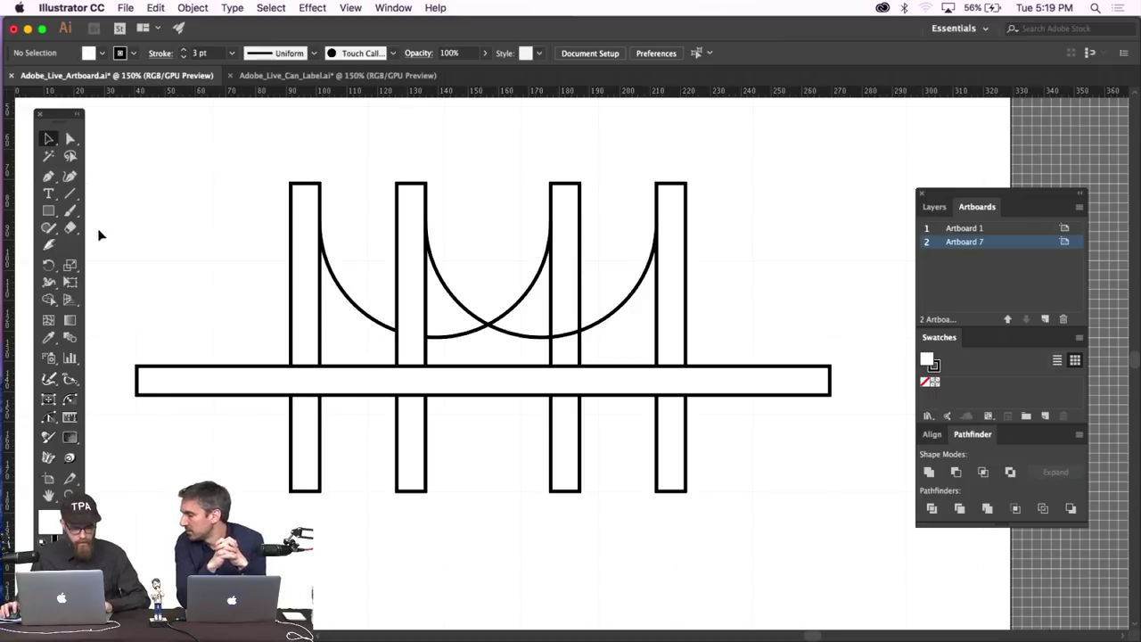
Try a lower half-circle arc about 50 mm wide to the left of the towers, and discard it.
drag(57, 216, 111, 252)
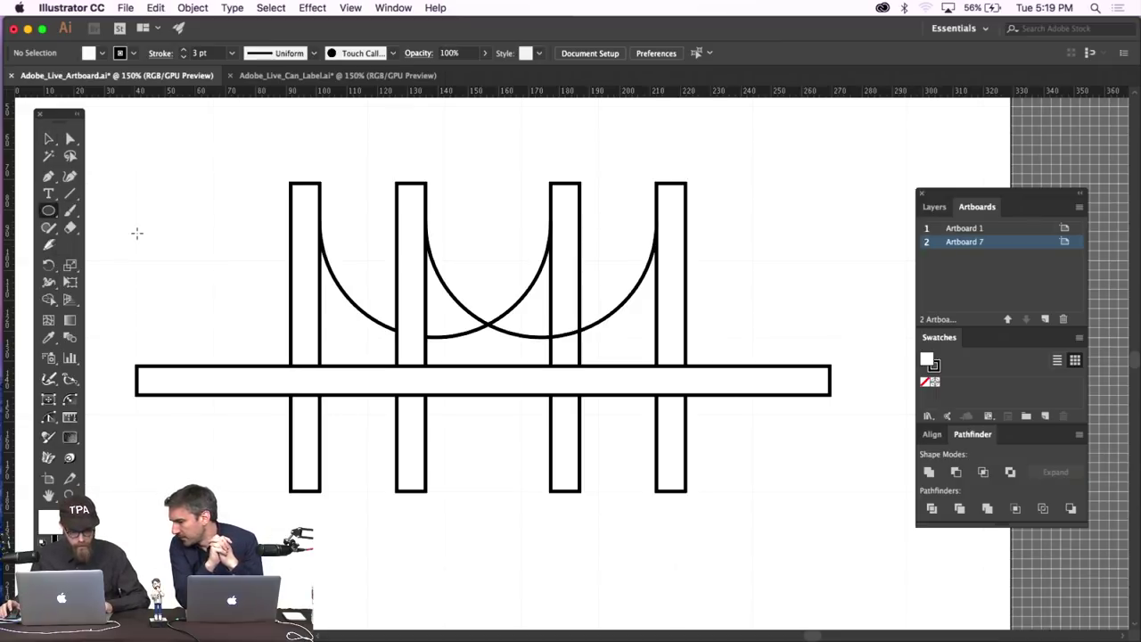
scroll(136, 233, left, 2)
scroll(137, 232, left, 2)
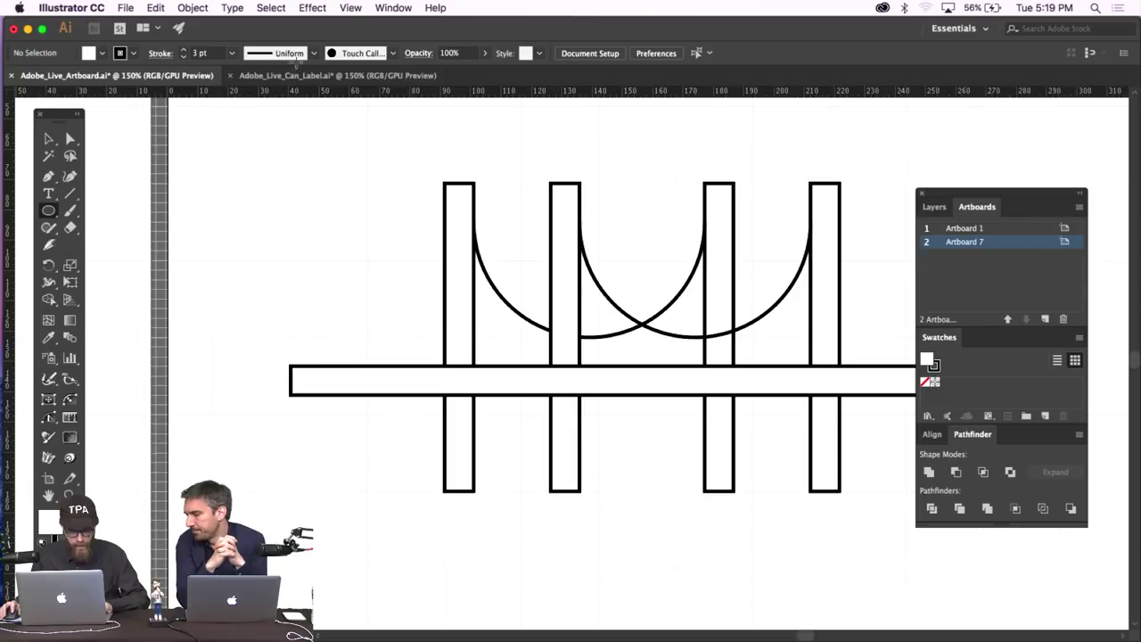
click(351, 7)
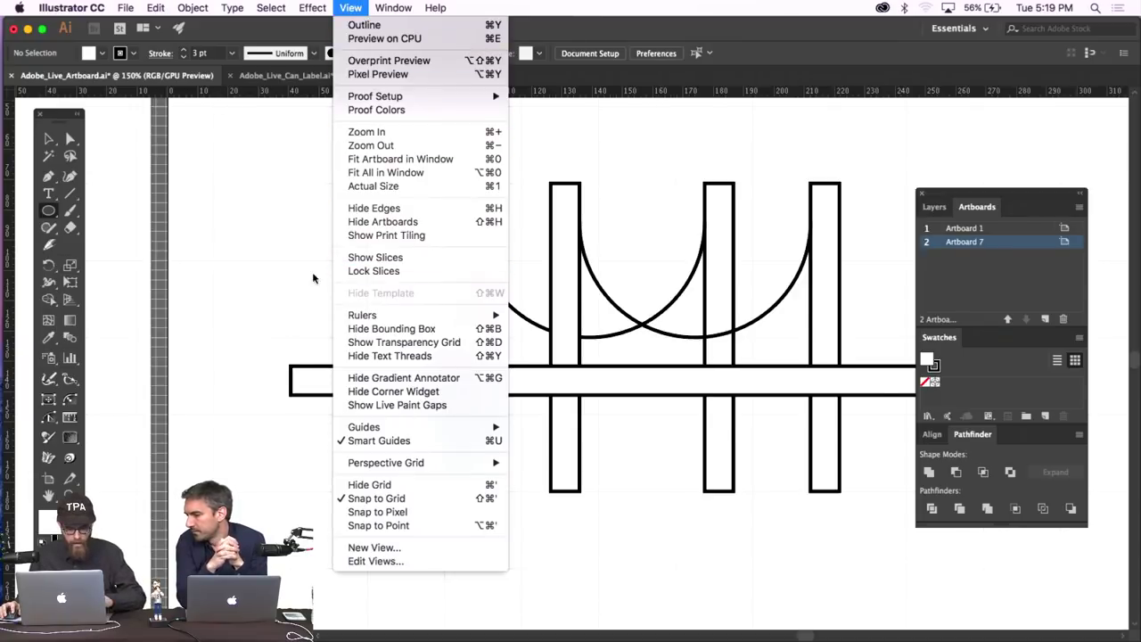
click(252, 234)
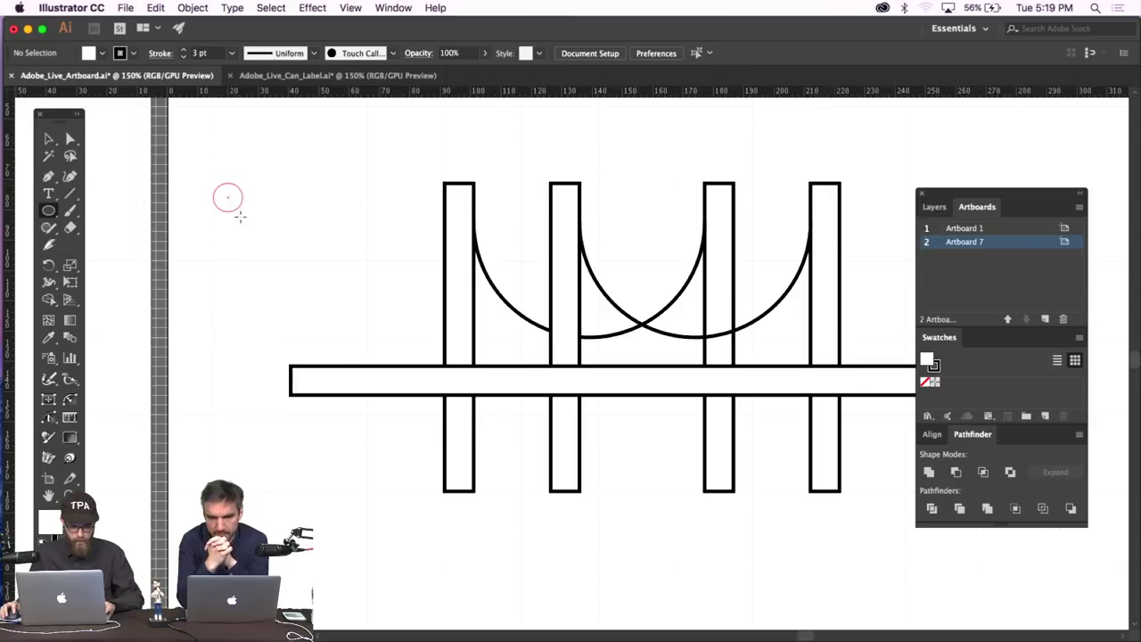
drag(240, 216, 370, 300)
click(68, 138)
drag(309, 165, 282, 196)
key(Delete)
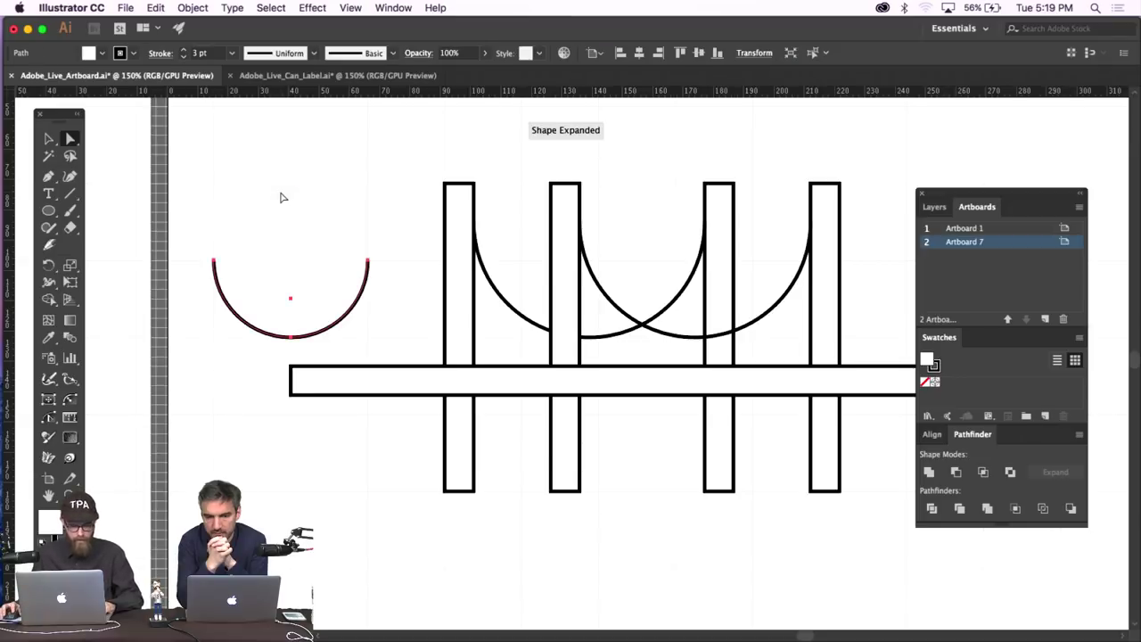
click(281, 197)
click(316, 299)
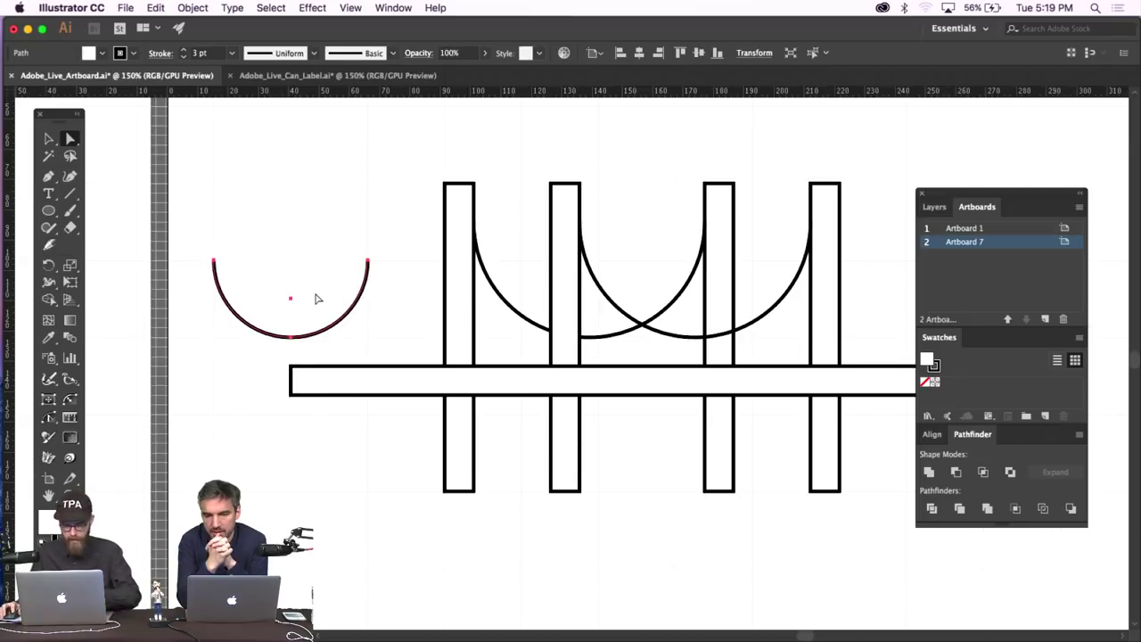
key(Delete)
Extend the four towers upward by moving only their top anchor points up about 3 mm.
scroll(403, 295, right, 5)
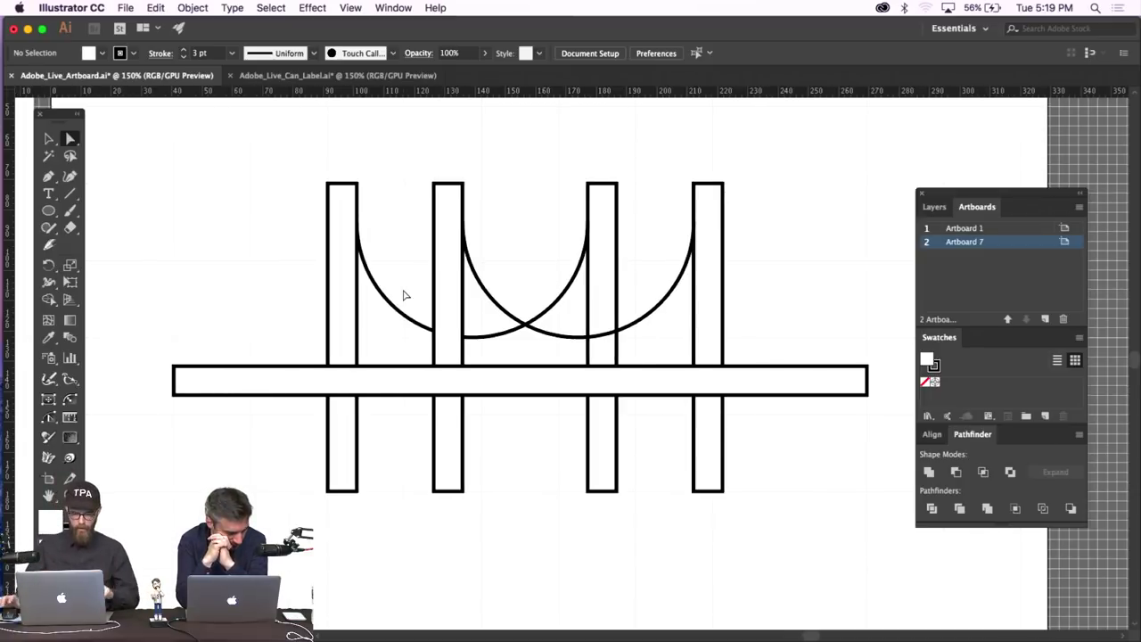
drag(288, 147, 825, 242)
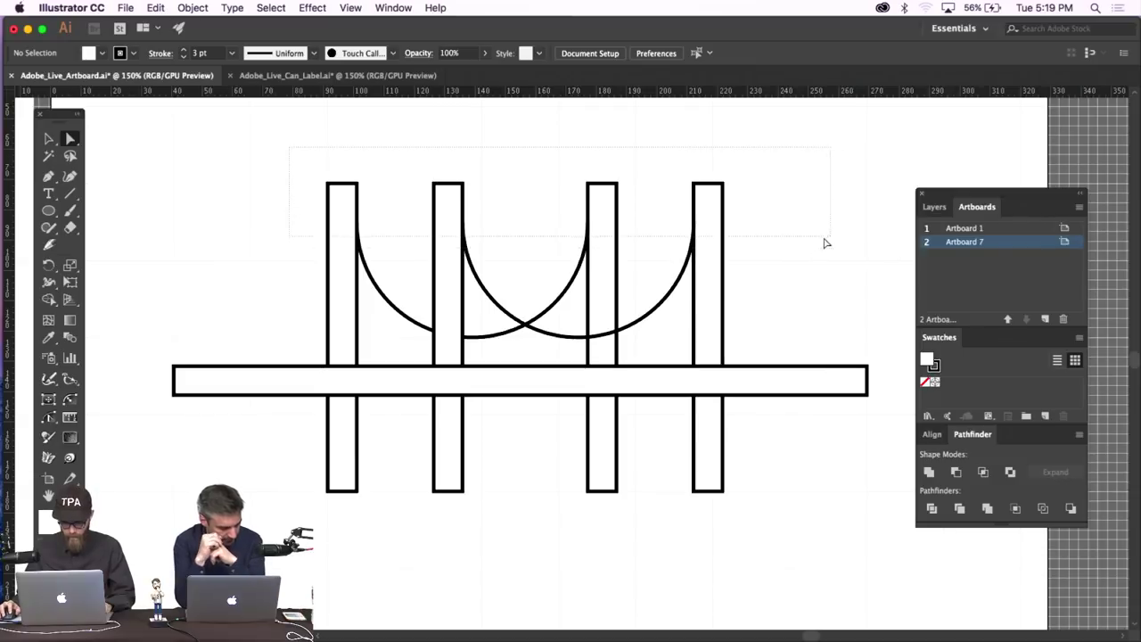
drag(775, 203, 776, 203)
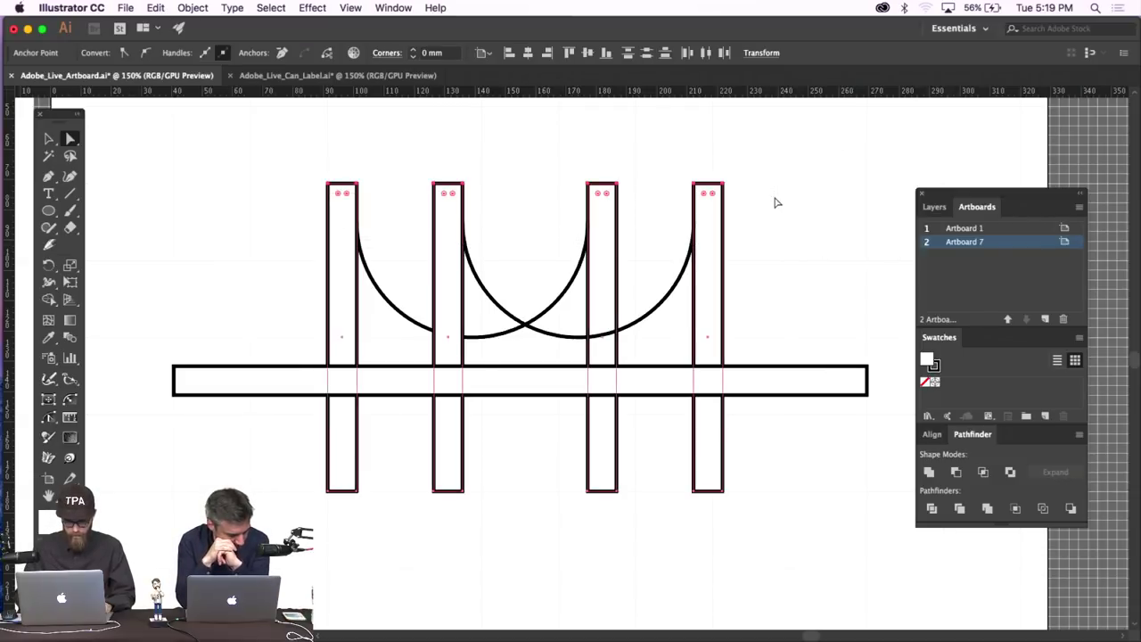
key(shift+Up)
click(419, 147)
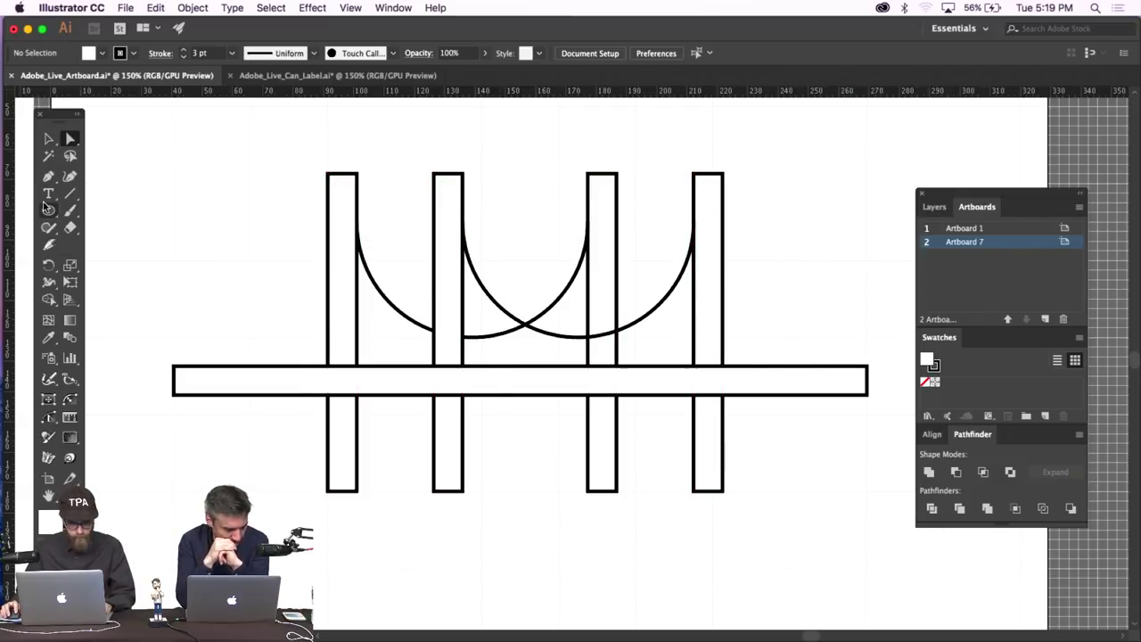
Draw a thin crossbar rectangle about 25 mm wide and 3 mm high between the upper parts of the first two towers.
drag(44, 205, 82, 210)
drag(356, 216, 437, 228)
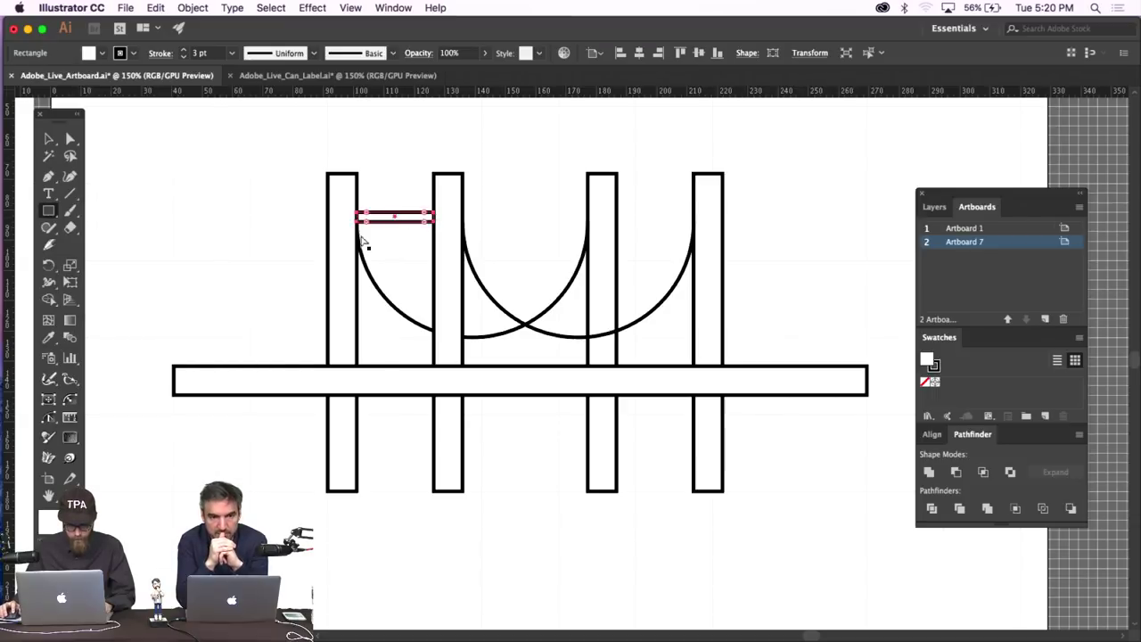
key(super+z)
drag(357, 213, 435, 222)
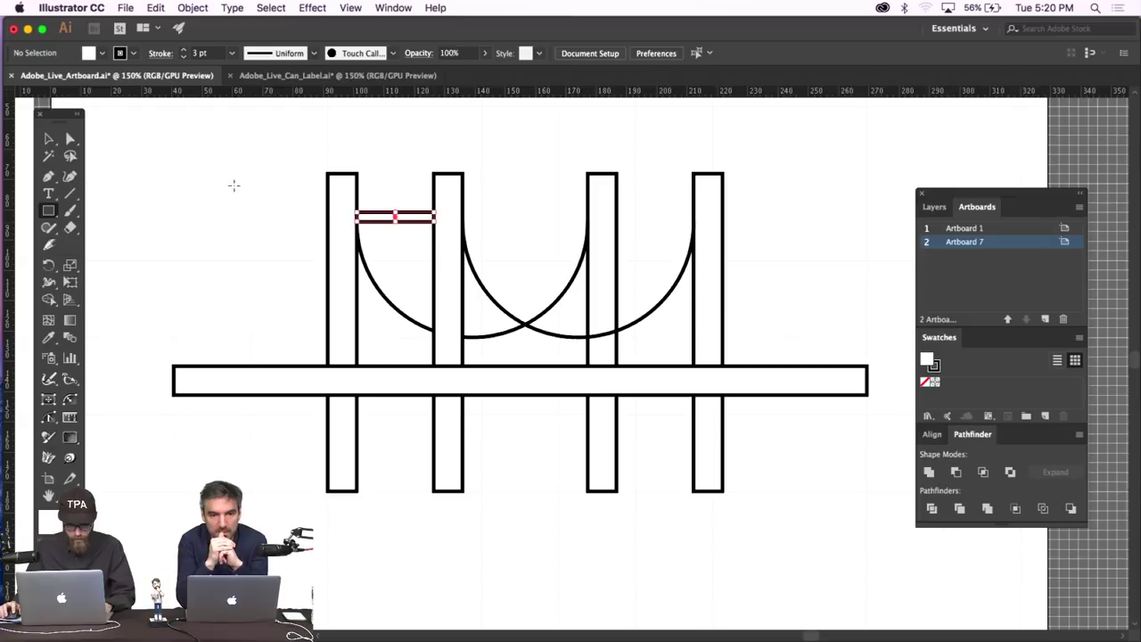
key(v)
click(274, 159)
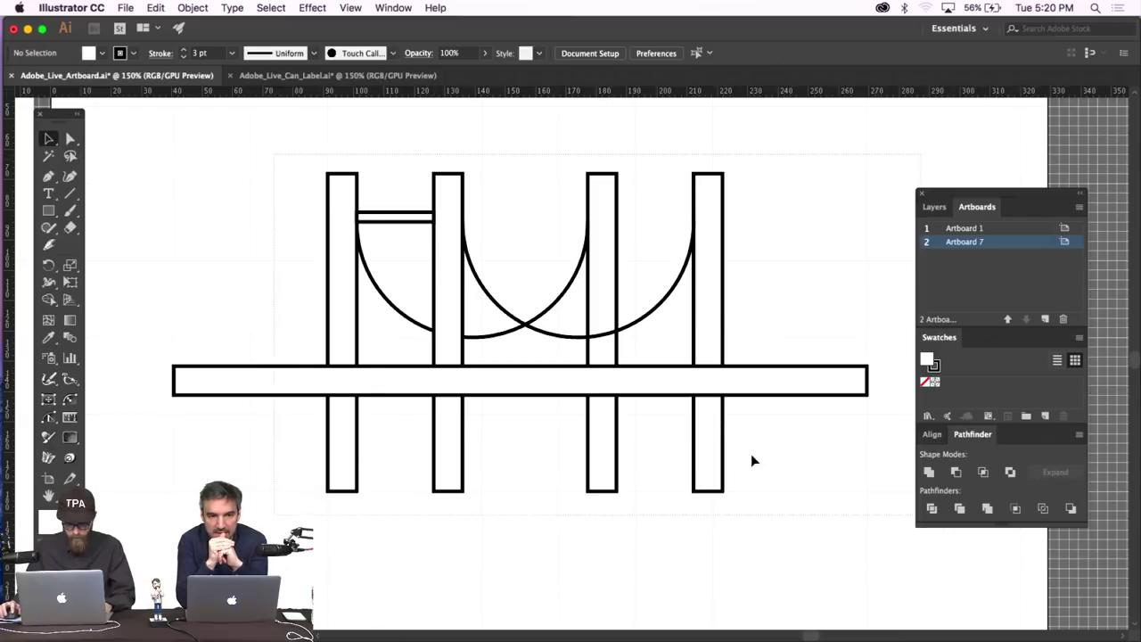
Set the stroke of all bridge shapes to 2 pt and stretch the crossbar's lower edge down until it is about 6 mm high.
key(super+a)
click(390, 236)
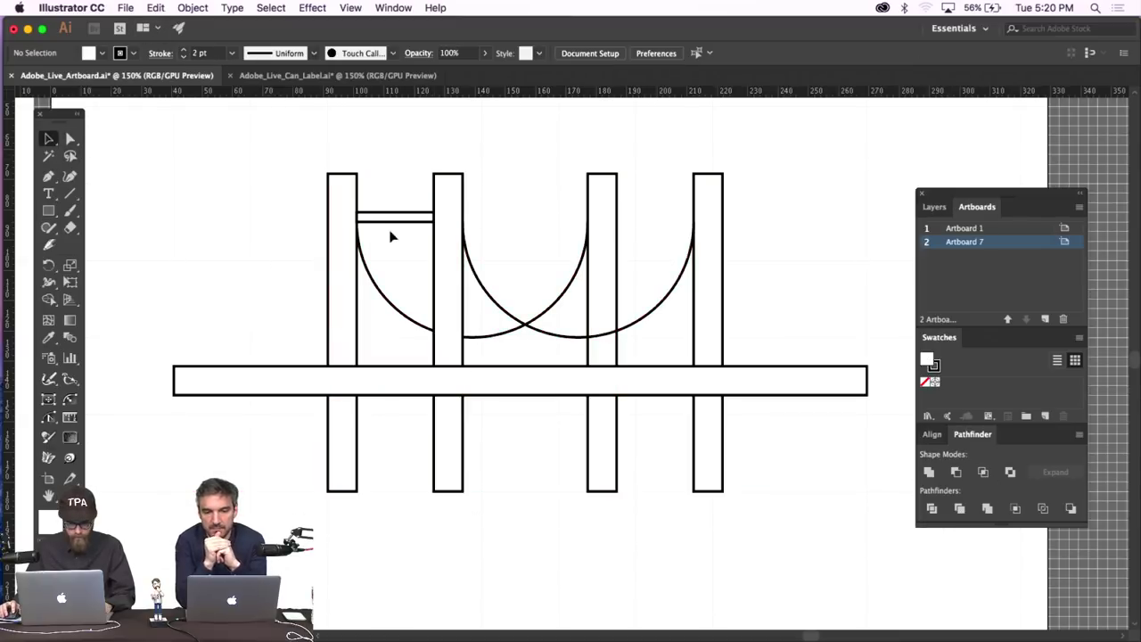
click(392, 217)
drag(395, 221, 394, 231)
click(405, 183)
Duplicate the crossbar twice straight down between the first two towers, spacing the three bars evenly about 16 mm apart.
click(408, 223)
key(alt+shift+Down)
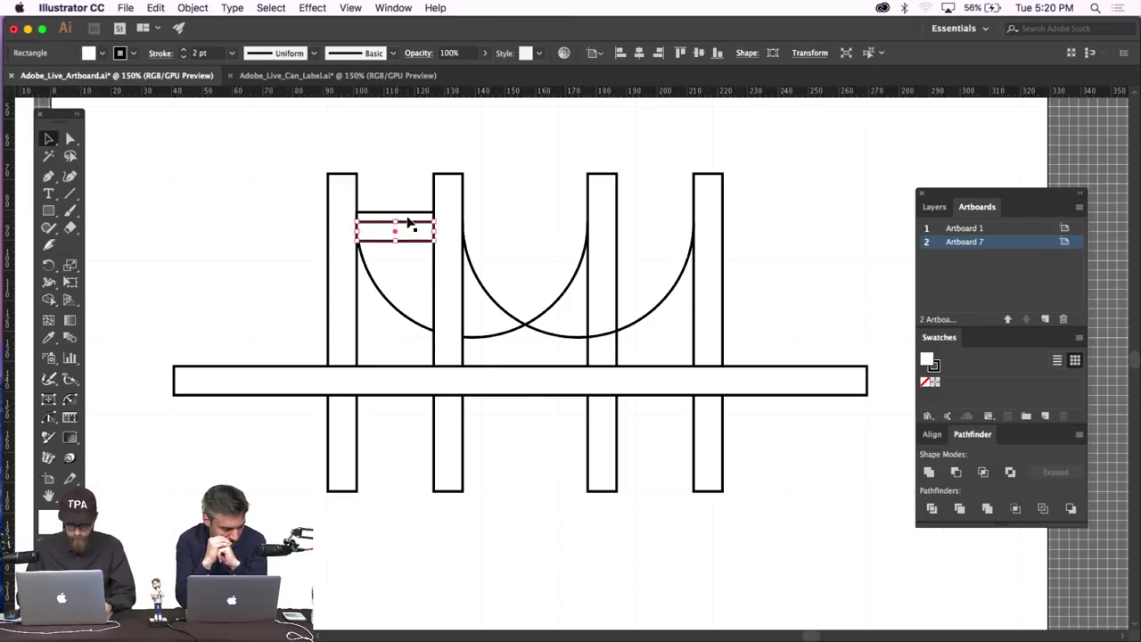
key(shift+Down)
key(shift+Down)
key(alt+shift+Down)
key(shift+Down)
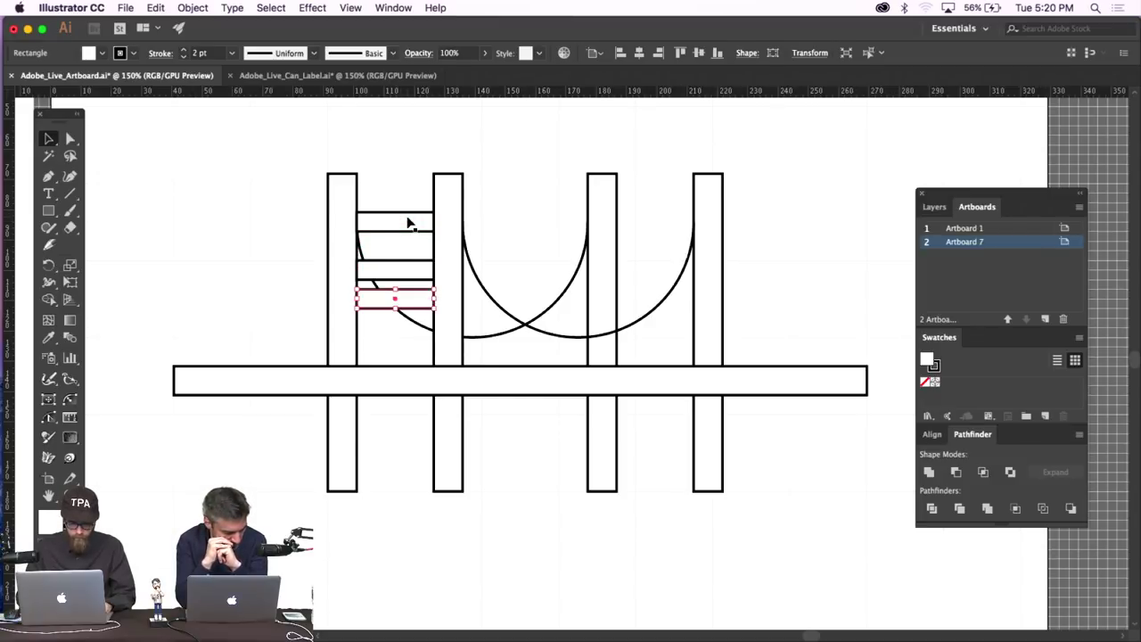
key(shift+Down)
click(405, 171)
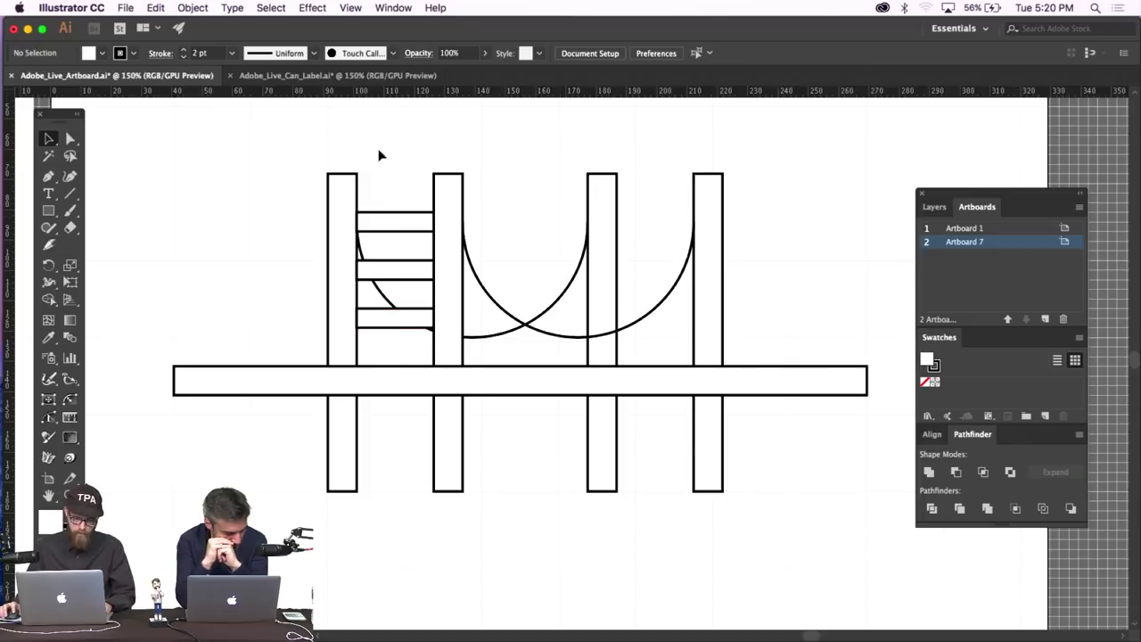
click(68, 139)
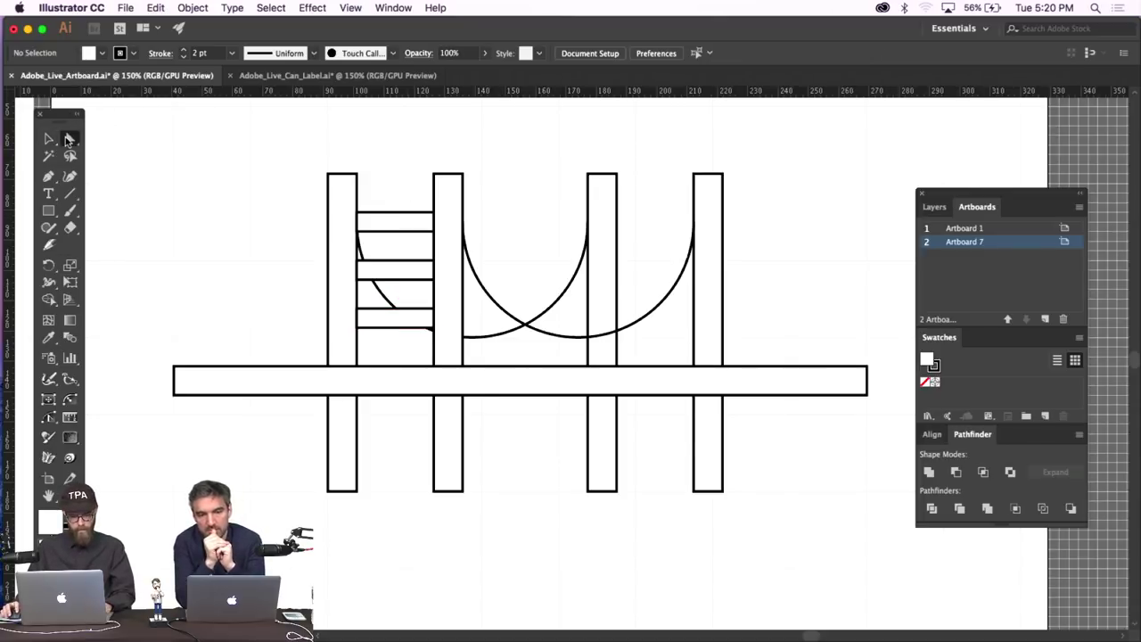
click(336, 218)
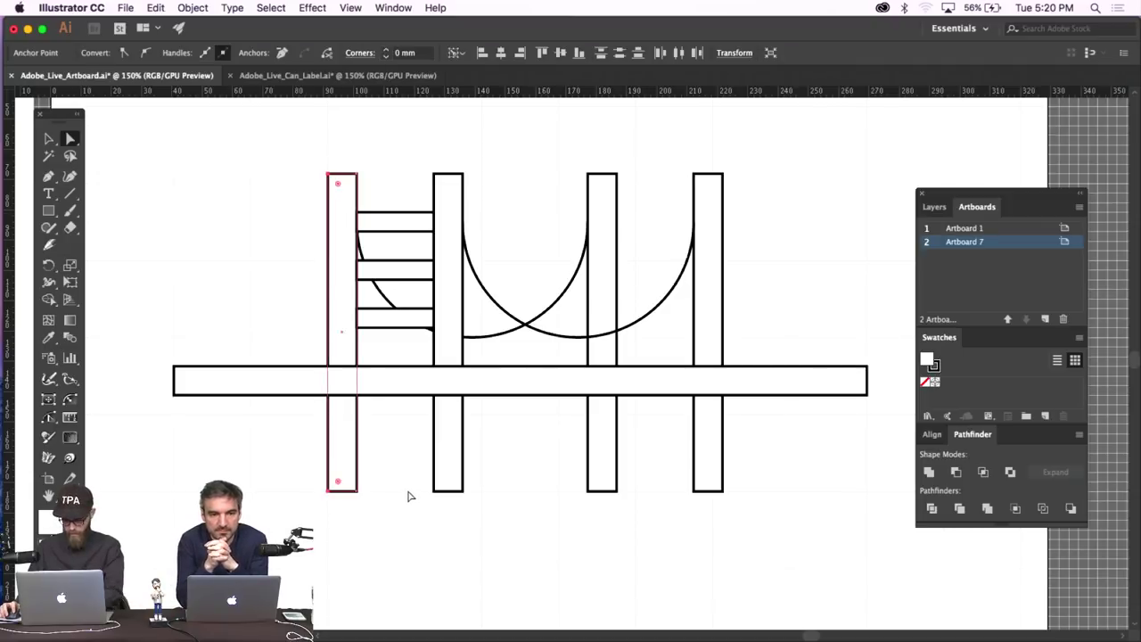
key(shift+Right)
click(460, 243)
key(super+z)
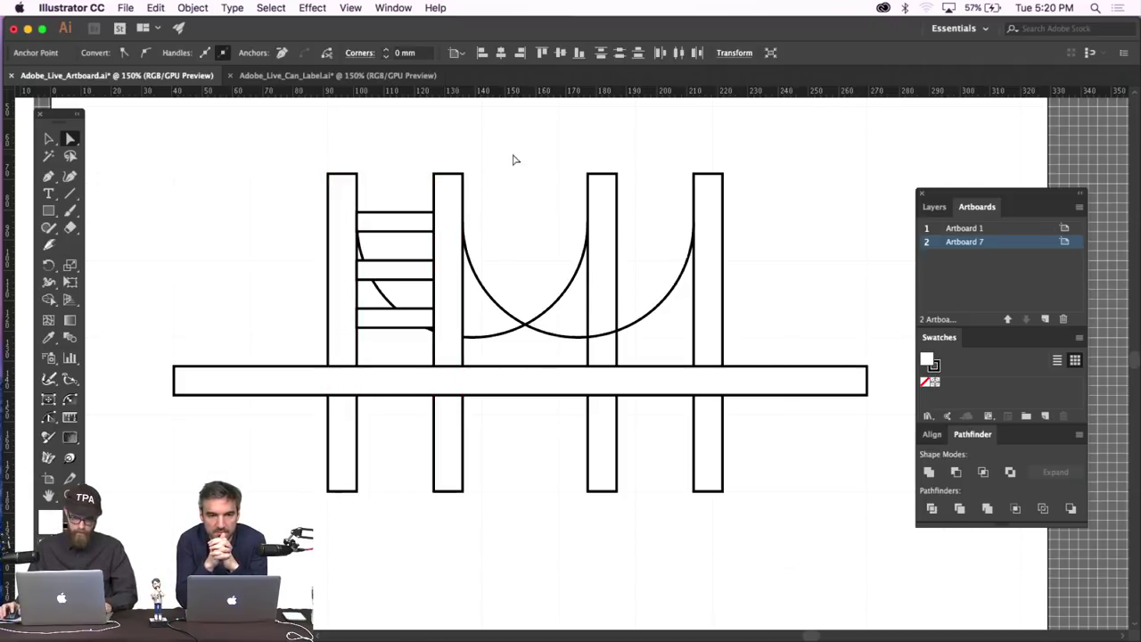
Extend the first two towers upward by moving only their top anchor points up about 22 mm.
drag(301, 192, 301, 191)
key(shift+Up)
key(shift+Up)
key(shift+Up)
key(shift+Up)
key(shift+Up)
key(shift+Up)
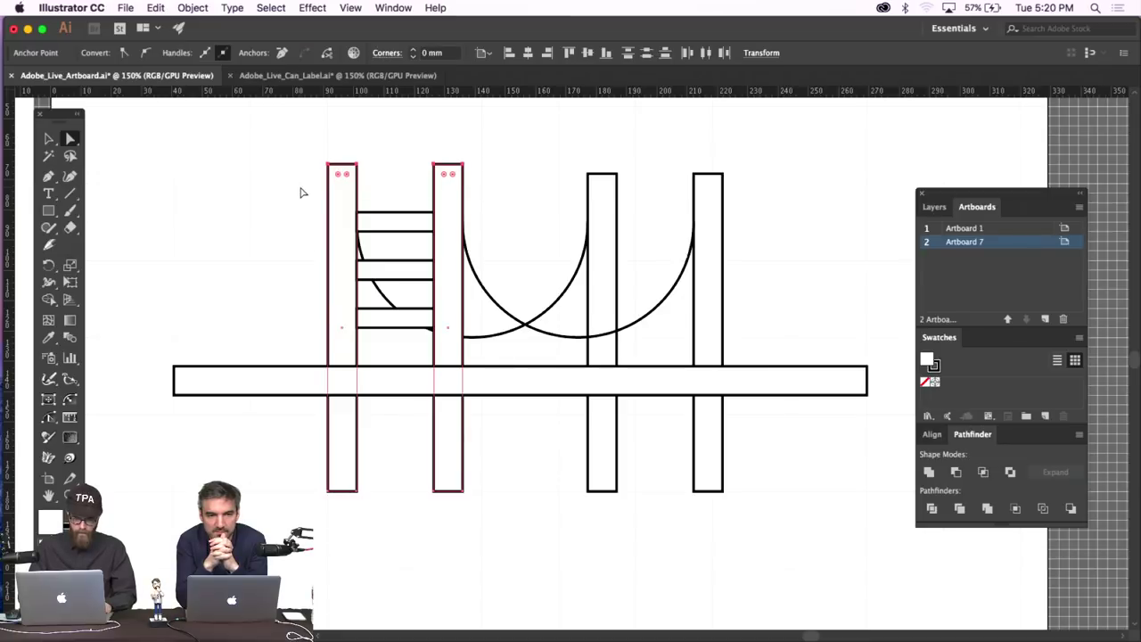
key(shift+Up)
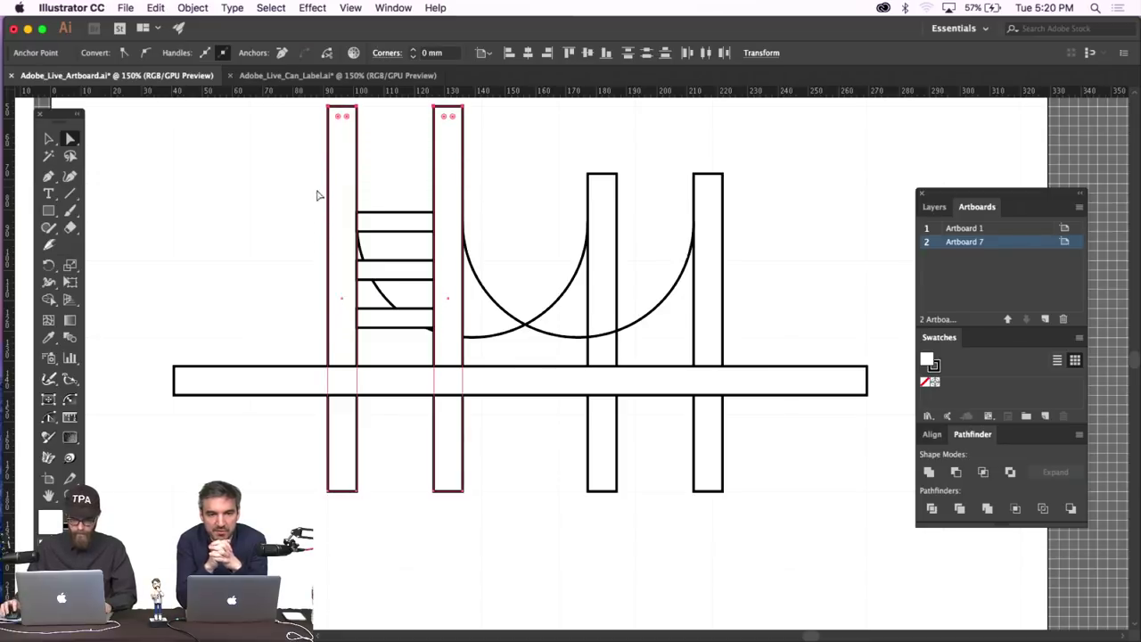
click(538, 194)
Raise only the top anchor points of the third and fourth towers until they match the height of the first two.
scroll(539, 195, up, 3)
scroll(538, 195, right, 3)
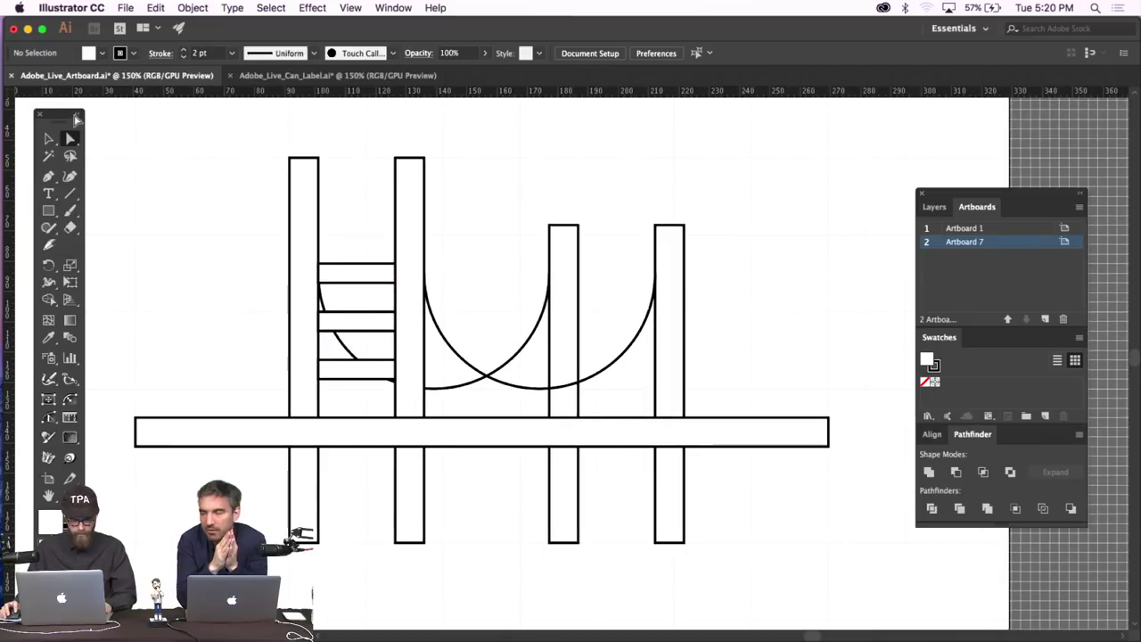
key(v)
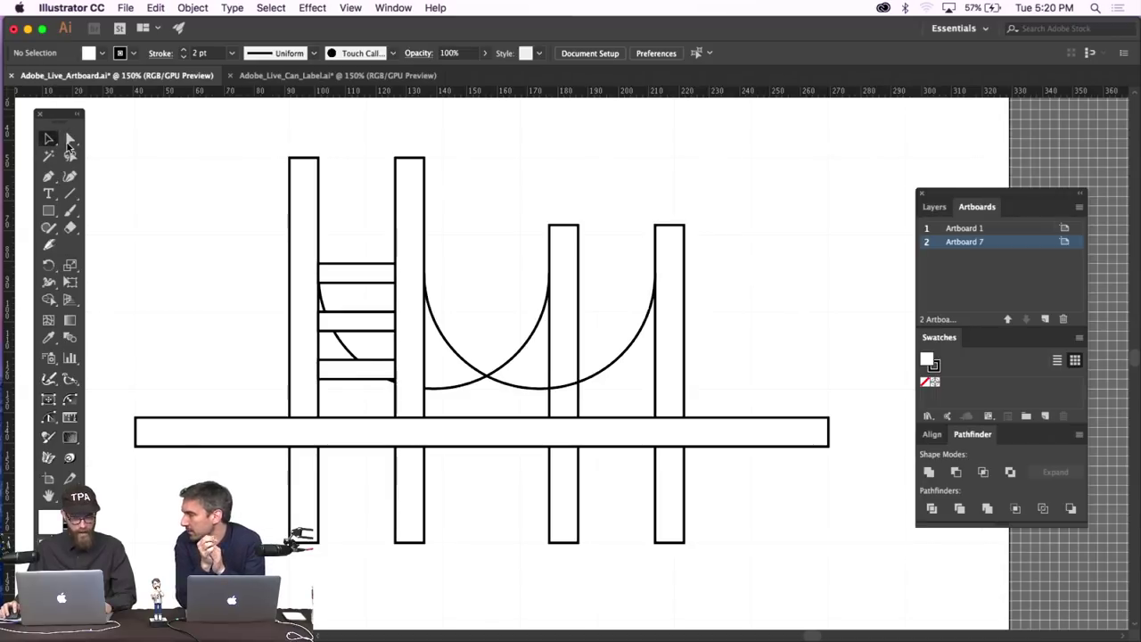
key(a)
drag(492, 190, 733, 238)
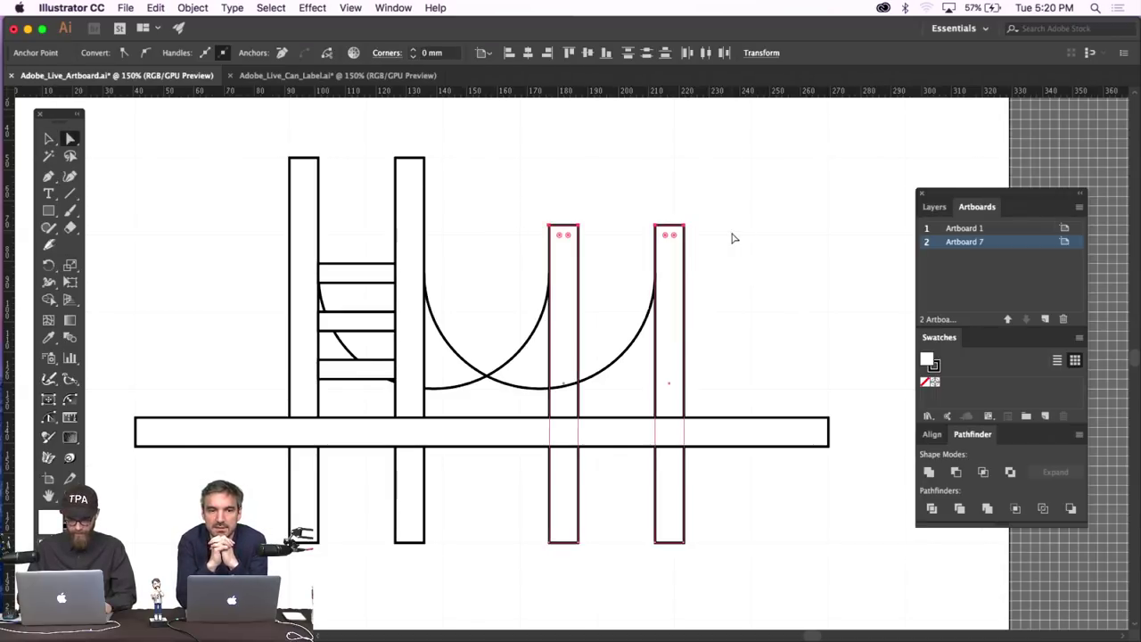
key(shift+Up)
key(shift+Up)
key(shift+Up)
key(shift+Up)
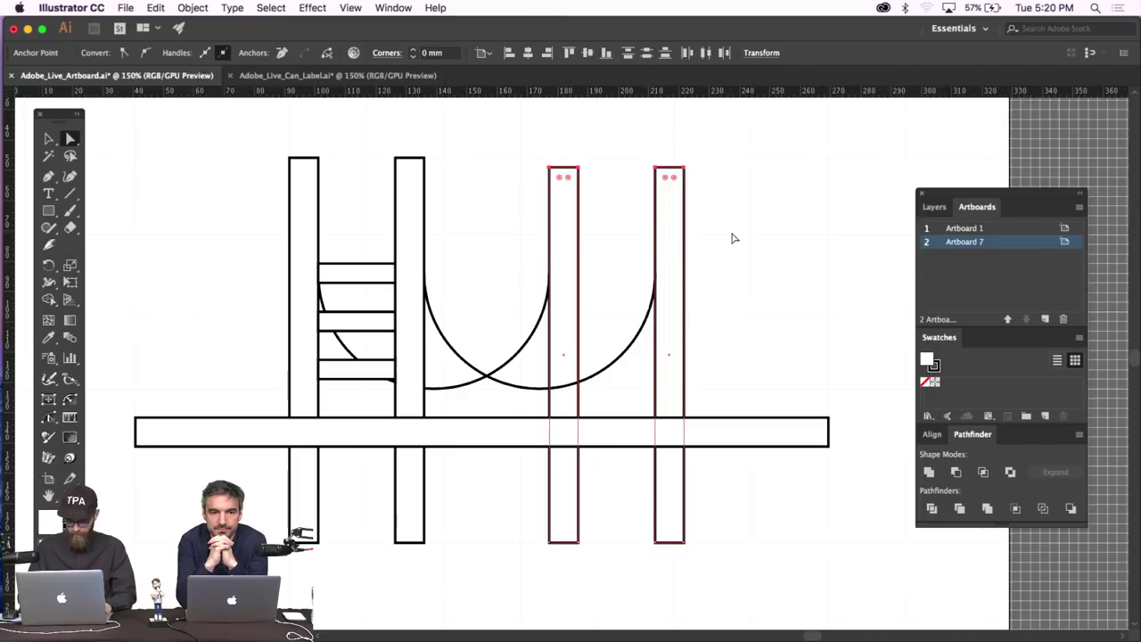
key(super+minus)
key(shift+super+a)
Move the third and fourth towers together about 22 mm to the right.
scroll(734, 238, down, 5)
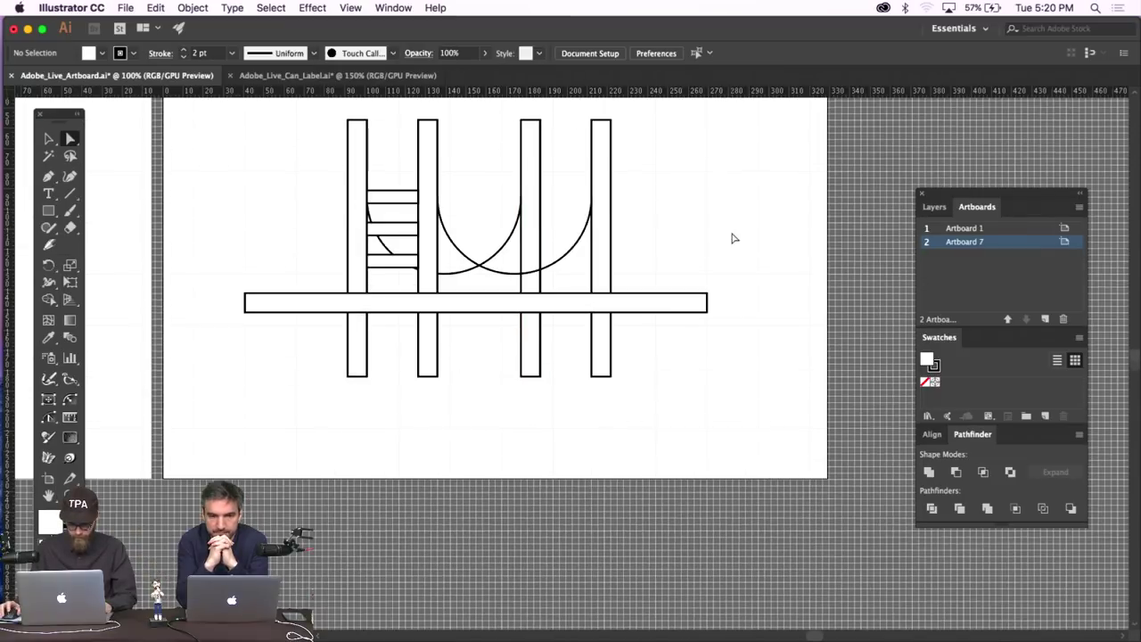
click(601, 264)
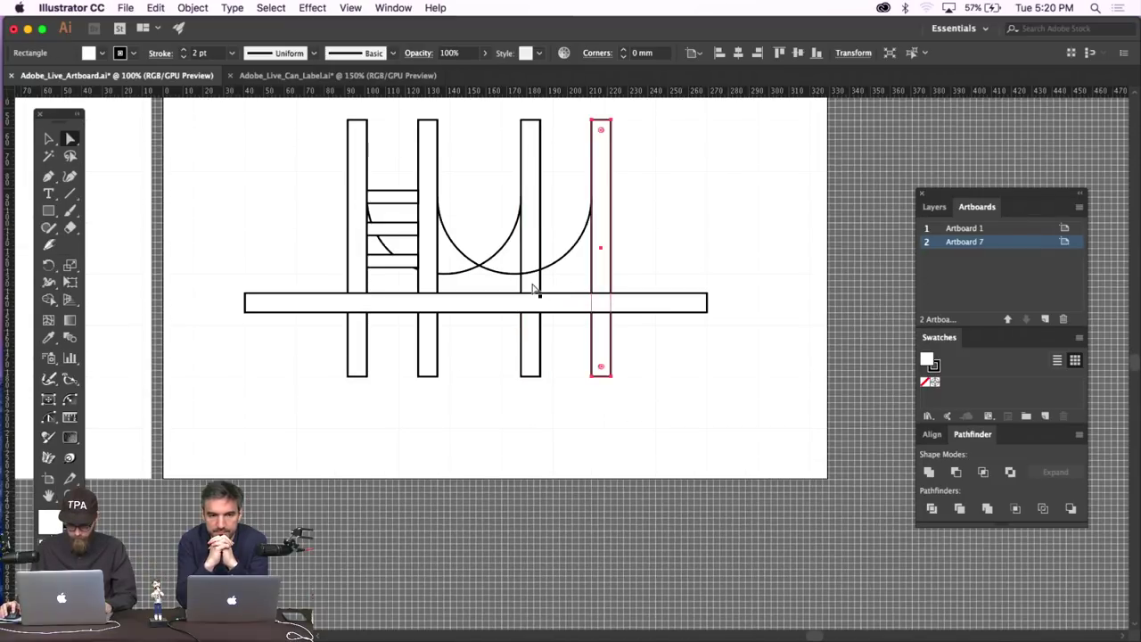
shift+click(532, 287)
key(shift+Right)
key(shift+Right)
key(shift+Right)
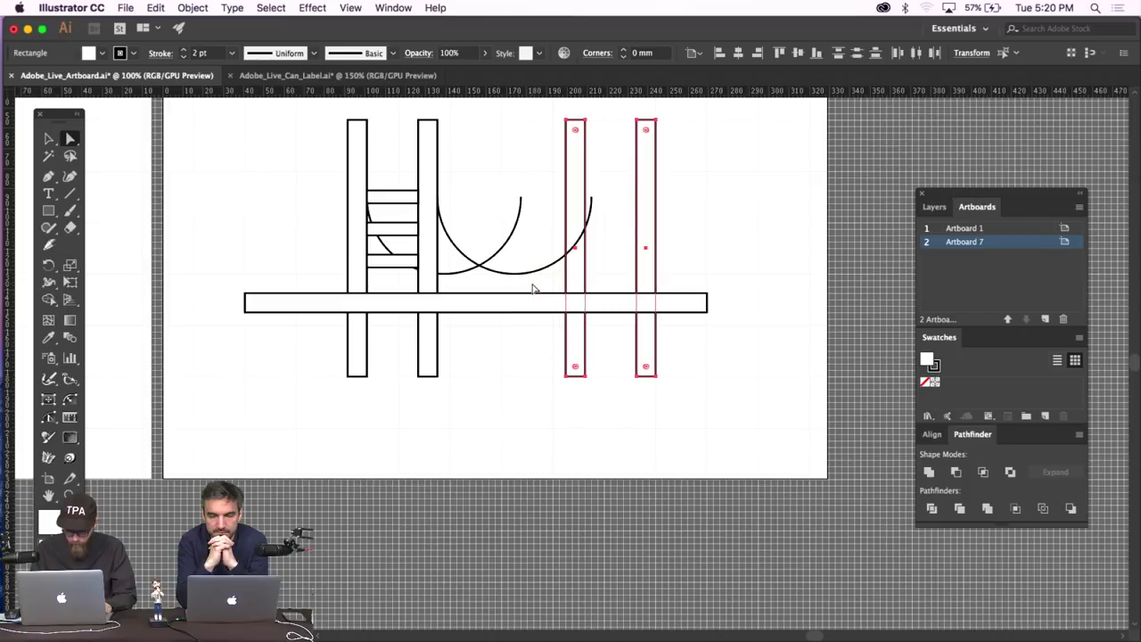
click(746, 248)
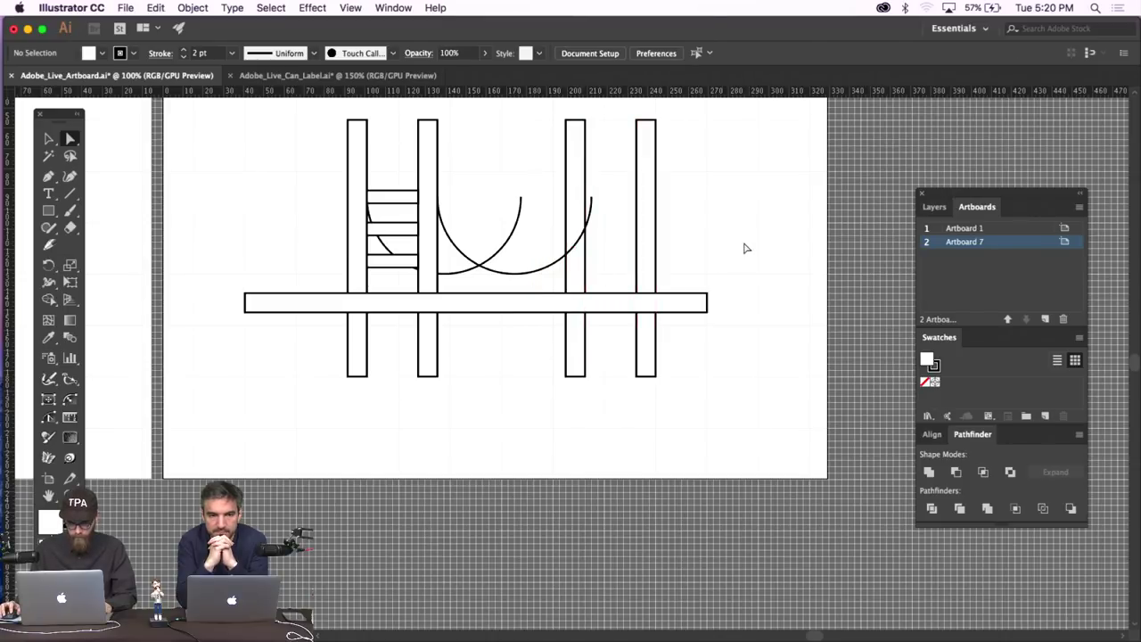
Move the long horizontal deck rectangle about 25 mm to the right and about 6 mm down.
click(538, 310)
key(shift+Right)
key(shift+Right)
key(shift+Right)
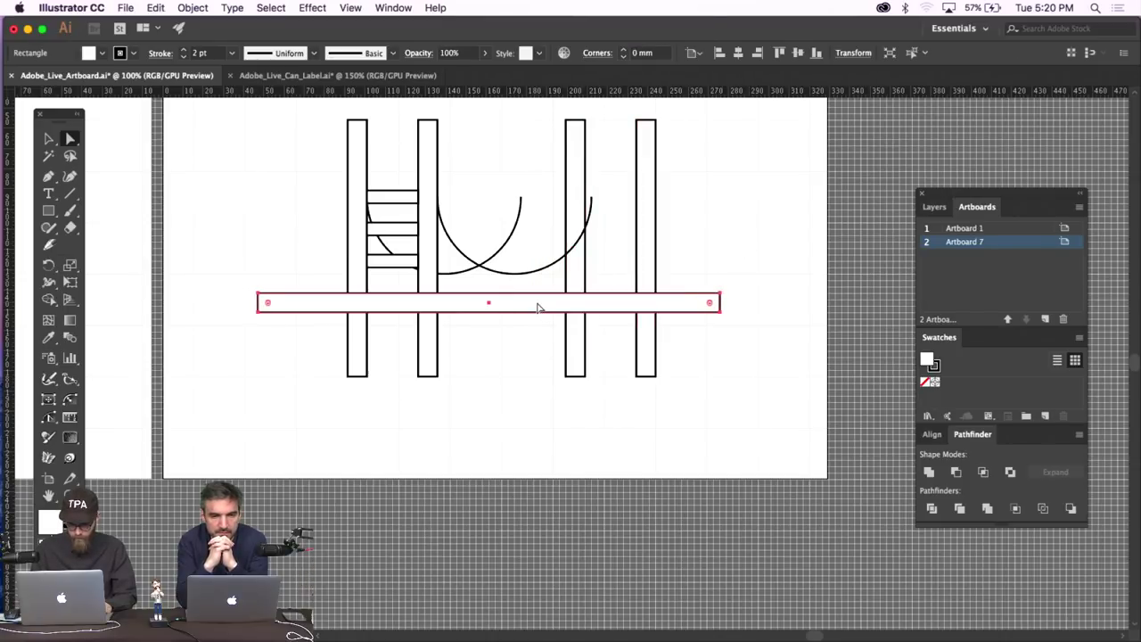
key(shift+Right)
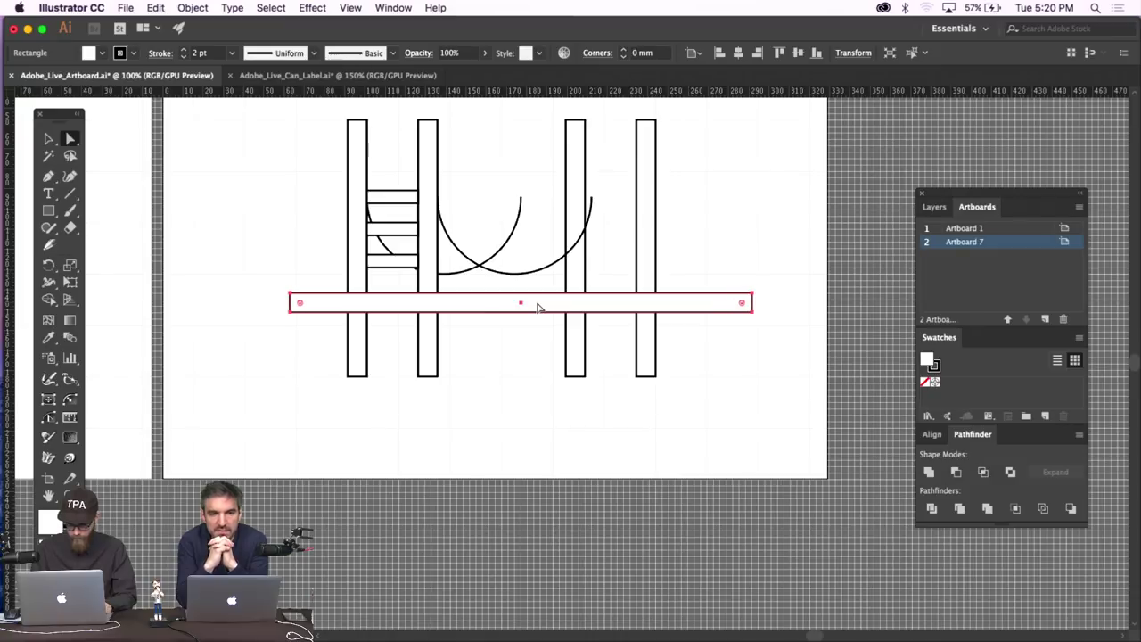
key(Right)
key(Down)
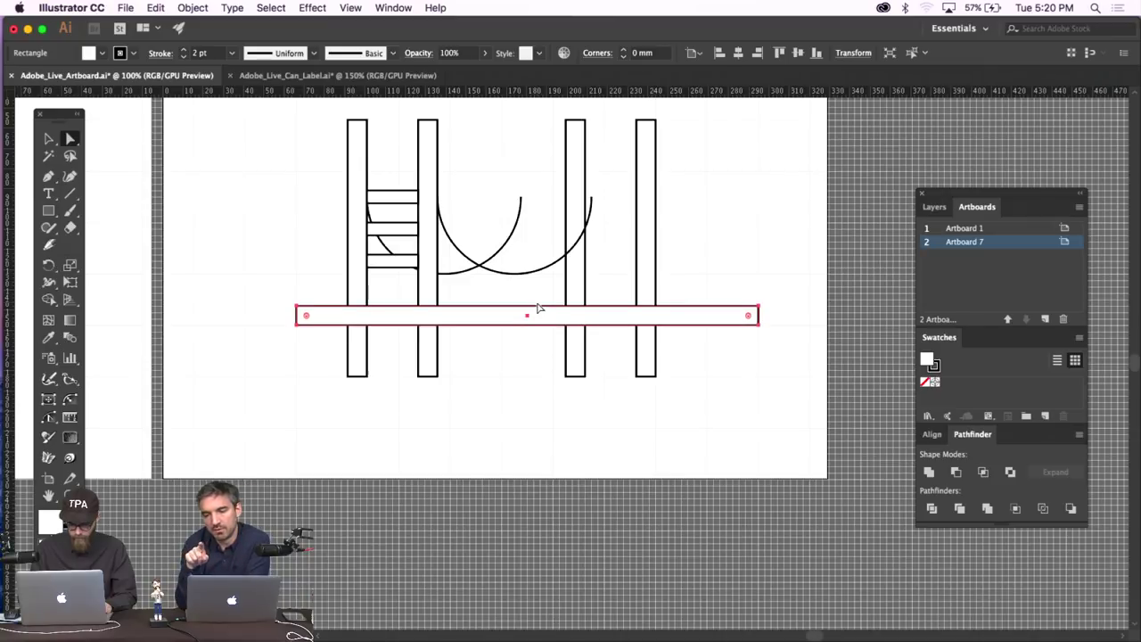
Enlarge the first arc proportionally to span from the first tower to the fourth, and delete the second arc.
key(super+equal)
click(50, 139)
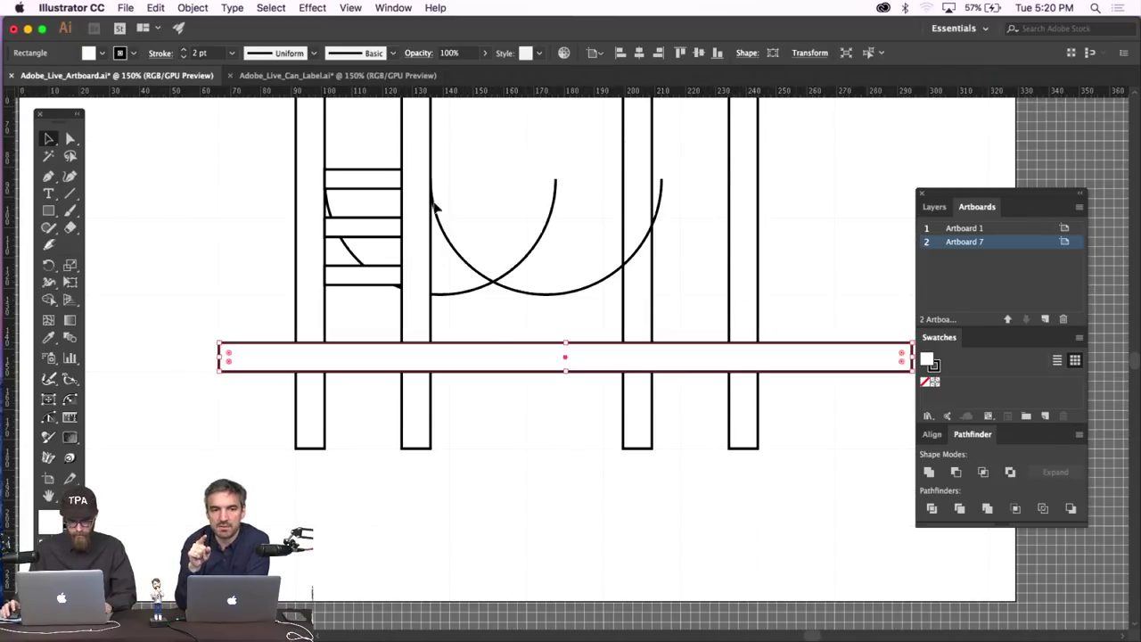
scroll(489, 214, up, 5)
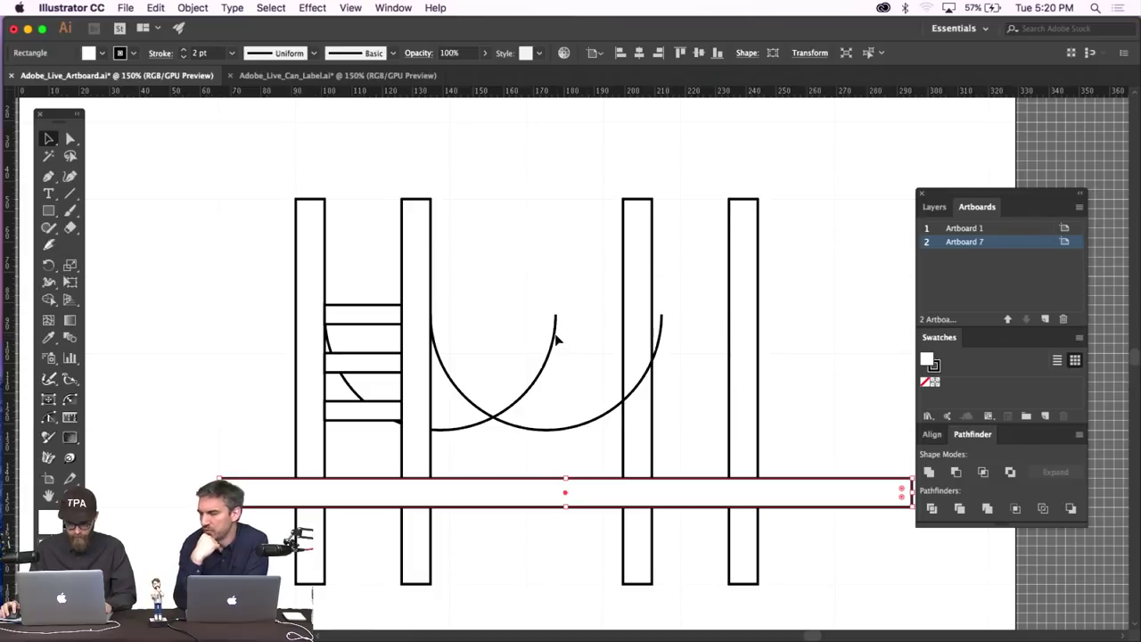
click(546, 336)
click(556, 317)
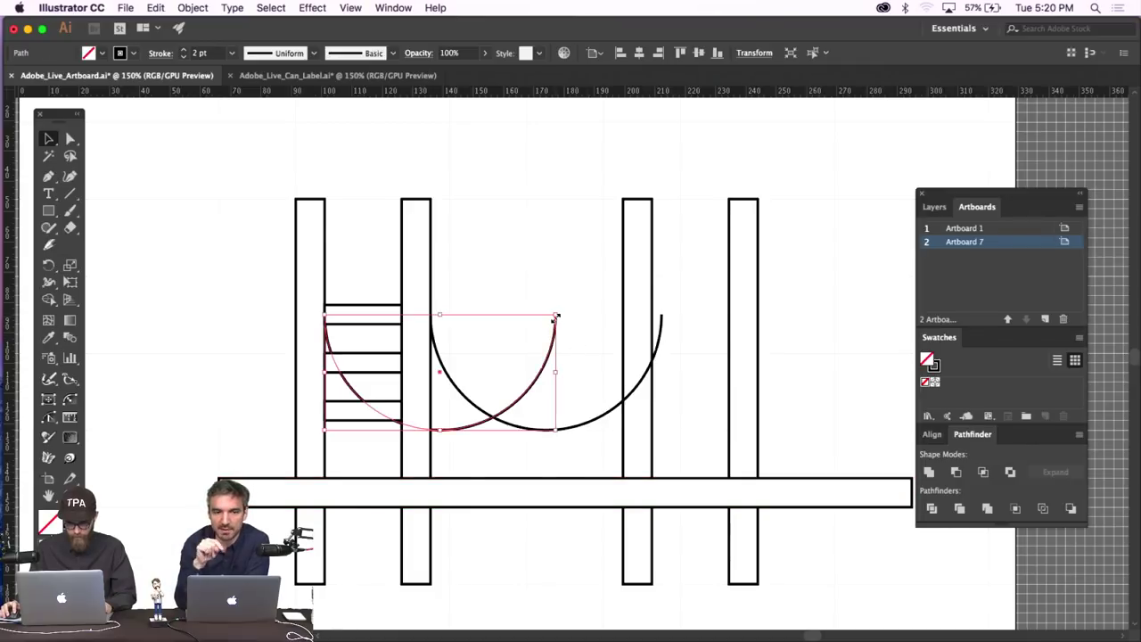
drag(556, 317, 730, 223)
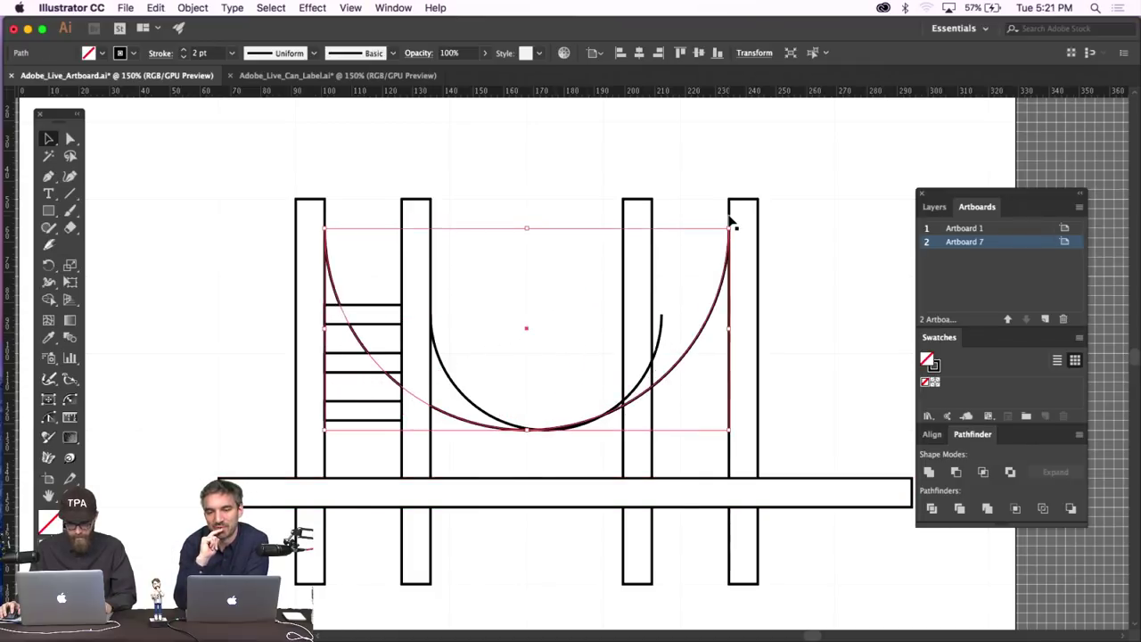
click(452, 404)
key(Delete)
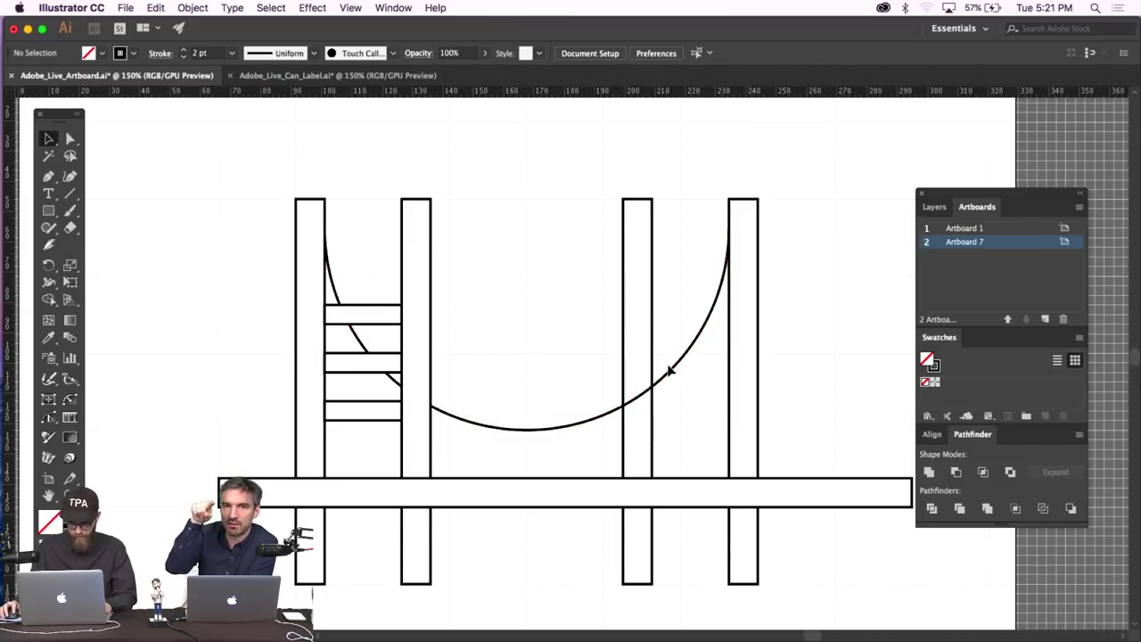
Scale the remaining arc down proportionally to about 94 mm wide, keeping its start at the first tower.
click(696, 350)
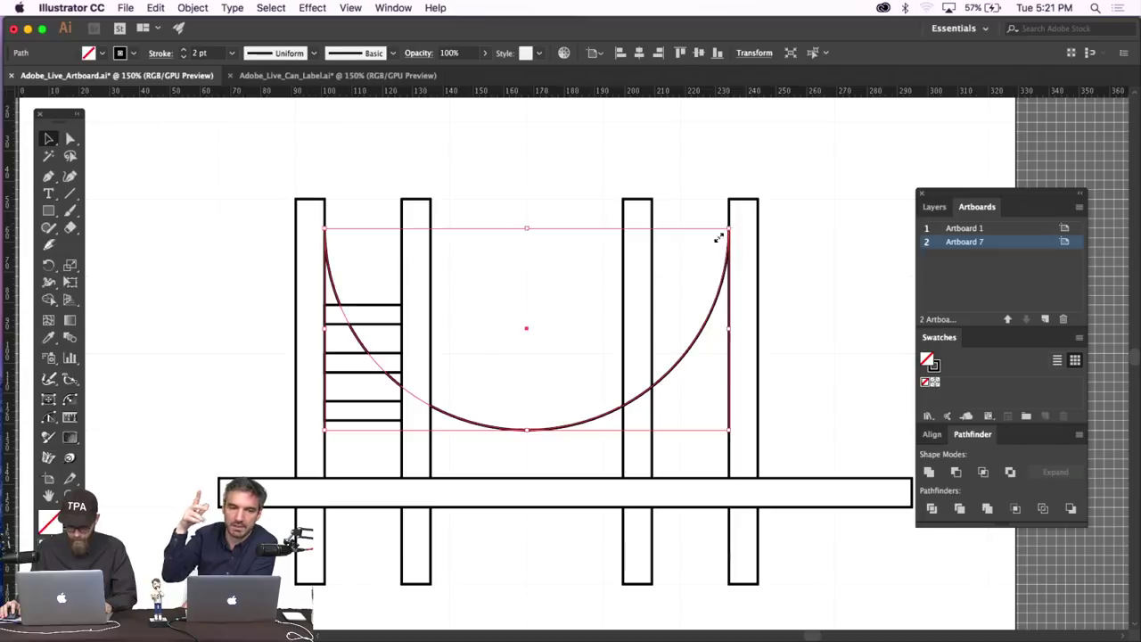
drag(719, 238, 634, 287)
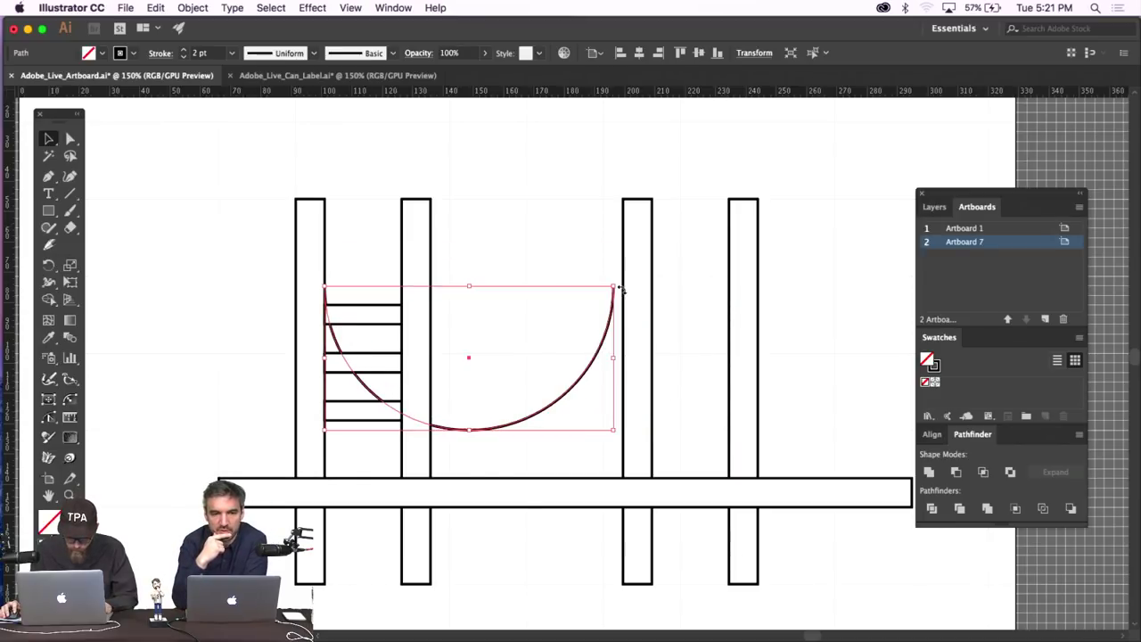
click(571, 240)
Move the third and fourth towers together about 3 mm to the left so the third meets the arc's end.
click(653, 231)
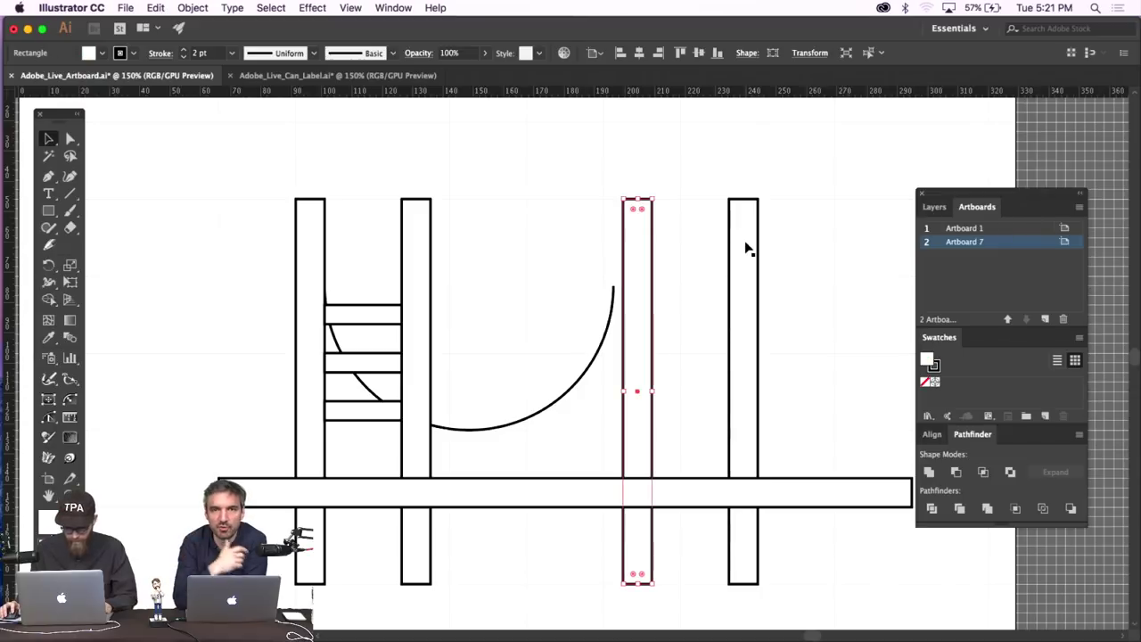
shift+click(745, 248)
key(shift+Left)
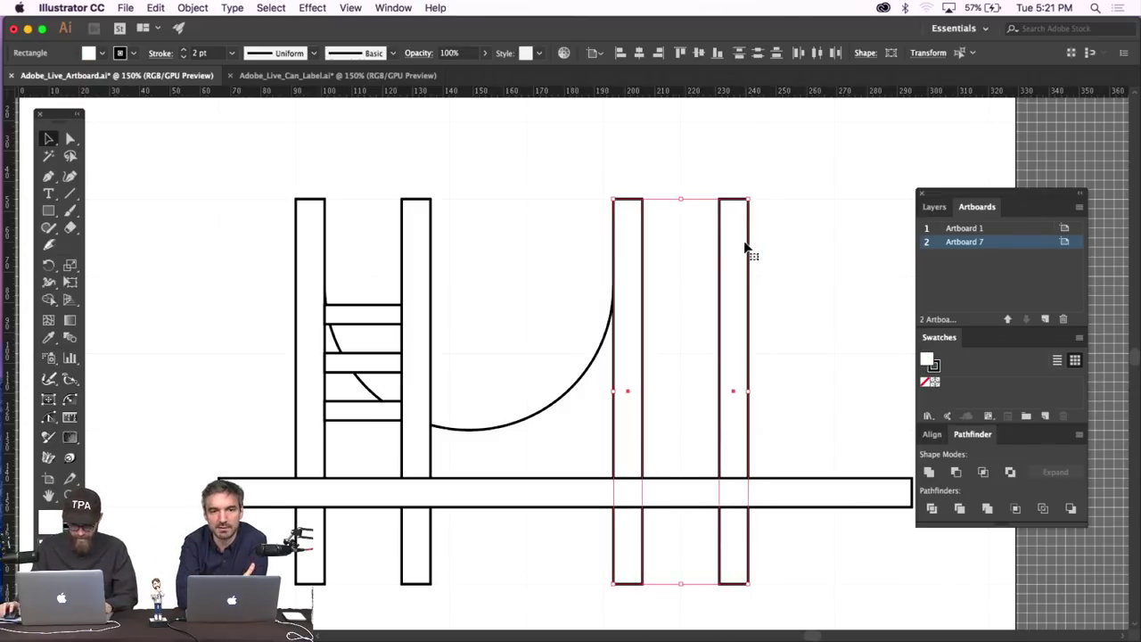
click(520, 315)
Duplicate the arc about 35 mm to the right so the copy spans from the second tower to the fourth.
click(566, 405)
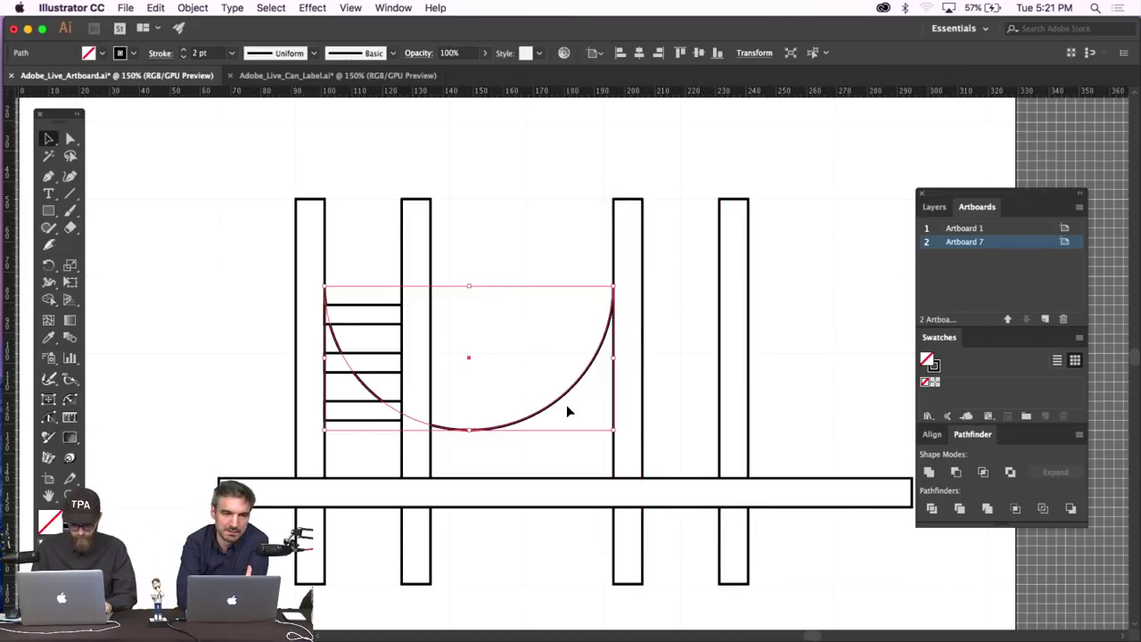
key(alt+shift+Right)
key(alt+shift+Right)
key(shift+Right)
key(shift+Right)
key(shift+Right)
key(shift+Right)
key(shift+Right)
key(shift+Right)
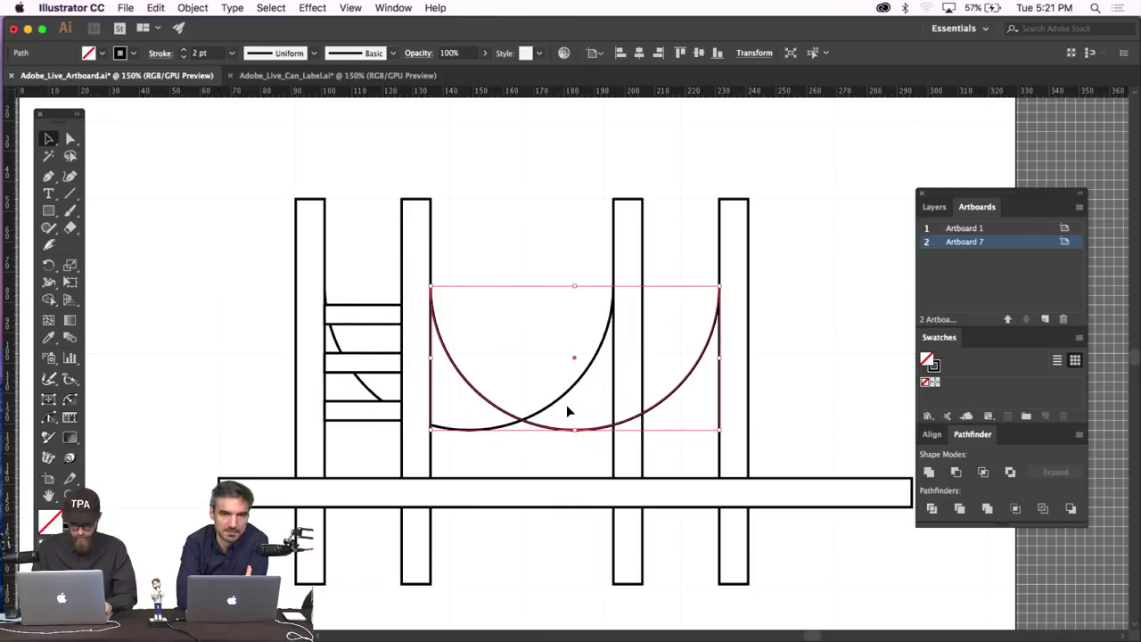
click(826, 270)
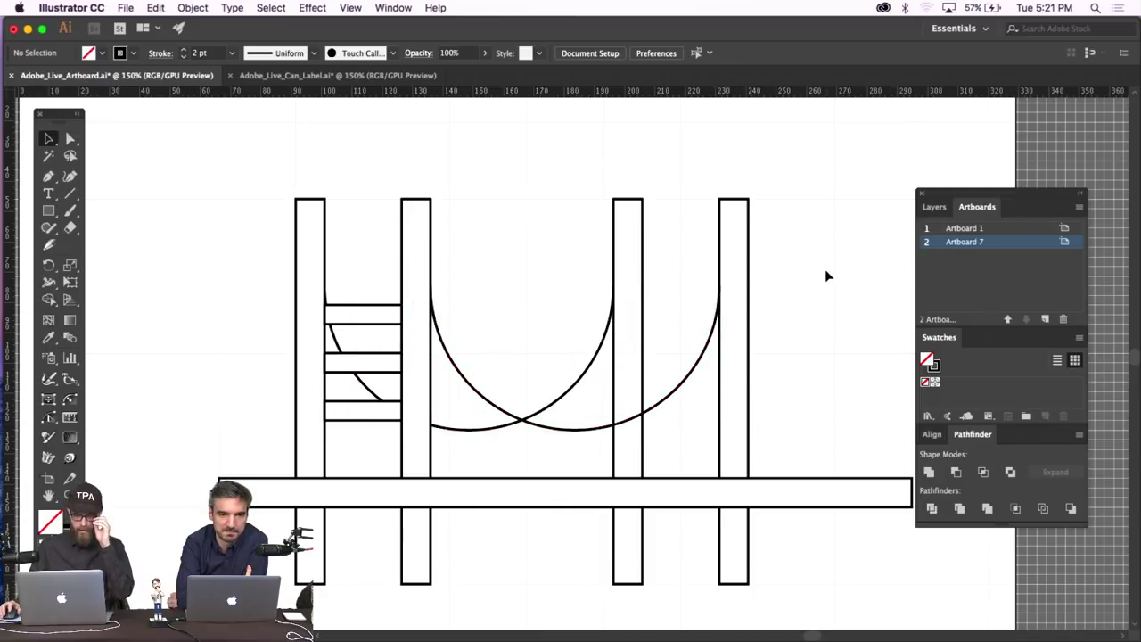
Move the horizontal deck rectangle about 9 mm to the left and about 3 mm up beneath the towers' arcs.
click(787, 495)
key(shift+Left)
key(shift+Left)
key(shift+Left)
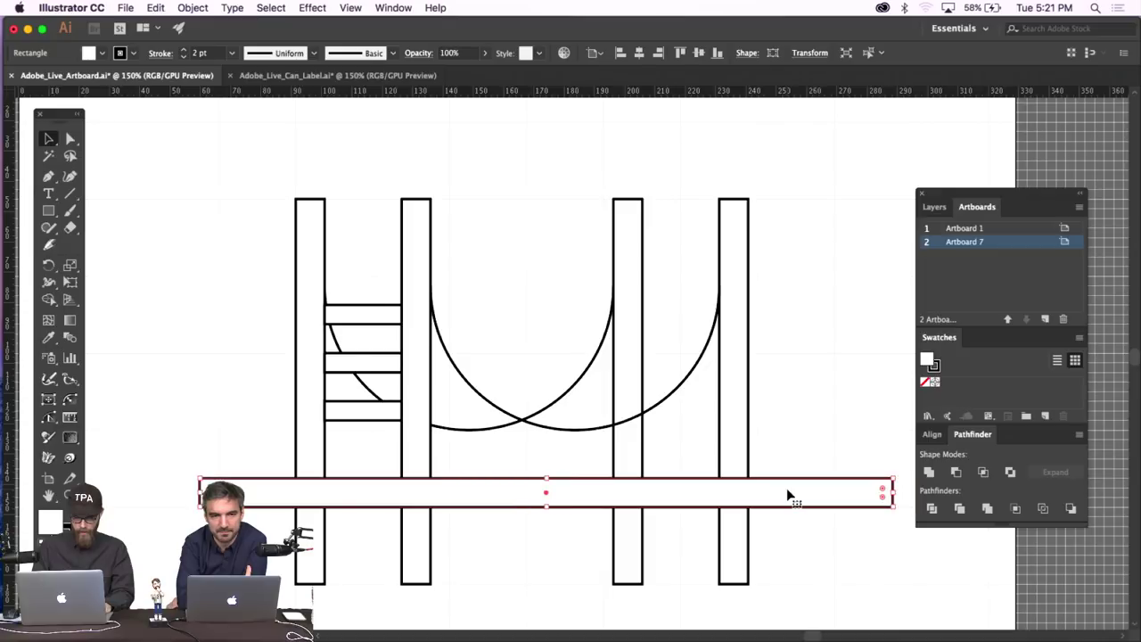
key(shift+Up)
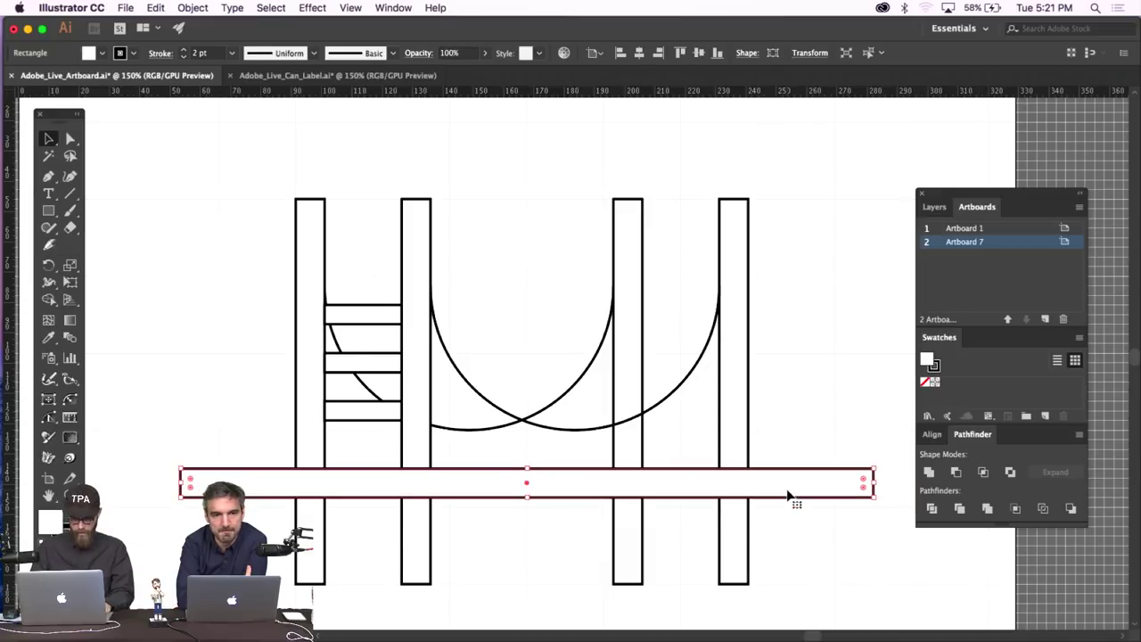
key(shift+Right)
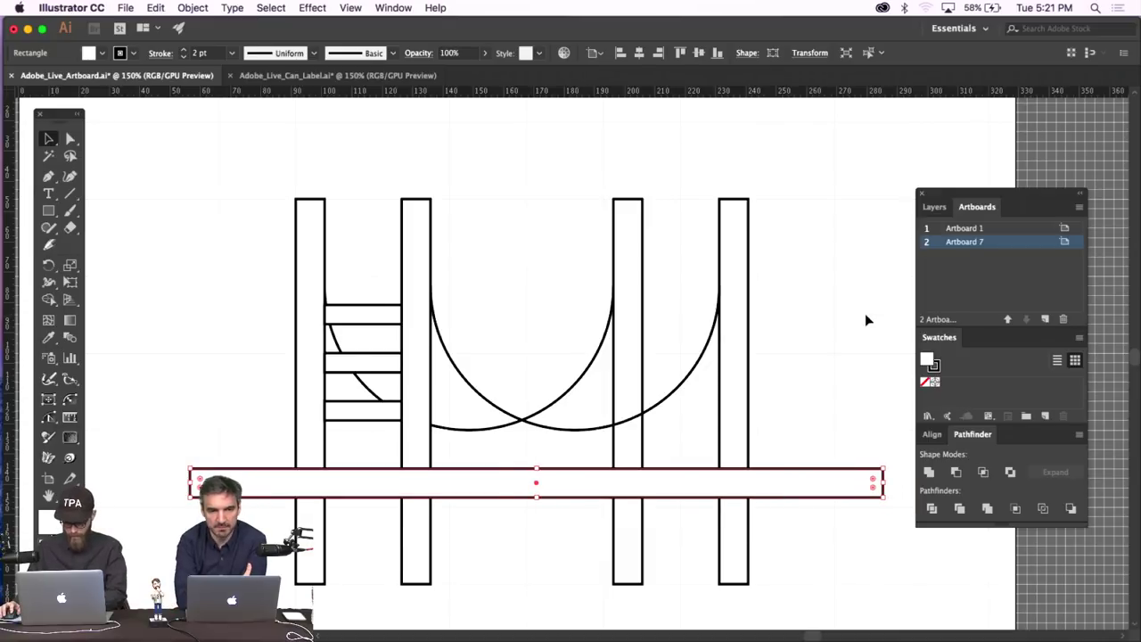
Nudge the bridge deck rectangle slightly to the left and delete the three horizontal bars between the first two towers.
key(shift+Left)
click(796, 276)
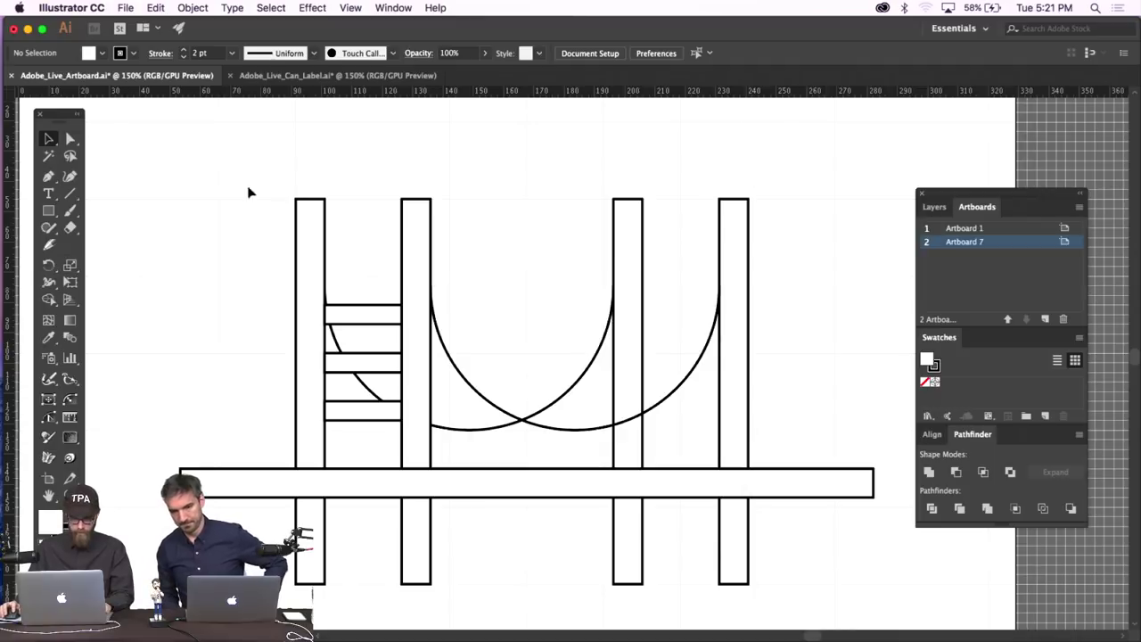
click(373, 410)
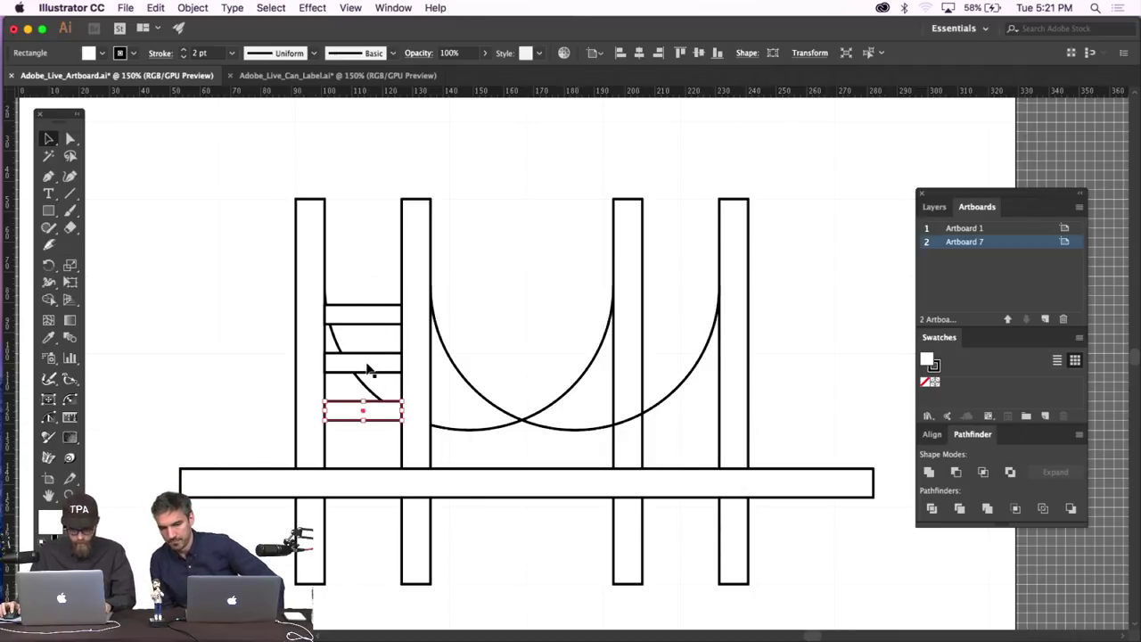
shift+click(366, 363)
shift+click(368, 312)
key(Delete)
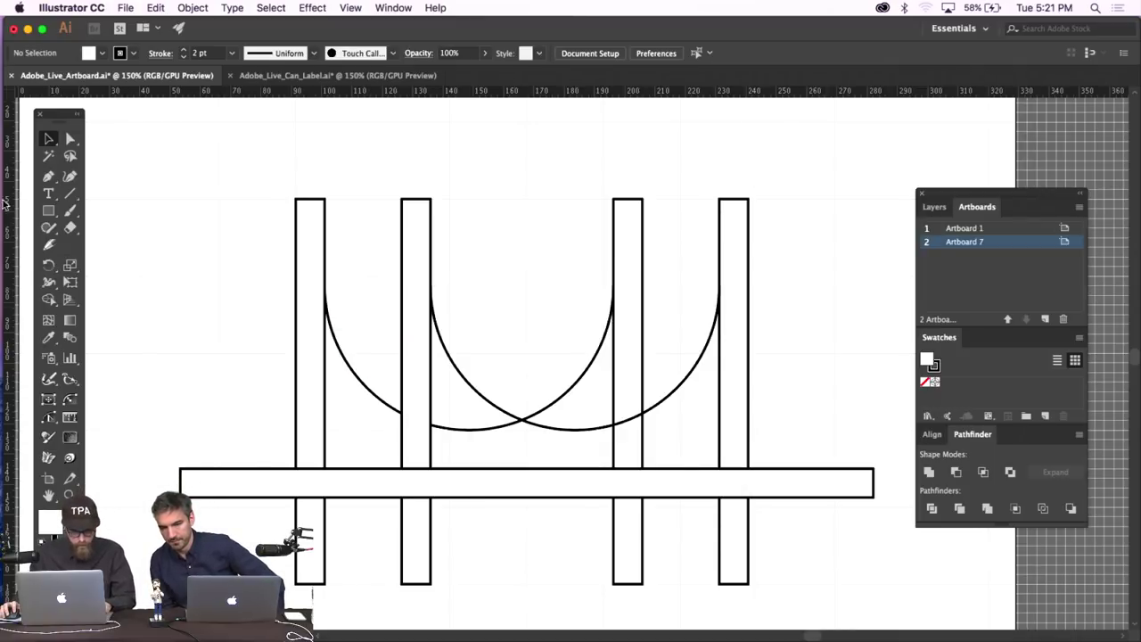
Draw a straight vertical suspender line with the Pen tool just beside the first tower, running down to the deck.
click(48, 175)
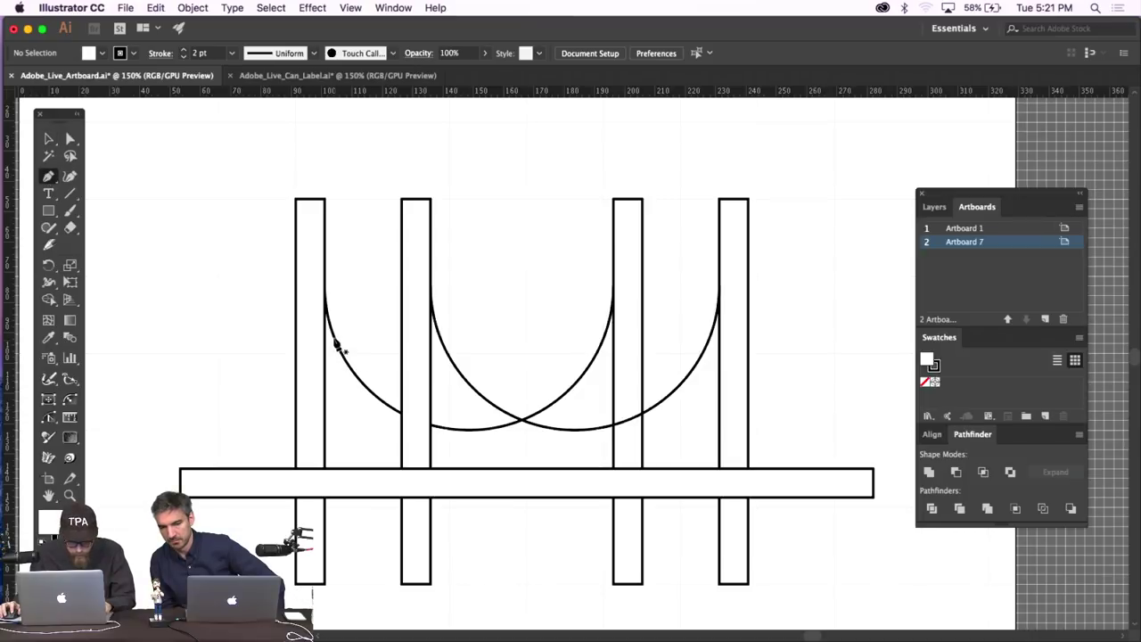
drag(334, 306, 332, 456)
click(339, 471)
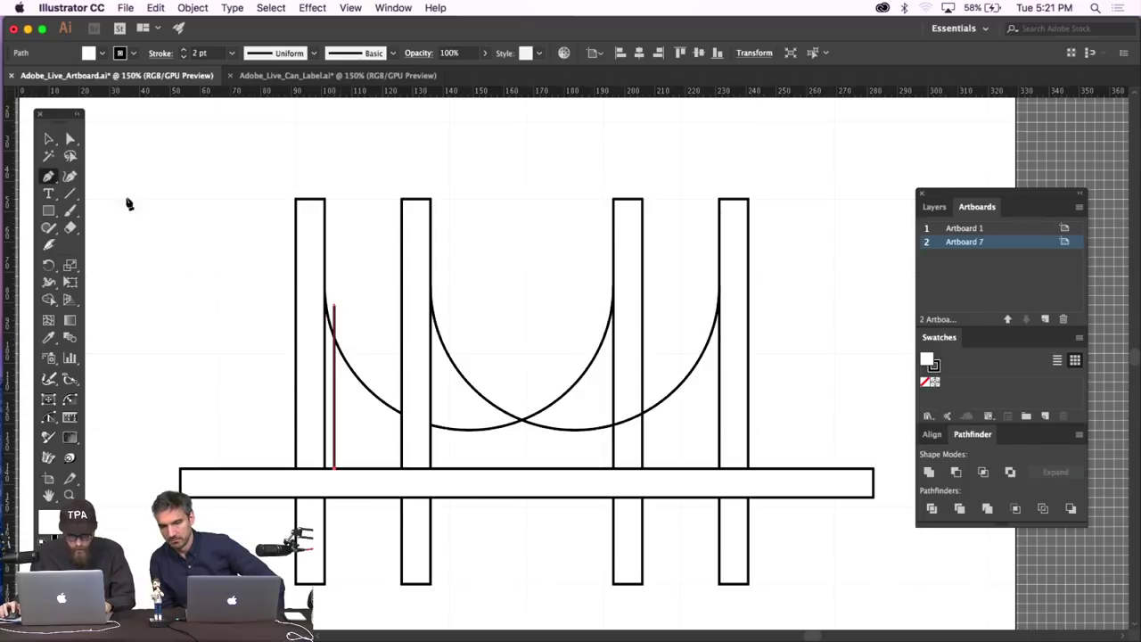
click(48, 139)
click(349, 393)
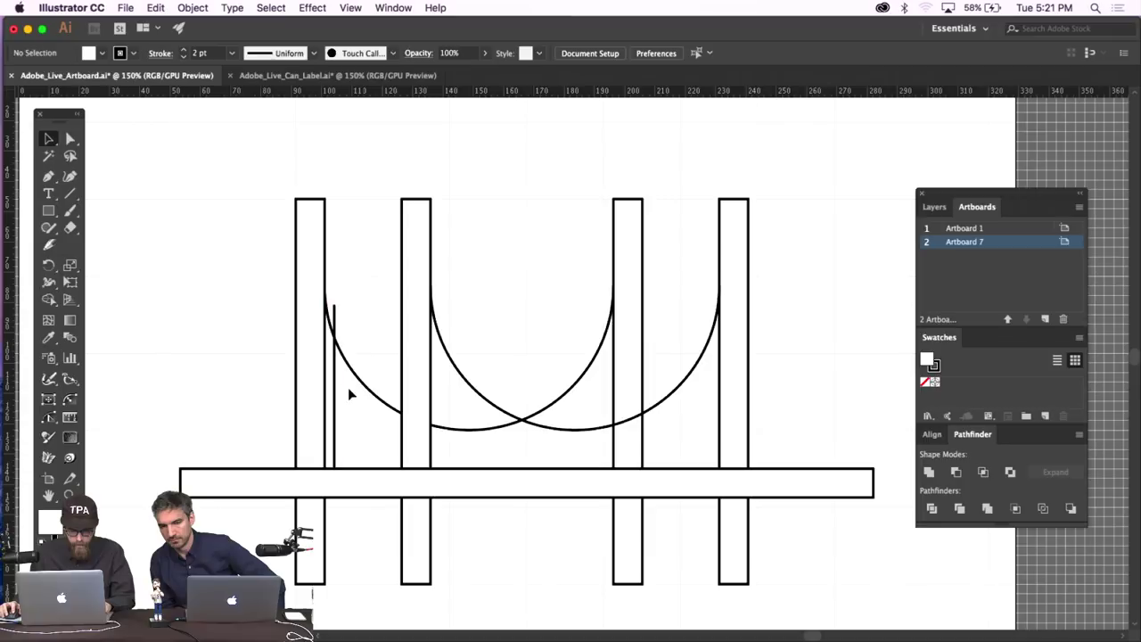
click(335, 400)
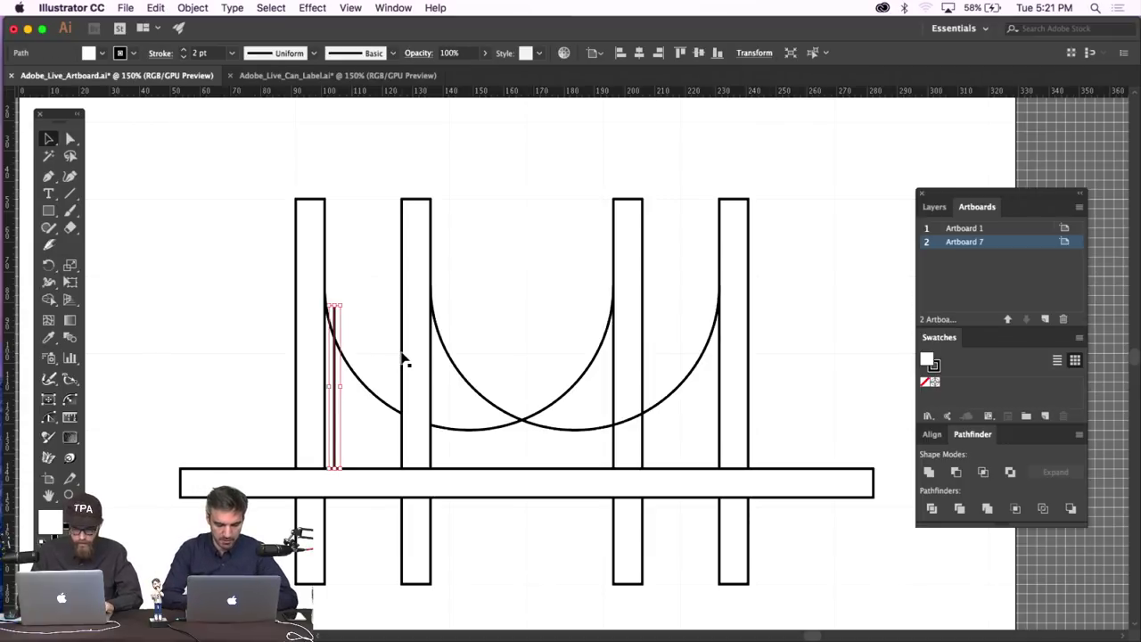
key(ctrl+d)
key(ctrl+d)
key(ctrl+d)
key(ctrl+d)
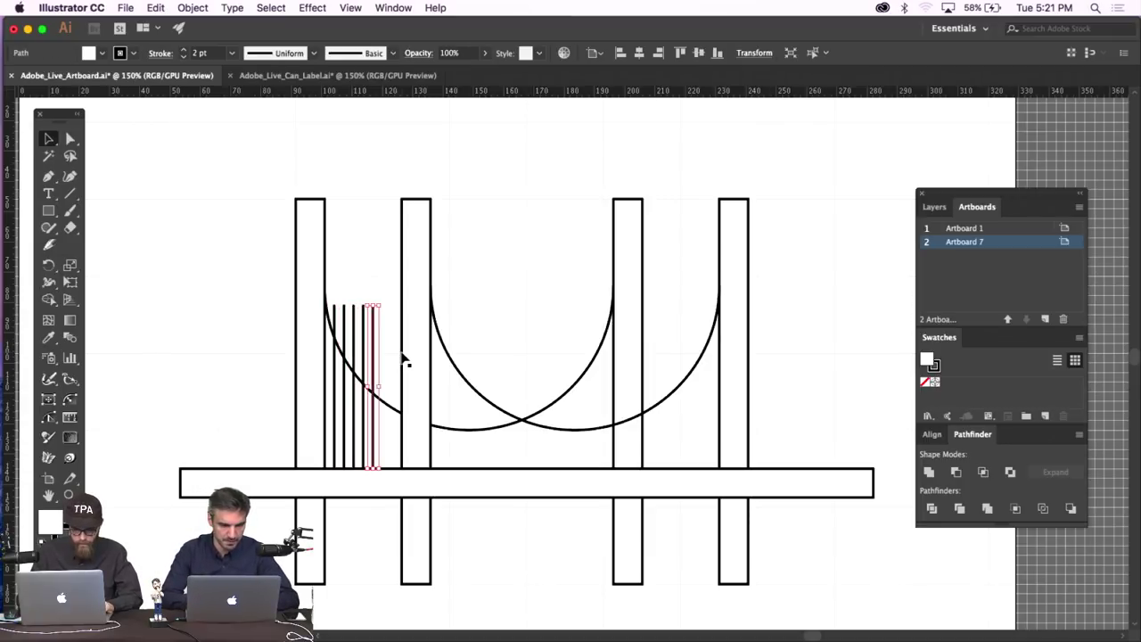
key(ctrl+d)
key(ctrl+d)
key(Delete)
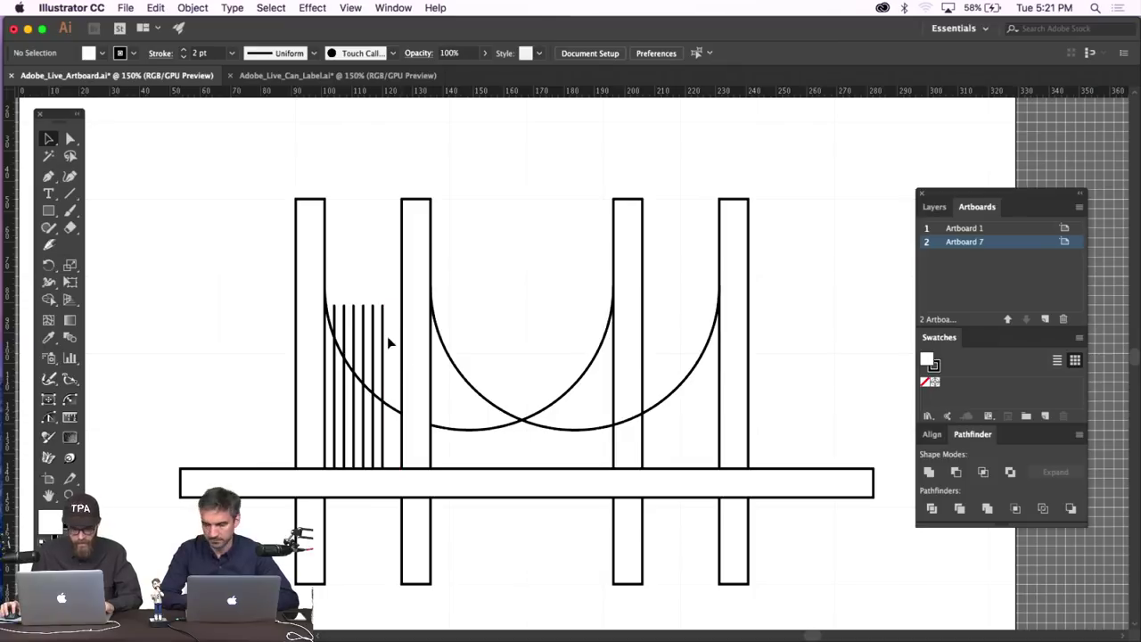
drag(343, 332, 392, 307)
key(Delete)
Shift the suspender line away from the first tower and duplicate it at an even spacing across to the third tower.
click(336, 314)
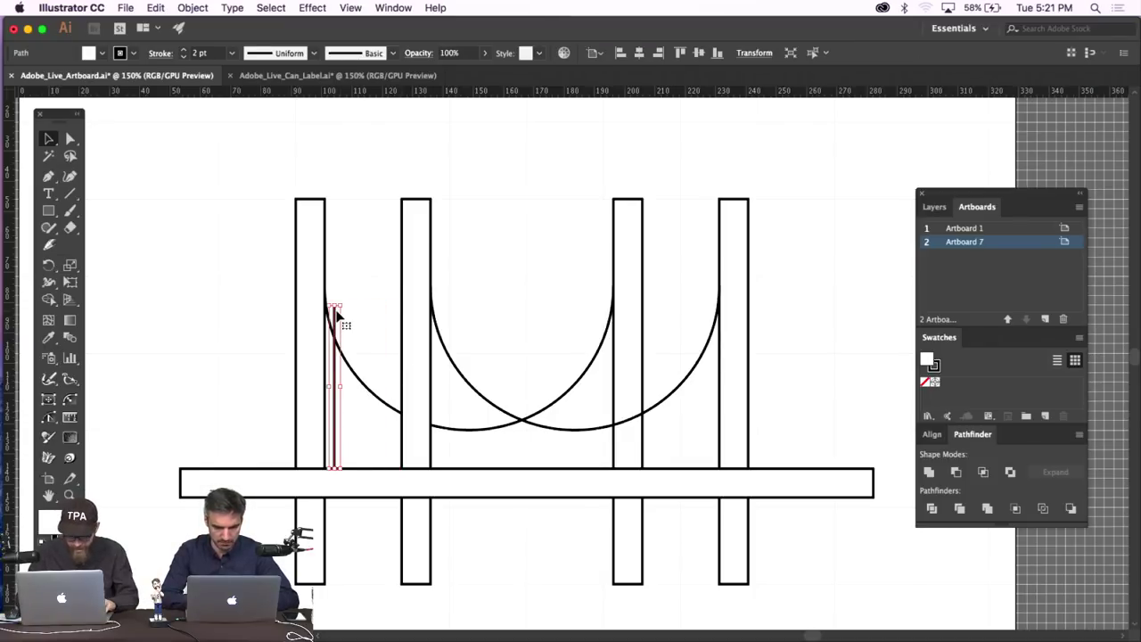
key(shift+Right)
key(alt+shift+Right)
key(shift+Right)
key(alt+shift+Right)
key(shift+Right)
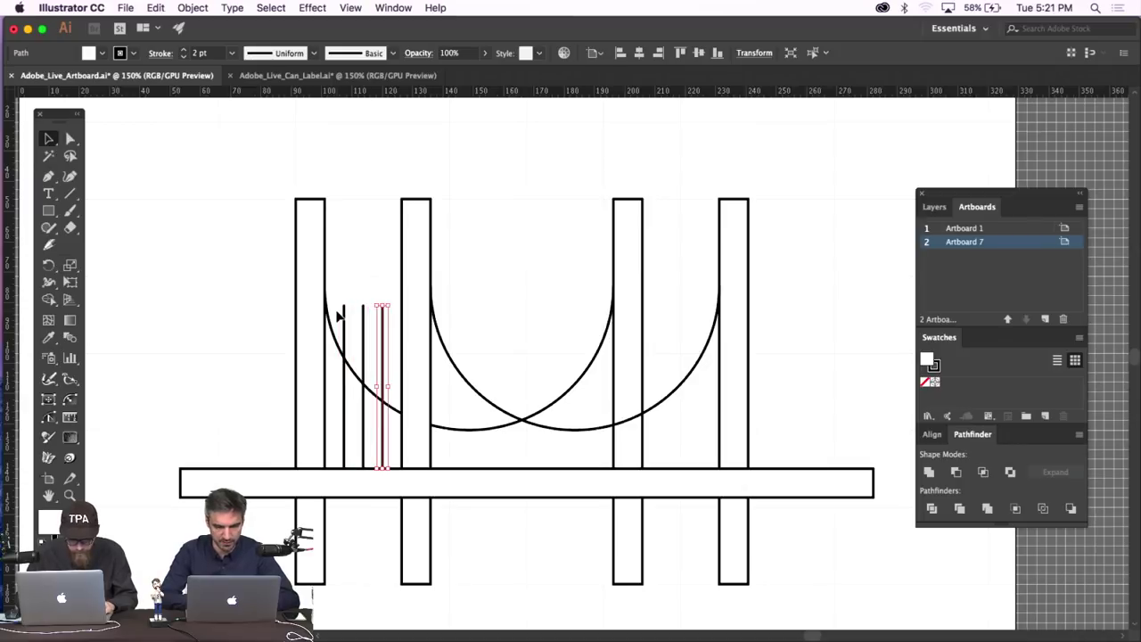
key(alt+shift+Right)
key(shift+Right)
key(alt+shift+Right)
key(shift+Right)
key(alt+shift+Right)
key(shift+Right)
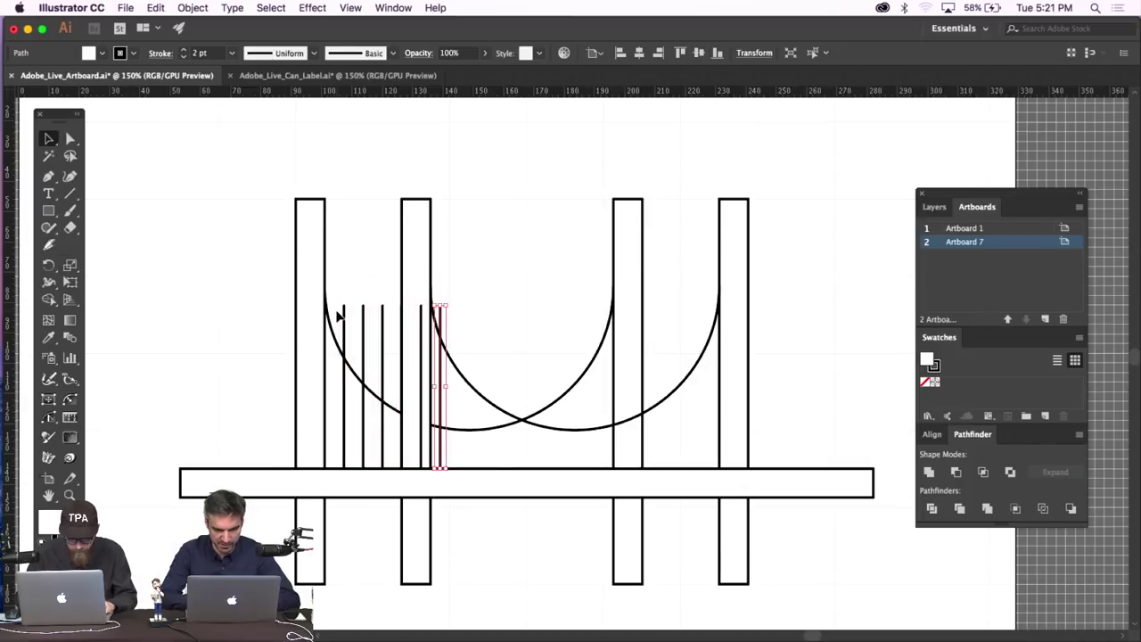
key(alt+shift+Right)
key(shift+Right)
key(alt+shift+Right)
key(shift+Right)
key(alt+shift+Right)
key(shift+Right)
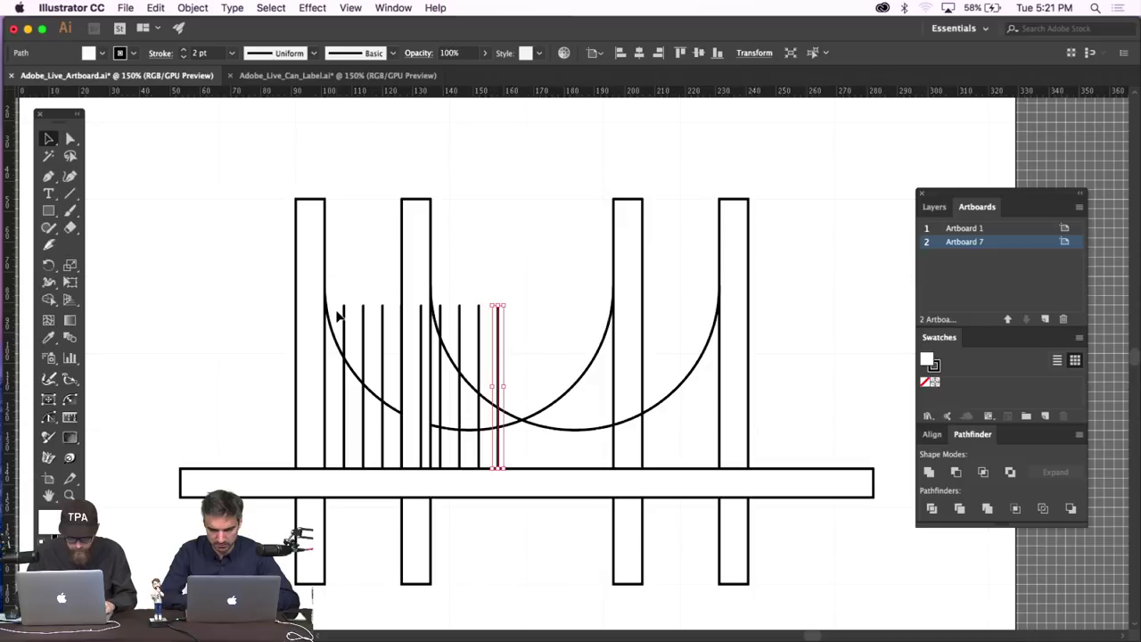
key(alt+shift+Right)
key(shift+Right)
key(alt+shift+Right)
key(shift+Right)
key(alt+shift+Right)
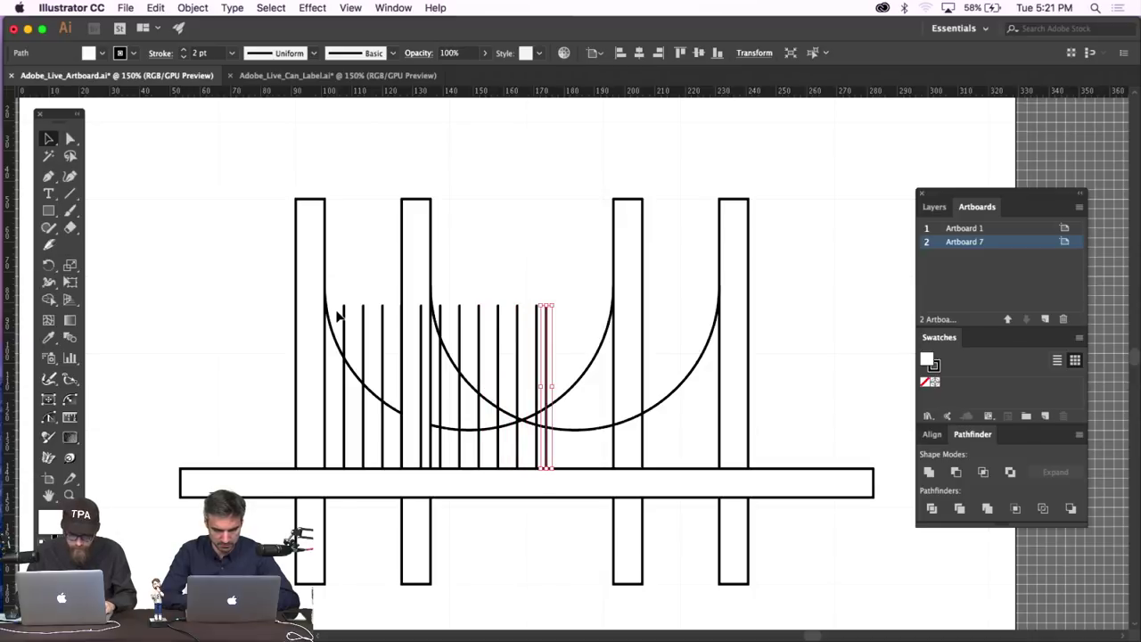
key(shift+Right)
key(alt+shift+Right)
key(shift+Right)
key(alt+shift+Right)
key(shift+Right)
key(alt+shift+Right)
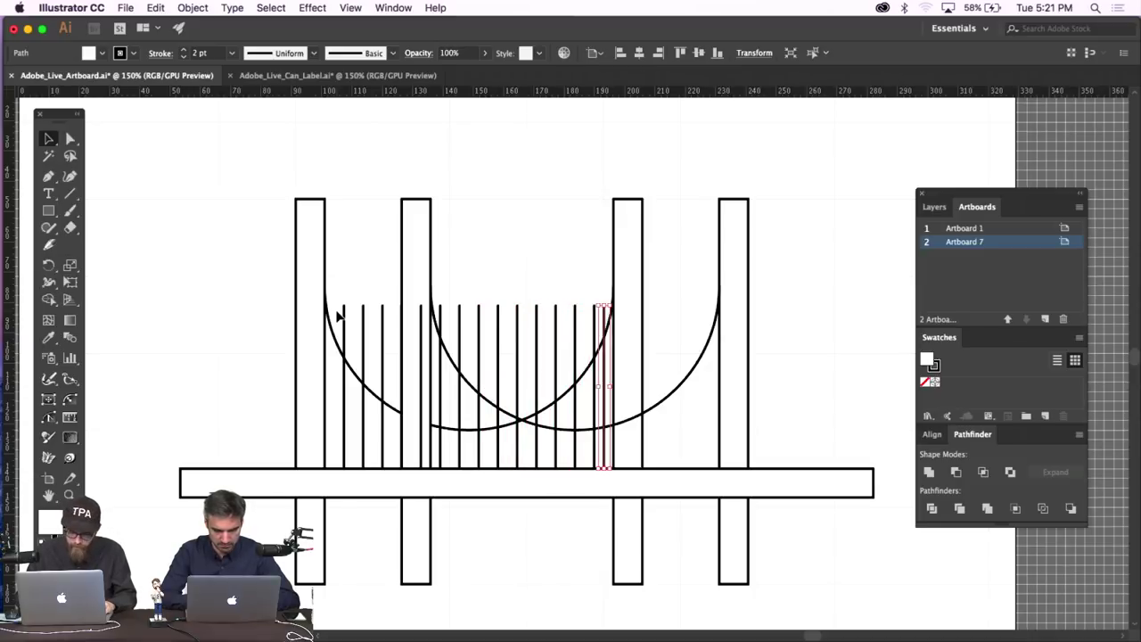
Place a copy of the suspender line in the gap just past the third tower and remove the surplus copy.
key(shift+Right)
key(shift+Left)
key(shift+Right)
key(shift+Right)
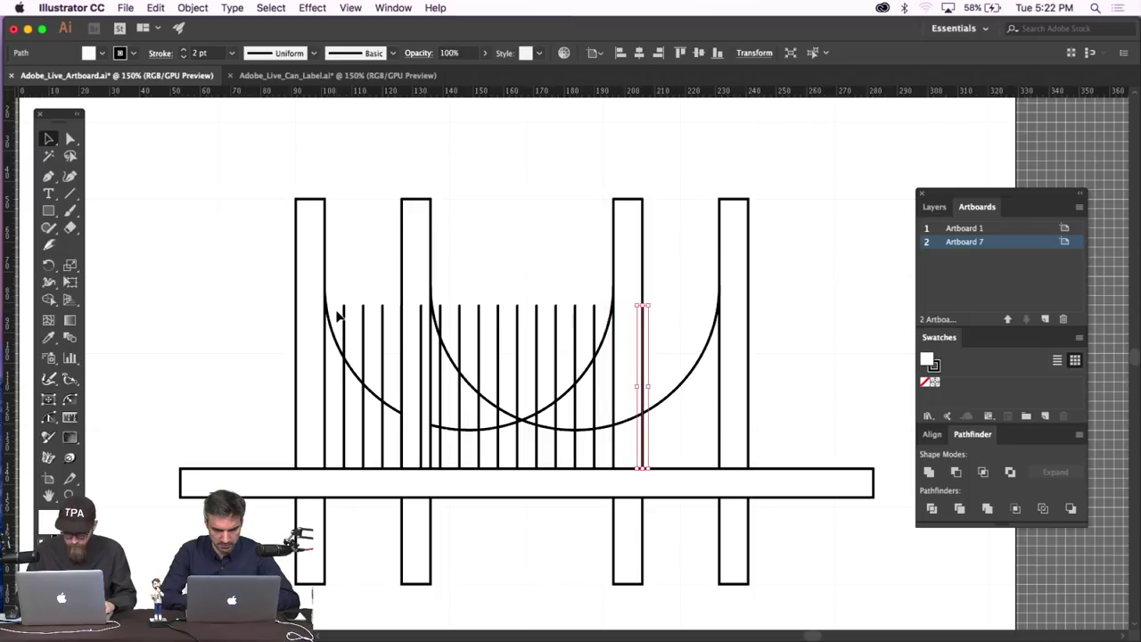
key(alt+shift+Right)
key(shift+Right)
key(shift+Left)
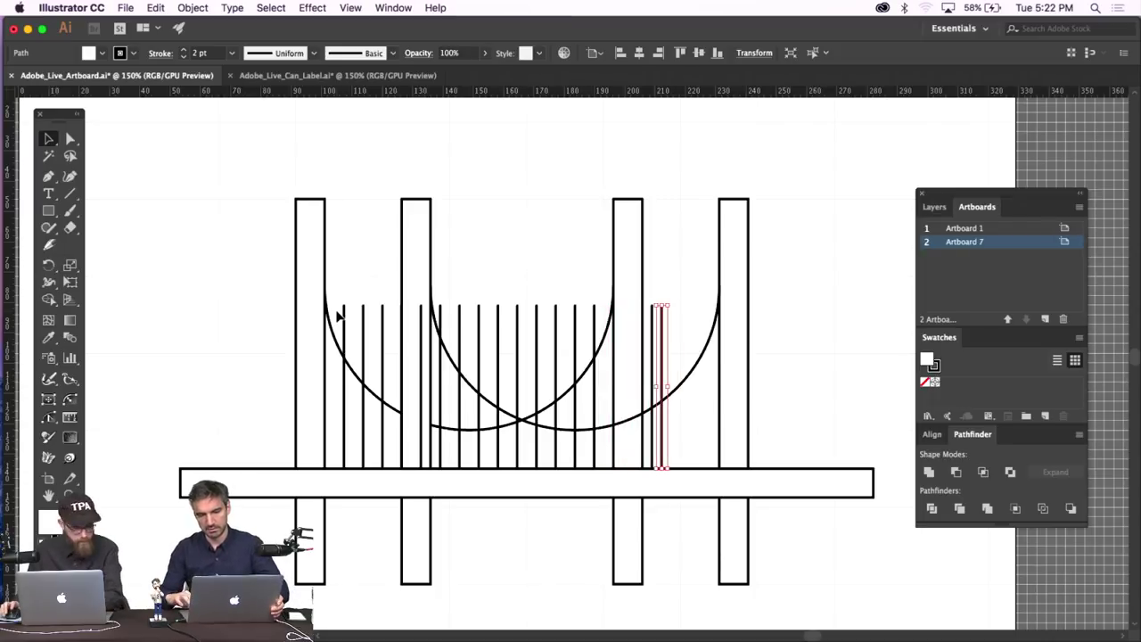
key(Delete)
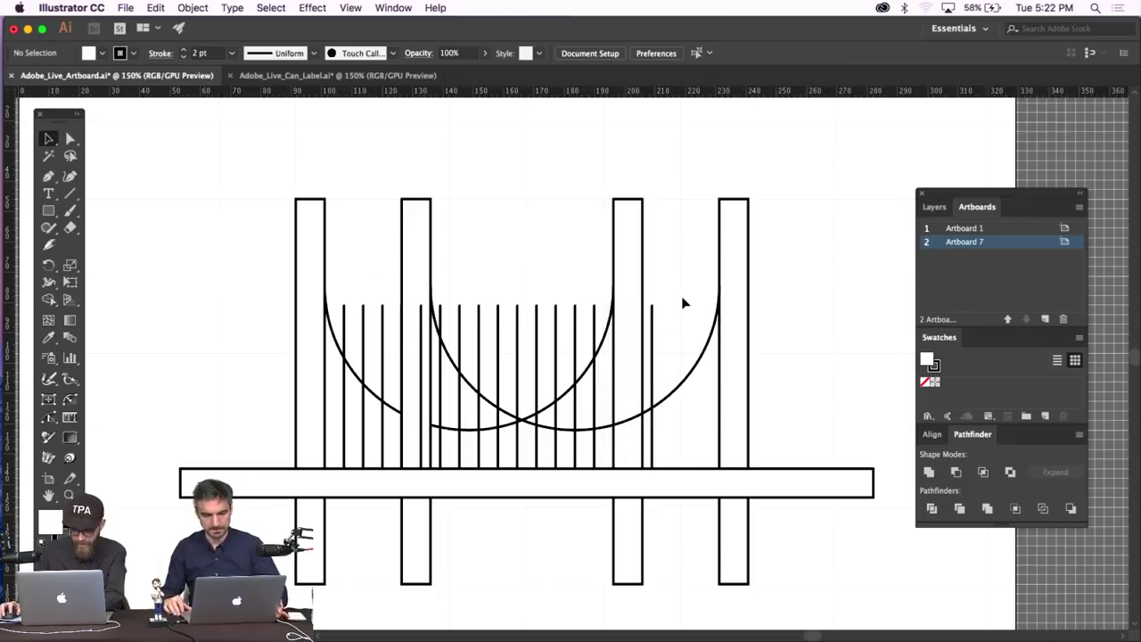
drag(651, 337, 661, 295)
click(686, 277)
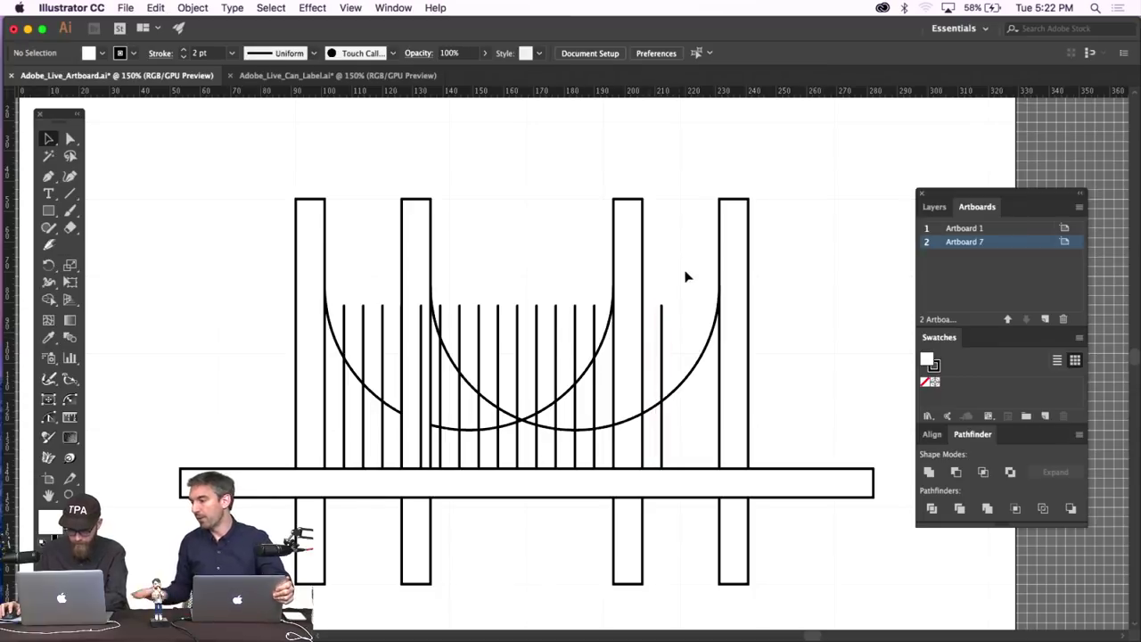
Duplicate the suspender line twice more at the same spacing to fill the gap before the fourth tower.
click(650, 340)
key(alt+shift+Right)
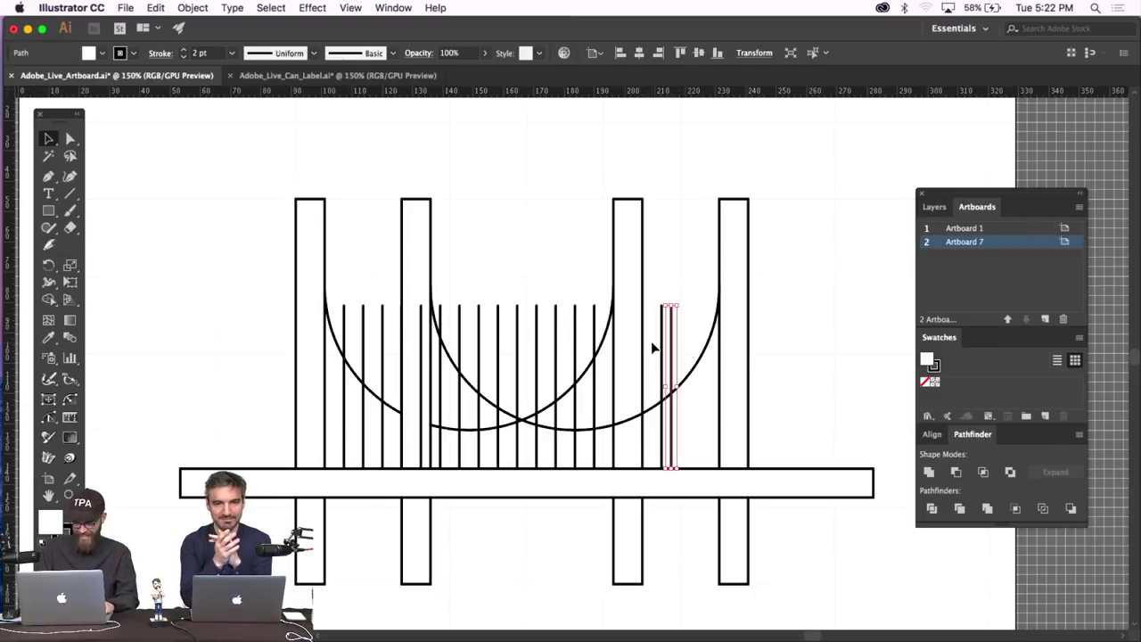
key(shift+Right)
key(alt+shift+Right)
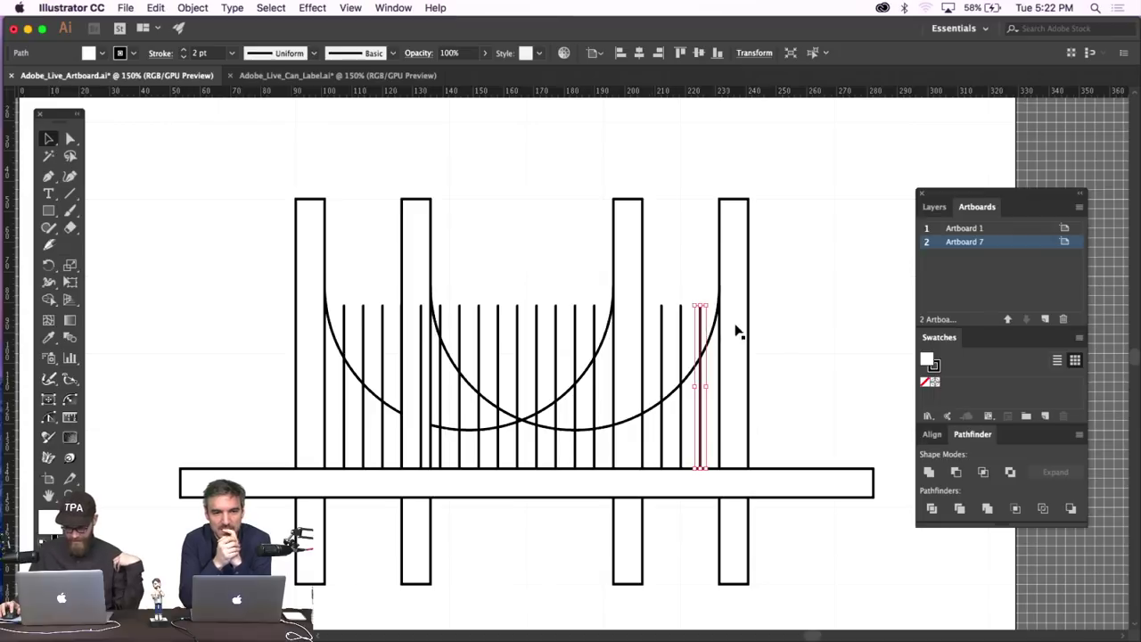
click(785, 343)
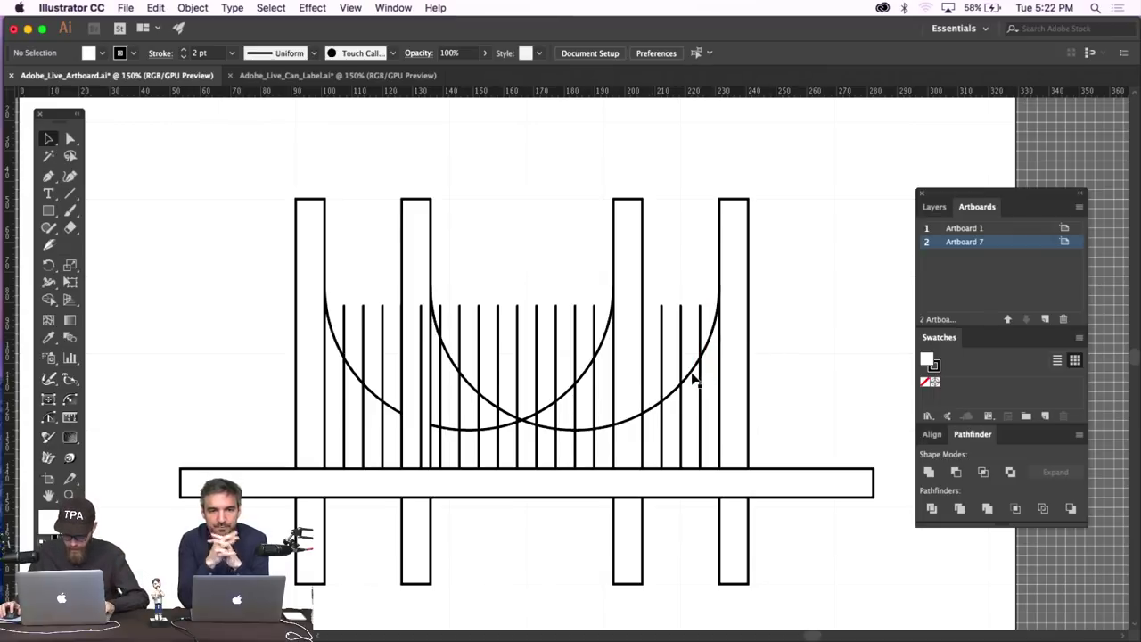
Copy the curved cable that ends at the fourth tower and align the copy's start with that tower's outer right edge.
click(693, 378)
key(alt+shift+Right)
key(shift+Right)
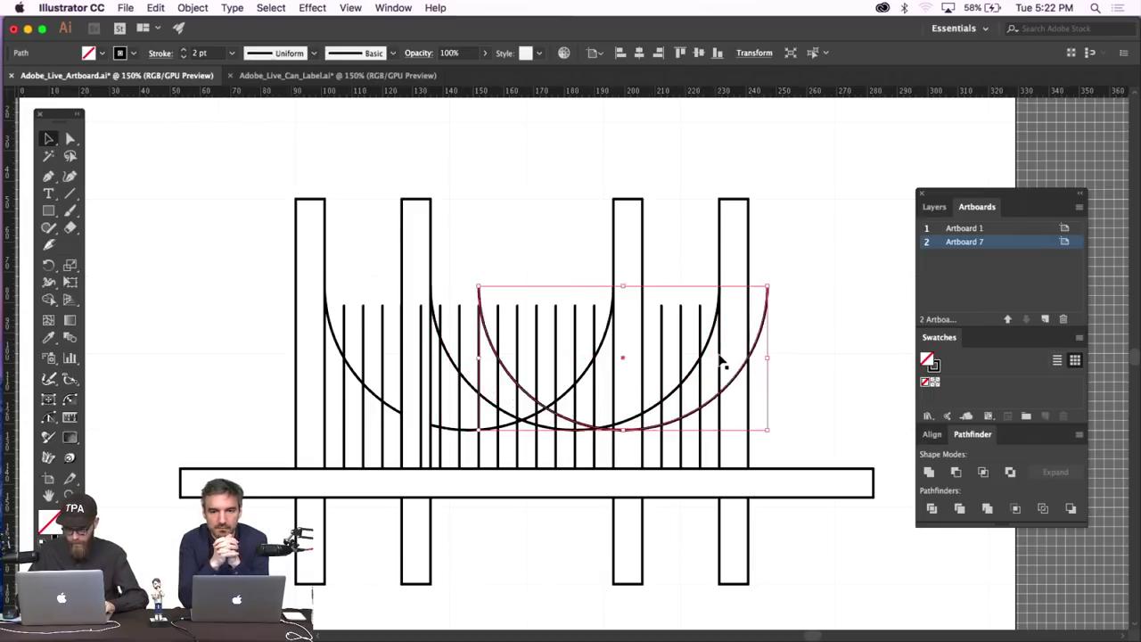
key(shift+Right)
key(shift+Right)
key(shift+Right)
key(shift+Right)
key(shift+Right)
key(shift+Right)
key(shift+Right)
key(shift+Right)
key(shift+Right)
key(shift+Right)
key(shift+Right)
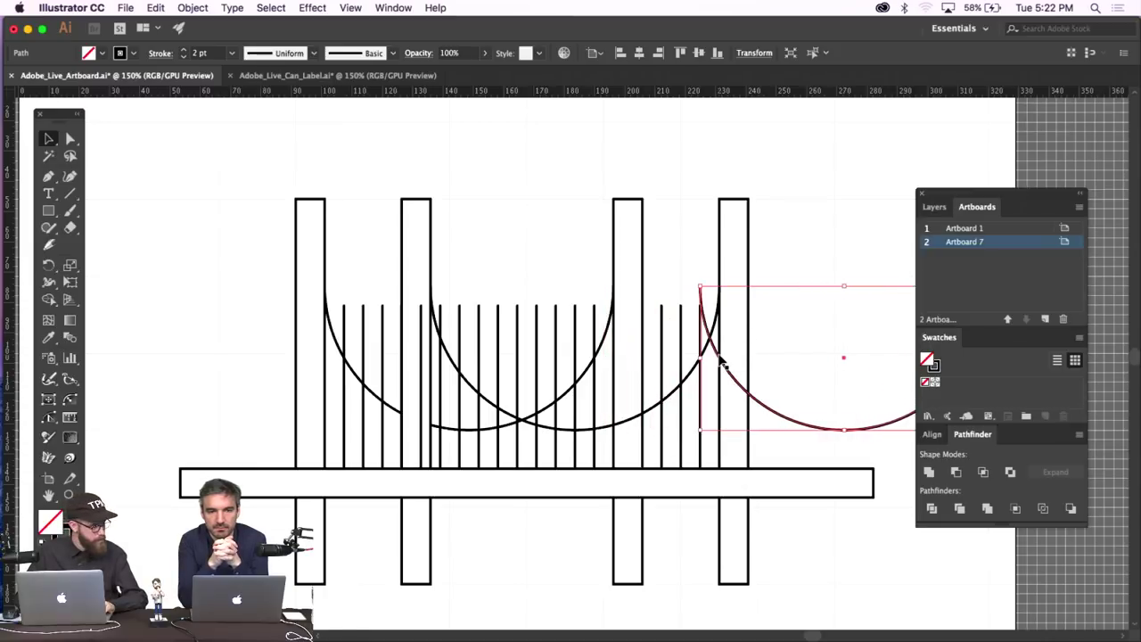
key(shift+Right)
key(shift+Right)
key(shift+Right)
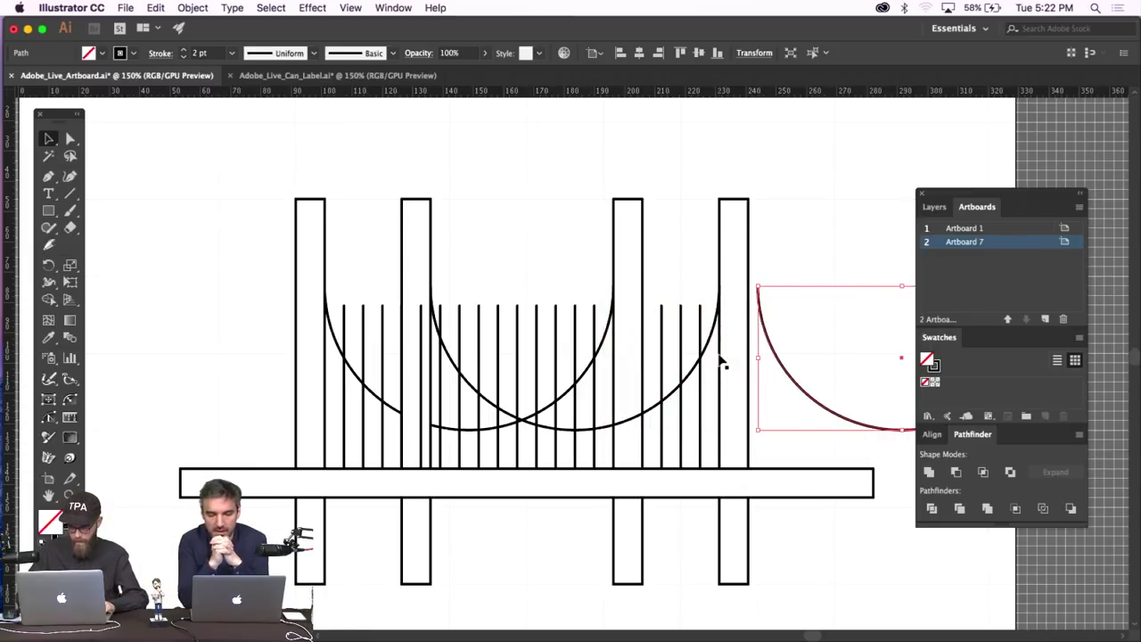
key(Left)
key(Left)
key(Left)
key(Left)
key(Left)
key(Left)
Copy the curved cable again and move the copy left until it ends at the first tower's outer left edge.
key(shift+Left)
key(shift+Left)
key(shift+Left)
key(shift+Left)
key(shift+Left)
key(shift+Left)
key(shift+Left)
key(shift+Left)
key(shift+Left)
key(shift+Left)
key(shift+Left)
key(shift+Left)
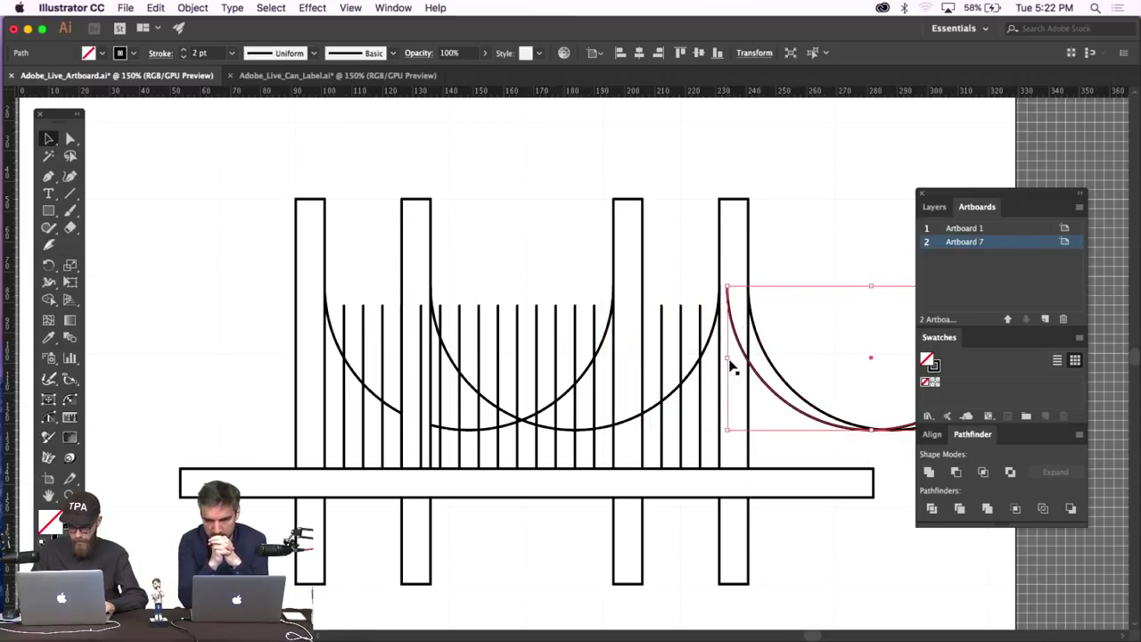
key(shift+Left)
key(shift+Left)
key(shift+Left)
key(shift+Left)
key(shift+Left)
key(shift+Left)
key(shift+Left)
key(shift+Left)
key(shift+Left)
key(shift+Left)
key(shift+Left)
key(shift+Left)
key(shift+Left)
key(shift+Left)
key(shift+Left)
key(shift+Left)
key(shift+Left)
key(shift+Left)
key(shift+Left)
key(shift+Left)
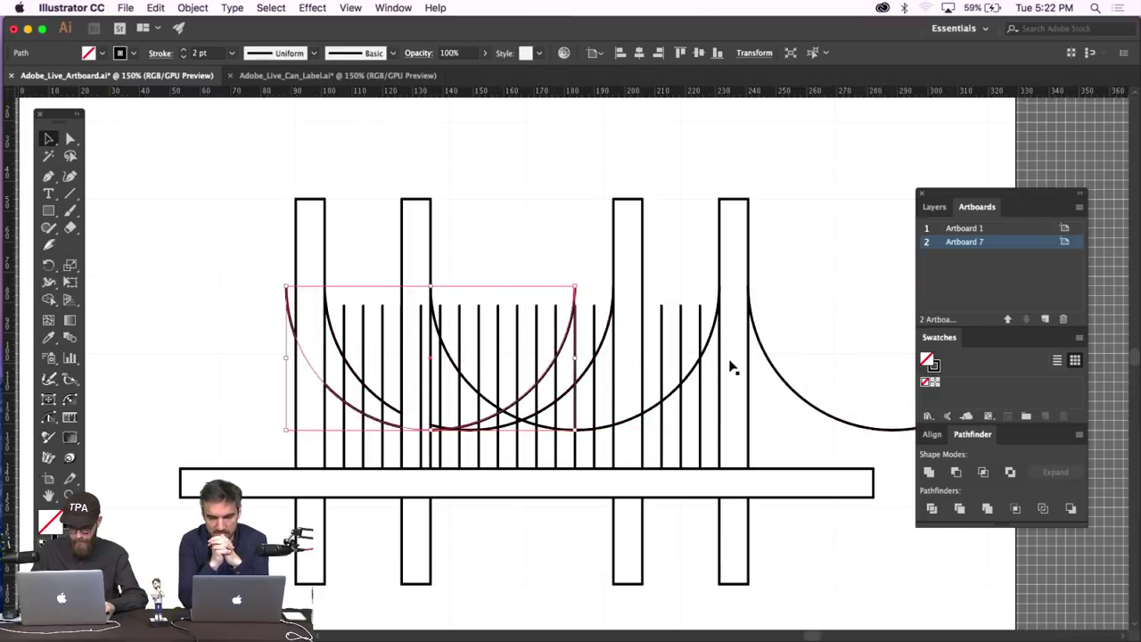
key(shift+Left)
key(shift+Left)
key(shift+Left)
key(shift+Left)
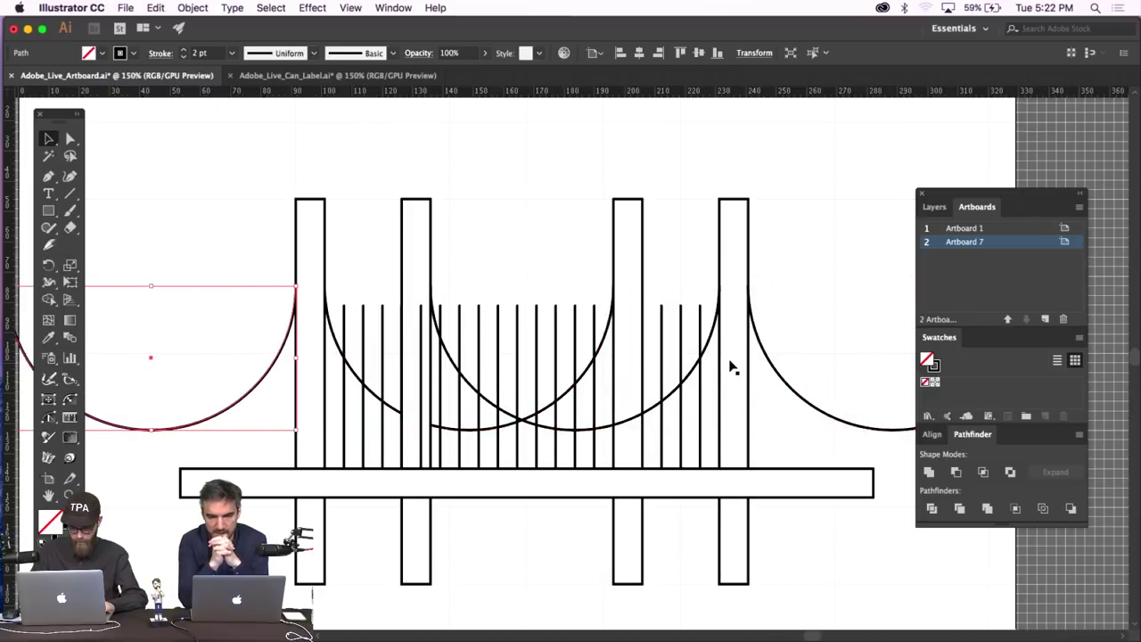
key(ctrl+1)
key(ctrl+minus)
scroll(677, 347, right, 5)
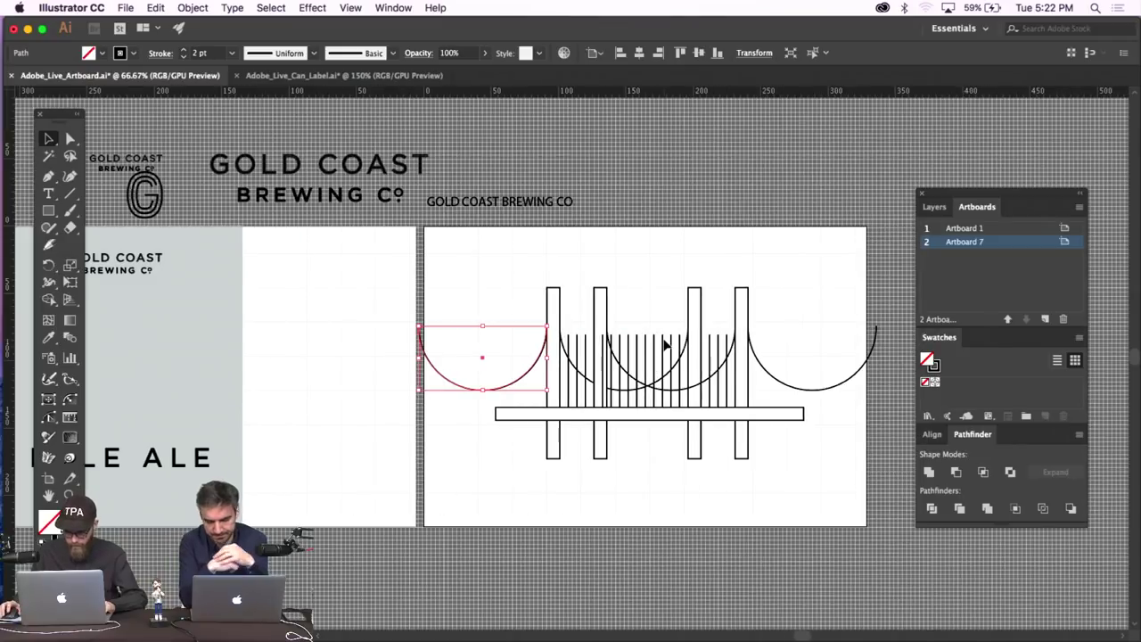
click(70, 138)
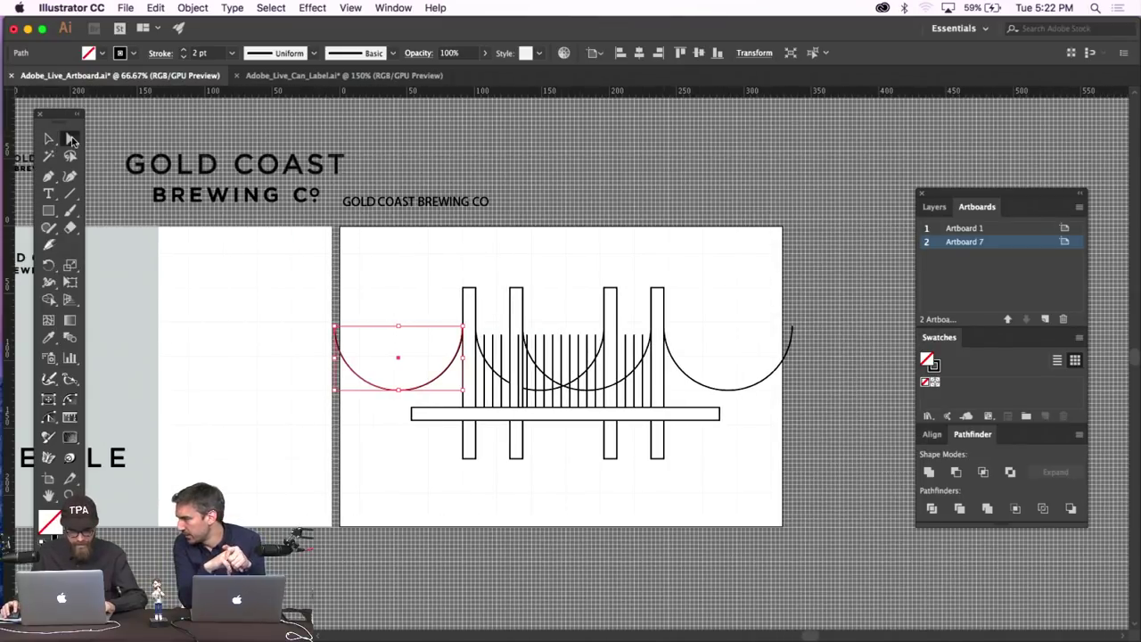
drag(356, 307, 312, 346)
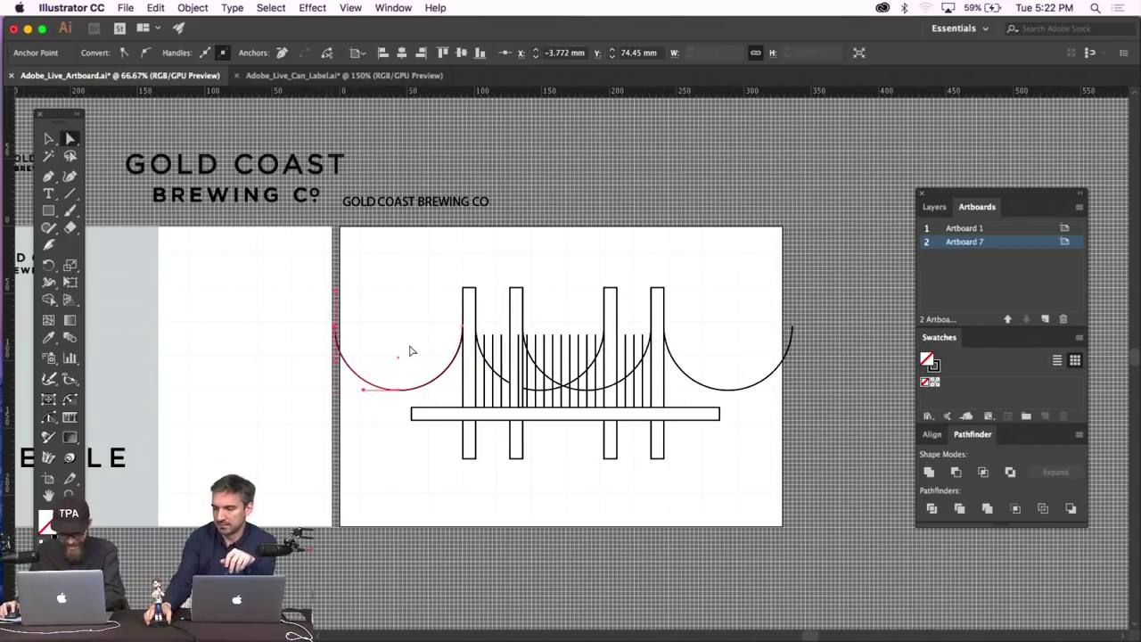
click(386, 318)
key(ctrl+plus)
key(ctrl+plus)
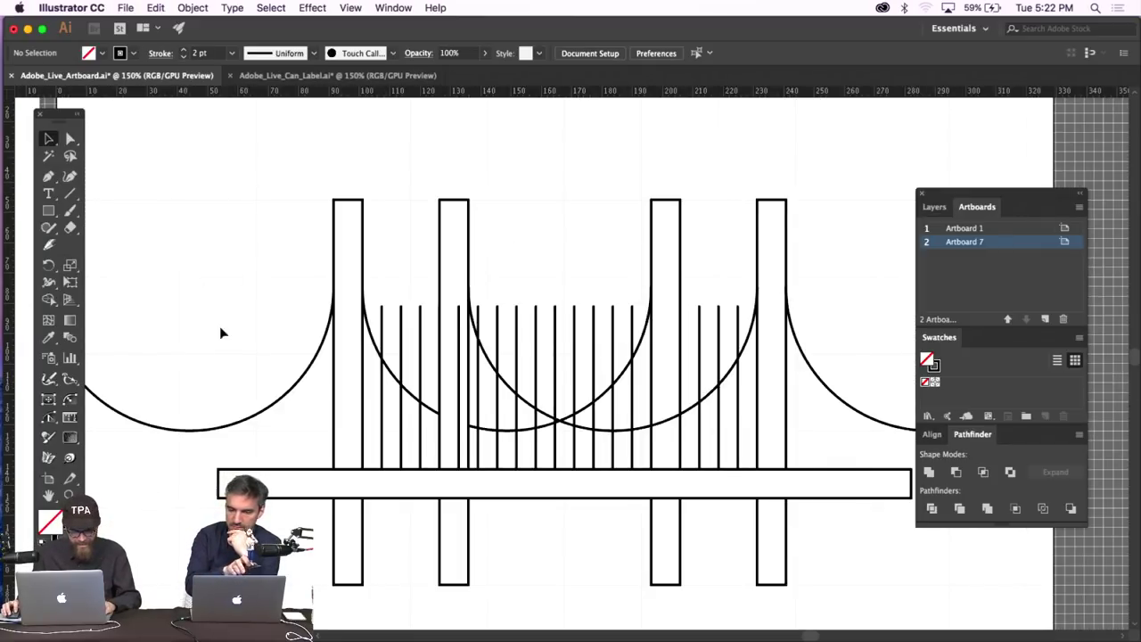
Duplicate the leftmost curved cable and shift the copy right until it ends at the second tower's left edge.
click(281, 433)
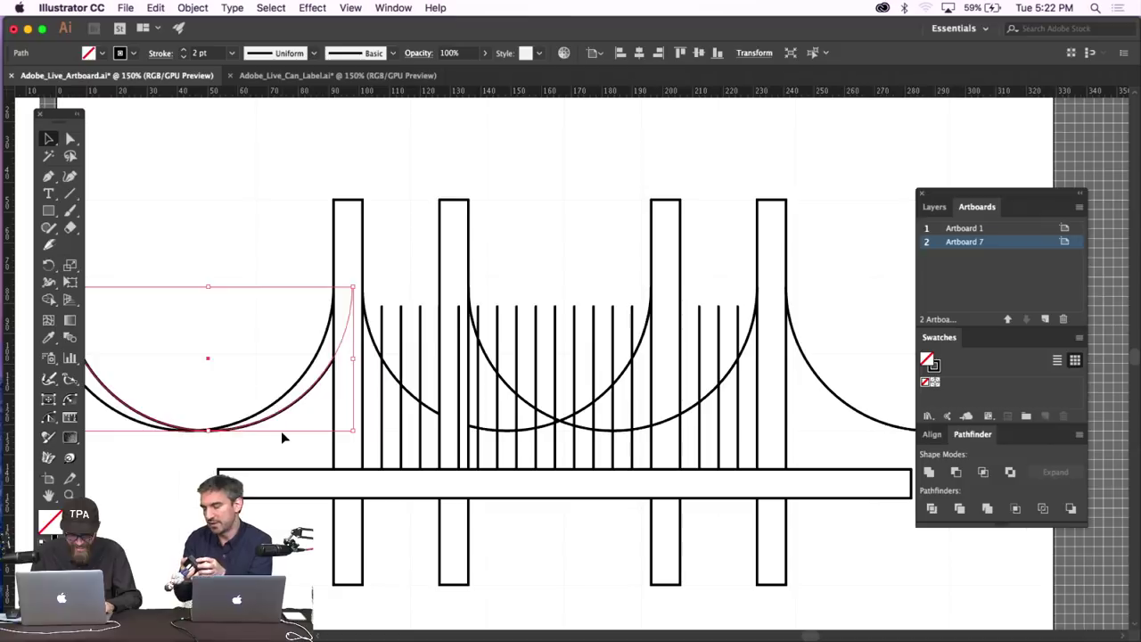
key(shift+Right)
key(shift+Right)
key(shift+Right)
key(shift+Right)
key(shift+Right)
key(shift+Right)
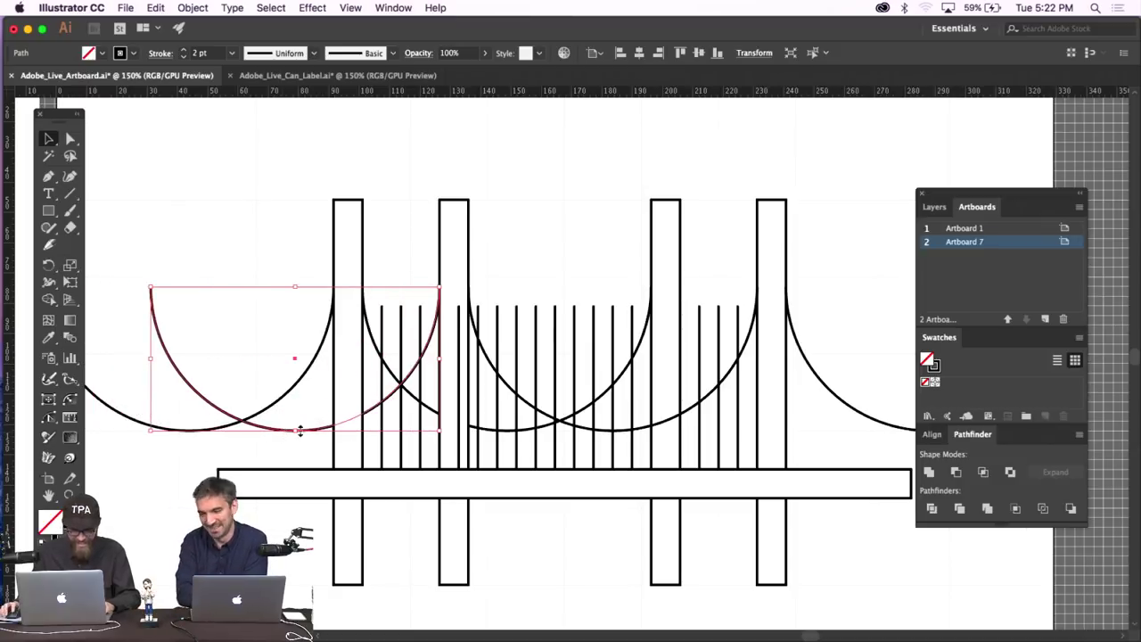
click(250, 285)
scroll(189, 236, left, 2)
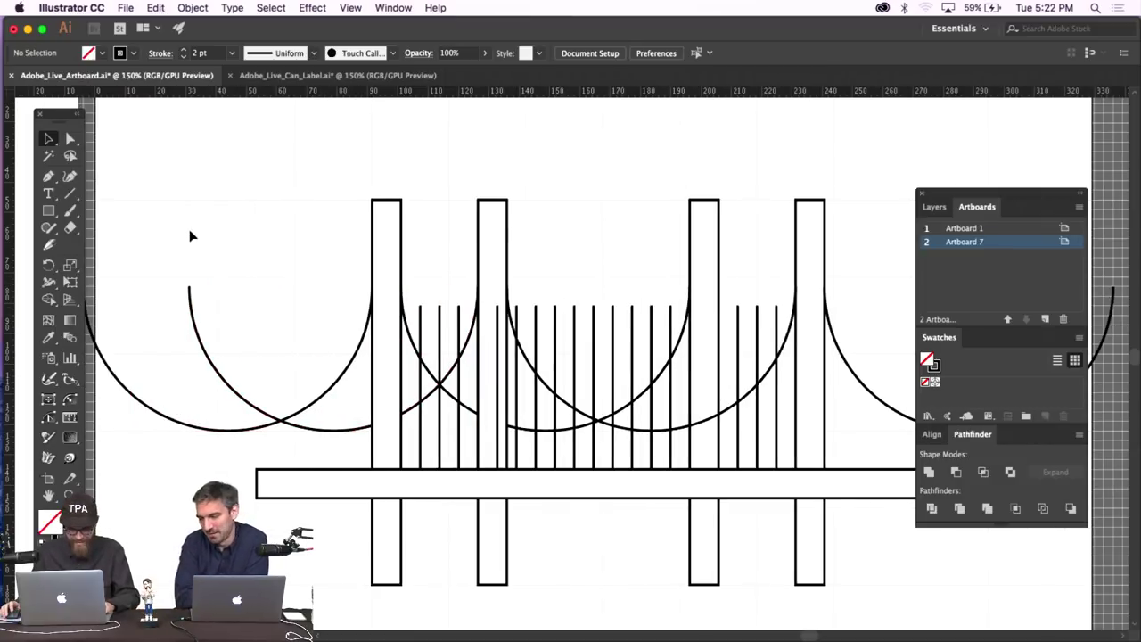
Copy the curved cable that starts at the fourth tower and move the copy left until it starts at the third tower's right edge.
scroll(224, 252, right, 5)
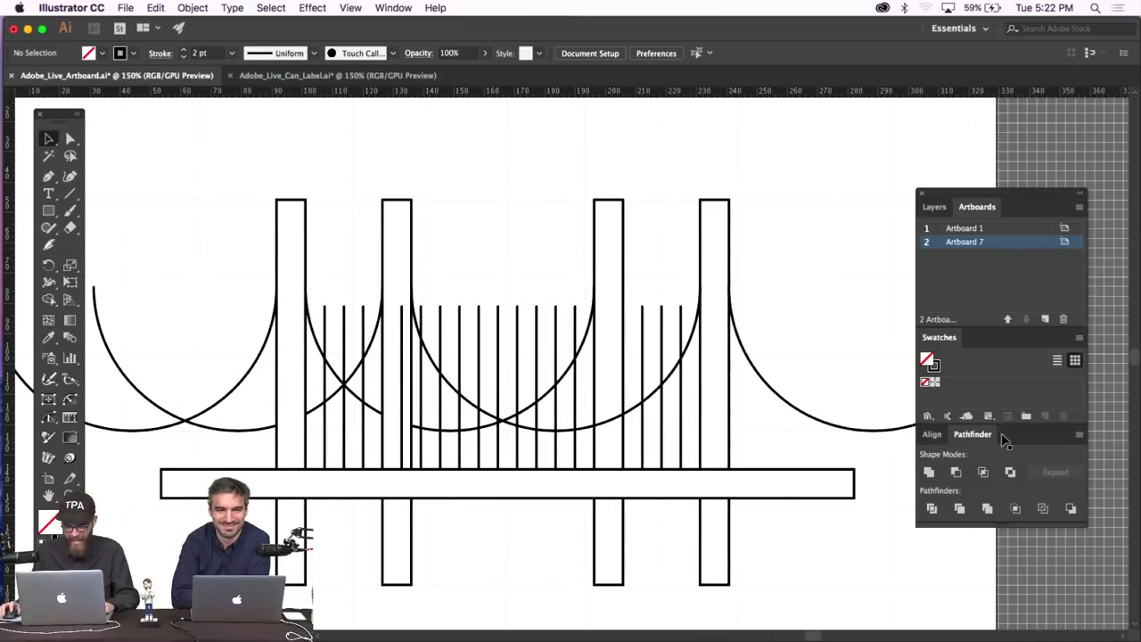
click(809, 435)
key(shift+Left)
key(shift+Left)
key(shift+Left)
key(shift+Left)
key(shift+Left)
key(shift+Left)
key(shift+Left)
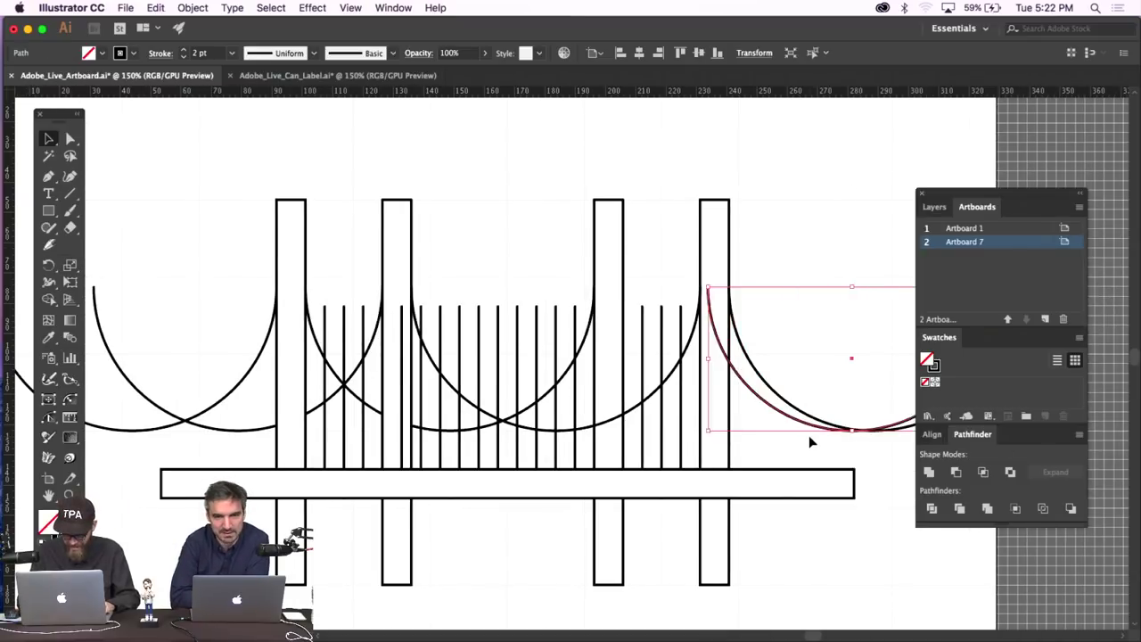
key(shift+Left)
key(shift+Left)
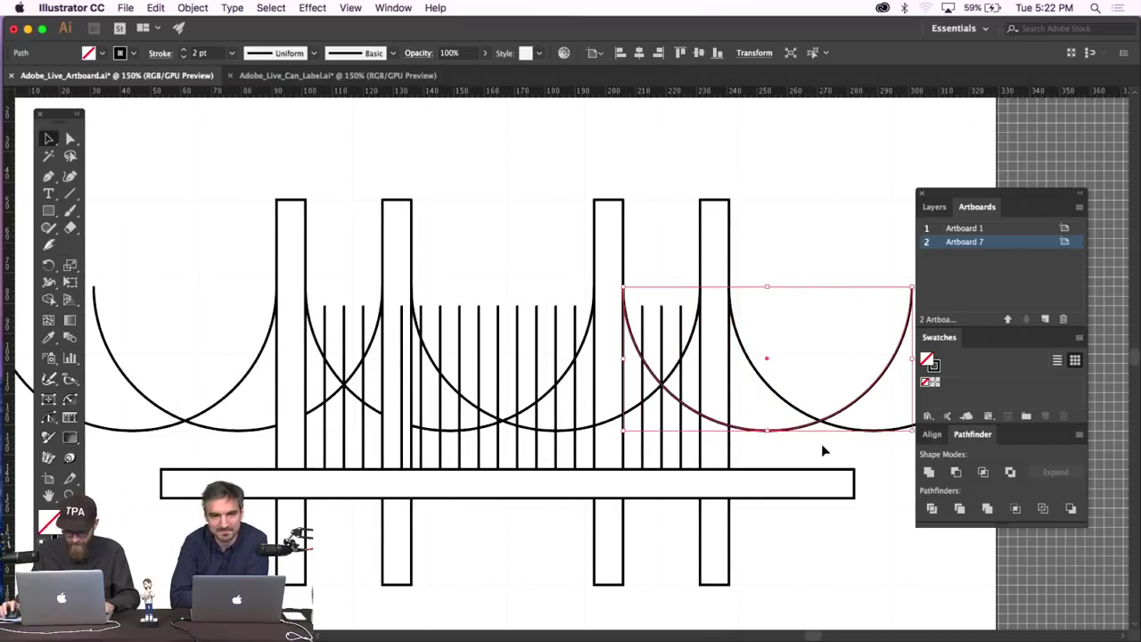
click(825, 336)
Delete the outer halves of the two leftmost and two rightmost curved cables, leaving only the halves descending from the towers.
key(super+minus)
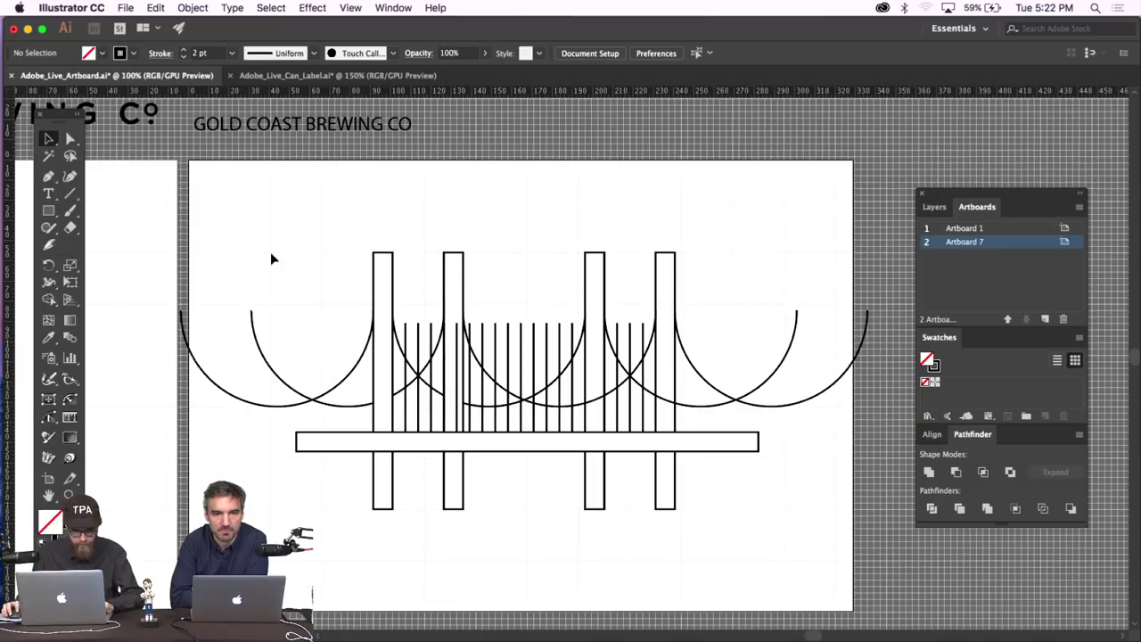
click(71, 136)
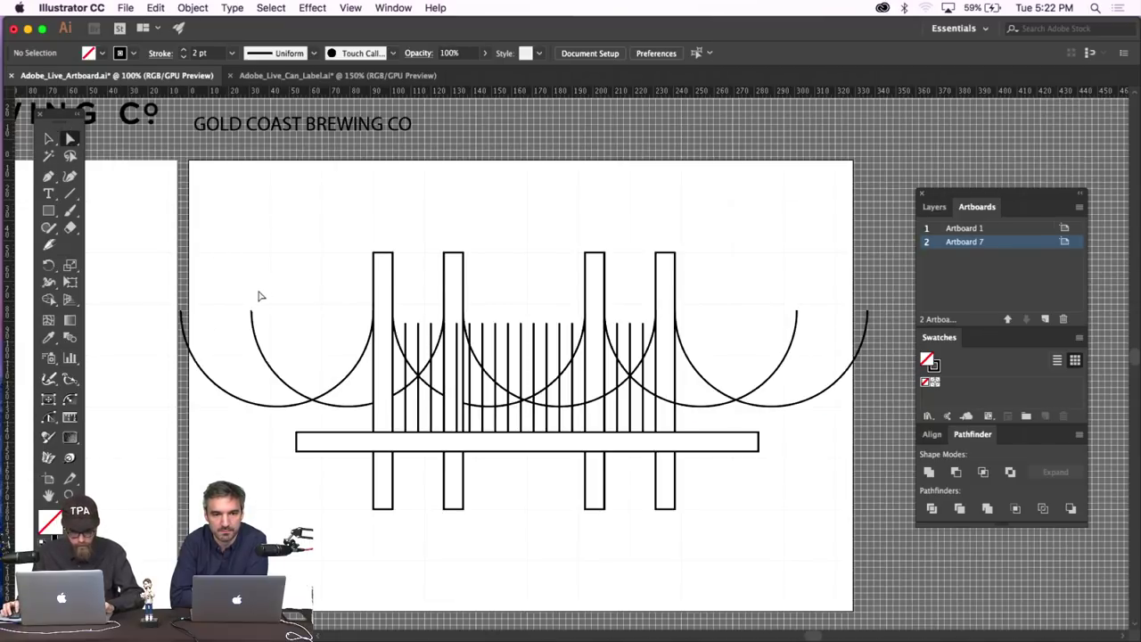
drag(260, 295, 123, 345)
key(Delete)
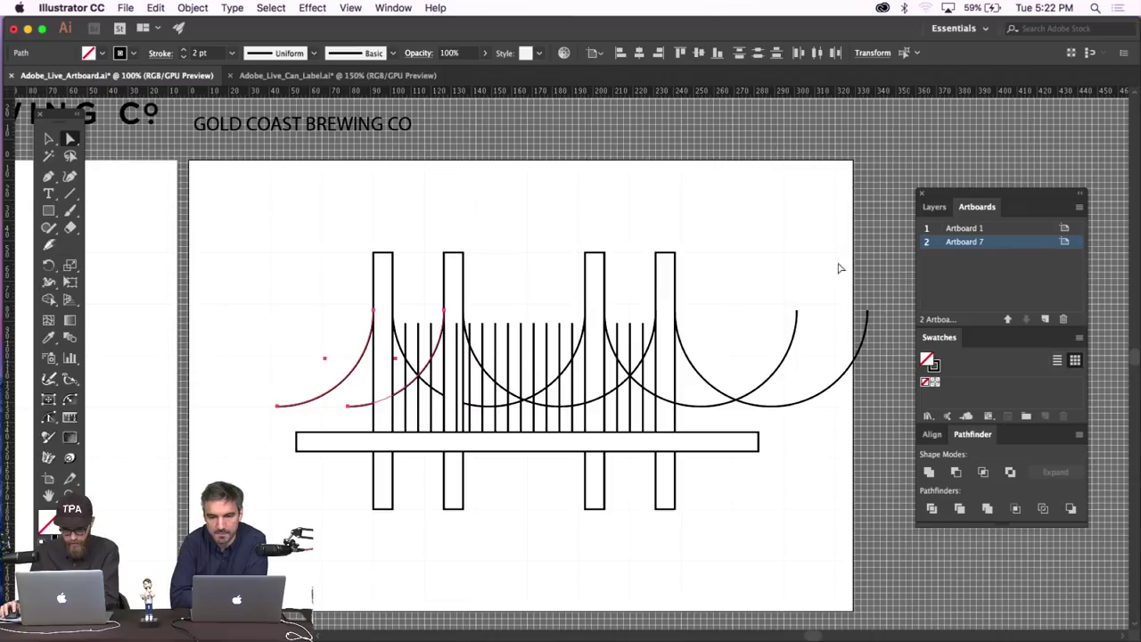
click(863, 276)
drag(777, 333, 777, 332)
key(Delete)
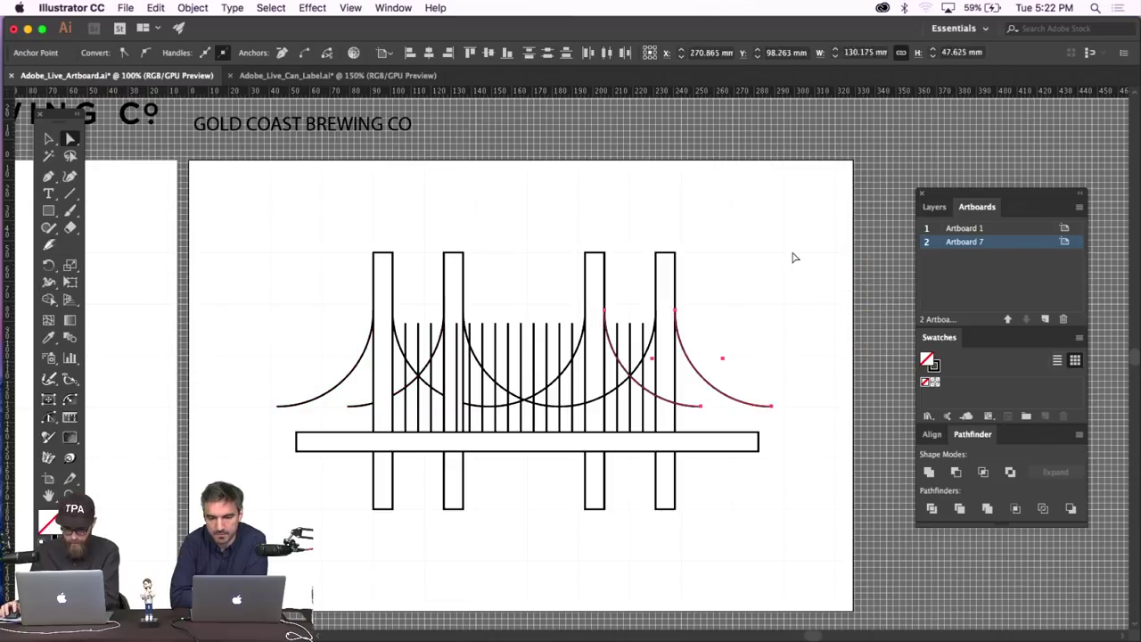
click(794, 255)
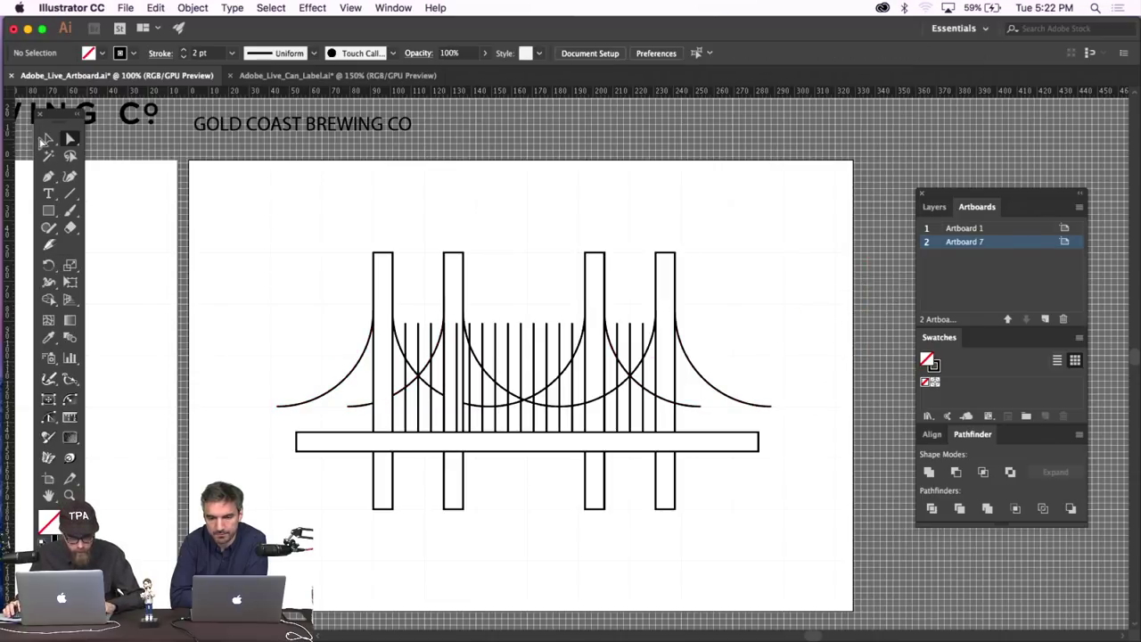
Nudge the deck rectangle up slightly and bring it to the front of the towers and suspender lines.
click(47, 140)
click(567, 450)
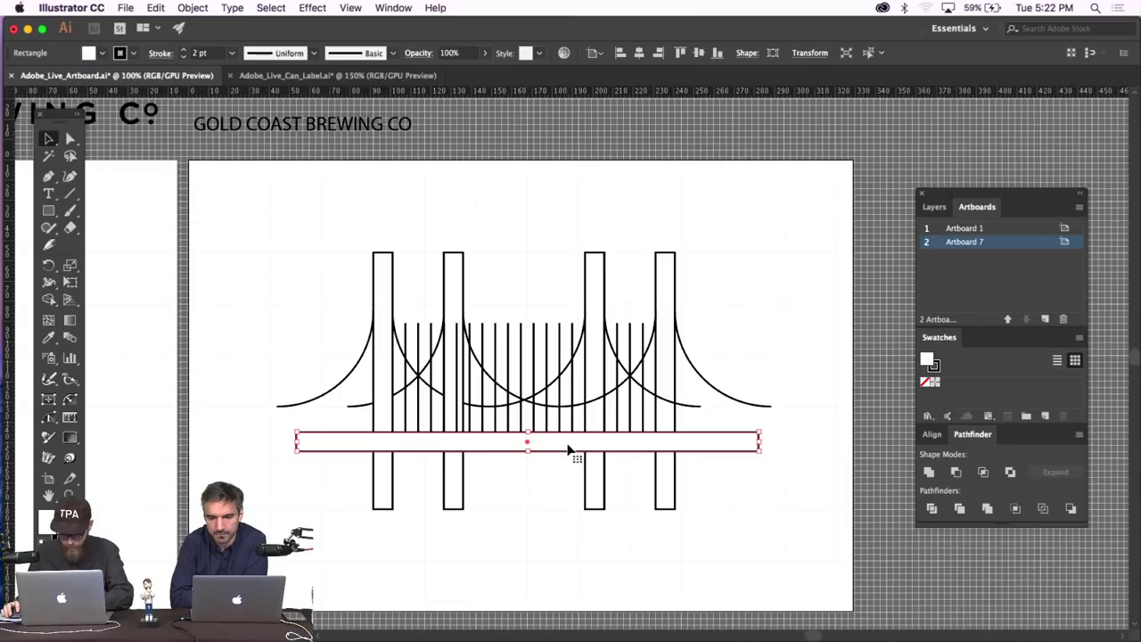
drag(568, 451, 570, 445)
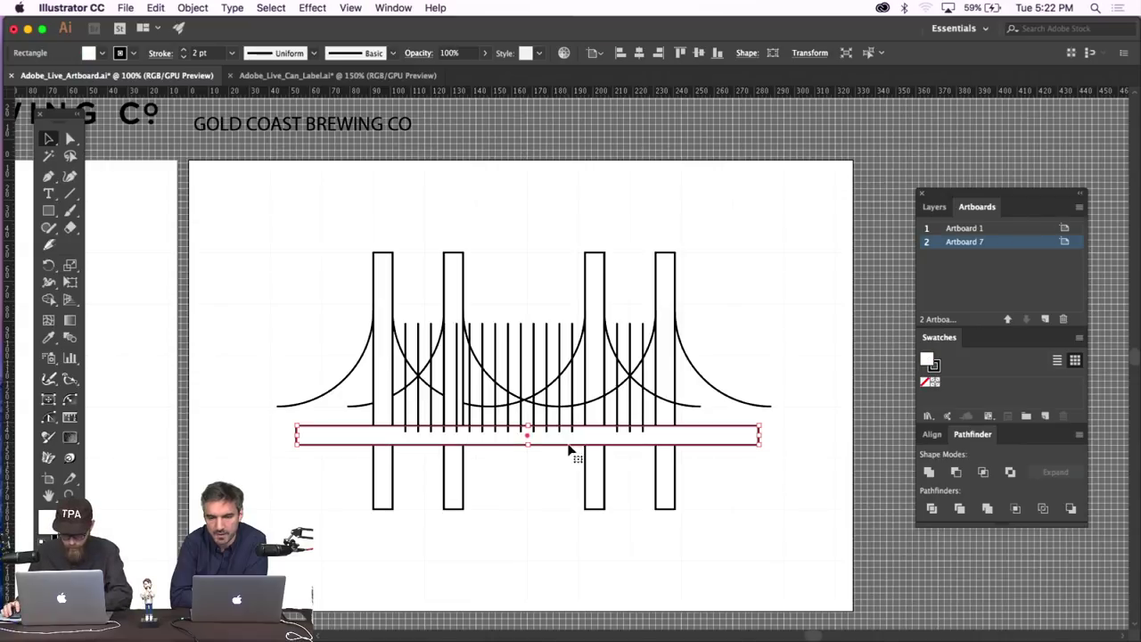
click(192, 7)
mouse_move(209, 35)
click(370, 37)
click(584, 211)
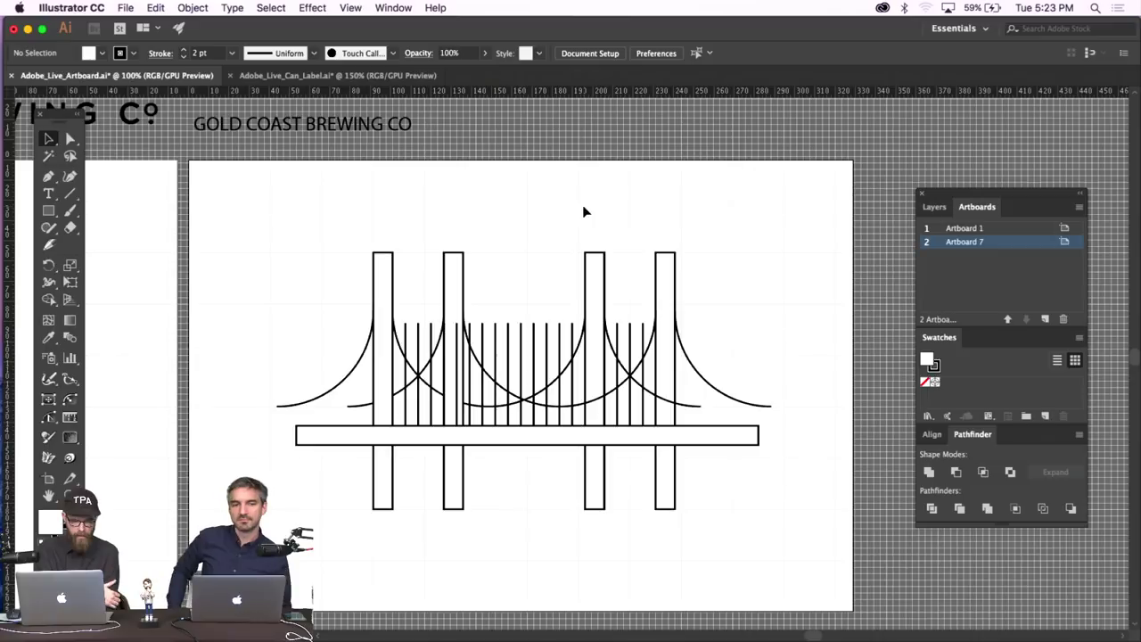
Copy the last suspender line before the fourth tower and move the copy just past that tower's right edge.
key(super+equal)
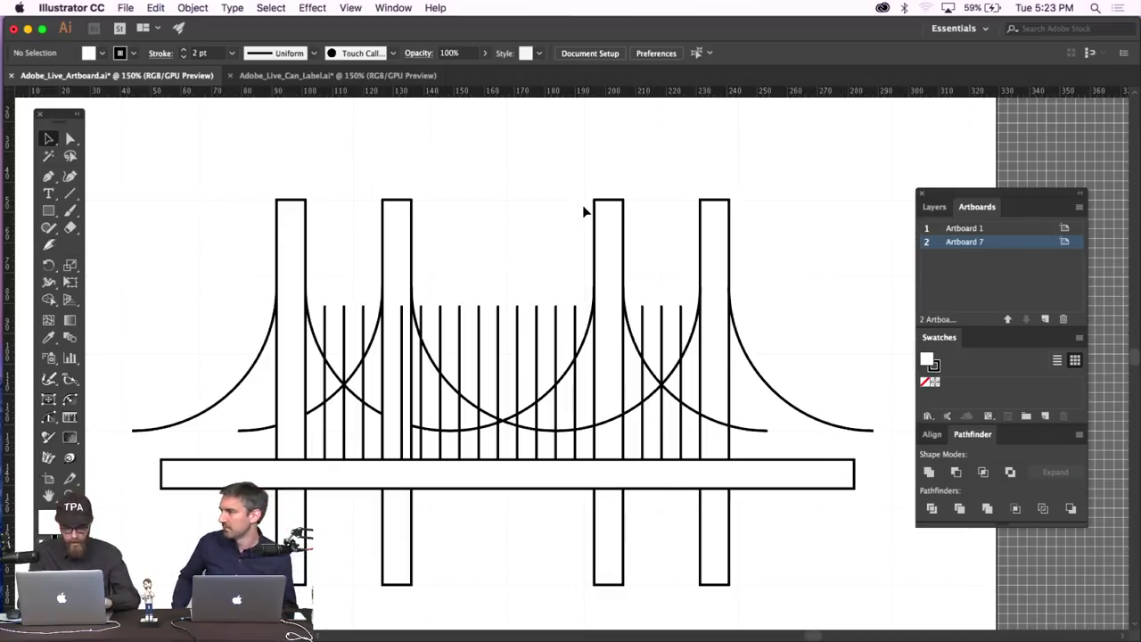
key(super+minus)
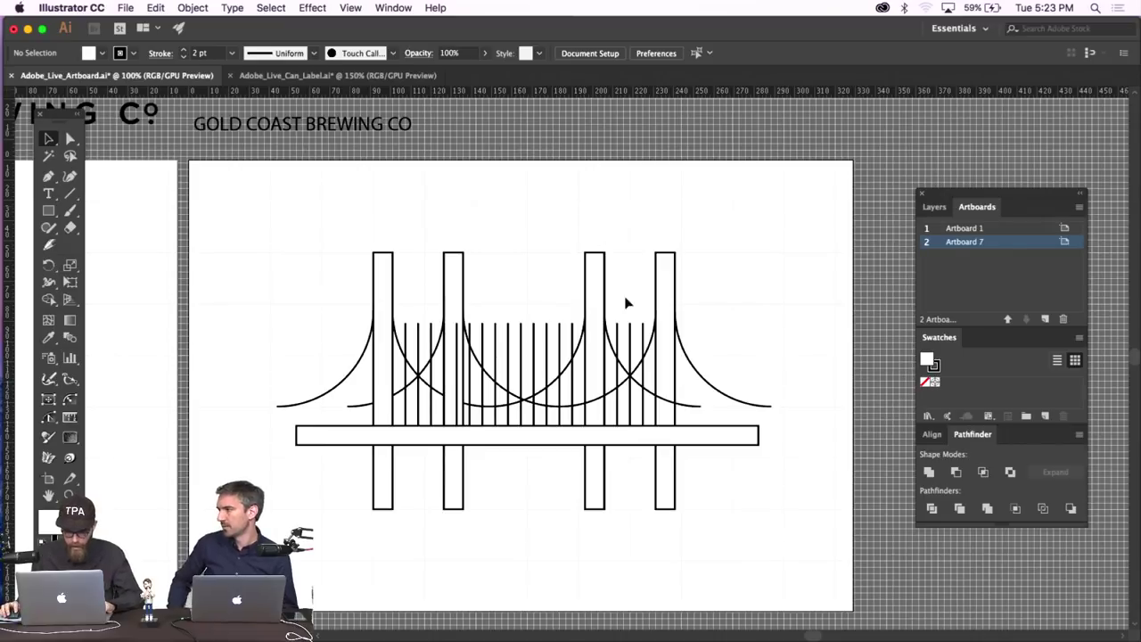
click(643, 373)
key(super+equal)
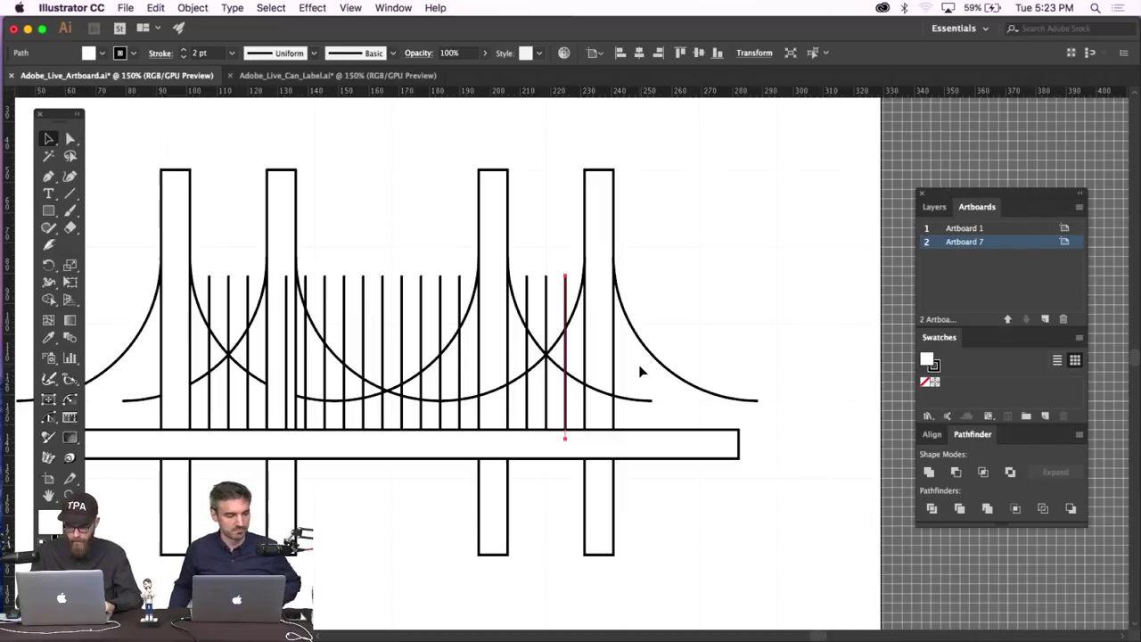
key(Right)
key(Right)
key(Right)
key(shift+Right)
key(shift+Right)
key(shift+Right)
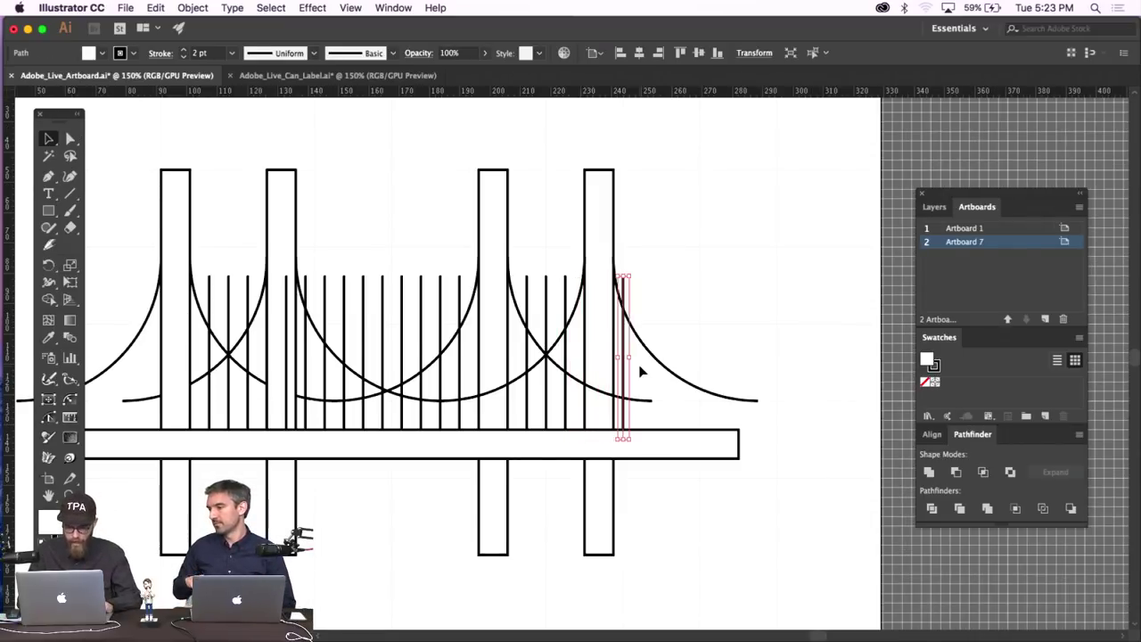
Duplicate the suspender line three more times to the right of the fourth tower at the existing suspender spacing.
key(shift+Right)
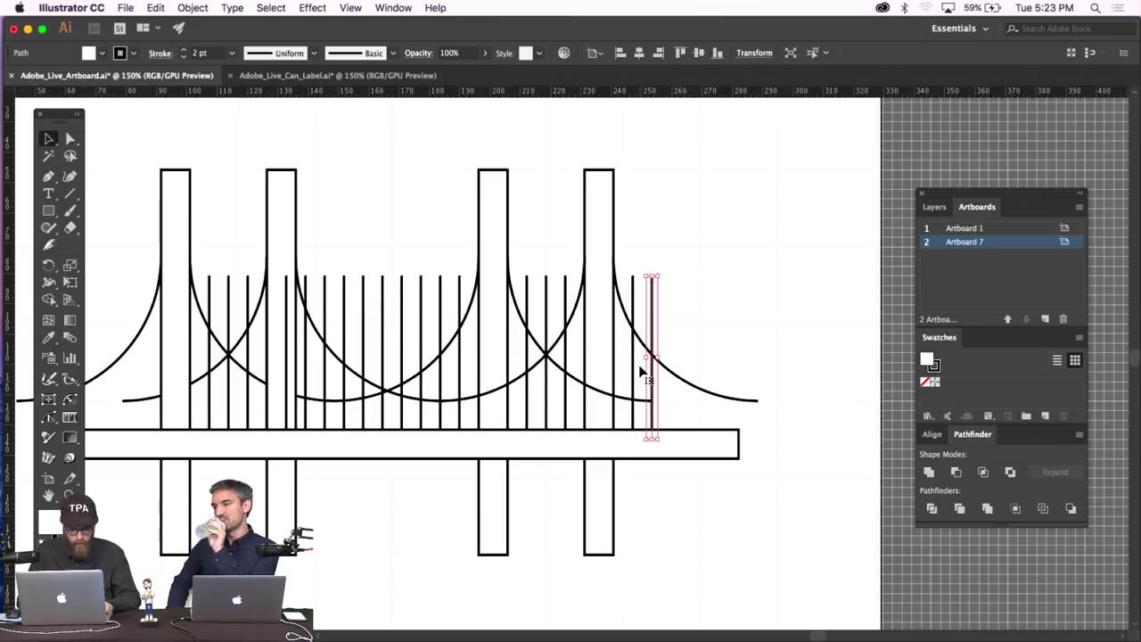
key(alt+shift+Right)
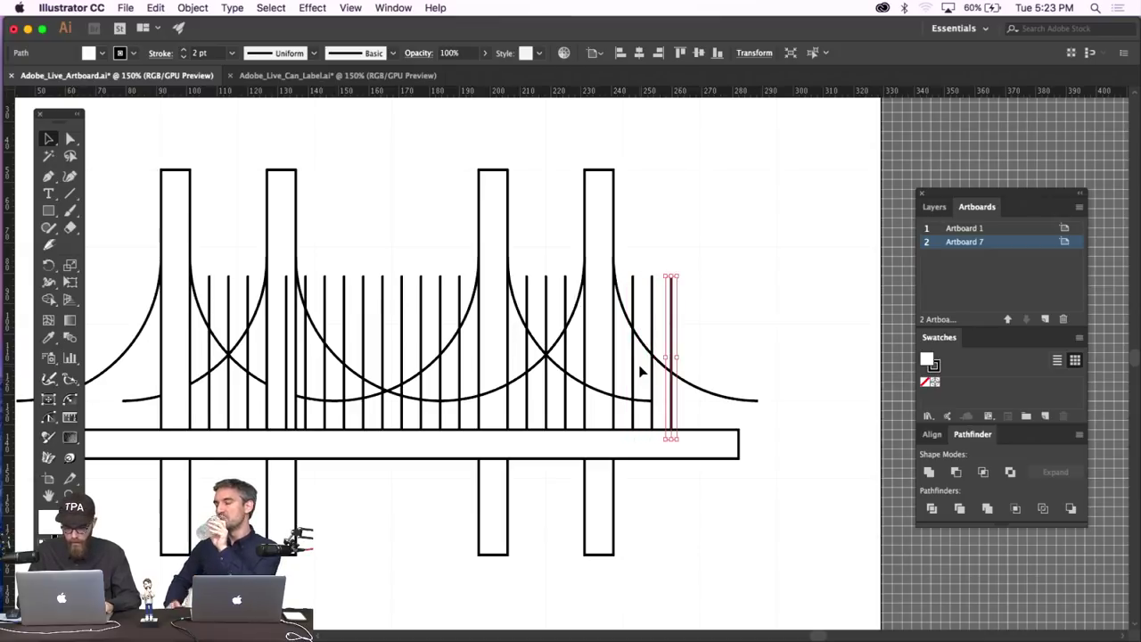
key(alt+Right)
key(Right)
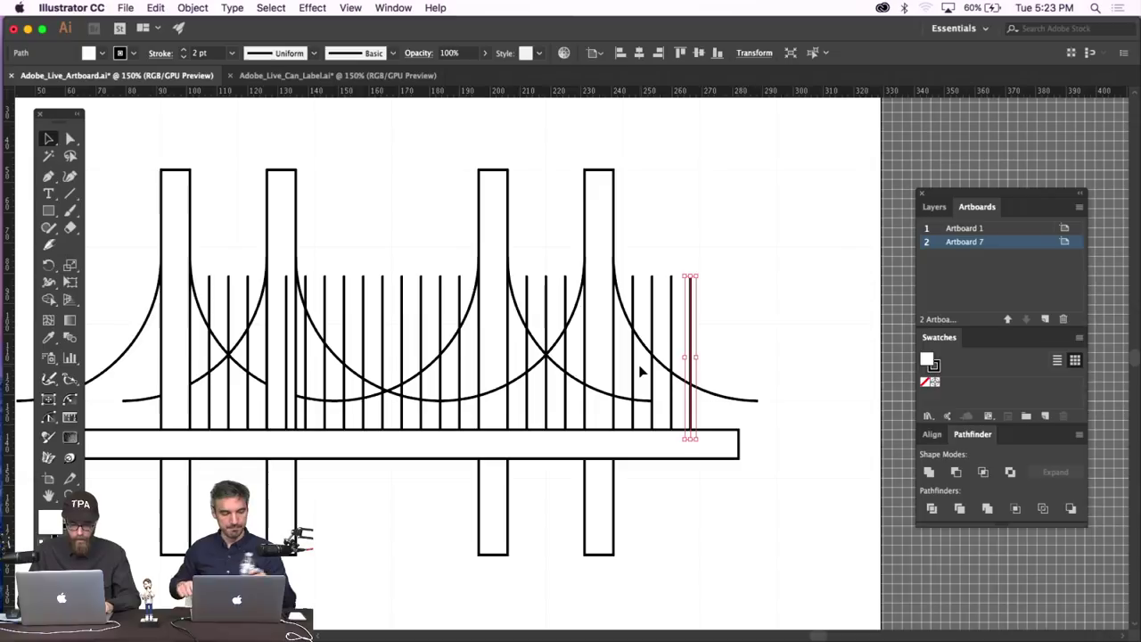
key(Right)
key(Delete)
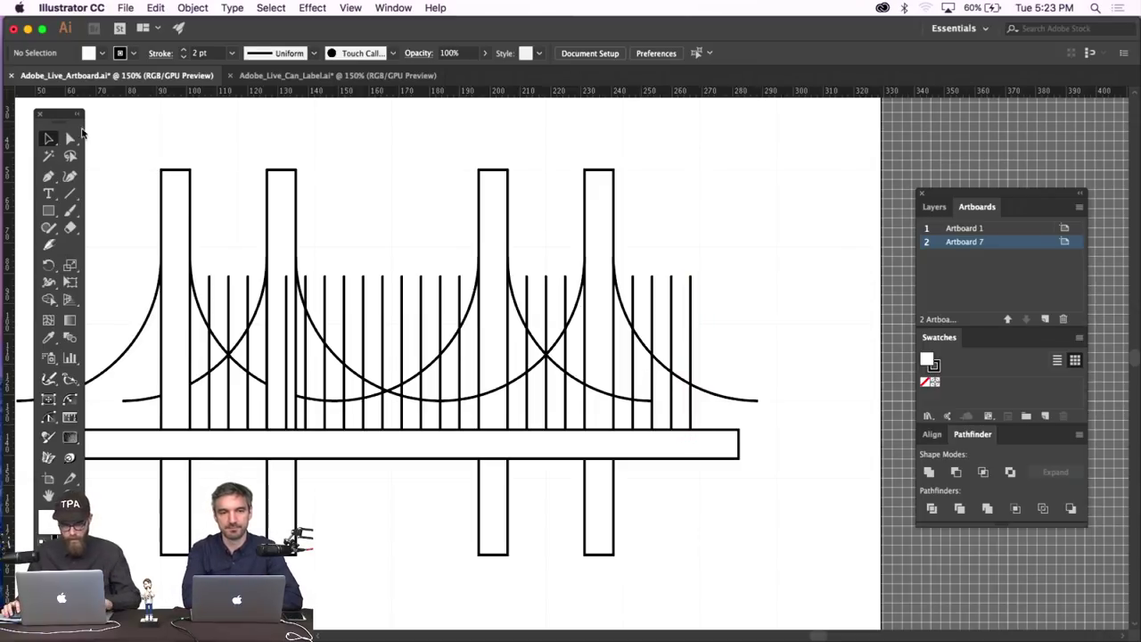
Move the rightmost cable's outer anchor point down to the deck's top edge and outward, to about X 294.7 mm, Y 131.6 mm.
click(70, 138)
drag(759, 401, 757, 419)
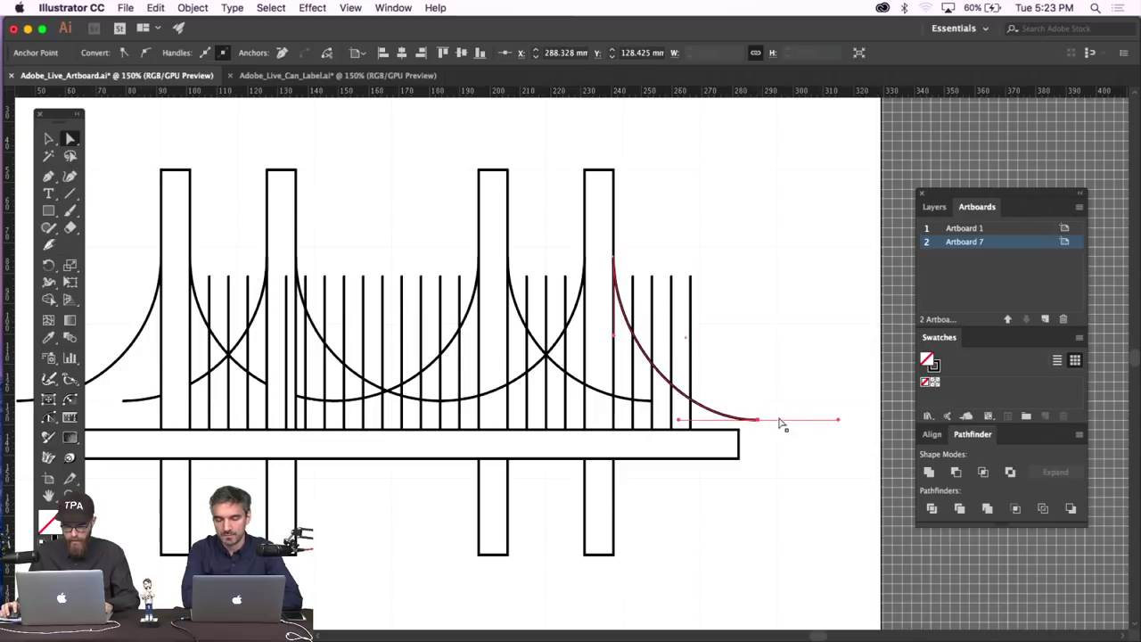
key(Right)
key(Right)
key(Down)
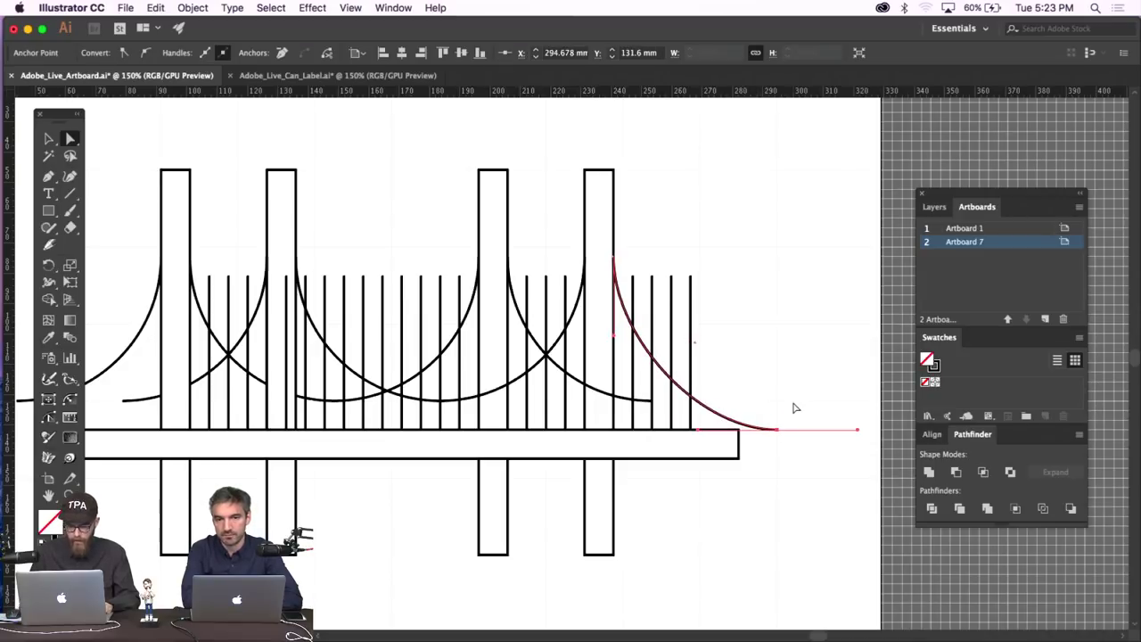
click(796, 407)
Move the leftmost cable's outer anchor point down to the deck's top edge and outward, to about X 40.7 mm, Y 131.6 mm.
scroll(795, 407, left, 5)
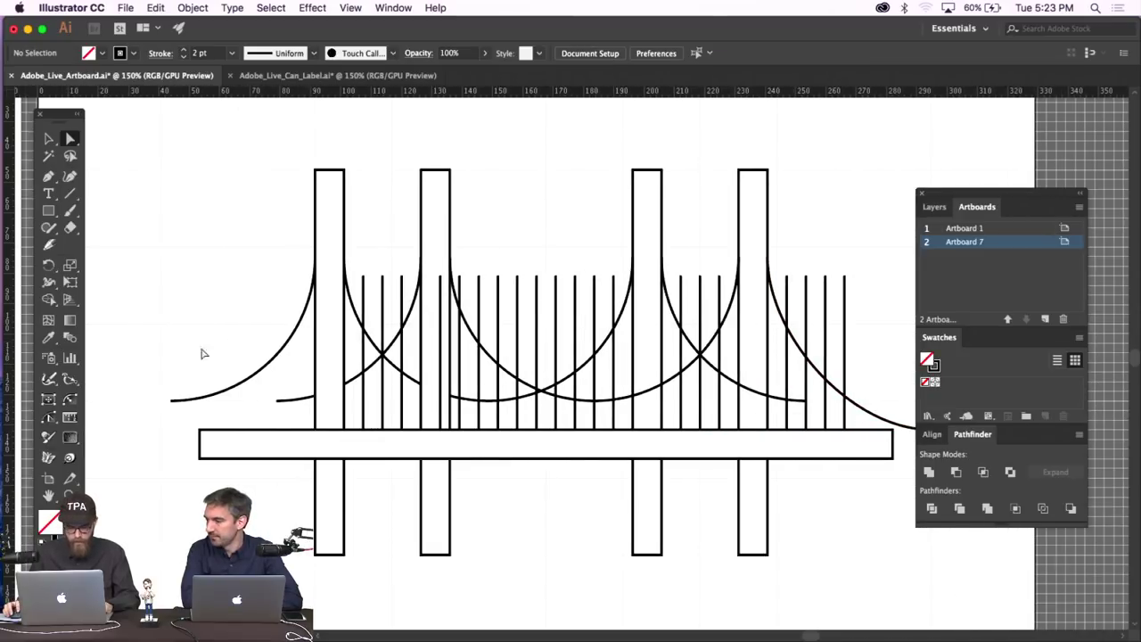
drag(171, 401, 165, 430)
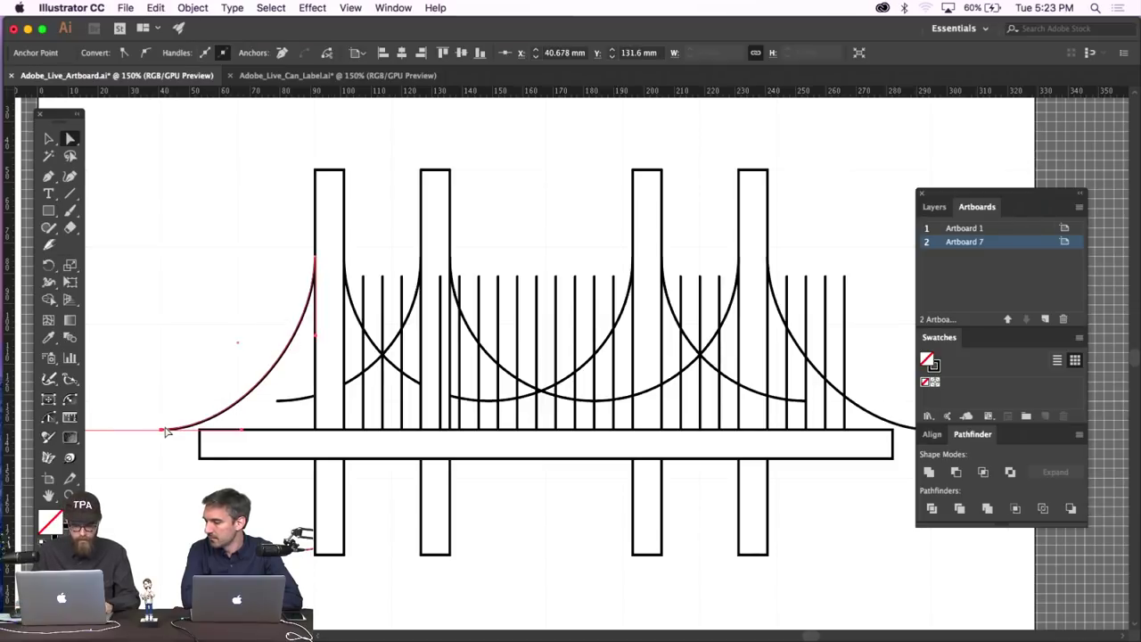
scroll(165, 431, right, 4)
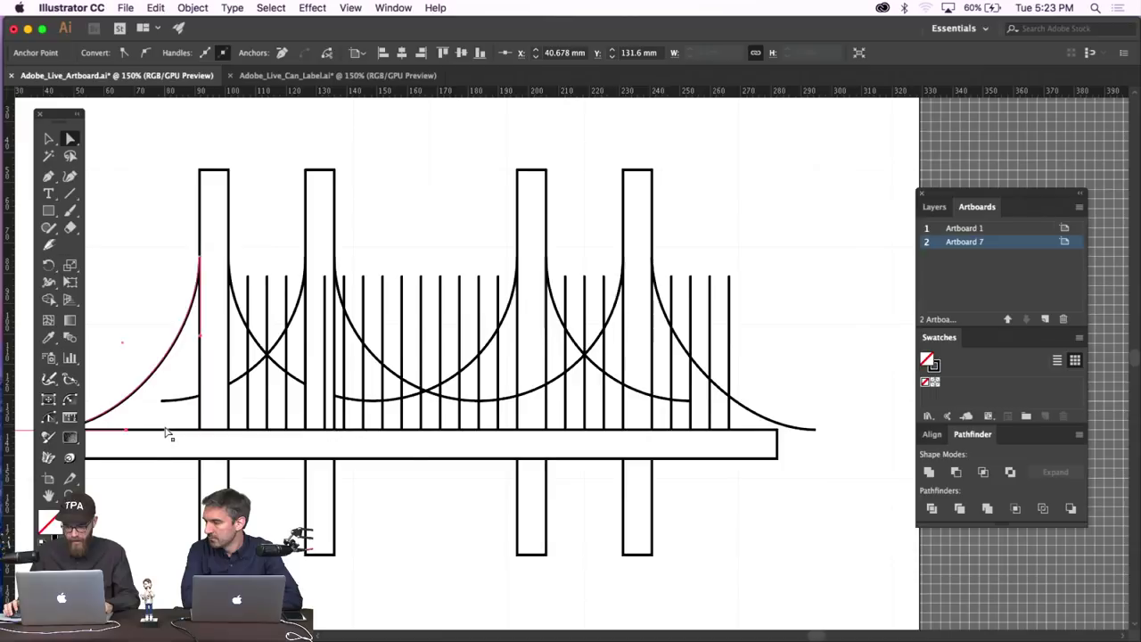
scroll(167, 433, left, 4)
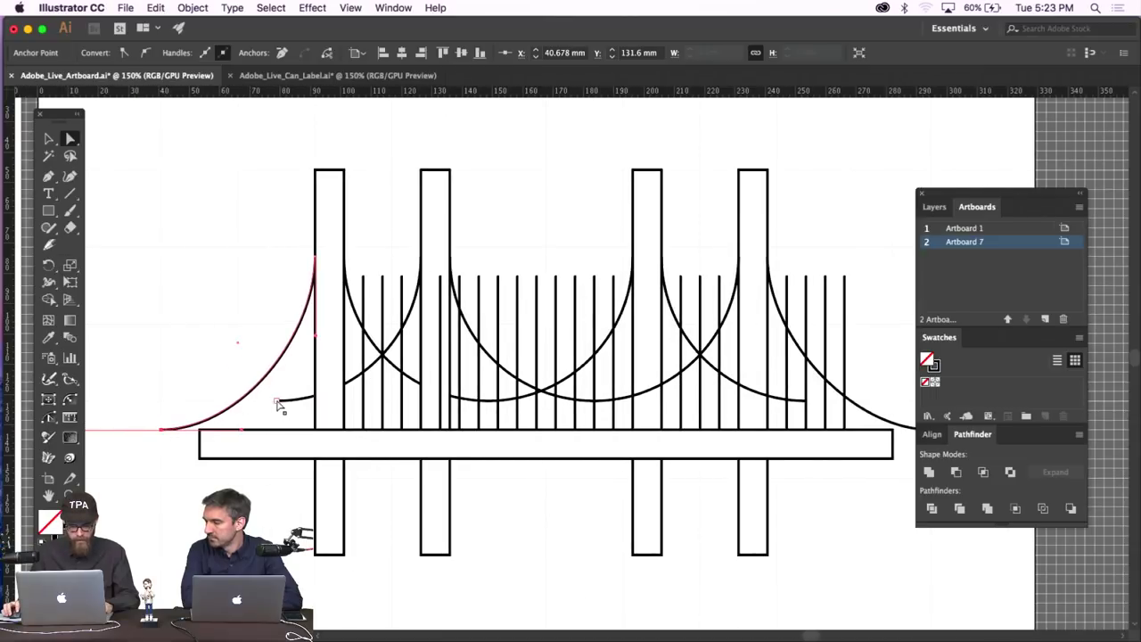
Try to lower the outer end of the cable left of the second tower to about Y 128.4 mm and bring it to the front.
mouse_move(279, 406)
mouse_down()
mouse_move(254, 431)
mouse_move(244, 423)
mouse_move(272, 383)
mouse_up()
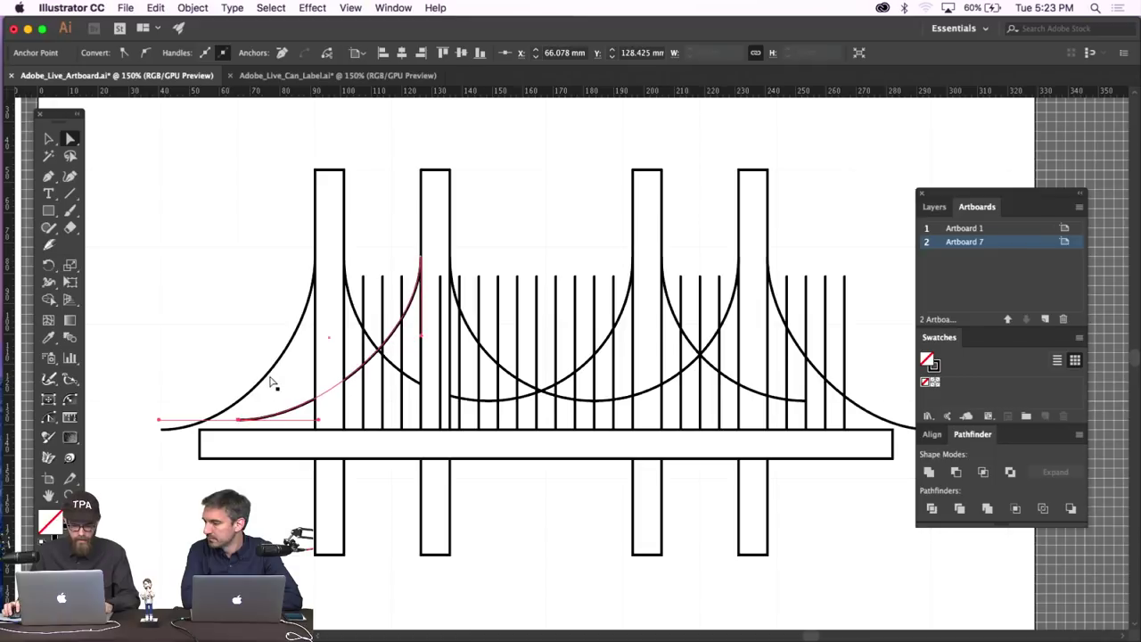
click(190, 7)
mouse_move(205, 38)
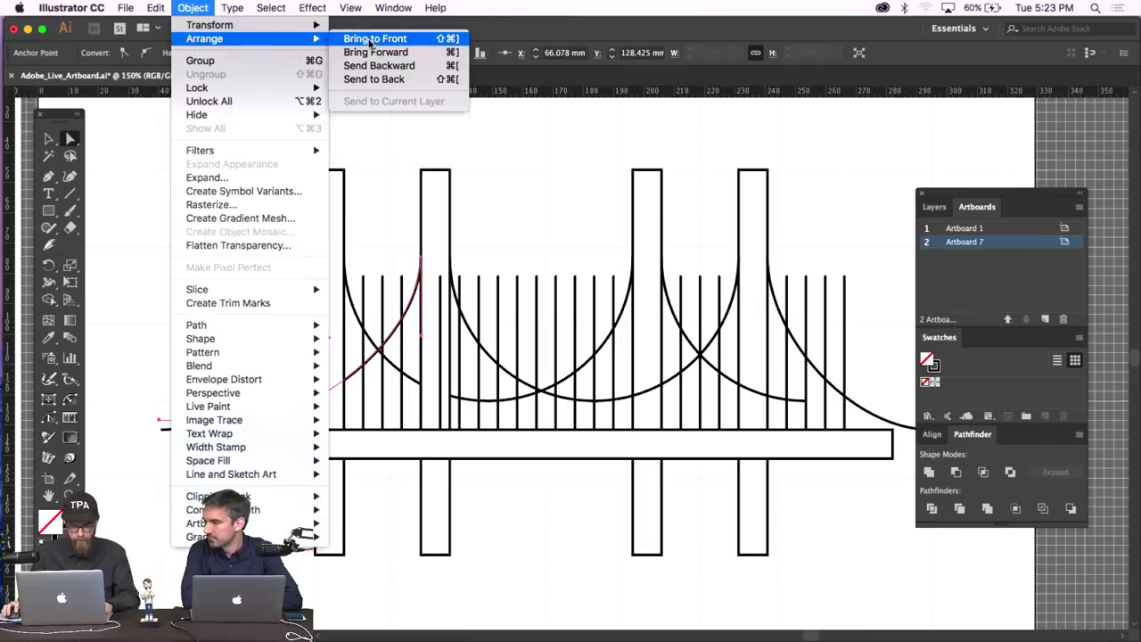
click(369, 37)
click(392, 189)
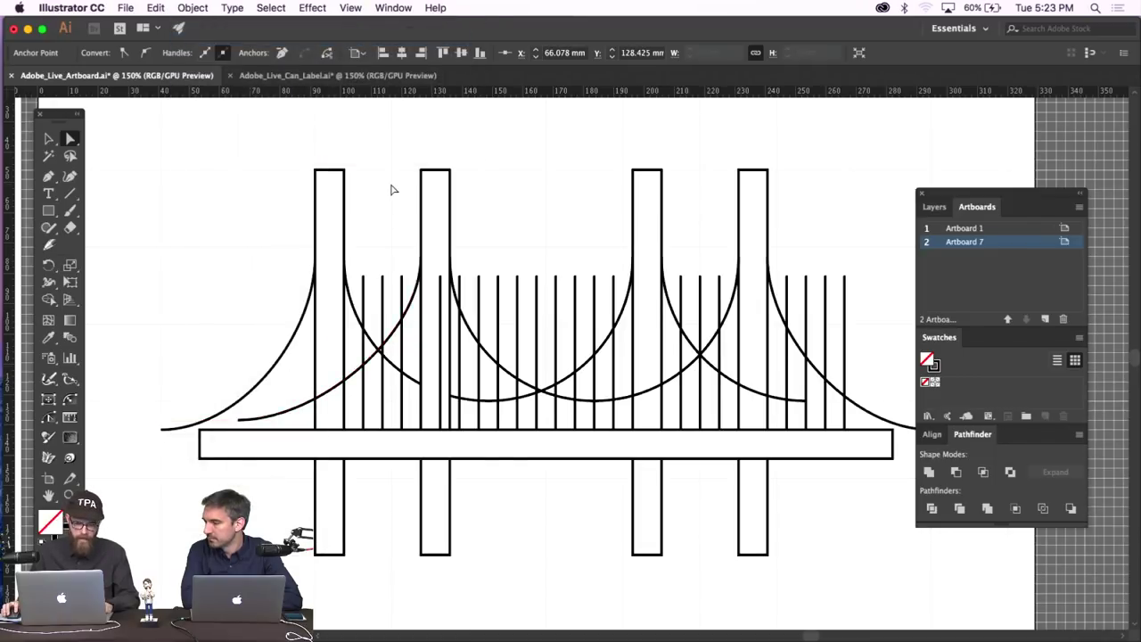
Bring the curved cable that meets the second tower's left edge to the front so it passes over the first tower.
click(241, 428)
click(191, 7)
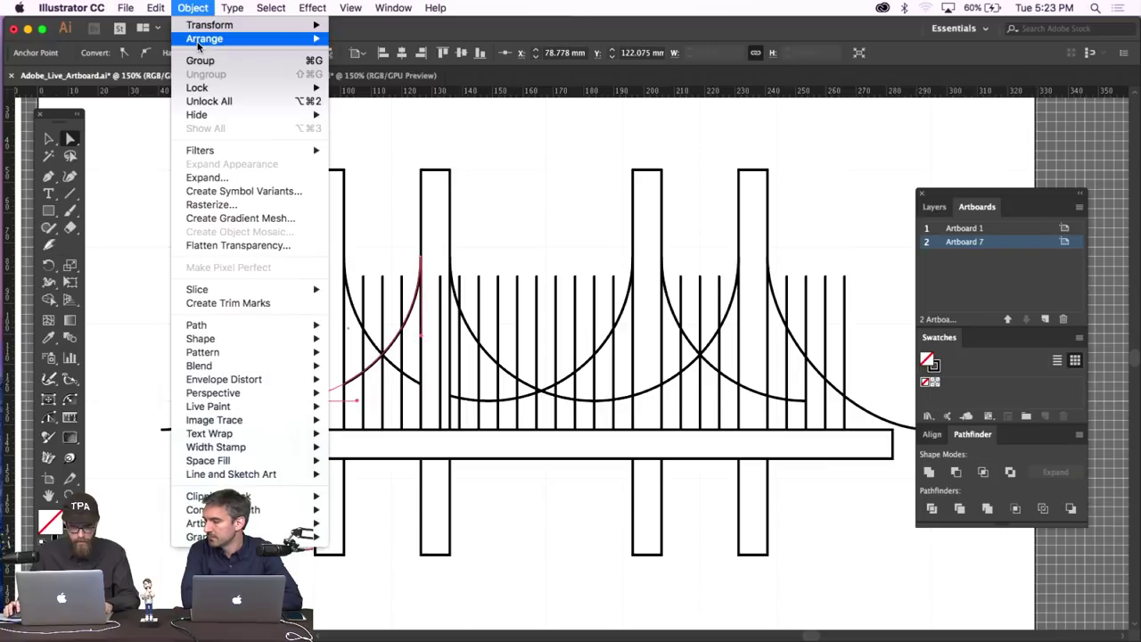
mouse_move(205, 38)
click(374, 38)
click(402, 152)
Delete all the vertical suspender lines between and beside the towers.
scroll(402, 152, right, 5)
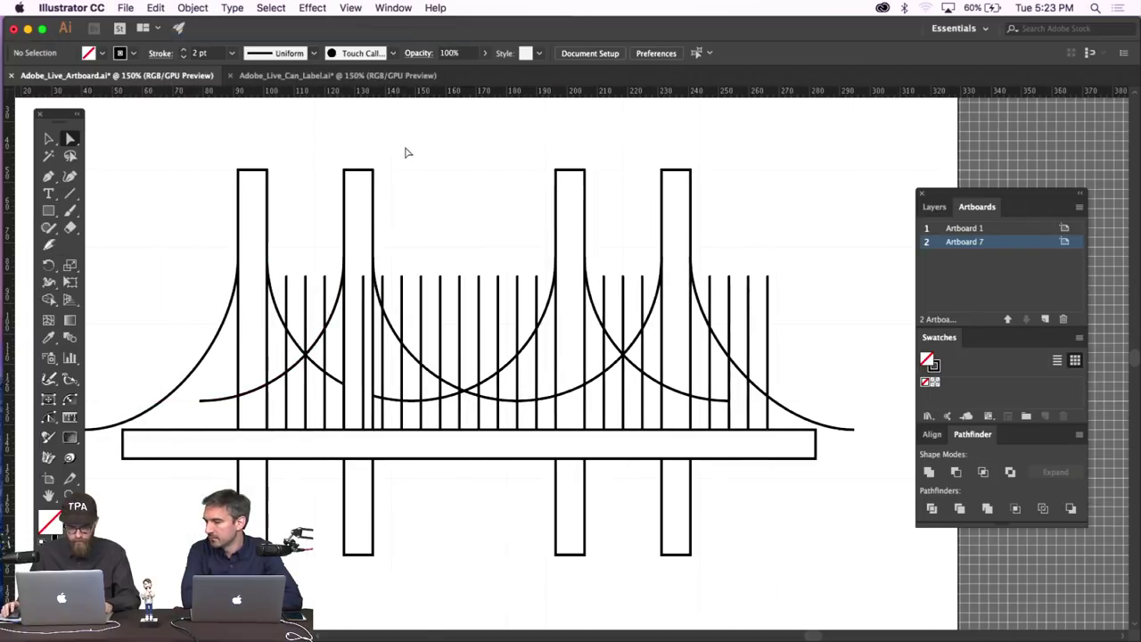
drag(319, 294, 328, 298)
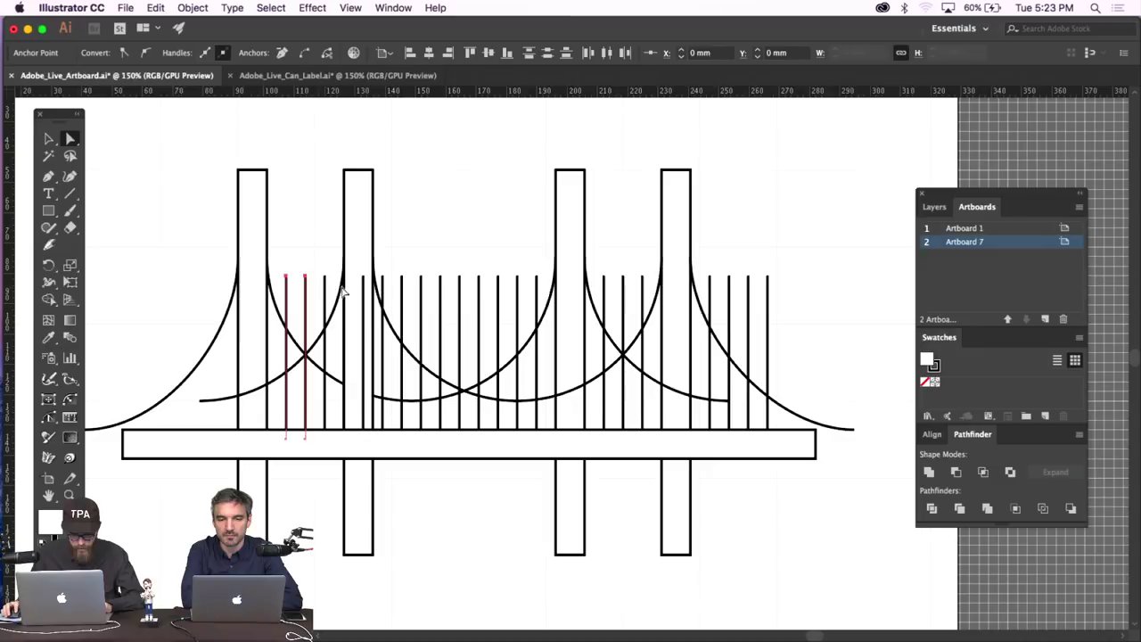
shift+click(401, 281)
shift+click(363, 281)
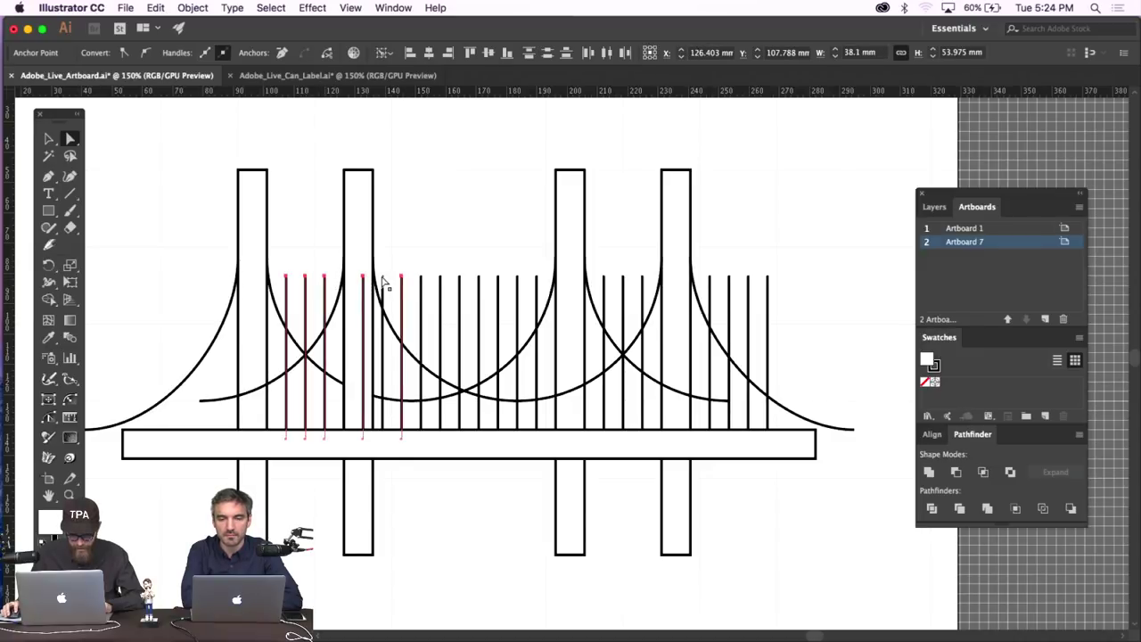
shift+click(382, 280)
drag(419, 261, 550, 289)
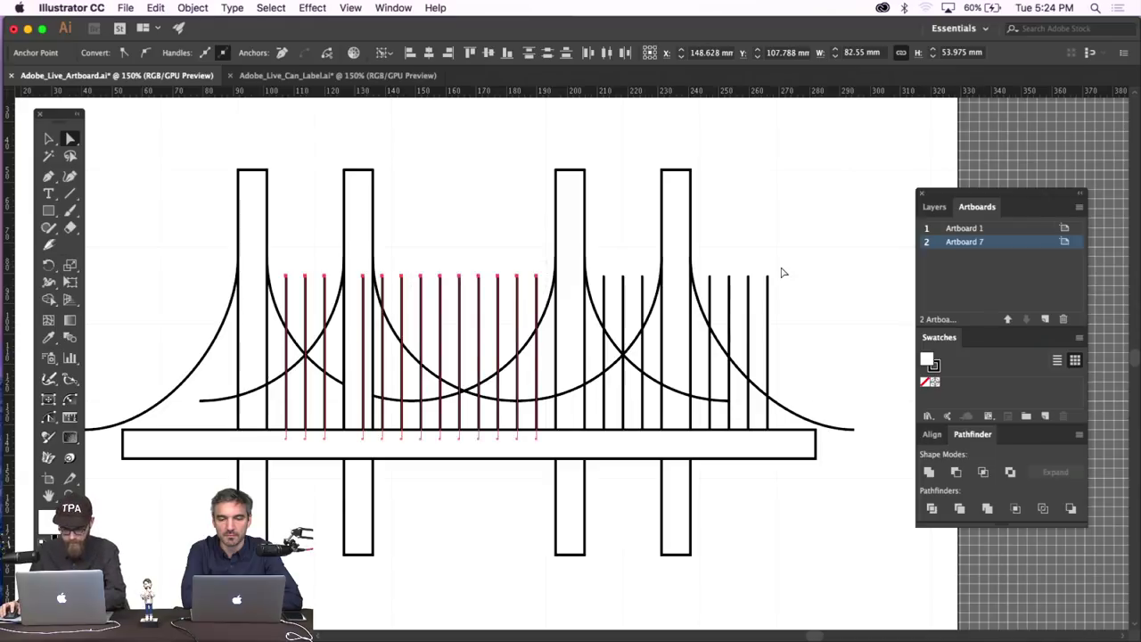
key(Delete)
drag(706, 290, 704, 287)
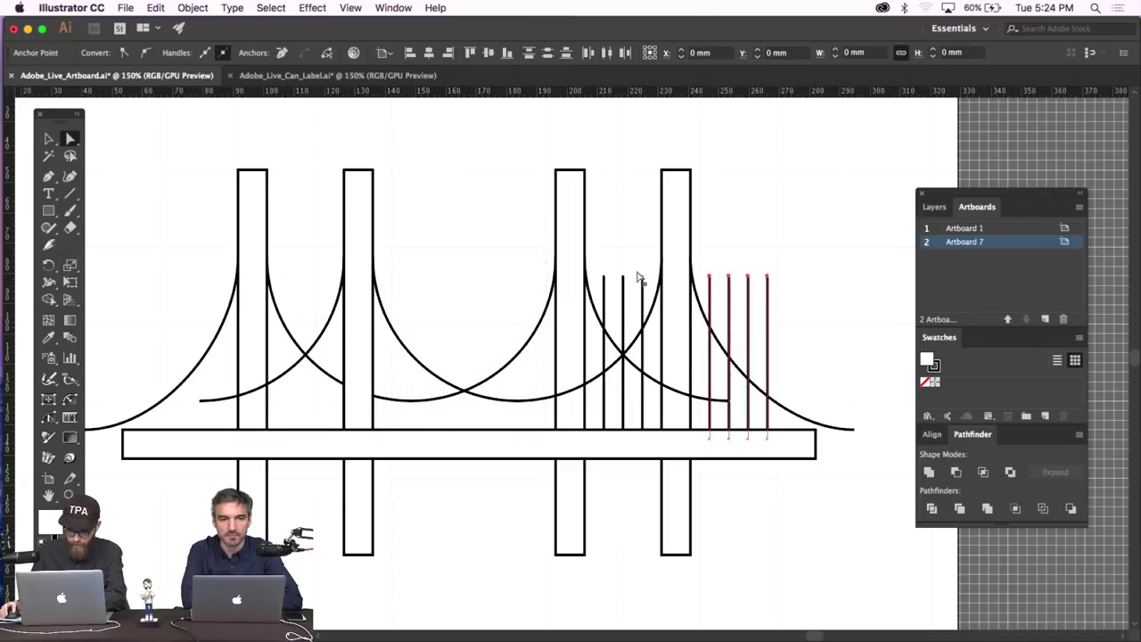
key(Delete)
drag(604, 292, 599, 294)
key(Delete)
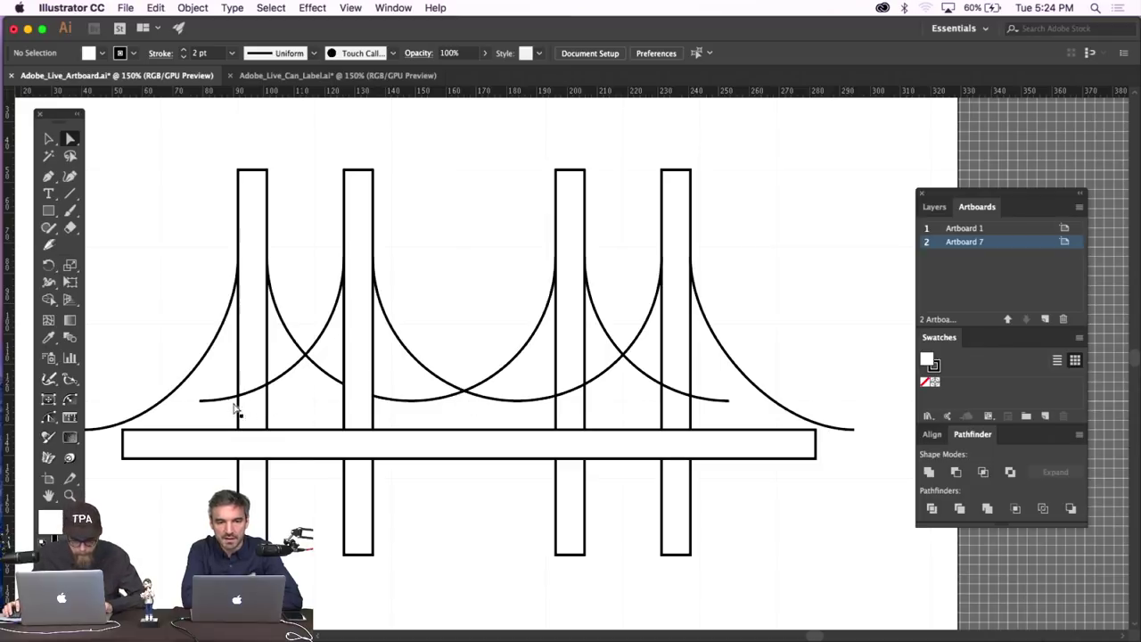
Delete the outermost curved cable that runs from the first tower's left edge down to the deck.
scroll(209, 413, left, 5)
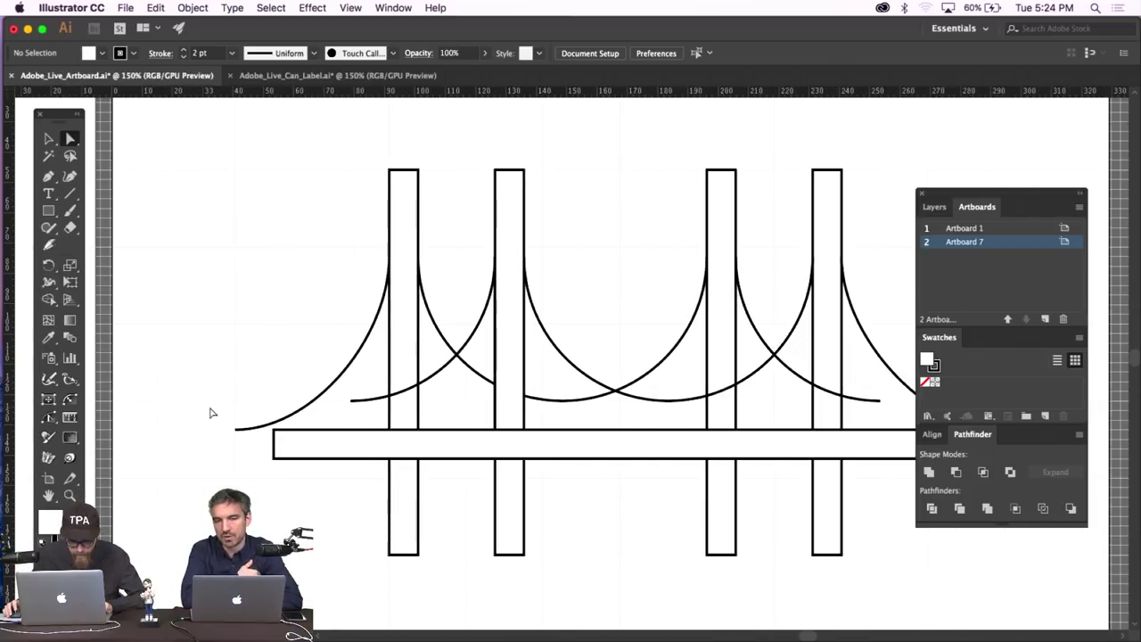
click(330, 405)
key(Delete)
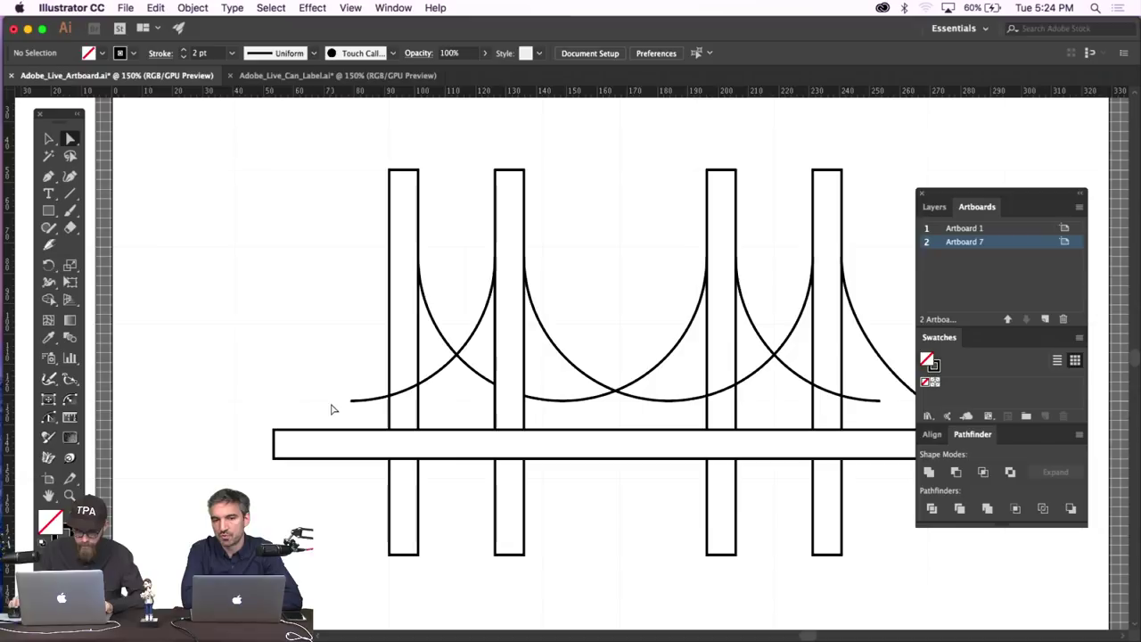
Duplicate the cable left of the second tower and shift the copy outward until it meets the first tower's left edge.
click(49, 139)
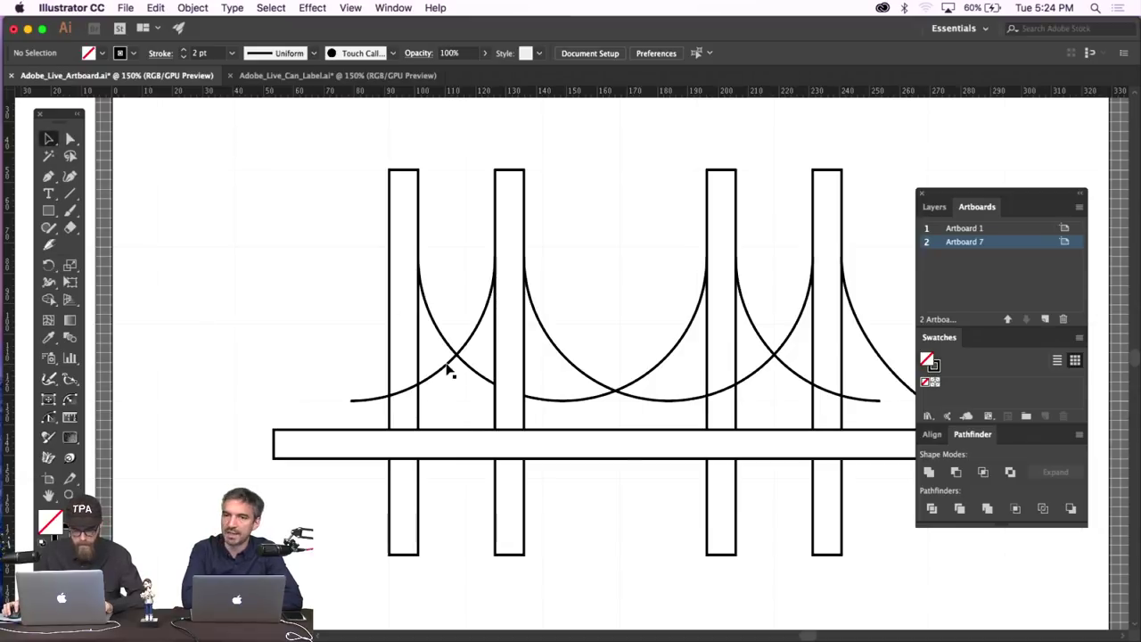
click(448, 367)
key(Left)
key(Left)
key(Left)
key(Left)
key(Left)
key(Left)
key(Left)
key(Left)
key(Left)
key(Left)
key(Left)
key(Left)
key(Left)
key(Left)
key(Left)
key(Left)
key(Left)
key(Left)
key(Left)
key(Left)
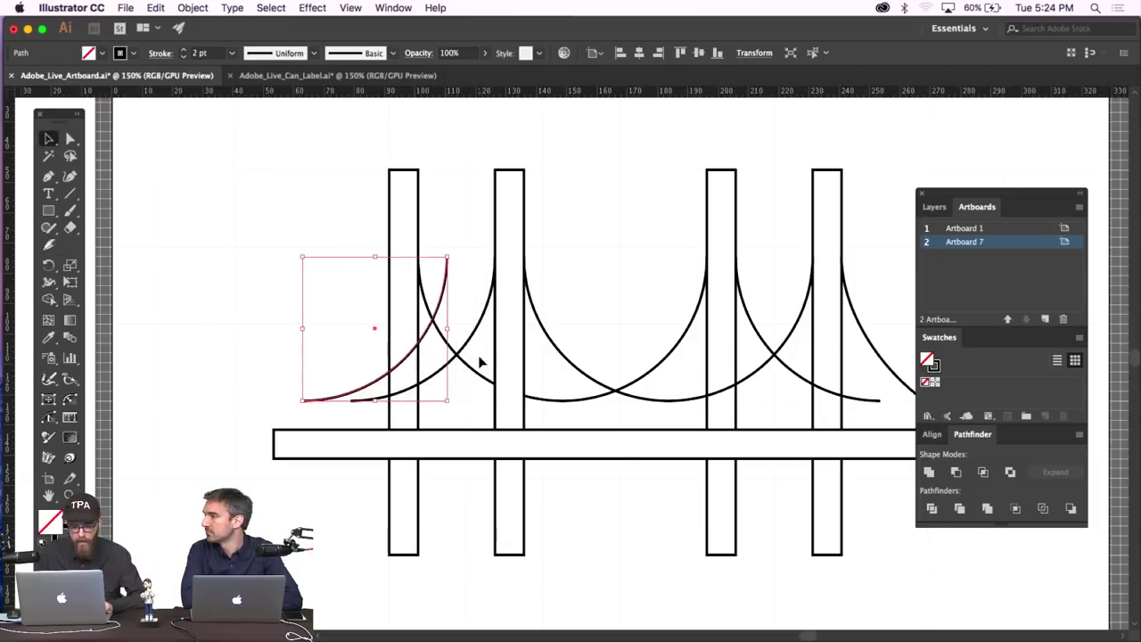
click(451, 283)
scroll(451, 284, right, 3)
scroll(451, 282, right, 2)
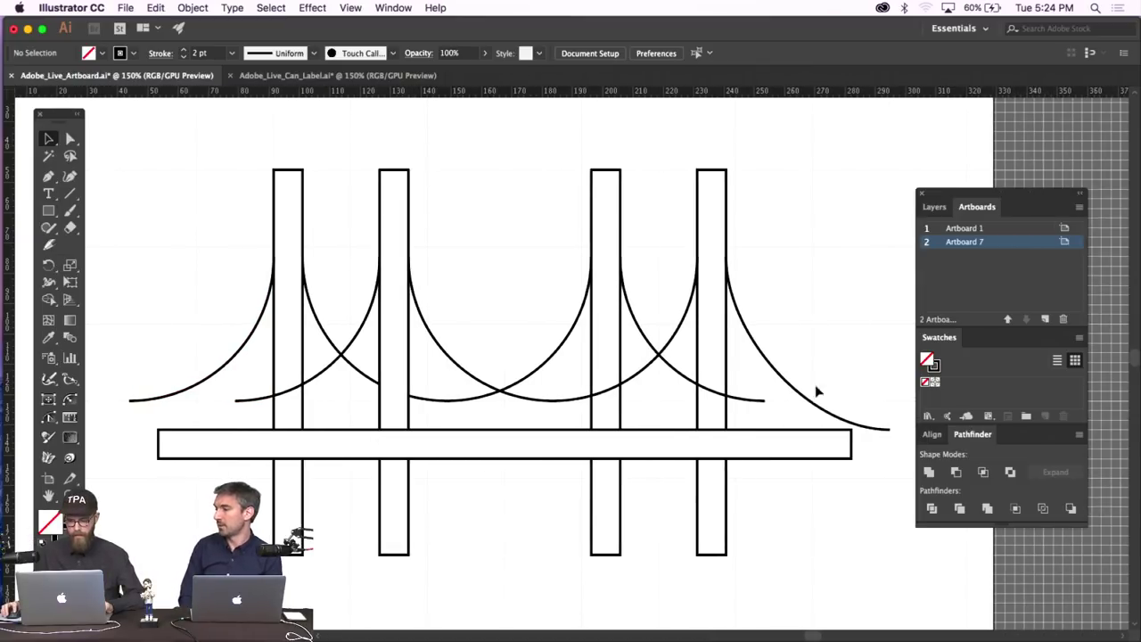
Raise the outer anchor point of the rightmost cable to the level of the other cables' low ends.
click(71, 139)
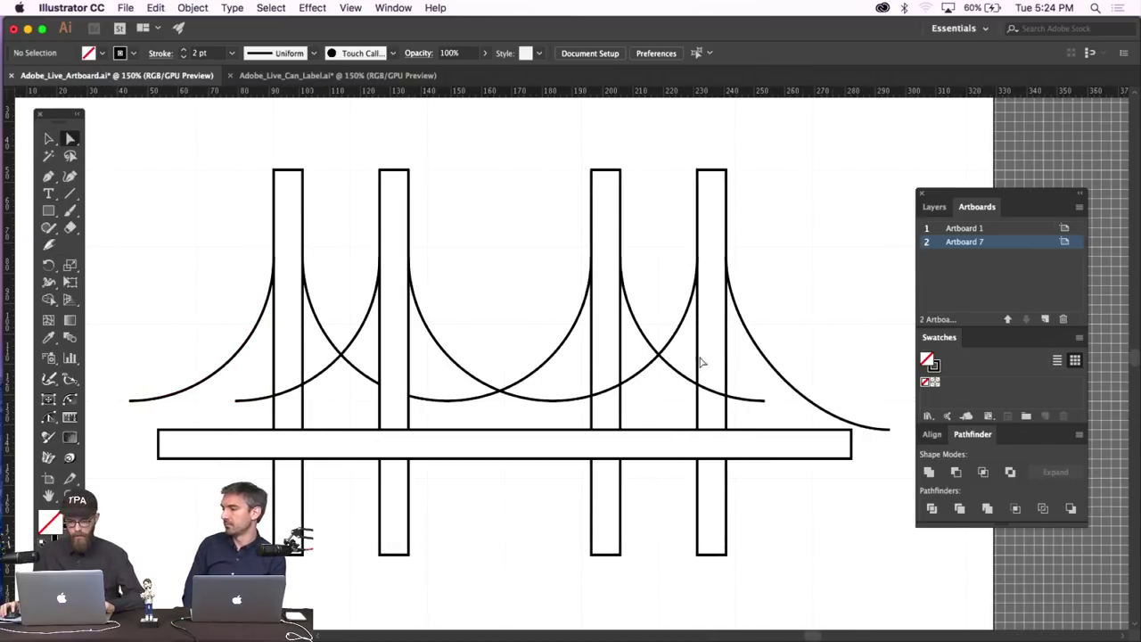
drag(889, 429, 891, 400)
click(844, 339)
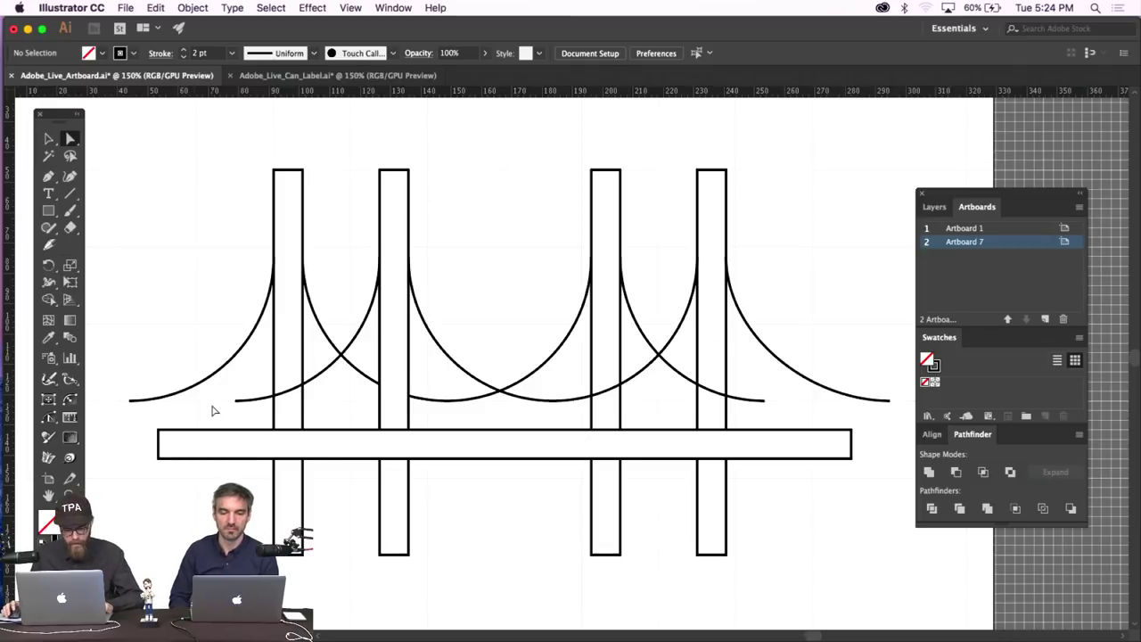
scroll(212, 409, left, 2)
click(48, 175)
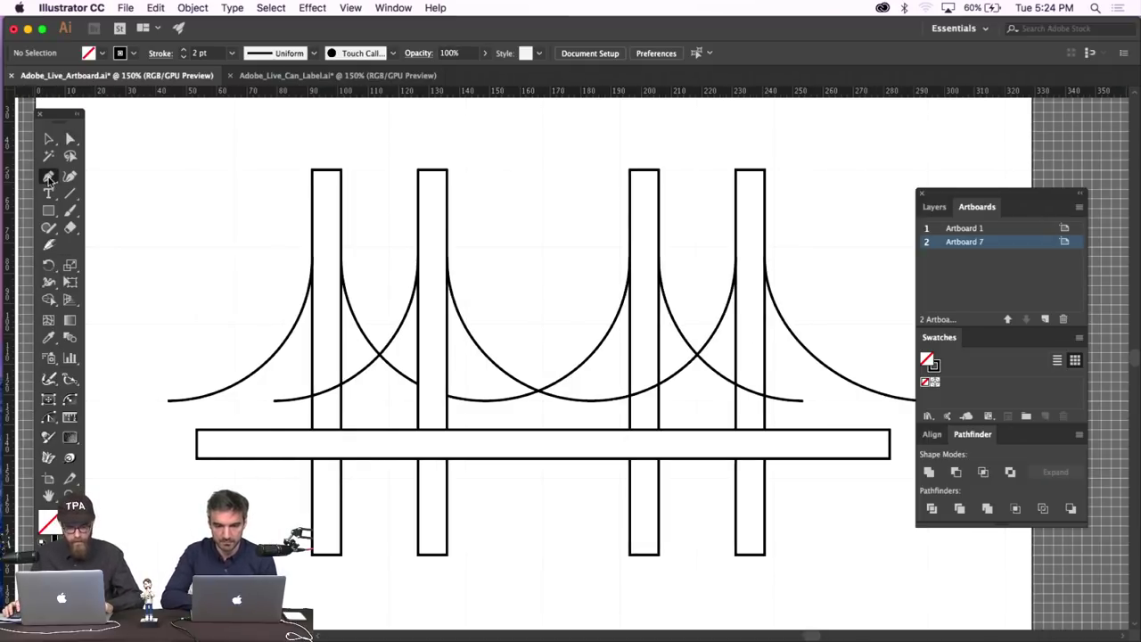
scroll(291, 370, right, 4)
scroll(294, 371, left, 2)
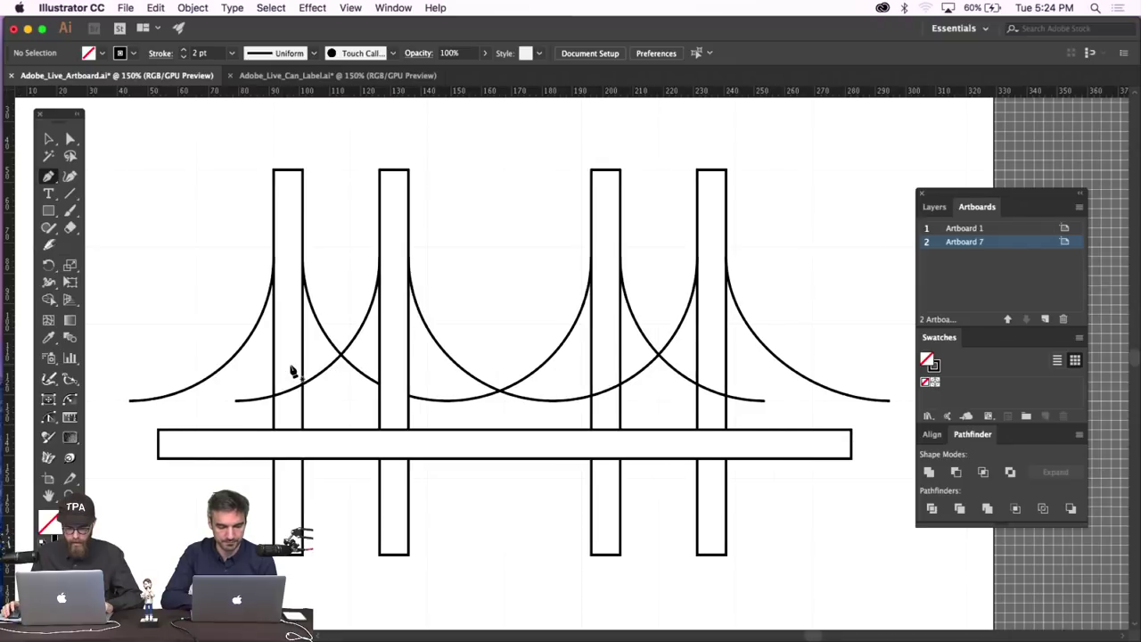
key(super+minus)
key(super+minus)
key(super+minus)
key(super+minus)
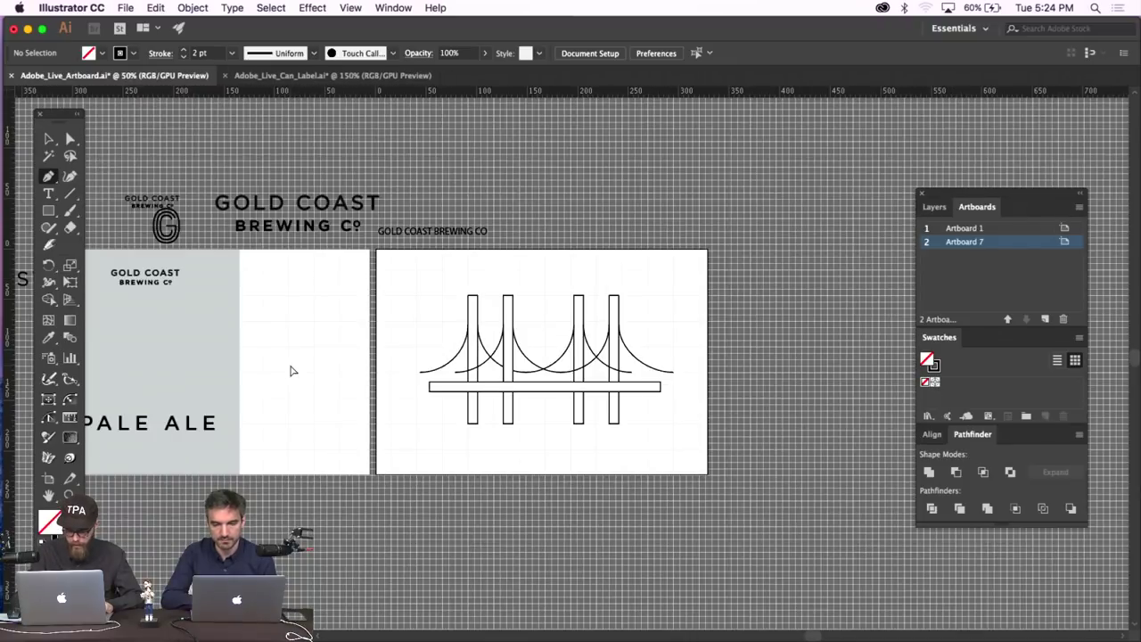
key(super+equal)
key(super+equal)
key(super+equal)
key(super+equal)
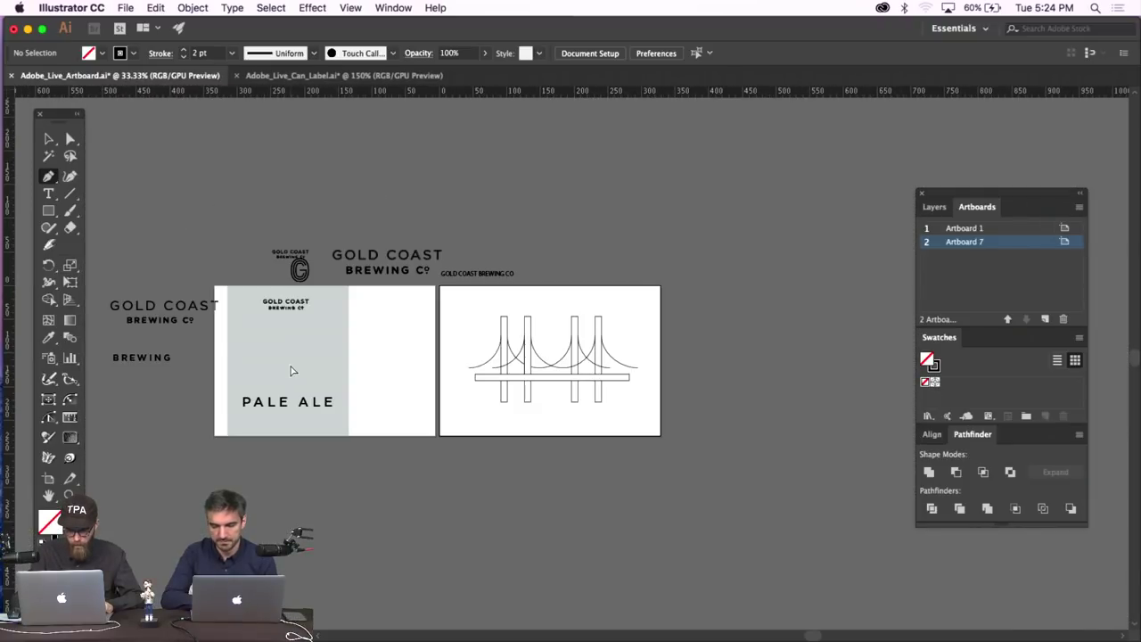
Extend the deck's left end outward beyond the outer end of the leftmost cable.
click(72, 140)
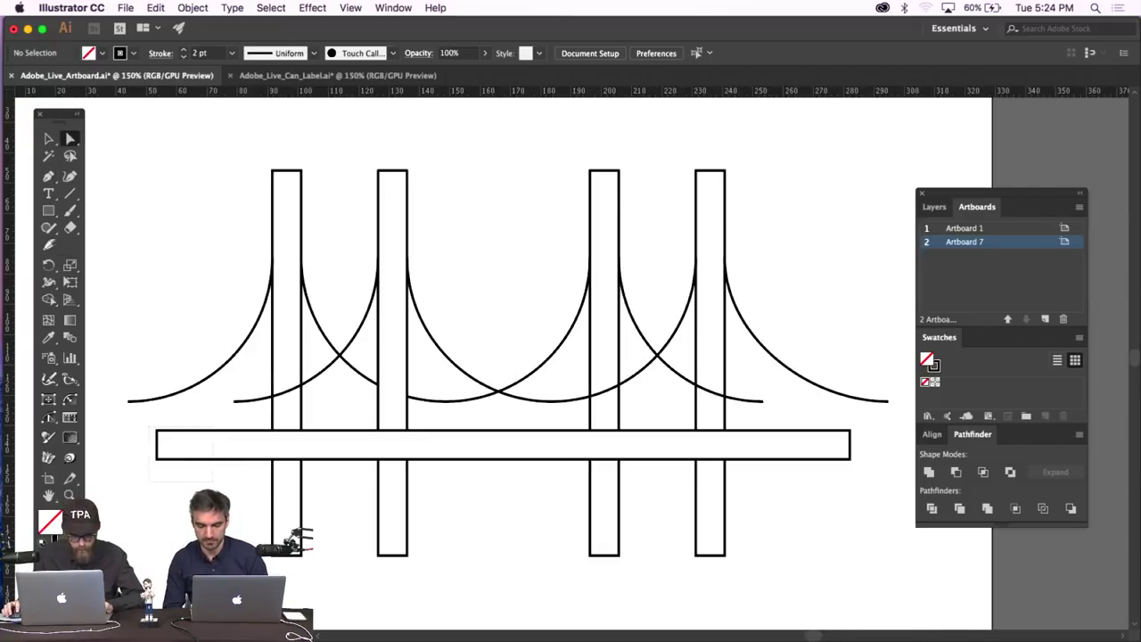
drag(157, 443, 88, 444)
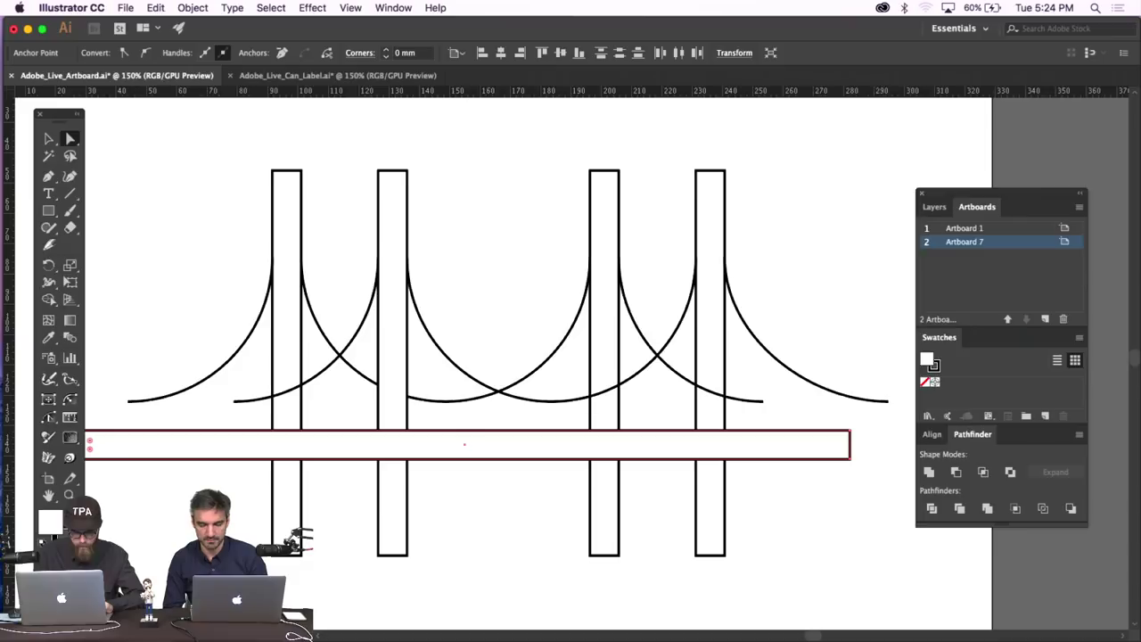
click(457, 221)
Move the two left cables and the four cables between the first and fourth towers up by about 6 mm.
key(v)
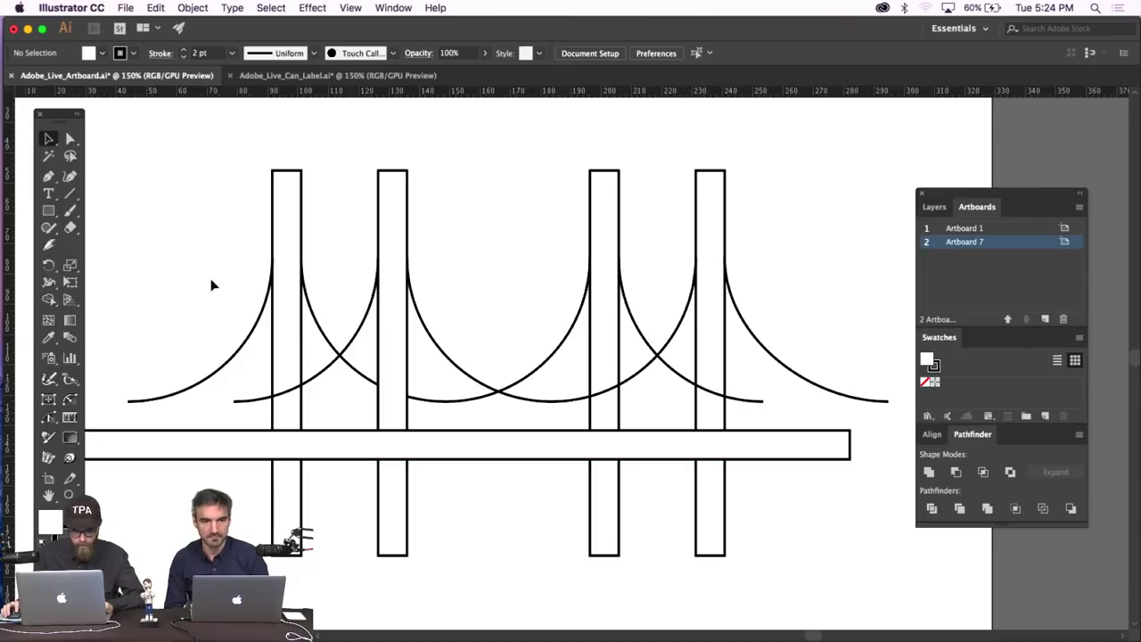
drag(254, 417, 255, 417)
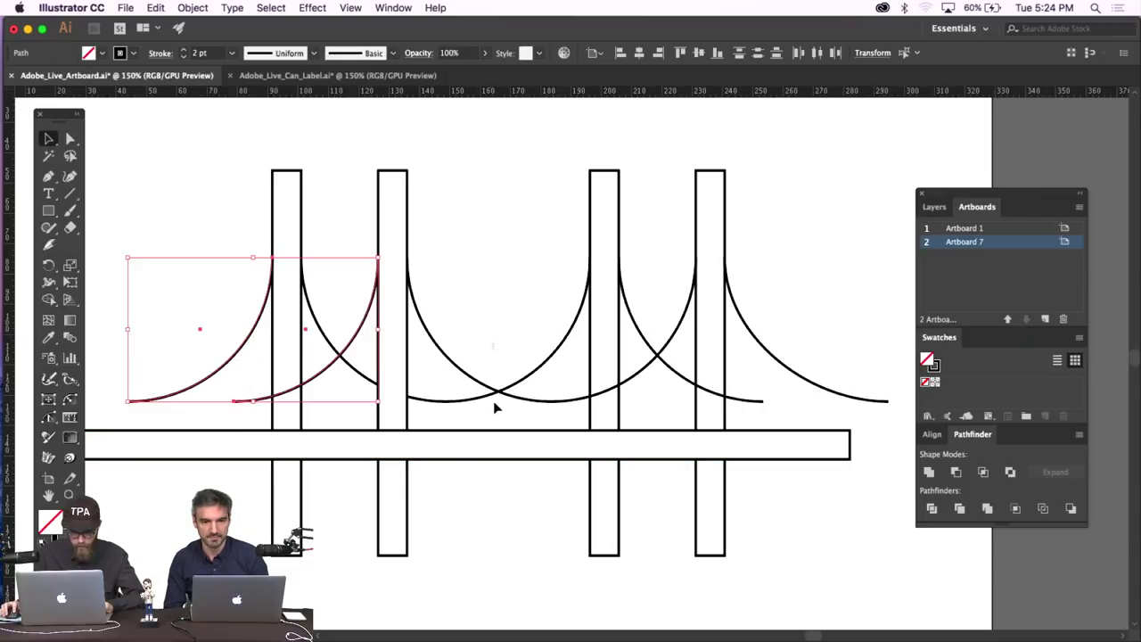
drag(512, 414, 499, 400)
key(Up)
key(Up)
key(Up)
key(Up)
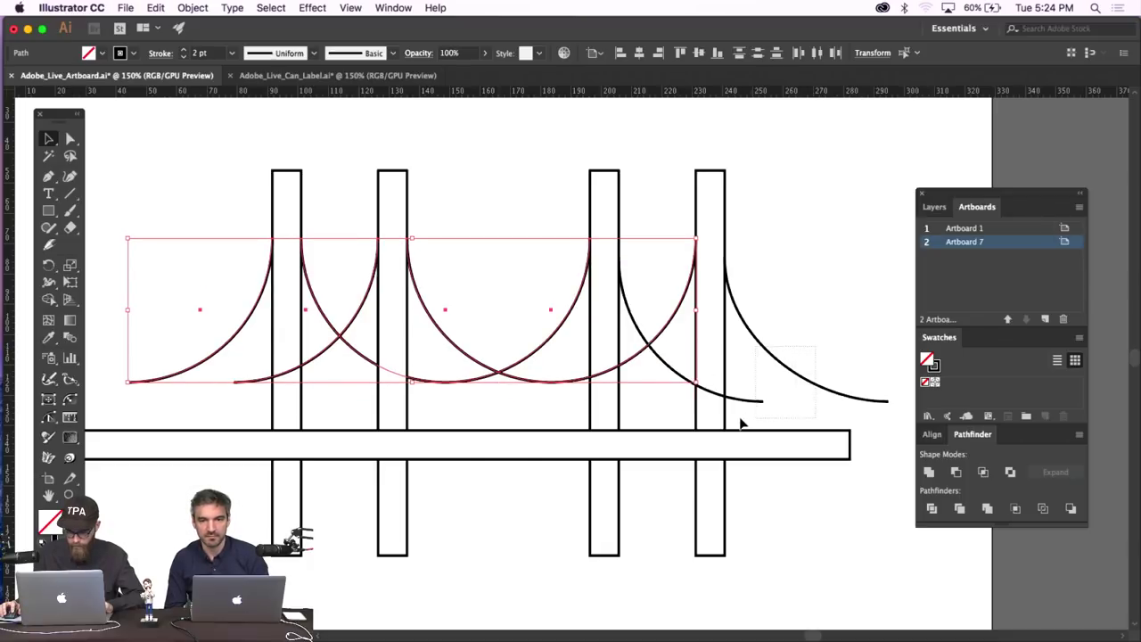
Move the two cables descending from the right edges of the third and fourth towers up by about 3 mm.
drag(740, 423, 742, 419)
key(Up)
key(Up)
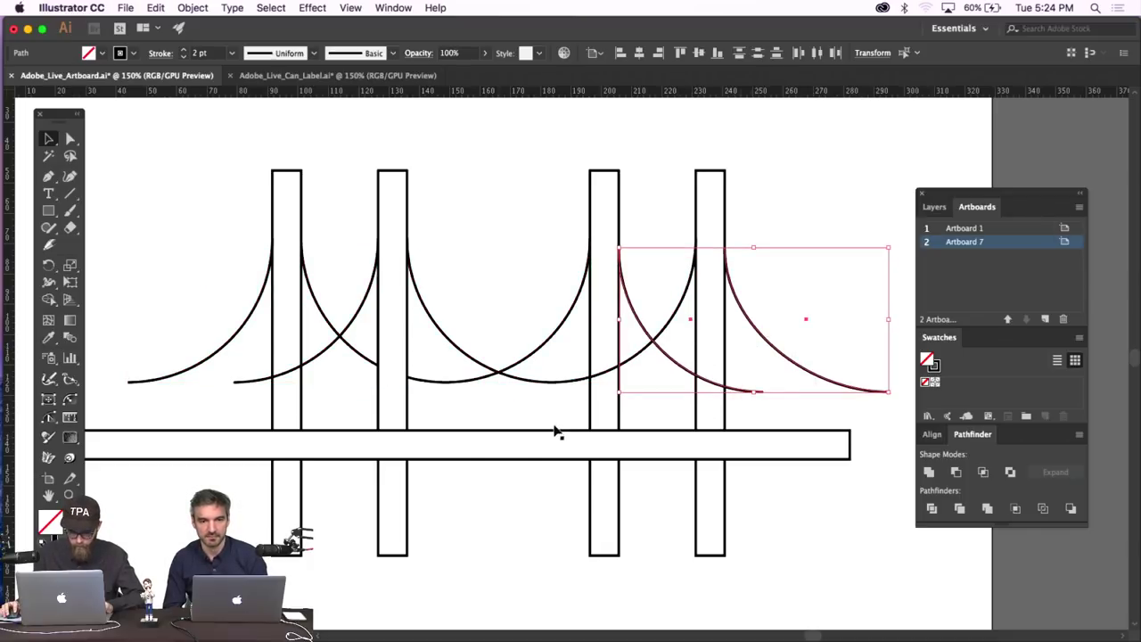
click(481, 392)
Draw a vertical suspender line with the Pen tool from the cable right of the first tower to the deck's top edge, at about X 104 mm.
click(48, 175)
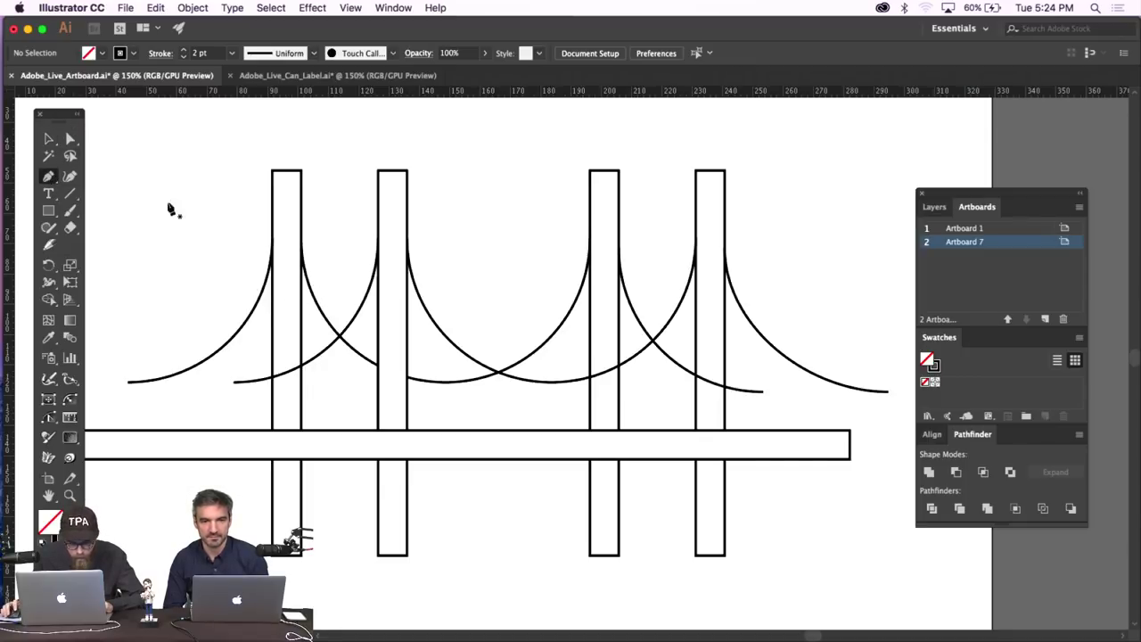
click(71, 140)
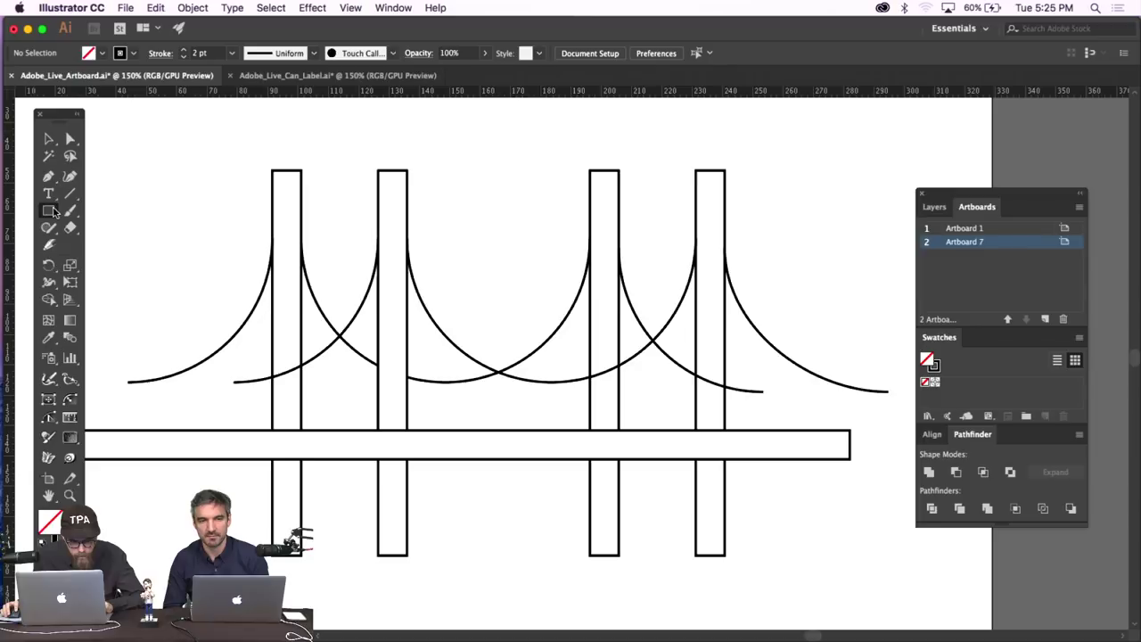
click(48, 176)
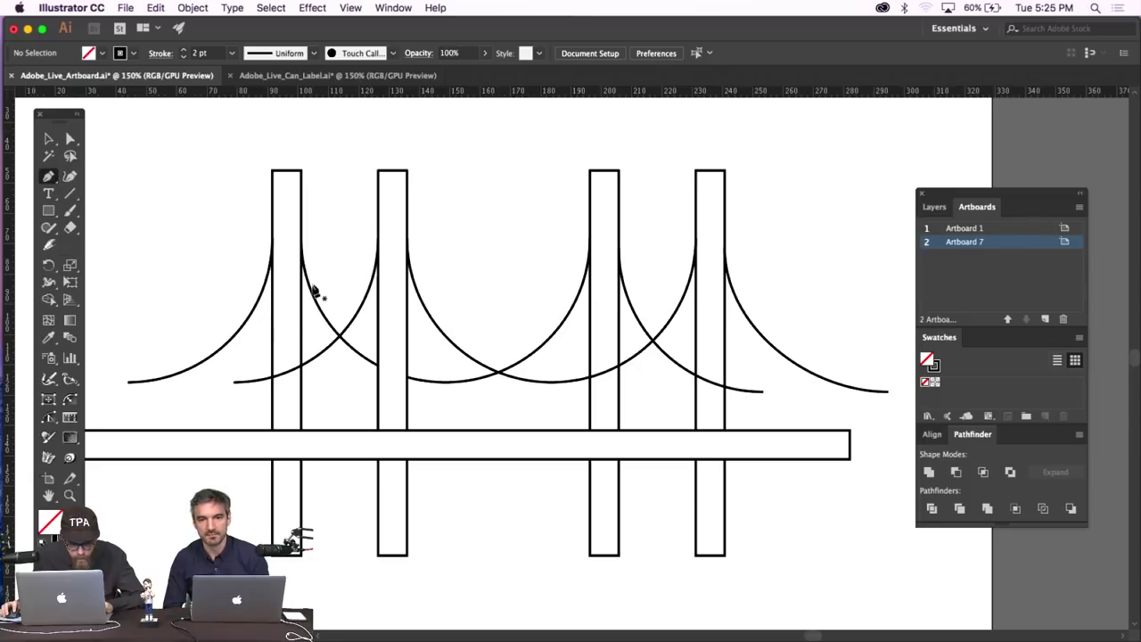
click(310, 278)
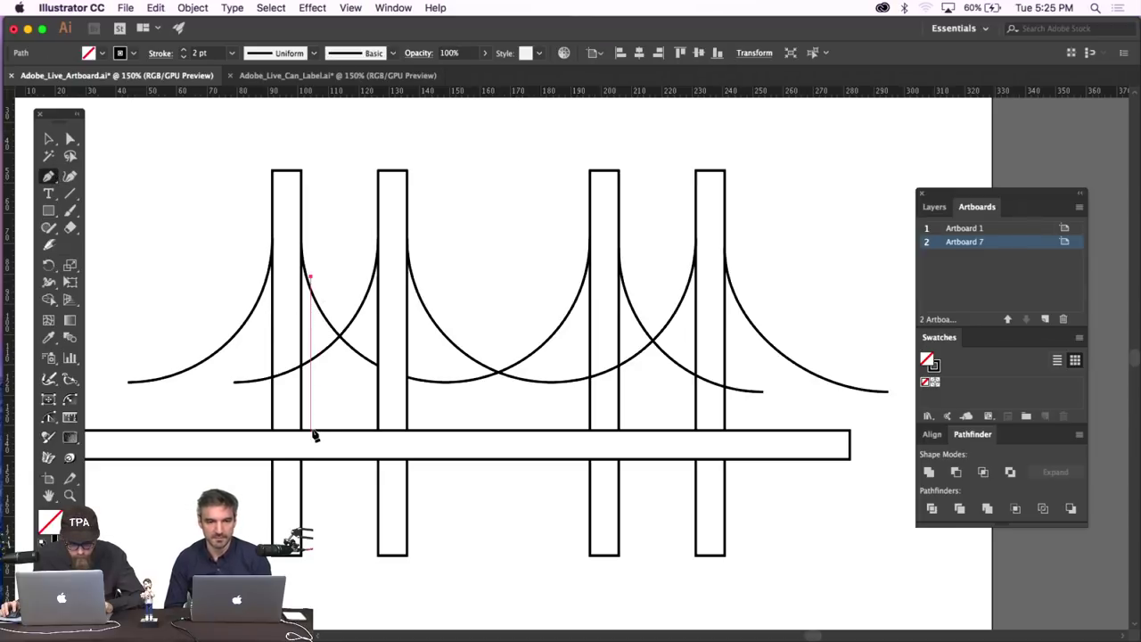
click(312, 431)
click(48, 138)
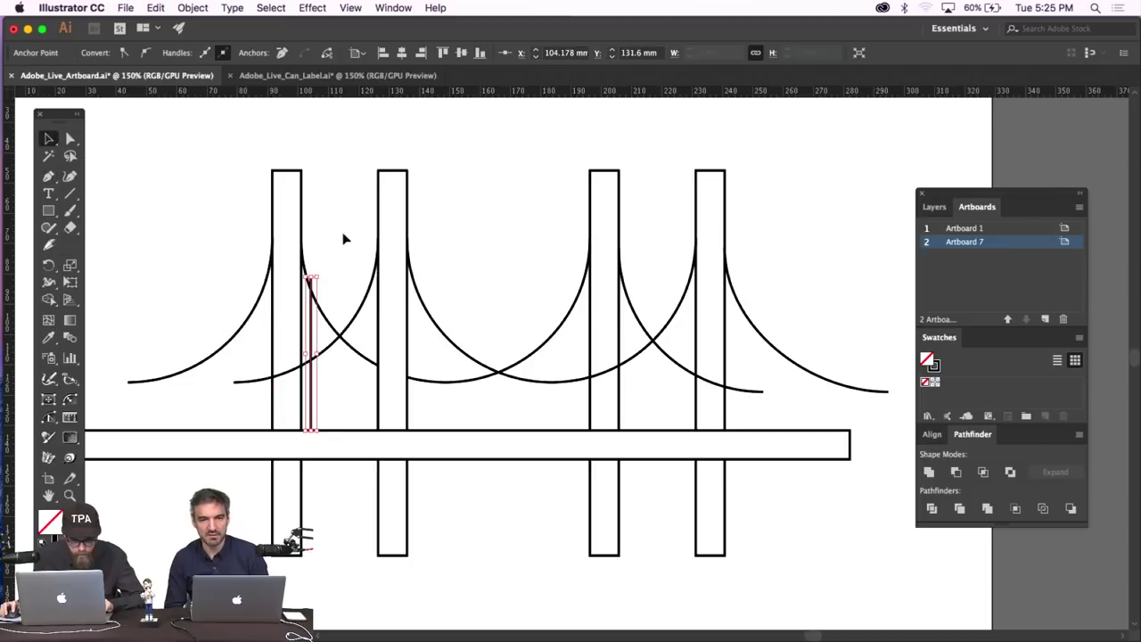
Shift the new suspender line about 3 mm to the right, away from the first tower.
click(346, 239)
click(313, 330)
key(Right)
key(Right)
key(Right)
key(Right)
key(Right)
key(Right)
key(Right)
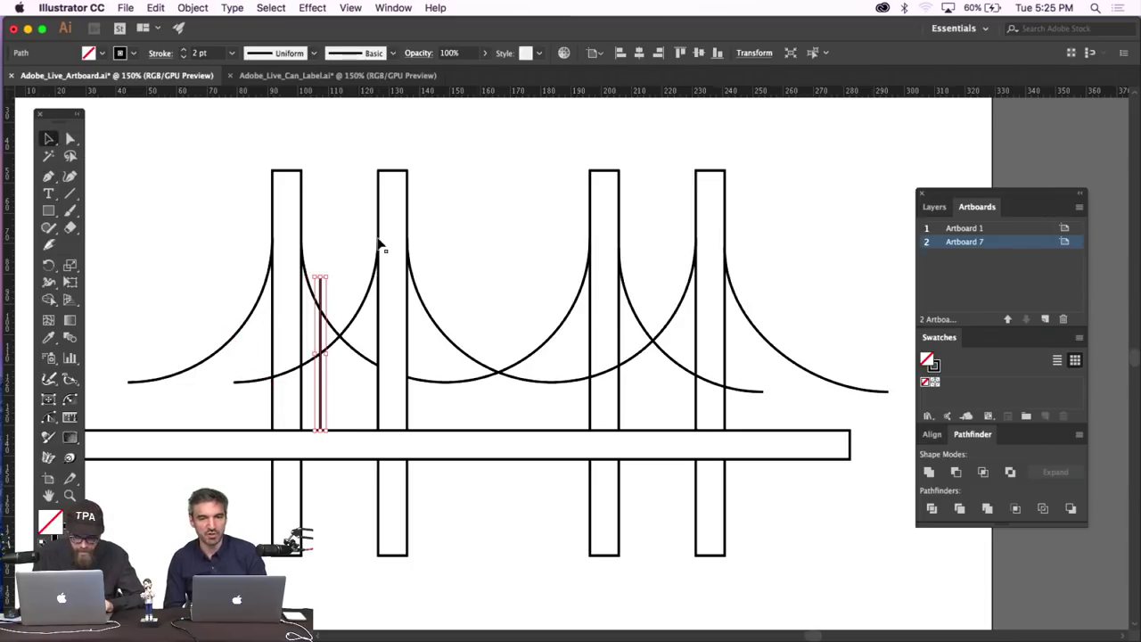
Duplicate the suspender line twice at about 6 mm spacing to fill the gap between the first and second towers.
key(alt+shift+Right)
key(Right)
key(Right)
key(Right)
key(Right)
key(Right)
key(alt+shift+Right)
key(Right)
key(Right)
key(Right)
key(Right)
key(Right)
Duplicate the third suspender line and move the copy across the second tower to just beyond its right edge.
key(alt+shift+Right)
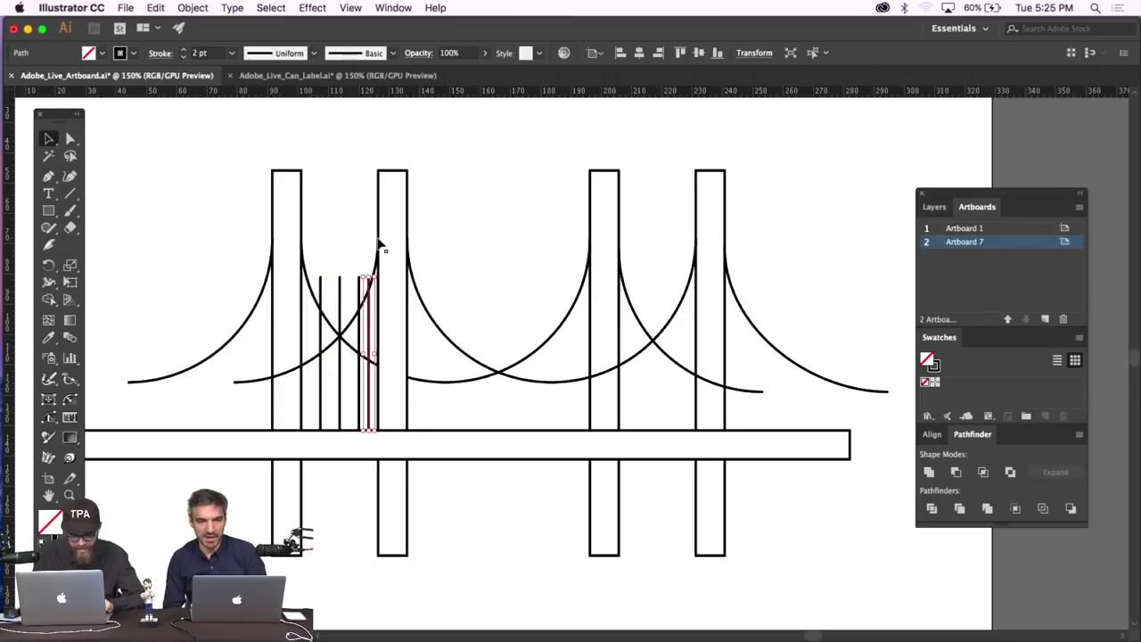
key(Right)
key(Right)
key(Right)
key(Right)
key(Right)
key(Right)
key(Right)
key(Right)
key(Right)
key(Right)
key(Right)
key(Right)
key(Right)
key(Right)
key(Right)
key(Right)
key(Right)
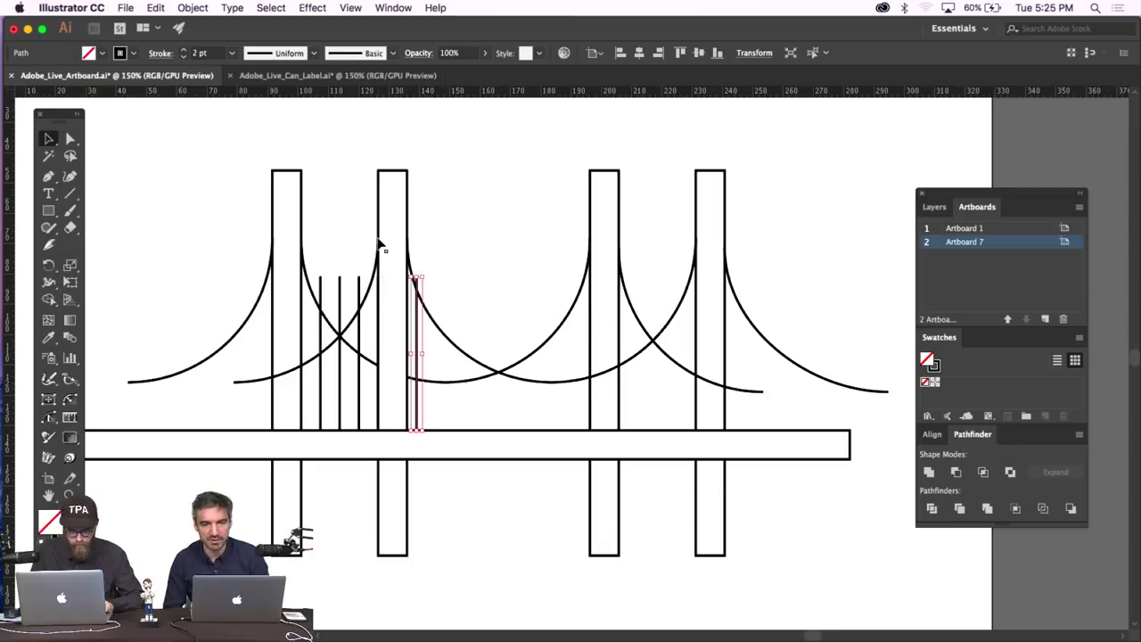
Duplicate the suspender line repeatedly at about 6 mm spacing across the central span, ending with a copy on the third tower.
key(alt+shift+Right)
key(Right)
key(Right)
key(Right)
key(Right)
key(Right)
key(alt+shift+Right)
key(Right)
key(Right)
key(Right)
key(Right)
key(Right)
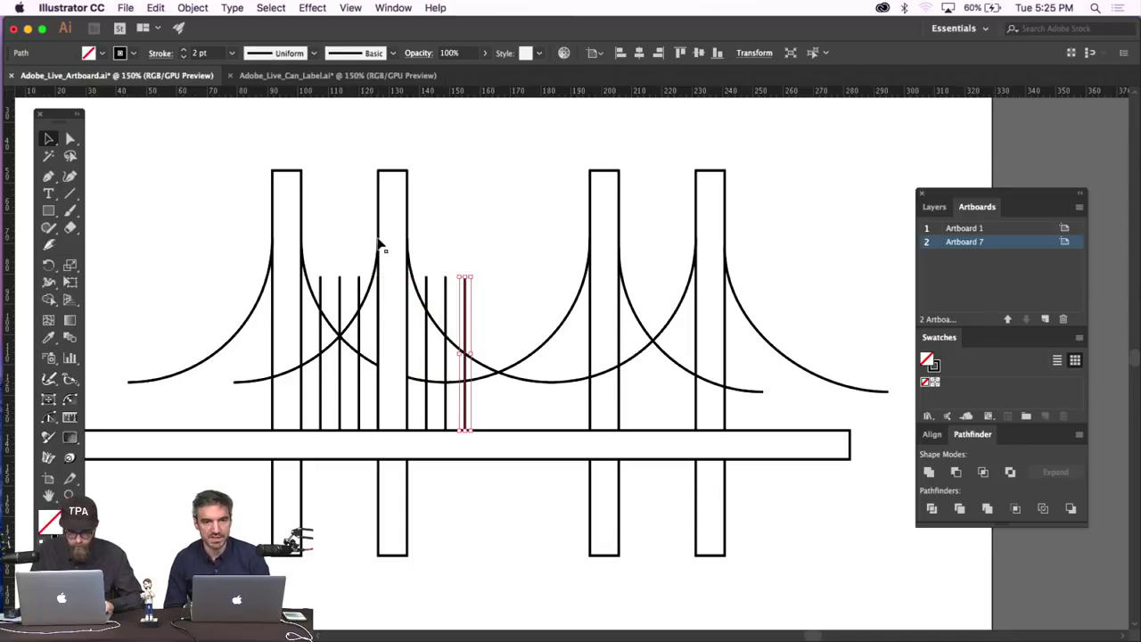
key(alt+shift+Right)
key(Right)
key(Right)
key(Right)
key(Right)
key(Right)
key(alt+shift+Right)
key(Right)
key(Right)
key(alt+shift+Right)
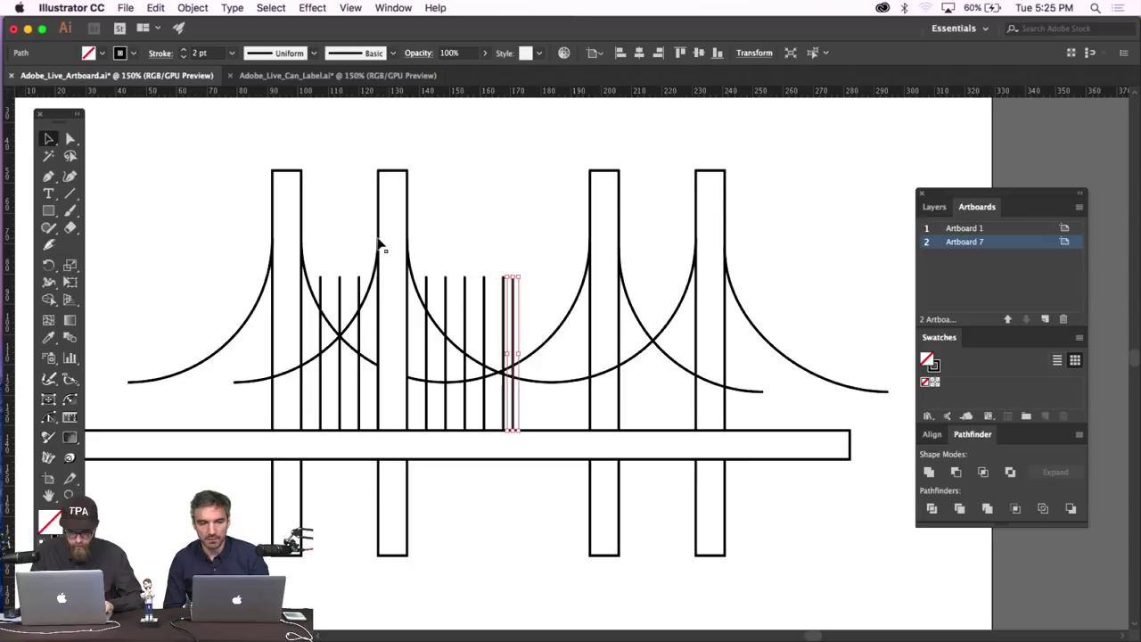
key(Right)
key(Right)
key(Right)
key(alt+shift+Right)
key(Right)
key(Right)
key(alt+shift+Right)
key(Right)
key(Right)
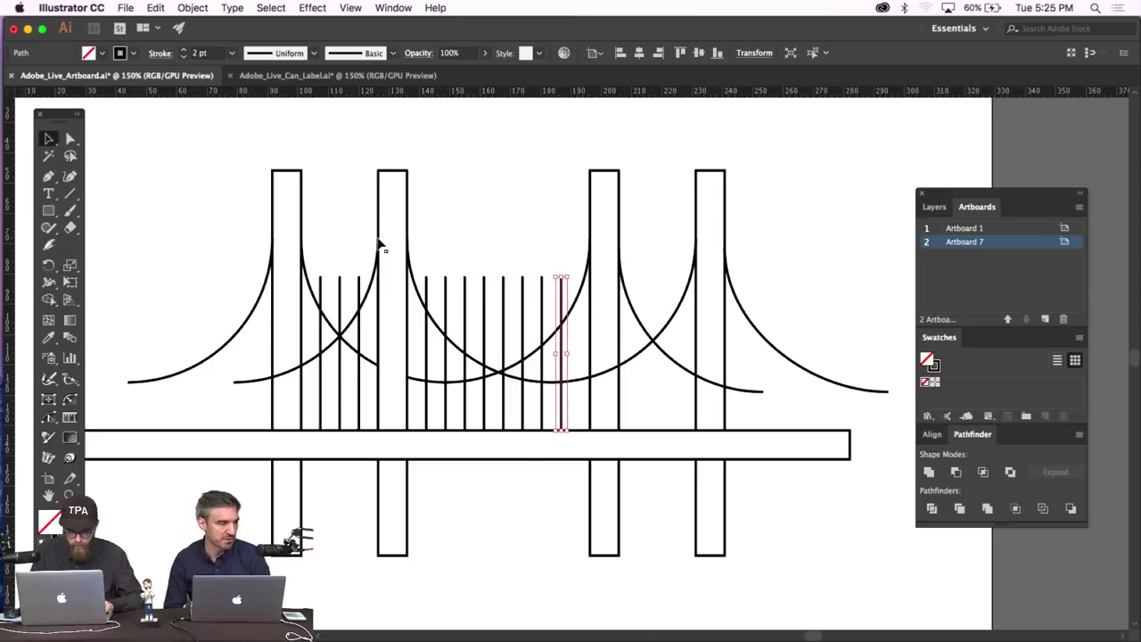
key(alt+shift+Right)
key(Right)
key(Right)
key(alt+shift+Right)
key(Right)
key(Right)
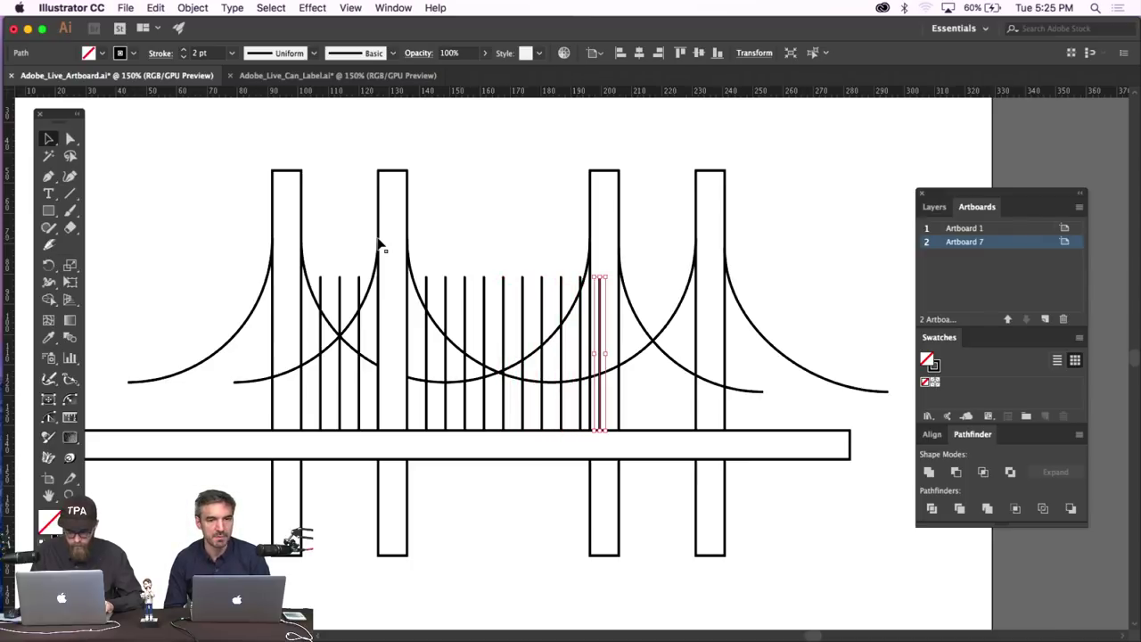
key(alt+shift+Right)
key(Right)
key(Right)
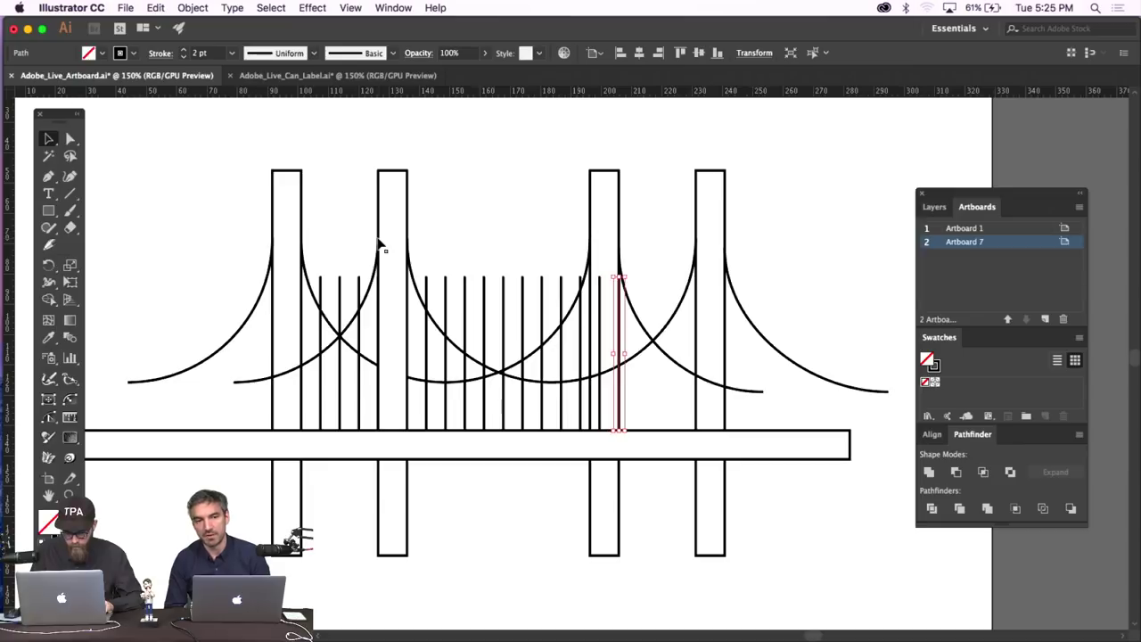
key(Left)
key(Left)
key(Left)
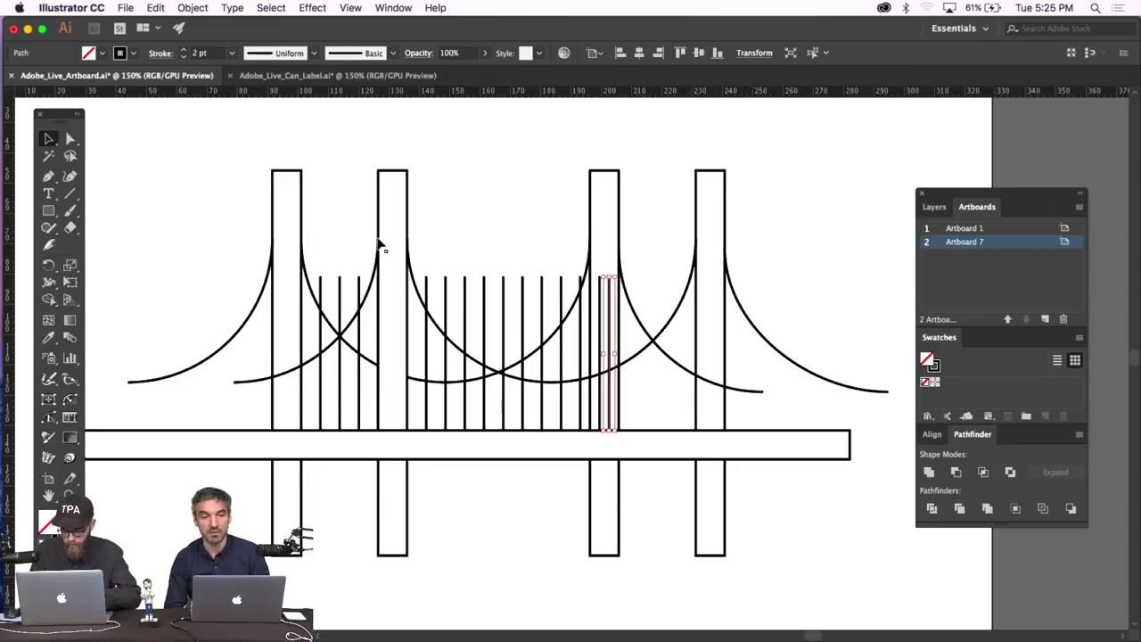
key(Delete)
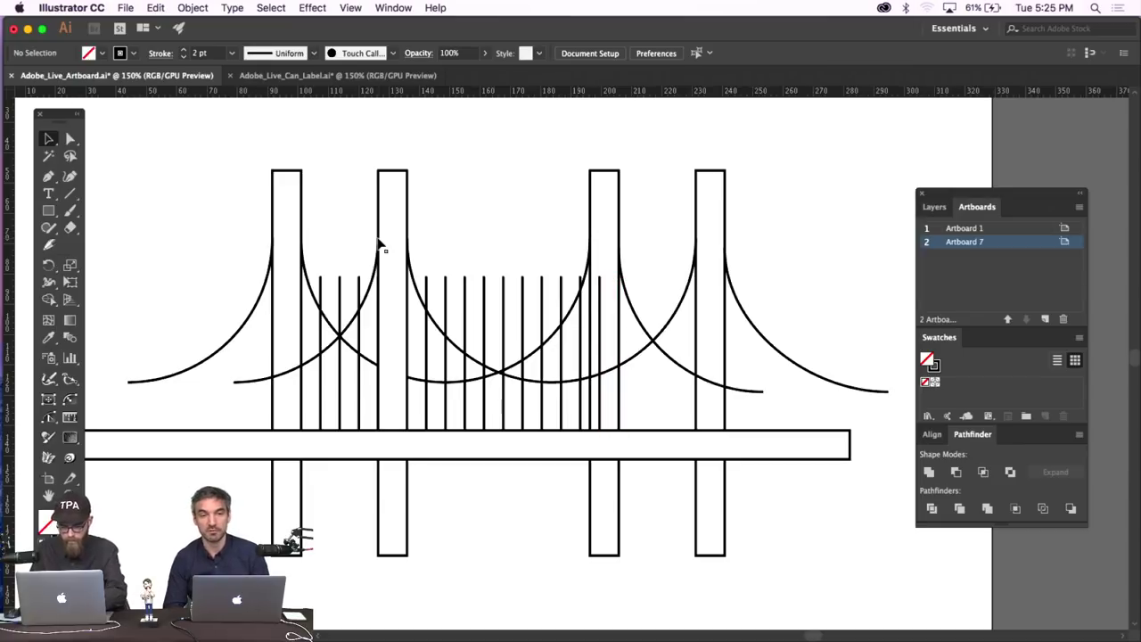
Move the suspender line that sits on the third tower to about 6 mm beyond that tower's right edge.
click(601, 330)
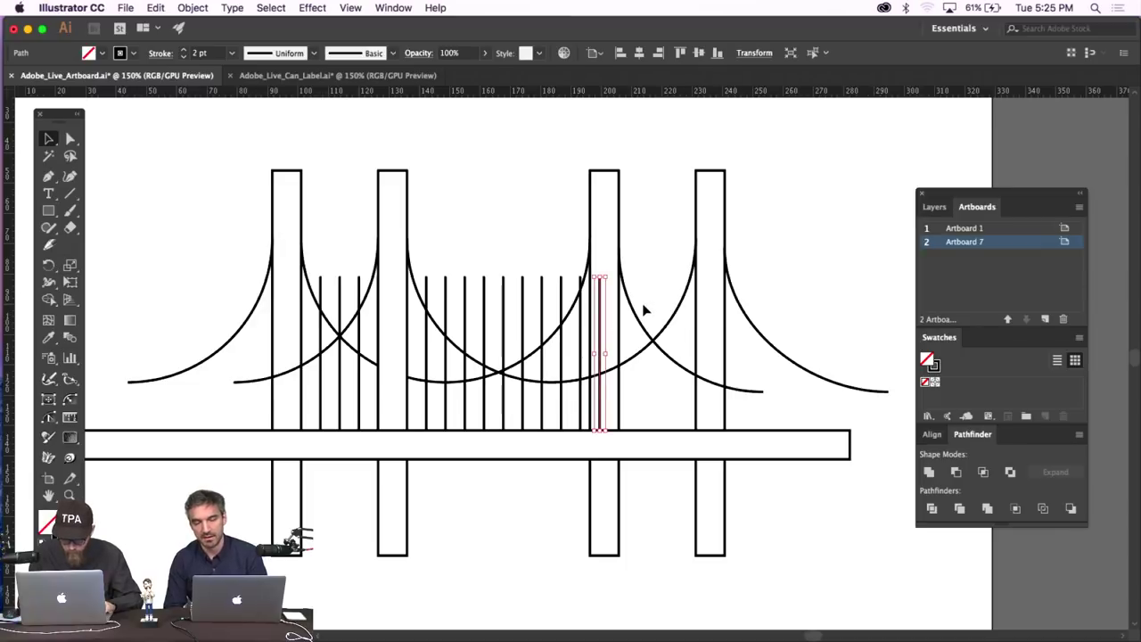
key(Right)
key(Right)
key(Right)
key(Right)
key(Right)
key(Right)
key(Right)
key(Right)
key(Right)
key(Right)
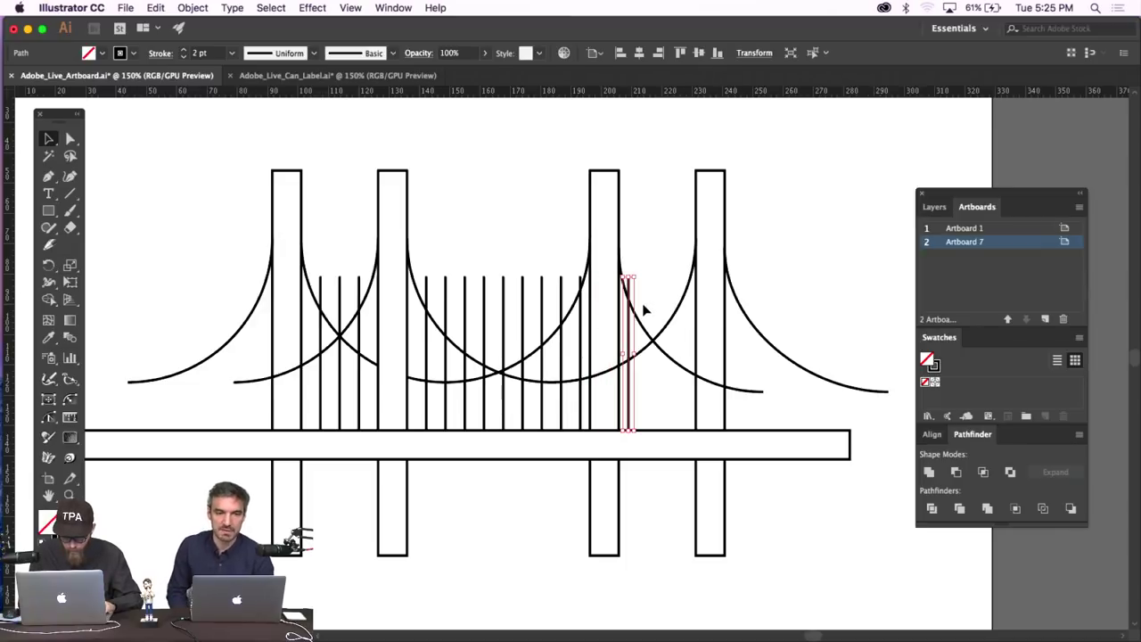
key(Right)
key(Right)
key(Right)
Duplicate the suspender line at about 6 mm spacing up to the fourth tower and delete the copy overlapping that tower.
key(alt+Right)
key(Right)
key(Right)
key(Right)
key(Right)
key(Right)
key(Right)
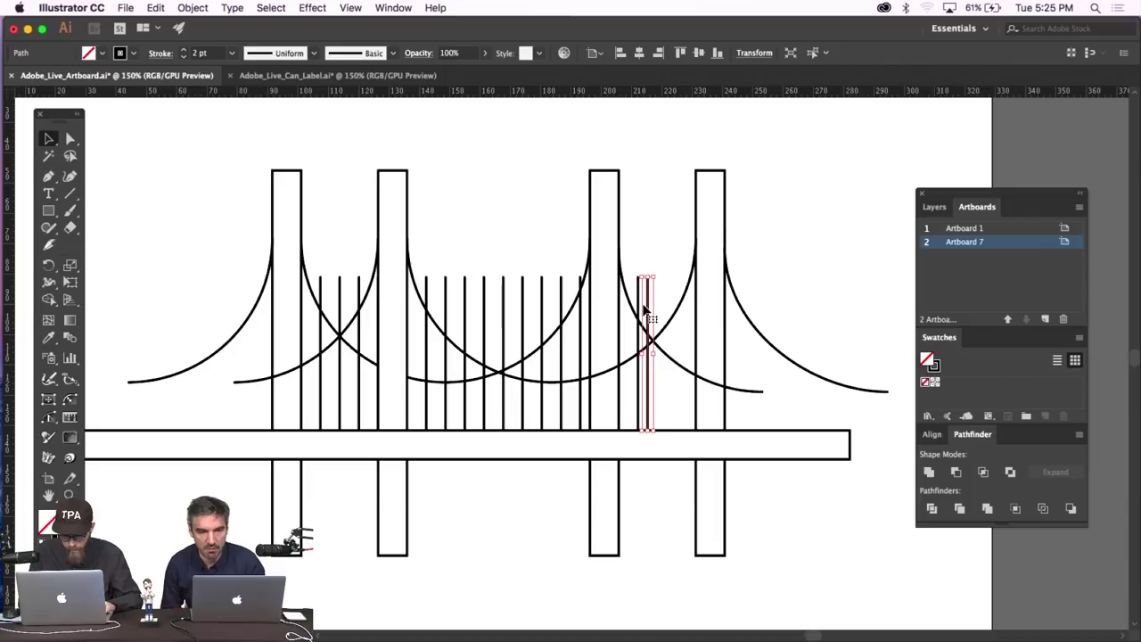
key(alt+Right)
key(Right)
key(Right)
key(Right)
key(Right)
key(Right)
key(Right)
key(alt+Right)
key(Right)
key(Right)
key(Right)
key(Right)
key(Right)
key(Right)
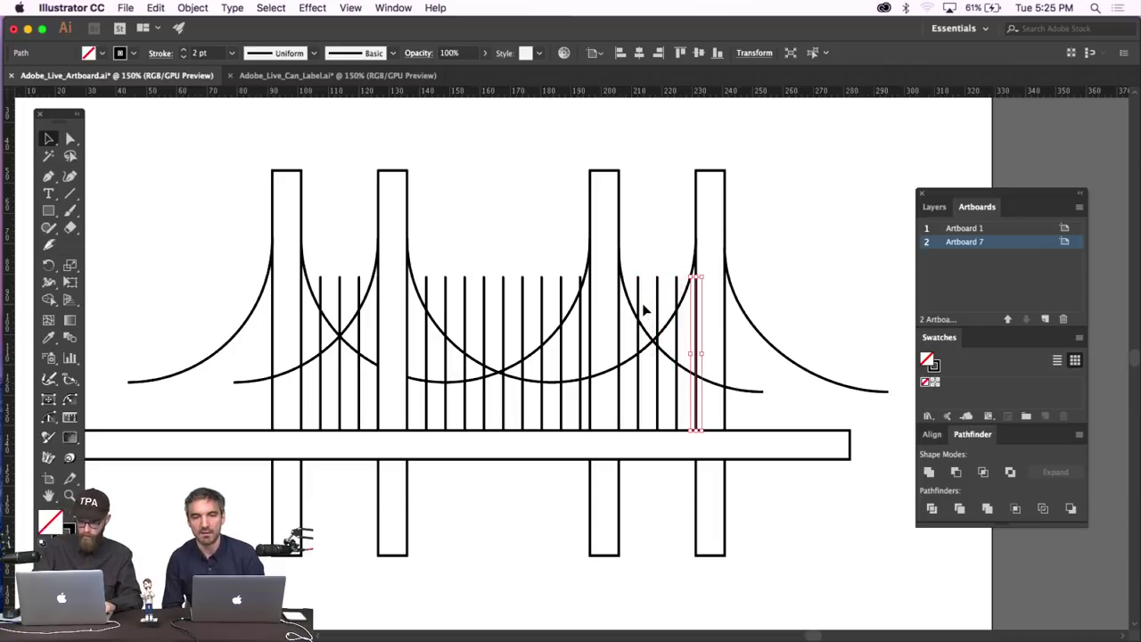
key(Delete)
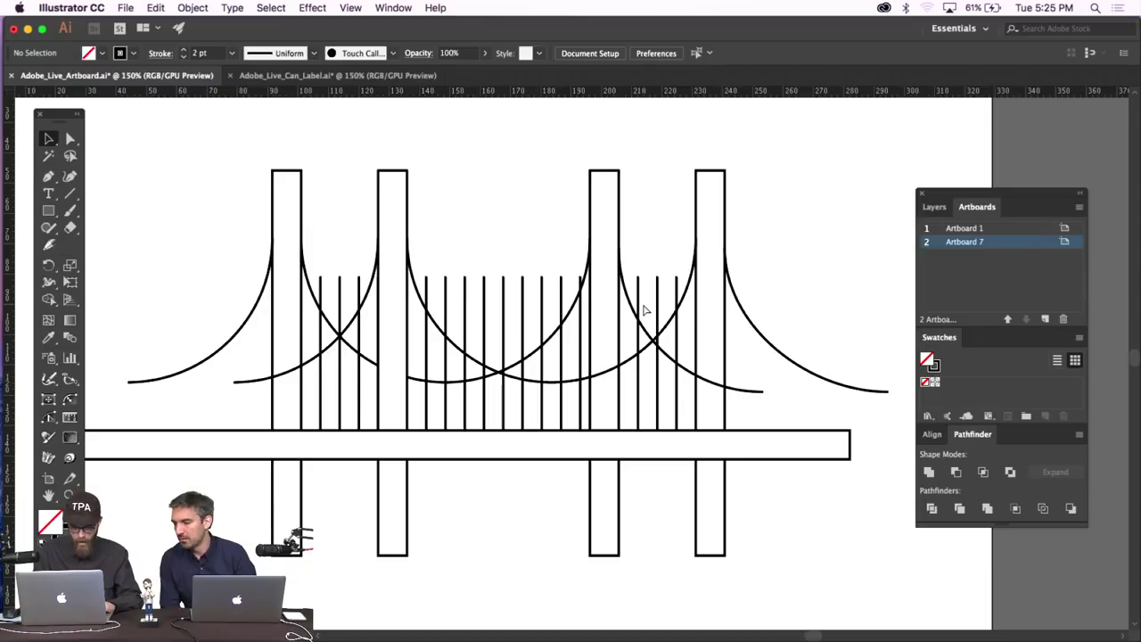
Show the document grid behind the bridge drawing.
key(super+apostrophe)
key(super+apostrophe)
key(super+apostrophe)
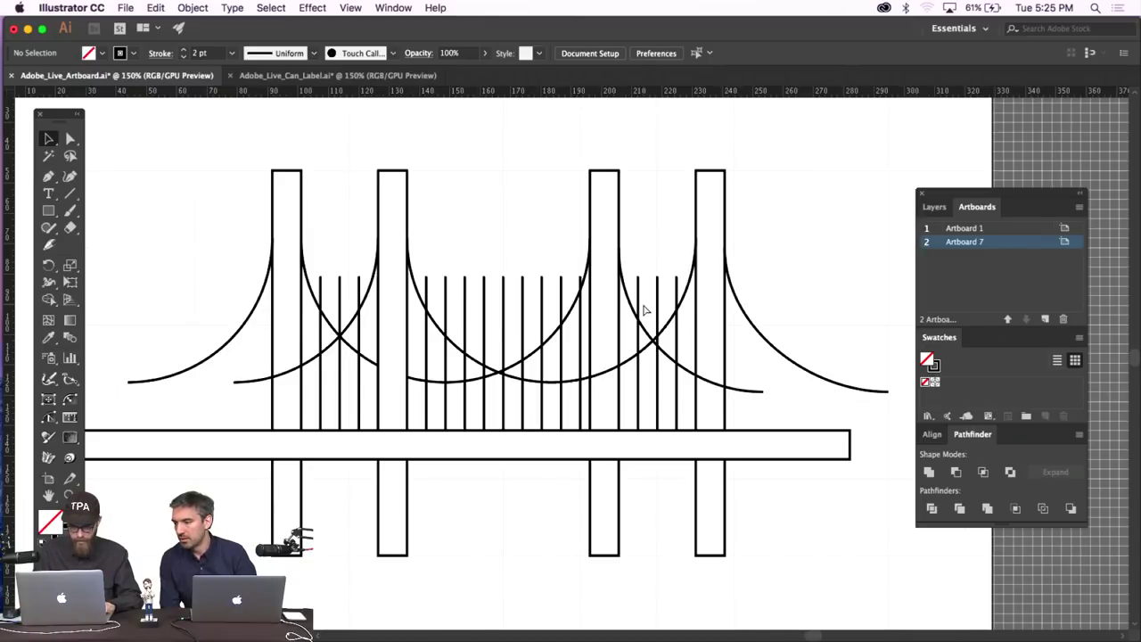
key(super+apostrophe)
key(super+apostrophe)
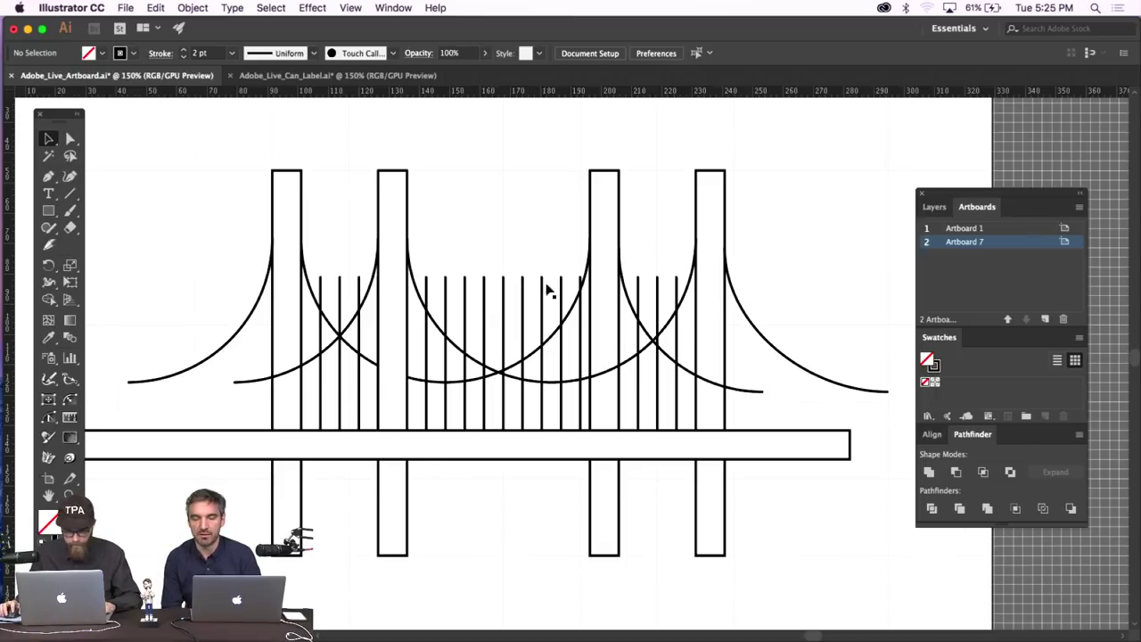
Duplicate the last suspender line before the fourth tower and move the copy to about 6 mm beyond the tower's right edge.
click(677, 287)
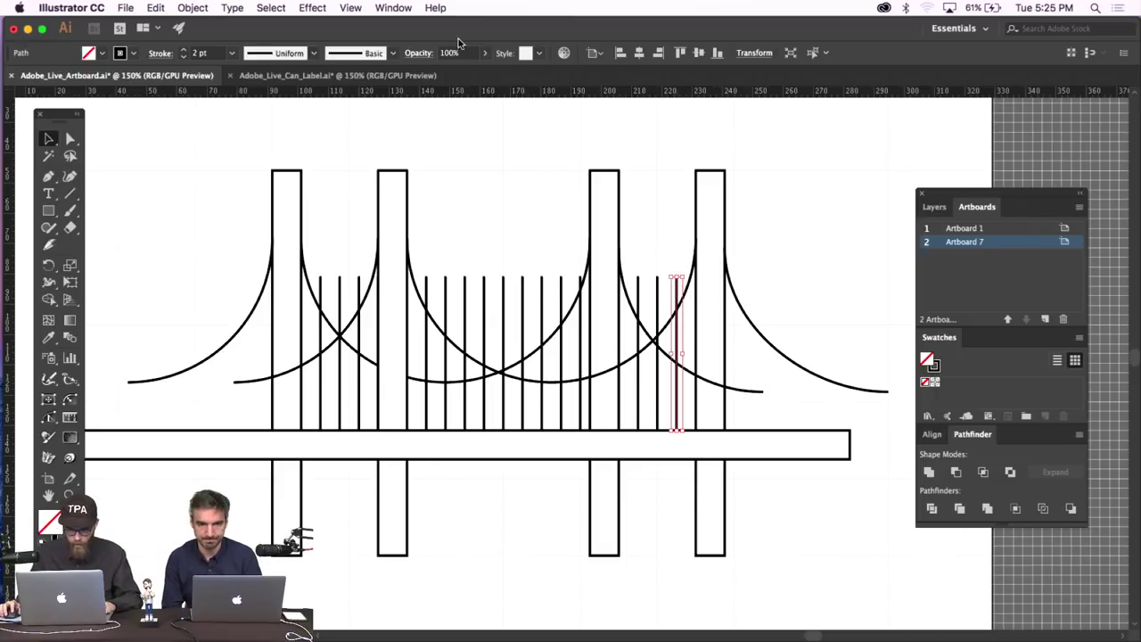
click(350, 7)
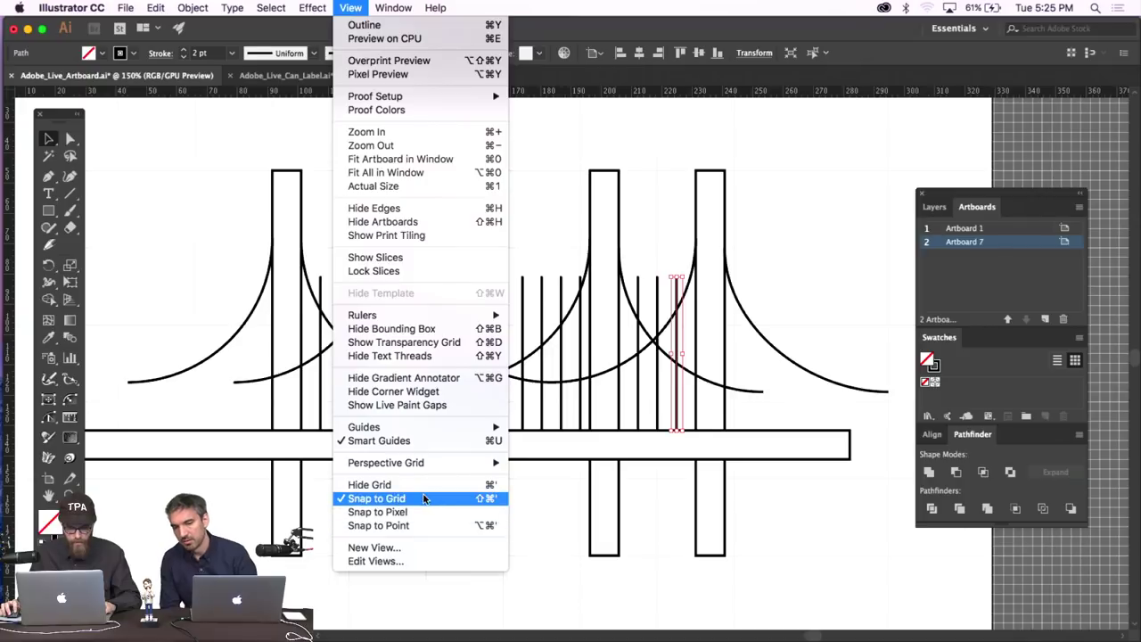
click(778, 241)
key(Right)
key(Right)
key(Right)
key(Right)
key(Right)
key(Right)
key(Right)
key(Right)
key(Right)
key(Right)
key(Right)
key(Right)
key(Right)
key(Right)
key(Right)
key(Right)
key(Right)
key(Right)
key(Right)
key(Right)
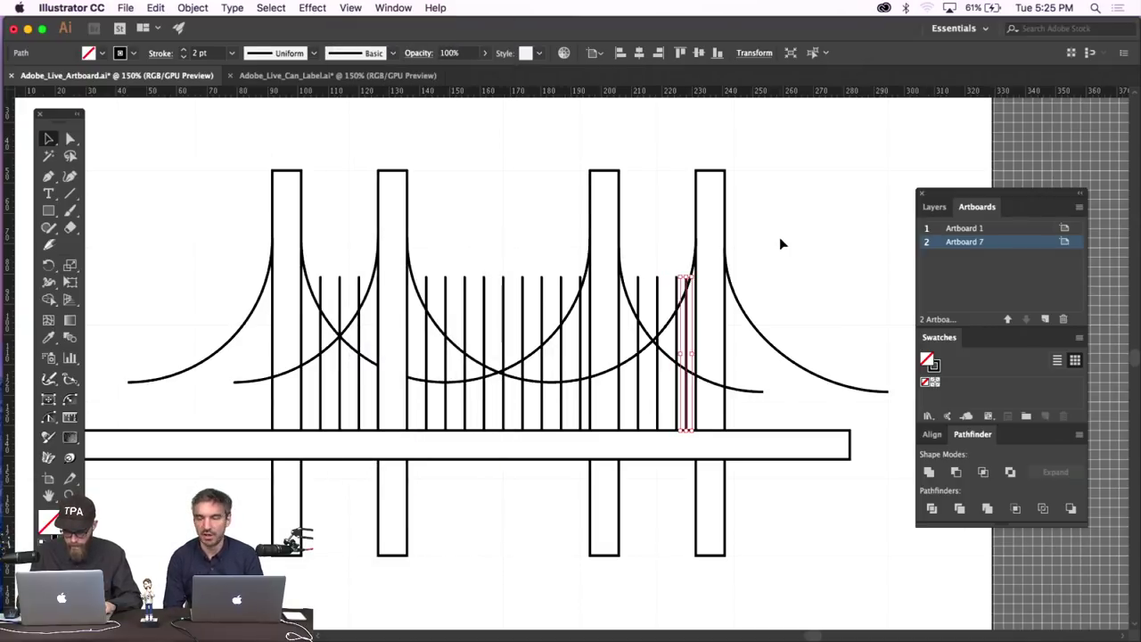
key(Right)
key(Right)
key(Right)
key(Right)
key(Right)
key(Right)
key(Right)
key(Right)
key(Right)
key(Right)
Duplicate the suspender line repeatedly at about 6 mm spacing from the fourth tower out to the deck's right end.
key(Right)
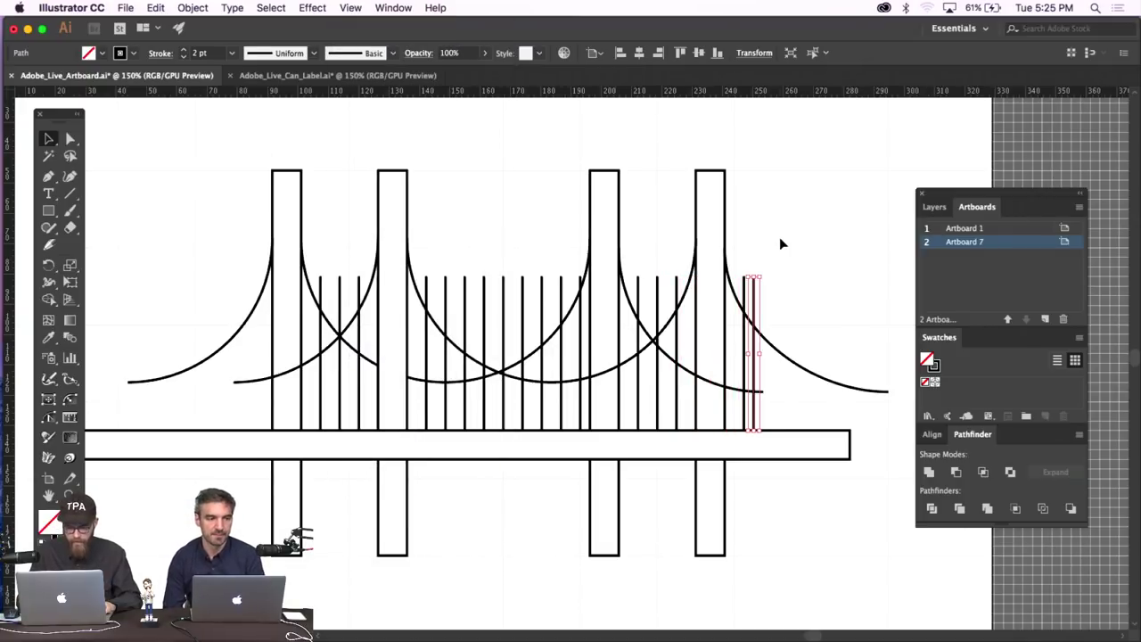
key(Right)
key(Right)
key(Right)
key(Right)
key(Right)
key(Right)
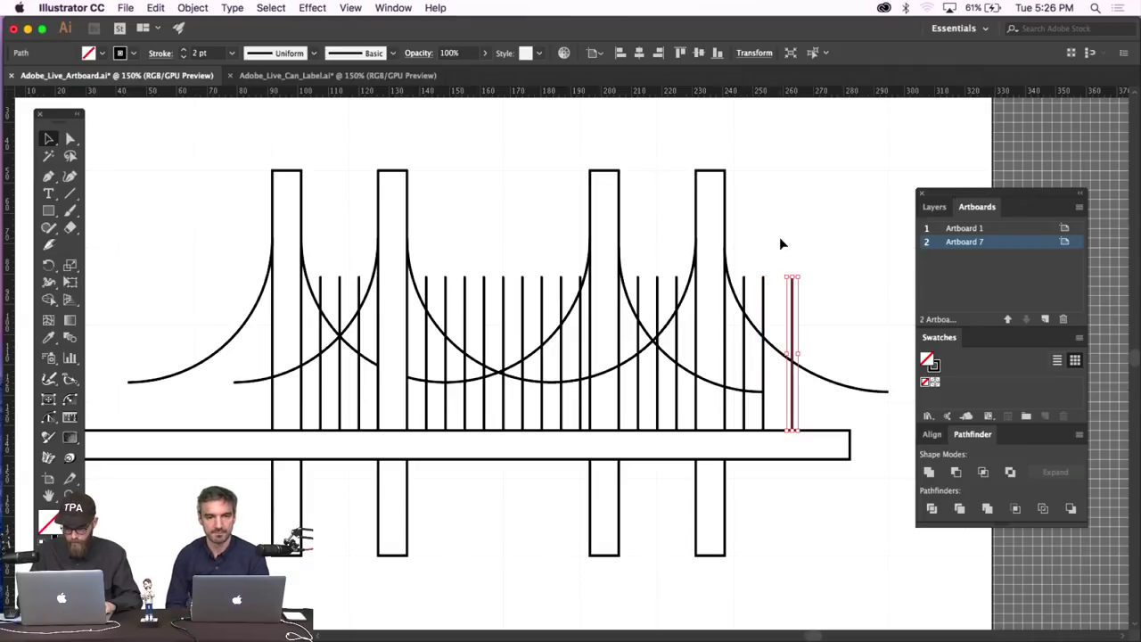
key(ctrl+d)
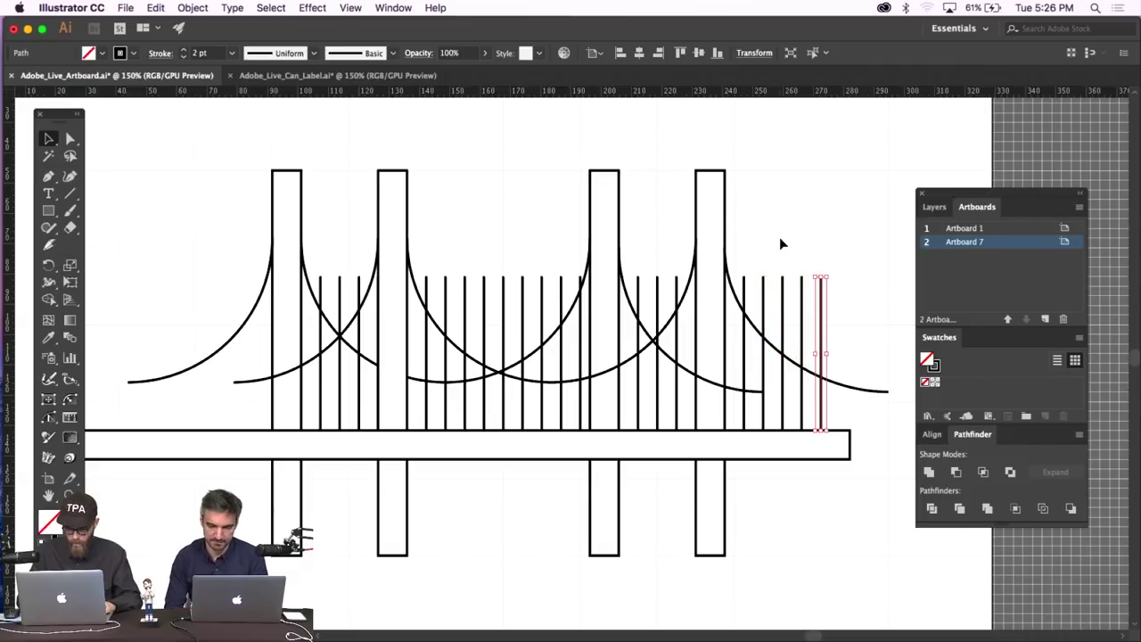
key(ctrl+d)
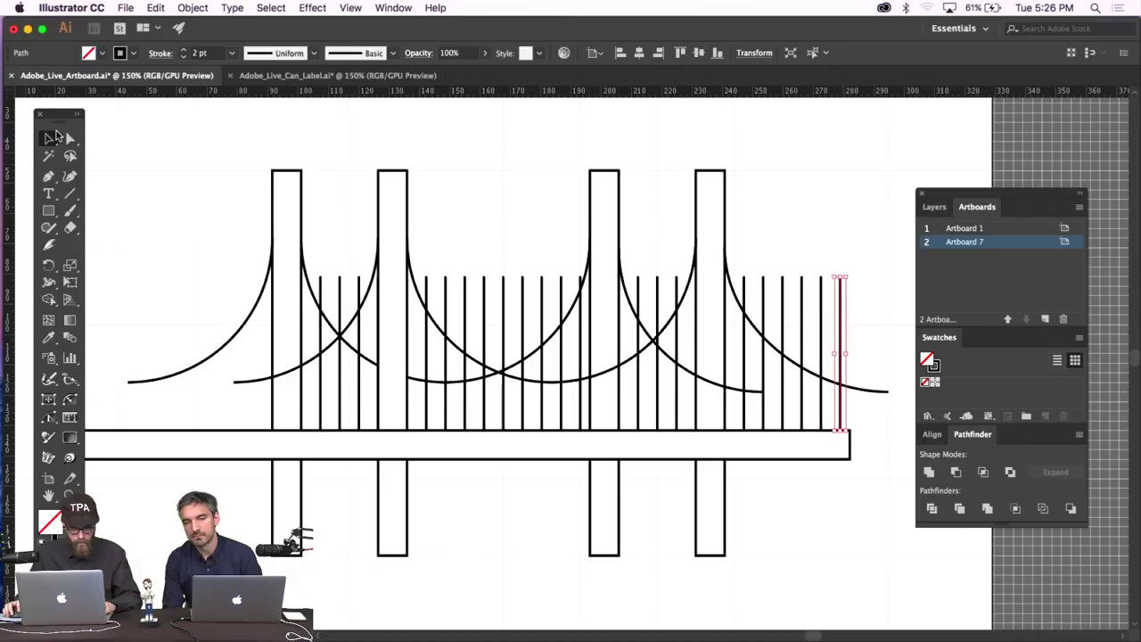
Try to reposition the lower end point of the second tower's left cable.
key(a)
click(193, 265)
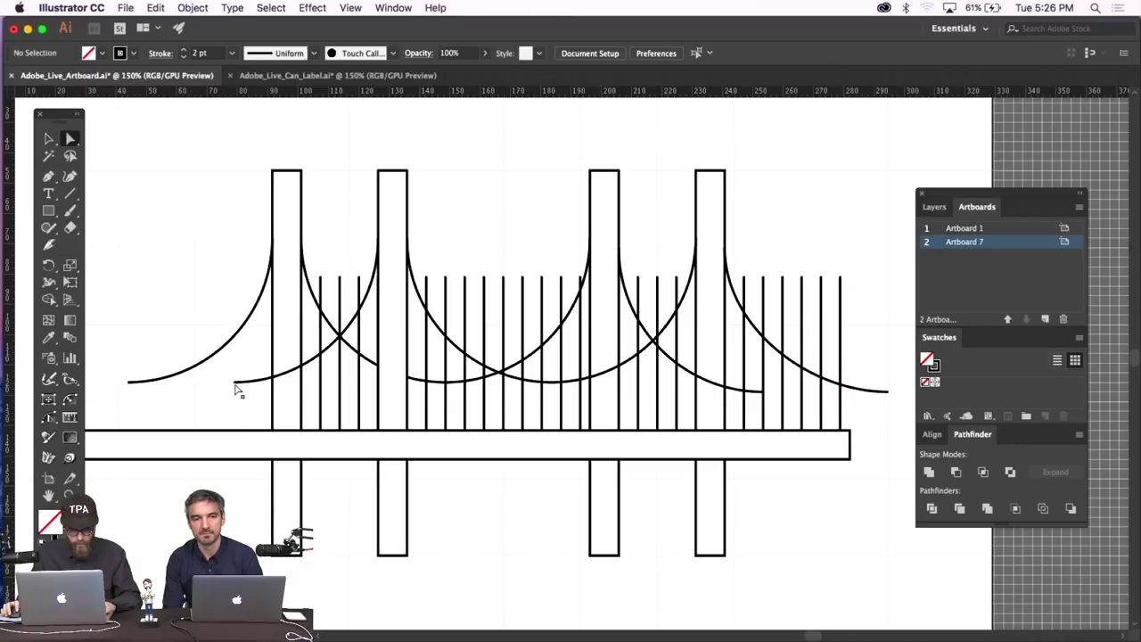
drag(235, 385, 199, 412)
key(ctrl+z)
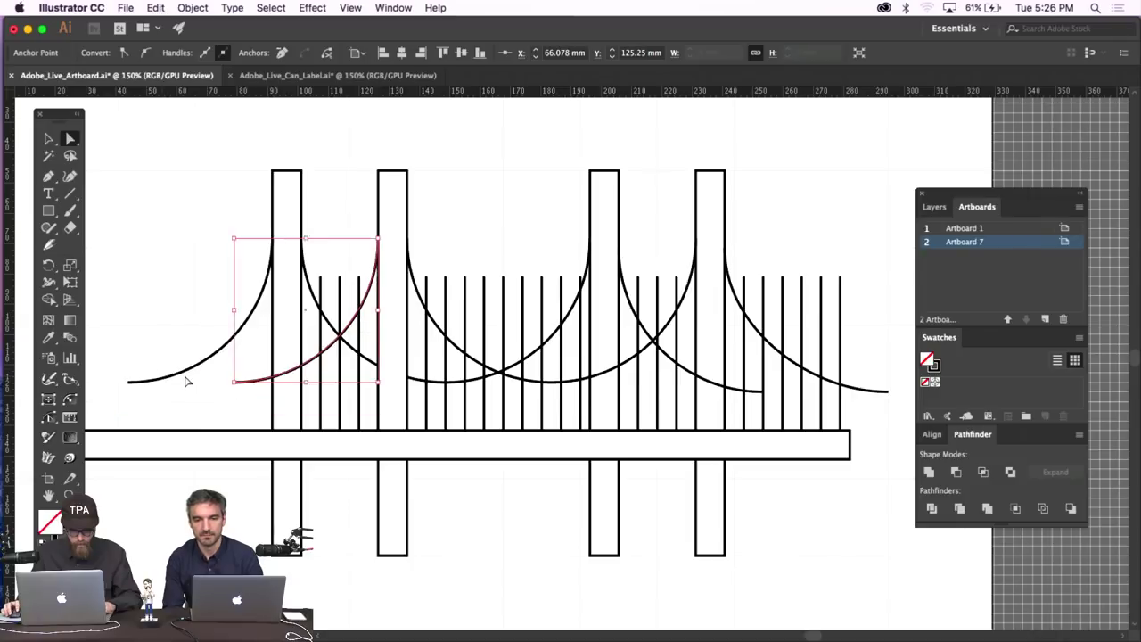
click(185, 382)
key(ctrl+1)
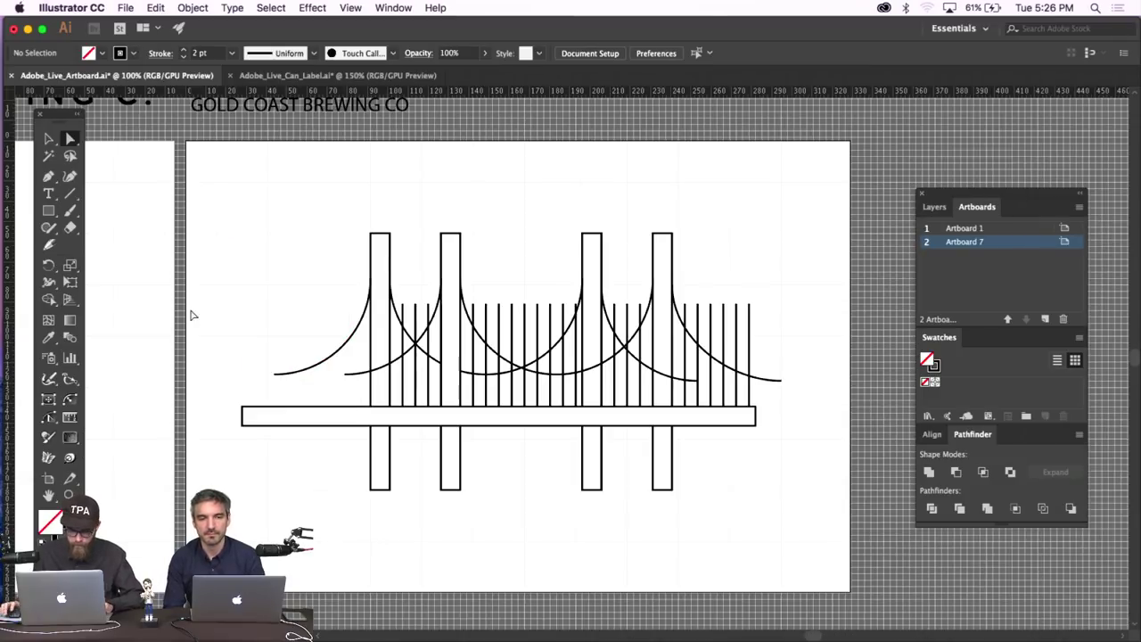
click(48, 138)
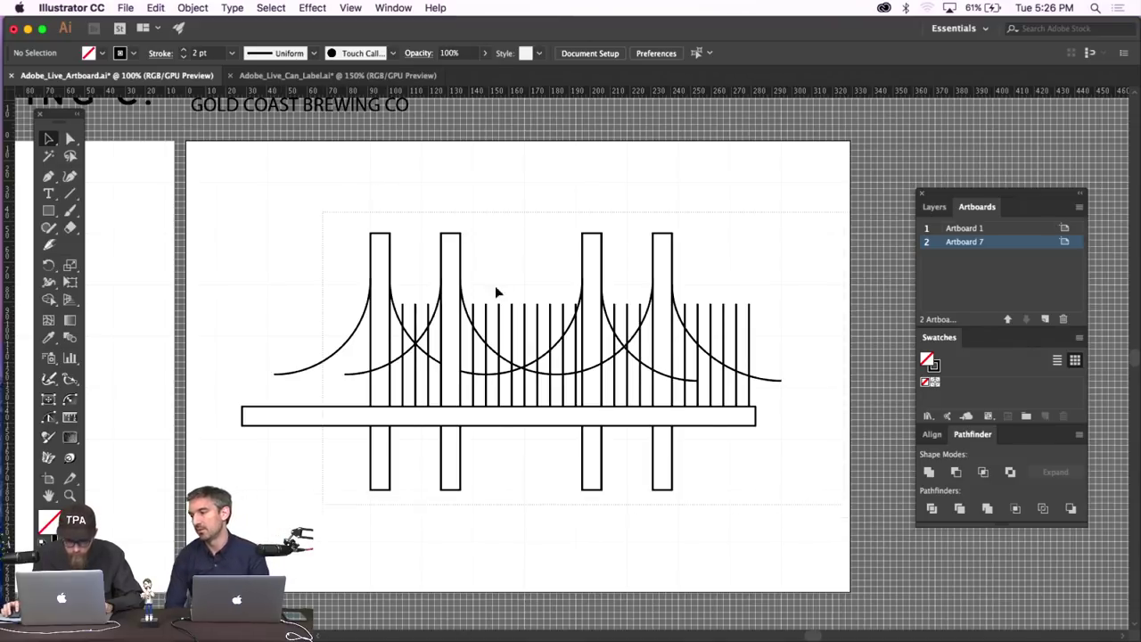
key(ctrl+a)
click(71, 139)
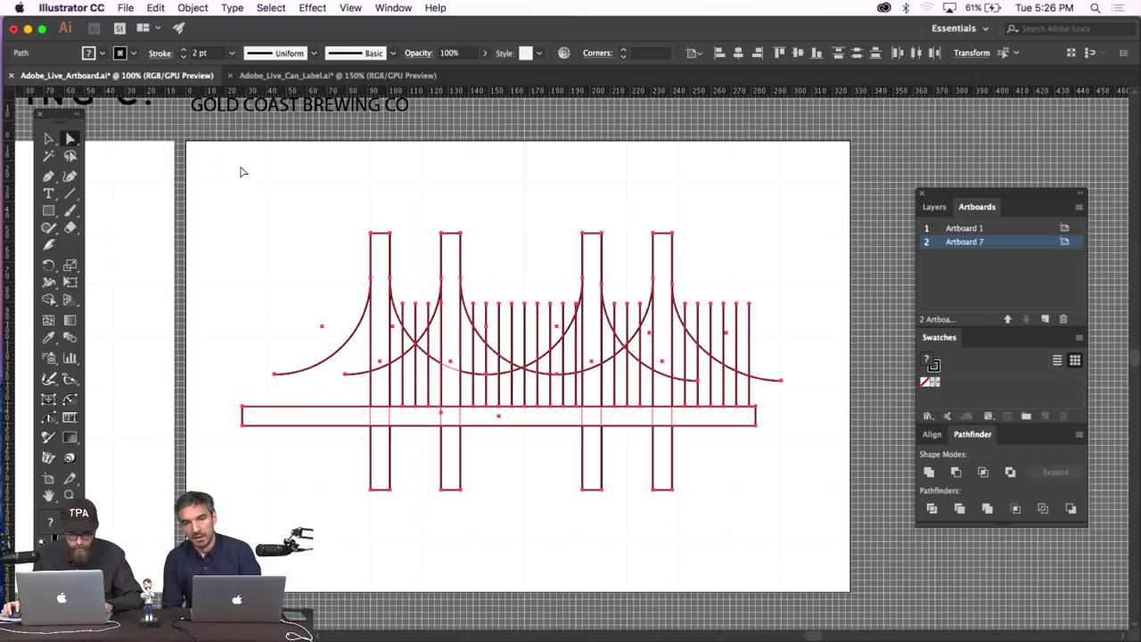
click(268, 179)
Turn off snapping to the grid.
key(super+equal)
key(super+equal)
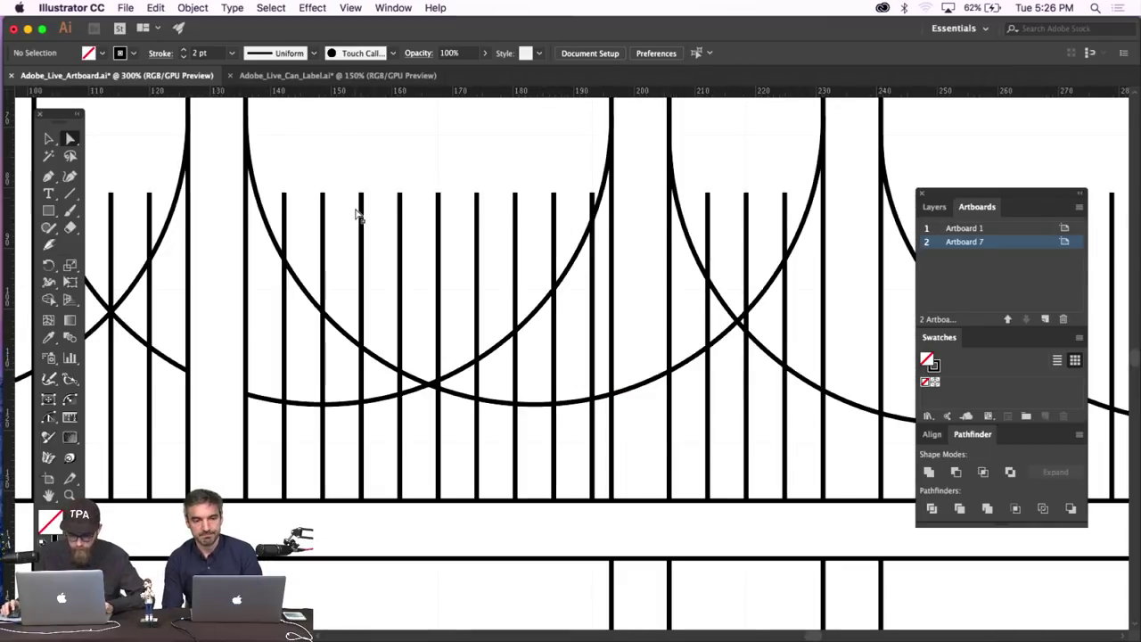
key(super+equal)
click(350, 7)
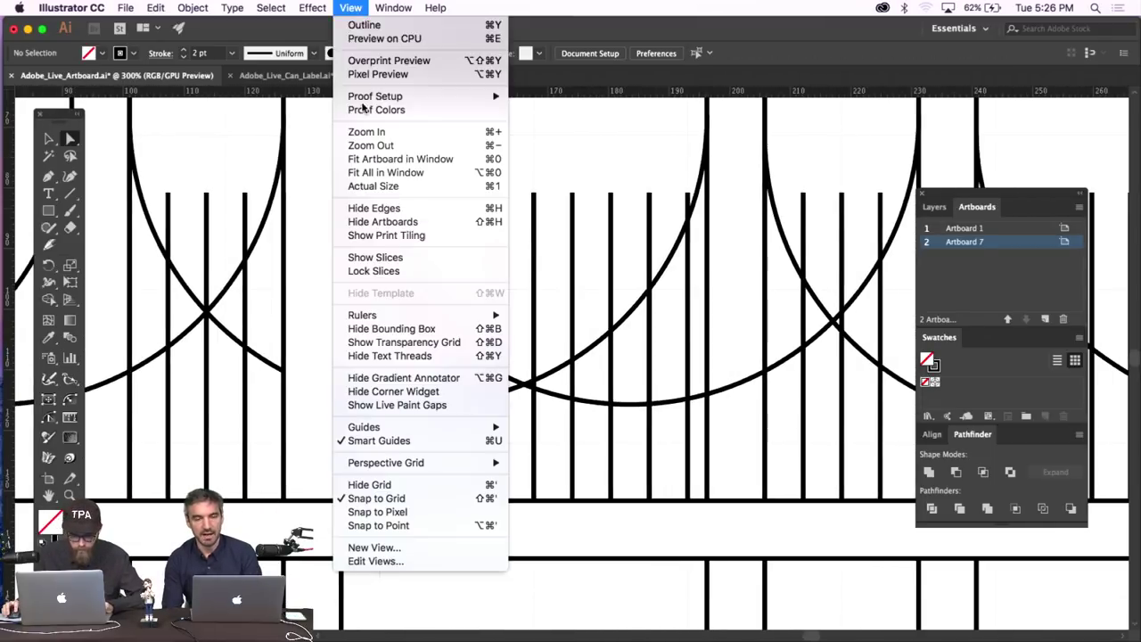
click(395, 498)
Shorten the three suspender lines between the first and second towers so their tops meet the first tower's right cable.
click(169, 193)
drag(170, 194, 171, 261)
drag(207, 193, 207, 314)
drag(247, 198, 246, 349)
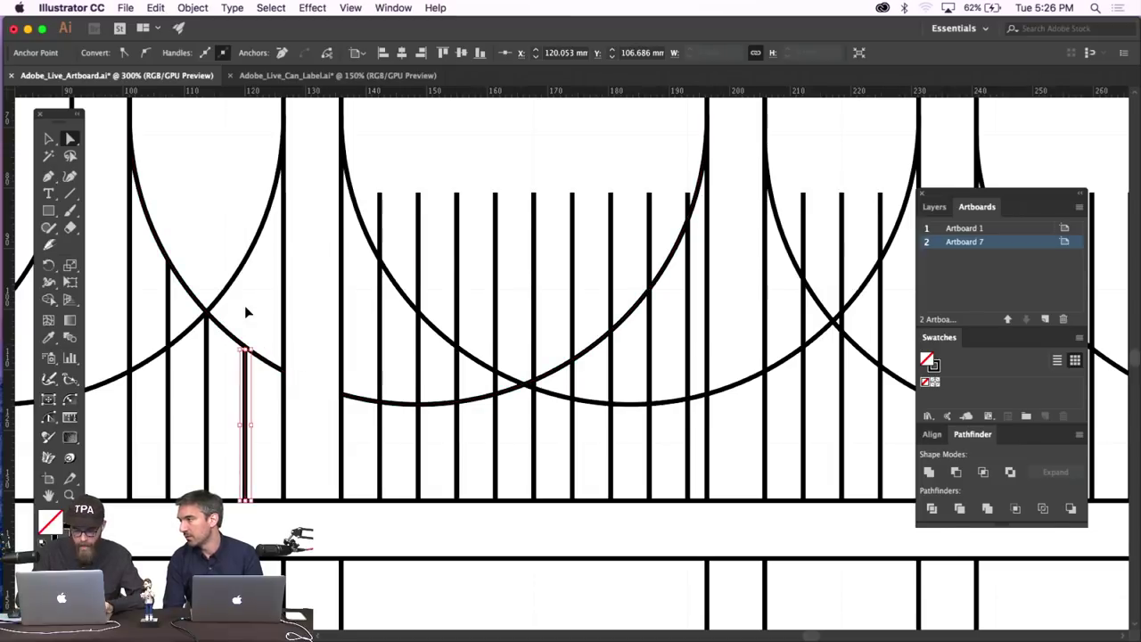
key(super+plus)
key(super+shift+a)
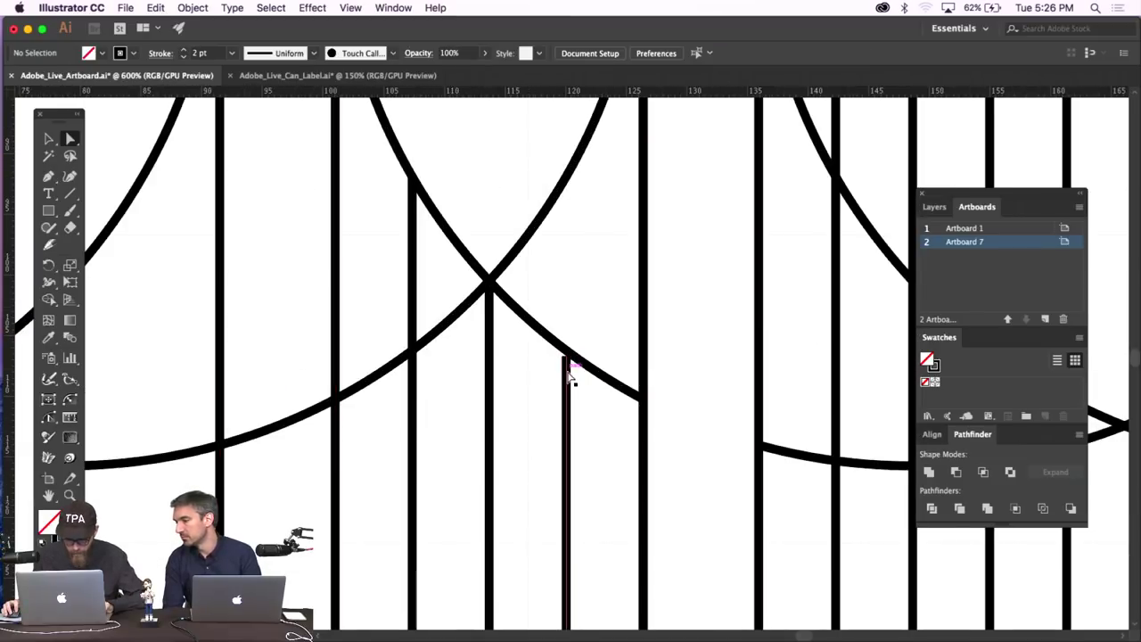
drag(567, 359, 568, 353)
key(super+shift+a)
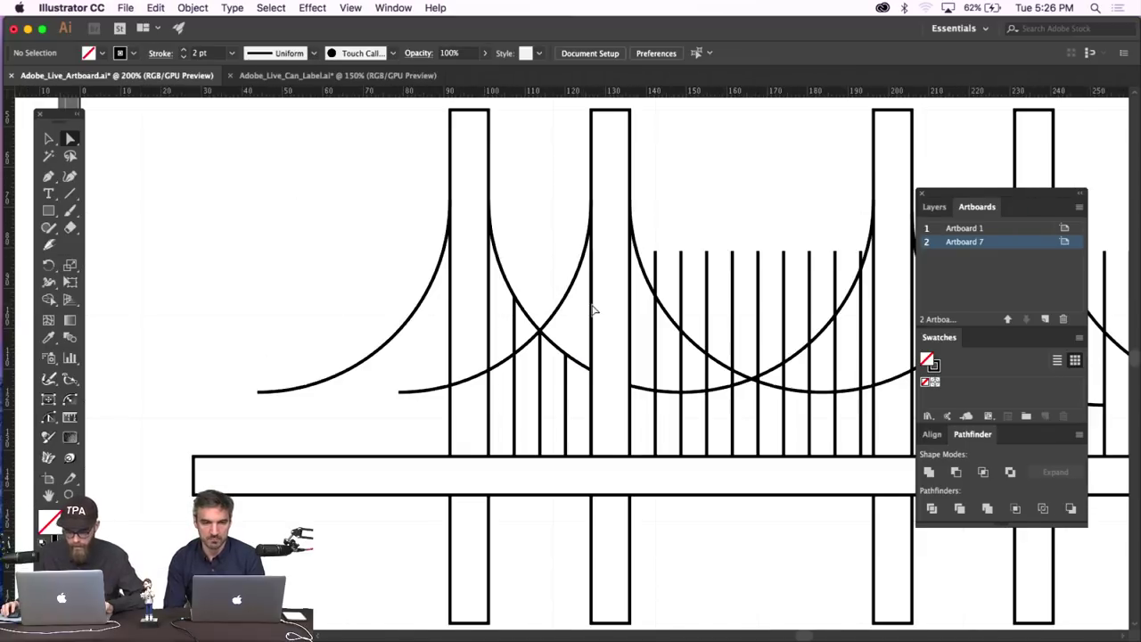
Raise the top of the third suspender line to meet the second tower's left cable.
scroll(593, 309, right, 3)
click(510, 375)
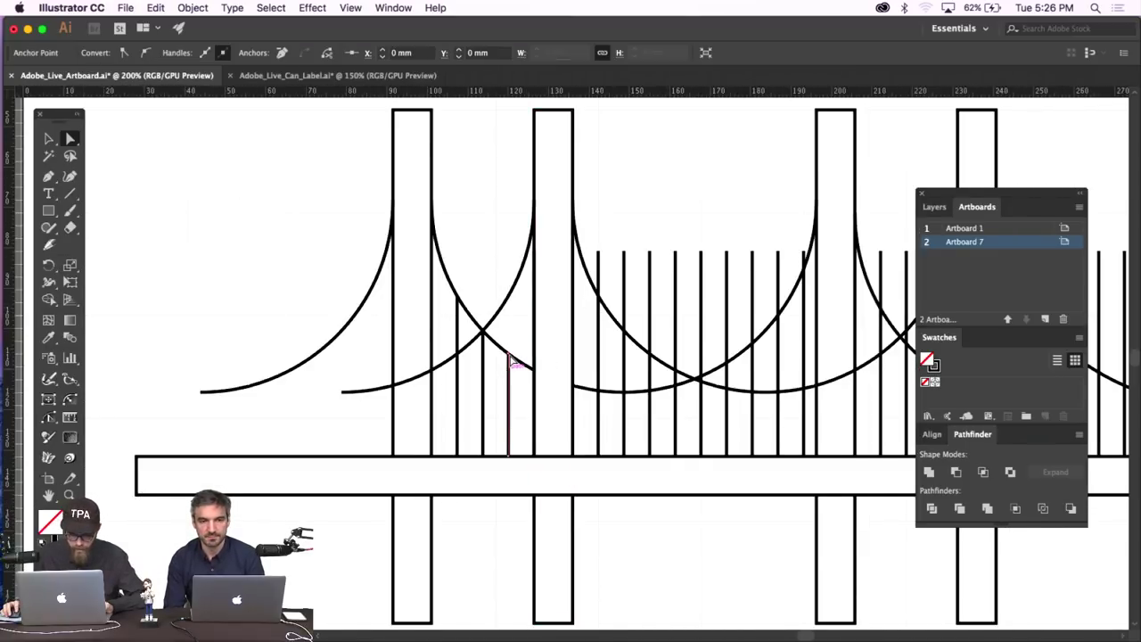
drag(509, 356, 511, 300)
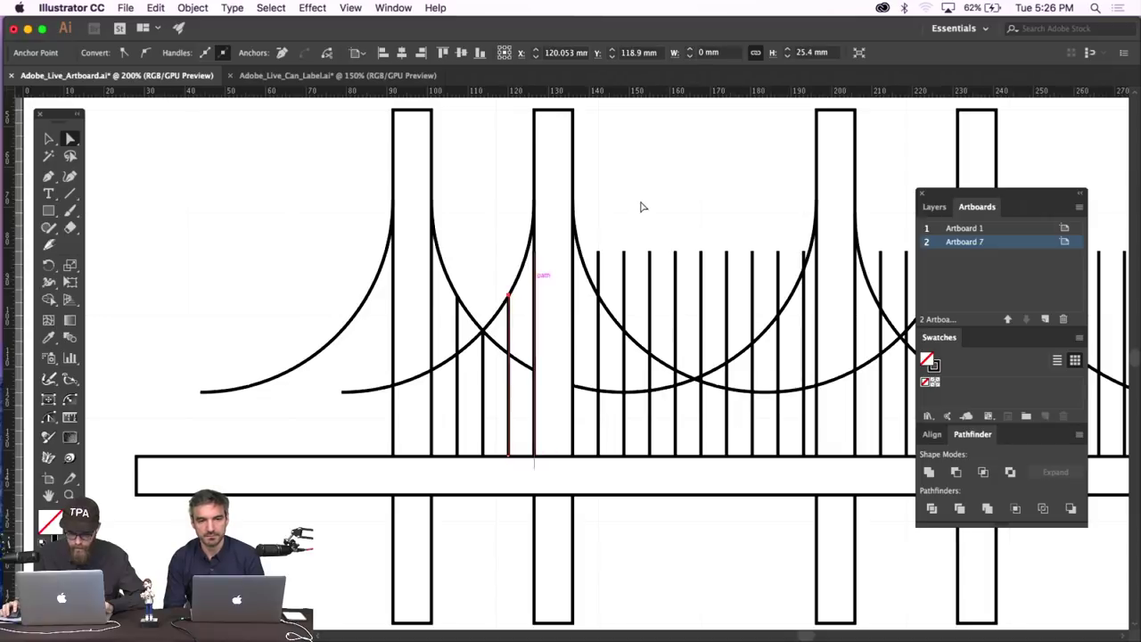
Shorten the first two suspender lines of the central span so their tops meet the second tower's right cable.
click(615, 254)
drag(597, 256, 600, 303)
click(626, 253)
drag(626, 255, 627, 392)
click(629, 343)
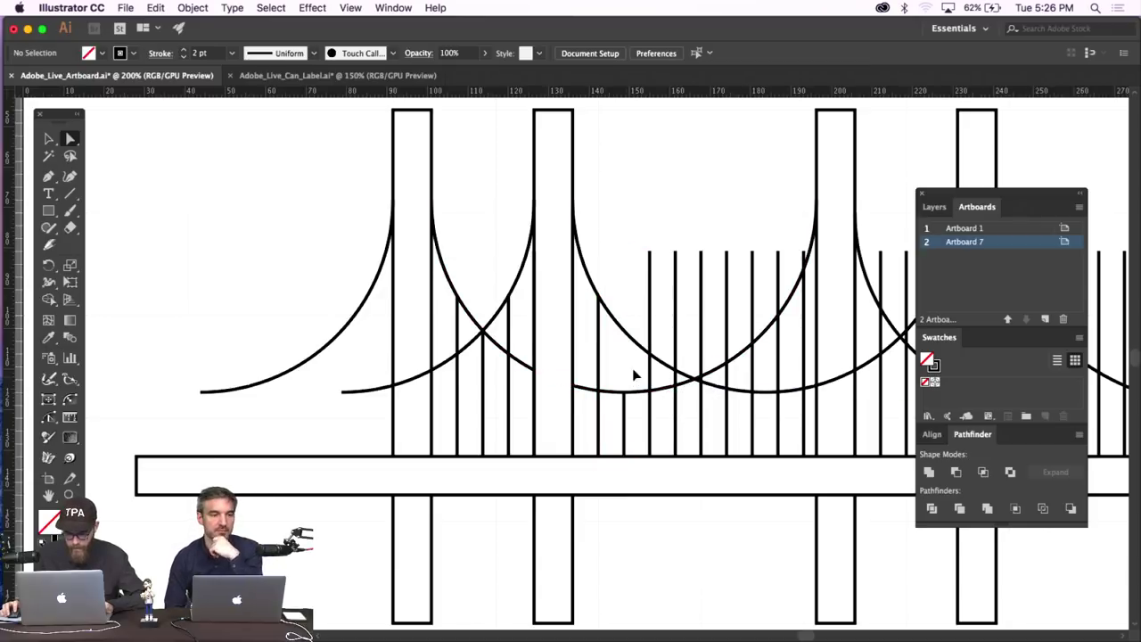
key(cmd+z)
click(624, 245)
drag(624, 255, 627, 332)
click(635, 257)
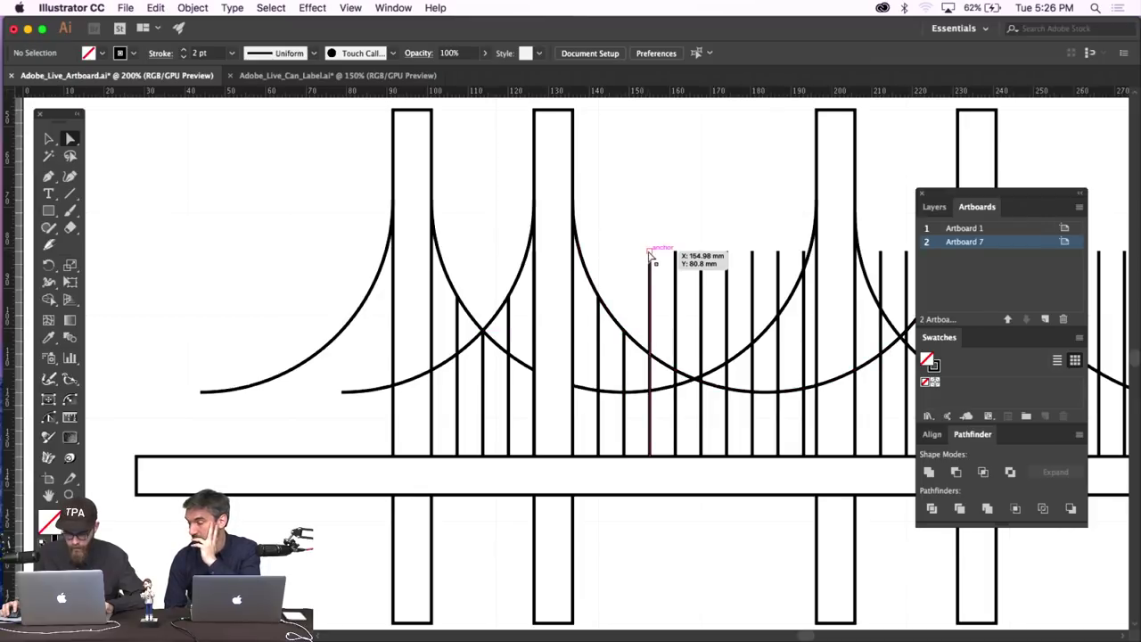
Shorten the third to fifth suspender lines of the central span down to the cable, ending where the two cables cross.
drag(651, 256, 653, 354)
drag(648, 303, 648, 303)
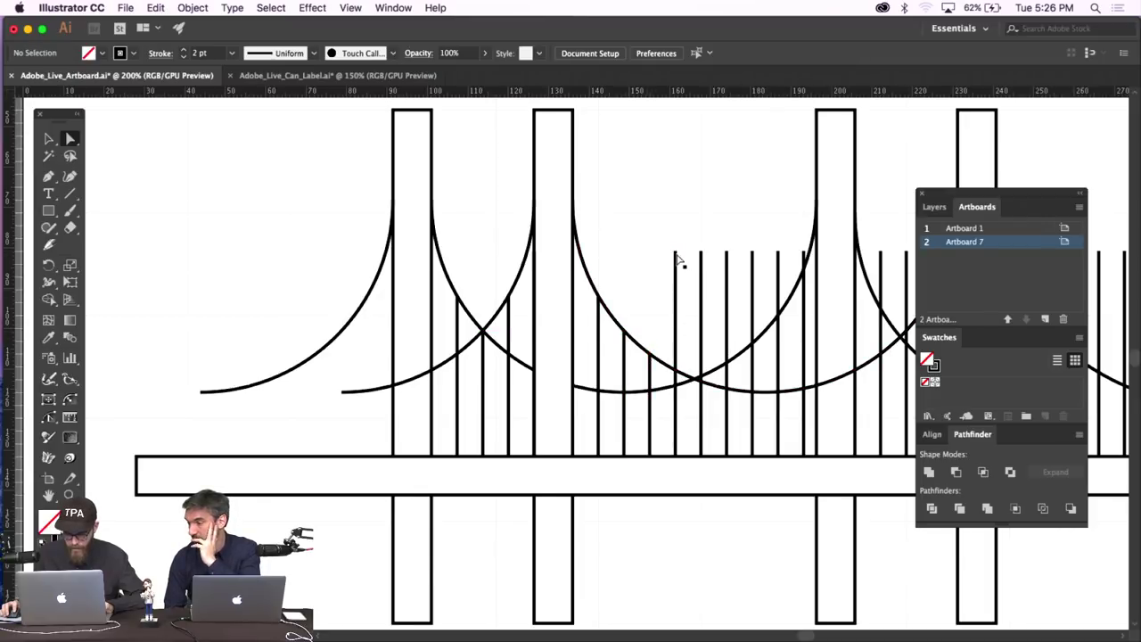
drag(674, 254, 700, 378)
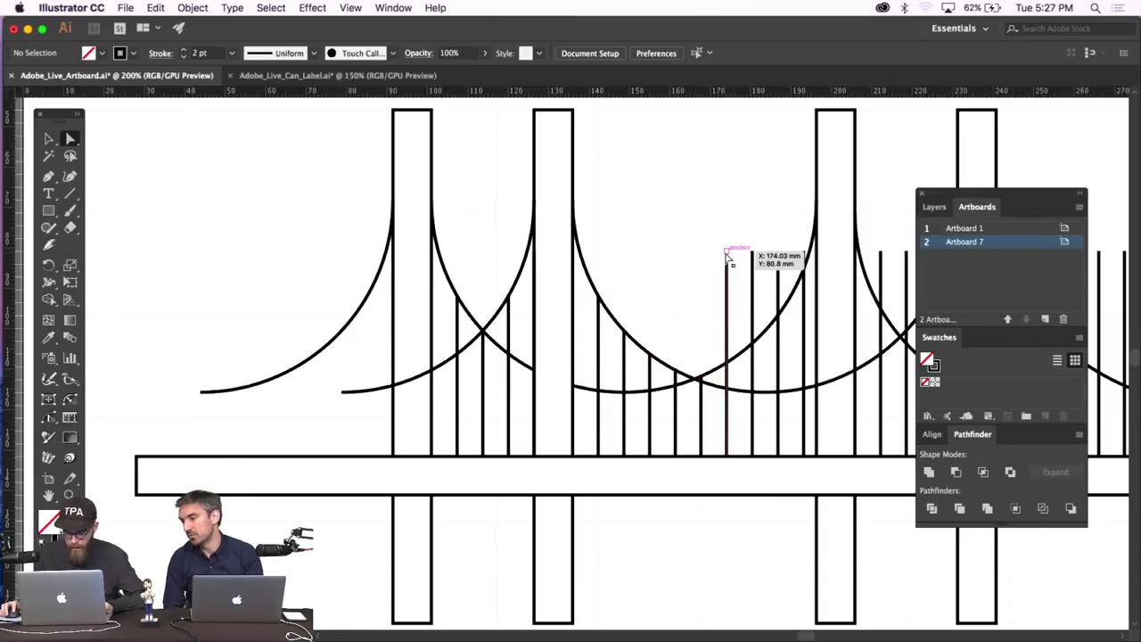
Shorten the remaining four suspender lines of the central span so their tops meet the third tower's left cable.
drag(728, 257, 726, 364)
drag(751, 254, 753, 347)
drag(779, 253, 778, 317)
click(786, 249)
scroll(789, 241, right, 5)
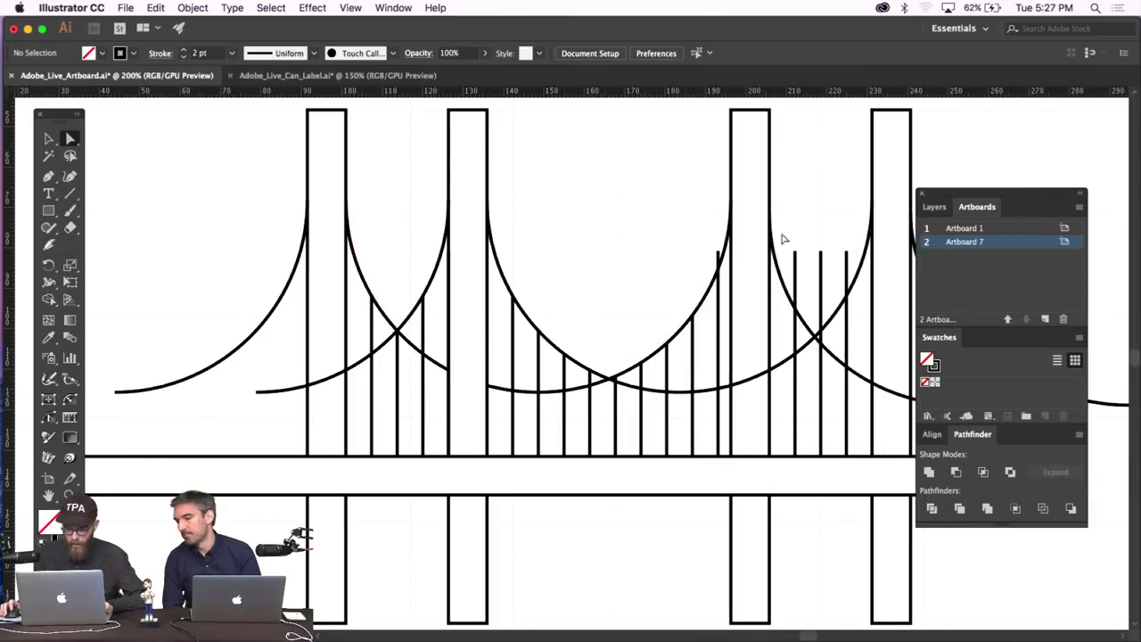
drag(718, 256, 718, 274)
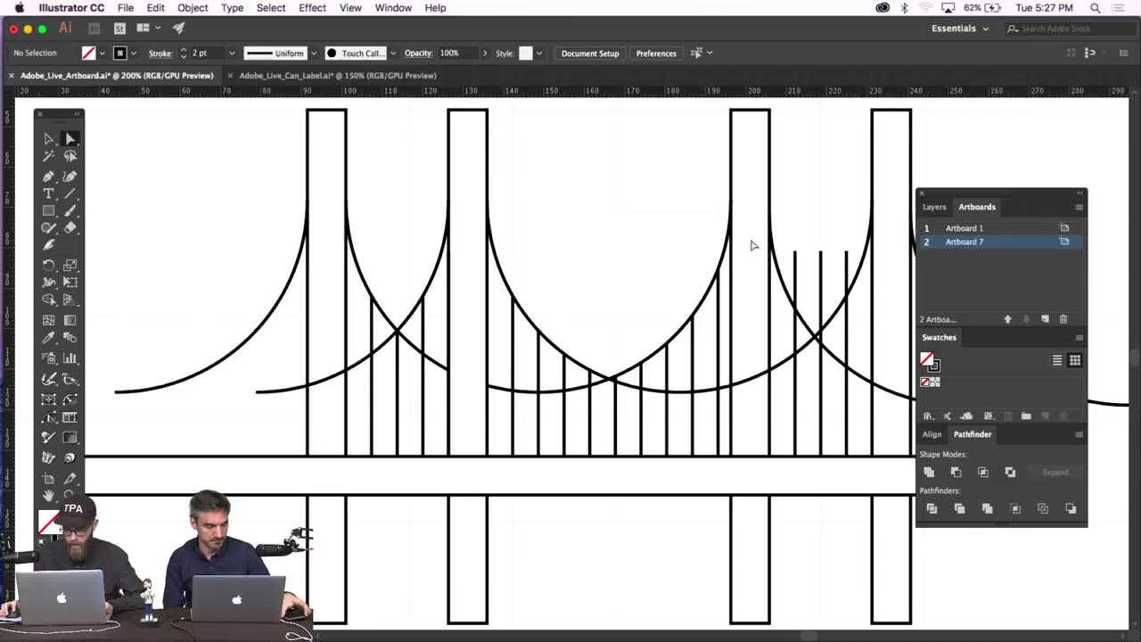
Shorten the three suspender lines between the third and fourth towers so their tops end on the upper cable curves.
drag(798, 254, 794, 308)
click(800, 270)
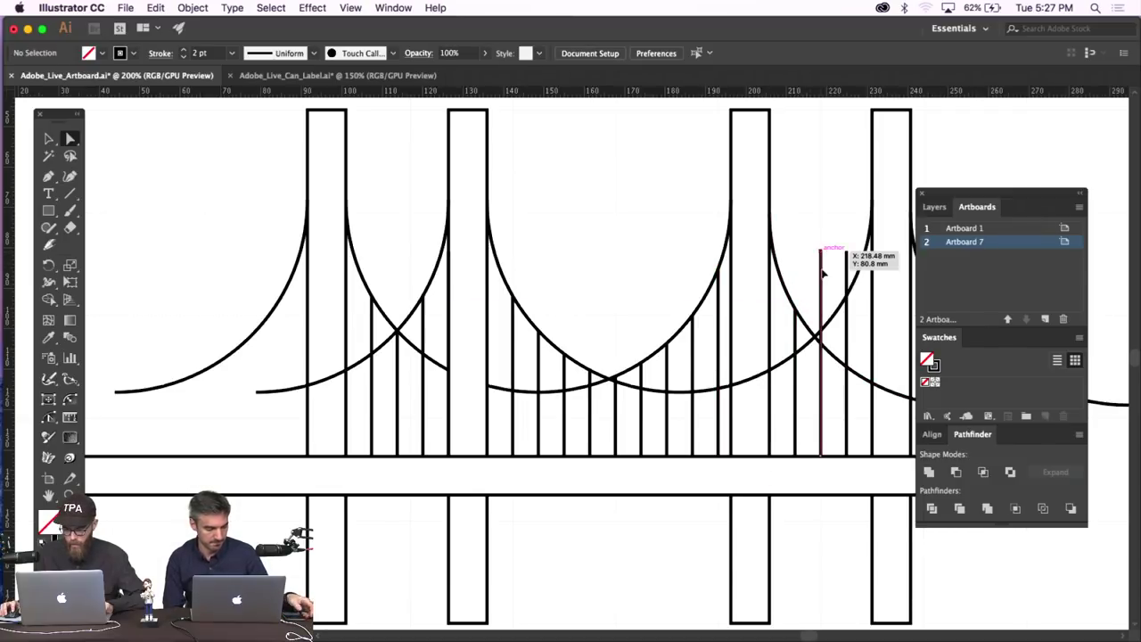
drag(821, 272, 820, 334)
click(841, 252)
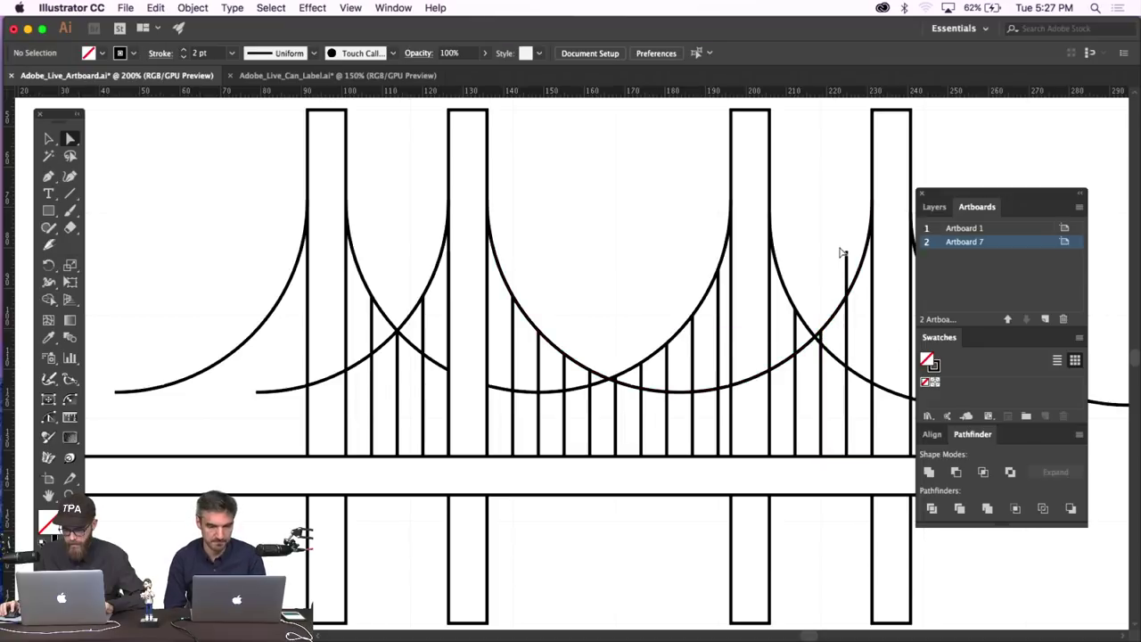
drag(846, 257, 844, 296)
Shorten the first three suspender lines to the right of the fourth tower so their tops meet its cable.
scroll(811, 247, right, 3)
drag(850, 253, 851, 300)
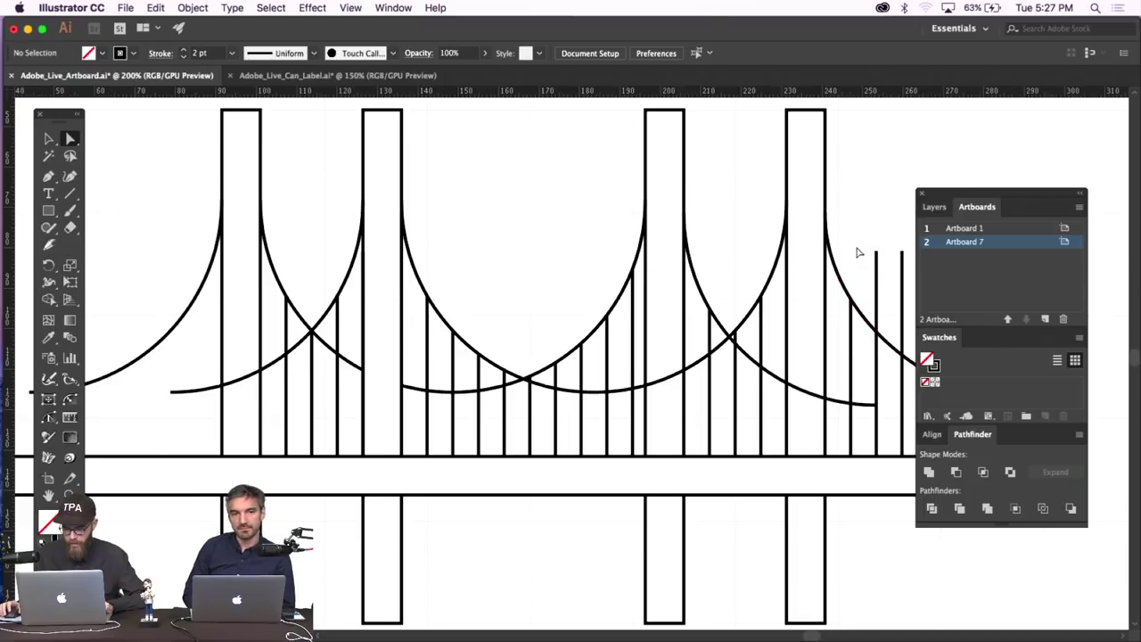
scroll(858, 259, right, 4)
drag(747, 253, 746, 330)
click(750, 236)
drag(772, 253, 774, 355)
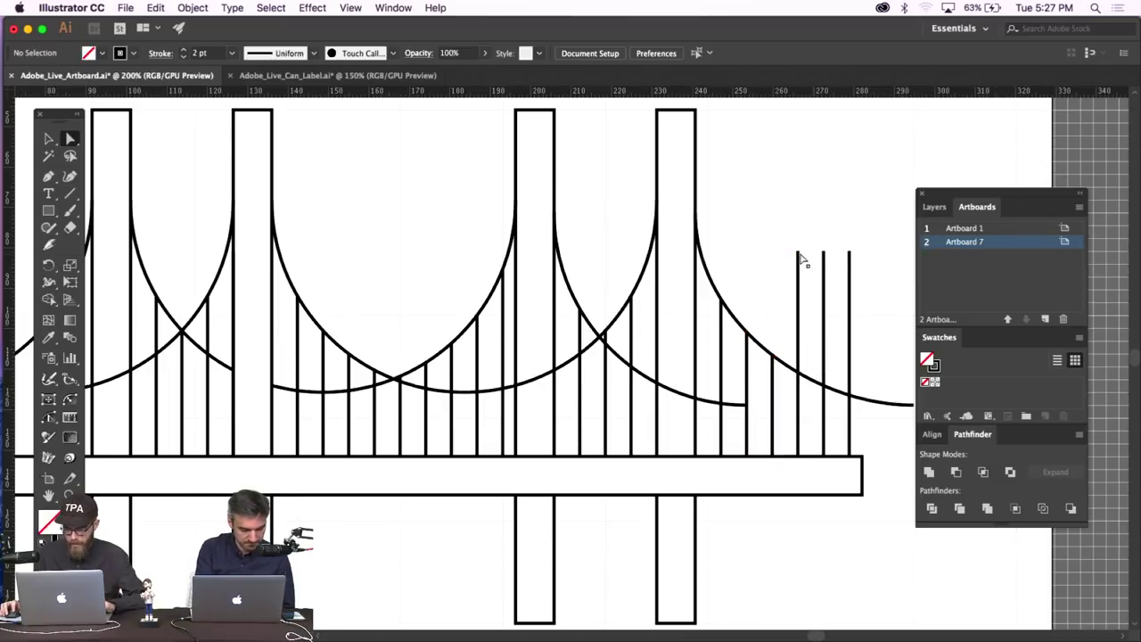
Shorten the remaining three suspender lines near the deck's right end so their tops meet the fourth tower's right cable.
drag(797, 252, 798, 373)
click(796, 286)
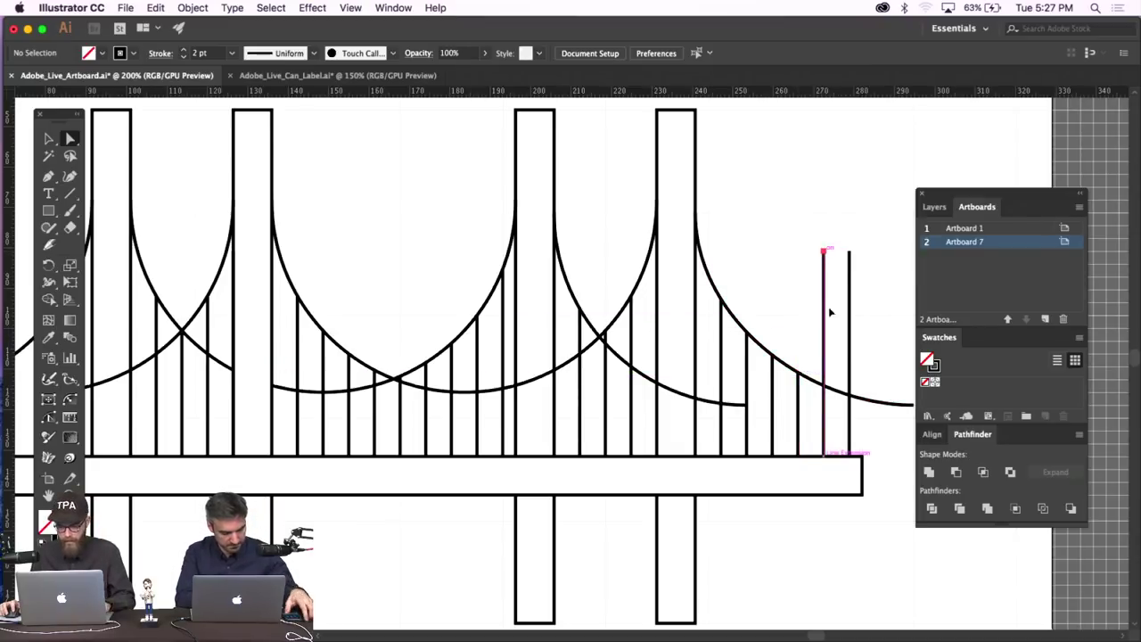
drag(822, 252, 823, 386)
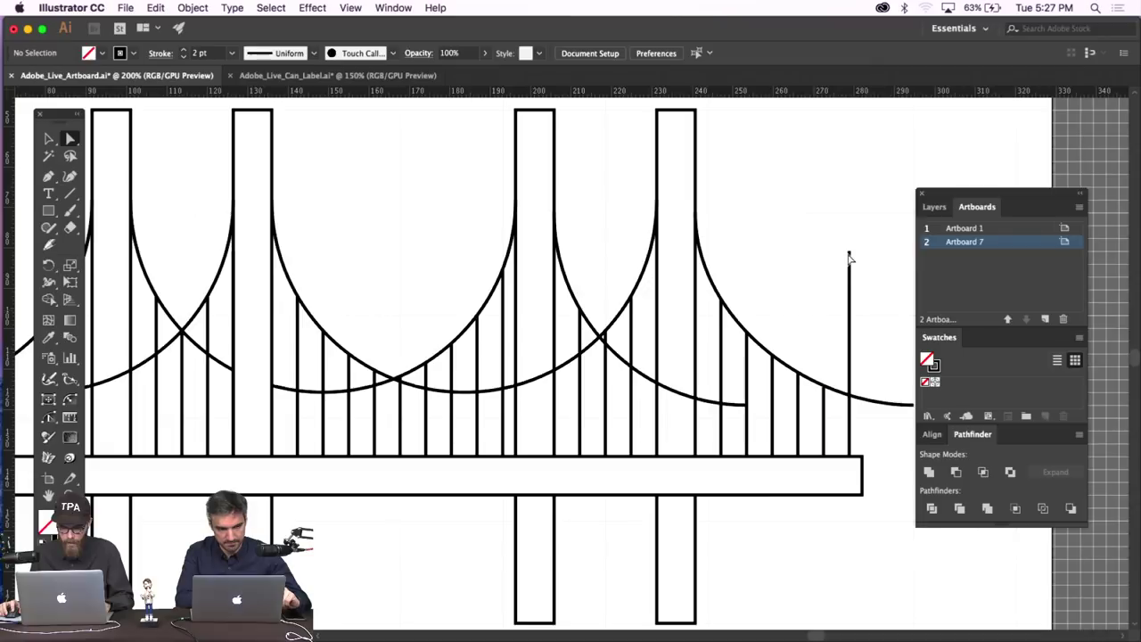
drag(849, 254, 850, 396)
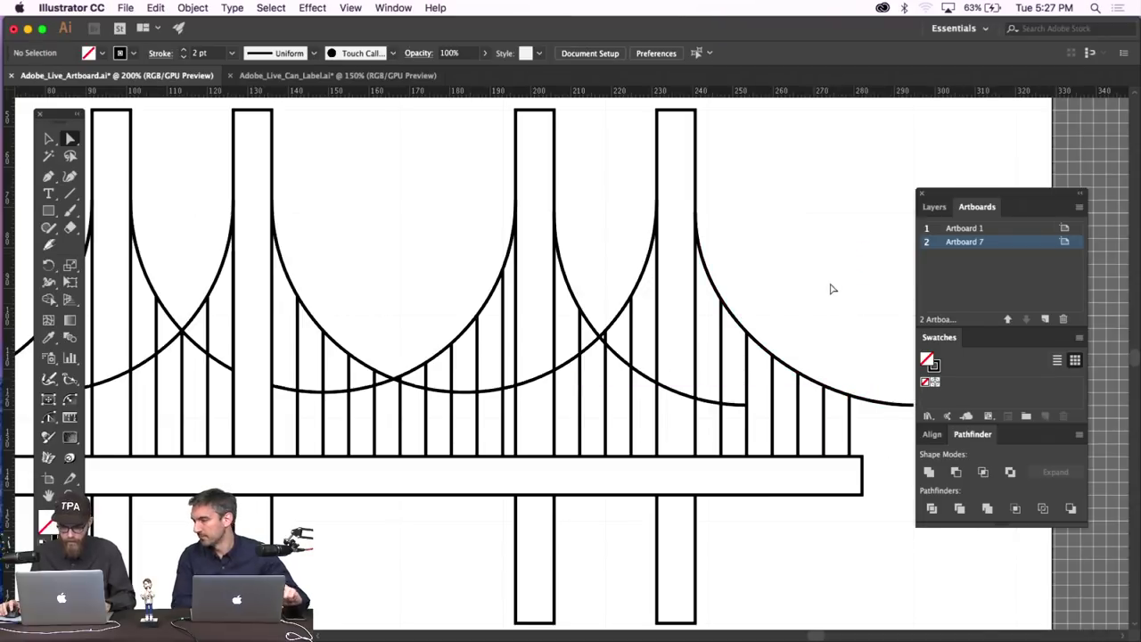
Turn on Snap to Grid and draw a vertical line inside the first tower from the cable down to the deck with the Pen tool.
key(super+minus)
key(super+minus)
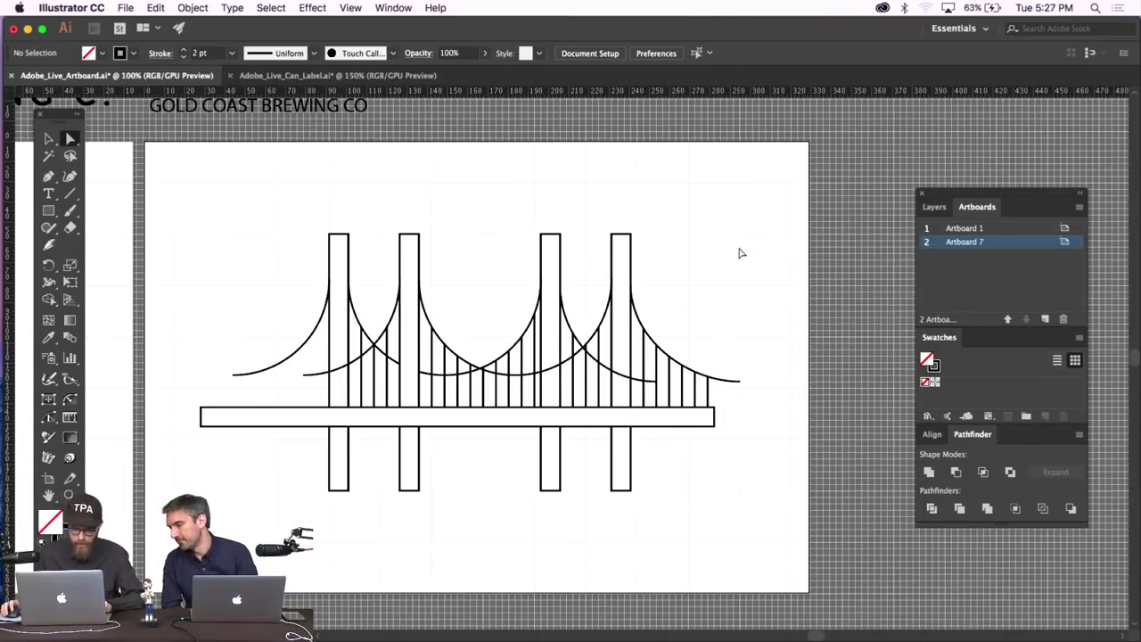
scroll(738, 254, left, 3)
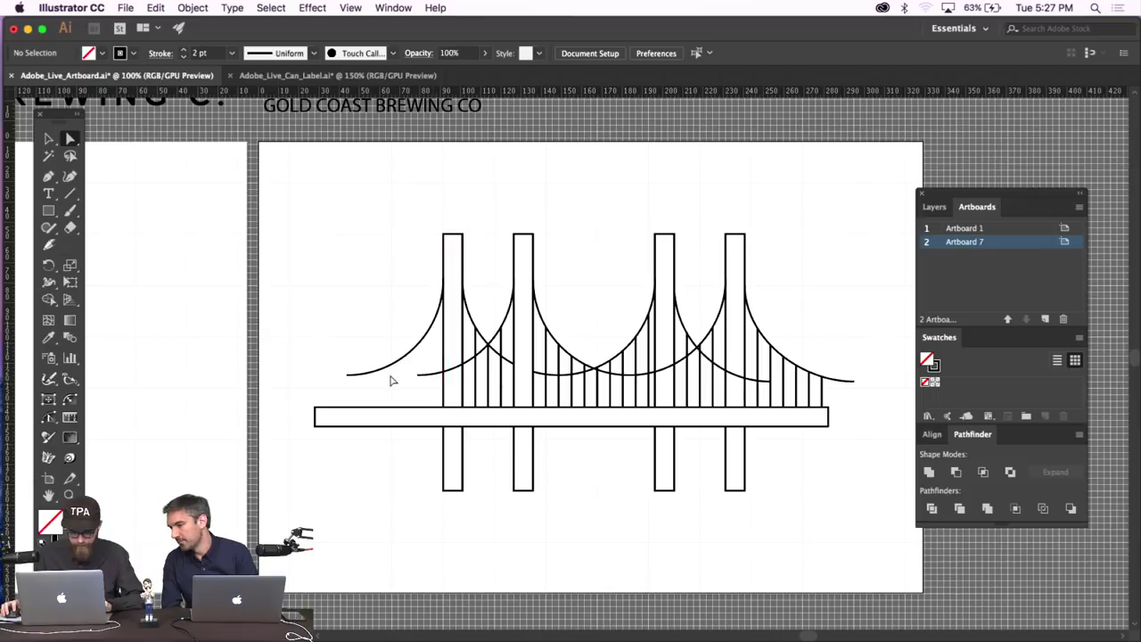
click(360, 7)
click(422, 498)
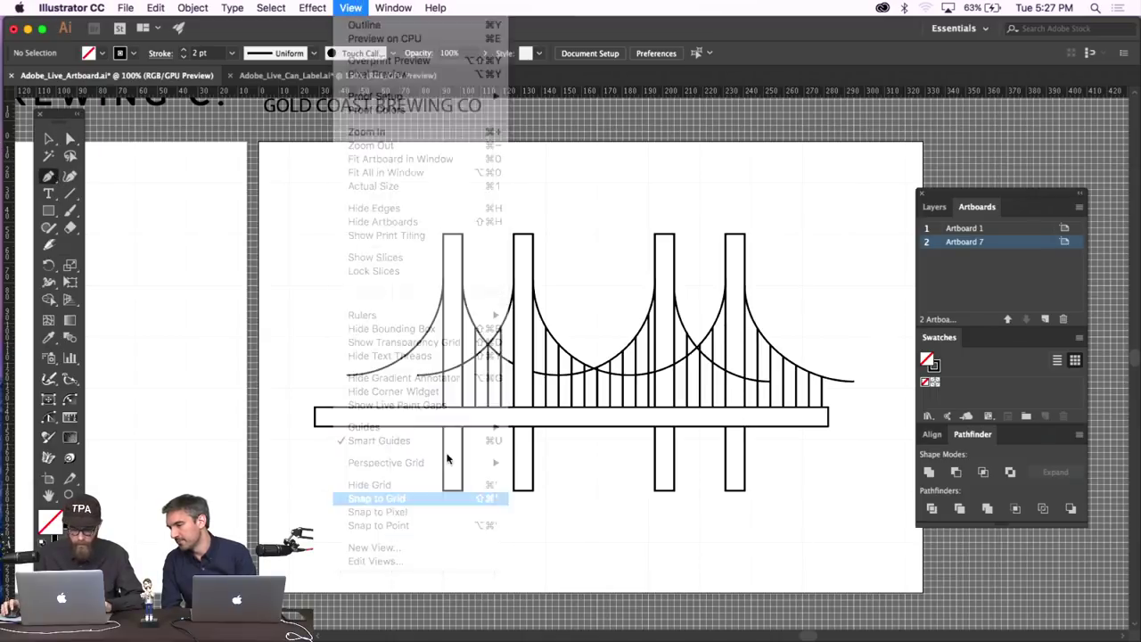
scroll(442, 435, left, 3)
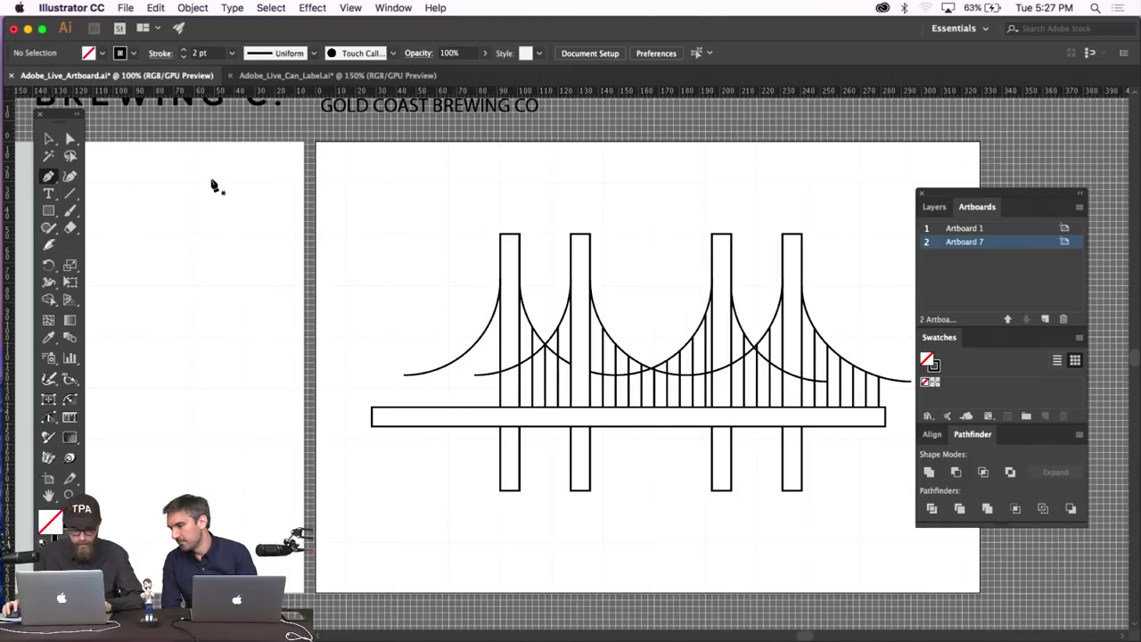
click(350, 7)
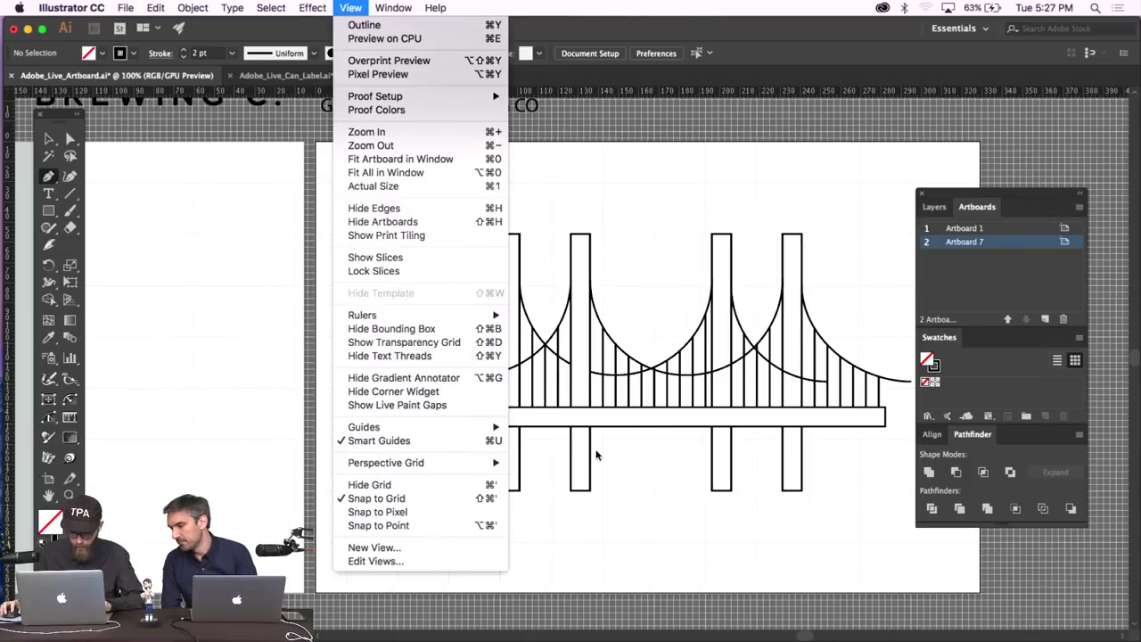
key(super+equal)
key(super+equal)
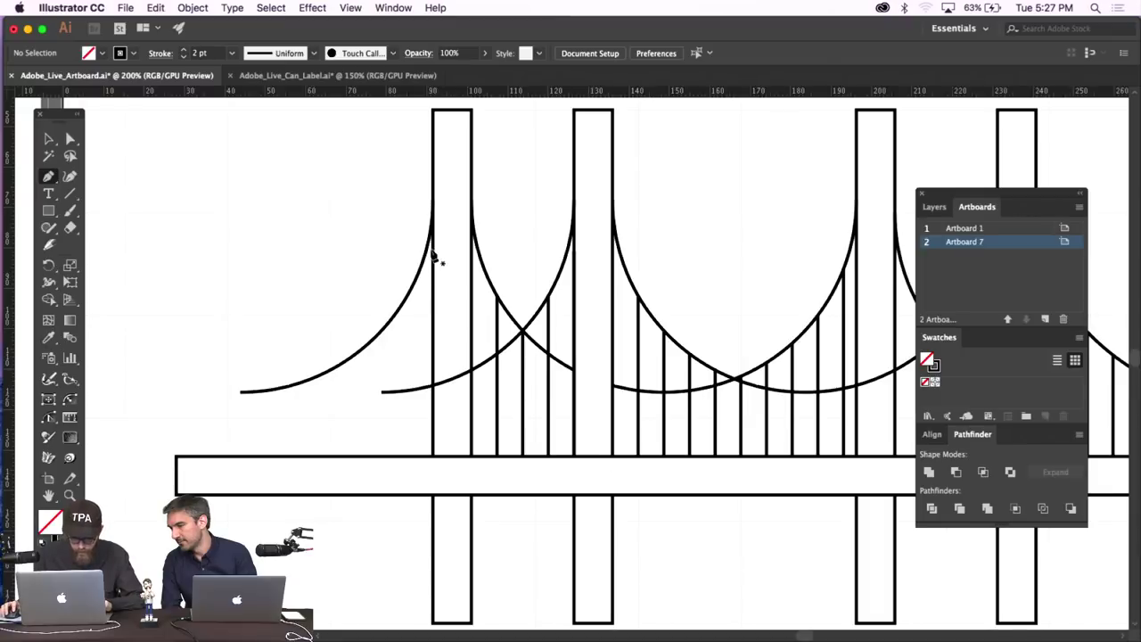
click(458, 378)
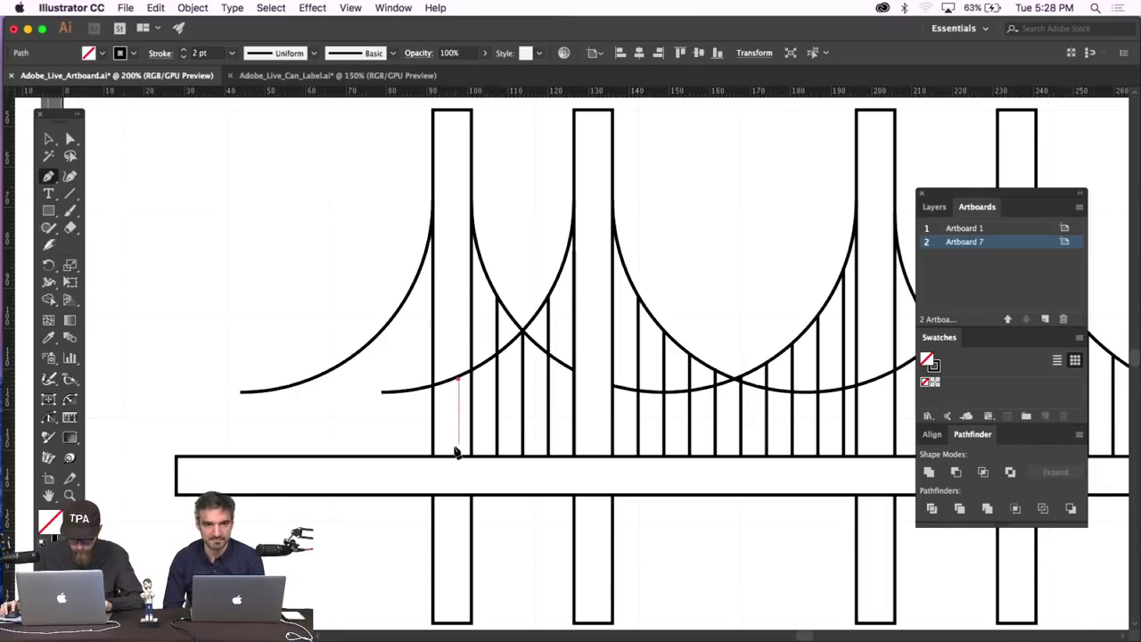
click(462, 450)
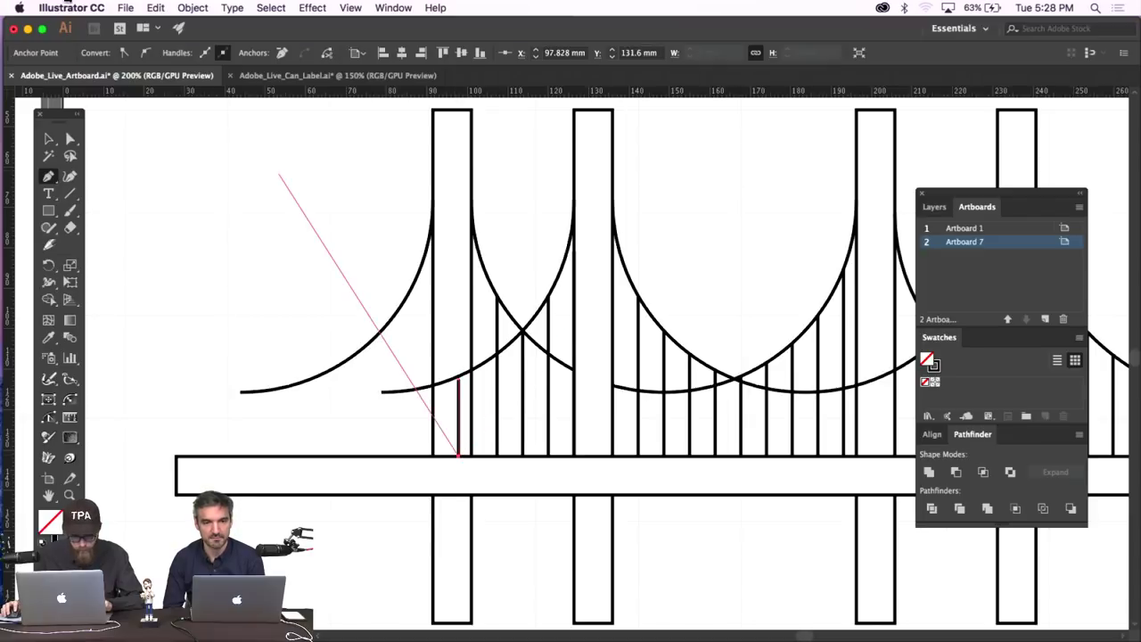
Shift the new line into the existing suspender spacing and copy it leftward, placing the last copy just left of the first tower.
click(48, 139)
click(373, 378)
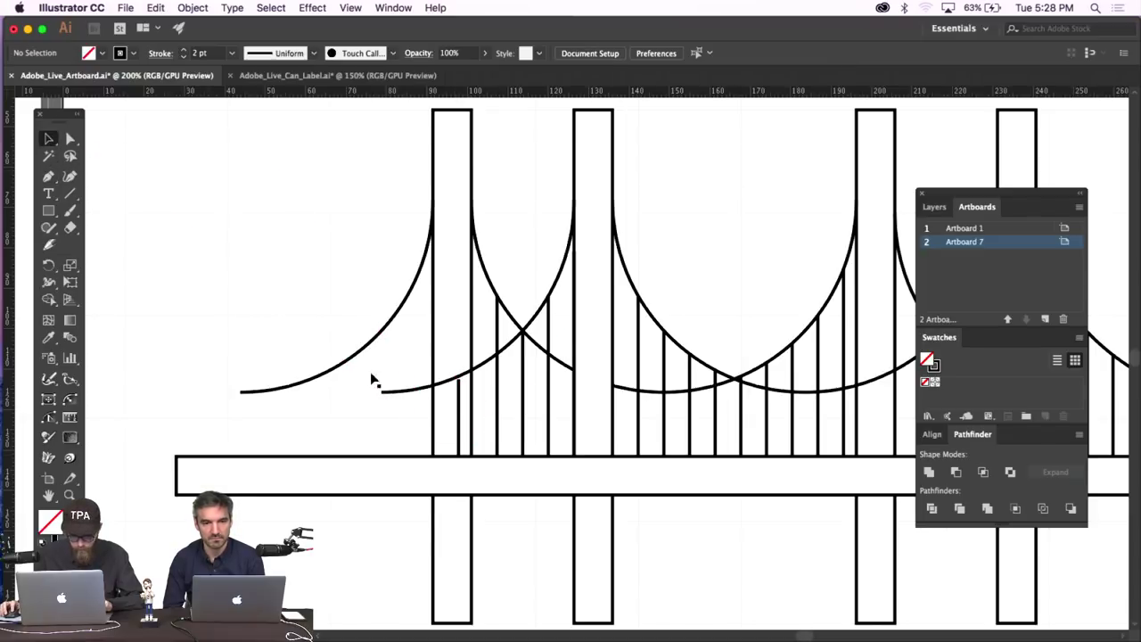
click(457, 428)
click(460, 422)
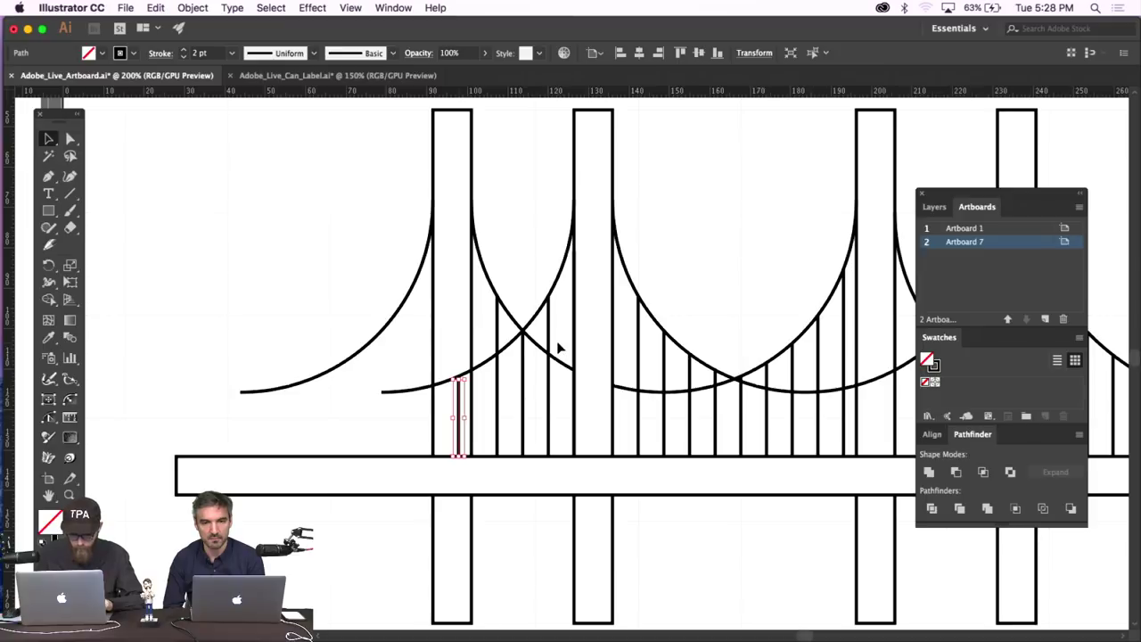
key(shift+Right)
key(Left)
key(Left)
key(Left)
key(Left)
key(Left)
key(Left)
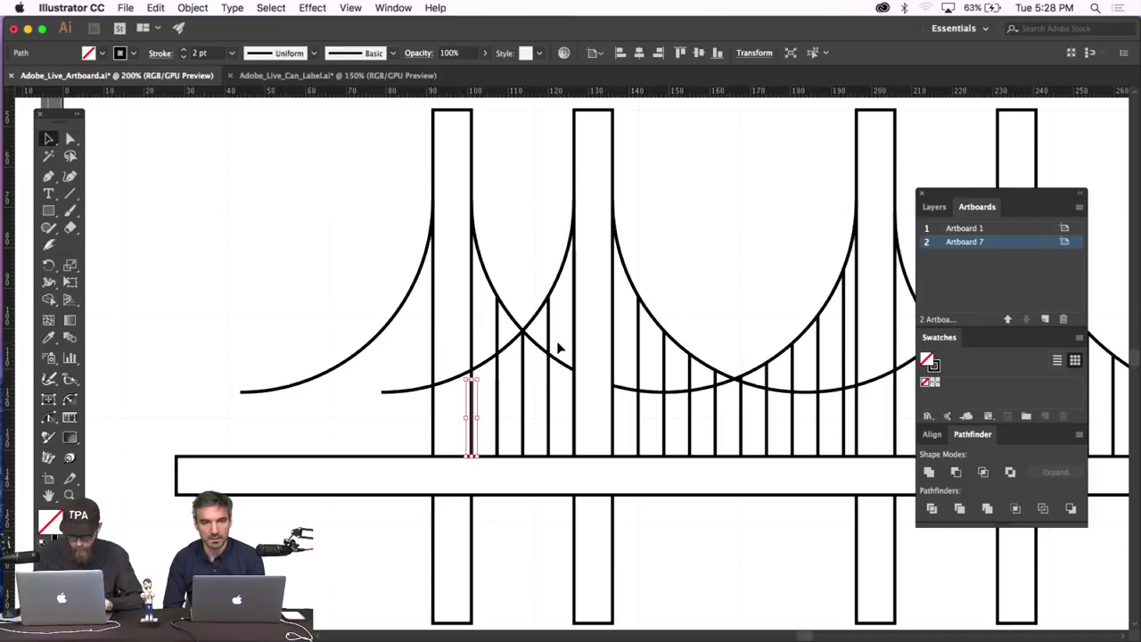
key(Left)
key(Left)
key(Left)
key(Left)
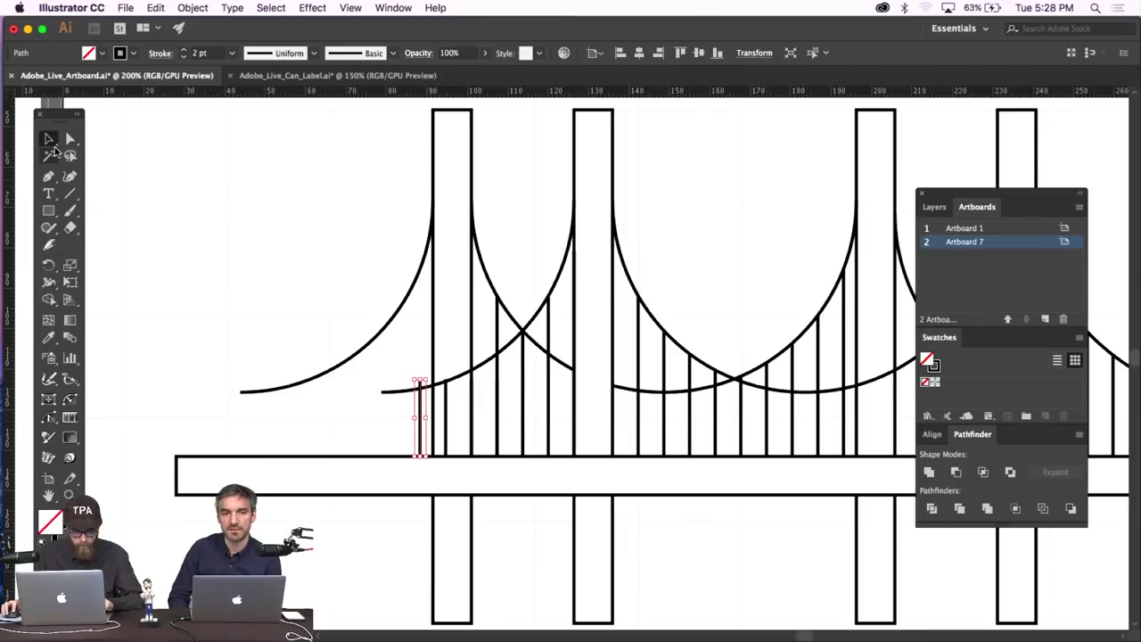
Lower the top of the suspender just left of the first tower to the cable.
click(426, 352)
click(420, 381)
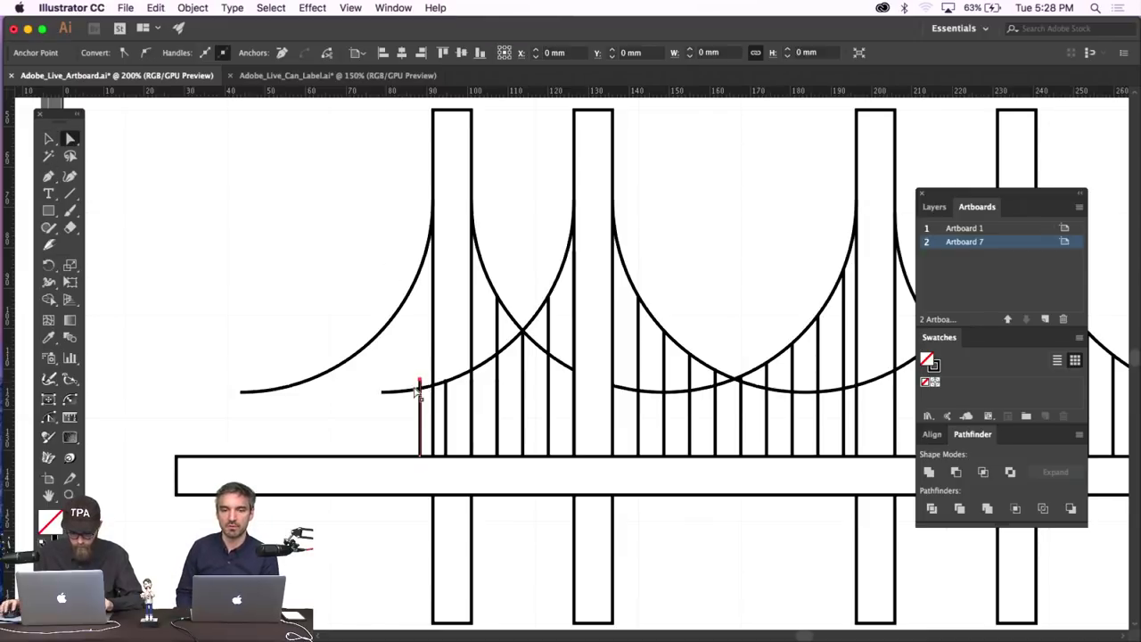
click(392, 349)
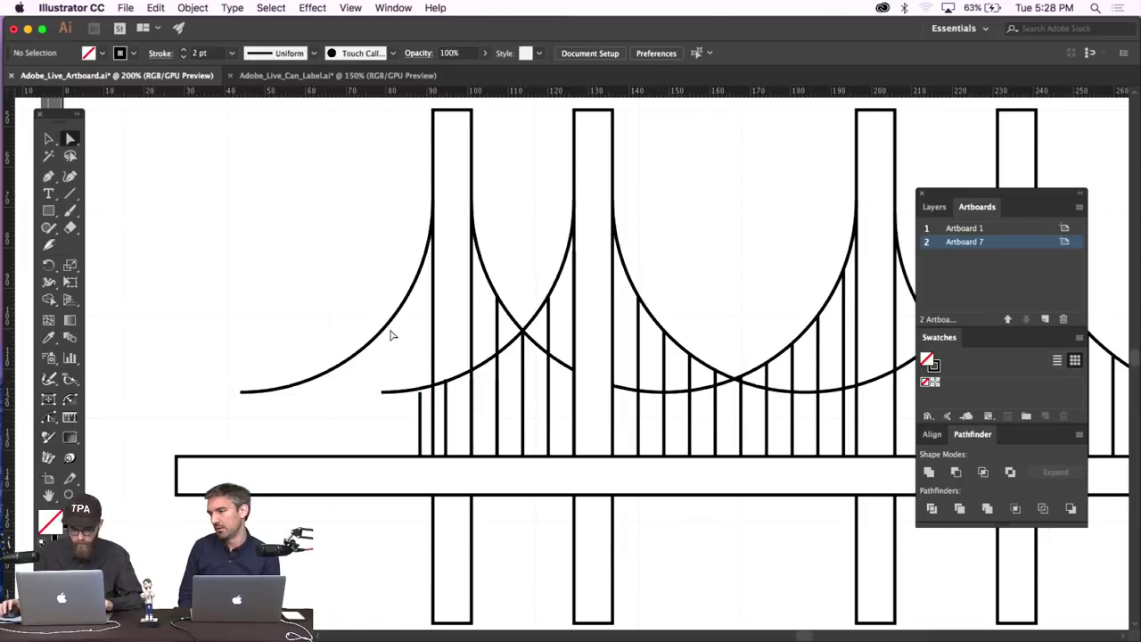
Turn off Snap to Grid and draw a vertical suspender inside the third tower from the cable down to the deck.
key(super+minus)
key(super+minus)
key(super+minus)
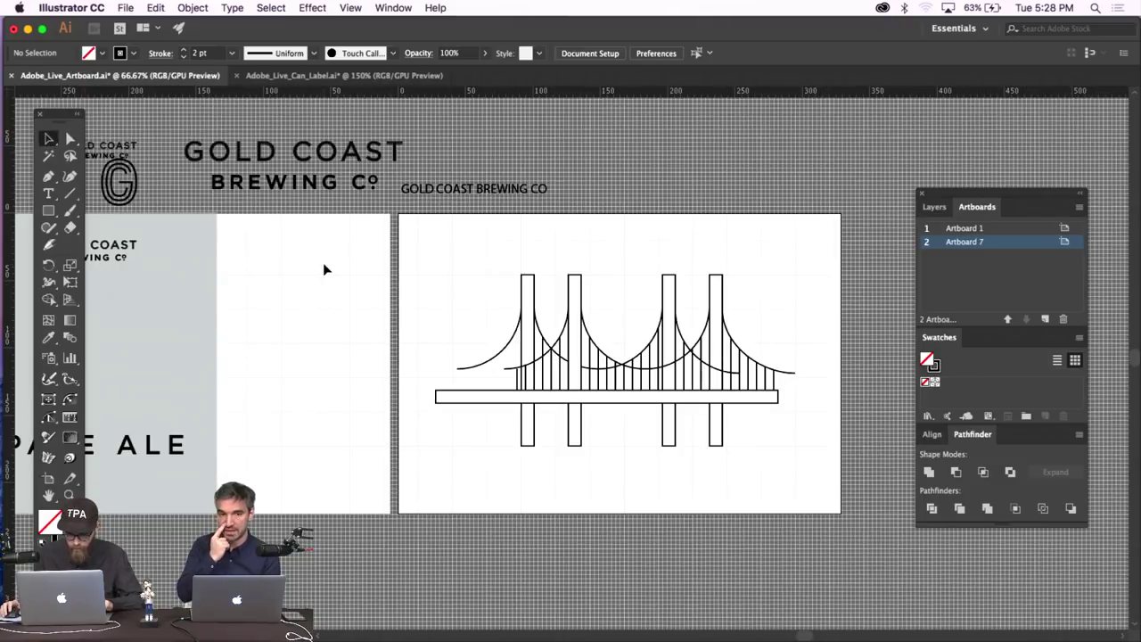
scroll(322, 262, right, 3)
key(super+equal)
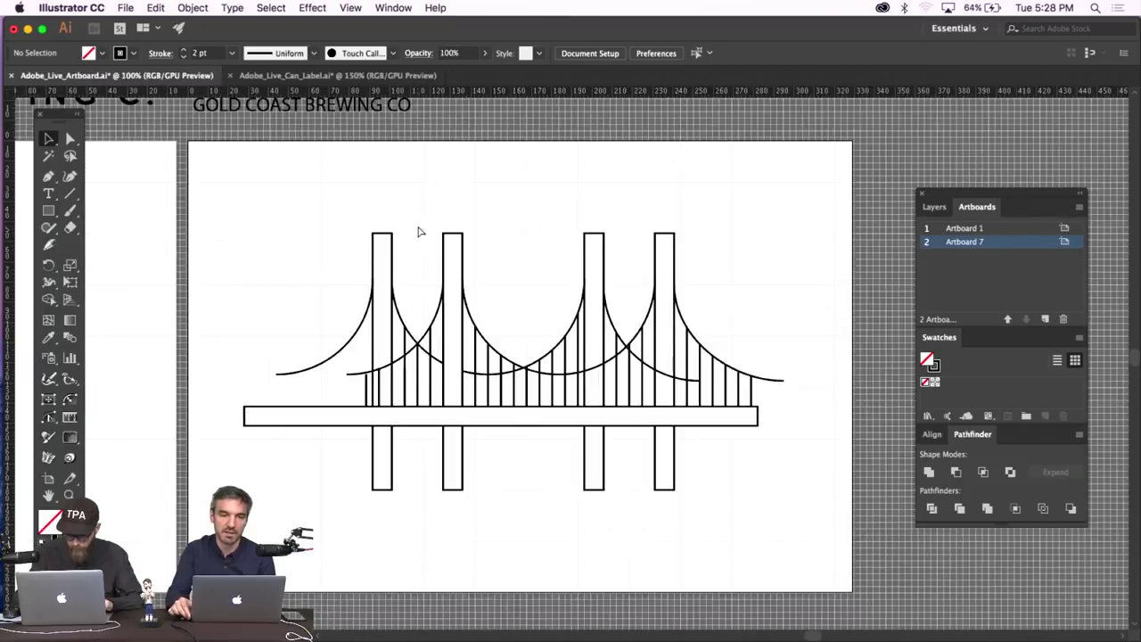
key(super+equal)
key(super+equal)
click(350, 7)
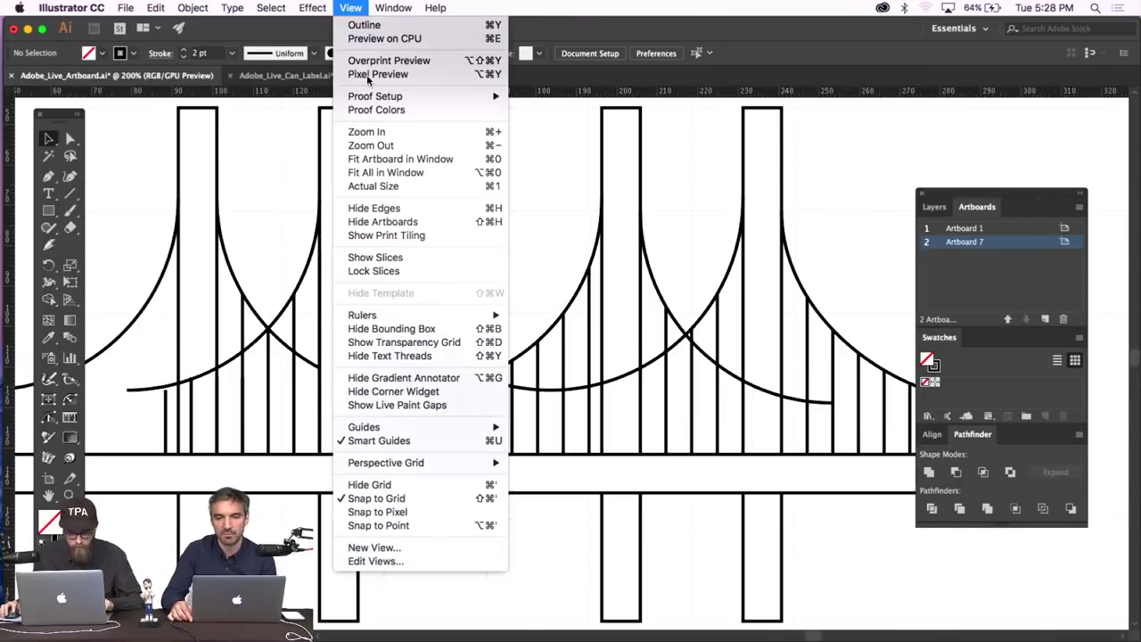
key(Return)
click(48, 175)
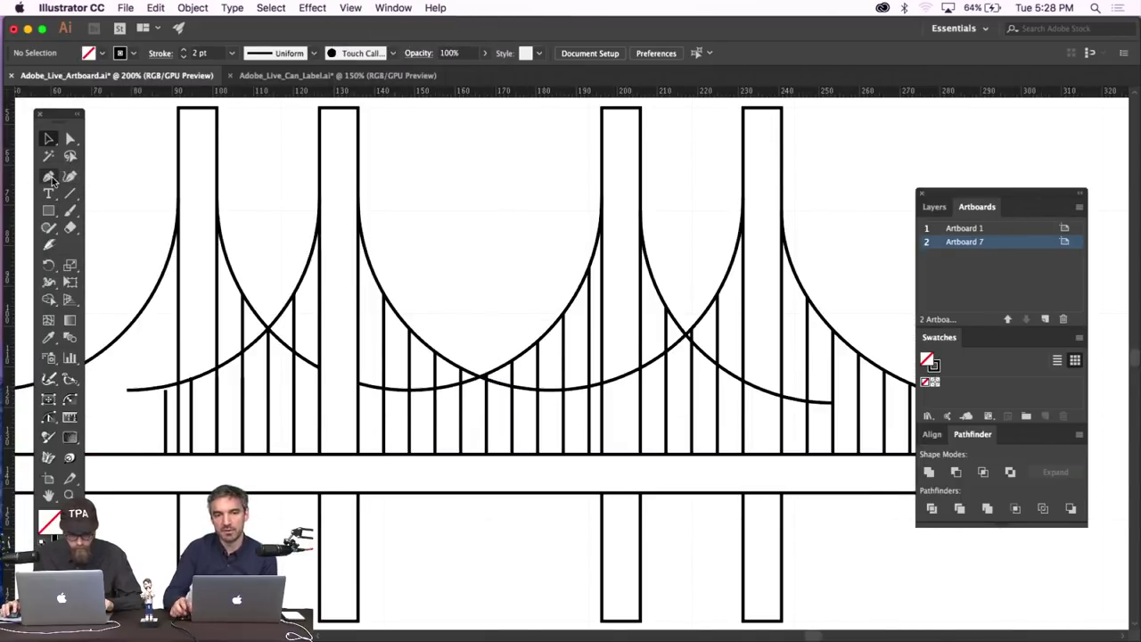
click(621, 378)
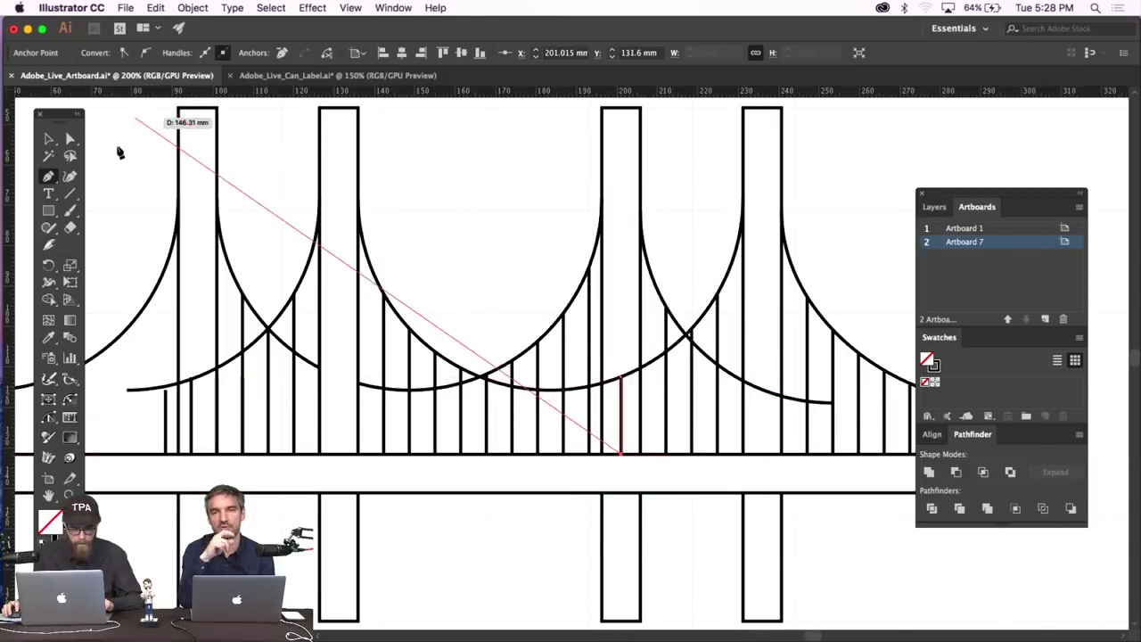
super+click(164, 184)
Adjust the top end of the suspender just left of the first tower so it meets the cable exactly.
scroll(390, 213, left, 2)
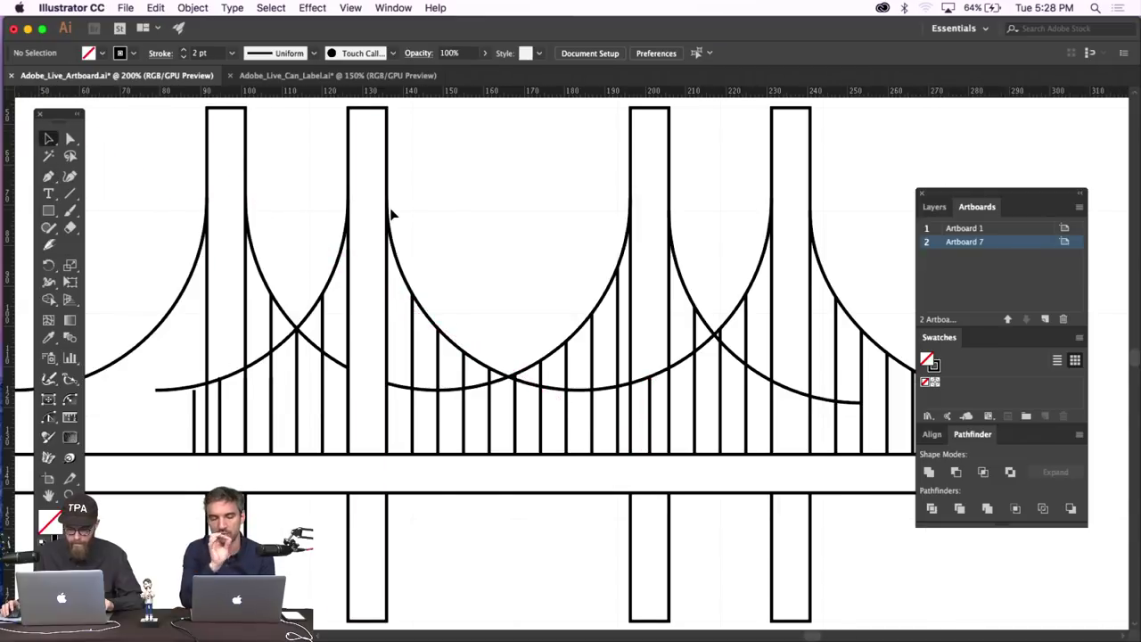
scroll(390, 214, right, 2)
scroll(390, 214, left, 4)
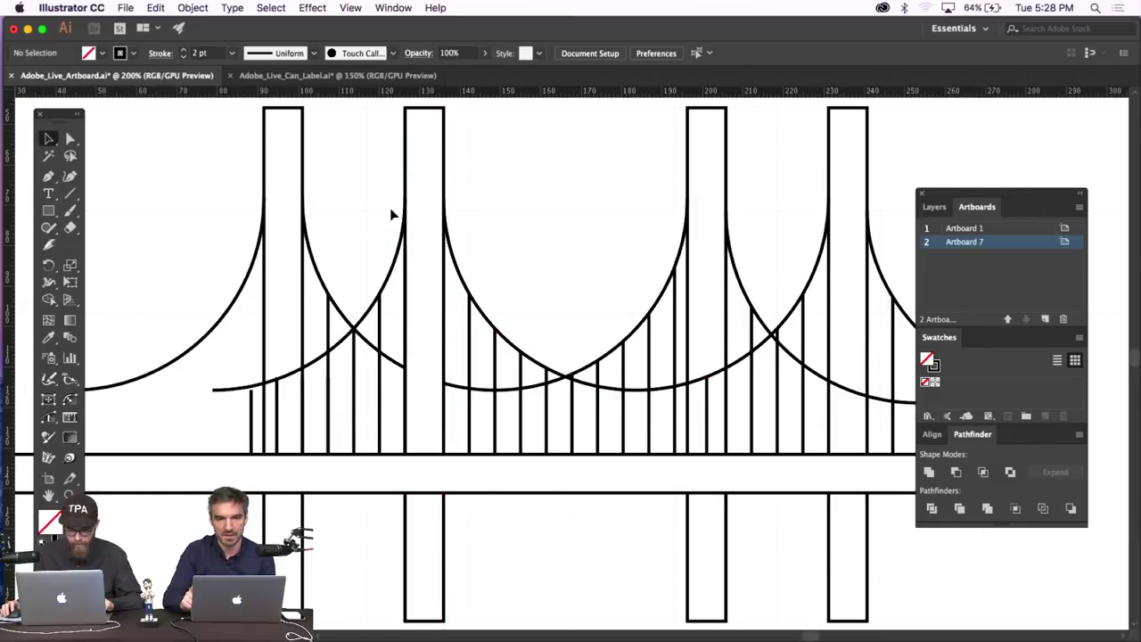
click(350, 7)
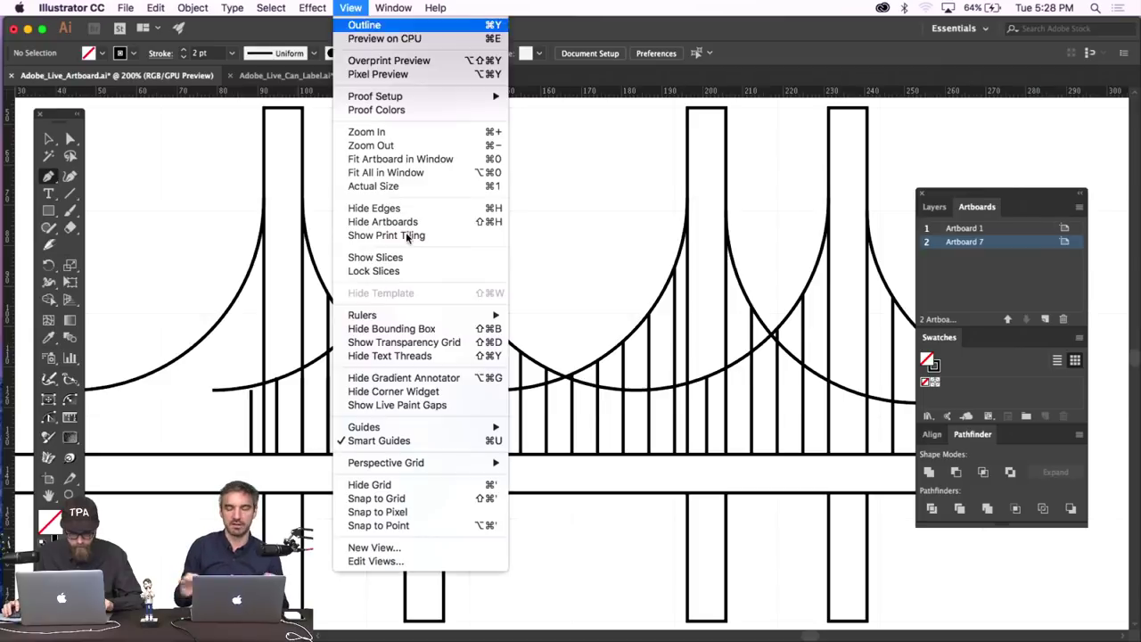
scroll(321, 466, left, 2)
scroll(320, 466, left, 2)
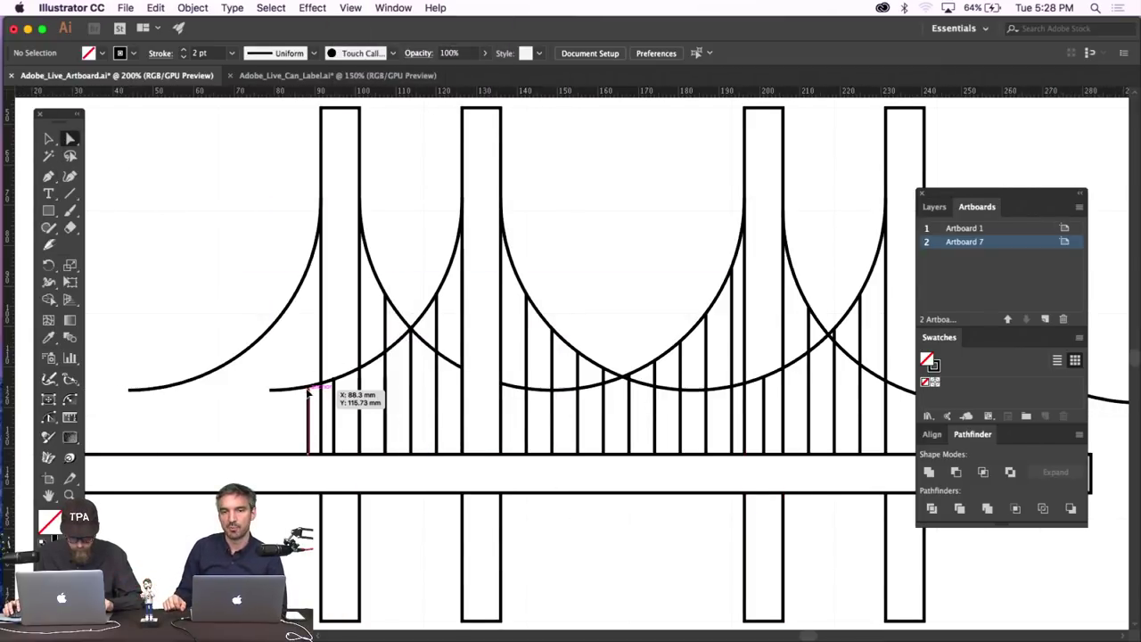
drag(331, 406, 303, 349)
click(303, 349)
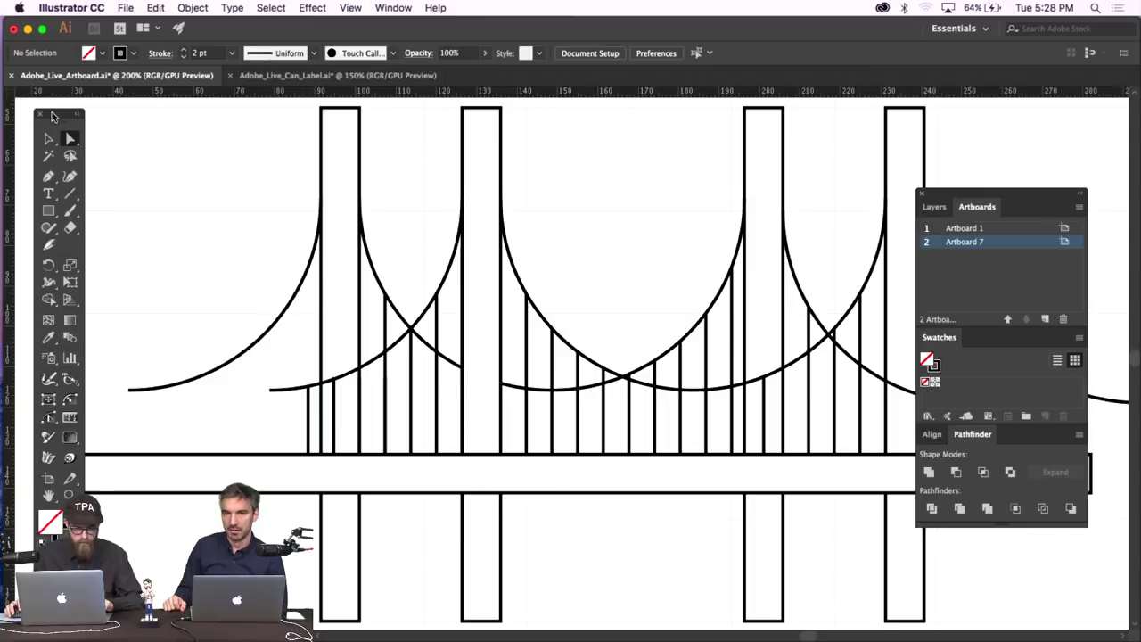
Turn on Snap to Grid and draw a 38.1 mm circle centred between the second and third towers with the Ellipse tool.
click(49, 177)
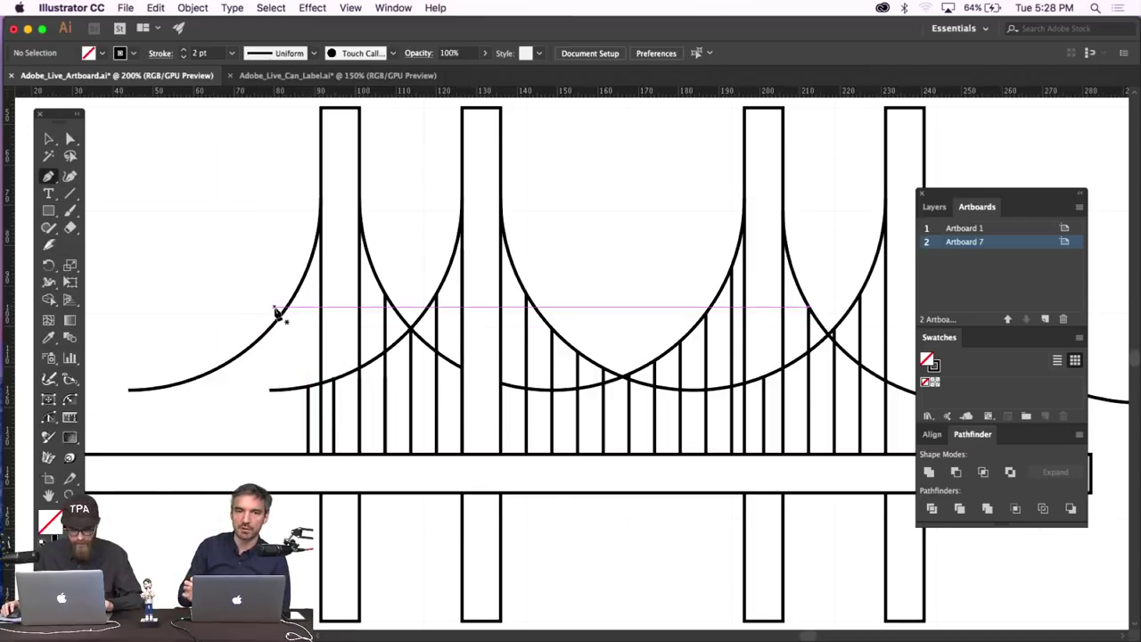
scroll(276, 312, right, 2)
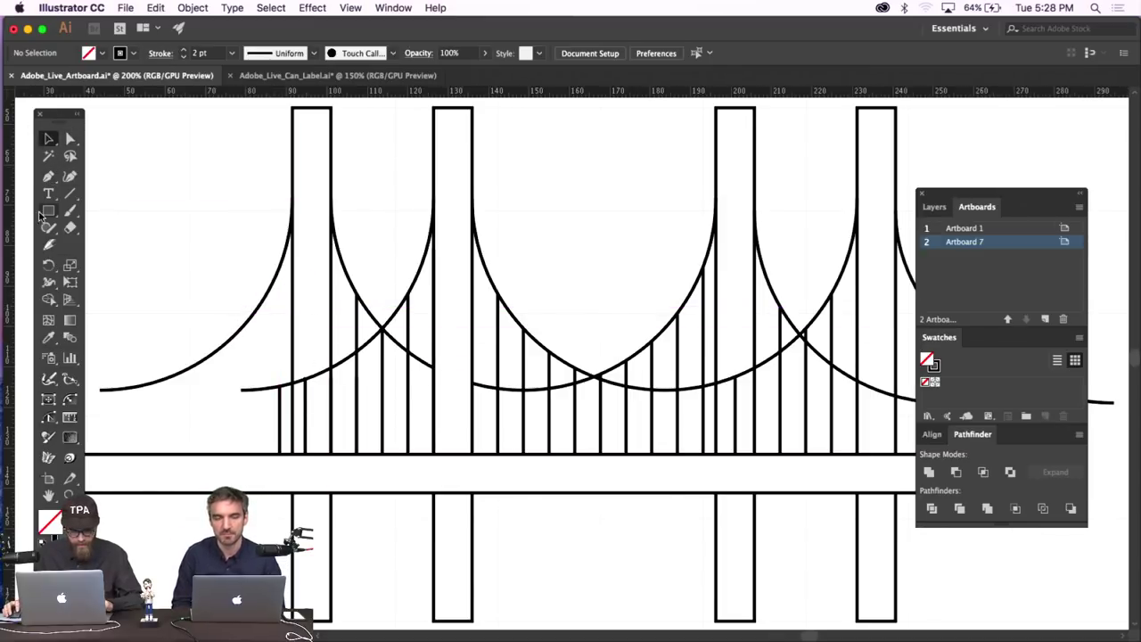
click(350, 7)
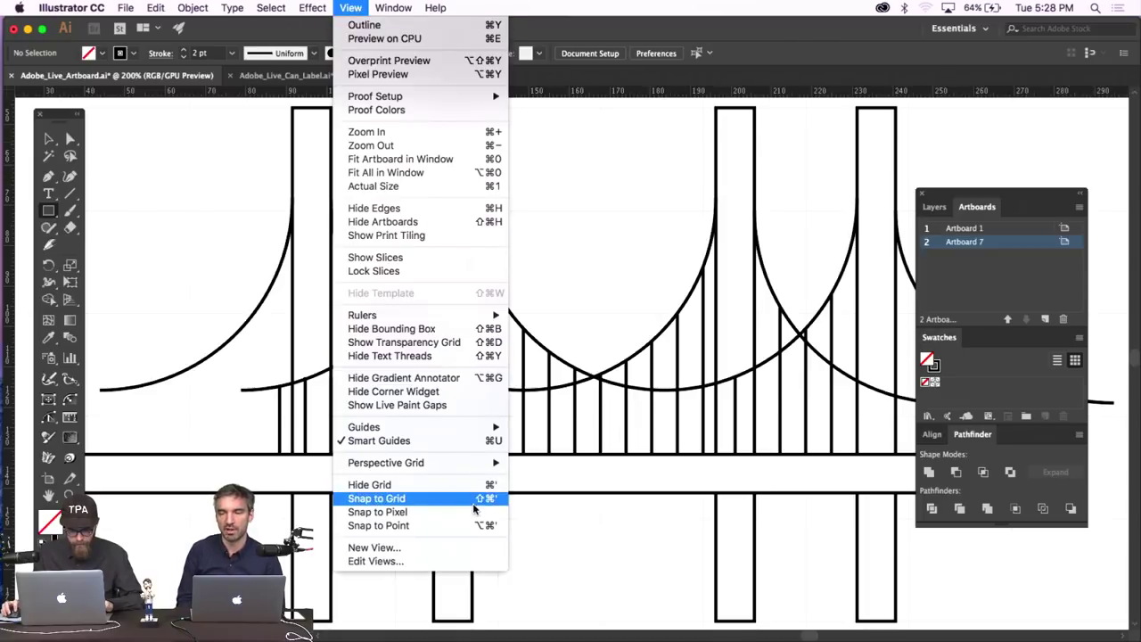
click(14, 203)
drag(51, 208, 116, 244)
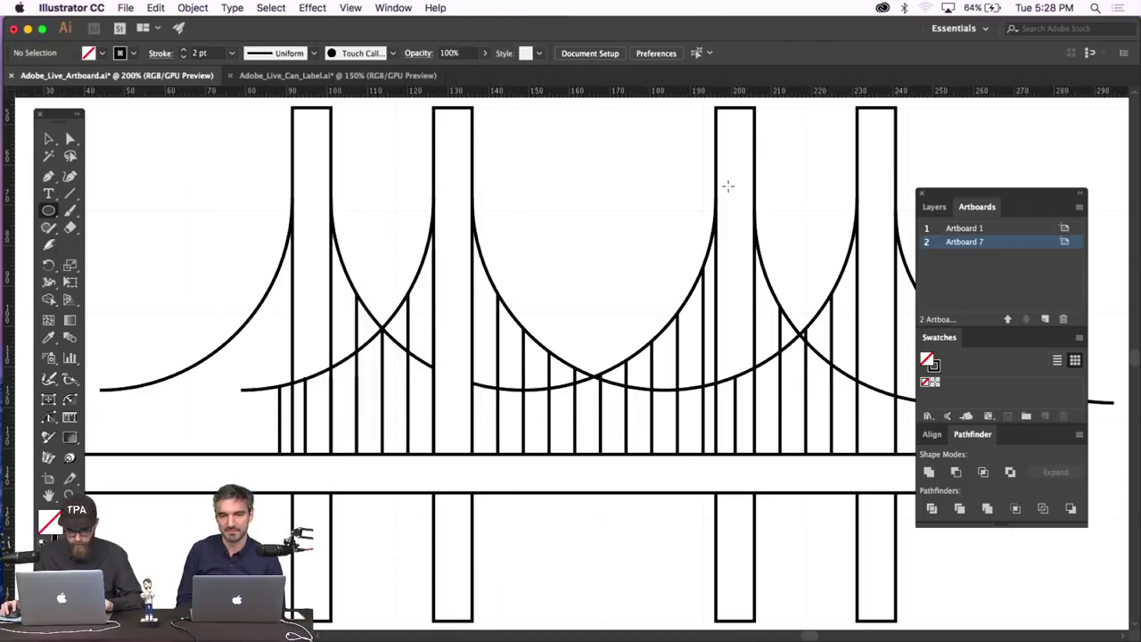
drag(567, 132, 567, 131)
scroll(583, 135, up, 5)
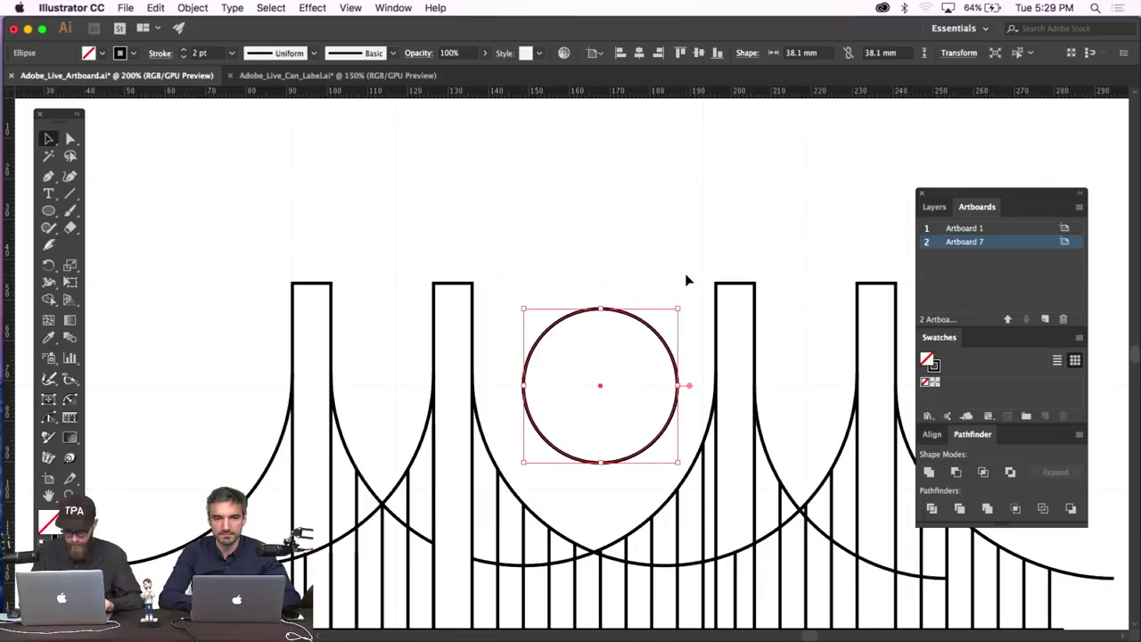
key(super+minus)
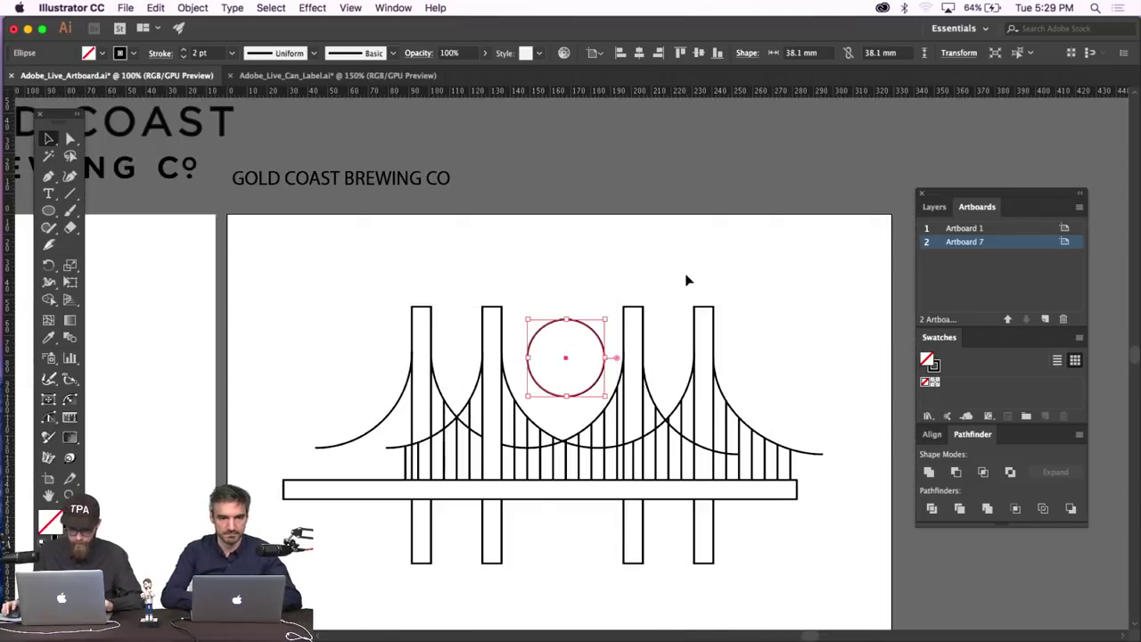
Examine the finished bridge drawing alongside the Gold Coast Pale Ale label layout.
click(348, 303)
scroll(348, 303, down, 5)
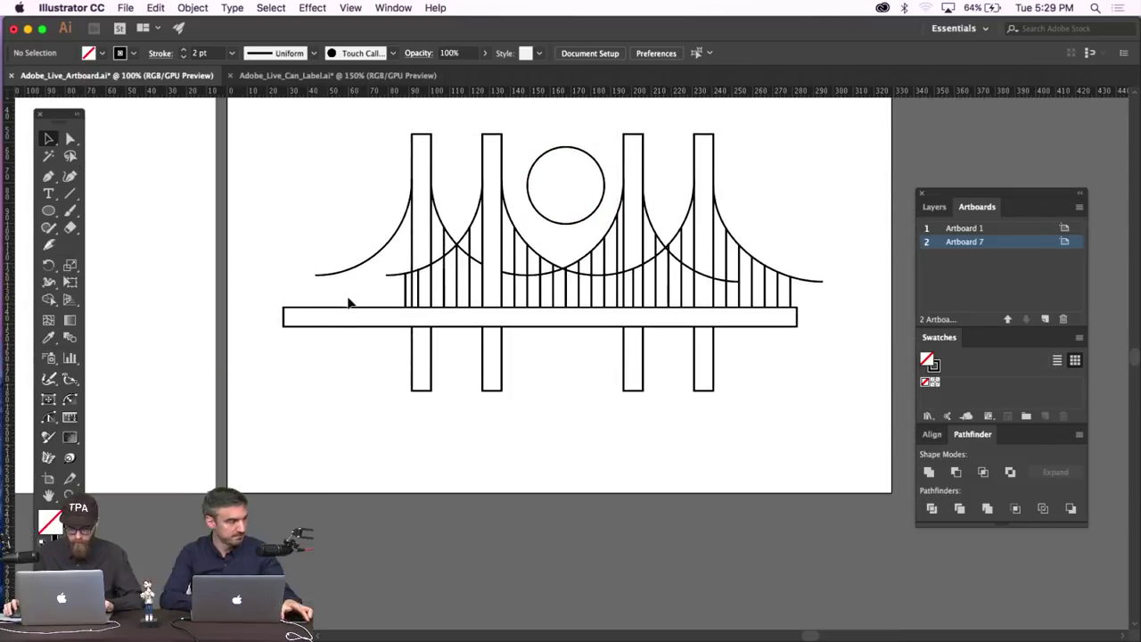
scroll(349, 303, left, 5)
scroll(349, 302, left, 3)
scroll(349, 302, right, 3)
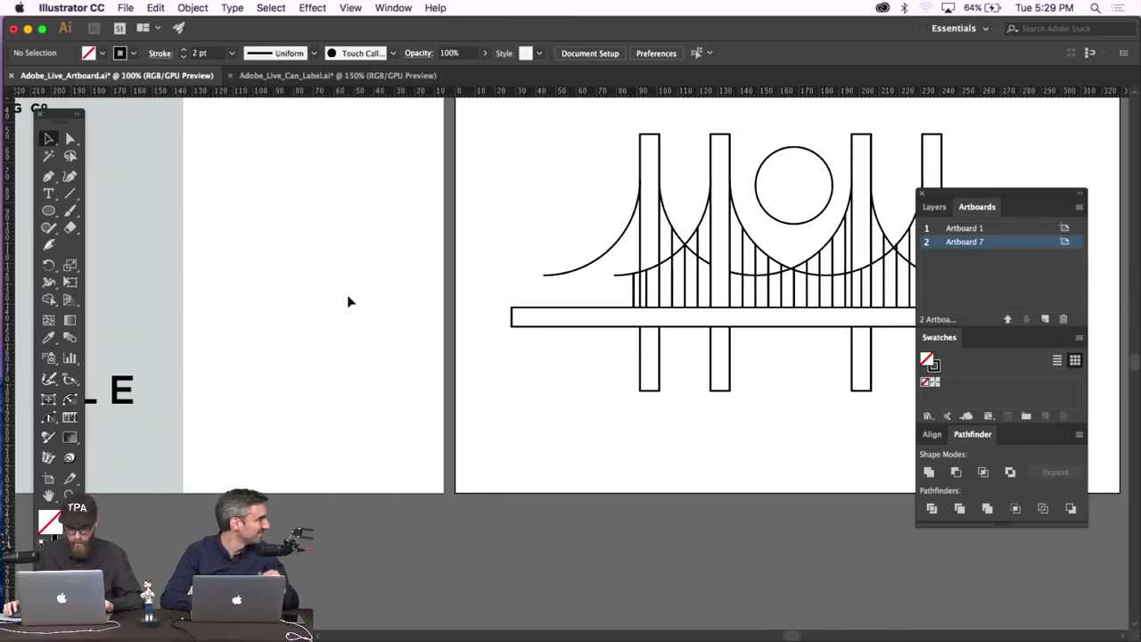
scroll(348, 302, up, 4)
scroll(349, 302, right, 5)
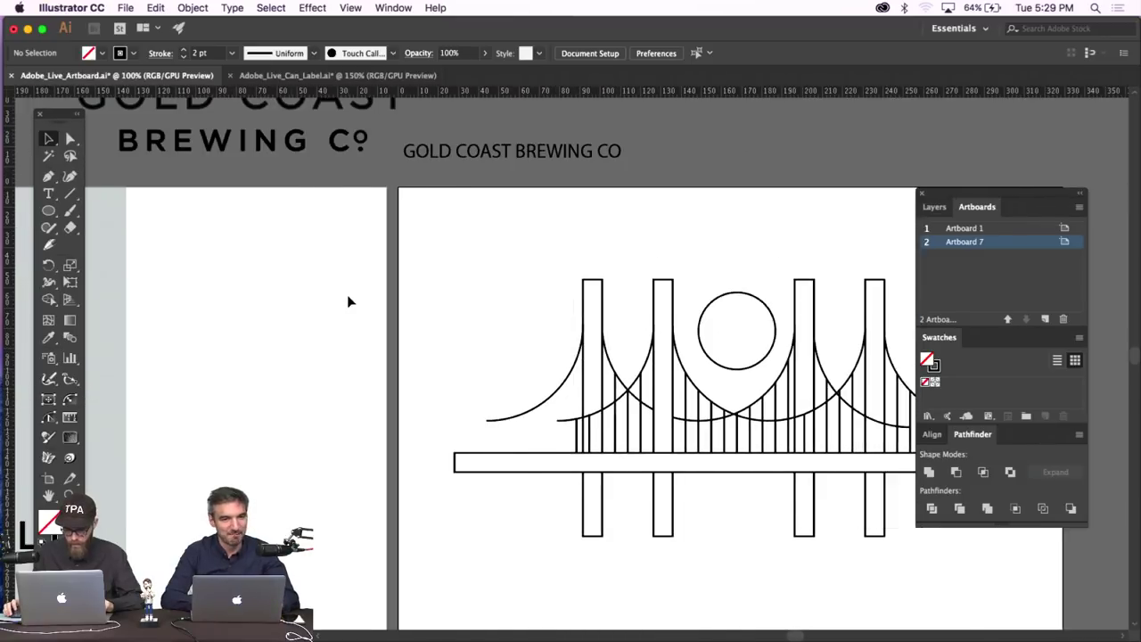
scroll(349, 302, left, 1)
scroll(349, 302, left, 5)
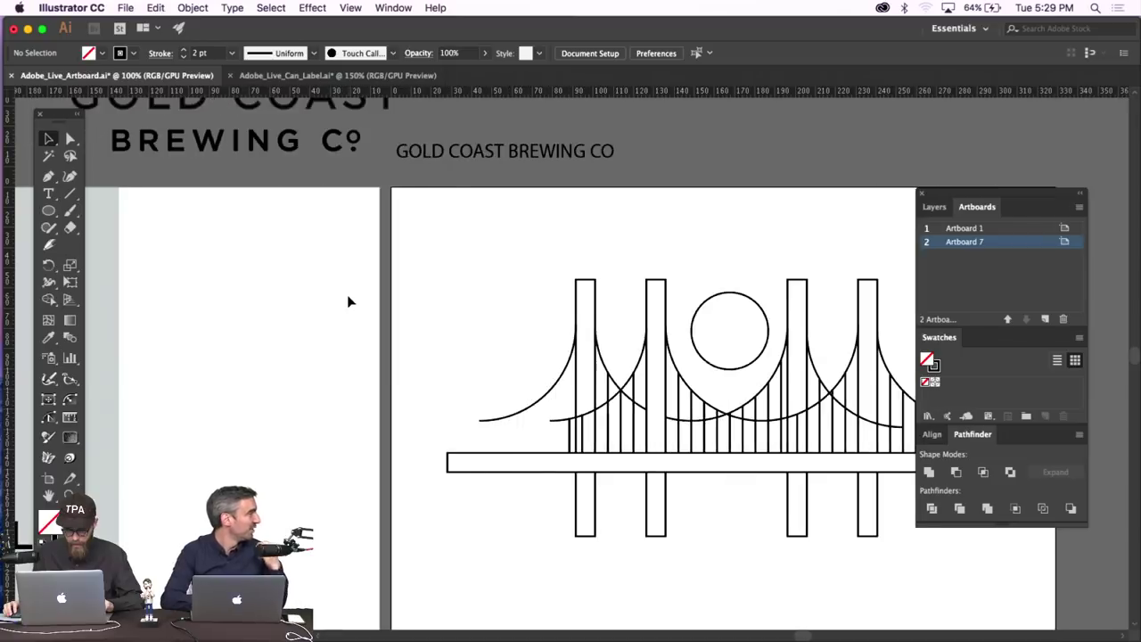
key(super+minus)
scroll(334, 298, left, 3)
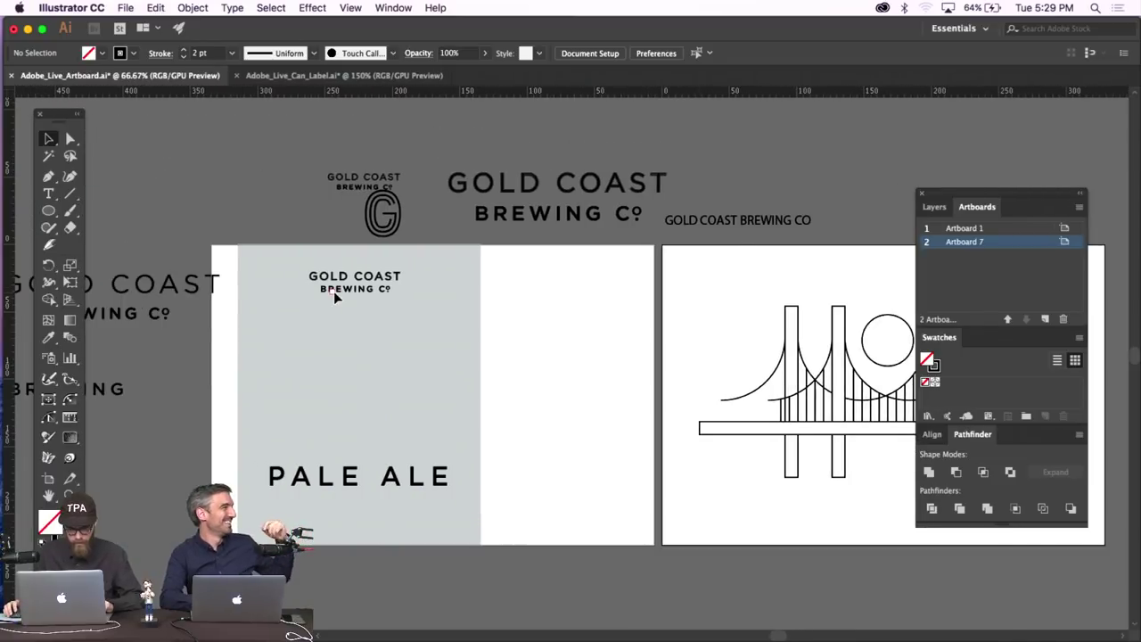
click(360, 365)
scroll(360, 365, left, 2)
click(192, 7)
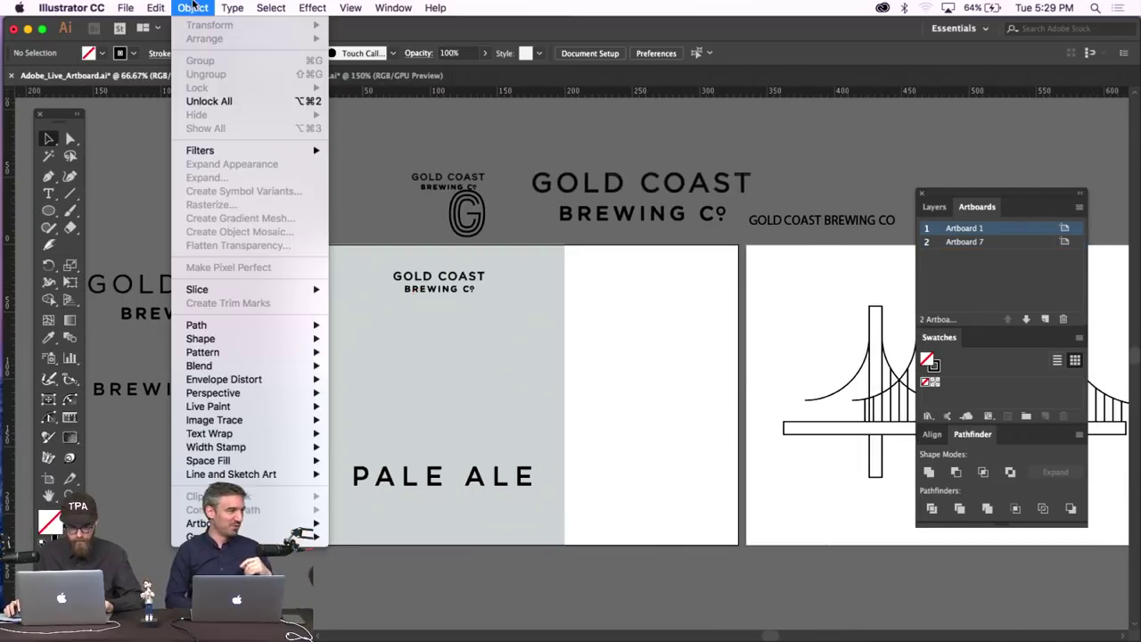
click(365, 242)
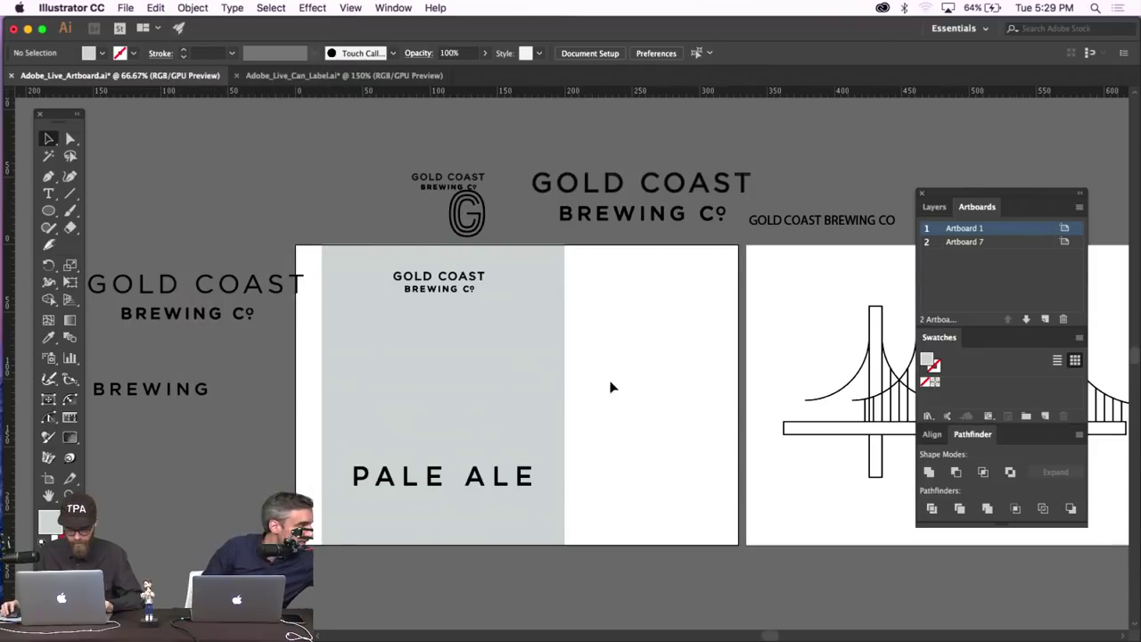
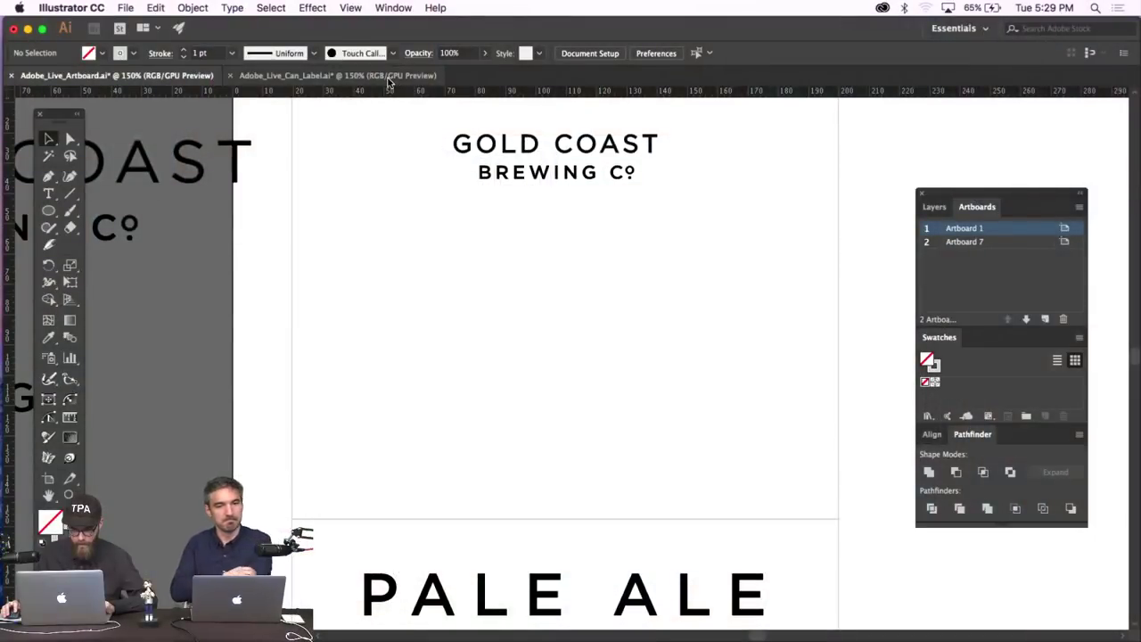
Compare the front panel in Adobe_Live_Can_Label.ai with the Pale Ale layout and the bridge artwork in Adobe_Live_Artboard.ai.
key(super+grave)
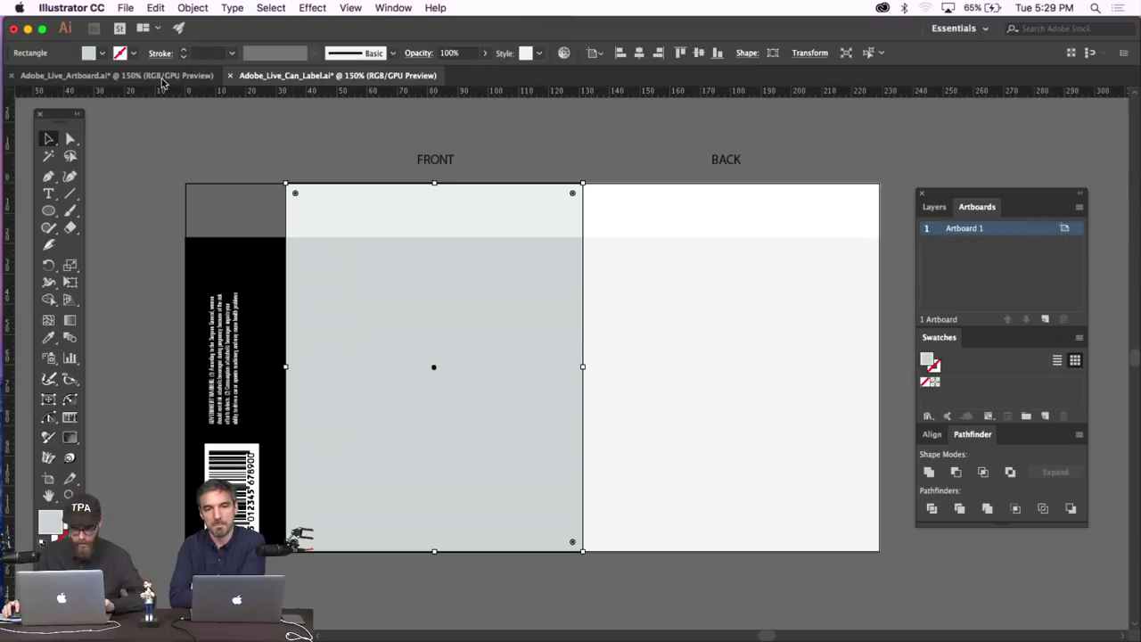
click(586, 157)
click(463, 303)
click(153, 75)
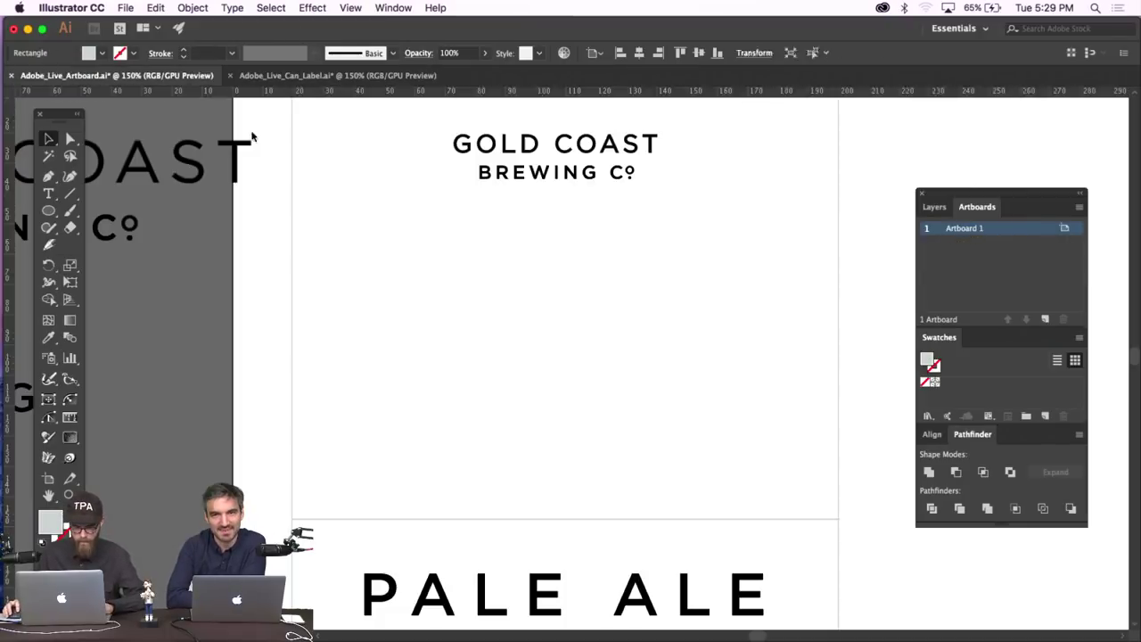
scroll(423, 229, up, 1)
scroll(423, 231, down, 2)
scroll(423, 231, down, 1)
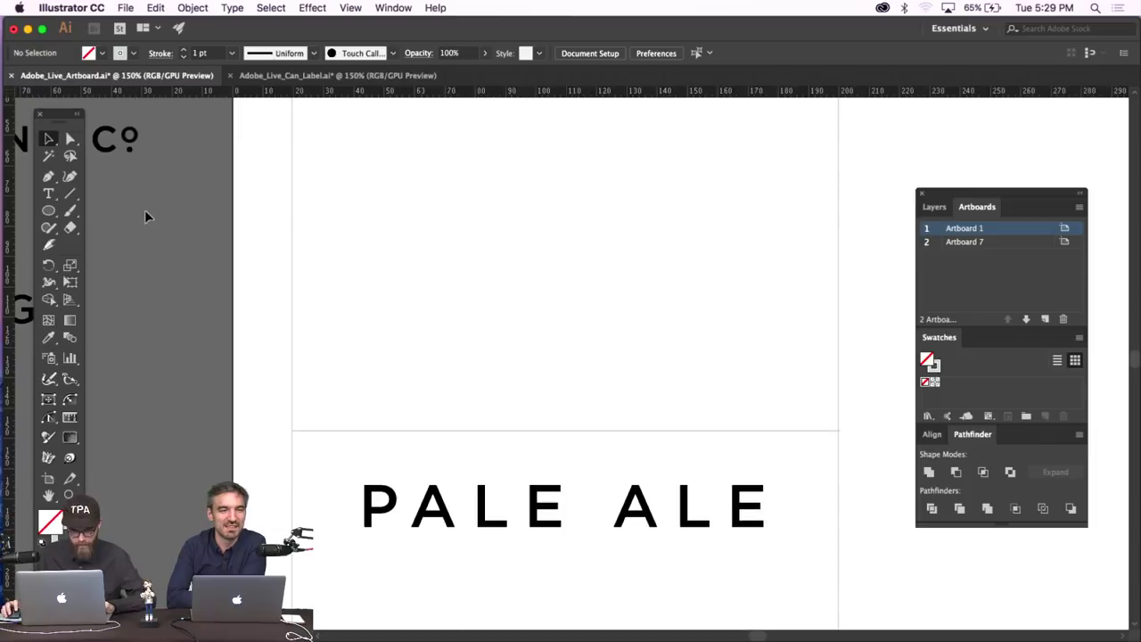
scroll(378, 253, right, 10)
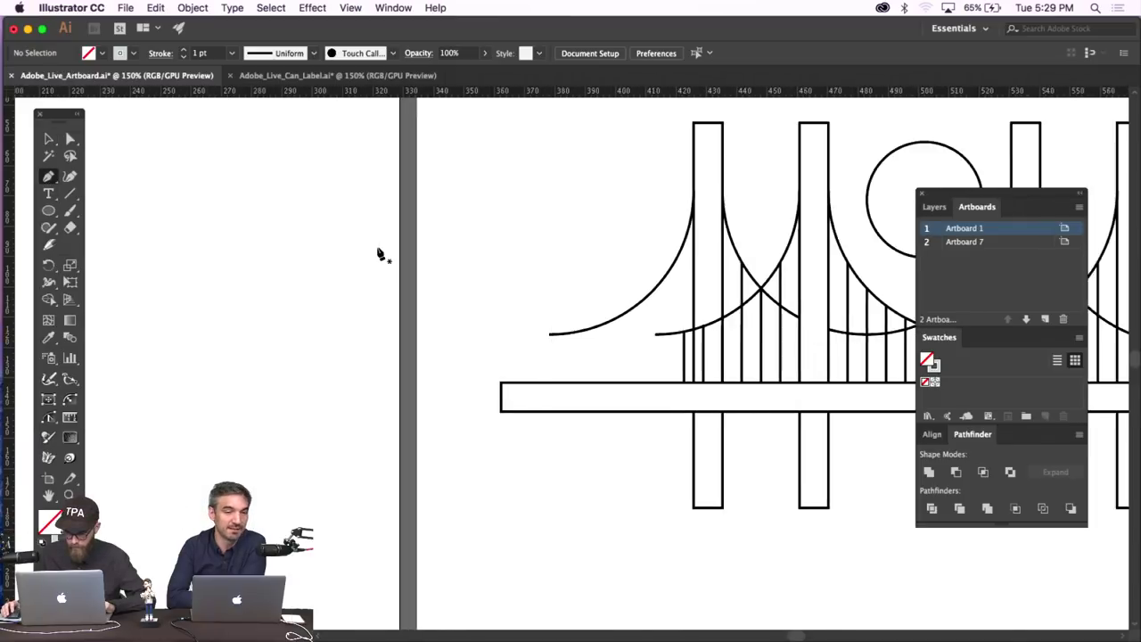
scroll(377, 254, left, 8)
scroll(378, 254, left, 1)
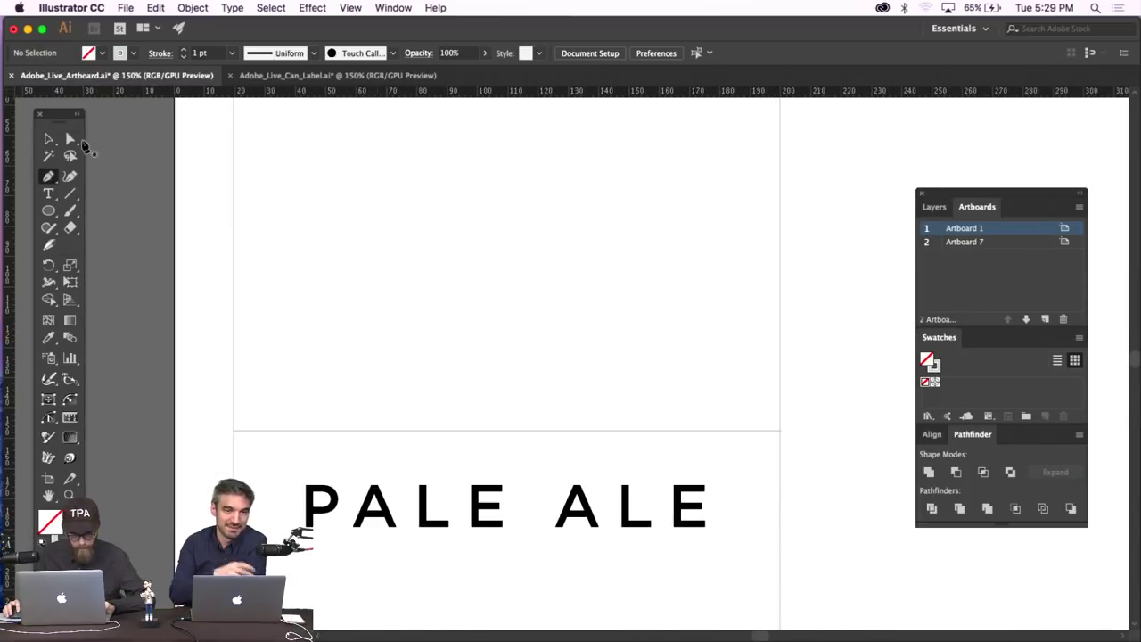
Move the horizontal divider line above PALE ALE down, closer to the text.
click(505, 435)
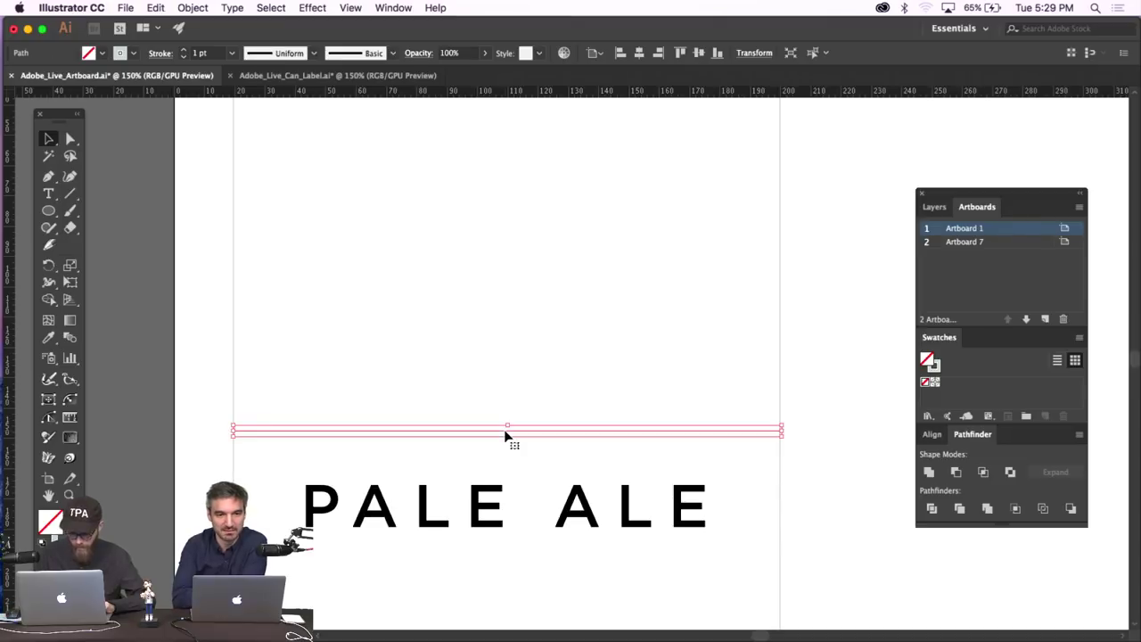
key(Down)
key(Down)
key(super+shift+a)
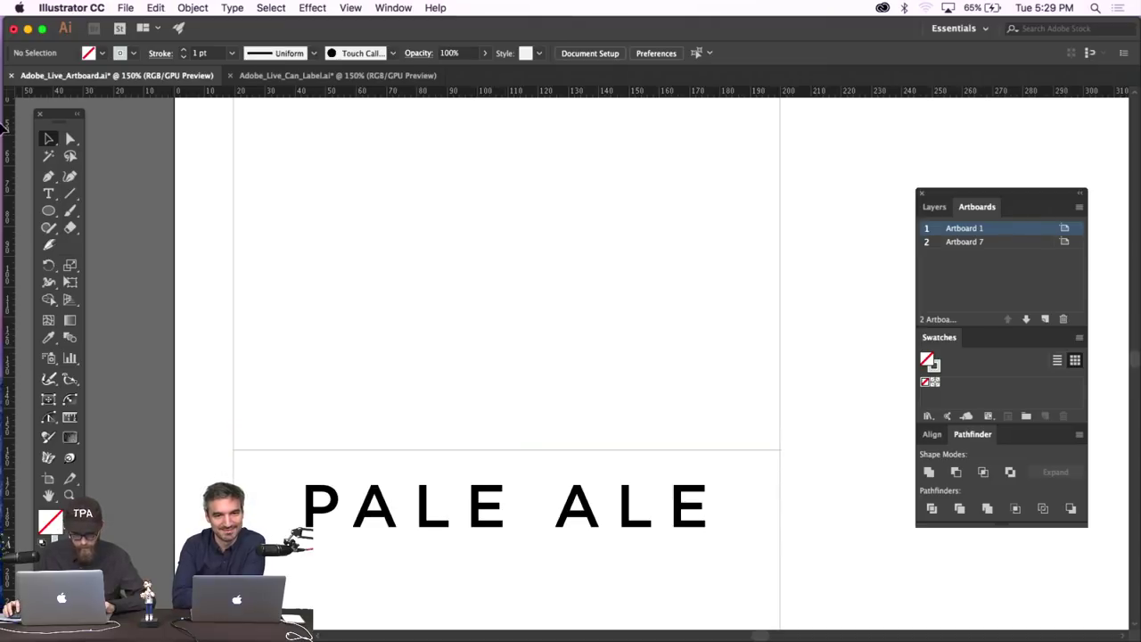
Show the grid and draw a 50.8 mm circle with the Ellipse tool inside the label frame above PALE ALE.
click(48, 210)
key(super+apostrophe)
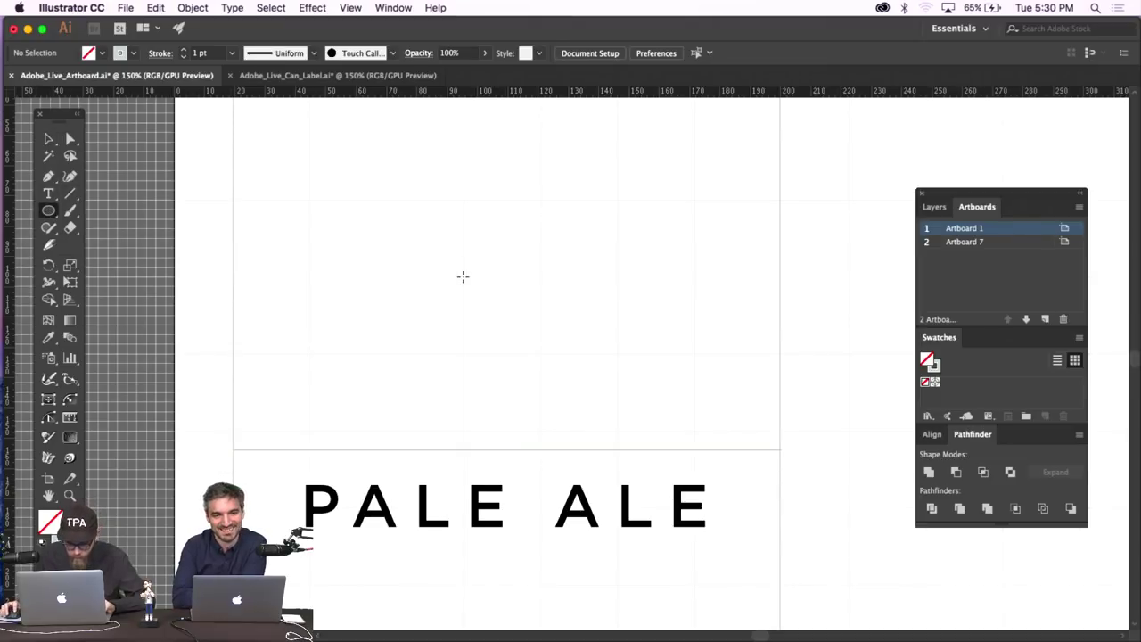
mouse_move(461, 275)
mouse_down()
mouse_move(407, 196)
mouse_move(387, 199)
mouse_up()
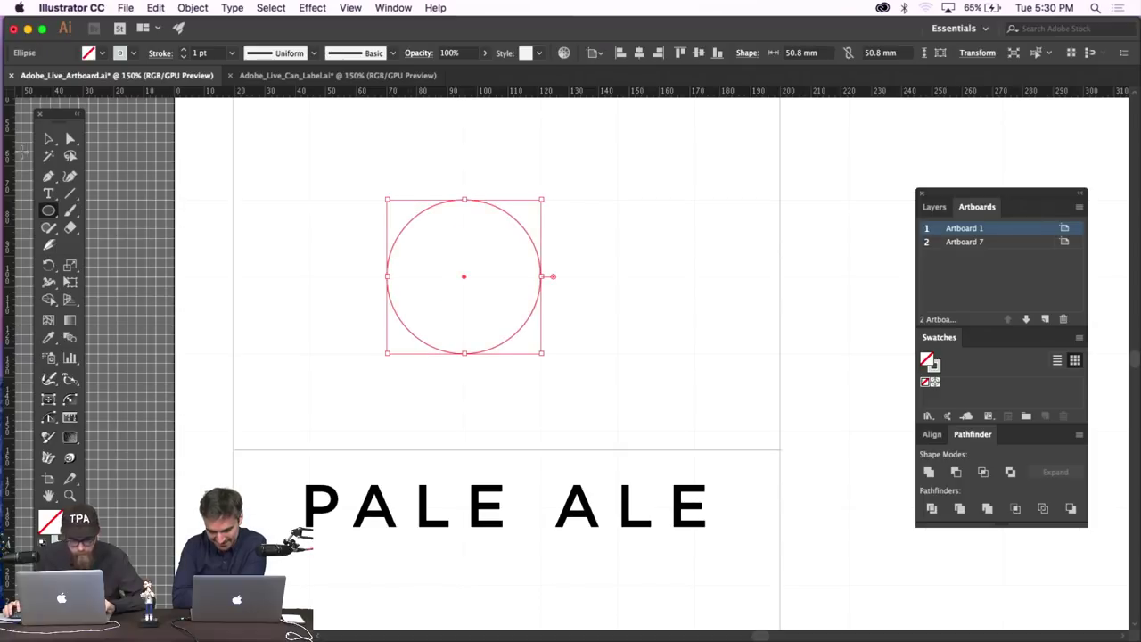
Set the stroke colour to black (000000) and give the circle a black outline with no fill, matching the PALE ALE text.
click(50, 139)
key(super+shift+a)
double_click(49, 519)
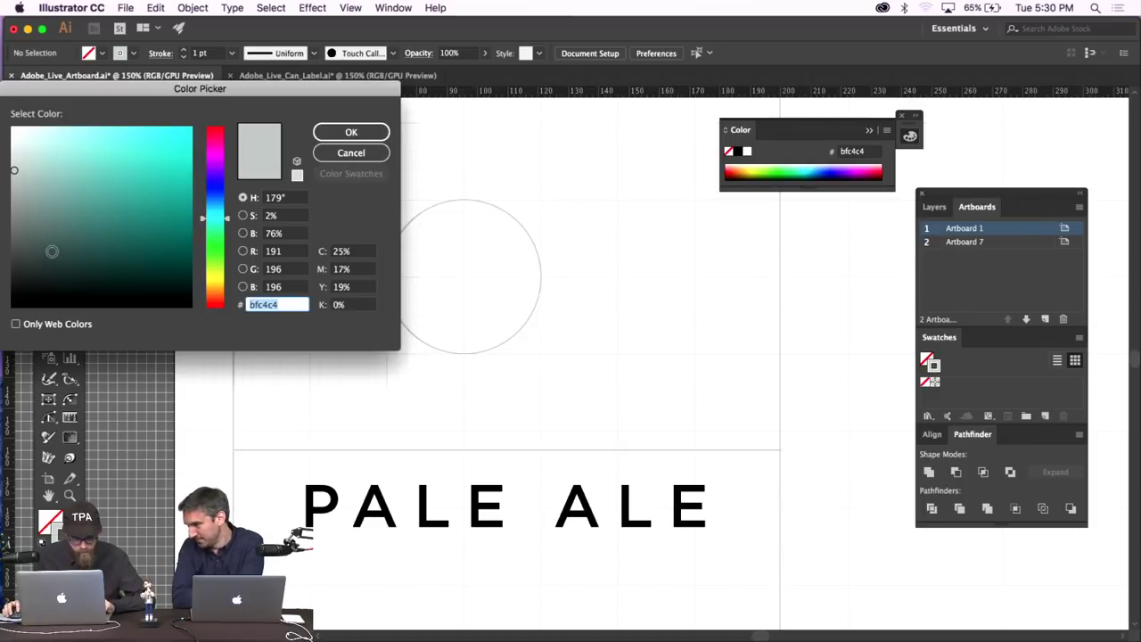
text(1e2121)
drag(11, 316, 9, 320)
click(347, 131)
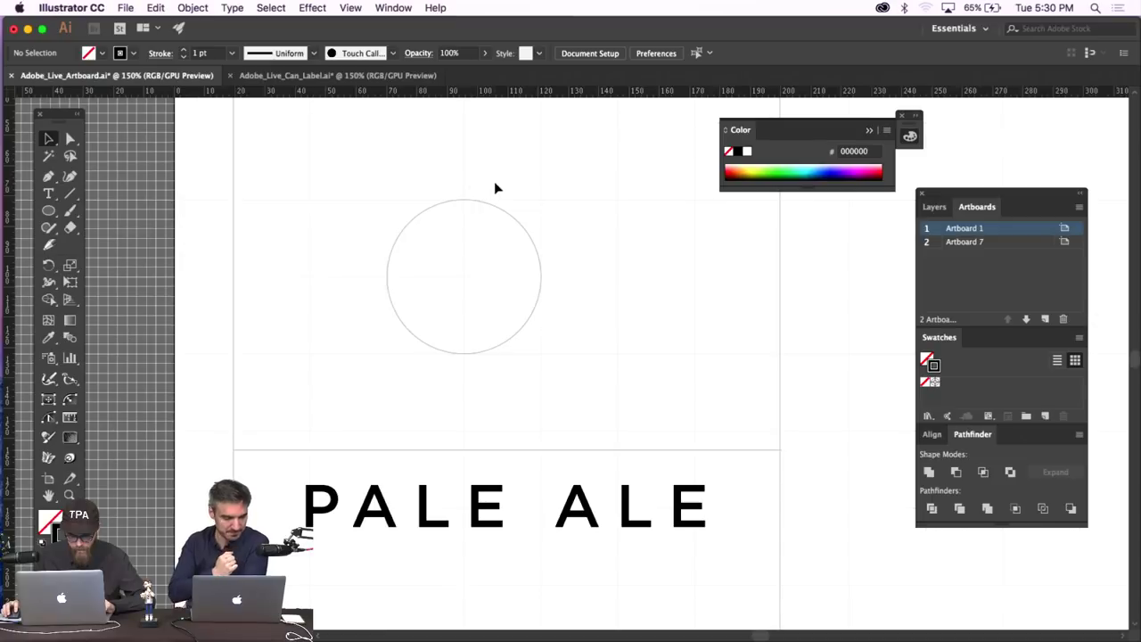
click(488, 203)
click(48, 337)
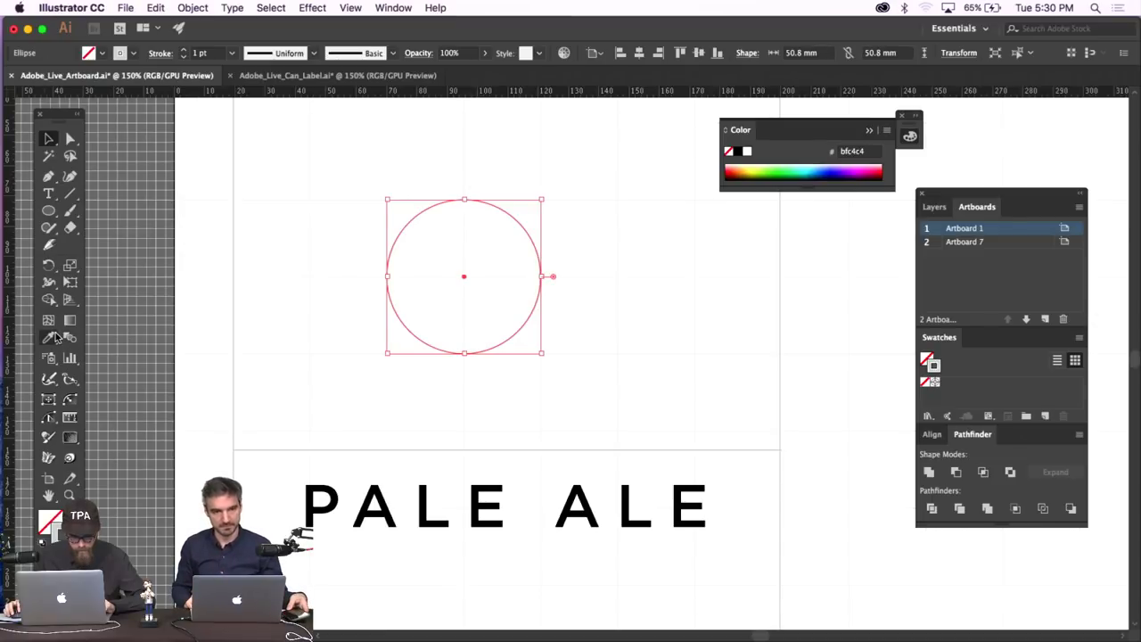
click(332, 513)
key(shift+x)
key(v)
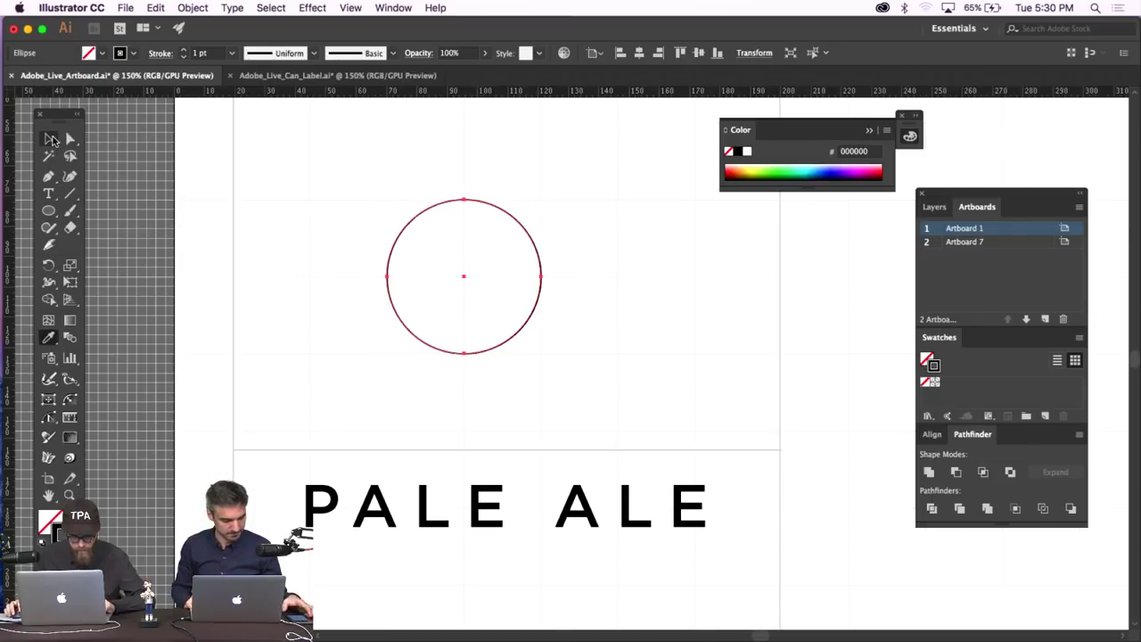
click(366, 175)
drag(366, 174, 489, 291)
key(alt+shift+Right)
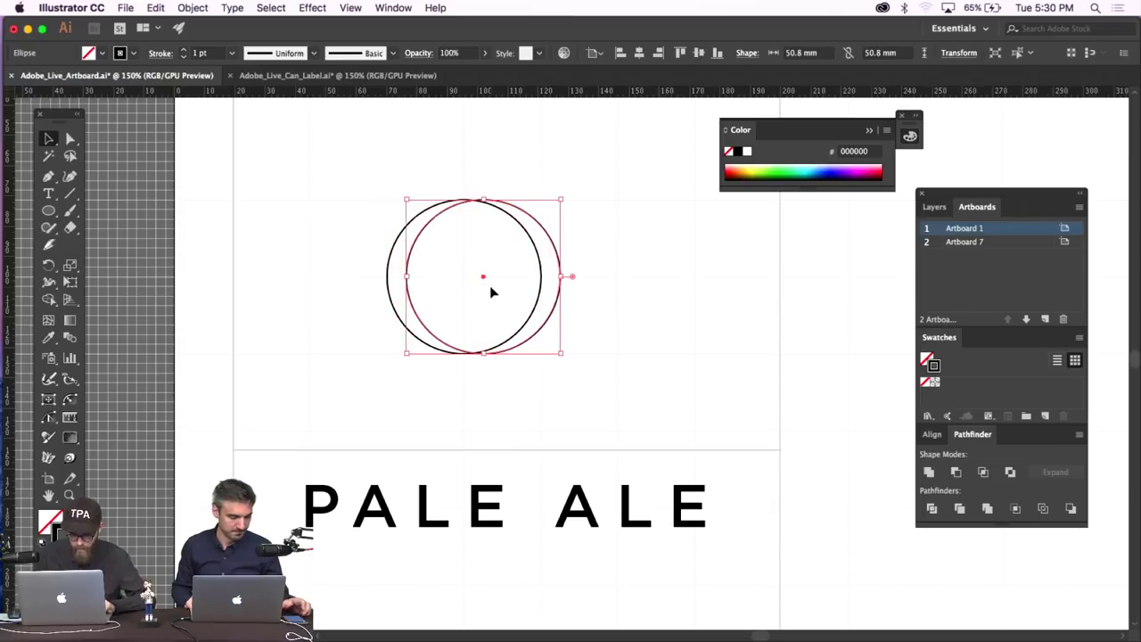
key(super+z)
click(491, 291)
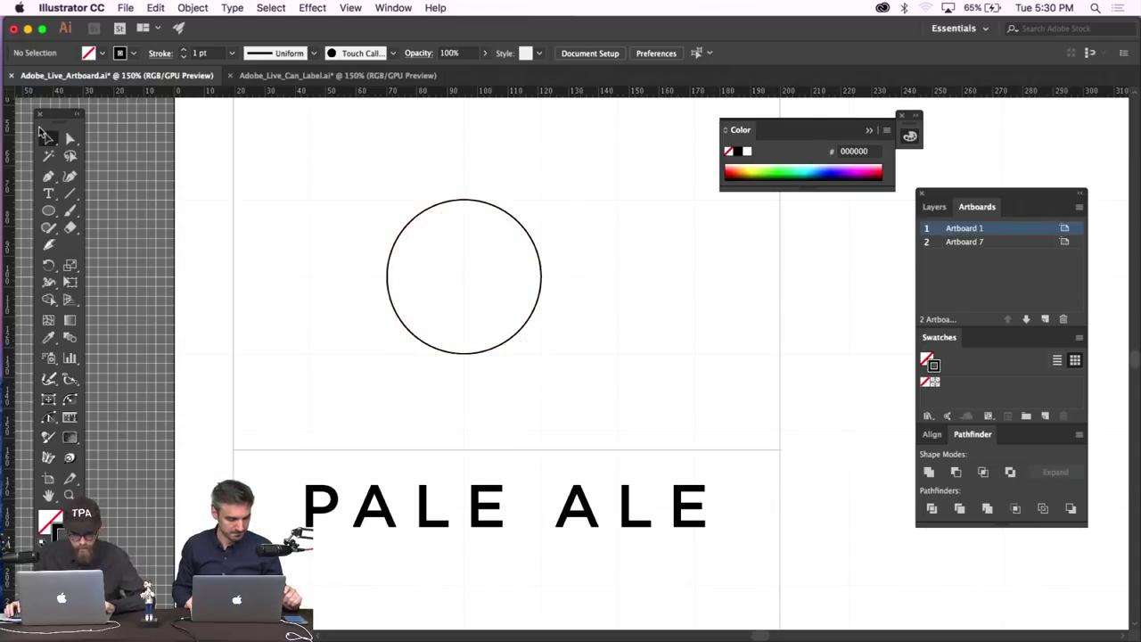
Delete the circle's top anchor point so only the lower half remains as a cable arc.
click(71, 138)
drag(510, 184, 460, 213)
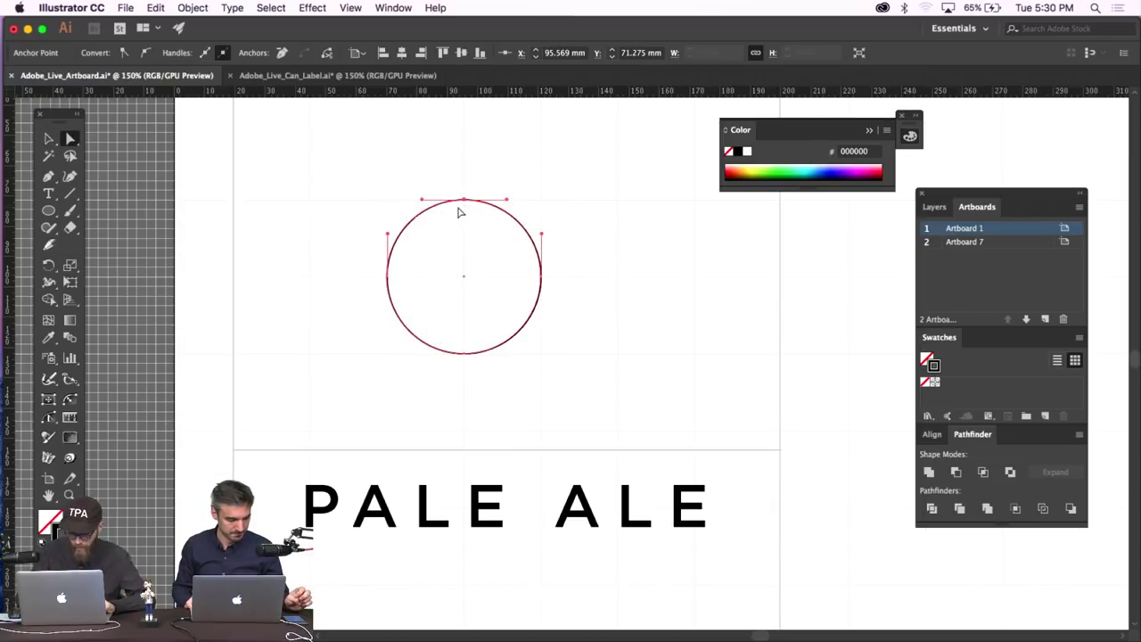
key(Delete)
click(460, 212)
Draw a tall, narrow tower with the Rectangle tool to the left of the arc, one grid subdivision wide.
drag(49, 211, 86, 209)
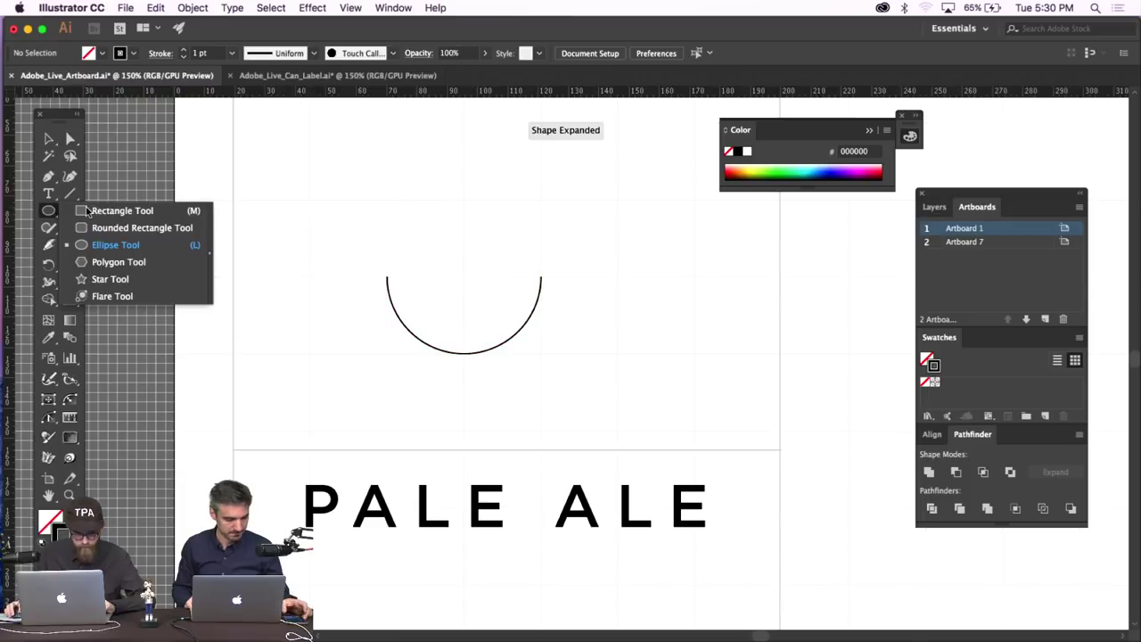
click(86, 210)
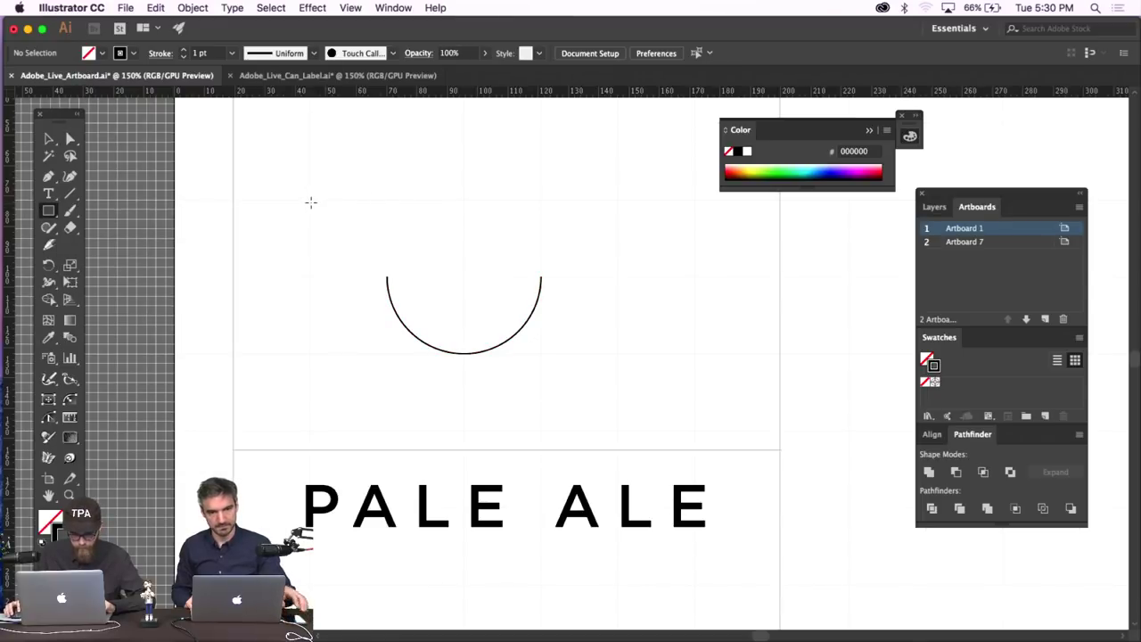
drag(310, 202, 329, 430)
key(v)
click(333, 228)
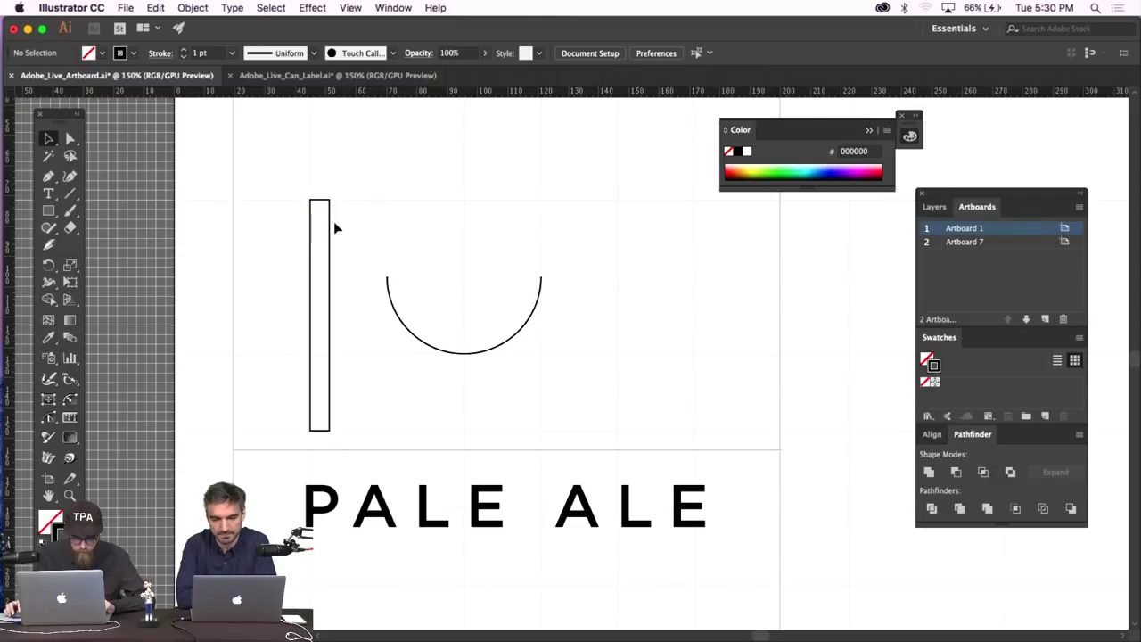
Duplicate the tower to the right so the copy's right edge meets the left end of the arc.
drag(335, 228, 291, 254)
key(alt+Right)
key(Right)
key(Right)
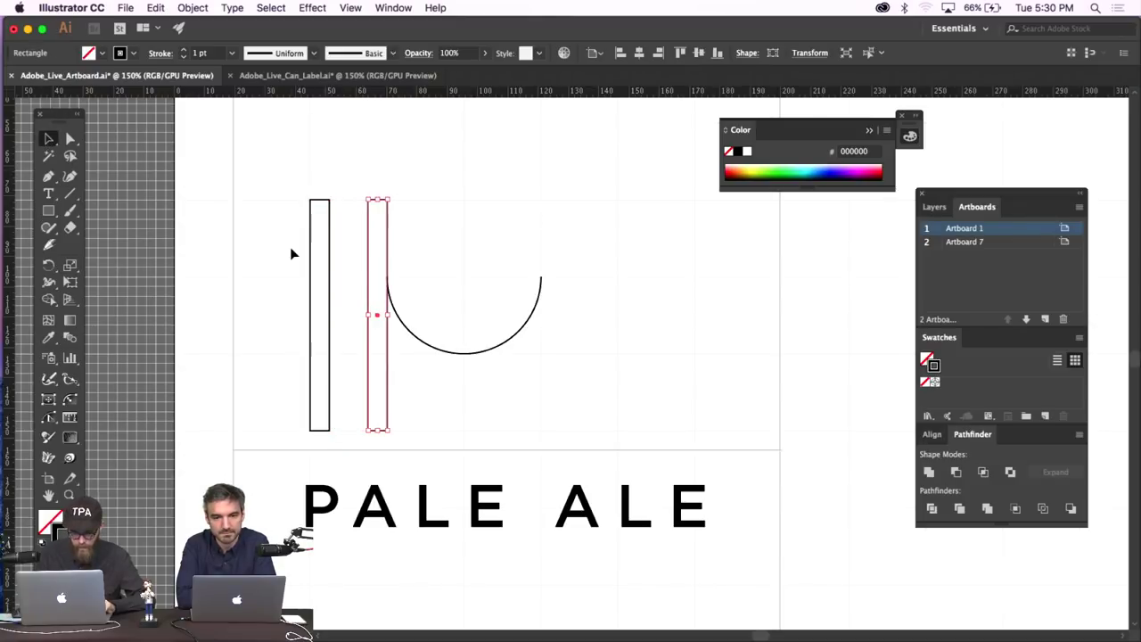
click(455, 183)
Duplicate both towers to the right so the copied pair starts at the right end of the arc.
scroll(455, 183, right, 3)
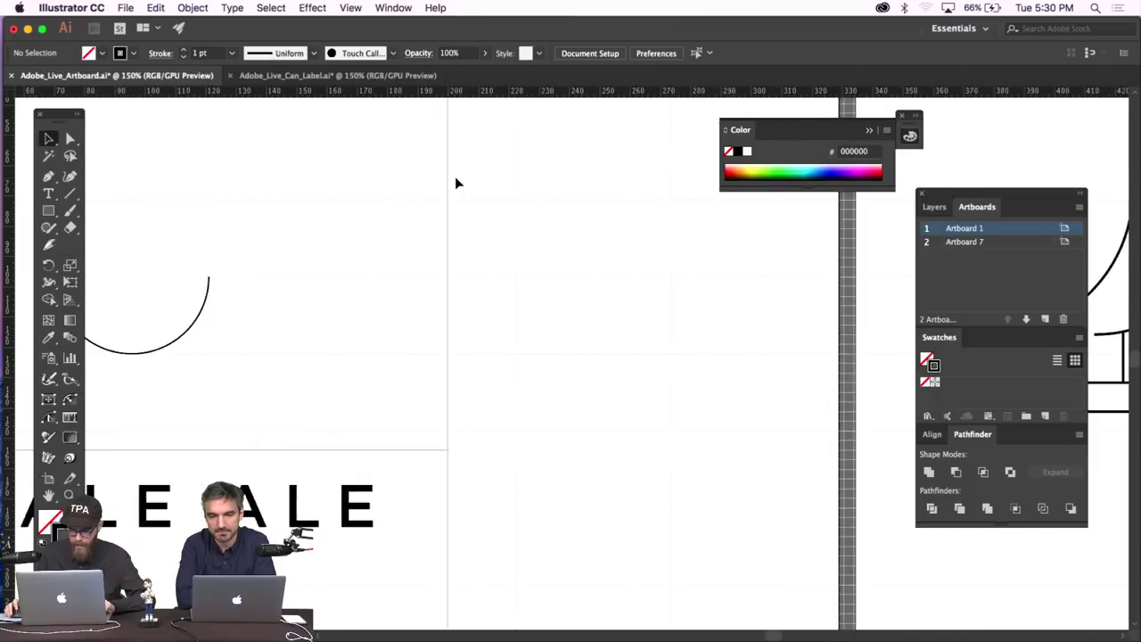
scroll(455, 183, left, 10)
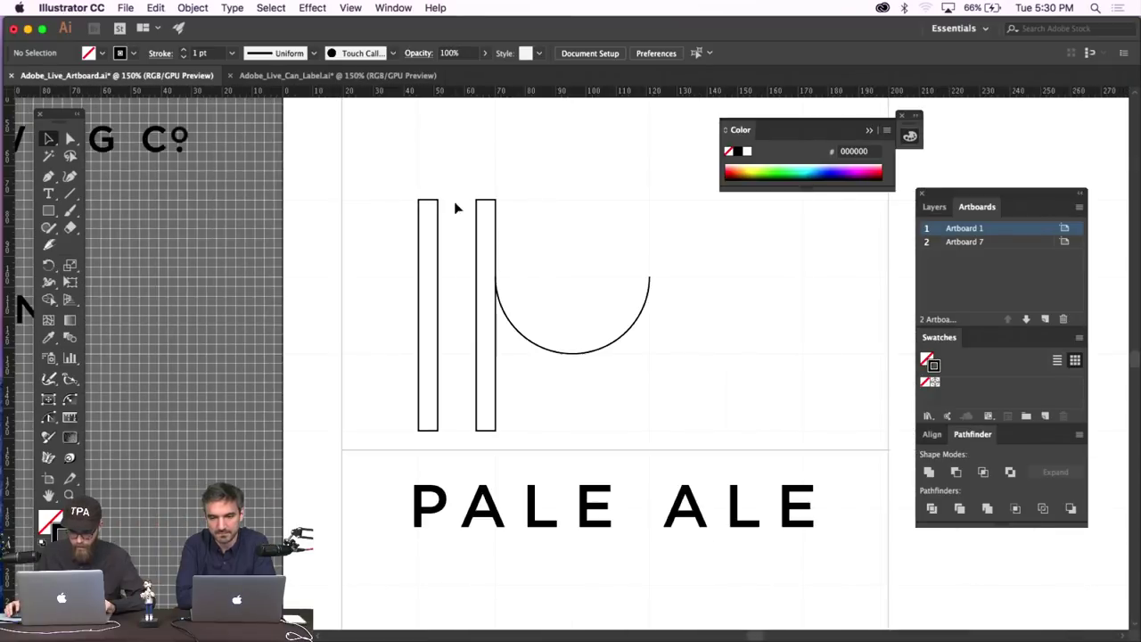
drag(513, 207, 361, 224)
key(alt+Right)
key(Right)
key(Right)
key(Right)
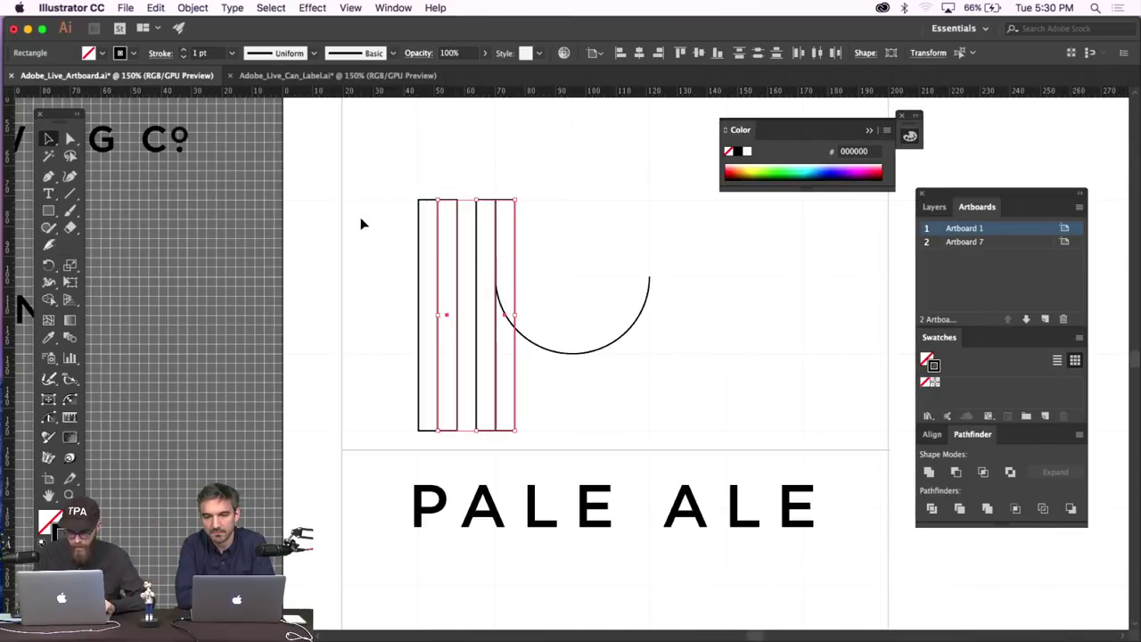
key(Right)
key(Right)
key(Right)
key(Right)
key(Right)
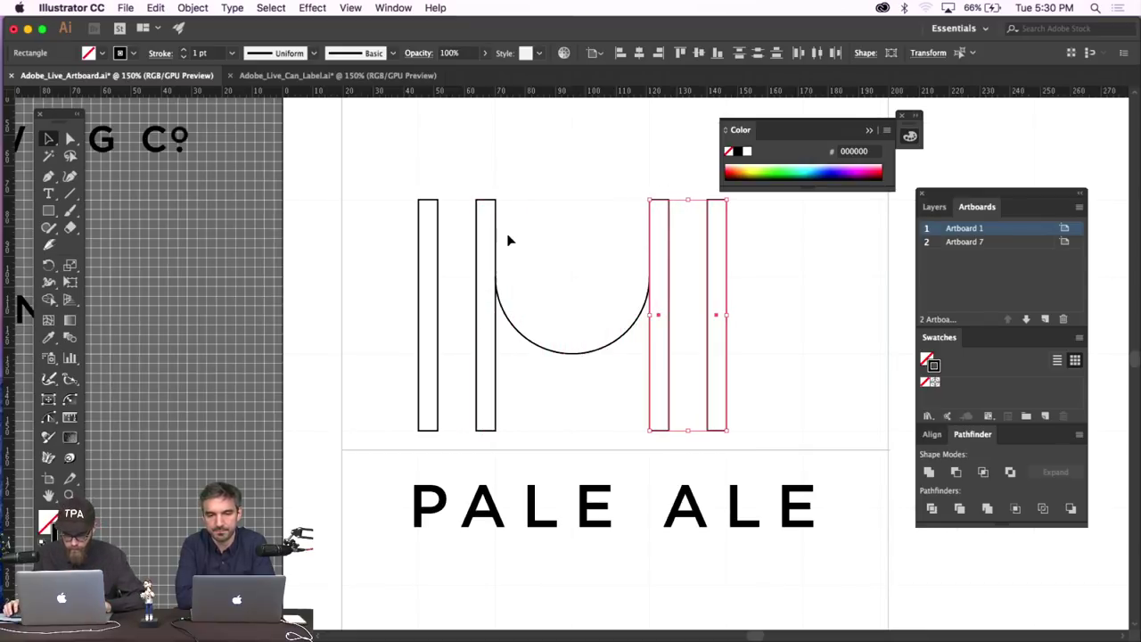
Move the four towers and the arc together up and to the right within the label frame above PALE ALE.
scroll(509, 240, right, 3)
click(810, 265)
key(ctrl+a)
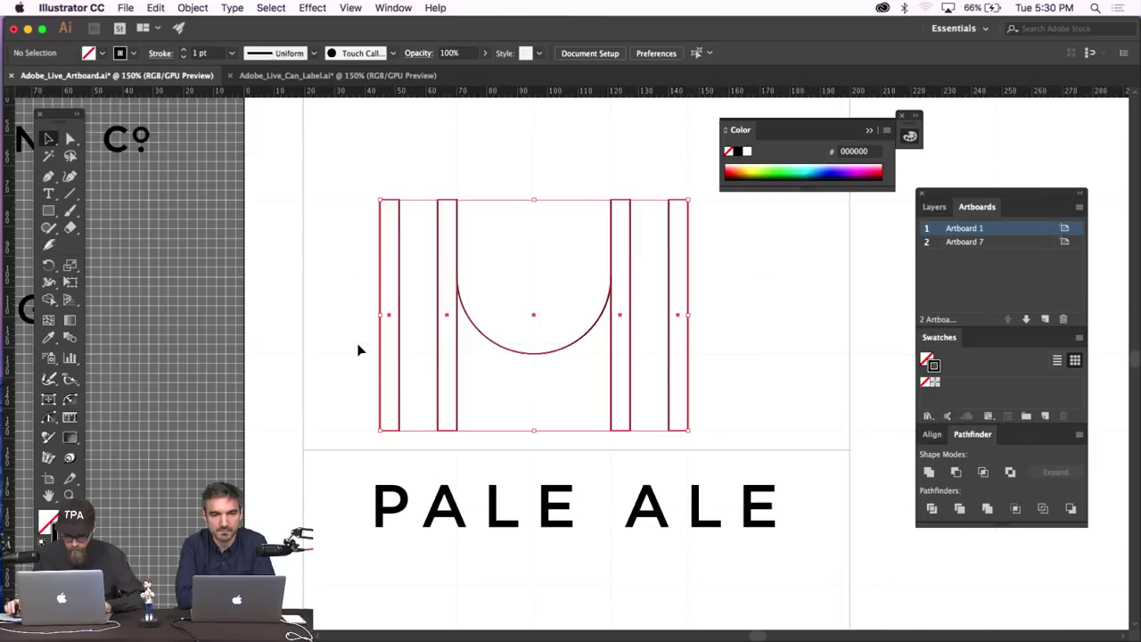
key(Up)
key(Right)
key(Right)
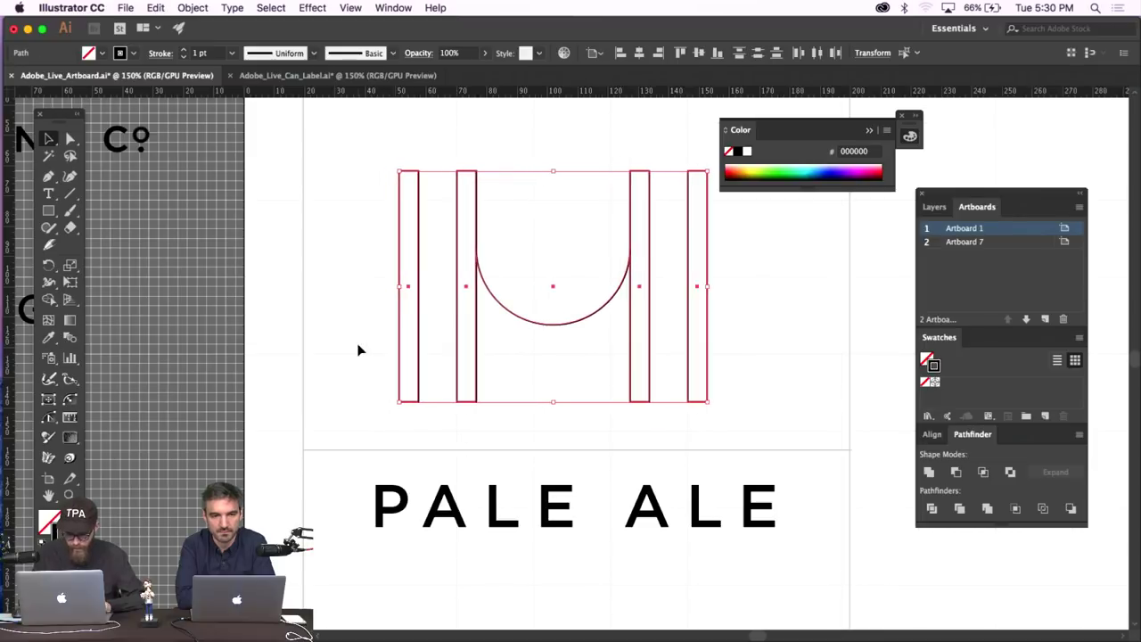
key(a)
key(ctrl+minus)
key(ctrl+minus)
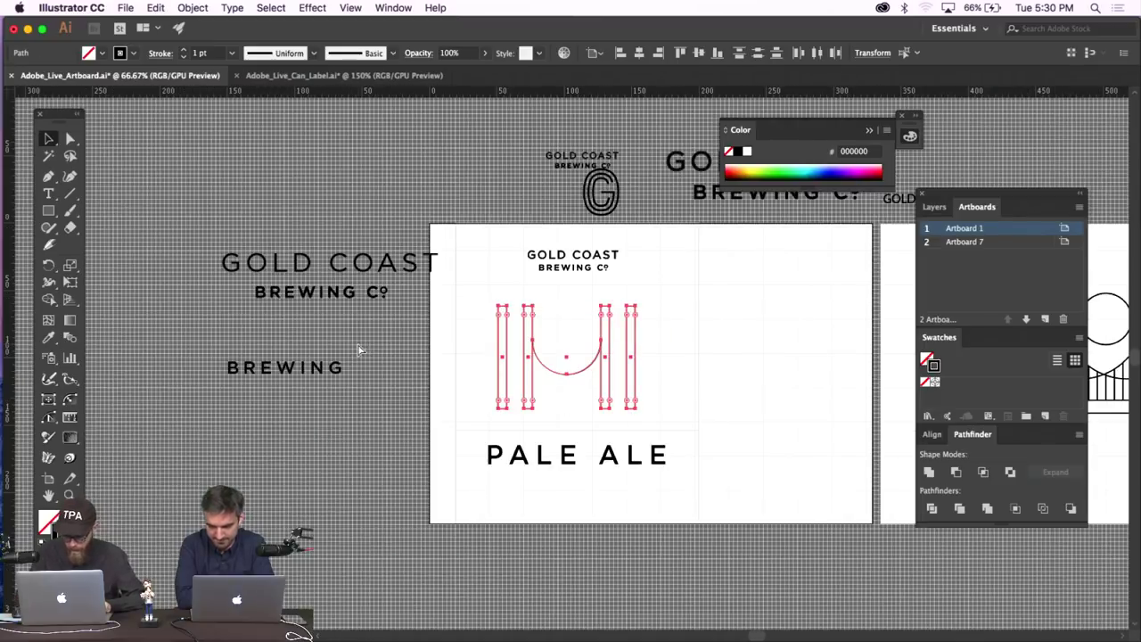
key(ctrl+equal)
click(363, 351)
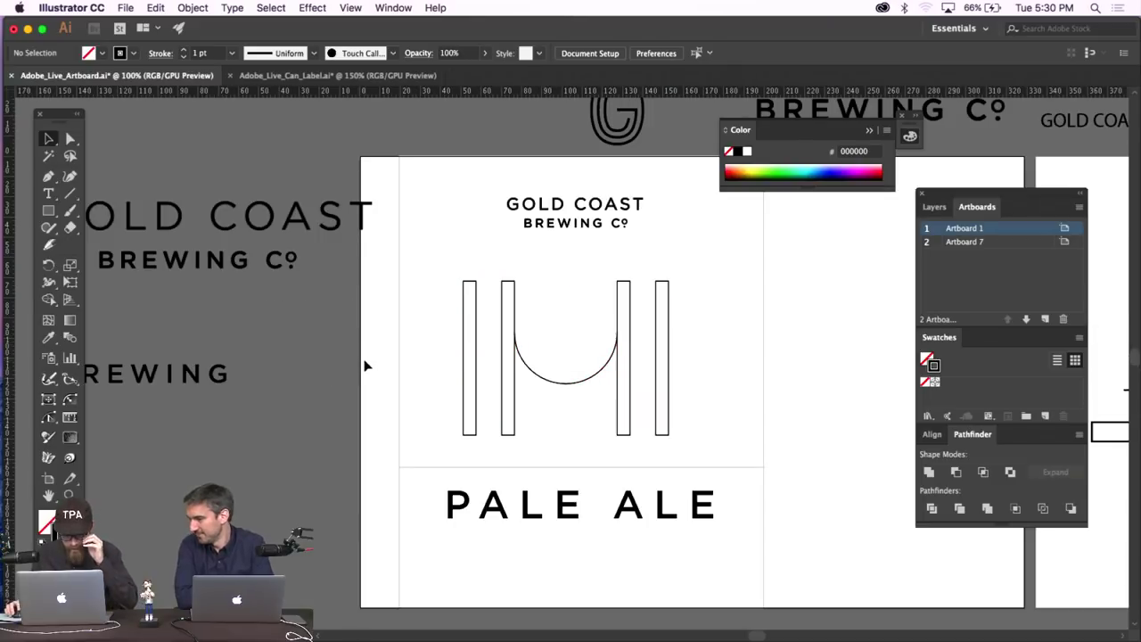
click(624, 516)
drag(636, 515, 643, 525)
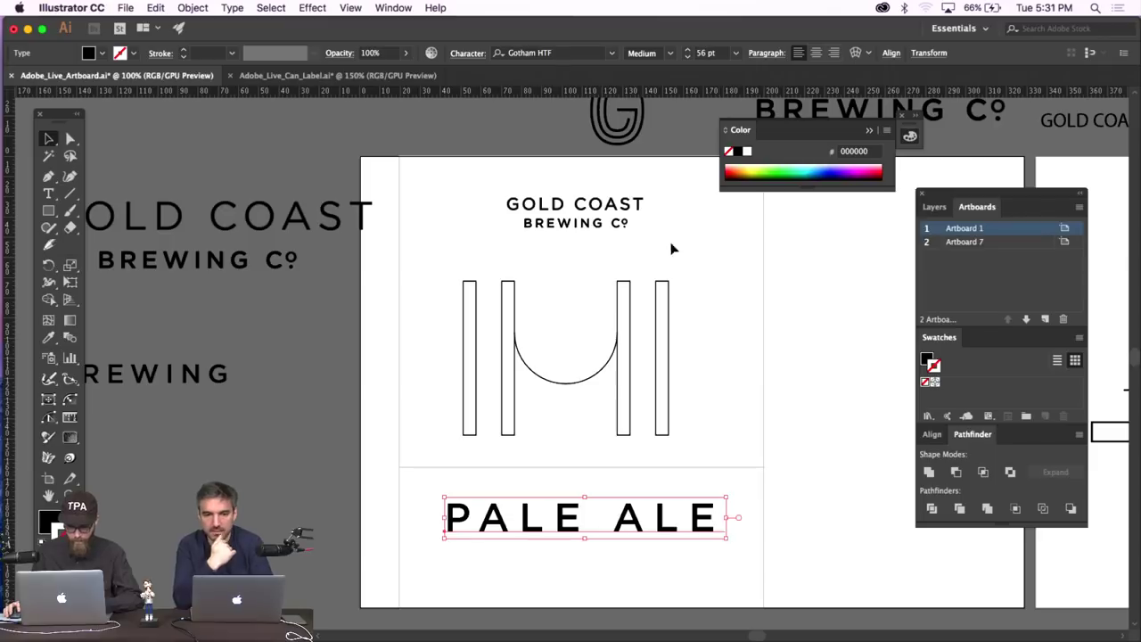
key(super+equal)
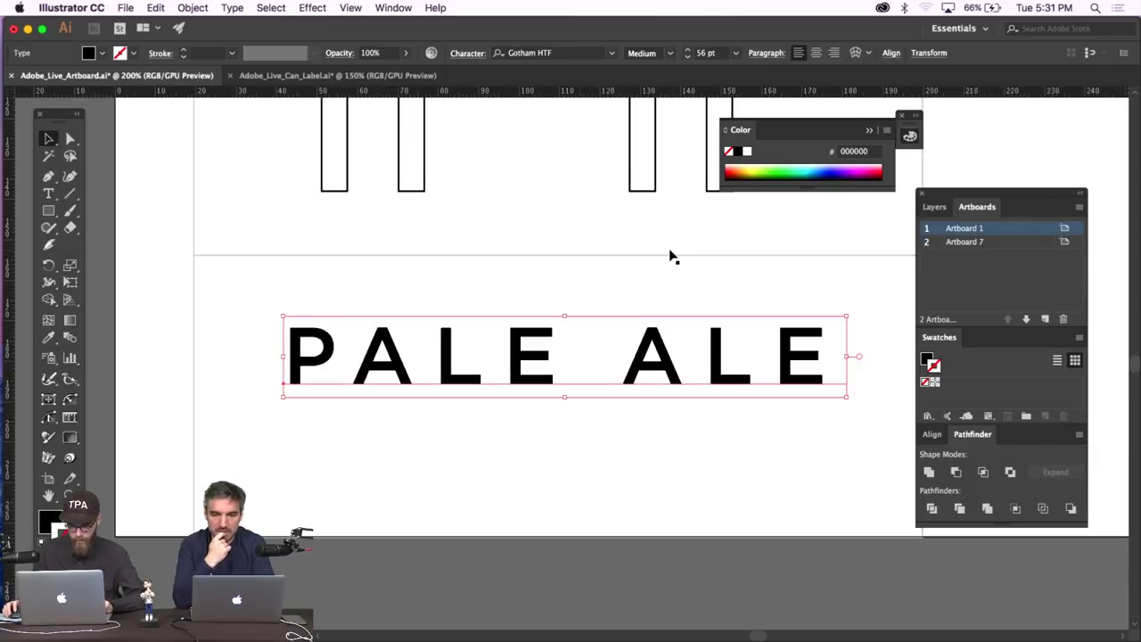
scroll(673, 256, up, 5)
scroll(541, 272, up, 3)
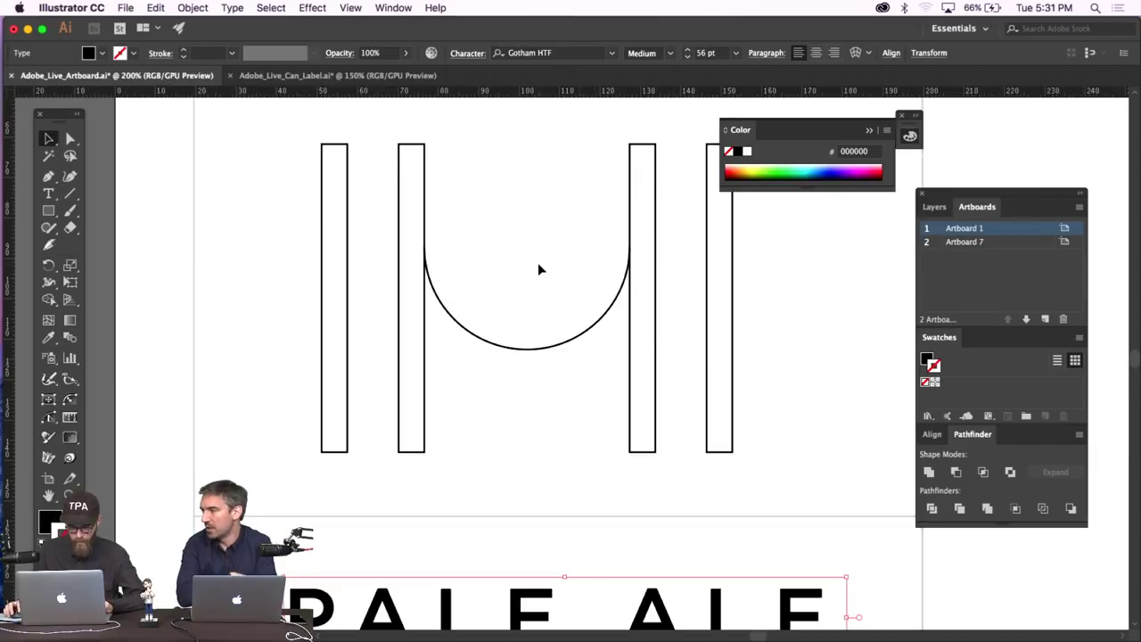
key(super+shift+a)
key(super+minus)
key(super+minus)
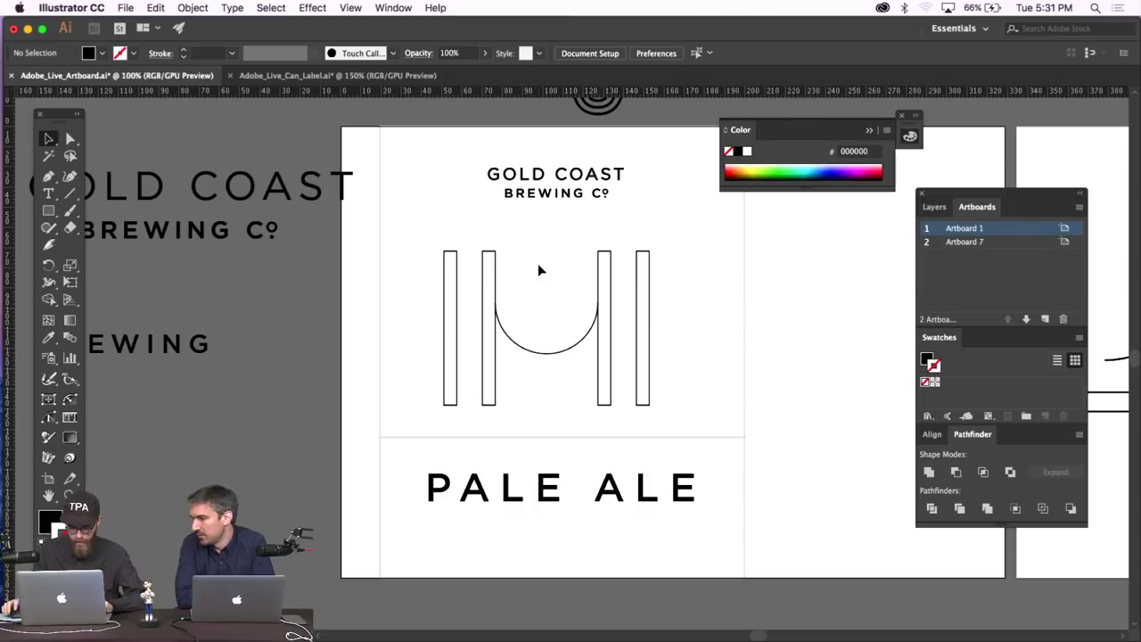
click(636, 503)
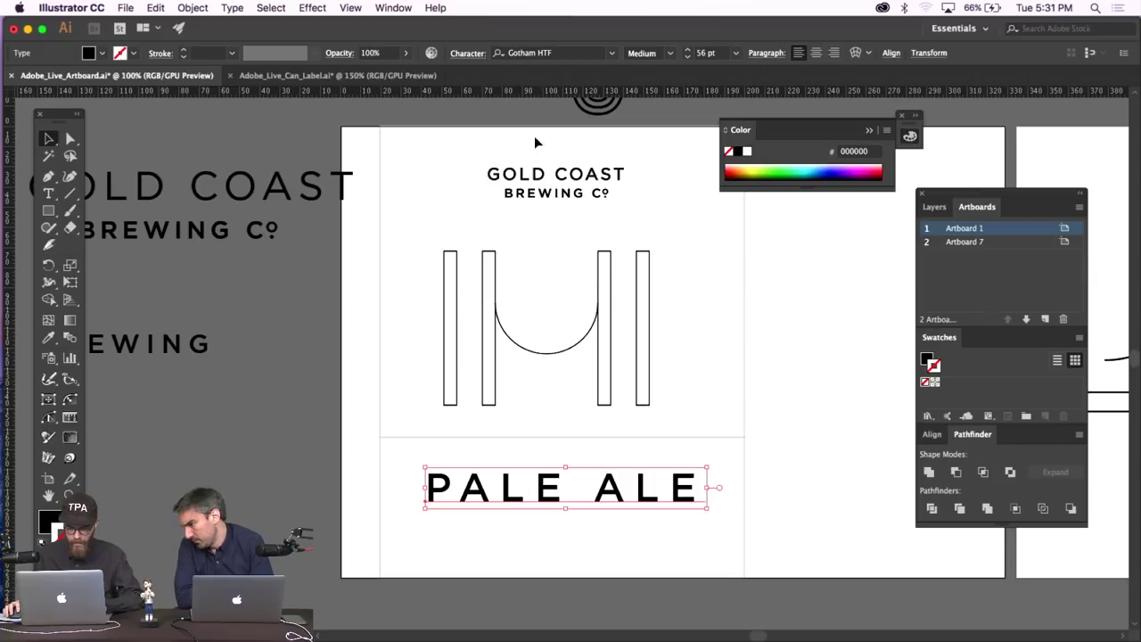
key(super+shift+a)
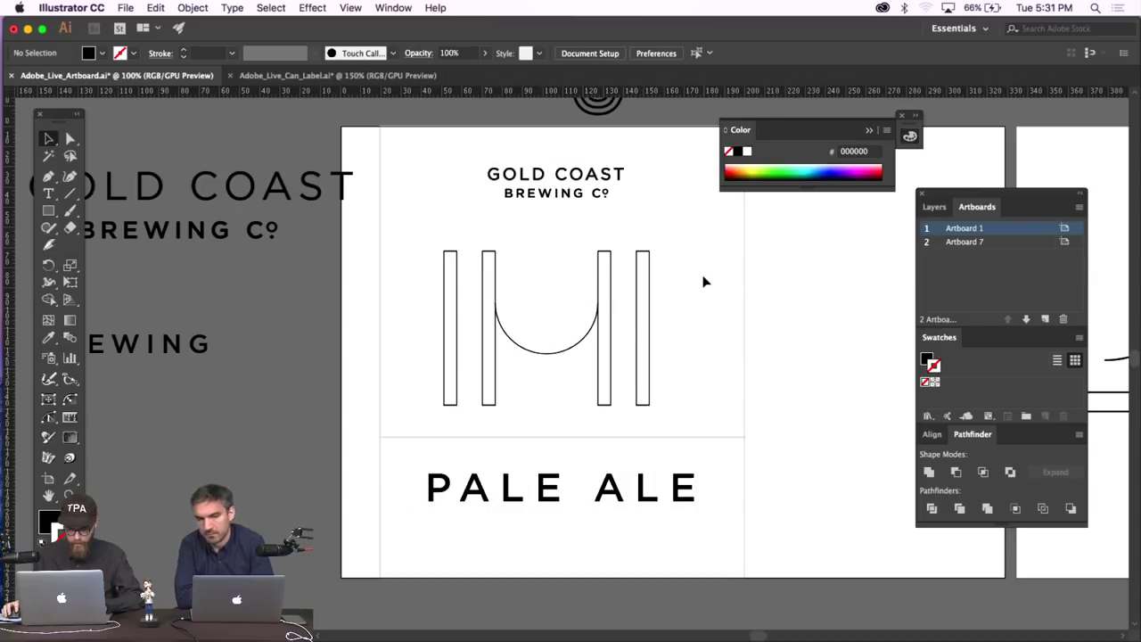
key(super+equal)
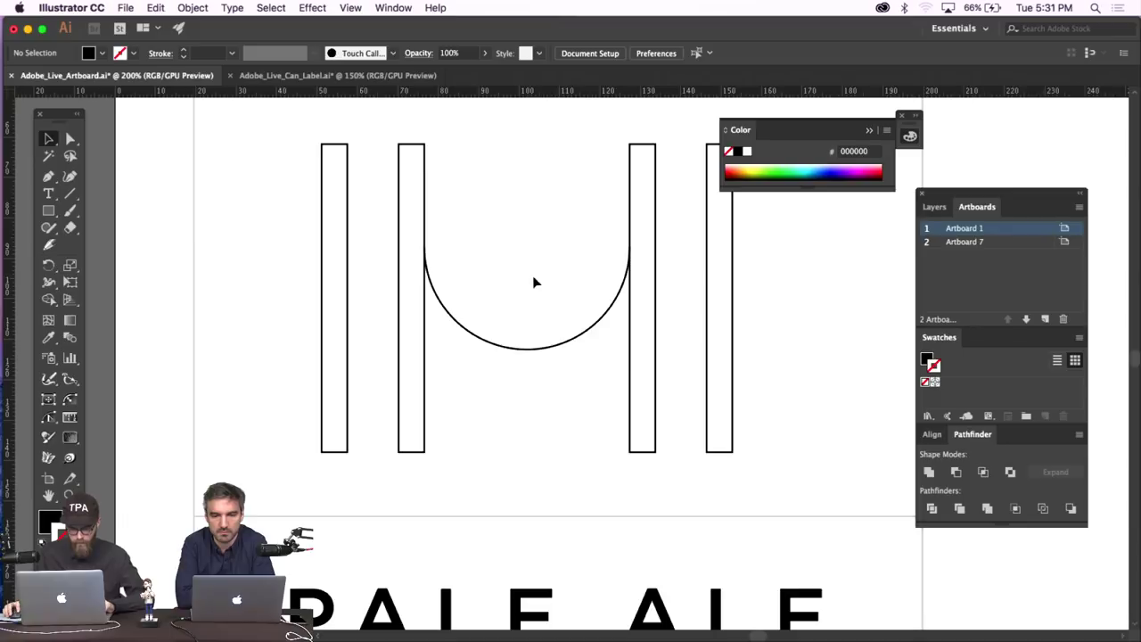
Scale the arc up proportionally to span from the second to the fourth tower, and duplicate it leftward to span the first and third towers.
drag(534, 280, 482, 380)
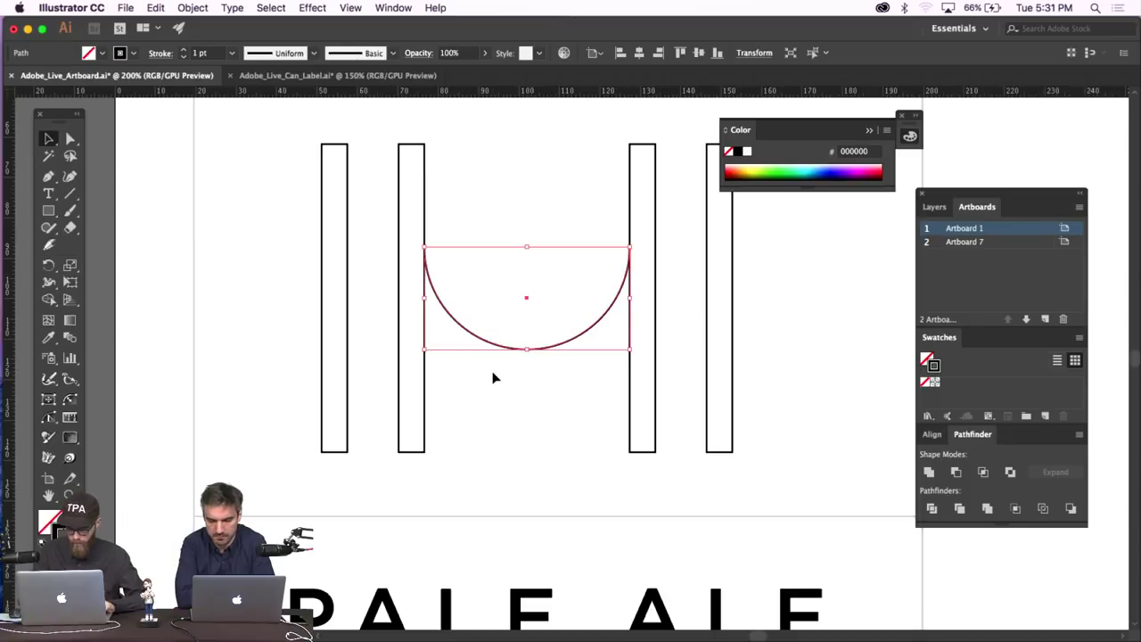
key(super+minus)
key(super+equal)
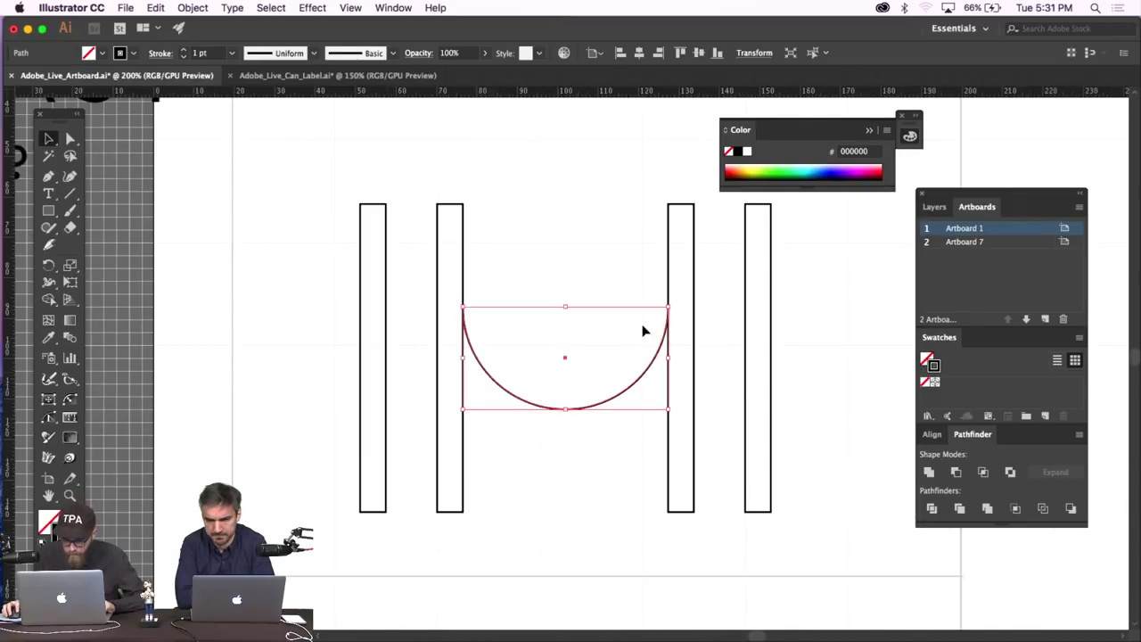
drag(671, 305, 747, 214)
key(alt+Left)
key(Left)
key(Left)
key(Left)
key(Left)
key(Left)
key(Left)
key(Left)
key(Left)
key(Left)
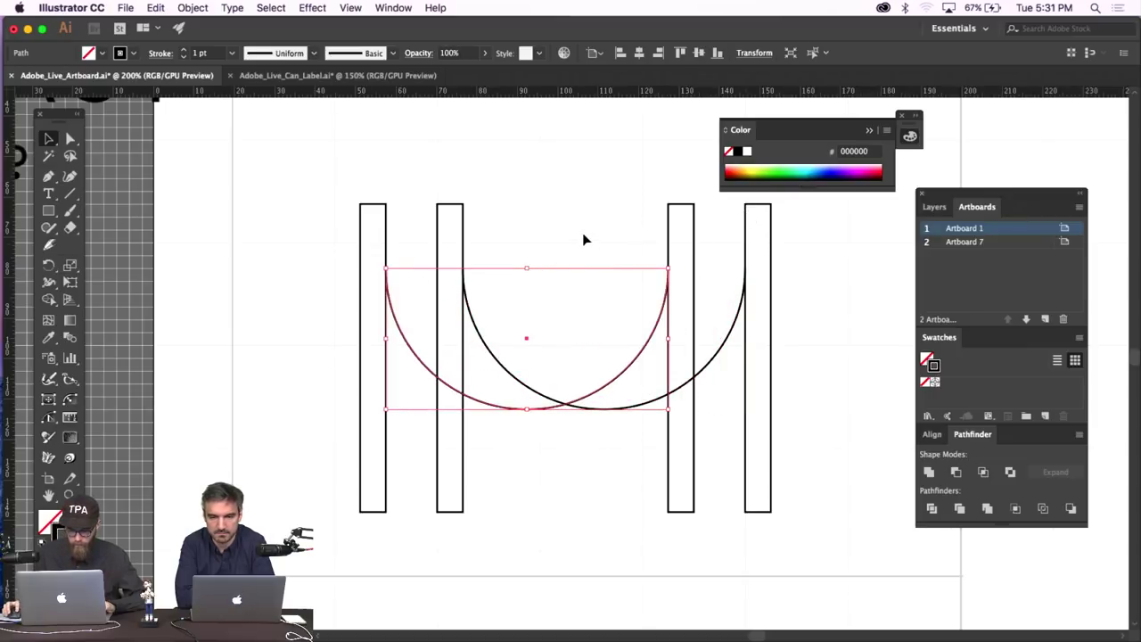
Duplicate the left arc outward to the left so the copy's right end meets the left edge of the second tower.
click(583, 239)
click(385, 351)
key(Left)
key(Left)
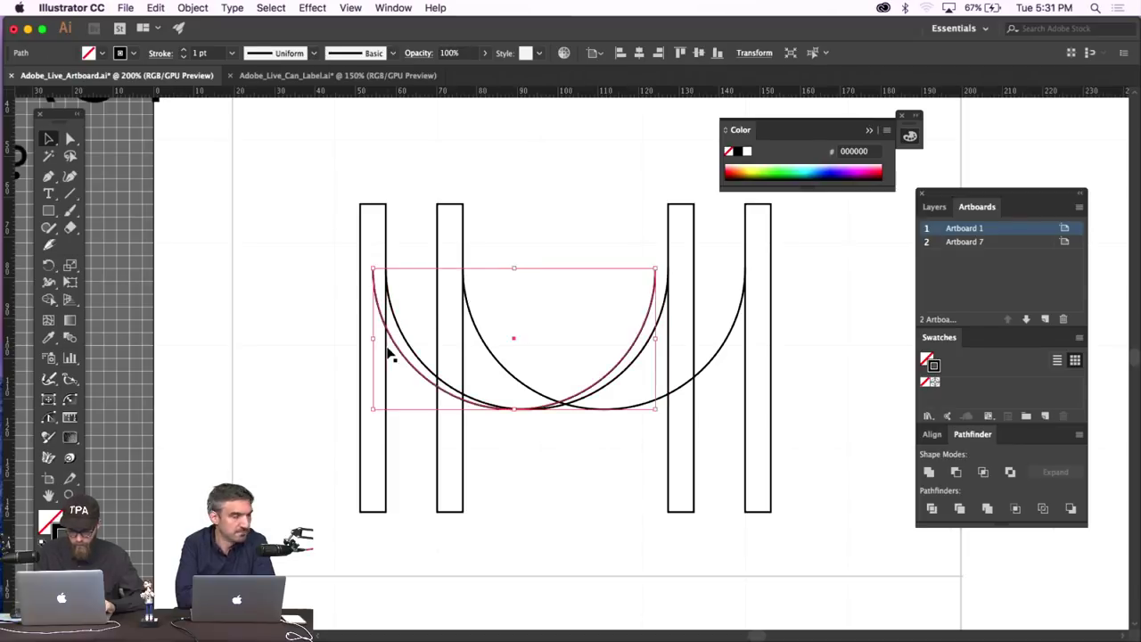
key(Left)
key(Left)
key(Left)
key(Left)
key(Left)
key(Left)
key(Left)
key(Left)
key(Left)
key(Left)
key(Left)
key(Left)
key(Left)
key(Left)
key(Left)
key(Left)
key(Left)
key(Left)
key(Left)
key(Left)
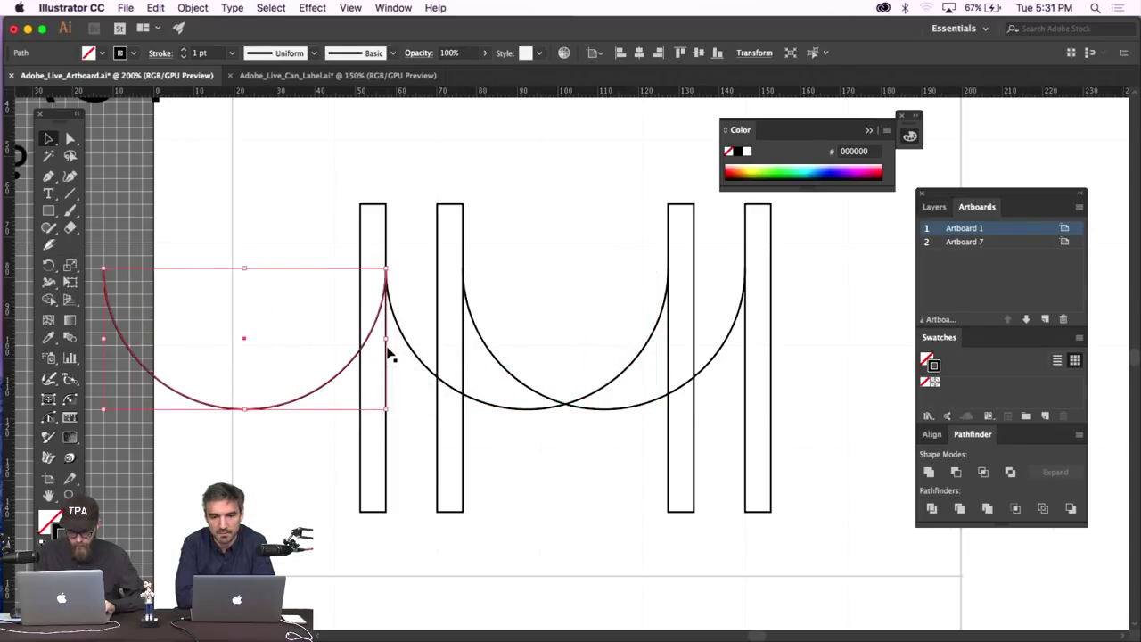
key(Right)
key(Right)
key(Right)
key(Right)
key(Right)
key(Right)
key(Right)
key(Right)
Duplicate the outer arc to the left so the new copy's right end meets the left edge of the first tower.
key(Left)
key(Left)
key(Left)
key(Left)
key(Left)
key(Left)
key(Left)
key(Left)
key(Left)
key(Left)
key(Left)
key(Left)
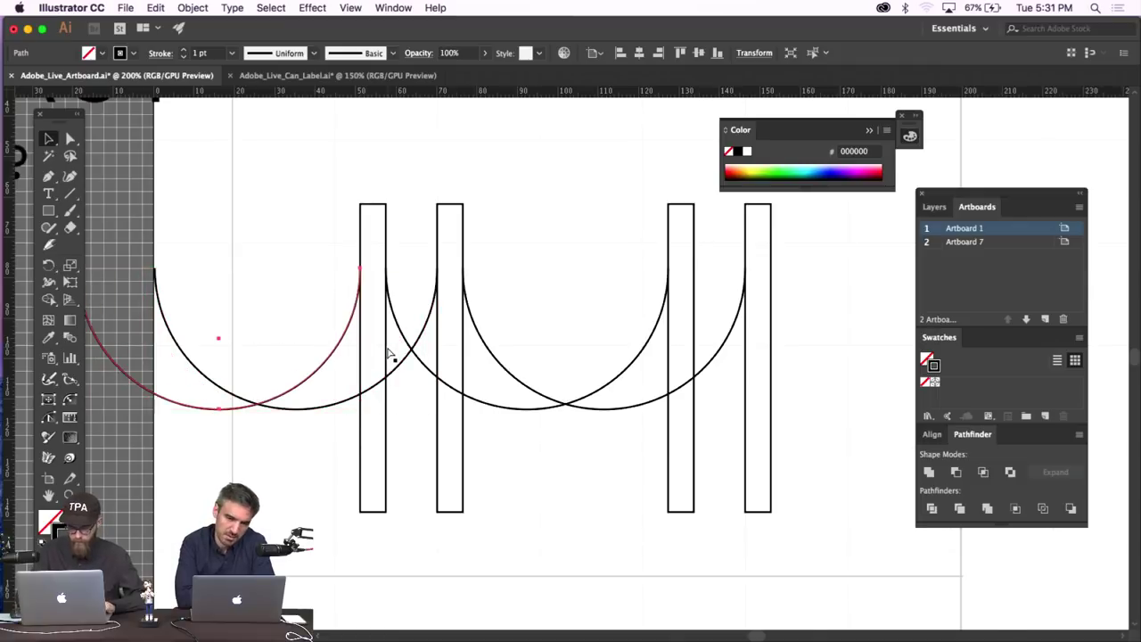
Delete the left end anchor points of the two outermost arcs so only their right halves remain.
key(super+minus)
click(71, 139)
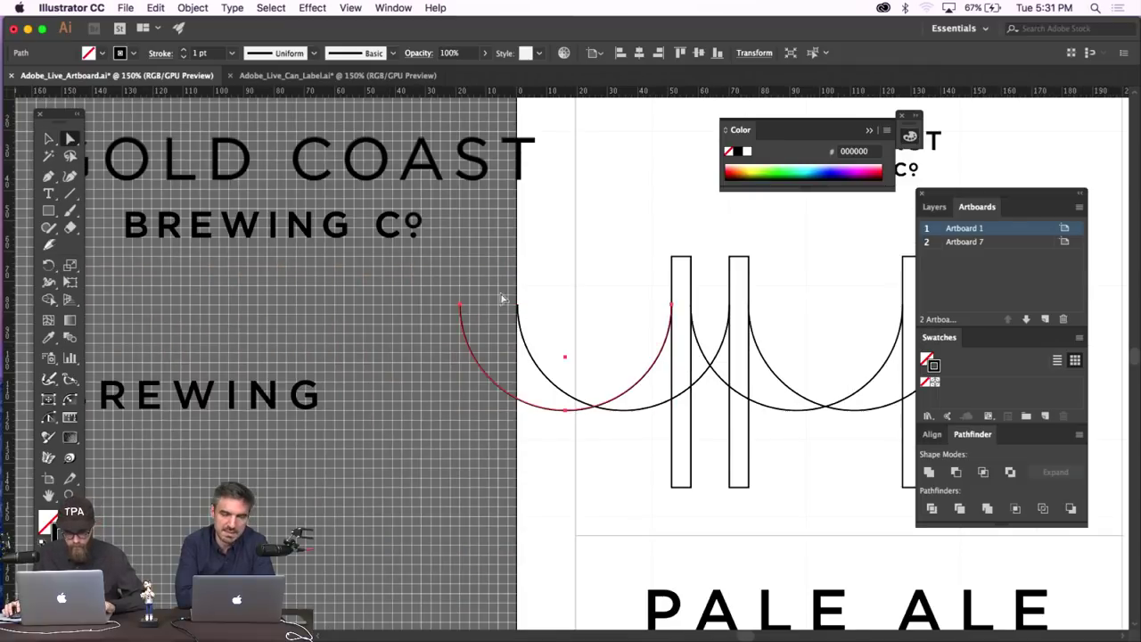
click(545, 297)
drag(472, 294, 438, 326)
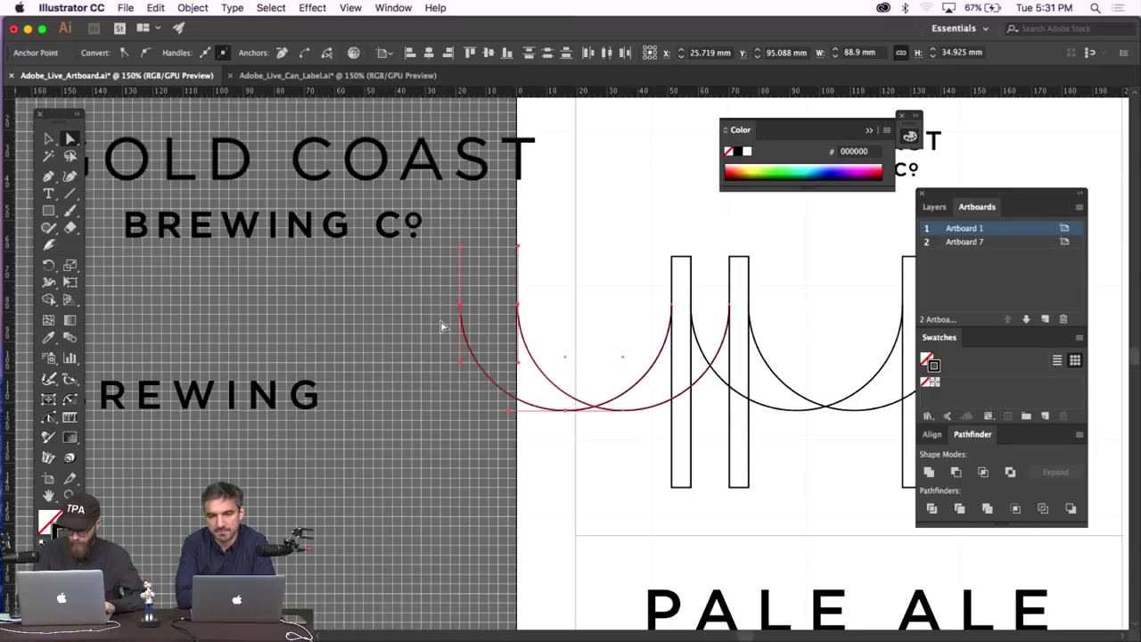
key(Delete)
click(441, 326)
Duplicate the two half arcs and reflect the copies left to right.
scroll(441, 326, right, 5)
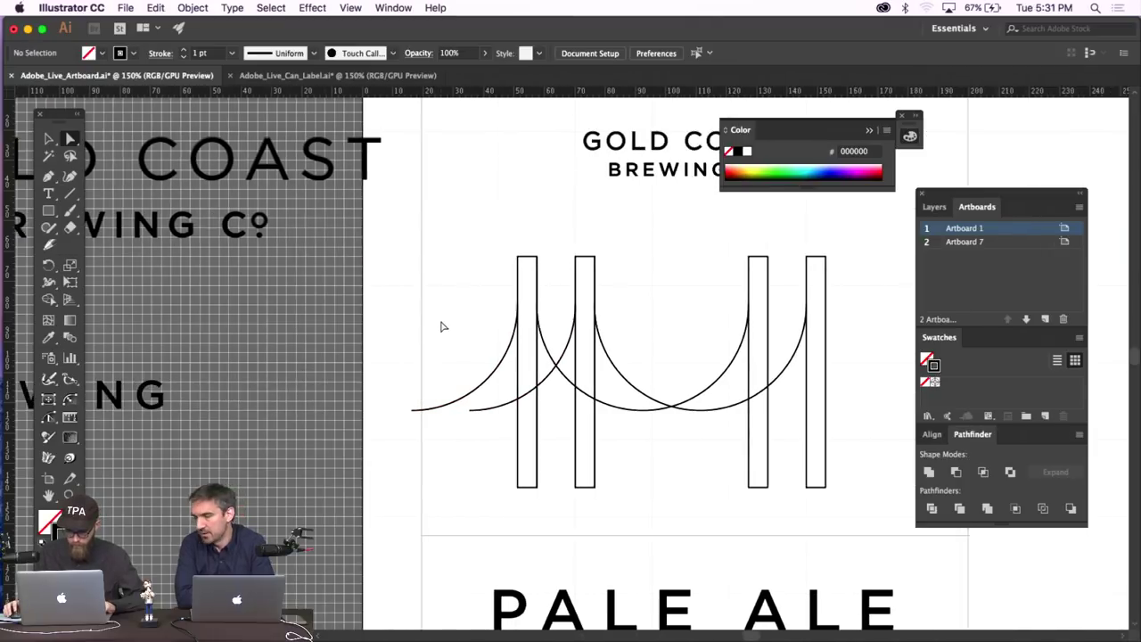
click(48, 138)
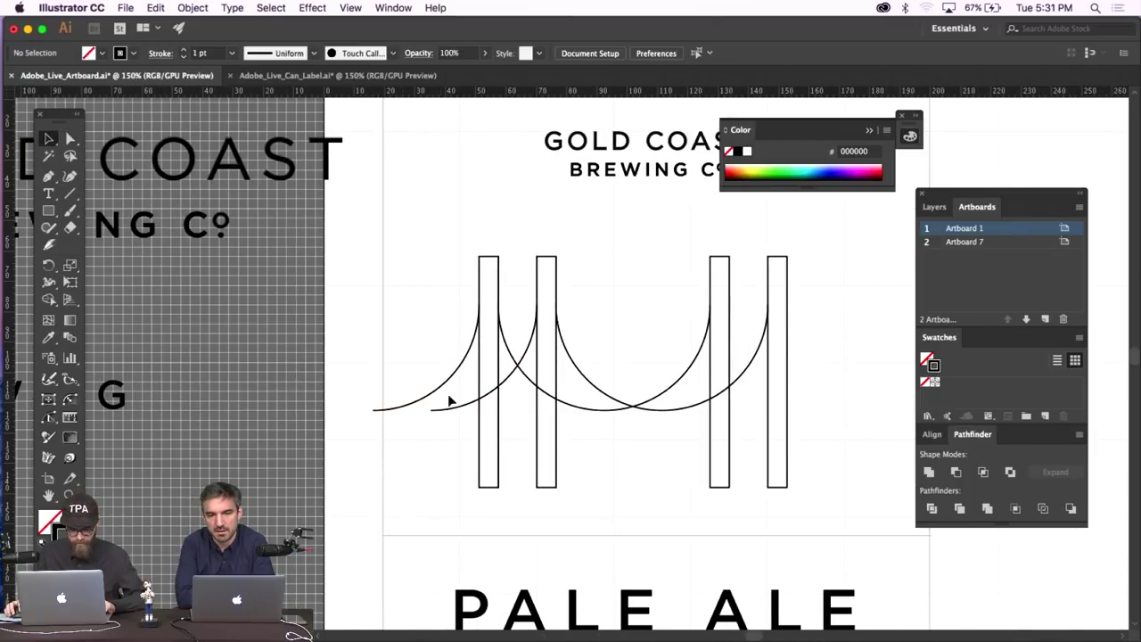
key(super+f)
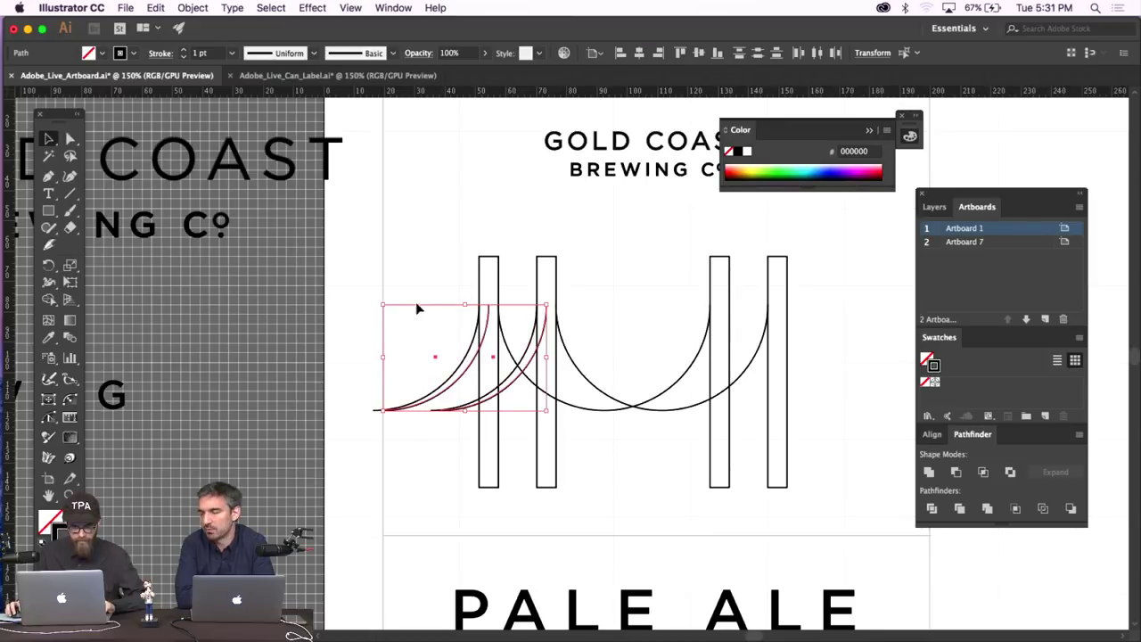
click(193, 7)
mouse_move(209, 25)
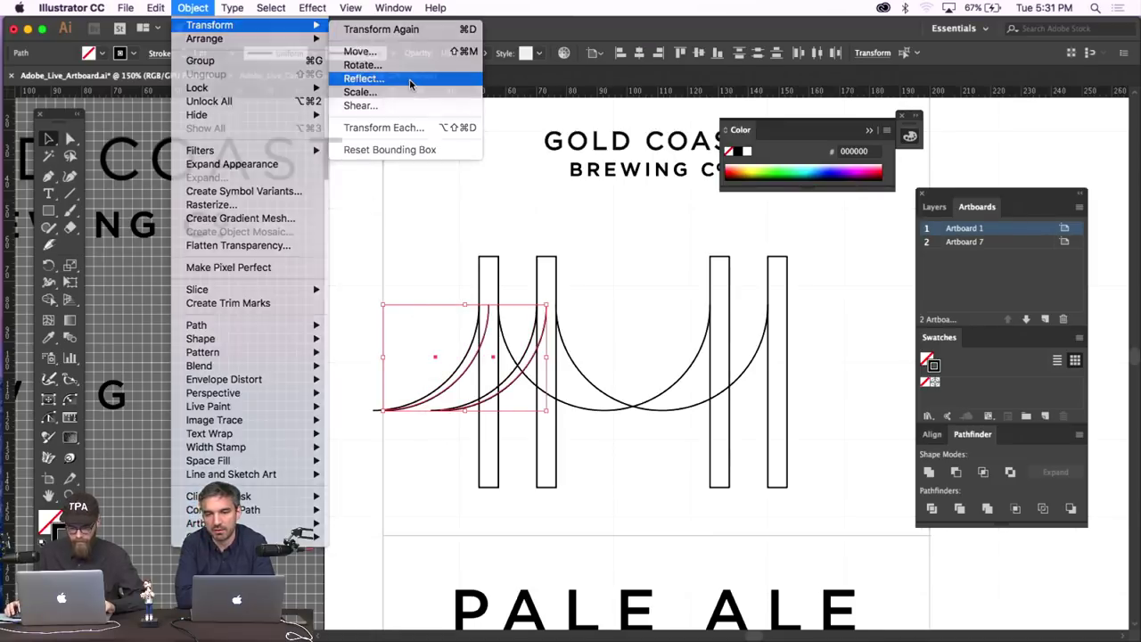
click(409, 78)
key(Return)
Move the reflected half arcs to the right so their upper ends meet the right edges of the third and fourth towers.
key(shift+Right)
key(shift+Right)
key(shift+Right)
key(shift+Right)
key(shift+Right)
key(shift+Right)
key(shift+Right)
key(shift+Right)
key(shift+Right)
key(shift+Right)
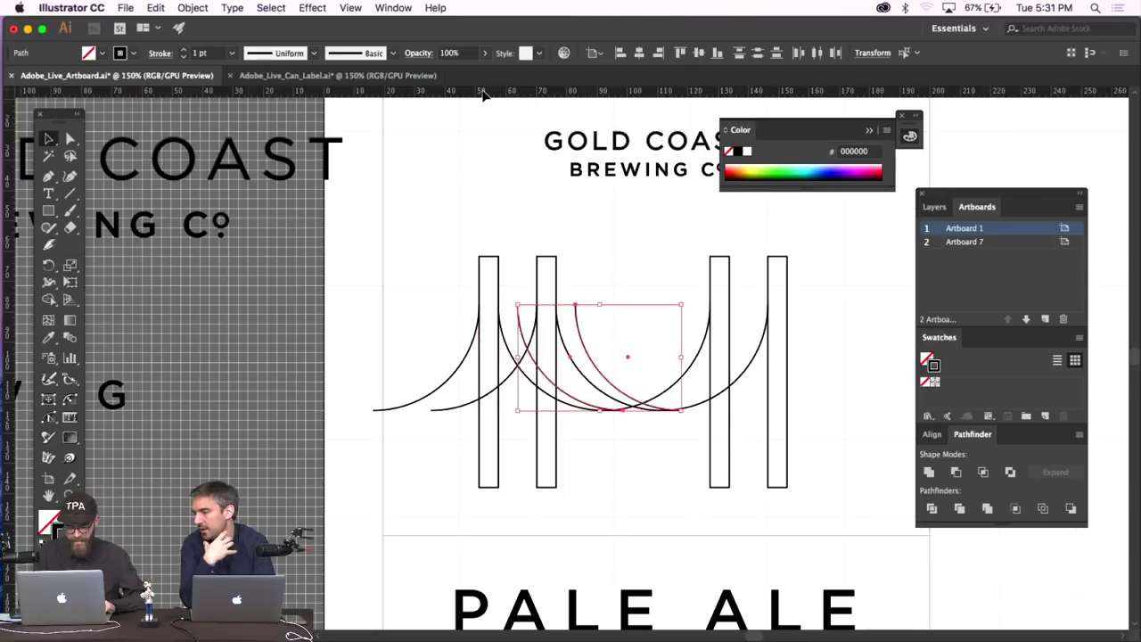
key(shift+Right)
key(shift+Right)
key(shift+Right)
key(shift+Right)
key(shift+Right)
key(shift+Right)
key(shift+Right)
key(shift+Right)
key(shift+Right)
key(shift+Right)
key(shift+Right)
key(shift+Right)
key(shift+Right)
key(shift+Right)
key(shift+Right)
key(shift+Right)
key(shift+Right)
key(shift+Left)
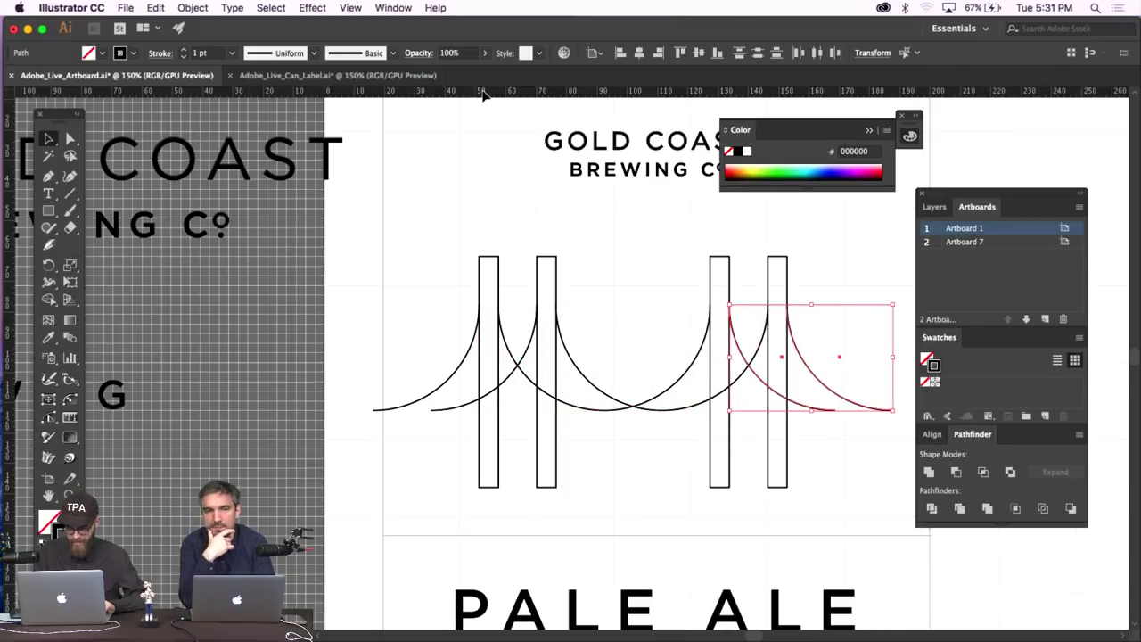
click(554, 237)
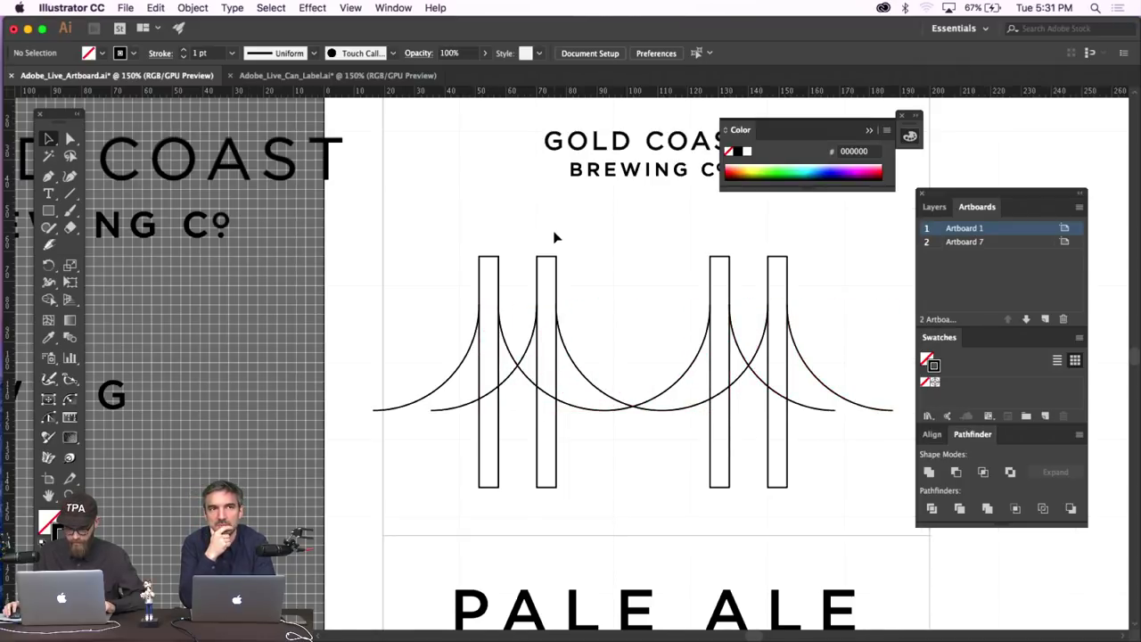
Draw a thin horizontal deck across the label frame's full width with the Rectangle tool, its upper edge on the lowest points of the cables.
scroll(555, 236, right, 3)
scroll(555, 236, down, 1)
click(42, 212)
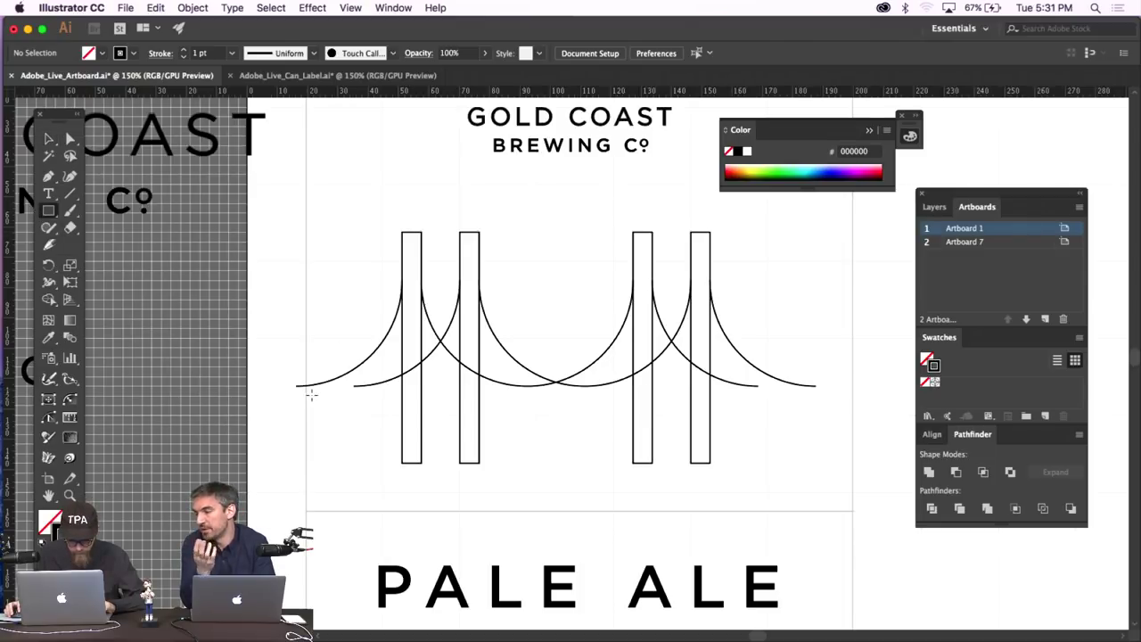
drag(311, 393, 854, 404)
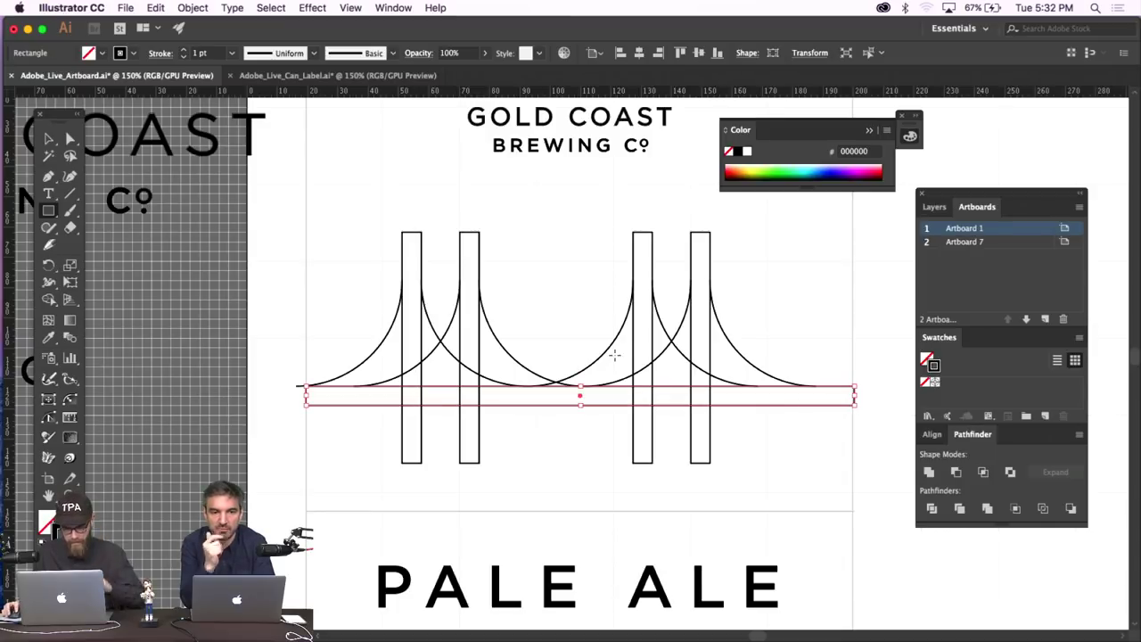
key(v)
click(852, 421)
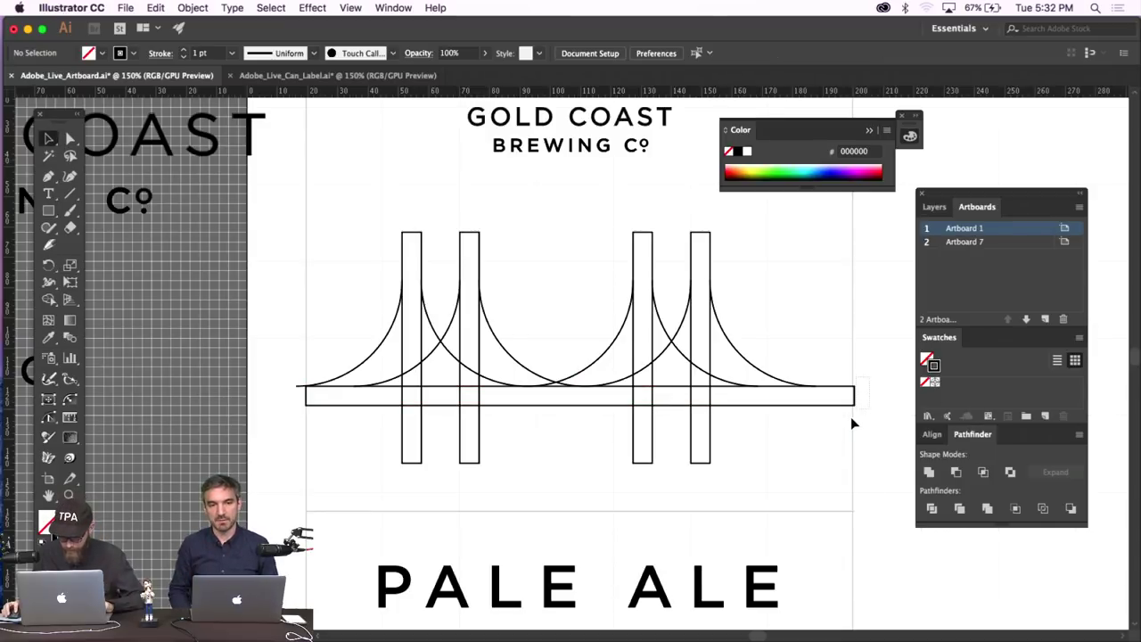
Shift the deck rectangle to the left so its left end extends just past the leftmost cable end.
key(super+z)
key(Left)
key(Left)
key(Left)
key(Left)
key(Left)
key(Left)
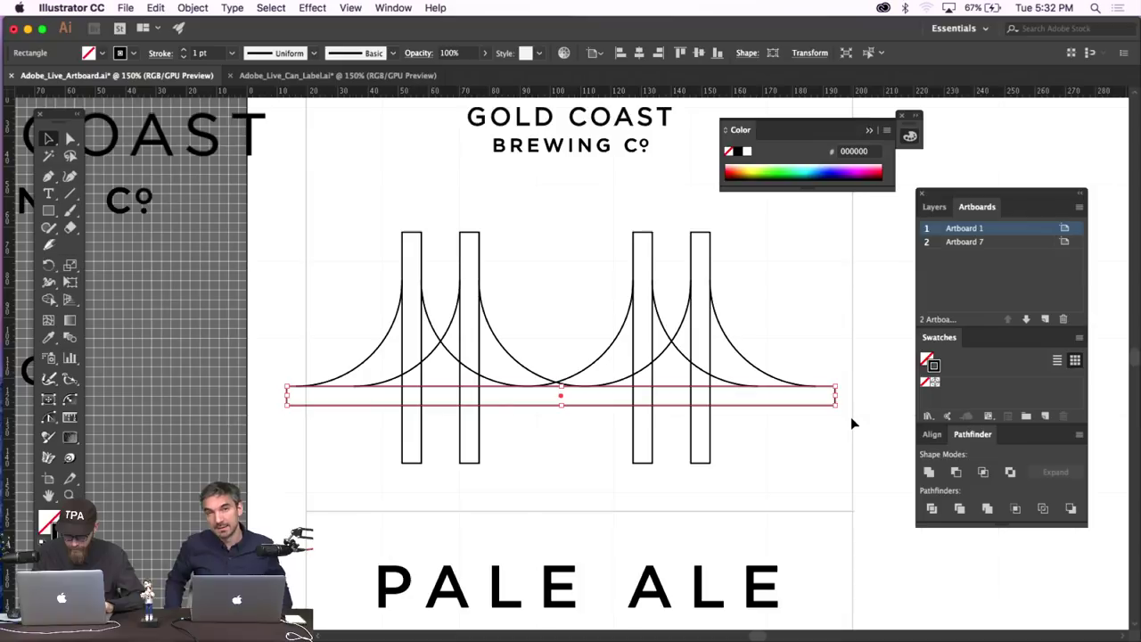
key(Left)
key(Left)
key(Left)
key(Right)
key(Right)
key(Right)
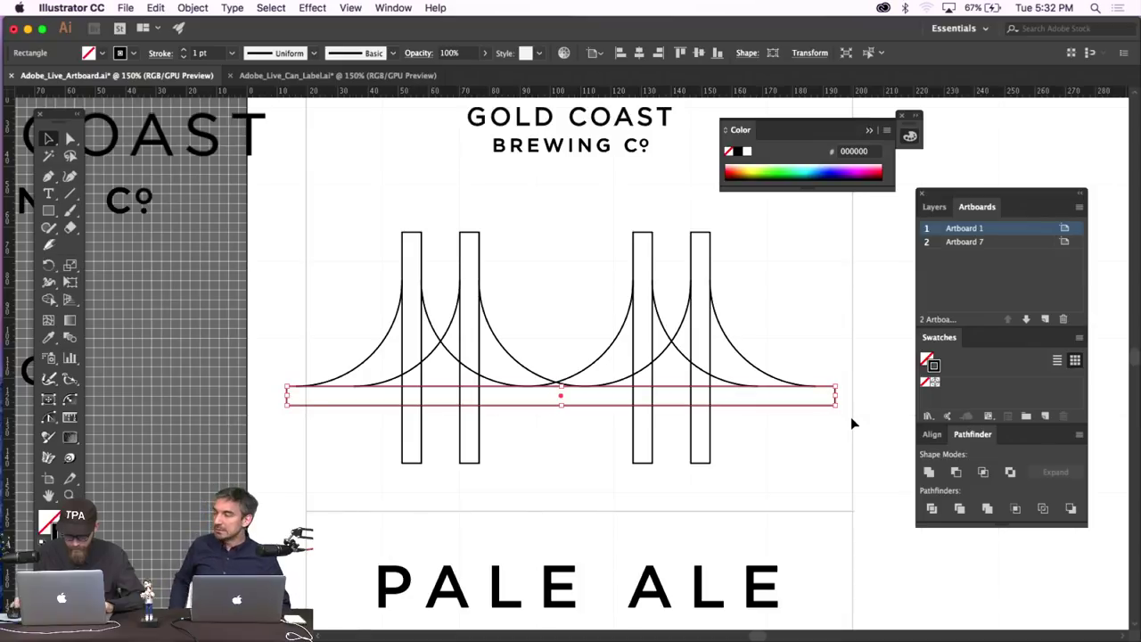
click(839, 373)
Shorten the deck from its right end so it extends past the outer cable ends by the same amount on both sides.
click(70, 138)
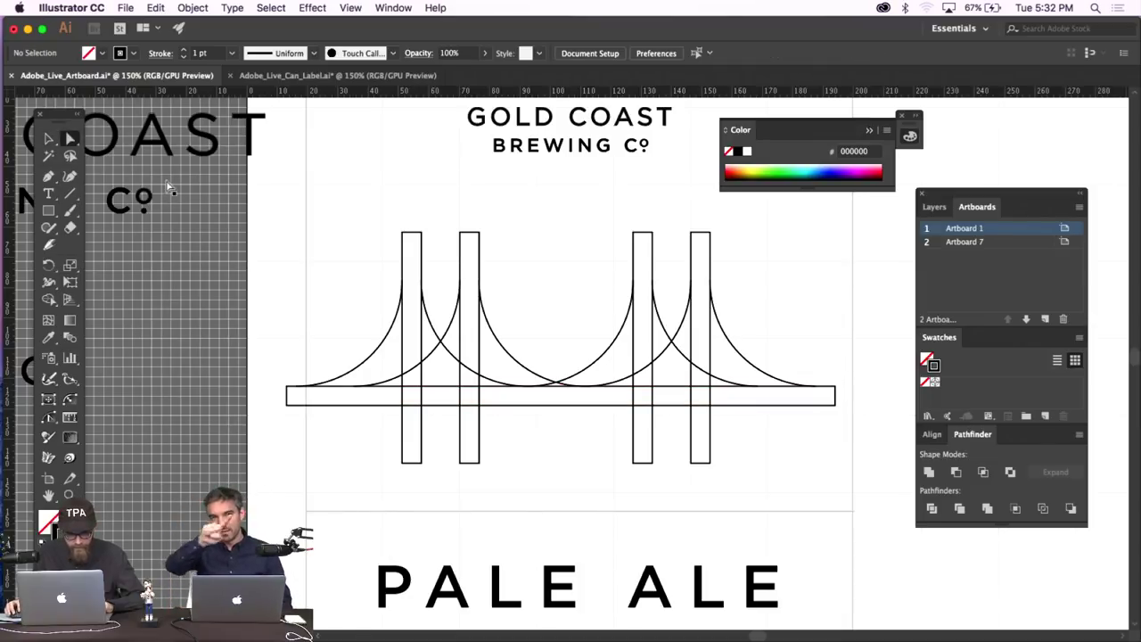
drag(845, 384, 832, 416)
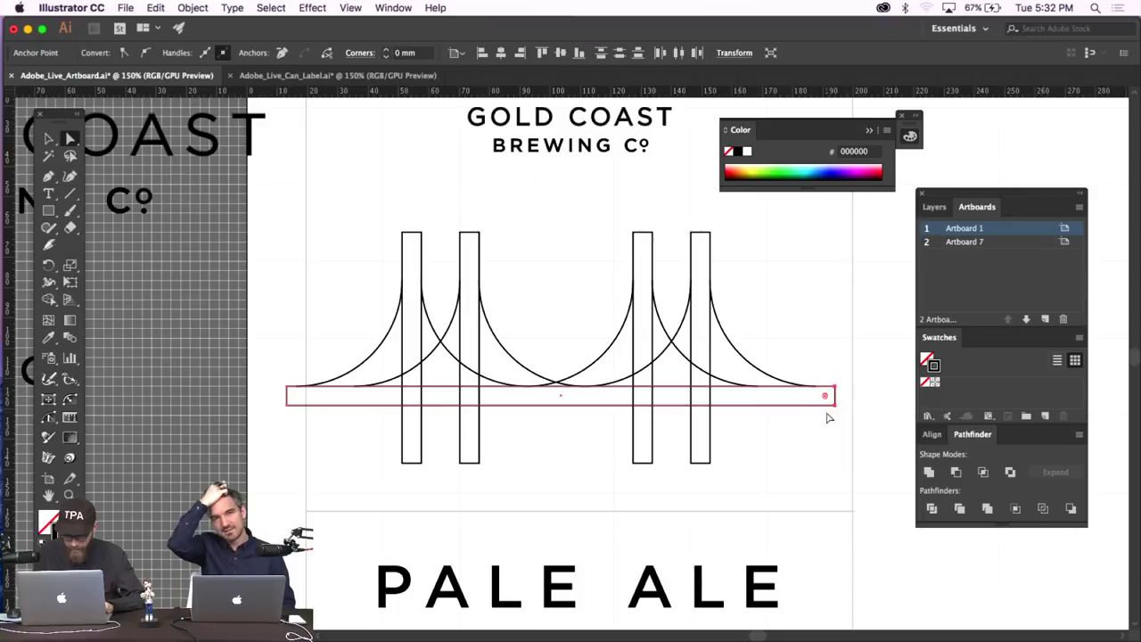
click(827, 417)
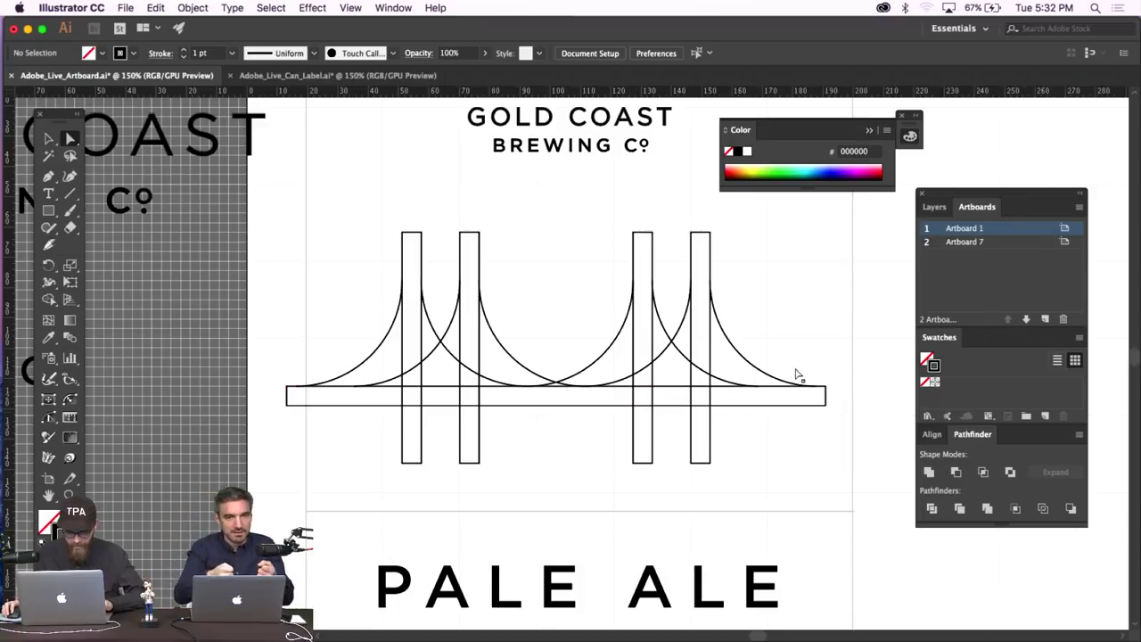
Set the stroke weight of the whole bridge, including towers, cables and deck, to 2 pt.
scroll(800, 372, down, 1)
click(49, 138)
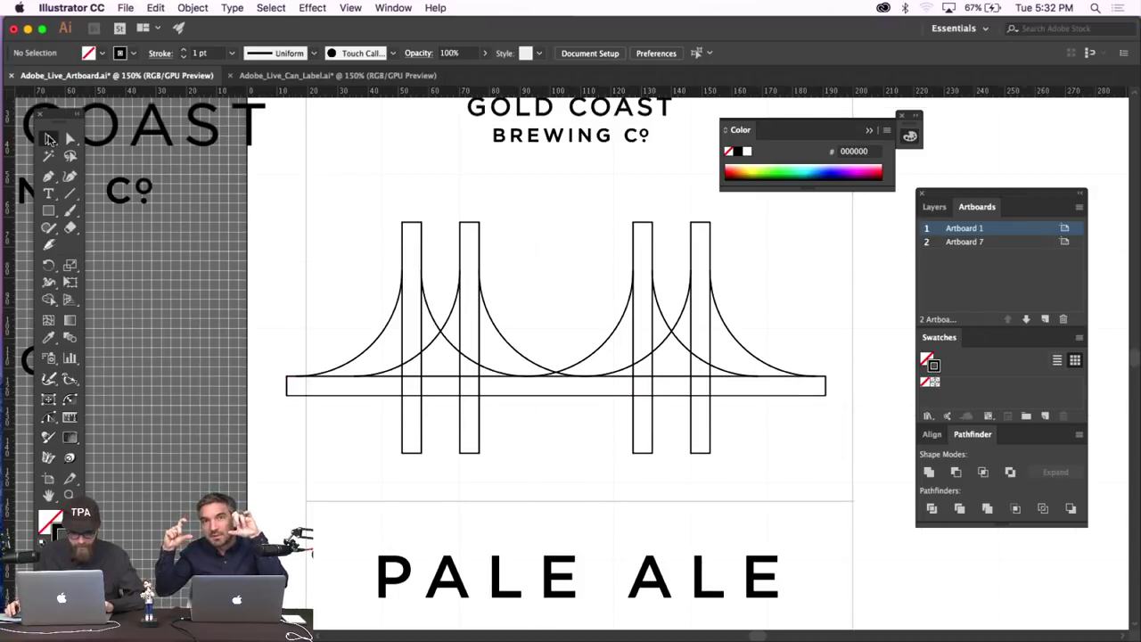
drag(373, 222, 811, 470)
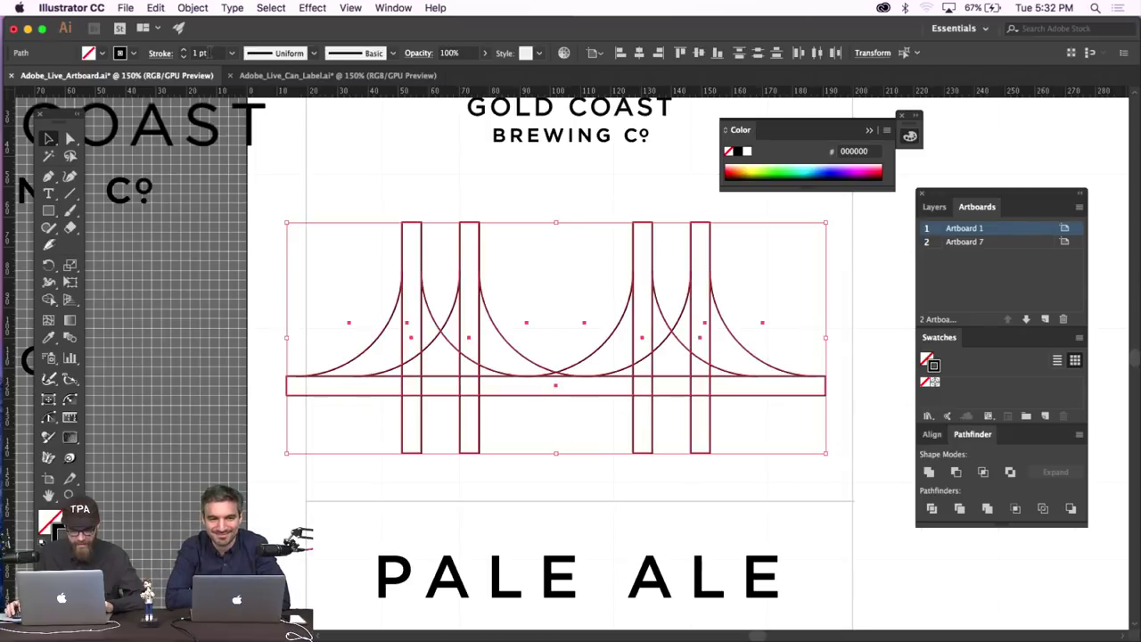
click(183, 50)
click(601, 412)
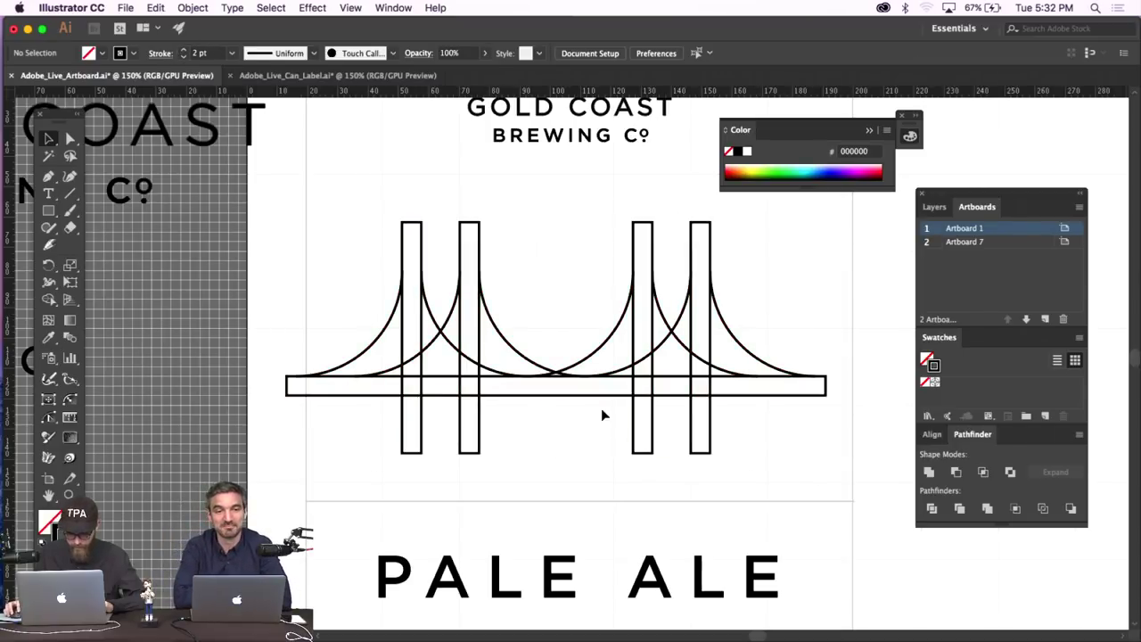
Move the deck rectangle straight down by its own height, leaving a gap below the cables.
click(588, 394)
key(Down)
key(Down)
key(Down)
key(Down)
key(Down)
key(Down)
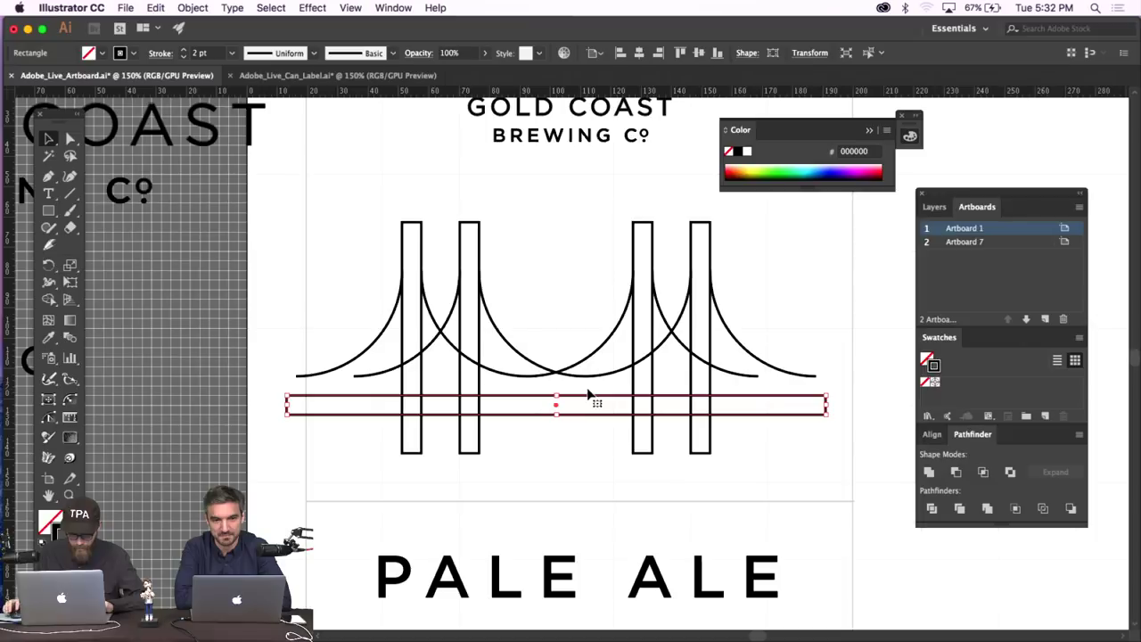
click(565, 441)
scroll(564, 439, down, 3)
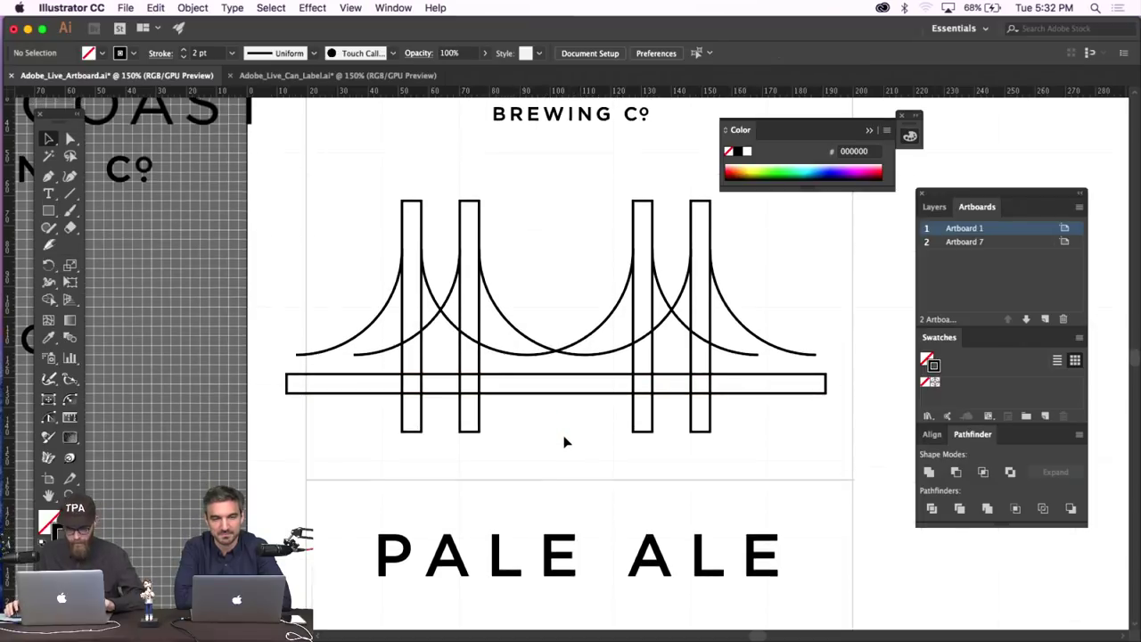
click(548, 466)
key(a)
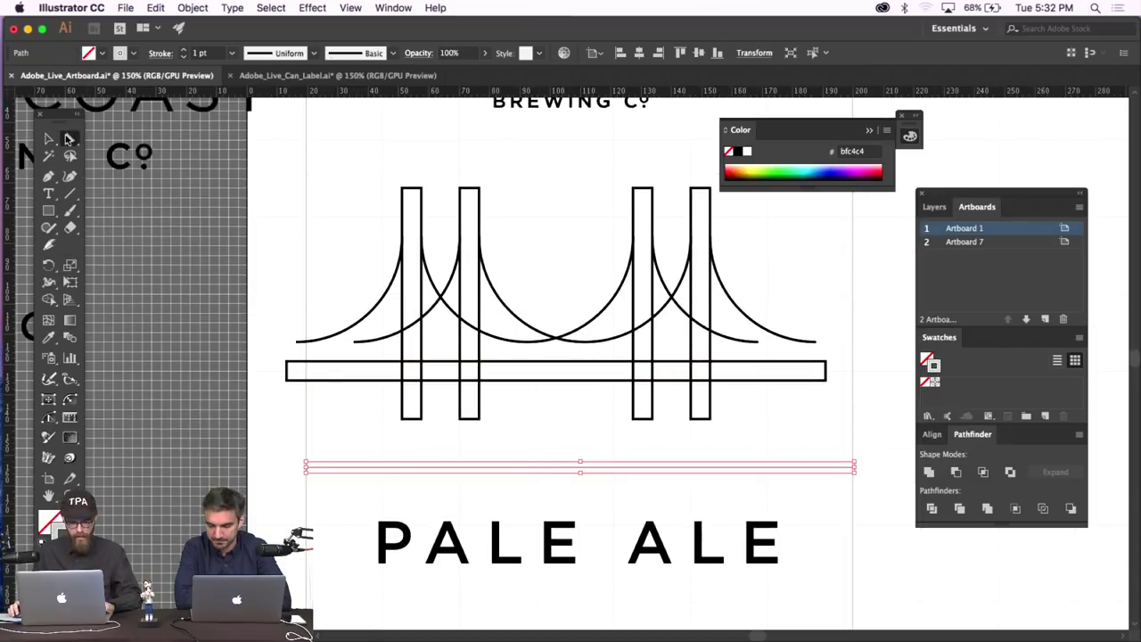
scroll(606, 494, down, 1)
click(621, 456)
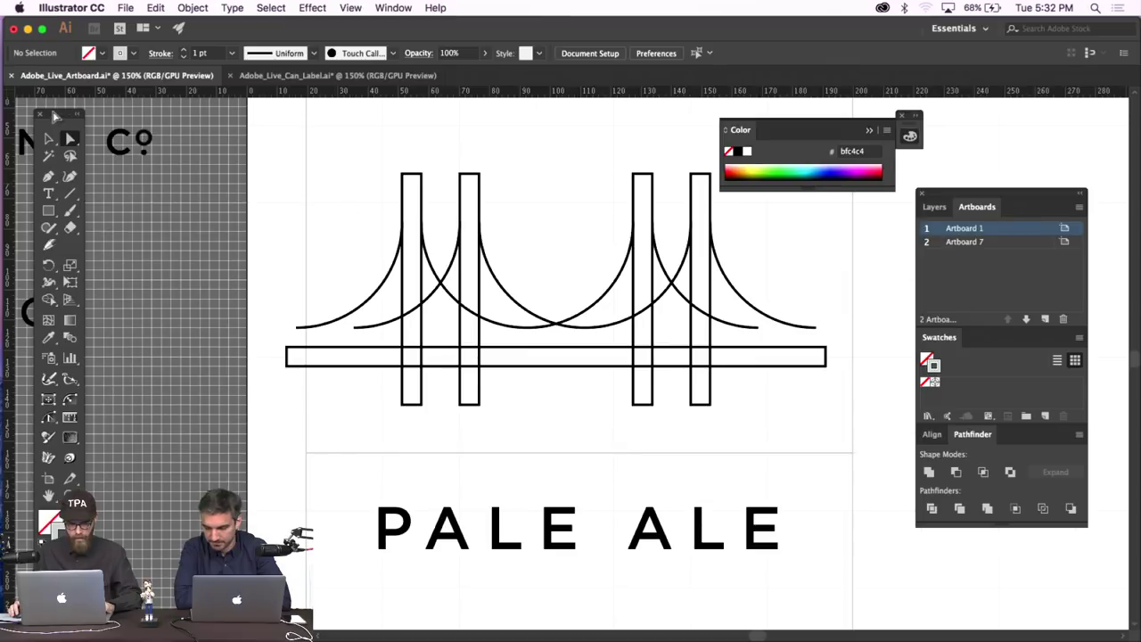
Move the whole bridge right and down so the deck starts at the left vertical guide and the towers end just above the horizontal guide.
click(50, 140)
mouse_move(325, 180)
mouse_down()
mouse_move(898, 433)
mouse_move(855, 421)
mouse_up()
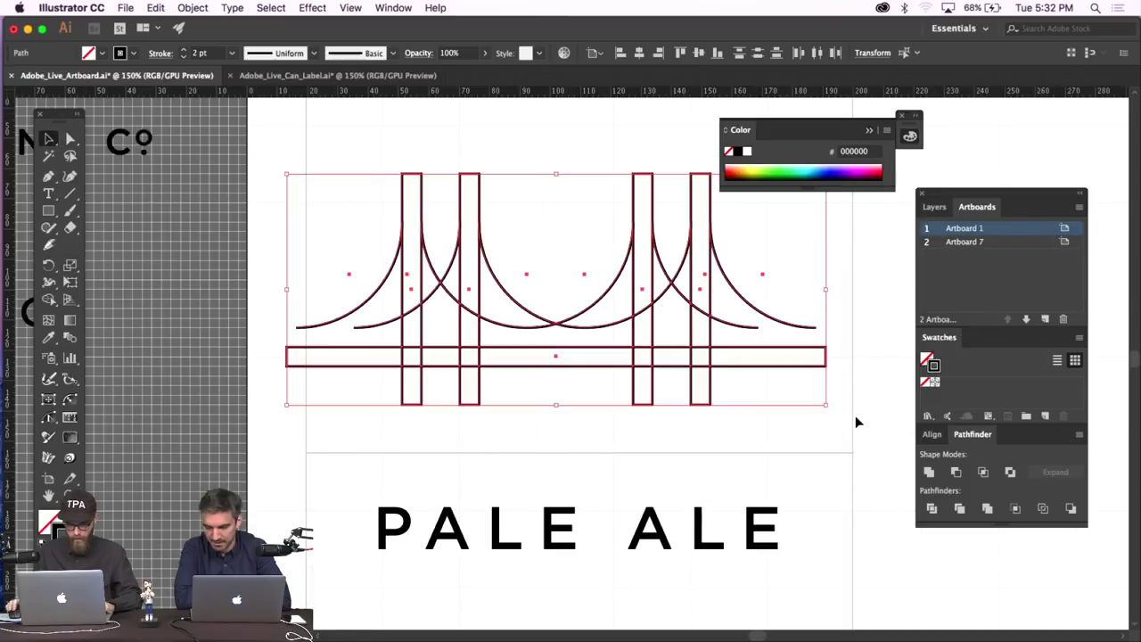
key(Right)
key(Right)
key(Right)
key(Right)
key(Right)
key(Right)
key(Right)
key(Right)
key(Right)
key(Right)
key(Right)
key(Right)
key(Right)
key(Right)
key(Right)
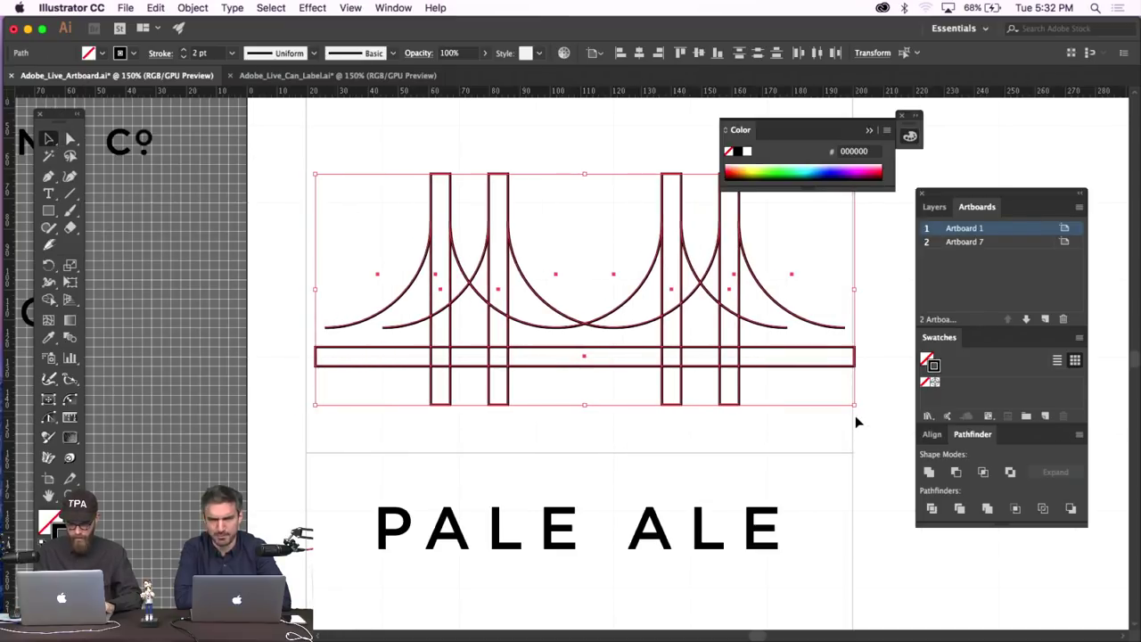
key(Down)
key(Down)
key(Down)
key(Down)
key(Down)
key(Down)
key(Down)
key(Down)
key(Down)
key(Down)
key(Down)
key(Down)
key(Down)
key(Down)
key(Down)
key(Down)
key(Down)
key(Down)
key(Down)
key(Down)
key(Down)
key(Down)
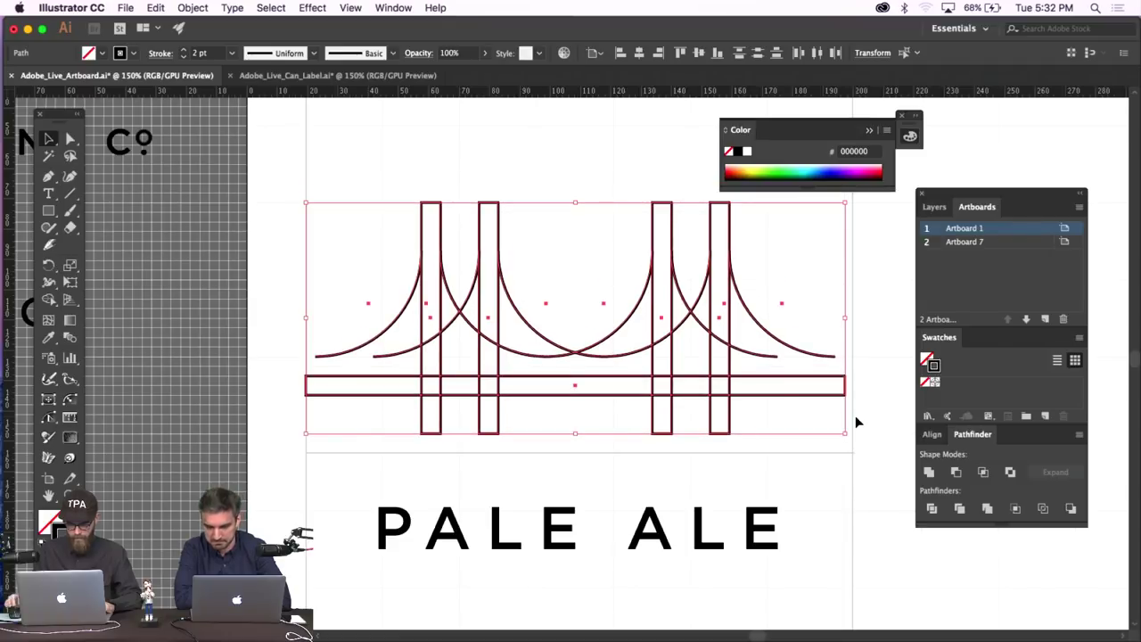
Extend the bottom ends of all four towers down to the horizontal guide above PALE ALE, leaving their tops in place.
click(855, 415)
click(68, 140)
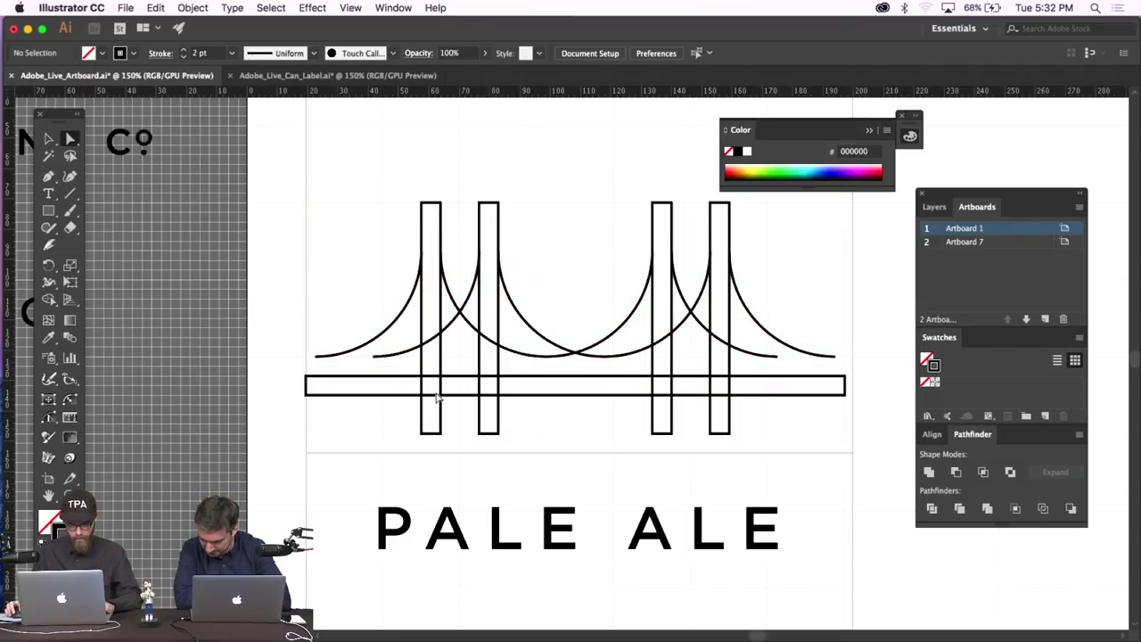
drag(802, 453, 410, 419)
key(Down)
key(Down)
key(Down)
key(Down)
key(Down)
key(Down)
key(Down)
key(Down)
key(Down)
key(Down)
key(Down)
key(Down)
key(Down)
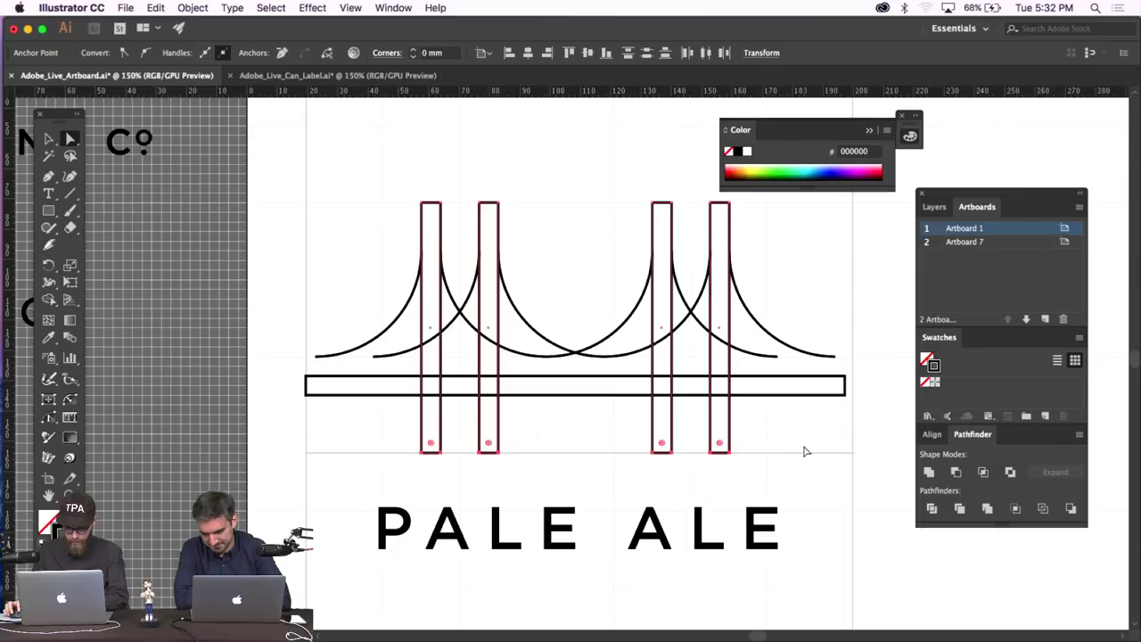
click(814, 442)
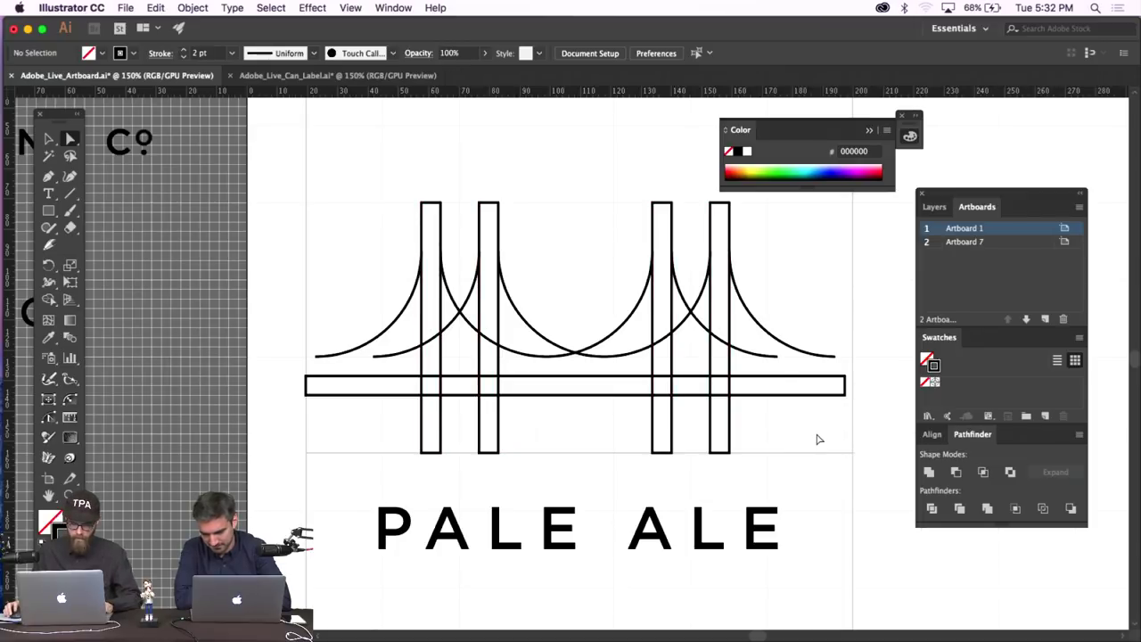
Fill the second tower from the left with white (ffffff) and bring it to the front of the cables and deck.
scroll(817, 439, up, 5)
scroll(818, 437, down, 3)
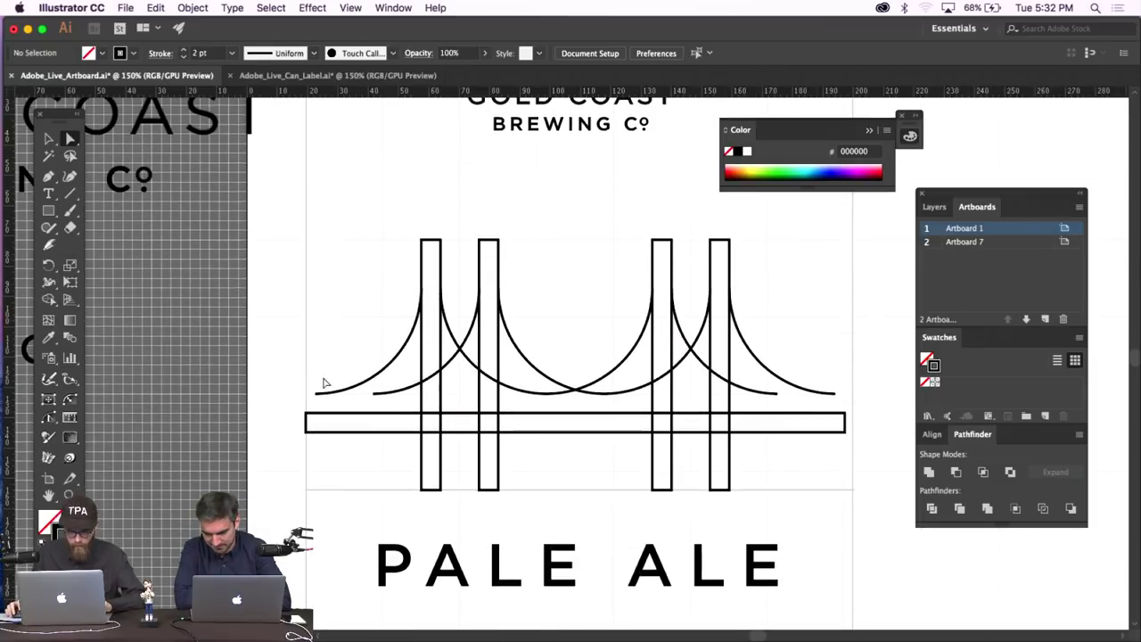
click(50, 140)
click(496, 255)
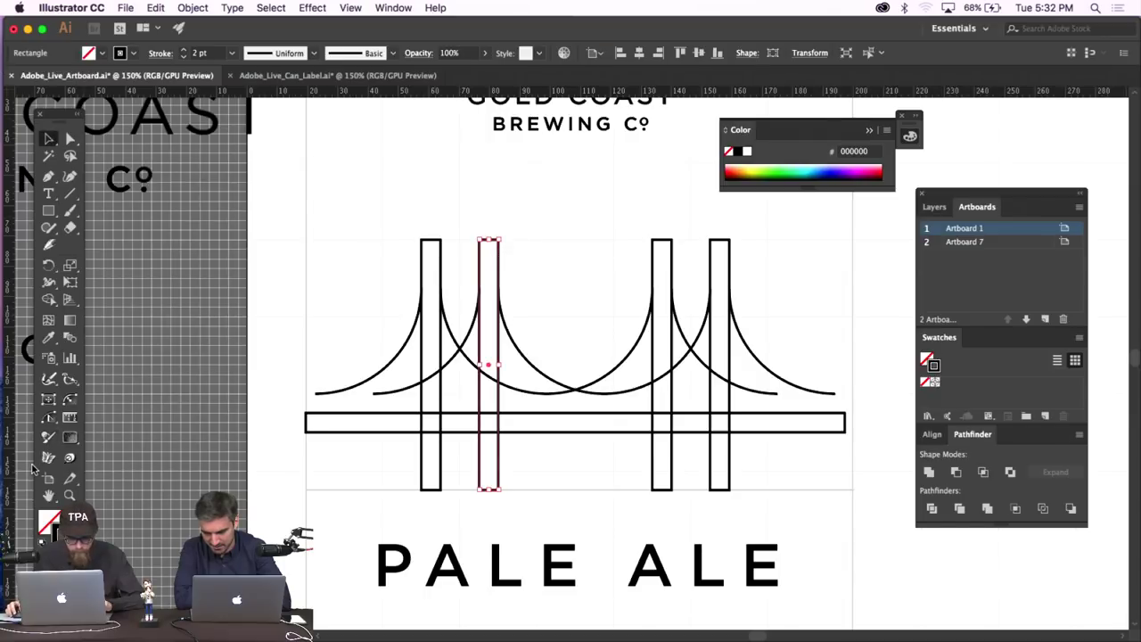
double_click(52, 517)
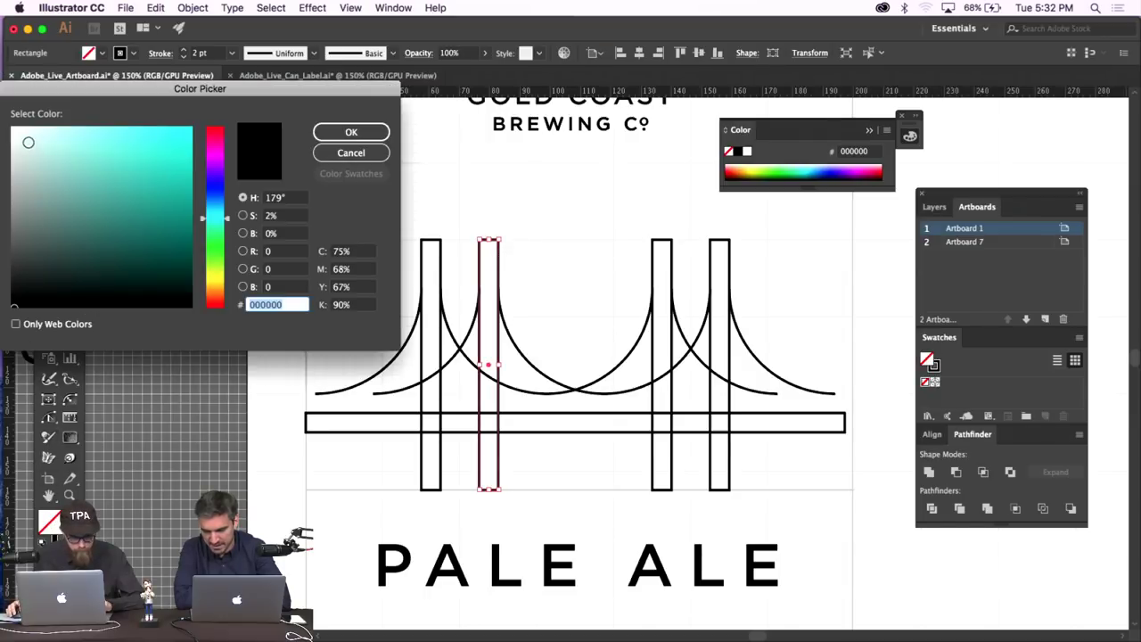
text(ffffff)
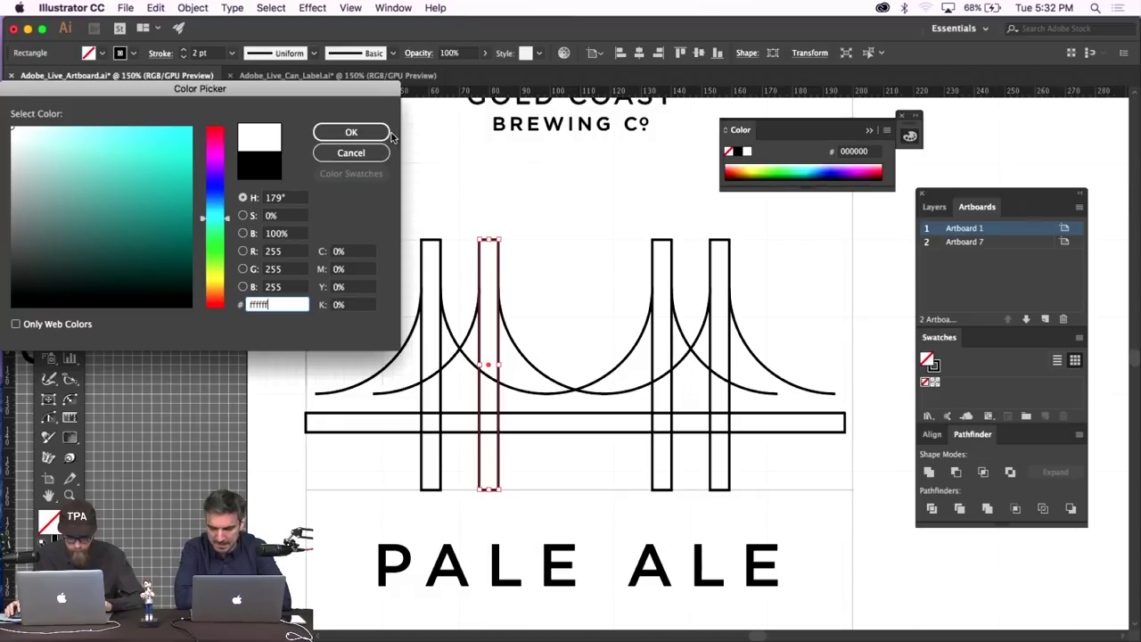
click(350, 132)
click(190, 7)
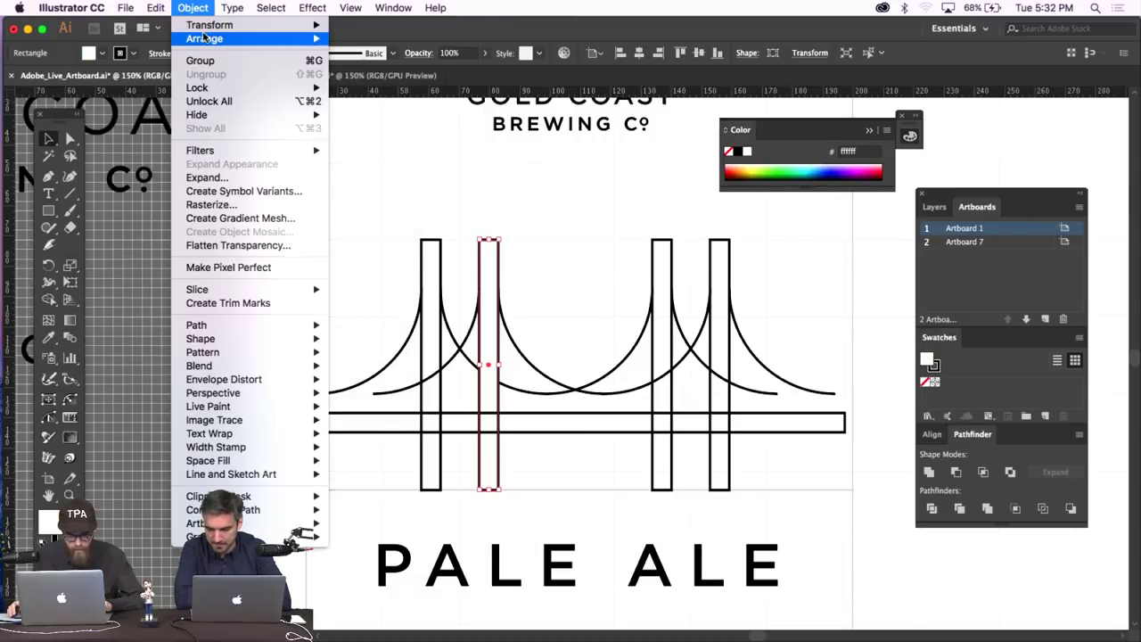
mouse_move(205, 36)
click(379, 36)
click(590, 227)
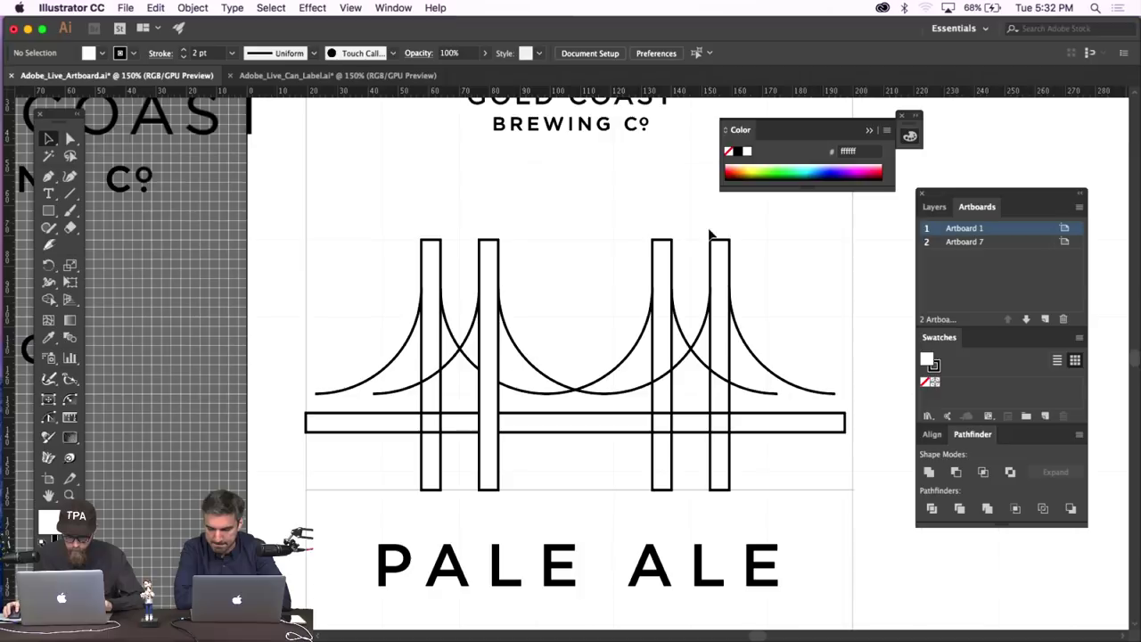
Copy the white-filled tower's appearance onto the rightmost tower with the Eyedropper.
click(710, 261)
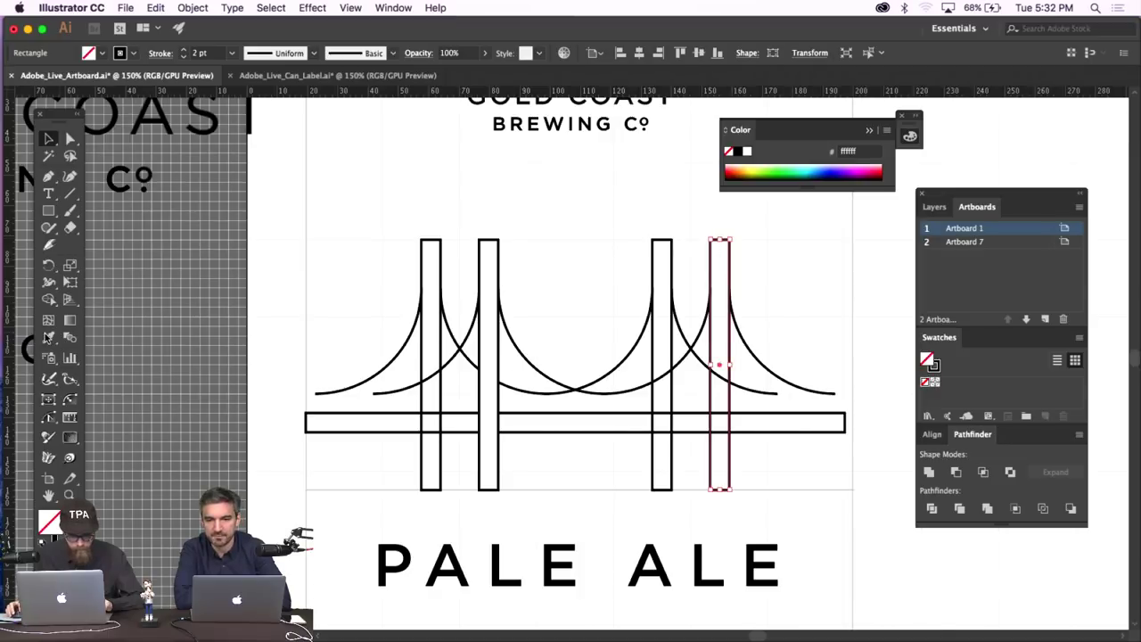
click(47, 336)
click(504, 254)
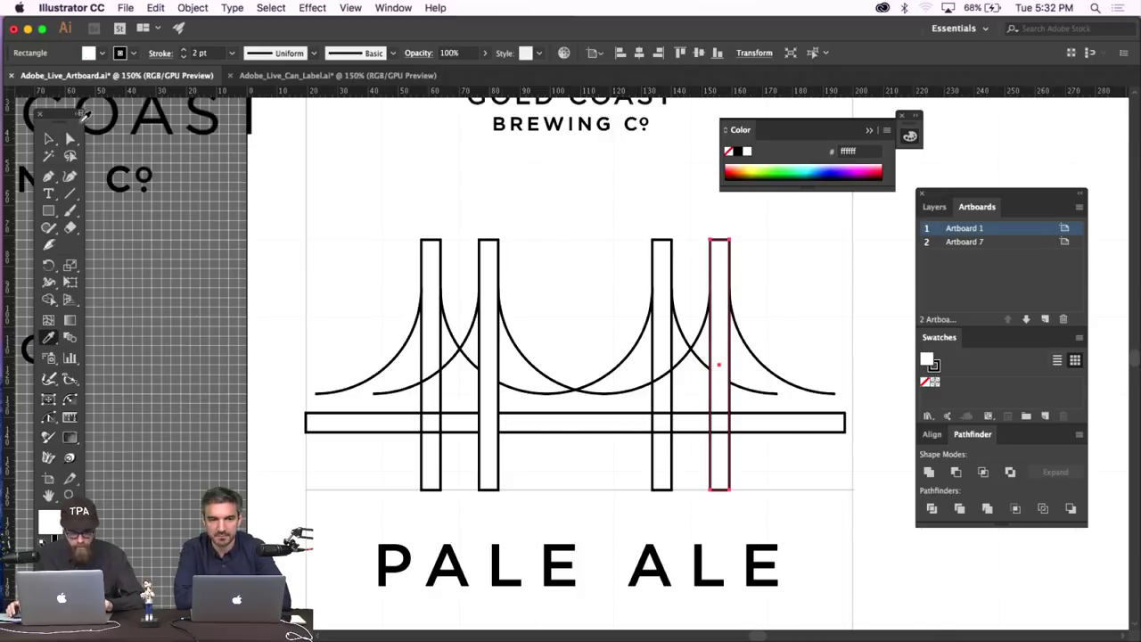
key(v)
click(304, 208)
scroll(305, 210, right, 2)
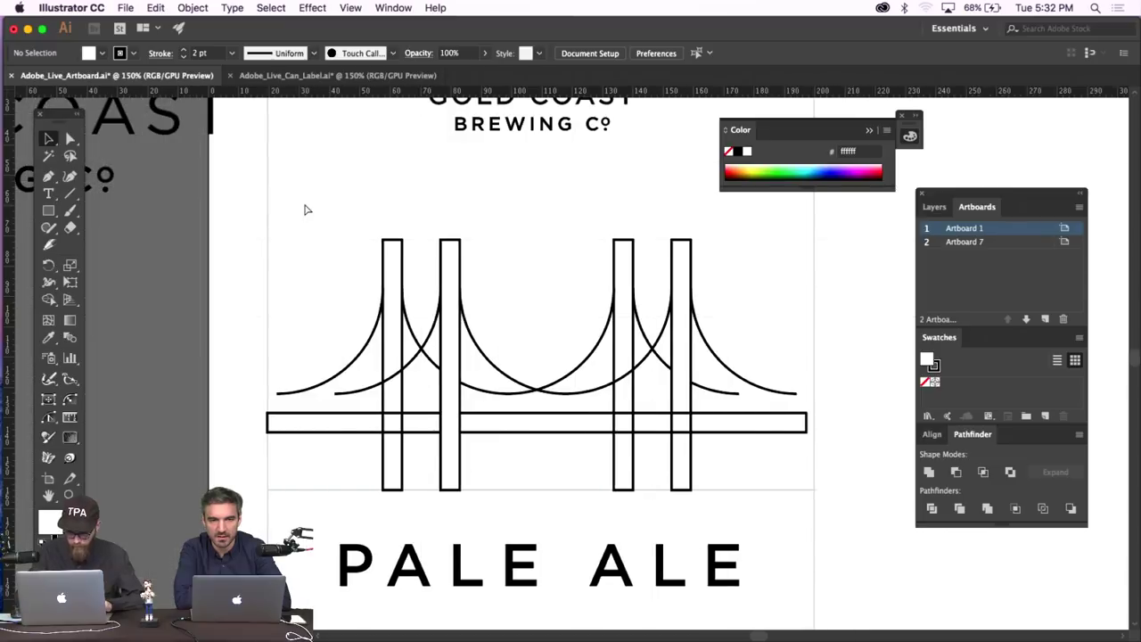
Draw two short parallel horizontal lines, one above the other, to the left of the GOLD COAST lettering with the Pen tool.
key(super+minus)
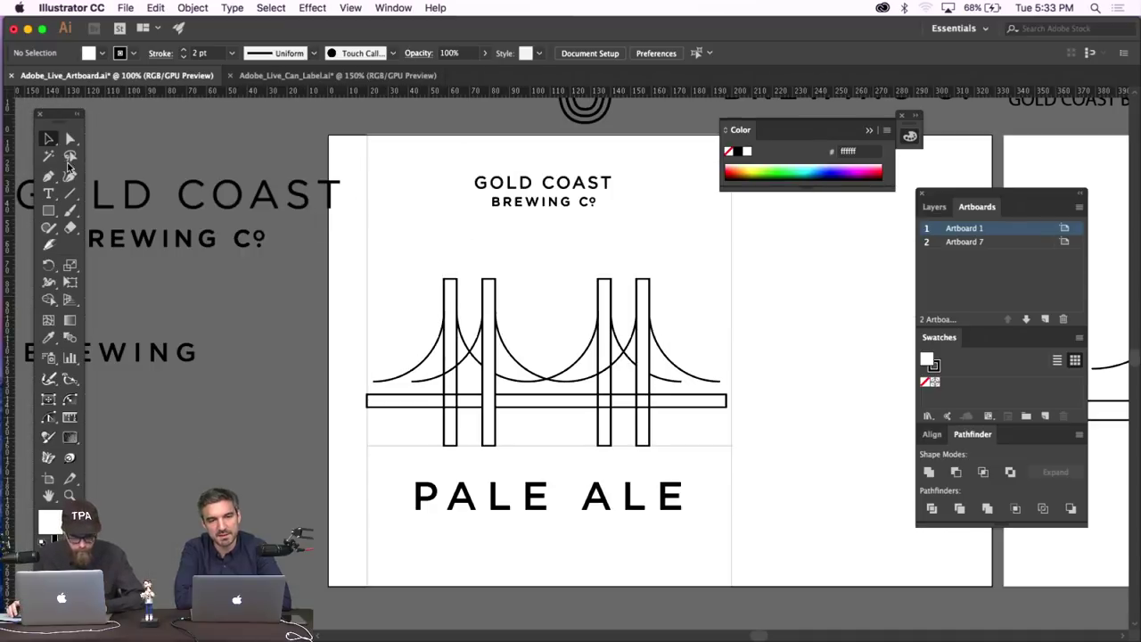
key(p)
click(354, 5)
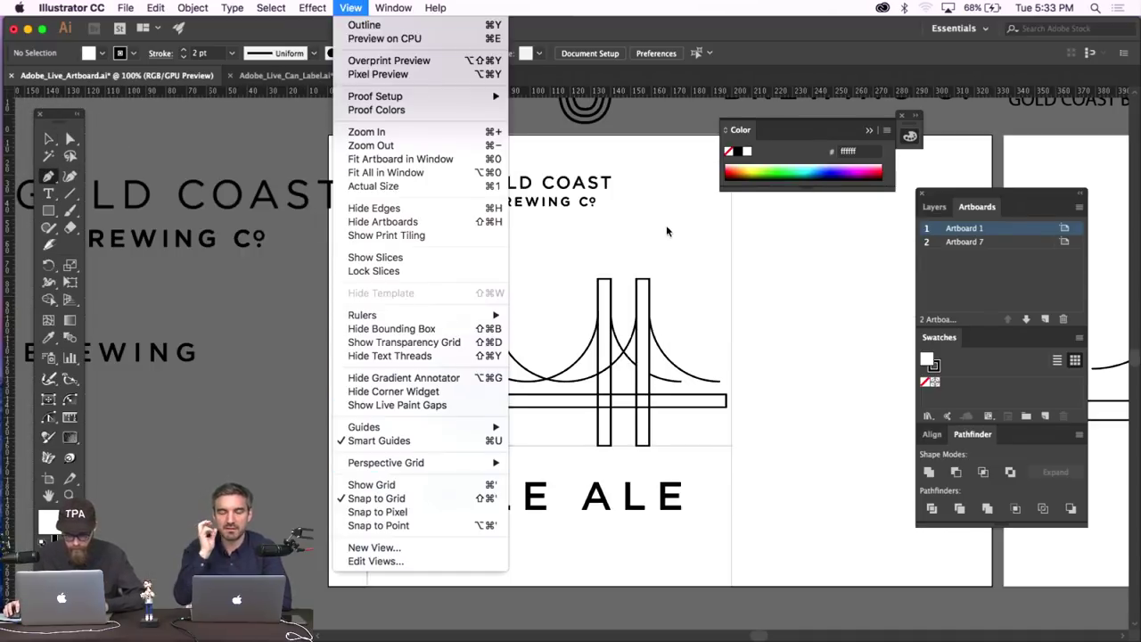
click(433, 183)
click(373, 183)
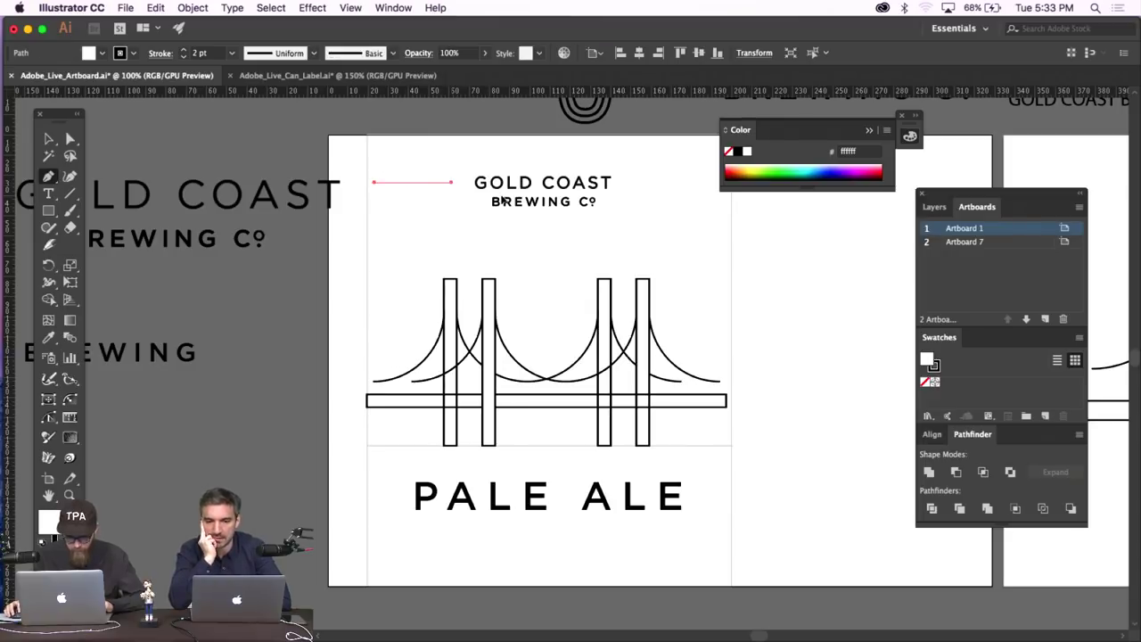
key(Escape)
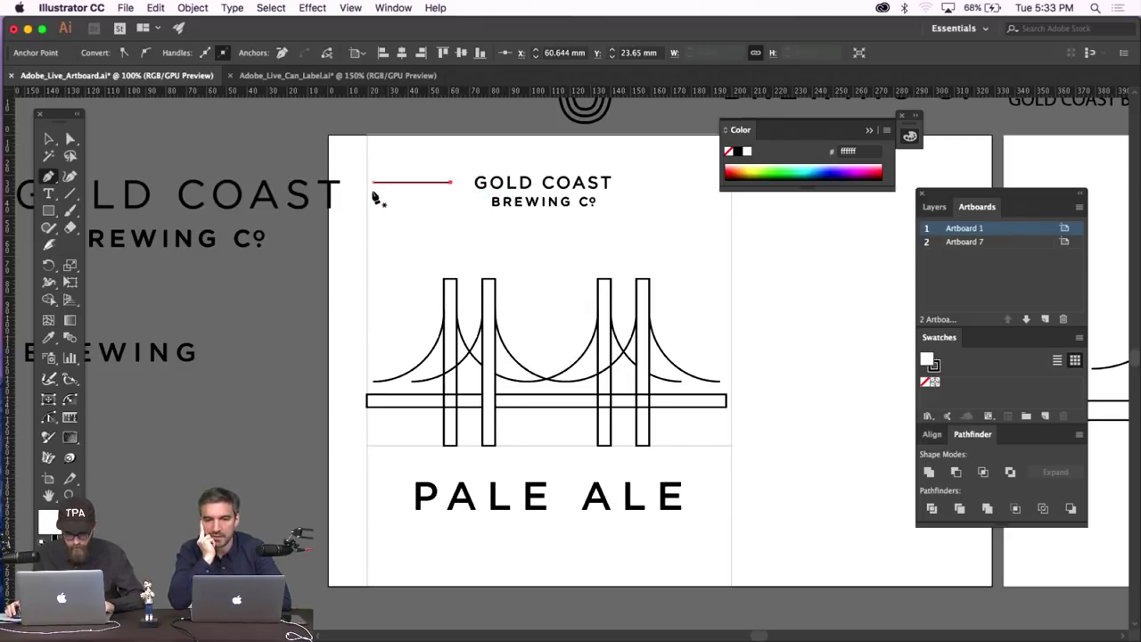
click(374, 188)
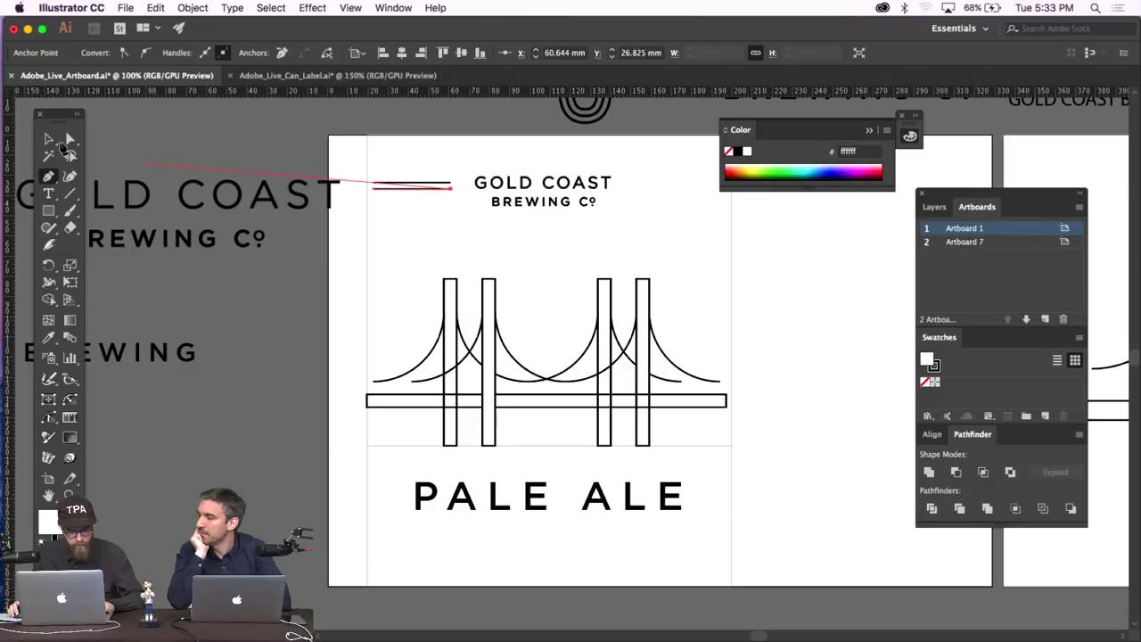
Double the gap between the two short lines by lowering the bottom one, and raise the pair to flank the GOLD COAST line.
key(v)
click(261, 130)
click(440, 193)
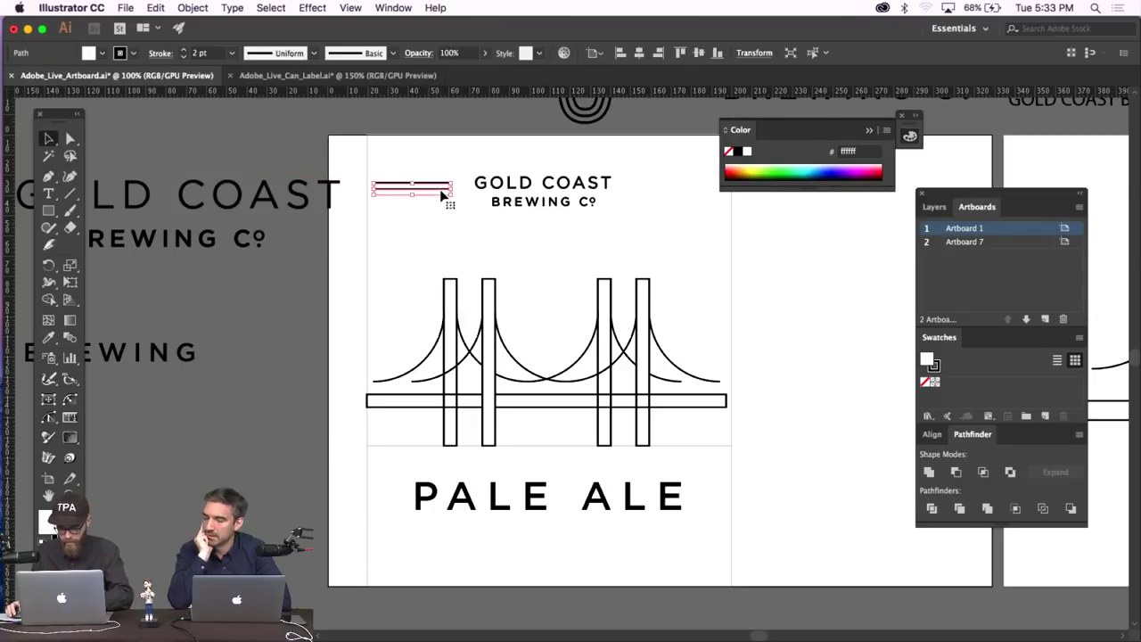
click(442, 213)
drag(418, 171, 448, 166)
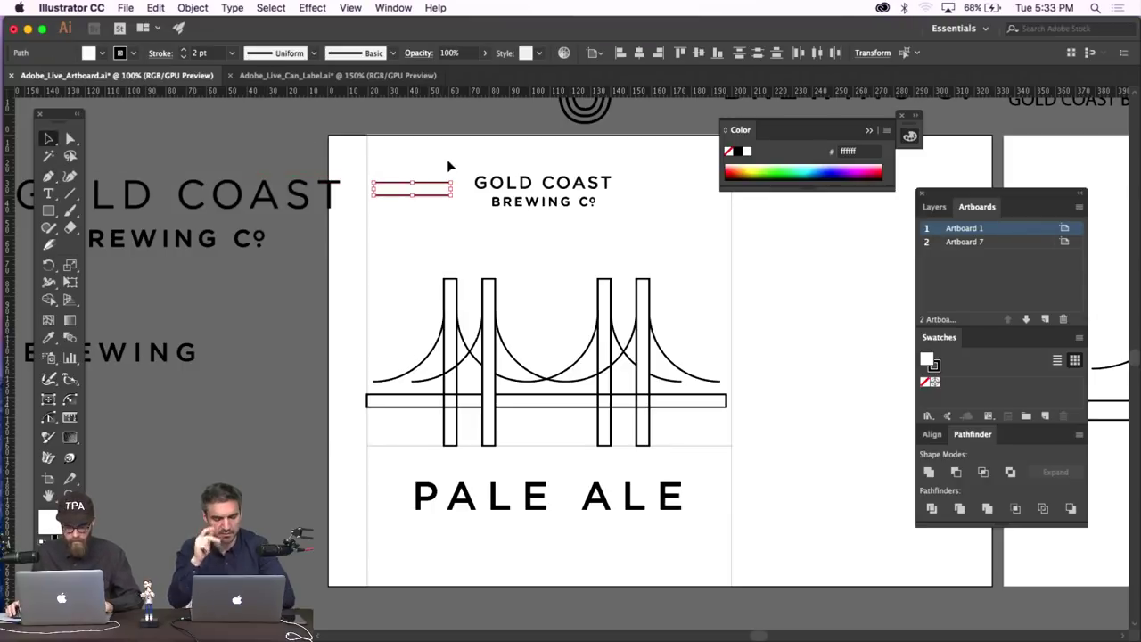
click(415, 224)
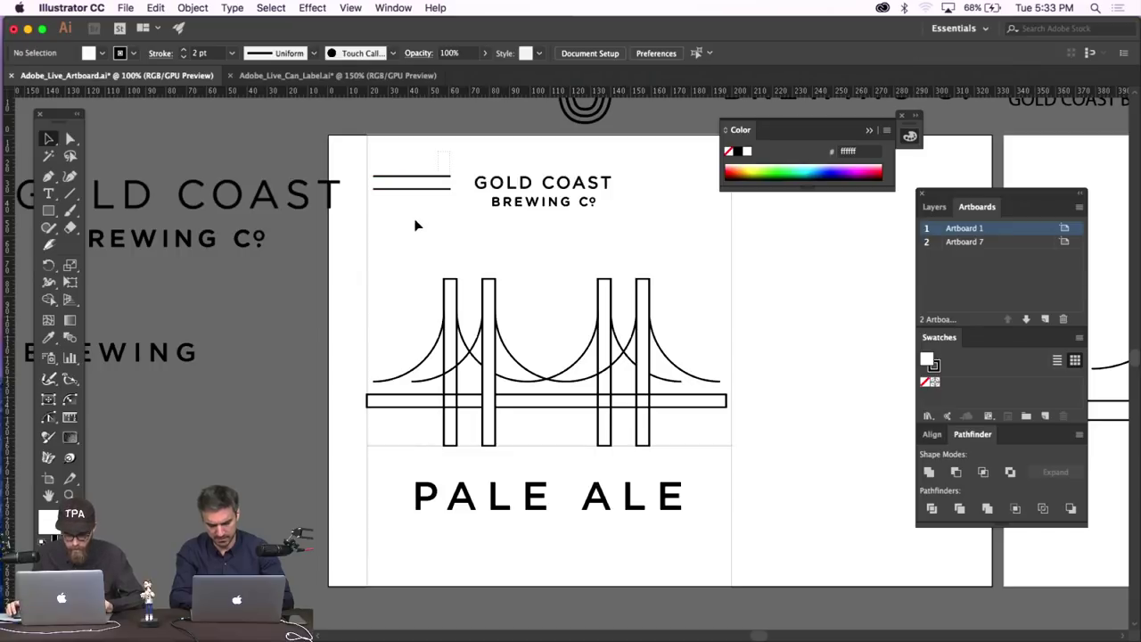
Place a copy of the two short lines on the right side of GOLD COAST, at the same height and distance from the lettering.
key(super+f)
key(shift+Right)
key(shift+Right)
key(shift+Right)
key(shift+Right)
key(shift+Right)
key(shift+Right)
key(shift+Right)
key(shift+Right)
key(shift+Right)
key(shift+Right)
key(shift+Right)
key(shift+Right)
key(shift+Right)
key(shift+Right)
key(shift+Right)
key(shift+Right)
key(shift+Right)
key(shift+Right)
key(shift+Right)
key(shift+Right)
key(shift+Right)
key(shift+Right)
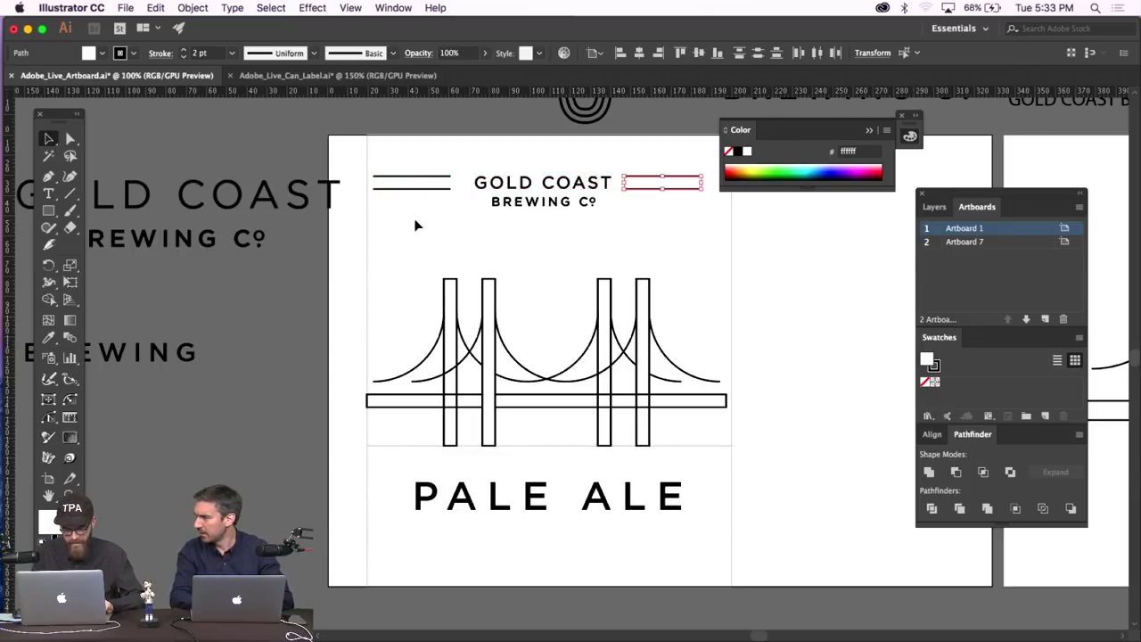
click(709, 241)
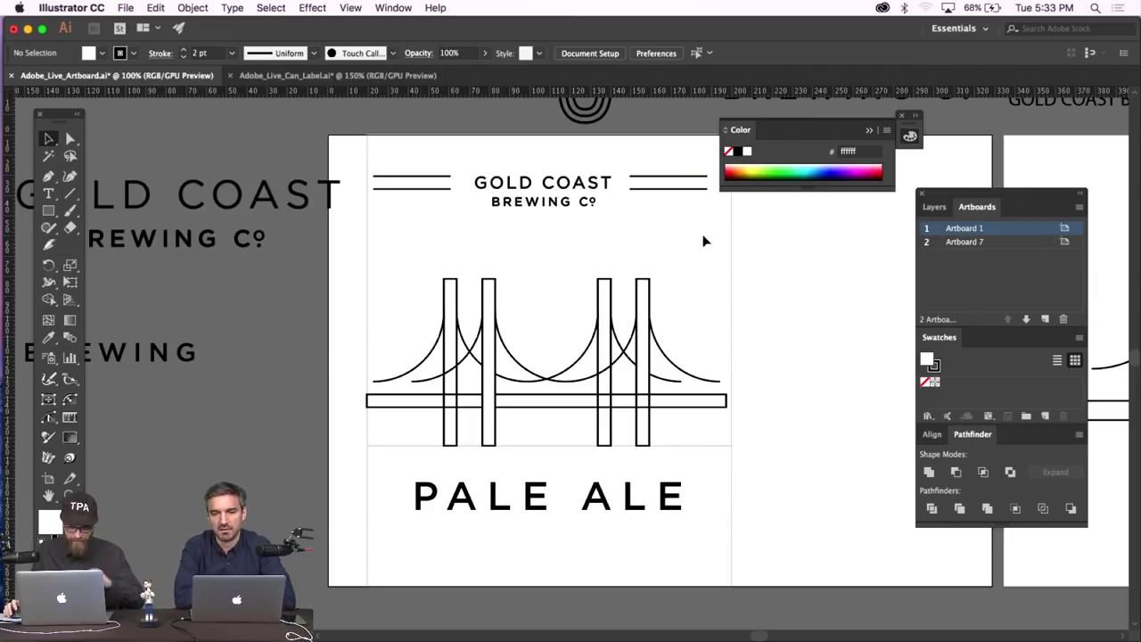
Draw a 31.75 mm circle centred between the two inner towers, above the crossing of the cables.
scroll(664, 244, right, 5)
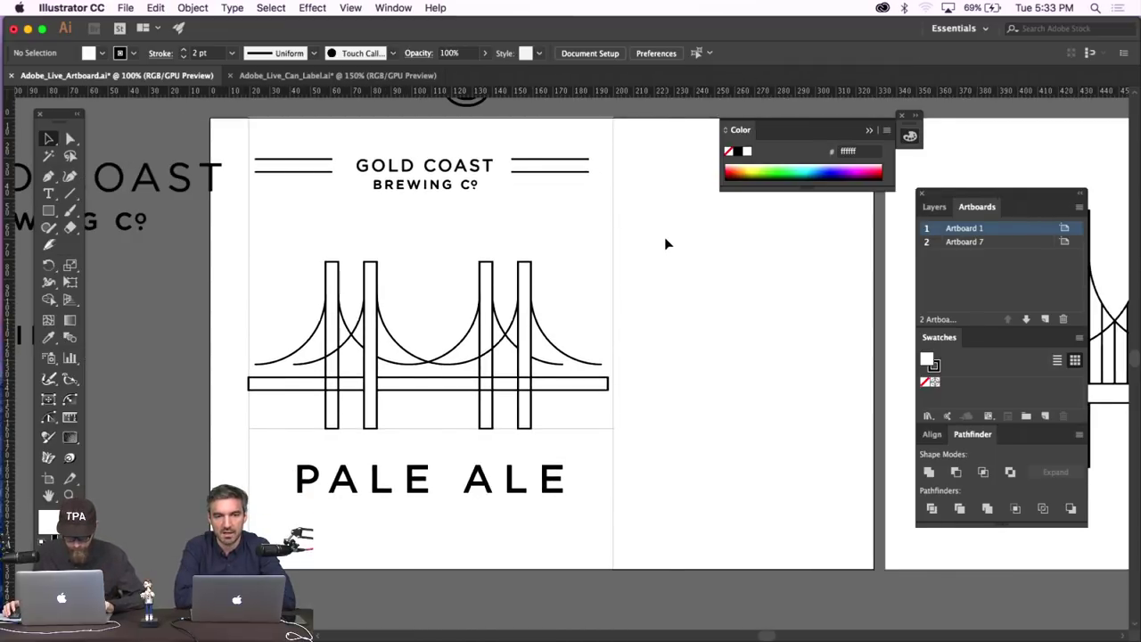
scroll(665, 244, left, 5)
drag(49, 211, 114, 244)
drag(541, 277, 523, 241)
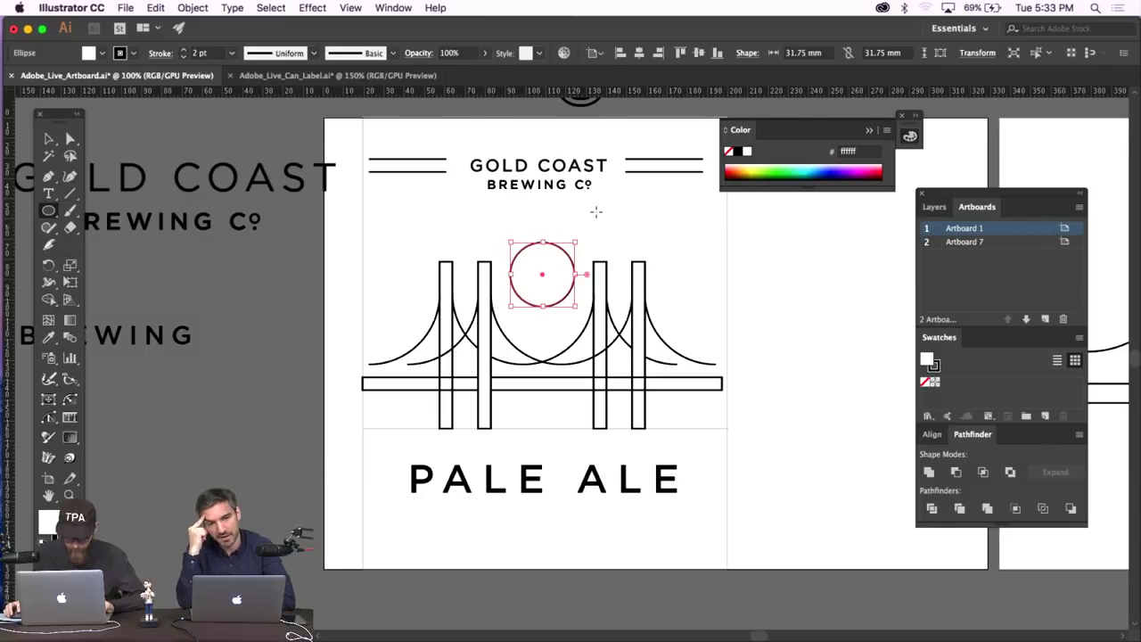
click(49, 141)
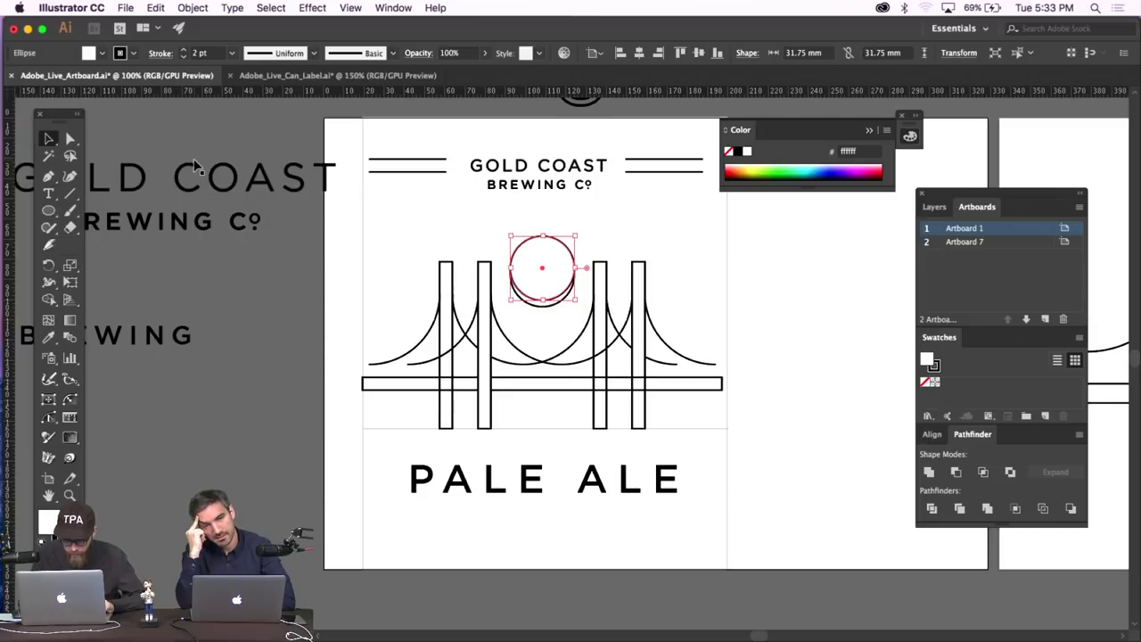
click(195, 166)
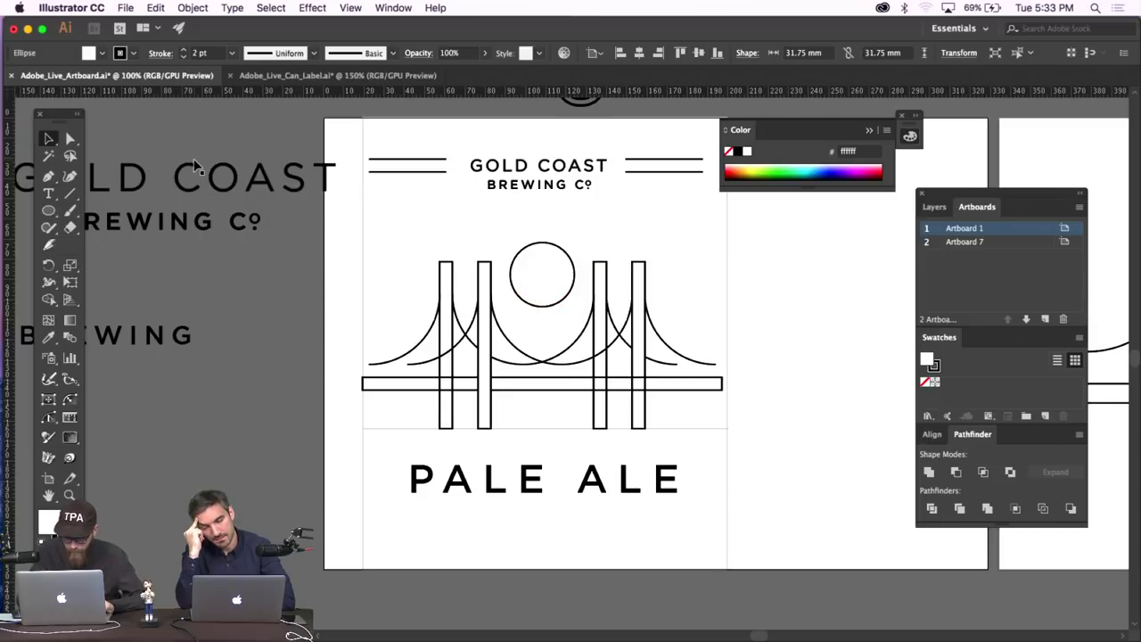
Move the circle straight up so more than half of it rises above the tower tops.
click(558, 301)
drag(559, 301, 559, 287)
key(Escape)
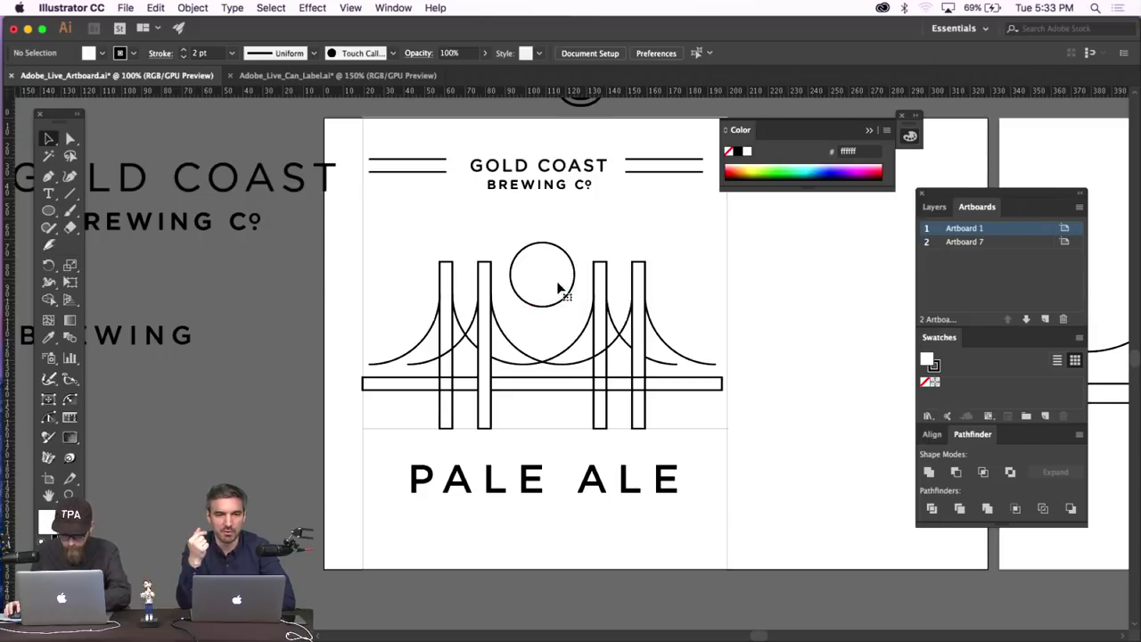
click(560, 287)
key(shift+Up)
key(shift+Up)
key(shift+Up)
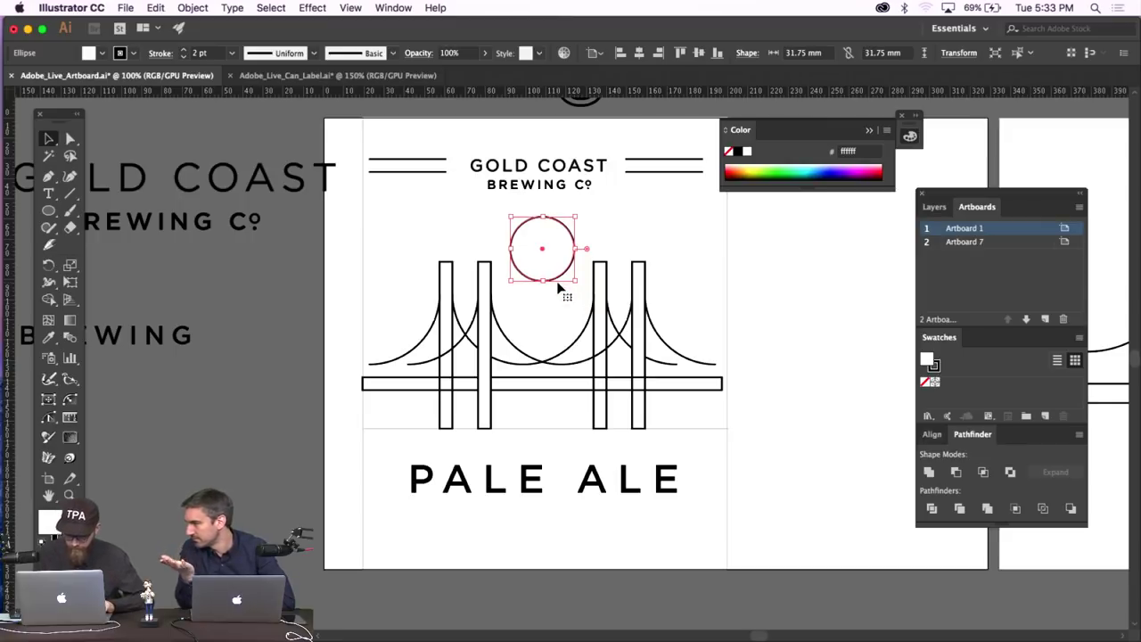
key(shift+Down)
click(730, 281)
scroll(729, 282, down, 2)
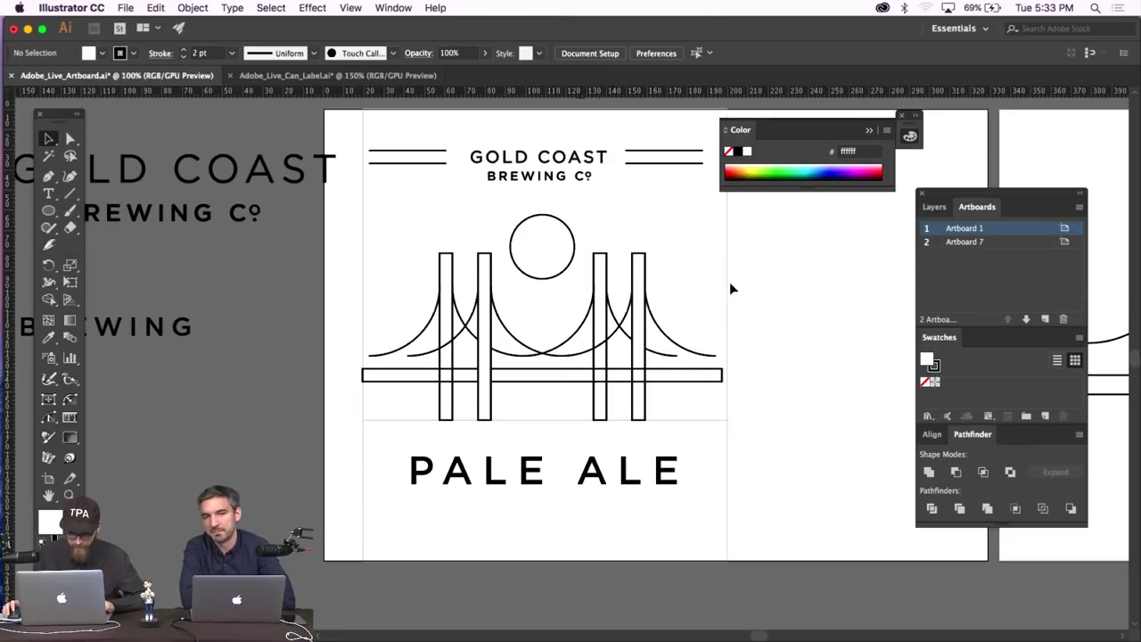
Match the thin horizontal line beneath the towers to the bridge deck's 2 pt black stroke.
key(super+equal)
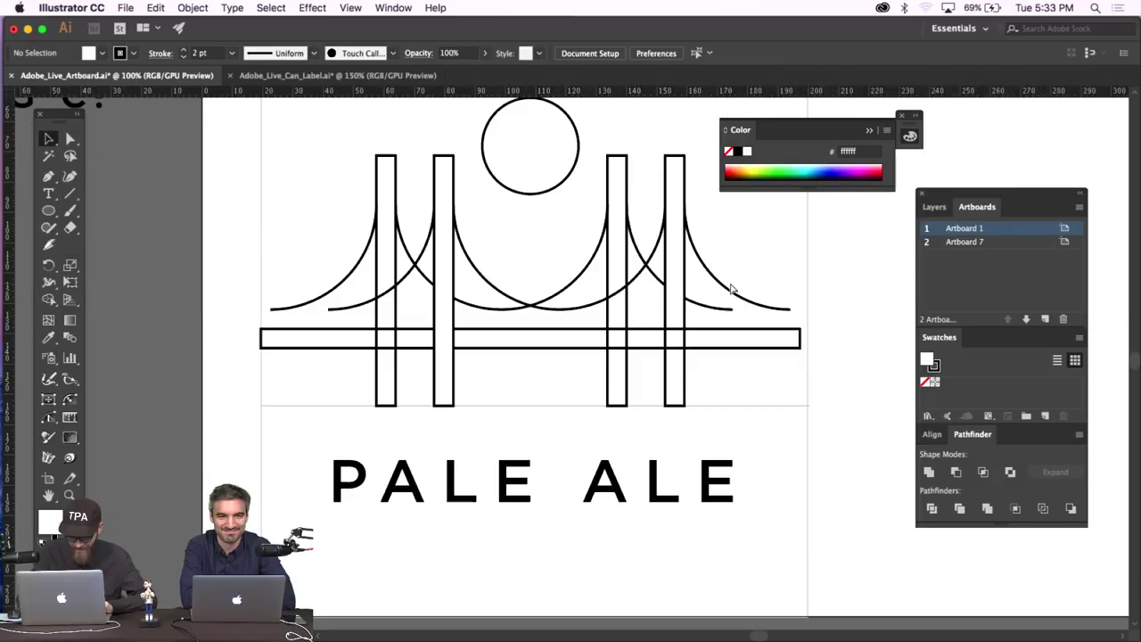
click(539, 406)
key(i)
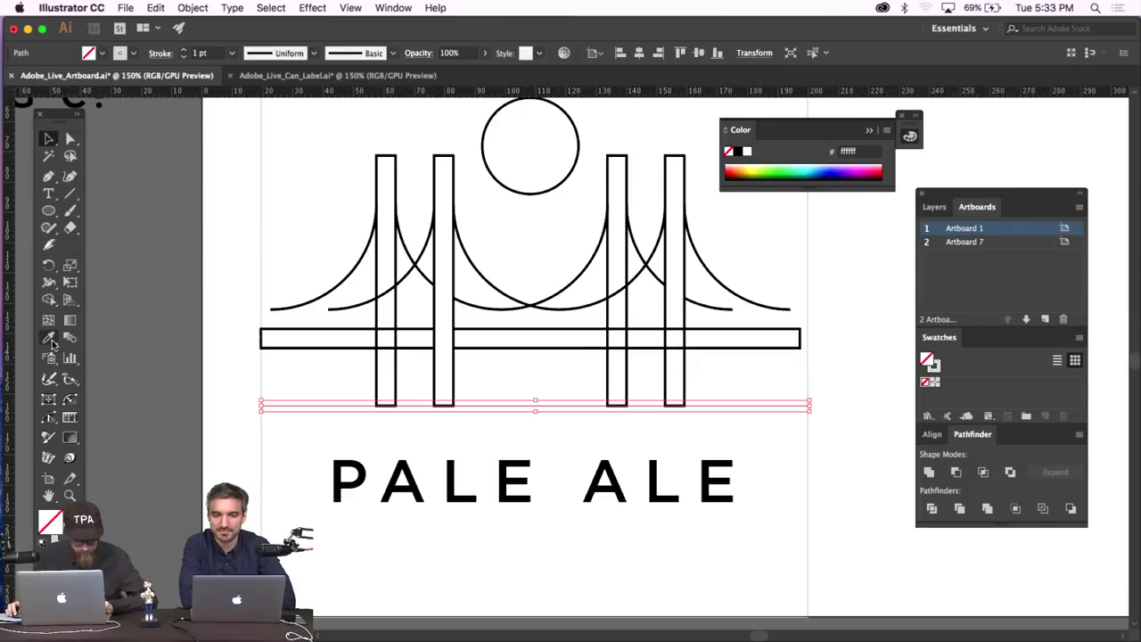
click(319, 330)
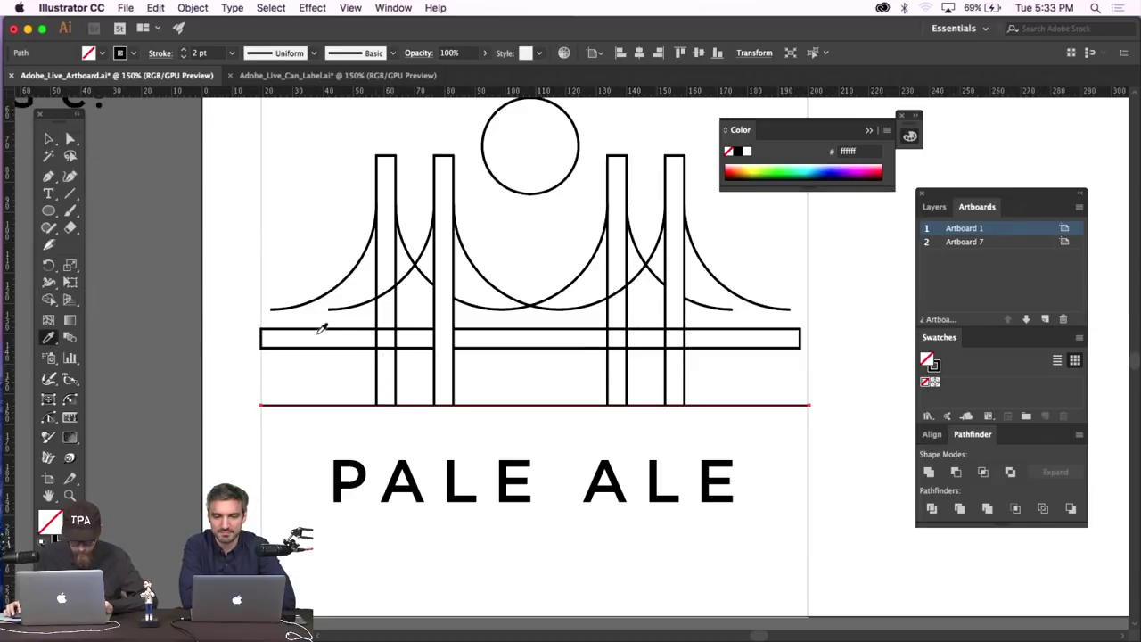
key(v)
click(223, 218)
scroll(222, 219, up, 5)
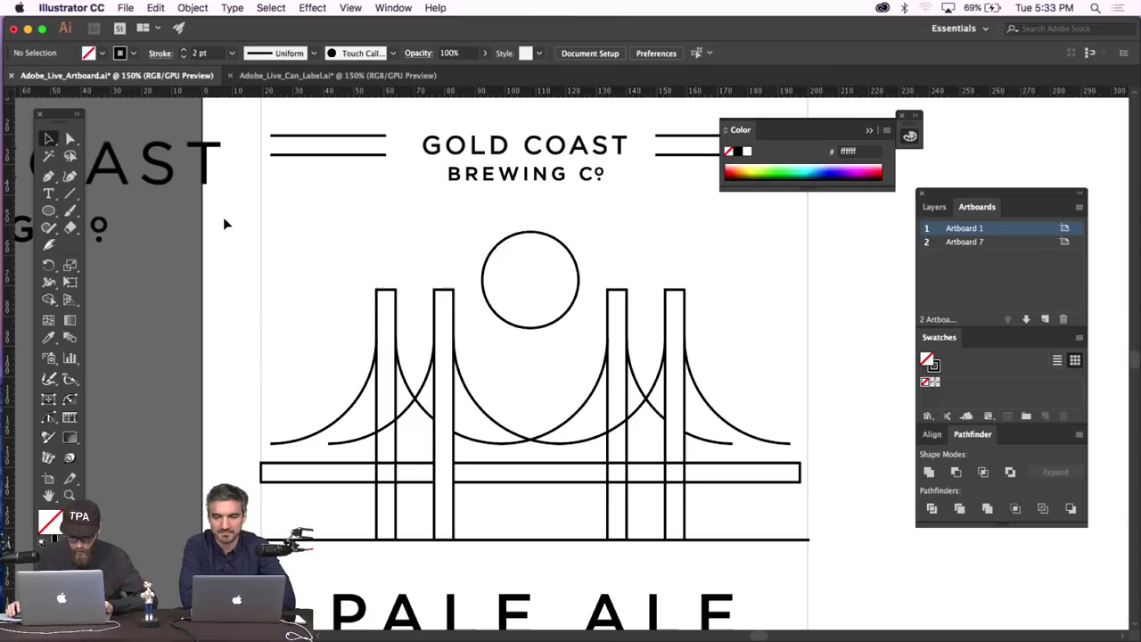
scroll(223, 216, down, 1)
key(super+minus)
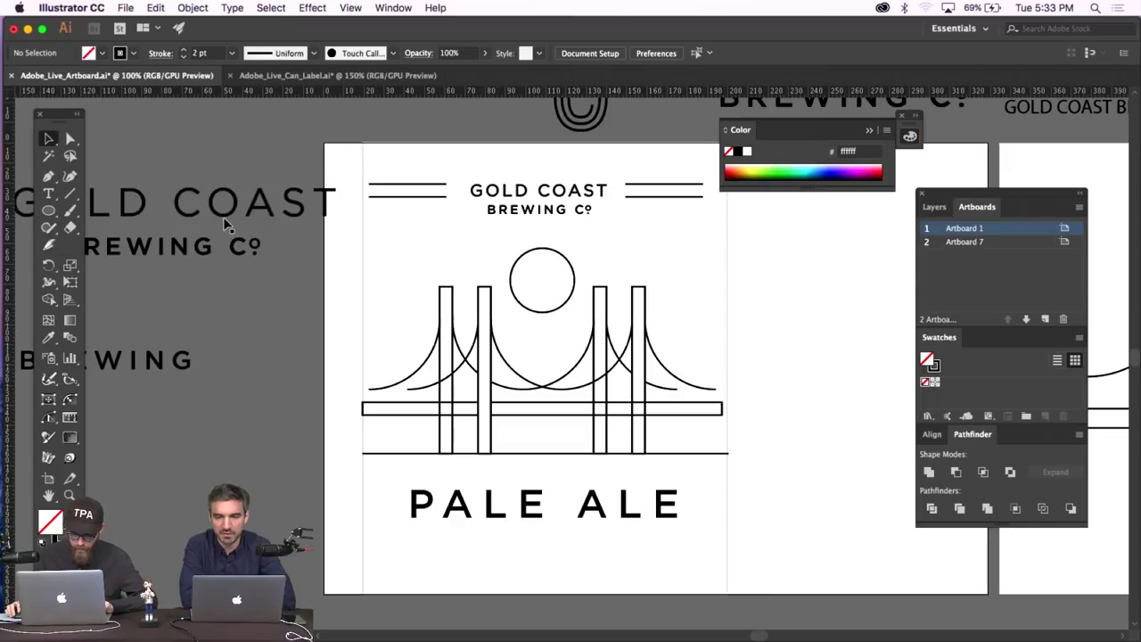
Change the PALE ALE text to Knockout HTF27-JuniorBantamwt and scale it up to about 100 pt.
click(529, 503)
click(540, 367)
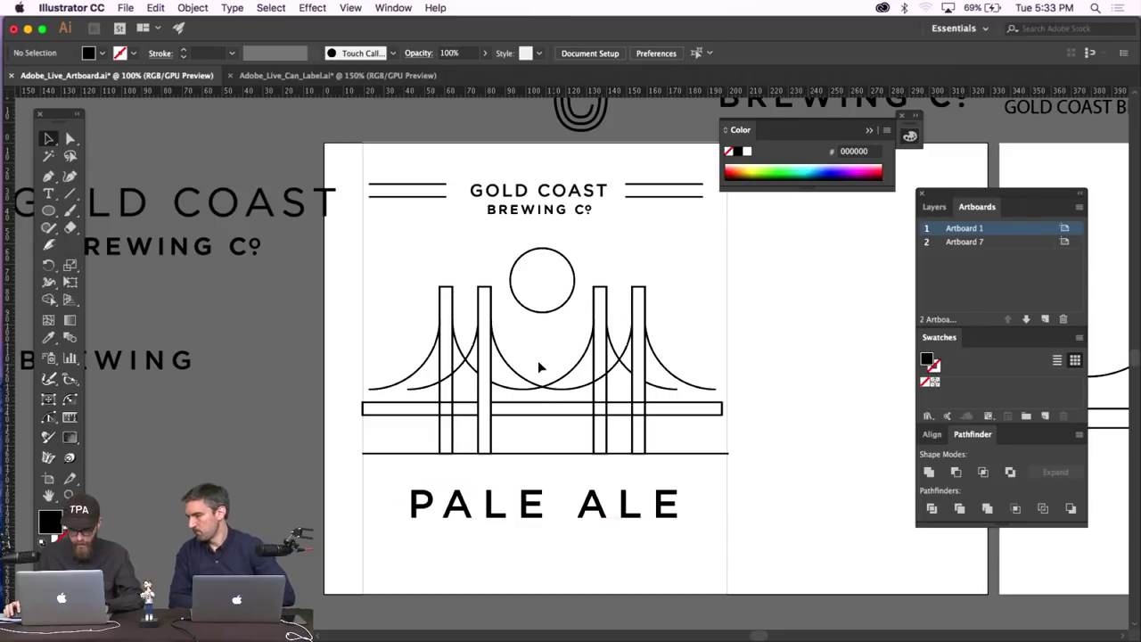
click(550, 513)
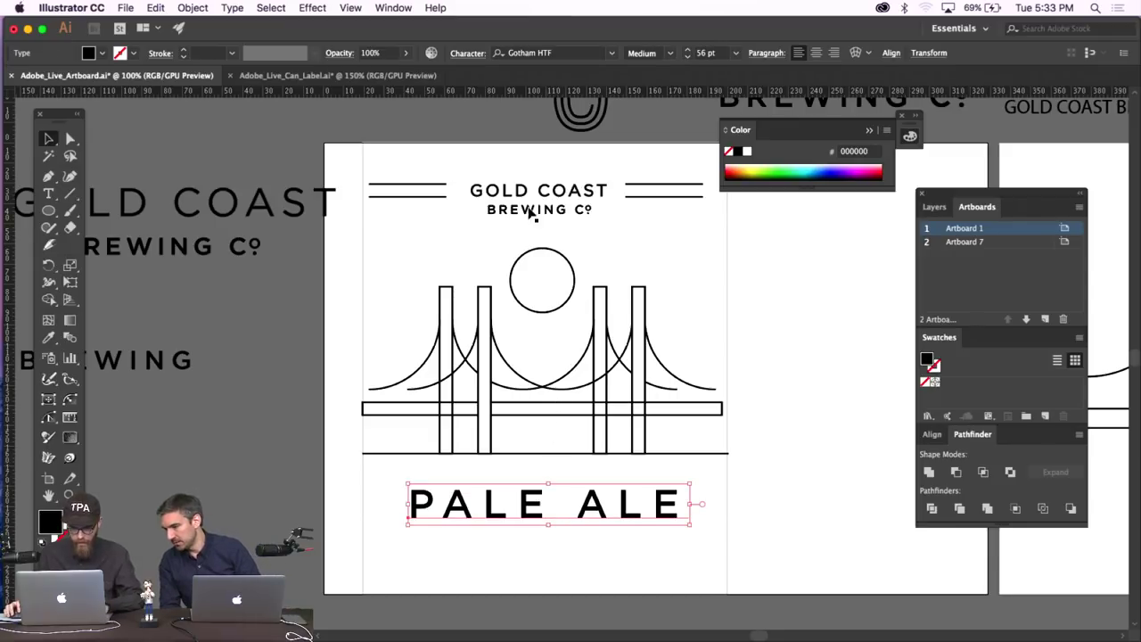
click(561, 53)
text(kno)
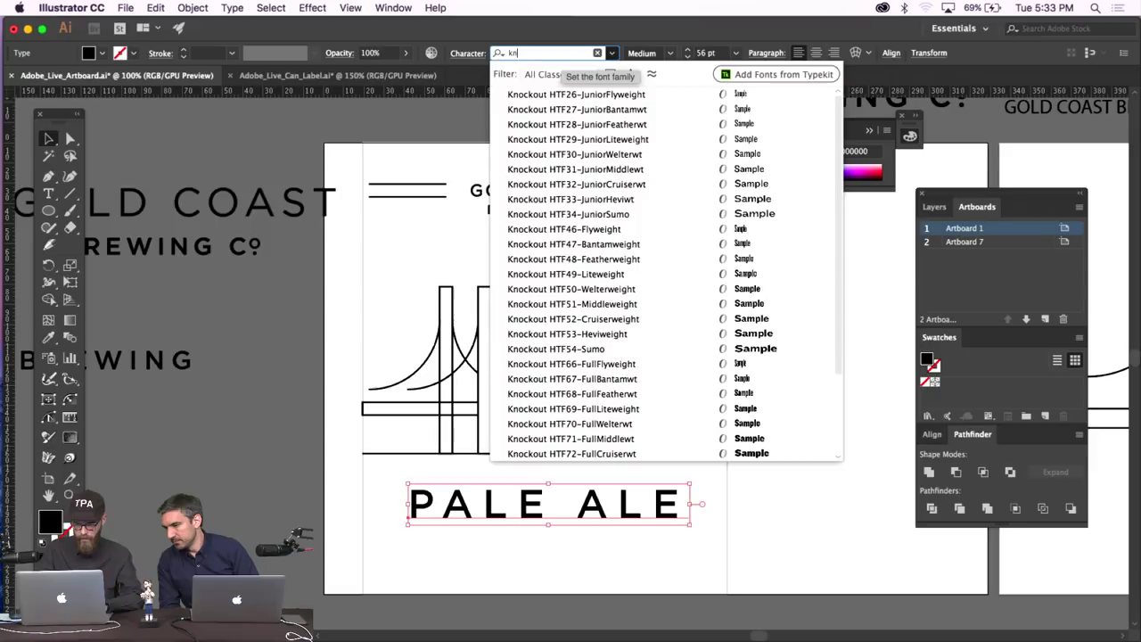
click(599, 109)
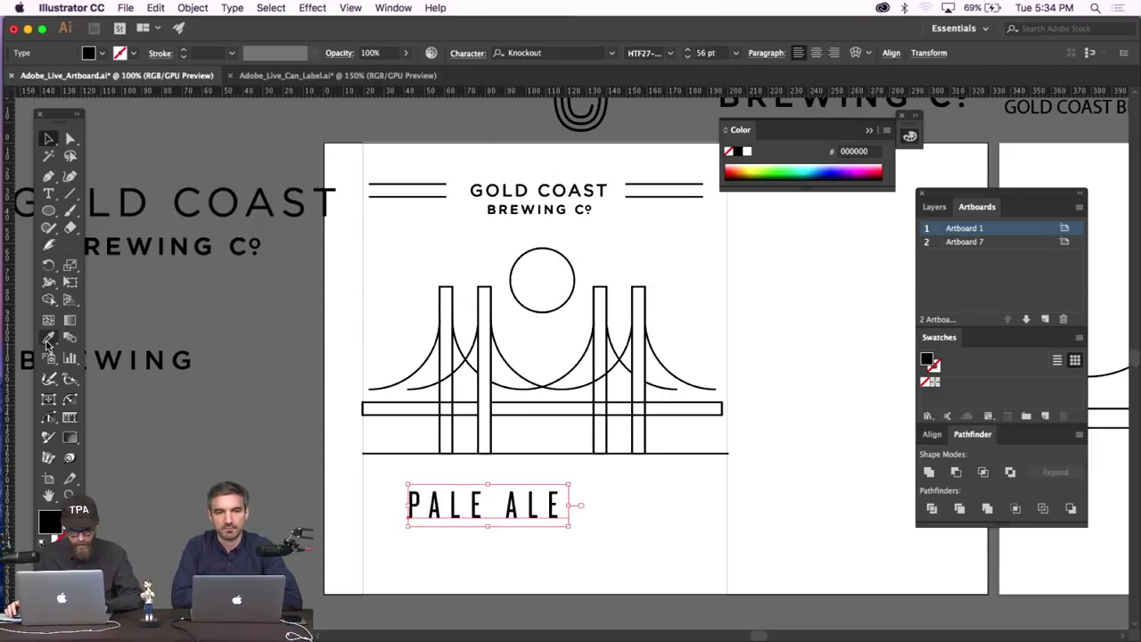
key(v)
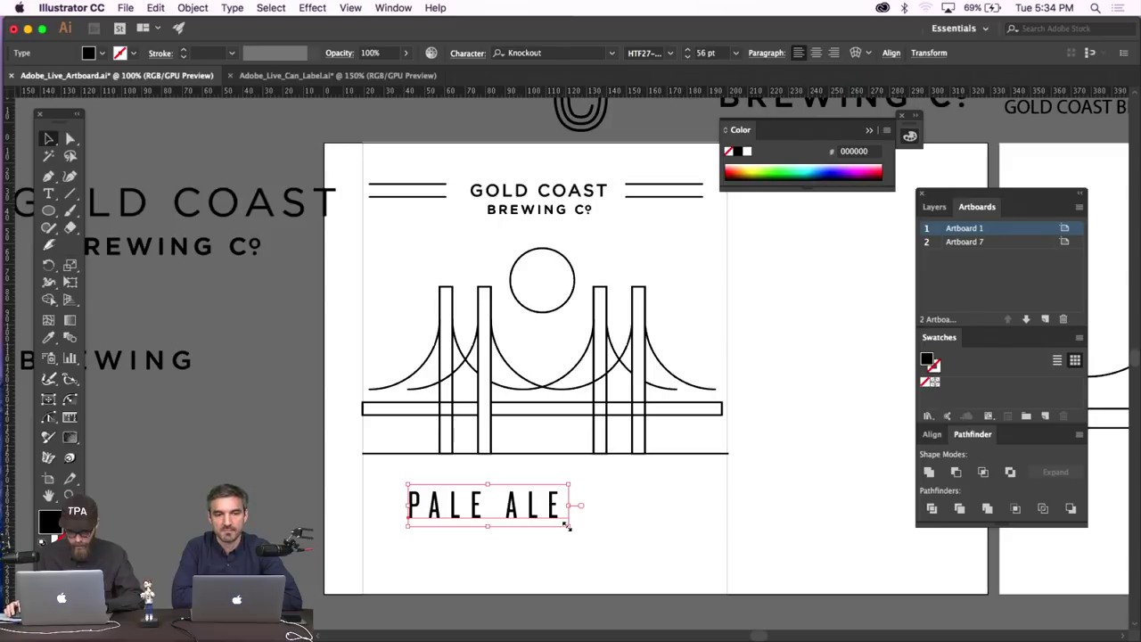
drag(567, 526, 693, 579)
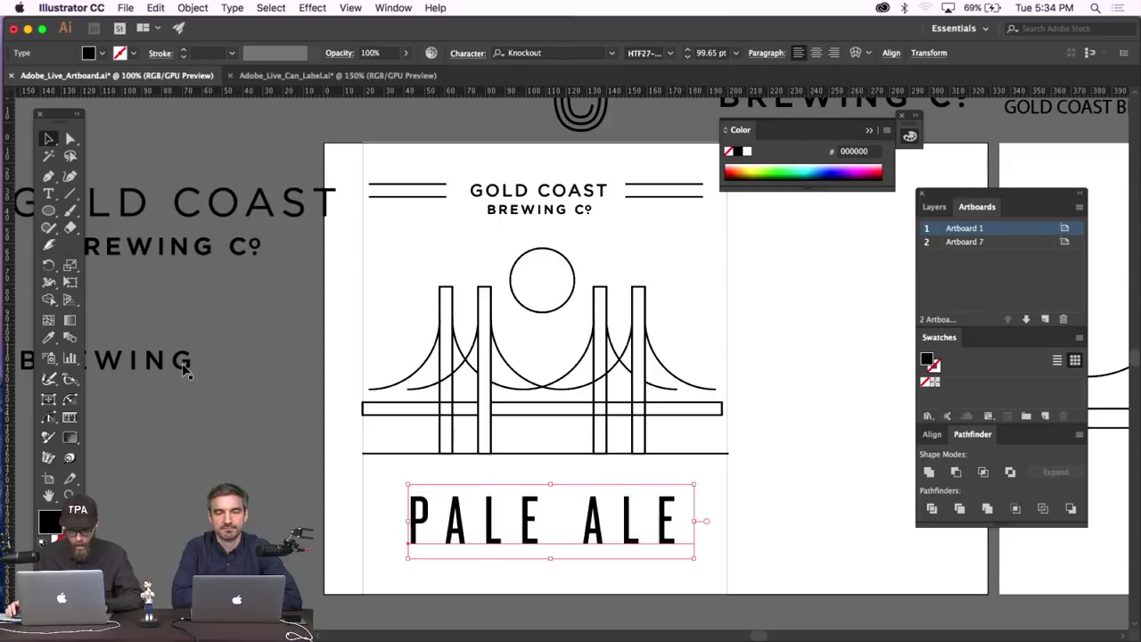
Copy the bridge tower's white fill and 2 pt black outline onto the PALE ALE lettering.
click(49, 336)
click(490, 308)
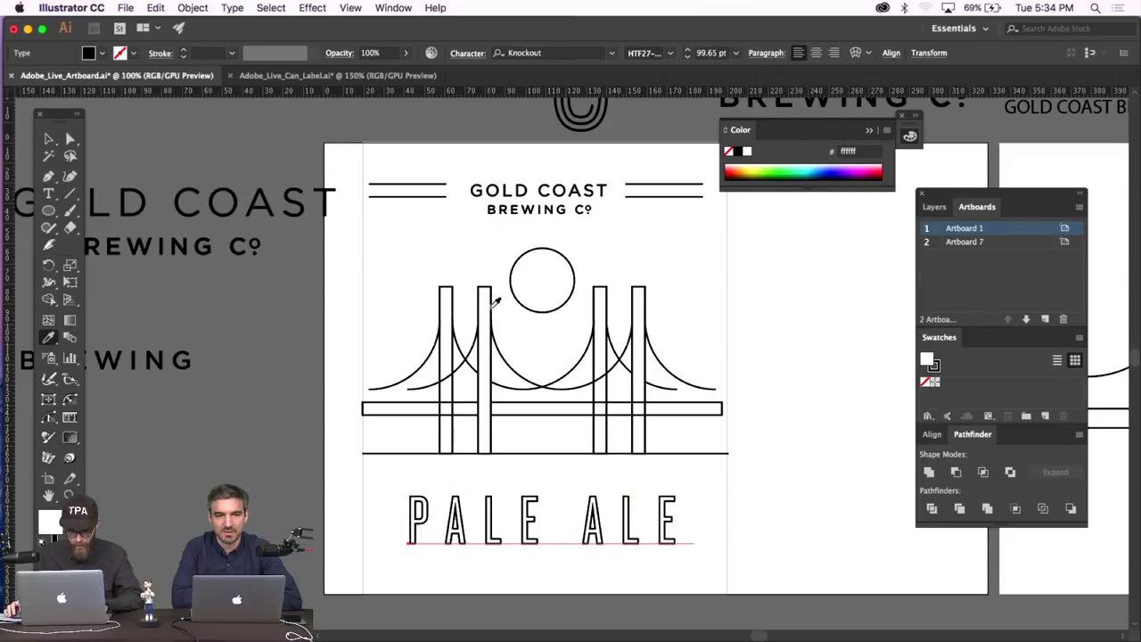
click(50, 139)
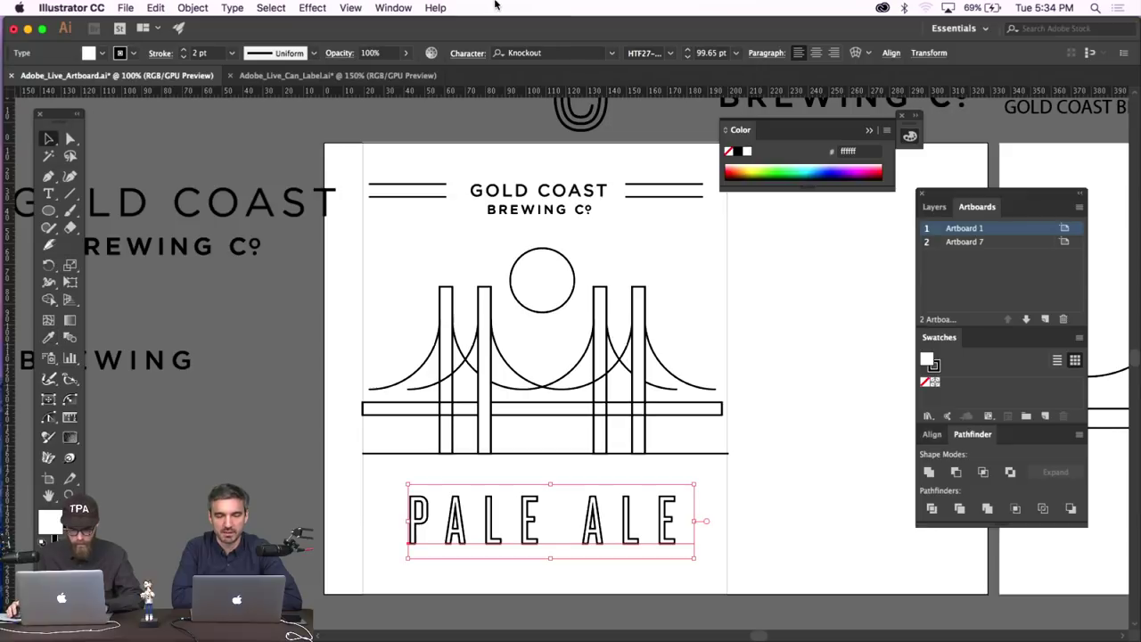
Set the PALE ALE tracking to 100 and enlarge the text to about 121 pt.
click(468, 54)
click(476, 157)
click(509, 367)
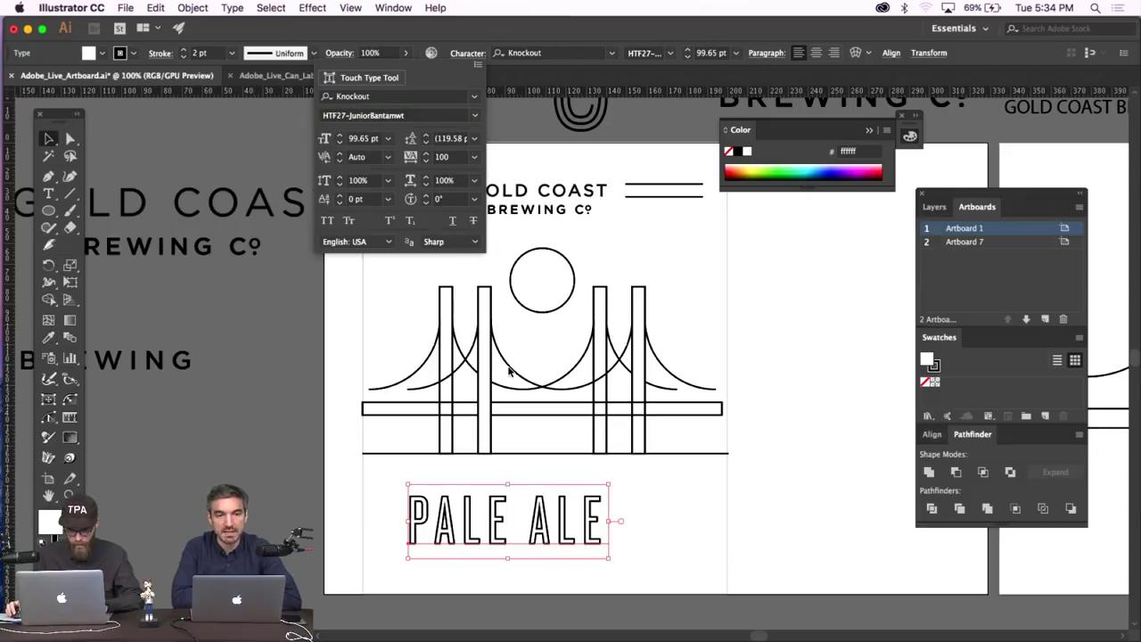
click(706, 619)
drag(611, 559, 652, 573)
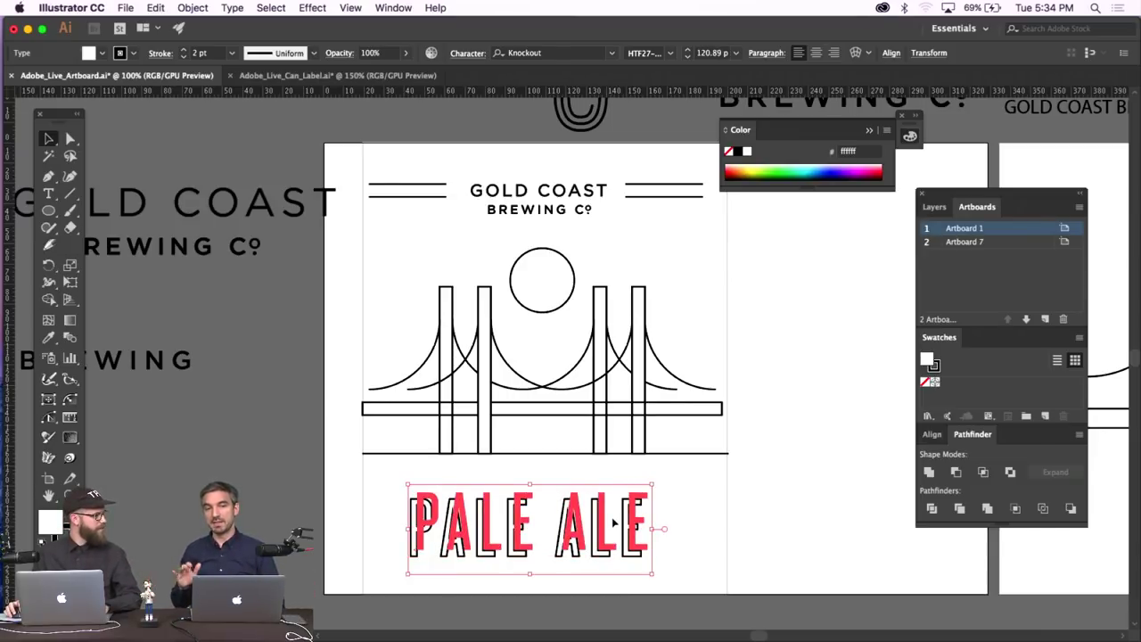
Move the PALE ALE lettering up and slightly right so it sits centred just beneath the ground line.
drag(611, 523, 617, 497)
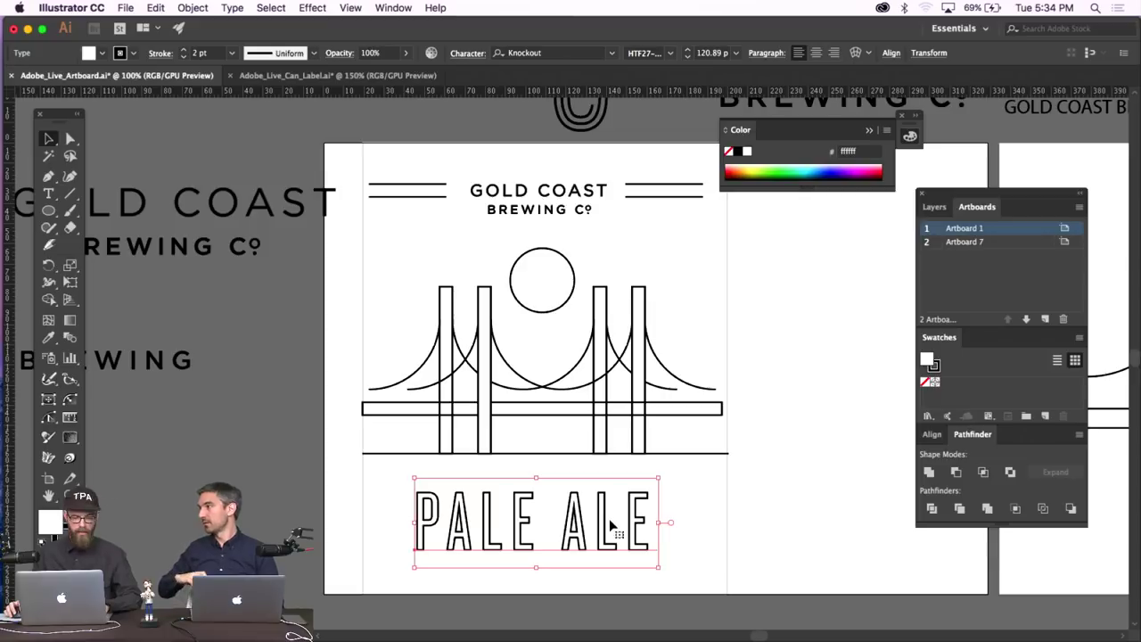
click(679, 484)
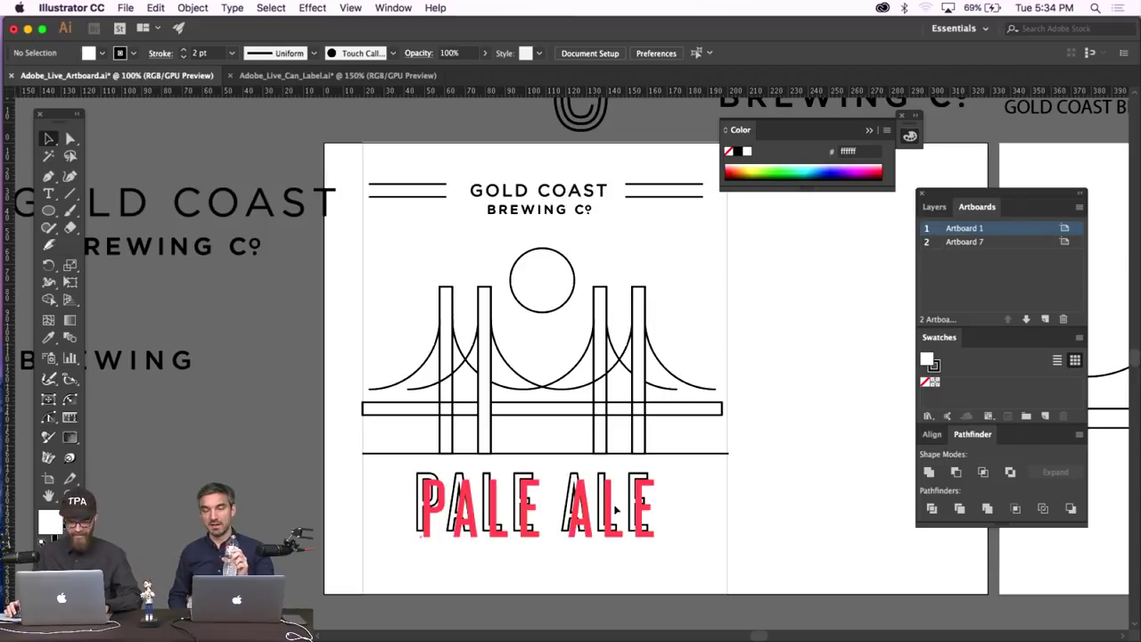
drag(606, 504, 613, 510)
click(48, 340)
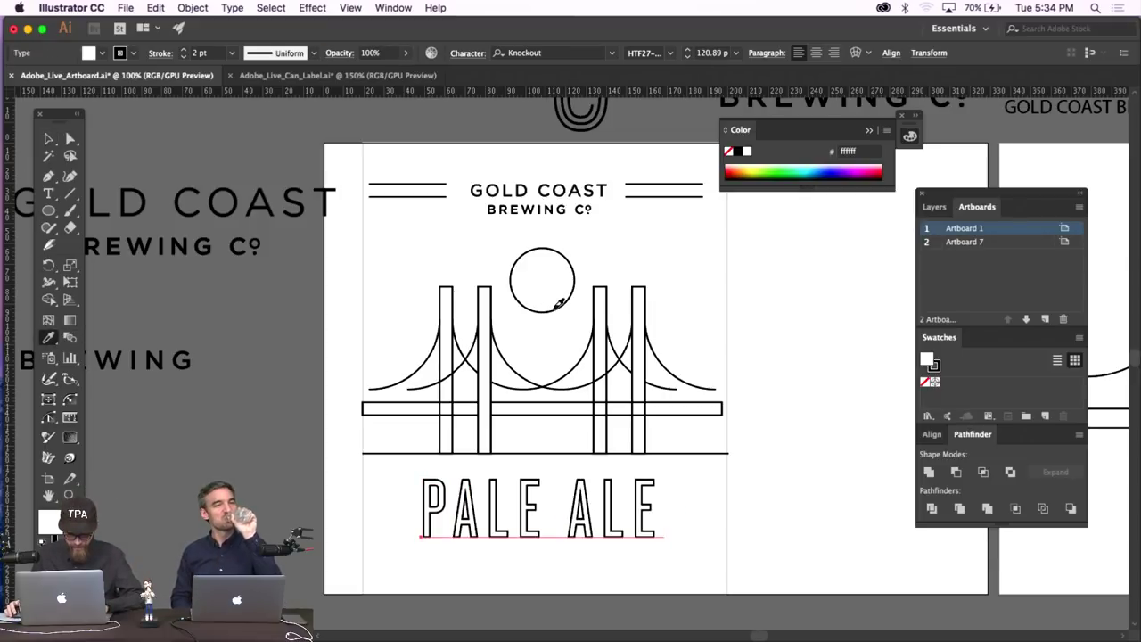
click(46, 140)
click(264, 286)
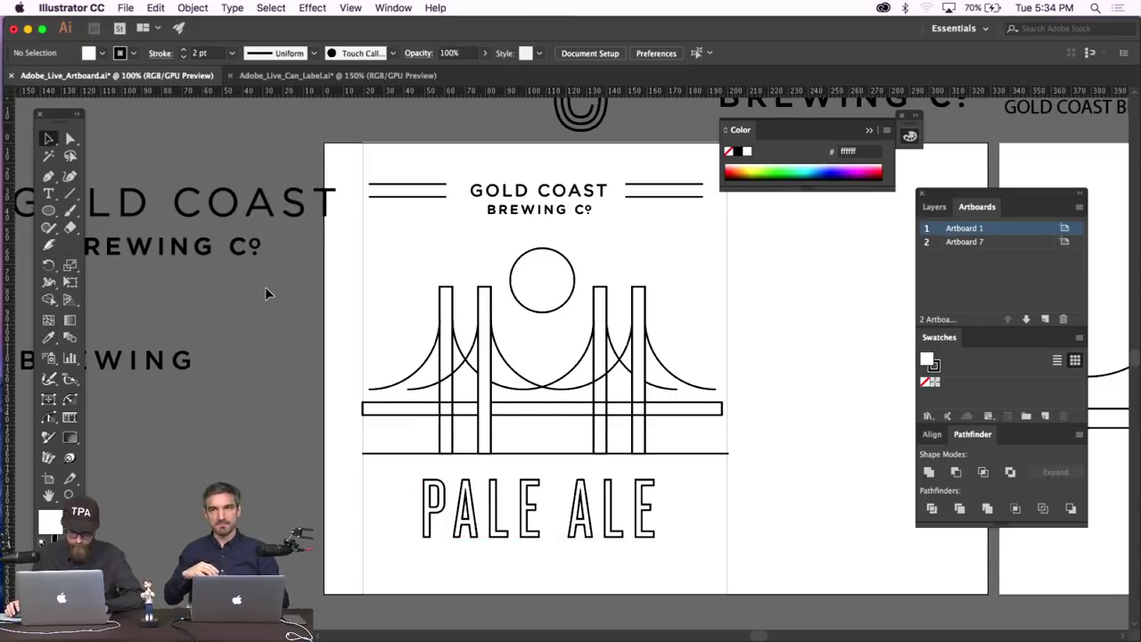
Raise the bridge, circle and ground line together slightly to open more space above PALE ALE.
scroll(624, 464, down, 2)
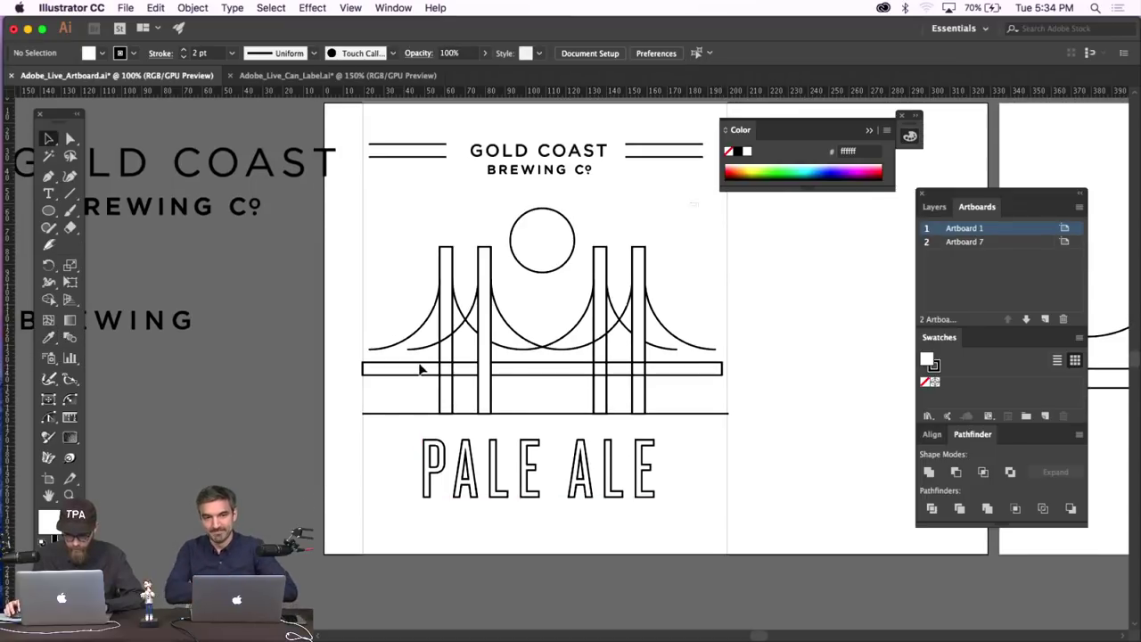
click(388, 415)
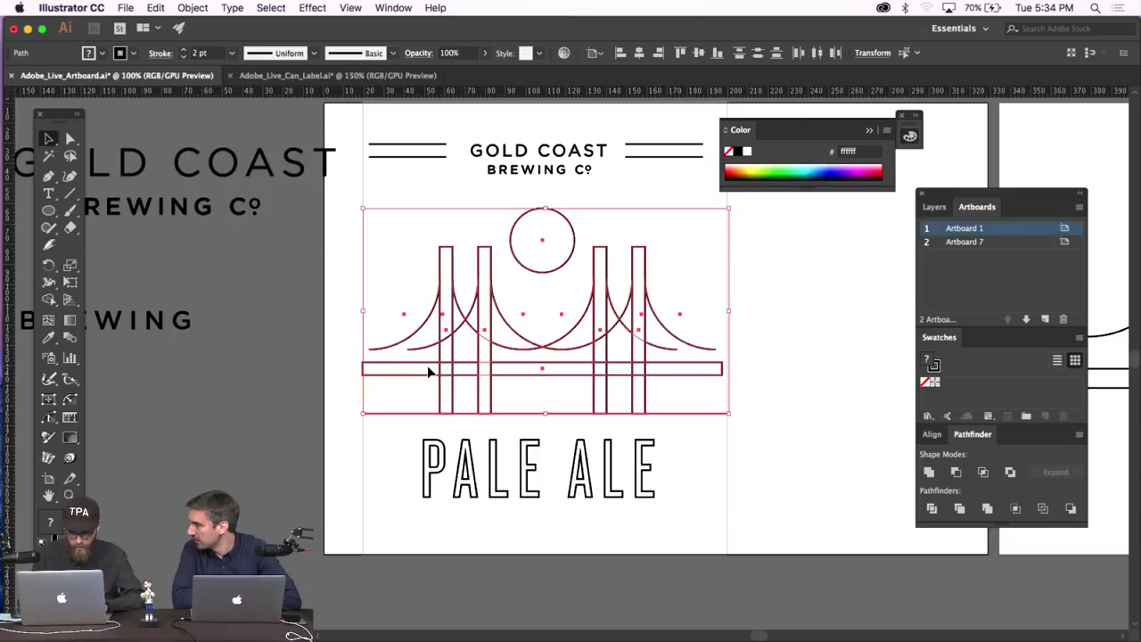
key(Up)
key(Up)
key(Up)
key(Up)
key(Up)
key(Up)
key(Up)
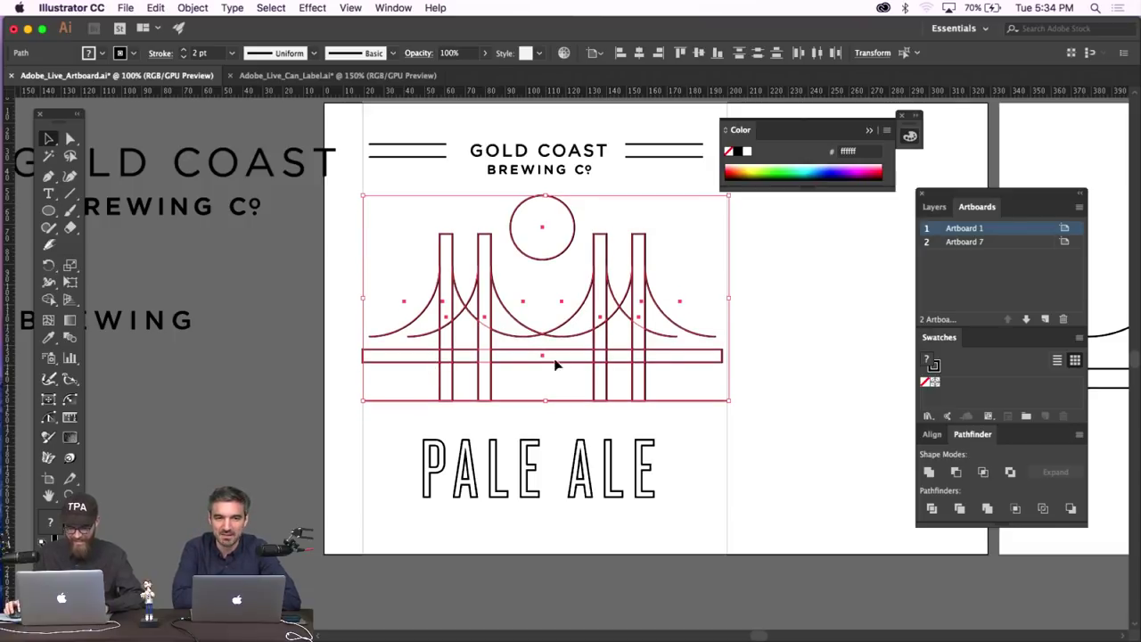
click(865, 387)
Nudge the PALE ALE lettering upward, closer to the ground line beneath the bridge.
click(630, 463)
key(Up)
key(Up)
key(Up)
key(Up)
key(Up)
key(Up)
key(Up)
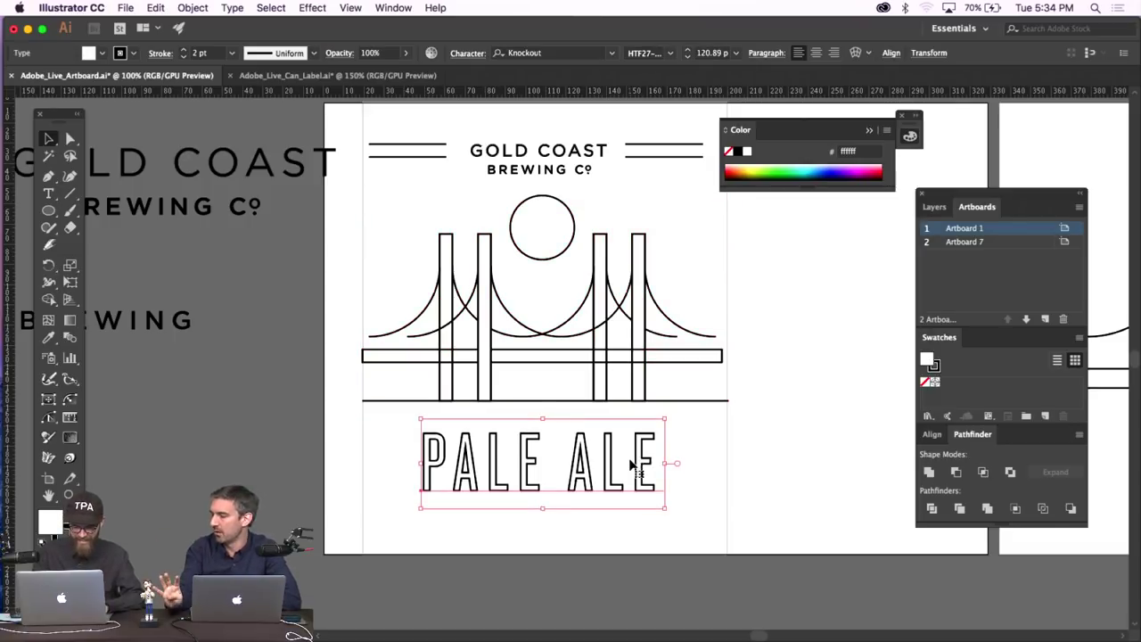
click(807, 385)
Nudge the whole bridge drawing with its circle and ground line a little further up toward the header.
drag(692, 240, 375, 405)
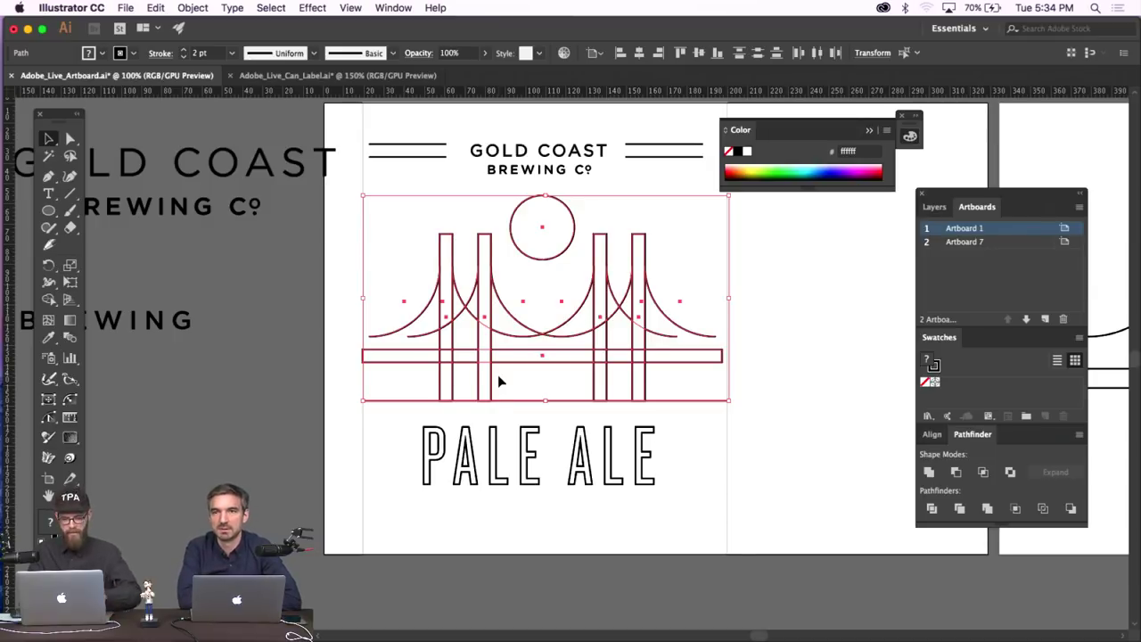
key(Up)
key(Up)
key(Up)
click(781, 352)
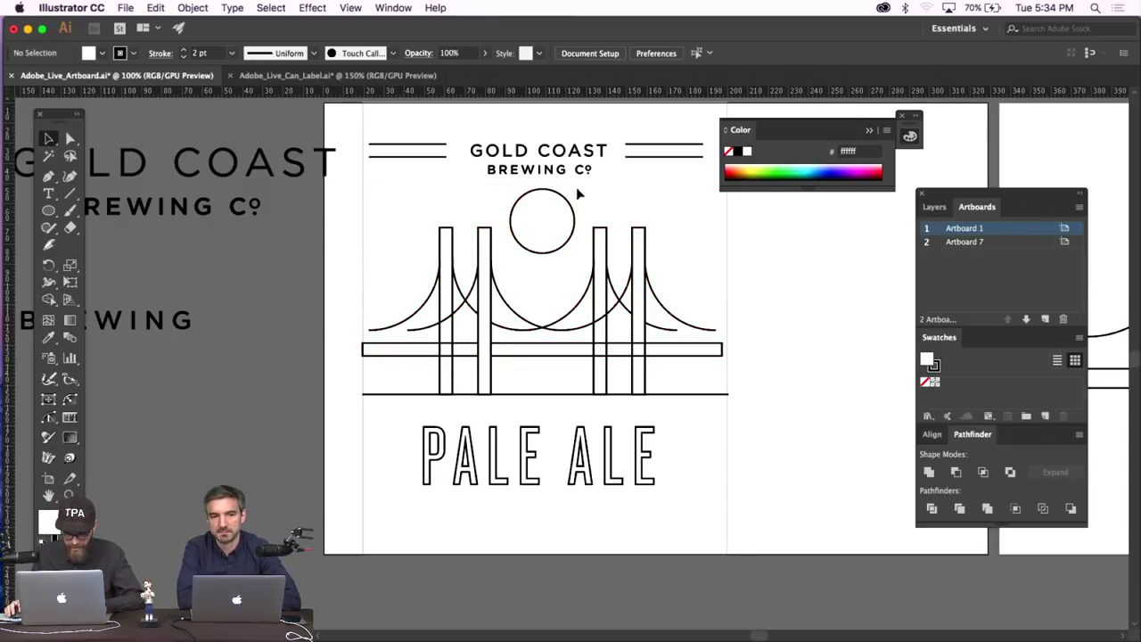
Lower the sun circle until its centre is level with the tower tops.
click(526, 221)
key(Down)
key(Down)
key(Down)
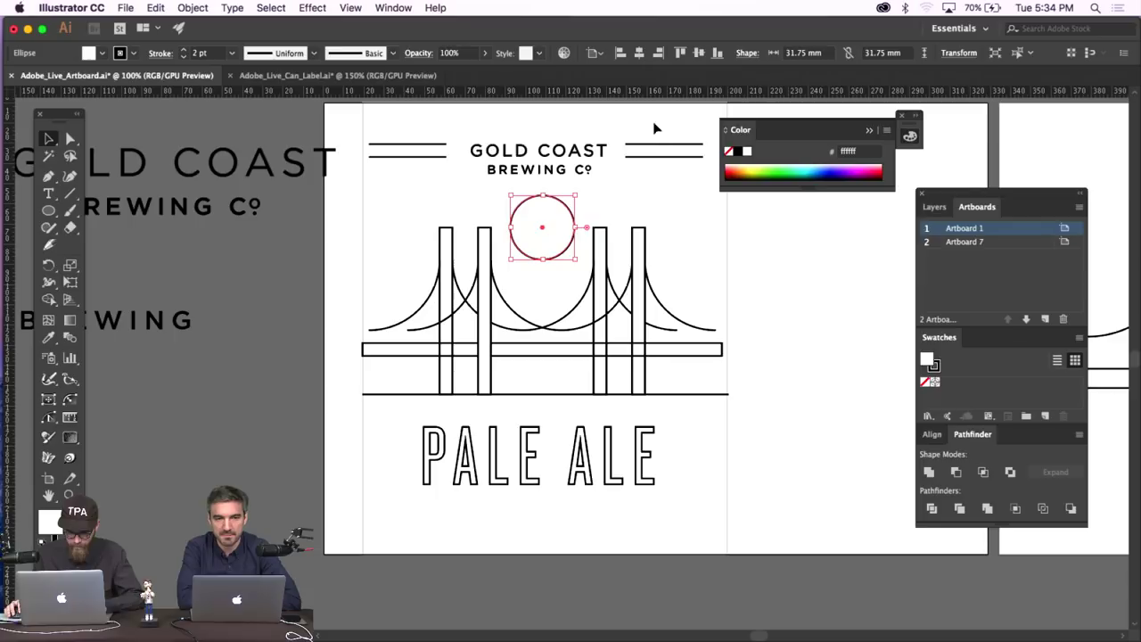
Raise the GOLD COAST BREWING CO header text together with its flanking lines slightly, away from the circle.
click(426, 171)
key(Up)
key(Up)
key(Up)
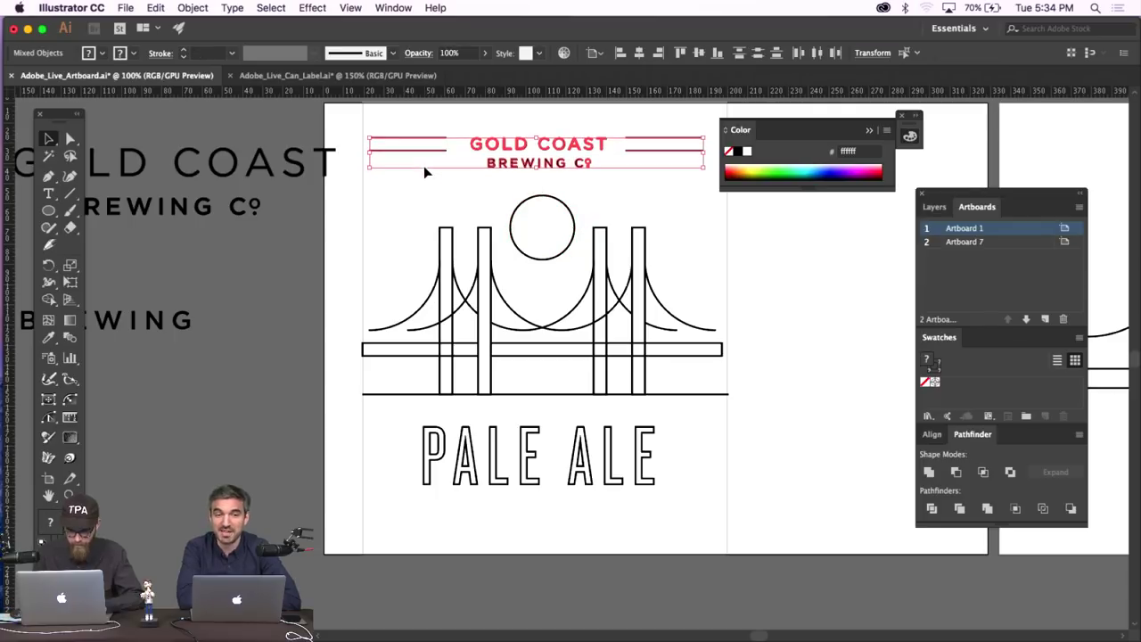
click(424, 170)
Extend the outer ends of the two left cables outward and down to the deck's top edge.
scroll(425, 169, up, 2)
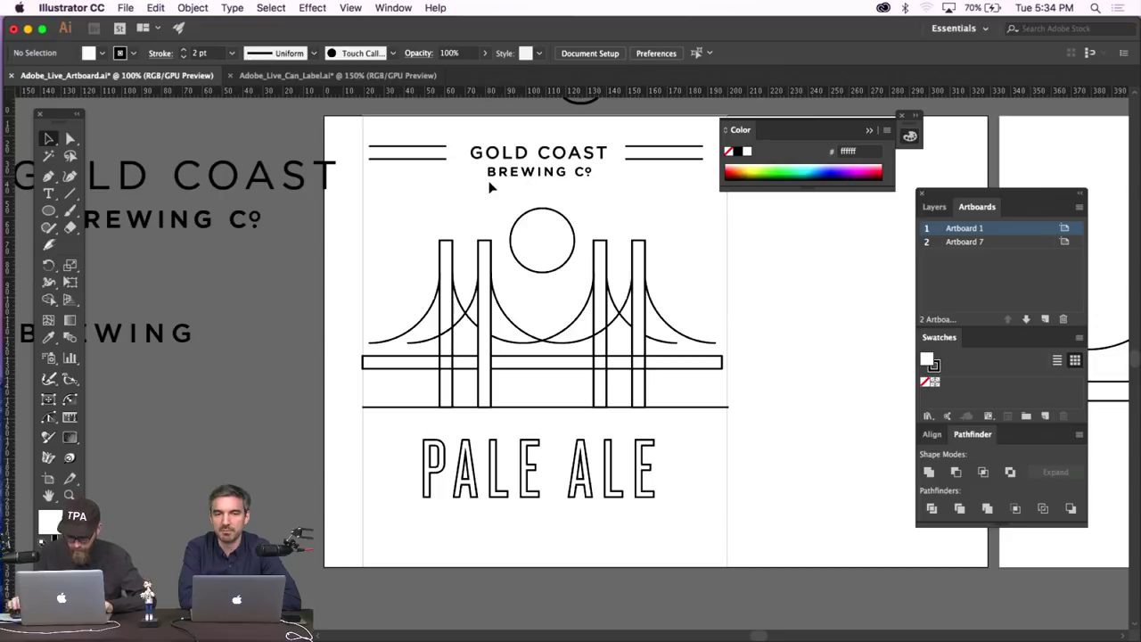
scroll(490, 187, down, 3)
scroll(490, 185, up, 6)
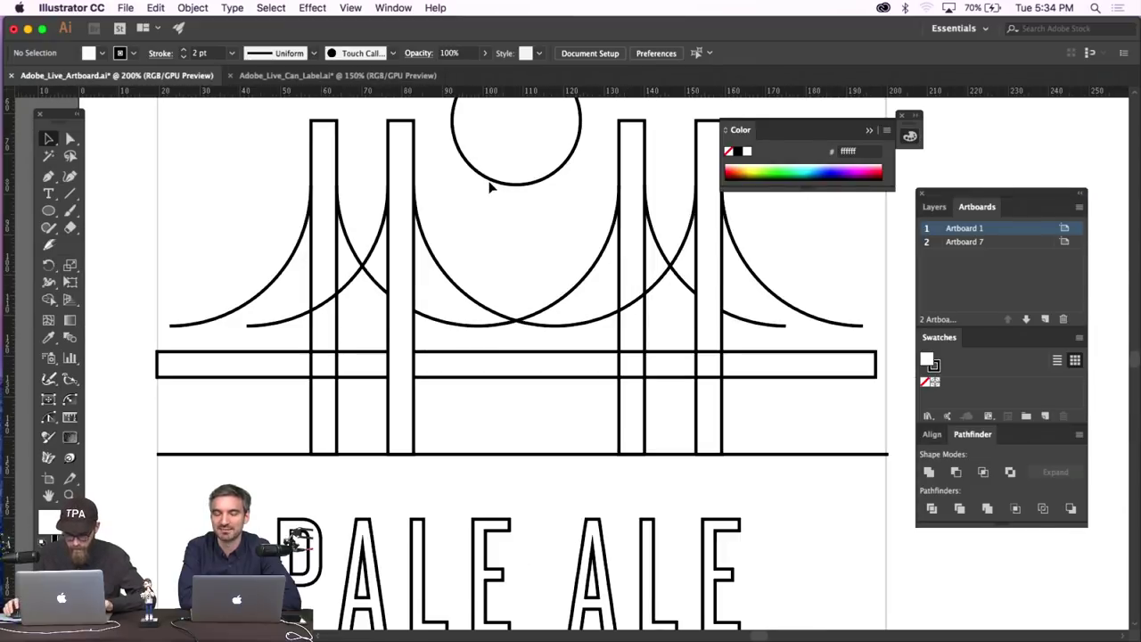
scroll(489, 187, up, 3)
scroll(484, 209, left, 2)
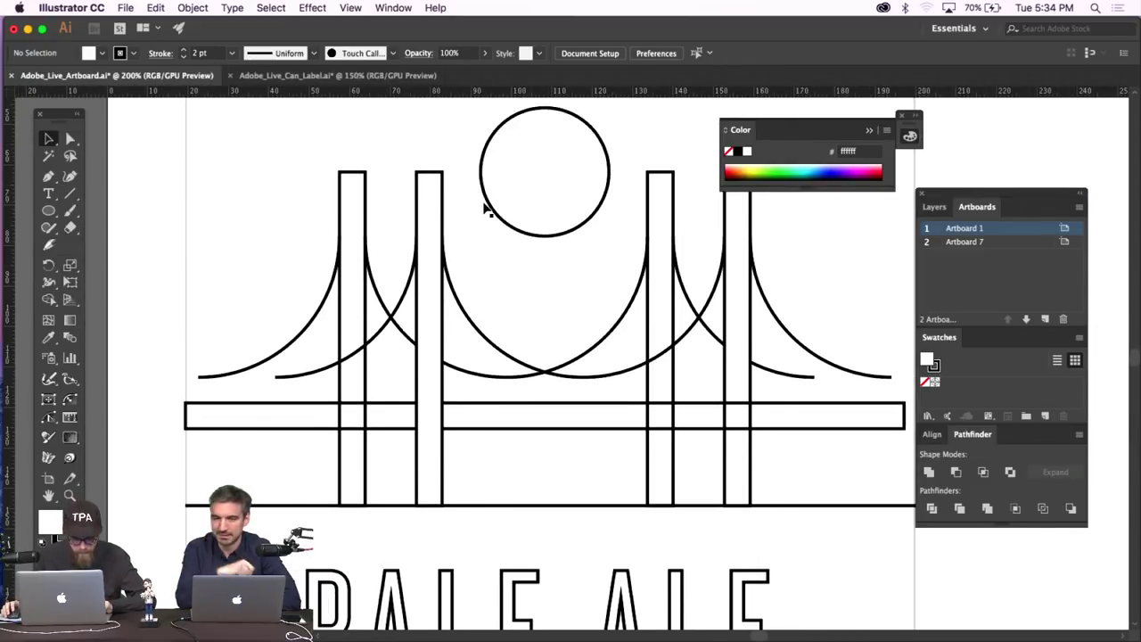
click(69, 138)
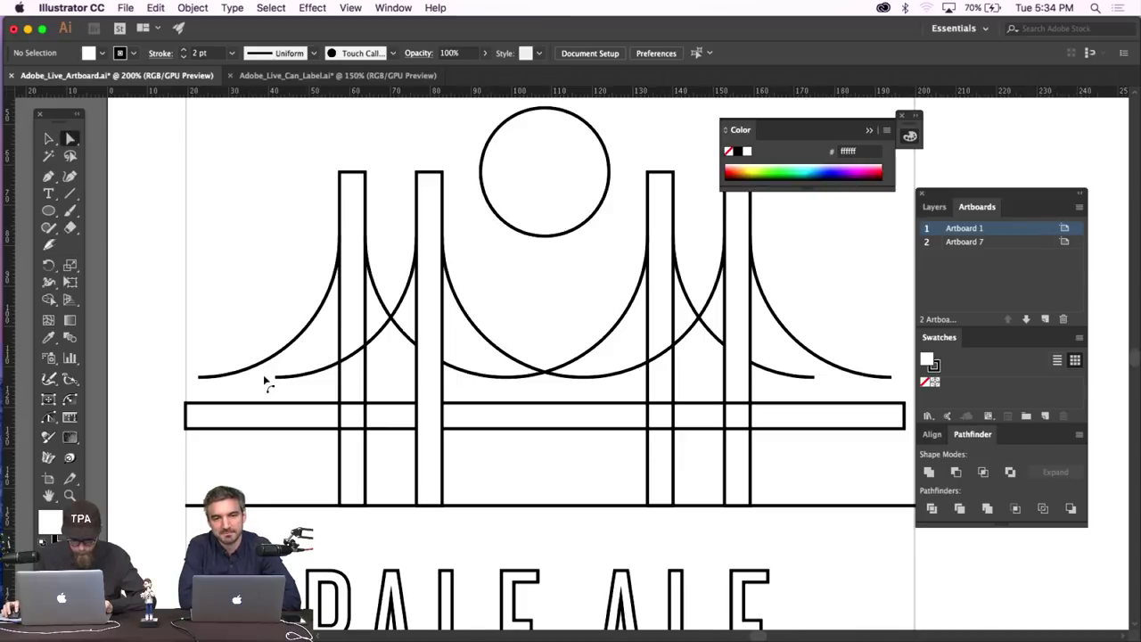
drag(277, 378, 160, 402)
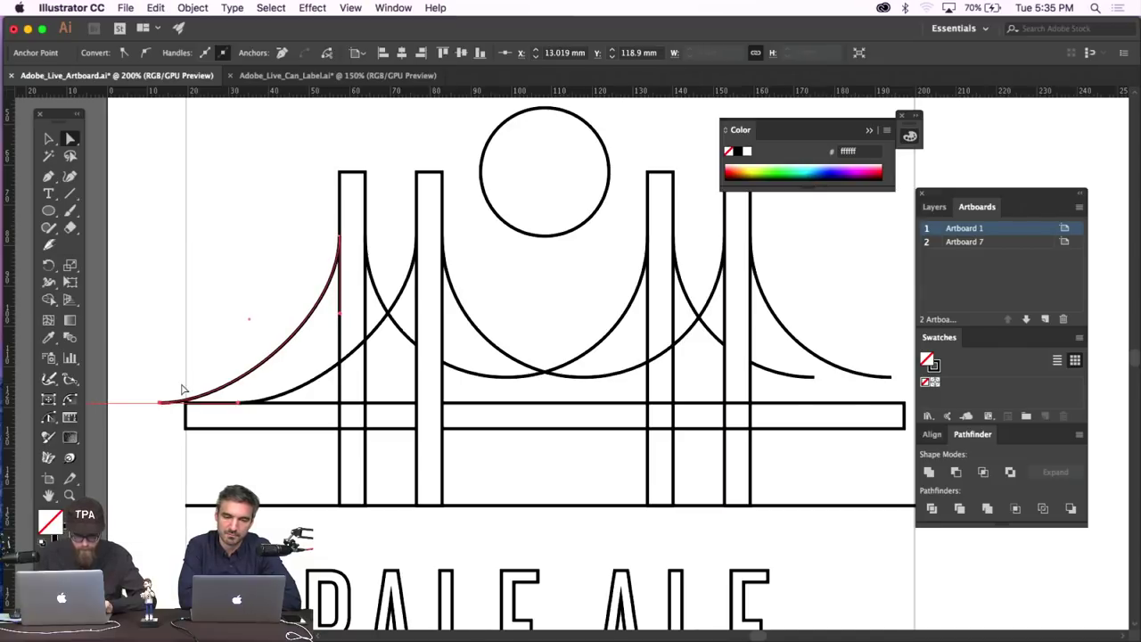
click(211, 349)
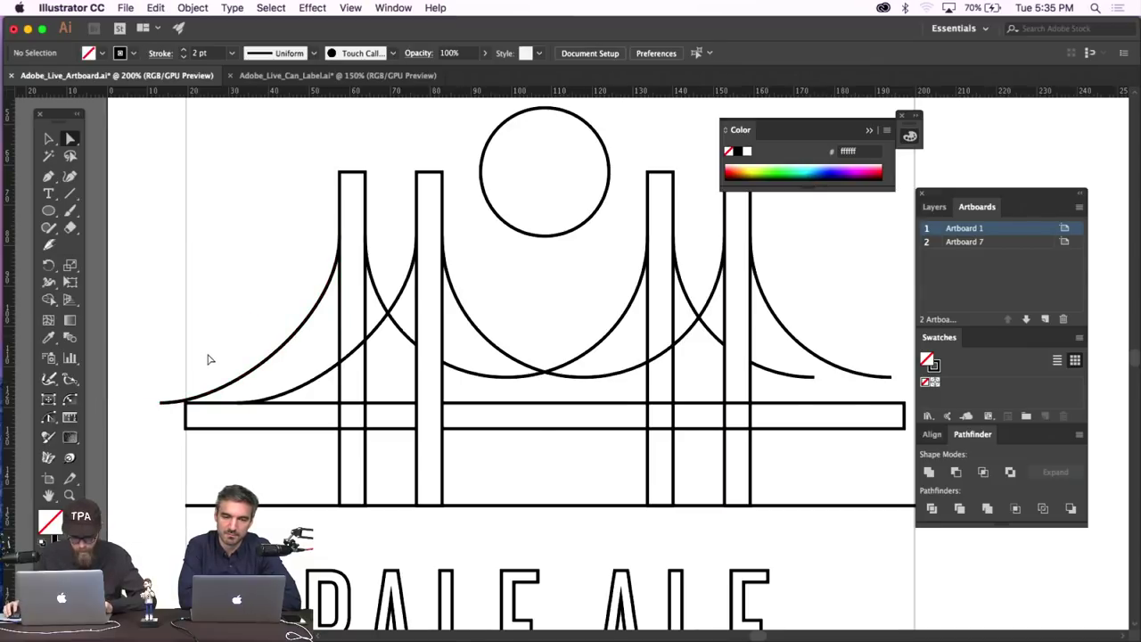
Extend the outer ends of the two right cables outward and down to the deck's top edge.
scroll(535, 383, right, 5)
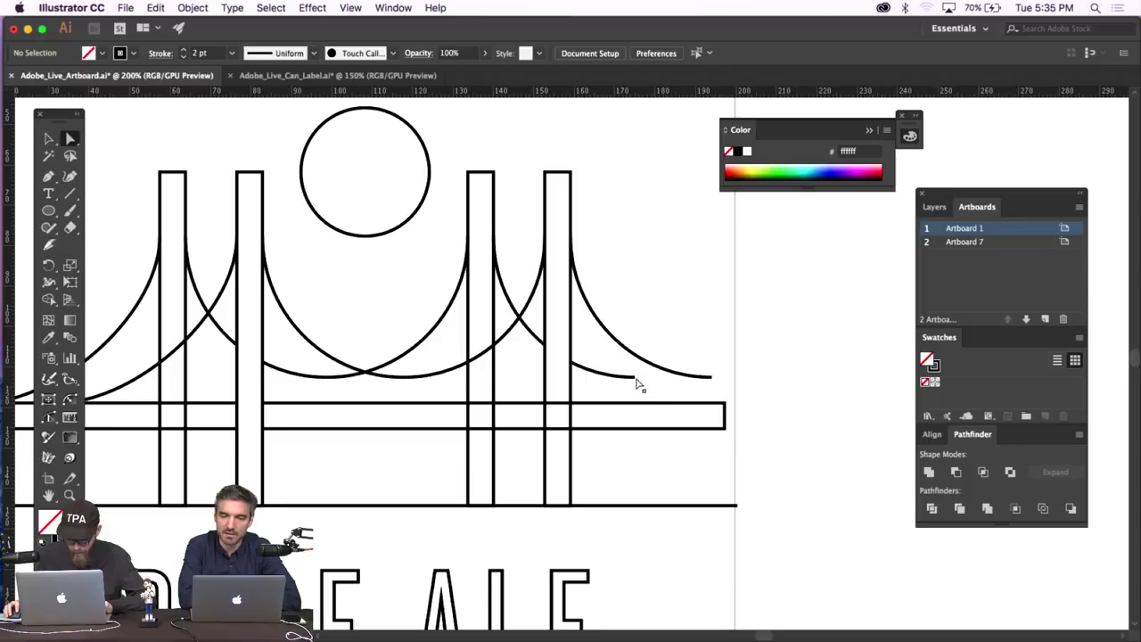
drag(636, 379, 736, 402)
click(785, 357)
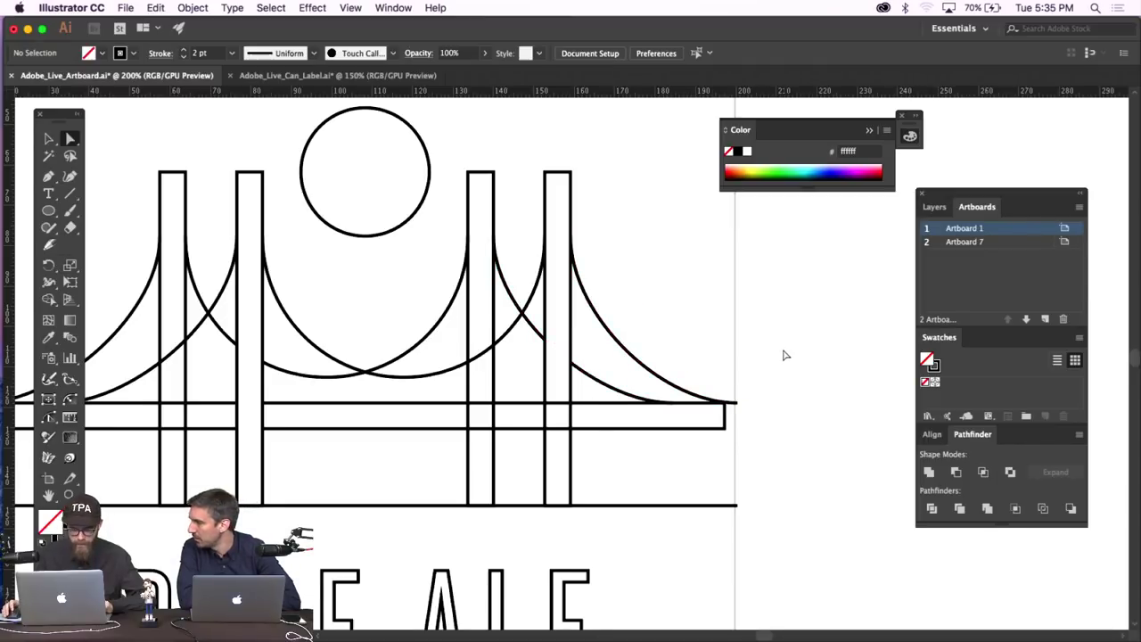
Try to adjust the curves of the inner left cable and outermost right cable through their lower anchor points.
scroll(784, 354, left, 2)
scroll(785, 355, left, 3)
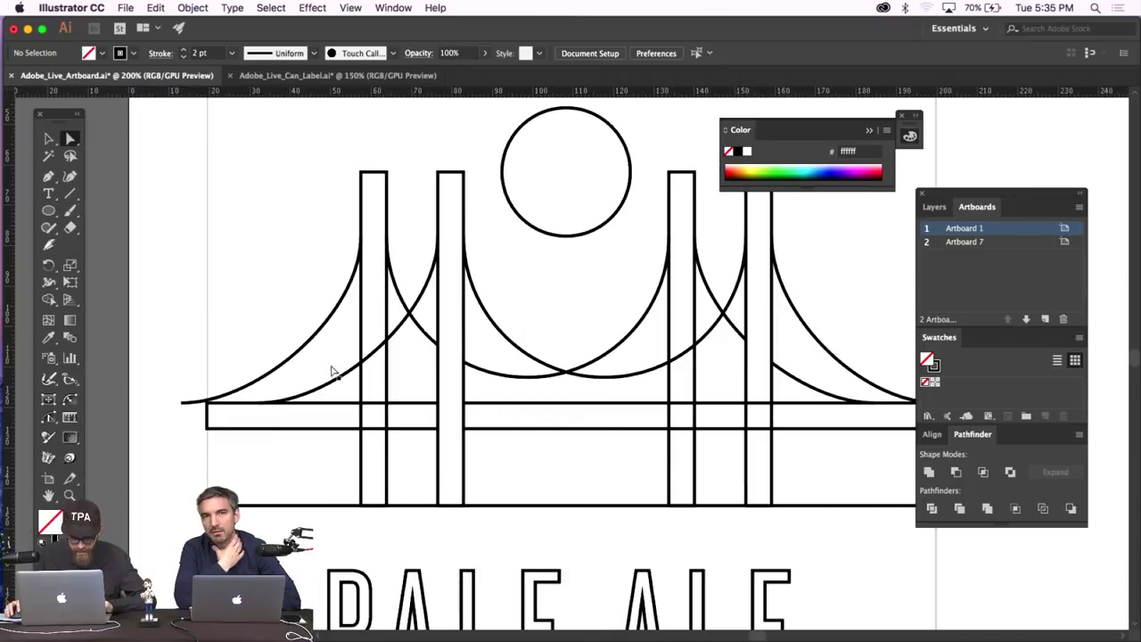
drag(354, 396, 265, 407)
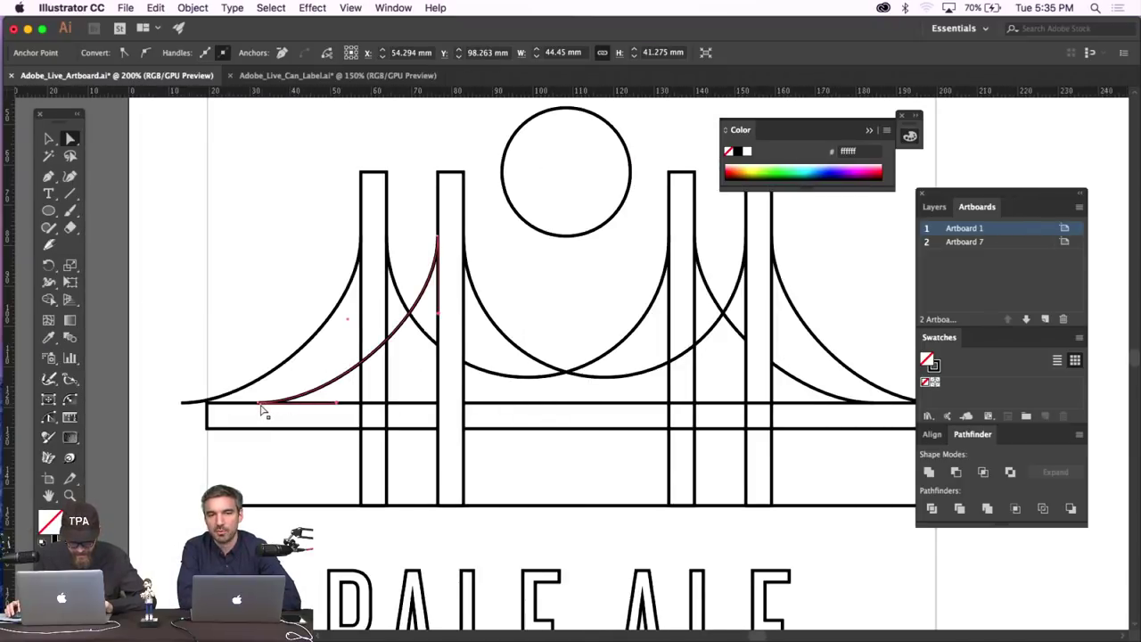
click(363, 387)
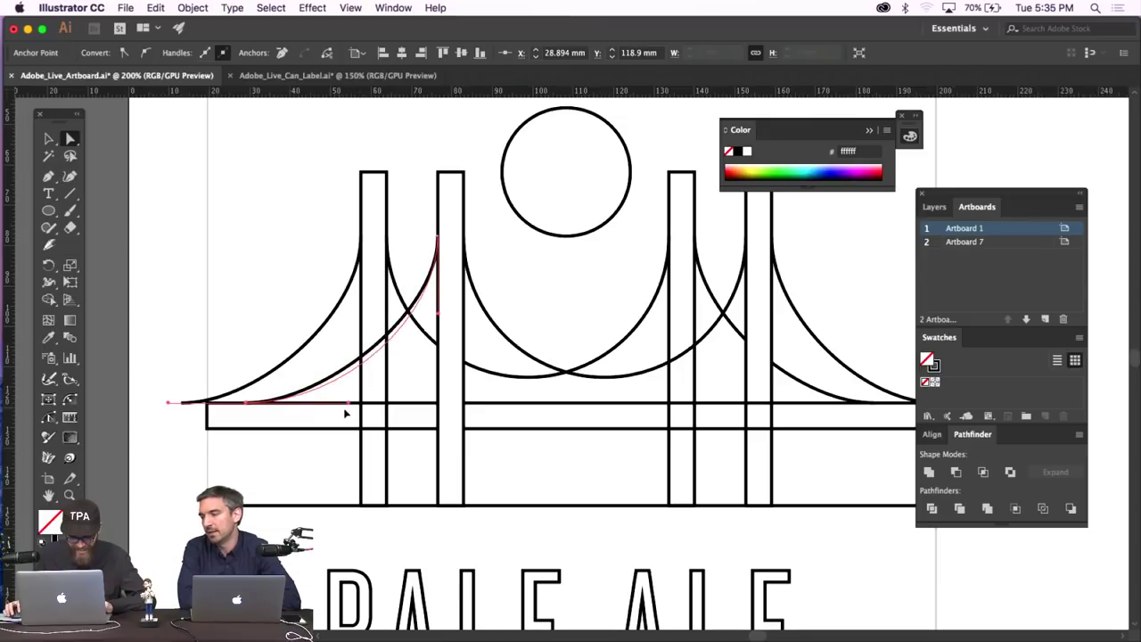
click(353, 413)
scroll(726, 362, right, 3)
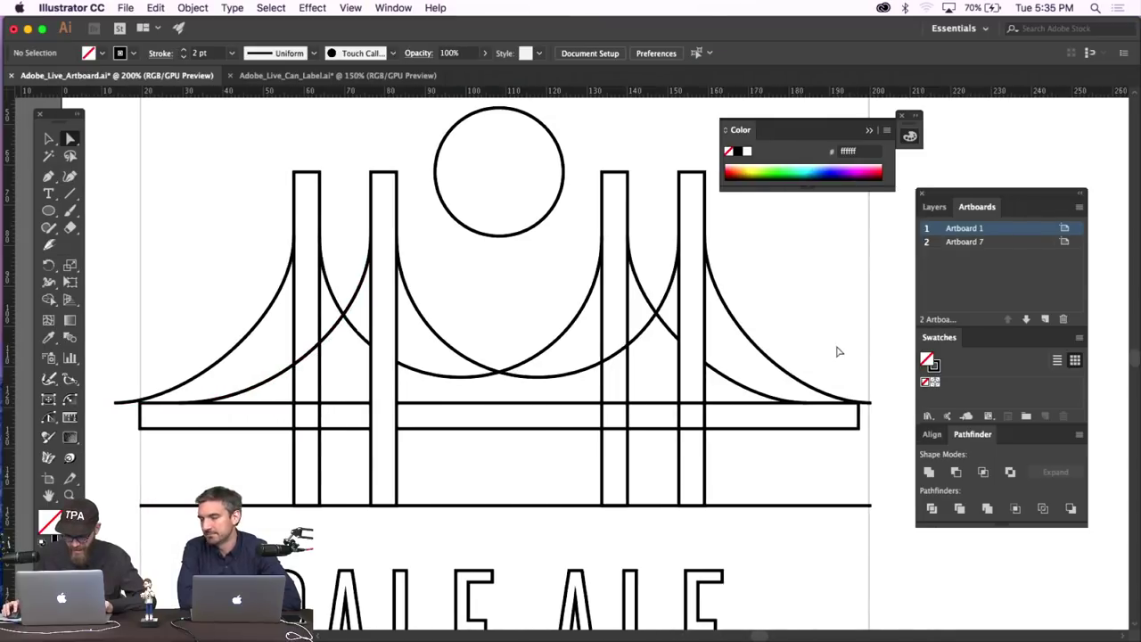
click(780, 370)
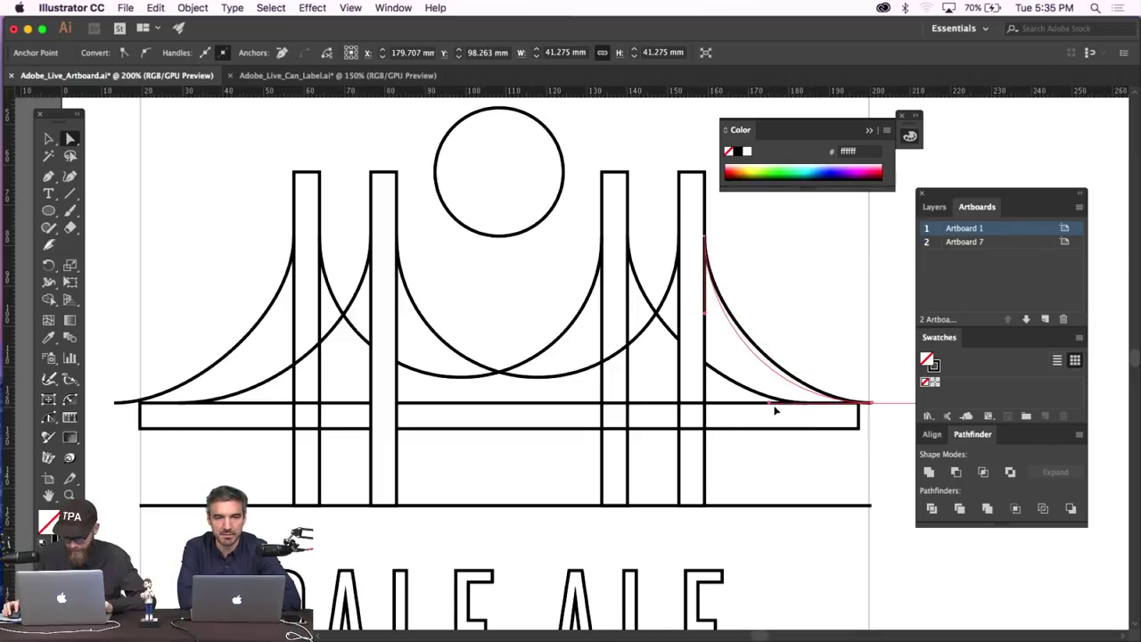
click(773, 403)
Undo the recent edits that extended the four outer cables down to the deck's top edge.
key(super+z)
key(super+z)
key(super+z)
key(super+z)
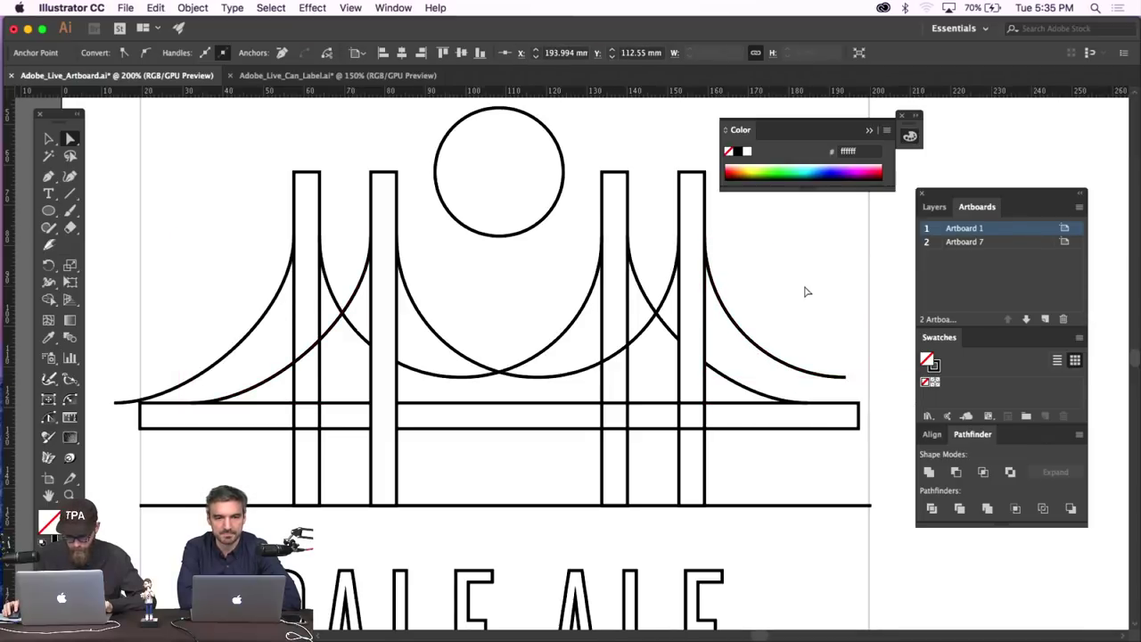
key(super+z)
key(super+z)
key(super+z)
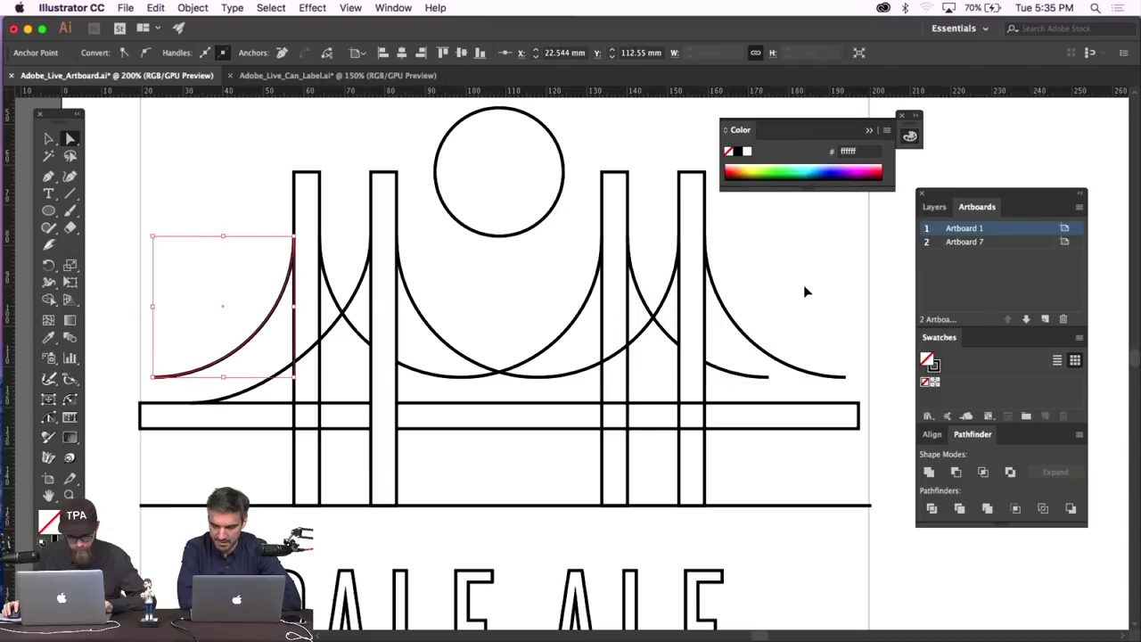
key(v)
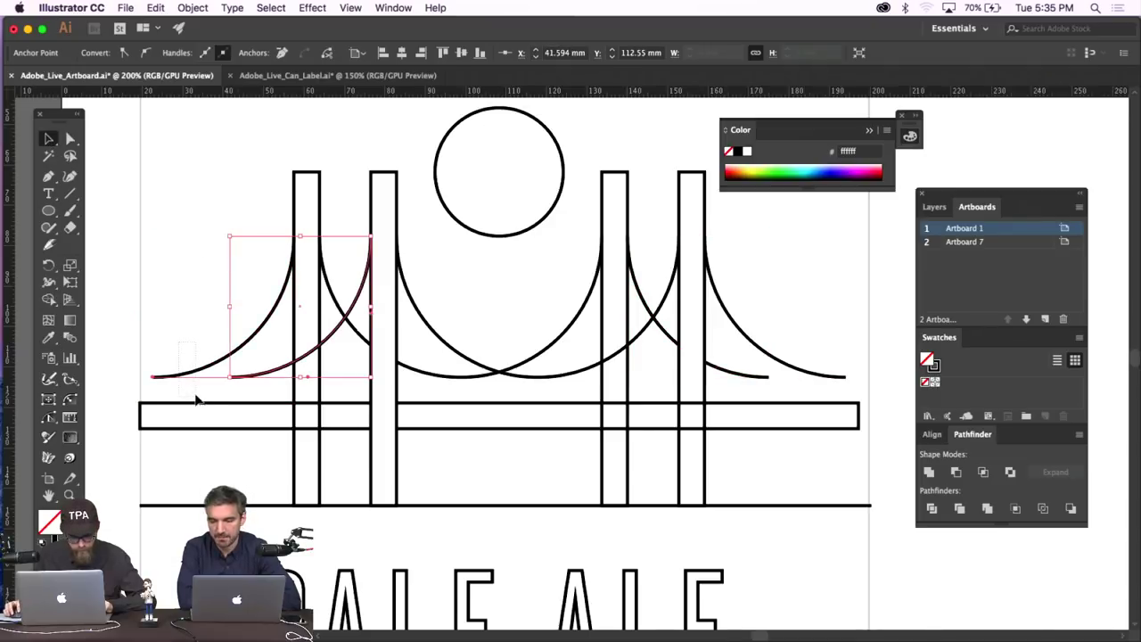
key(super+z)
Scale the two left cables up proportionally to about 41 mm high each, with their lower ends on the deck's top edge.
drag(154, 377, 110, 406)
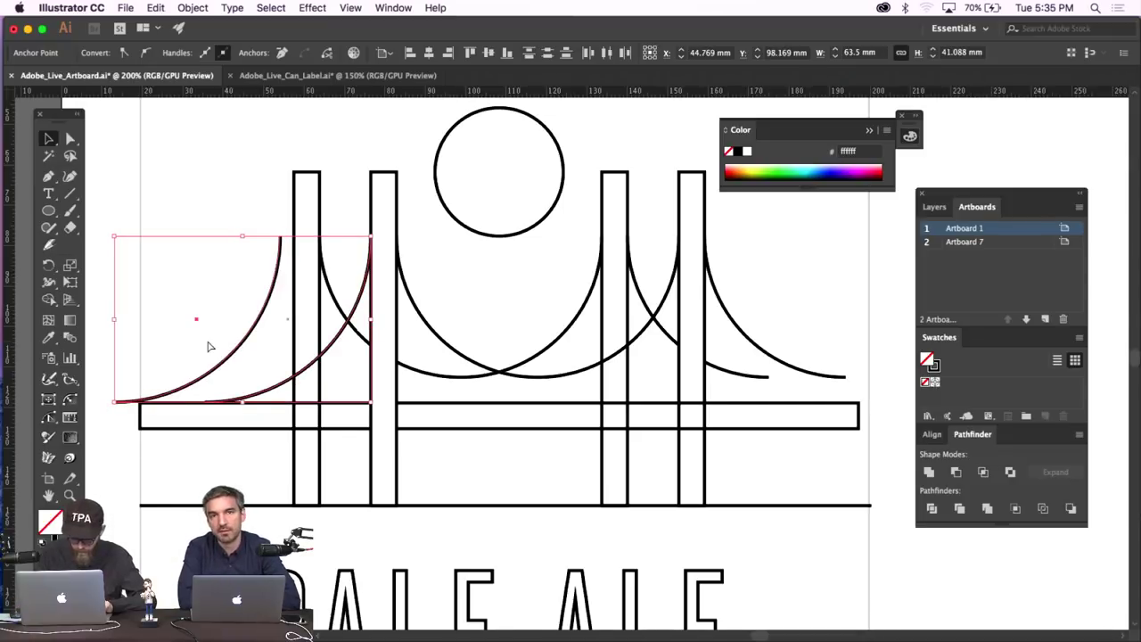
key(super+z)
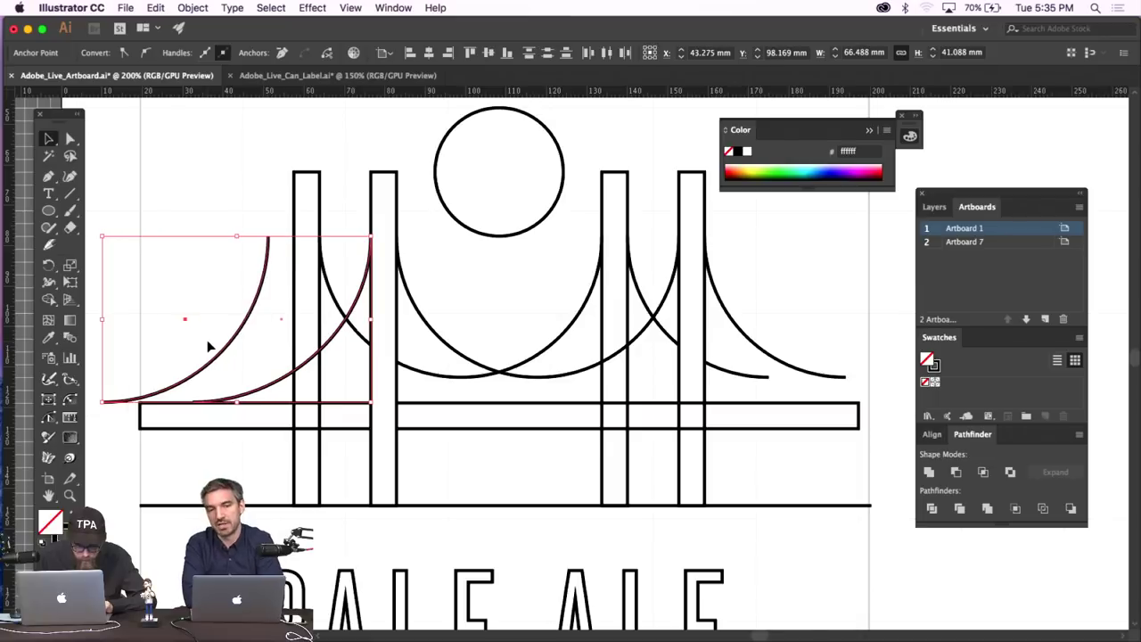
key(super+z)
Try to shift the two left cables outward together, away from their towers.
click(213, 336)
click(248, 360)
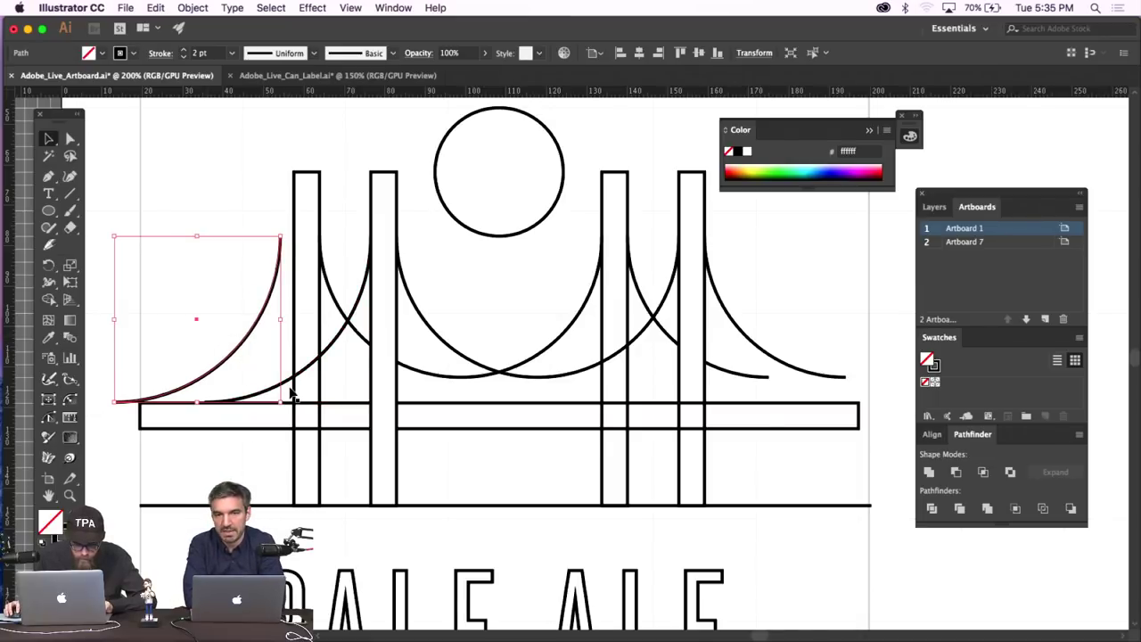
shift+click(292, 384)
key(super+shift+z)
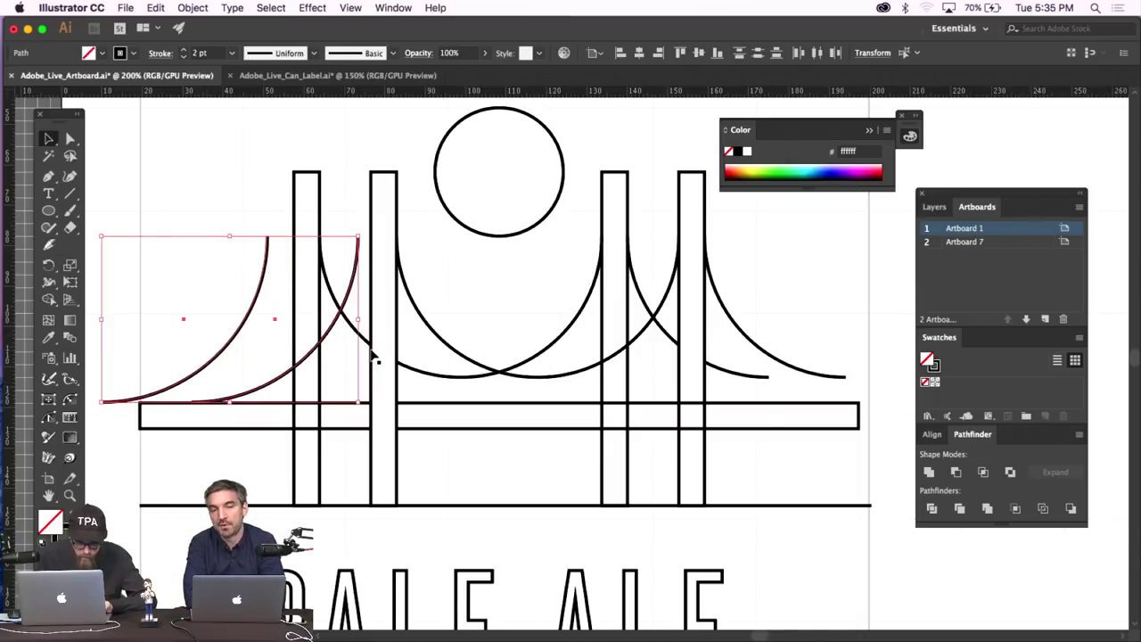
key(super+z)
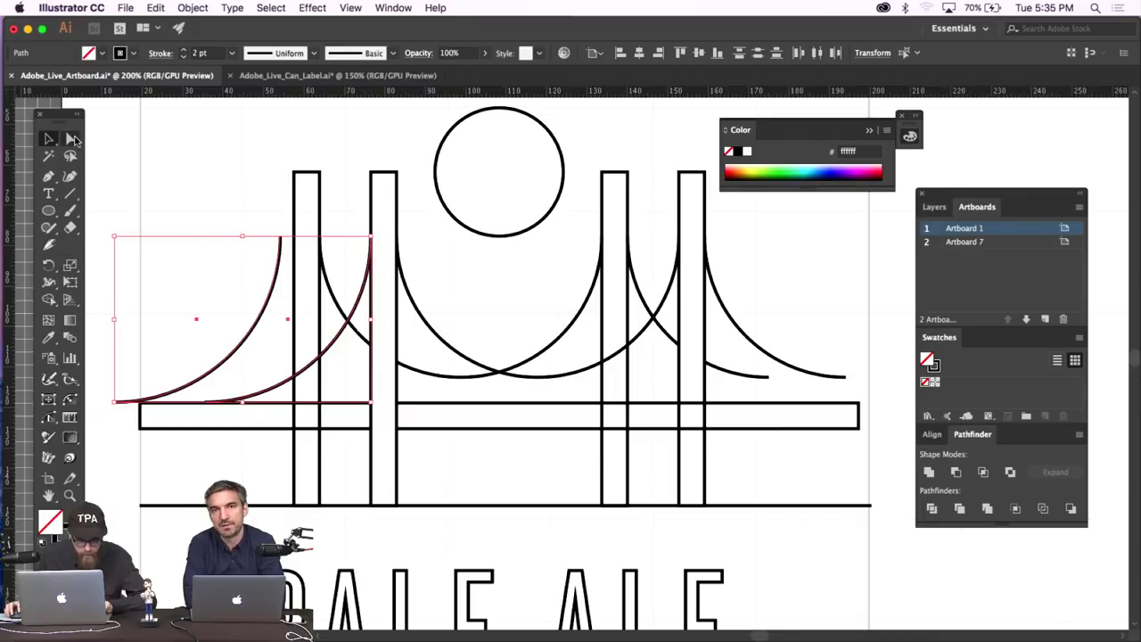
click(70, 139)
click(209, 237)
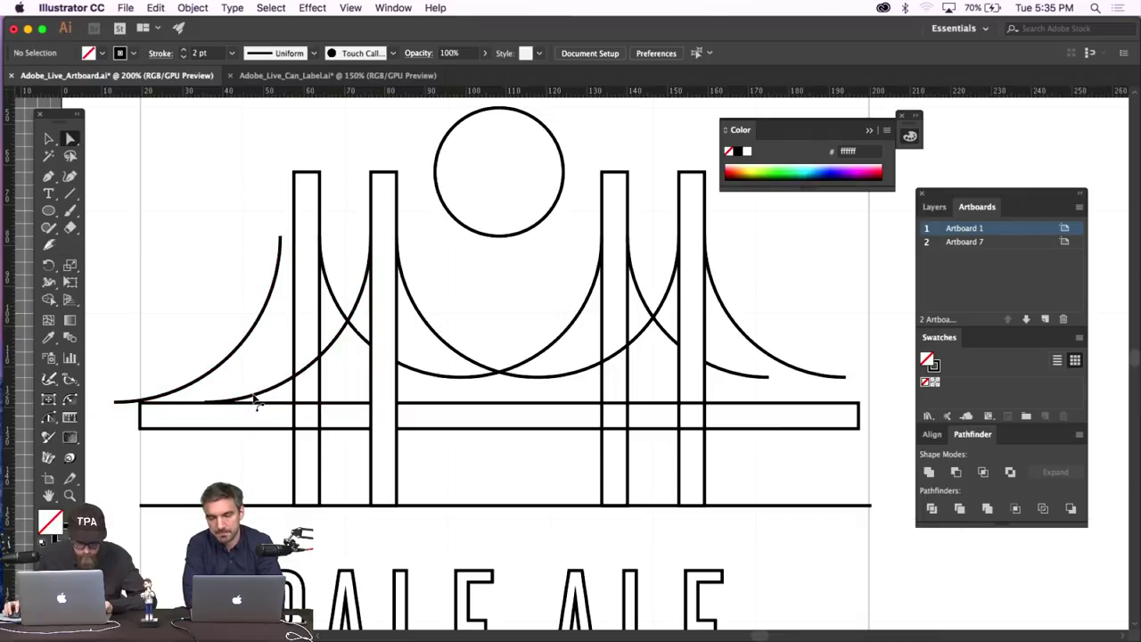
click(201, 404)
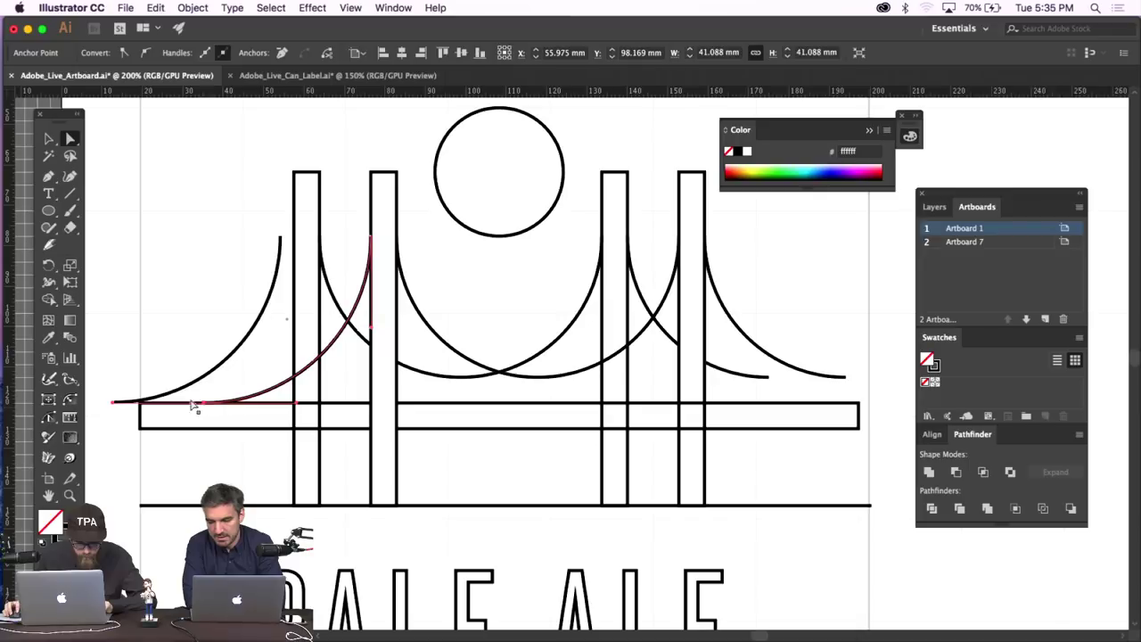
click(248, 261)
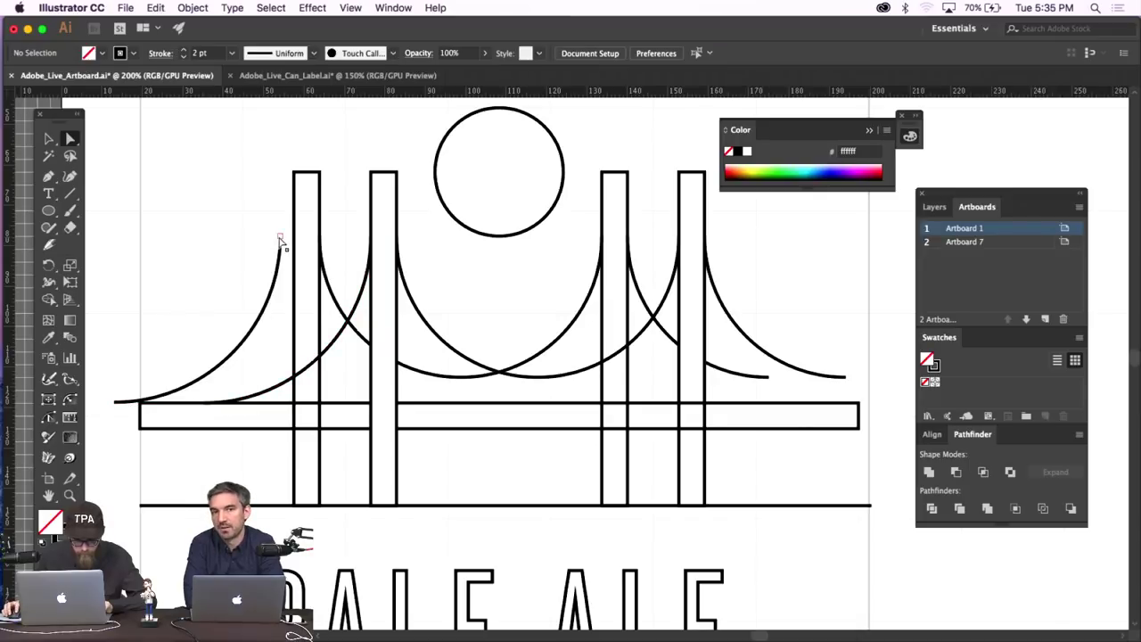
Nudge the outermost left cable right until its upper end meets the side of the leftmost tower.
key(v)
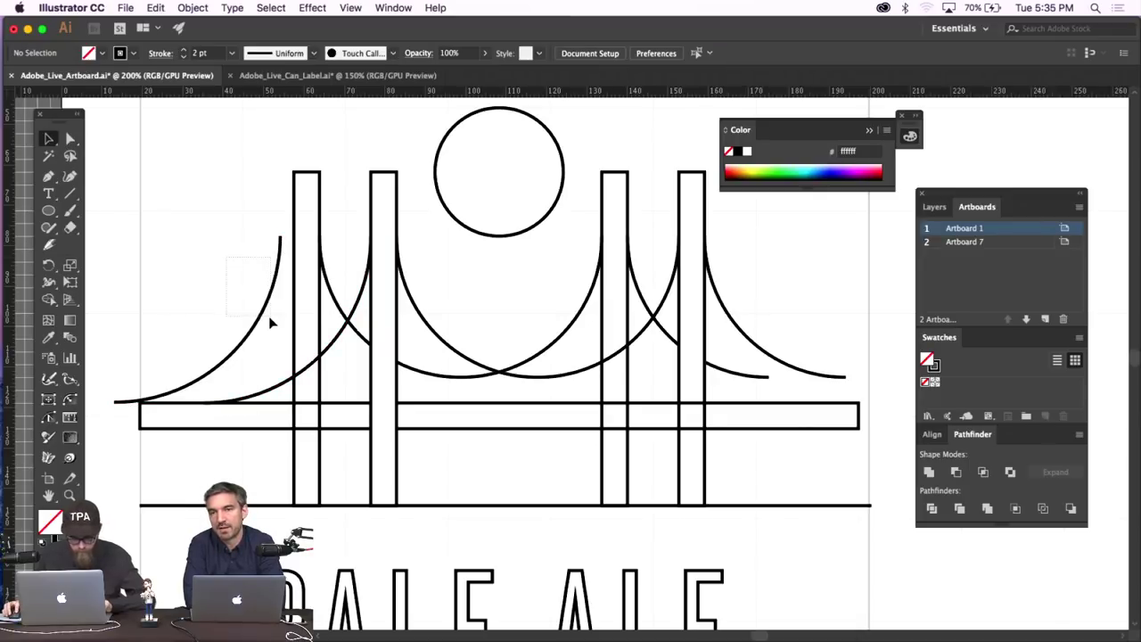
click(270, 322)
key(shift+Right)
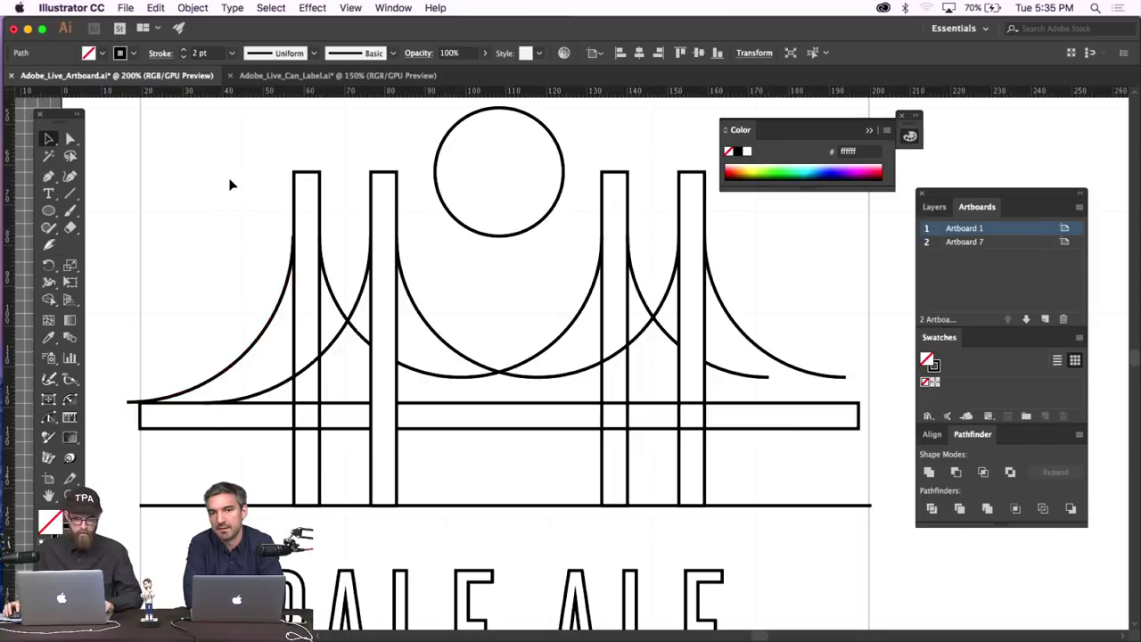
click(230, 184)
Delete the two outer cables that descend to the right from the right-hand towers.
key(super+minus)
key(super+minus)
key(super+minus)
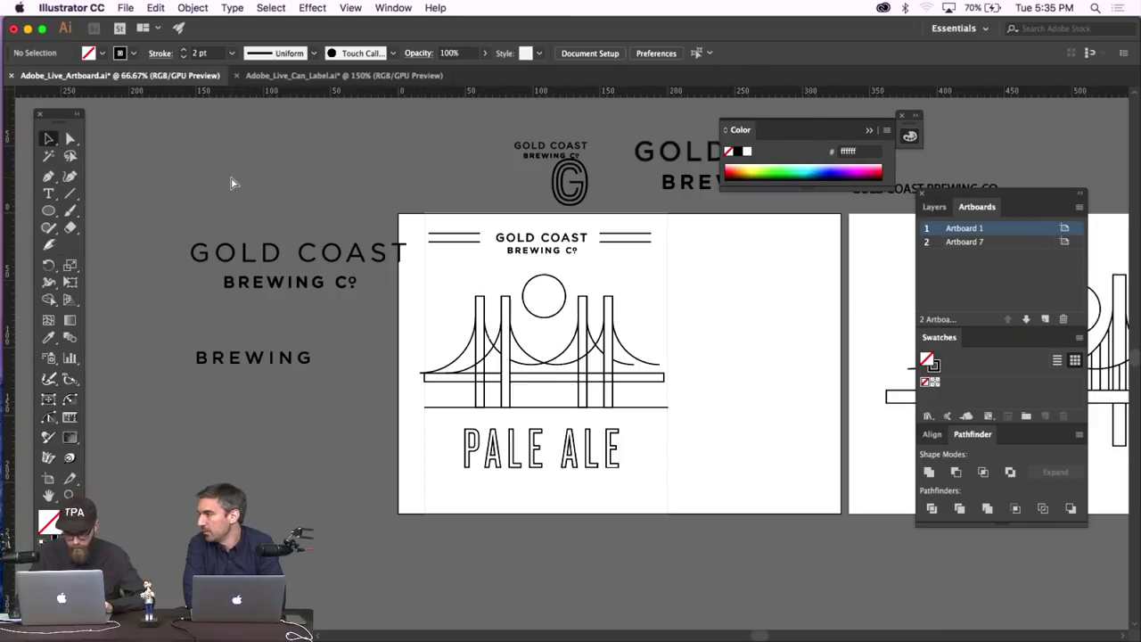
key(super+plus)
key(super+plus)
key(super+plus)
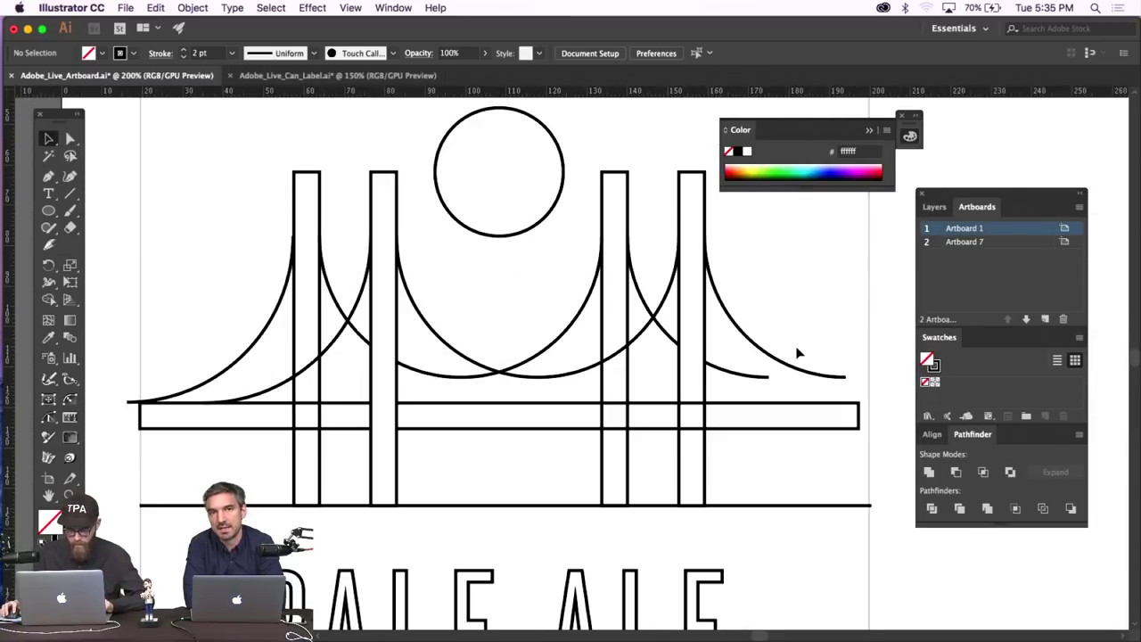
click(754, 372)
key(Delete)
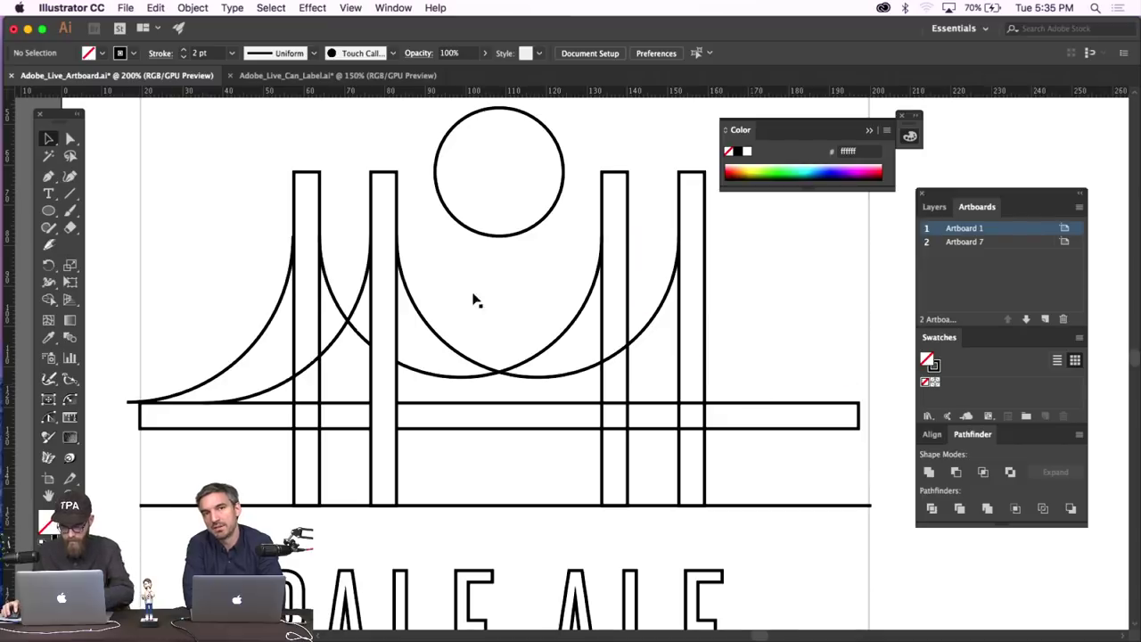
Reflect a copy of the two enlarged left cables across the vertical axis.
click(281, 396)
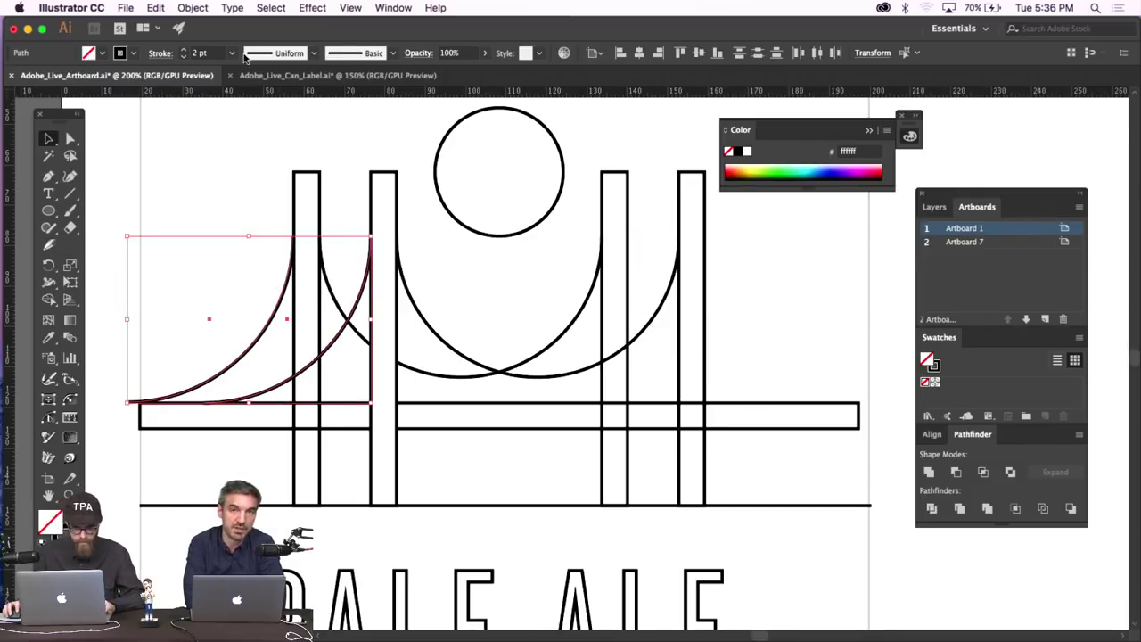
click(193, 7)
mouse_move(218, 28)
click(421, 80)
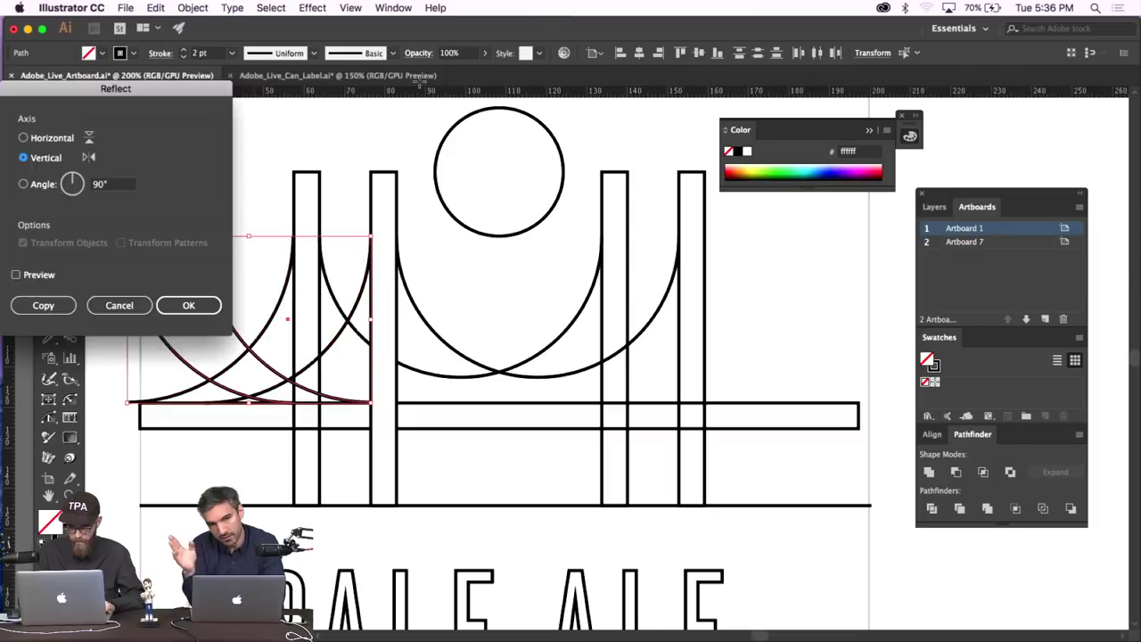
key(alt+Return)
Move the mirrored cable pair right until their upper ends meet the right sides of the two right-hand towers.
key(shift+Right)
key(shift+Right)
key(shift+Right)
key(shift+Right)
key(shift+Right)
key(shift+Right)
key(shift+Right)
key(shift+Right)
key(shift+Right)
key(shift+Right)
key(shift+Right)
key(shift+Right)
key(shift+Right)
key(shift+Right)
key(shift+Right)
key(shift+Right)
key(shift+Right)
key(shift+Right)
key(shift+Right)
key(shift+Right)
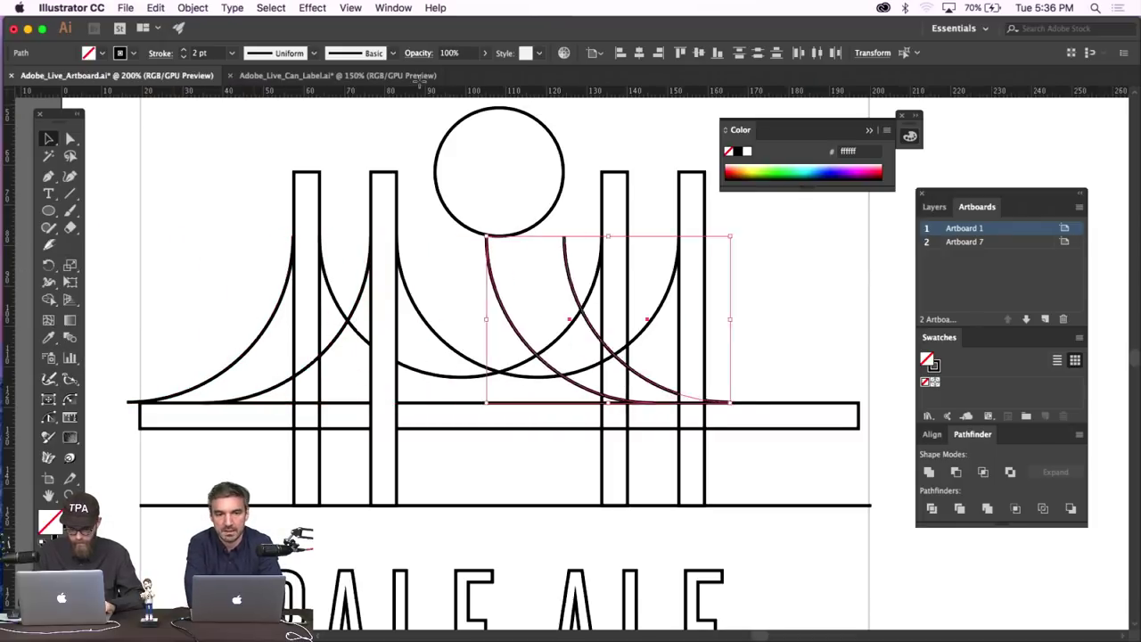
key(shift+Right)
key(shift+Right)
key(shift+Right)
key(shift+Right)
key(Left)
key(Left)
key(Left)
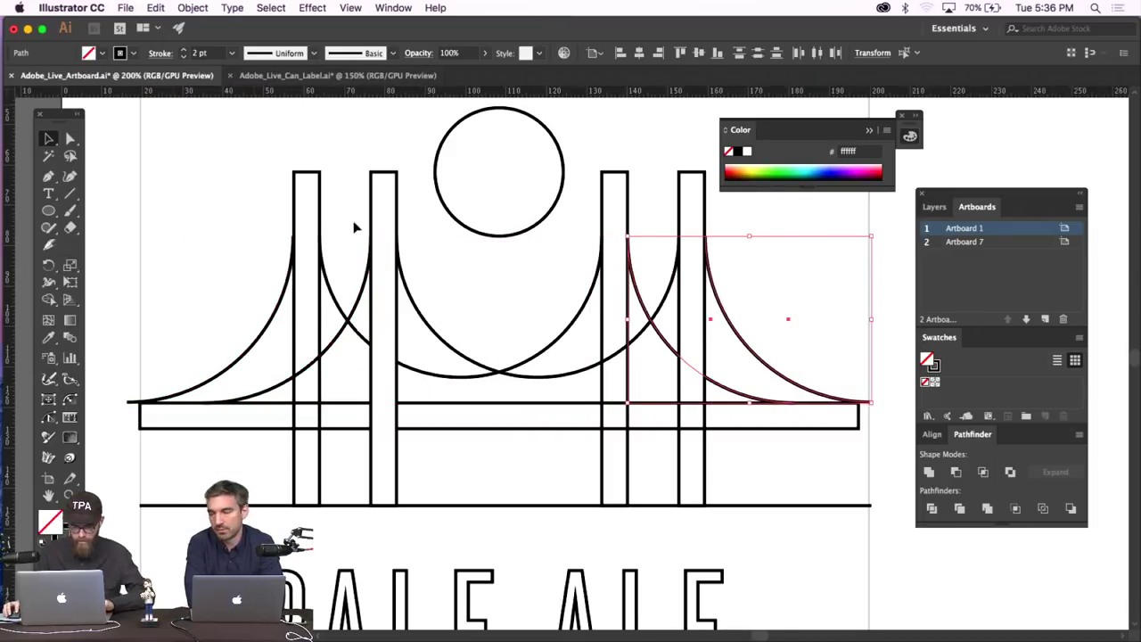
click(230, 162)
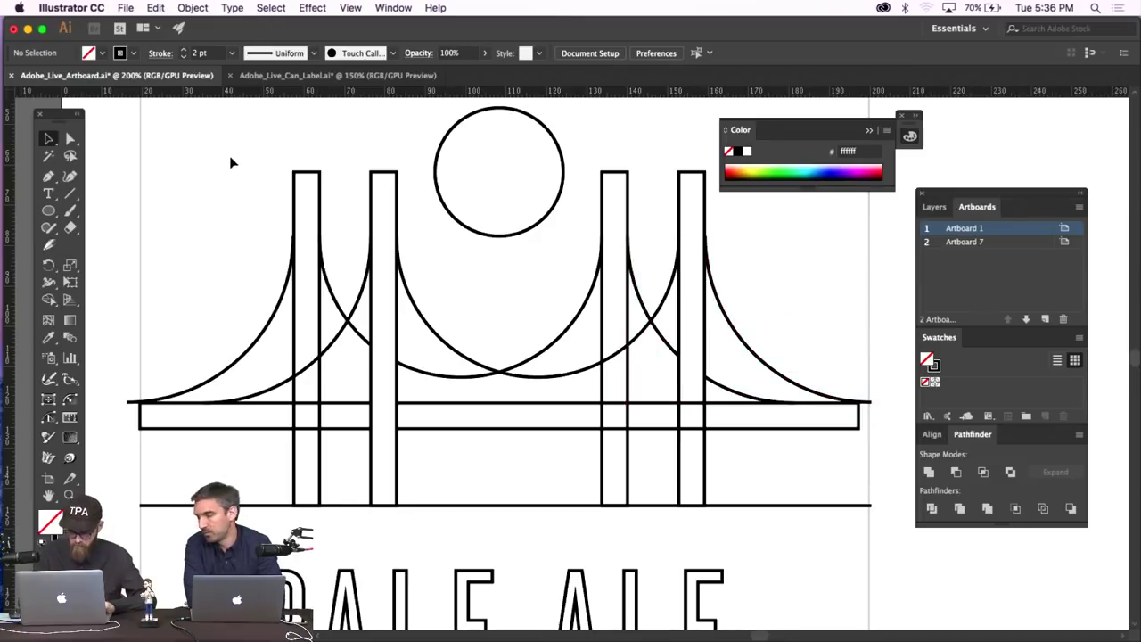
key(super+minus)
key(super+minus)
key(super+minus)
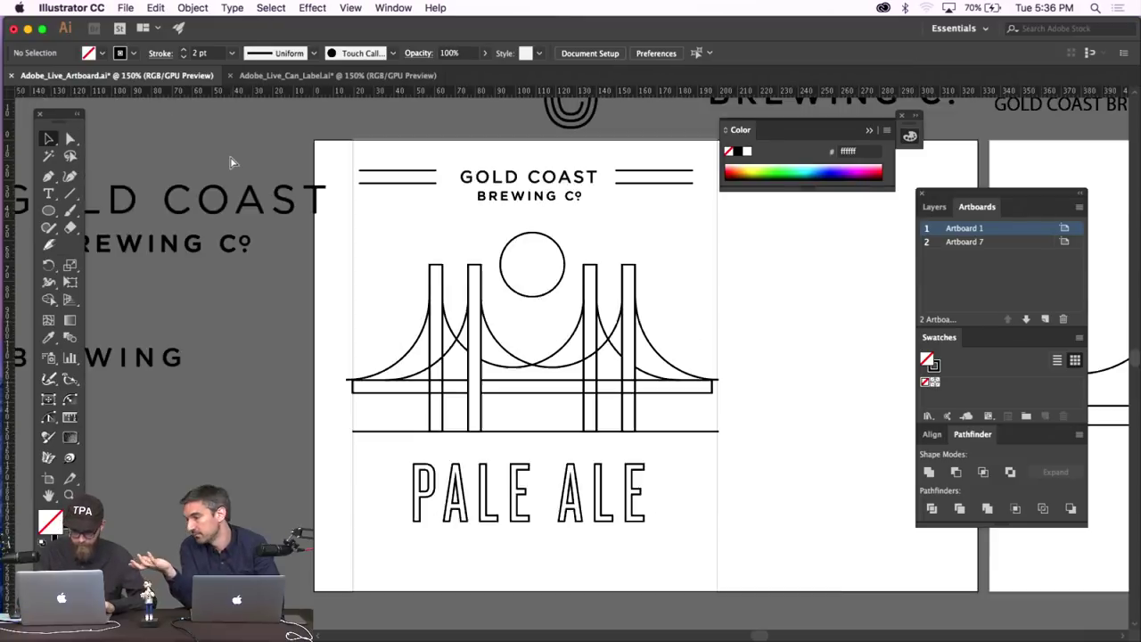
key(super+plus)
key(super+plus)
key(super+plus)
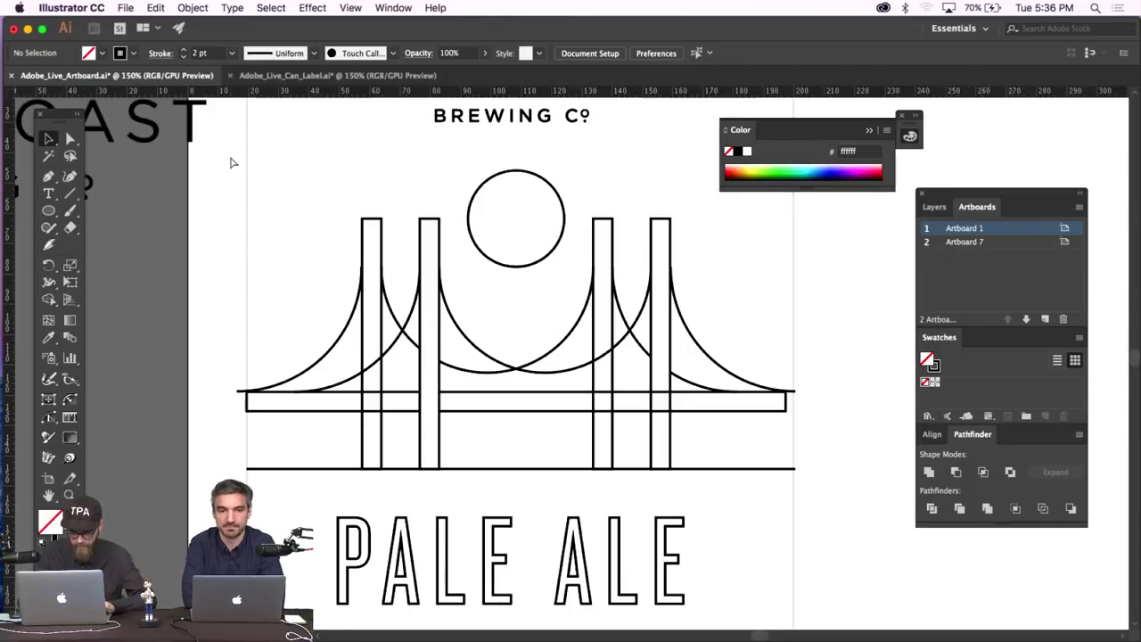
Draw a vertical line about 25 mm long from the cable to the deck beside the second tower and extend its top above the cable.
click(49, 176)
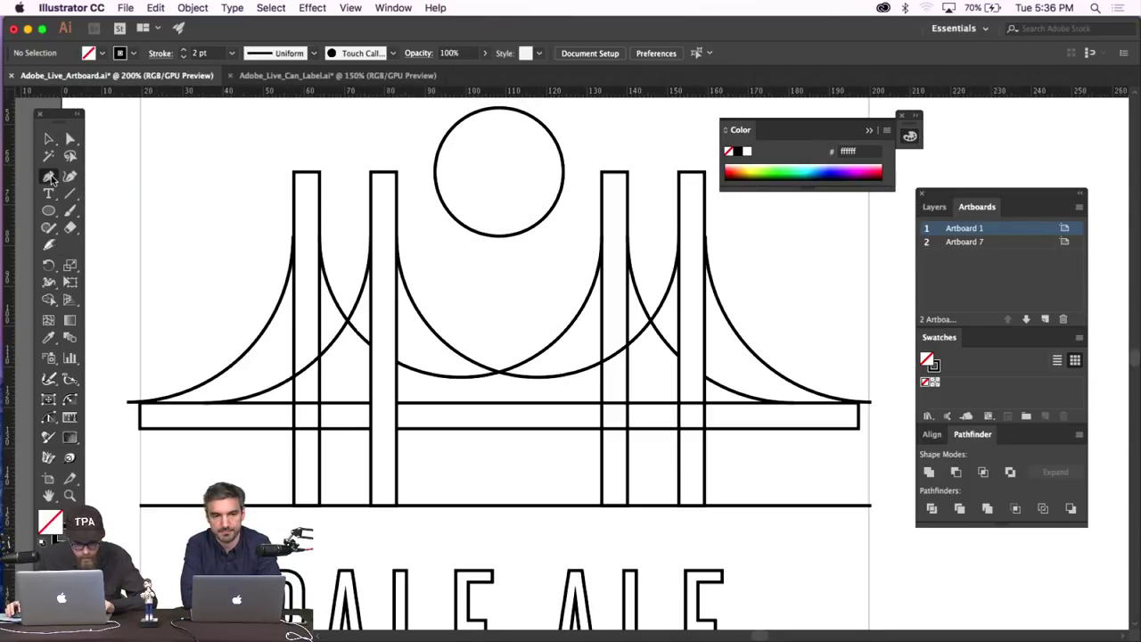
scroll(286, 301, left, 2)
click(350, 8)
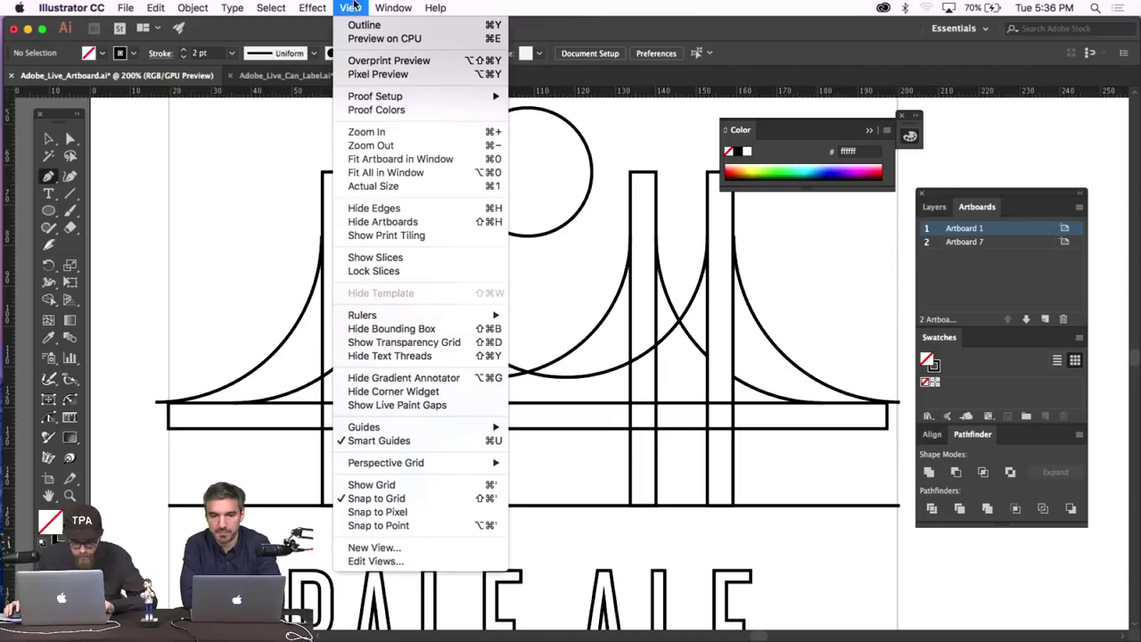
key(Escape)
click(437, 301)
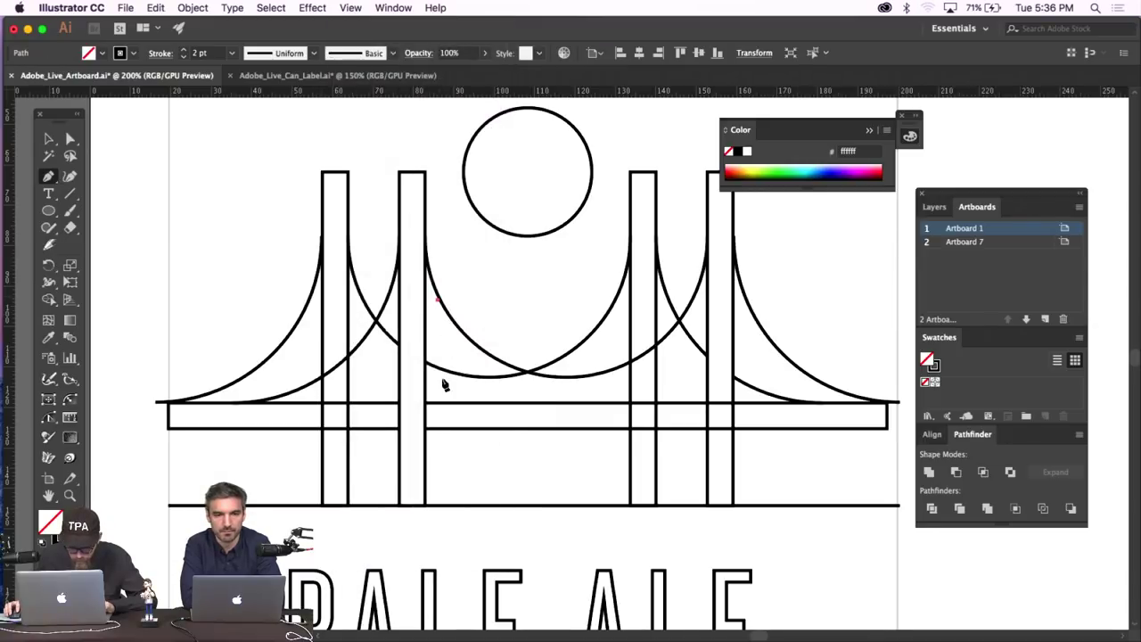
click(437, 403)
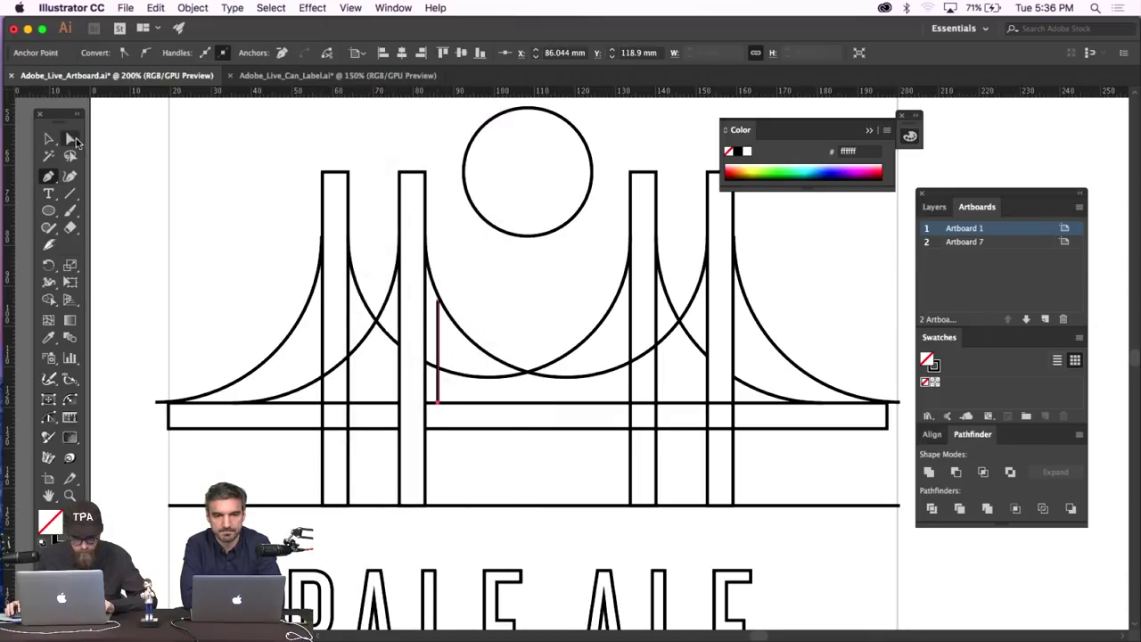
super+click(425, 306)
drag(437, 301, 437, 286)
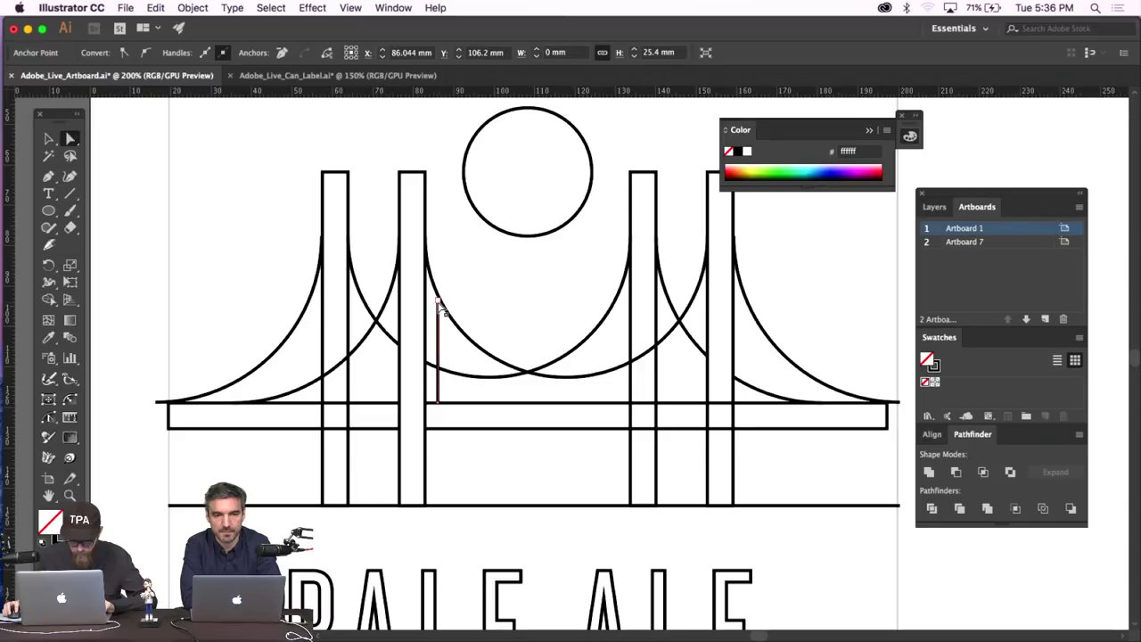
Try duplicating the vertical line away from the second tower and delete the trial copy.
click(50, 139)
click(430, 330)
click(438, 348)
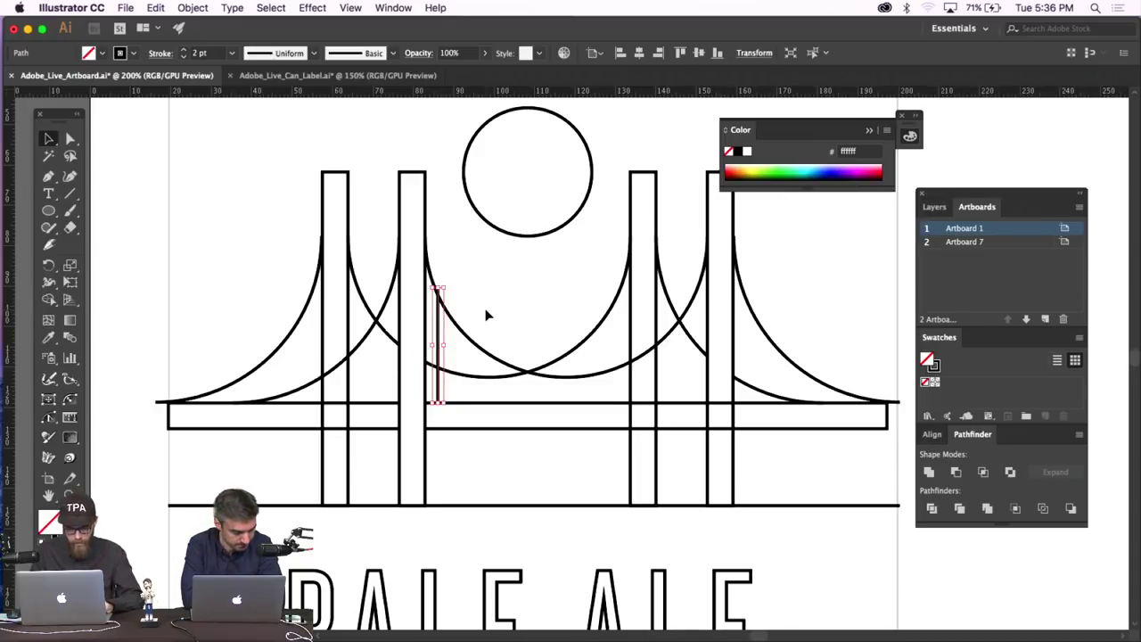
key(shift+Right)
key(shift+Left)
key(alt+shift+Right)
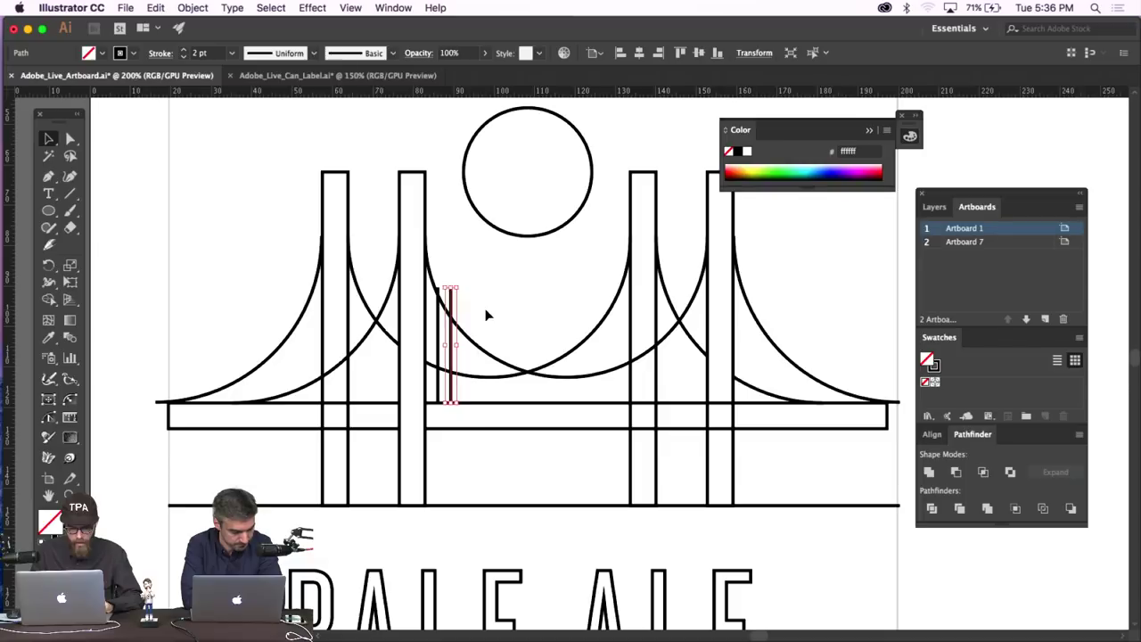
key(shift+Right)
key(shift+Left)
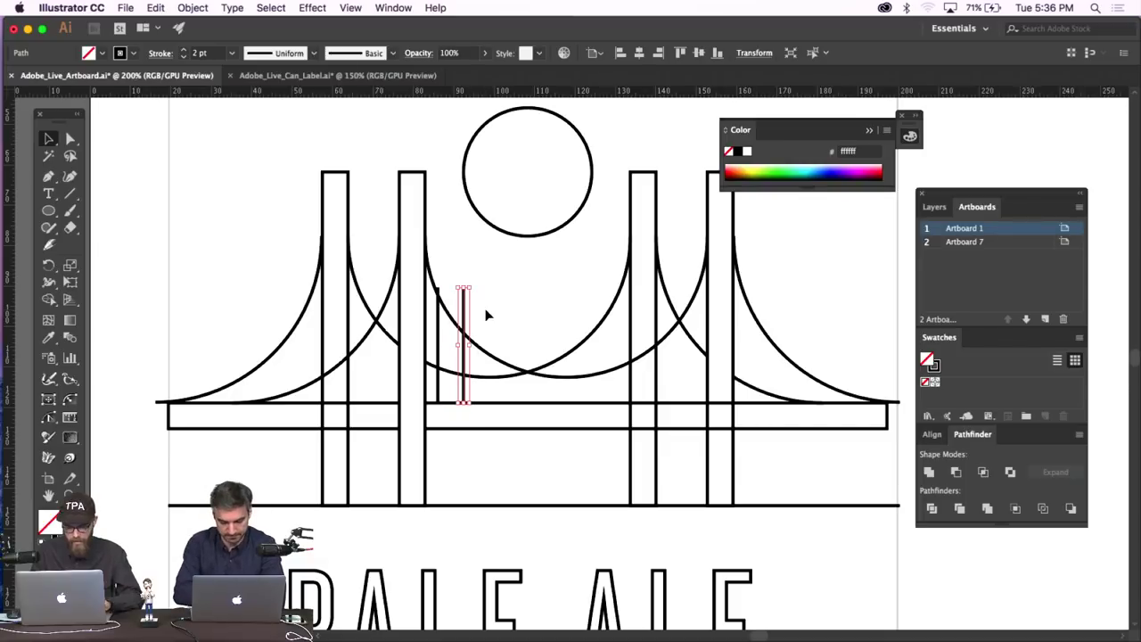
key(Delete)
Duplicate the vertical line repeatedly at even spacing along the deck, from the second tower to the fourth tower.
click(439, 344)
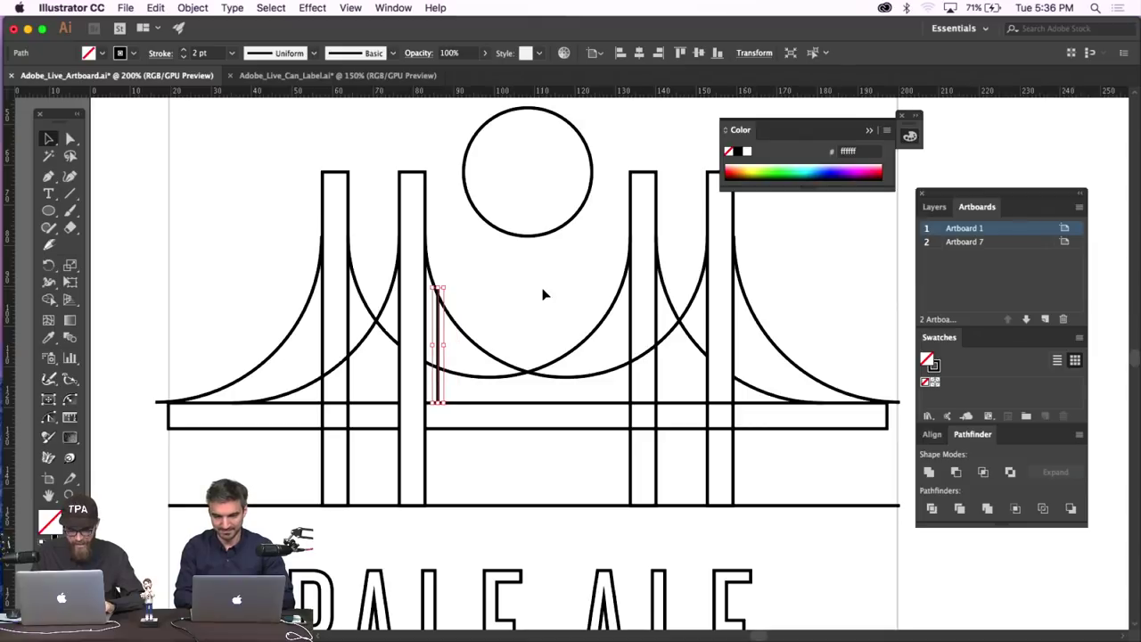
key(ctrl+d)
key(ctrl+d)
key(ctrl+d)
key(ctrl+d)
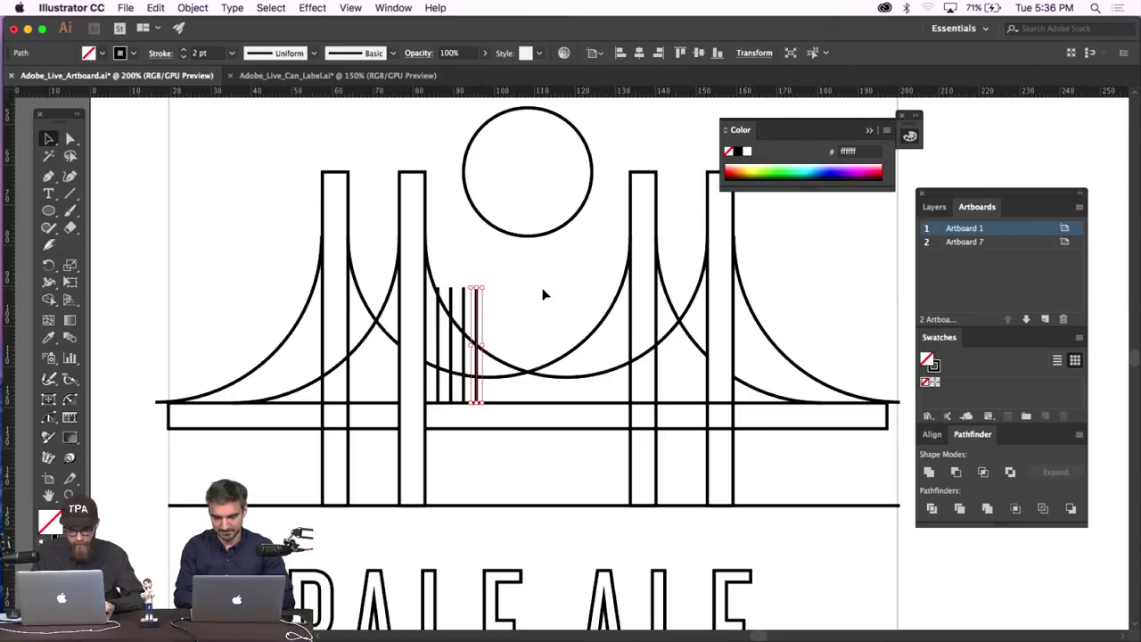
key(ctrl+d)
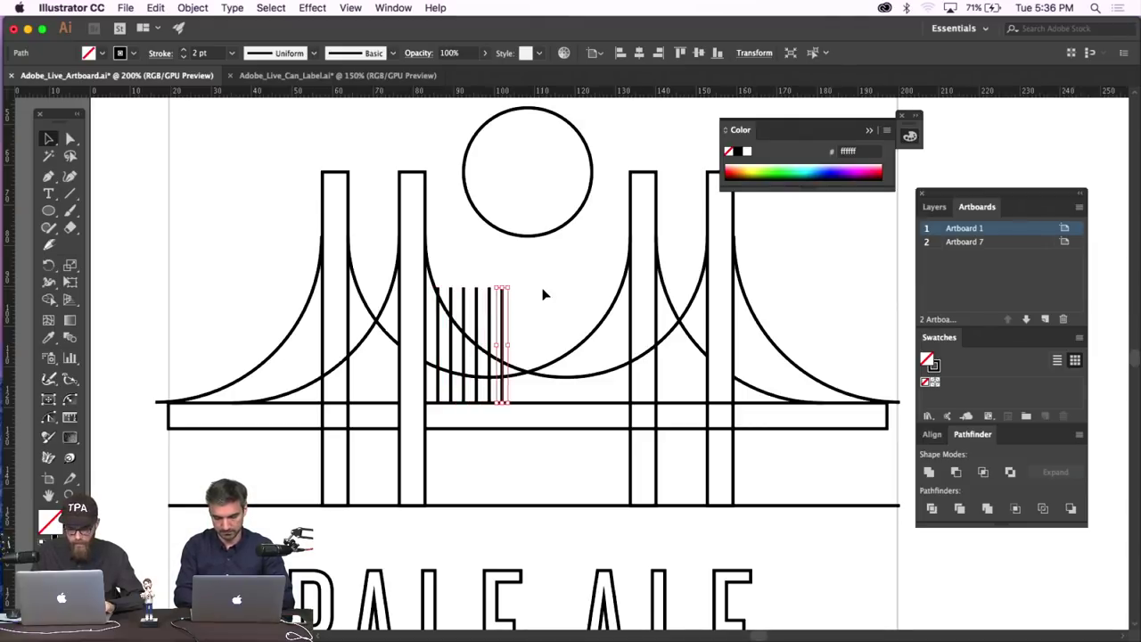
key(ctrl+d)
key(ctrl+d)
key(ctrl+d)
key(ctrl+d)
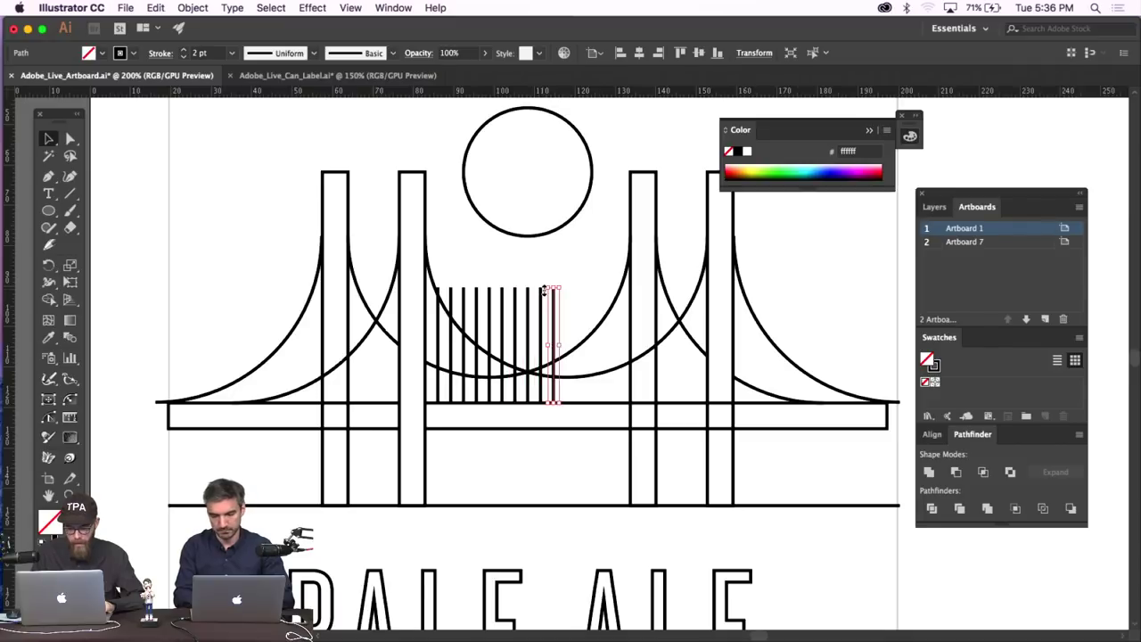
key(ctrl+d)
key(ctrl+d)
key(ctrl+d)
key(ctrl+d)
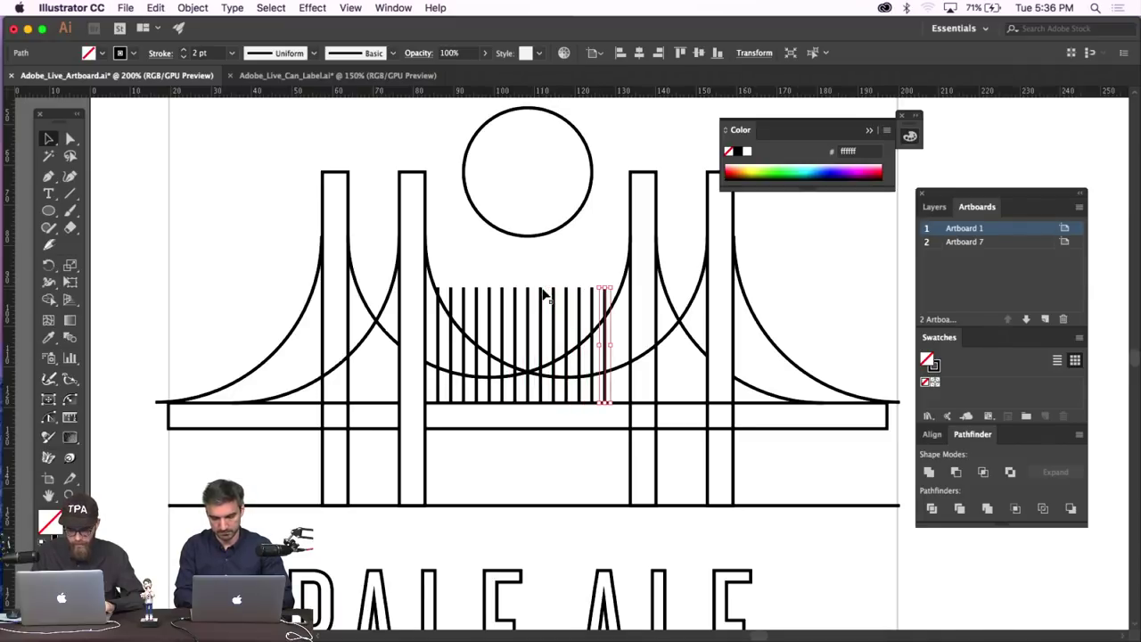
key(ctrl+d)
key(ctrl+d)
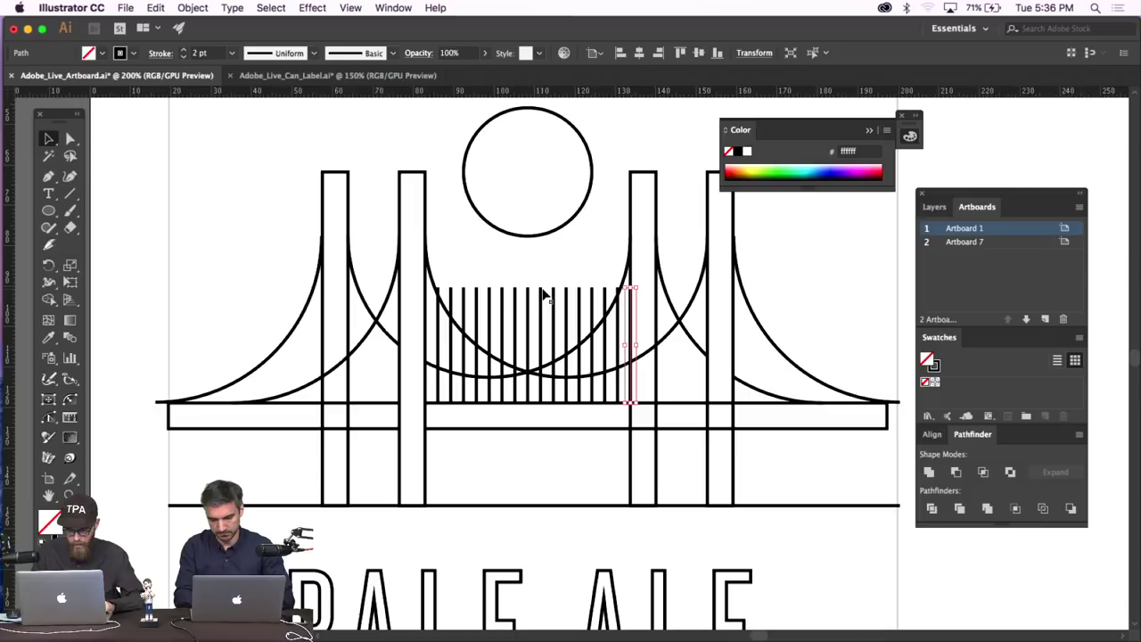
key(ctrl+d)
key(ctrl+d)
key(ctrl+d)
key(ctrl+d)
key(ctrl+d)
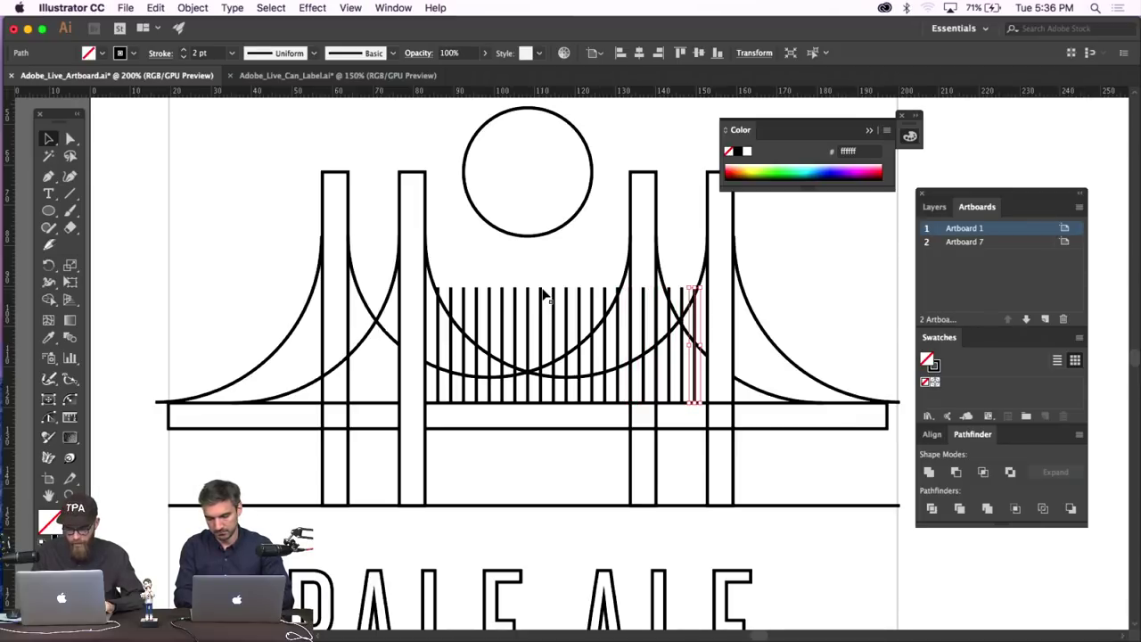
key(ctrl+d)
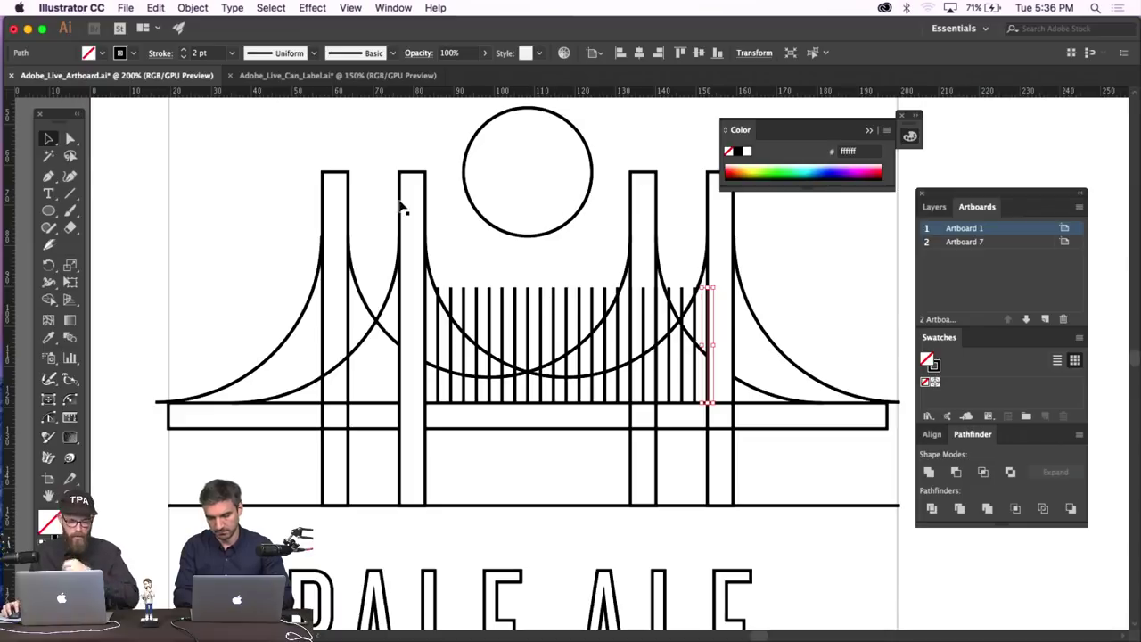
Turn off Snap to Grid for free positioning of the line ends.
key(a)
click(350, 7)
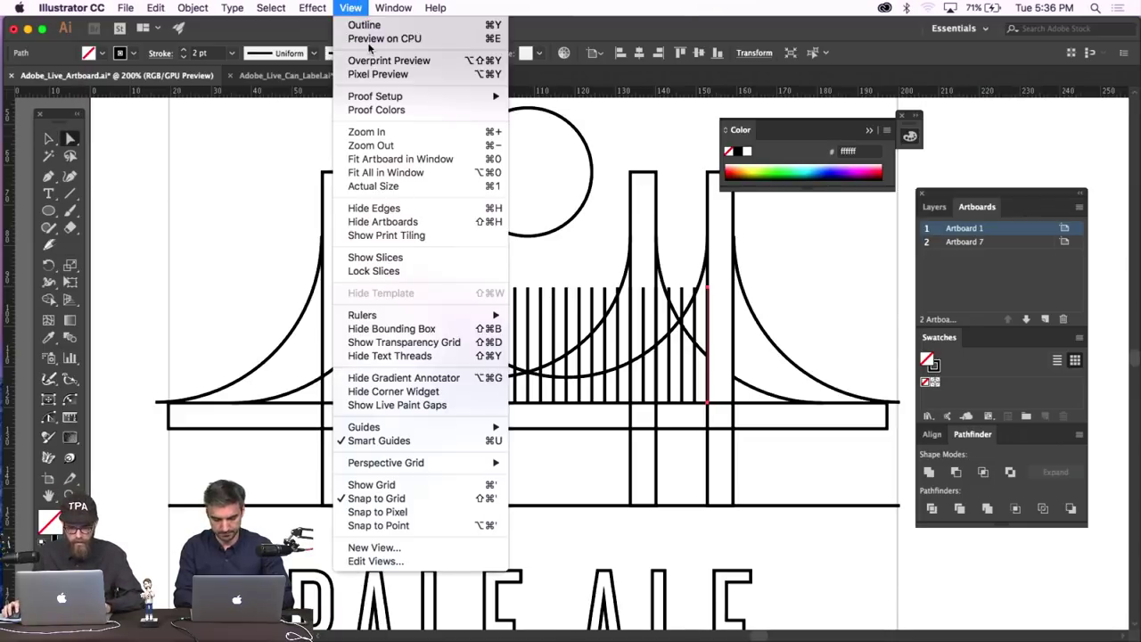
click(464, 499)
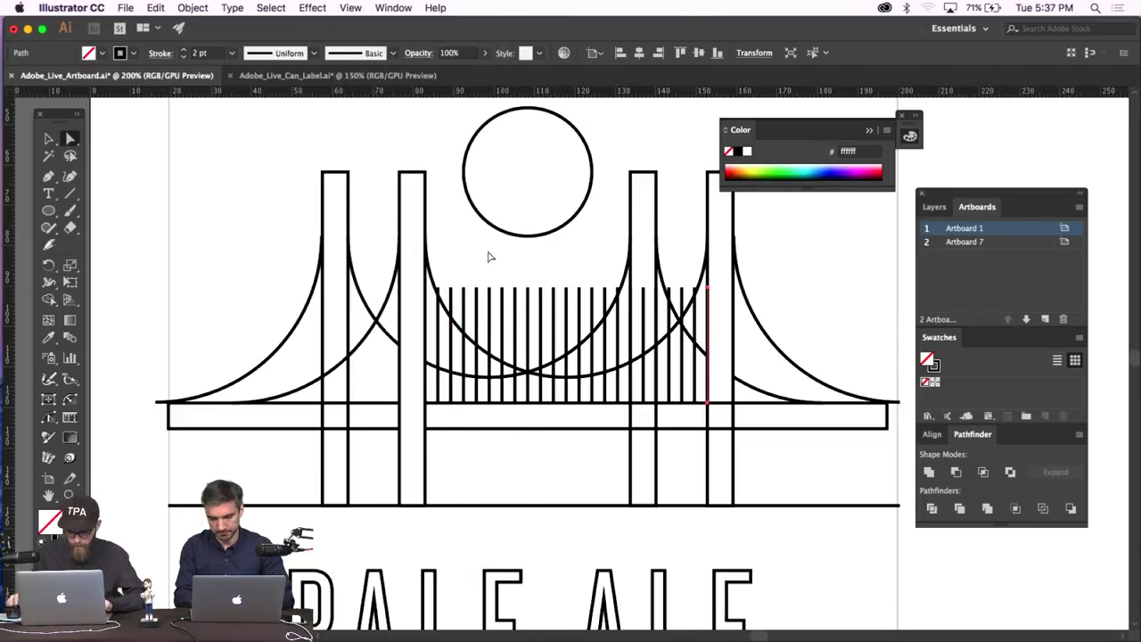
Lower the top ends of the vertical lines onto the descending cable, from the second tower to the middle cable crossing.
key(ctrl+equal)
key(ctrl+equal)
scroll(490, 258, left, 8)
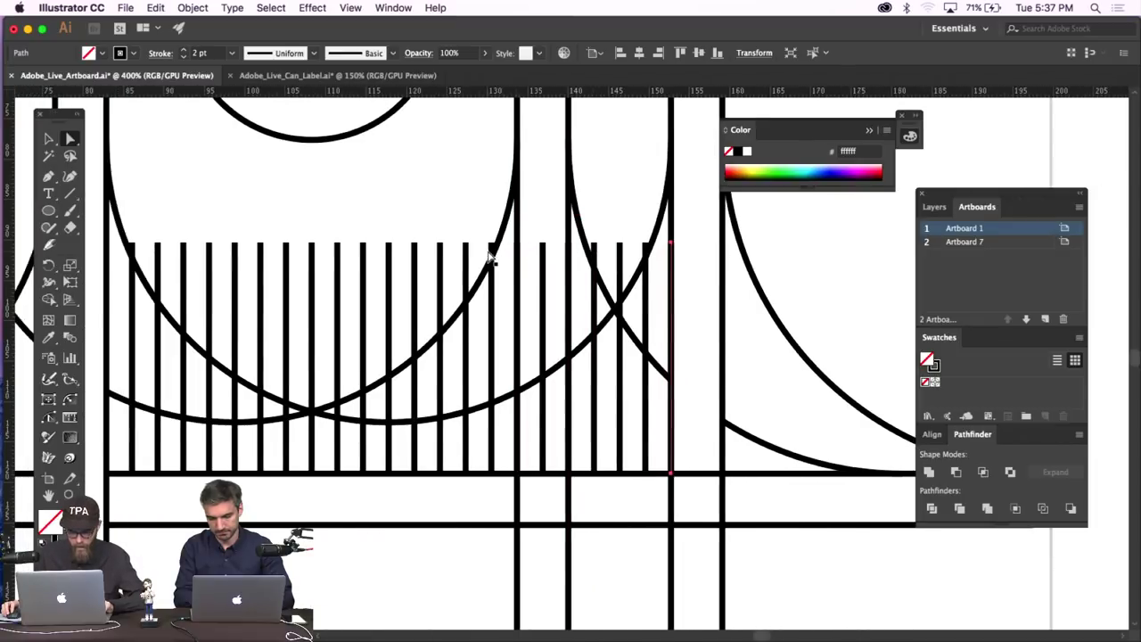
drag(352, 242, 376, 302)
drag(404, 243, 403, 336)
drag(430, 243, 456, 375)
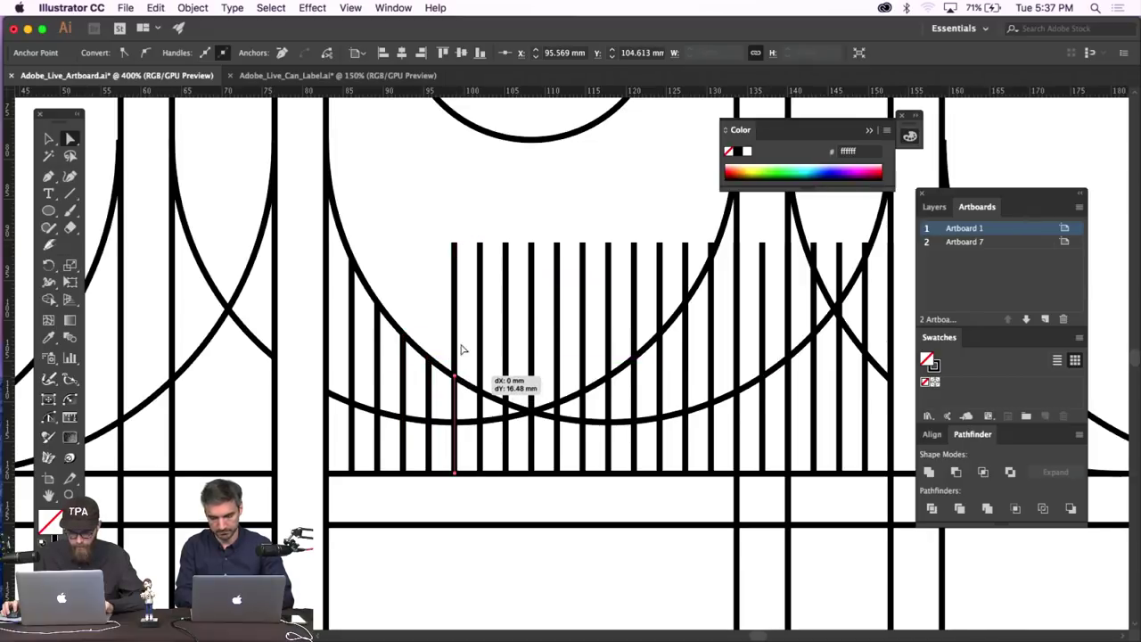
drag(479, 242, 481, 392)
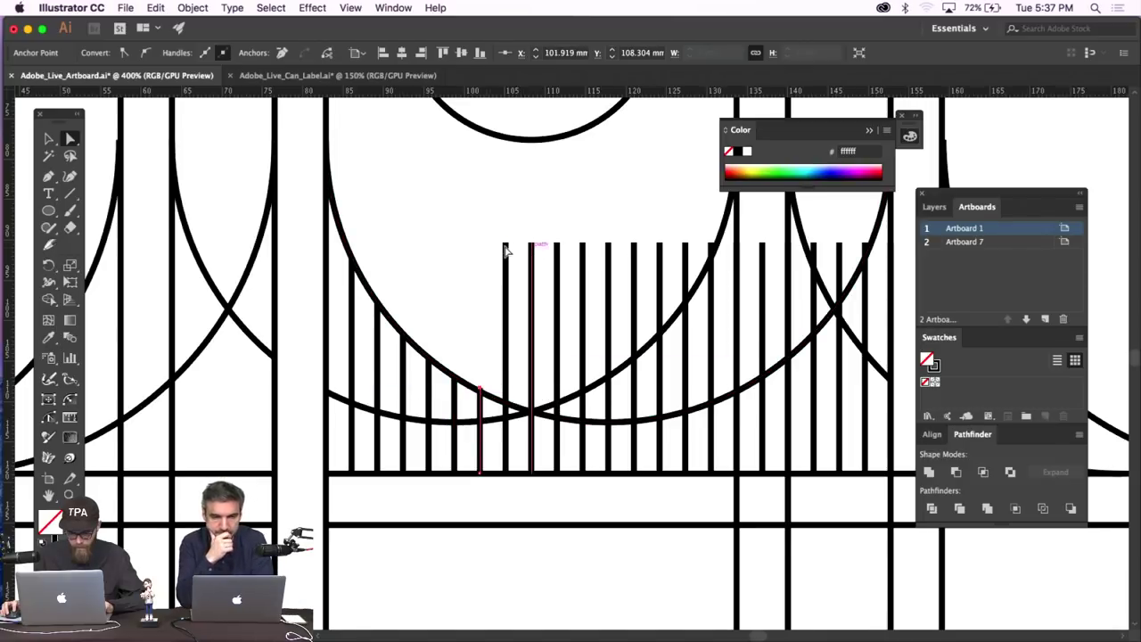
drag(506, 246, 532, 410)
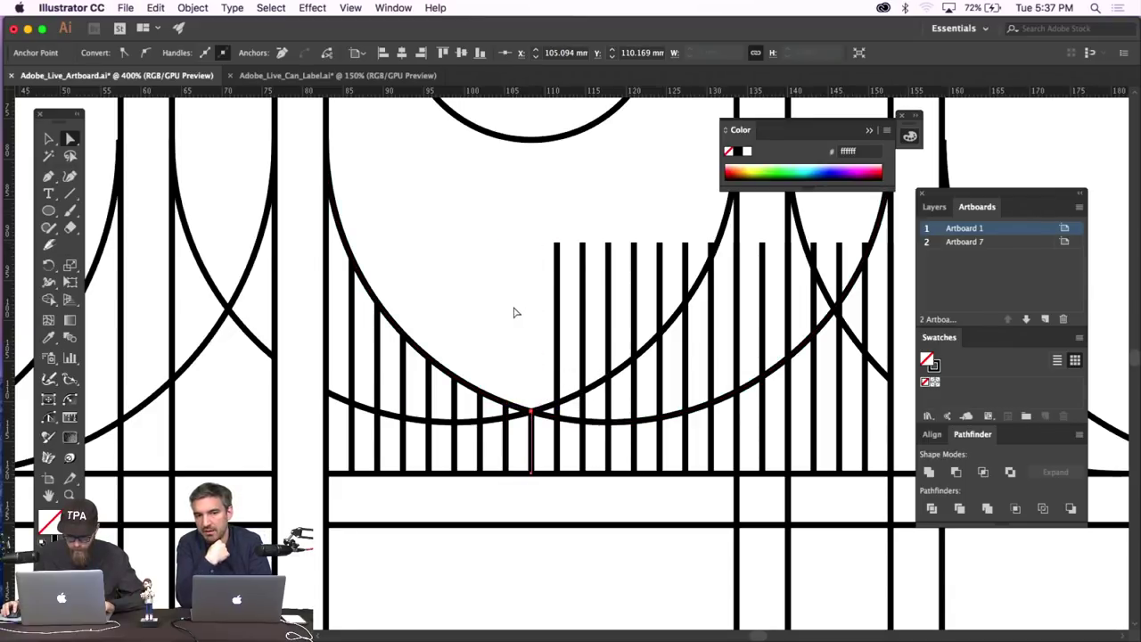
Delete the remaining full-height vertical lines between the middle cable crossing and the fourth tower.
click(513, 312)
click(700, 255)
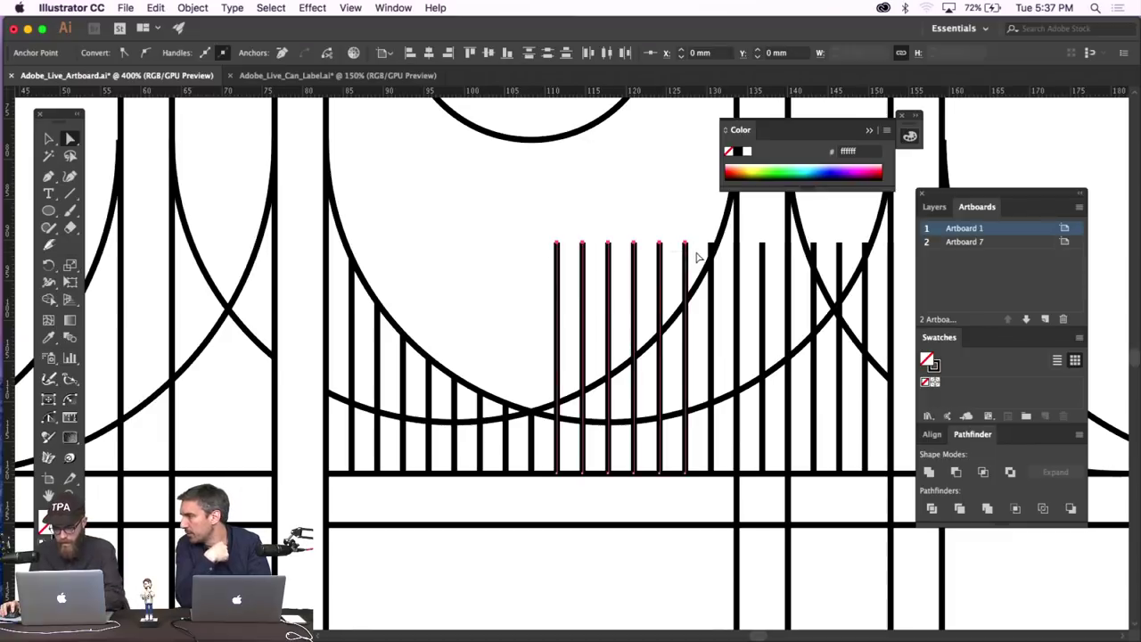
key(Delete)
drag(716, 252, 762, 244)
key(Delete)
key(Delete)
click(812, 246)
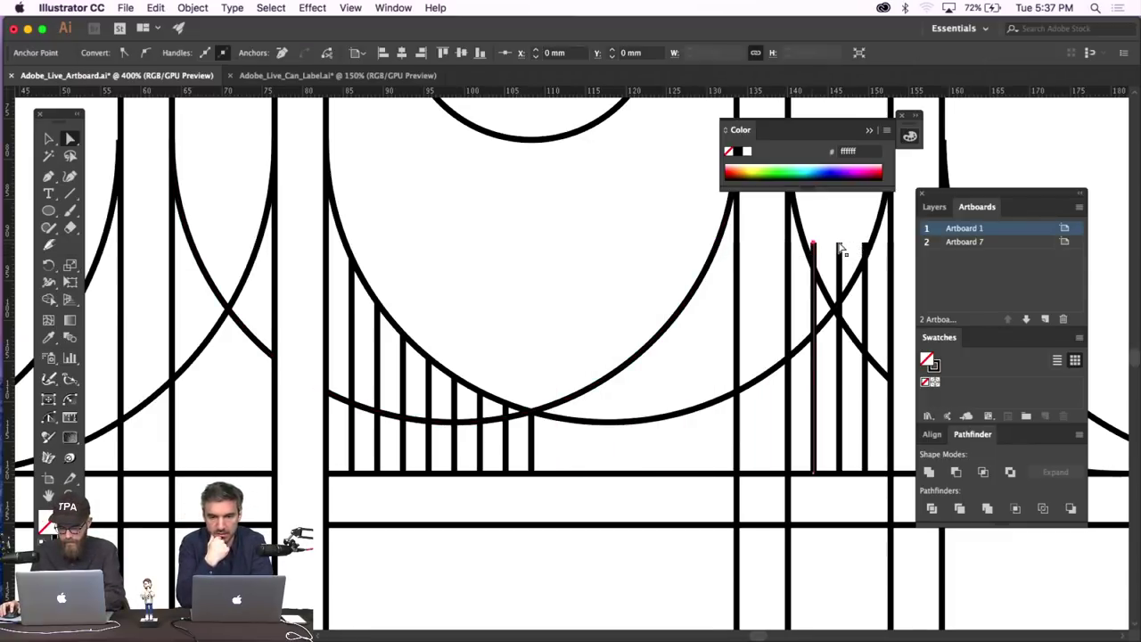
key(Delete)
click(839, 245)
key(Delete)
click(864, 246)
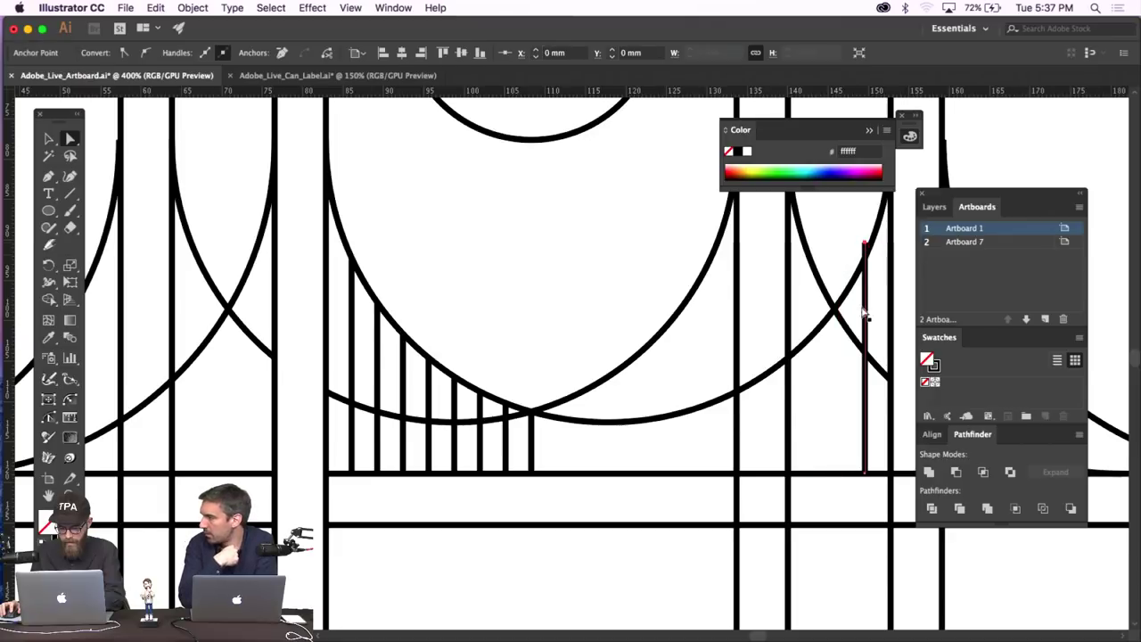
key(Delete)
Turn Snap to Grid back on with the Pen tool ready for more suspender lines.
key(super+minus)
key(super+minus)
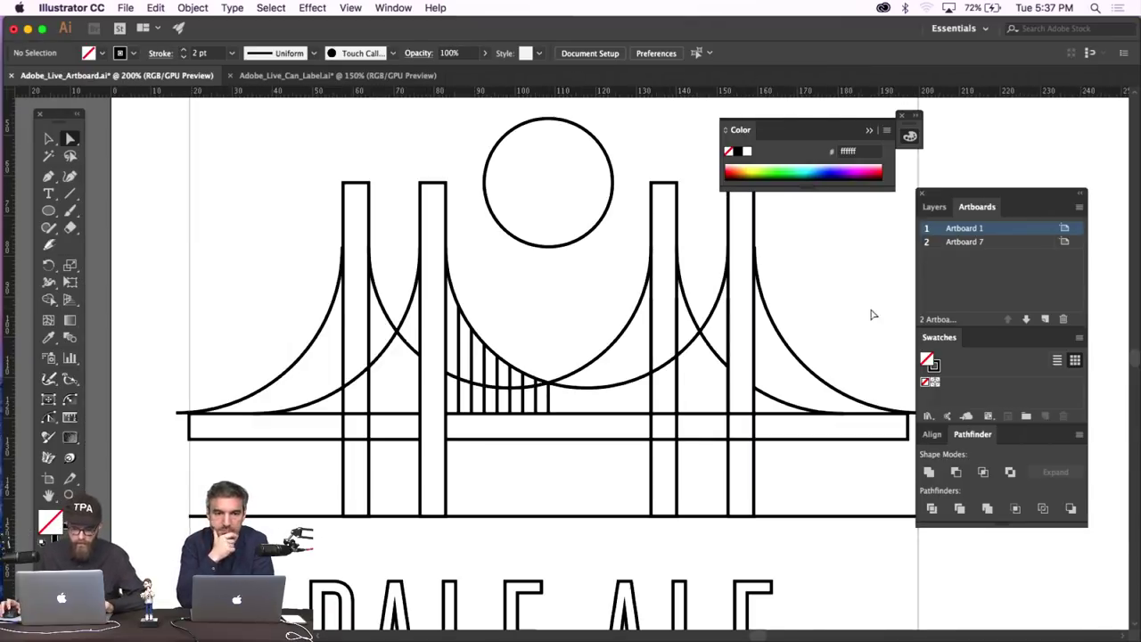
scroll(856, 307, left, 3)
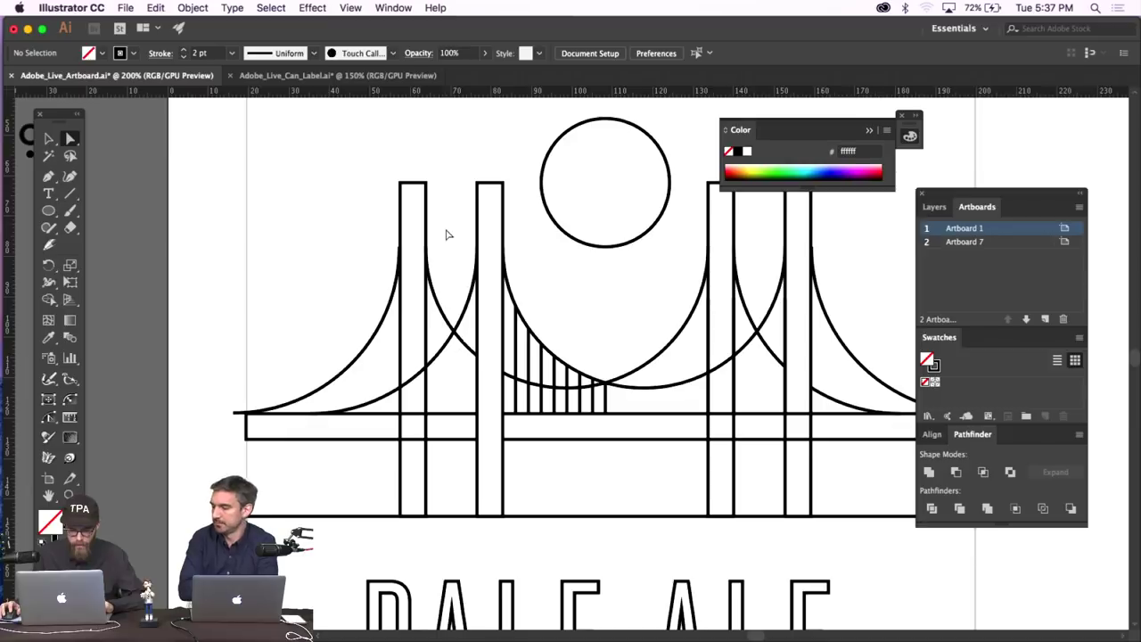
scroll(572, 348, right, 3)
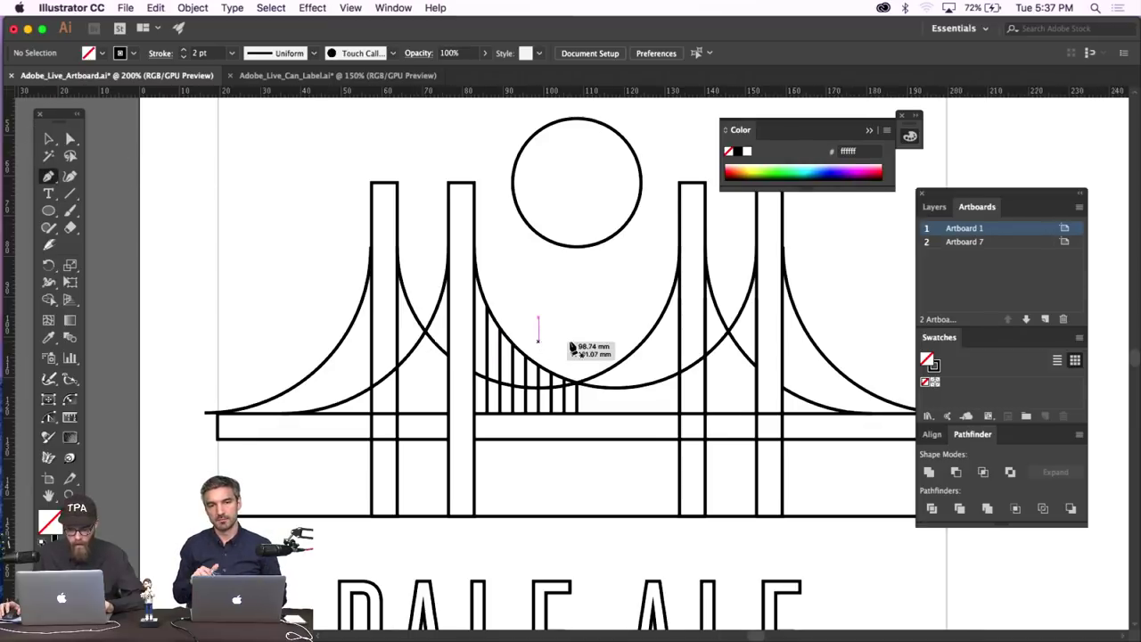
scroll(572, 347, left, 4)
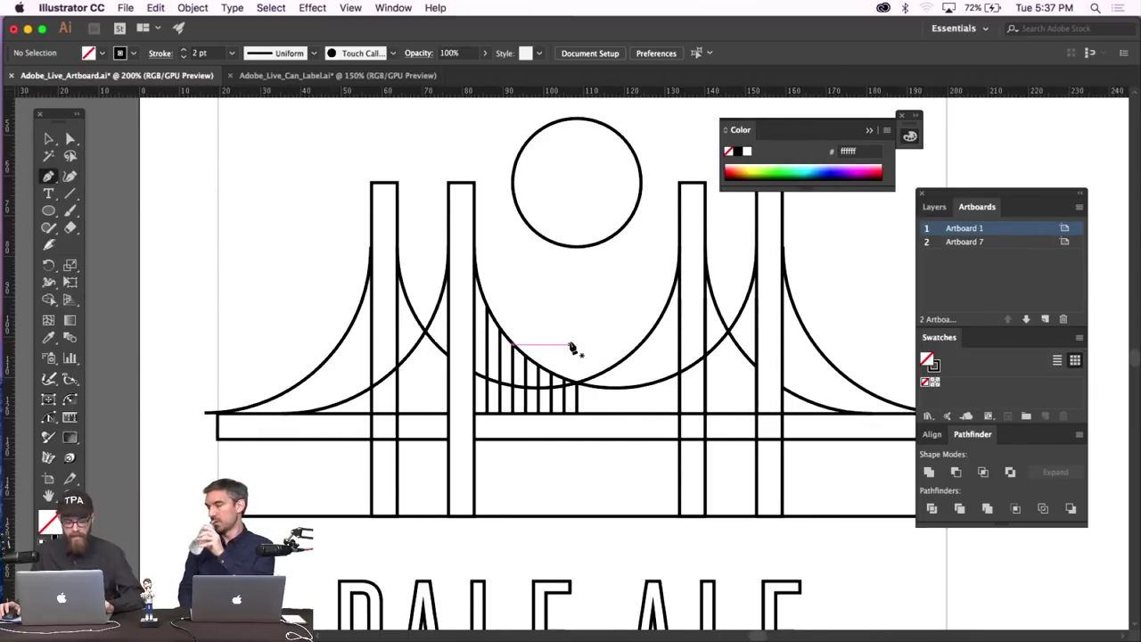
click(350, 8)
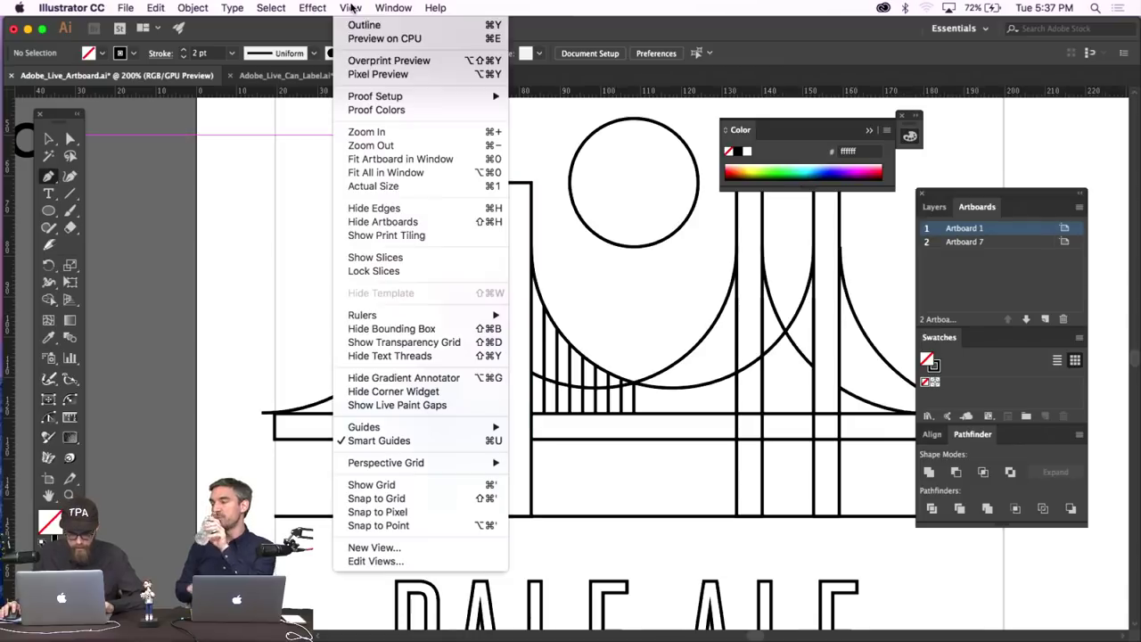
click(420, 497)
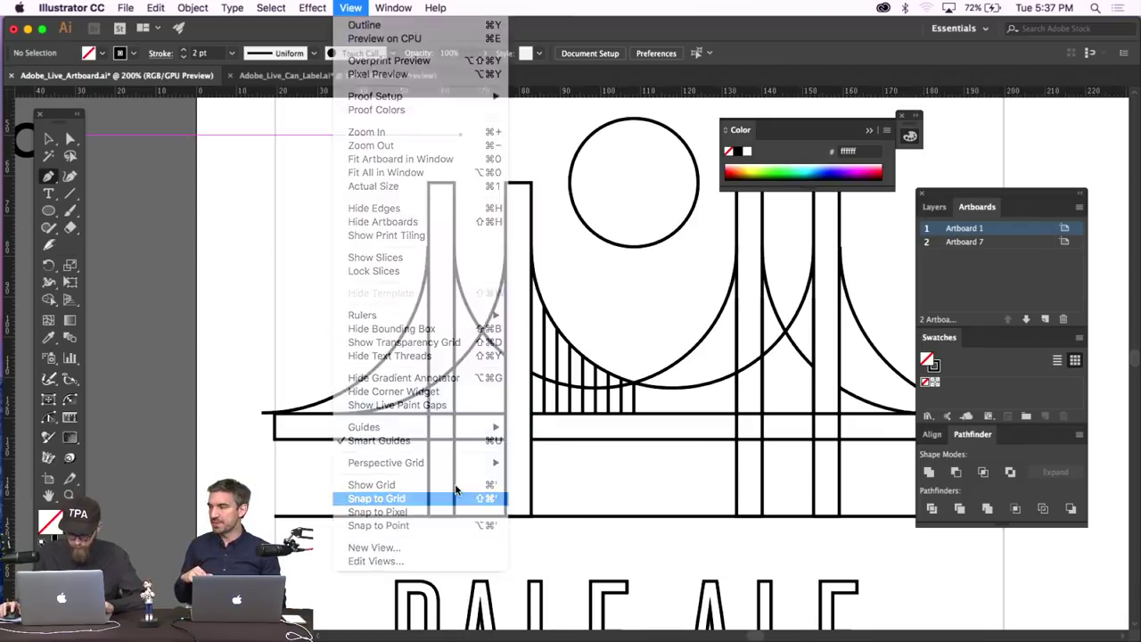
Draw a vertical suspender line between the first and second towers, from the cable rising to the second tower down to the deck.
key(super+equal)
key(super+equal)
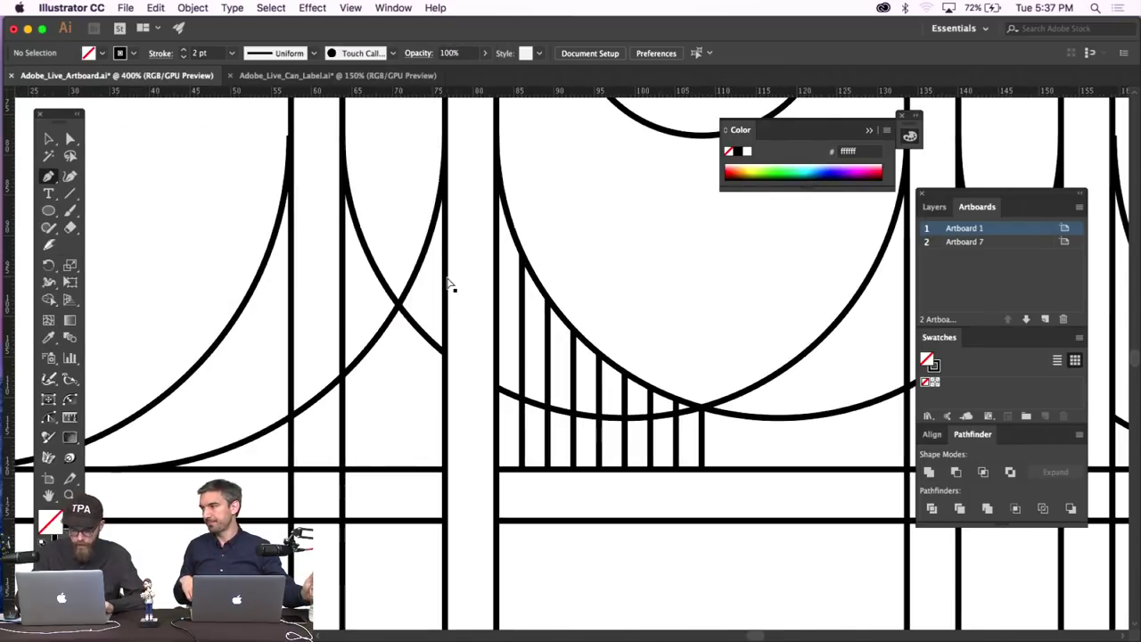
click(419, 264)
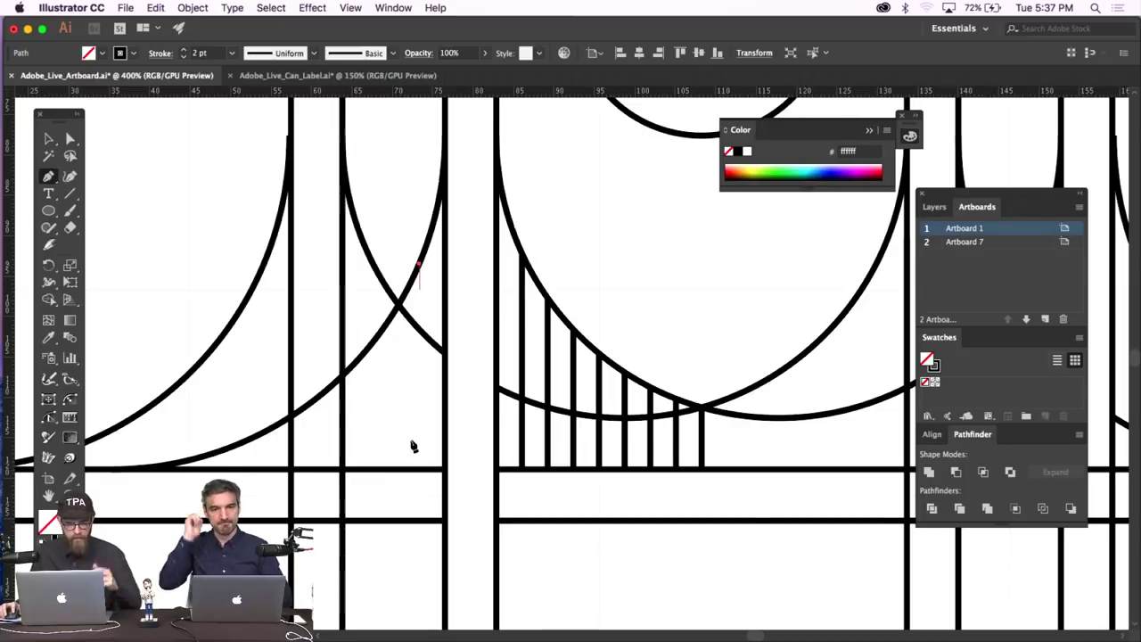
click(48, 139)
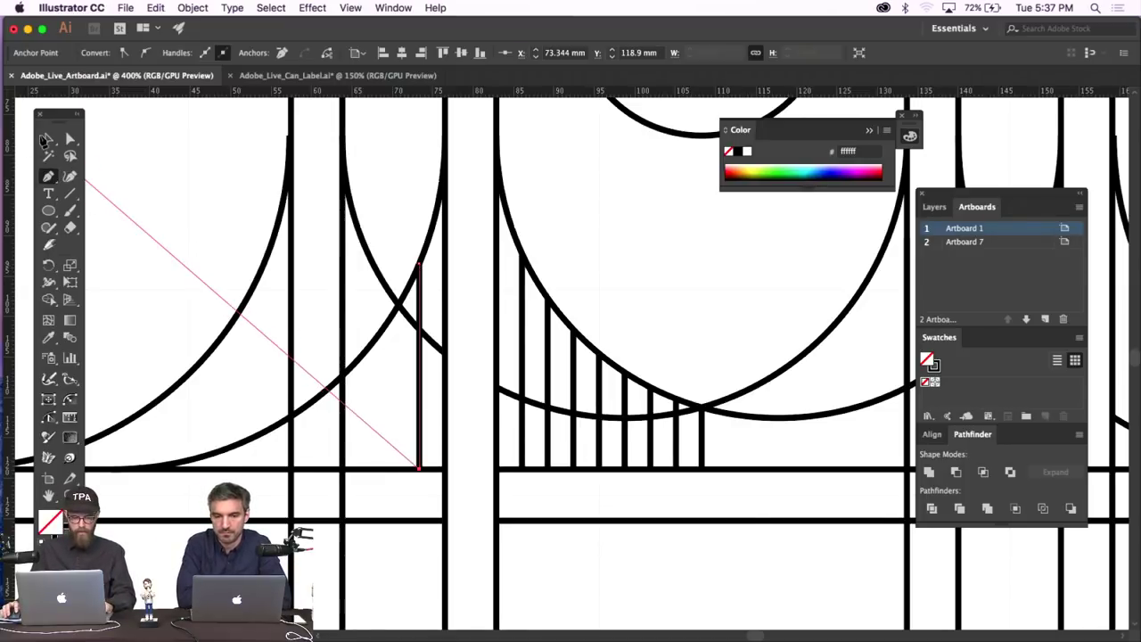
click(351, 7)
click(214, 252)
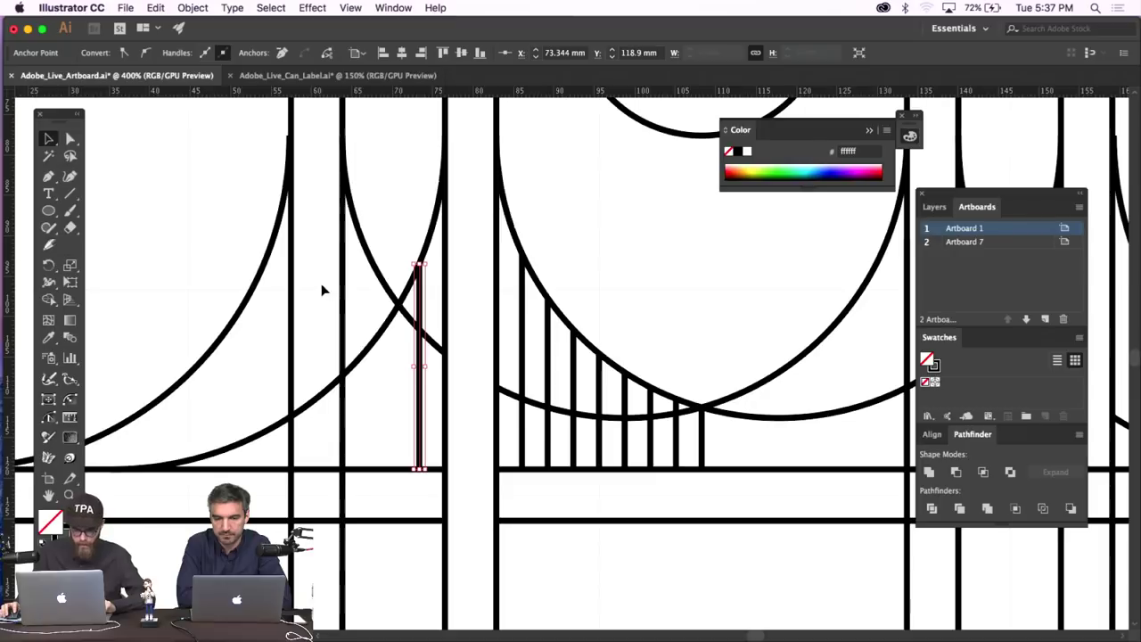
click(363, 297)
Duplicate the new suspender line leftward at even spacing of about 3.2 mm, past the first tower to near the deck's left end.
click(417, 390)
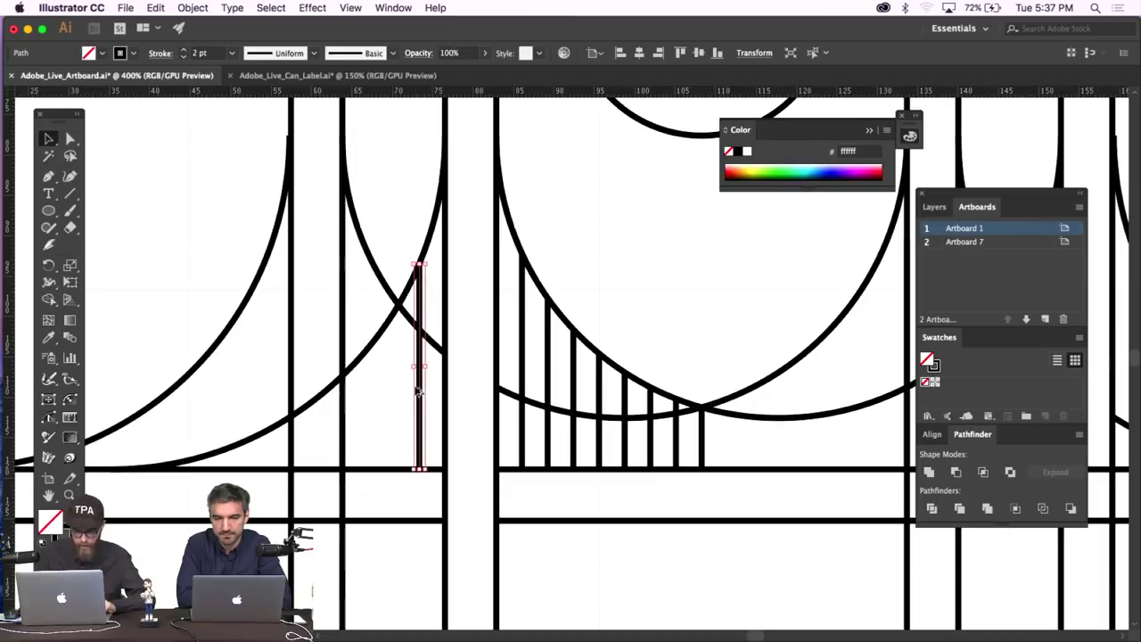
key(super+d)
key(super+d)
key(super+d)
key(super+d)
key(super+d)
key(super+d)
key(super+d)
key(super+d)
key(super+d)
key(super+d)
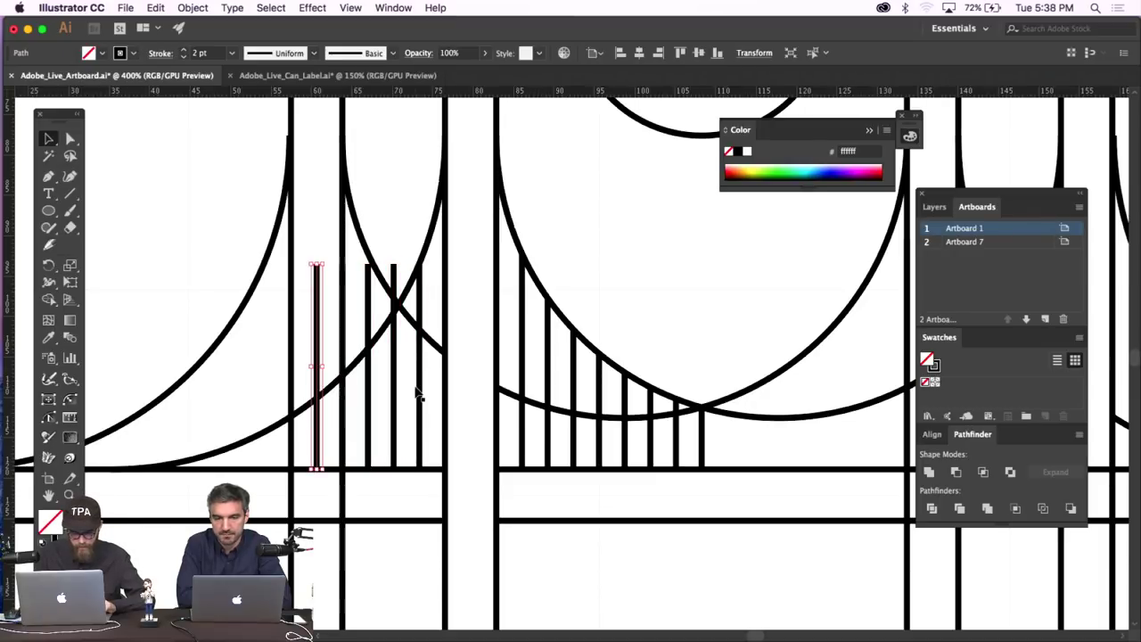
key(super+d)
key(super+d)
key(super+d)
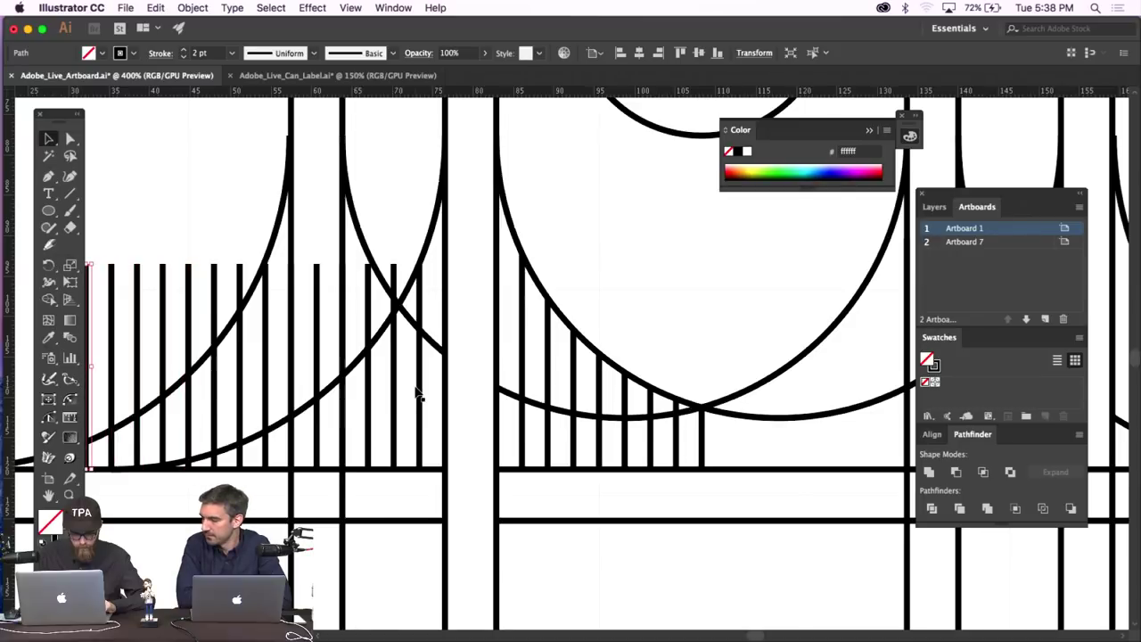
scroll(418, 392, left, 5)
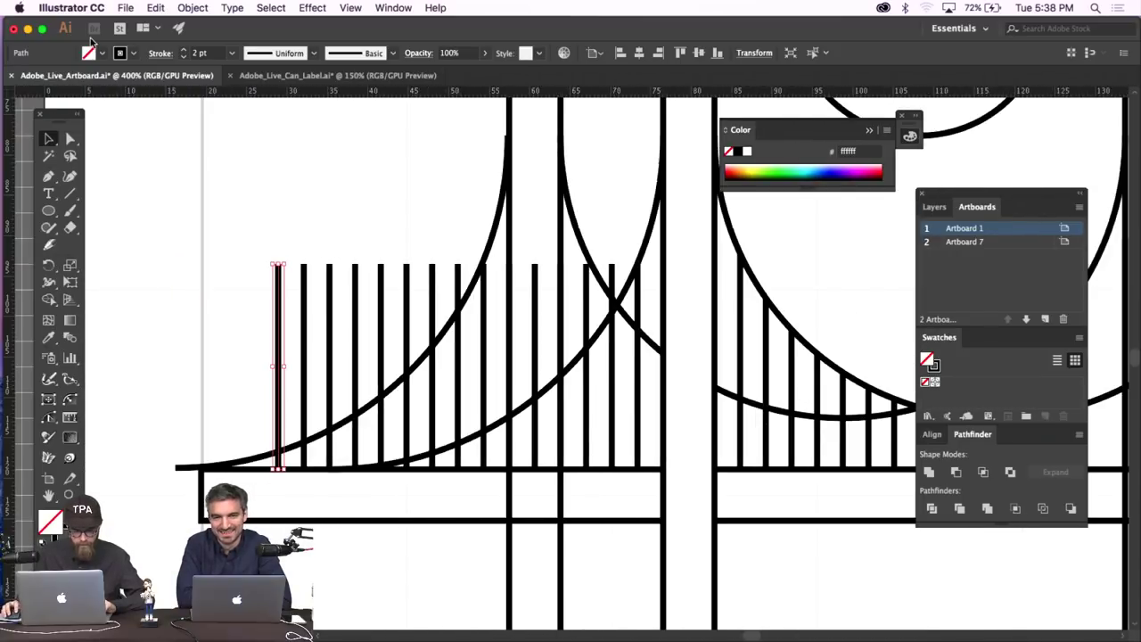
click(458, 229)
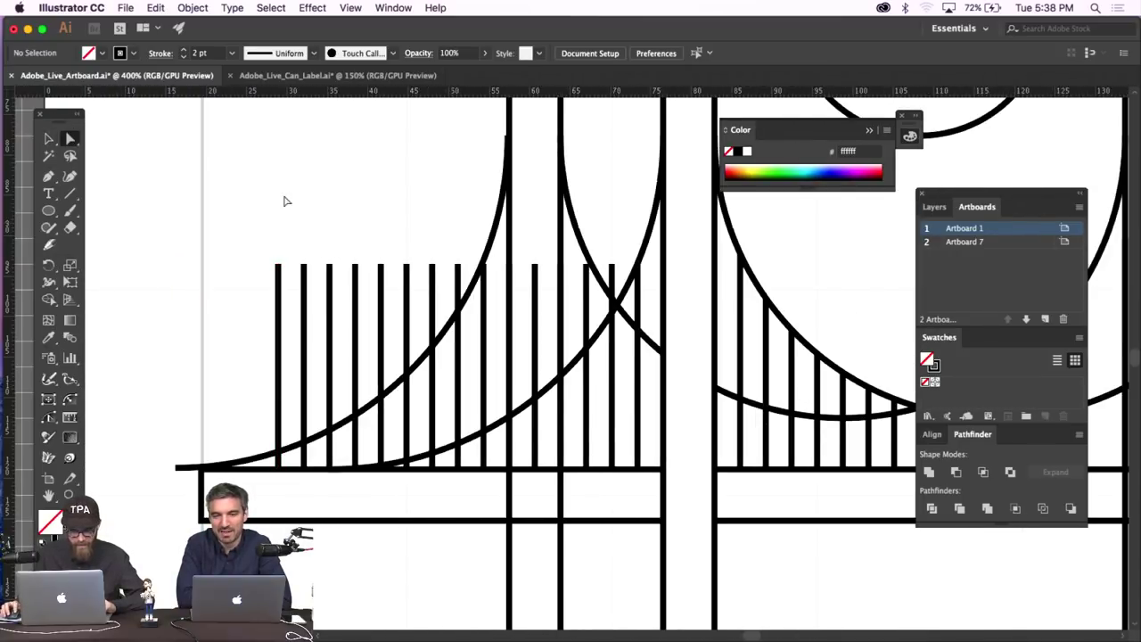
click(303, 135)
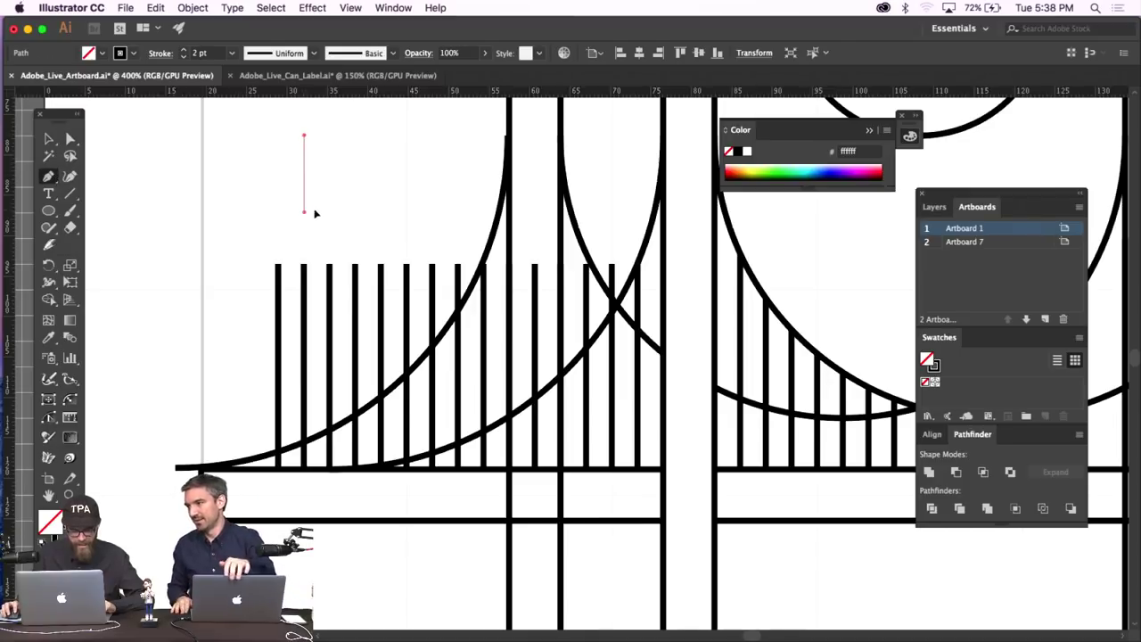
shift+click(303, 211)
click(47, 139)
drag(204, 163, 338, 170)
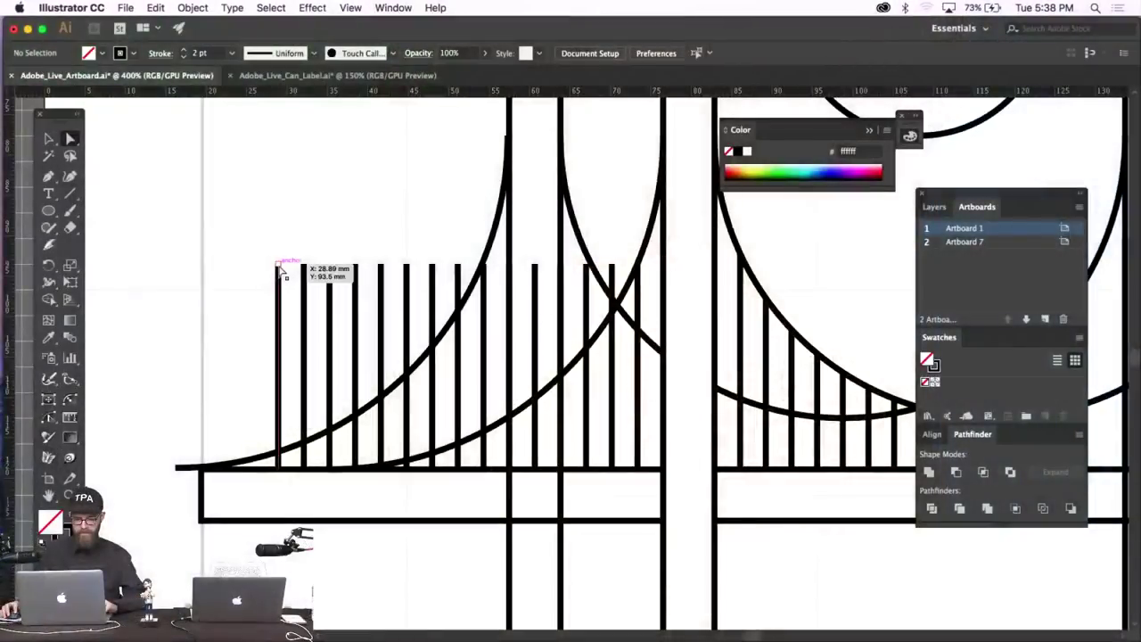
Lower the top ends of the vertical lines left of the first tower onto the outer cable.
drag(279, 260, 279, 456)
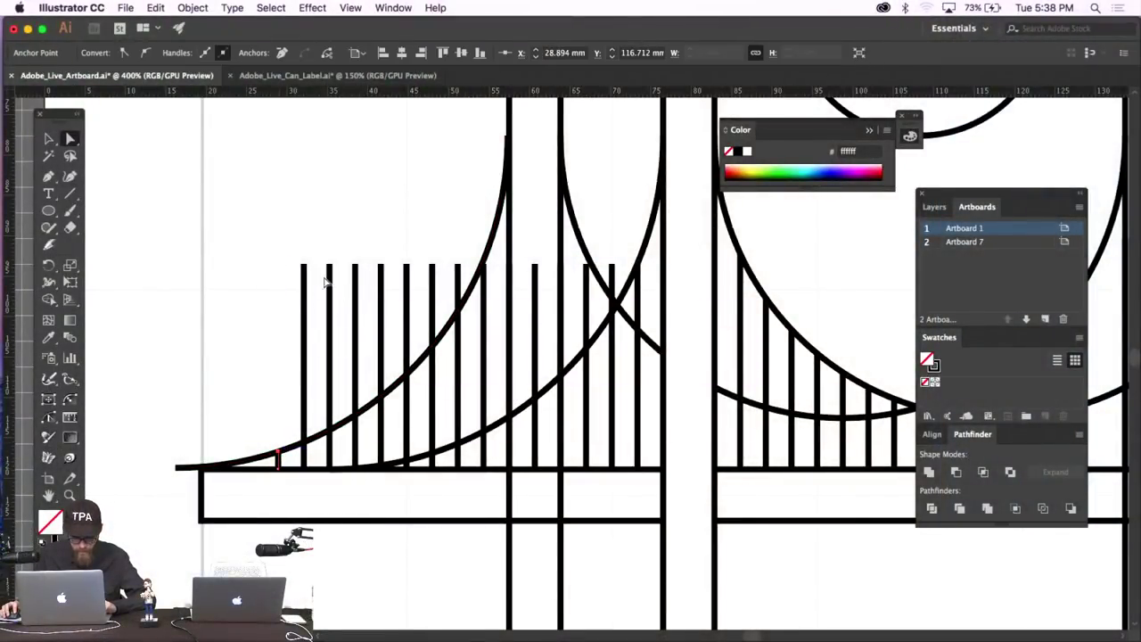
drag(303, 264, 303, 440)
drag(328, 268, 331, 432)
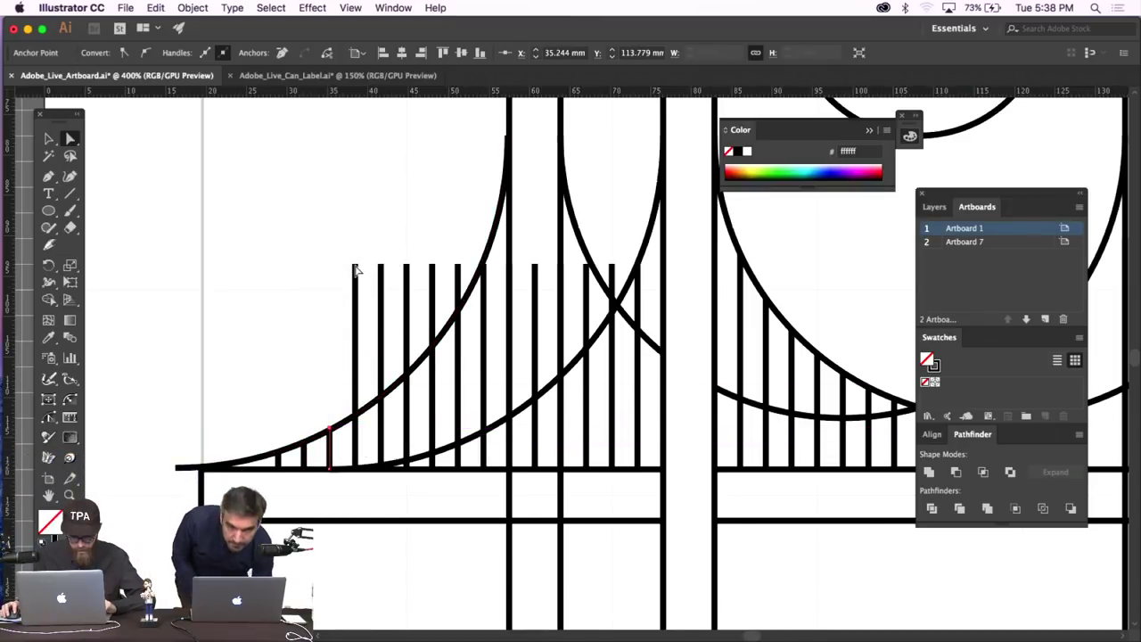
drag(354, 270, 355, 414)
drag(381, 264, 380, 402)
drag(407, 267, 406, 372)
drag(431, 266, 458, 312)
drag(482, 265, 482, 266)
Fit the top ends of the vertical lines inside the first tower and between the first two towers to the cables.
click(526, 265)
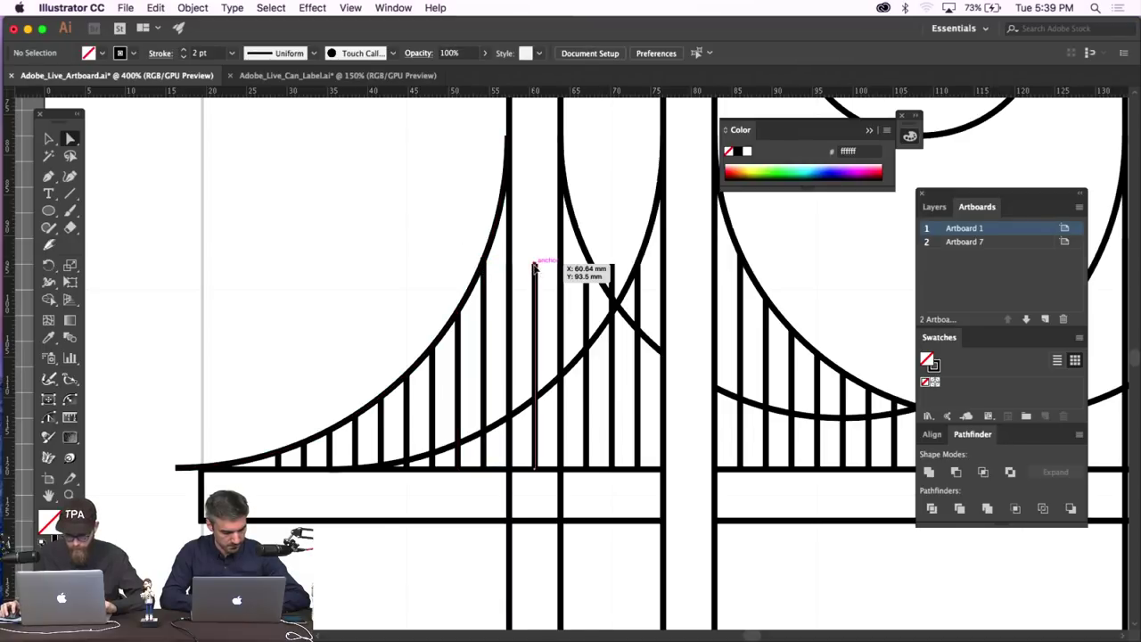
click(534, 265)
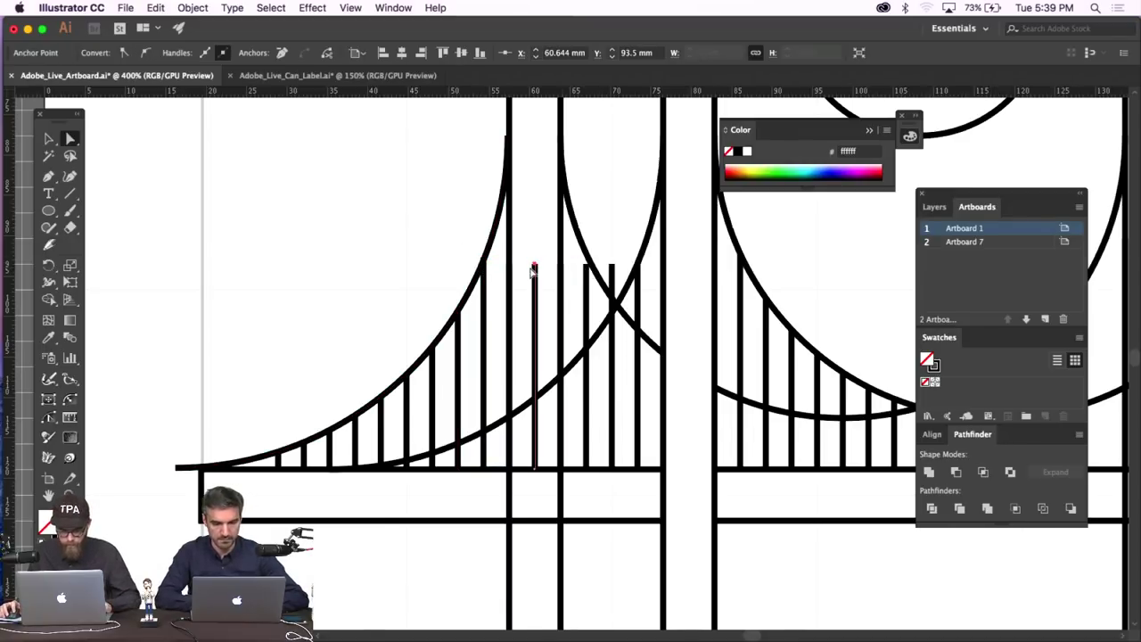
drag(534, 264, 533, 397)
click(593, 269)
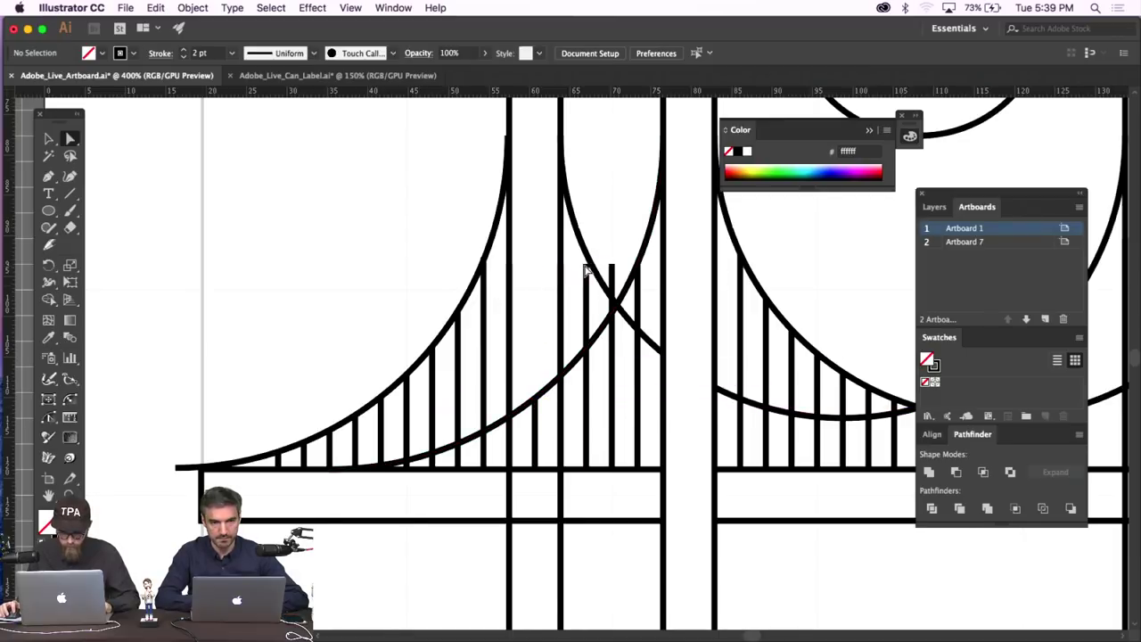
drag(611, 266, 613, 310)
click(613, 196)
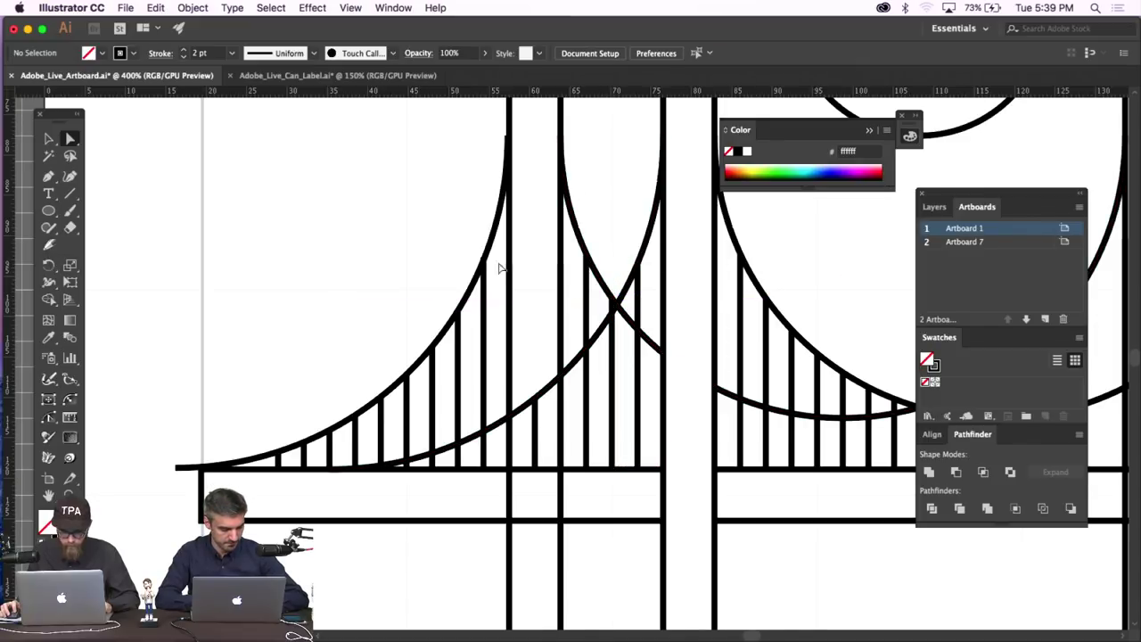
Extend the top end of the vertical line just left of the first tower up onto the outer cable.
drag(486, 270, 513, 259)
click(648, 186)
key(super+1)
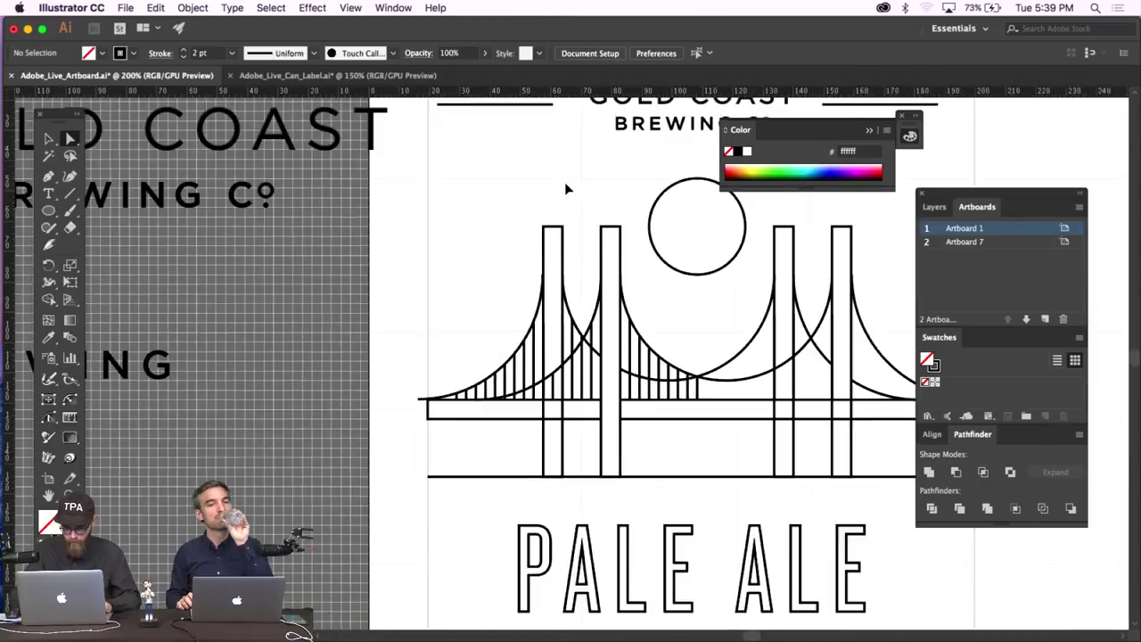
scroll(560, 187, down, 1)
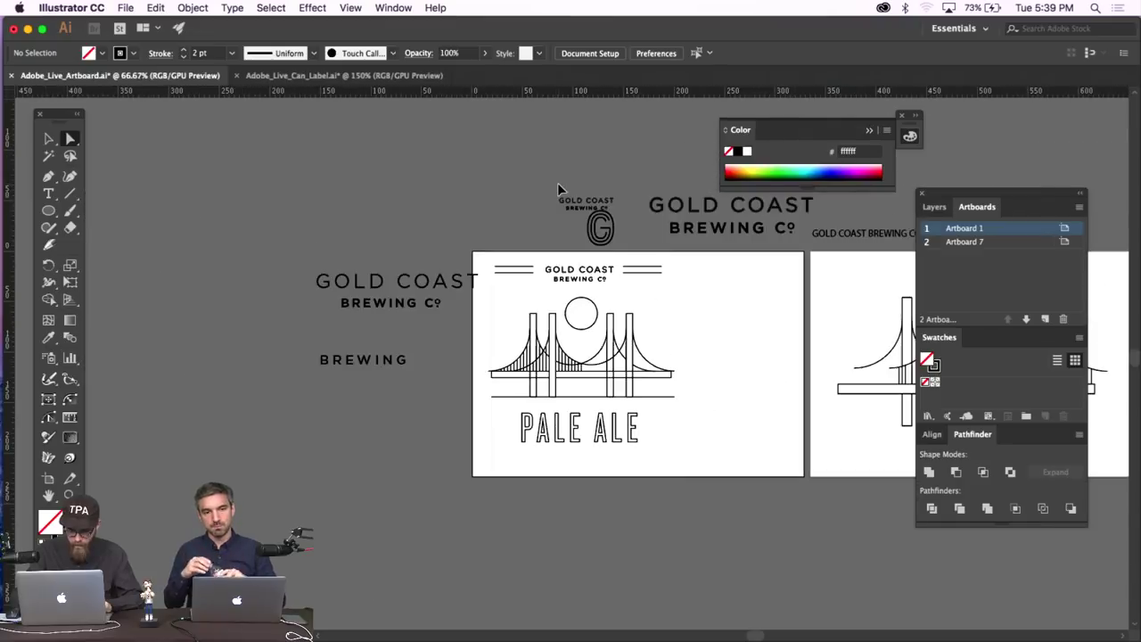
scroll(560, 189, up, 3)
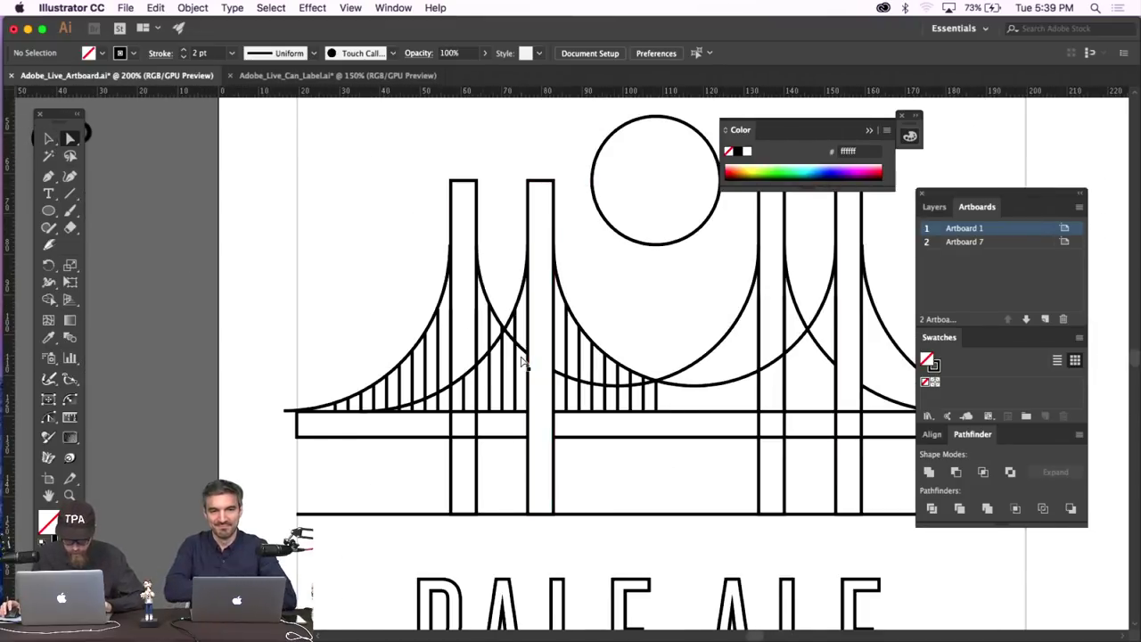
scroll(524, 362, right, 5)
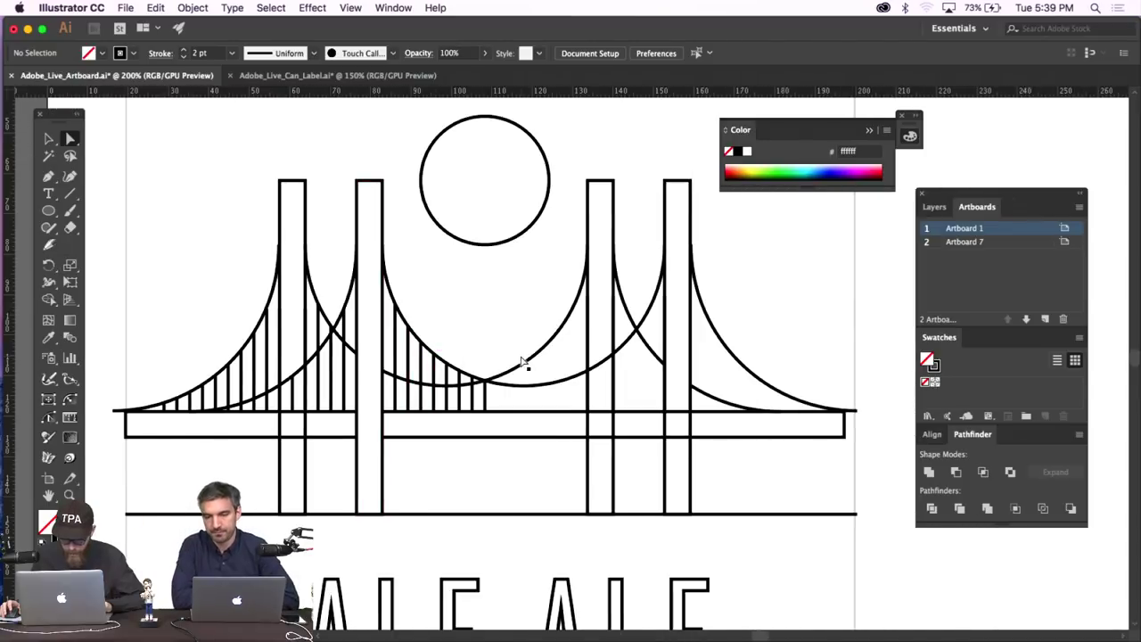
scroll(524, 363, right, 3)
scroll(524, 362, left, 7)
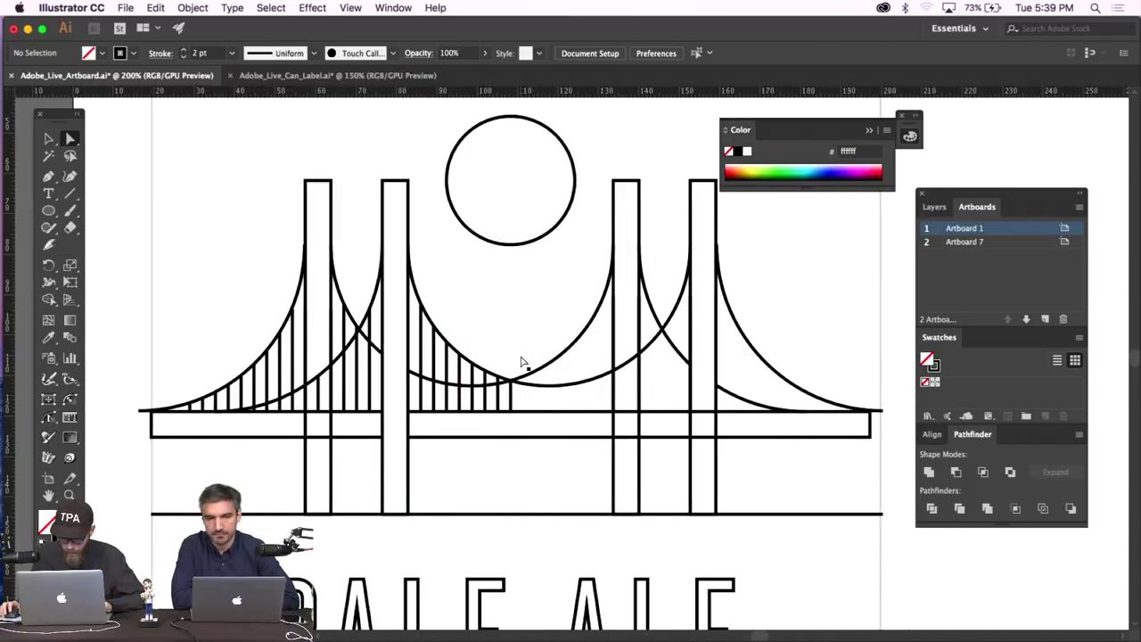
scroll(524, 364, up, 6)
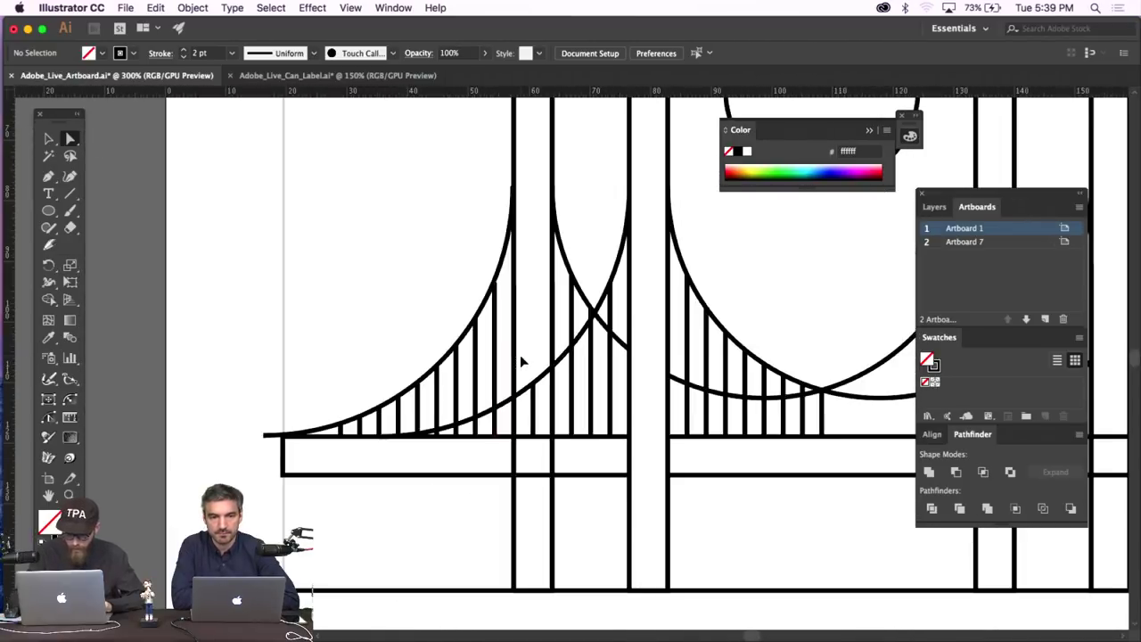
click(424, 212)
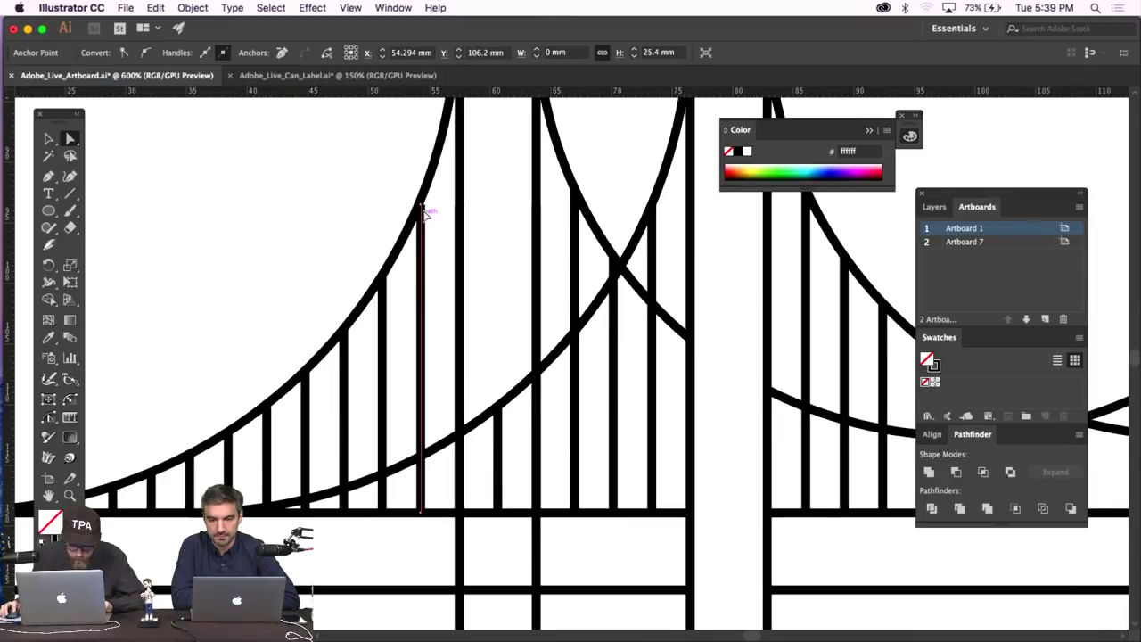
drag(425, 212, 424, 201)
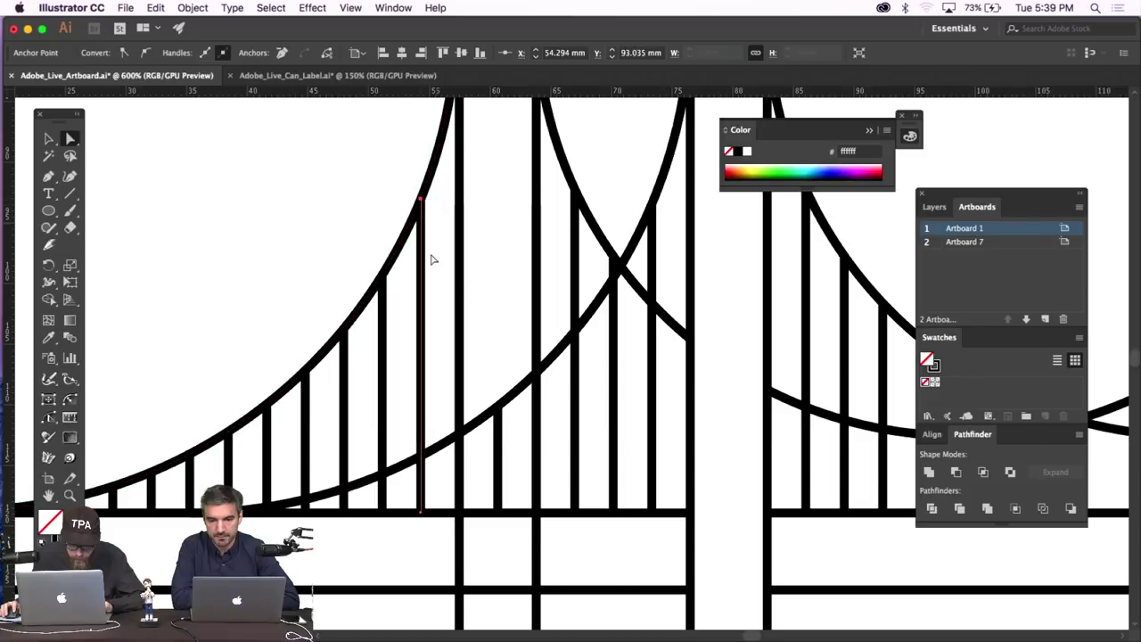
click(429, 387)
Select the vertical suspender lines on the bridge's left half, keeping the towers, cables and deck out of the selection.
key(super+minus)
key(super+minus)
key(super+minus)
key(super+minus)
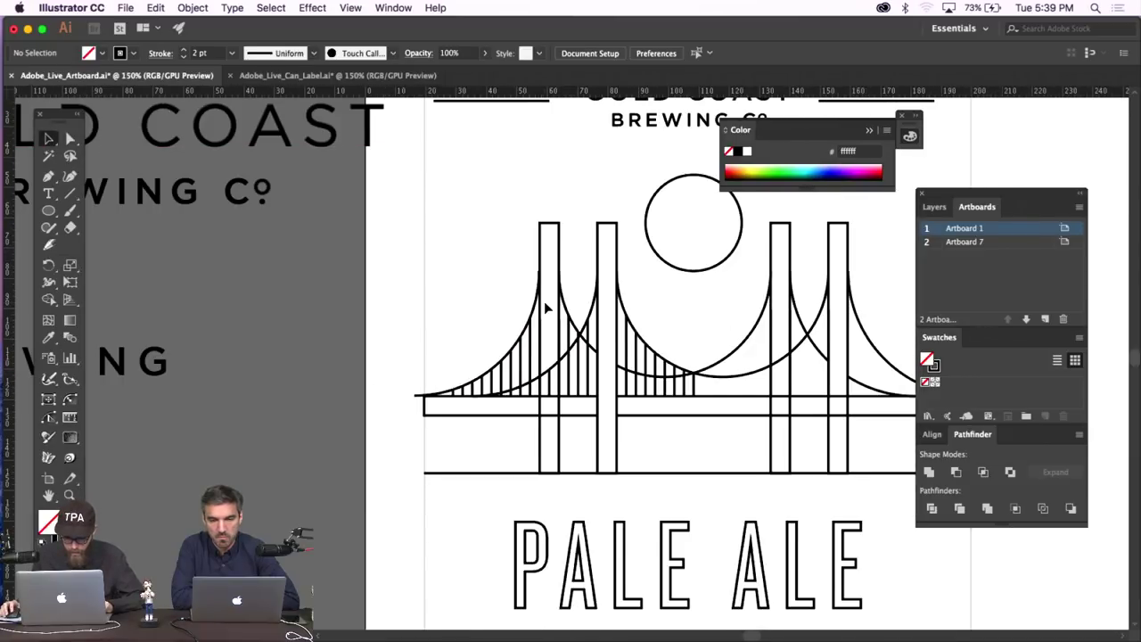
scroll(548, 307, right, 2)
click(499, 242)
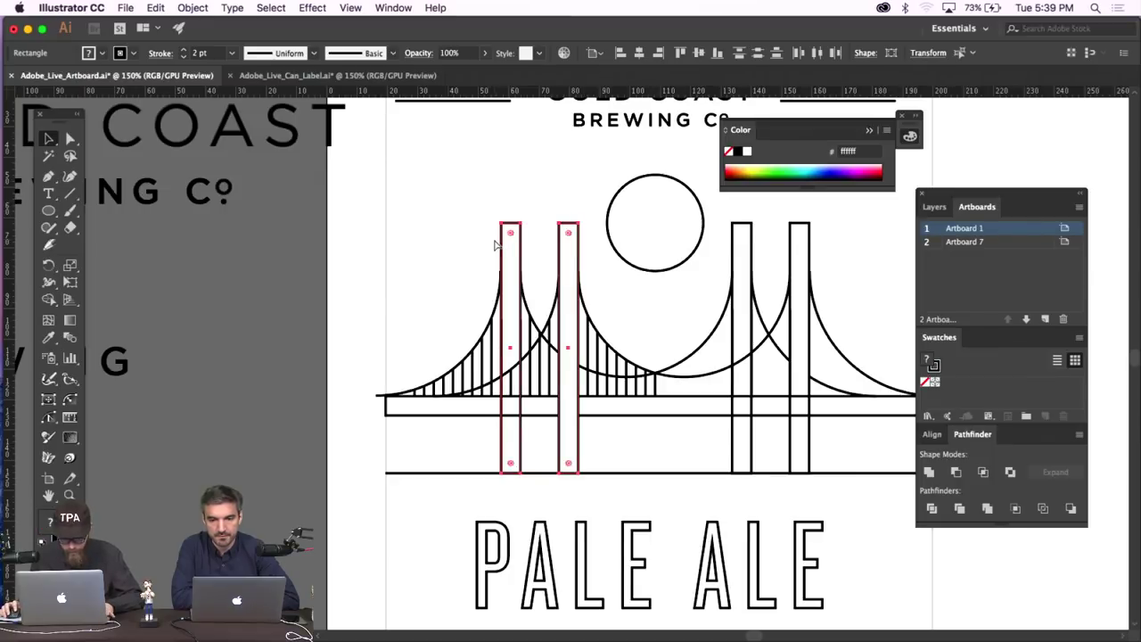
click(568, 294)
click(630, 366)
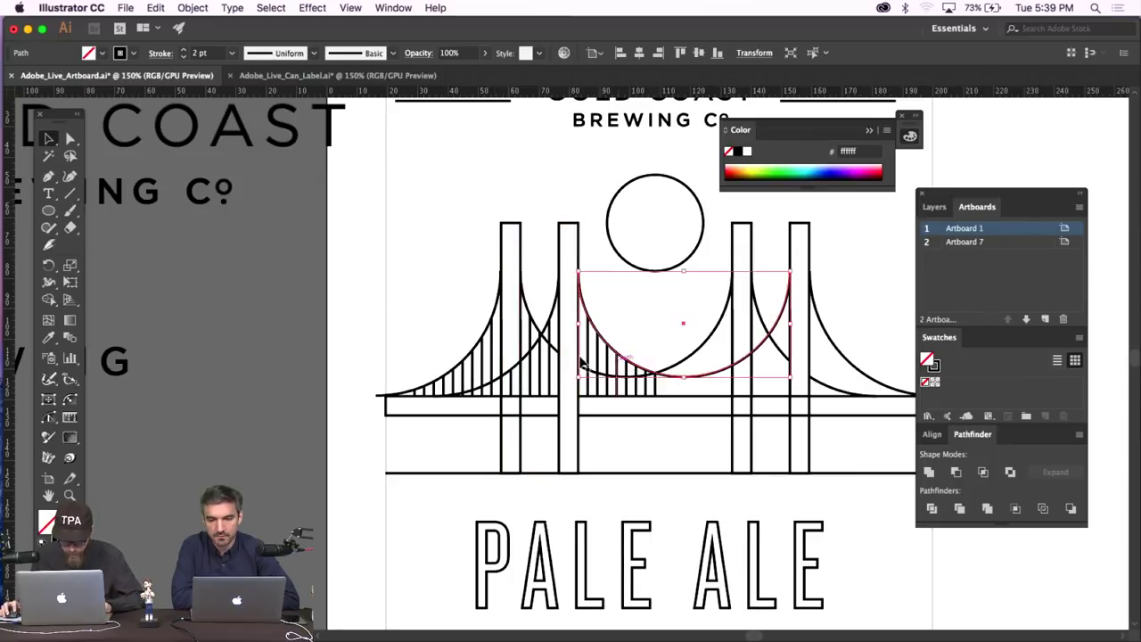
shift+click(554, 312)
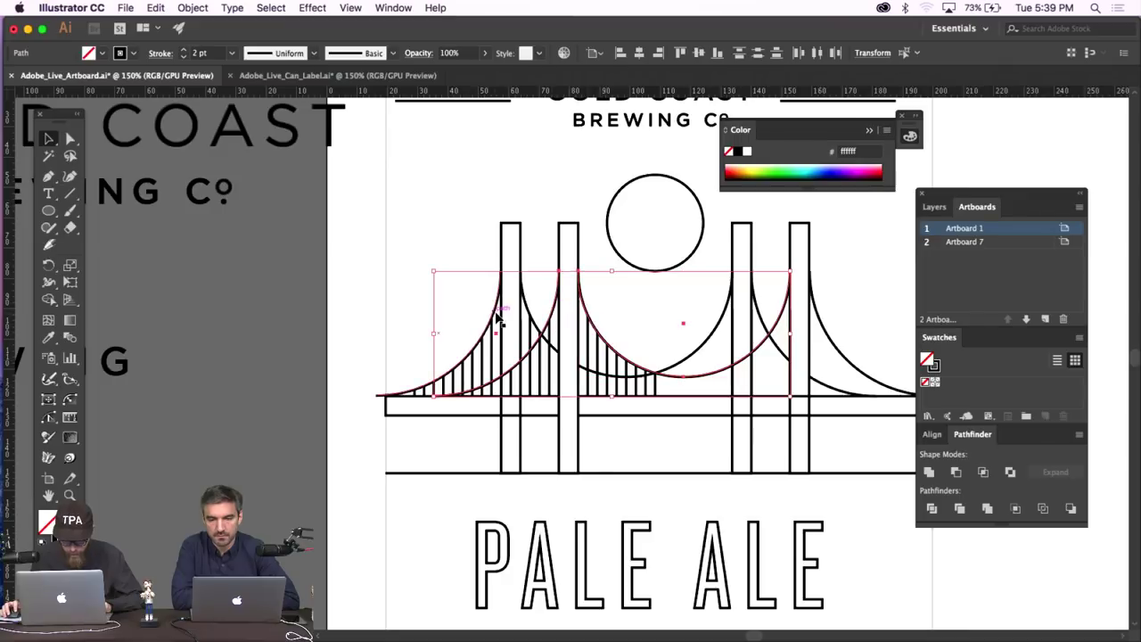
click(659, 317)
drag(659, 317, 400, 382)
drag(388, 392, 389, 392)
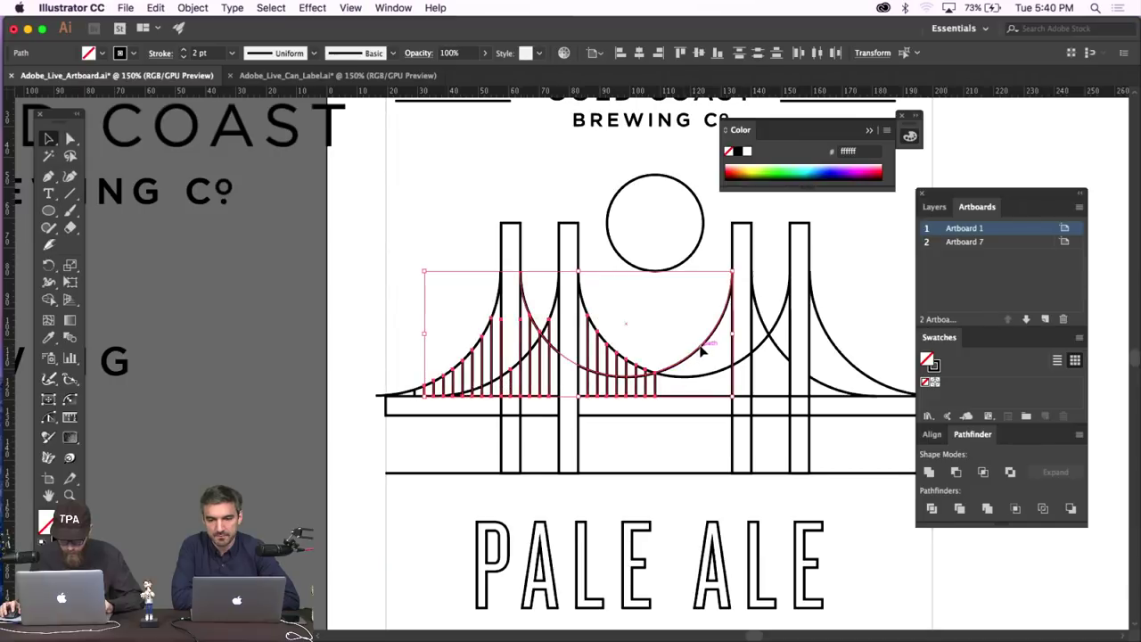
shift+click(701, 350)
key(Right)
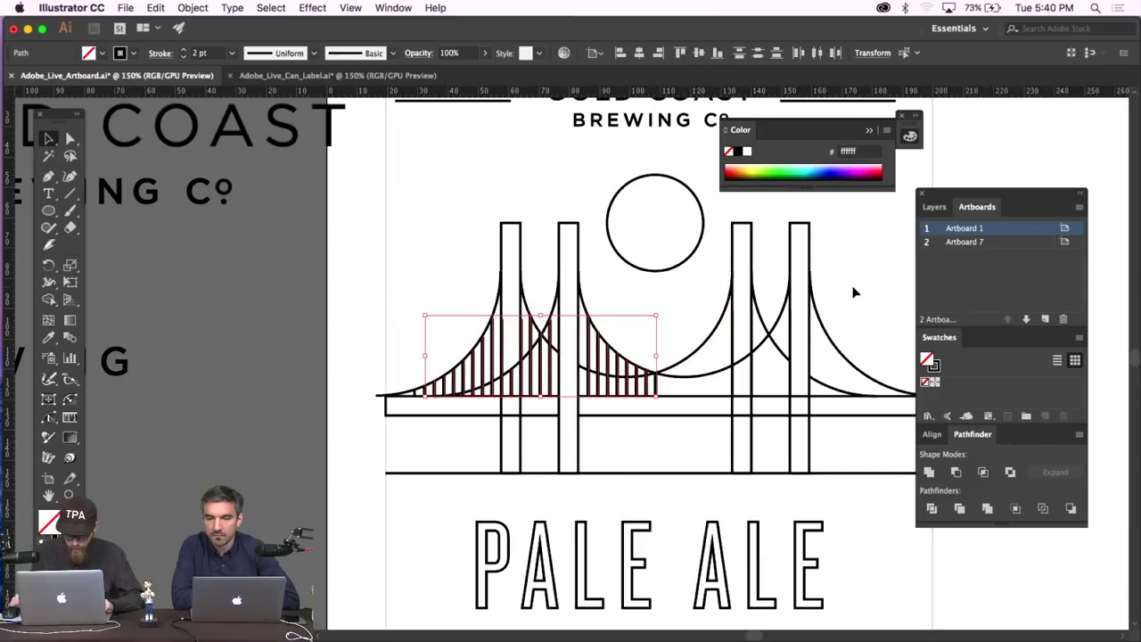
Reflect the selected suspender lines across the vertical axis as a mirrored copy.
click(192, 7)
mouse_move(223, 23)
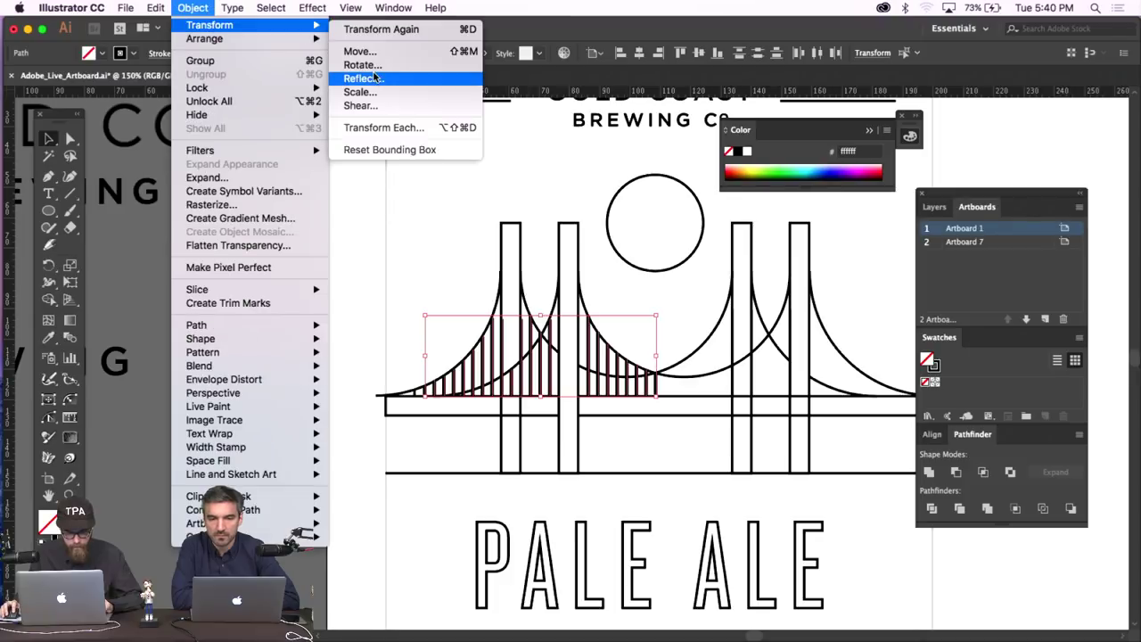
click(367, 78)
key(alt+Return)
Move the mirrored suspender lines right to fit beneath the right-half cables, starting at the middle cable crossing.
key(shift+Right)
key(shift+Right)
key(shift+Right)
key(shift+Right)
key(shift+Right)
key(shift+Right)
key(shift+Right)
key(shift+Right)
key(shift+Right)
key(shift+Right)
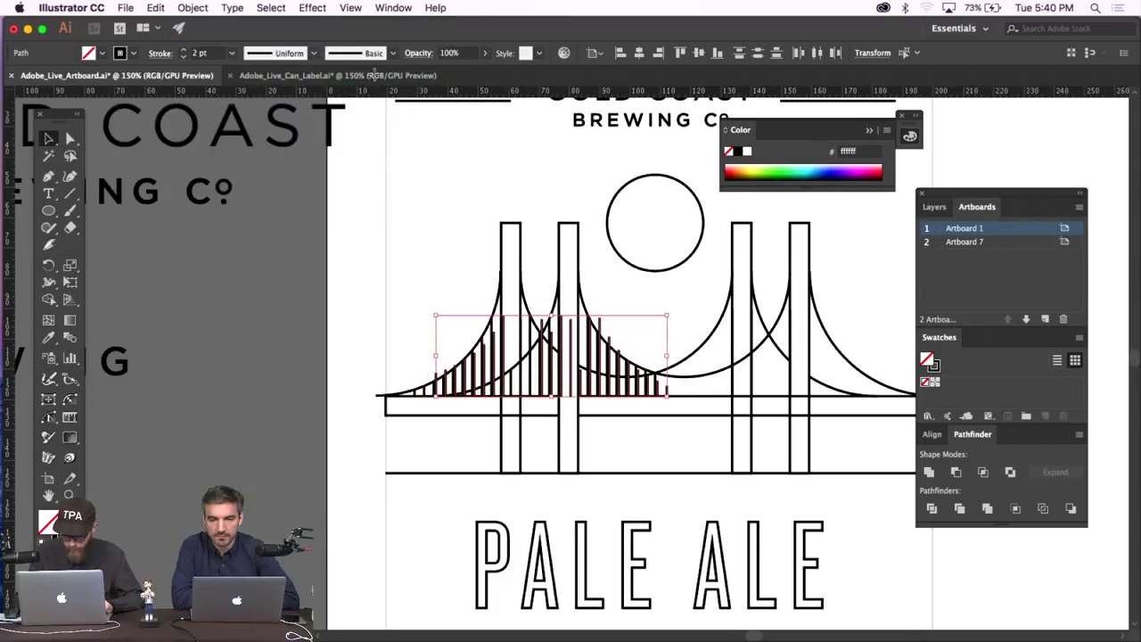
key(shift+Right)
key(shift+Right)
key(shift+Right)
key(shift+Right)
key(shift+Right)
key(shift+Right)
key(shift+Right)
key(shift+Right)
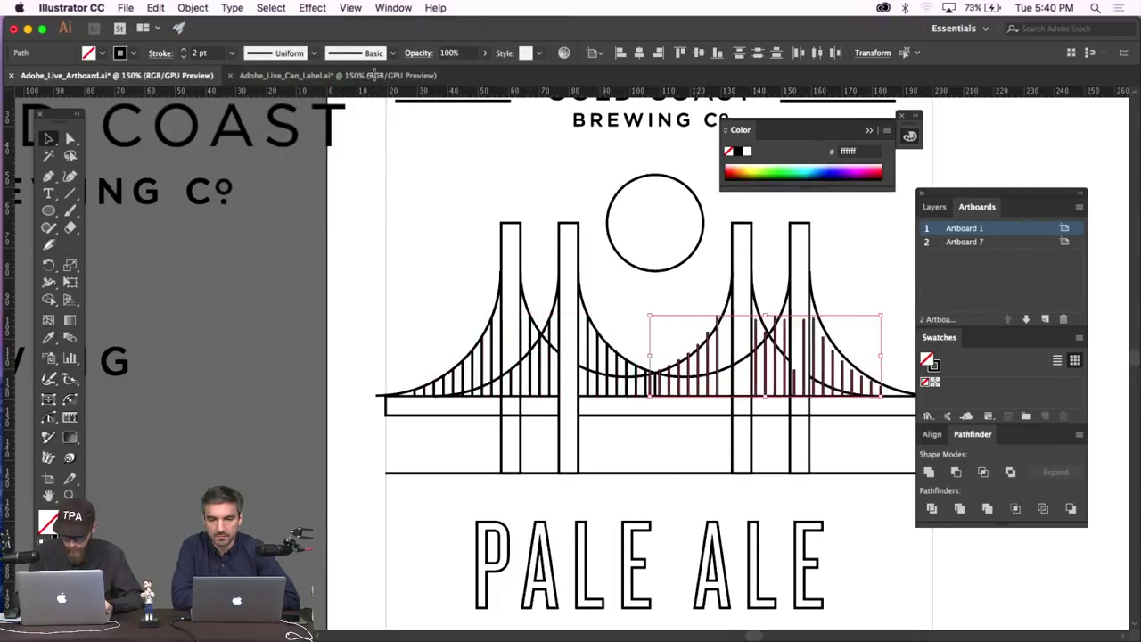
key(Left)
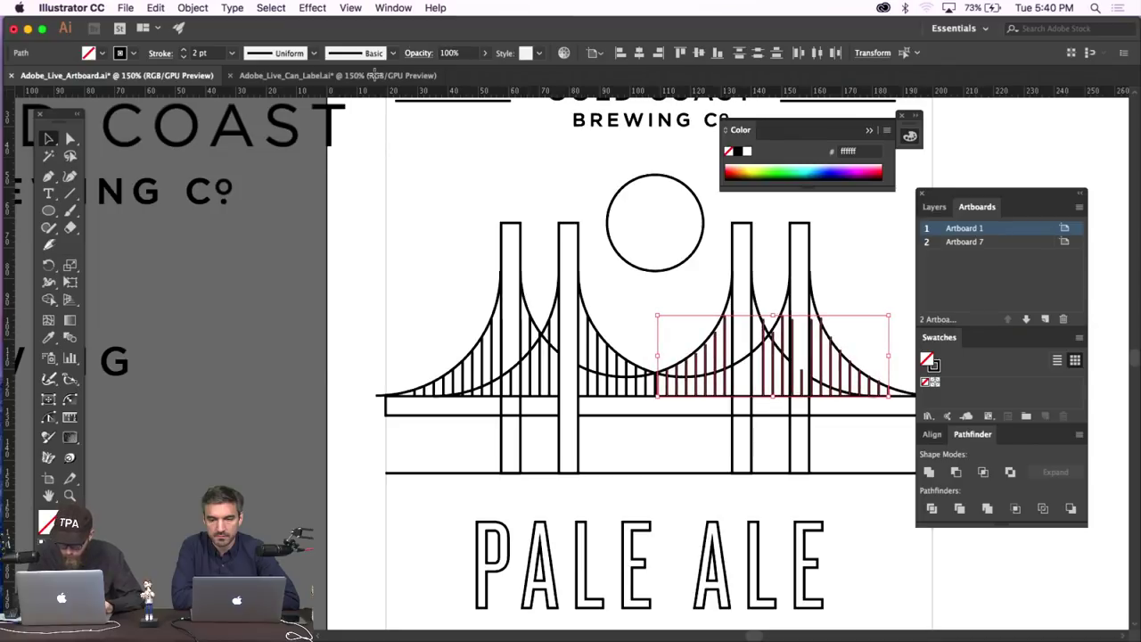
Nudge the mirrored suspender lines slightly left to align them with the middle cable crossing and the right-half cables.
key(Left)
key(Left)
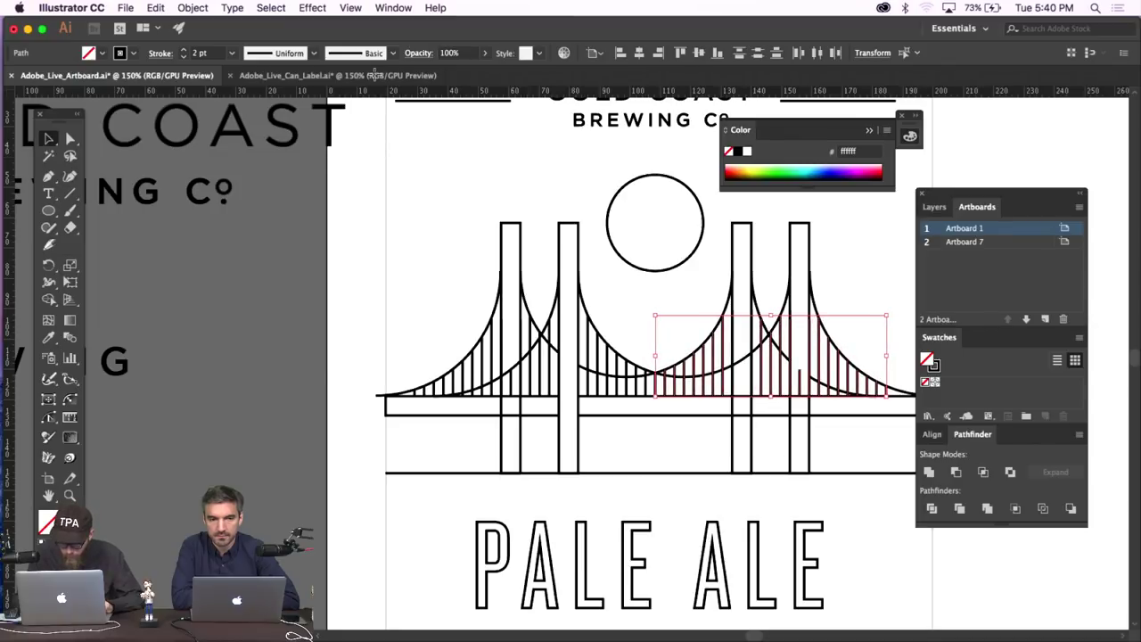
click(483, 153)
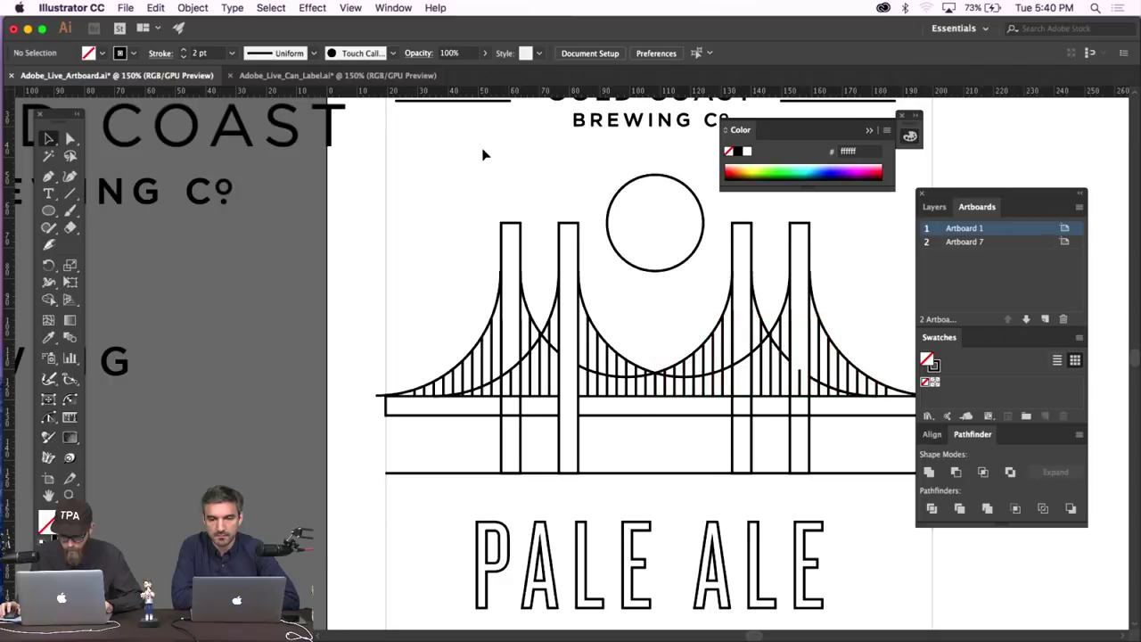
Delete the short stray suspender line inside the bridge's rightmost tower.
scroll(491, 160, right, 4)
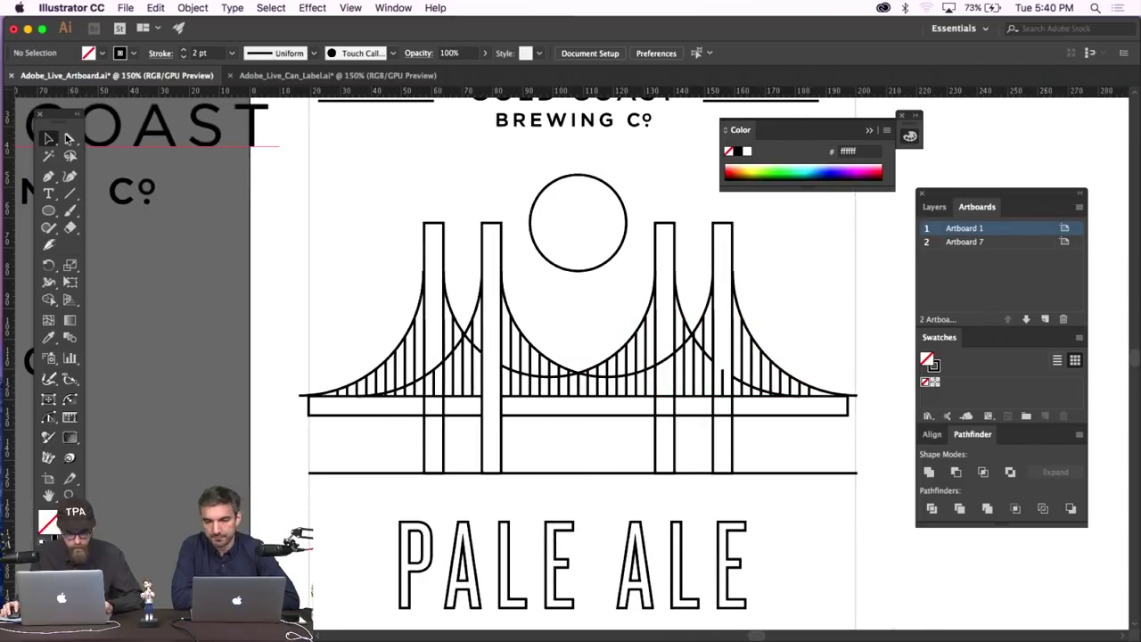
key(a)
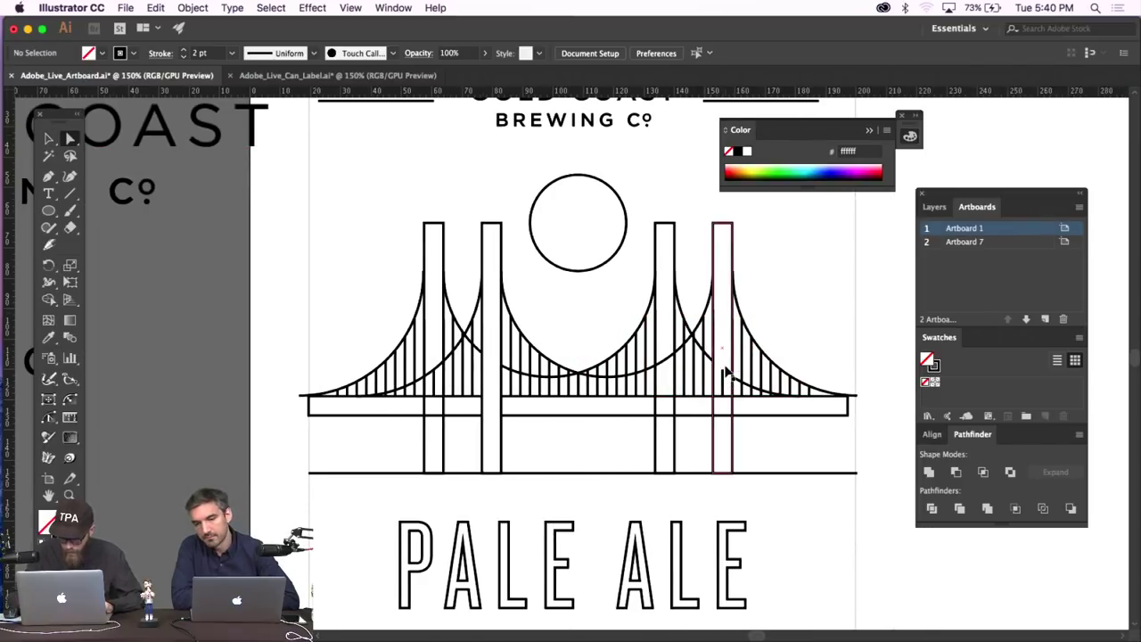
key(super+equal)
key(super+equal)
drag(882, 411, 765, 368)
click(774, 392)
click(601, 359)
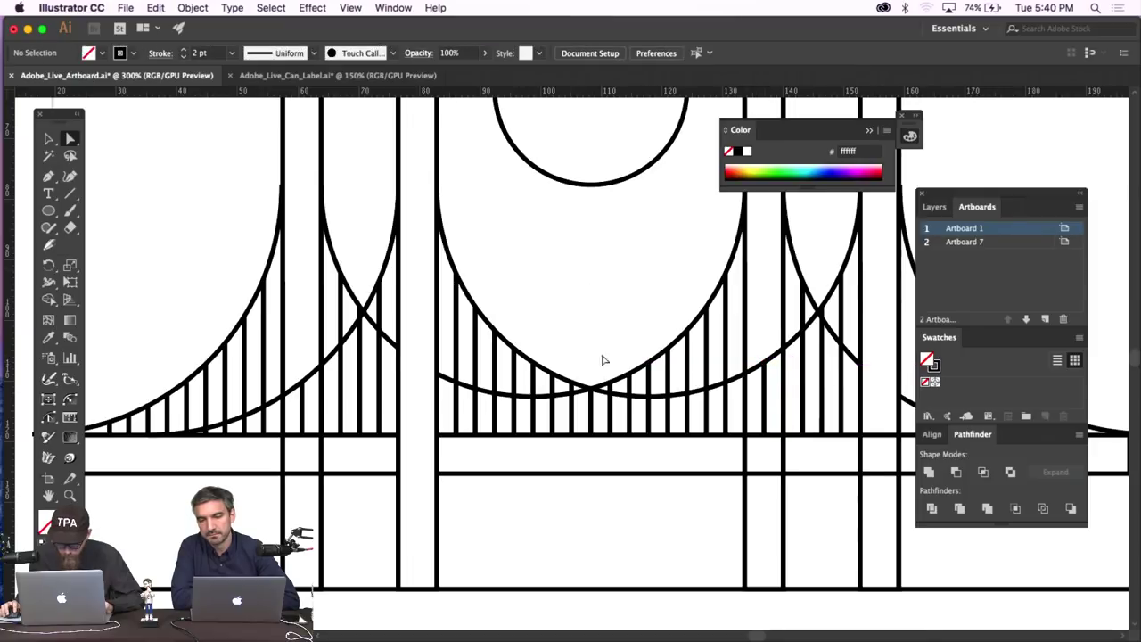
click(592, 408)
click(650, 359)
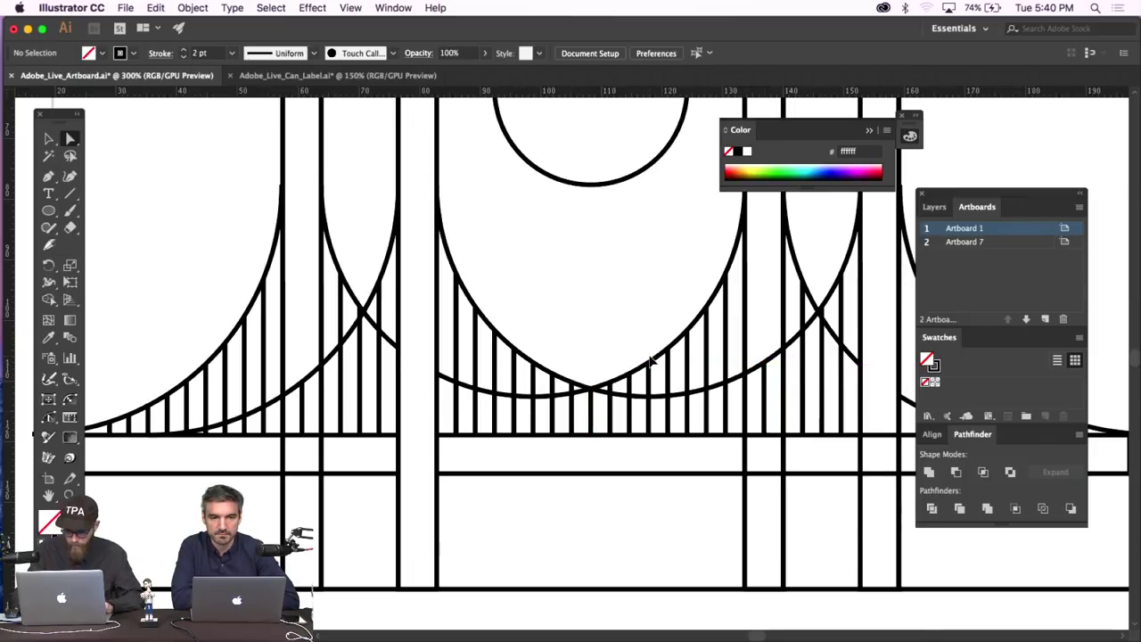
Unlock all artwork and set the stroke colour of the label's boundary rectangle to 37dbd7.
key(super+1)
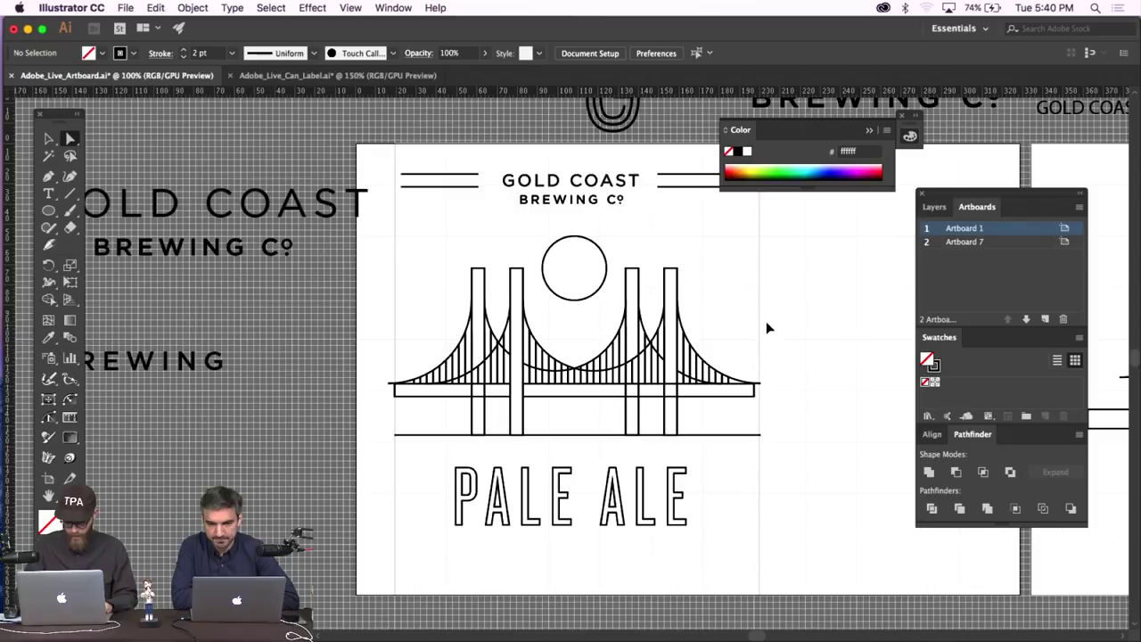
key(super+minus)
key(super+equal)
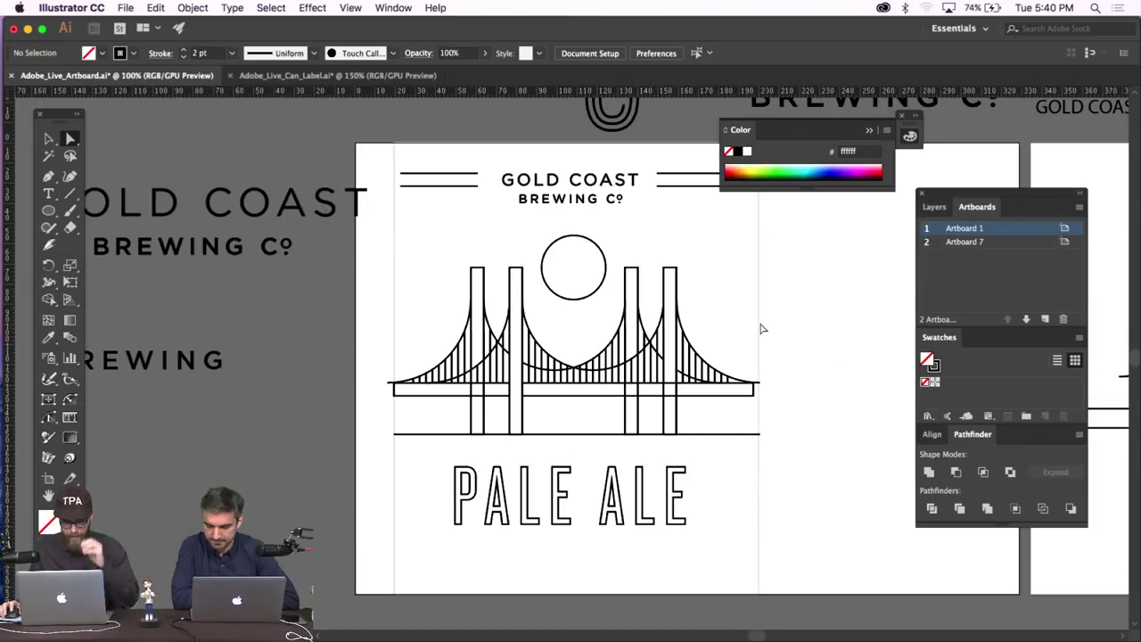
key(v)
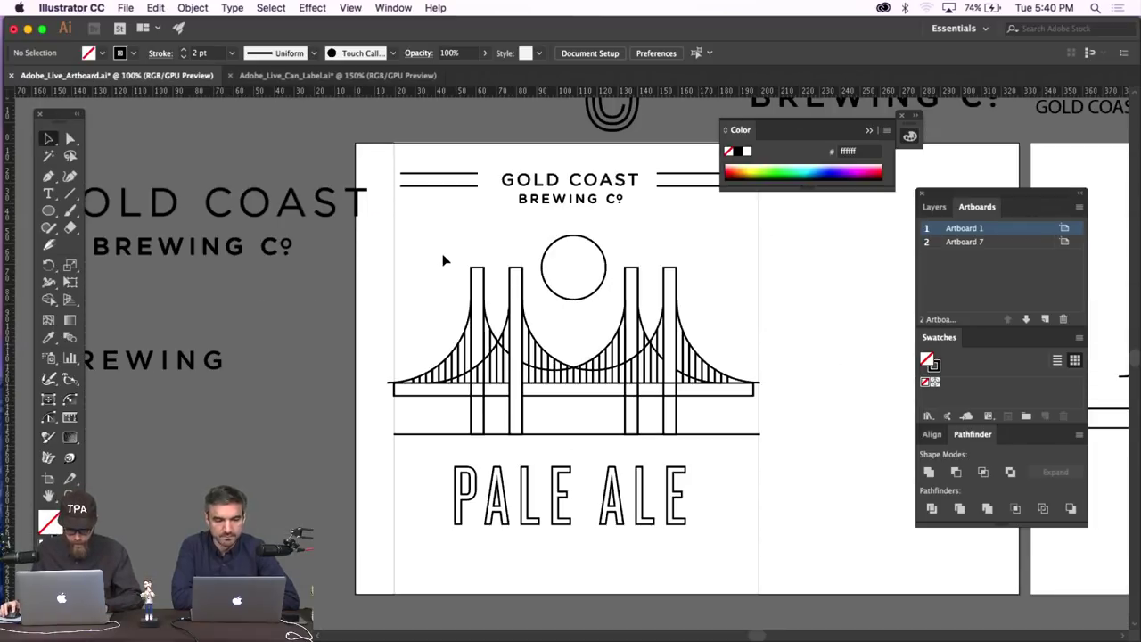
click(193, 7)
click(234, 102)
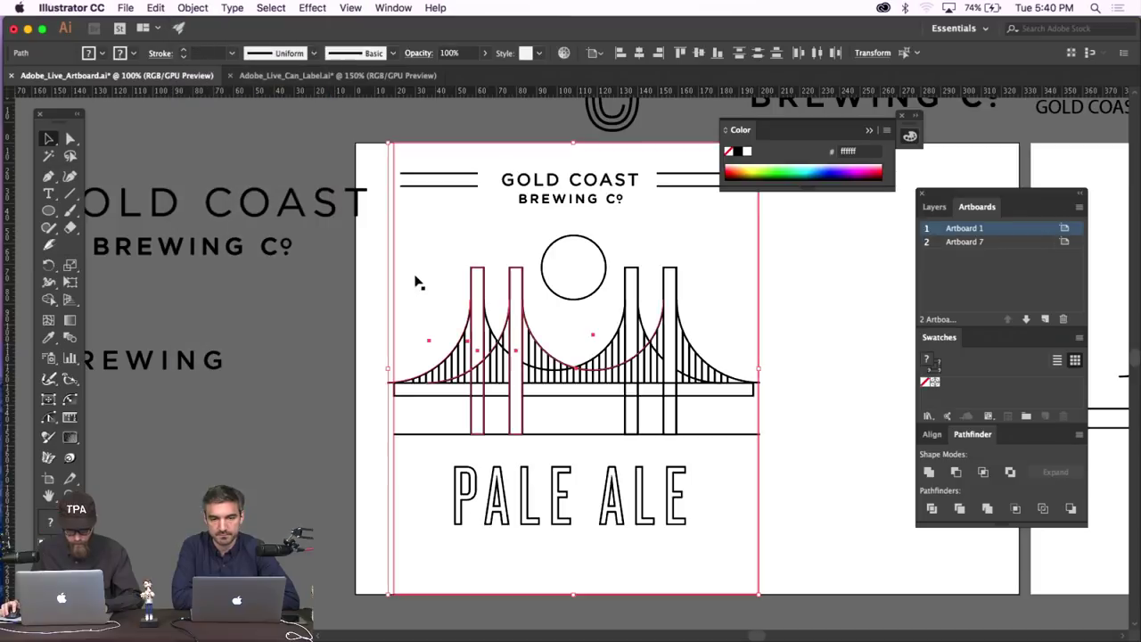
click(383, 285)
click(394, 285)
double_click(49, 520)
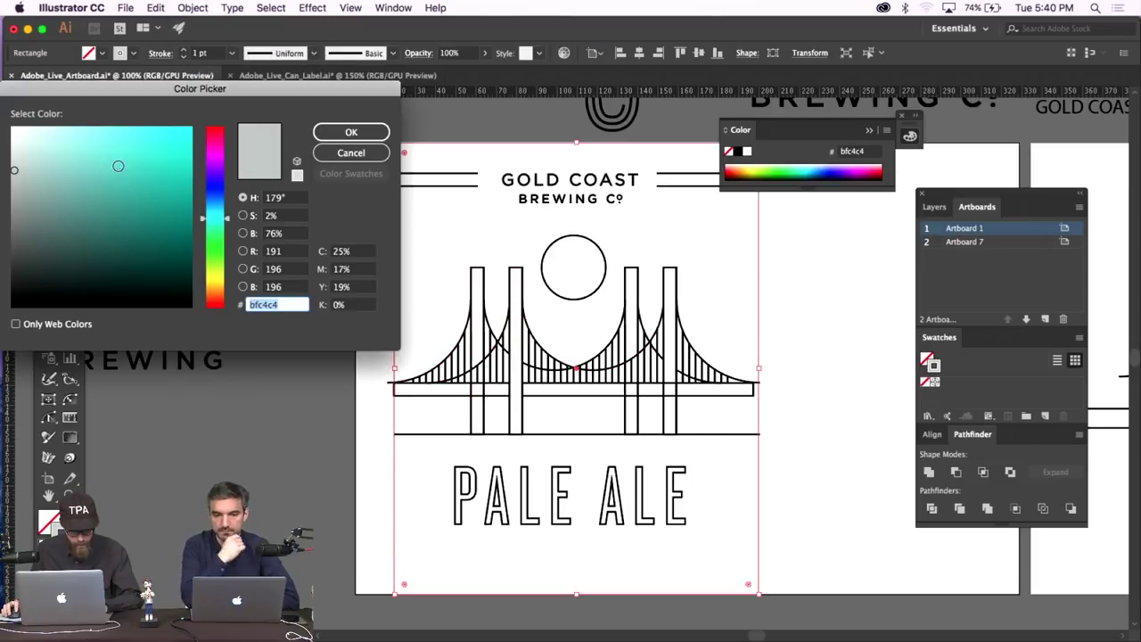
text(37dbd7)
click(356, 131)
click(362, 285)
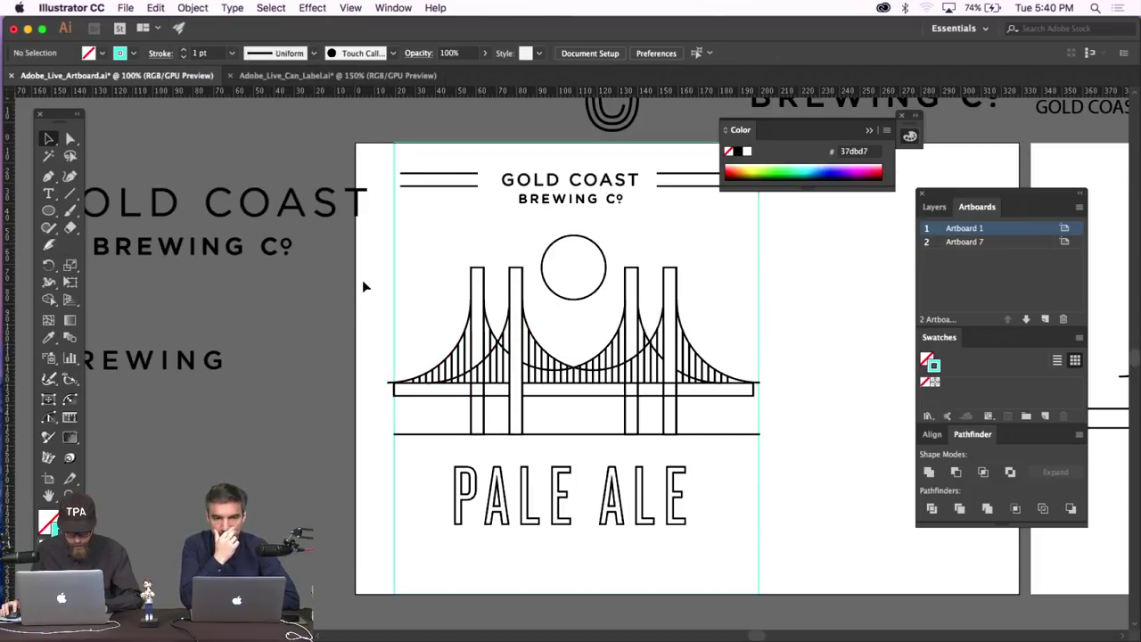
click(421, 287)
shift+click(424, 288)
Move the PALE ALE title up slightly, closer to the ground line beneath the bridge.
scroll(421, 282, down, 2)
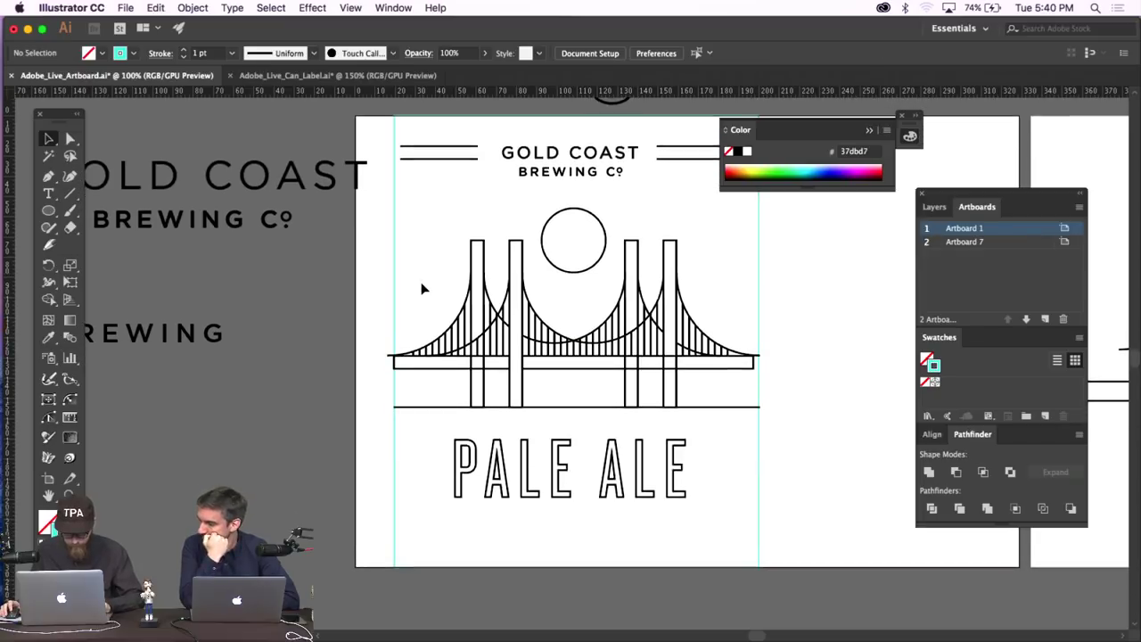
key(t)
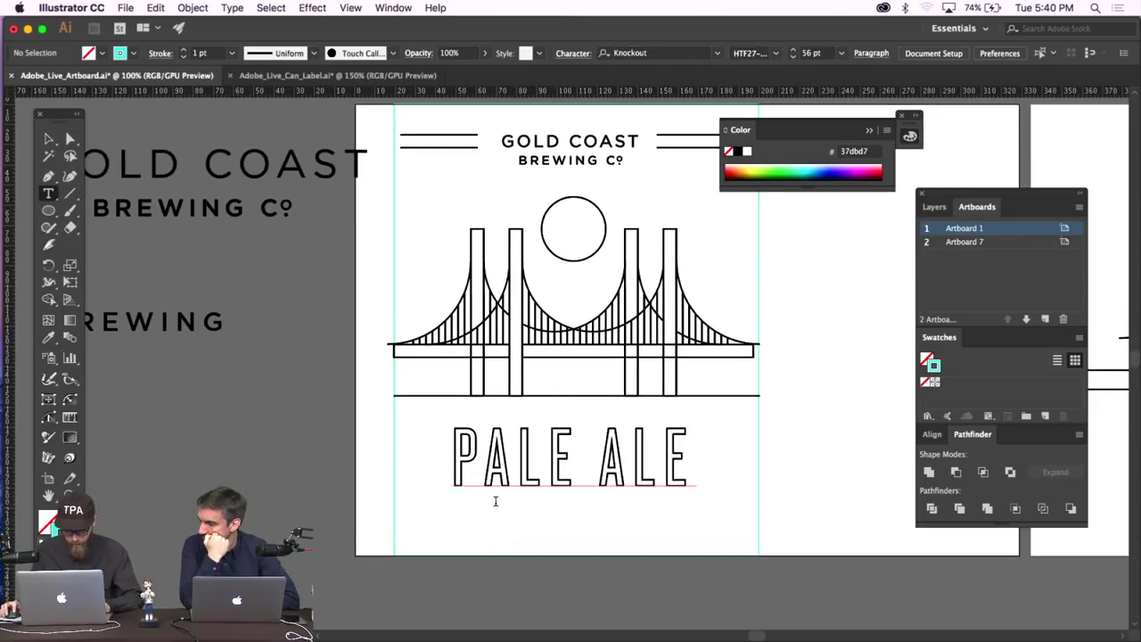
drag(453, 458, 587, 521)
click(49, 139)
click(171, 372)
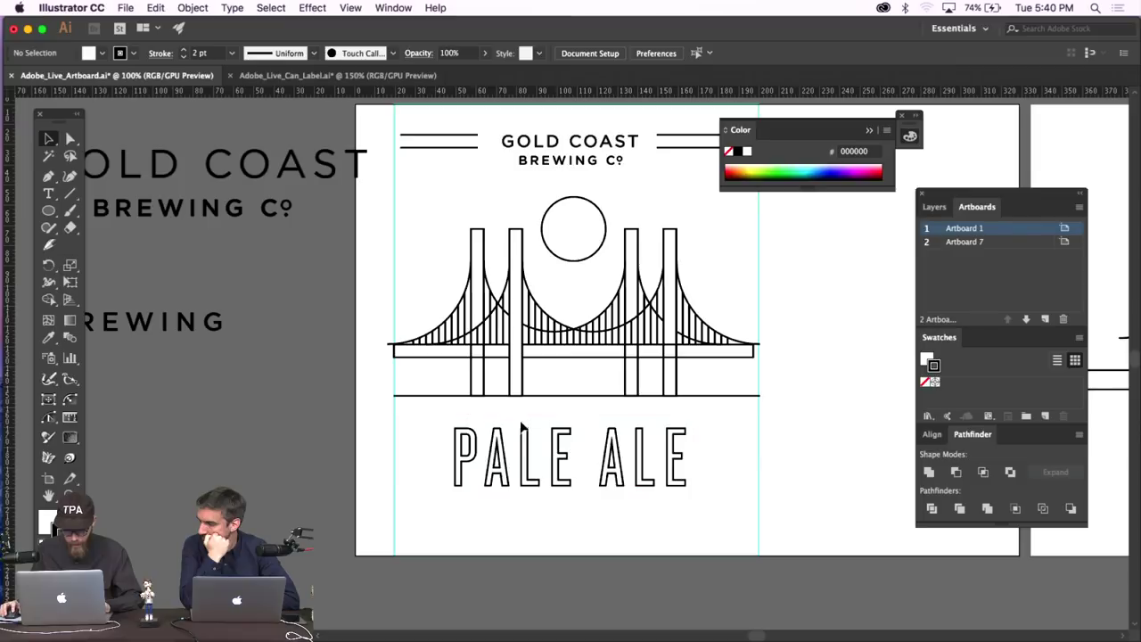
key(ctrl+z)
Draw a text frame beneath the PALE ALE title and set its text to Gotham HTF Book at 14 pt.
click(48, 194)
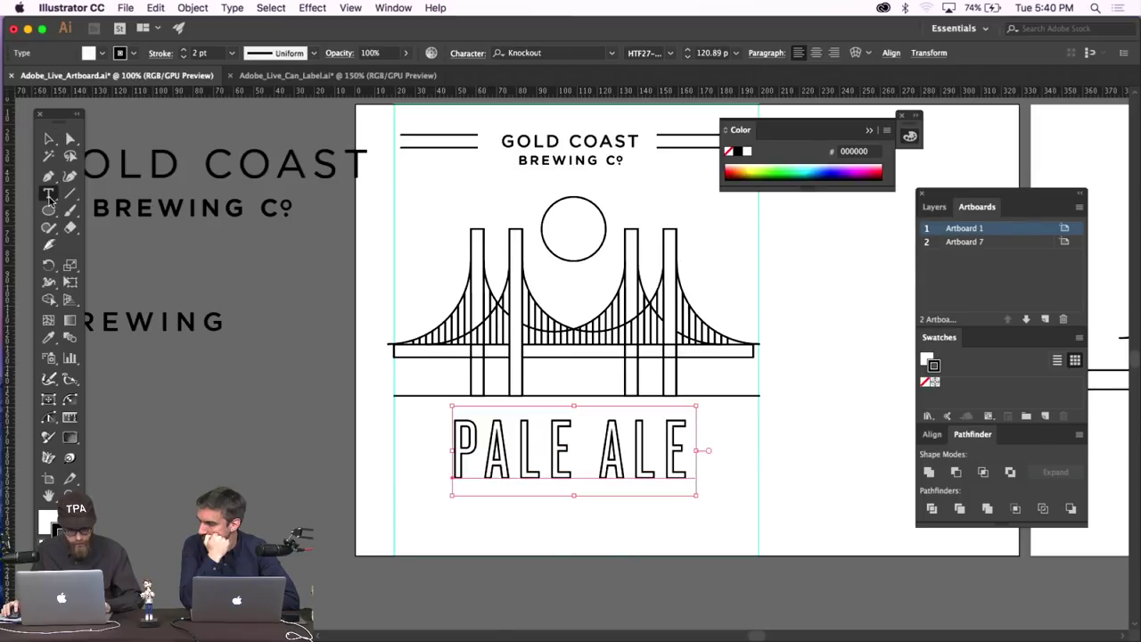
drag(504, 500, 664, 535)
click(536, 54)
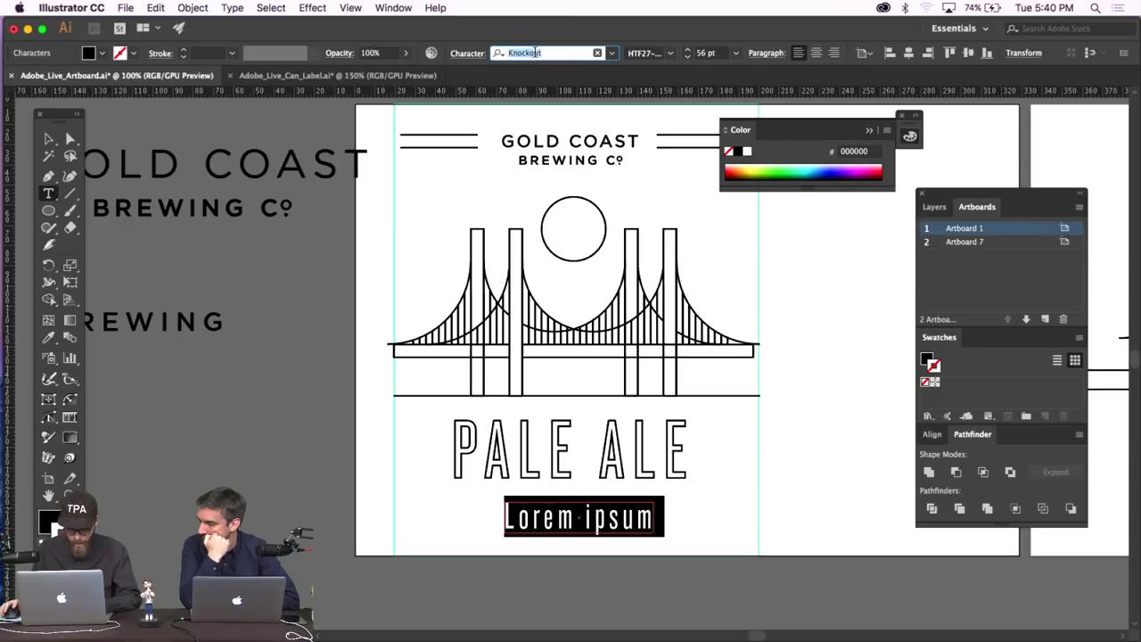
text(gotham)
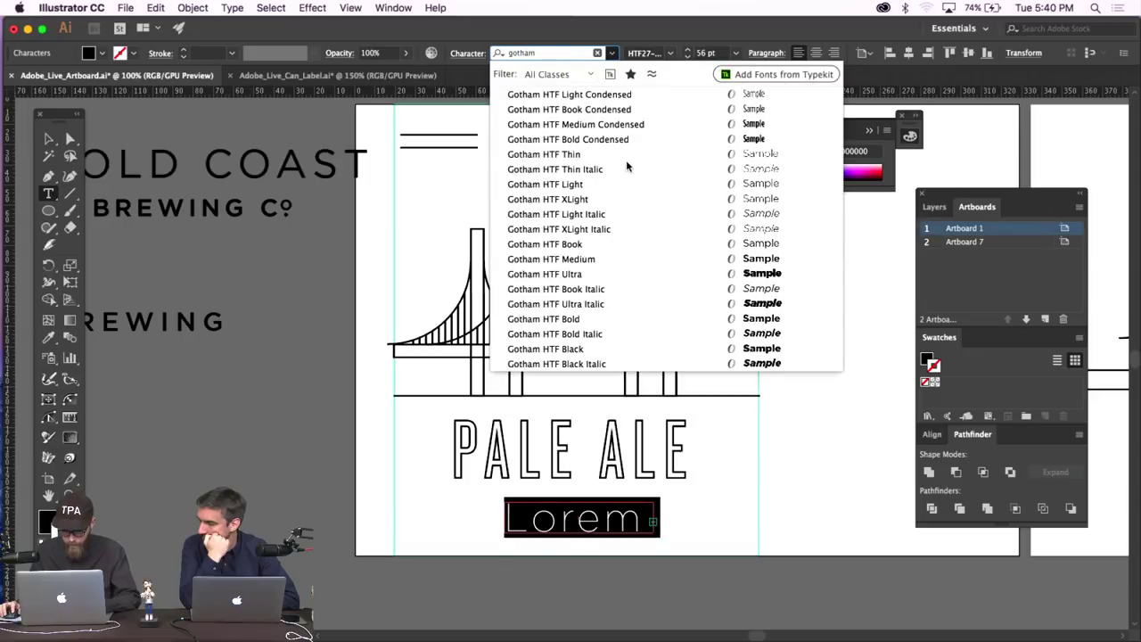
click(595, 244)
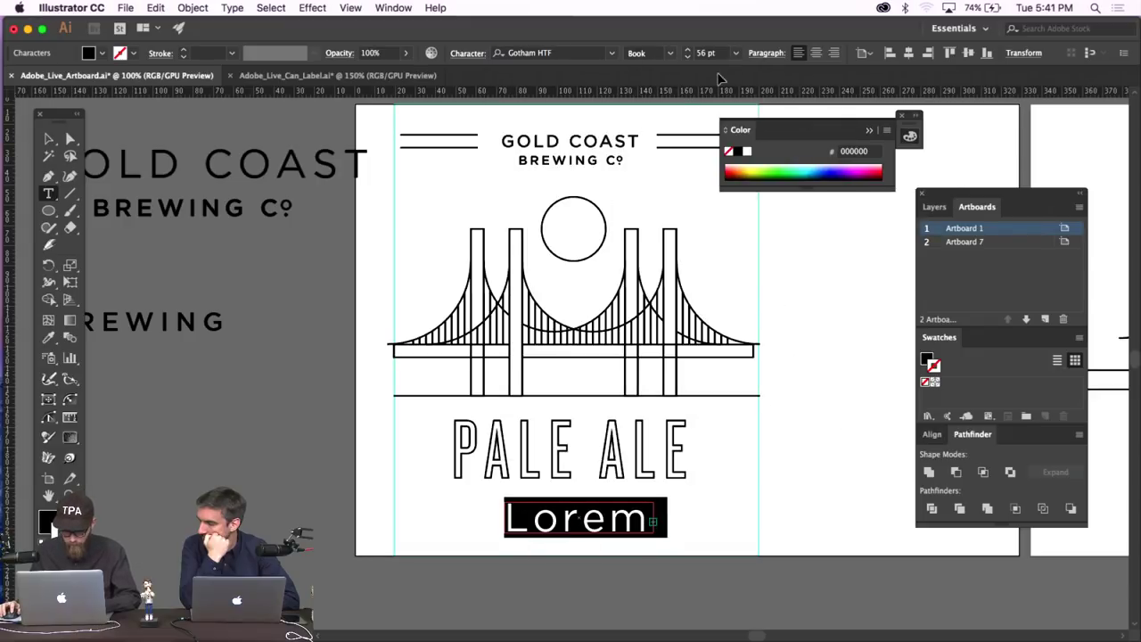
click(736, 54)
click(763, 194)
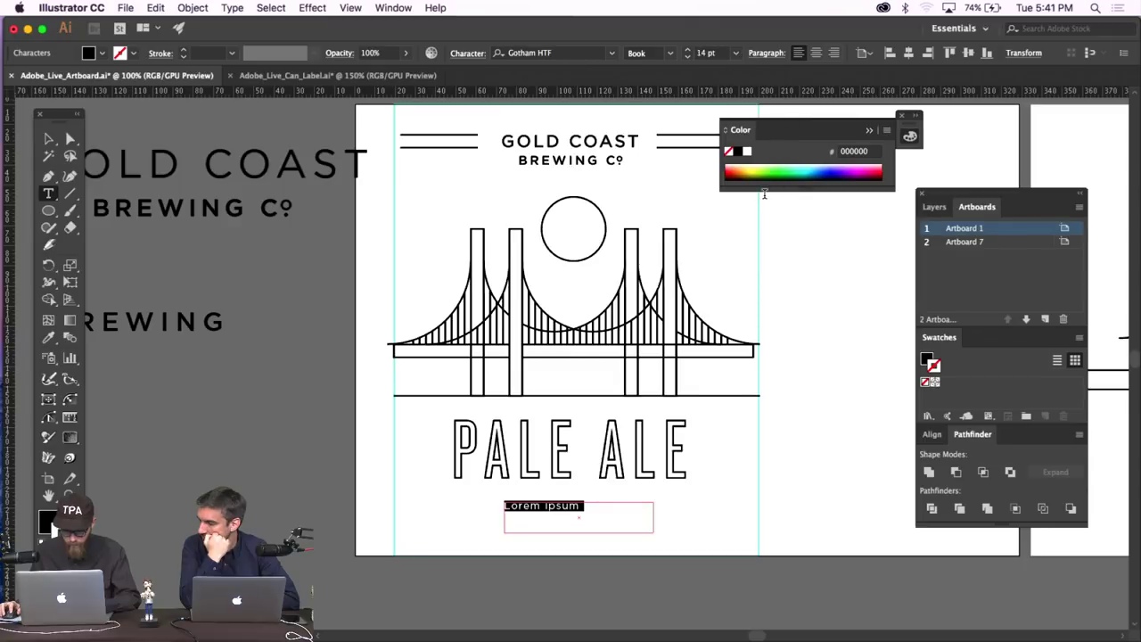
Replace the placeholder text beneath the title with "Bottled in San Francisco".
click(48, 139)
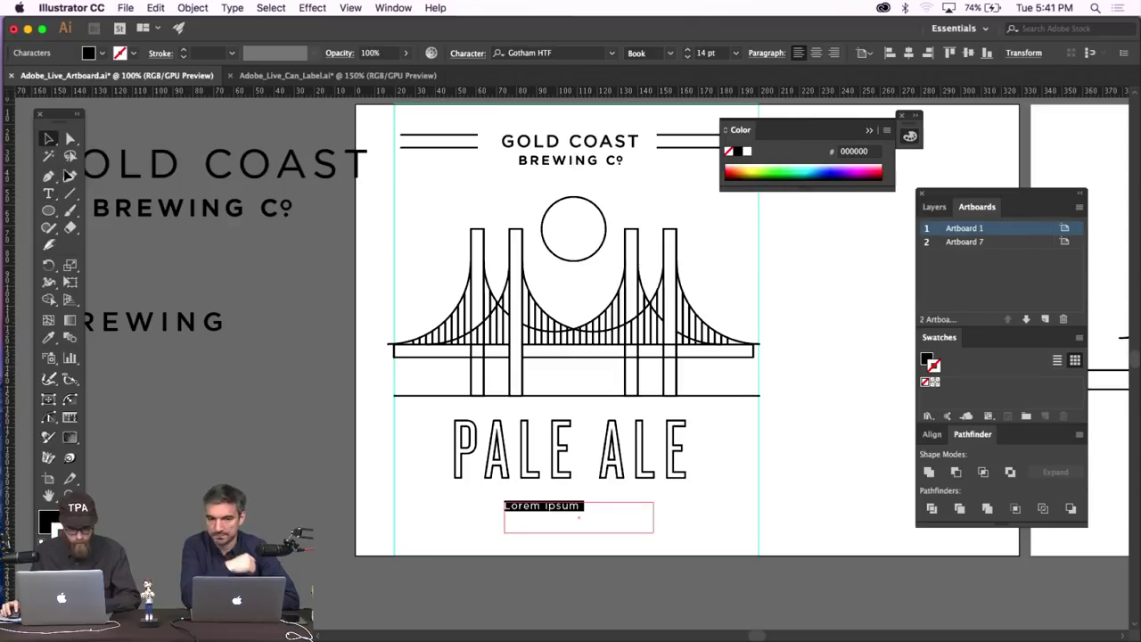
click(605, 505)
double_click(570, 508)
key(super+a)
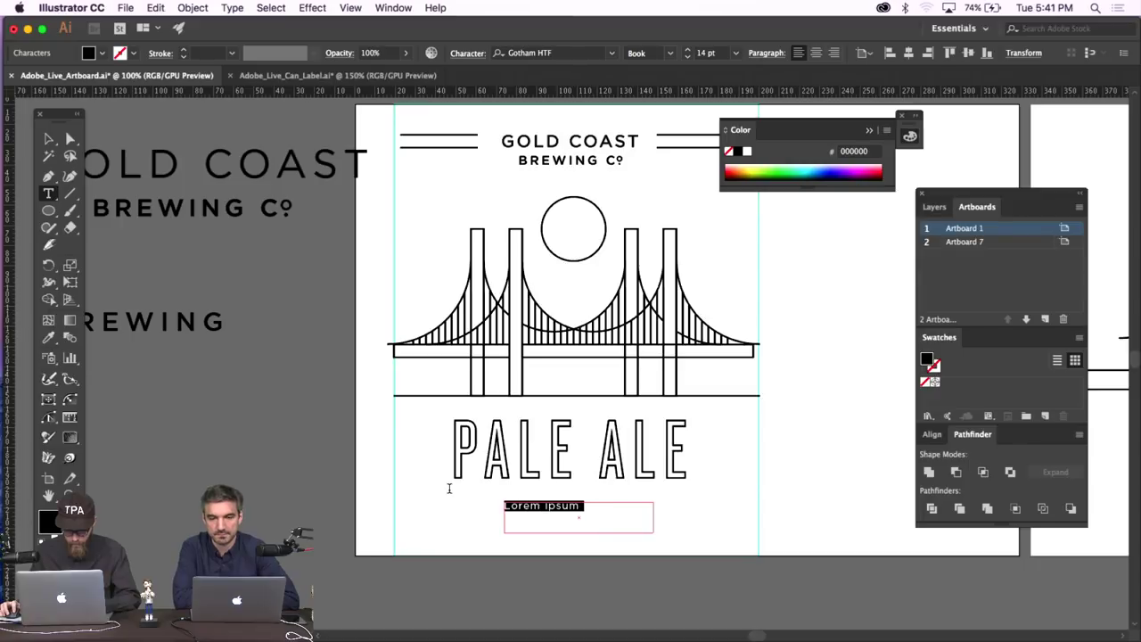
text(Bottled in San Fran)
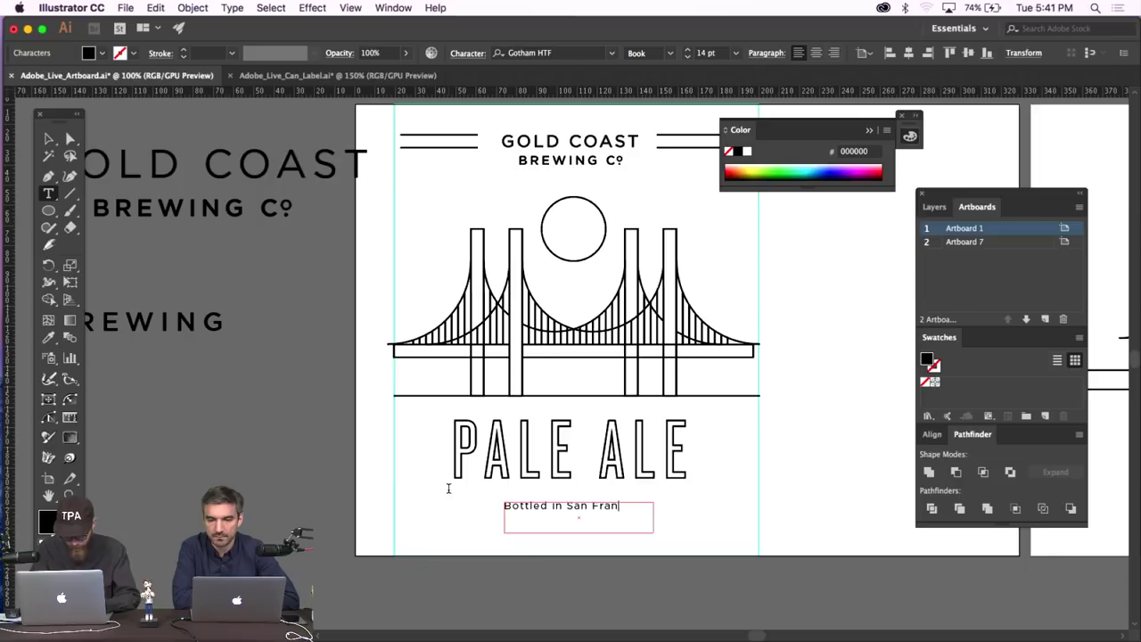
text(cis)
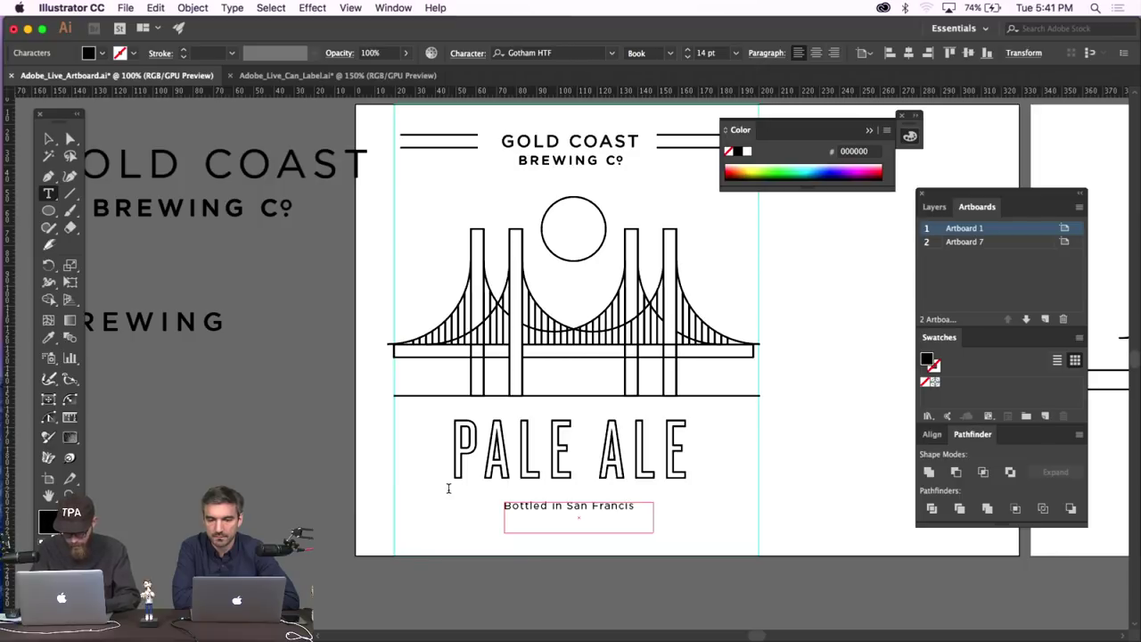
text(co)
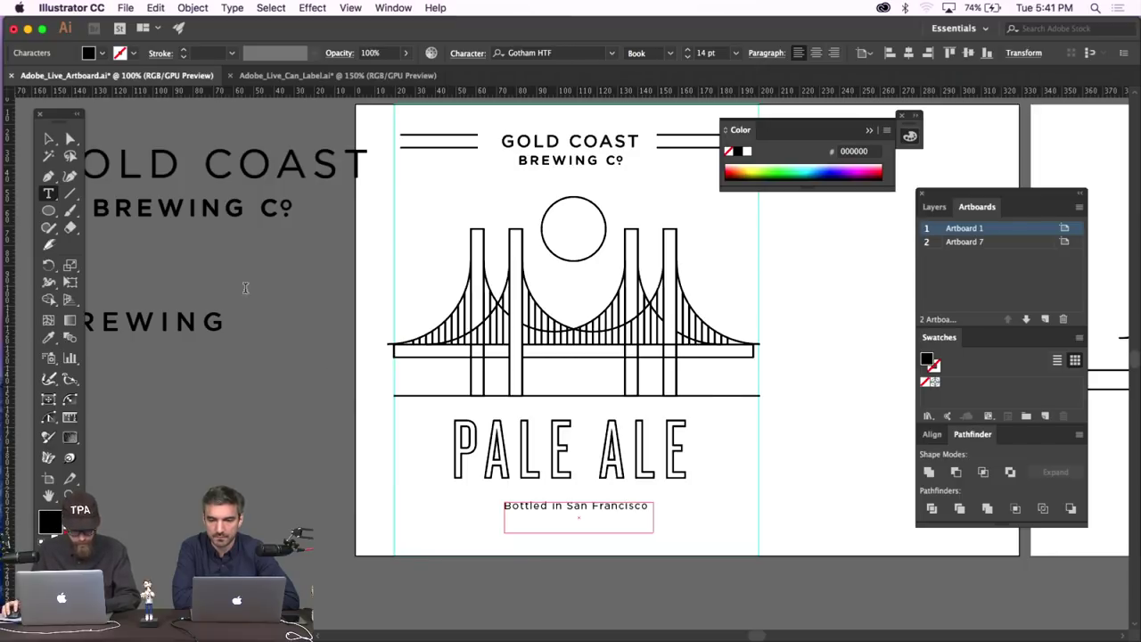
Centre-align the "Bottled in San Francisco" text and widen its frame on the left side.
click(49, 138)
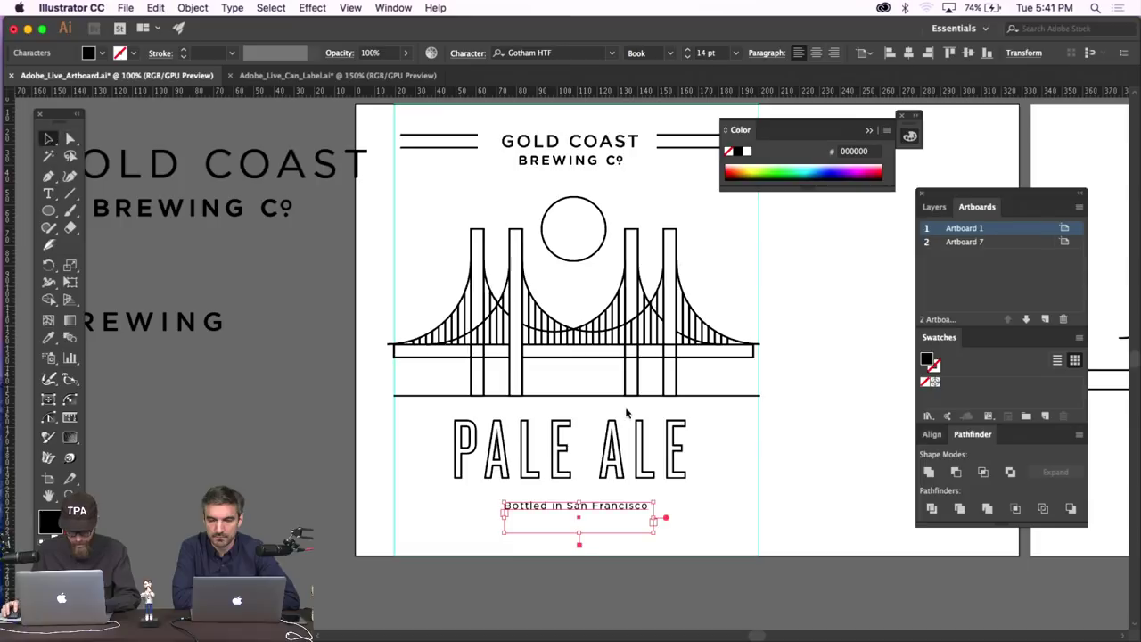
click(815, 52)
click(679, 556)
click(519, 510)
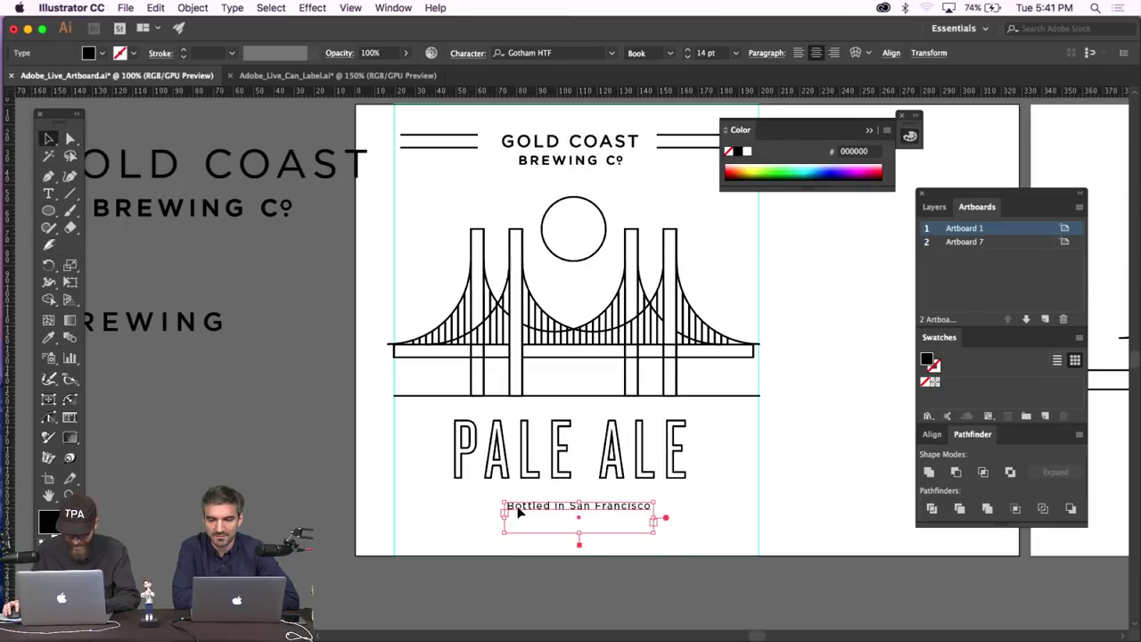
drag(507, 515, 478, 515)
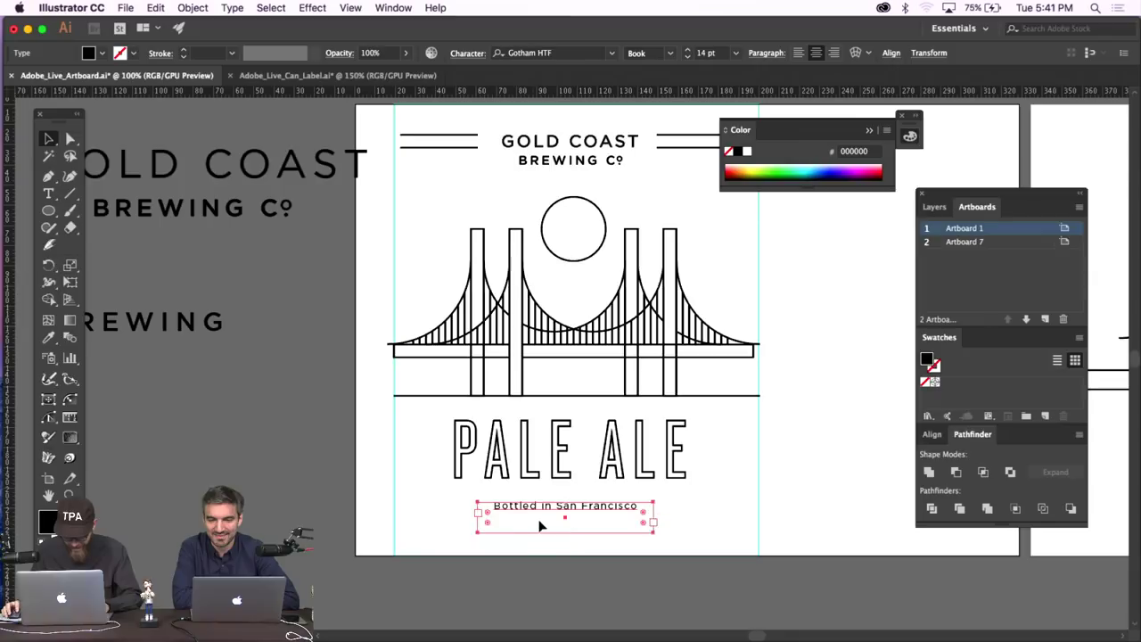
click(639, 511)
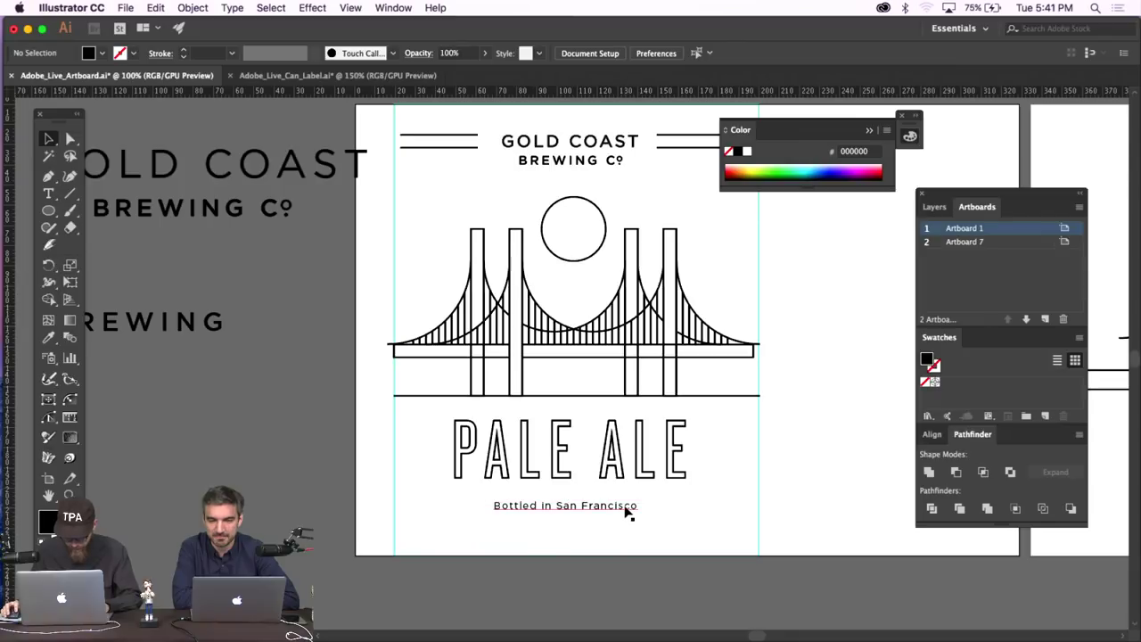
Edit the line beneath the title to read "Canned and Bottled in" with "San Francisco, CAL" on a second line.
key(t)
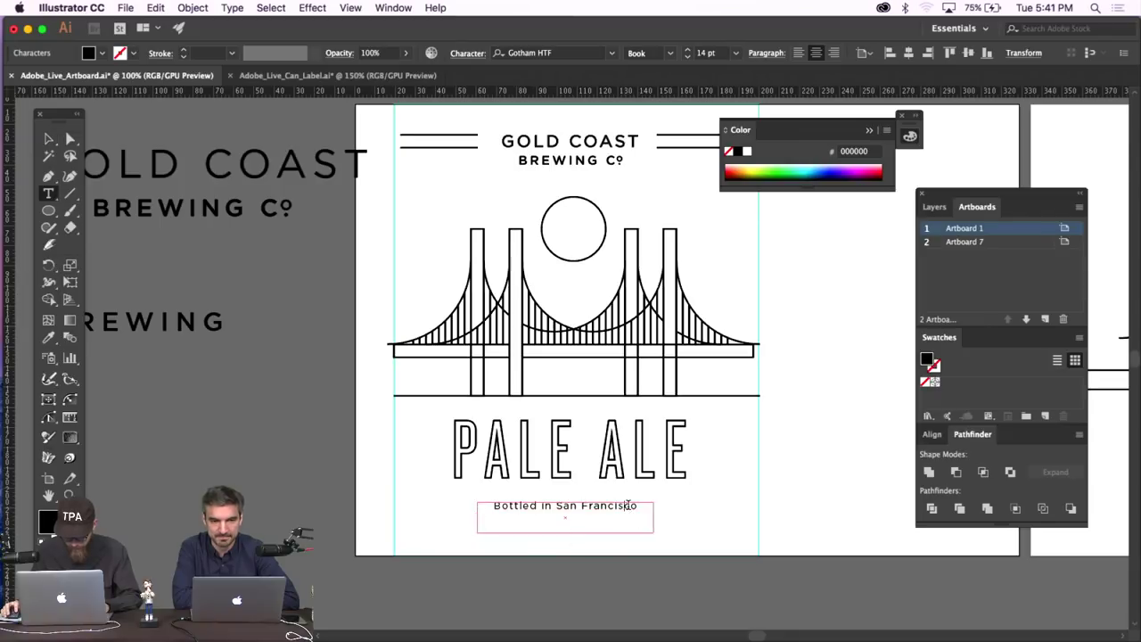
click(495, 505)
text(Canned and)
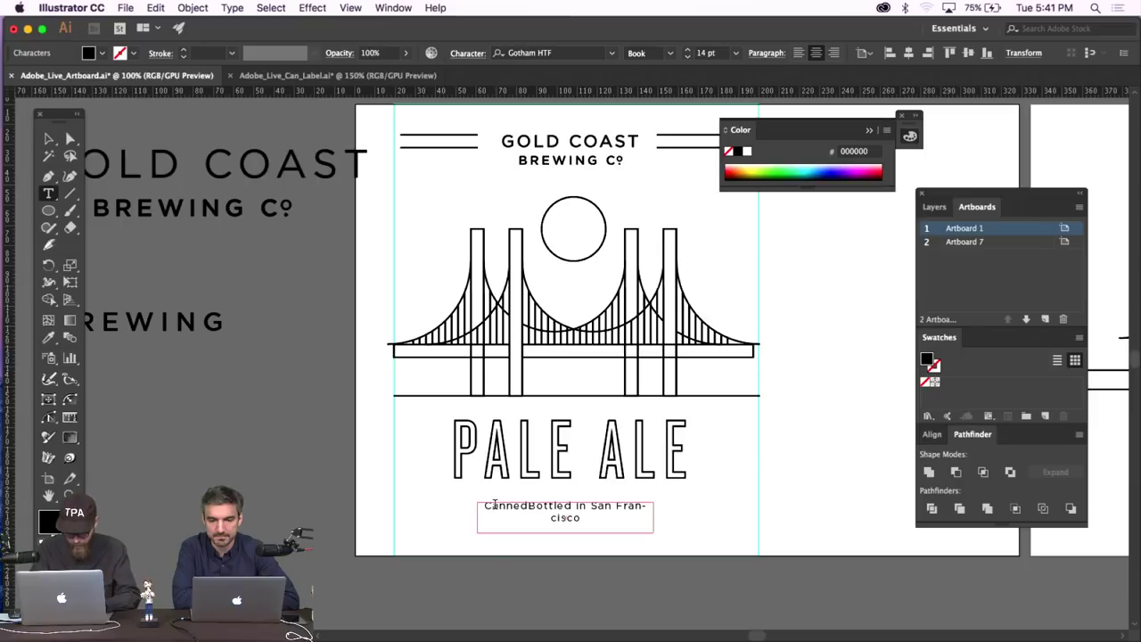
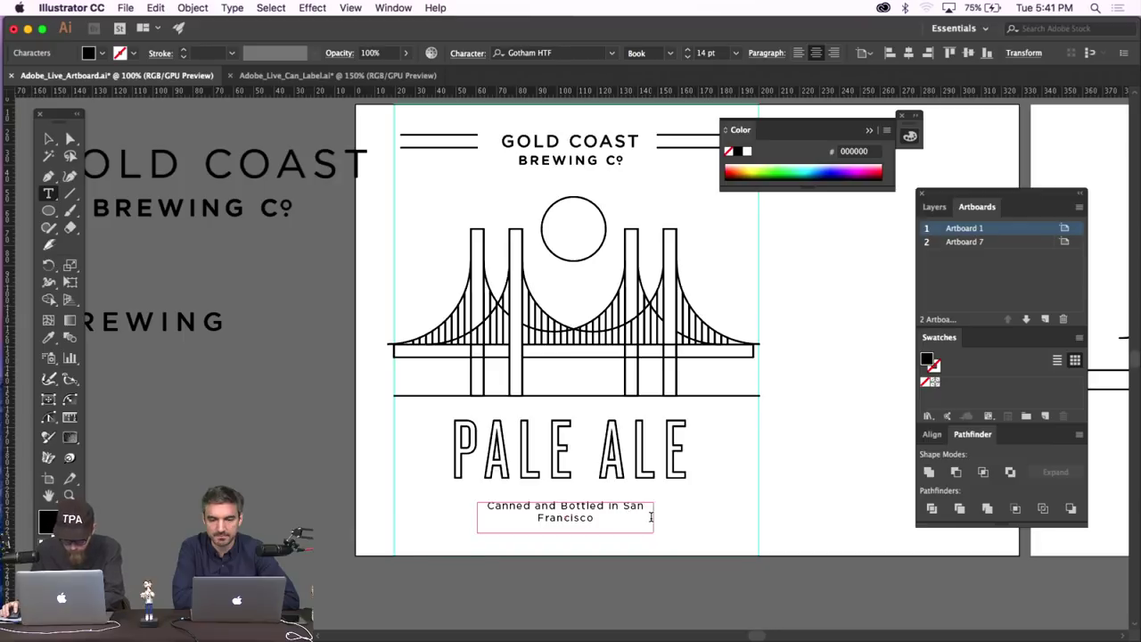
key(Return)
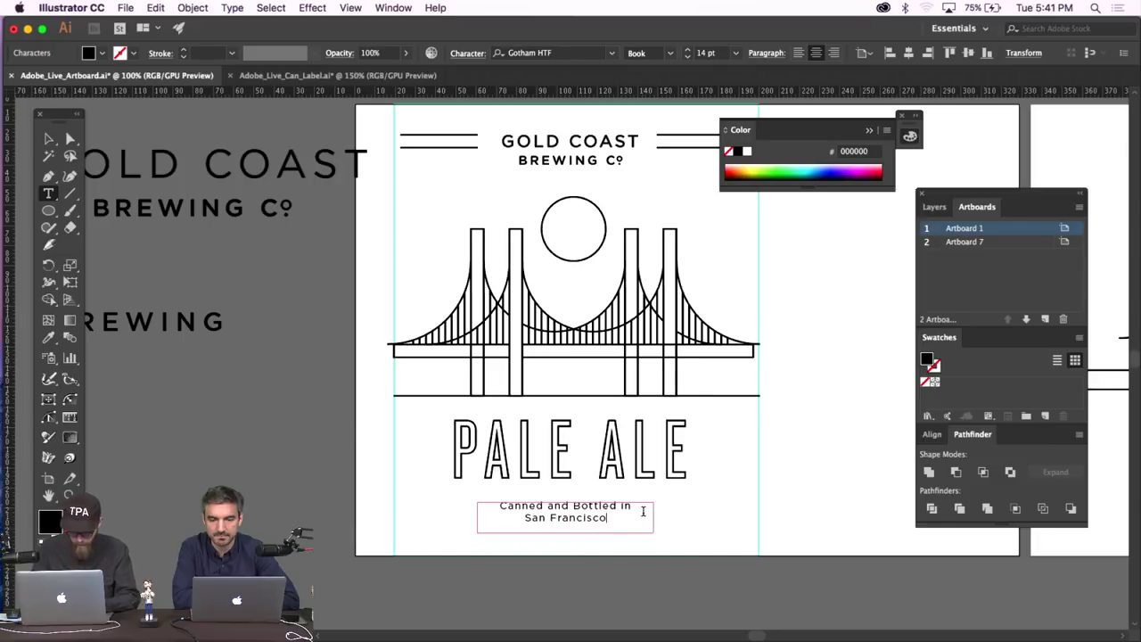
text(C)
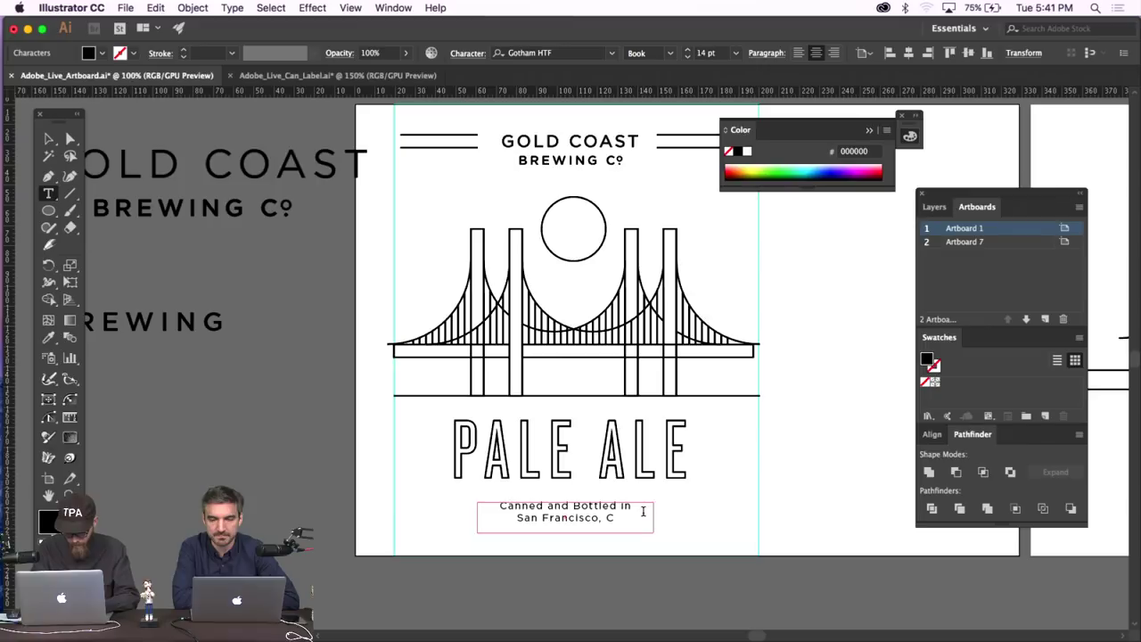
text(AL)
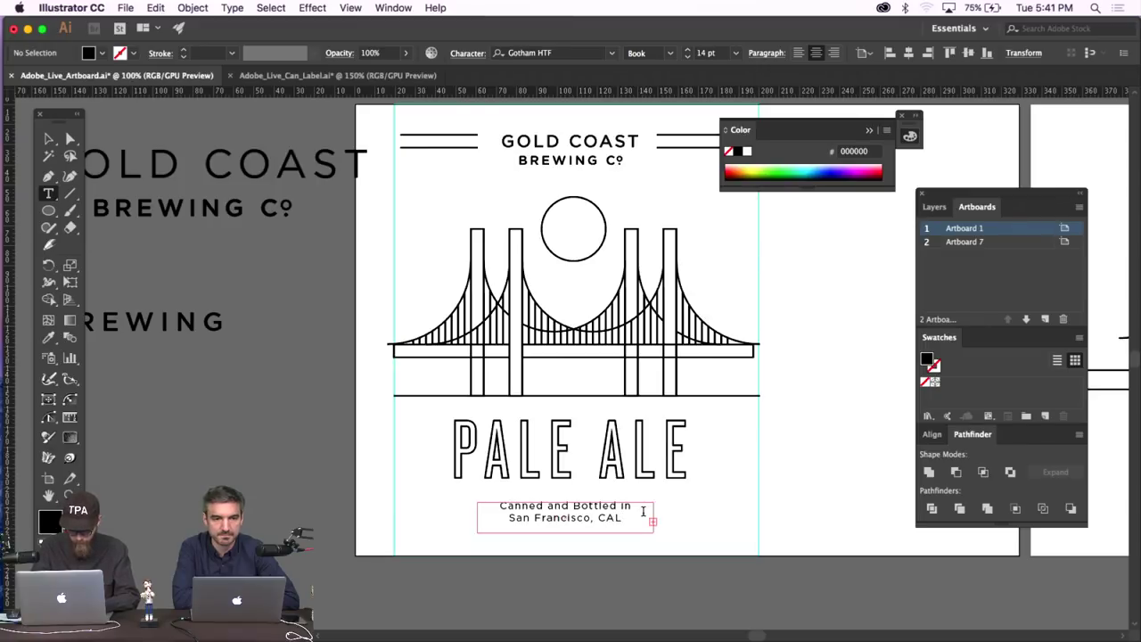
Extend the origin text frame downward and add a third line reading "The City by the Bay" in quotation marks.
click(49, 138)
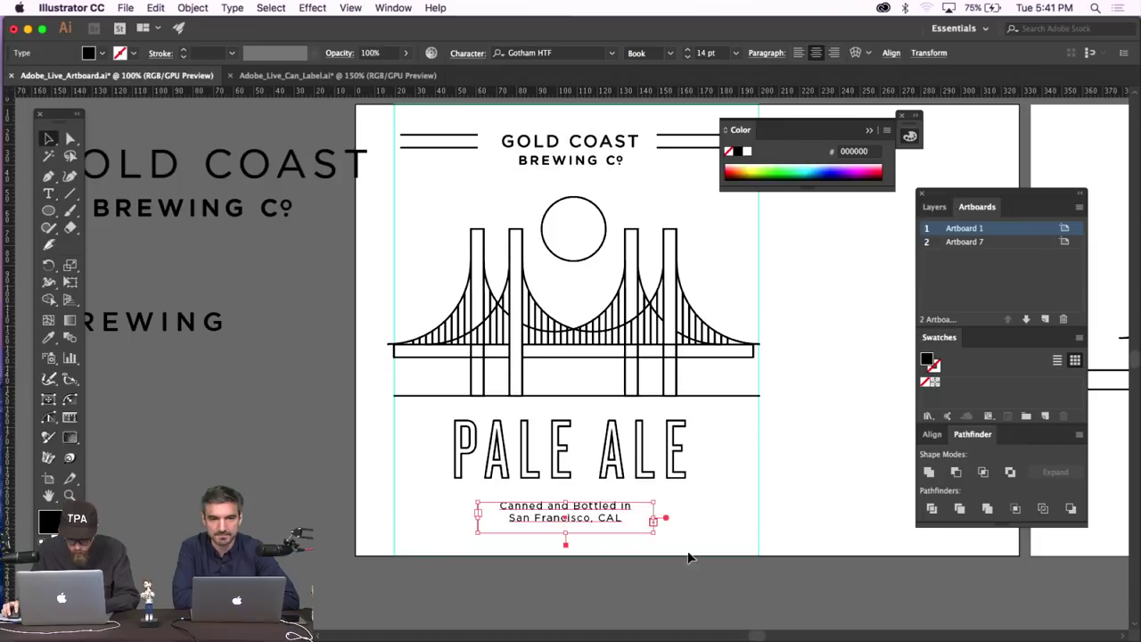
double_click(566, 538)
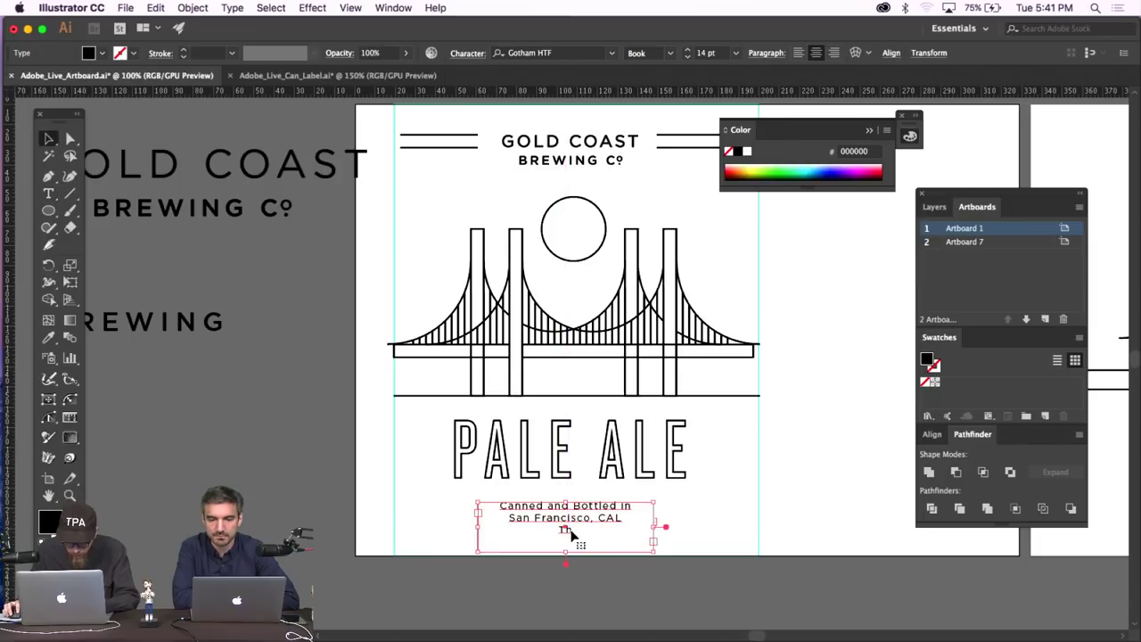
double_click(571, 533)
text(")
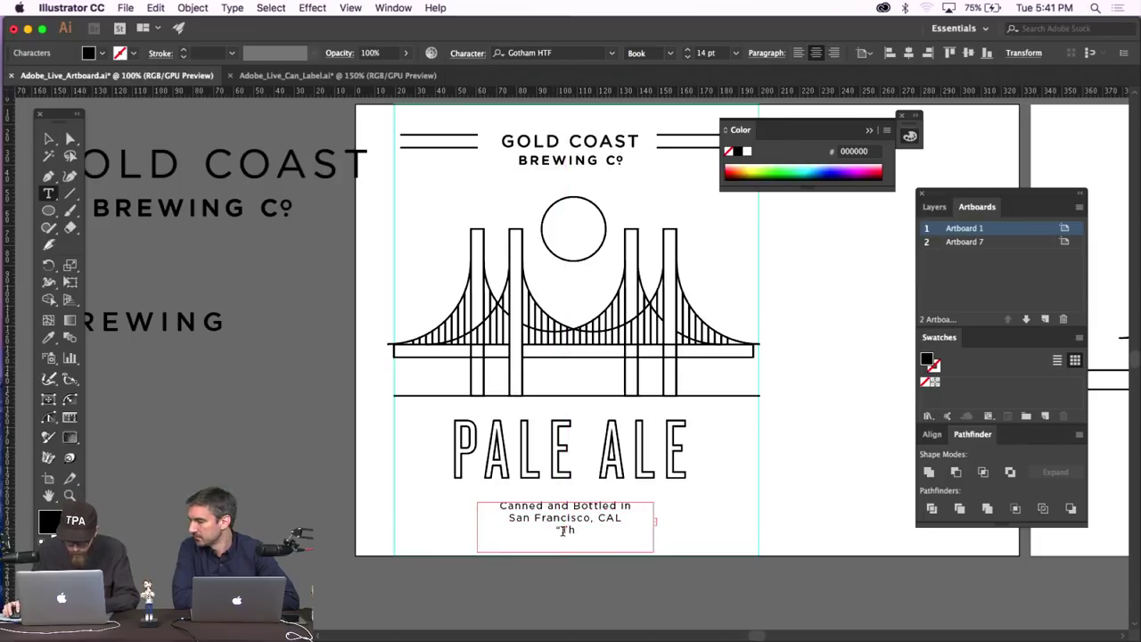
text( Ci)
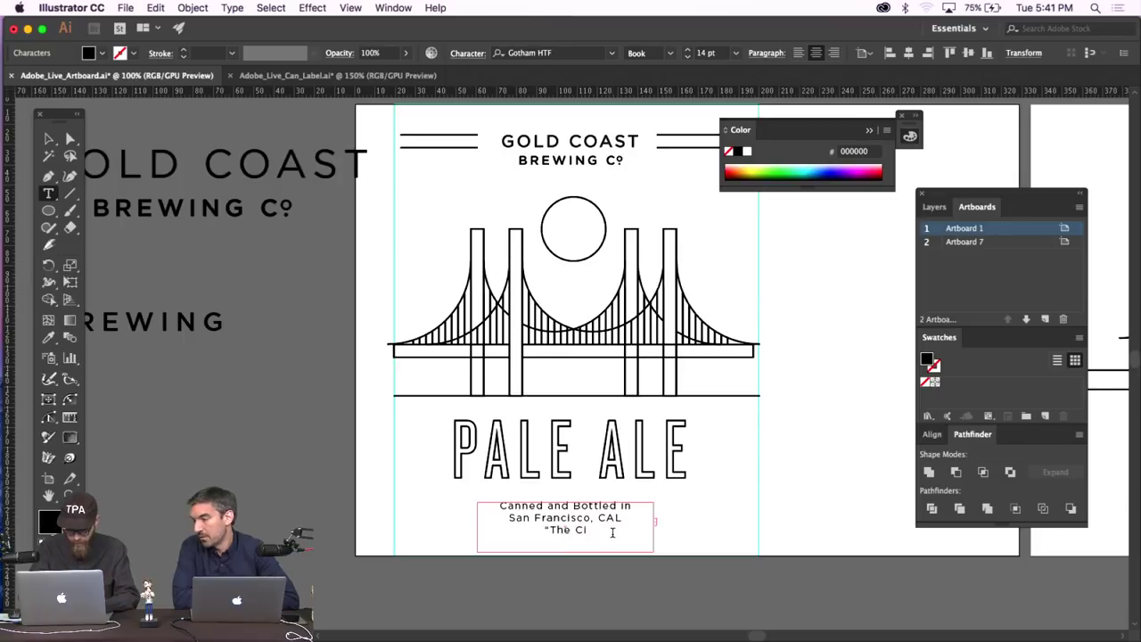
text(ty by the Bay)
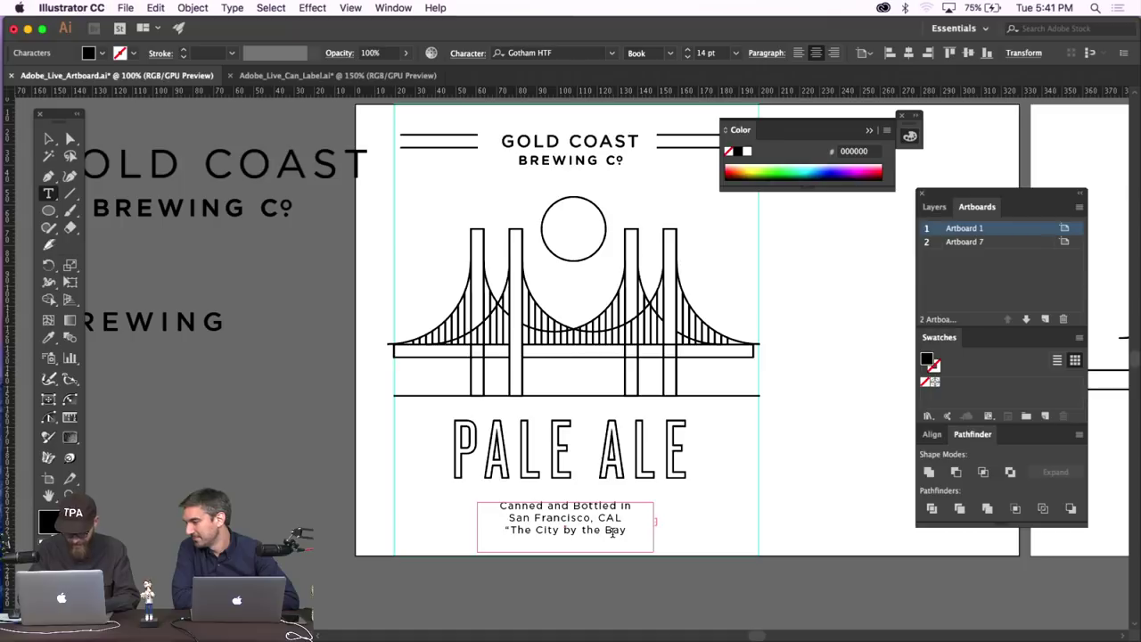
text(")
click(48, 139)
click(366, 496)
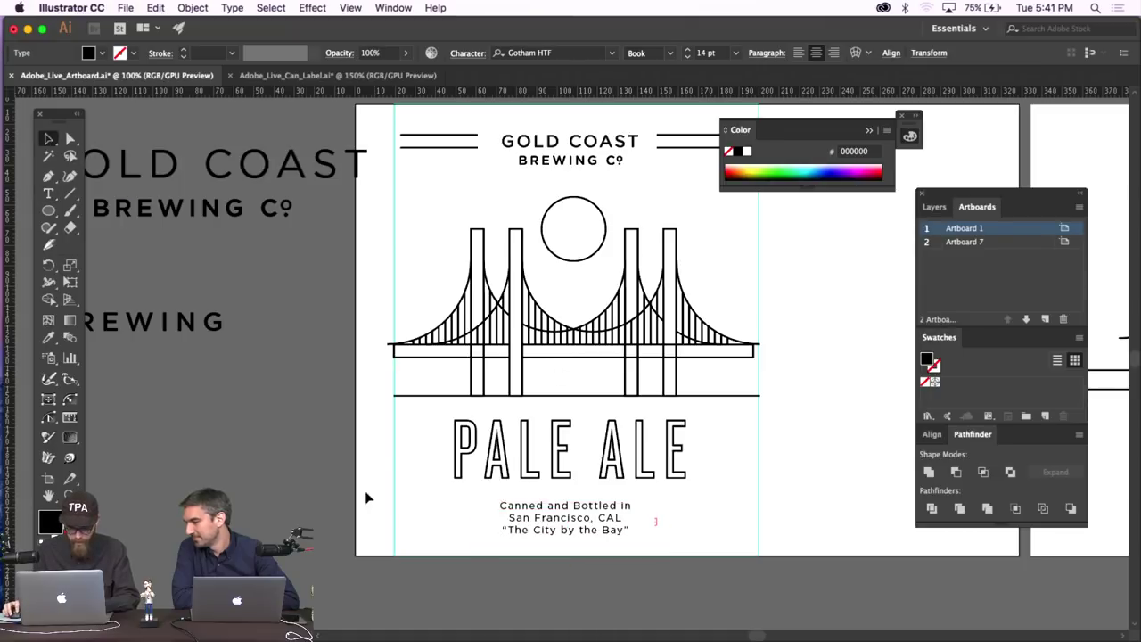
Nudge the three-line origin text block slightly up and to the right beneath the PALE ALE title.
scroll(710, 469, up, 3)
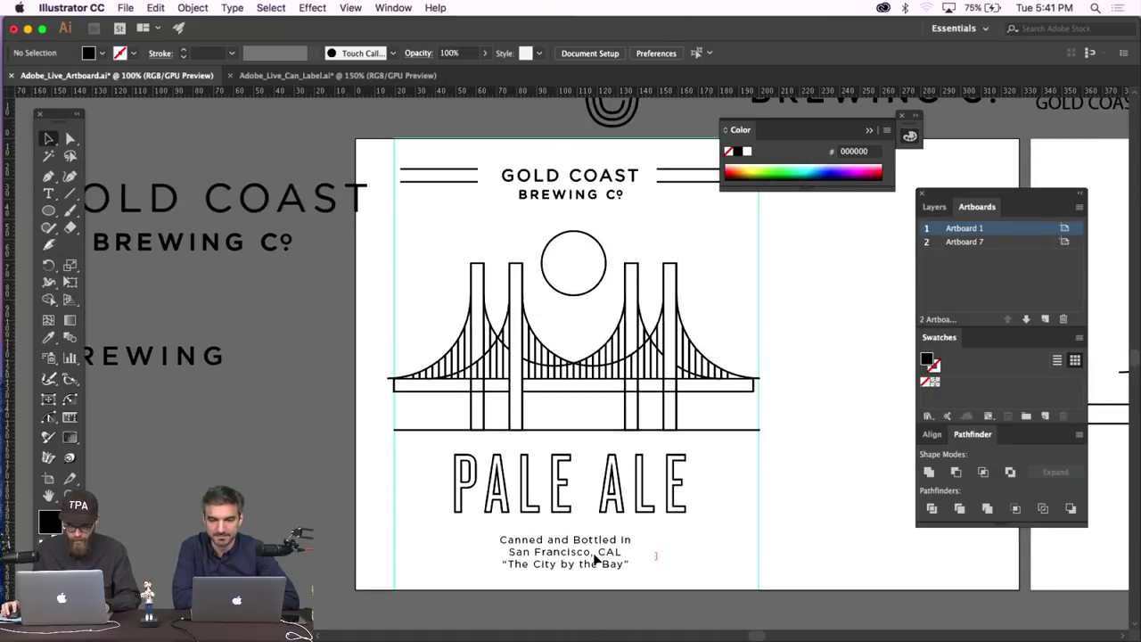
click(591, 557)
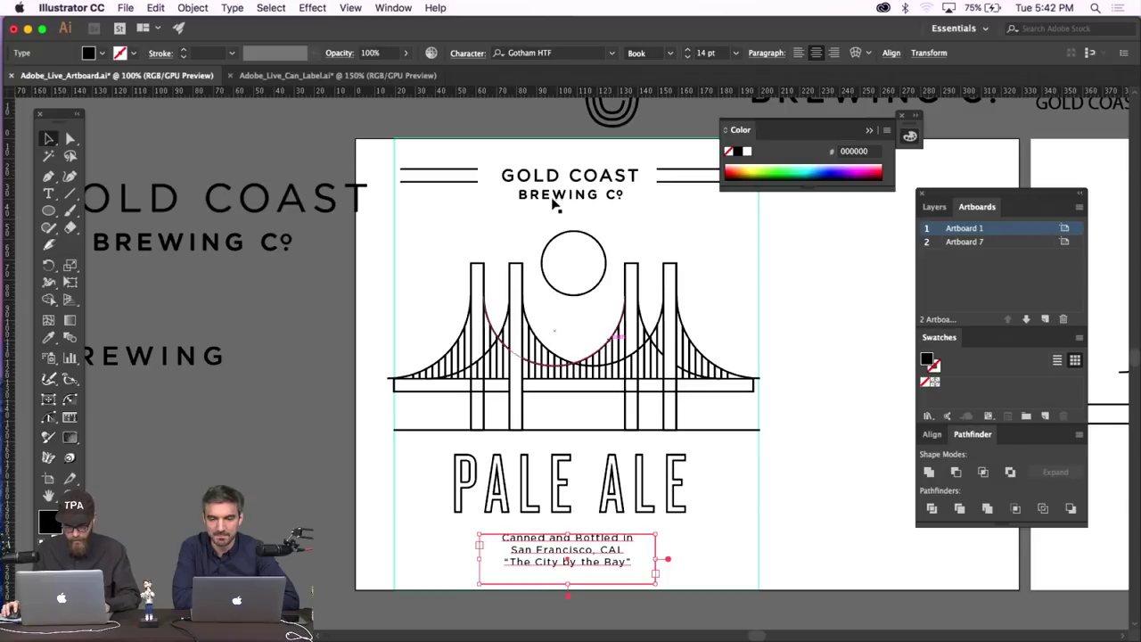
click(524, 233)
Add a separate text reading "12 OZ" to the left of the origin text at the label's base.
click(46, 194)
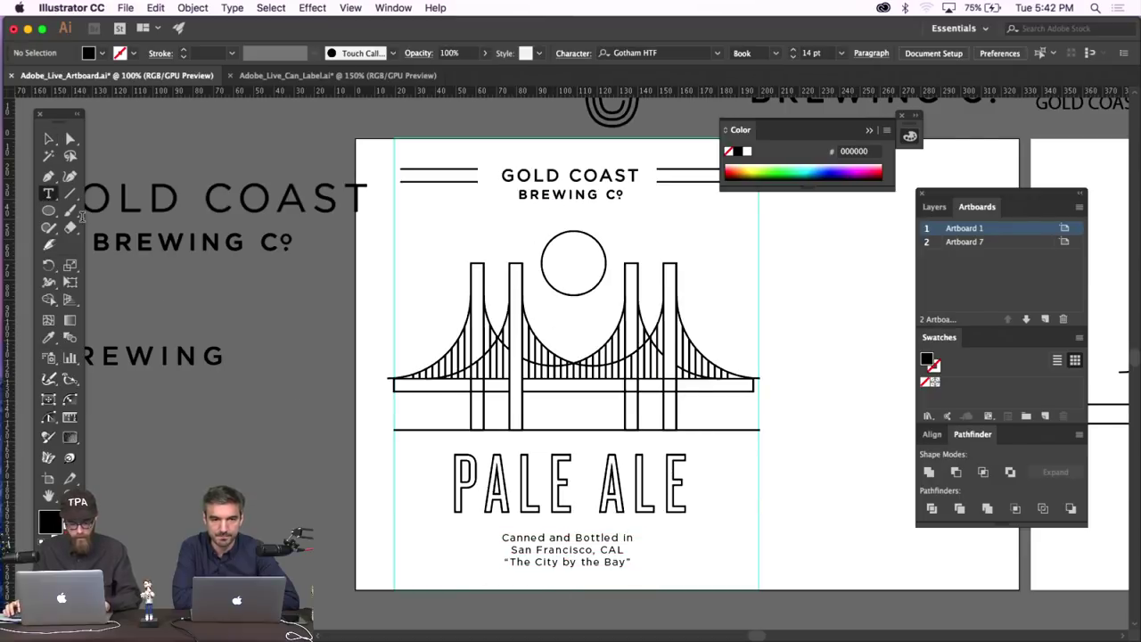
click(415, 548)
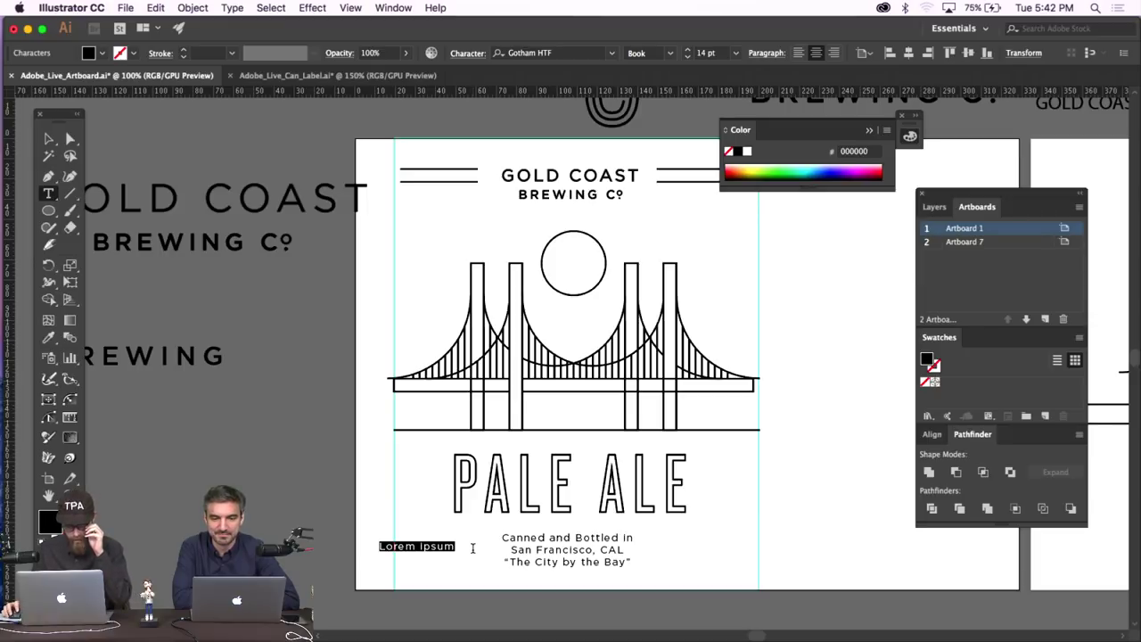
text(12)
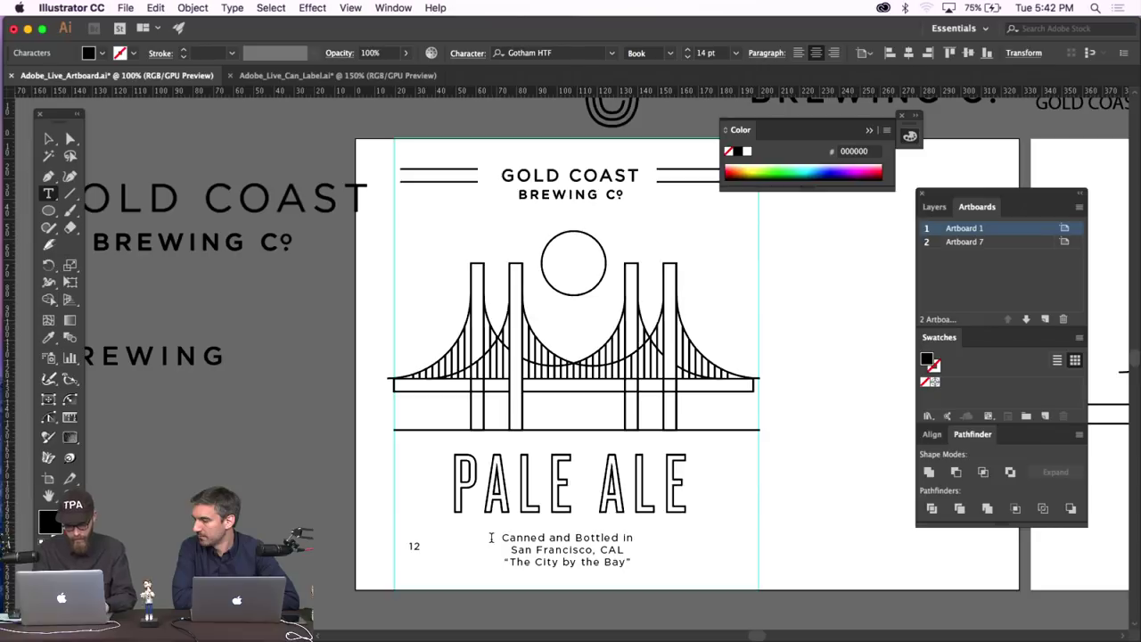
text( OZ)
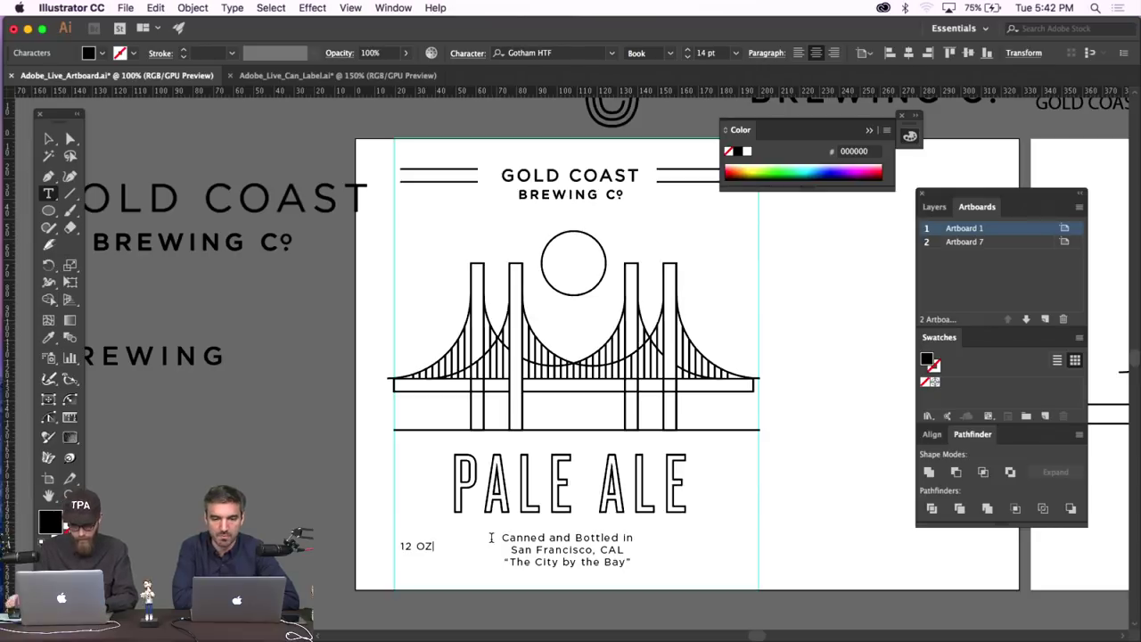
key(Escape)
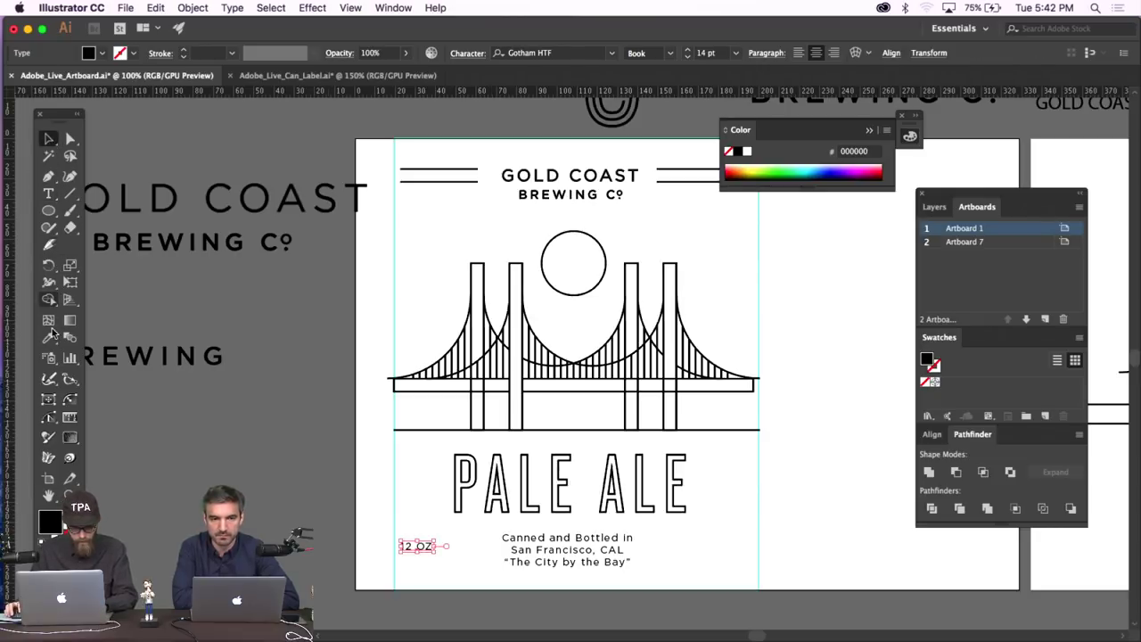
Match the "12 OZ" text to the origin text's style and move it to the lower right of the label.
click(668, 501)
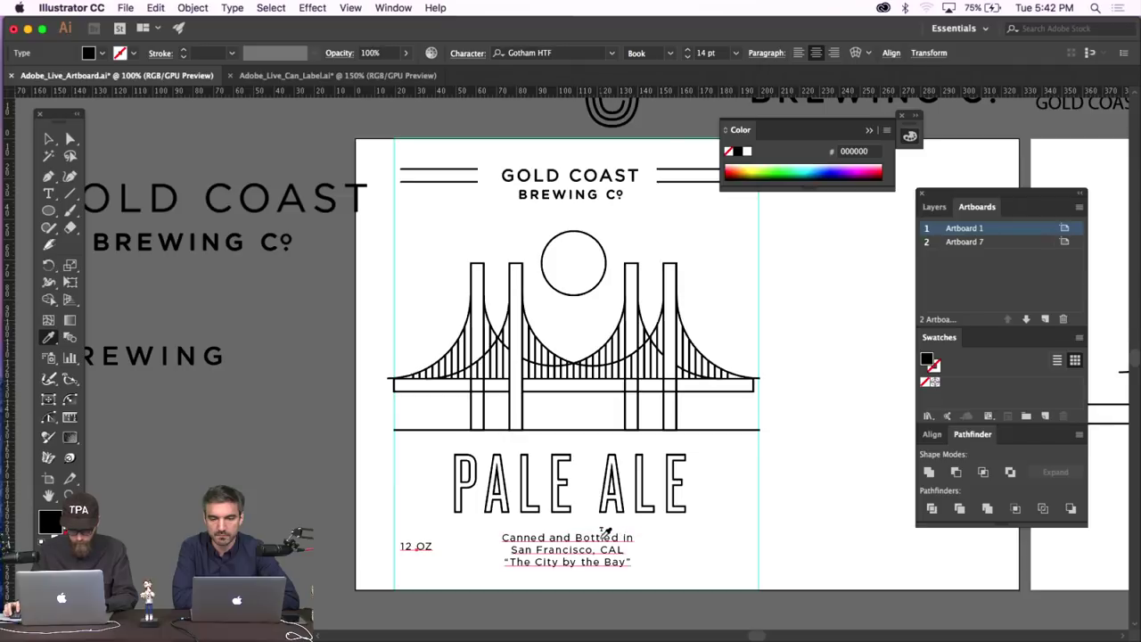
click(48, 138)
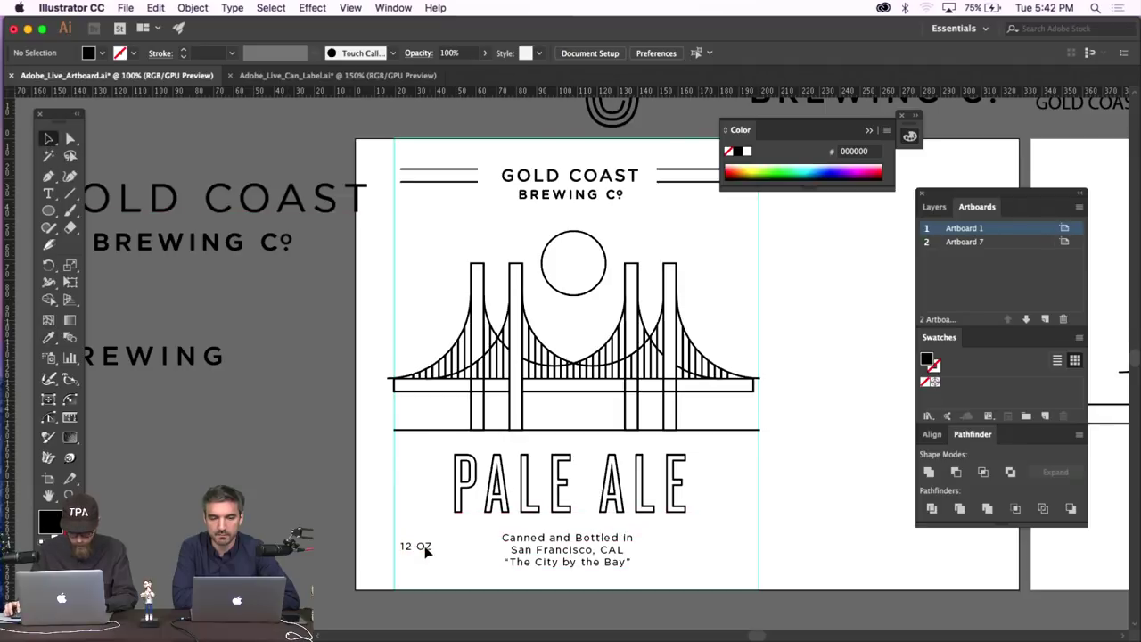
drag(704, 575, 749, 565)
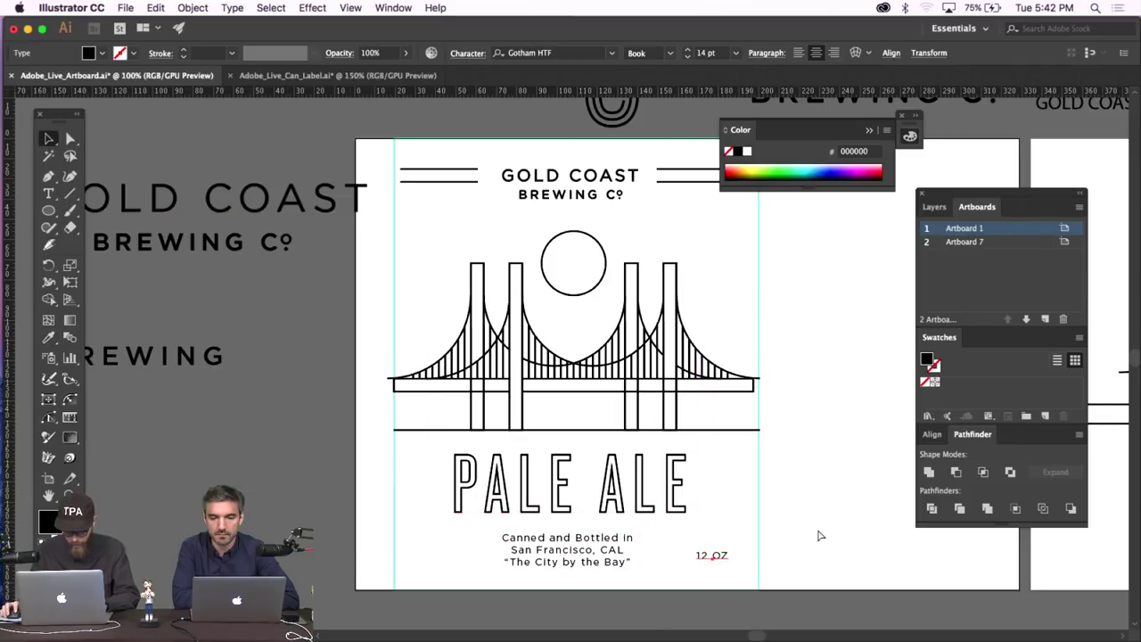
Duplicate the "12 OZ" text to the lower left of the label and change the copy to "5.2%".
key(super+v)
click(764, 484)
drag(561, 358, 403, 548)
double_click(437, 552)
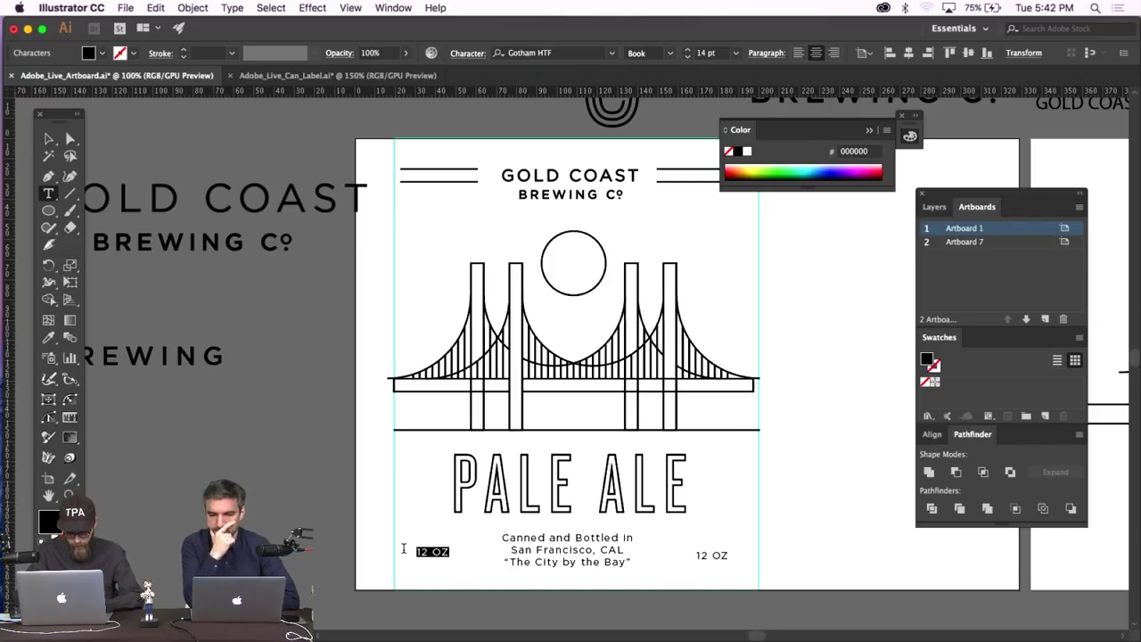
text(5.)
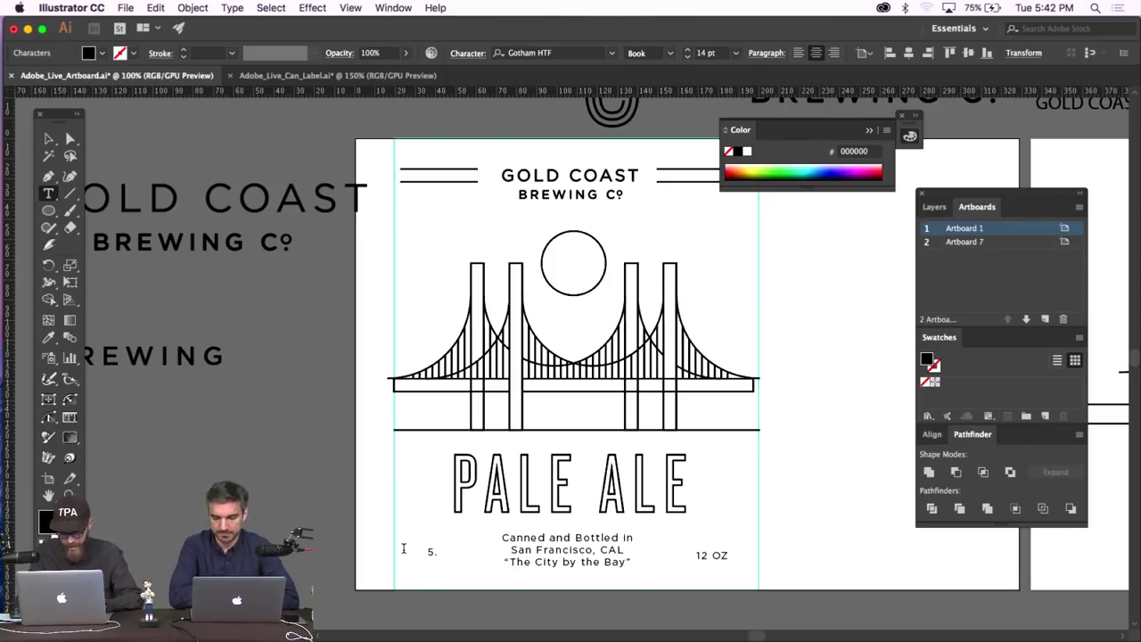
key(BackSpace)
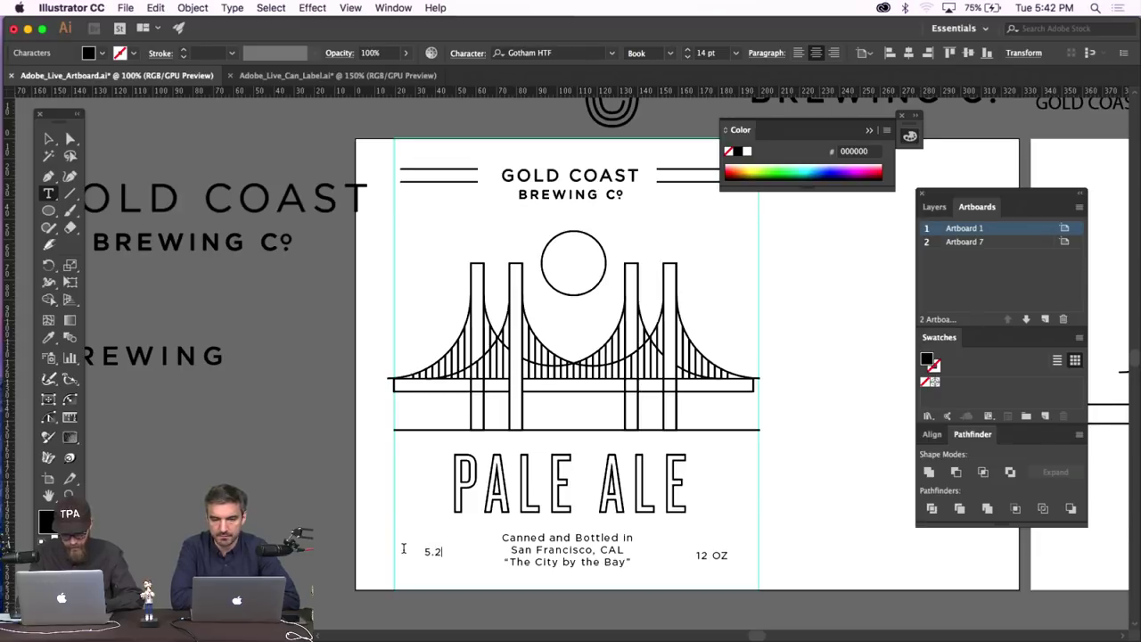
text(.2%)
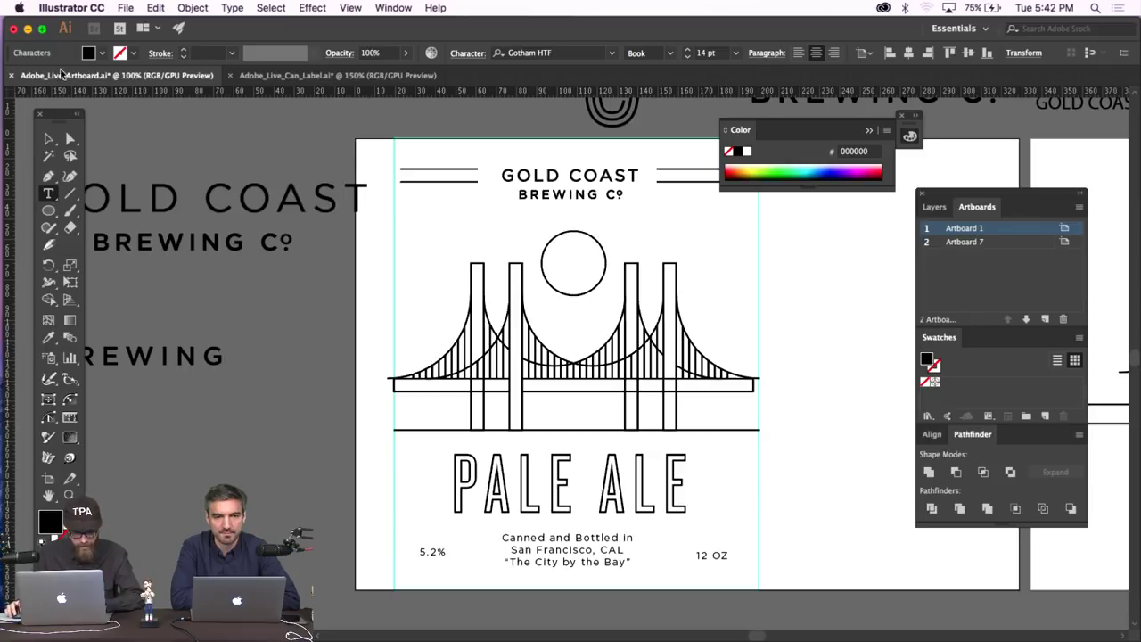
click(50, 139)
click(463, 574)
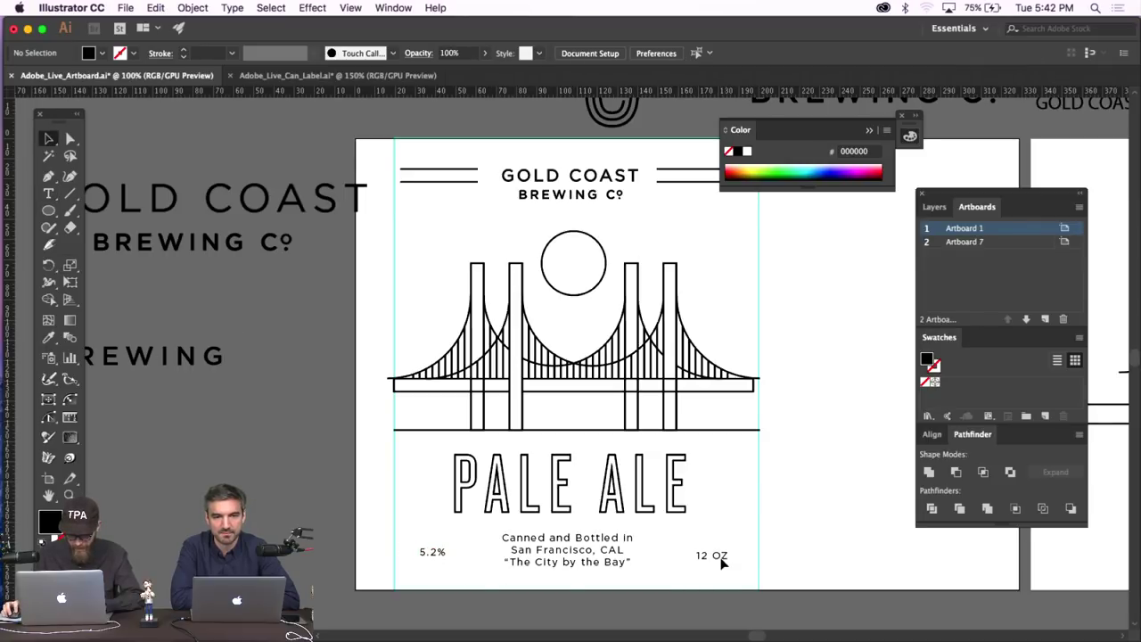
Raise the "12 OZ" text slightly and copy it with "5.2%" straight up to either side above the bridge.
drag(723, 561, 722, 554)
click(828, 525)
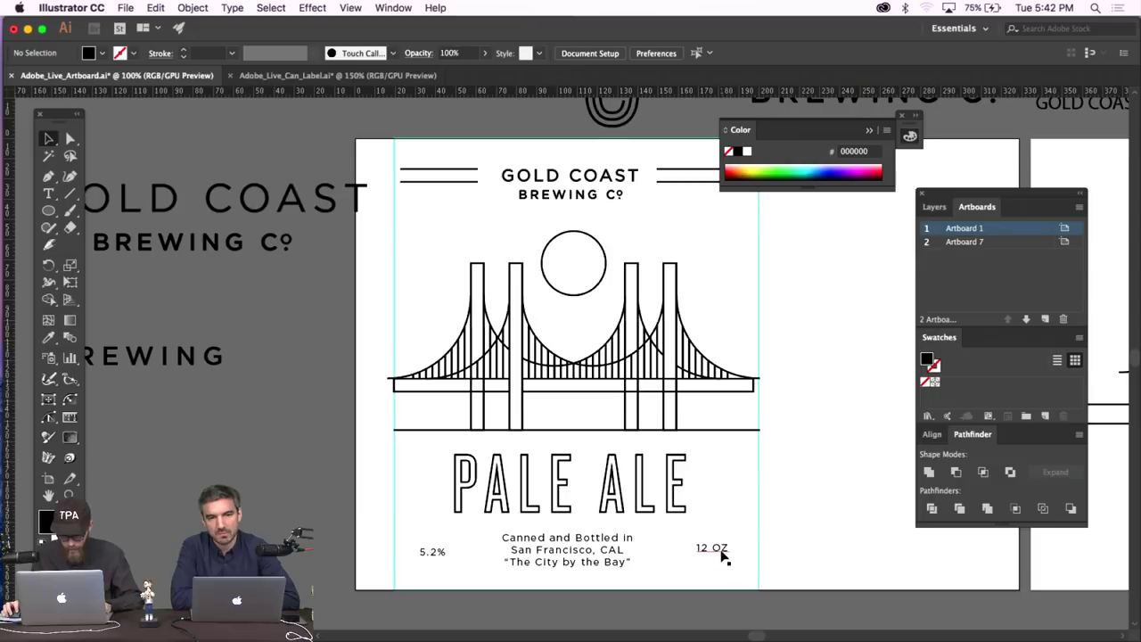
click(723, 550)
shift+click(432, 552)
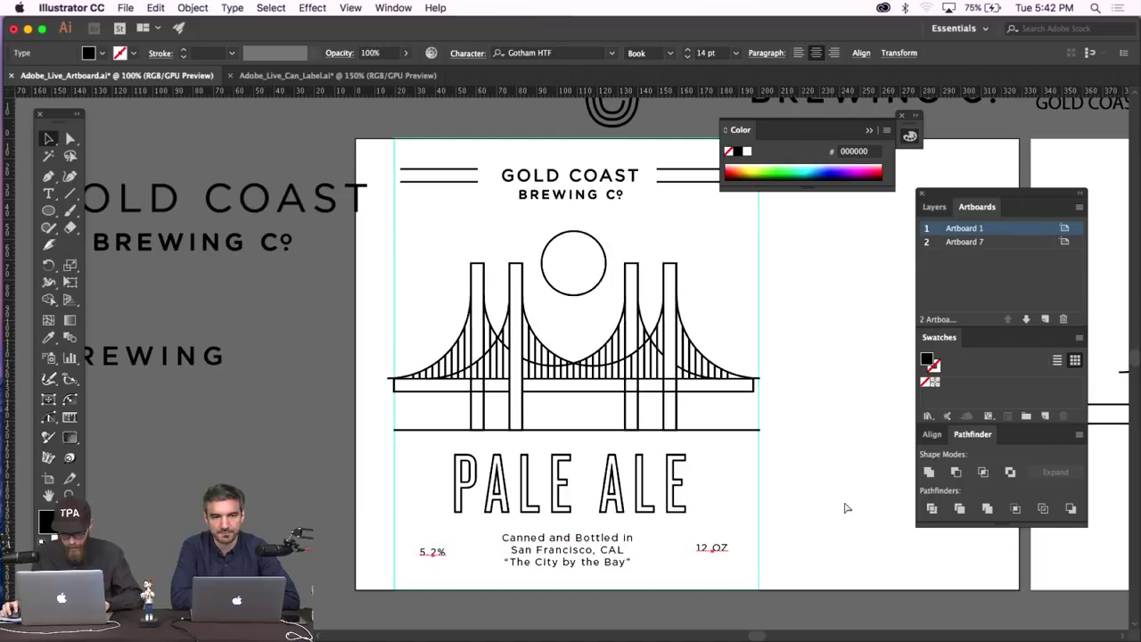
drag(723, 550, 724, 221)
click(448, 233)
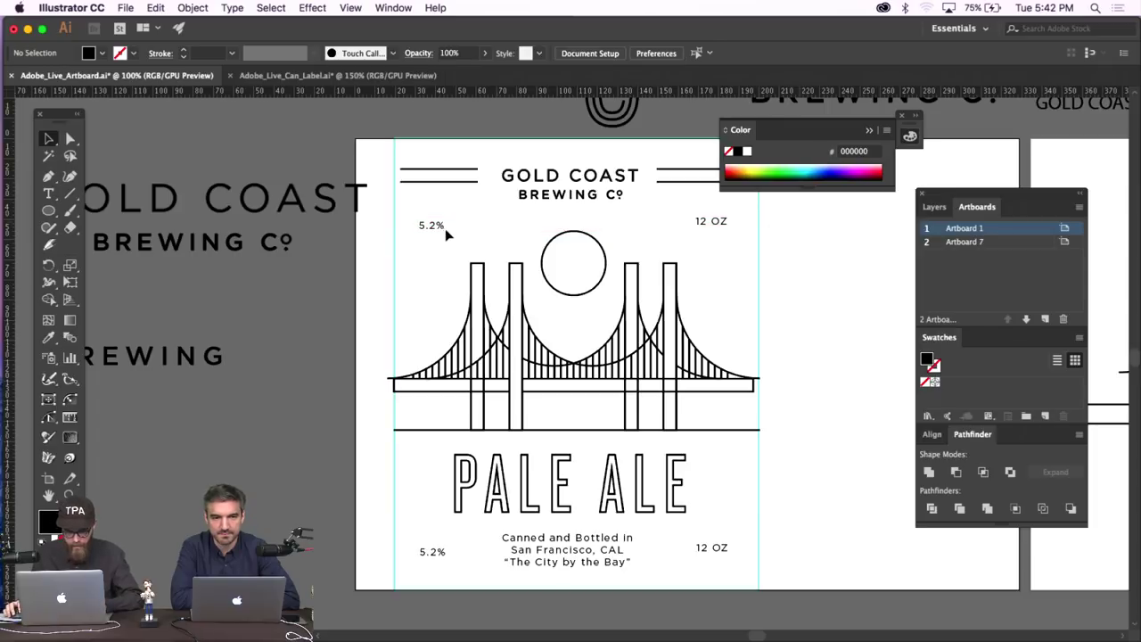
Change the upper copies to read "SF" on the left of the sun and "CAL" on the right.
double_click(447, 234)
text(F)
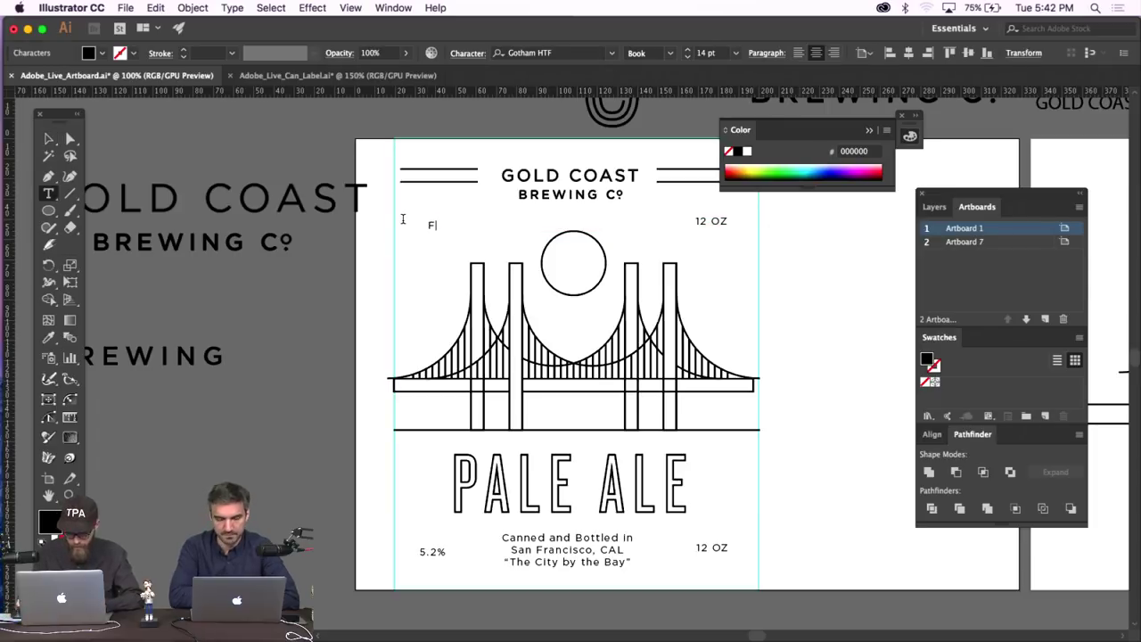
key(BackSpace)
text(SF)
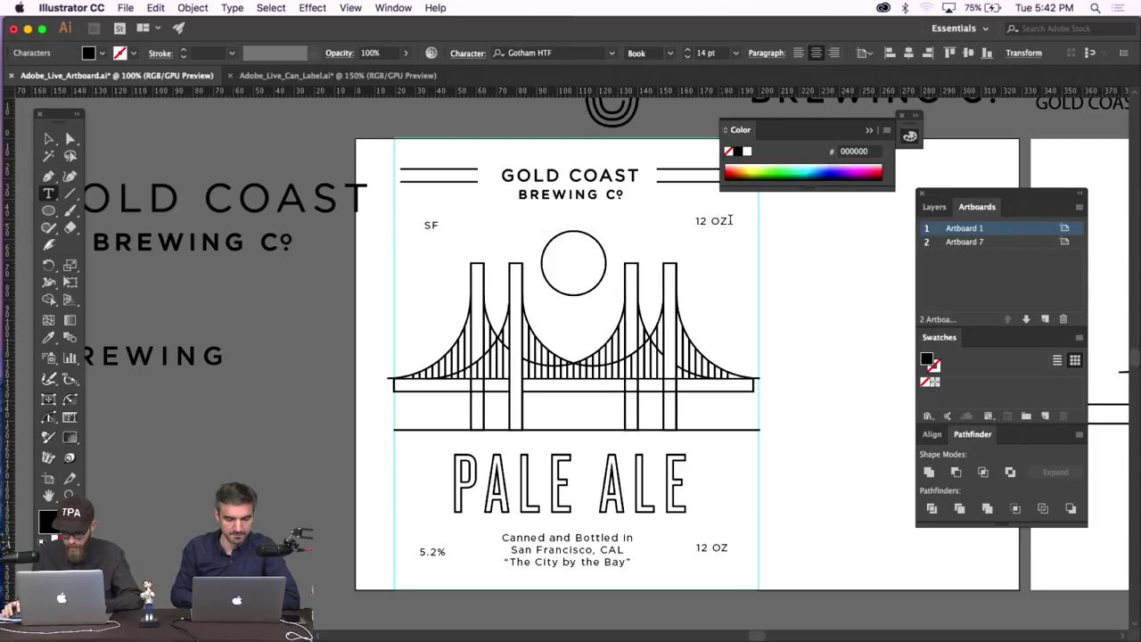
drag(730, 220, 698, 219)
text(CAL)
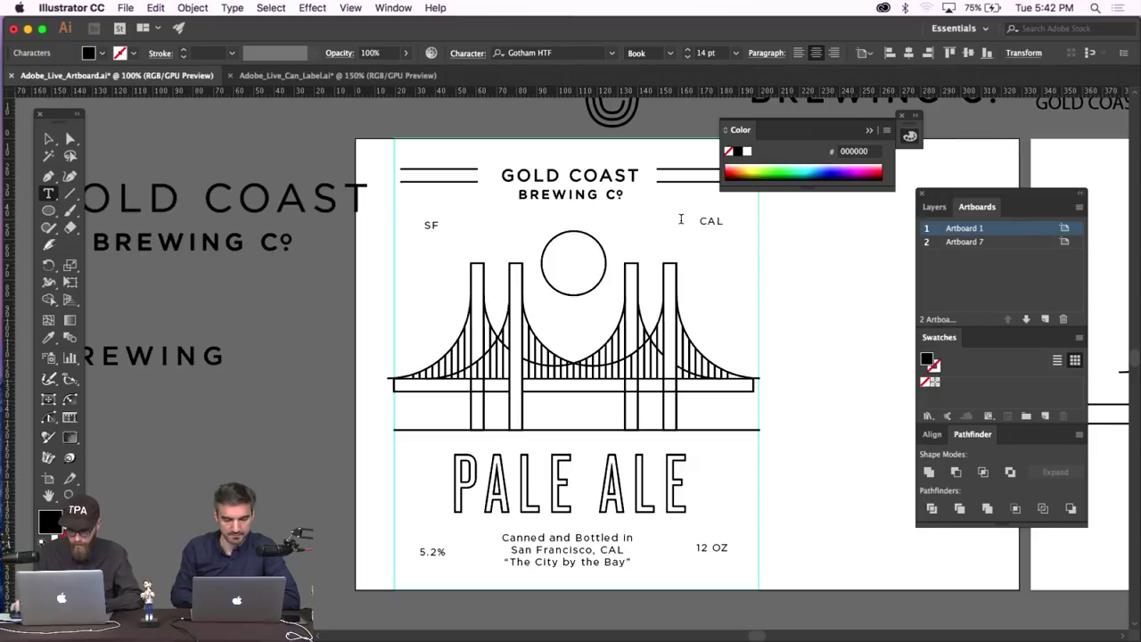
key(Escape)
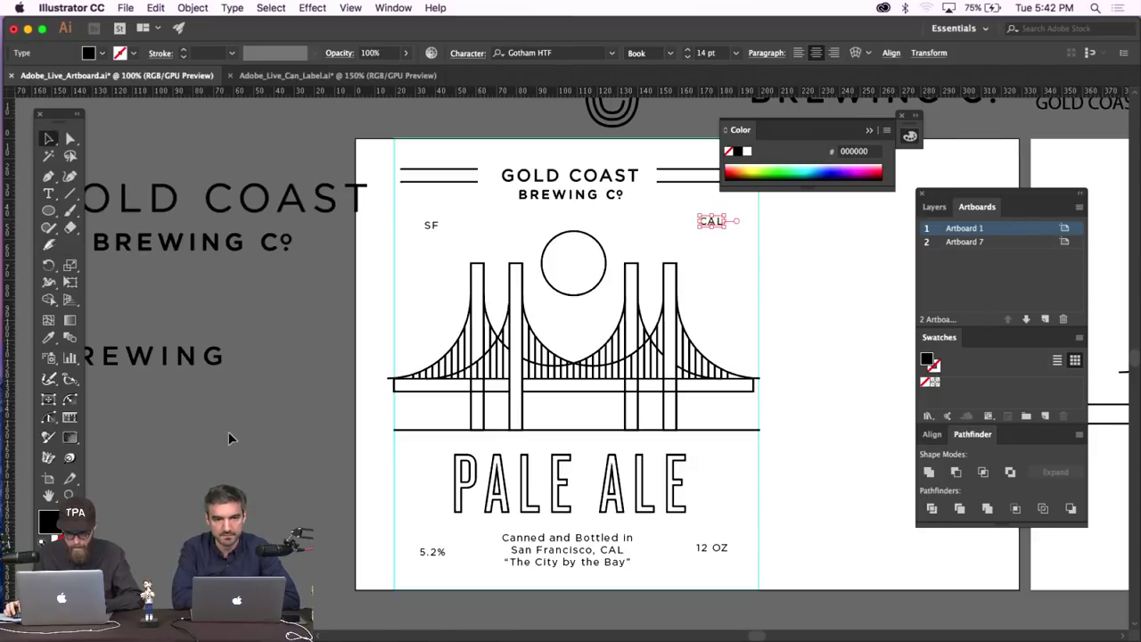
click(229, 432)
Draw a rectangle between the guides from the line under the bridge to the artboard's bottom edge, covering the PALE ALE area.
scroll(229, 432, right, 3)
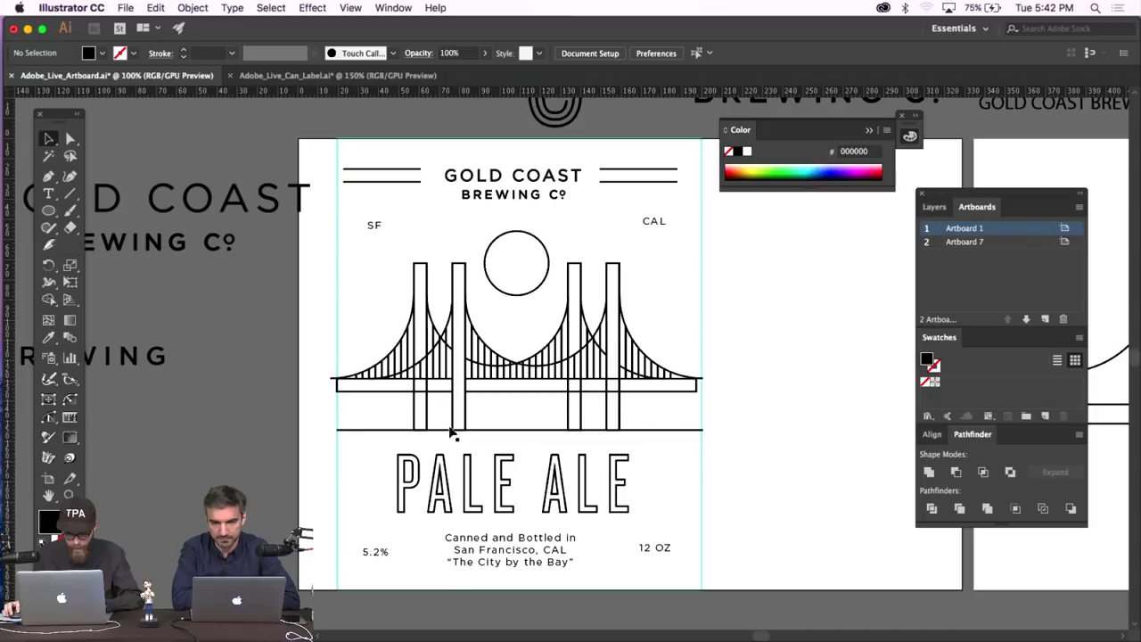
click(561, 434)
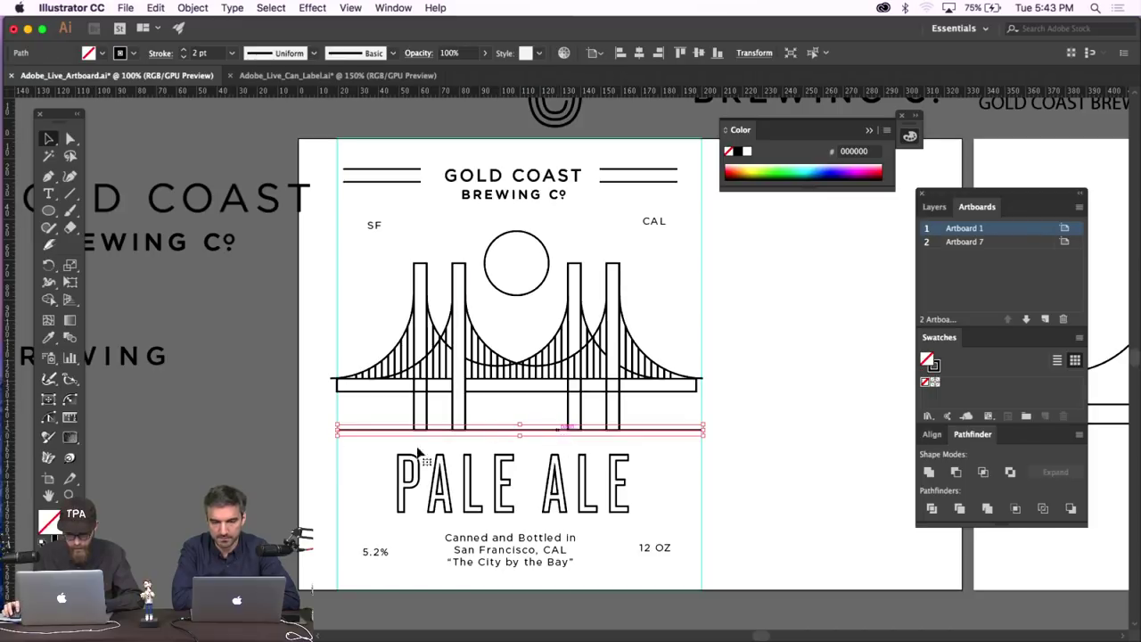
click(372, 468)
click(51, 210)
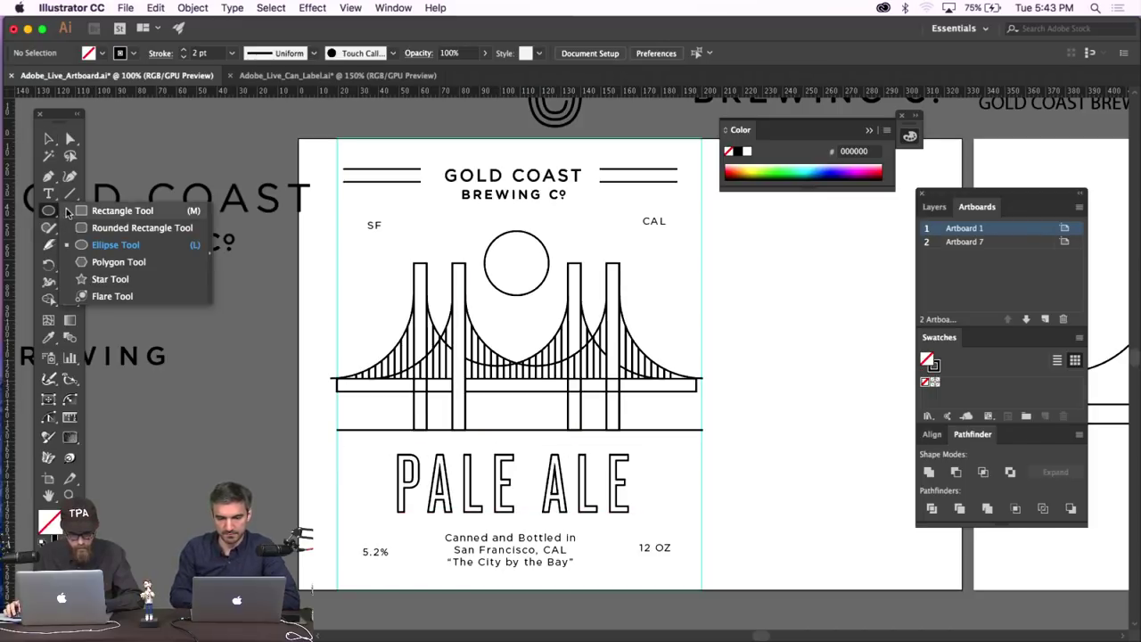
click(107, 210)
drag(336, 429, 702, 554)
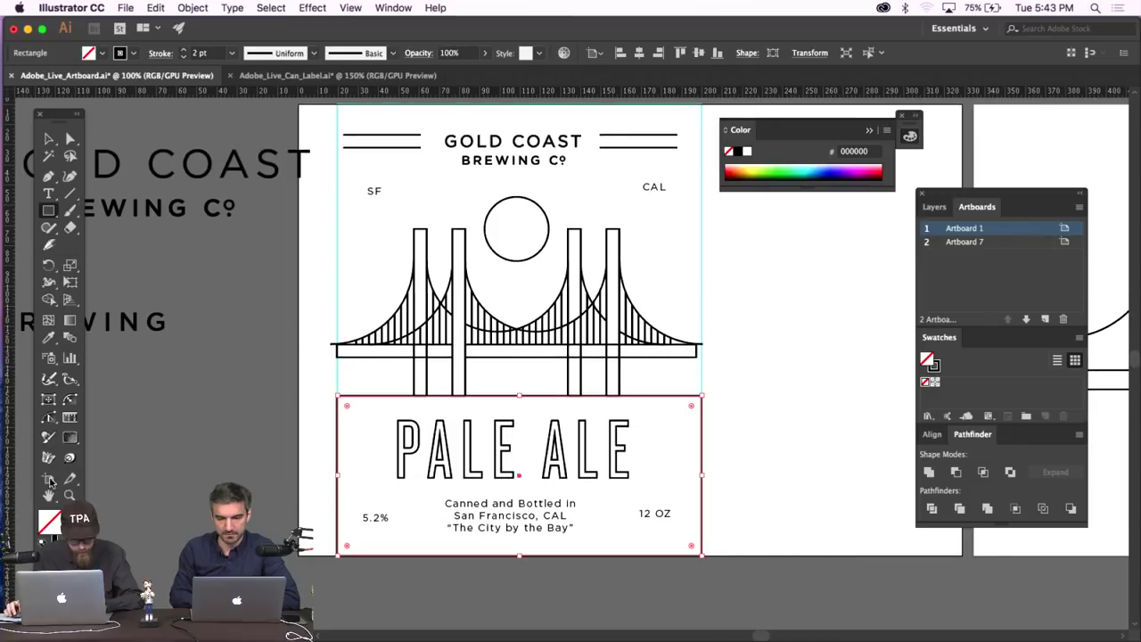
Swap the rectangle's stroke and fill, and set its fill to light grey e2e2e2.
key(shift+x)
double_click(49, 519)
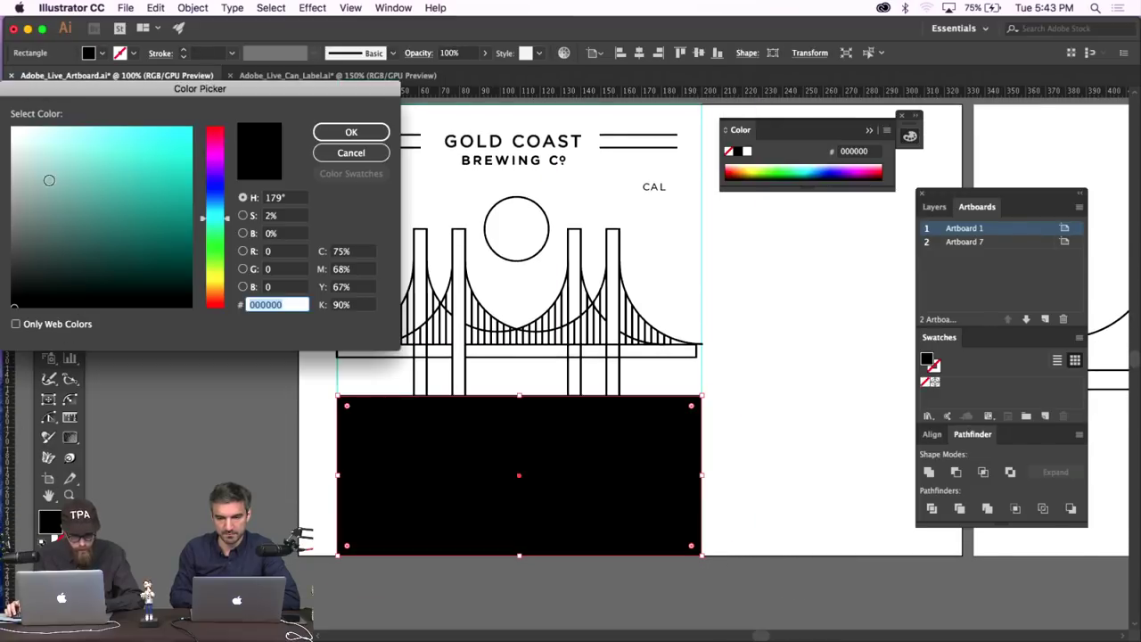
drag(49, 180, 11, 147)
click(353, 127)
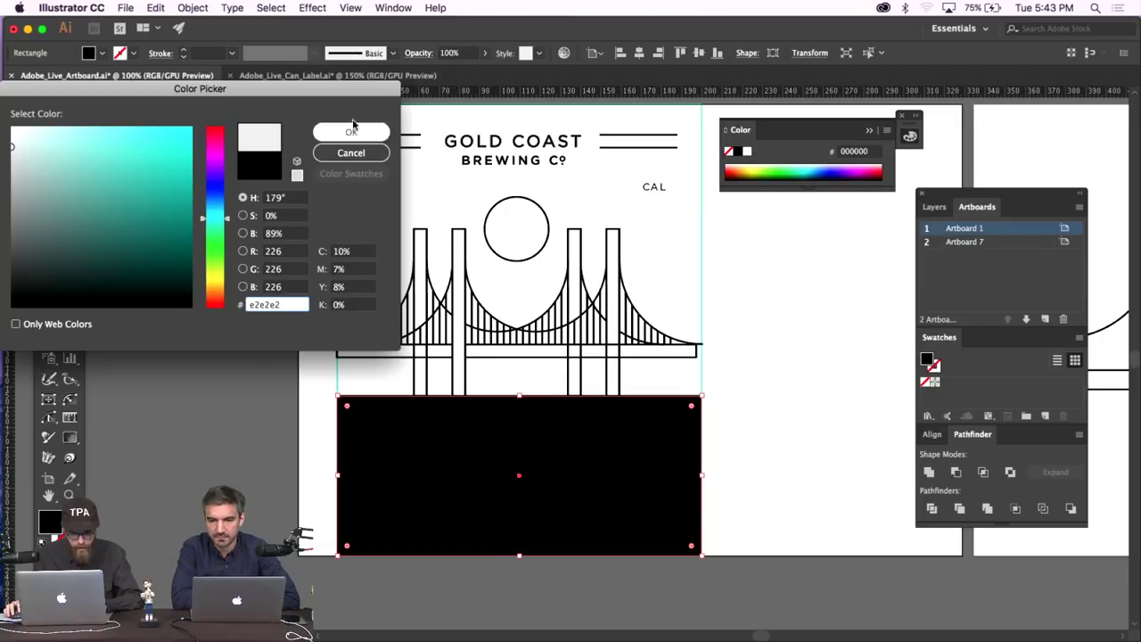
double_click(40, 141)
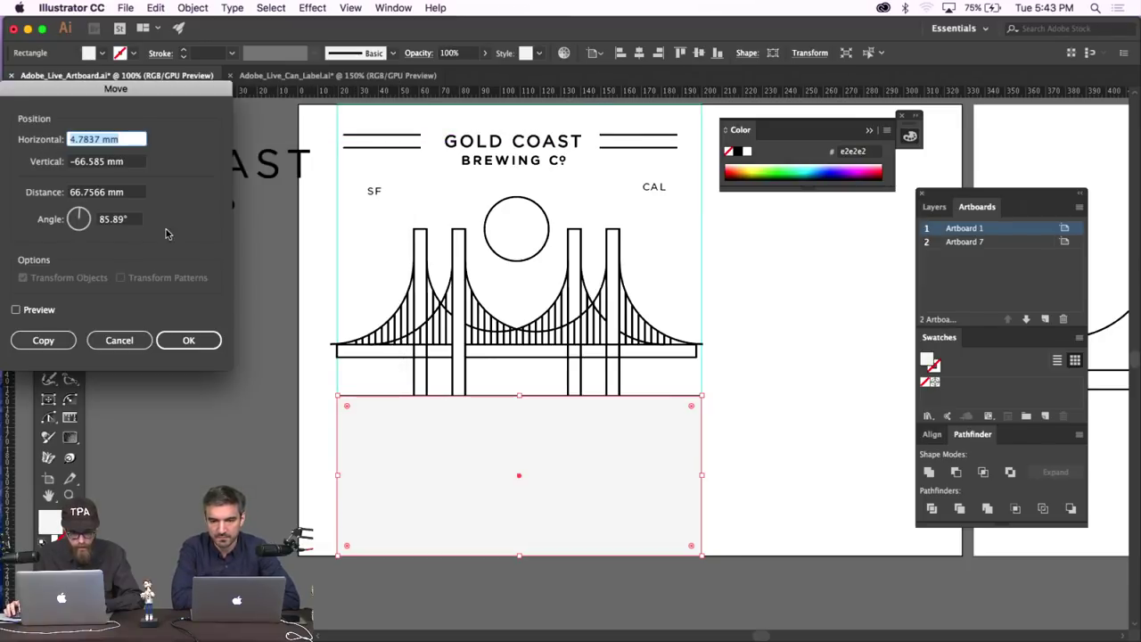
Dismiss the Move dialog unchanged and send the grey rectangle to the back, behind the PALE ALE artwork and texts.
click(119, 340)
click(193, 7)
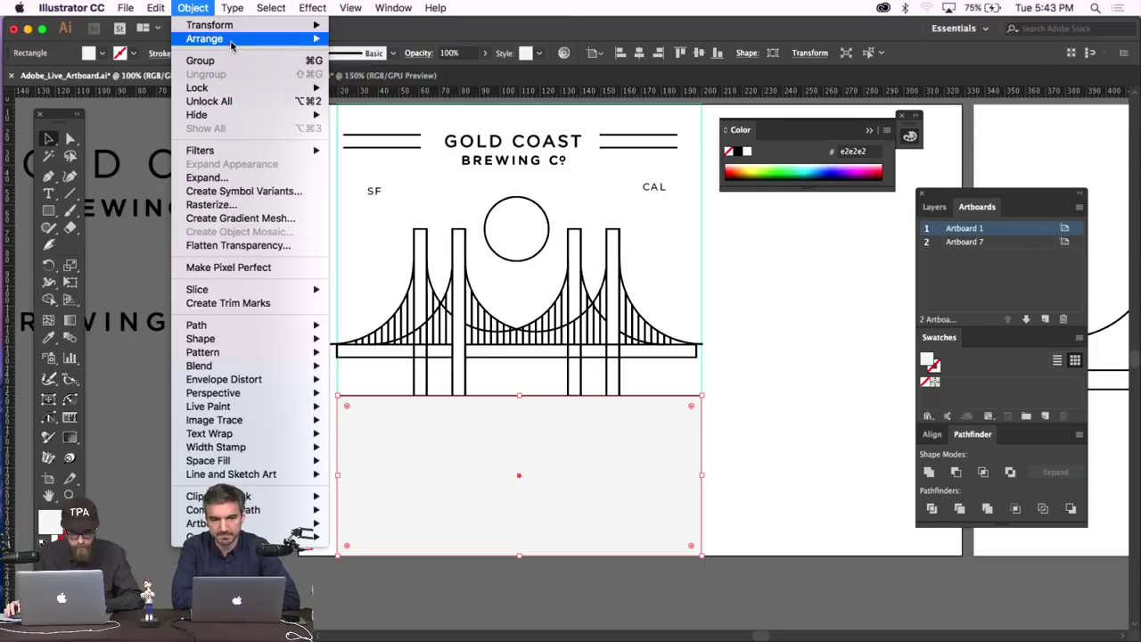
mouse_move(249, 38)
click(373, 80)
click(793, 446)
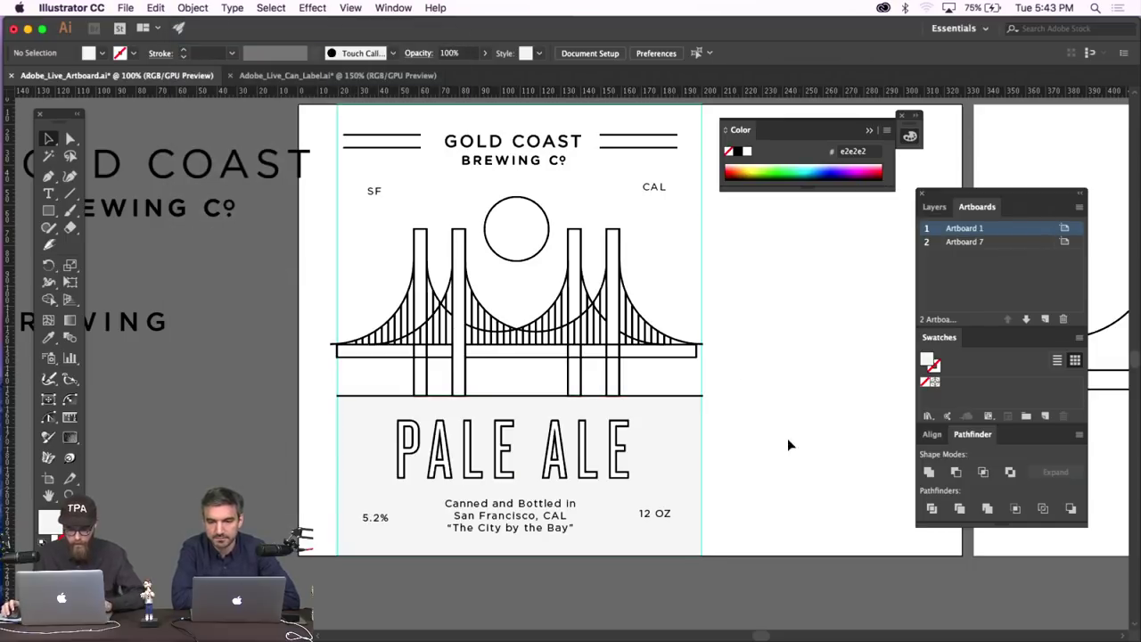
Set the fill of the PALE ALE title to none and deselect it.
click(613, 454)
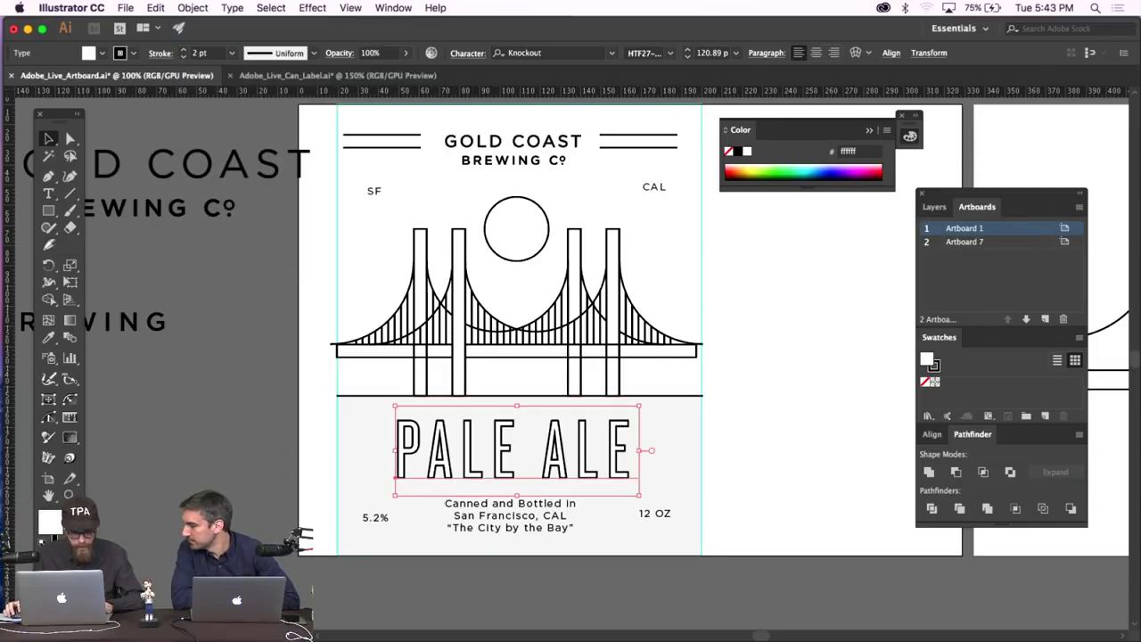
key(super+shift+a)
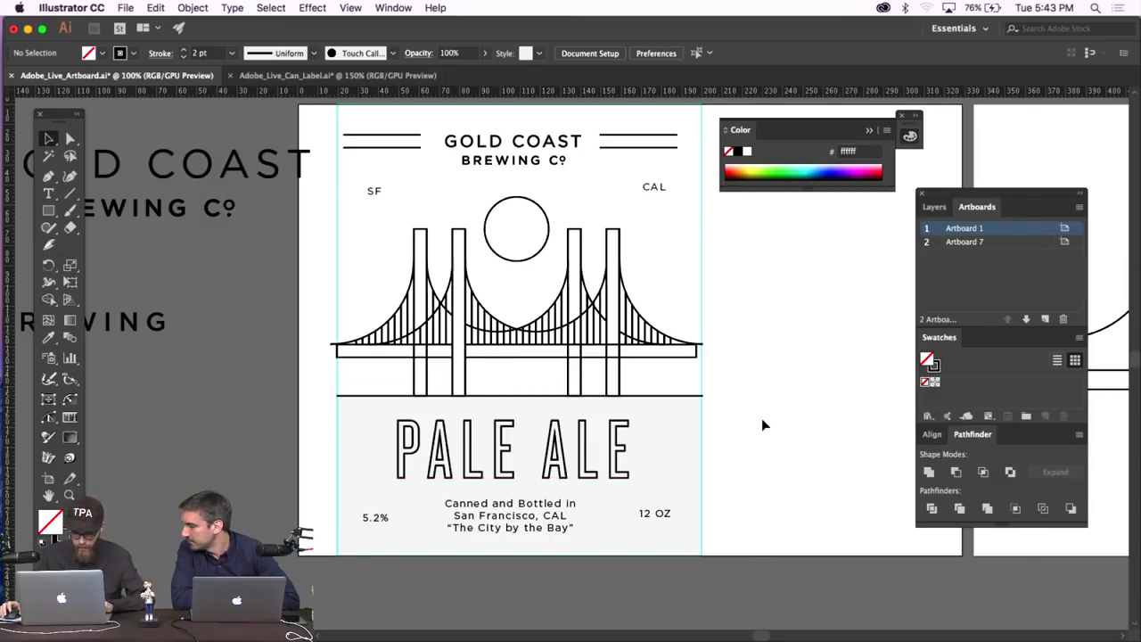
scroll(762, 418, left, 3)
scroll(772, 432, right, 3)
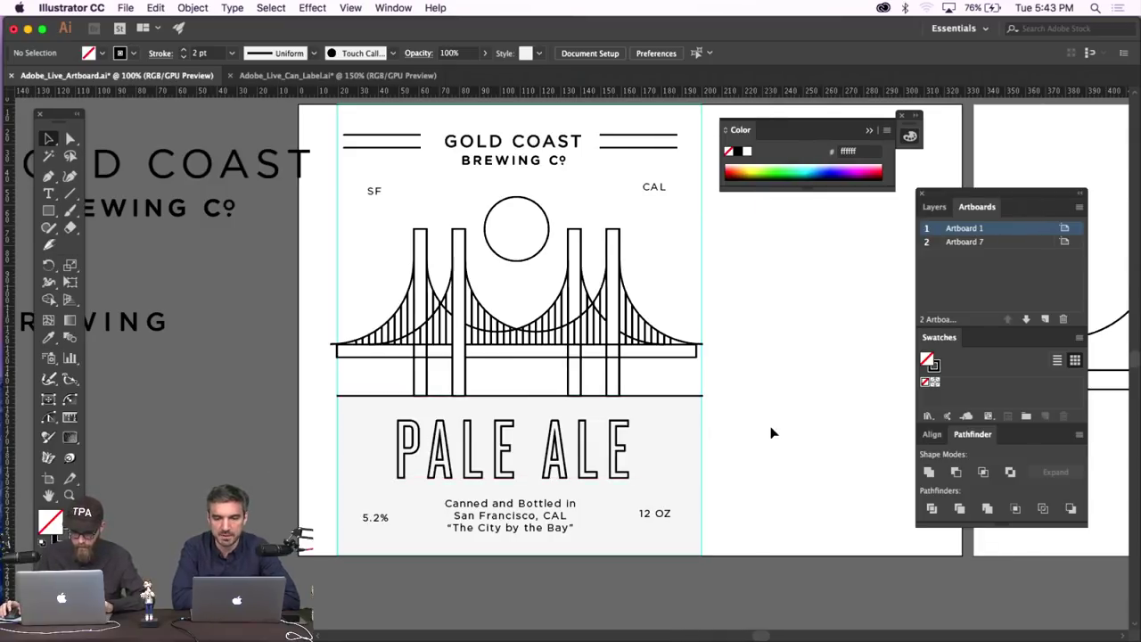
scroll(772, 432, up, 2)
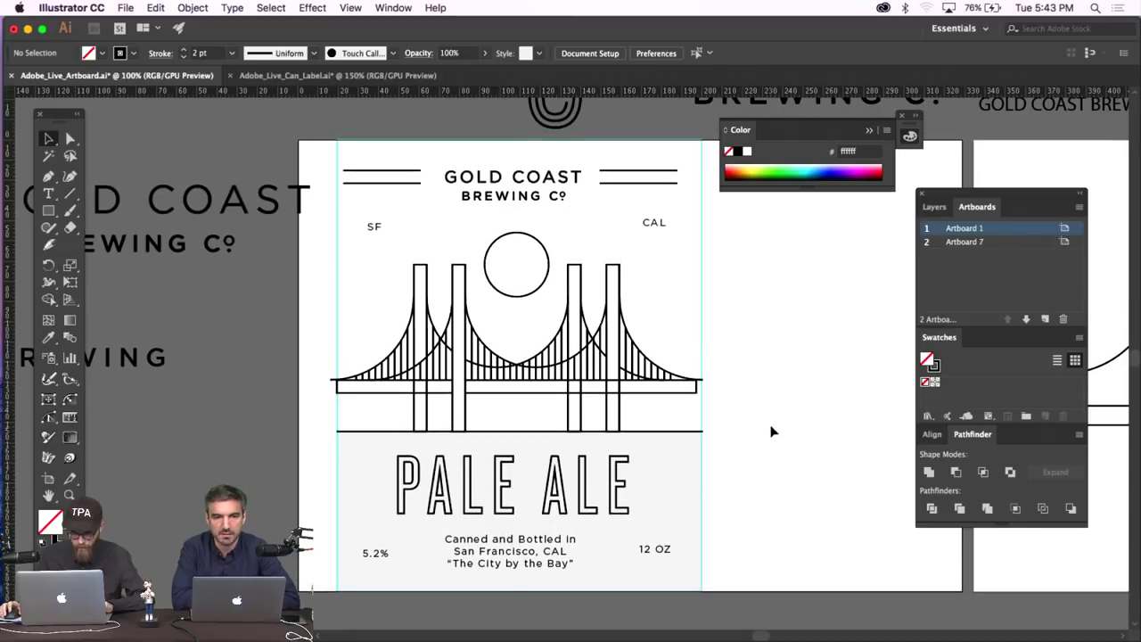
Move the "12 OZ" and "5.2%" texts inward, closer to the centred "Canned and Bottled in San Francisco" text.
scroll(722, 445, down, 3)
drag(660, 480, 627, 478)
drag(369, 481, 400, 482)
click(275, 479)
scroll(277, 474, up, 1)
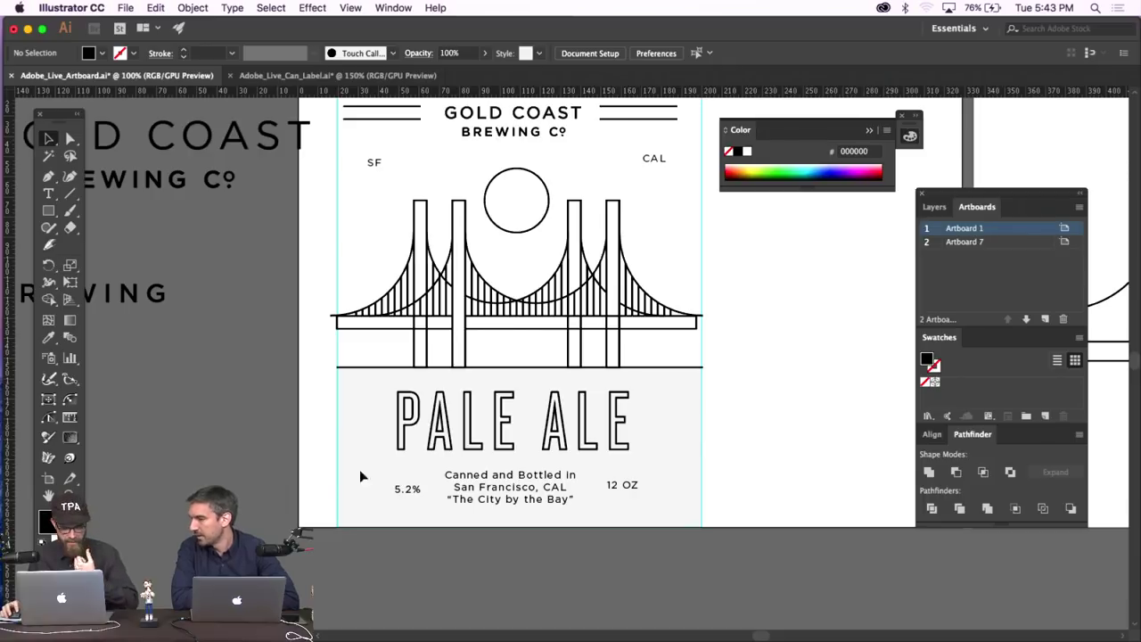
scroll(789, 432, up, 2)
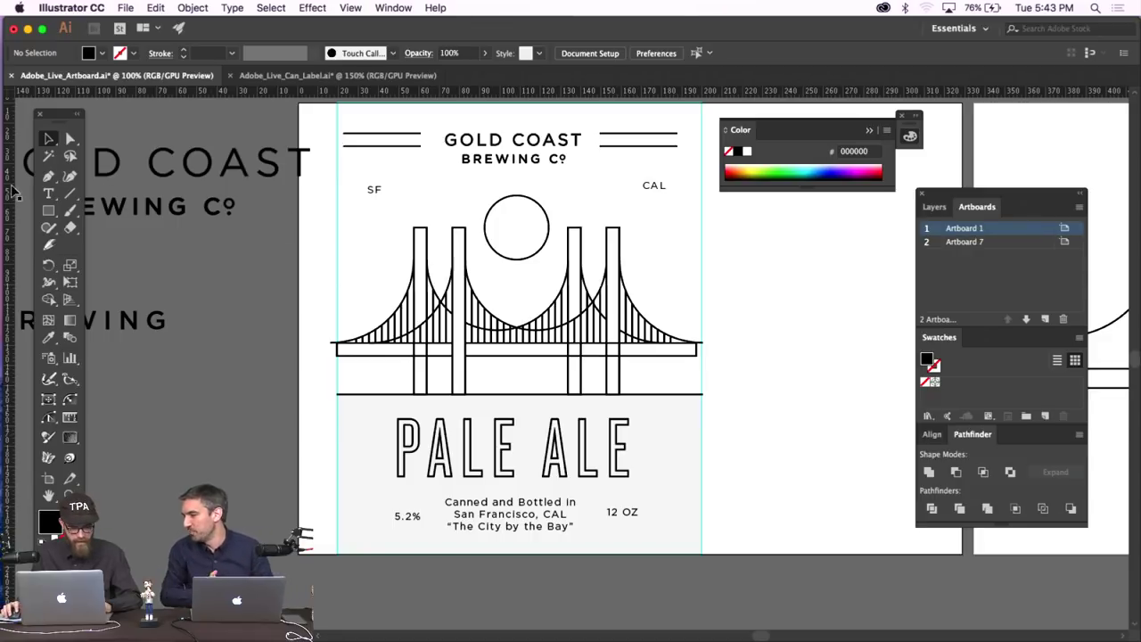
click(48, 175)
click(350, 7)
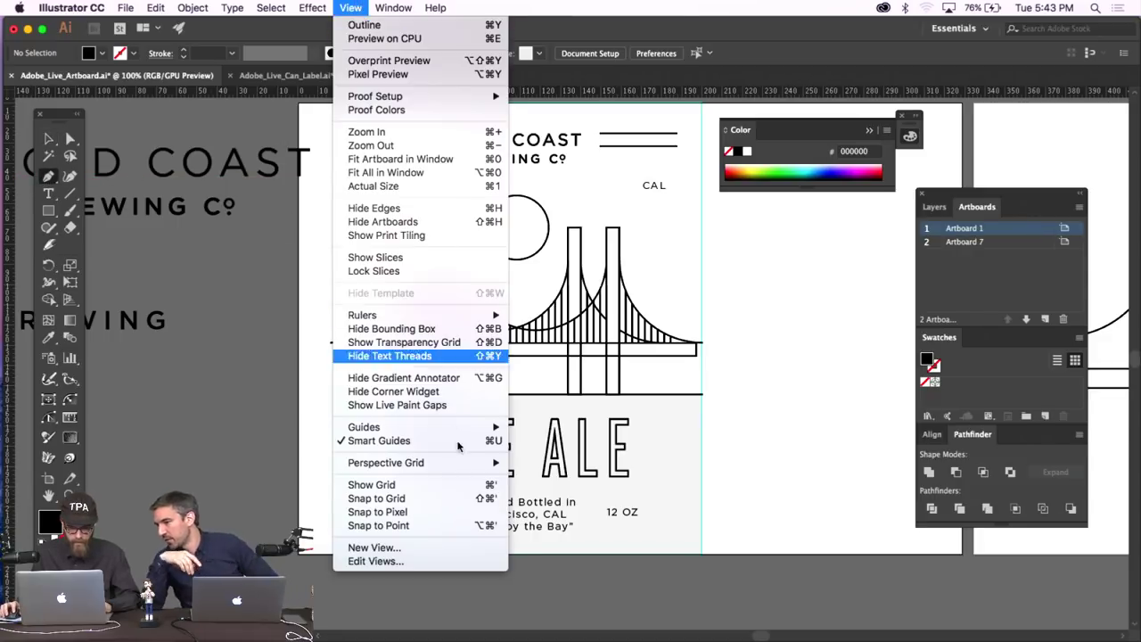
click(464, 498)
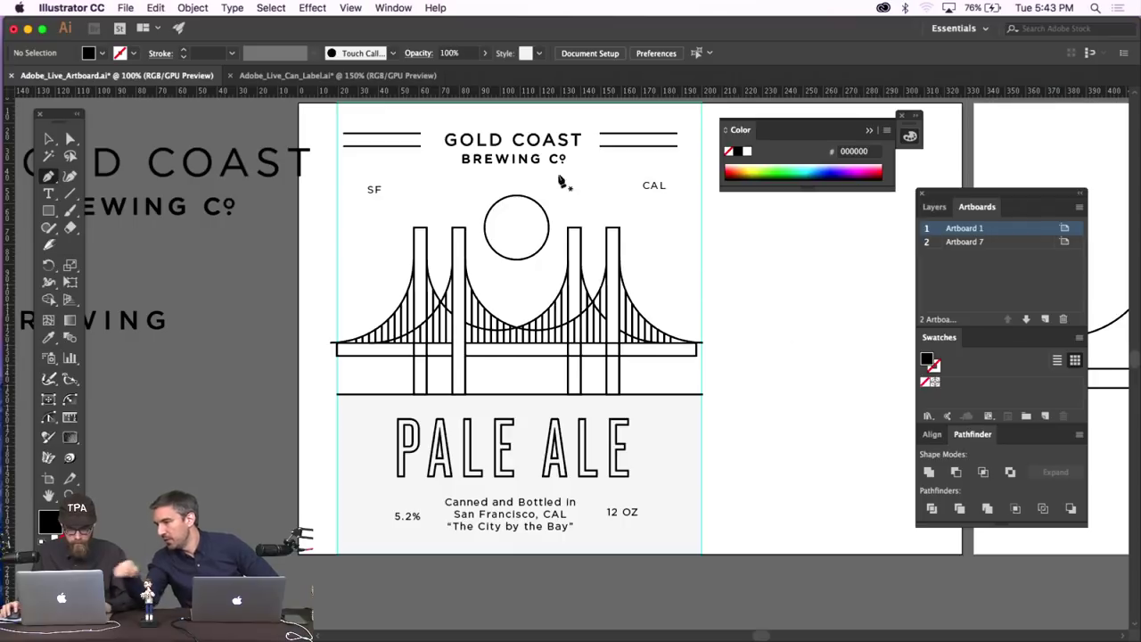
Show the Libraries panel and create a new library named "adobelive" followed by the designer's first name.
click(393, 8)
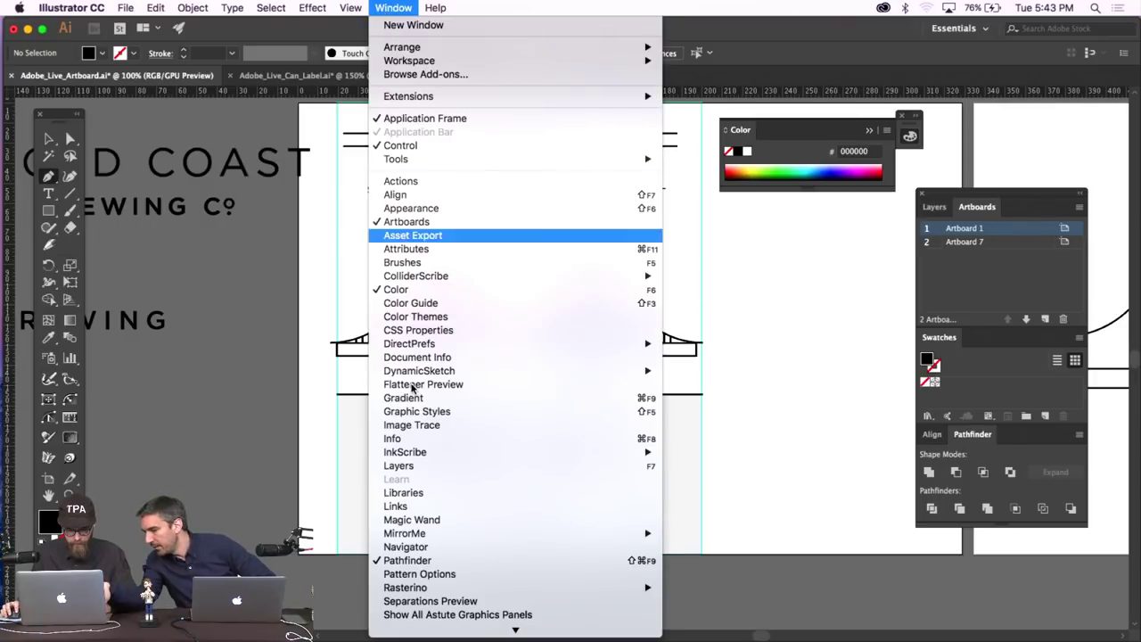
click(433, 492)
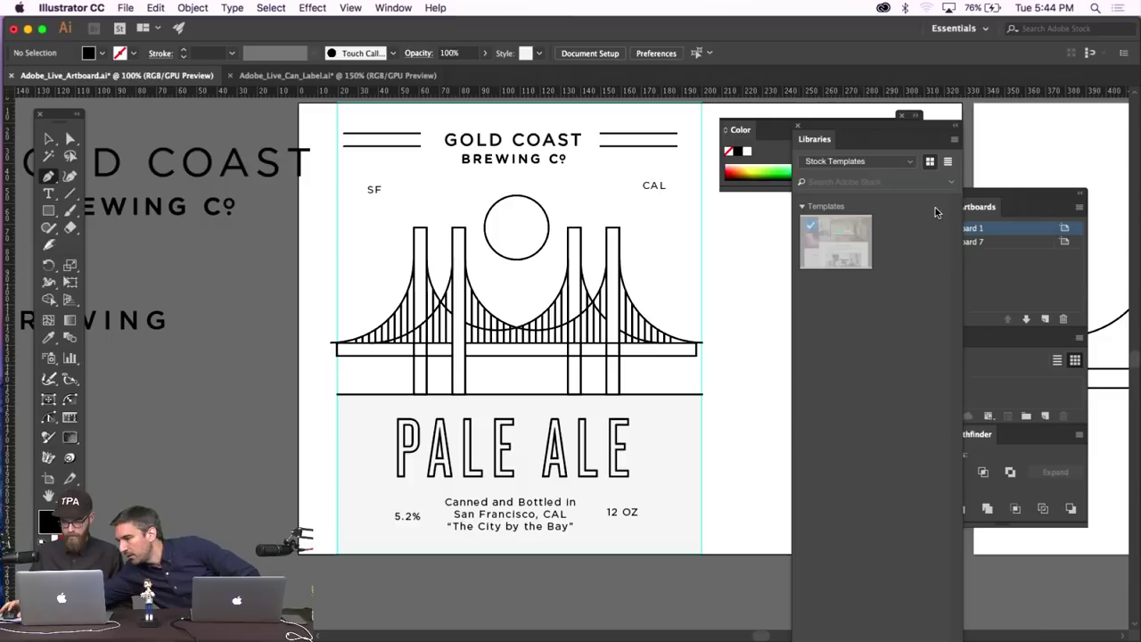
click(909, 162)
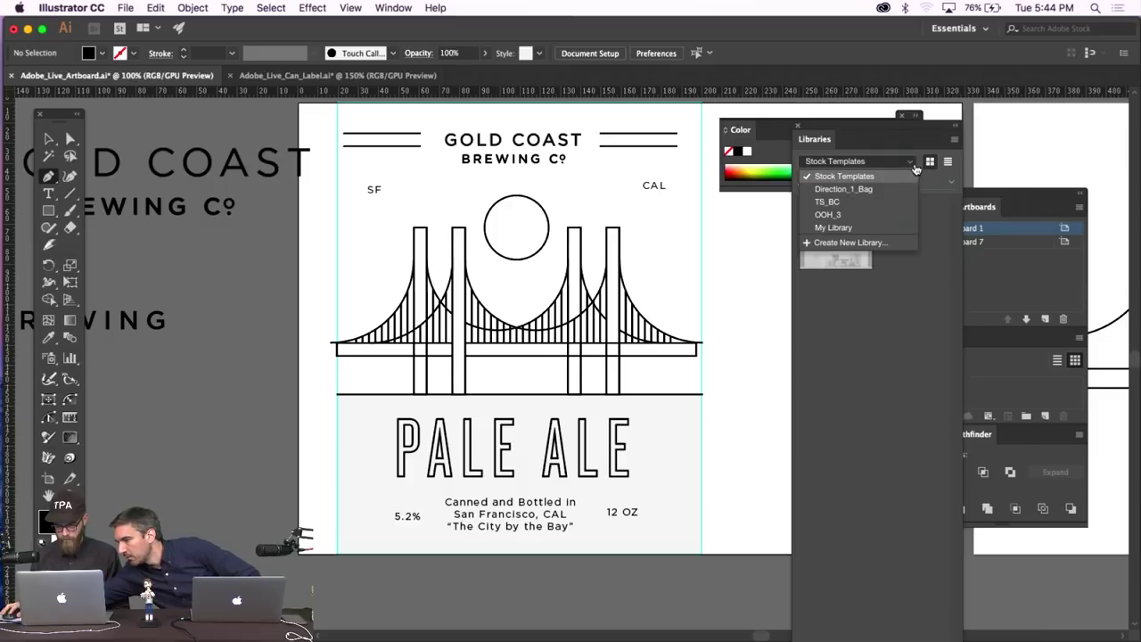
click(857, 242)
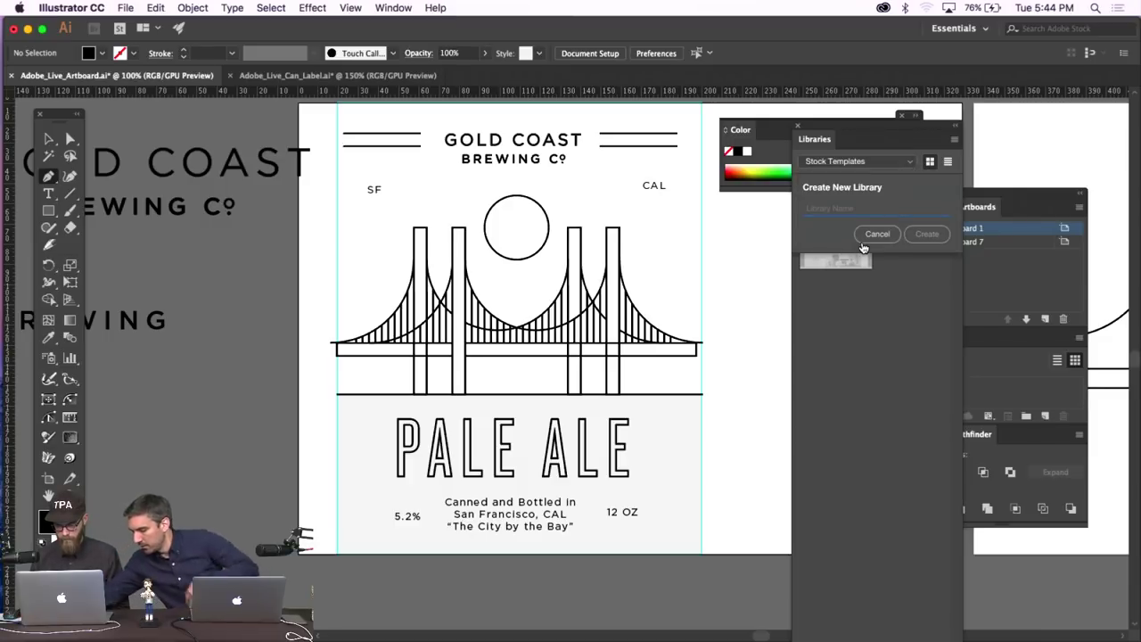
text(adobelive kenny)
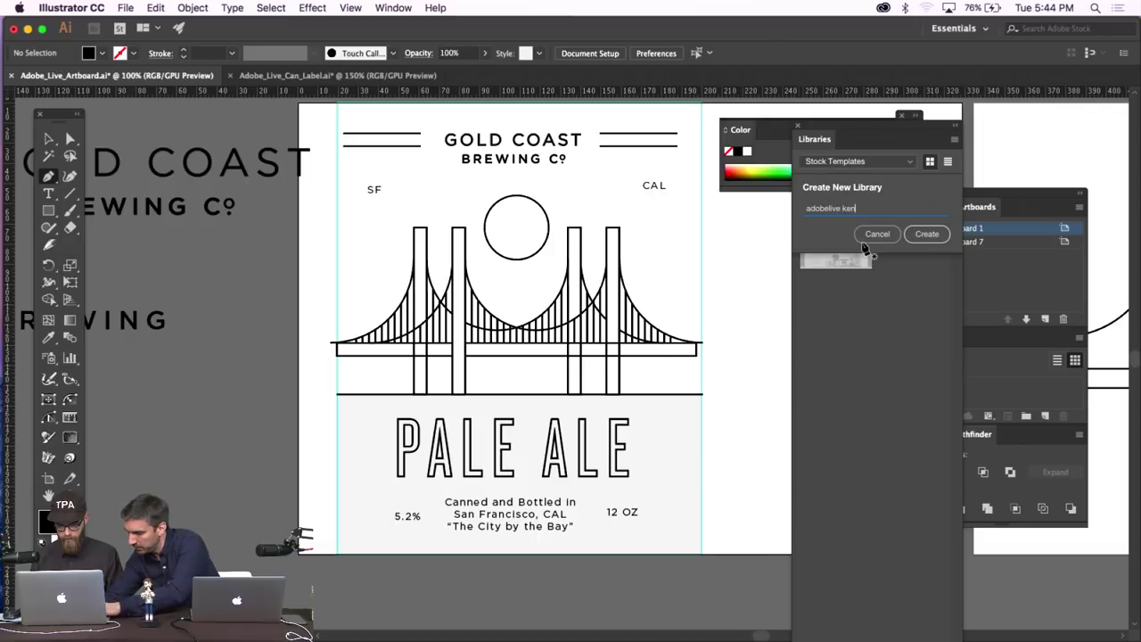
click(927, 235)
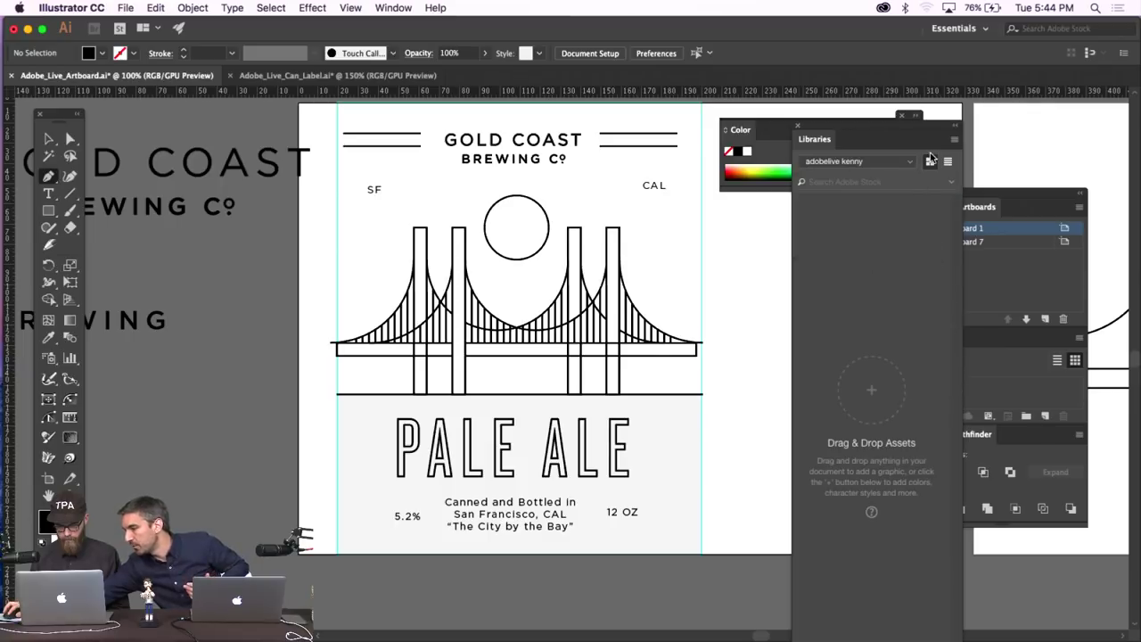
Try to open the web page for inviting collaborators to the new library.
click(953, 140)
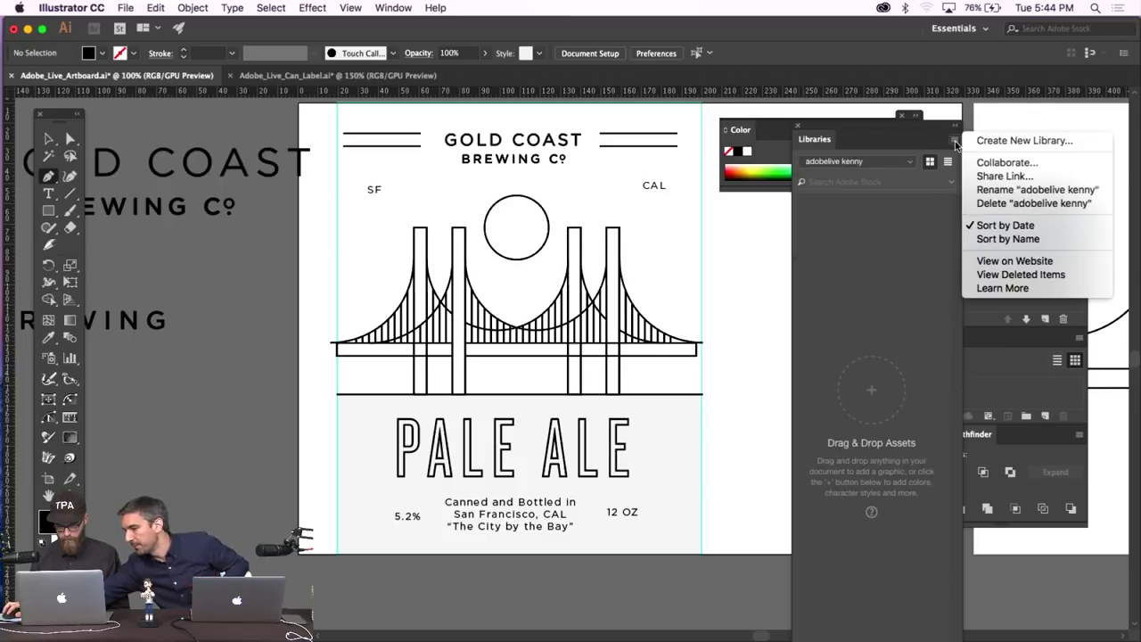
click(1006, 162)
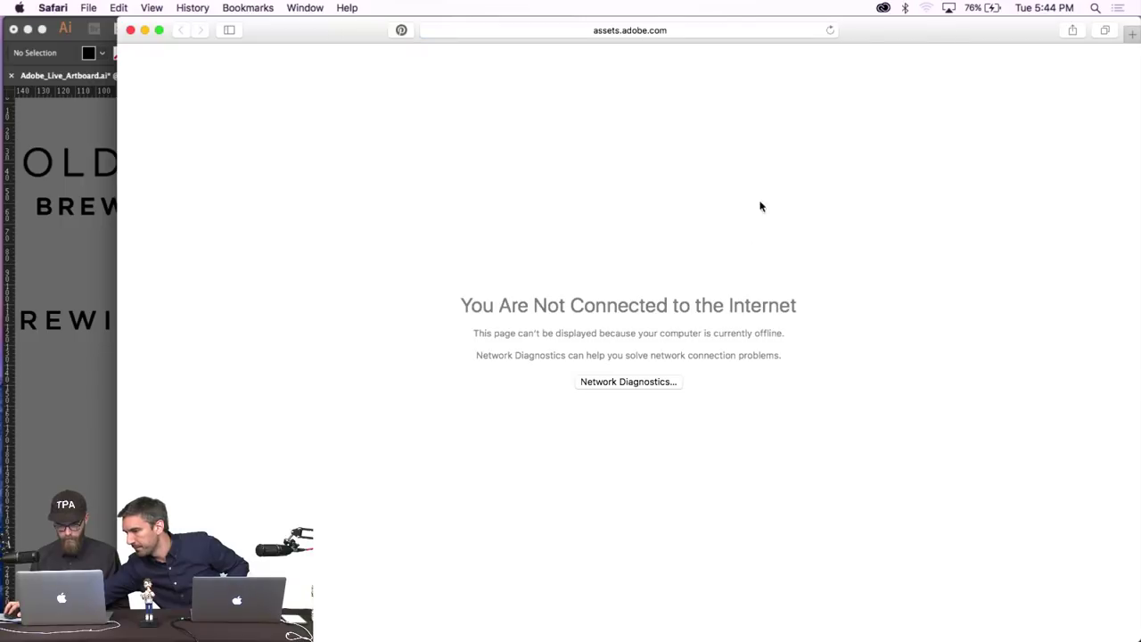
Join the "mesh" Wi-Fi network by entering its WPA2 password.
click(926, 8)
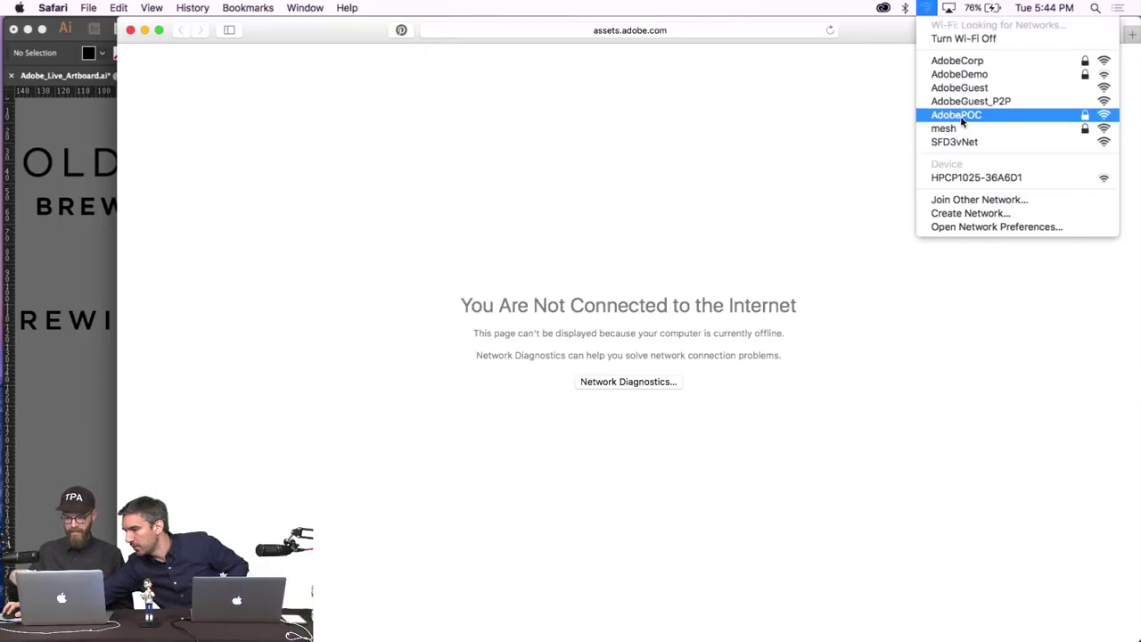
click(945, 128)
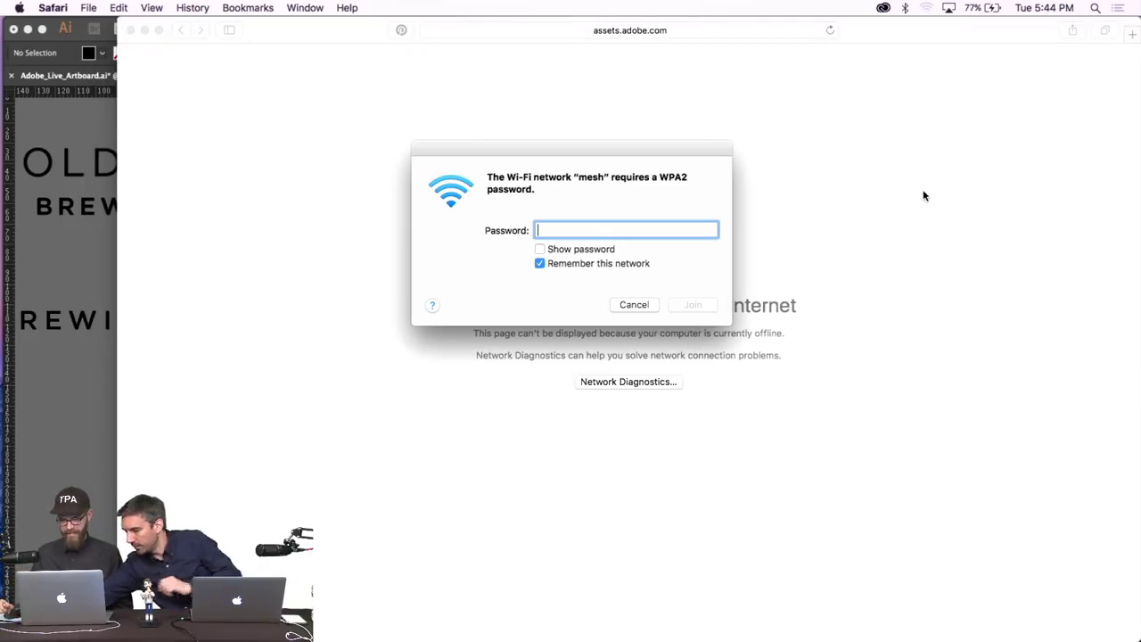
text(••••••)
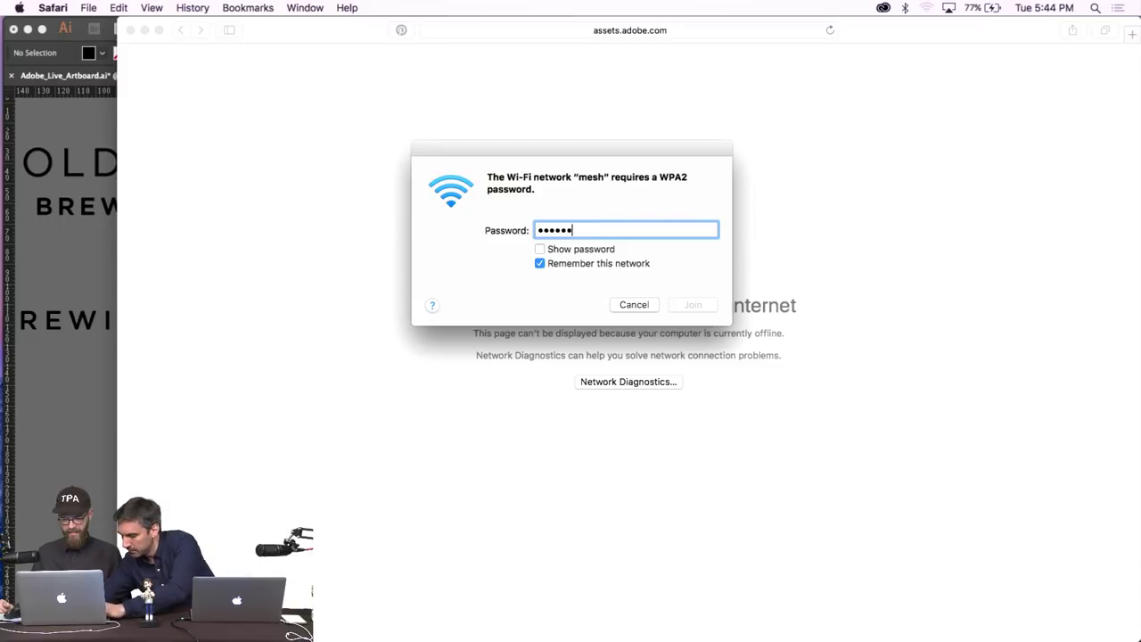
text(••••)
key(Return)
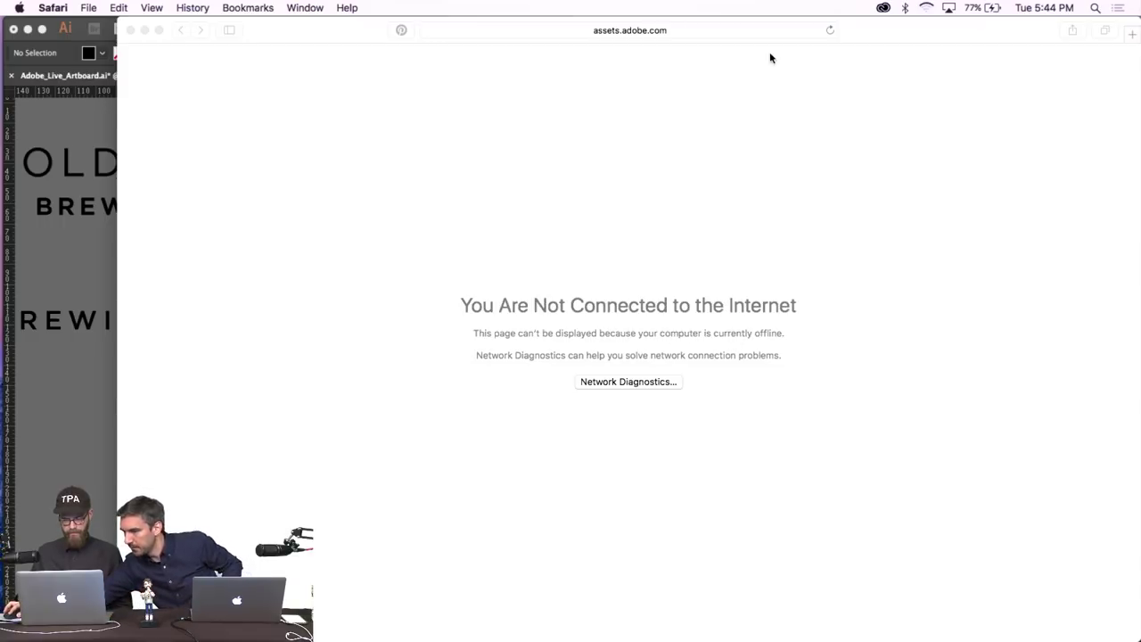
Close the offline browser page and open the new library's Collaborate page again from Illustrator.
click(130, 30)
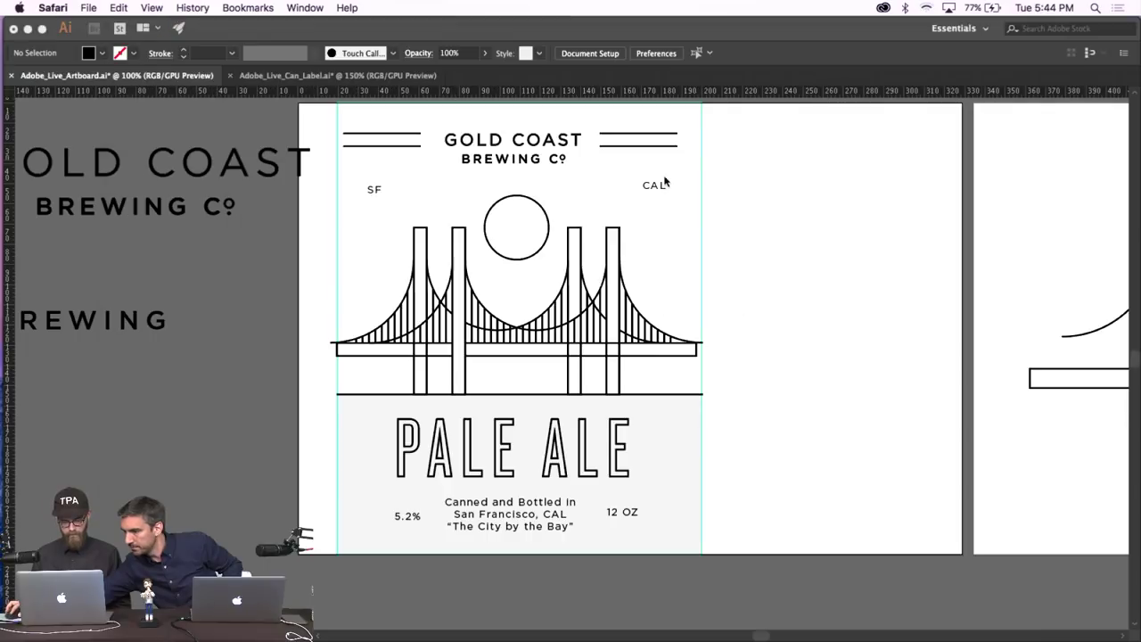
click(737, 159)
click(898, 227)
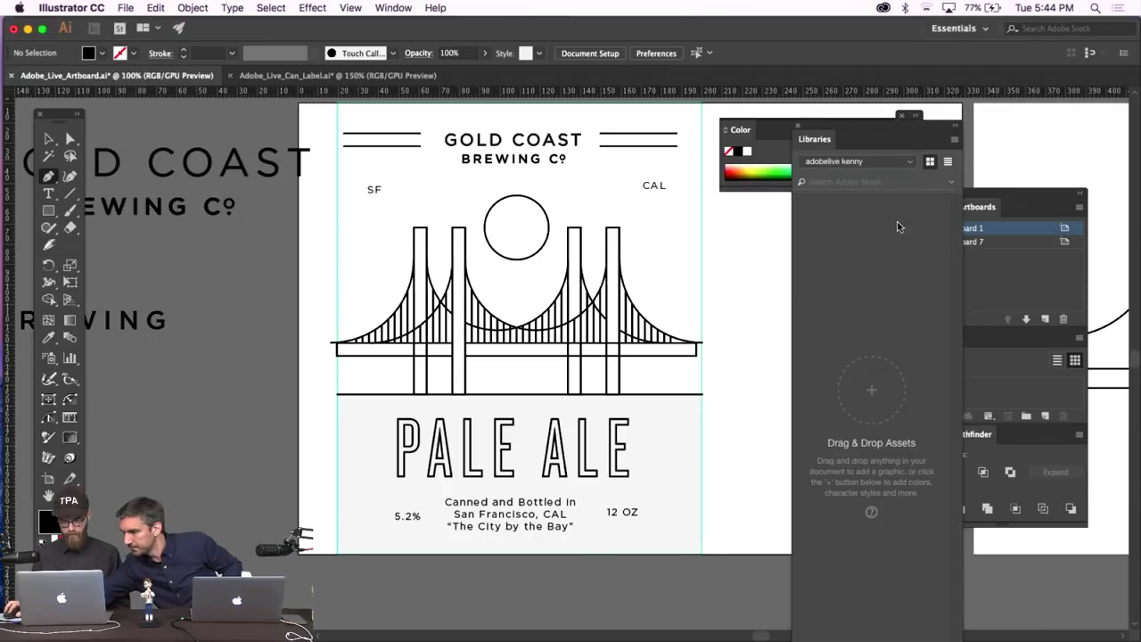
click(955, 140)
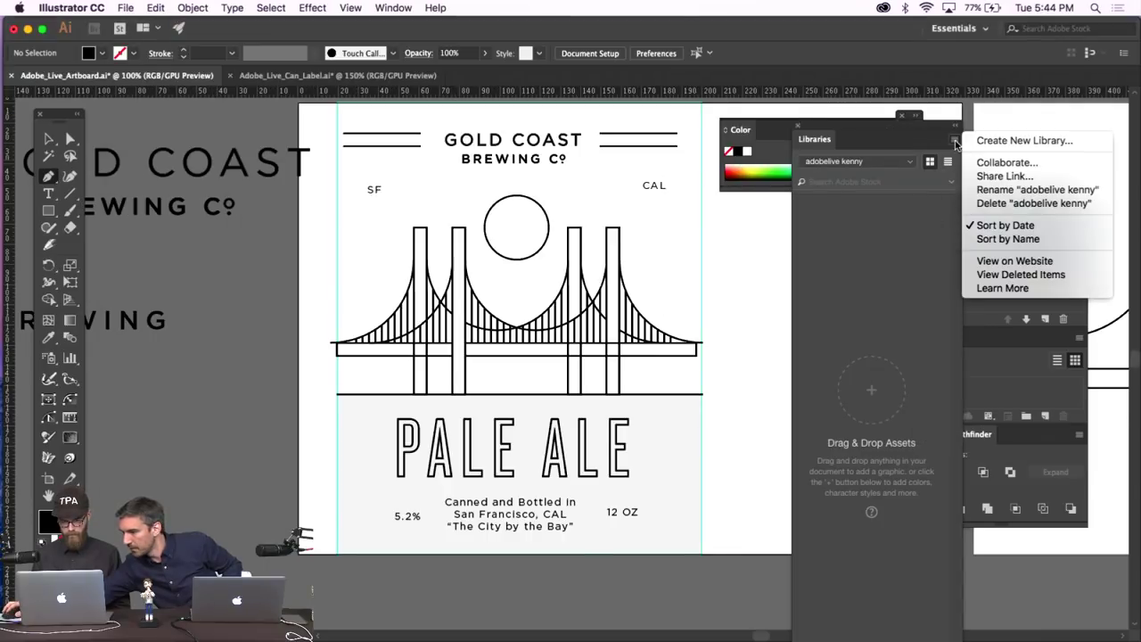
click(1007, 164)
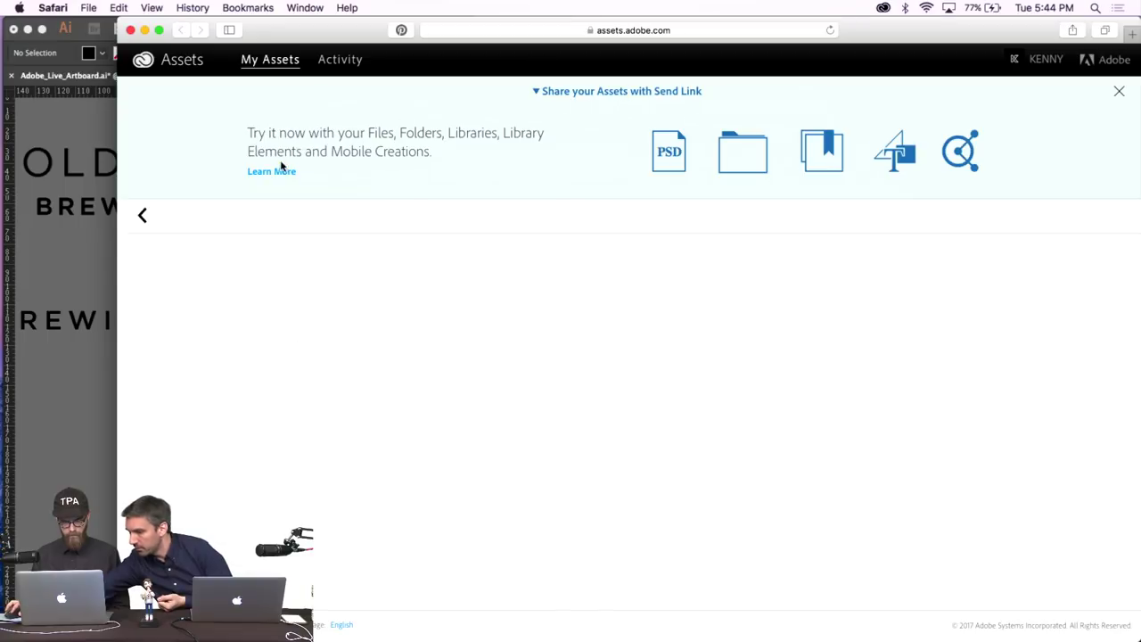
Return to Illustrator, retry the library's Collaborate command, and reload the Creative Cloud Libraries page in Safari.
click(59, 281)
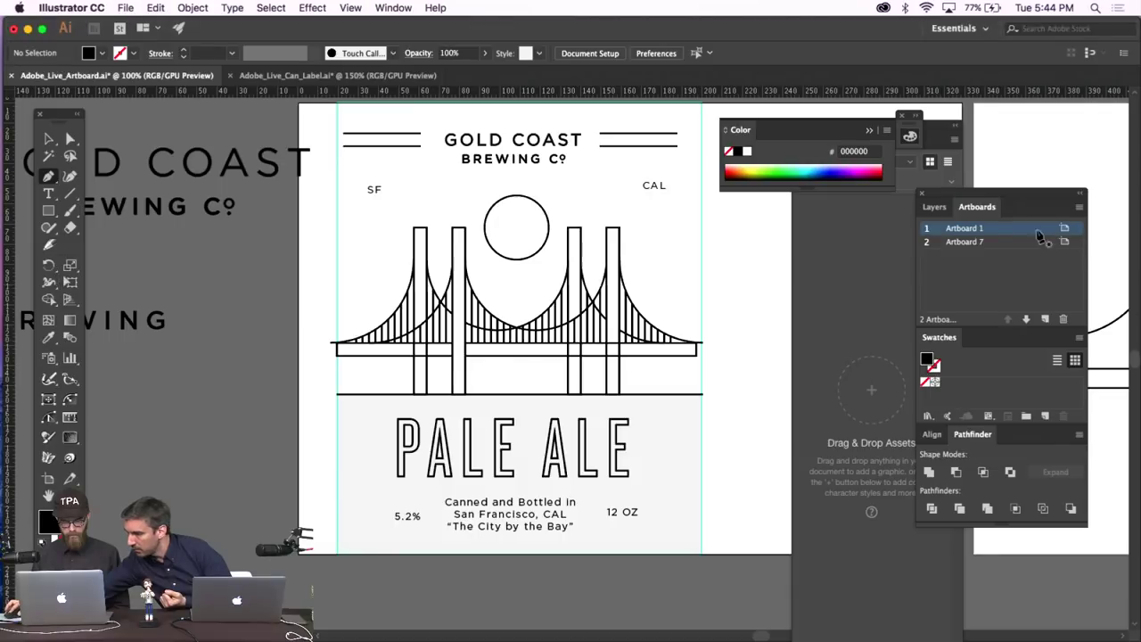
click(956, 154)
click(953, 141)
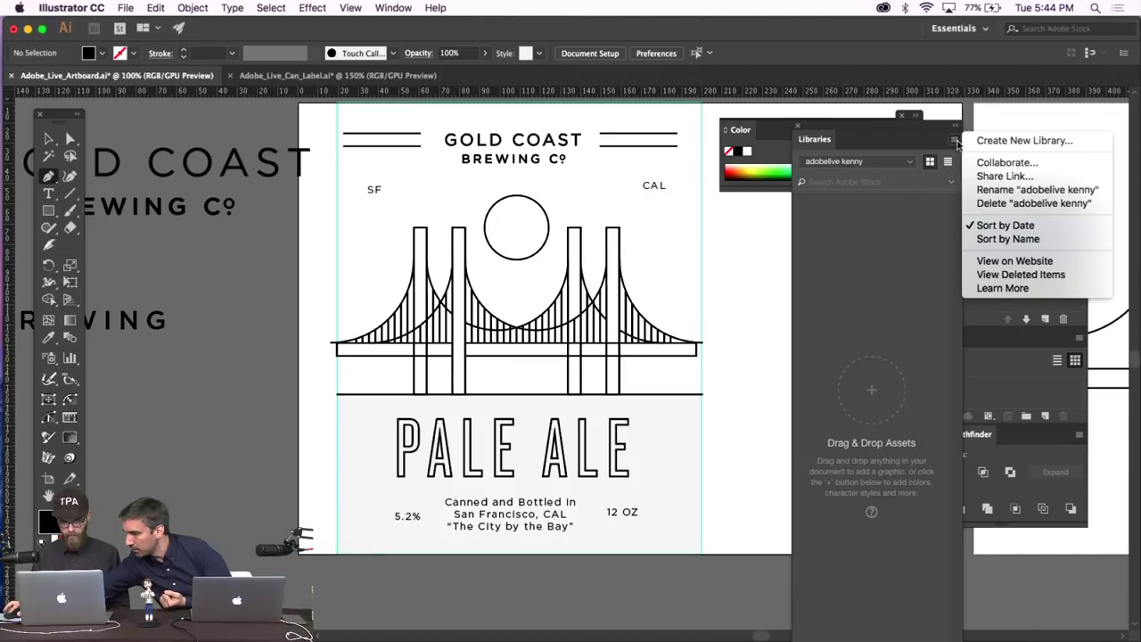
click(981, 160)
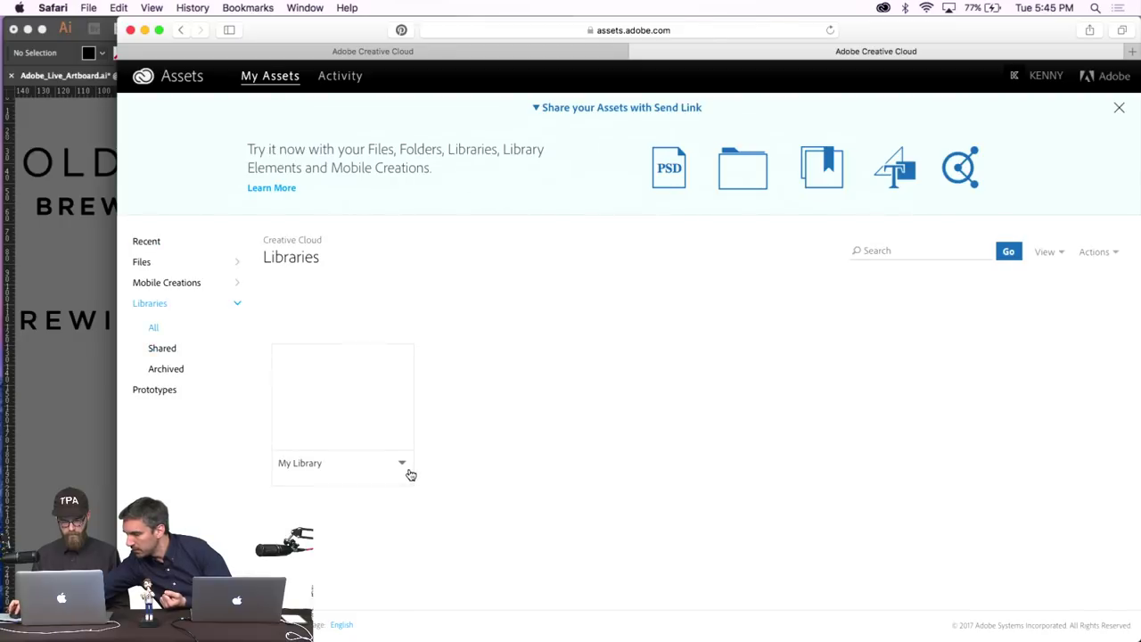
click(829, 32)
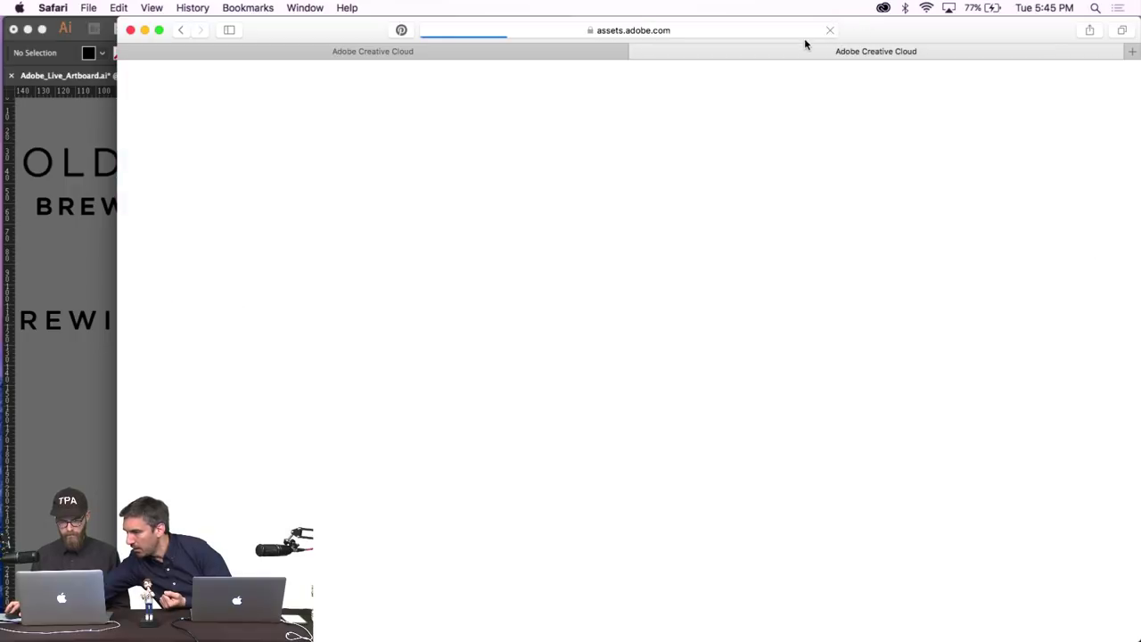
Back in Illustrator, move the Libraries panel until its lower edge is on screen and check the library's Creative Cloud sync.
click(80, 337)
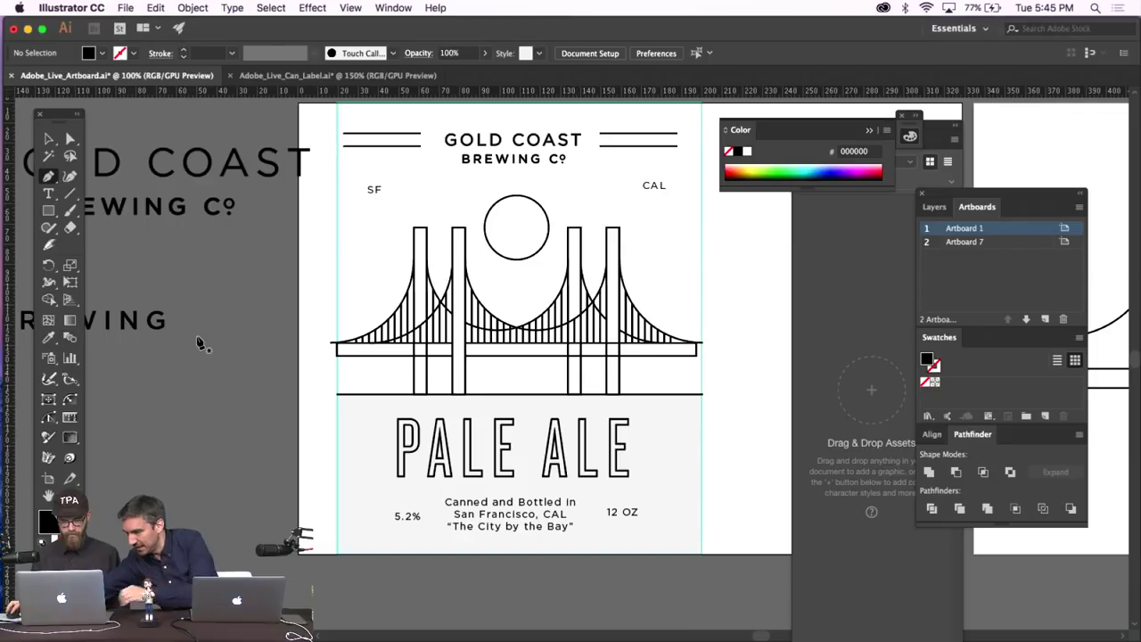
click(890, 320)
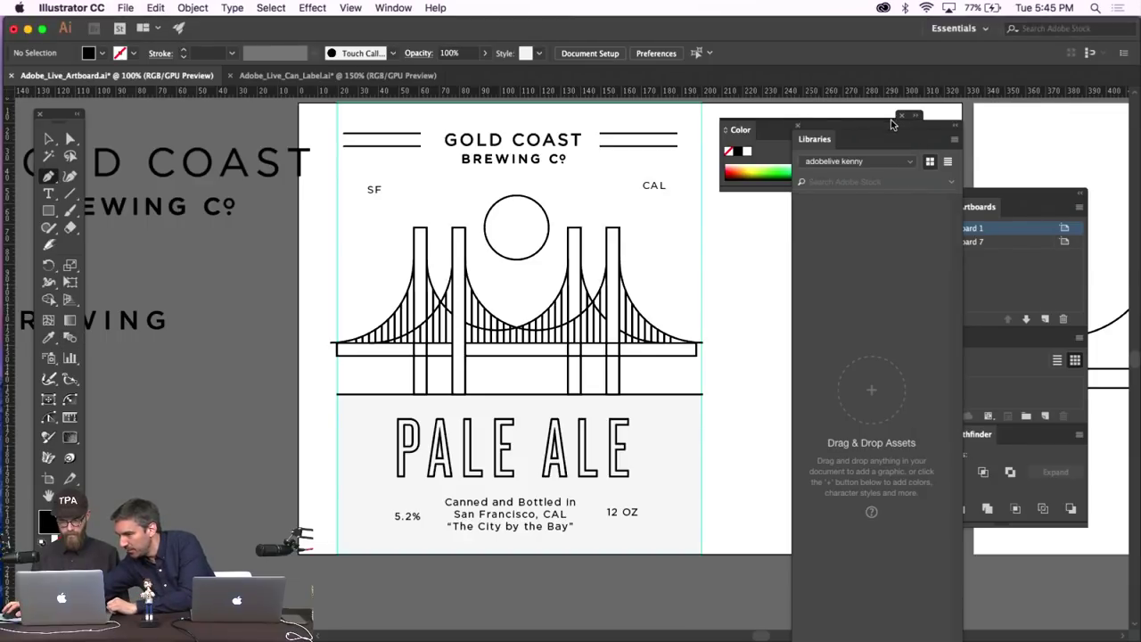
drag(890, 120, 750, 40)
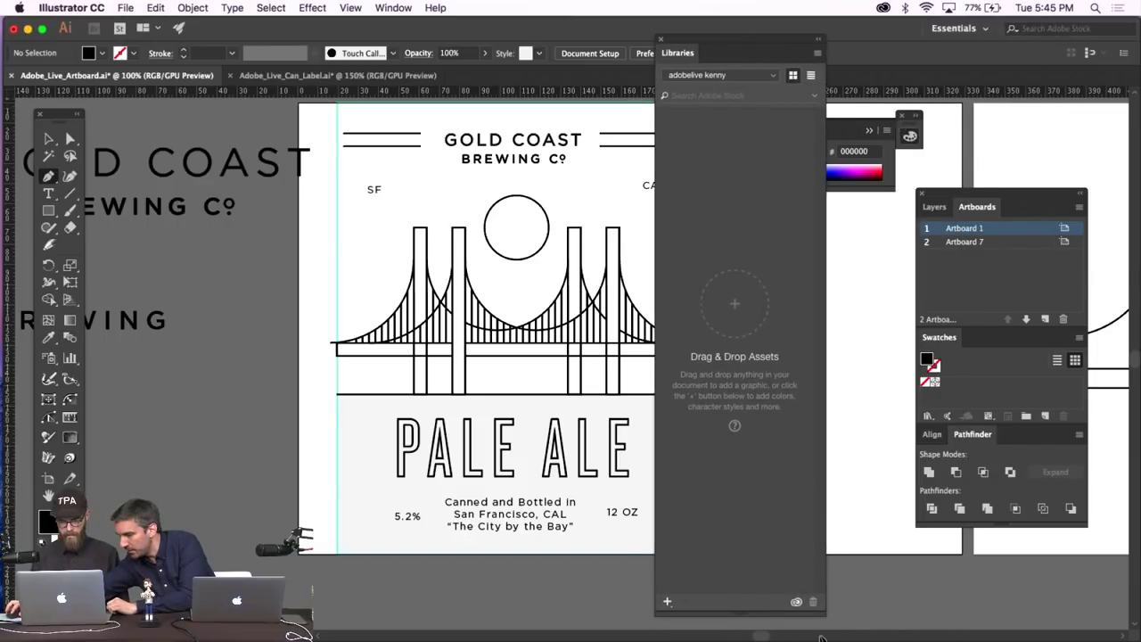
click(797, 602)
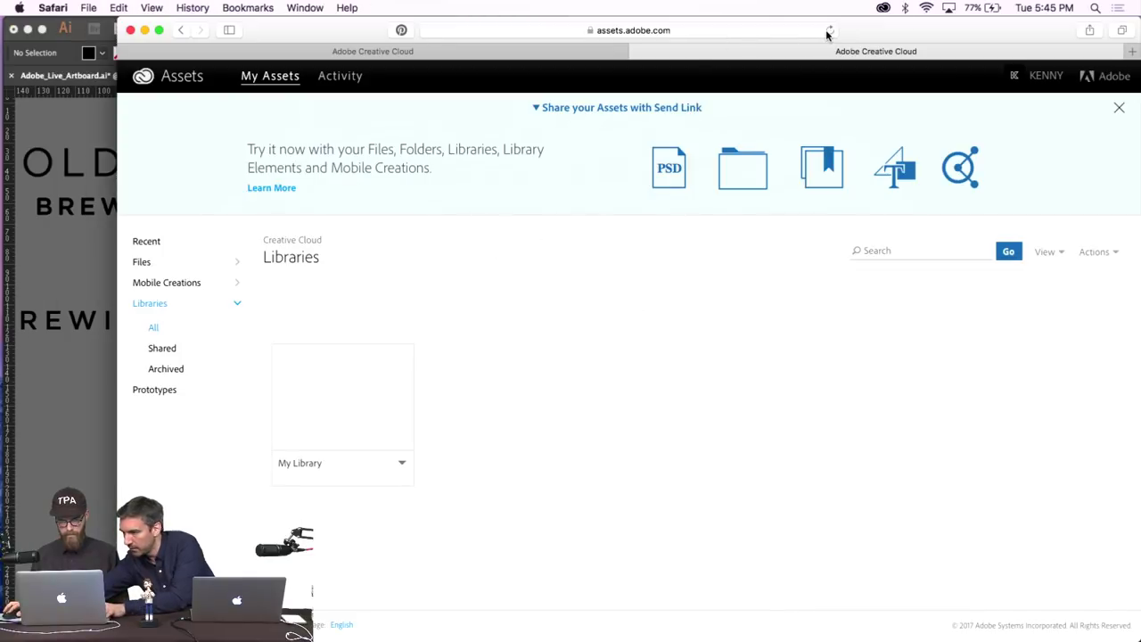
click(101, 242)
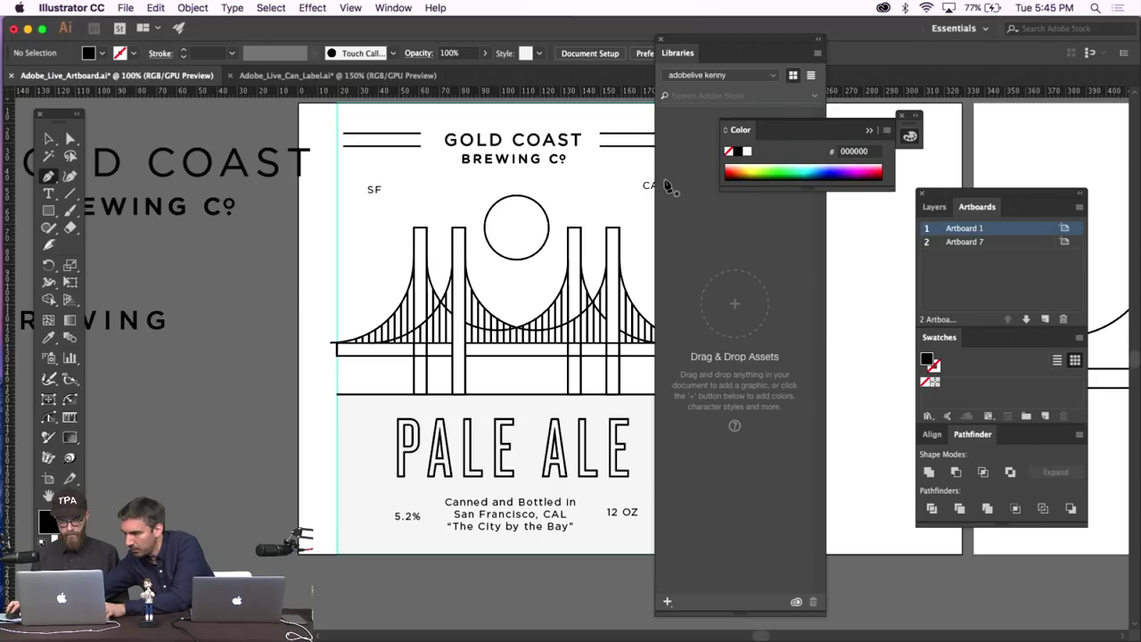
Create a new Creative Cloud library named "gold coast".
click(772, 76)
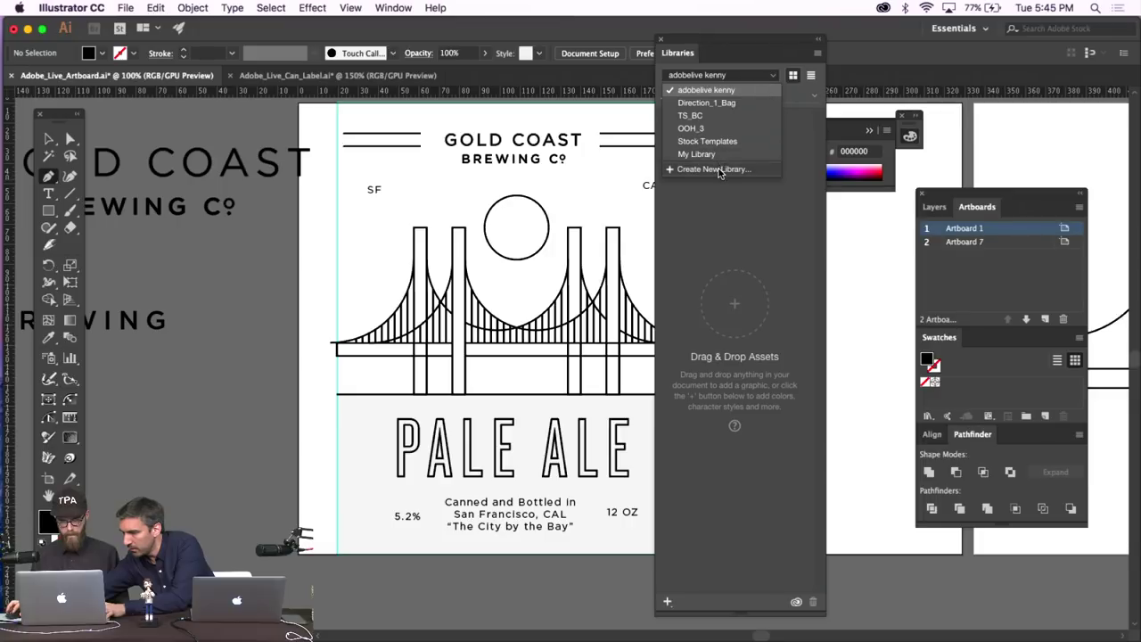
click(719, 170)
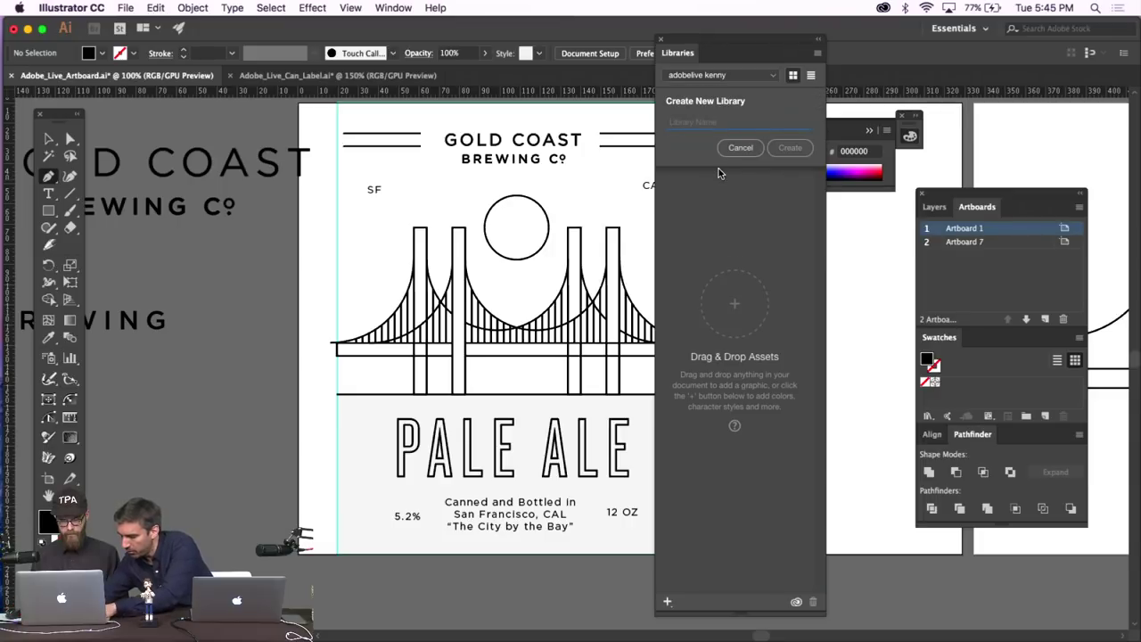
text(gold coa)
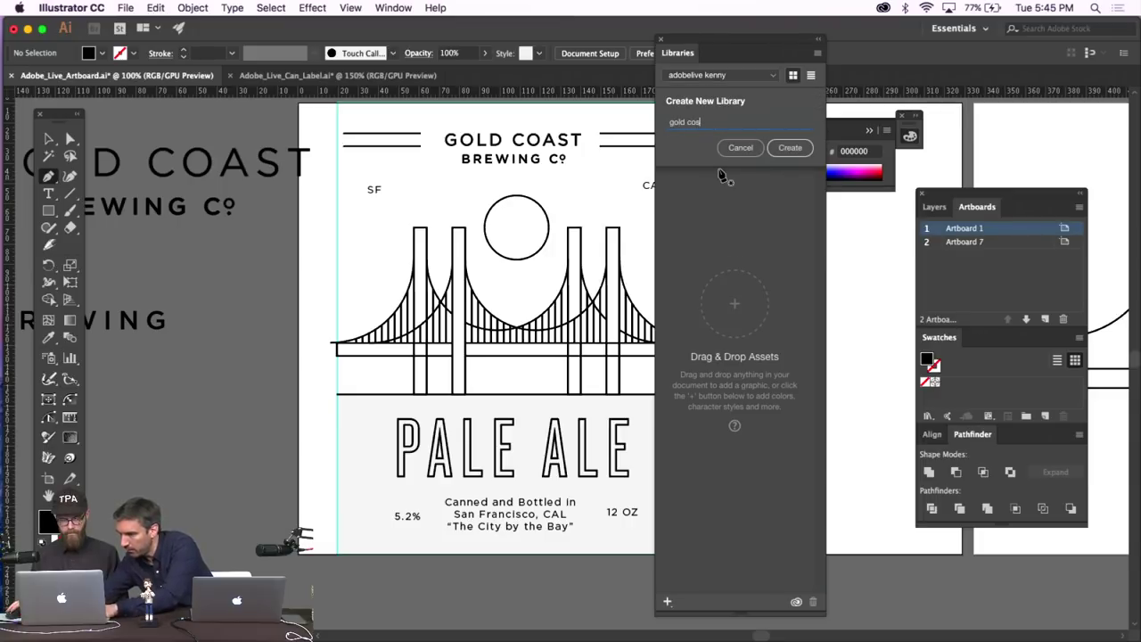
text(st)
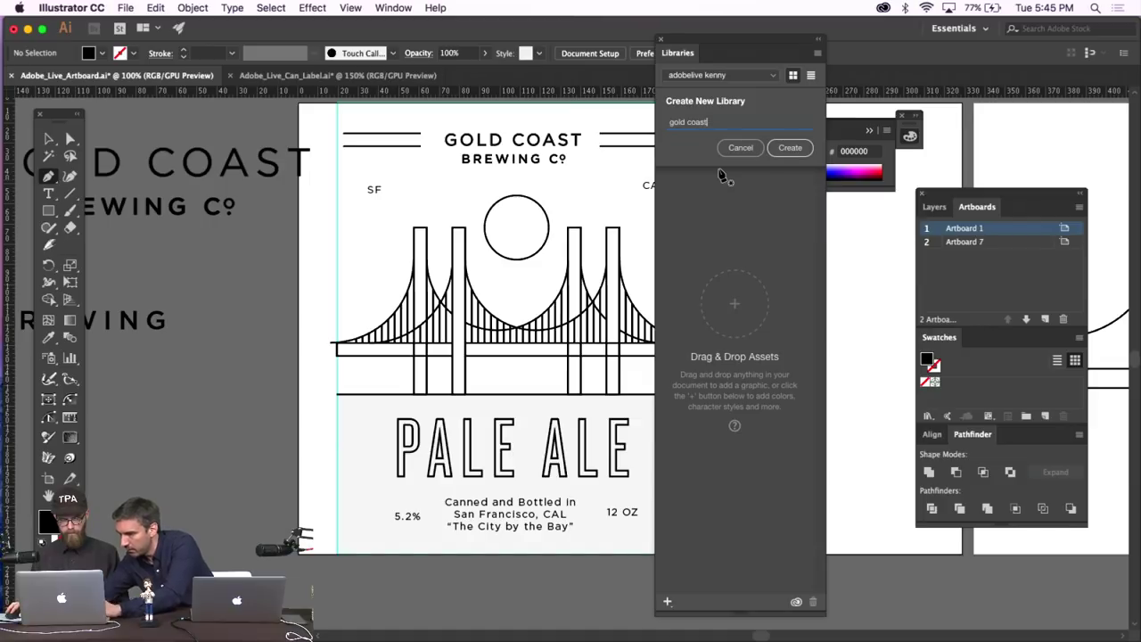
click(789, 148)
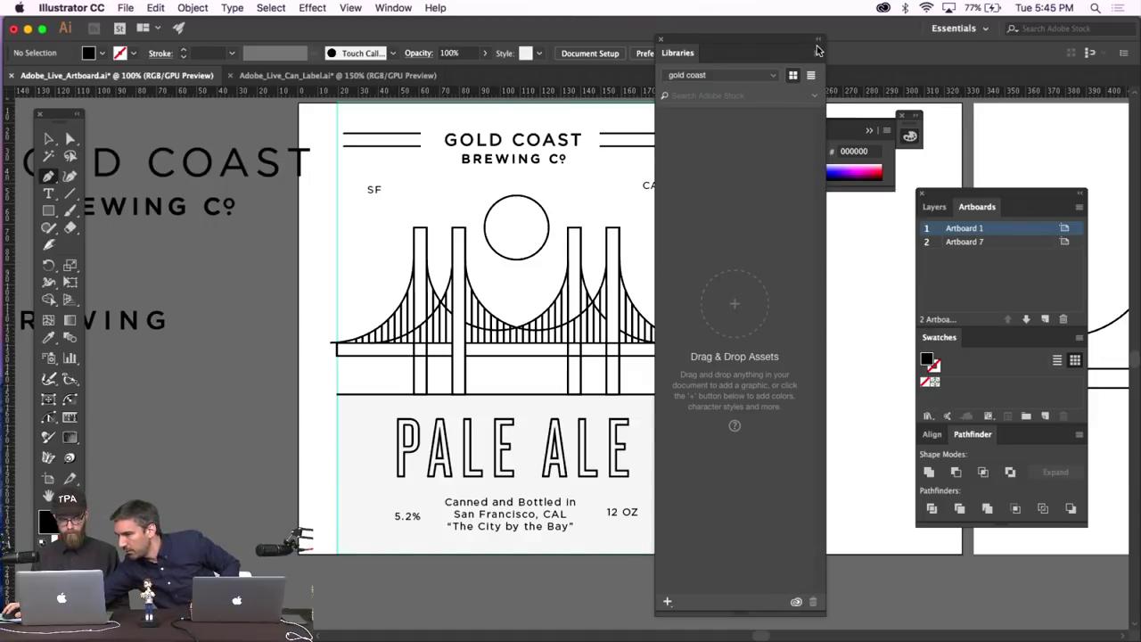
Try the gold coast library's Collaborate command, check the Libraries list in Safari, and return to Illustrator.
click(817, 51)
click(870, 78)
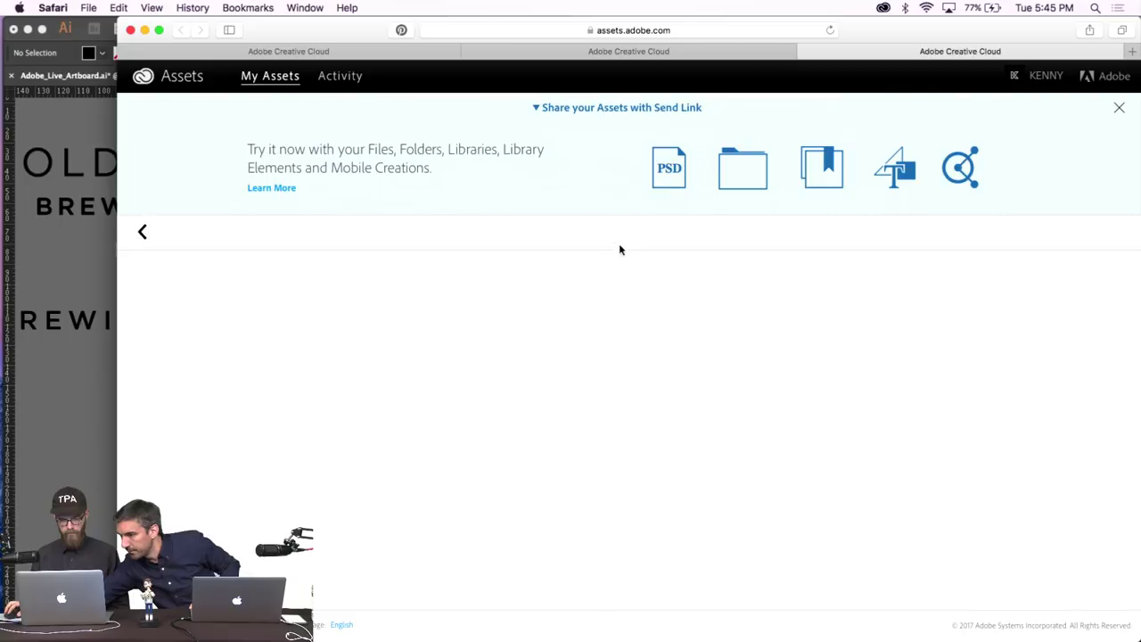
click(613, 109)
click(576, 109)
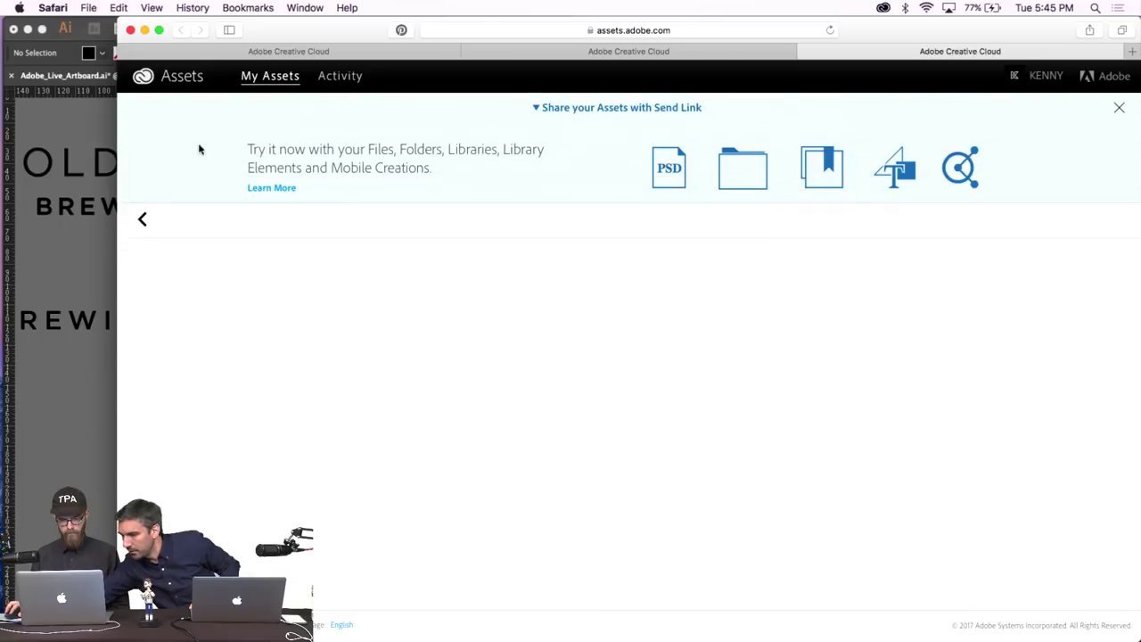
click(142, 224)
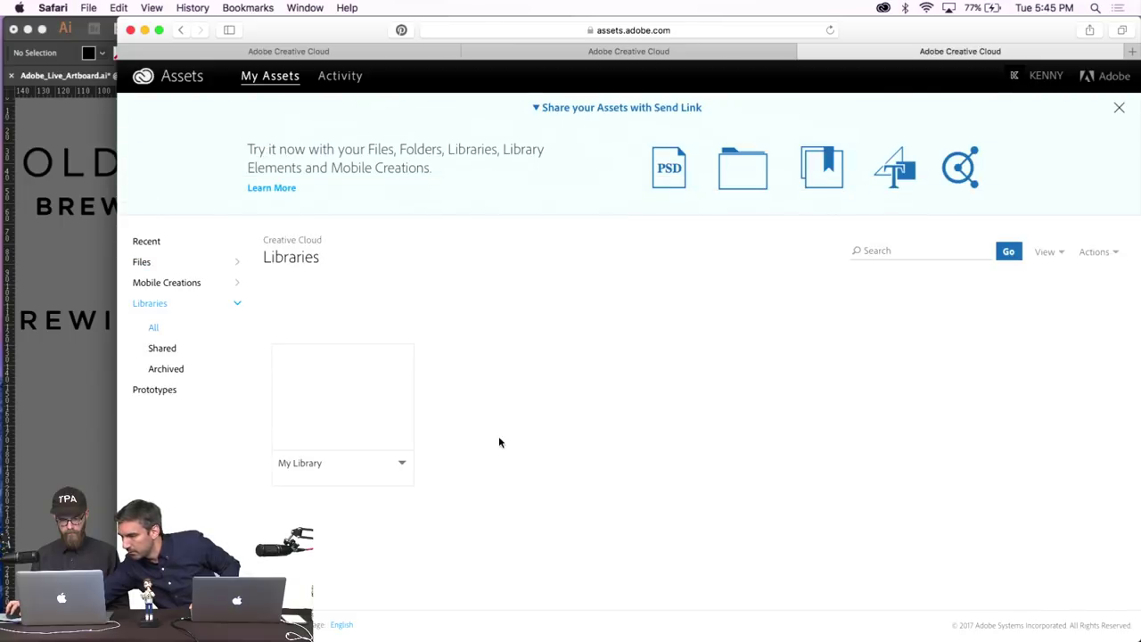
click(43, 448)
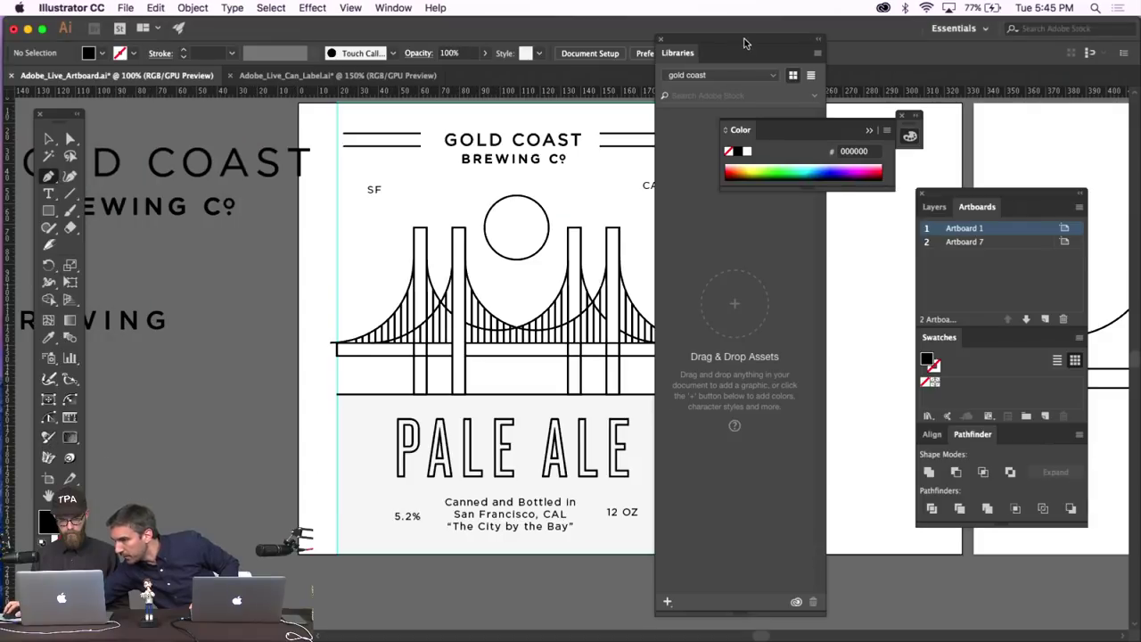
Move the Libraries panel clear of the label artwork and undo the stray Pen anchor point on the artboard.
drag(744, 51, 1033, 40)
click(799, 291)
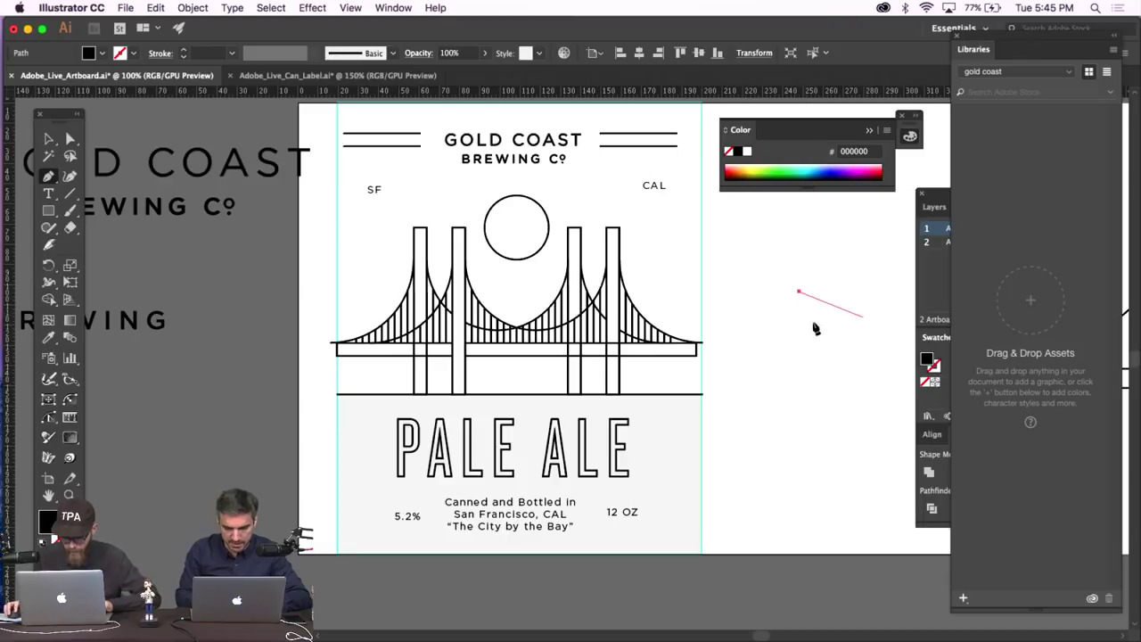
key(super+z)
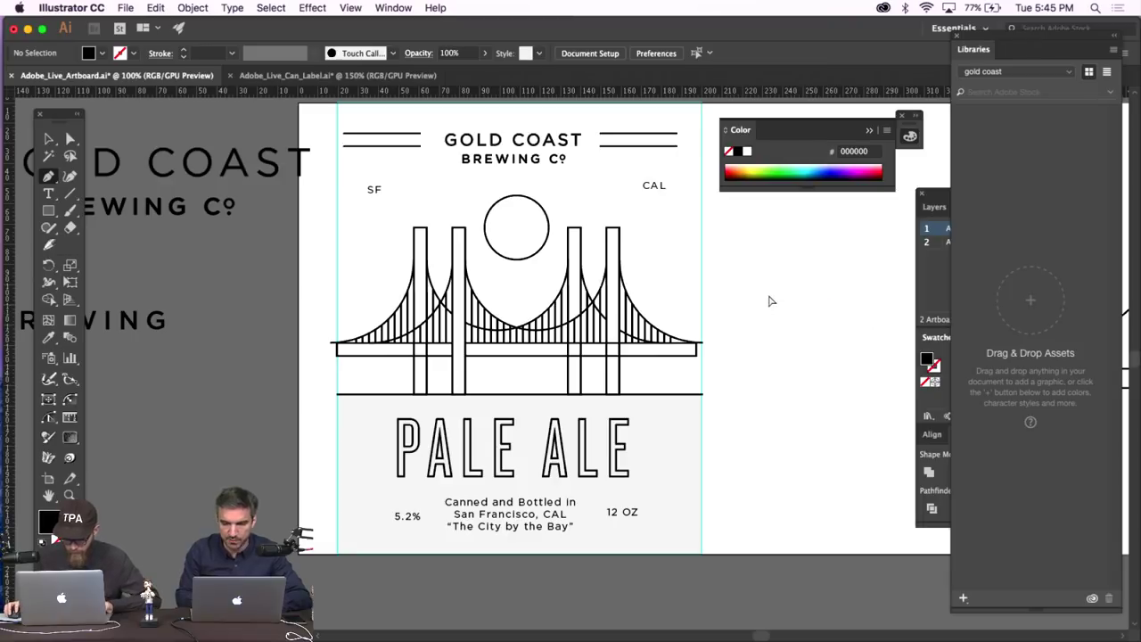
click(350, 7)
key(Escape)
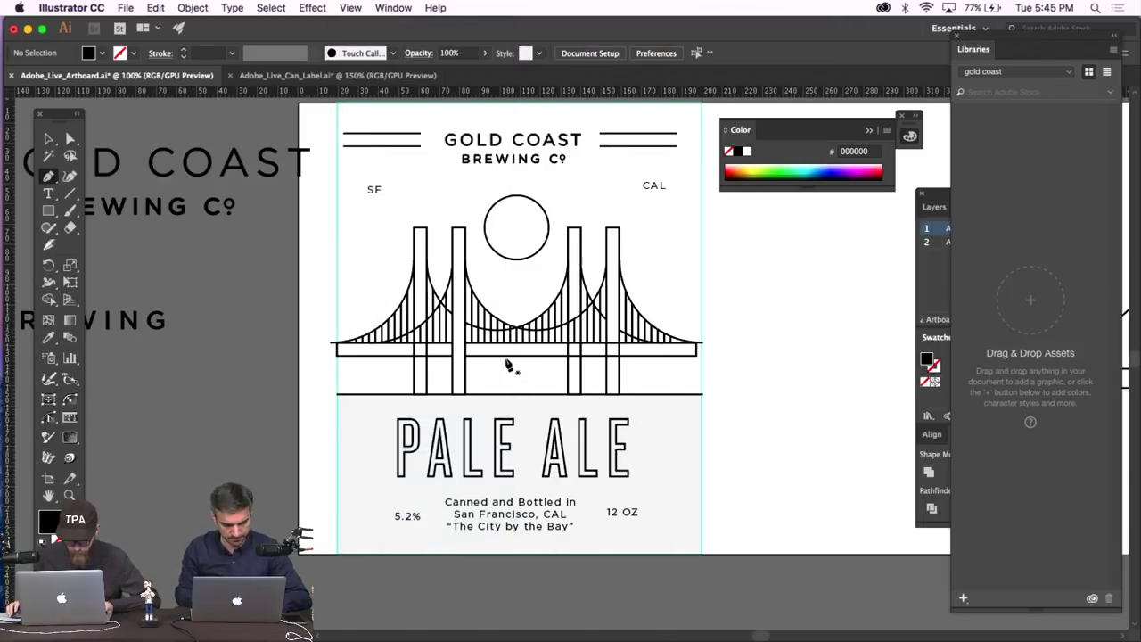
Extend both ends of the bridge deck rectangle with Direct Selection to match the ends of the cable line above it.
key(a)
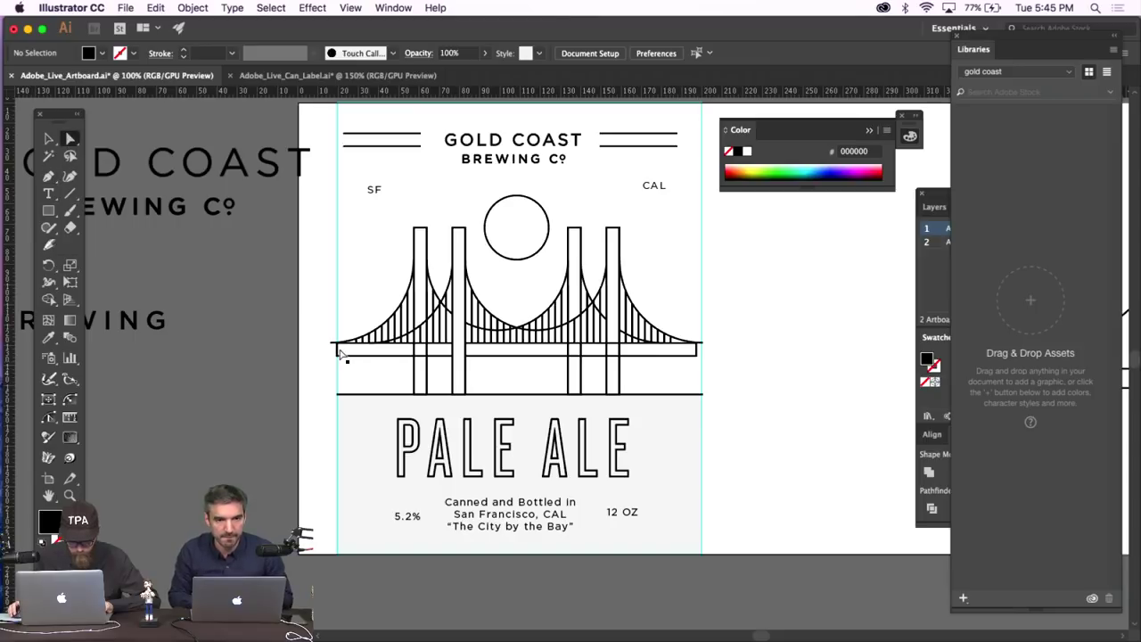
click(341, 353)
drag(338, 355, 331, 352)
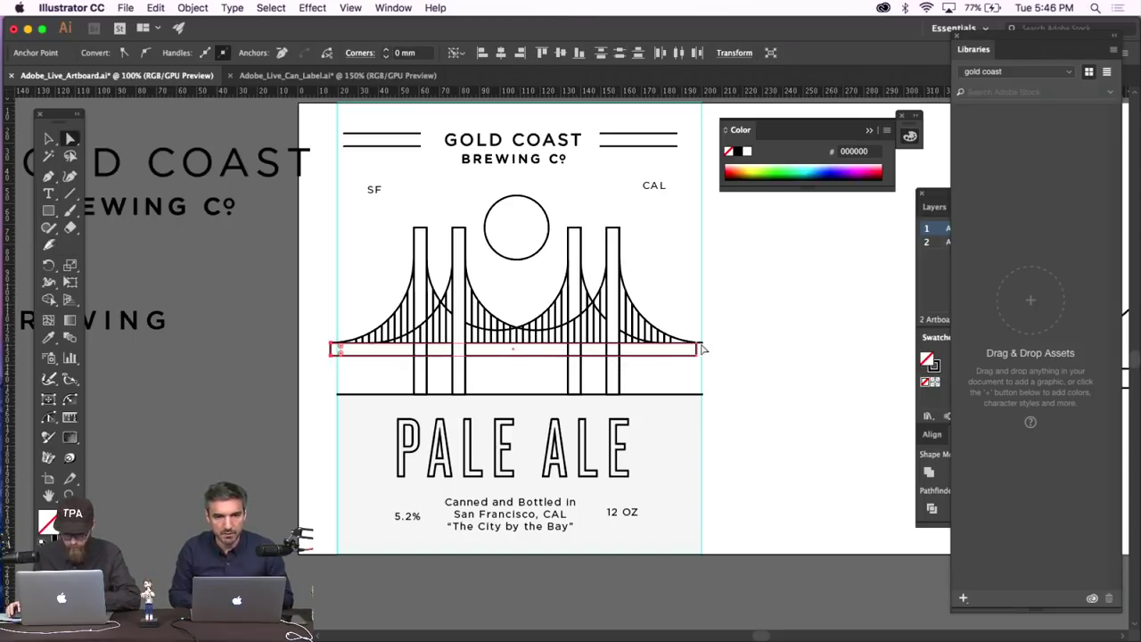
drag(704, 339, 692, 361)
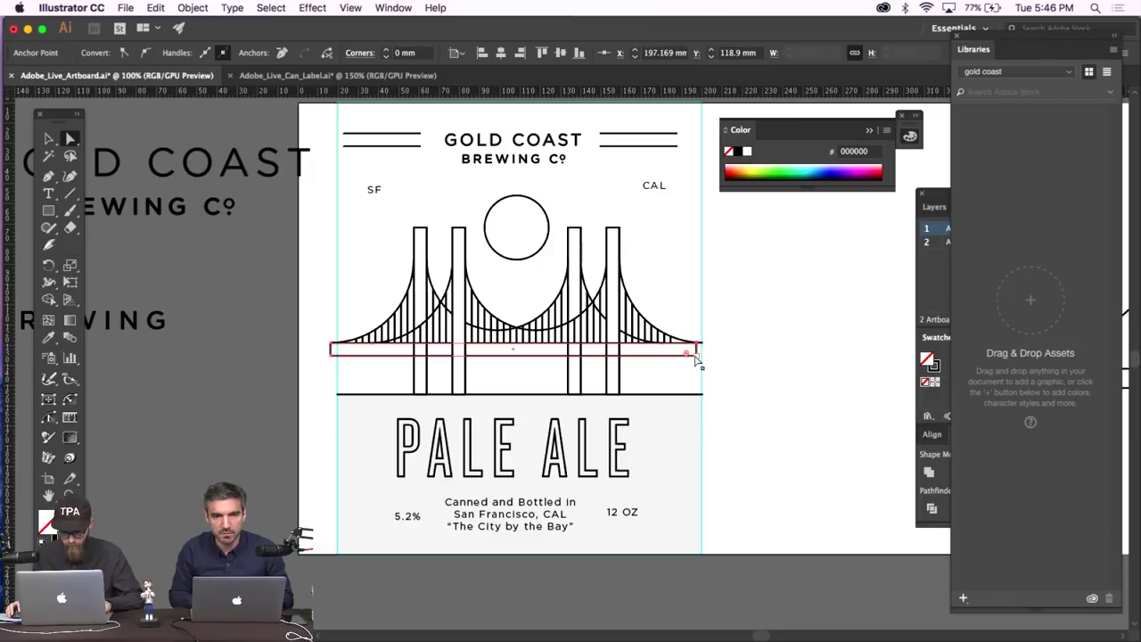
click(764, 337)
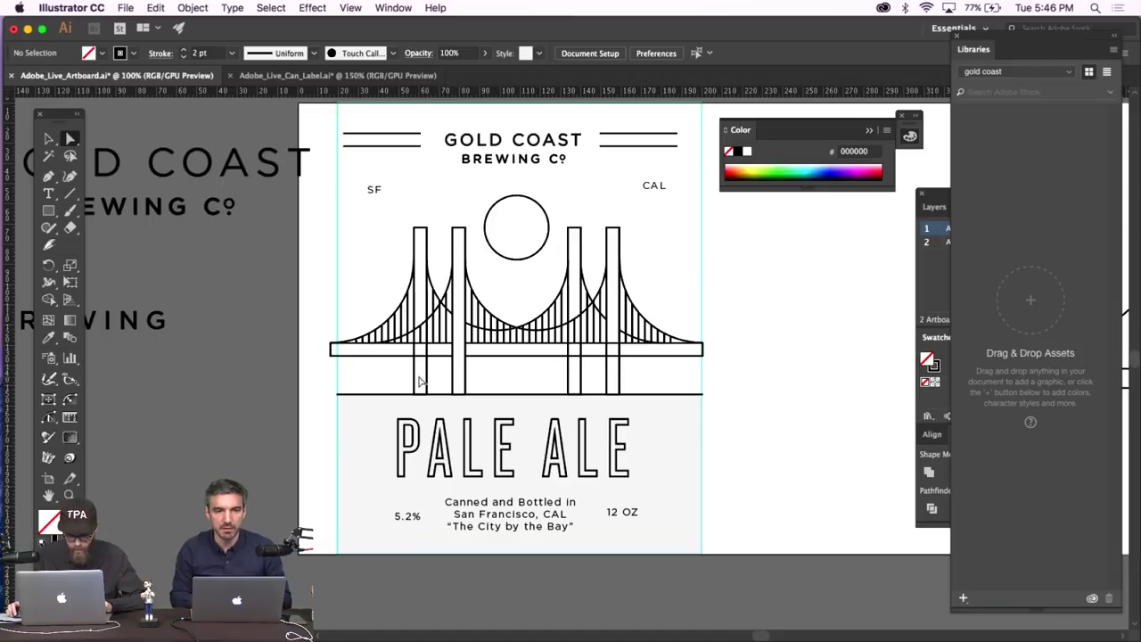
Give the bridge deck rectangle the white fill and black stroke of the front tower using the Eyedropper.
click(47, 138)
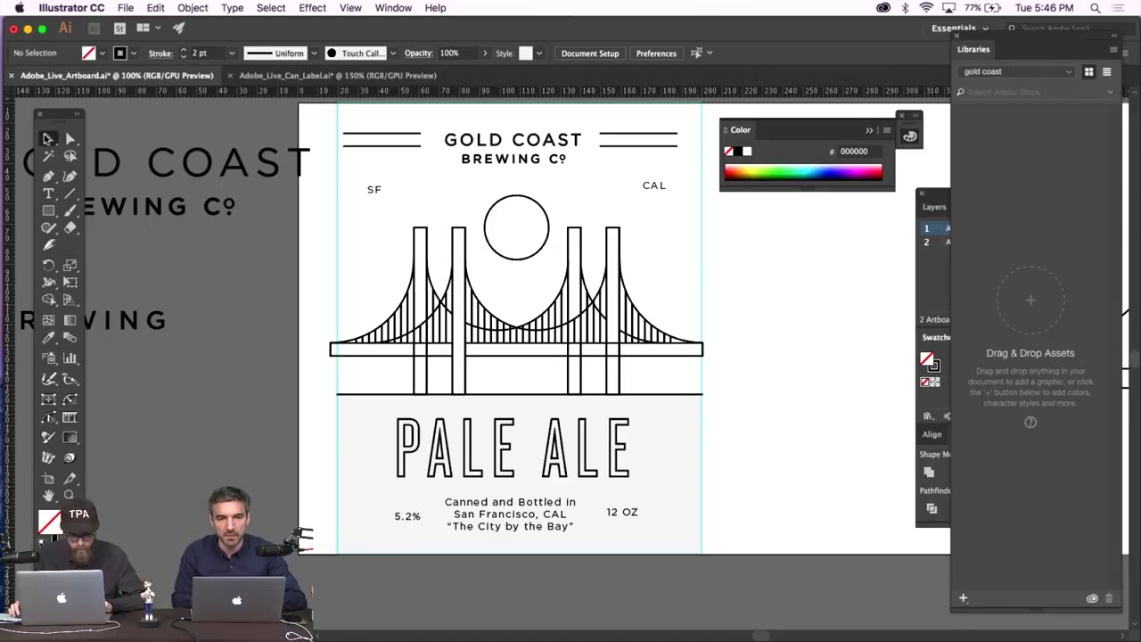
click(361, 359)
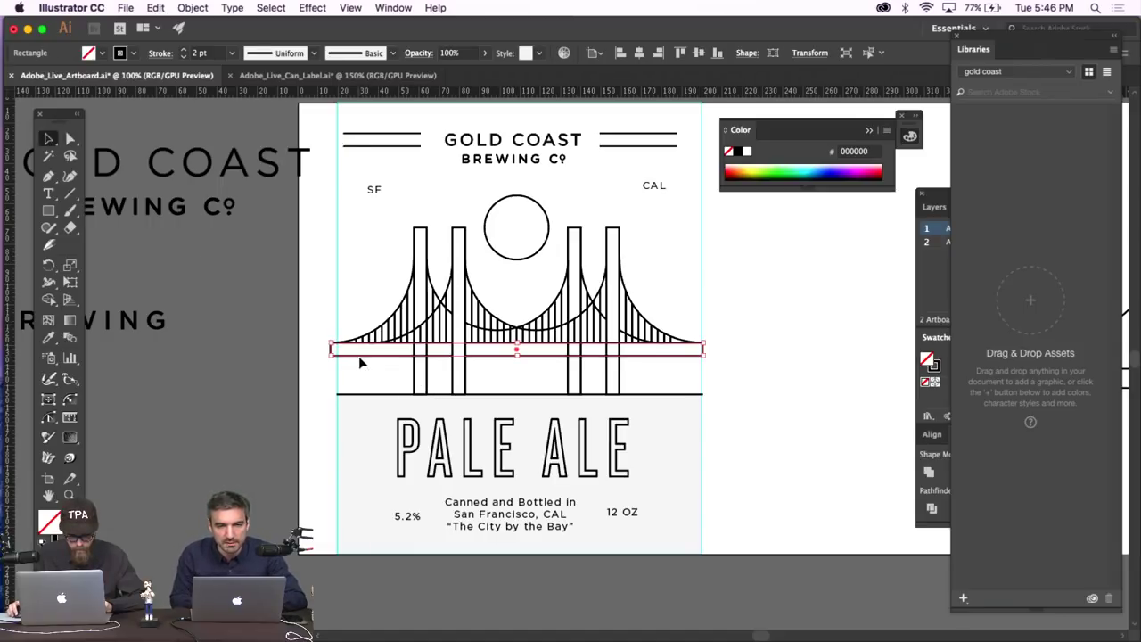
click(48, 337)
click(466, 318)
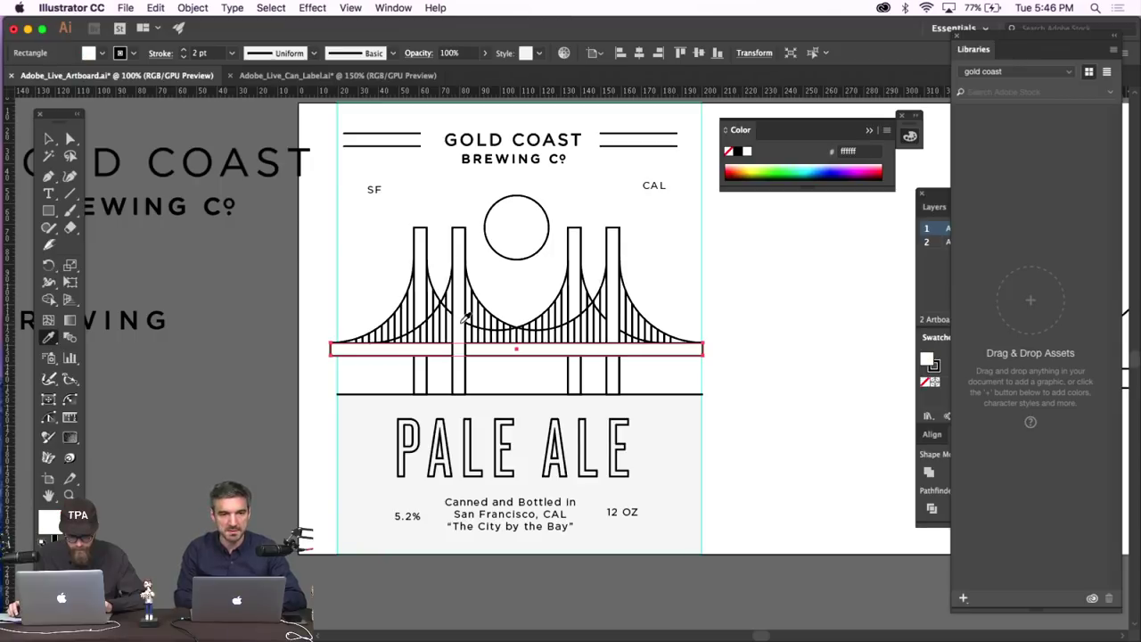
Bring the rightmost bridge tower to the front so it overlaps the deck, then deselect it.
click(46, 139)
click(620, 255)
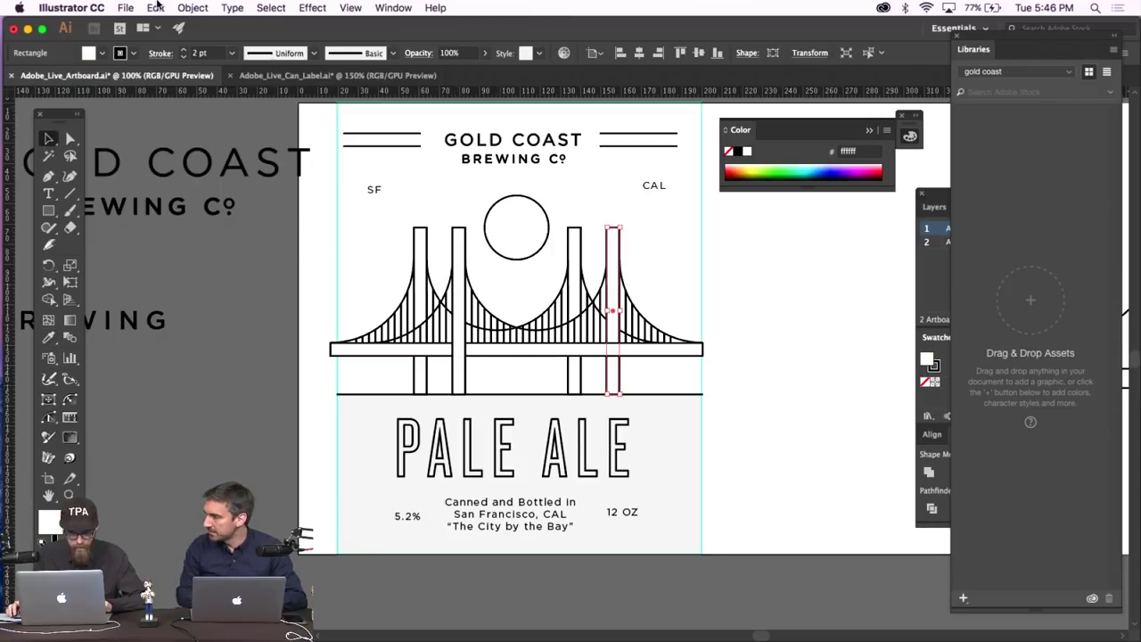
click(192, 7)
mouse_move(209, 36)
click(446, 36)
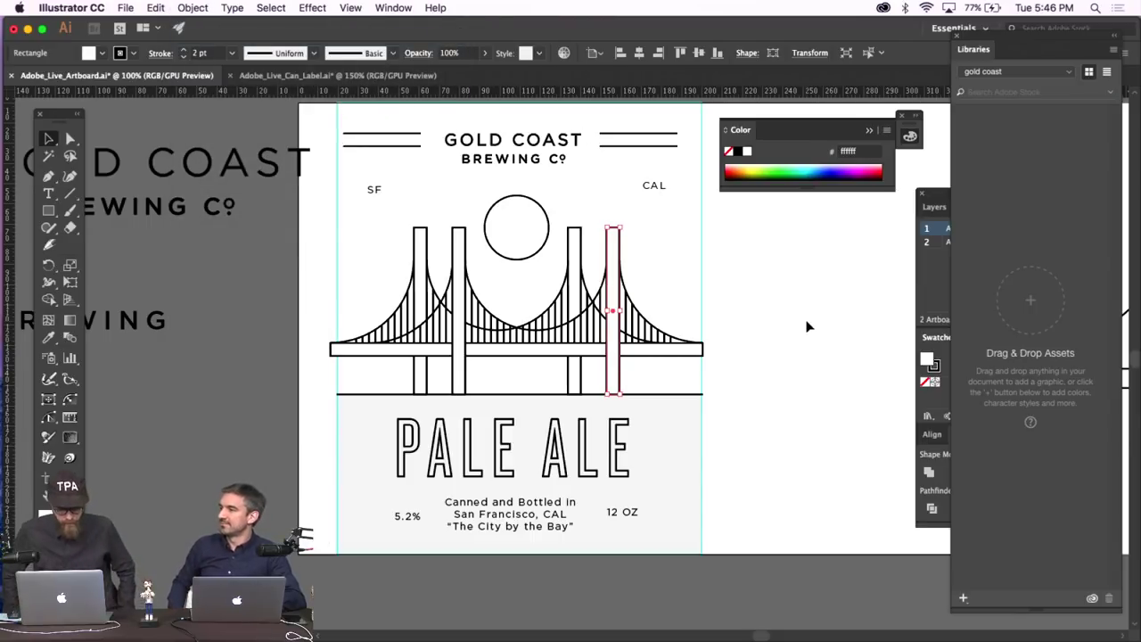
click(807, 334)
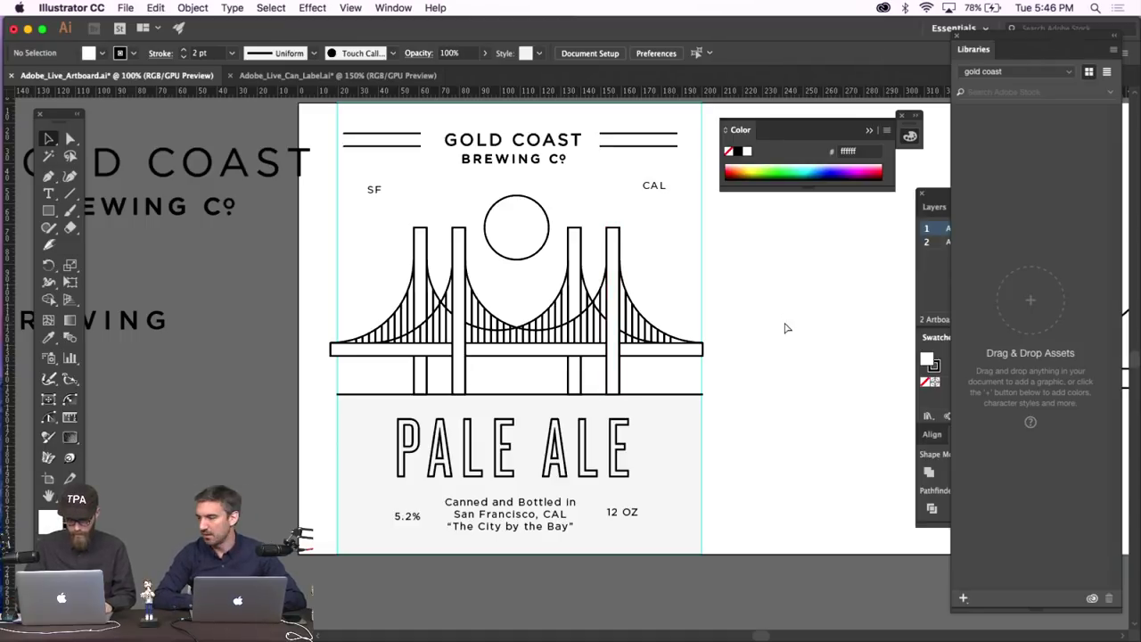
Change the font weight of the "12 OZ" and "5.2%" texts to Gotham HTF Medium.
key(super+minus)
key(super+minus)
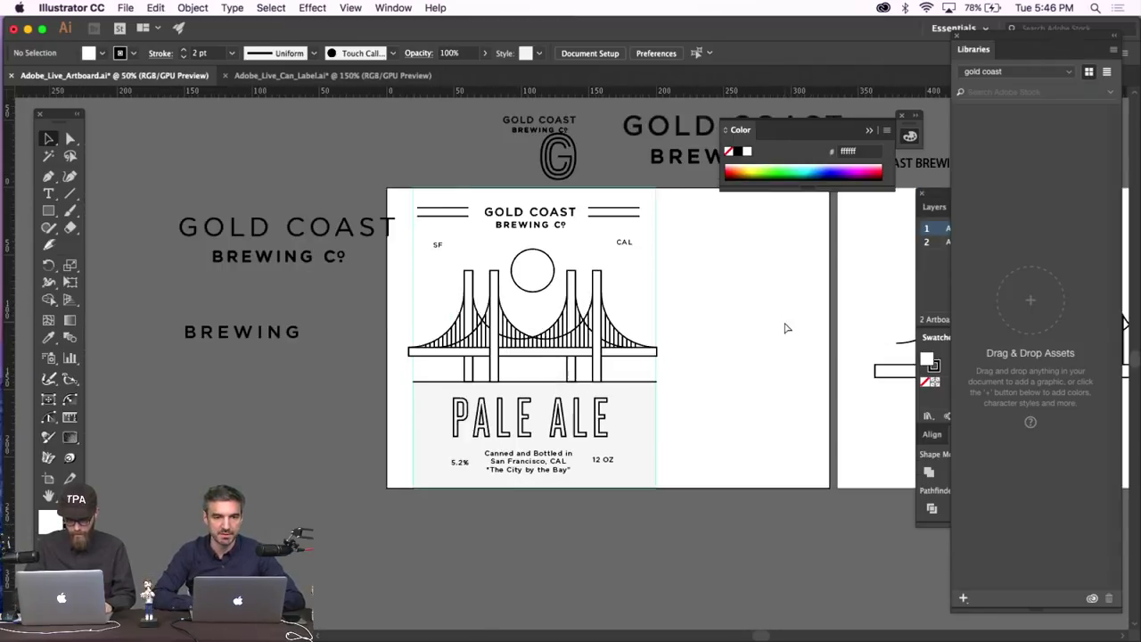
key(super+equal)
key(super+equal)
key(super+equal)
scroll(741, 419, down, 2)
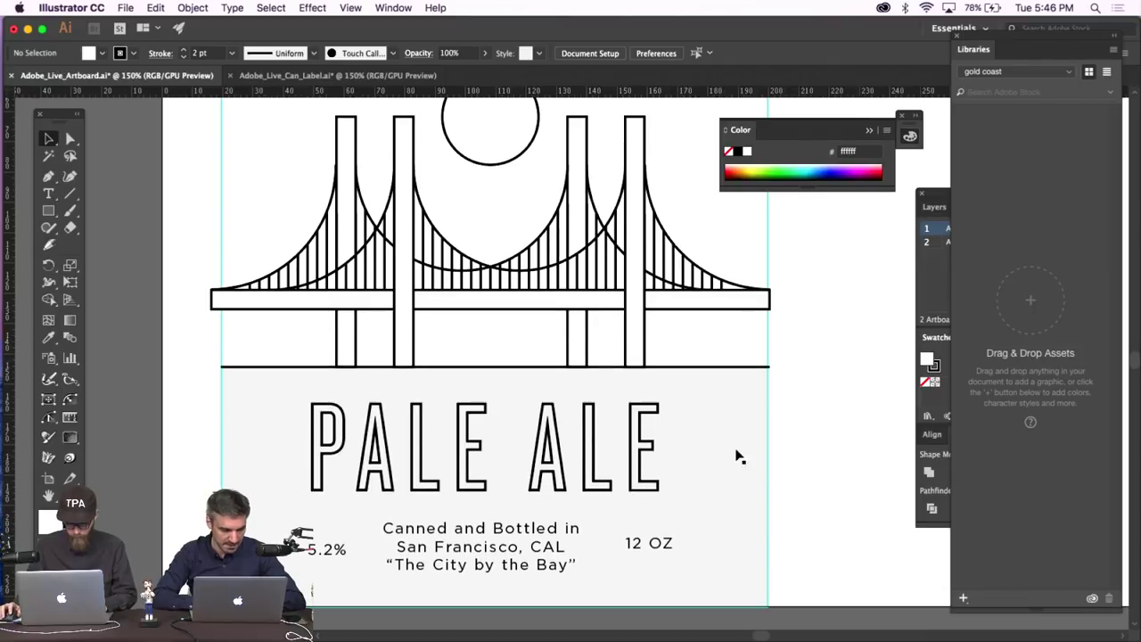
click(659, 548)
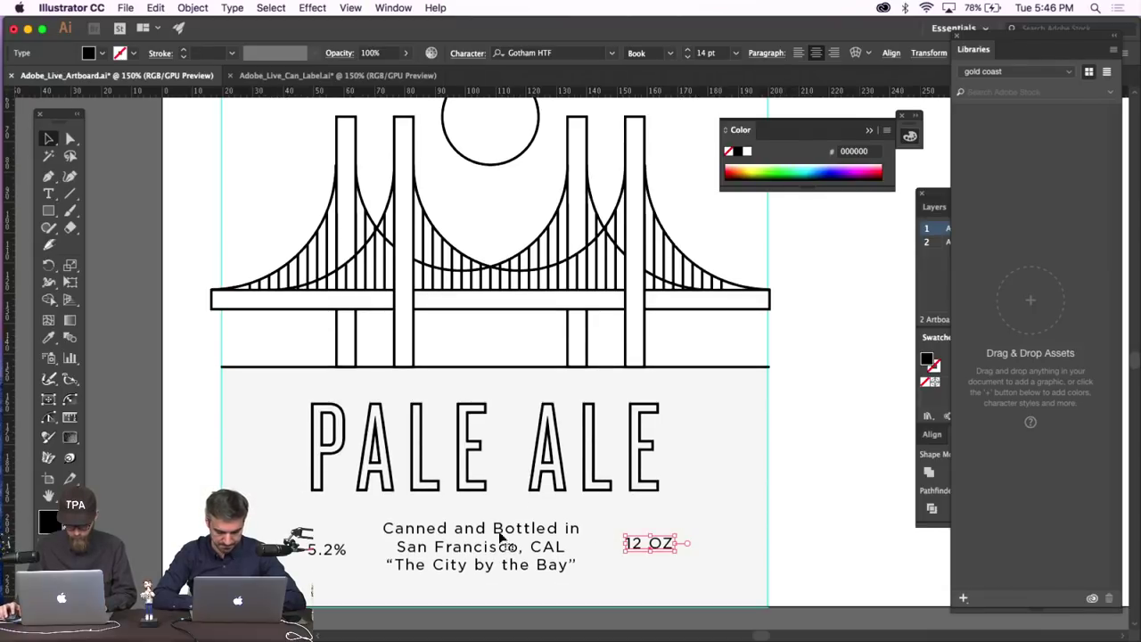
shift+click(331, 550)
click(667, 53)
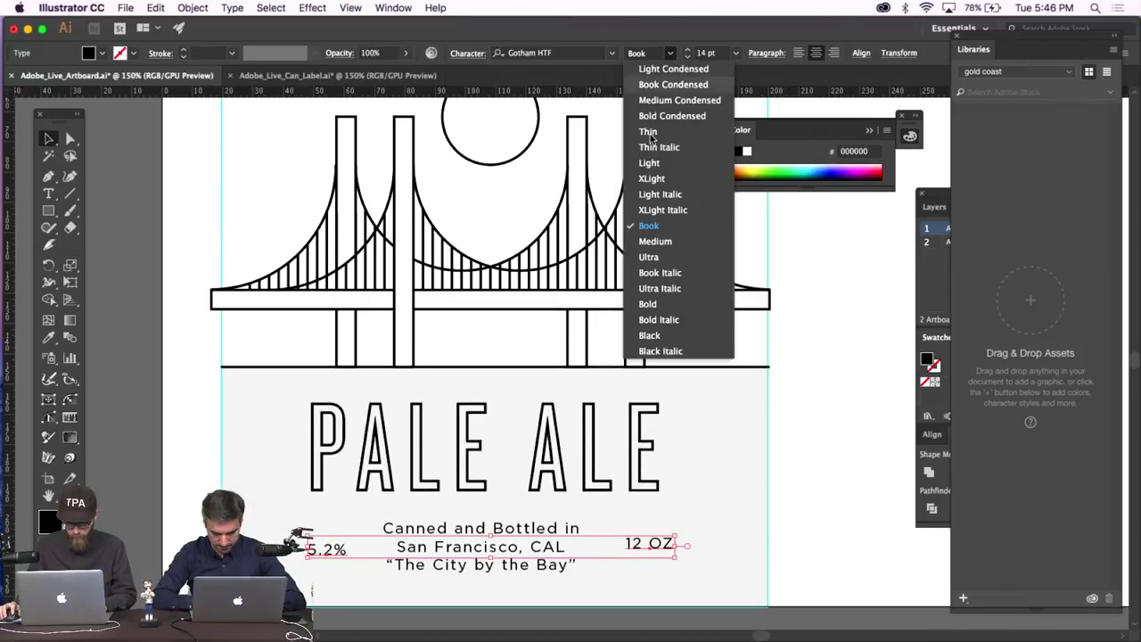
click(856, 443)
click(801, 475)
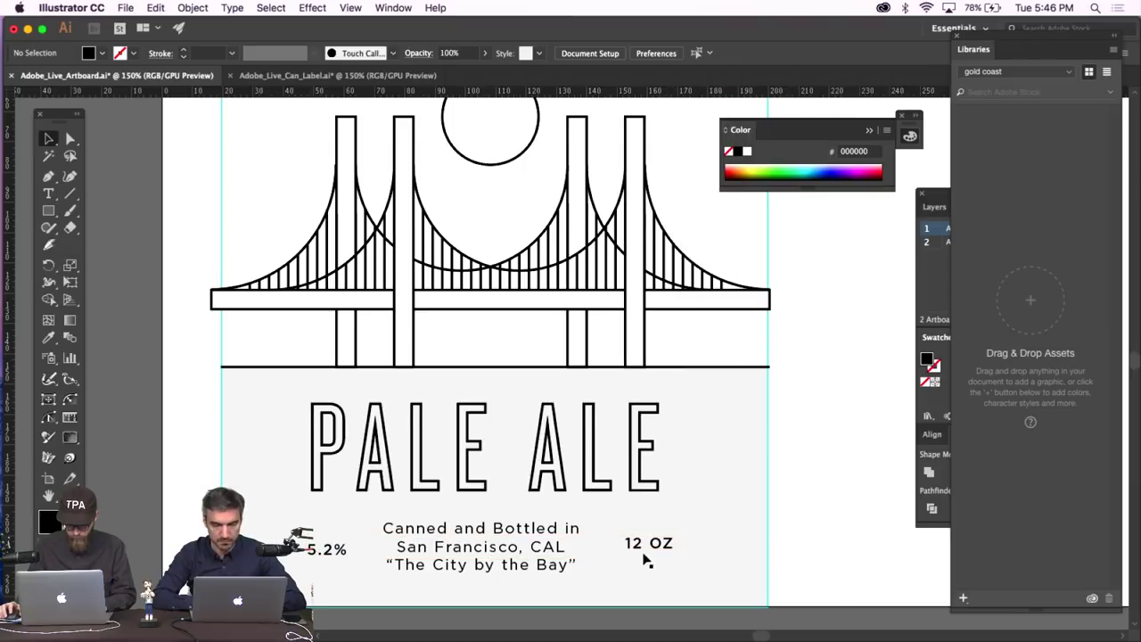
Move "12 OZ" toward the label's right edge and split "OZ" into a separate text object below "12".
scroll(647, 560, down, 3)
drag(705, 416, 699, 417)
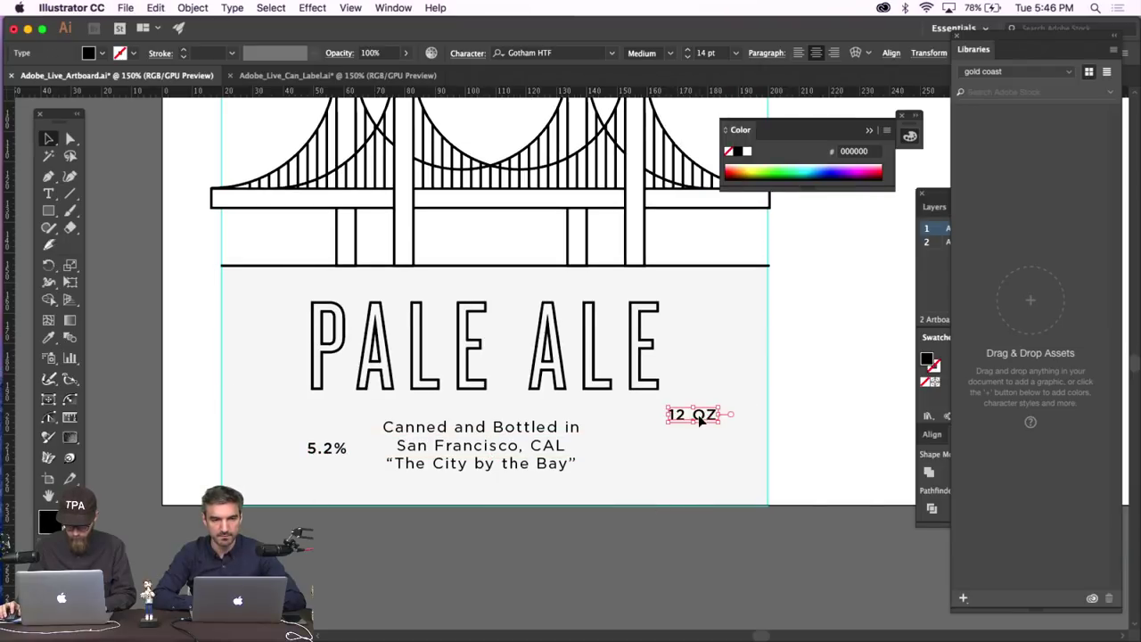
drag(717, 414, 678, 413)
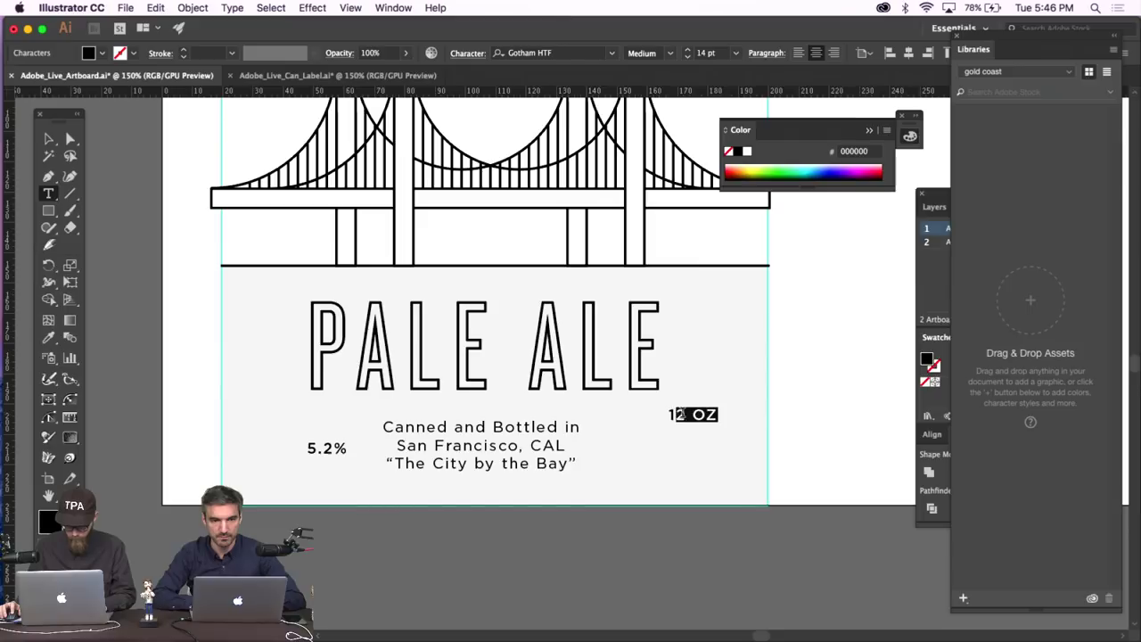
key(BackSpace)
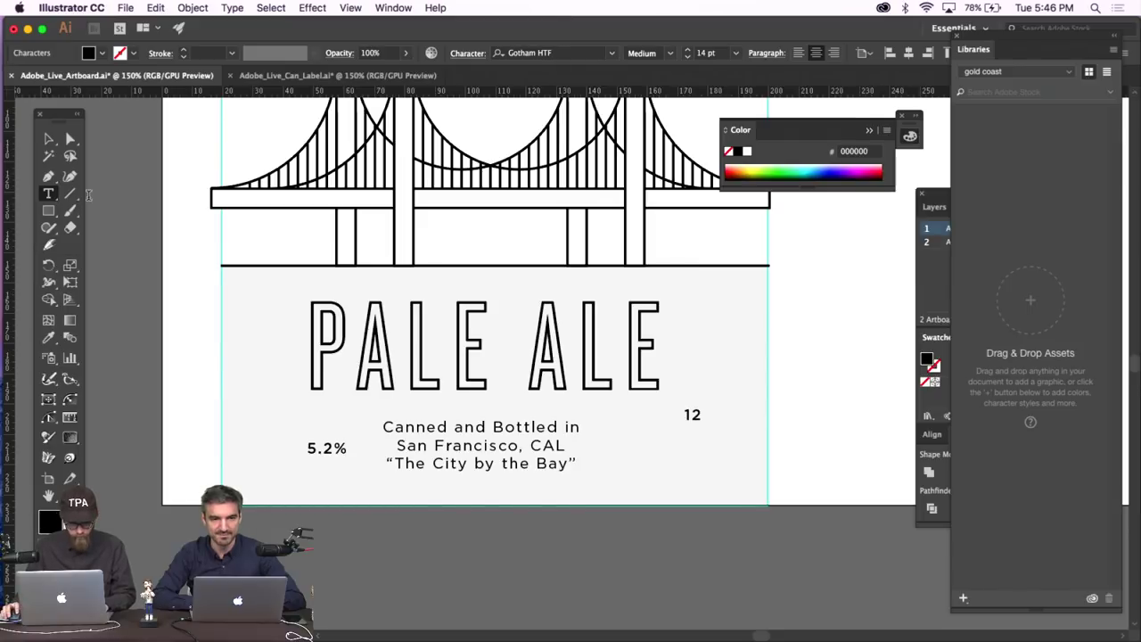
key(Escape)
key(super+v)
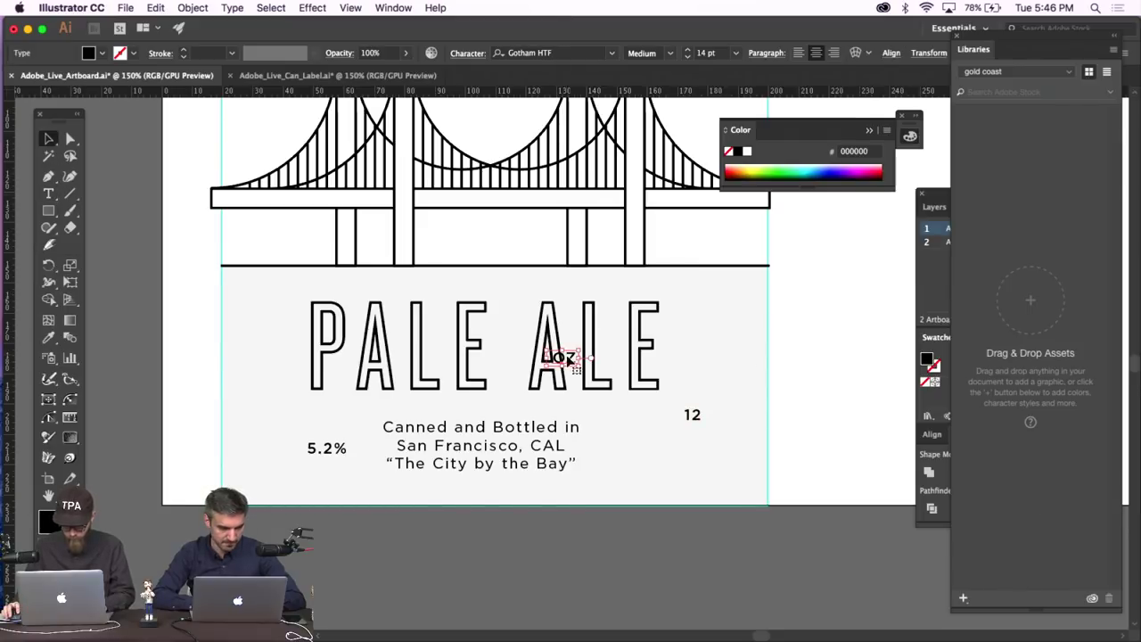
drag(670, 439, 713, 455)
Change the separate "OZ" text below the number to "FL OZ".
text(t)
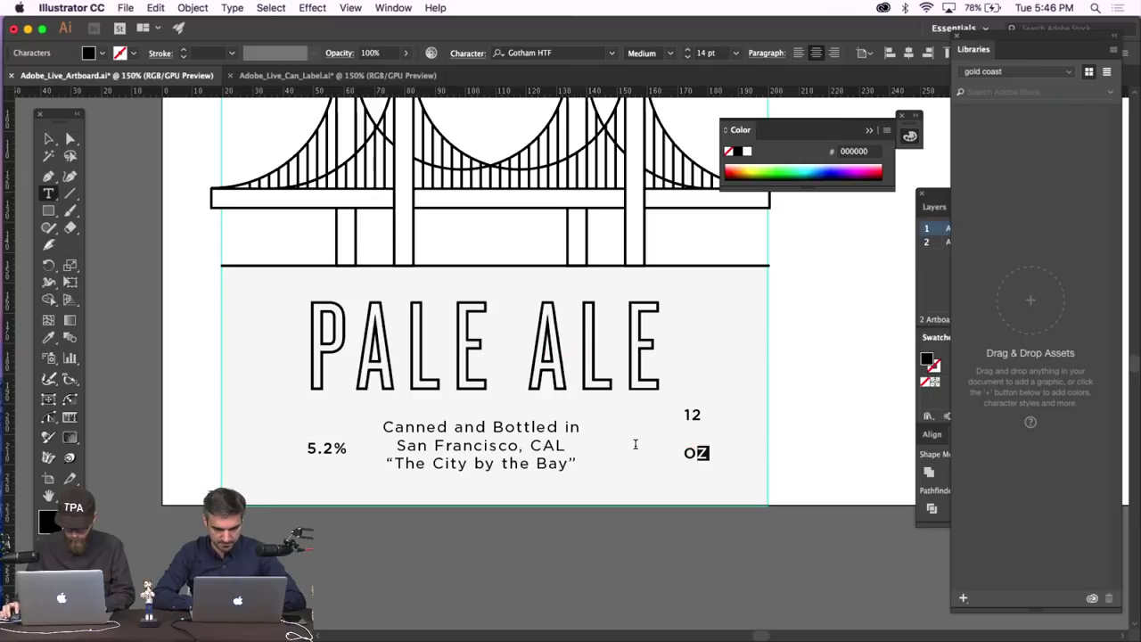
text(FL OX)
key(BackSpace)
text(Z)
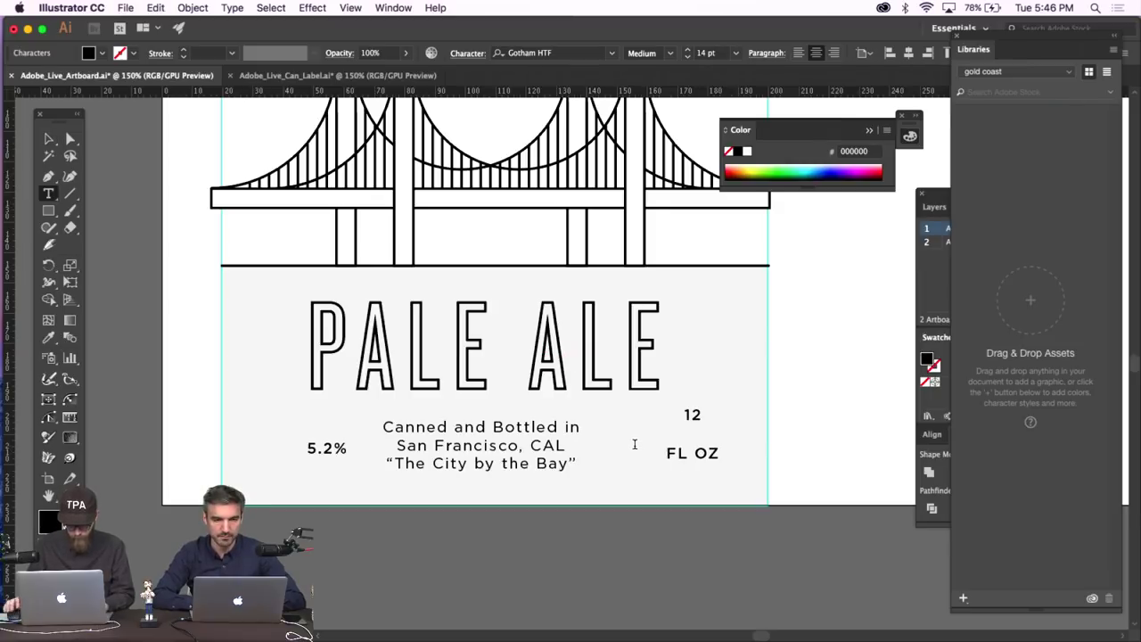
click(46, 139)
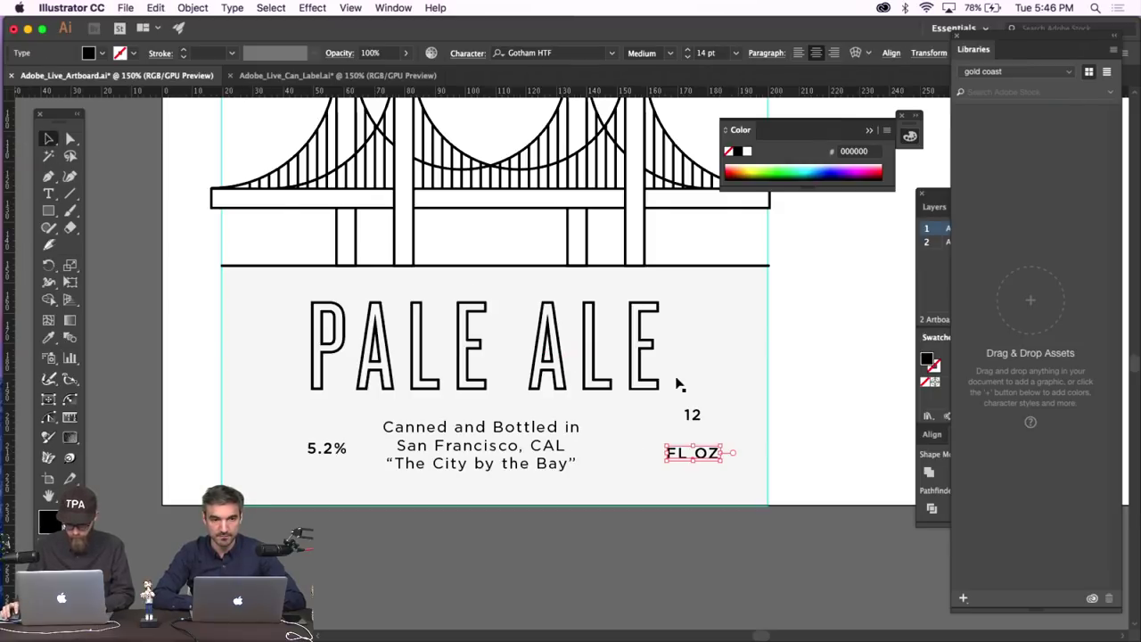
Enlarge the "12" above "FL OZ" to about 43.5 pt and set its font weight to Book.
click(695, 415)
drag(704, 407, 723, 387)
click(650, 53)
click(679, 222)
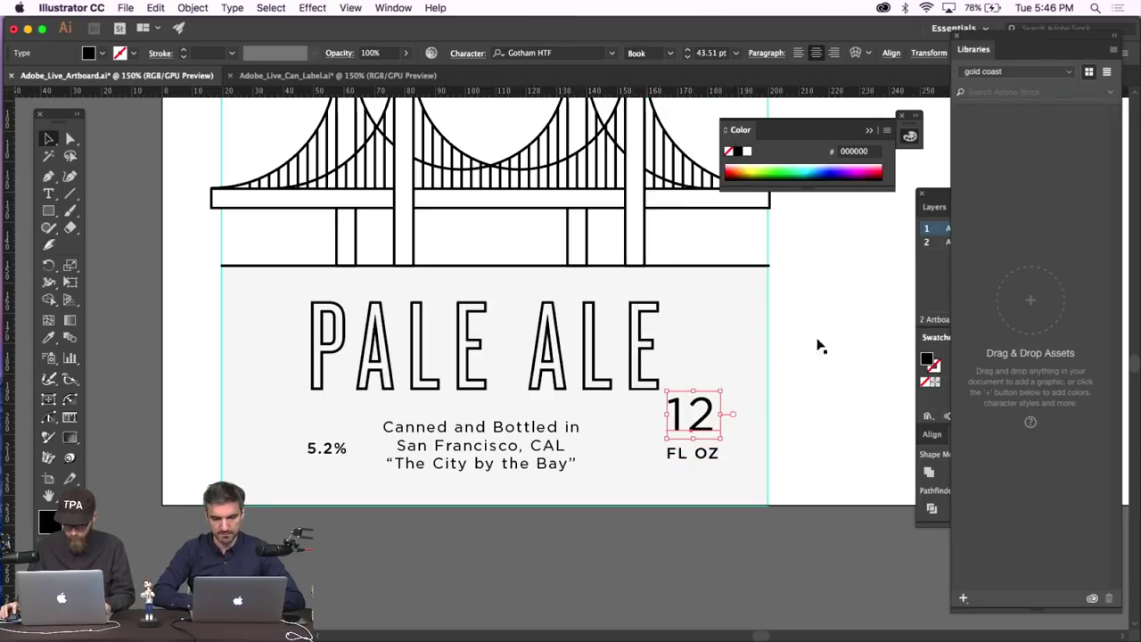
Scale down "12" and "FL OZ" together proportionally, bringing the "12" to about 31.6 pt.
click(832, 402)
click(710, 416)
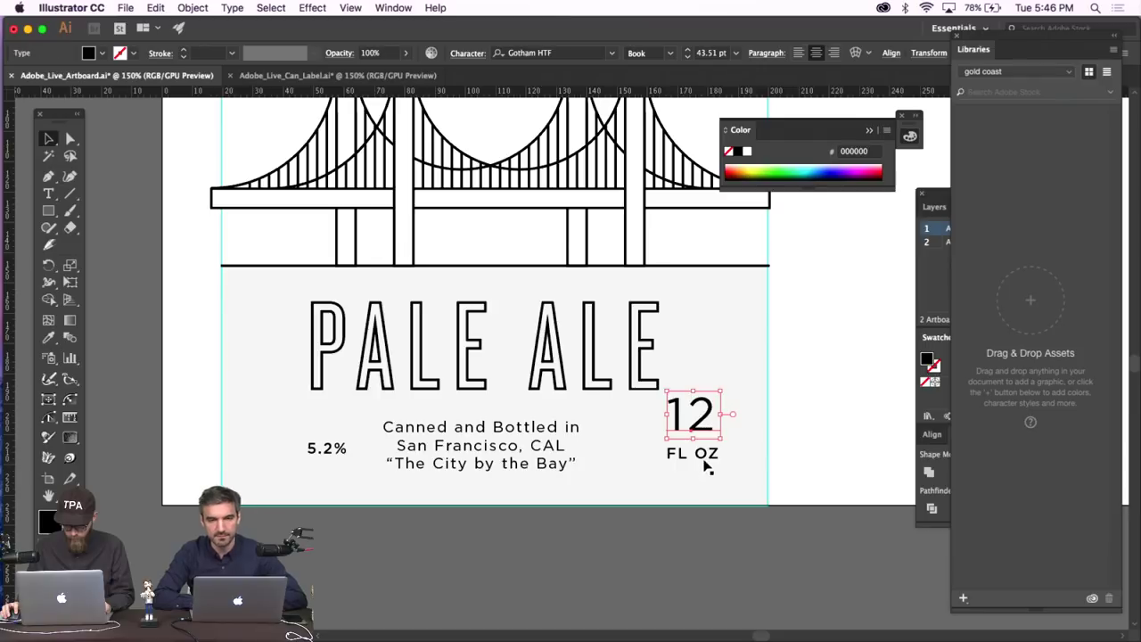
shift+click(707, 459)
drag(727, 406, 720, 412)
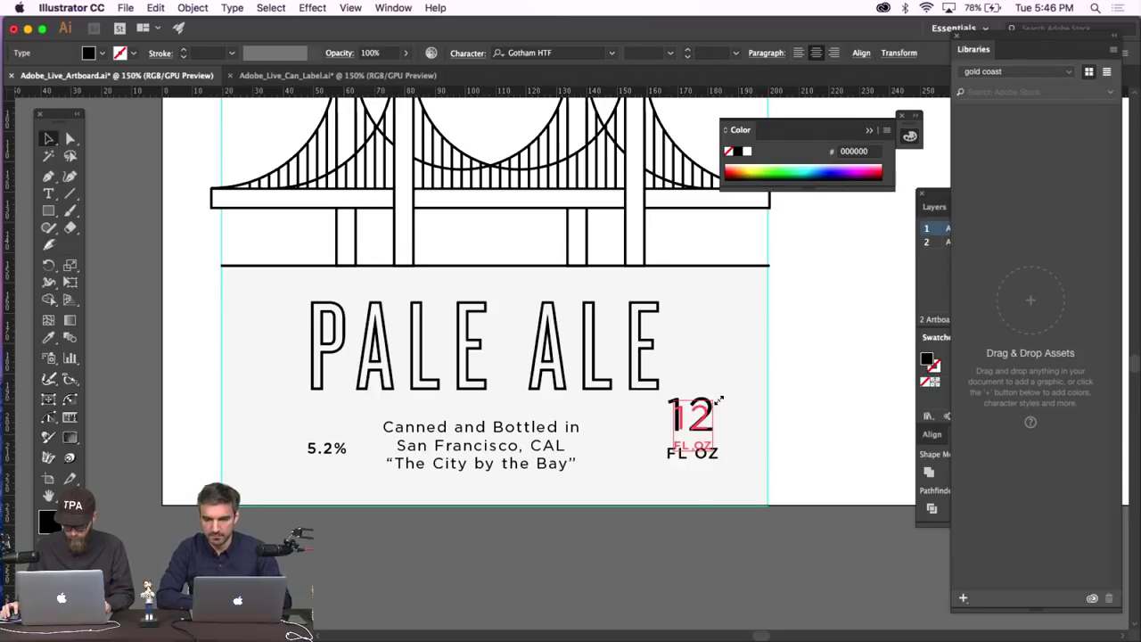
click(853, 389)
scroll(854, 388, left, 5)
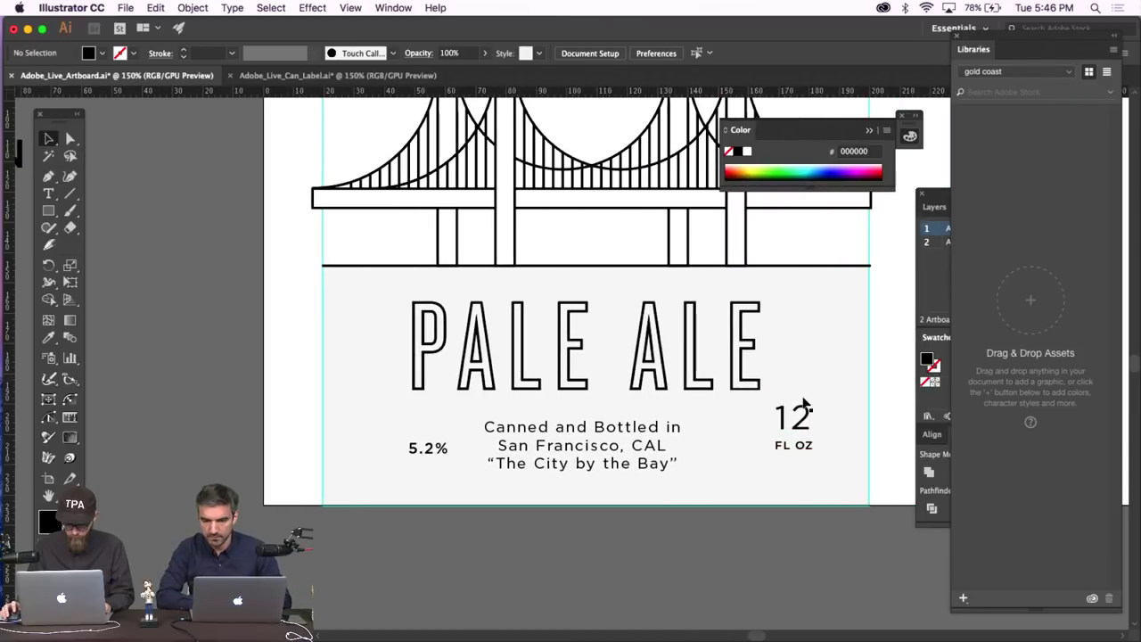
Place a copy of the large "12" above the small "5.2%" and change the copy's text to "5.2%".
click(804, 411)
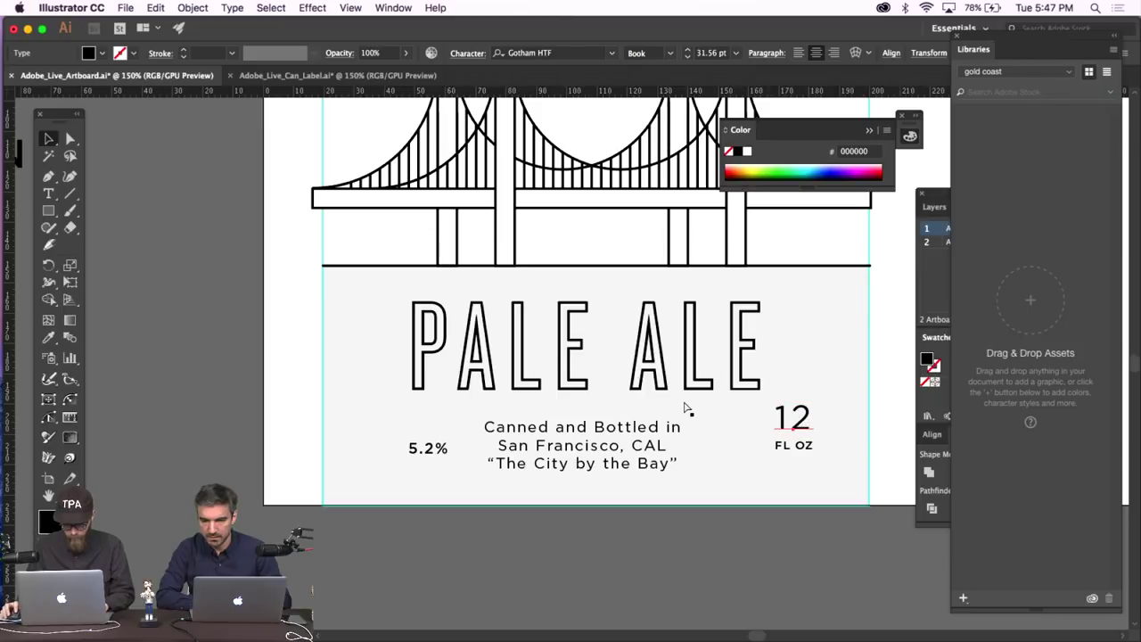
key(ctrl+c)
key(ctrl+v)
drag(428, 423, 387, 412)
key(t)
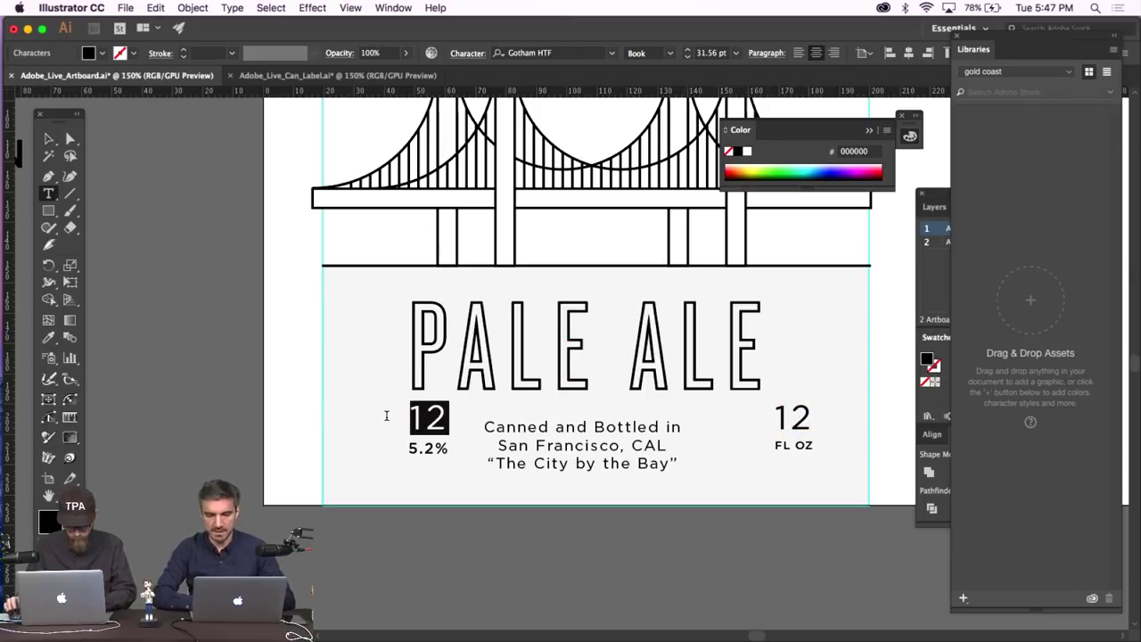
text(5.2%)
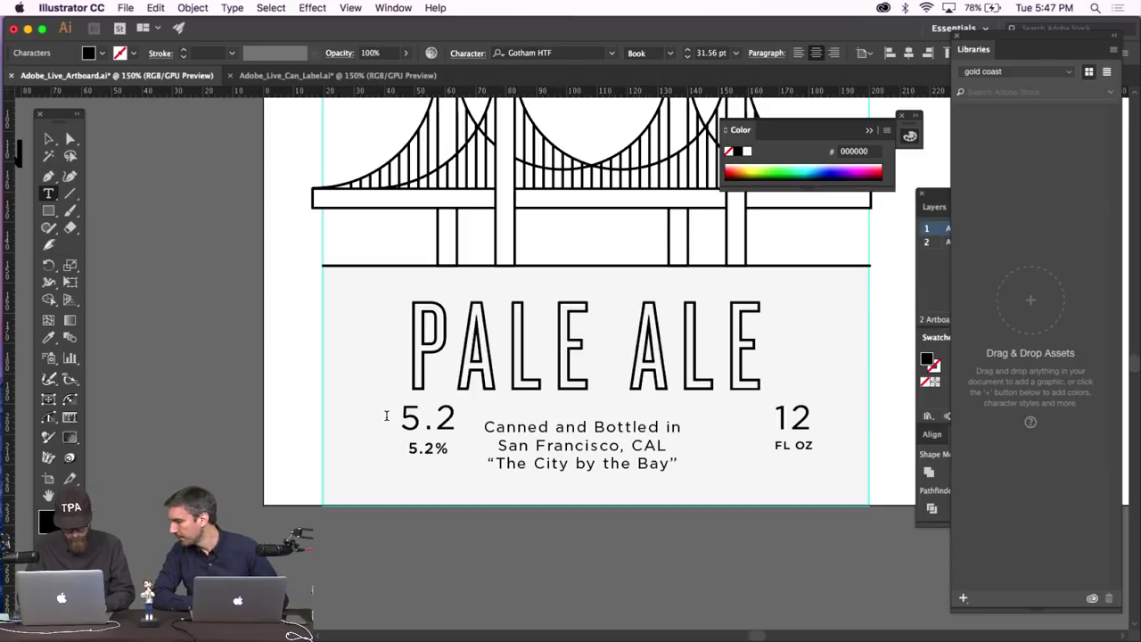
key(Escape)
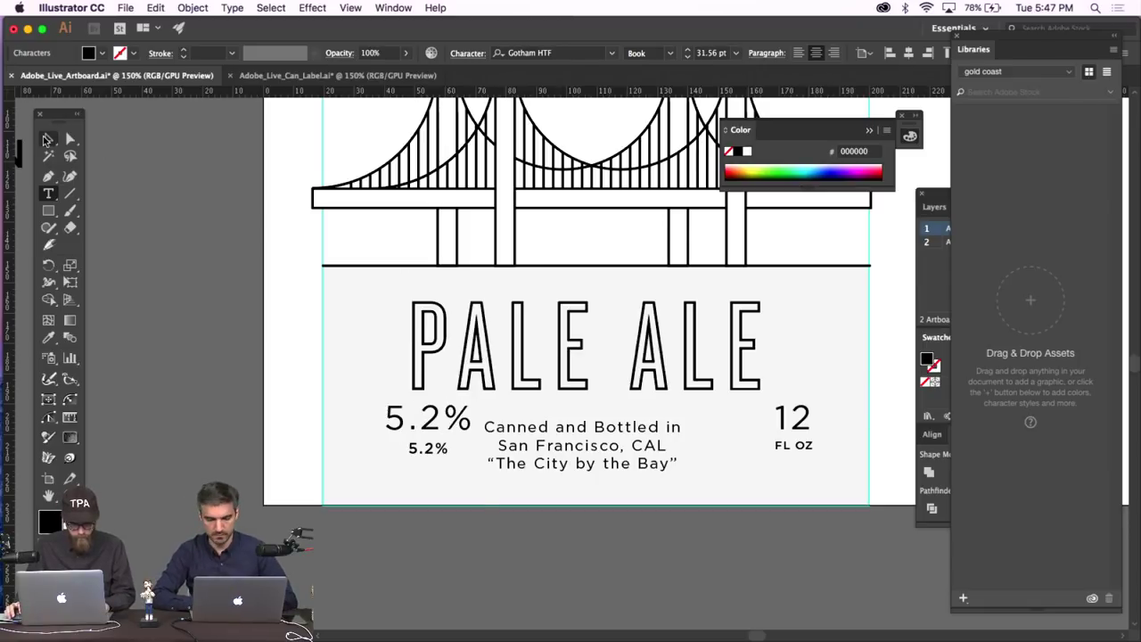
Change the small "5.2%" text to "ABV" and match its text style to "FL OZ" with the Eyedropper.
click(427, 453)
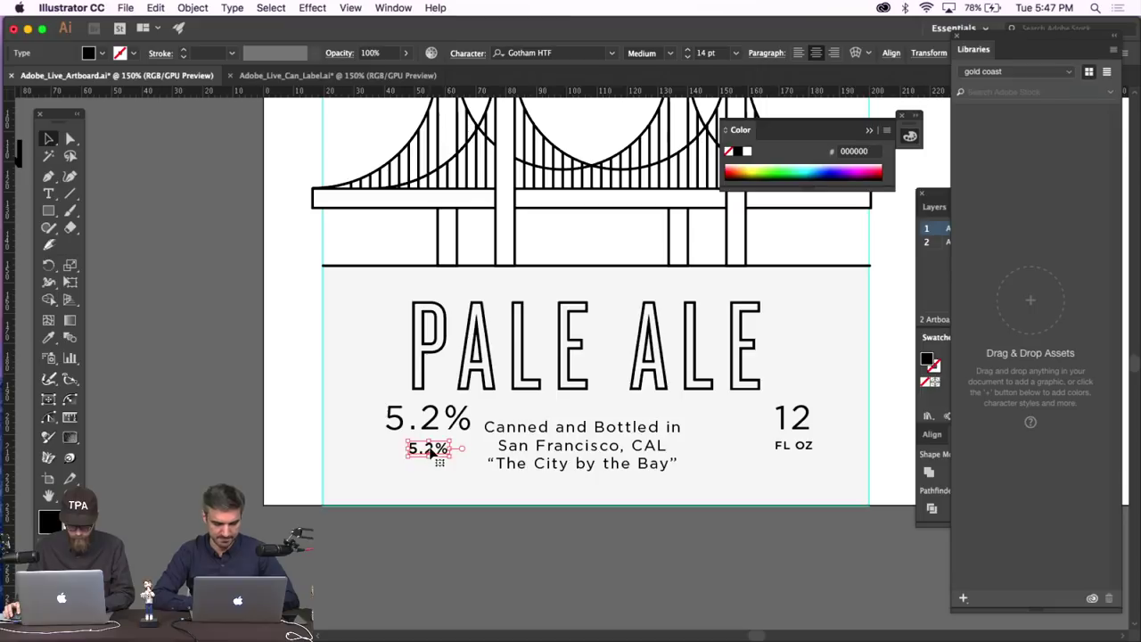
double_click(444, 447)
drag(450, 447, 350, 435)
text(ABV)
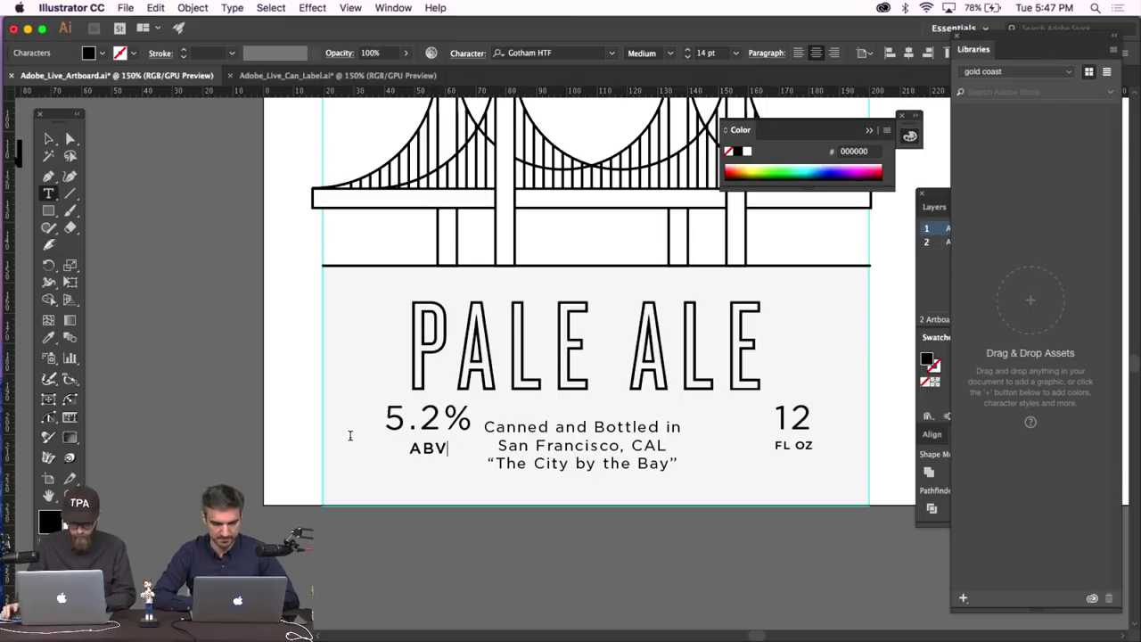
click(48, 337)
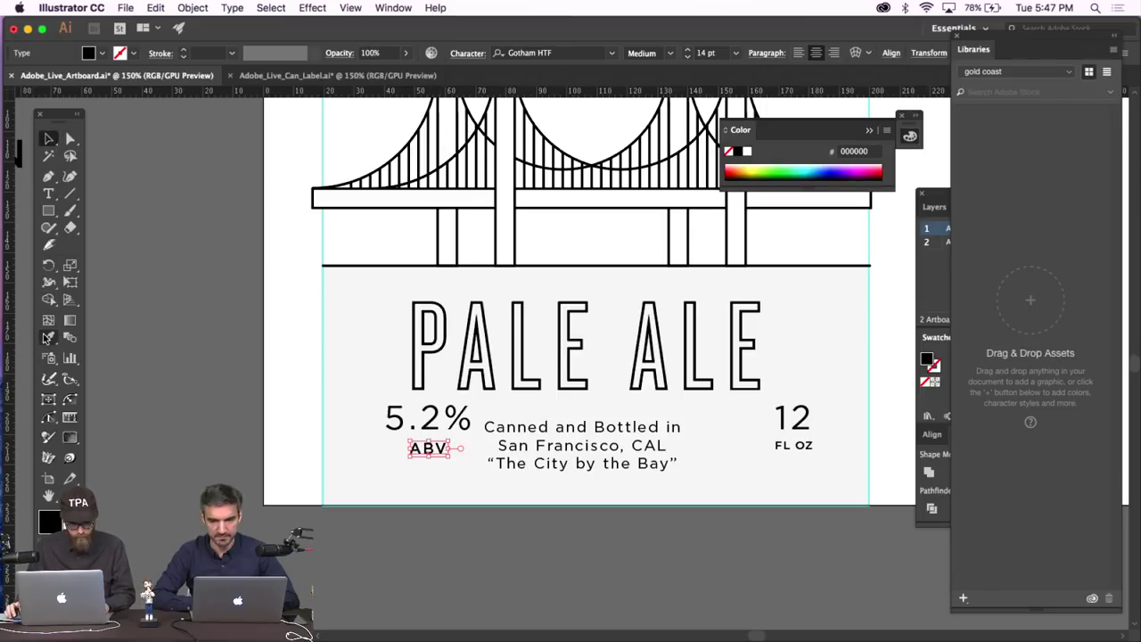
click(796, 440)
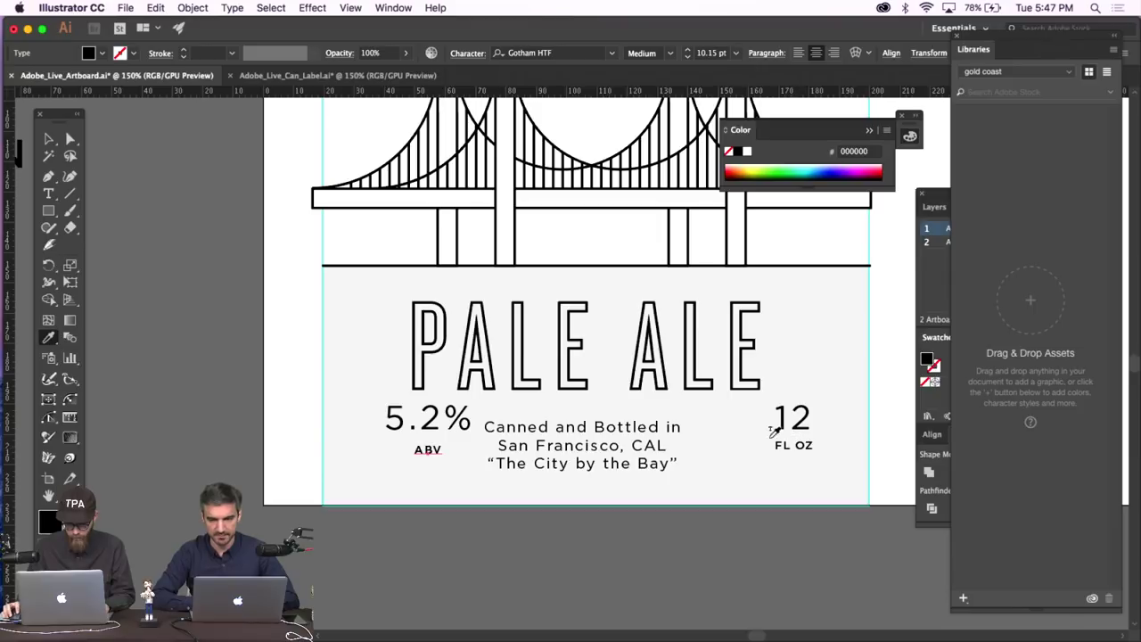
Move the large "5.2%" and "ABV" together toward the label's left edge and slightly down.
click(50, 139)
click(236, 348)
click(436, 434)
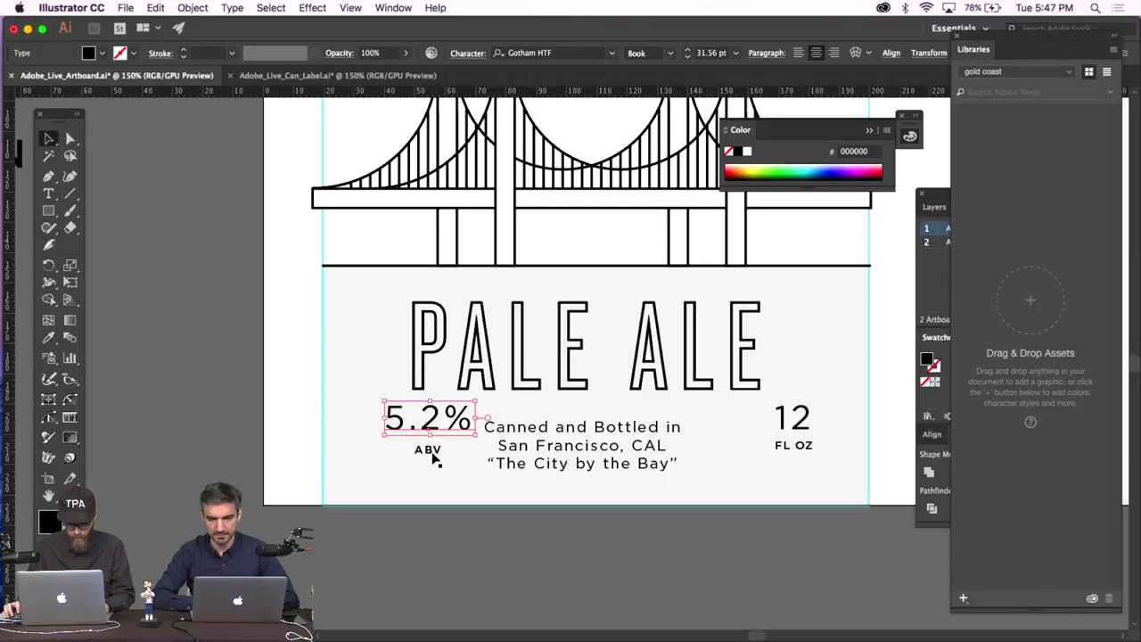
shift+click(431, 451)
drag(433, 454, 405, 458)
click(313, 524)
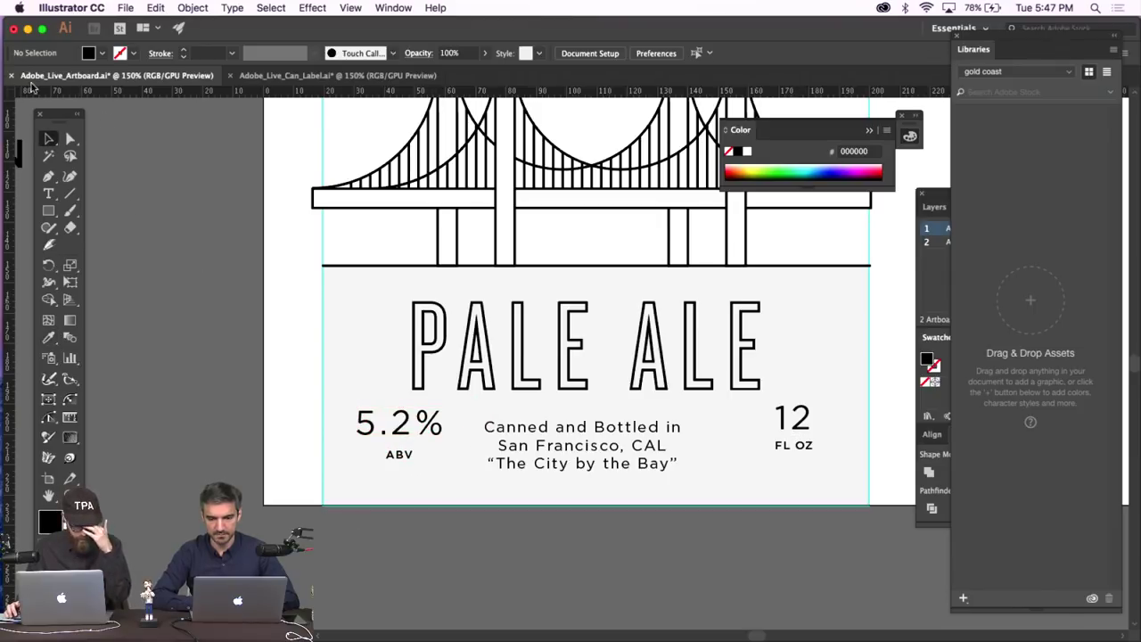
Draw a horizontal line about 25 mm long beneath "5.2%" with the Pen tool and give it the bridge deck's 2 pt black stroke.
click(49, 176)
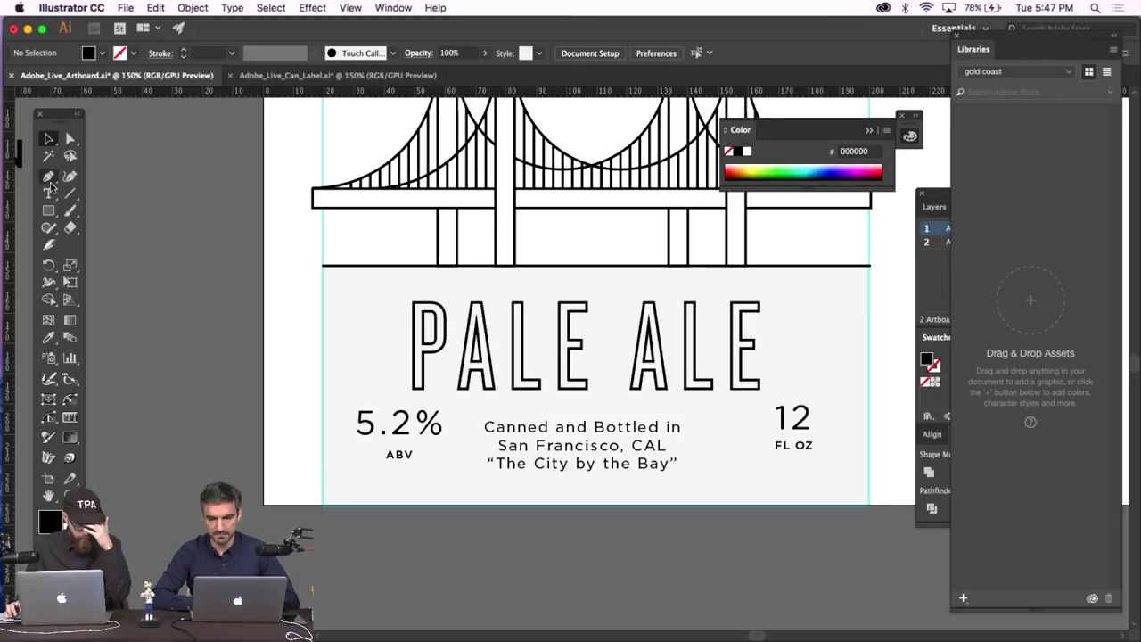
click(360, 437)
click(436, 438)
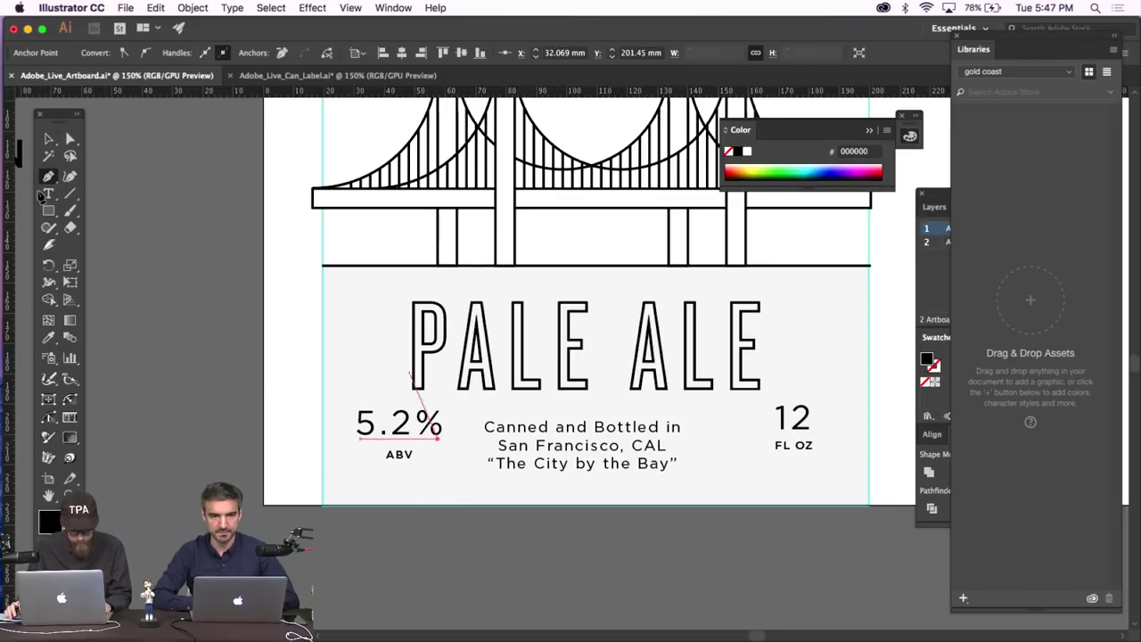
click(48, 337)
click(398, 201)
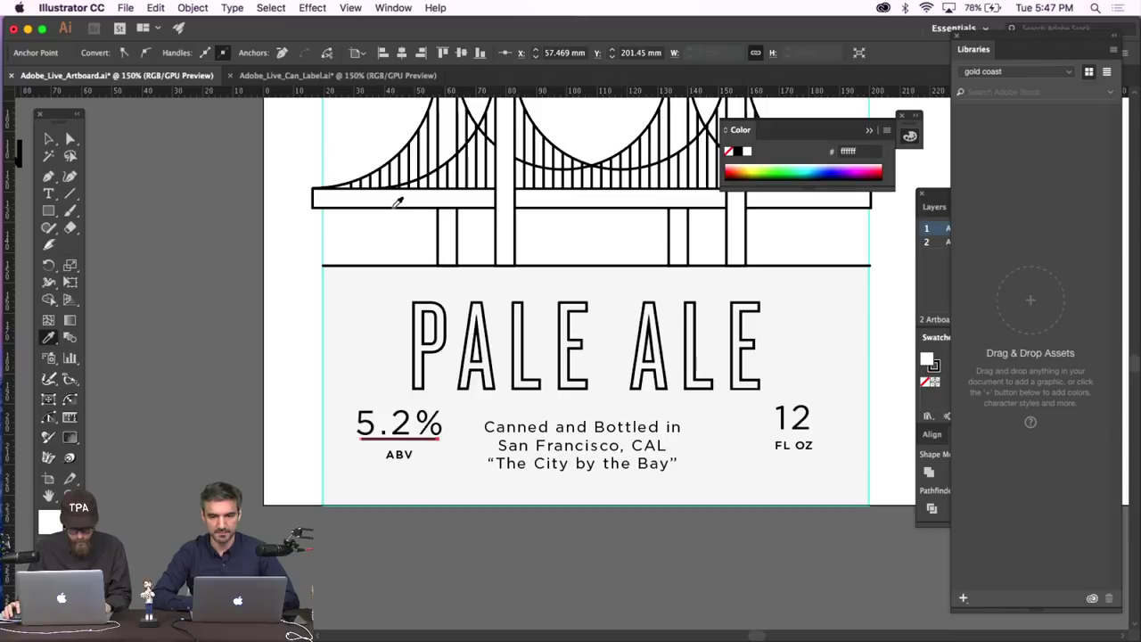
click(49, 140)
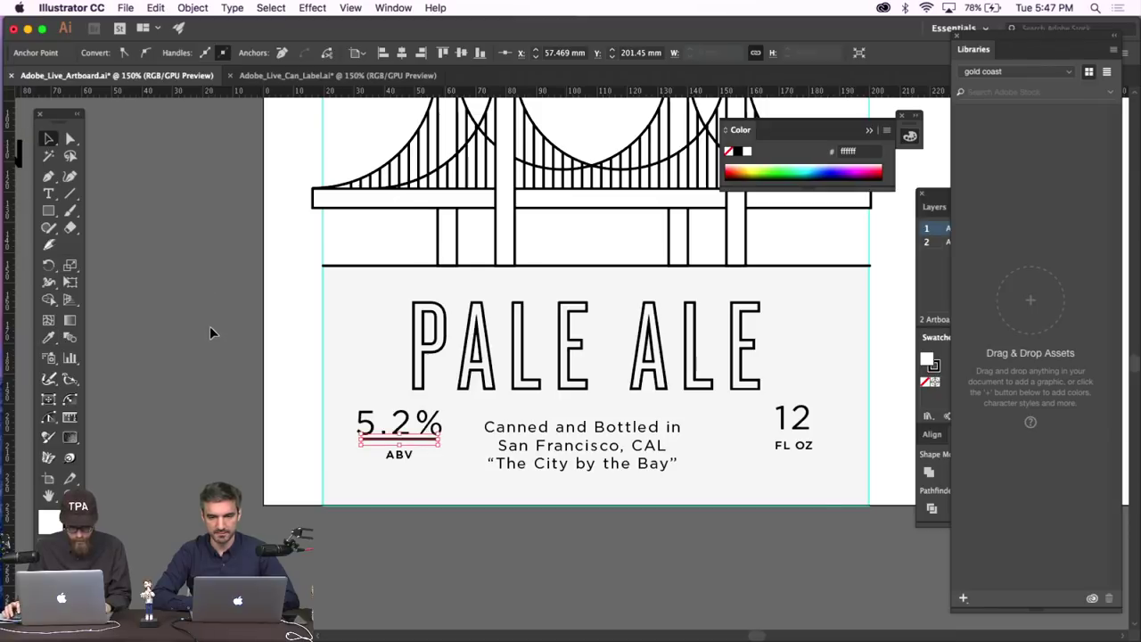
click(276, 413)
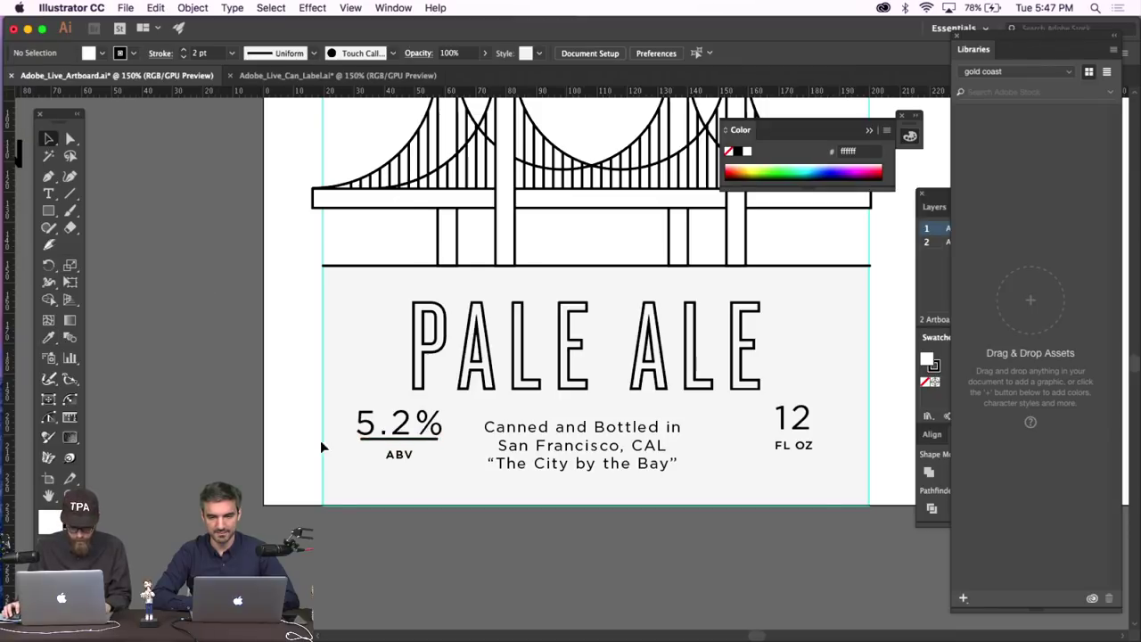
Lower the divider line and the "ABV" text to open more space beneath "5.2%".
click(414, 445)
click(294, 464)
click(399, 438)
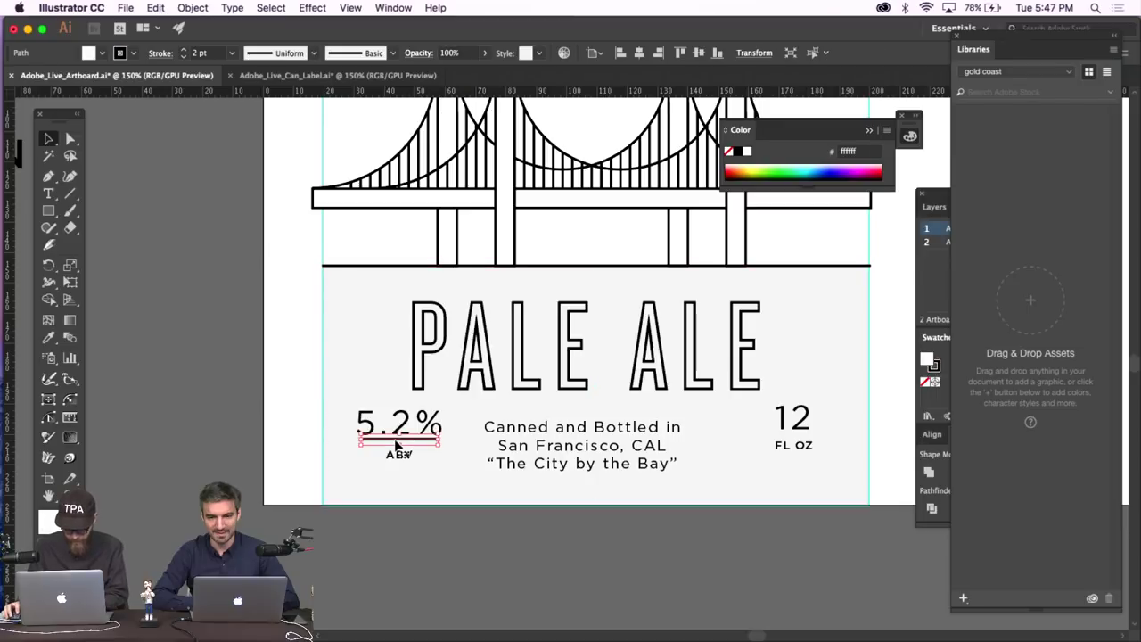
drag(400, 454, 399, 464)
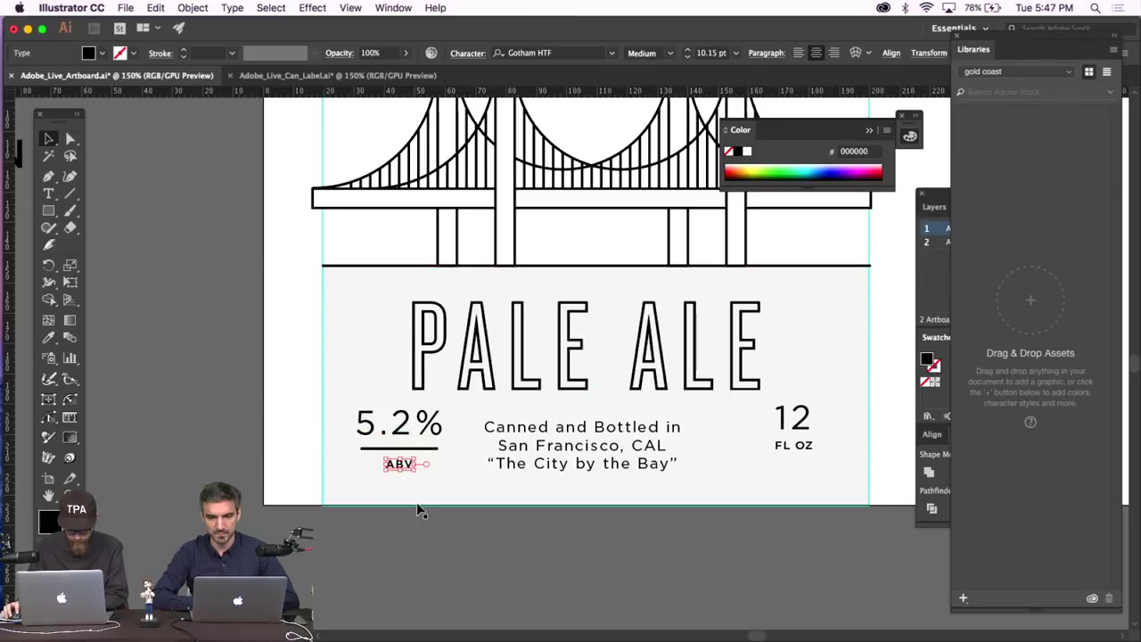
click(426, 525)
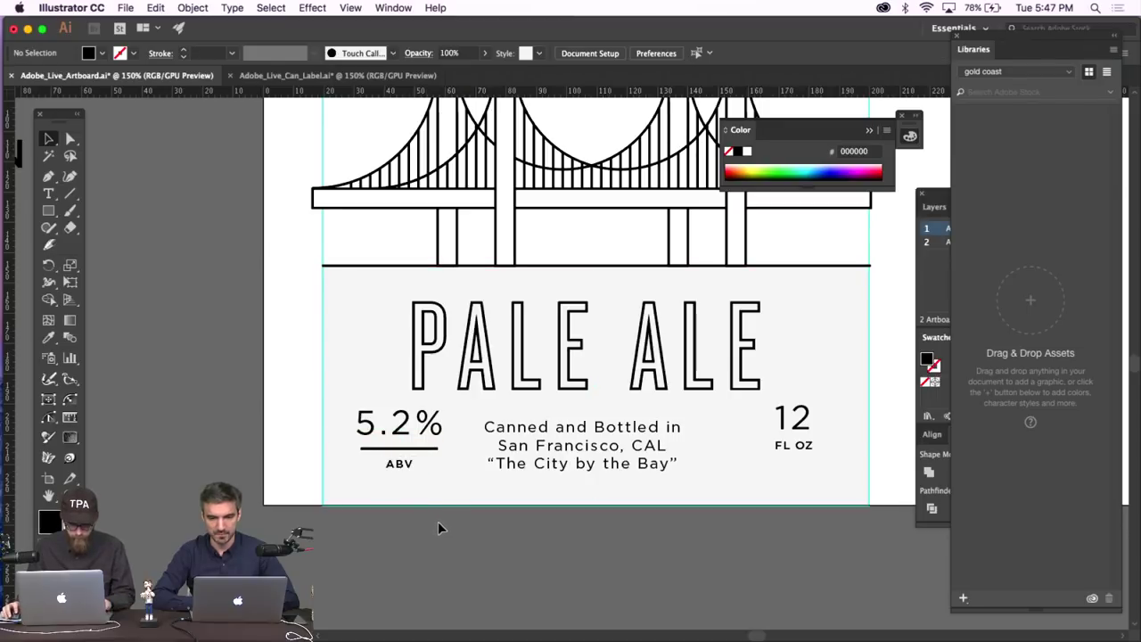
Restyle the large "5.2%" to match "ABV" in Gotham HTF Medium and set its size to 14 pt.
click(419, 430)
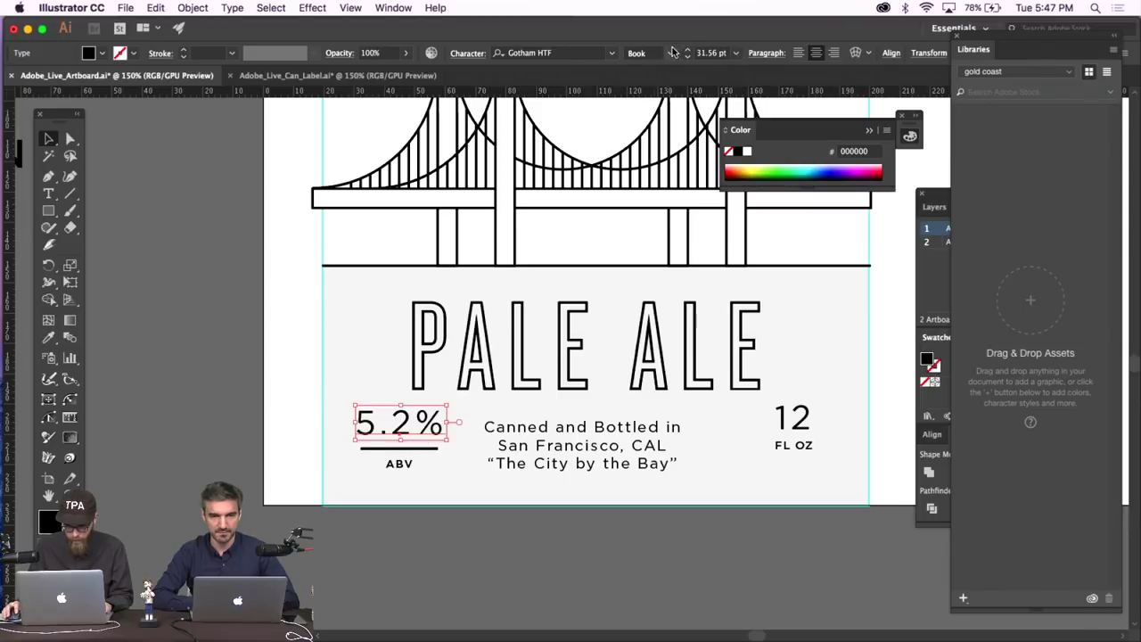
click(673, 52)
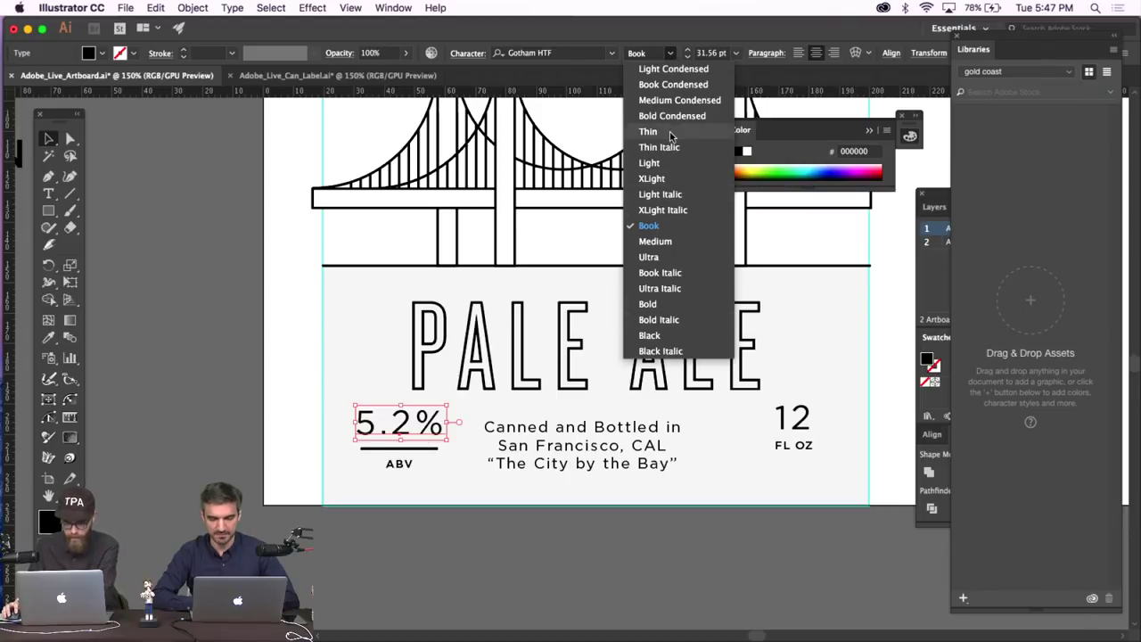
click(655, 240)
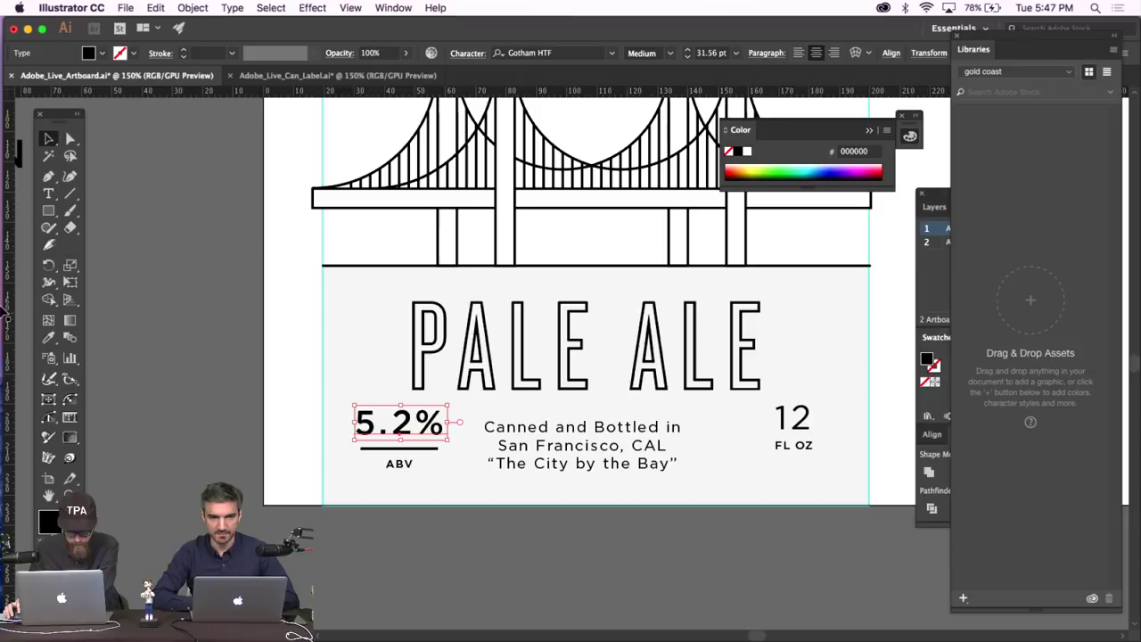
click(48, 337)
click(407, 463)
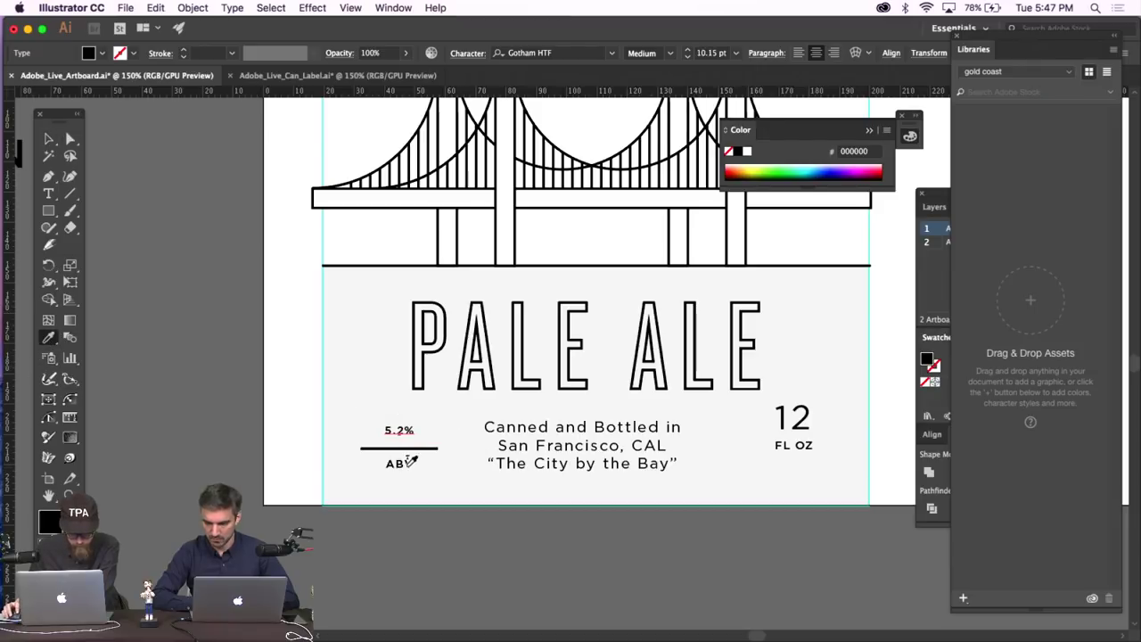
double_click(704, 51)
text(12)
key(Return)
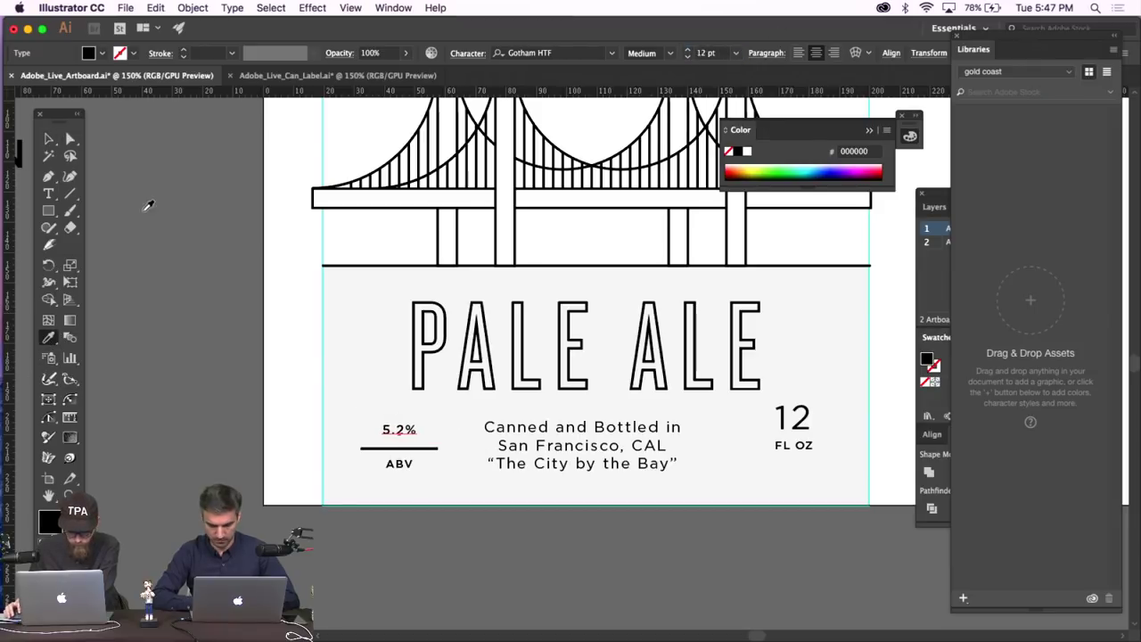
click(48, 138)
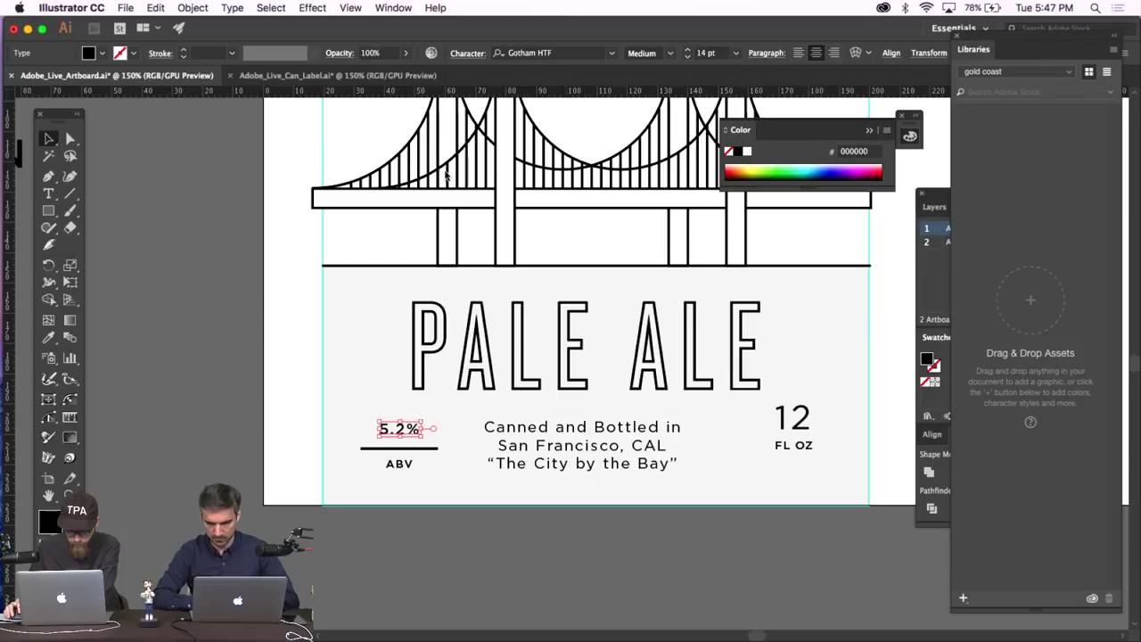
click(268, 433)
Increase the "ABV" text size to 13 pt.
click(399, 463)
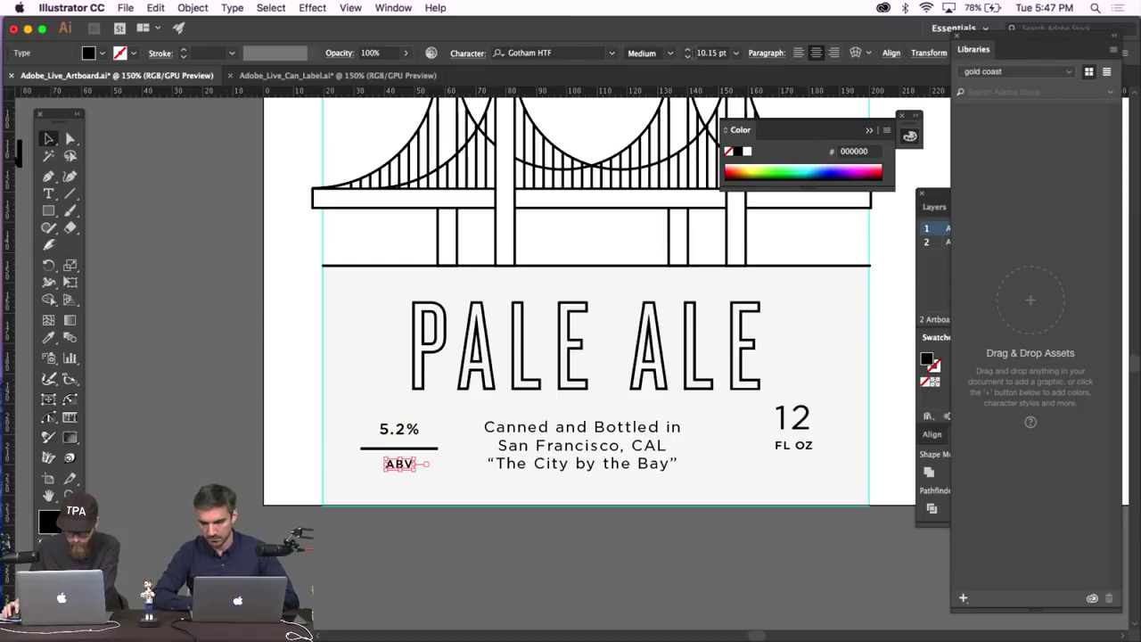
click(687, 49)
click(687, 49)
click(687, 49)
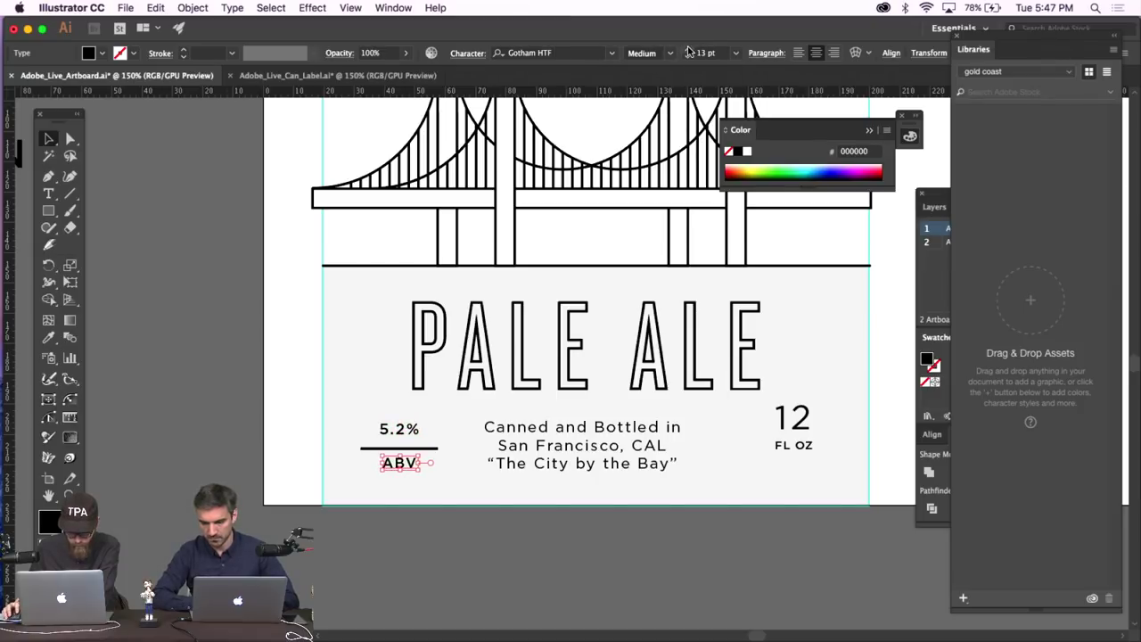
click(158, 369)
Shorten the divider line between "5.2%" and "ABV" to slightly wider than the "5.2%" text.
click(433, 447)
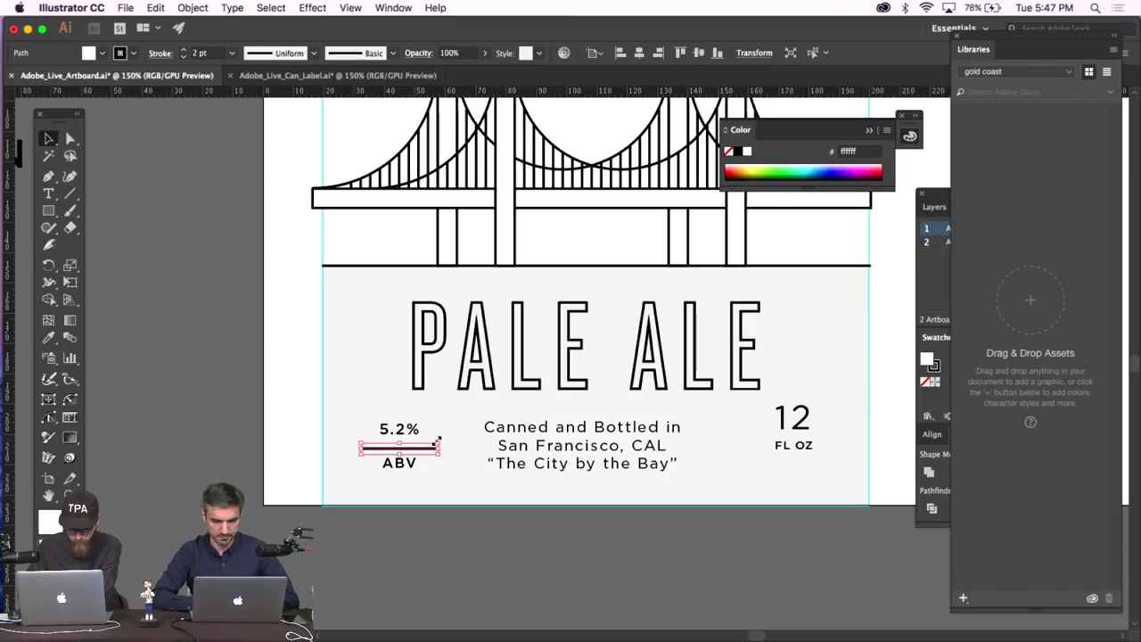
click(350, 7)
click(378, 498)
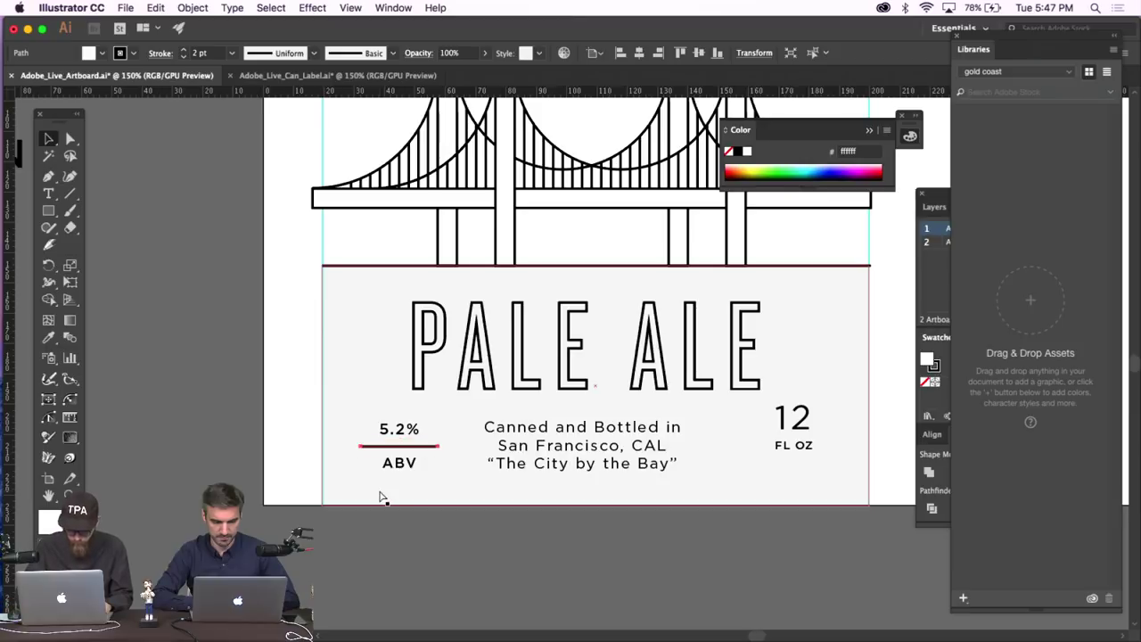
key(super+equal)
key(super+equal)
key(super+equal)
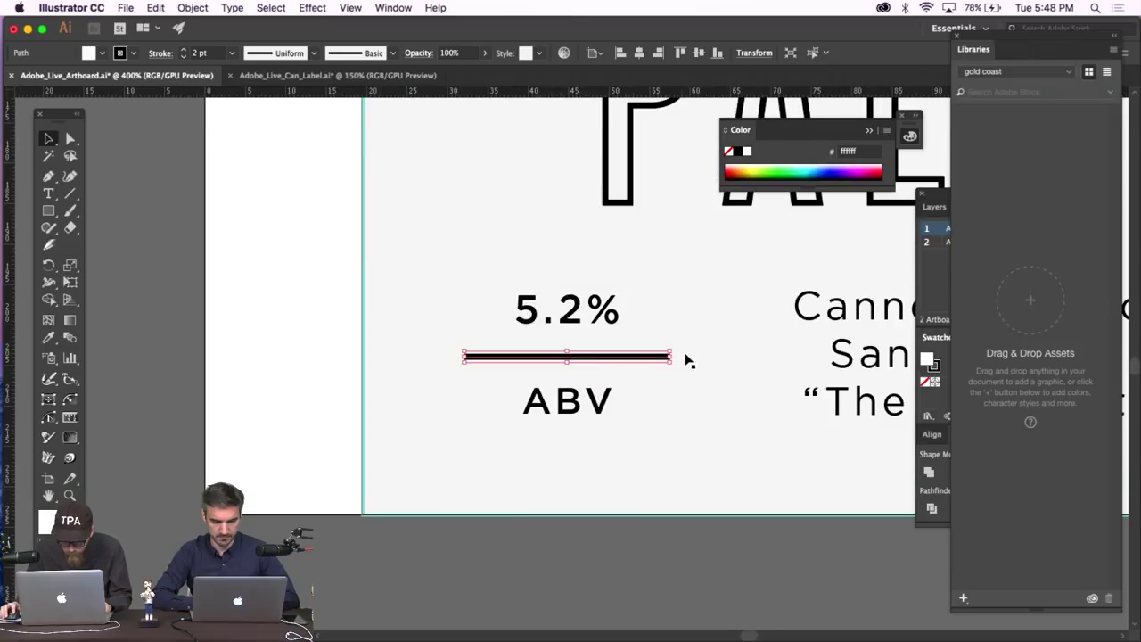
drag(671, 357, 596, 359)
Align "5.2%", the divider line and "ABV" to their horizontal centers, using the selection as the alignment reference.
shift+click(579, 325)
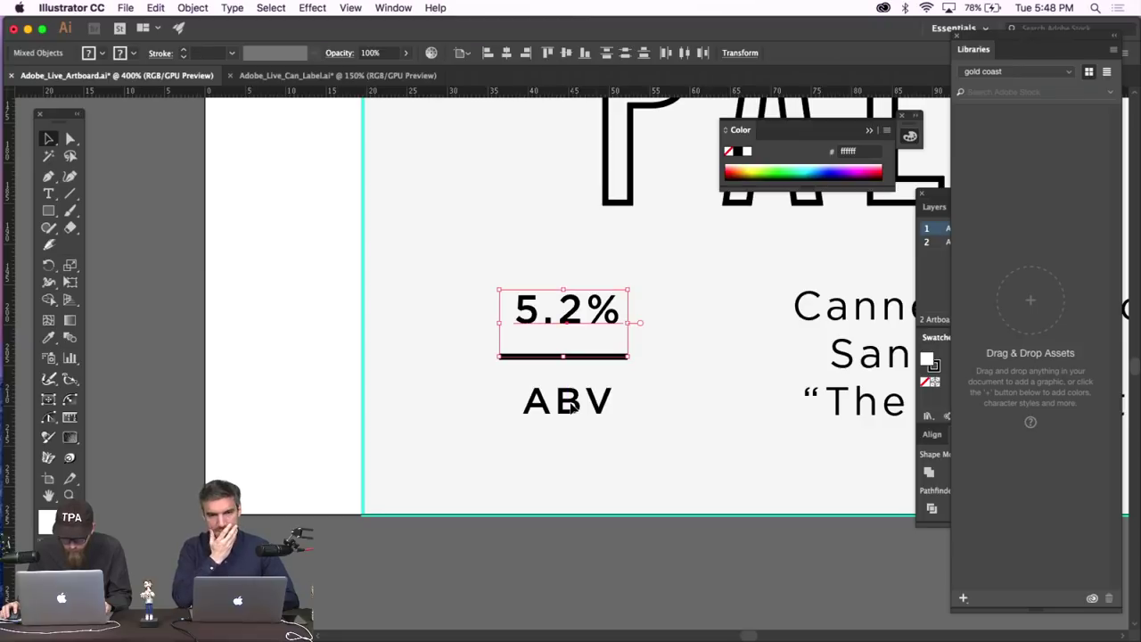
shift+click(574, 412)
click(463, 52)
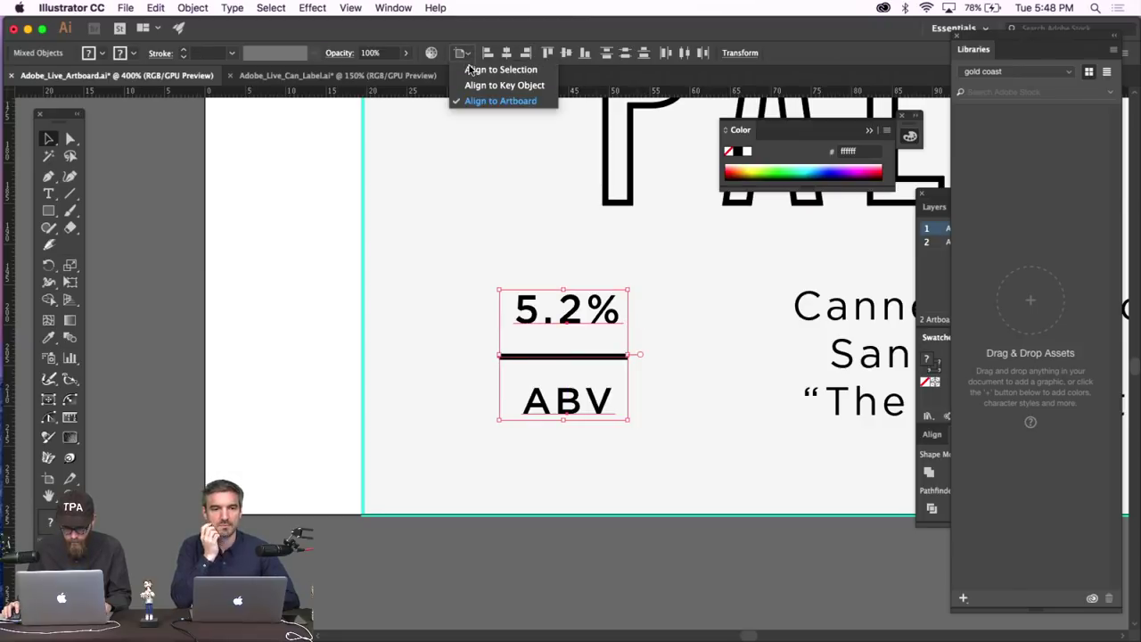
click(486, 70)
click(507, 53)
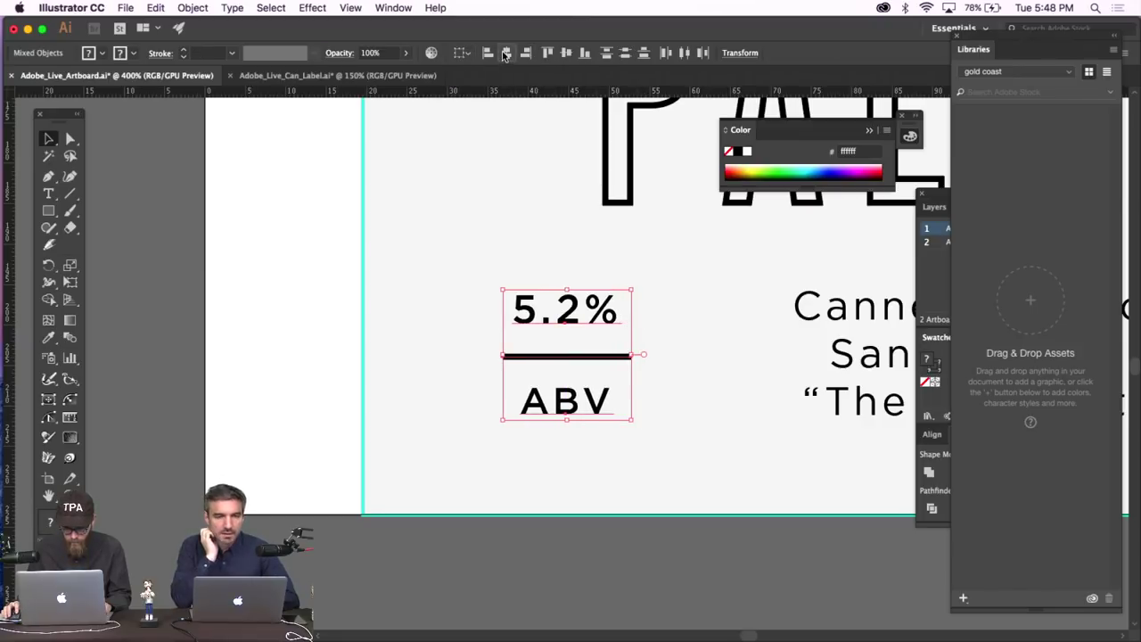
Nudge the divider line slightly left so it sits visually centered between "5.2%" and "ABV".
click(220, 261)
click(578, 357)
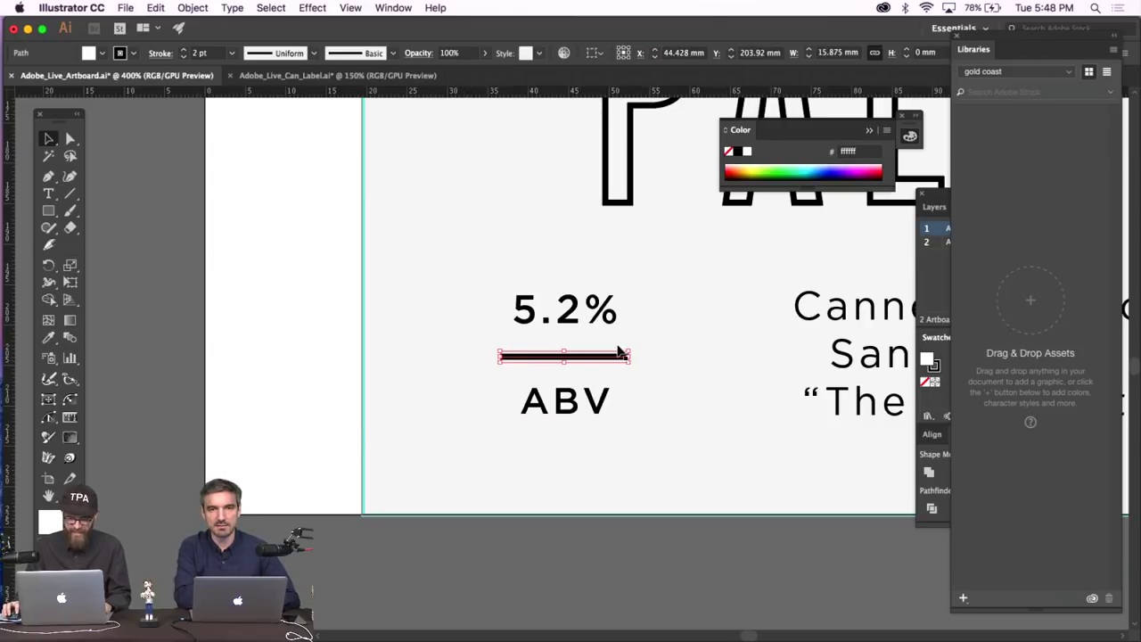
click(407, 270)
Set the text size of both "5.2%" and "ABV" to 15 pt.
scroll(405, 270, right, 2)
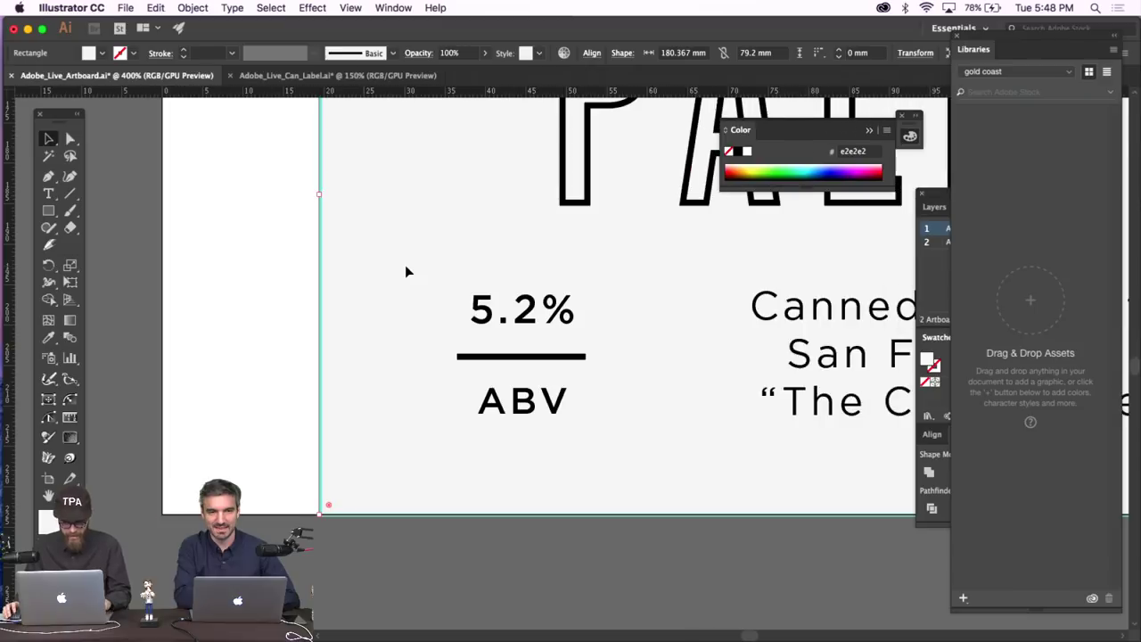
scroll(404, 265, right, 2)
click(468, 308)
click(507, 326)
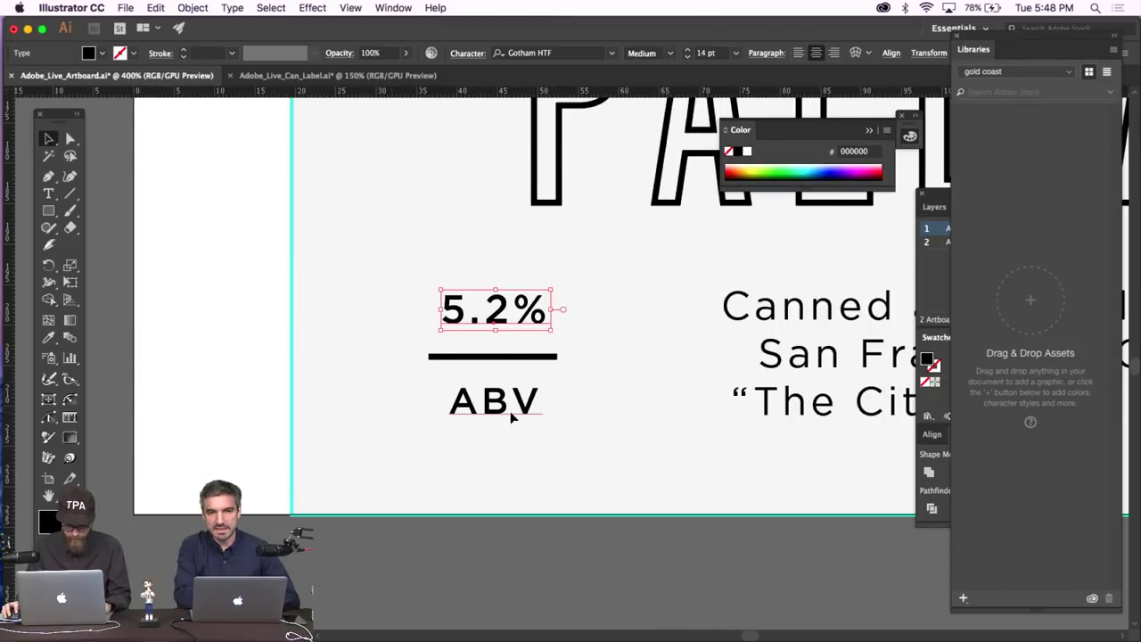
shift+click(513, 415)
click(685, 51)
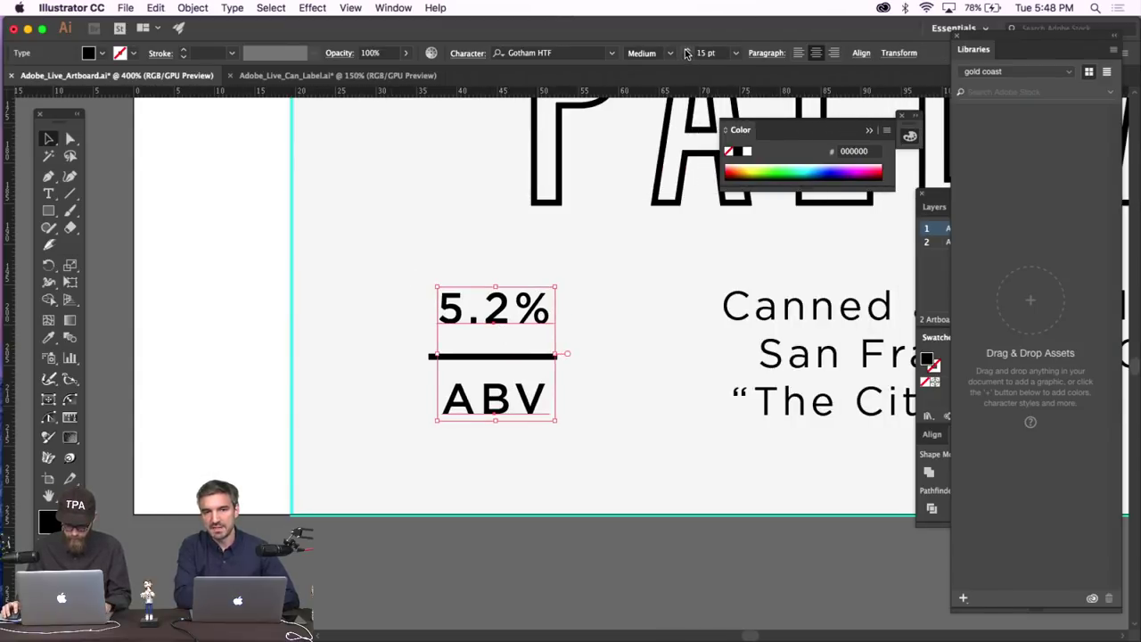
click(321, 237)
Examine the balance of the alcohol, bottling and volume text beneath "PALE ALE" at reduced magnification.
key(super+minus)
key(super+minus)
key(super+minus)
key(super+minus)
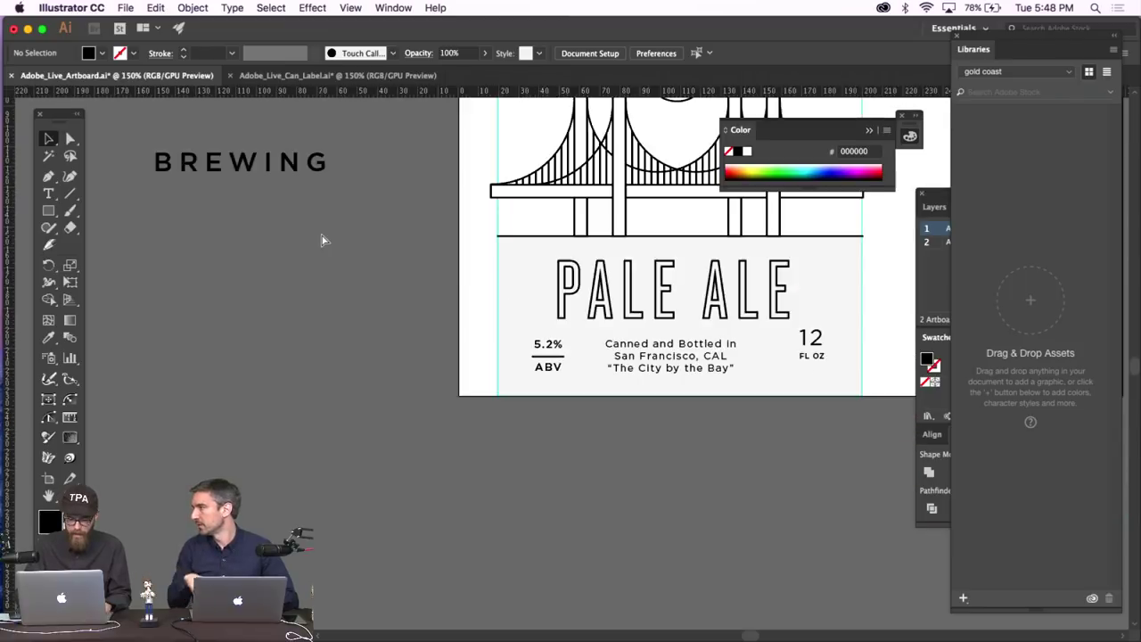
key(super+equal)
key(super+equal)
key(super+minus)
key(super+minus)
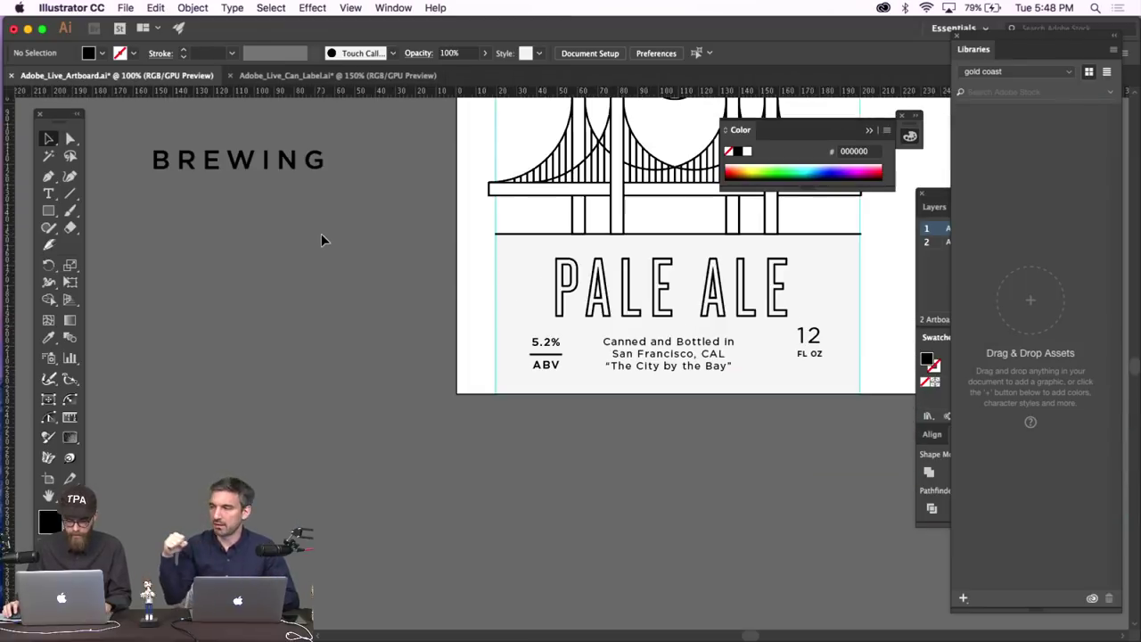
scroll(315, 239, up, 1)
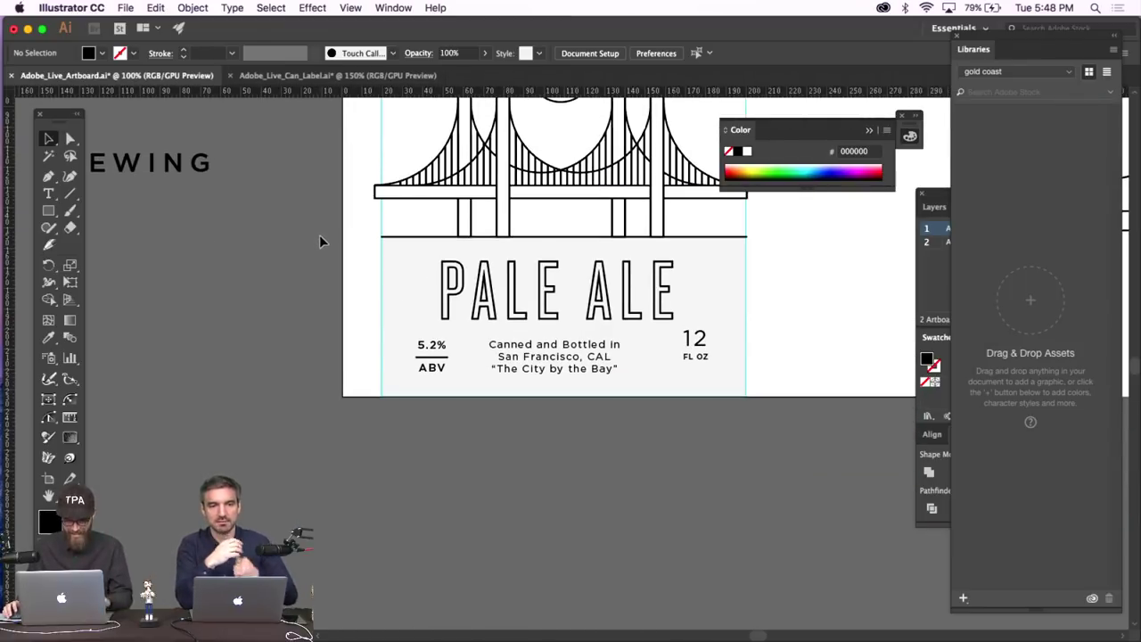
click(437, 354)
click(446, 433)
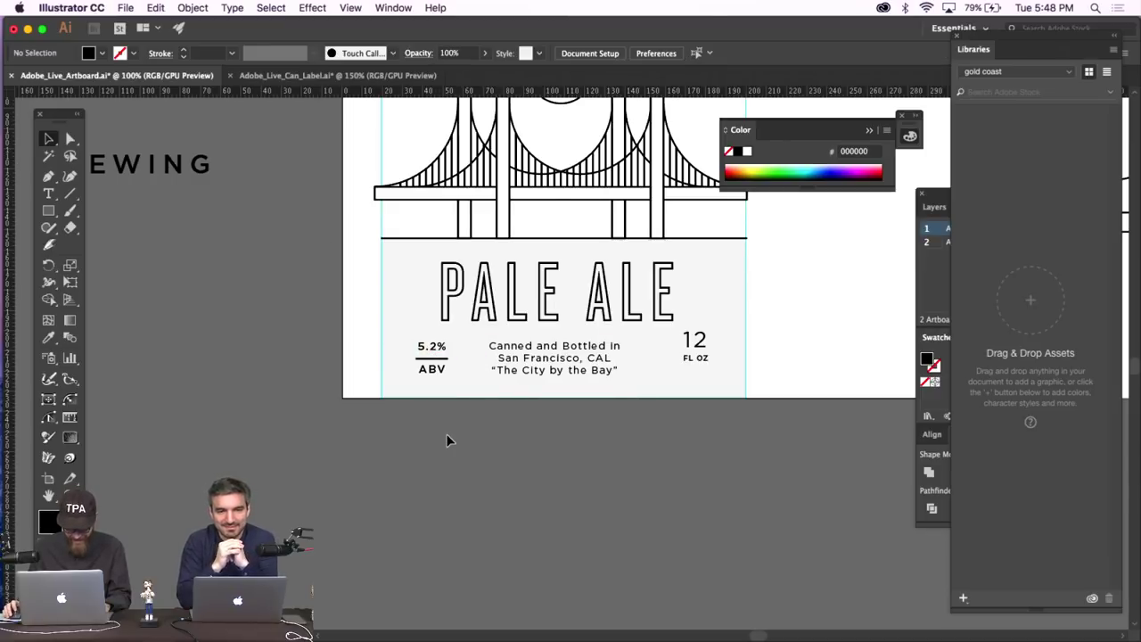
scroll(446, 433, up, 5)
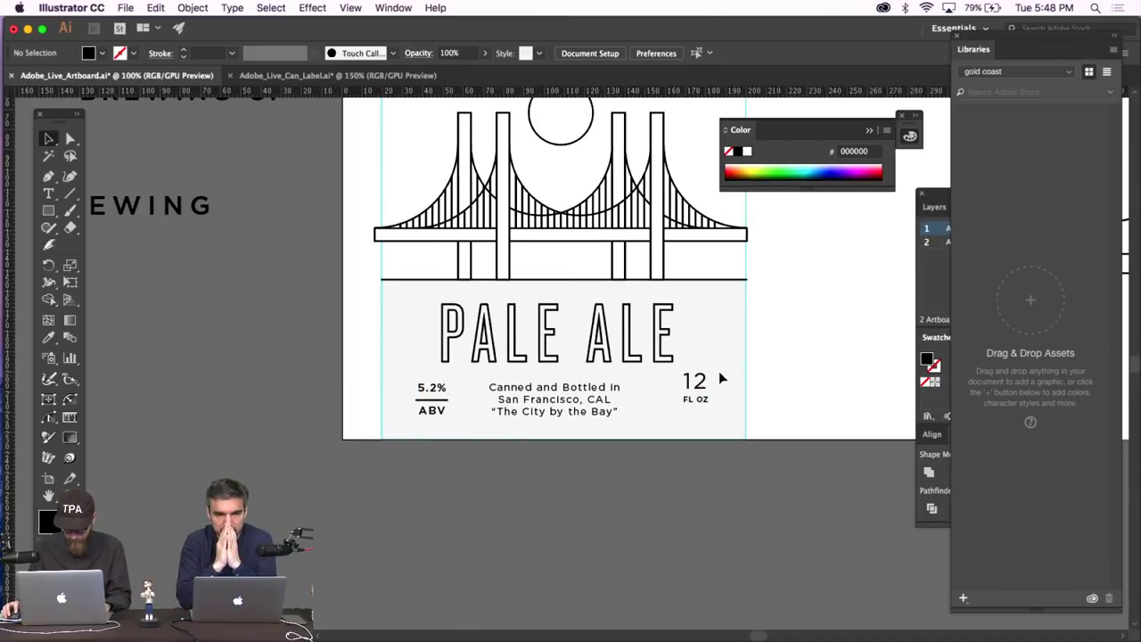
Delete the old "12" and "FL OZ" text from the label, keeping "PALE ALE".
drag(700, 407, 670, 355)
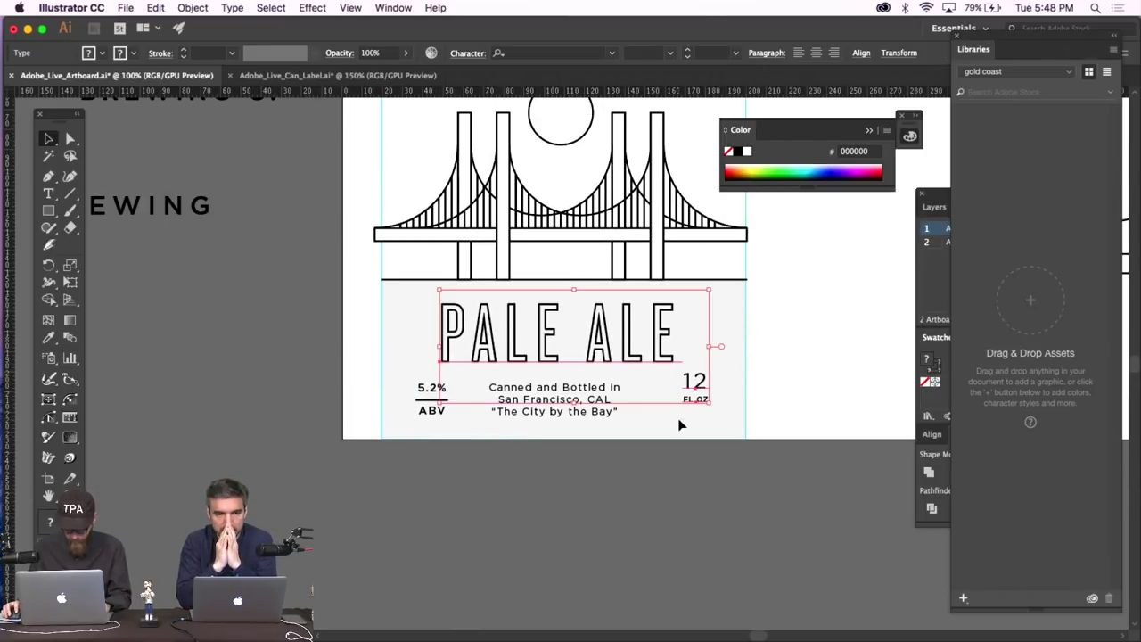
shift+click(659, 352)
key(Delete)
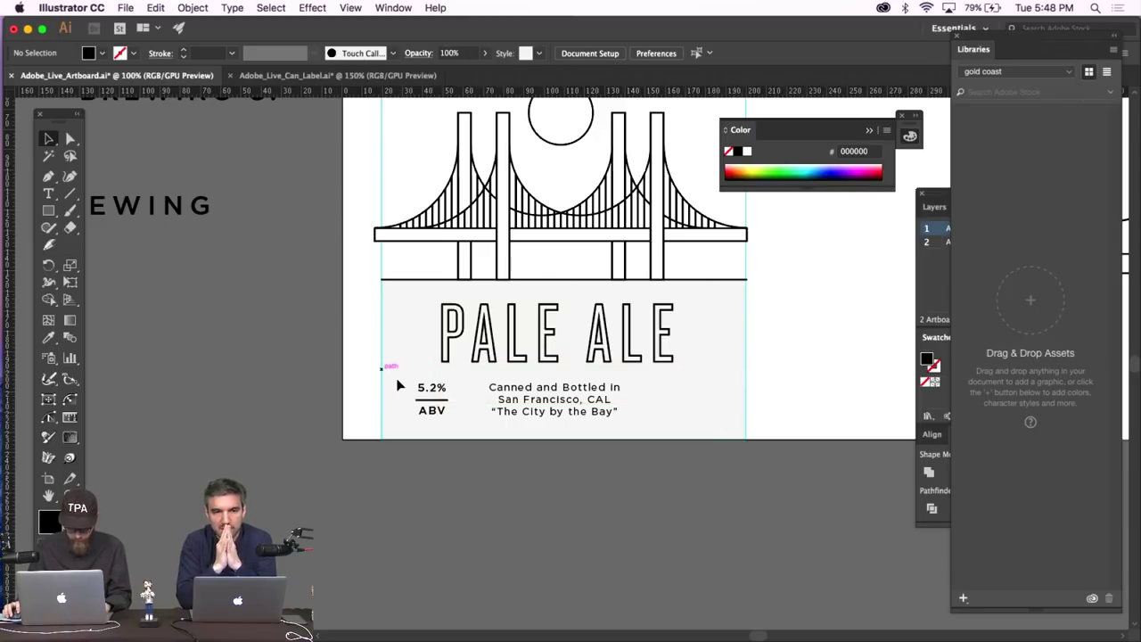
Duplicate "5.2%", its divider line and "ABV" horizontally to the opposite side of the "Canned and Bottled in" text.
key(super+a)
shift+click(465, 425)
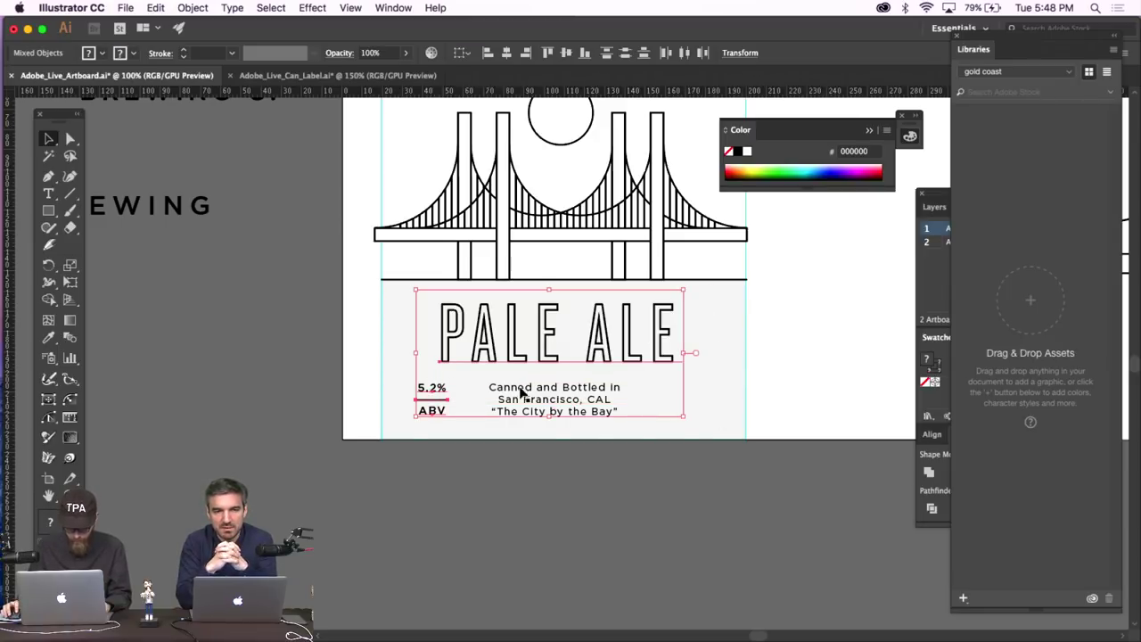
shift+click(601, 394)
shift+click(604, 361)
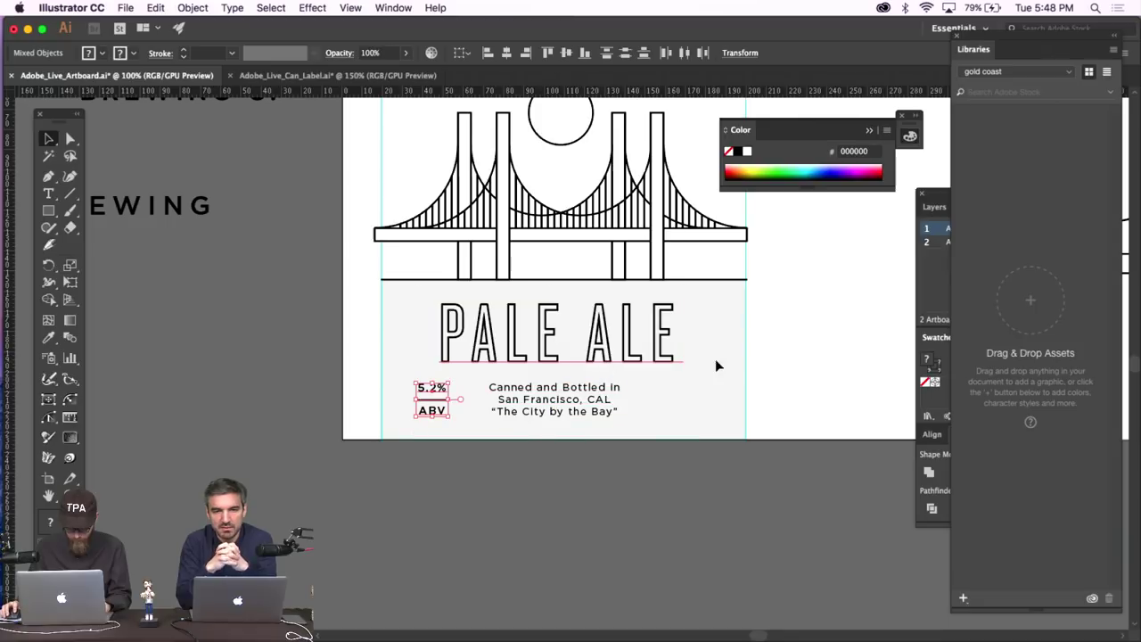
key(alt+shift+Right)
key(shift+Right)
key(shift+Right)
key(shift+Right)
key(shift+Right)
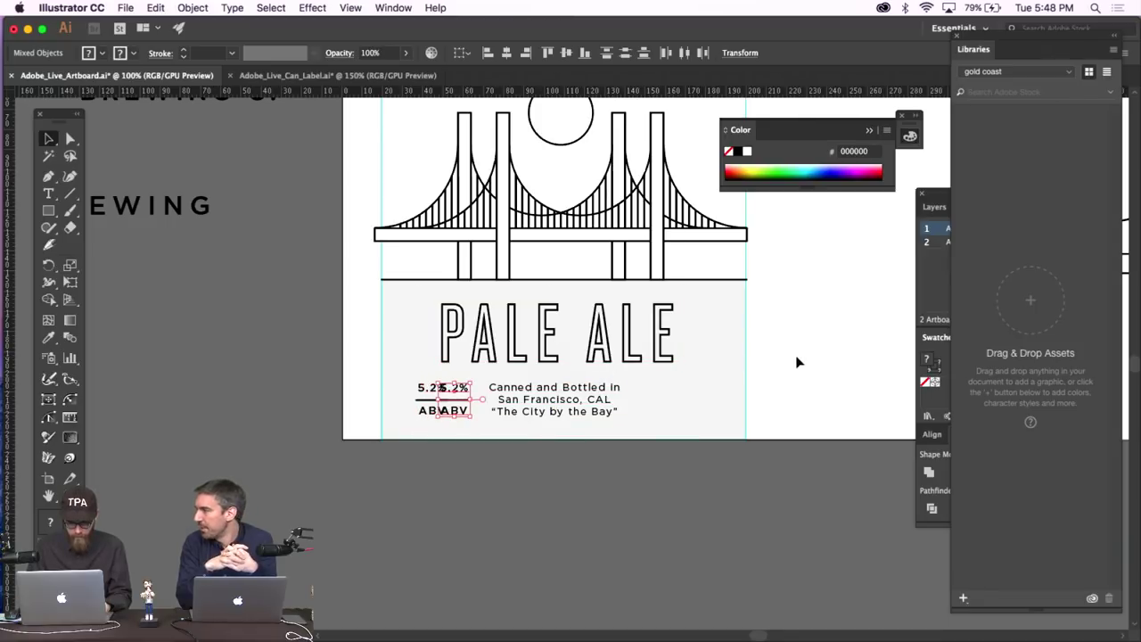
key(shift+Right)
key(shift+Right)
key(shift+Right)
key(shift+Right)
key(shift+Right)
key(shift+Right)
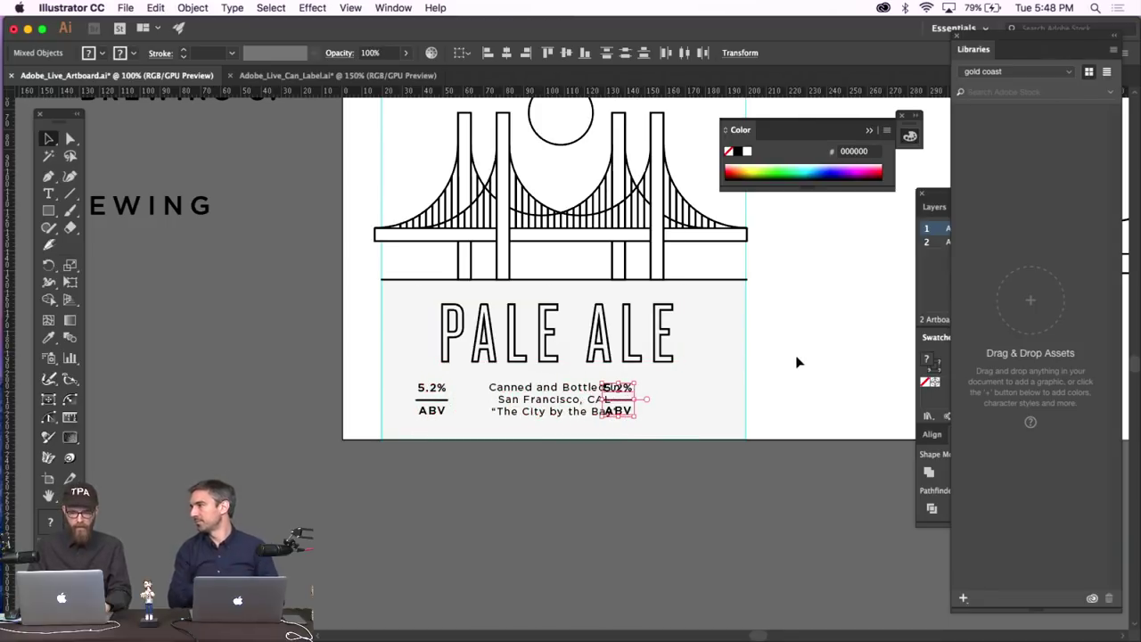
key(Right)
key(Right)
key(Right)
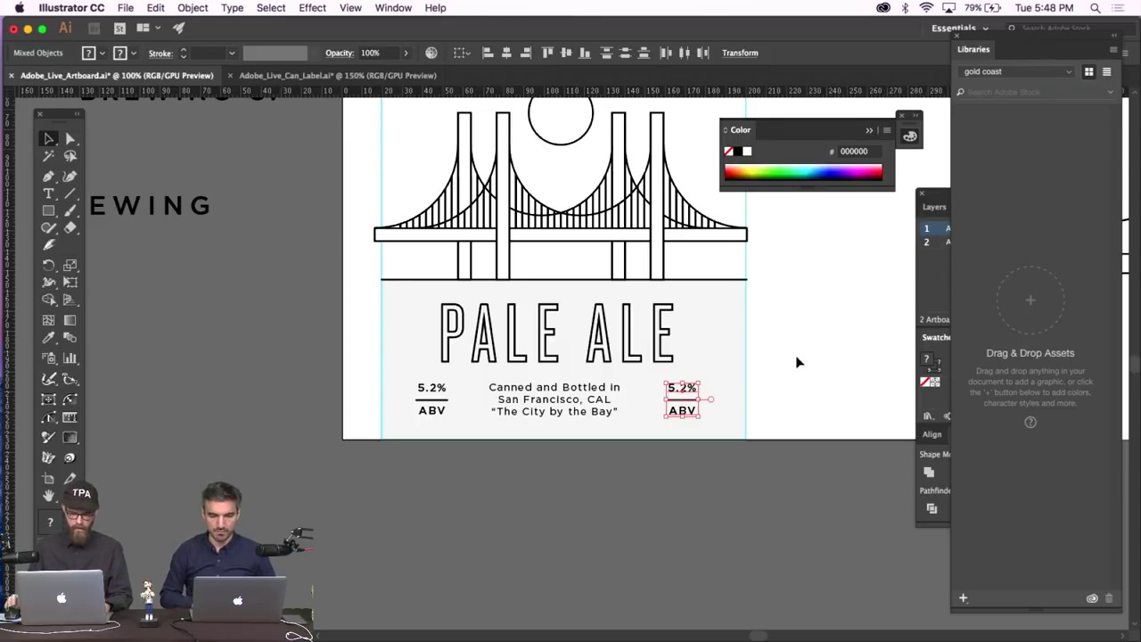
click(798, 361)
Replace the duplicated "5.2%" text with "12".
scroll(797, 361, up, 3)
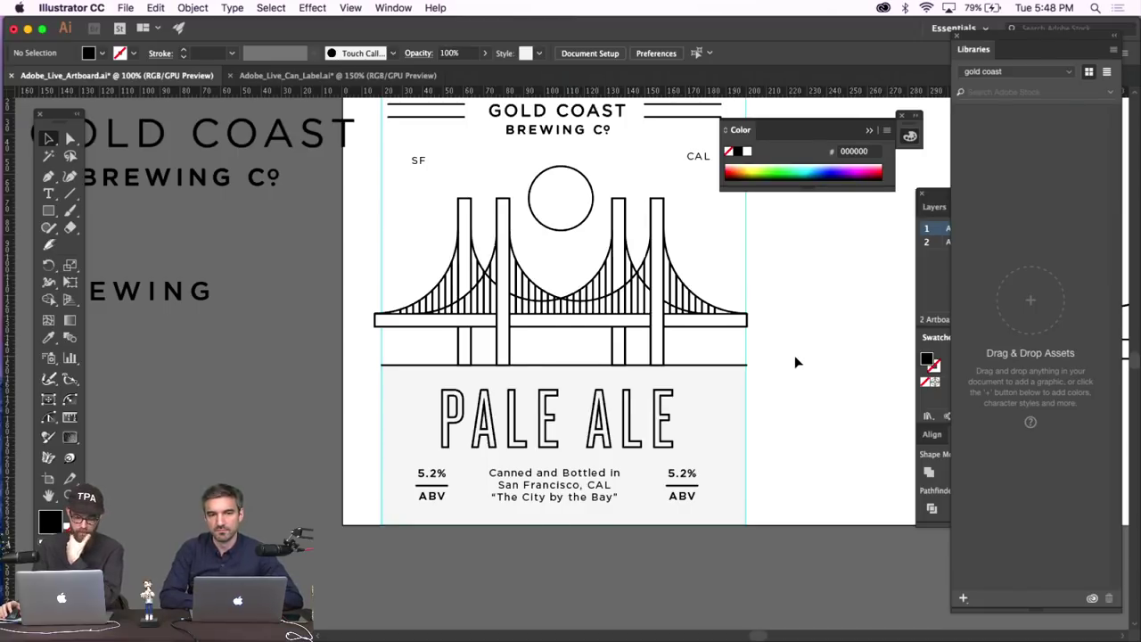
scroll(796, 362, down, 2)
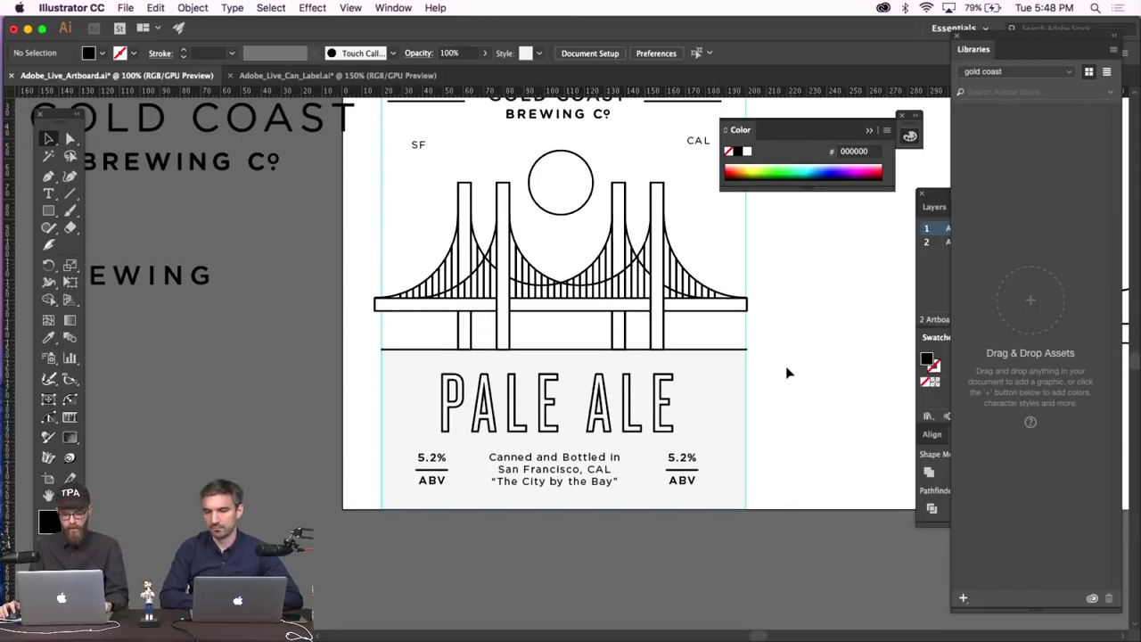
drag(666, 451, 759, 479)
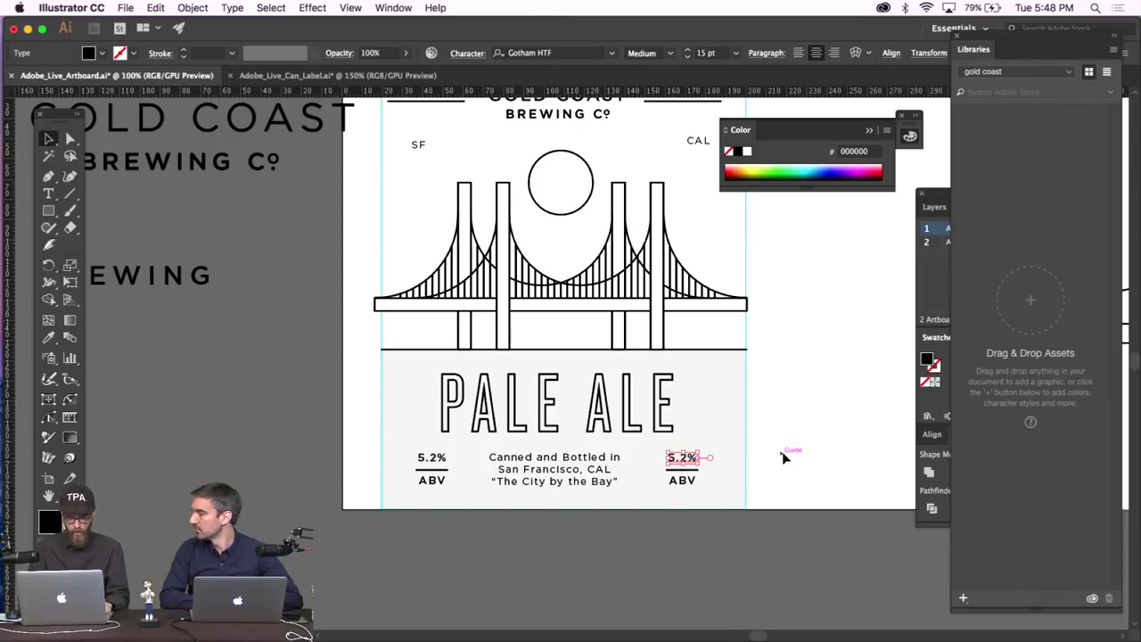
key(super+equal)
key(super+equal)
key(super+equal)
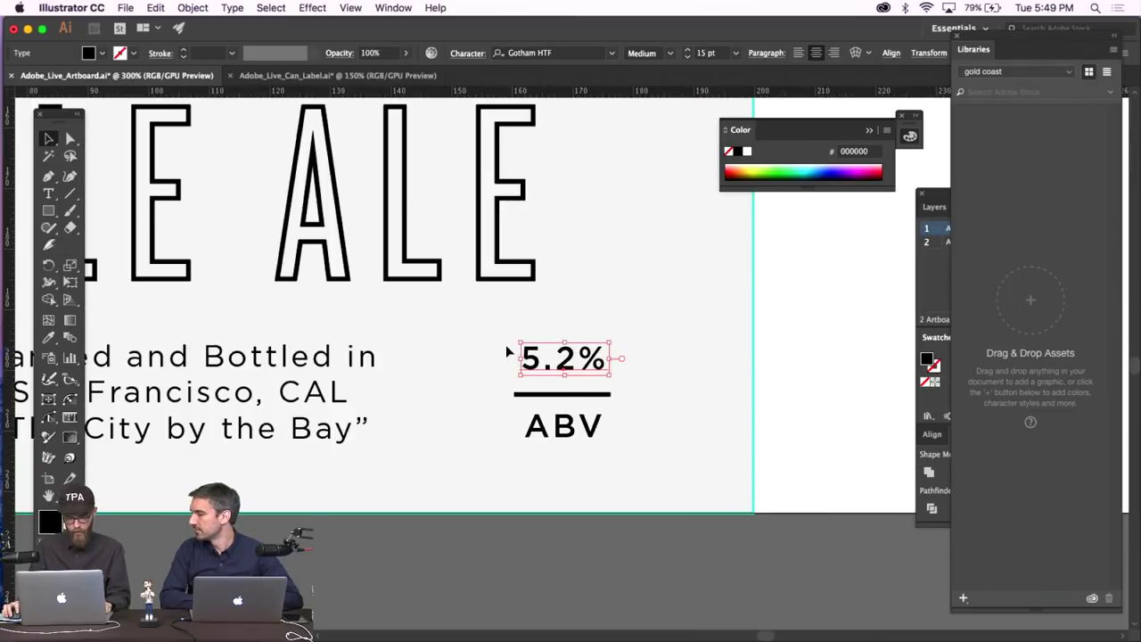
double_click(566, 360)
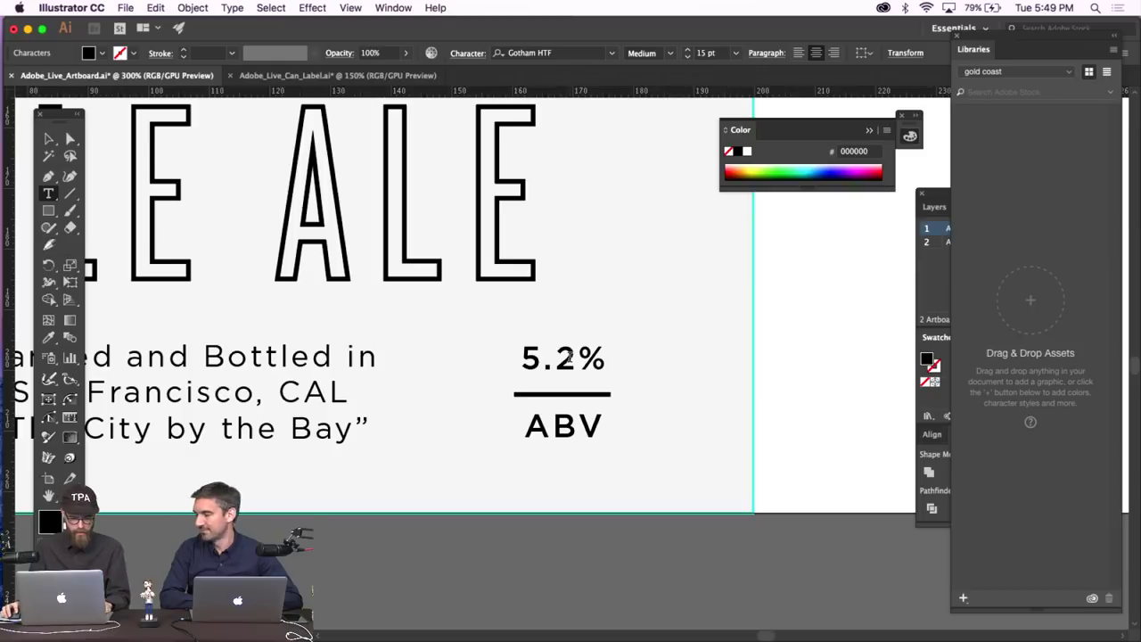
drag(574, 356, 518, 359)
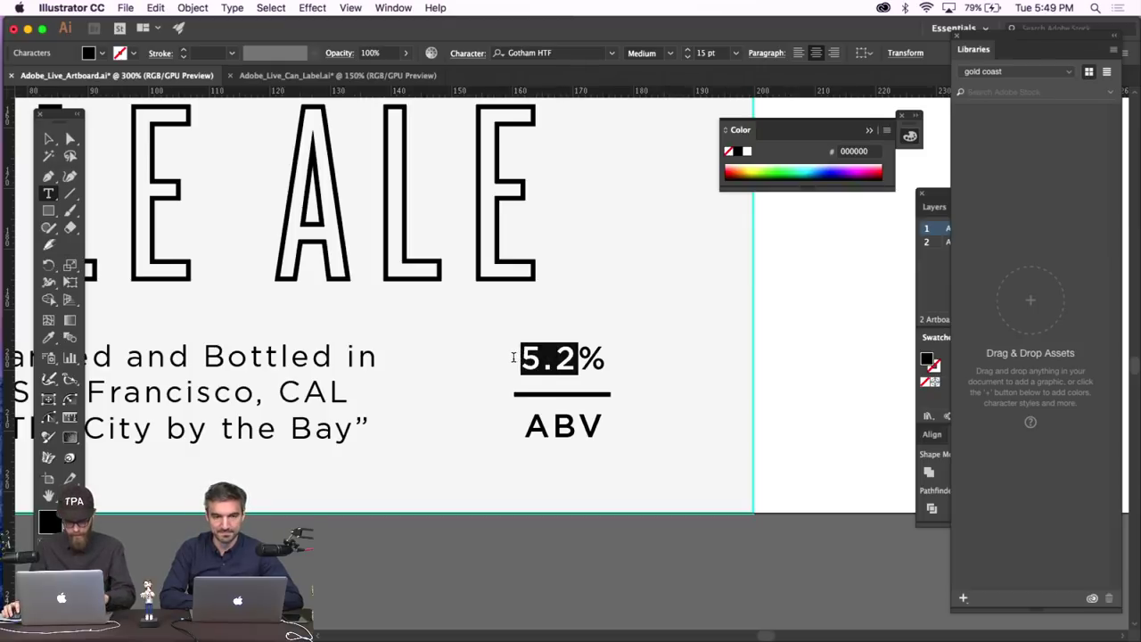
drag(614, 361, 455, 349)
text(12)
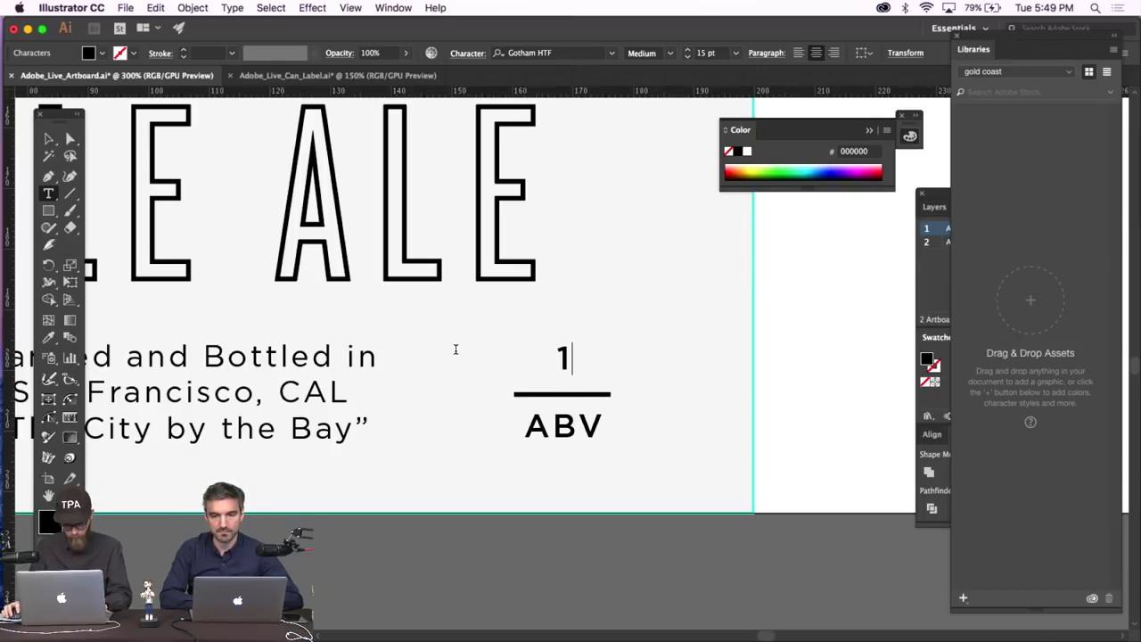
Replace the duplicated "ABV" text below the divider line with "FL OZ".
shift+click(516, 419)
text(FL OZ)
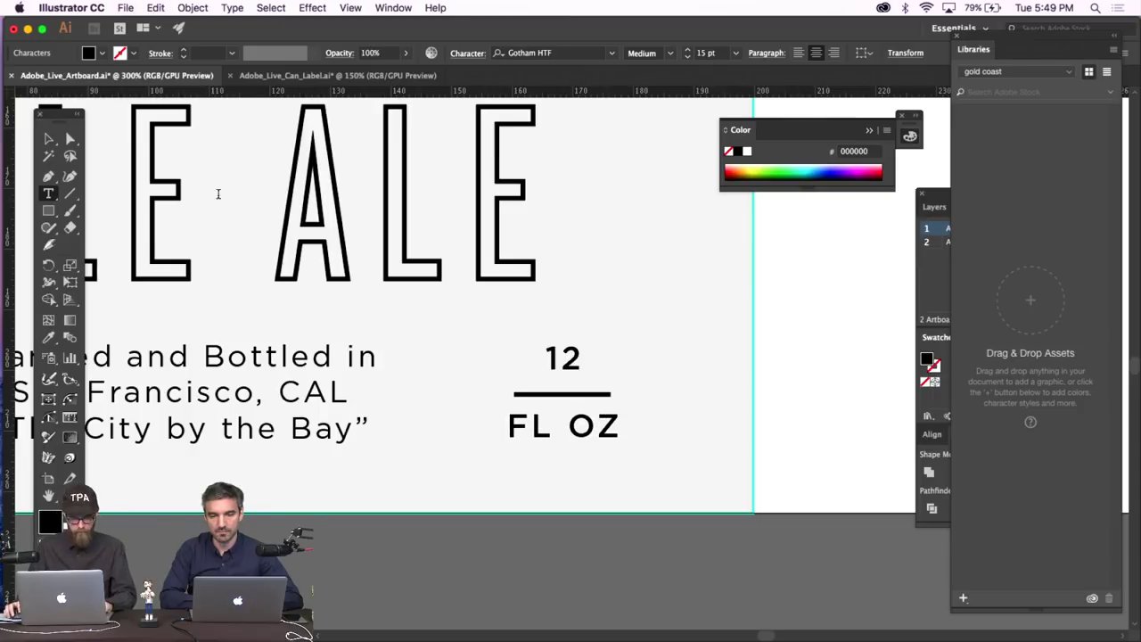
key(Escape)
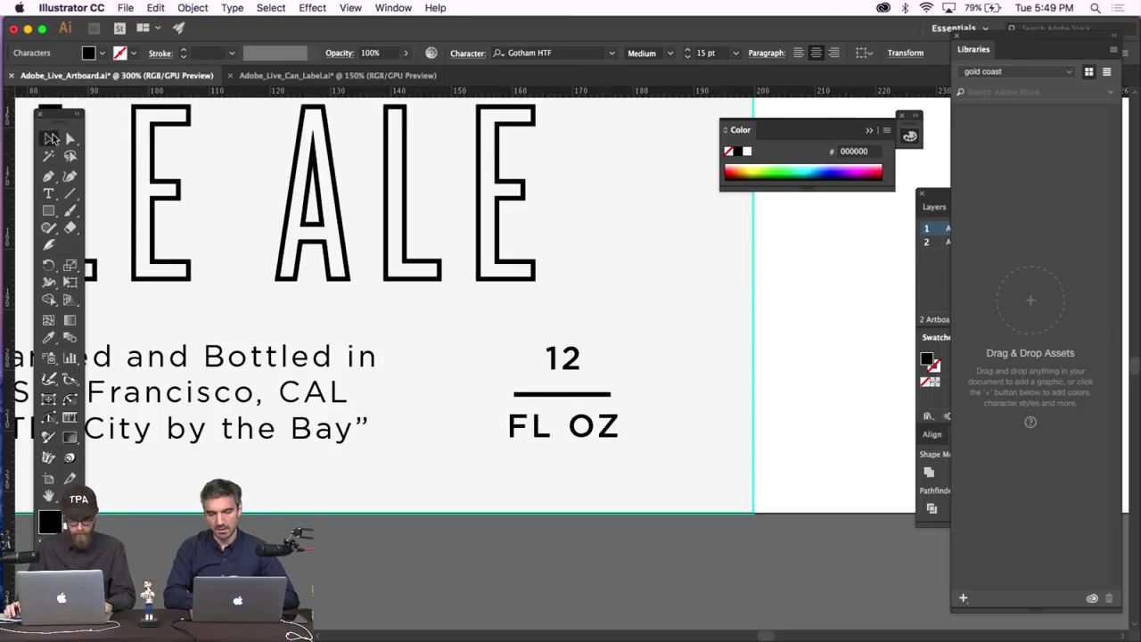
click(813, 326)
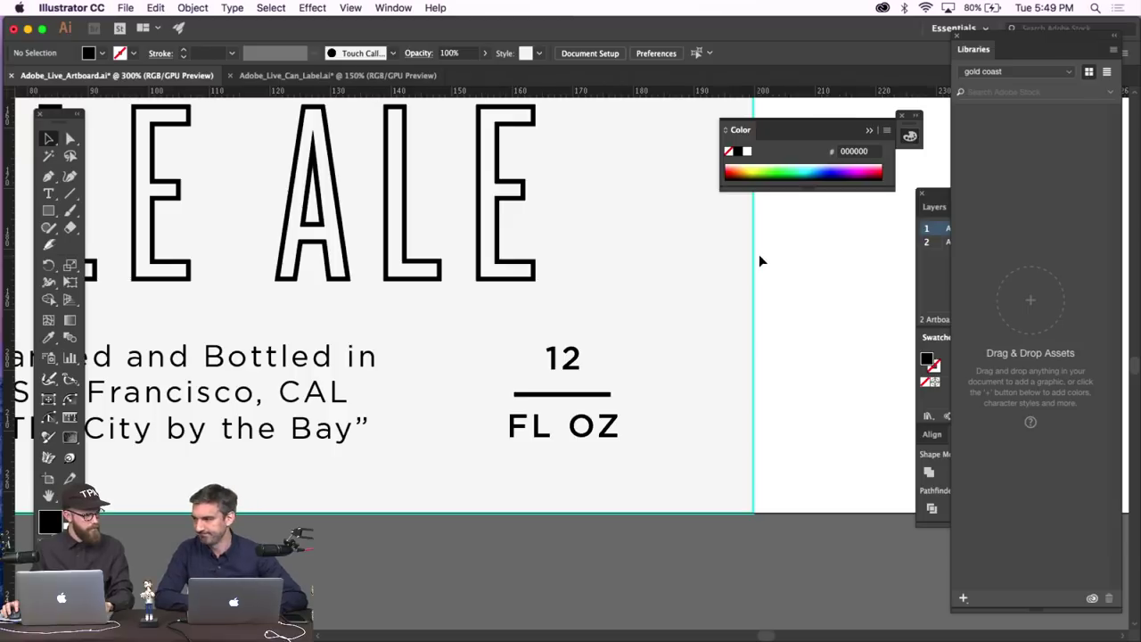
Restyle "SF" and "CAL" above the bridge to match the "ABV" text in Gotham HTF Medium, 15 pt.
scroll(761, 253, left, 5)
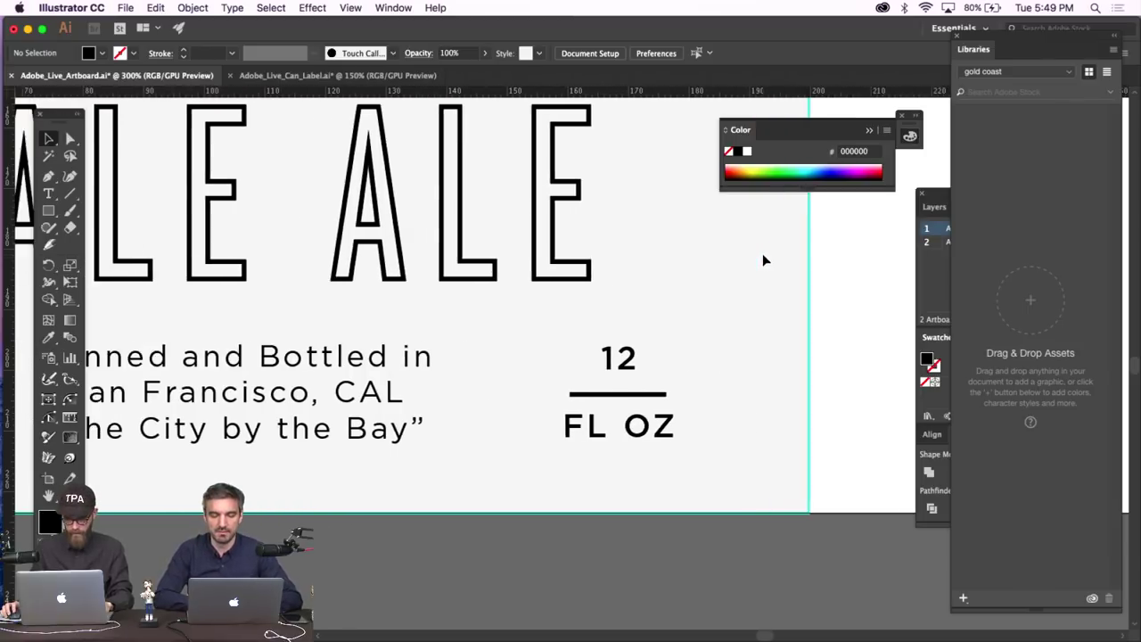
key(super+minus)
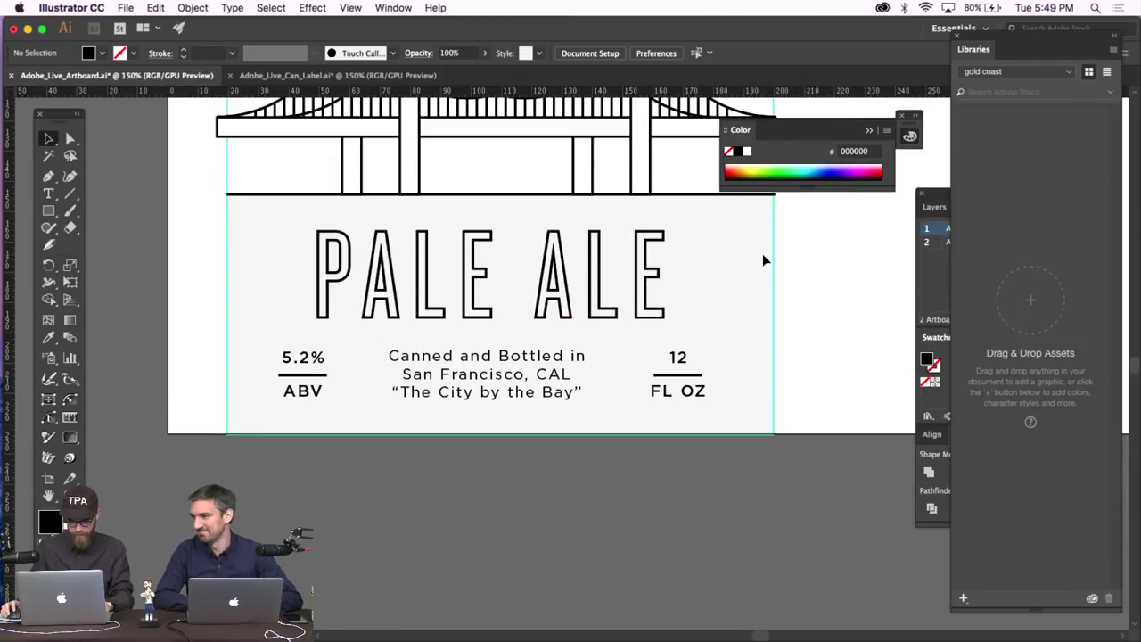
scroll(762, 253, up, 3)
scroll(764, 260, up, 3)
key(super+minus)
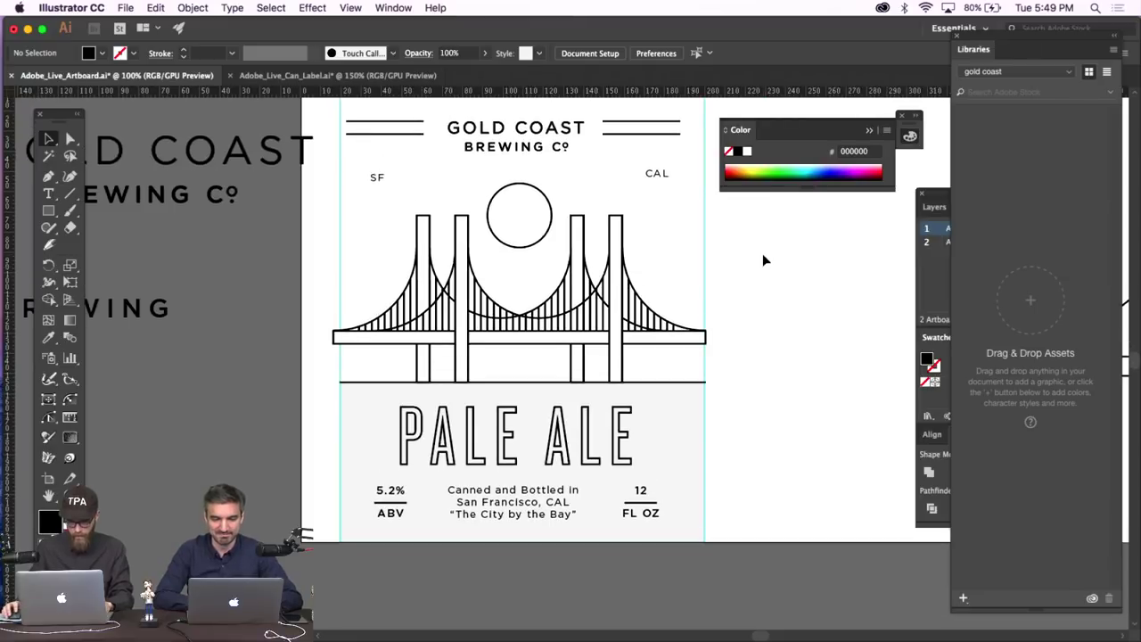
click(660, 179)
shift+click(381, 178)
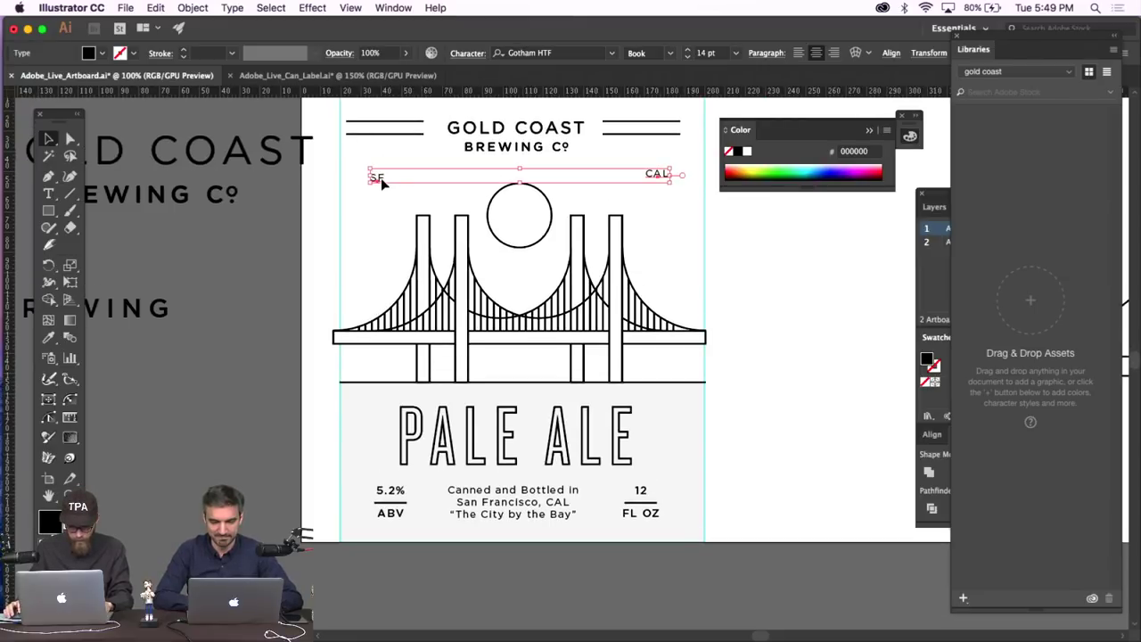
click(48, 337)
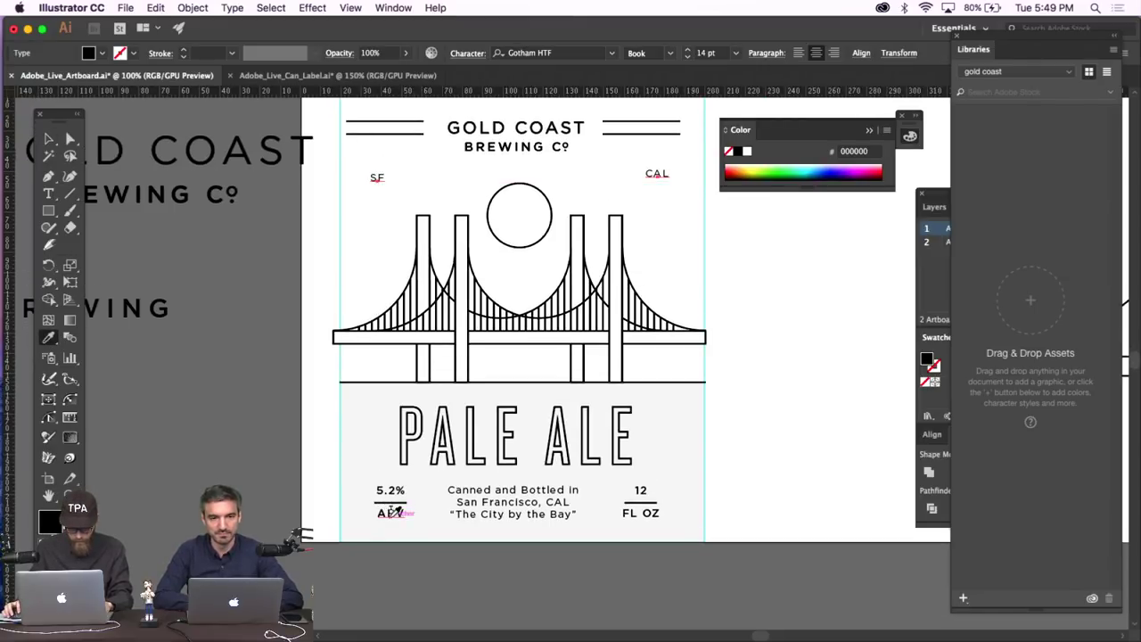
click(390, 510)
key(v)
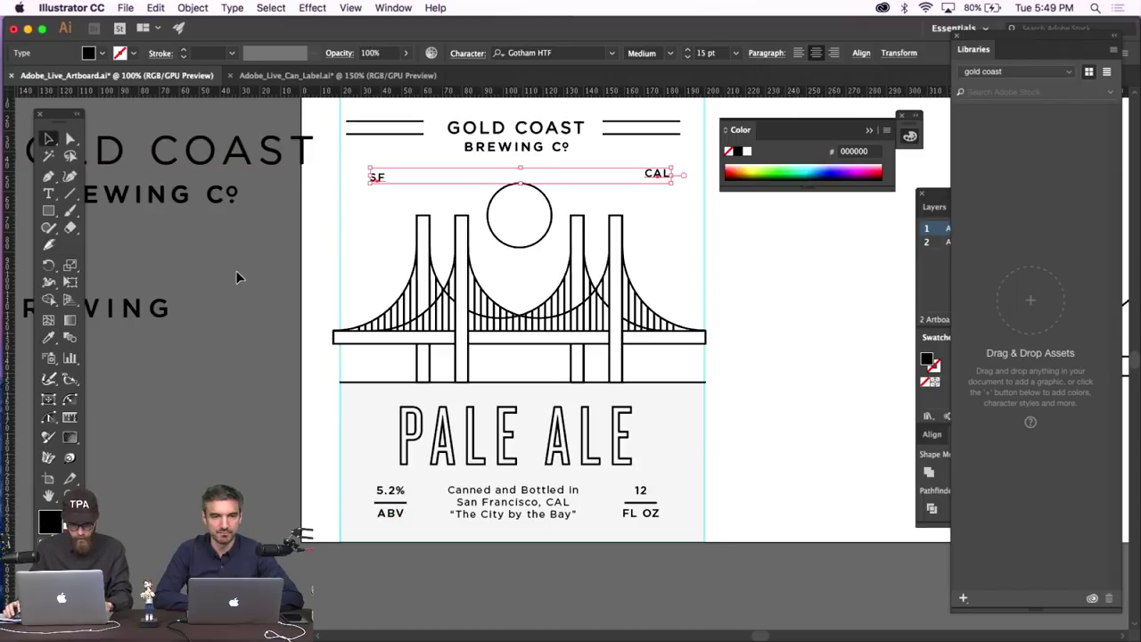
Draw a circle about 17 mm in diameter centered over the "SF" text.
click(235, 270)
drag(54, 209, 85, 244)
drag(377, 176, 394, 199)
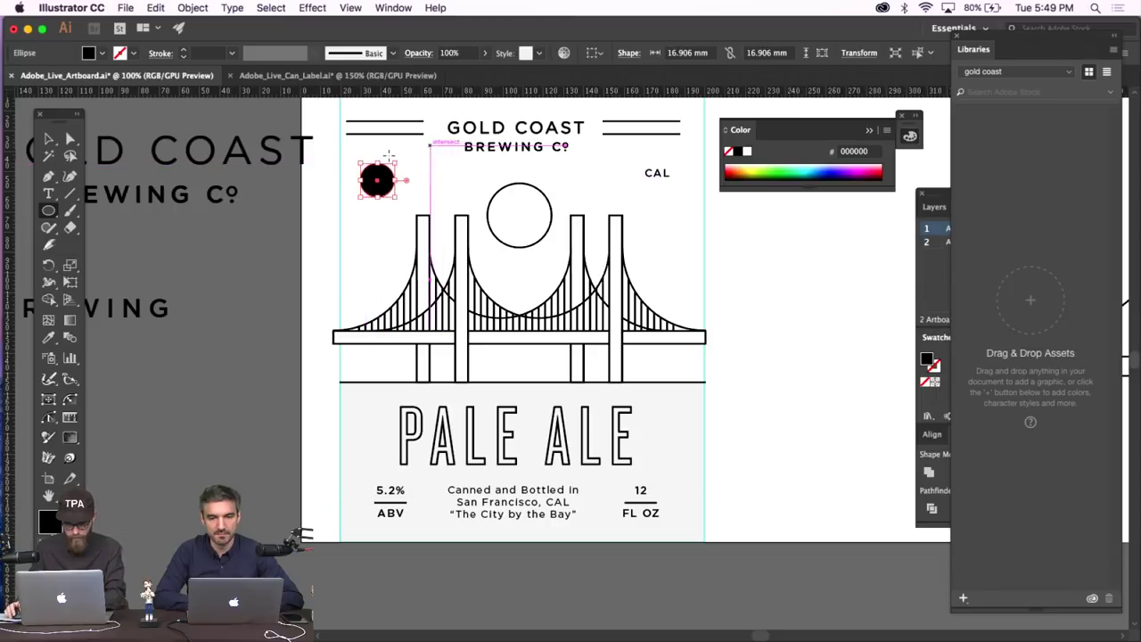
Copy the sun circle's white fill and 2 pt black stroke onto the small circle over "SF".
key(i)
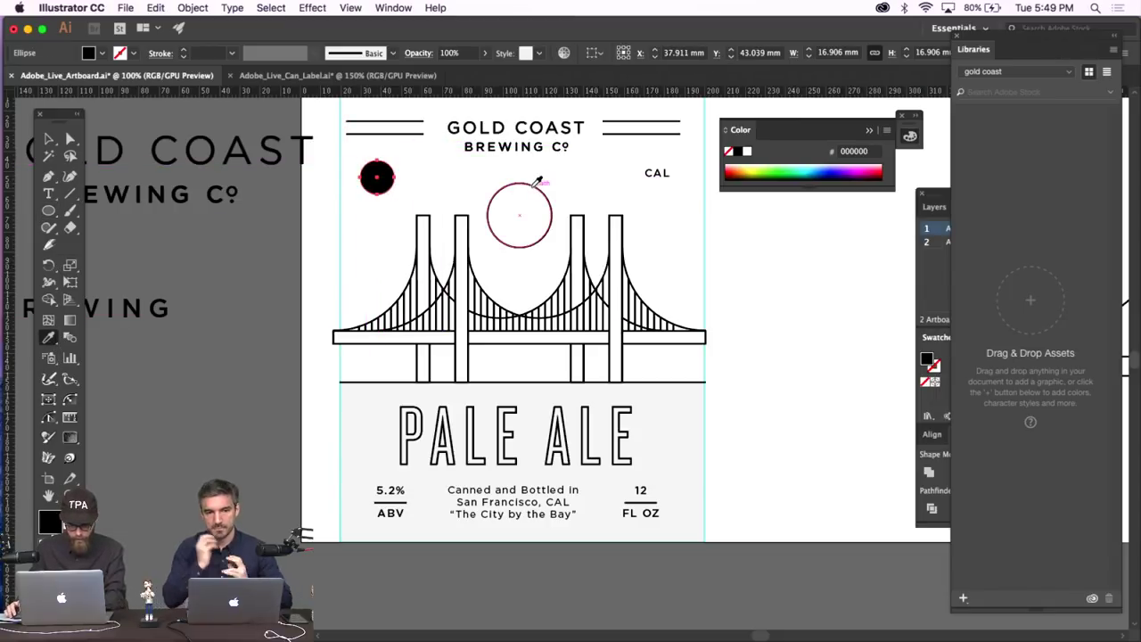
click(522, 219)
key(v)
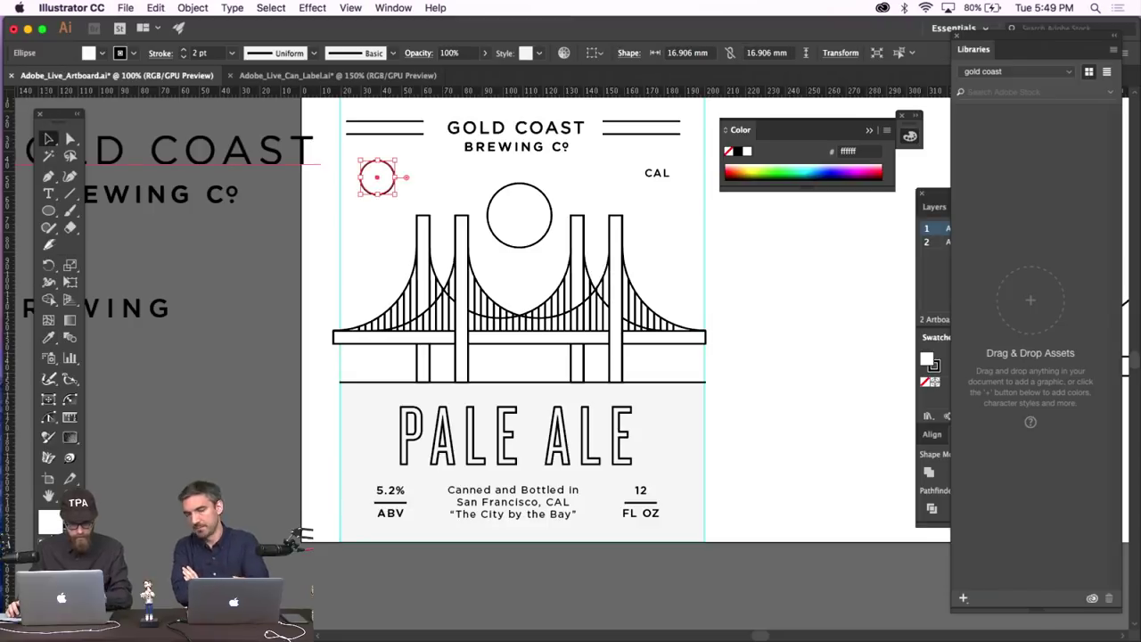
Remove the fill from the circle around "SF" and place a copy of the circle straight across around the "CAL" text.
key(slash)
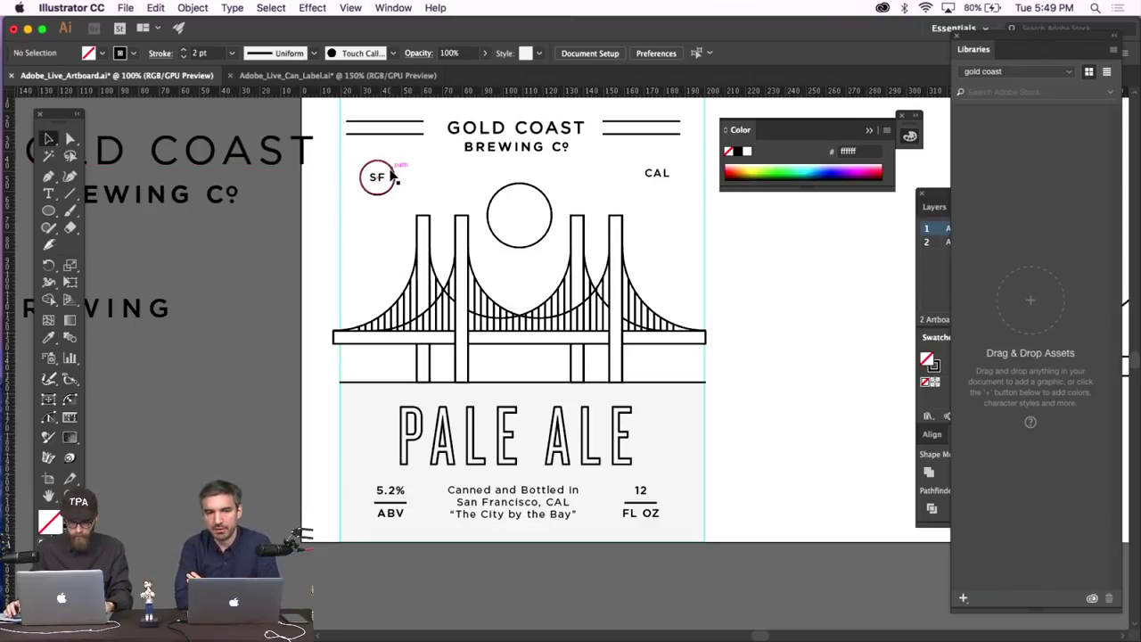
click(393, 177)
key(super+c)
key(super+f)
key(shift+Right)
key(shift+Right)
key(shift+Right)
key(shift+Right)
key(shift+Right)
key(shift+Right)
key(shift+Right)
key(shift+Right)
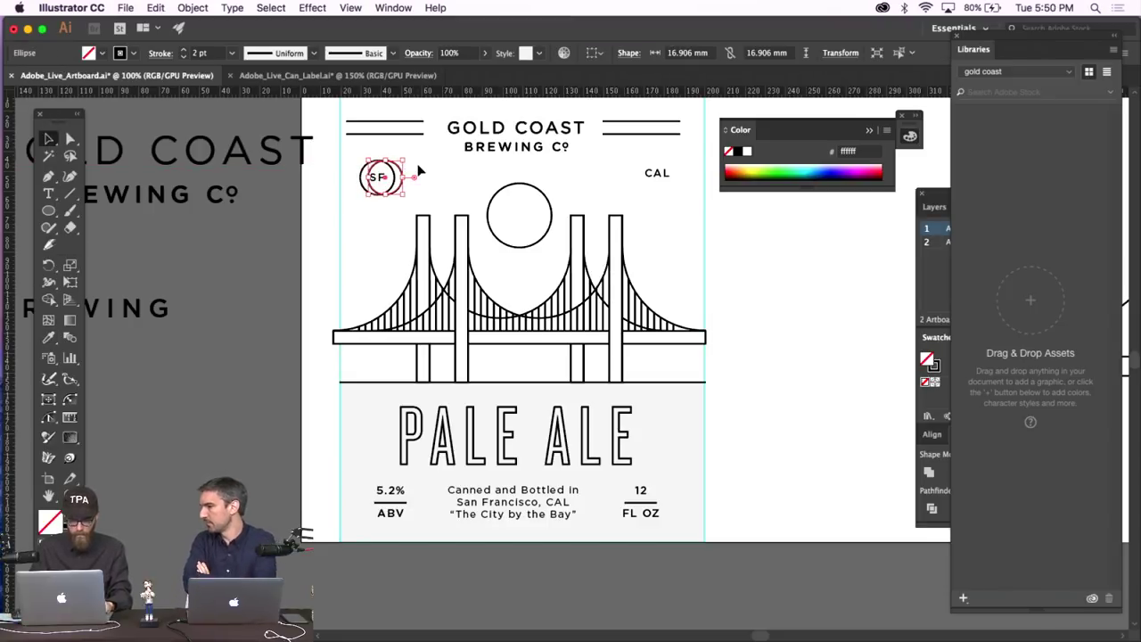
key(shift+Right)
key(shift+Right)
key(shift+Right)
key(shift+Right)
key(shift+Right)
key(shift+Right)
key(shift+Right)
key(shift+Right)
key(shift+Right)
key(shift+Right)
key(shift+Right)
key(shift+Right)
key(shift+Right)
key(shift+Right)
key(shift+Right)
key(shift+Right)
key(shift+Right)
key(shift+Right)
key(shift+Right)
key(shift+Right)
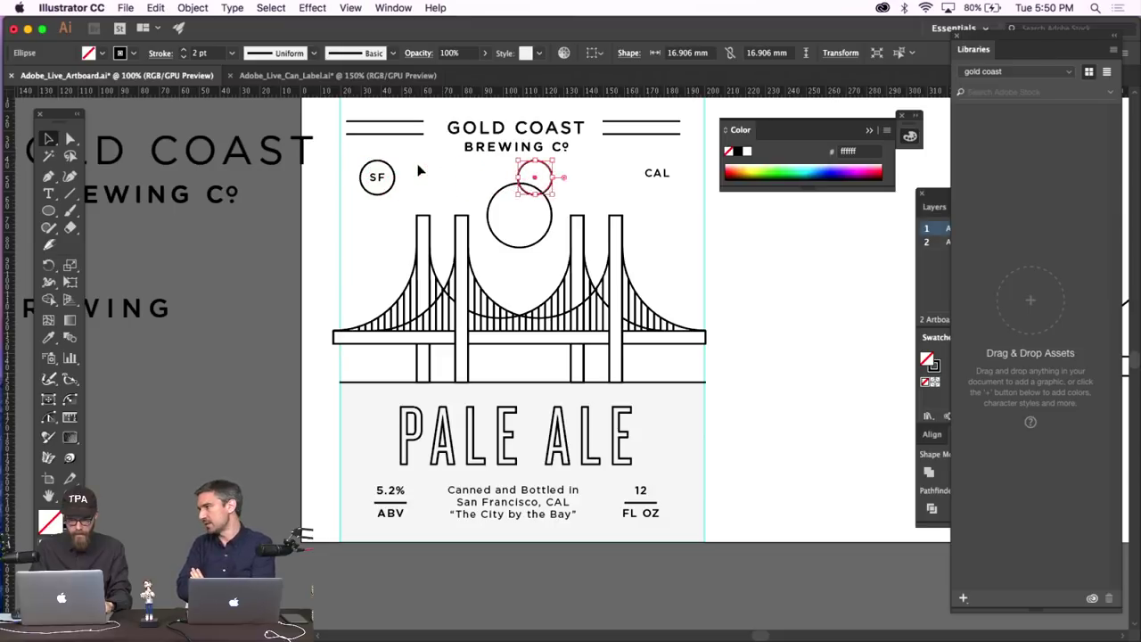
key(shift+Right)
key(shift+Right)
key(shift+Right)
key(shift+Right)
key(shift+Right)
key(shift+Right)
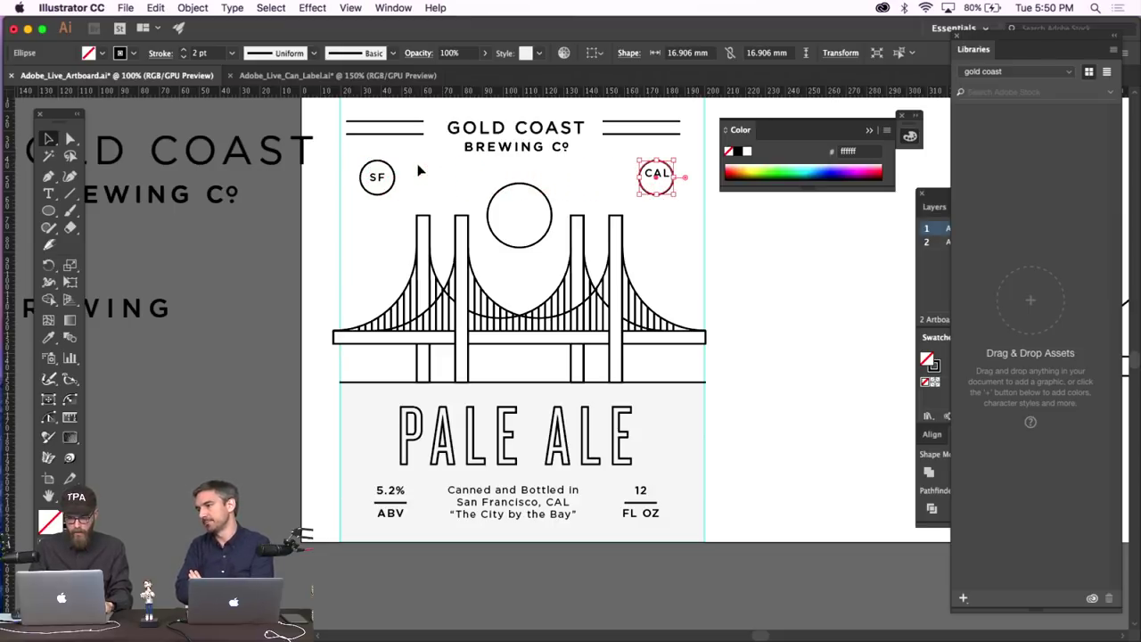
click(760, 282)
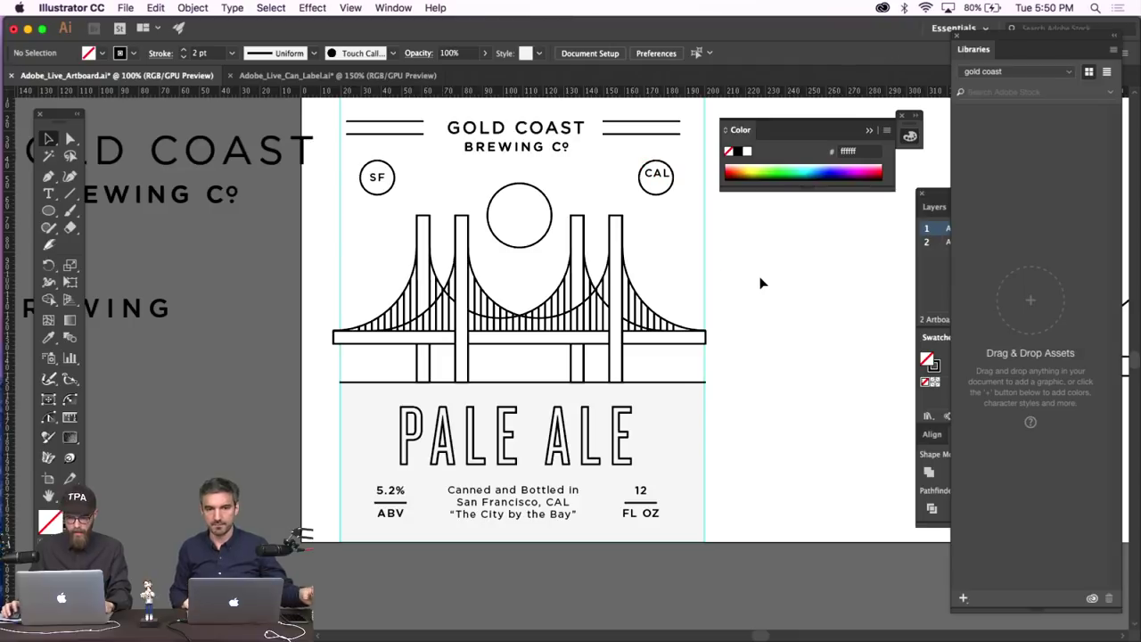
Align the "CAL" and "SF" texts with each other on their vertical centers.
click(657, 173)
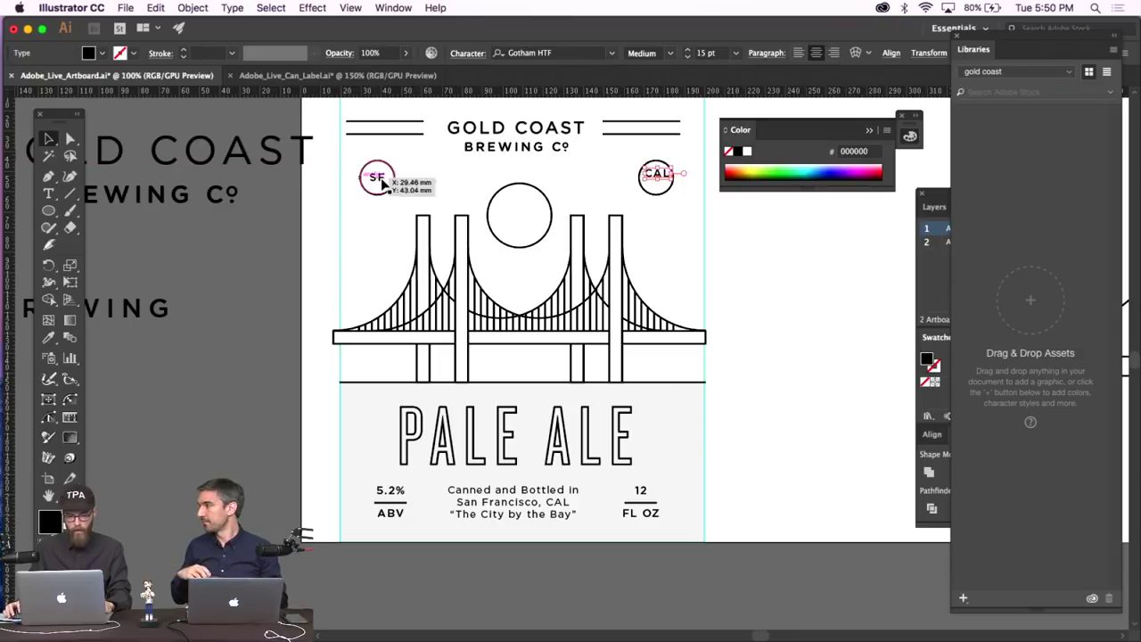
shift+click(376, 178)
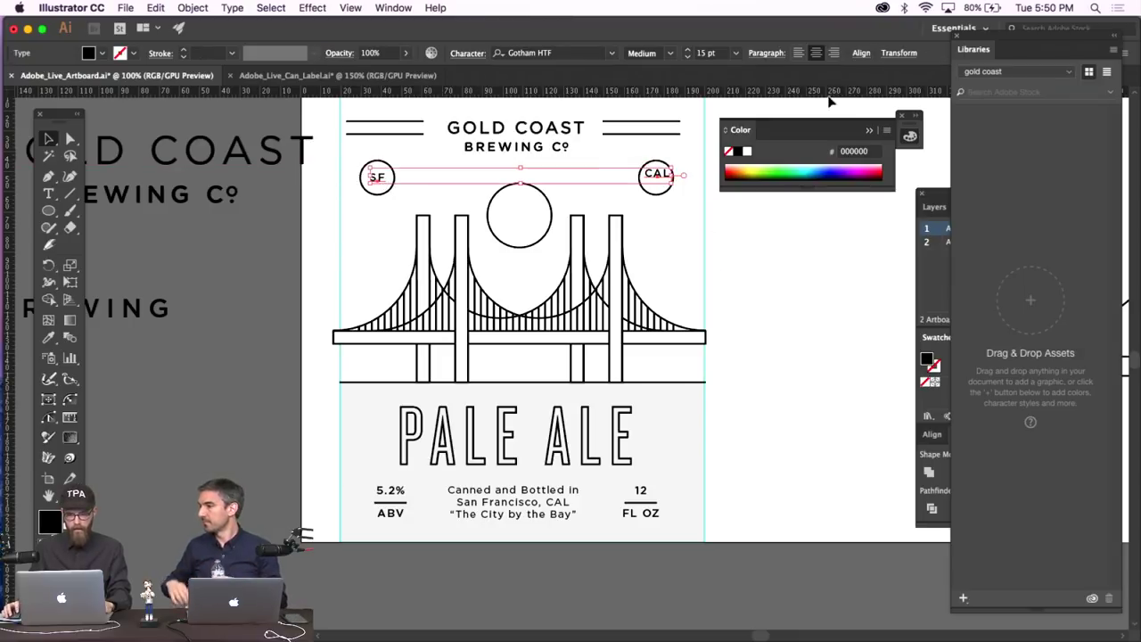
click(861, 53)
click(832, 92)
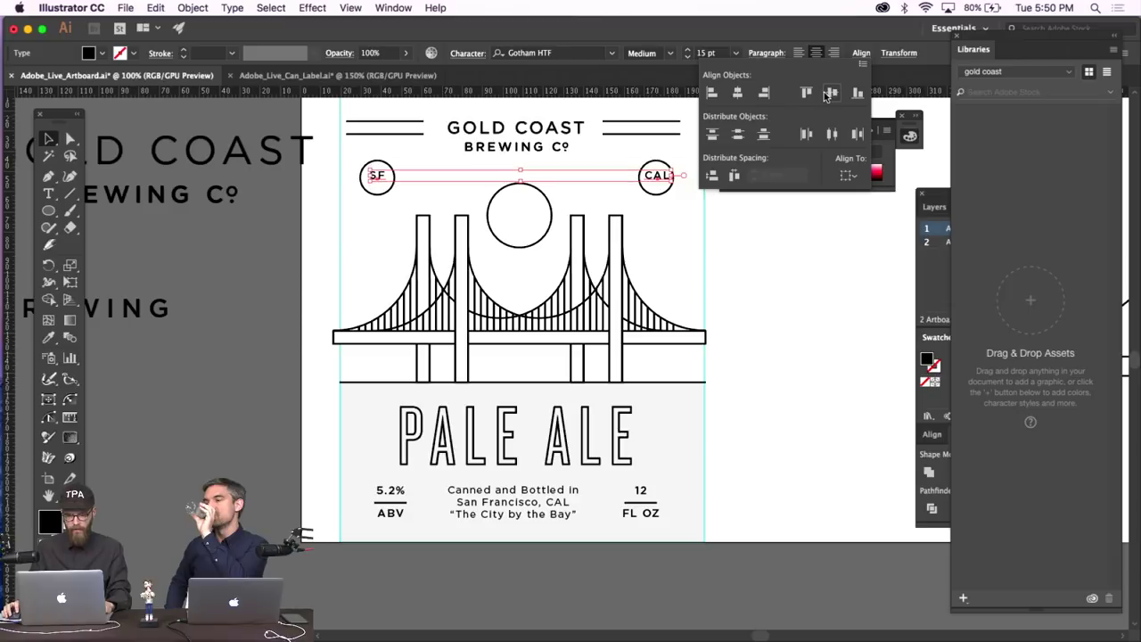
click(782, 267)
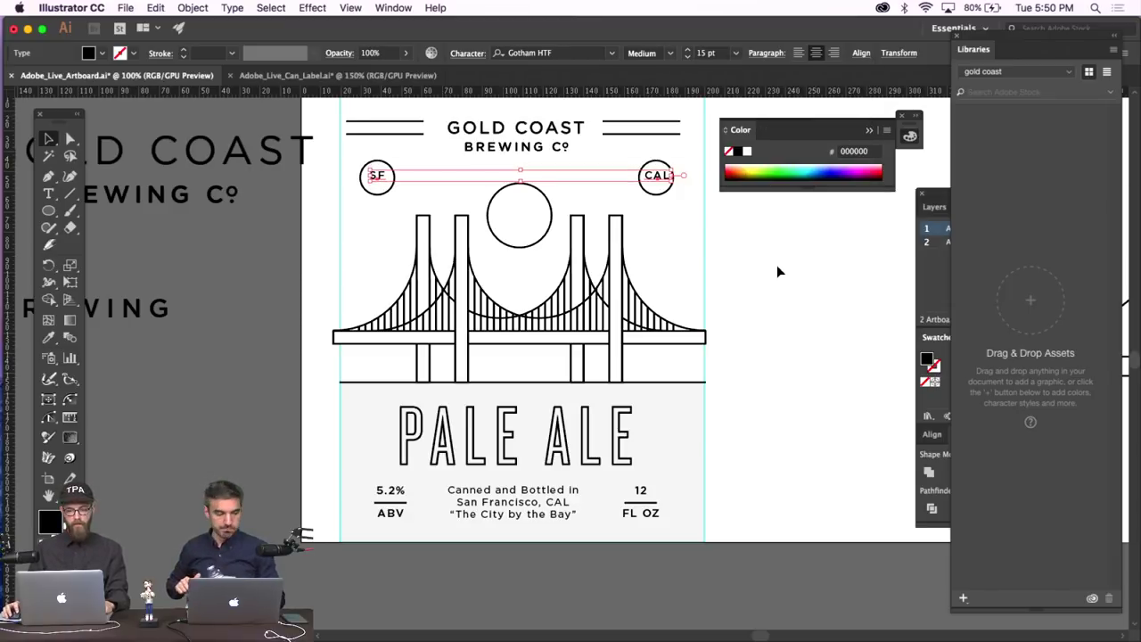
Nudge the "CAL" and "SF" texts down slightly so each sits centered in its circle.
click(776, 265)
click(667, 181)
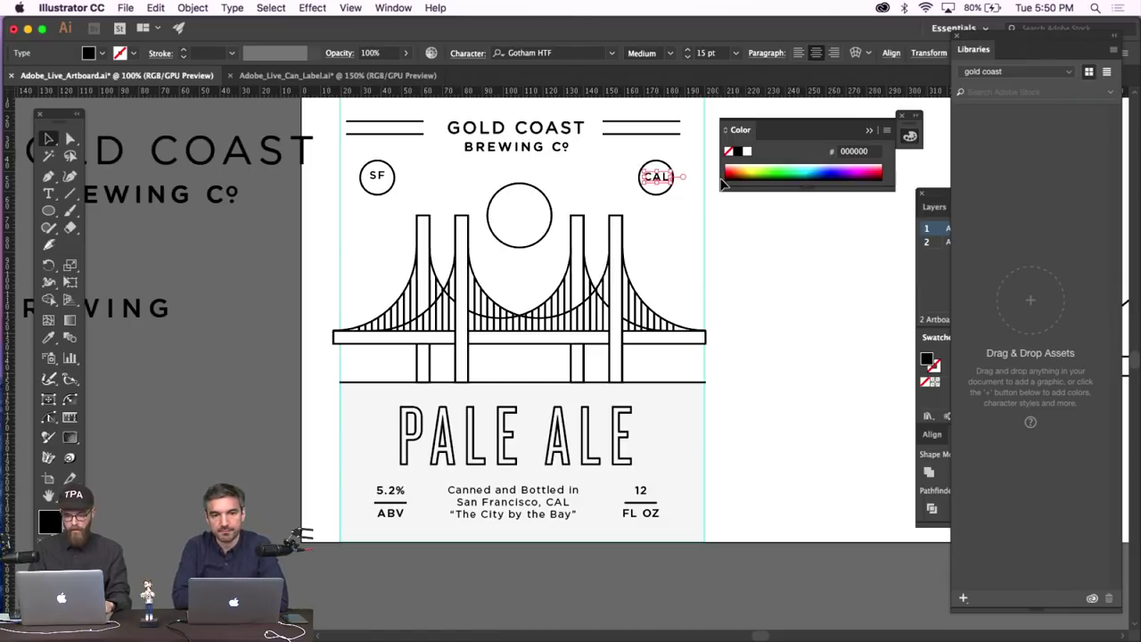
click(524, 200)
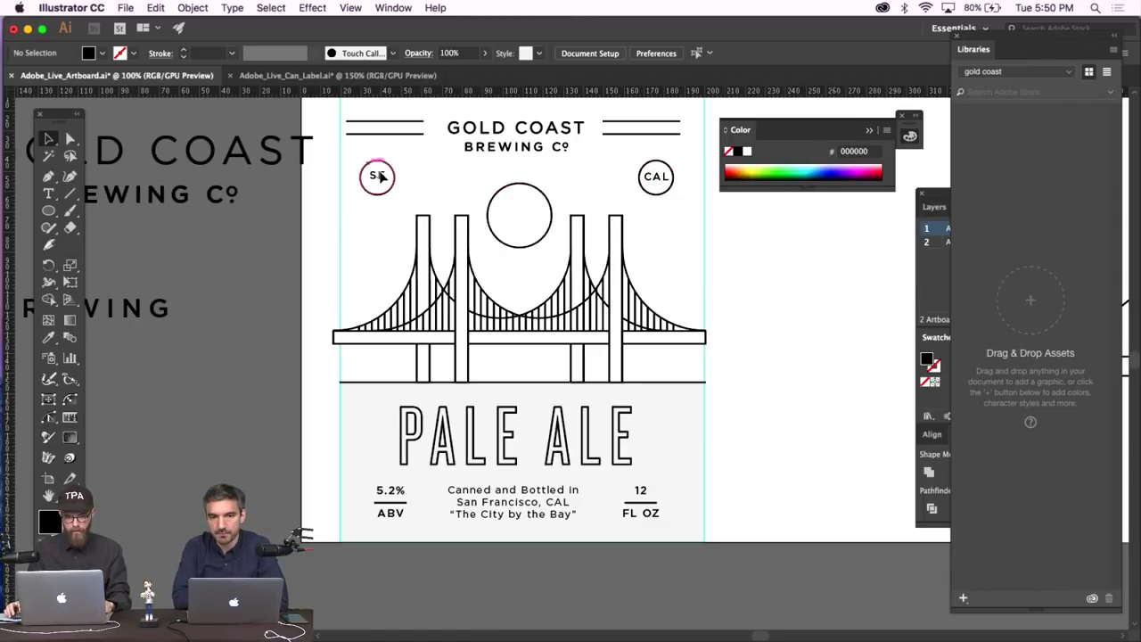
click(377, 175)
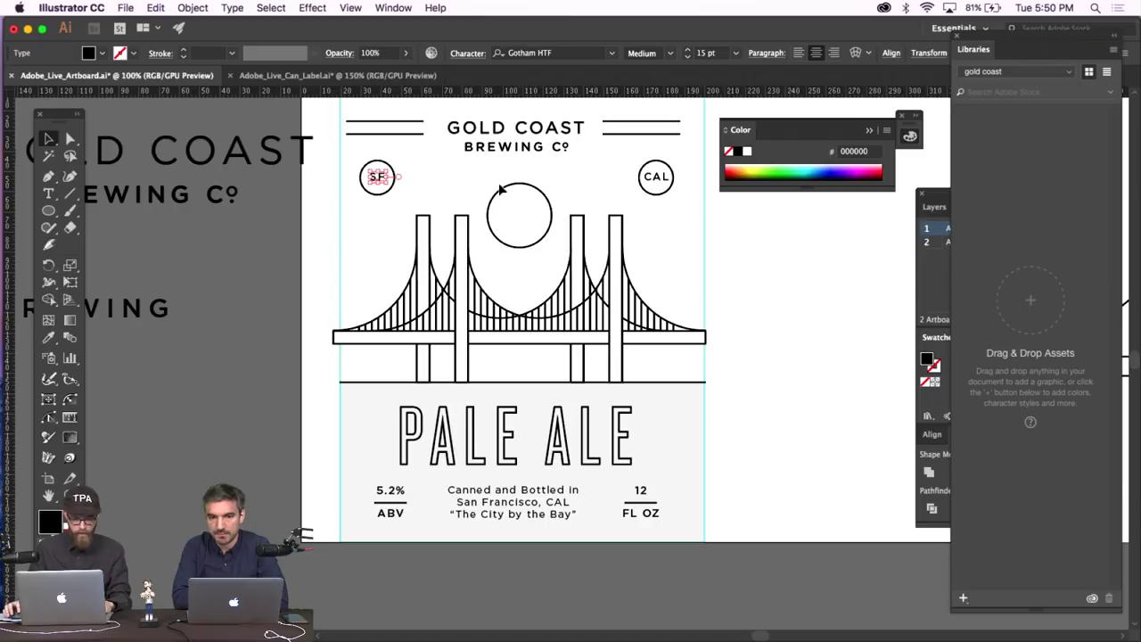
click(887, 325)
scroll(829, 314, up, 2)
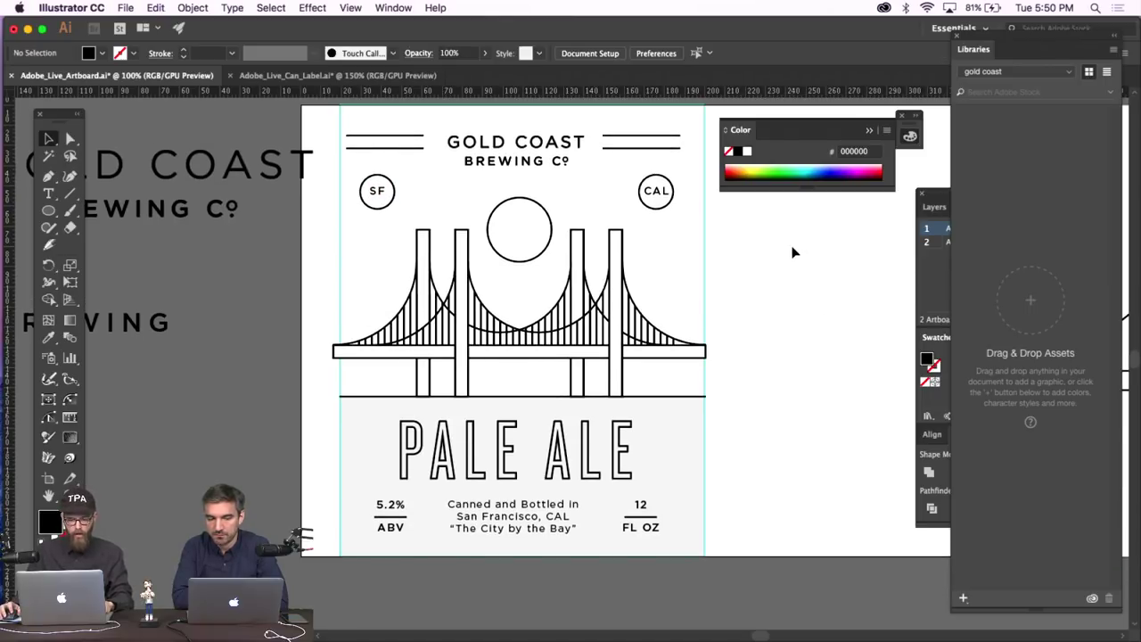
scroll(762, 251, up, 1)
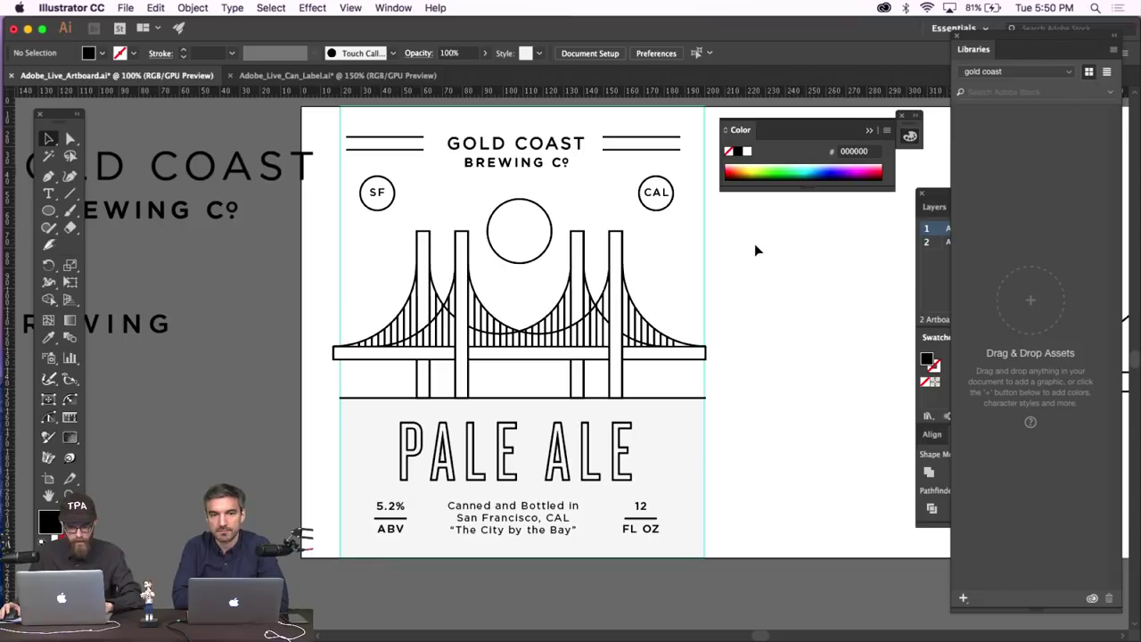
click(548, 400)
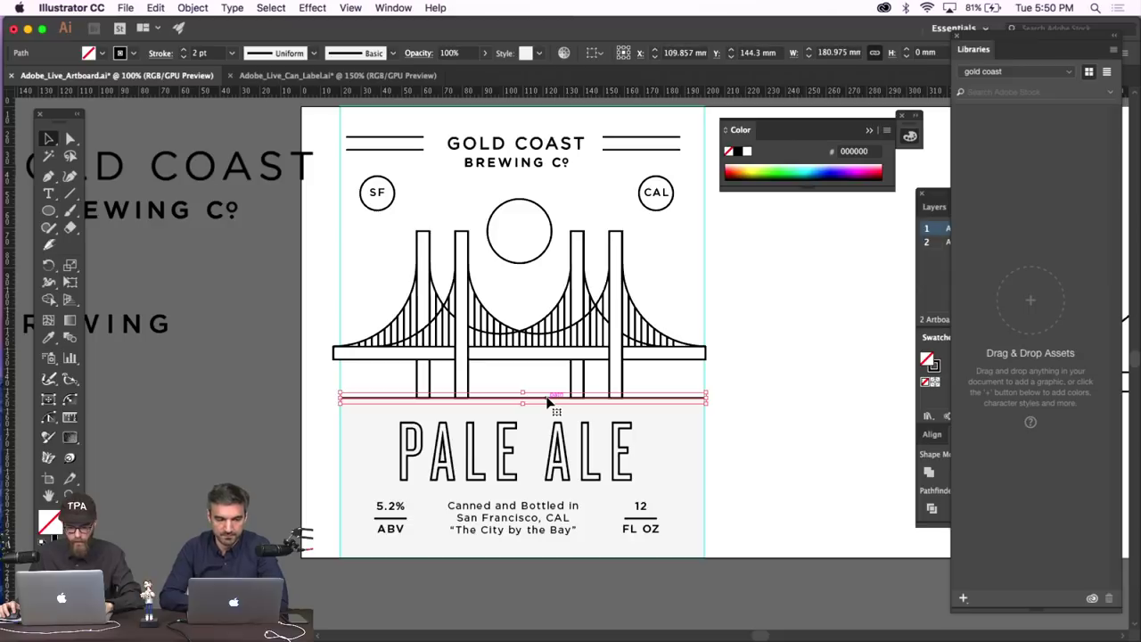
click(676, 440)
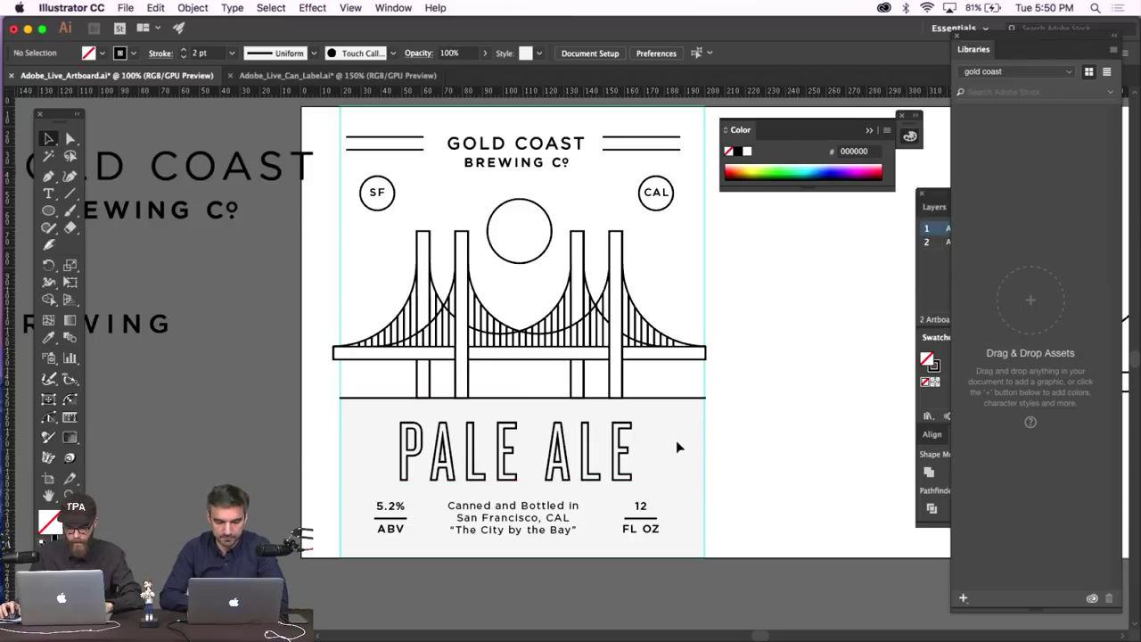
click(703, 400)
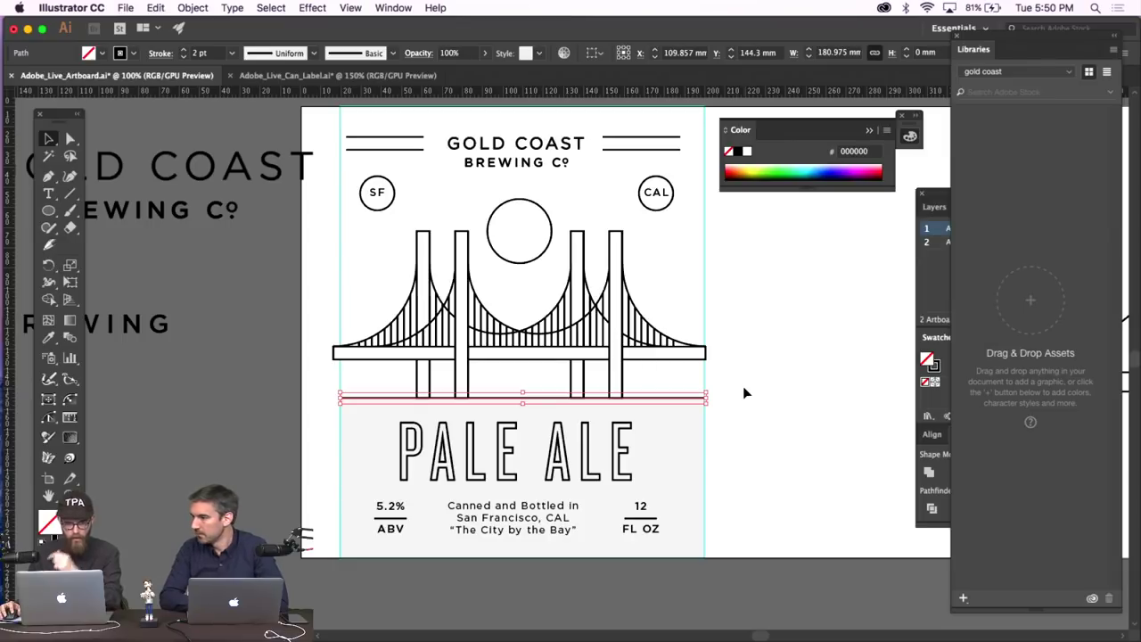
click(311, 8)
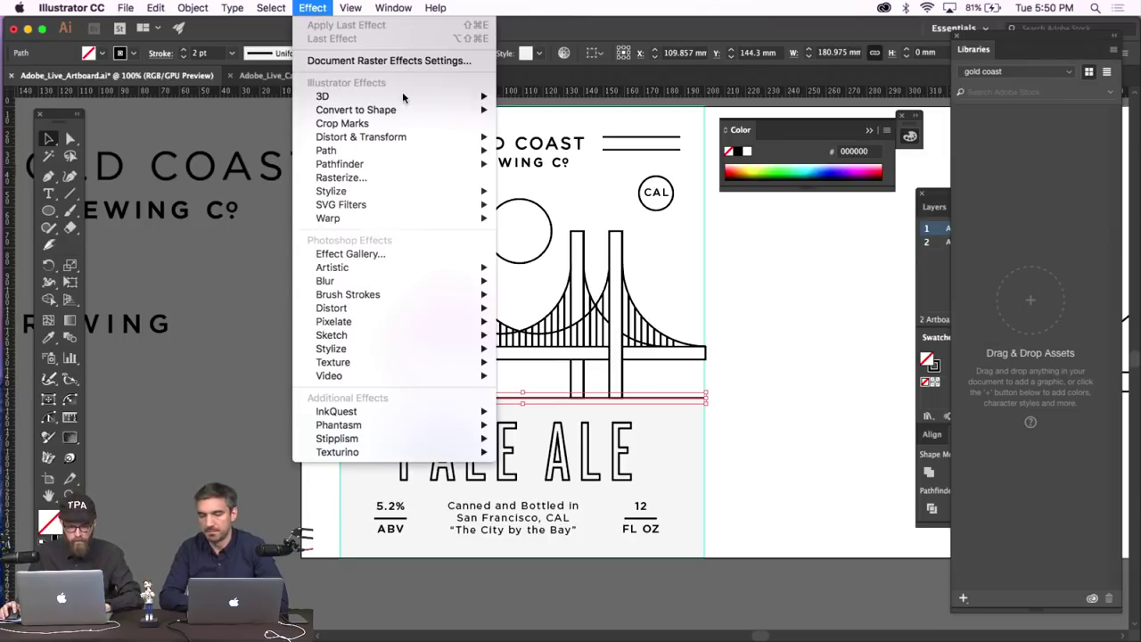
mouse_move(401, 137)
click(745, 352)
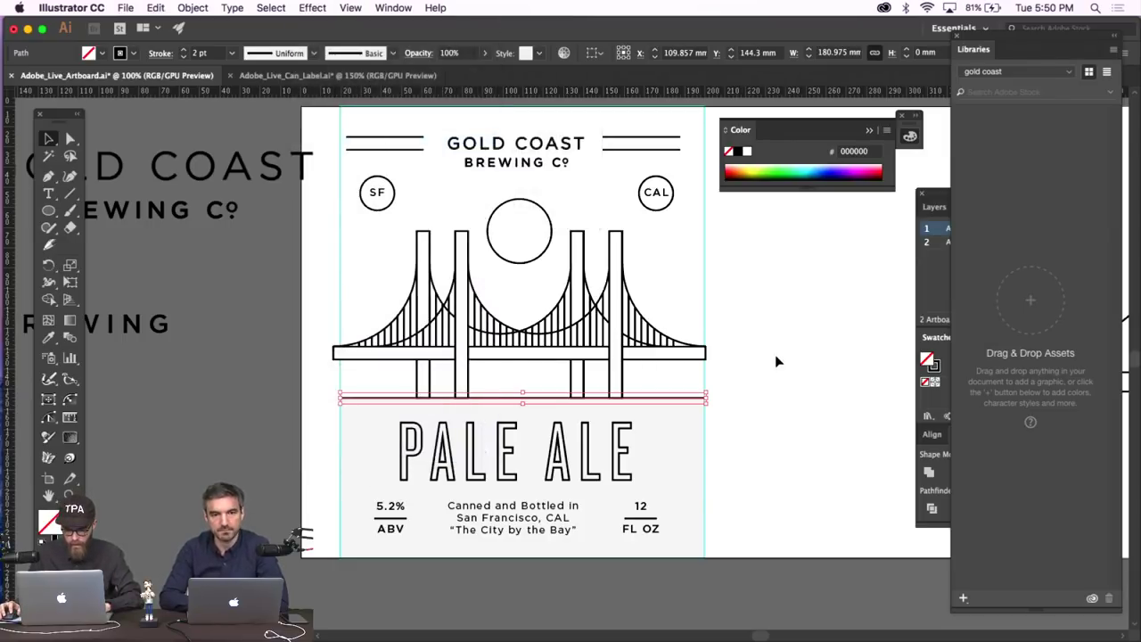
click(776, 355)
Apply a Zig Zag effect to the horizontal line under the bridge, with 1.41 mm absolute size, 25 ridges per segment and corner points.
key(super+minus)
key(super+equal)
key(super+equal)
key(super+equal)
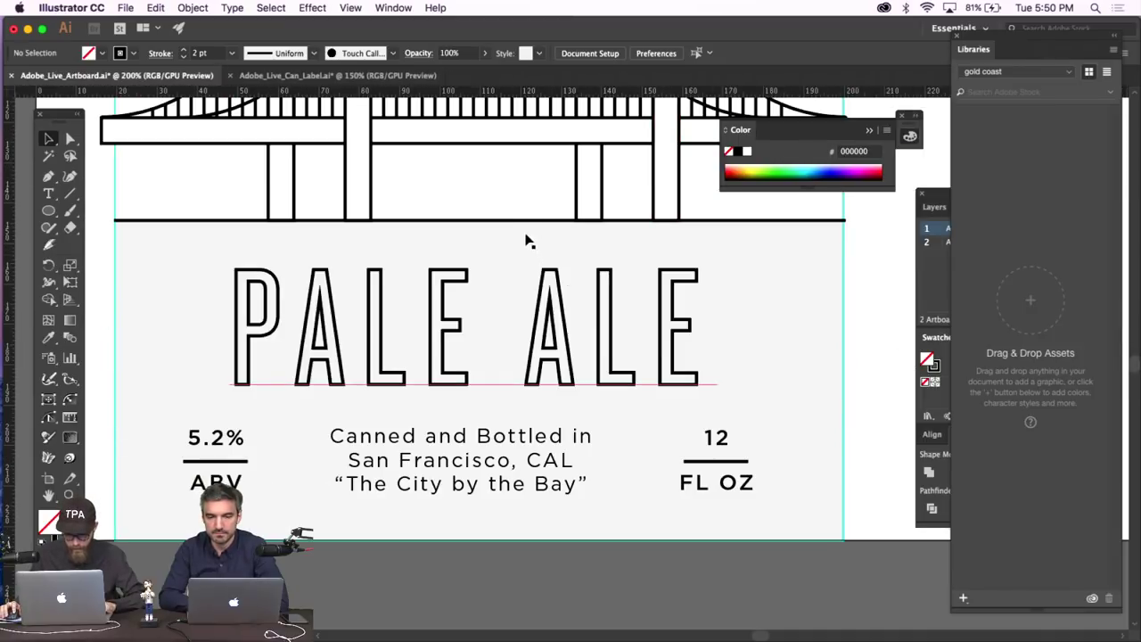
click(527, 223)
scroll(420, 170, left, 3)
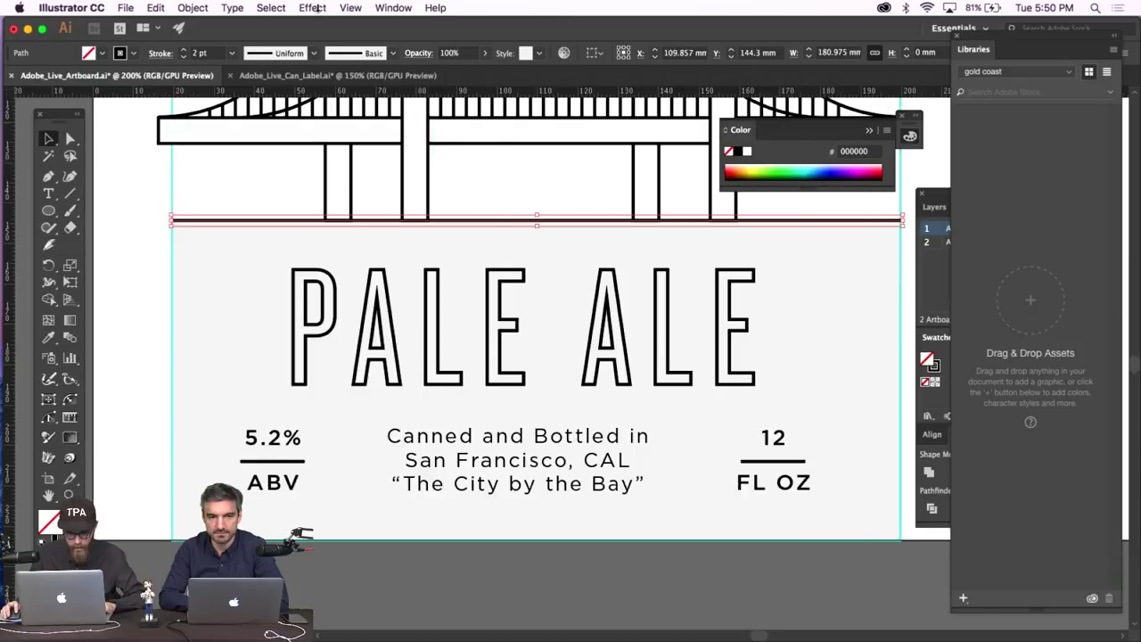
click(317, 7)
mouse_move(401, 138)
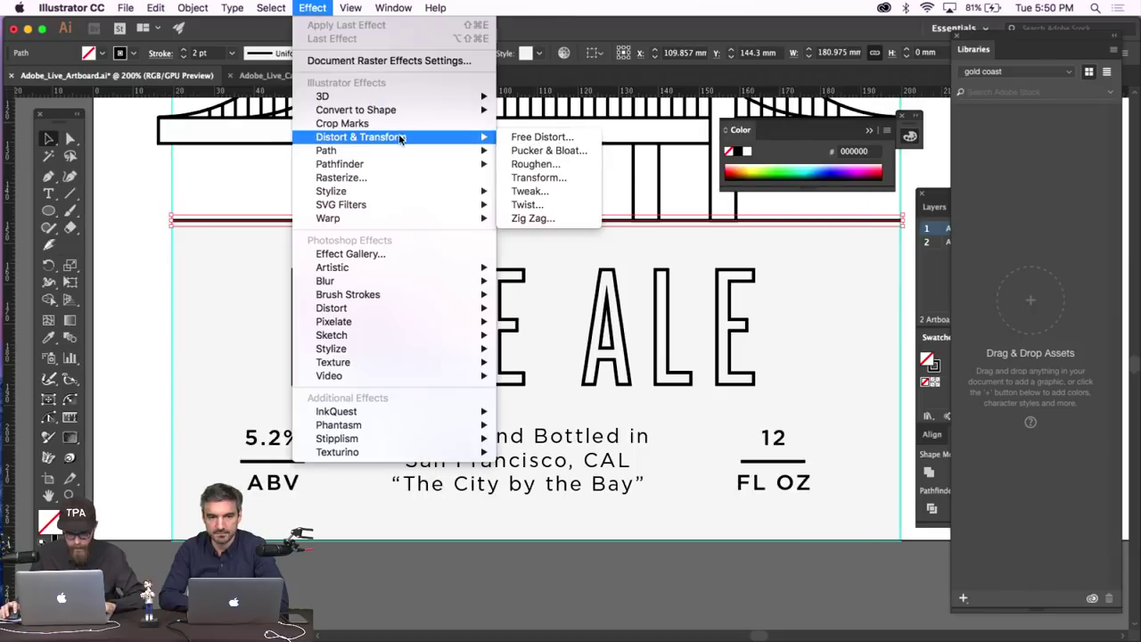
click(558, 219)
click(16, 270)
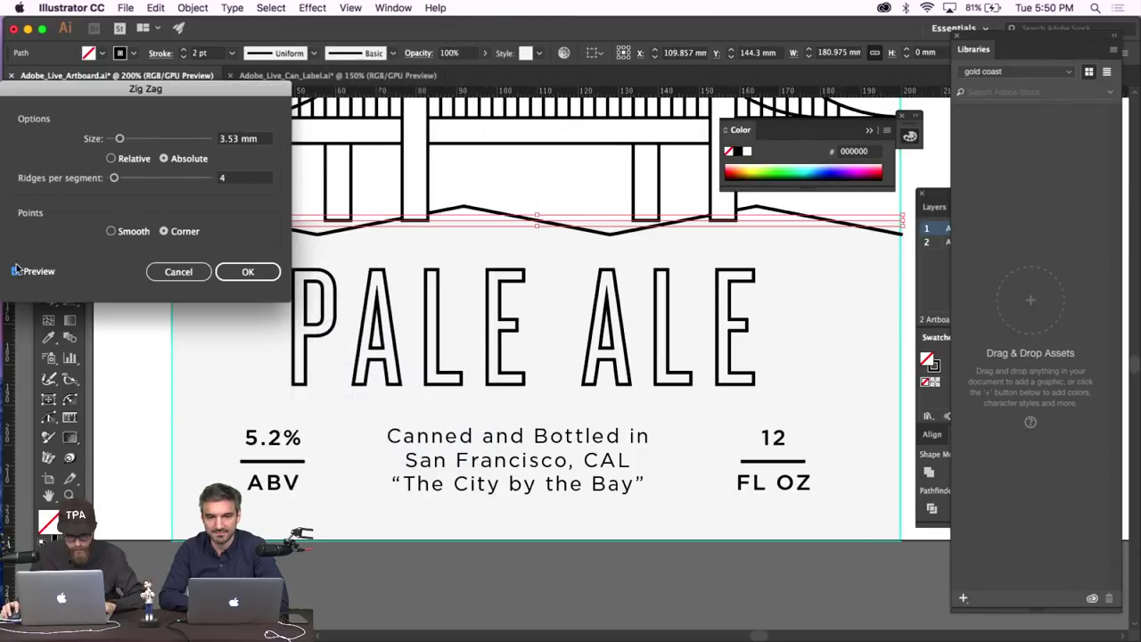
drag(116, 139, 113, 139)
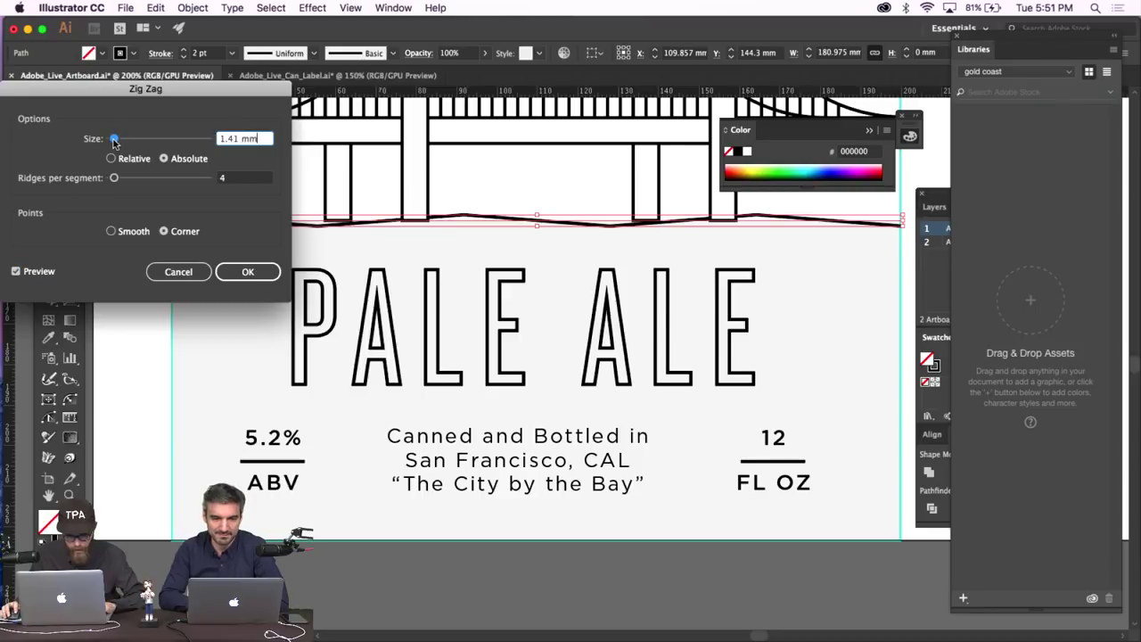
drag(115, 178, 134, 182)
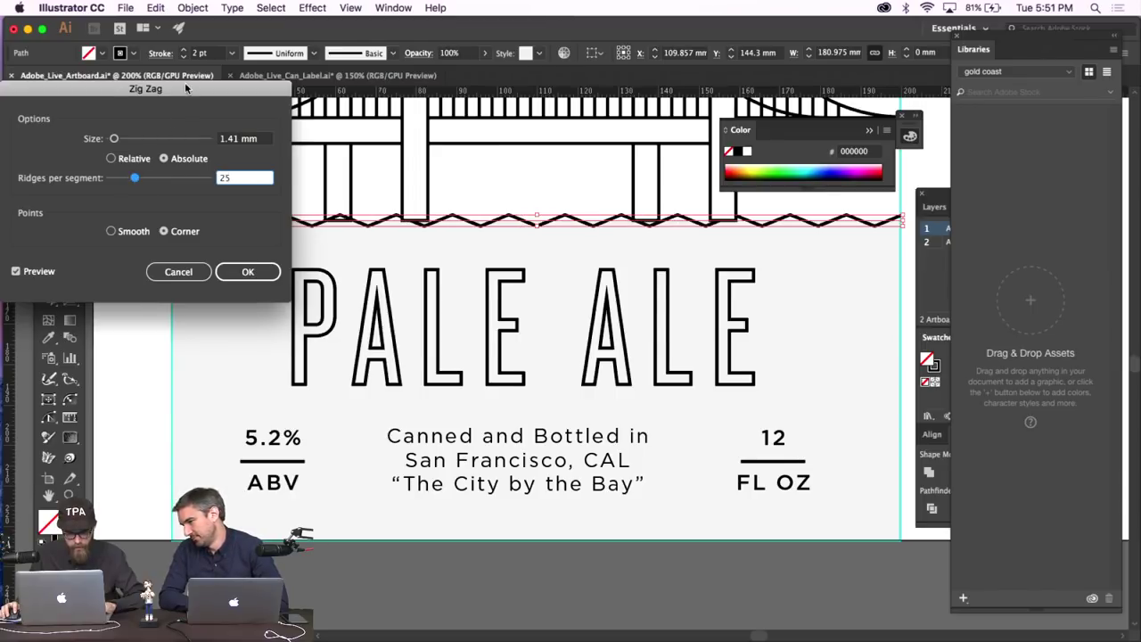
drag(178, 88, 787, 219)
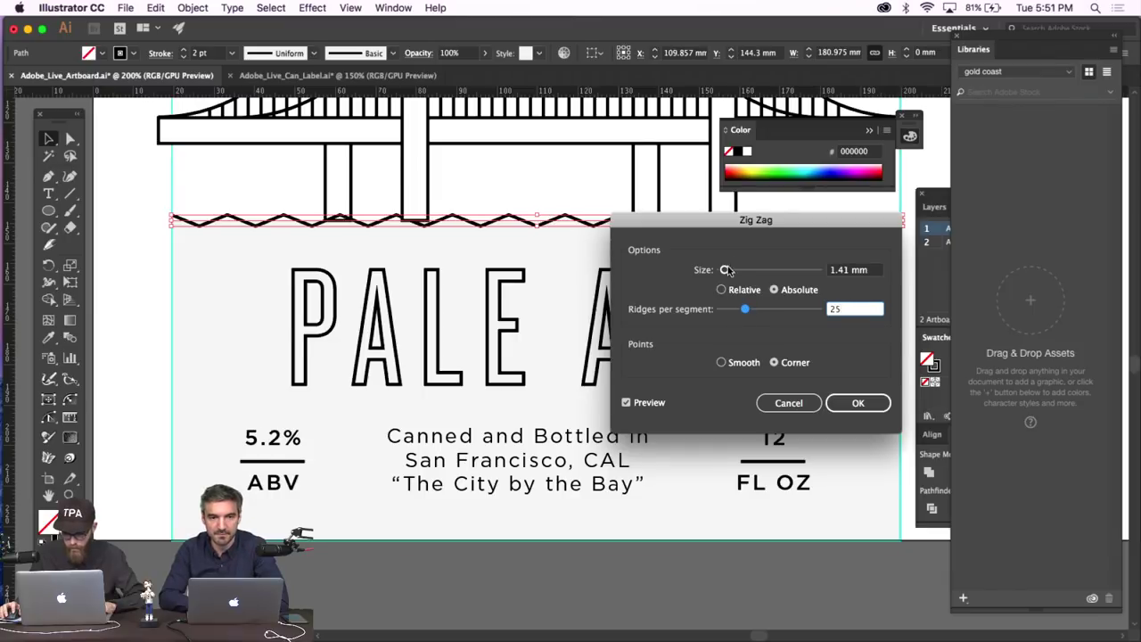
drag(742, 231, 535, 248)
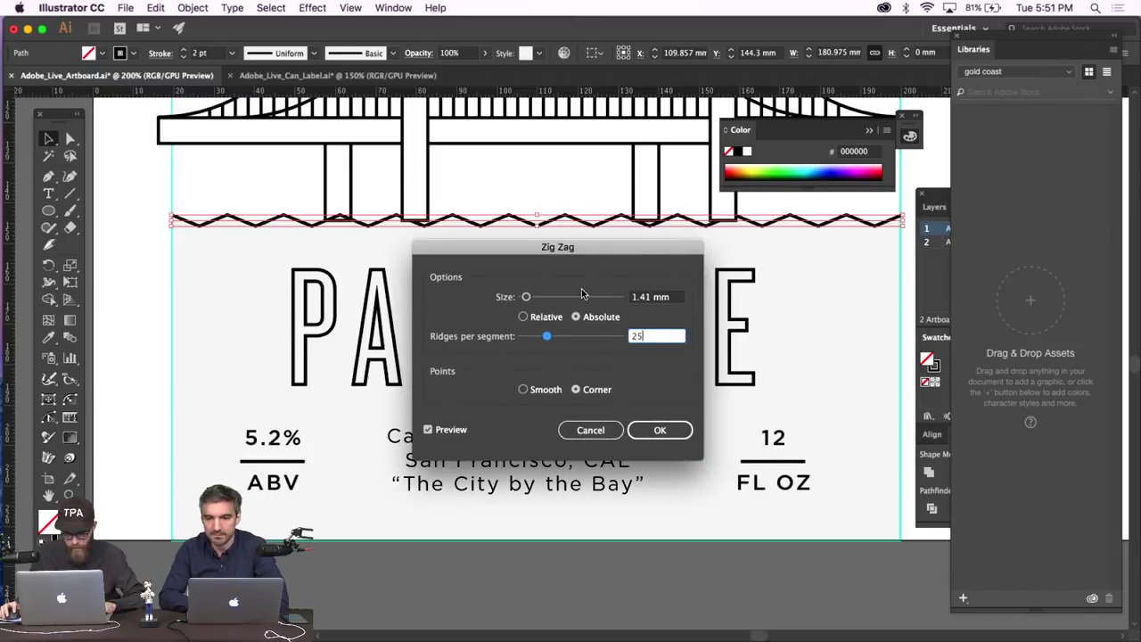
click(673, 435)
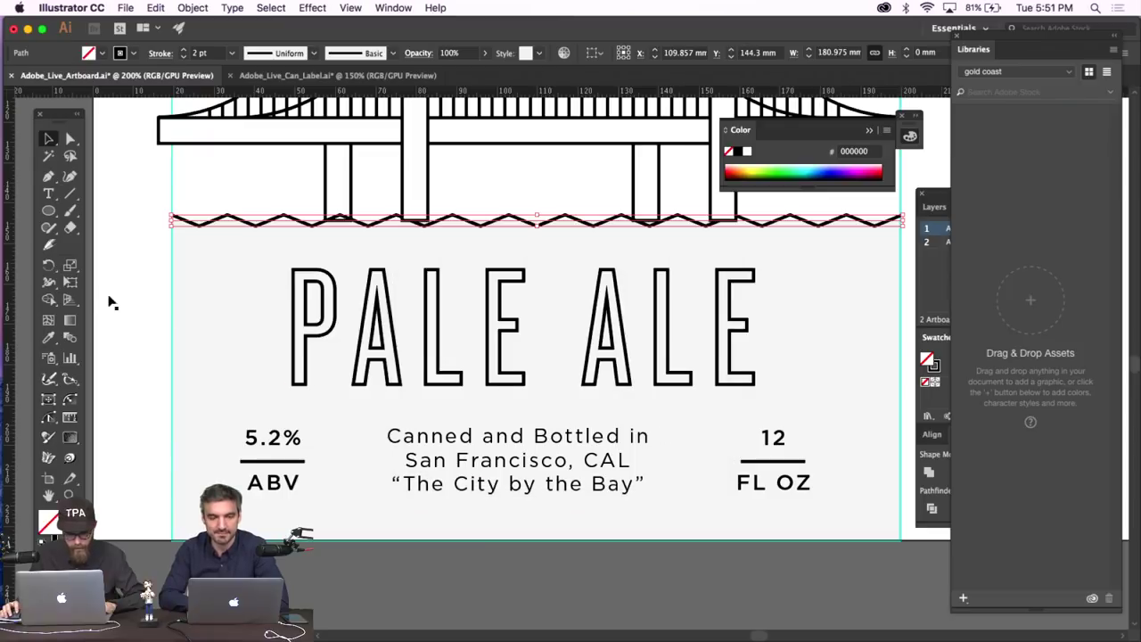
Copy the light grey panel's fill and empty stroke onto the zigzag line using the Eyedropper.
click(55, 339)
click(265, 262)
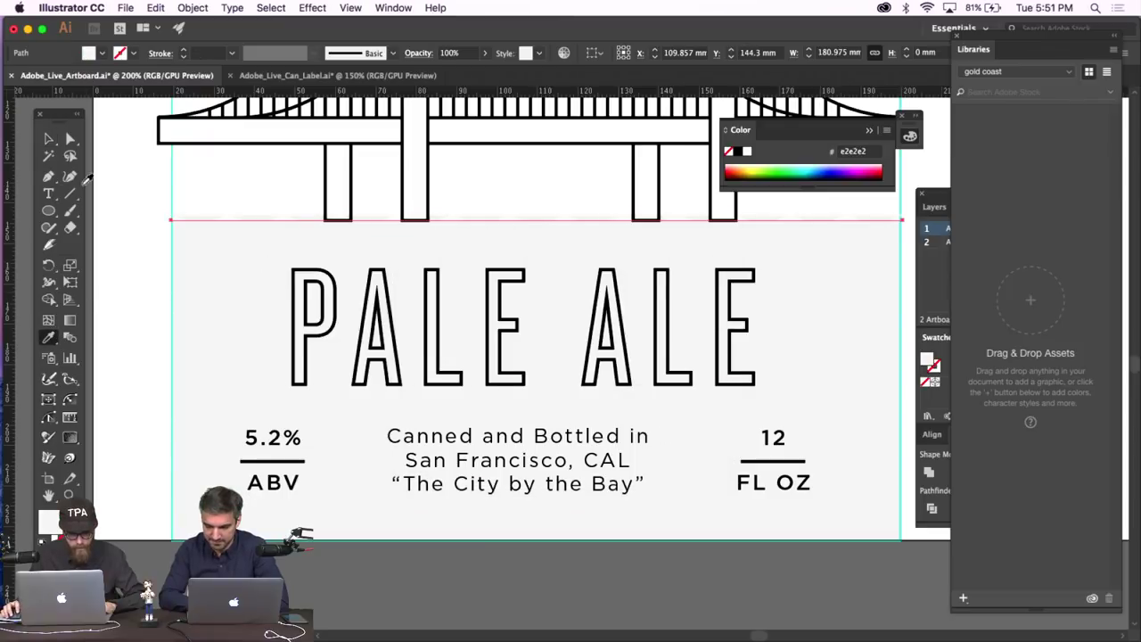
click(50, 137)
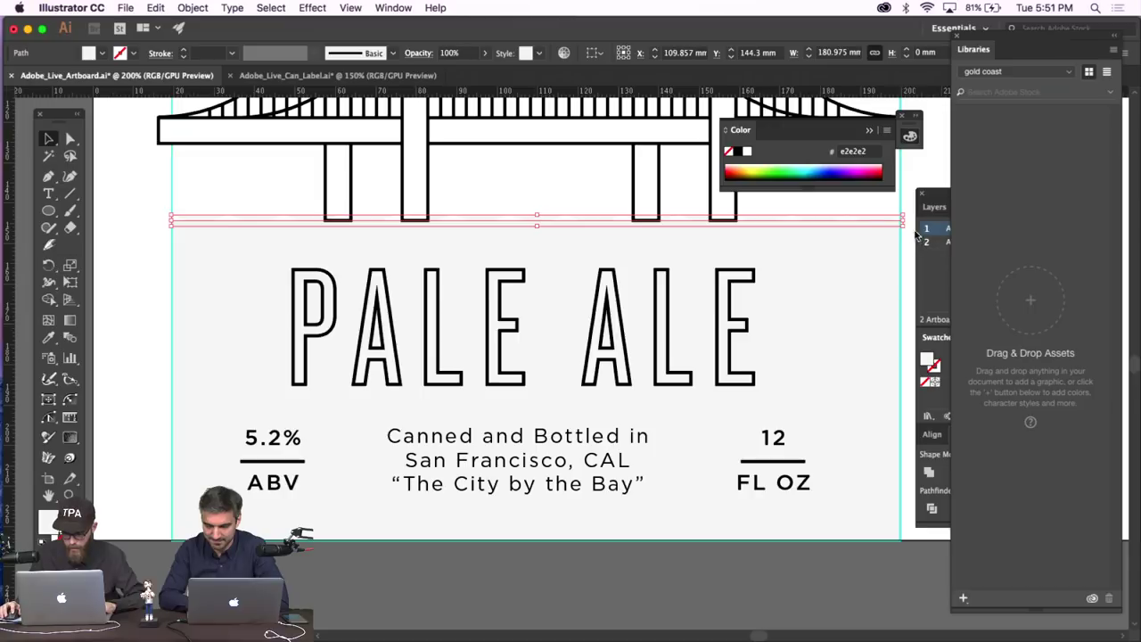
drag(916, 234, 740, 473)
key(super+z)
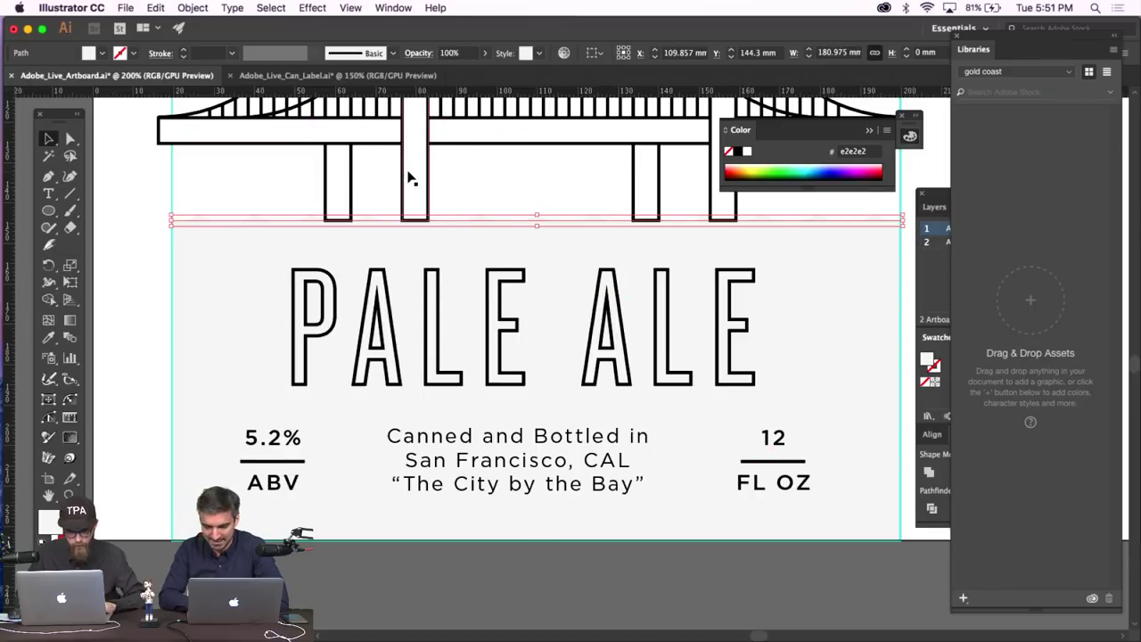
Nudge the zigzag line up about 1.4 mm over the feet of the bridge towers, to Y 142.889 mm.
key(Up)
key(Up)
key(Up)
key(Up)
key(Up)
key(Up)
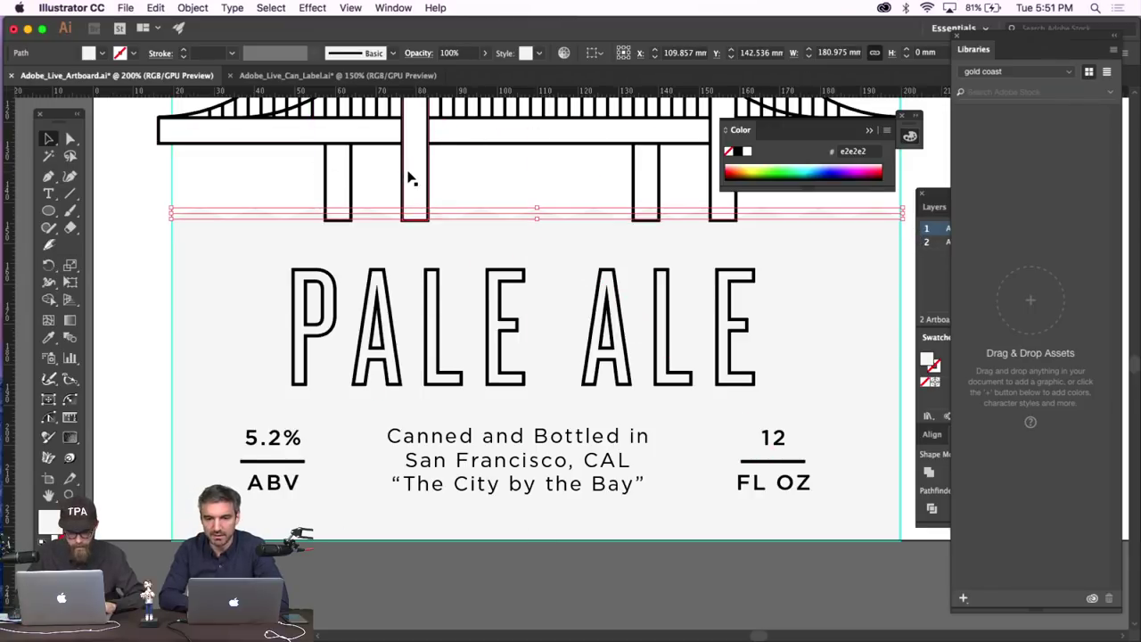
key(Down)
key(Down)
scroll(411, 187, up, 5)
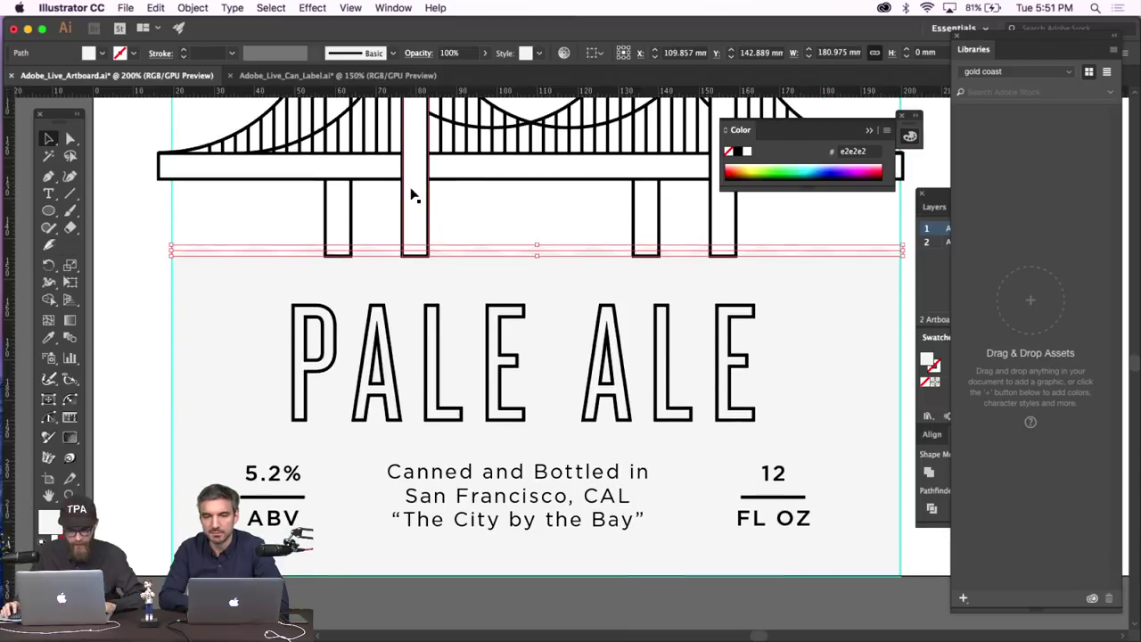
scroll(412, 194, up, 3)
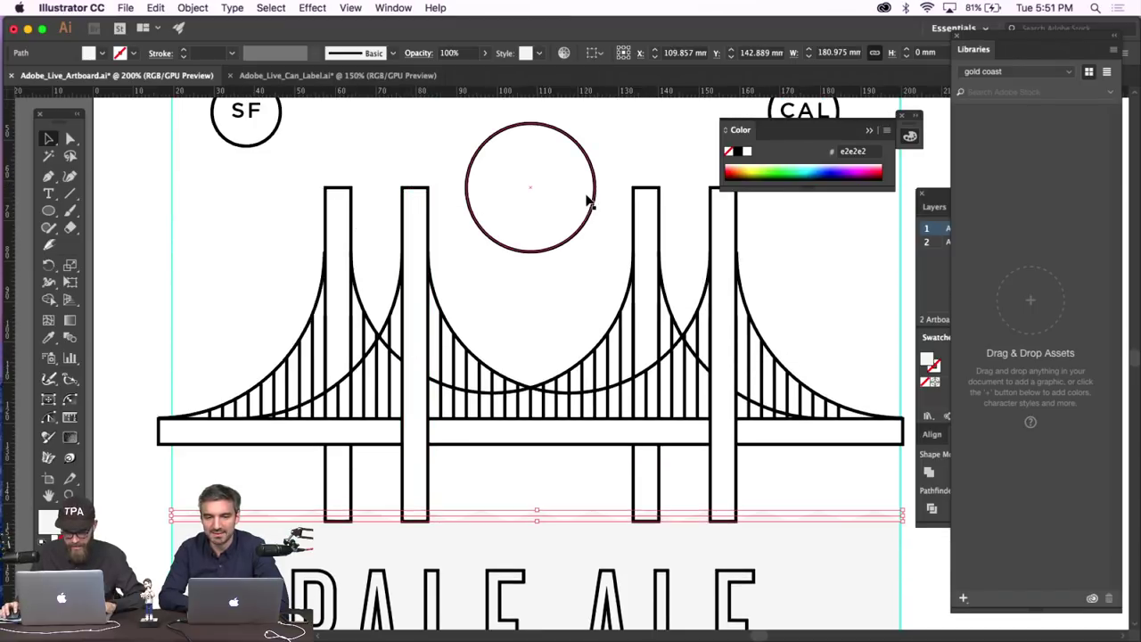
scroll(586, 211, right, 1)
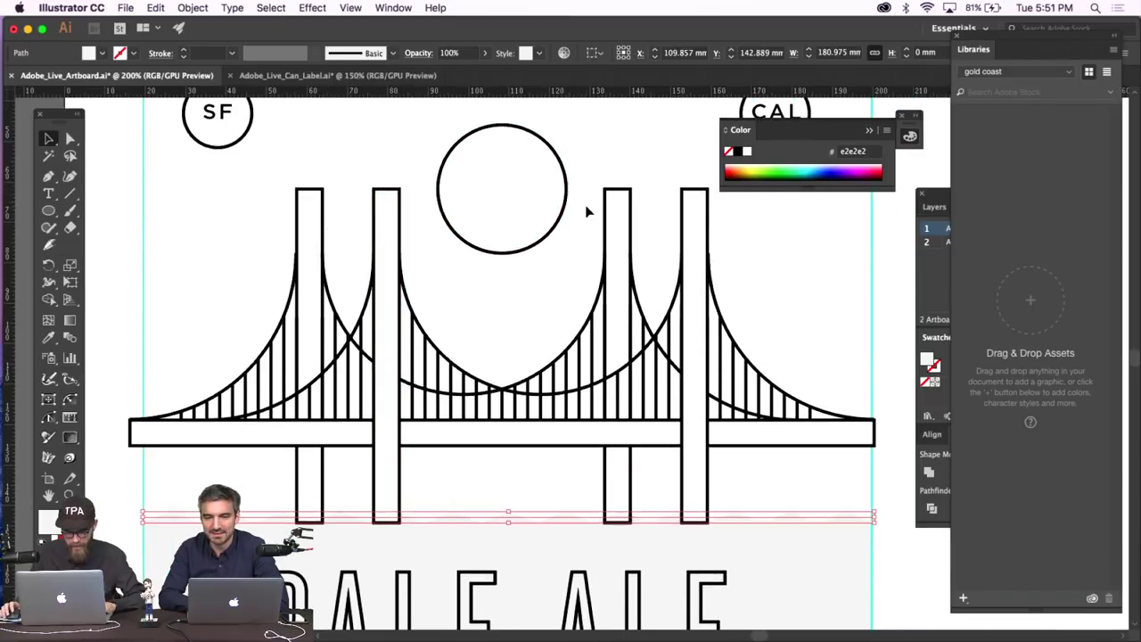
Bring the zigzag waterline to the front so it covers the feet of the bridge towers.
click(567, 203)
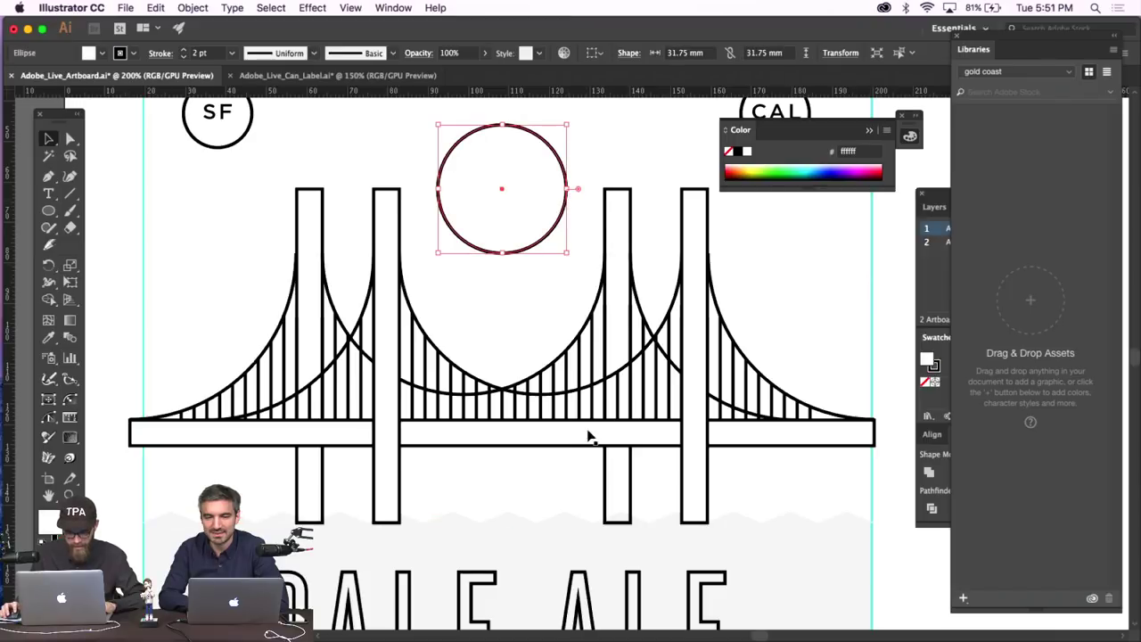
click(565, 517)
click(207, 7)
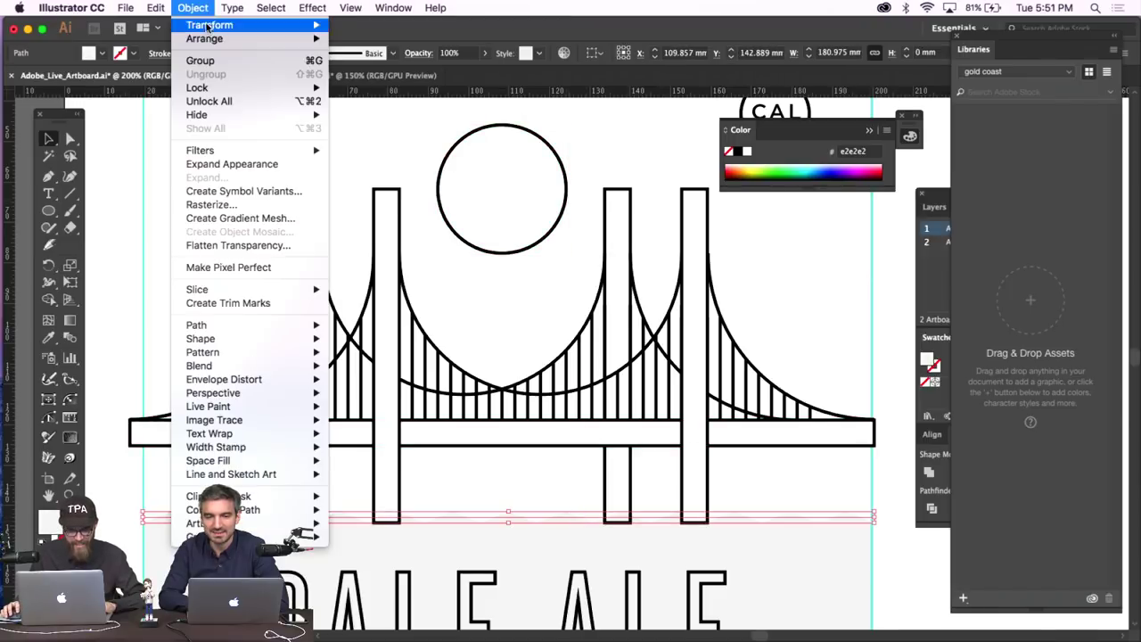
mouse_move(218, 40)
click(409, 40)
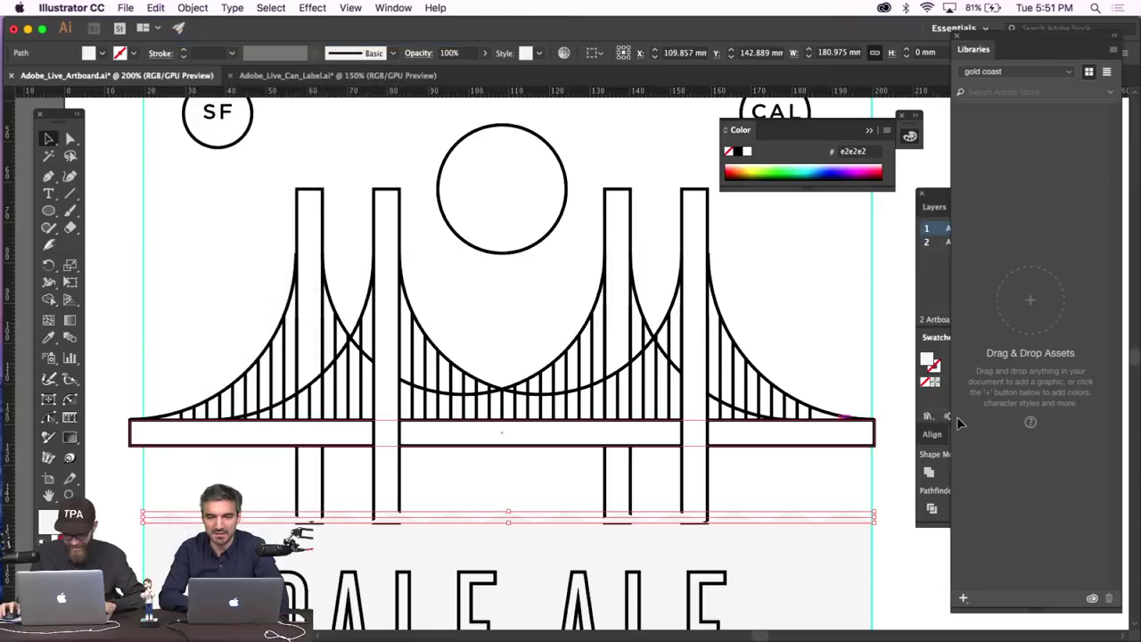
click(884, 380)
key(super+1)
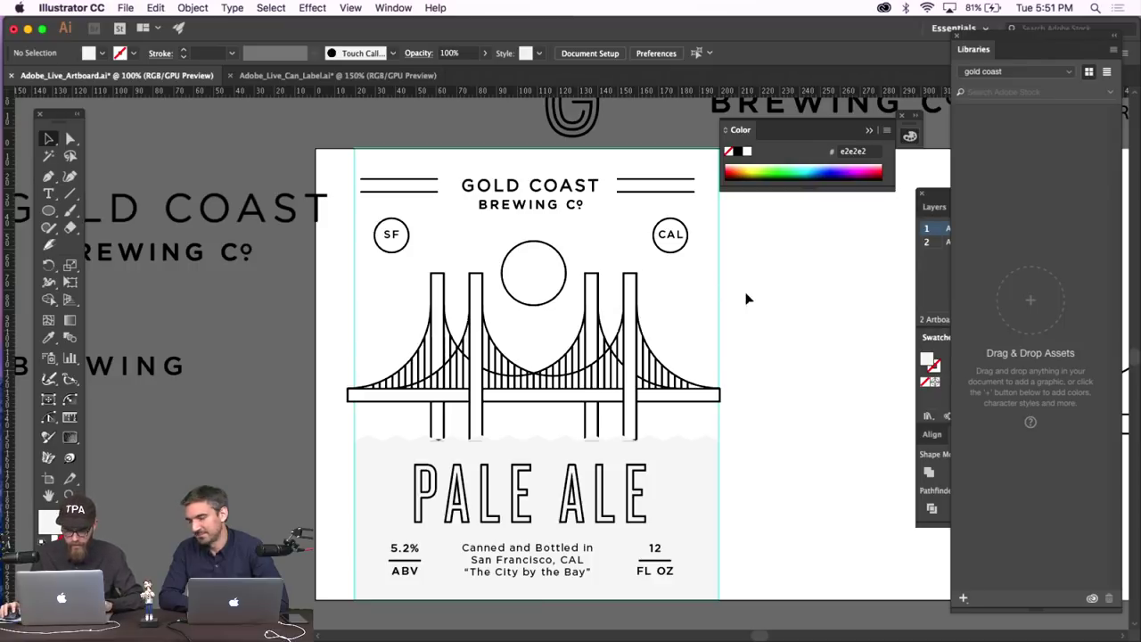
Nudge the zigzag waterline down about 0.7 mm, to Y 143.595 mm, and check it against the whole label.
scroll(757, 292, down, 2)
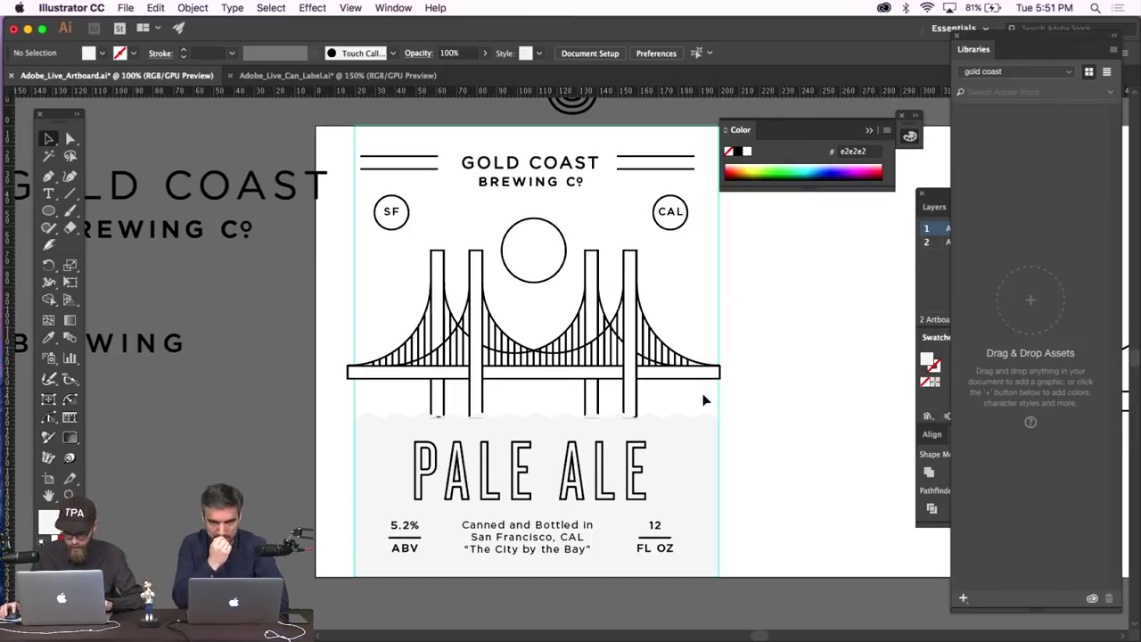
click(710, 416)
click(799, 319)
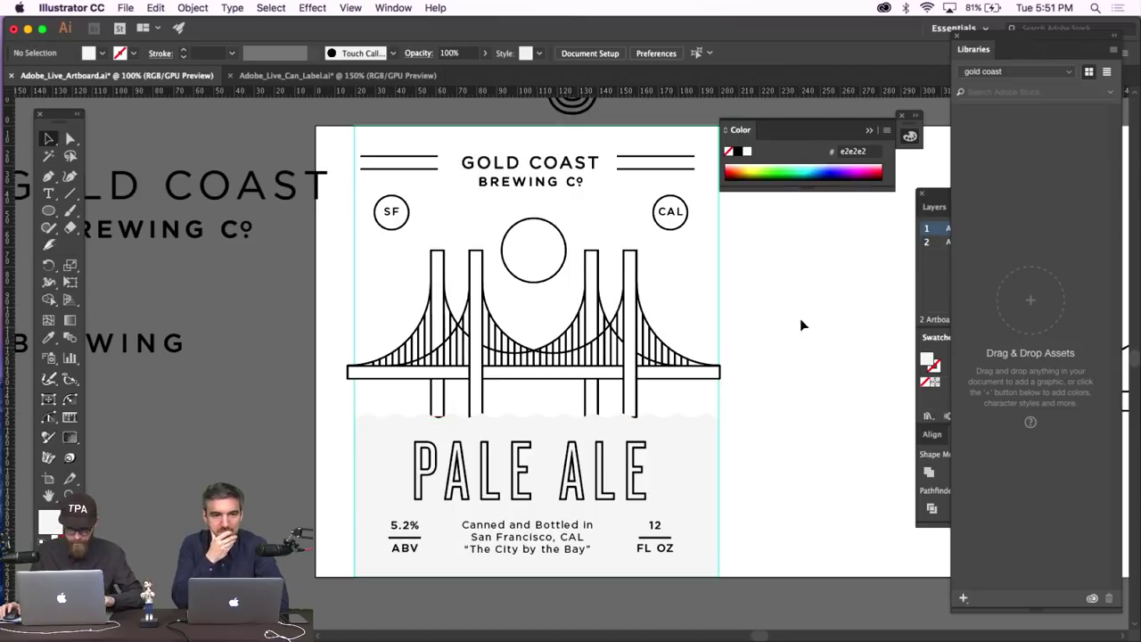
scroll(800, 318, down, 1)
scroll(800, 324, down, 1)
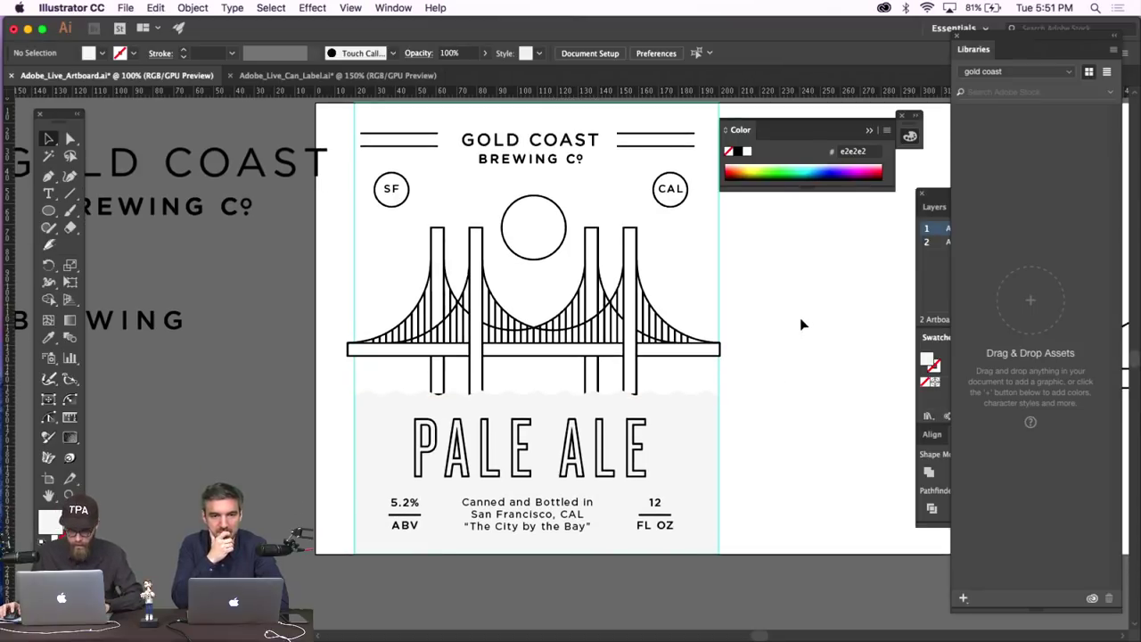
click(687, 394)
click(754, 382)
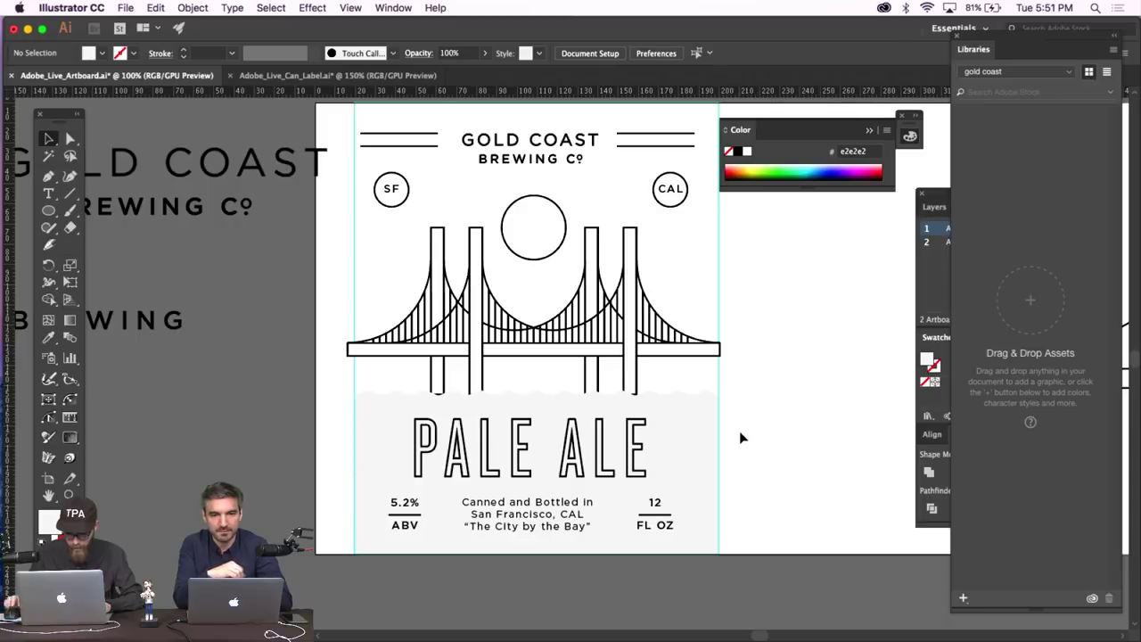
key(super+minus)
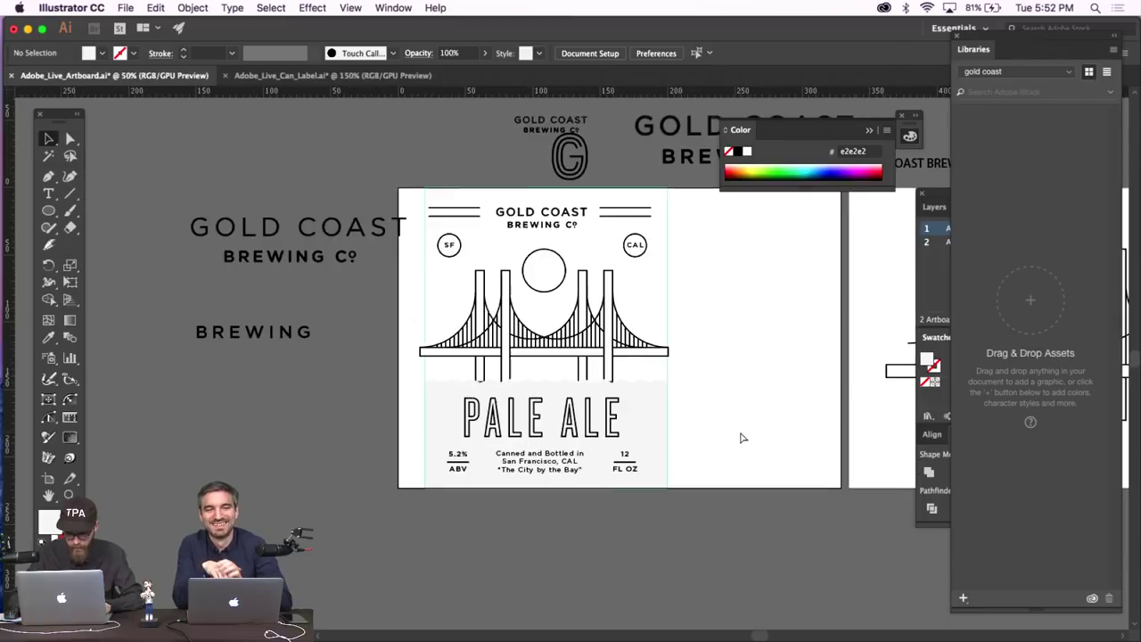
key(super+equal)
Try the "PALE ALE" text higher on the label, over the brewery name and sun circle, and undo the move.
click(630, 445)
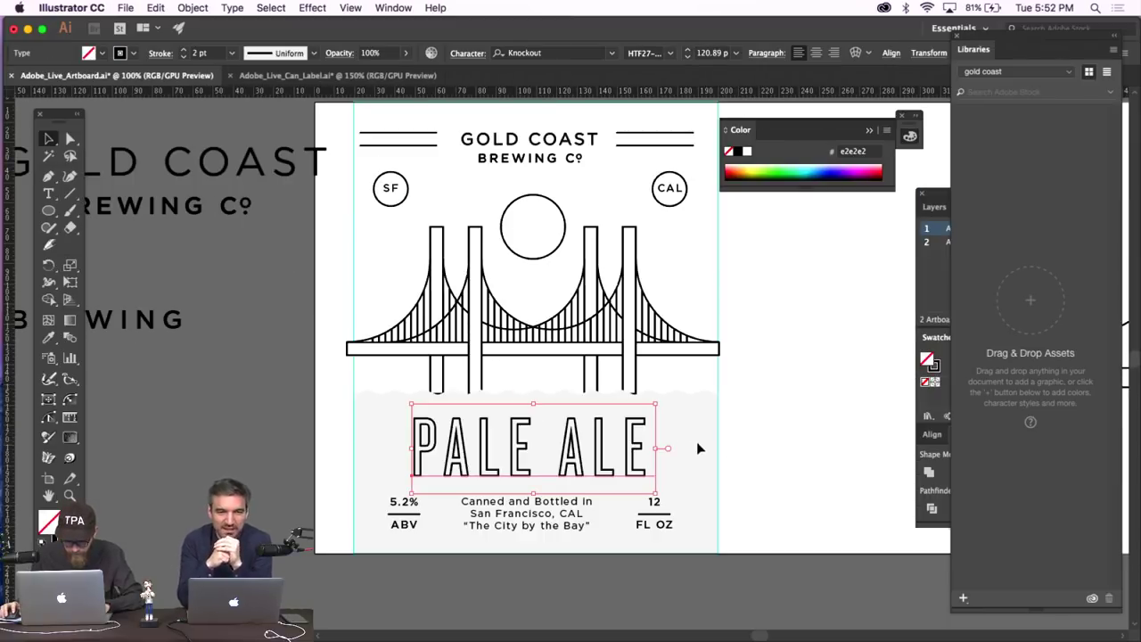
drag(599, 459, 682, 203)
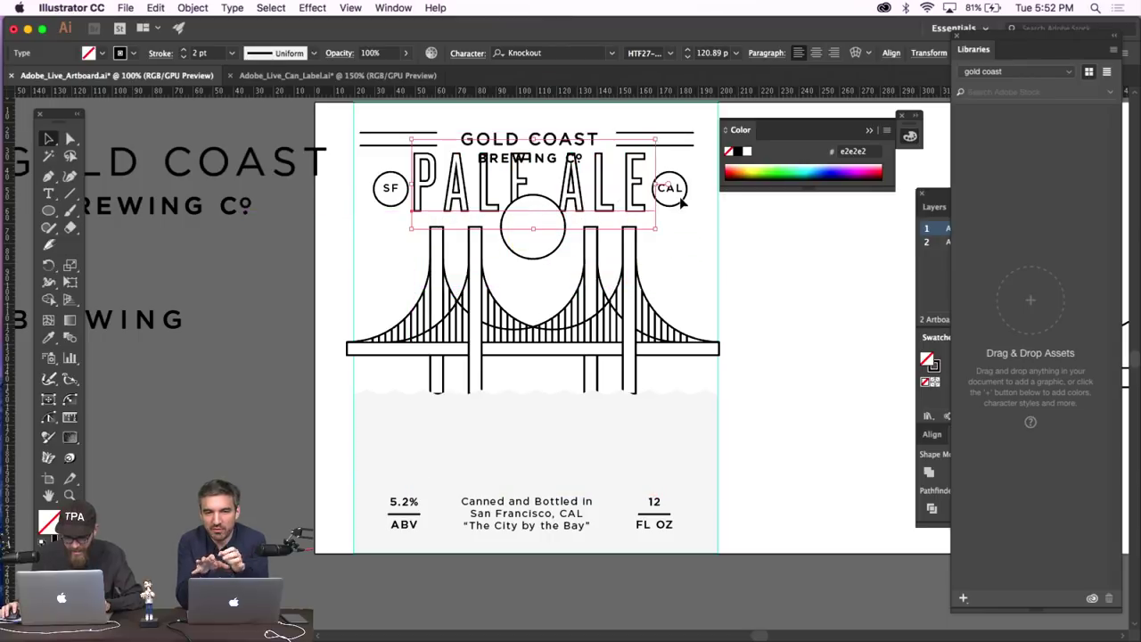
key(super+z)
click(773, 332)
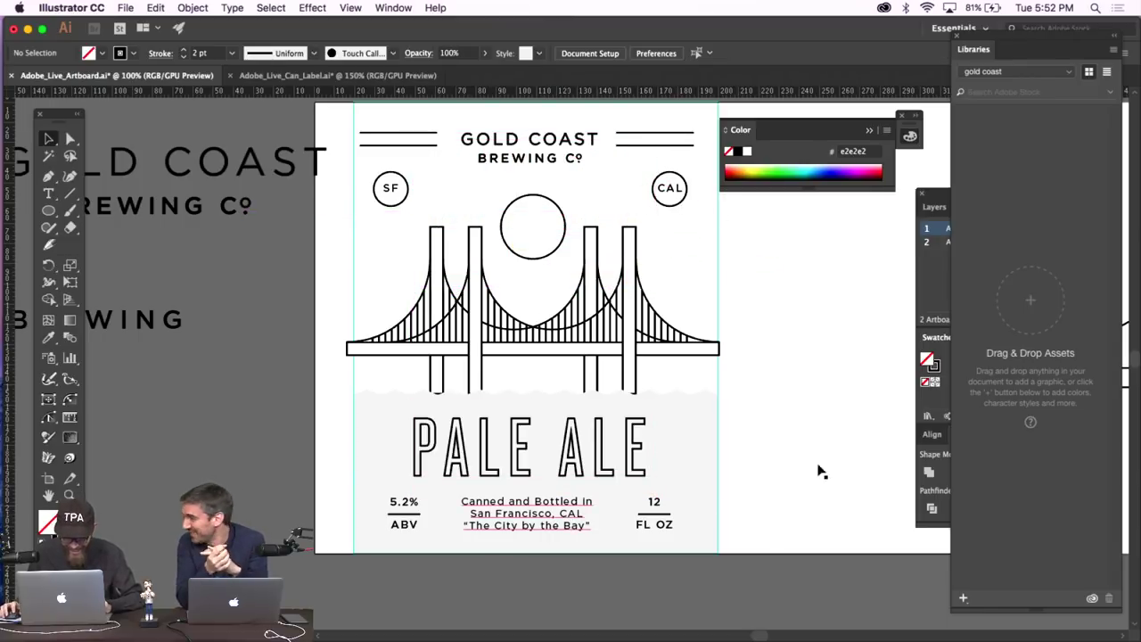
scroll(810, 404, right, 3)
scroll(810, 404, left, 3)
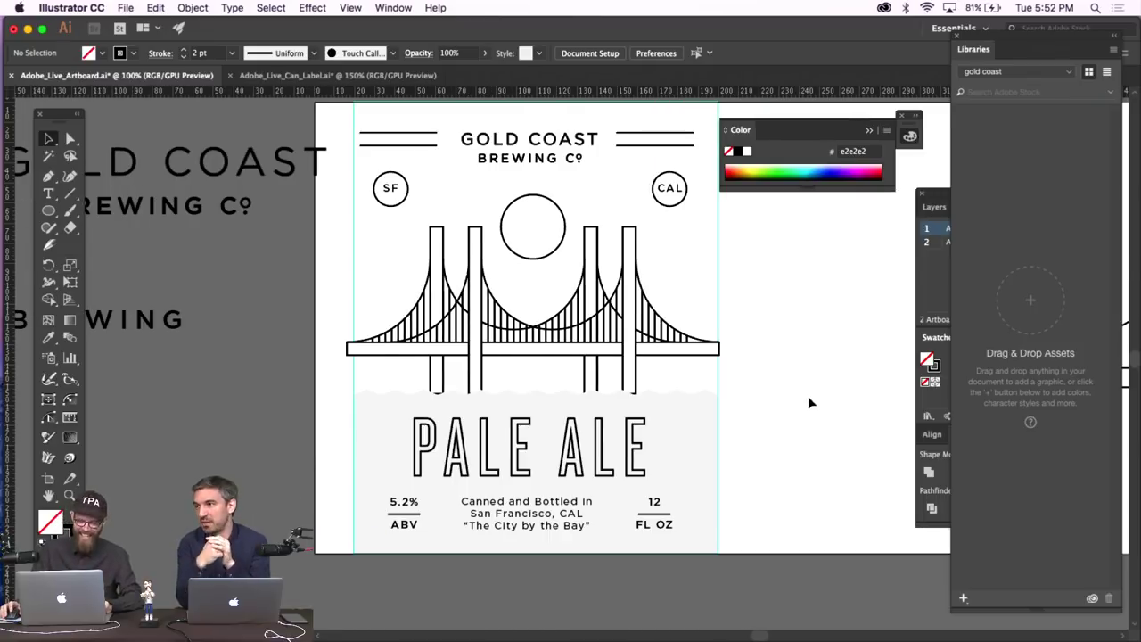
Lengthen the leftmost bridge tower by moving its two bottom anchor points down about 3.5 mm below the waterline.
click(71, 139)
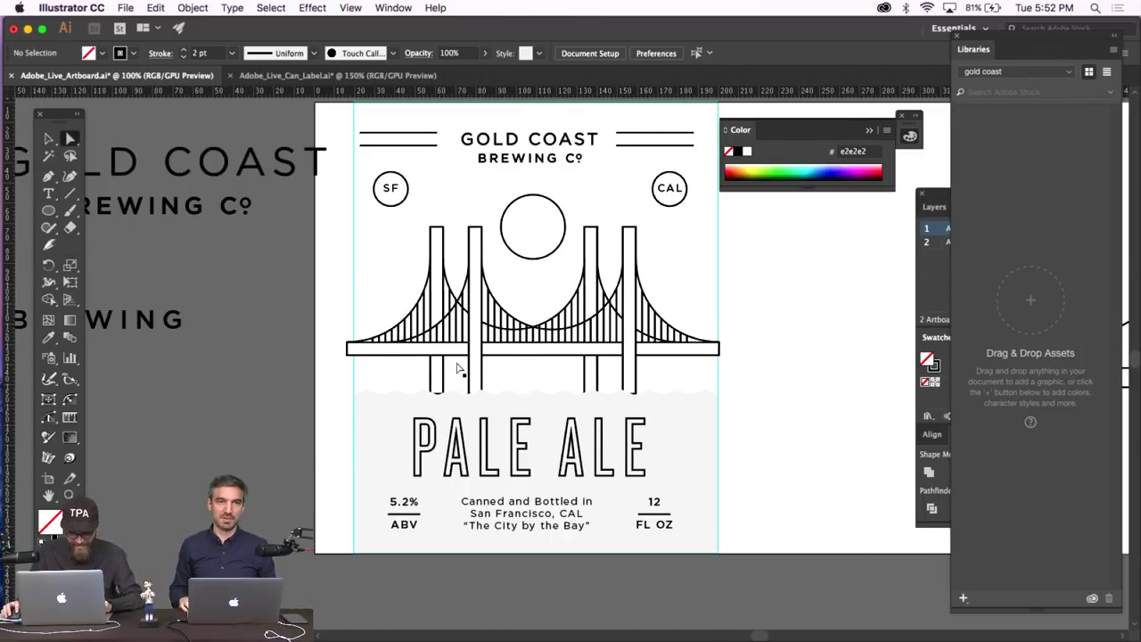
click(433, 390)
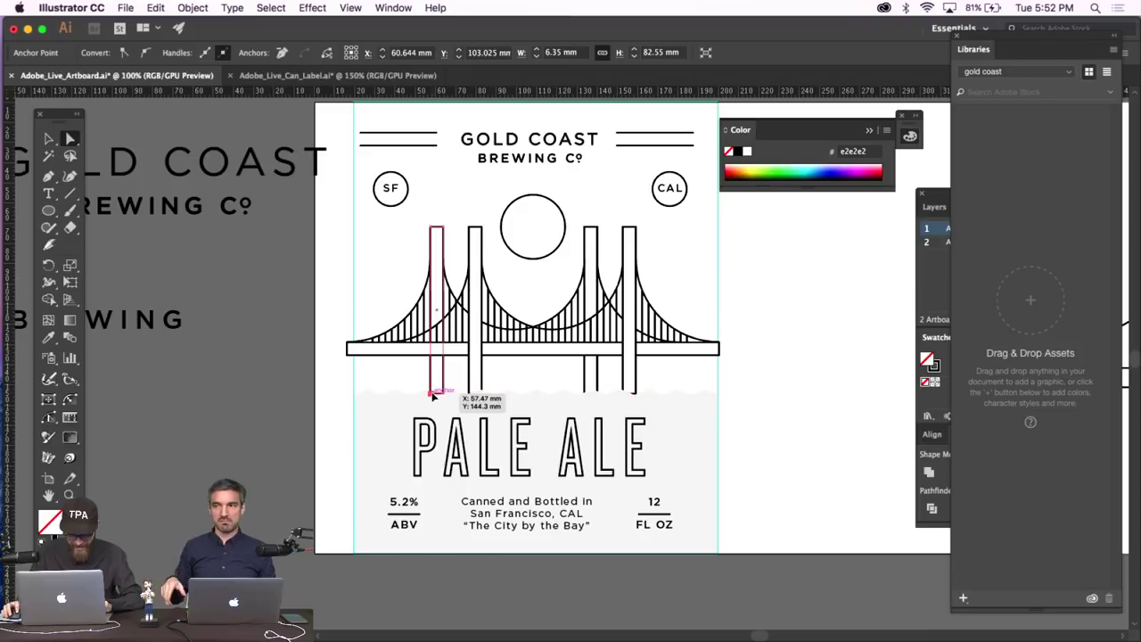
drag(446, 399, 426, 380)
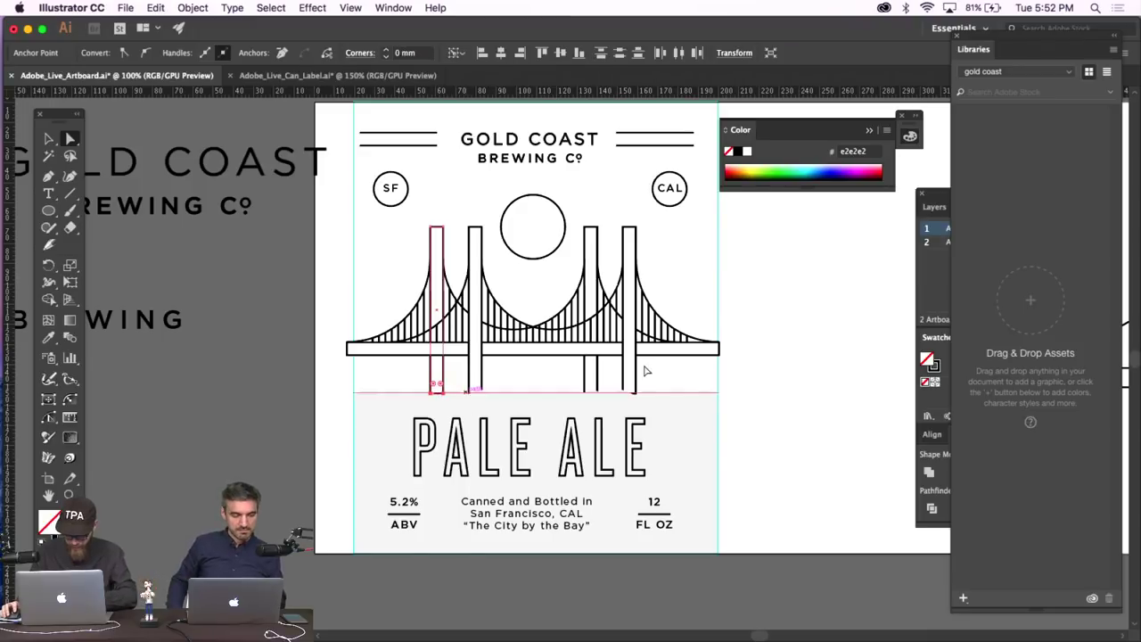
click(799, 381)
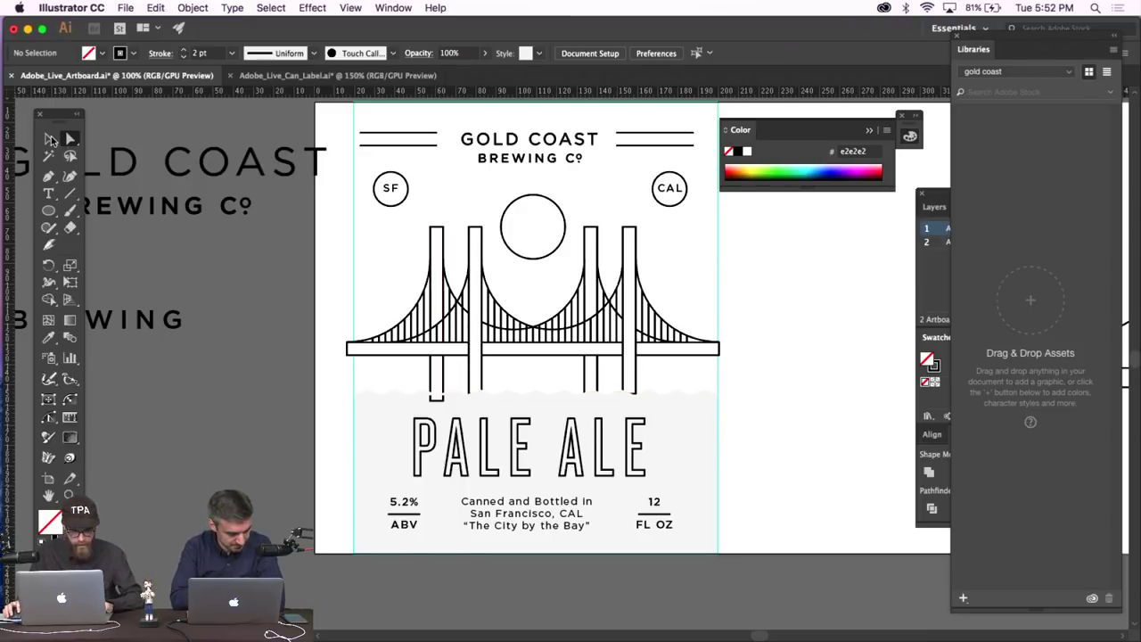
Try to bring the zigzag waterline in front of the lengthened foot of the leftmost bridge tower.
key(v)
click(580, 393)
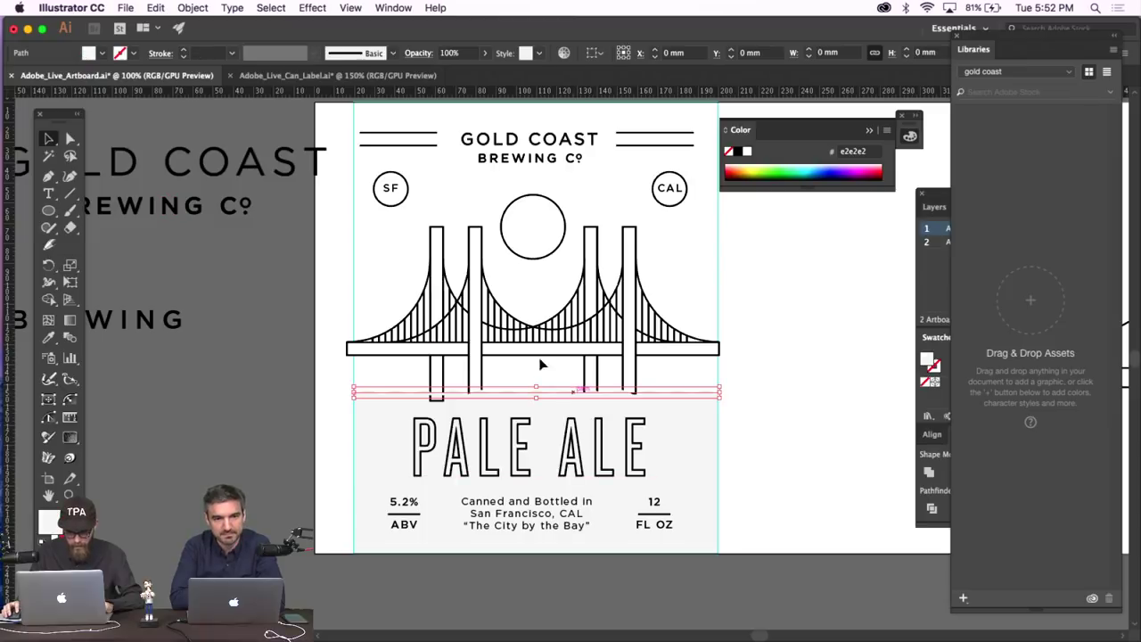
click(193, 7)
mouse_move(294, 38)
click(375, 38)
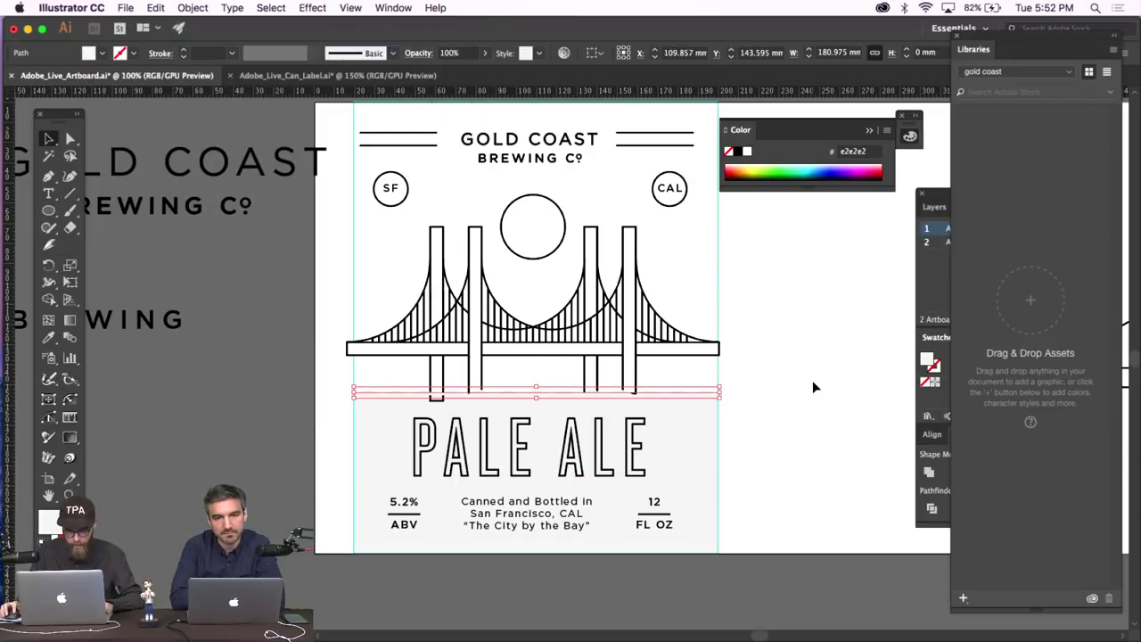
click(812, 380)
click(674, 394)
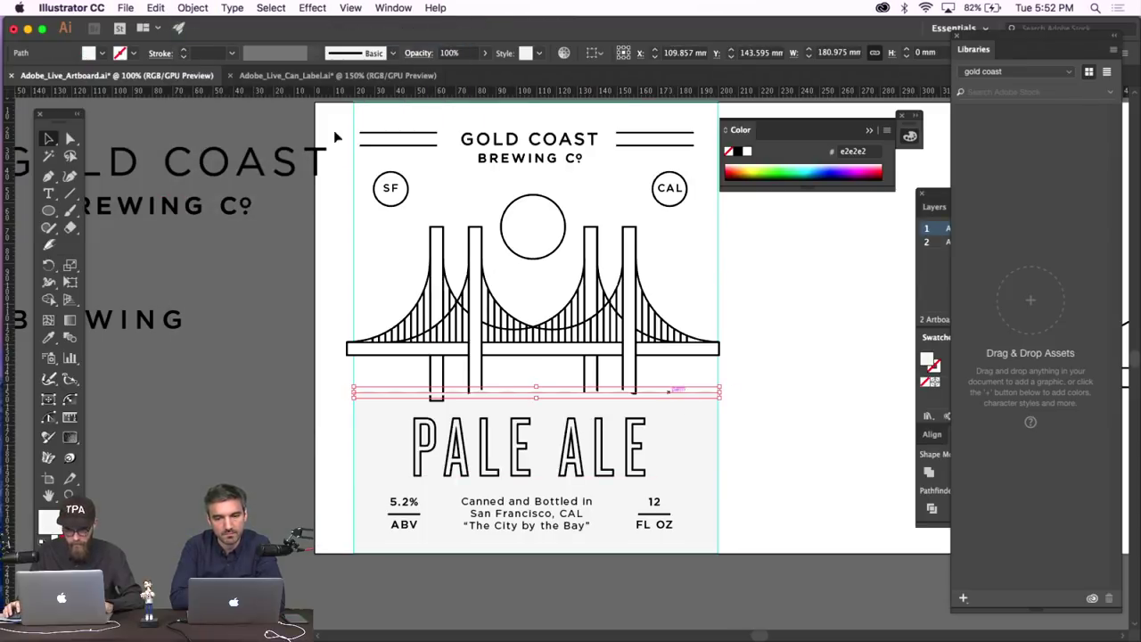
click(155, 7)
click(335, 39)
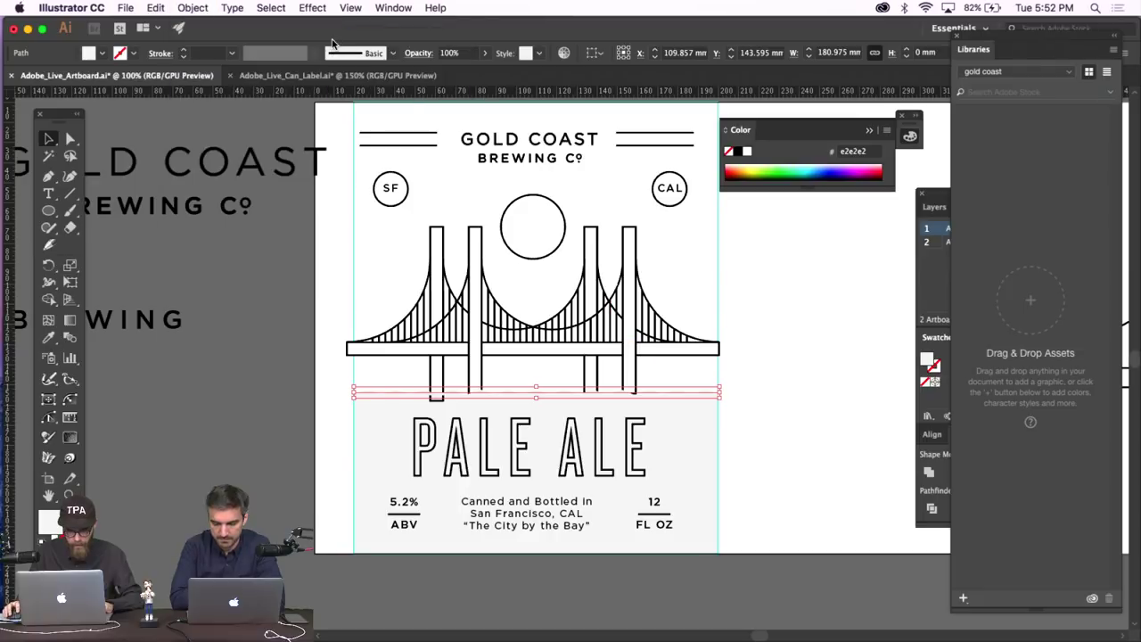
Select the bottom of the leftmost bridge tower below the waterline for direct anchor-point editing.
key(super+equal)
key(super+equal)
key(super+equal)
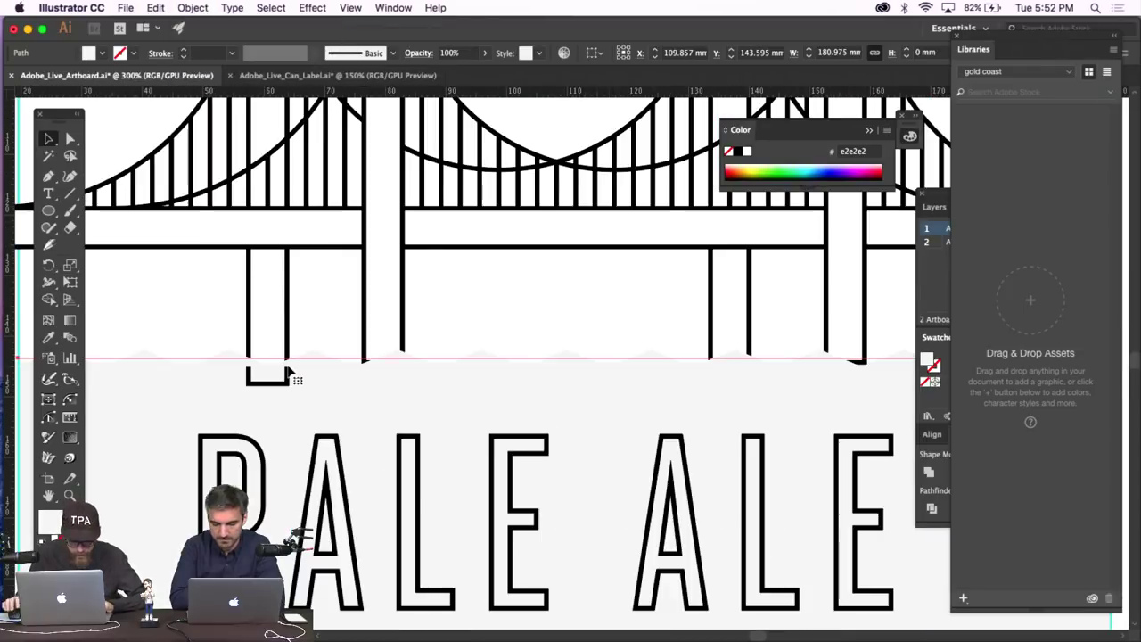
click(115, 228)
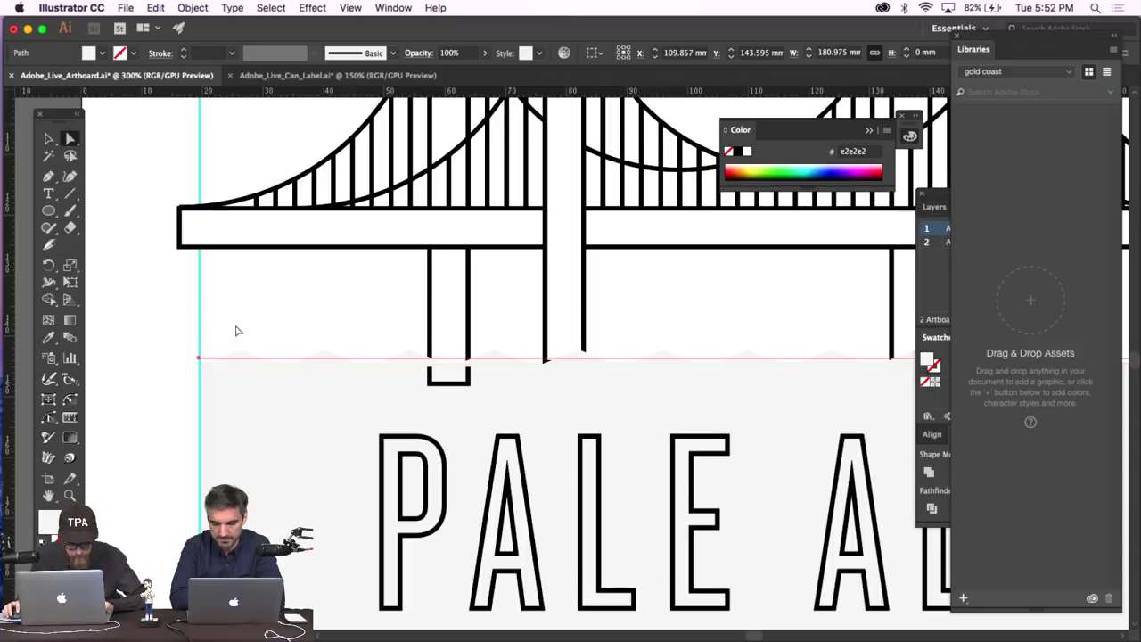
key(a)
click(469, 381)
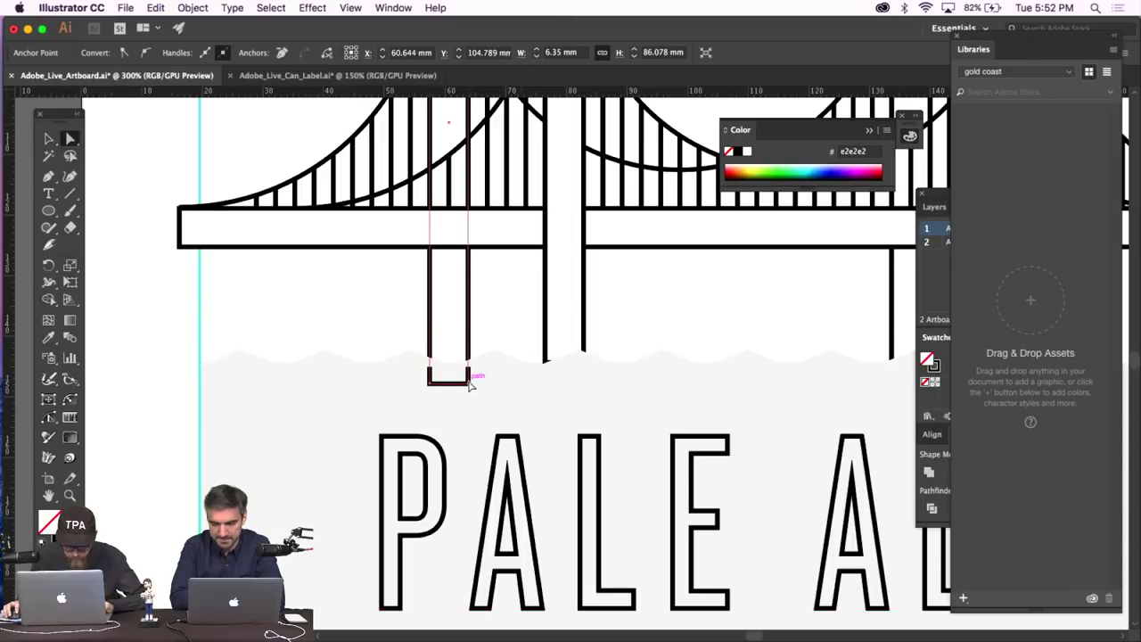
Raise the two bottom anchor points of the leftmost bridge tower so its base ends at the waterline.
shift+click(431, 385)
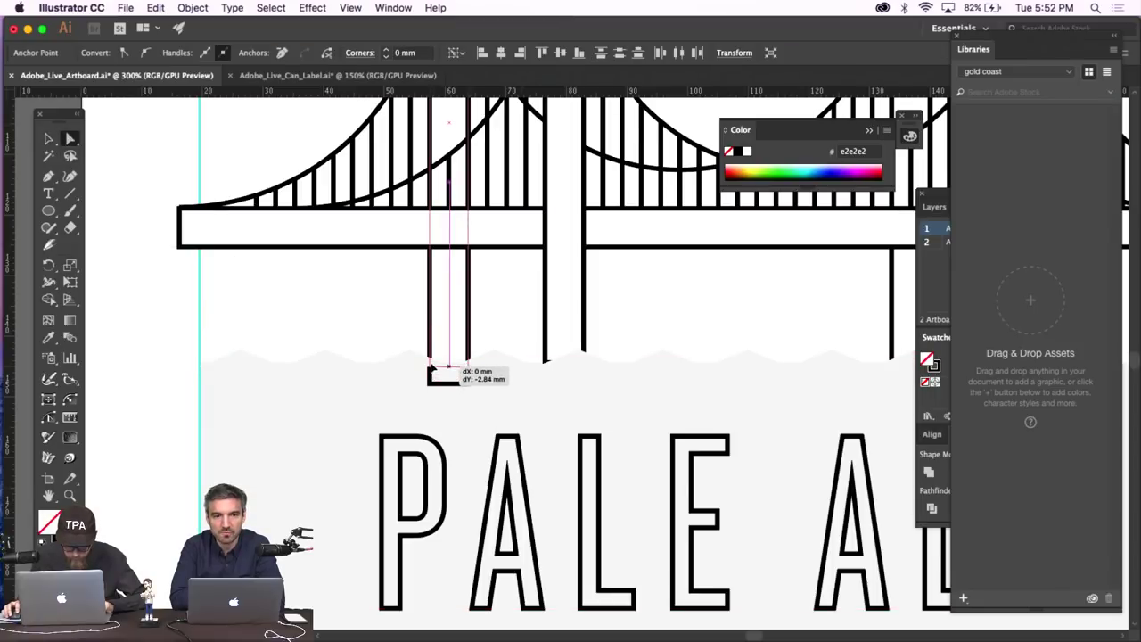
key(shift+Up)
click(164, 362)
key(super+minus)
key(super+minus)
key(super+minus)
key(super+minus)
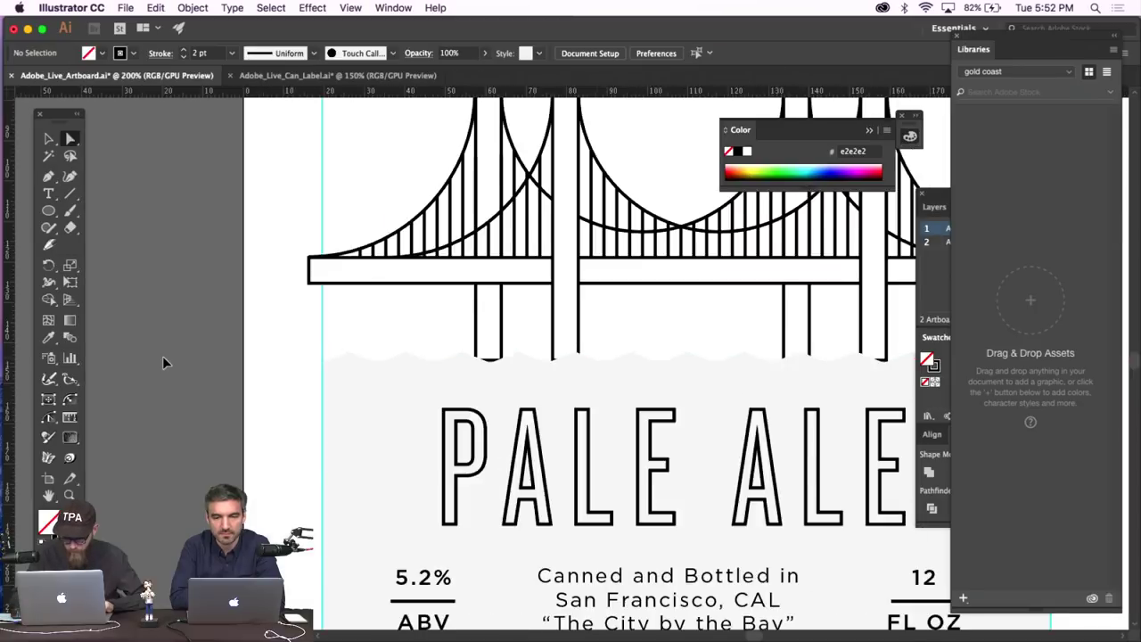
scroll(164, 363, right, 3)
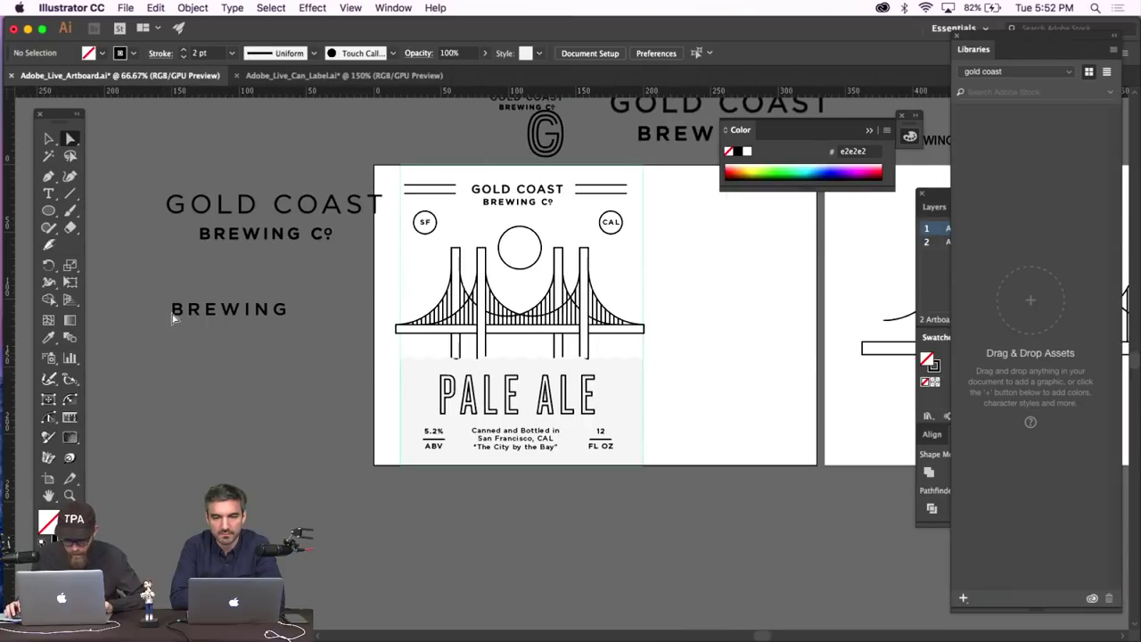
click(48, 138)
scroll(673, 305, right, 3)
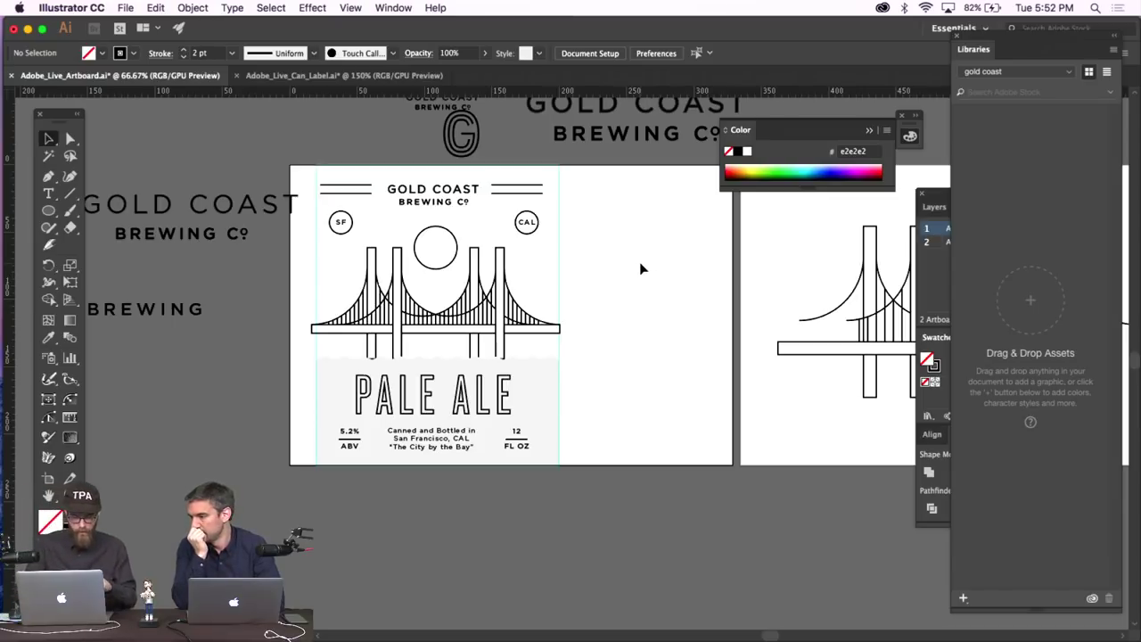
Check the FRONT panel layout in Adobe_Live_Can_Label.ai, clear its selection and return to Adobe_Live_Artboard.ai.
click(361, 75)
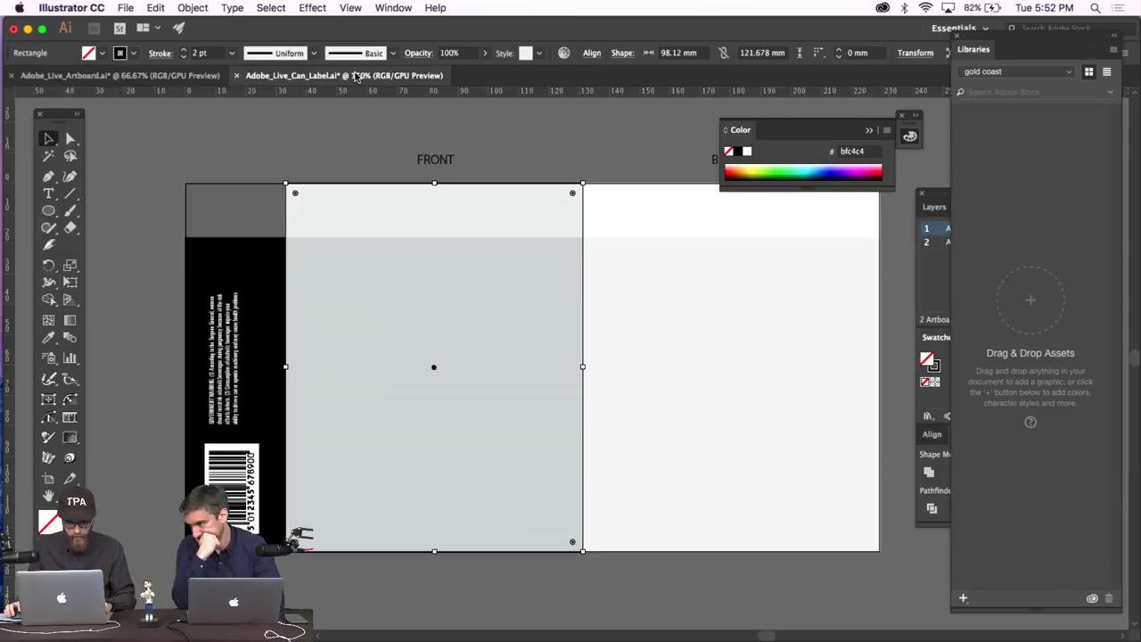
click(496, 152)
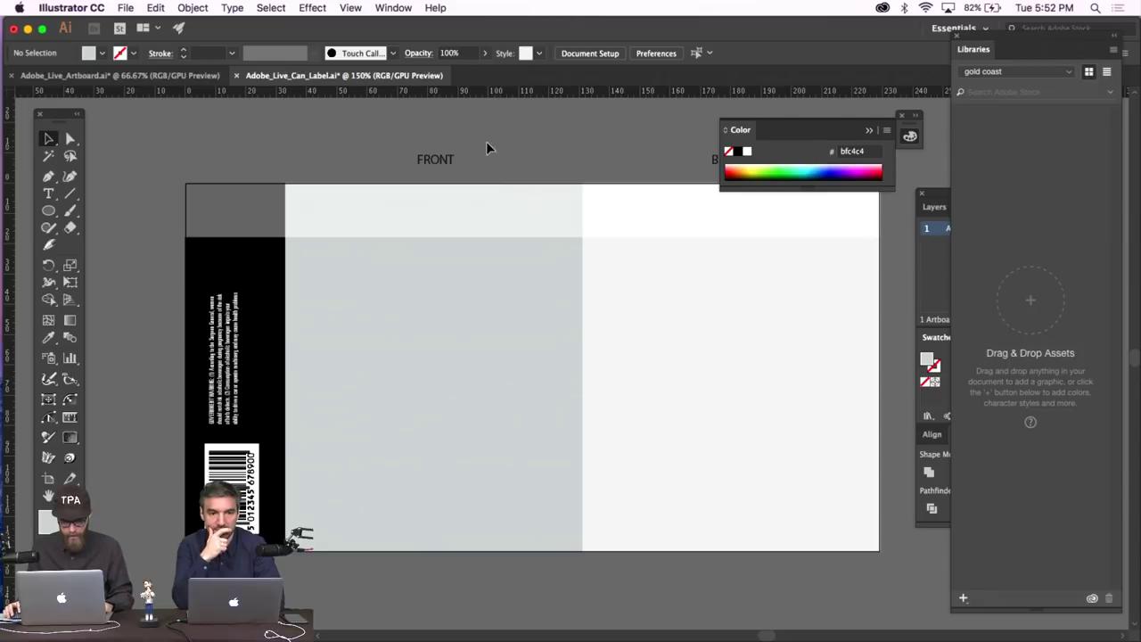
click(121, 75)
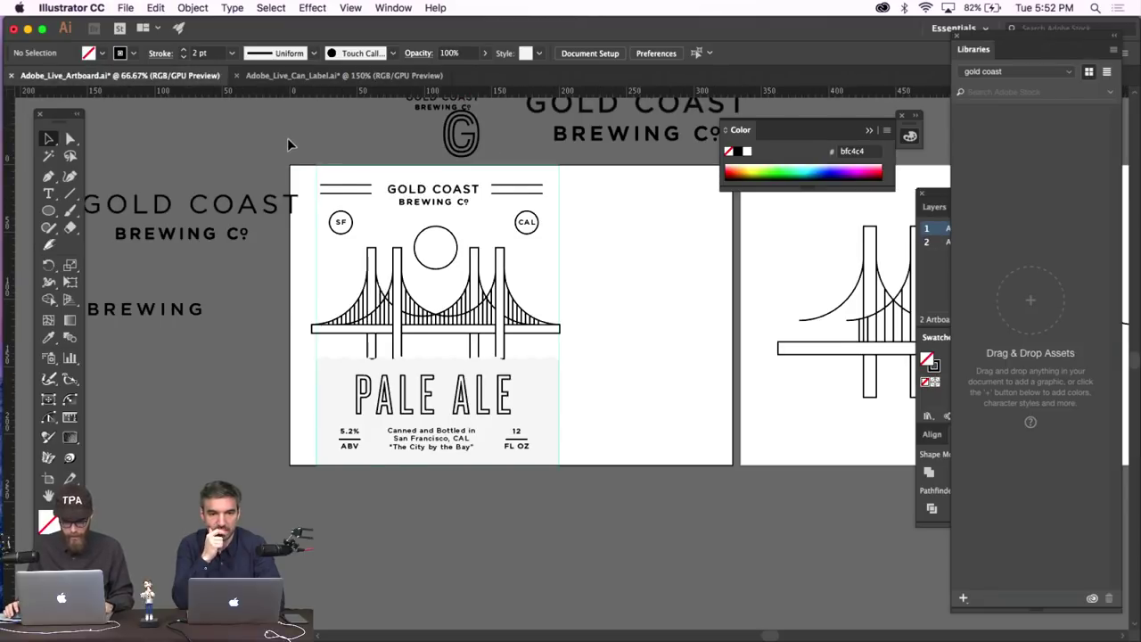
Give the sun circle above the bridge a golden yellow fill (ffc73b) with no stroke.
key(super+1)
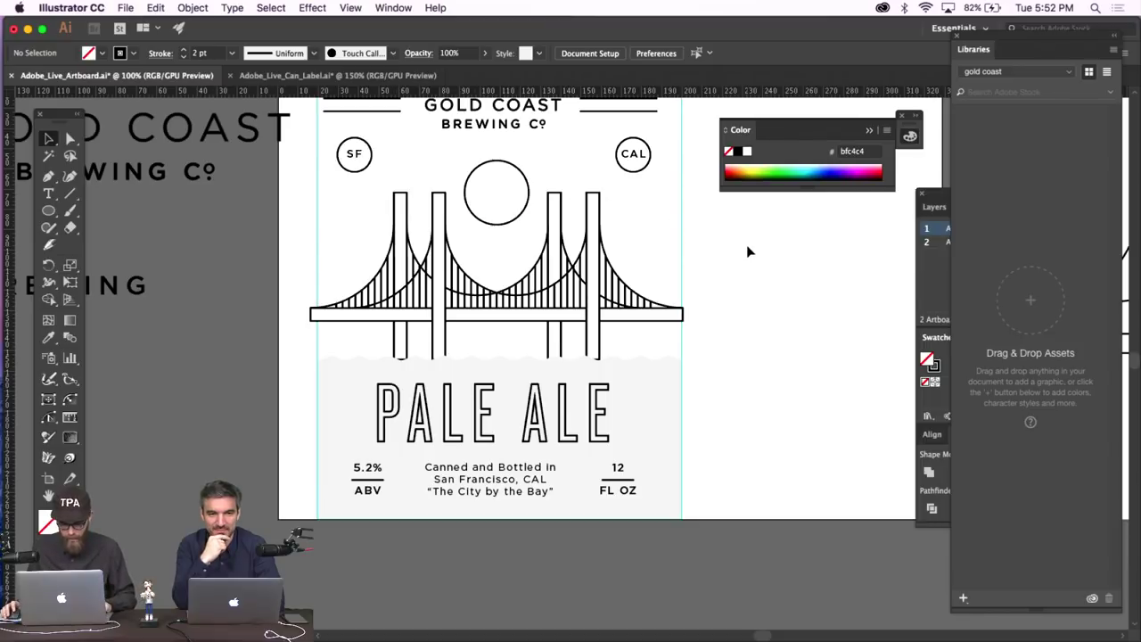
scroll(743, 247, up, 1)
scroll(742, 246, up, 2)
scroll(729, 260, up, 1)
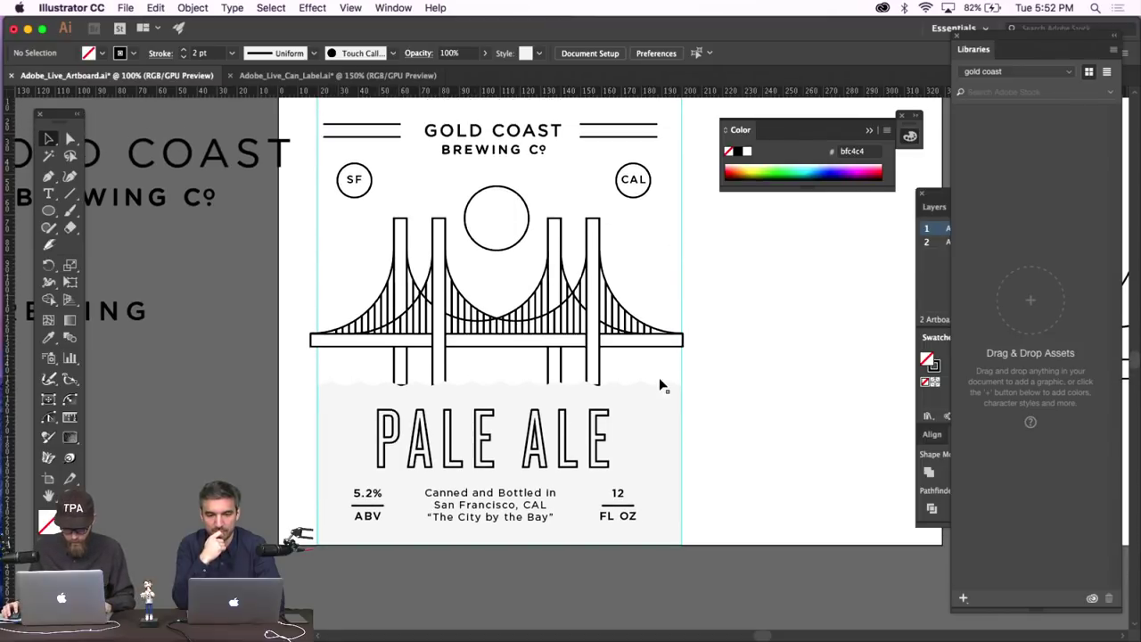
click(530, 229)
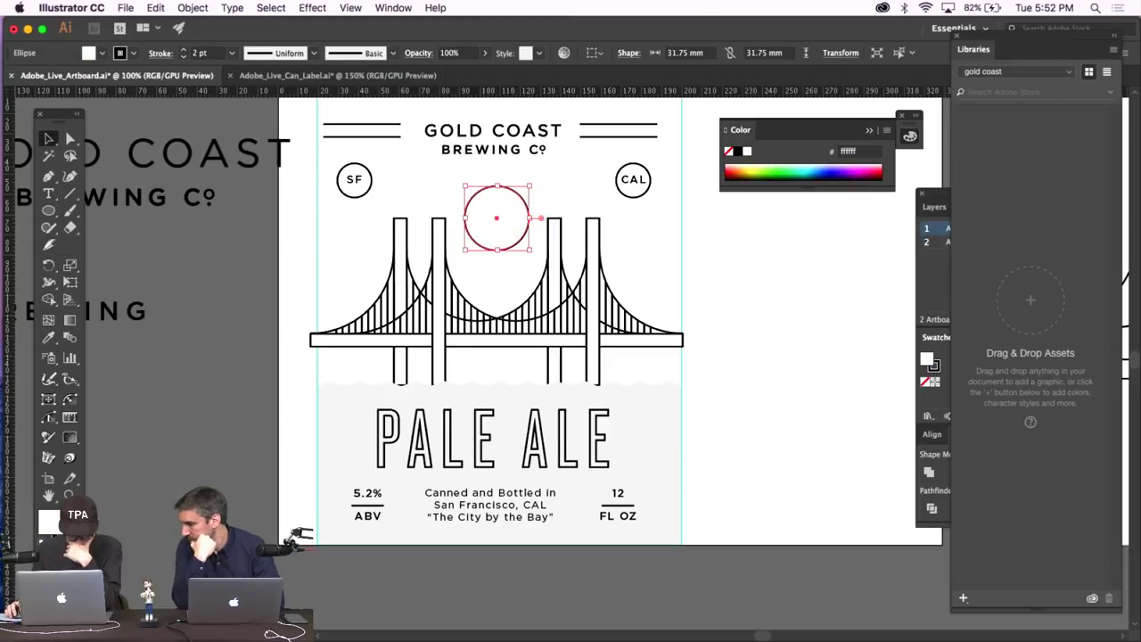
key(shift+x)
key(/)
double_click(49, 522)
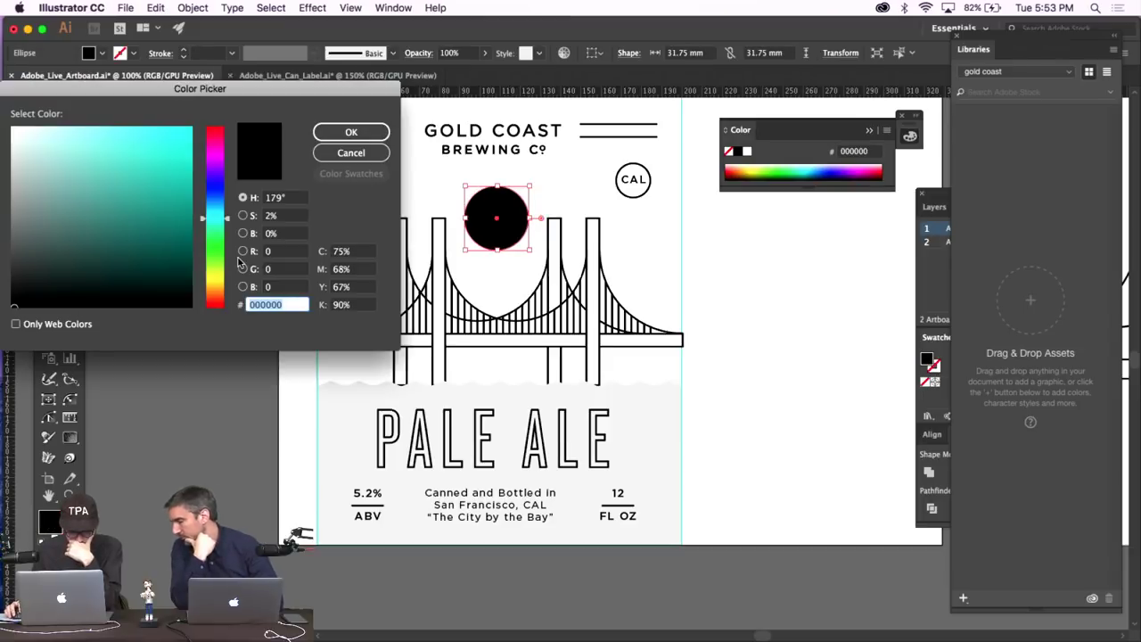
drag(216, 264, 216, 284)
drag(161, 206, 150, 116)
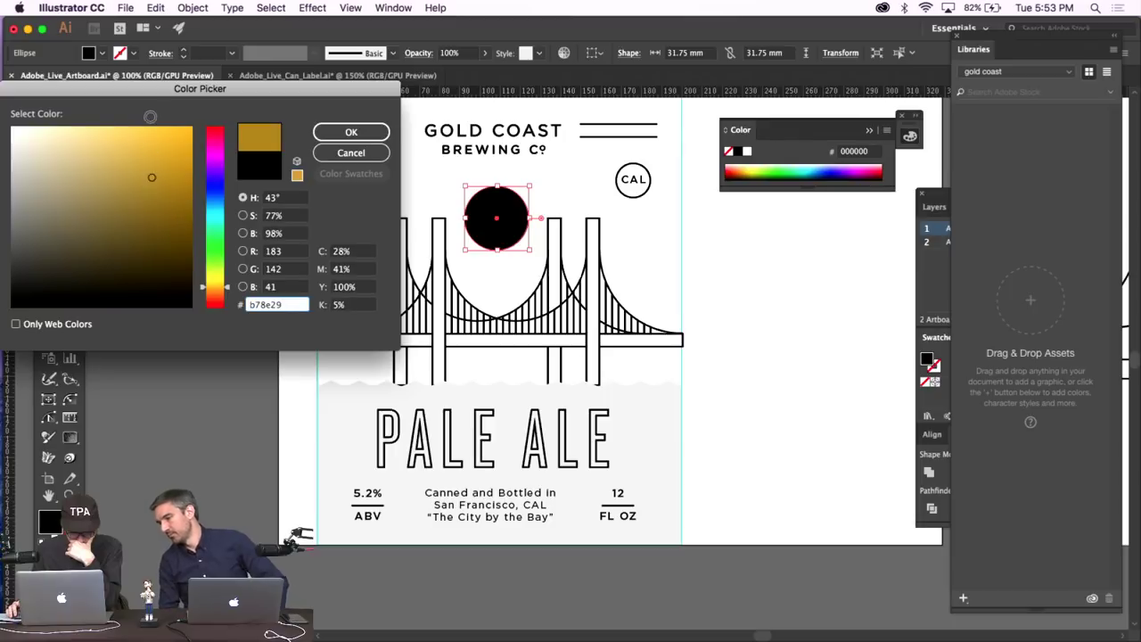
click(356, 132)
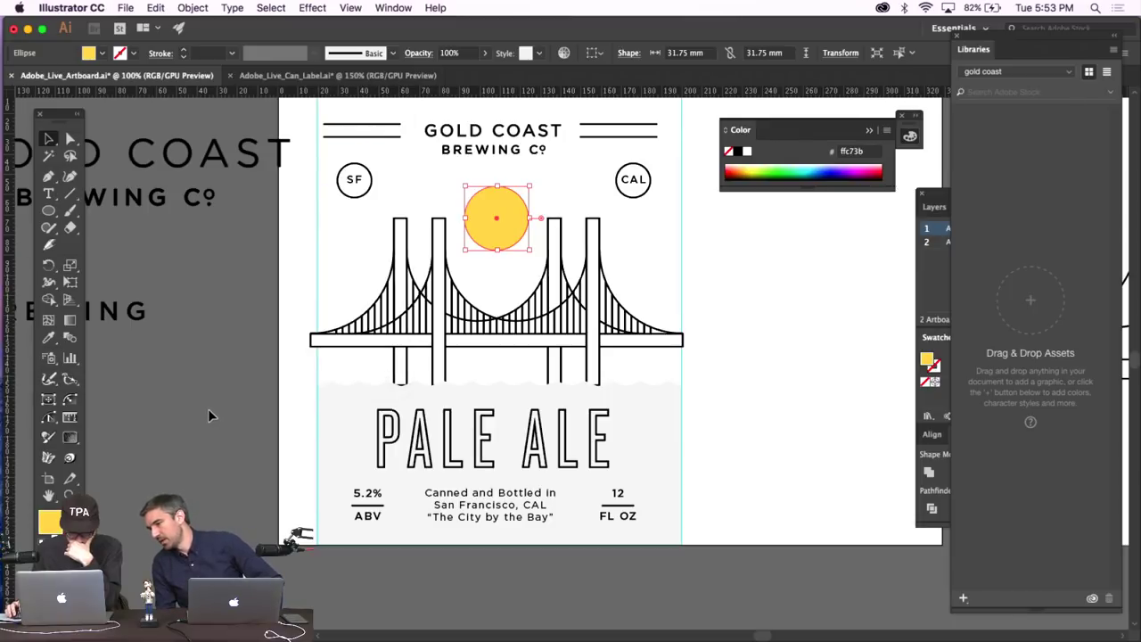
click(208, 415)
scroll(344, 122, up, 1)
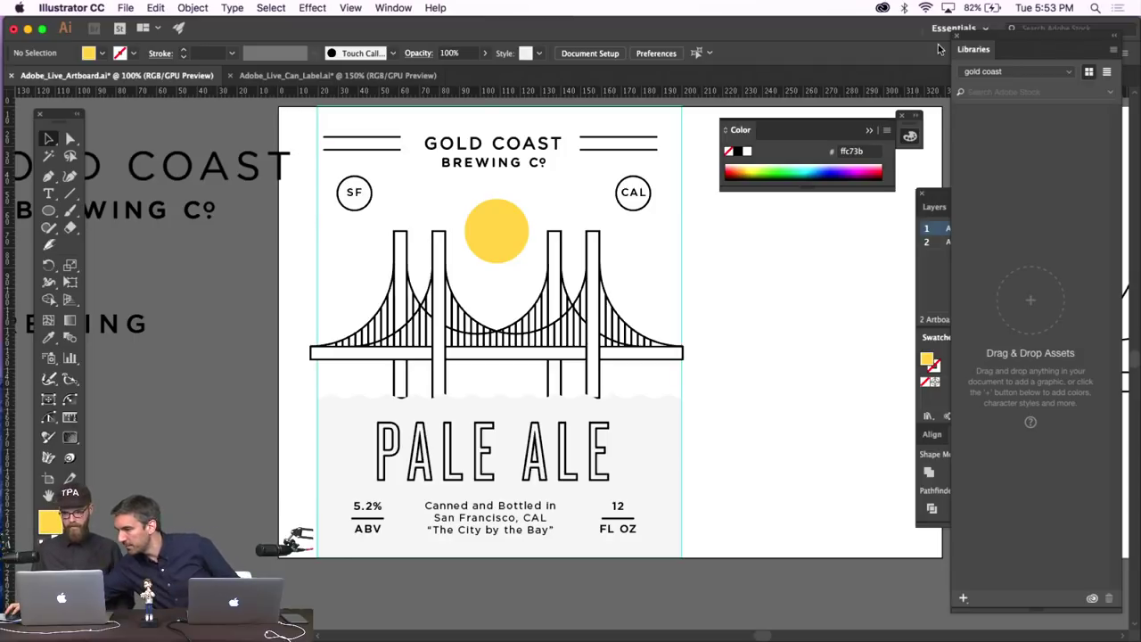
Accept the pending library collaboration invitation in the Creative Cloud app.
click(881, 7)
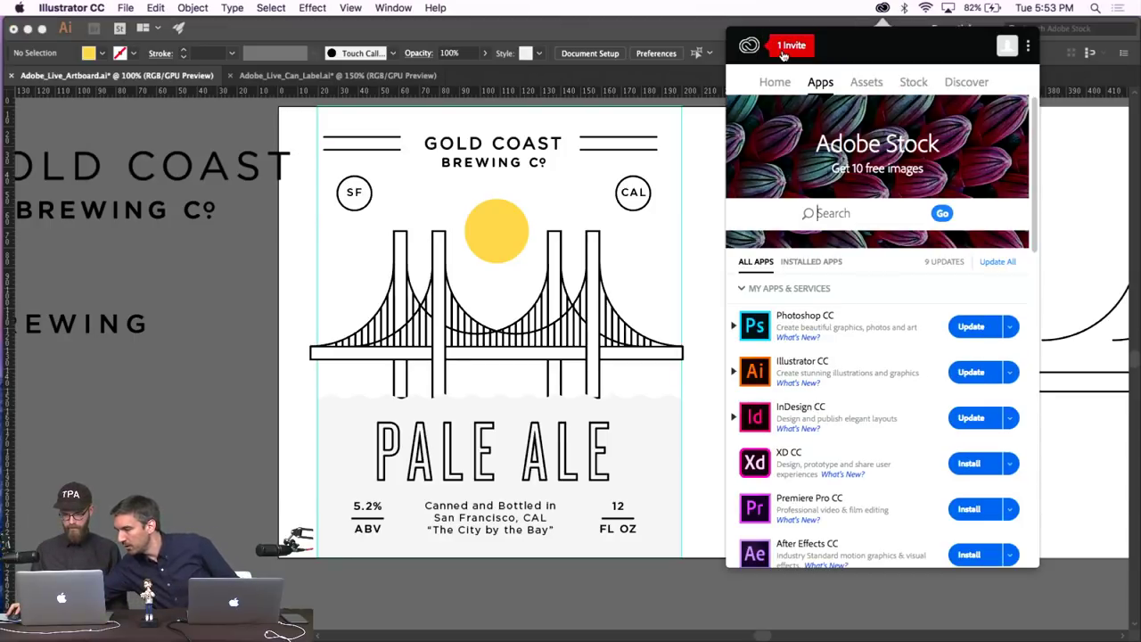
click(784, 49)
click(1004, 116)
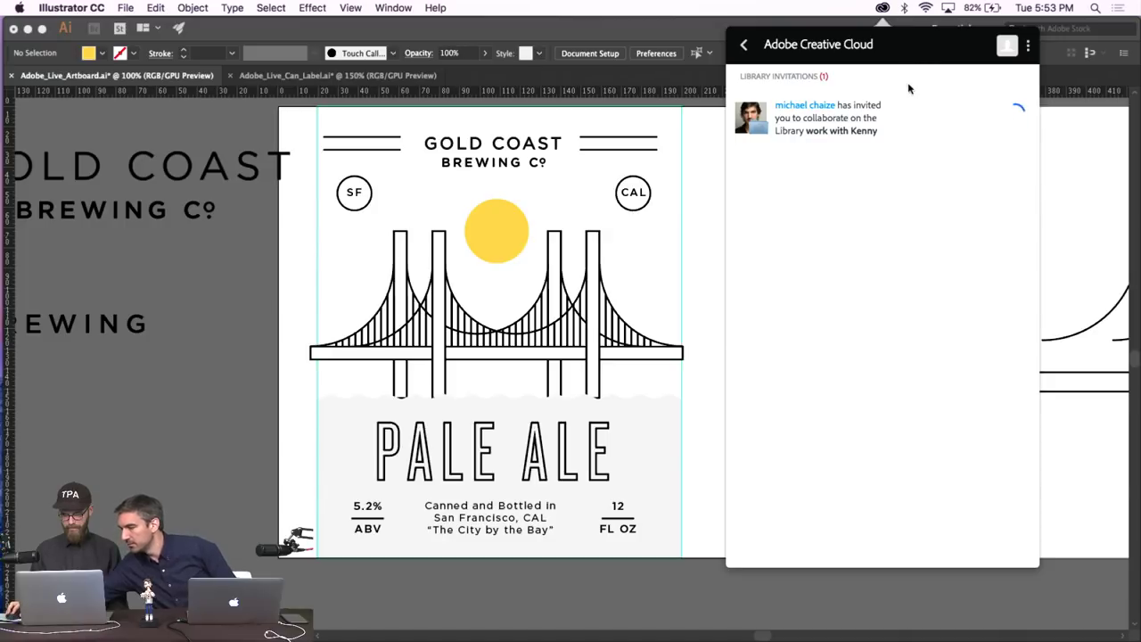
click(884, 8)
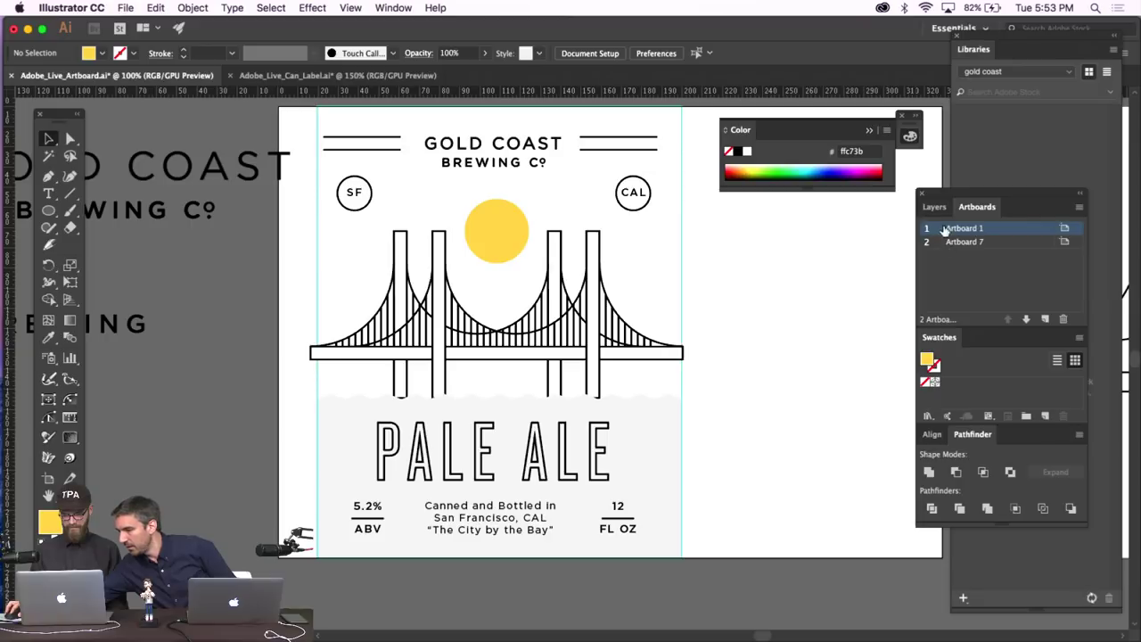
Switch the active library from gold coast to the newly shared collaboration library.
click(375, 11)
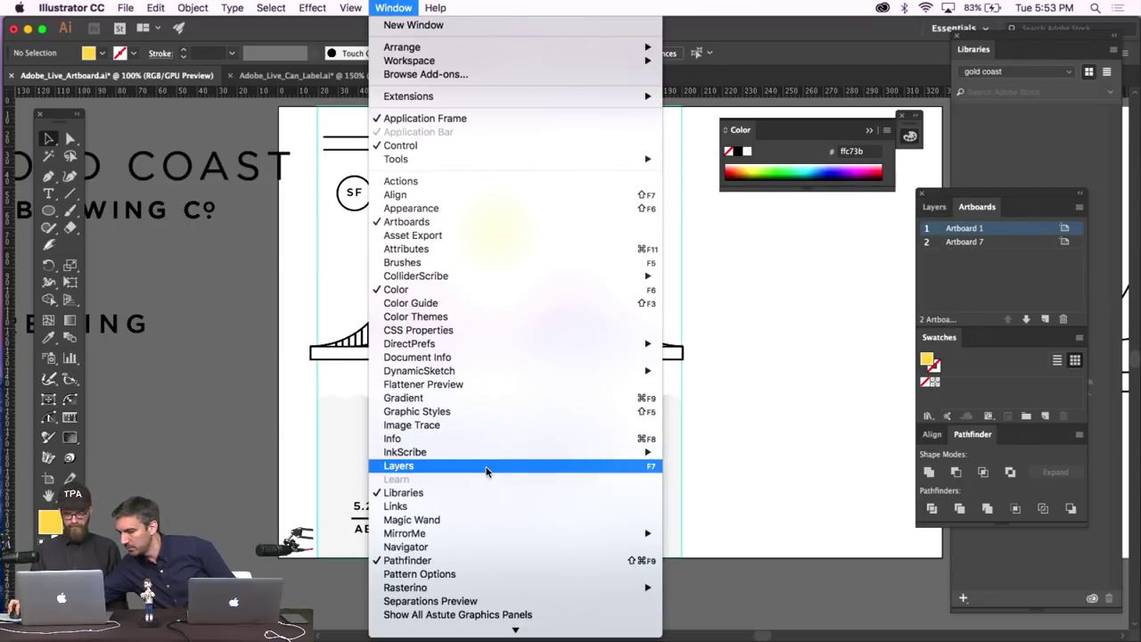
click(966, 584)
click(1048, 78)
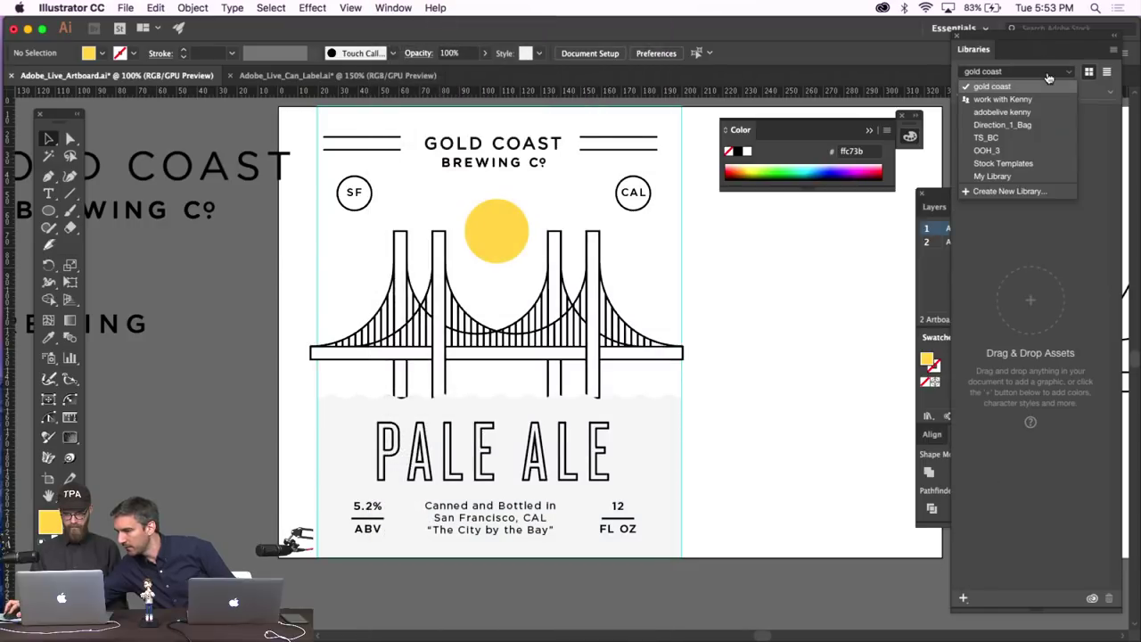
click(981, 99)
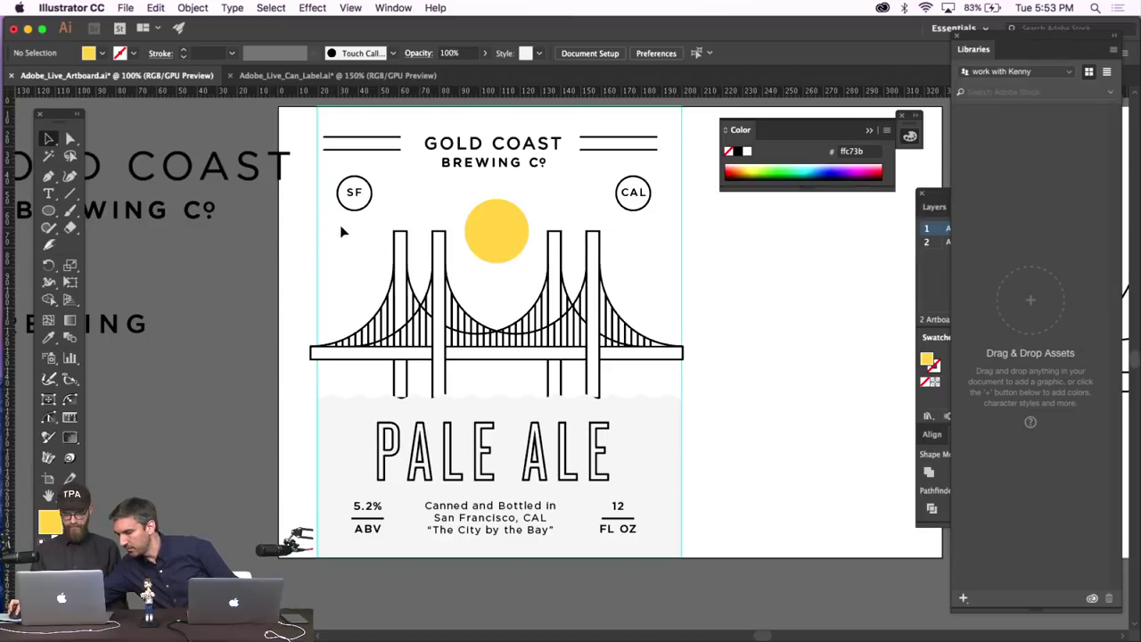
Add the bridge and sun artwork to the shared library as a graphic and deselect the artwork.
click(653, 390)
drag(621, 321, 1052, 257)
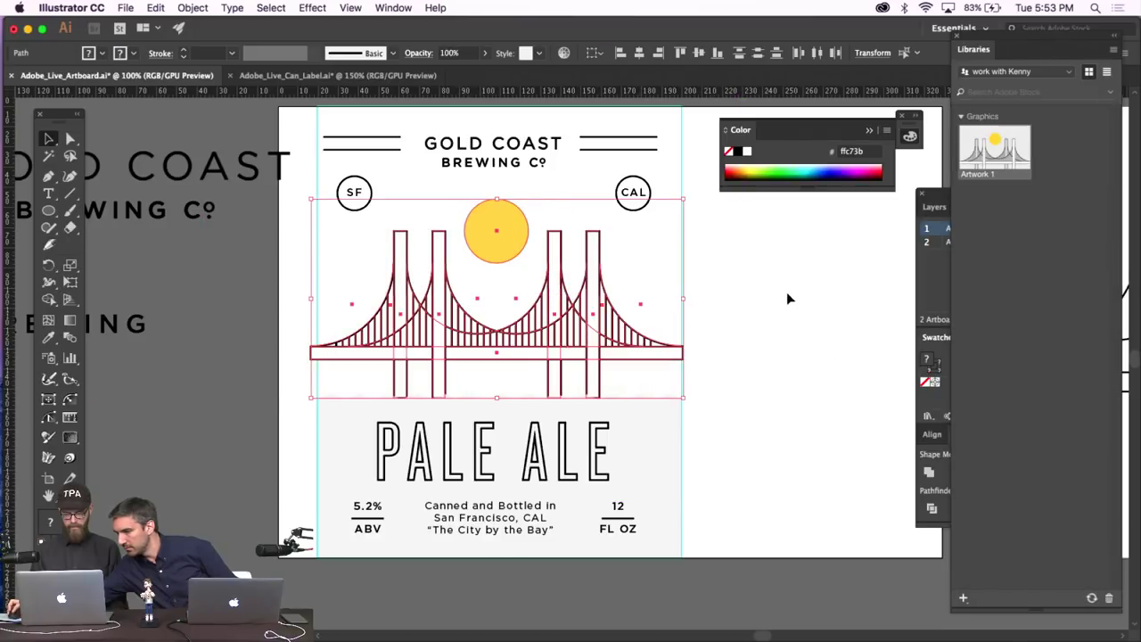
click(764, 294)
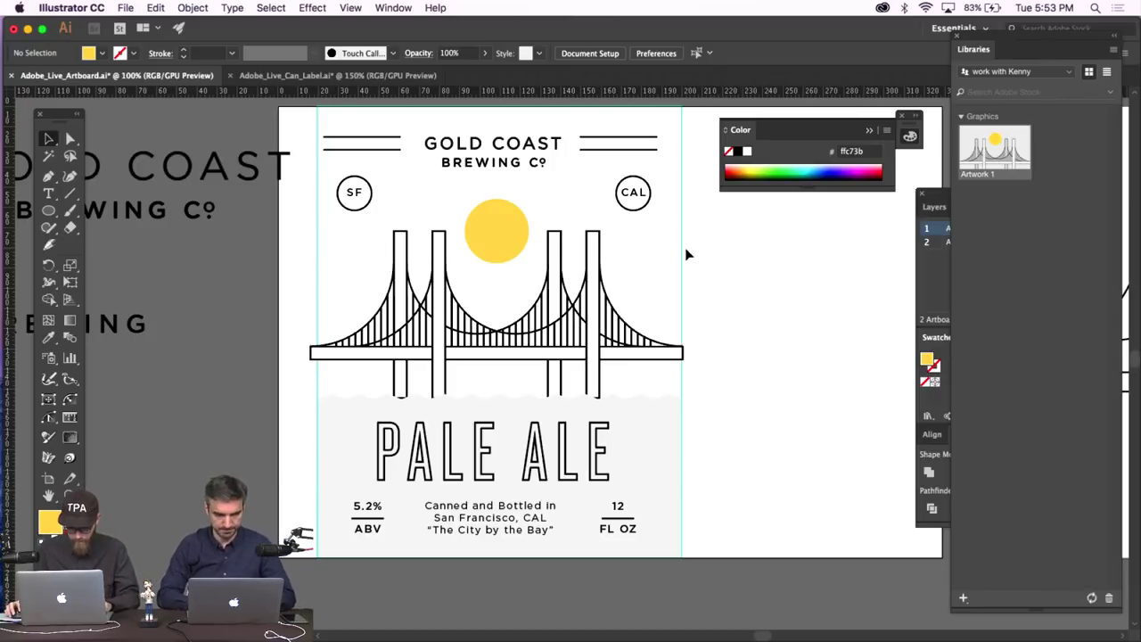
Unlock all locked objects in the label artwork and clear the resulting selection.
scroll(692, 254, down, 1)
scroll(692, 252, down, 5)
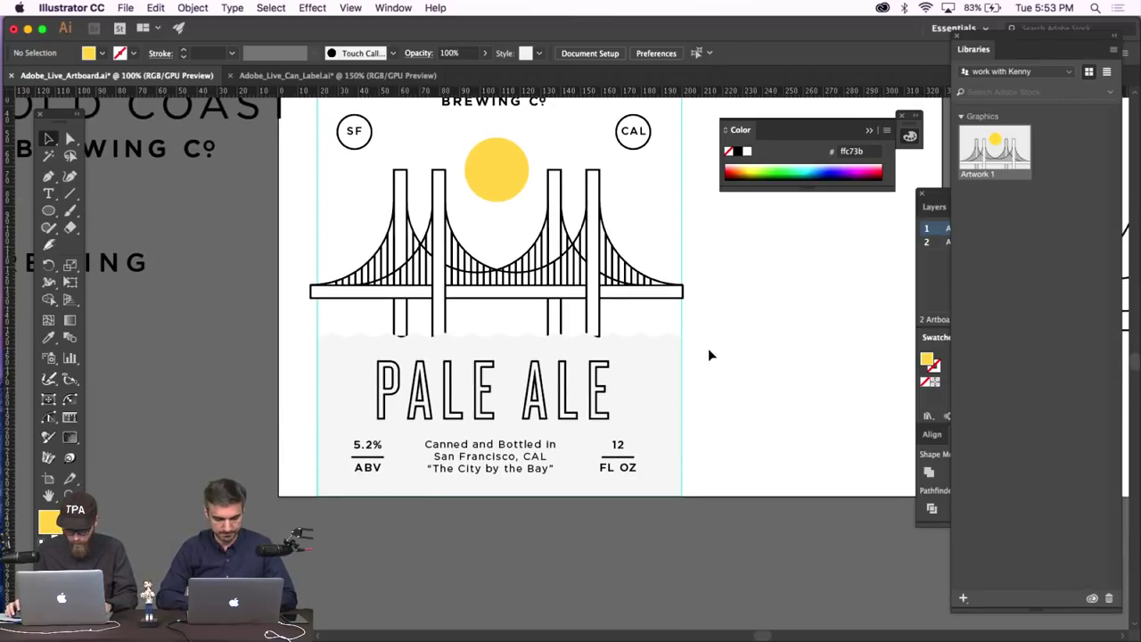
click(193, 7)
click(214, 102)
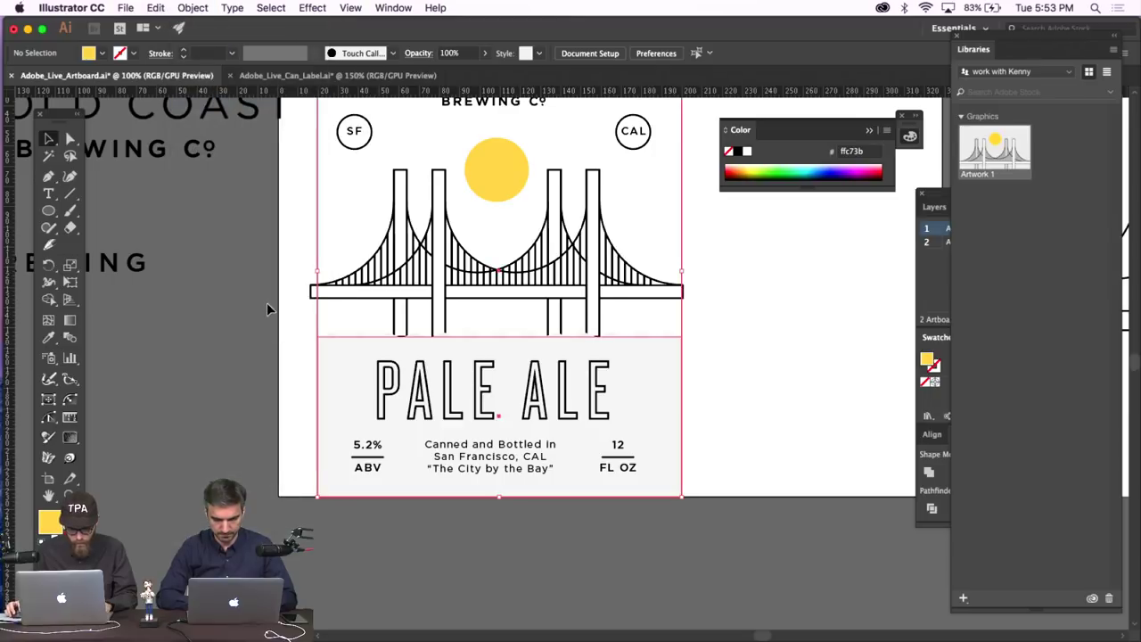
click(268, 304)
scroll(268, 302, up, 4)
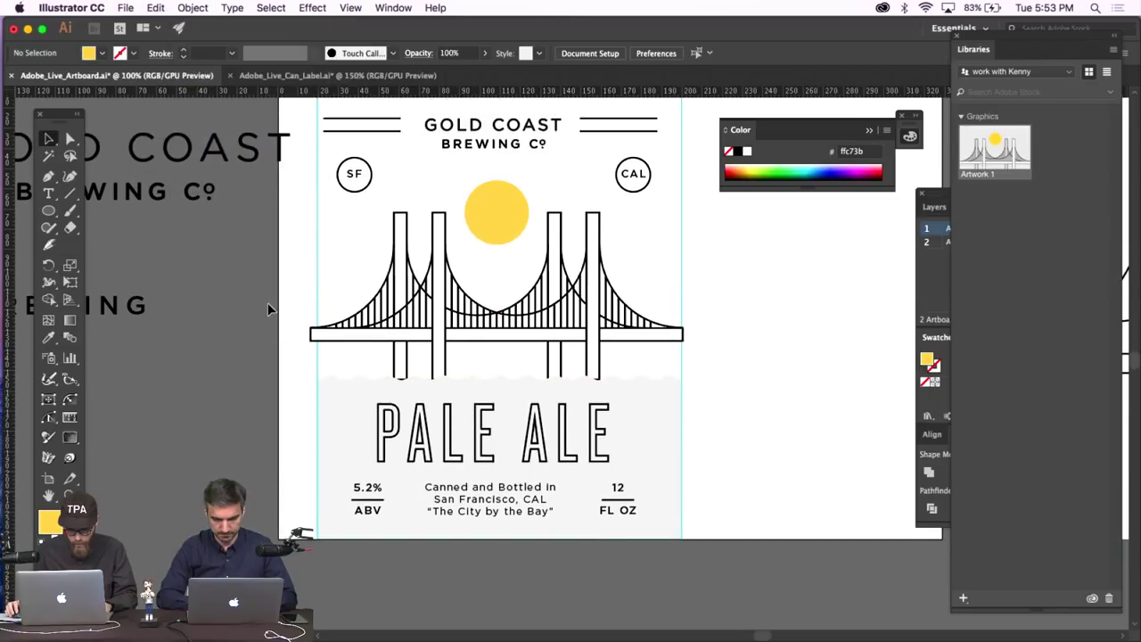
Swap the label background rectangle's stroke and fill colours, and send the rectangle to the back.
click(675, 259)
key(shift+x)
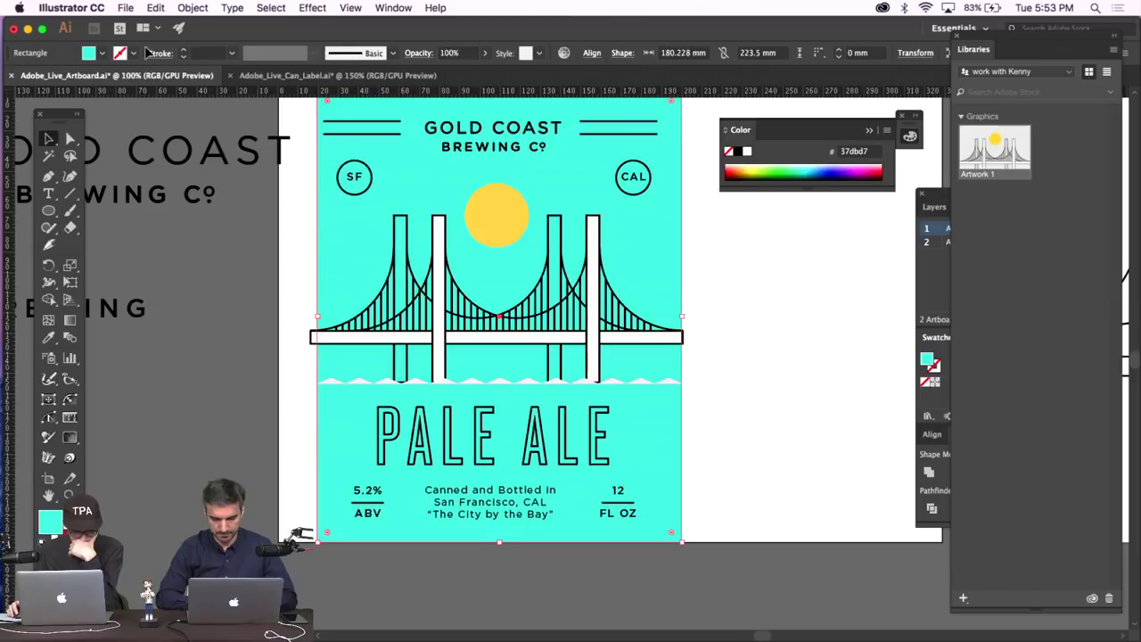
click(184, 8)
mouse_move(204, 36)
click(374, 78)
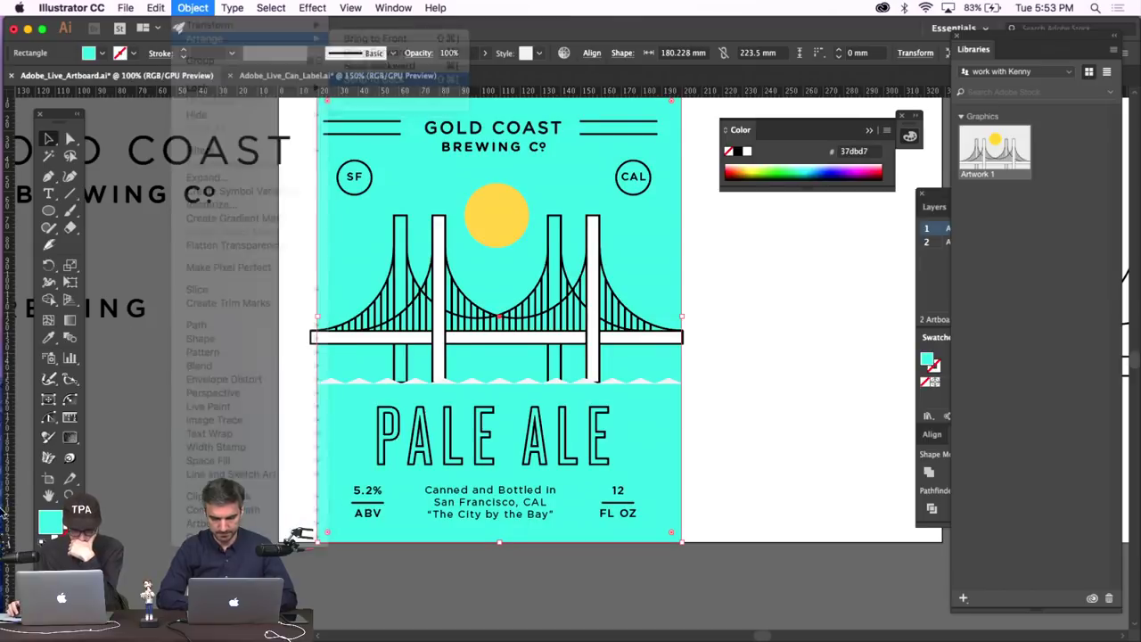
Change the label background rectangle's fill to a warm off-white, ede9e2.
double_click(48, 526)
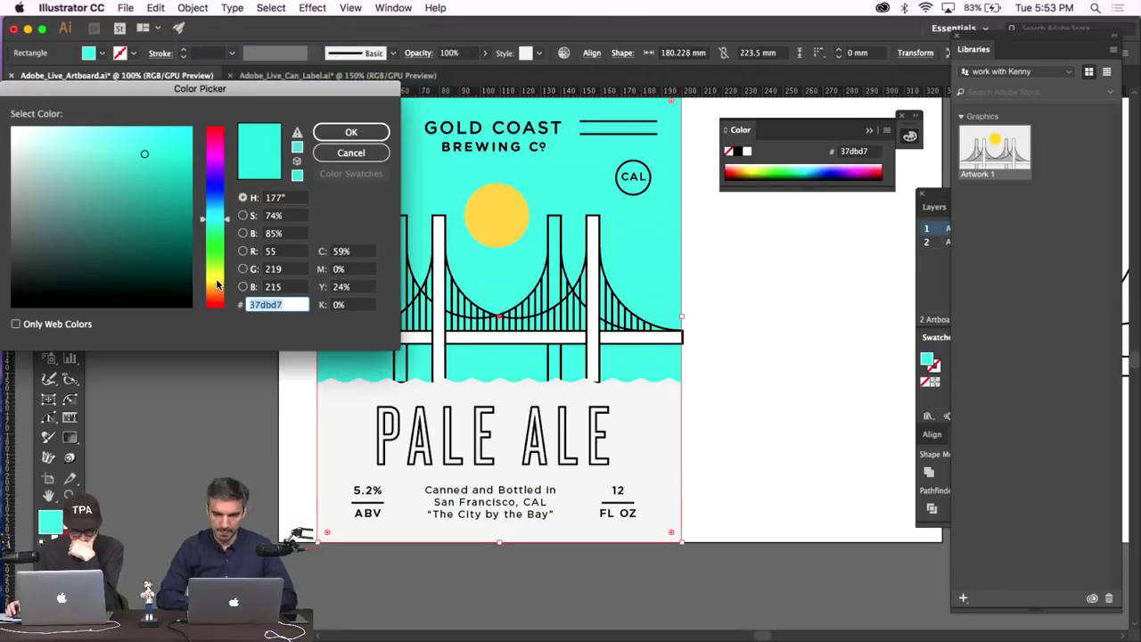
click(216, 284)
click(39, 133)
click(24, 135)
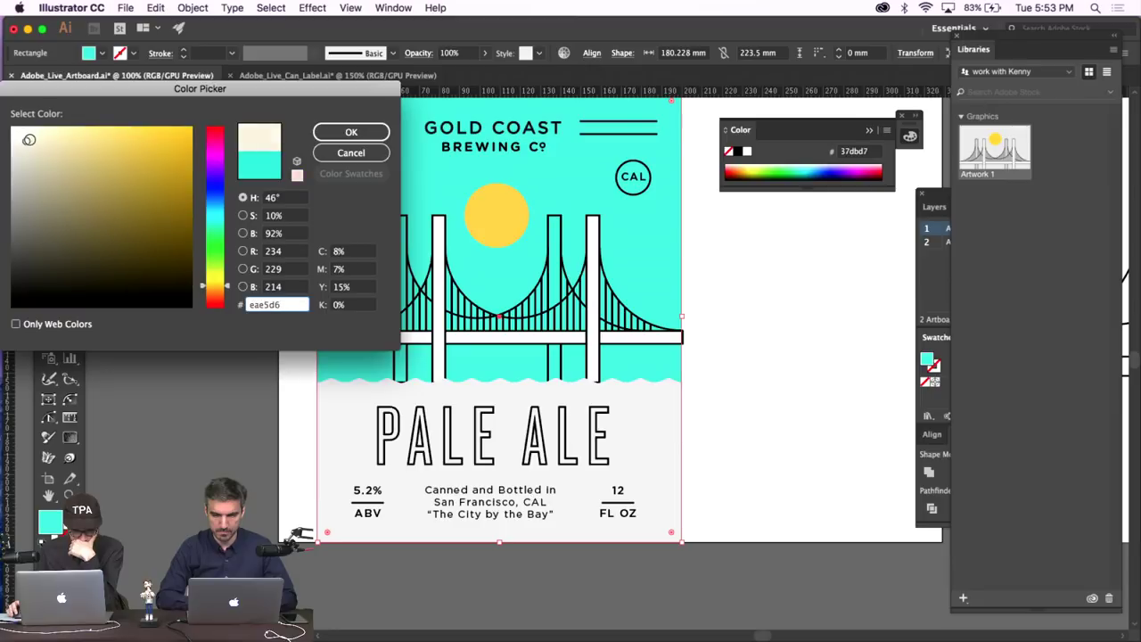
click(211, 291)
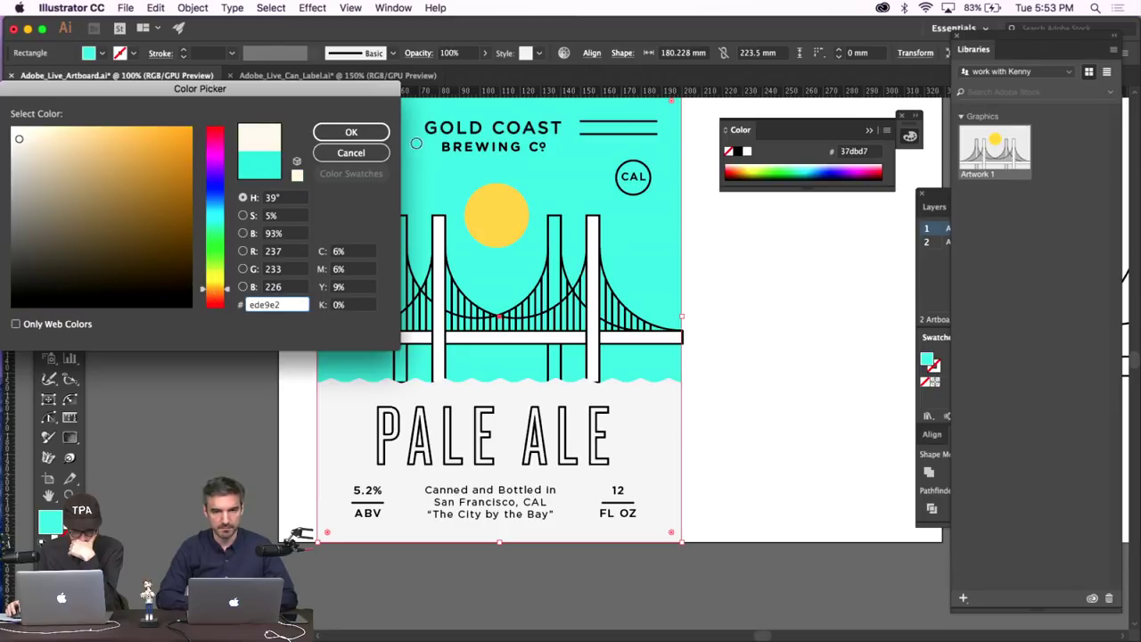
click(352, 132)
click(149, 431)
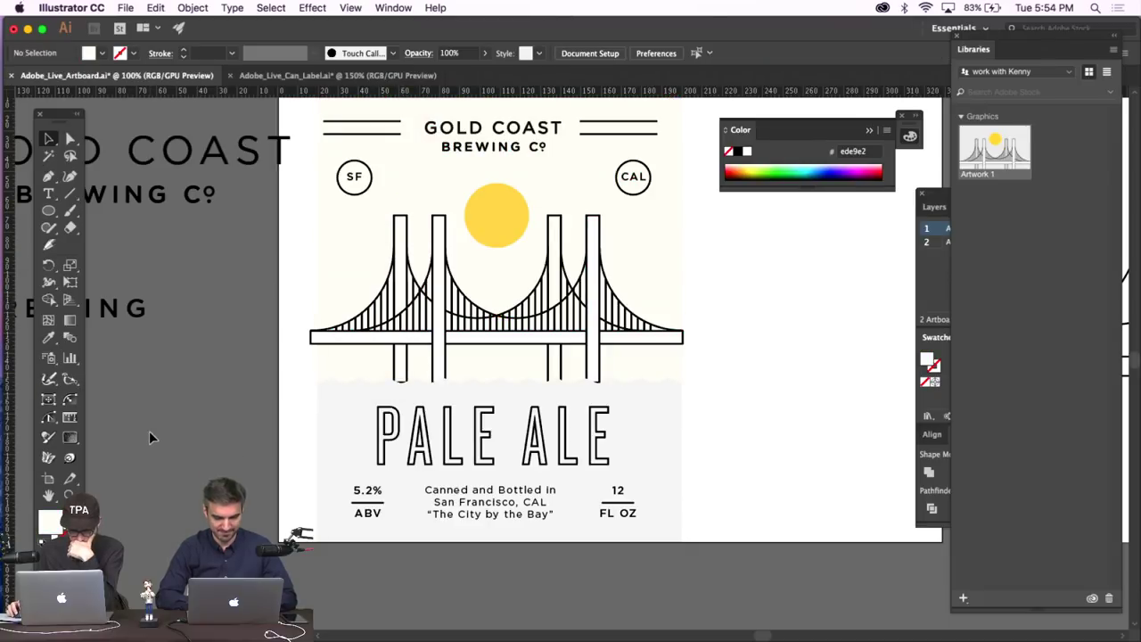
Fill the lower rectangle behind PALE ALE with near-black, 212121.
click(327, 417)
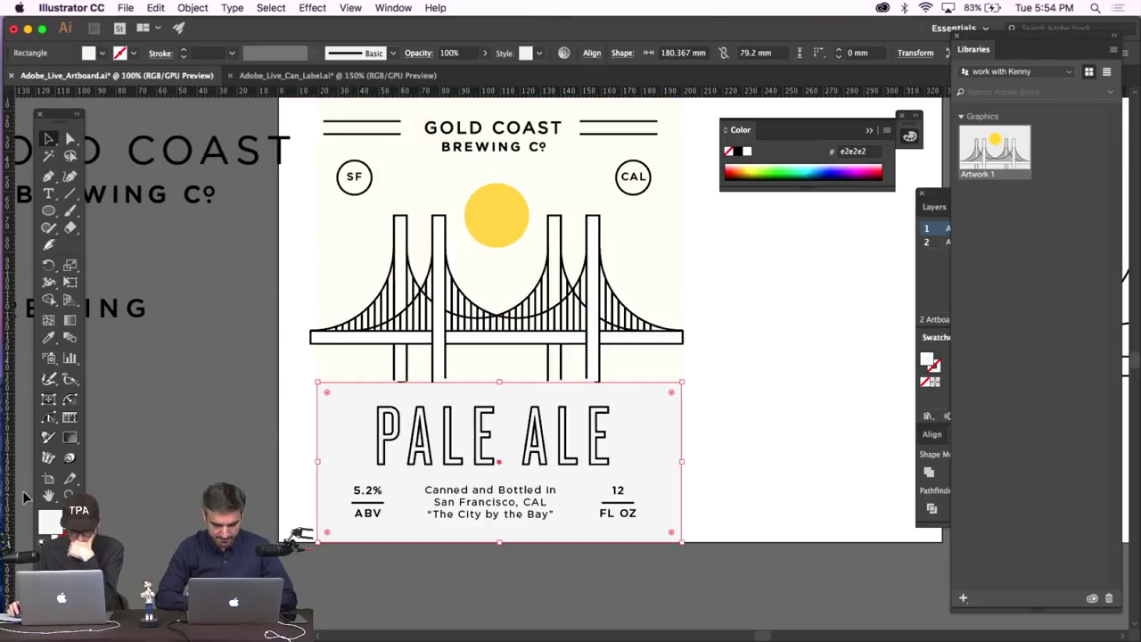
double_click(51, 526)
drag(44, 264, 9, 278)
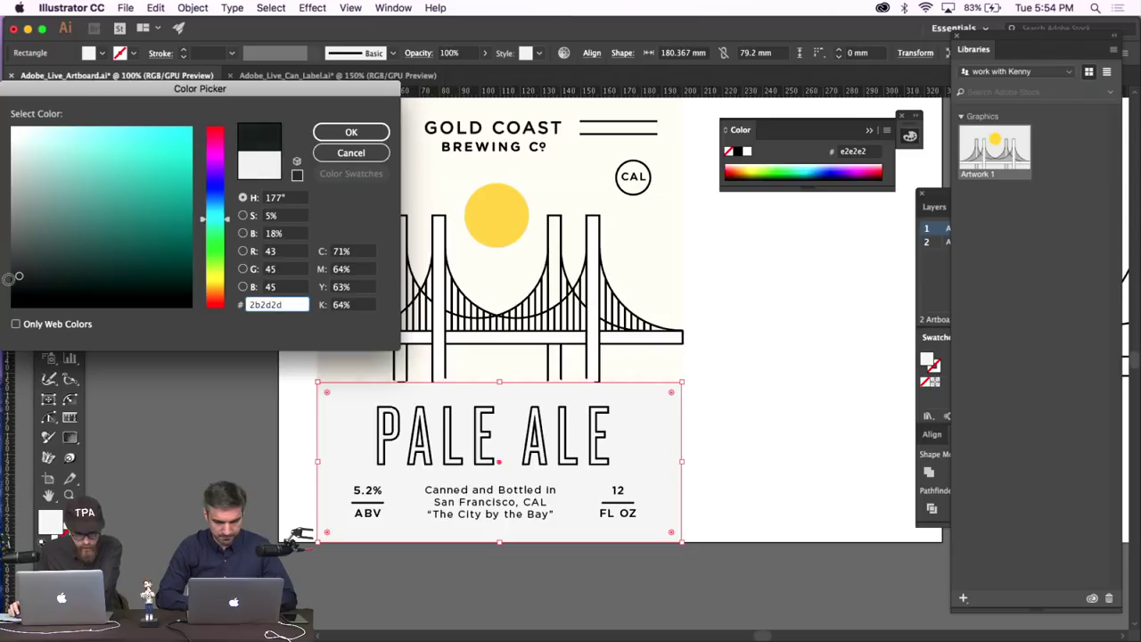
click(352, 132)
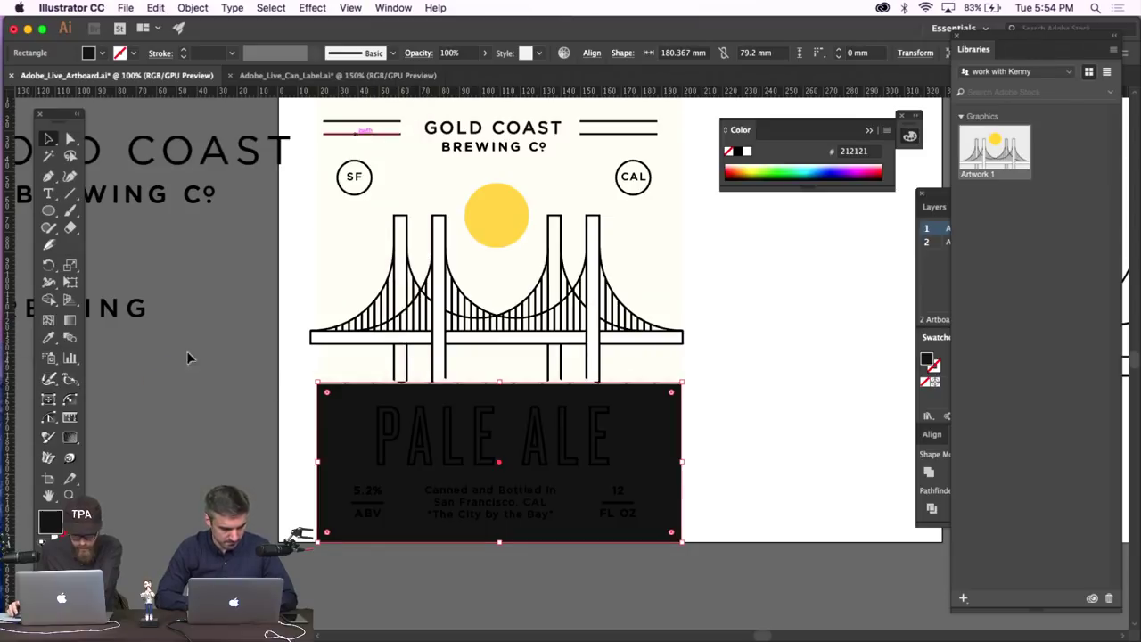
click(178, 390)
Recolour the PALE ALE lettering by sampling the label background's off-white, ede9e2, and swap its fill and stroke.
click(437, 452)
key(i)
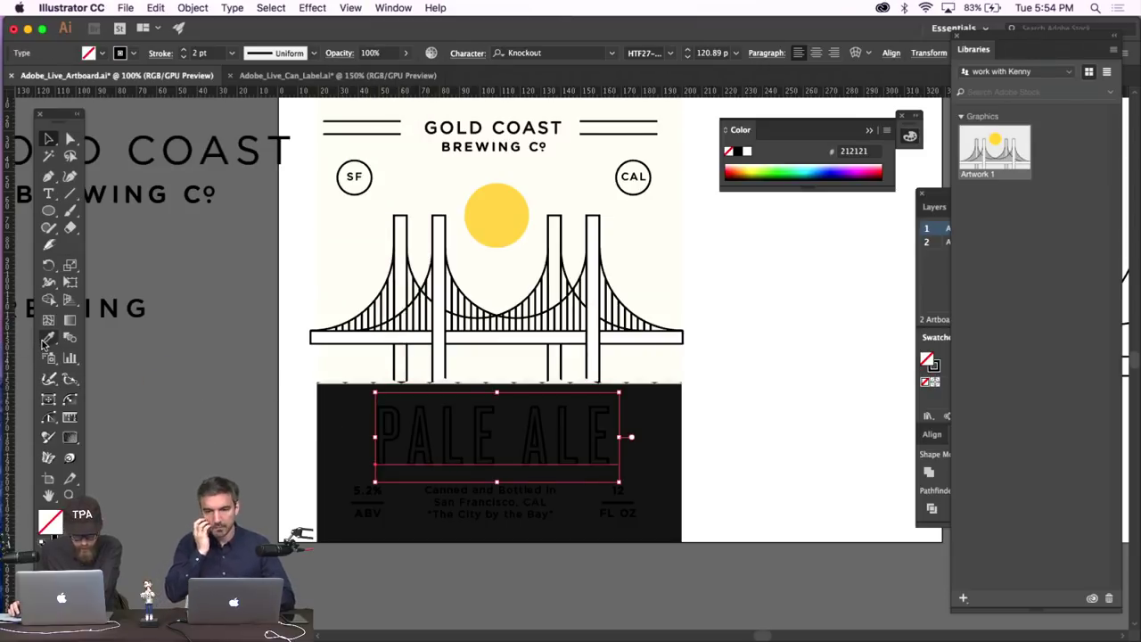
click(318, 212)
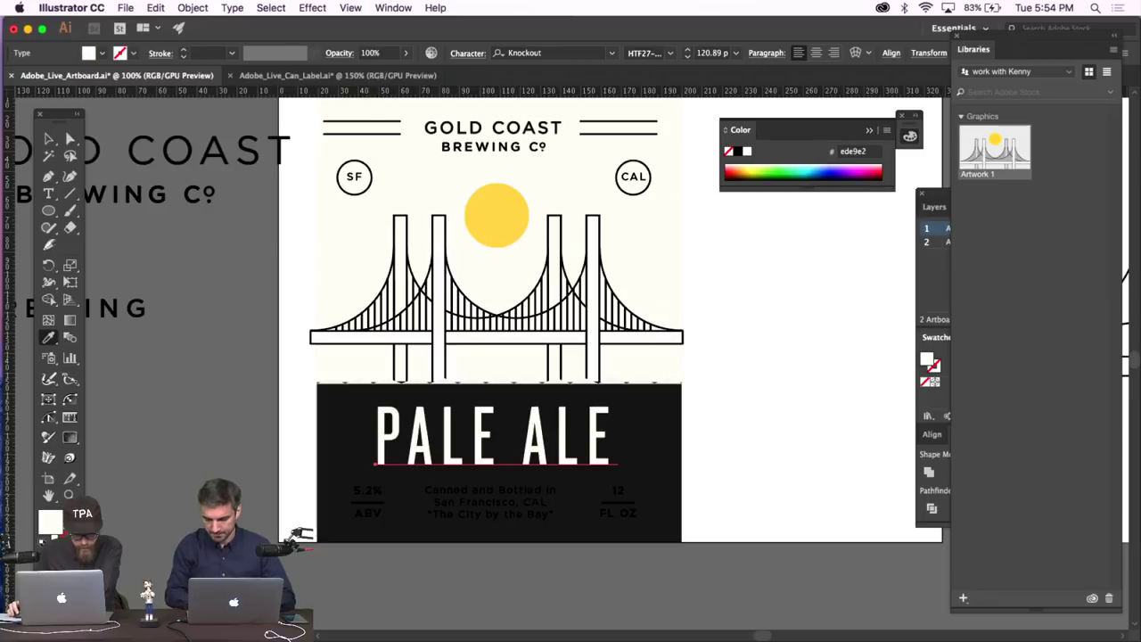
key(shift+x)
key(v)
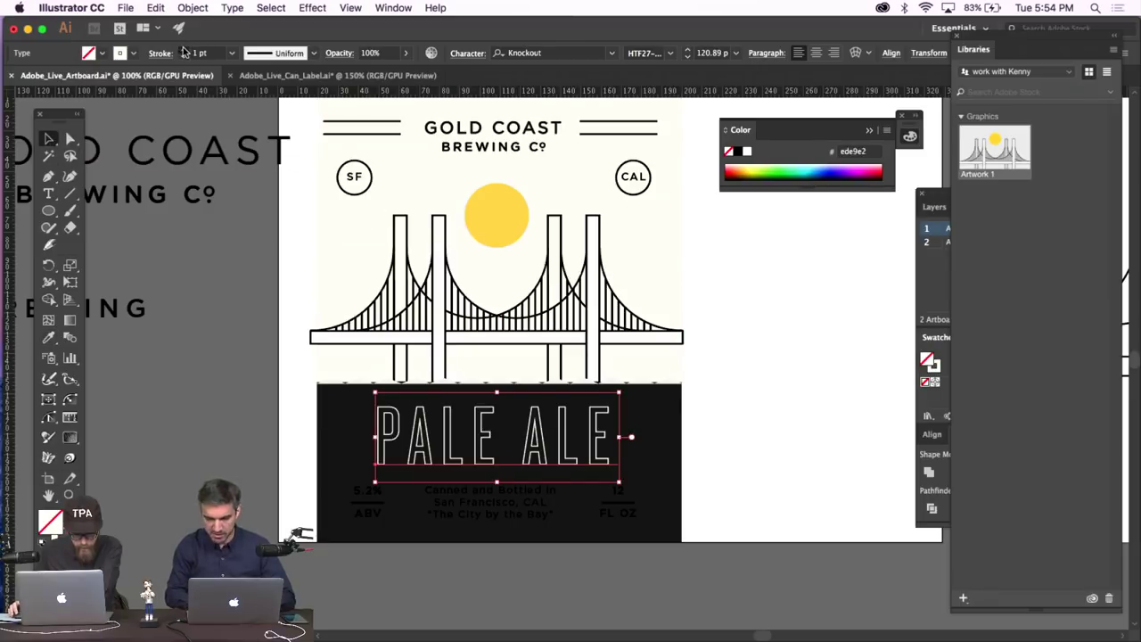
key(shift+x)
click(209, 358)
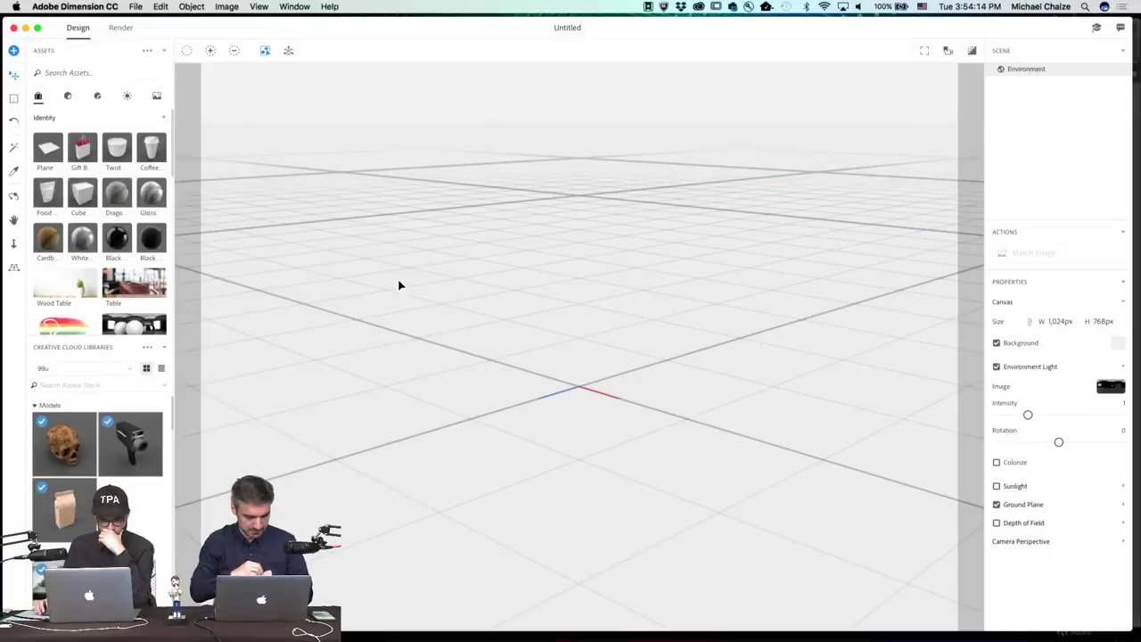
Switch to Adobe Dimension, show the shared collaboration library holding the bridge artwork, and search Adobe Stock for "bottle".
click(106, 368)
click(106, 393)
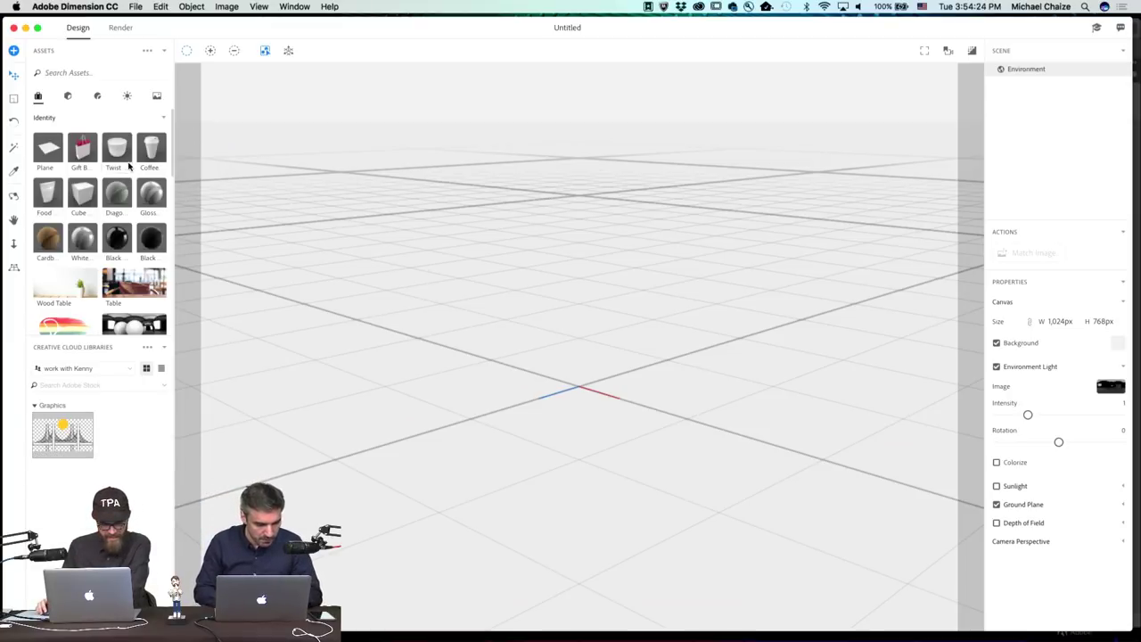
scroll(129, 167, down, 10)
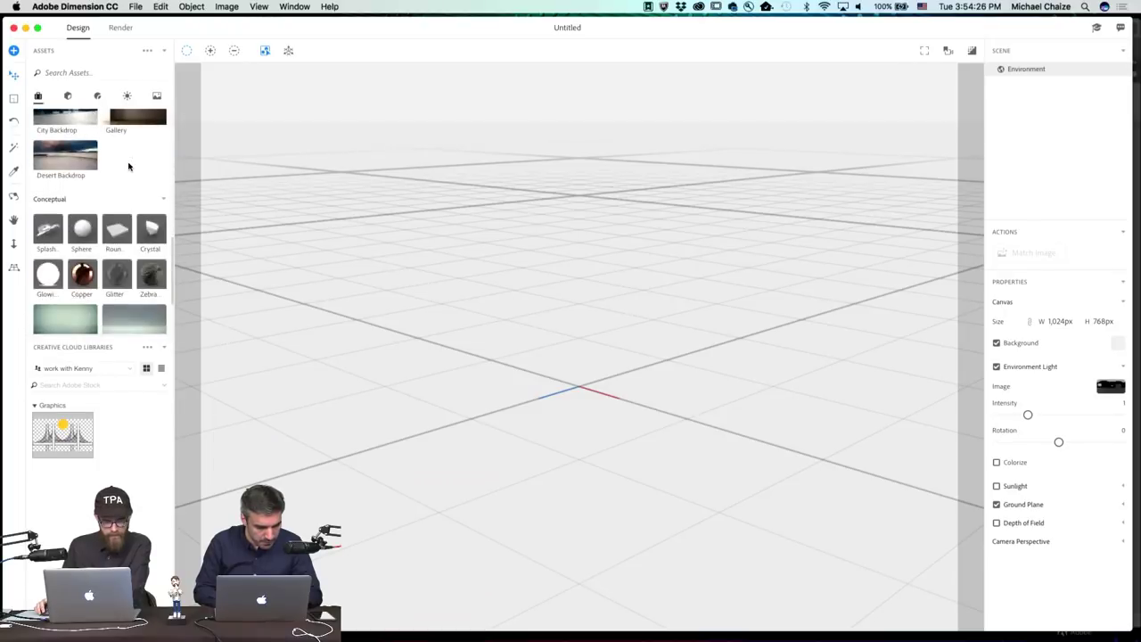
scroll(128, 167, up, 10)
click(122, 385)
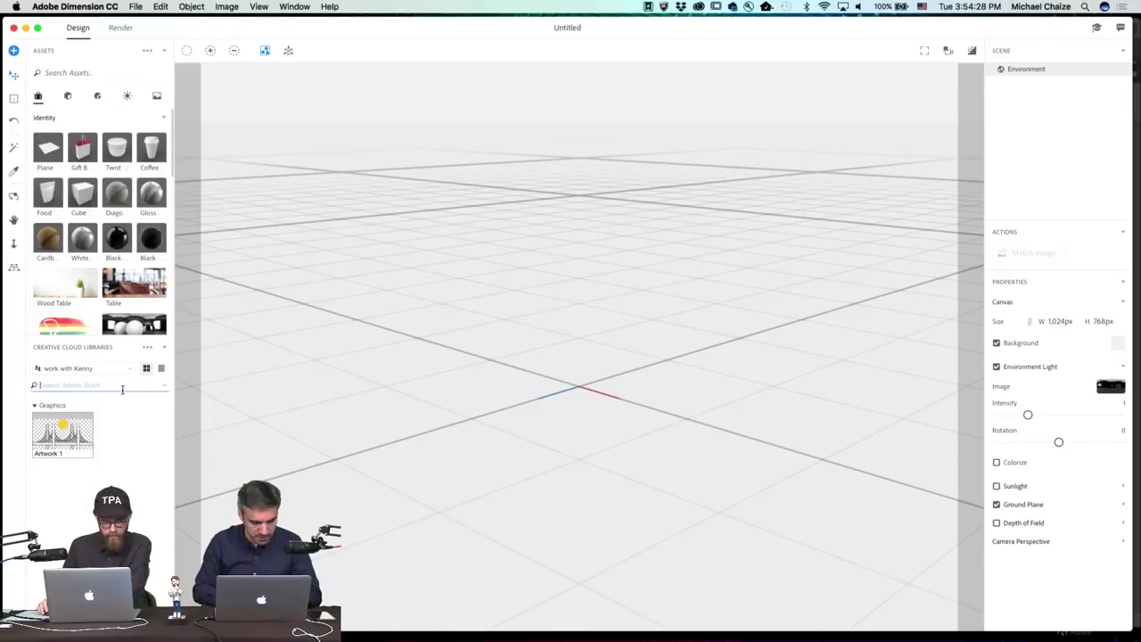
text(bottle)
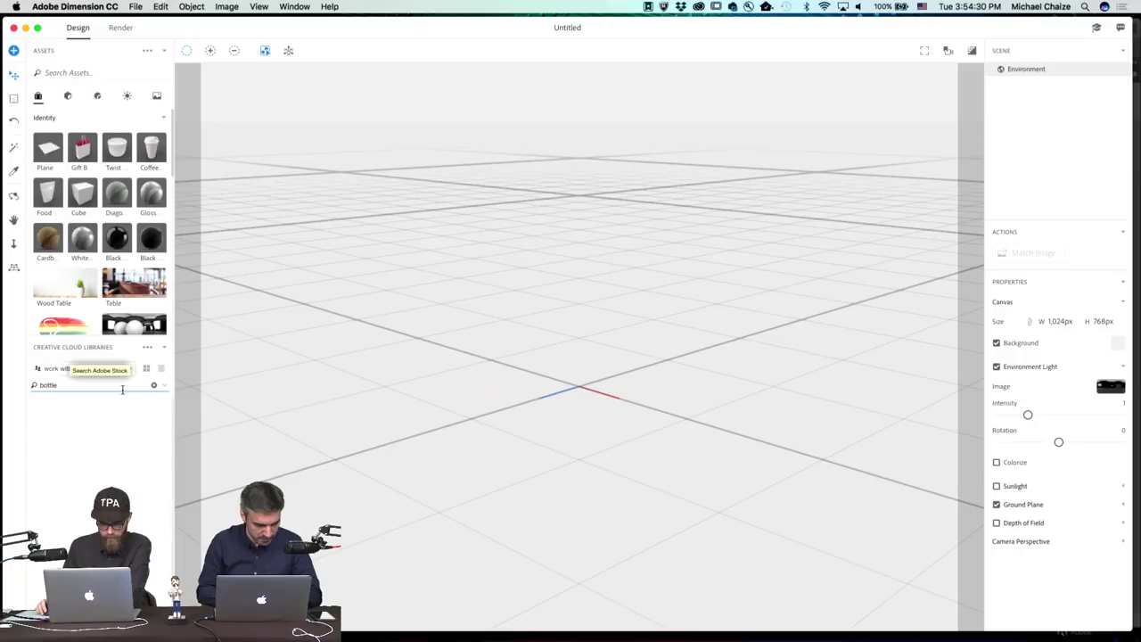
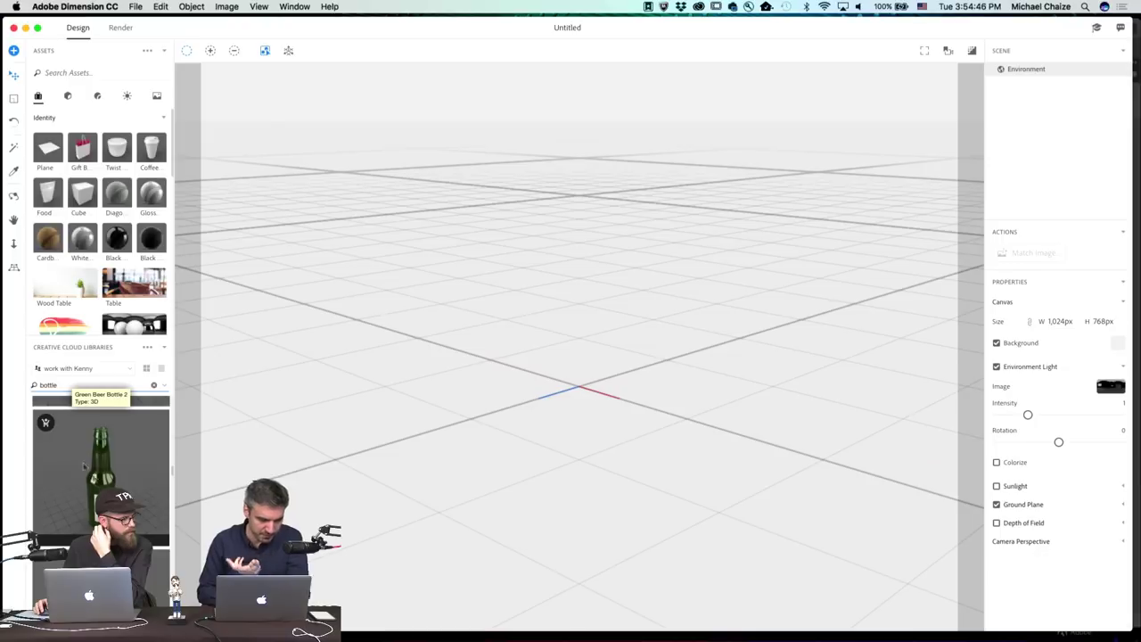
click(46, 422)
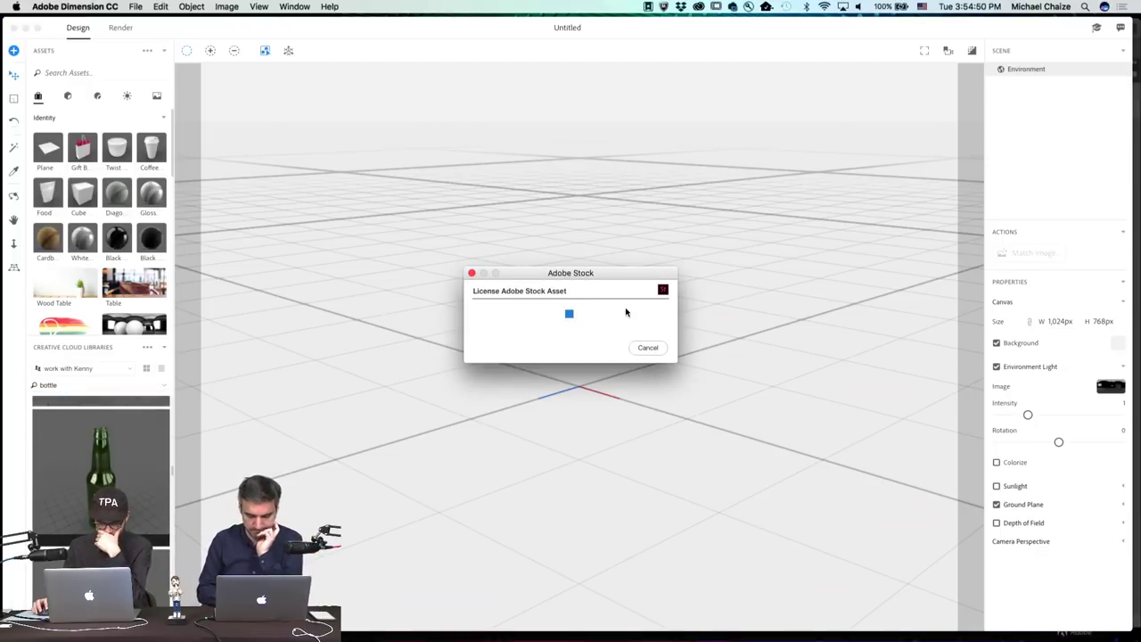
click(651, 333)
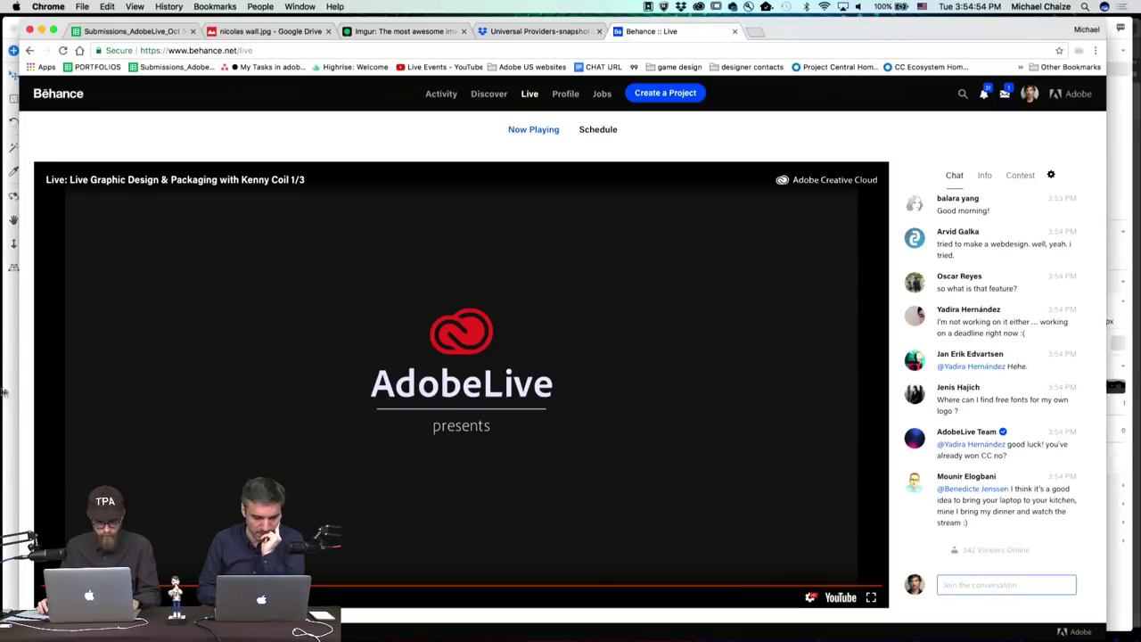
click(6, 408)
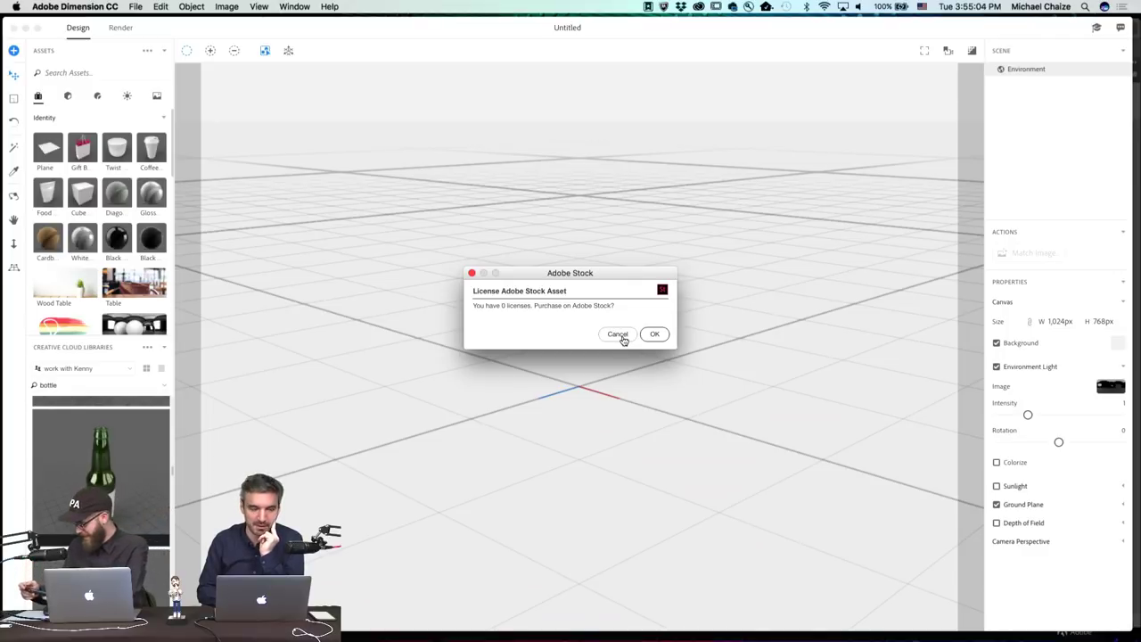
click(623, 337)
scroll(124, 474, down, 5)
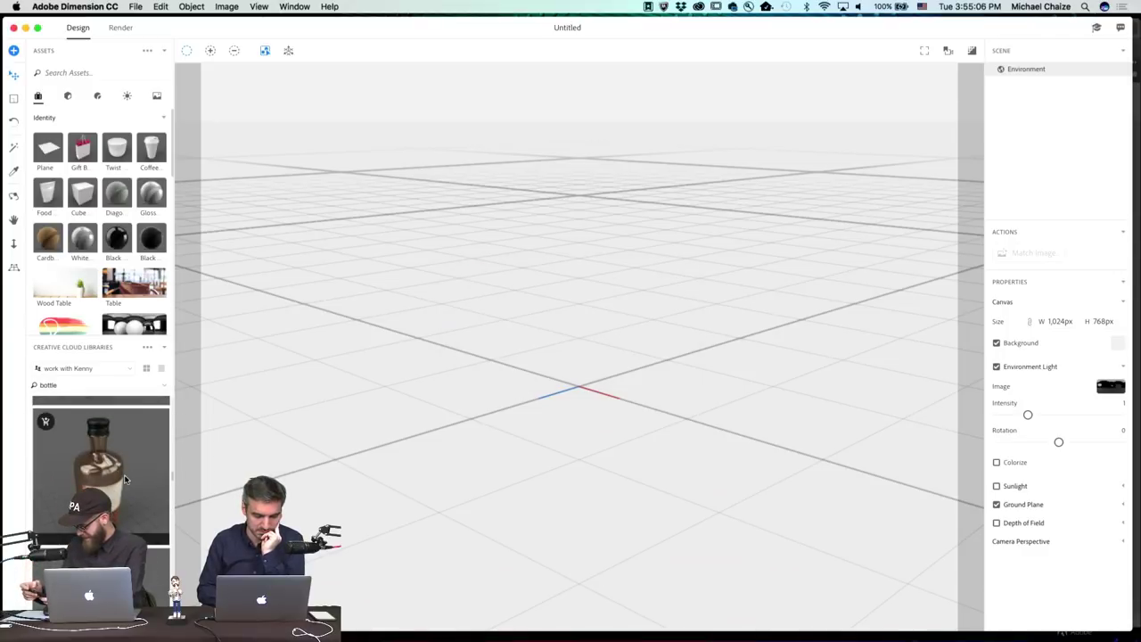
scroll(124, 474, up, 5)
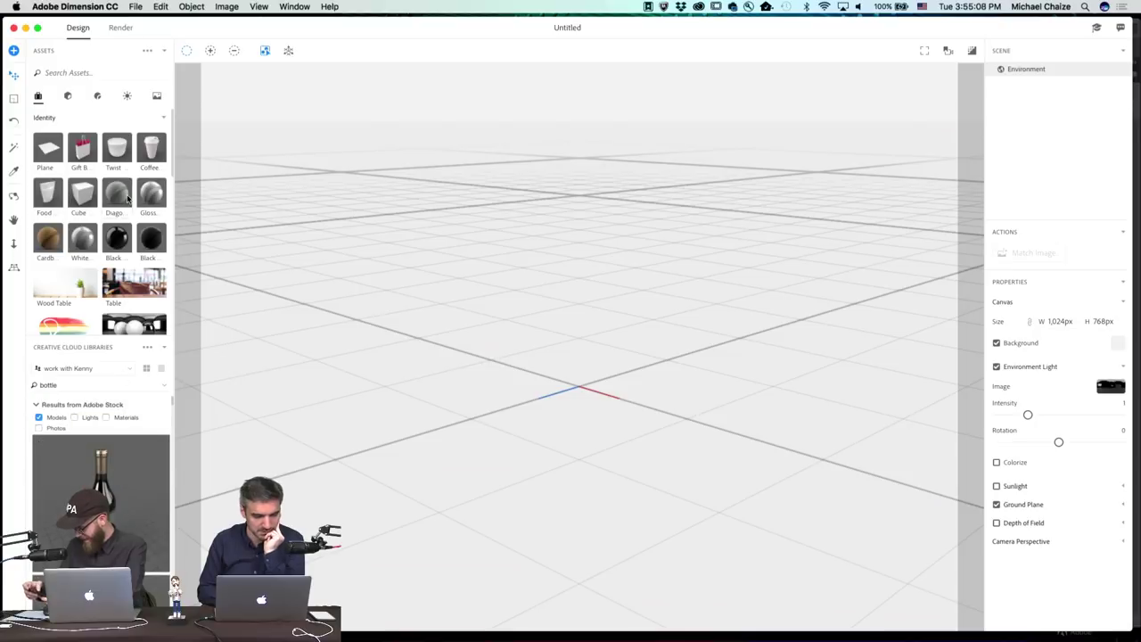
Add the Coffee Cup model and place the Table image behind it, matching canvas aspect ratio, environment light, sunlight and camera perspective.
click(151, 157)
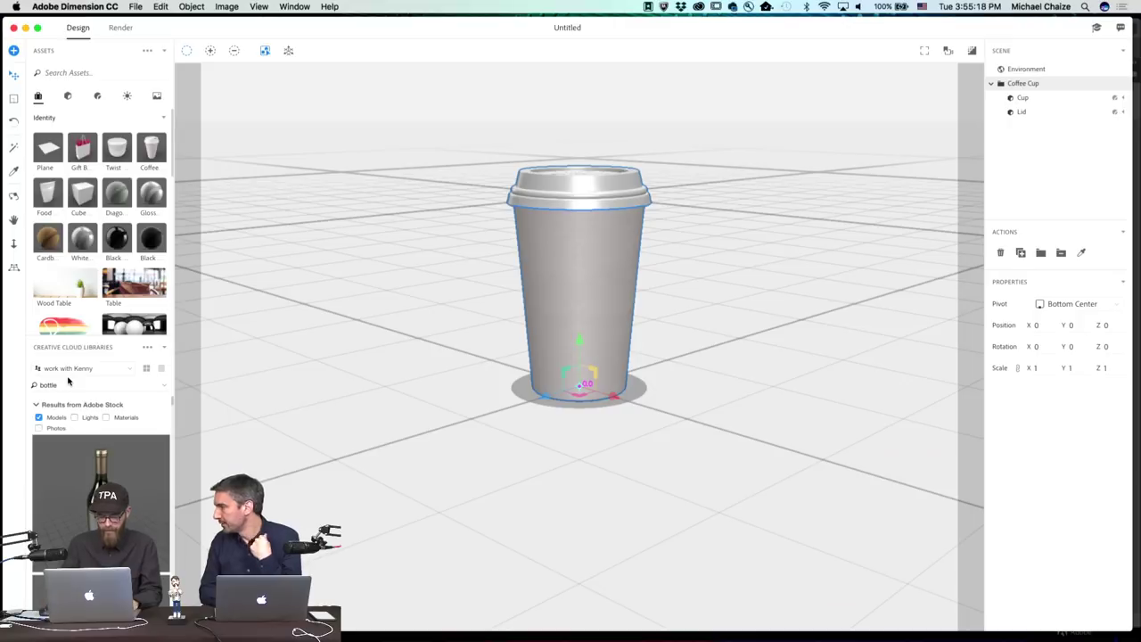
click(40, 417)
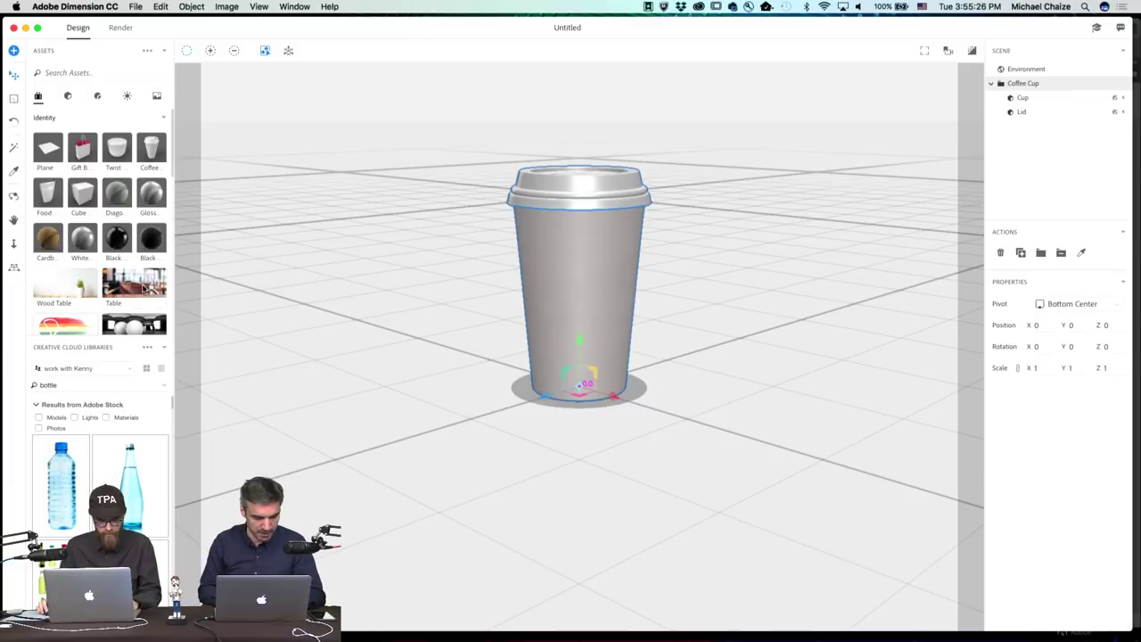
scroll(128, 286, down, 3)
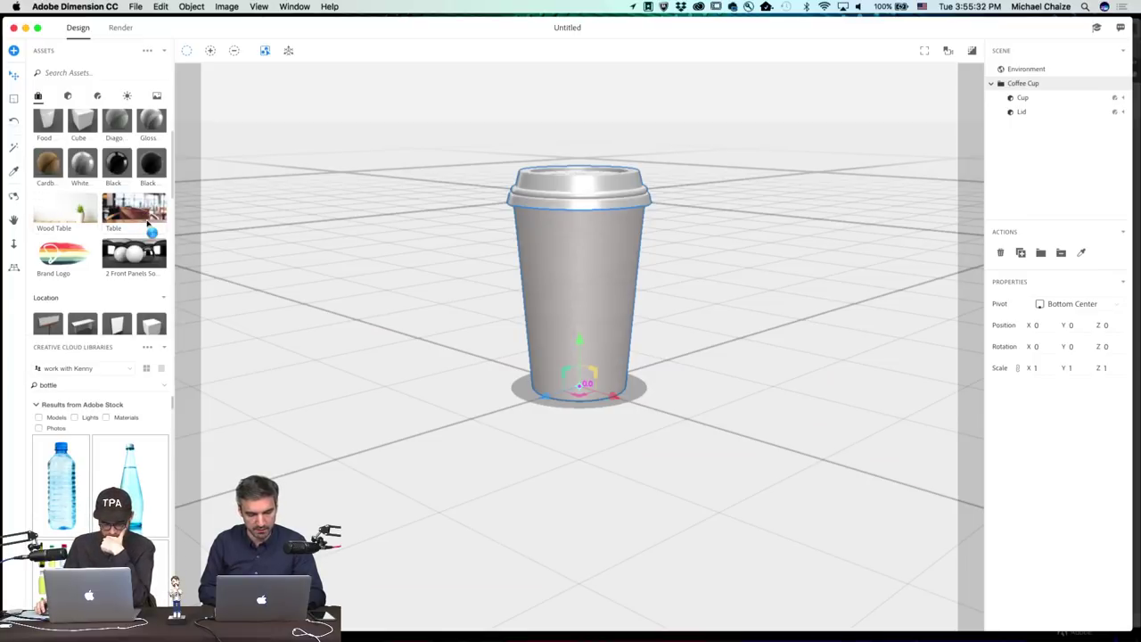
drag(147, 224, 372, 280)
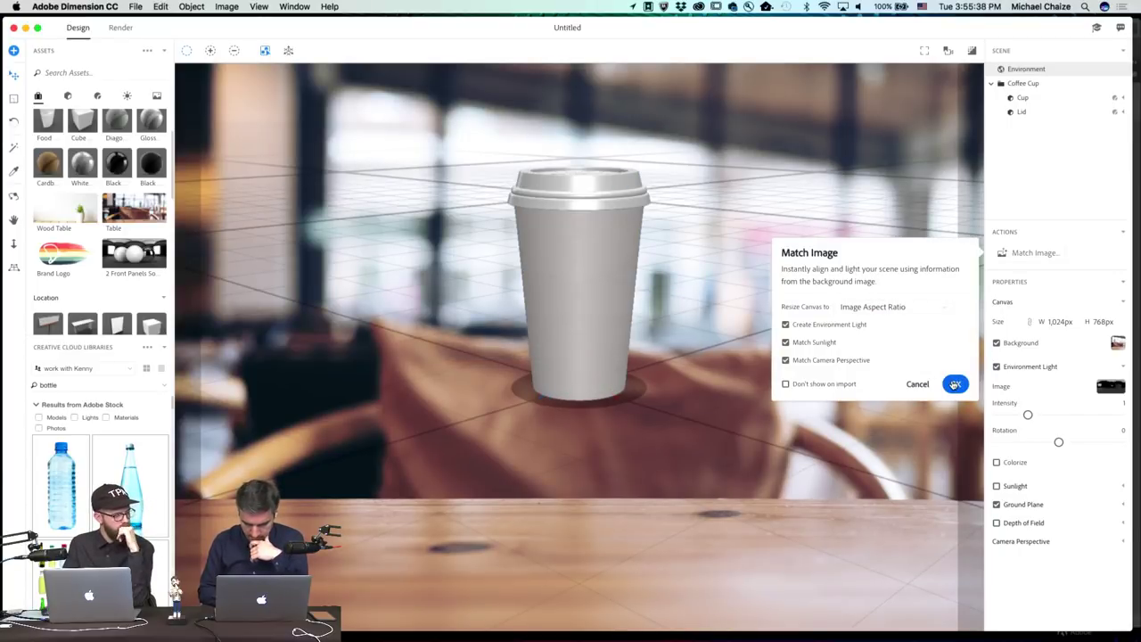
click(954, 383)
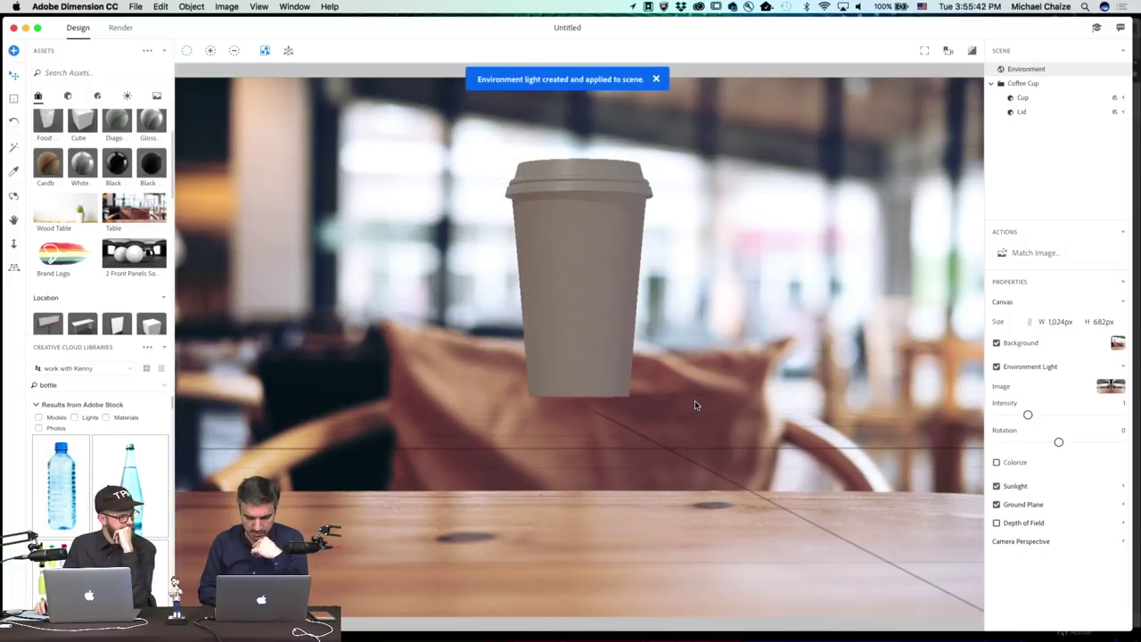
Scale the coffee cup uniformly to 0.4 and reposition it on the tabletop at about X 6, Z -15.5, with Y rotation about -46.6.
click(600, 253)
click(925, 51)
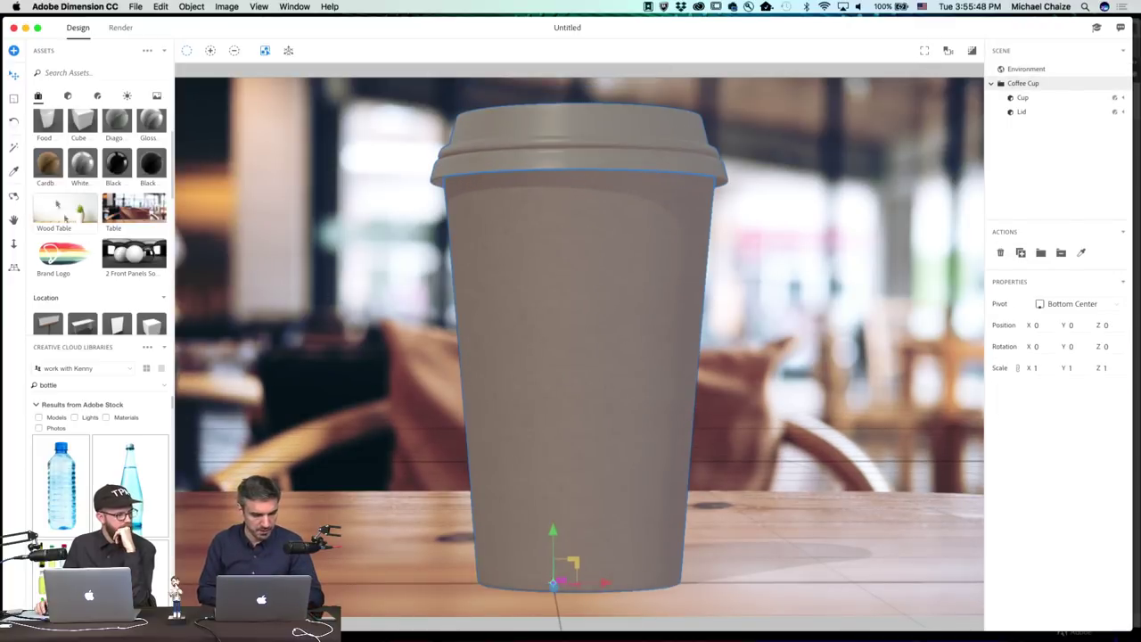
drag(621, 198, 258, 548)
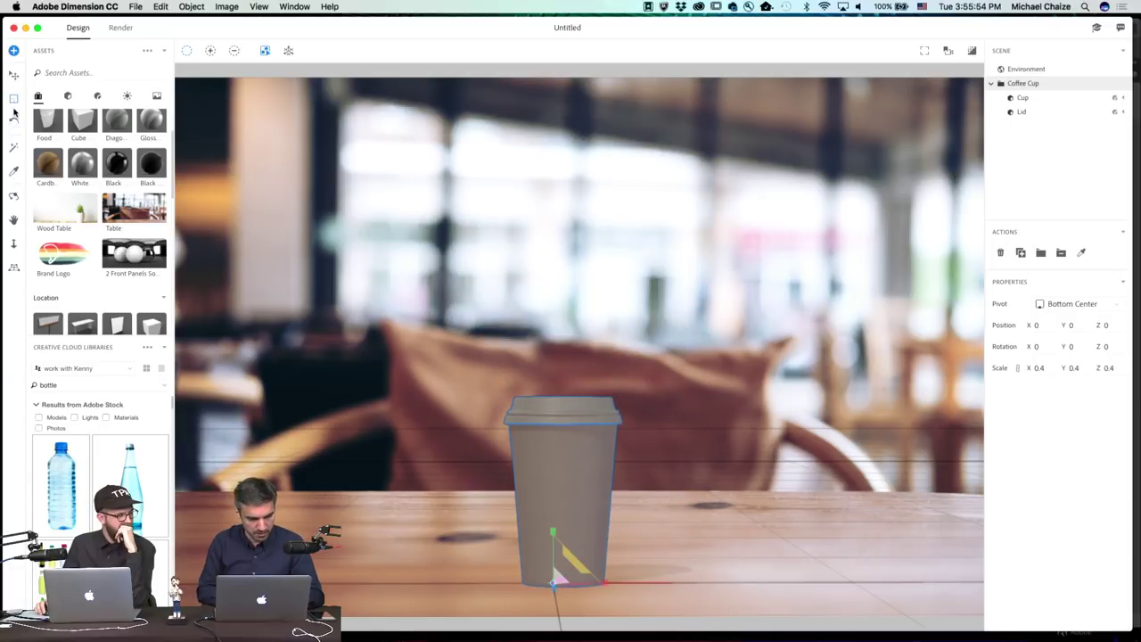
drag(585, 580, 711, 540)
Compare the environment with sunlight off and on, leaving it on, and set the environment light intensity to 1.33.
click(1042, 70)
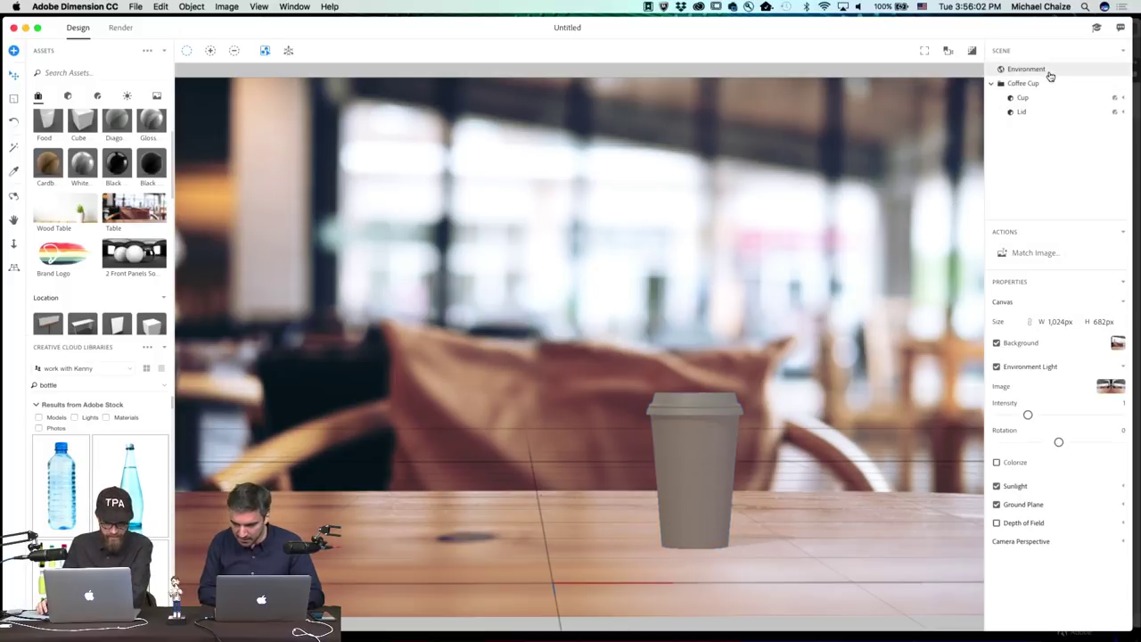
click(996, 486)
click(996, 485)
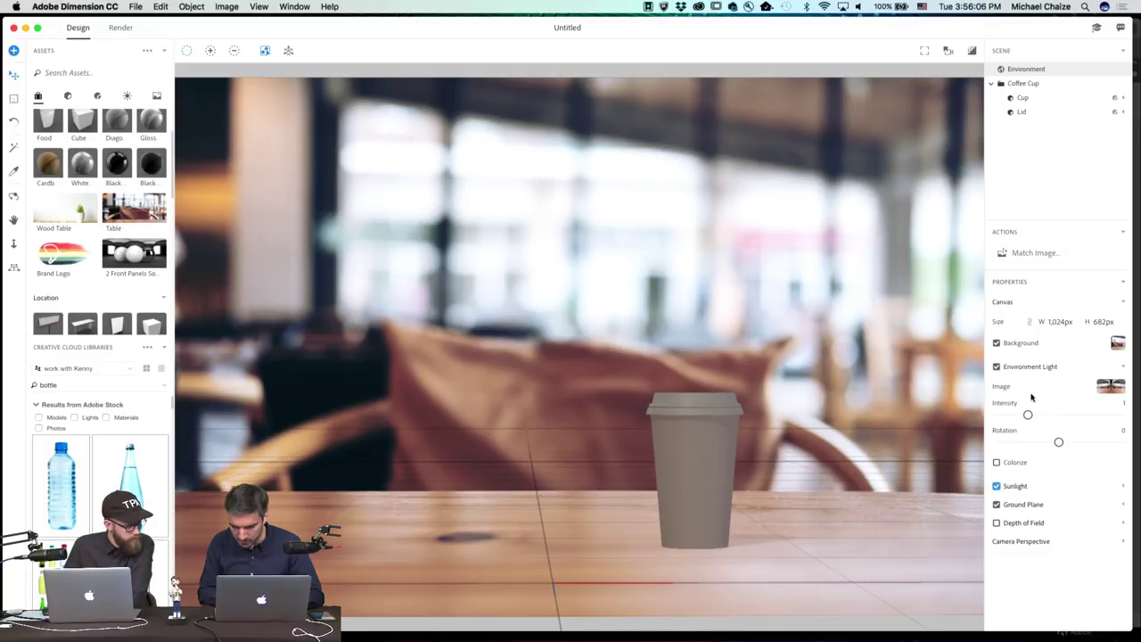
drag(1027, 415, 1038, 415)
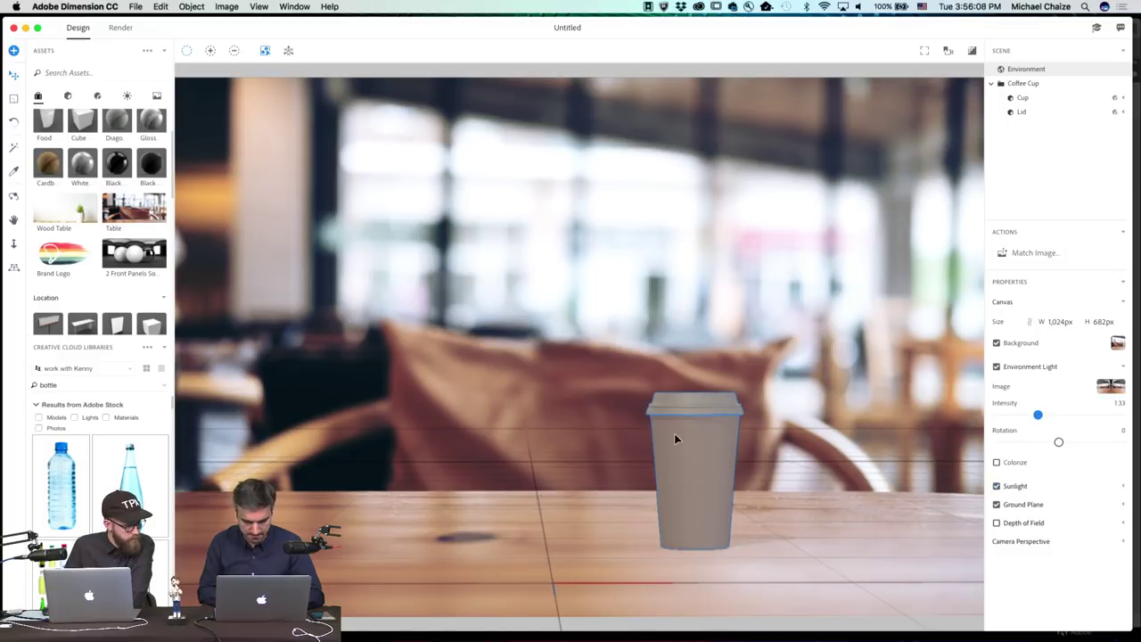
Apply the glossy black material to the coffee cup's lid.
click(1055, 104)
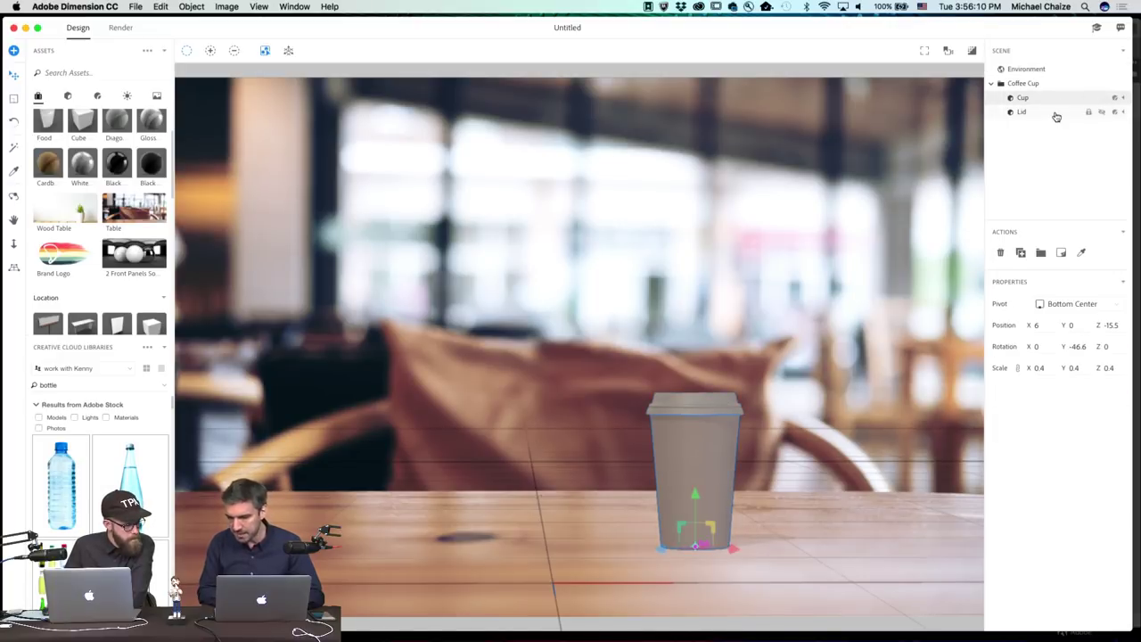
click(1056, 113)
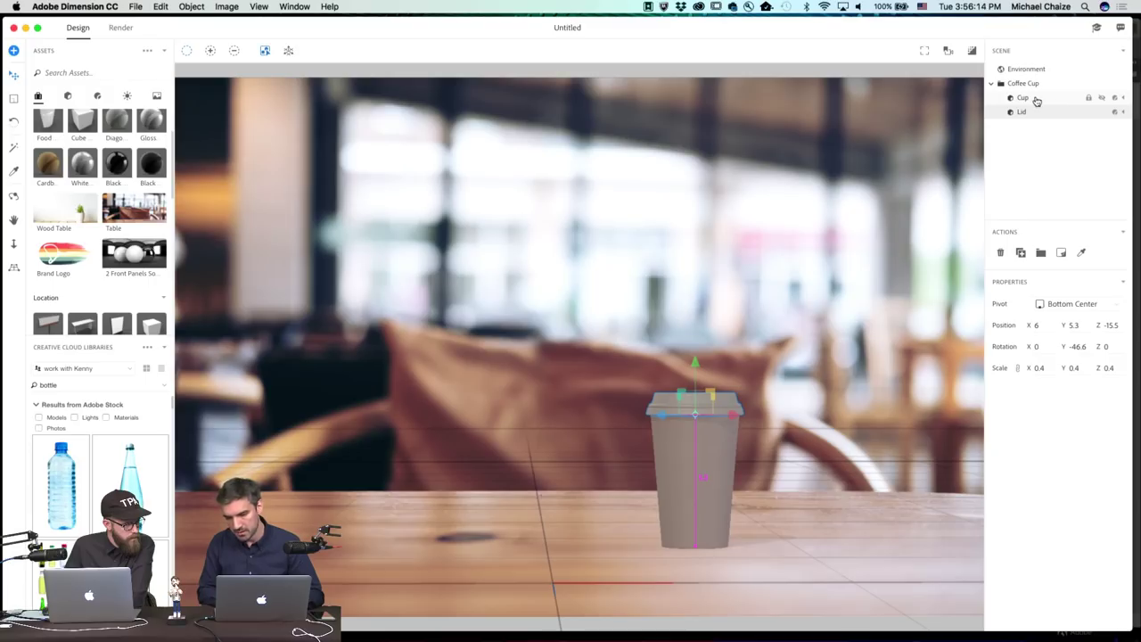
click(1036, 100)
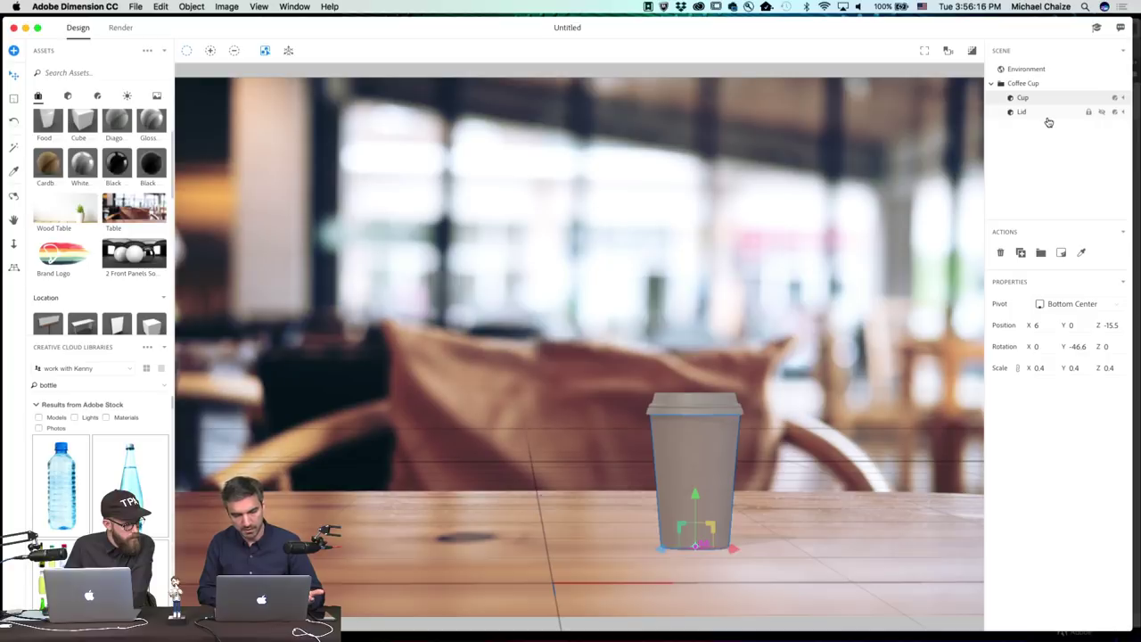
click(1049, 122)
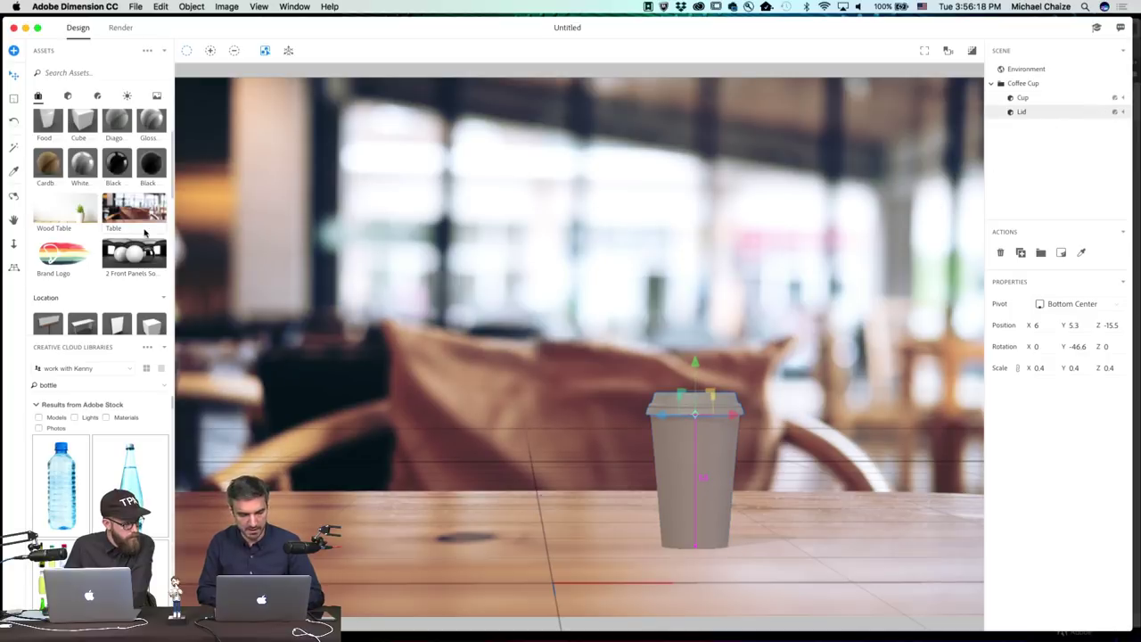
scroll(111, 211, up, 3)
click(117, 241)
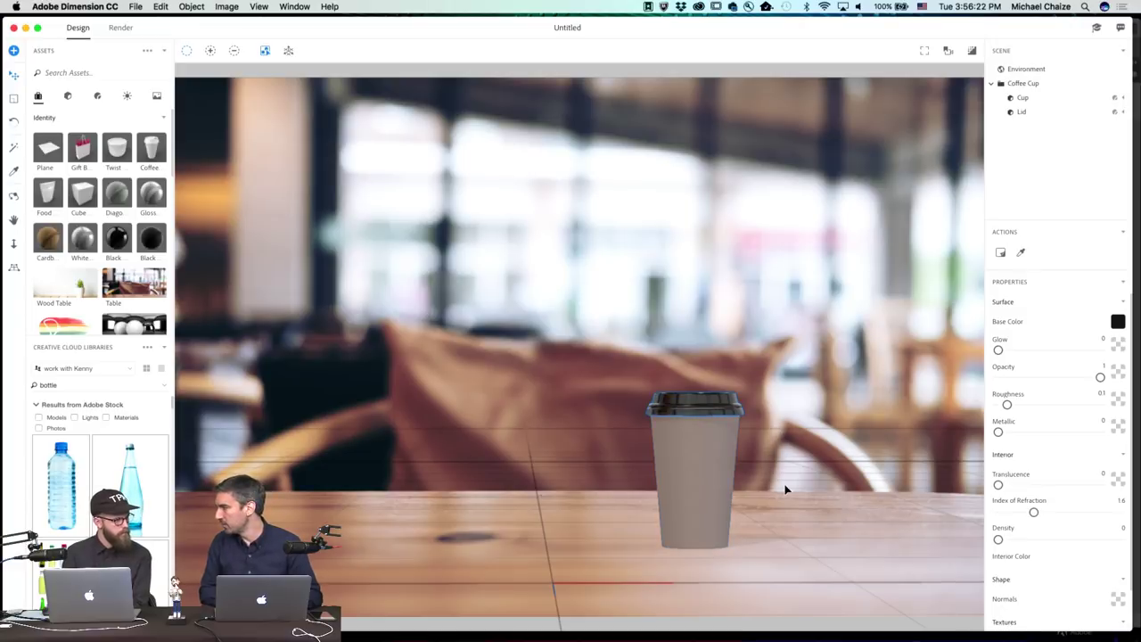
Place the library's Artwork 1 bridge graphic on the cup body as a decal and set its metallic value to 0.39.
click(723, 483)
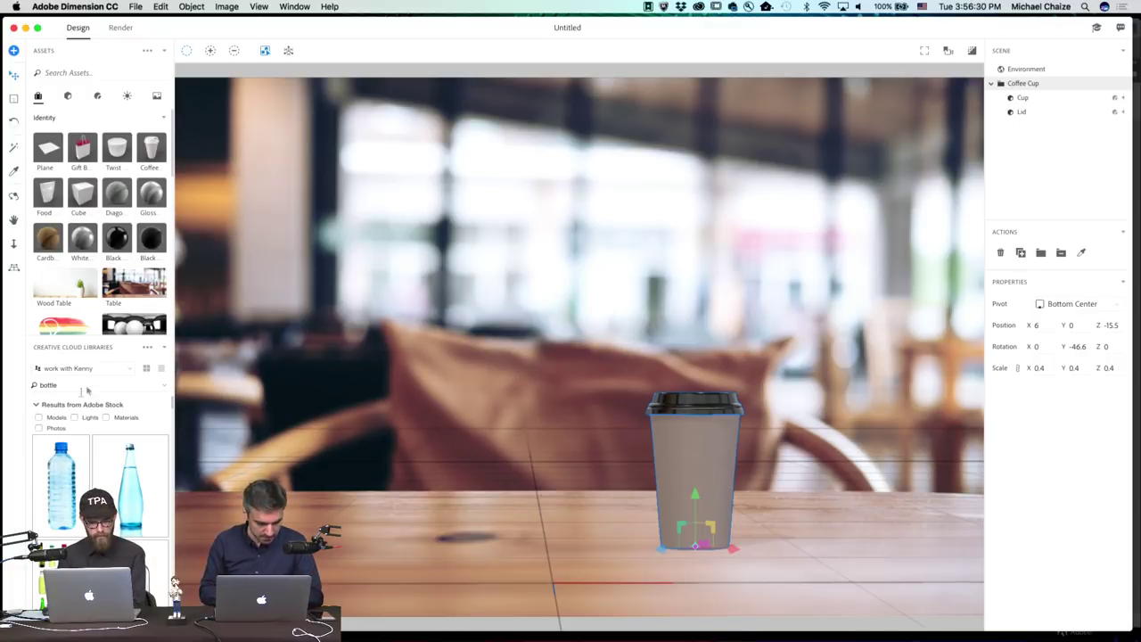
click(154, 386)
mouse_move(64, 436)
mouse_down()
mouse_move(704, 471)
mouse_move(686, 472)
mouse_up()
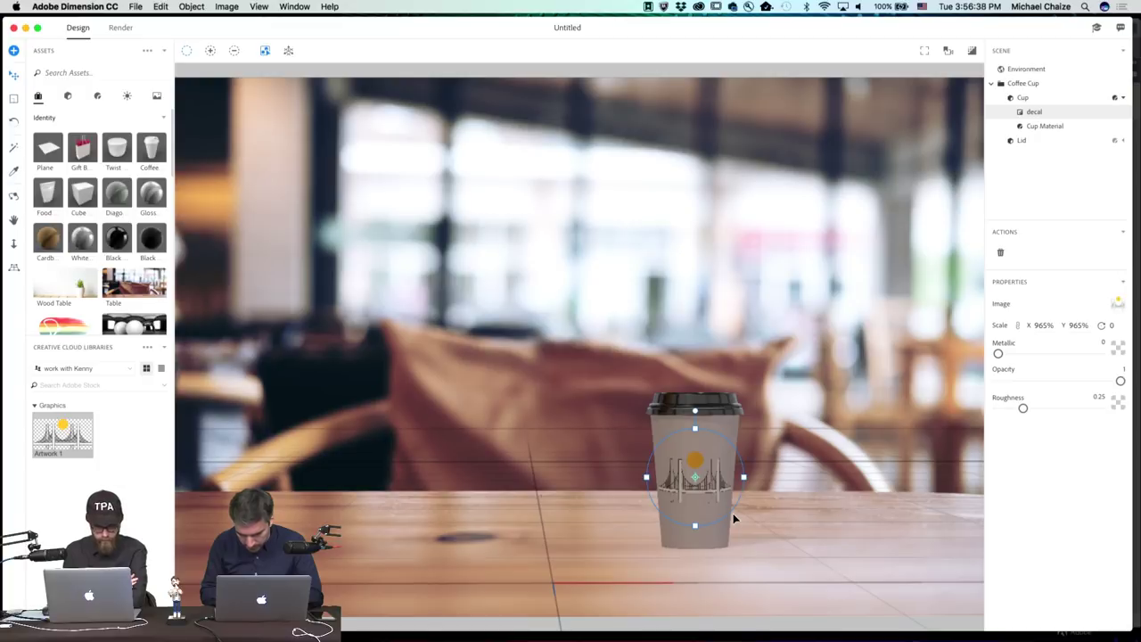
drag(998, 355, 1037, 352)
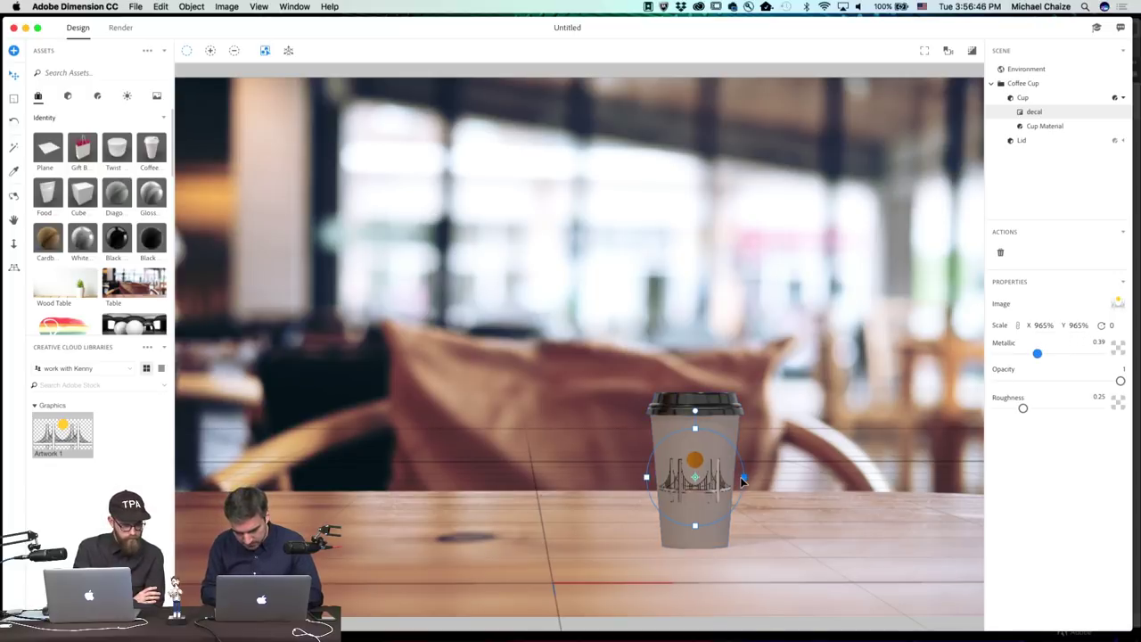
Enlarge the bridge decal to about 1,536% by 1,424% around the cup, and show the render preview of the scene.
drag(747, 476, 768, 481)
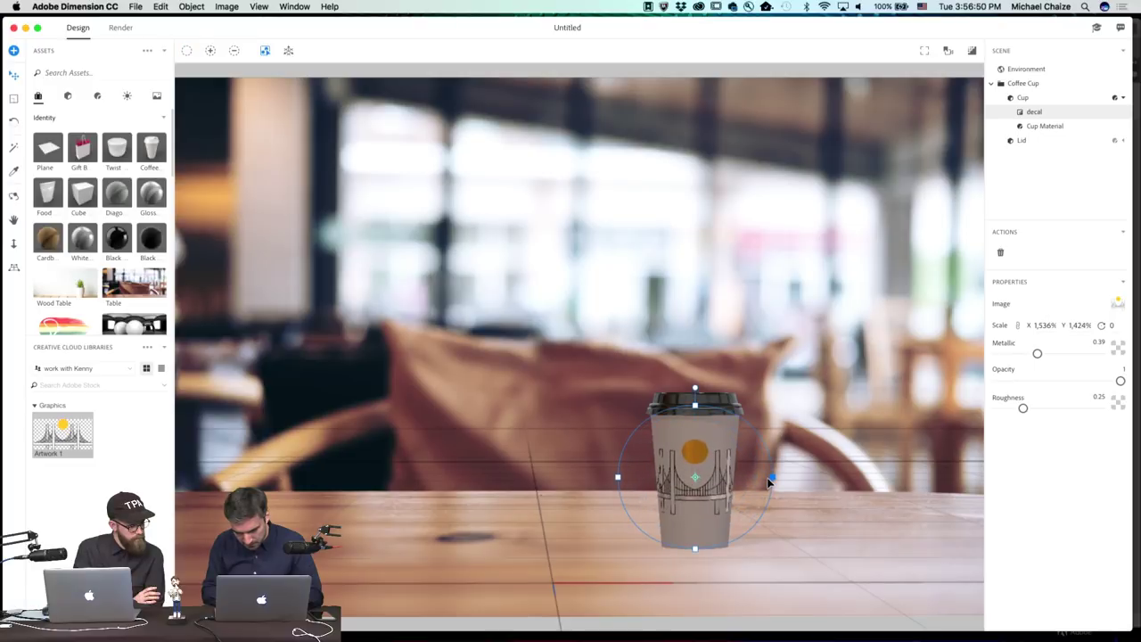
click(739, 567)
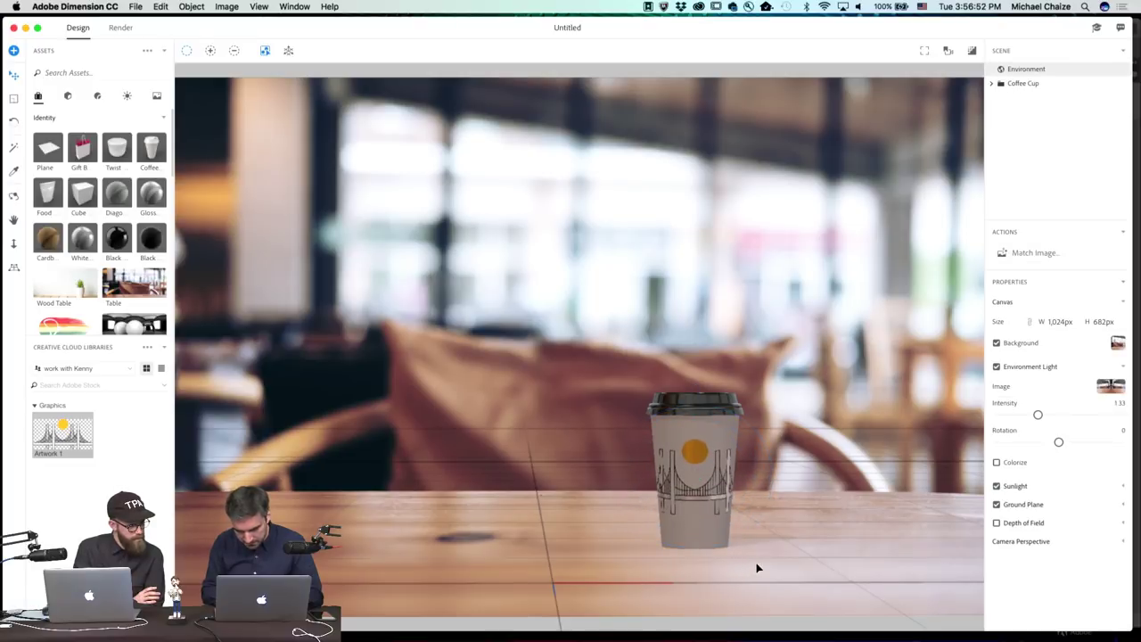
click(972, 50)
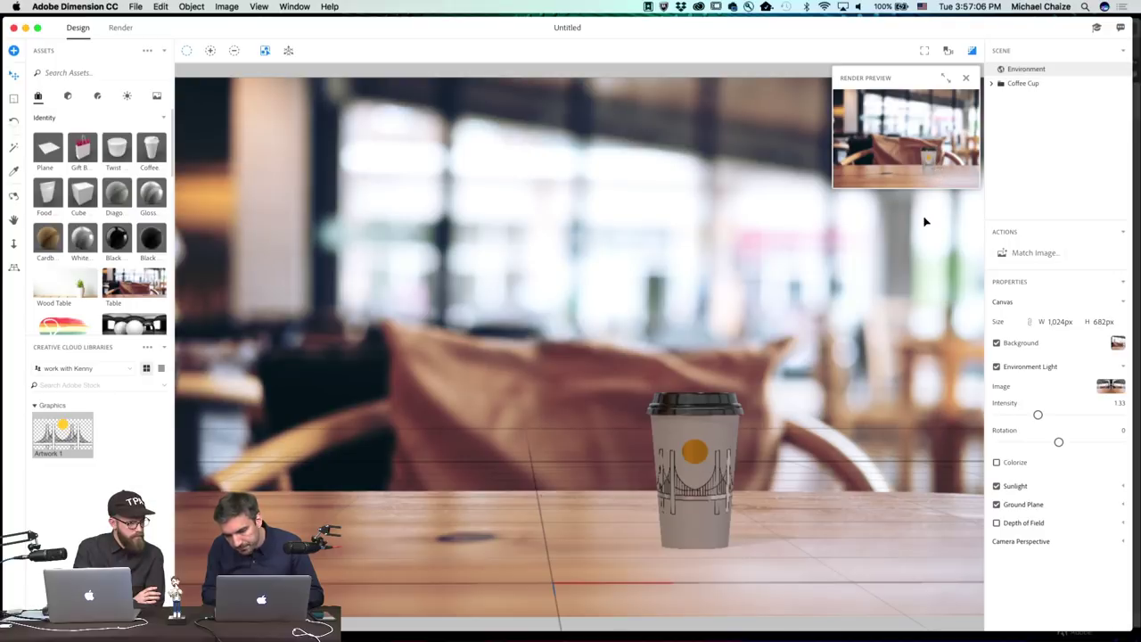
Set the scene's environment light intensity to 1.15.
click(727, 402)
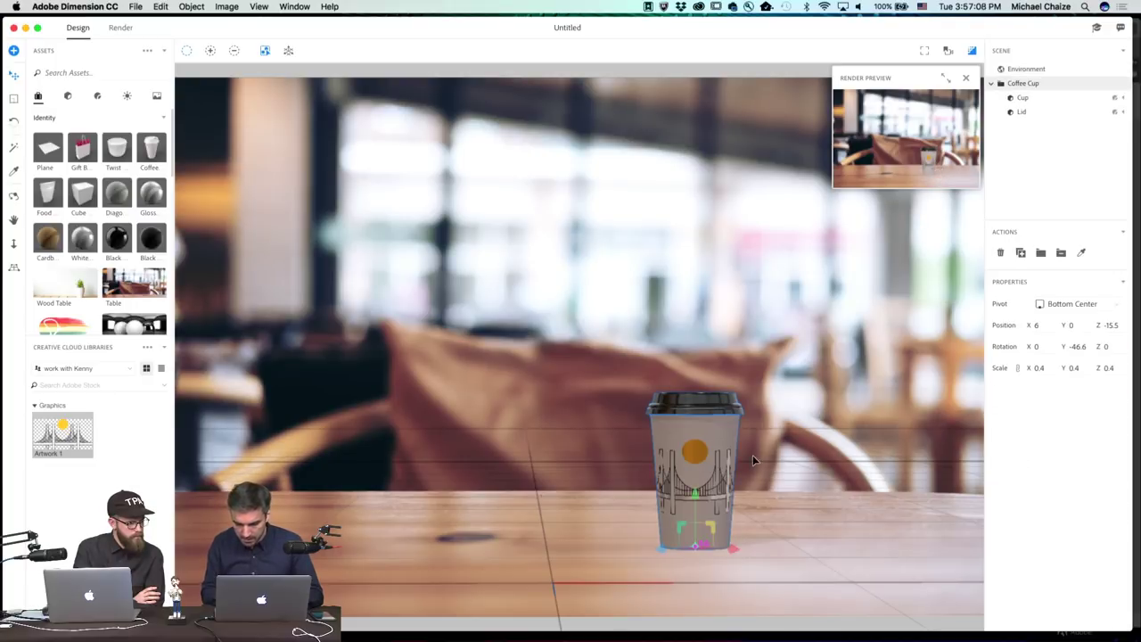
click(865, 451)
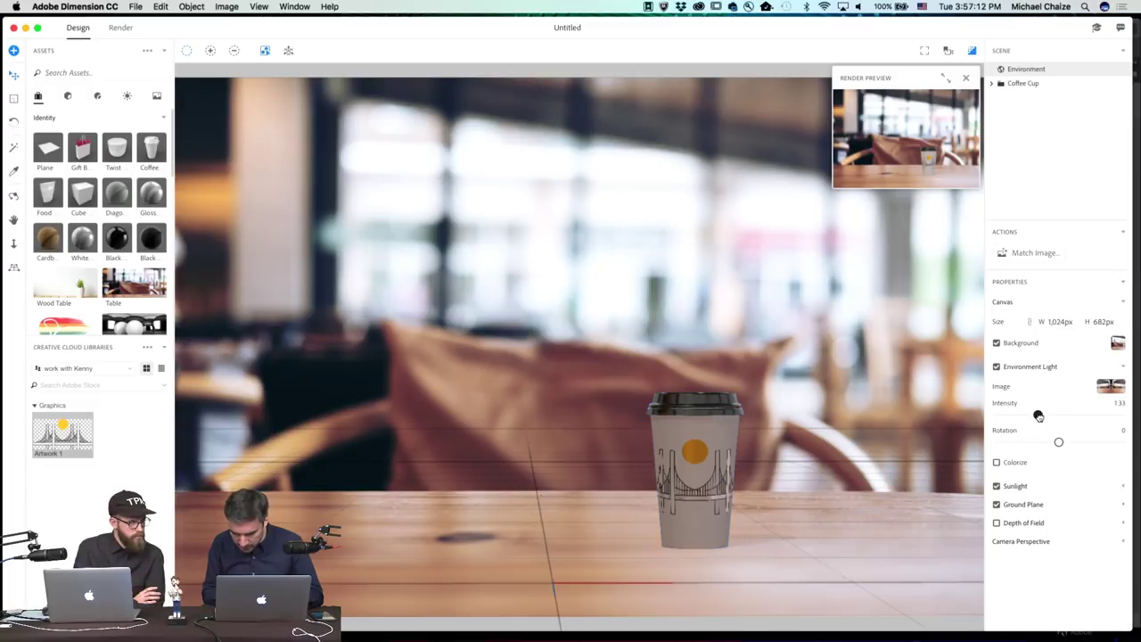
drag(1037, 416, 1032, 416)
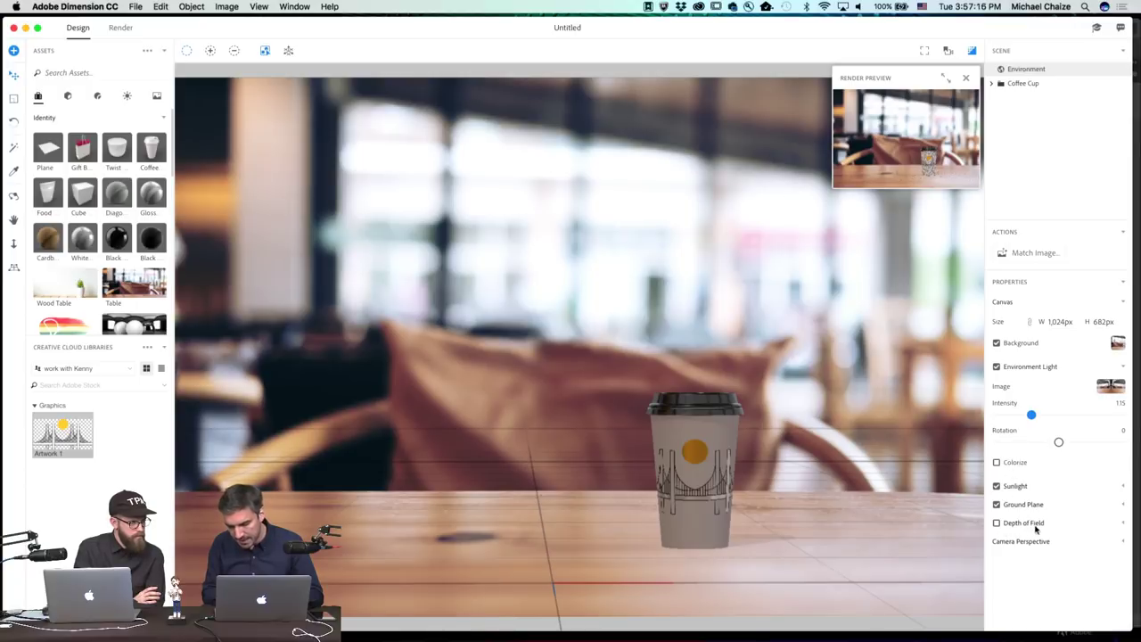
Render the scene at Low (Fast) quality as a 16 Bits/Channel PSD saved on the Desktop as beer.
click(119, 27)
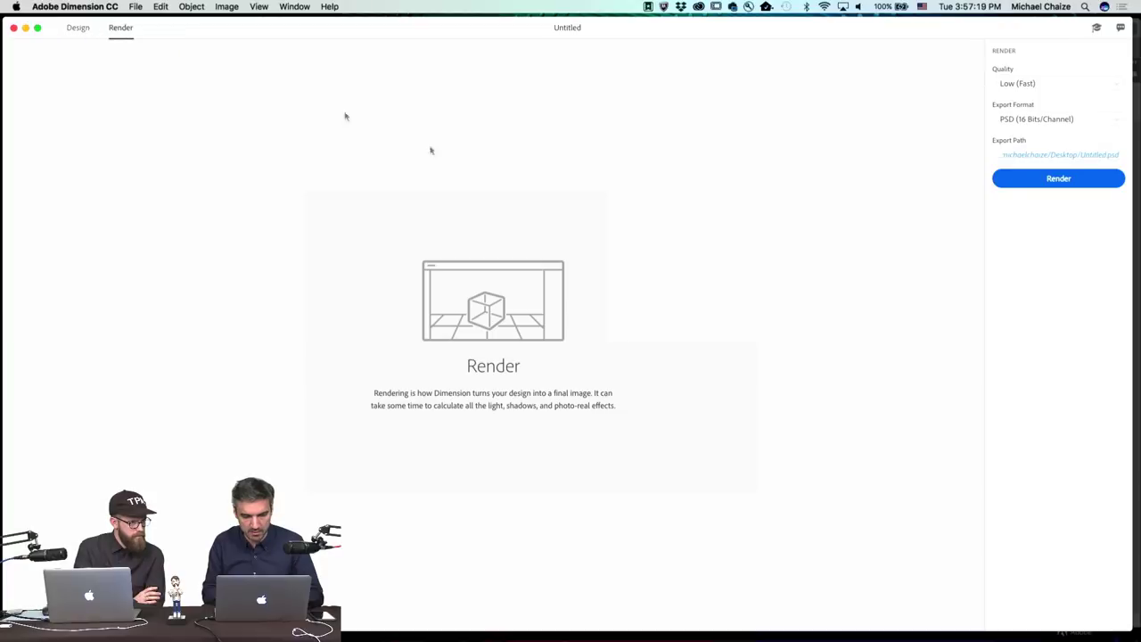
click(1072, 118)
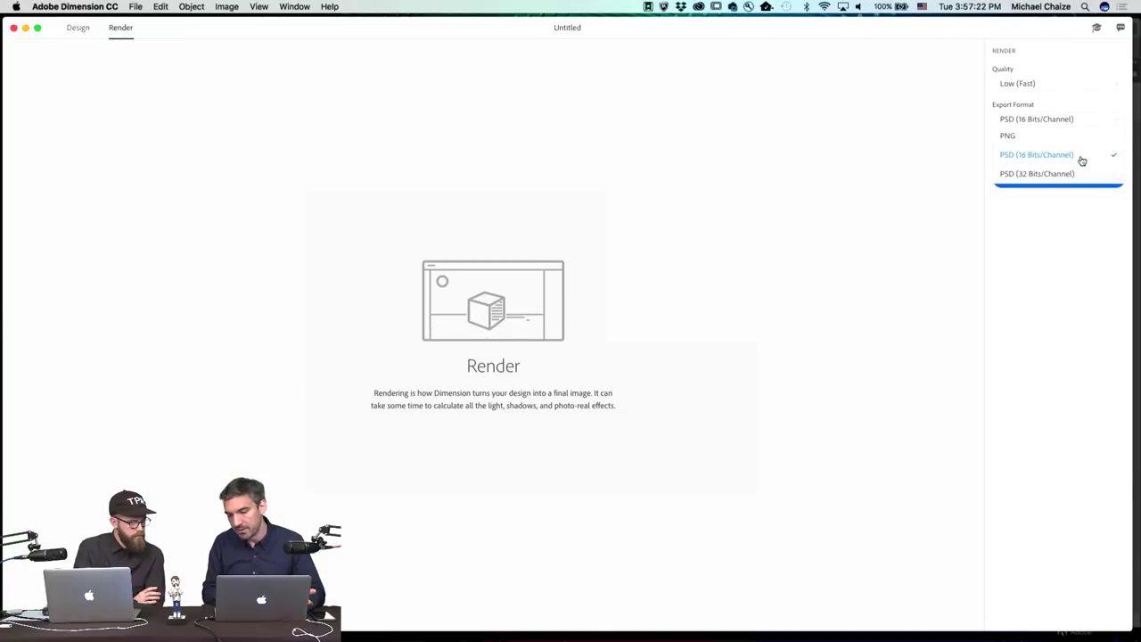
click(1079, 157)
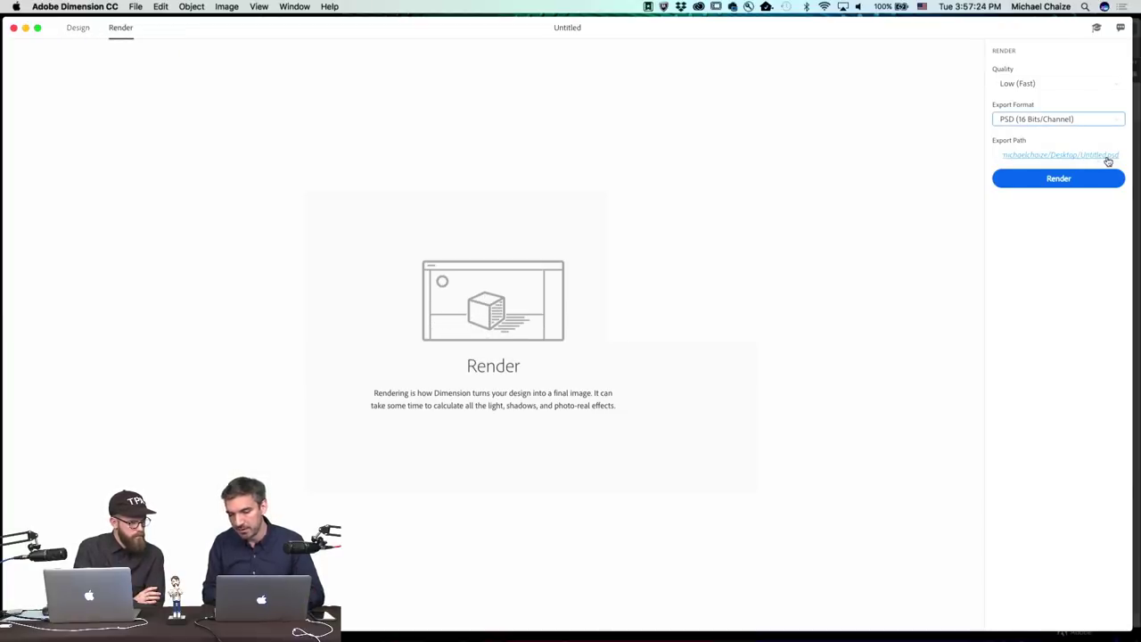
click(1107, 157)
text(beer)
key(Return)
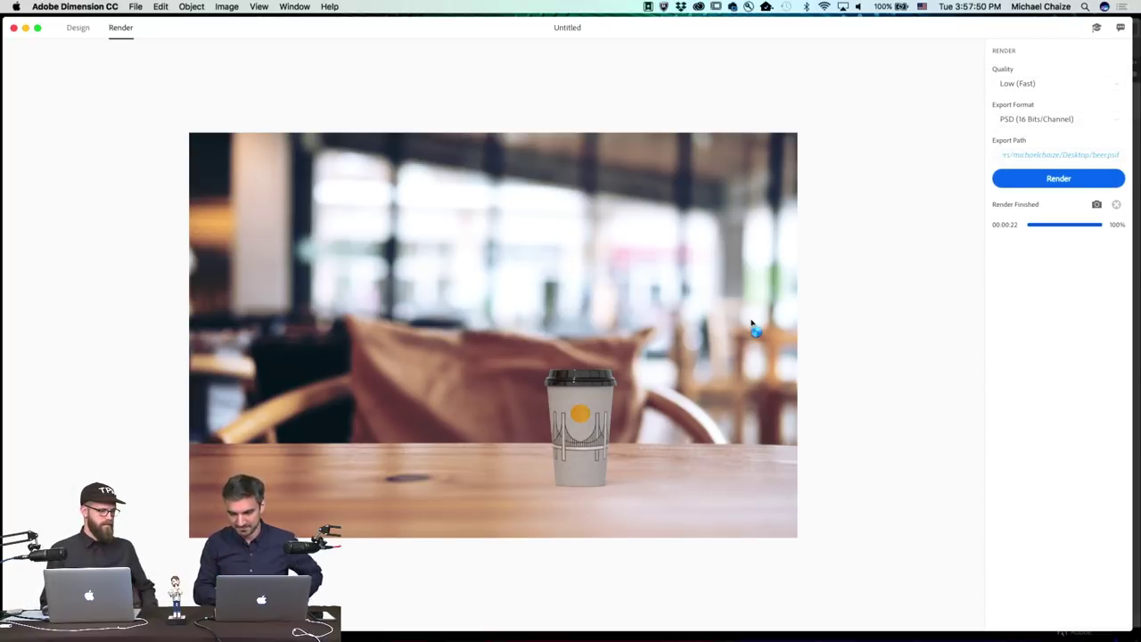
Launch Photoshop, and bring up the environment settings in Dimension's design workspace.
mouse_move(499, 624)
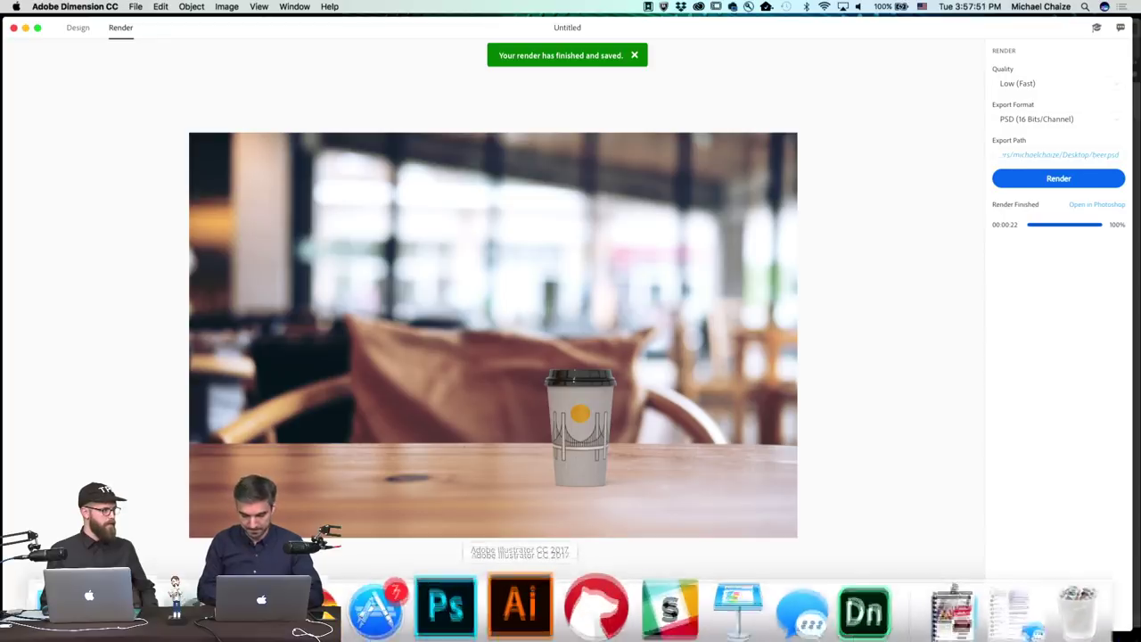
click(460, 595)
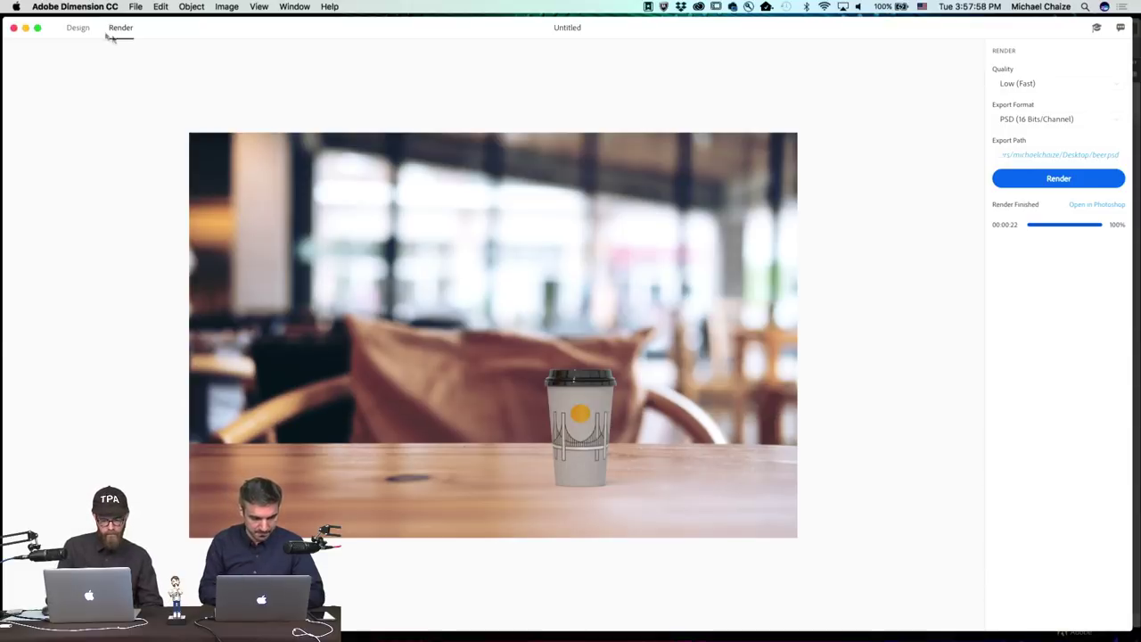
click(77, 29)
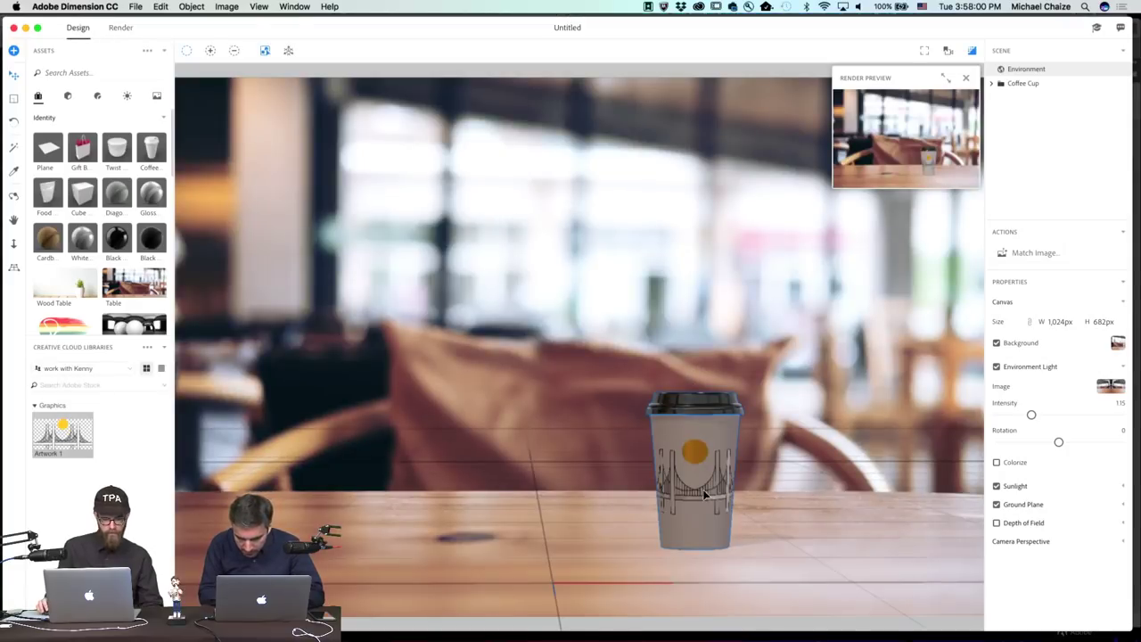
click(1024, 69)
drag(1059, 444, 1028, 477)
Switch to Photoshop and open beer.psd from the Desktop folder.
key(super+Tab)
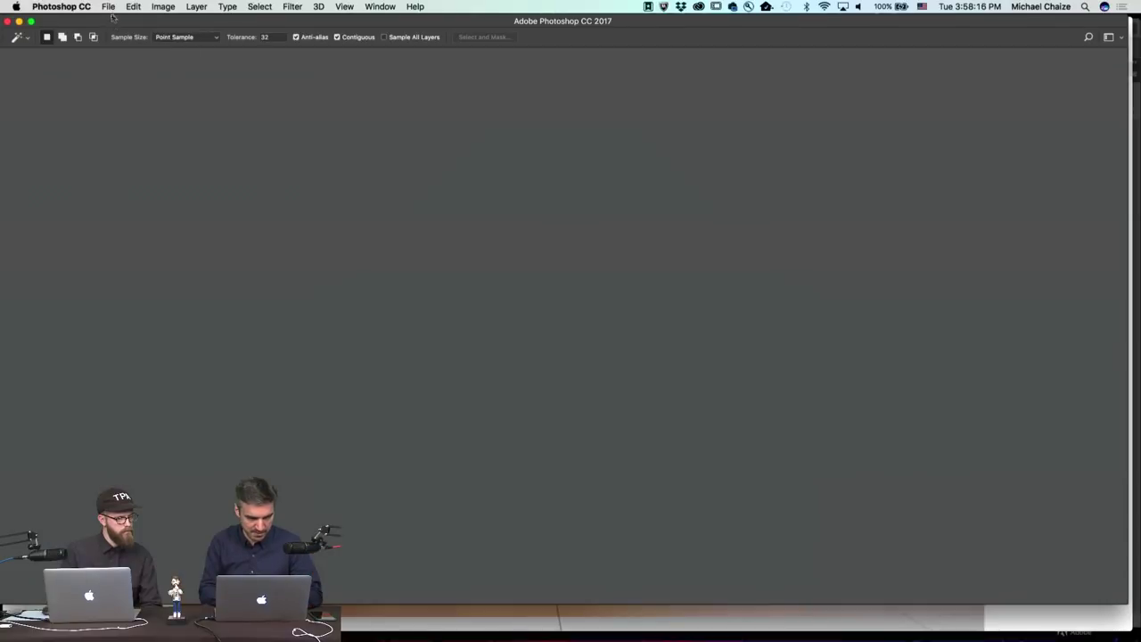
key(super+o)
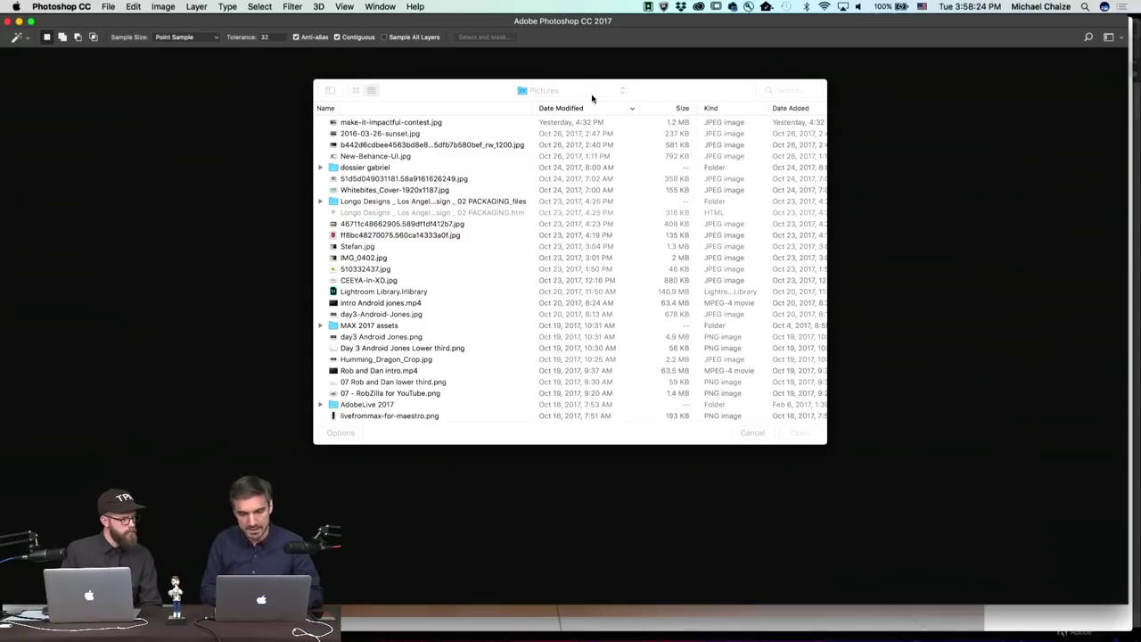
click(592, 92)
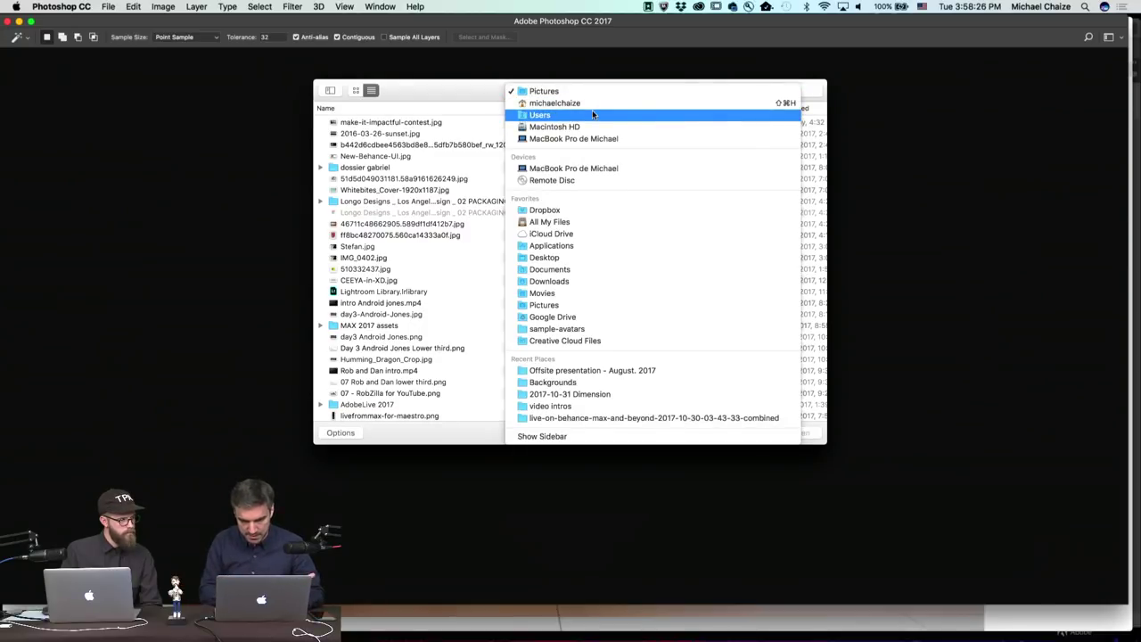
click(591, 257)
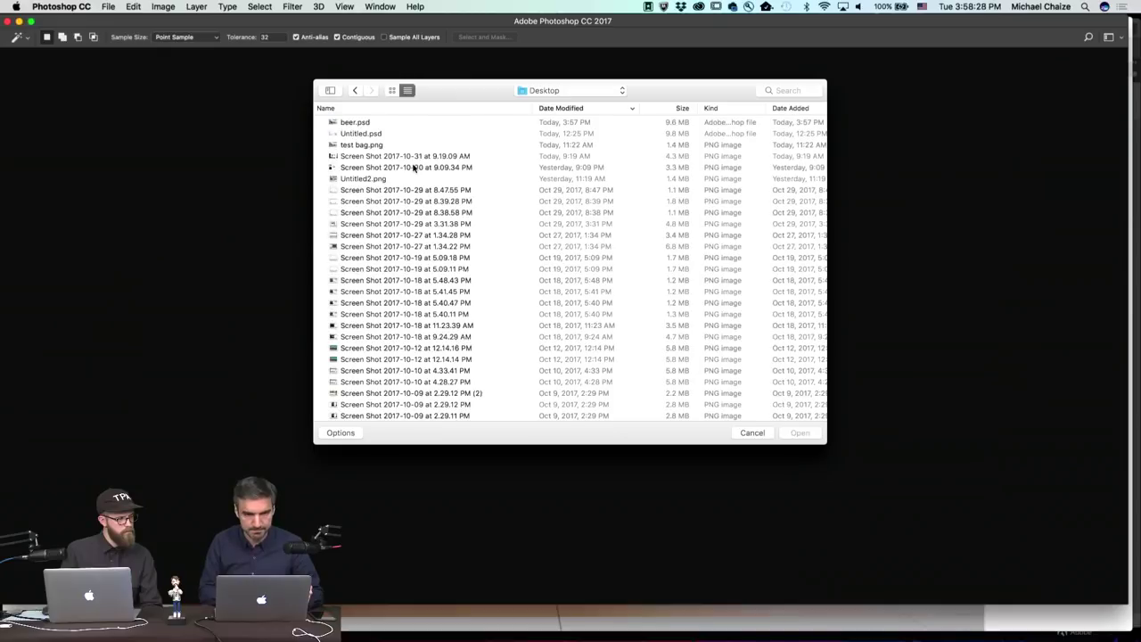
click(356, 122)
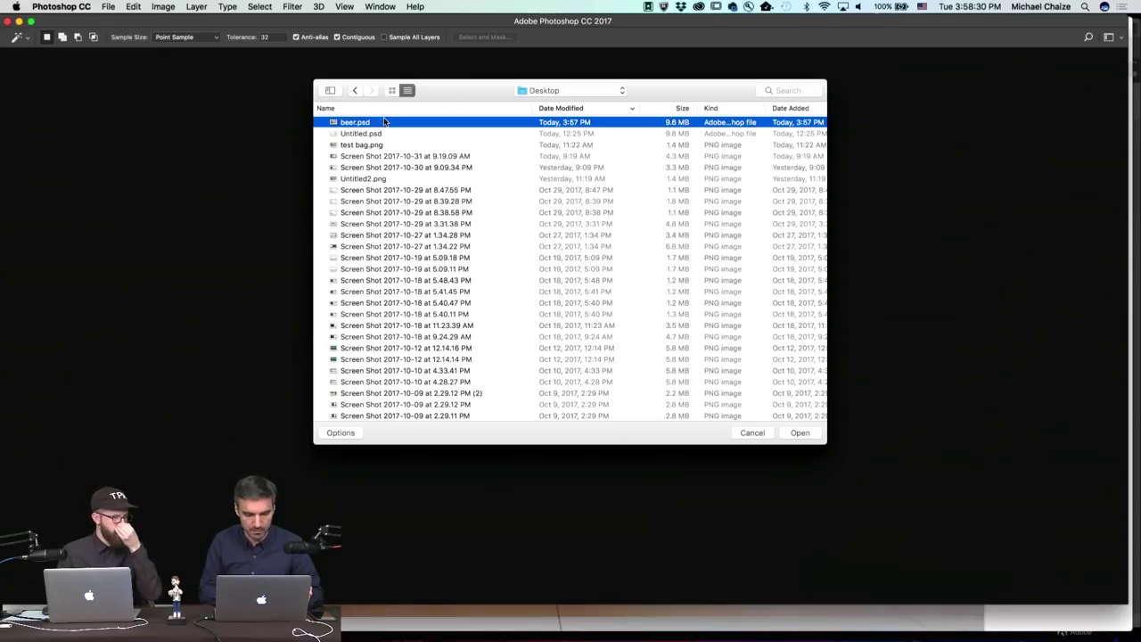
key(Return)
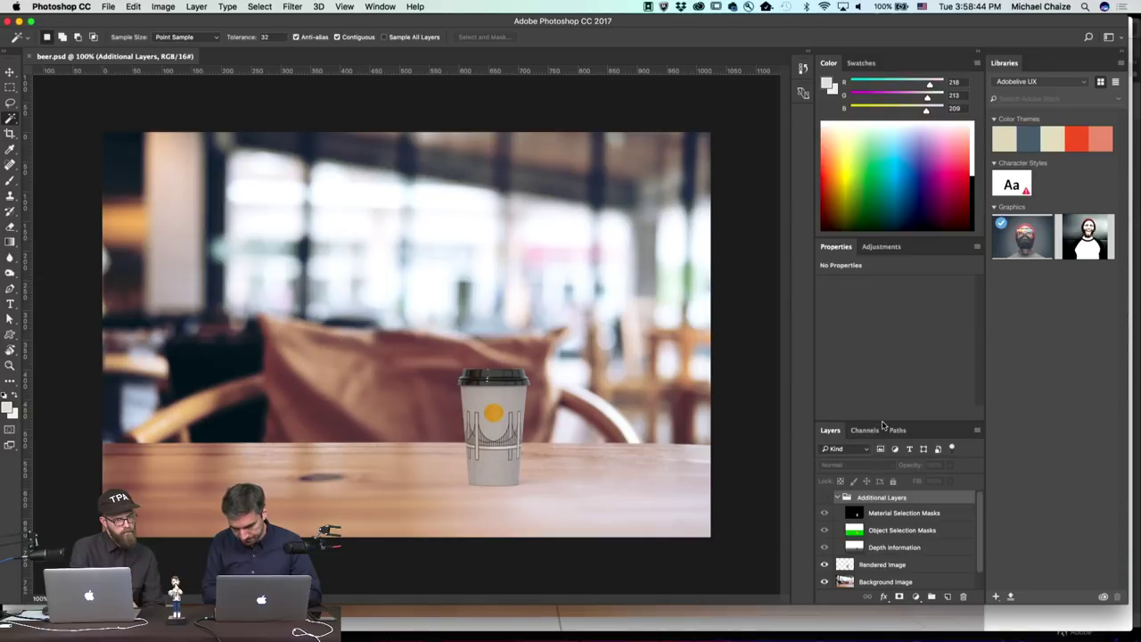
Show the Additional Layers group, select the lid's colour area on the Object Selection Masks layer, and hide the group again.
drag(883, 425, 882, 243)
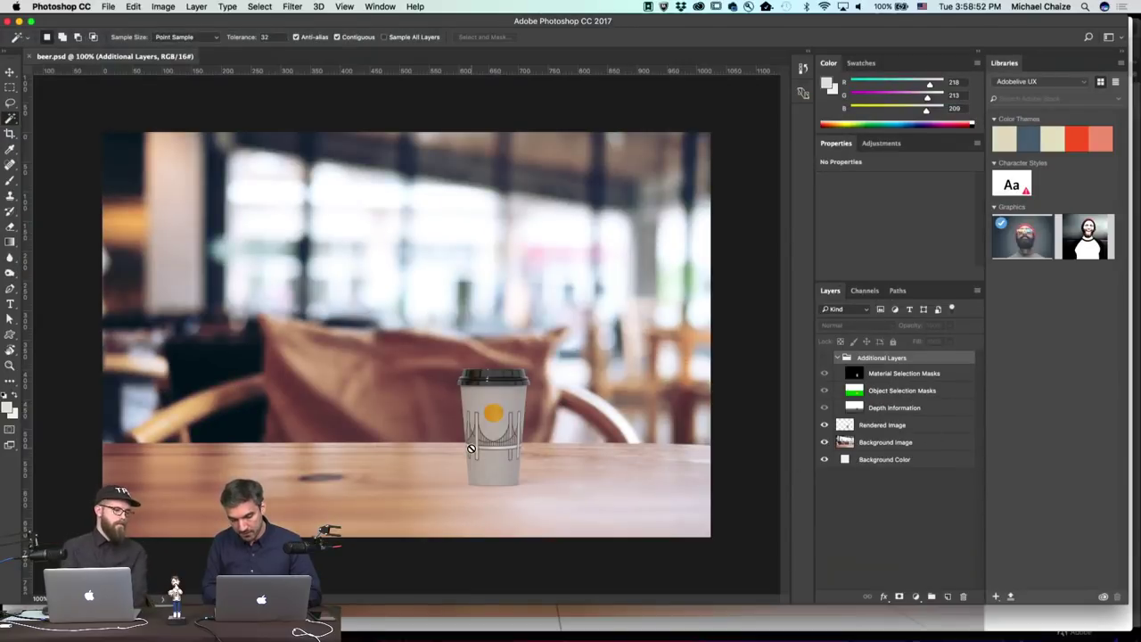
click(895, 391)
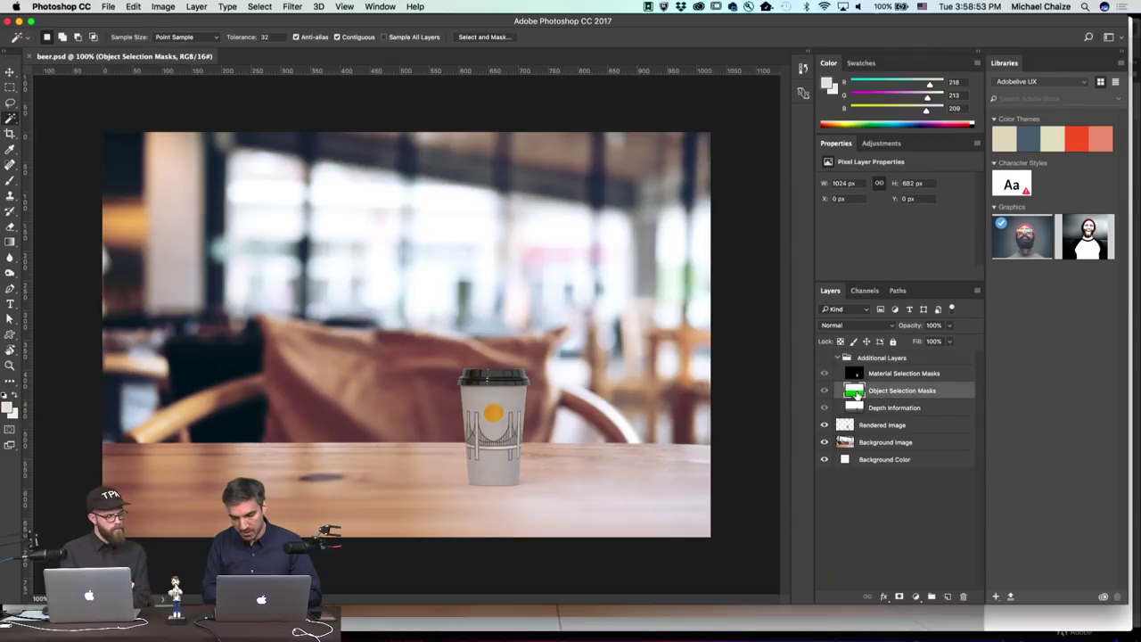
click(824, 358)
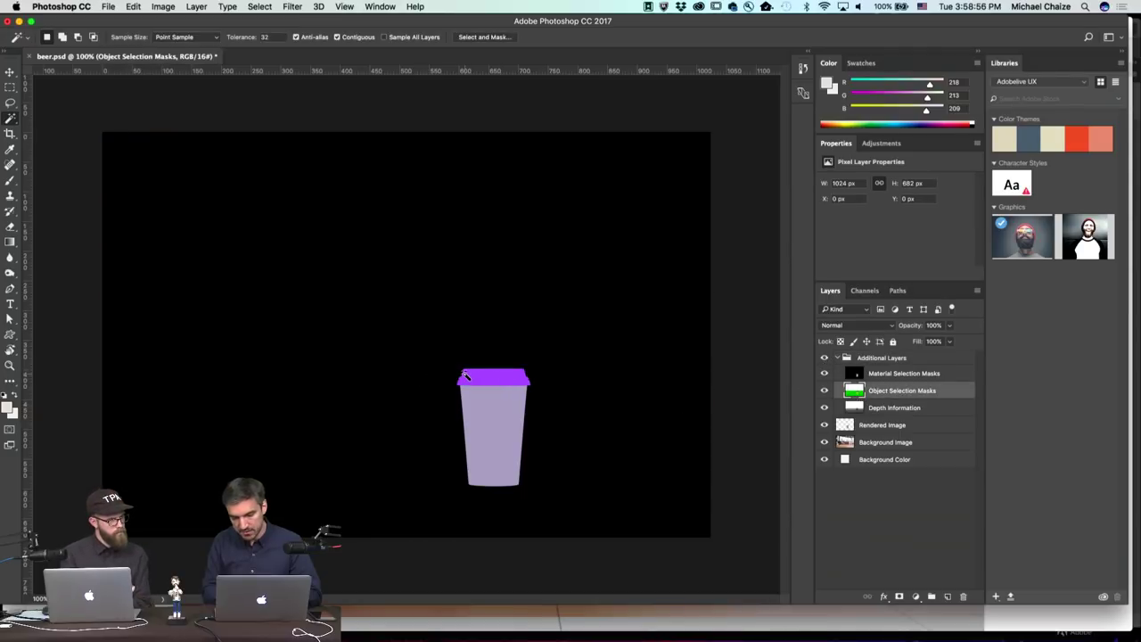
click(482, 379)
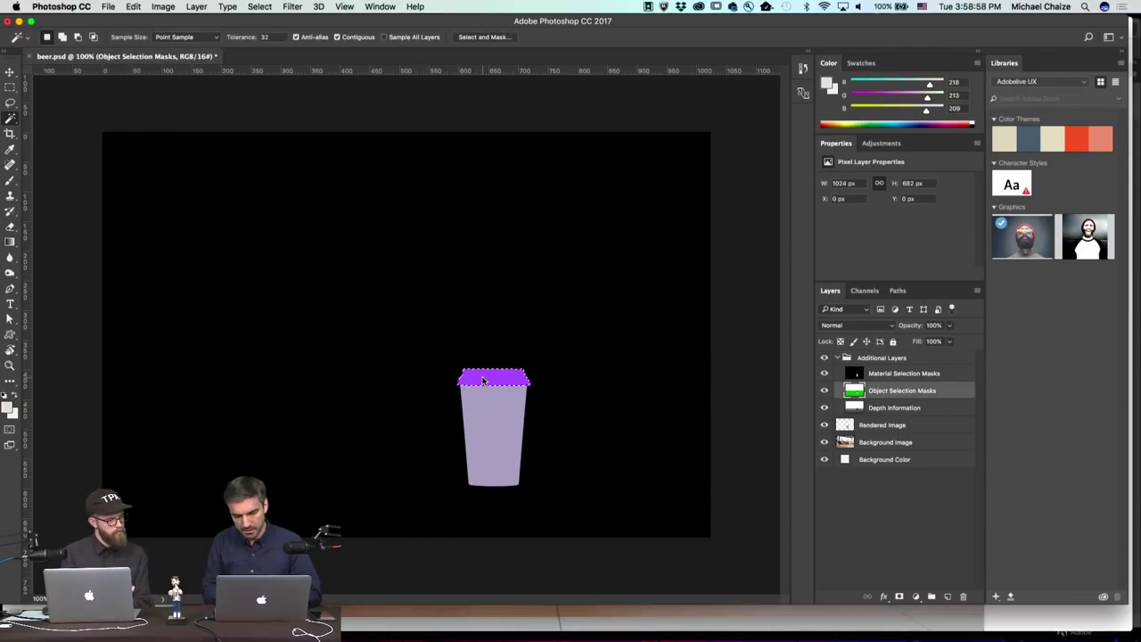
click(823, 358)
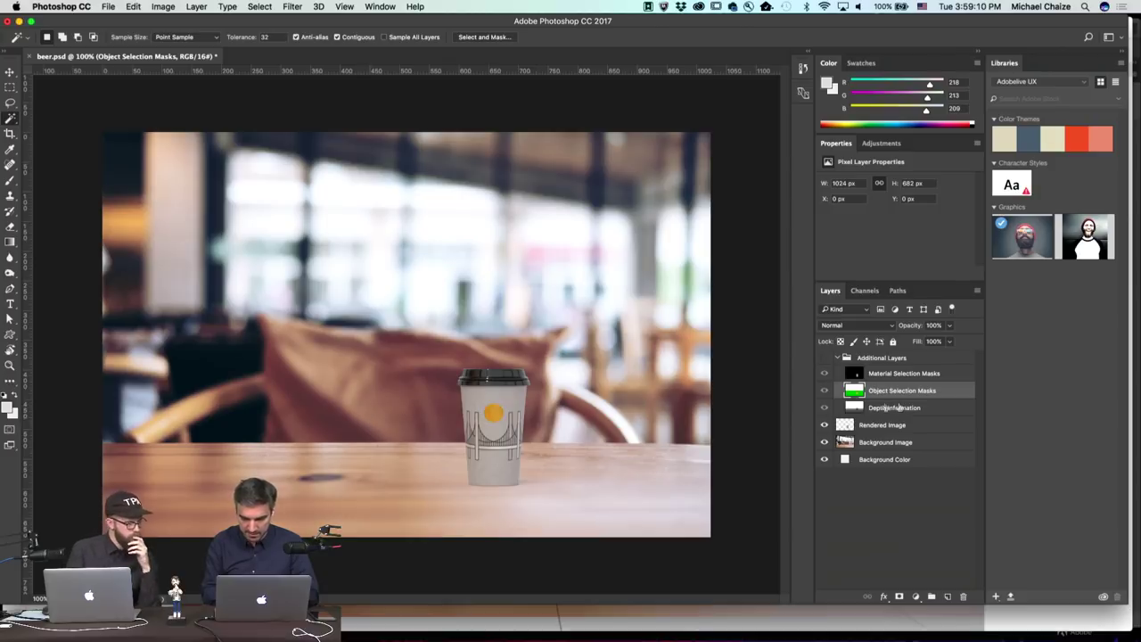
Compare the composition with the Rendered Image layer hidden and shown, leaving the layer visible.
click(882, 426)
click(824, 426)
click(824, 425)
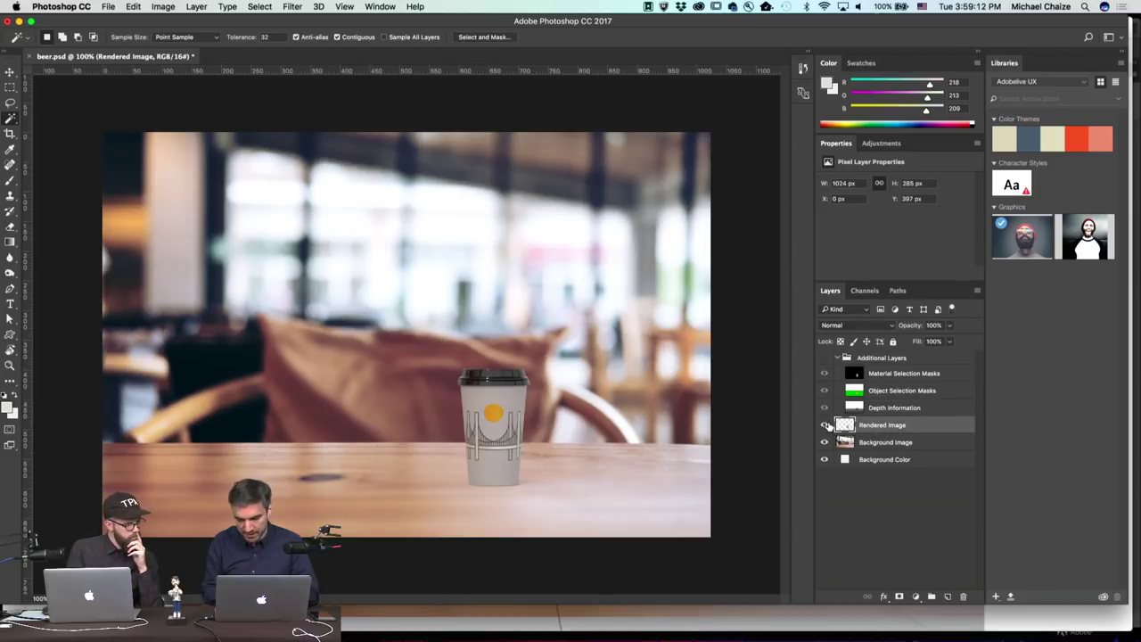
click(824, 425)
click(825, 425)
Increase the Rendered Image layer's contrast with Curves, raising input 179 to about 204 and lowering input 46 to about 41.
key(super+m)
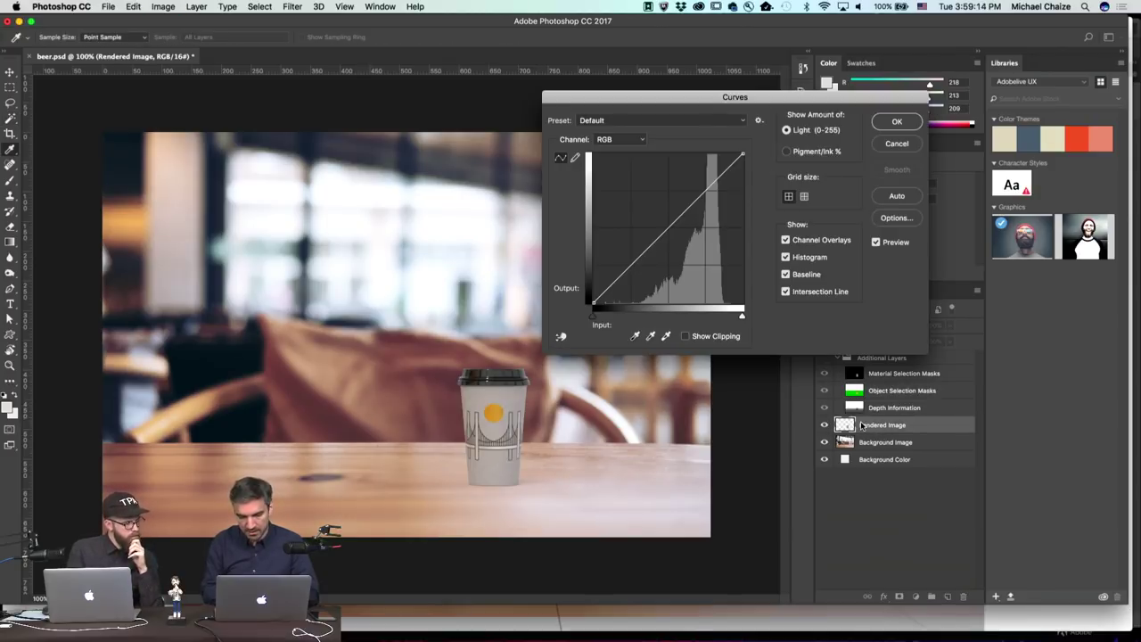
drag(704, 190, 700, 184)
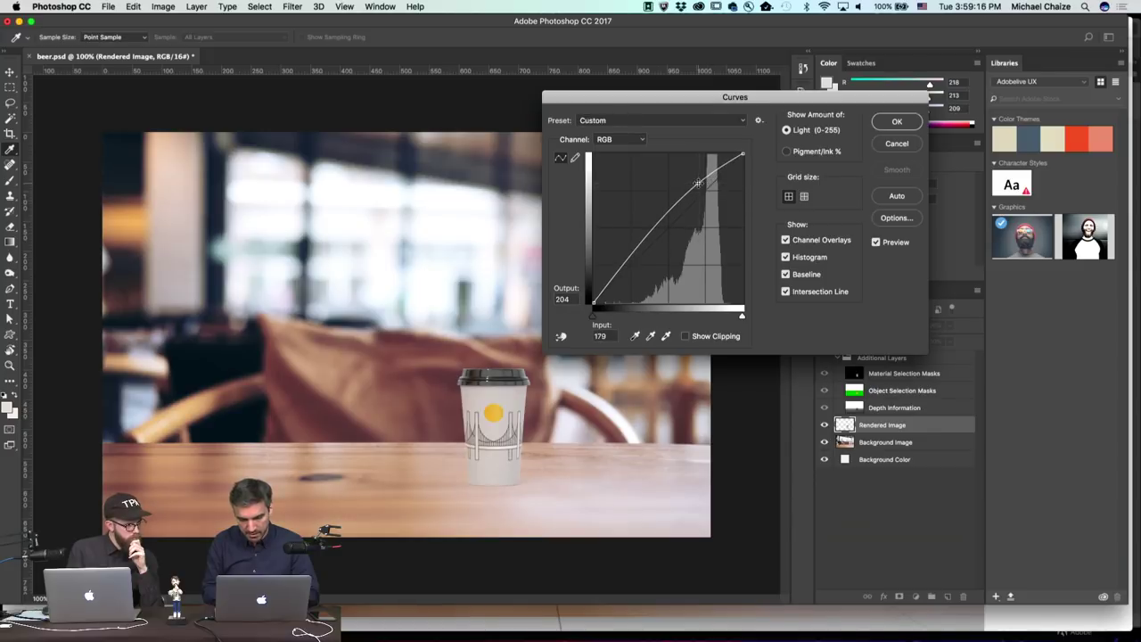
drag(619, 271, 621, 279)
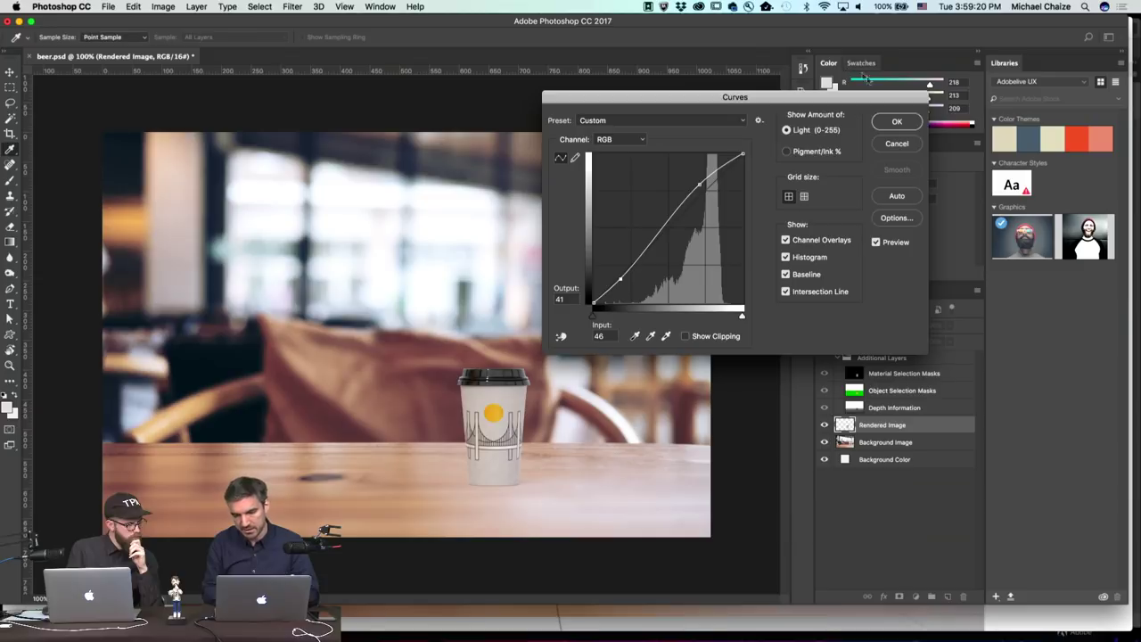
click(895, 122)
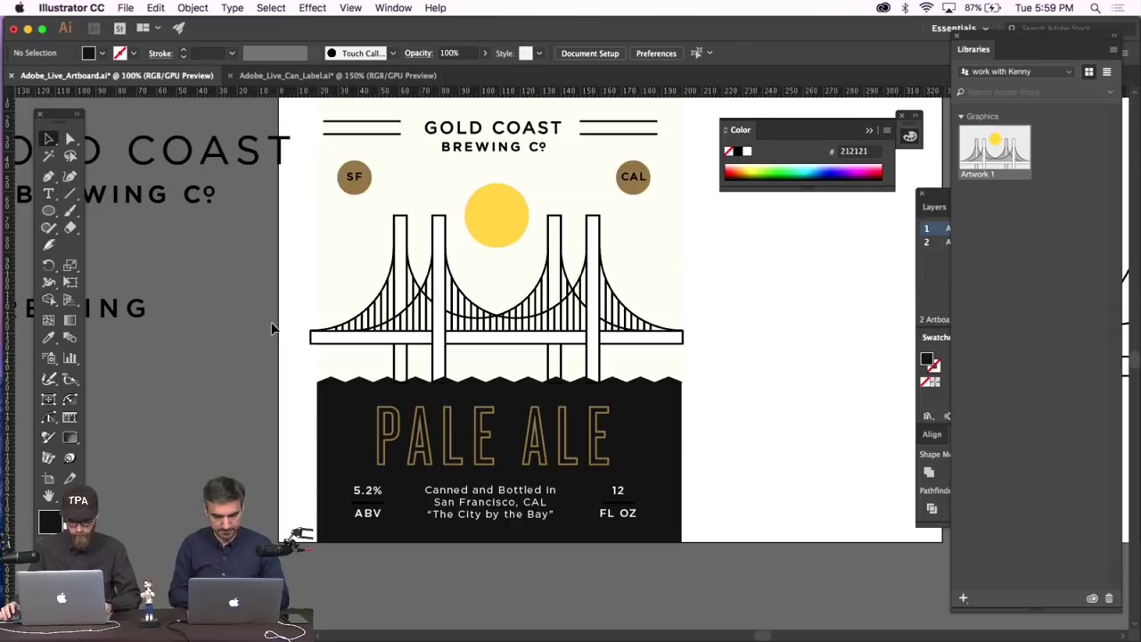
In Illustrator, recolour the label's "Canned and Bottled in San Francisco, CAL" text with the gold 91774a sampled from the SF circle.
scroll(272, 328, up, 5)
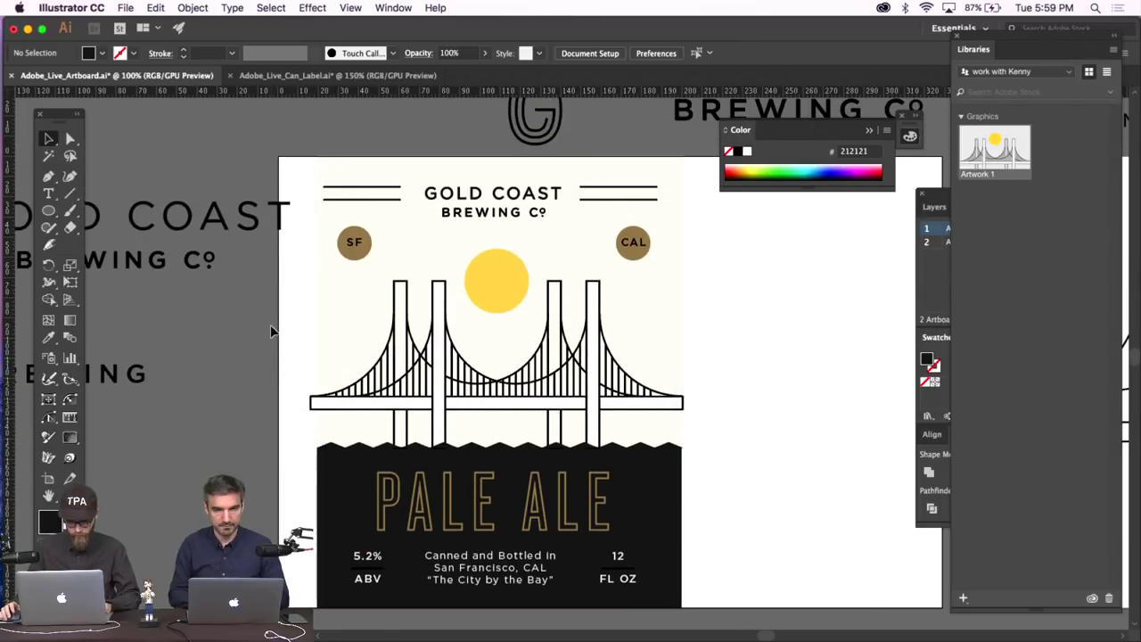
scroll(272, 330, down, 6)
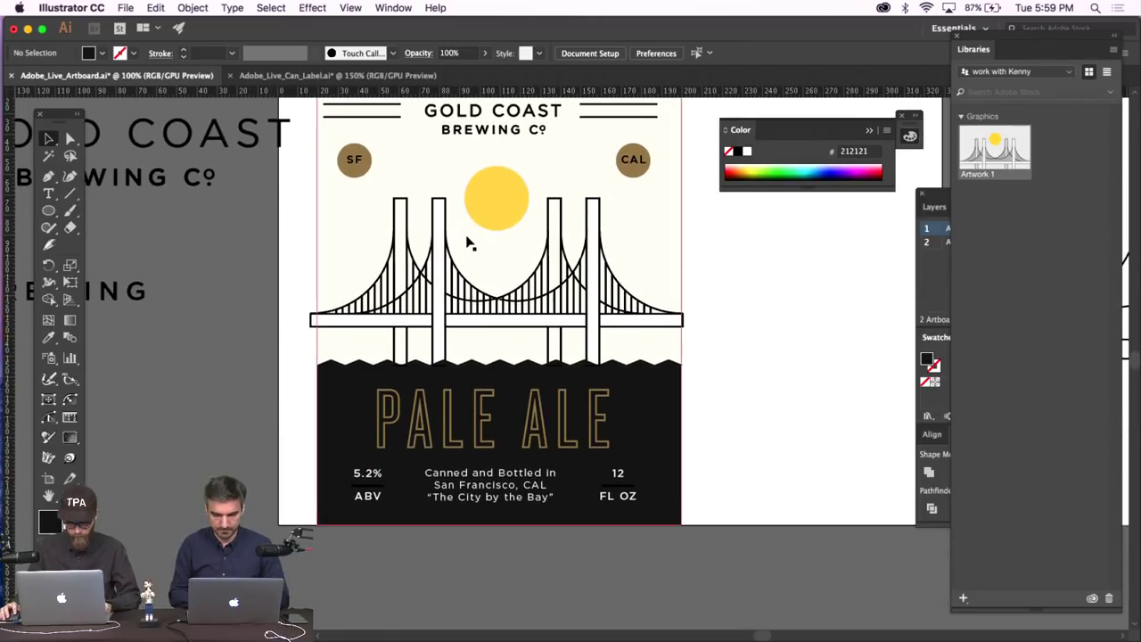
click(660, 221)
key(super+shift+a)
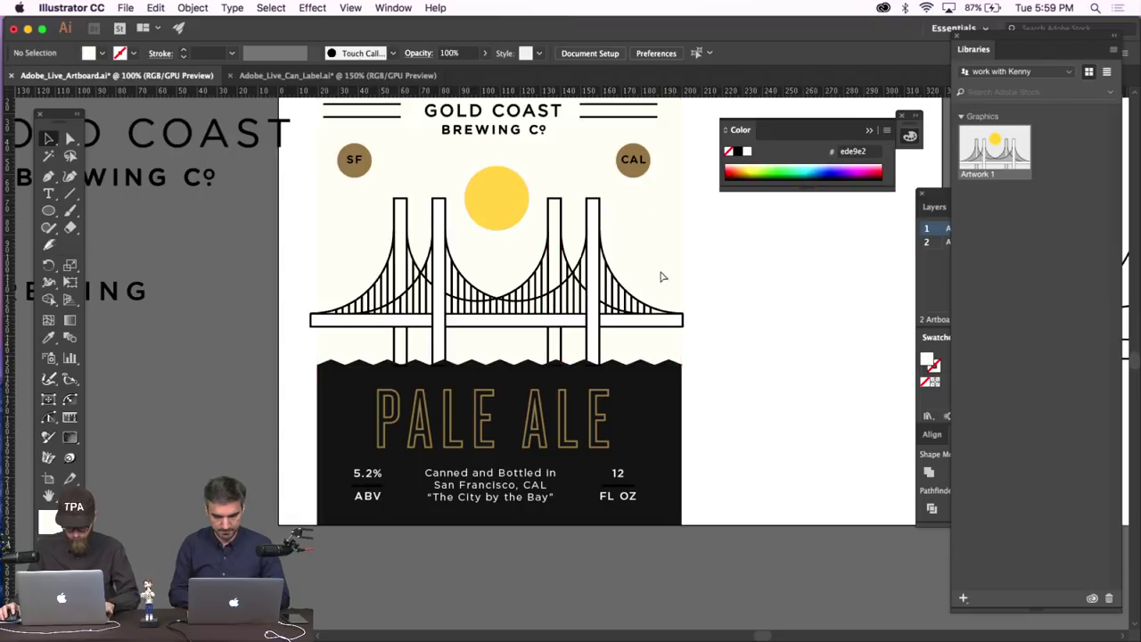
scroll(472, 499, down, 1)
click(467, 479)
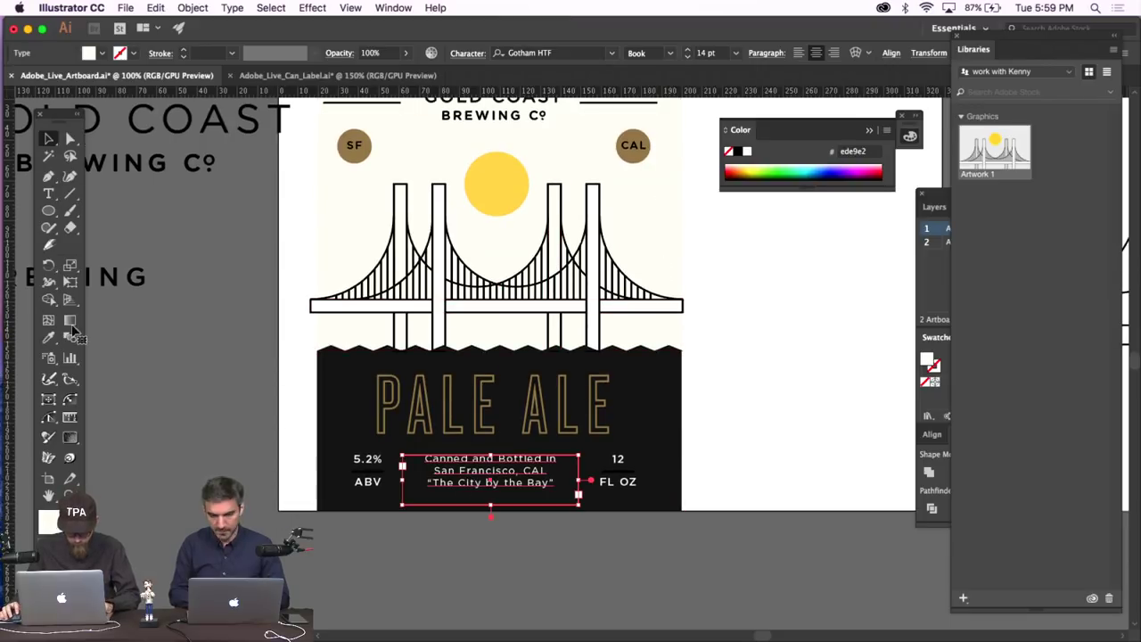
click(49, 336)
click(368, 149)
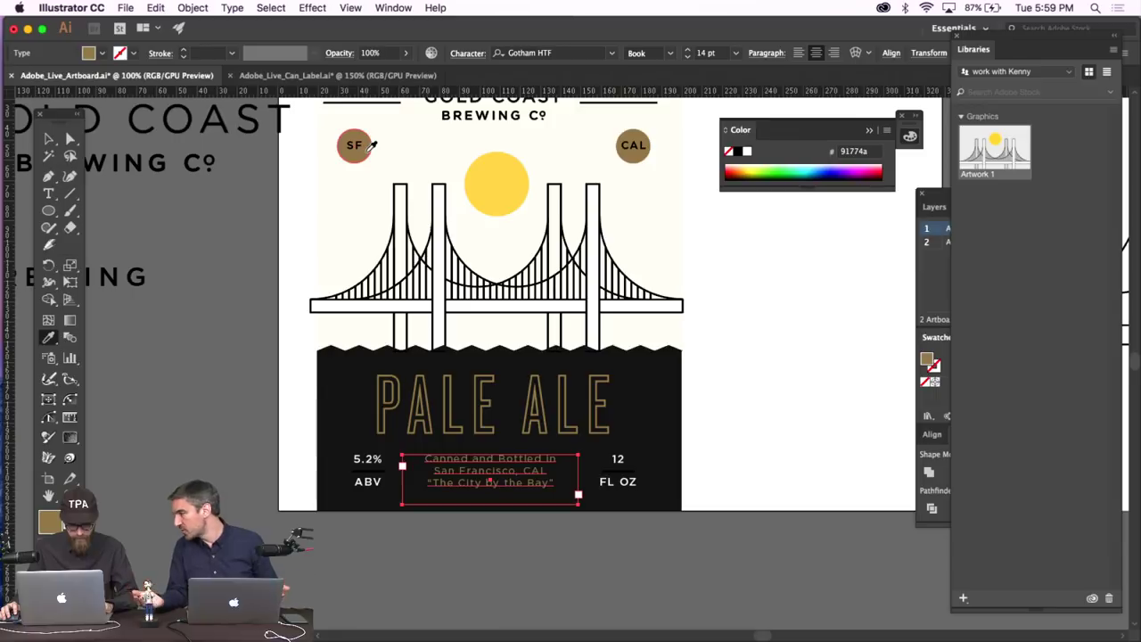
key(v)
key(super+shift+a)
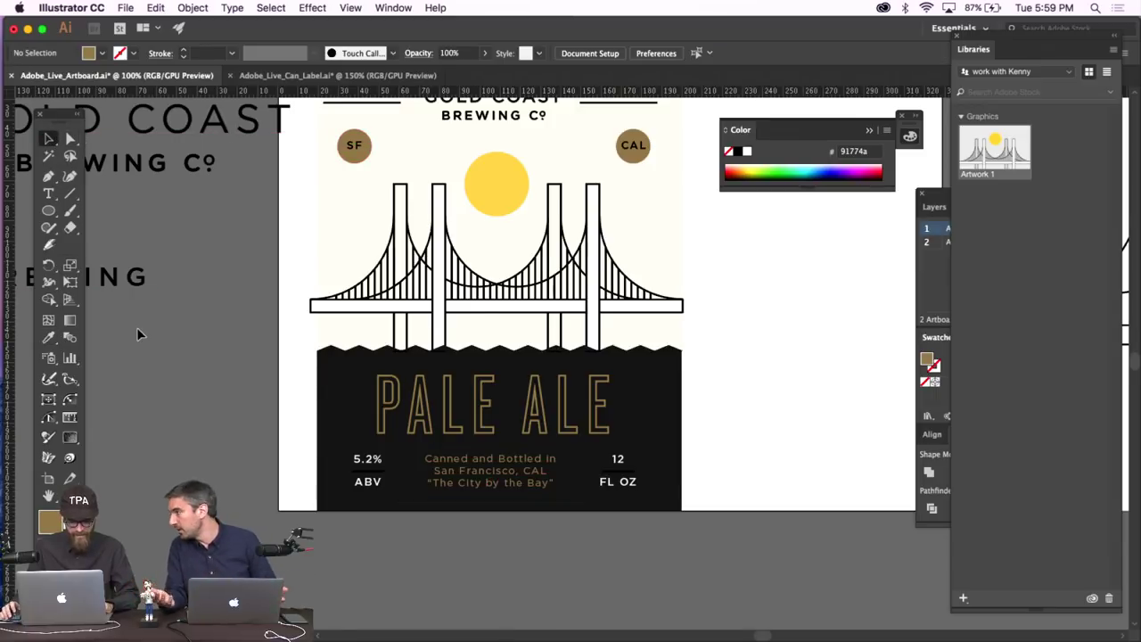
Recolour the "5.2% ABV" and "12 FL OZ" texts with the gold 91774a sampled from the SF circle.
scroll(138, 334, up, 2)
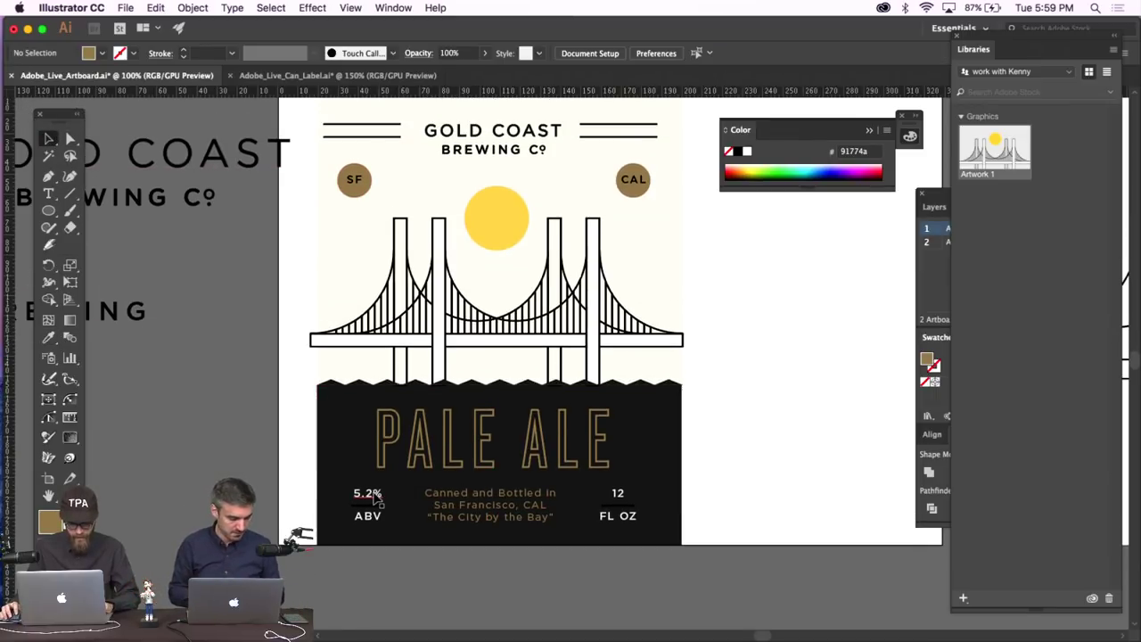
click(380, 505)
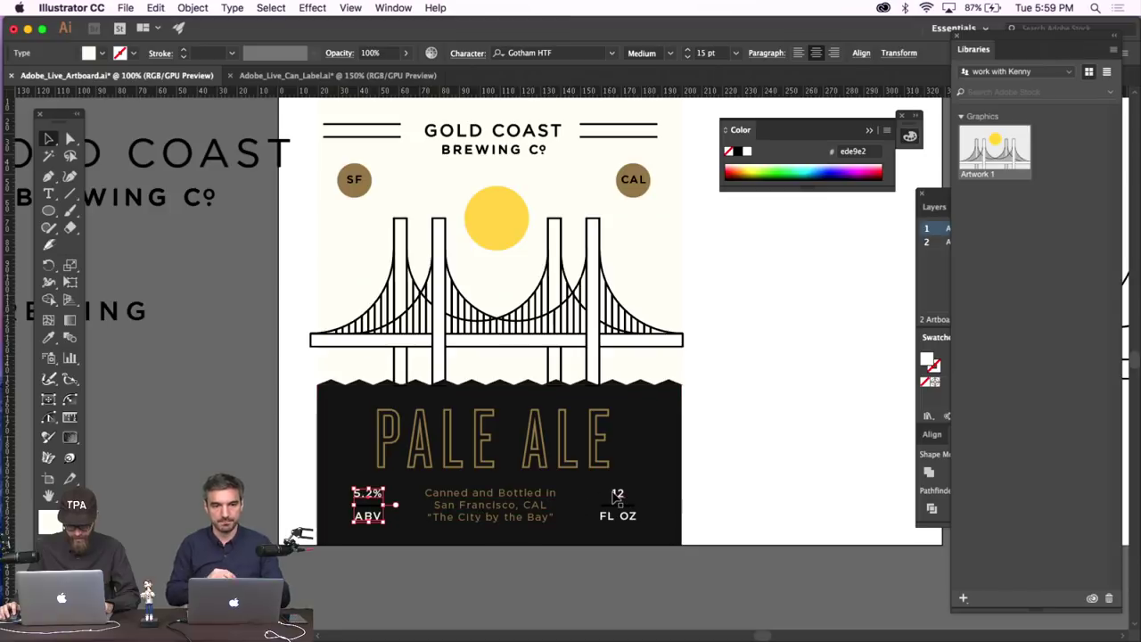
shift+click(628, 519)
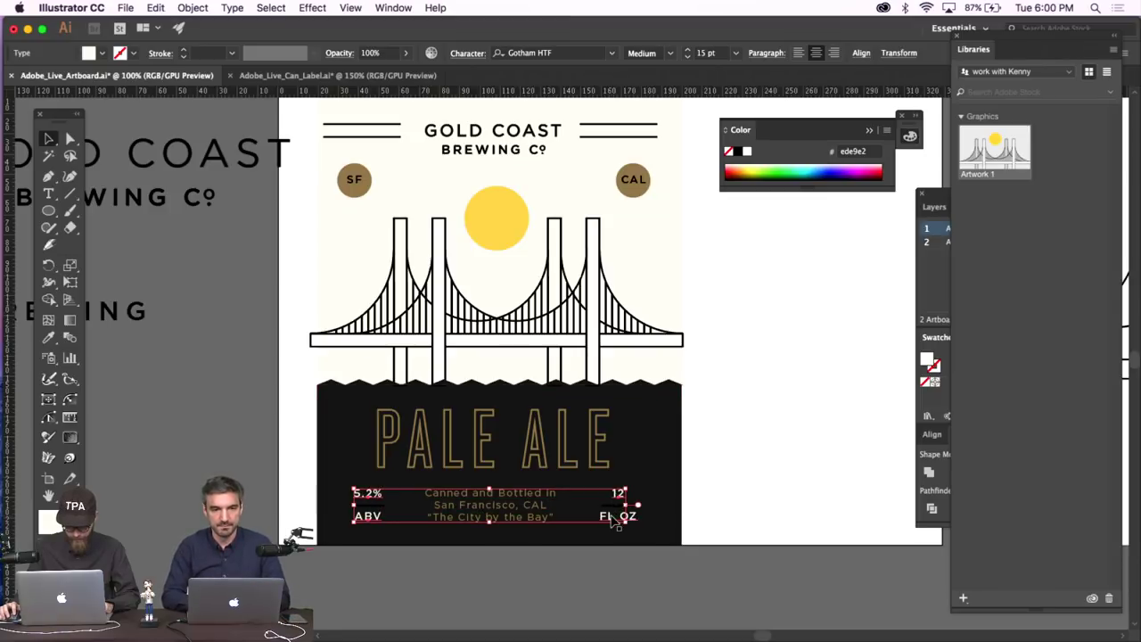
click(49, 338)
click(353, 179)
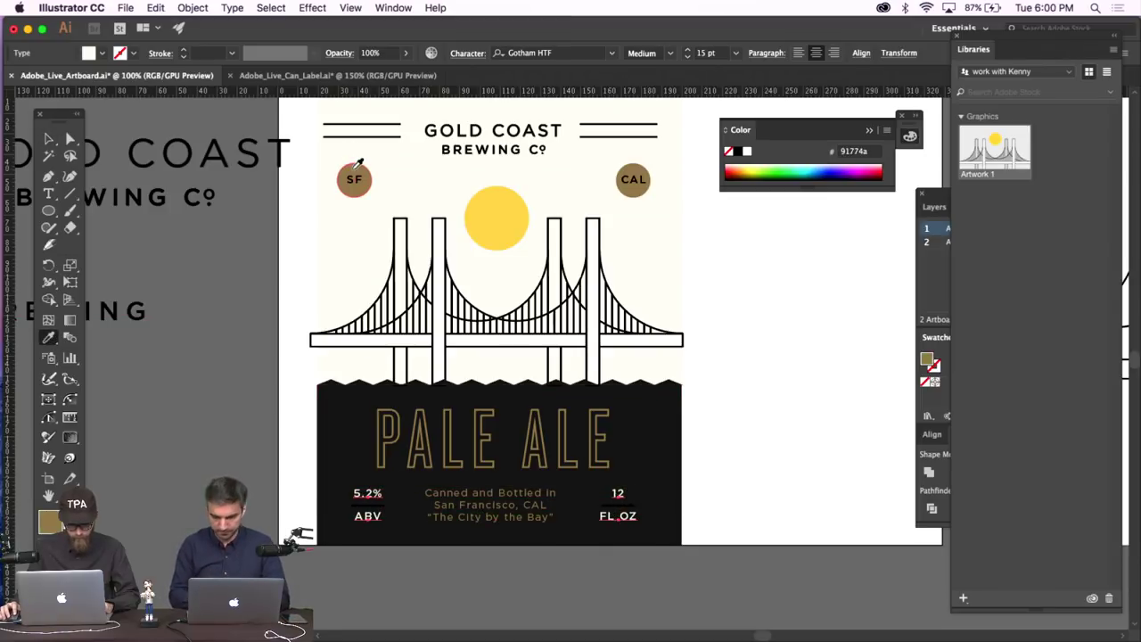
key(v)
click(240, 350)
Unlock all locked objects in the label artwork and clear the selection.
scroll(240, 345, left, 3)
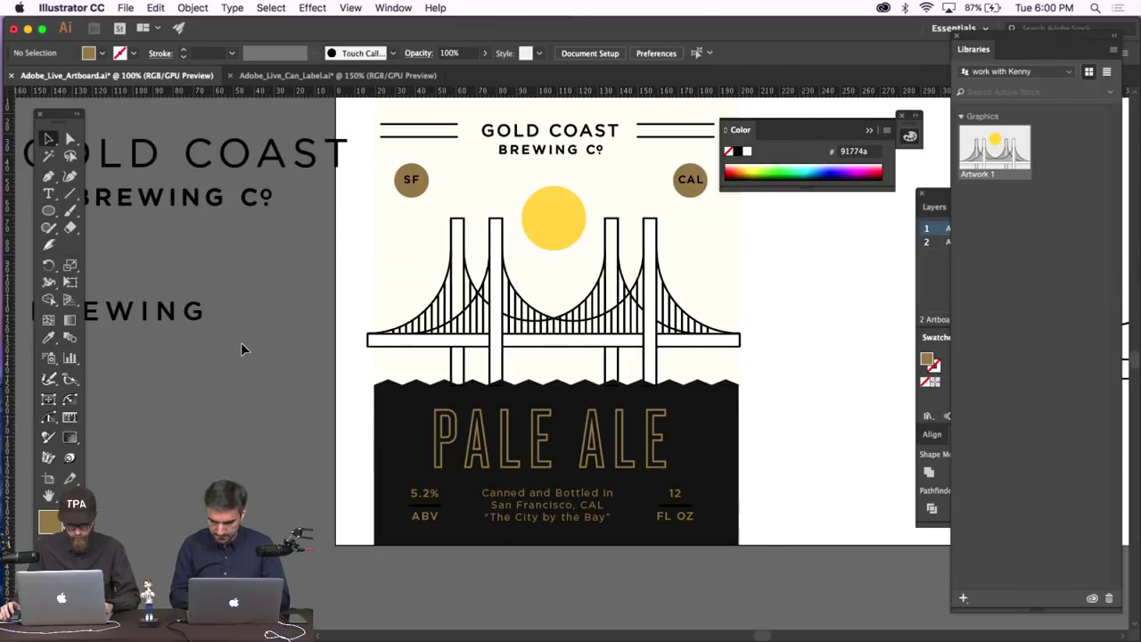
scroll(240, 348, down, 2)
scroll(241, 347, right, 3)
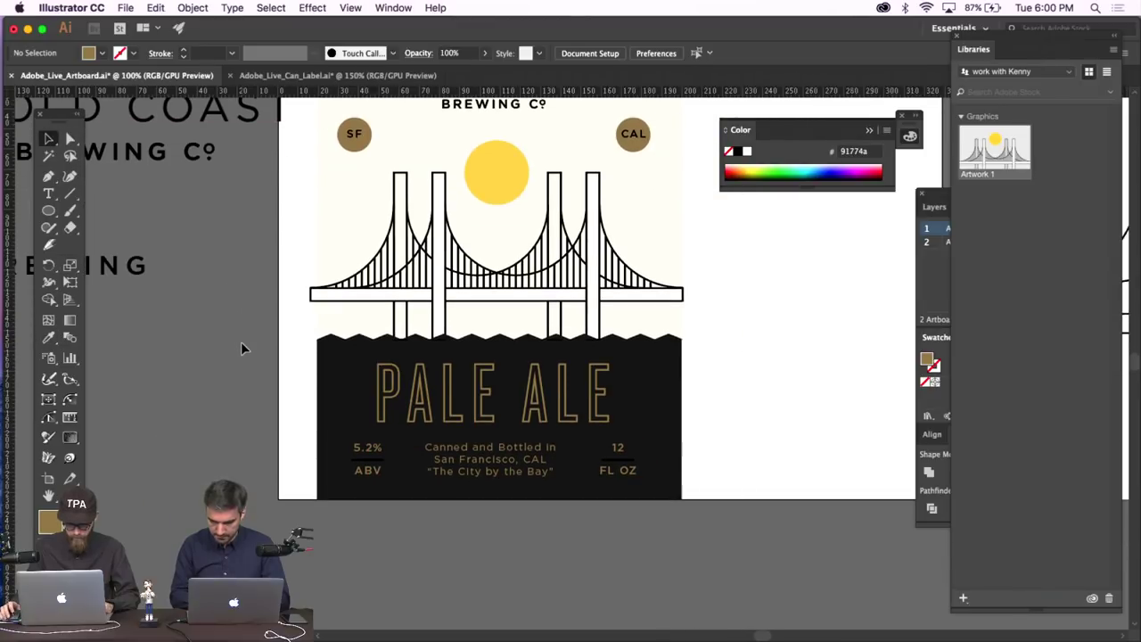
scroll(241, 347, up, 5)
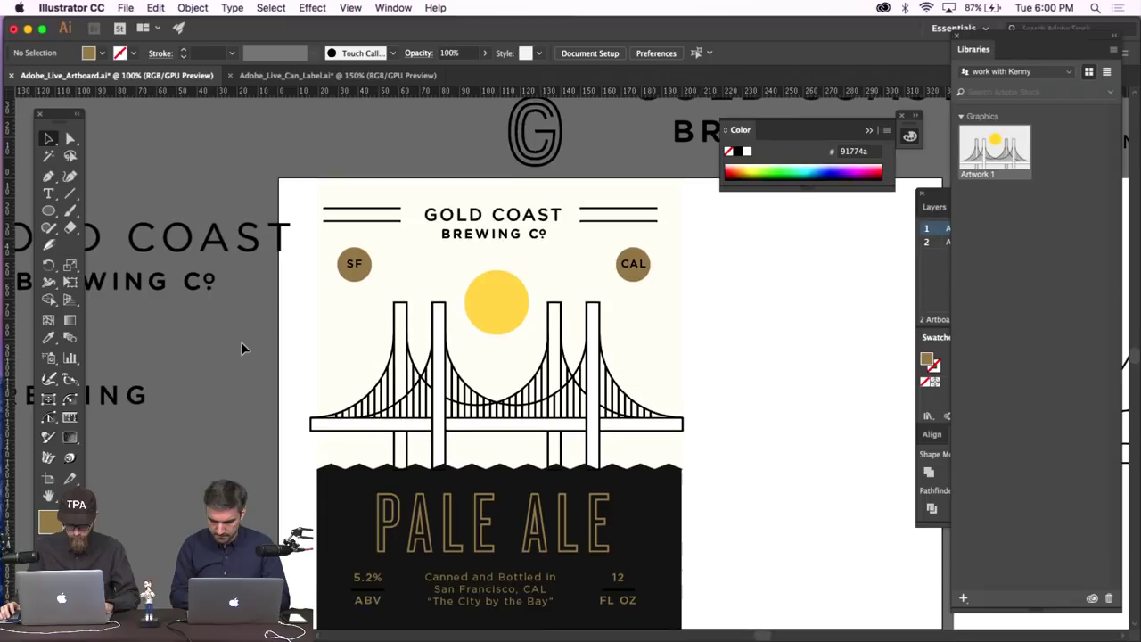
scroll(242, 345, down, 8)
scroll(241, 345, up, 4)
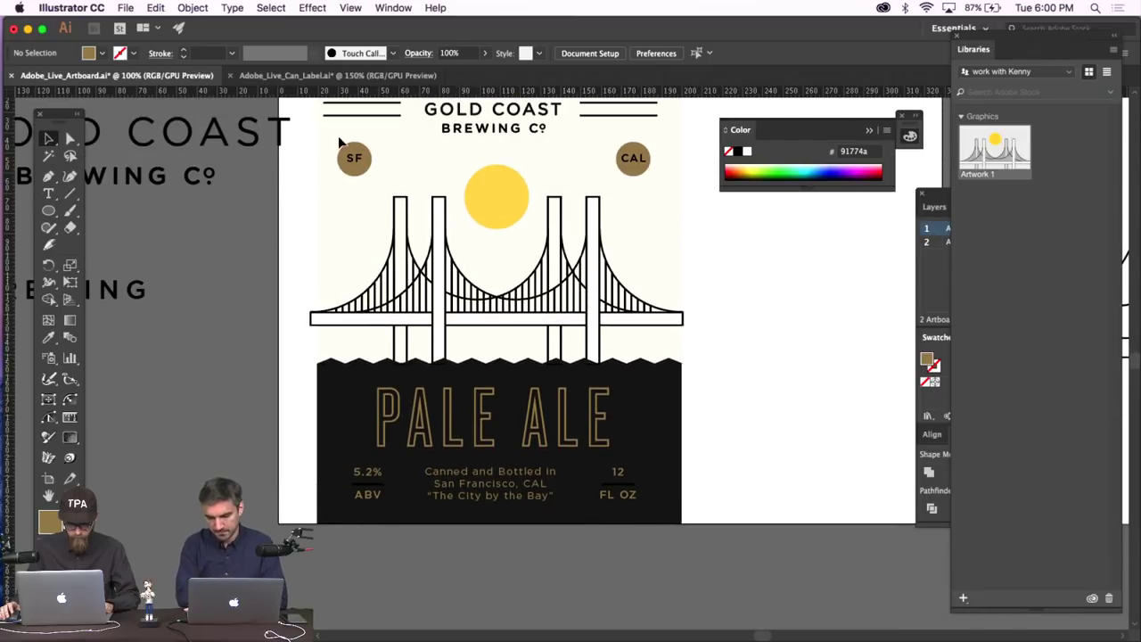
scroll(324, 156, up, 1)
key(super+minus)
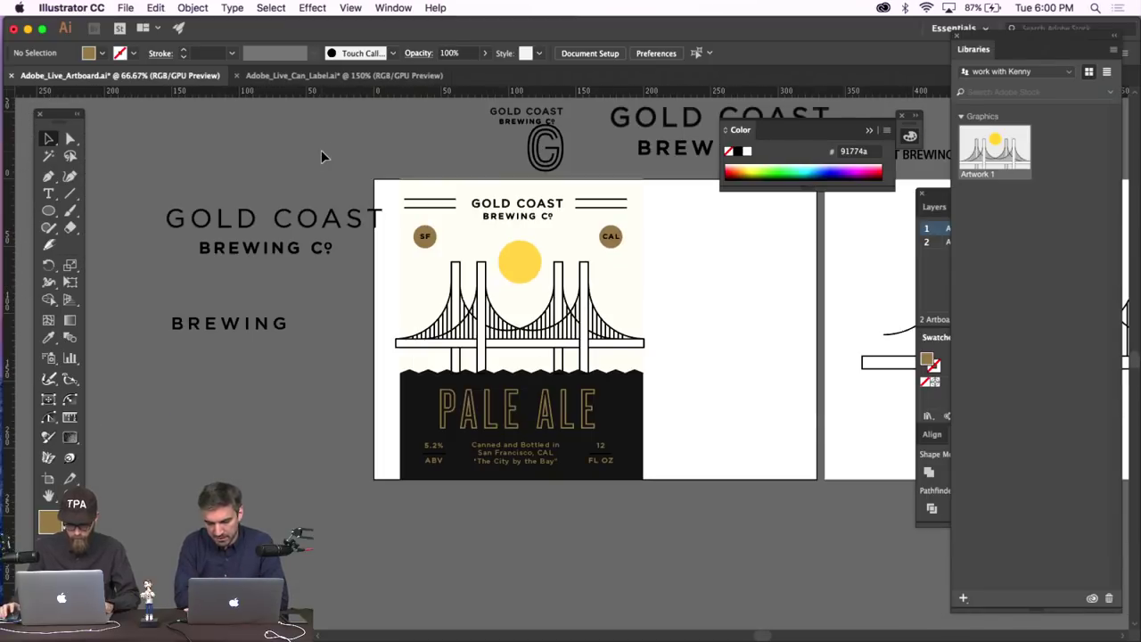
click(203, 7)
click(214, 101)
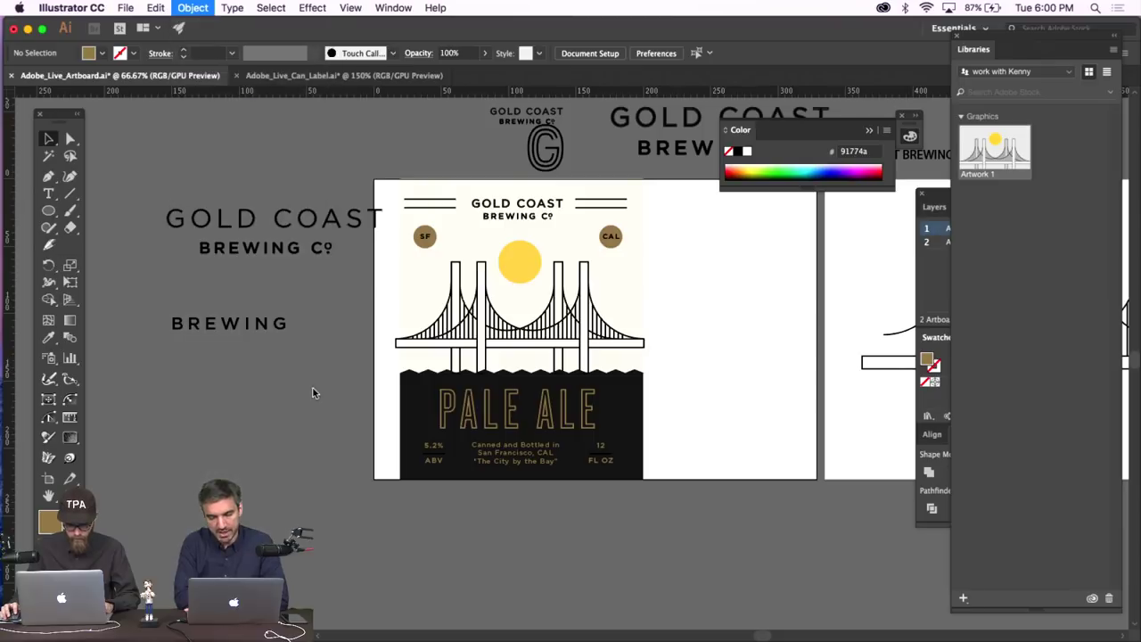
click(312, 389)
Add the label background's cream fill ede9e2 to the document swatches.
key(super+plus)
key(super+plus)
key(super+plus)
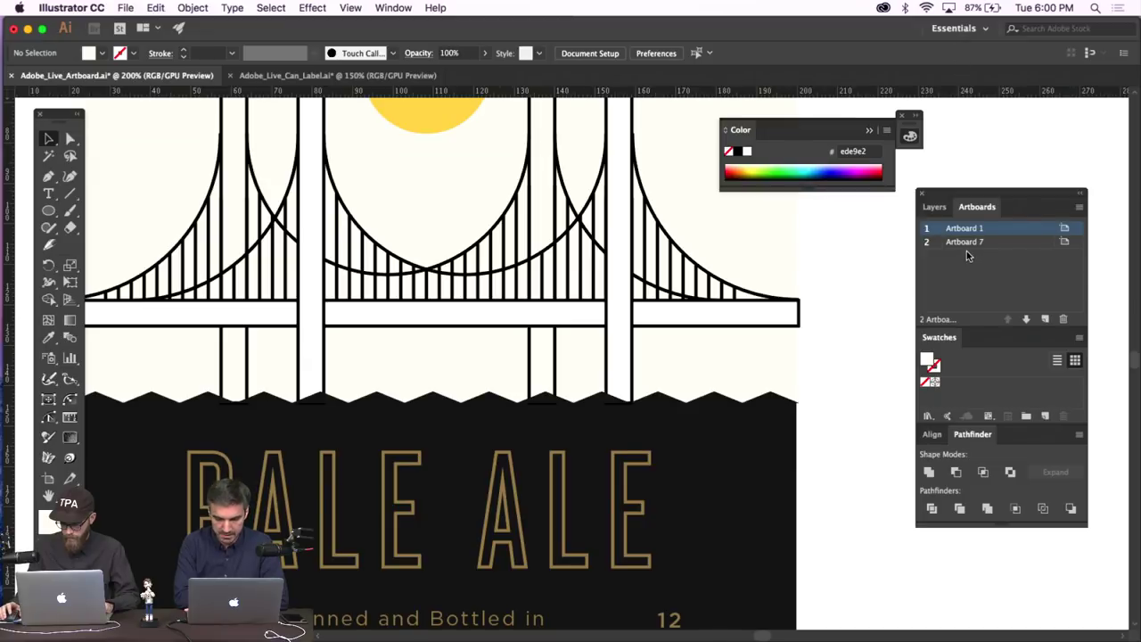
click(727, 309)
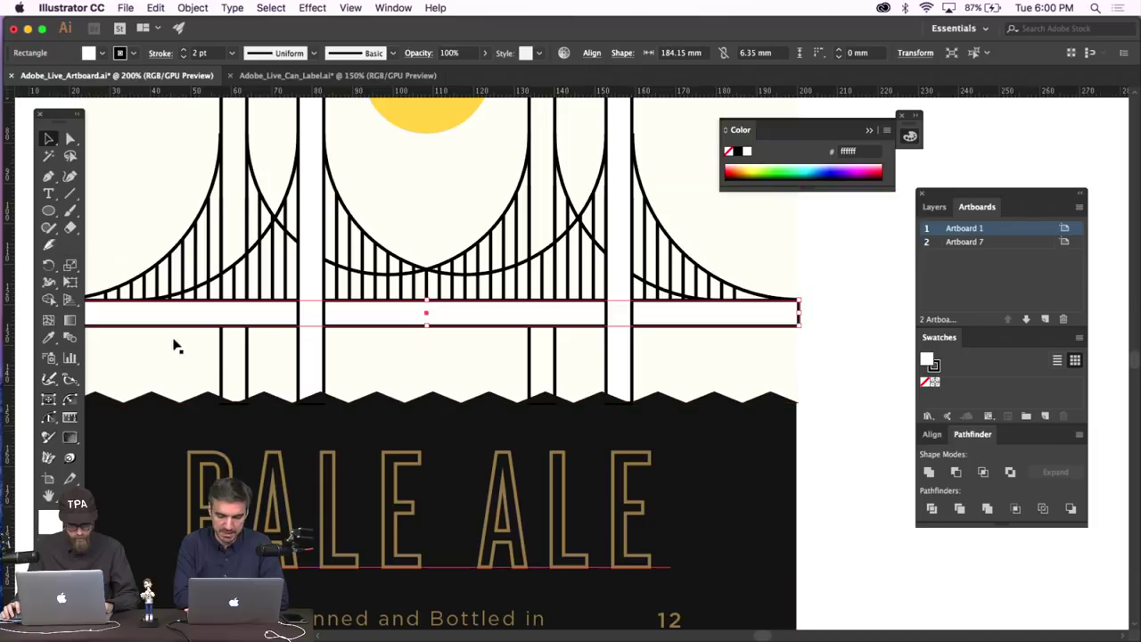
click(157, 199)
drag(145, 536, 949, 389)
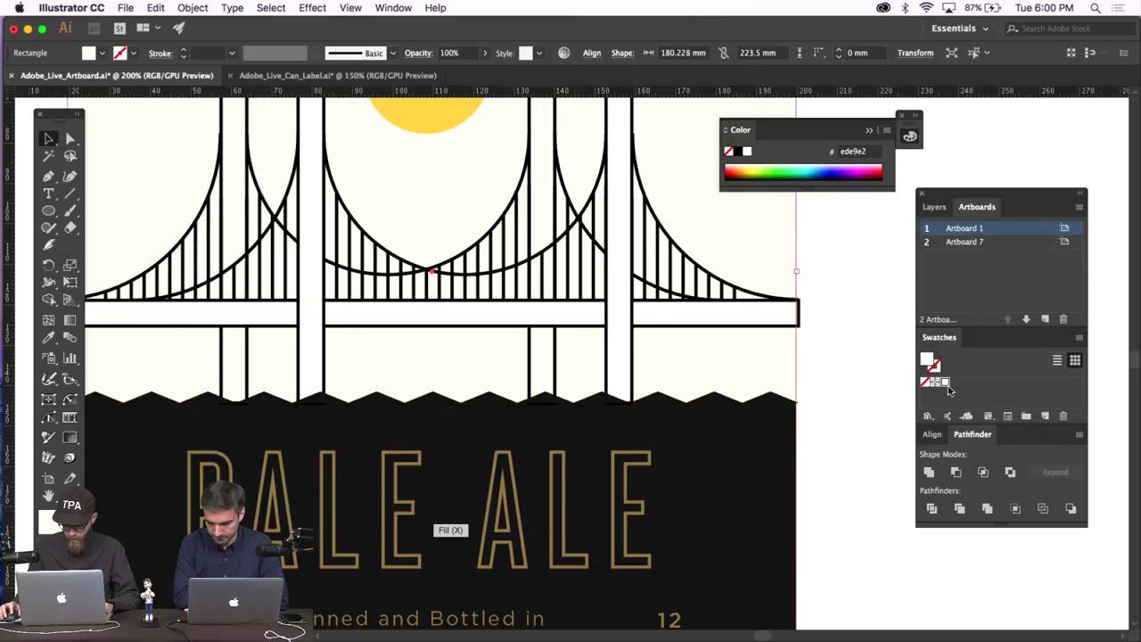
Fill the bridge deck and the two front towers with the cream swatch ede9e2.
click(610, 325)
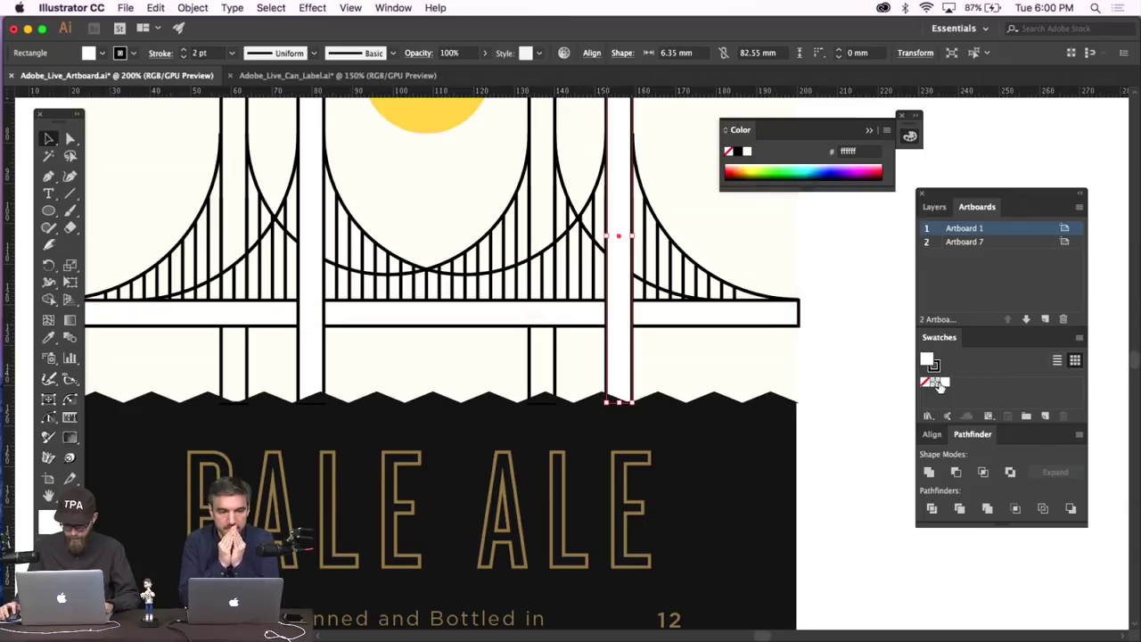
click(683, 312)
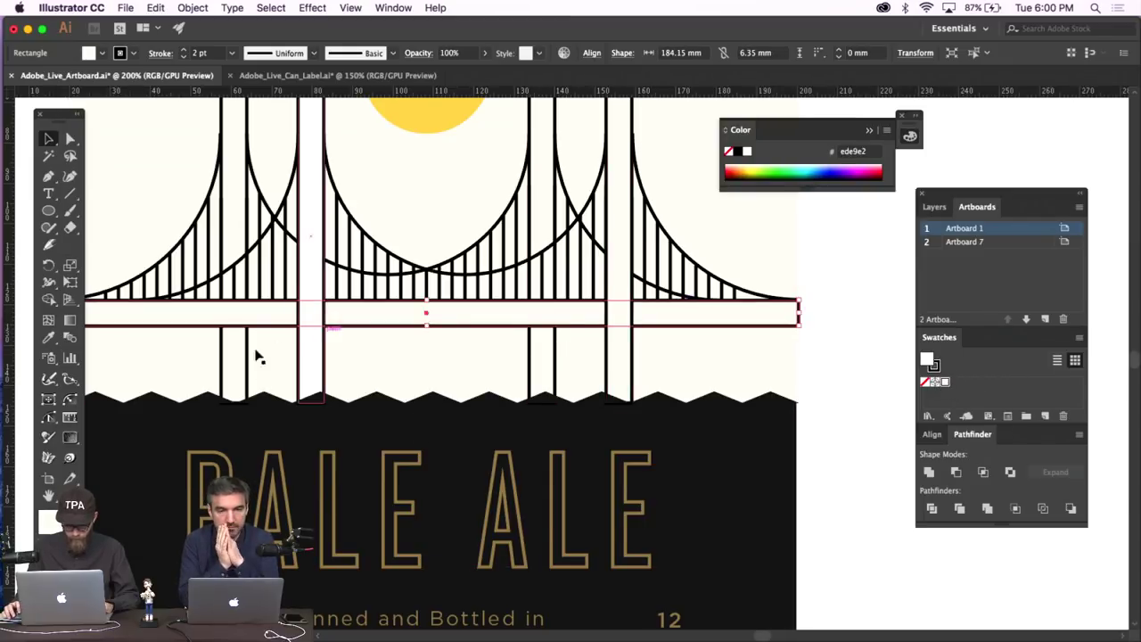
click(311, 362)
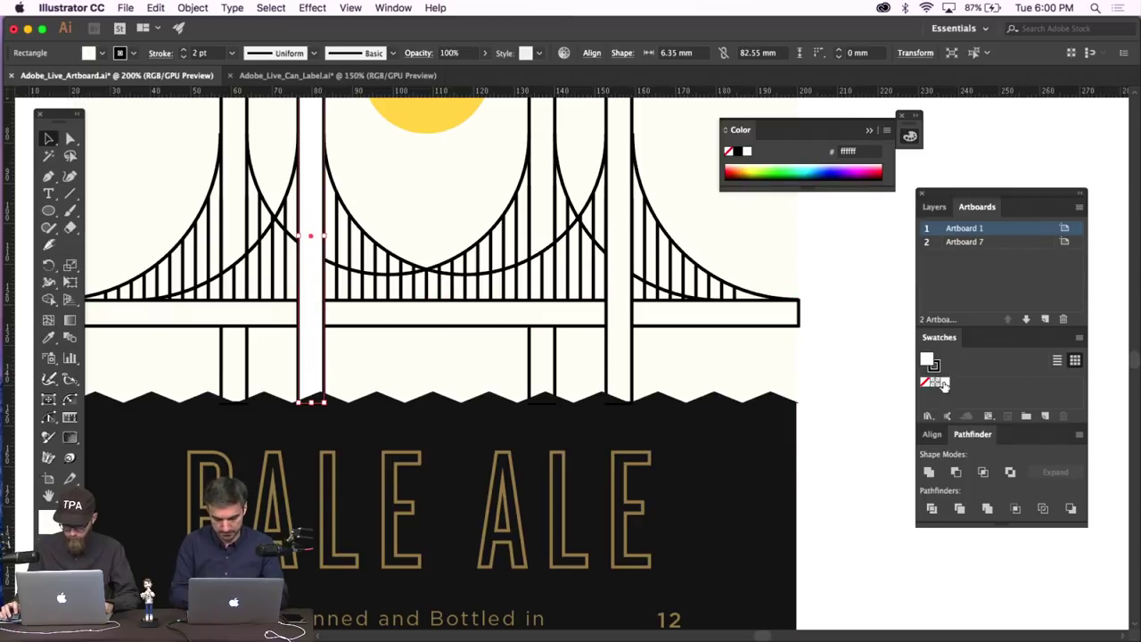
click(942, 384)
scroll(588, 330, up, 4)
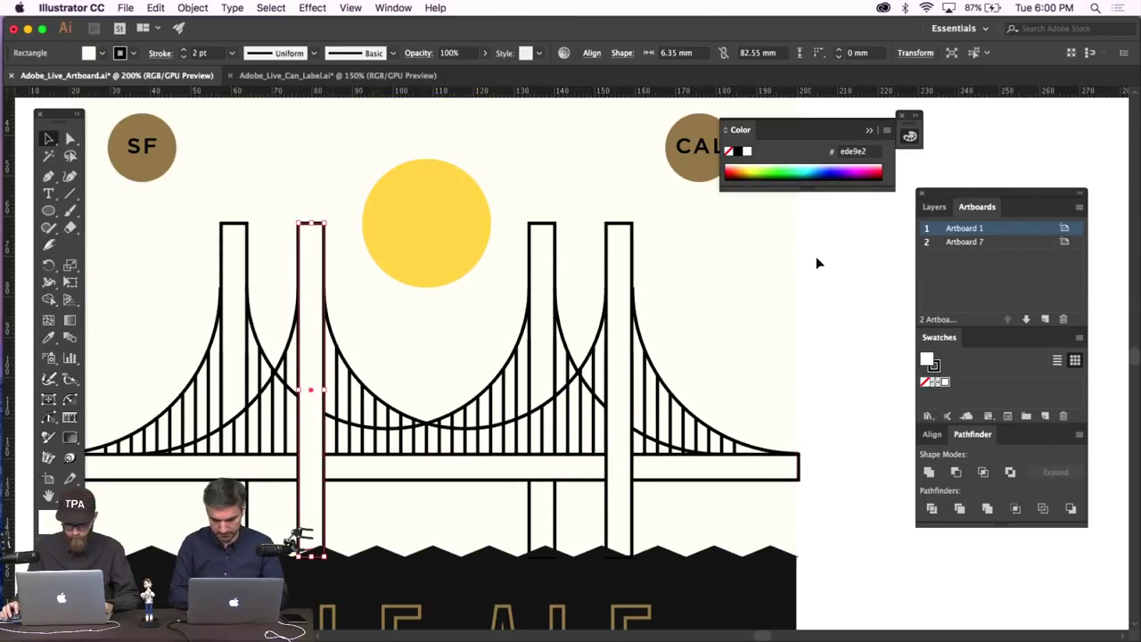
click(816, 259)
scroll(816, 259, left, 3)
key(super+minus)
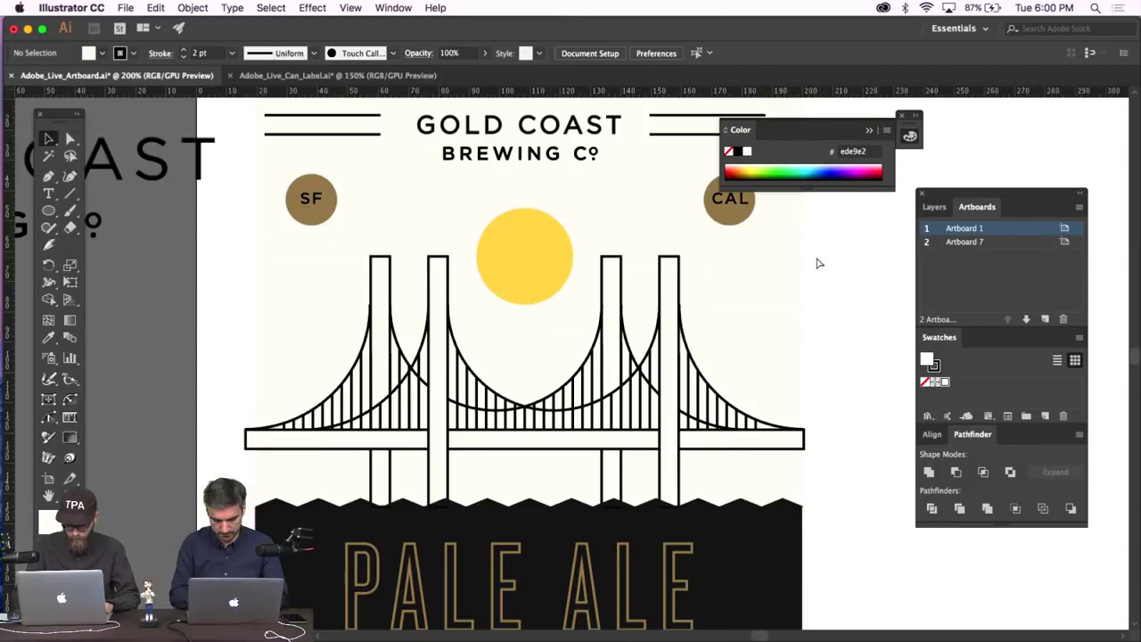
key(super+minus)
scroll(815, 258, down, 2)
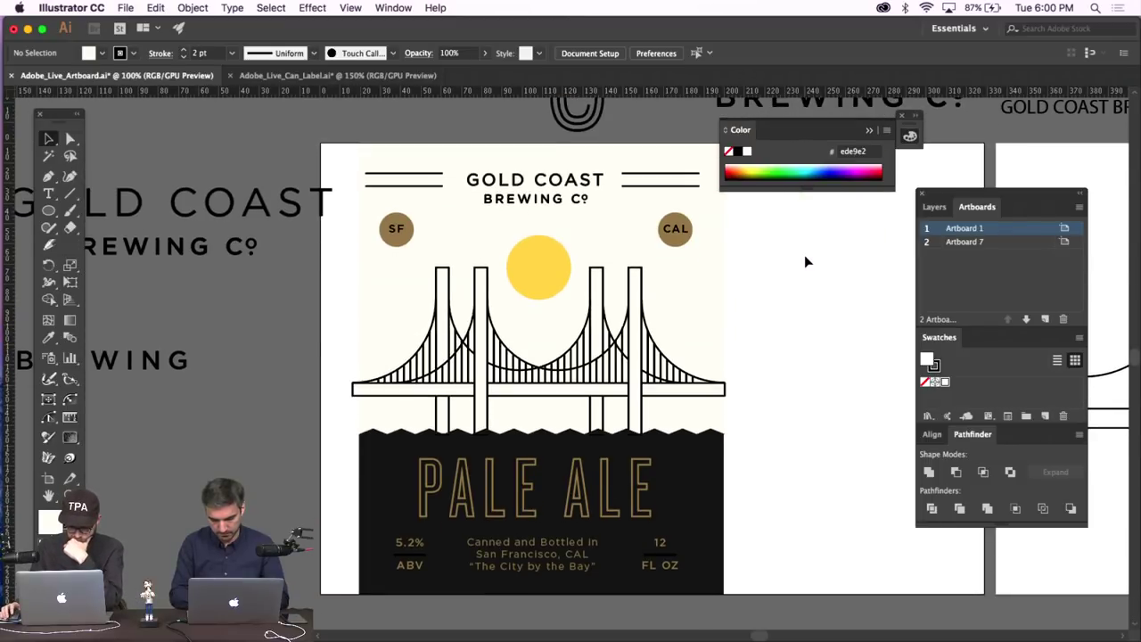
scroll(805, 257, down, 1)
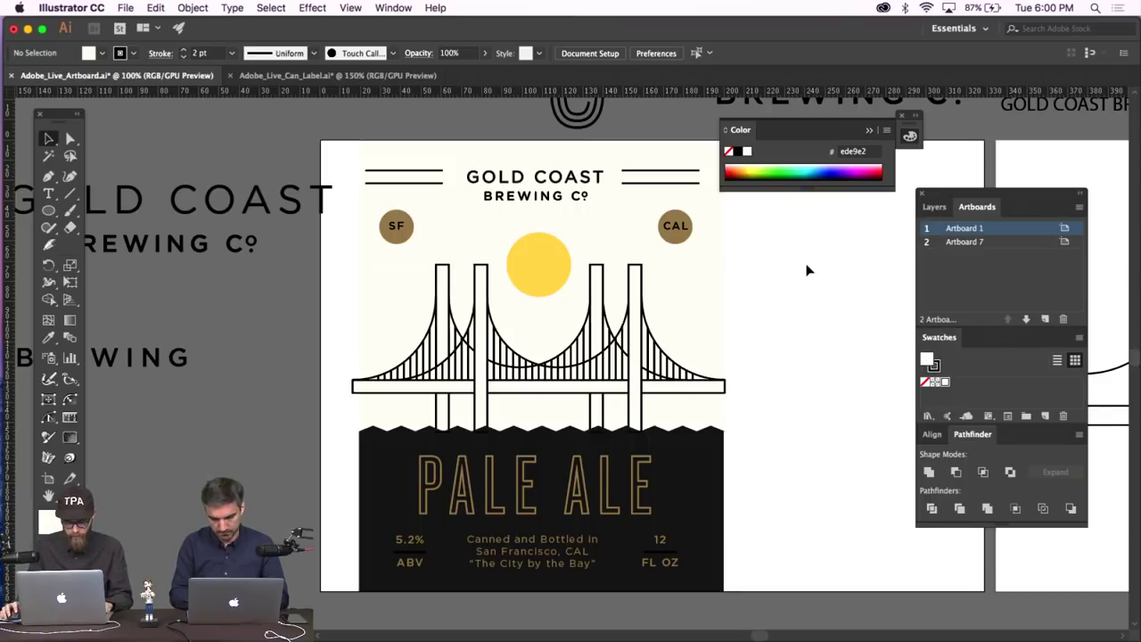
click(705, 222)
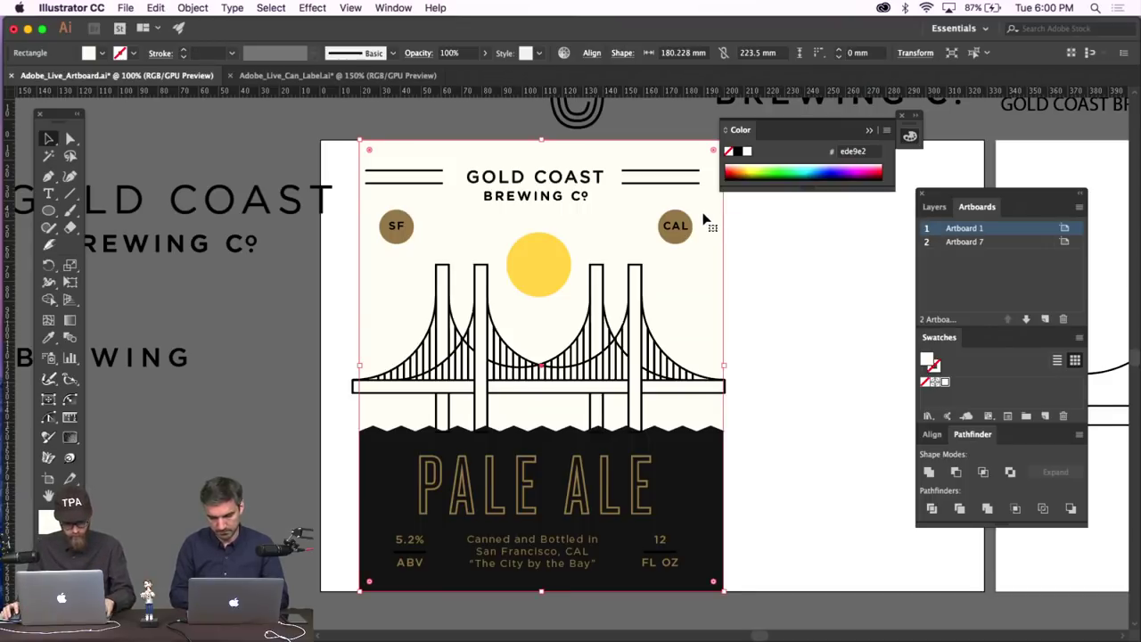
key(super+shift+a)
click(674, 234)
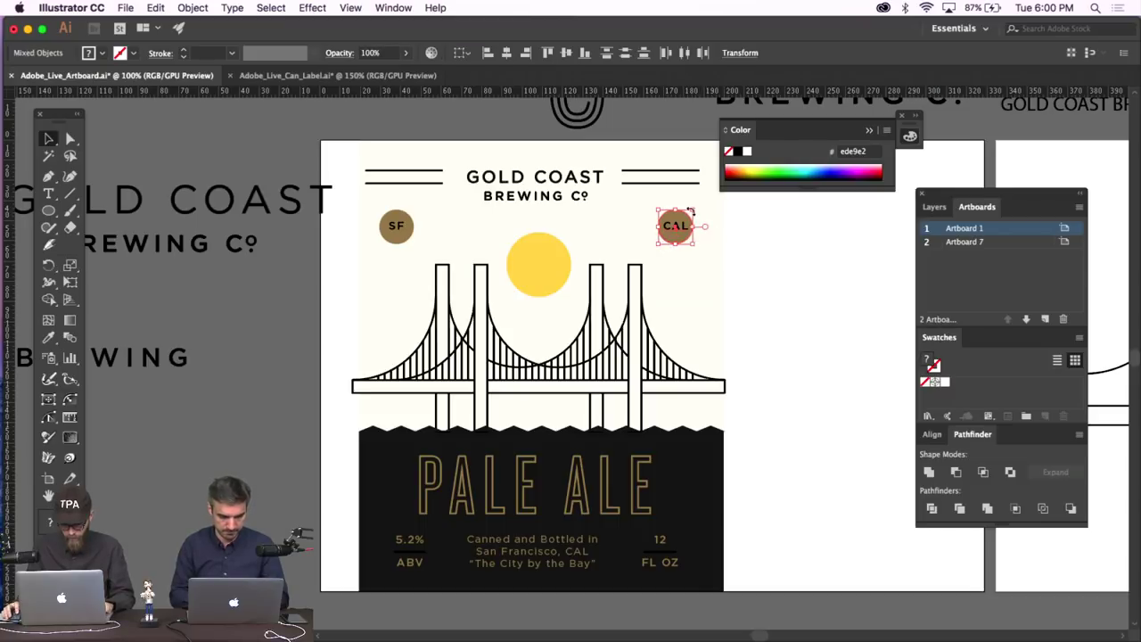
drag(693, 212, 701, 206)
click(789, 255)
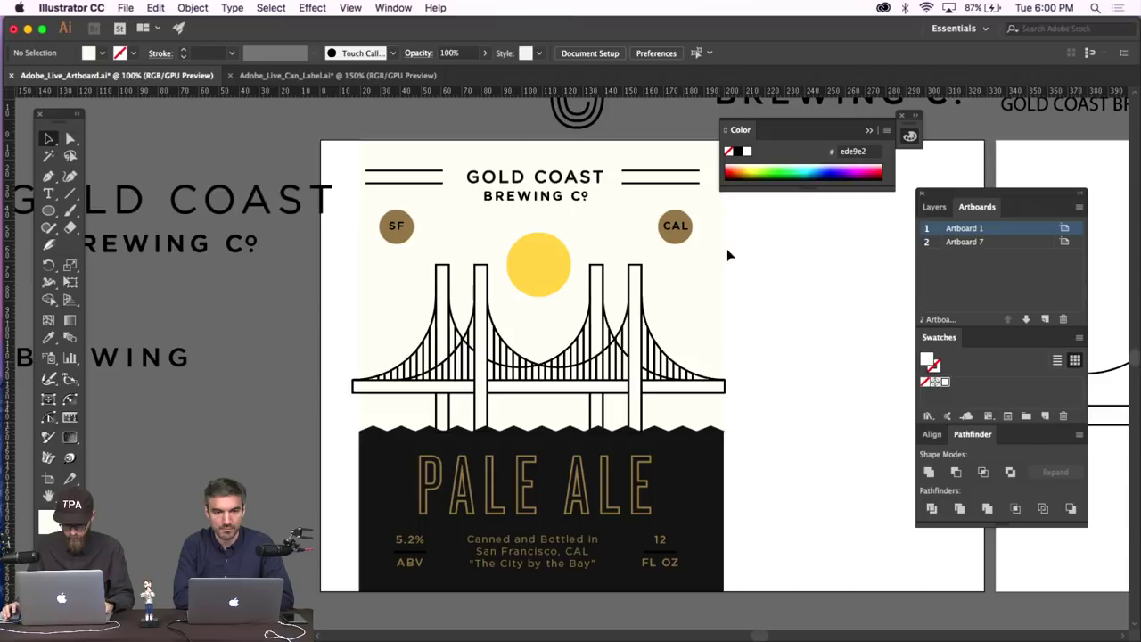
Add the gold 91774a stroke colour of the PALE ALE lettering to the document swatches.
click(669, 556)
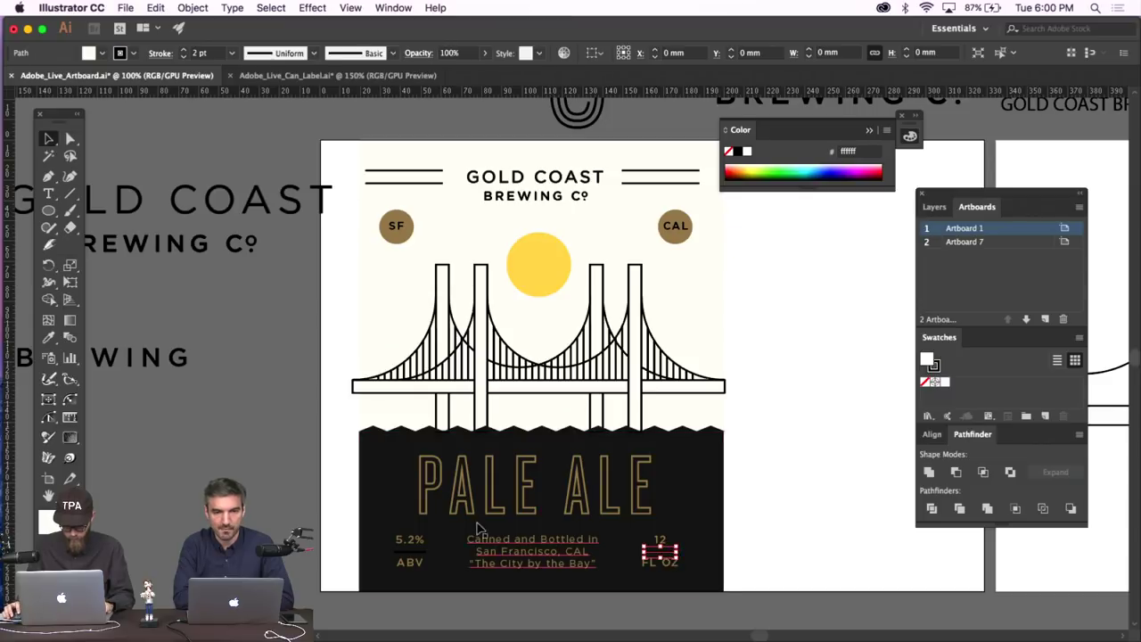
click(472, 503)
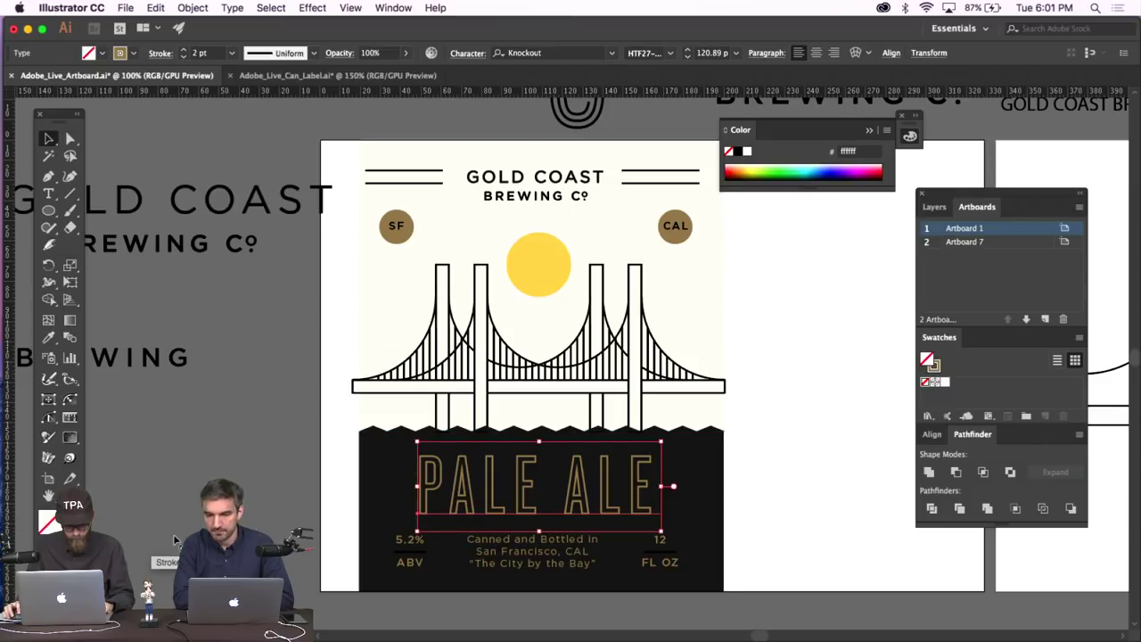
drag(983, 305, 966, 385)
Apply the gold swatch 91774a to the strokes of the divider lines in the ABV and FL OZ texts.
click(668, 548)
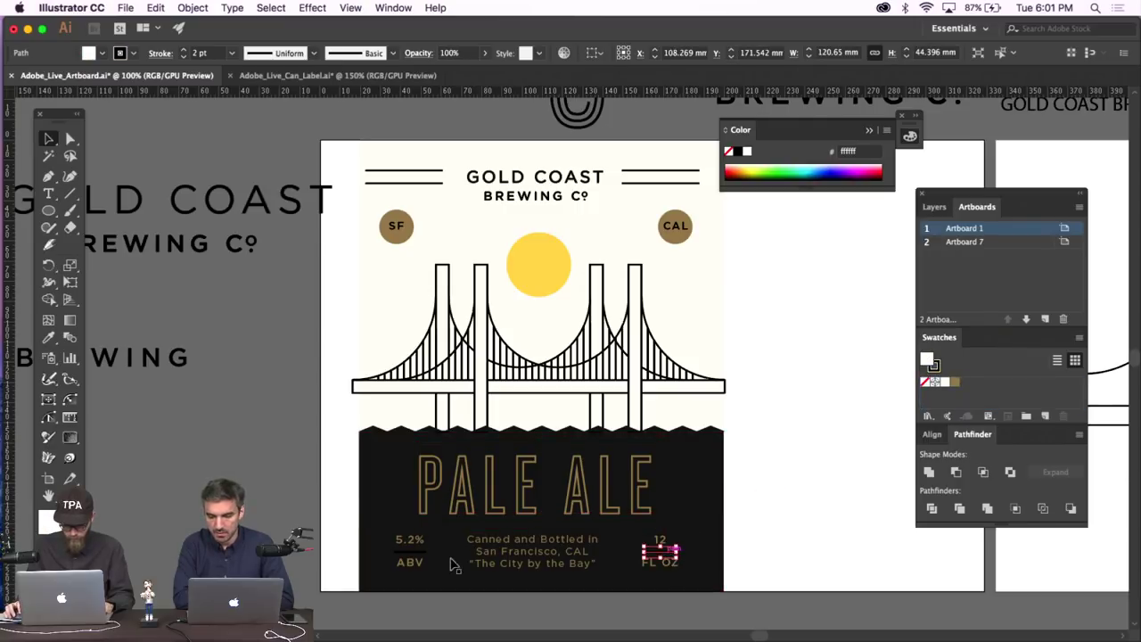
shift+click(401, 553)
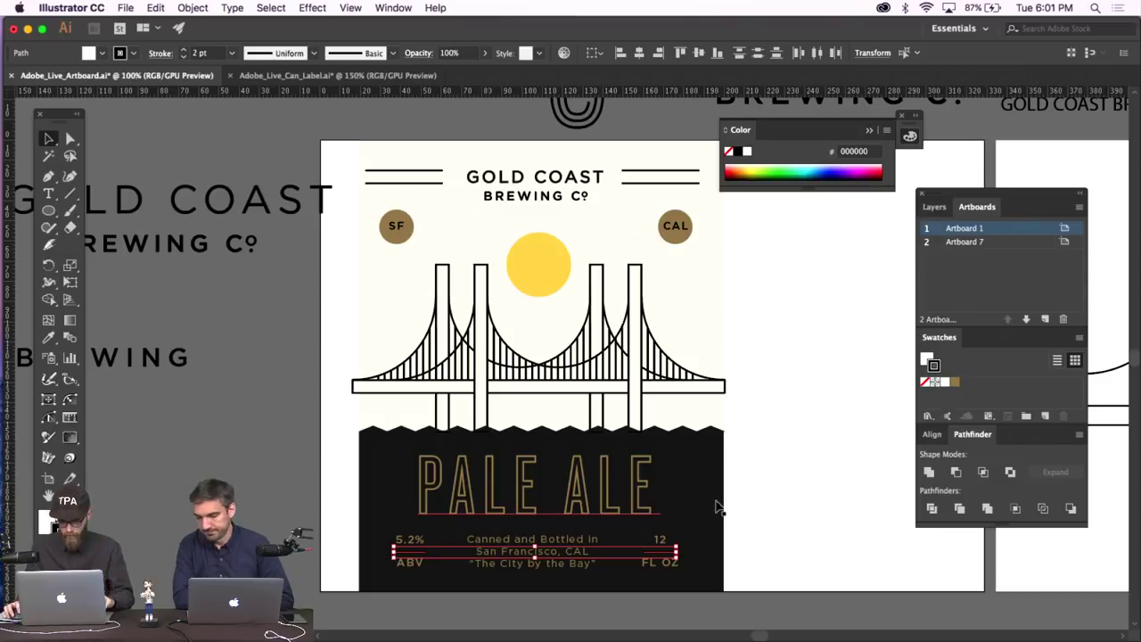
click(955, 383)
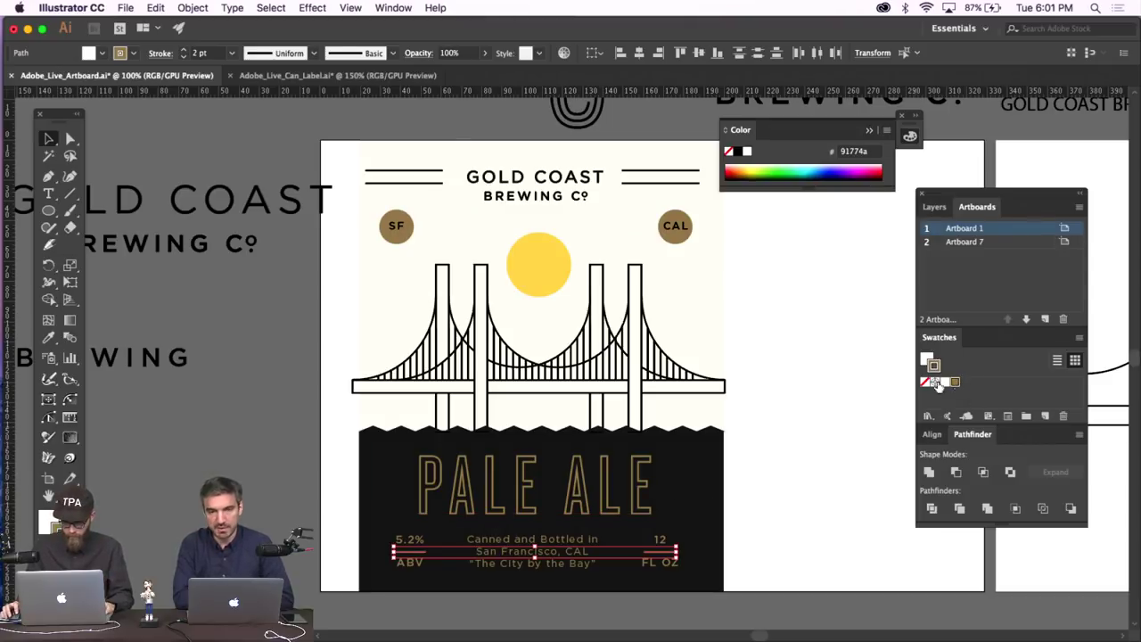
click(145, 408)
scroll(147, 409, down, 3)
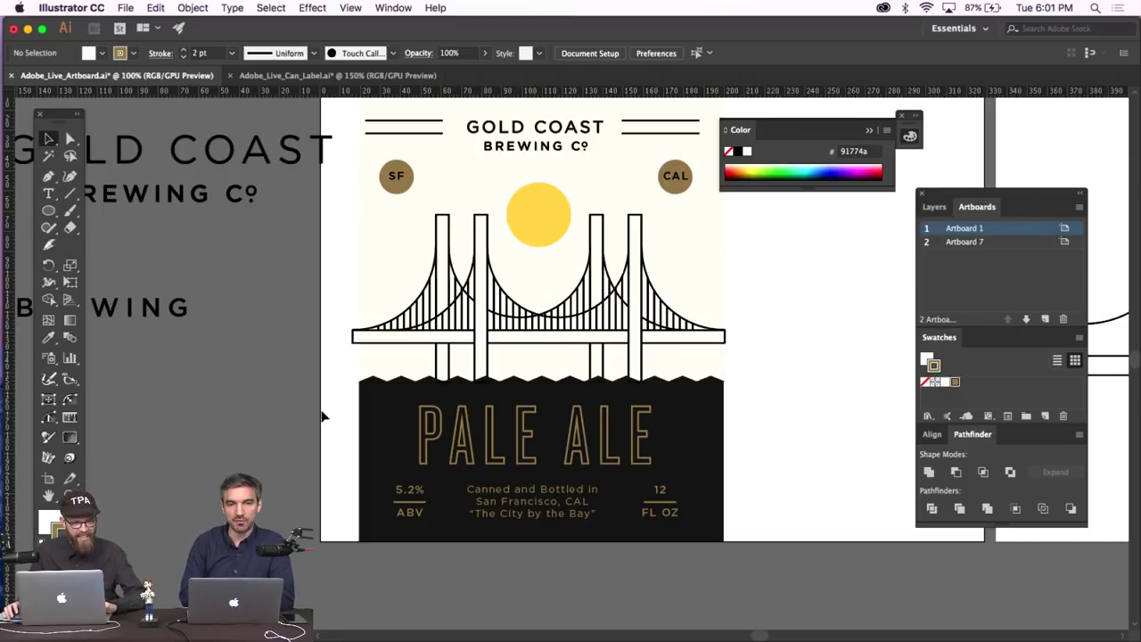
scroll(347, 409, down, 6)
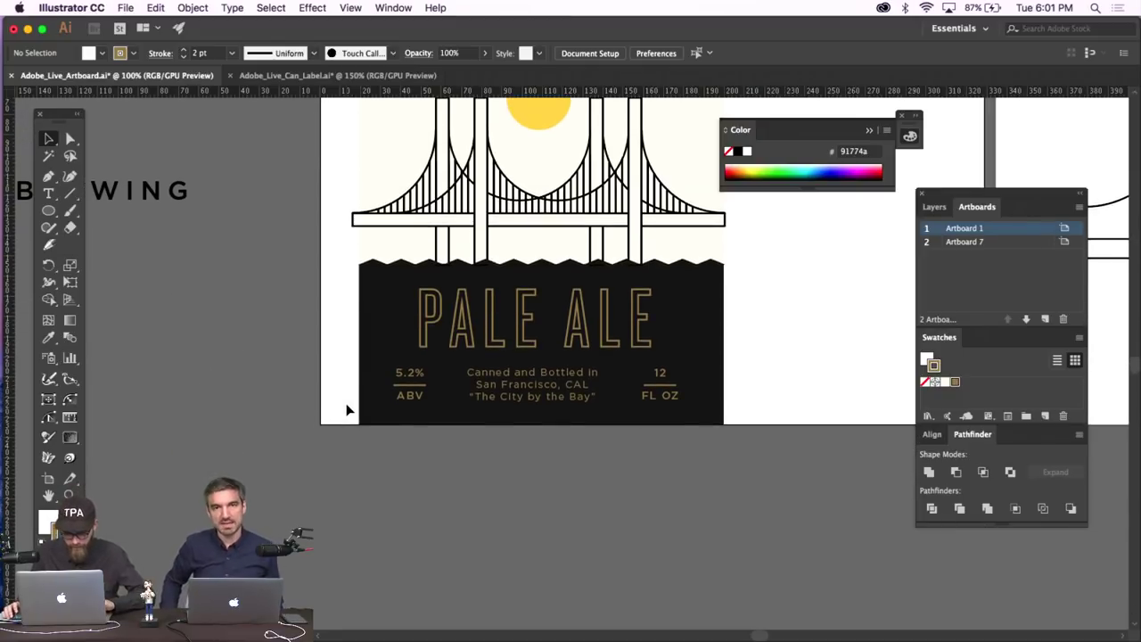
key(super+minus)
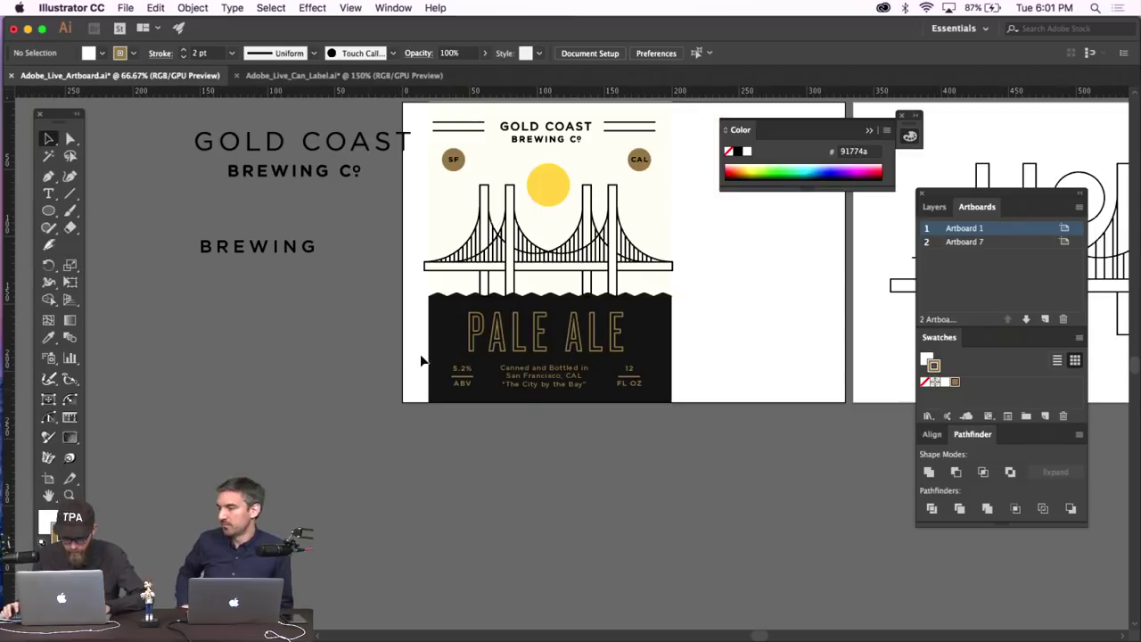
scroll(735, 358, up, 3)
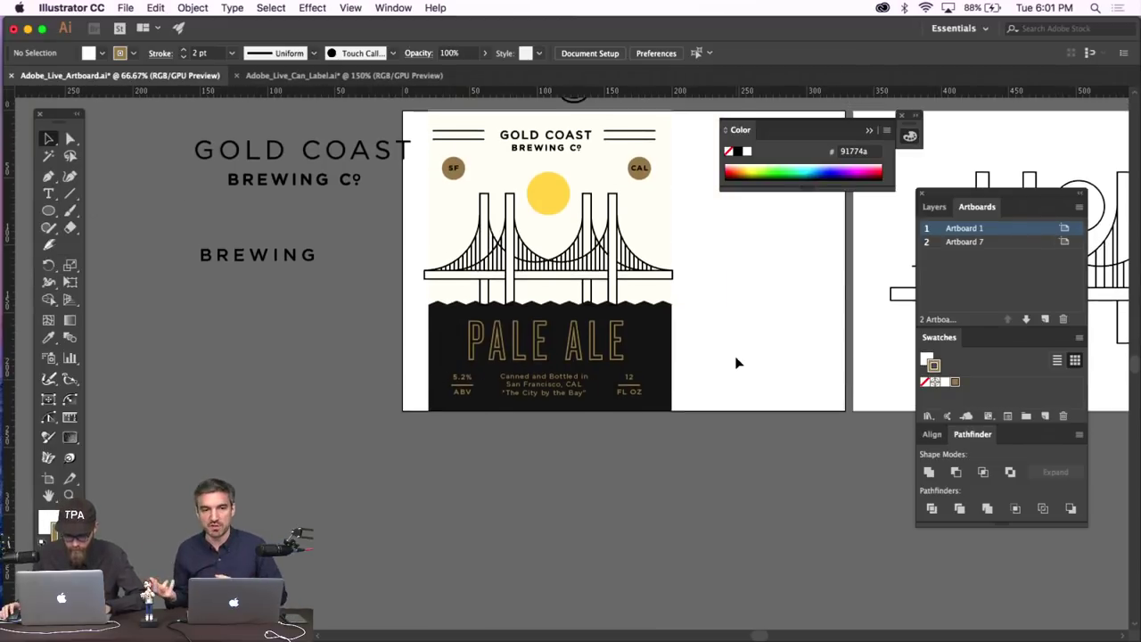
Move the top anchor point of the leftmost suspension cable onto the outer edge of the first tower.
key(super+plus)
key(super+plus)
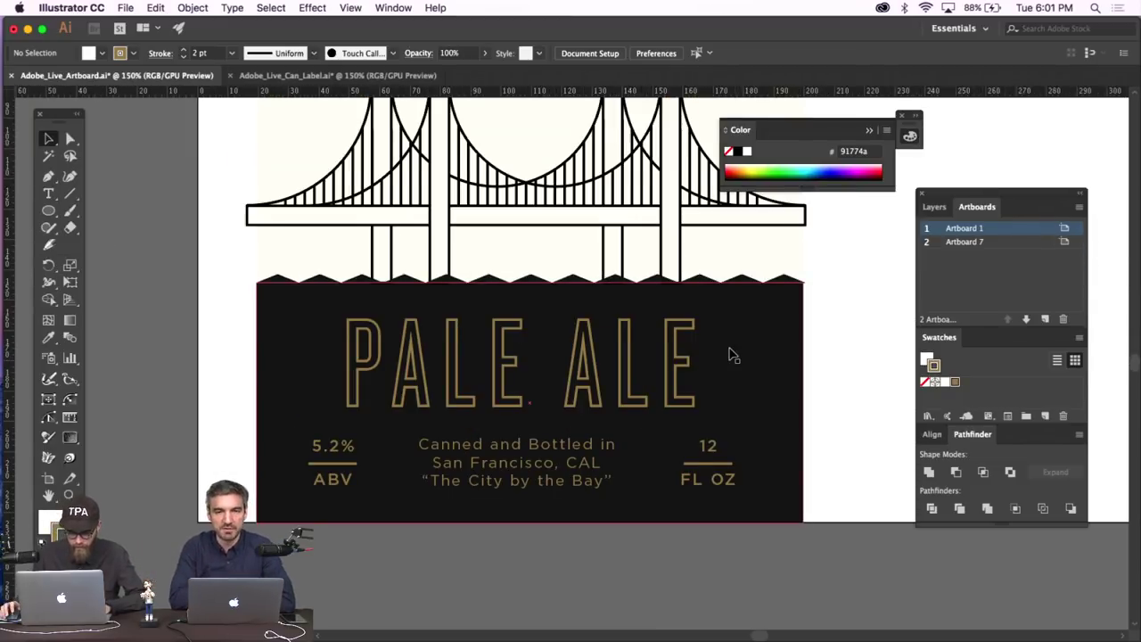
scroll(733, 354, up, 5)
key(a)
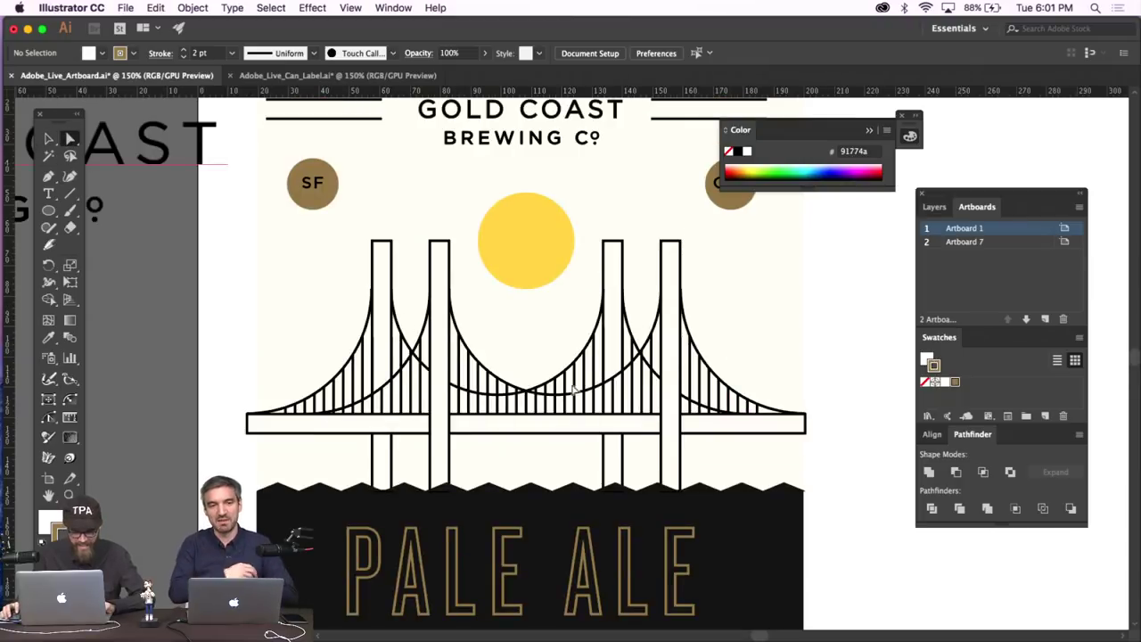
click(372, 319)
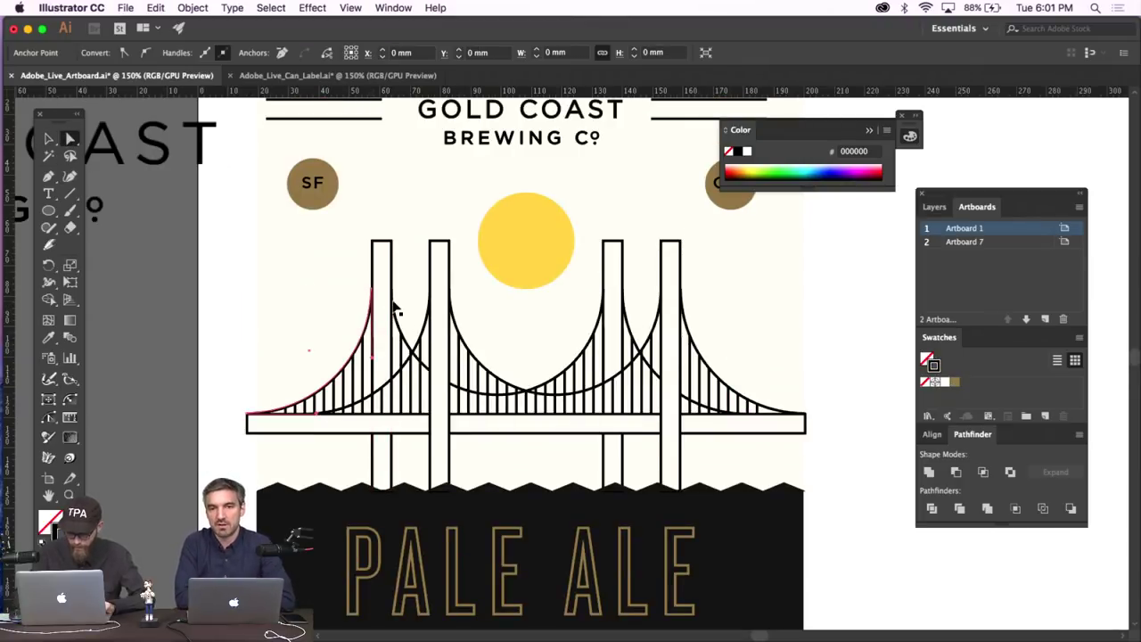
key(super+plus)
key(super+plus)
key(super+plus)
key(super+plus)
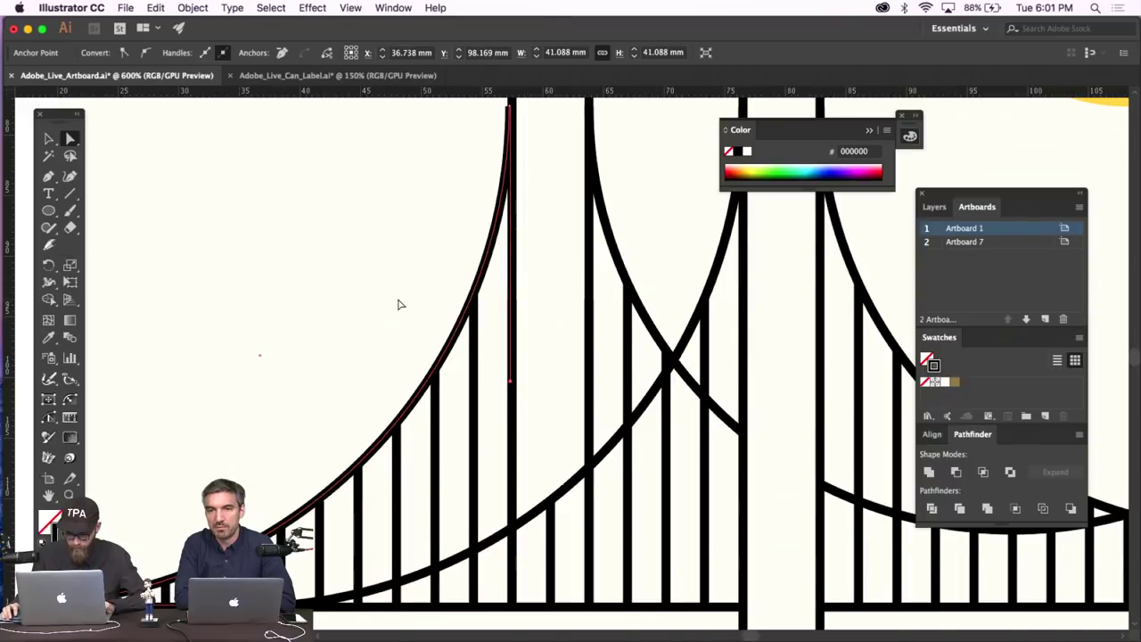
click(312, 7)
mouse_move(344, 7)
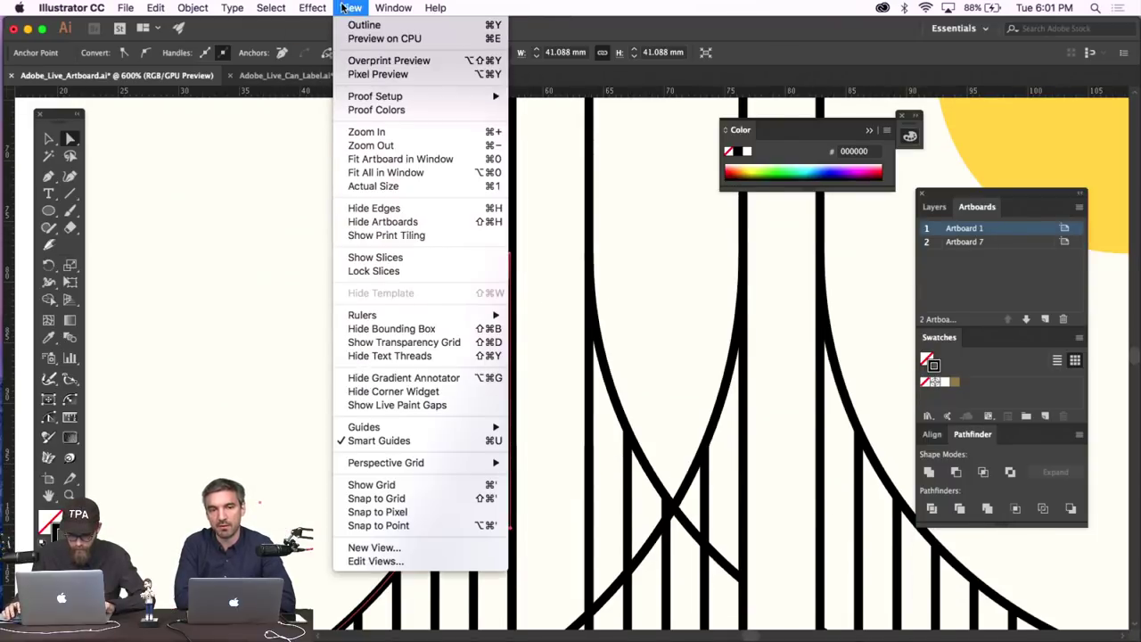
click(265, 339)
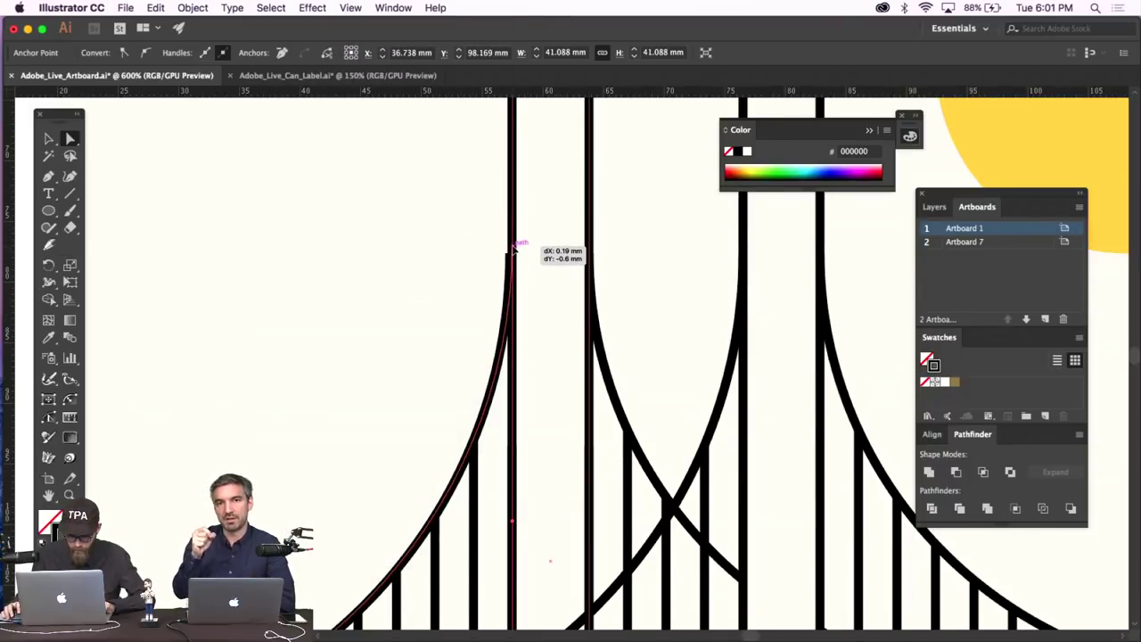
click(511, 246)
click(463, 256)
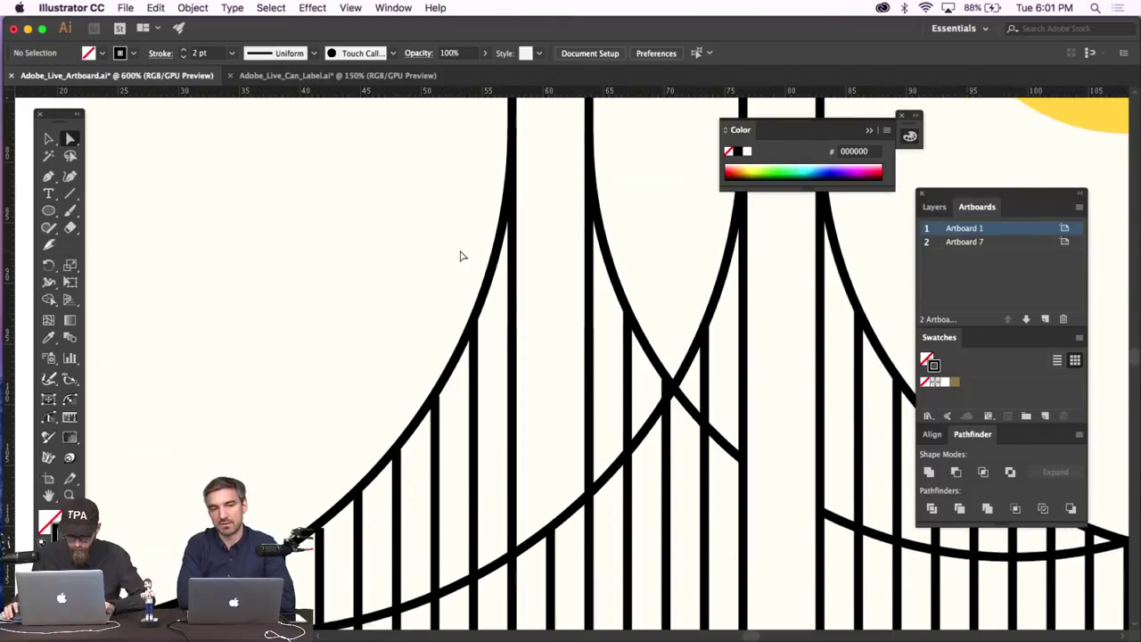
Fine-tune the height of the leftmost cable's top anchor point along the tower's outer edge.
click(512, 171)
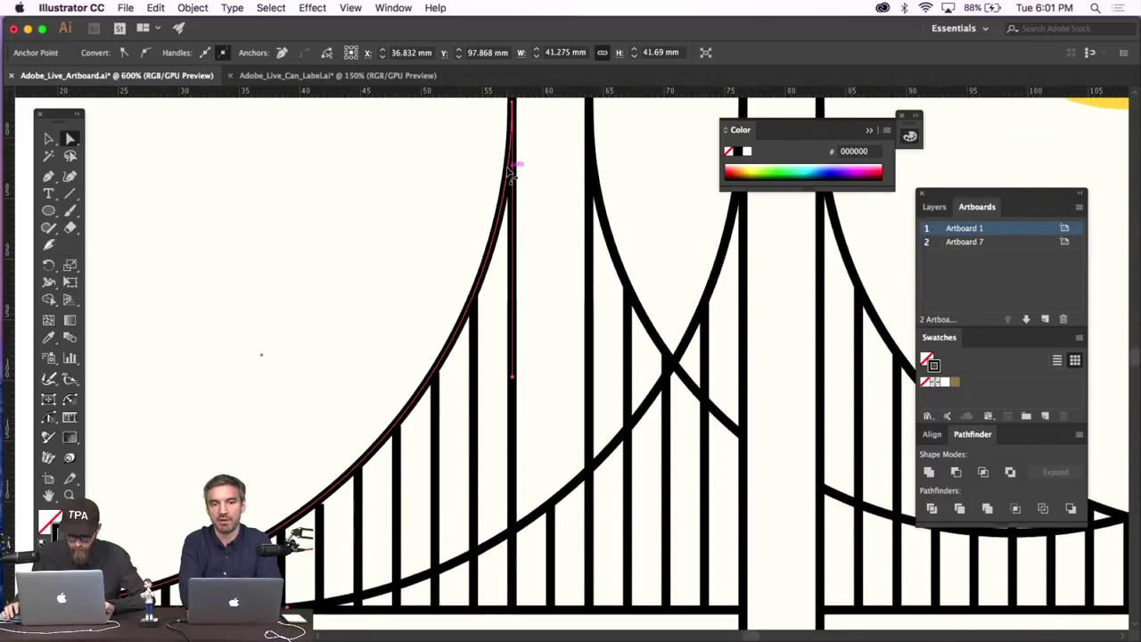
mouse_move(514, 172)
mouse_down()
mouse_move(522, 169)
mouse_move(517, 181)
mouse_up()
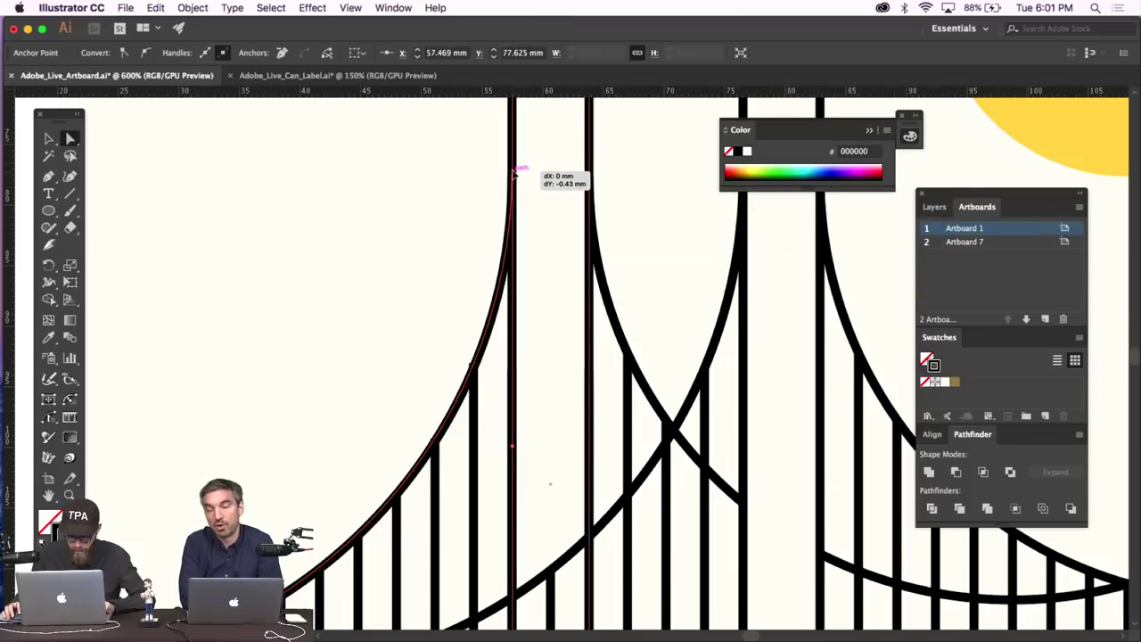
click(450, 184)
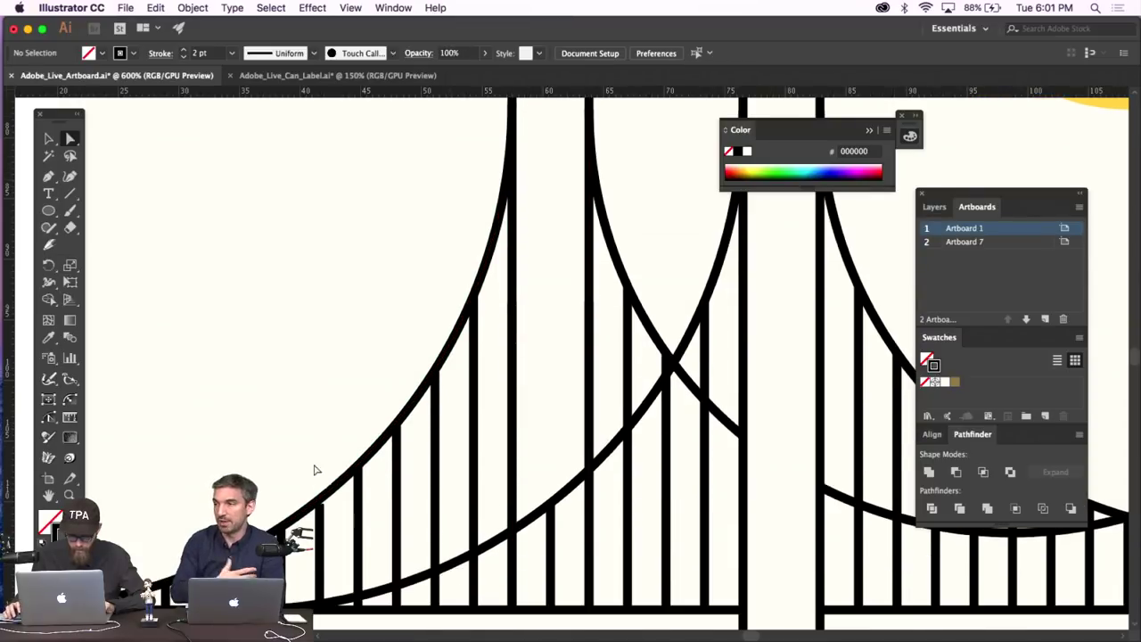
Move the rightmost cable's top anchor point onto the last tower's outer edge, at X 159.07 mm, Y 77.2 mm.
scroll(323, 439, right, 10)
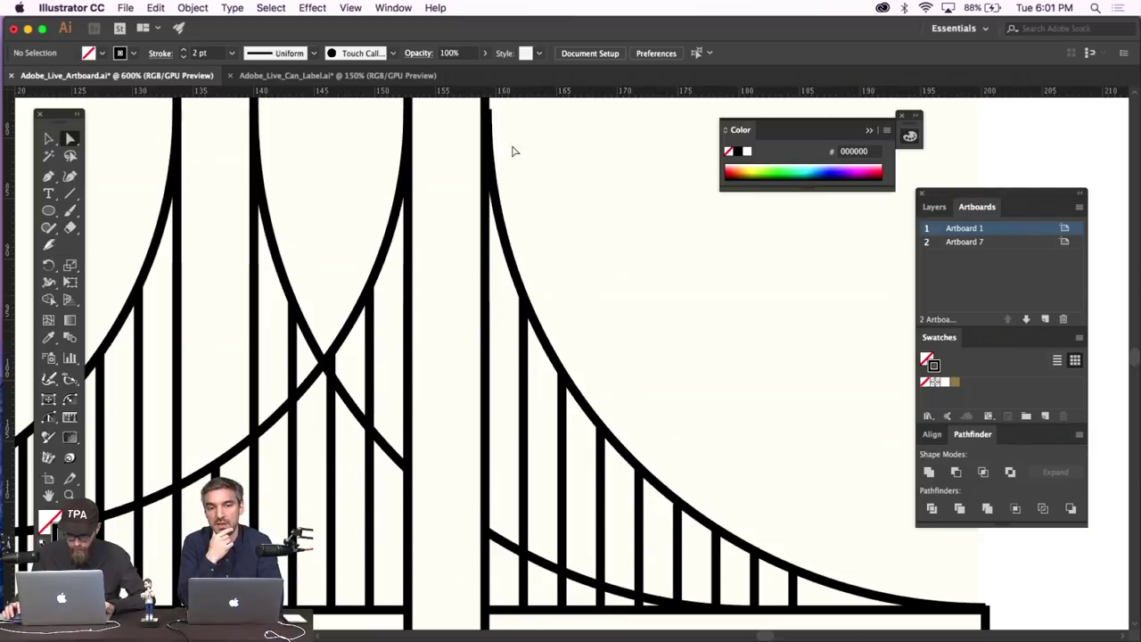
click(487, 105)
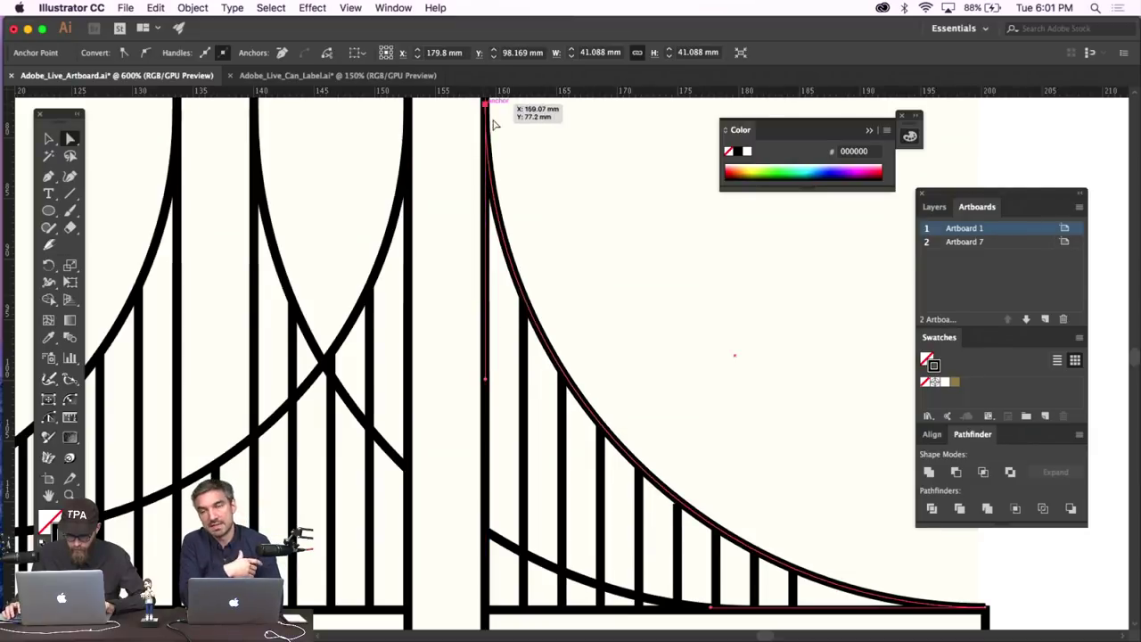
click(718, 425)
Draw a rectangular crossbar about 15.9 by 4.1 mm from the middle of the first tower to the second tower, near their tops.
key(super+minus)
key(super+minus)
key(super+minus)
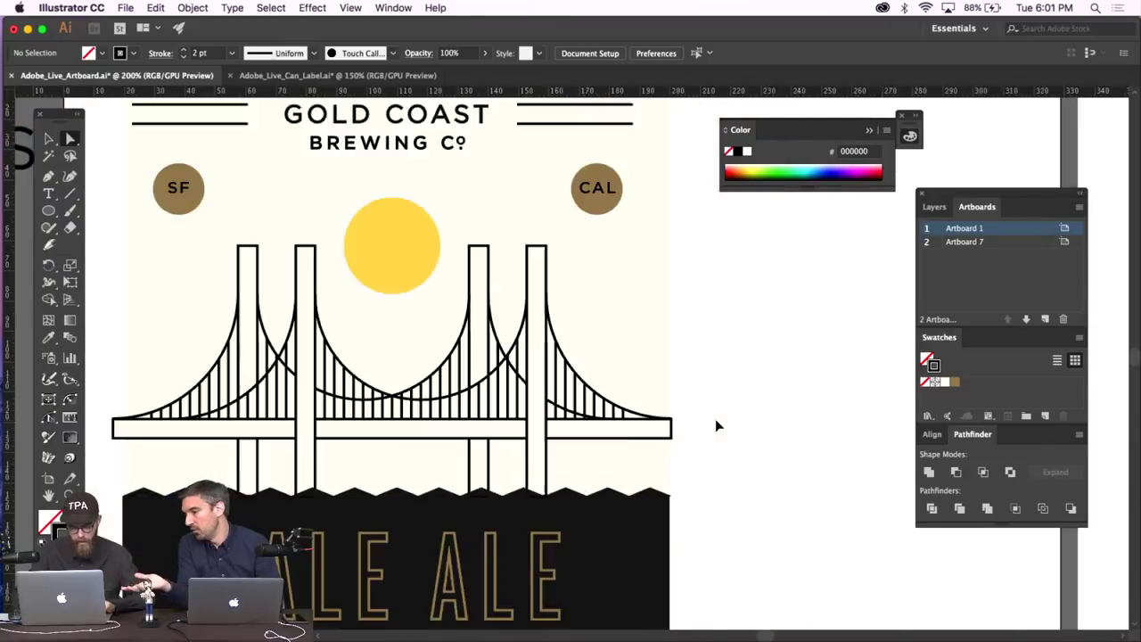
key(super+minus)
key(super+minus)
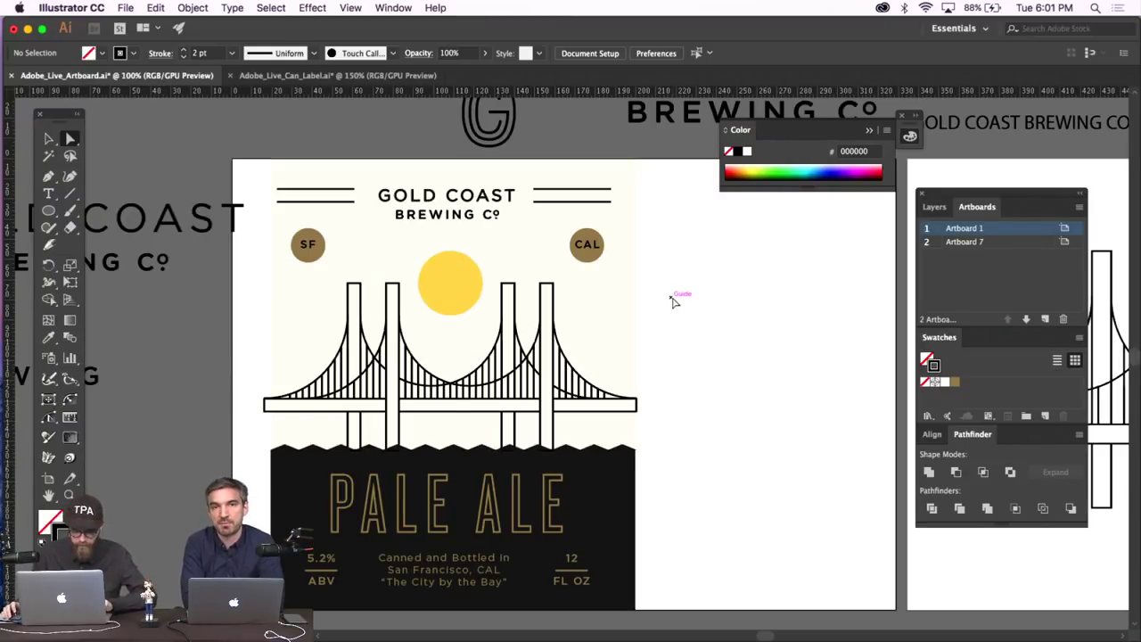
scroll(673, 302, left, 5)
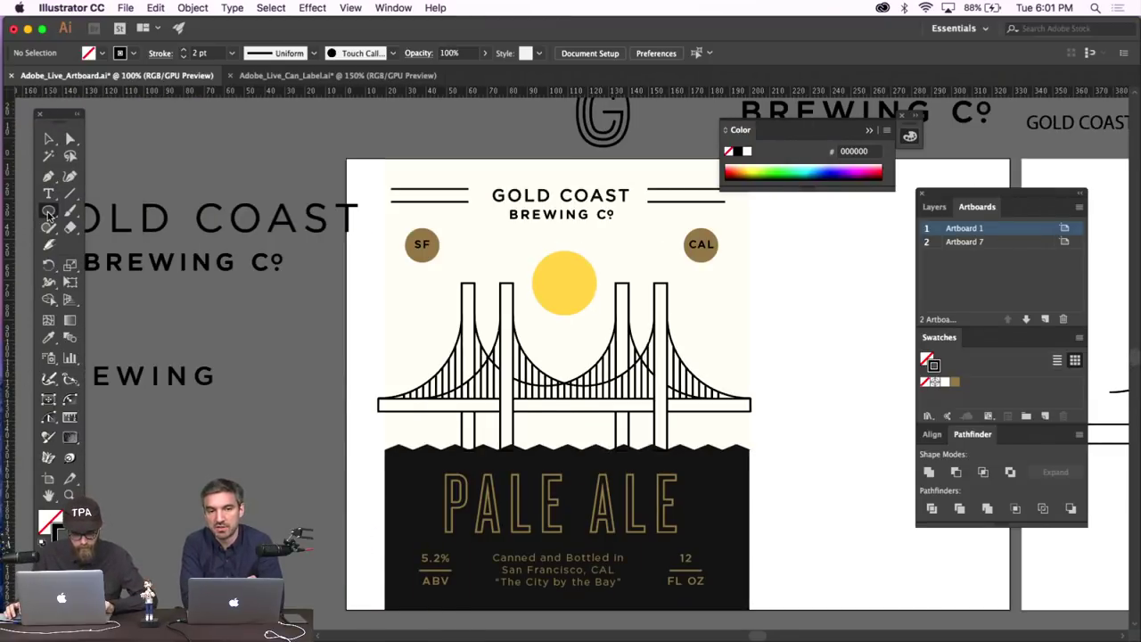
drag(49, 214, 89, 211)
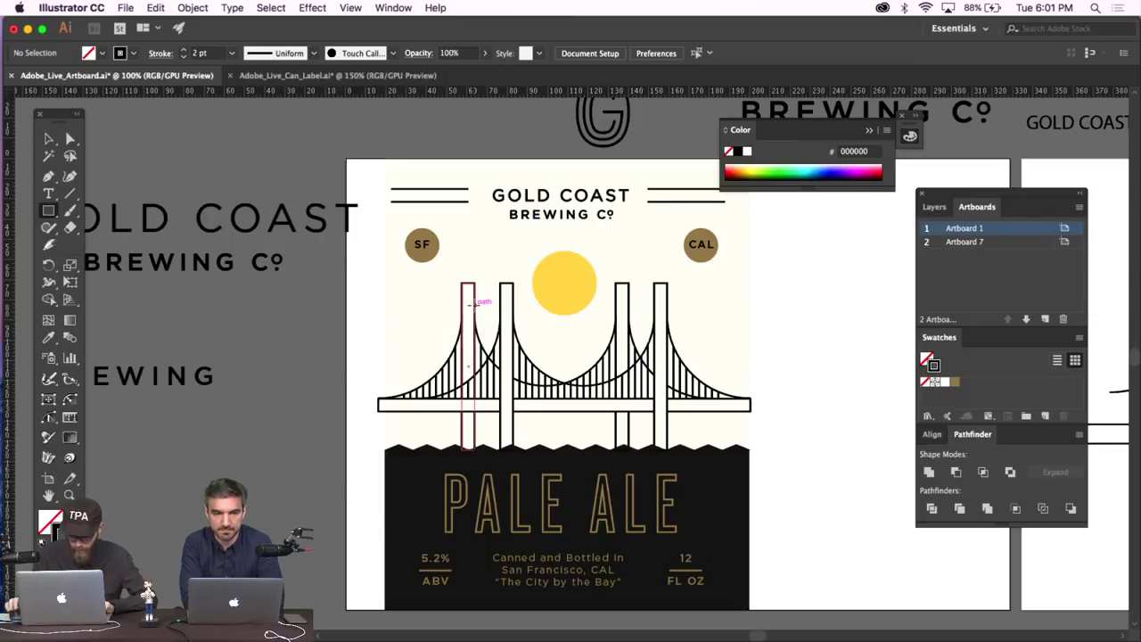
key(super+plus)
key(super+plus)
key(super+plus)
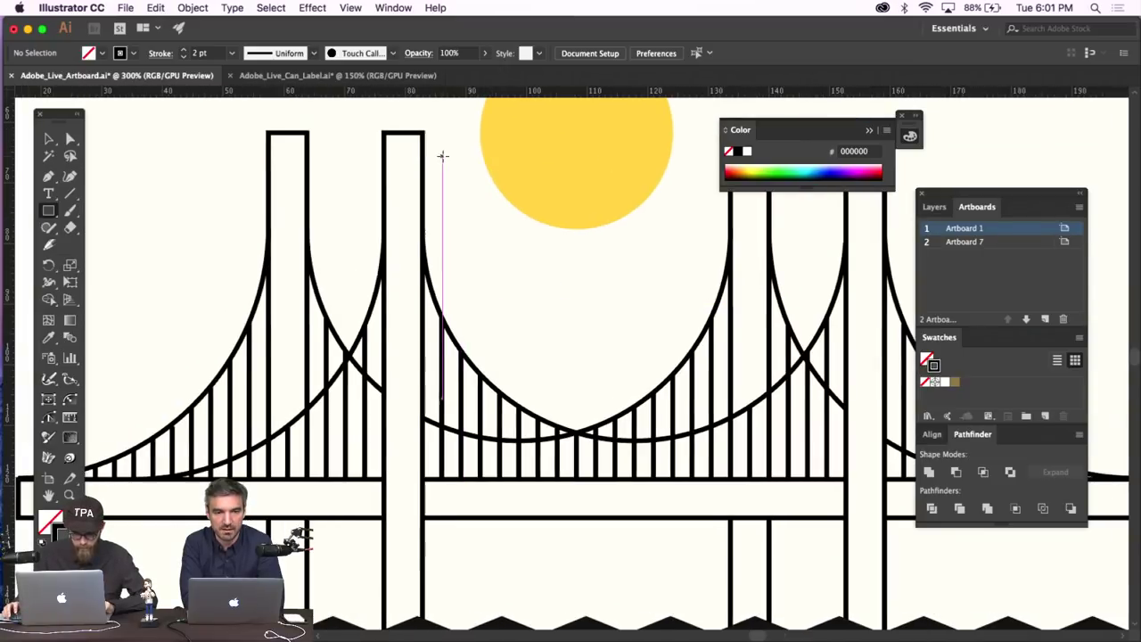
scroll(442, 156, left, 3)
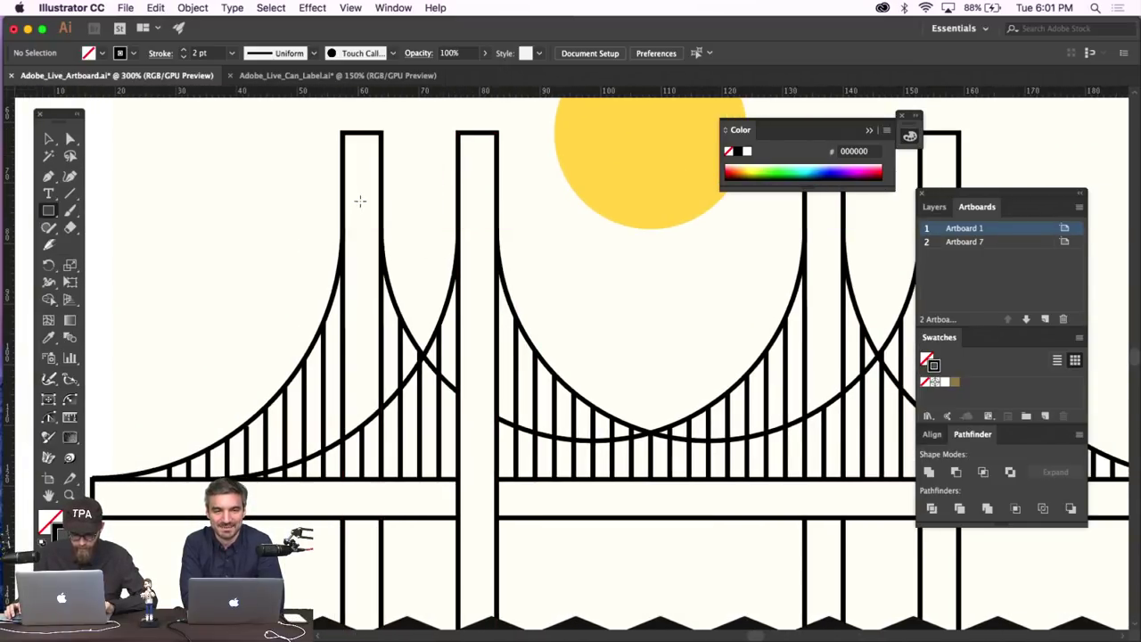
mouse_move(362, 191)
mouse_down()
mouse_move(392, 256)
mouse_move(450, 241)
mouse_move(456, 219)
mouse_up()
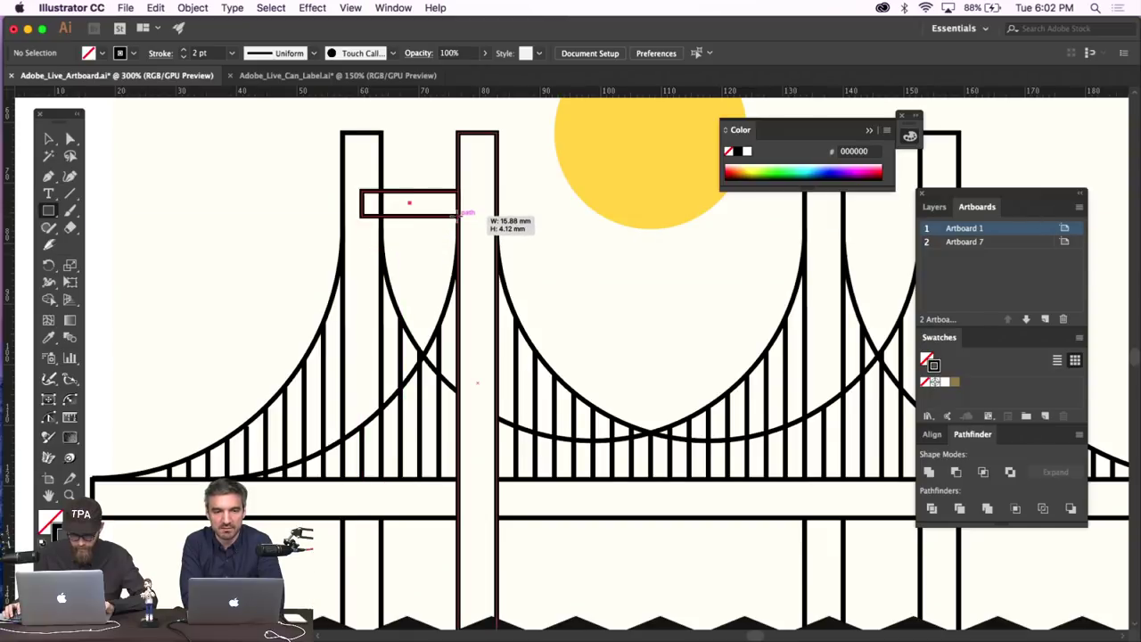
Fill the new crossbar with the cream swatch ede9e2.
click(47, 141)
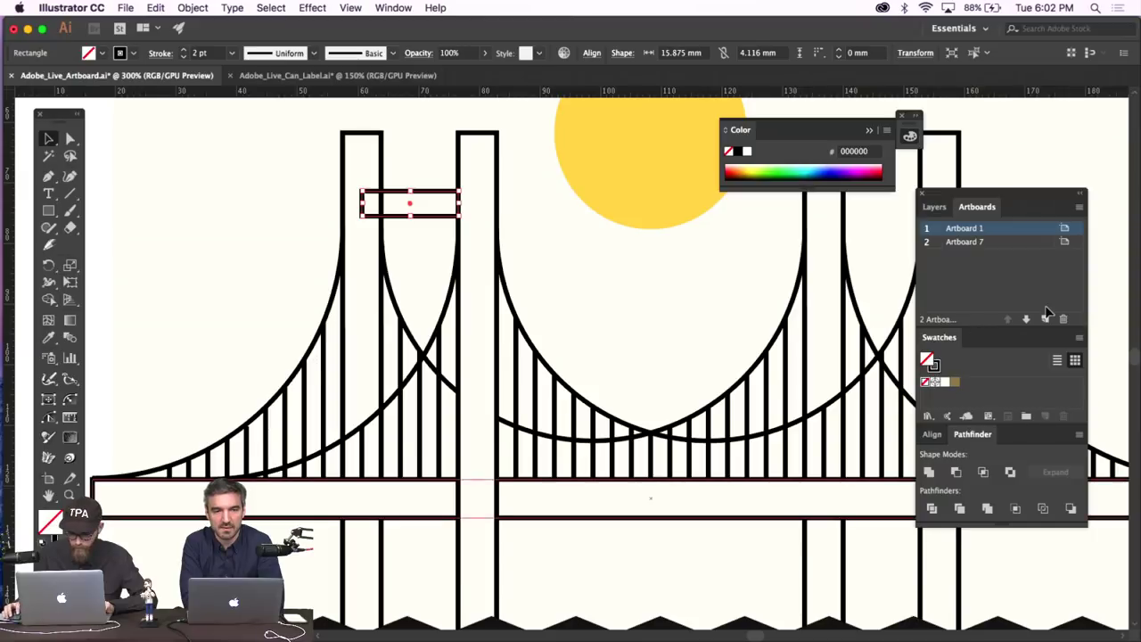
click(943, 382)
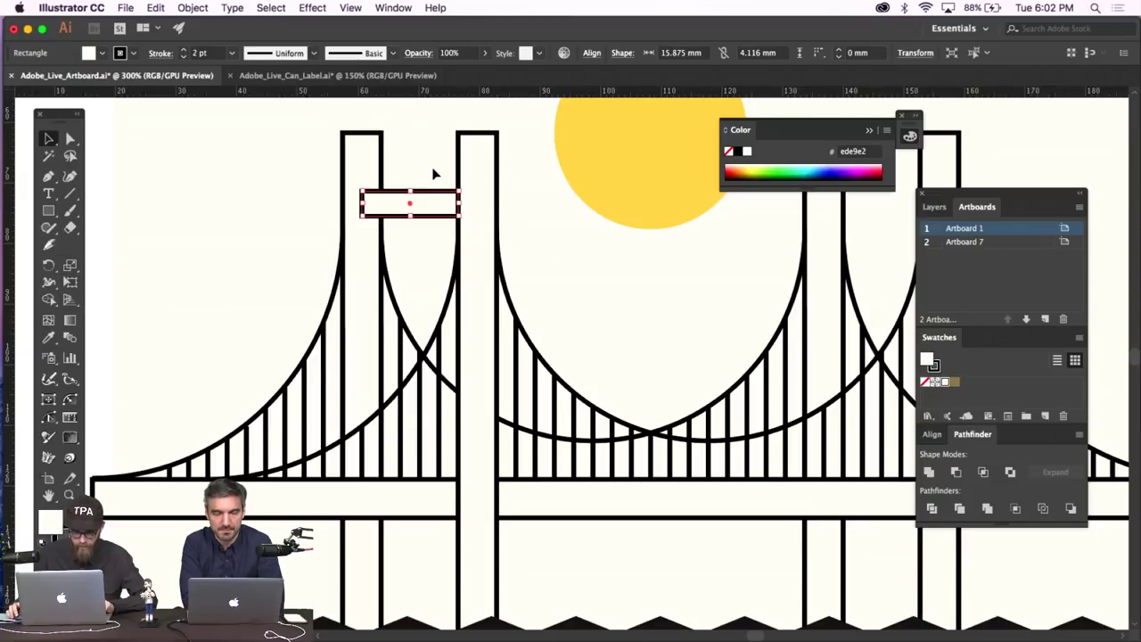
click(434, 173)
Duplicate the crossbar and move the copy straight down between the left pair of towers, just above the crossing cables.
click(420, 211)
key(alt+Down)
key(Down)
key(Down)
key(Down)
key(Down)
key(Down)
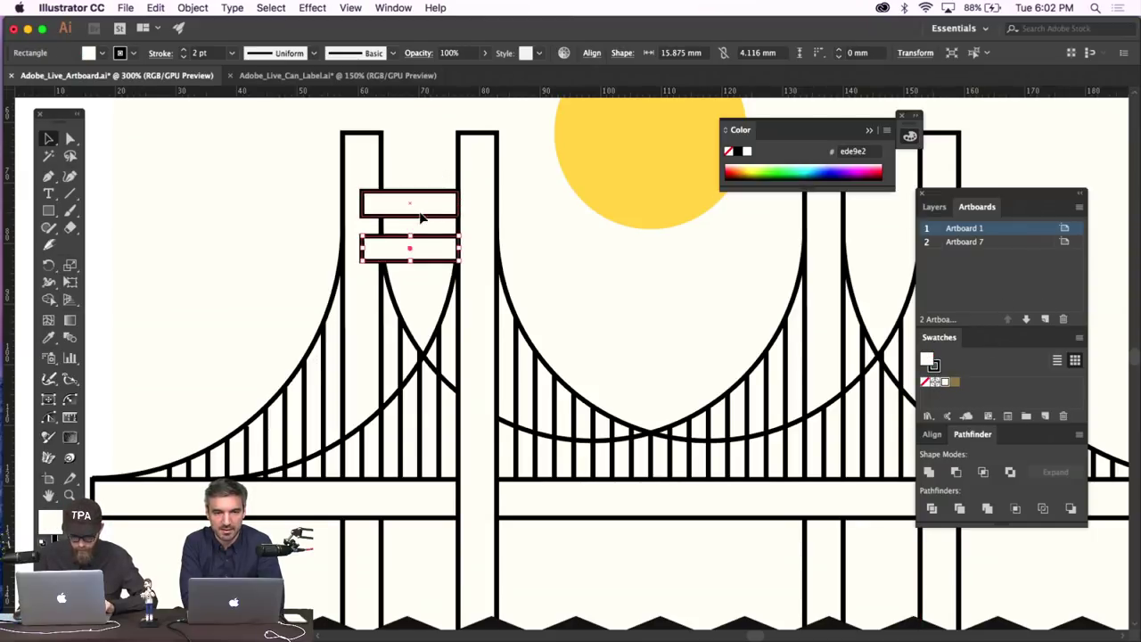
key(Down)
key(Down)
key(Down)
key(Down)
key(Down)
key(Down)
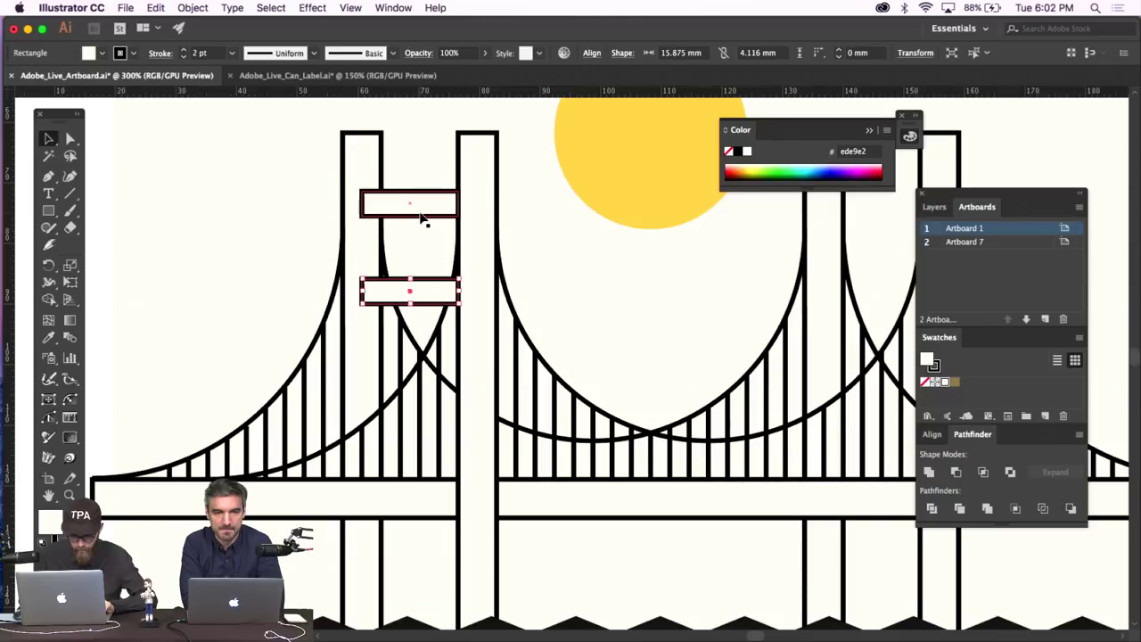
key(Down)
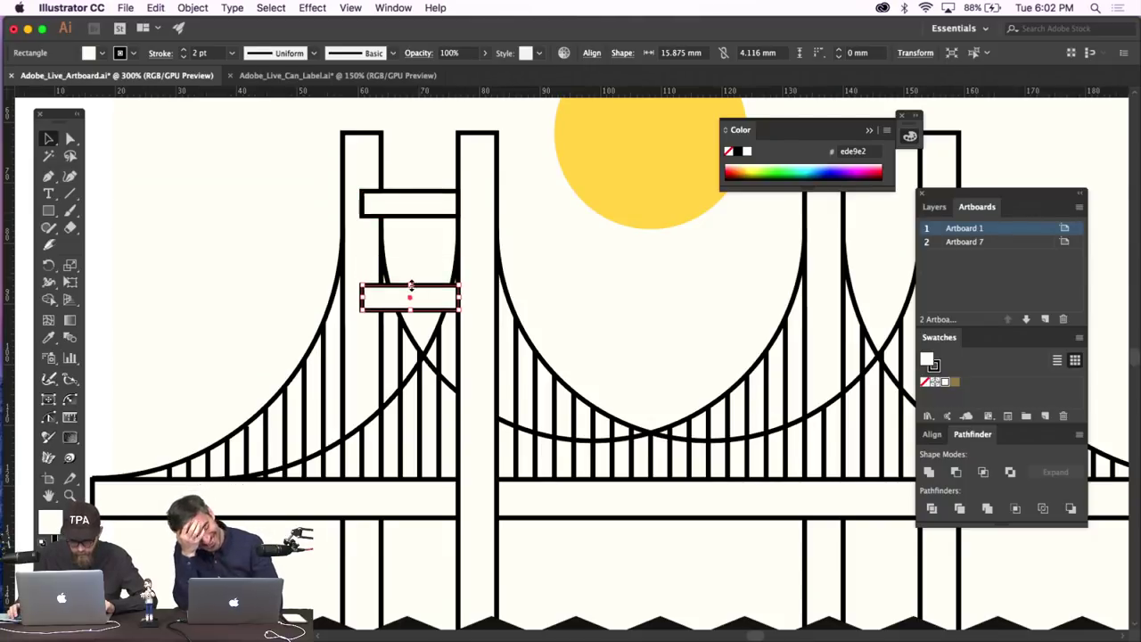
Raise the second crossbar's top edge to make it 5.334 mm high, and place a copy of it below, over the cable crossing.
drag(410, 285, 411, 277)
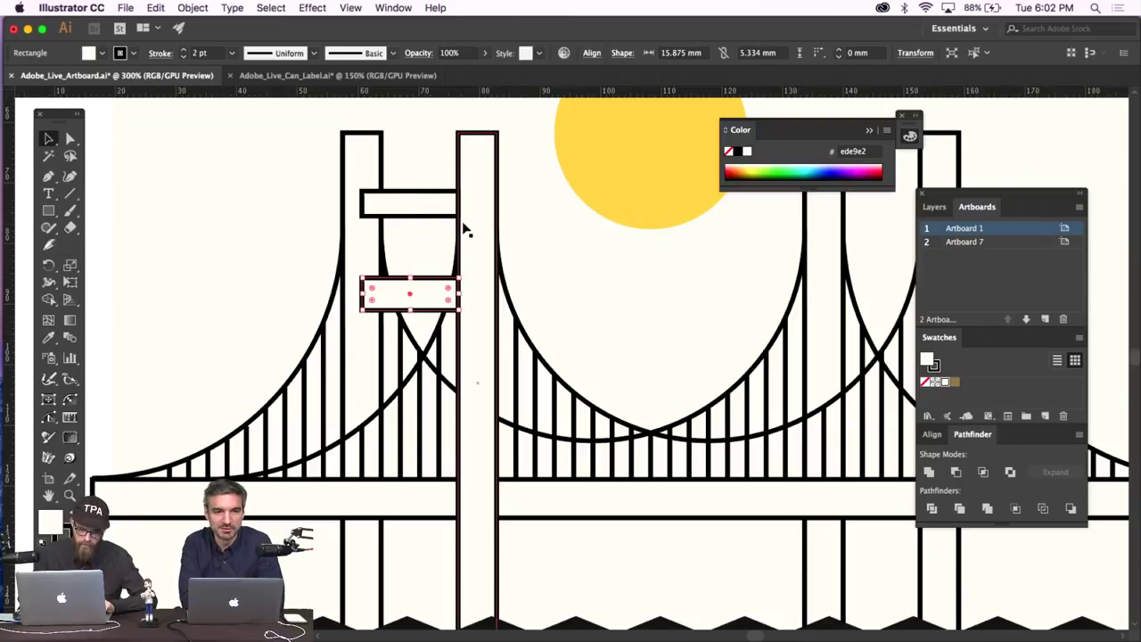
key(alt+Down)
key(Down)
key(Down)
key(Down)
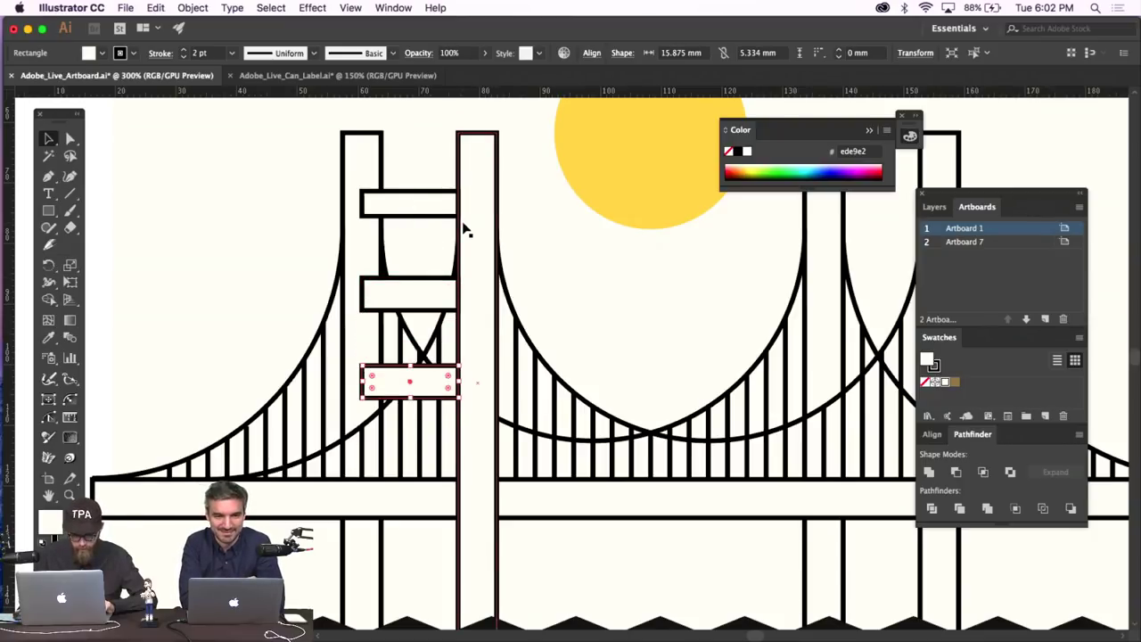
key(Down)
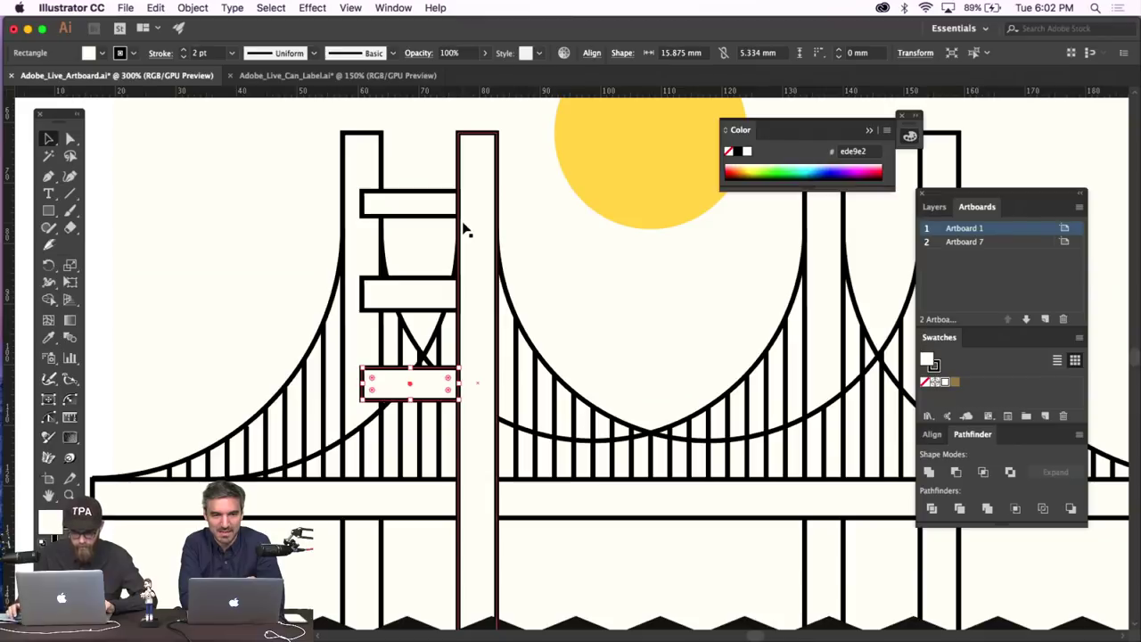
Make the top crossbar slimmer by raising its lower edge, and shift the middle crossbar slightly up.
click(411, 213)
drag(412, 215, 412, 218)
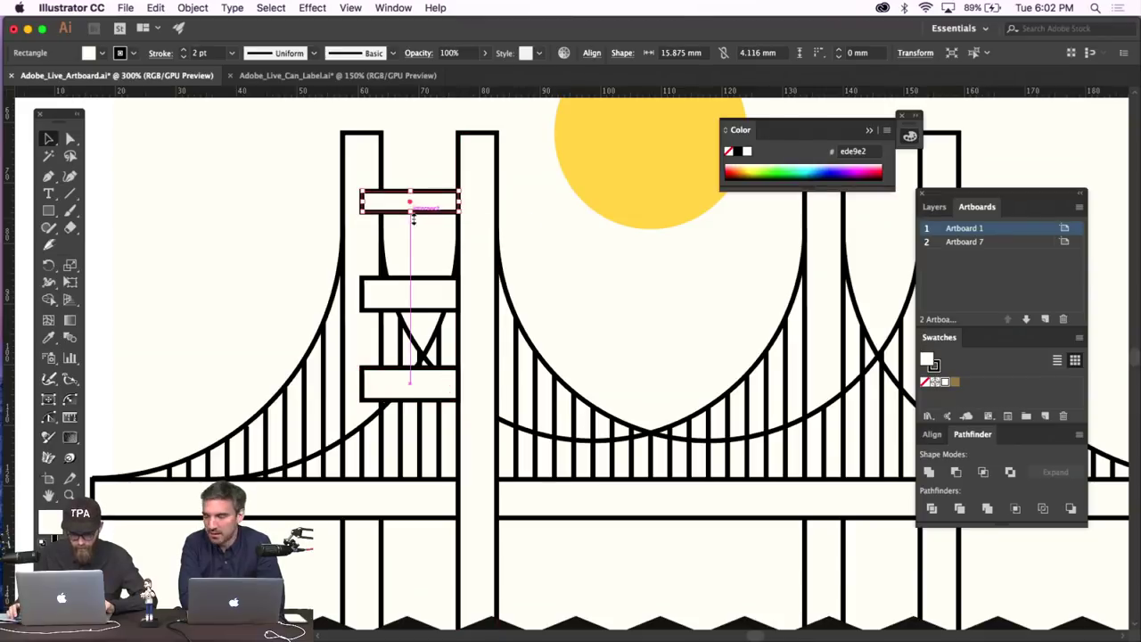
click(420, 247)
mouse_move(416, 288)
mouse_down()
mouse_move(417, 321)
mouse_move(414, 283)
mouse_up()
click(425, 237)
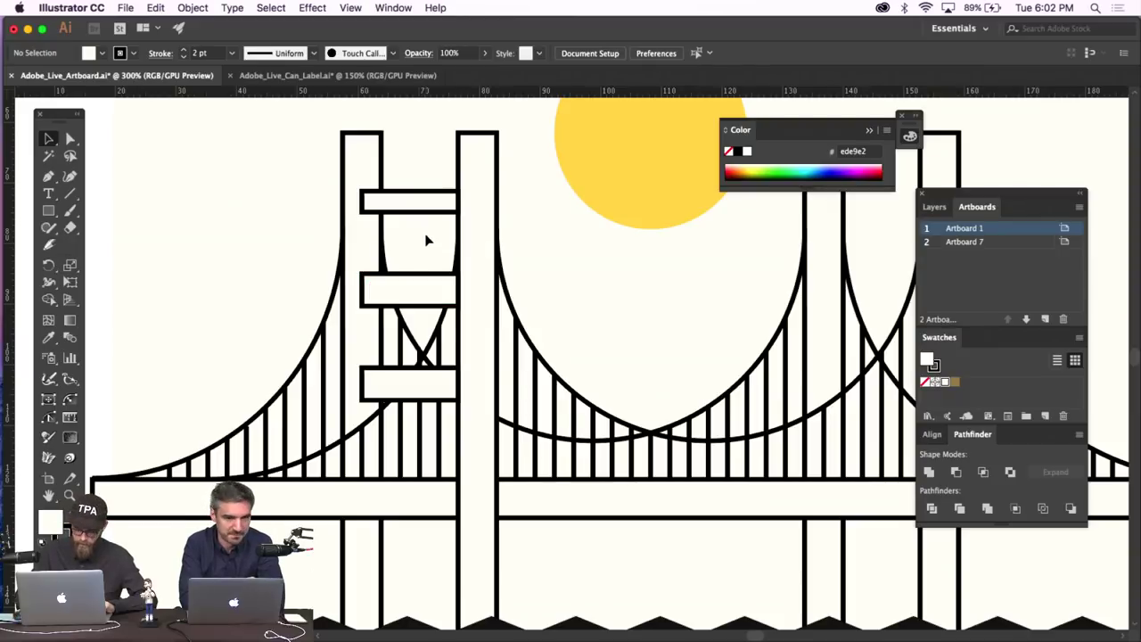
Bring the curved cable that passes behind the lowest crossbar of the left tower pair to the front.
key(super+minus)
click(505, 344)
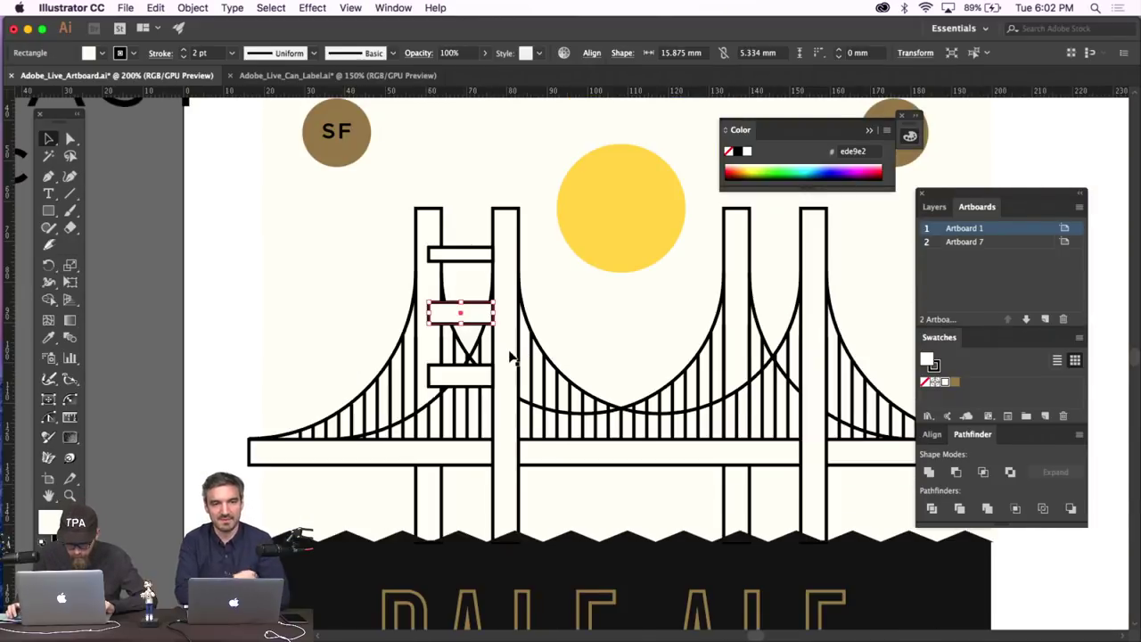
key(super+plus)
key(super+plus)
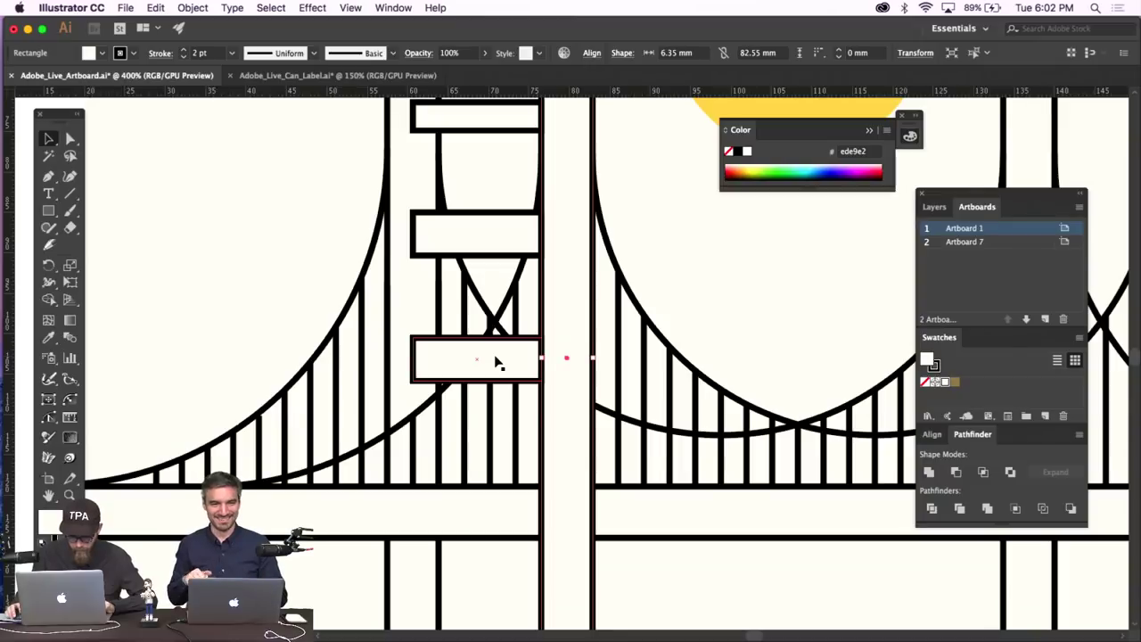
click(486, 358)
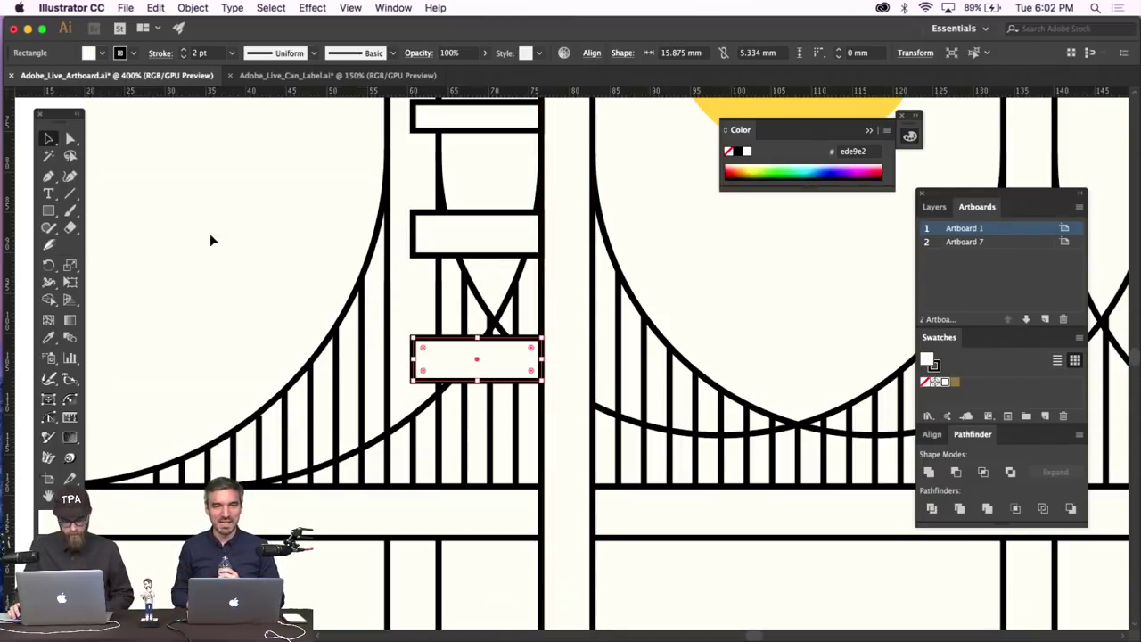
click(458, 387)
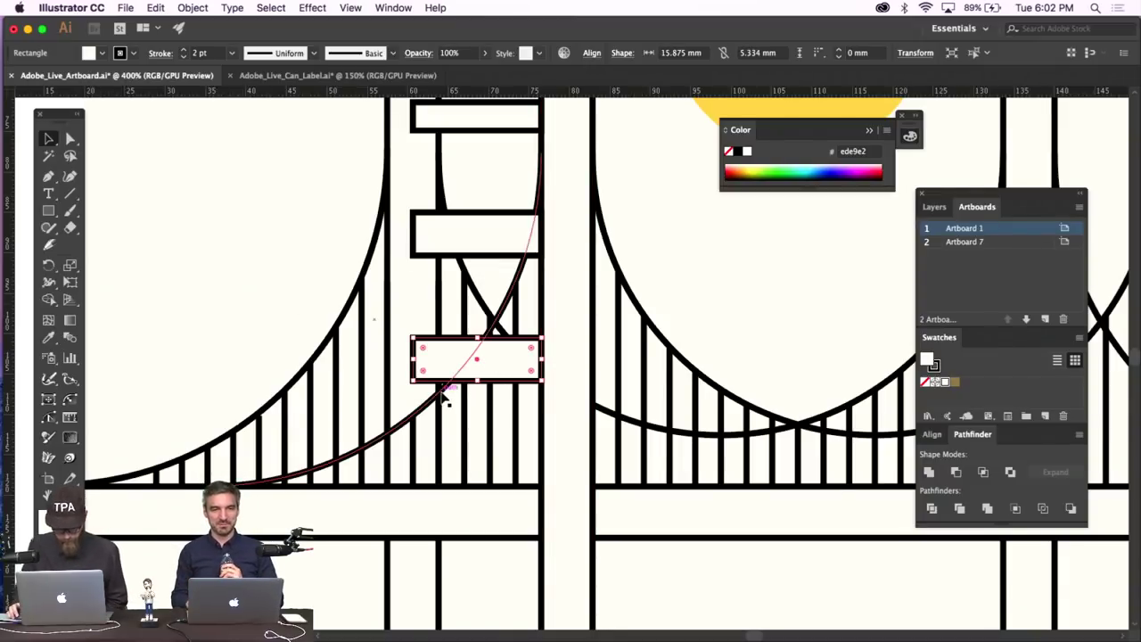
click(211, 7)
mouse_move(214, 38)
click(378, 40)
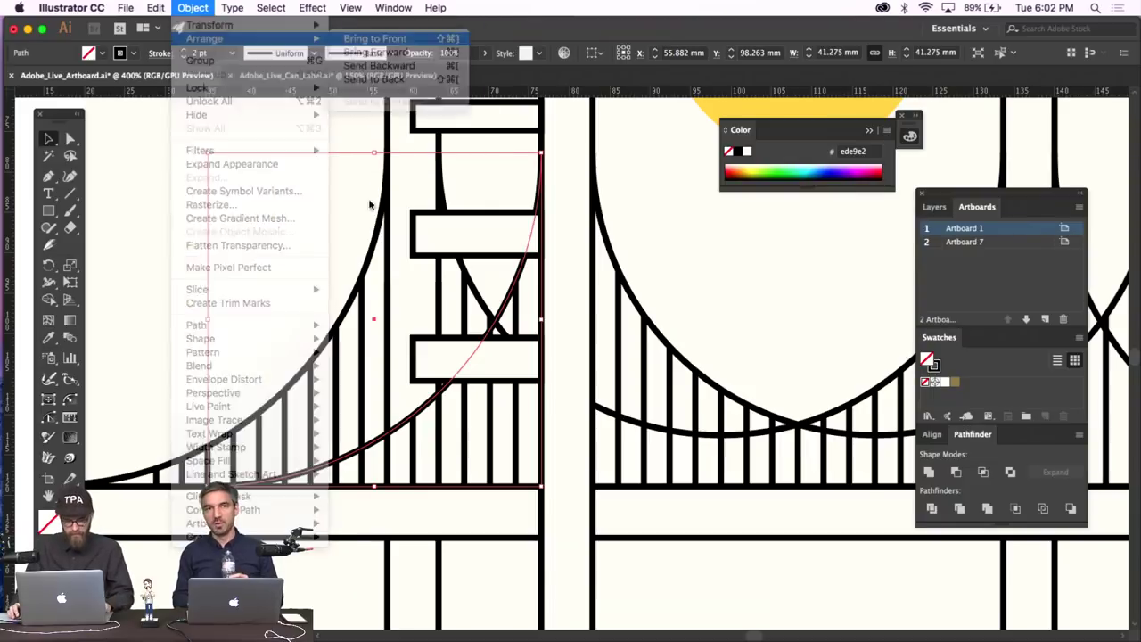
click(293, 241)
key(super+minus)
key(super+minus)
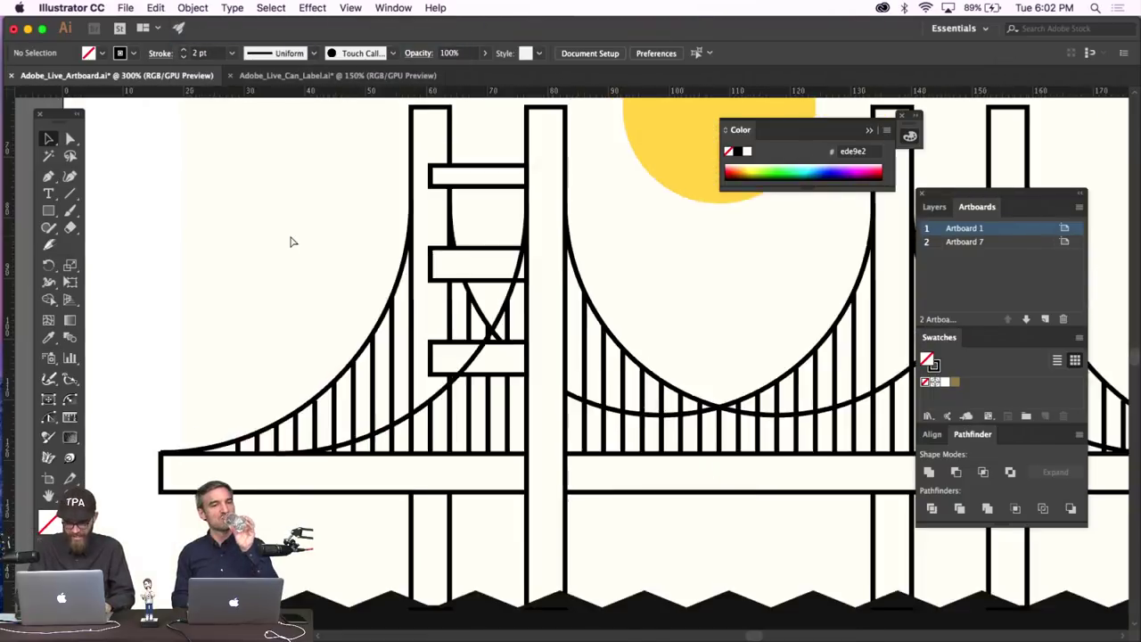
Duplicate the three crossbars of the left tower pair and move the copies horizontally between the right pair, flush against the rightmost tower.
scroll(290, 242, right, 5)
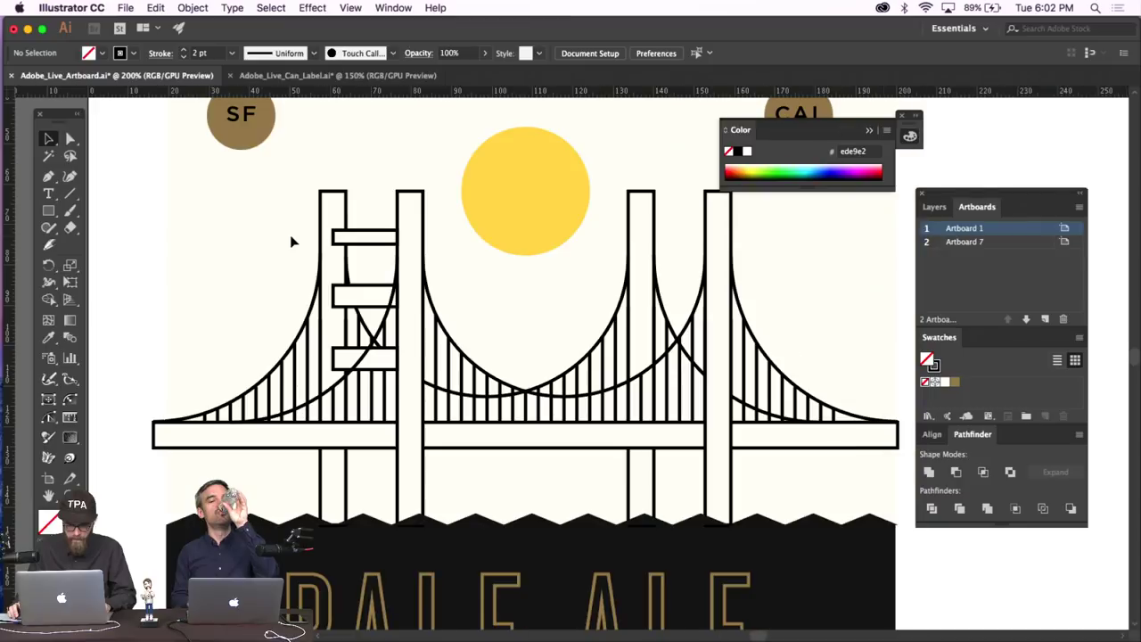
click(377, 246)
shift+click(365, 295)
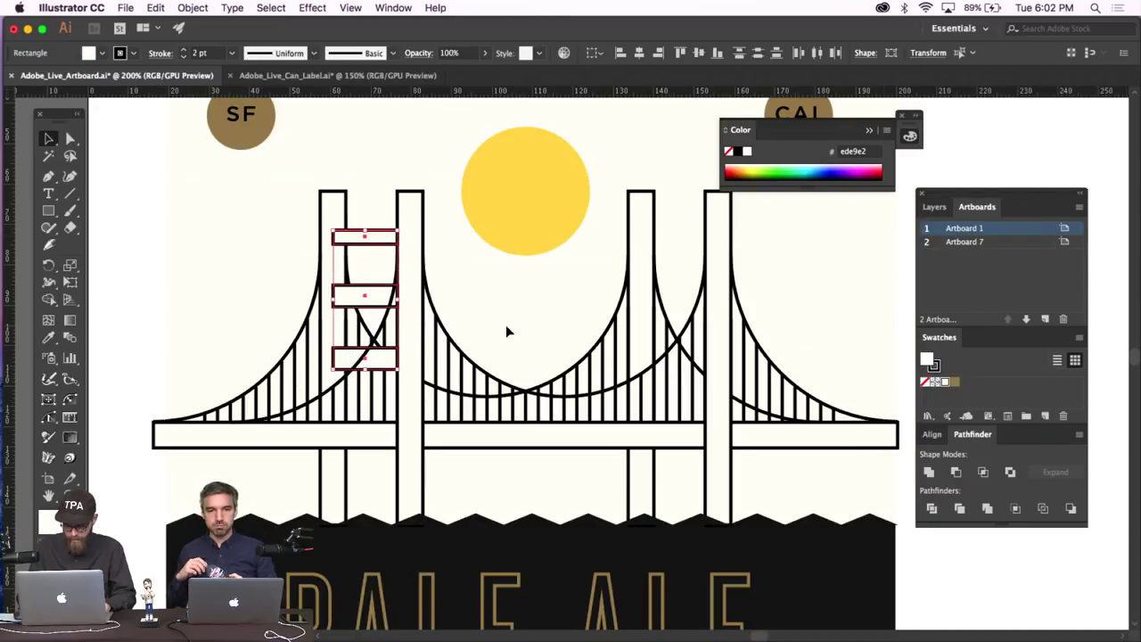
key(shift+Right)
key(shift+Right)
key(shift+Right)
key(shift+Right)
key(shift+Right)
key(shift+Right)
key(shift+Right)
key(shift+Right)
key(shift+Right)
key(shift+Right)
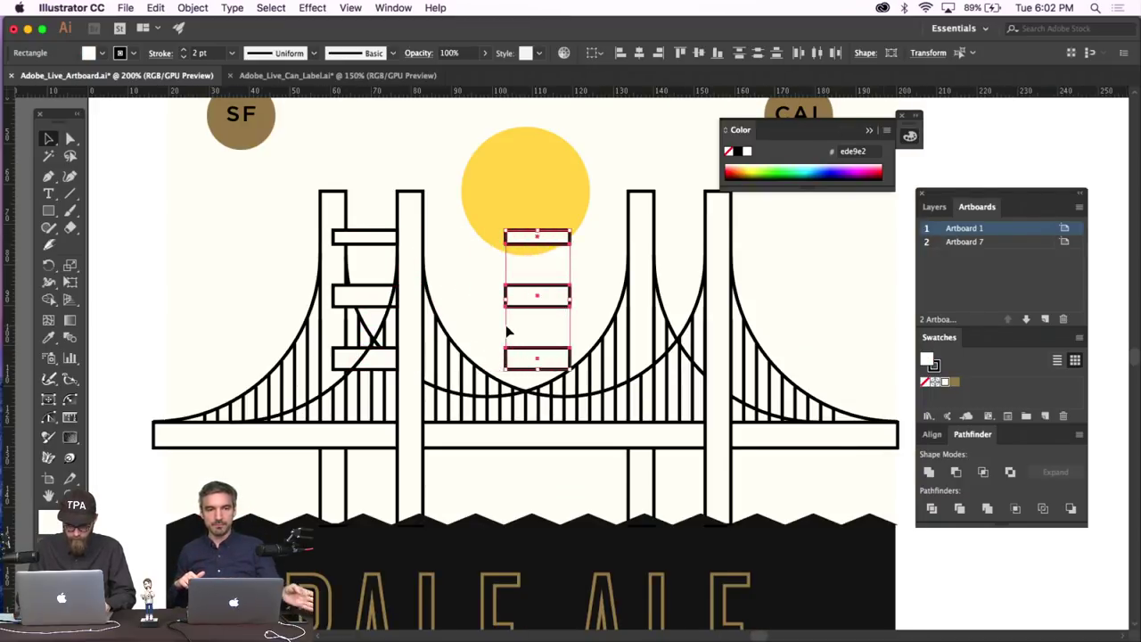
key(shift+Right)
key(shift+Right)
key(shift+Right)
key(shift+Right)
key(shift+Right)
key(shift+Right)
key(shift+Right)
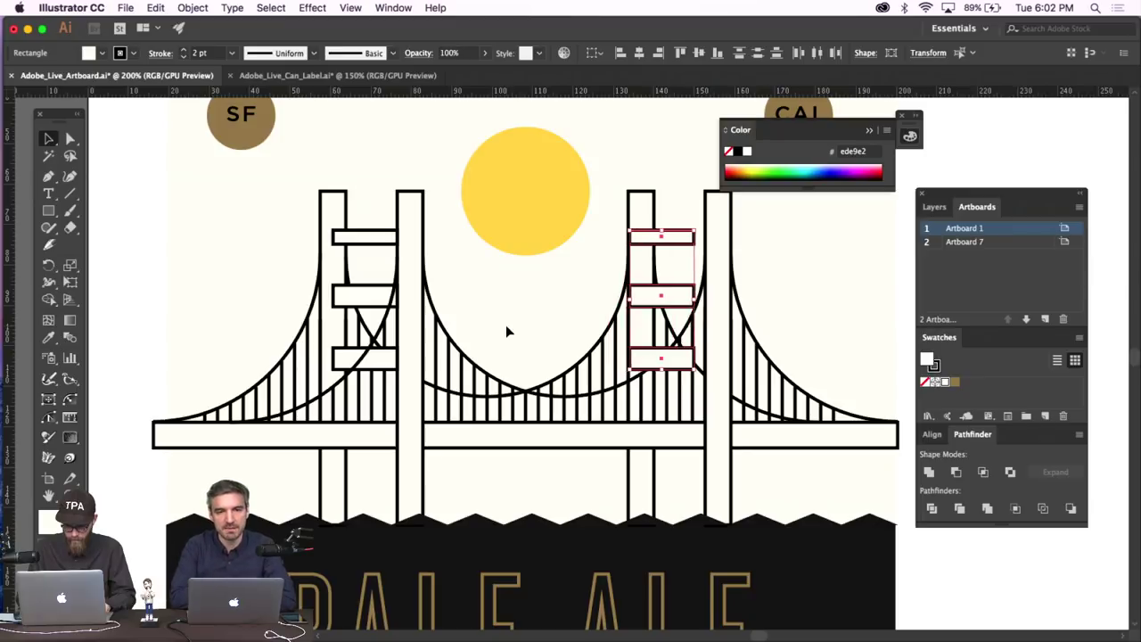
key(Right)
key(Right)
key(Right)
key(Right)
key(Right)
key(Right)
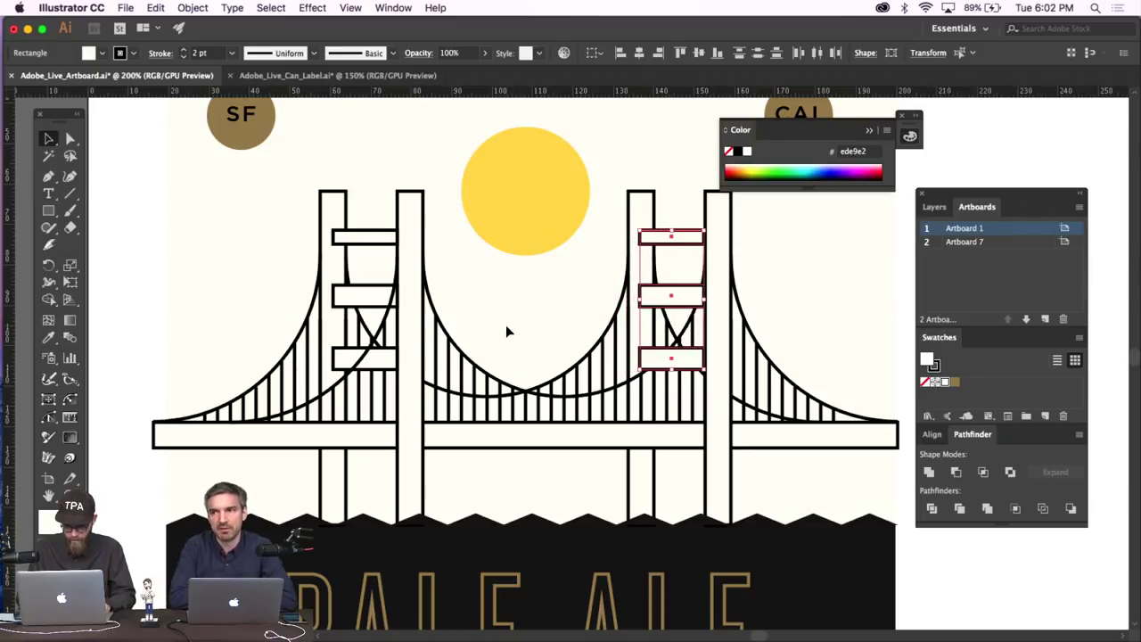
key(super+equal)
key(super+equal)
key(super+equal)
key(super+equal)
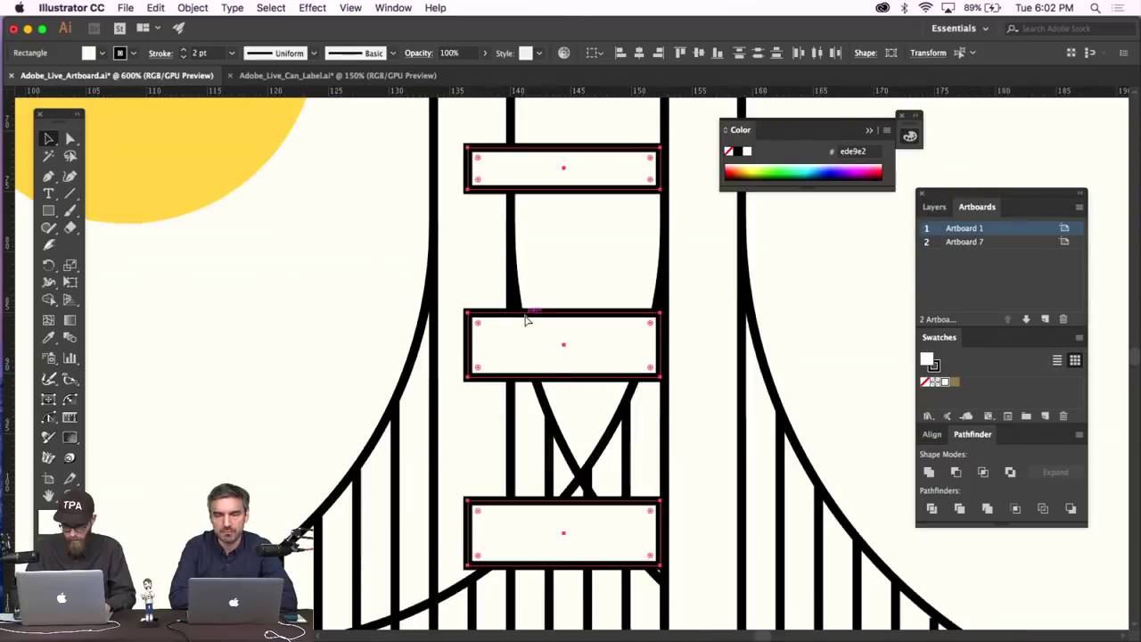
key(Right)
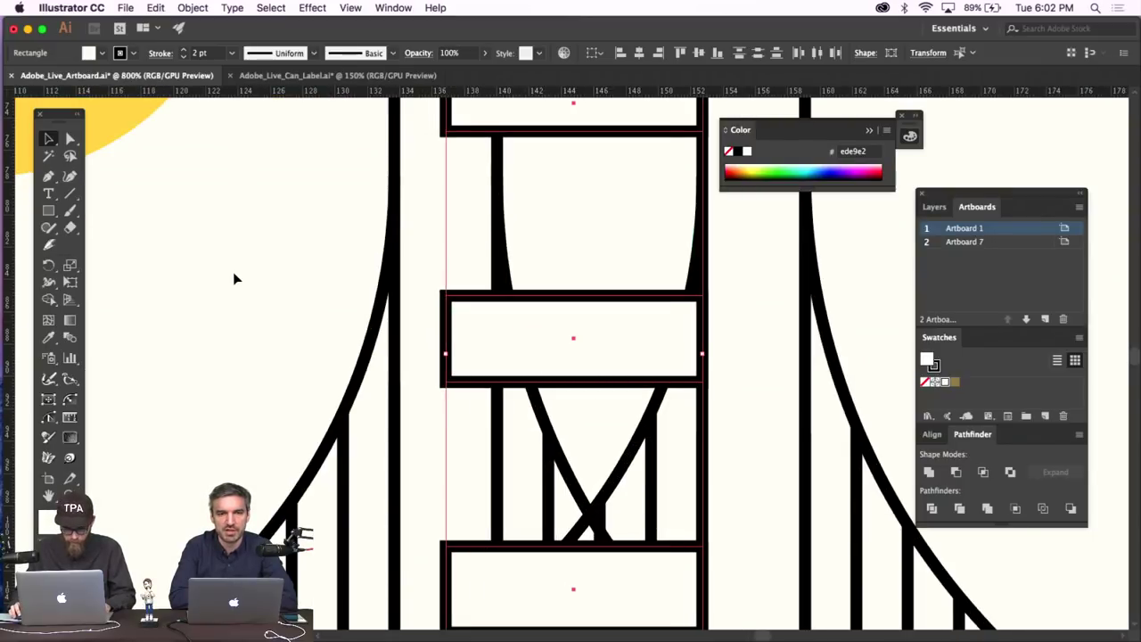
key(super+shift+a)
key(super+minus)
key(super+minus)
key(super+minus)
key(super+minus)
key(super+minus)
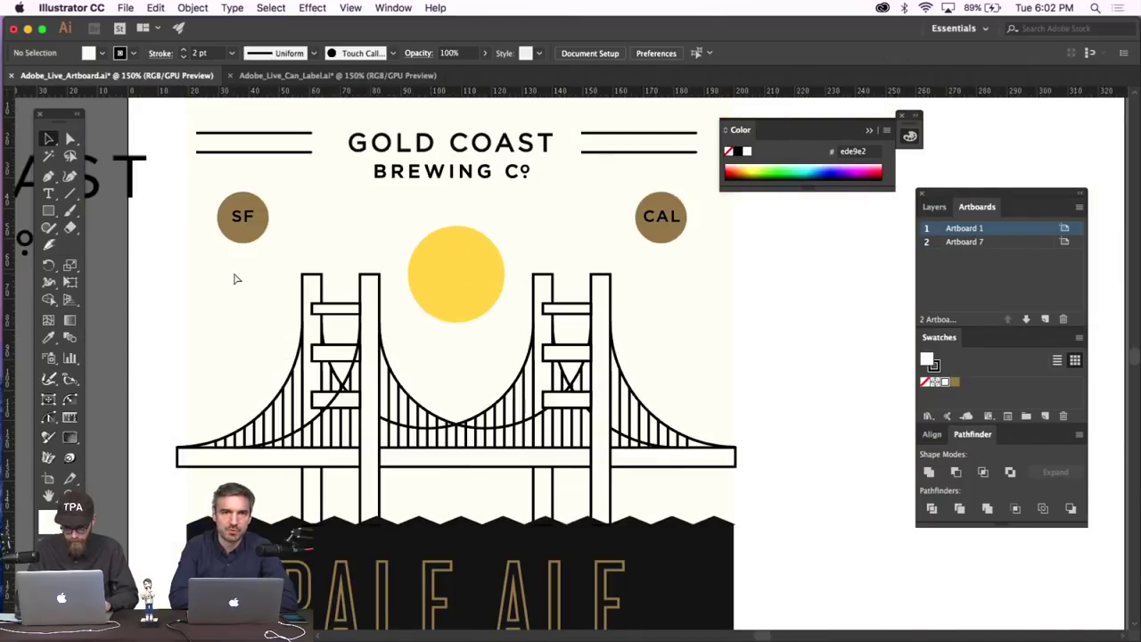
key(super+minus)
key(super+minus)
Bring the long central cable that runs behind the lowest crossbar of the right tower pair to the front.
key(super+equal)
key(super+equal)
key(super+equal)
key(super+equal)
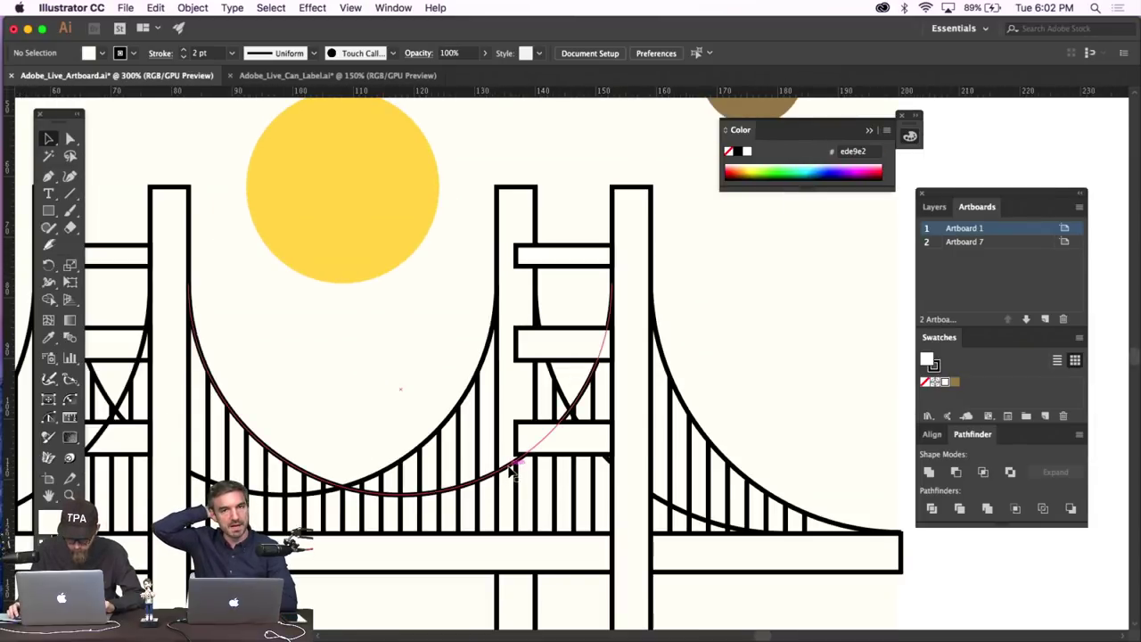
click(510, 464)
click(192, 7)
mouse_move(303, 38)
click(450, 40)
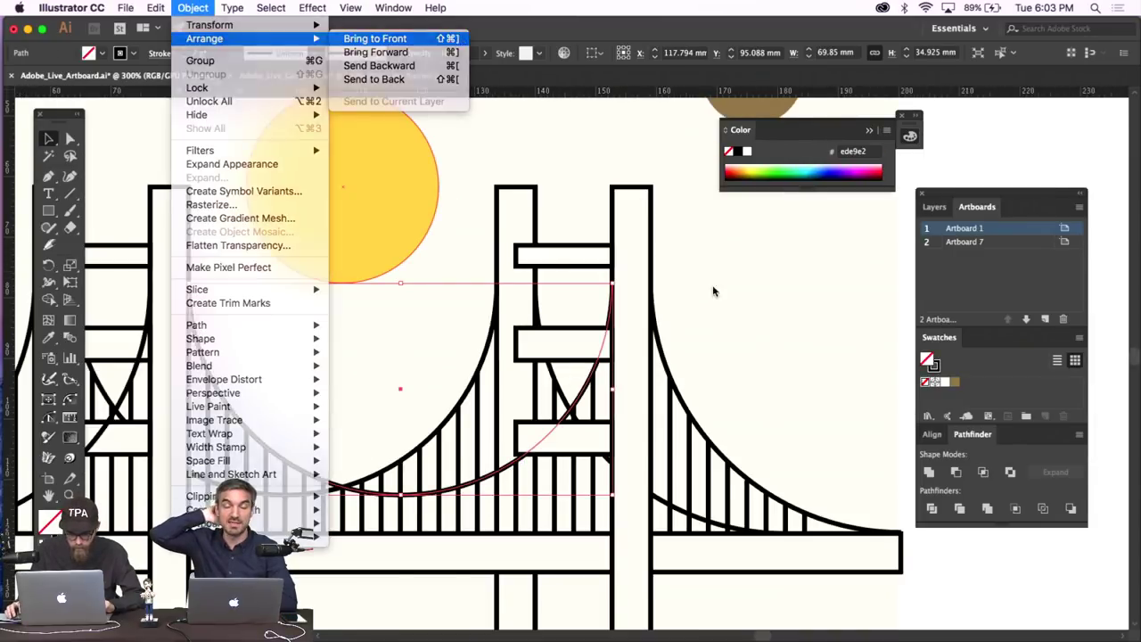
click(759, 339)
Send the lowest crossbar of the right tower pair backward so it sits behind the vertical hanger cables.
scroll(762, 342, left, 3)
scroll(760, 342, left, 5)
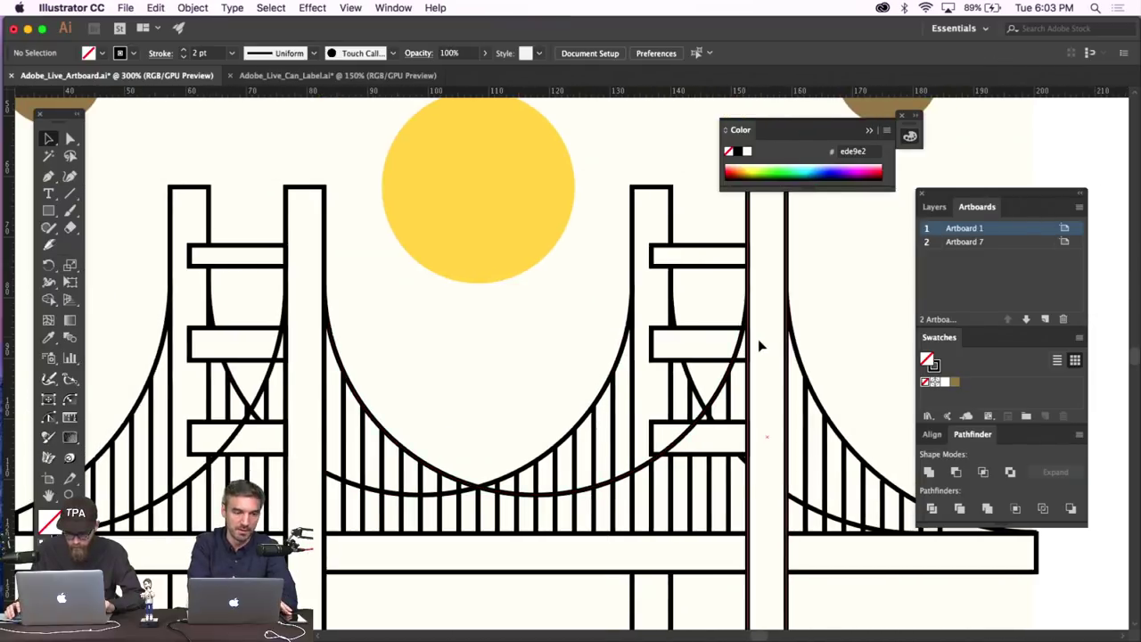
click(688, 469)
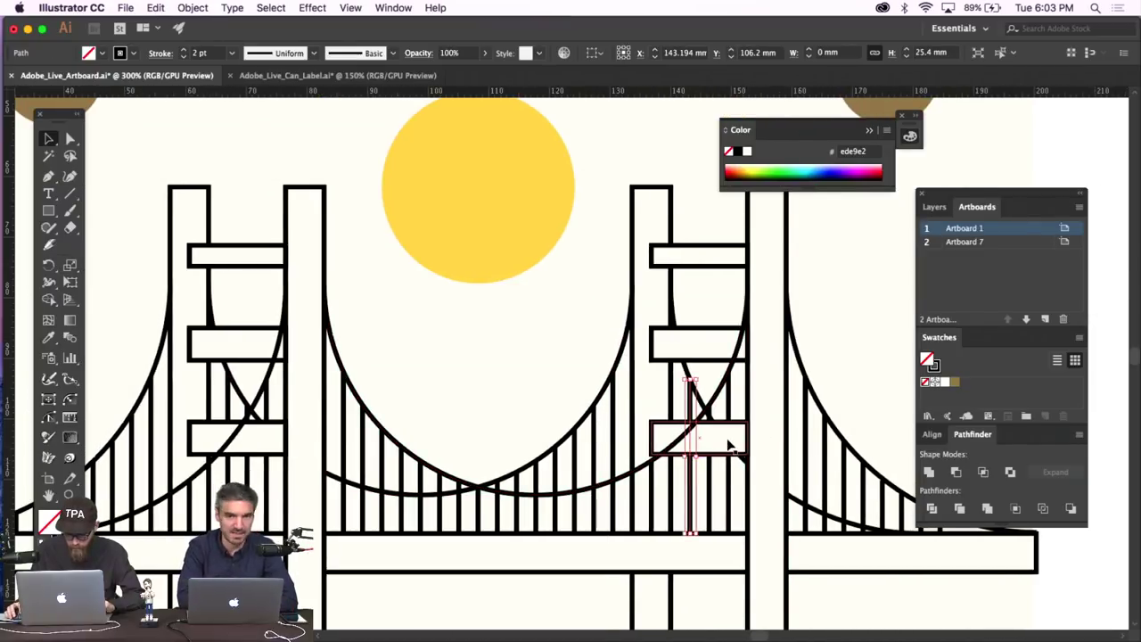
click(729, 443)
scroll(730, 444, down, 5)
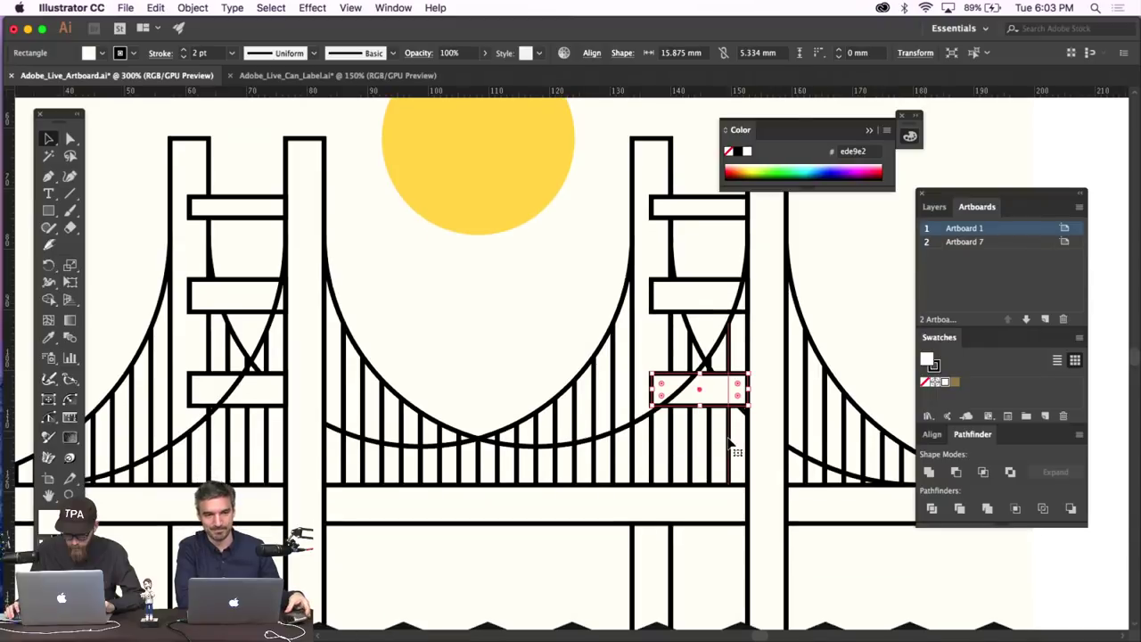
scroll(731, 446, right, 3)
key(super+equal)
key(super+equal)
key(super+equal)
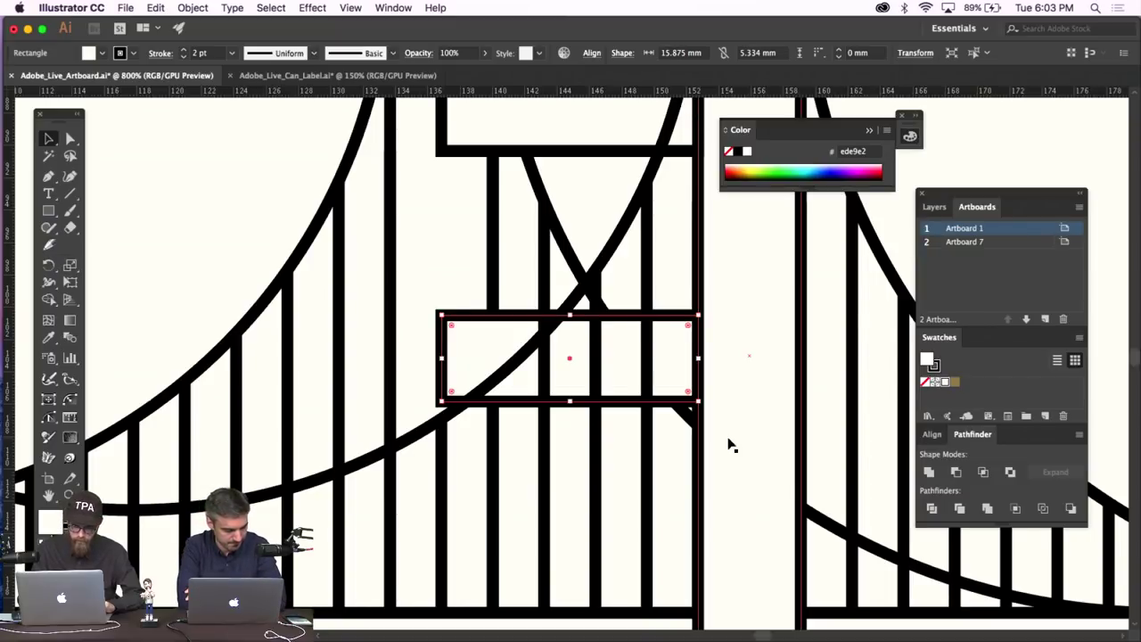
click(515, 233)
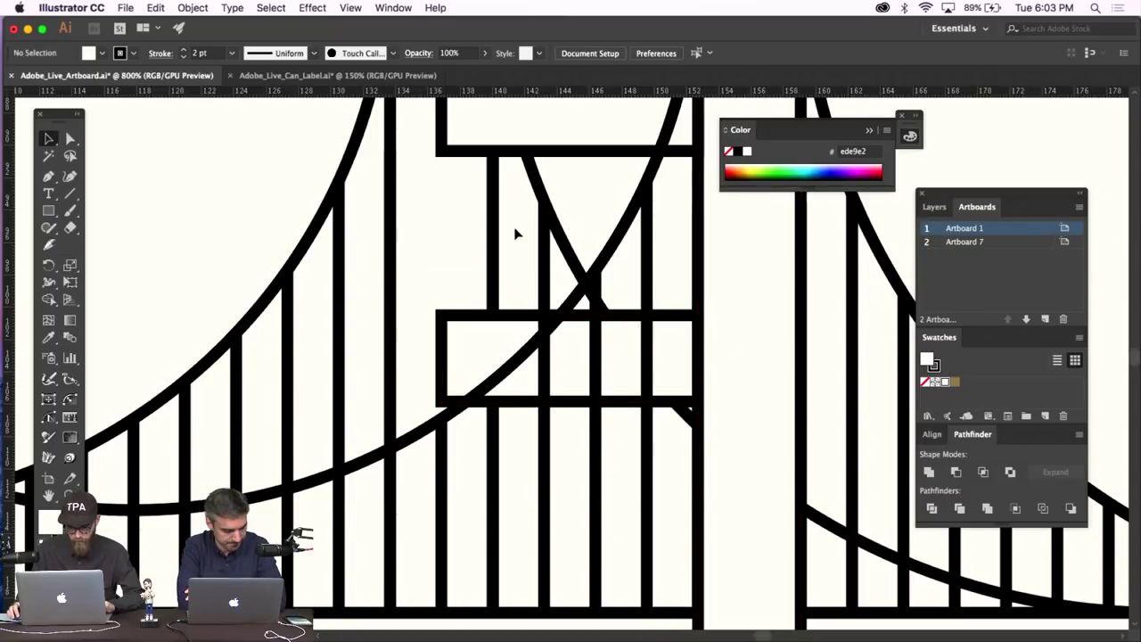
key(super+minus)
key(super+minus)
key(super+minus)
key(super+minus)
key(super+minus)
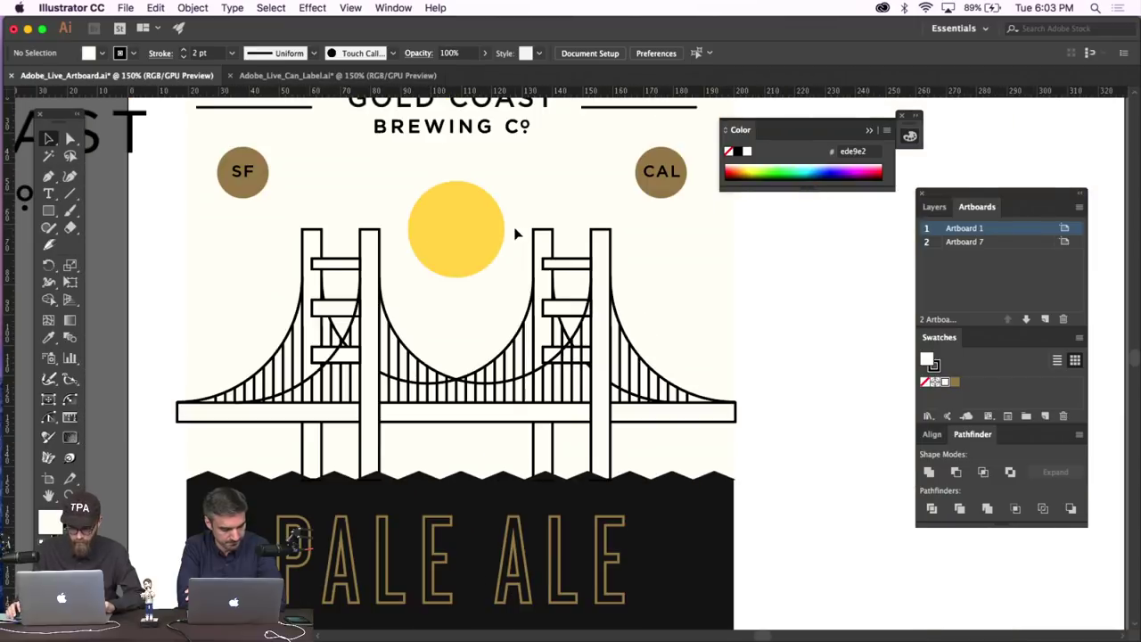
Send the lowest crossbar of the left tower pair backward, behind the vertical hanger cables.
scroll(517, 233, left, 3)
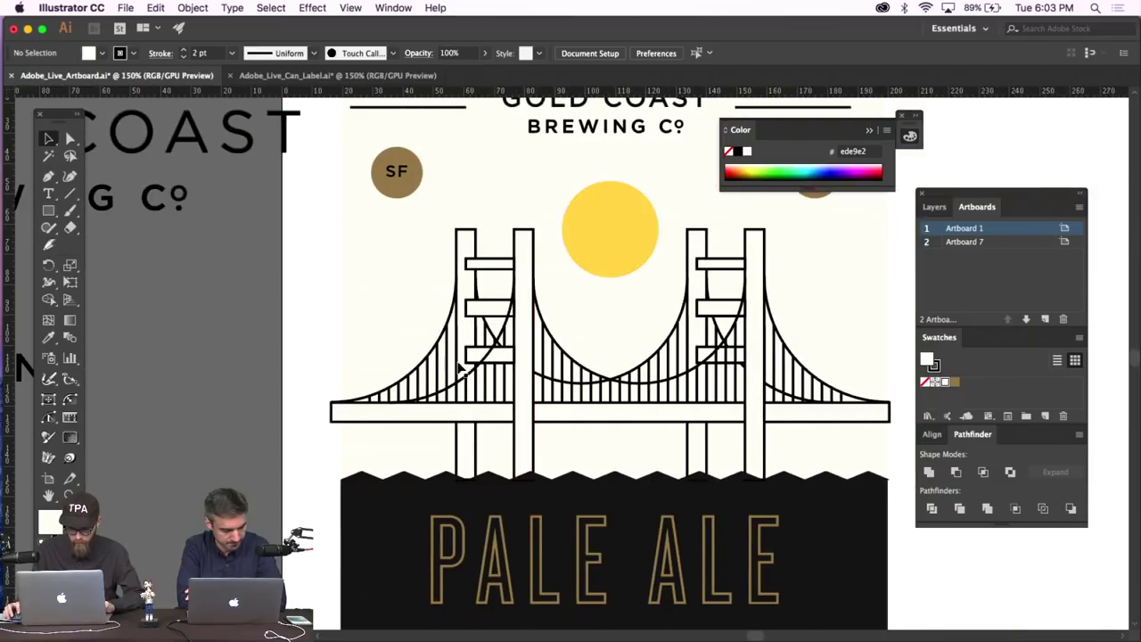
click(475, 353)
key(super+plus)
key(super+plus)
key(super+plus)
key(super+plus)
key(super+plus)
key(super+plus)
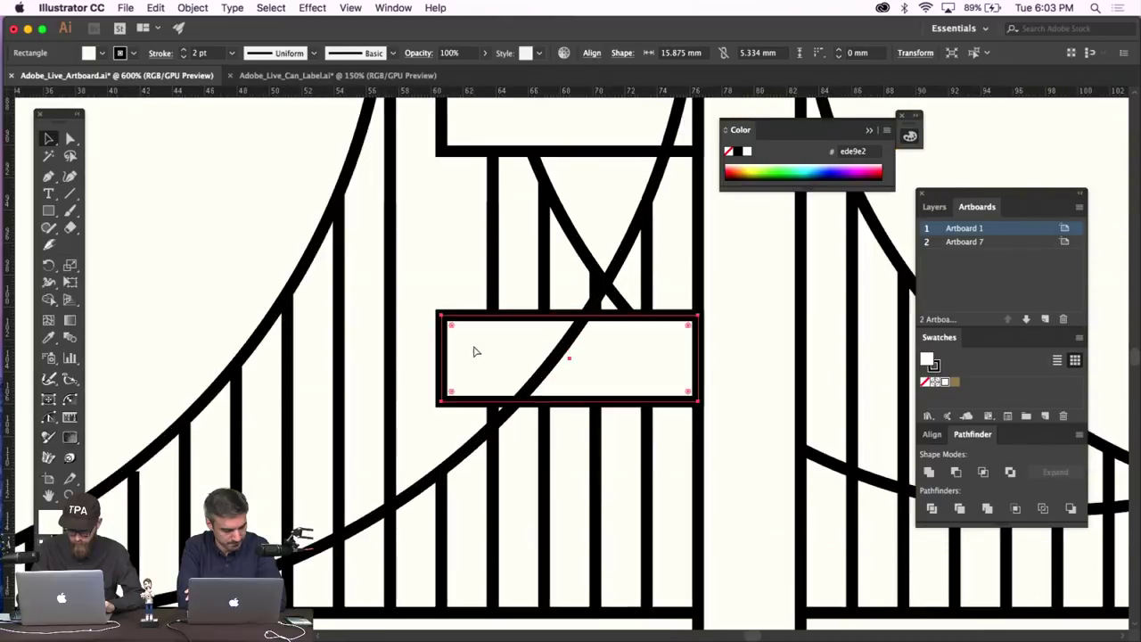
key(super+shift+b)
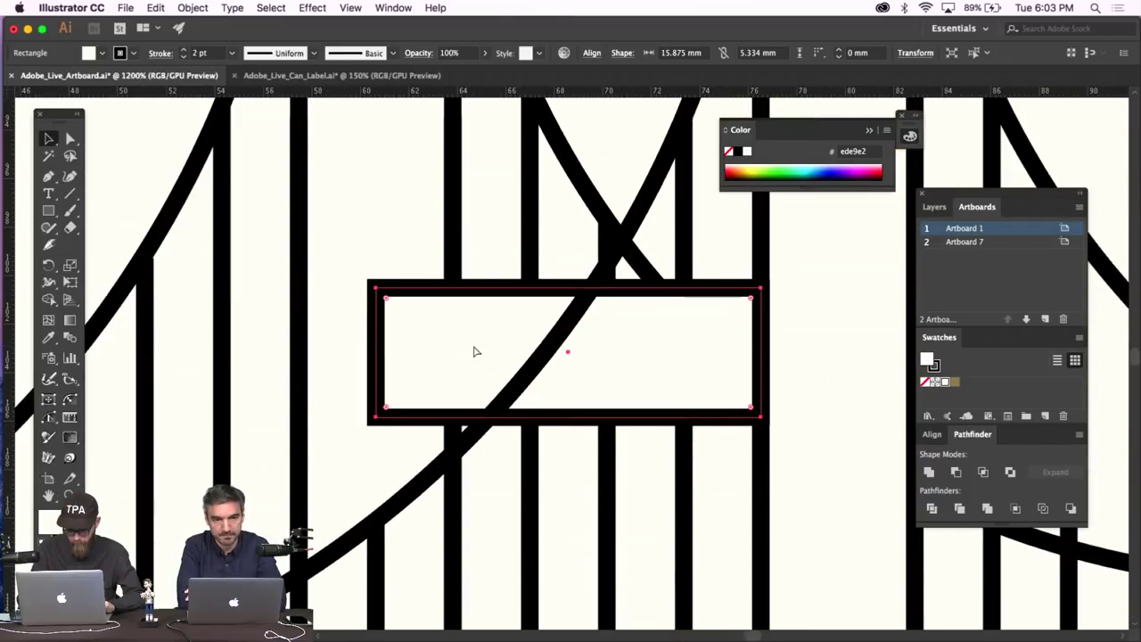
key(super+shift+bracketleft)
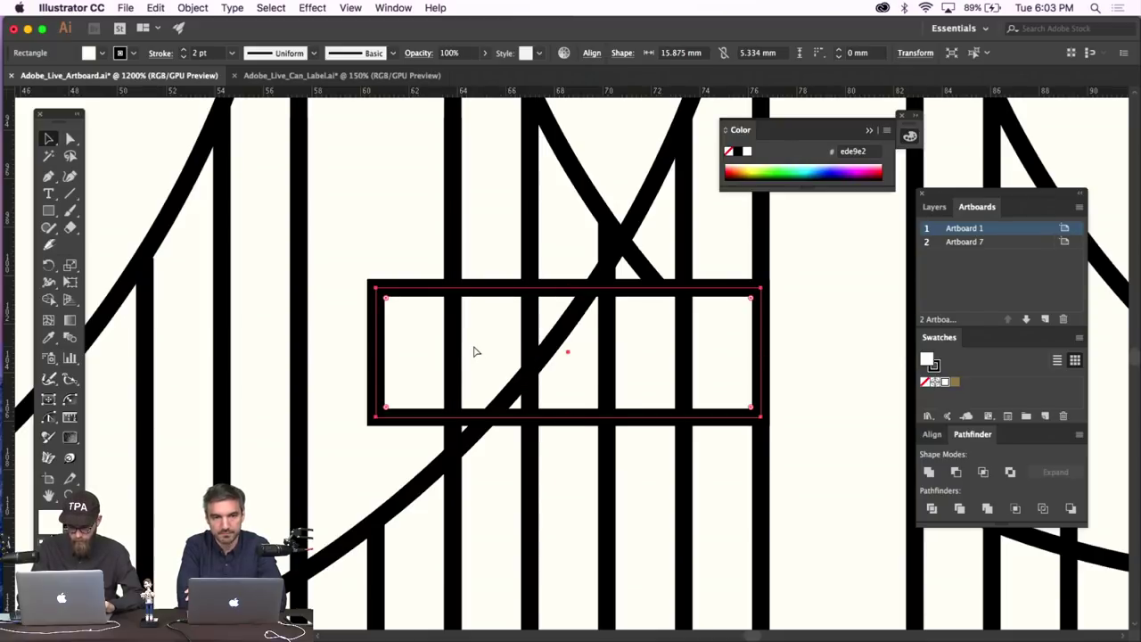
Examine how the hanger, tower edge and curved cable overlap around the lowest crossbar of the left tower pair.
click(455, 230)
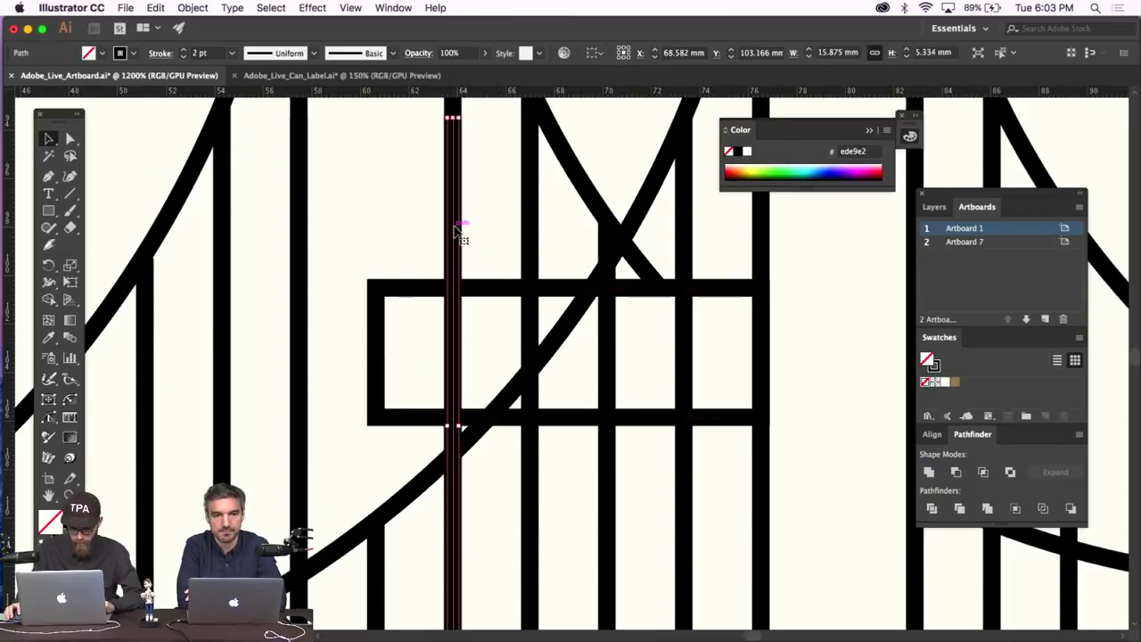
key(super+minus)
key(super+minus)
key(super+minus)
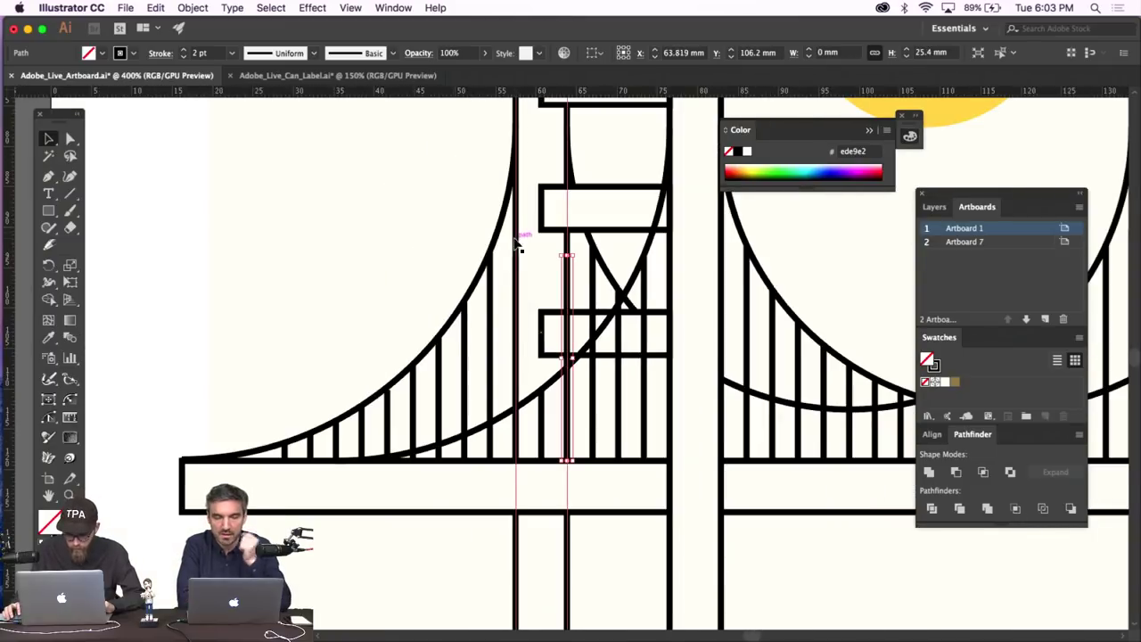
click(519, 247)
click(70, 138)
click(161, 181)
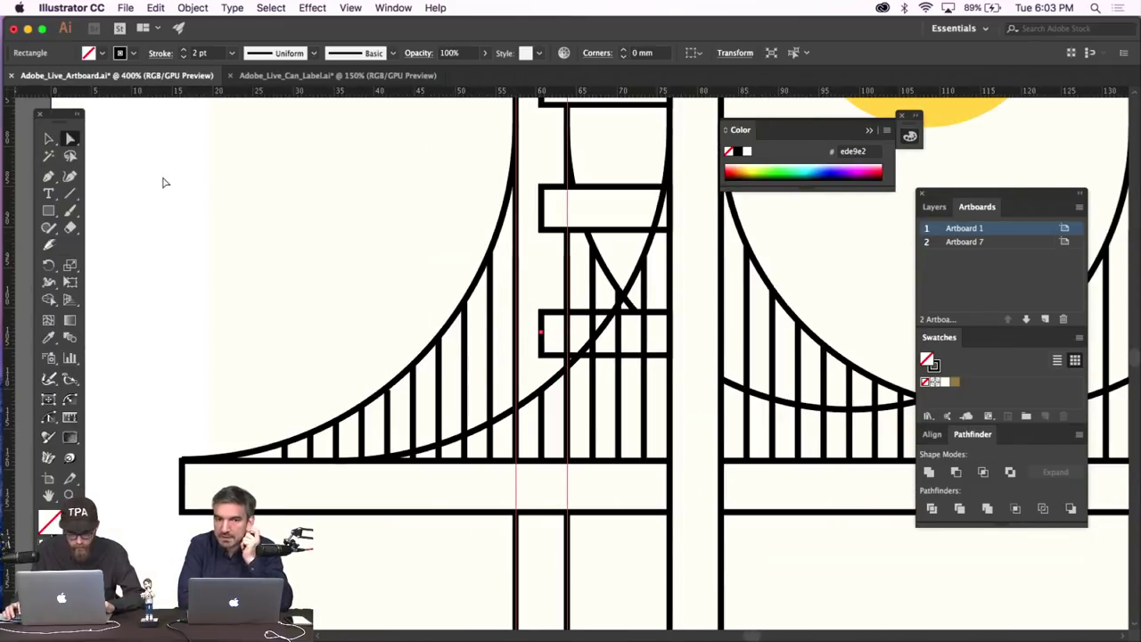
click(643, 264)
key(Delete)
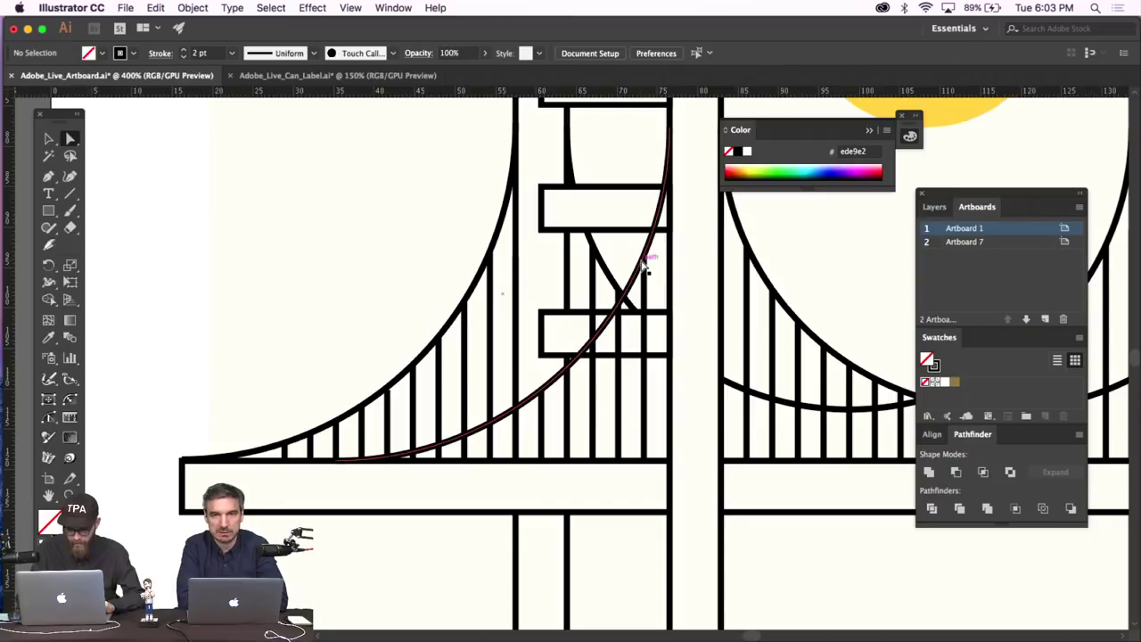
key(super+minus)
key(super+minus)
key(super+minus)
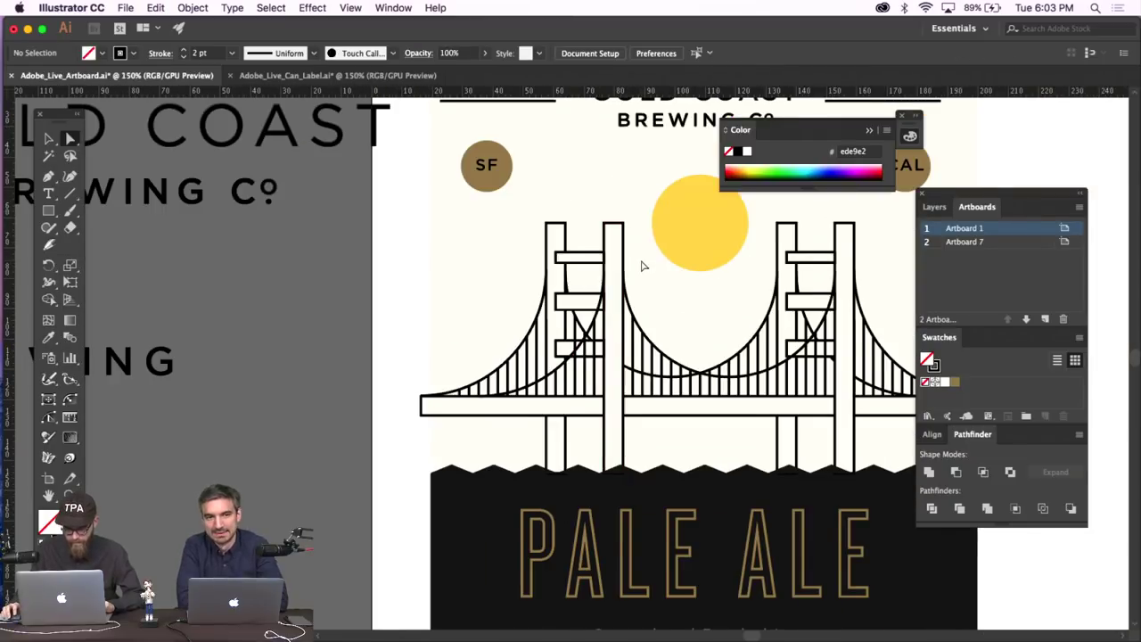
scroll(642, 265, right, 5)
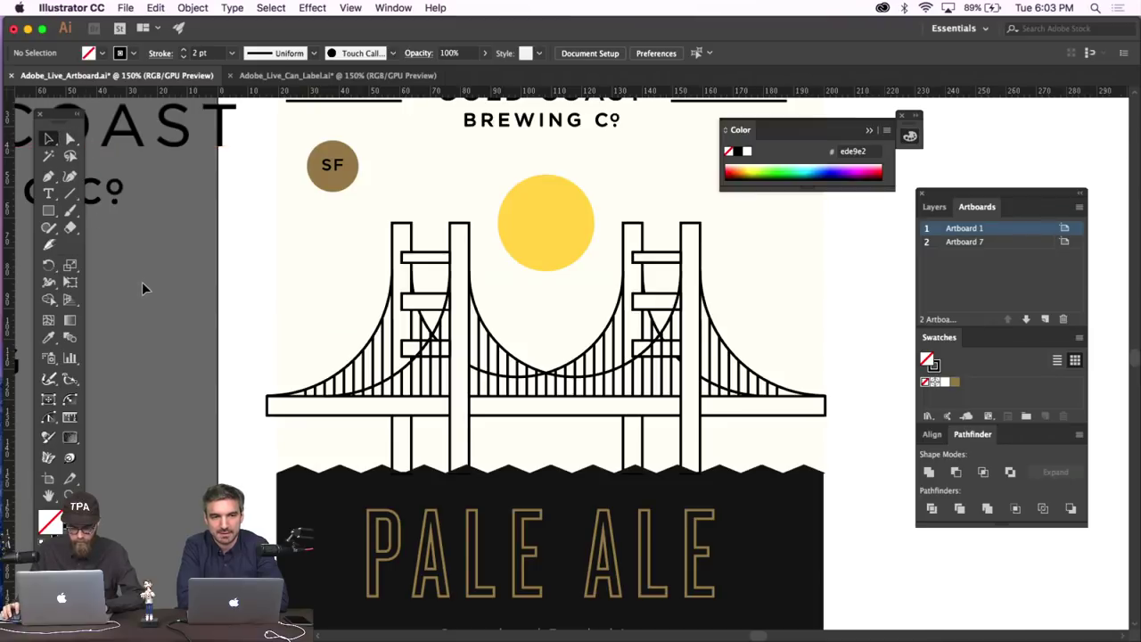
Turn on snapping to the grid.
scroll(183, 291, up, 1)
click(49, 175)
click(351, 8)
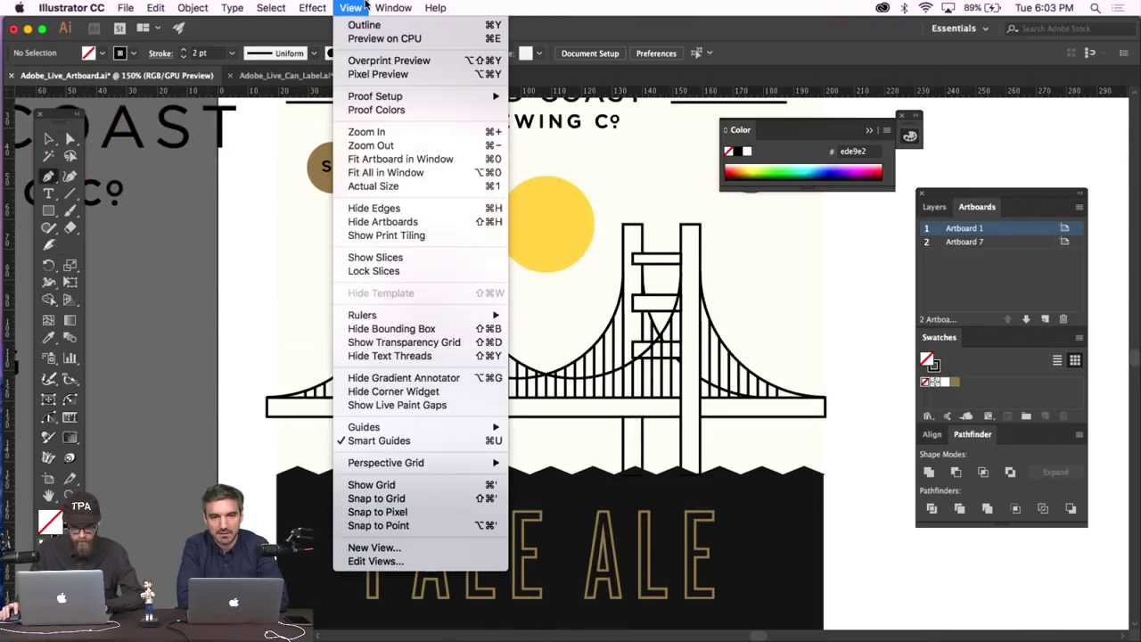
click(403, 502)
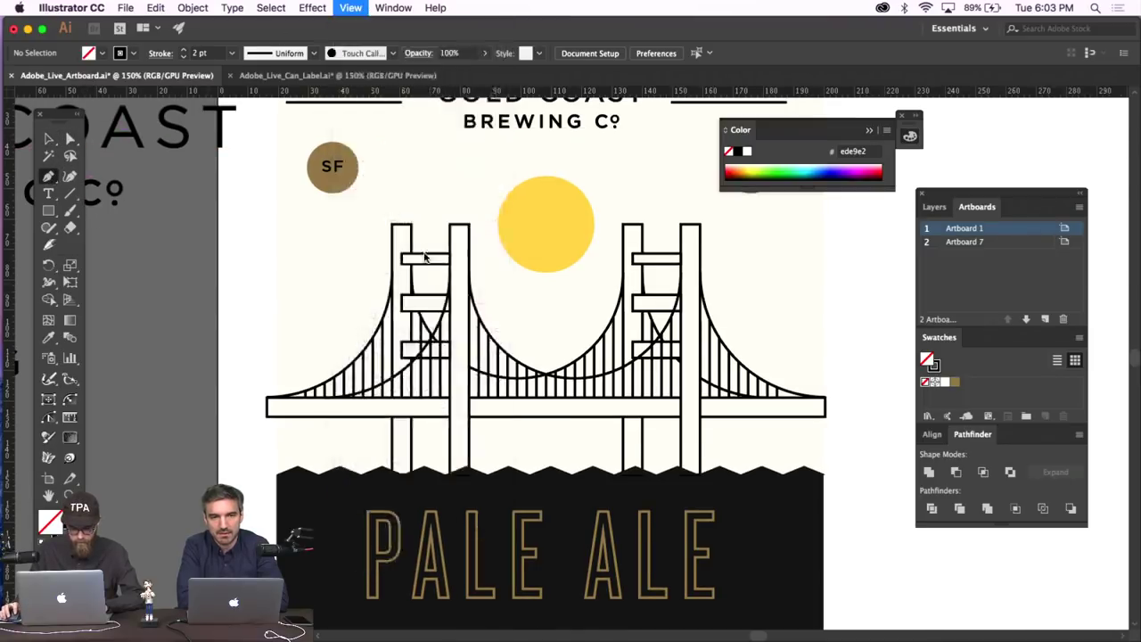
Draw a vertical spire line 3.175 mm tall up from the top centre of the right tower in the left pair.
click(464, 225)
scroll(466, 216, up, 5)
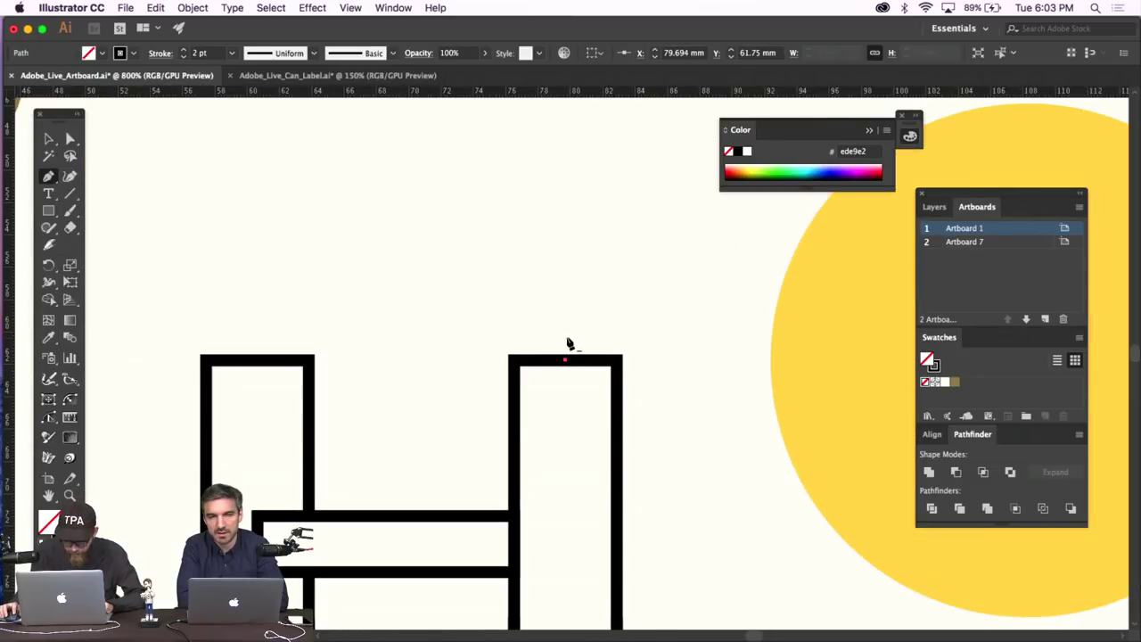
click(565, 310)
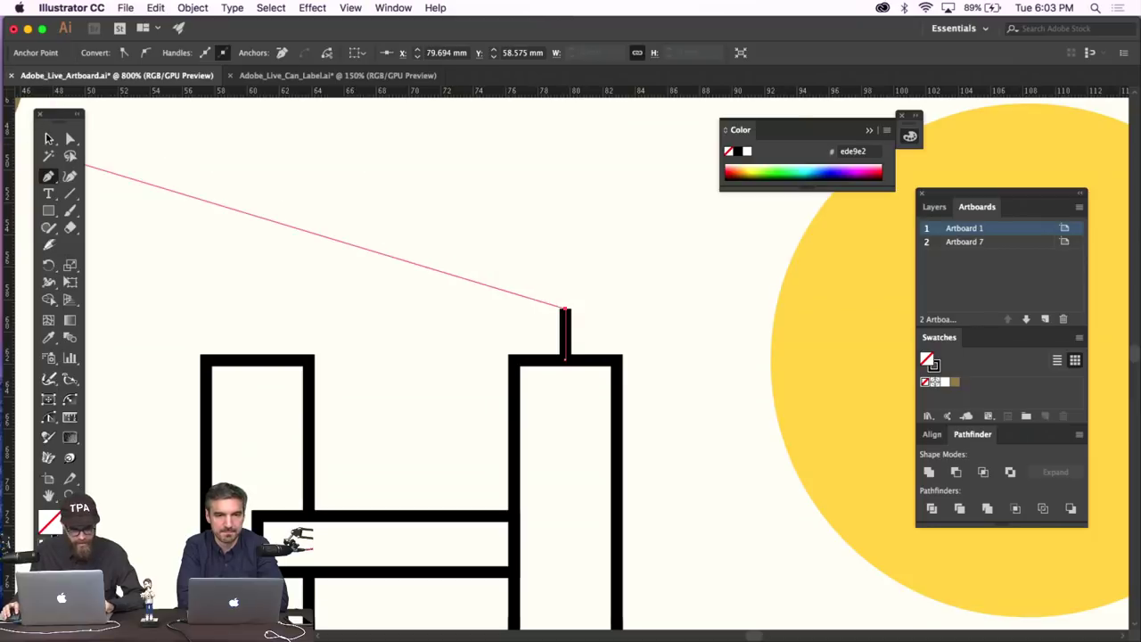
click(48, 138)
click(303, 222)
Duplicate the spire and centre the copy on top of the left tower in the same pair.
click(567, 317)
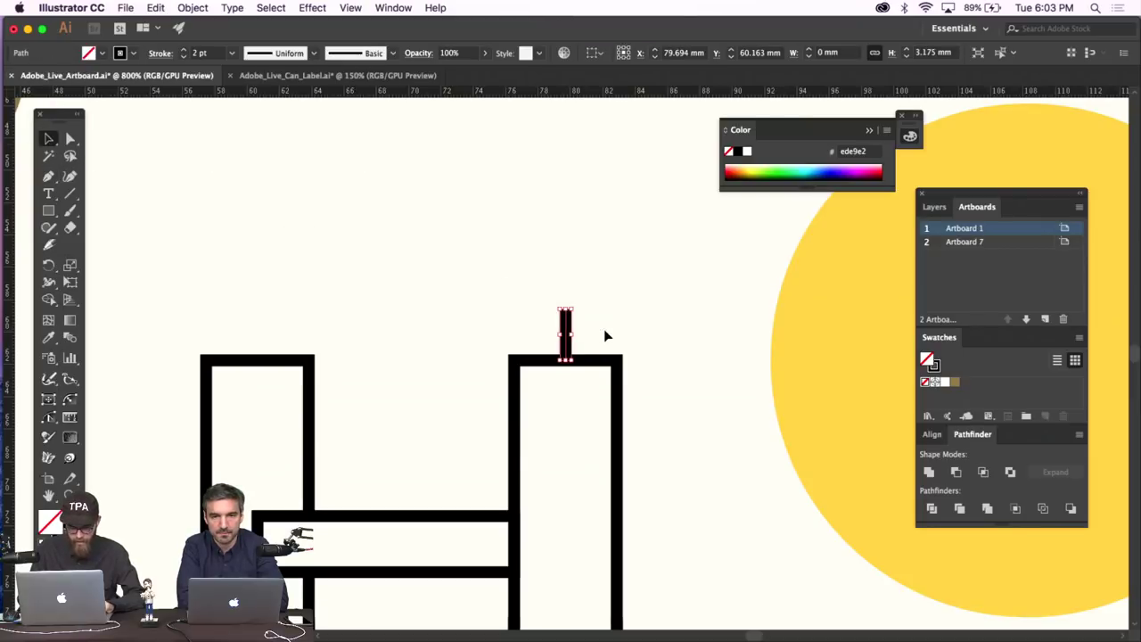
key(super+c)
key(super+v)
key(shift+Left)
key(shift+Left)
key(shift+Right)
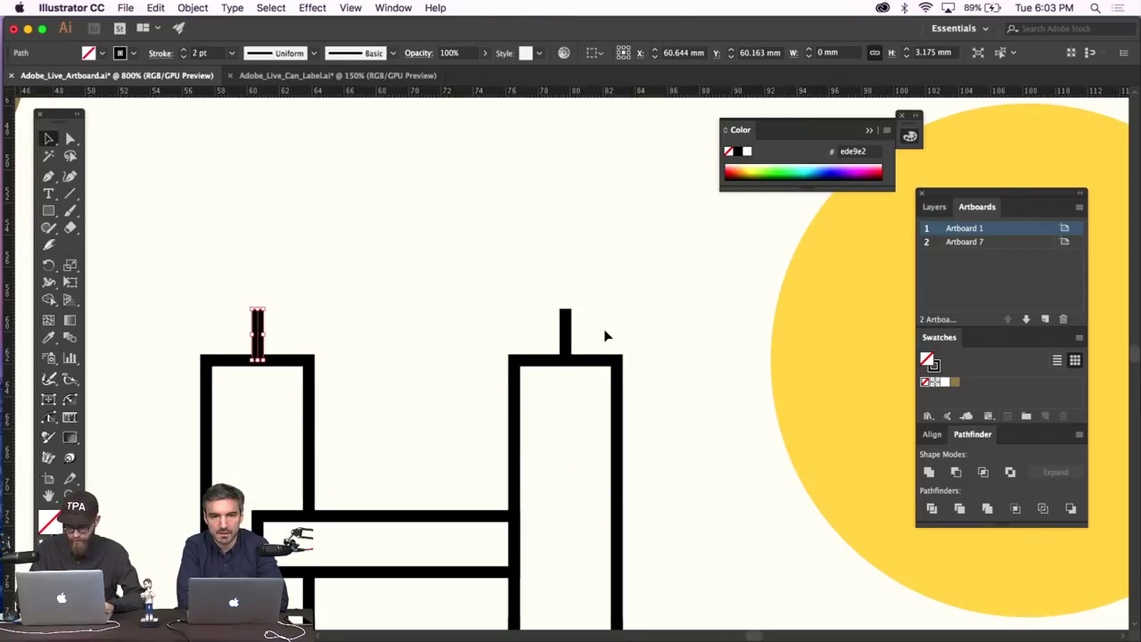
Copy both spires horizontally across to the tops of the right tower pair.
key(super+minus)
key(super+minus)
key(super+minus)
key(super+minus)
key(super+minus)
click(604, 335)
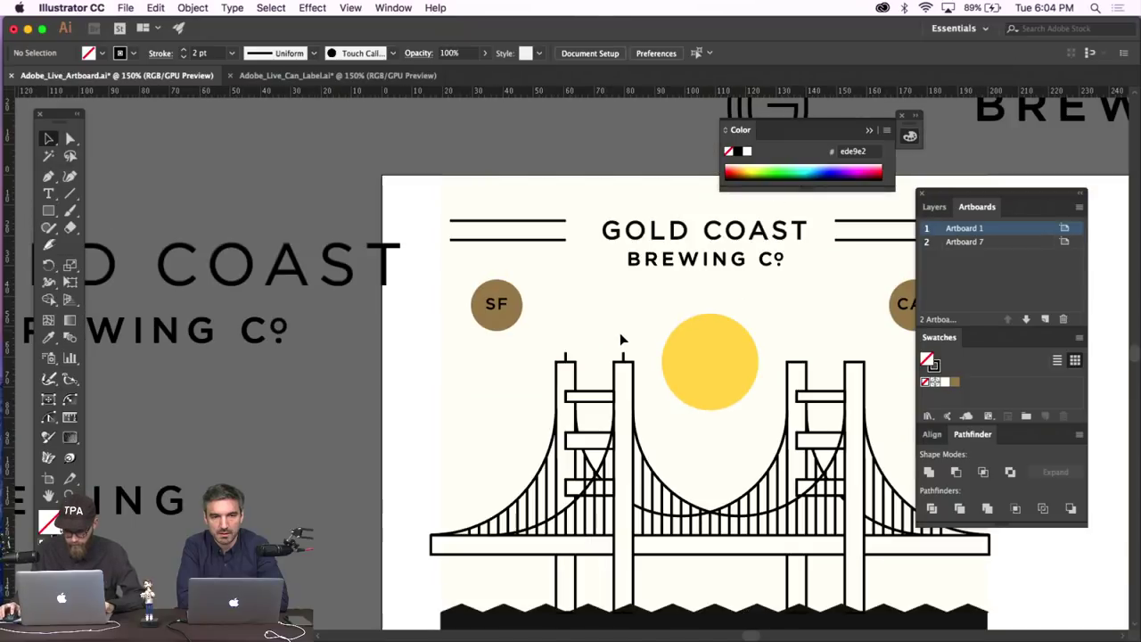
drag(627, 338, 562, 355)
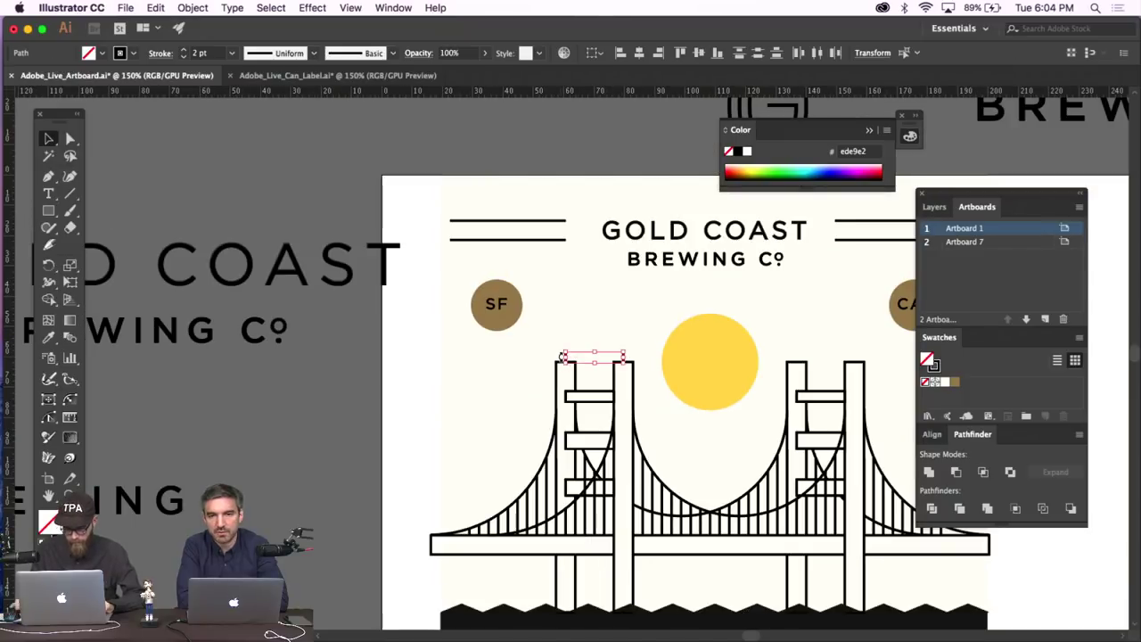
key(shift+Right)
key(shift+Right)
key(shift+Right)
key(shift+Right)
key(shift+Right)
key(shift+Right)
key(shift+Right)
key(shift+Right)
key(shift+Right)
key(shift+Right)
key(shift+Right)
key(shift+Right)
key(shift+Right)
key(shift+Right)
key(shift+Right)
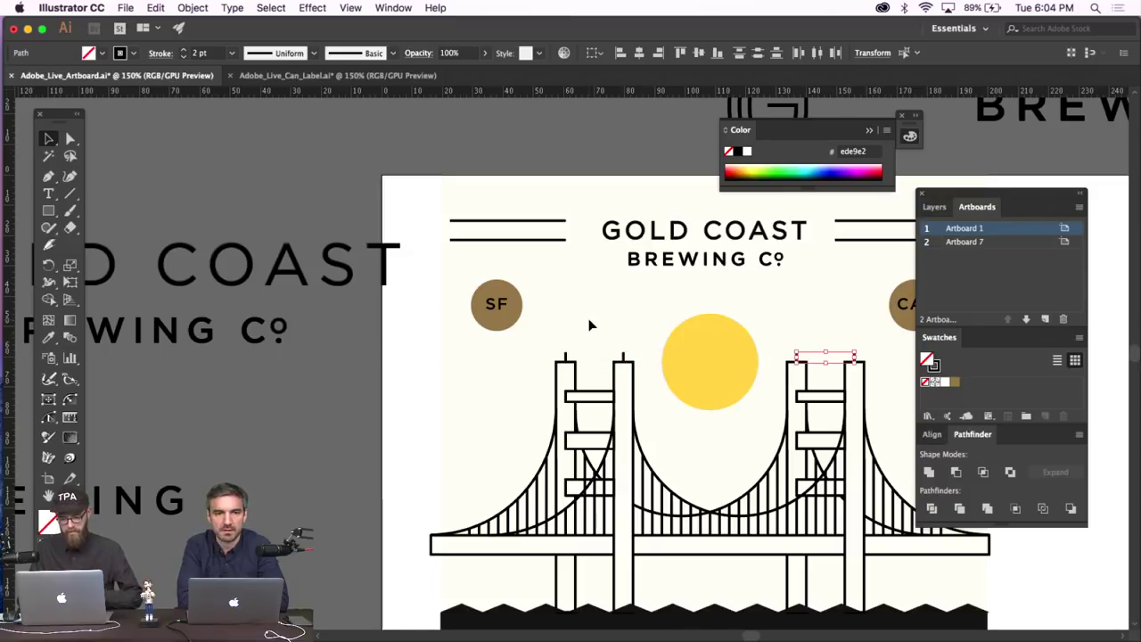
click(581, 317)
Examine the whole label, the tower tops and the deck's ends past the label background.
scroll(570, 323, down, 2)
scroll(561, 303, down, 2)
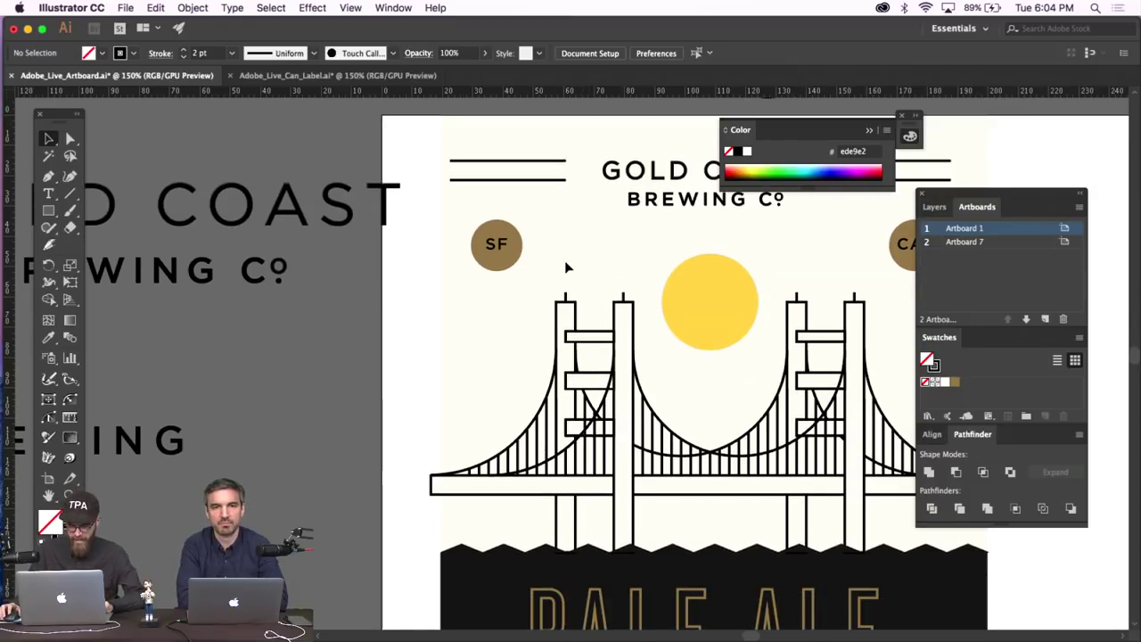
scroll(565, 262, right, 5)
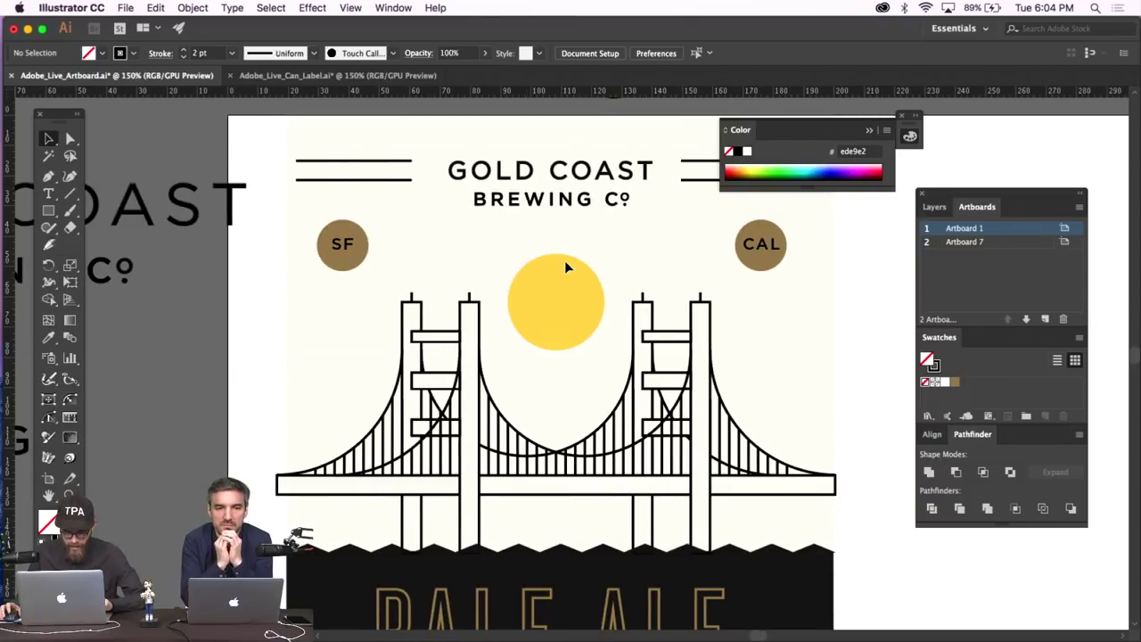
scroll(565, 264, down, 3)
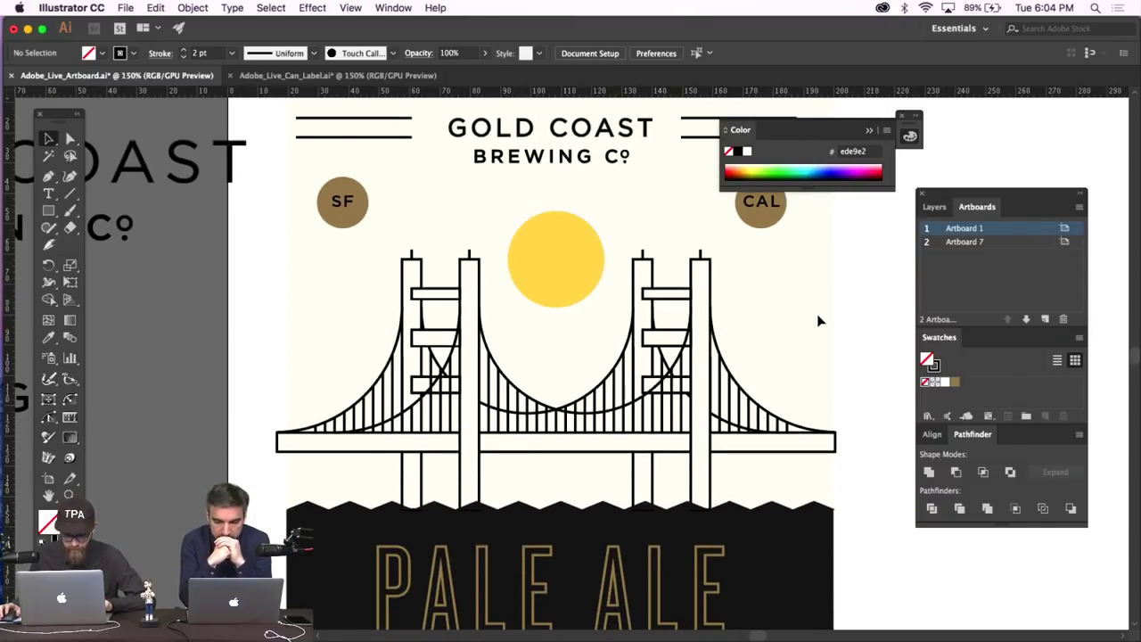
click(68, 138)
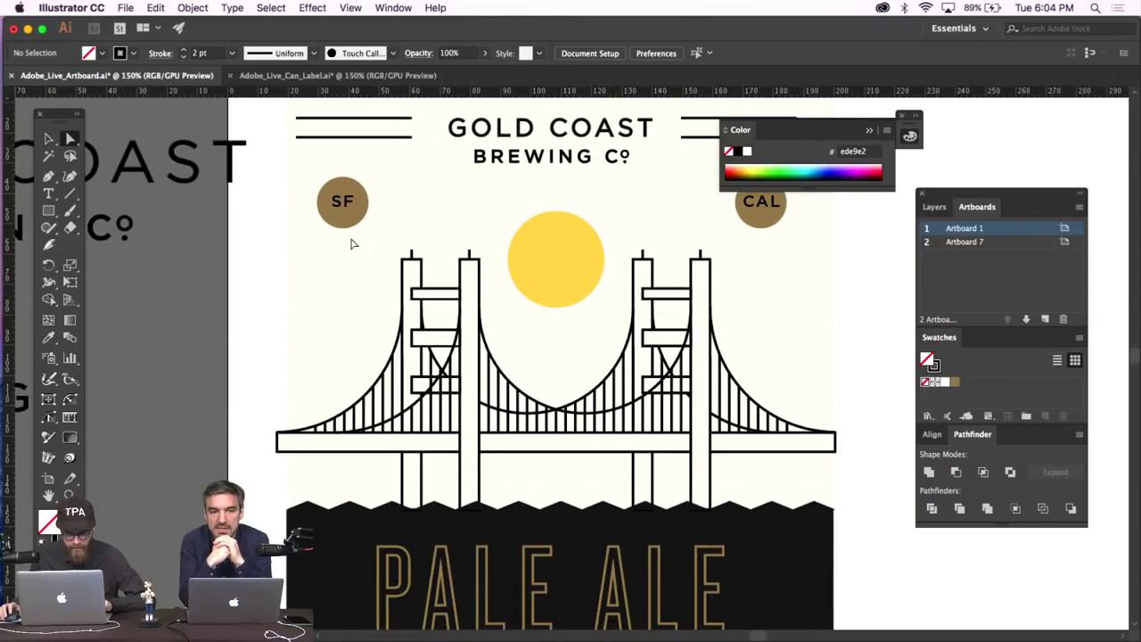
key(super+minus)
key(super+minus)
key(super+minus)
key(super+equal)
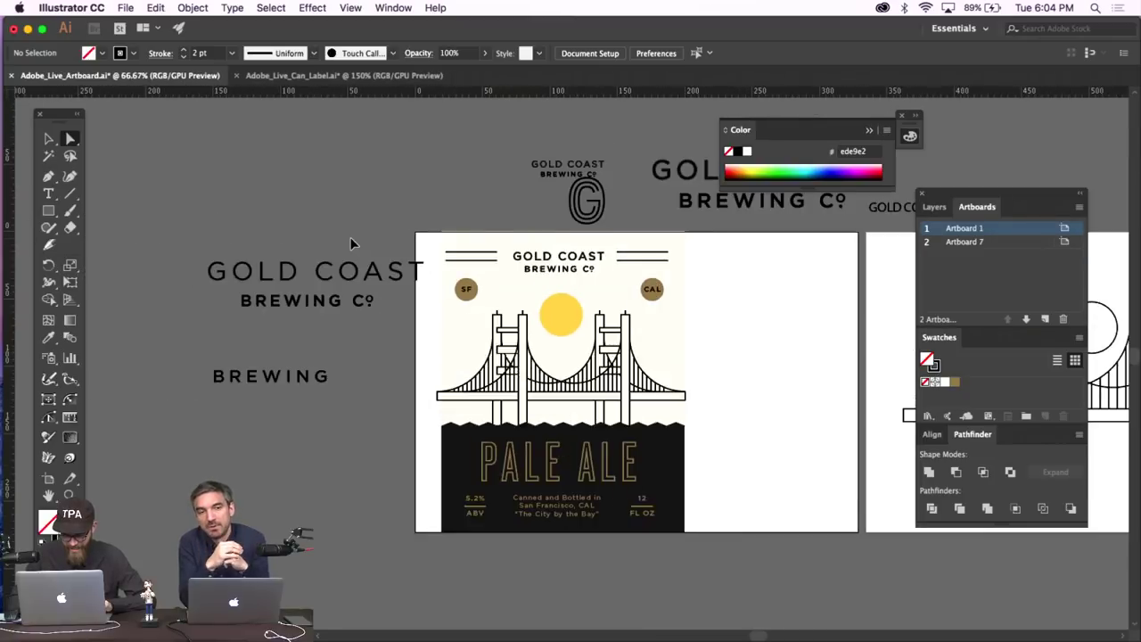
key(super+equal)
key(super+minus)
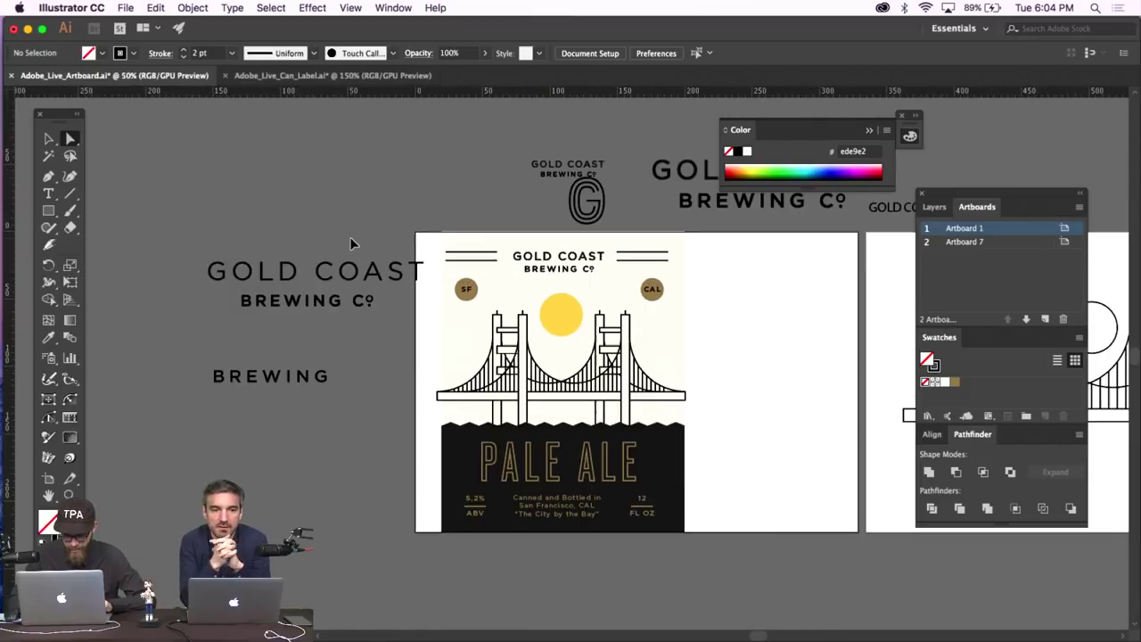
key(super+equal)
key(super+equal)
scroll(262, 395, down, 3)
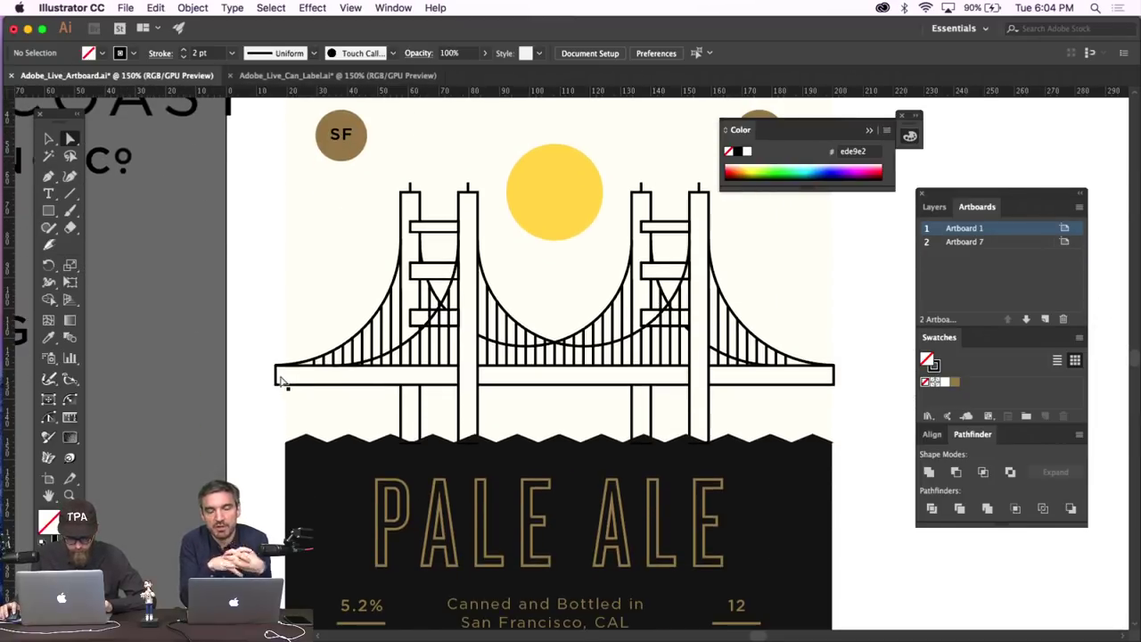
click(277, 377)
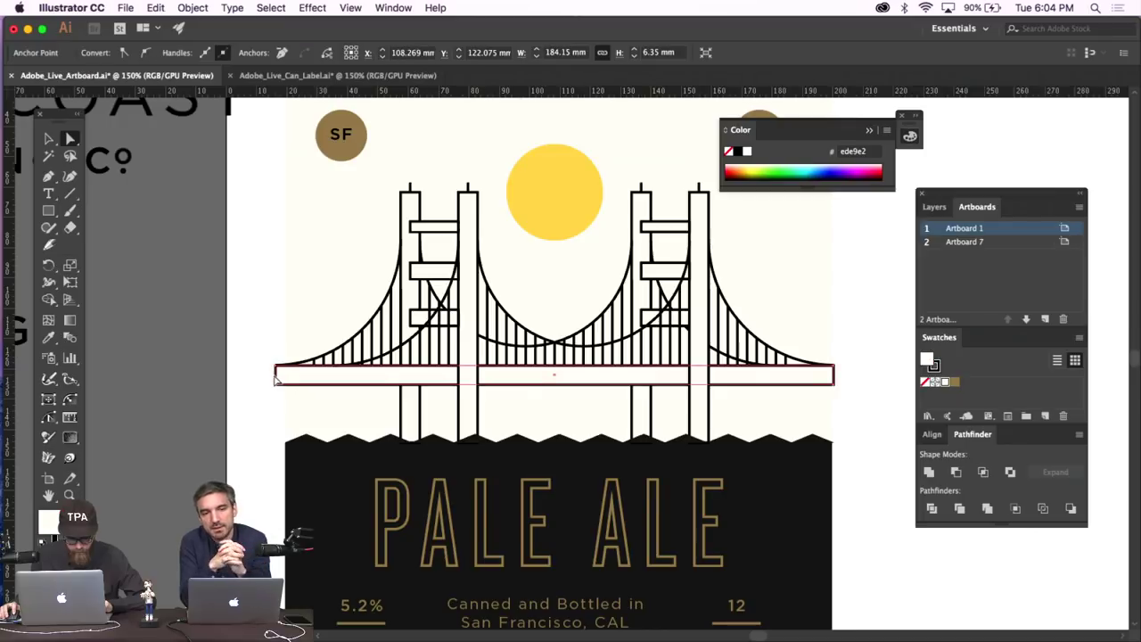
click(189, 372)
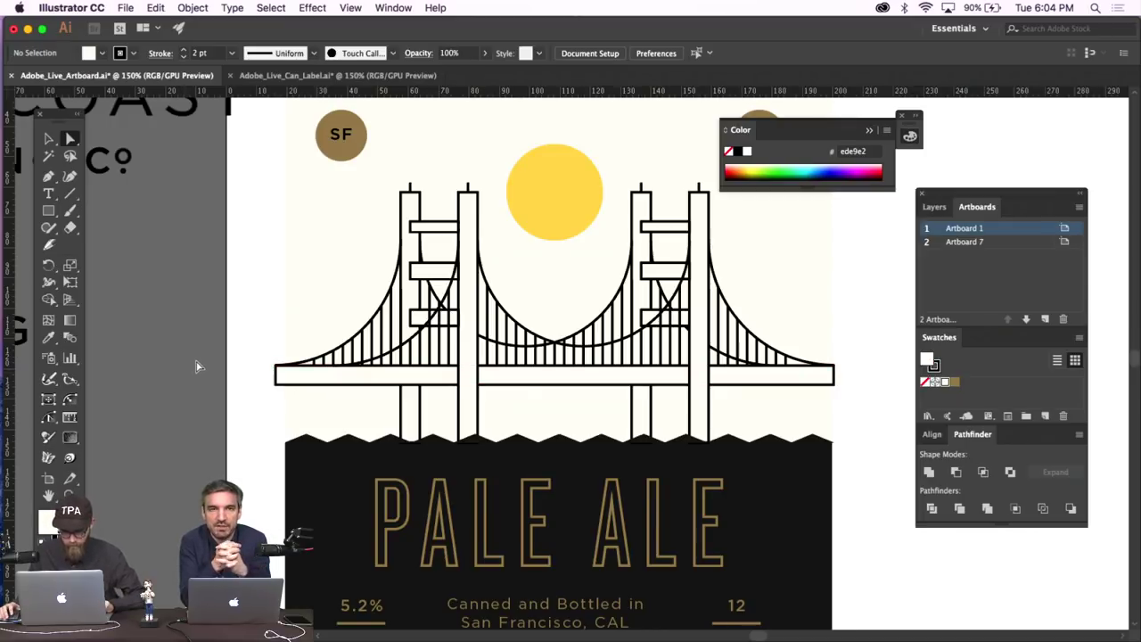
scroll(198, 366, down, 3)
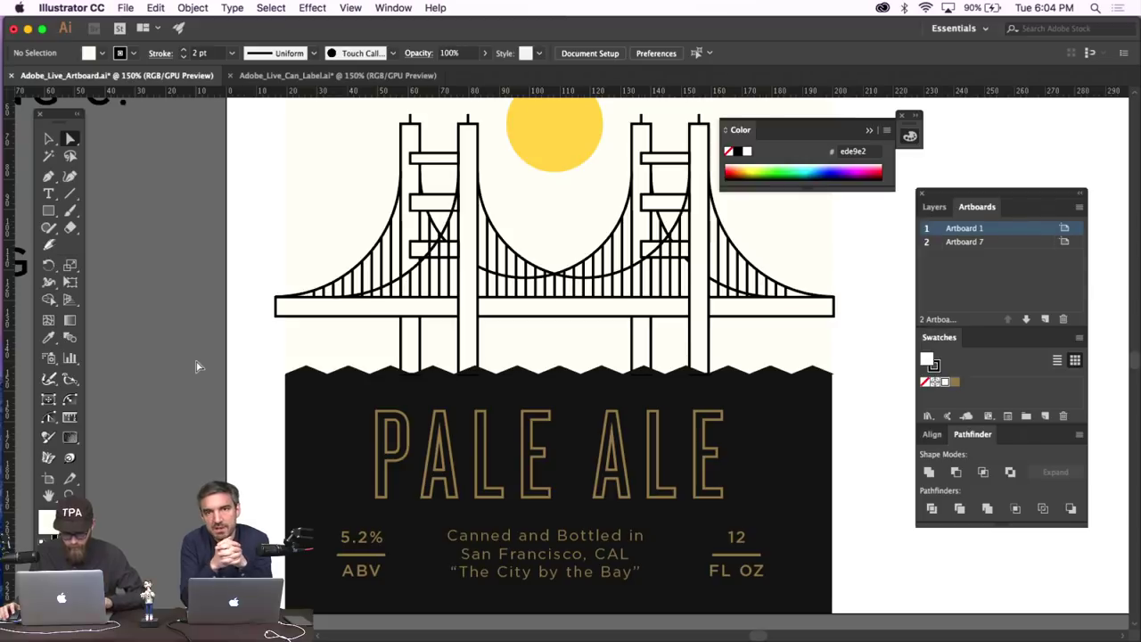
scroll(228, 364, up, 1)
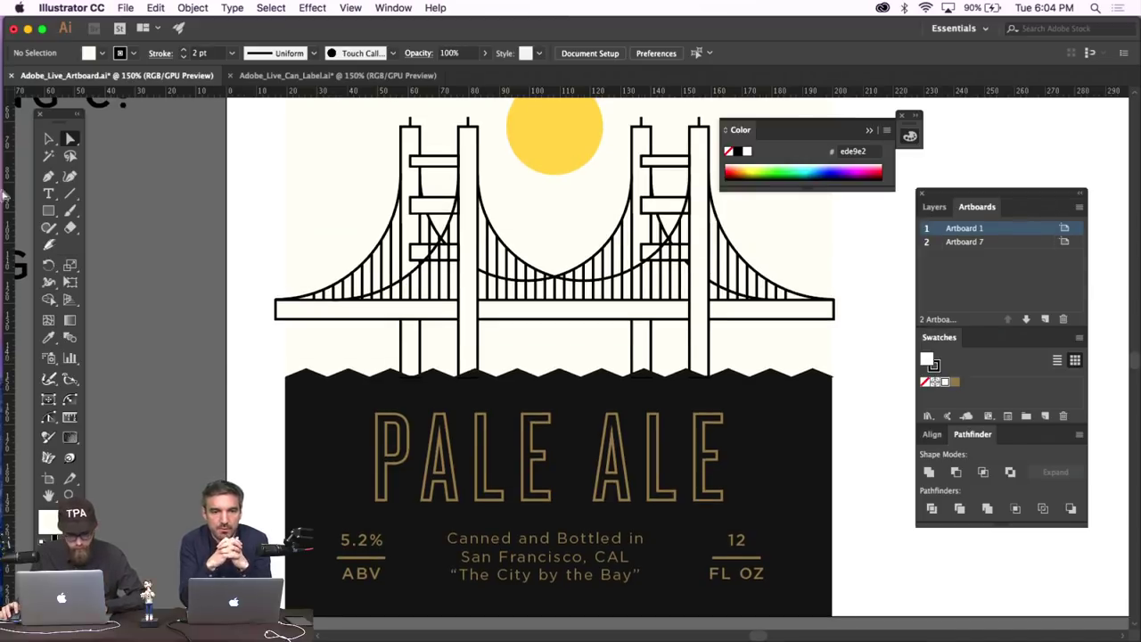
Try the "5.2%" and "12" texts at 18 pt in the Book weight of Gotham HTF.
click(49, 140)
click(383, 544)
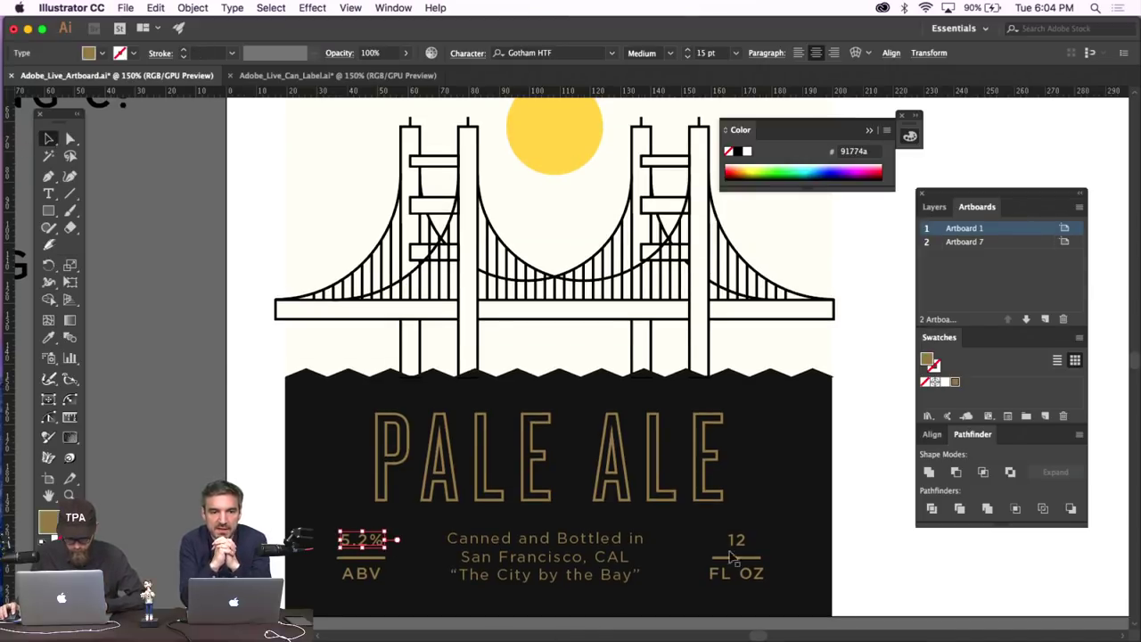
shift+click(736, 541)
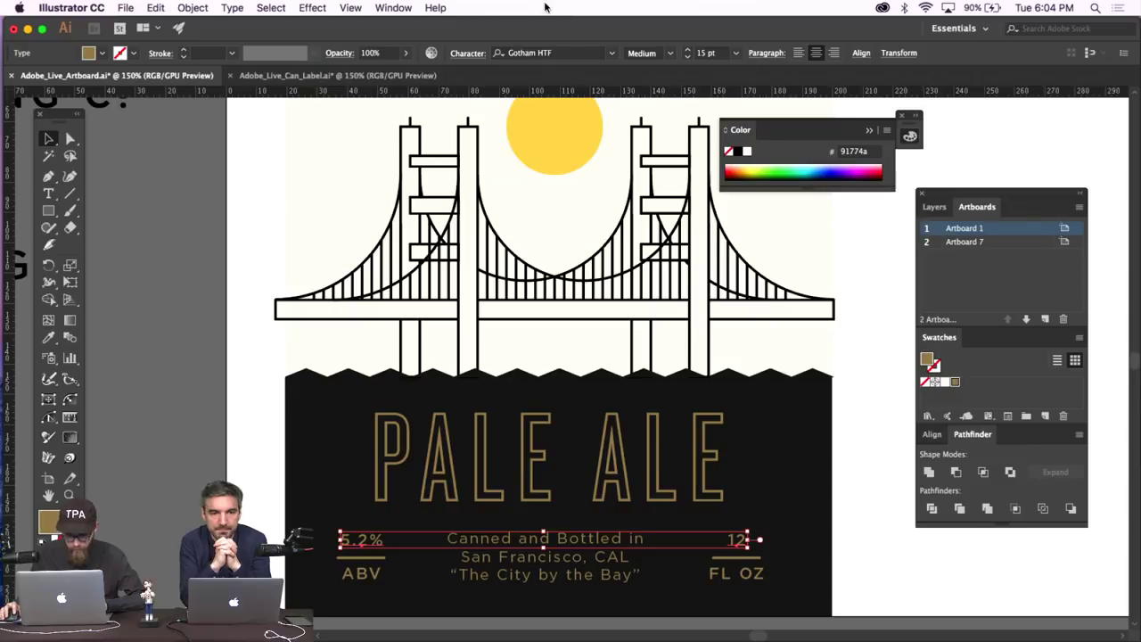
click(688, 49)
click(688, 49)
click(687, 50)
click(669, 53)
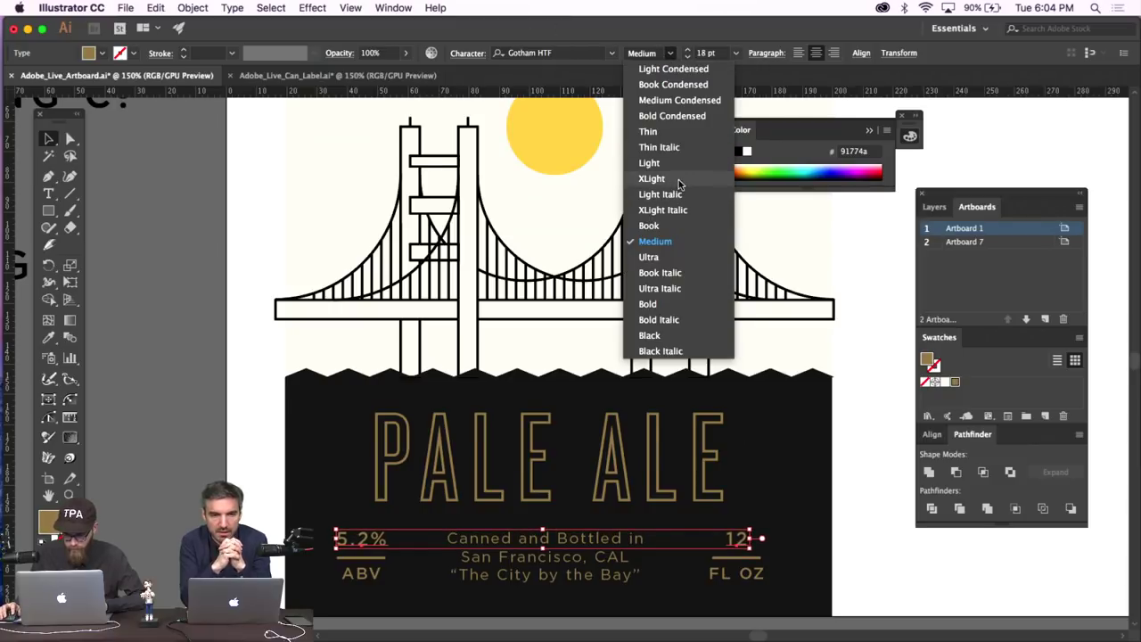
click(678, 225)
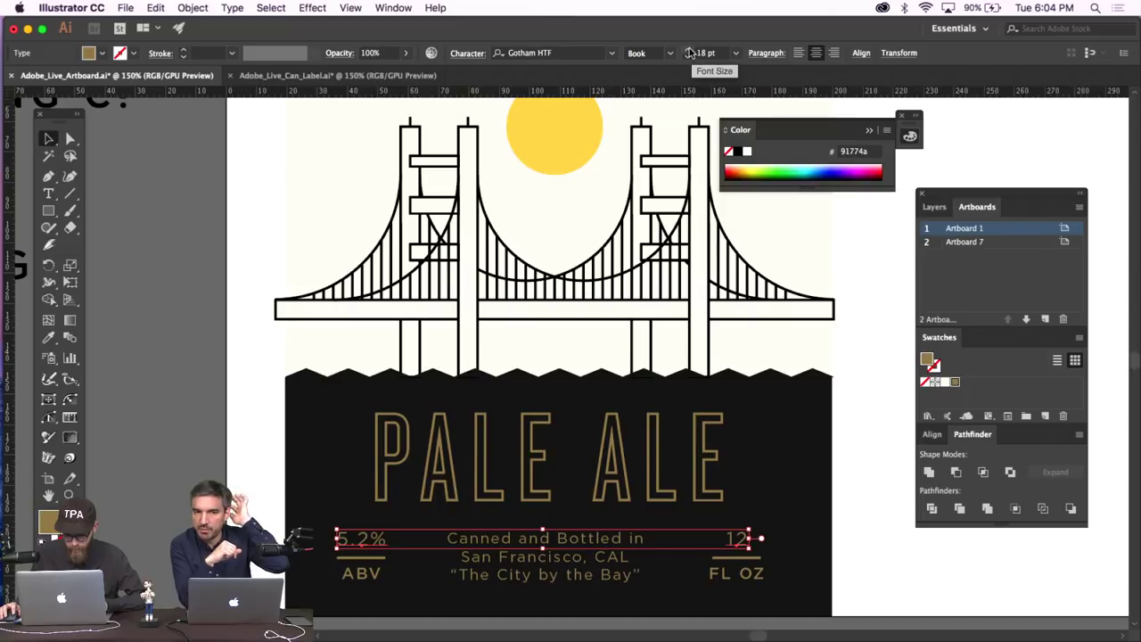
Undo the font weight and size changes on the "5.2%" and "12" texts.
key(super+z)
key(super+z)
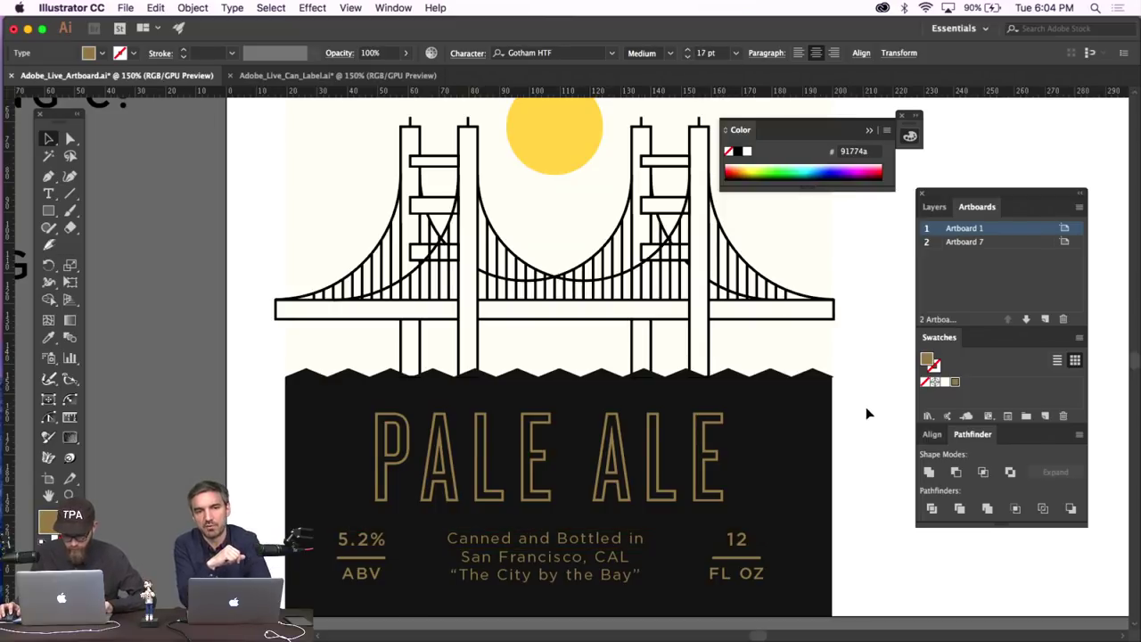
key(super+z)
key(super+z)
key(super+z)
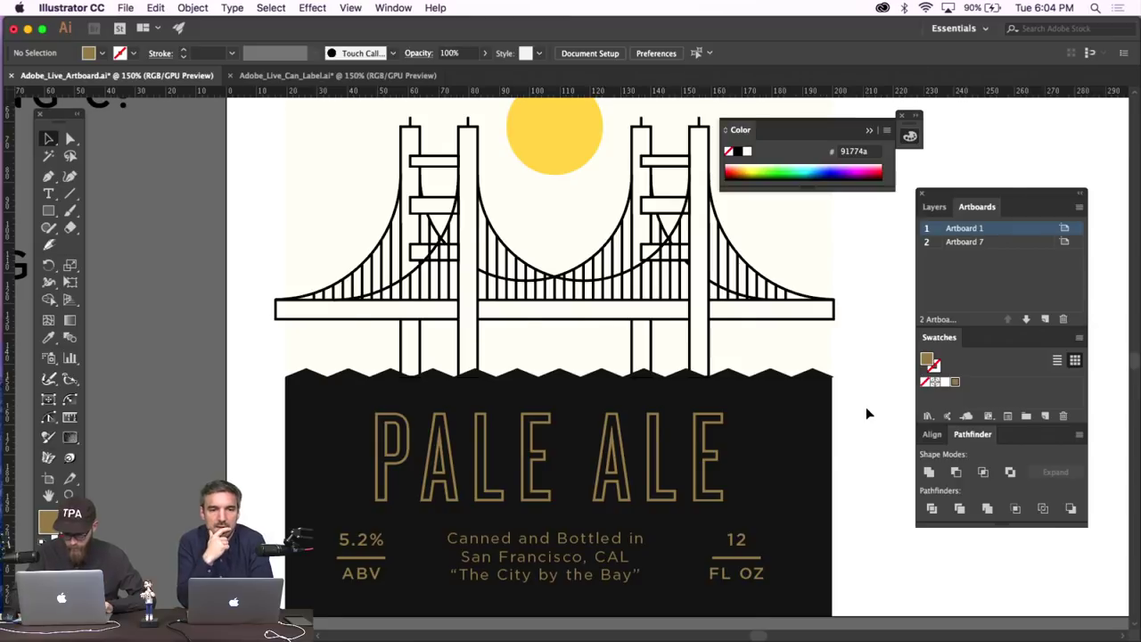
key(super+1)
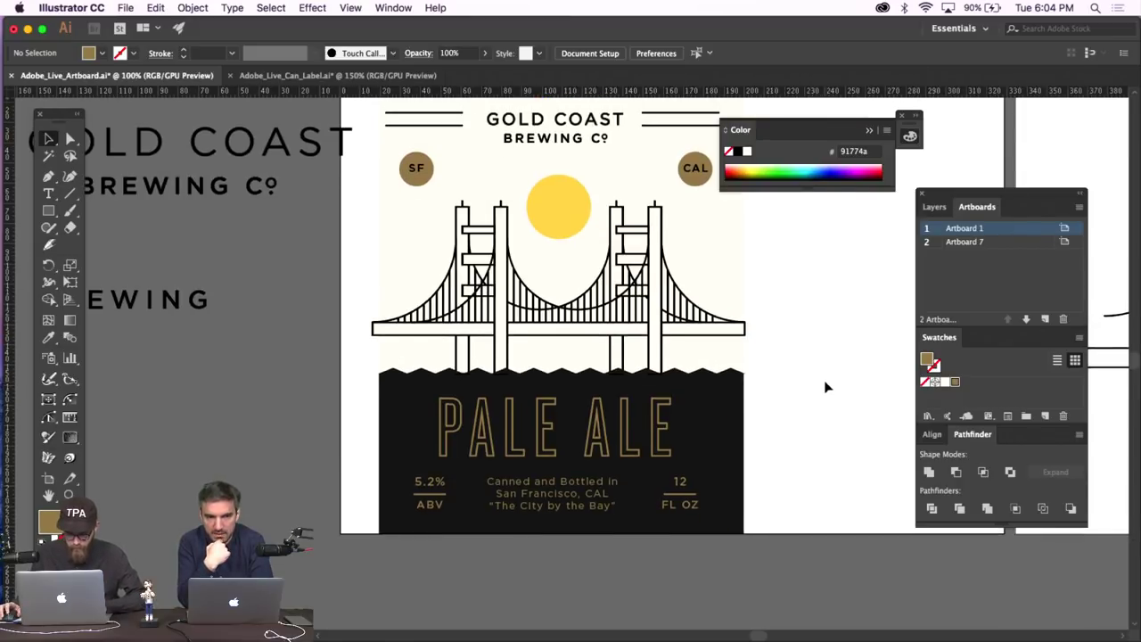
scroll(826, 387, up, 3)
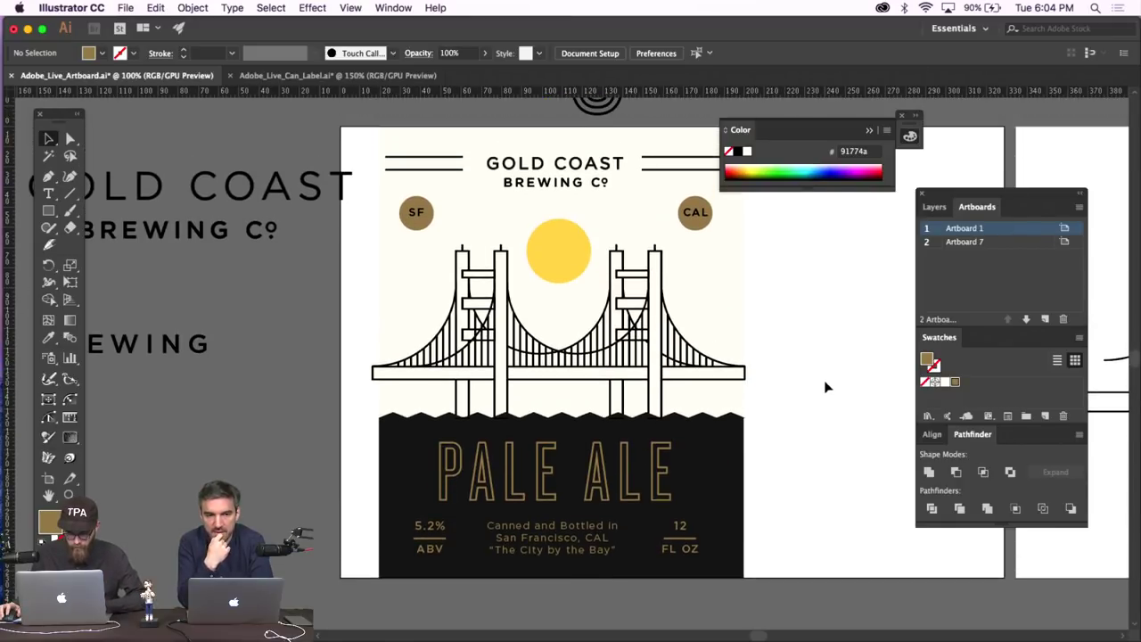
scroll(825, 387, right, 5)
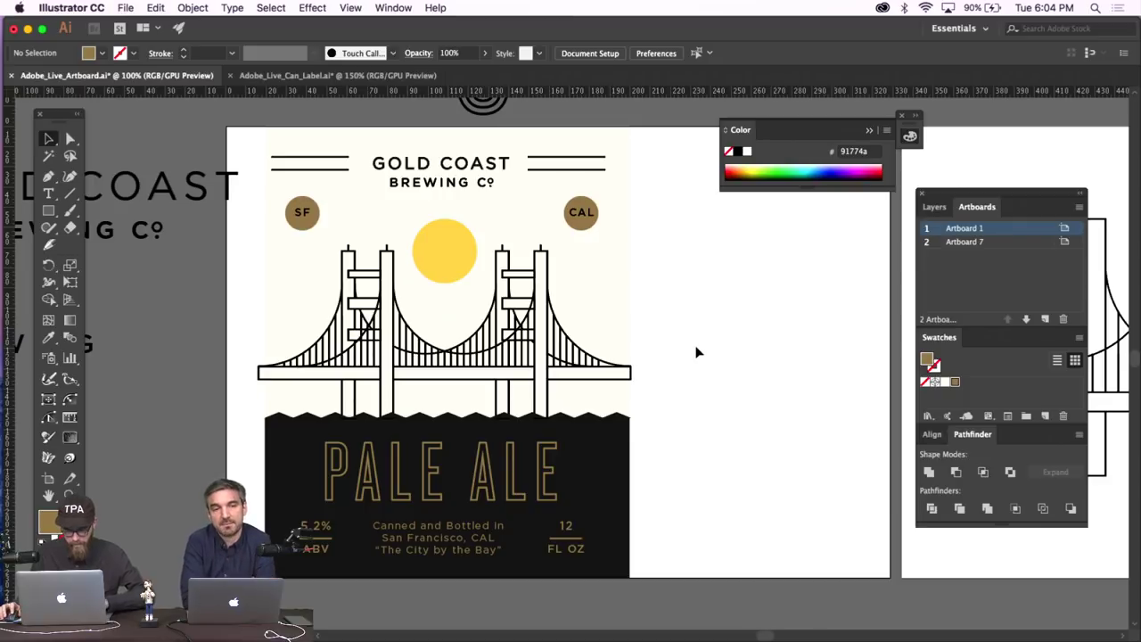
click(585, 223)
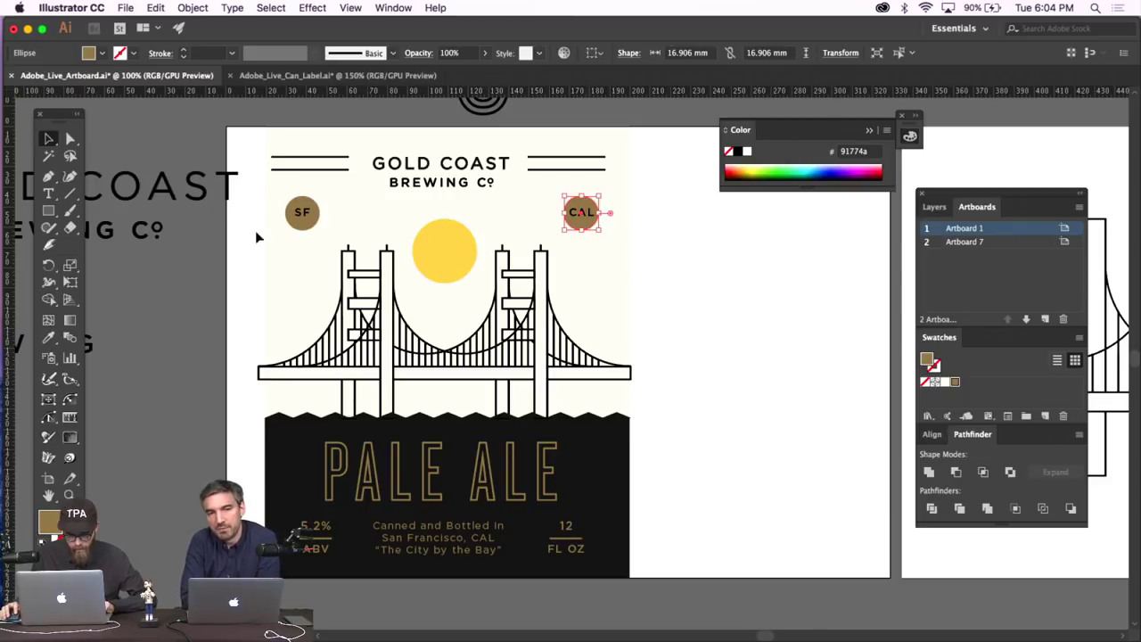
shift+click(303, 225)
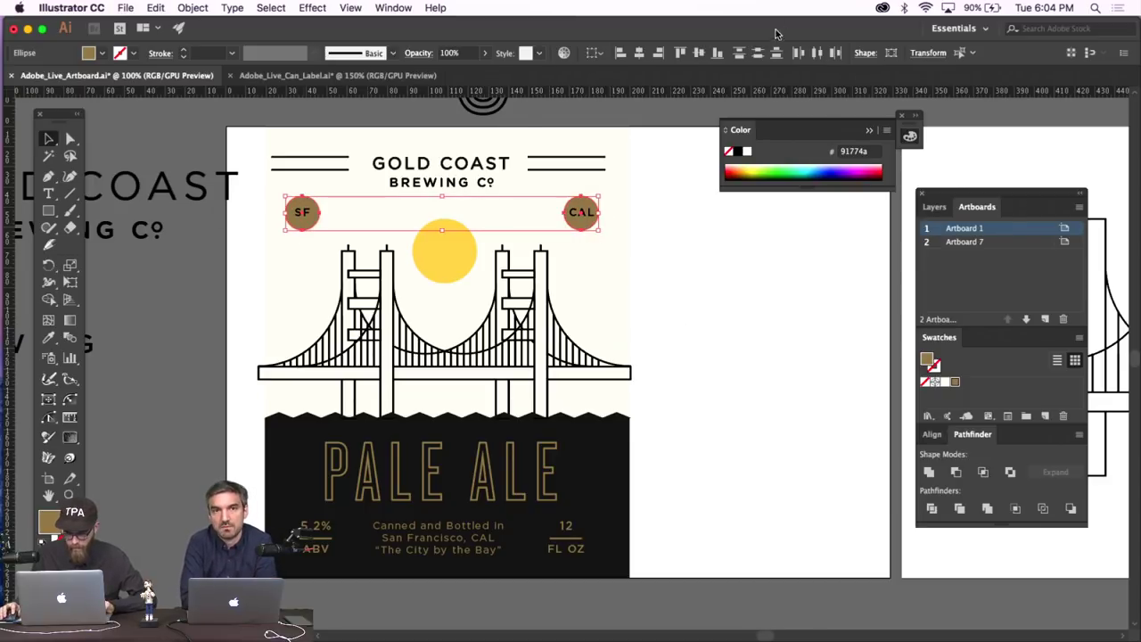
click(682, 295)
Align the "SF" and "CAL" badge texts with each other by their vertical centres.
click(584, 219)
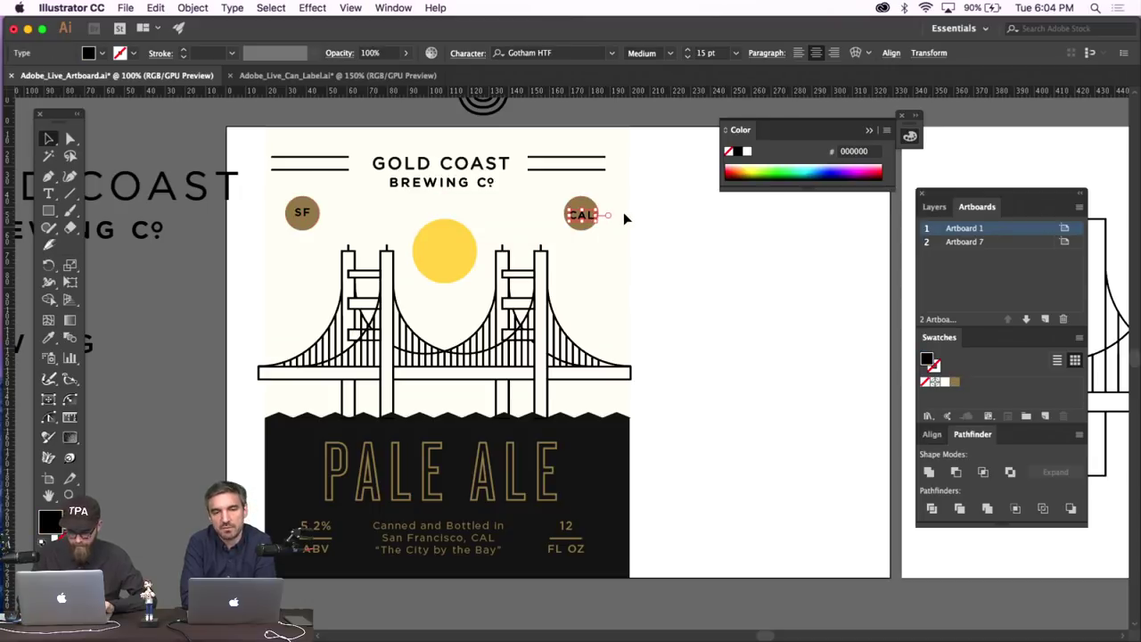
shift+click(303, 219)
click(357, 7)
mouse_move(393, 7)
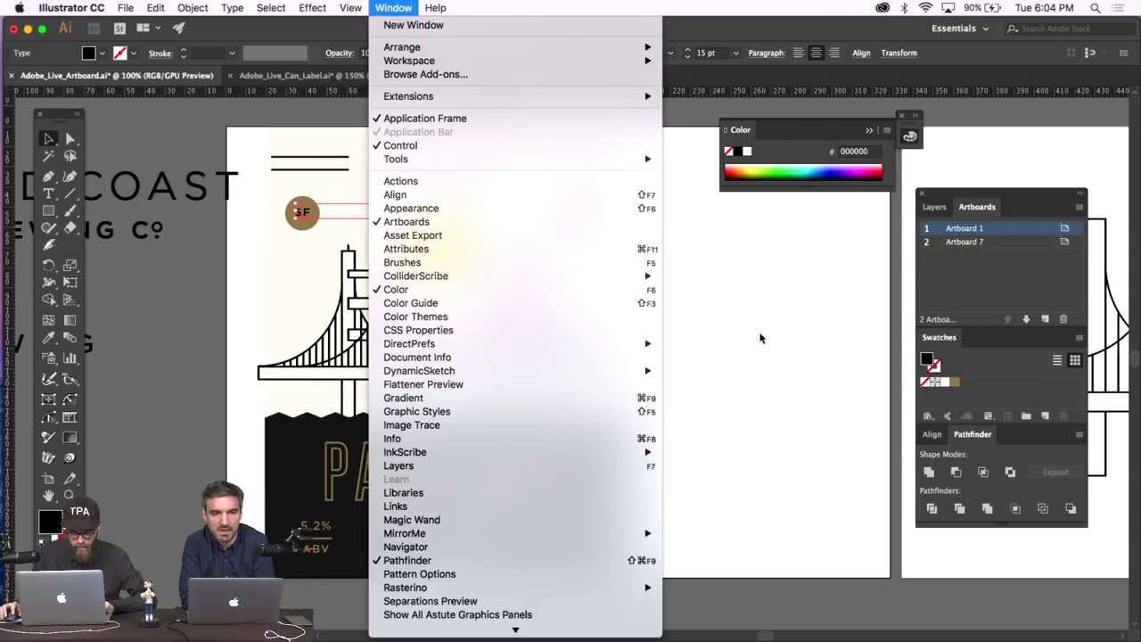
click(761, 339)
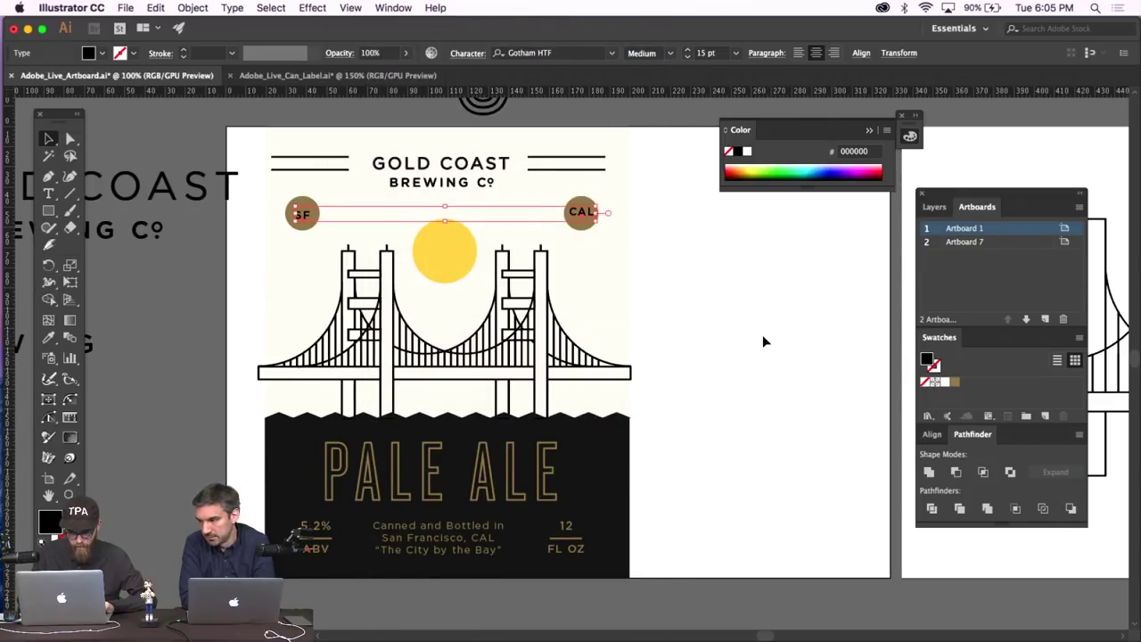
click(862, 54)
click(830, 94)
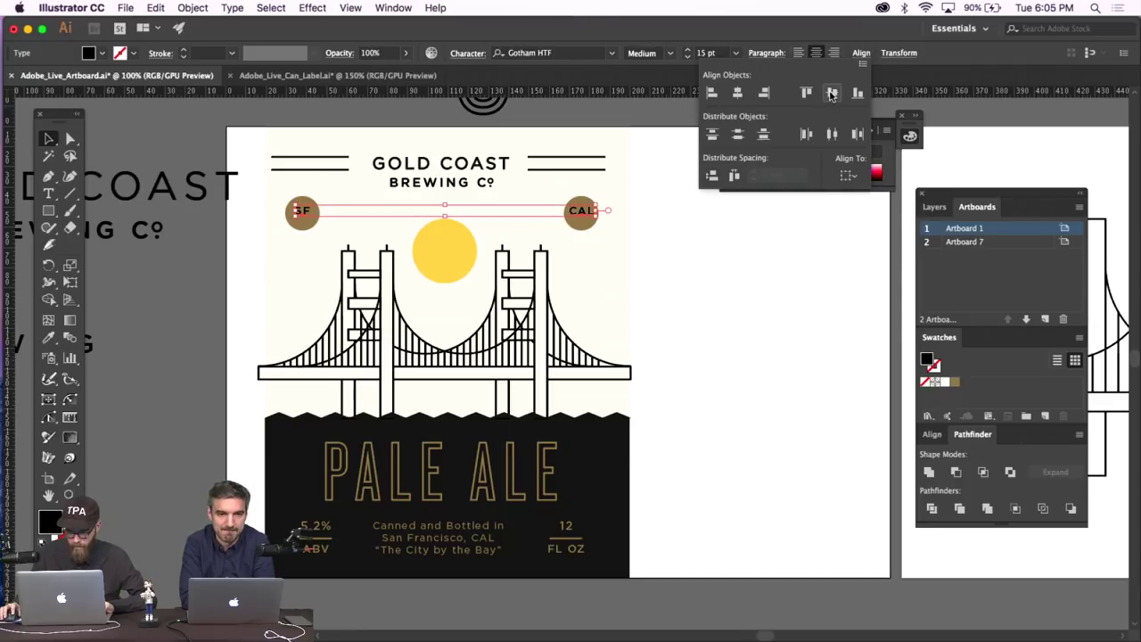
Try to select the bridge artwork without the yellow sun.
click(690, 281)
key(super+minus)
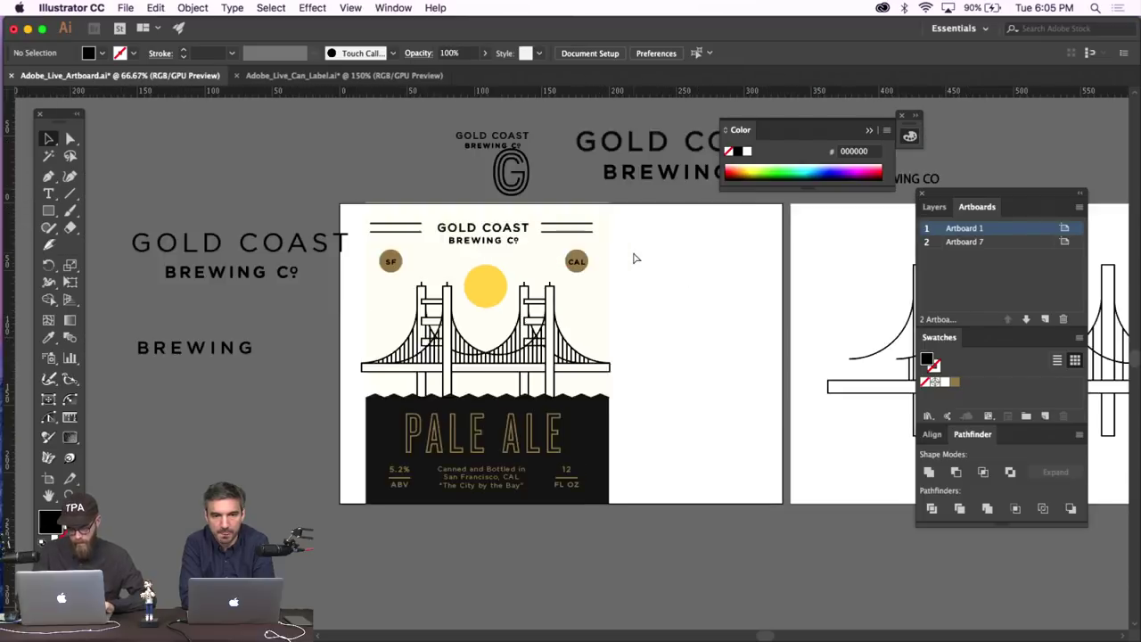
key(super+minus)
key(super+equal)
key(super+equal)
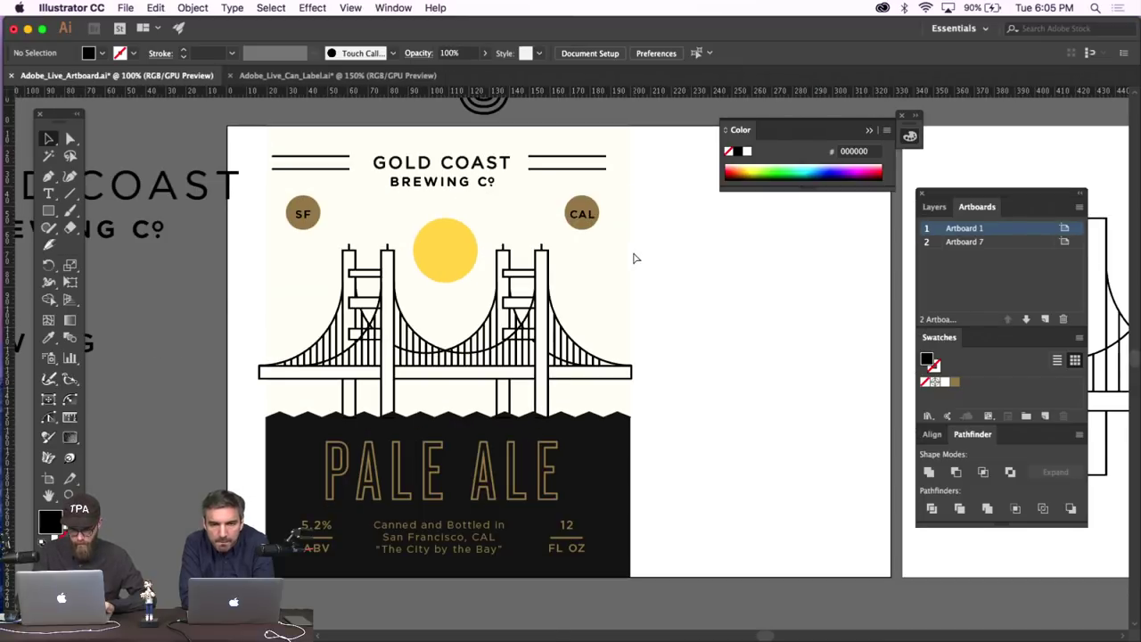
key(super+equal)
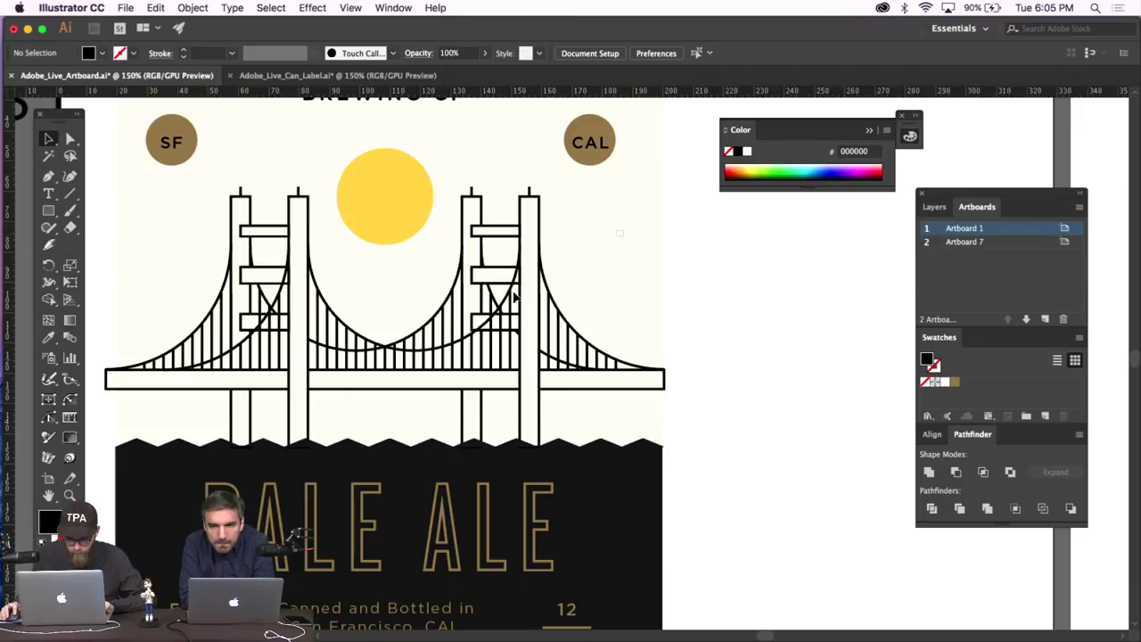
drag(623, 229, 125, 415)
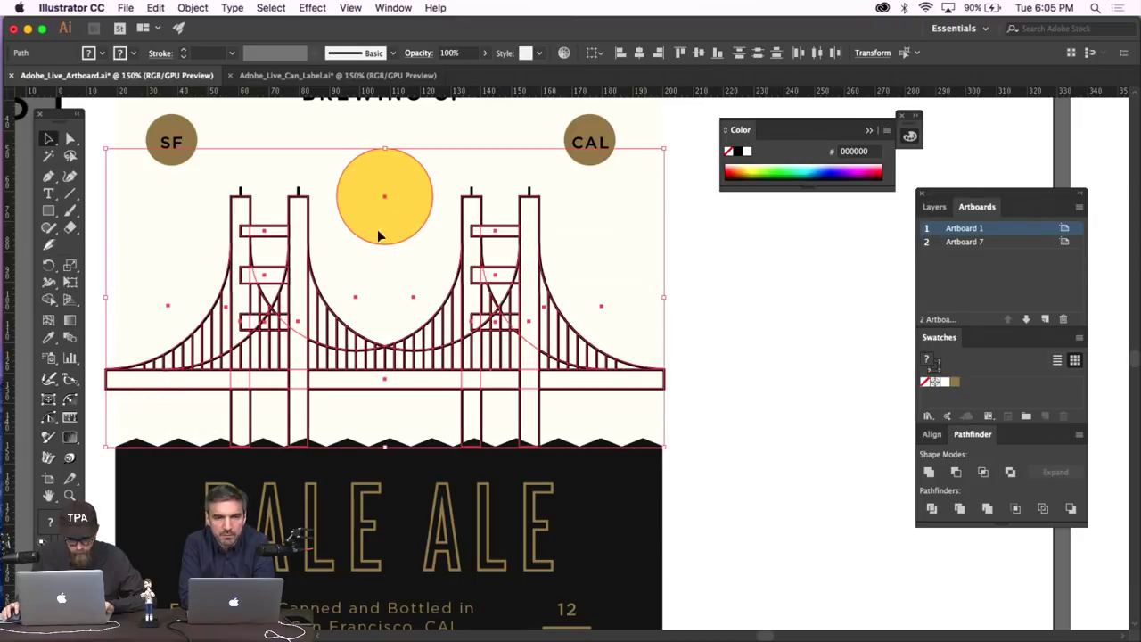
shift+click(377, 234)
click(623, 188)
Unlock all locked objects in the document.
click(223, 7)
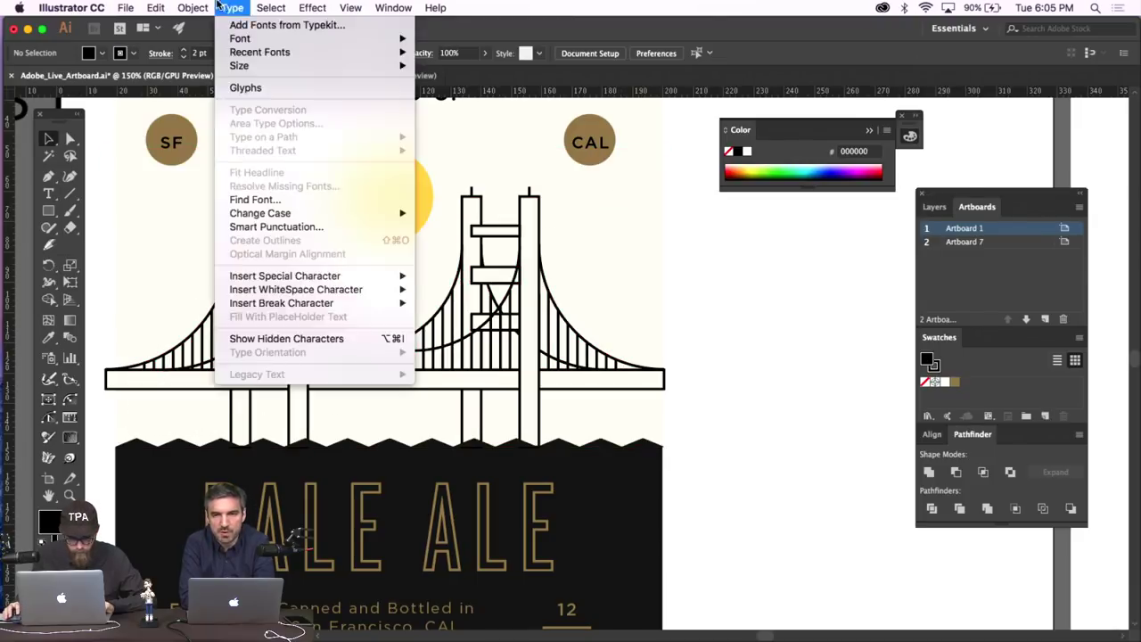
mouse_move(207, 7)
click(226, 101)
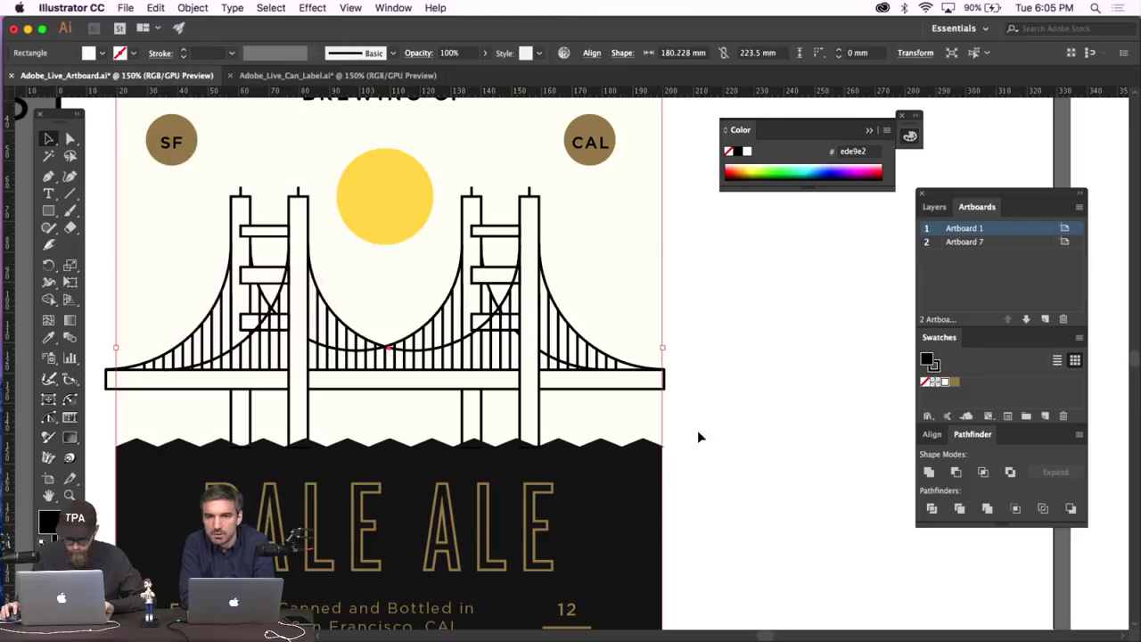
Lock the cream label background and the yellow sun so they stay out of a selection of the bridge.
click(640, 450)
key(super+shift+a)
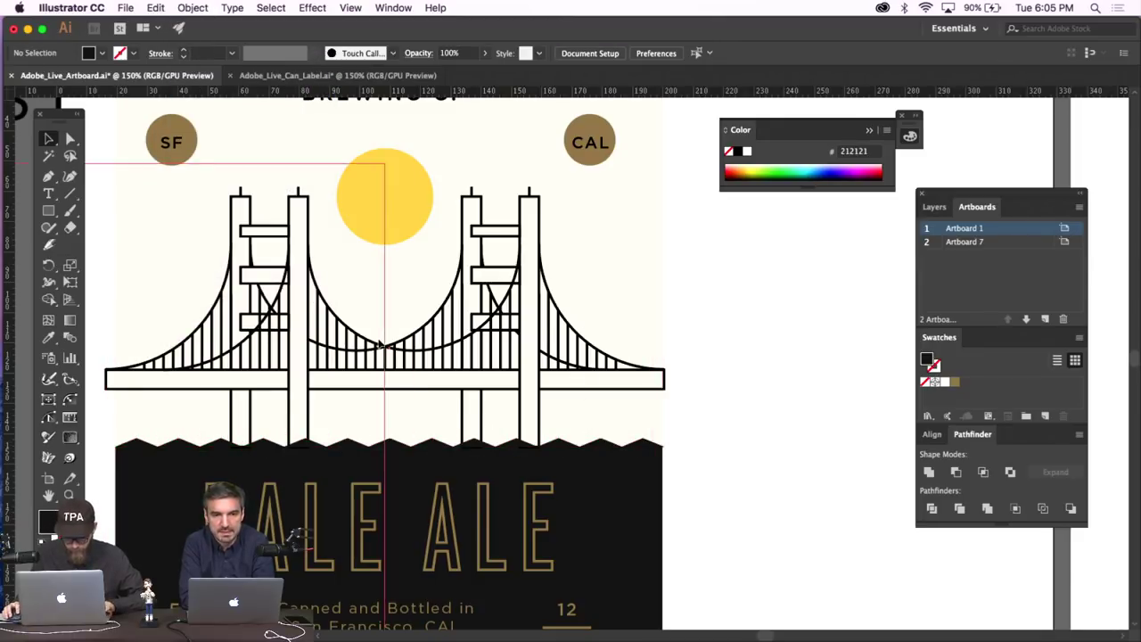
click(642, 250)
click(703, 283)
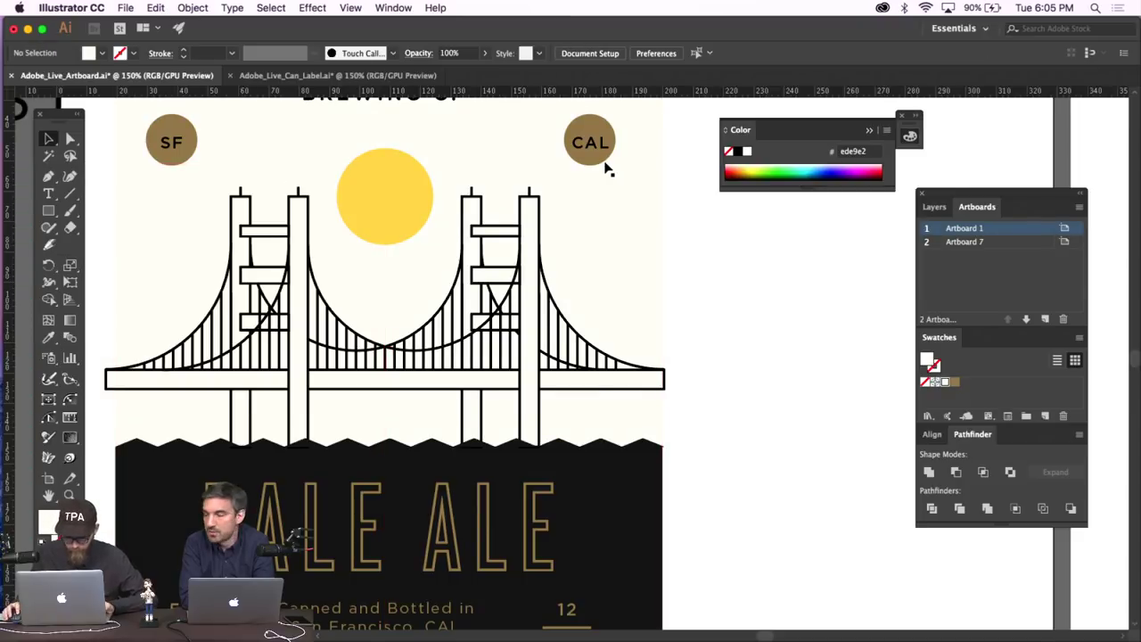
click(605, 164)
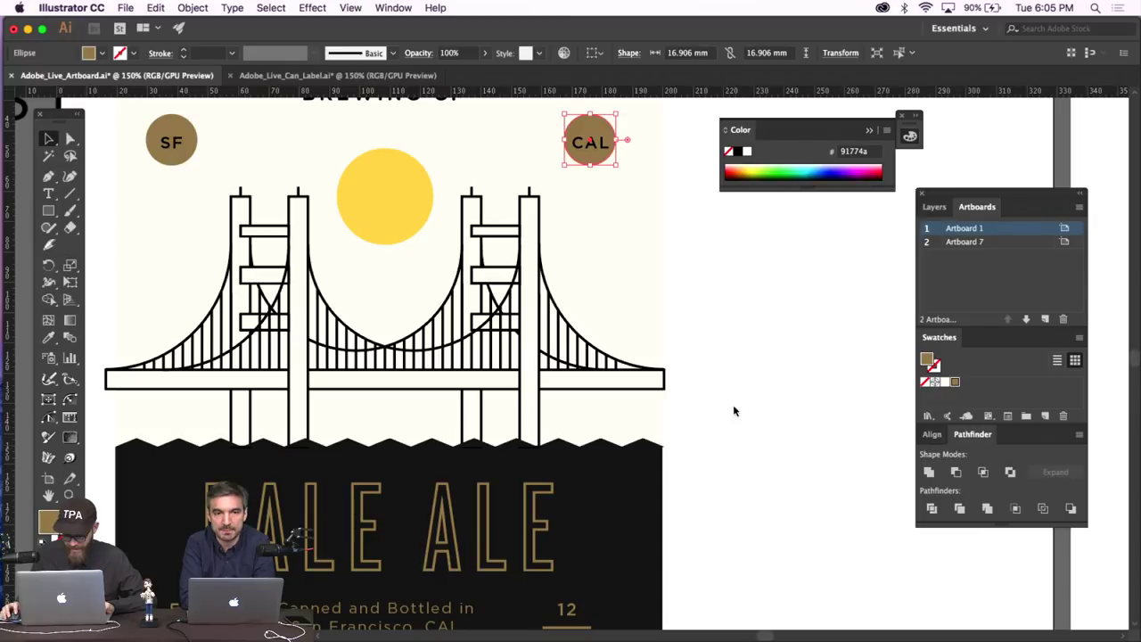
click(611, 199)
click(410, 178)
click(614, 184)
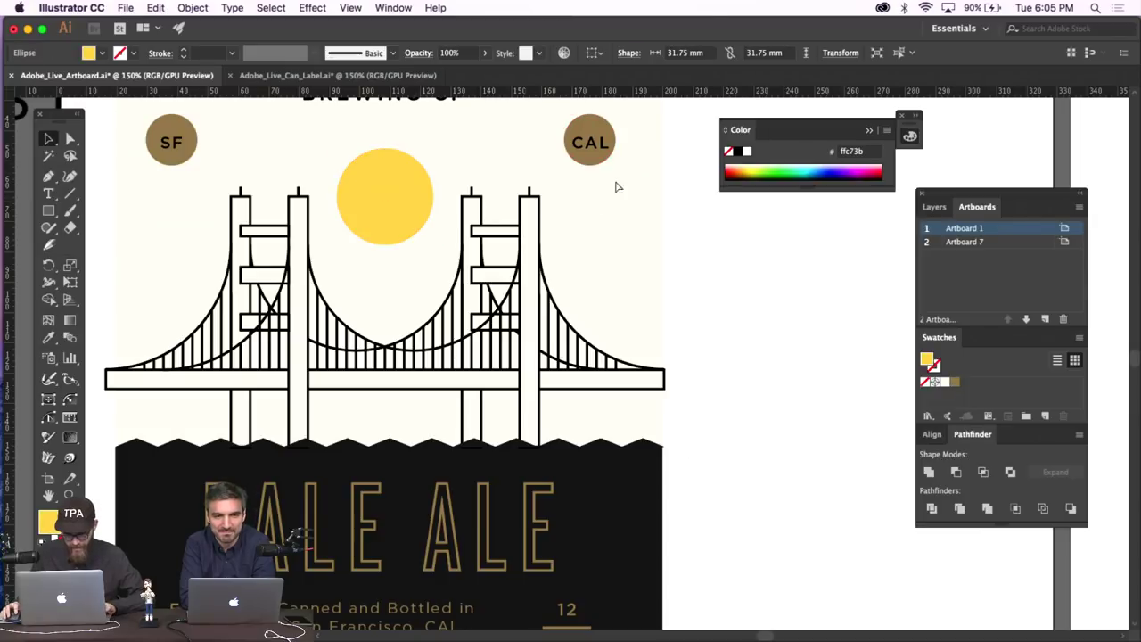
Select the whole bridge artwork and colour its strokes with the gold swatch #91774a.
drag(667, 176, 101, 439)
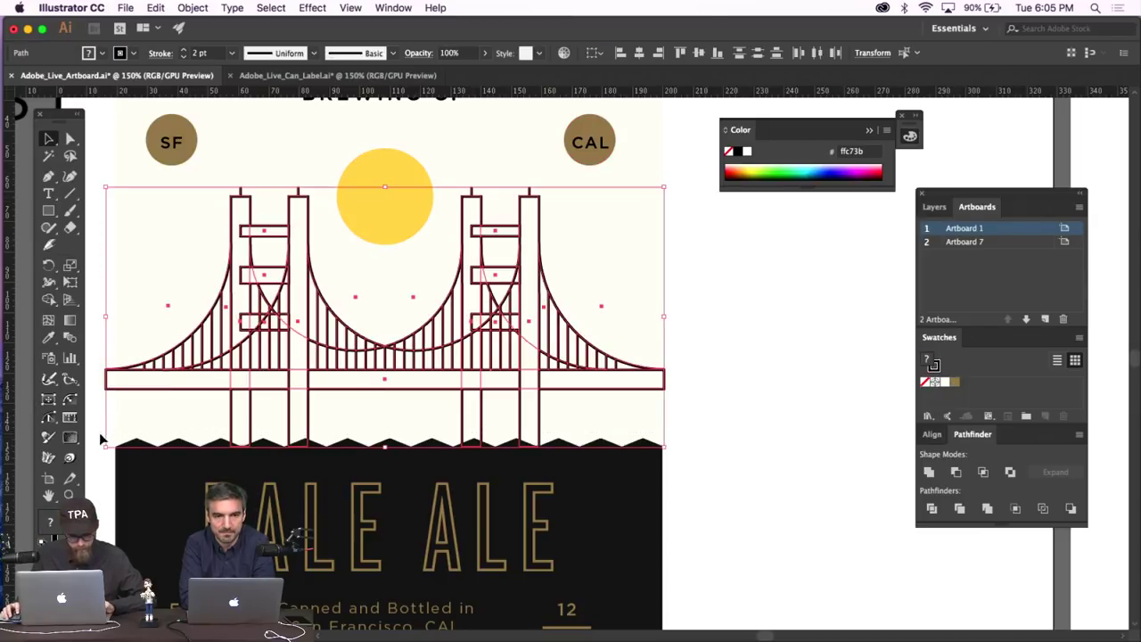
click(956, 382)
click(765, 307)
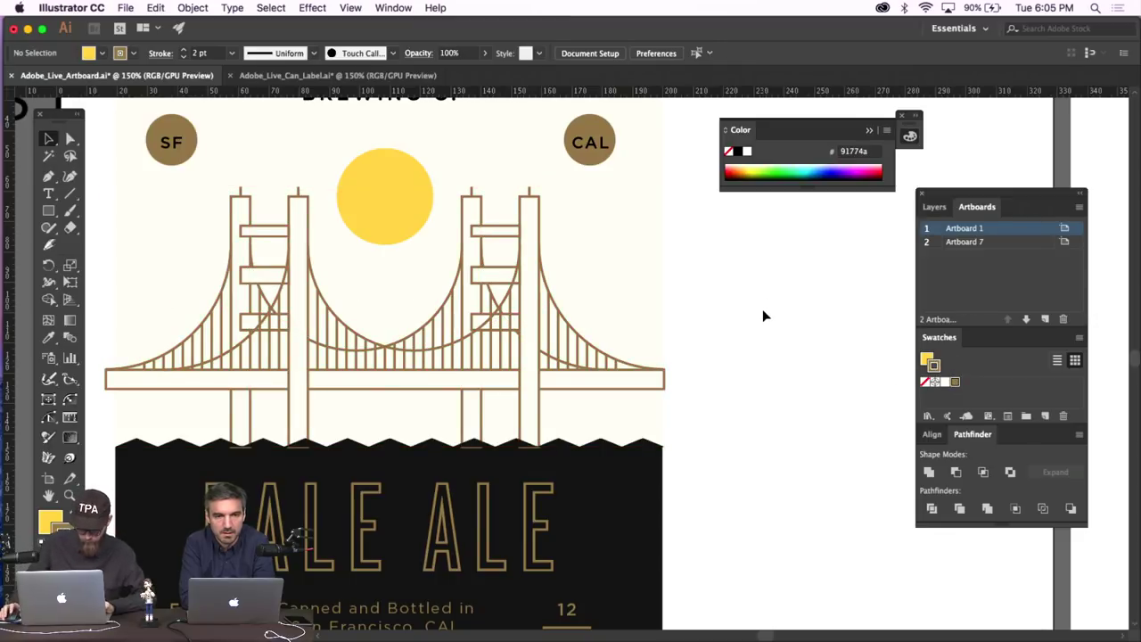
key(super+minus)
key(super+minus)
key(super+minus)
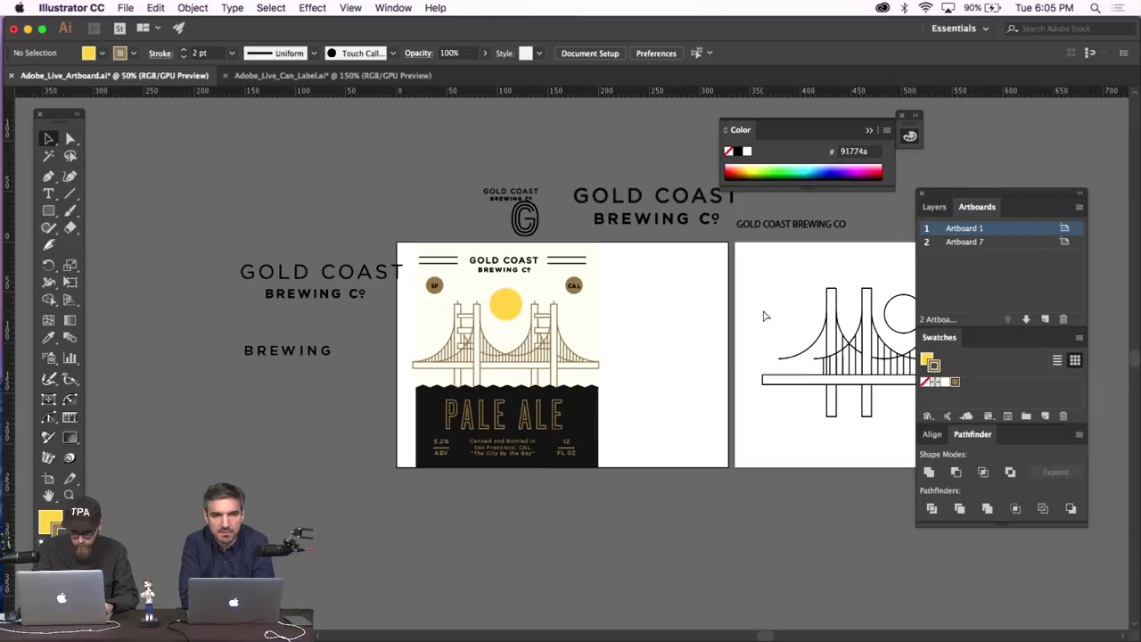
key(super+1)
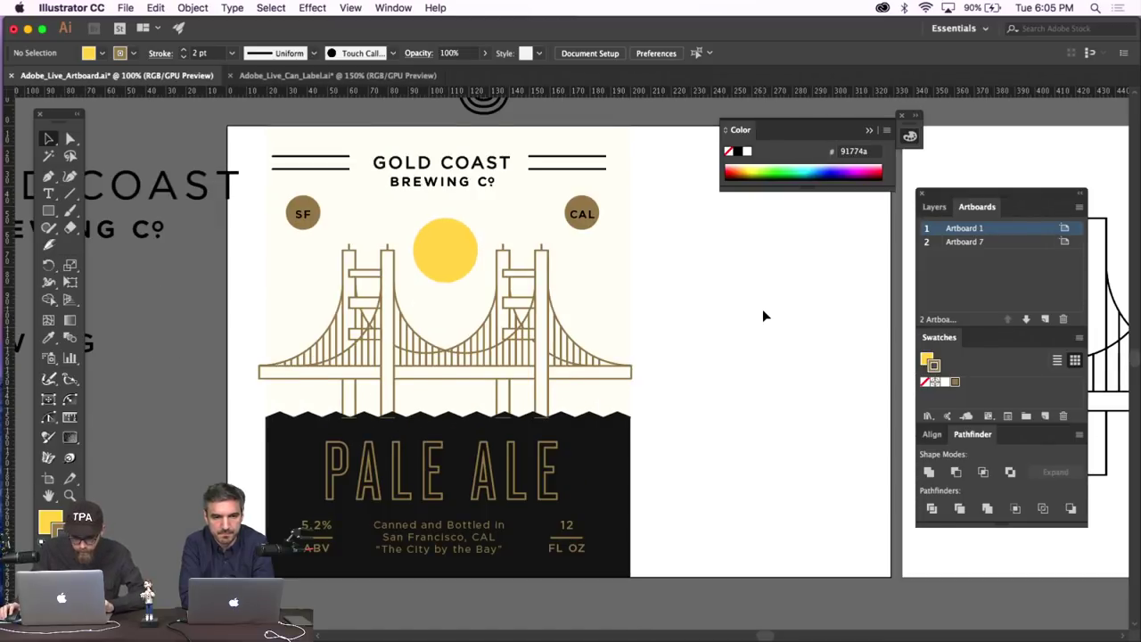
click(155, 8)
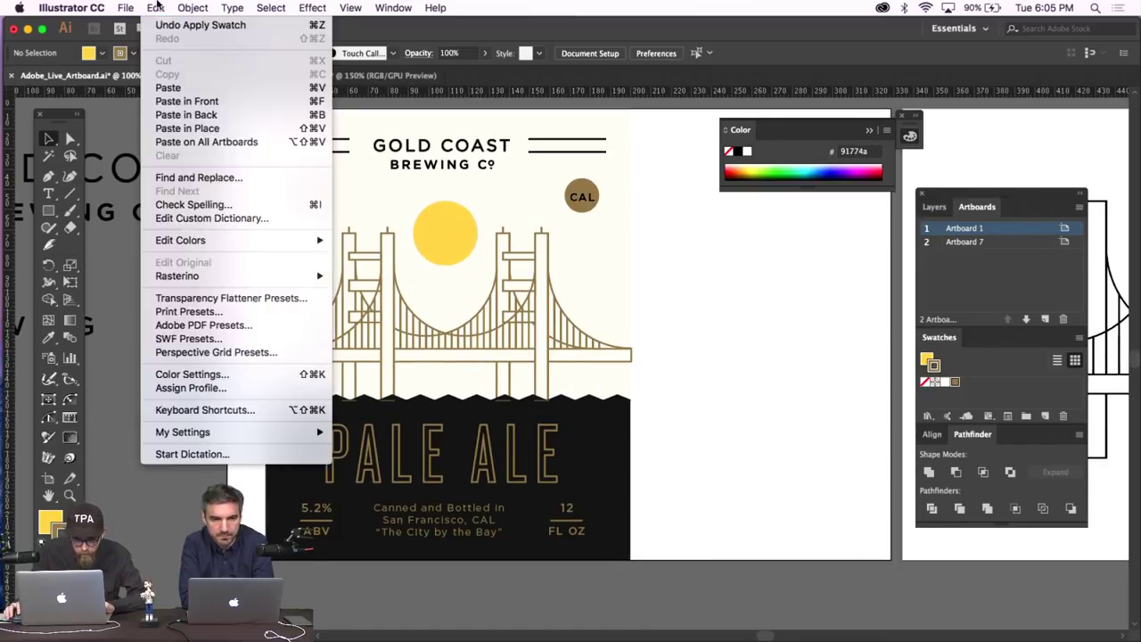
click(655, 432)
key(/)
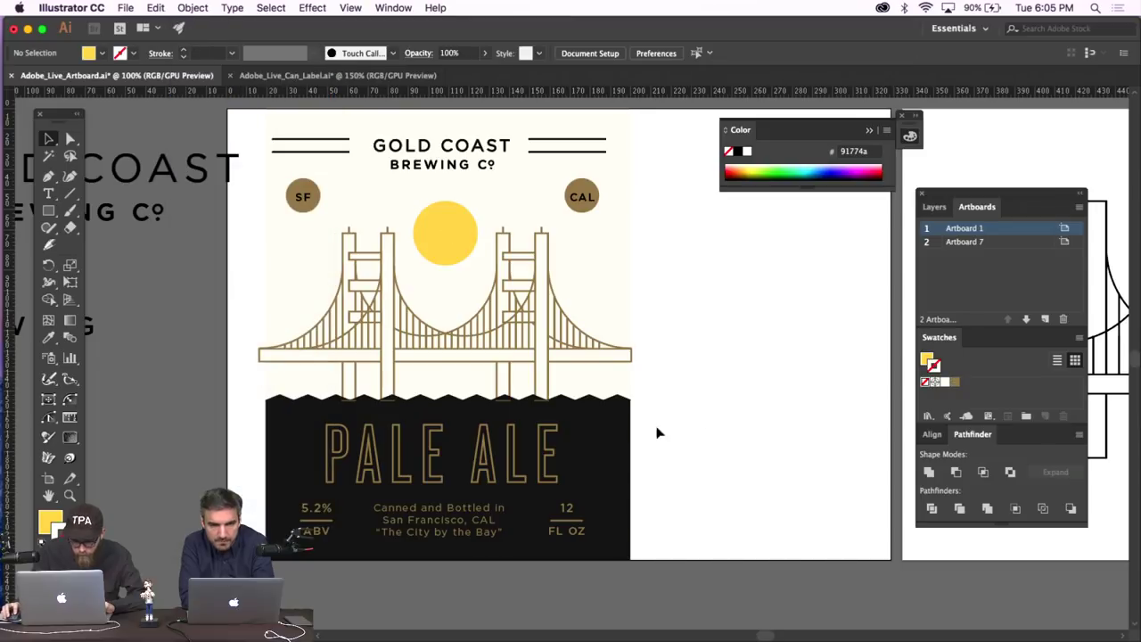
Stretch the zigzag wave strip above the black area downward to about 6 mm high.
click(568, 398)
key(super+plus)
key(super+plus)
key(super+plus)
key(super+plus)
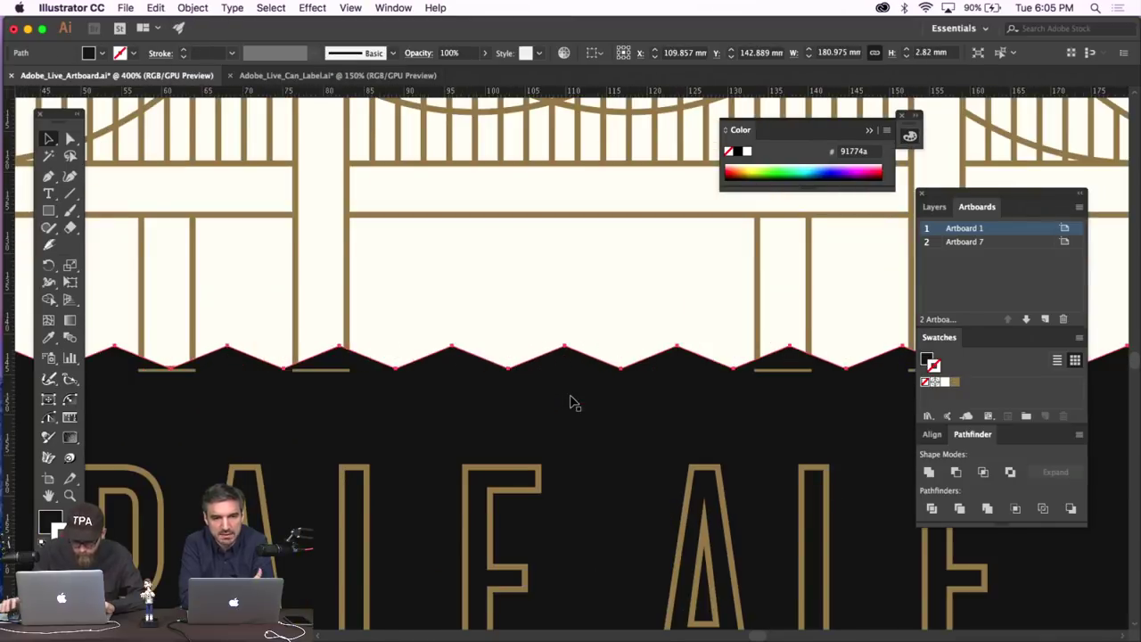
key(super+h)
drag(564, 370, 564, 393)
With Snap to Grid turned off, heighten the zigzag wave strip to about 7.1 mm and lower its peaks slightly.
click(351, 7)
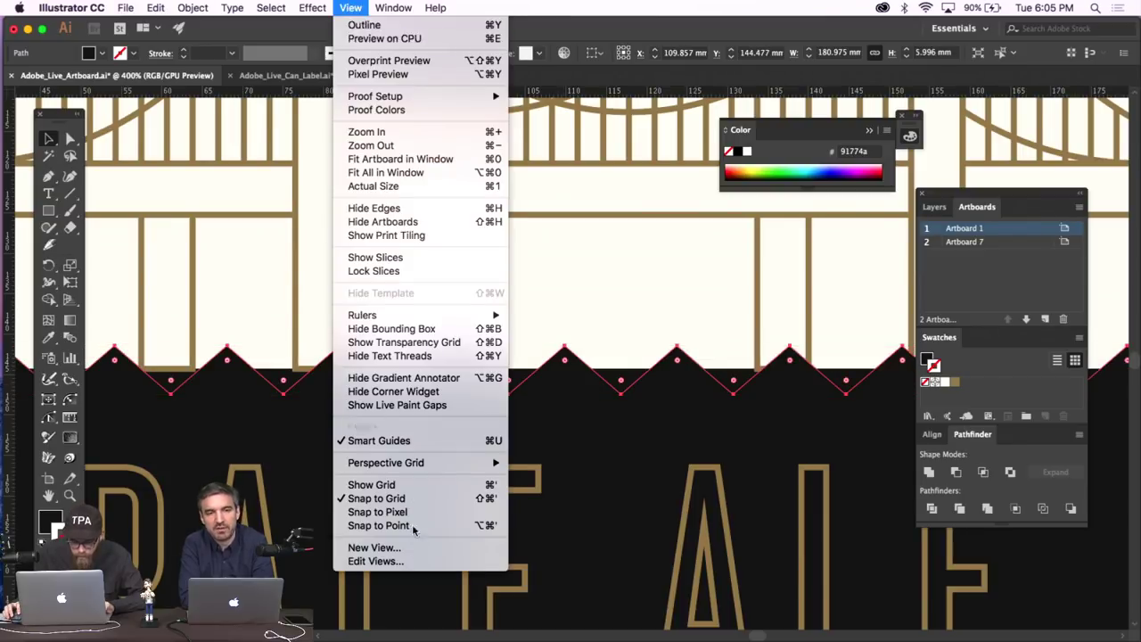
click(455, 497)
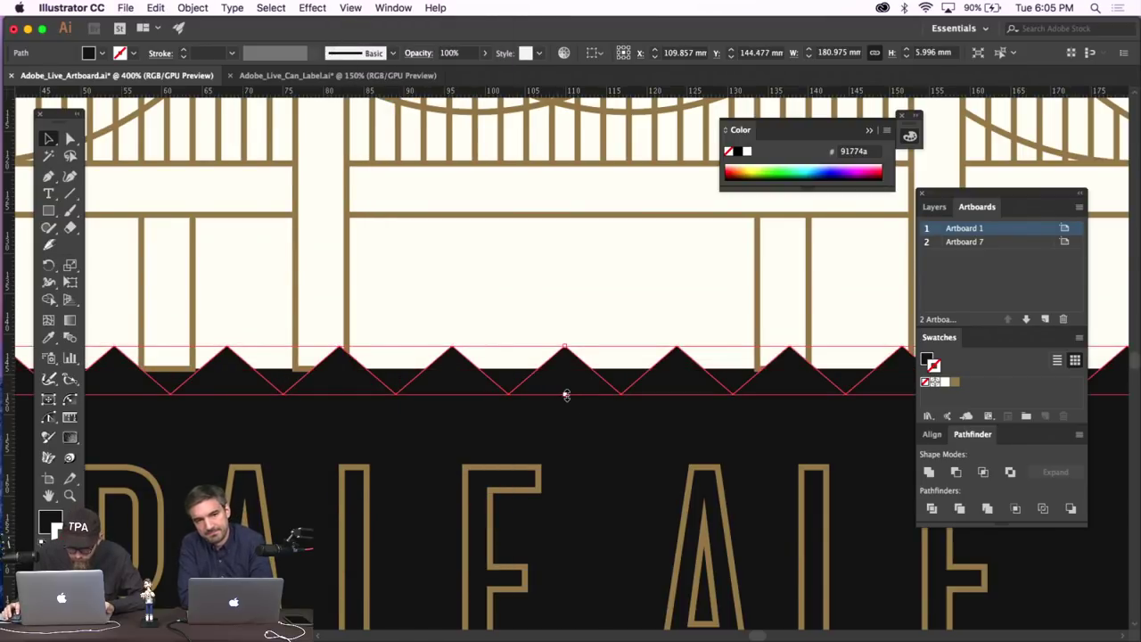
drag(565, 395, 570, 352)
key(super+equal)
key(super+equal)
key(super+equal)
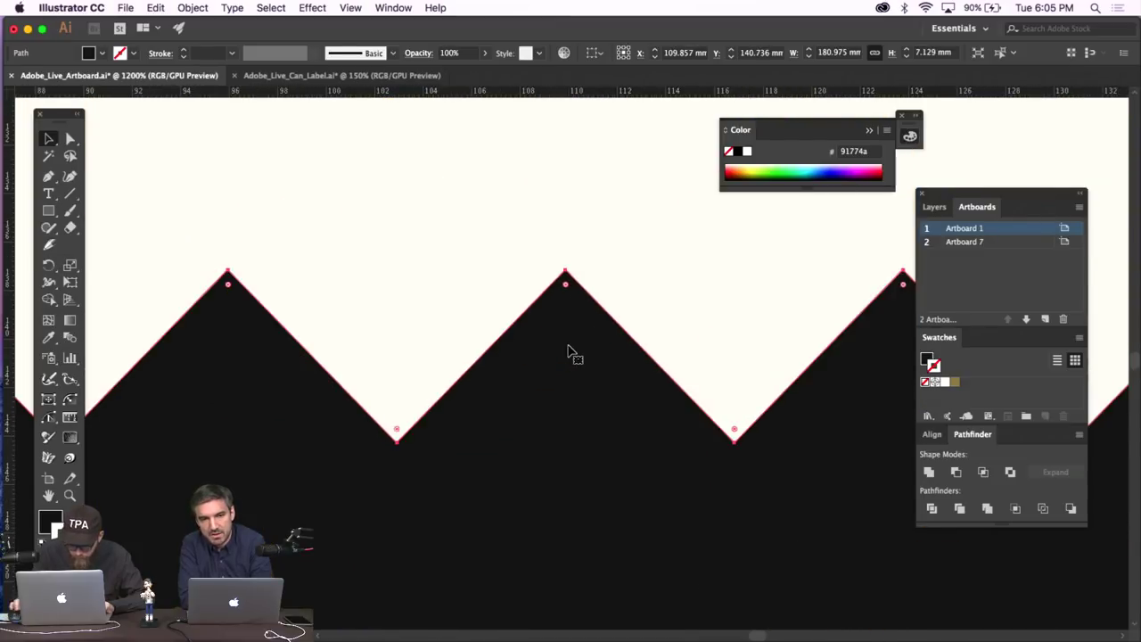
drag(567, 280, 565, 303)
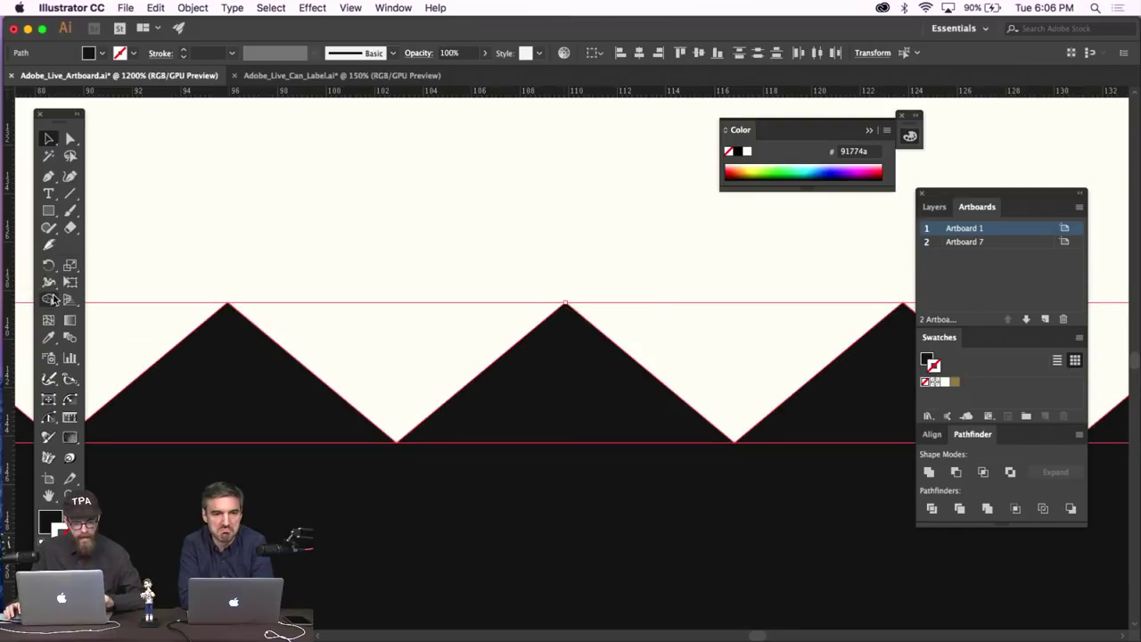
click(48, 299)
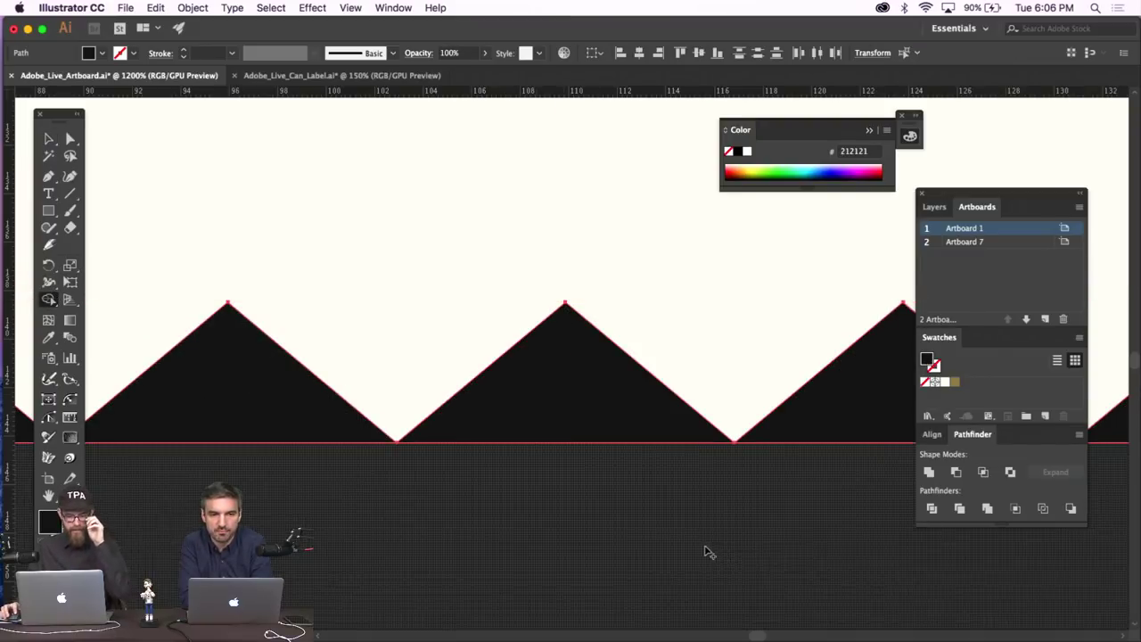
click(48, 138)
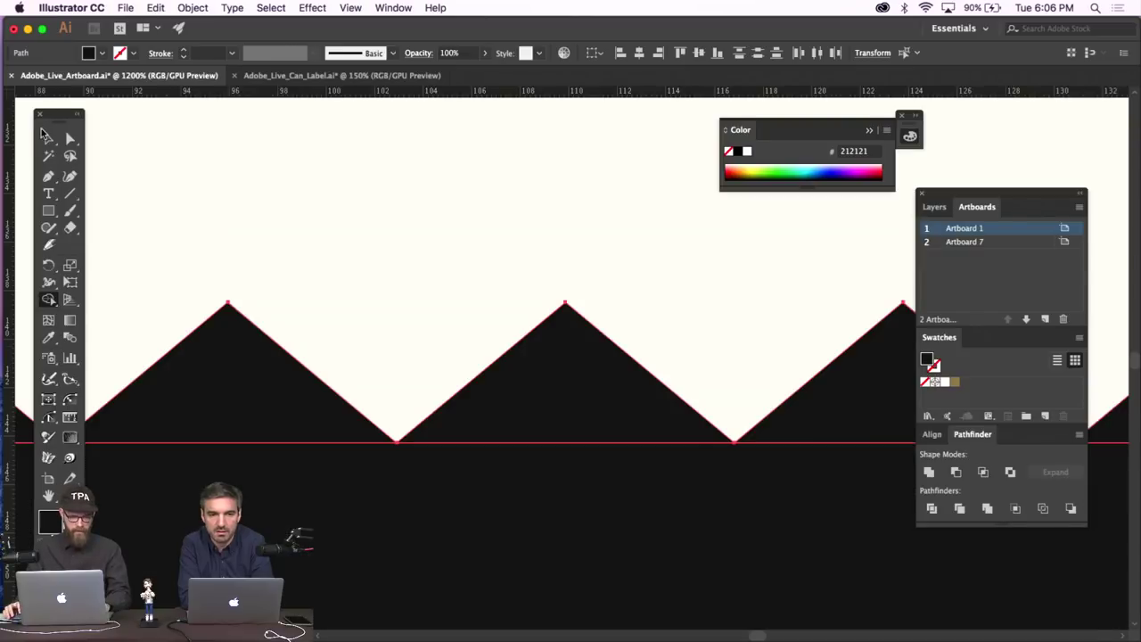
double_click(351, 221)
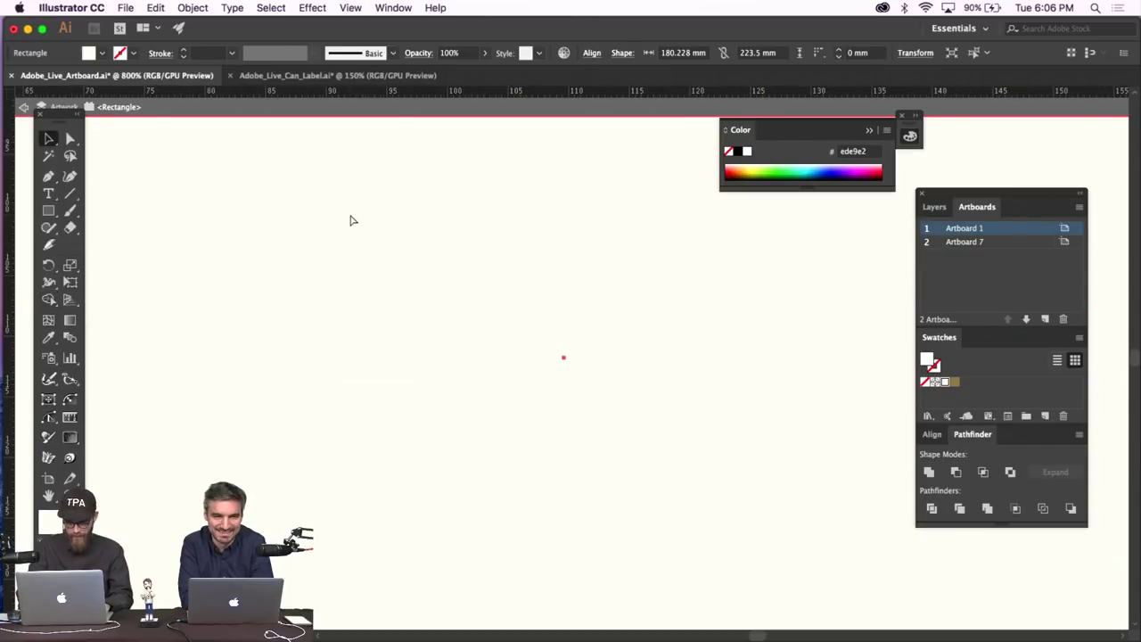
key(super+1)
double_click(310, 248)
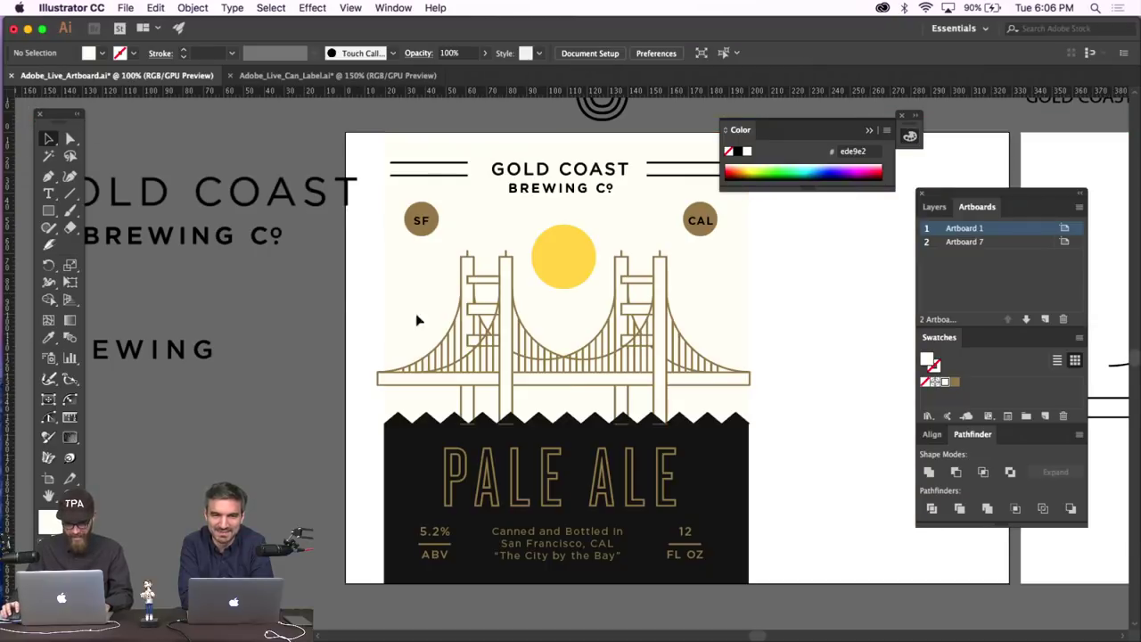
Flatten the zigzag wave strip to a height of about 2.9 mm.
click(571, 415)
mouse_move(571, 411)
mouse_down()
mouse_move(567, 424)
mouse_move(563, 412)
mouse_up()
key(super+equal)
key(super+equal)
key(super+equal)
scroll(740, 463, right, 5)
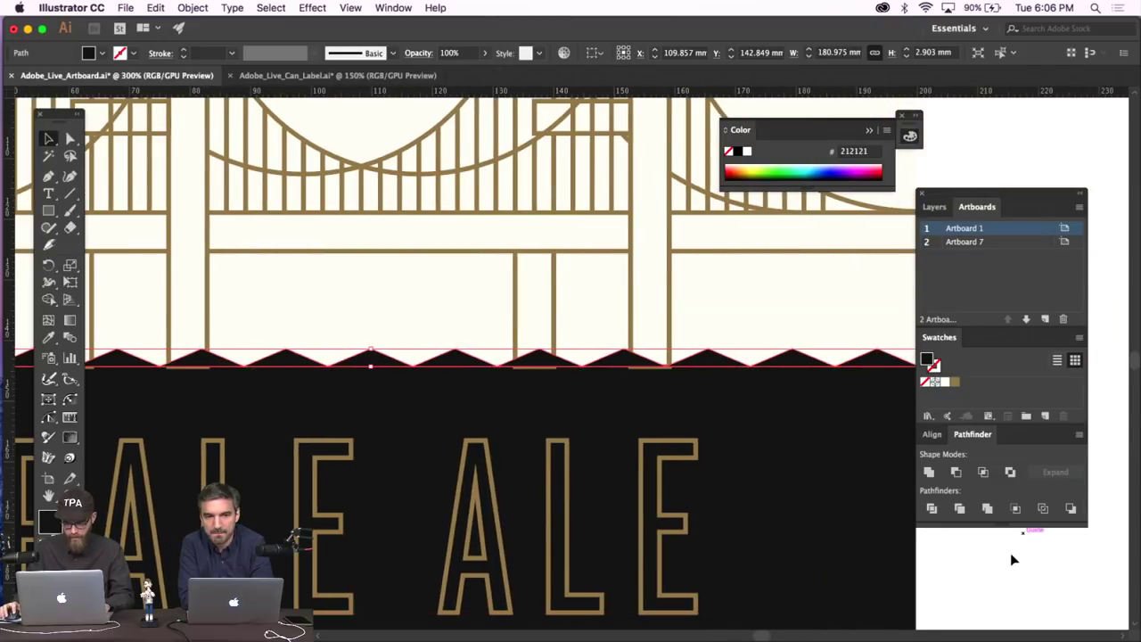
click(1010, 555)
Merge the zigzag wave strip and the black rectangle into one shape with Pathfinder.
click(378, 384)
click(375, 355)
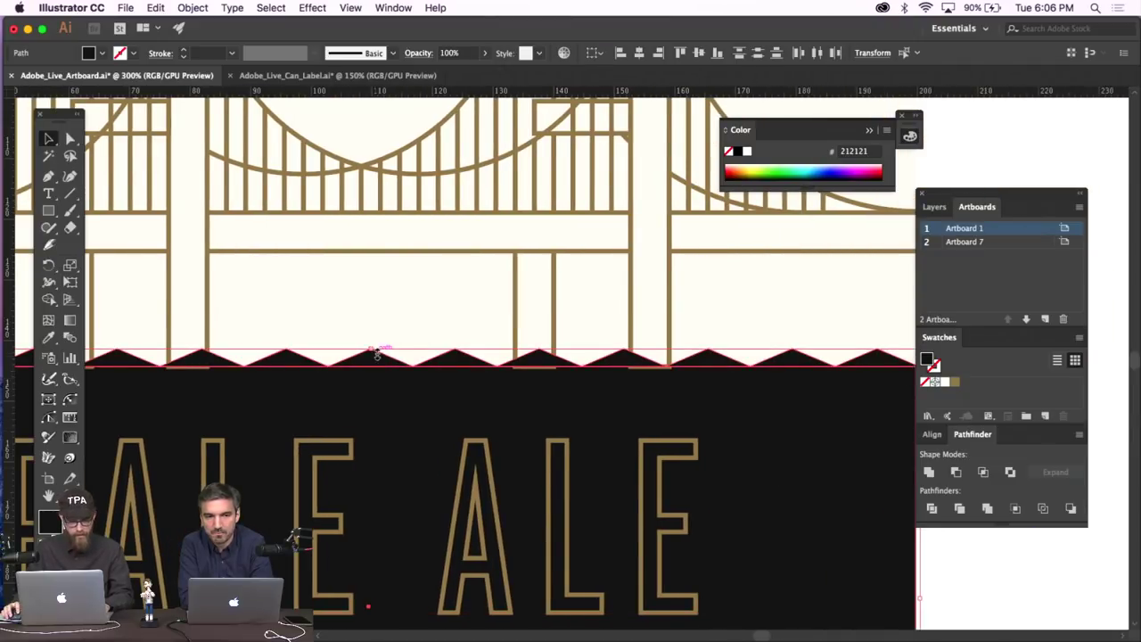
click(393, 8)
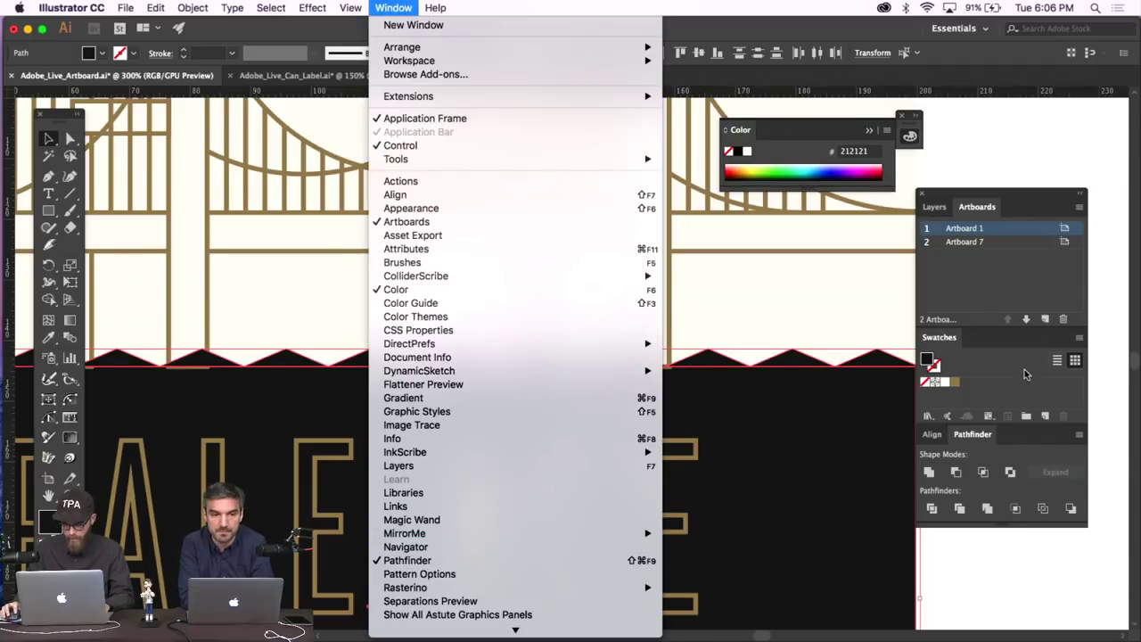
click(1002, 280)
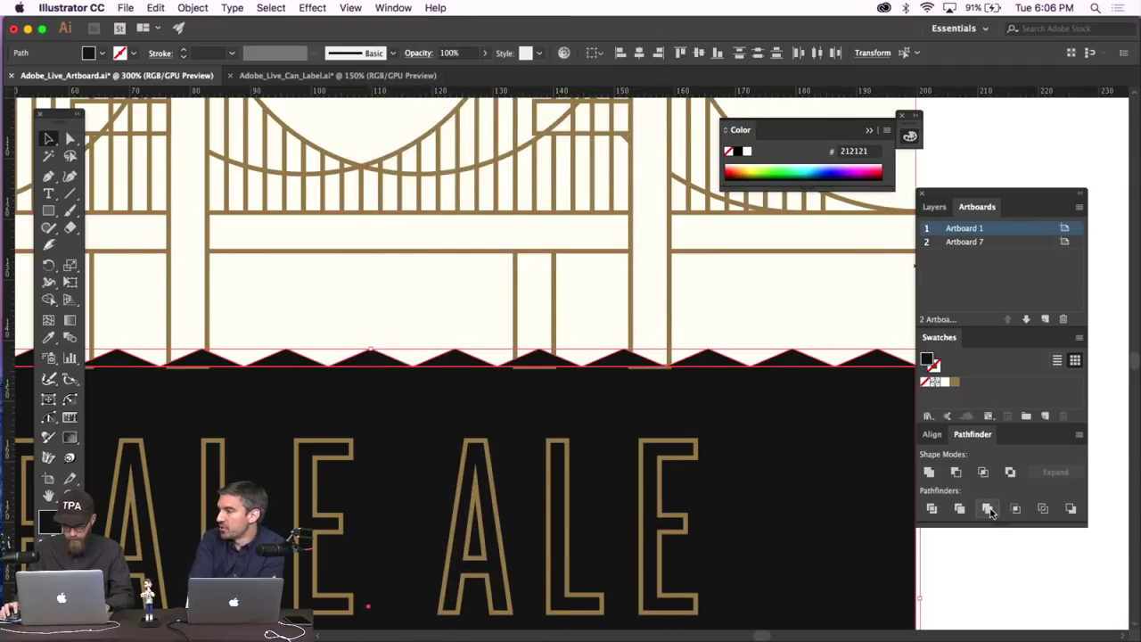
click(950, 567)
click(856, 465)
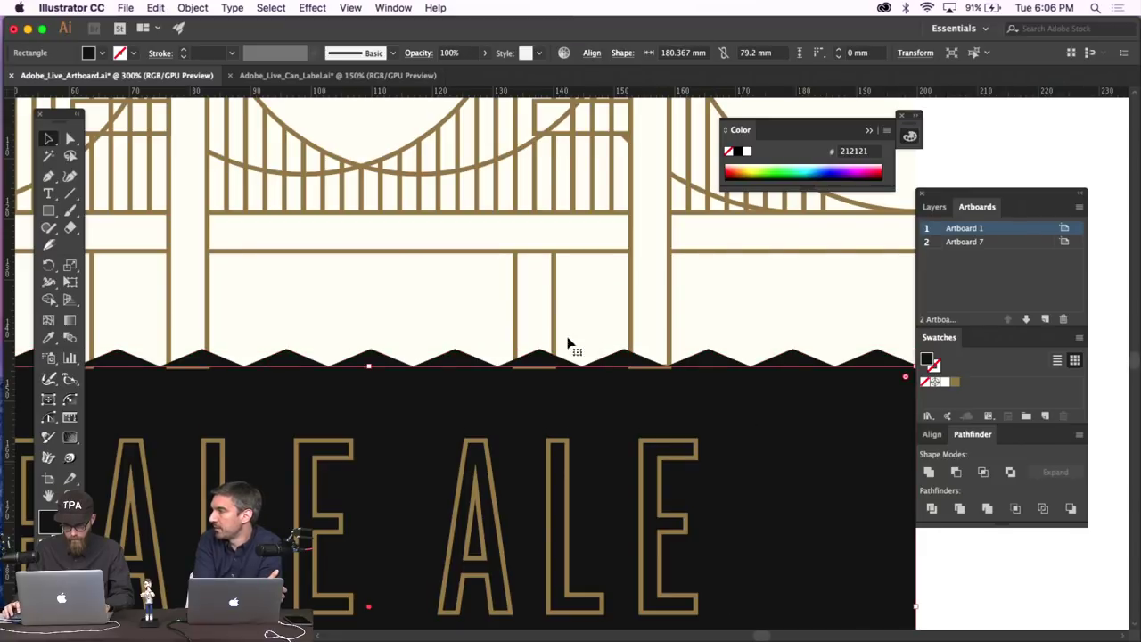
click(377, 354)
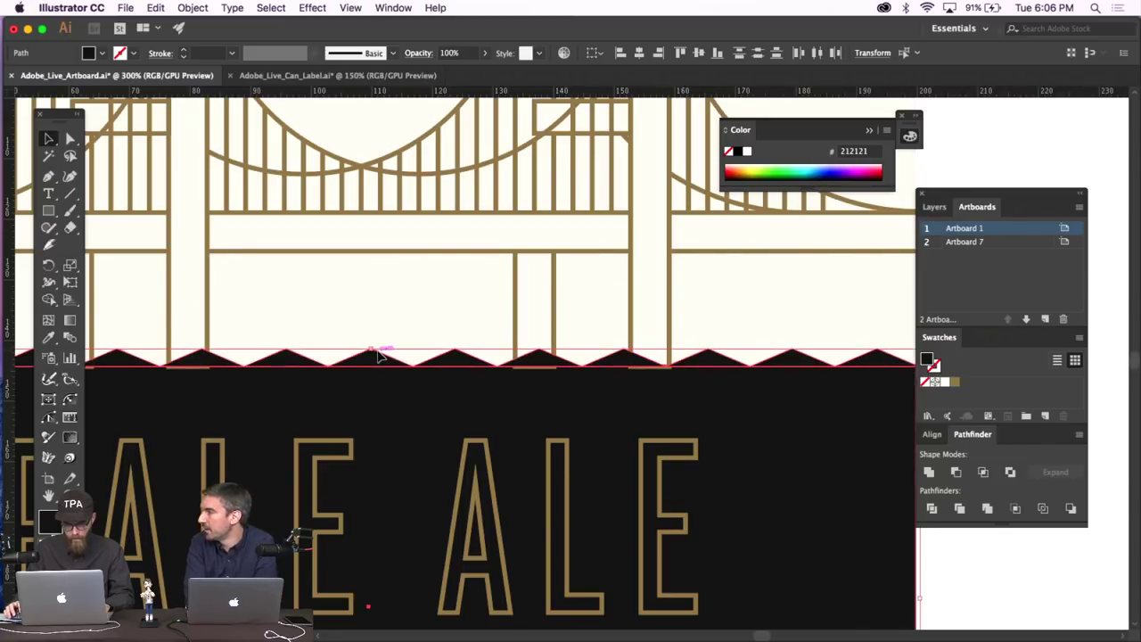
click(986, 508)
click(971, 567)
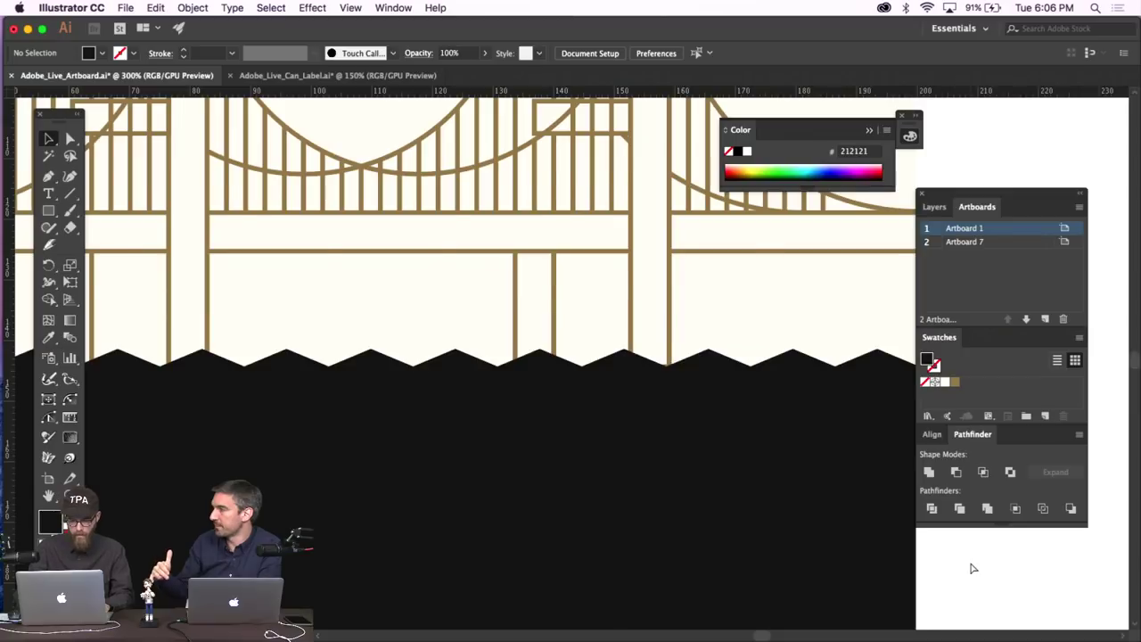
Send the merged black wave shape to the back of the stacking order.
key(super+minus)
key(super+minus)
click(603, 443)
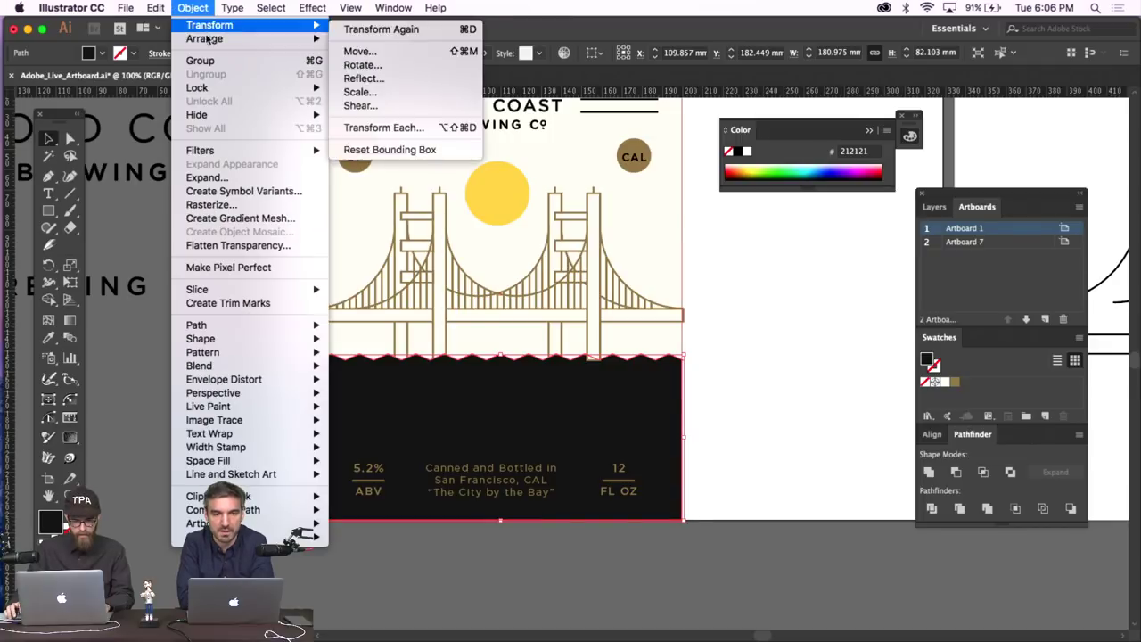
click(372, 89)
click(196, 7)
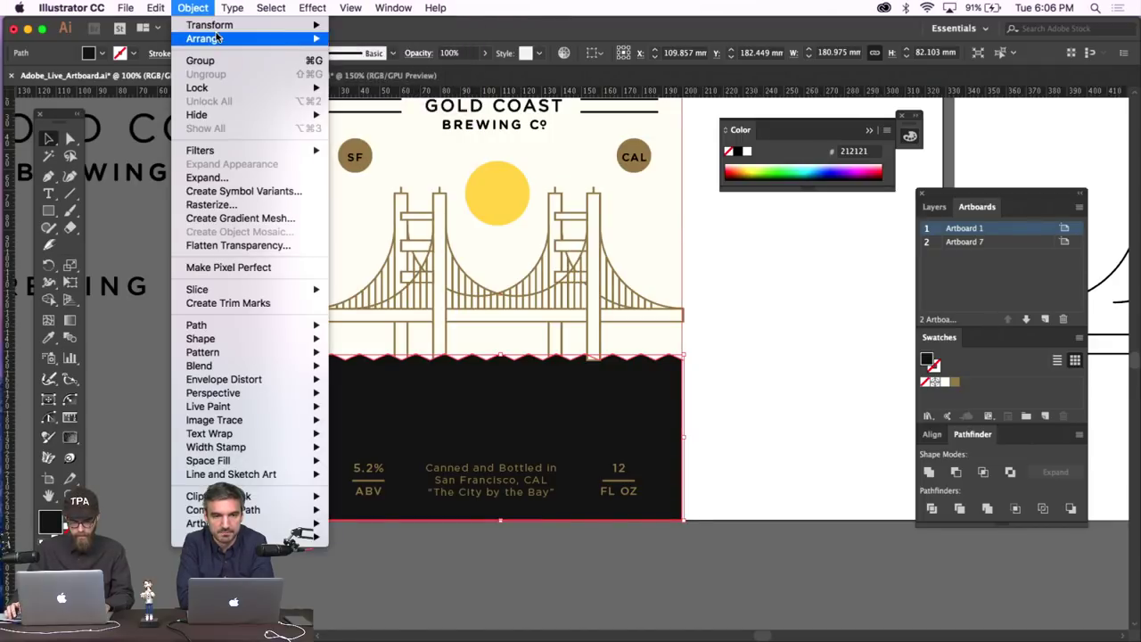
mouse_move(214, 38)
click(374, 82)
Send the cream background rectangle to the back, behind the black wave shape and the PALE ALE text.
click(593, 208)
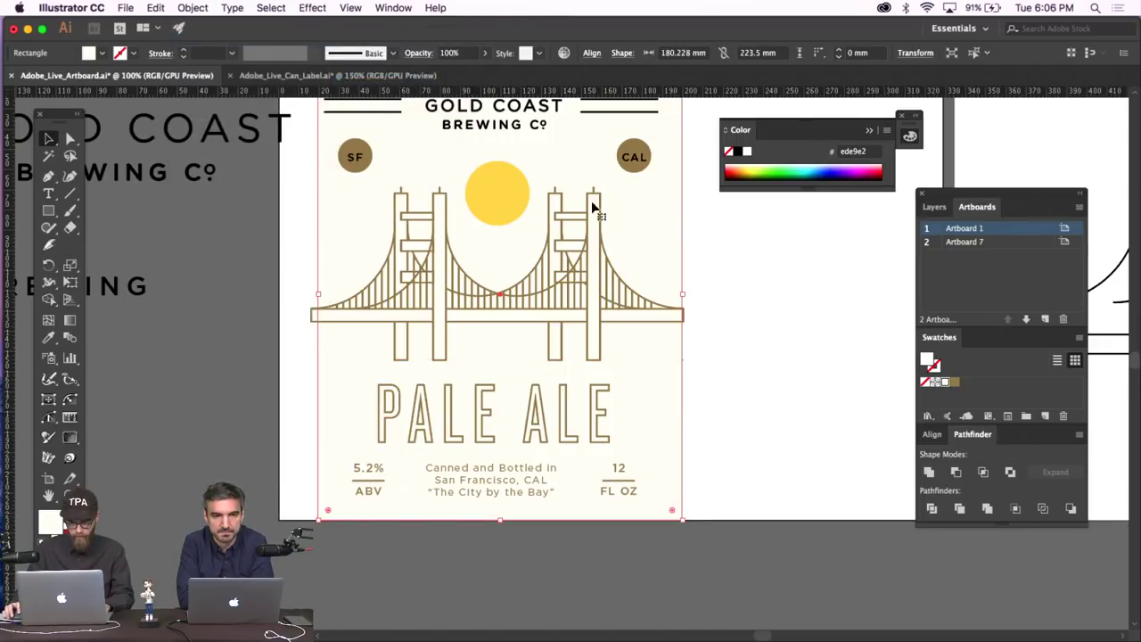
click(193, 7)
mouse_move(214, 38)
click(369, 80)
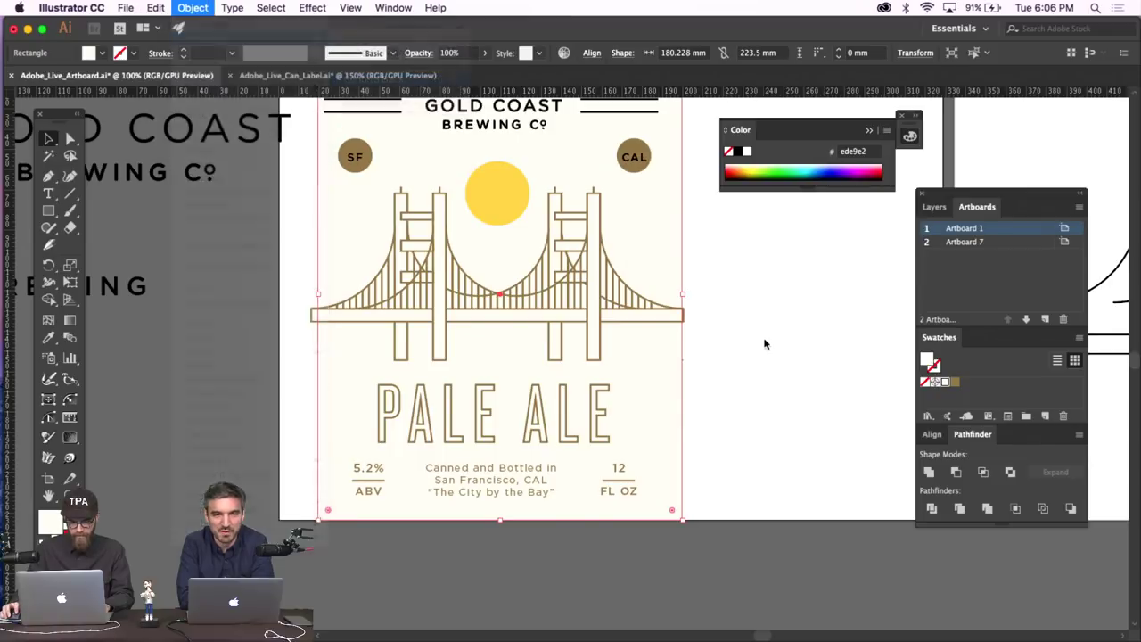
click(764, 344)
click(668, 364)
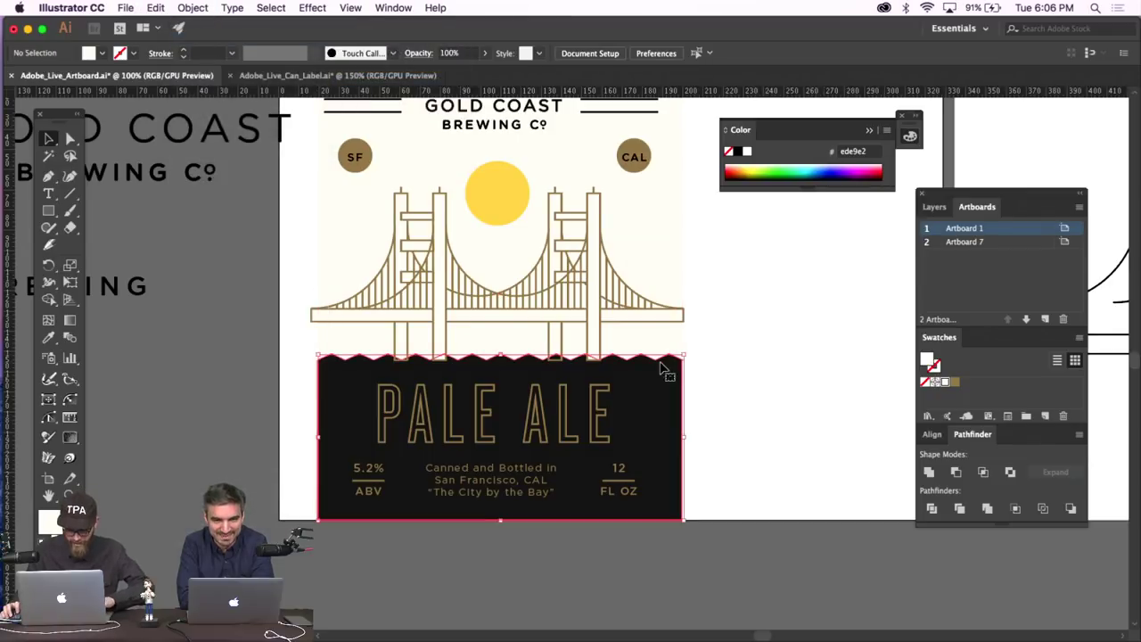
Lock the cream background rectangle and the yellow sun circle.
click(660, 287)
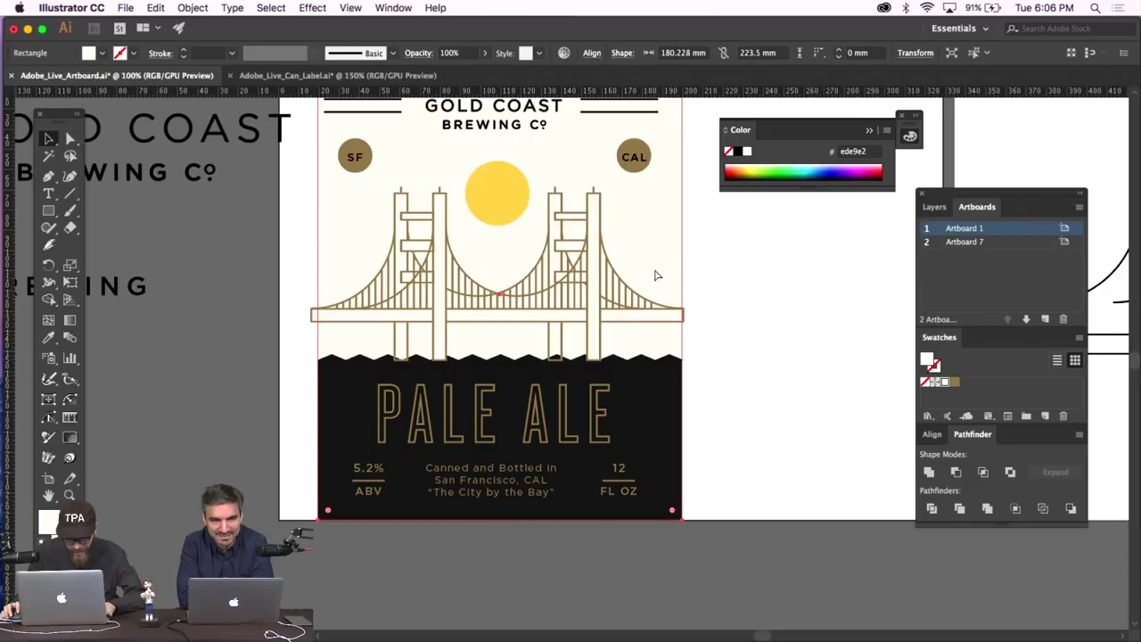
key(shift+super+a)
click(542, 315)
click(693, 237)
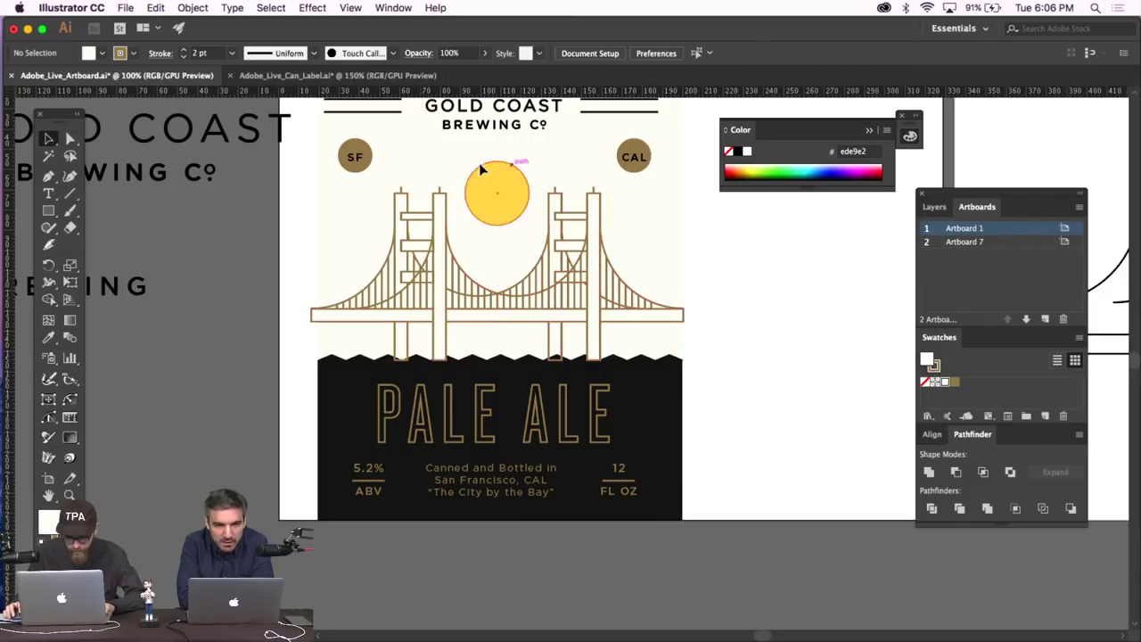
click(481, 169)
key(shift+super+a)
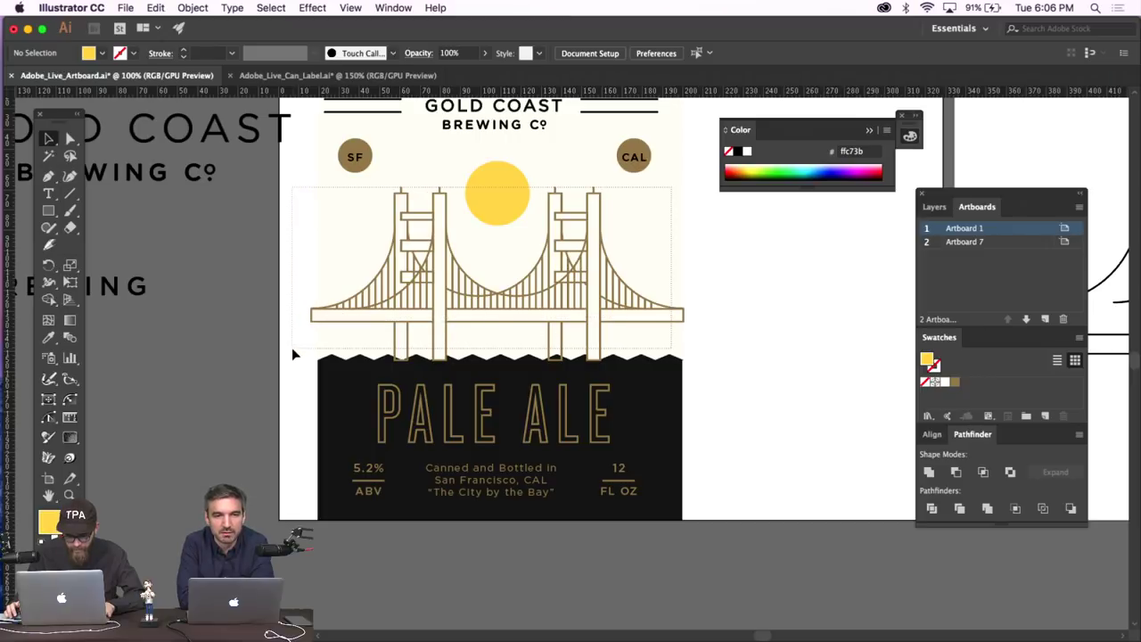
Place the bridge group behind the black wave shape but in front of the cream background.
key(super+a)
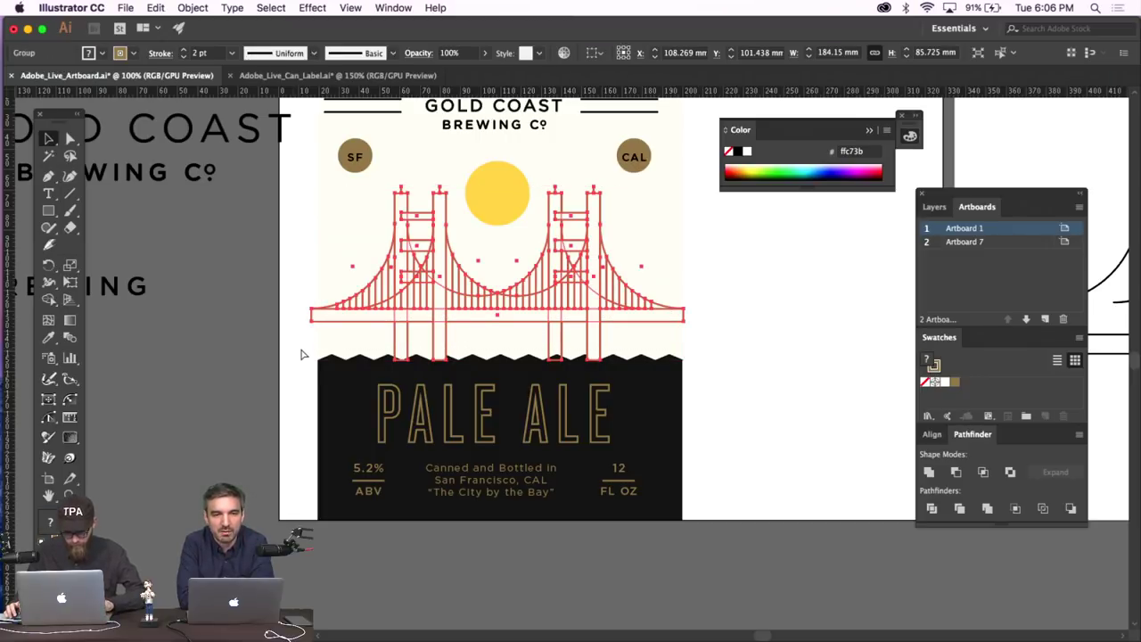
click(367, 310)
click(192, 7)
mouse_move(216, 41)
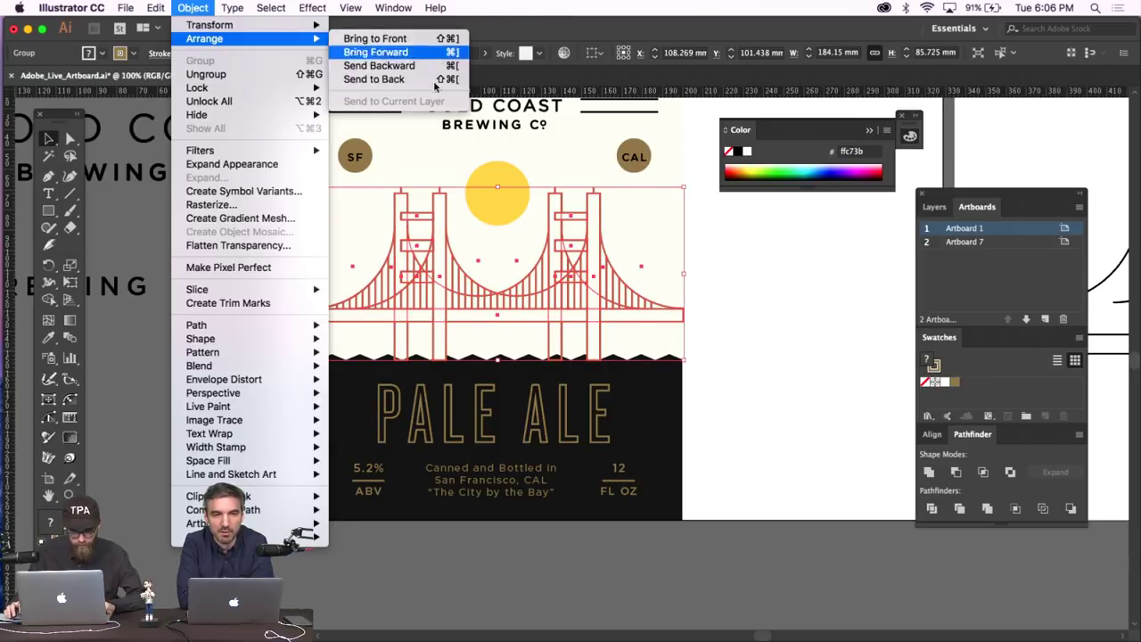
click(374, 80)
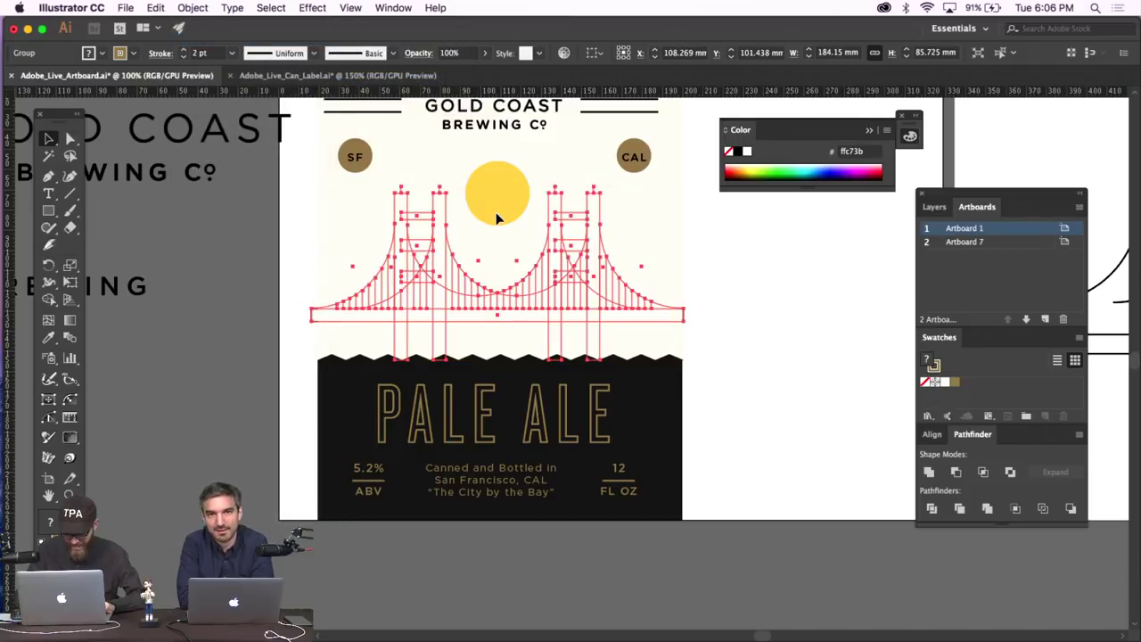
click(242, 375)
Examine the whole label composition at several zoom levels, from the full artboard down to the bridge area.
scroll(242, 375, up, 5)
scroll(241, 375, down, 3)
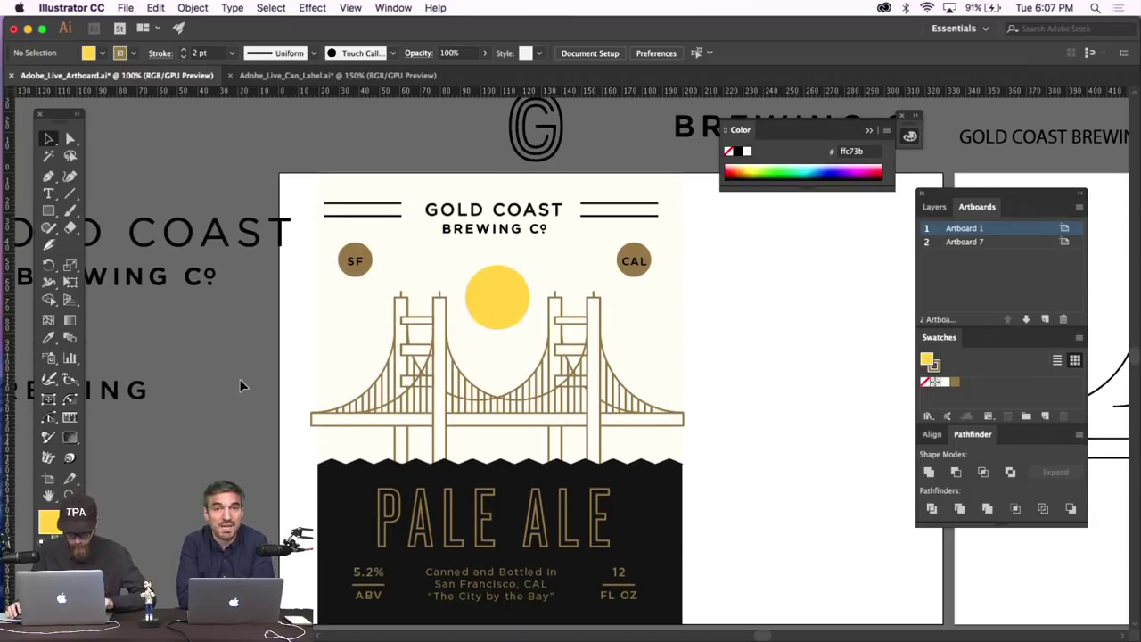
scroll(239, 383, down, 2)
key(super+minus)
key(super+plus)
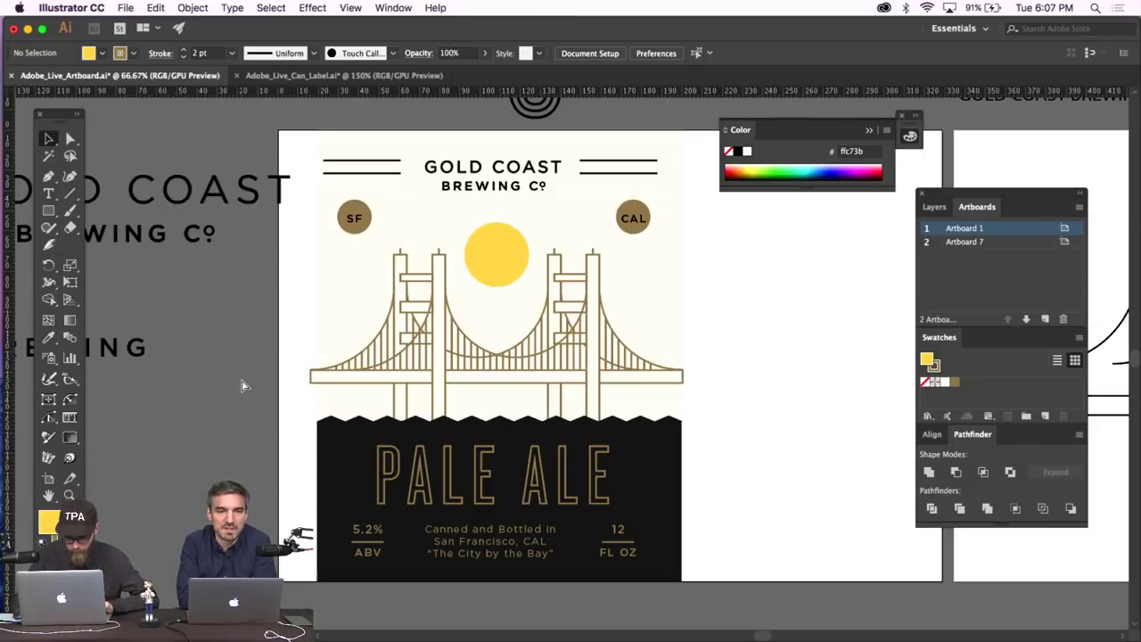
key(super+minus)
key(super+minus)
key(super+plus)
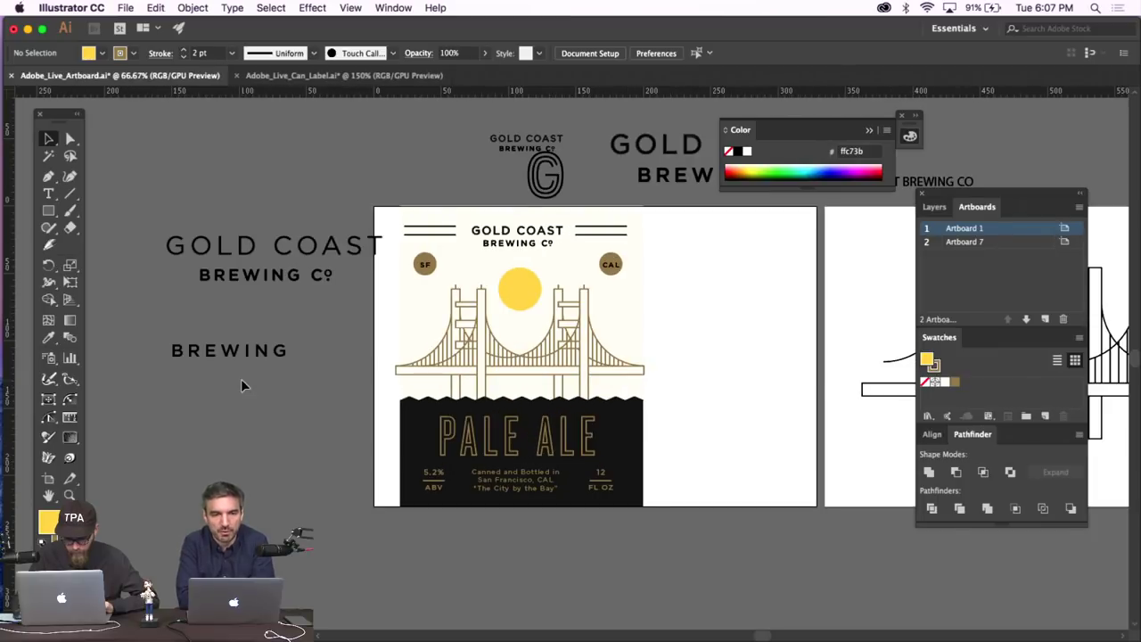
key(super+minus)
key(super+minus)
key(super+plus)
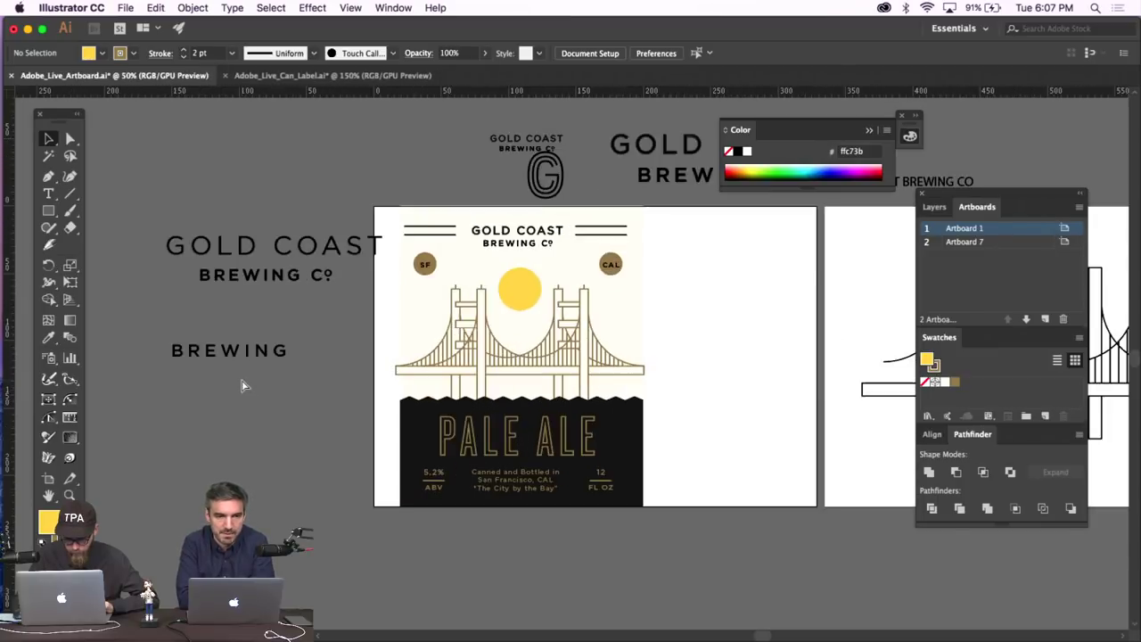
key(super+plus)
key(super+plus)
key(super+plus)
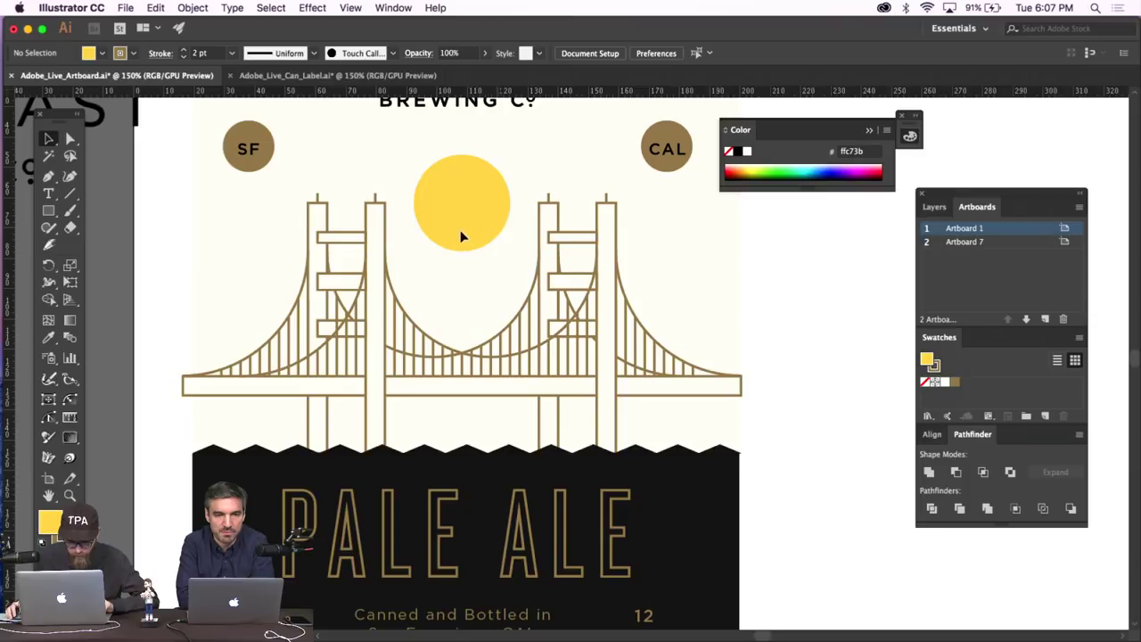
Unlock all objects and give the yellow sun circle a 2 pt gold-brown #91774a stroke.
click(193, 7)
click(205, 103)
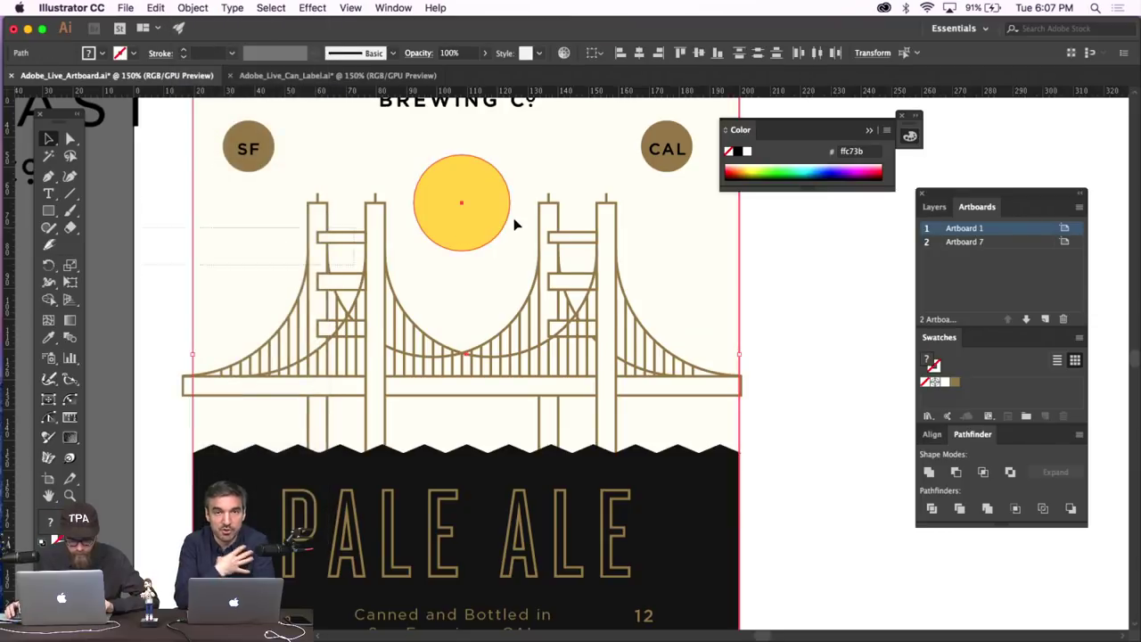
click(217, 265)
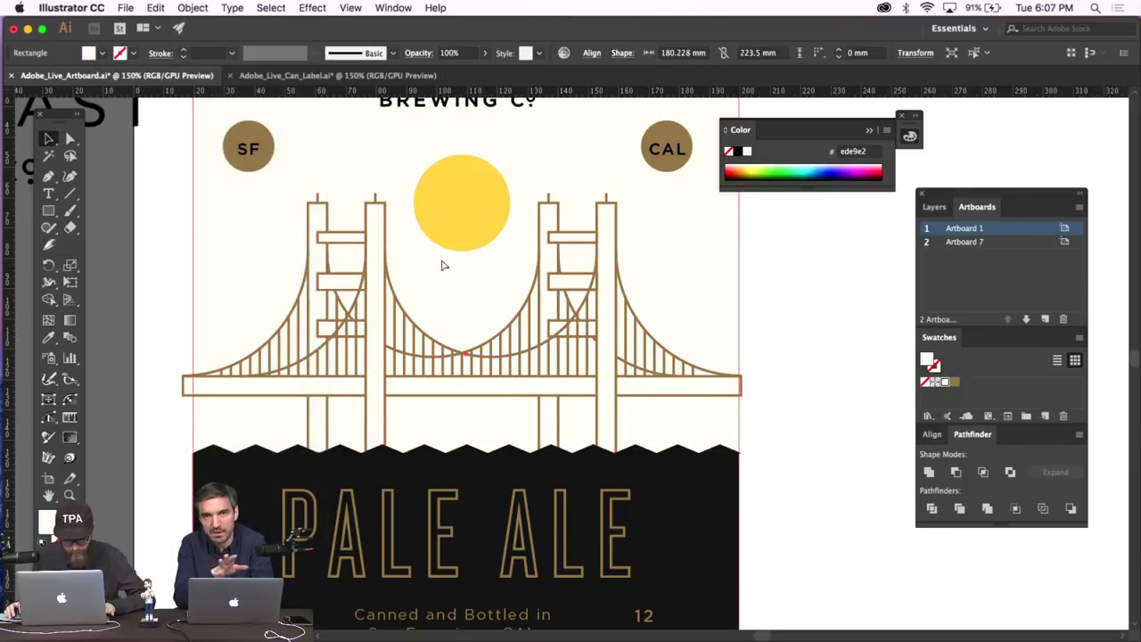
click(450, 229)
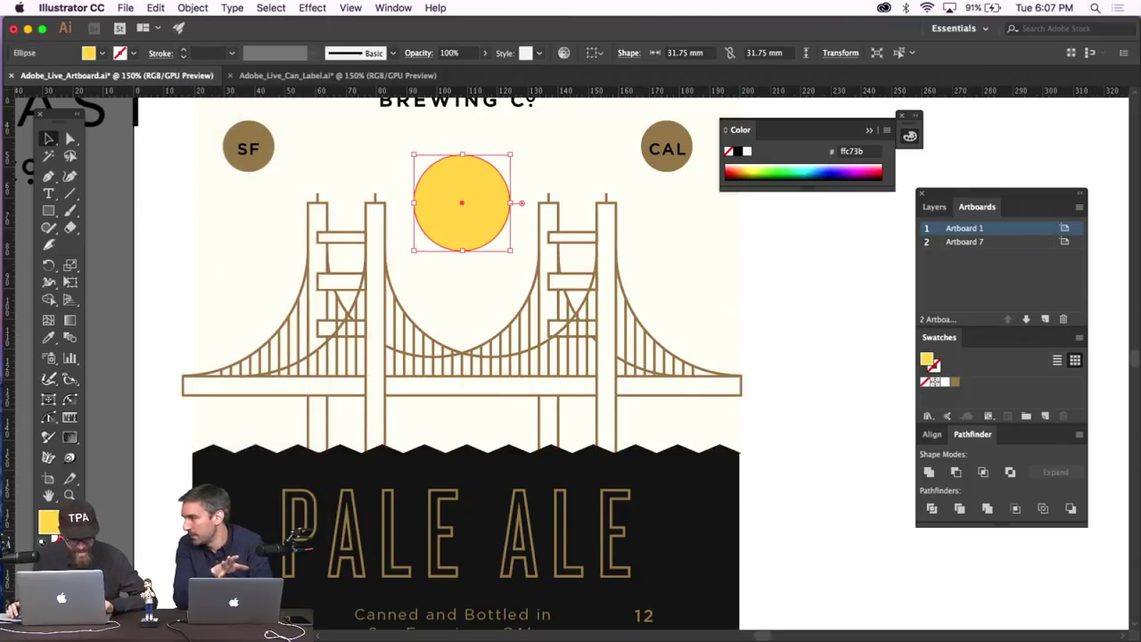
click(955, 382)
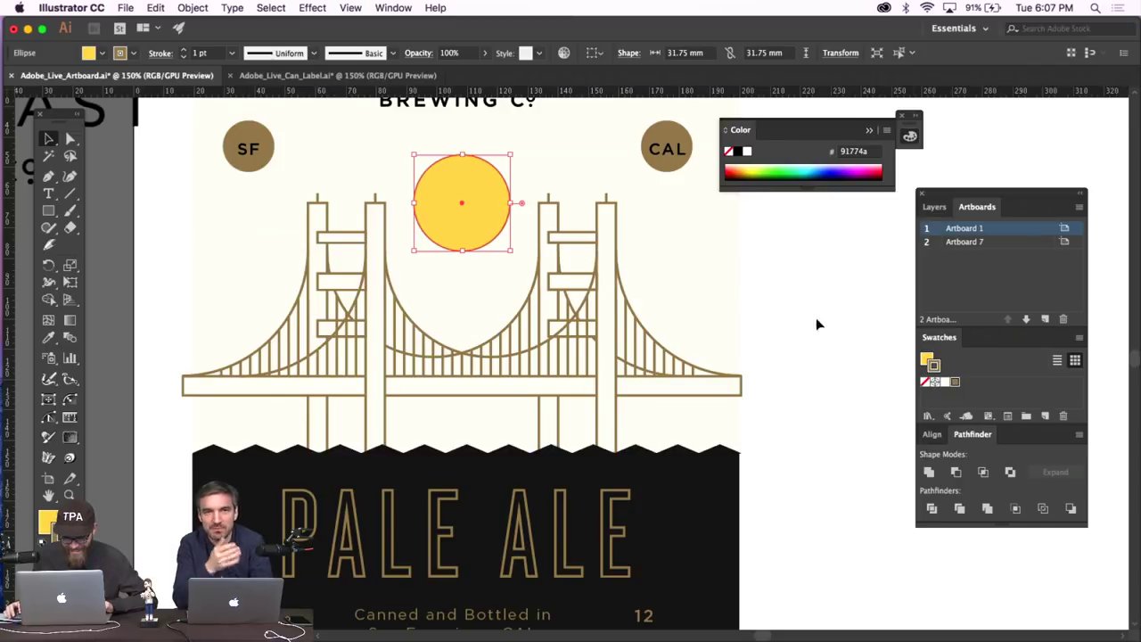
click(636, 316)
click(473, 185)
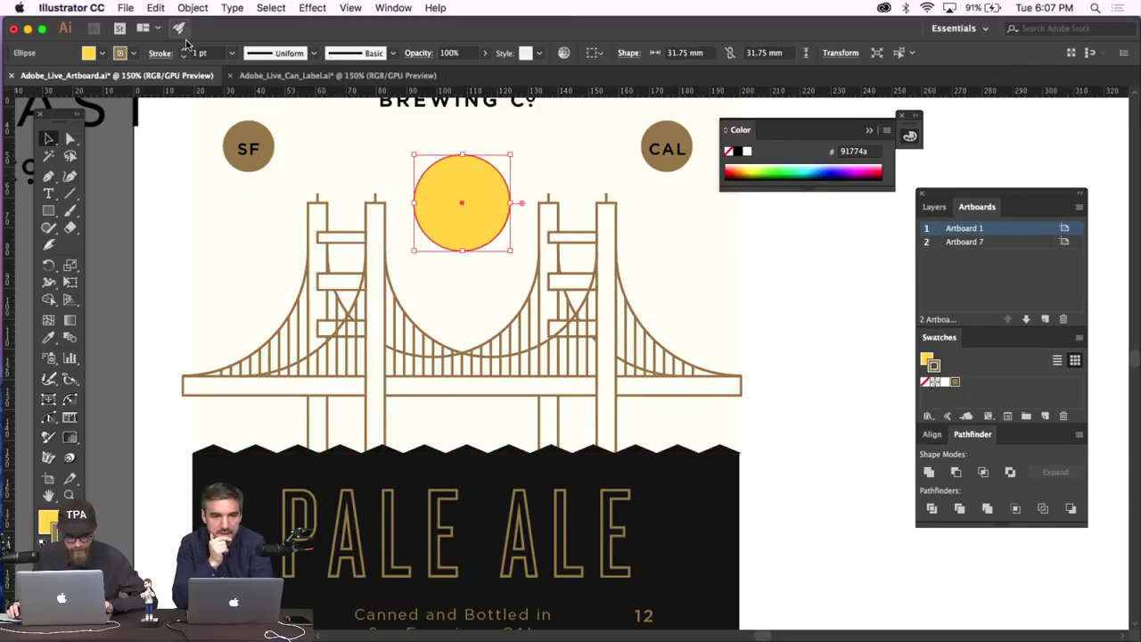
click(170, 242)
Draw a vertical gold-brown line about 51 mm long through the sun's centre, extending equally beyond the circle above and below.
key(super+minus)
key(super+minus)
key(super+minus)
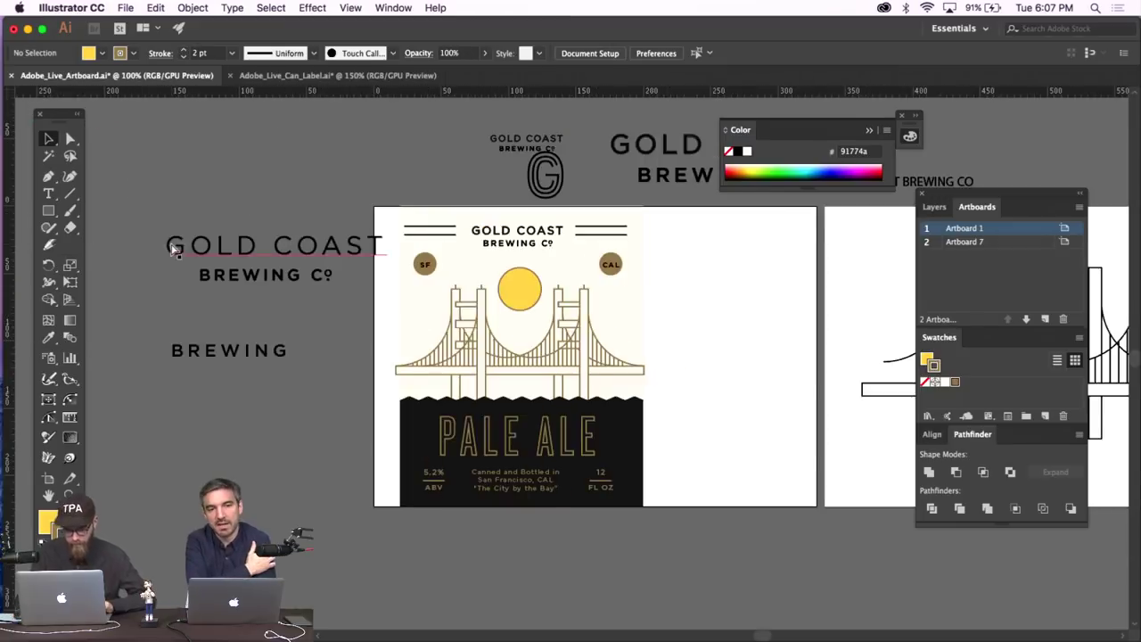
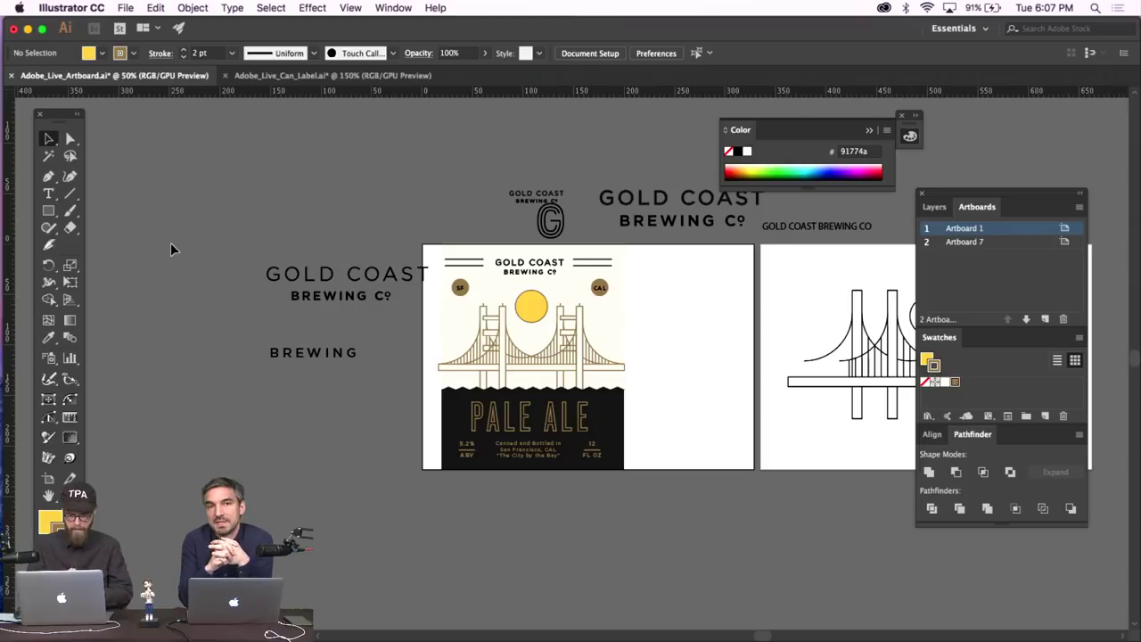
key(super+plus)
key(super+plus)
key(super+plus)
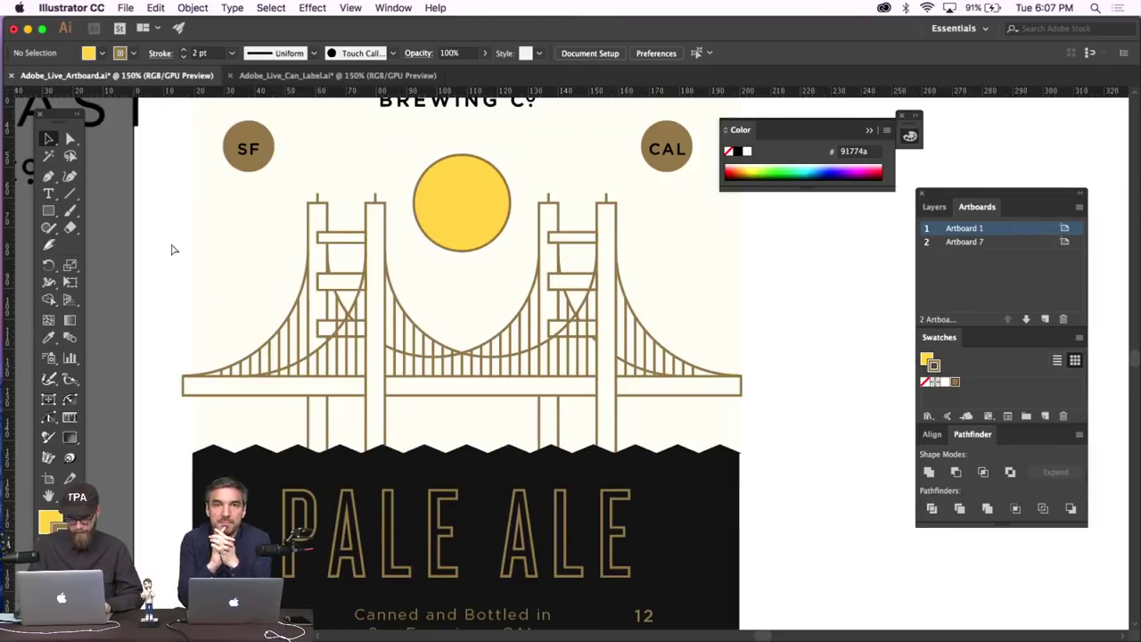
key(super+plus)
scroll(384, 283, up, 4)
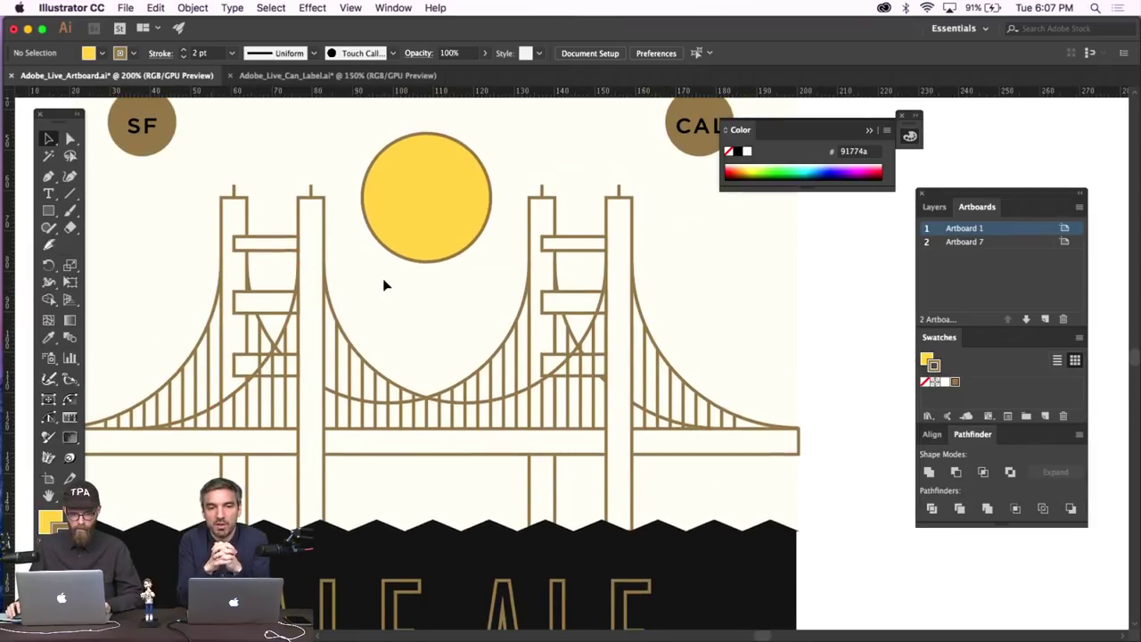
scroll(384, 284, left, 3)
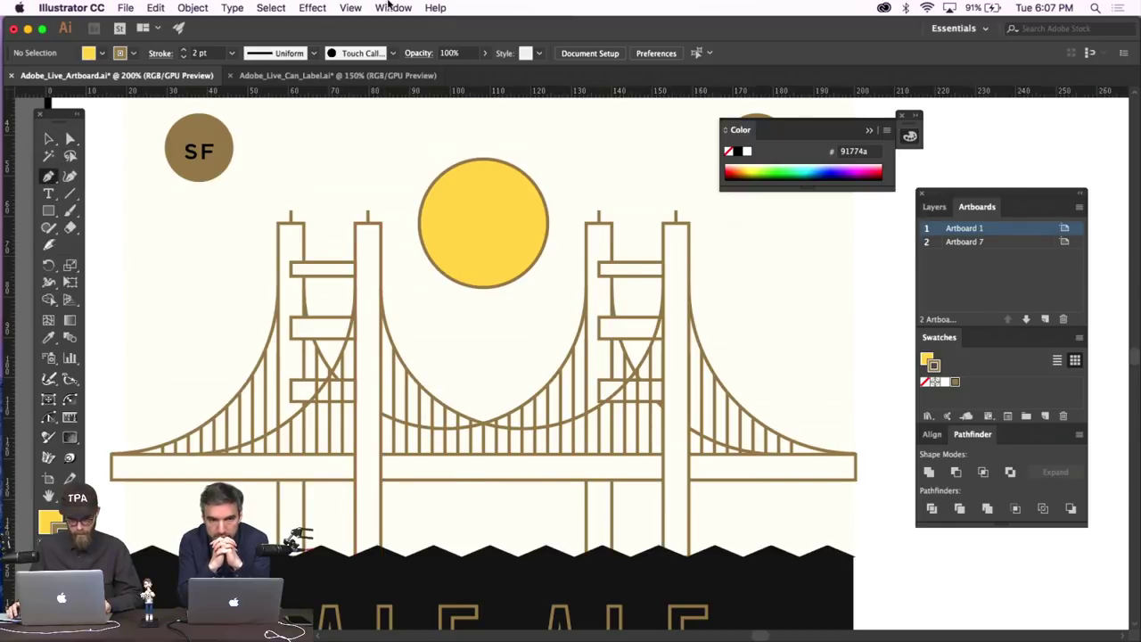
click(350, 7)
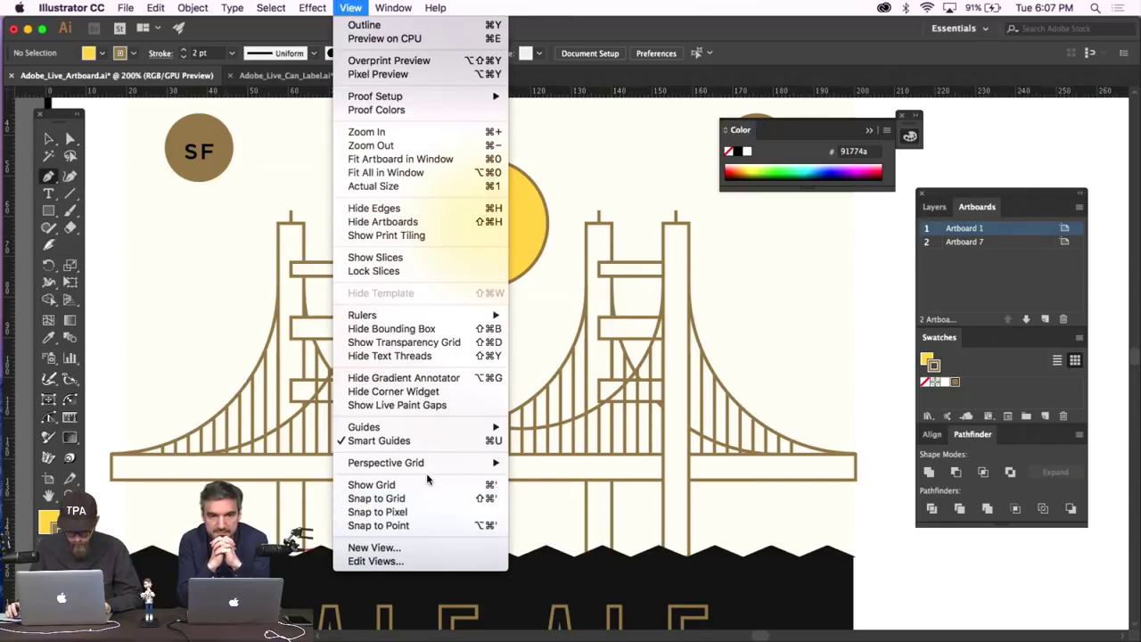
click(472, 269)
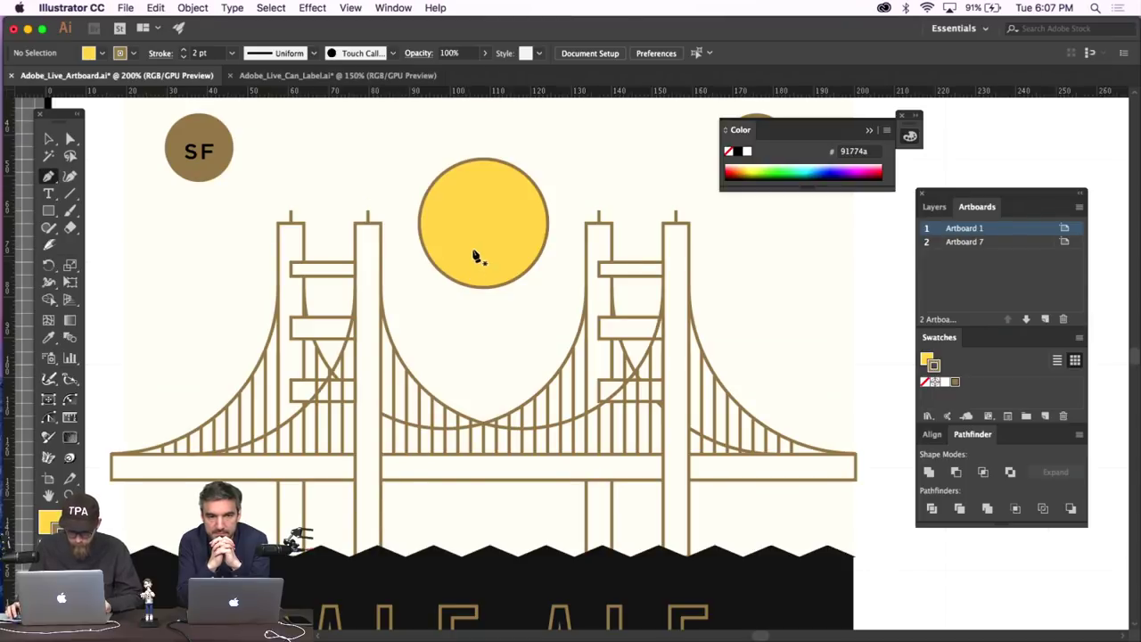
click(482, 222)
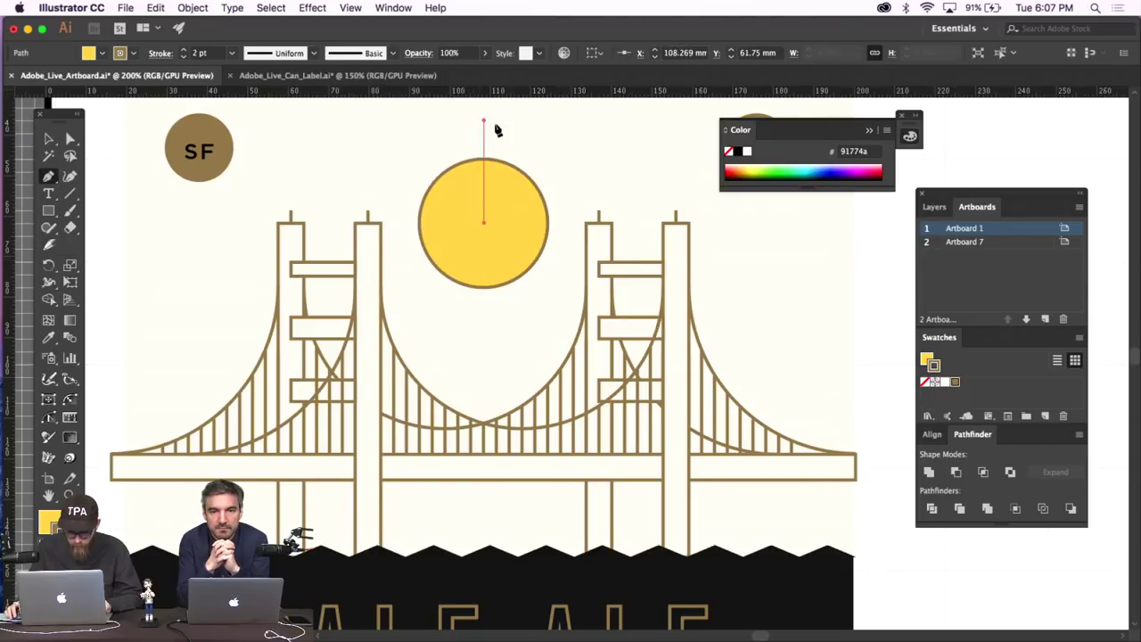
click(69, 139)
key(super+shift+a)
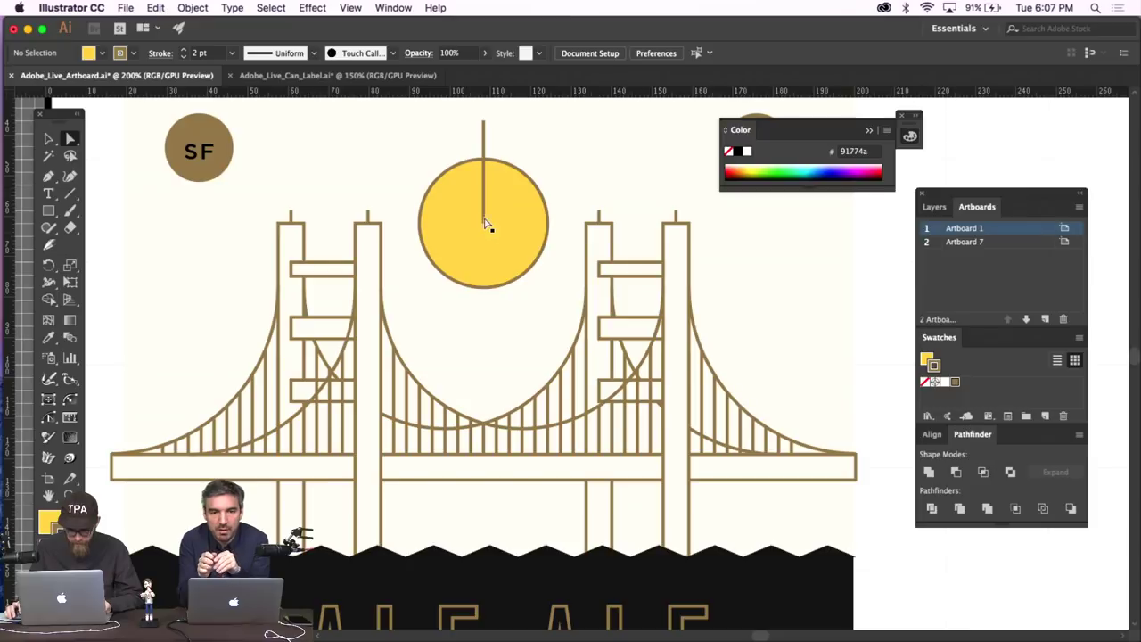
click(483, 225)
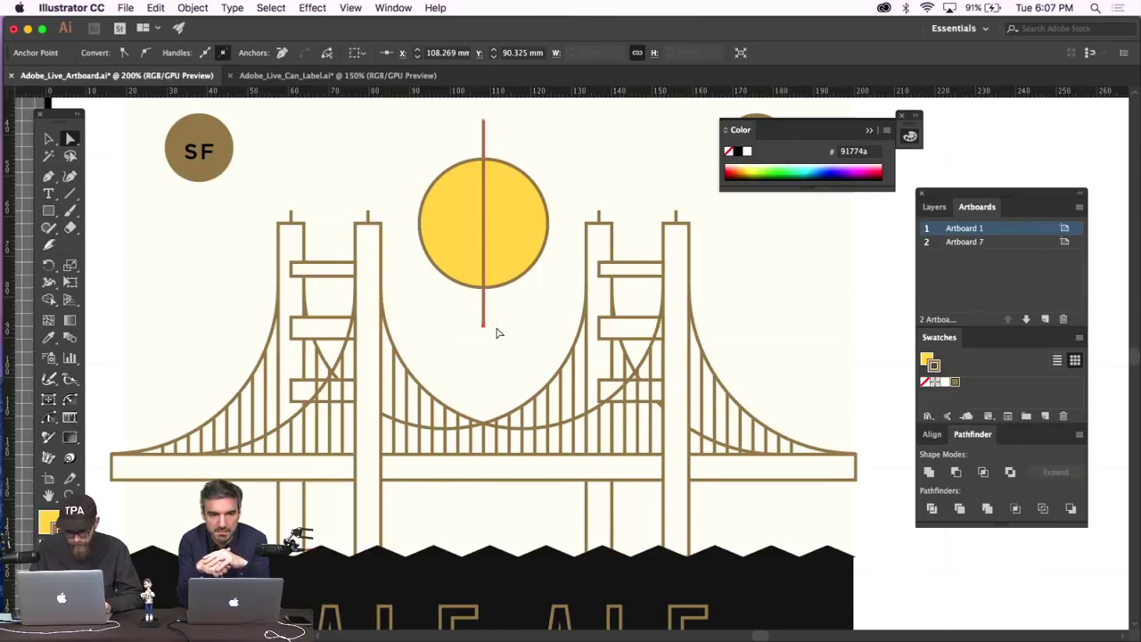
click(497, 332)
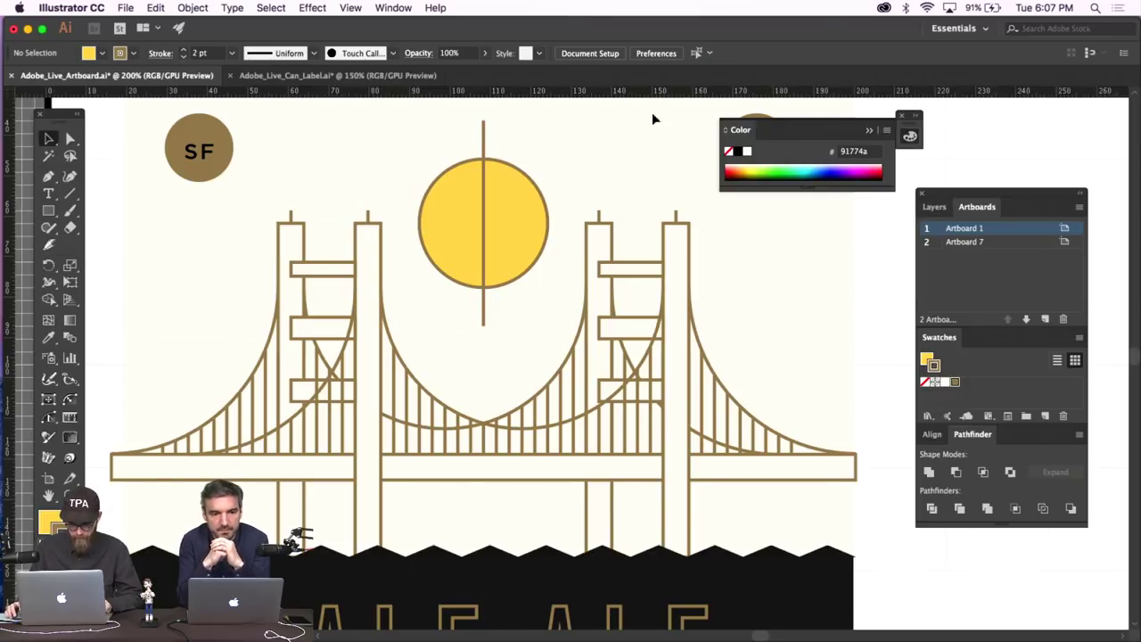
Add a copy of the vertical line rotated 90° about the sun's centre.
key(super+z)
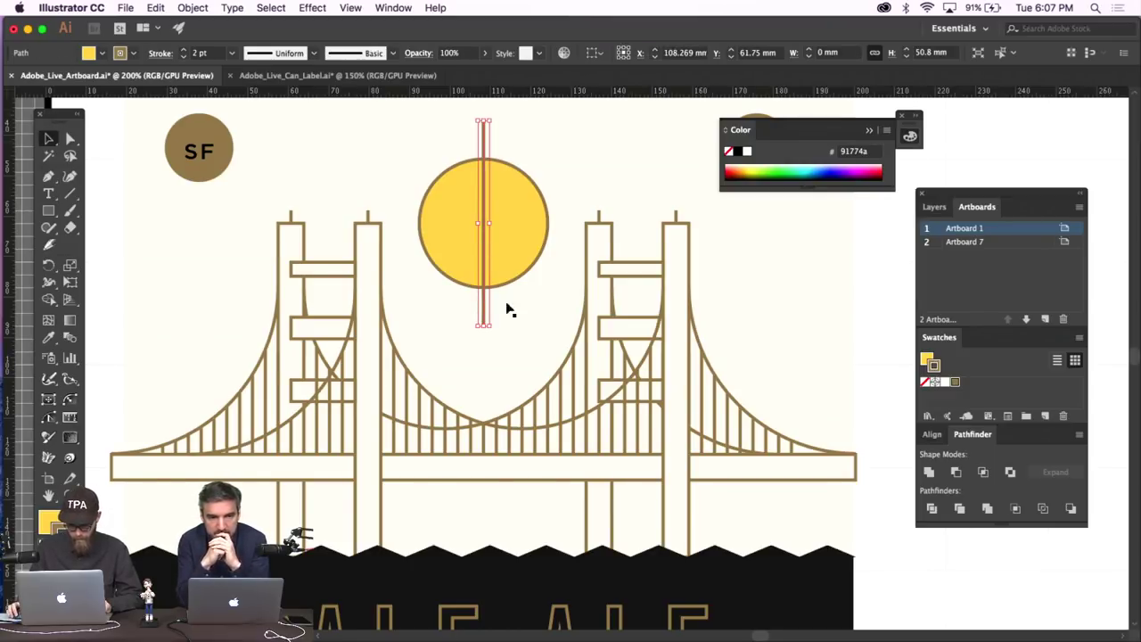
key(super+shift+z)
key(super+shift+z)
key(super+shift+z)
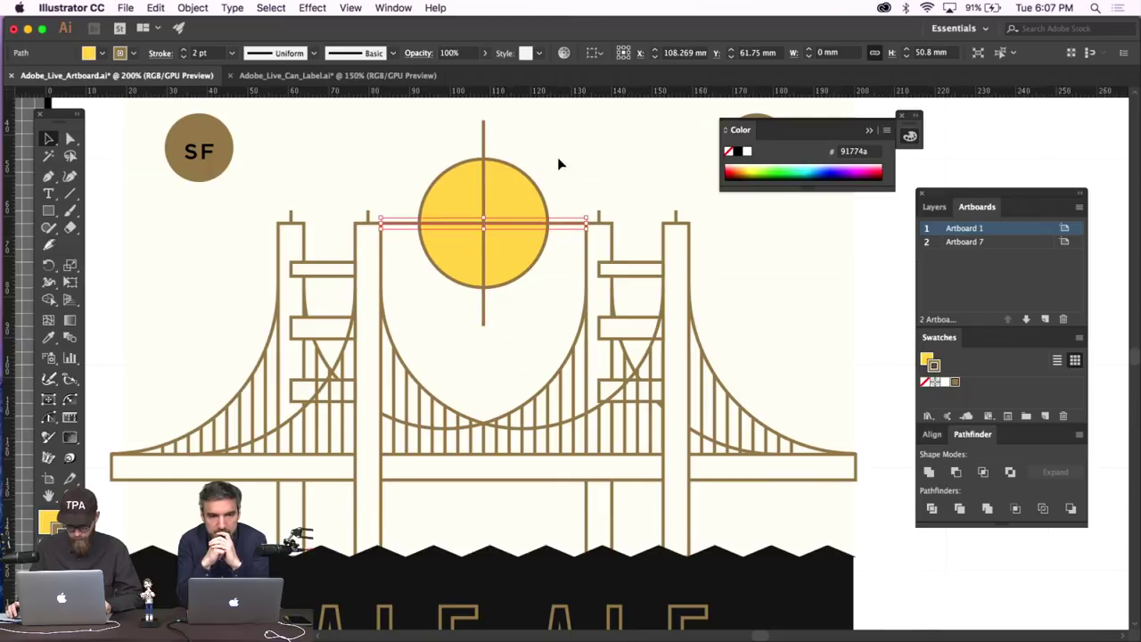
Add copies of both crossing lines rotated 45° about the sun's centre to form eight evenly spaced rays.
key(super+shift+z)
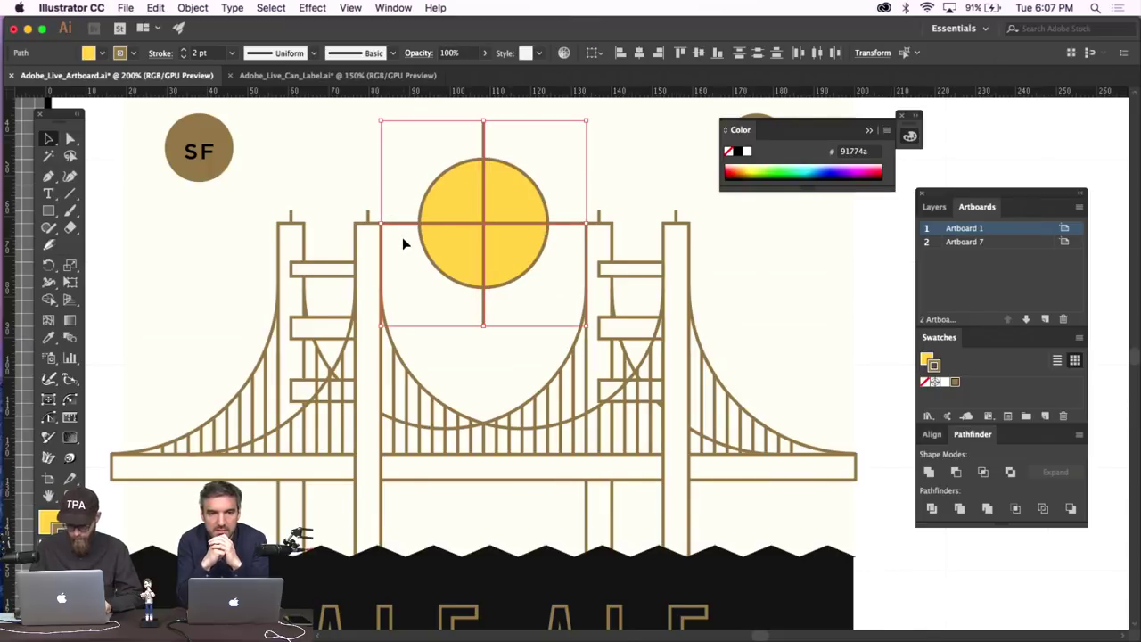
drag(593, 328, 606, 152)
click(544, 172)
Bring the yellow sun circle to the front so it covers the inner parts of the ray lines.
click(522, 196)
click(193, 7)
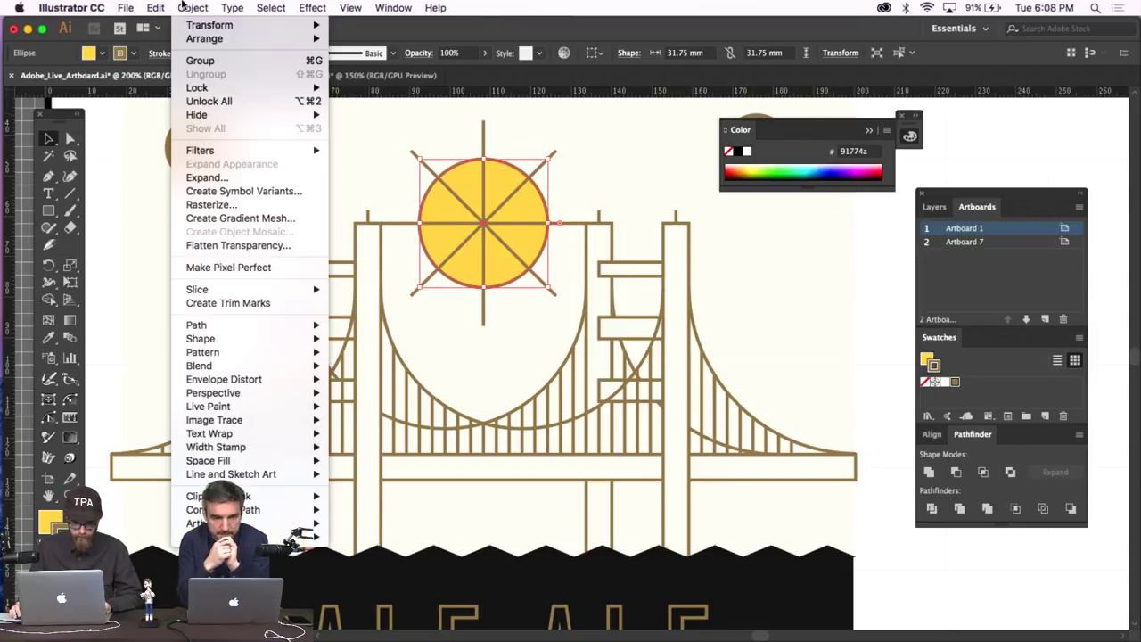
mouse_move(204, 36)
click(377, 38)
click(611, 168)
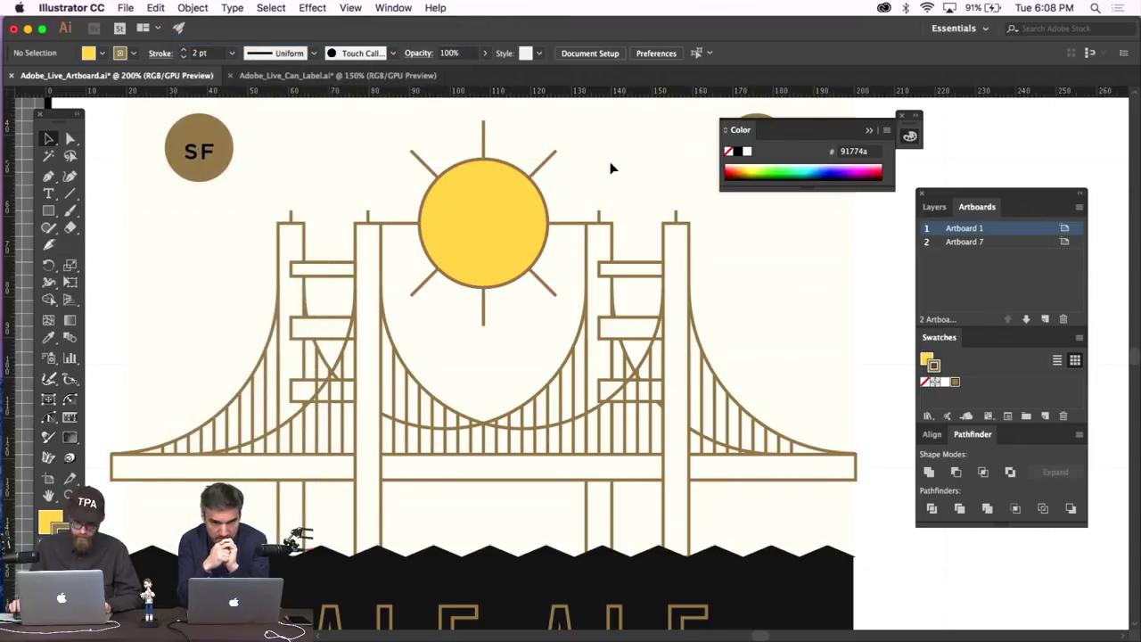
Delete all the ray lines around the sun, keeping the outlined yellow circle.
scroll(611, 168, down, 5)
scroll(550, 193, up, 4)
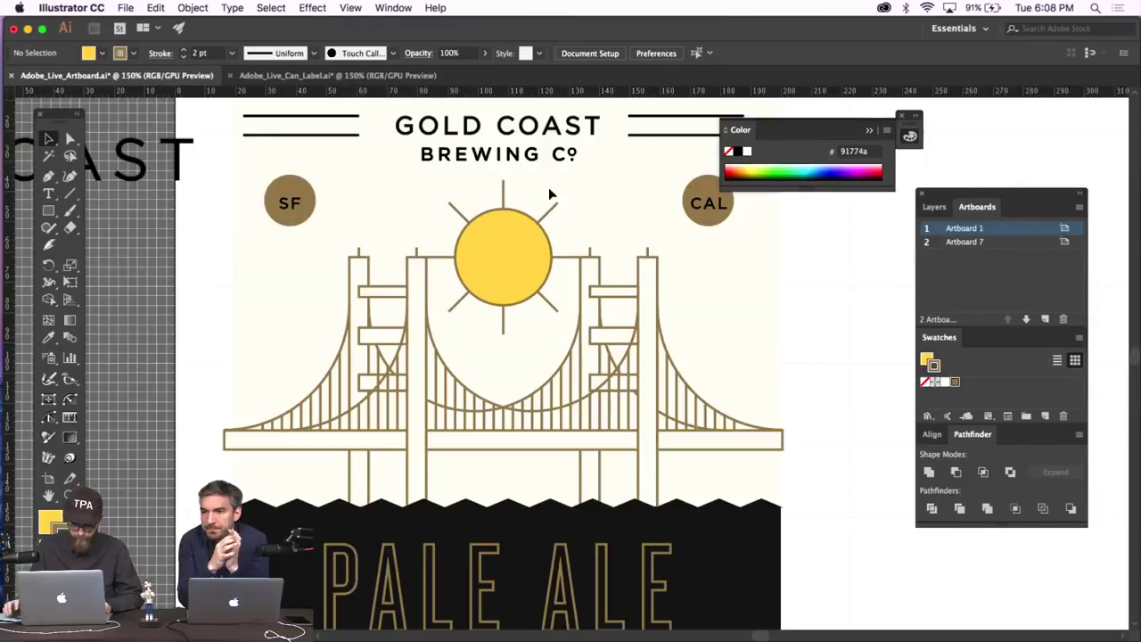
click(497, 258)
click(579, 185)
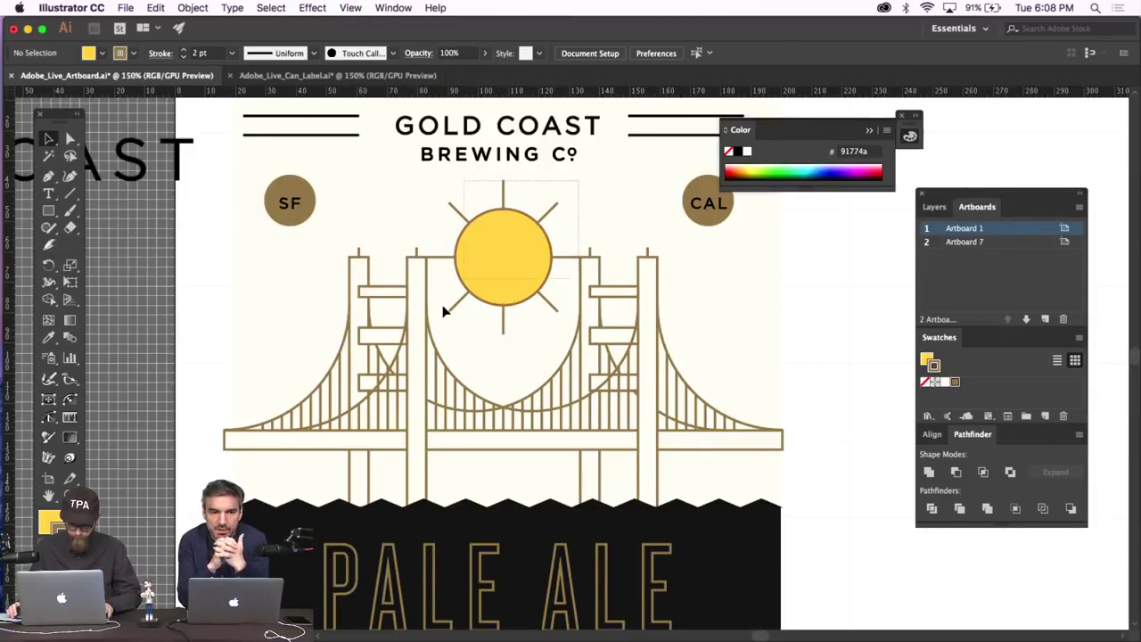
click(555, 285)
key(Delete)
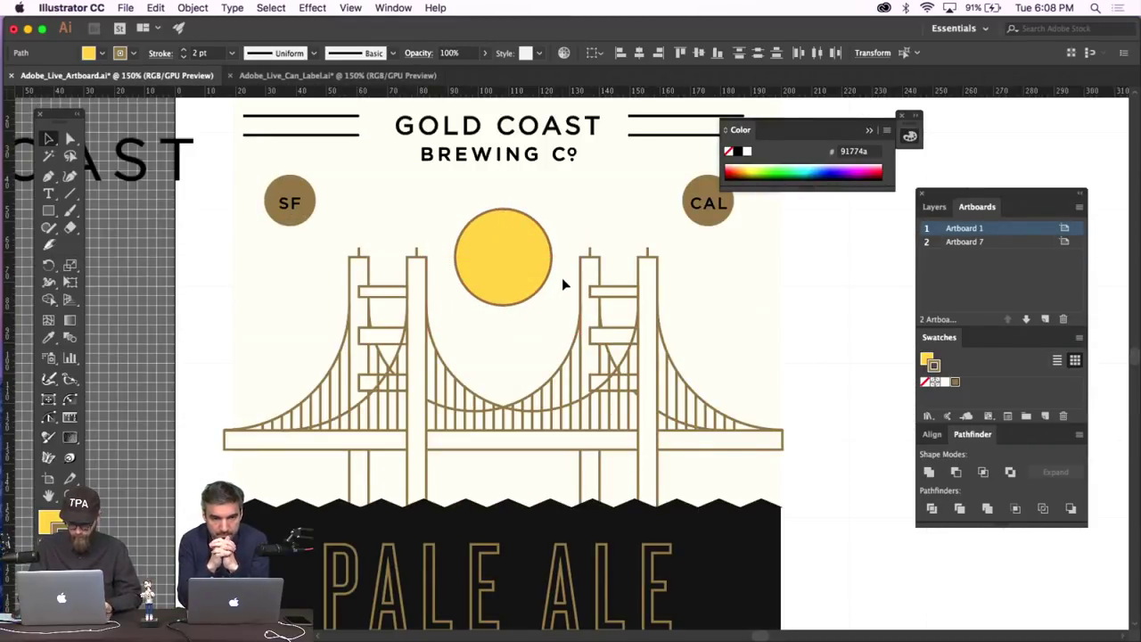
Unlock all locked objects in the label artwork.
key(super+minus)
scroll(565, 283, down, 3)
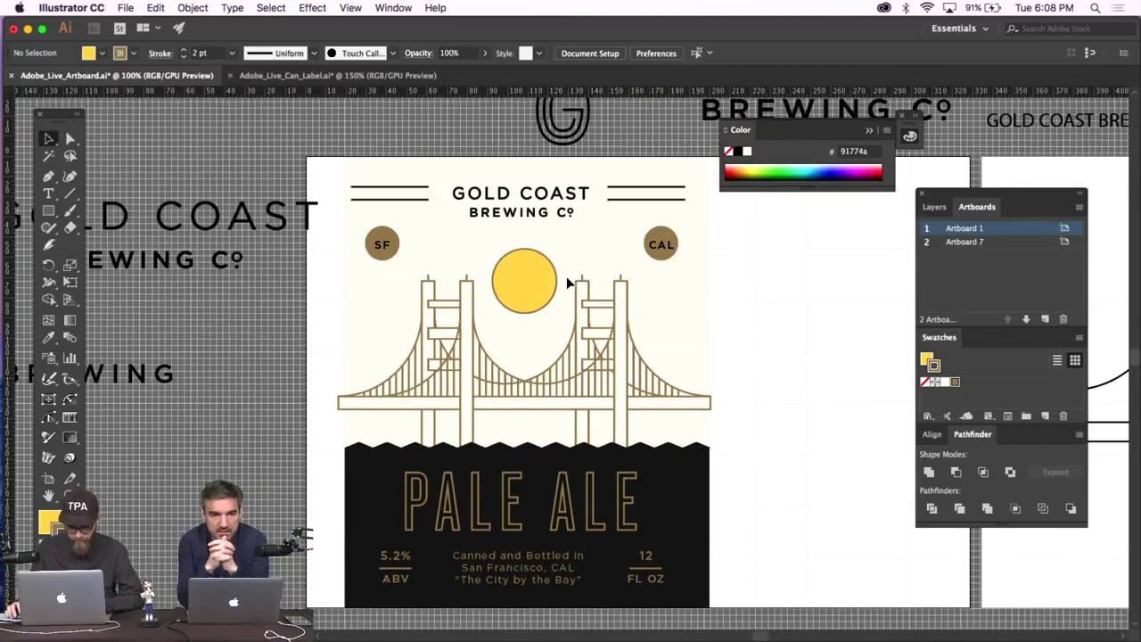
click(193, 7)
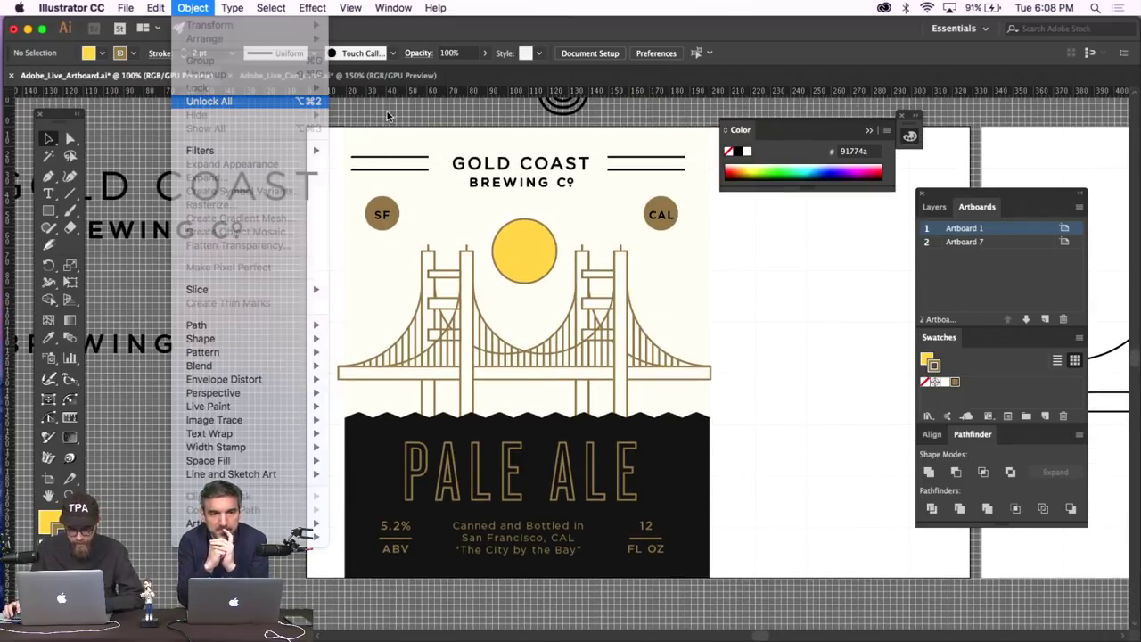
click(219, 100)
scroll(389, 110, right, 3)
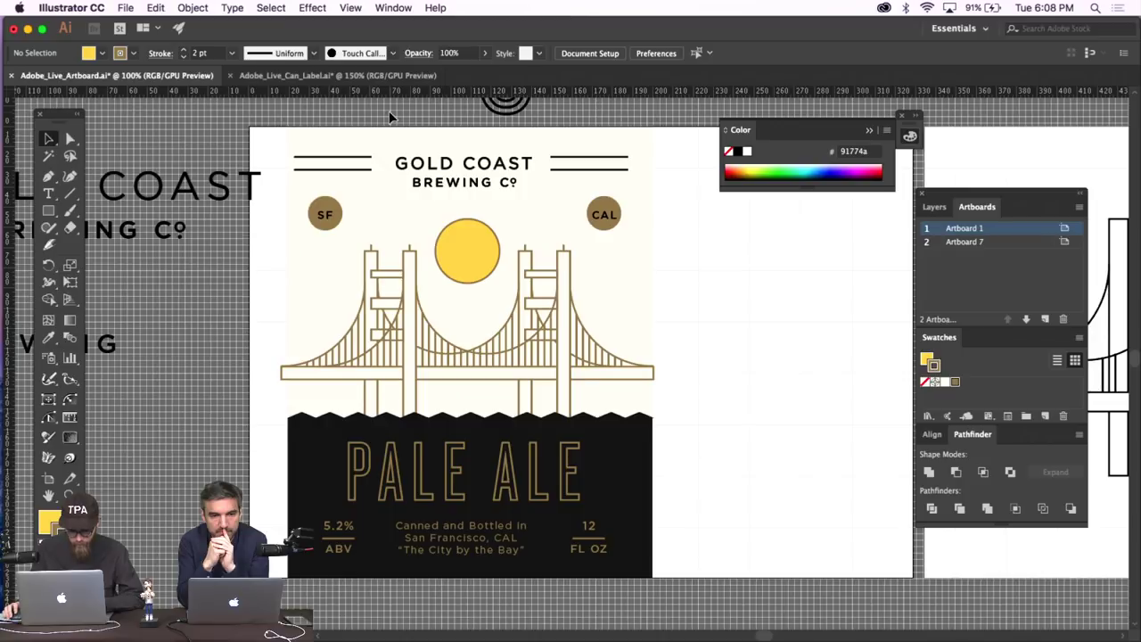
Reword the first line of the centred description below PALE ALE as "Brewed and Canned in".
key(super+minus)
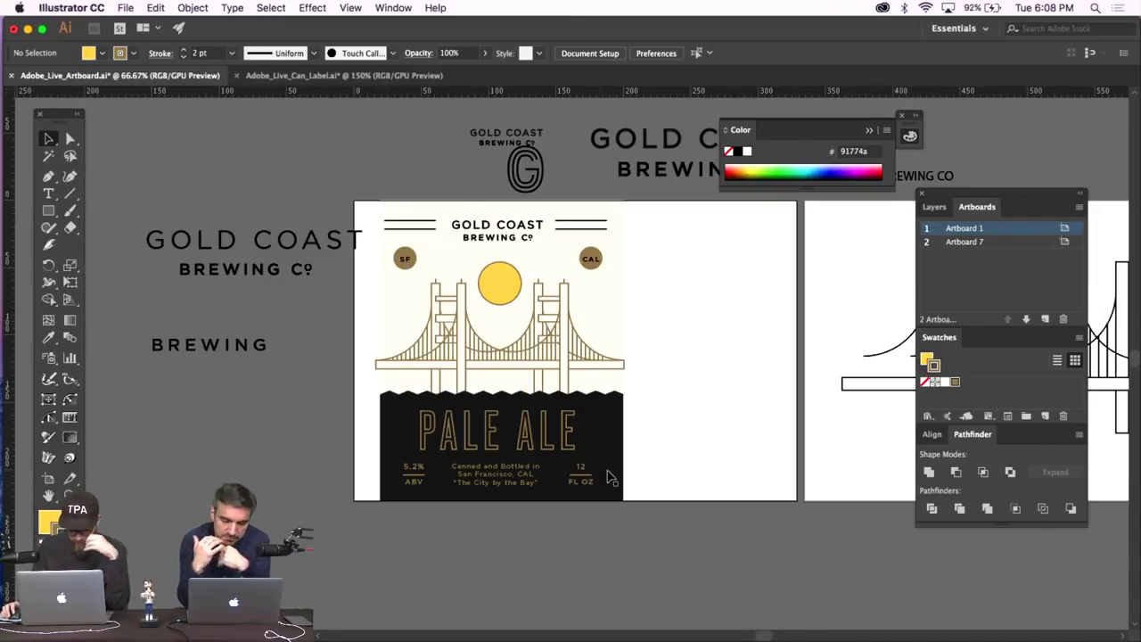
double_click(526, 476)
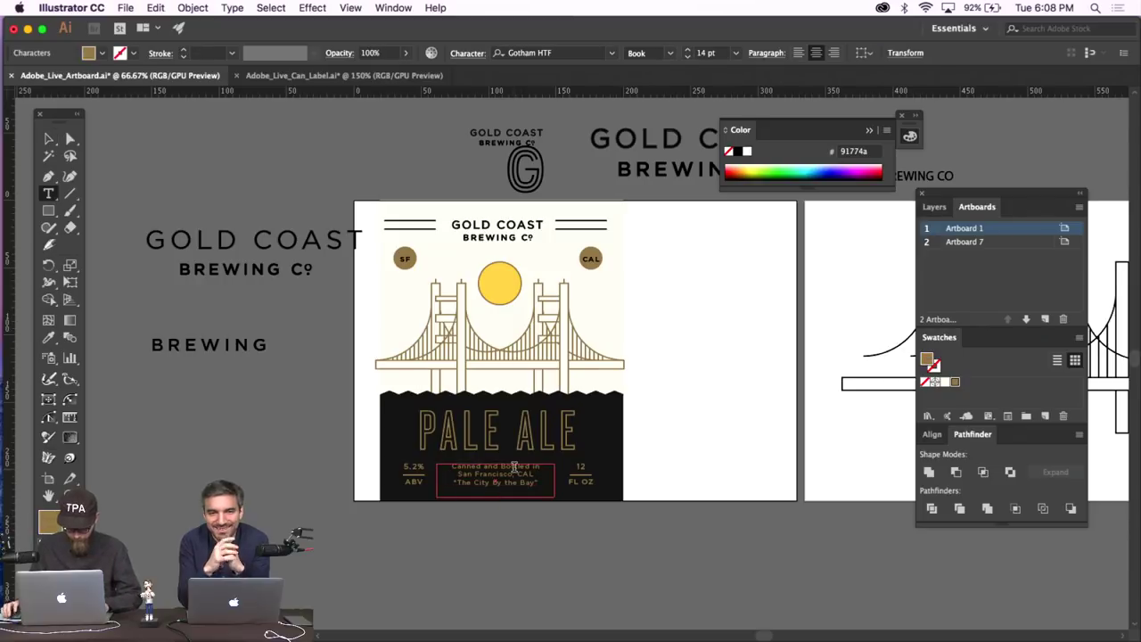
key(super+plus)
key(super+plus)
key(super+plus)
scroll(514, 463, down, 5)
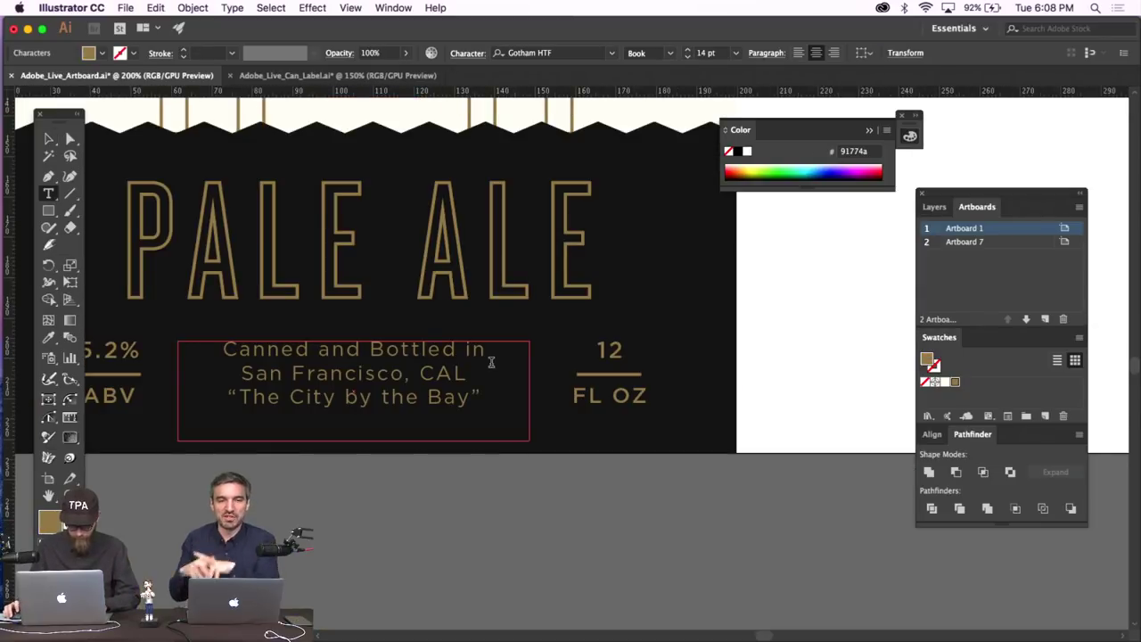
drag(457, 349, 374, 348)
text(brew)
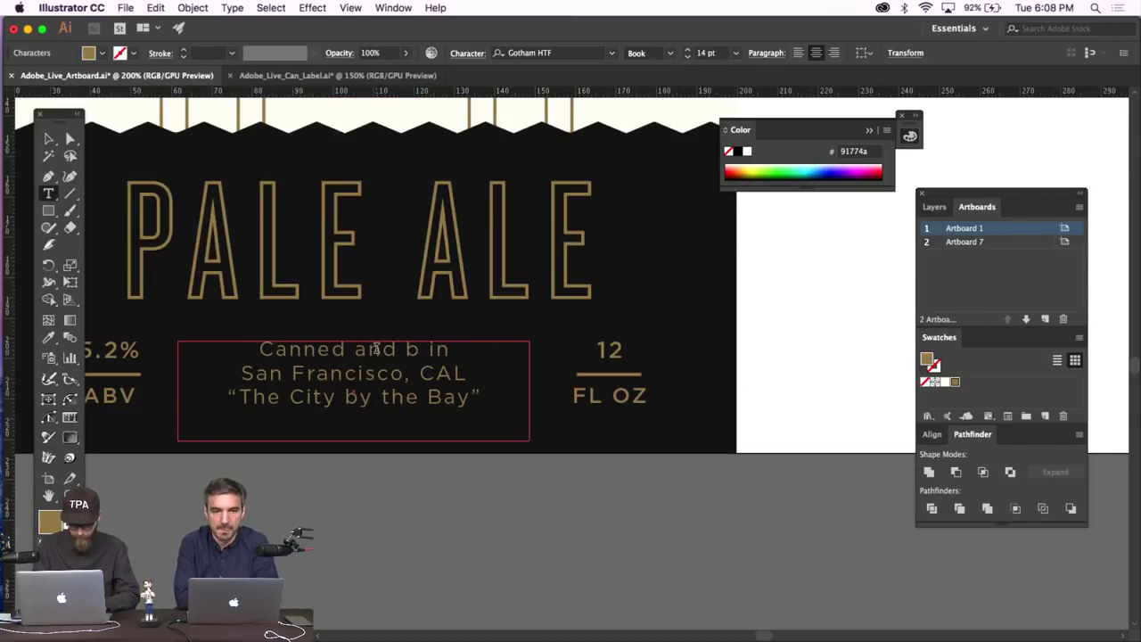
text(ed)
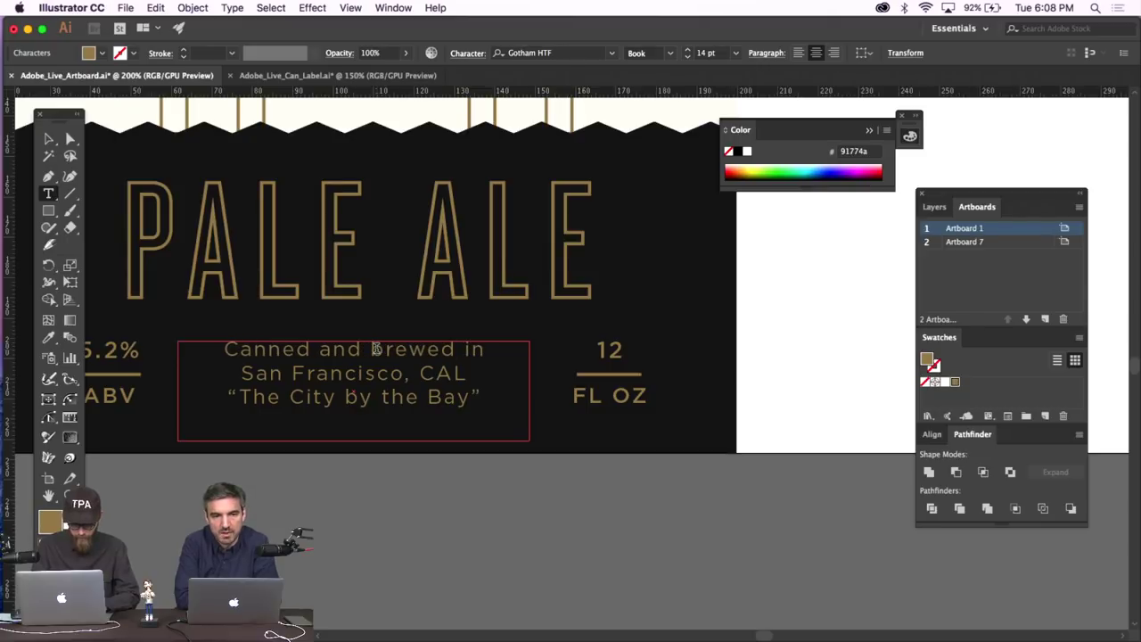
scroll(375, 349, left, 5)
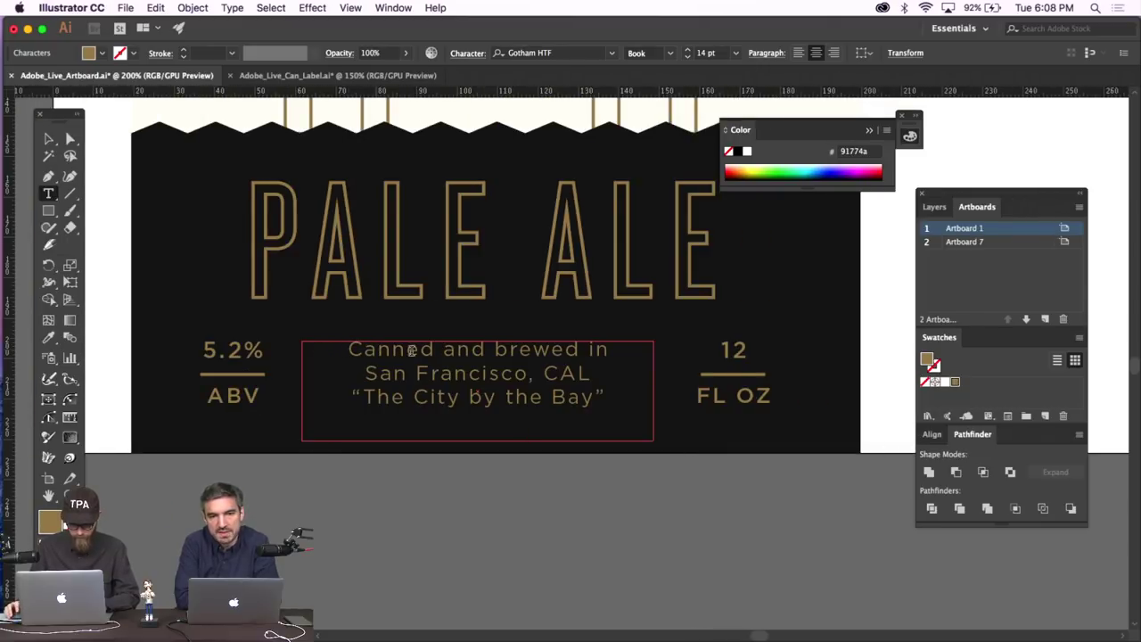
drag(577, 349, 313, 334)
text(Brewed and )
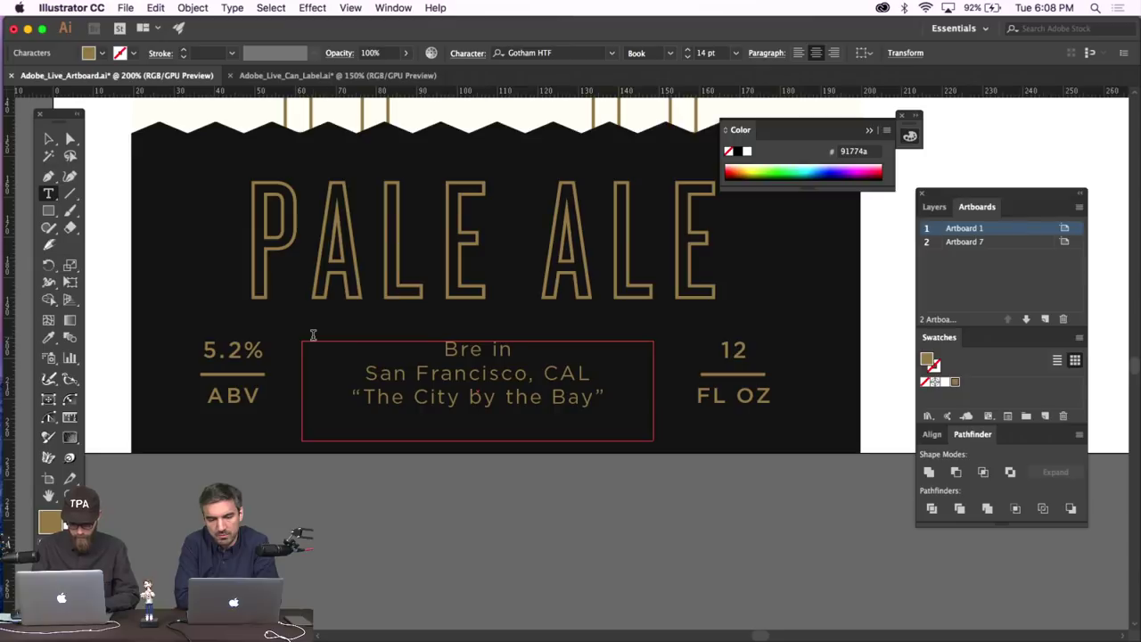
text(Cann)
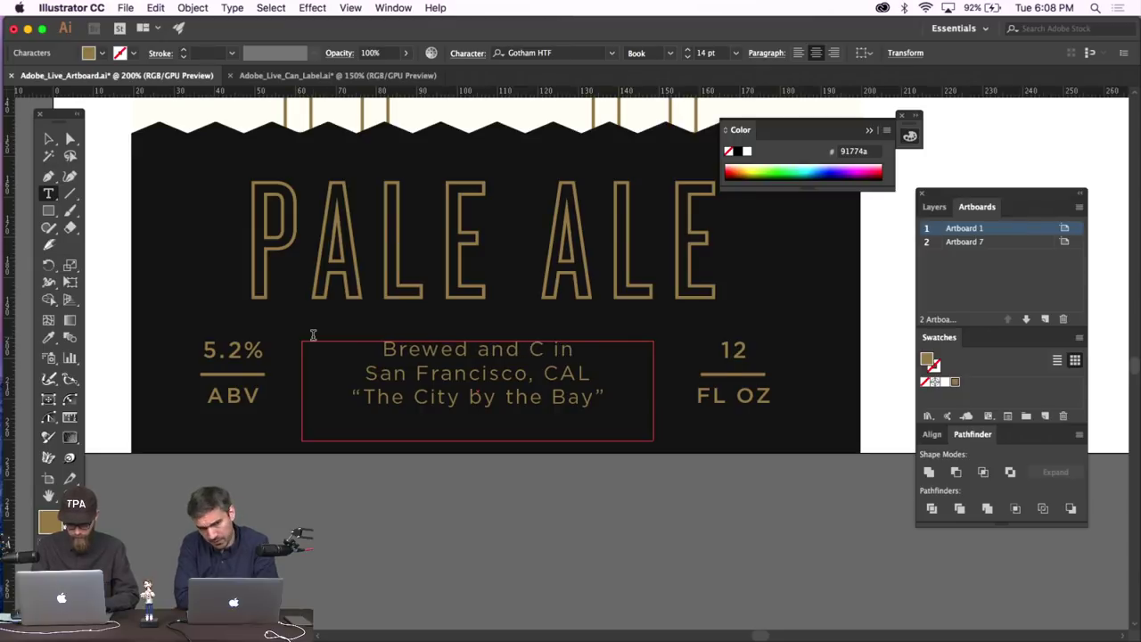
text(ed in S)
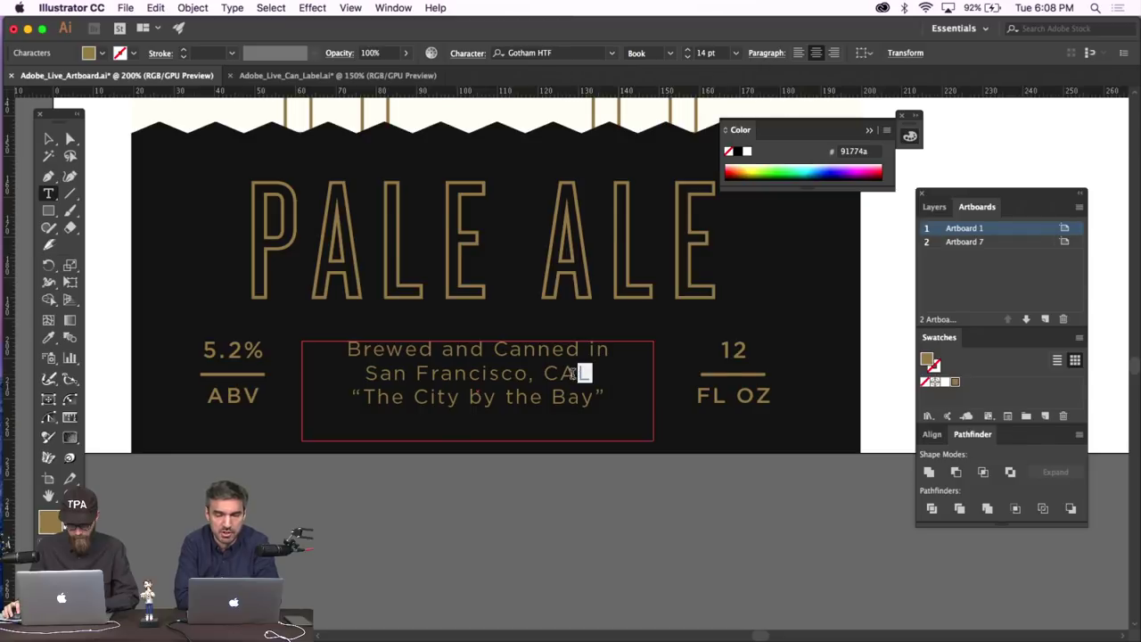
Replace the state abbreviation in the description's second line so it reads "San Francisco, California", and finish the text editing.
text(an Francisco, Calif)
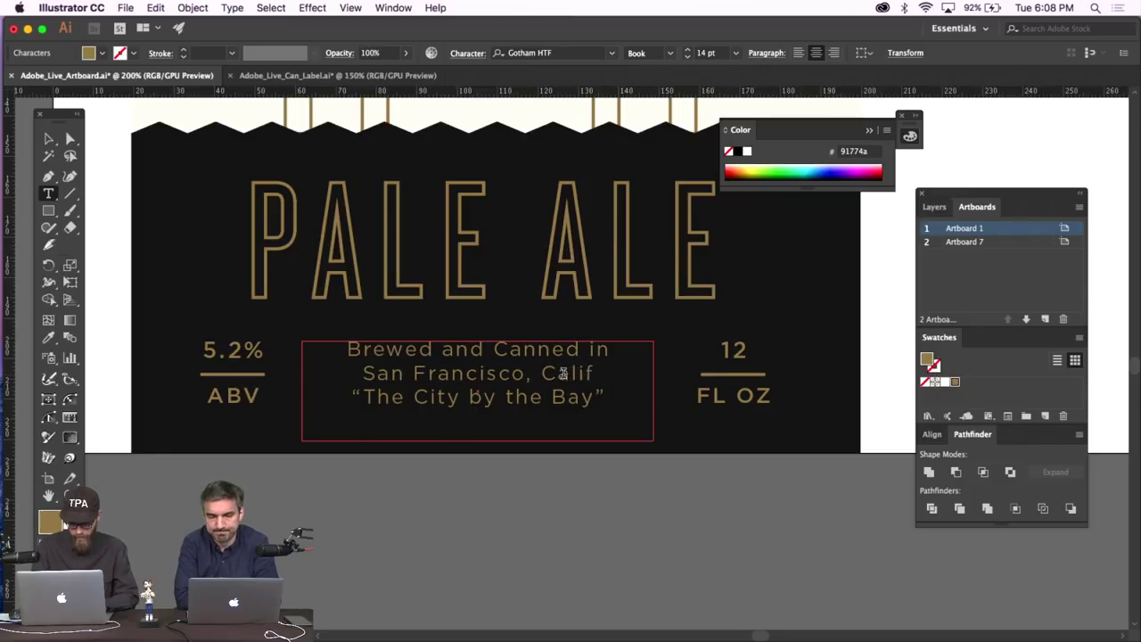
text(ornia)
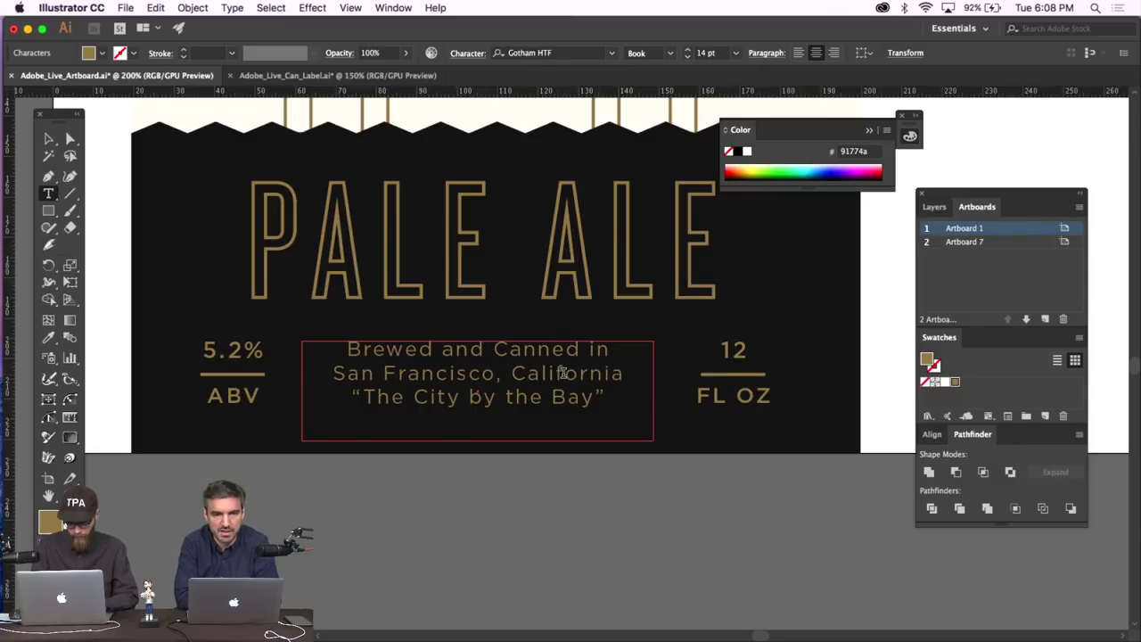
key(Escape)
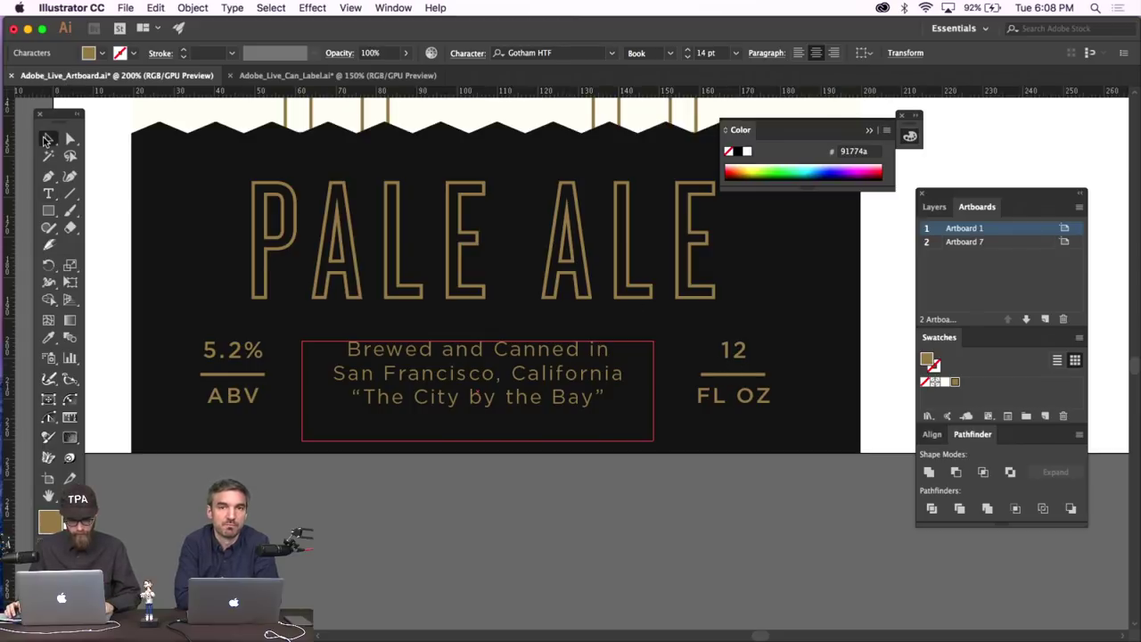
click(389, 517)
Set the description text to Gotham HTF Medium at 12 pt with 16 pt leading.
key(super+minus)
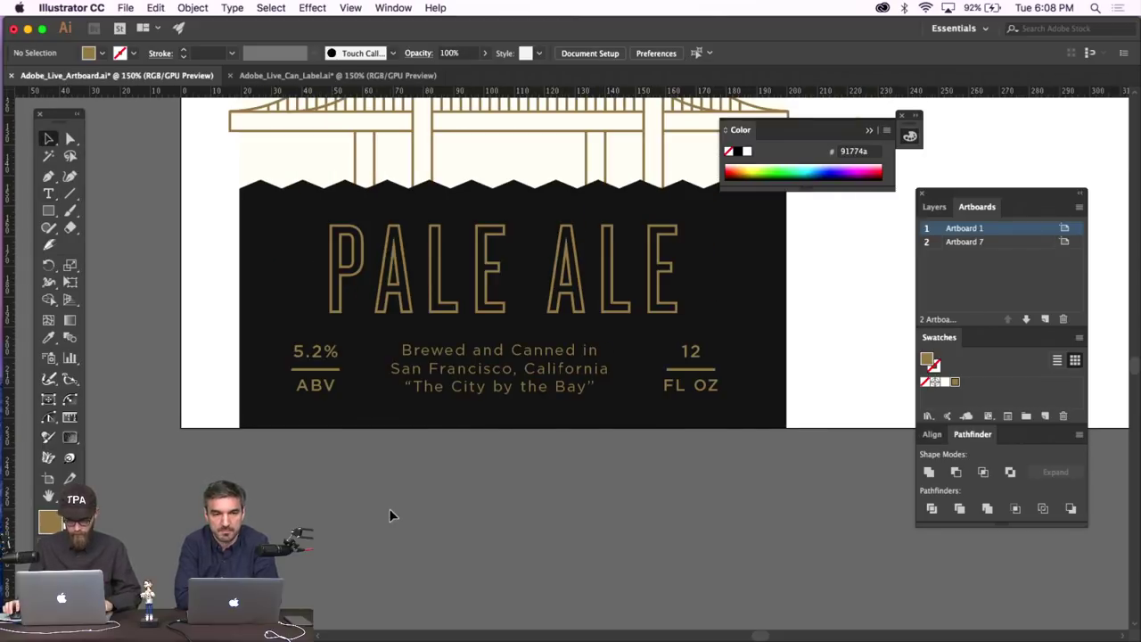
click(502, 402)
click(669, 53)
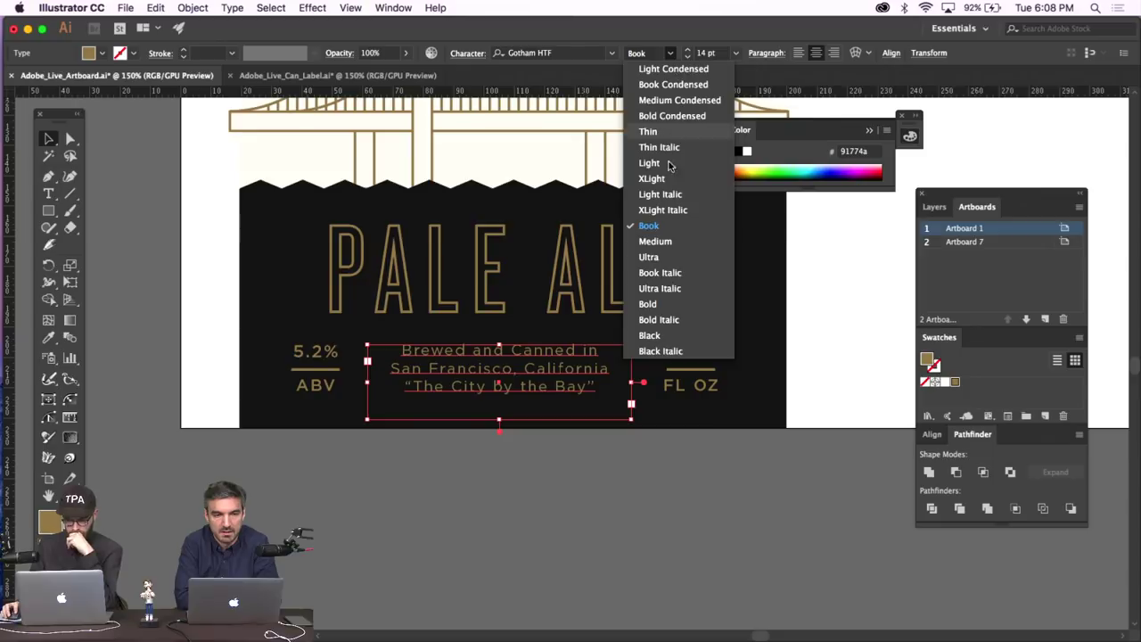
click(655, 241)
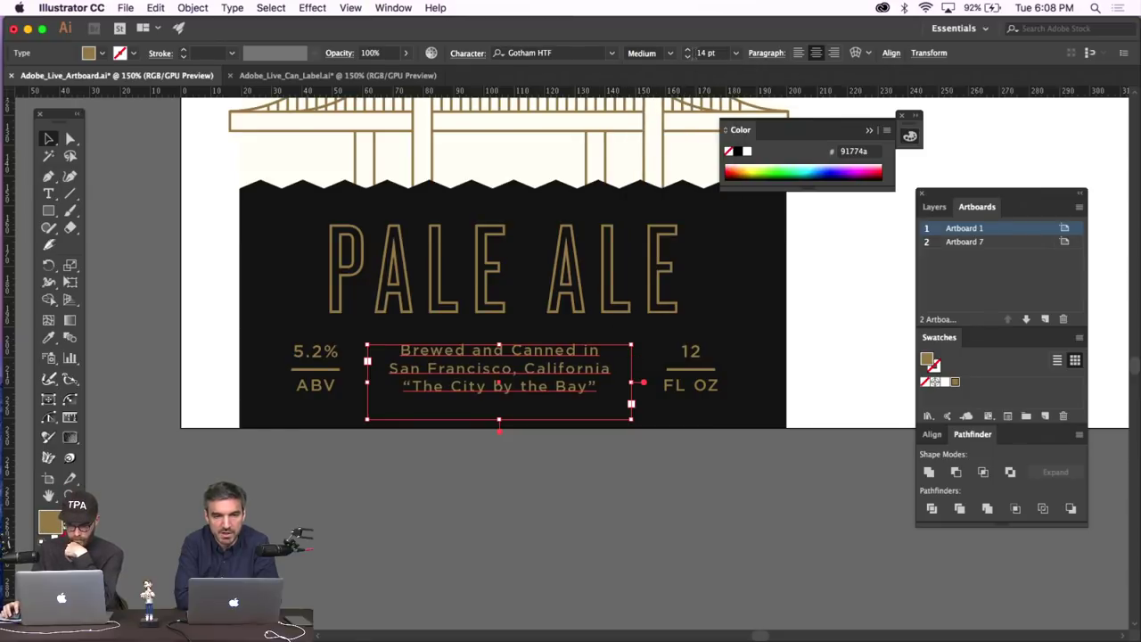
click(687, 56)
click(467, 53)
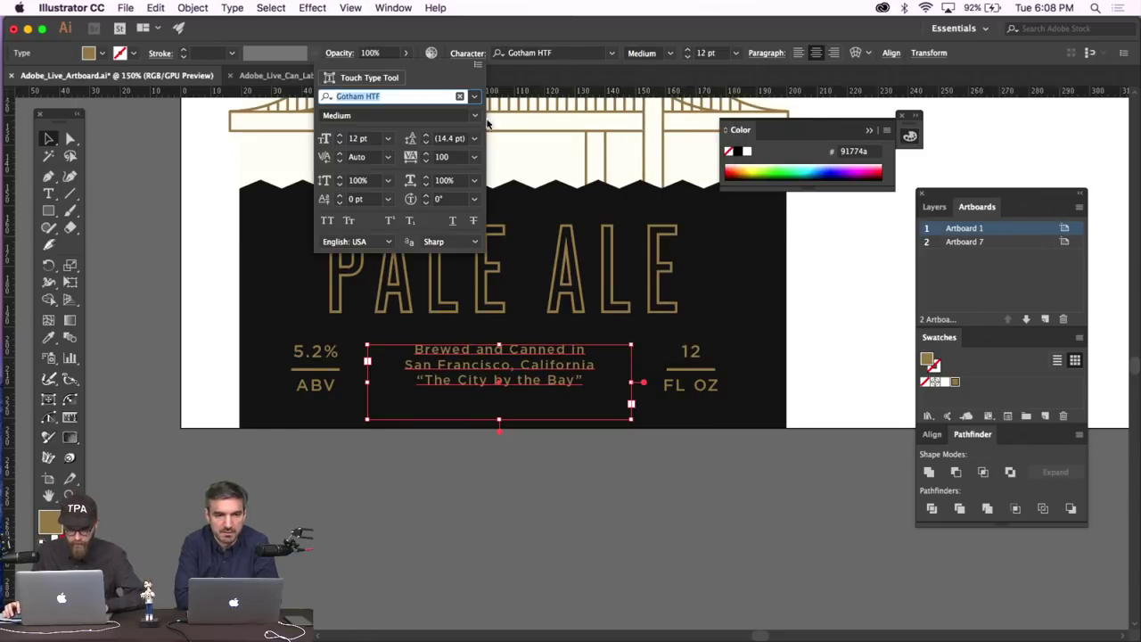
click(426, 134)
click(426, 134)
click(497, 553)
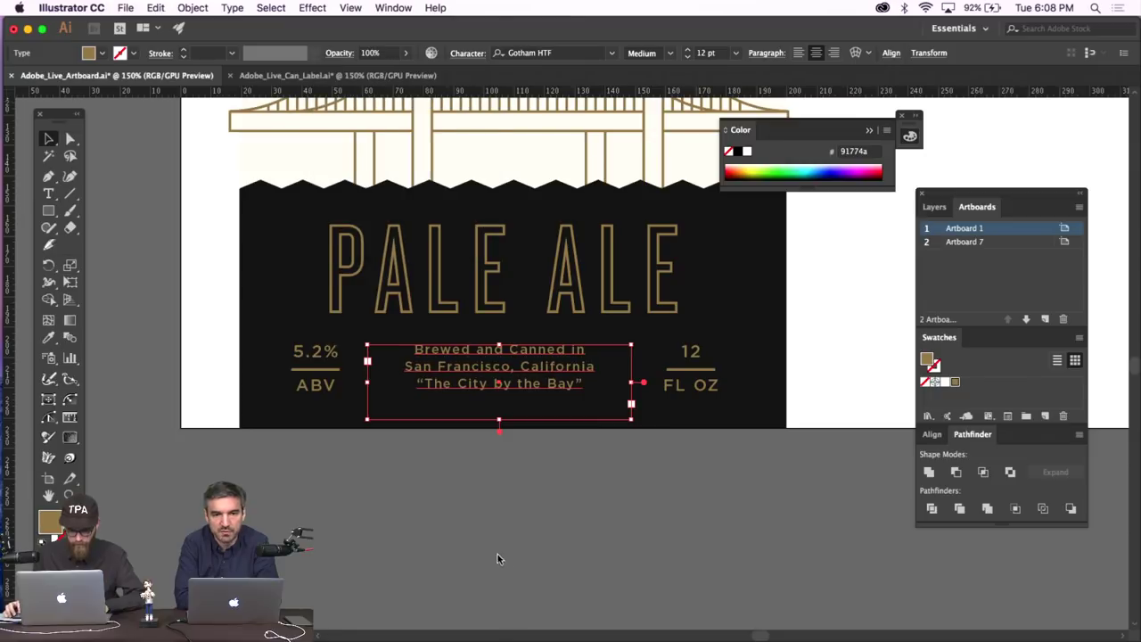
Set the tracking of the description text to 25 and deselect it.
click(399, 481)
key(super+minus)
key(super+minus)
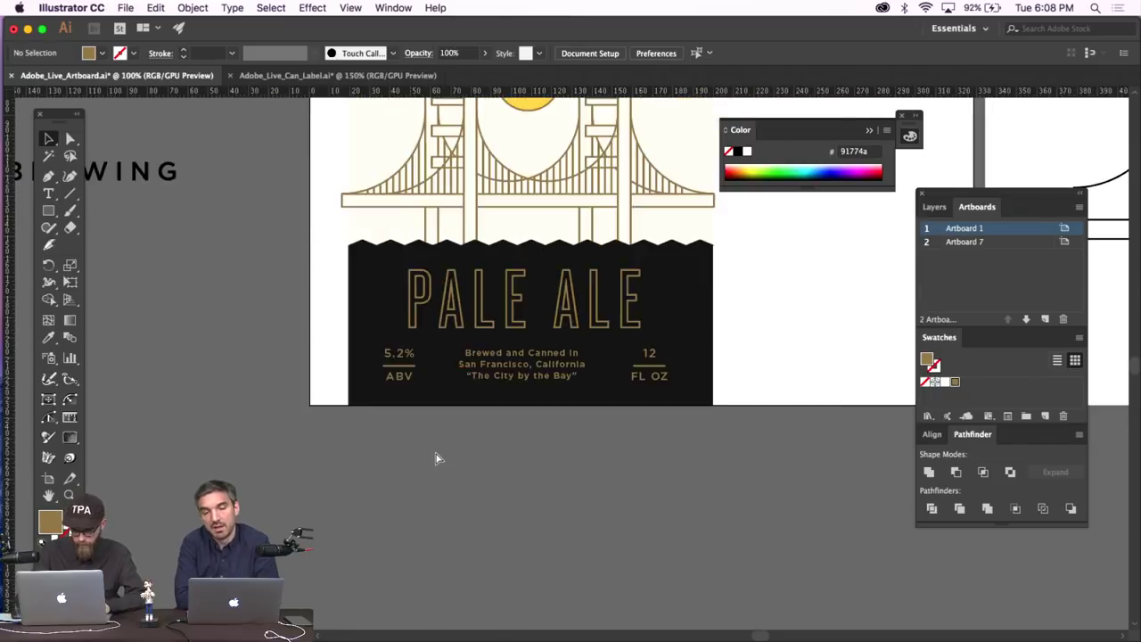
click(584, 374)
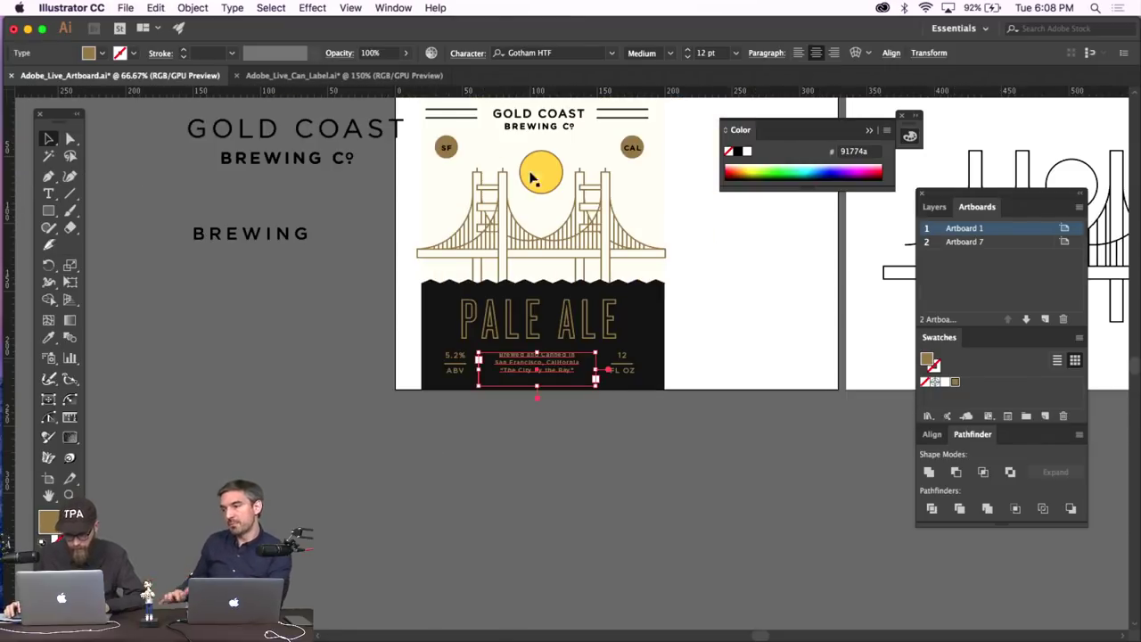
click(466, 52)
click(475, 158)
click(509, 311)
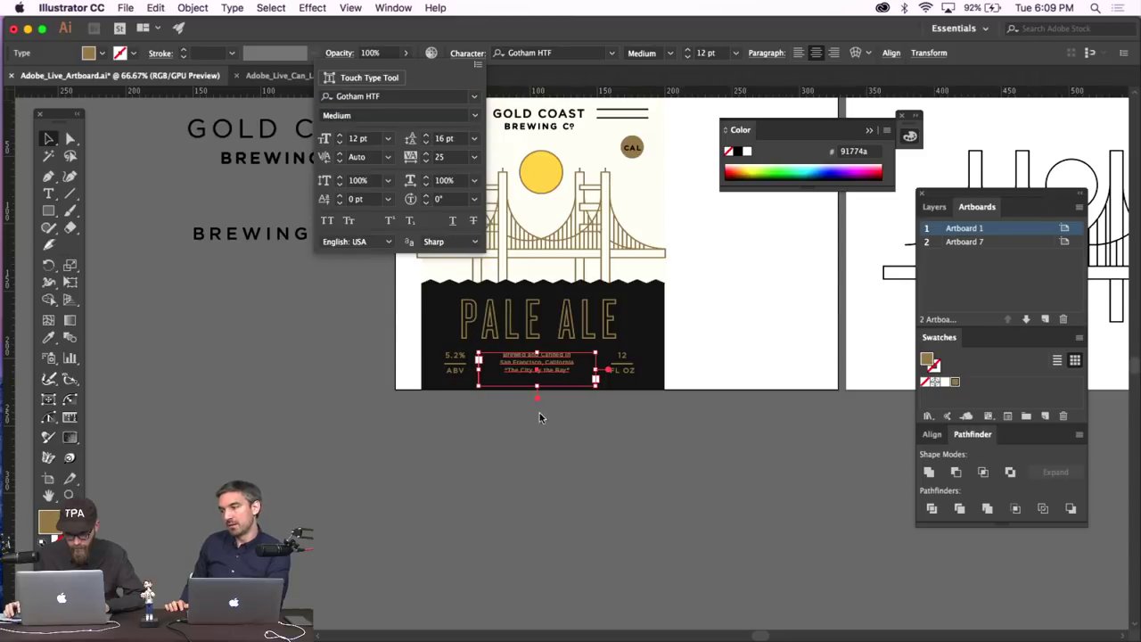
click(539, 412)
click(479, 462)
Examine the revised description text and the overall label layout, both close up and as a whole.
key(super+equal)
key(super+equal)
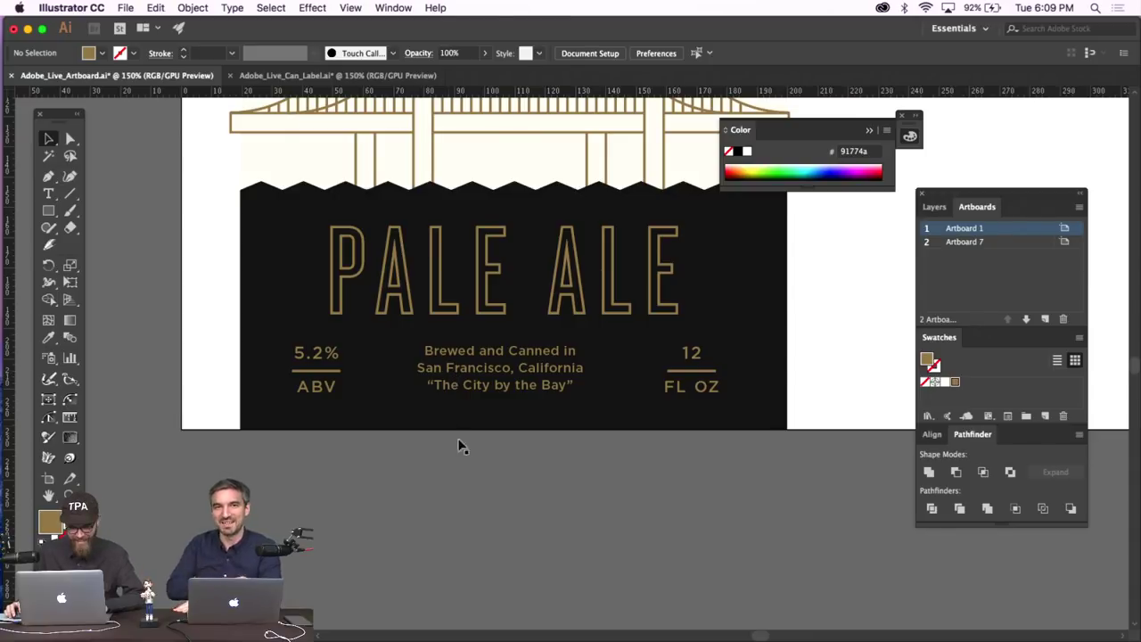
scroll(535, 506, up, 3)
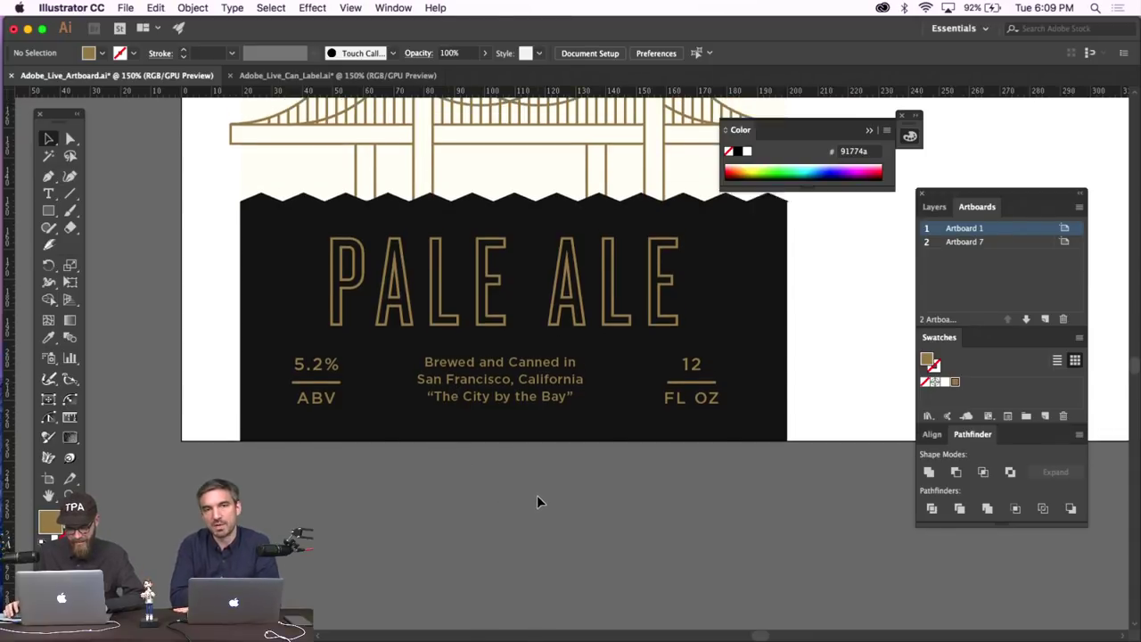
key(super+minus)
scroll(536, 496, up, 3)
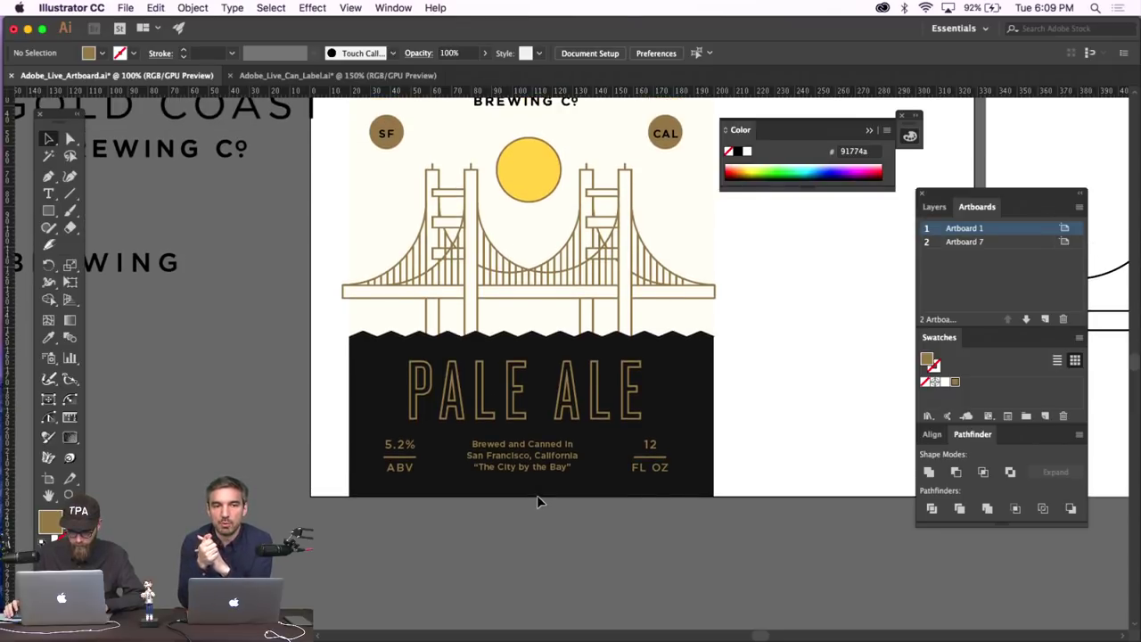
scroll(537, 502, up, 6)
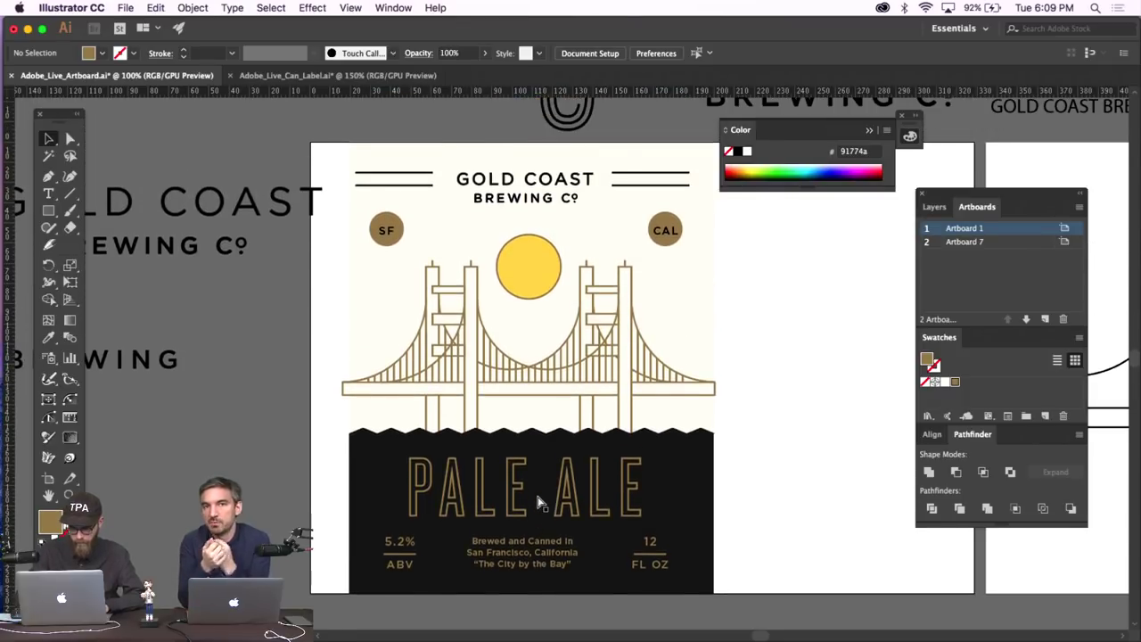
key(super+equal)
scroll(615, 274, down, 5)
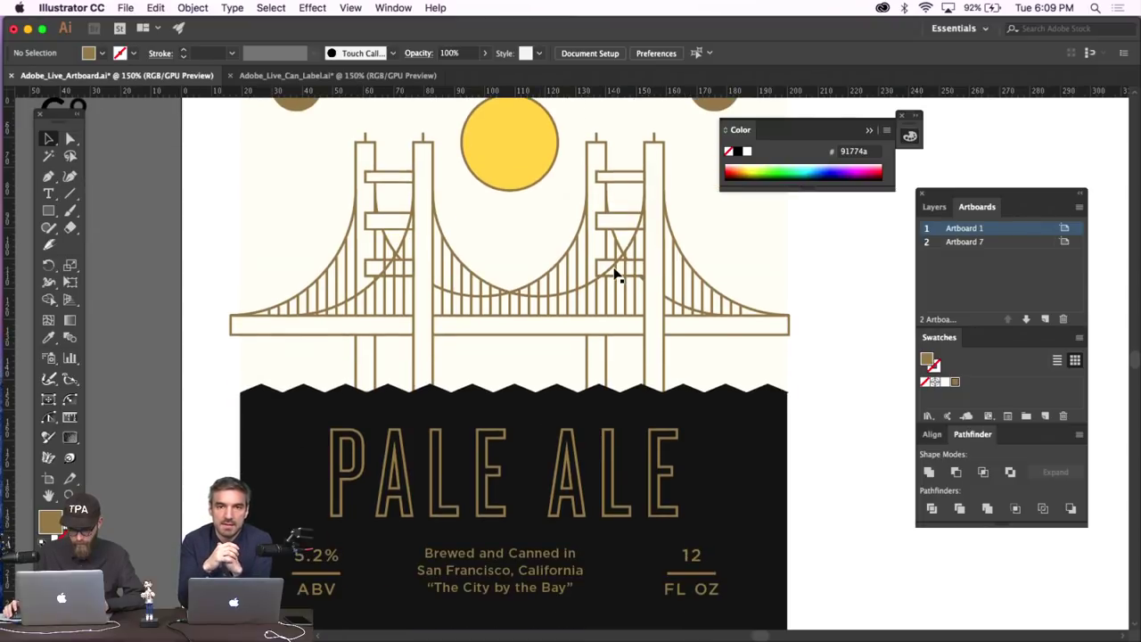
Move the two-line GOLD COAST BREWING Co wordmark slightly up between the header's double lines.
scroll(615, 275, up, 10)
click(562, 184)
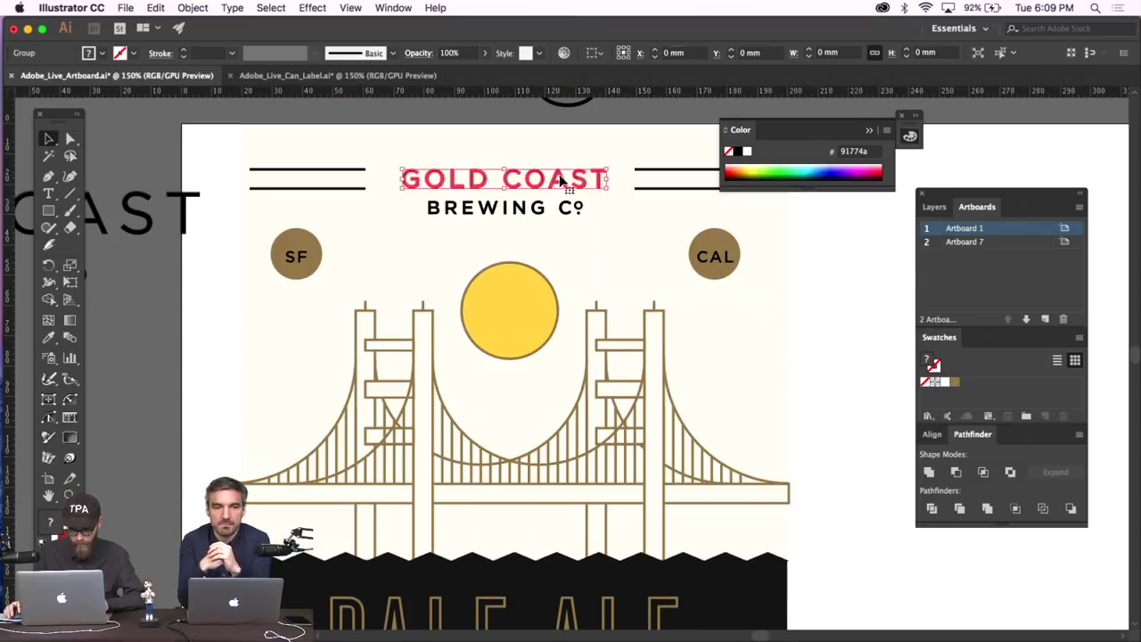
drag(565, 214, 564, 206)
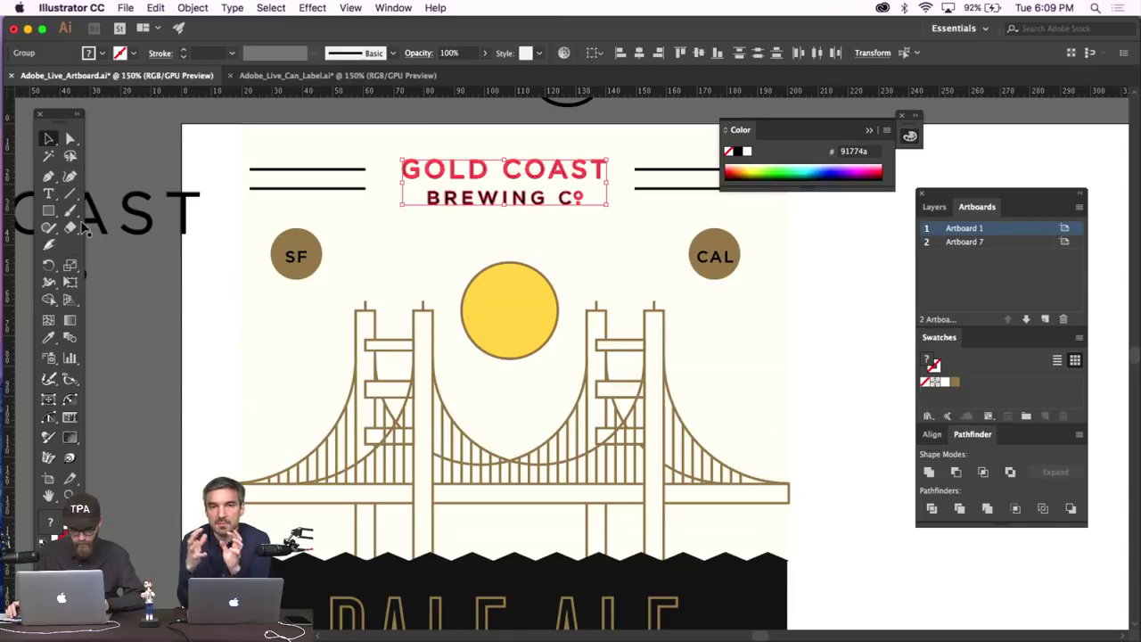
Recolour the GOLD COAST BREWING Co wordmark with the gold-brown fill sampled from the SF badge using the Eyedropper.
click(49, 337)
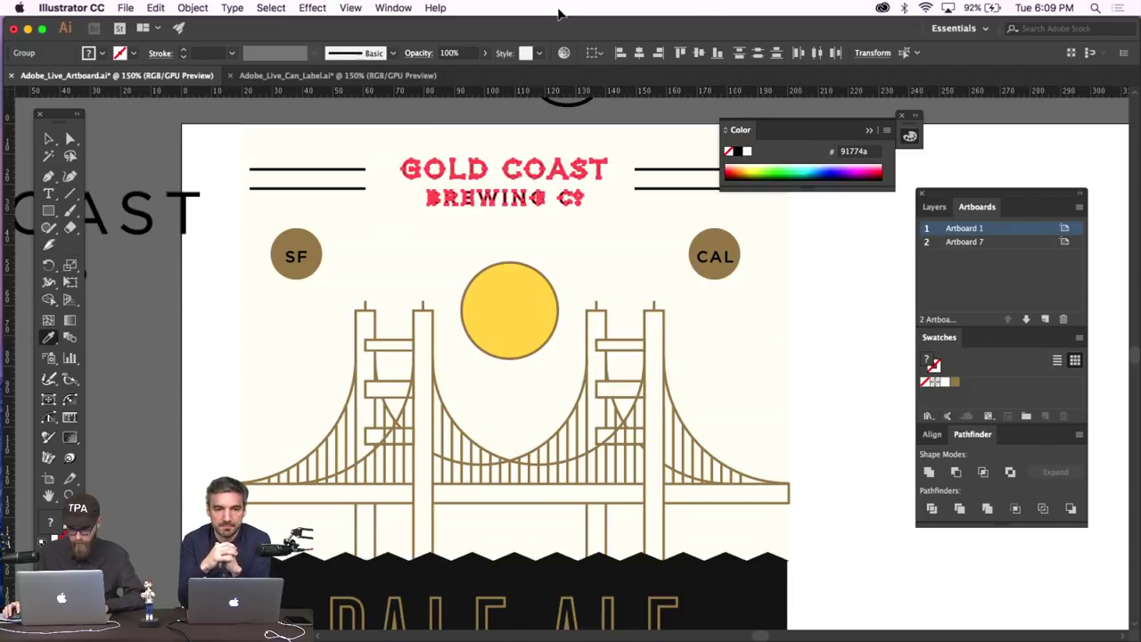
click(397, 7)
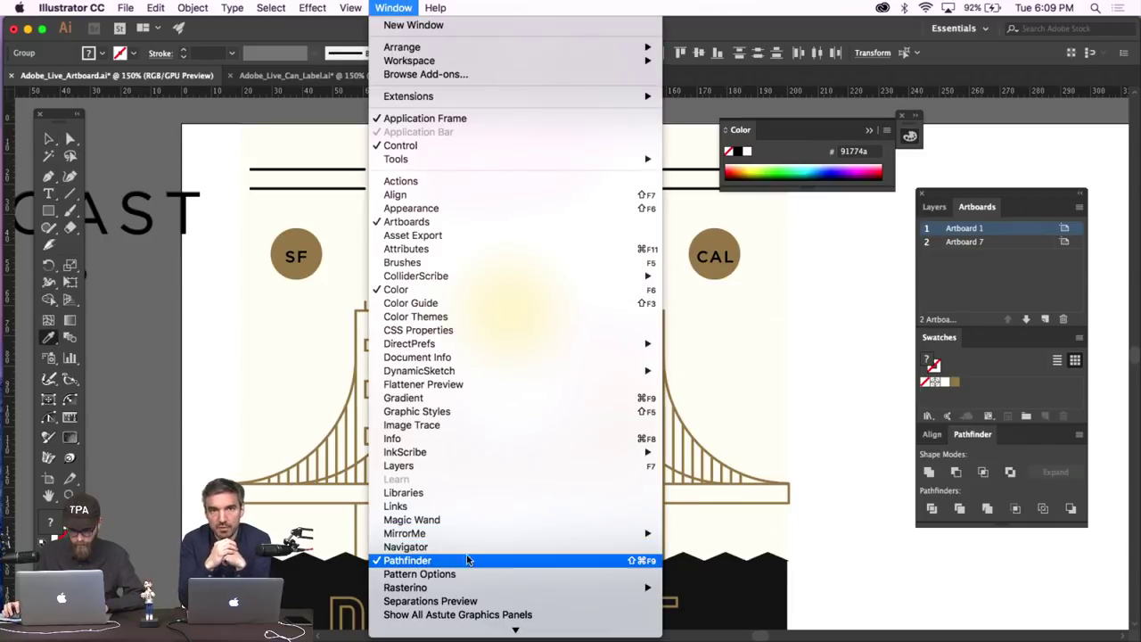
click(1048, 480)
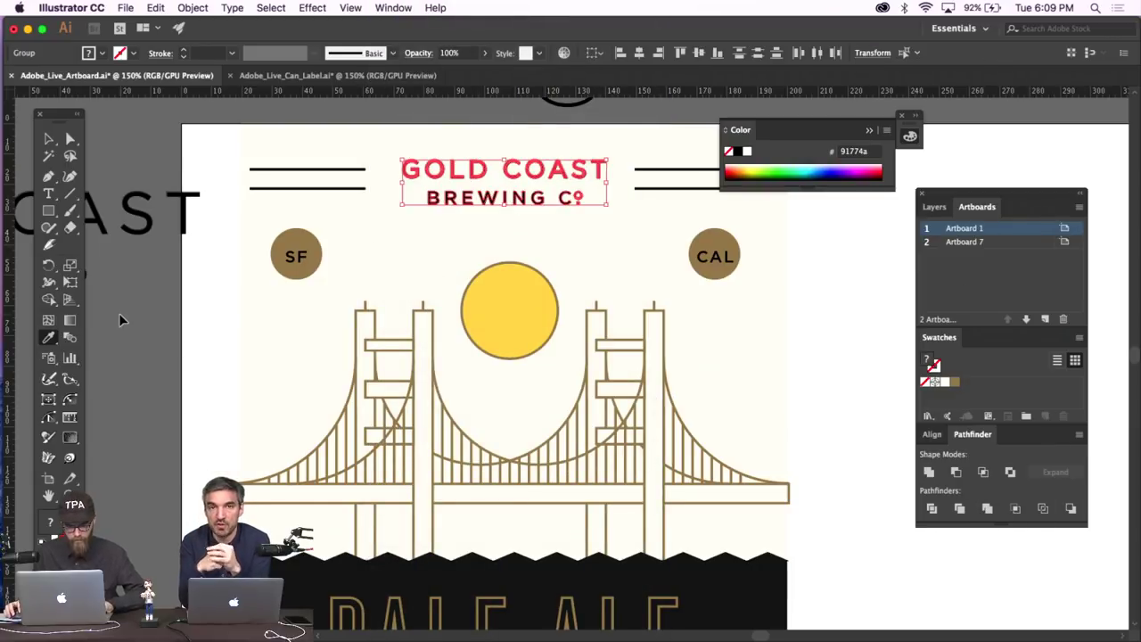
click(304, 231)
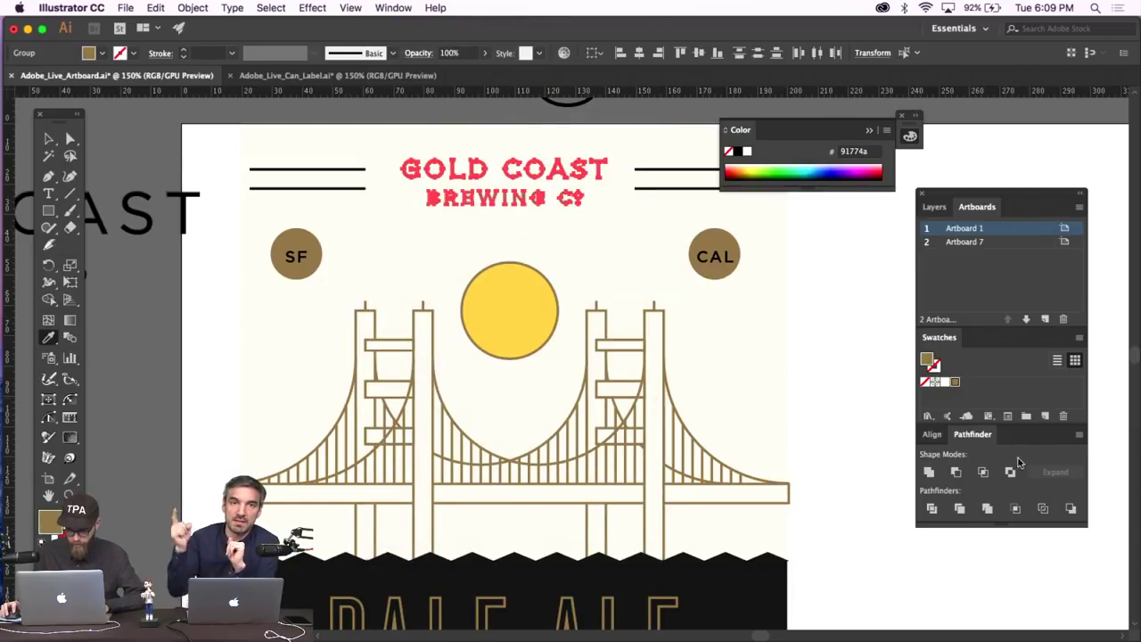
Apply the Pathfinder Merge to the wordmark and search the help for "cle" to find the path Clean Up command.
click(987, 509)
click(433, 7)
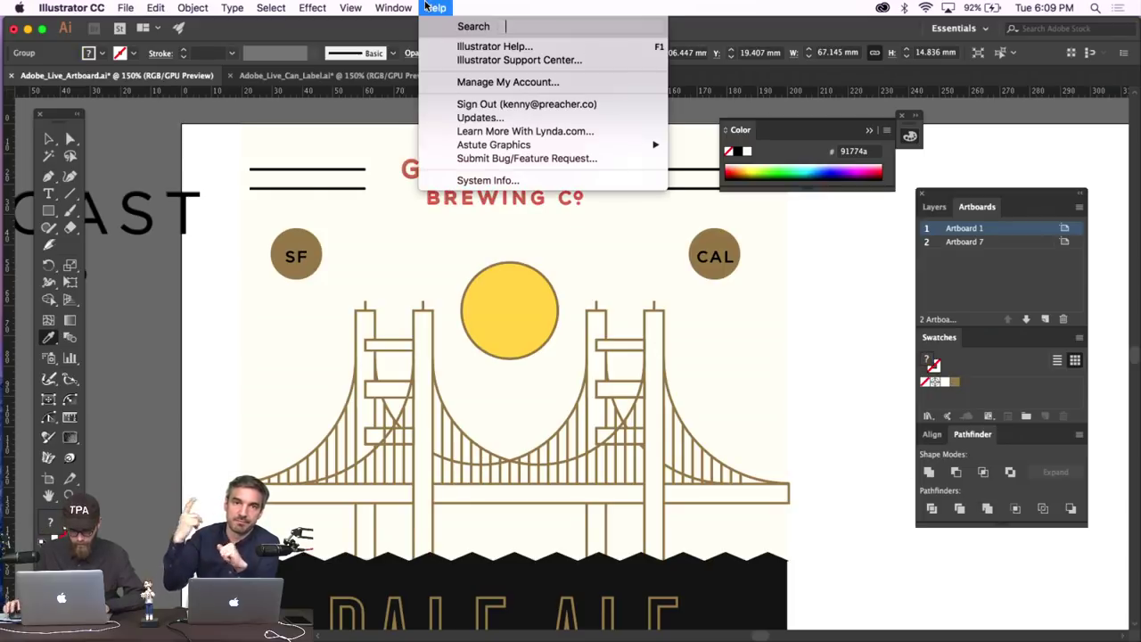
text(cle)
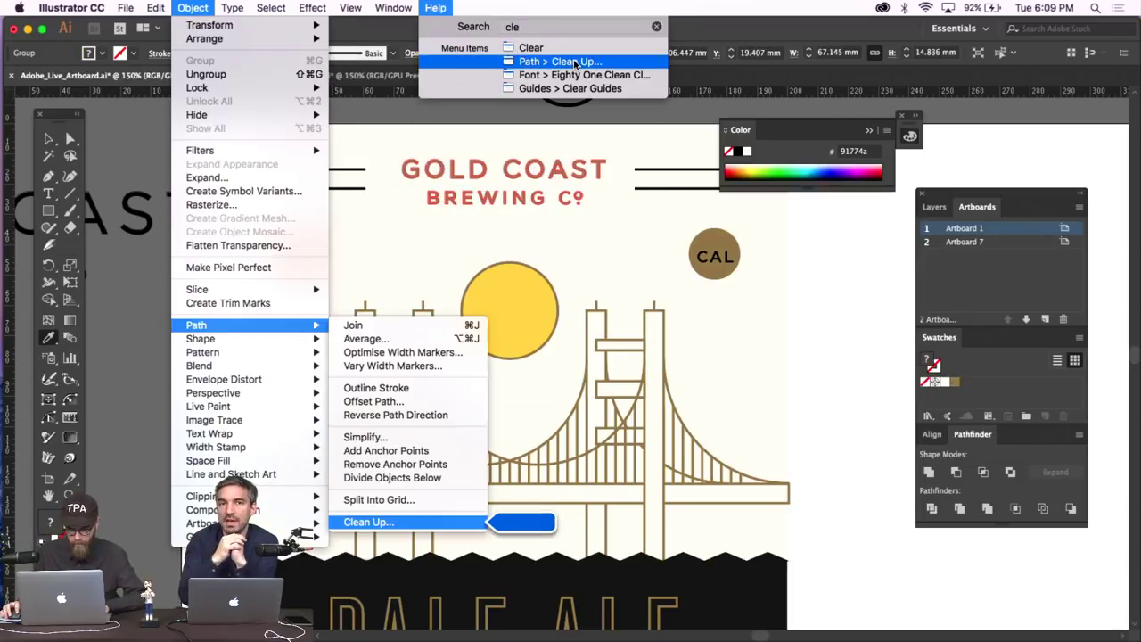
Run the path Clean Up command on the artwork and deselect the brewery name group.
click(570, 63)
click(111, 213)
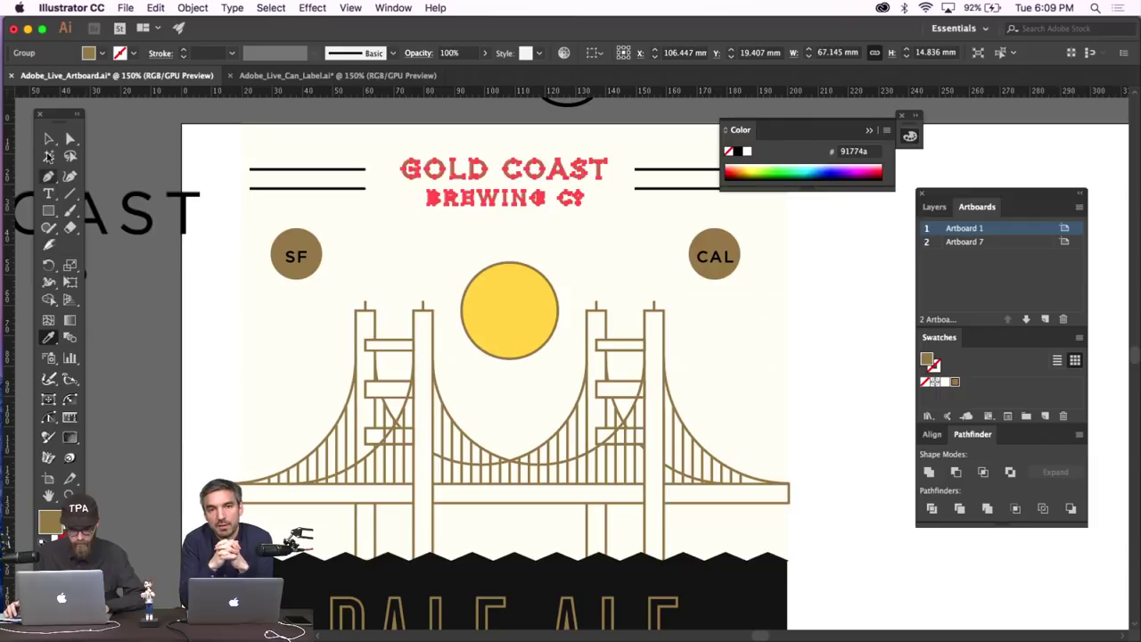
key(v)
click(158, 313)
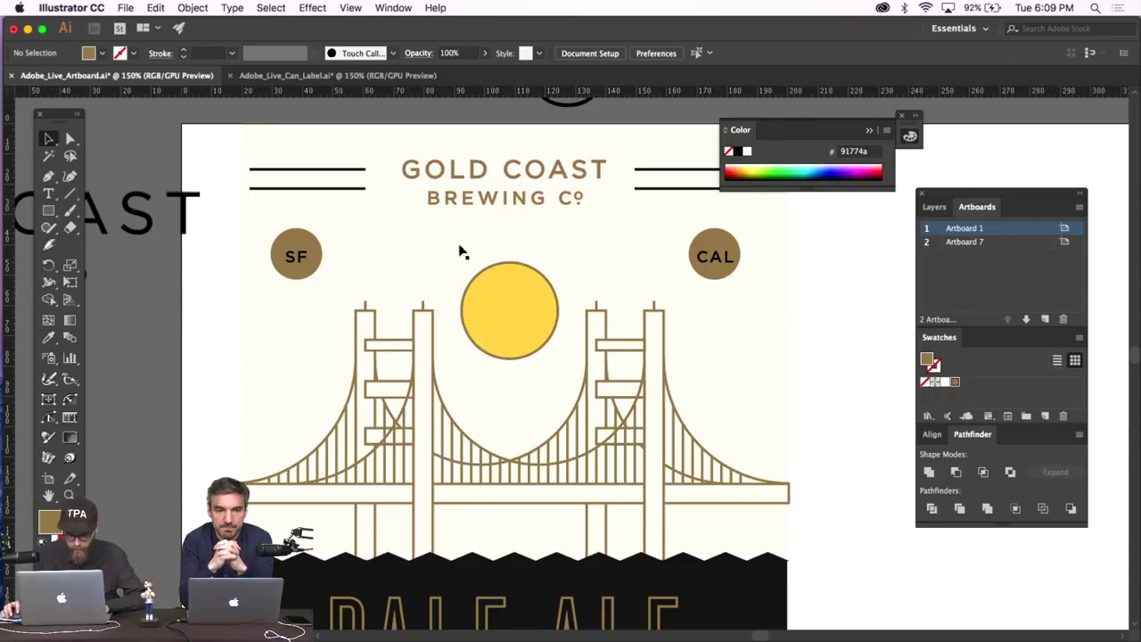
Scale the GOLD COAST BREWING Co heading on the label down about its centre to about 58.2 mm wide and 12.9 mm high.
click(505, 203)
scroll(505, 203, up, 6)
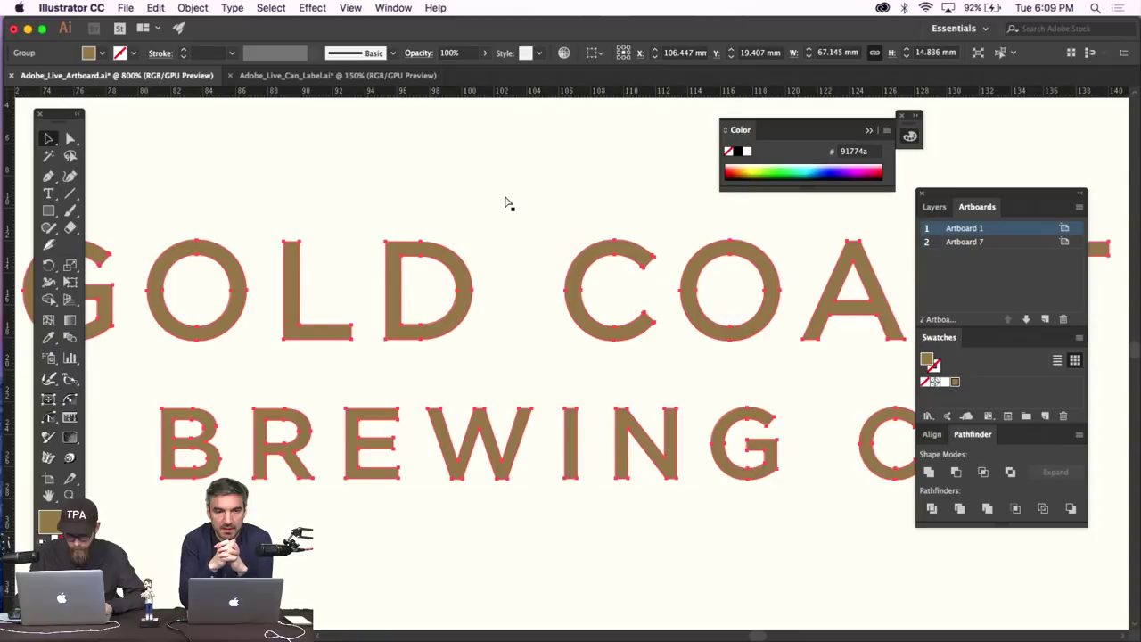
scroll(505, 203, down, 5)
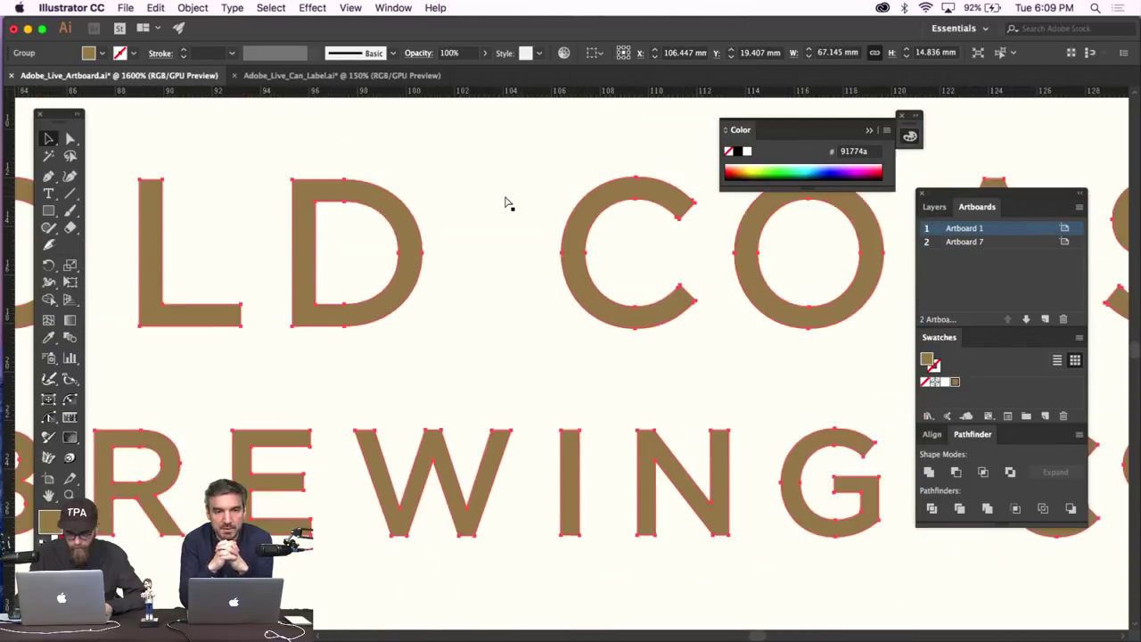
scroll(505, 202, down, 2)
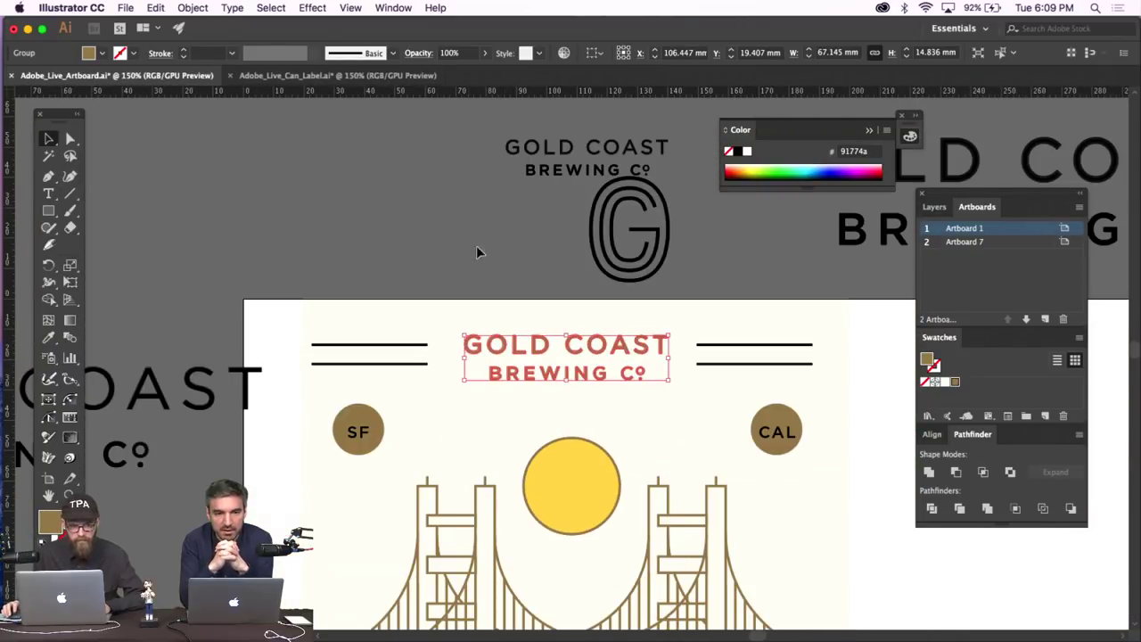
scroll(514, 260, down, 1)
scroll(513, 265, down, 2)
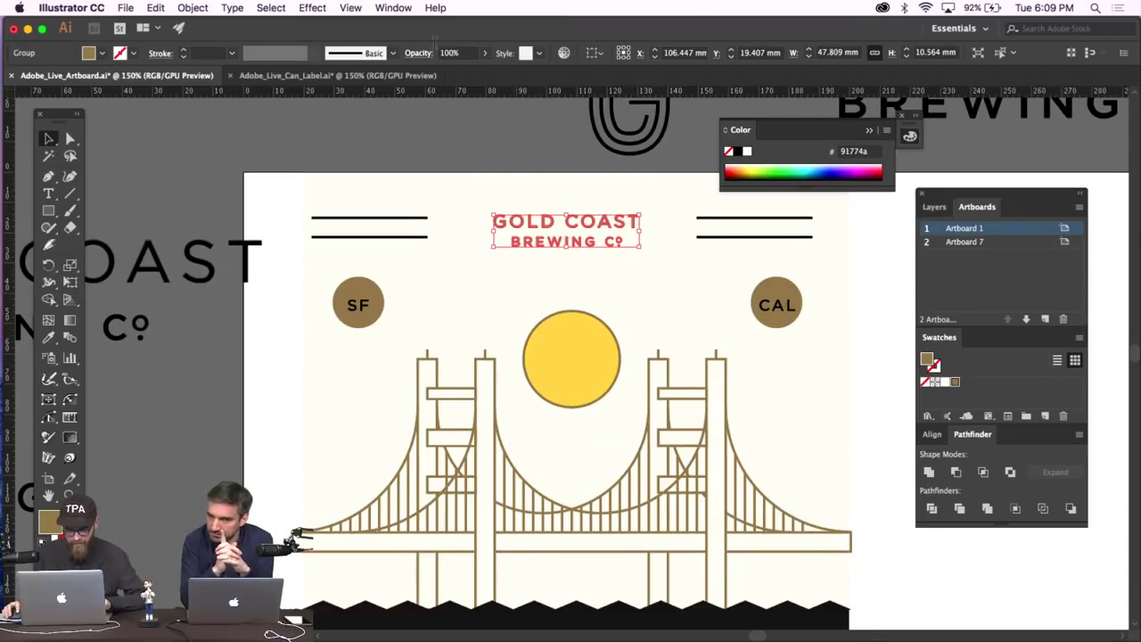
click(344, 7)
click(378, 74)
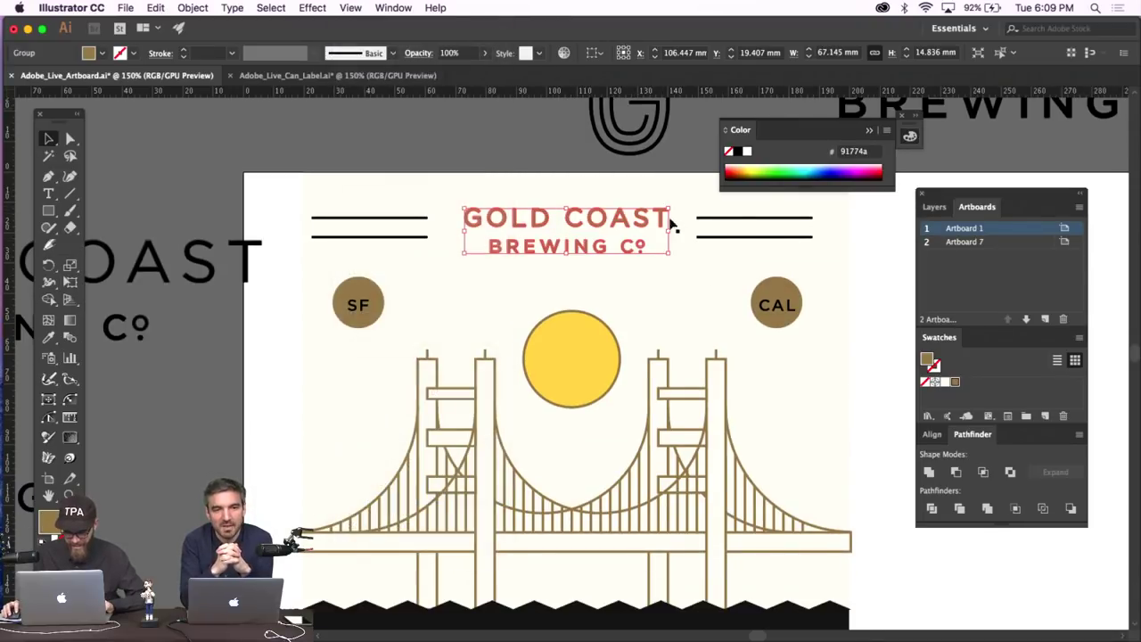
drag(672, 208, 606, 231)
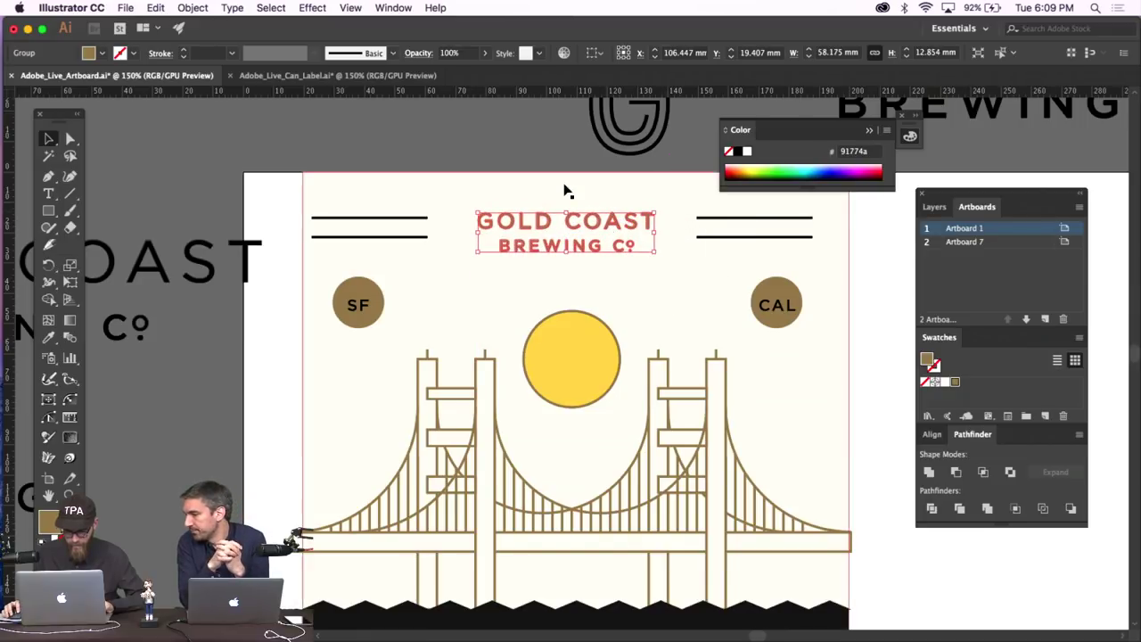
click(564, 189)
Slightly enlarge the label's brewery name from its corner and nudge it down between the double lines.
scroll(485, 136, down, 3)
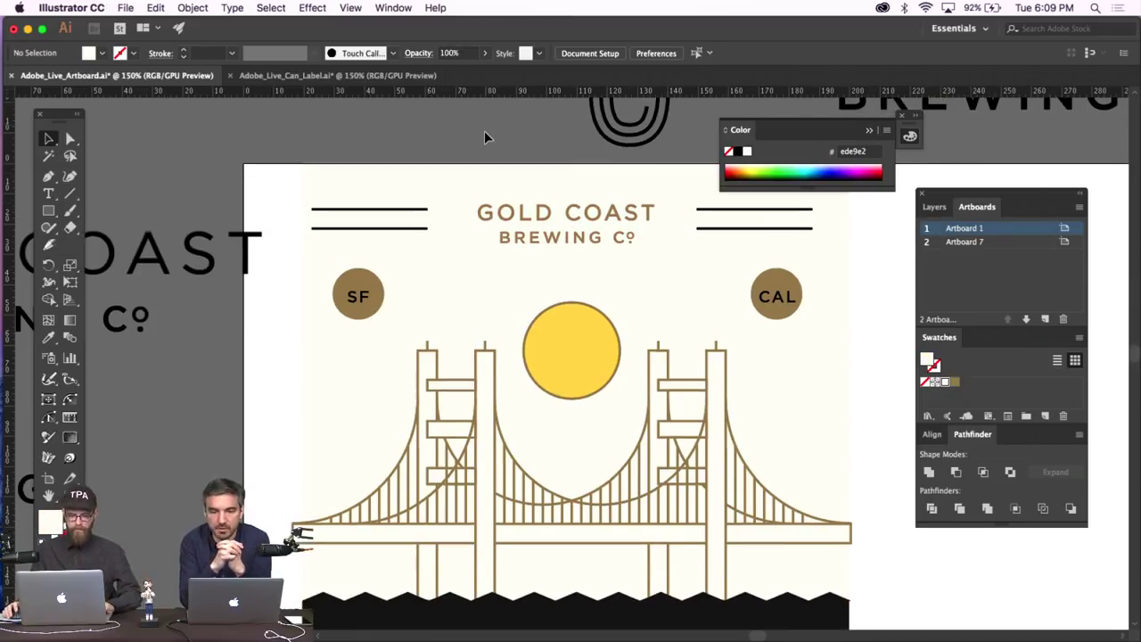
key(super+minus)
scroll(490, 138, down, 1)
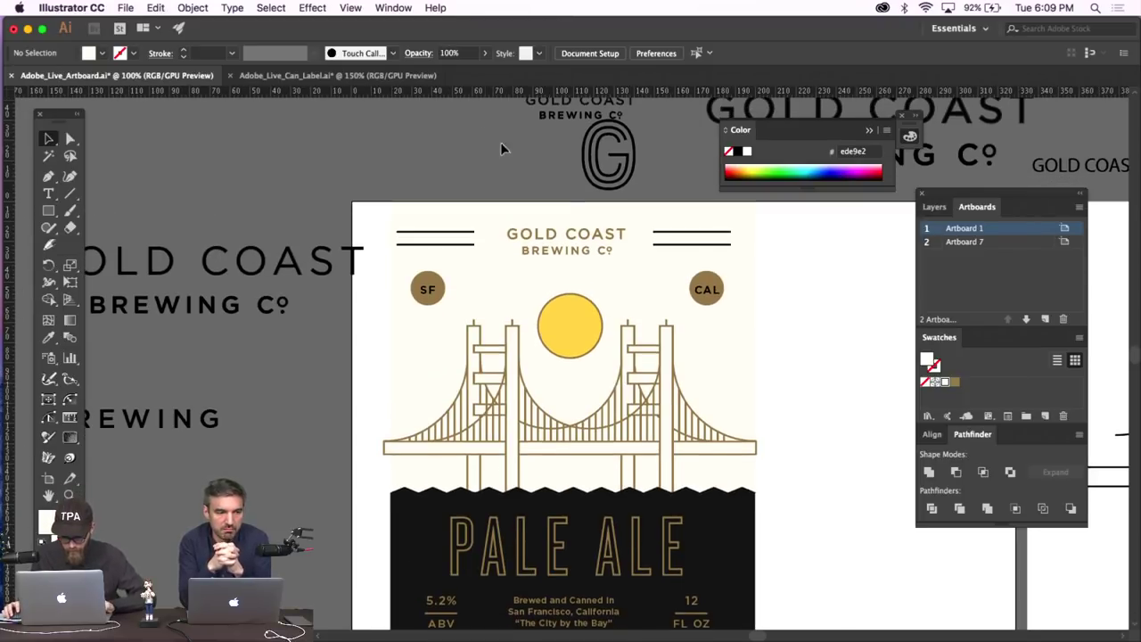
click(621, 255)
drag(624, 257, 631, 265)
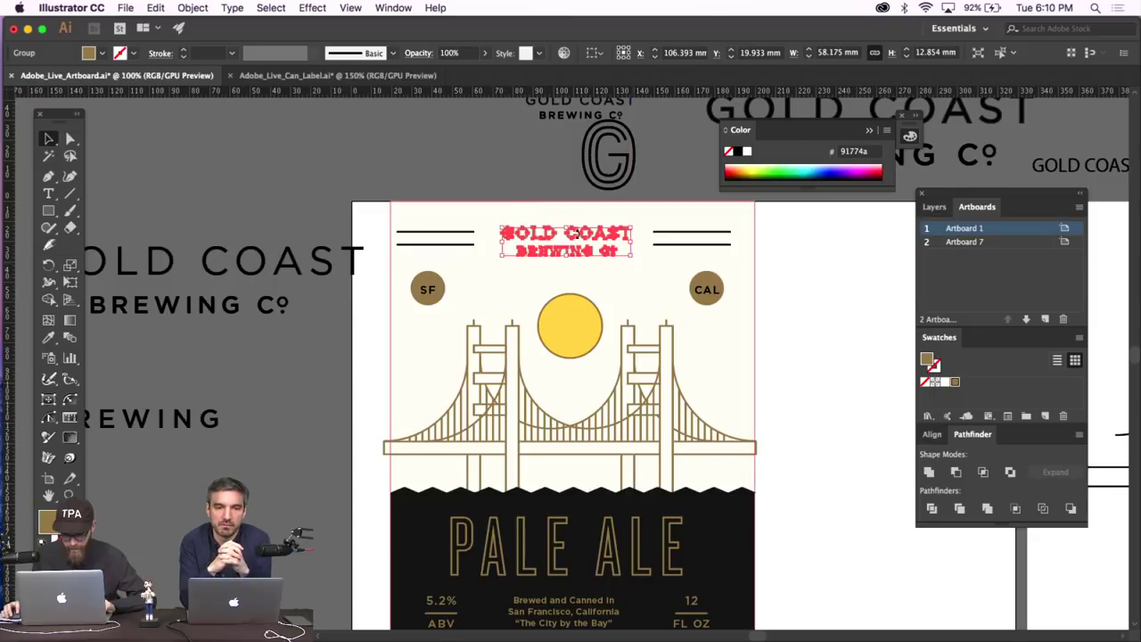
drag(575, 242, 573, 251)
click(830, 296)
Set the font size of the SF and CAL badge texts to 13 pt.
scroll(830, 296, down, 1)
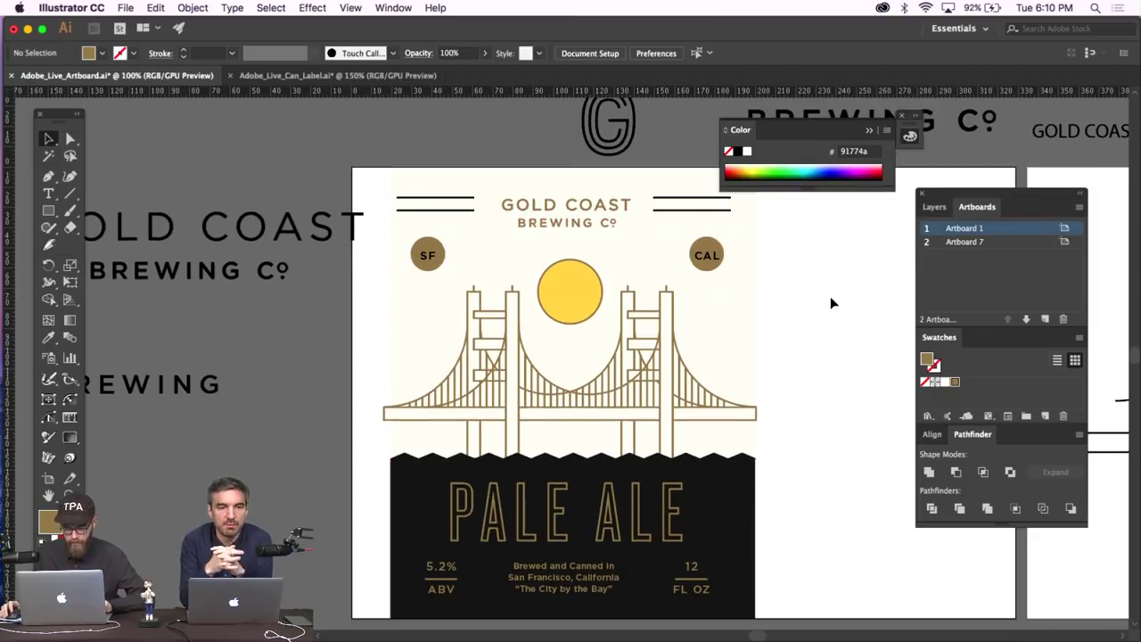
scroll(829, 296, down, 1)
scroll(828, 296, right, 3)
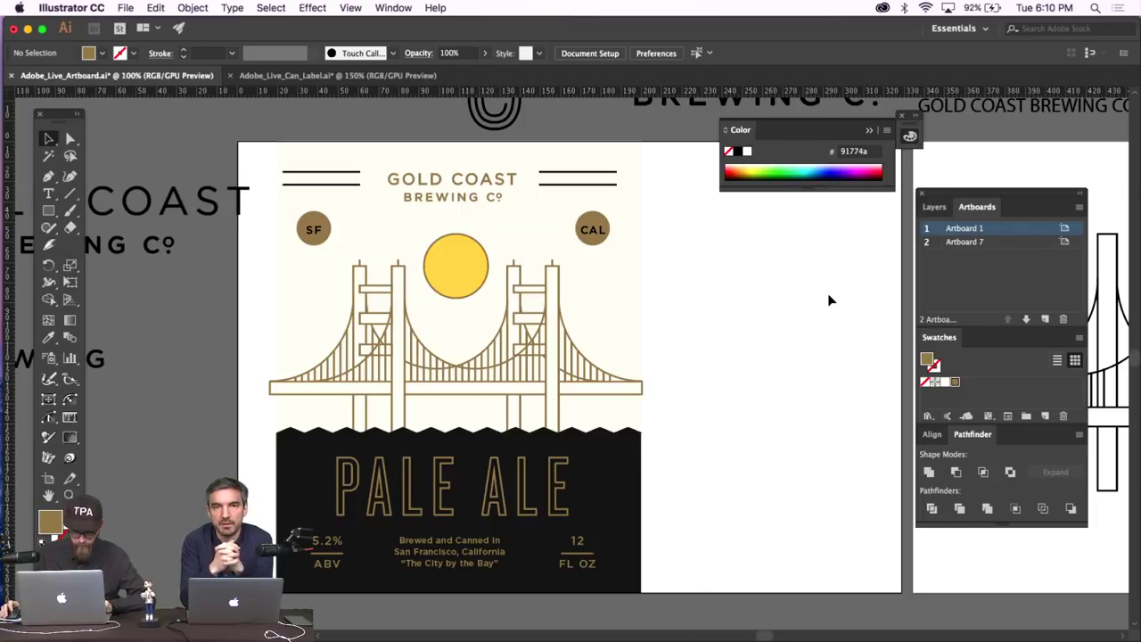
scroll(828, 299, left, 2)
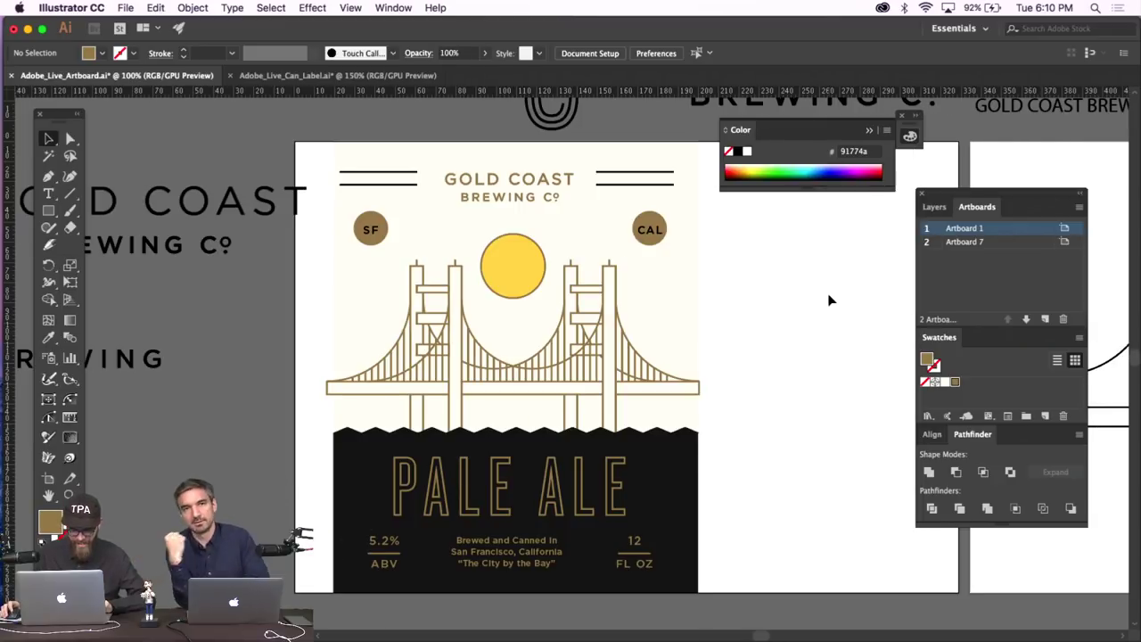
click(651, 230)
shift+click(370, 232)
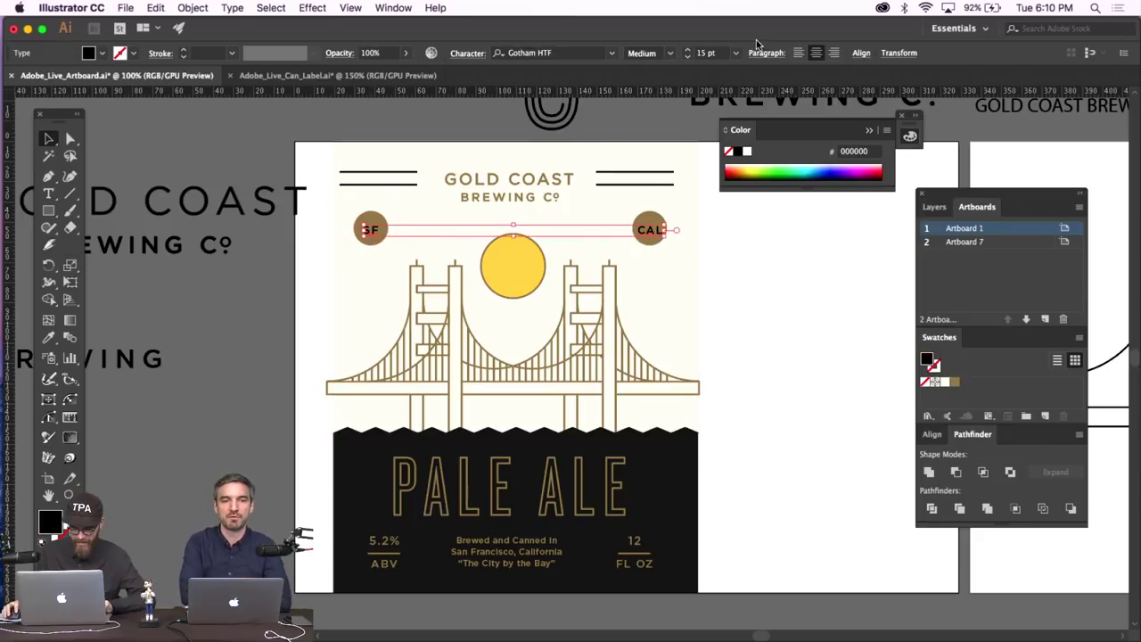
click(687, 56)
click(687, 56)
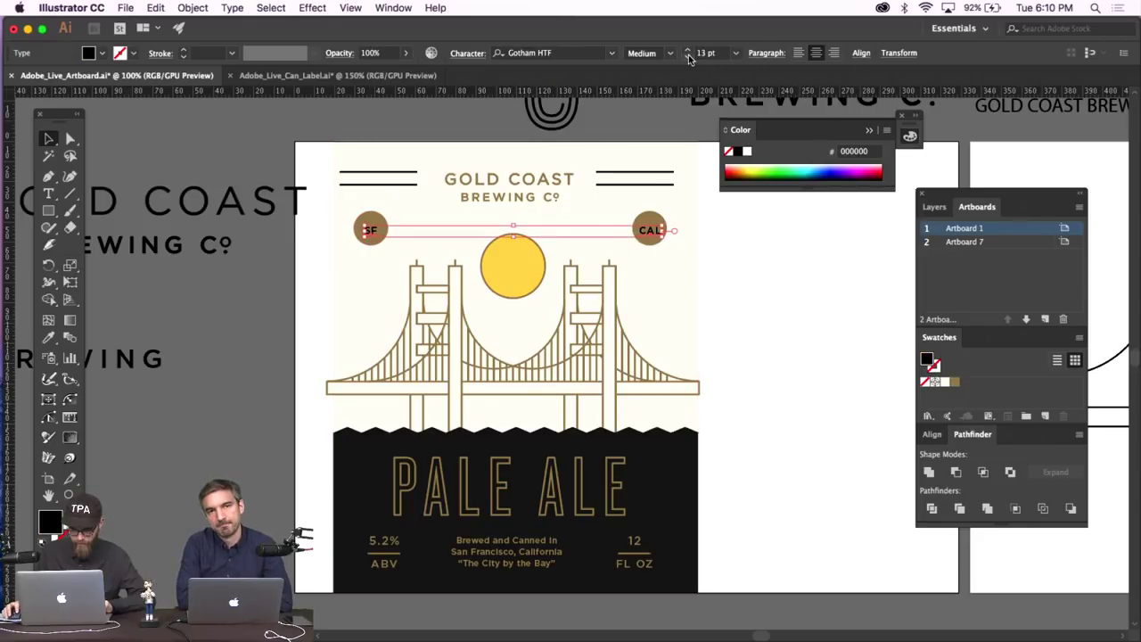
Recolour the SF and CAL badge texts with the label's cream background colour using the Eyedropper, and deselect them.
click(48, 338)
click(354, 306)
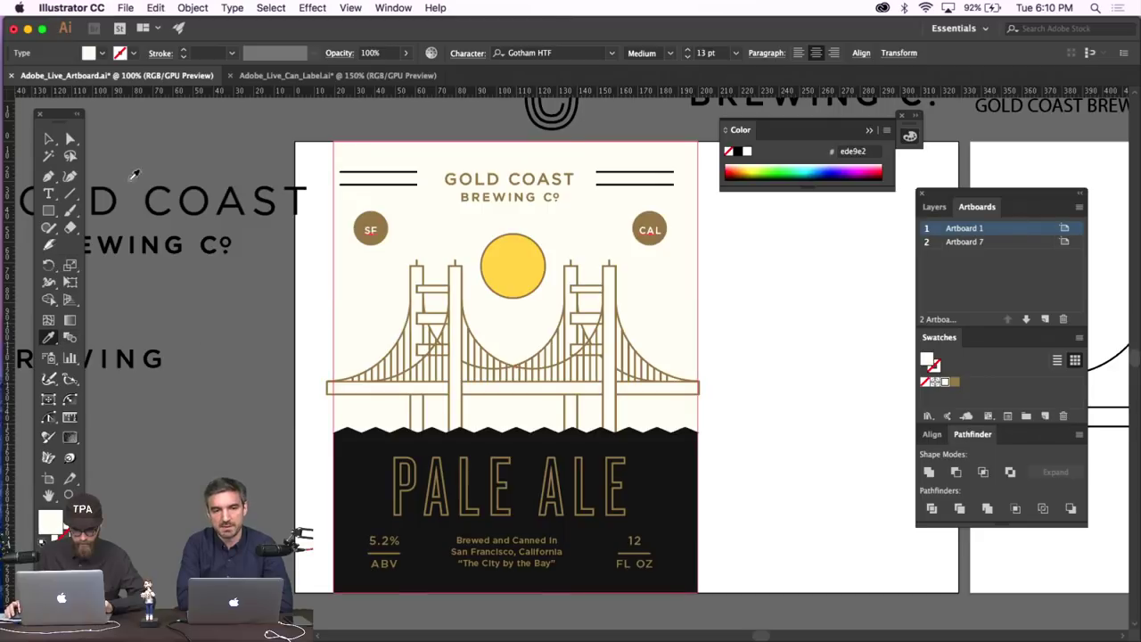
key(v)
click(236, 291)
Move the loose GOLD COAST BREWING Co lettering beside the artboard up and away from the artboard's edge.
scroll(236, 292, down, 2)
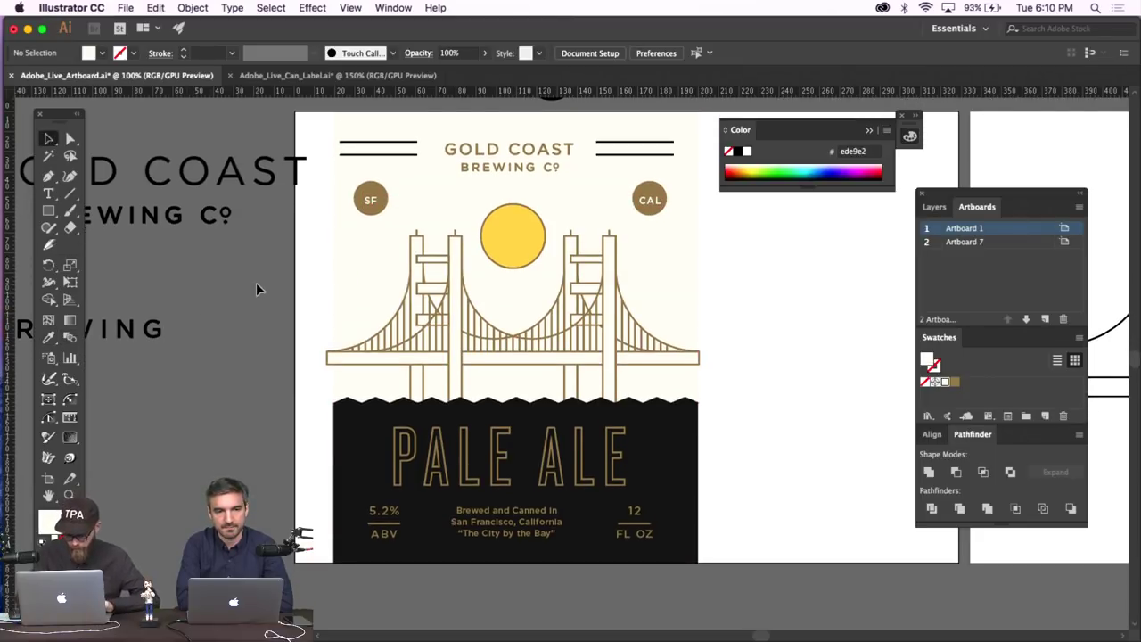
key(ctrl+minus)
key(ctrl+minus)
key(ctrl+1)
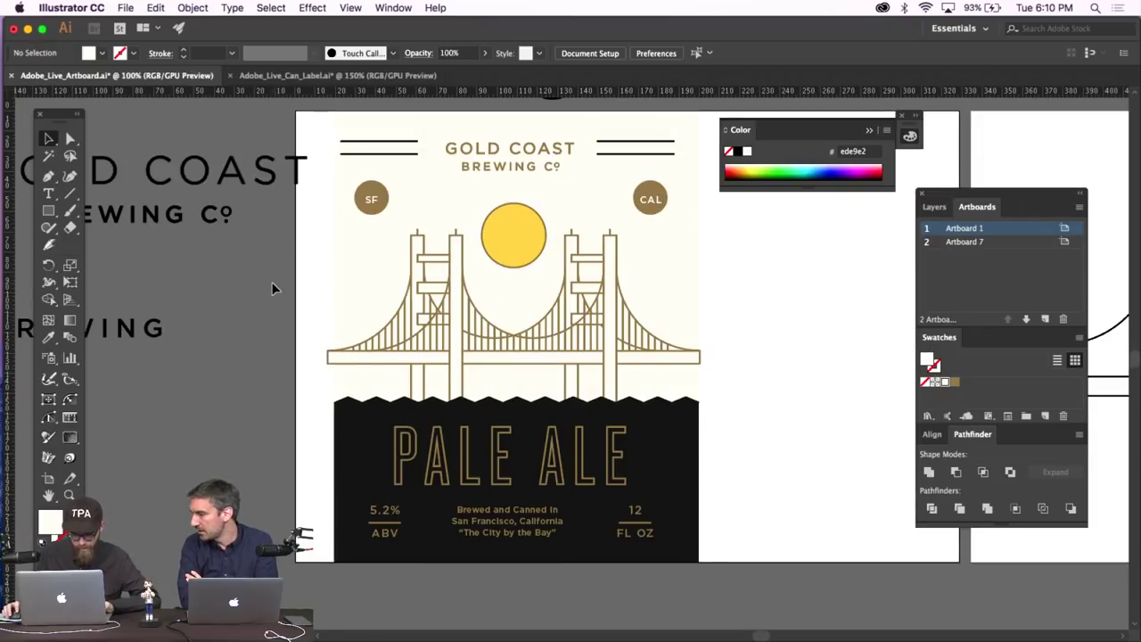
click(299, 169)
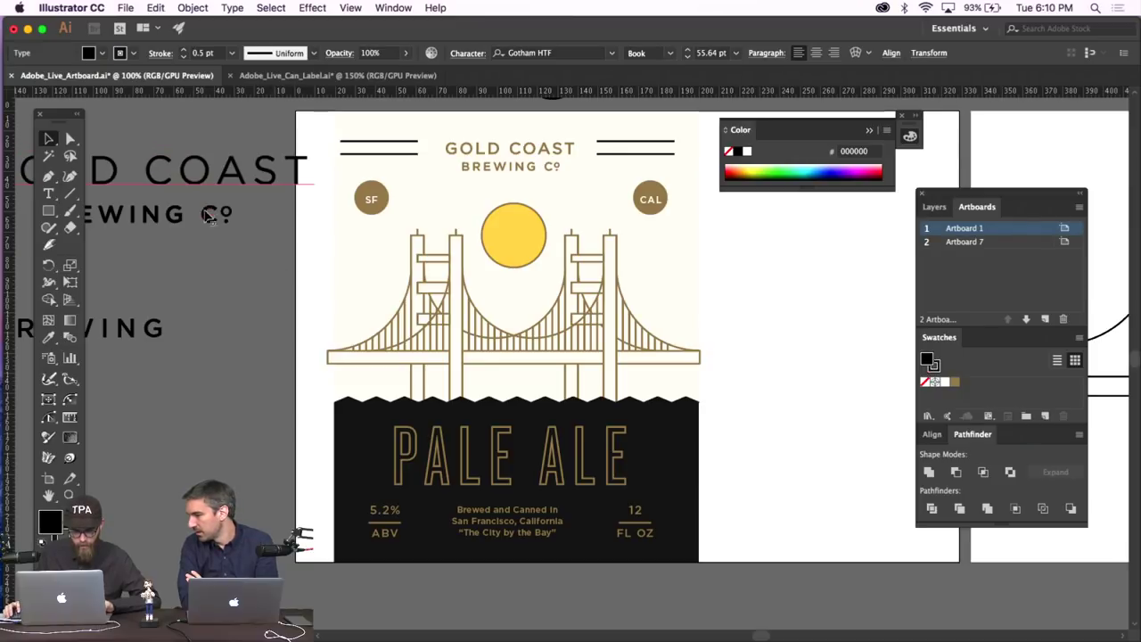
shift+click(213, 216)
click(262, 251)
key(super+minus)
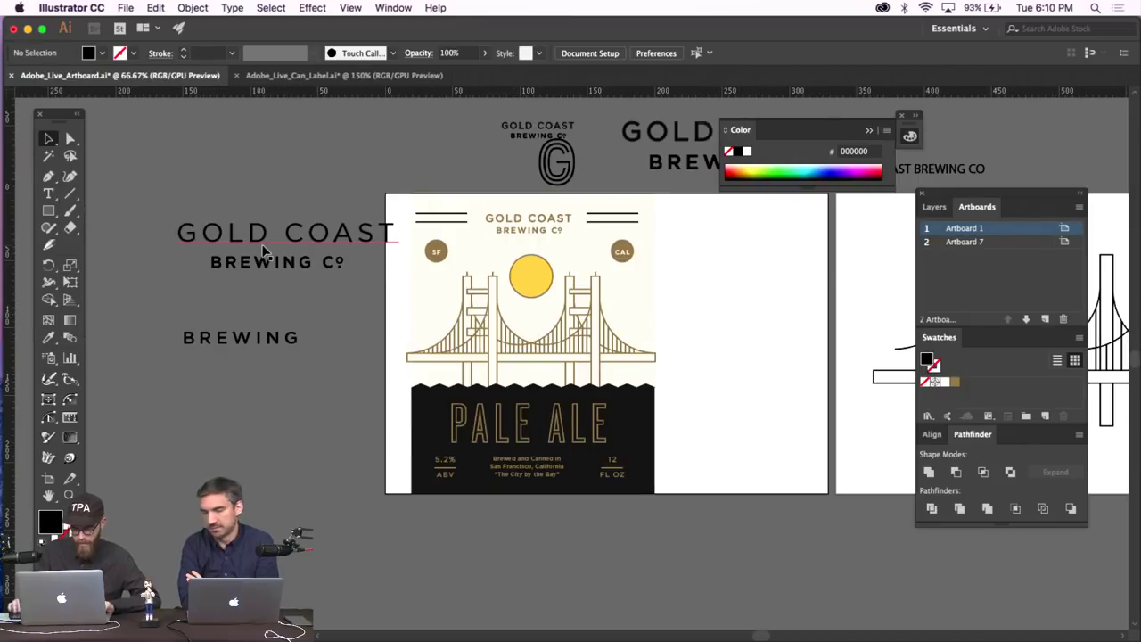
drag(352, 219, 192, 292)
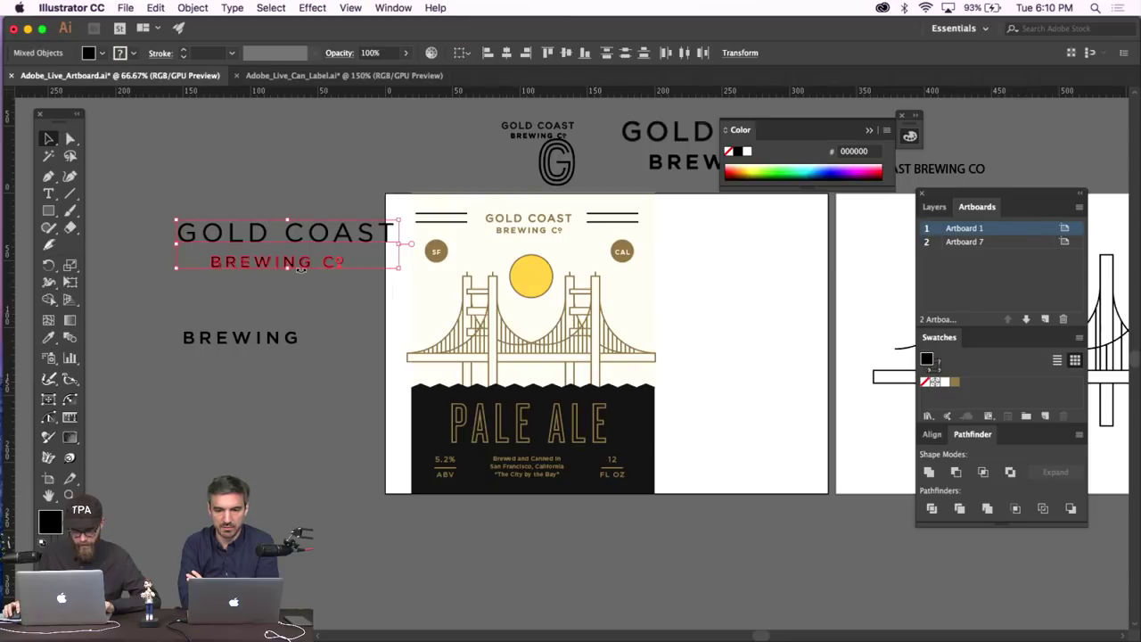
drag(303, 252, 223, 209)
click(193, 7)
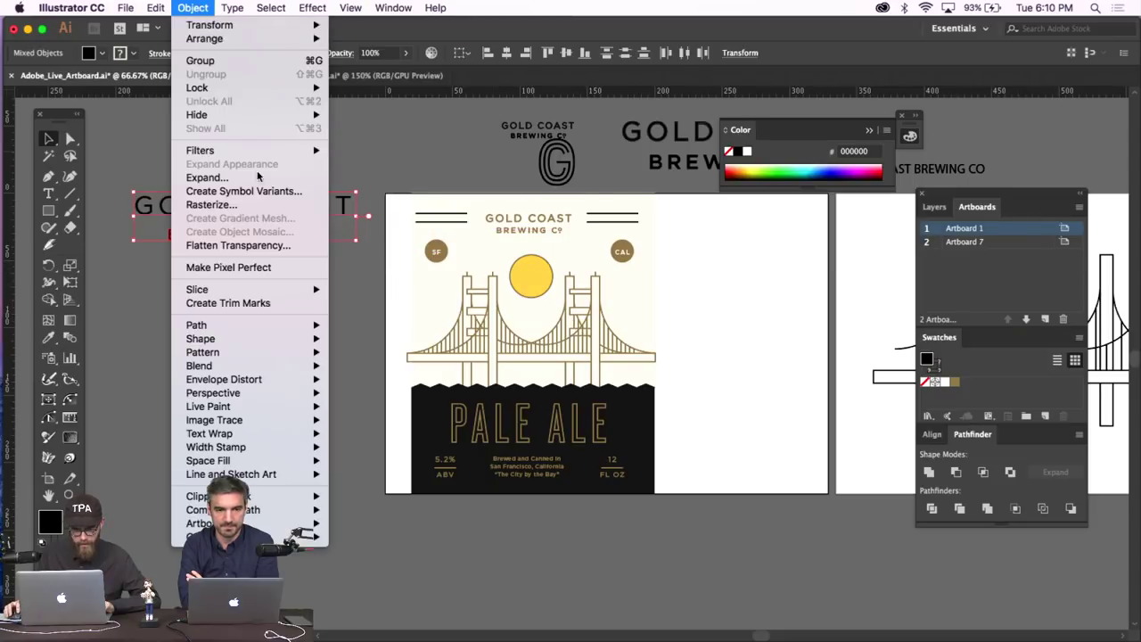
mouse_move(196, 114)
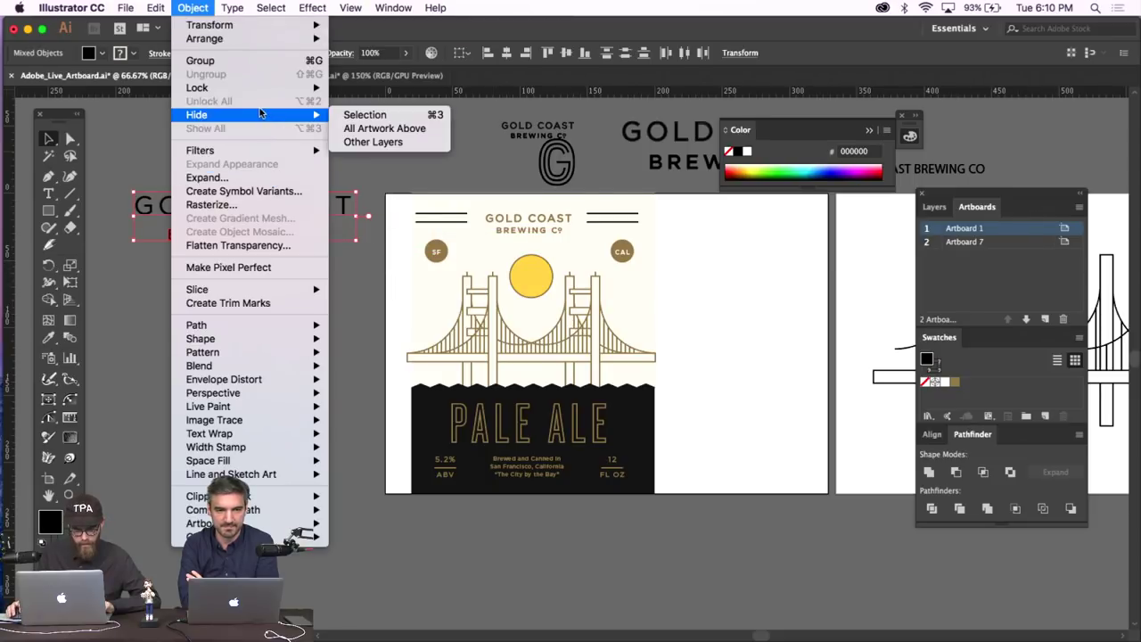
click(675, 220)
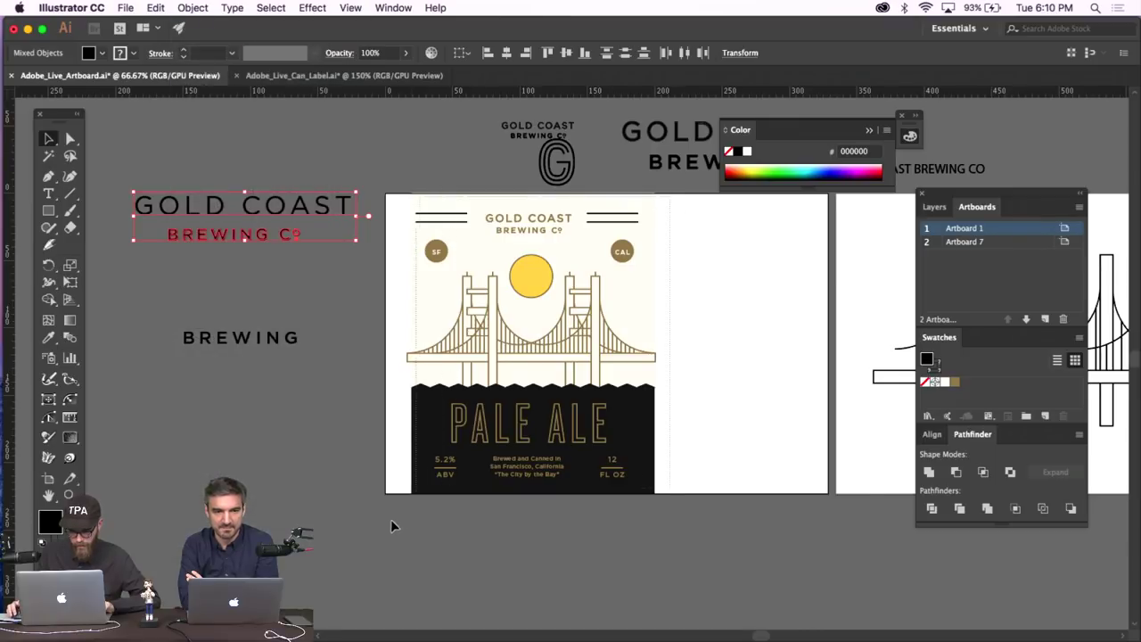
Select the complete Pale Ale label artwork and switch to the Adobe_Live_Can_Label.ai document.
drag(390, 520, 438, 421)
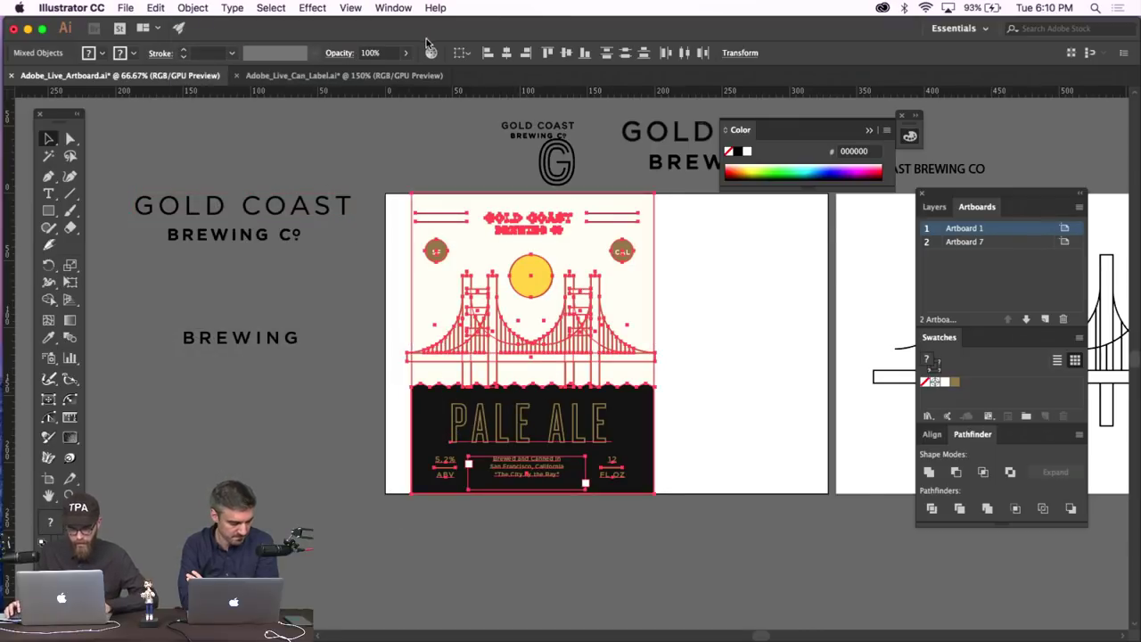
click(303, 75)
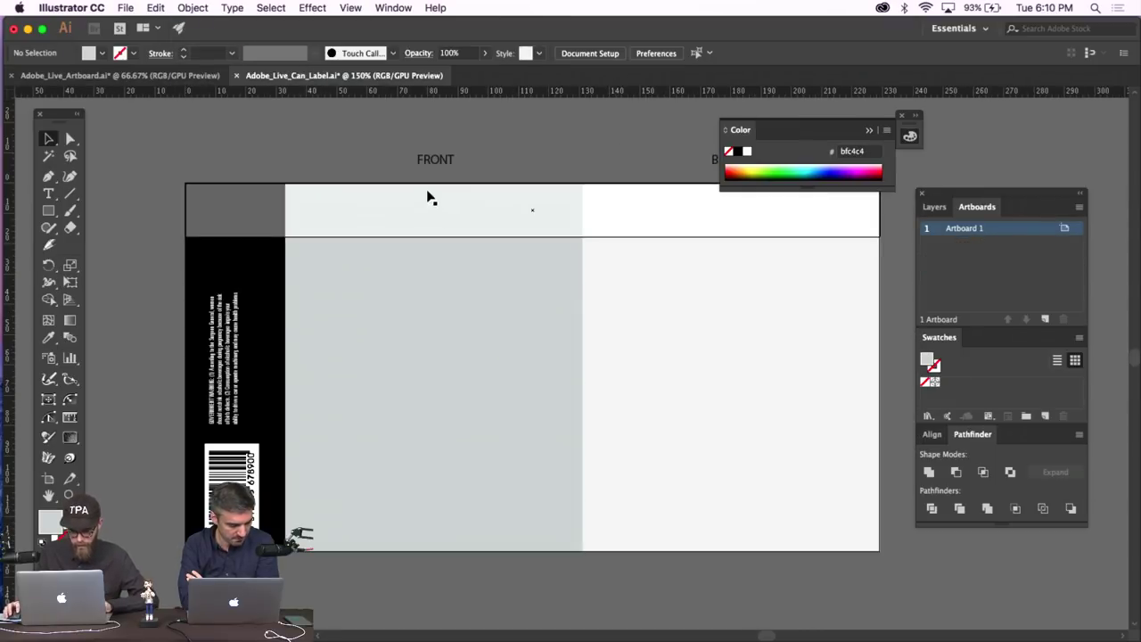
Collapse the floating Color panel and check the front and back panel rectangles of the can template.
click(869, 130)
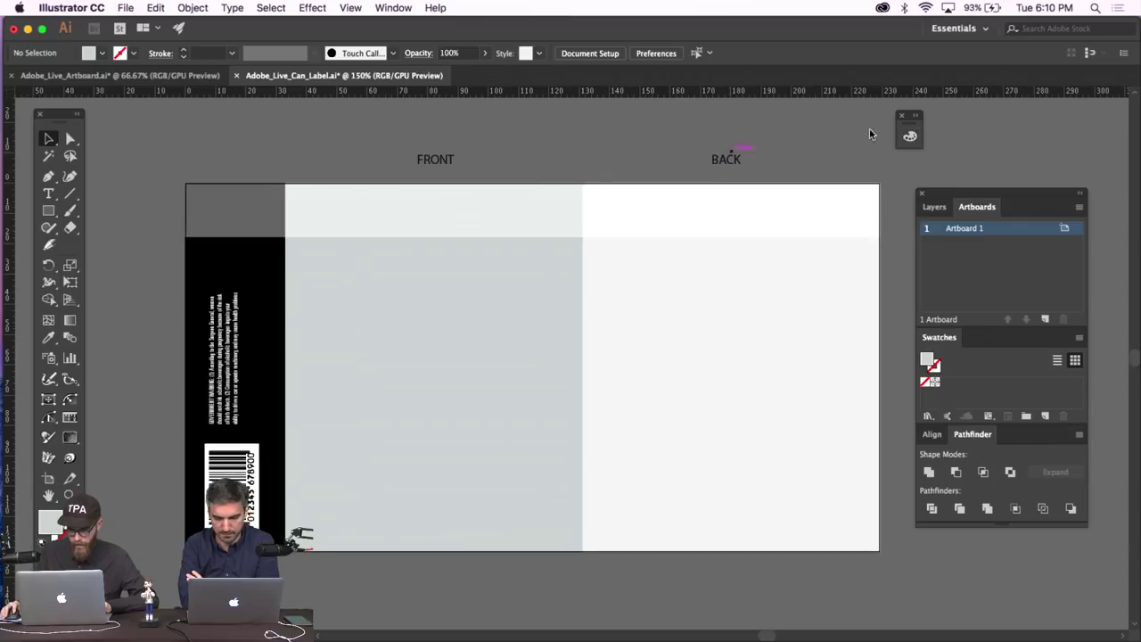
click(396, 315)
click(713, 306)
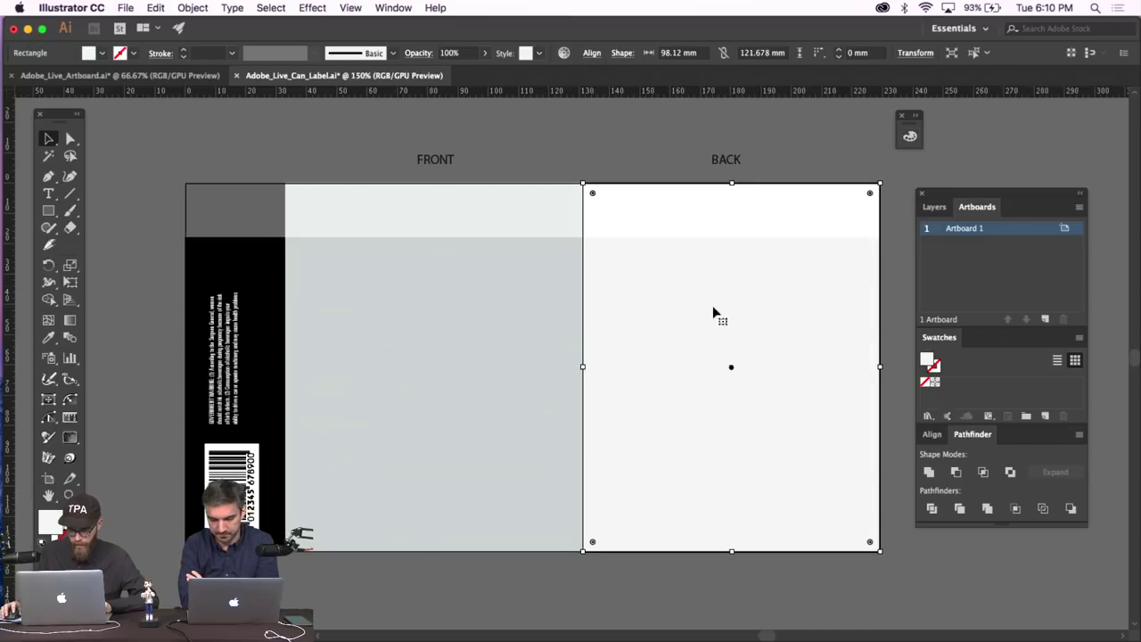
click(234, 155)
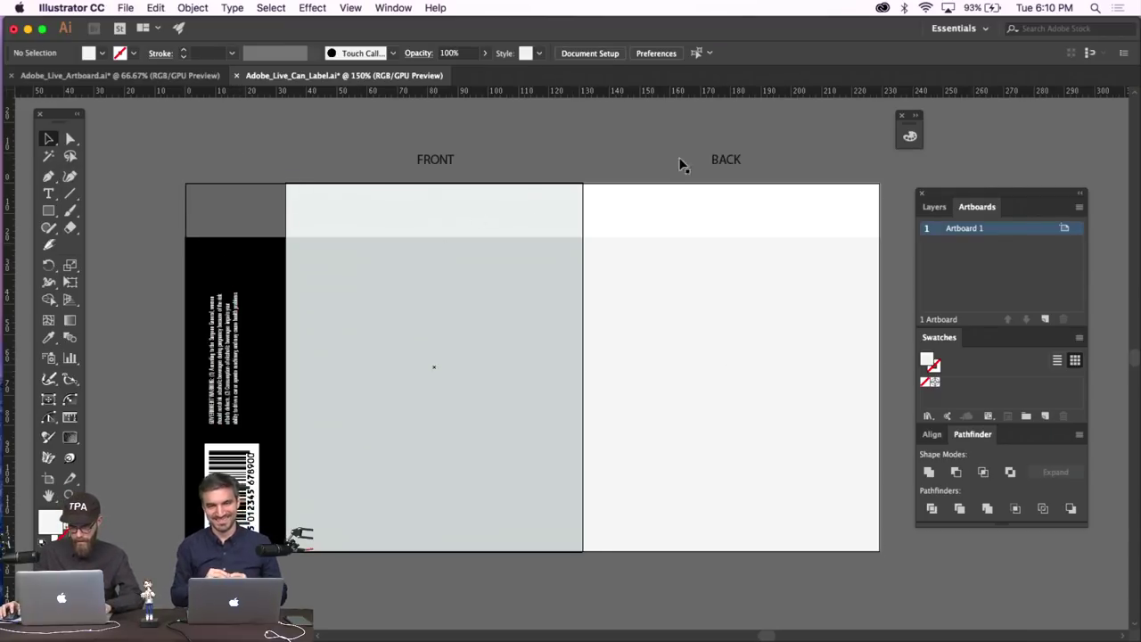
Try placing the copied Pale Ale label artwork over the can template.
key(super+z)
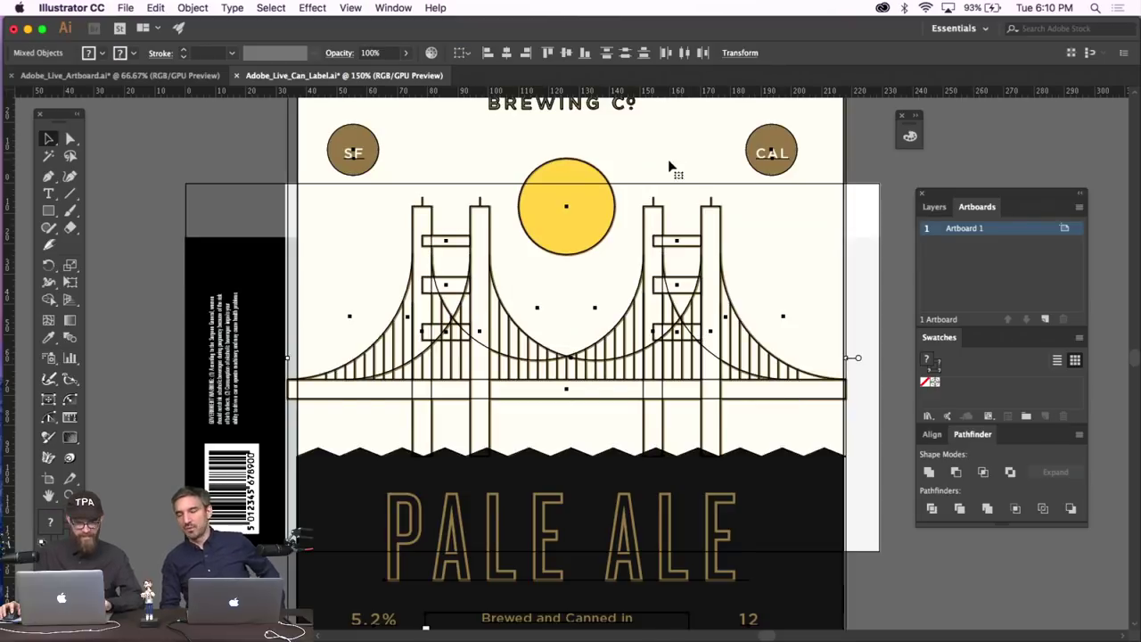
key(super+shift+z)
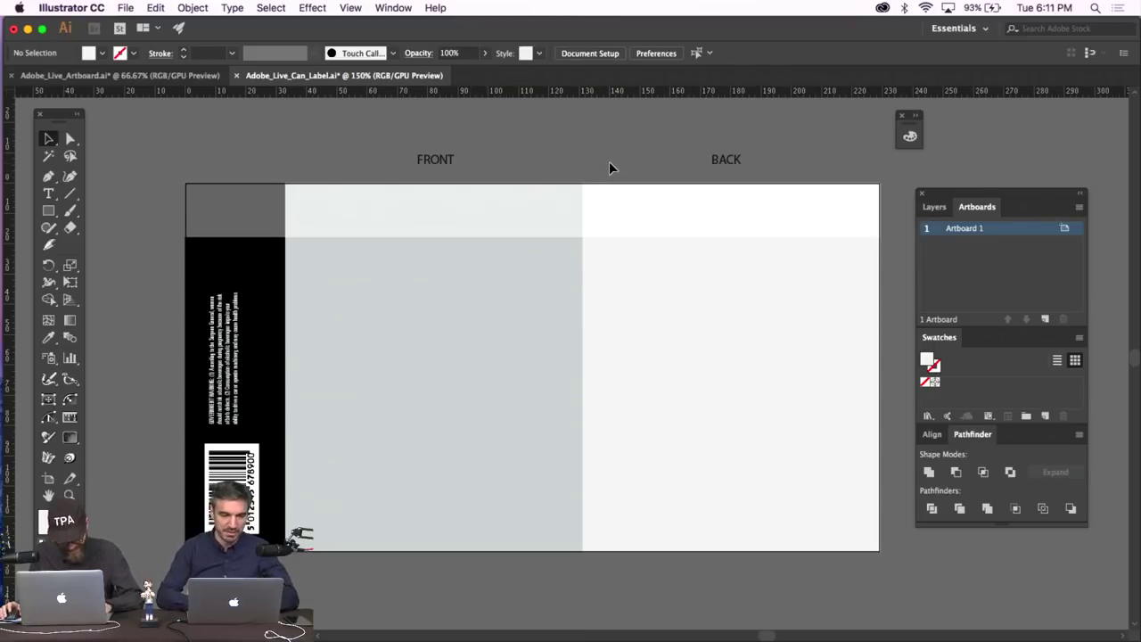
click(193, 7)
click(387, 127)
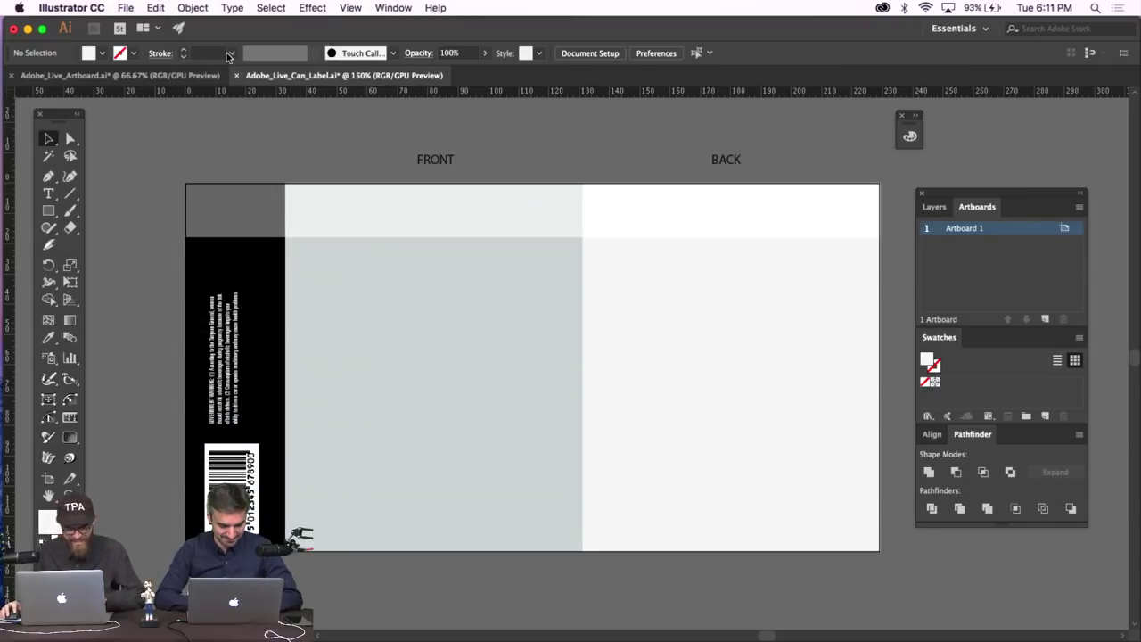
click(193, 7)
click(367, 119)
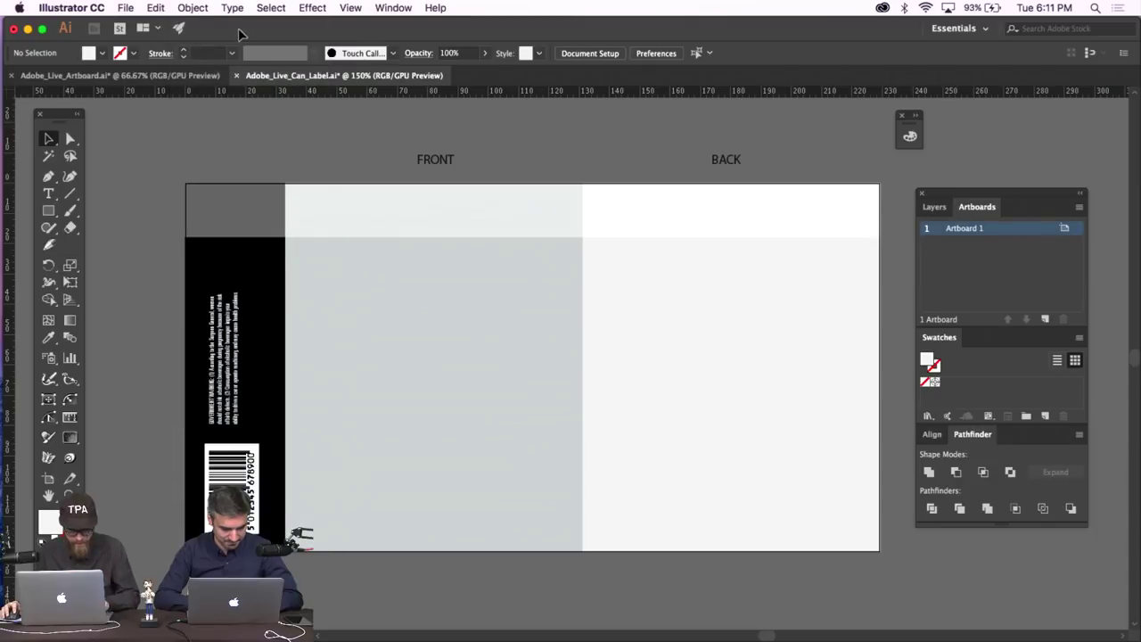
Draw a small rectangle about 5.2 mm wide and 6.6 mm high on the empty canvas outside the can template.
click(49, 213)
drag(124, 140, 140, 158)
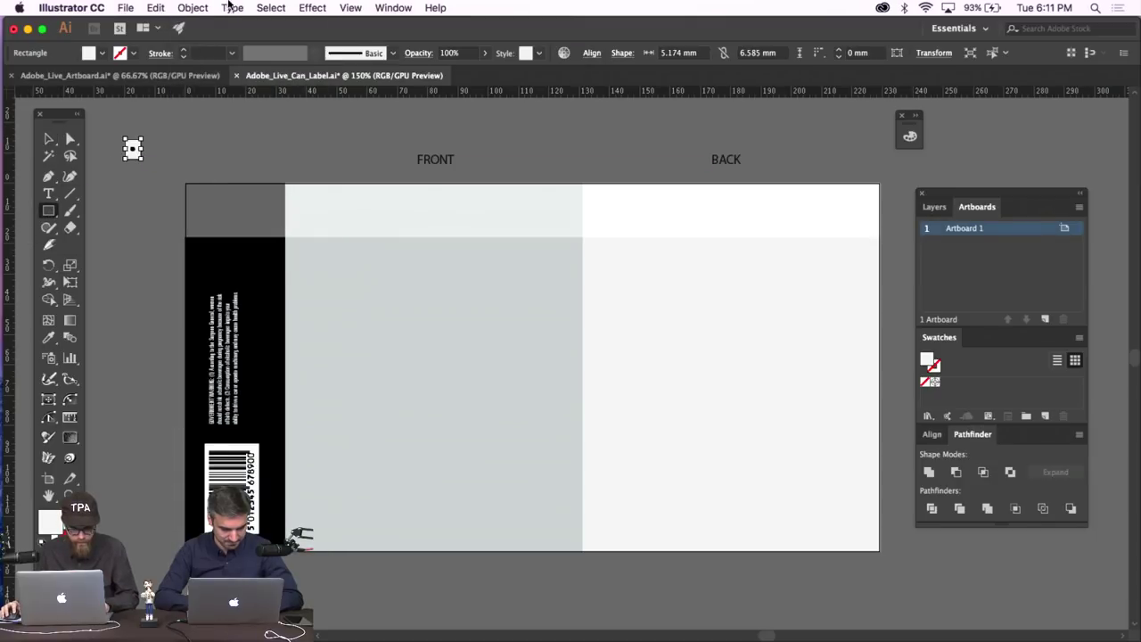
Turn on Scale Corners and Scale Strokes & Effects in the Scale options for the small rectangle.
click(193, 8)
mouse_move(213, 25)
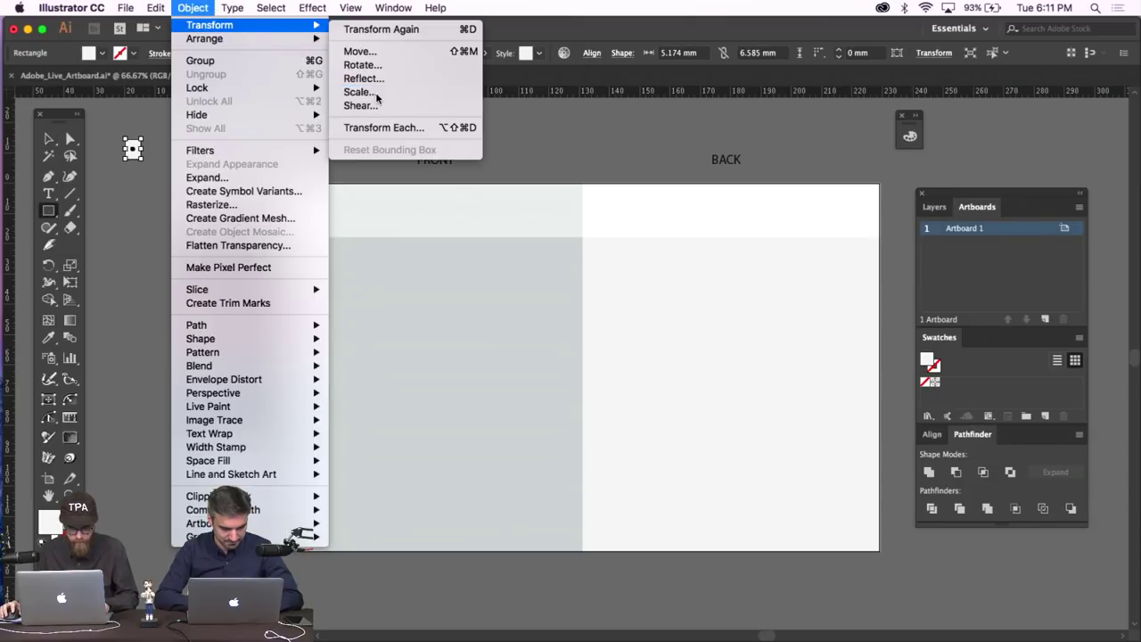
click(360, 92)
click(23, 254)
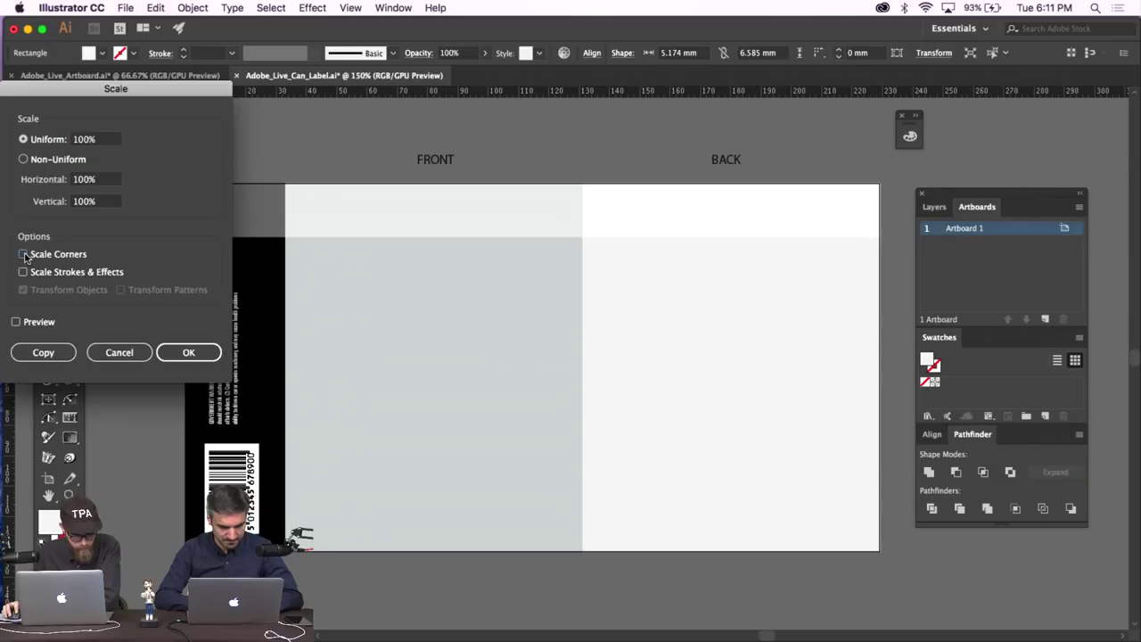
click(23, 271)
click(188, 352)
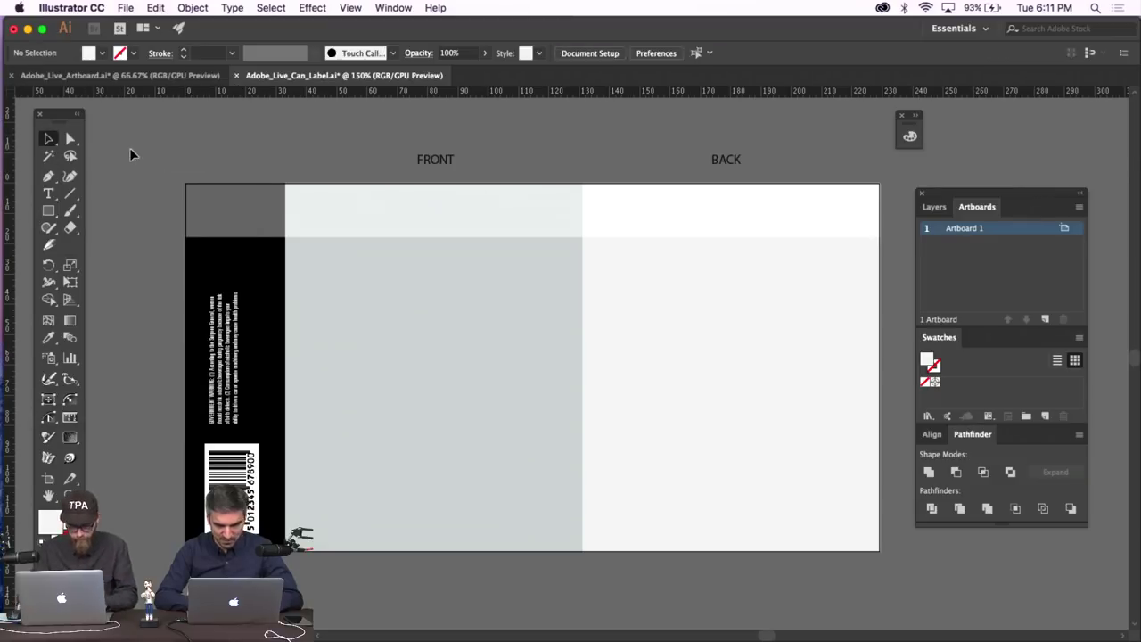
key(ctrl+z)
key(ctrl+minus)
key(ctrl+minus)
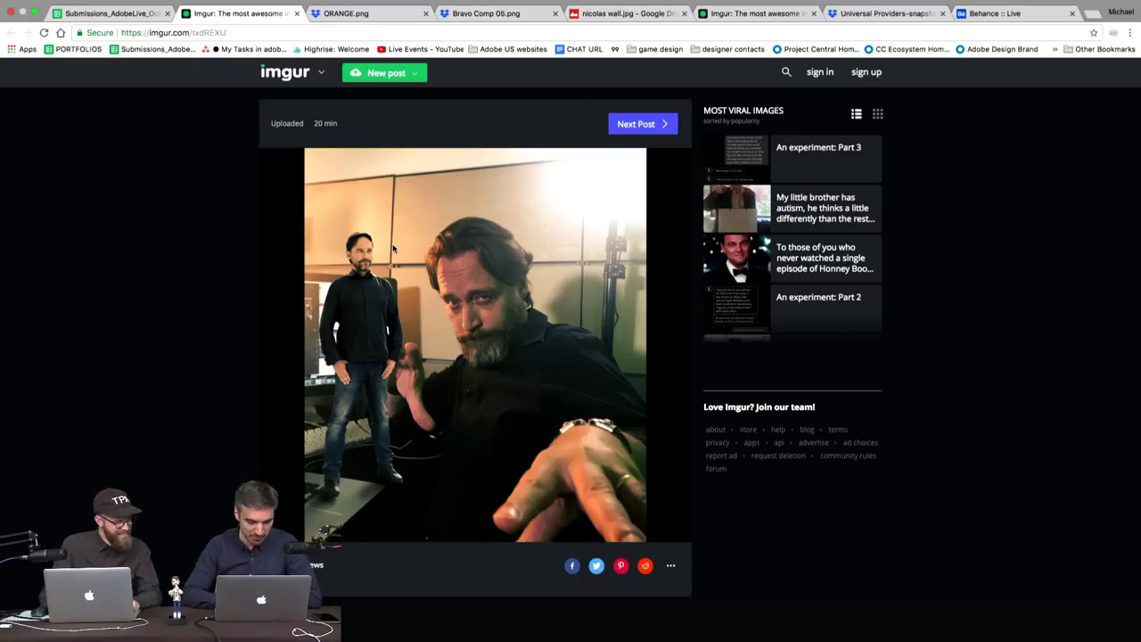
View the submitted images ORANGE.png and Bravo Comp 05.png in the browser.
click(360, 23)
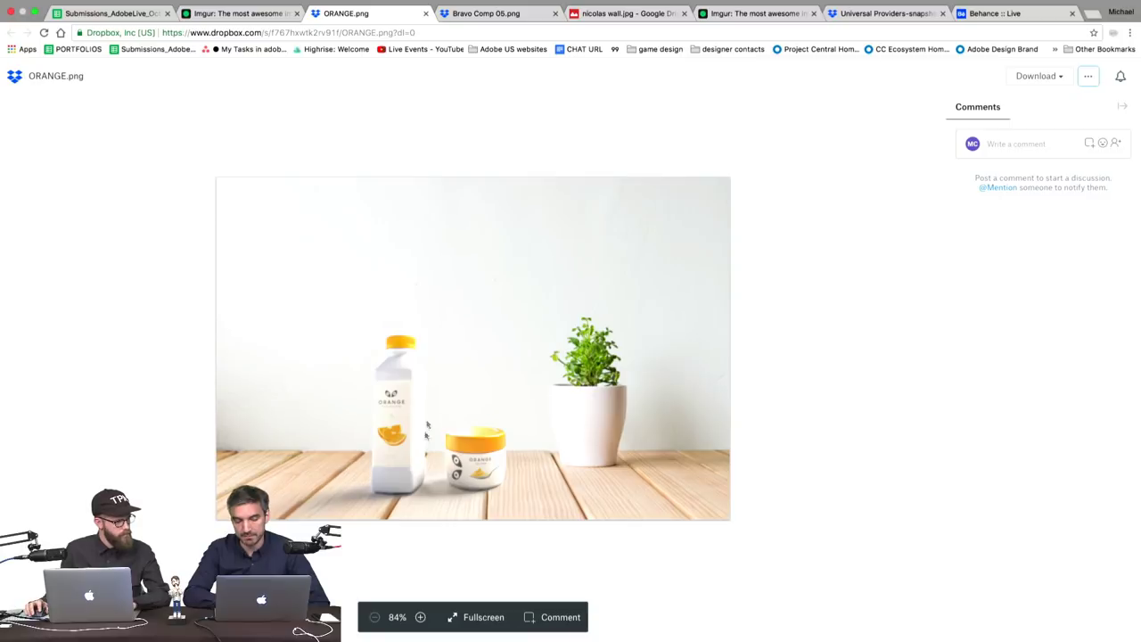
click(488, 18)
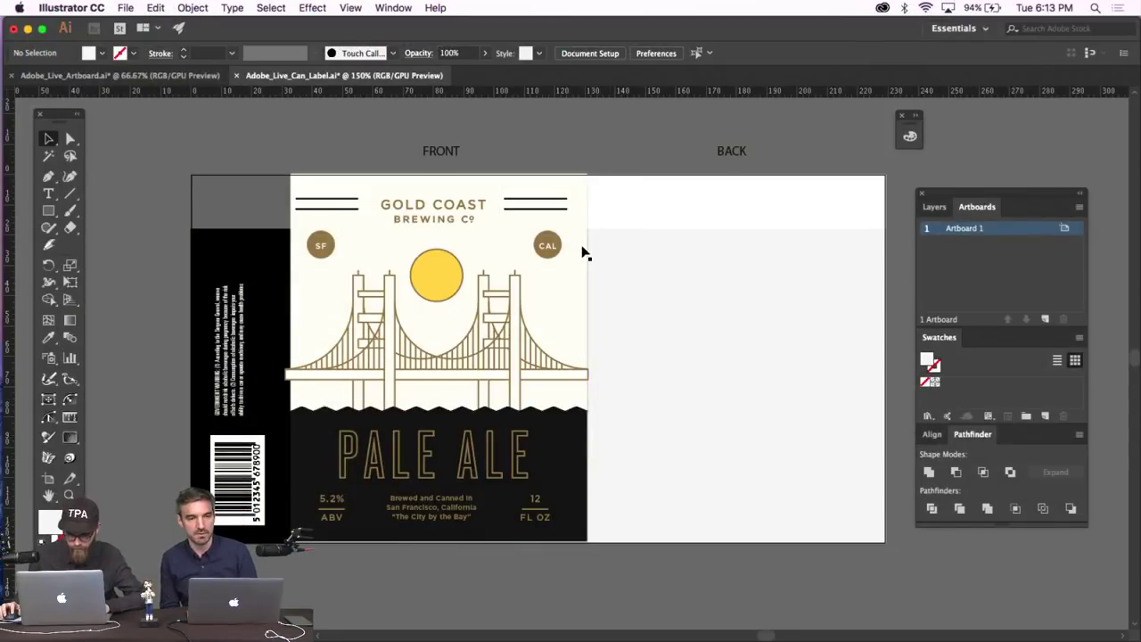
Fill the back panel rectangle with the front label's cream colour and delete the semi-transparent strip across the template's upper edge.
click(576, 241)
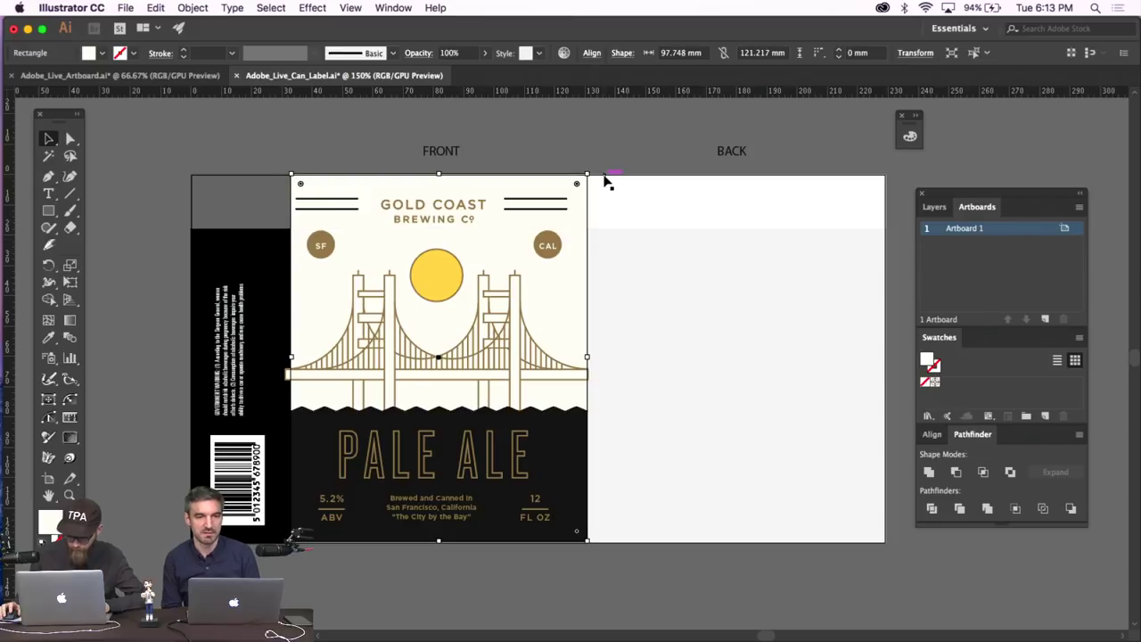
click(618, 280)
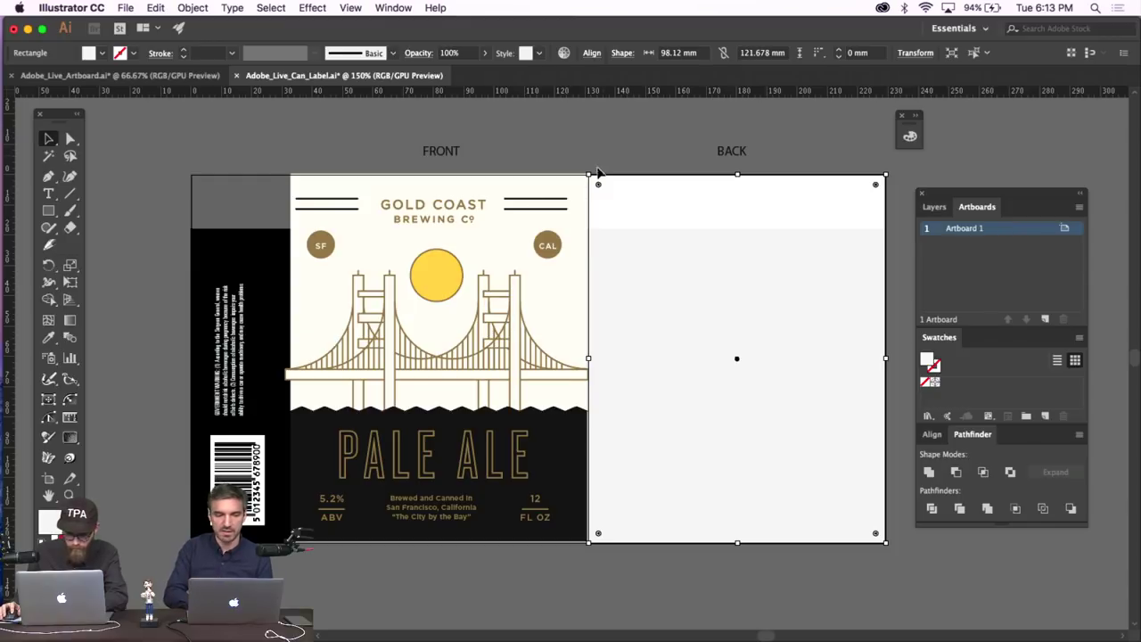
key(i)
click(514, 229)
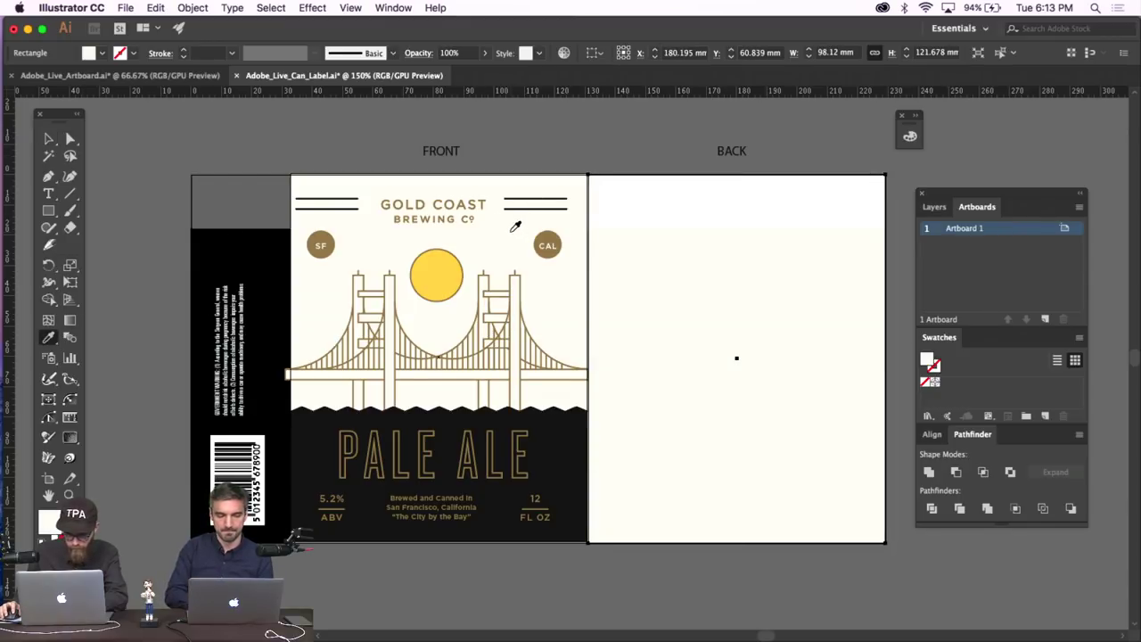
key(v)
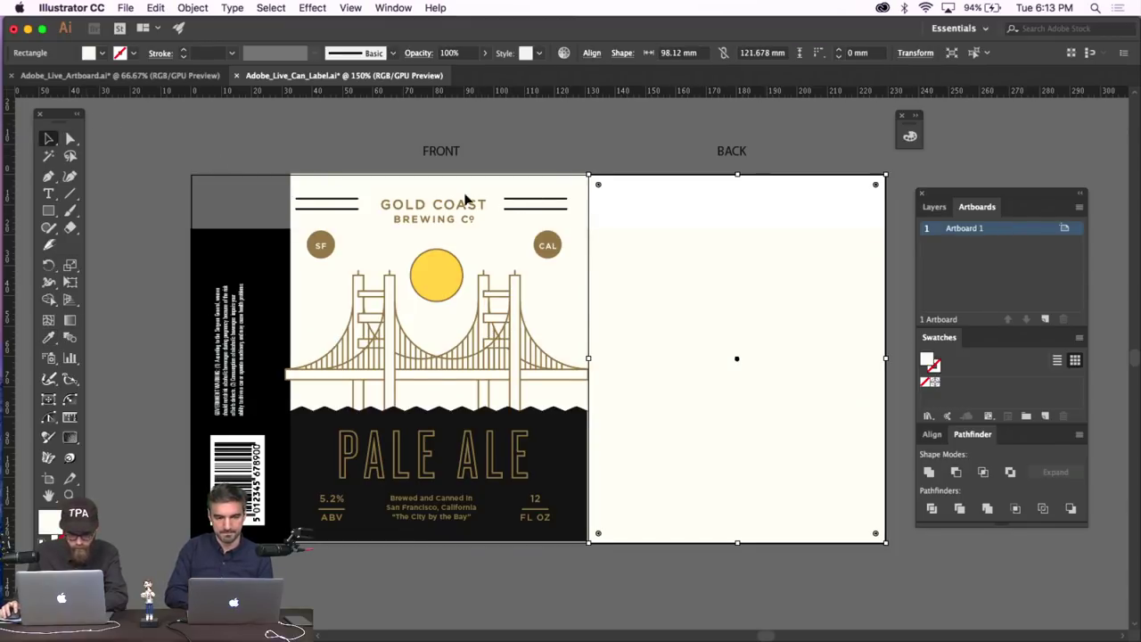
click(689, 216)
key(Delete)
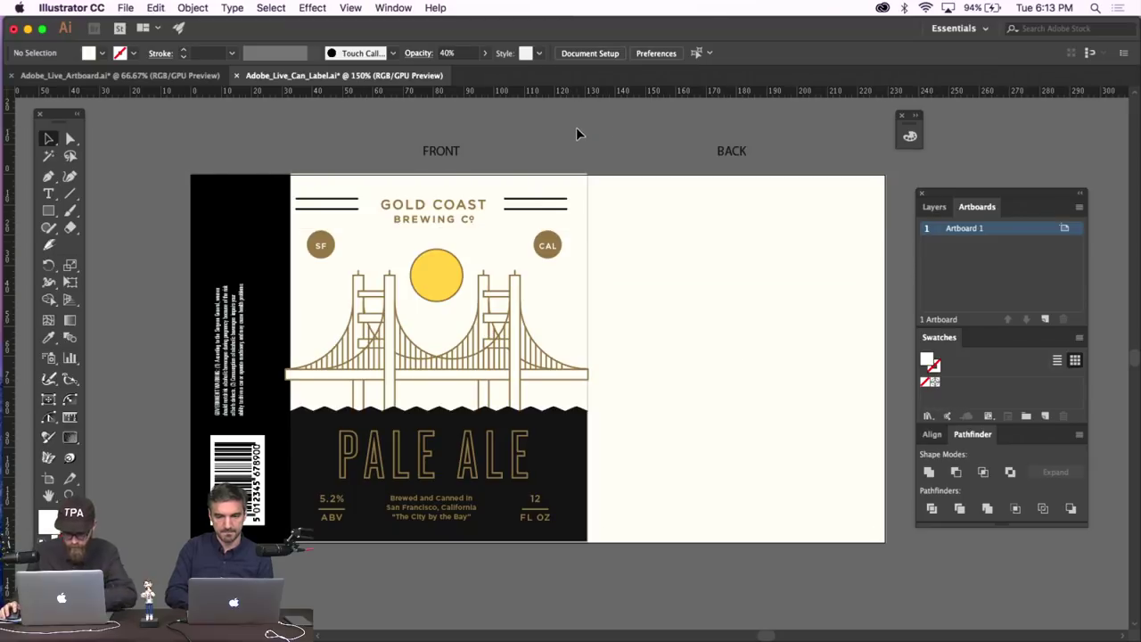
Show the guides, check the front artwork and back panel against them, and hide the guides again.
key(super+semicolon)
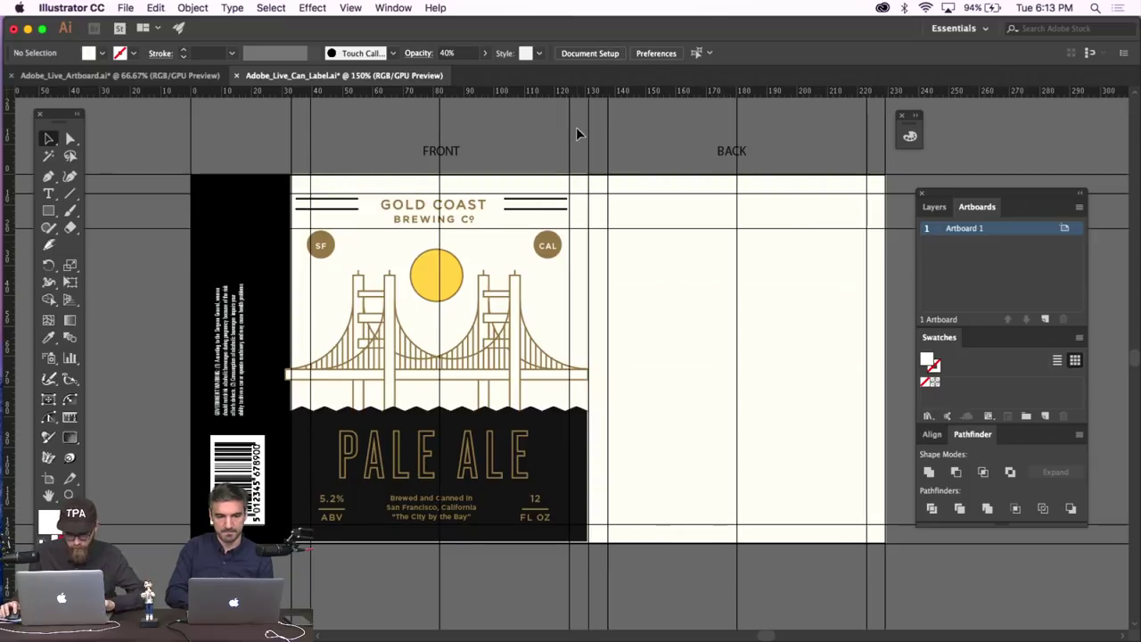
scroll(590, 161, down, 2)
scroll(591, 159, left, 2)
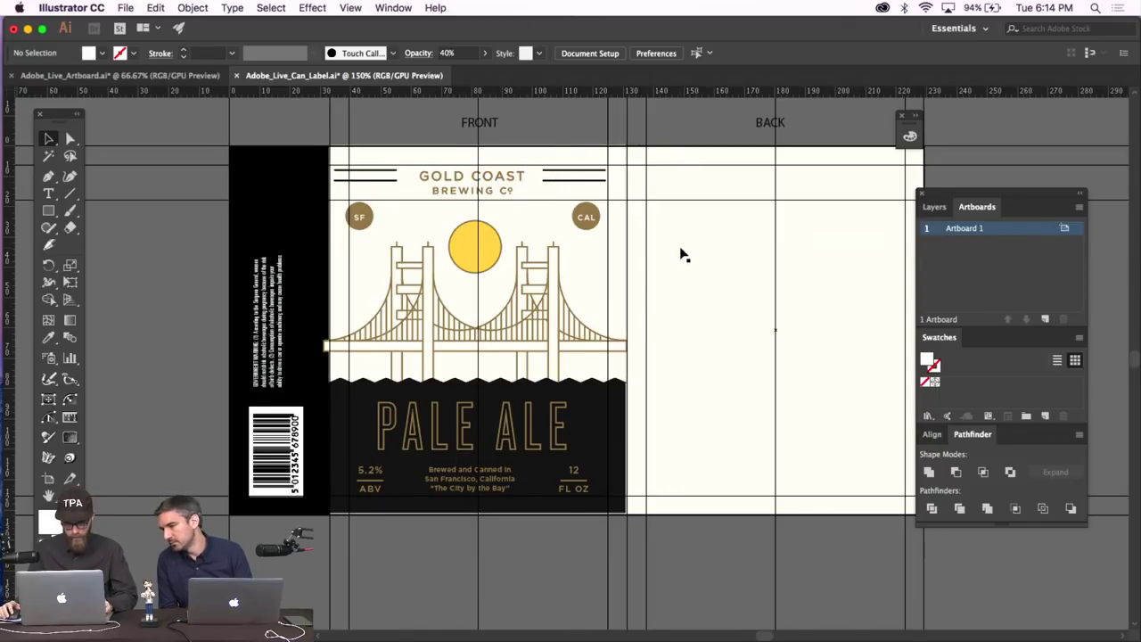
scroll(683, 255, right, 3)
key(super+semicolon)
key(super+semicolon)
key(super+semicolon)
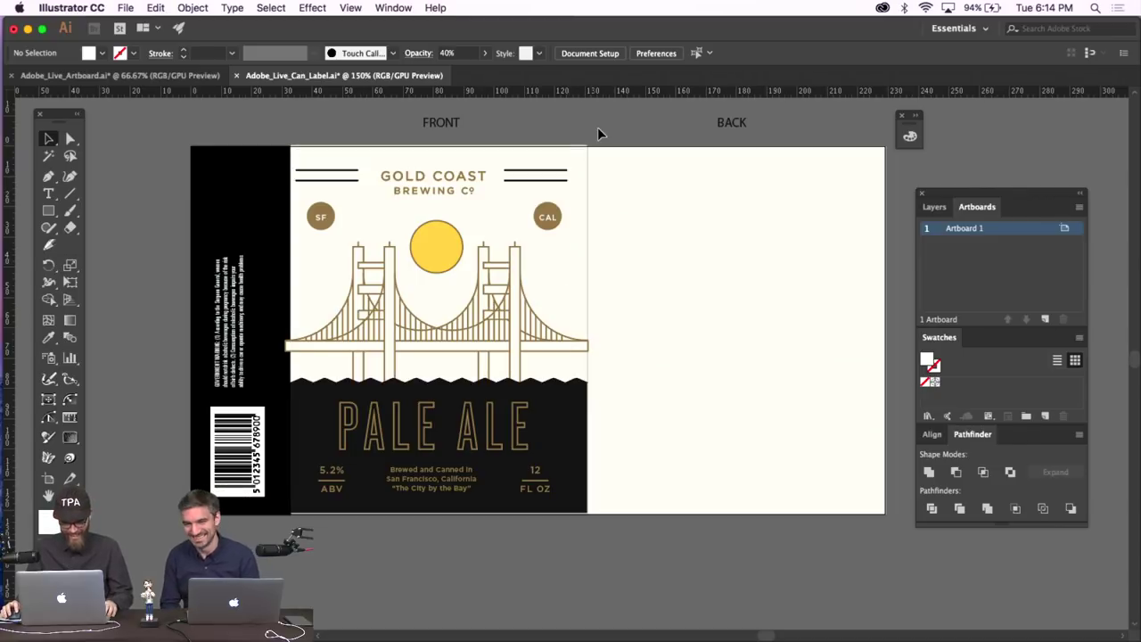
Match the template's black background rectangle to the dark fill of the Pale Ale section using the Eyedropper.
click(633, 184)
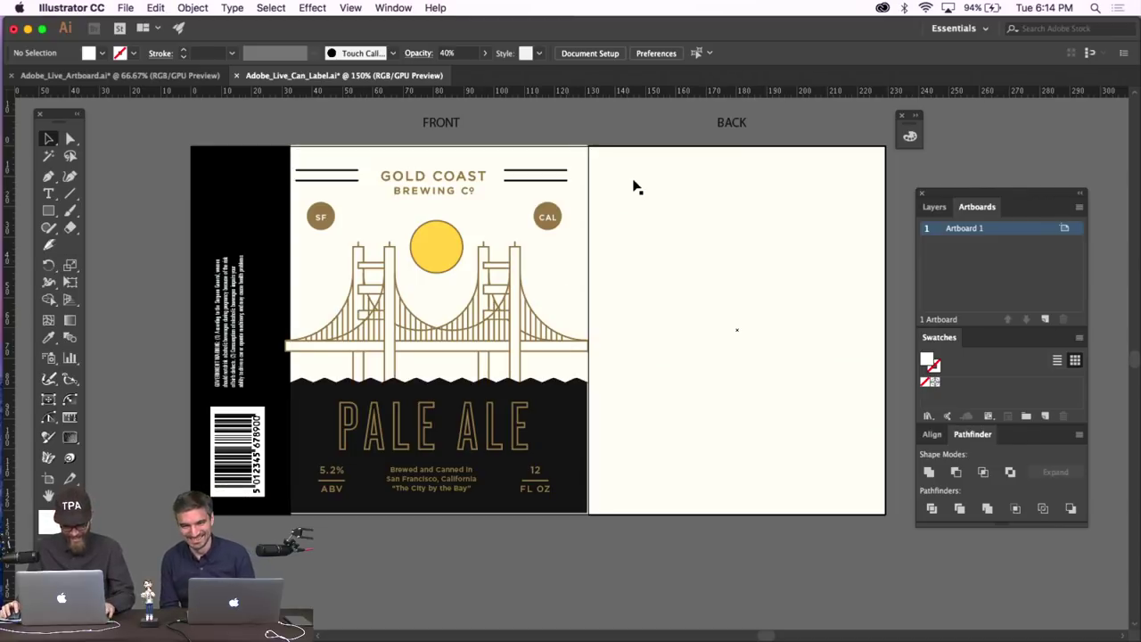
click(576, 411)
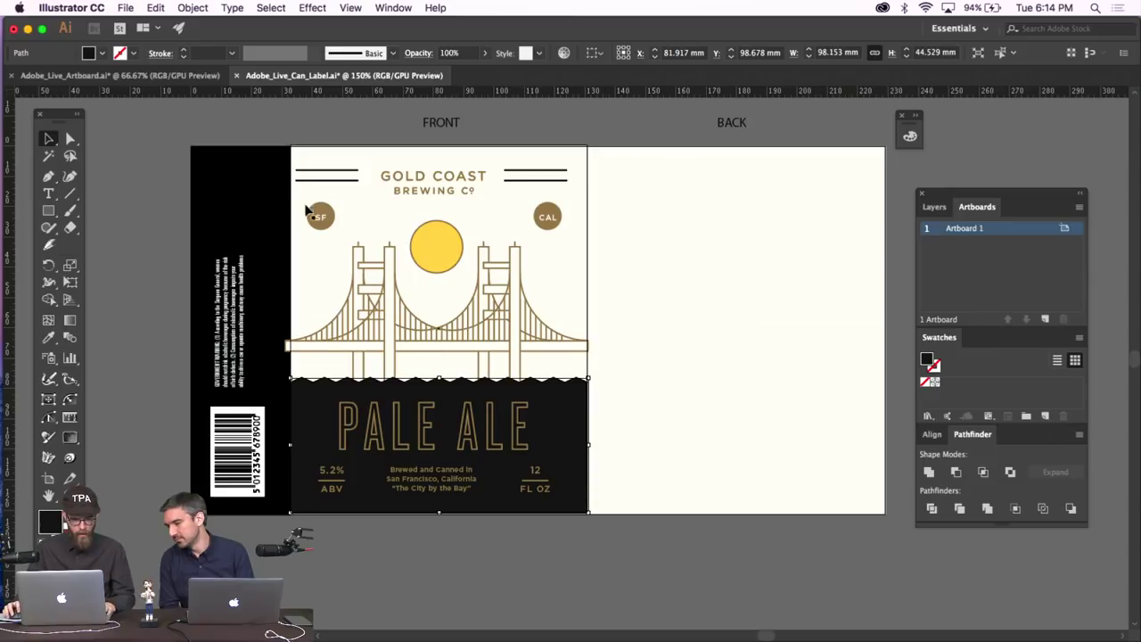
click(264, 207)
click(48, 338)
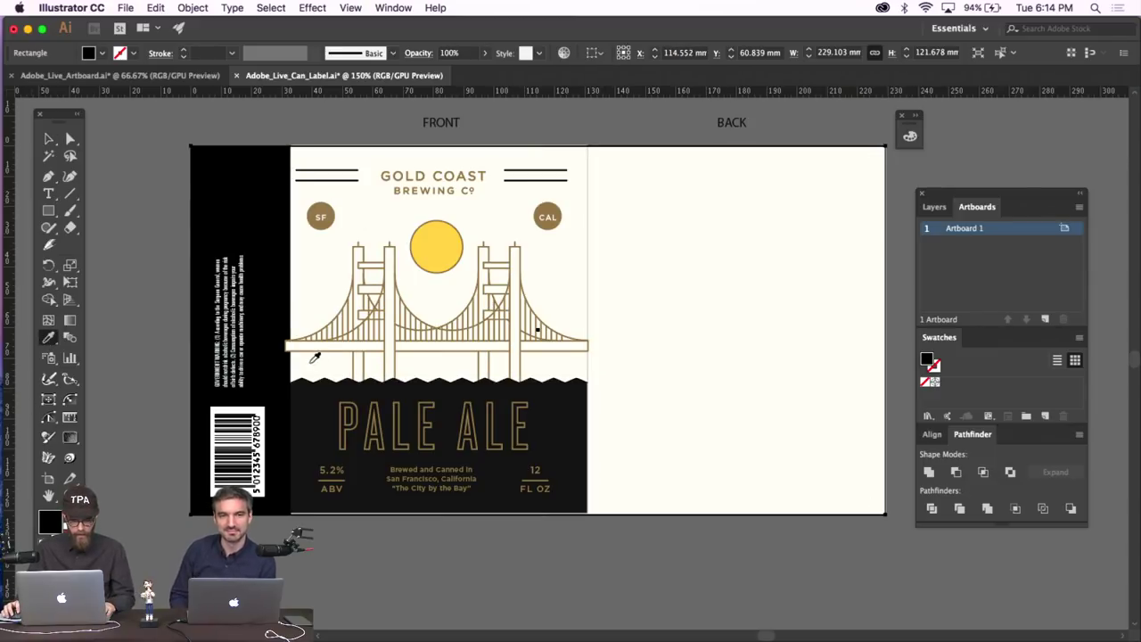
click(319, 385)
key(v)
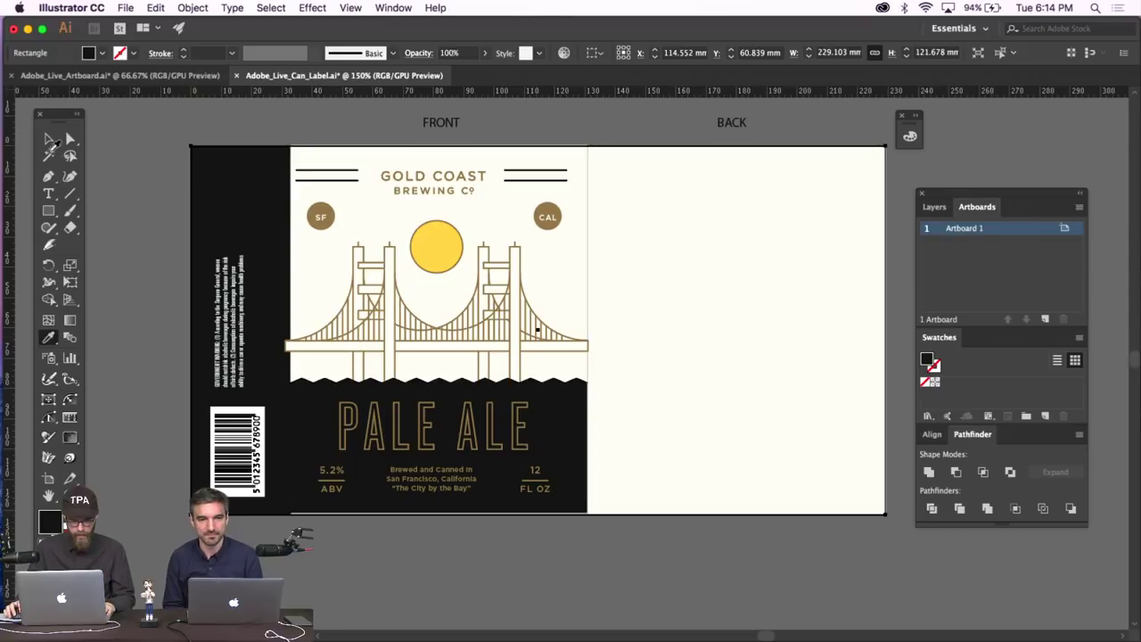
click(150, 187)
Show the guides and examine the lower Pale Ale section and barcode panel against the margins and panel edges.
key(super+semicolon)
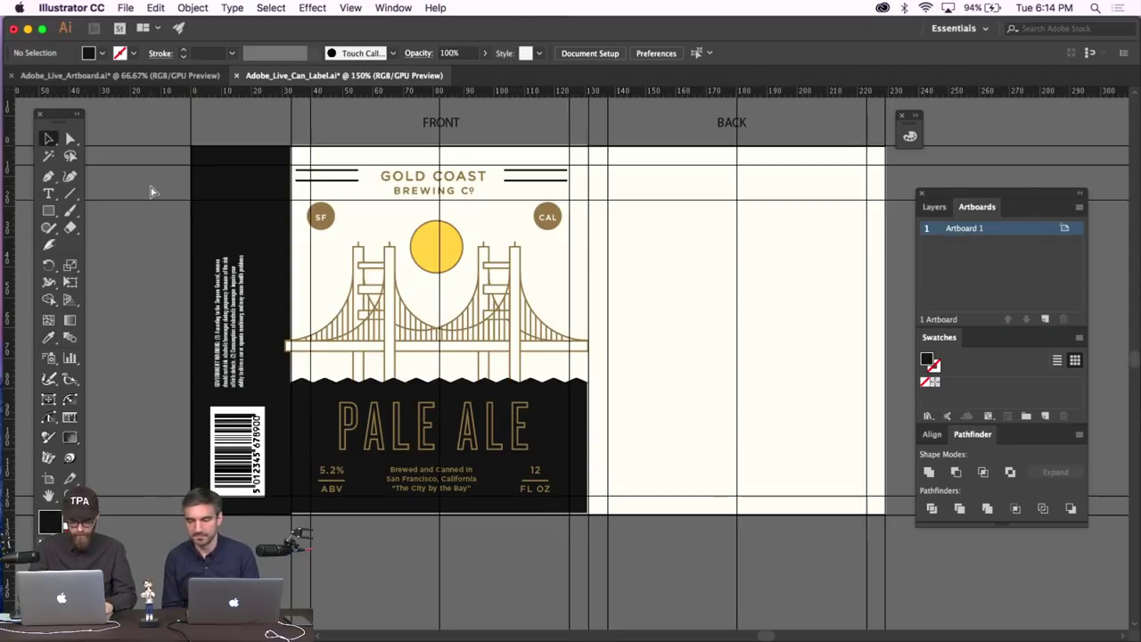
key(super+equal)
key(super+equal)
scroll(256, 221, down, 5)
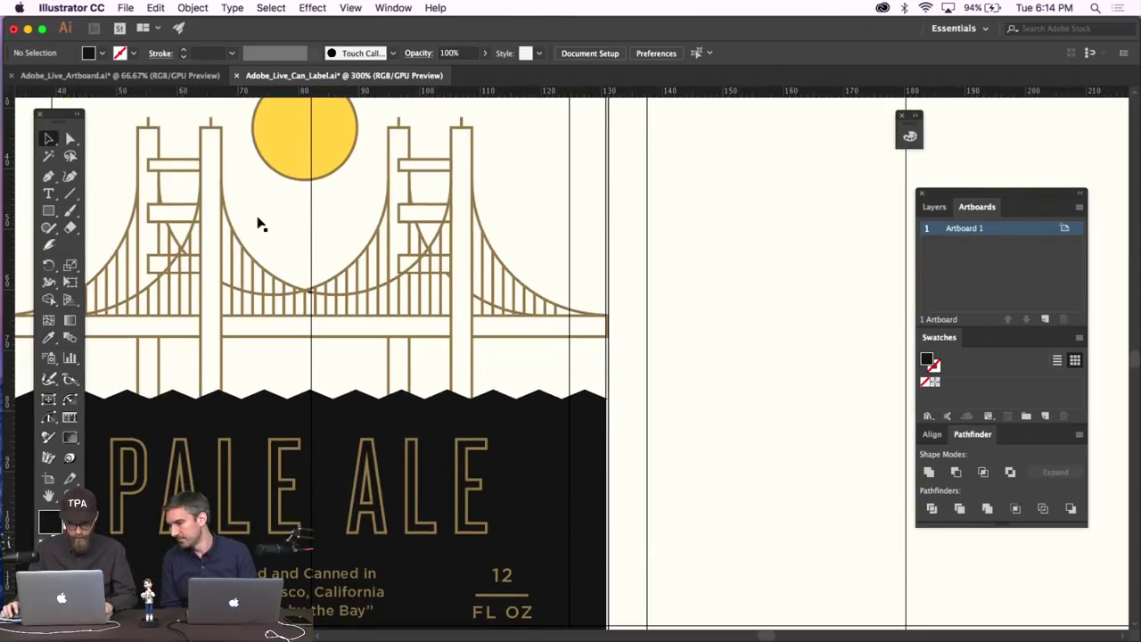
scroll(325, 254, down, 5)
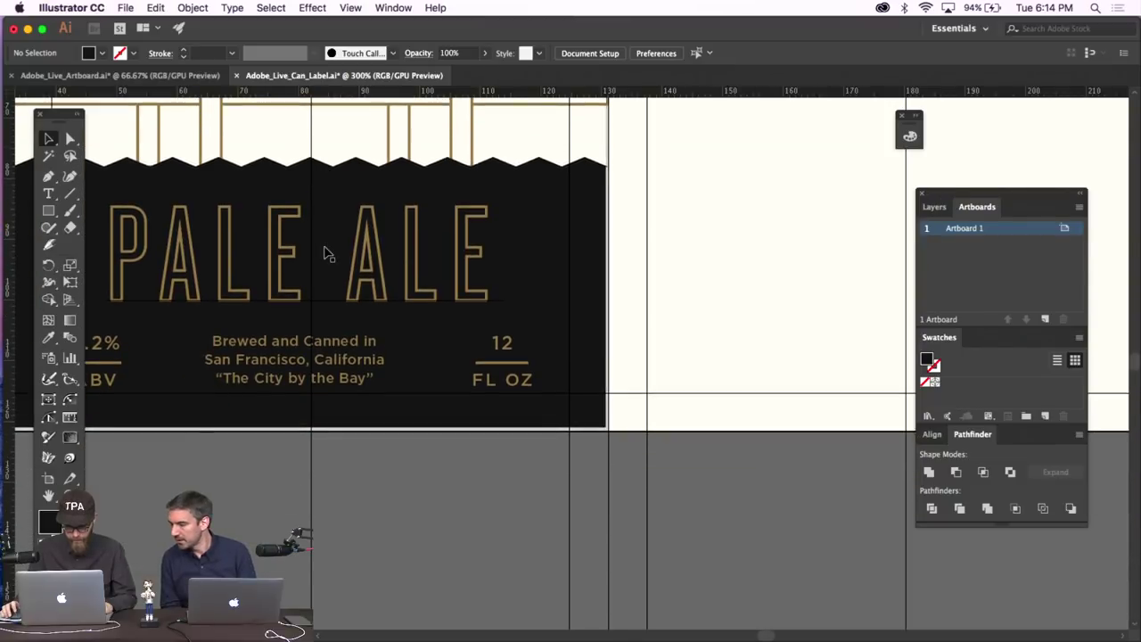
scroll(331, 247, left, 8)
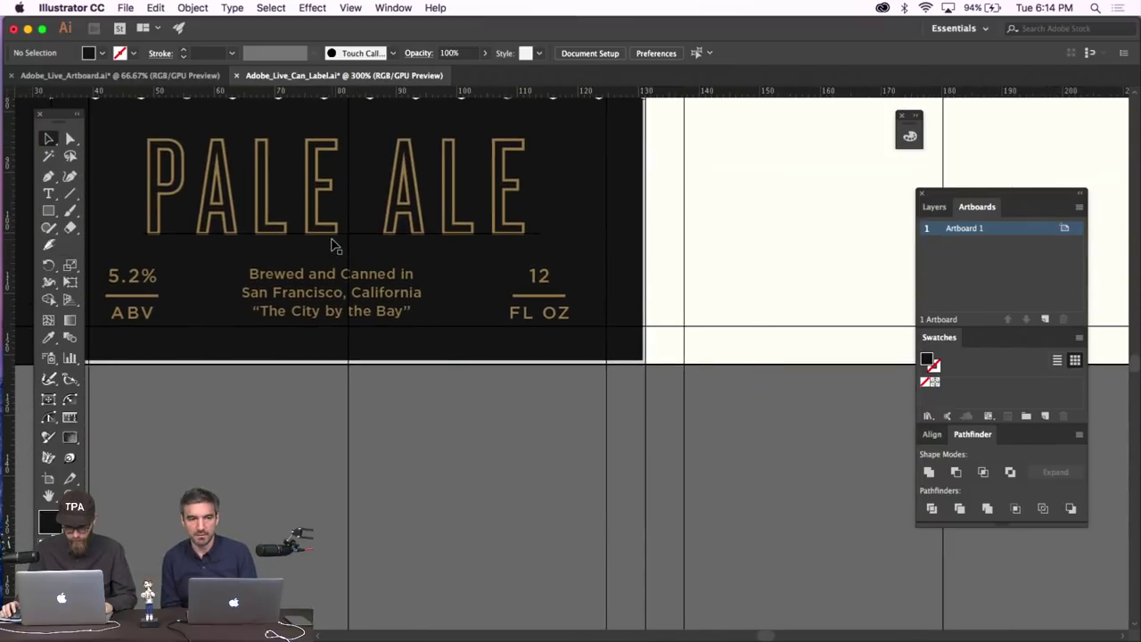
scroll(331, 247, up, 3)
scroll(331, 246, up, 1)
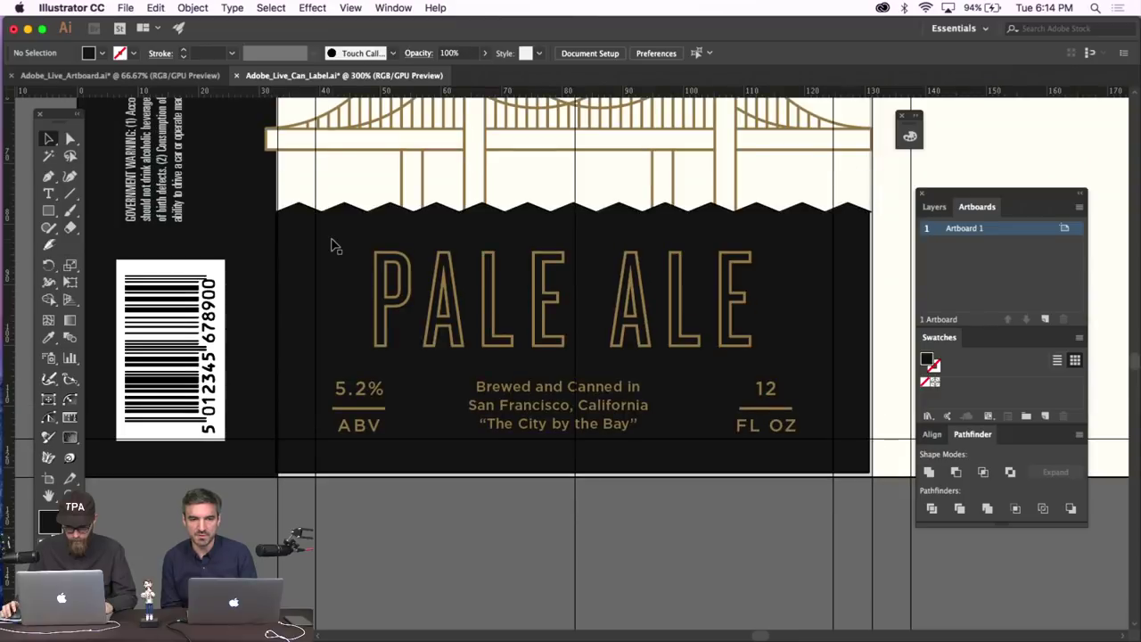
scroll(330, 247, up, 1)
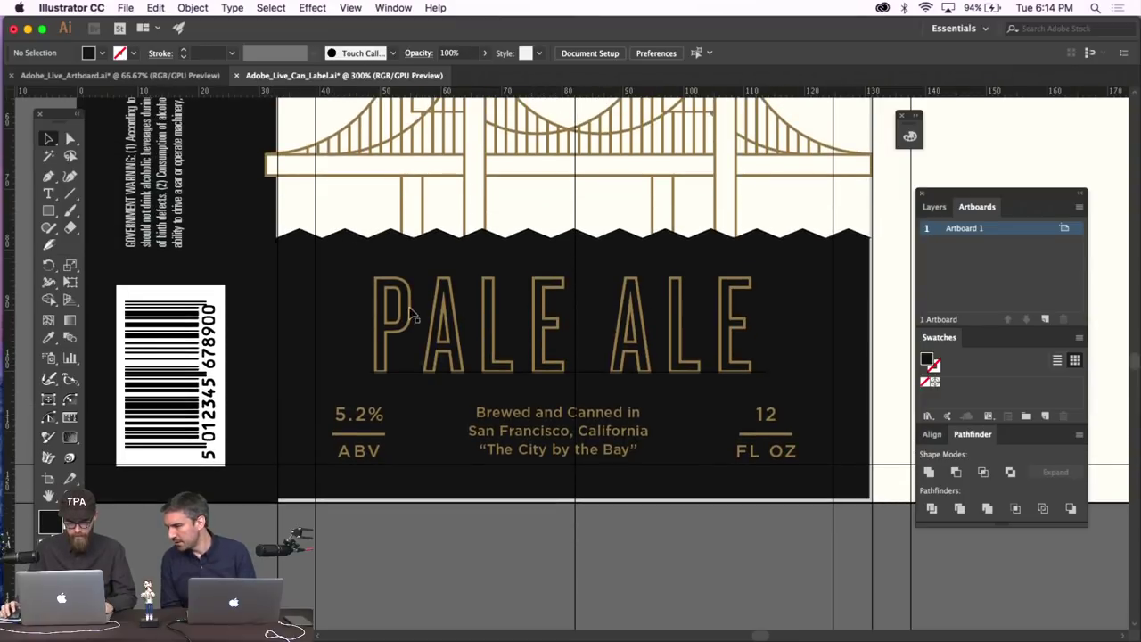
scroll(560, 416, down, 4)
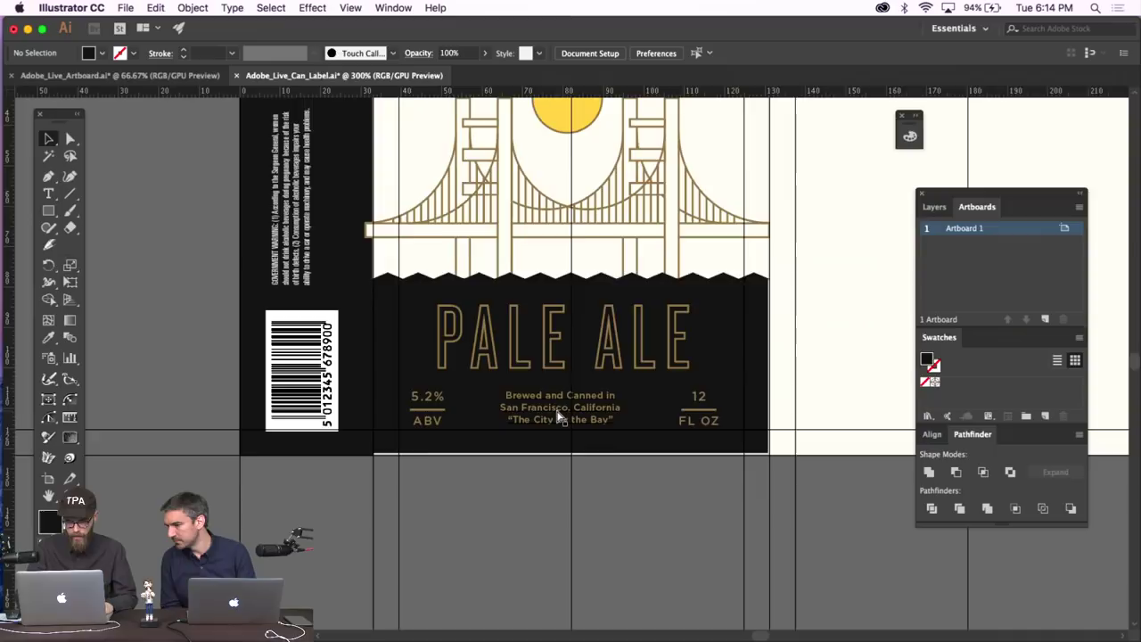
scroll(559, 415, up, 1)
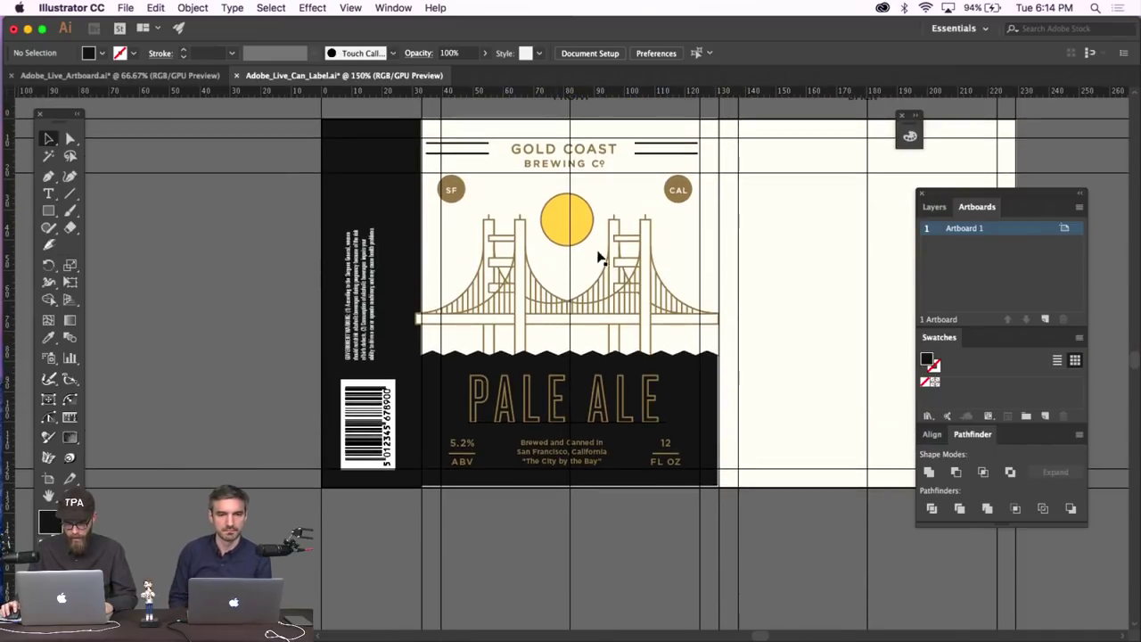
Select the brand name, brewing details, volume, ABV value and PALE ALE title in turn to check their placement against the guides.
click(604, 146)
scroll(650, 158, up, 5)
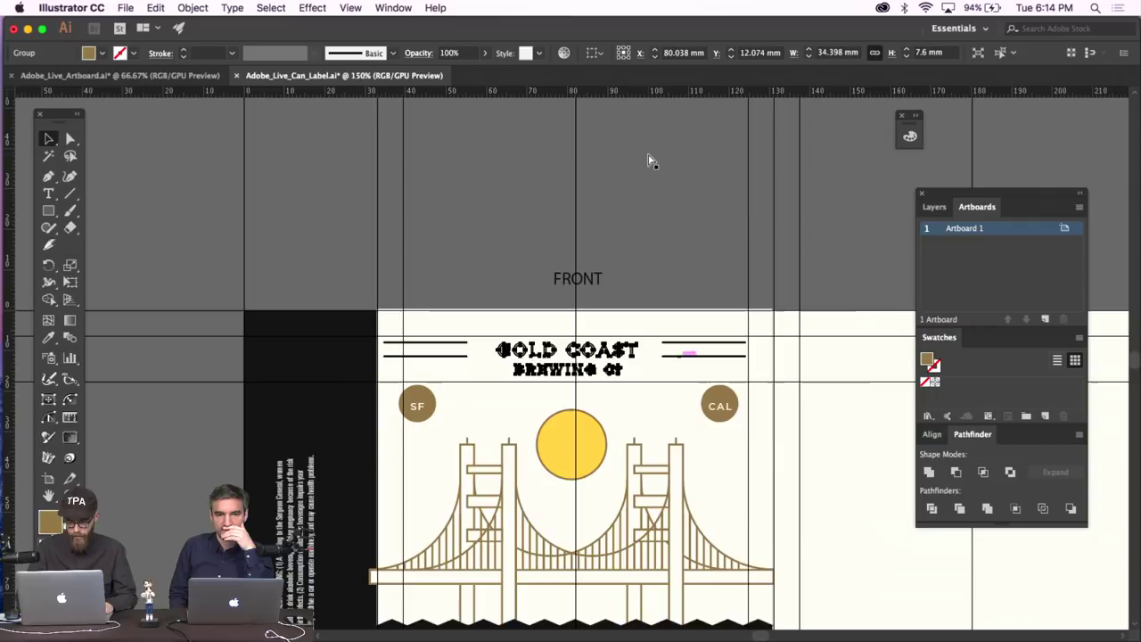
scroll(650, 157, down, 5)
key(super+equal)
scroll(637, 159, down, 3)
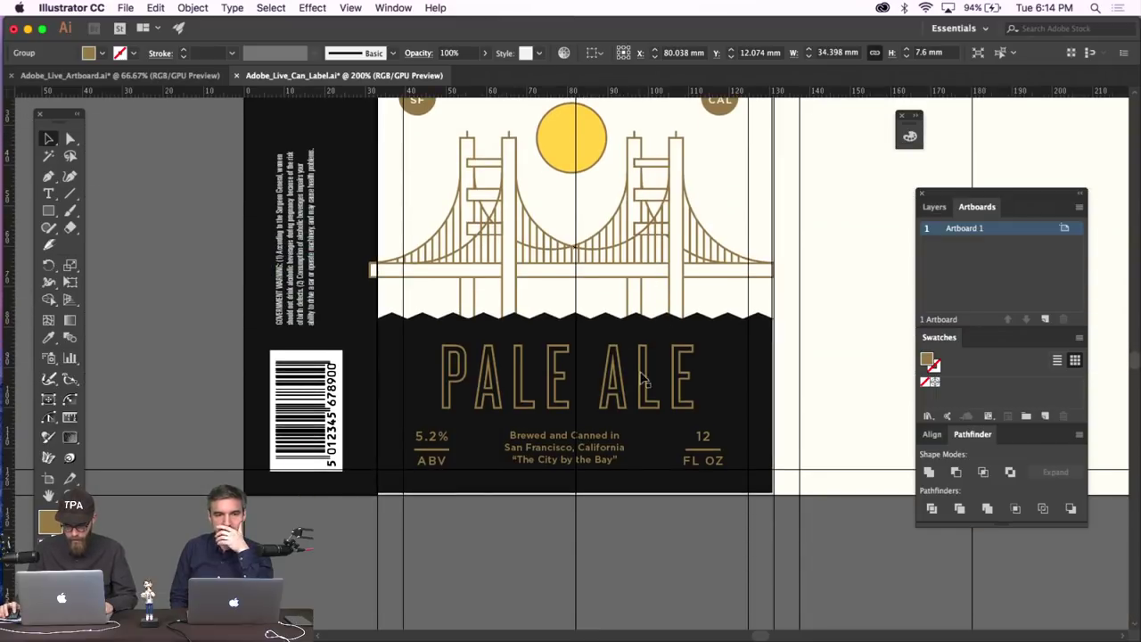
click(597, 455)
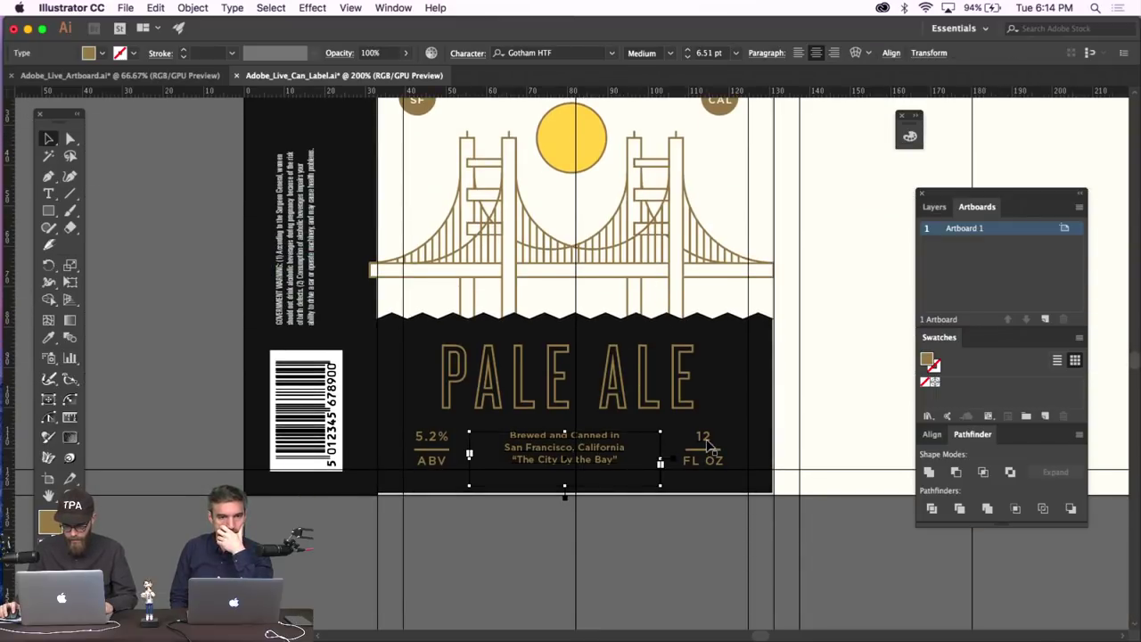
click(708, 446)
click(444, 437)
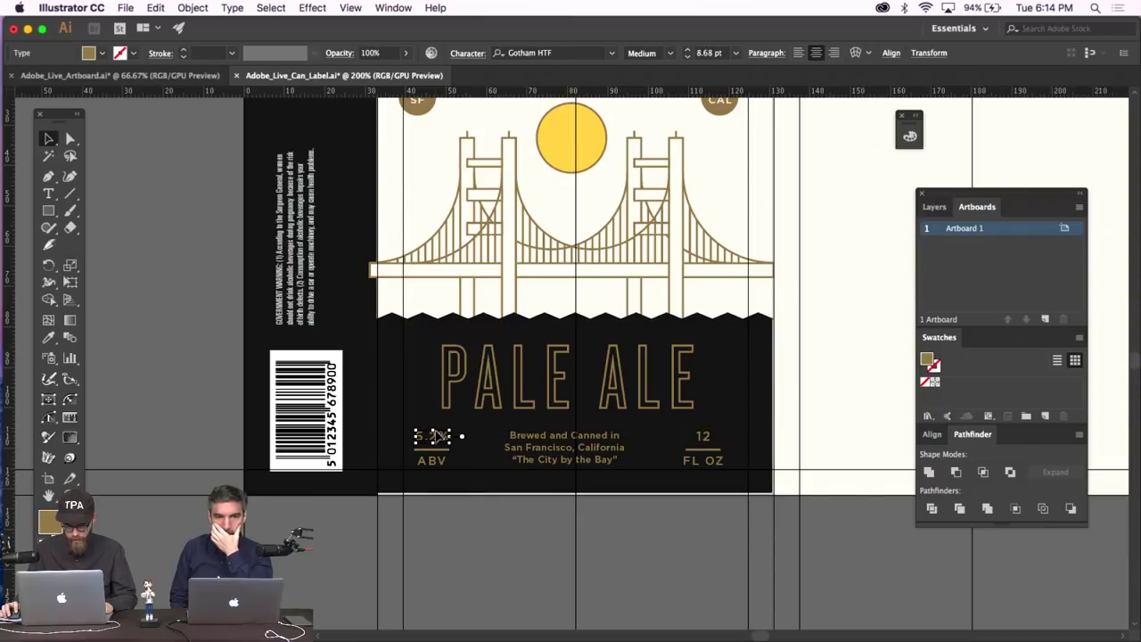
click(555, 395)
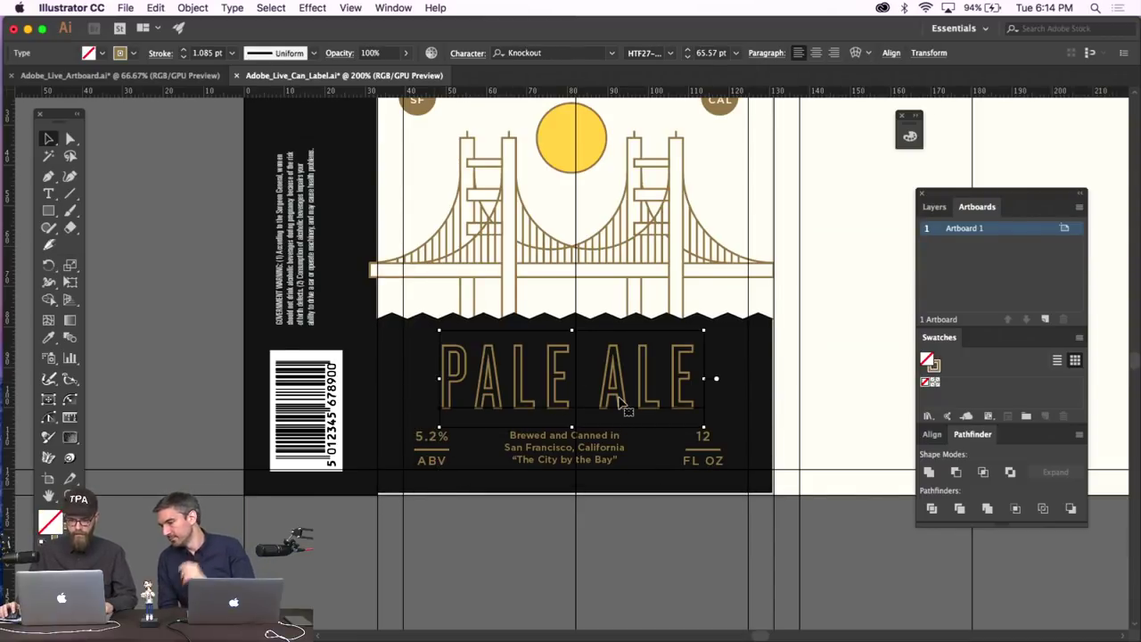
click(644, 558)
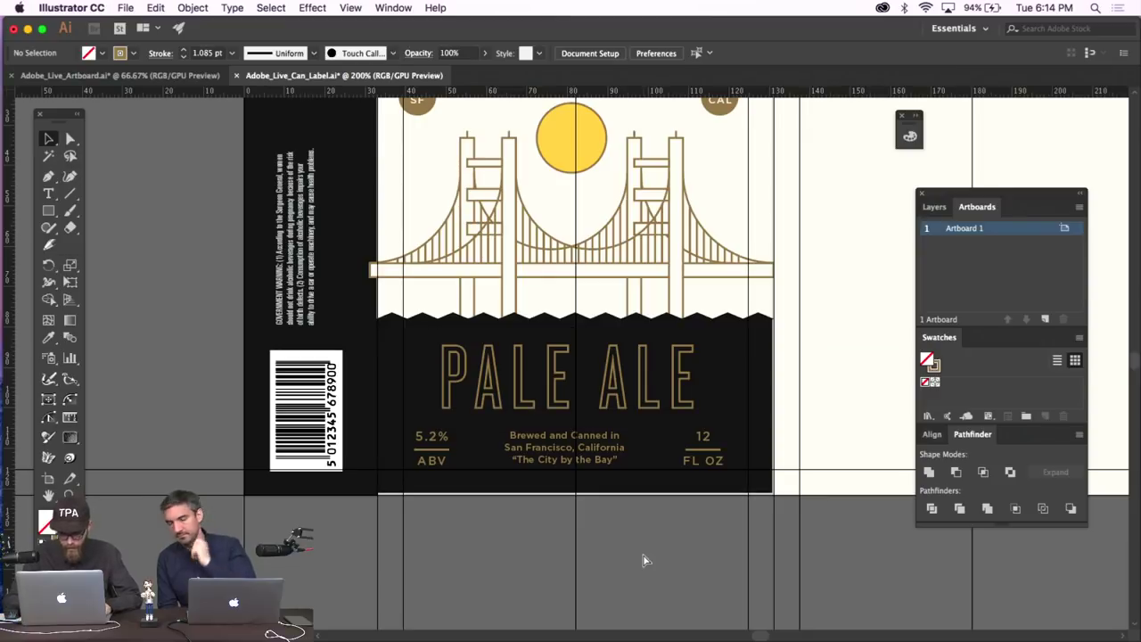
Hide the guides and examine the bridge artwork and the complete can label.
key(super+semicolon)
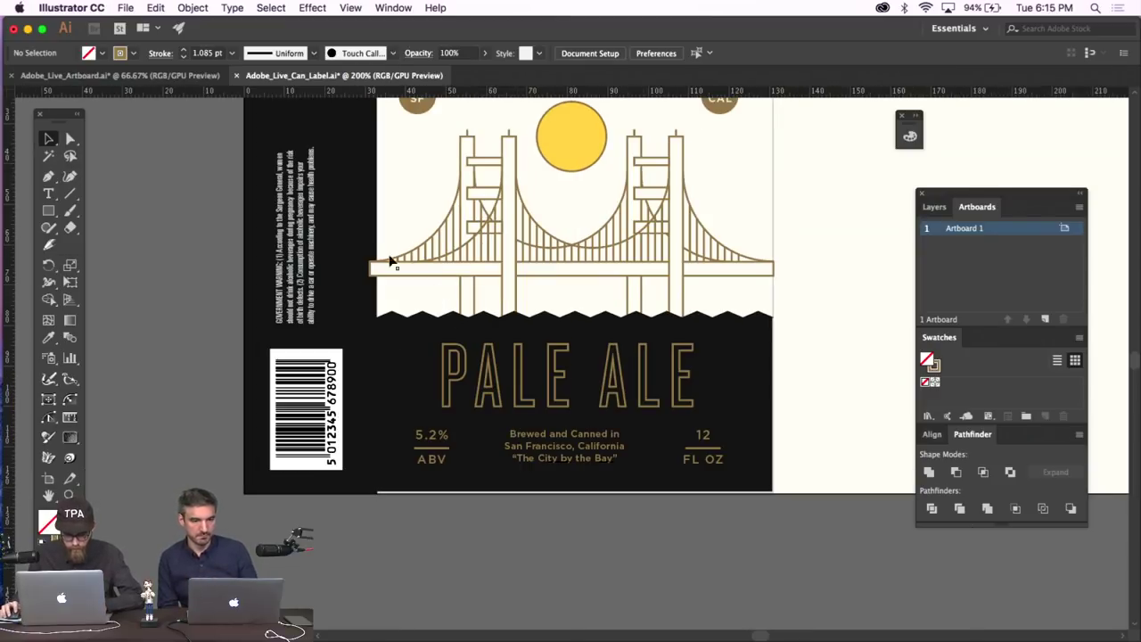
scroll(463, 259, up, 2)
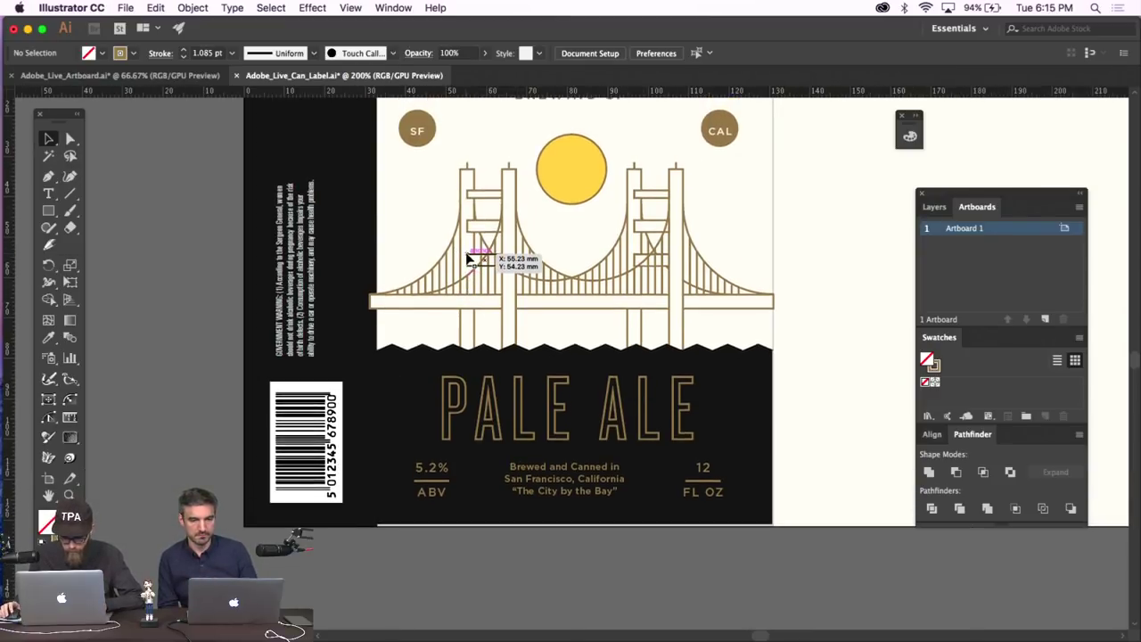
scroll(466, 258, right, 2)
key(super+minus)
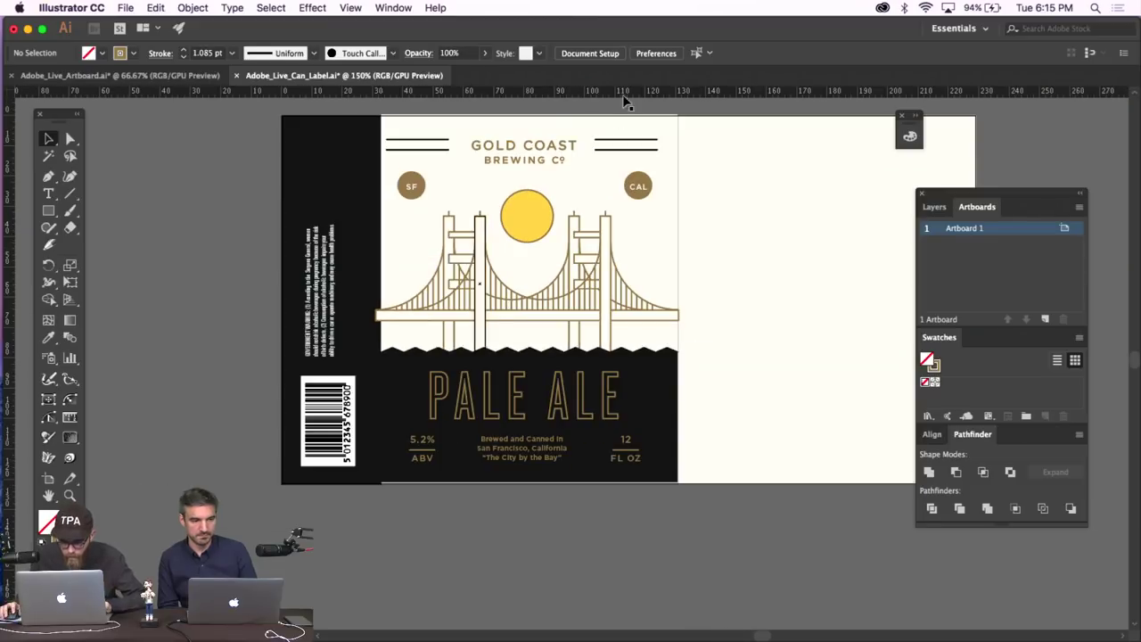
Hide the cream rectangle and the grey rectangle stacked behind the front panel artwork.
click(674, 126)
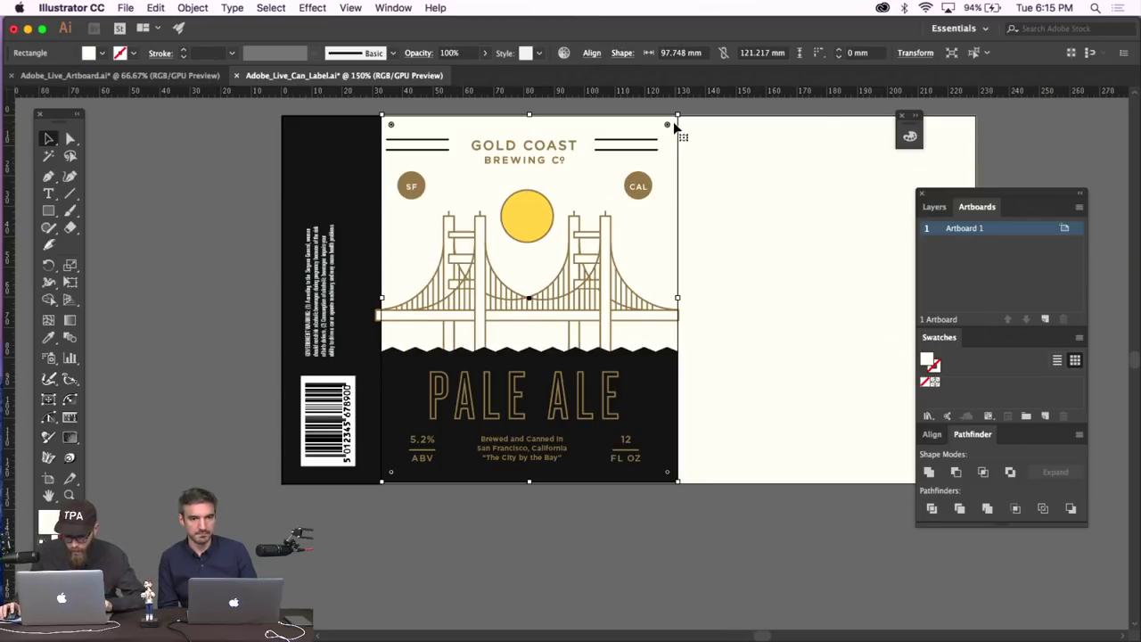
key(super+3)
click(675, 140)
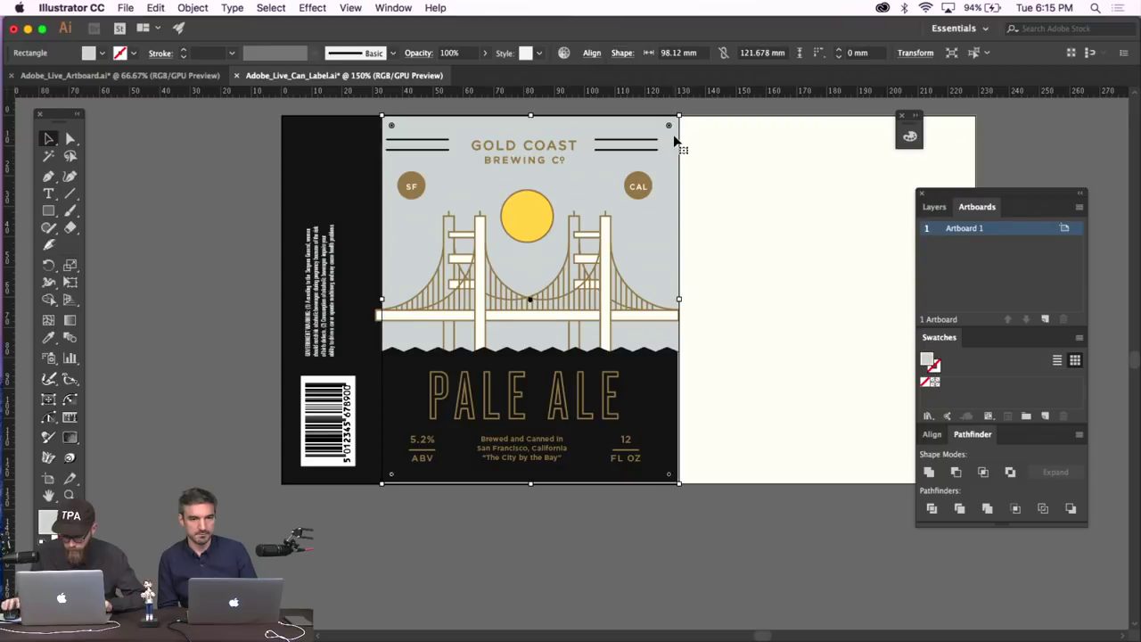
key(super+3)
Match the full-width black background rectangle to the cream of the back panel using the Eyedropper.
click(675, 140)
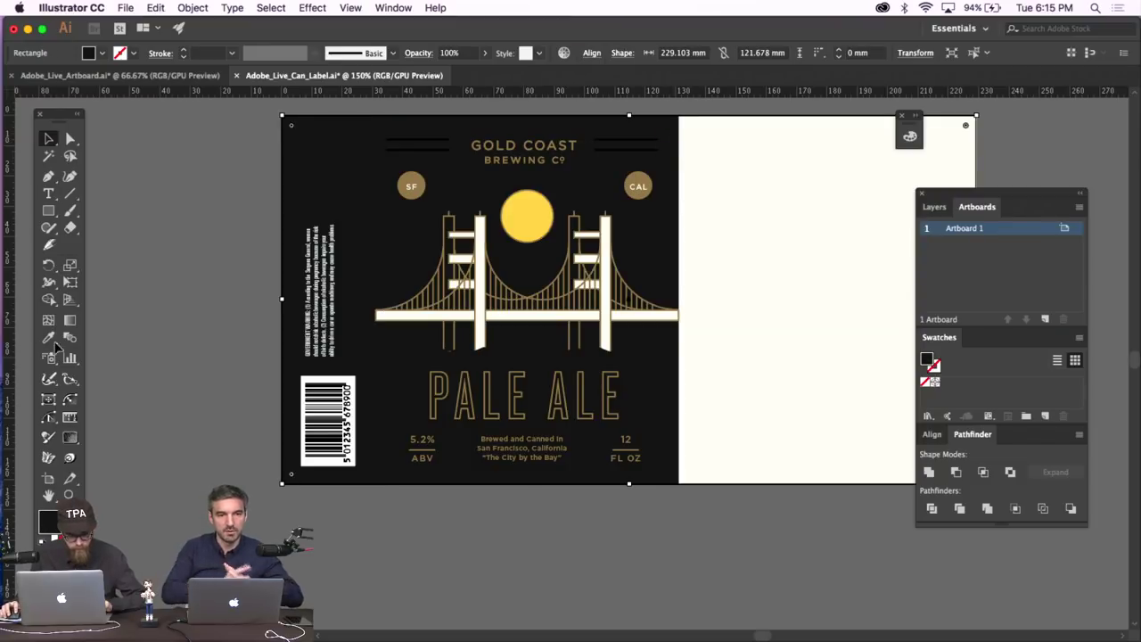
key(i)
click(850, 307)
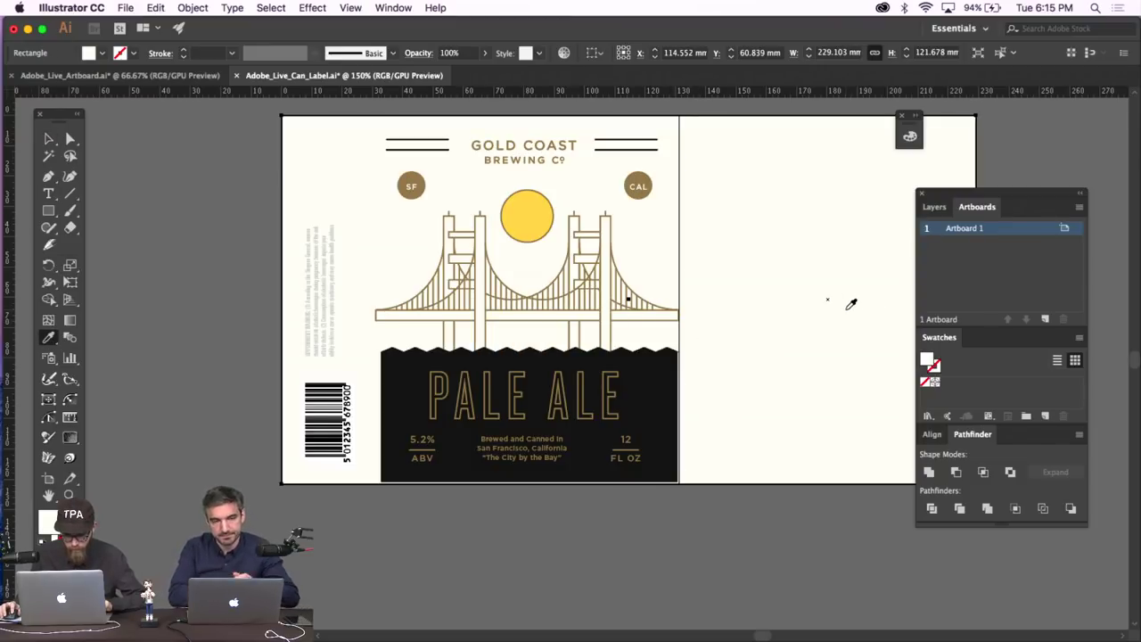
key(v)
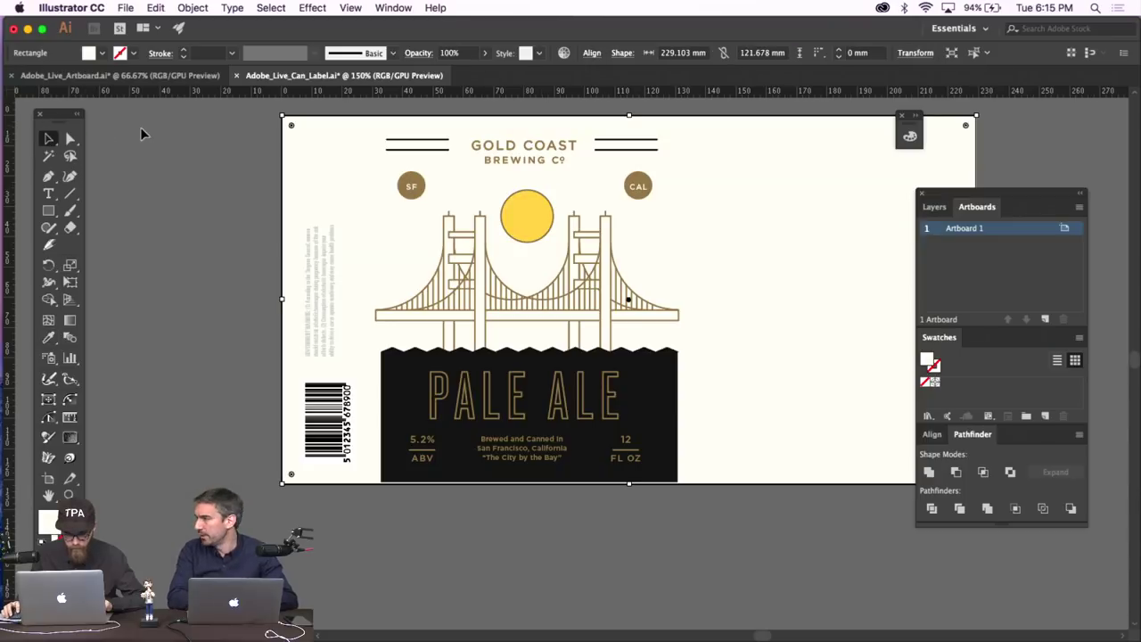
click(140, 130)
scroll(141, 126, right, 2)
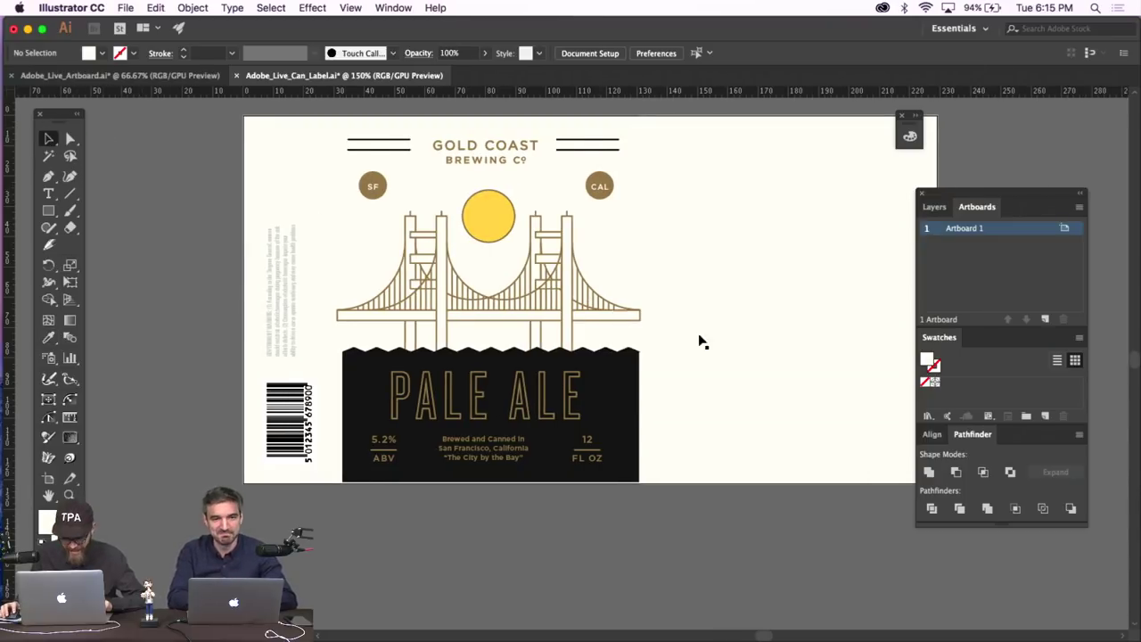
Duplicate the zigzag-topped black Pale Ale section and move the copy horizontally across the lower back panel.
click(632, 376)
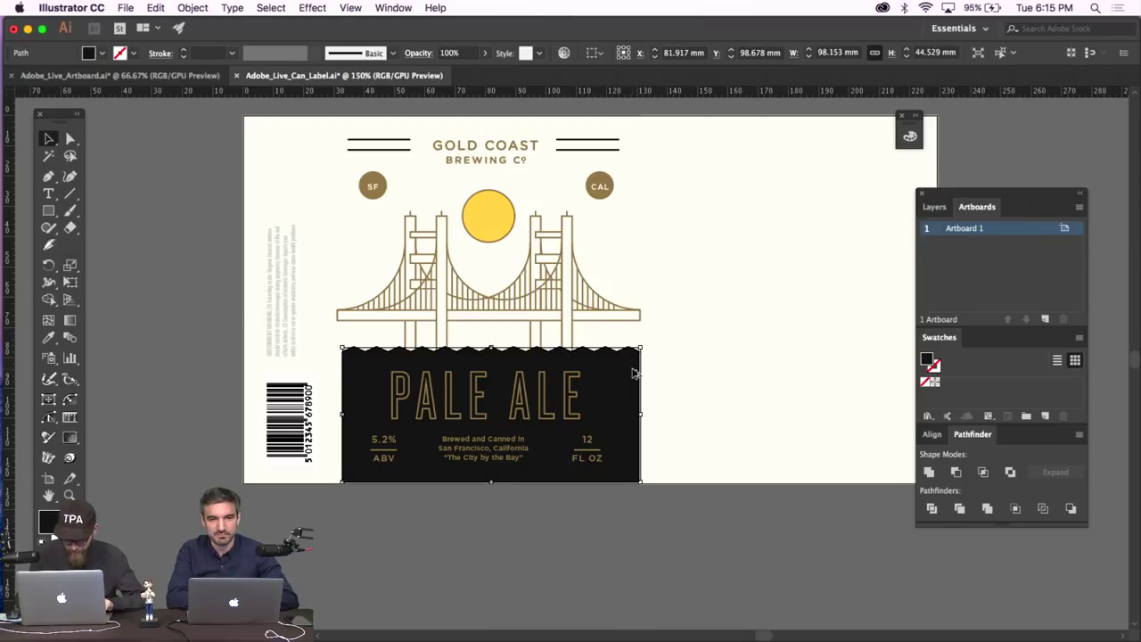
key(shift+Right)
key(shift+Right)
key(shift+Right)
key(shift+Right)
key(shift+Right)
key(shift+Right)
key(shift+Right)
key(shift+Right)
key(shift+Right)
key(shift+Right)
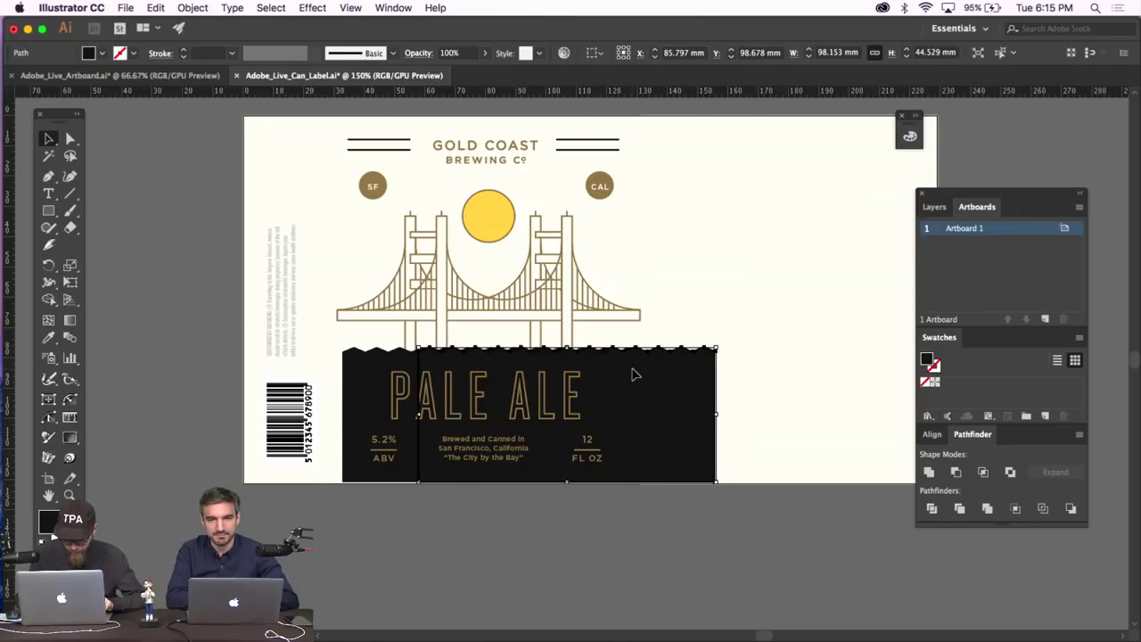
key(shift+Right)
key(shift+Right)
key(shift+Right)
key(shift+Right)
key(shift+Right)
key(shift+Right)
key(shift+Right)
key(shift+Right)
key(shift+Right)
key(shift+Right)
key(shift+Right)
key(shift+Right)
key(shift+Right)
key(shift+Right)
key(shift+Right)
key(shift+Right)
key(shift+Right)
key(shift+Right)
key(shift+Right)
key(shift+Right)
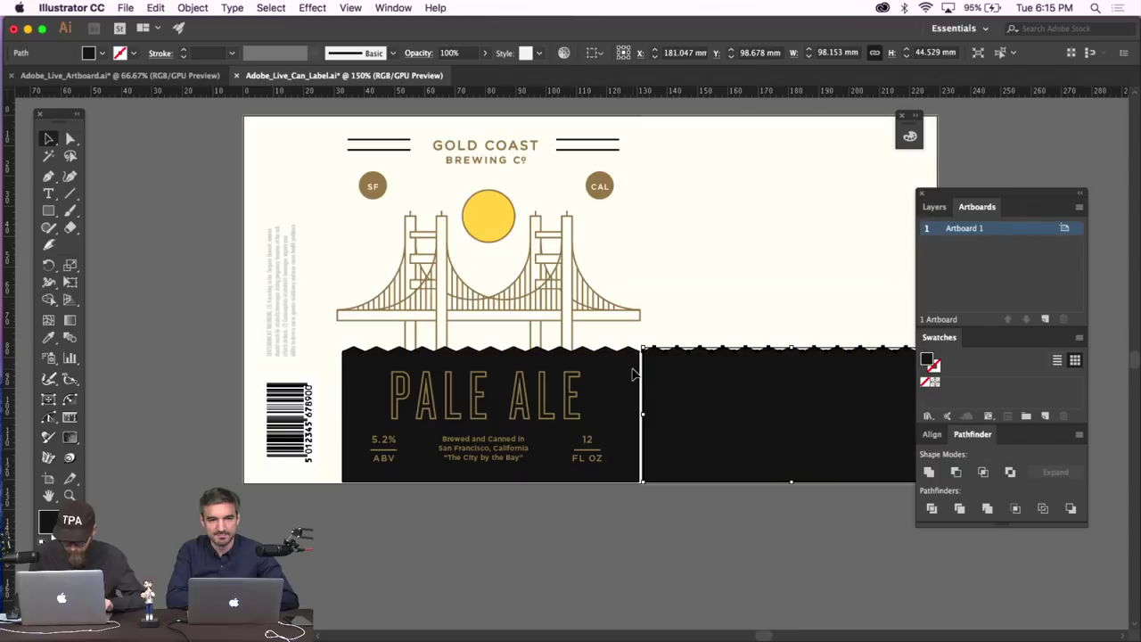
Nudge the copied black section flush against the original to close the gap between them.
key(super+equal)
key(super+equal)
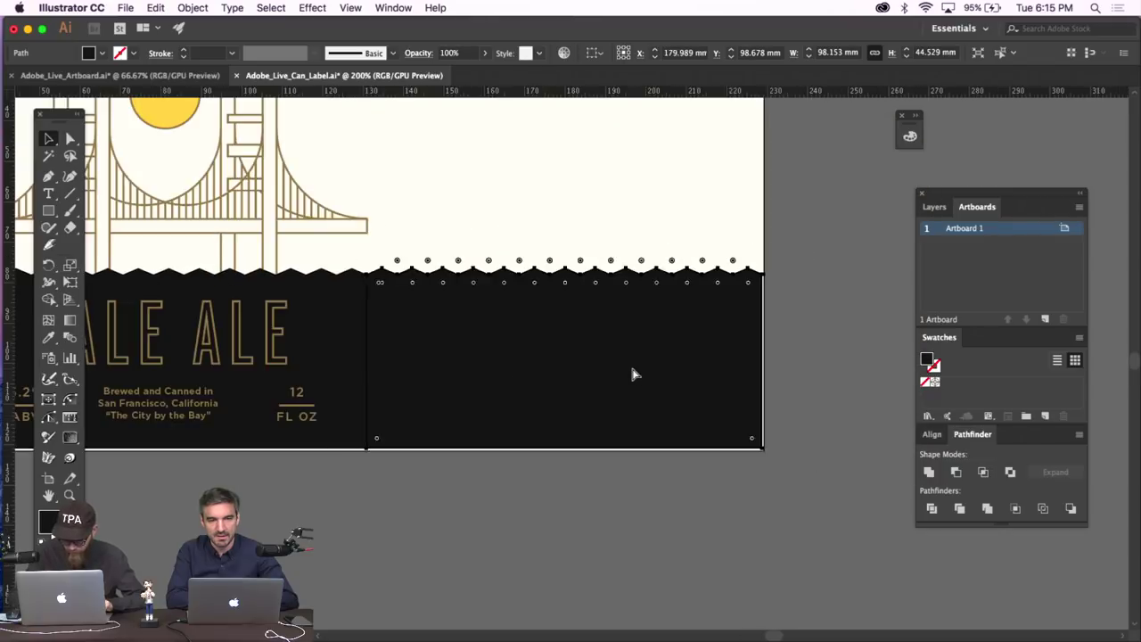
click(306, 532)
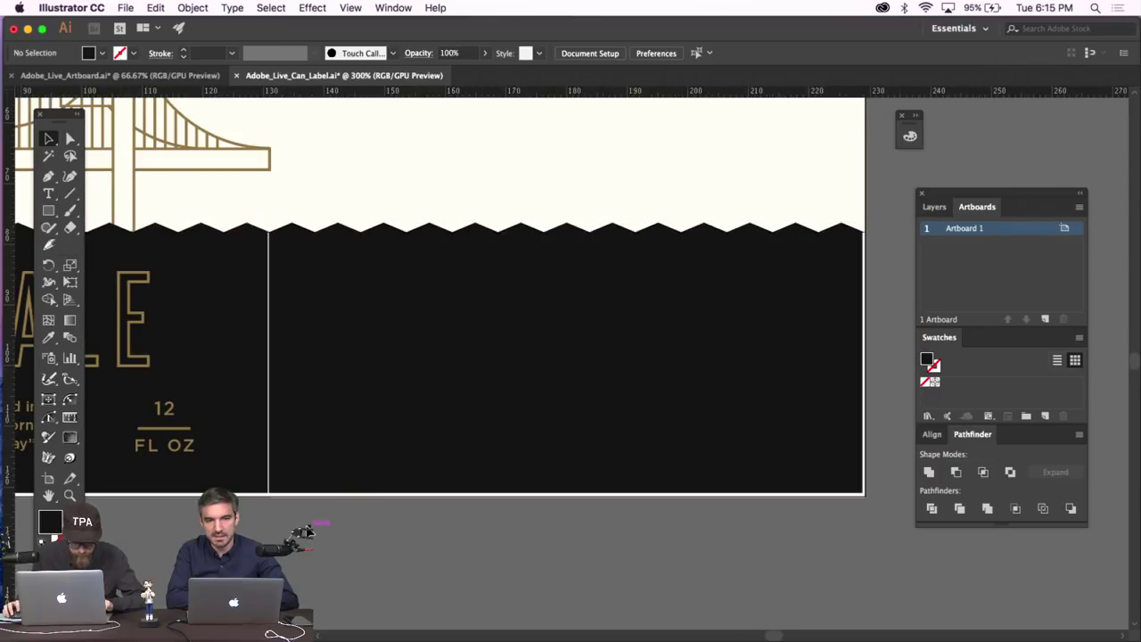
click(306, 453)
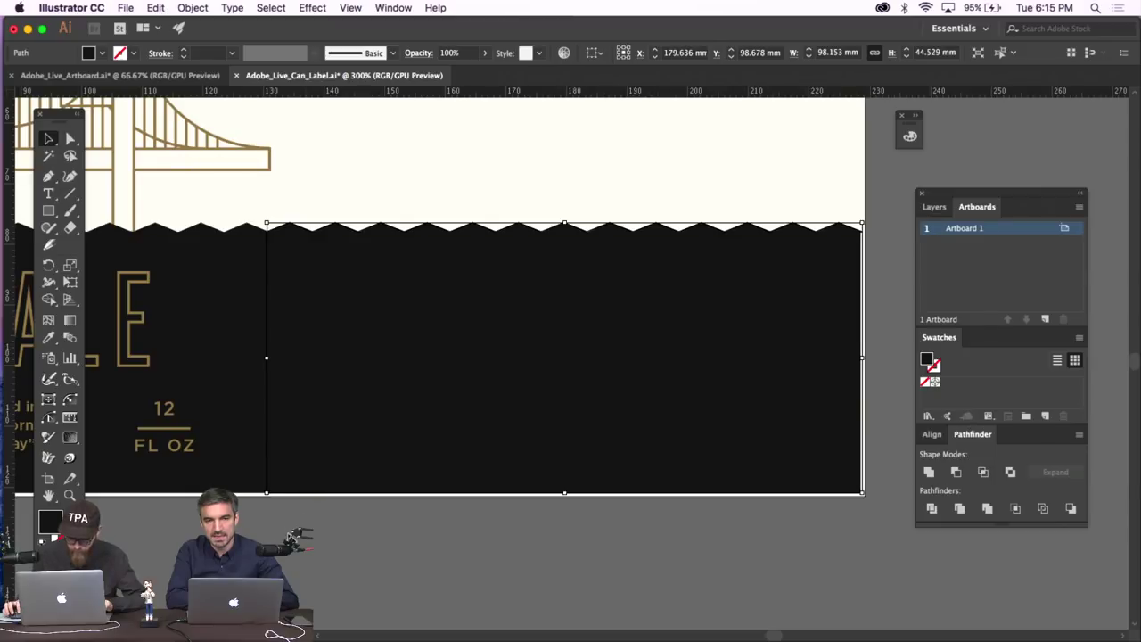
click(294, 530)
scroll(295, 530, left, 3)
scroll(456, 294, left, 10)
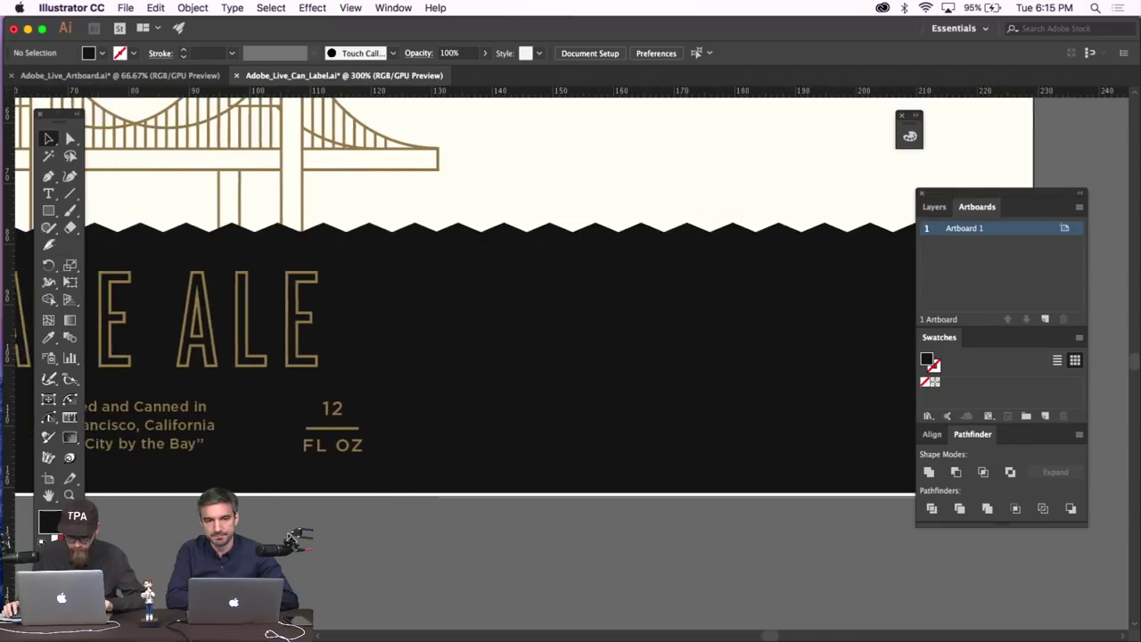
Show the guides and examine the bridge artwork and black sections against the panel edges and margins.
key(super+minus)
key(super+minus)
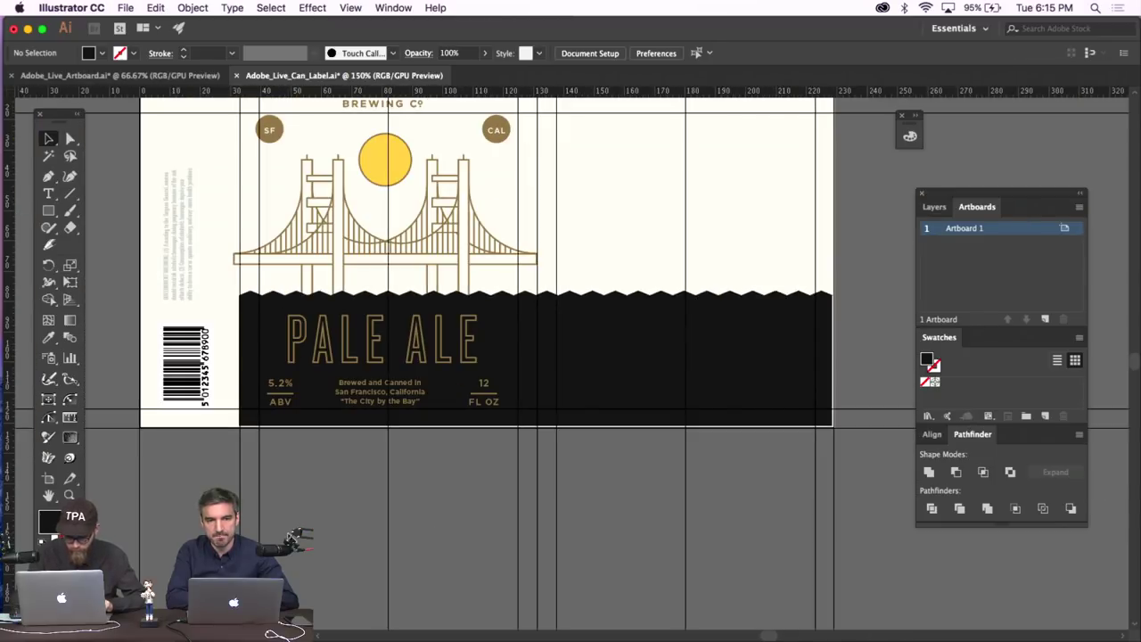
click(436, 233)
scroll(464, 247, up, 2)
scroll(464, 247, left, 5)
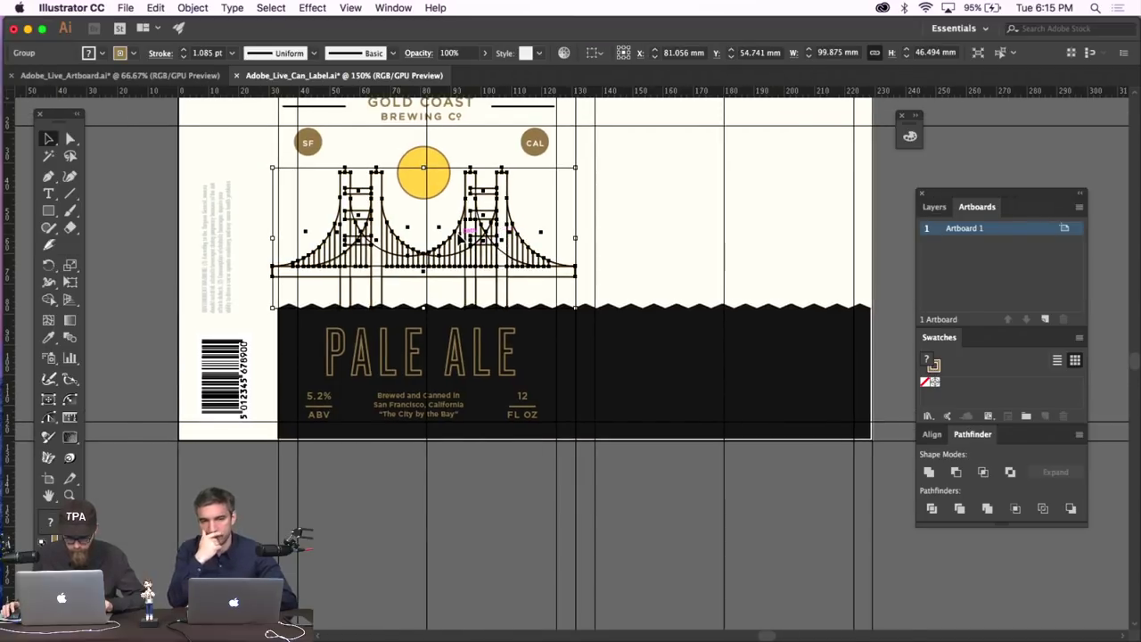
click(544, 547)
scroll(544, 546, up, 3)
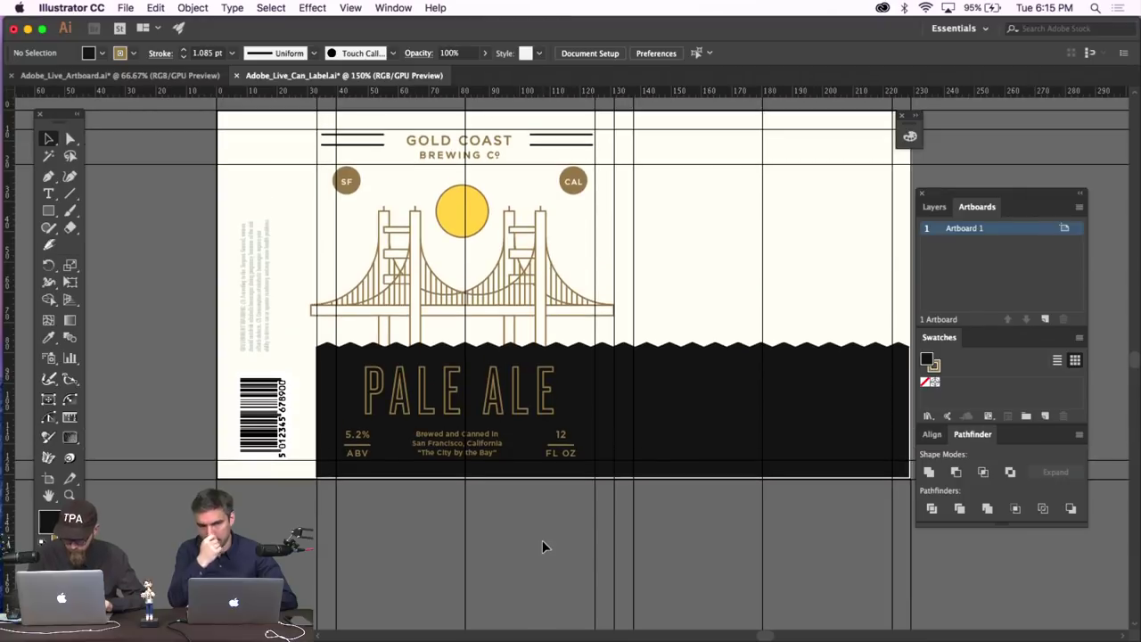
key(super+semicolon)
key(super+semicolon)
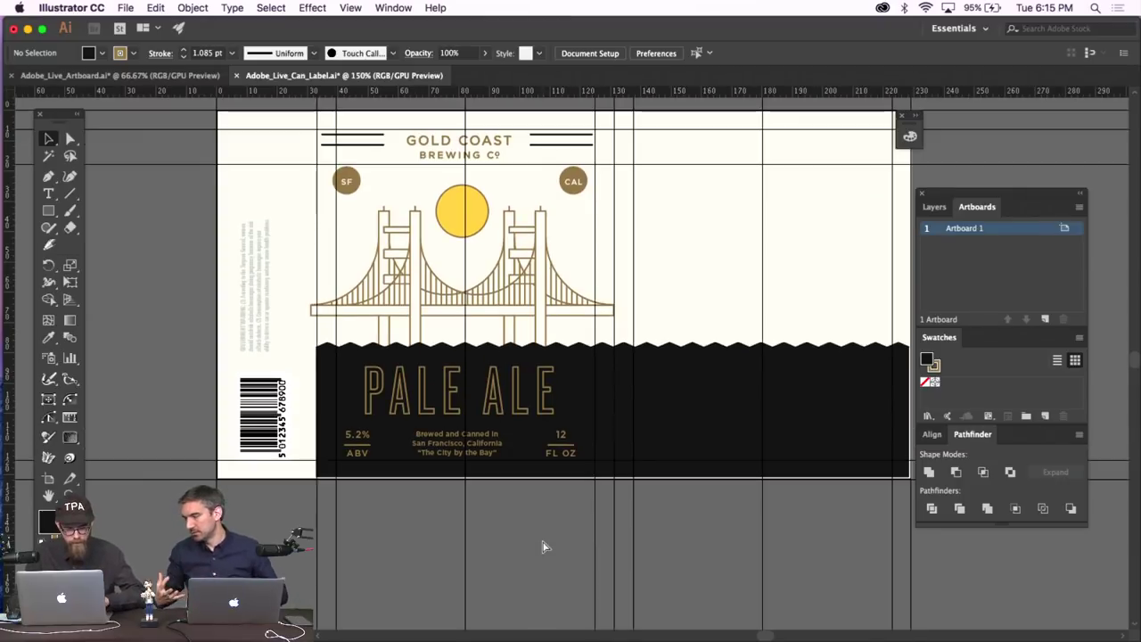
key(super+semicolon)
key(super+semicolon)
key(super+equal)
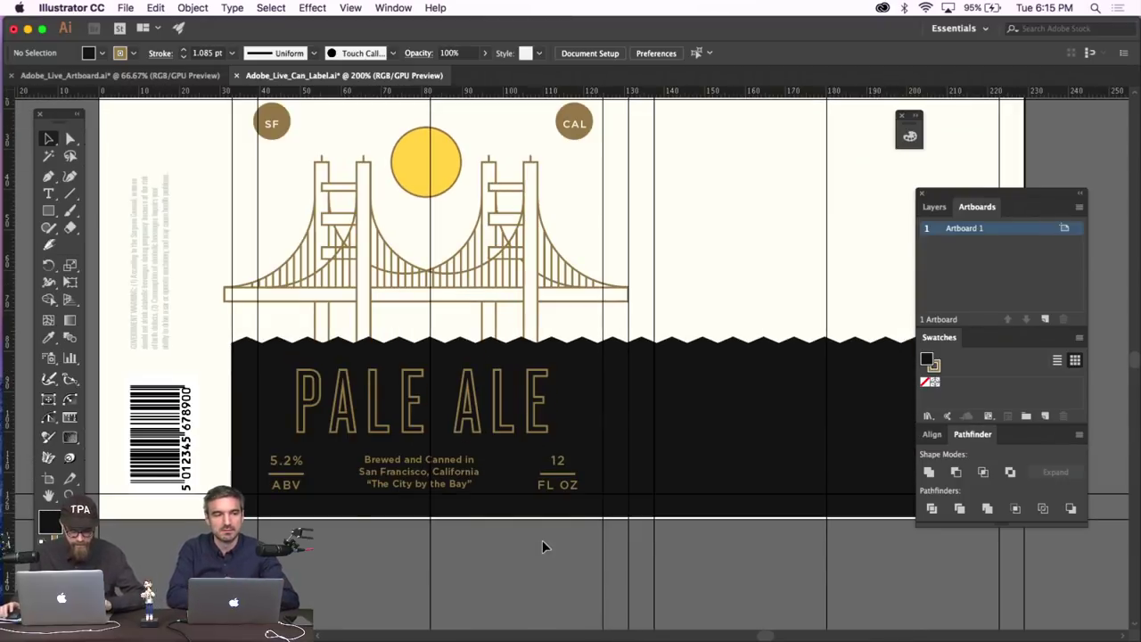
Draw a rectangle about 33 mm wide and 121 mm high over the barcode and warning text panel.
click(204, 258)
scroll(207, 257, left, 5)
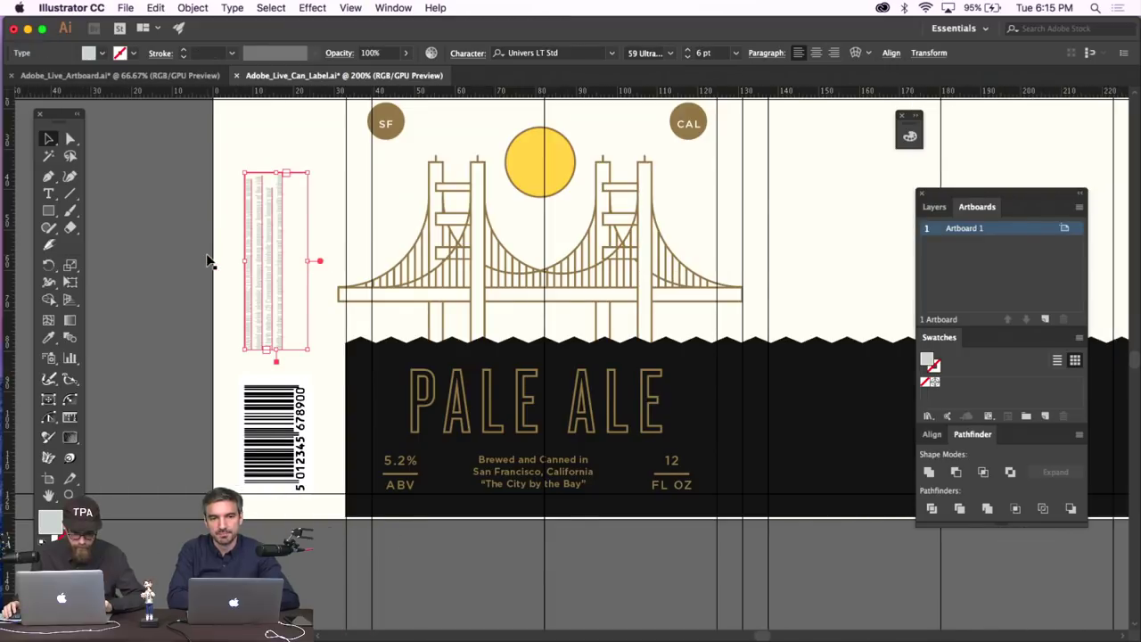
click(201, 254)
scroll(200, 247, up, 2)
key(m)
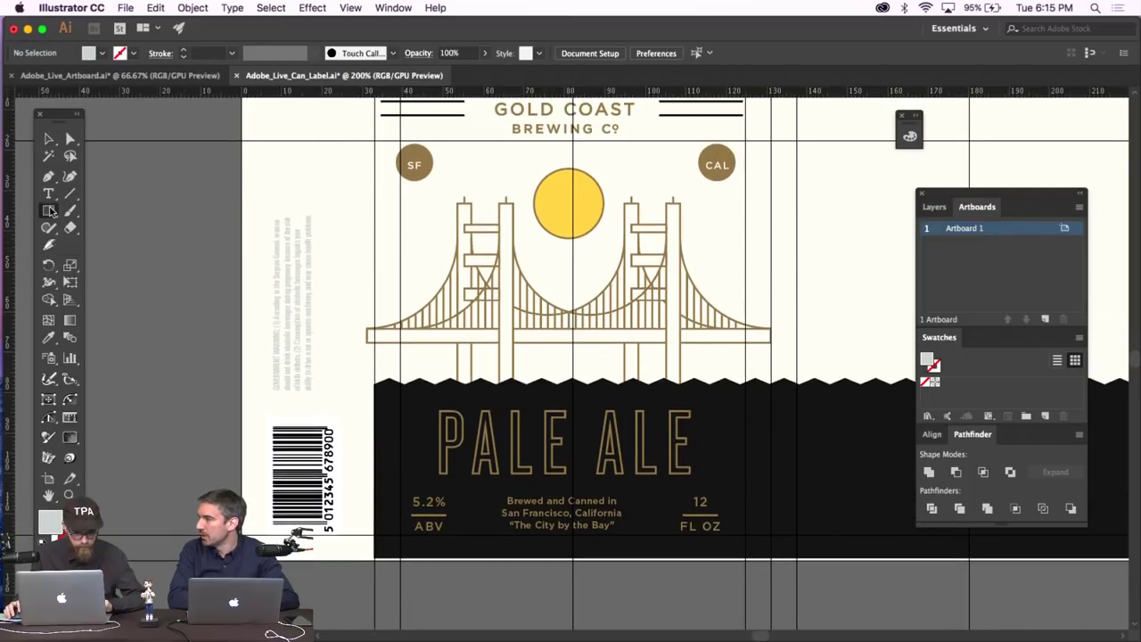
key(super+minus)
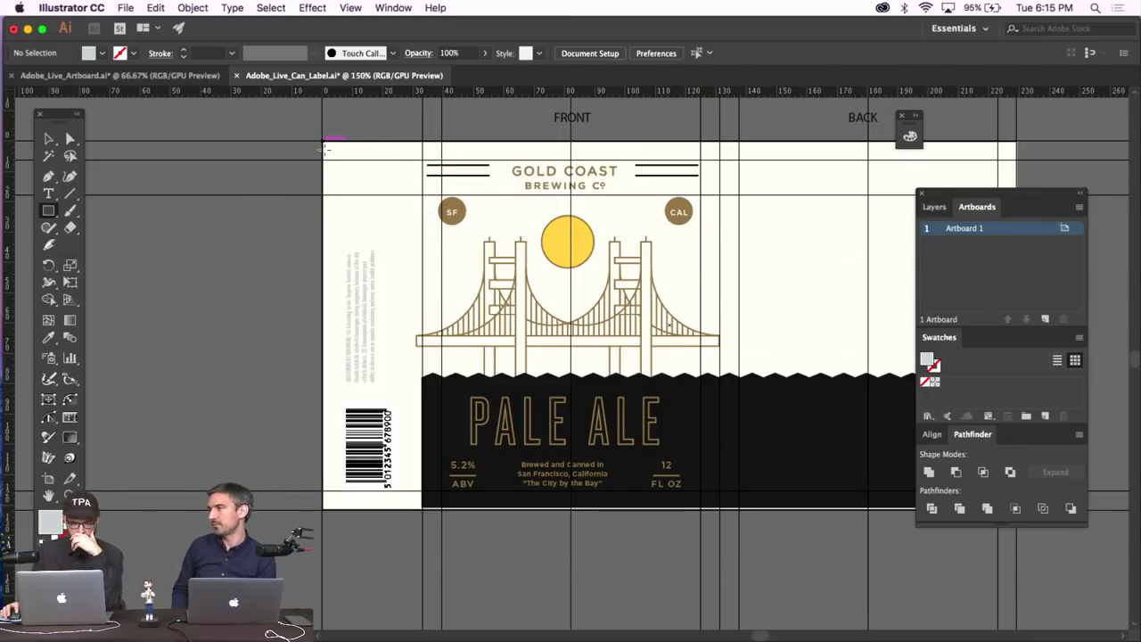
drag(325, 145, 423, 508)
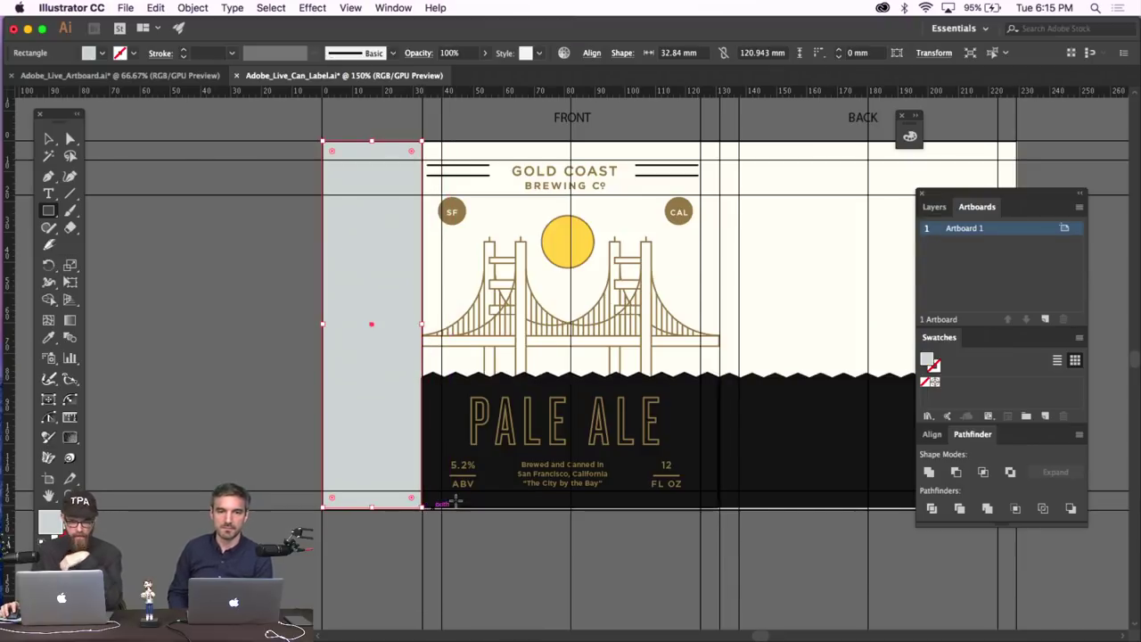
Match the new side panel rectangle to the yellow sun's appearance using the Eyedropper.
click(49, 338)
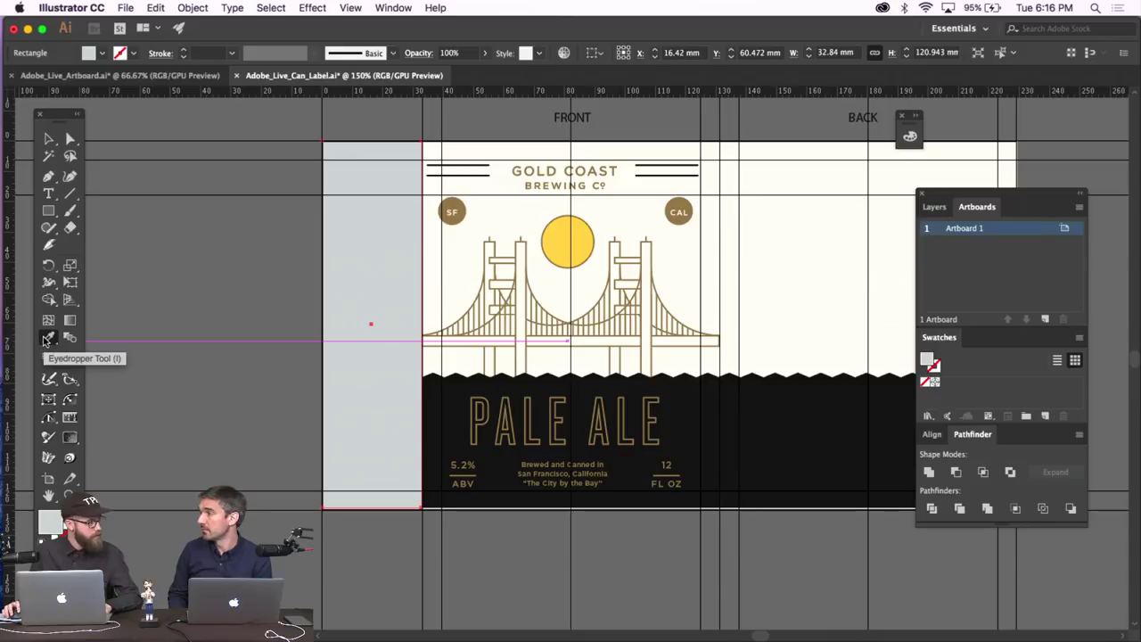
click(588, 235)
key(v)
click(173, 335)
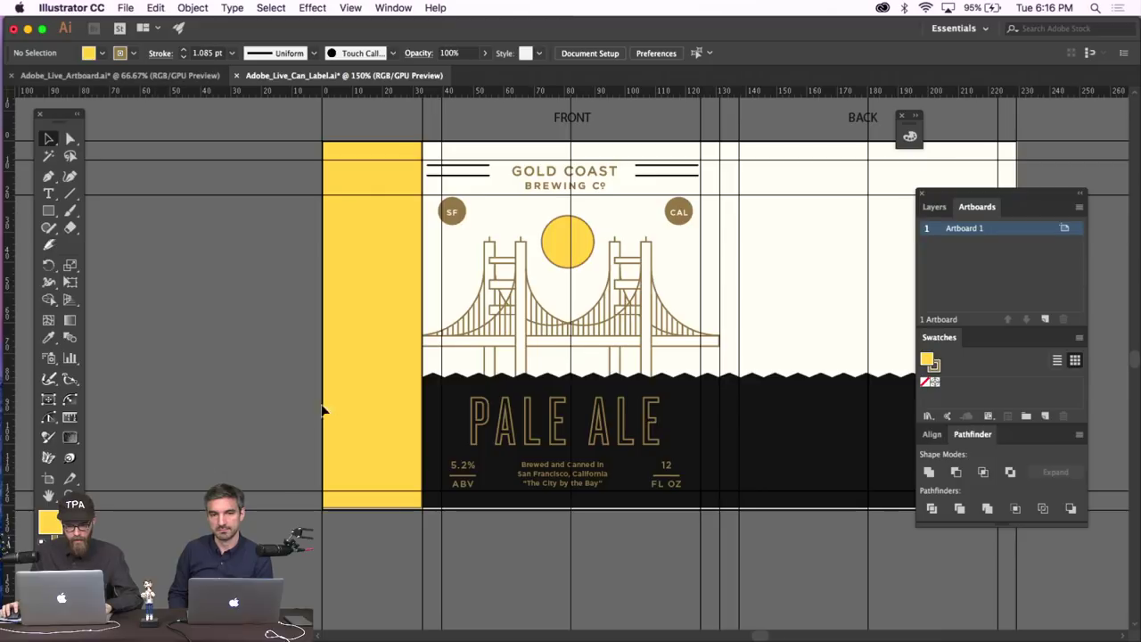
Remove the brown stroke from the yellow side panel rectangle, keeping only its fill.
click(379, 396)
click(282, 402)
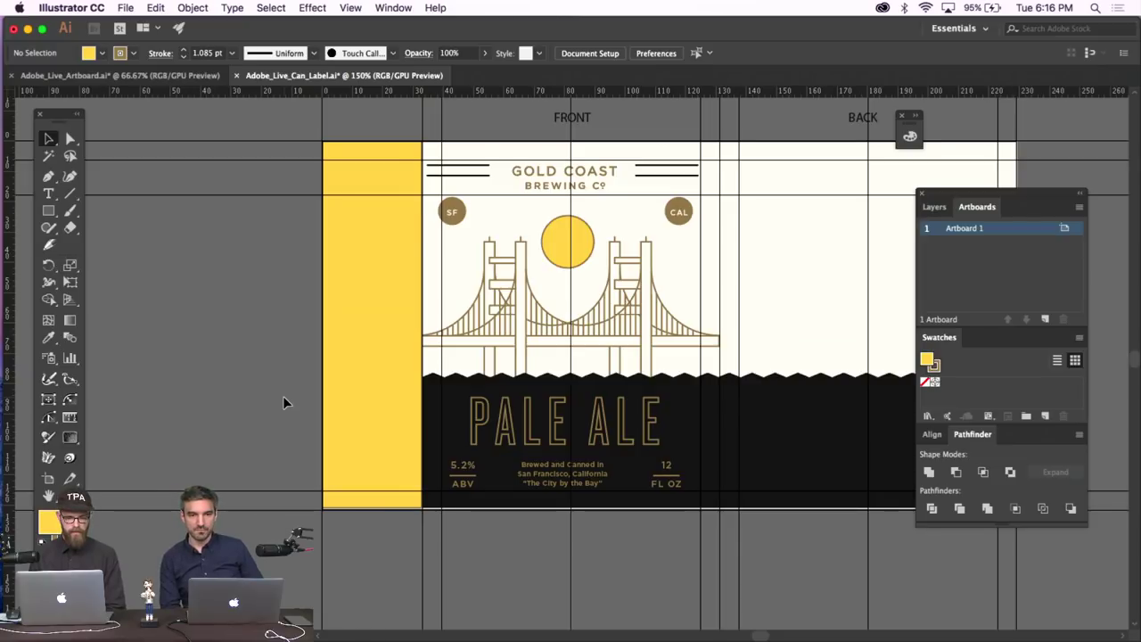
click(353, 389)
key(F6)
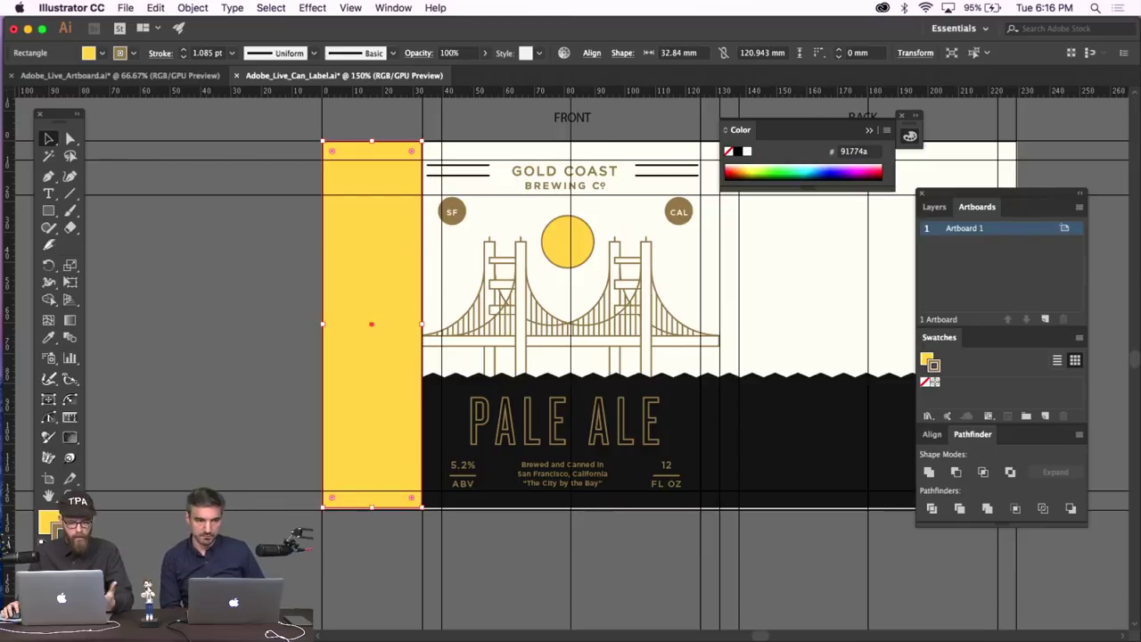
click(164, 437)
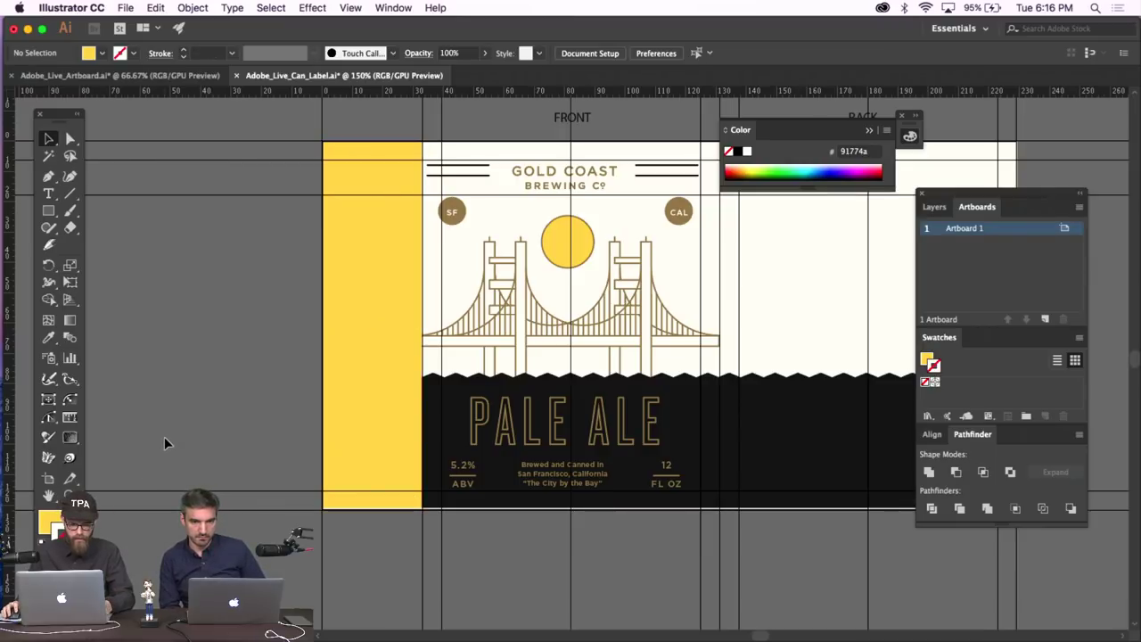
Extend the yellow rectangle's bottom anchor points down to the label's lower edge.
click(70, 138)
drag(377, 529, 313, 491)
shift+click(413, 501)
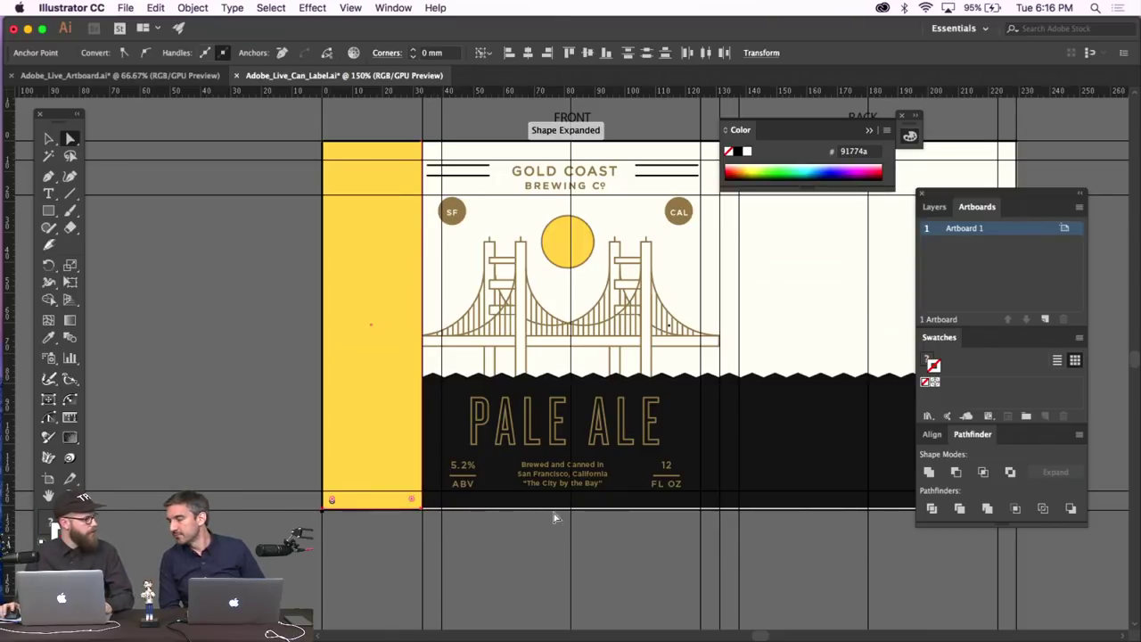
Send the yellow rectangle to the back, behind the warning text and barcode, and hide the guides.
click(183, 7)
mouse_move(214, 36)
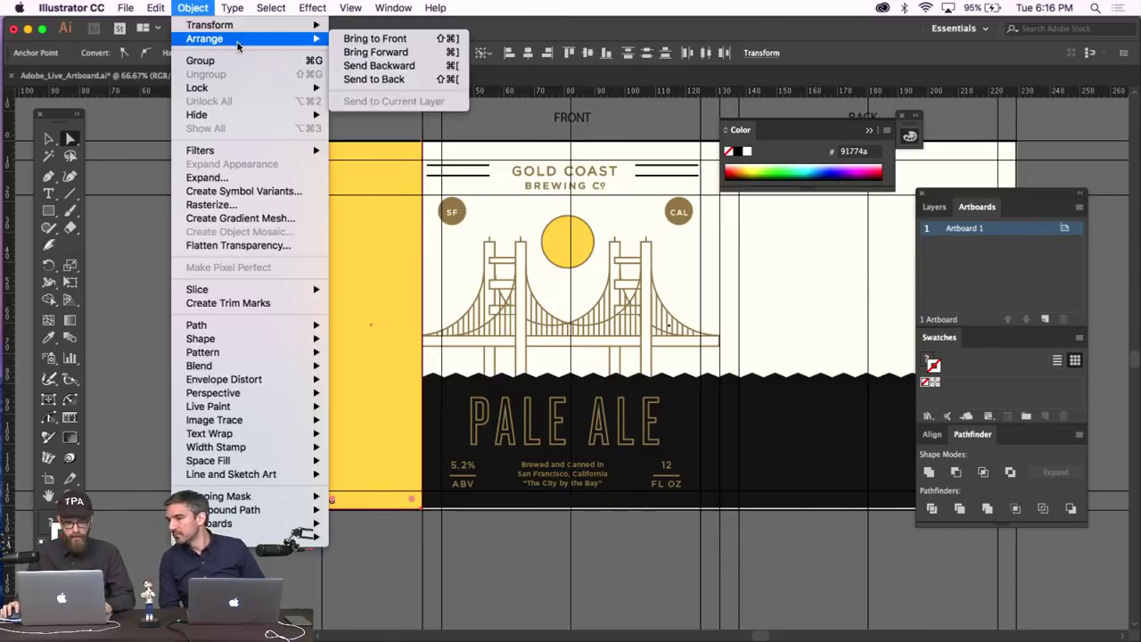
click(382, 79)
click(282, 318)
scroll(282, 318, right, 3)
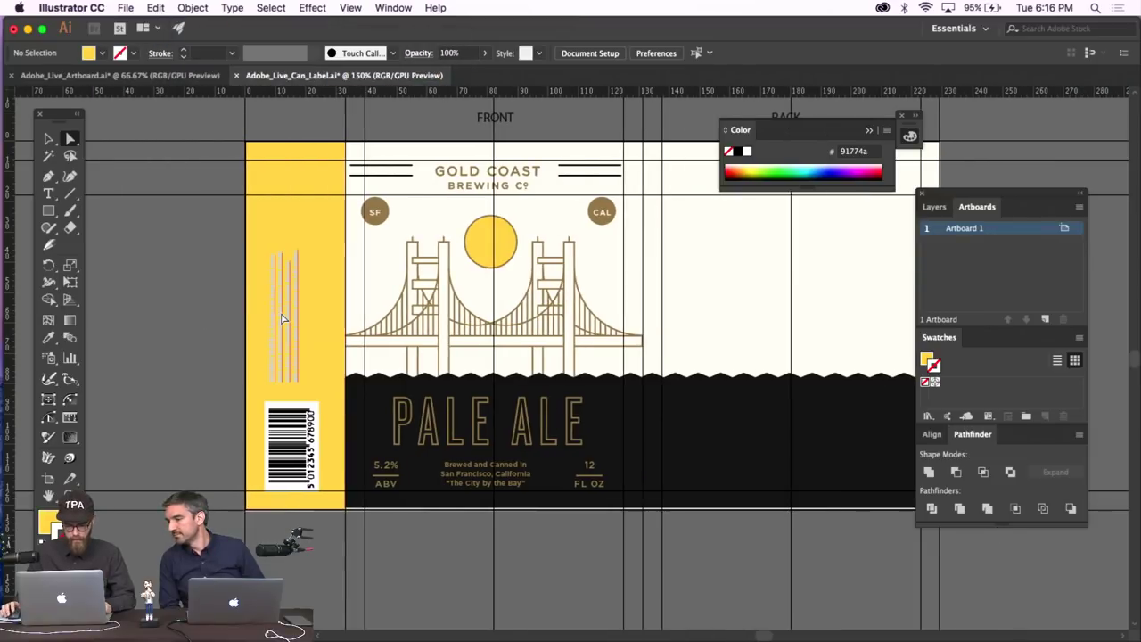
key(super+semicolon)
scroll(281, 318, right, 2)
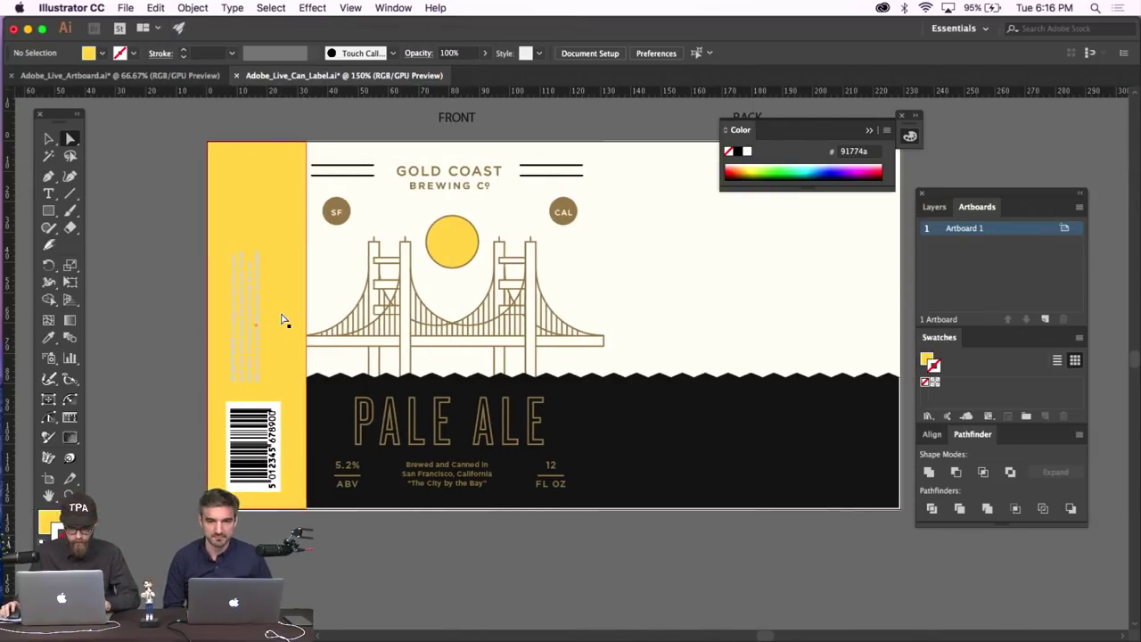
scroll(149, 185, right, 2)
scroll(152, 186, left, 2)
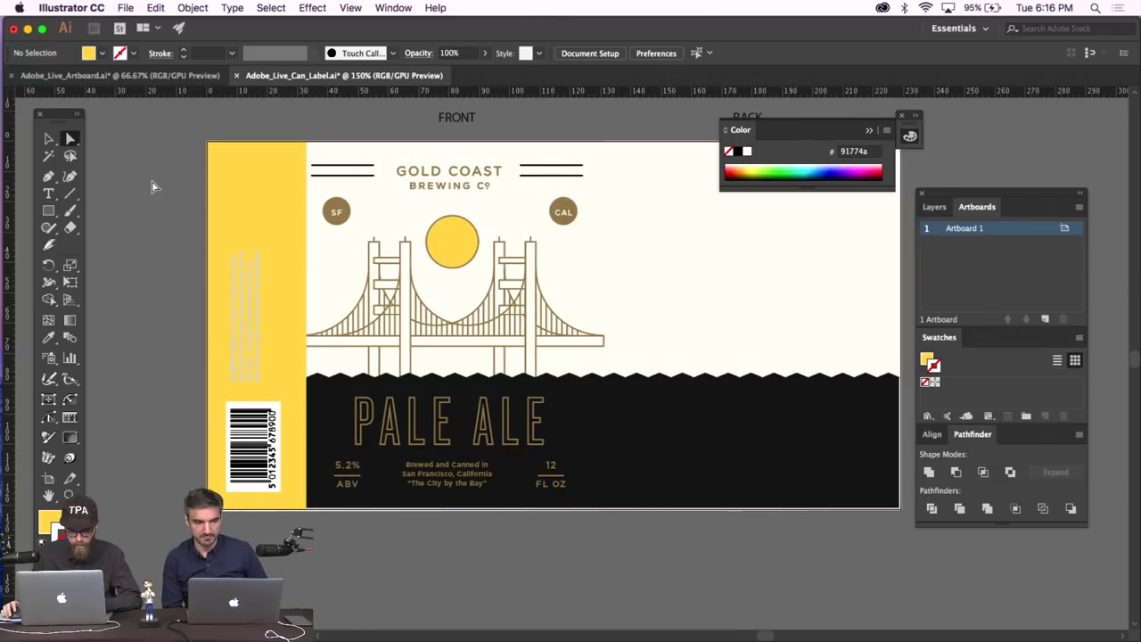
Nudge both black zigzag sections down together to meet the label's bottom edge.
click(664, 431)
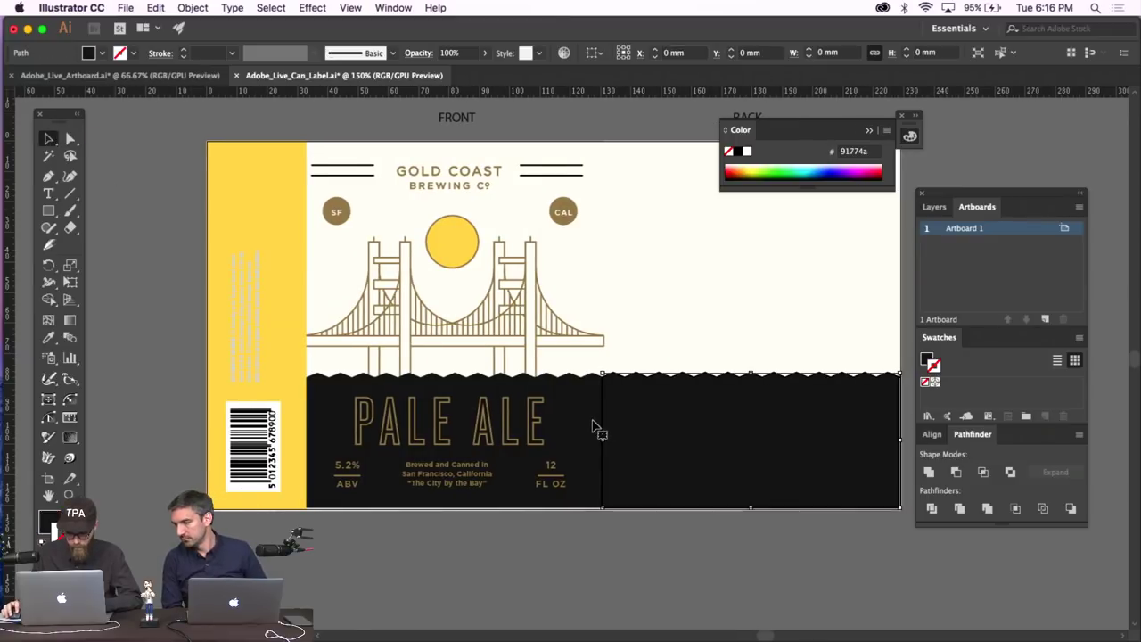
shift+click(598, 428)
key(Down)
key(Down)
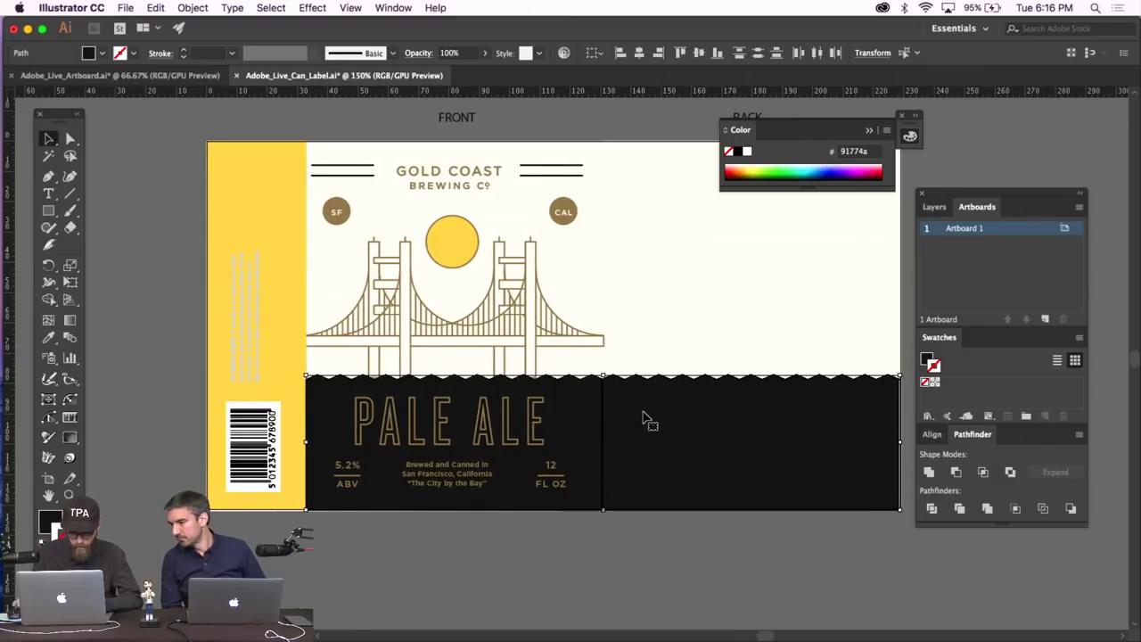
click(444, 563)
scroll(445, 563, left, 1)
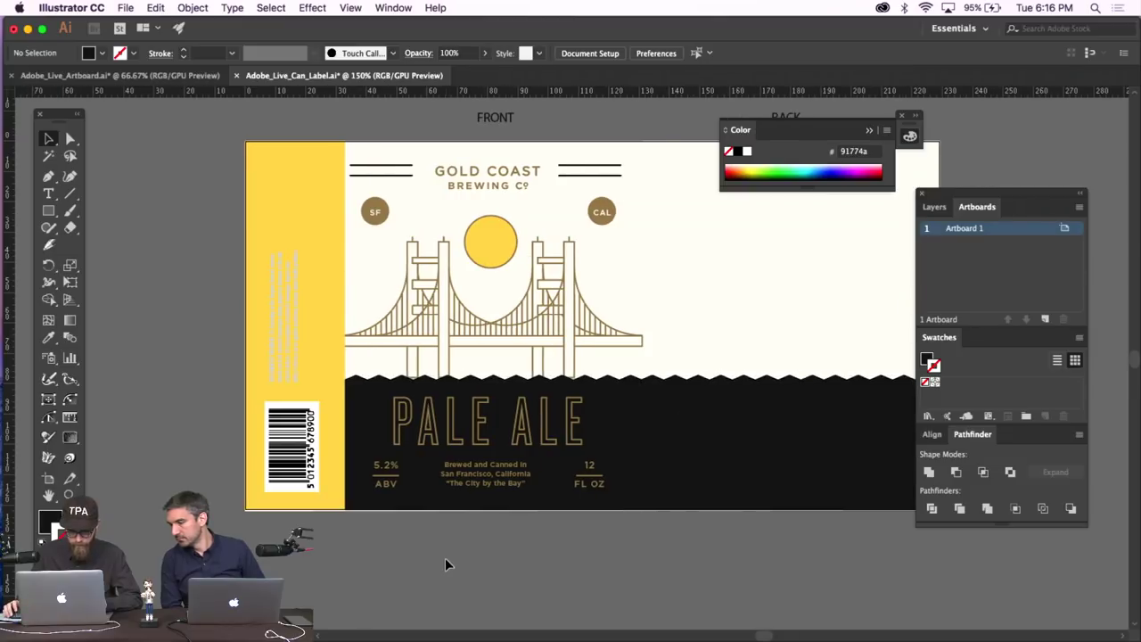
Nudge the bridge and sun right together until they are centred on the front panel's middle guide, then hide the guides.
key(super+semicolon)
key(super+equal)
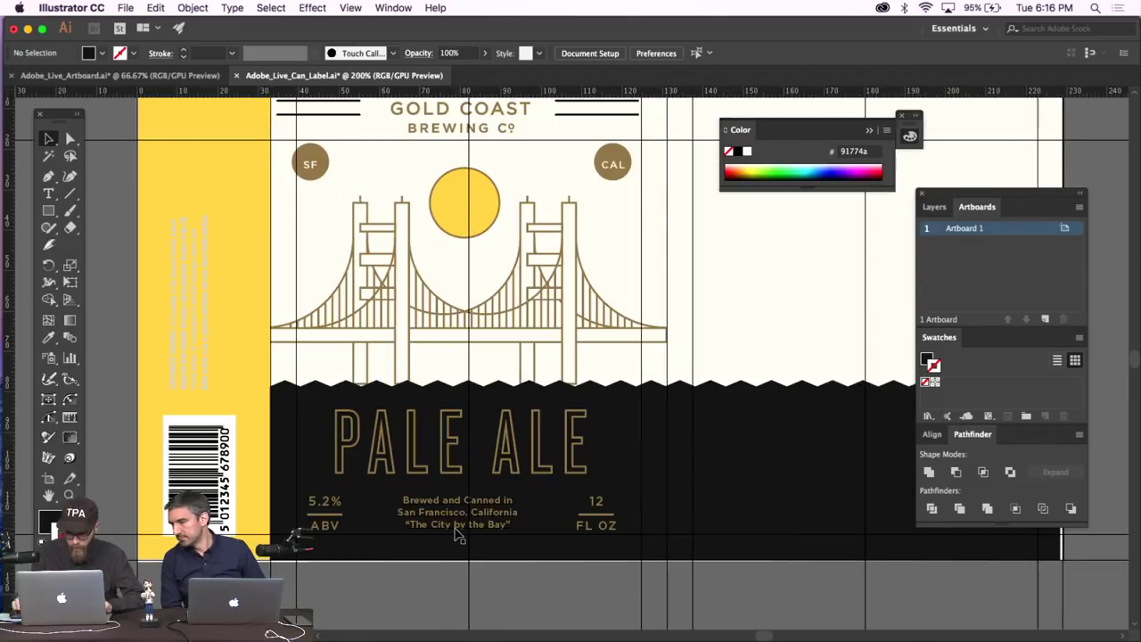
scroll(454, 532, right, 2)
scroll(454, 532, right, 1)
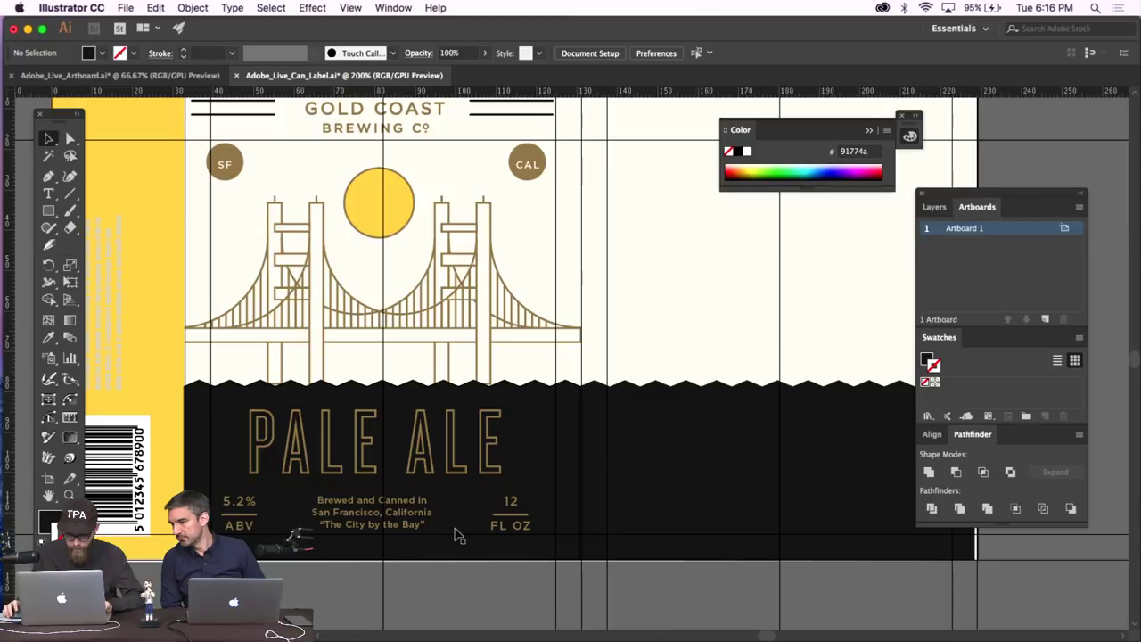
scroll(475, 516, up, 1)
click(574, 365)
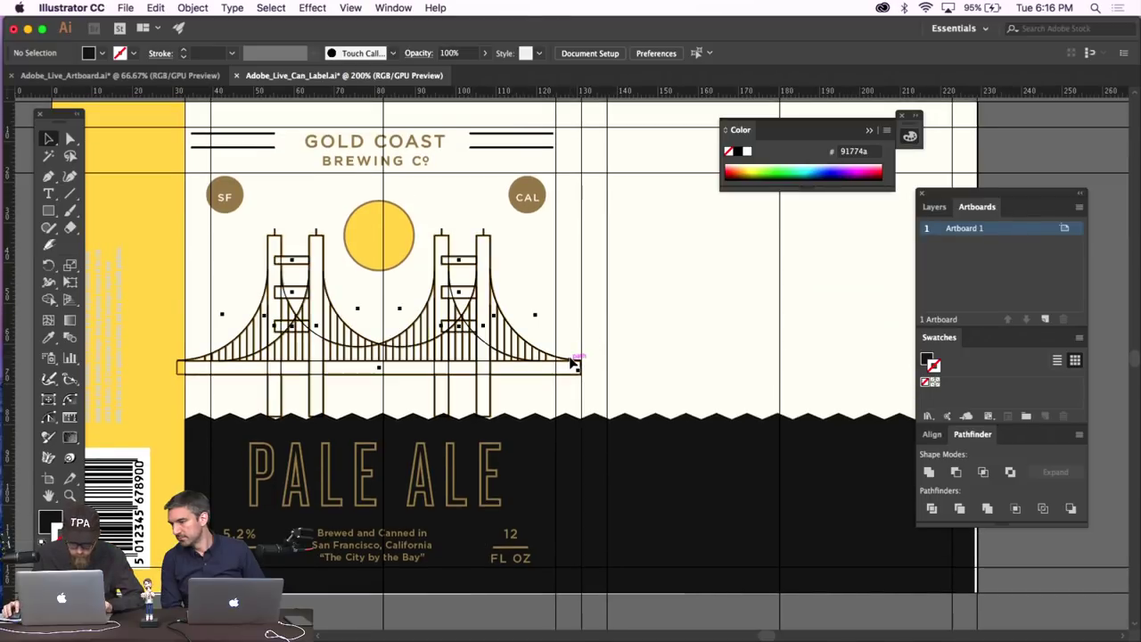
shift+click(397, 235)
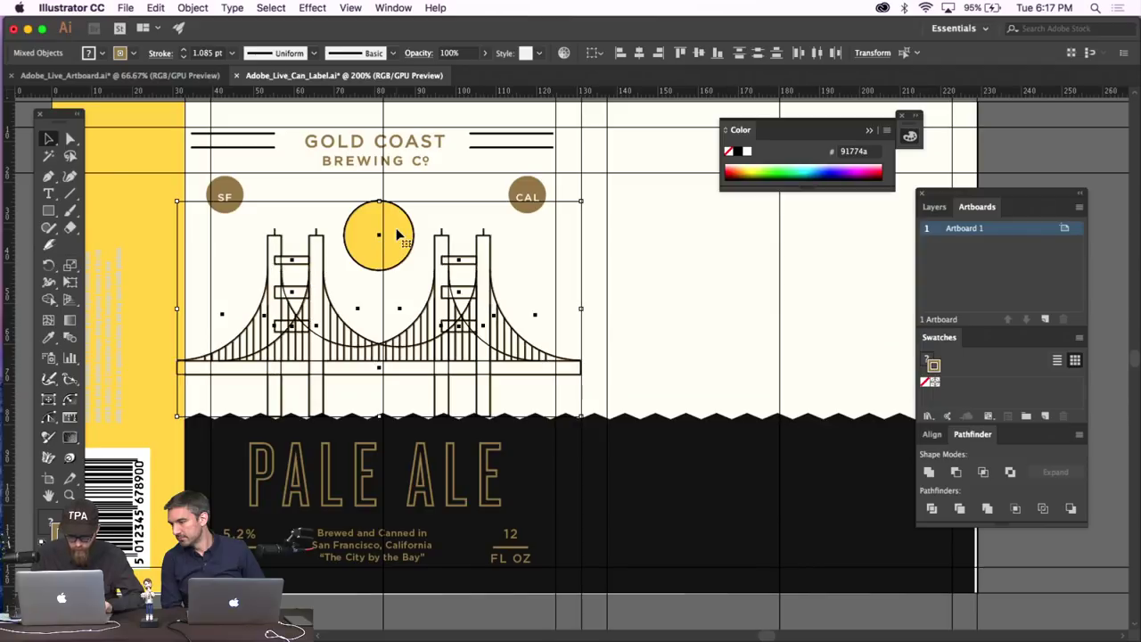
key(Right)
key(Right)
key(Right)
key(Right)
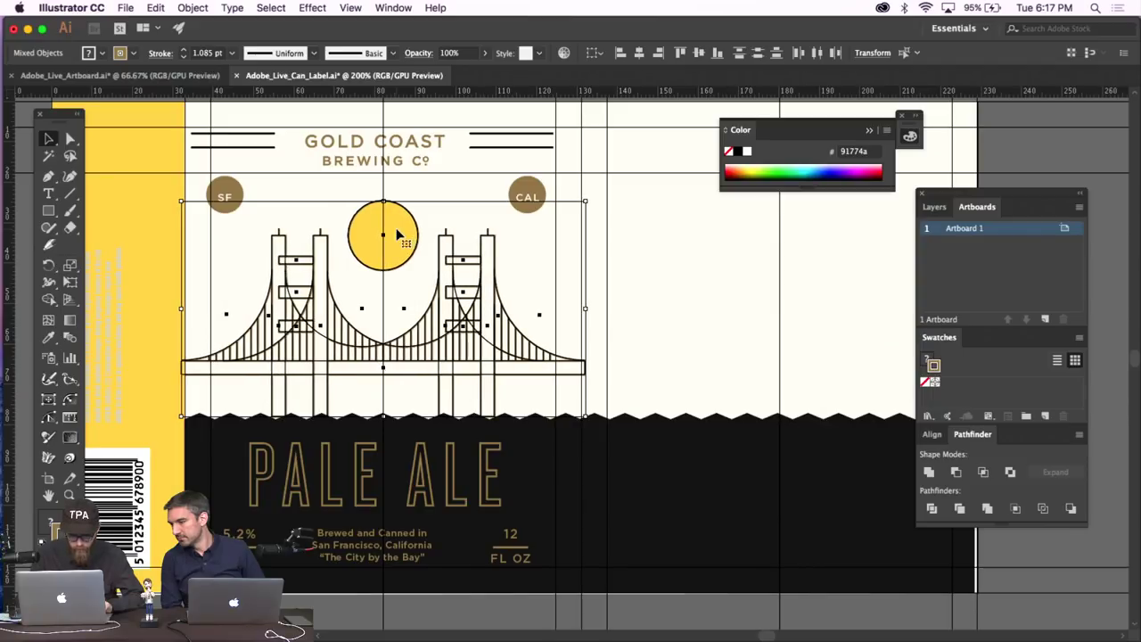
scroll(397, 235, left, 2)
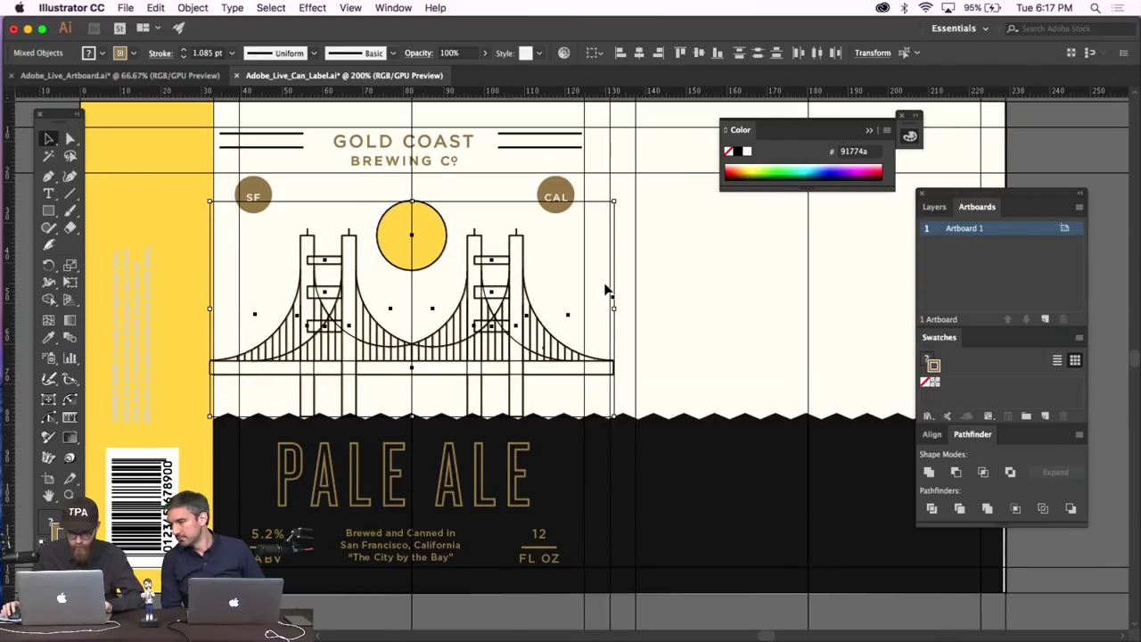
scroll(603, 288, up, 3)
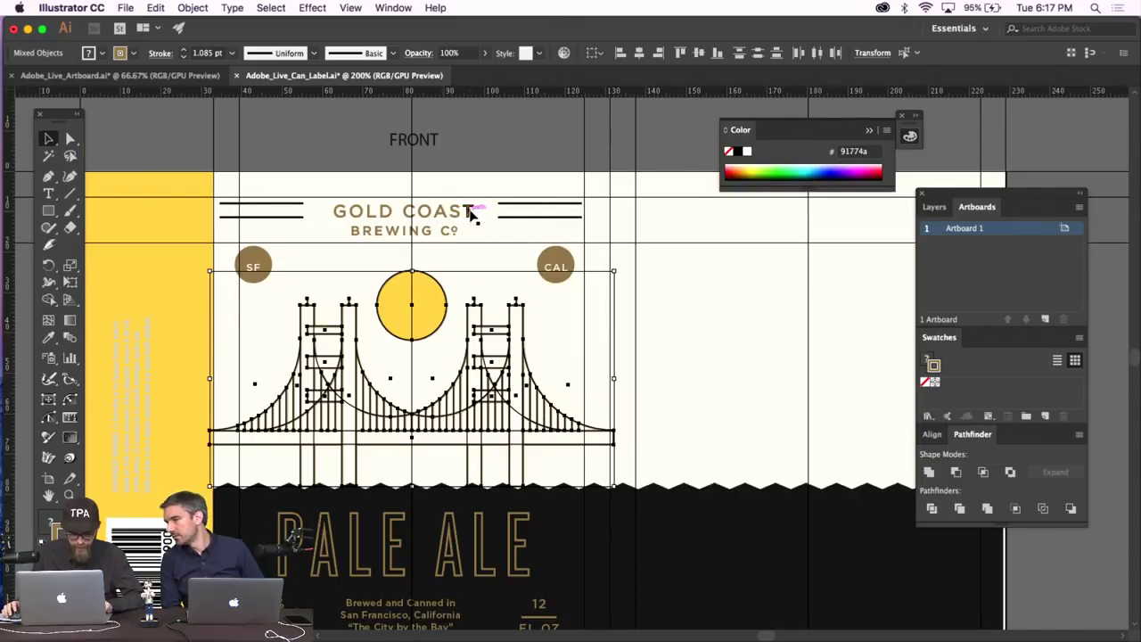
scroll(469, 212, left, 2)
scroll(469, 212, down, 2)
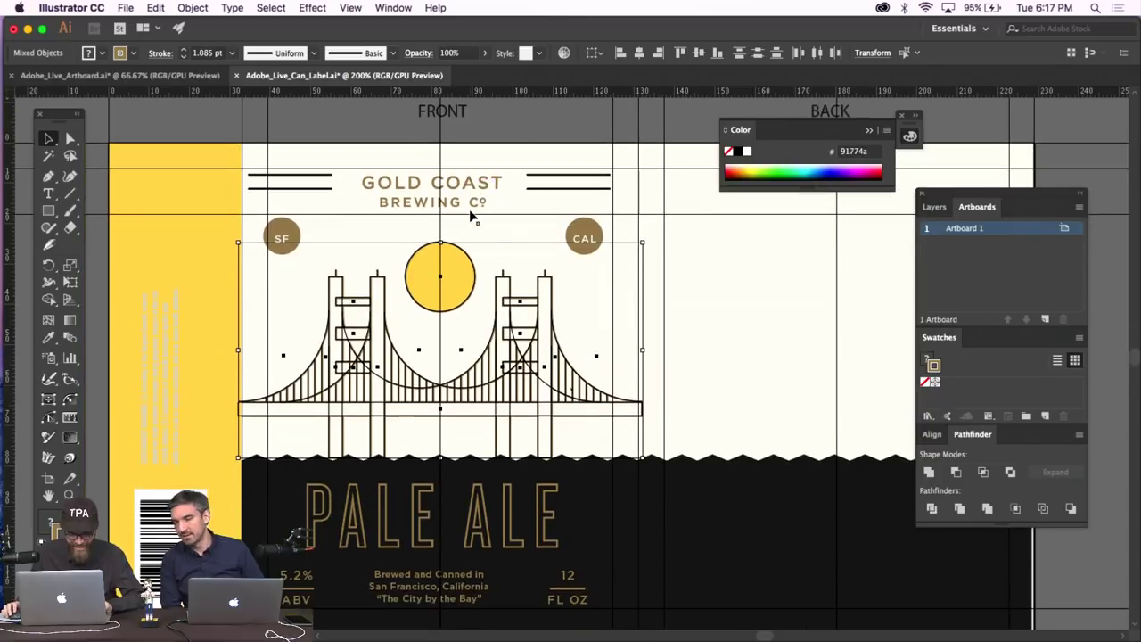
click(534, 118)
key(super+semicolon)
key(super+minus)
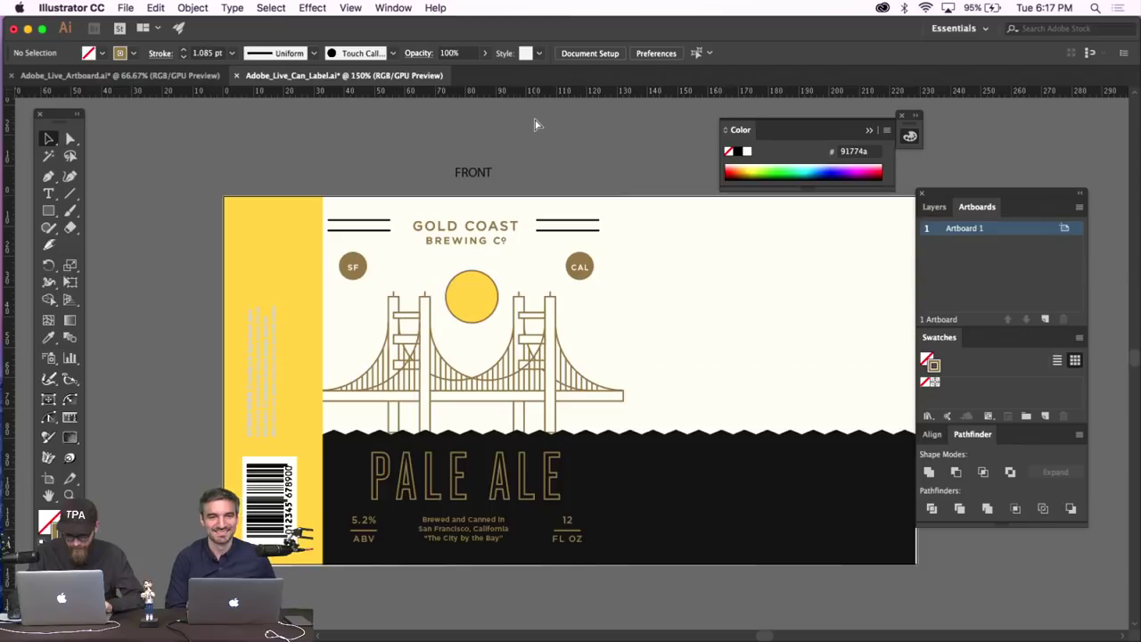
Duplicate the bridge without the sun and shift the copy horizontally onto the back panel so it continues from the front bridge's deck.
click(565, 357)
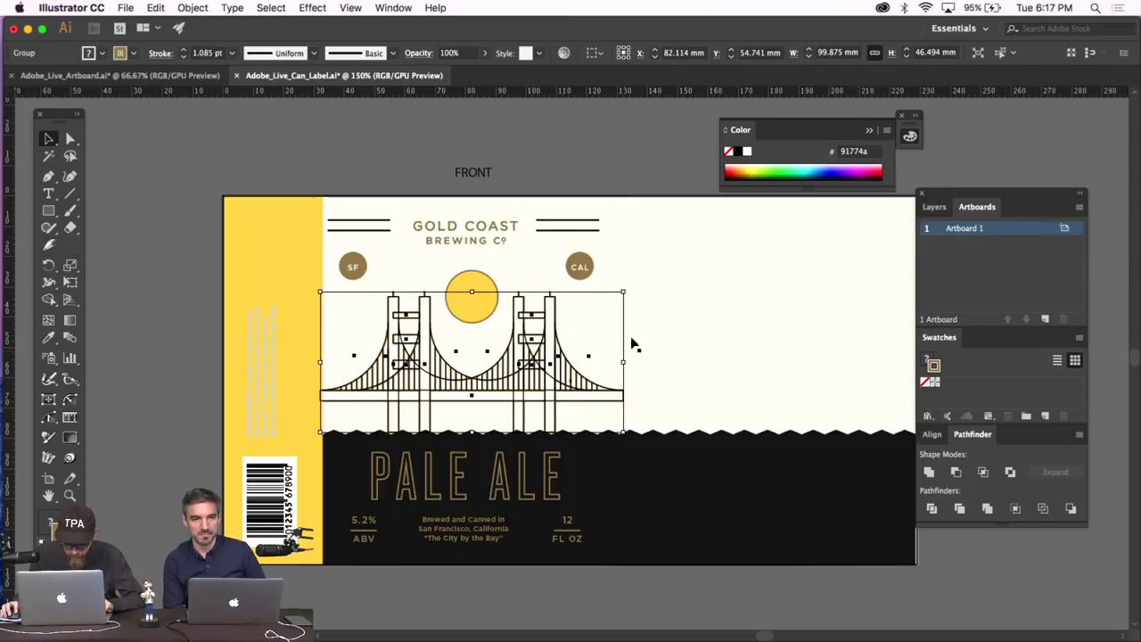
key(shift+Right)
key(shift+Right)
key(shift+Right)
key(shift+Right)
key(shift+Right)
key(shift+Right)
key(shift+Right)
key(shift+Right)
key(shift+Right)
key(shift+Right)
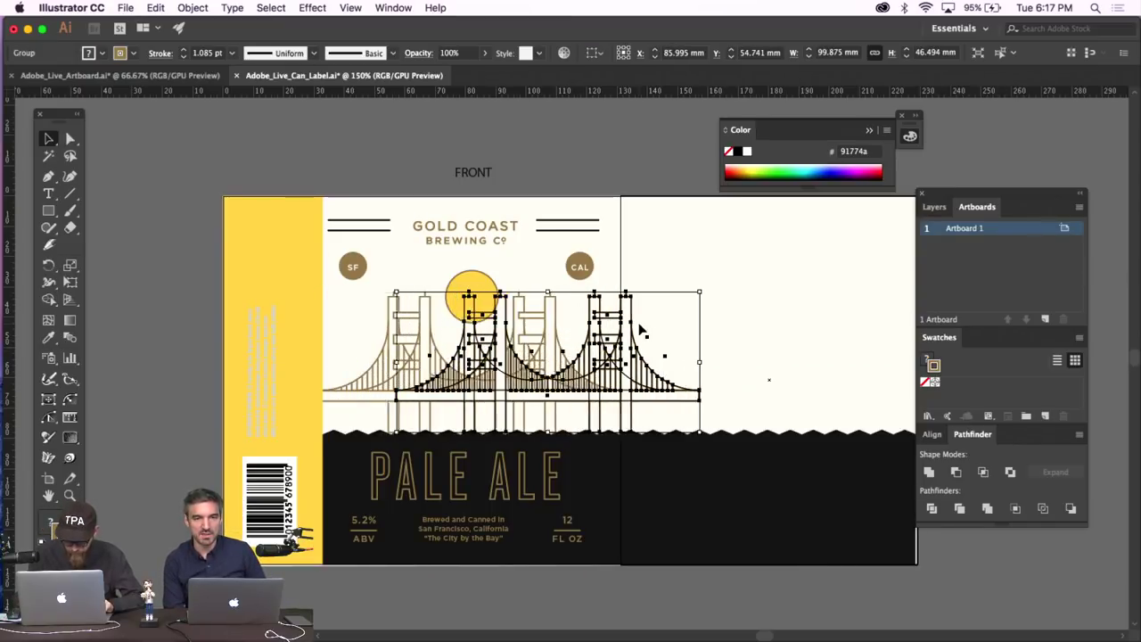
key(shift+Right)
key(shift+Right)
key(shift+Right)
key(shift+Right)
key(shift+Right)
key(shift+Right)
key(shift+Right)
key(shift+Right)
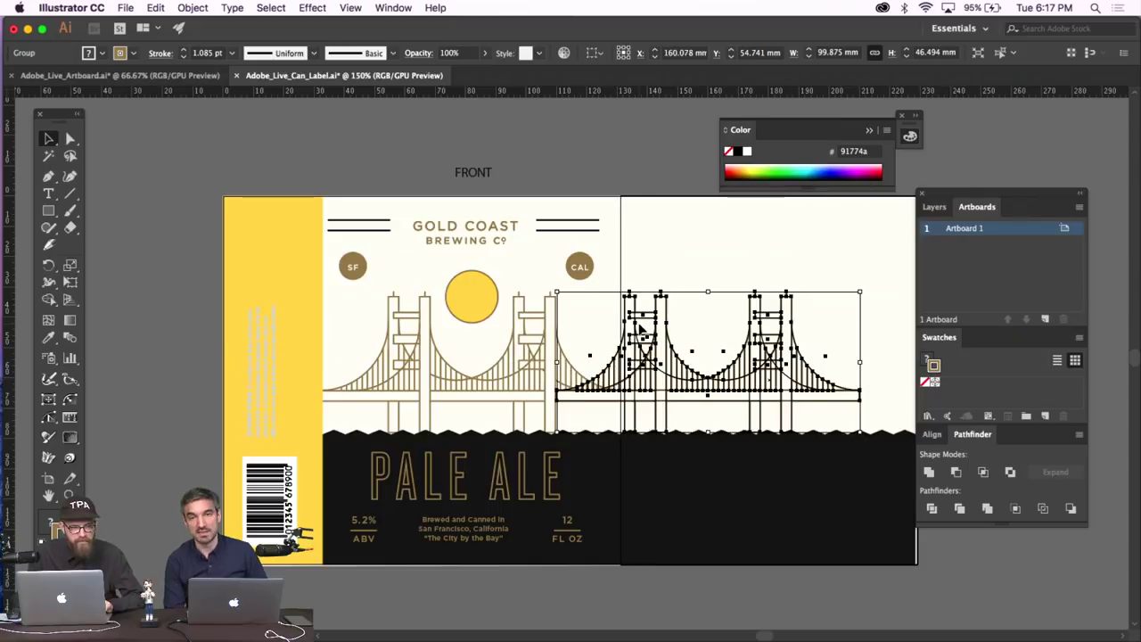
key(shift+Right)
key(shift+Right)
key(shift+Right)
key(shift+Right)
key(shift+Right)
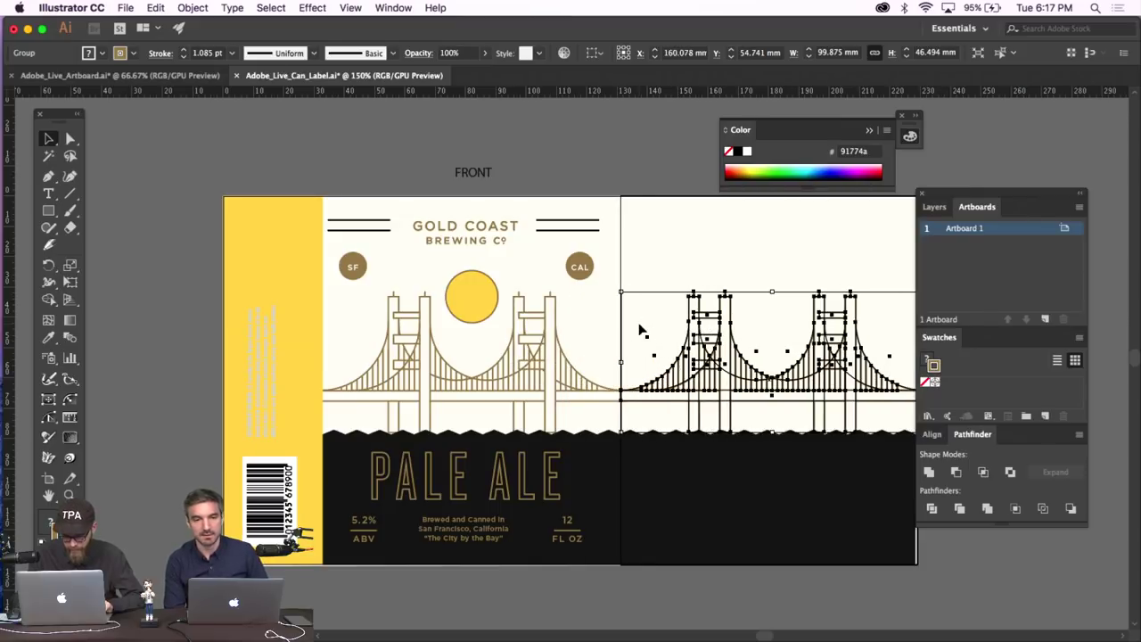
key(shift+Right)
key(shift+Right)
key(shift+Right)
key(shift+Right)
key(shift+Right)
key(shift+Right)
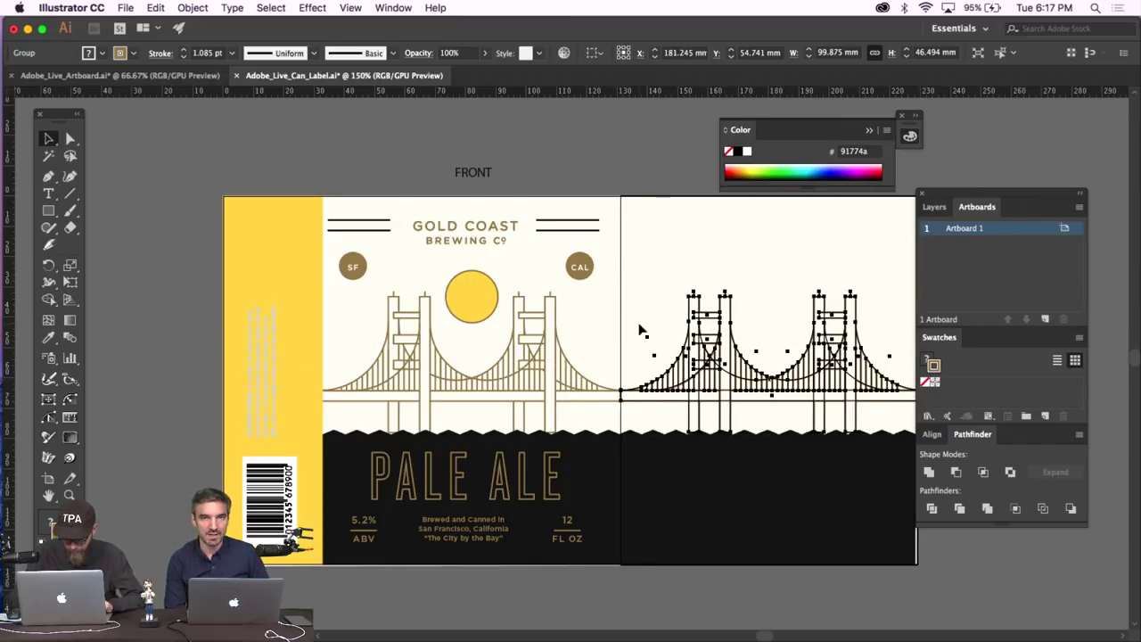
Examine how the two bridges line up and meet at the panel seam, with the guides shown and hidden.
key(super+semicolon)
key(super+equal)
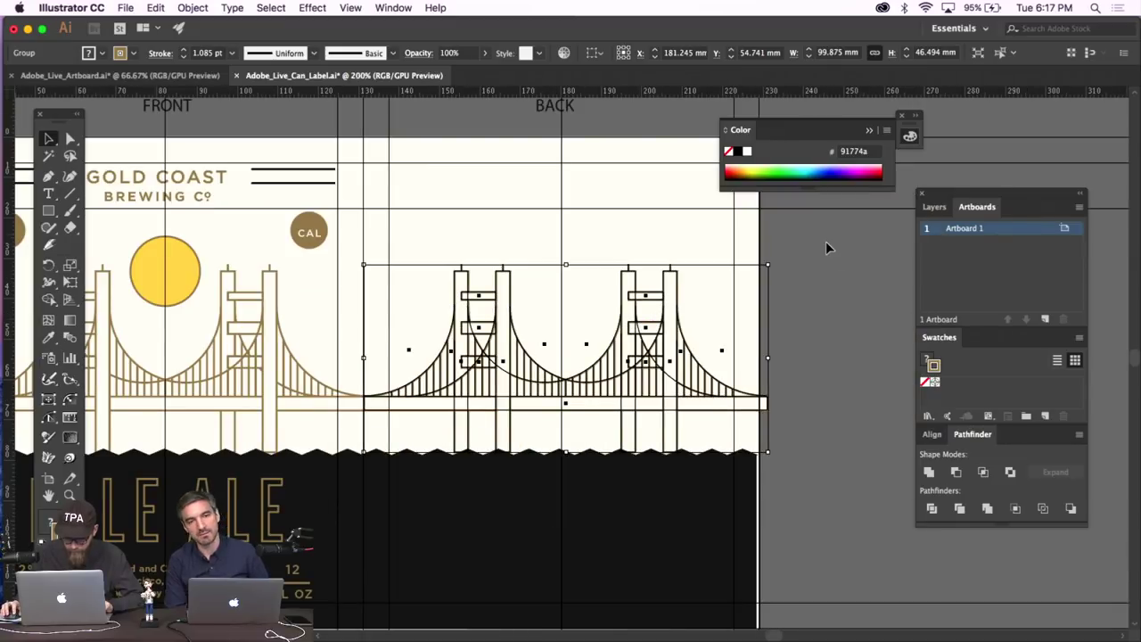
key(super+shift+a)
scroll(825, 241, left, 5)
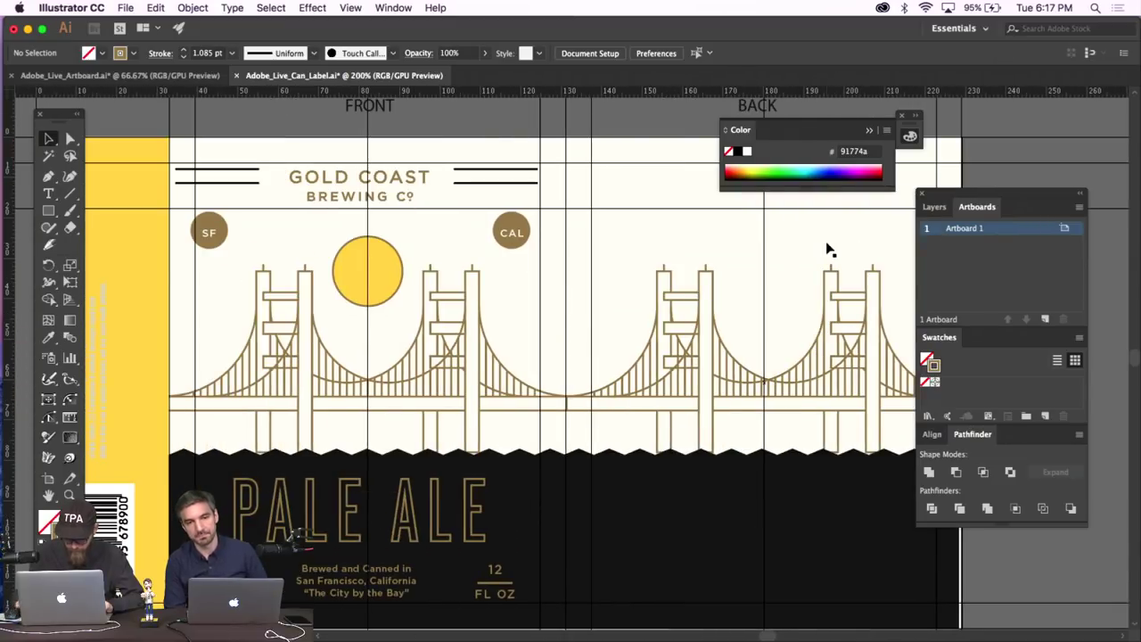
key(super+minus)
key(super+semicolon)
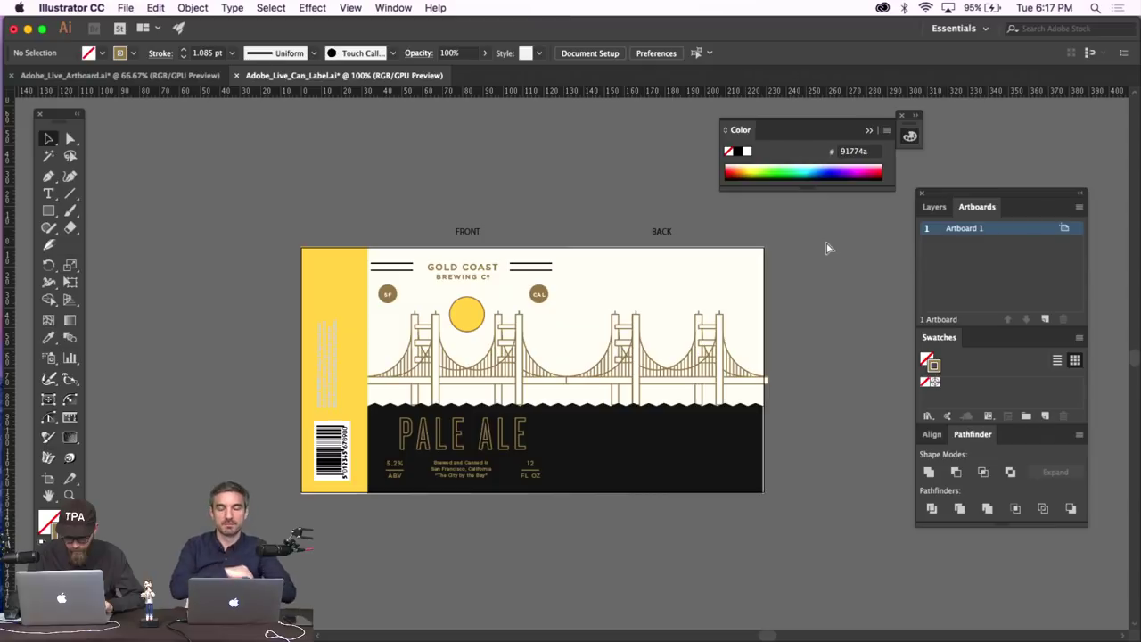
key(super+equal)
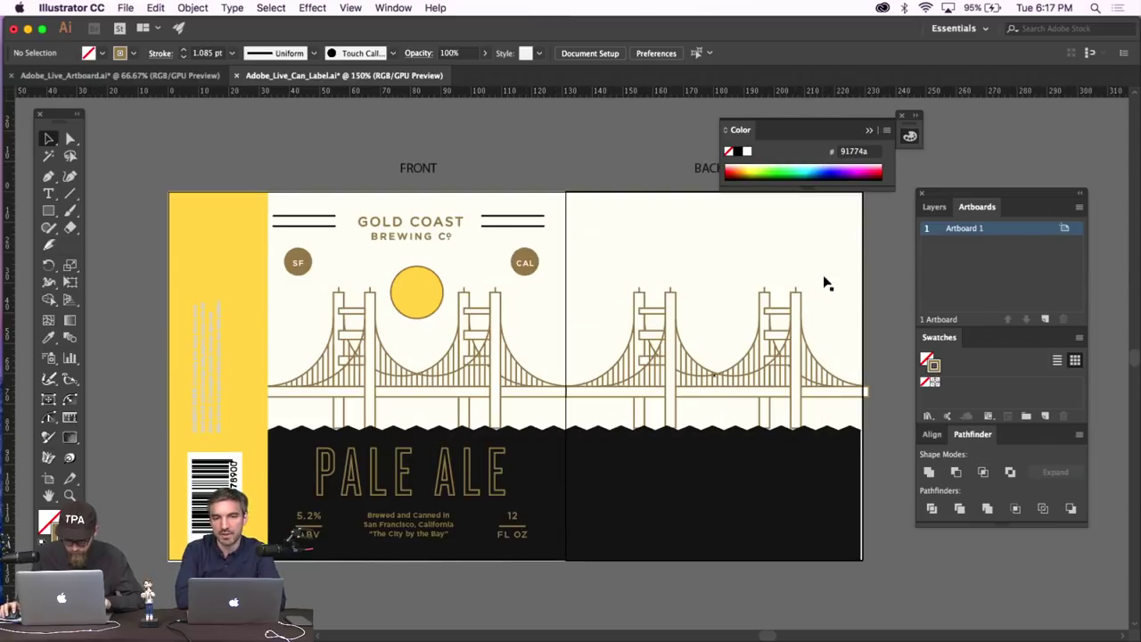
Show the guides and extend the double lines right of the brewery name to the front panel's right-hand guide.
key(super+equal)
key(super+semicolon)
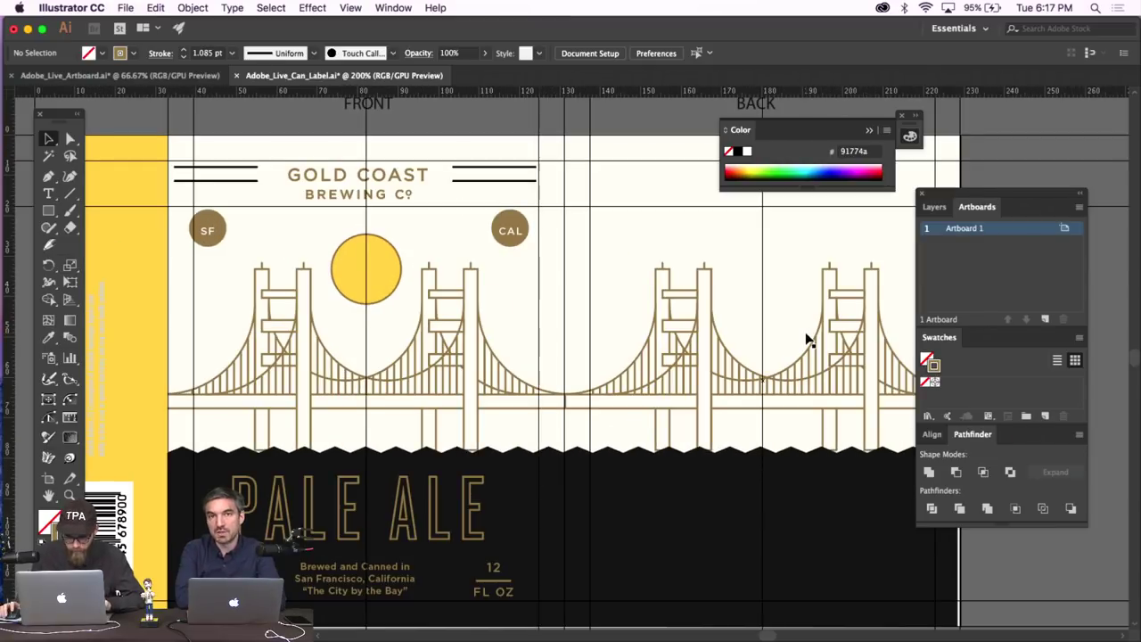
key(p)
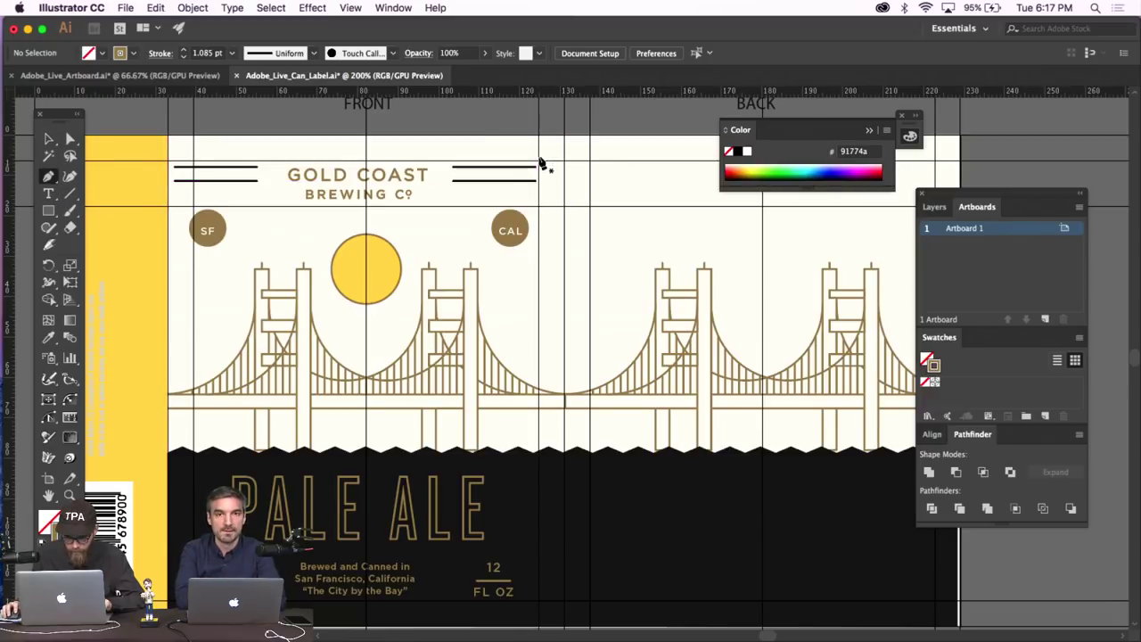
key(a)
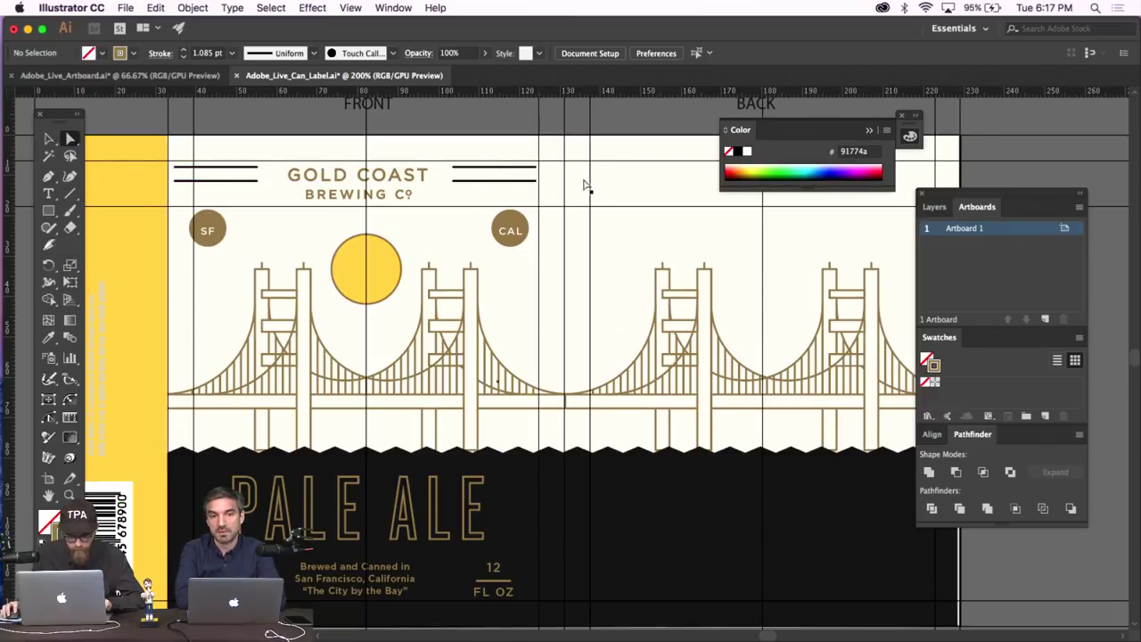
drag(538, 179, 540, 183)
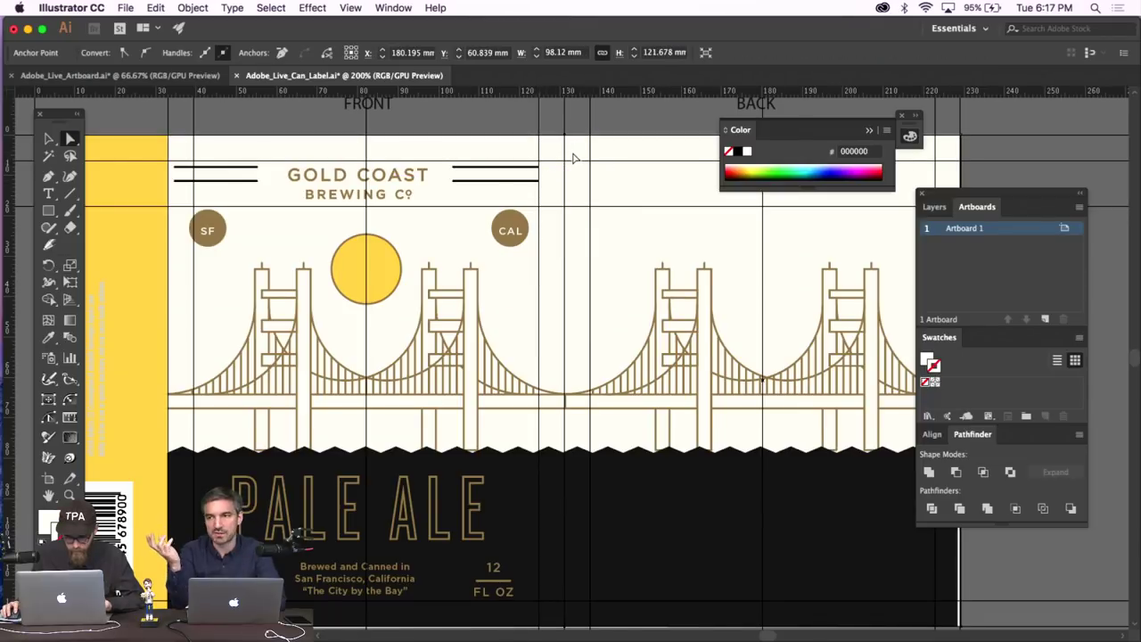
click(574, 183)
Draw a tall closed column over the front-back seam, from the double lines to below the zigzag edge, and give it the bridge's brown outline.
key(p)
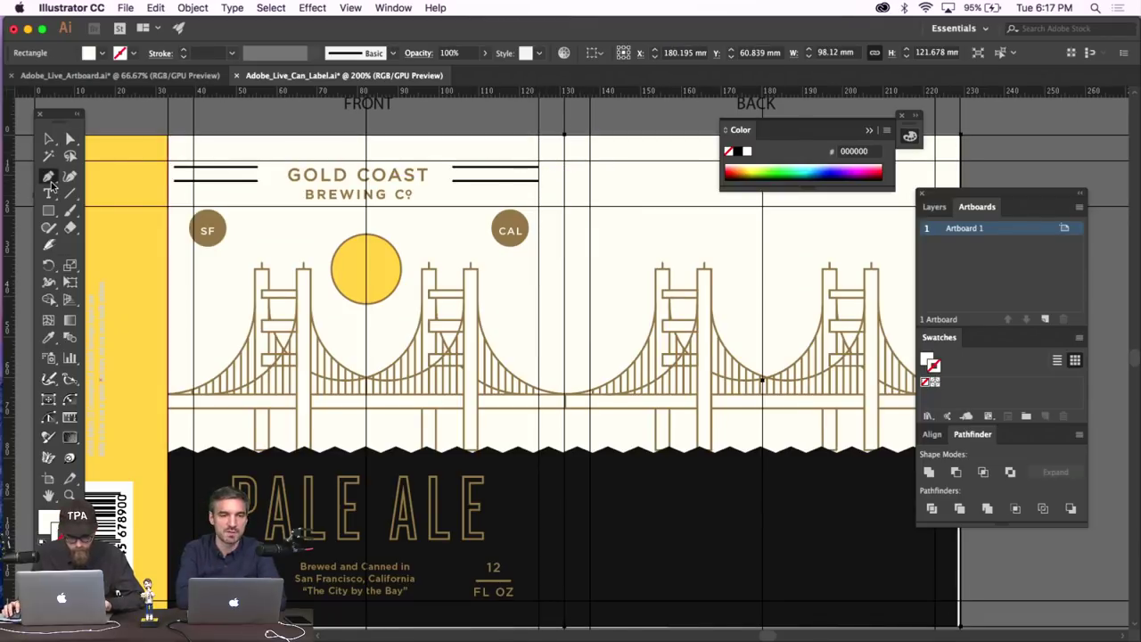
click(541, 167)
click(589, 168)
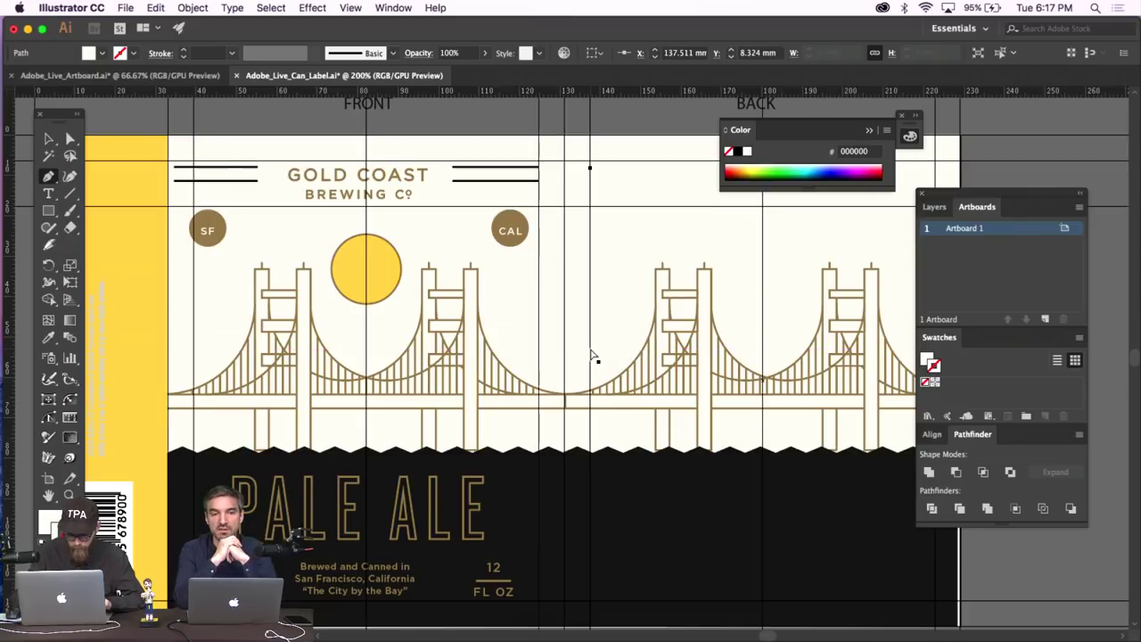
click(589, 459)
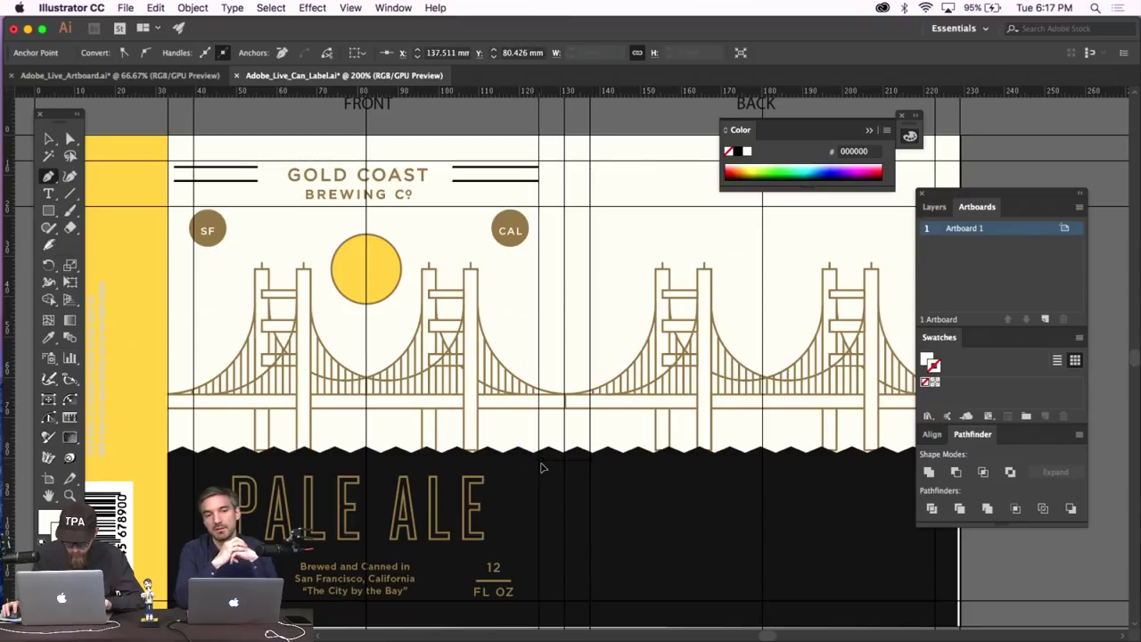
scroll(540, 463, up, 5)
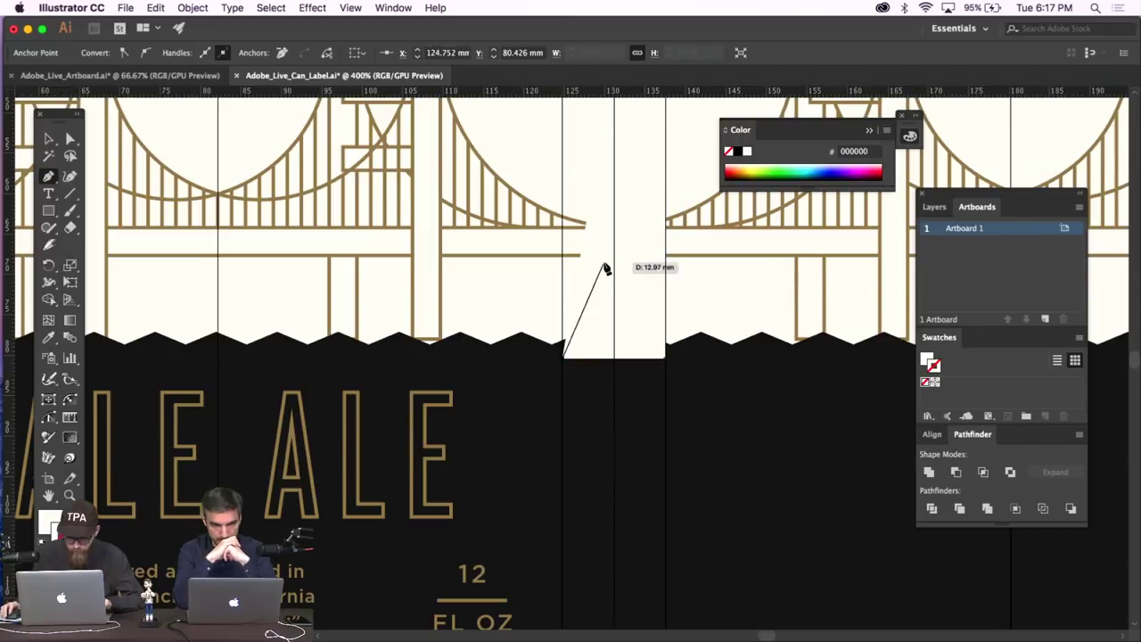
scroll(603, 262, up, 8)
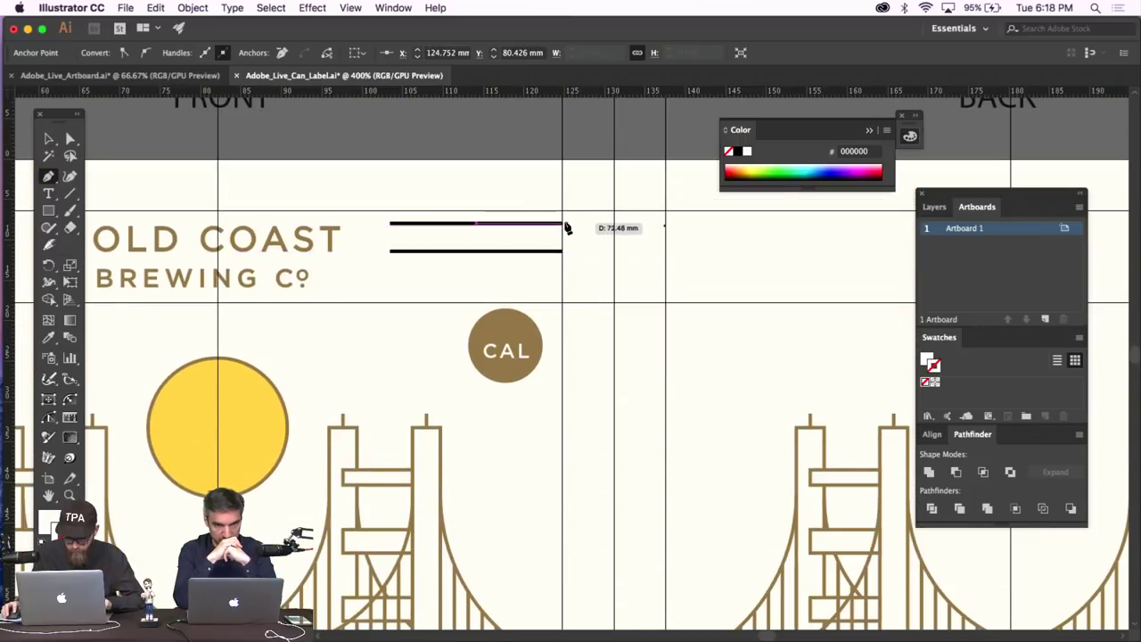
click(664, 225)
click(48, 337)
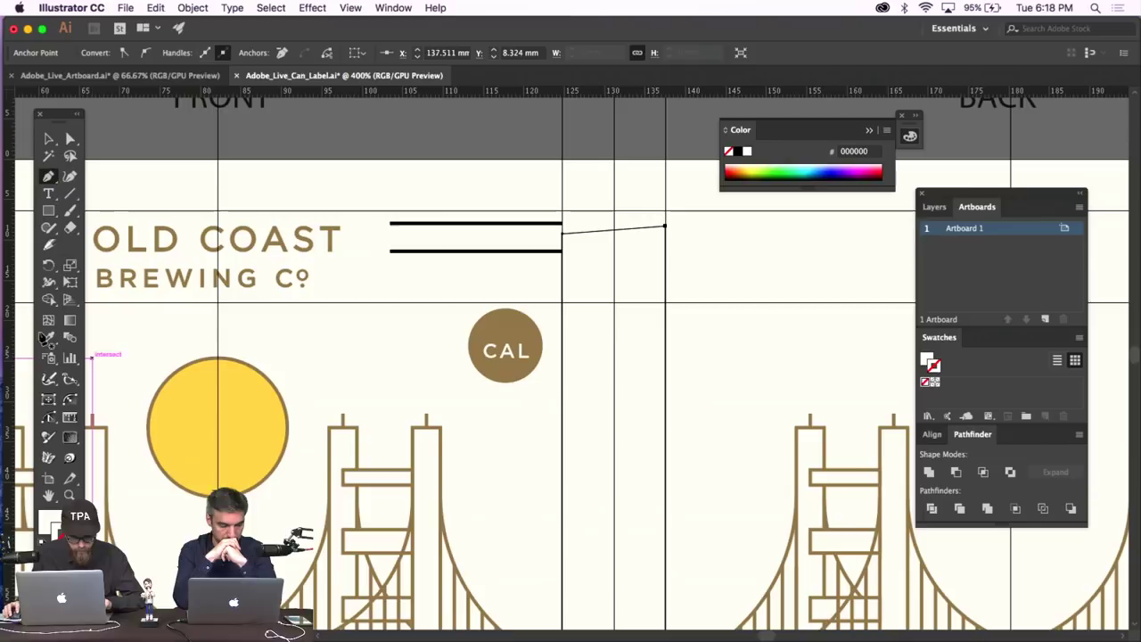
click(440, 439)
Straighten the column's top edge by moving both upper anchor points level with the upper of the double lines.
key(a)
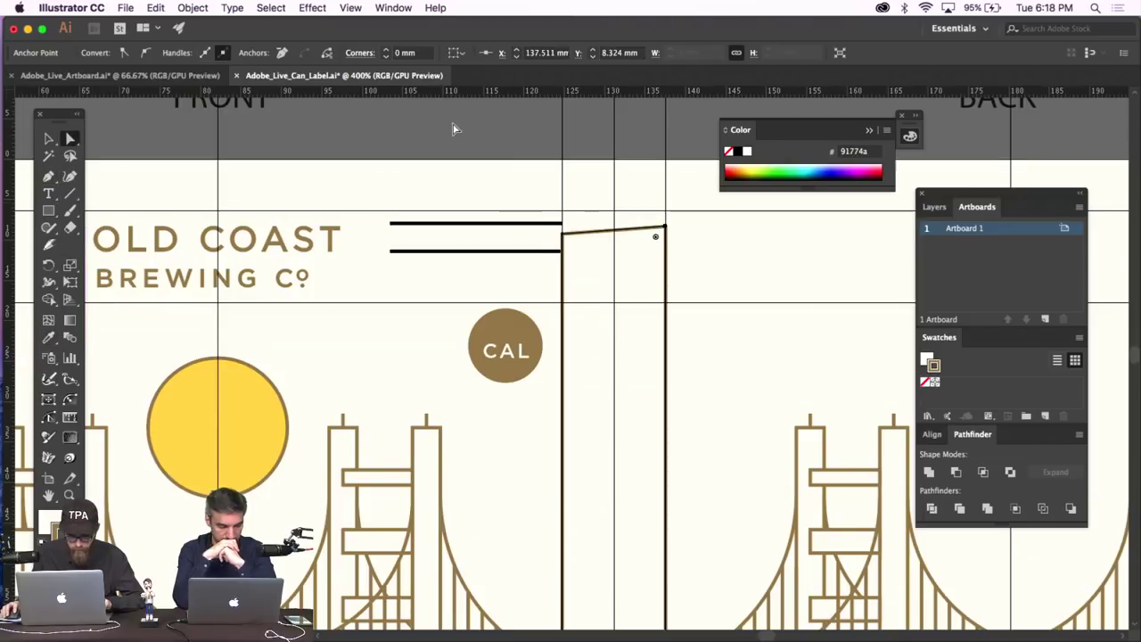
click(575, 250)
drag(563, 235, 562, 223)
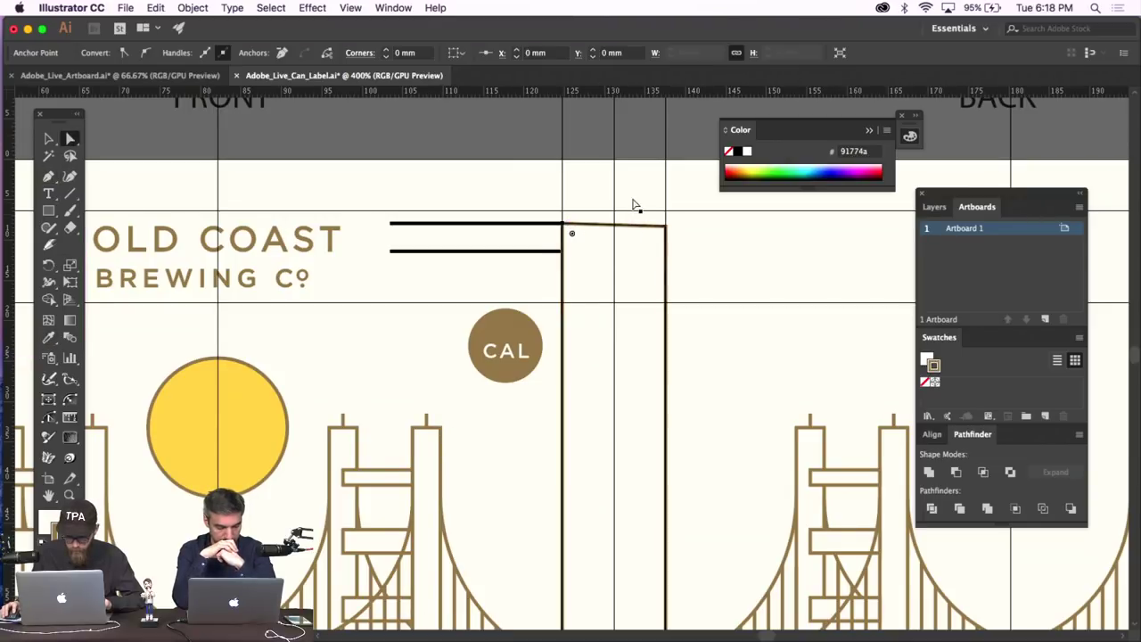
drag(665, 229, 667, 222)
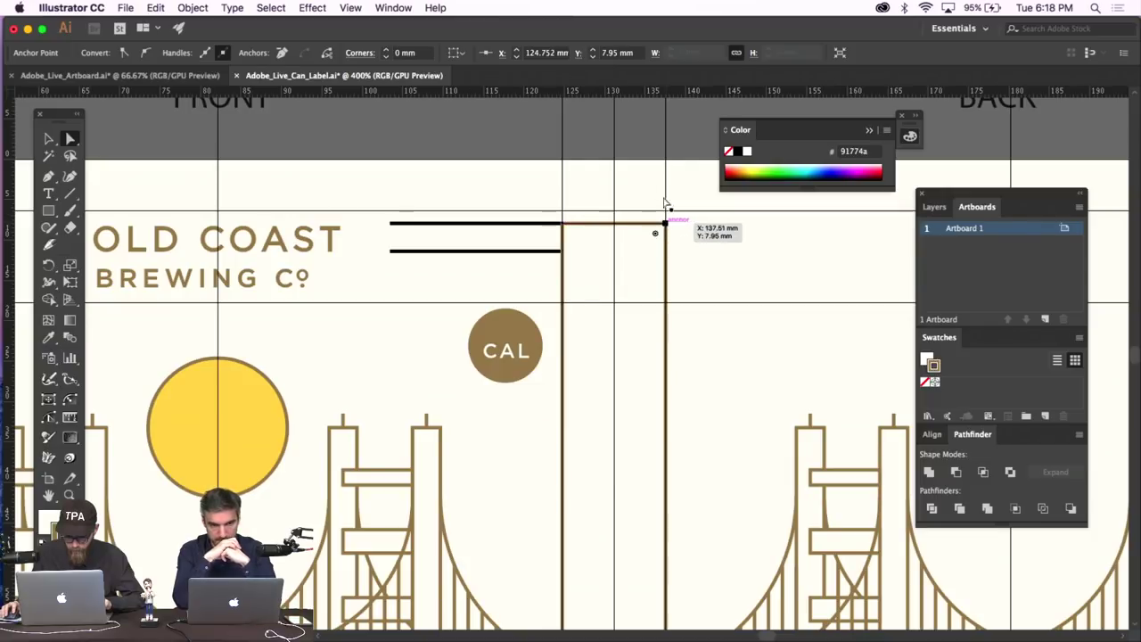
click(651, 184)
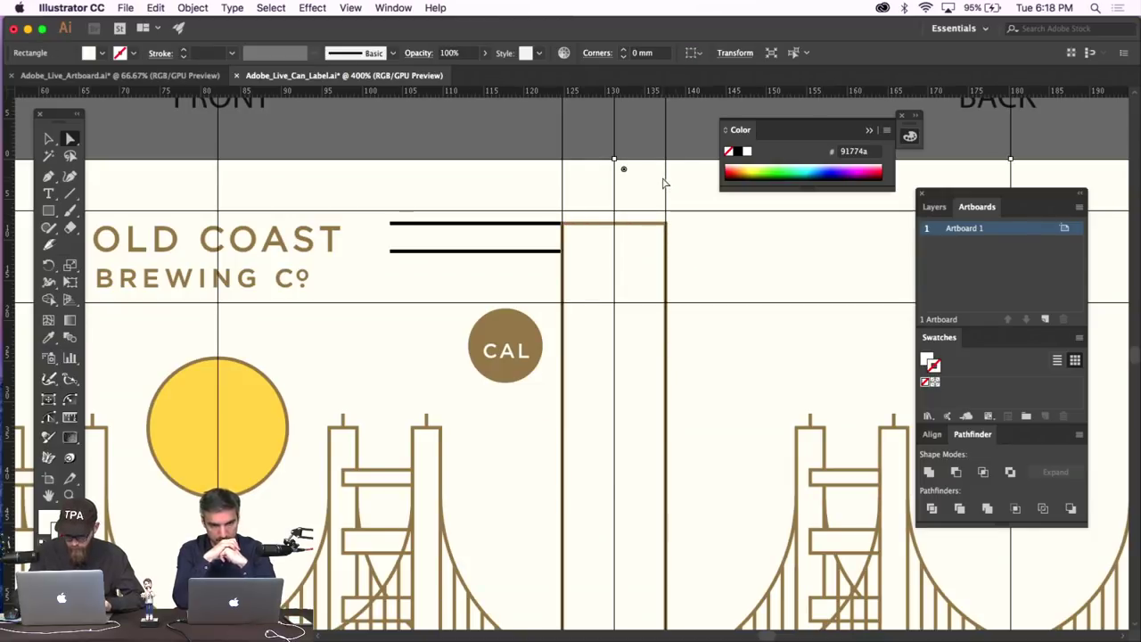
Select the black zigzag-edged base areas of the front and back panels and group them.
key(super+minus)
key(super+minus)
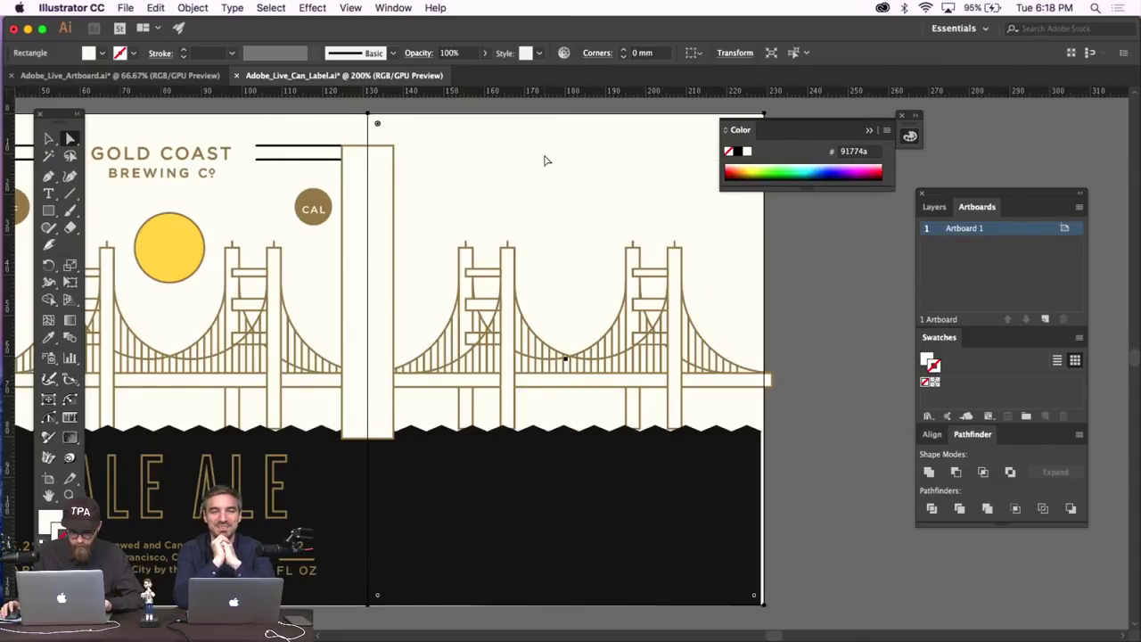
scroll(544, 160, left, 5)
key(v)
click(768, 553)
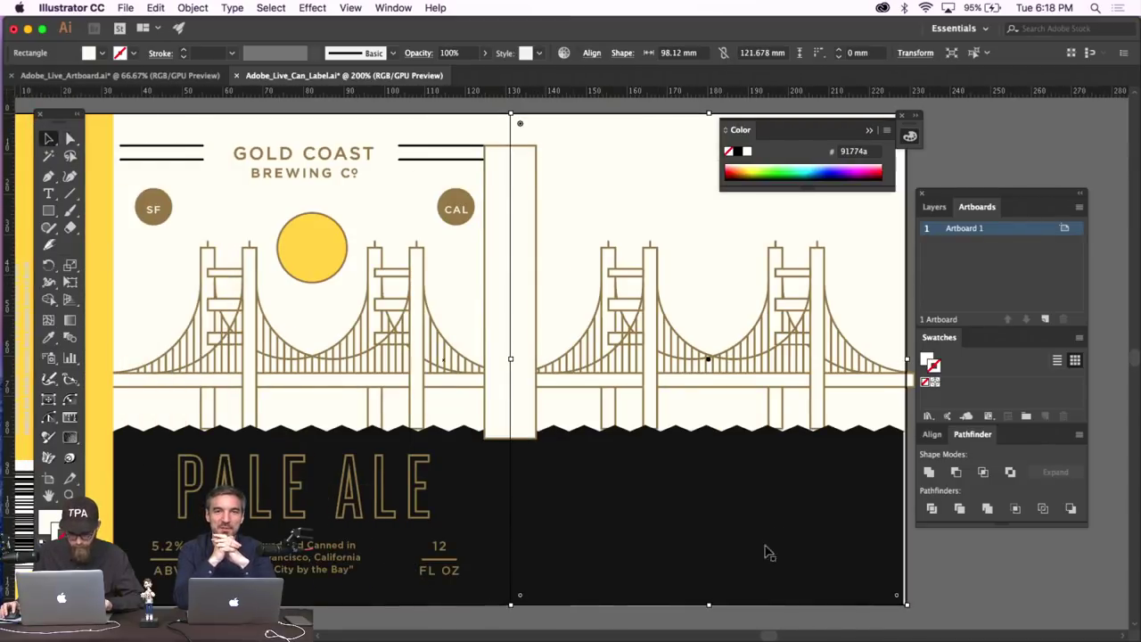
click(711, 552)
shift+click(496, 478)
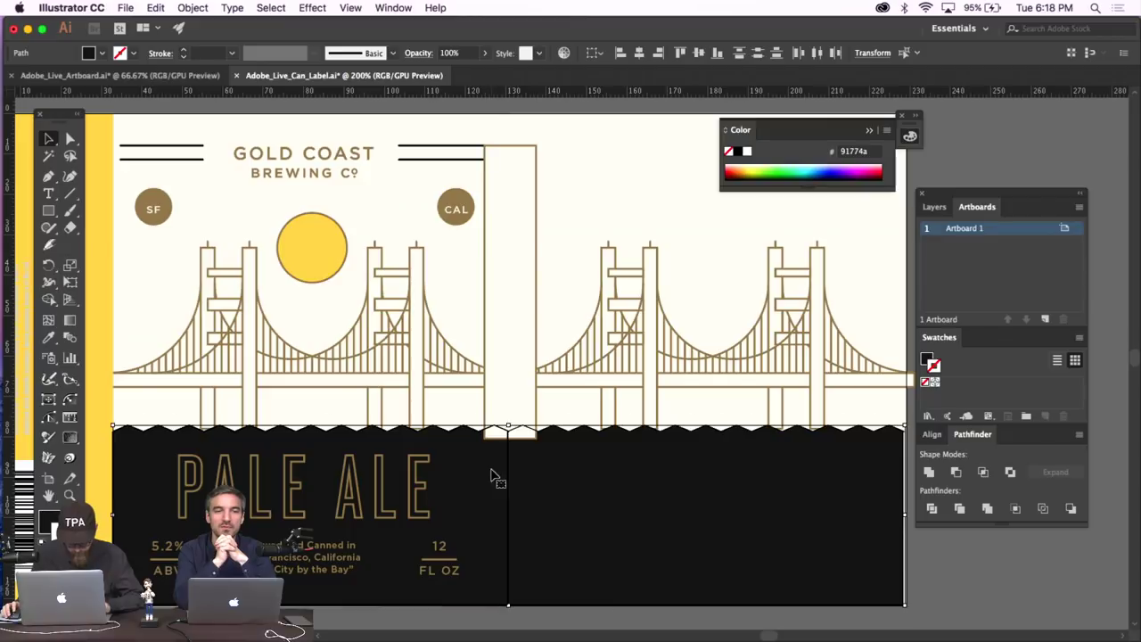
key(super+g)
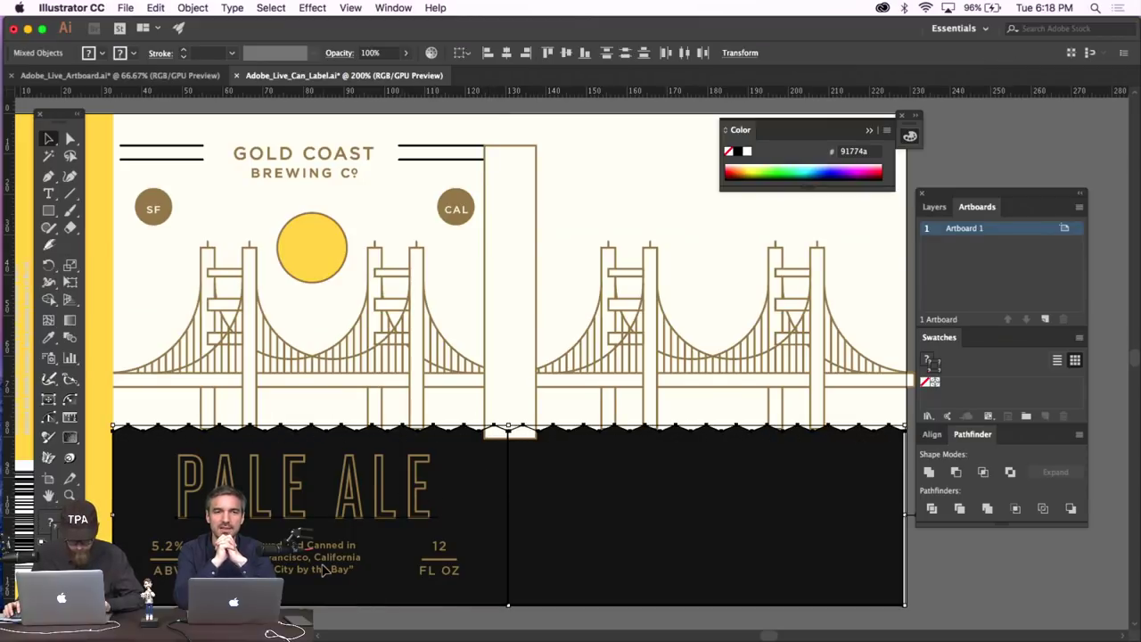
Bring the black base with its Pale Ale lettering and details to the front, over the column's lower end.
click(390, 559)
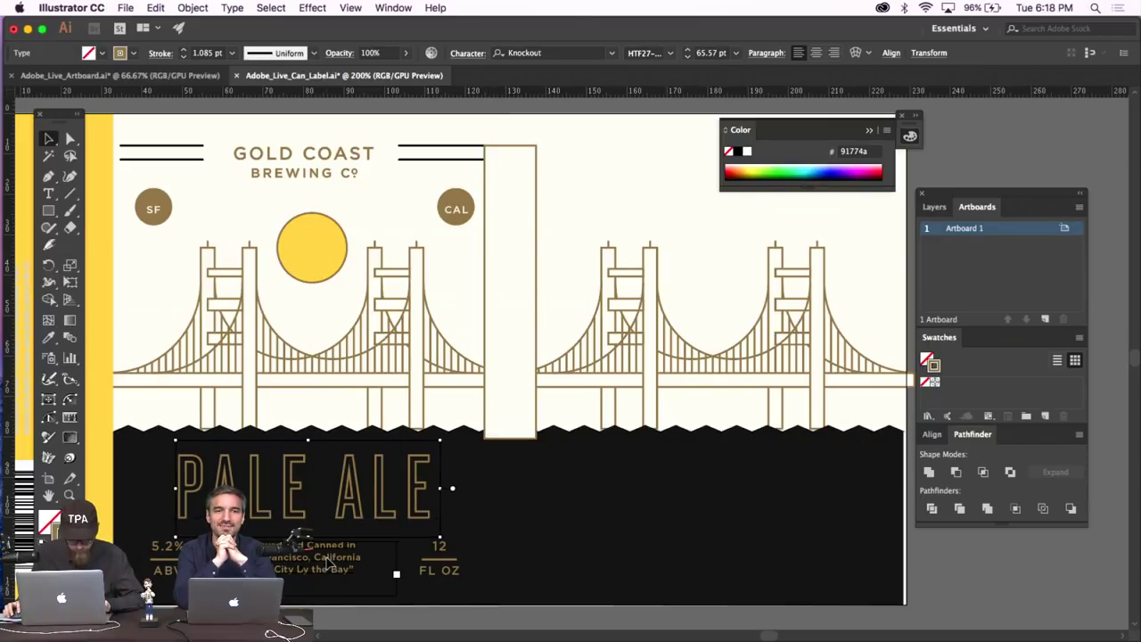
shift+click(472, 545)
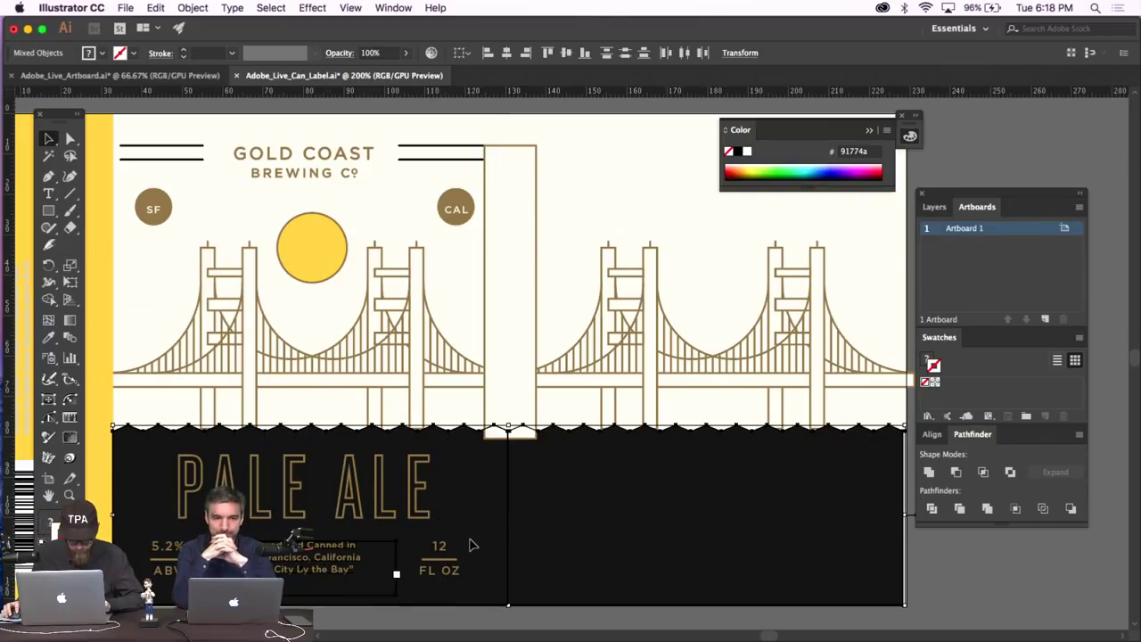
shift+click(431, 562)
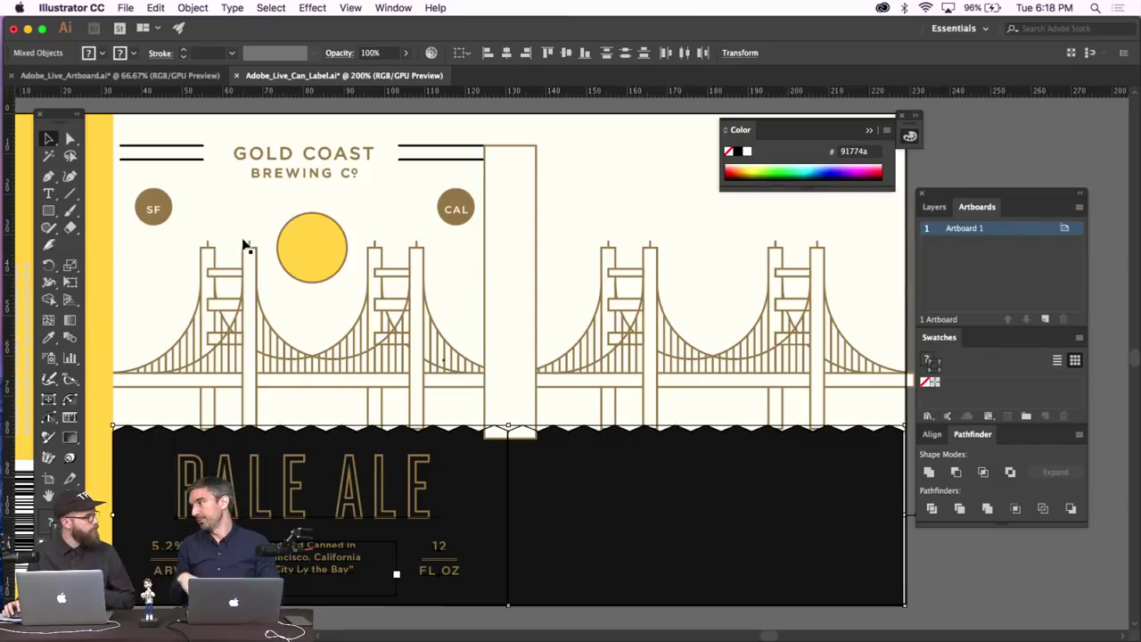
click(192, 7)
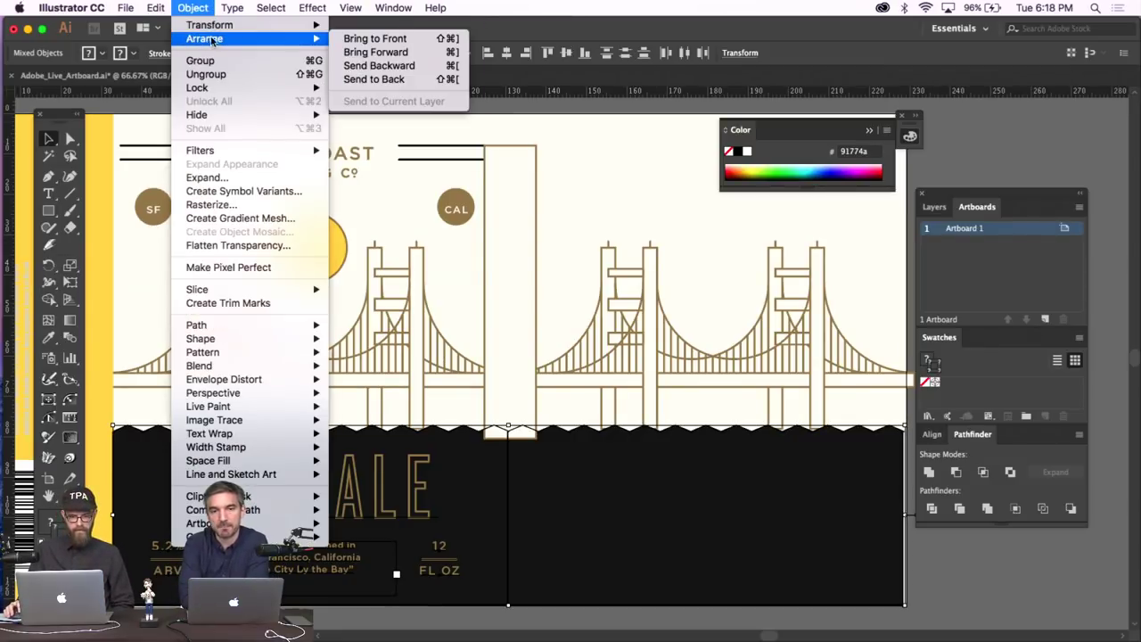
click(392, 36)
click(975, 563)
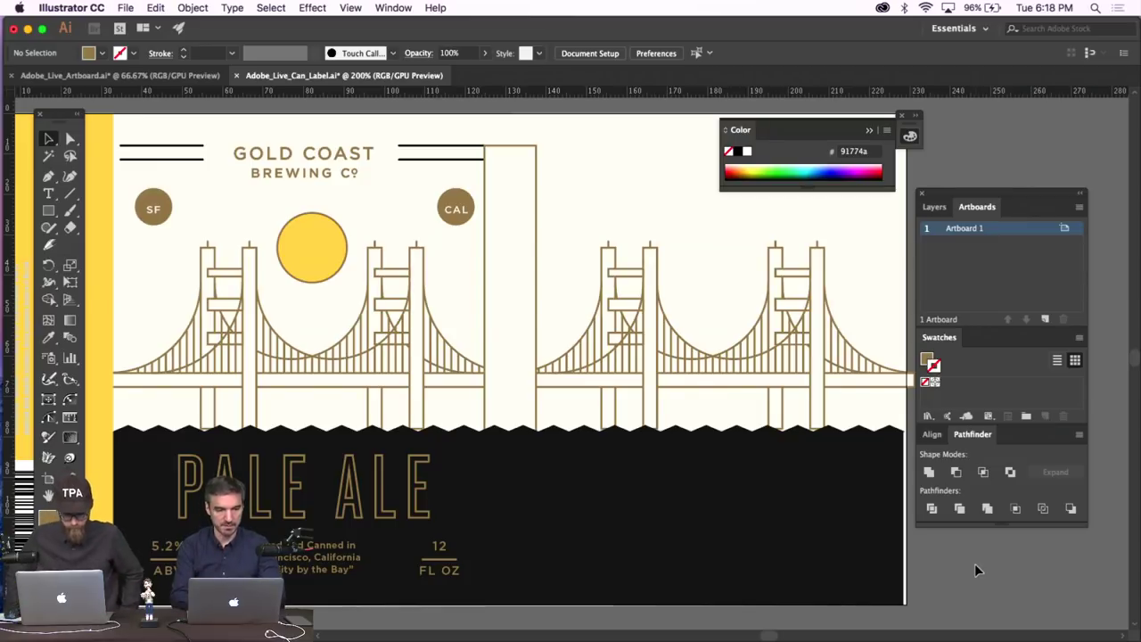
Give the double lines on either side of the brewery name the bridge's brown outline with the Eyedropper.
click(443, 150)
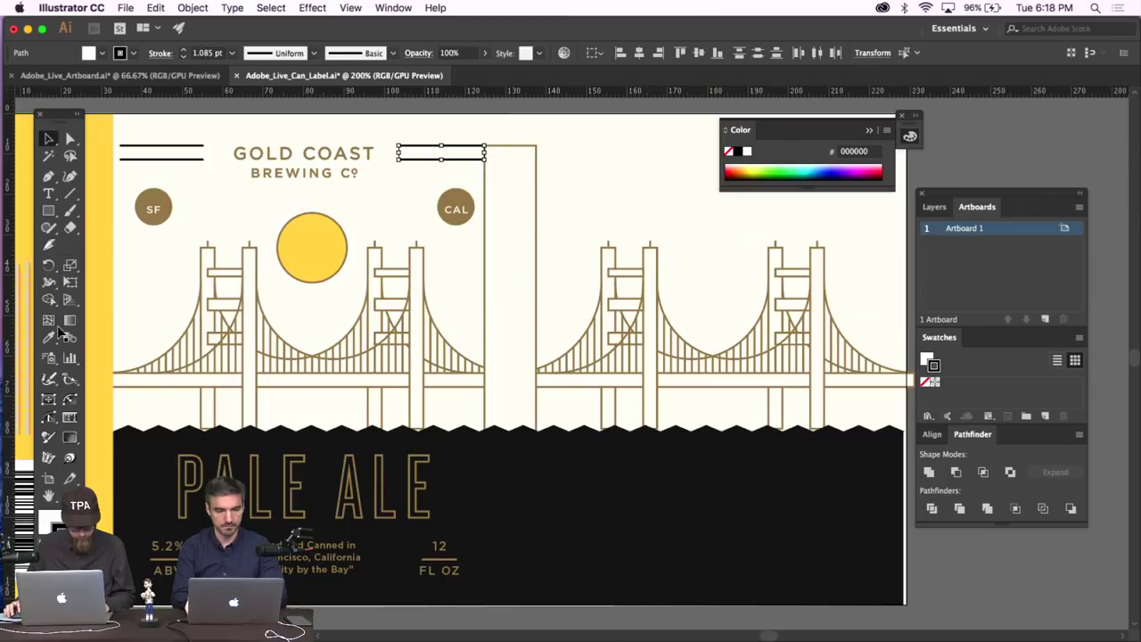
key(i)
click(268, 320)
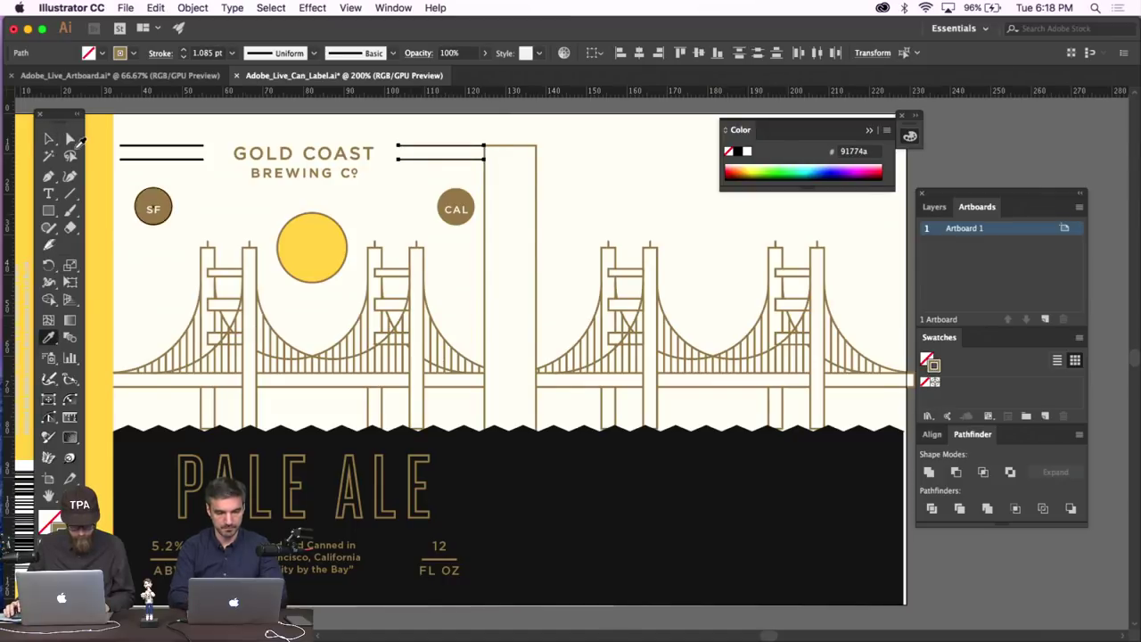
key(v)
click(286, 109)
scroll(286, 109, left, 5)
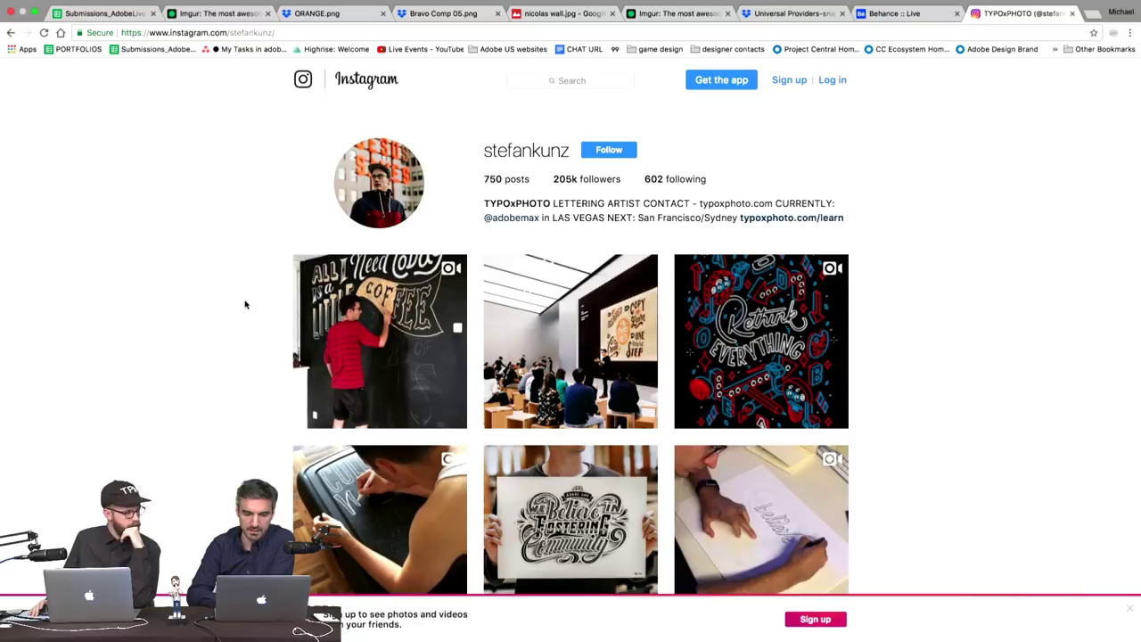
Switch to the browser and look through the lettering artist's Instagram posts, playing the hand-lettering video.
scroll(245, 304, down, 3)
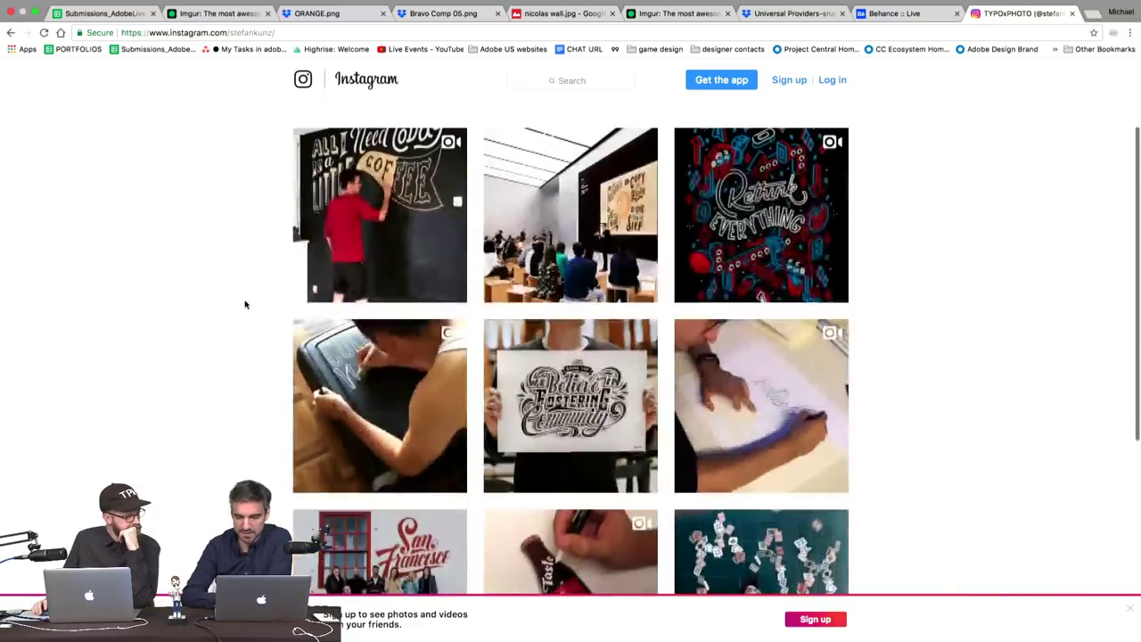
scroll(245, 305, down, 1)
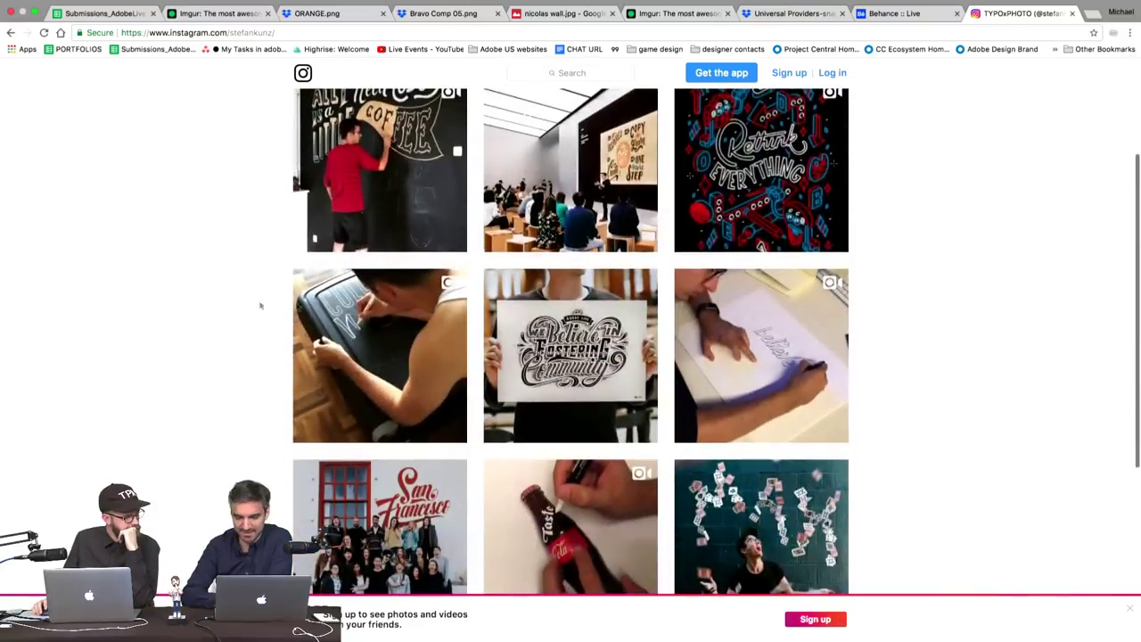
click(781, 404)
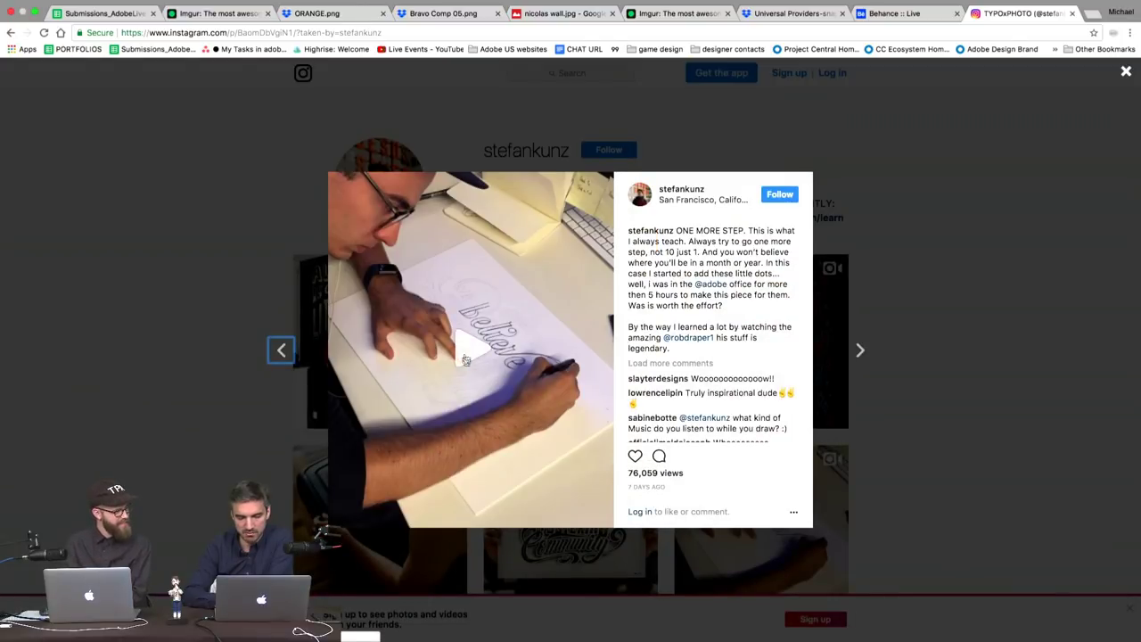
click(466, 359)
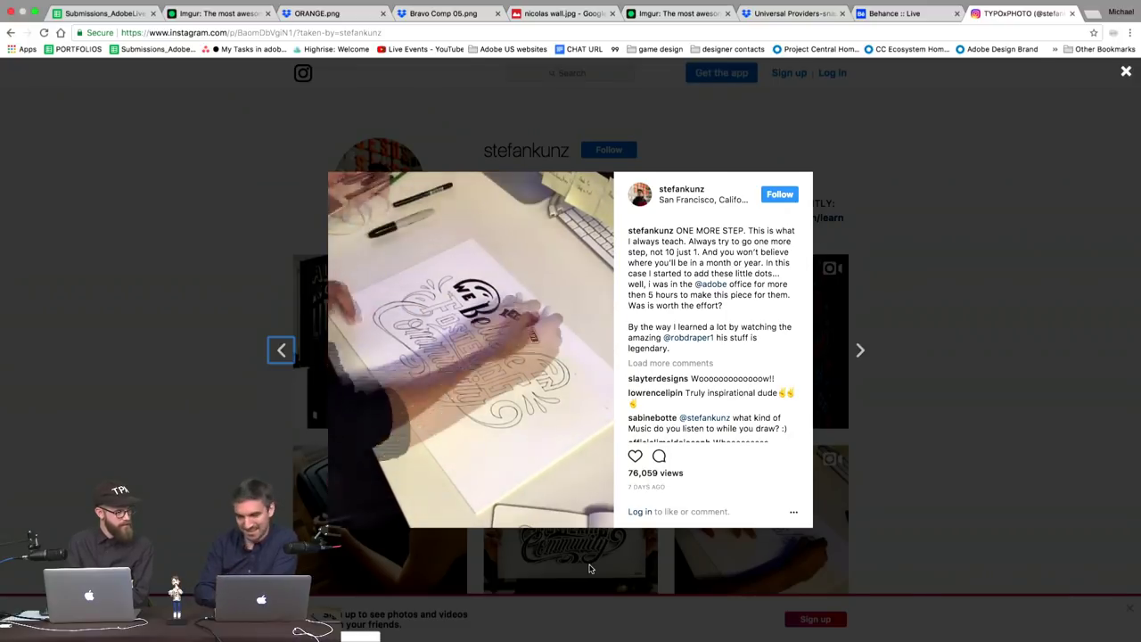
click(160, 249)
click(593, 373)
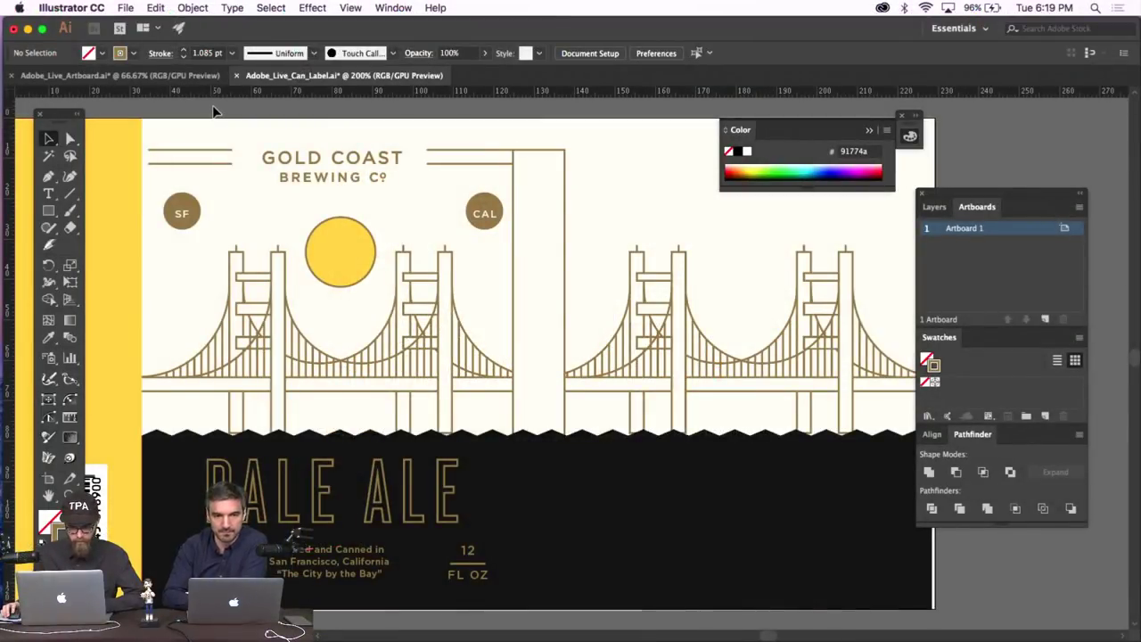
Copy the yellow sun from the front panel to the back panel, centred between the bridge towers.
scroll(212, 111, right, 3)
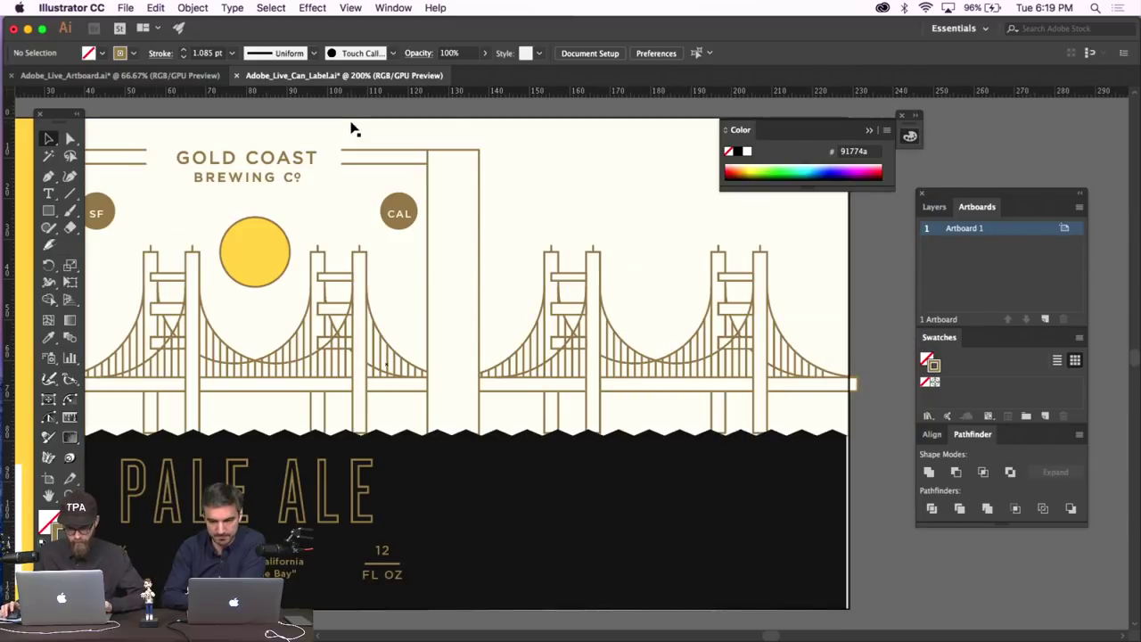
click(258, 259)
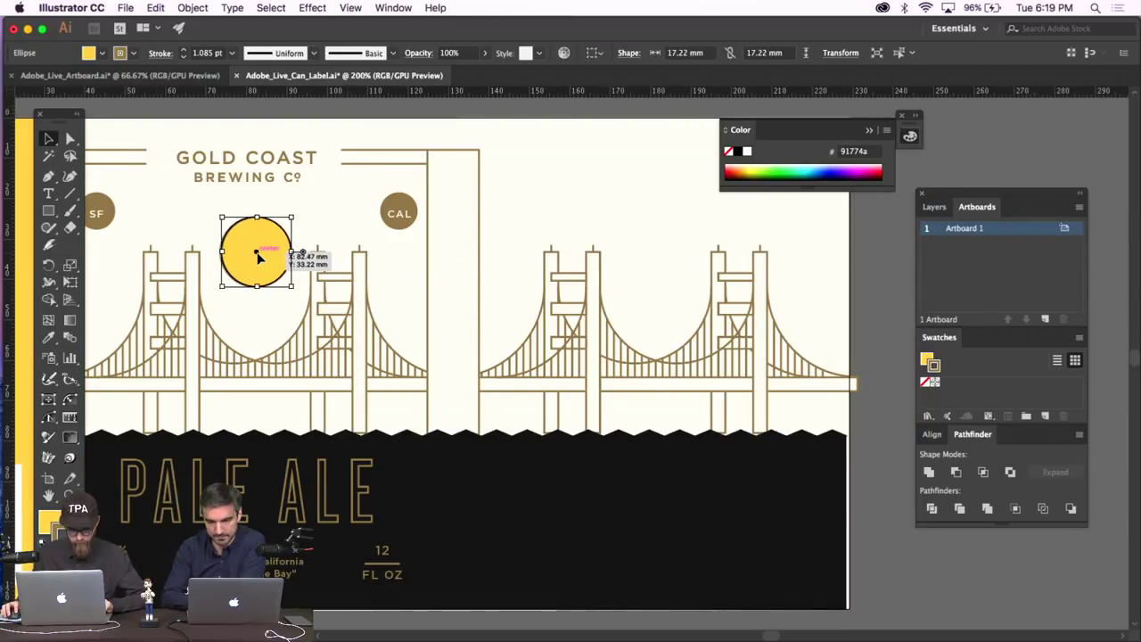
drag(258, 257, 664, 267)
click(695, 175)
key(super+minus)
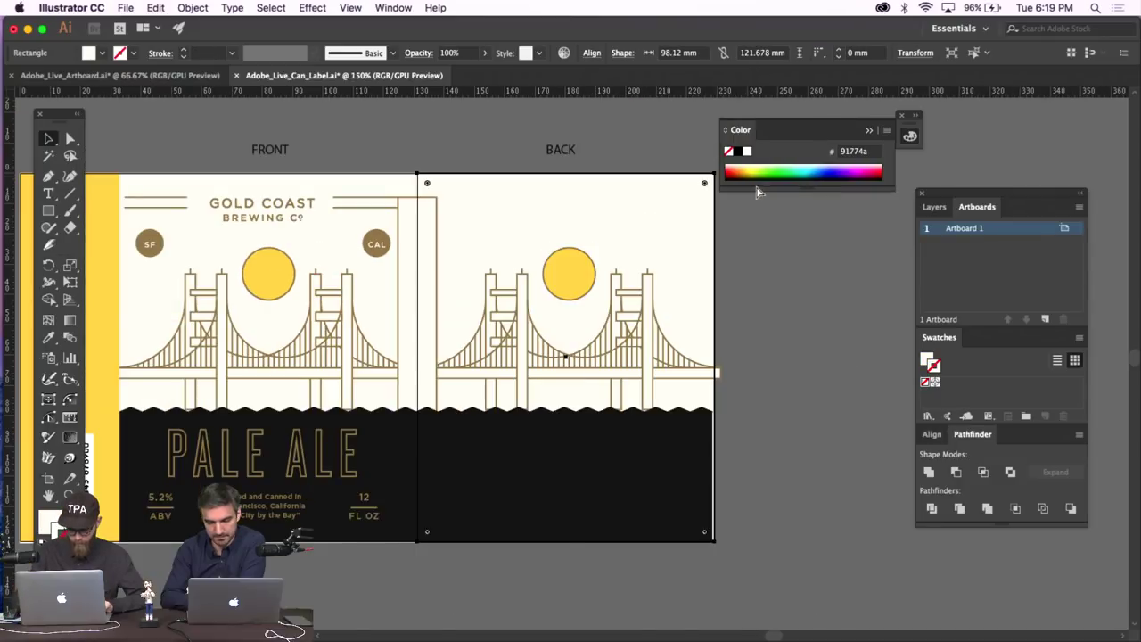
click(792, 337)
scroll(794, 338, left, 3)
scroll(794, 338, down, 2)
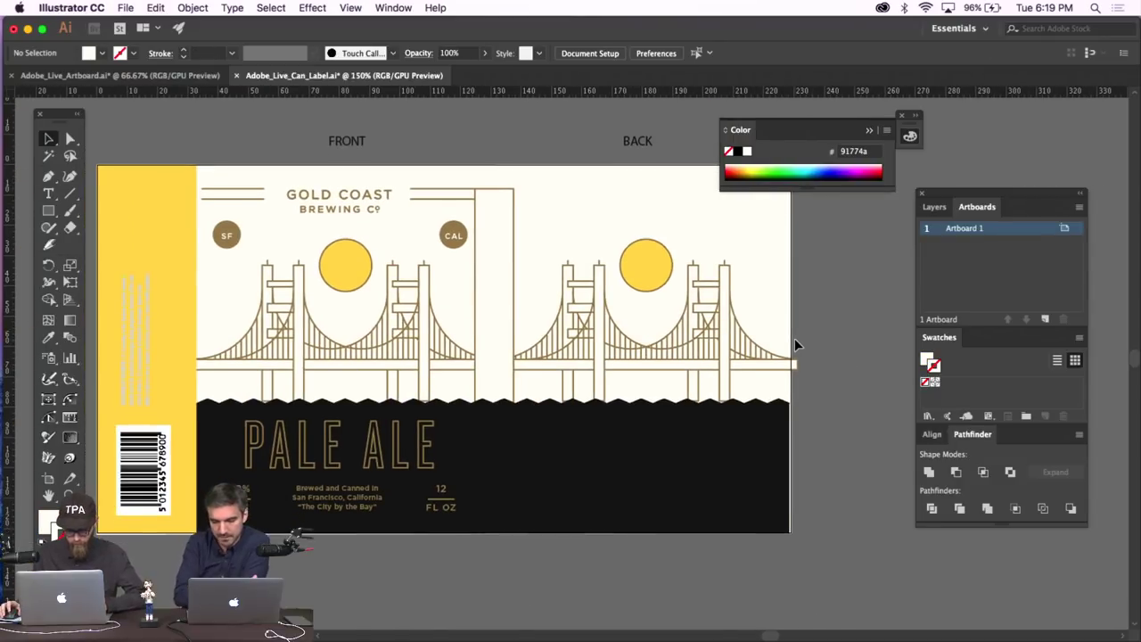
Copy the double lines left of the brewery name to the back panel's right edge at the same height.
scroll(794, 338, down, 2)
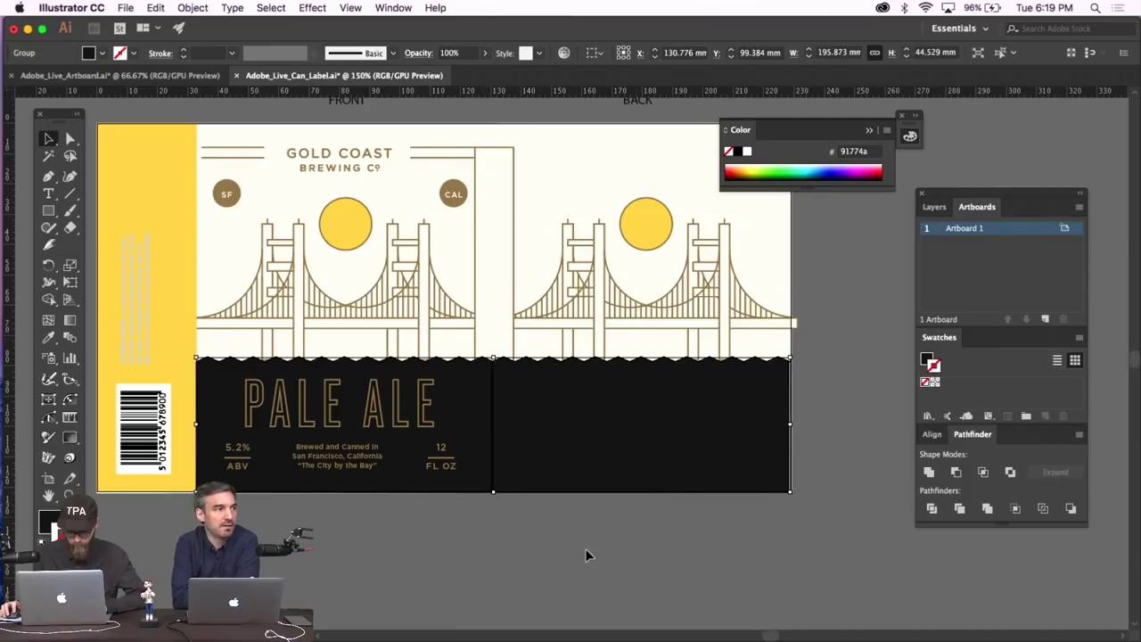
scroll(585, 548, down, 4)
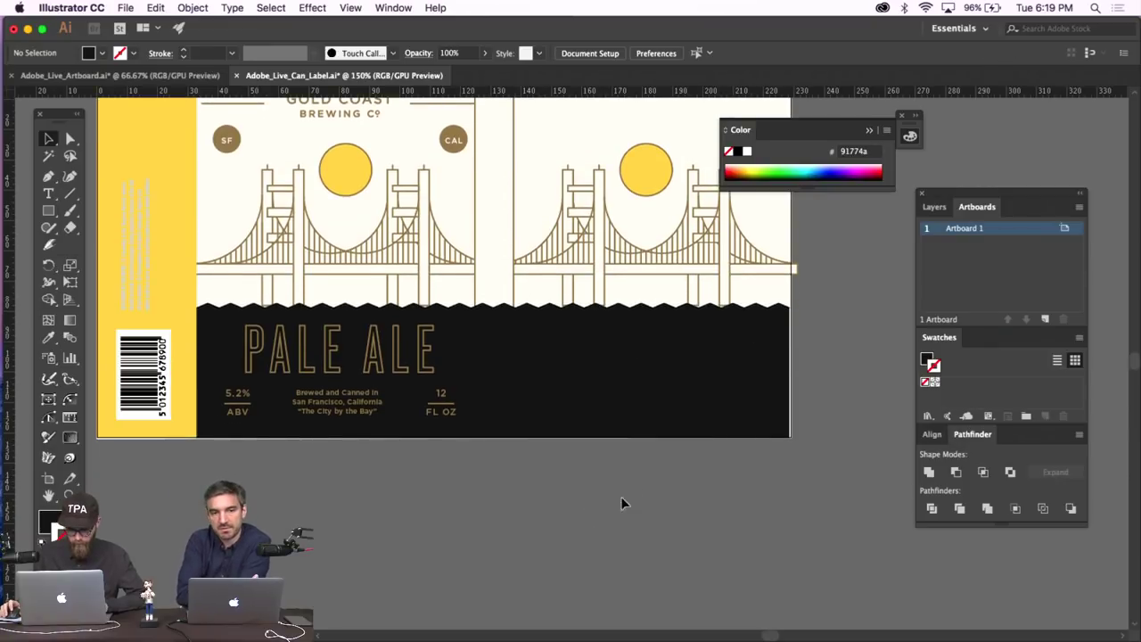
scroll(651, 463, up, 2)
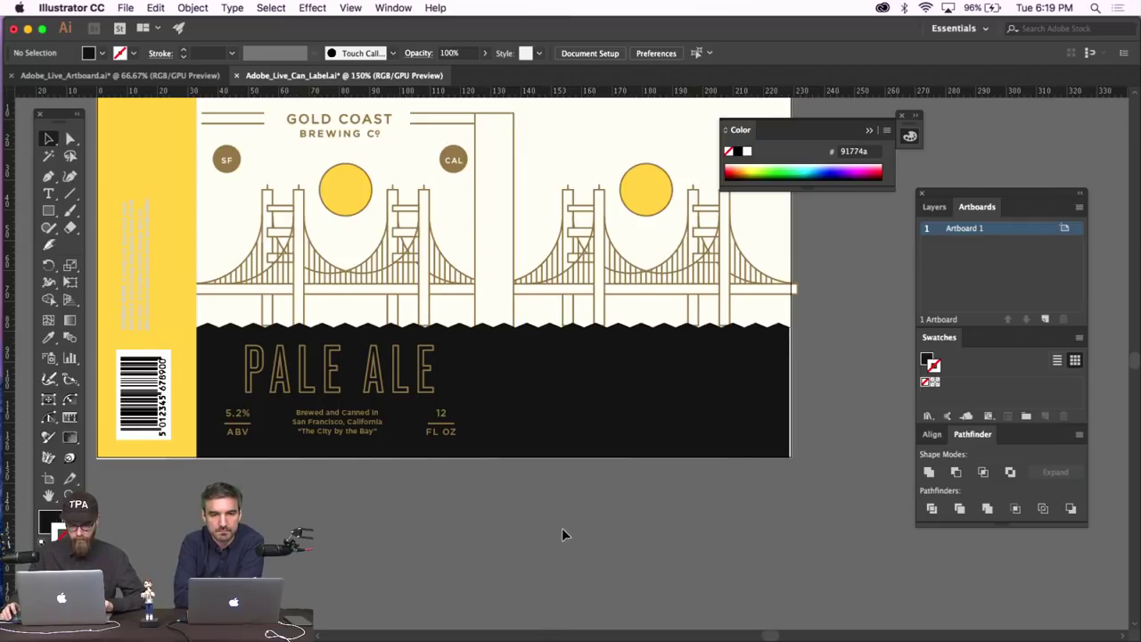
scroll(562, 533, up, 2)
scroll(570, 517, up, 1)
scroll(582, 499, right, 4)
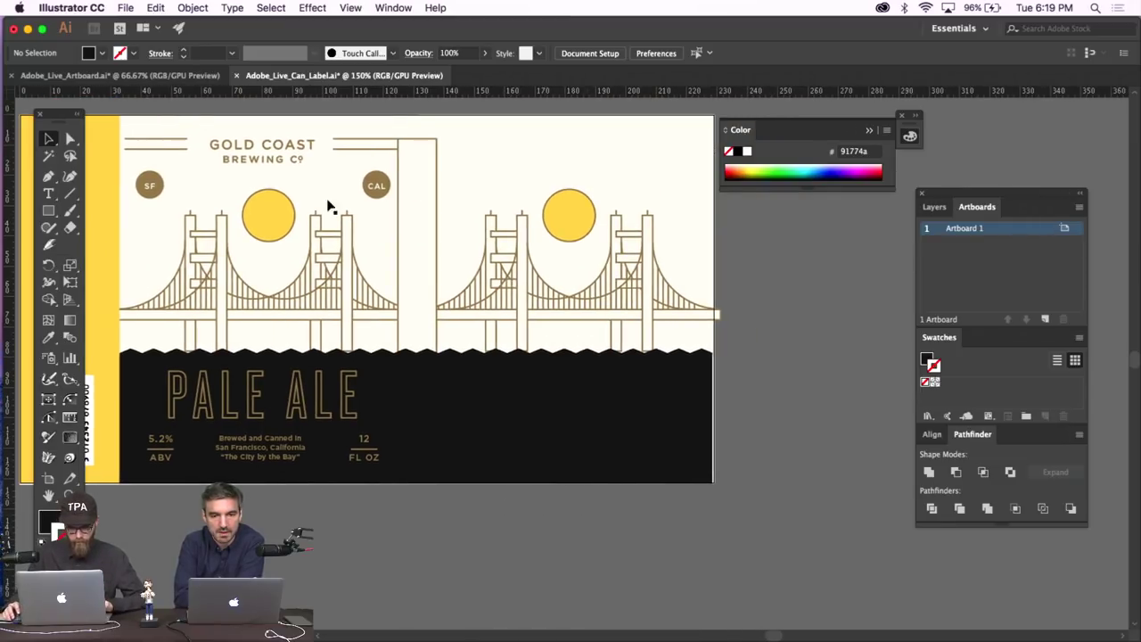
click(178, 146)
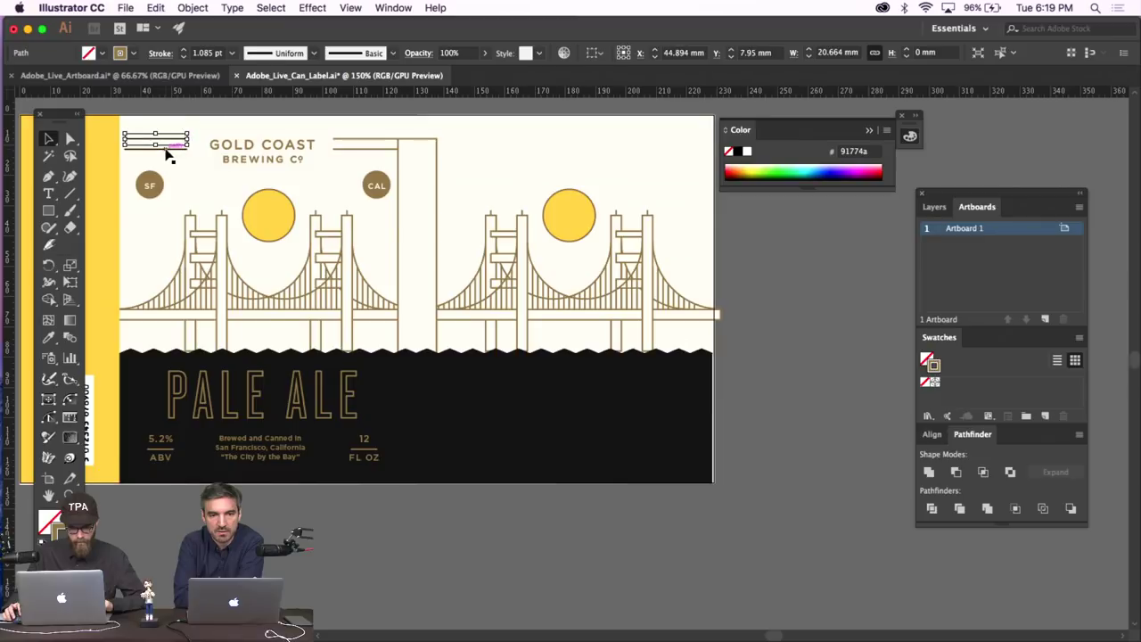
drag(167, 153, 711, 149)
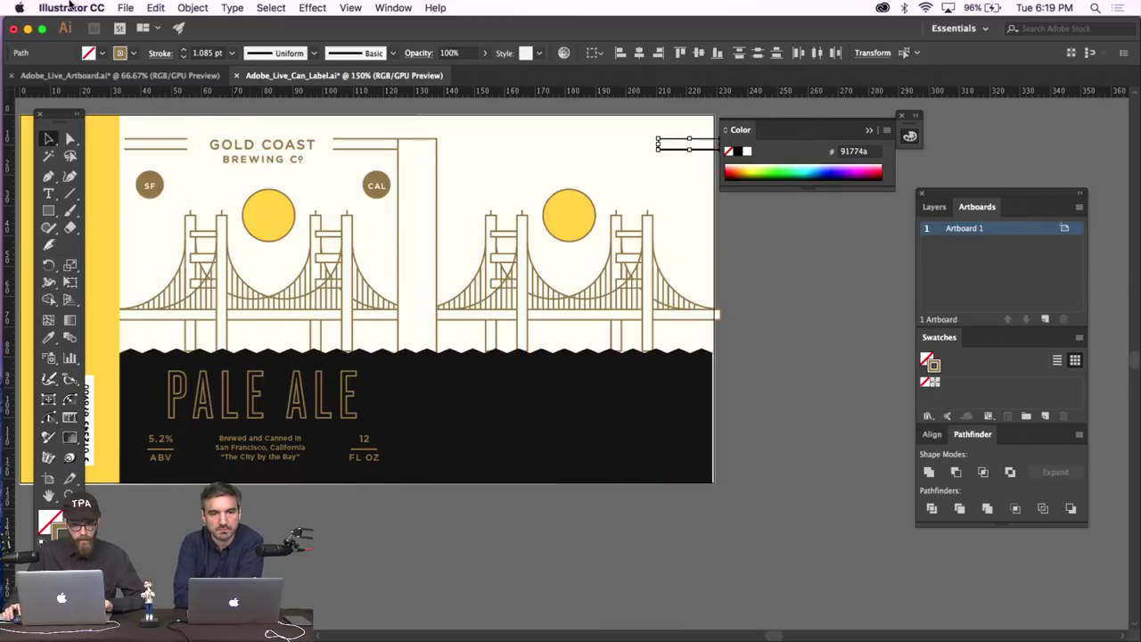
click(125, 8)
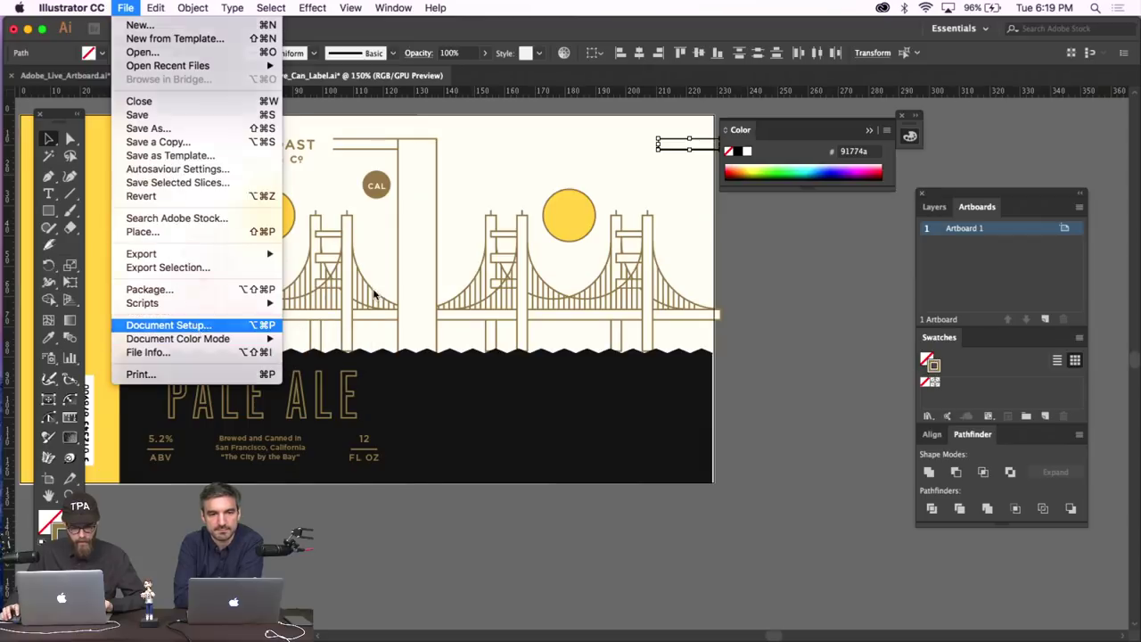
click(161, 325)
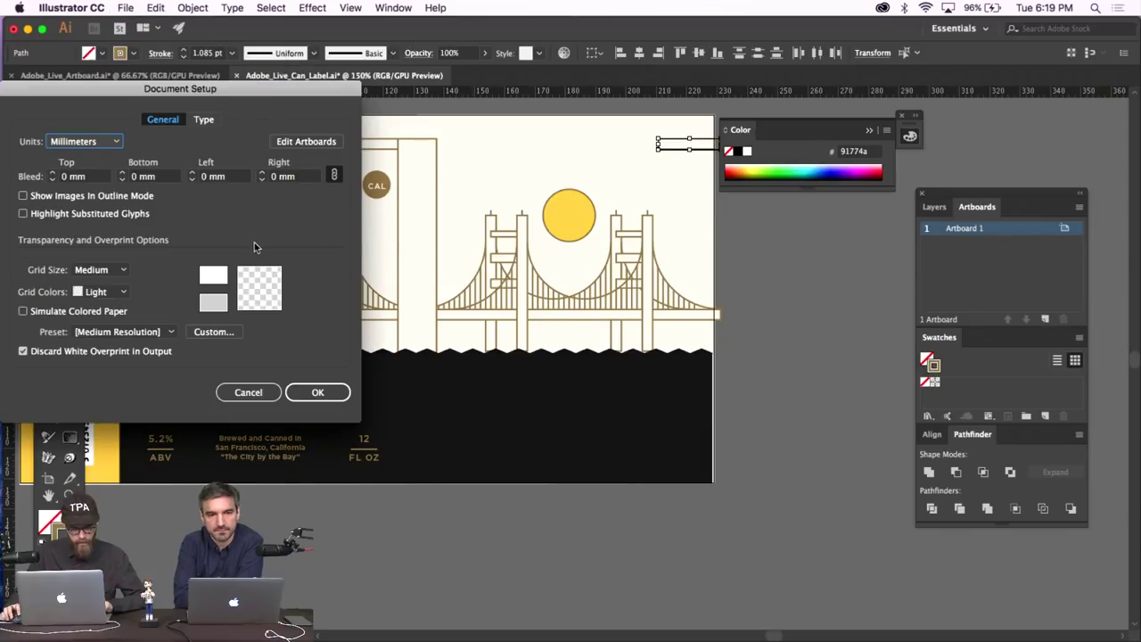
click(237, 396)
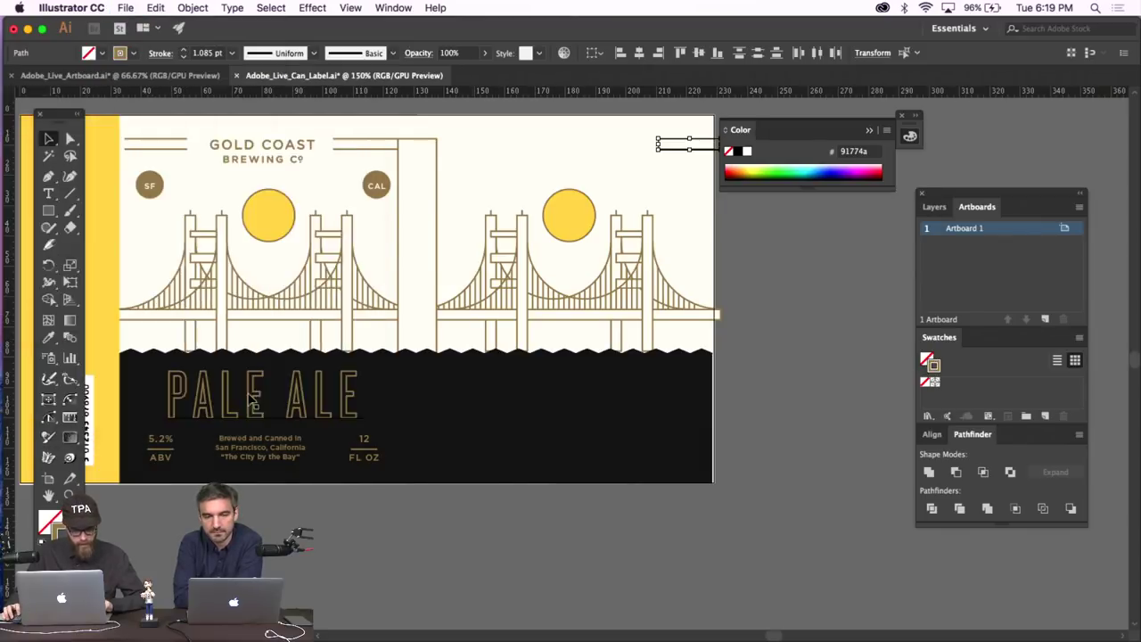
Change the ruler units to inches and deselect the copied double lines on the back panel.
scroll(221, 204, left, 5)
scroll(221, 204, left, 3)
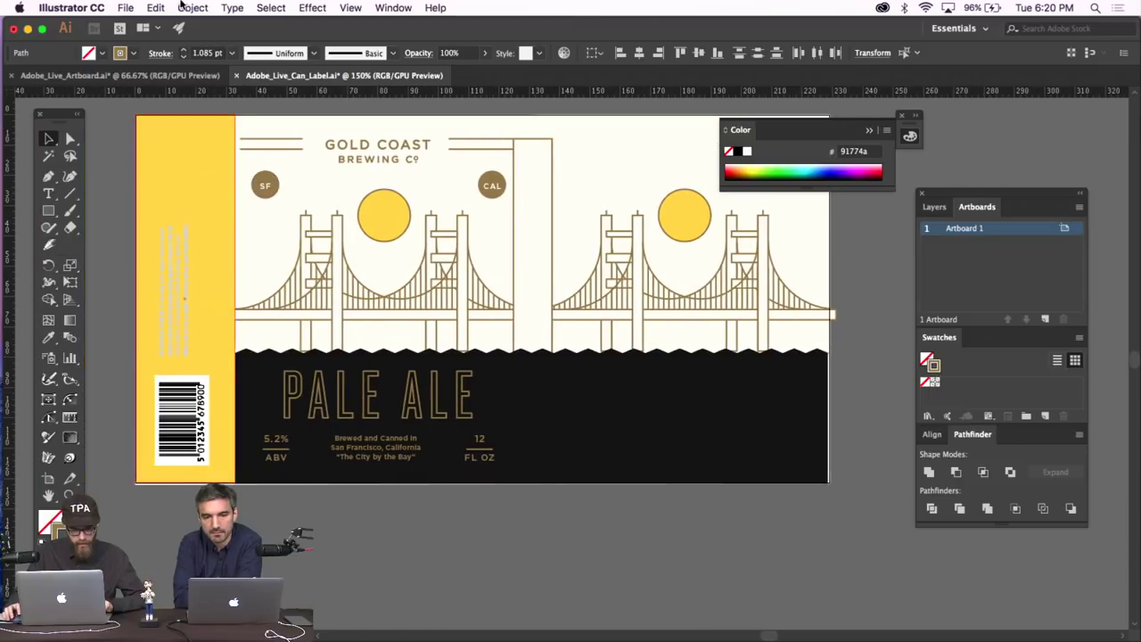
right_click(270, 92)
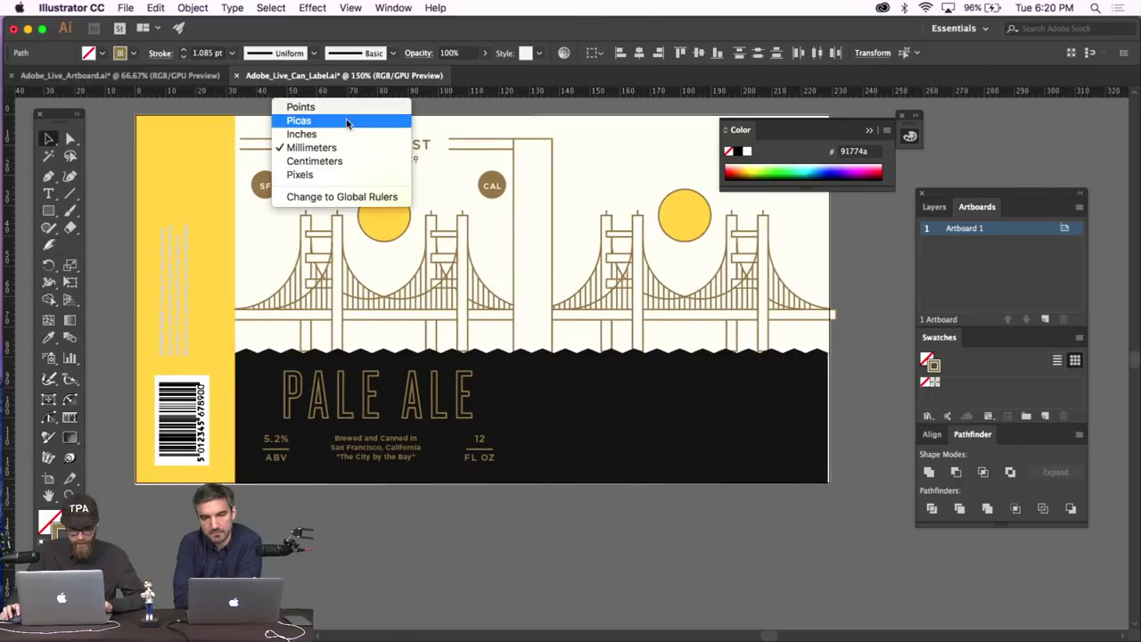
click(347, 134)
scroll(512, 163, right, 6)
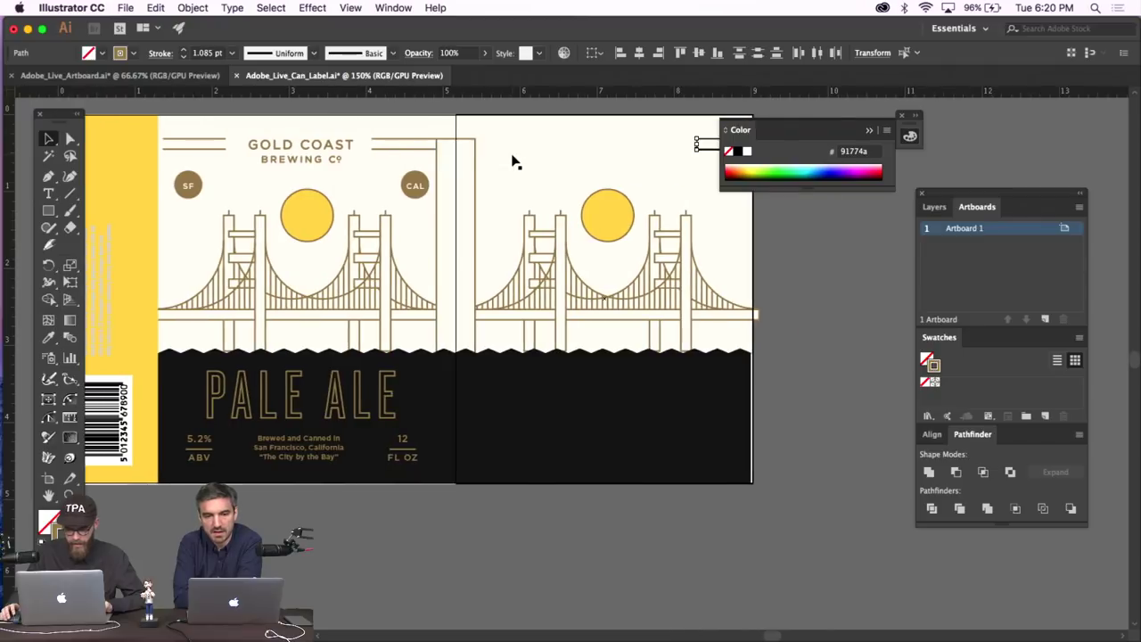
scroll(511, 158, left, 3)
scroll(565, 157, right, 9)
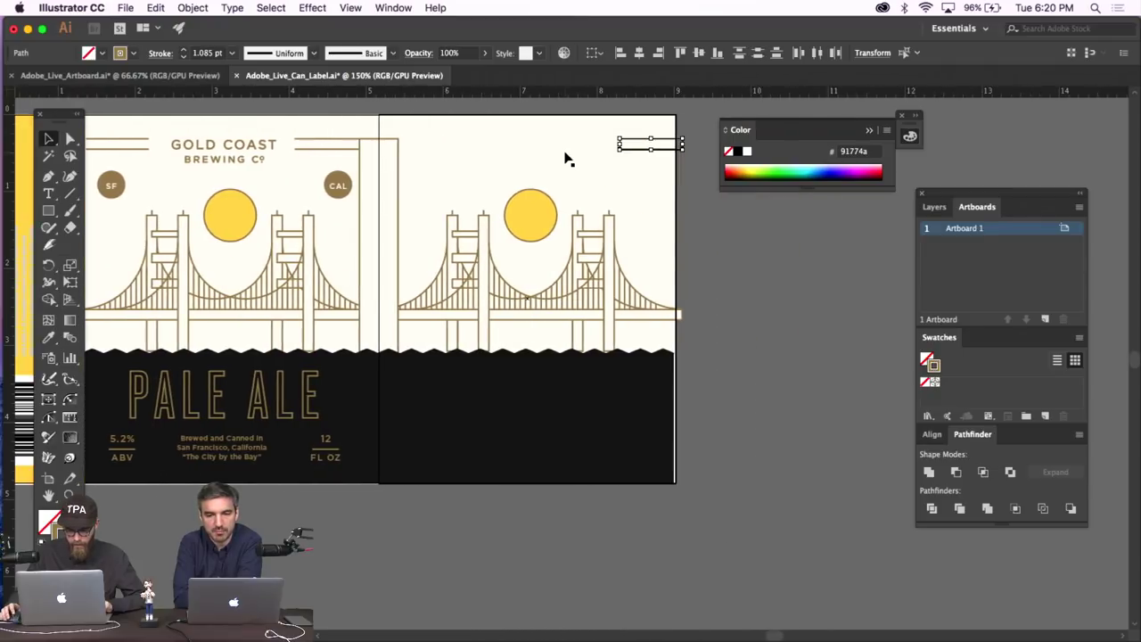
click(685, 113)
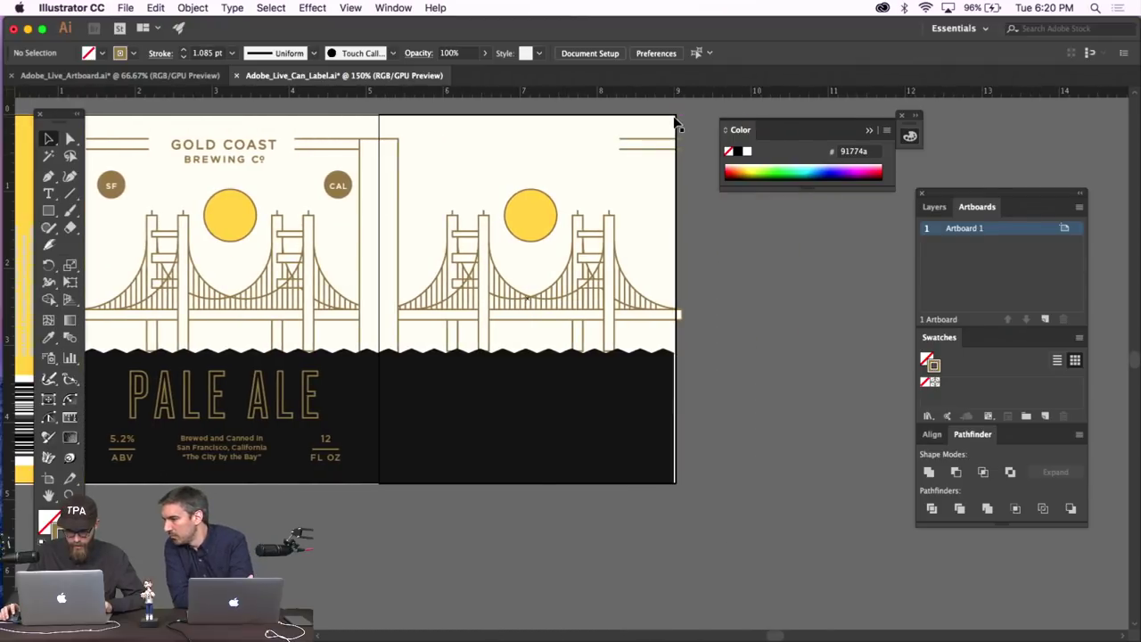
Recolour the government warning text on the yellow strip with the brown fill sampled from the SF badge.
scroll(673, 121, left, 10)
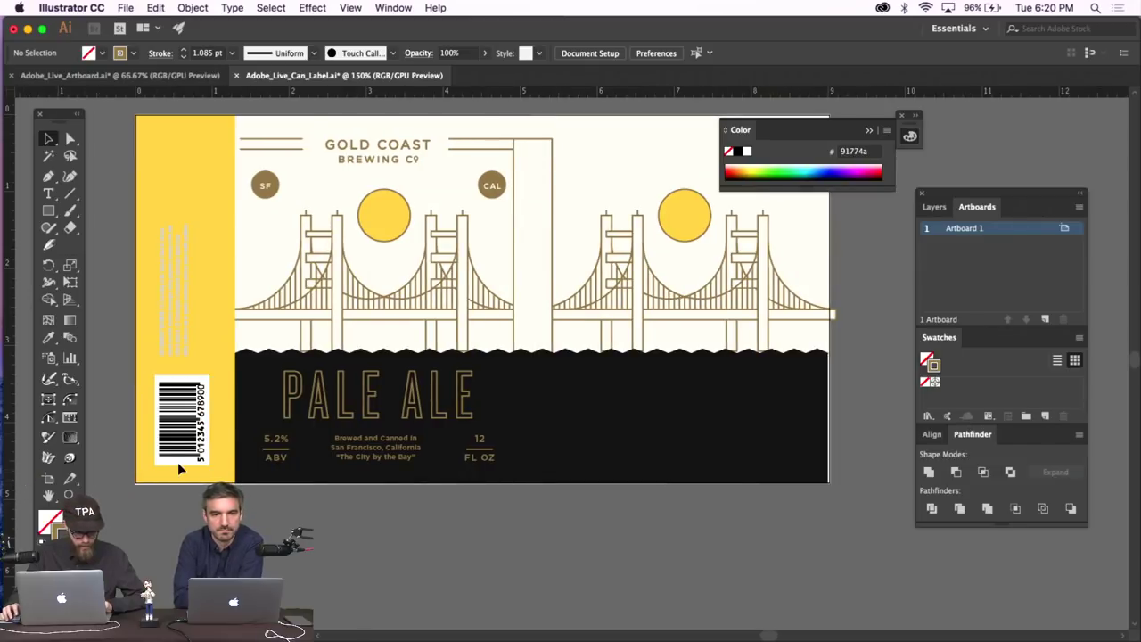
scroll(177, 462, right, 3)
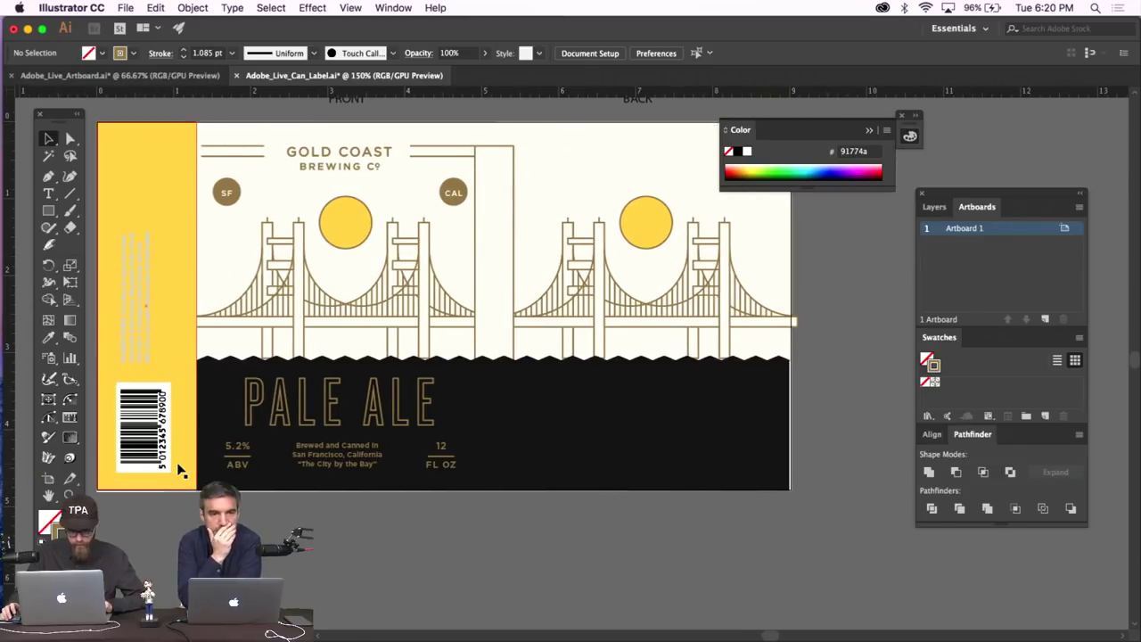
scroll(178, 468, left, 5)
scroll(178, 463, right, 3)
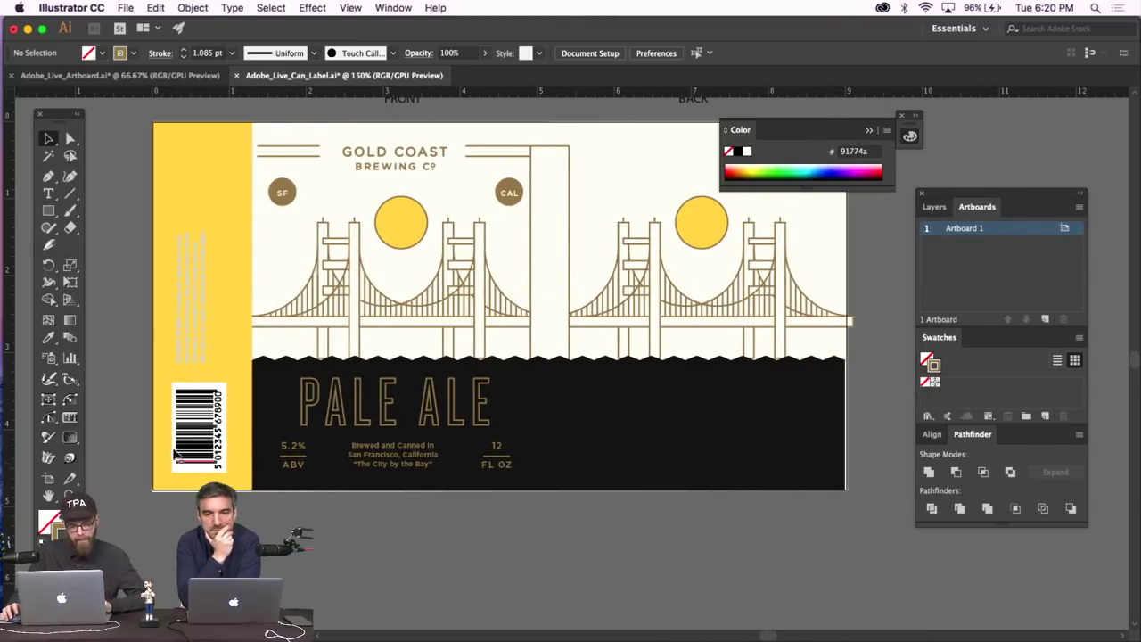
click(200, 348)
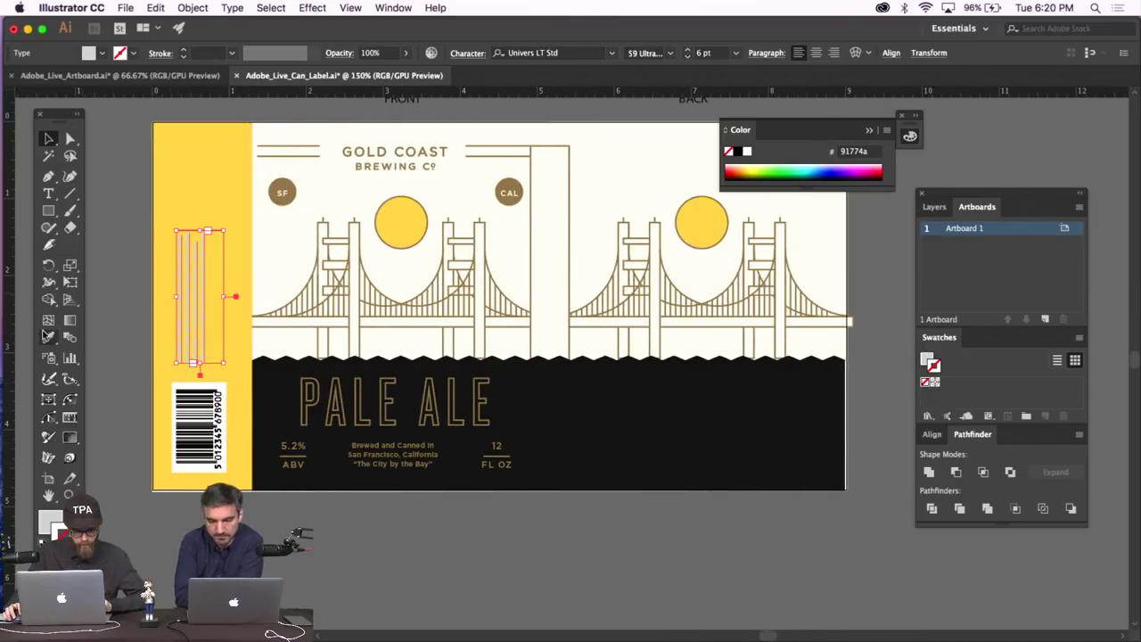
click(47, 336)
click(282, 192)
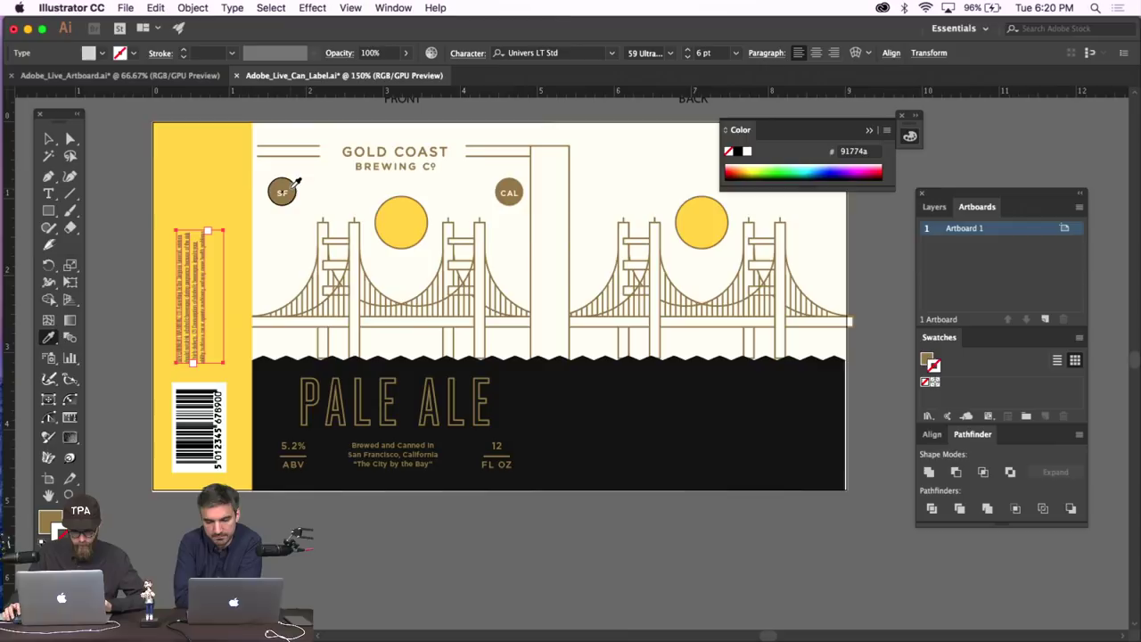
click(50, 137)
click(94, 170)
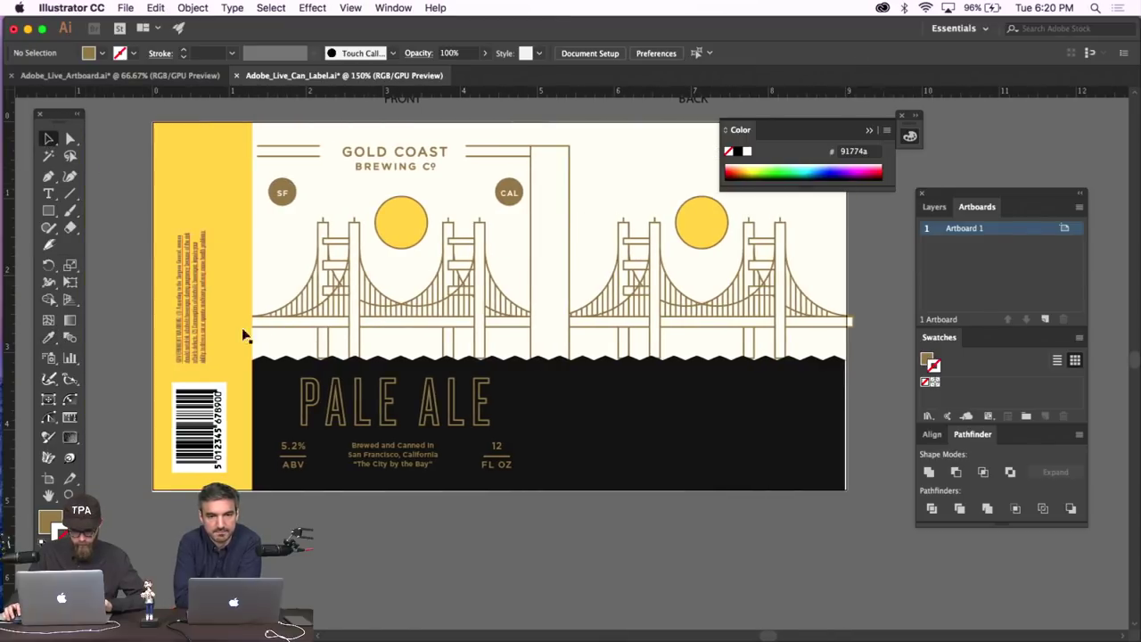
Ungroup the barcode on the yellow strip twice to break it down to its compound path.
click(245, 335)
click(193, 7)
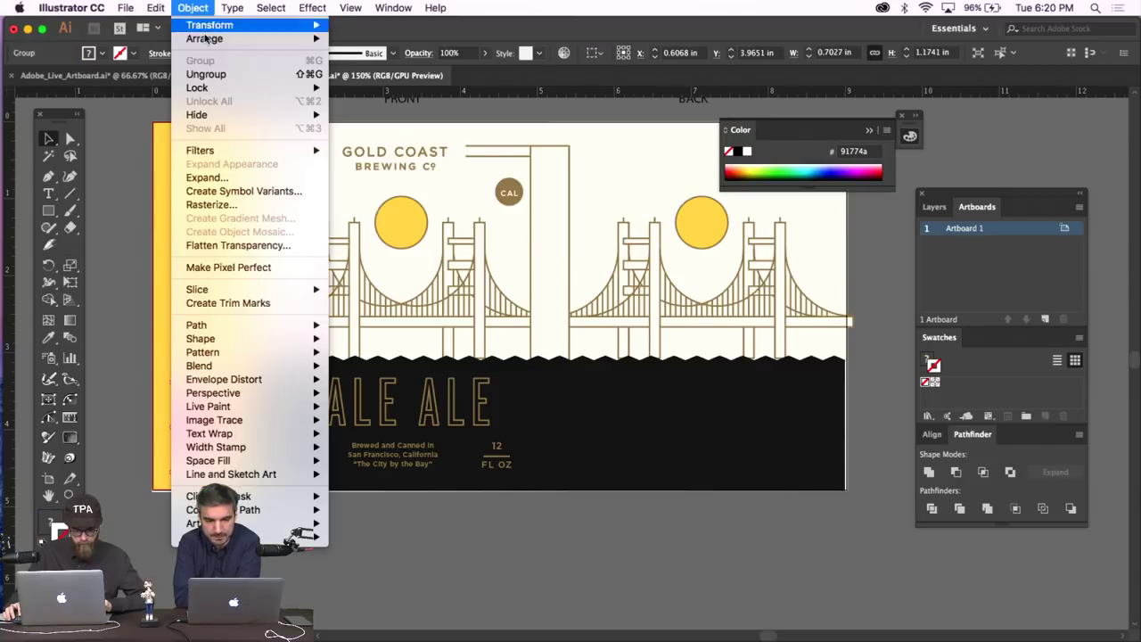
click(206, 74)
click(227, 381)
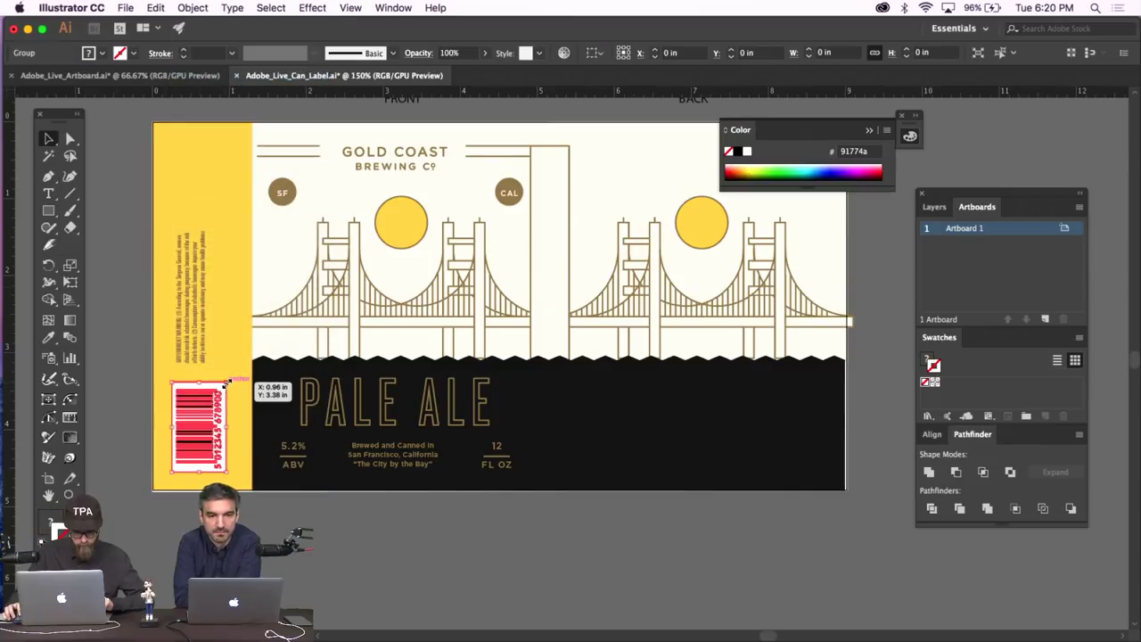
click(155, 8)
mouse_move(195, 11)
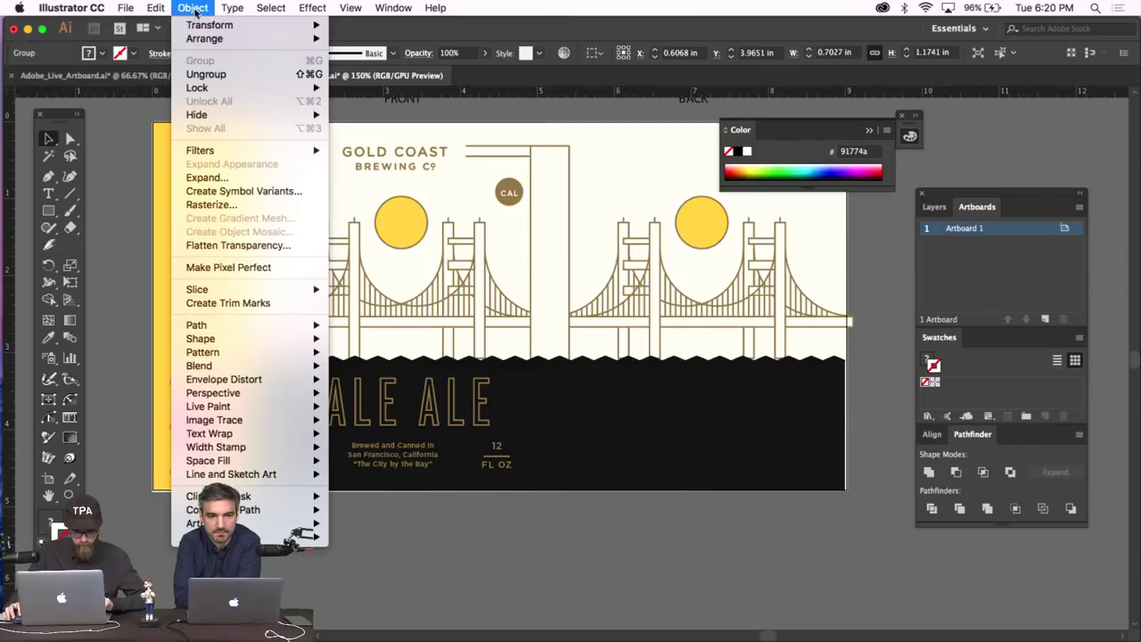
click(203, 74)
click(228, 382)
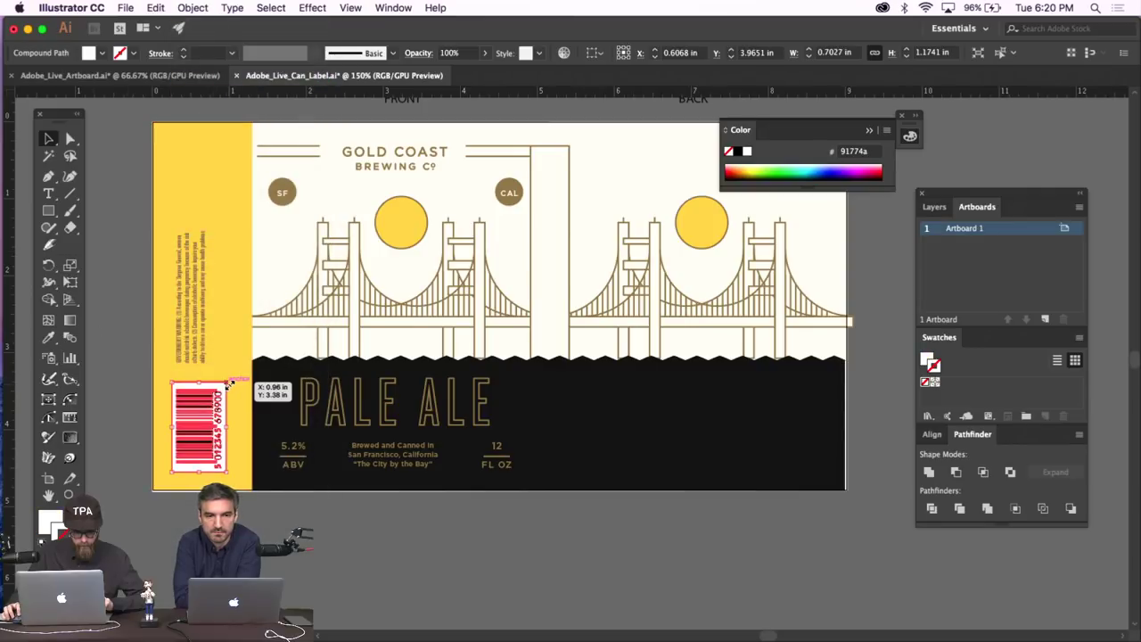
Try to select the barcode's white background separately from its bars and digits, then clear the selection.
key(super+equal)
key(super+equal)
key(super+equal)
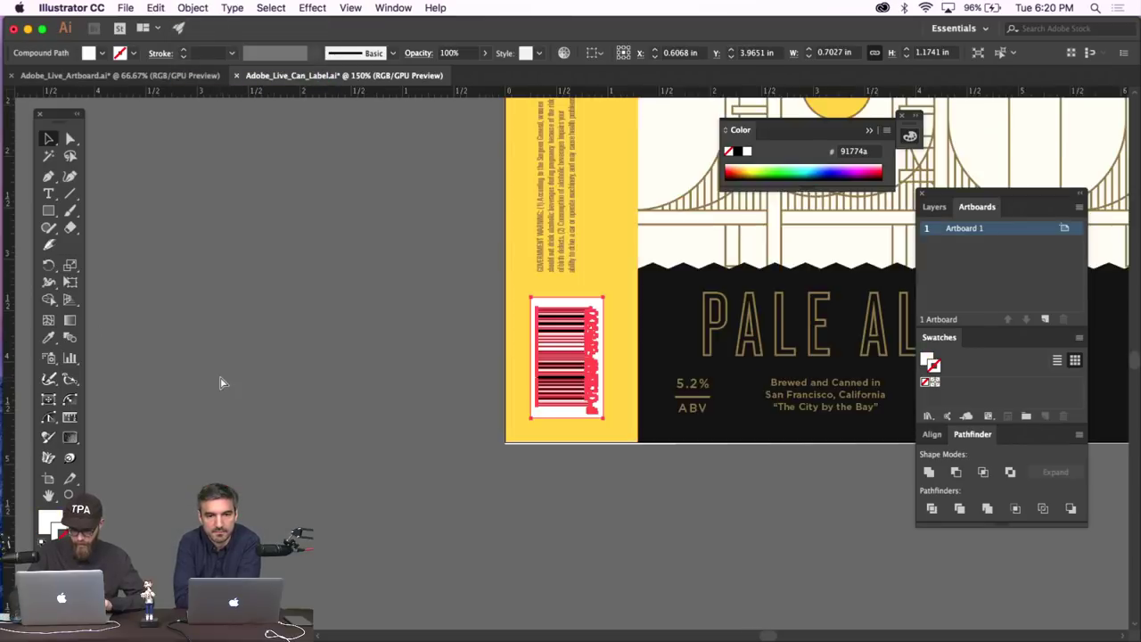
click(70, 140)
click(667, 273)
click(595, 242)
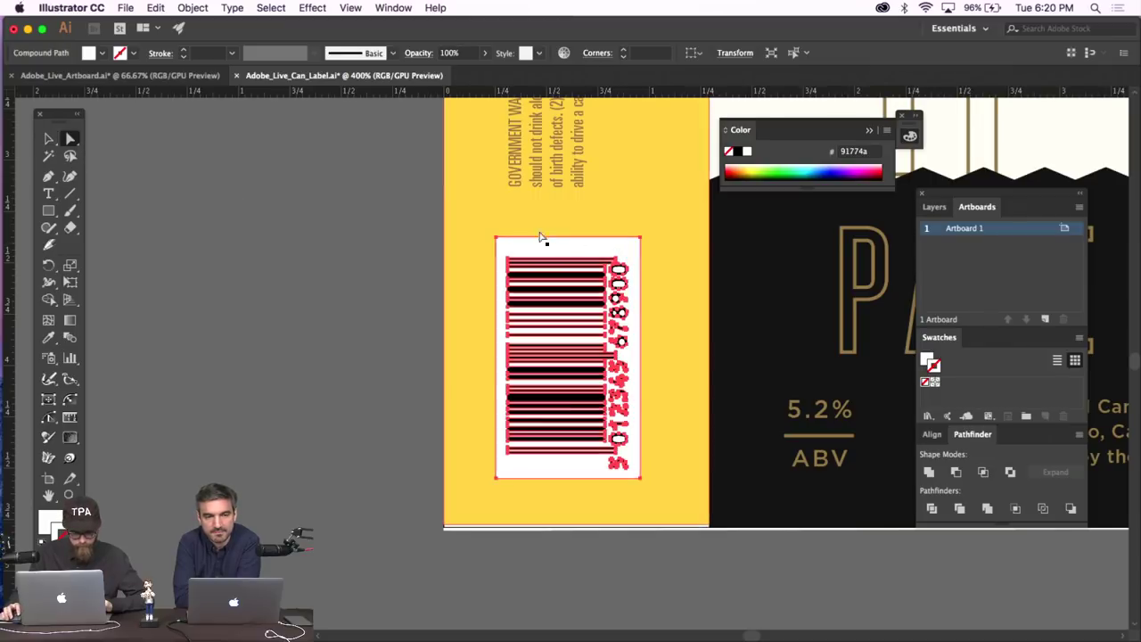
click(259, 194)
key(super+1)
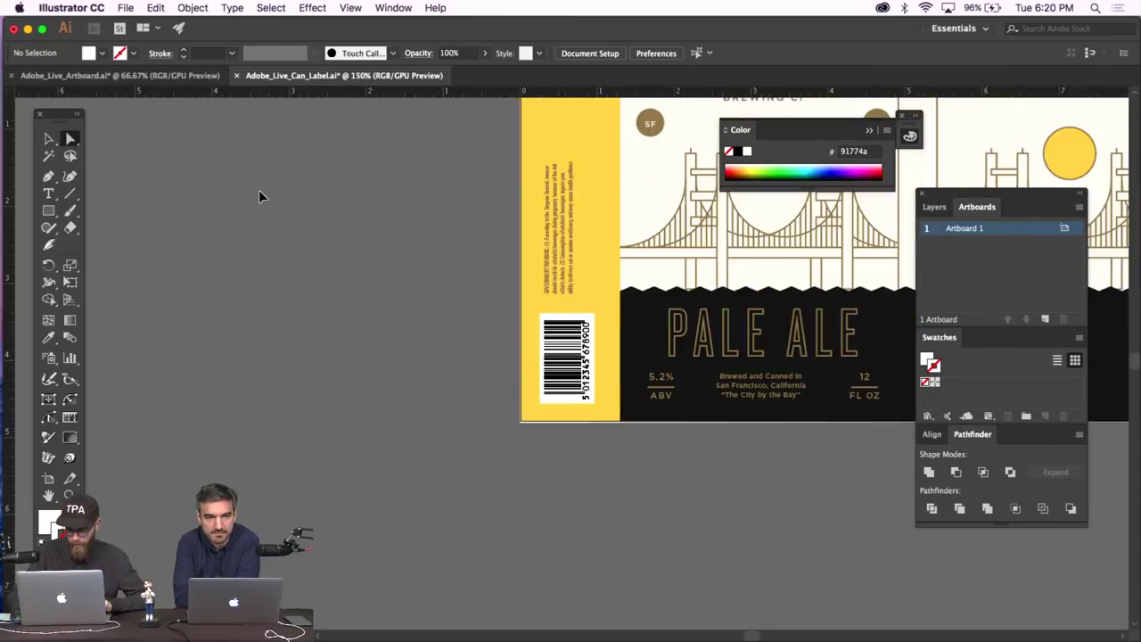
Show the guides and draw a vertical line down the black band on the column's centre guide, ending at about Y 4.48 in.
scroll(265, 194, right, 4)
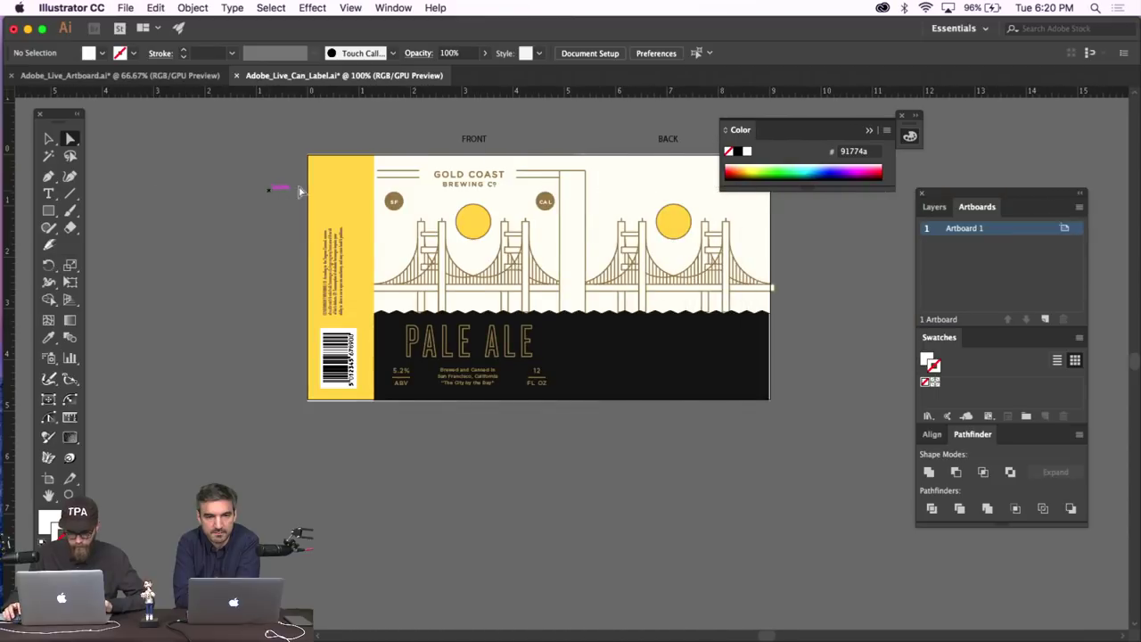
click(50, 138)
key(super+equal)
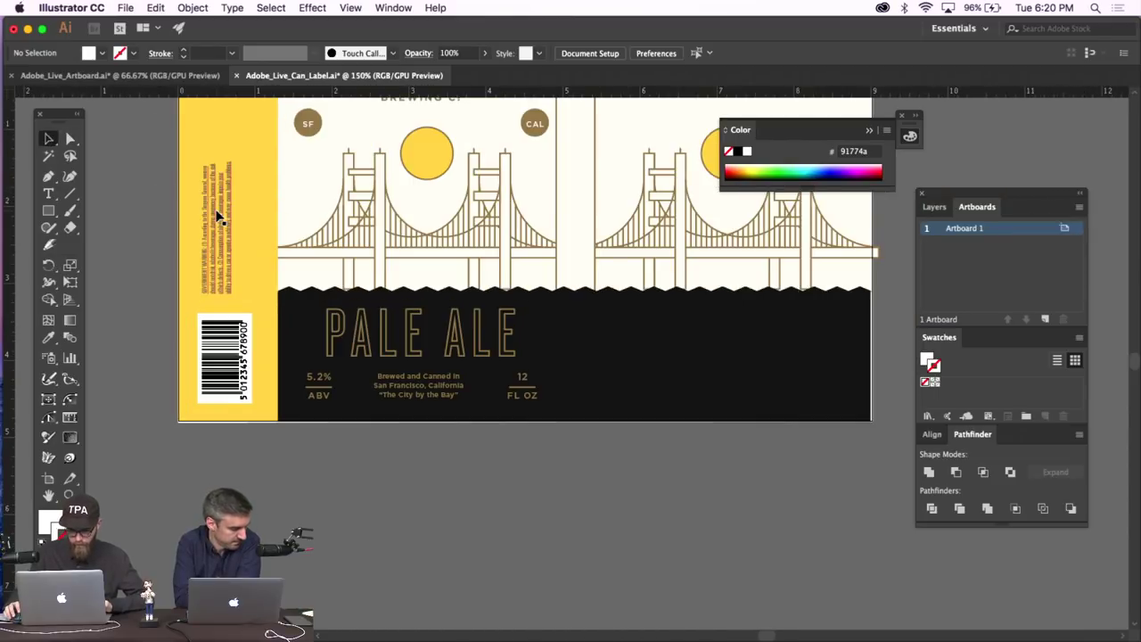
scroll(217, 217, up, 3)
scroll(216, 217, right, 2)
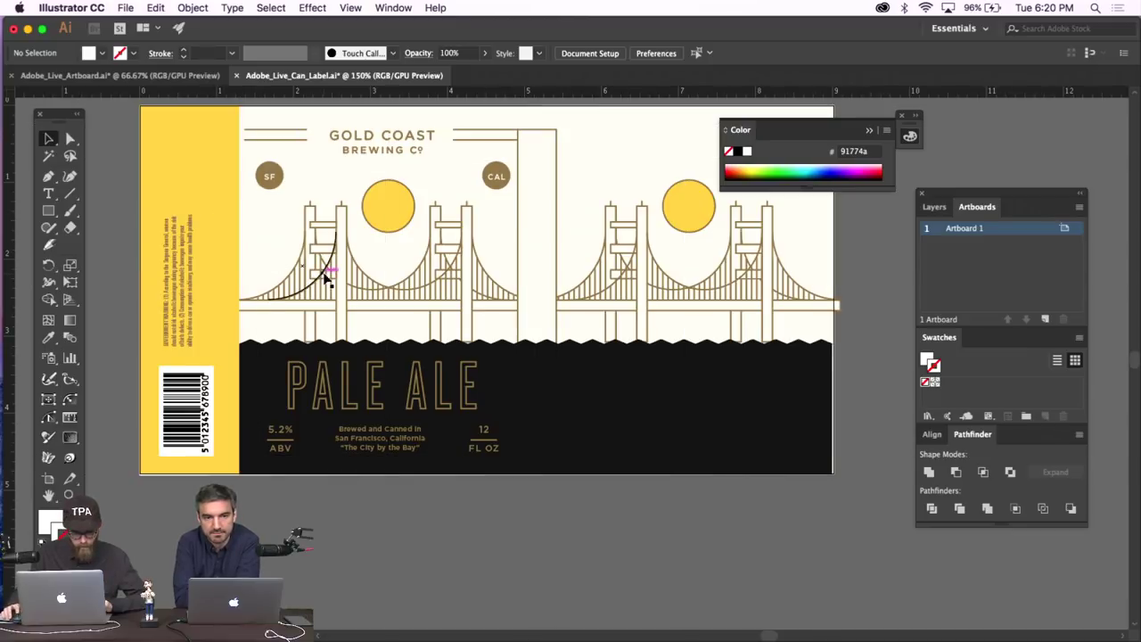
key(super+semicolon)
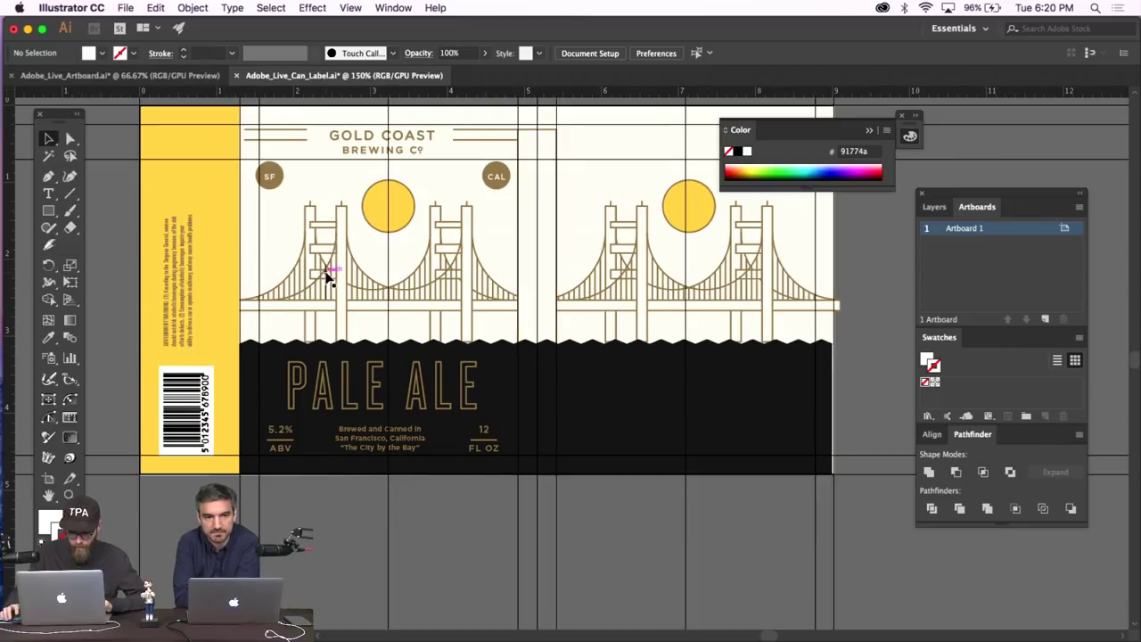
click(49, 176)
click(538, 383)
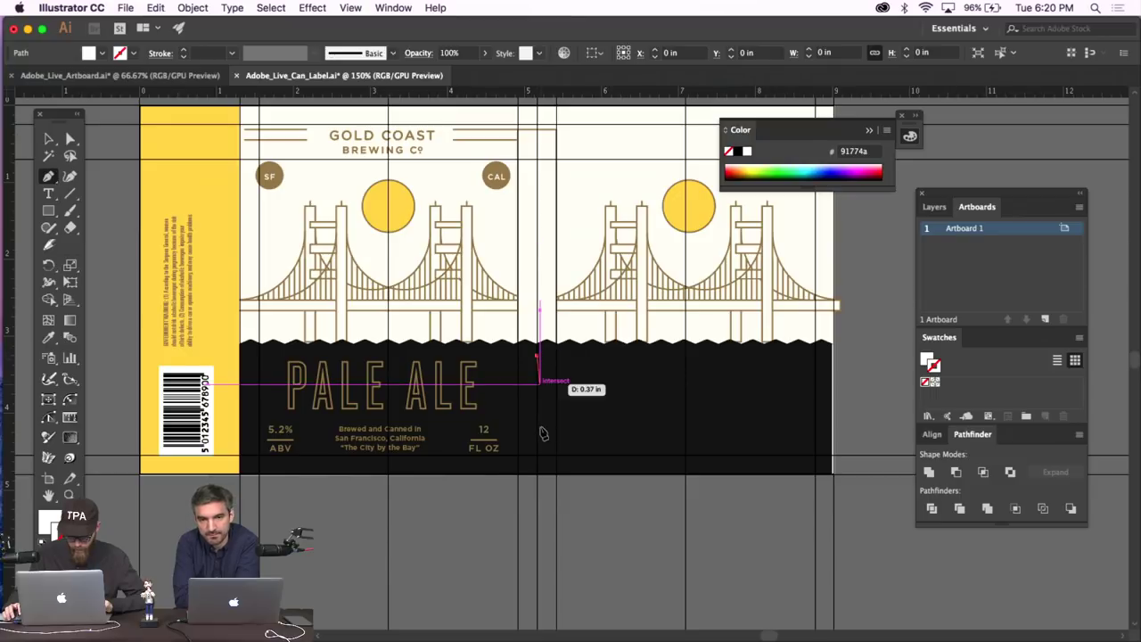
click(537, 451)
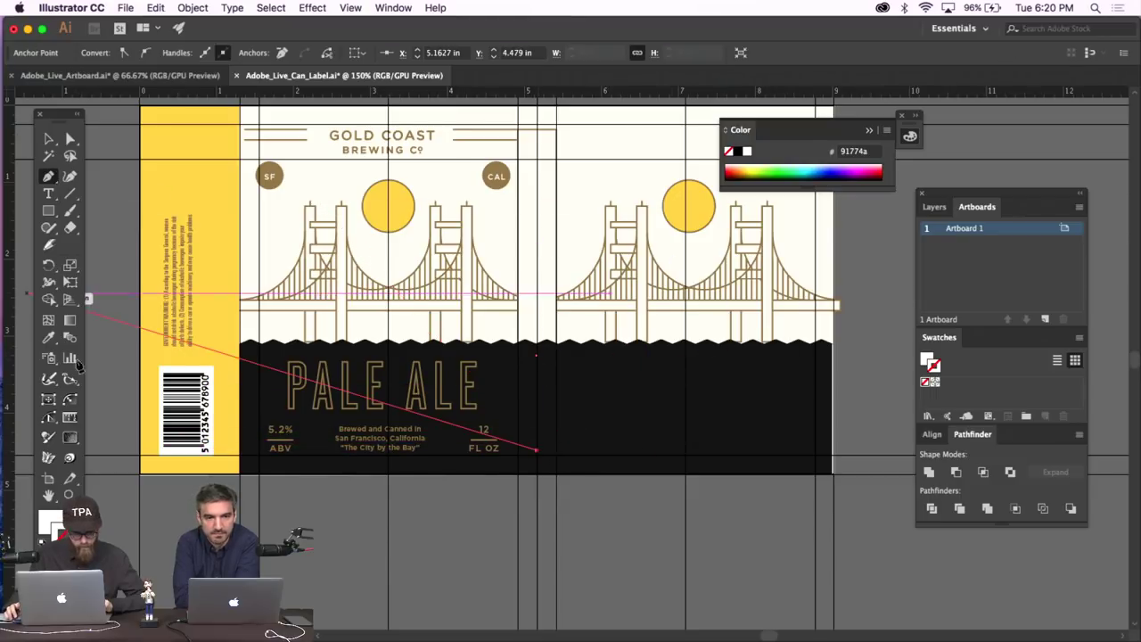
Give the vertical divider line the gold outline style of the PALE ALE lettering and hide the guides.
click(49, 337)
click(337, 394)
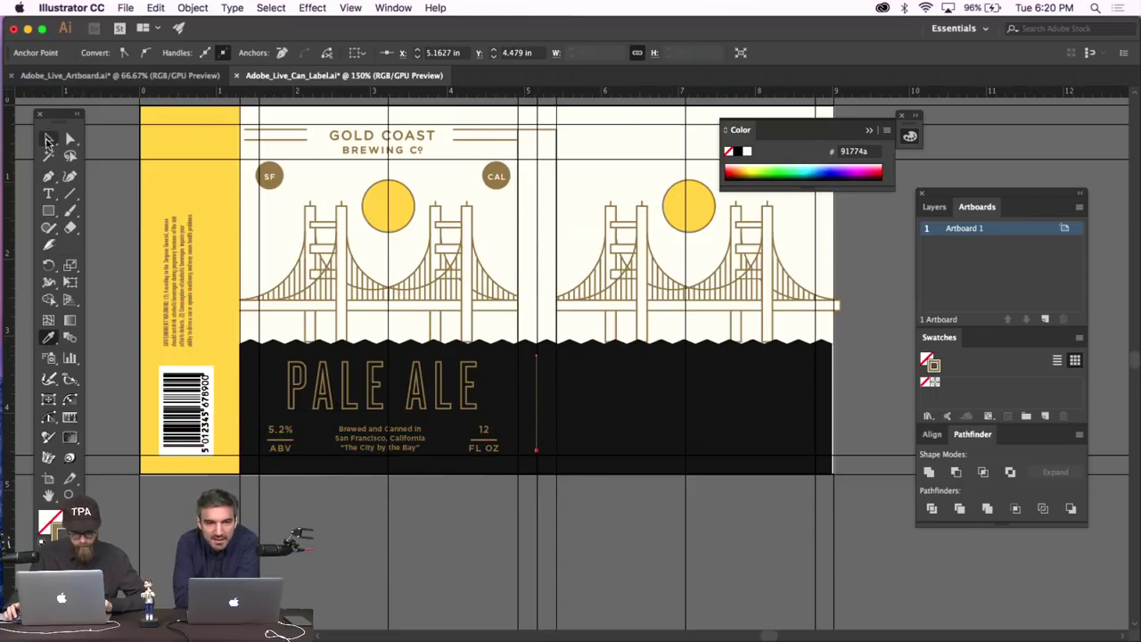
click(49, 140)
click(113, 230)
scroll(113, 230, up, 1)
key(super+semicolon)
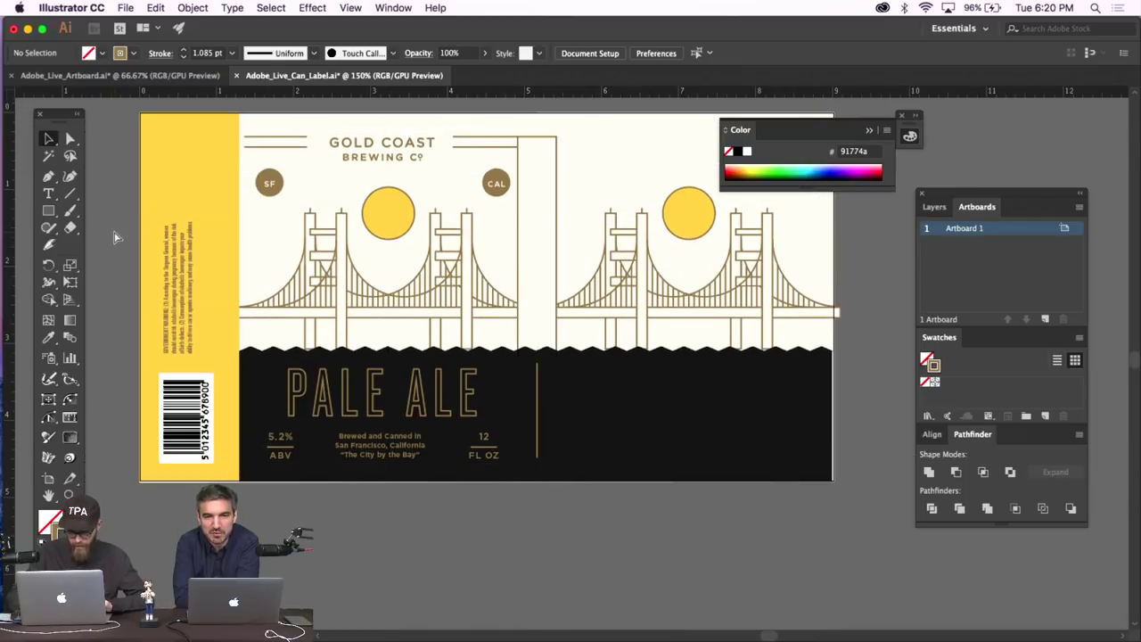
scroll(114, 236, up, 2)
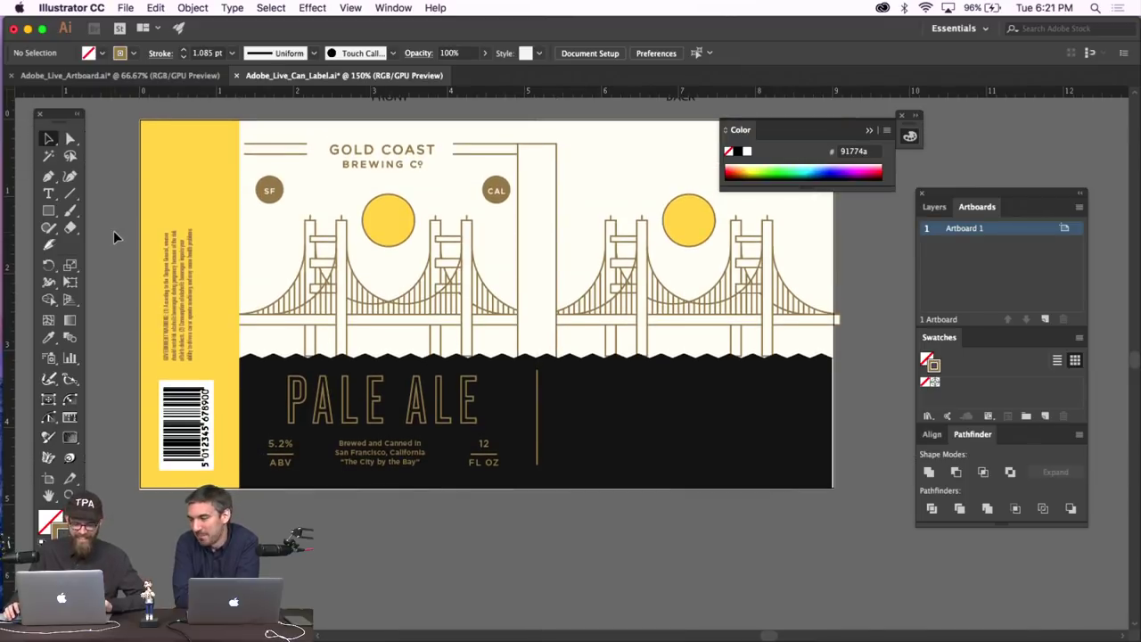
With the guides shown, draw double horizontal lines from the column onto the back panel to about X 6.29 in, matching the front lines' heights.
scroll(113, 230, up, 3)
scroll(113, 230, right, 4)
key(super+semicolon)
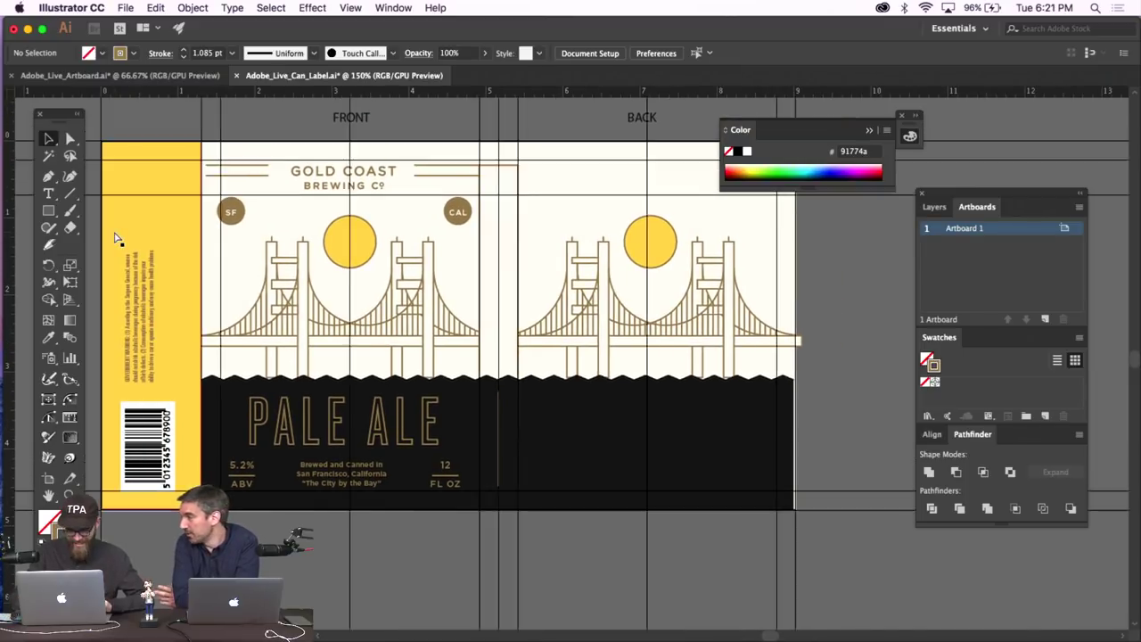
key(p)
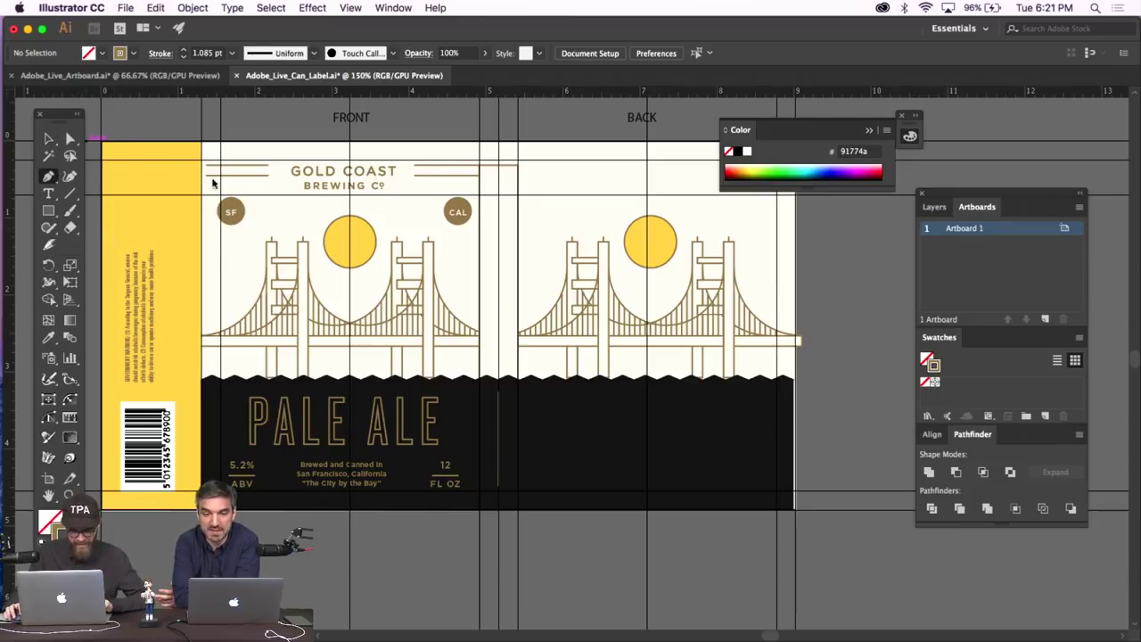
click(517, 165)
click(585, 169)
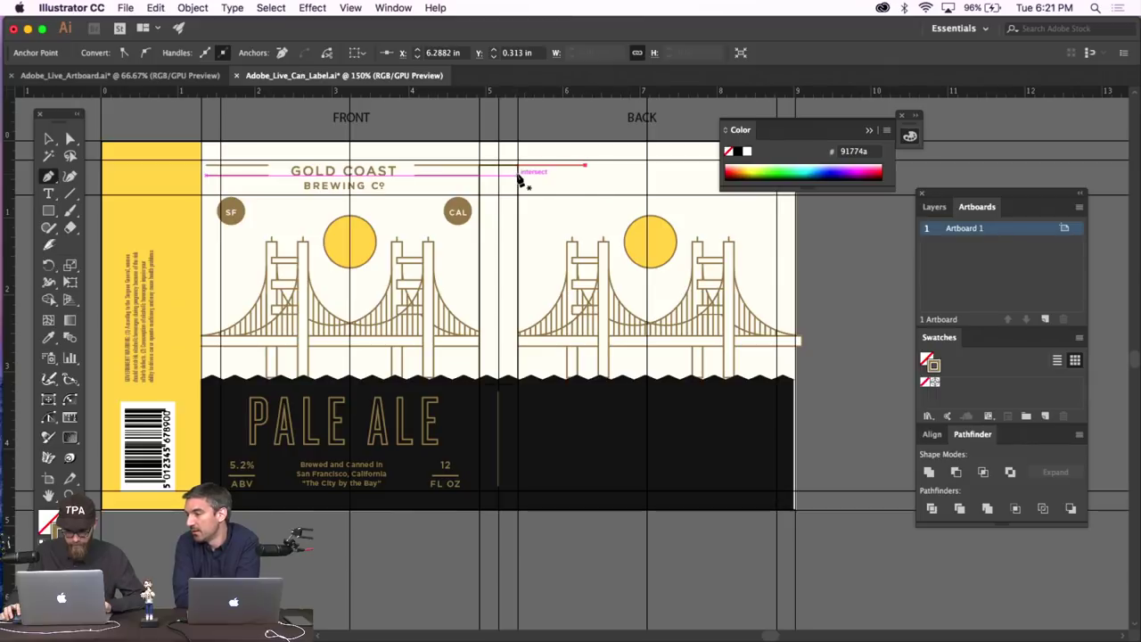
drag(552, 166, 552, 175)
key(v)
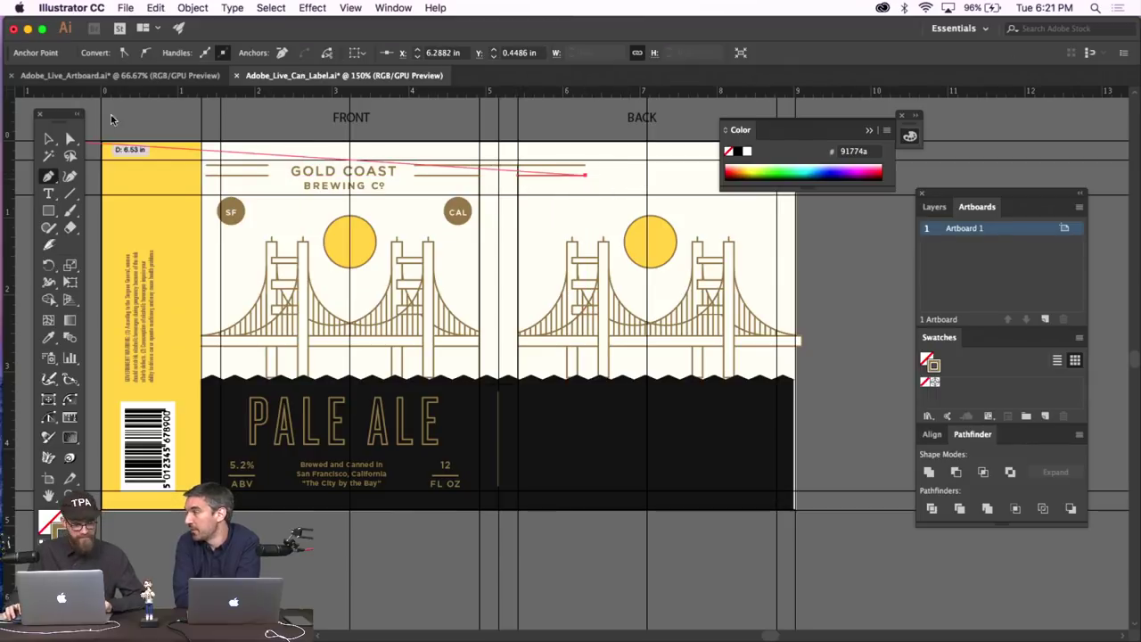
click(208, 129)
key(super+semicolon)
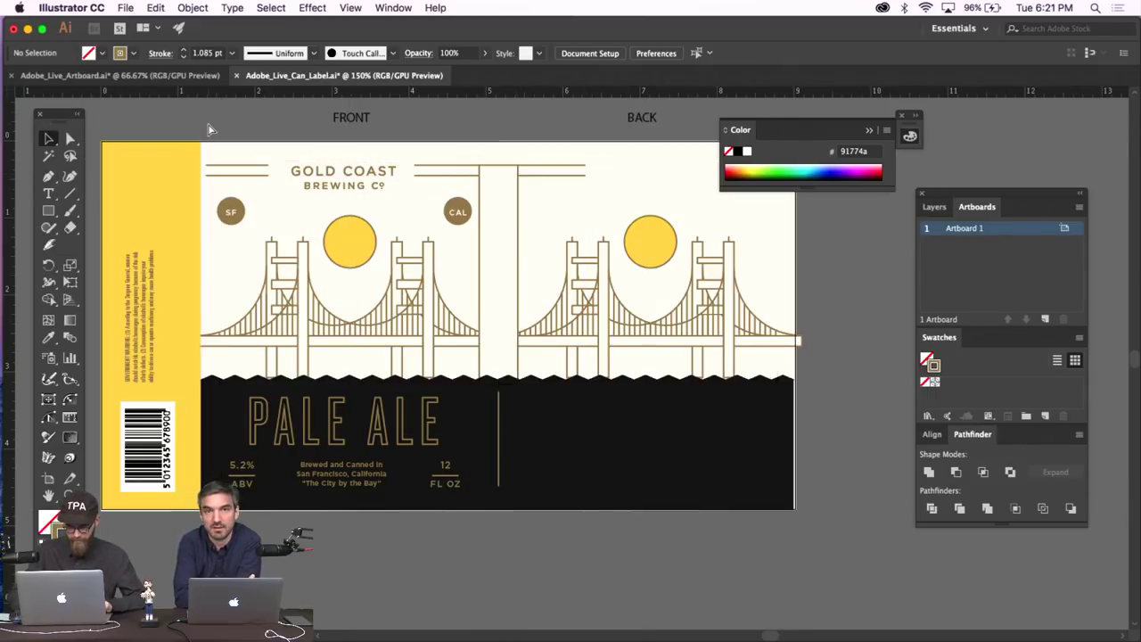
Copy the outlined G monogram onto the empty area beside the label in Adobe_Live_Artboard.ai, and return to Adobe_Live_Can_Label.ai.
key(super+minus)
key(super+equal)
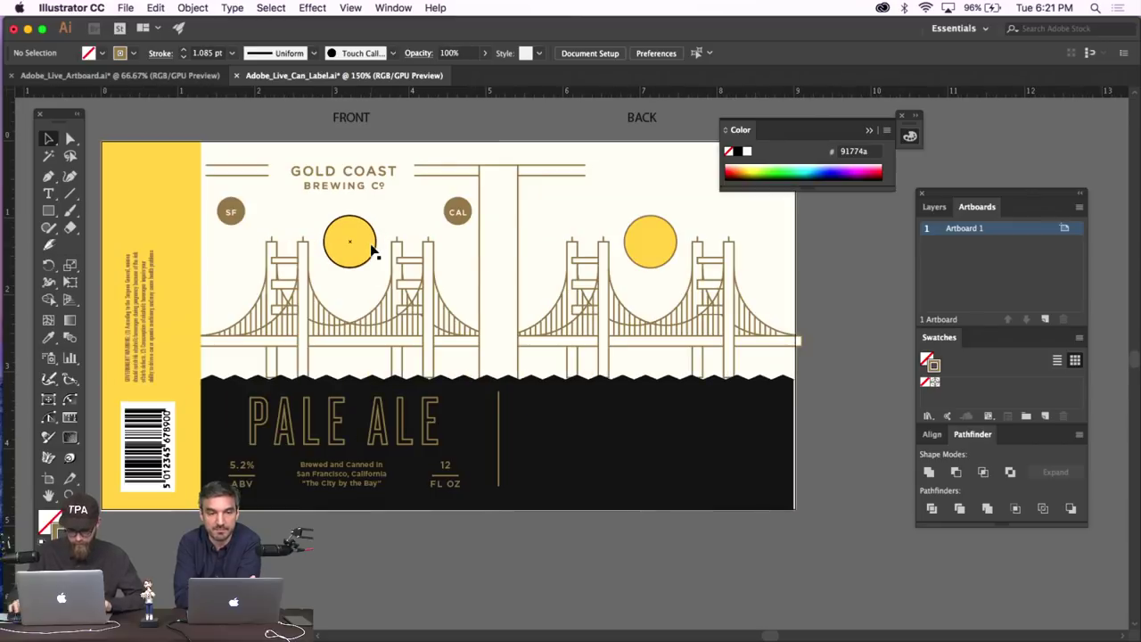
scroll(471, 146, up, 2)
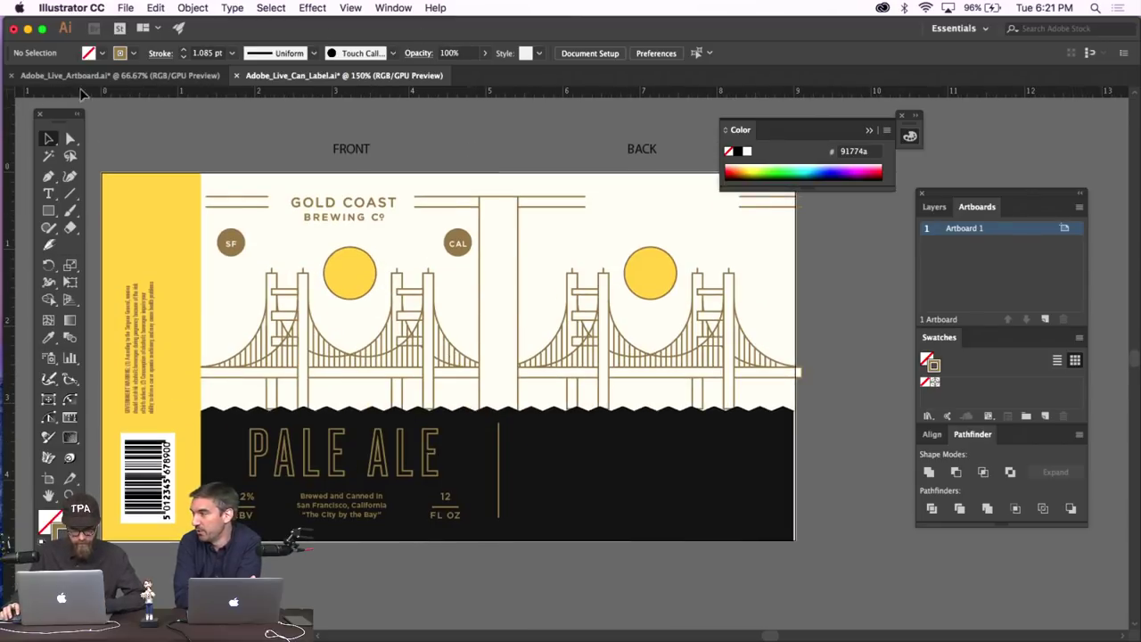
click(113, 77)
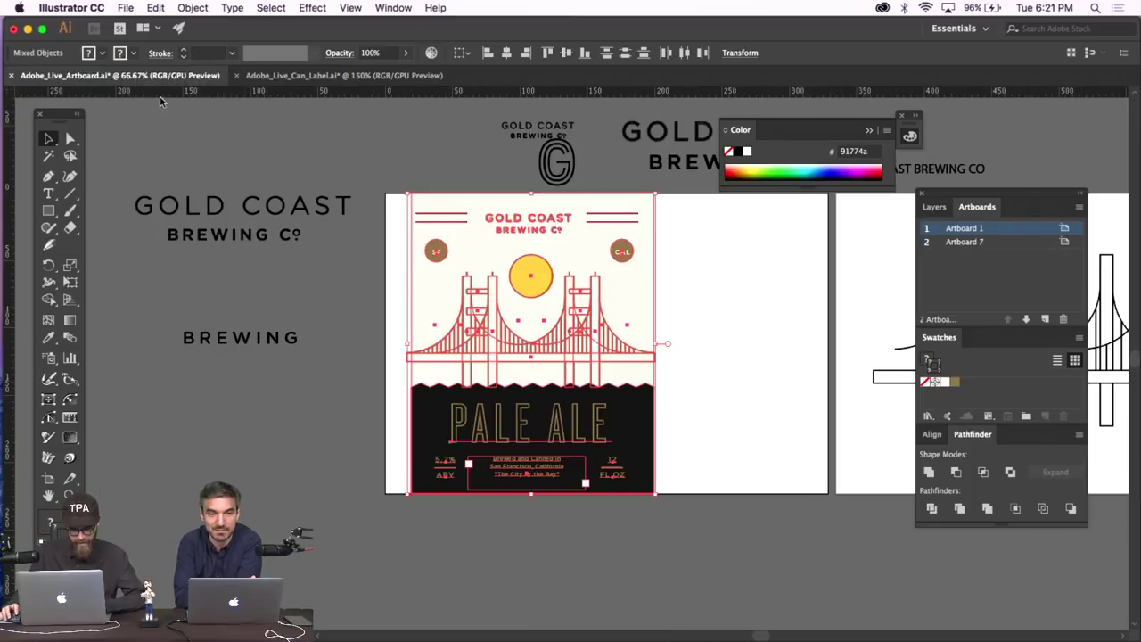
click(349, 267)
scroll(348, 267, right, 5)
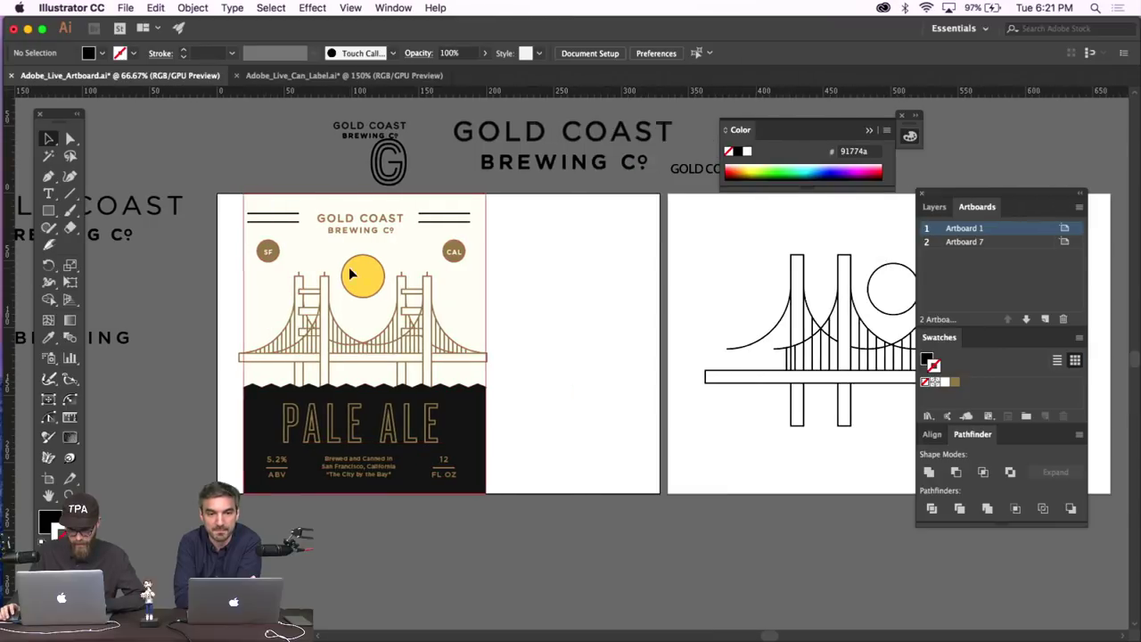
click(364, 187)
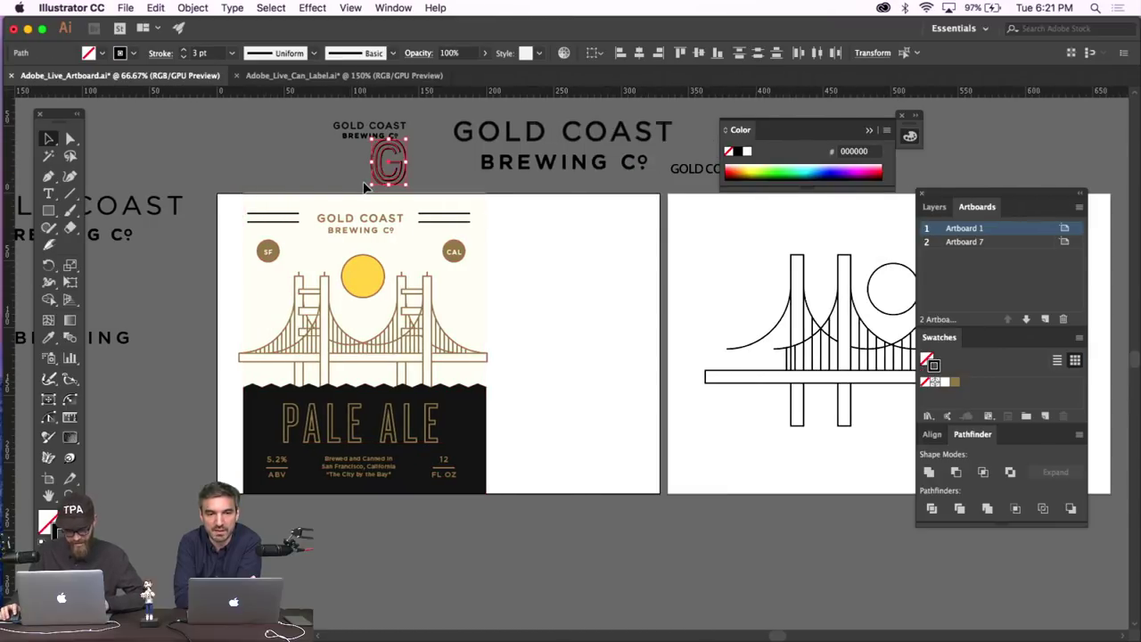
key(ctrl+v)
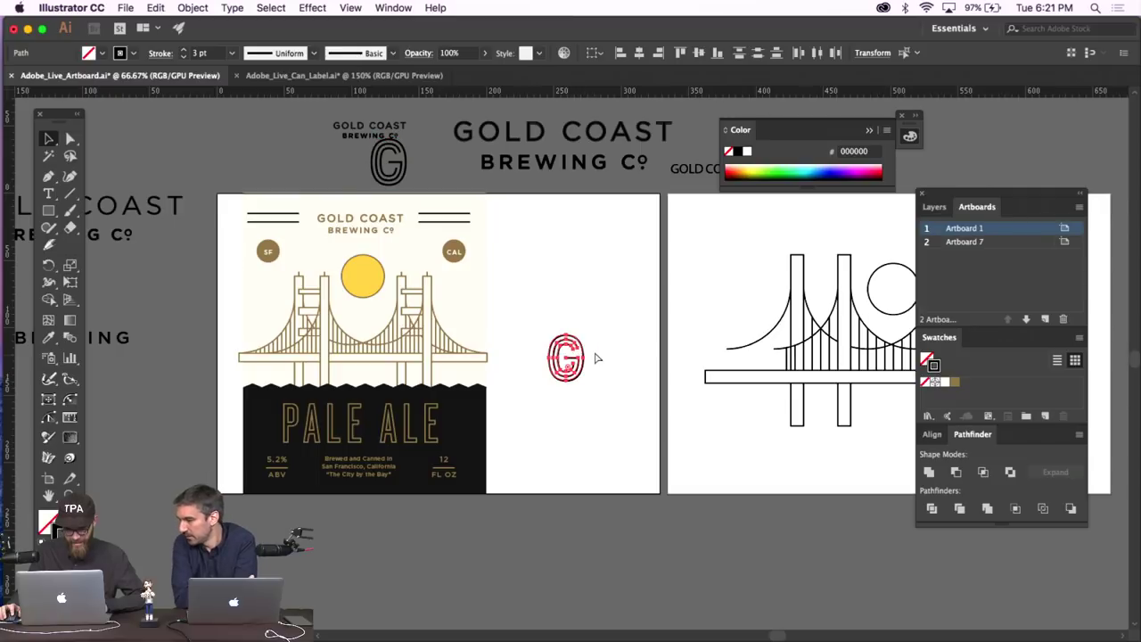
click(614, 333)
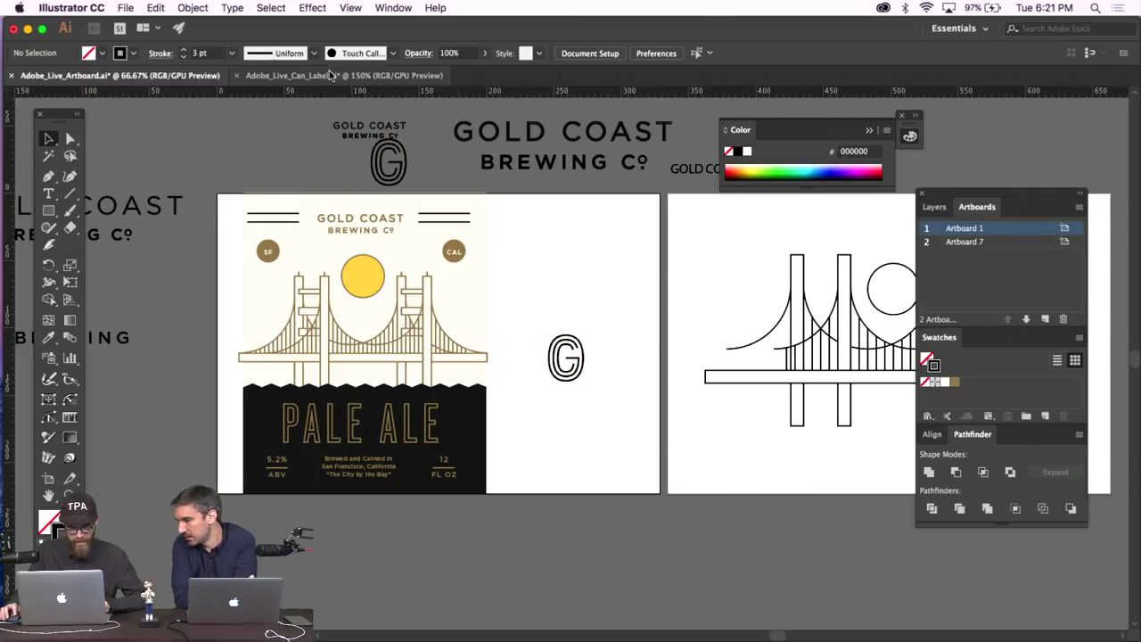
click(340, 75)
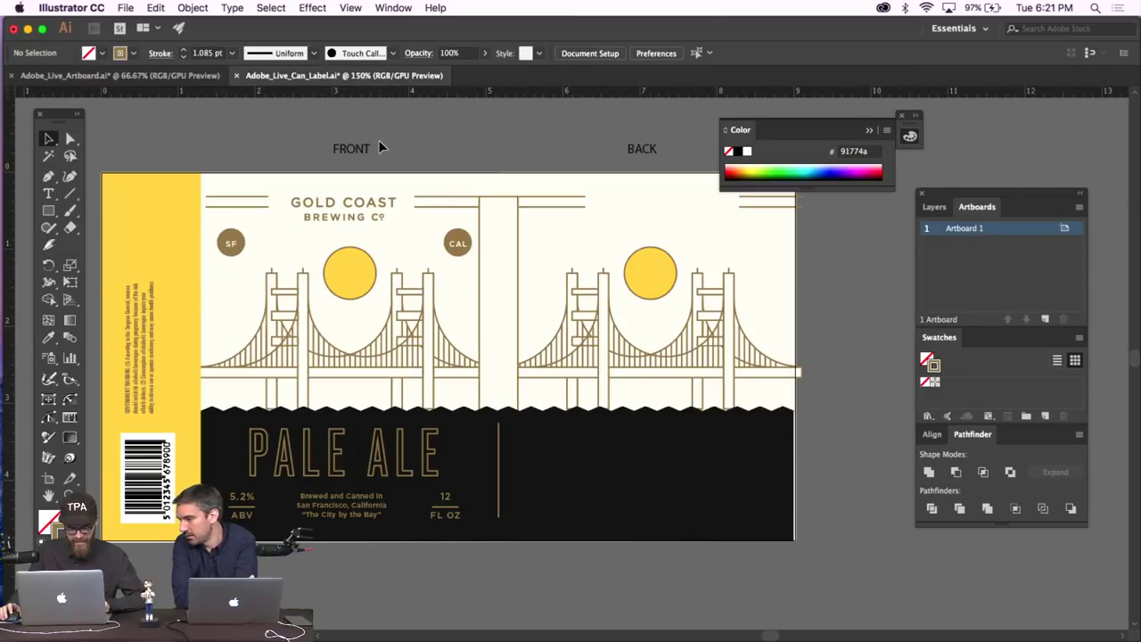
In Adobe_Live_Artboard.ai, move the black outlined G monogram up and closer to the label artwork.
click(158, 75)
click(567, 356)
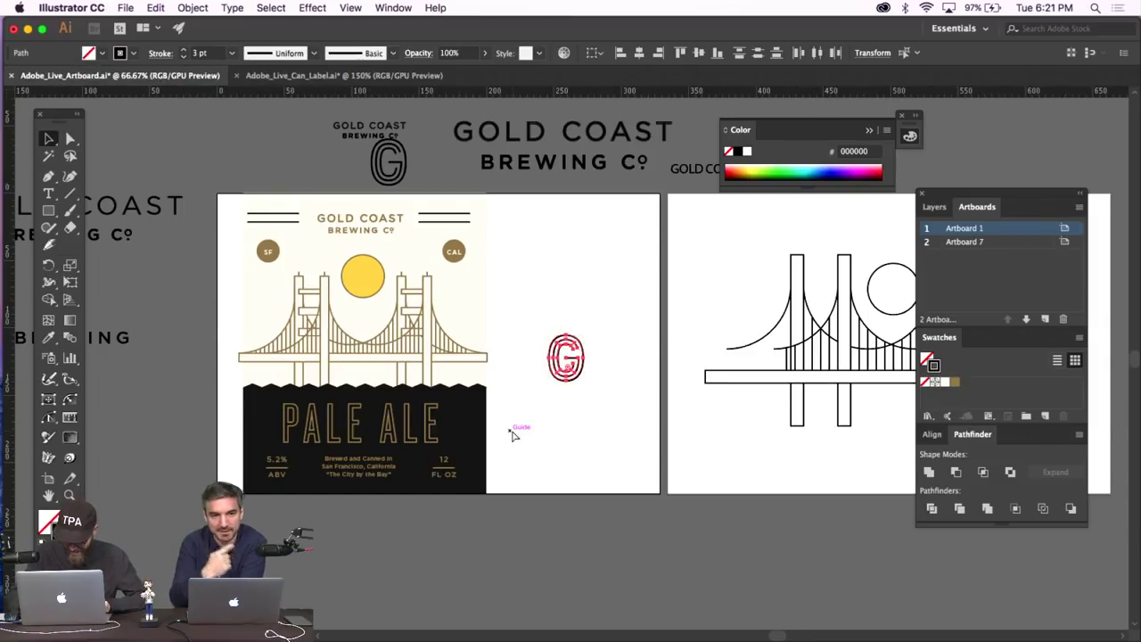
key(super+equal)
key(super+equal)
key(super+equal)
key(super+equal)
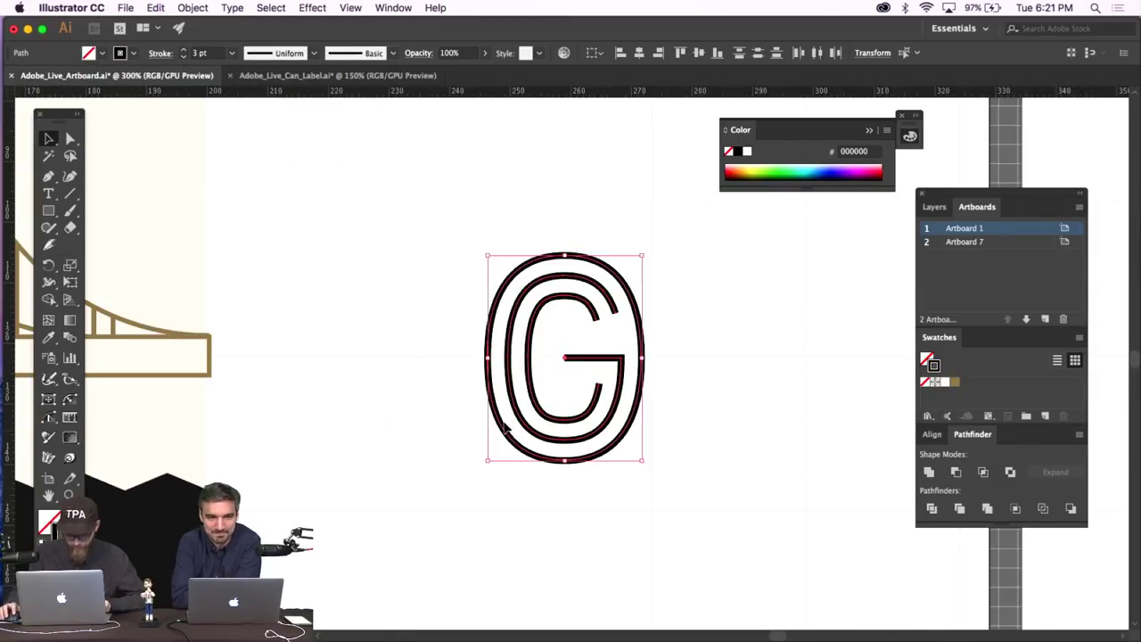
drag(514, 307, 368, 259)
click(478, 176)
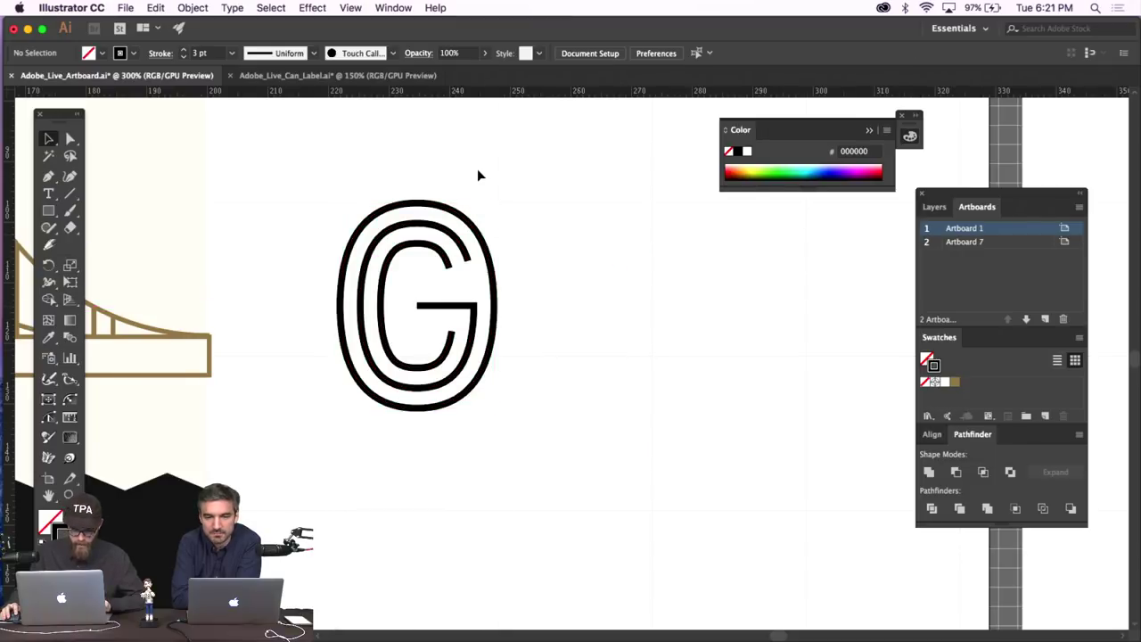
Give the G monogram the gold 2 pt outline style sampled from the bridge deck.
key(super+a)
click(48, 335)
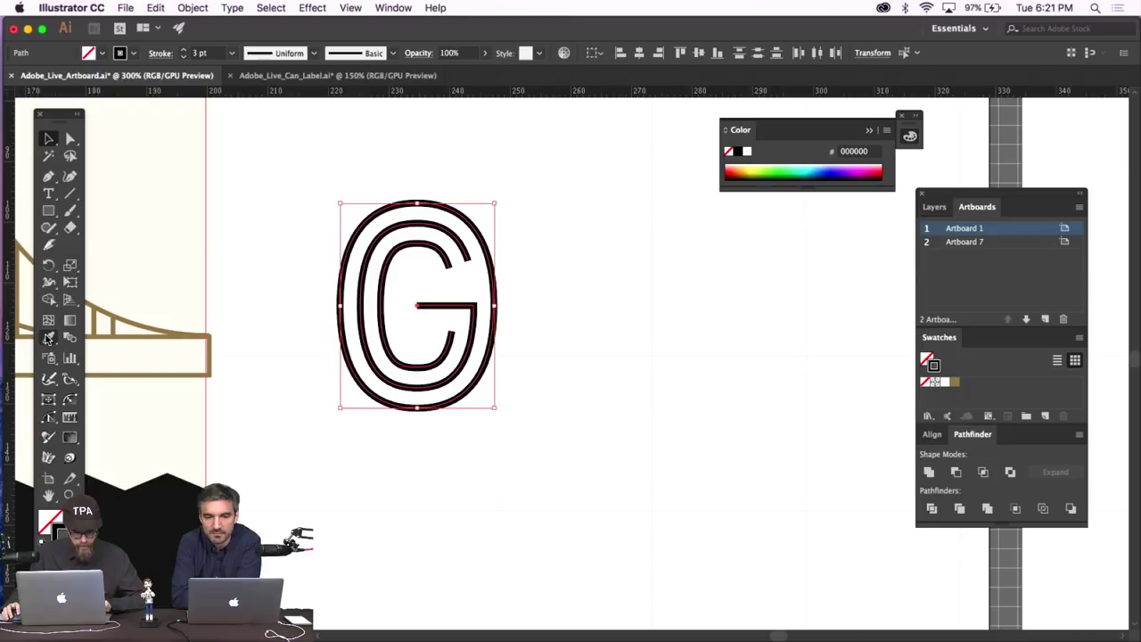
click(146, 320)
key(v)
click(297, 224)
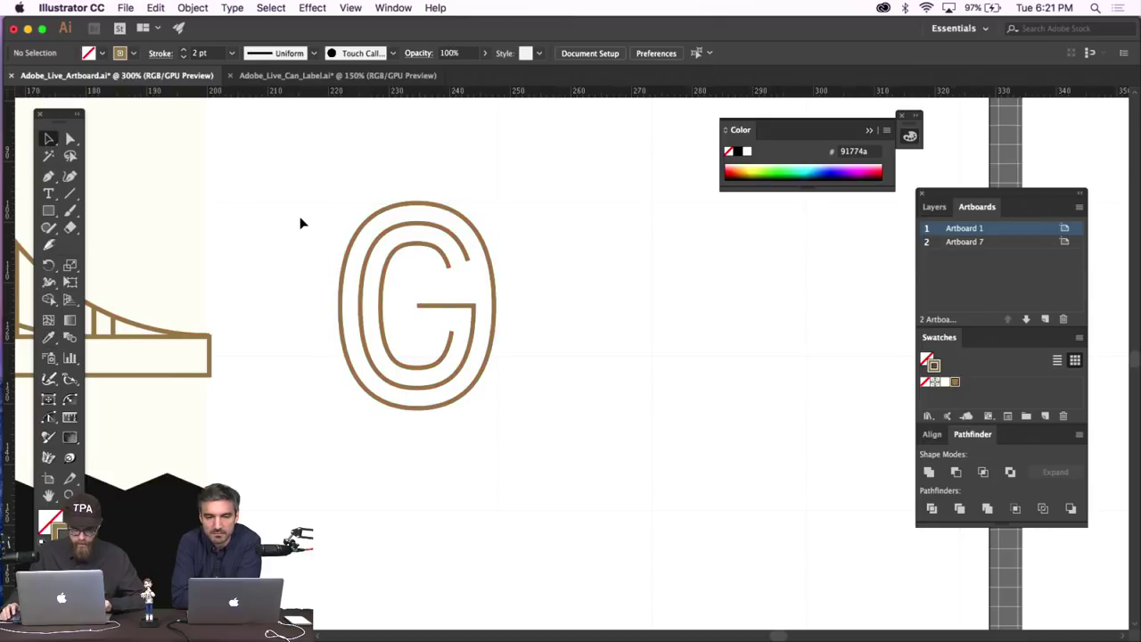
Add the text "GC" in Gotham HTF Medium, 13 pt, on the empty area beside the gold G monogram.
scroll(301, 223, right, 3)
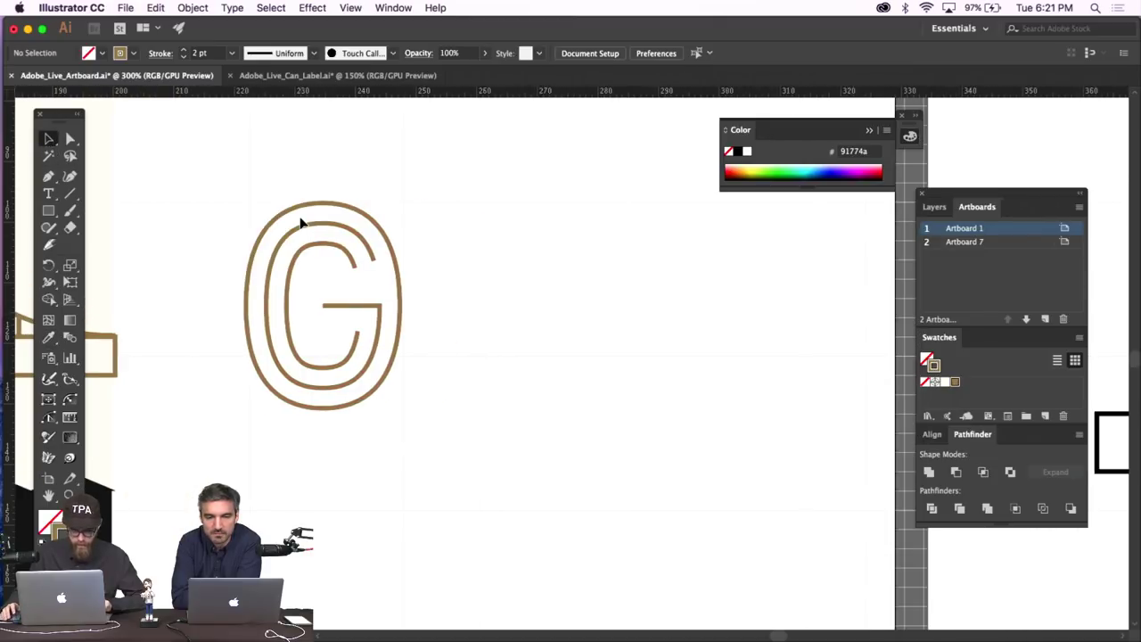
click(48, 194)
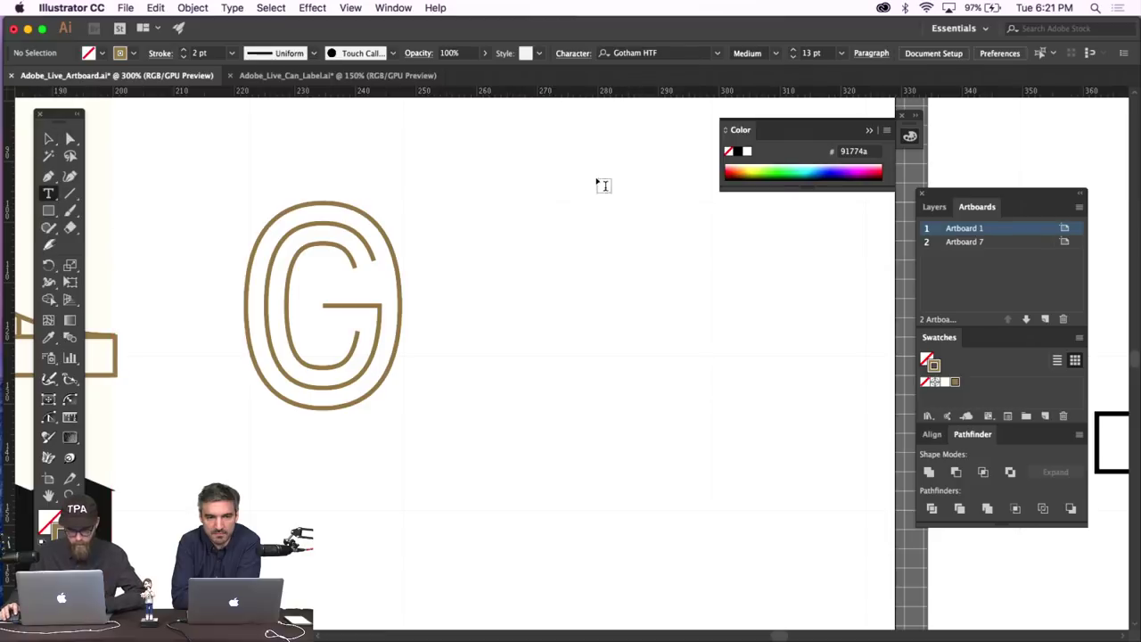
click(541, 170)
text(GC)
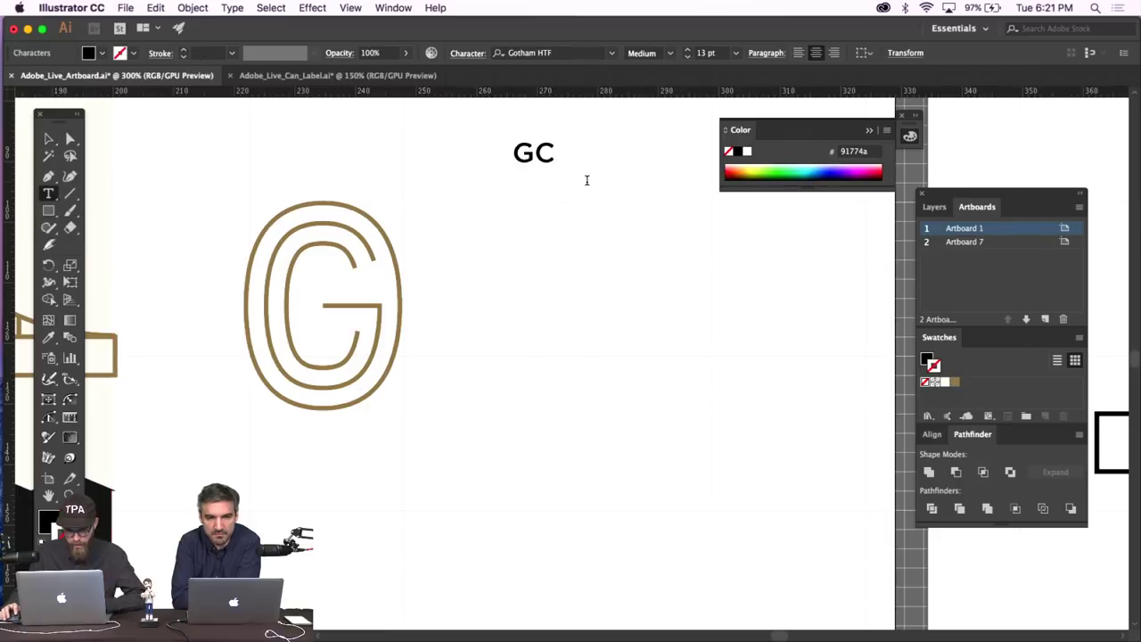
click(50, 142)
click(163, 136)
Turn on Snap to Grid and draw a circle 25.4 mm in diameter below the GC text with the Ellipse tool.
click(48, 210)
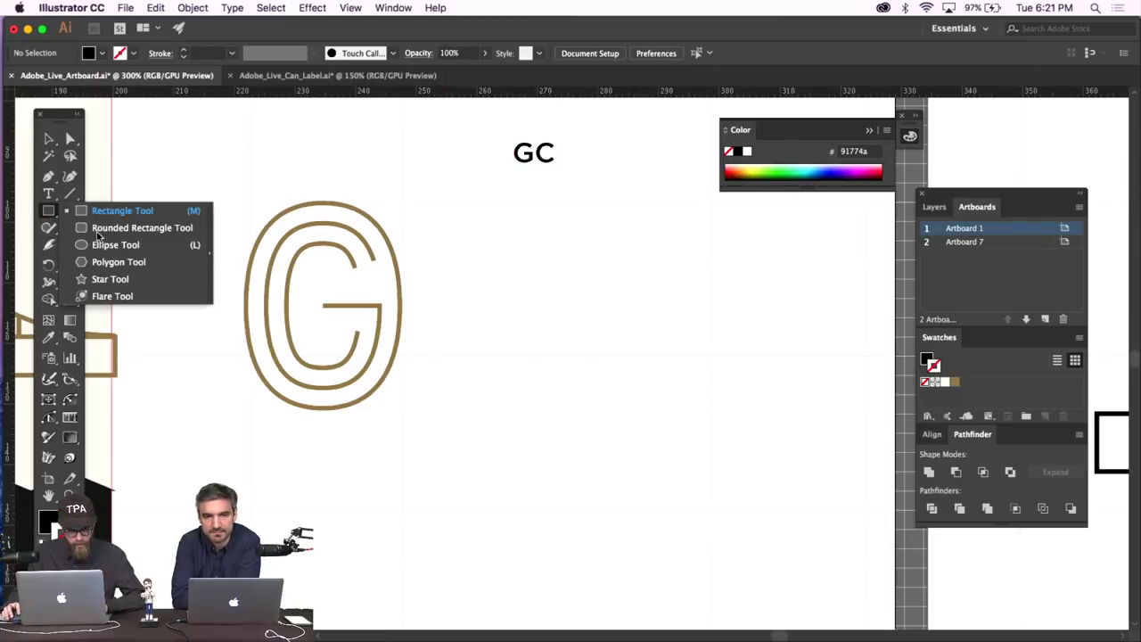
click(112, 245)
click(350, 7)
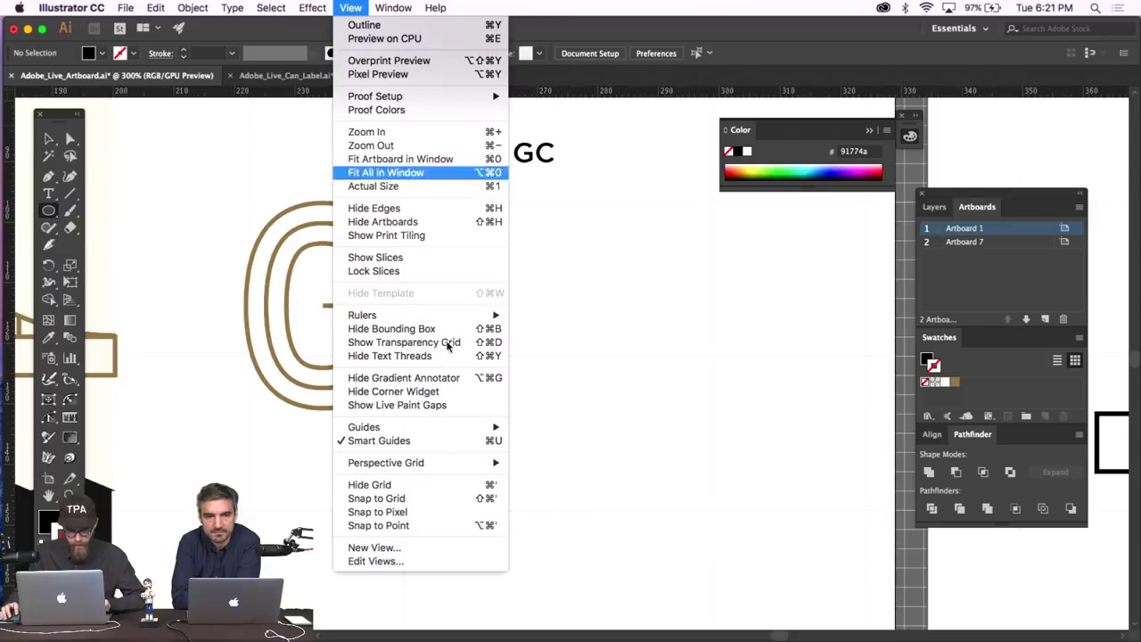
click(455, 498)
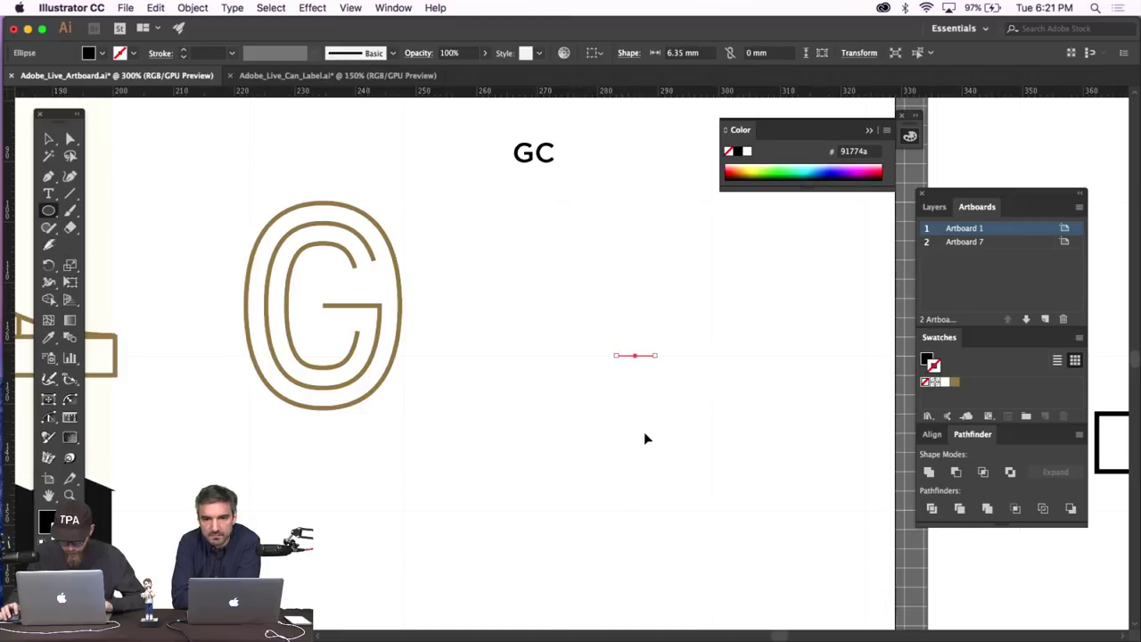
drag(633, 432, 575, 347)
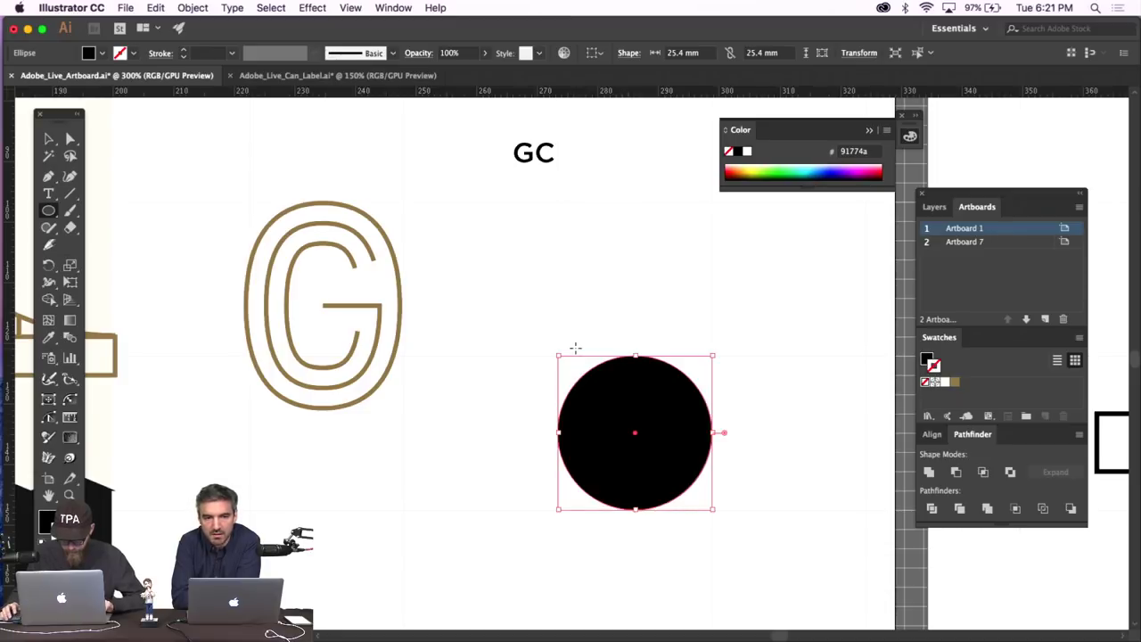
Give the circle the gold 2 pt outline with no fill, sampled from the G monogram.
key(i)
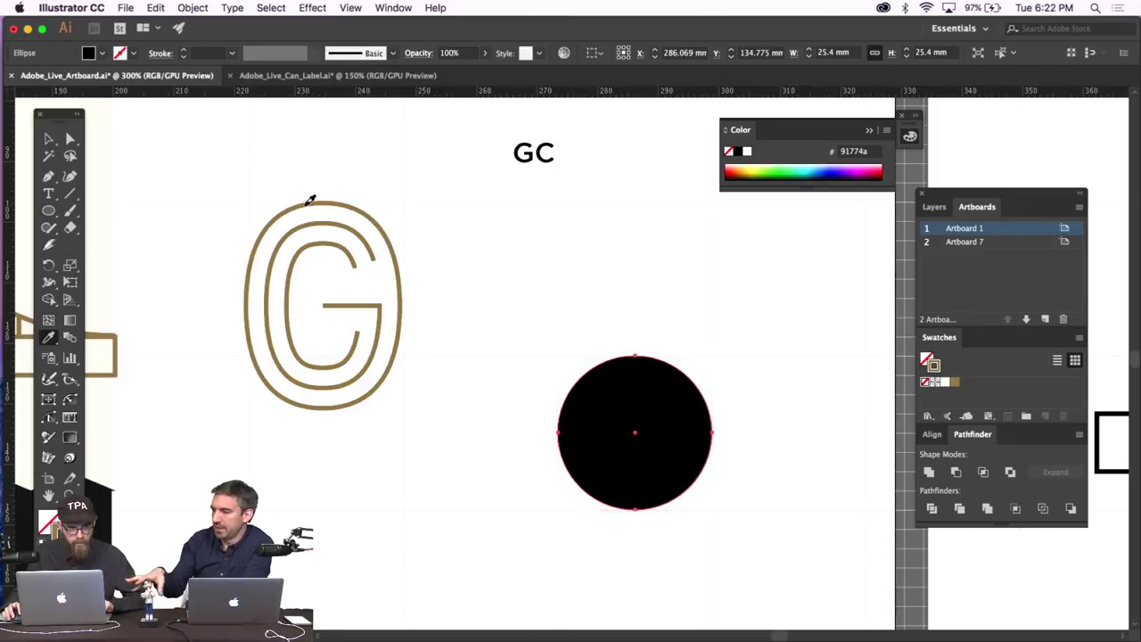
click(311, 200)
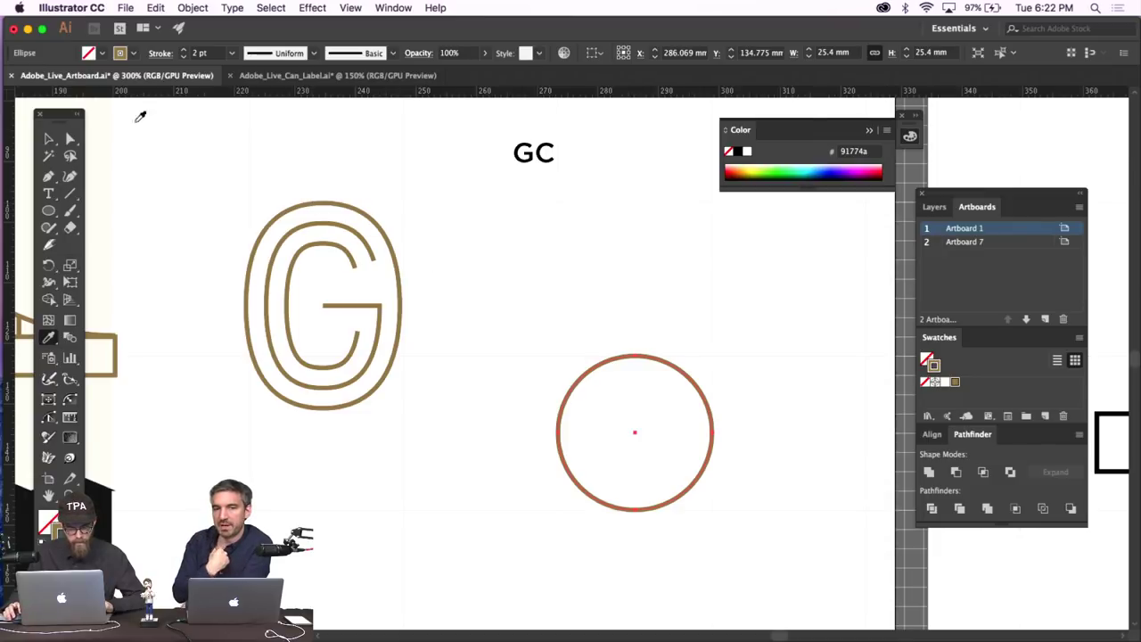
key(v)
click(288, 153)
Examine the label artwork together with the G monogram, the GC text and the gold circle beside it.
key(super+minus)
key(super+minus)
key(super+minus)
key(super+minus)
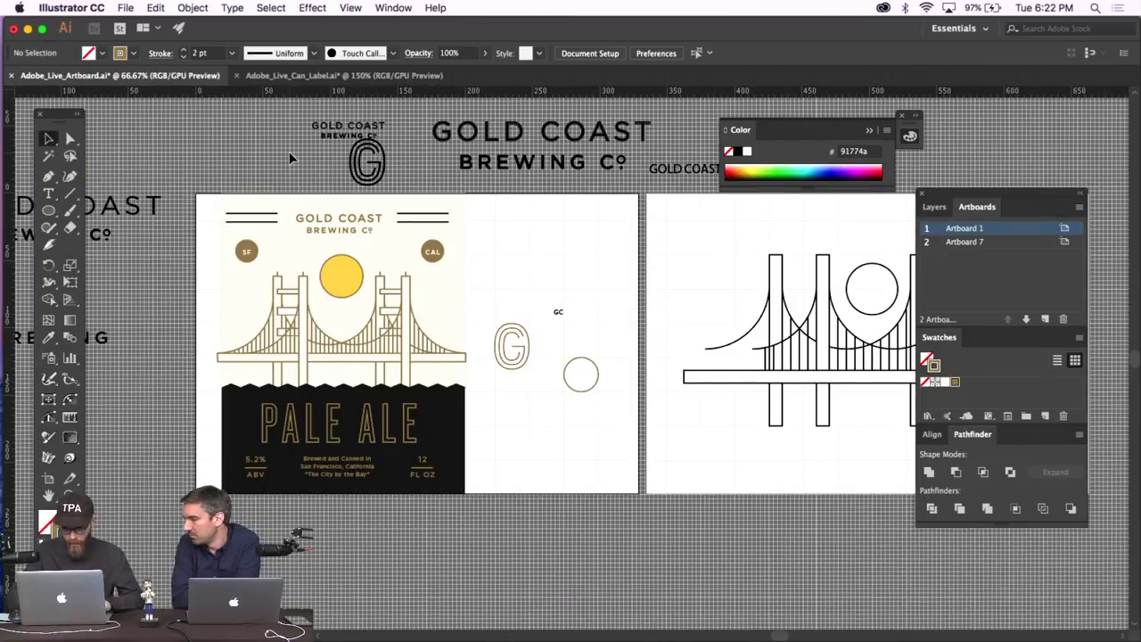
key(super+equal)
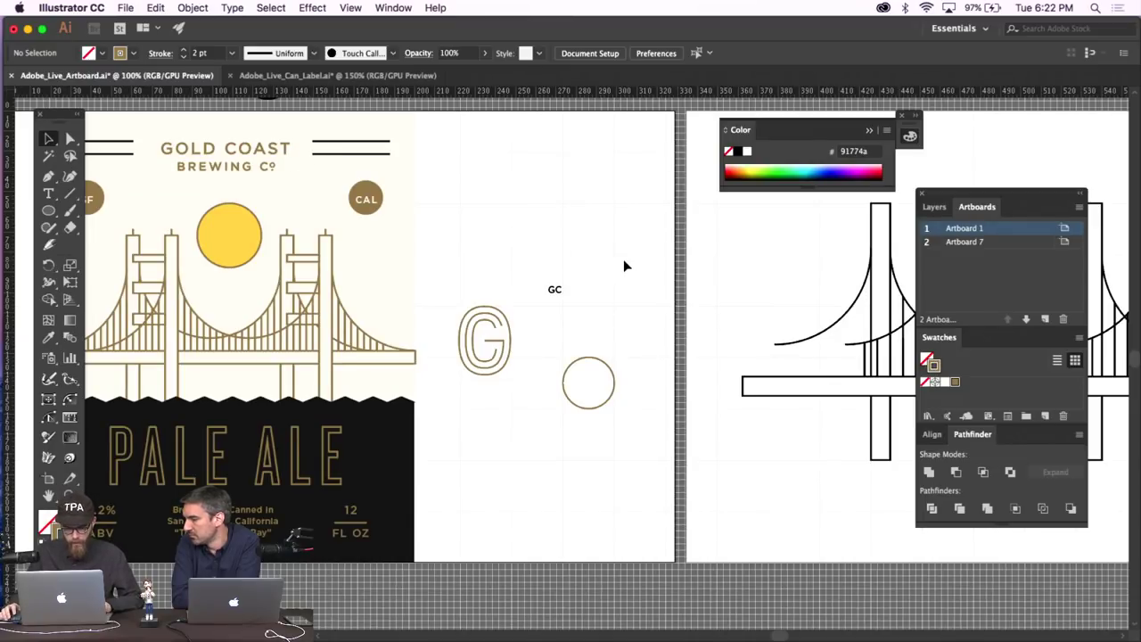
scroll(624, 266, left, 4)
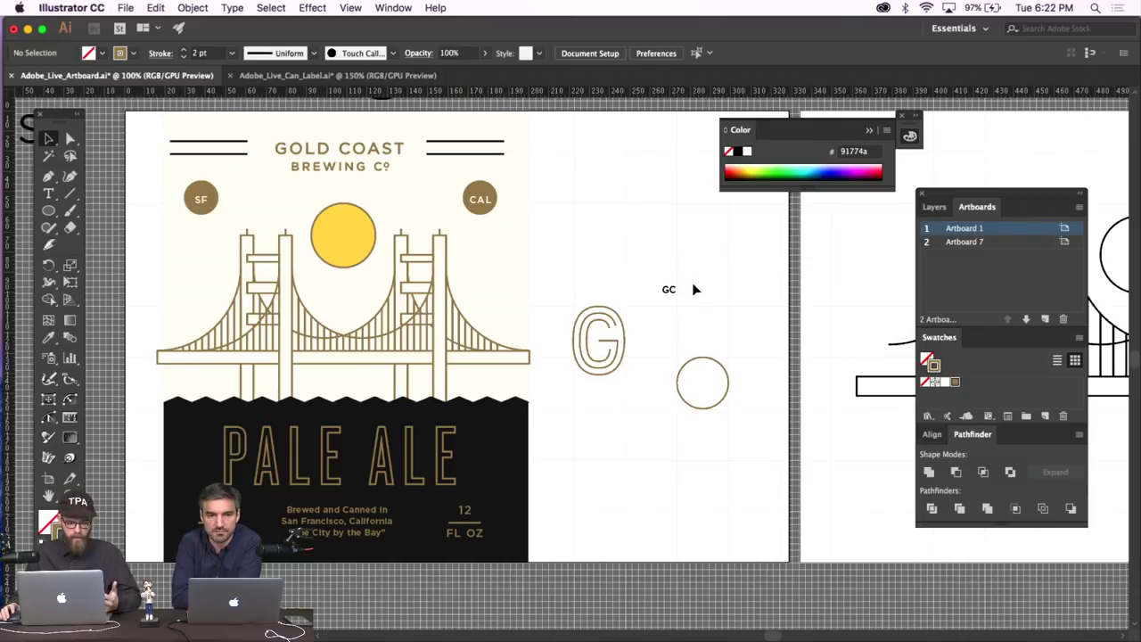
scroll(695, 289, right, 4)
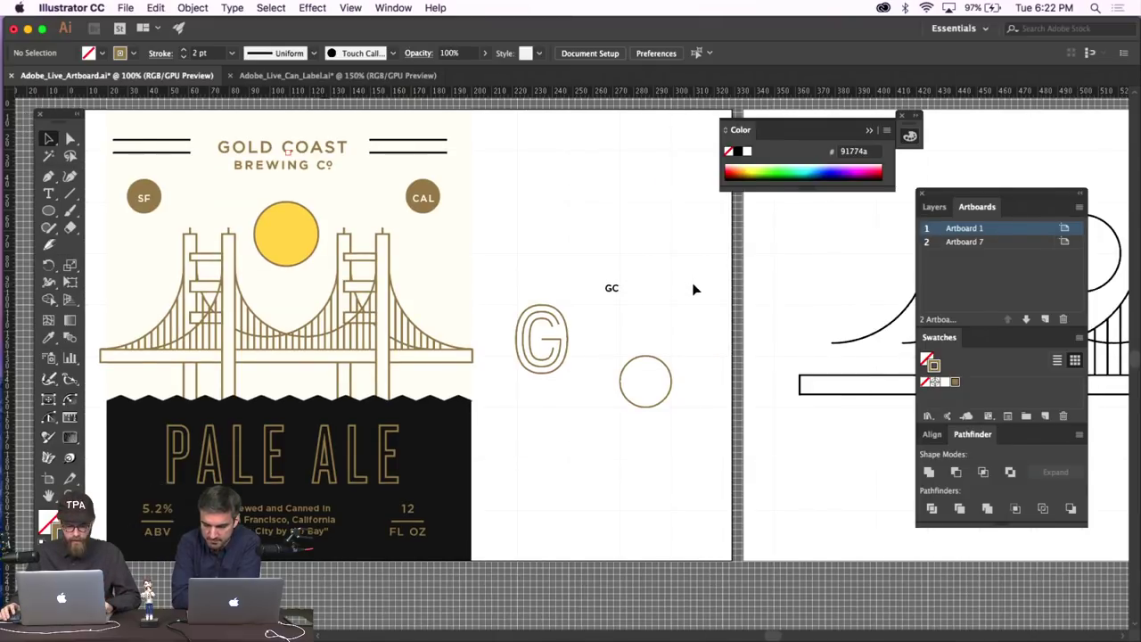
scroll(695, 289, left, 2)
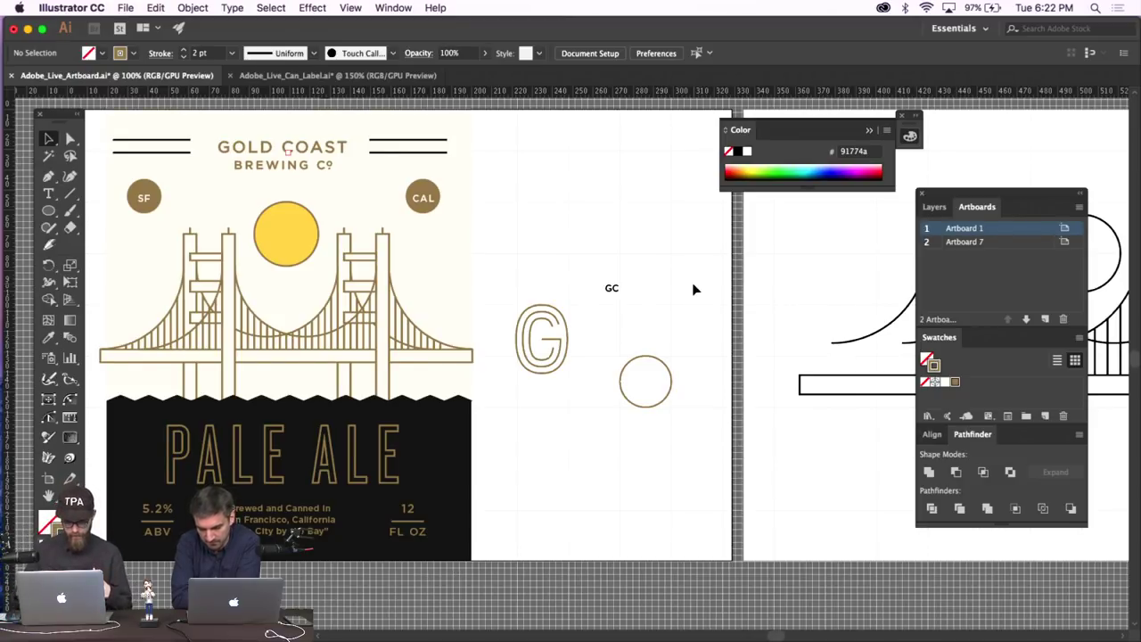
click(71, 139)
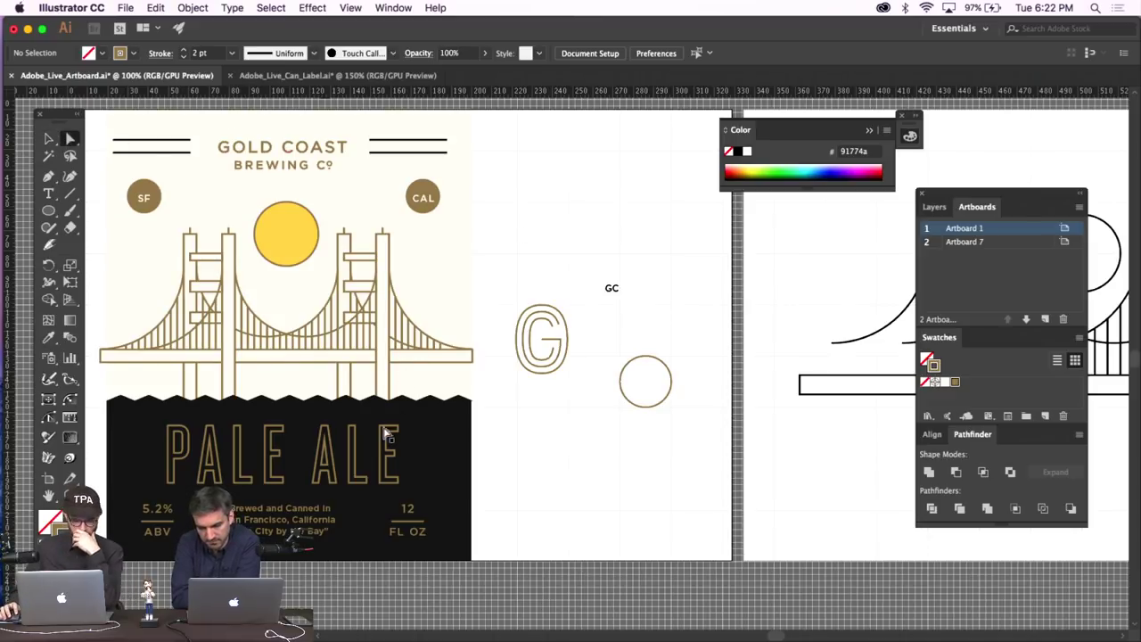
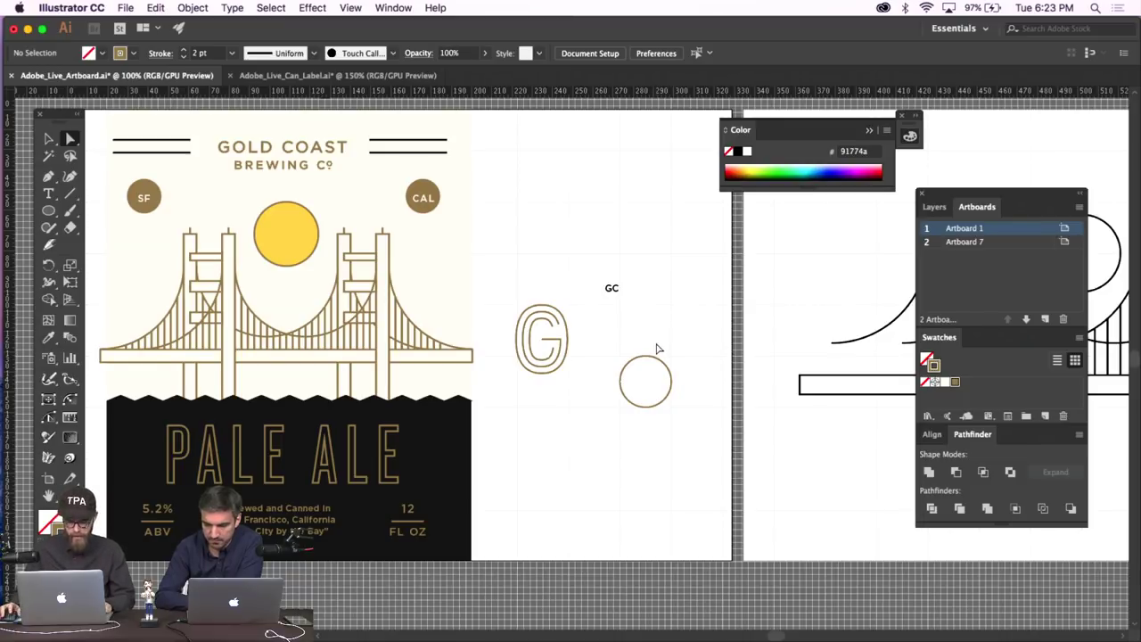
Enlarge the gold circle to 50.8 mm in diameter and restore its 2 pt outline by sampling the gold line style.
key(super+equal)
key(super+equal)
key(super+equal)
scroll(656, 348, right, 3)
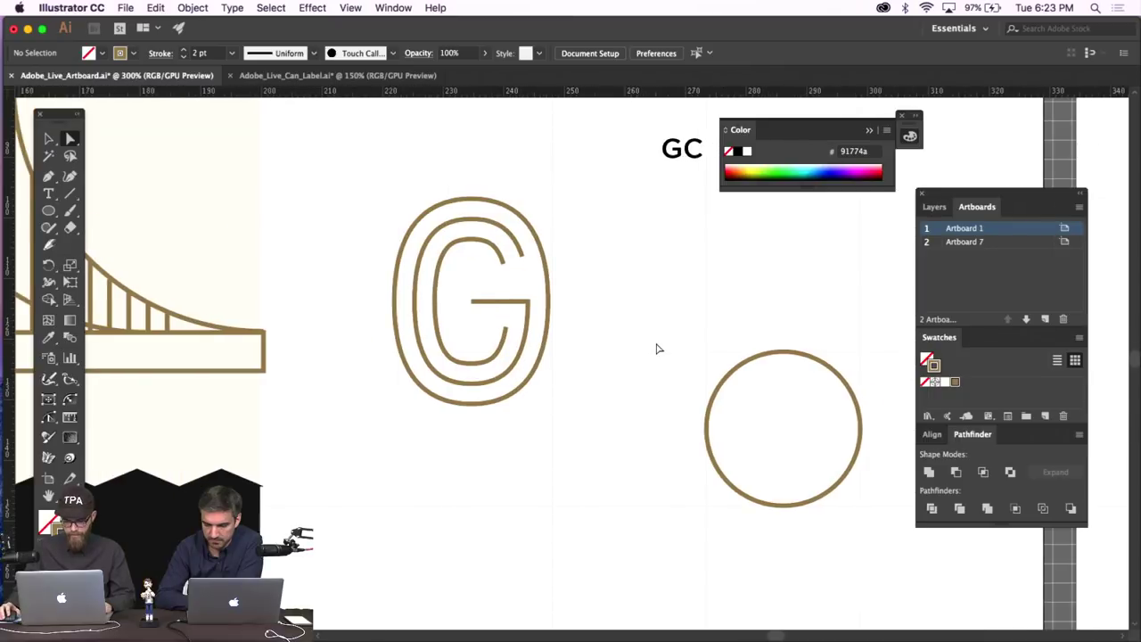
scroll(656, 348, right, 1)
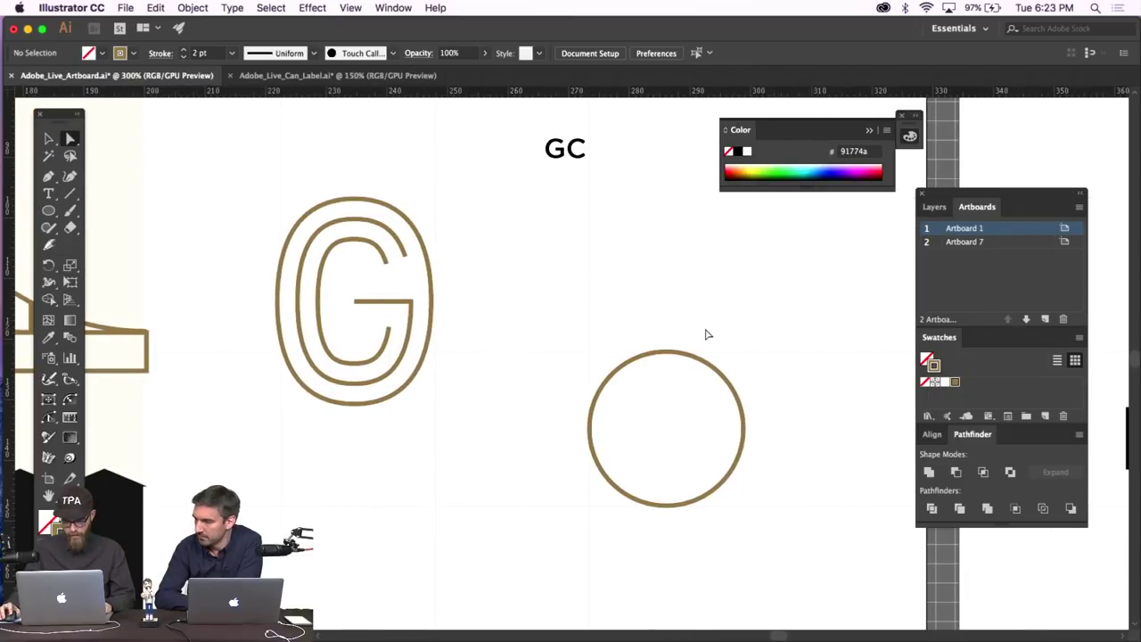
click(629, 369)
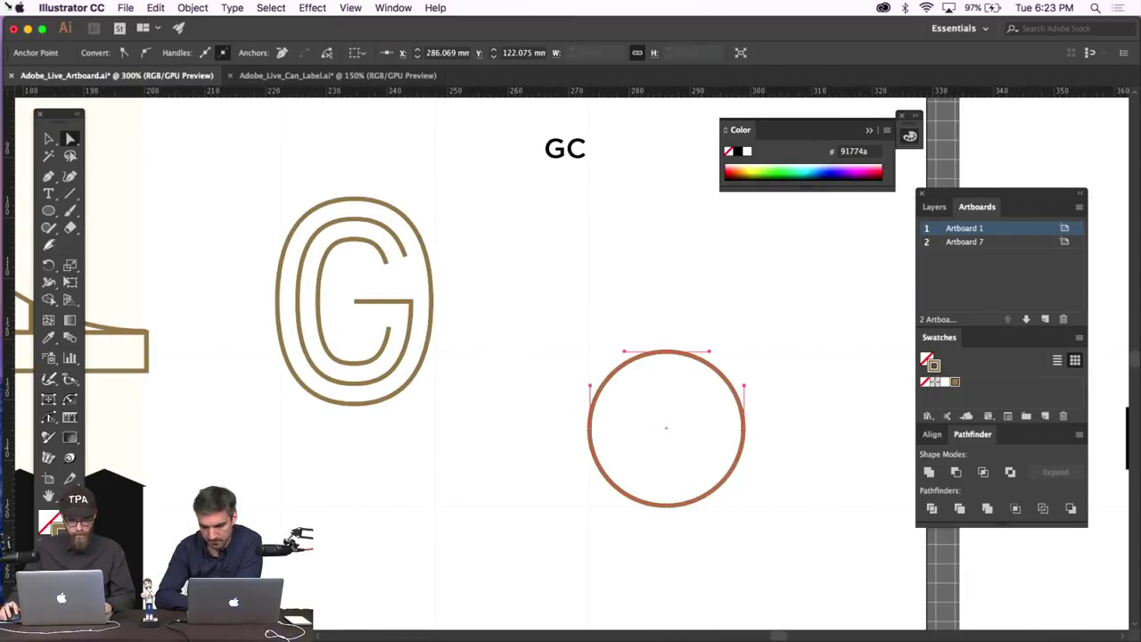
key(v)
scroll(782, 363, down, 4)
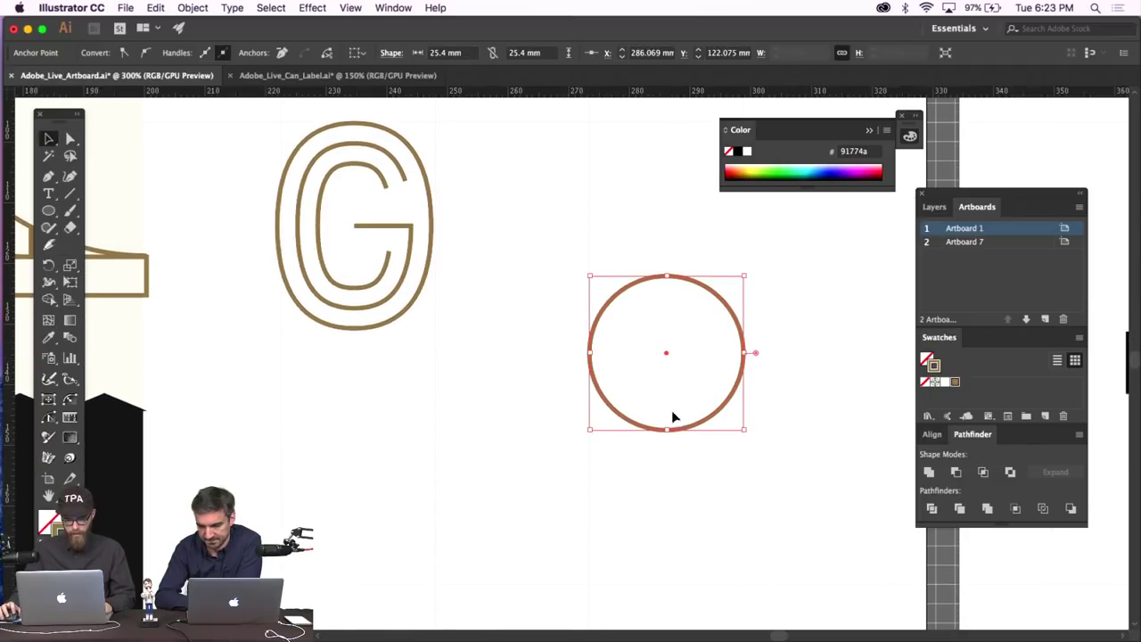
drag(590, 429, 472, 526)
drag(440, 562, 435, 584)
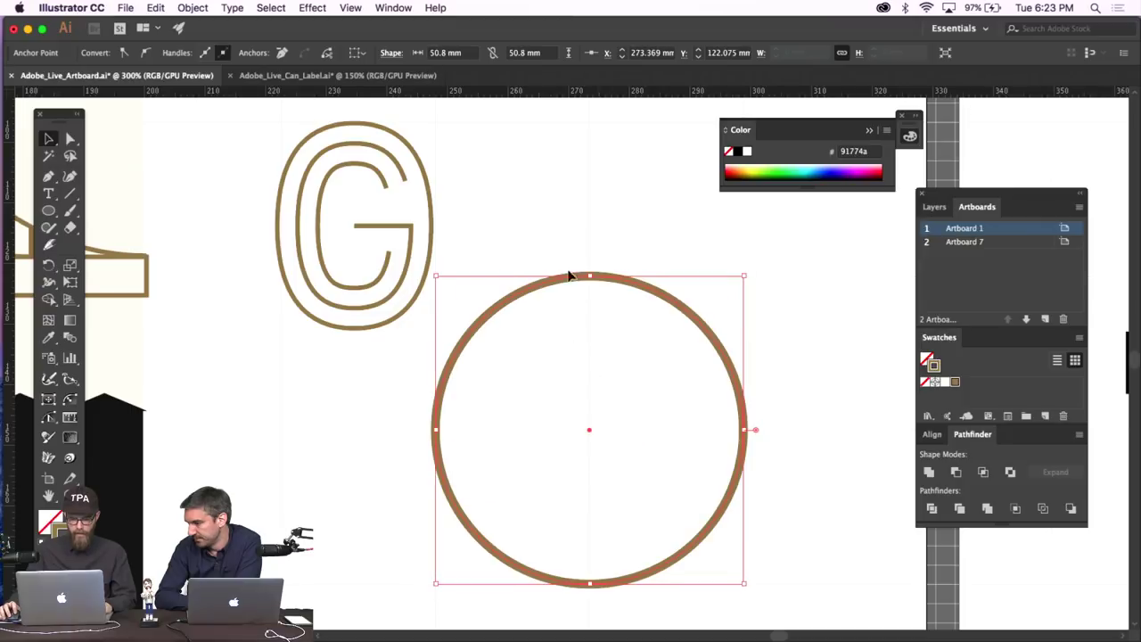
click(49, 337)
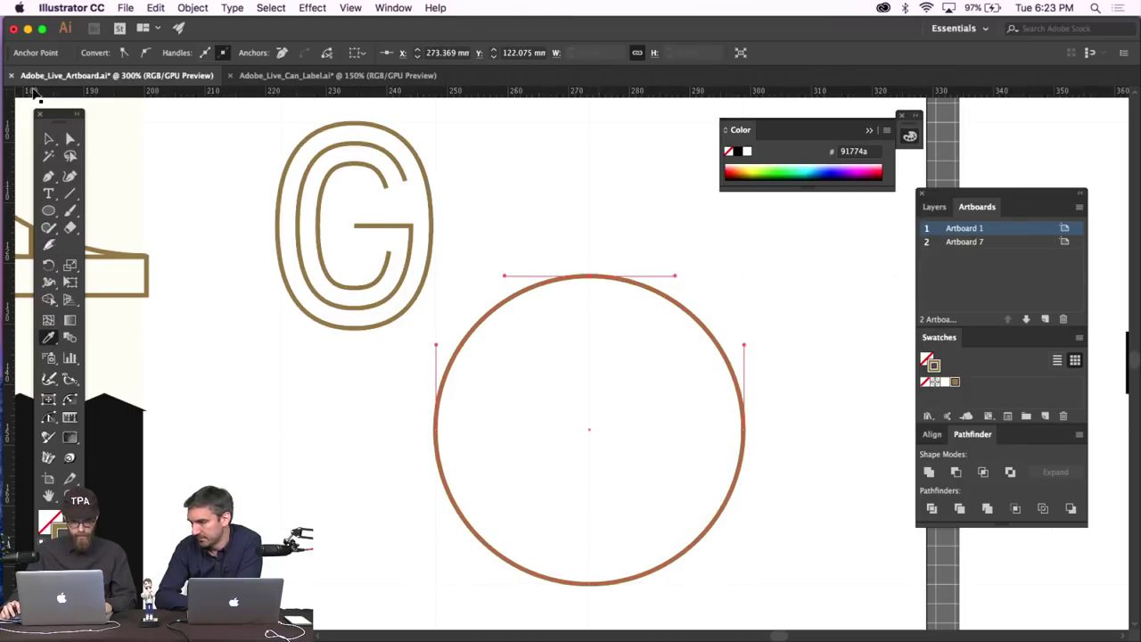
Move the gold G monogram to the far side of the enlarged circle, clear of its outline.
key(v)
drag(398, 225, 894, 258)
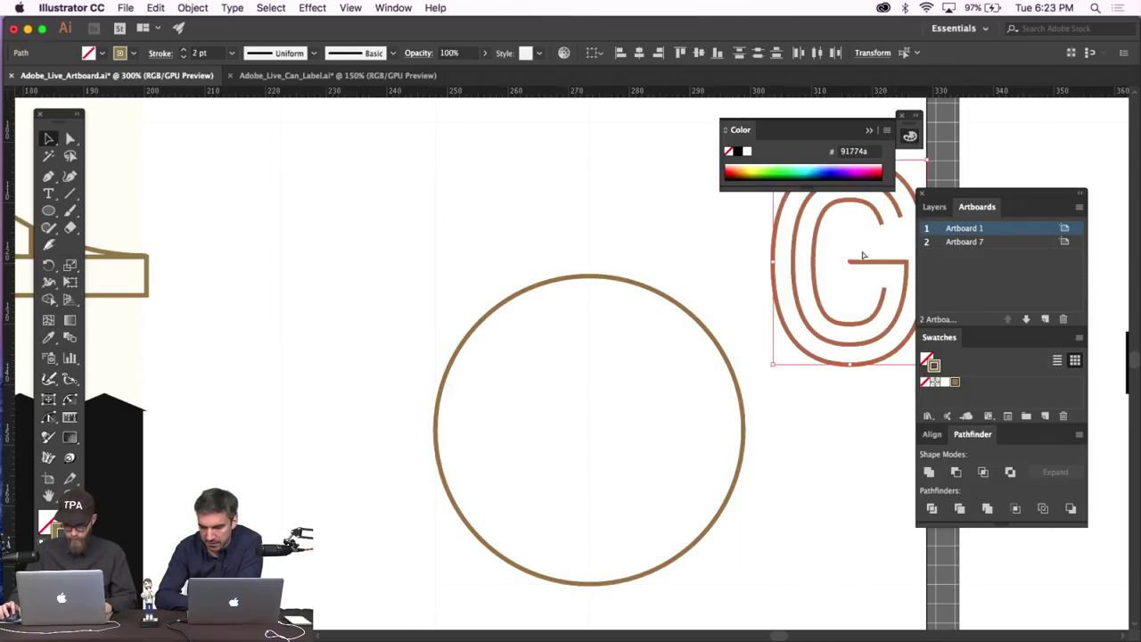
click(69, 139)
click(51, 139)
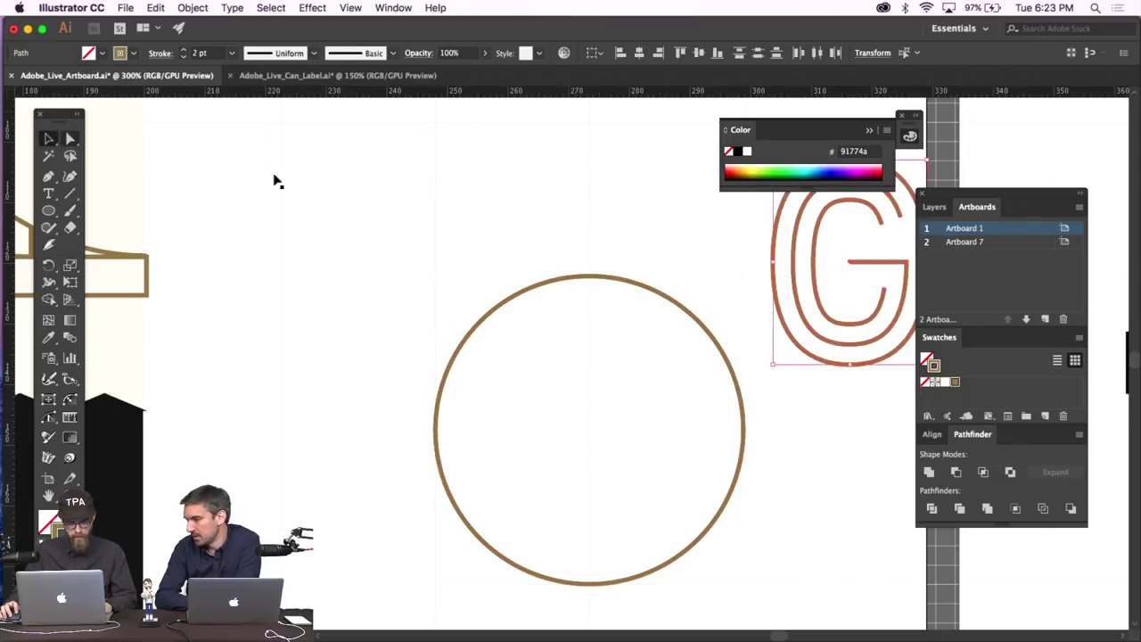
Try to stretch the circle upward into an oval 63.5 mm high, and undo the stretch.
click(611, 279)
drag(589, 276, 599, 202)
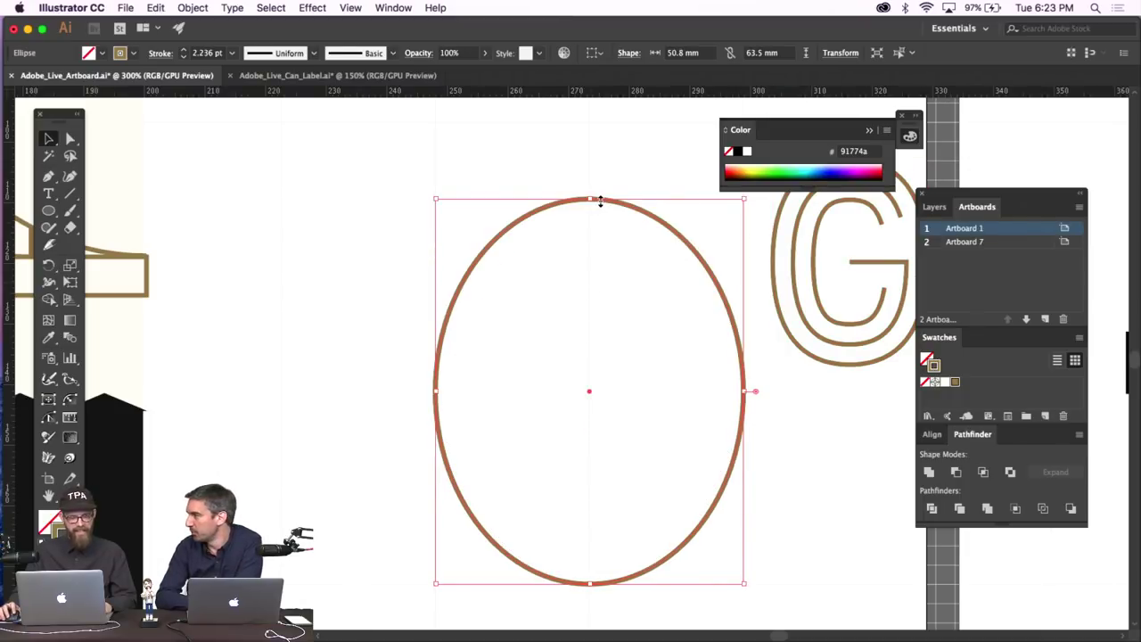
key(super+z)
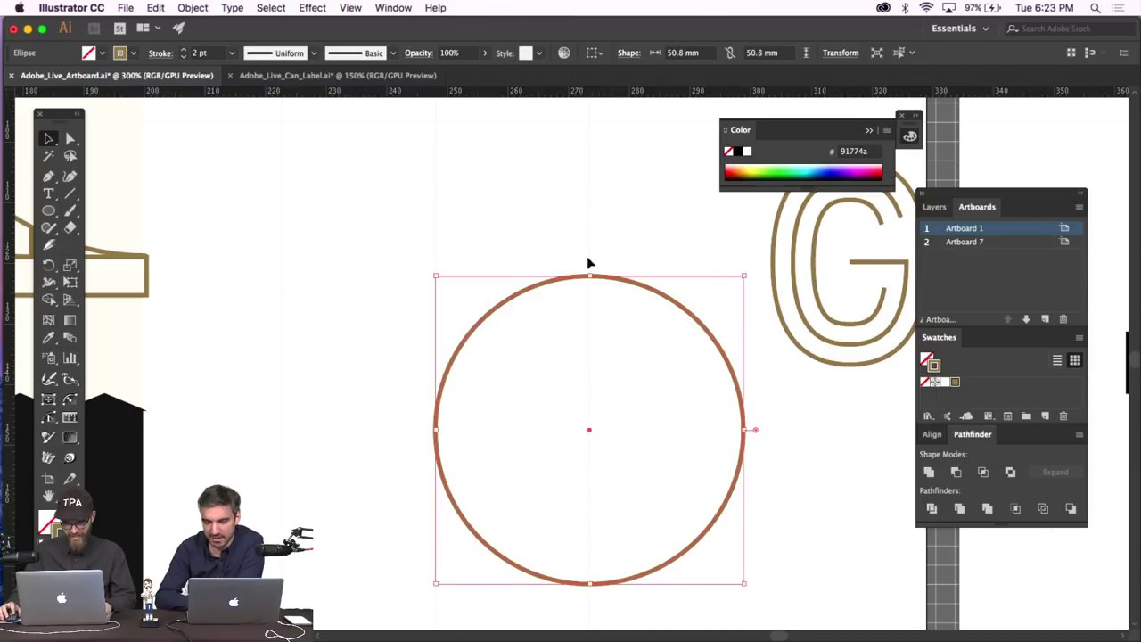
Stretch the circle upward into an oval 50.8 mm wide and 57.15 mm high.
drag(589, 276, 590, 237)
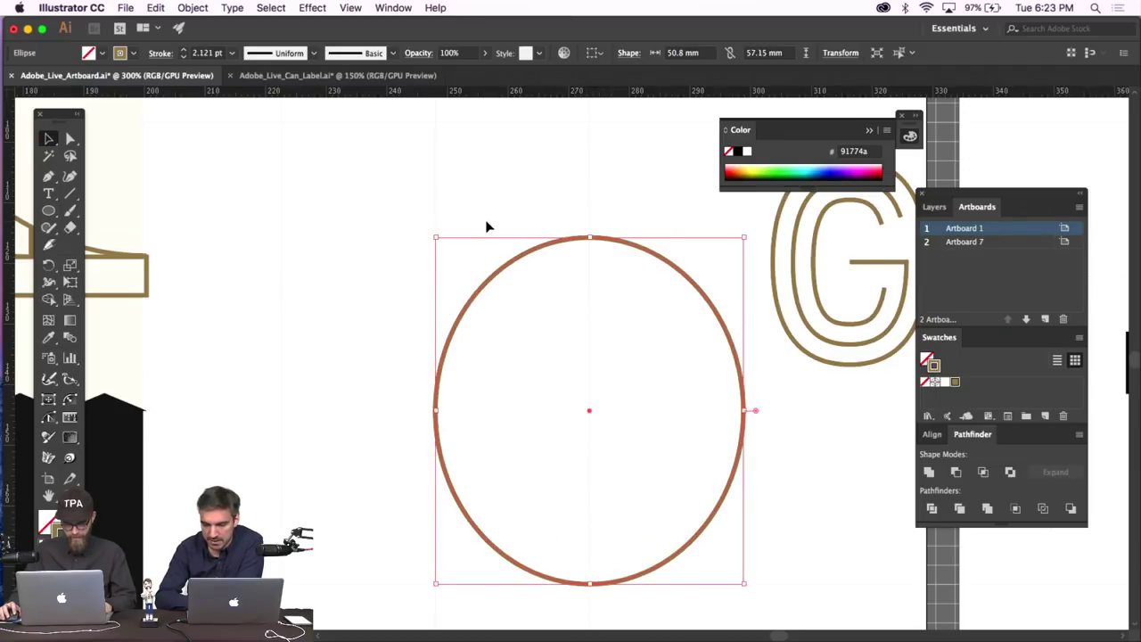
click(70, 138)
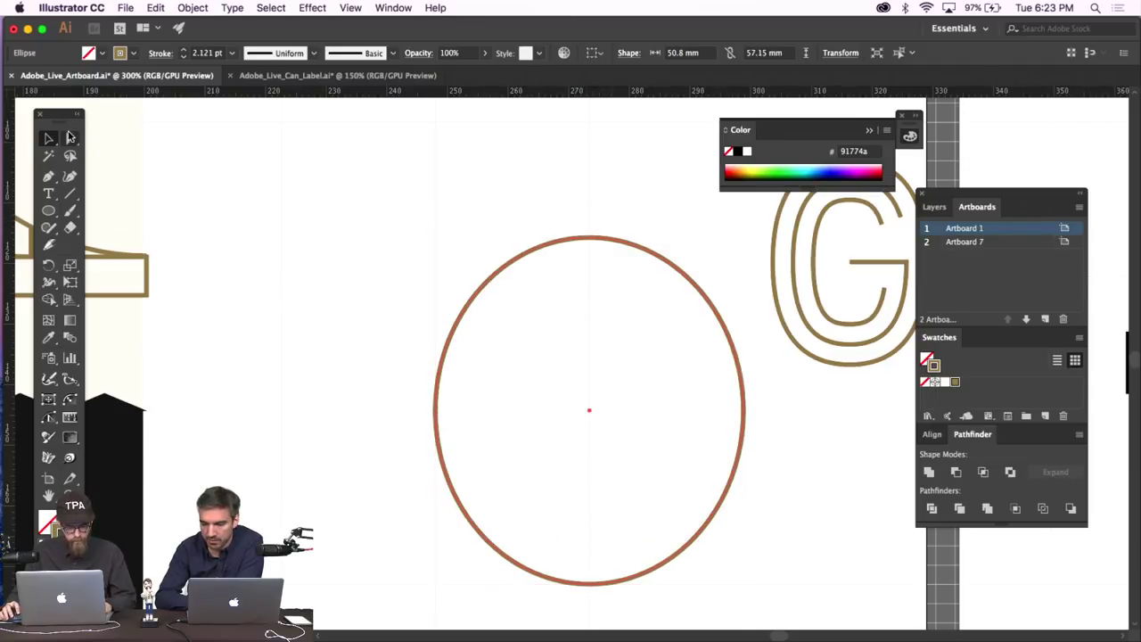
drag(402, 354, 468, 439)
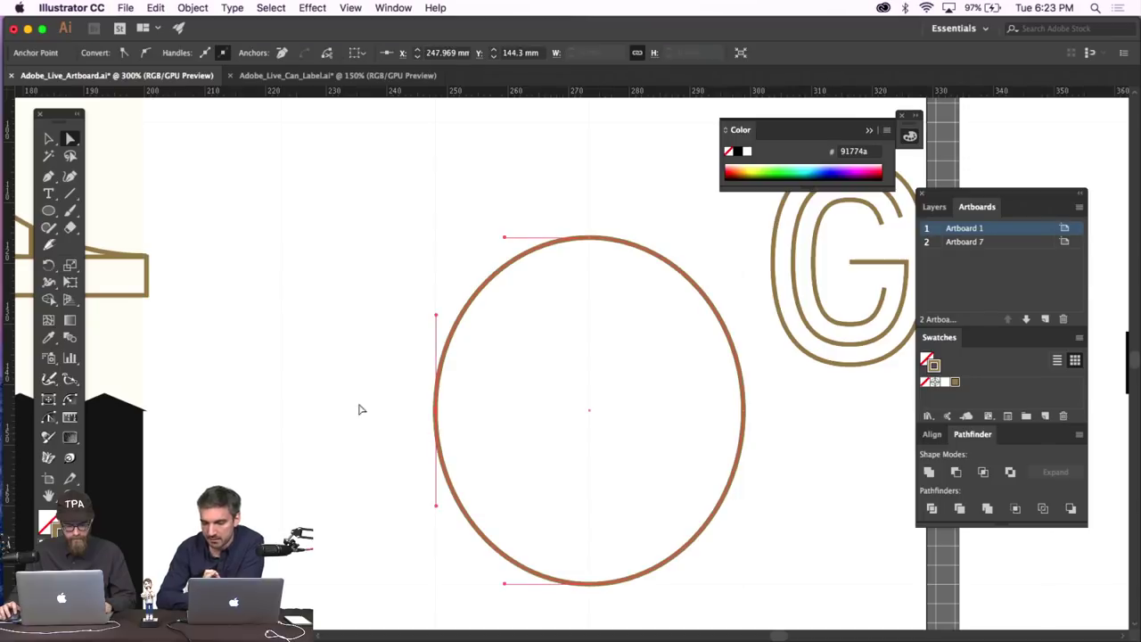
click(306, 355)
Draw a gold-outlined rectangle 25.4 mm wide and 19.05 mm high on the empty area above and beside the oval.
drag(48, 210, 111, 209)
mouse_move(203, 139)
mouse_down()
mouse_move(395, 328)
mouse_move(360, 257)
mouse_up()
click(46, 136)
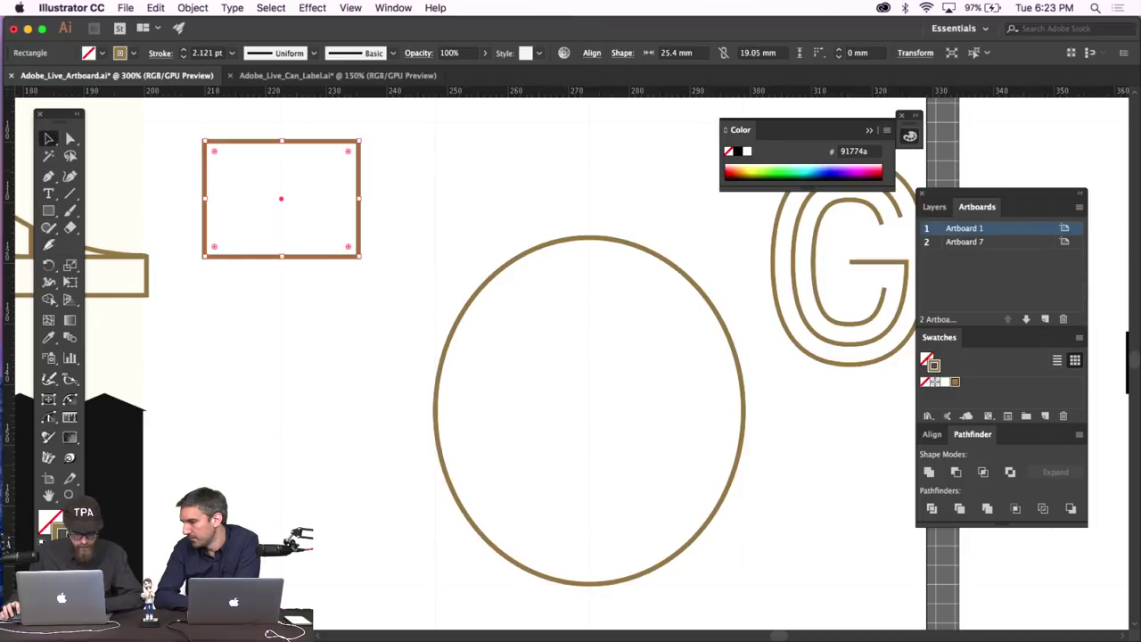
Swap the rectangle's fill and stroke so it has a solid gold fill and no outline.
key(shift+x)
double_click(46, 517)
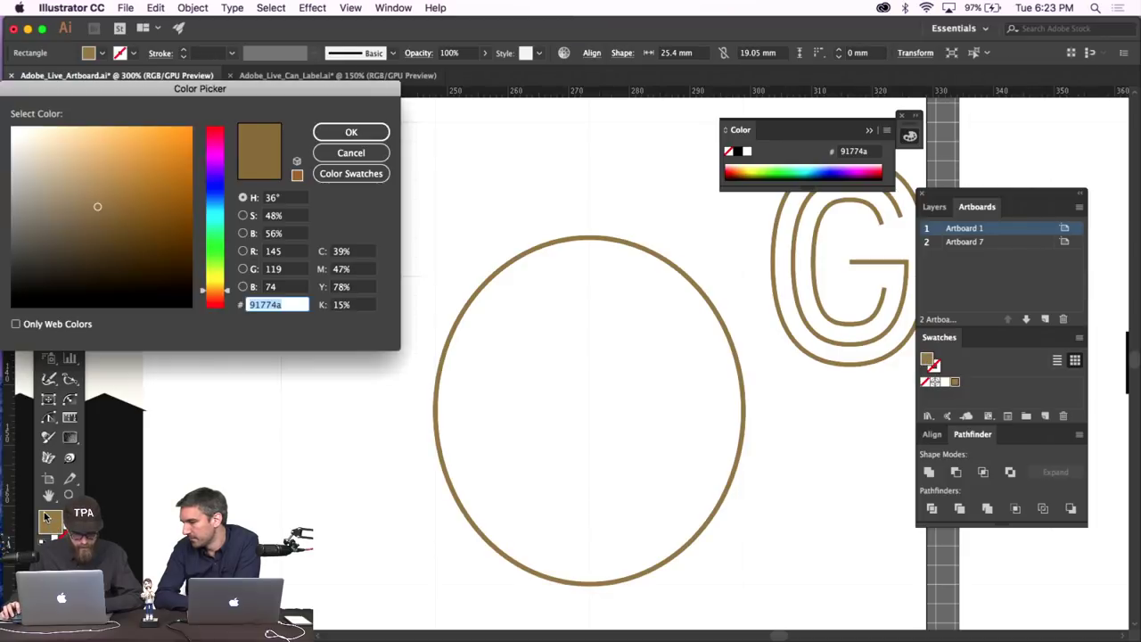
drag(289, 80, 619, 77)
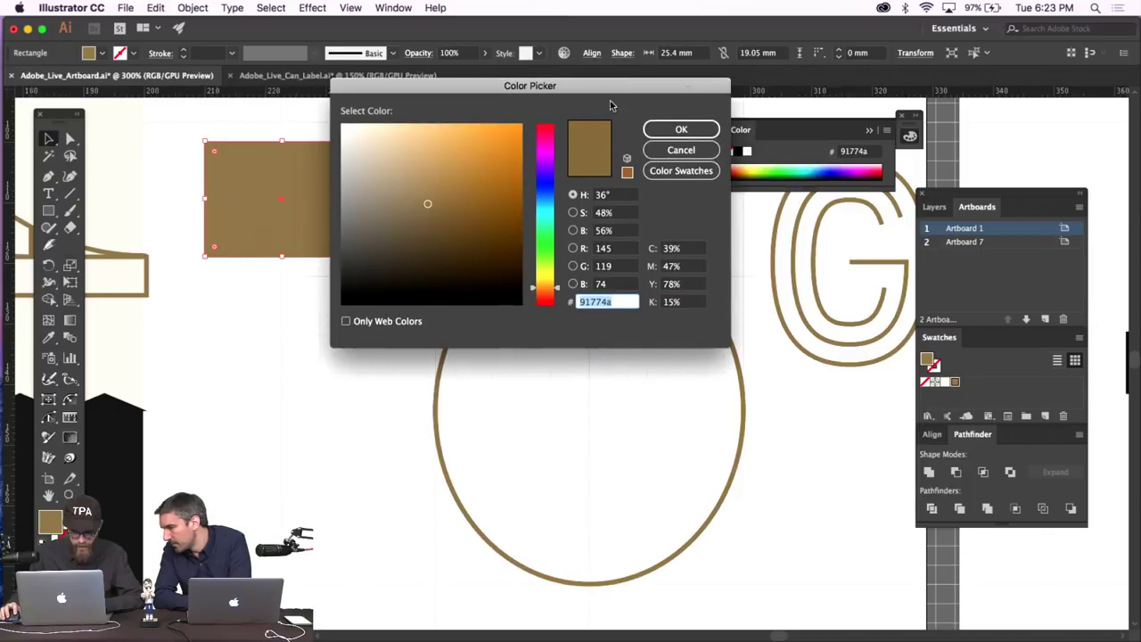
click(539, 284)
drag(541, 284, 541, 281)
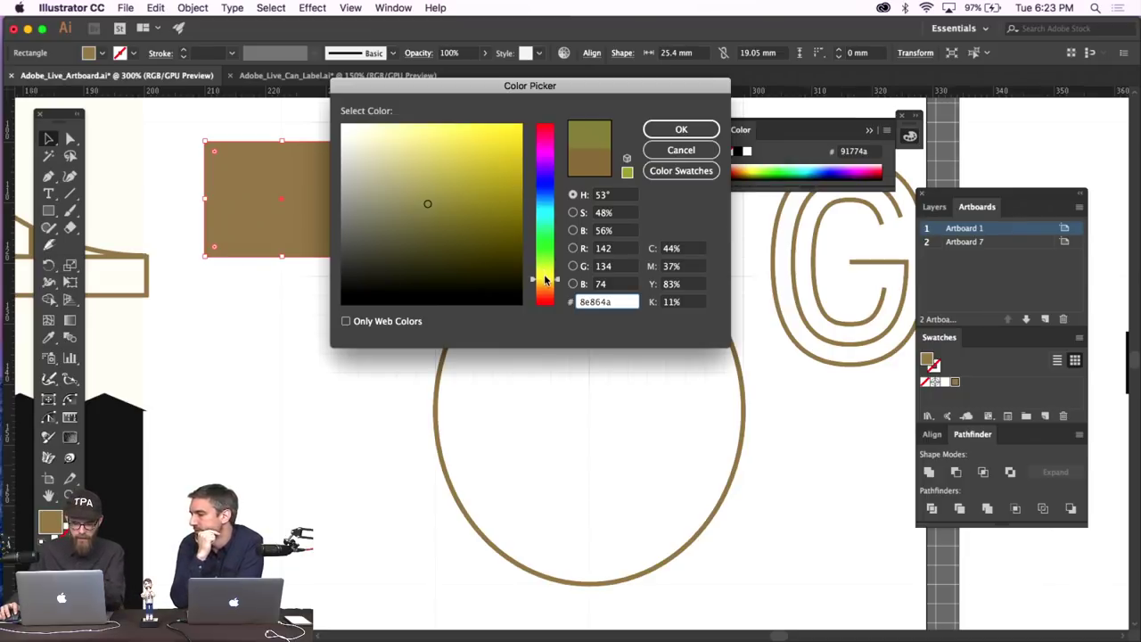
drag(541, 280, 546, 290)
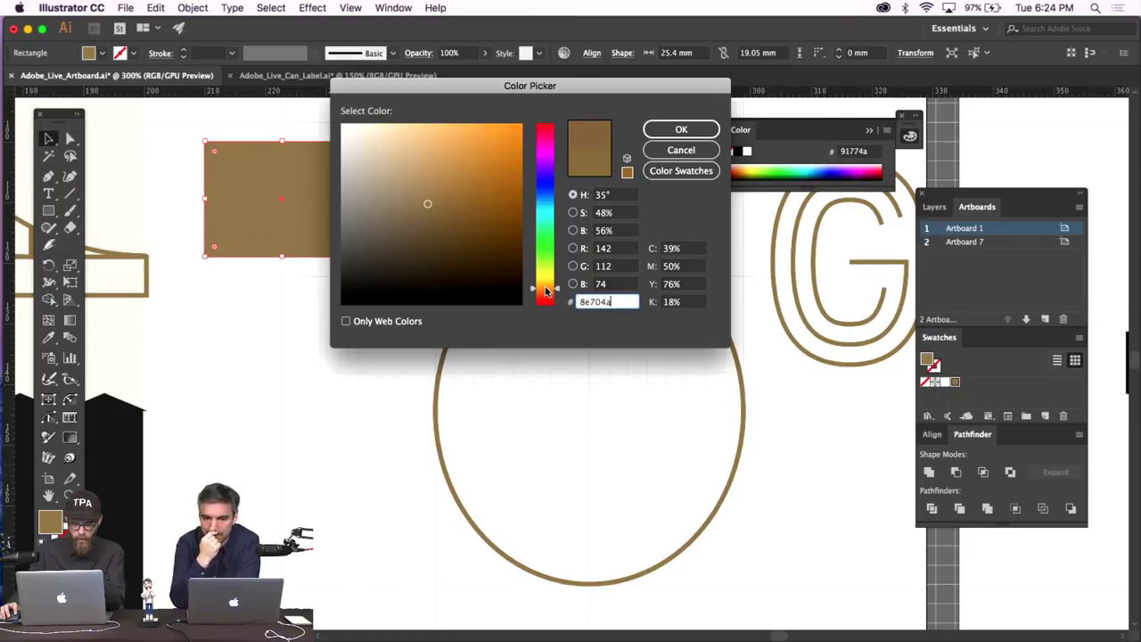
click(679, 151)
click(372, 186)
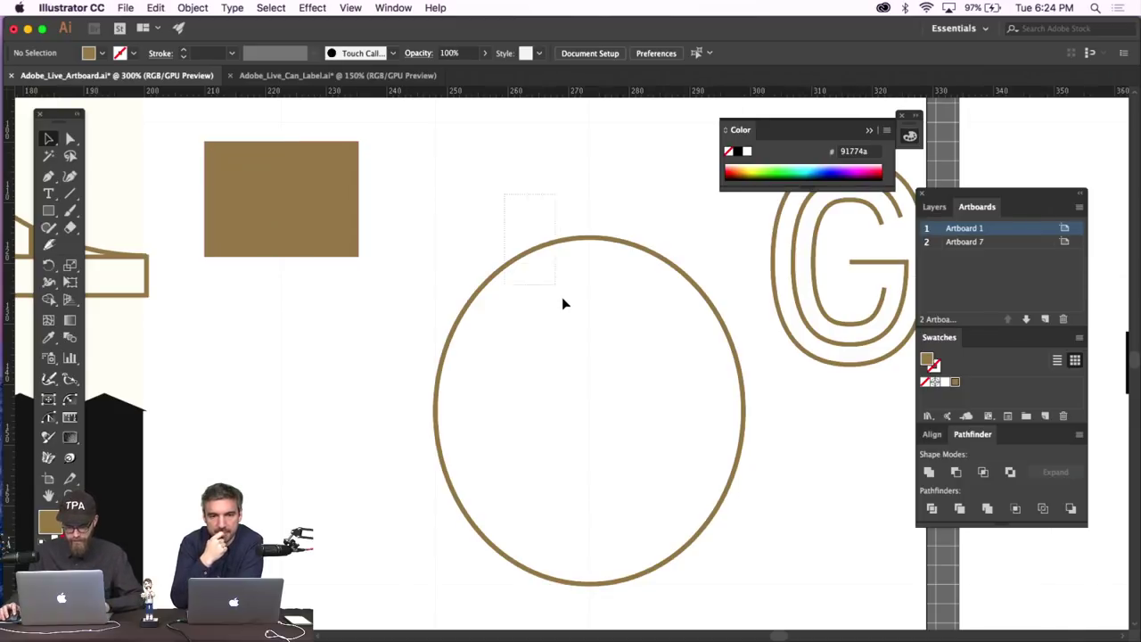
drag(562, 304, 478, 258)
key(ctrl+z)
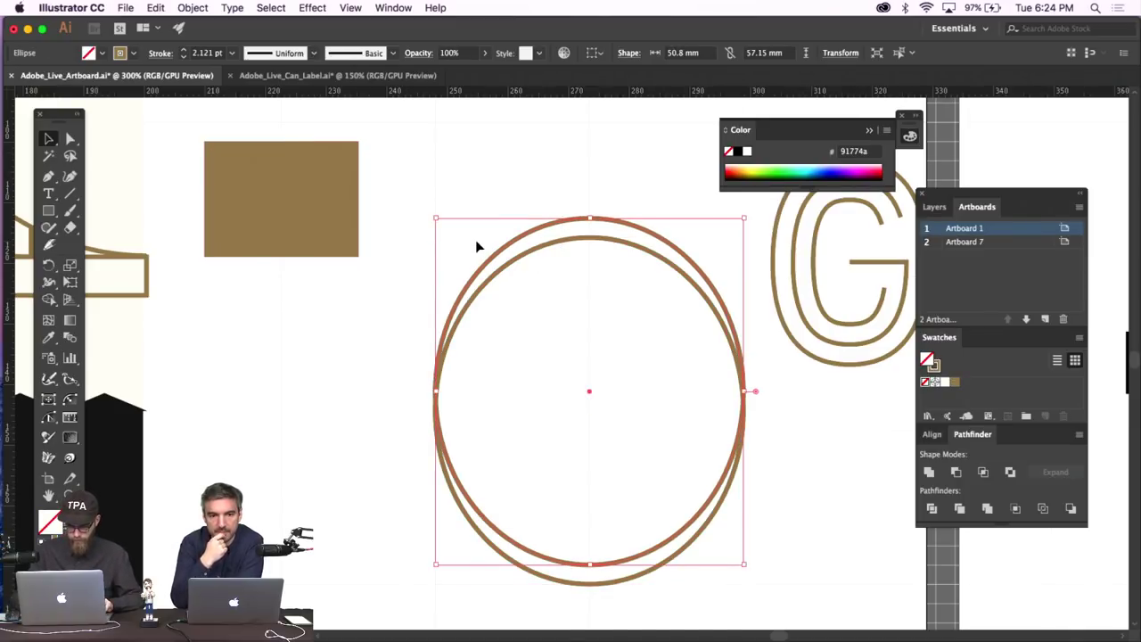
key(ctrl+shift+z)
click(473, 224)
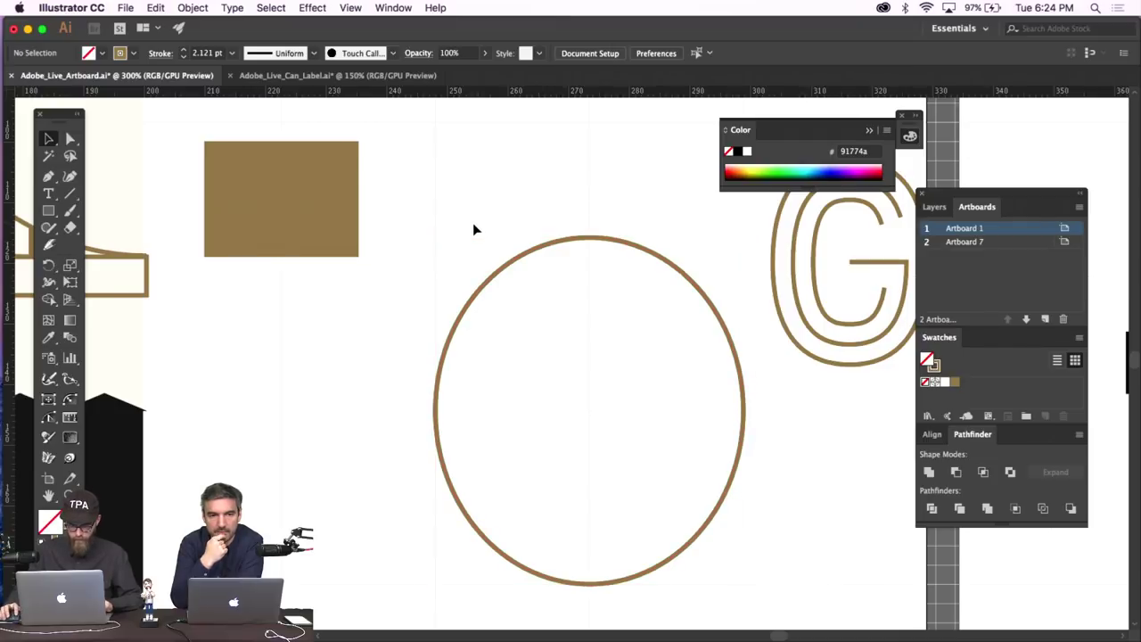
key(ctrl+z)
Preview inward path offsets of -10 mm and -7 mm on the gold oval.
click(183, 7)
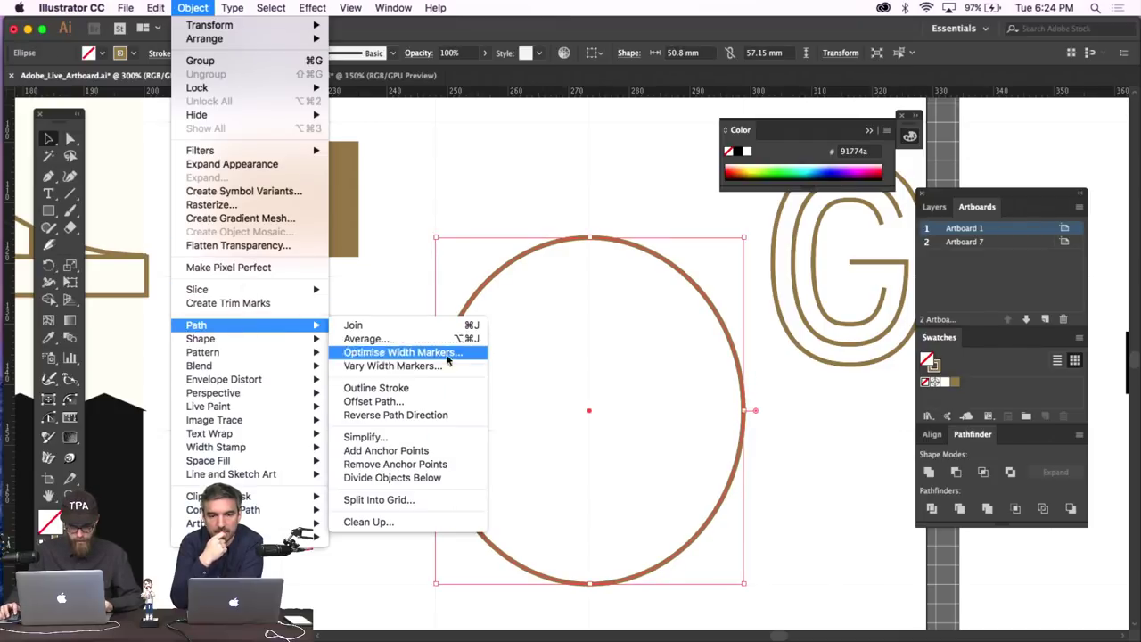
click(426, 403)
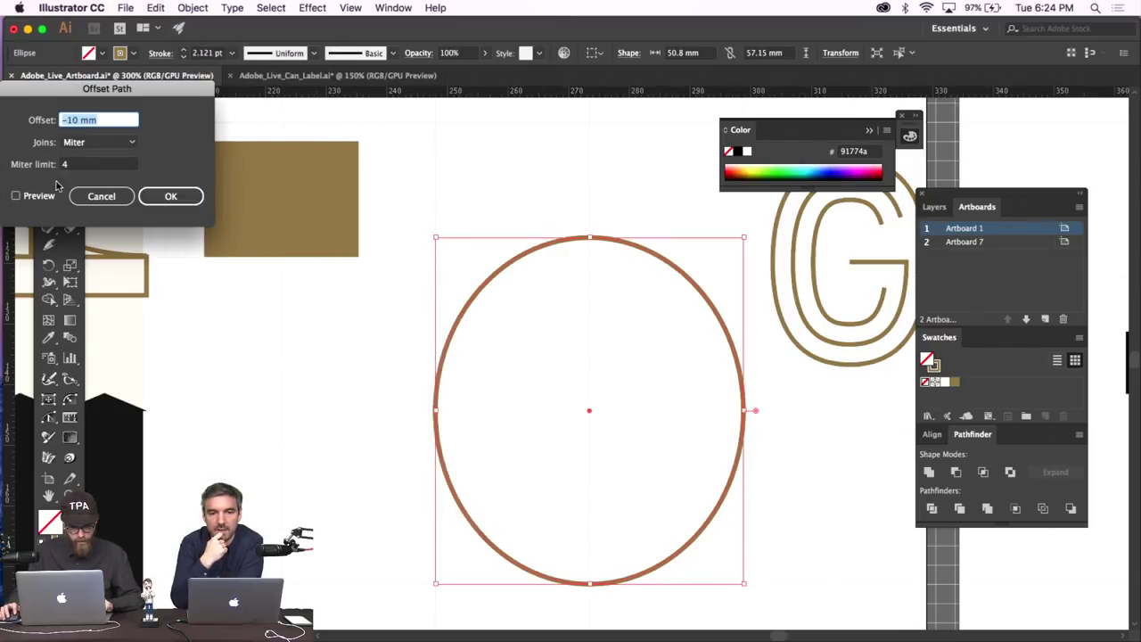
text(-10 mm)
click(15, 196)
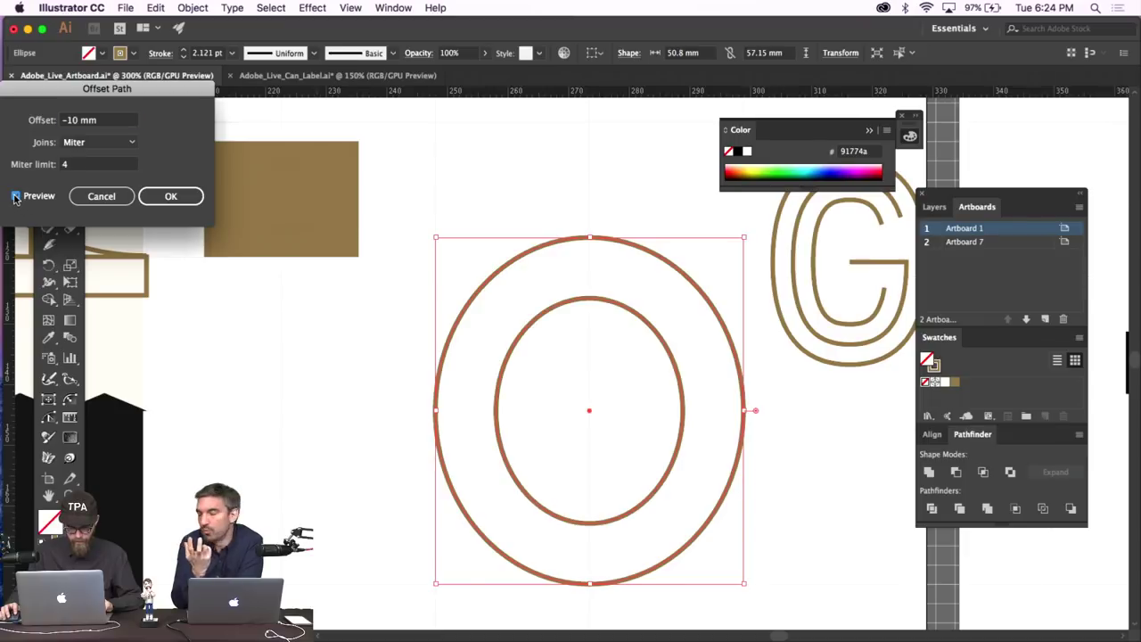
click(79, 121)
key(BackSpace)
key(BackSpace)
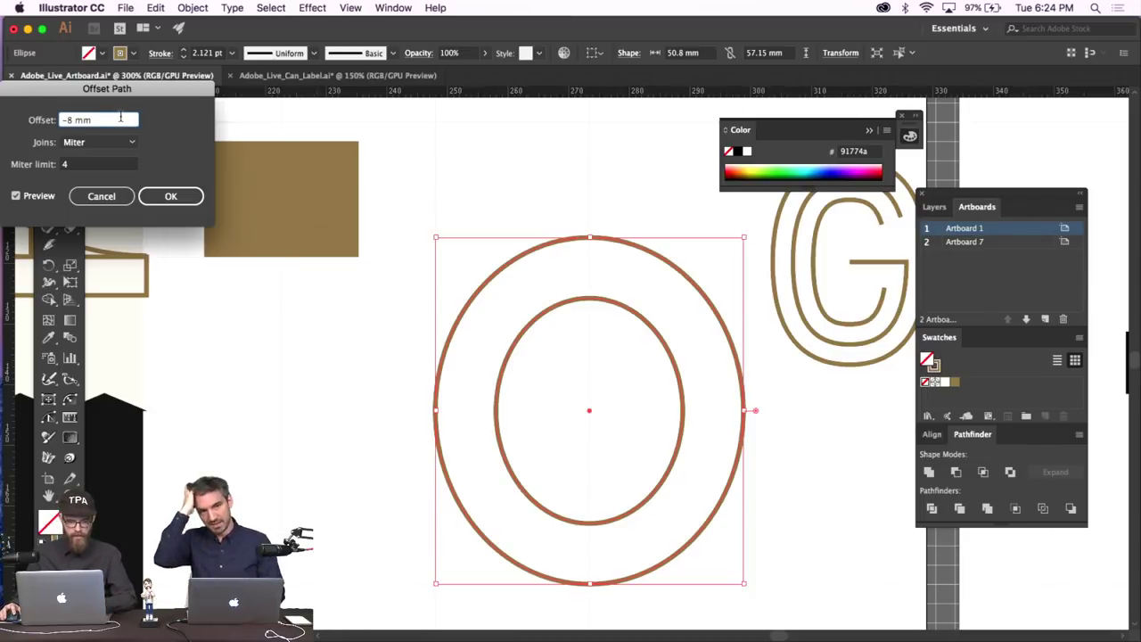
key(Up)
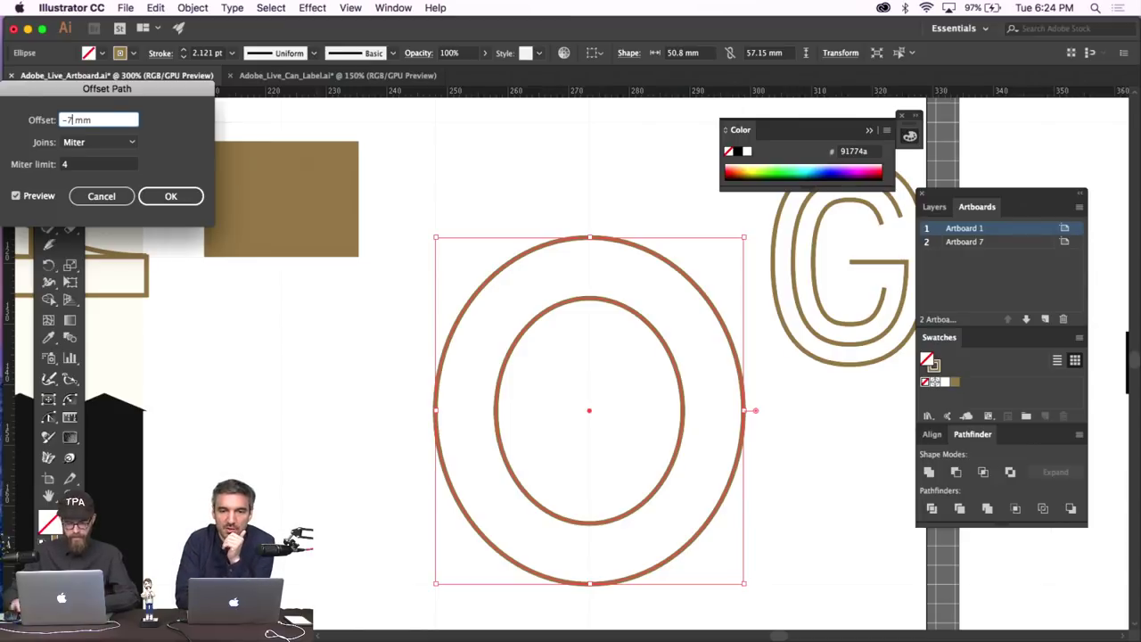
click(16, 196)
click(15, 197)
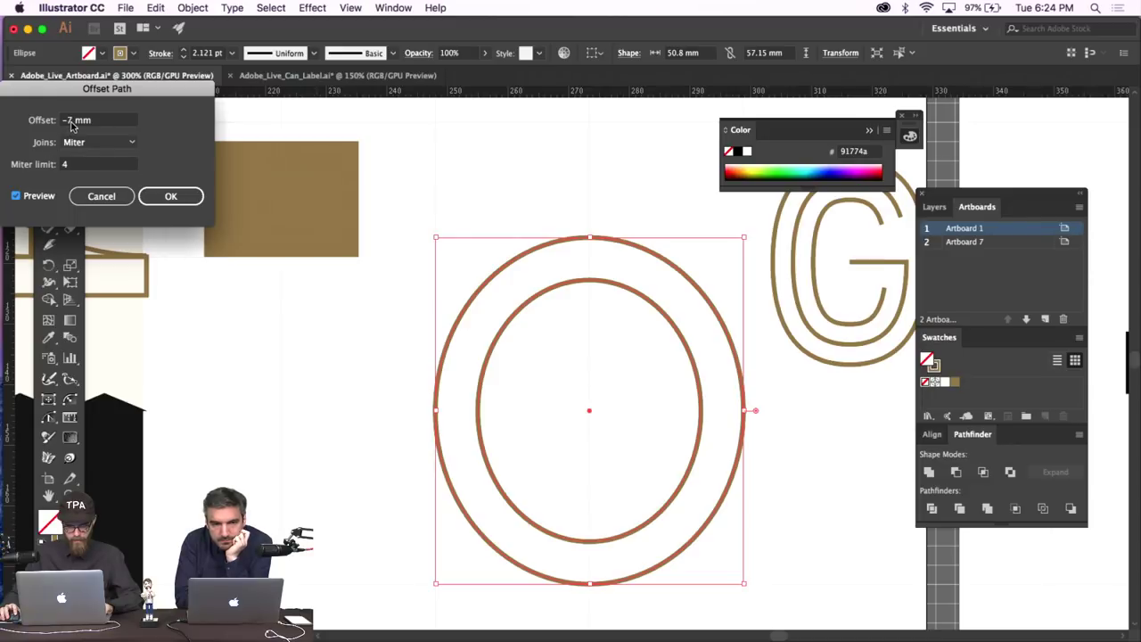
click(194, 195)
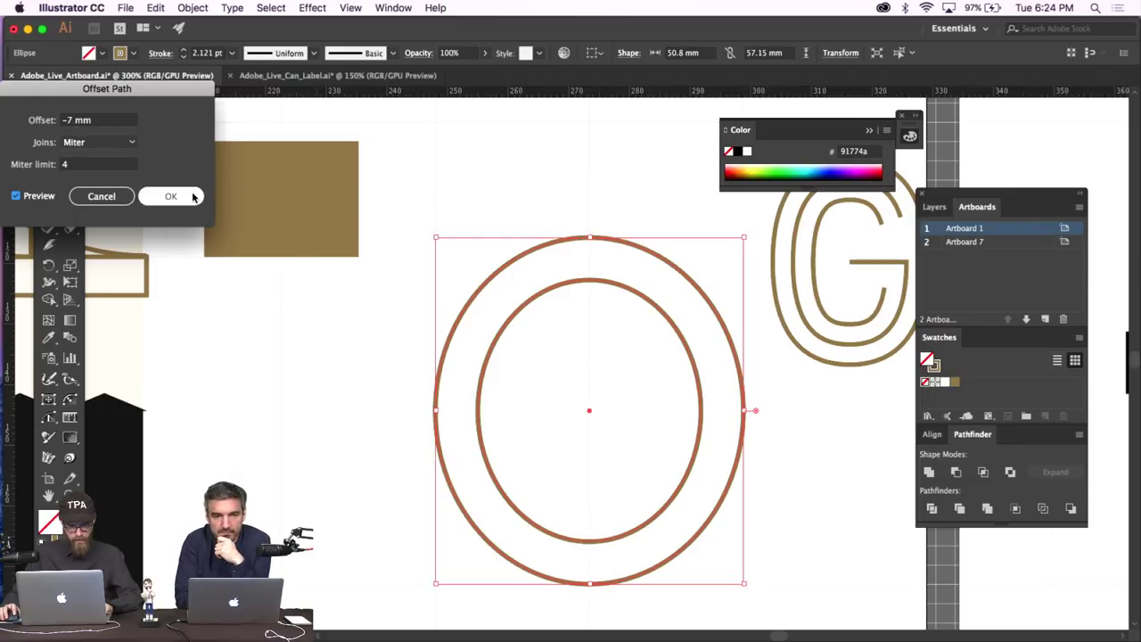
Try offsetting the oval's path by -8 mm, and undo the offset.
click(68, 119)
key(BackSpace)
text(8)
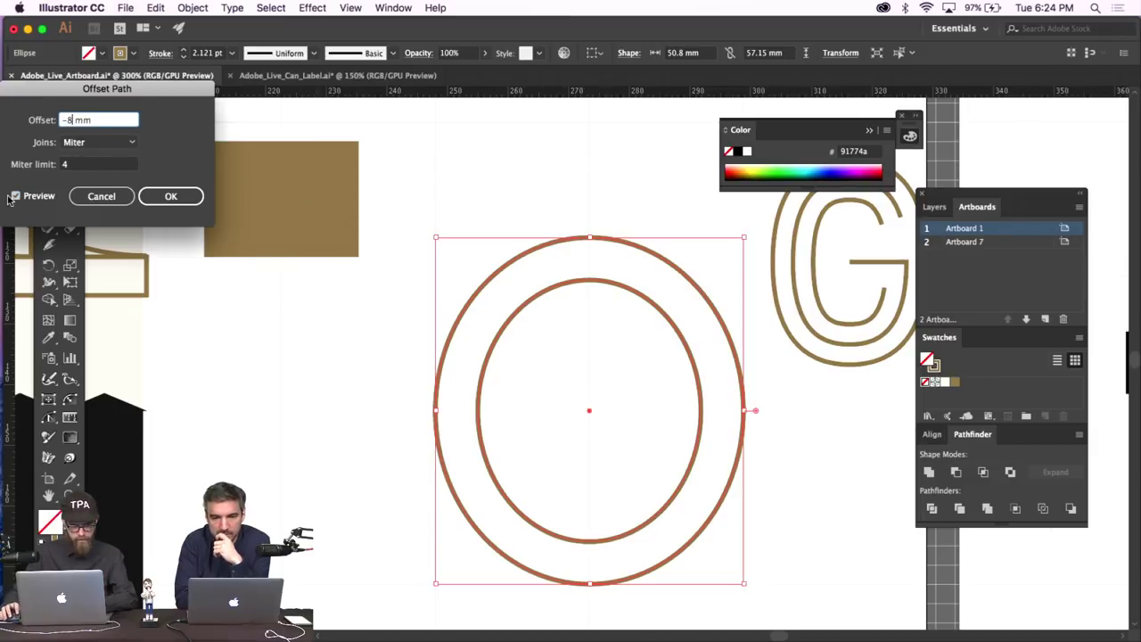
click(15, 195)
click(15, 195)
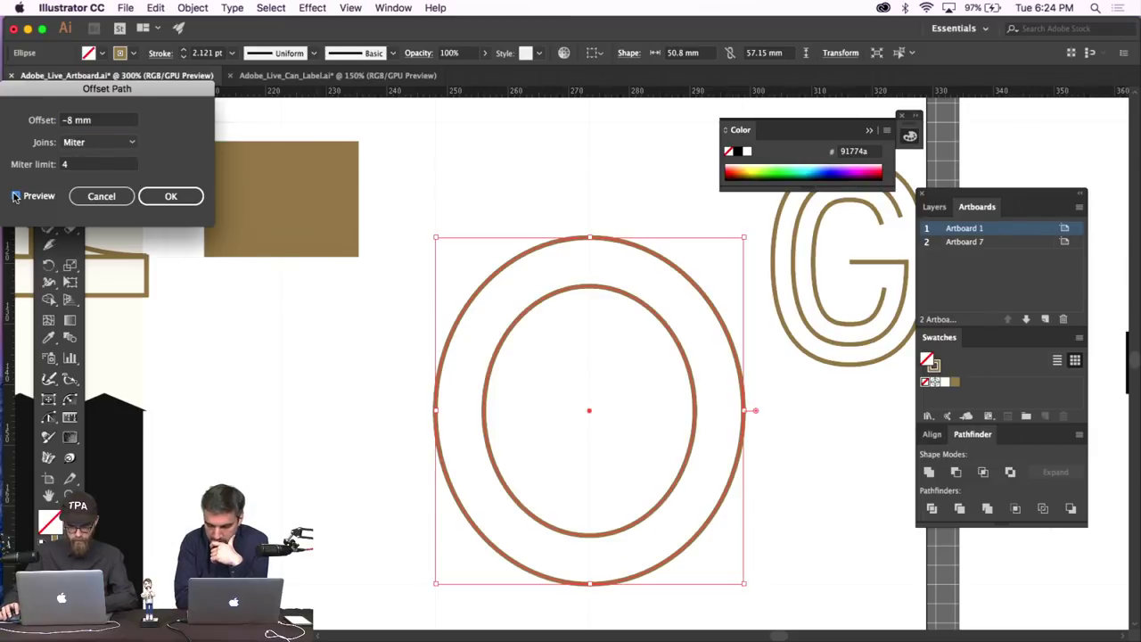
click(165, 195)
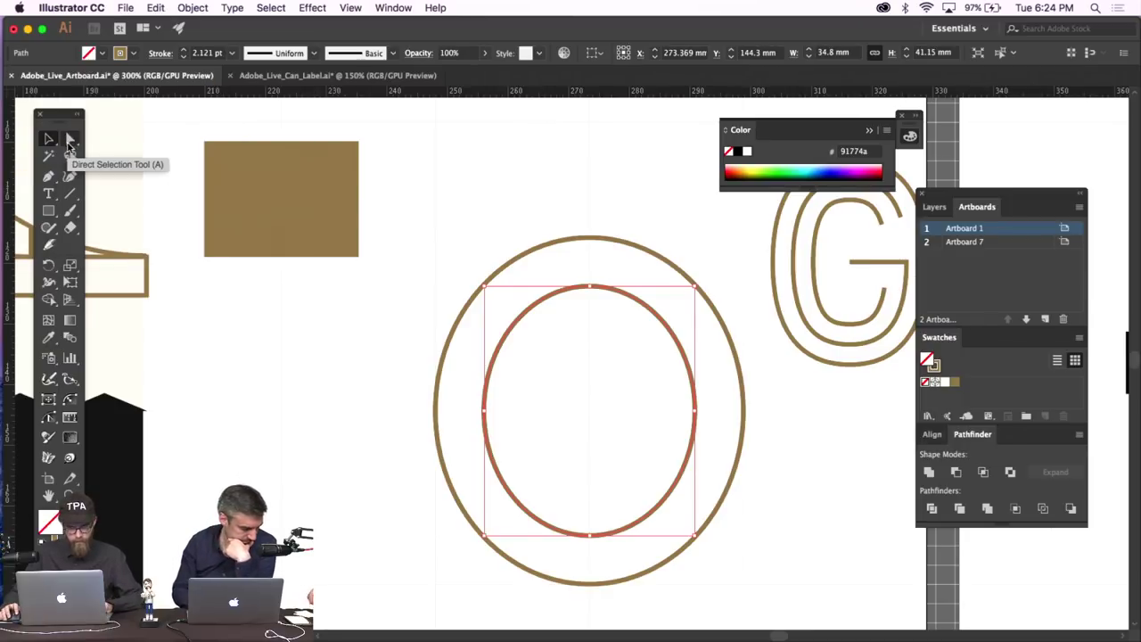
key(super+z)
Create a concentric inner oval by offsetting the oval's path by -7 mm.
click(192, 7)
mouse_move(259, 325)
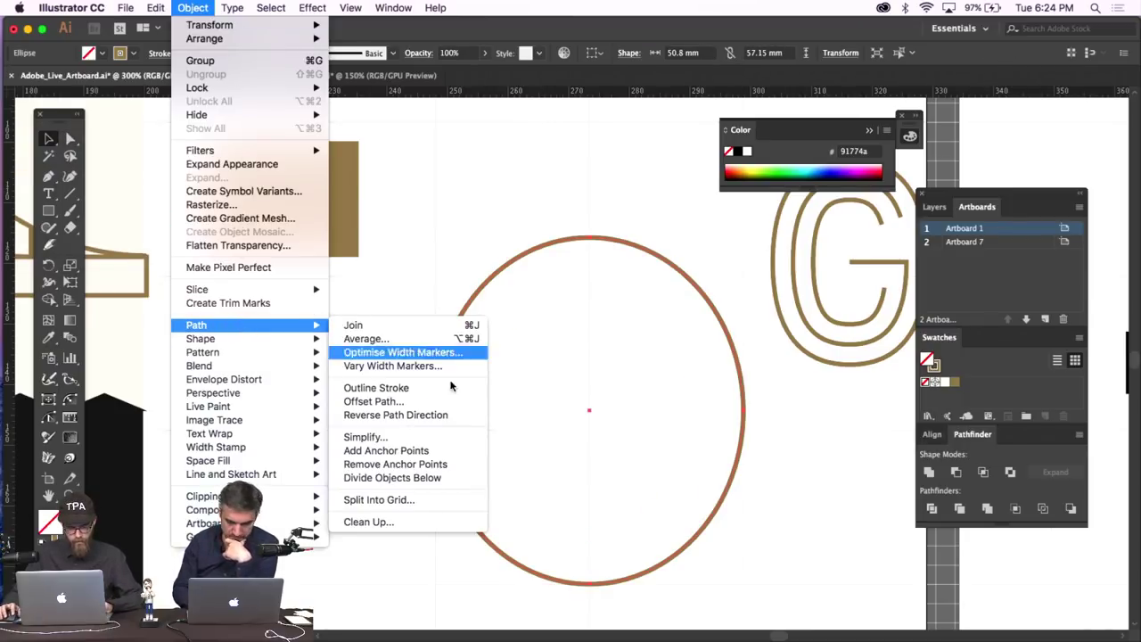
click(429, 401)
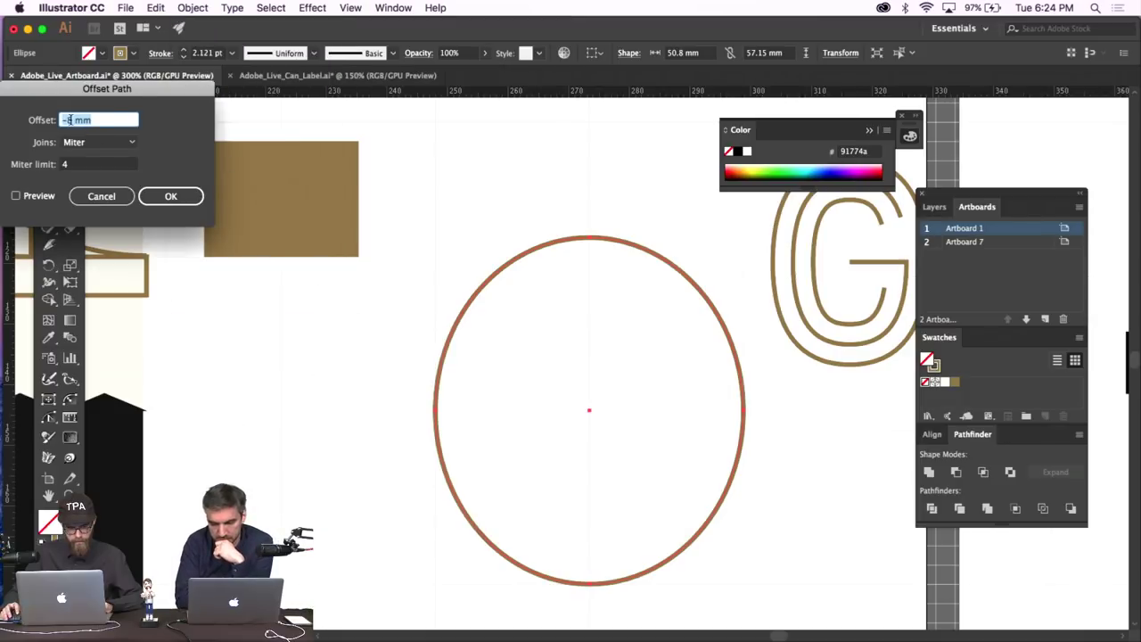
text(7)
click(16, 196)
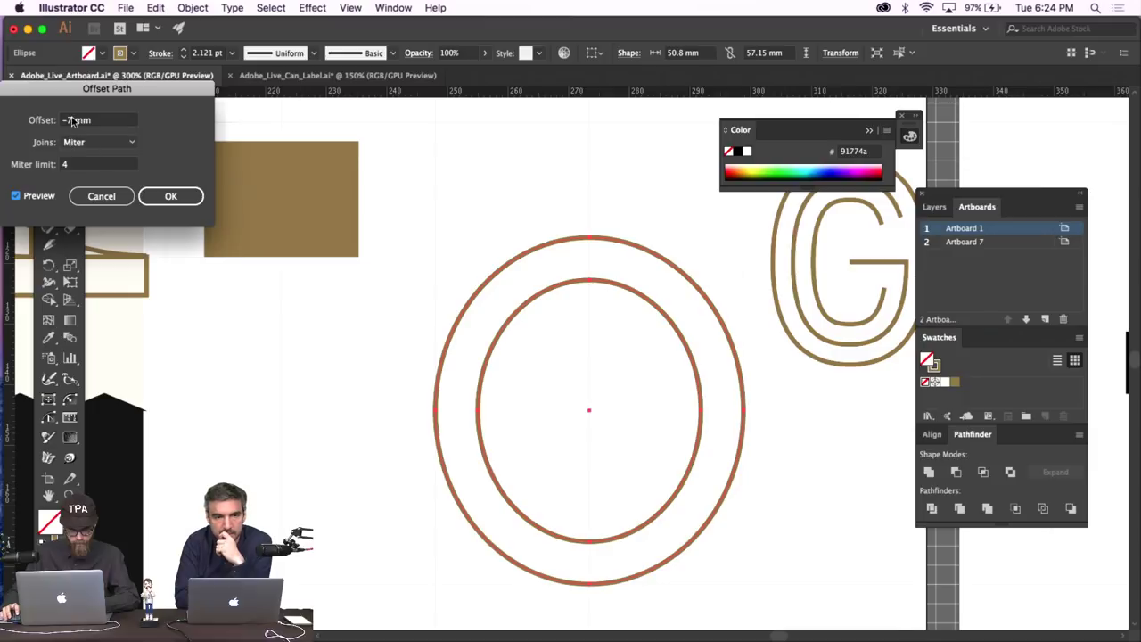
click(170, 195)
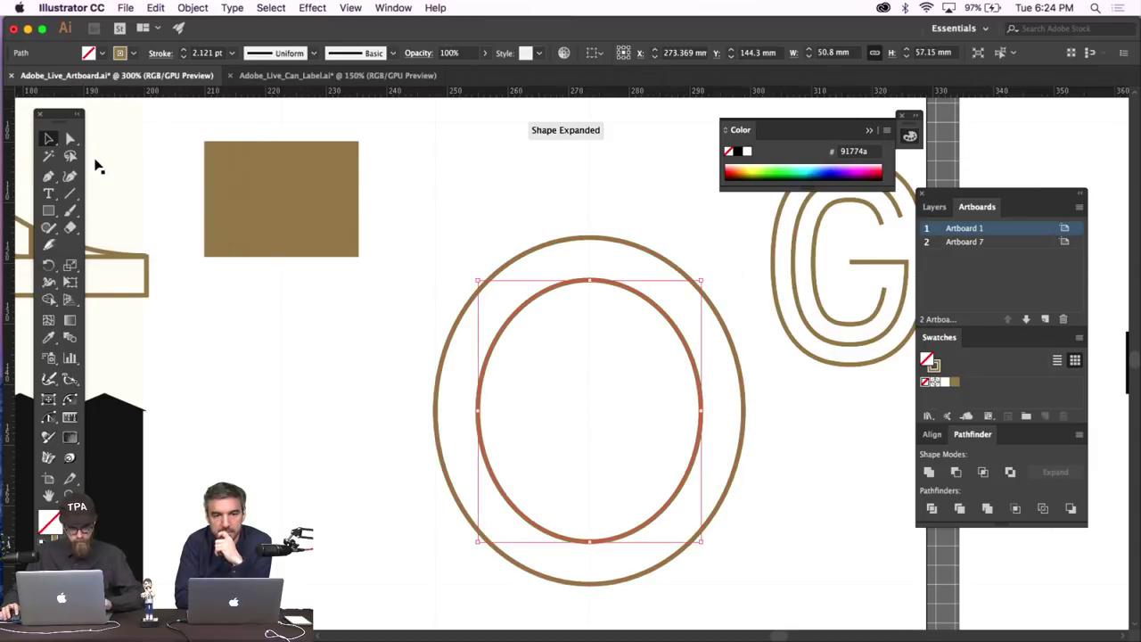
Add an anchor point on the upper-right curve of the outer oval.
drag(49, 179, 98, 176)
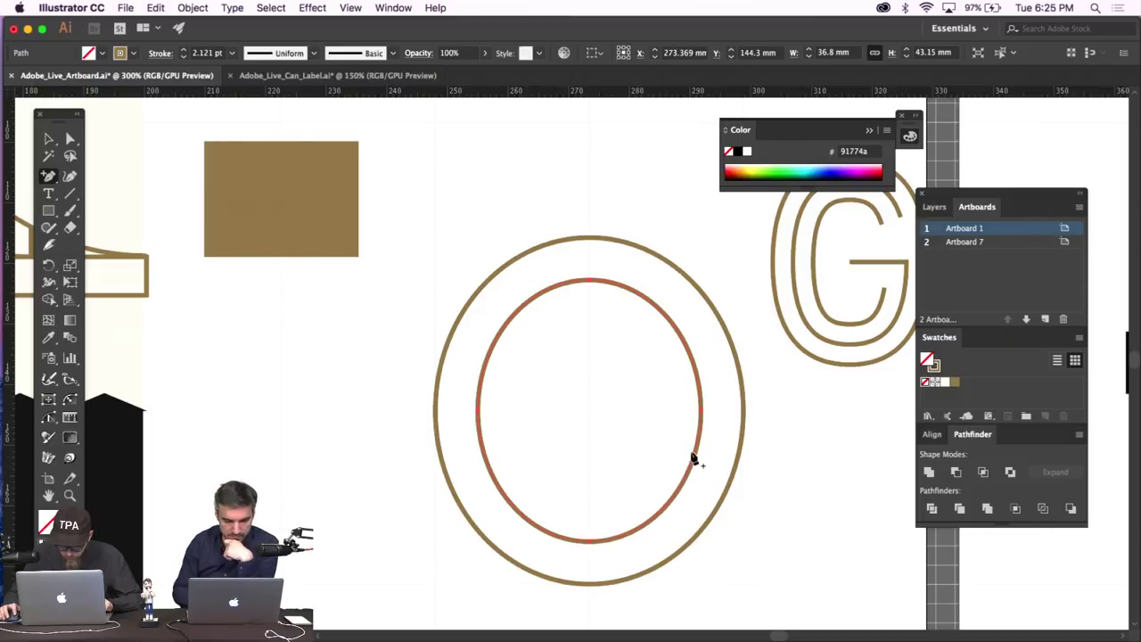
click(708, 300)
click(71, 140)
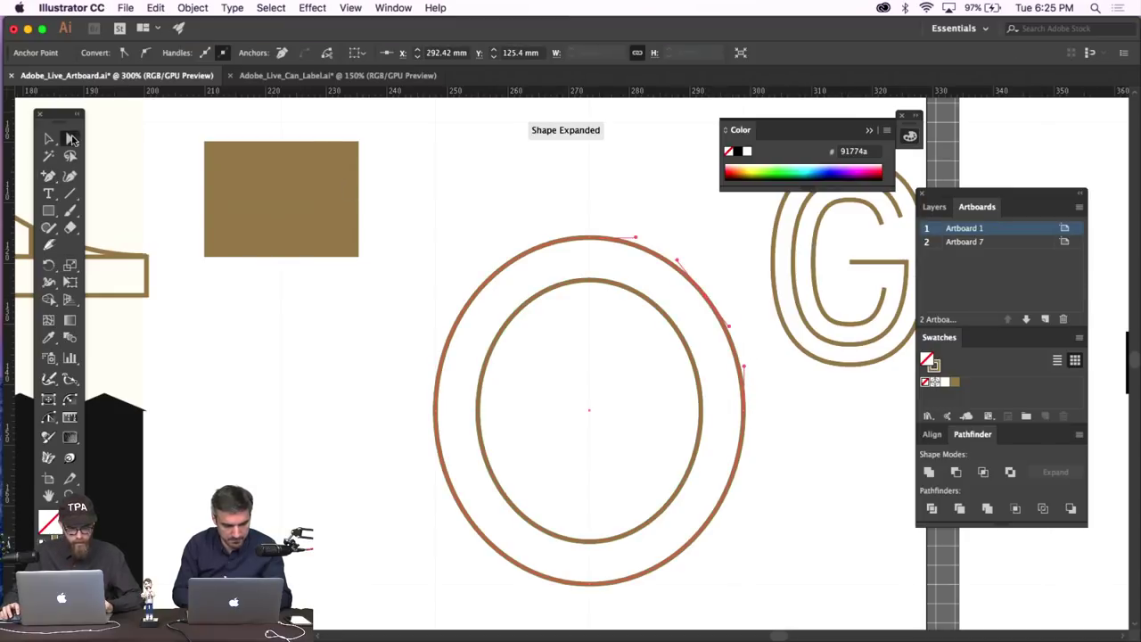
Try deleting the new anchor point from the outer oval, and undo the deletion.
click(720, 275)
click(722, 303)
key(Delete)
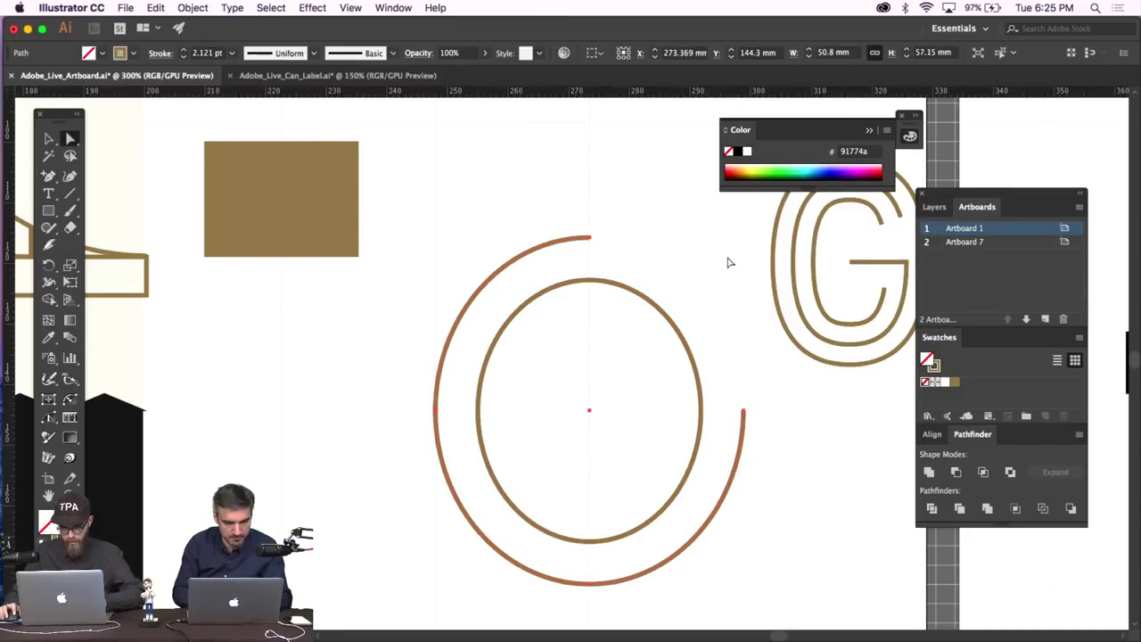
key(cmd+z)
Delete the outer oval's segment between the new upper-right anchor and its rightmost point.
click(707, 369)
click(707, 369)
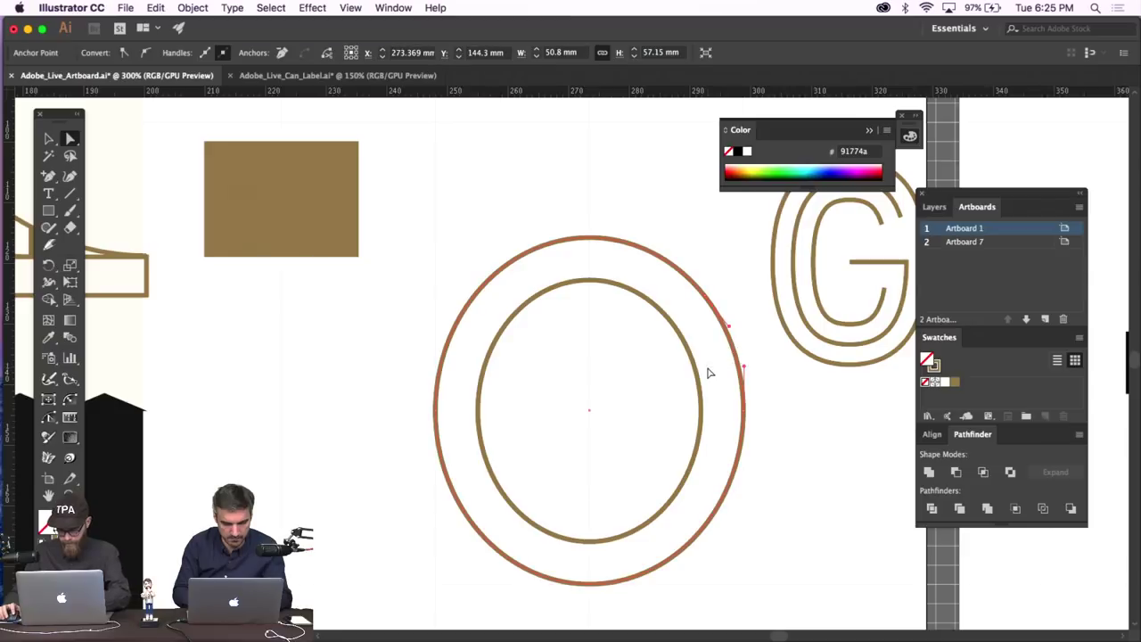
key(Delete)
click(819, 410)
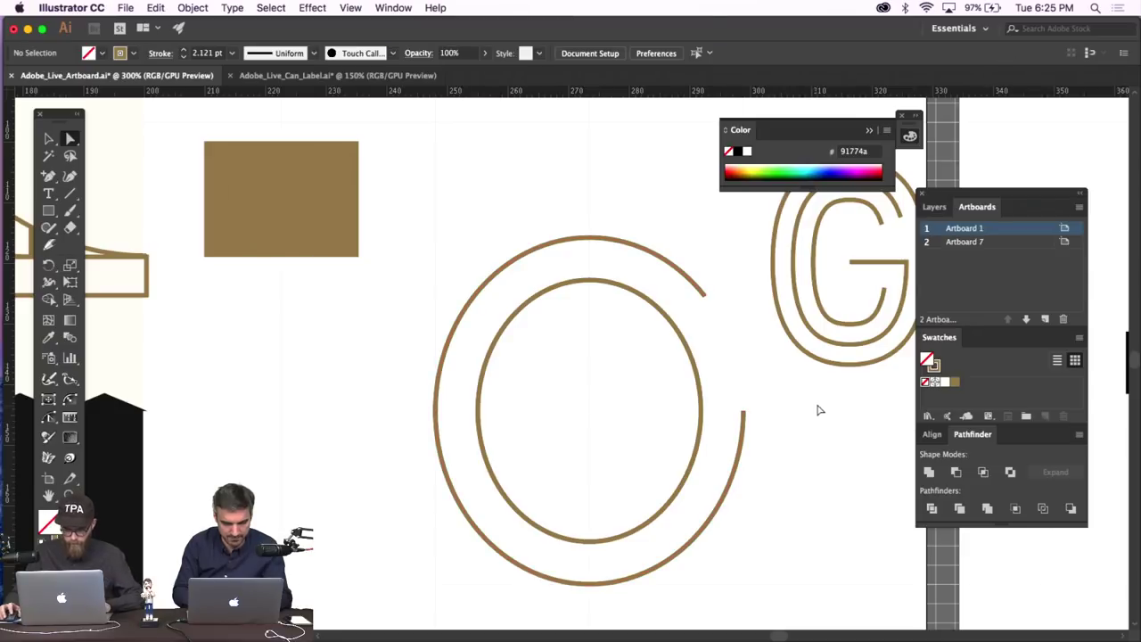
Add anchor points on the inner oval's upper-right and lower-right curves and remove the segments between them to open it.
click(700, 375)
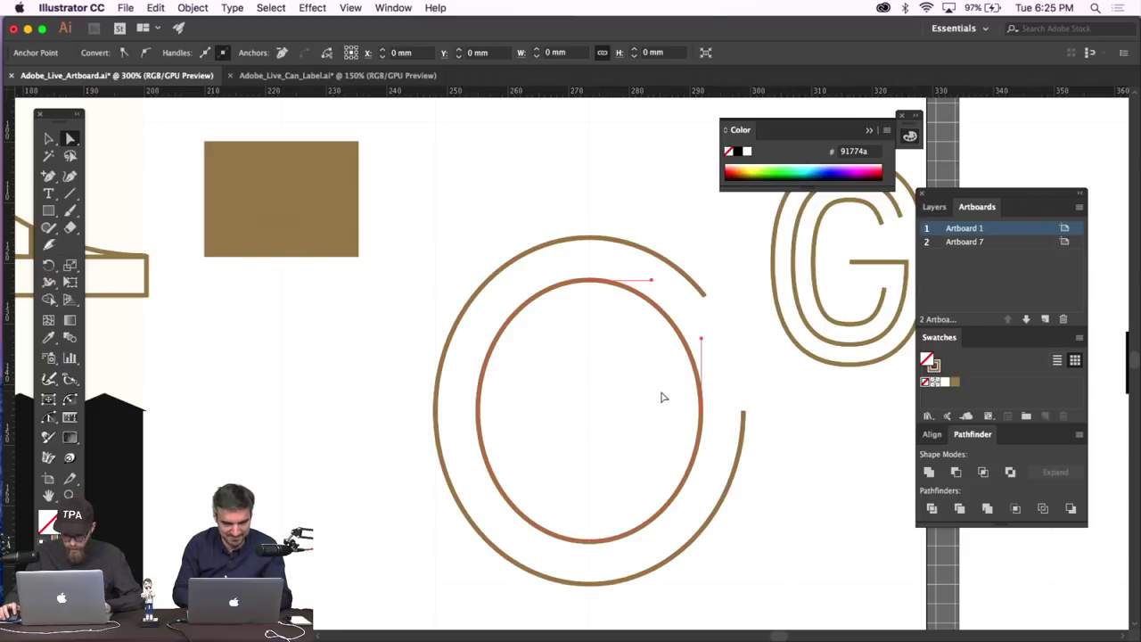
click(722, 388)
click(48, 176)
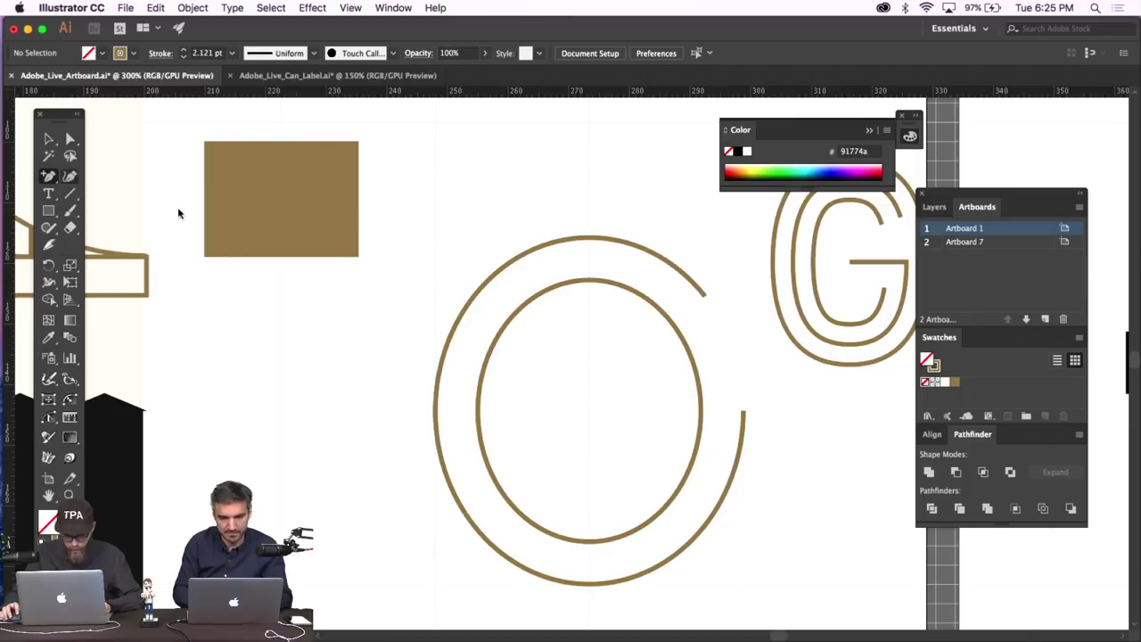
click(670, 331)
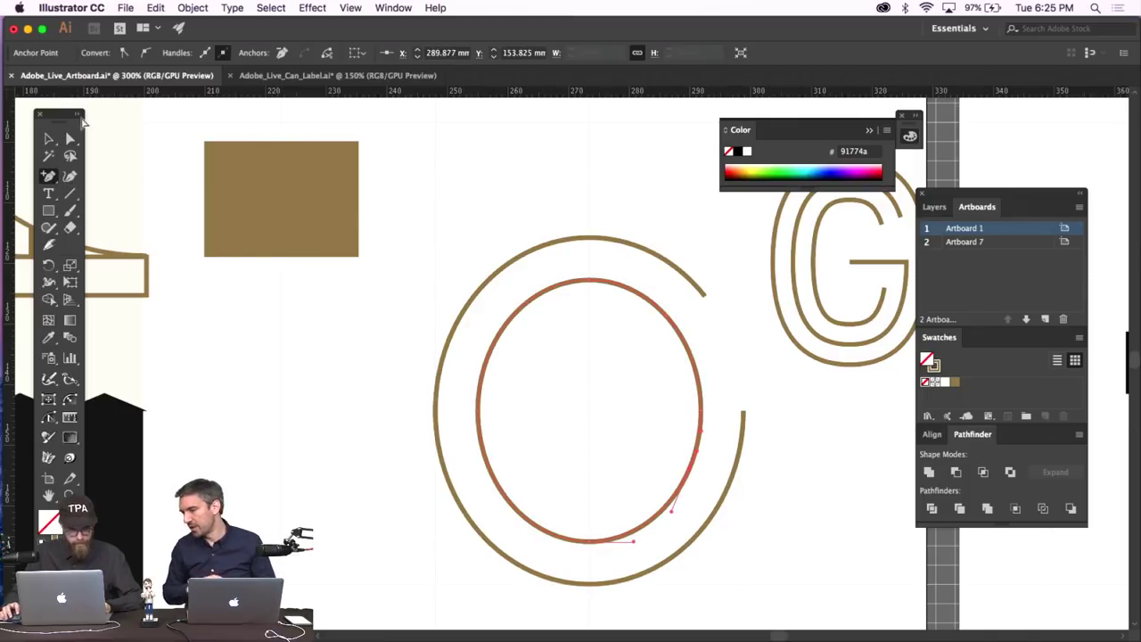
super+click(690, 425)
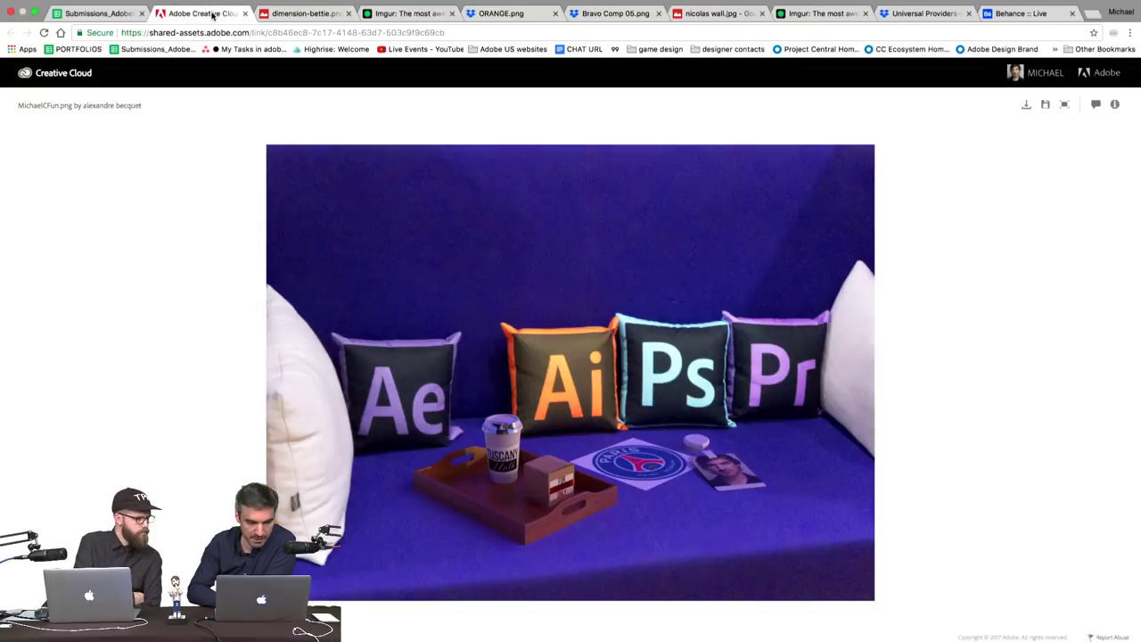
click(203, 13)
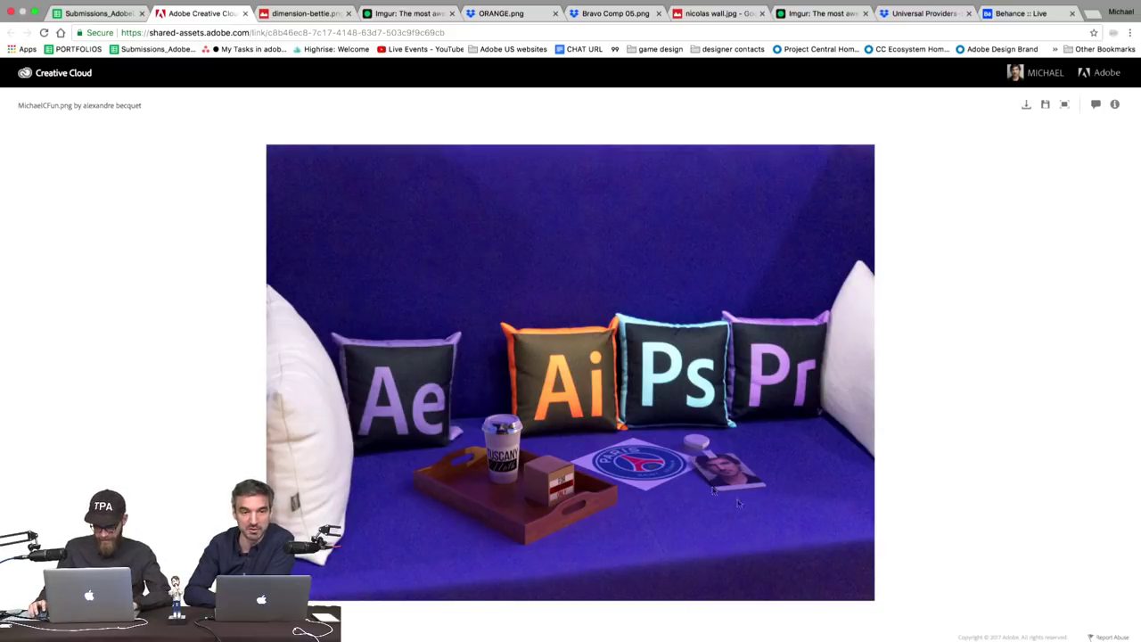
click(98, 13)
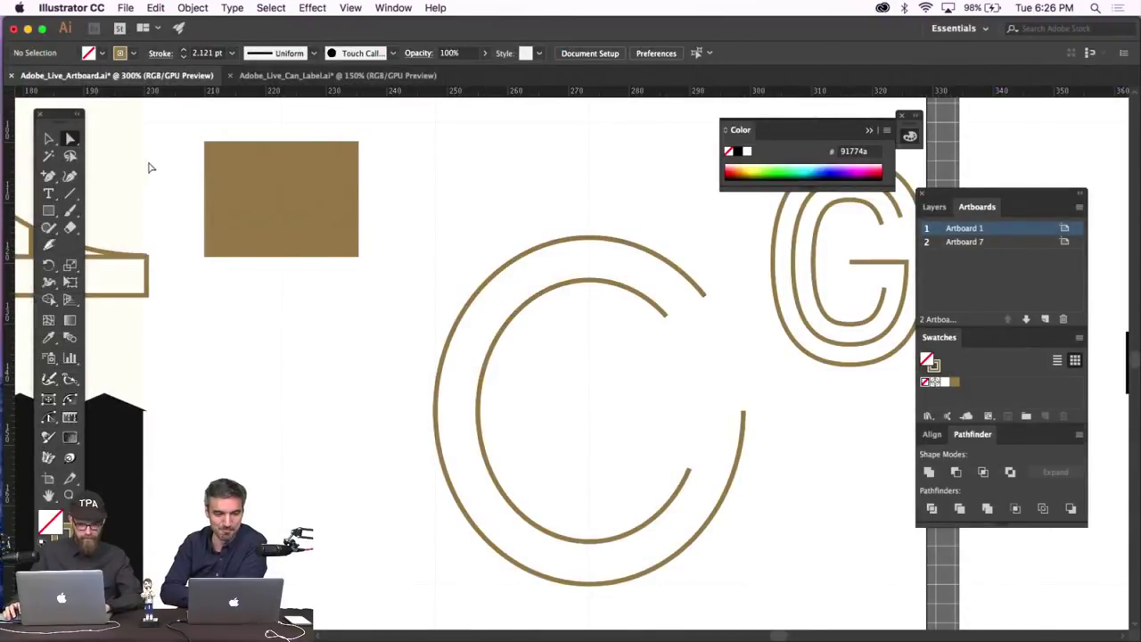
Extend the outer path with the Pen tool from its rightmost endpoint straight to the oval's centre as the G's crossbar.
click(48, 175)
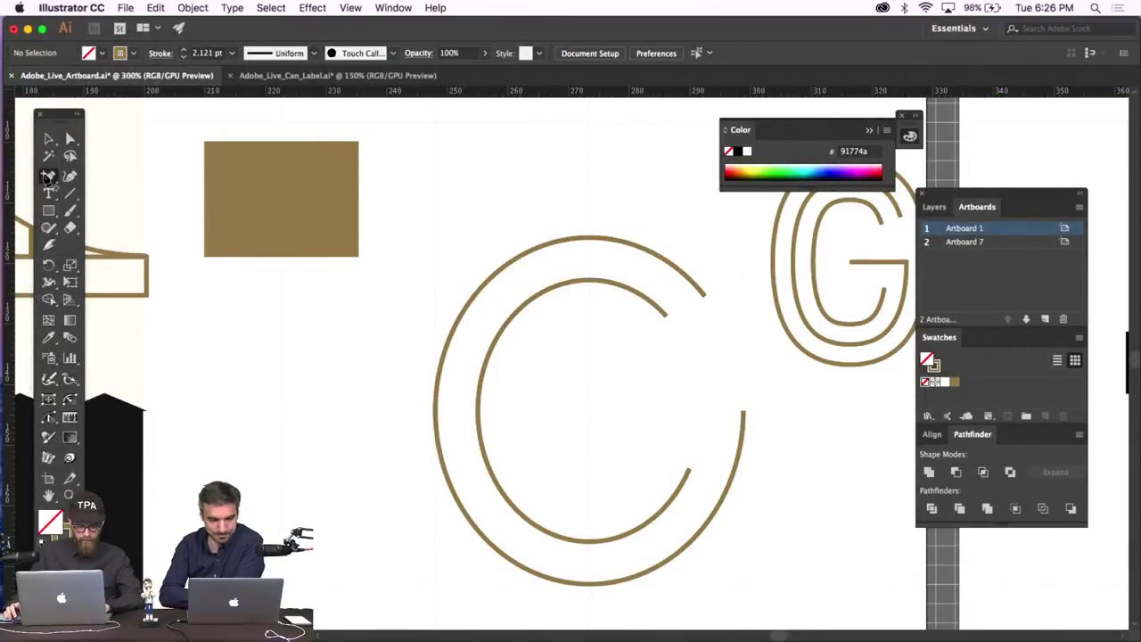
click(743, 413)
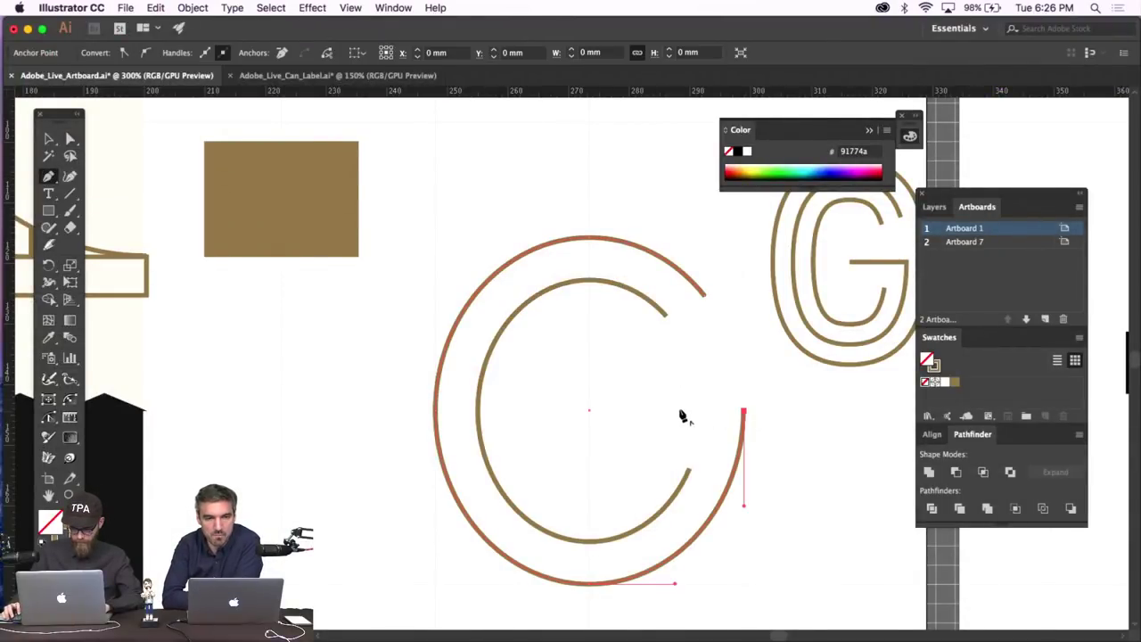
click(588, 411)
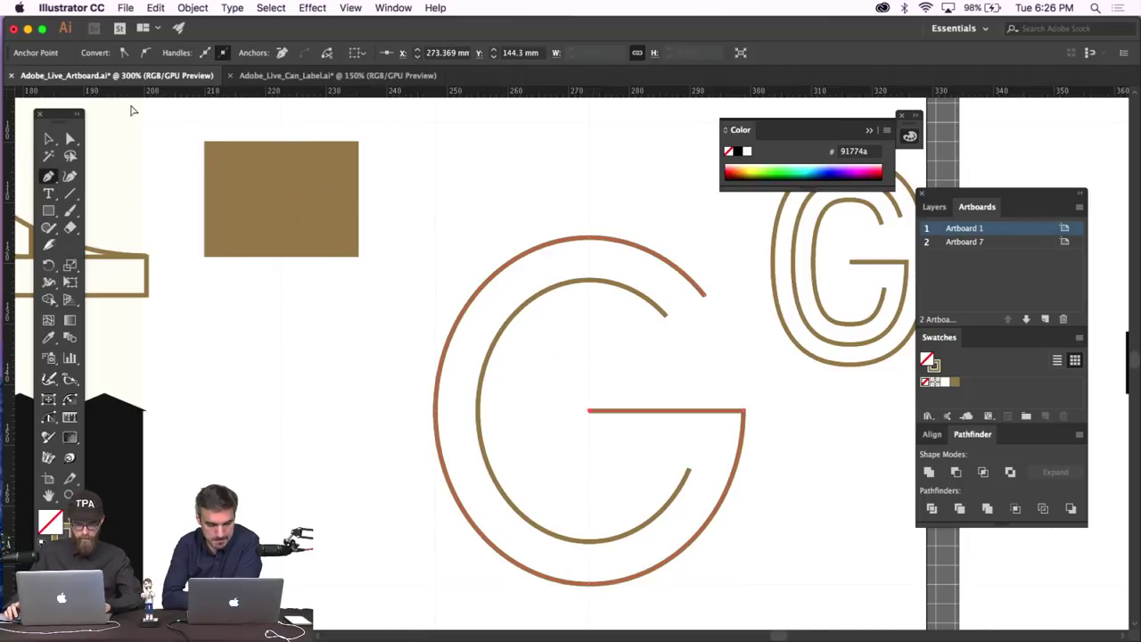
Try a 76.2 mm circle drawn from the G's centre around the monogram, and remove it.
click(48, 138)
click(654, 194)
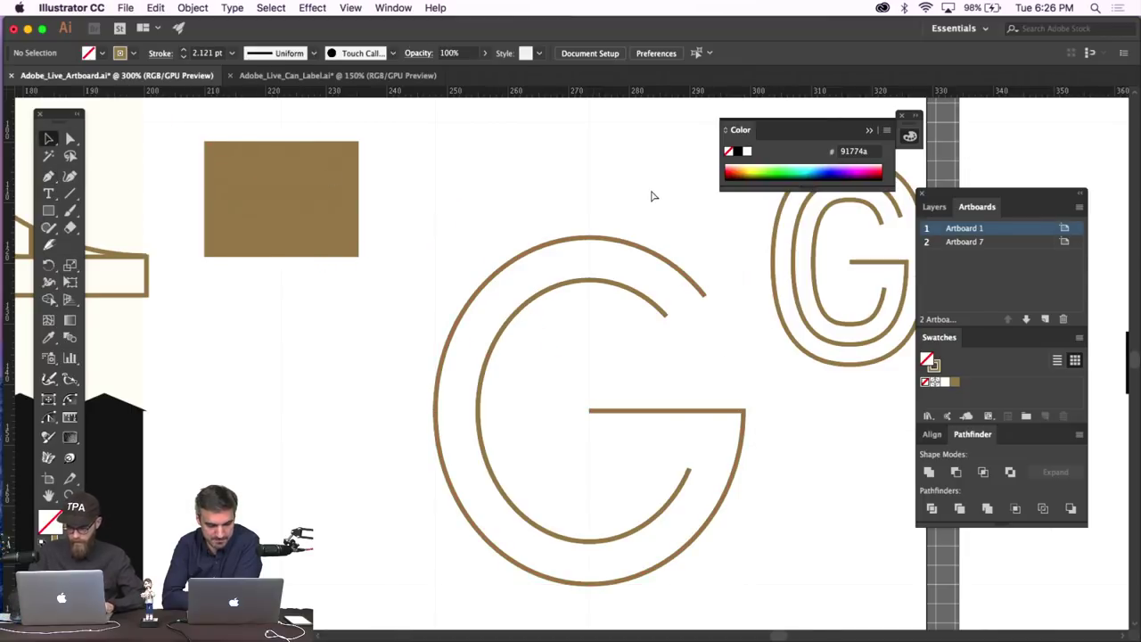
drag(640, 193, 516, 473)
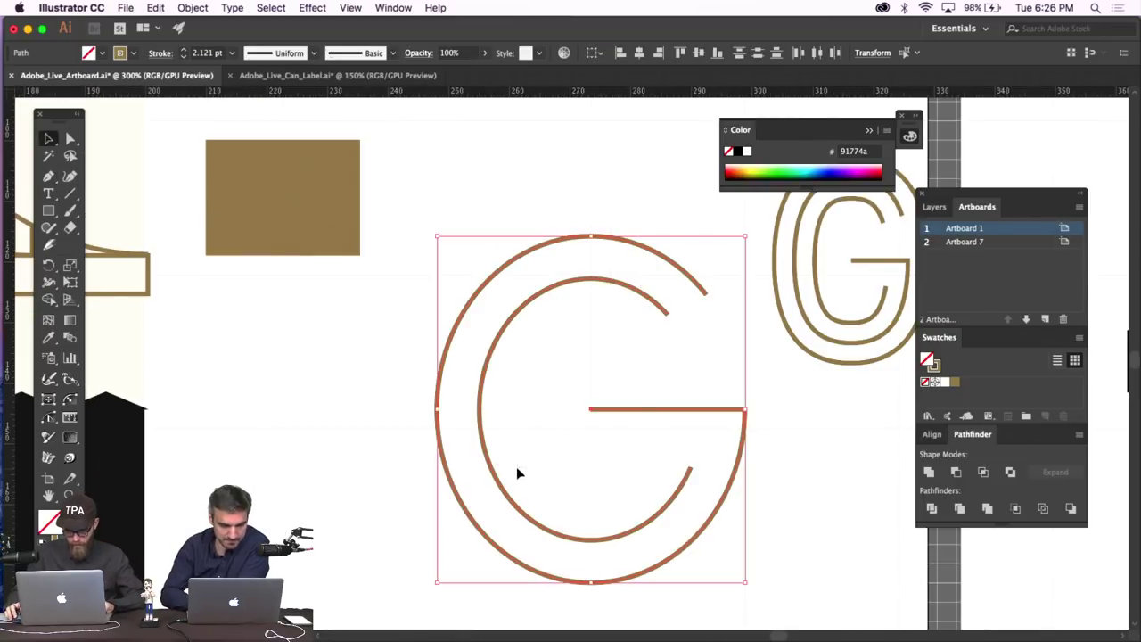
click(640, 186)
drag(48, 210, 111, 246)
drag(591, 409, 413, 183)
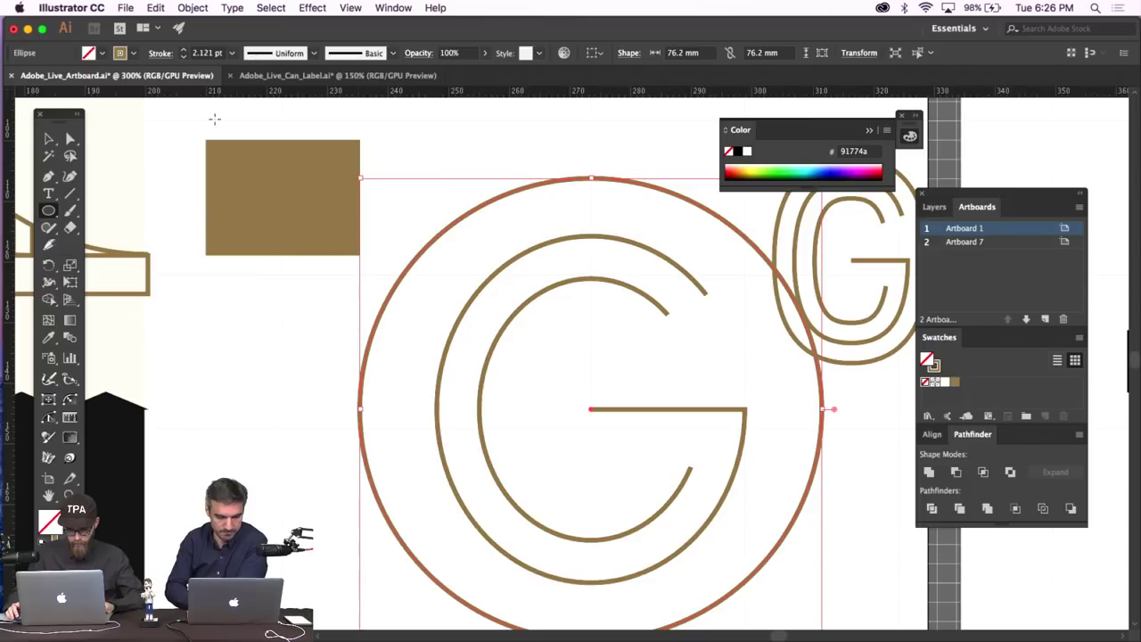
click(70, 138)
click(627, 157)
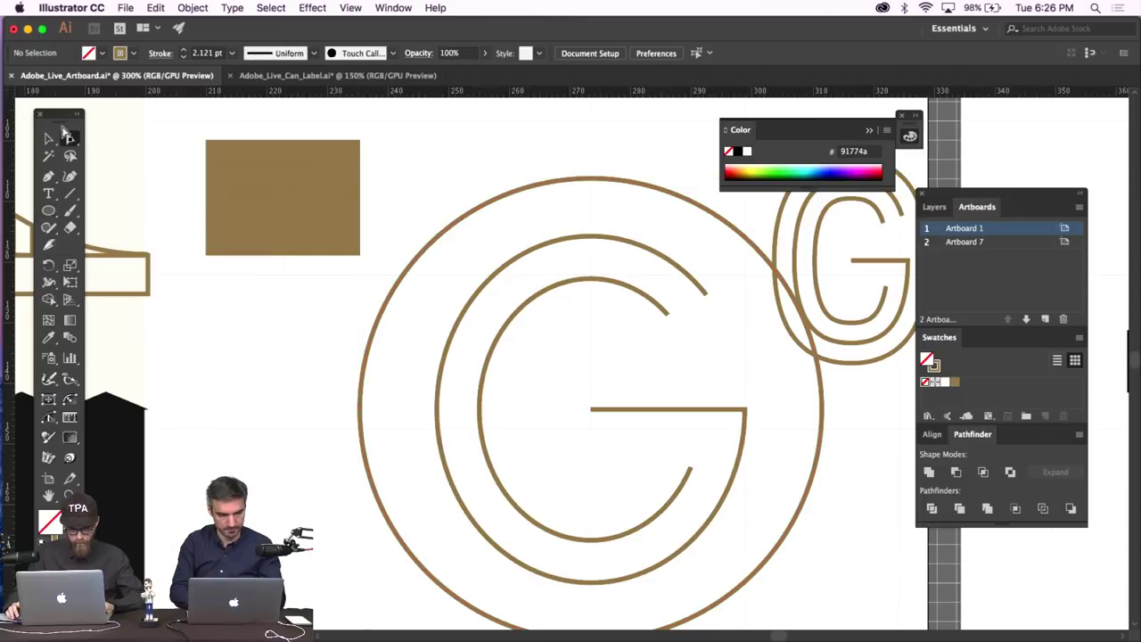
key(v)
drag(594, 182, 594, 169)
scroll(601, 247, down, 2)
key(BackSpace)
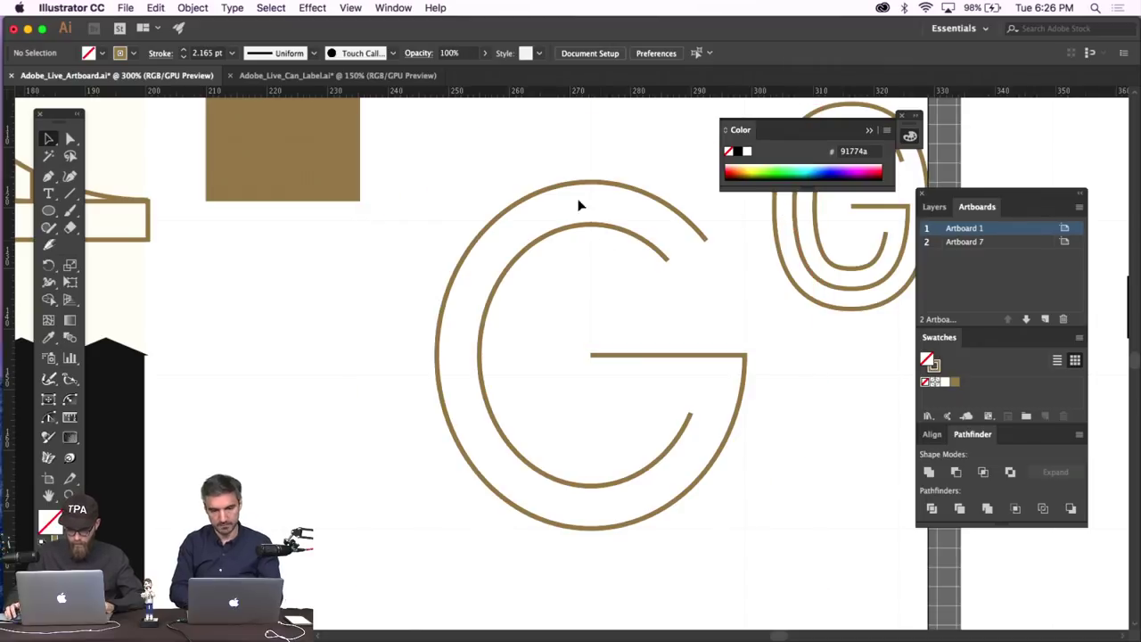
Set the stroke weight of both G paths to 6 pt.
click(672, 445)
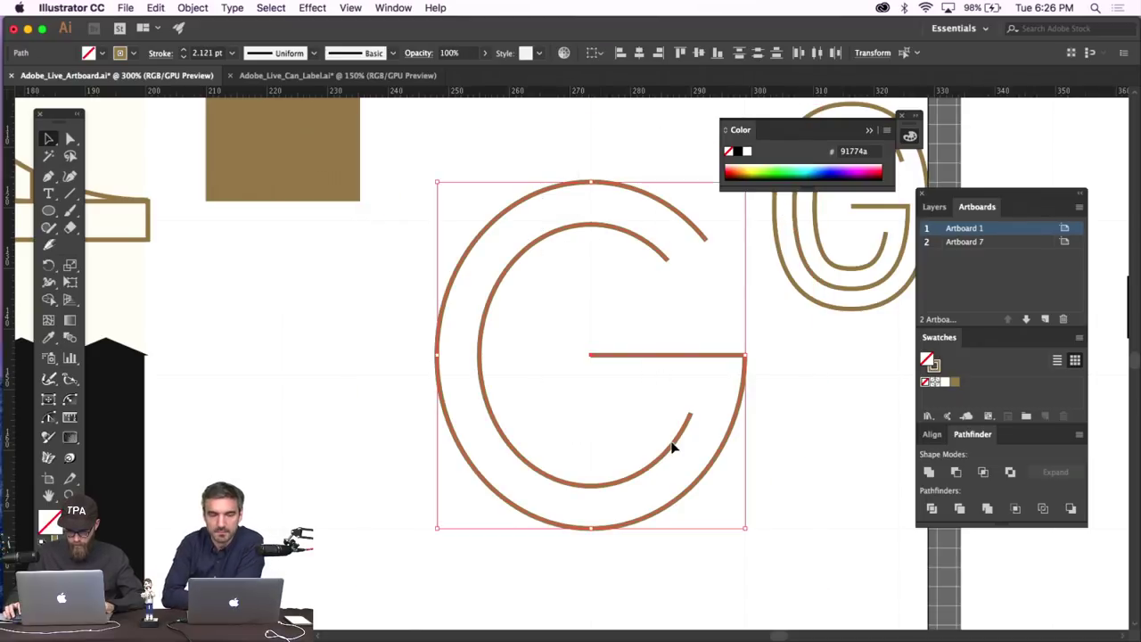
click(184, 50)
click(184, 50)
click(184, 50)
click(183, 50)
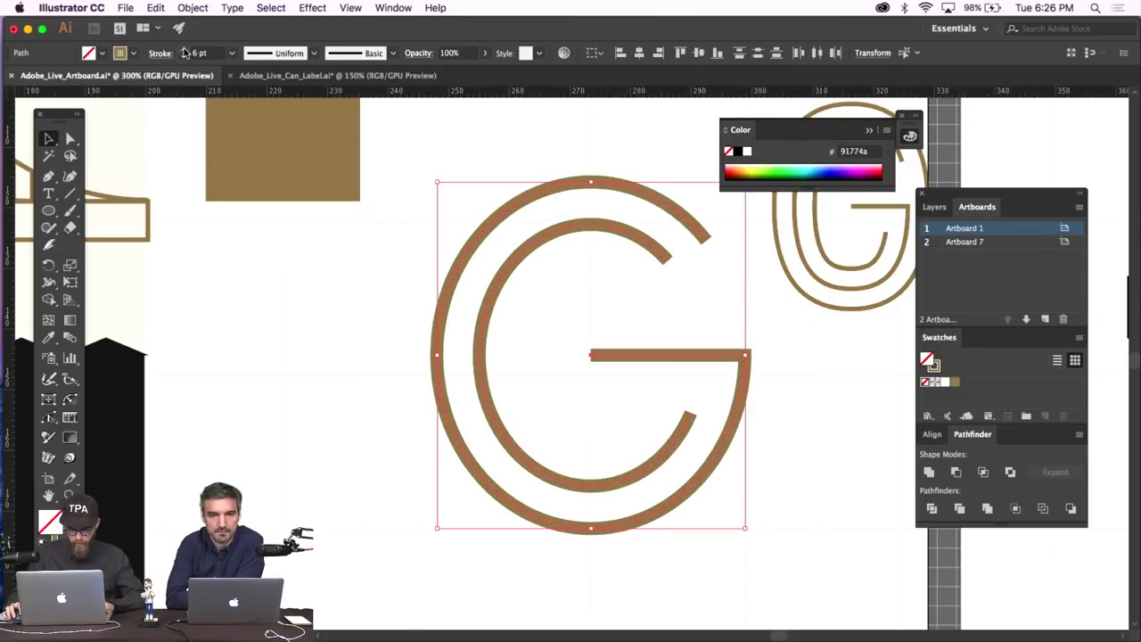
click(305, 352)
click(705, 422)
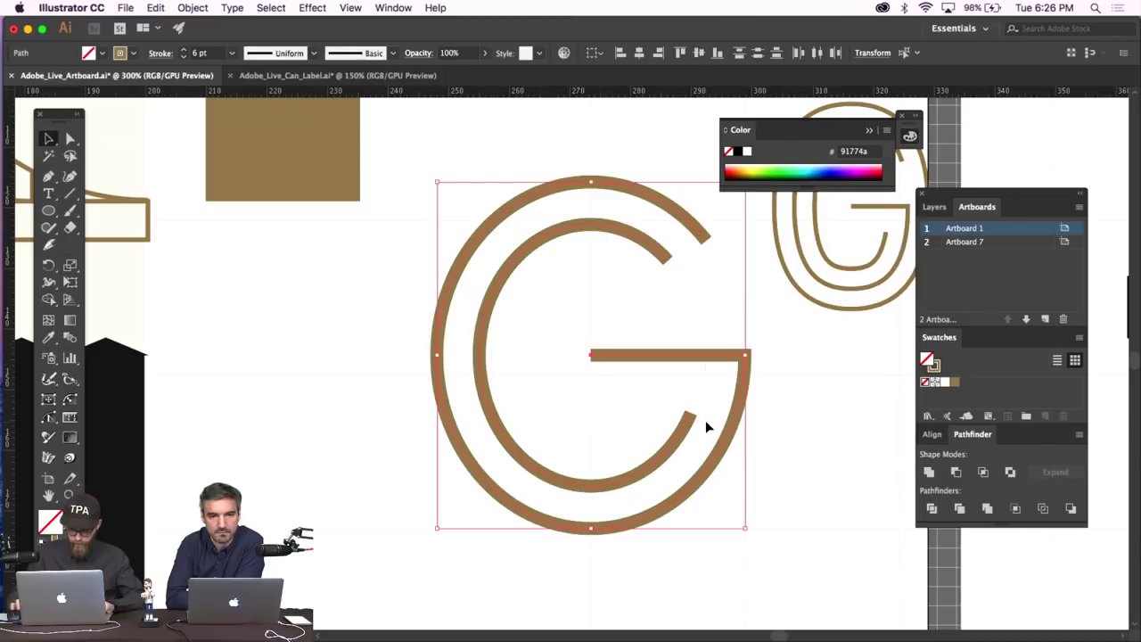
Copy the G monogram into Adobe_Live_Can_Label.ai and place it scaled down above the back panel's sun.
key(super+minus)
key(super+minus)
click(705, 420)
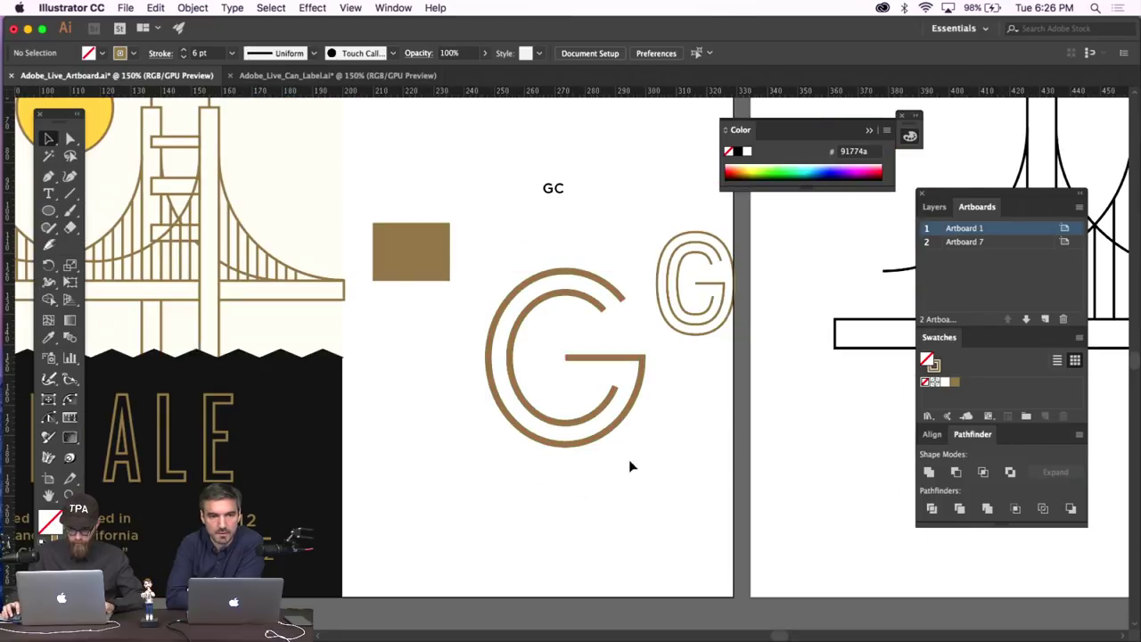
click(546, 335)
click(339, 75)
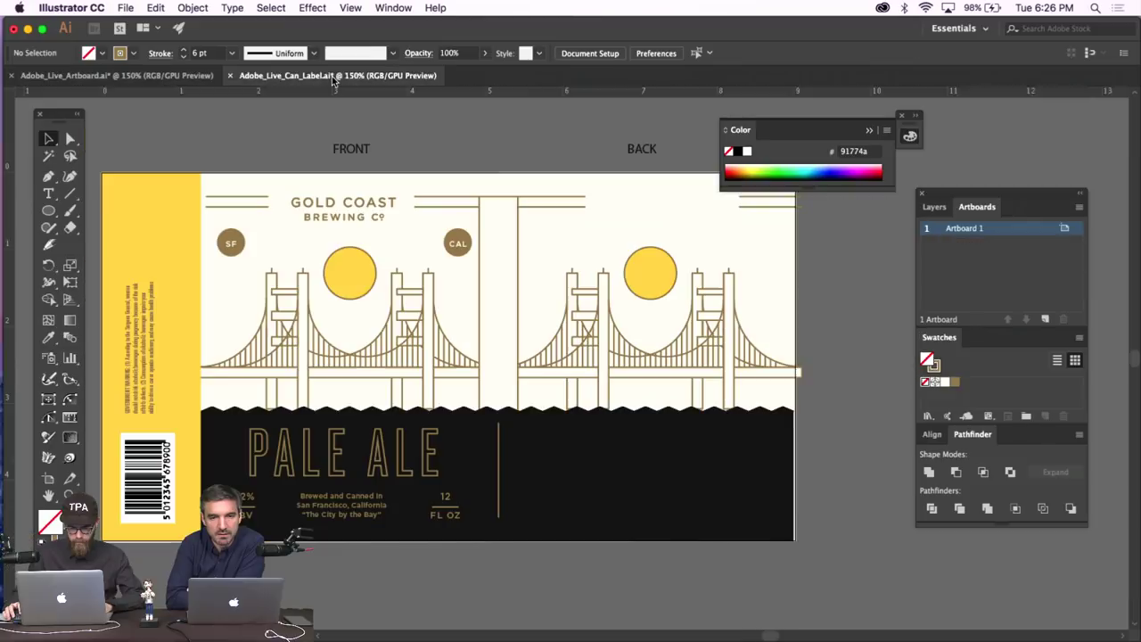
scroll(633, 184, right, 5)
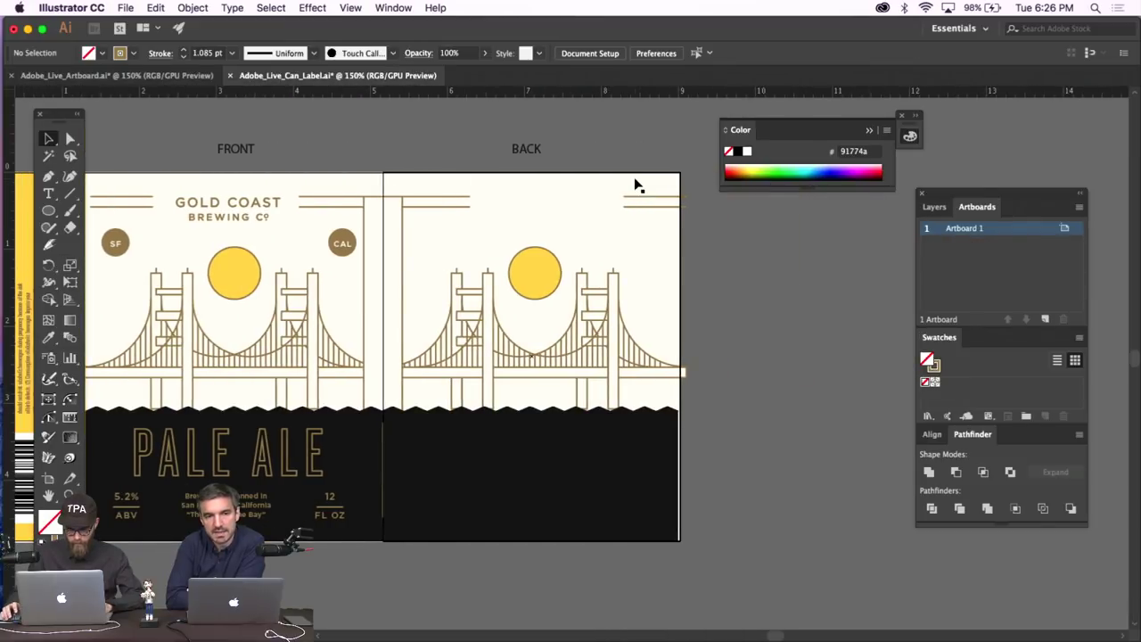
key(super+v)
mouse_move(642, 270)
mouse_down()
mouse_move(575, 348)
mouse_move(540, 192)
mouse_up()
Try matching the G to the bridge linework with the Eyedropper and shrinking it, and undo both changes.
click(48, 338)
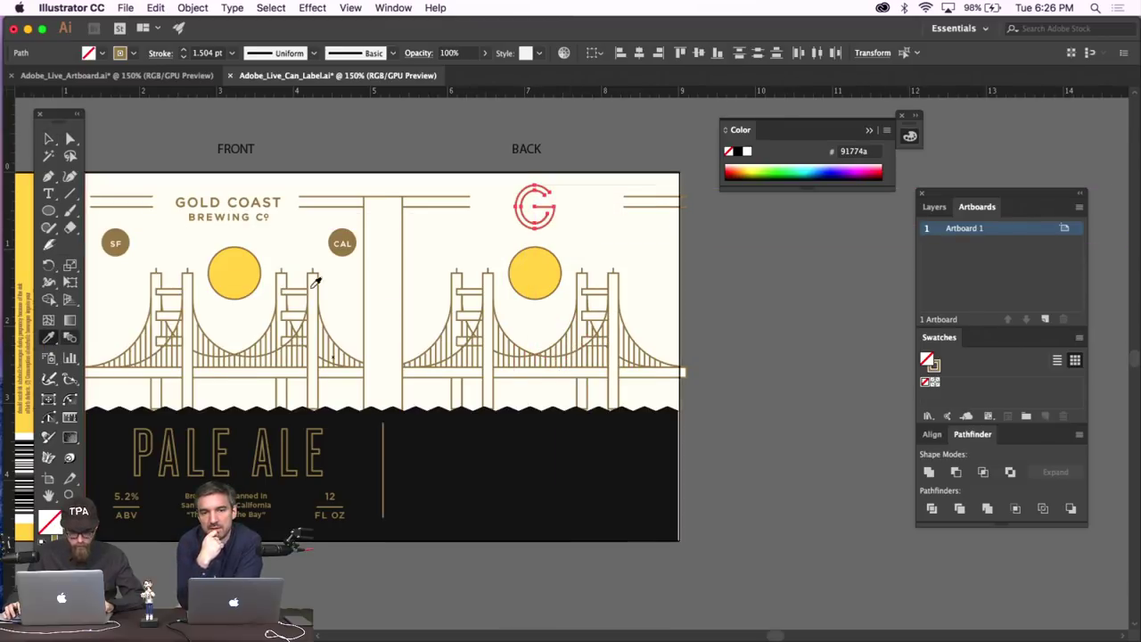
click(531, 356)
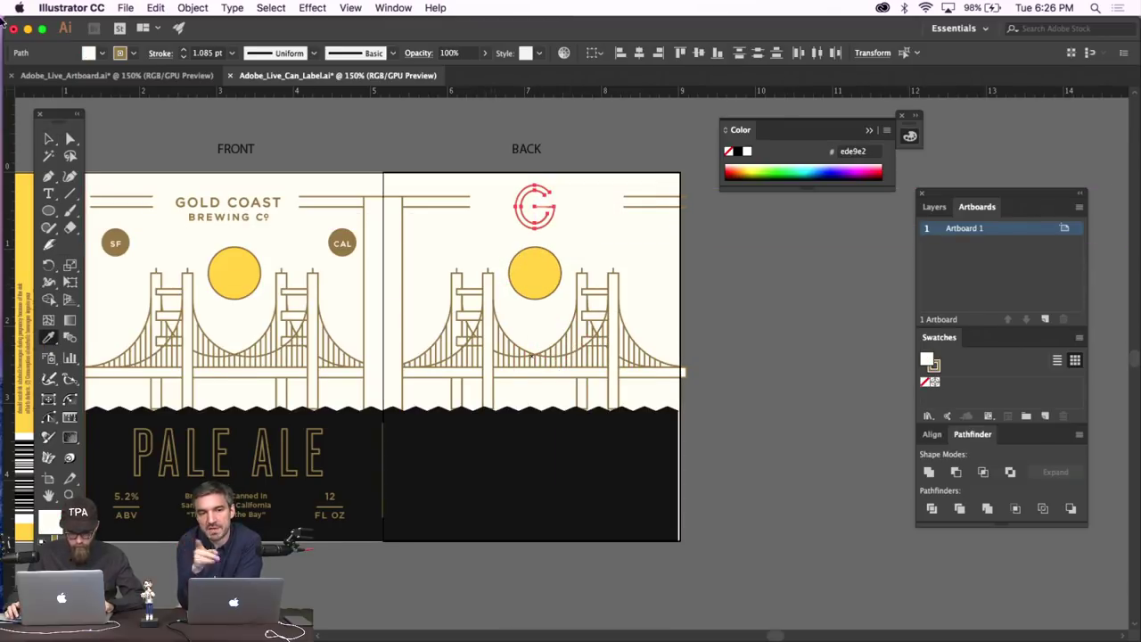
click(48, 138)
drag(560, 186, 545, 196)
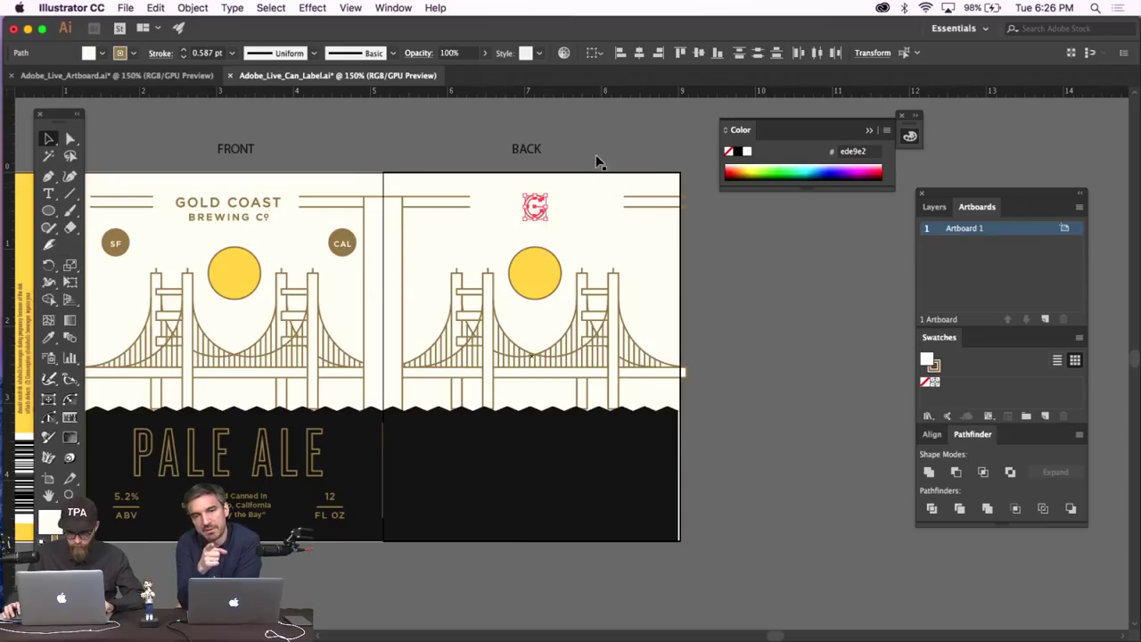
click(606, 145)
scroll(609, 145, up, 1)
key(super+equal)
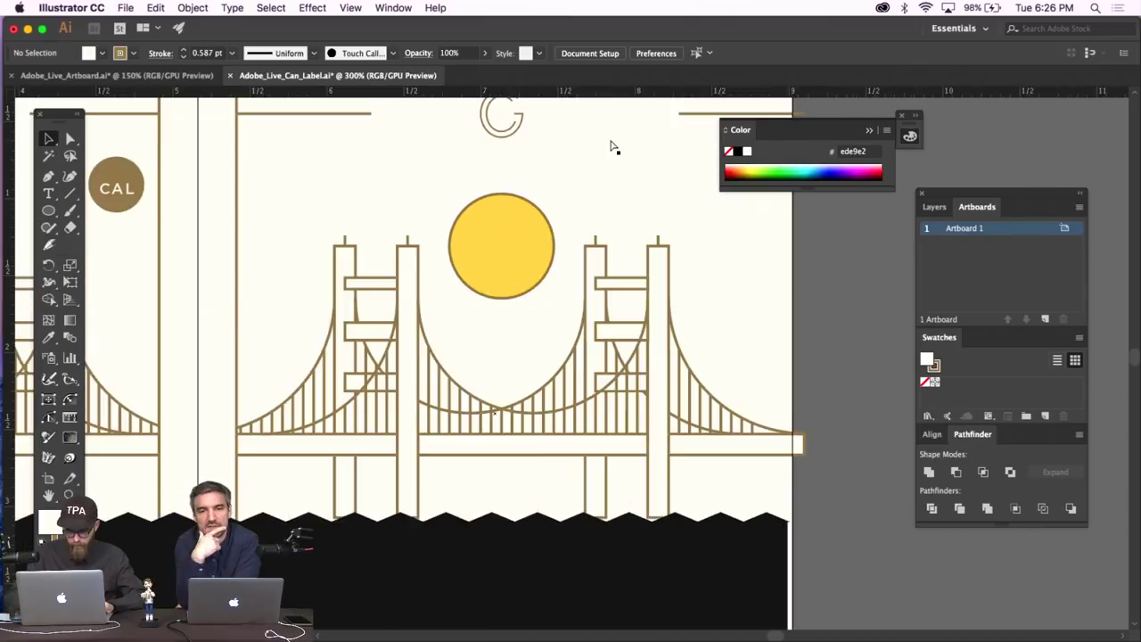
key(super+equal)
key(super+equal)
scroll(618, 145, up, 5)
scroll(615, 145, up, 2)
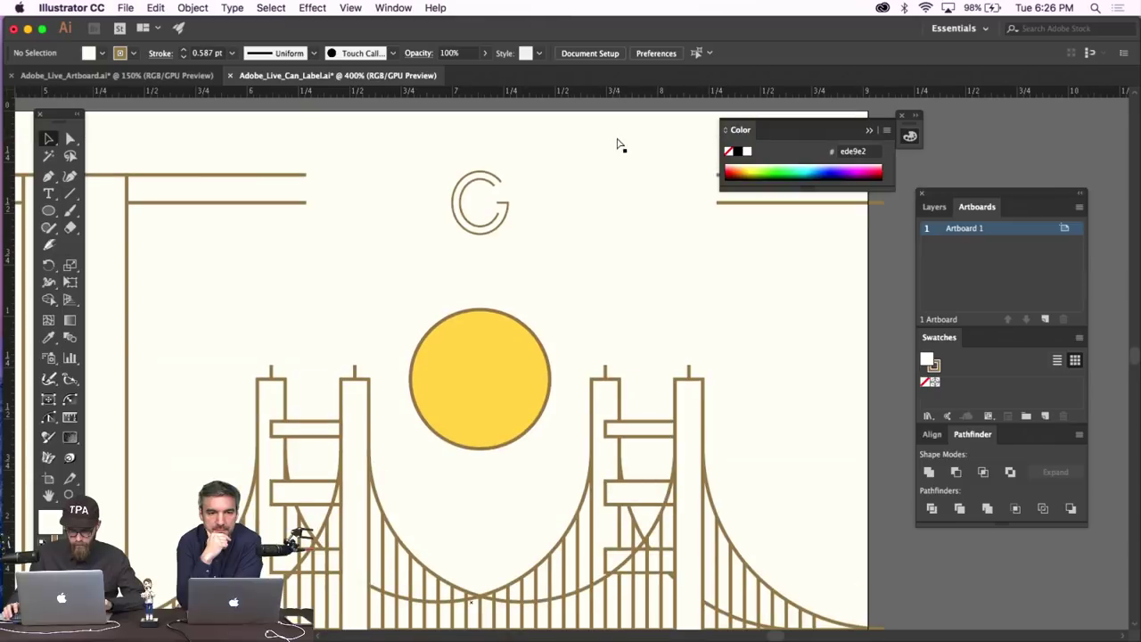
key(super+z)
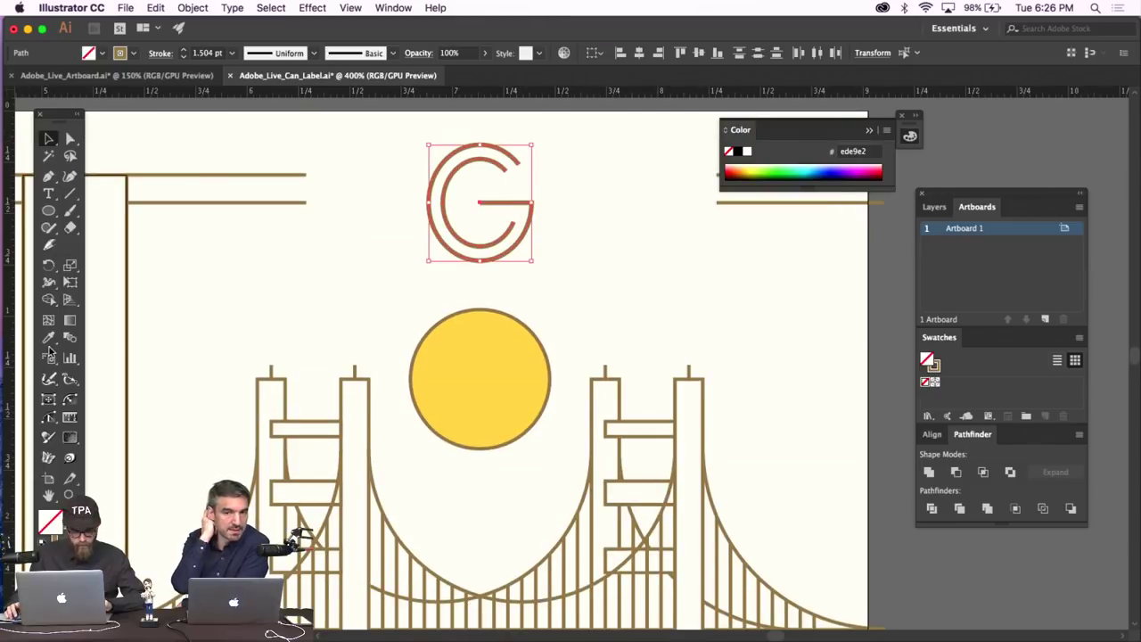
Apply the bridge outline's gold 1.085 pt stroke to the G with the Eyedropper and remove the G's fill.
key(super+shift+a)
key(i)
click(372, 385)
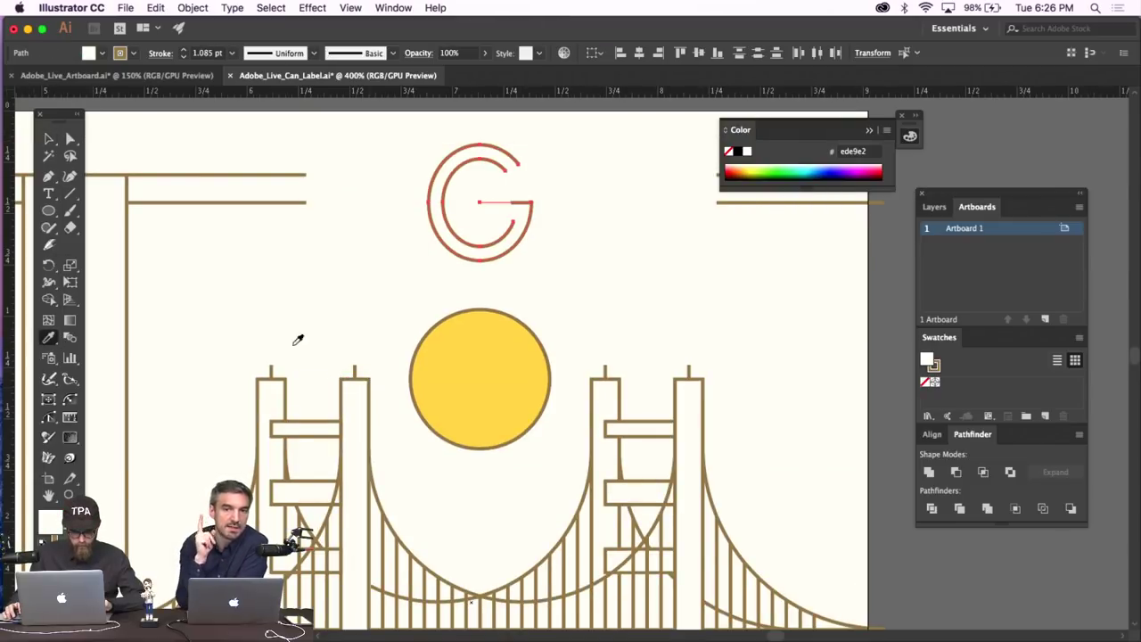
key(slash)
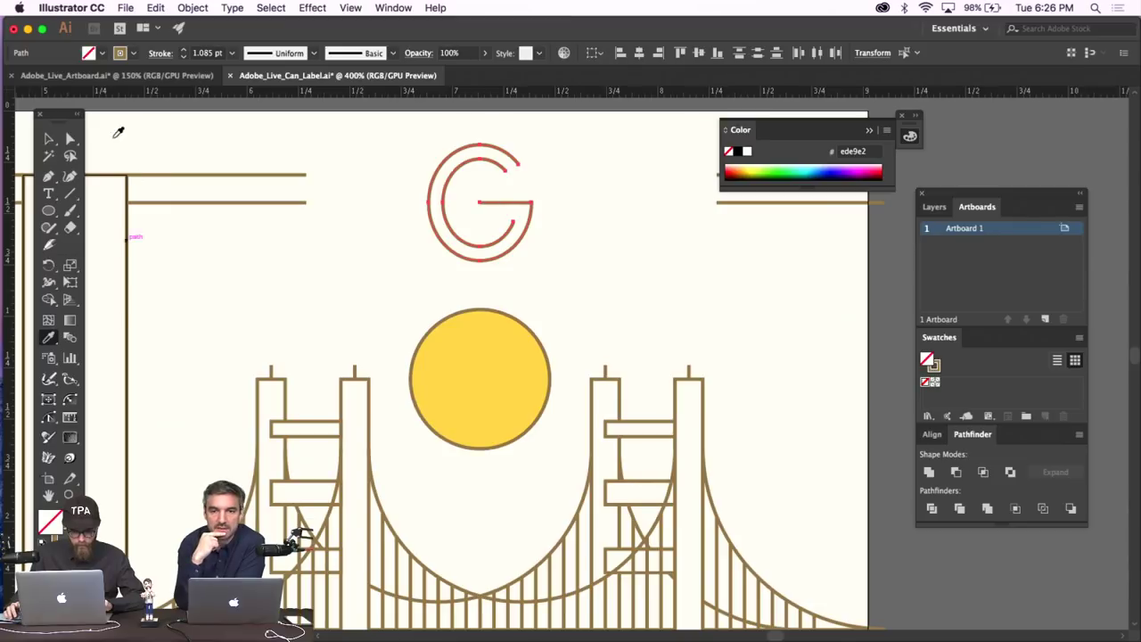
Turn off Scale Strokes & Effects and shrink the G about its centre to roughly 60 percent of its size.
key(v)
click(191, 7)
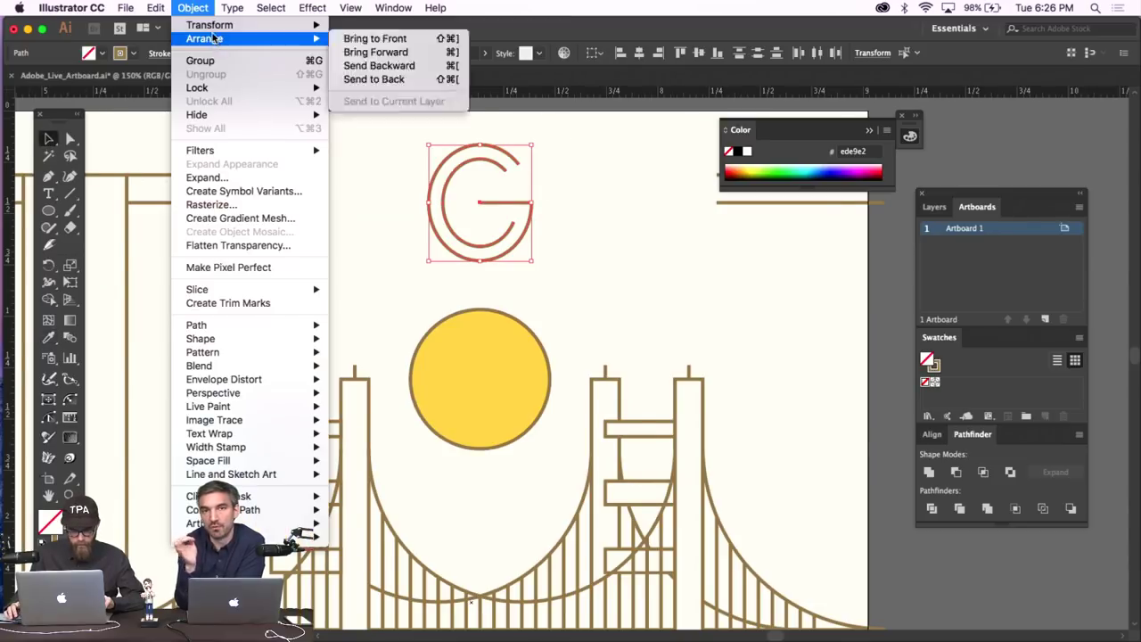
click(361, 94)
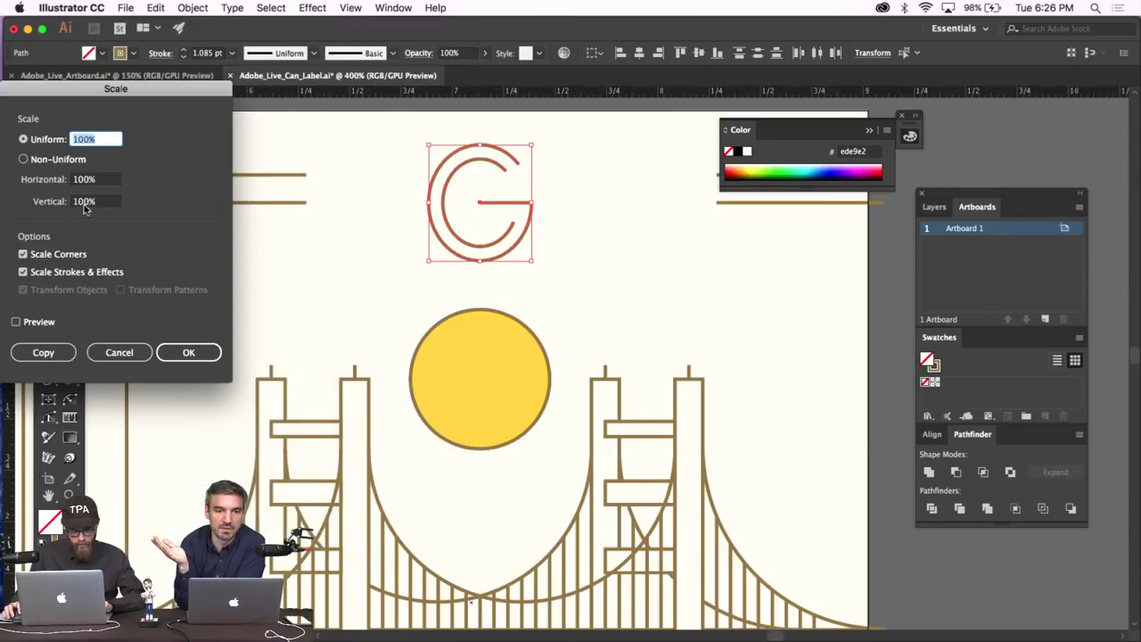
click(20, 257)
click(169, 352)
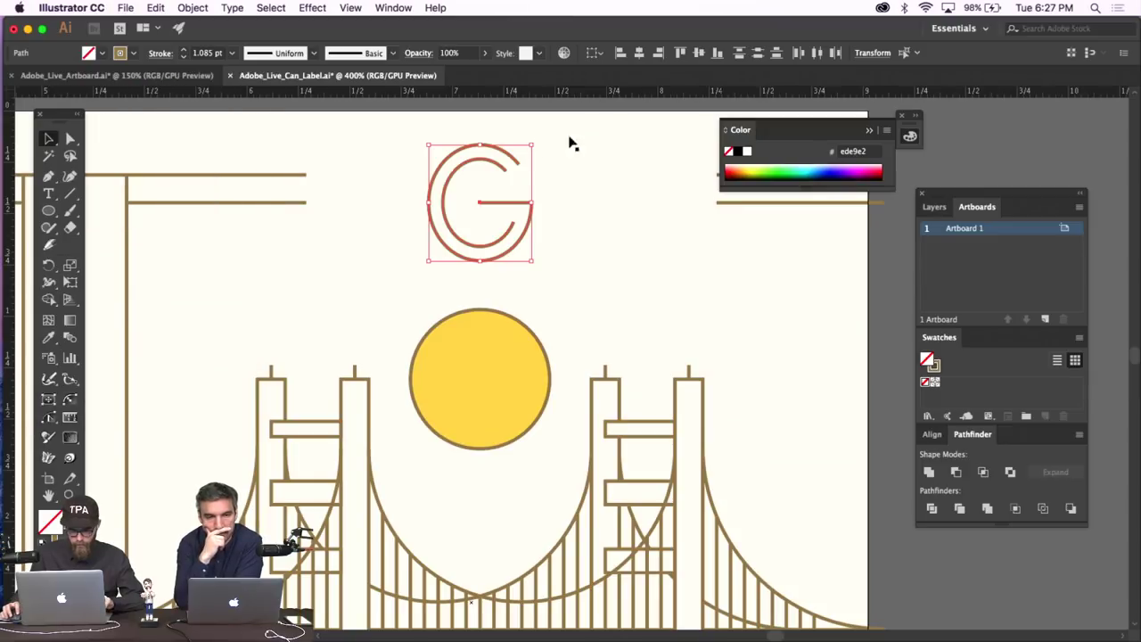
drag(532, 143, 515, 172)
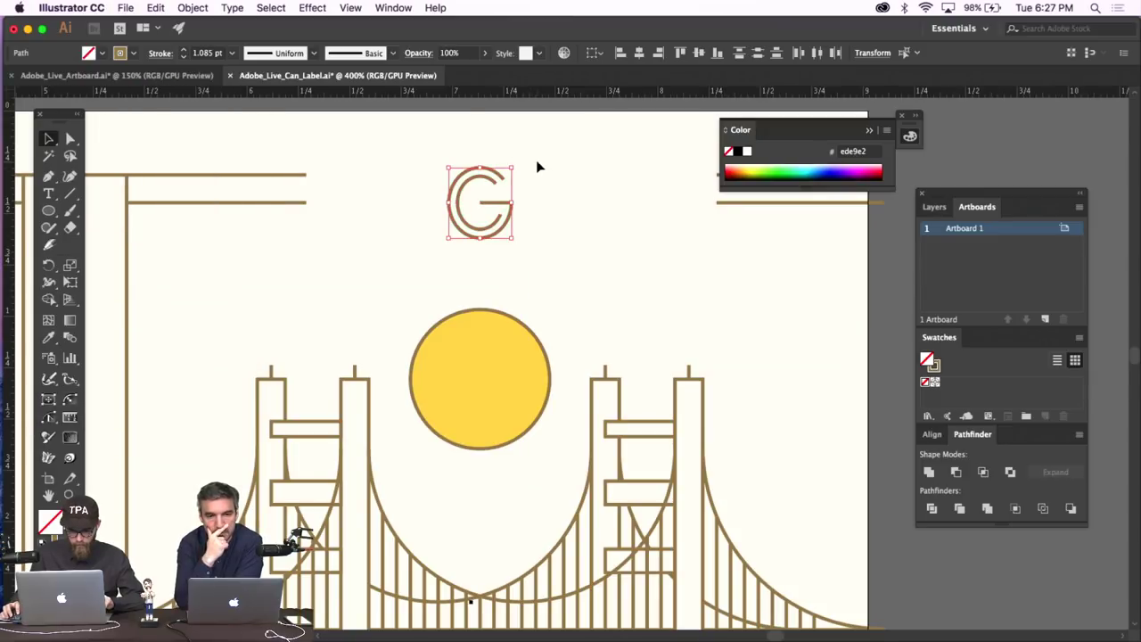
Undo the accidental shift of the cream label background and lock the background in place.
click(538, 167)
key(super+2)
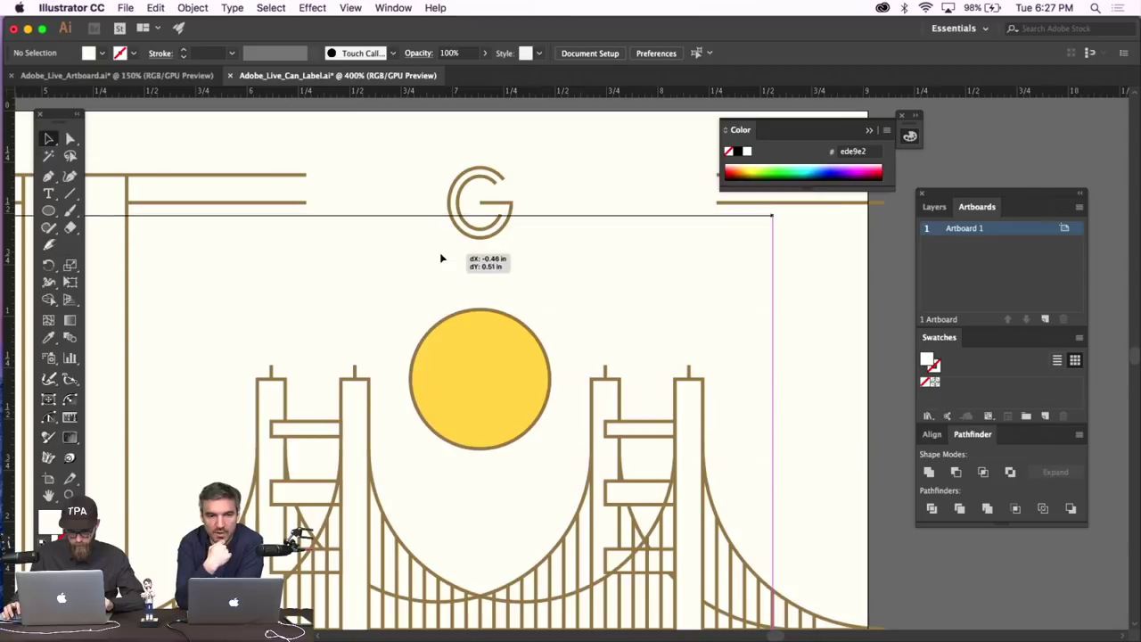
click(573, 214)
key(super+z)
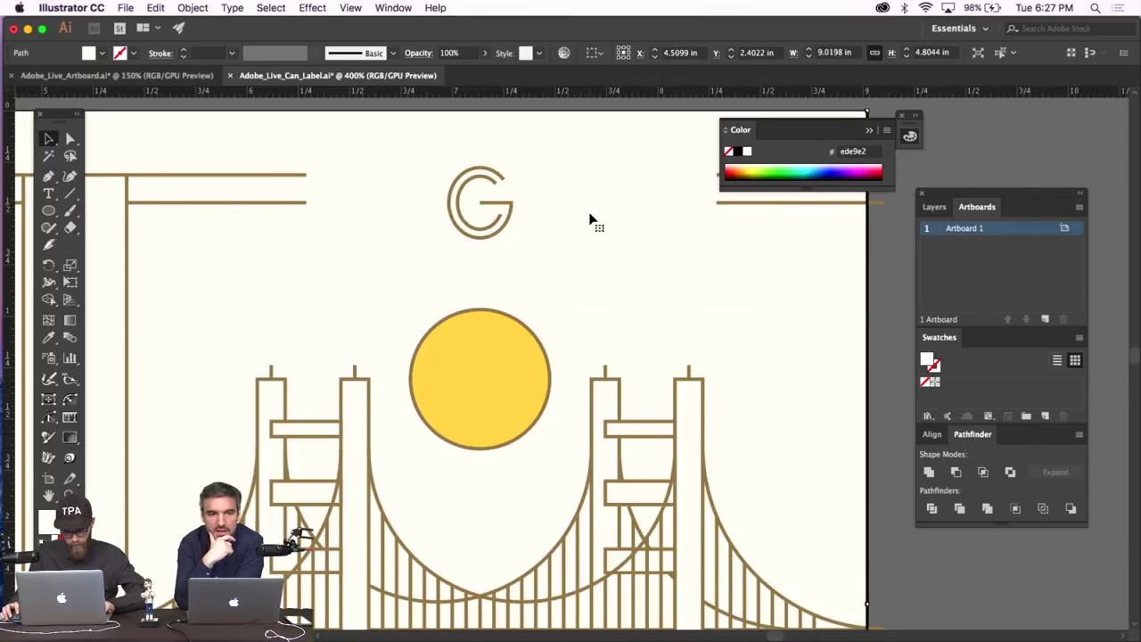
click(588, 203)
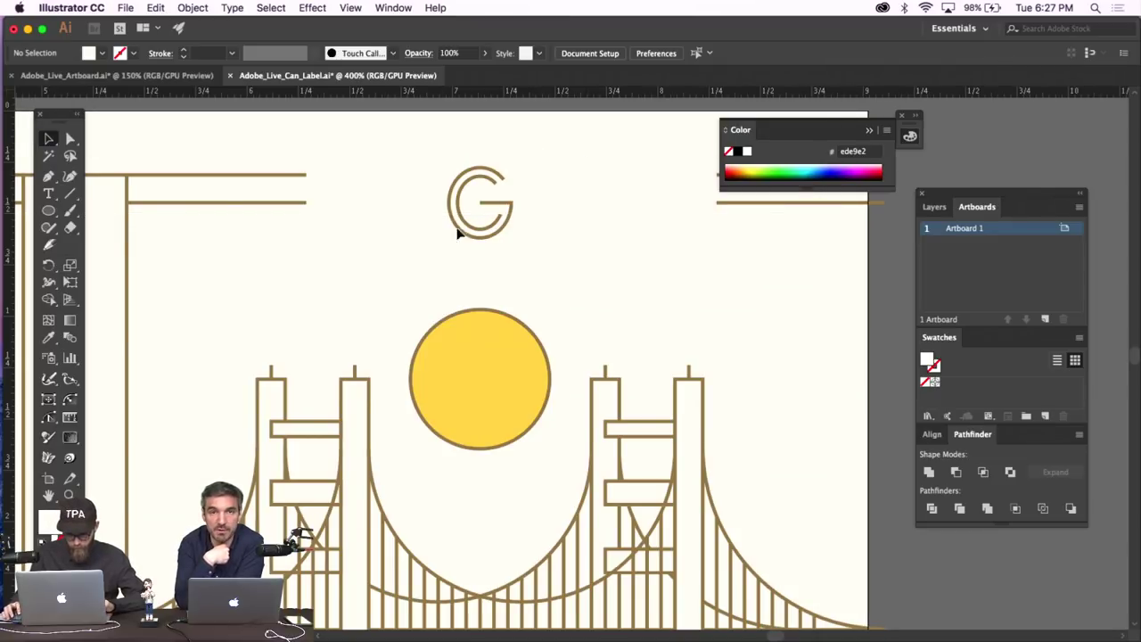
Draw a 0.3977 in circle around the G, starting from the centre of the monogram.
click(458, 231)
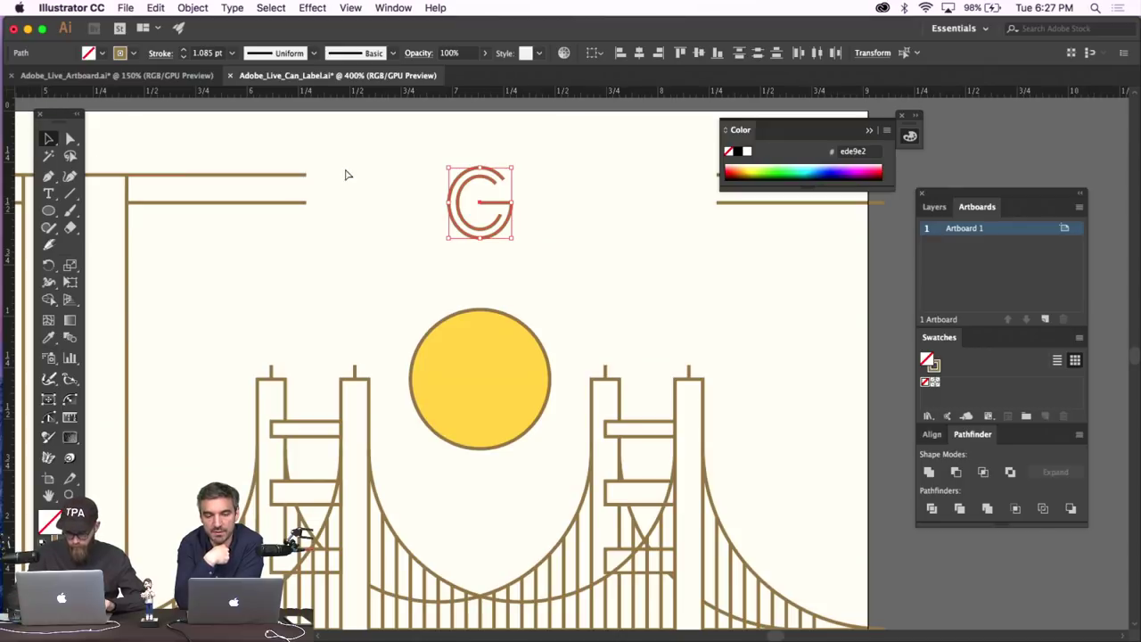
key(super+equal)
key(super+equal)
key(super+equal)
click(152, 197)
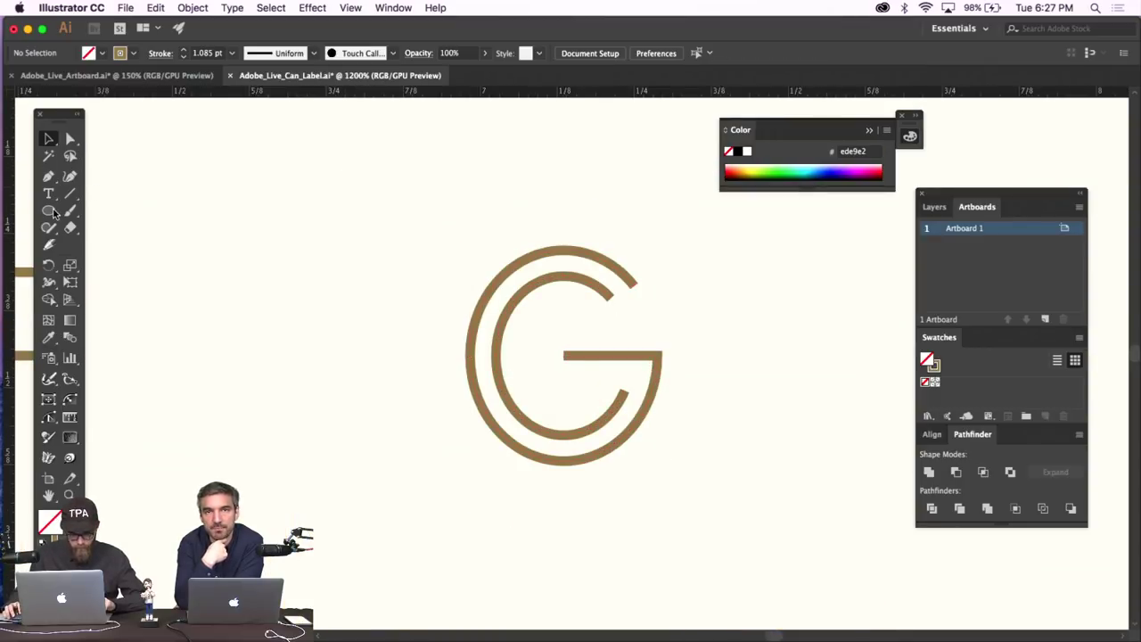
click(48, 210)
mouse_move(563, 354)
mouse_down()
mouse_move(479, 237)
mouse_move(441, 233)
mouse_up()
key(v)
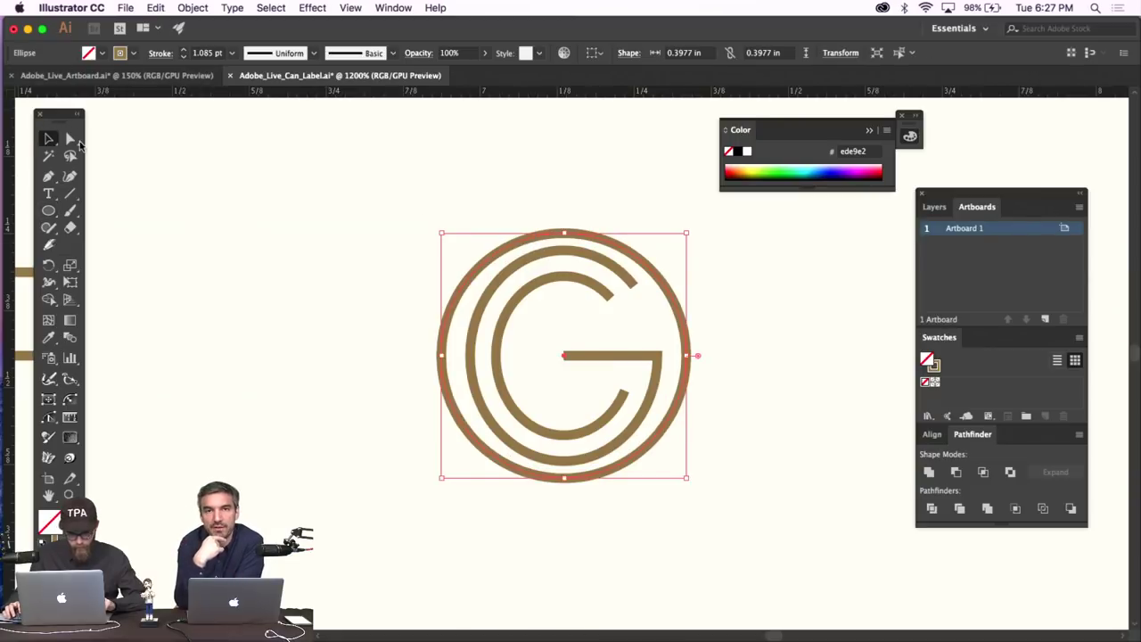
Stretch the circle vertically into an oval 0.4458 in high, and enlarge it slightly about its centre.
drag(569, 236, 565, 217)
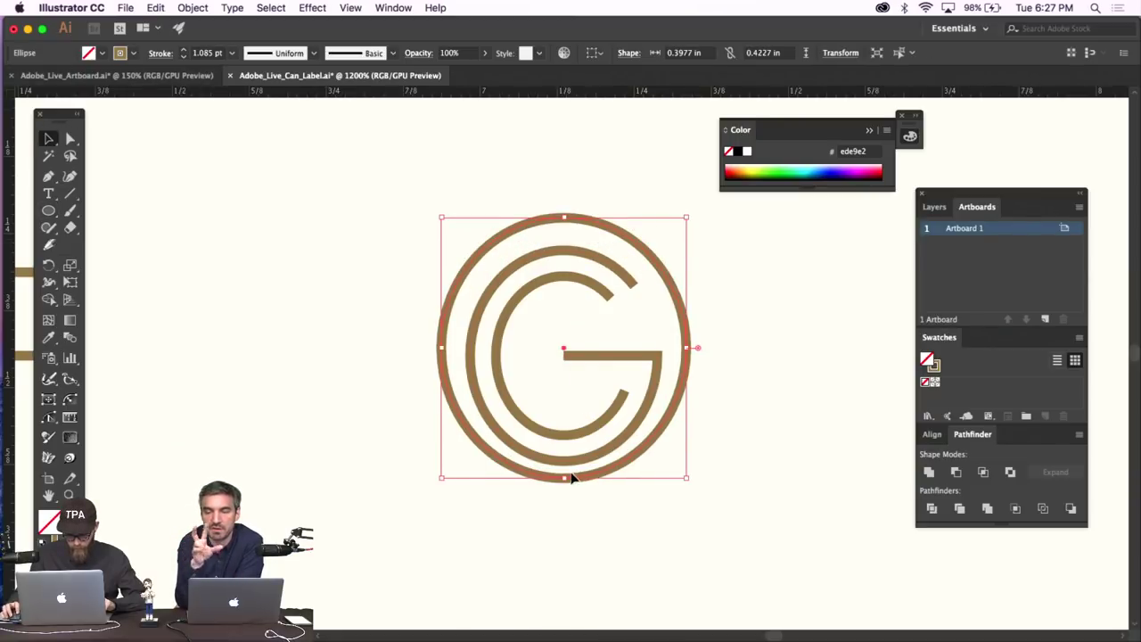
drag(567, 479, 565, 491)
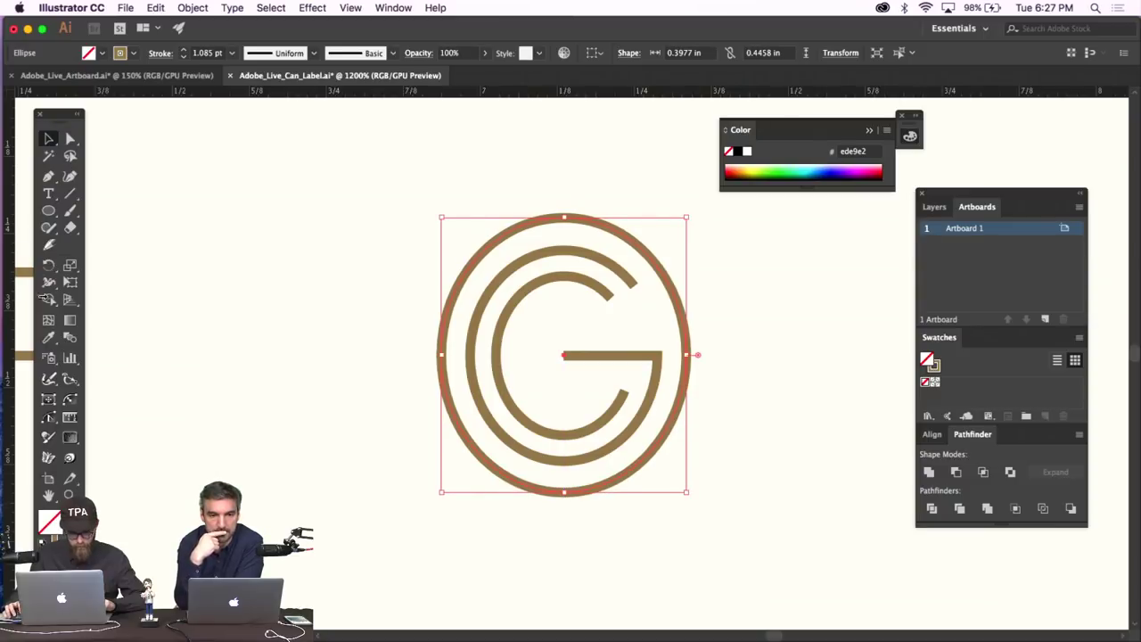
click(49, 337)
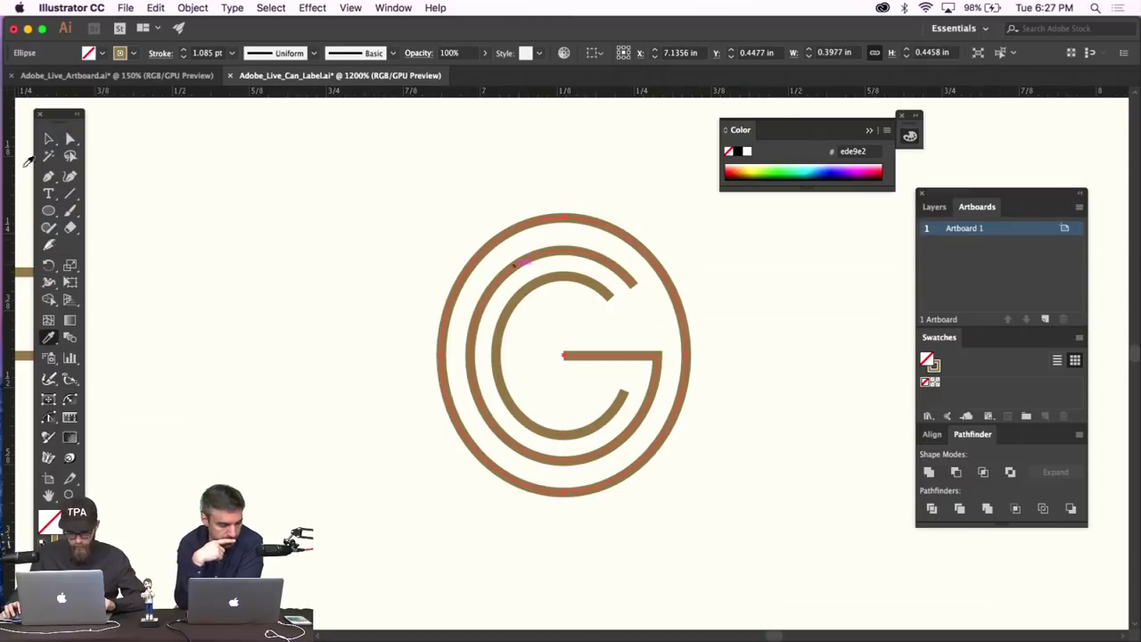
key(v)
drag(690, 215, 713, 196)
click(797, 284)
Extend the open end of the back panel's upper rule, beside the G emblem, horizontally to the oval's edge.
key(super+minus)
key(super+minus)
key(super+minus)
key(super+minus)
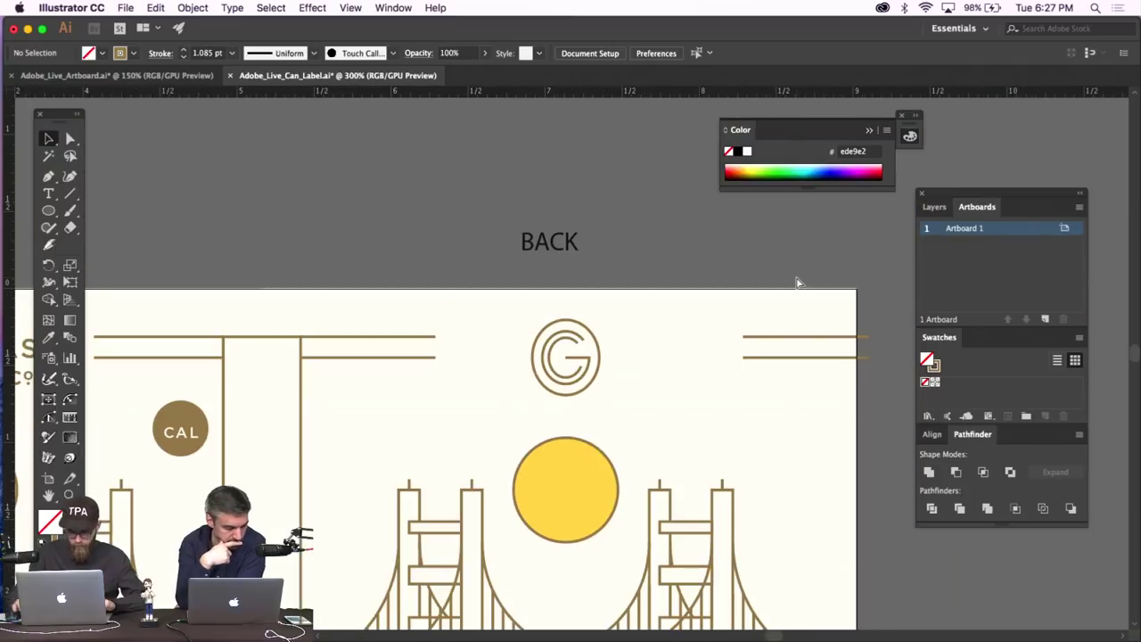
scroll(800, 283, down, 1)
click(72, 140)
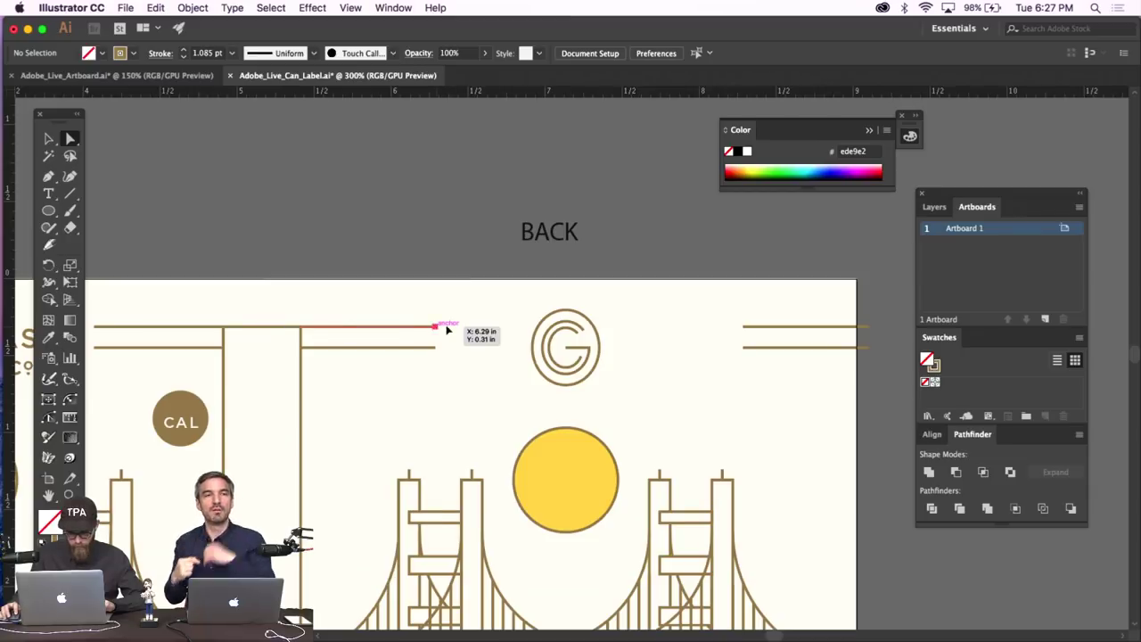
drag(447, 329, 547, 328)
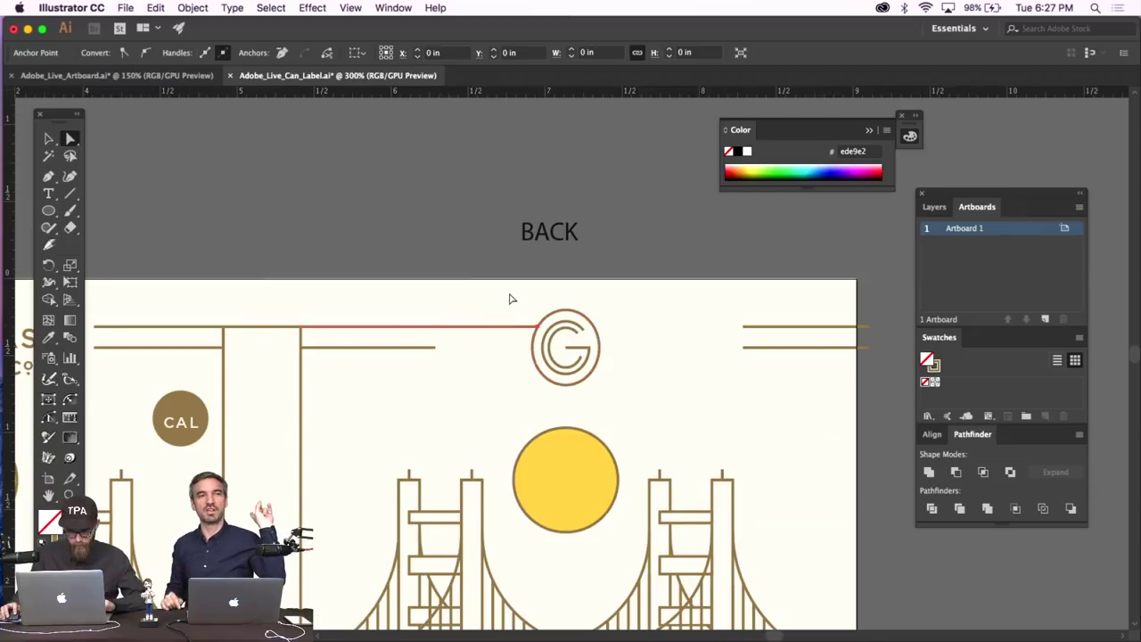
Undo the extensions of the back panel's rules towards the G emblem.
click(436, 384)
drag(437, 349, 533, 349)
key(ctrl+z)
key(ctrl+z)
key(ctrl+z)
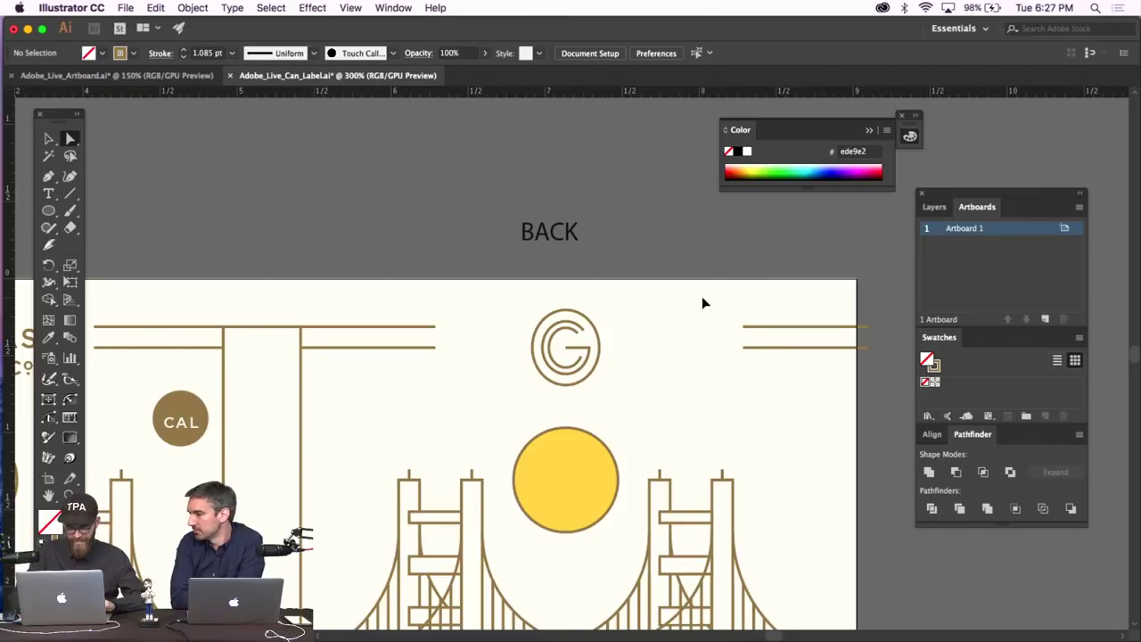
key(ctrl+minus)
key(ctrl+minus)
scroll(703, 302, down, 3)
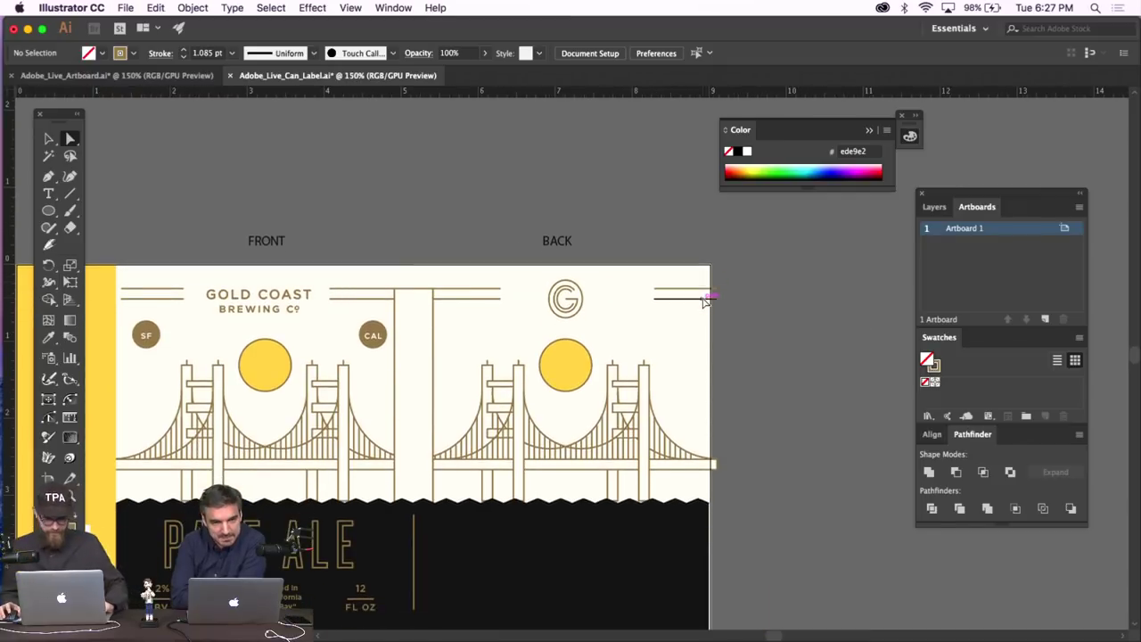
scroll(687, 267, down, 2)
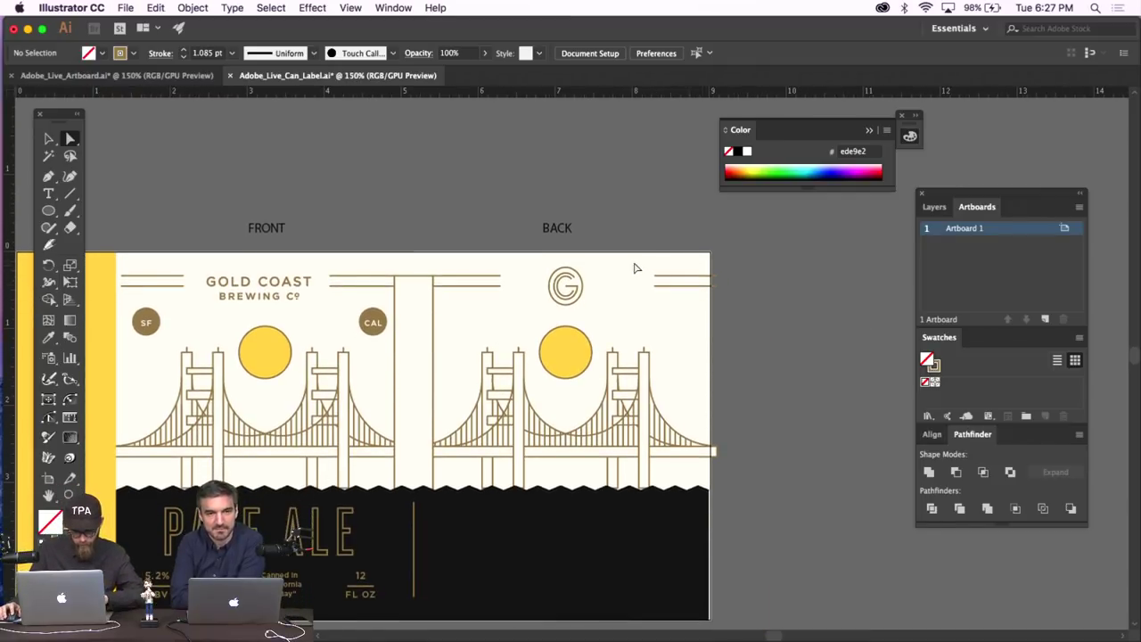
click(50, 140)
scroll(369, 205, down, 3)
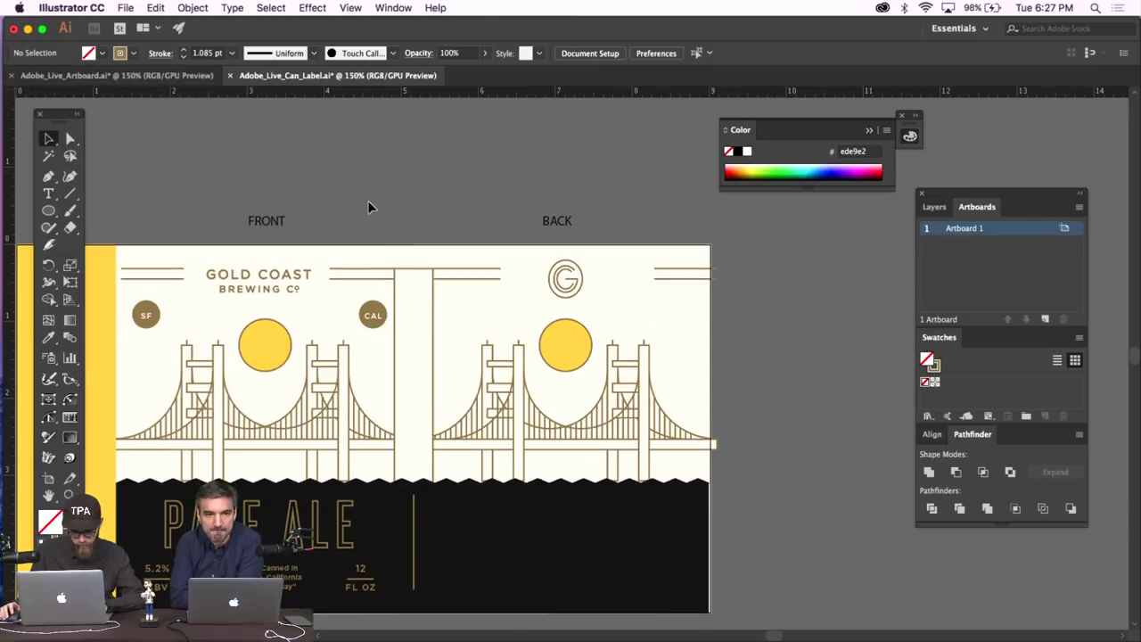
scroll(369, 205, left, 3)
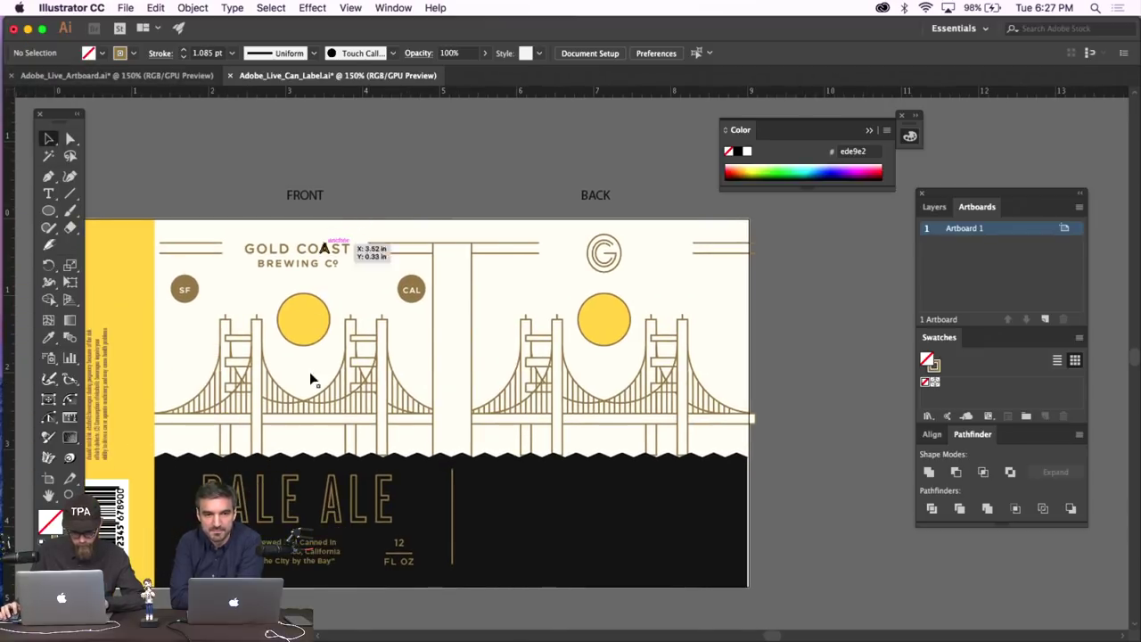
drag(323, 550, 579, 254)
double_click(579, 254)
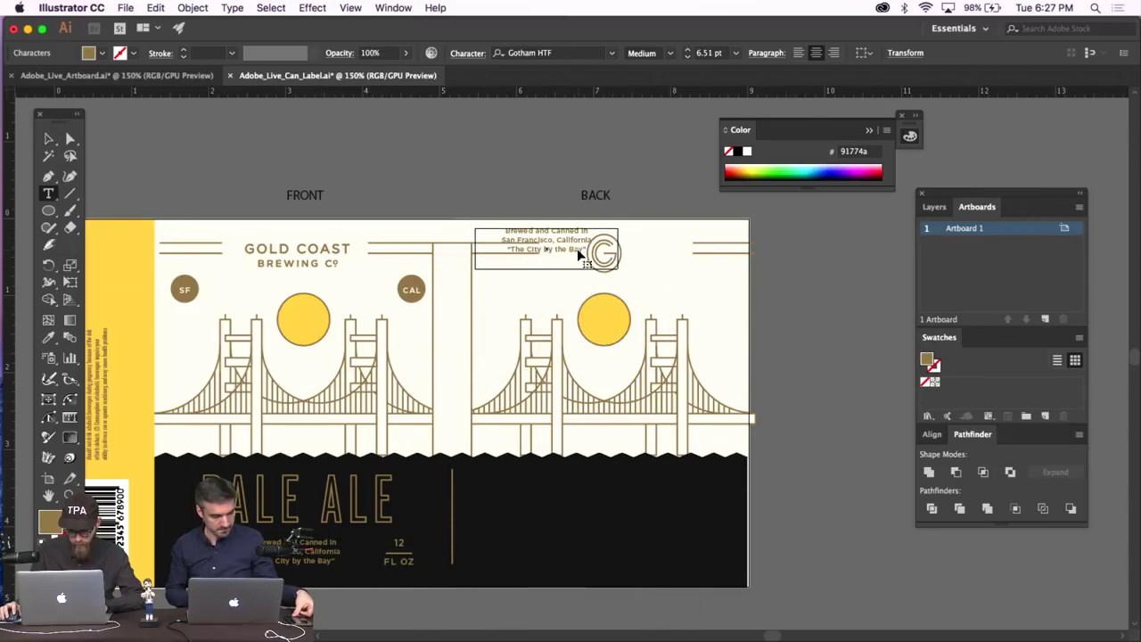
key(ctrl+a)
key(BackSpace)
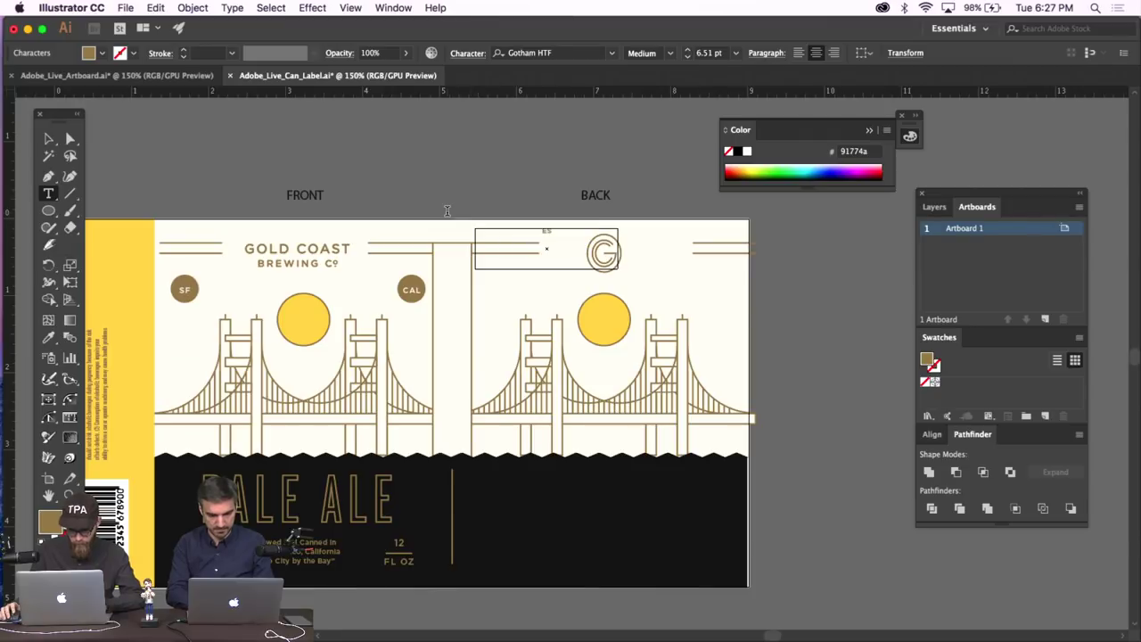
click(48, 136)
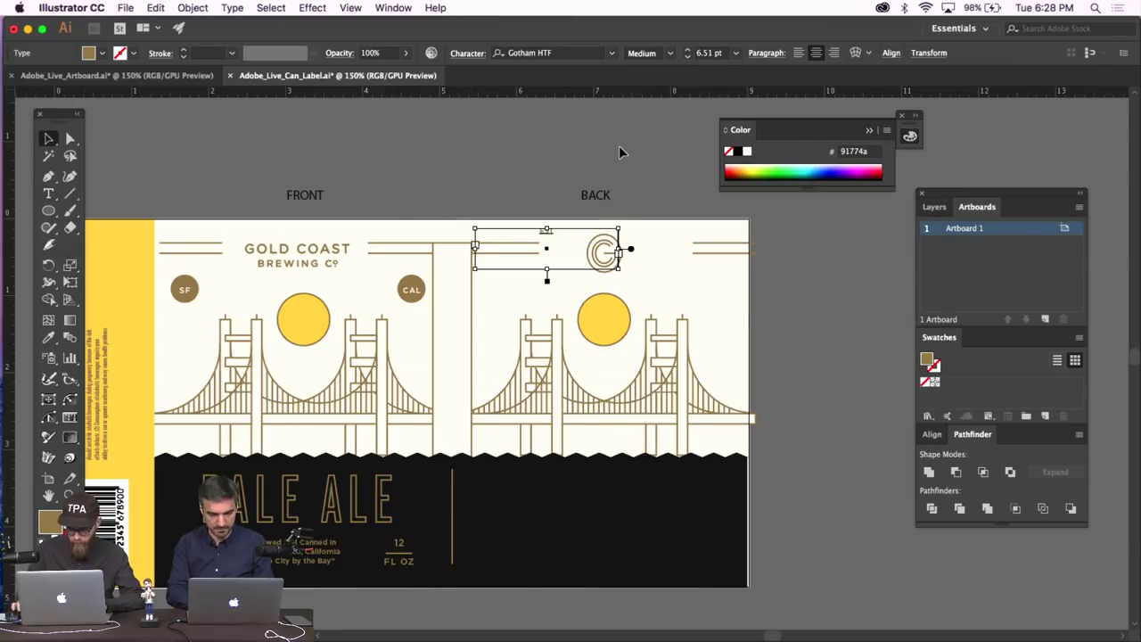
key(Delete)
Add the text "EST" above the label and match its style to the gold "FL OZ" text.
key(t)
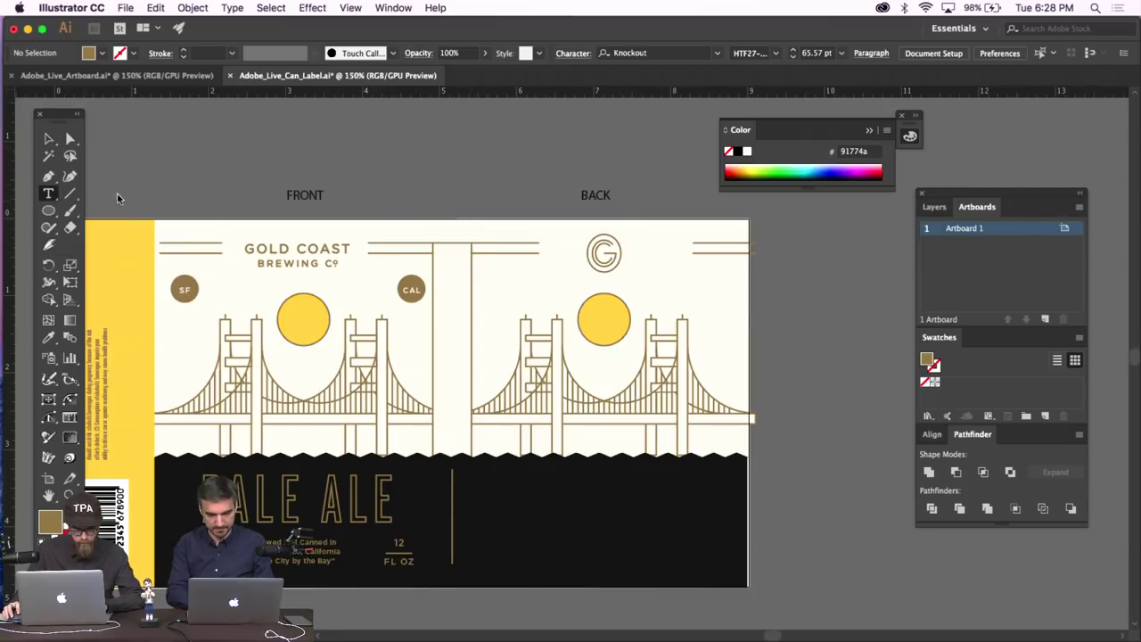
click(459, 174)
text(EST)
click(47, 137)
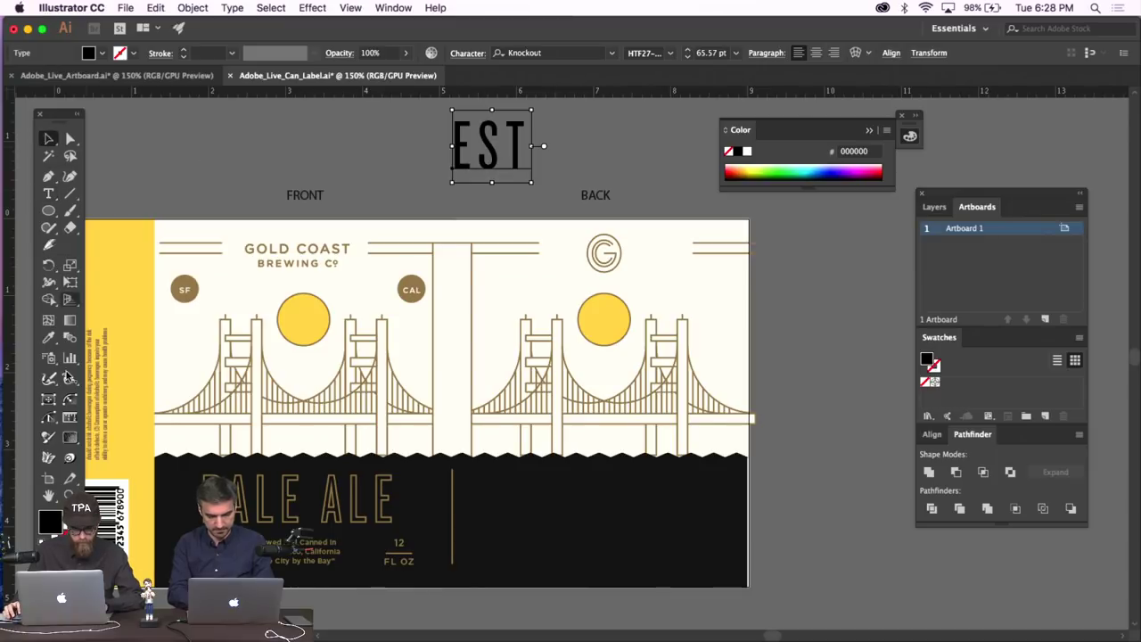
click(50, 339)
click(406, 552)
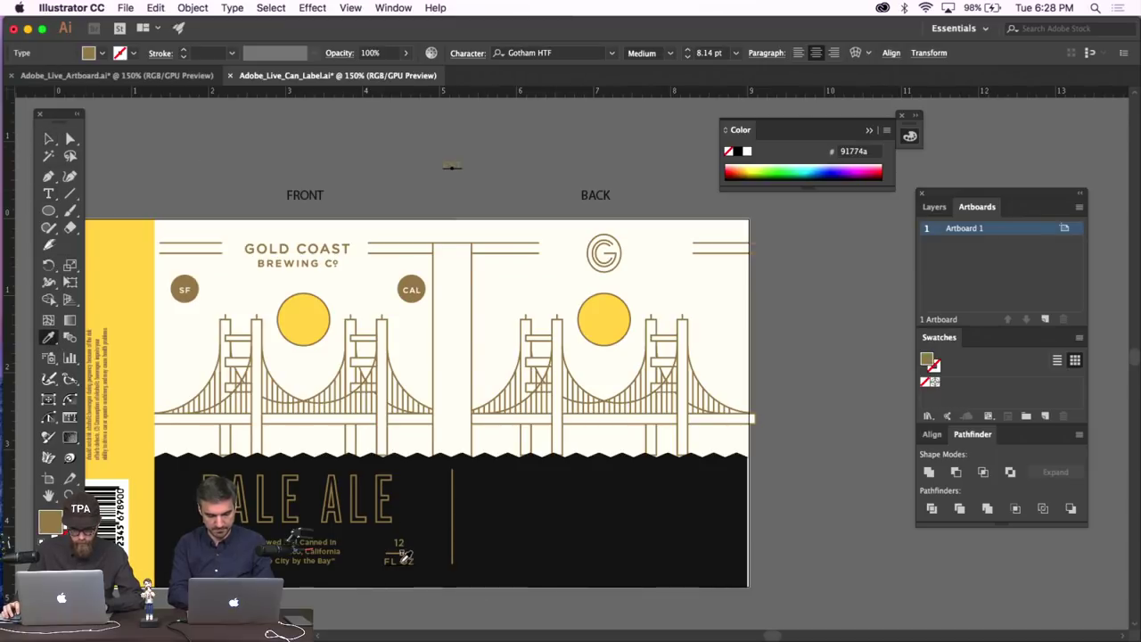
Move the EST text onto the back panel, between the rules' open ends and the G emblem.
click(48, 139)
click(481, 165)
drag(481, 165, 590, 249)
click(540, 200)
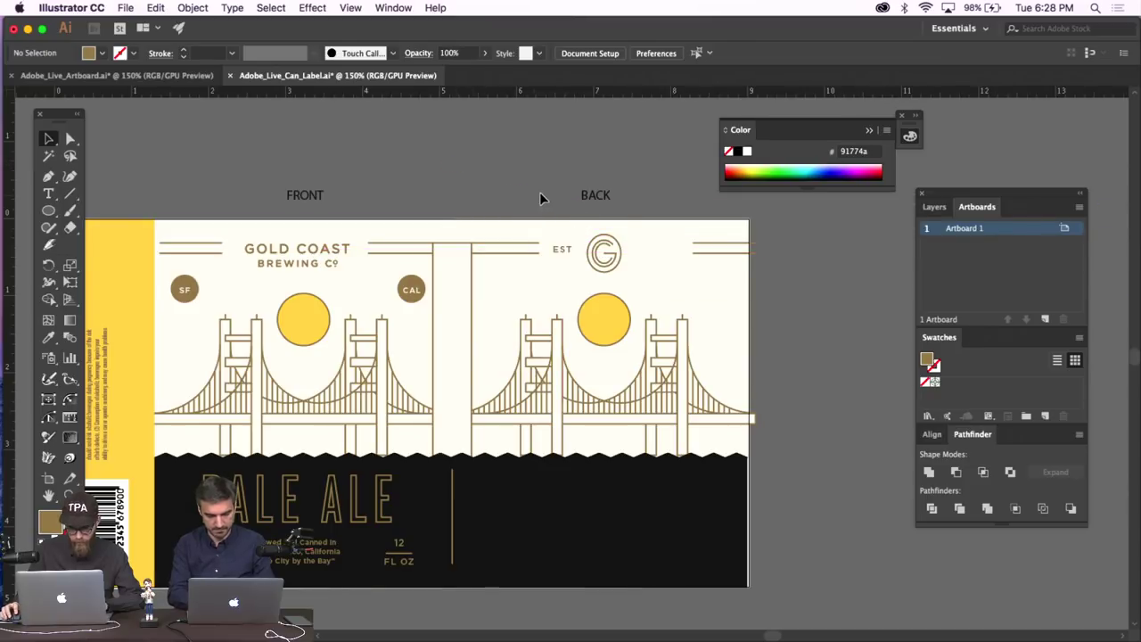
Duplicate the EST text to the opposite side of the G emblem and change the copy to "2017".
click(566, 252)
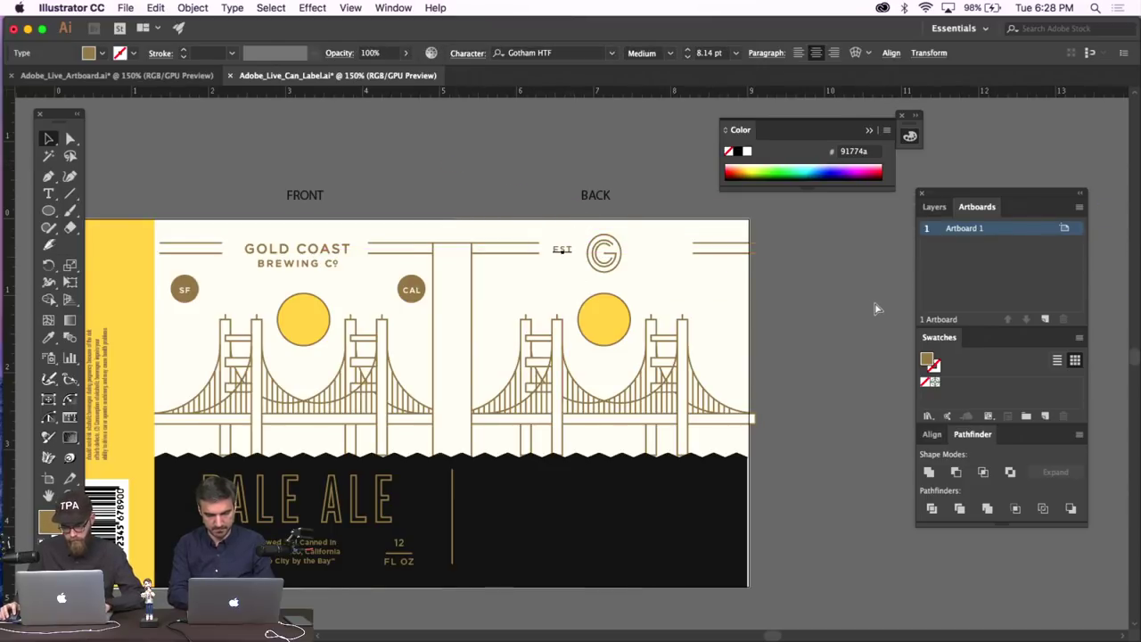
click(807, 298)
drag(632, 308, 659, 250)
click(849, 275)
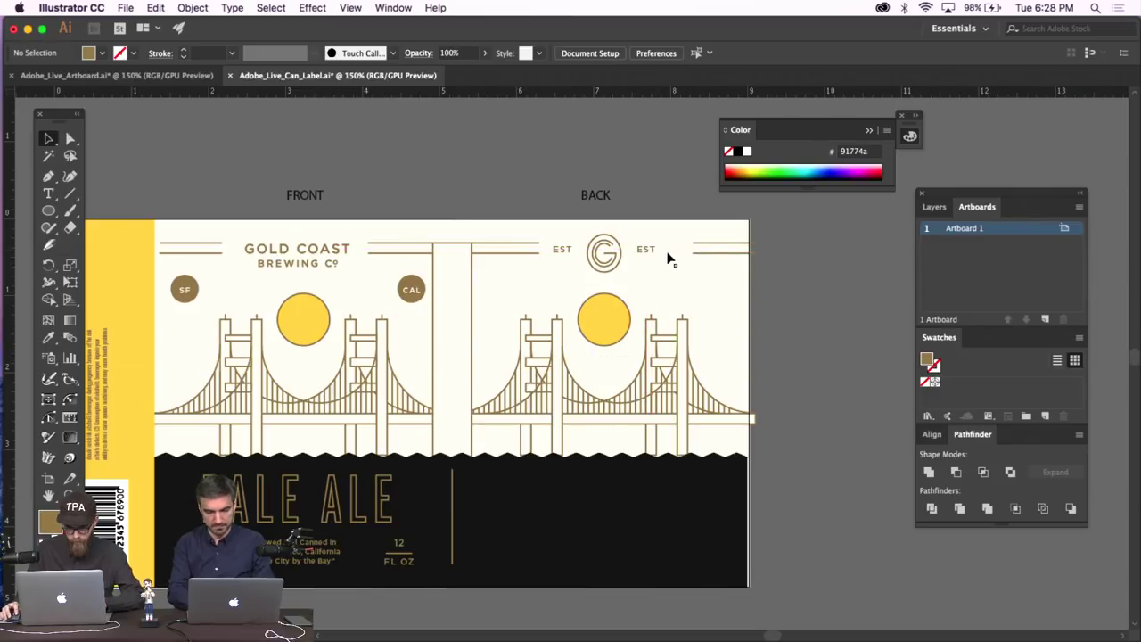
click(643, 255)
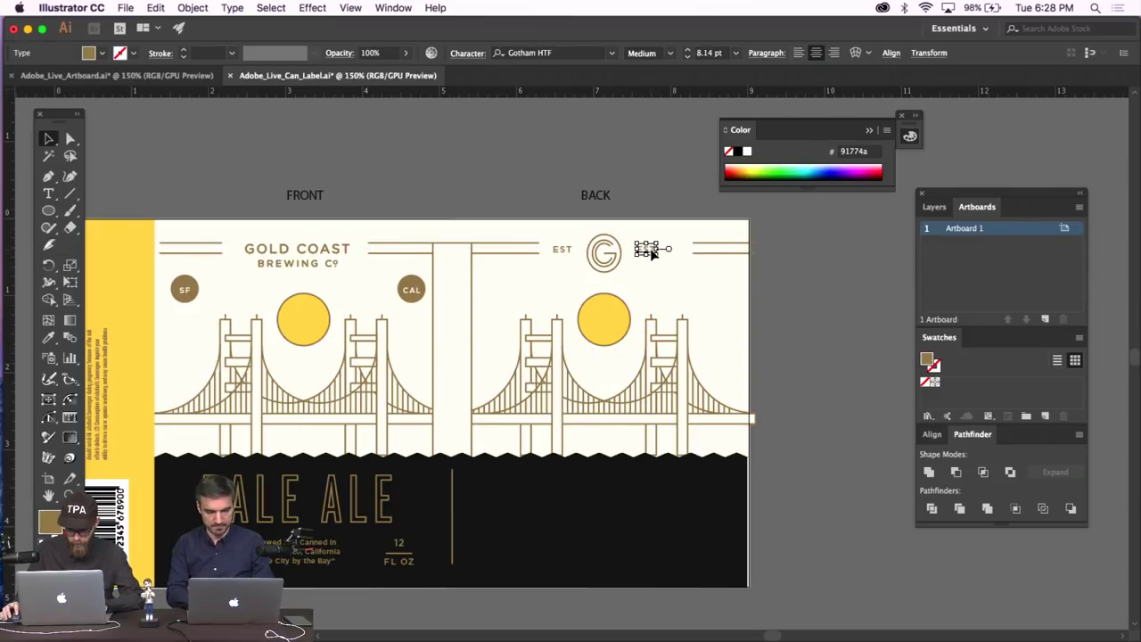
double_click(651, 251)
text(2017)
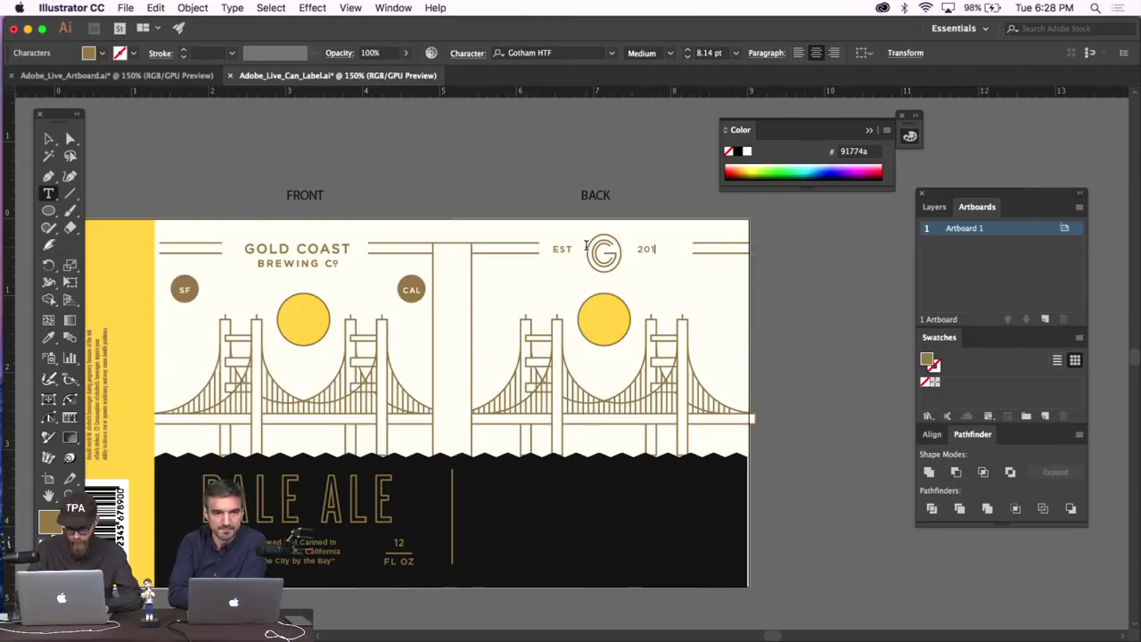
click(47, 139)
click(229, 158)
Draw a horizontal line about 0.88 in long between the back panel's two upper rules, from the column's edge to their open end beside EST.
scroll(789, 304, down, 2)
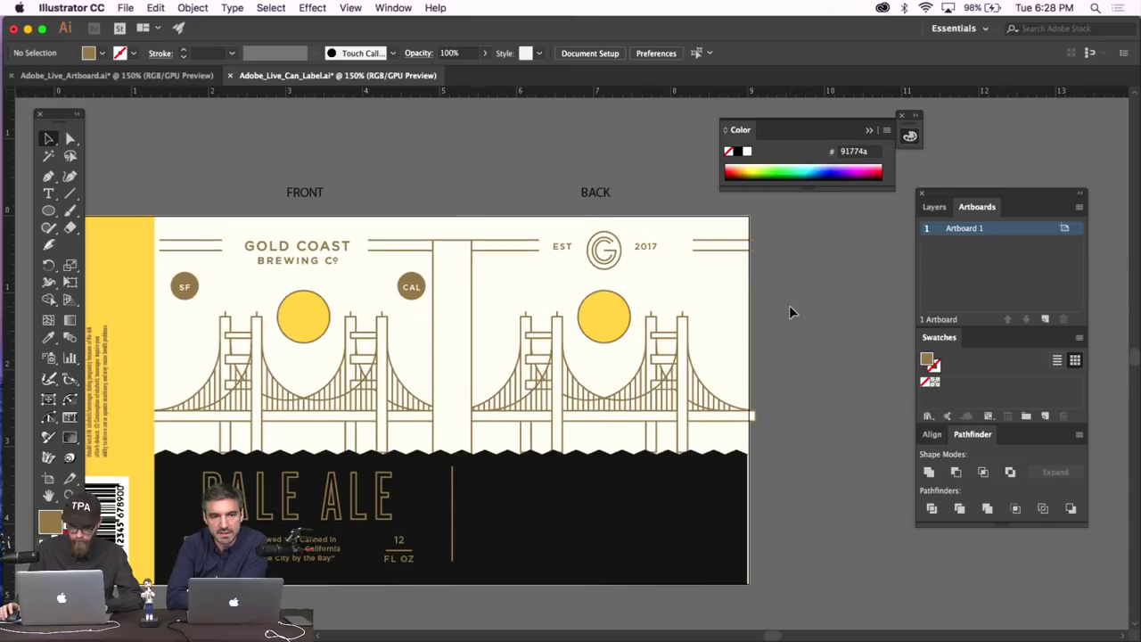
scroll(789, 304, left, 3)
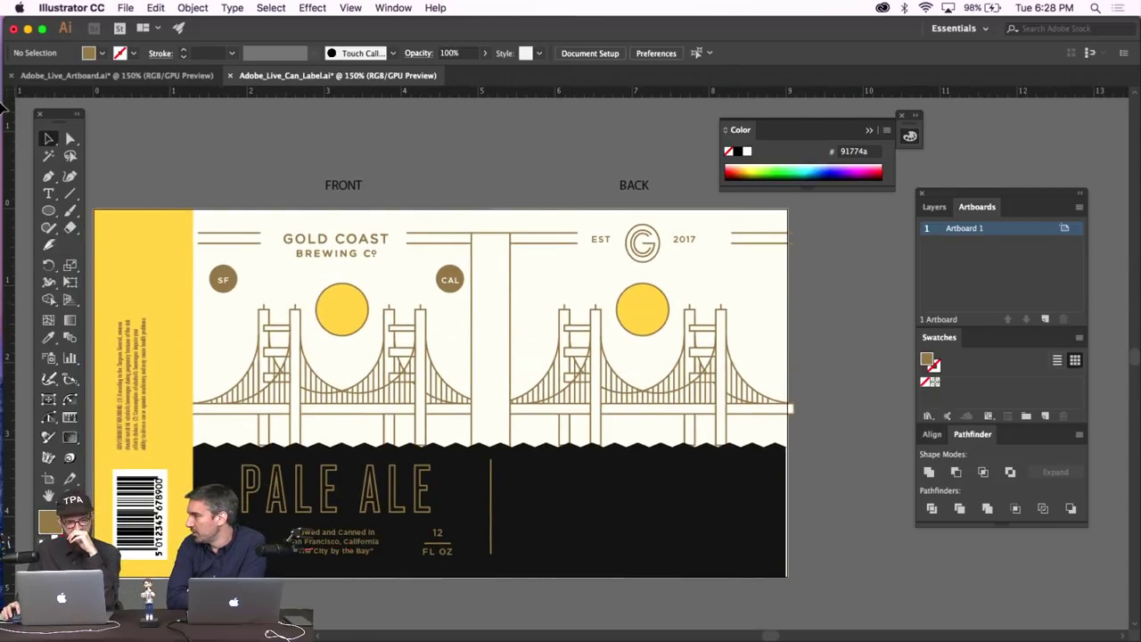
click(51, 179)
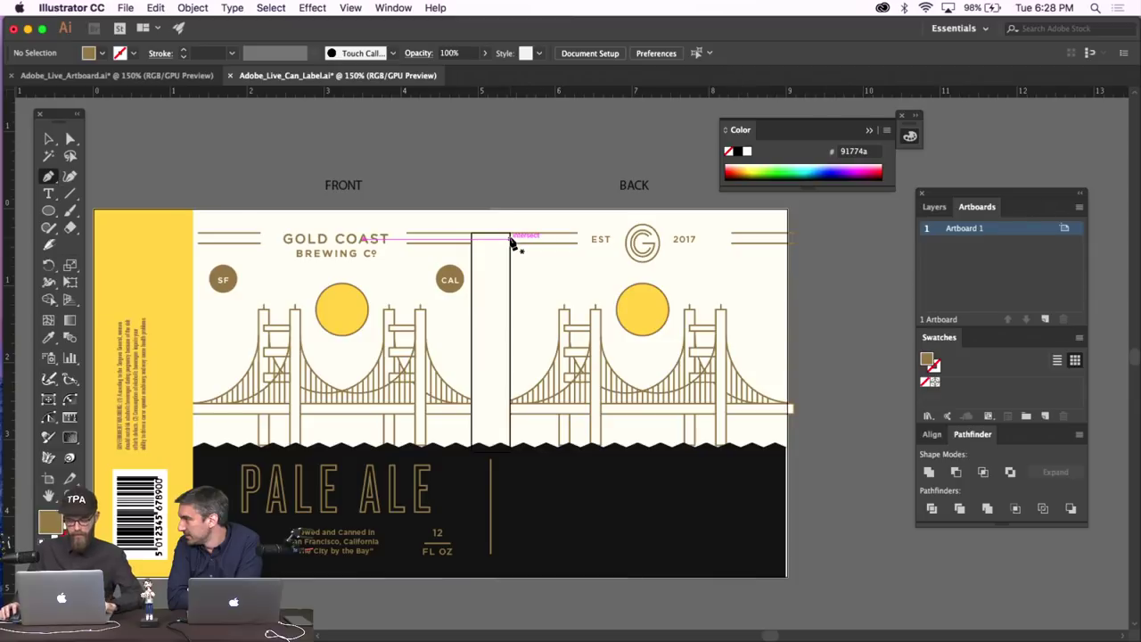
key(super+equal)
key(super+equal)
key(super+equal)
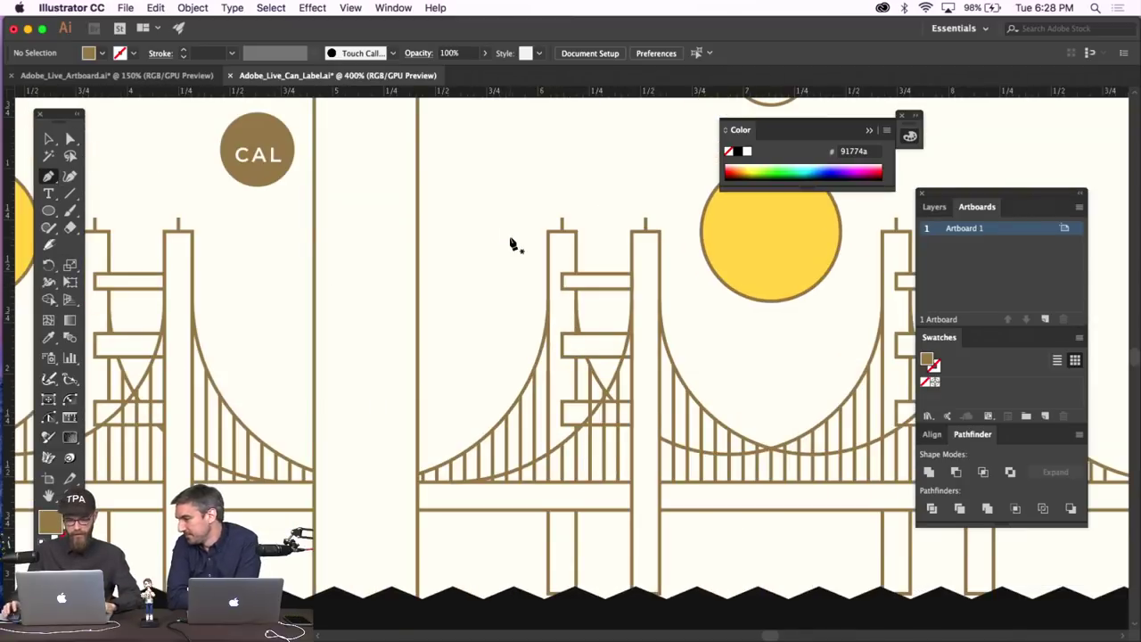
click(417, 172)
click(350, 7)
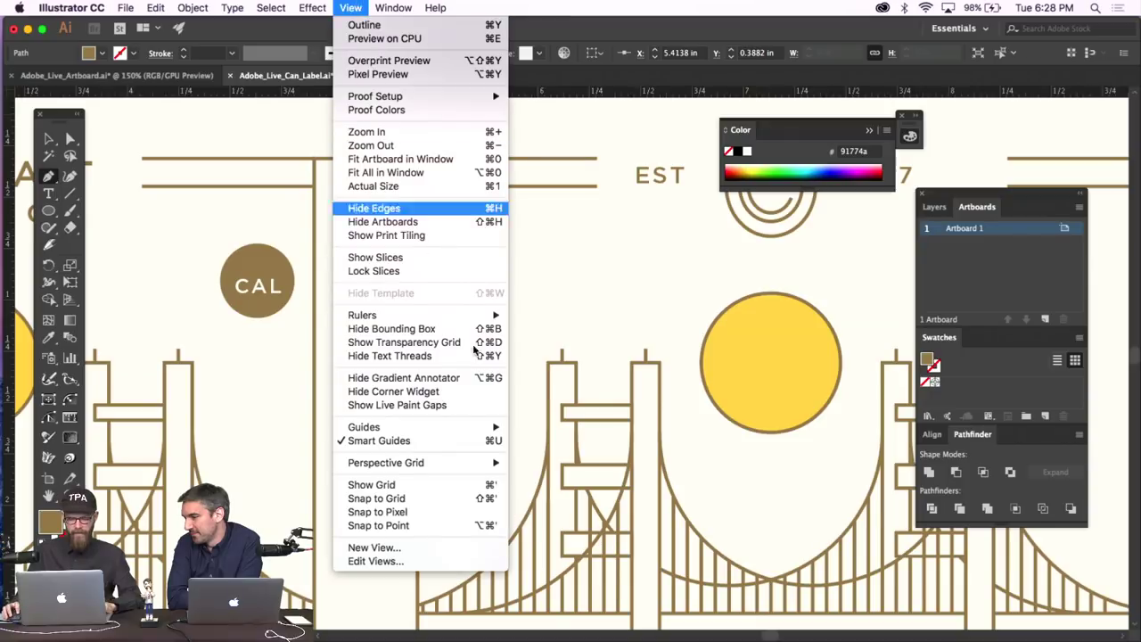
click(450, 497)
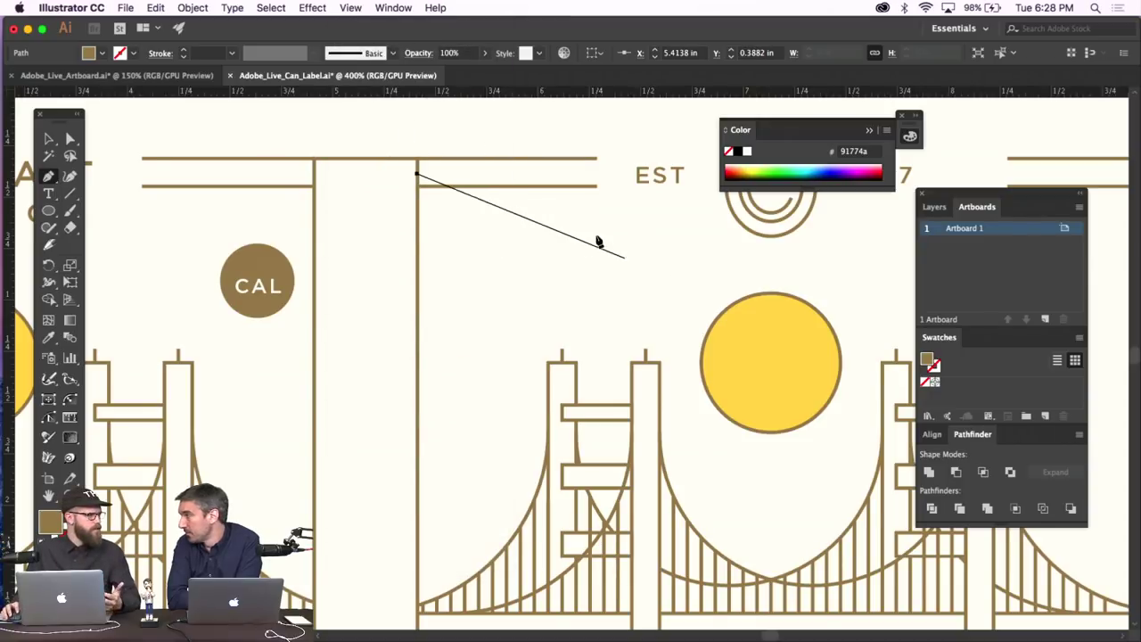
click(597, 174)
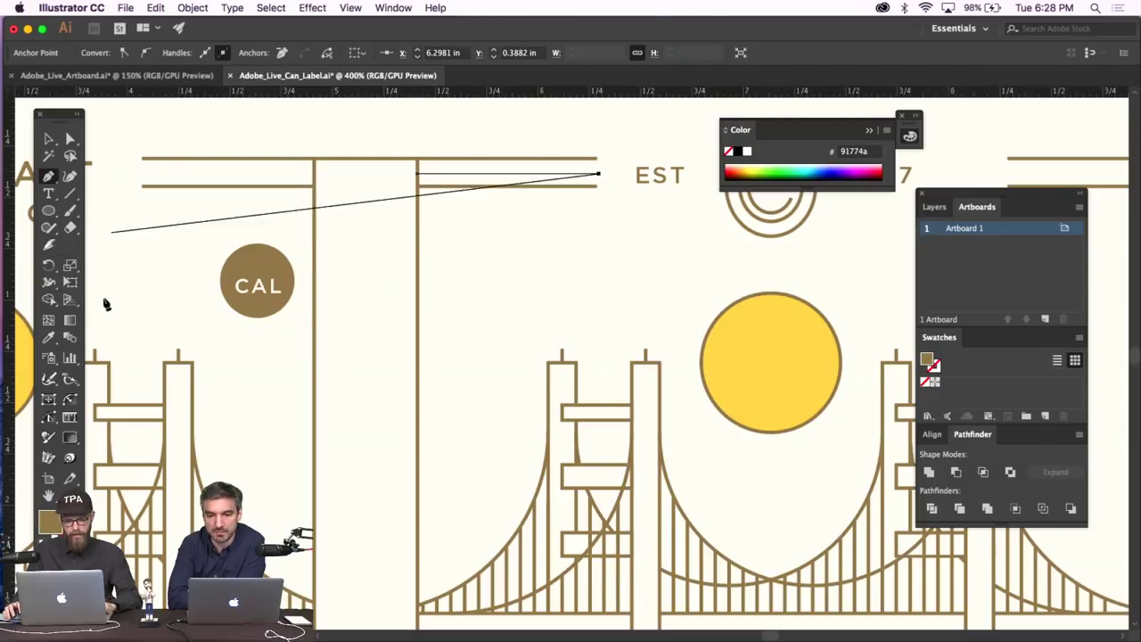
Give the new middle line no fill and the same gold 1.085 pt stroke as the neighbouring rules.
key(shift+x)
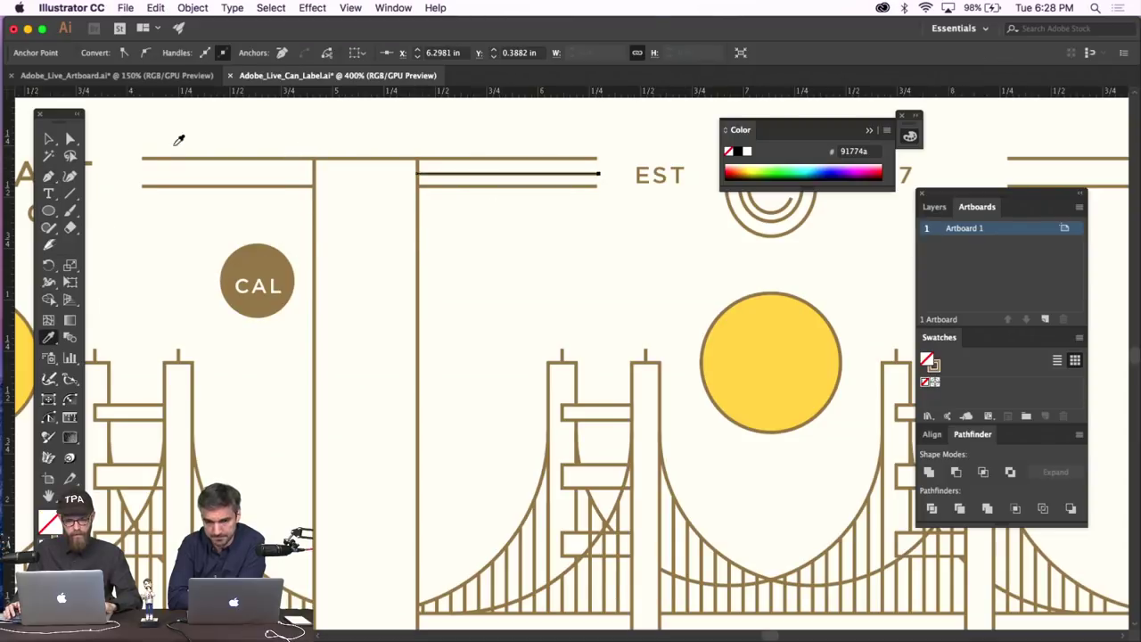
click(48, 138)
click(246, 133)
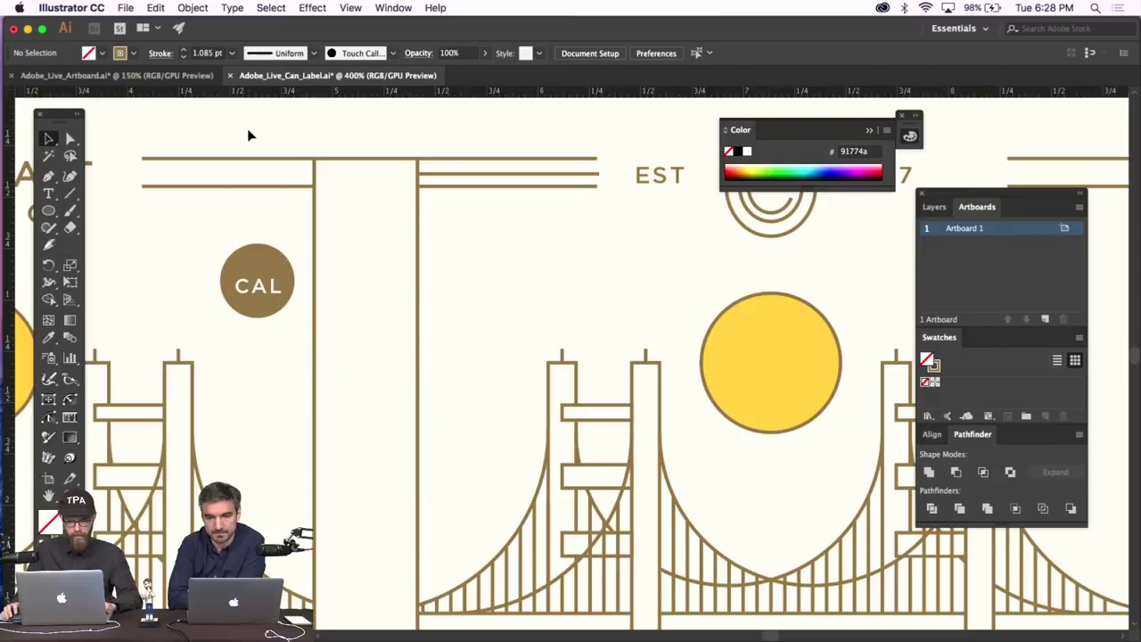
Turn off Snap to Grid and delete the middle of the three short horizontal lines beside the EST text.
scroll(356, 170, right, 3)
drag(453, 176, 458, 178)
click(351, 8)
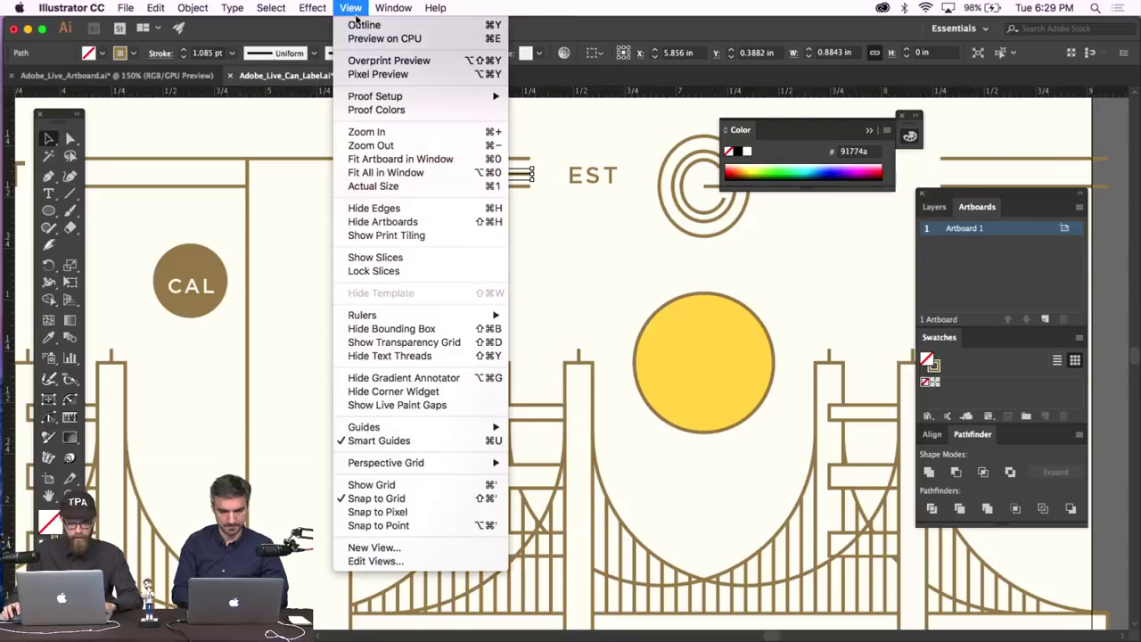
click(392, 498)
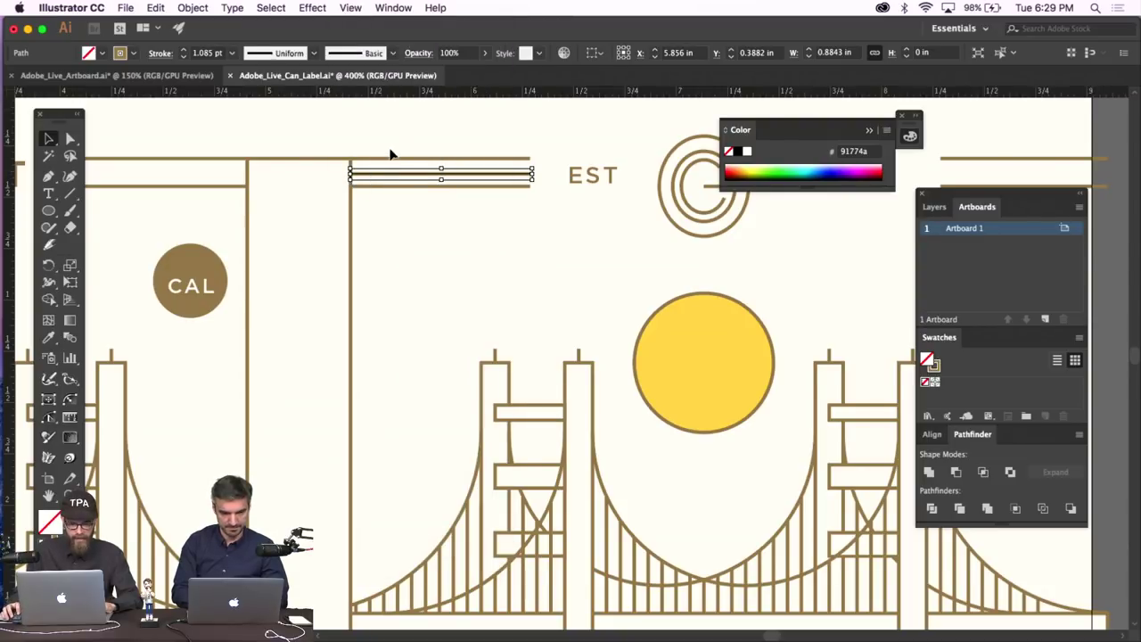
drag(397, 178, 399, 176)
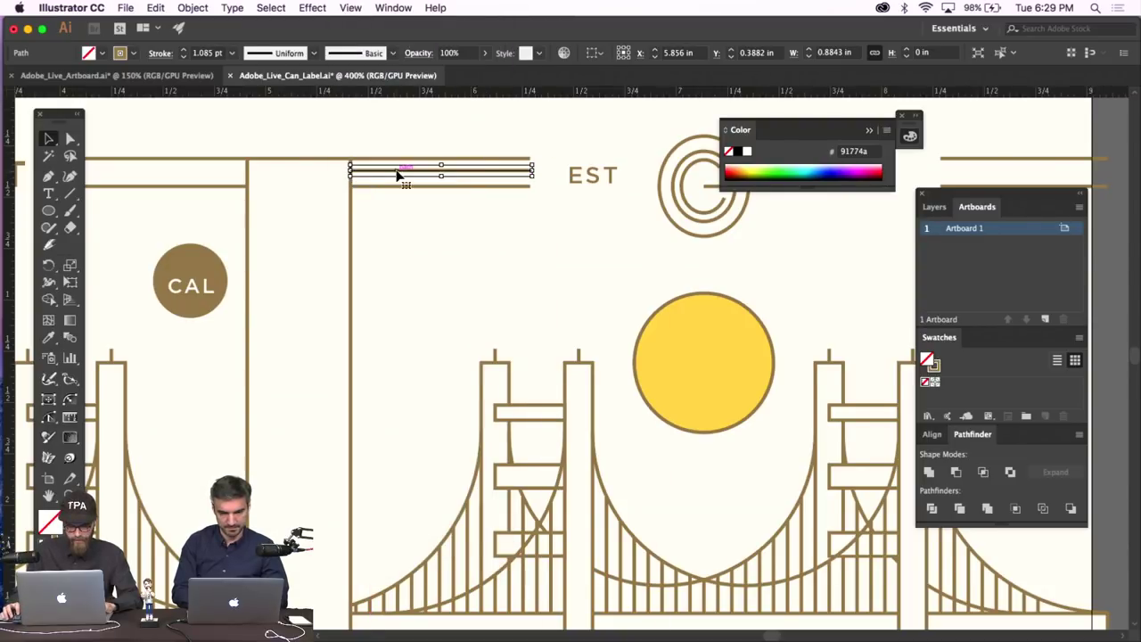
click(464, 232)
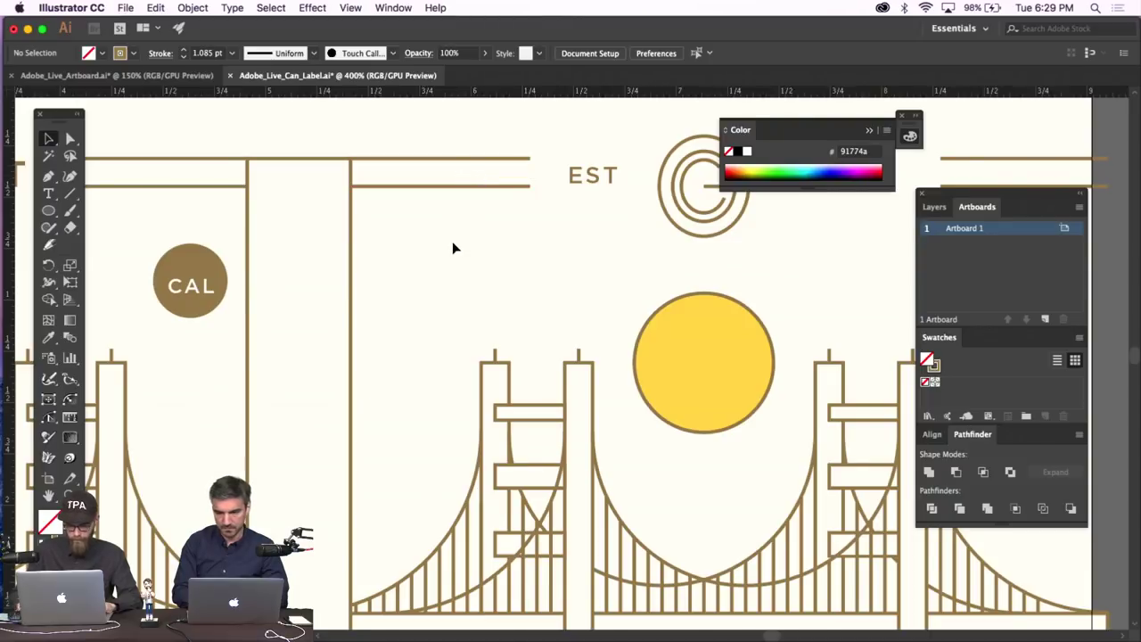
Select the vertical gold line in the label's black band, beside the 12 FL OZ text.
key(super+minus)
key(super+minus)
scroll(453, 248, down, 3)
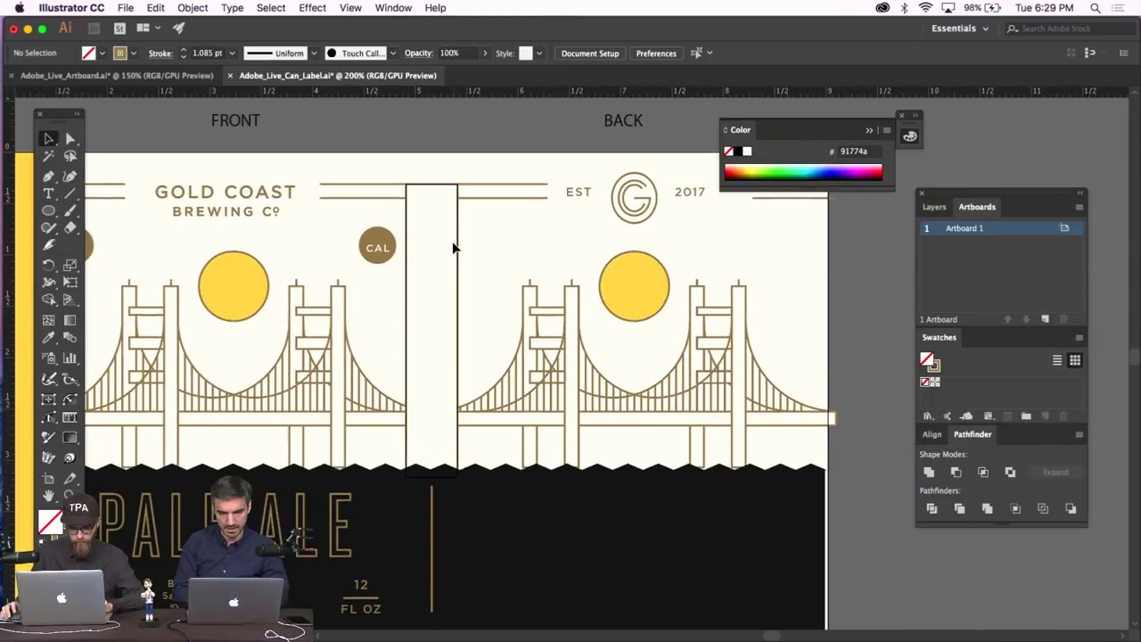
scroll(452, 248, down, 3)
scroll(453, 248, left, 2)
key(super+minus)
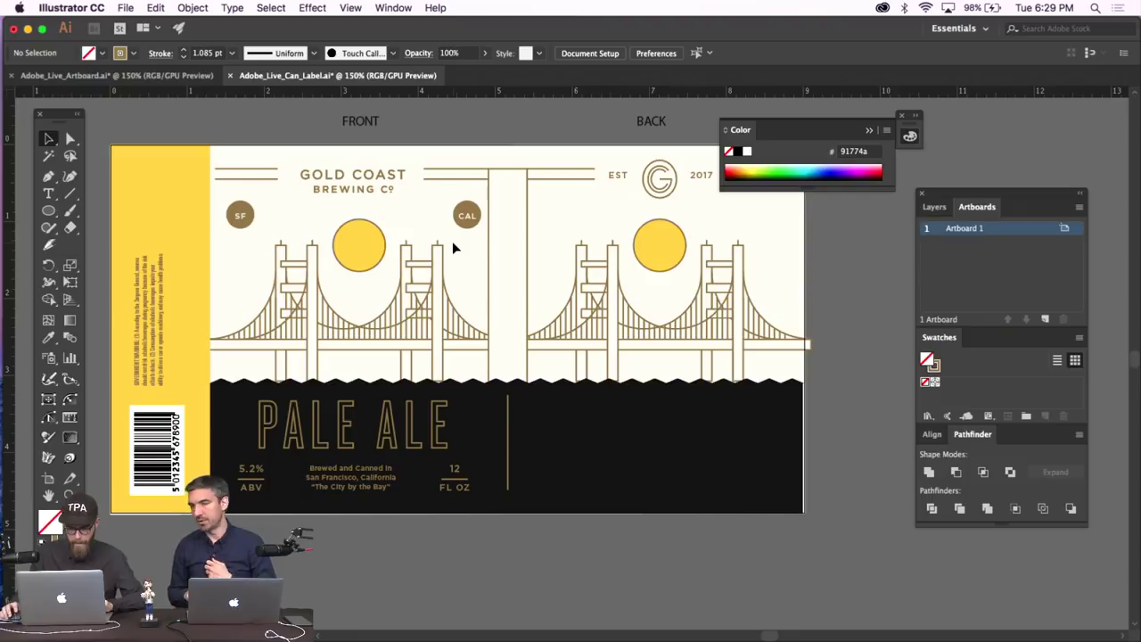
click(513, 428)
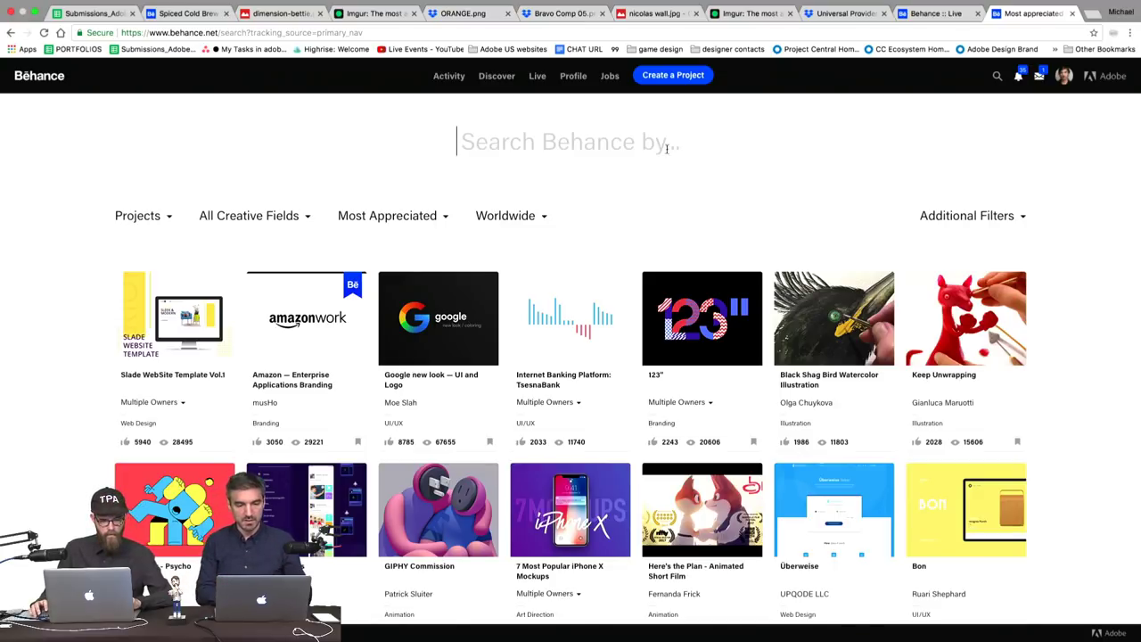
Switch to Behance in the browser and filter the projects to the Packaging creative field.
click(154, 212)
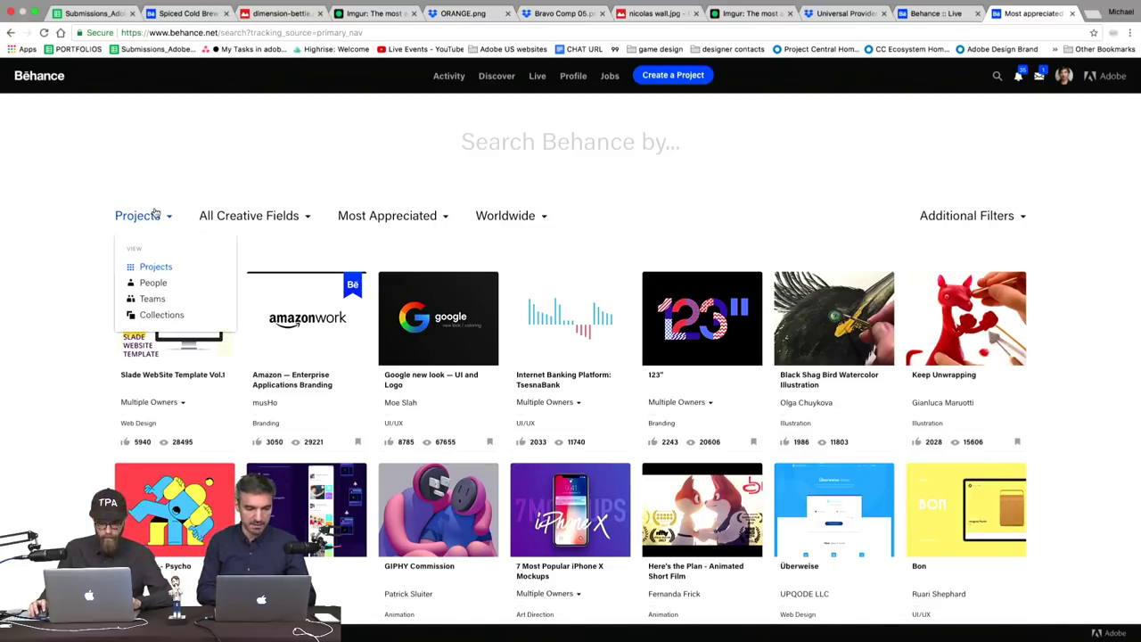
click(233, 220)
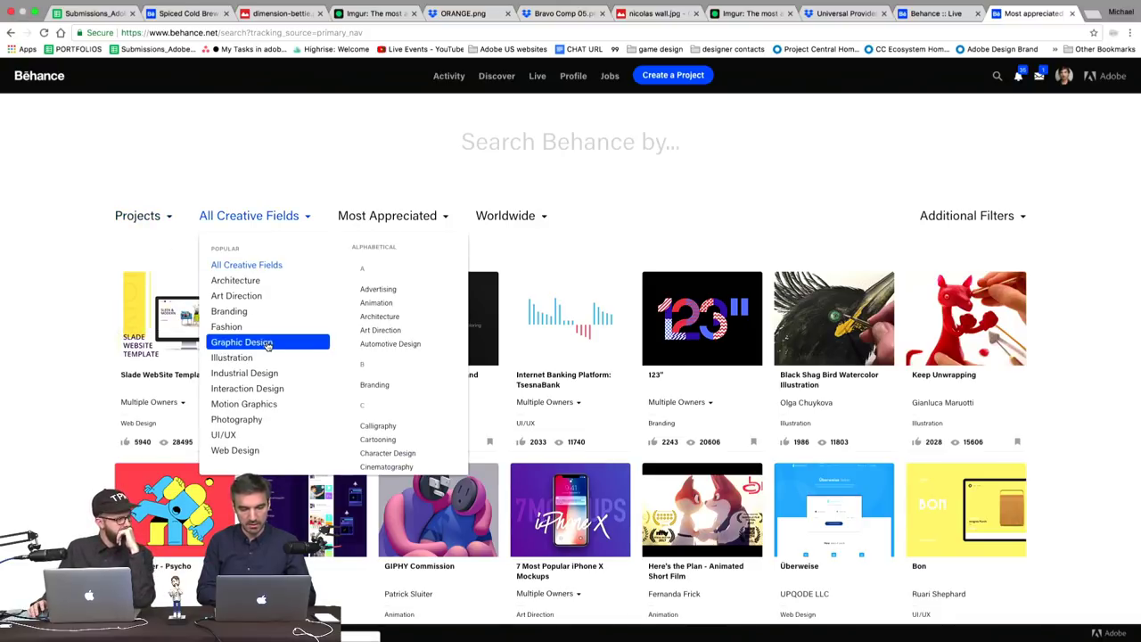
scroll(390, 362, down, 10)
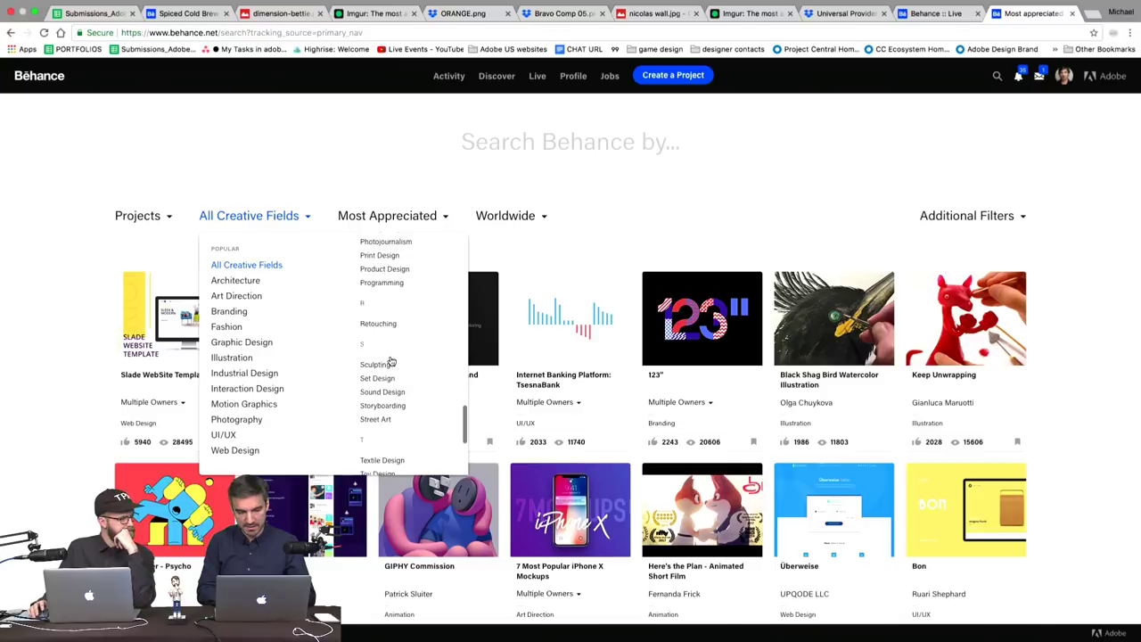
scroll(389, 357, up, 3)
click(392, 302)
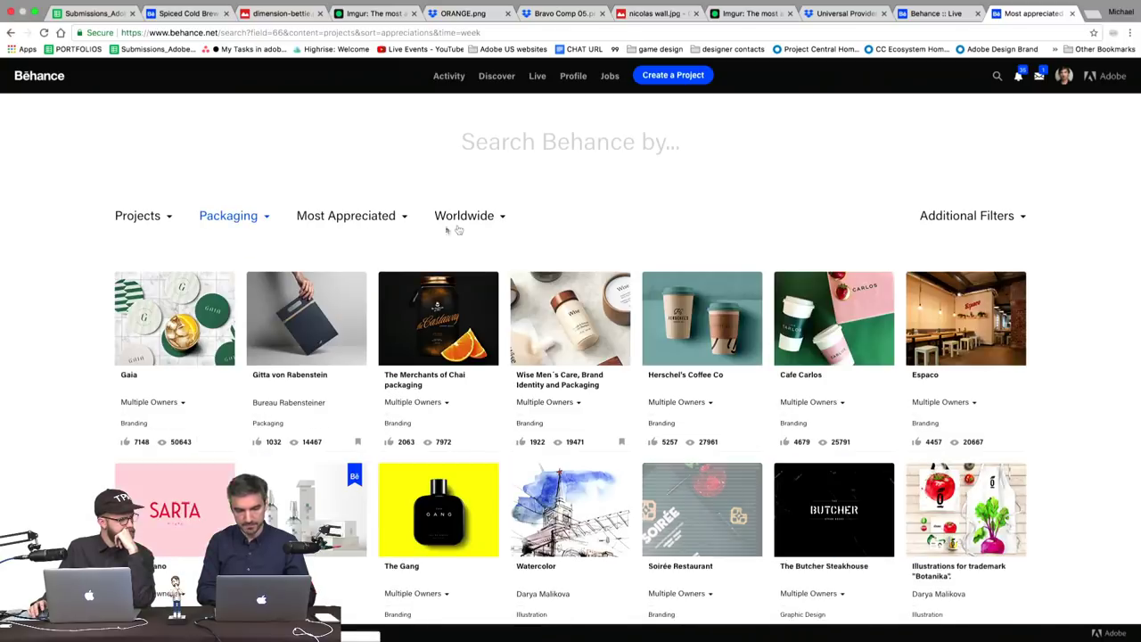
Extend the timeframe of the Most Appreciated packaging projects to all time.
click(401, 215)
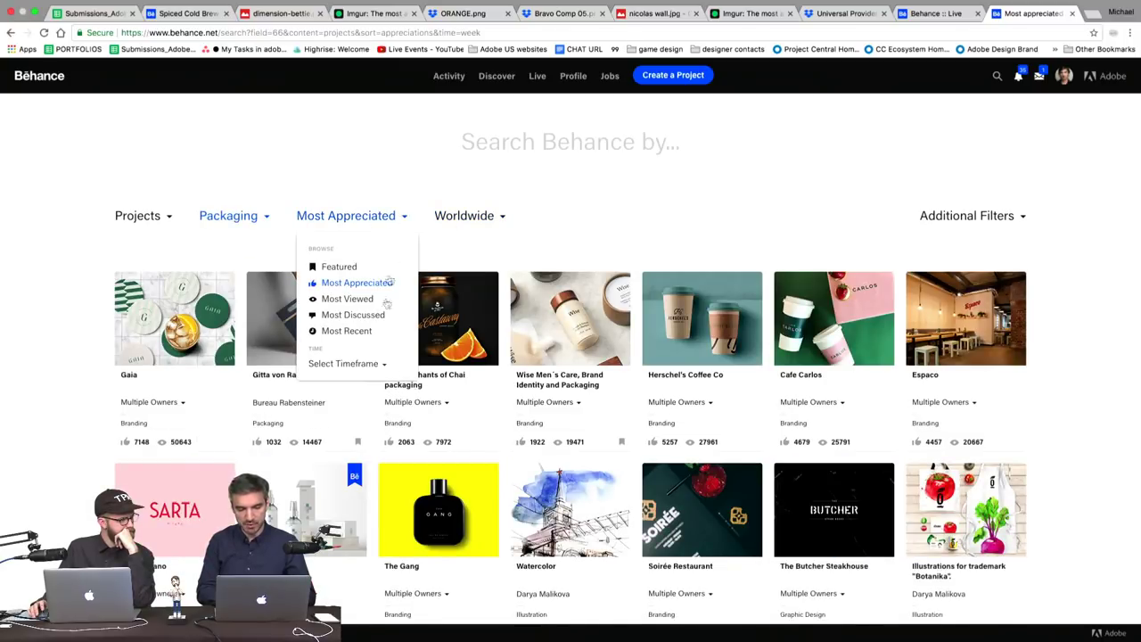
click(382, 364)
click(373, 378)
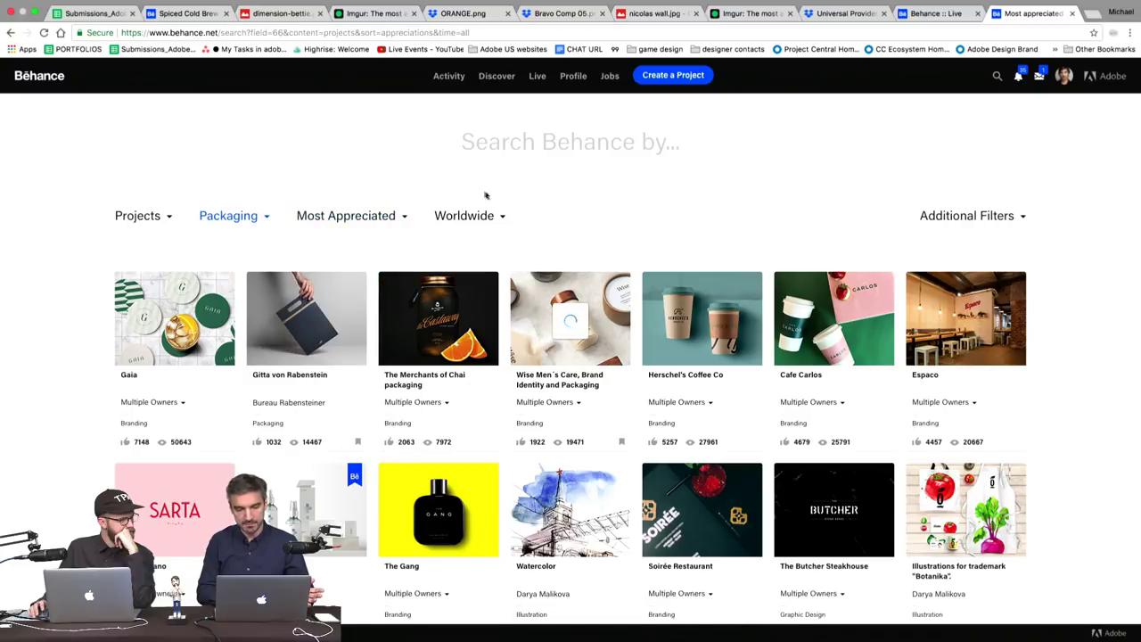
Limit the packaging projects to the location Austin, Texas, United States.
click(504, 218)
click(552, 274)
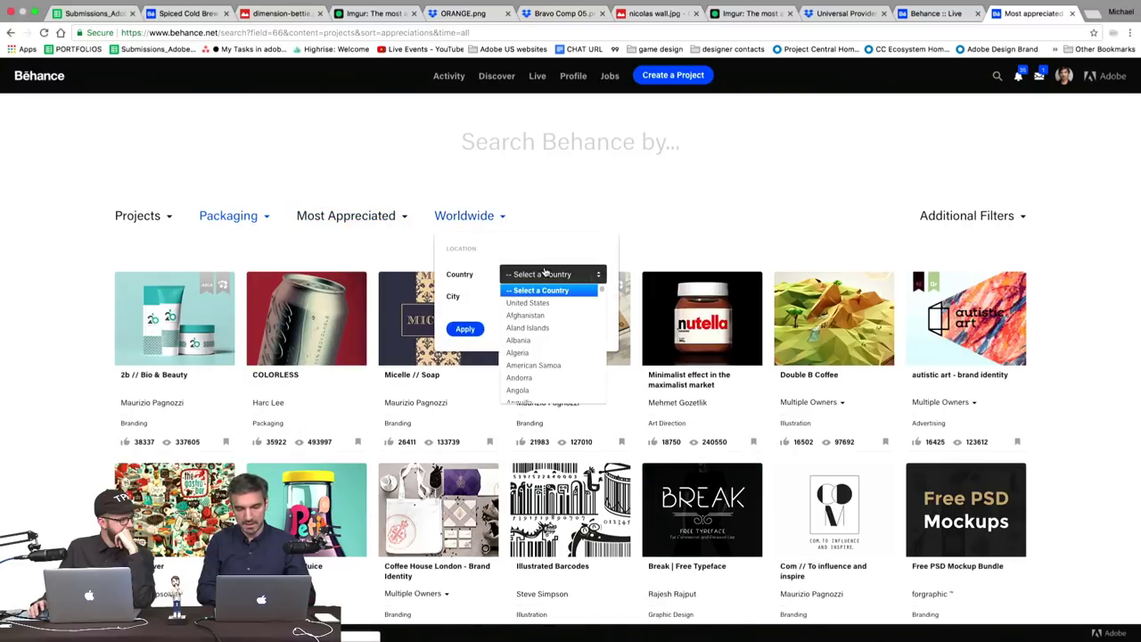
click(550, 290)
click(551, 298)
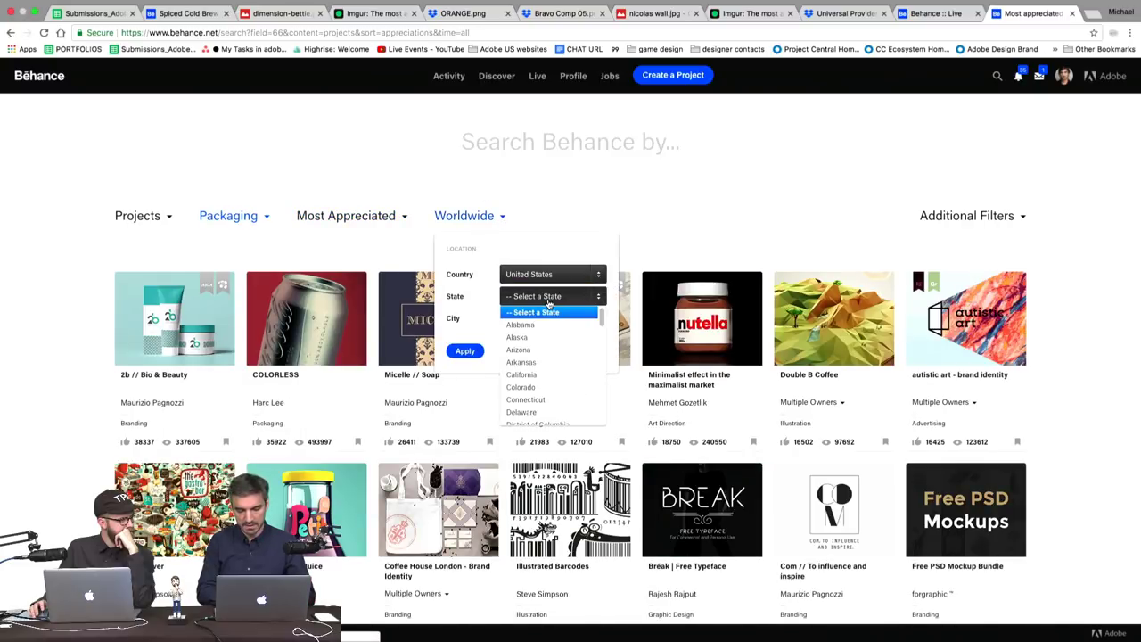
scroll(548, 356, down, 10)
click(535, 365)
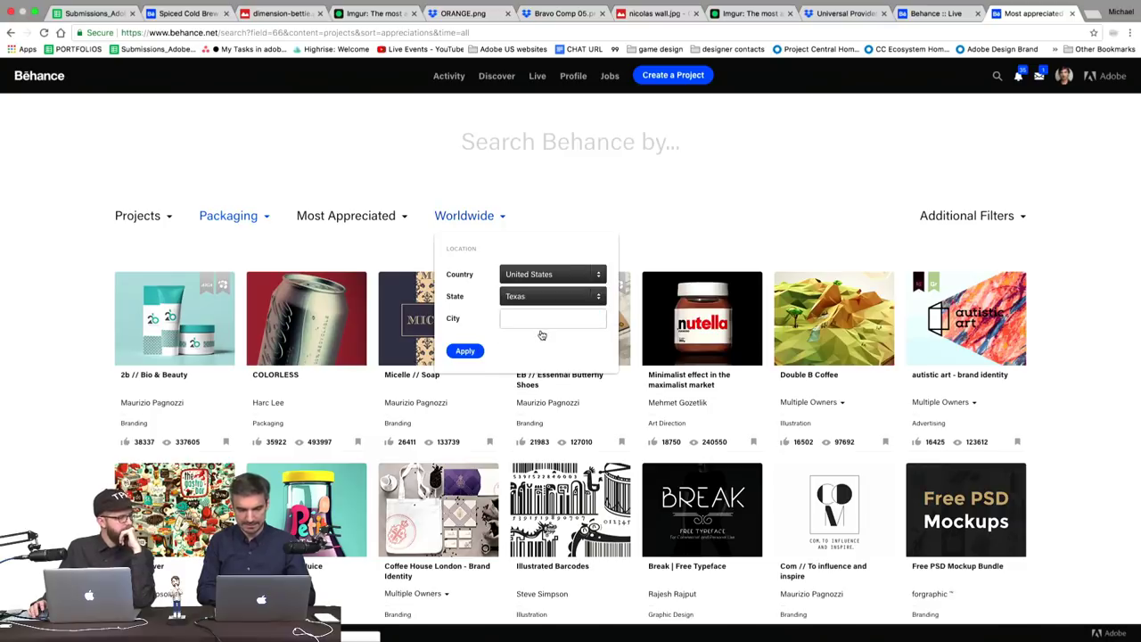
click(554, 321)
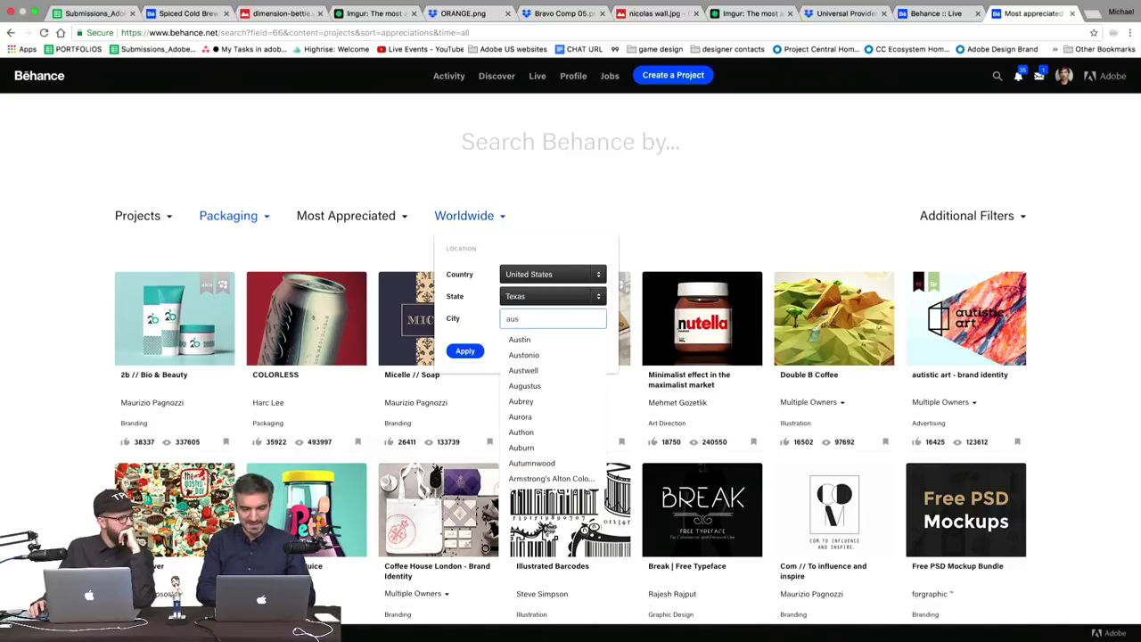
click(559, 346)
click(471, 352)
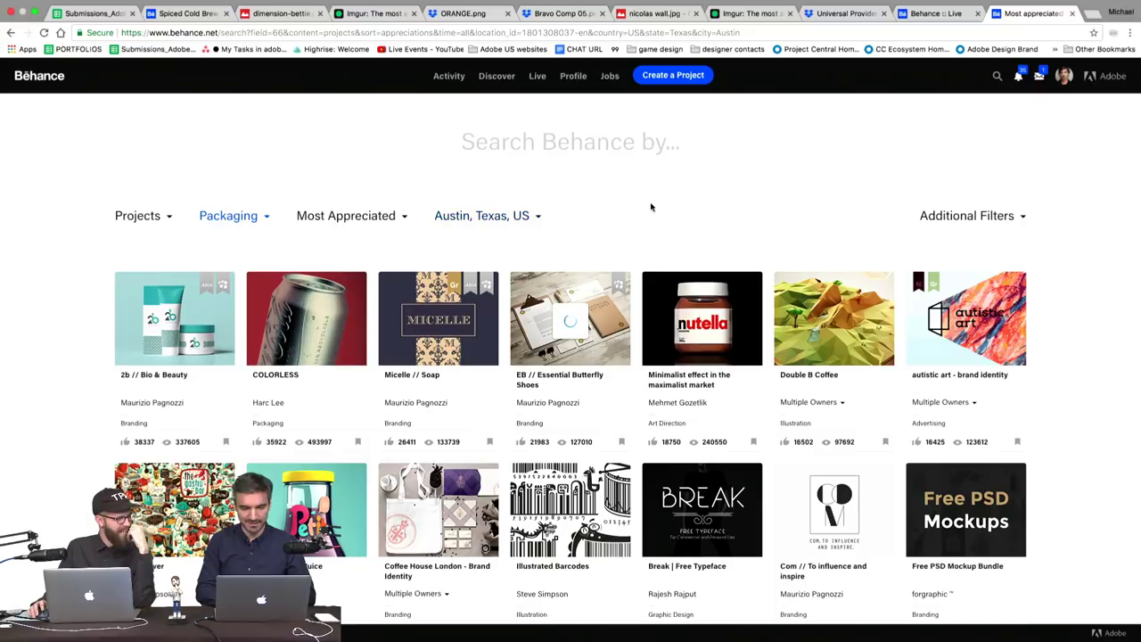
Look through the Austin packaging projects and open the profile of the designer behind Wells Coffee Packaging.
scroll(78, 367, down, 3)
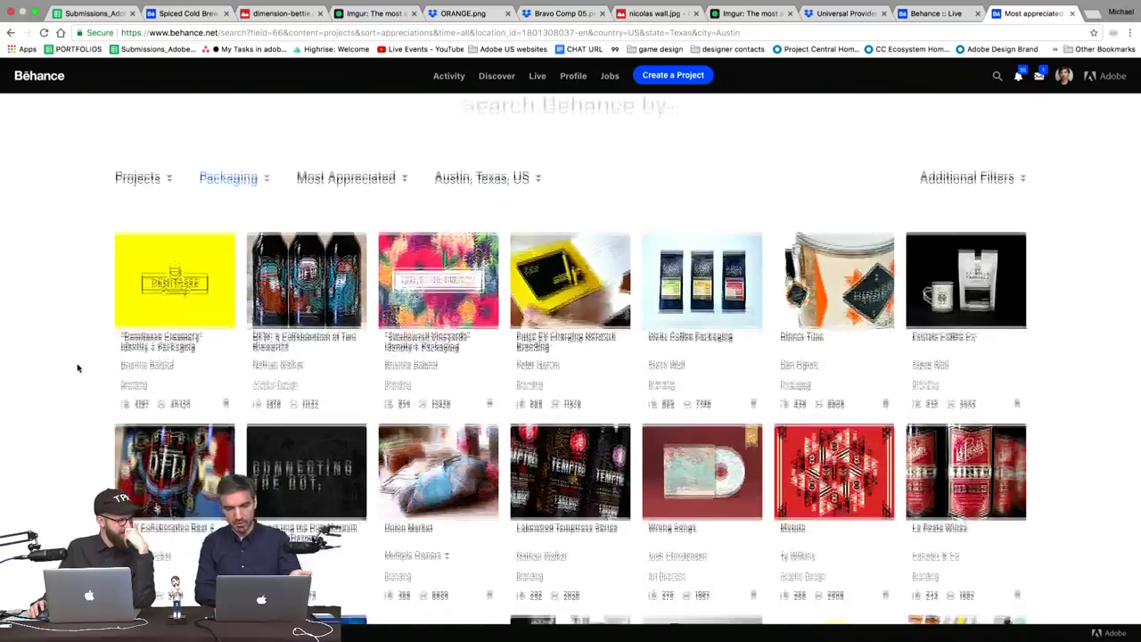
scroll(78, 367, down, 1)
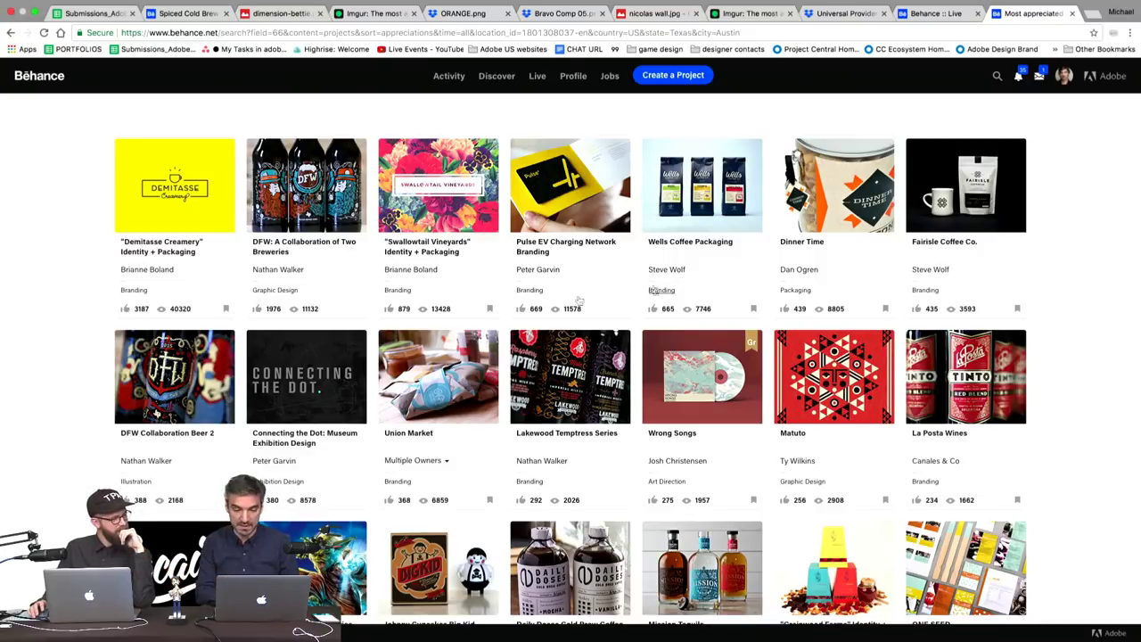
scroll(29, 339, down, 15)
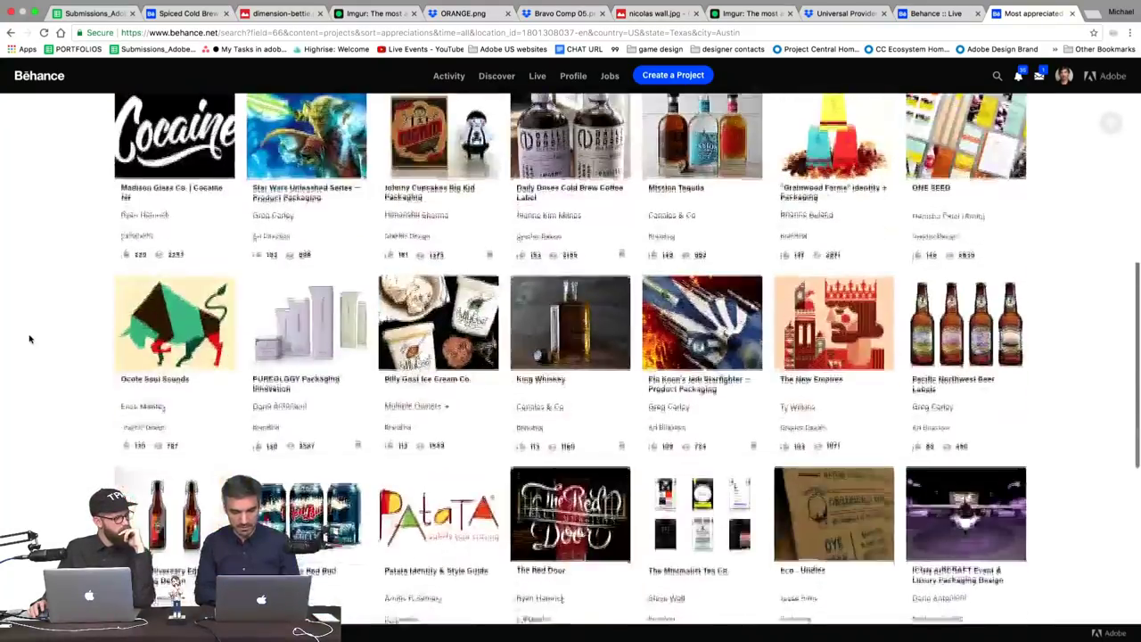
scroll(30, 339, down, 3)
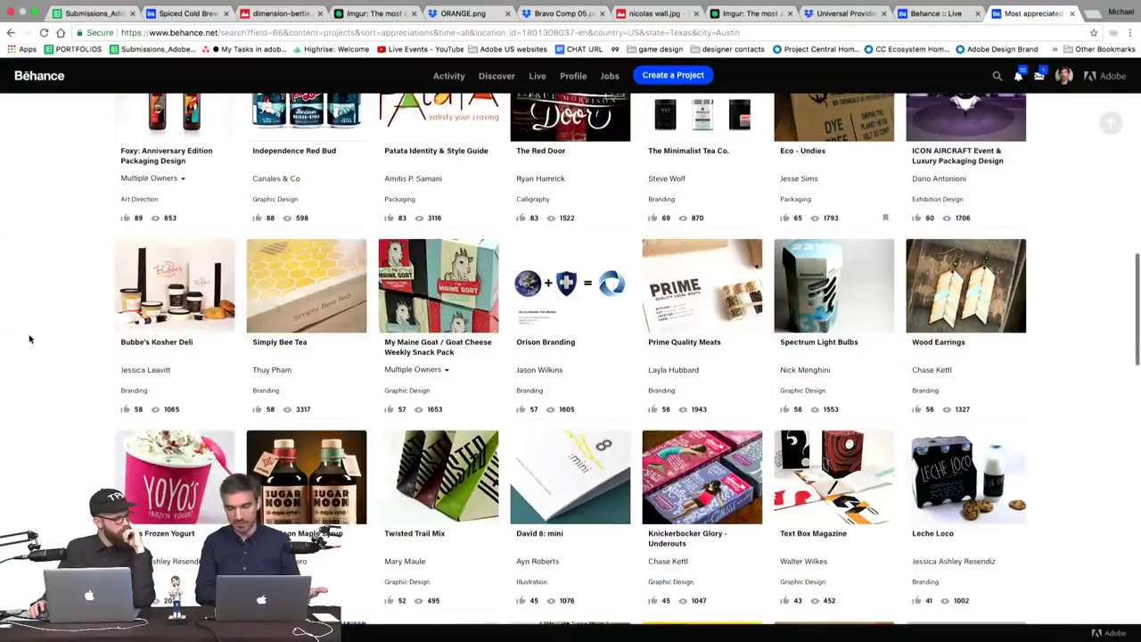
scroll(28, 339, down, 5)
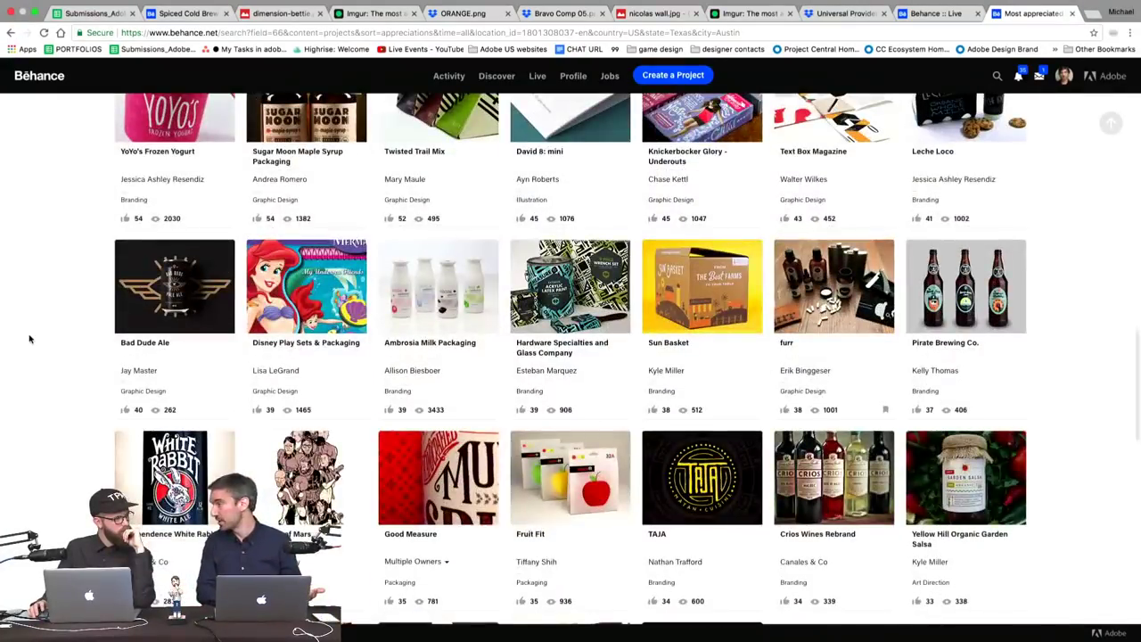
scroll(28, 339, up, 10)
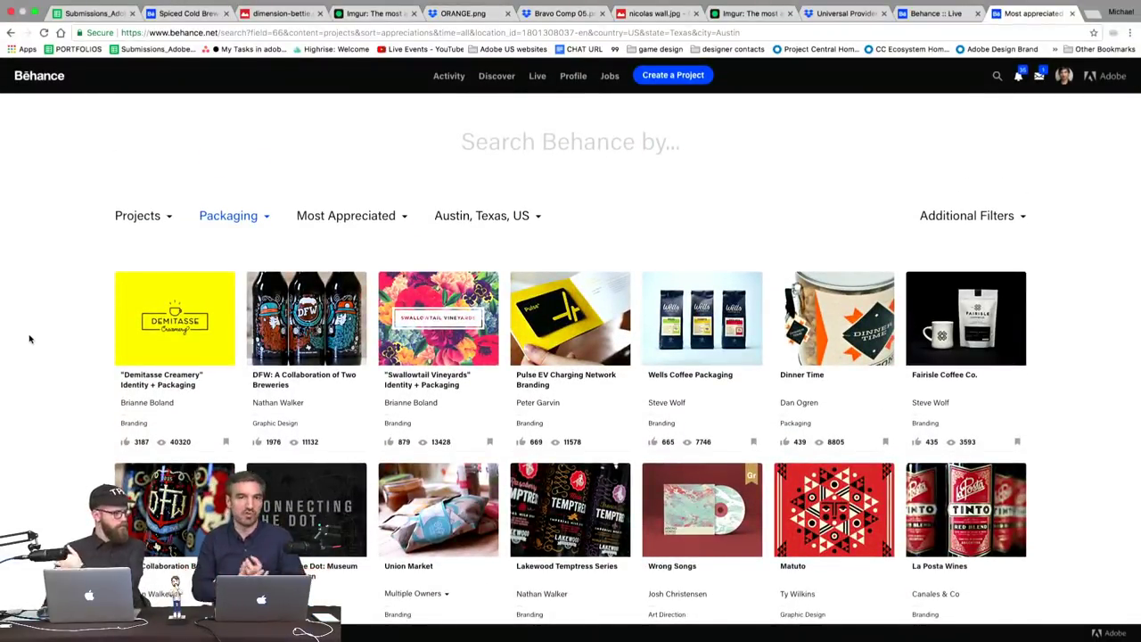
click(668, 403)
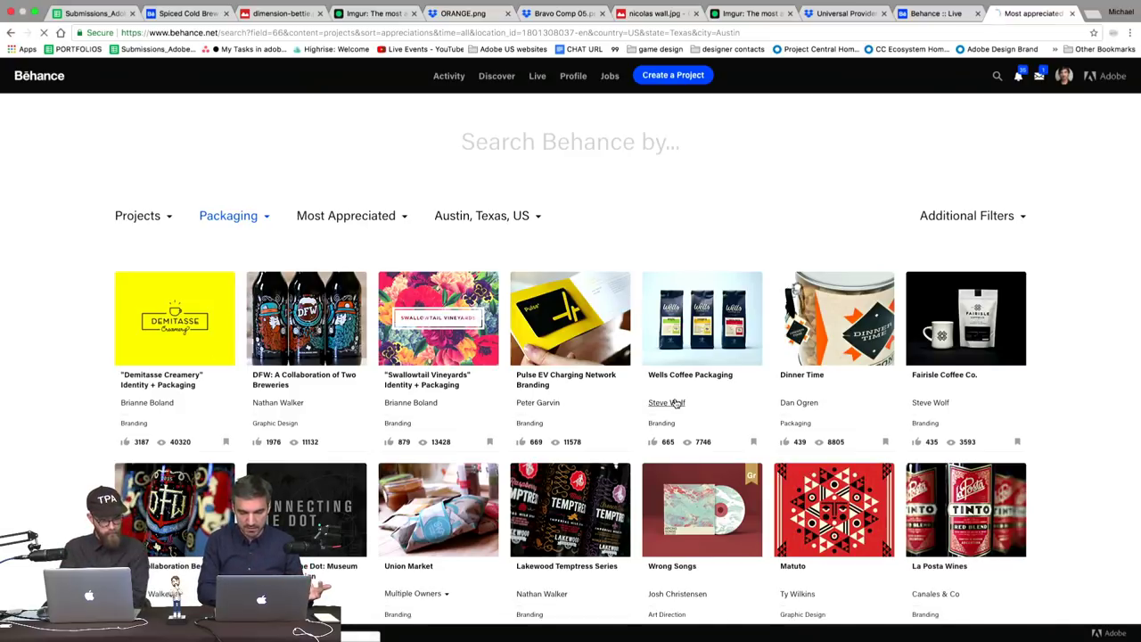
click(237, 266)
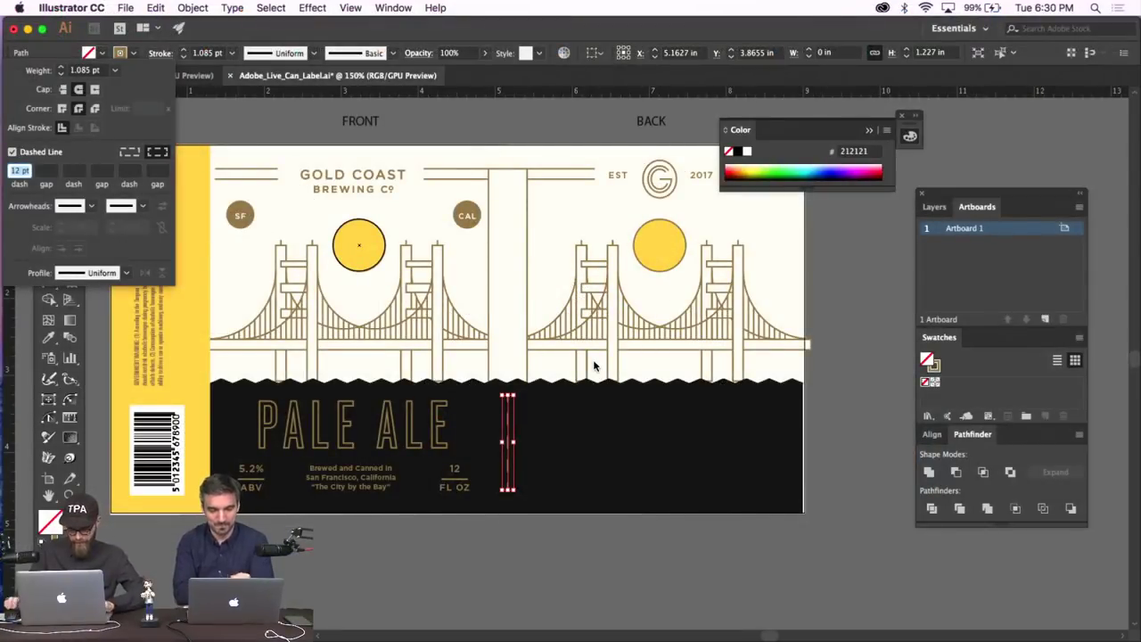
Try a dash length of 0 pt on the dashed vertical gold line beside the 12 FL OZ text.
key(Escape)
key(super+equal)
key(super+equal)
key(super+equal)
key(super+equal)
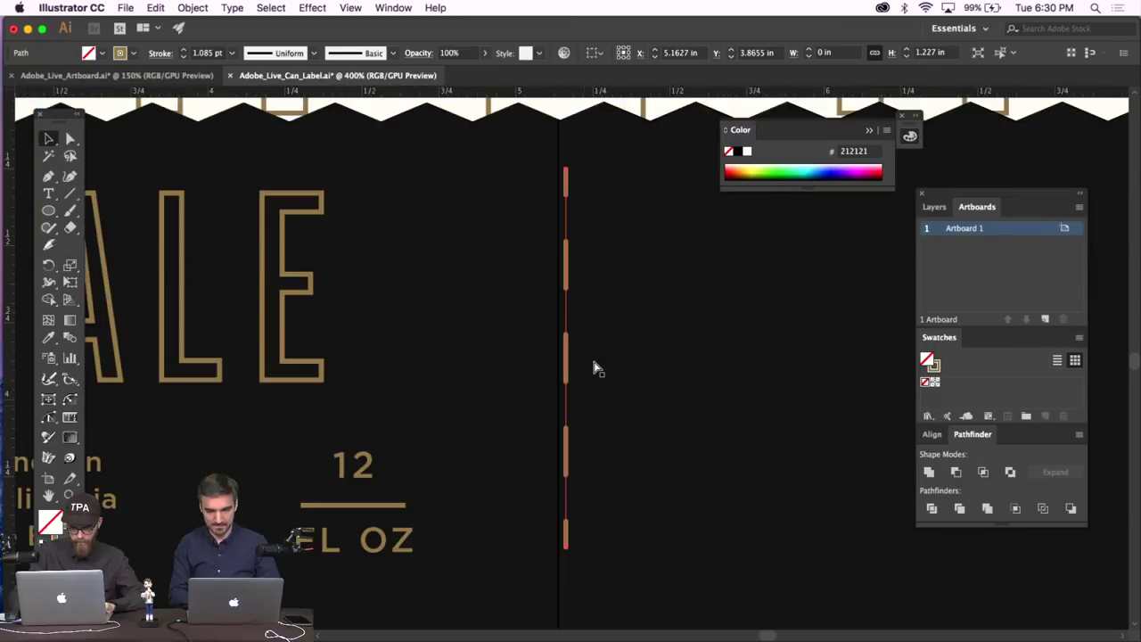
click(156, 54)
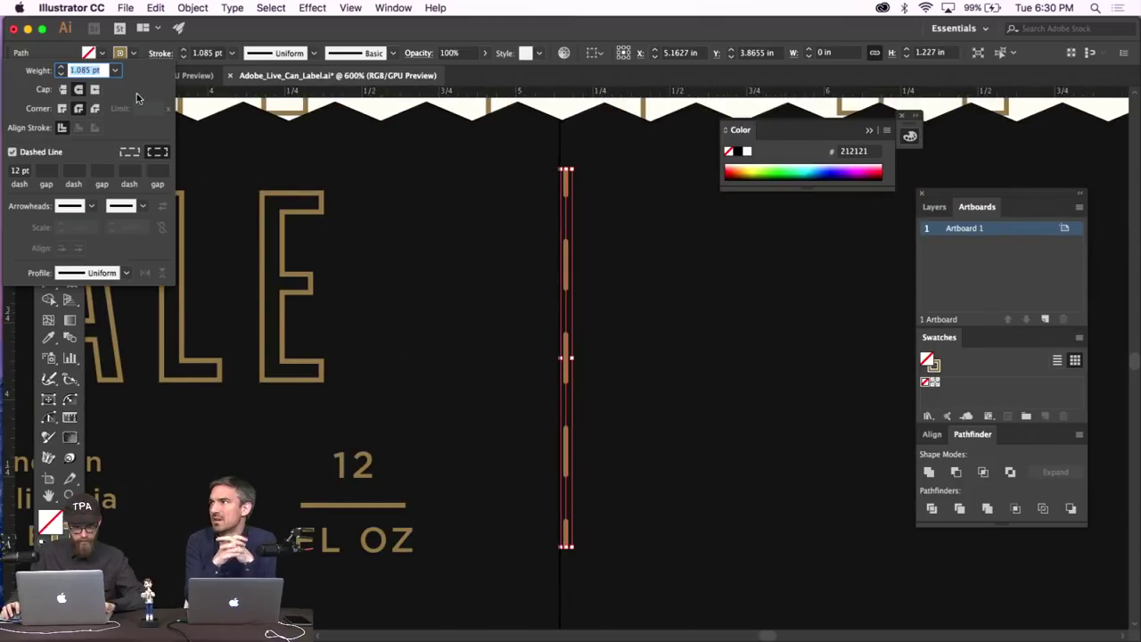
click(16, 171)
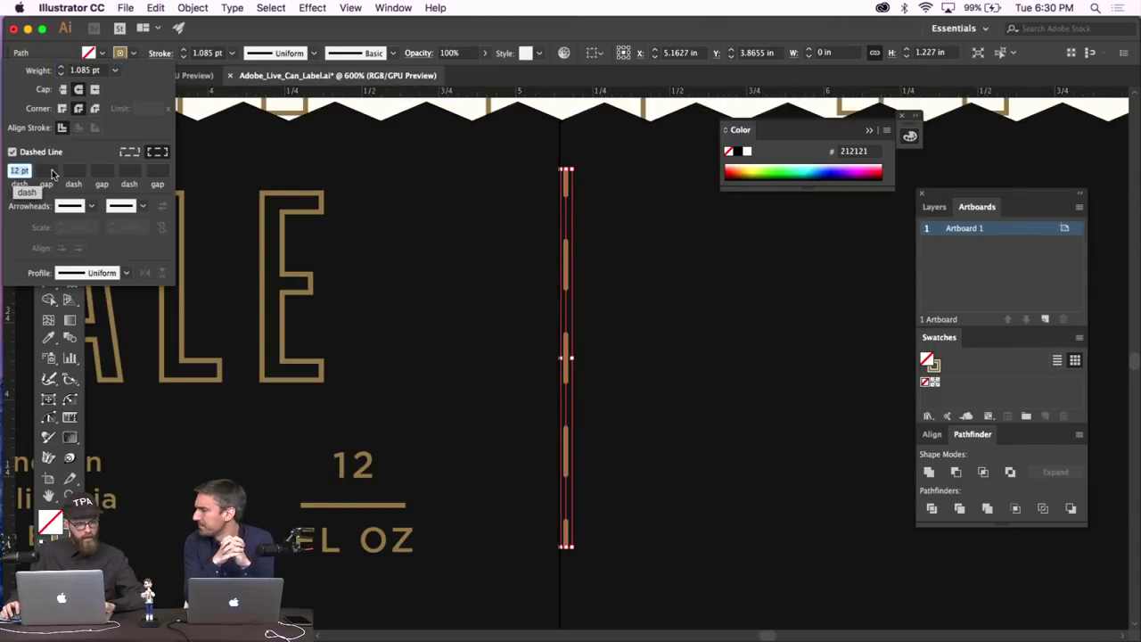
click(49, 171)
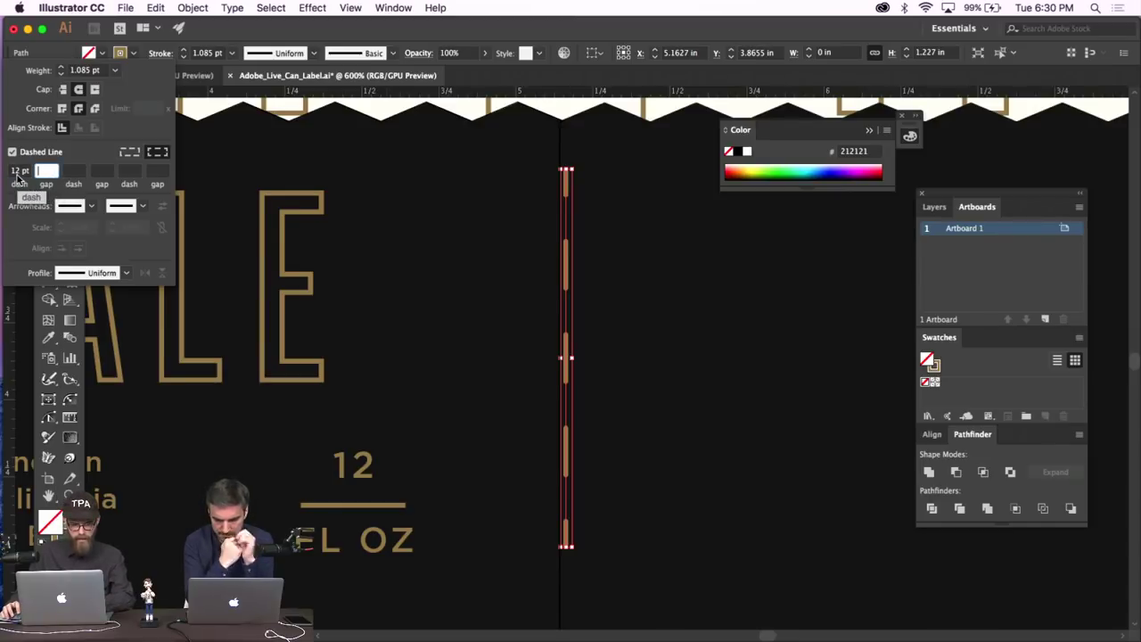
click(19, 171)
text(0)
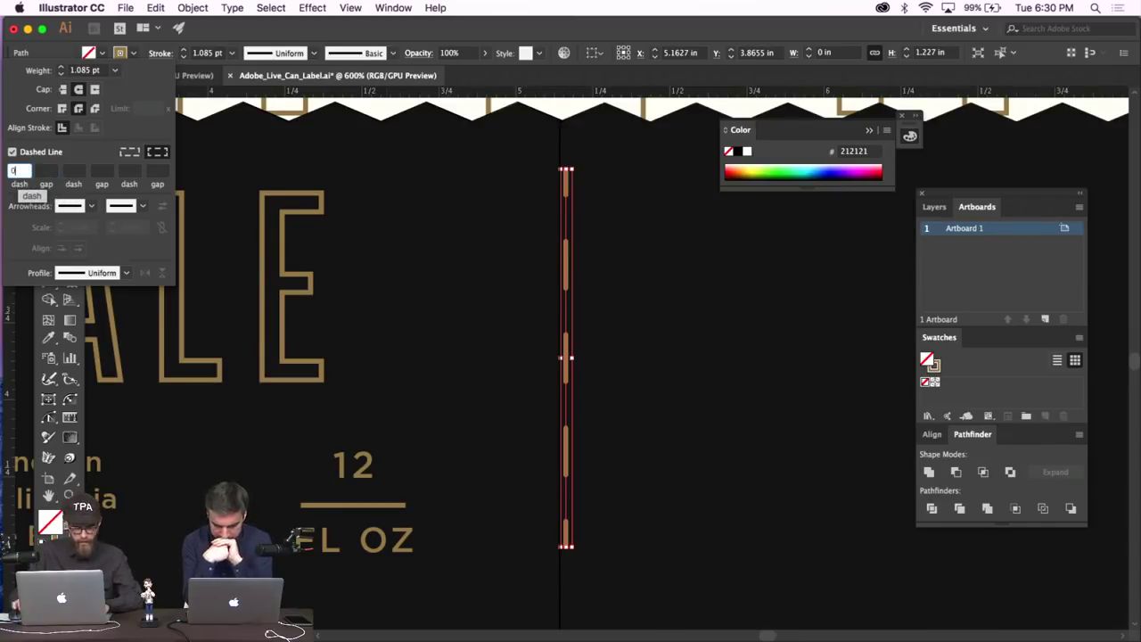
click(49, 176)
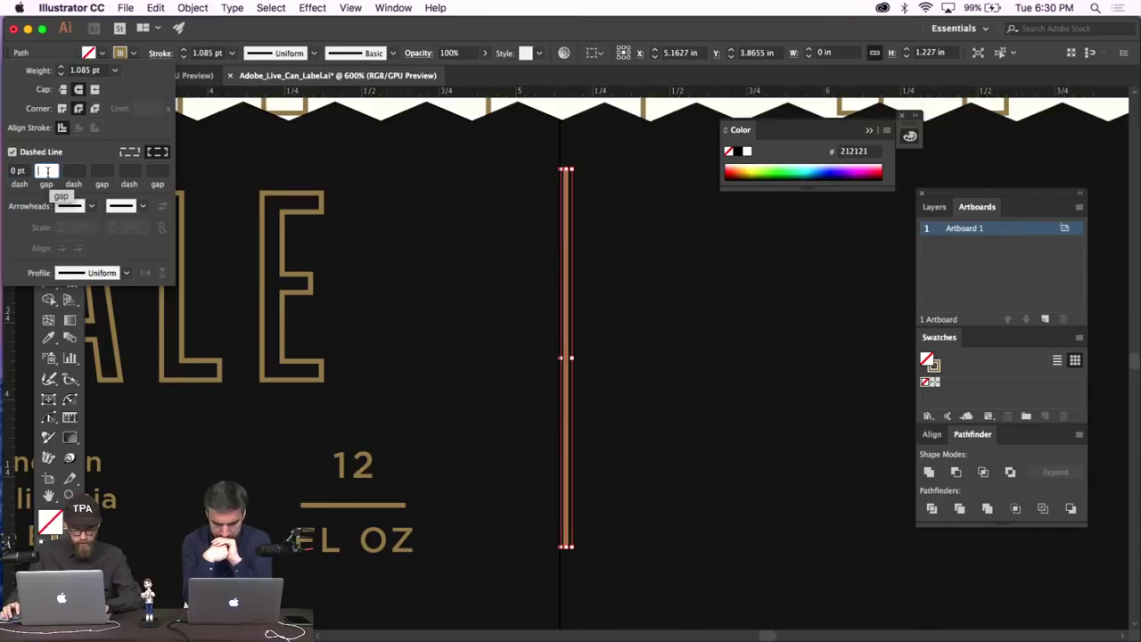
Set the vertical gold line's dash length to 5 pt and its stroke weight to 0.75 pt.
click(17, 172)
text(5)
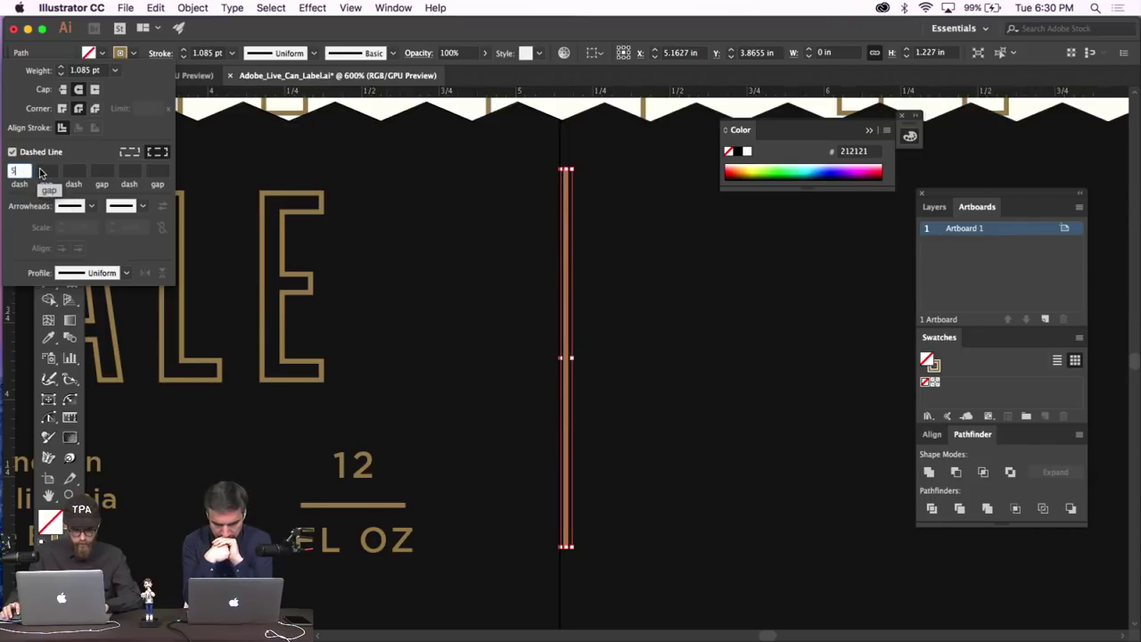
key(Tab)
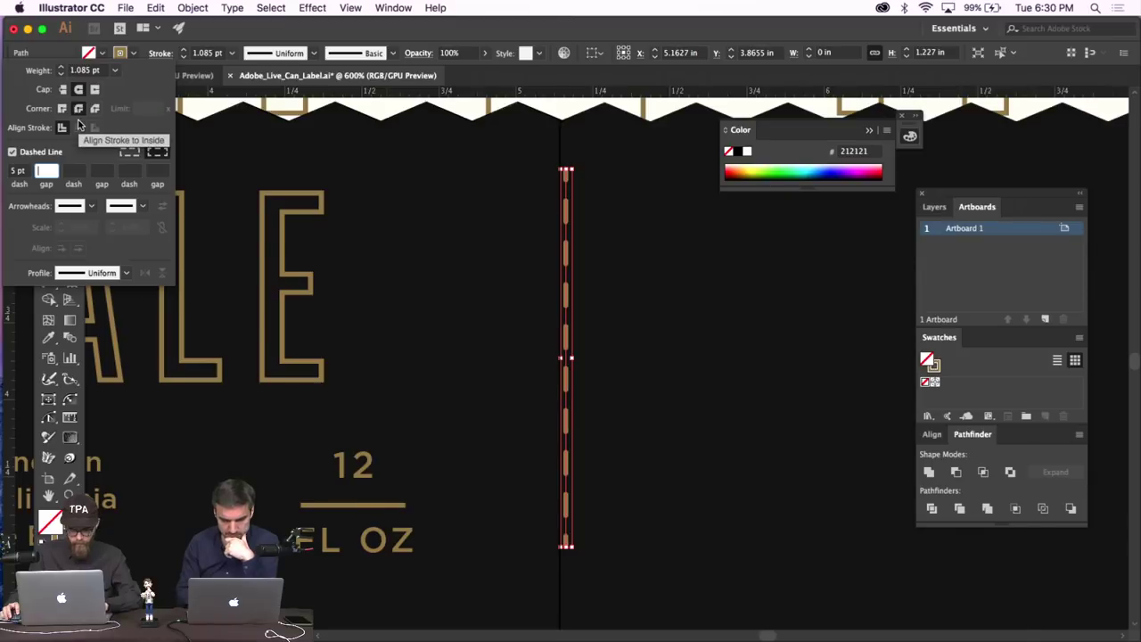
click(59, 74)
click(60, 75)
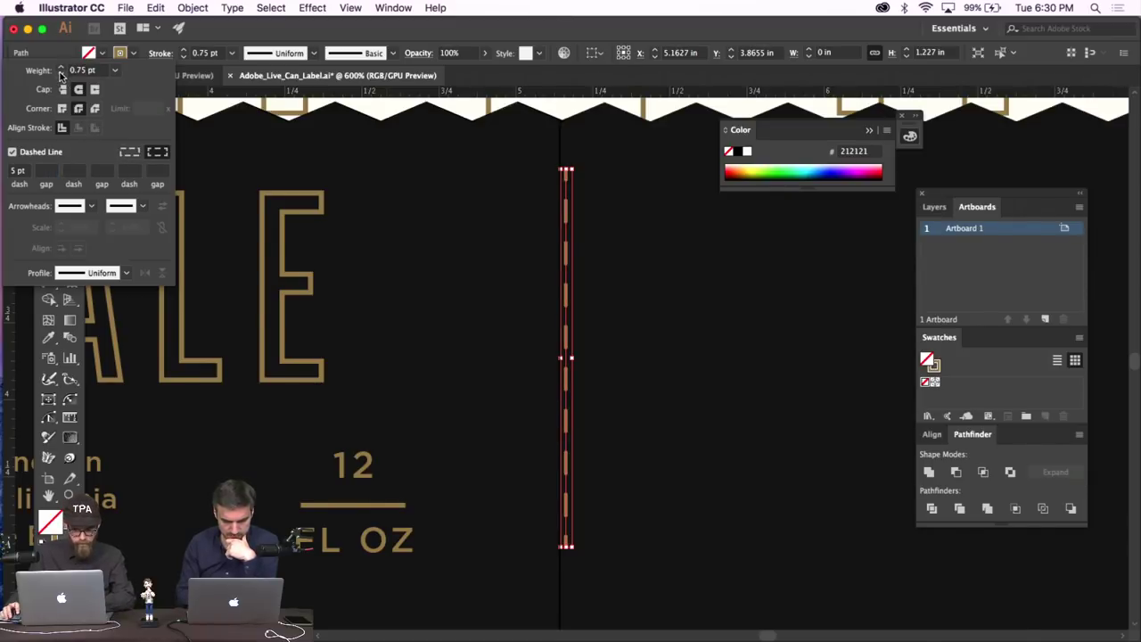
Set the vertical gold line's stroke weight to 2 pt, its dash length to 0 pt and its gap to 5 pt.
click(61, 67)
click(61, 68)
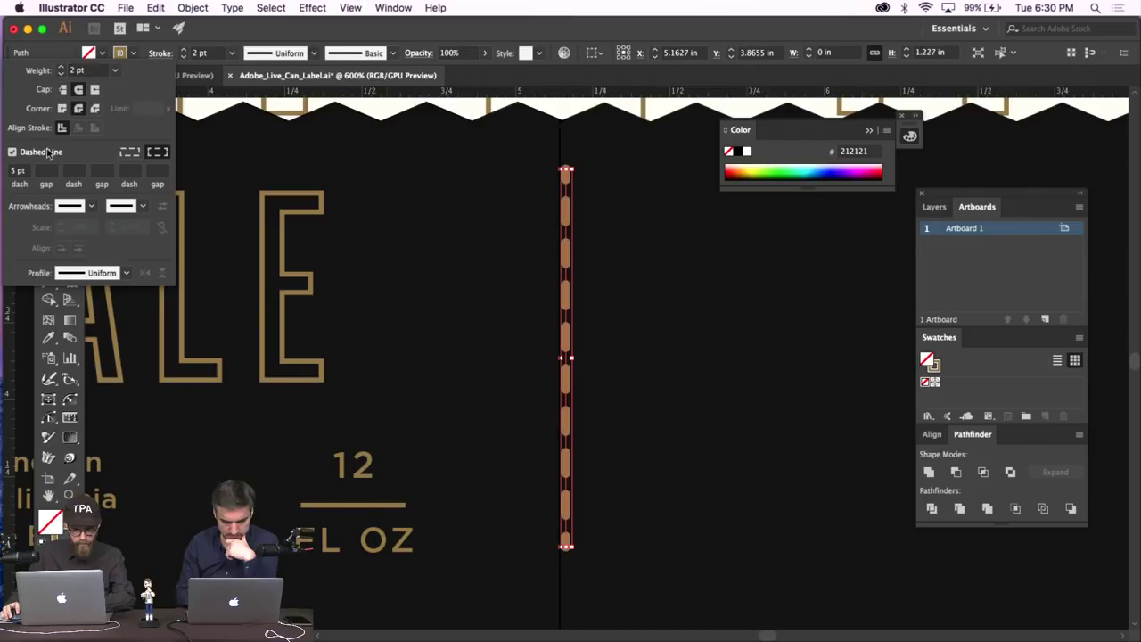
click(45, 170)
text(0)
key(Return)
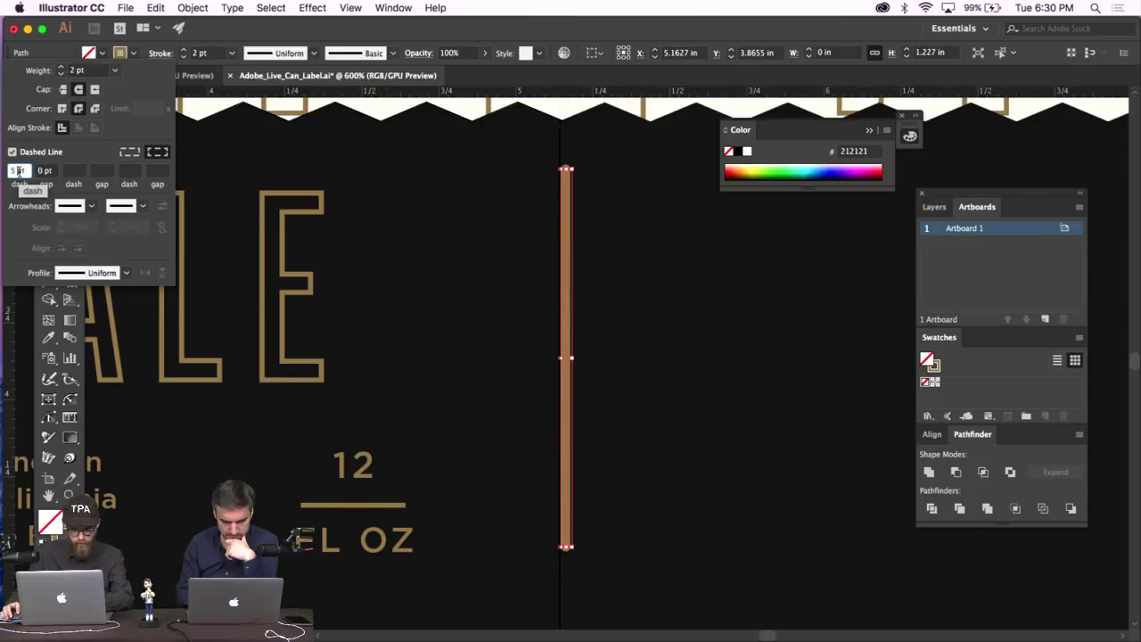
text(5)
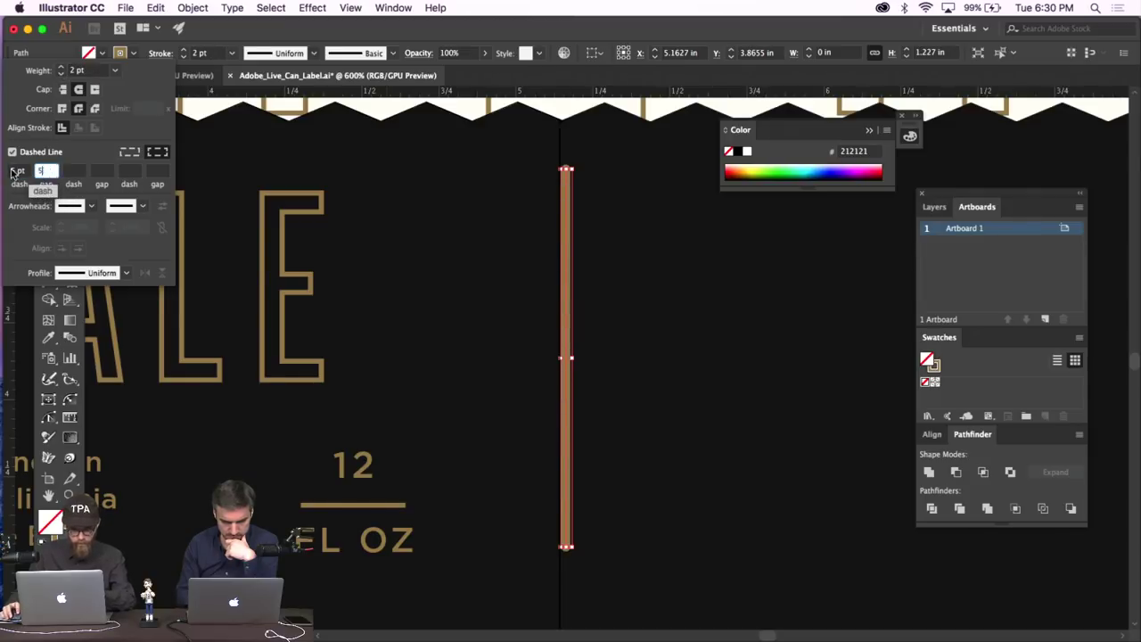
click(20, 172)
text(0)
click(46, 171)
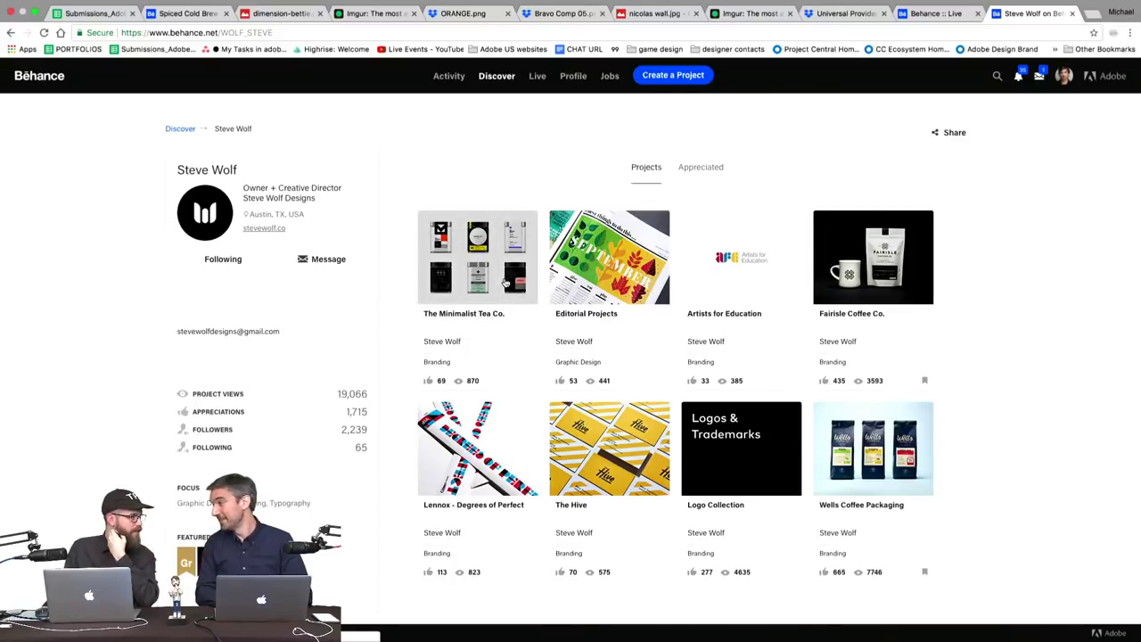
Open The Minimalist Tea Co. project from the designer's Behance profile and look through its logo and packaging images.
click(505, 283)
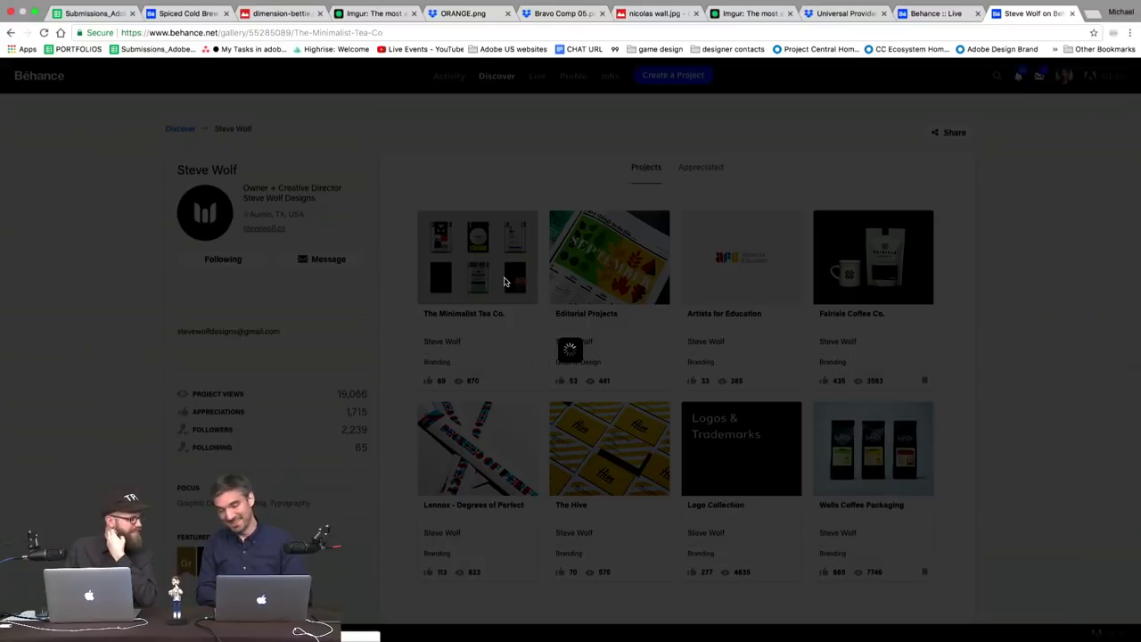
scroll(299, 306, down, 3)
scroll(300, 307, down, 15)
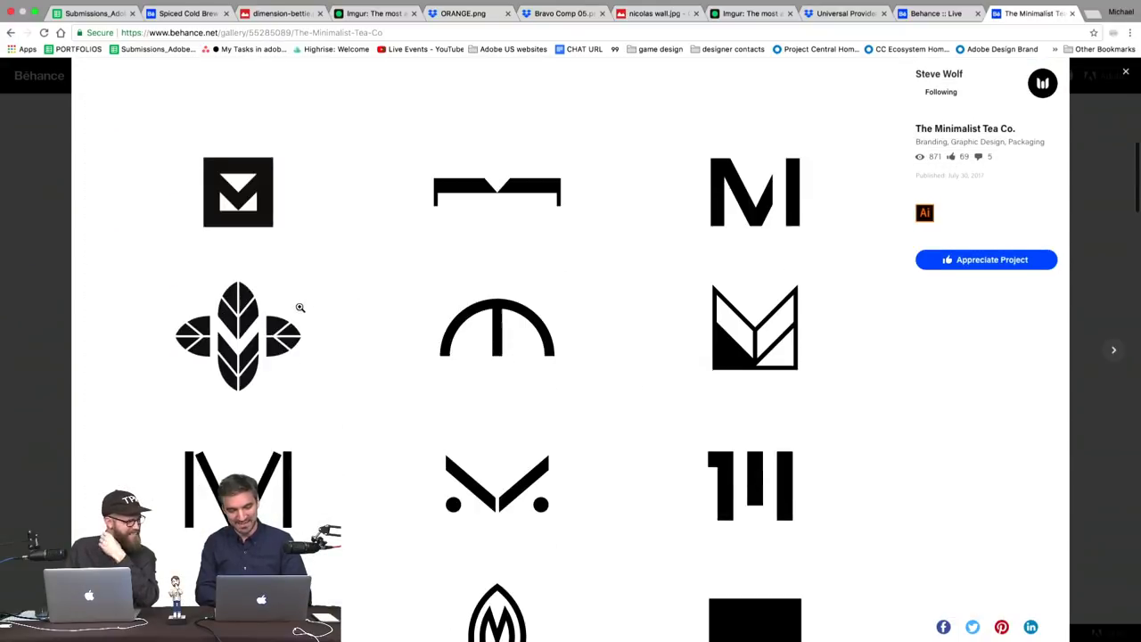
scroll(300, 307, down, 15)
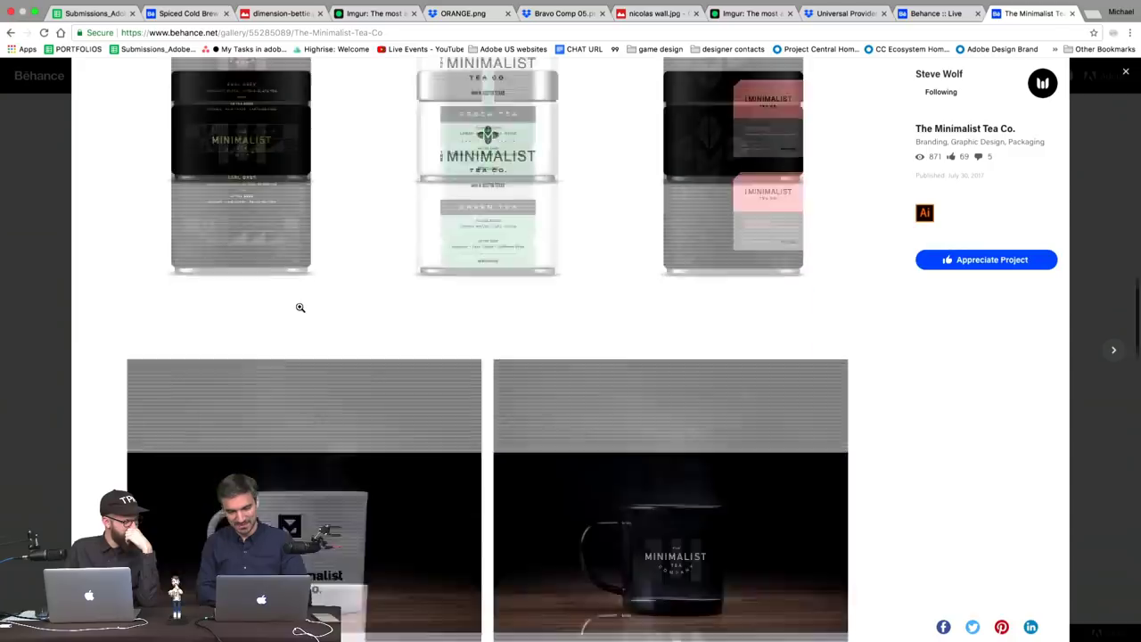
scroll(300, 306, down, 8)
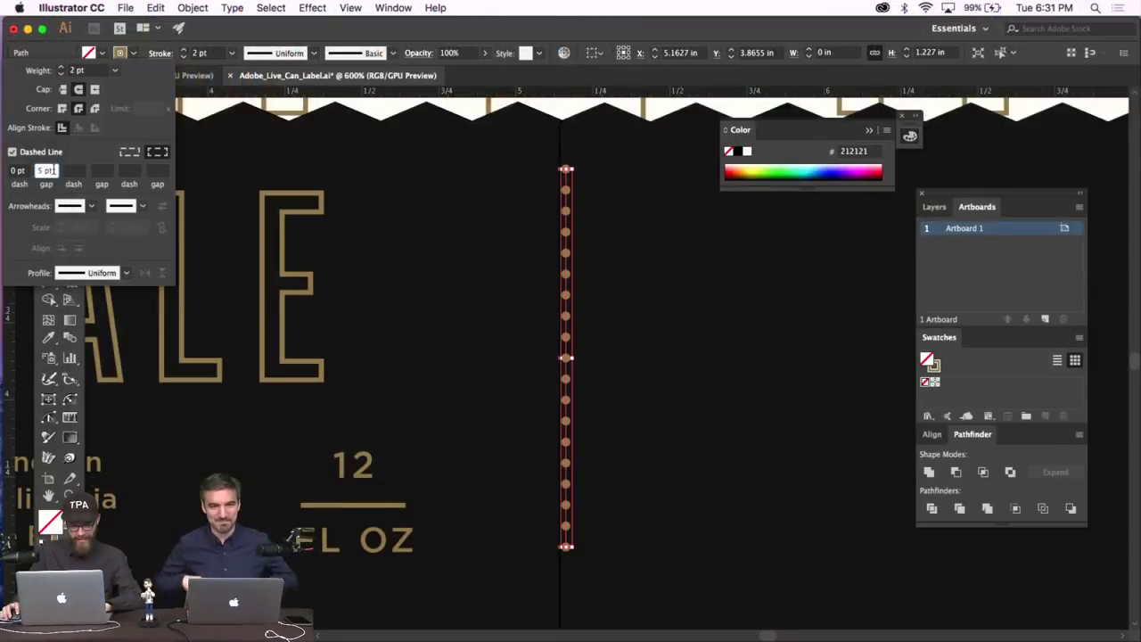
Back in Illustrator, double the gap between the dots of the vertical gold line.
key(Return)
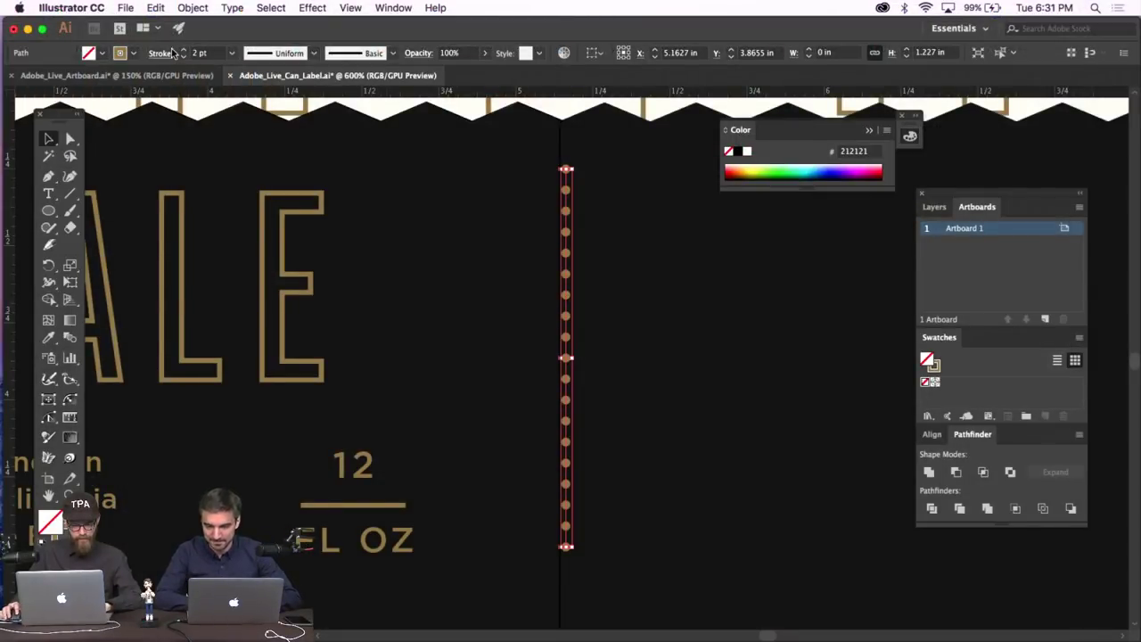
click(160, 52)
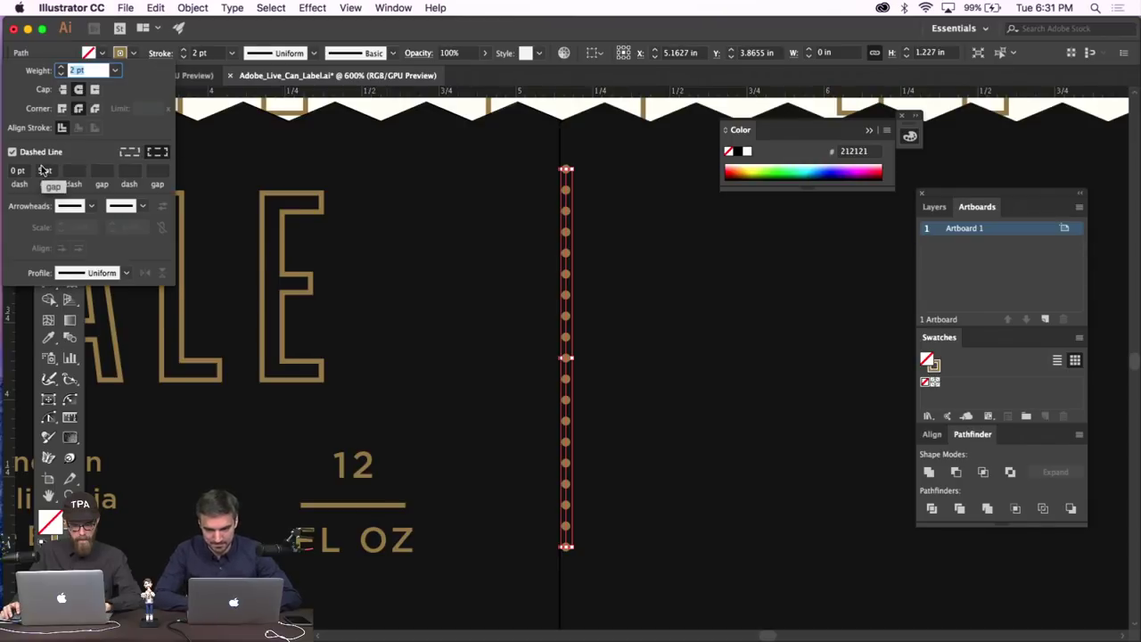
key(Tab)
key(Tab)
text(15)
key(Return)
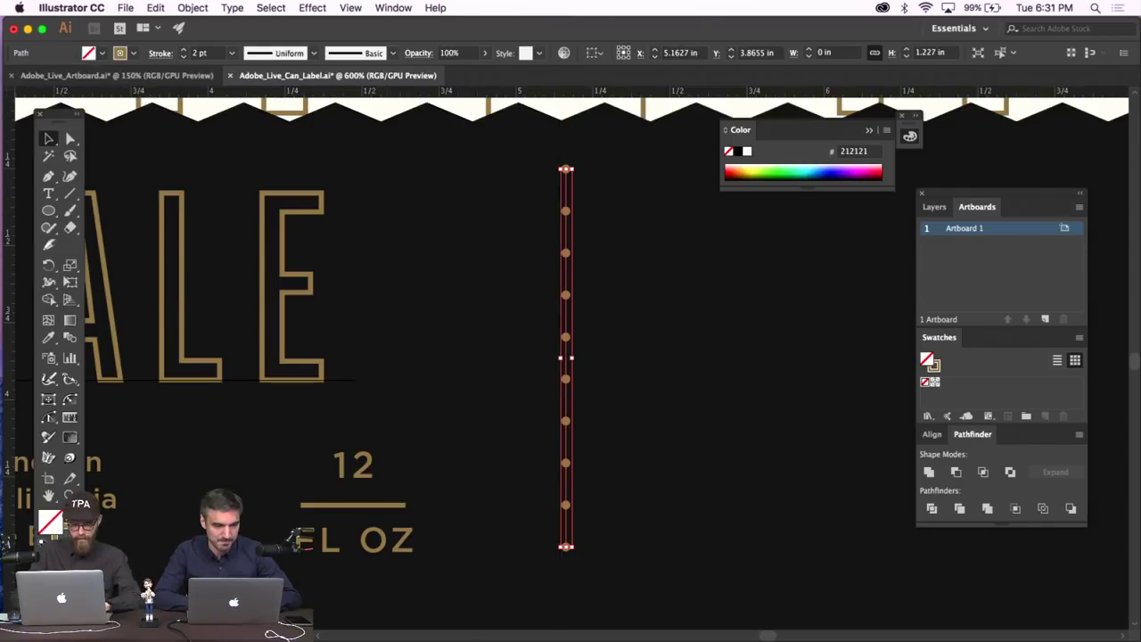
click(472, 337)
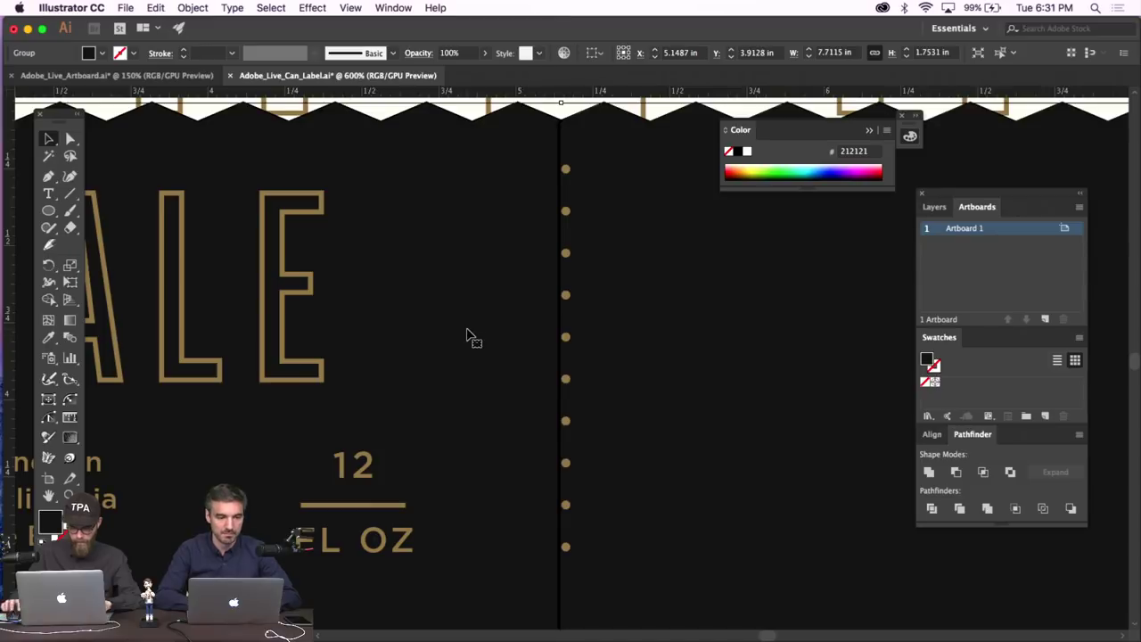
Move the dotted vertical line slightly left onto the seam between the front and back halves of the black band.
key(super+minus)
key(super+minus)
key(super+minus)
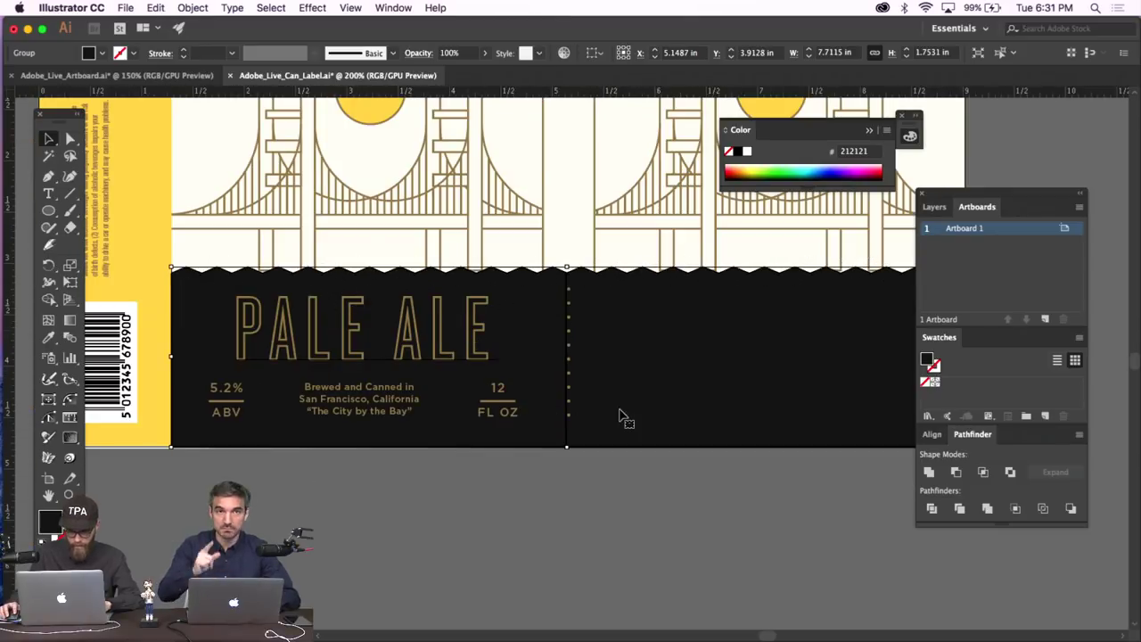
click(555, 475)
click(571, 403)
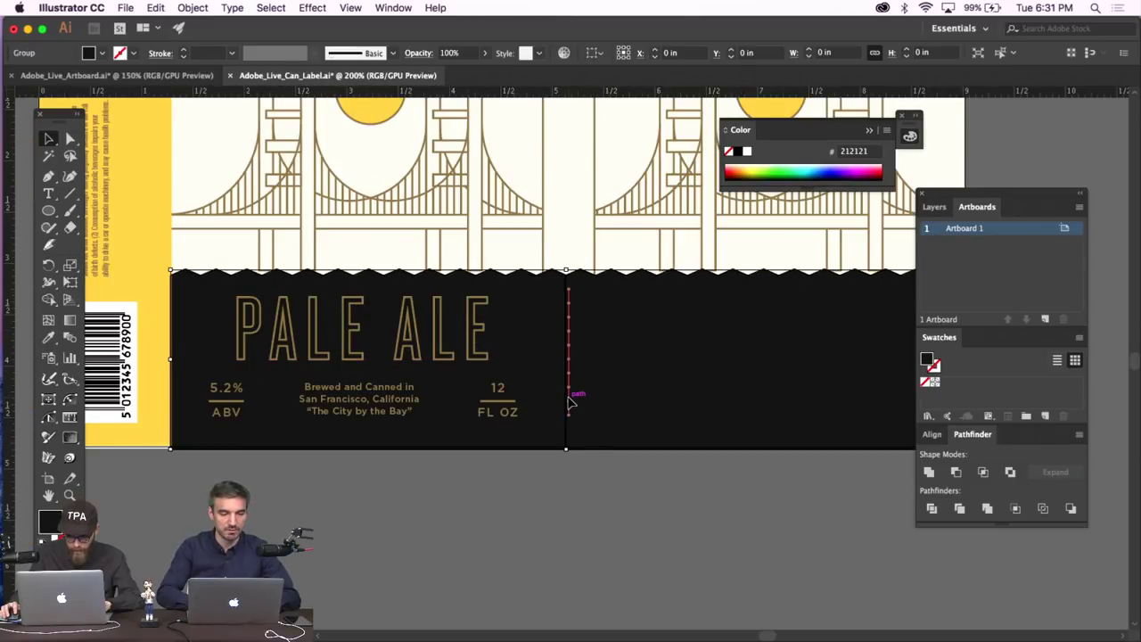
drag(570, 369, 567, 375)
click(549, 495)
scroll(627, 558, up, 2)
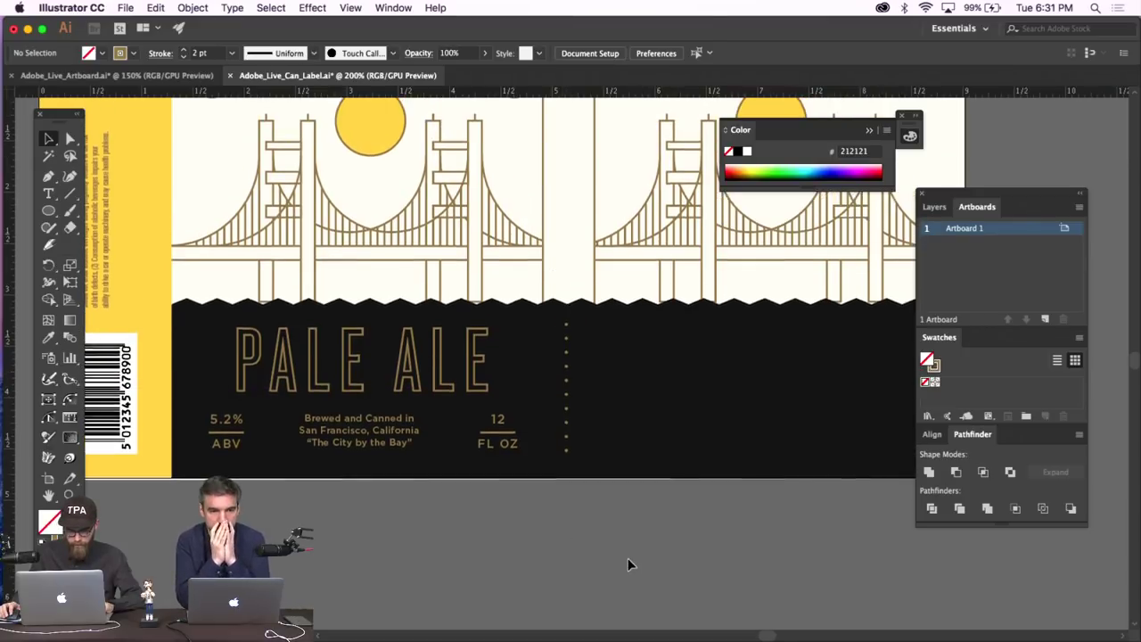
scroll(627, 558, up, 2)
key(super+minus)
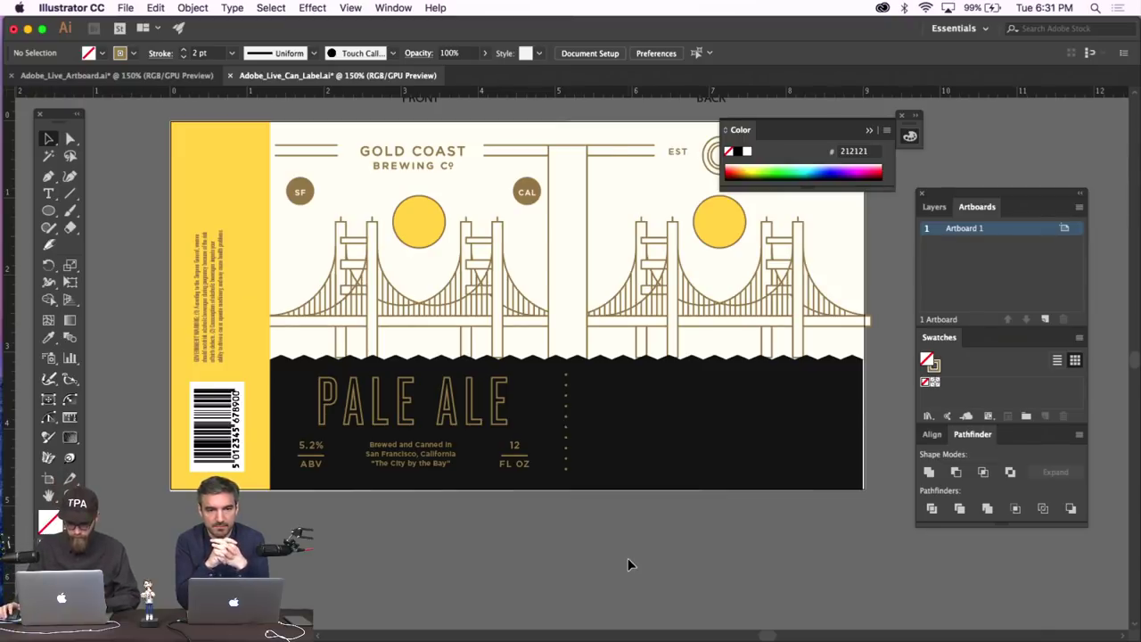
scroll(641, 548, right, 3)
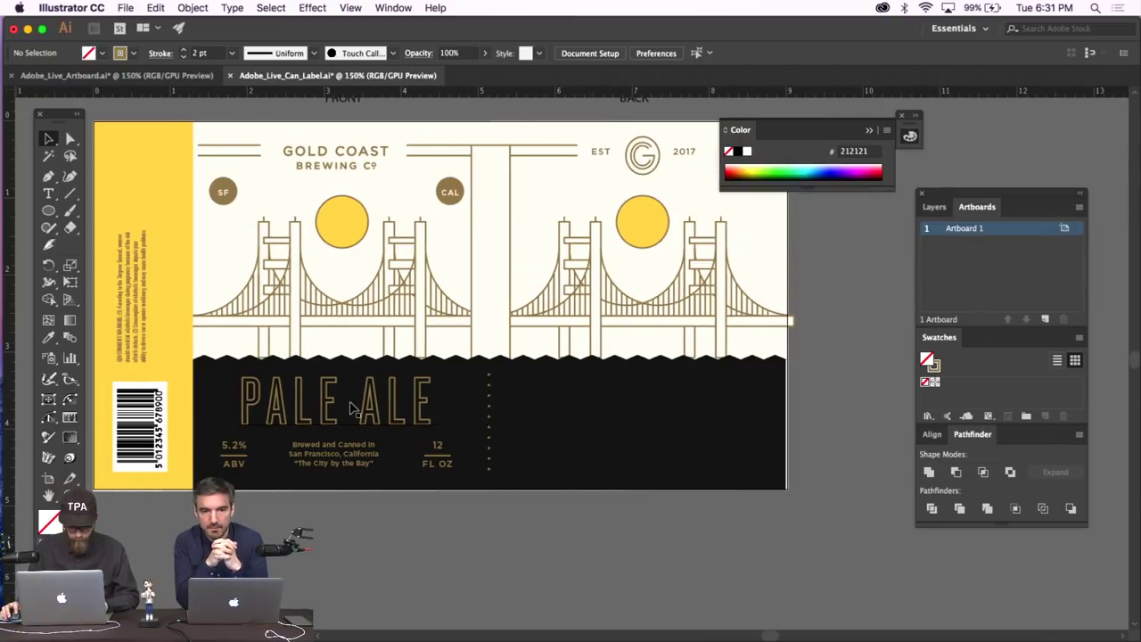
click(353, 407)
shift+click(353, 463)
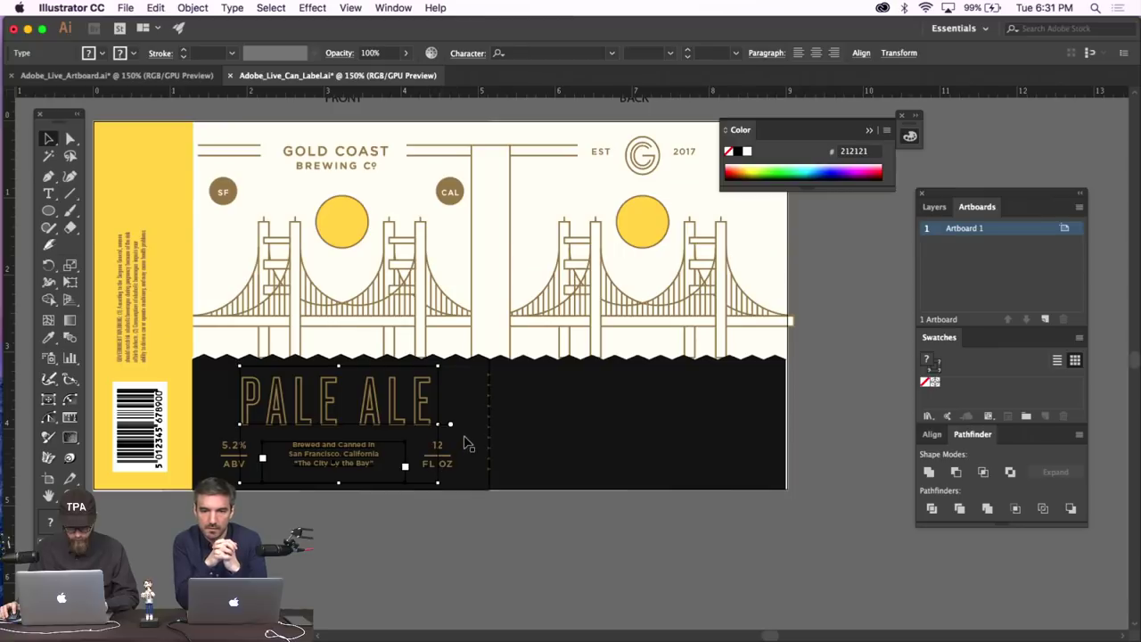
click(437, 462)
key(super+shift+a)
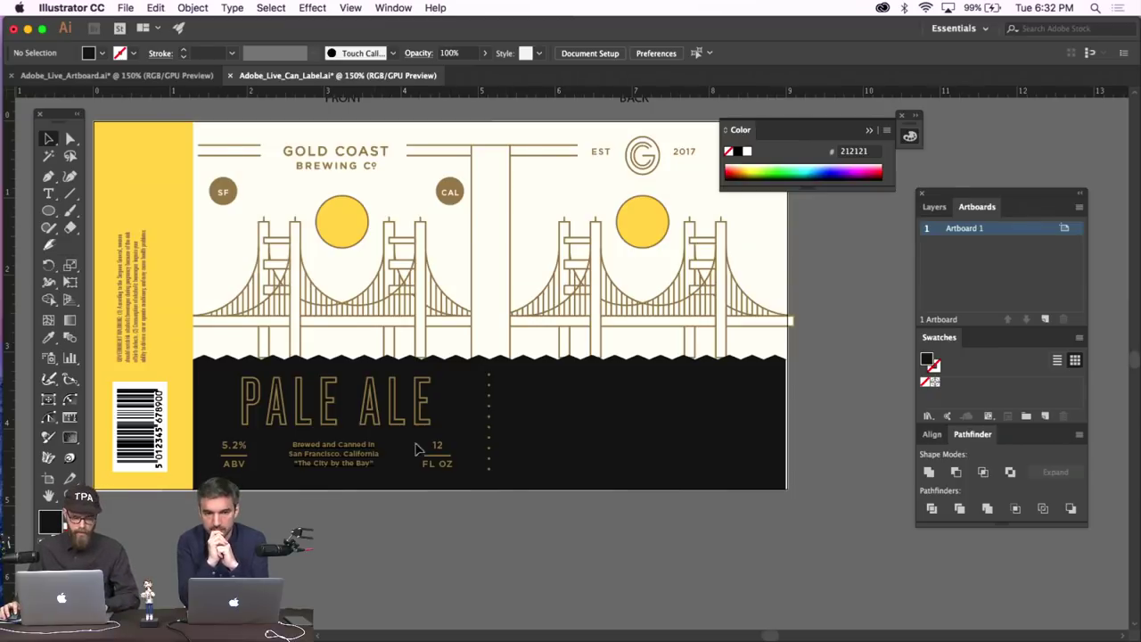
drag(465, 440, 294, 479)
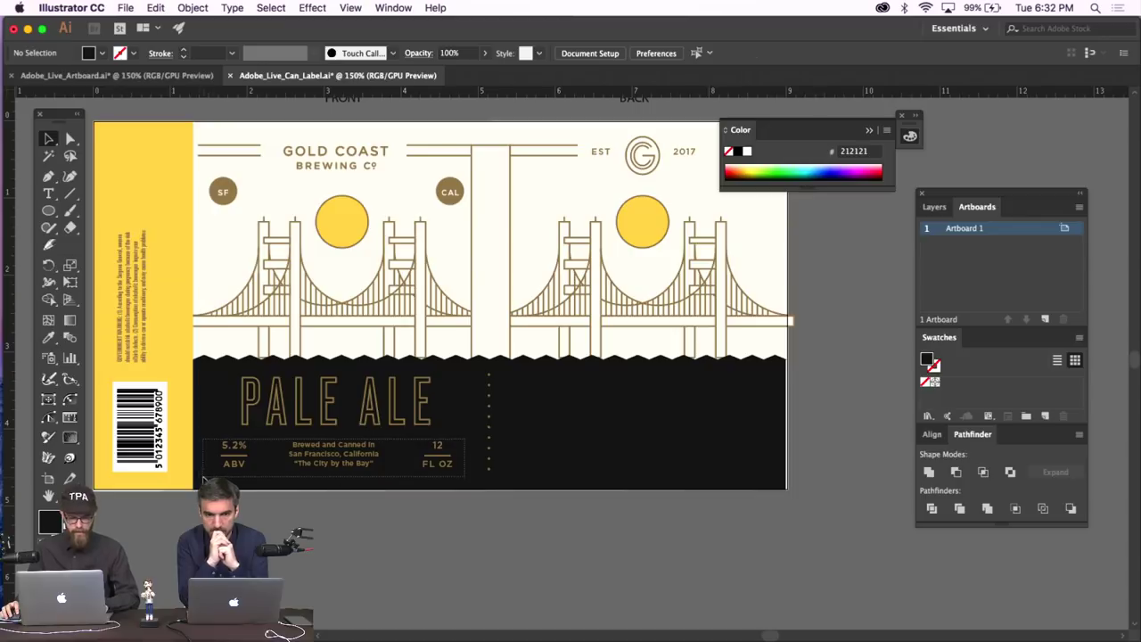
click(364, 465)
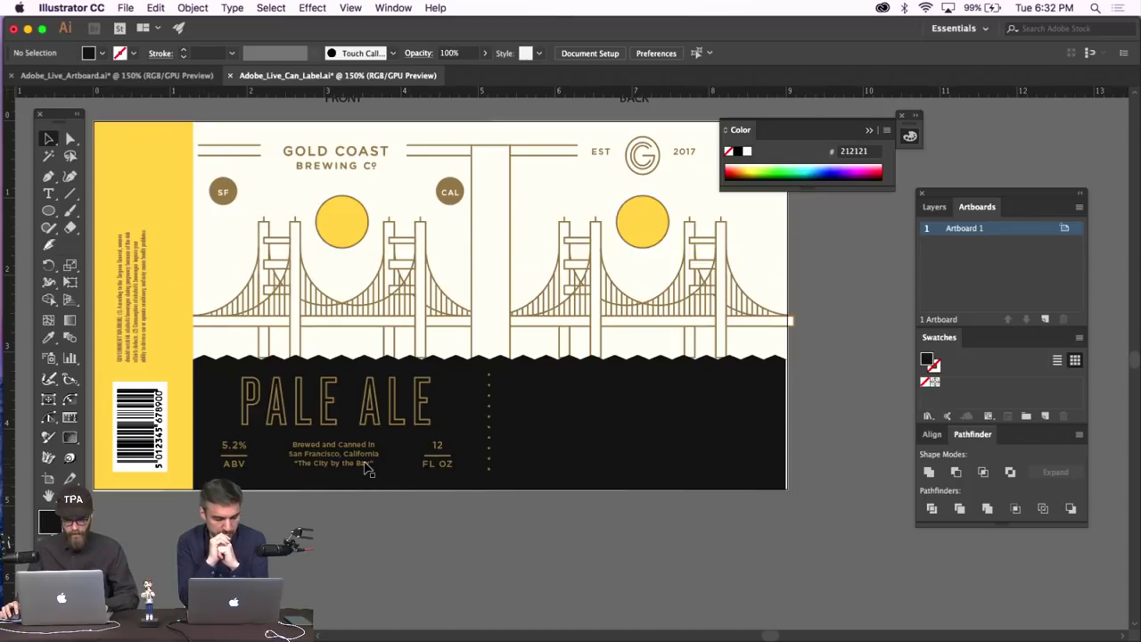
click(517, 450)
Duplicate the PALE ALE title with the ABV, brewery and 12 FL OZ text into the back's black area, and center it beneath the bridge.
drag(254, 479, 635, 488)
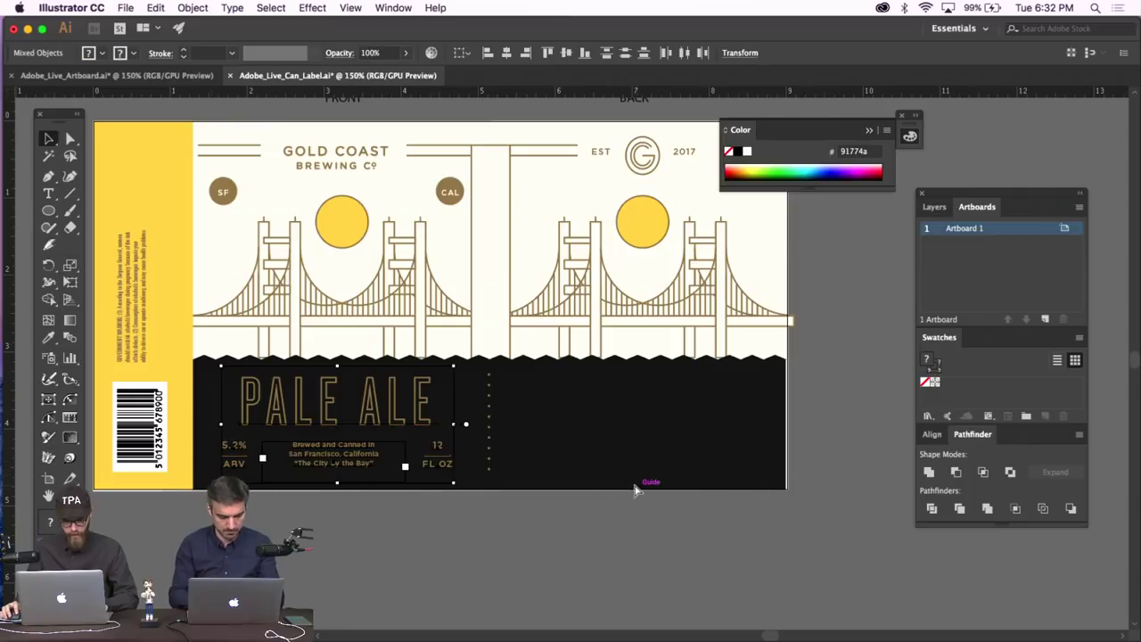
drag(579, 434, 657, 420)
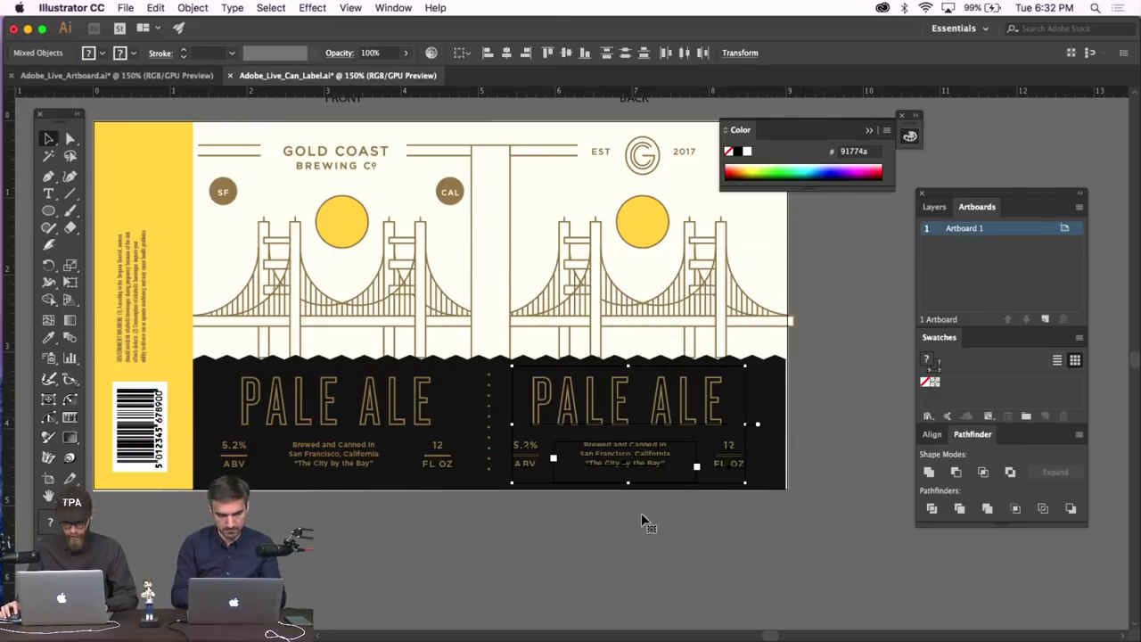
click(655, 528)
drag(765, 379, 503, 486)
drag(601, 416, 614, 416)
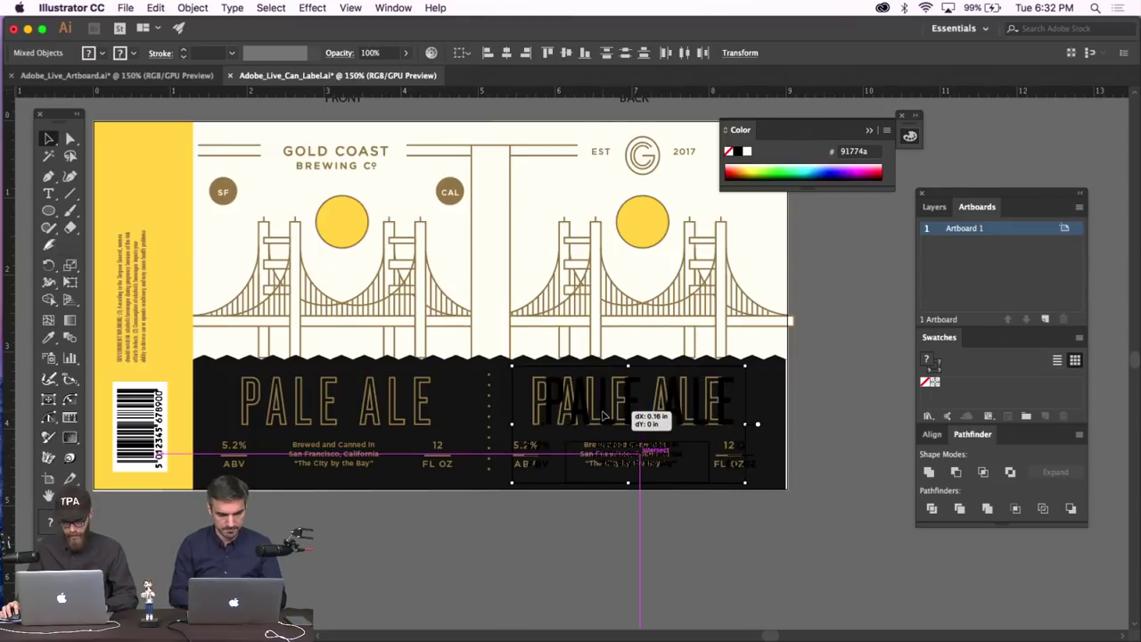
click(585, 519)
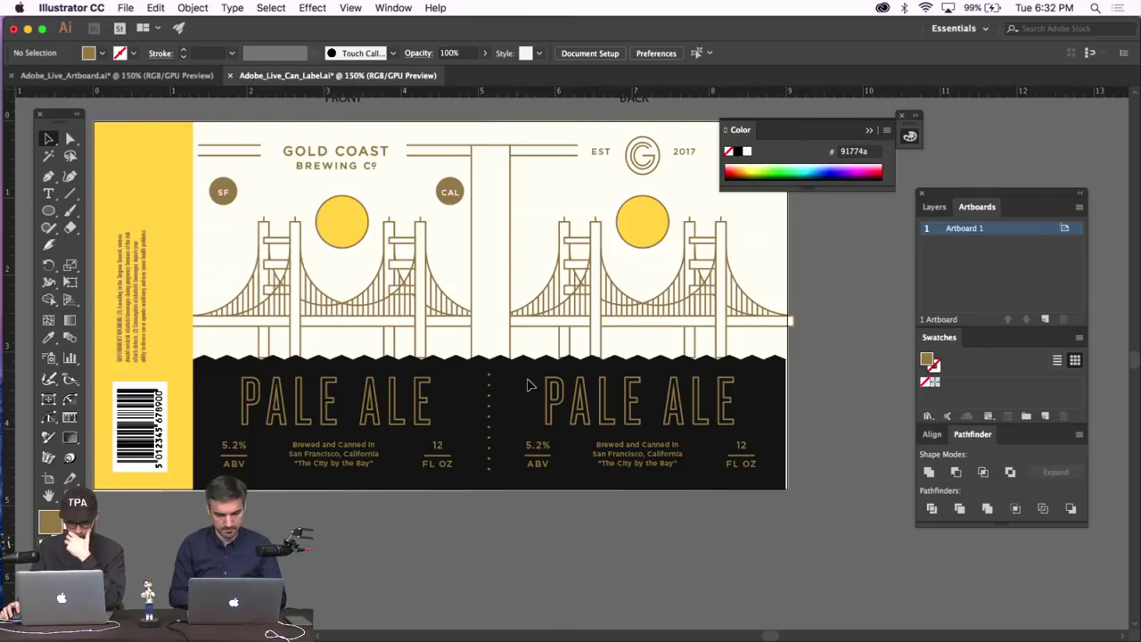
click(372, 403)
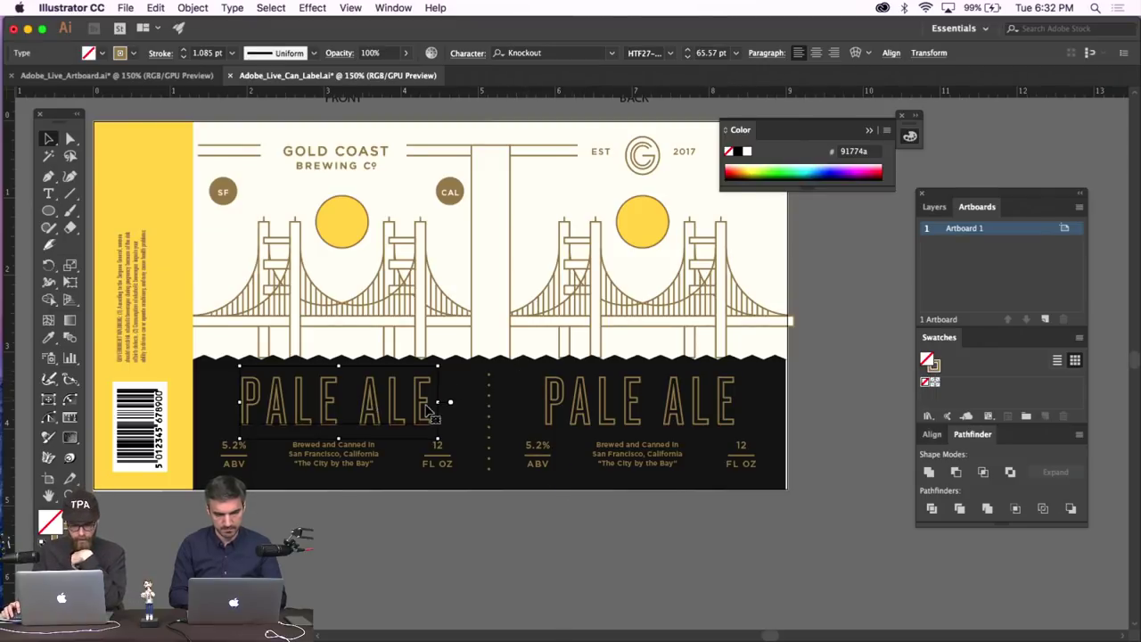
click(462, 395)
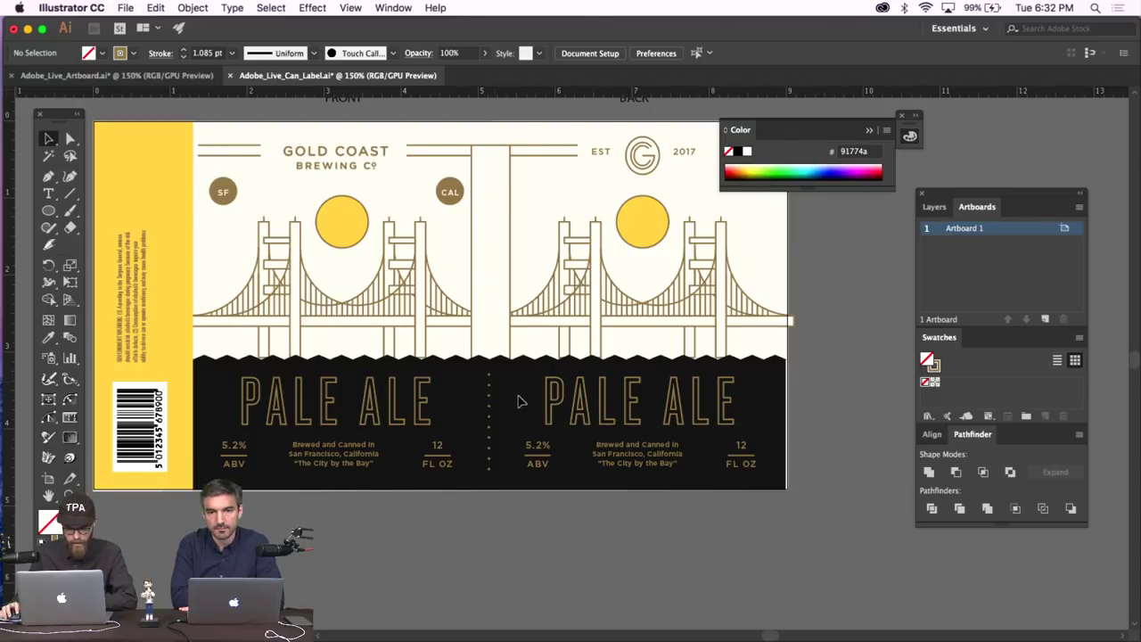
drag(514, 476, 772, 473)
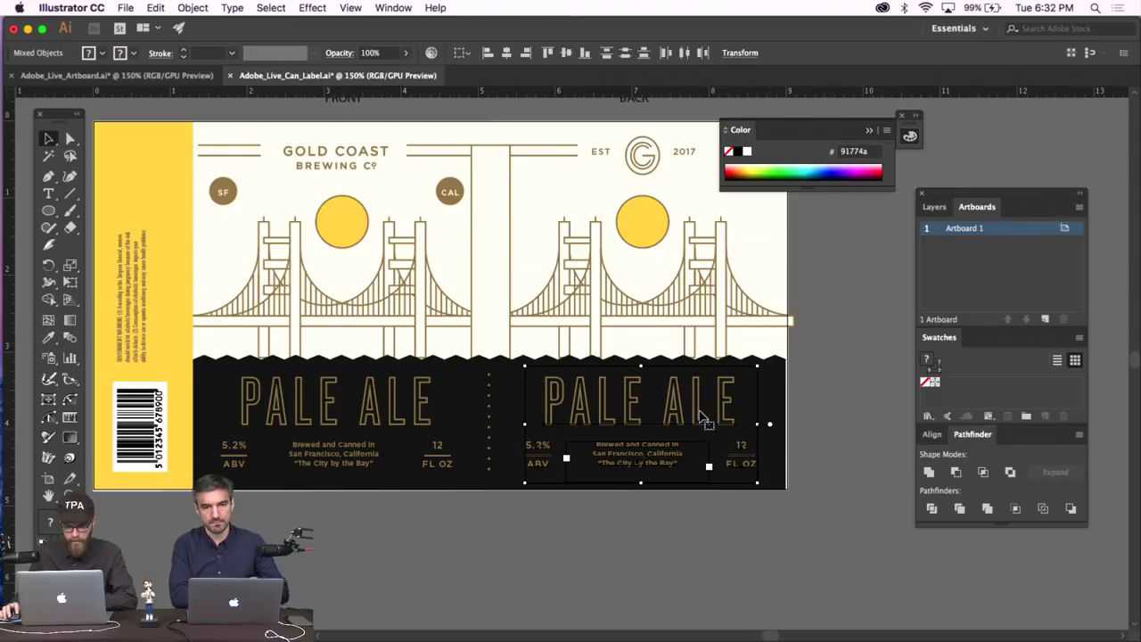
drag(694, 420, 690, 570)
key(ctrl+z)
click(419, 548)
Add the vertical text "GOLD COAST" in the blank column between the front and back panels using the Vertical Type tool.
scroll(509, 520, up, 3)
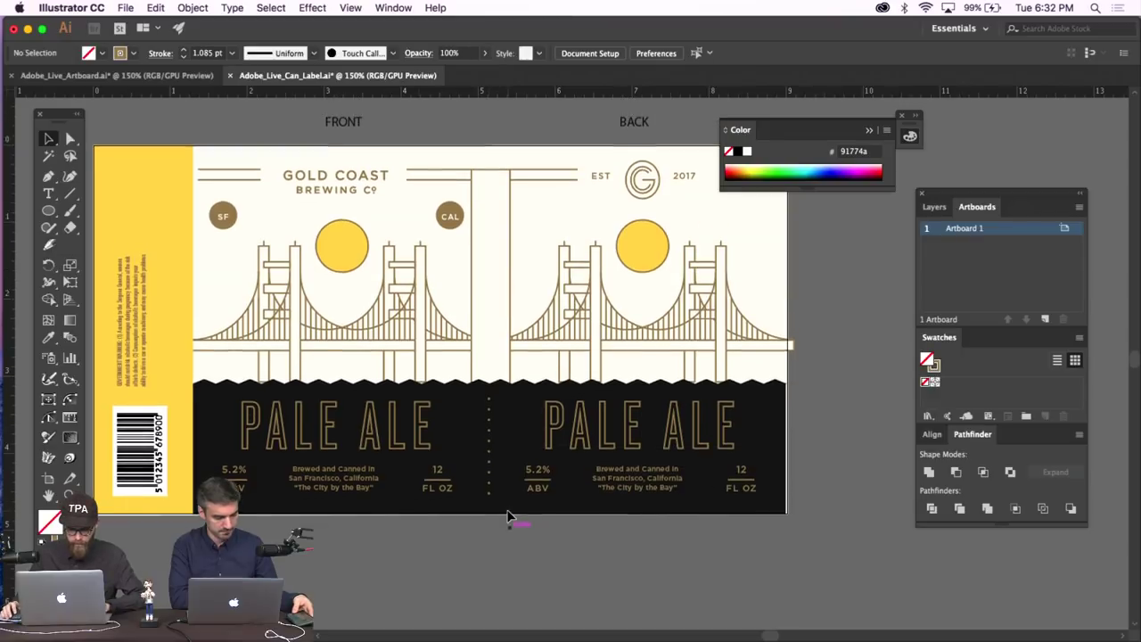
key(super+equal)
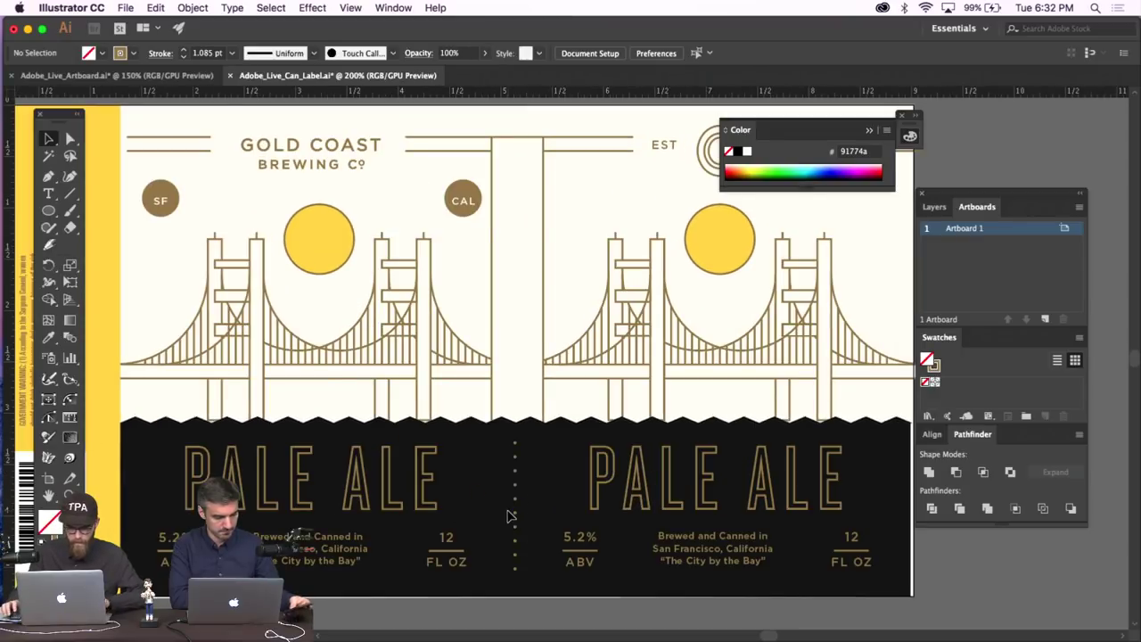
scroll(411, 305, up, 3)
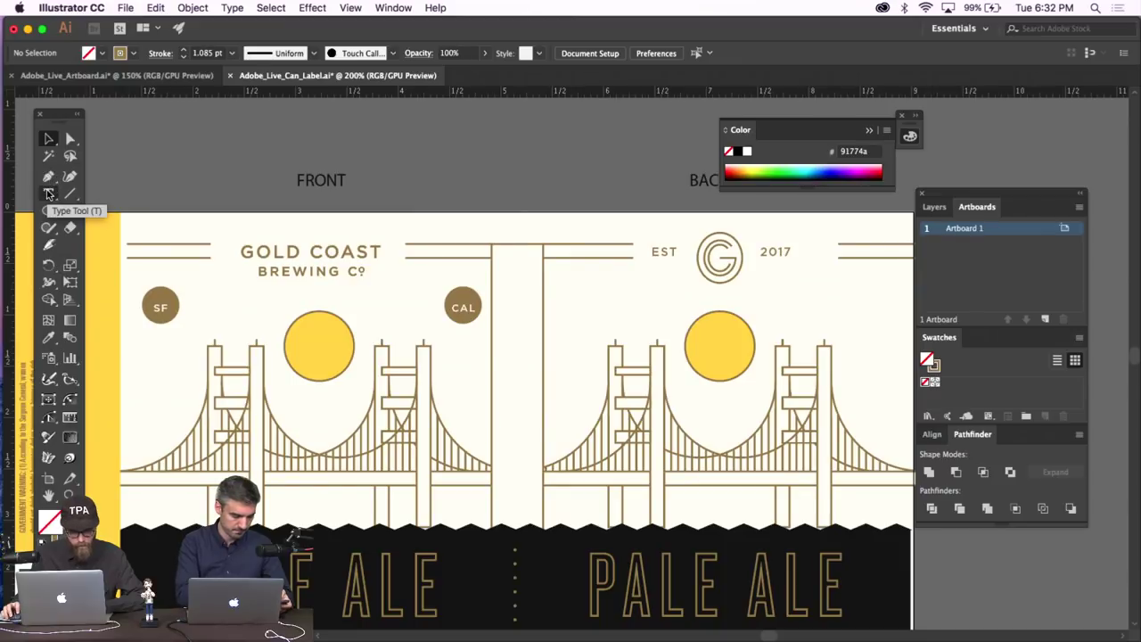
click(49, 195)
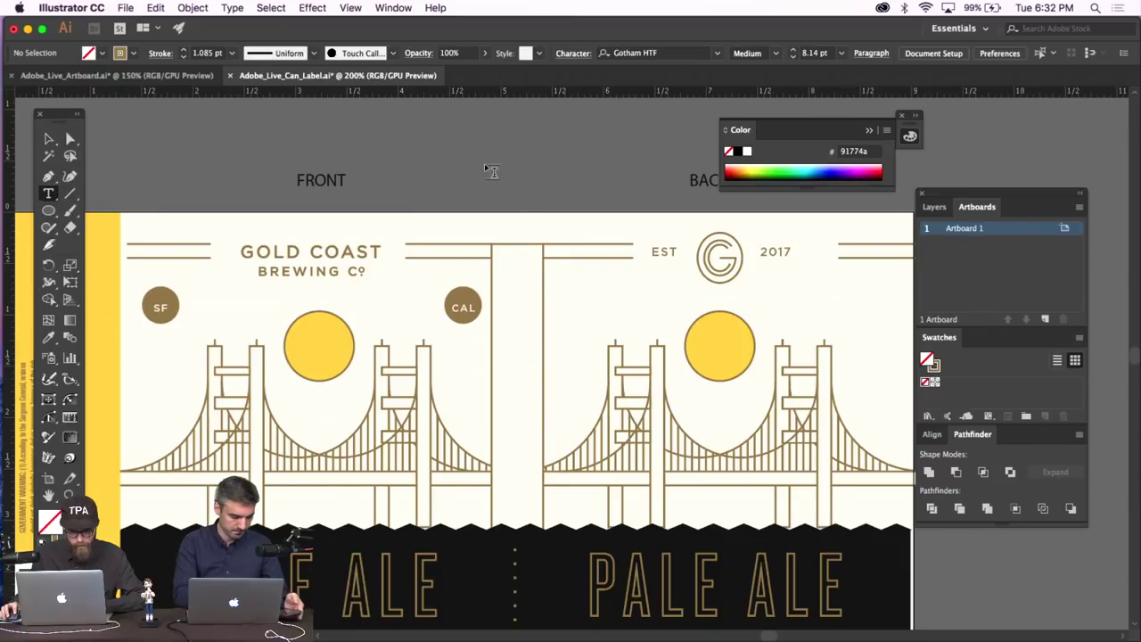
click(51, 196)
click(120, 244)
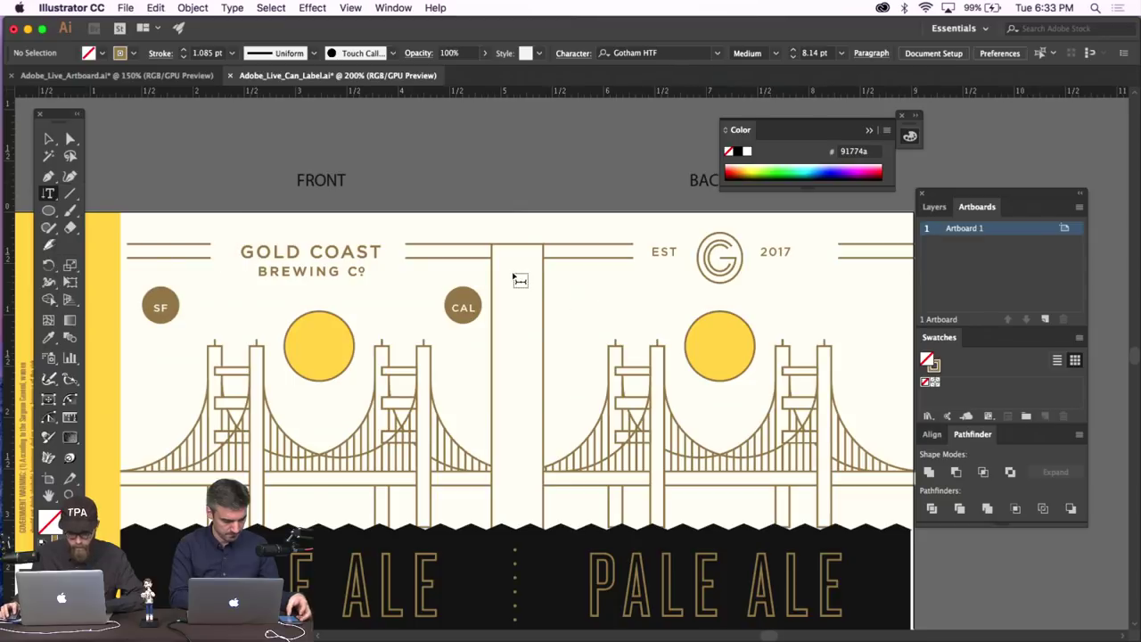
click(512, 277)
text(G)
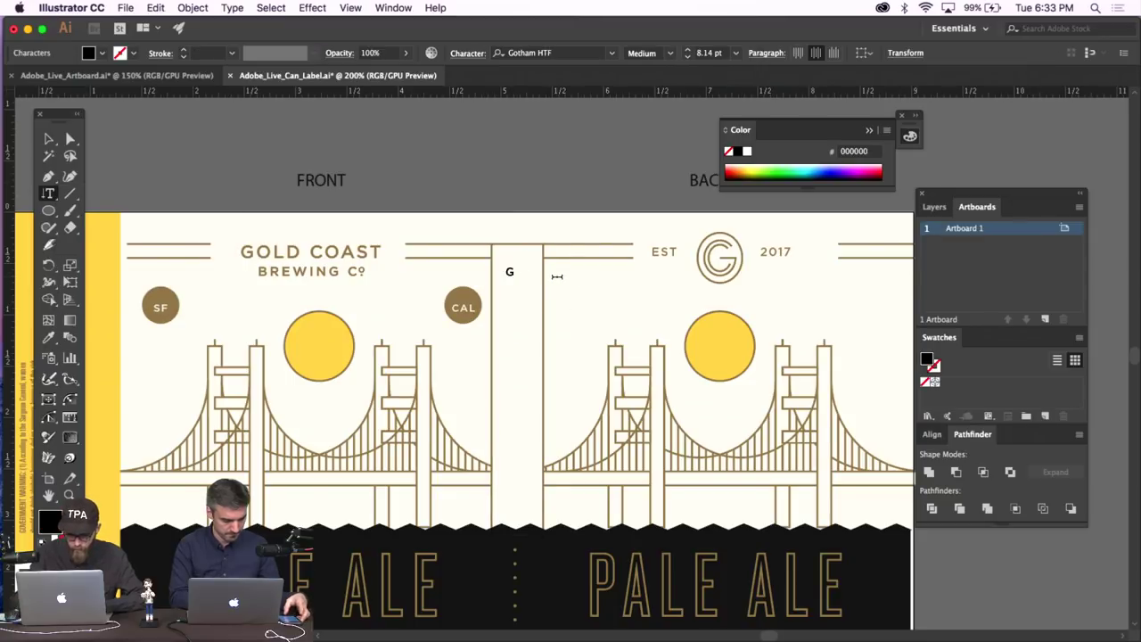
text(OLD COAST)
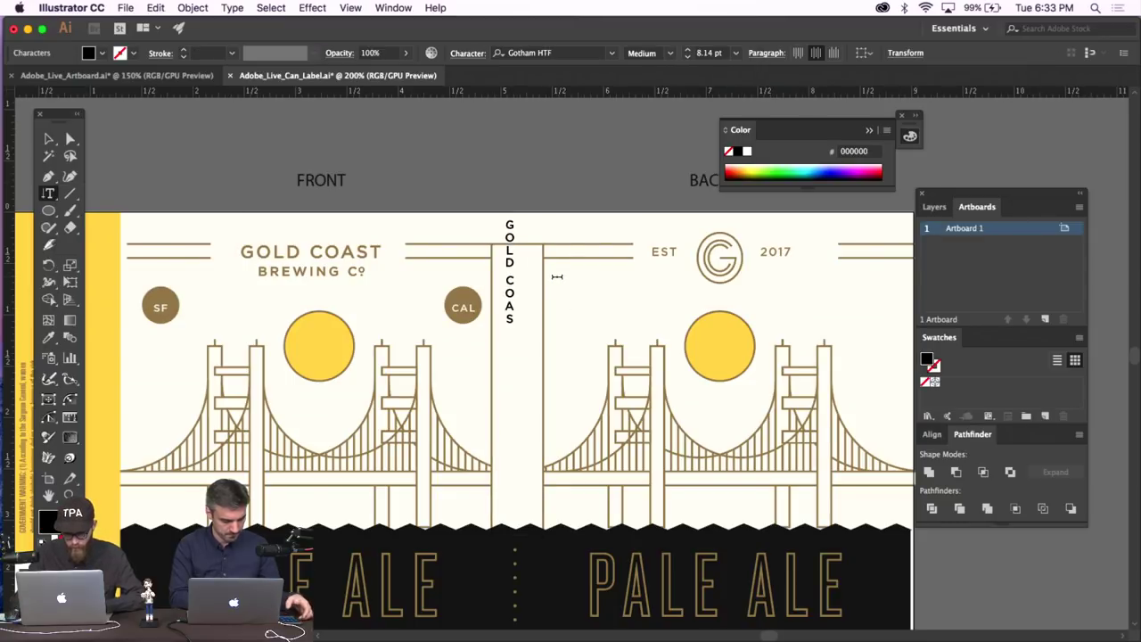
Recolor the vertical GOLD COAST text with the gold sampled from the SF circle.
click(48, 139)
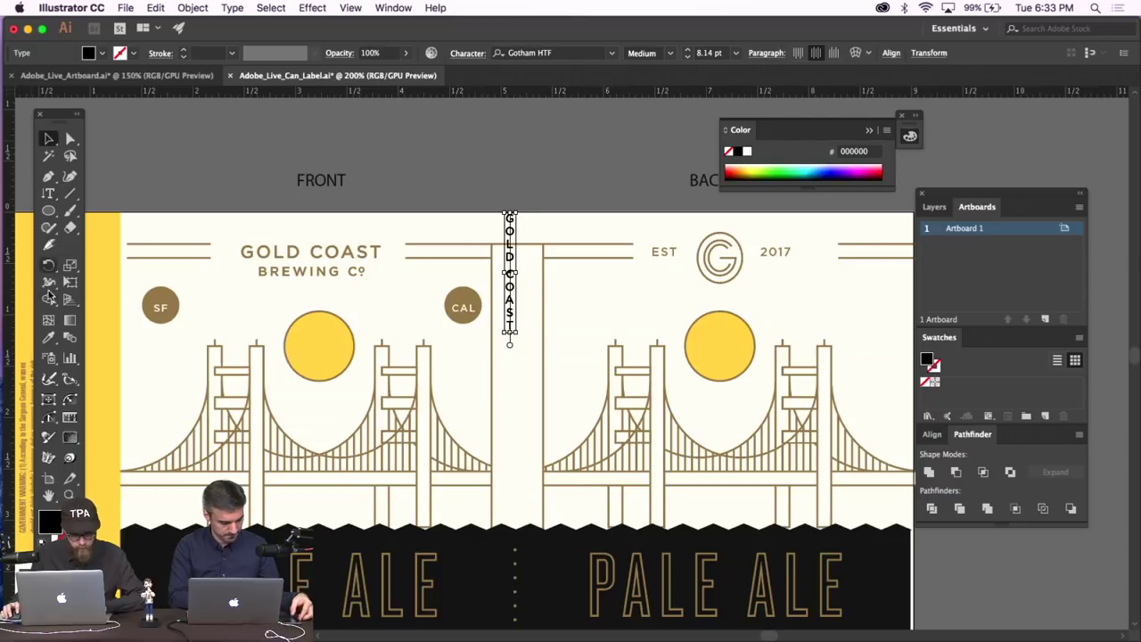
click(48, 337)
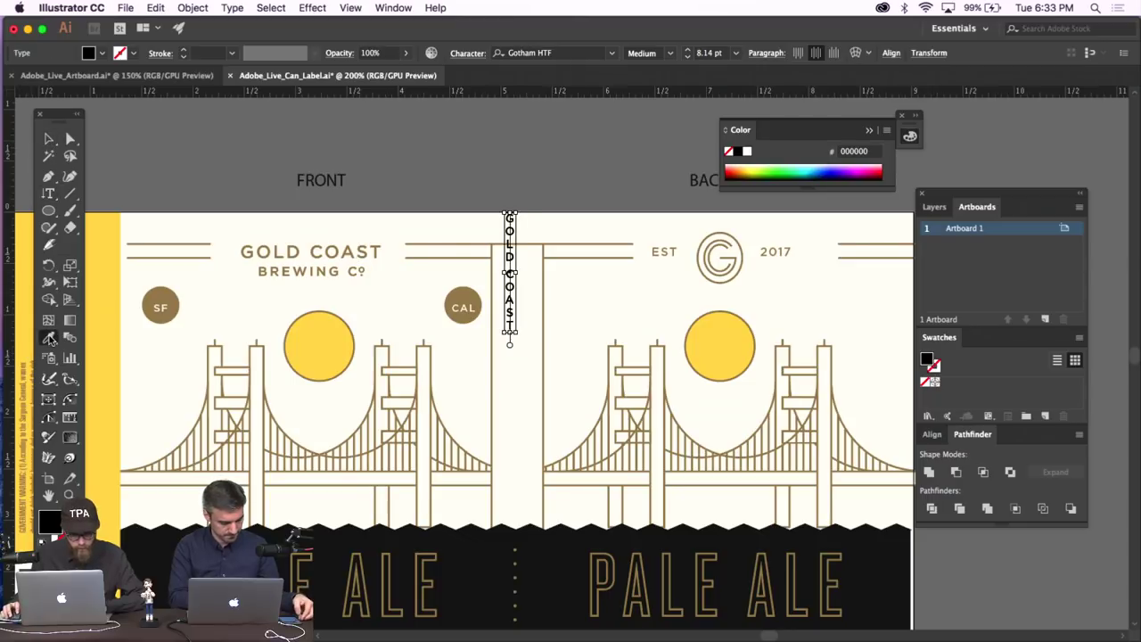
click(432, 376)
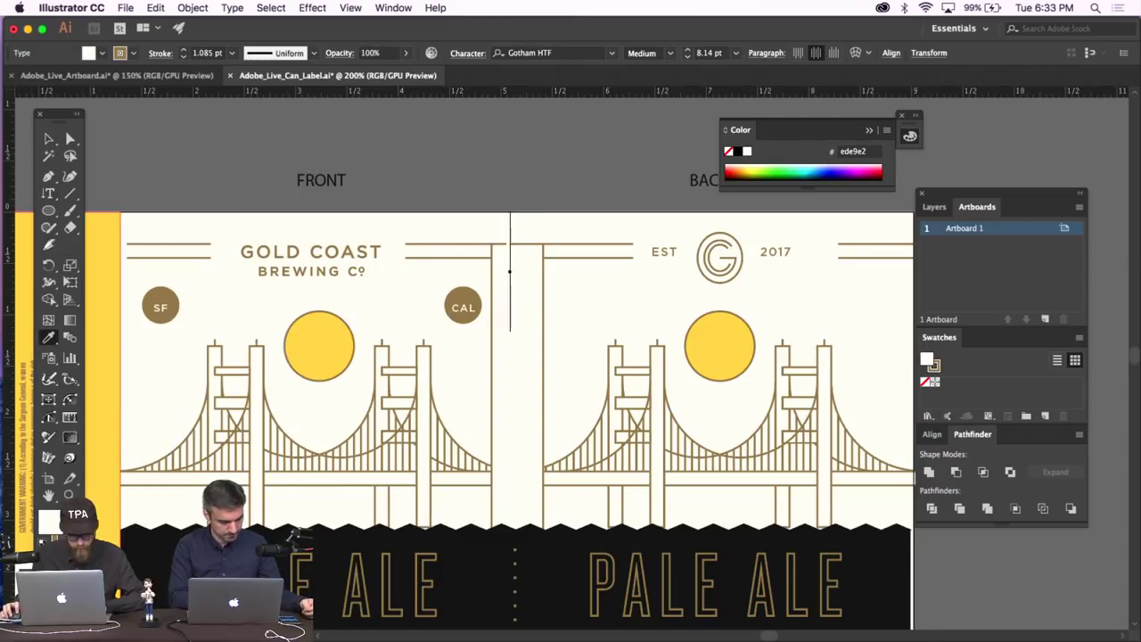
click(160, 306)
key(v)
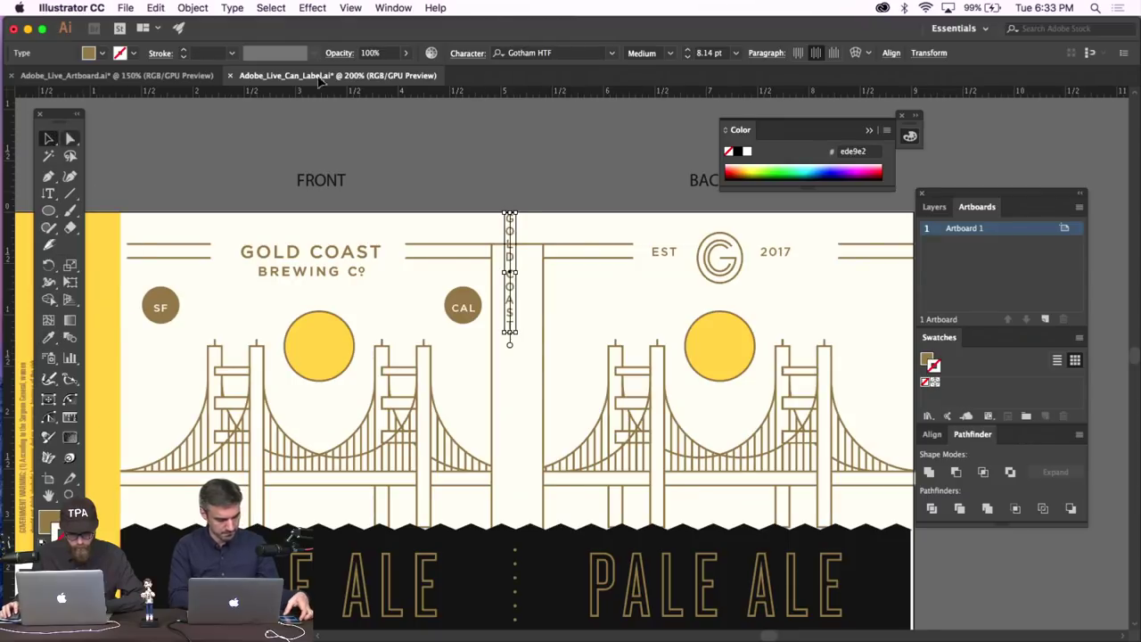
Set the tracking of the vertical GOLD COAST text to 200.
click(467, 52)
click(472, 156)
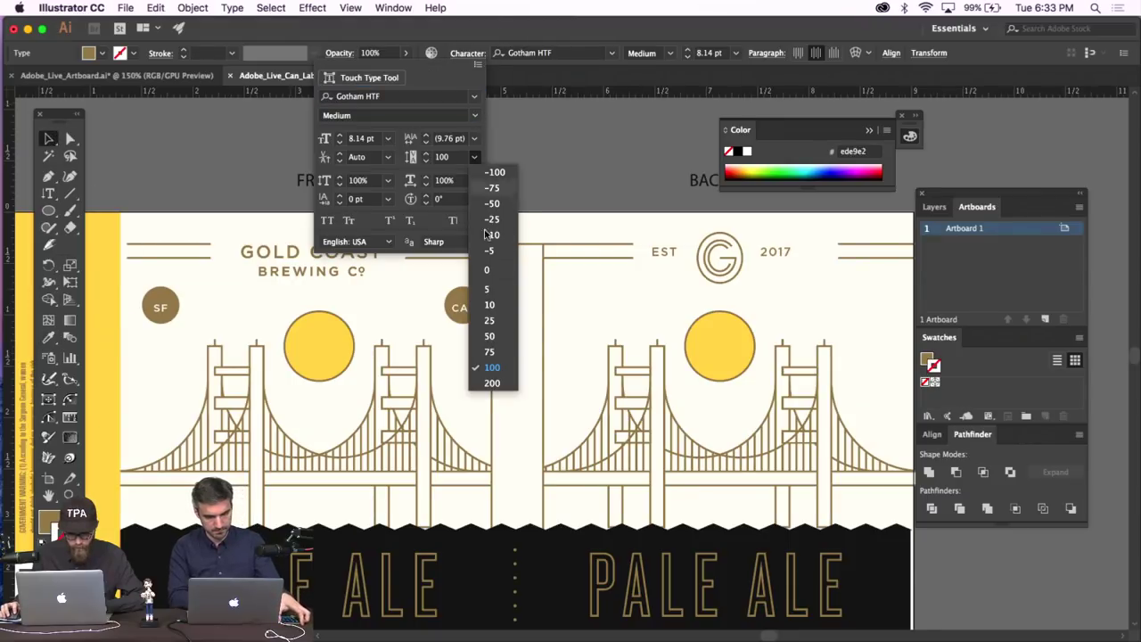
click(519, 363)
Enlarge the vertical GOLD COAST text to about 13.33 pt and move it down inside the column.
click(511, 339)
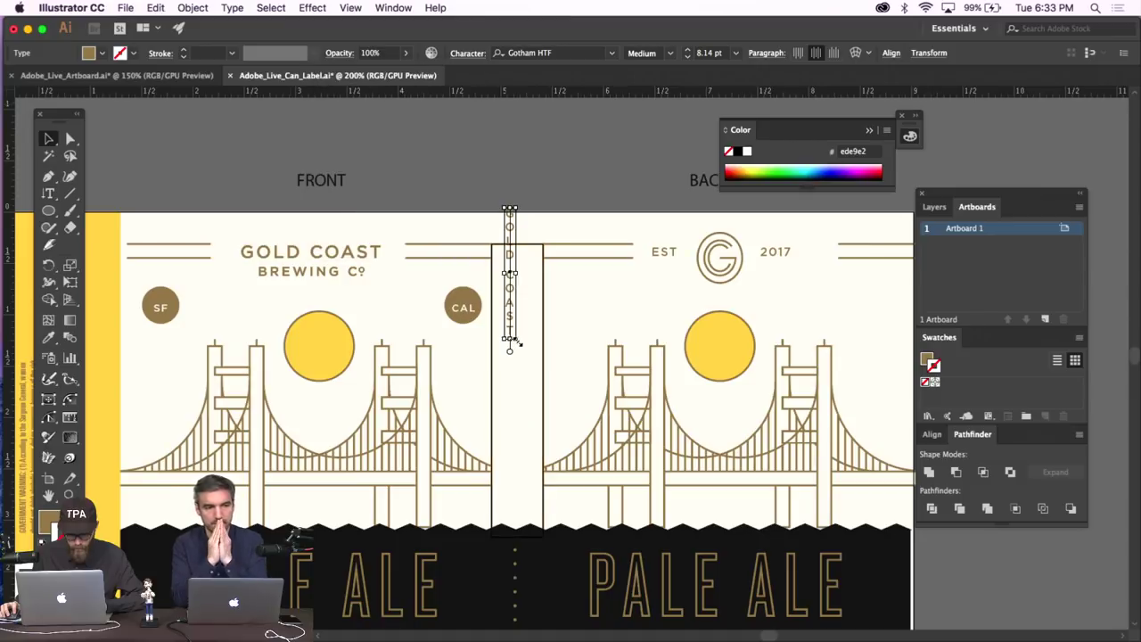
drag(511, 338, 559, 423)
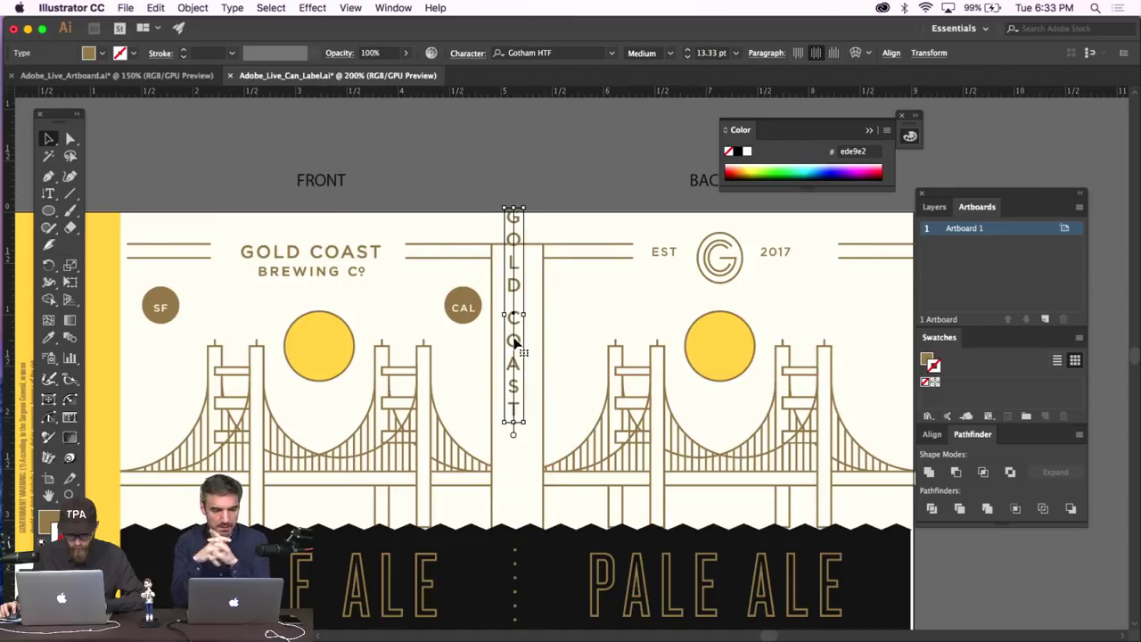
drag(514, 343, 527, 398)
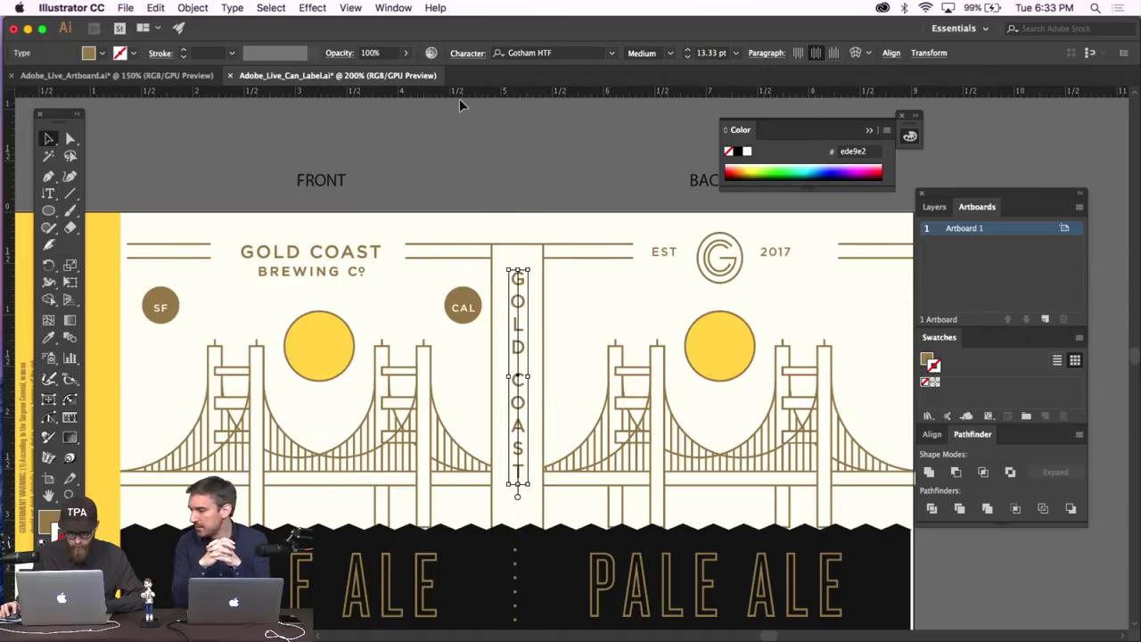
Widen the tracking of the vertical GOLD COAST text slightly and nudge the text down within the column.
click(457, 54)
click(406, 158)
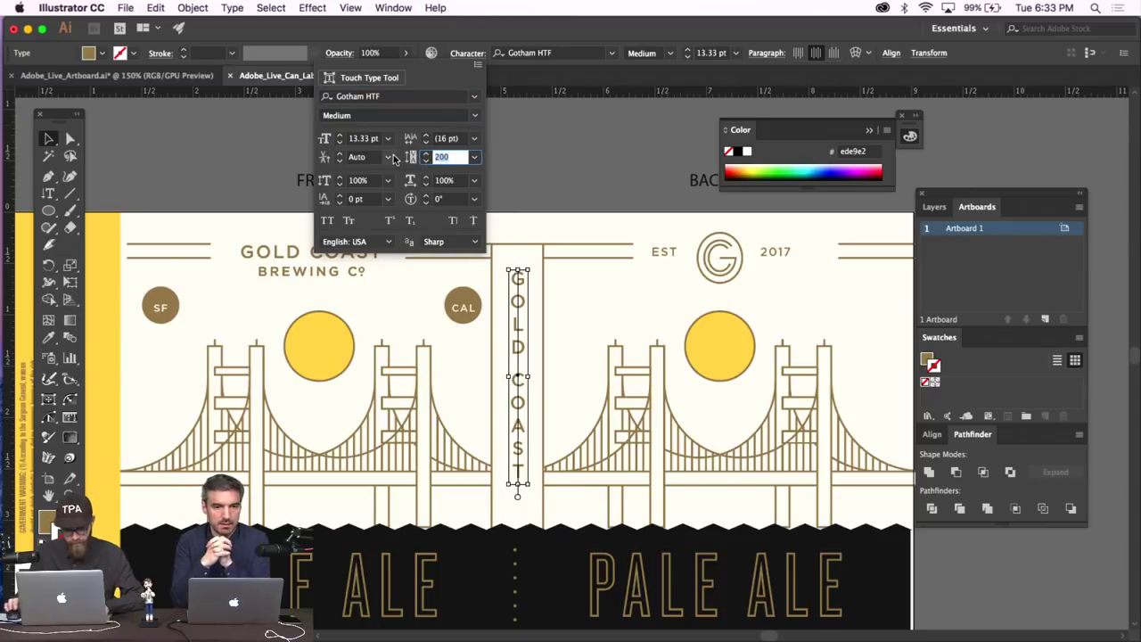
key(Return)
click(508, 202)
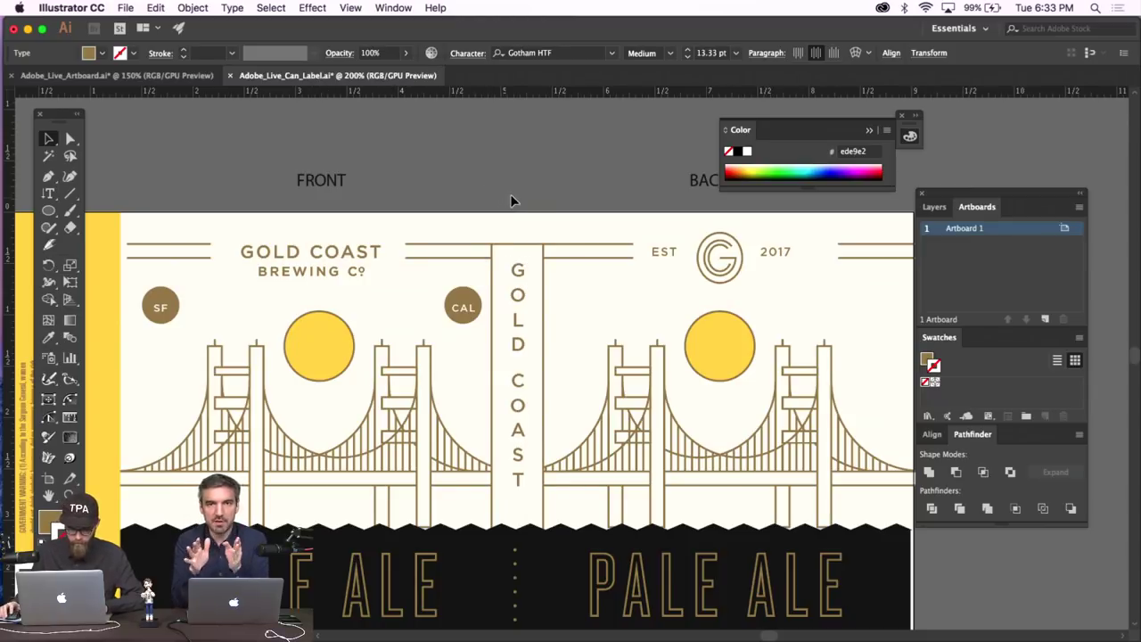
scroll(539, 191, down, 2)
drag(521, 266, 520, 280)
click(556, 158)
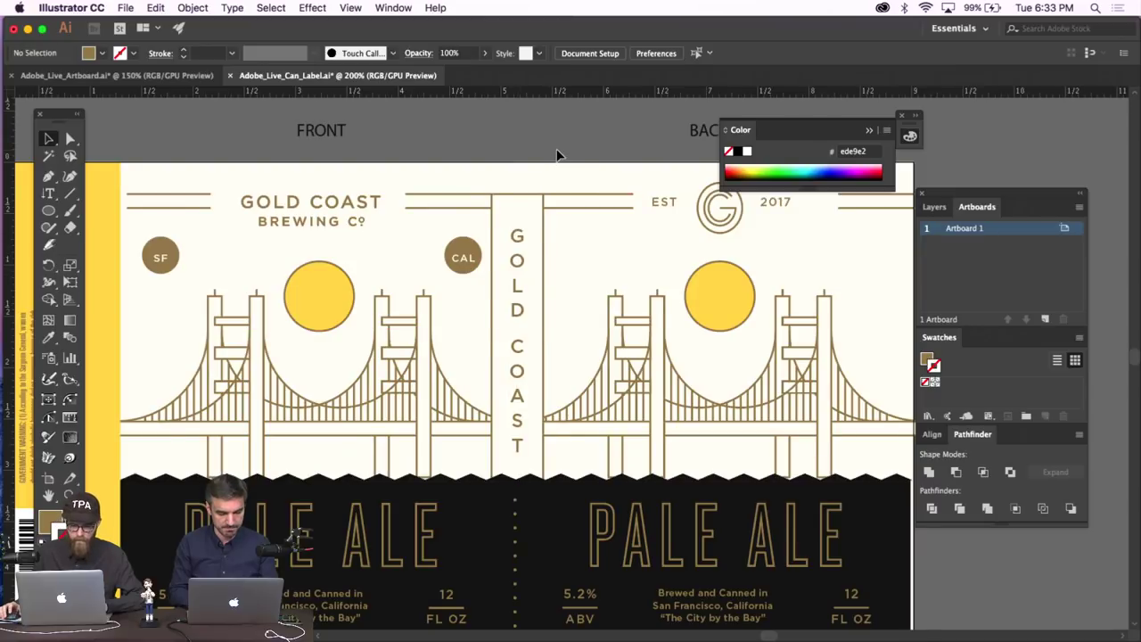
Extend the front panel's lower header line just past the column's left edge and bring the line to the front.
key(super+1)
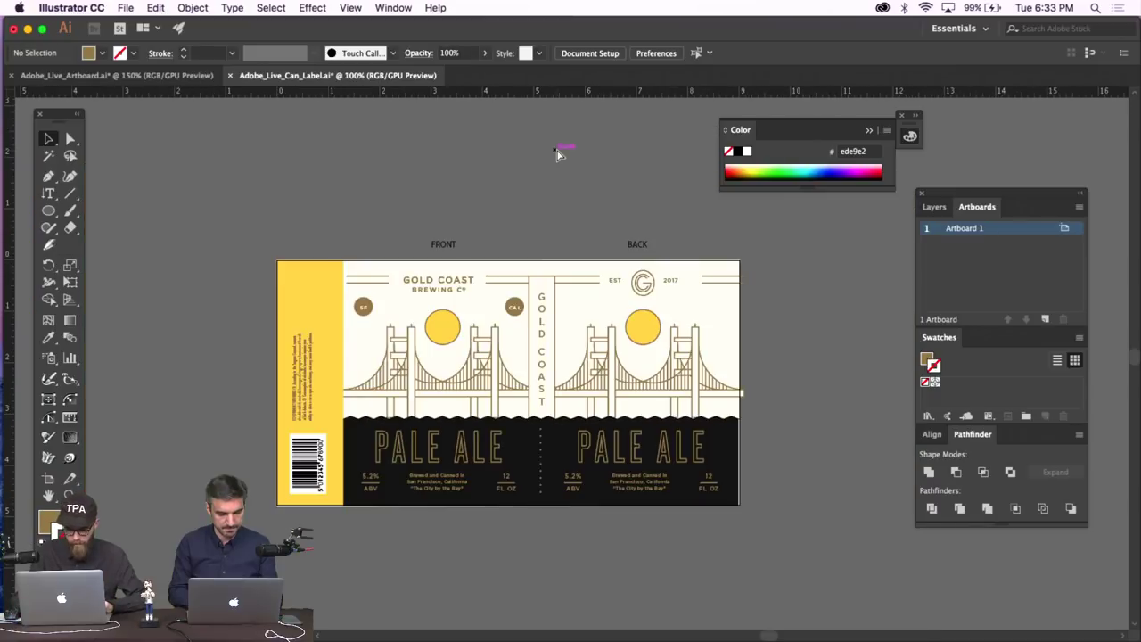
key(super+equal)
key(super+equal)
key(super+equal)
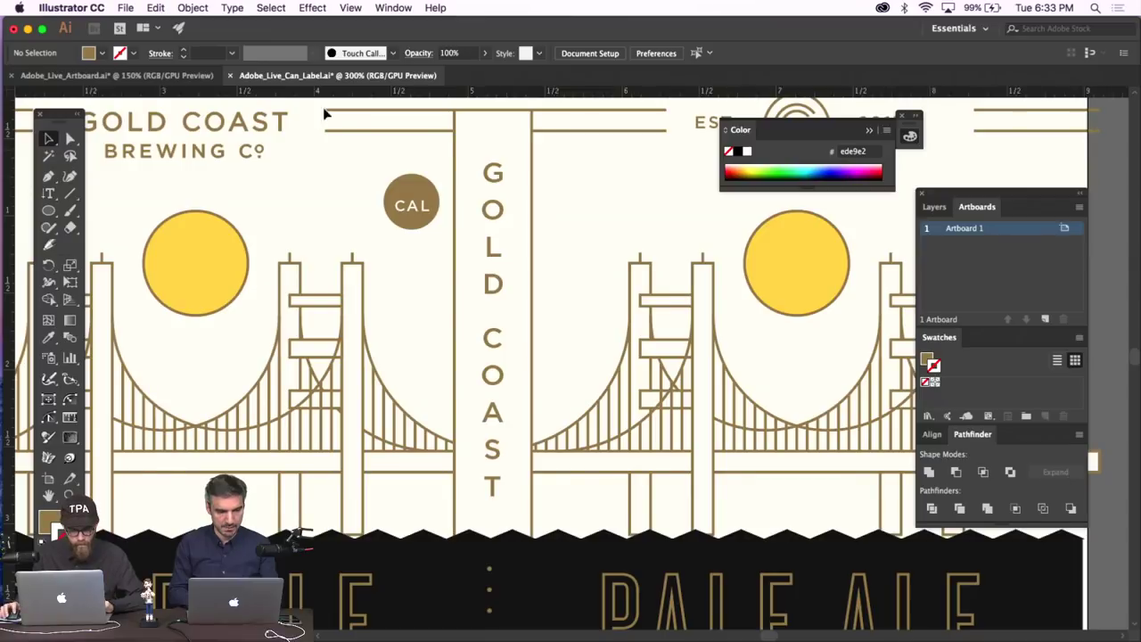
click(71, 139)
click(445, 134)
drag(446, 133, 460, 132)
click(484, 133)
click(486, 136)
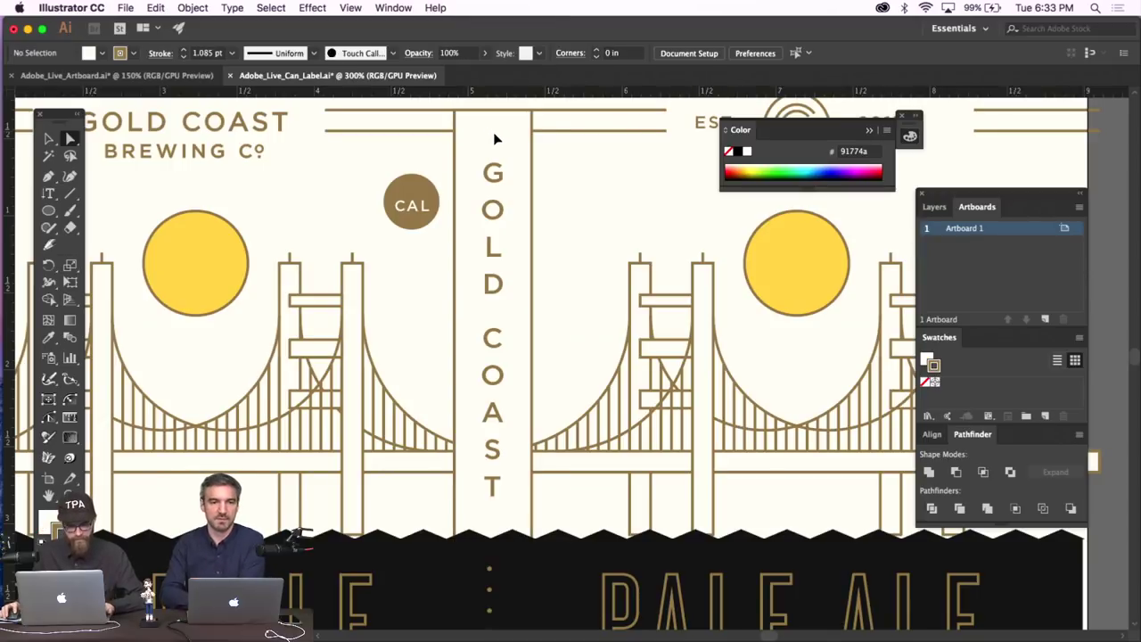
click(445, 134)
click(193, 7)
mouse_move(249, 40)
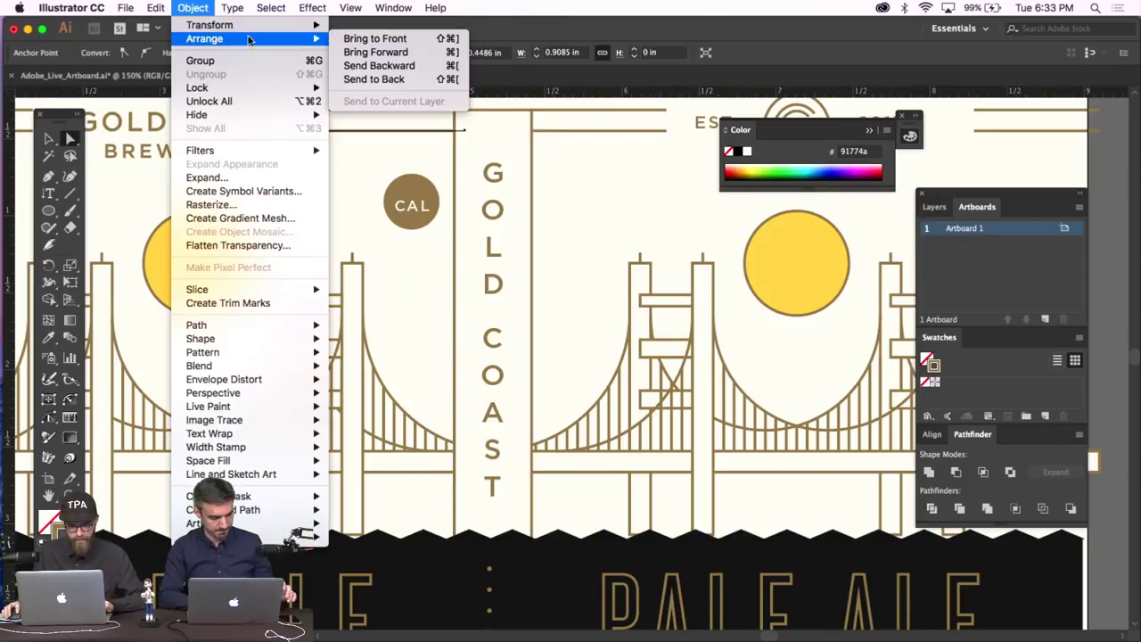
click(365, 38)
click(389, 136)
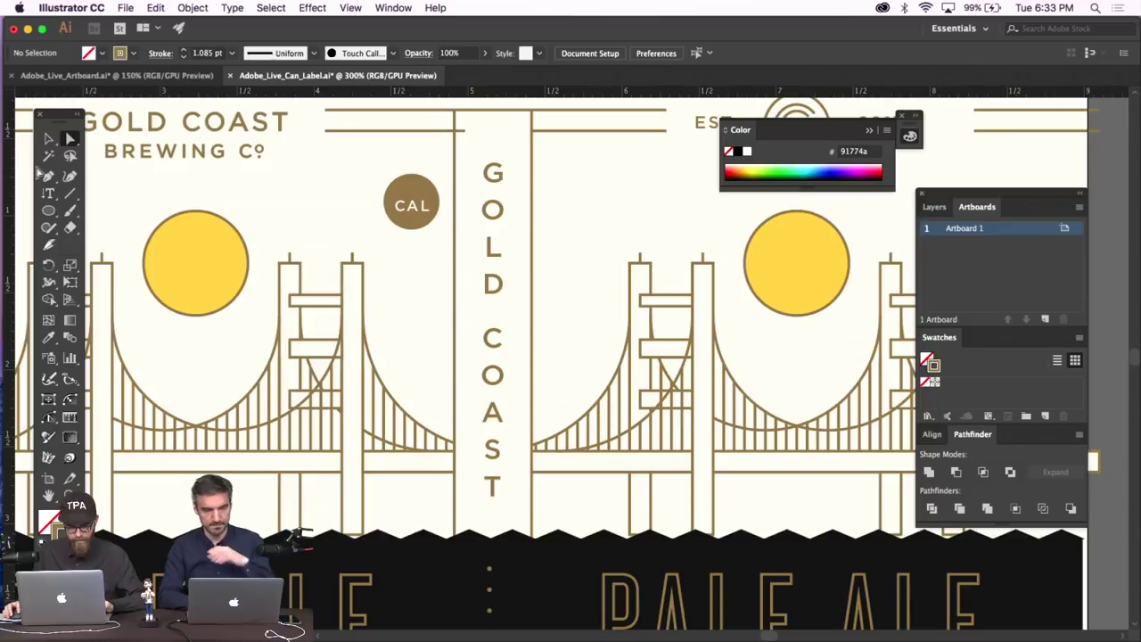
Continue the front's extended header line straight down inside the column's left edge to the black band with the Pen tool.
click(54, 177)
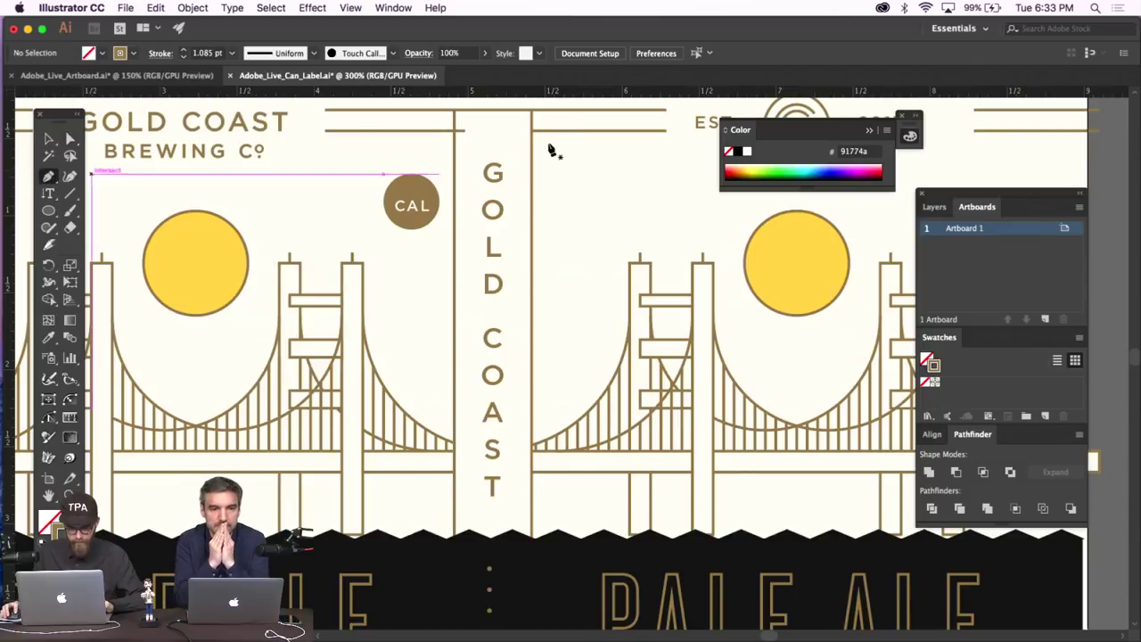
click(464, 131)
click(465, 540)
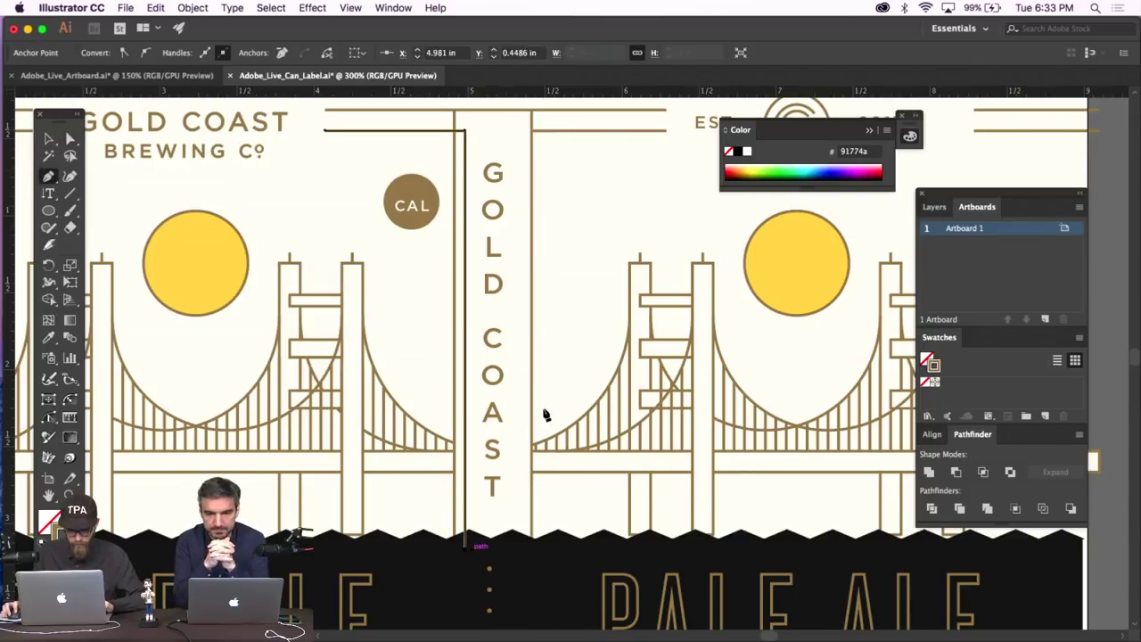
super+click(332, 209)
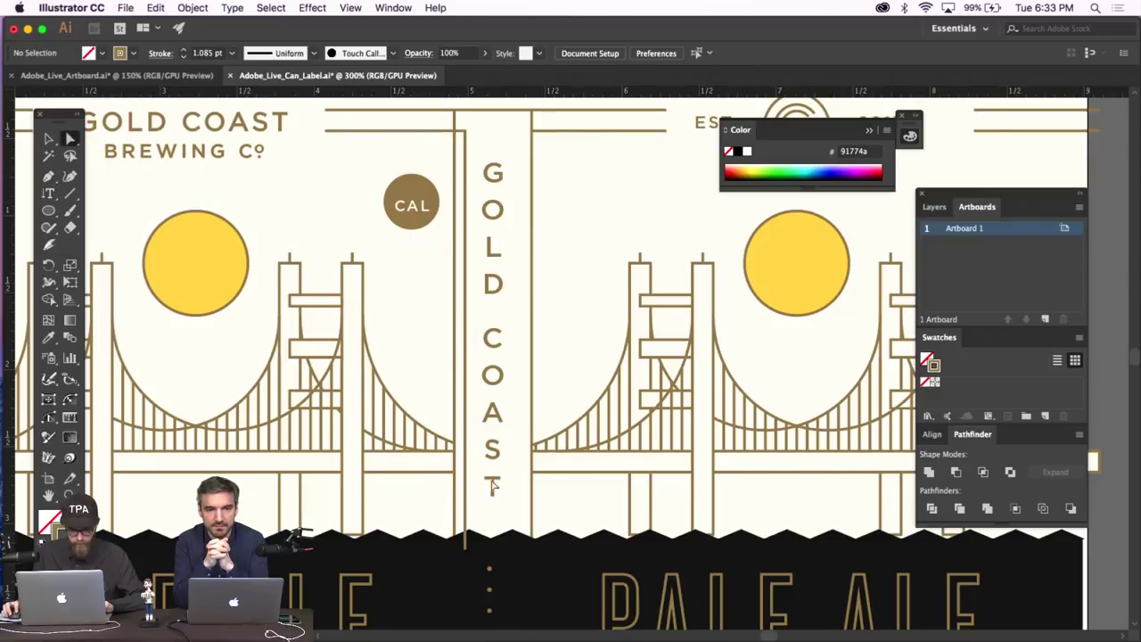
Extend the back panel's lower header line slightly past the column's right edge, matching the front side's inset.
click(534, 131)
drag(532, 131, 523, 132)
super+click(573, 161)
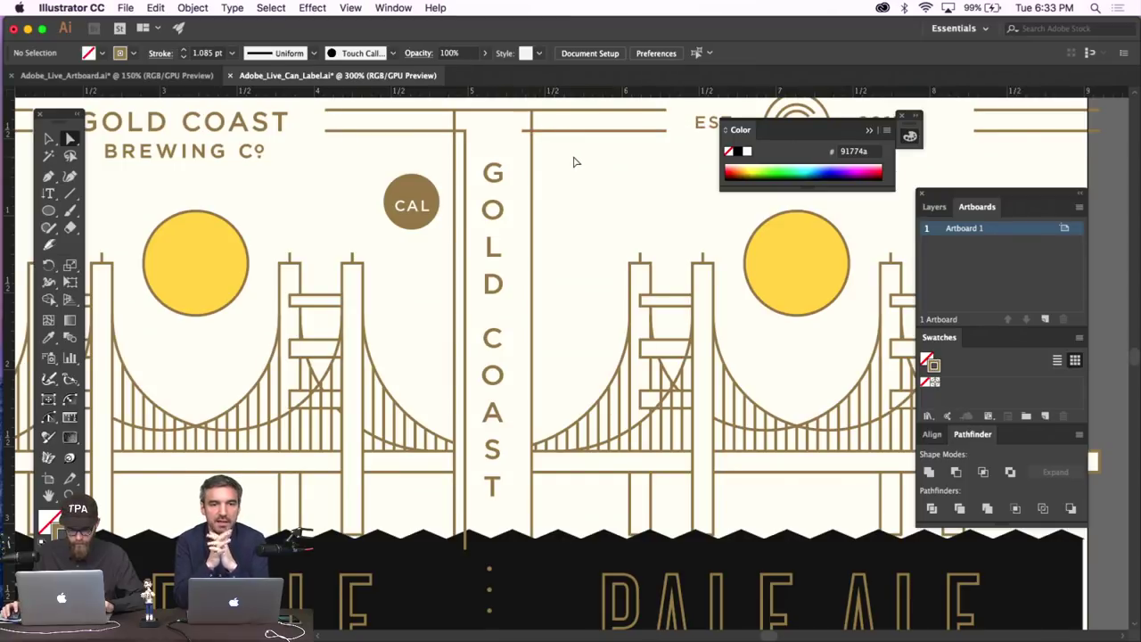
Continue the back's extended header line about 2.7 in straight down inside the column's right edge to the black band.
click(42, 181)
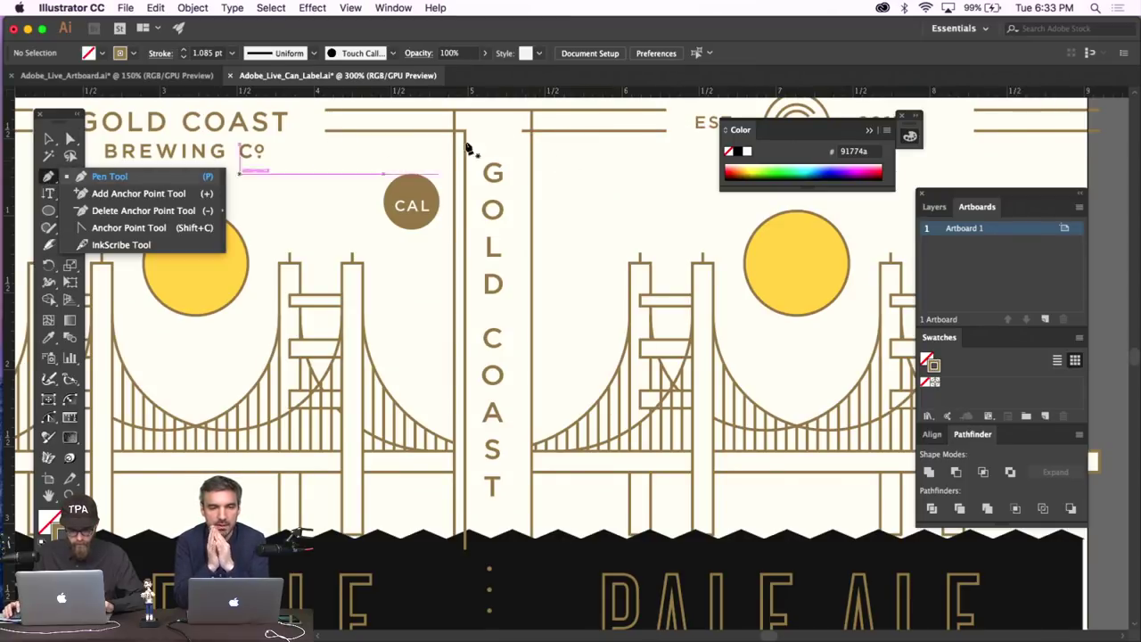
click(524, 131)
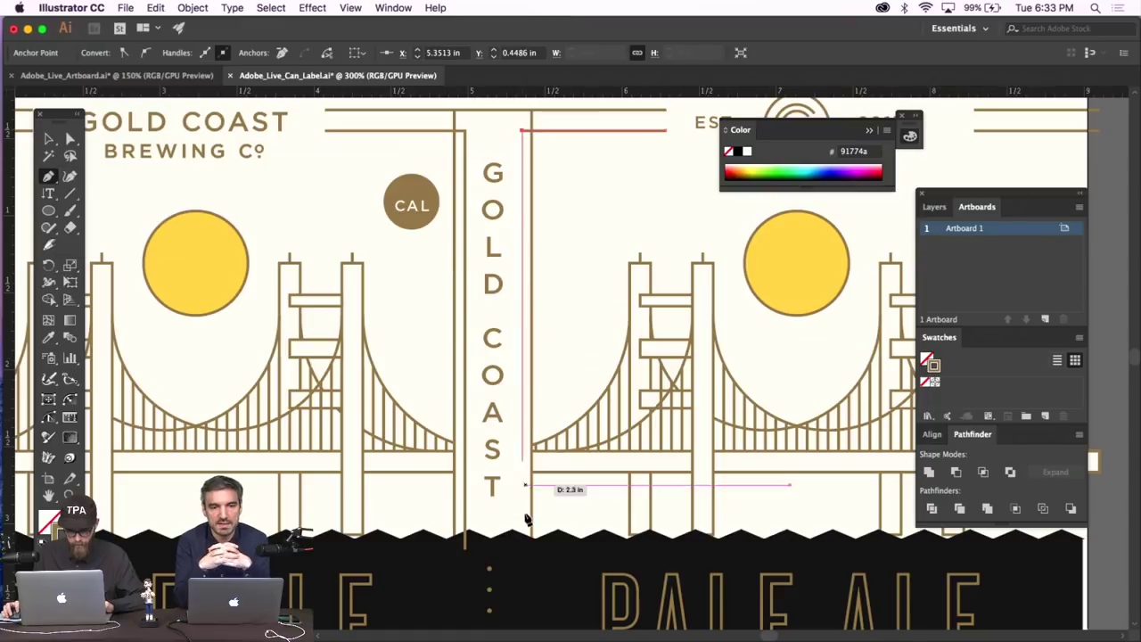
click(523, 546)
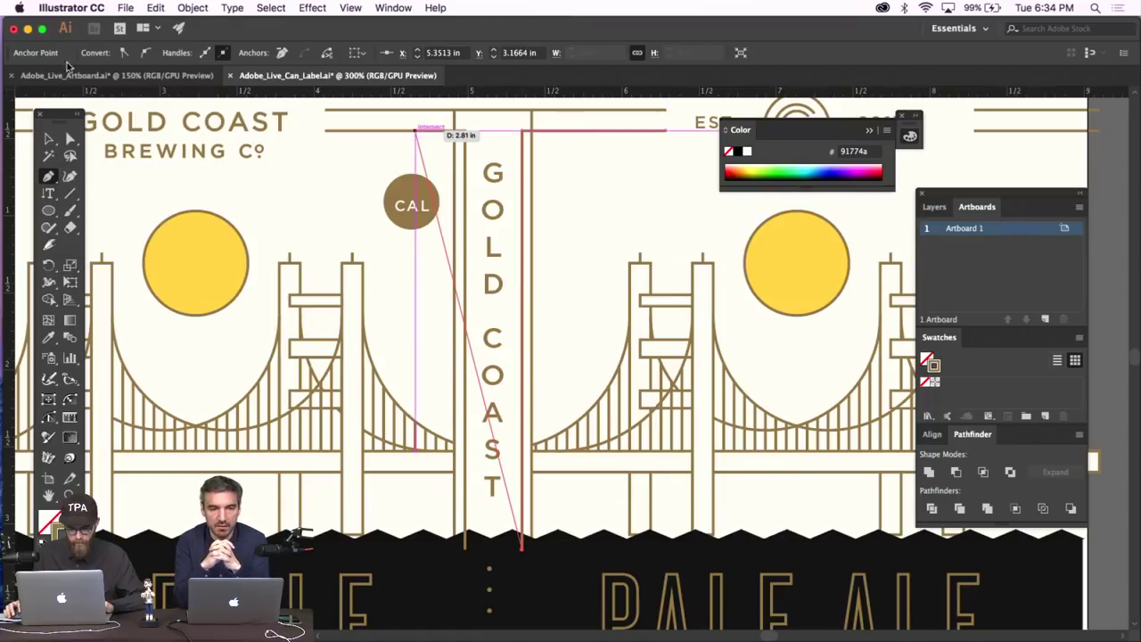
click(70, 138)
click(291, 189)
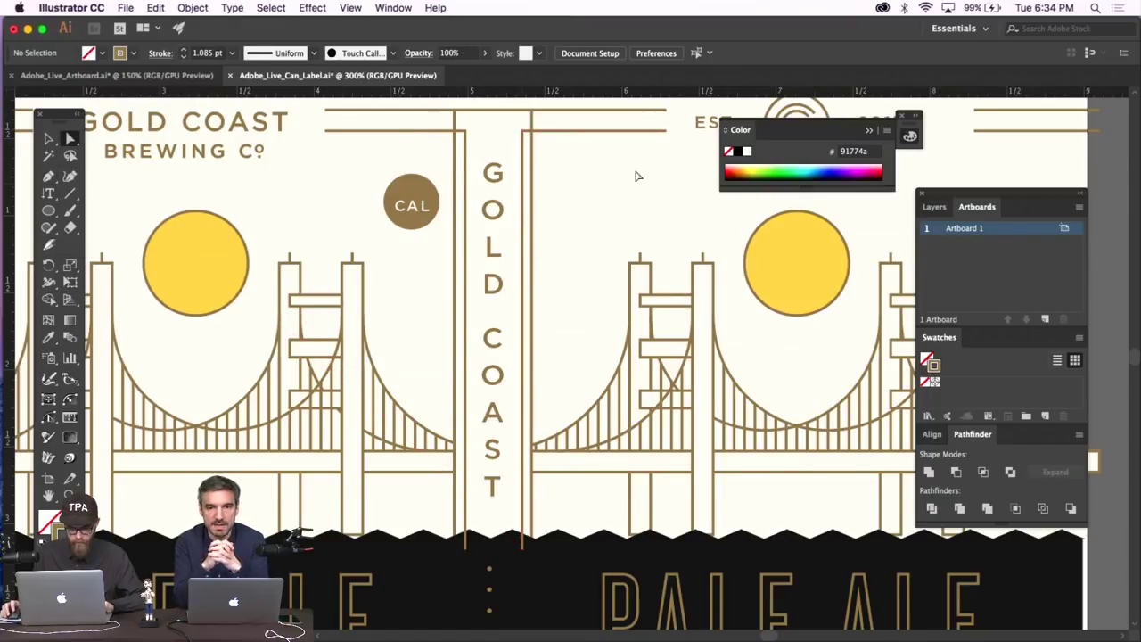
Draw a short horizontal dash above the G of the center column's vertical lettering with the Pen tool, level with the lower header lines.
scroll(685, 193, up, 2)
scroll(685, 193, left, 2)
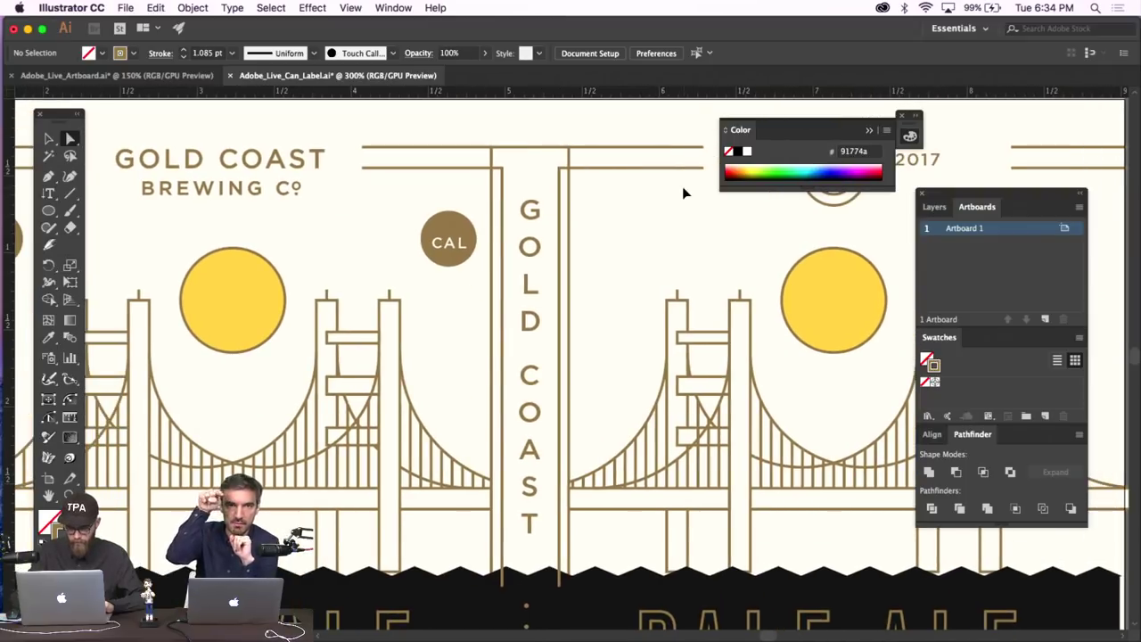
key(super+minus)
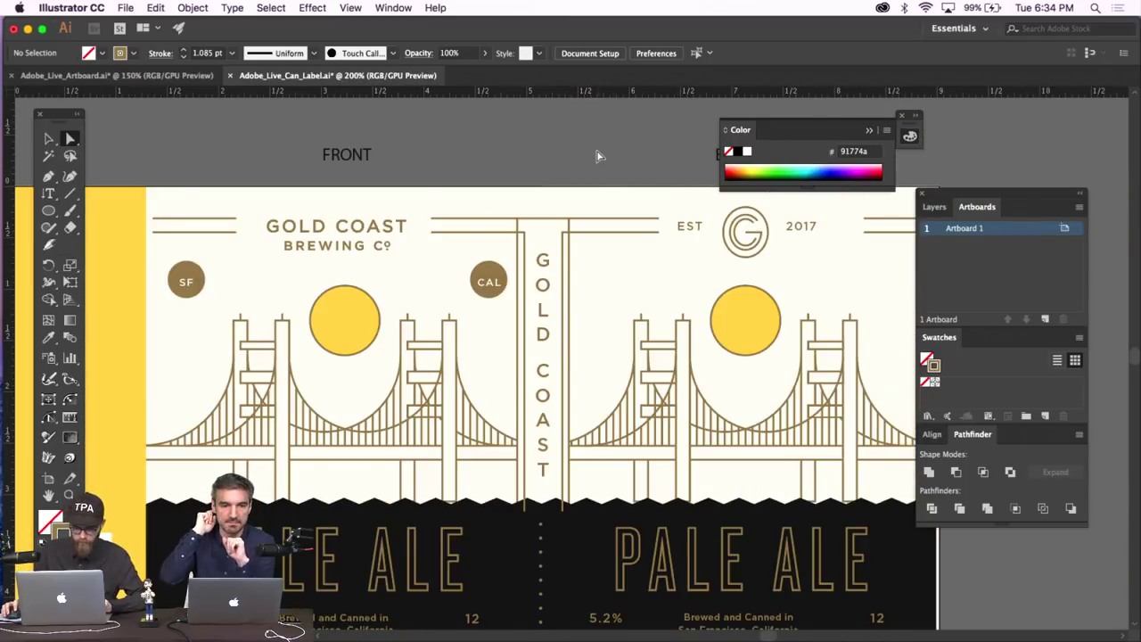
click(48, 176)
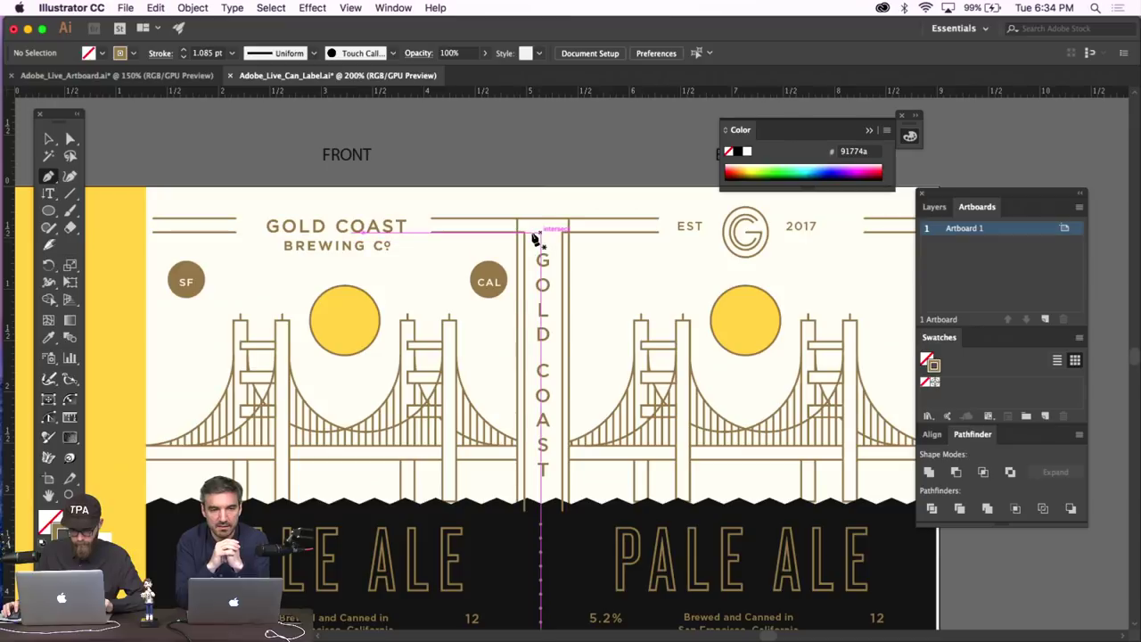
click(538, 232)
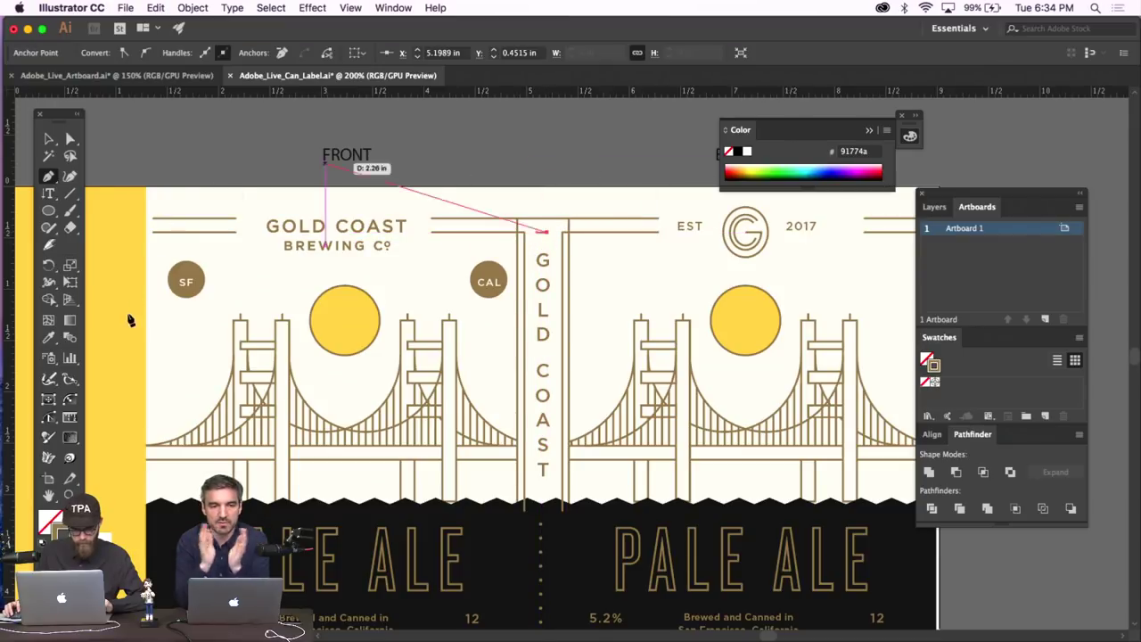
click(71, 139)
click(213, 163)
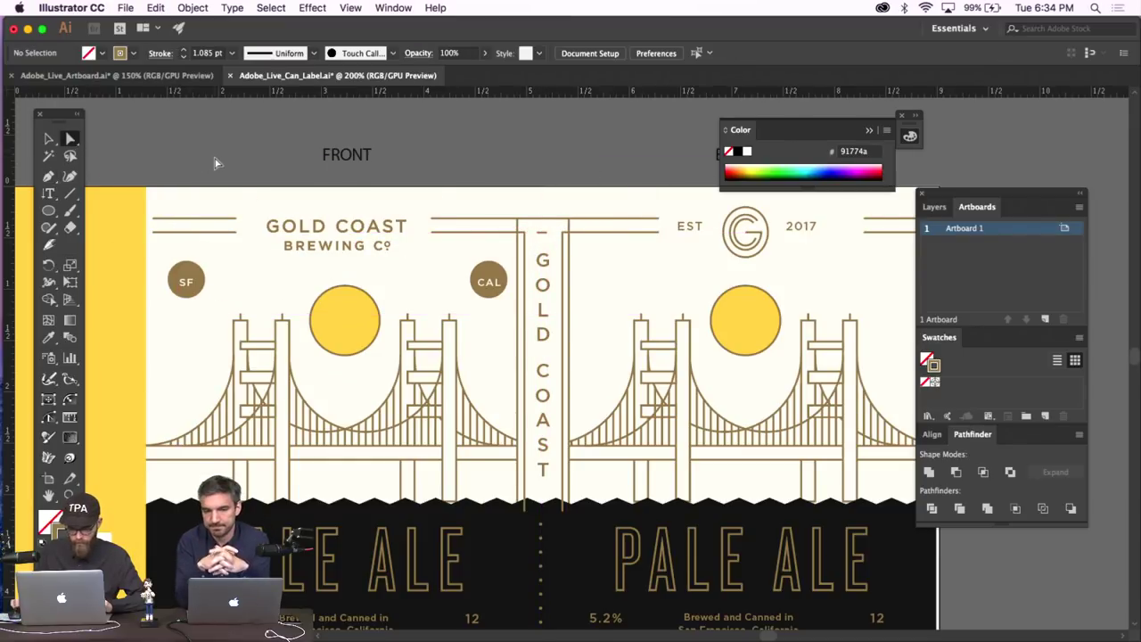
Widen the dash above the column's G at both ends to about the letters' width, setting its left end at about X 5.076 in.
key(super+equal)
key(super+equal)
key(super+equal)
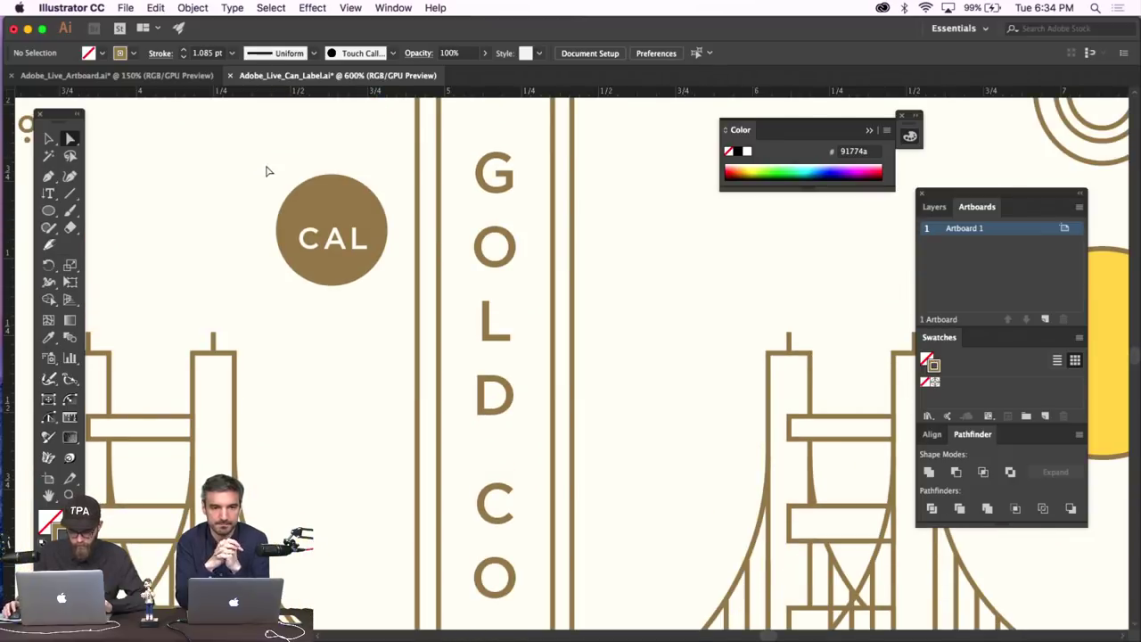
scroll(265, 170, up, 3)
click(506, 207)
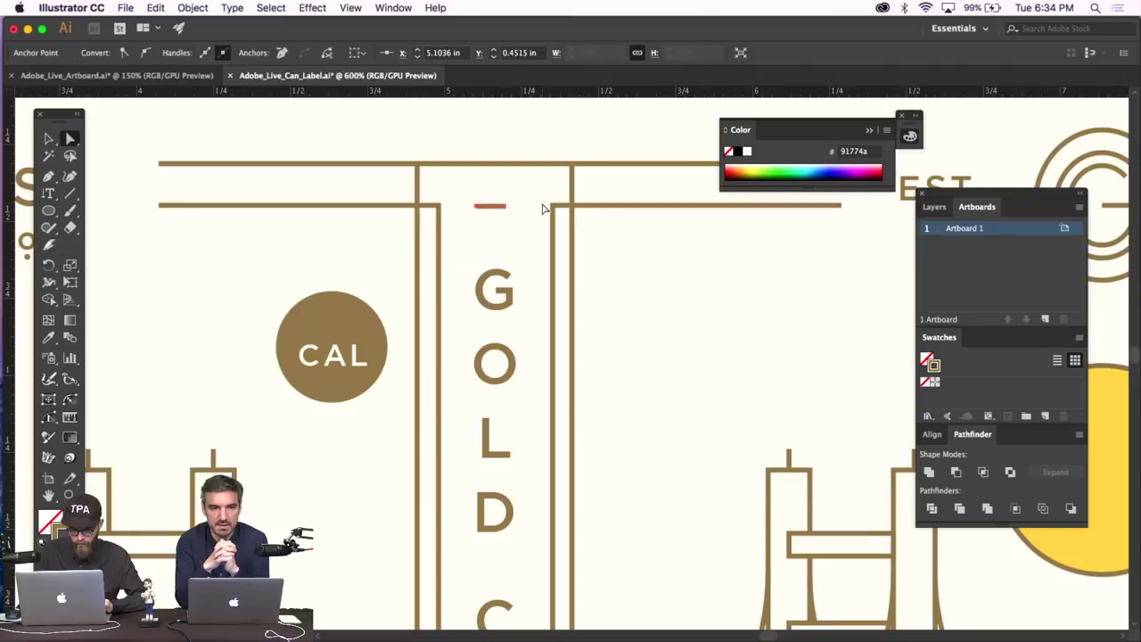
click(507, 207)
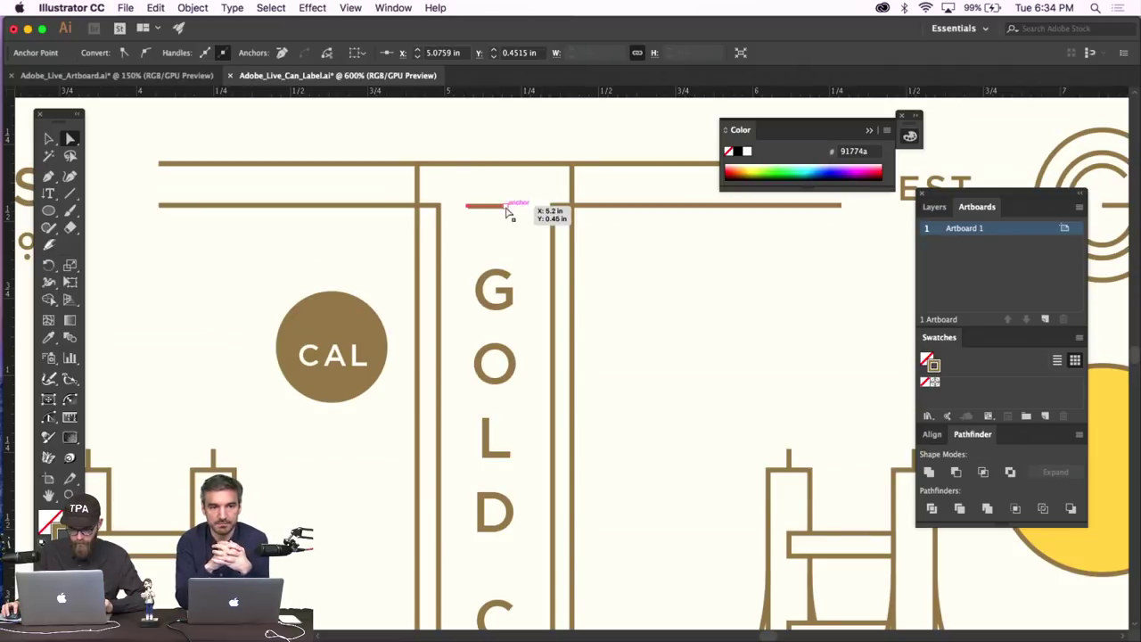
click(537, 129)
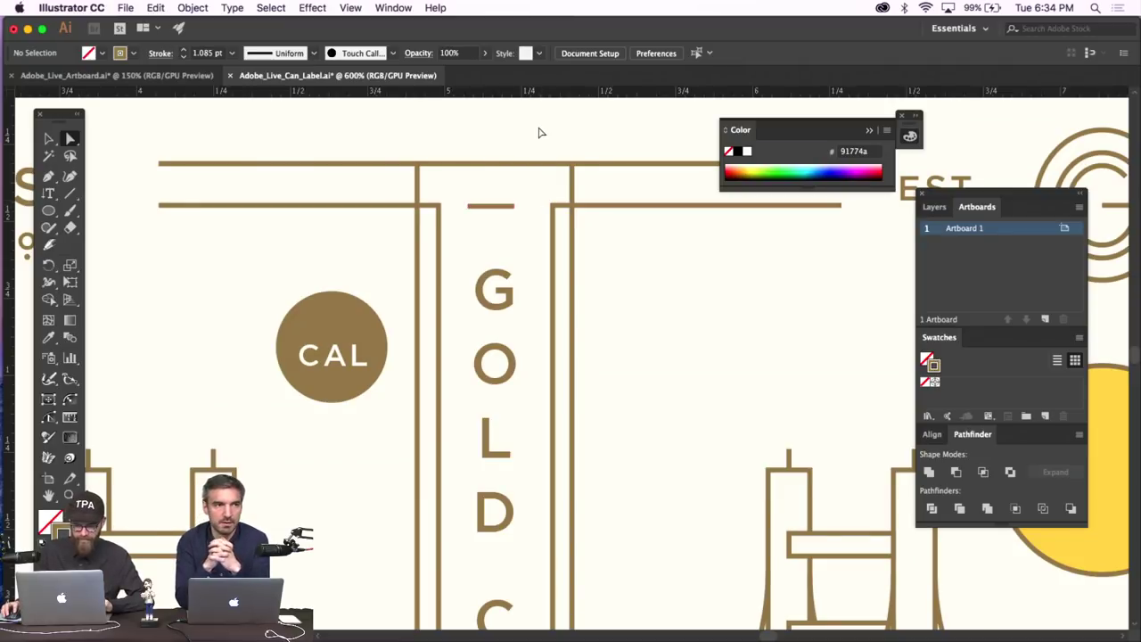
Shorten the pair of header lines beside the front's brand name by moving their outer ends slightly inward from the yellow panel.
key(super+0)
scroll(538, 132, down, 3)
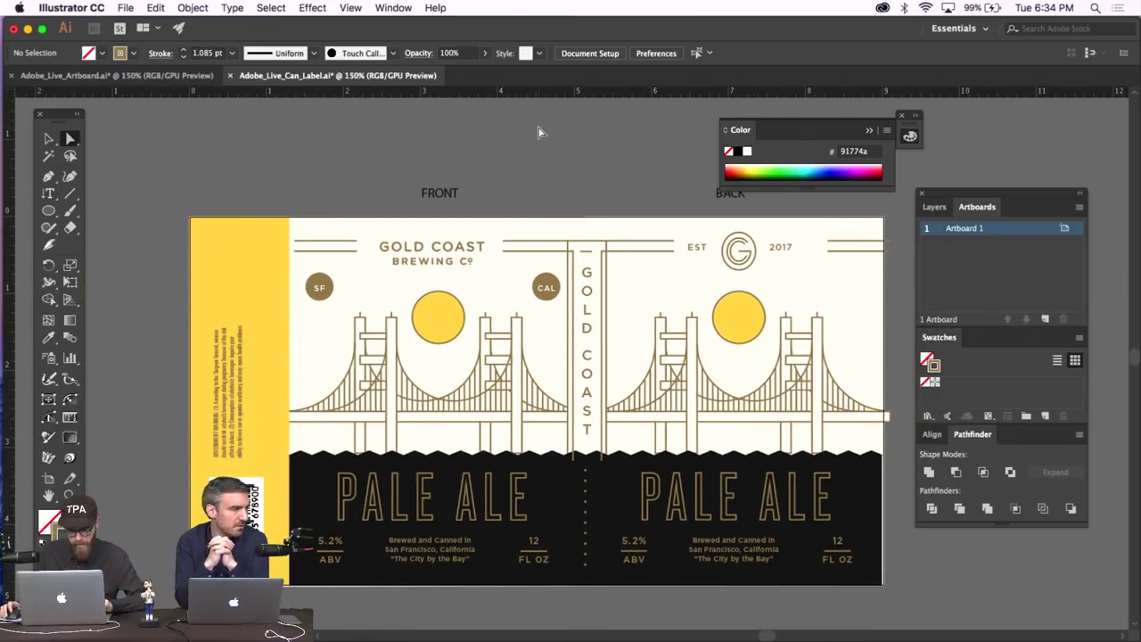
scroll(538, 132, down, 5)
scroll(537, 132, left, 2)
scroll(537, 132, right, 2)
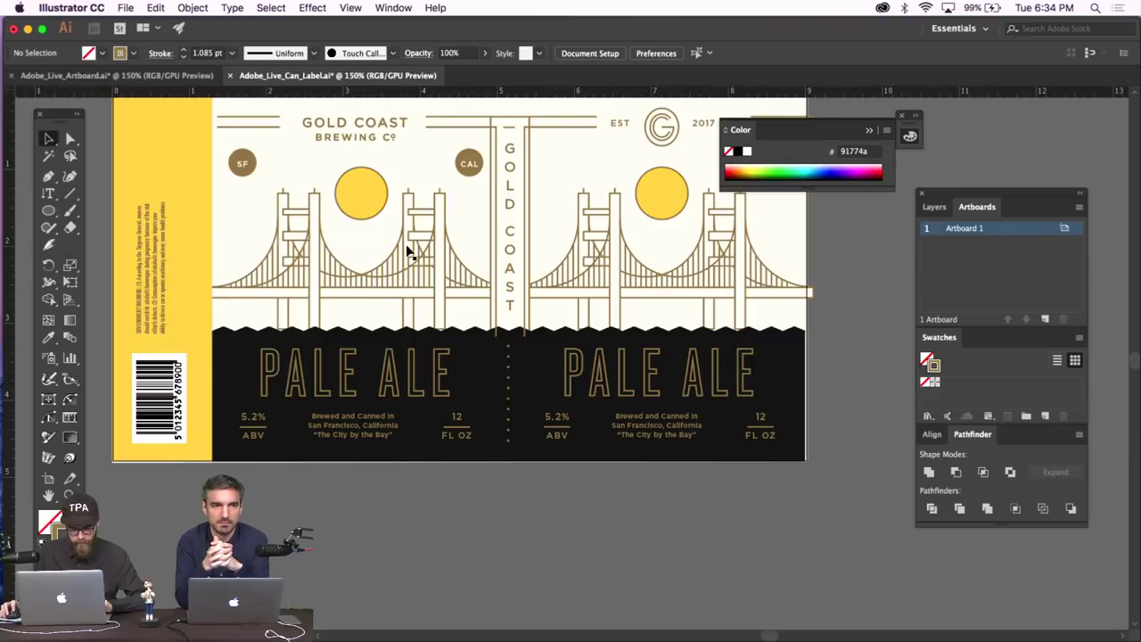
scroll(445, 287, up, 1)
scroll(449, 286, left, 2)
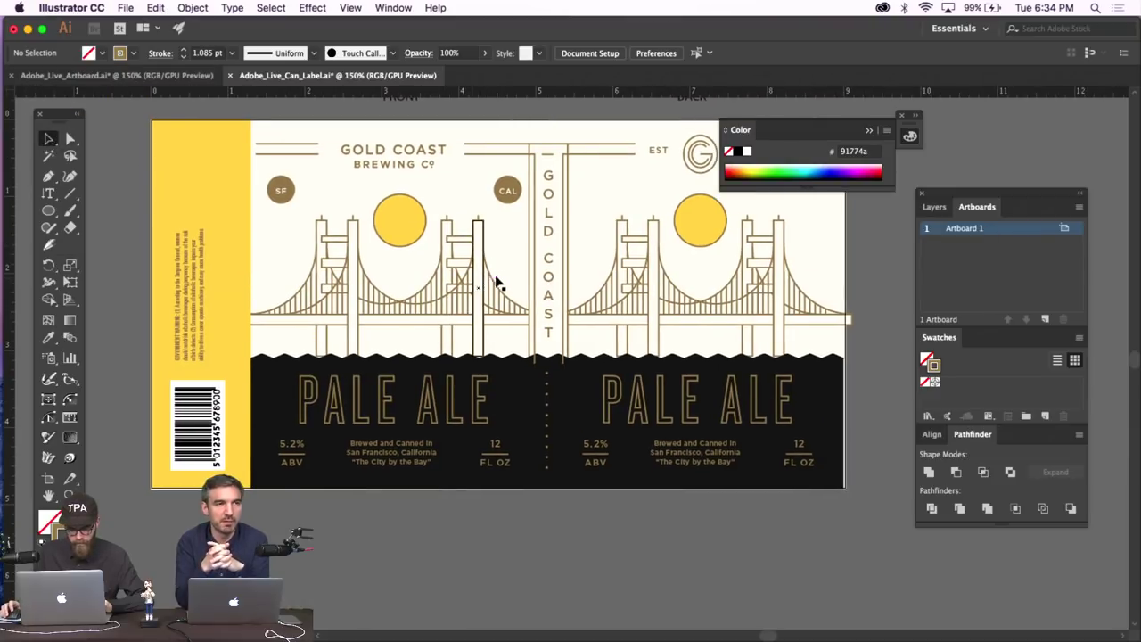
scroll(497, 273, left, 2)
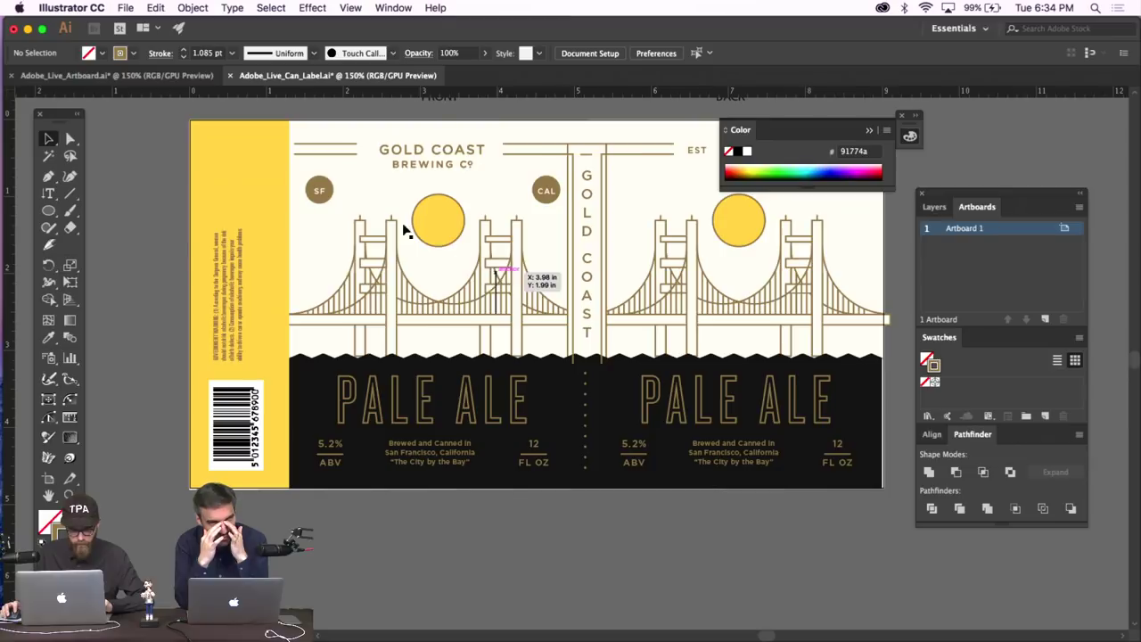
click(69, 138)
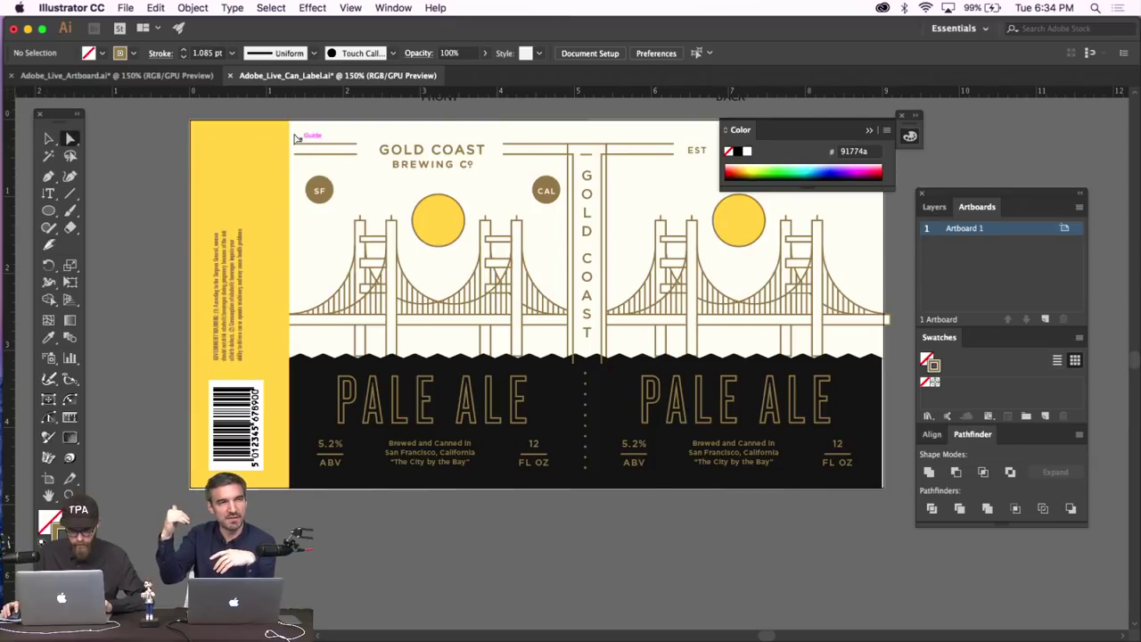
drag(301, 161, 303, 162)
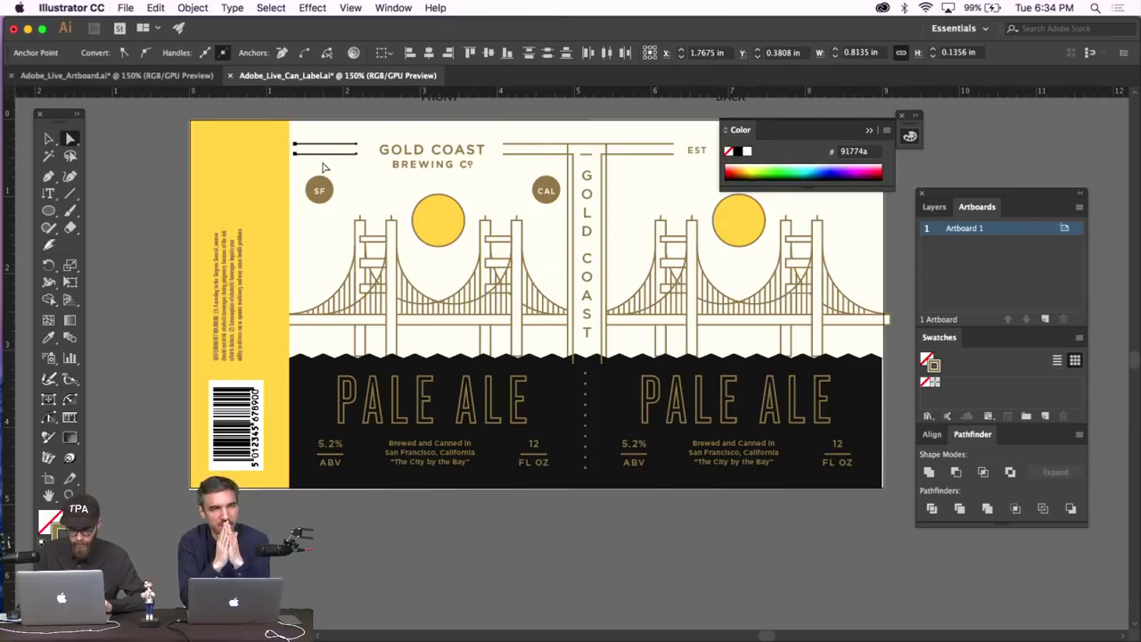
click(423, 117)
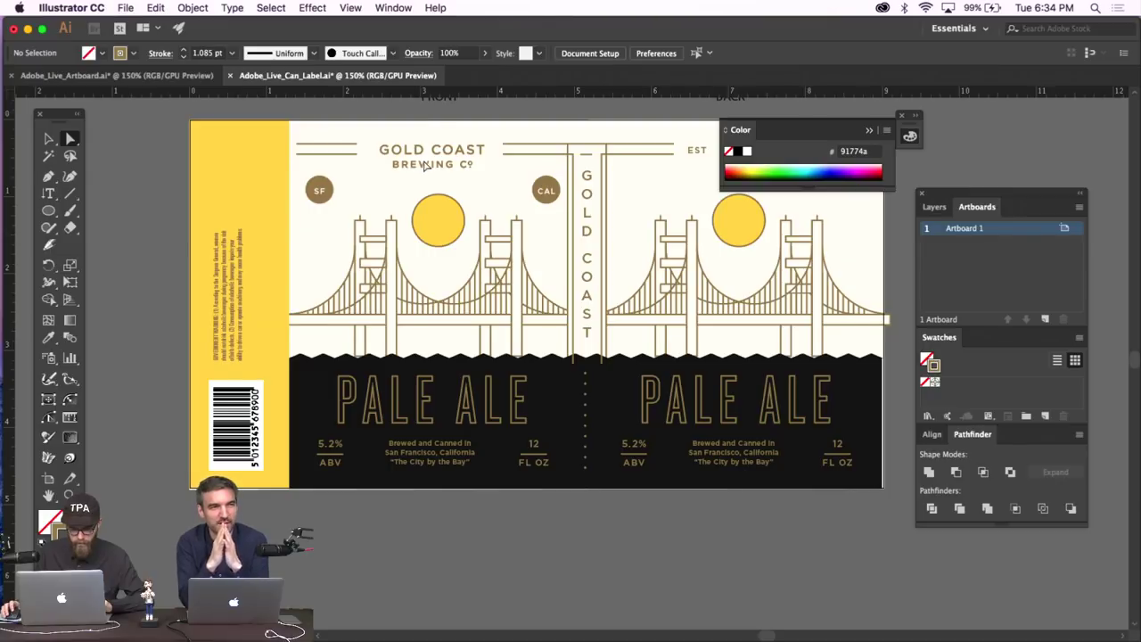
Shift the front's GOLD COAST BREWING Co. group slightly right to X 3.239 in, checking it against the guides.
drag(424, 167, 521, 140)
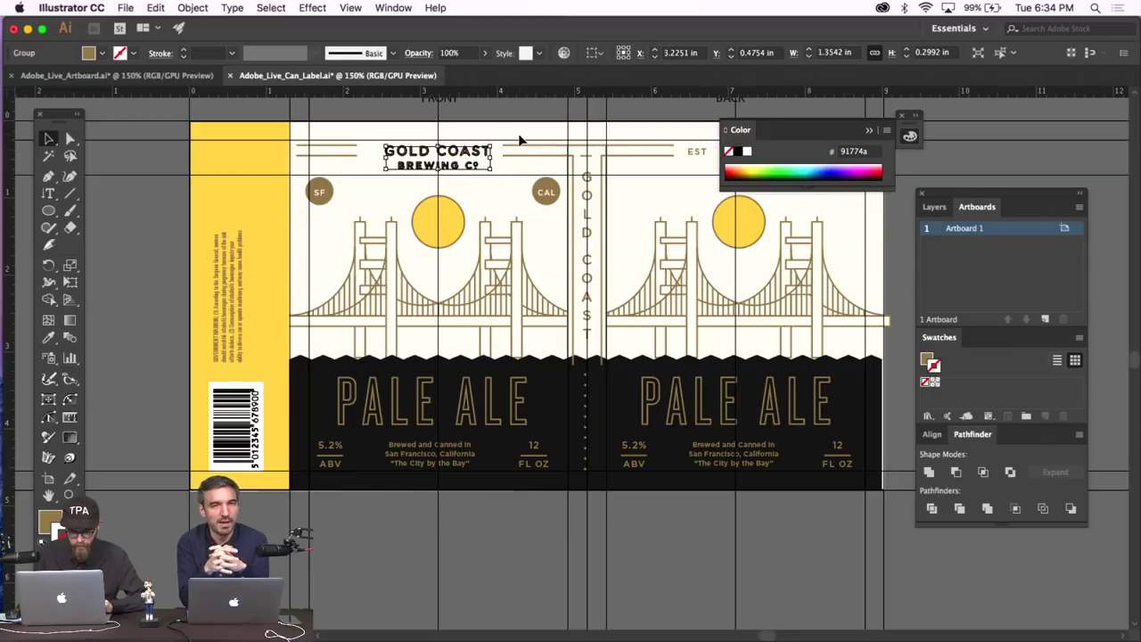
key(Right)
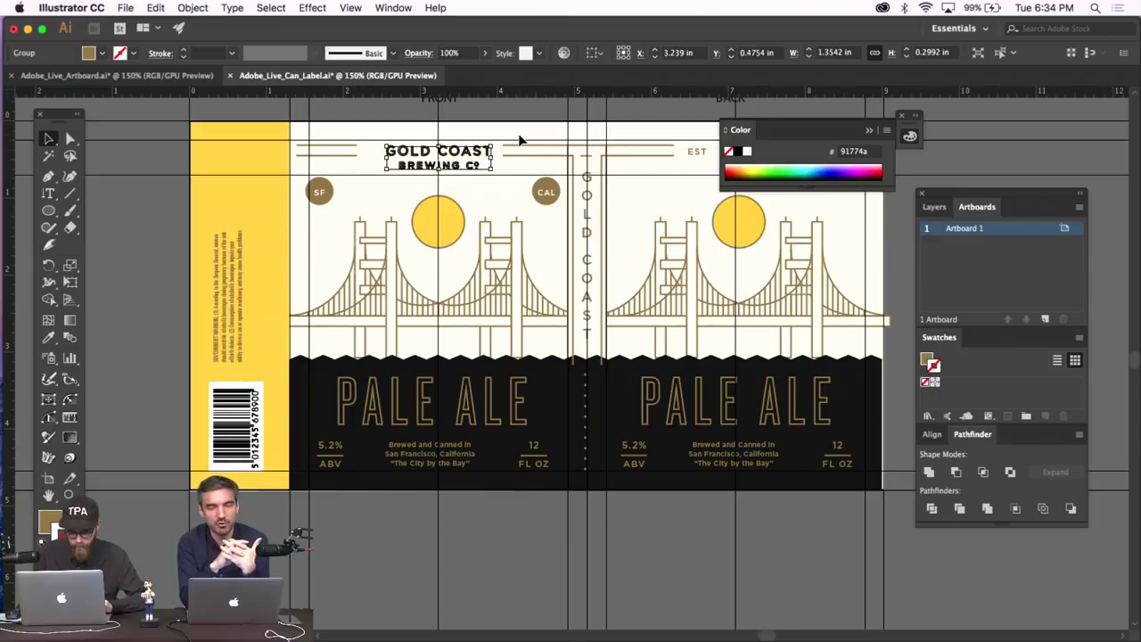
key(super+semicolon)
key(super+shift+a)
scroll(520, 140, up, 1)
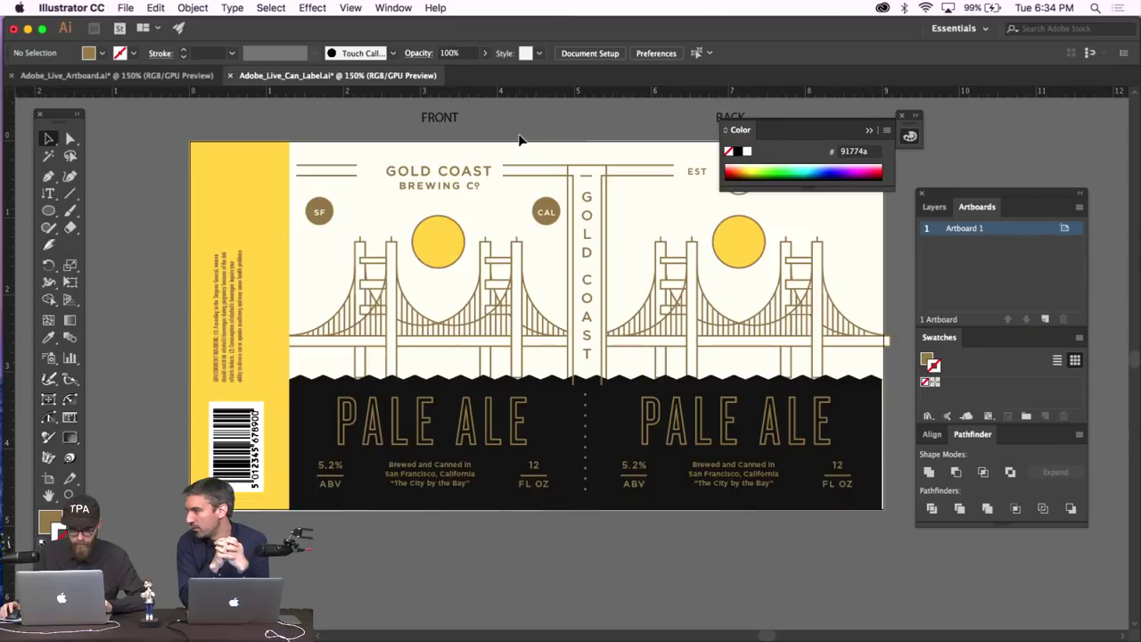
scroll(521, 140, right, 3)
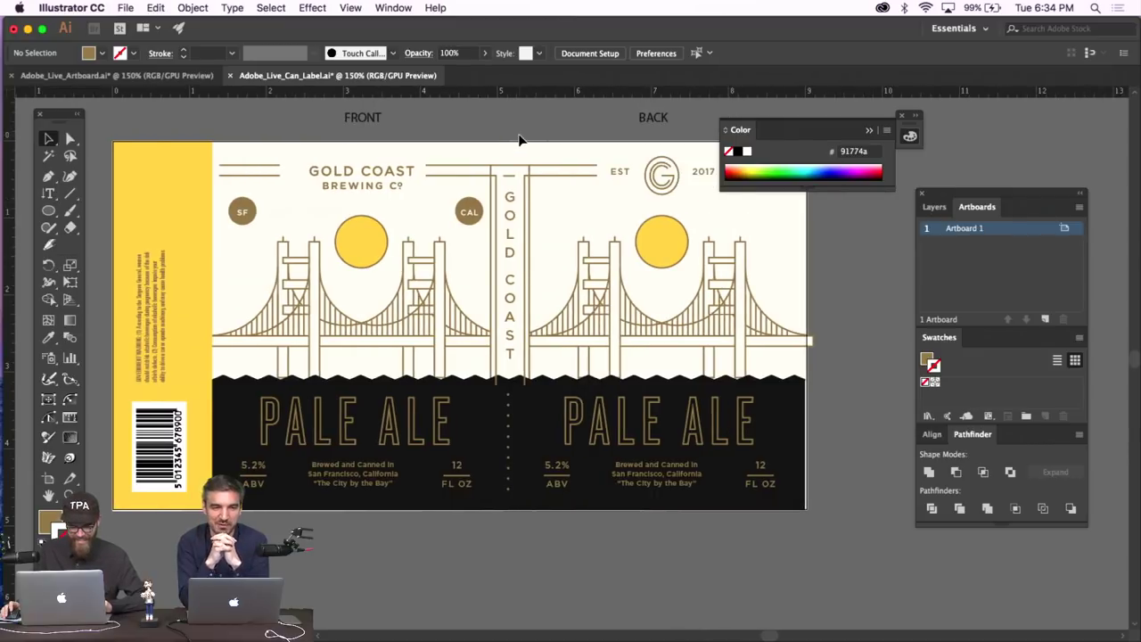
Horizontally center-align the front's PALE ALE text with the brand name and nudge both onto the panel's center guide.
drag(433, 419, 439, 419)
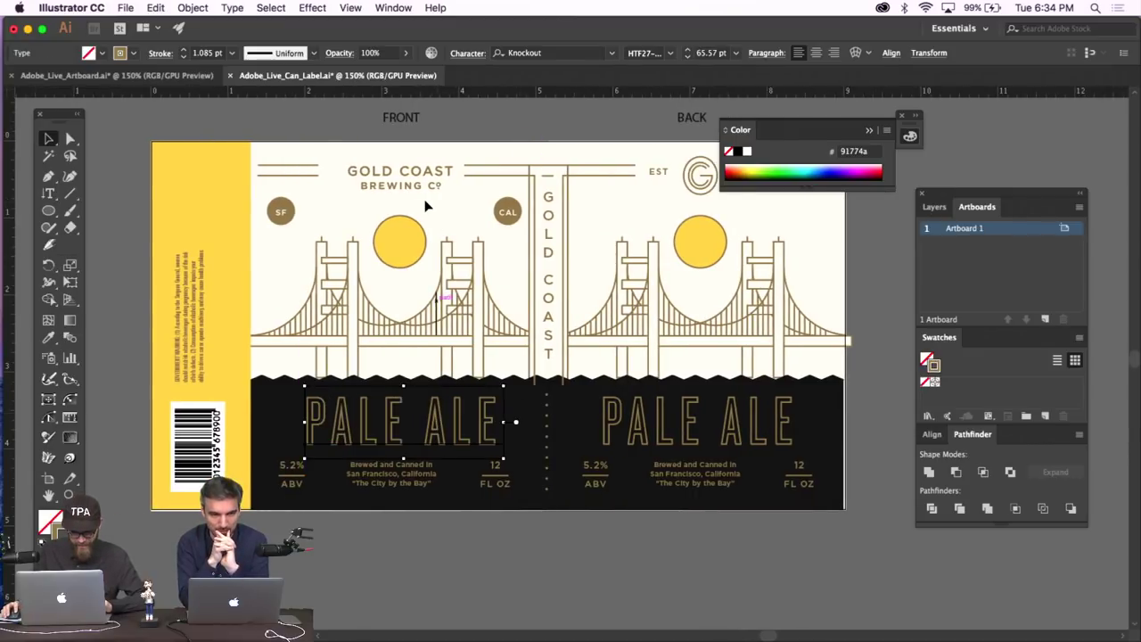
shift+click(428, 173)
click(505, 52)
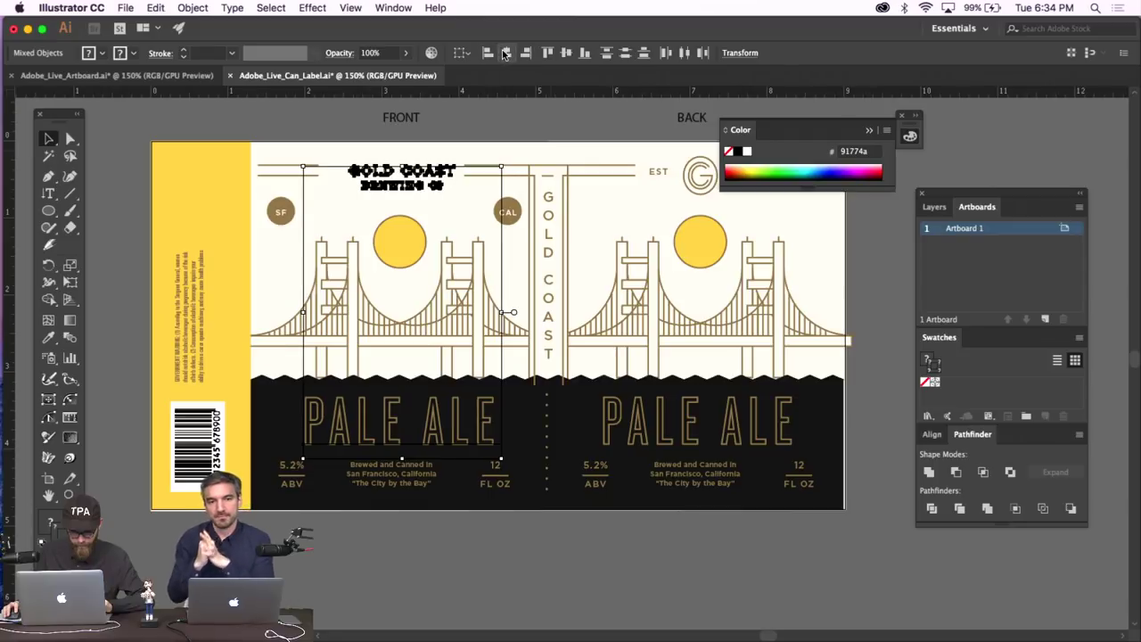
key(super+semicolon)
key(Left)
key(Left)
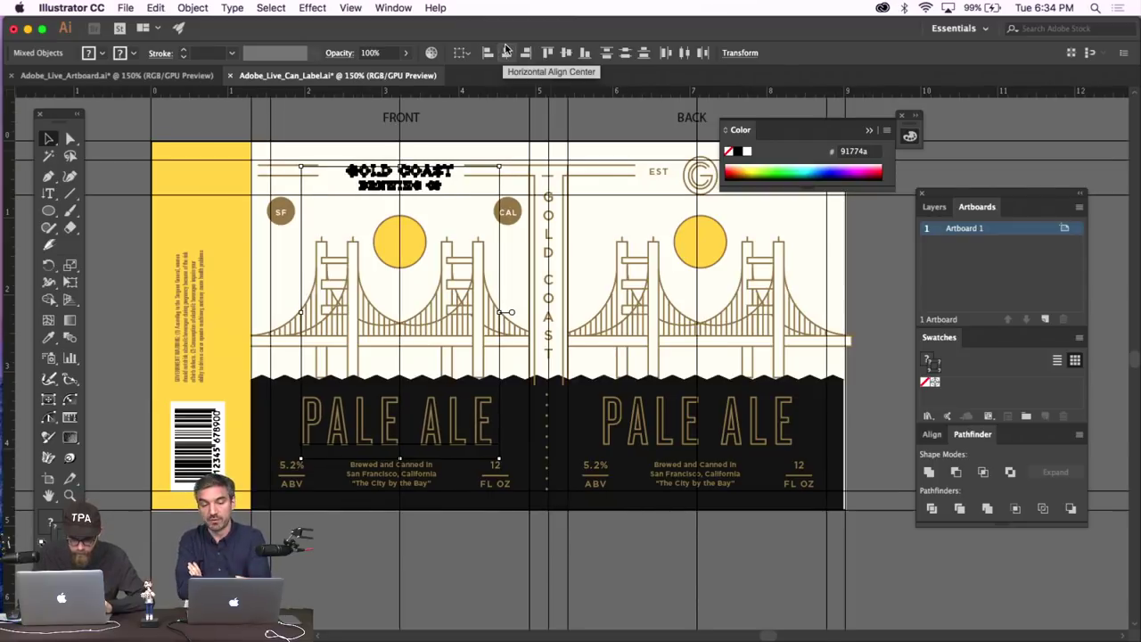
key(Right)
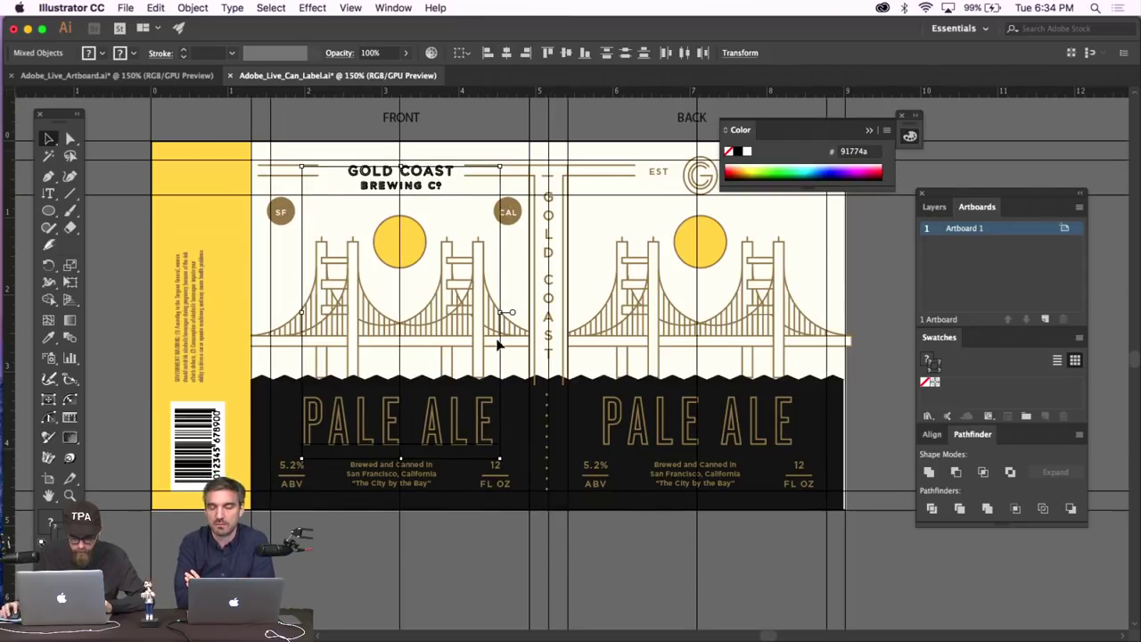
click(464, 615)
Convert the front's PALE ALE text to outlines, horizontally center-align it with the brand name, and hide the guides.
click(450, 439)
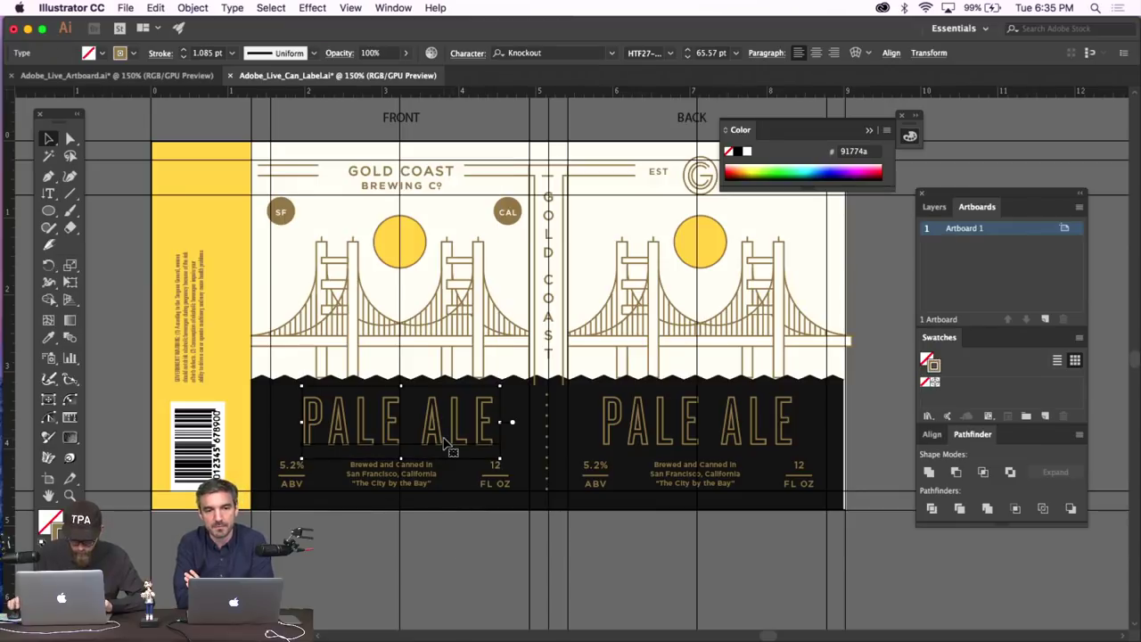
shift+click(431, 170)
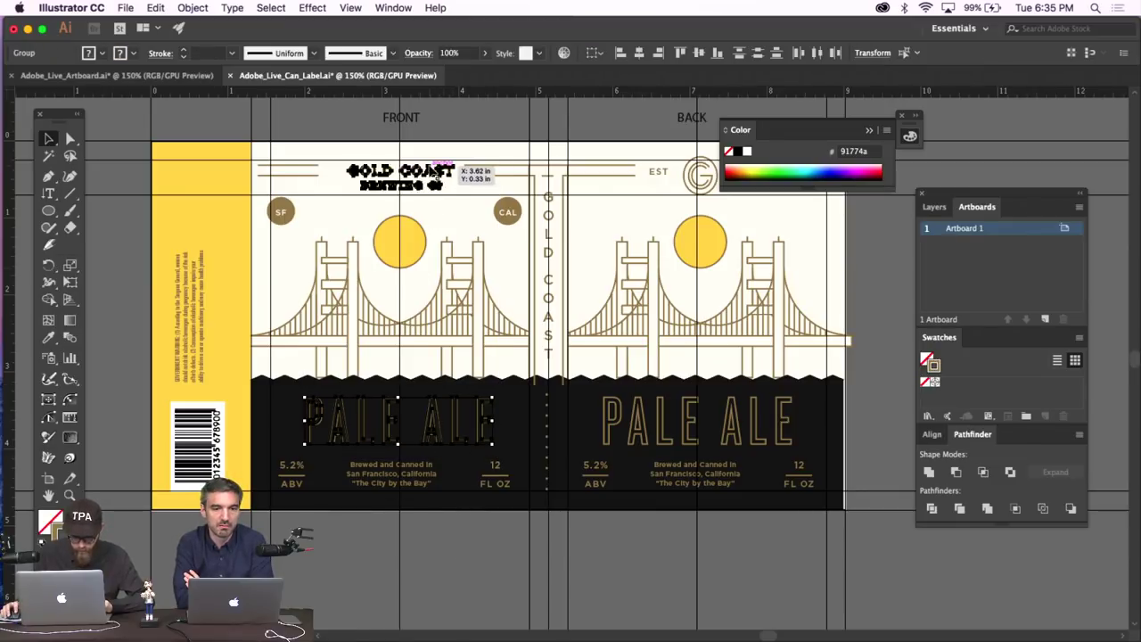
click(638, 55)
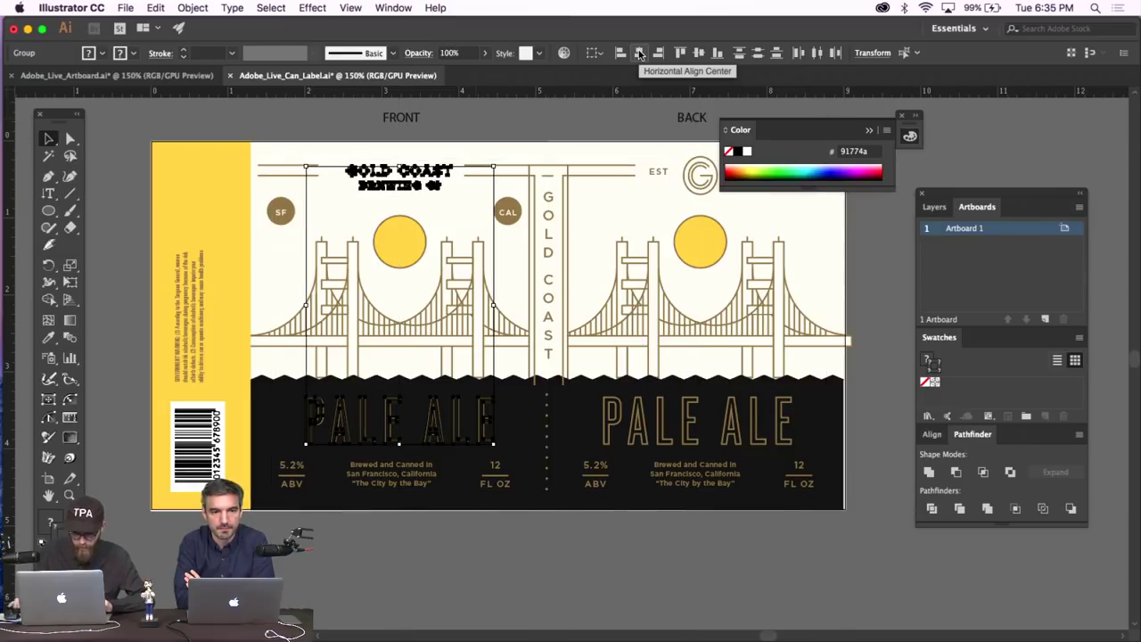
click(439, 547)
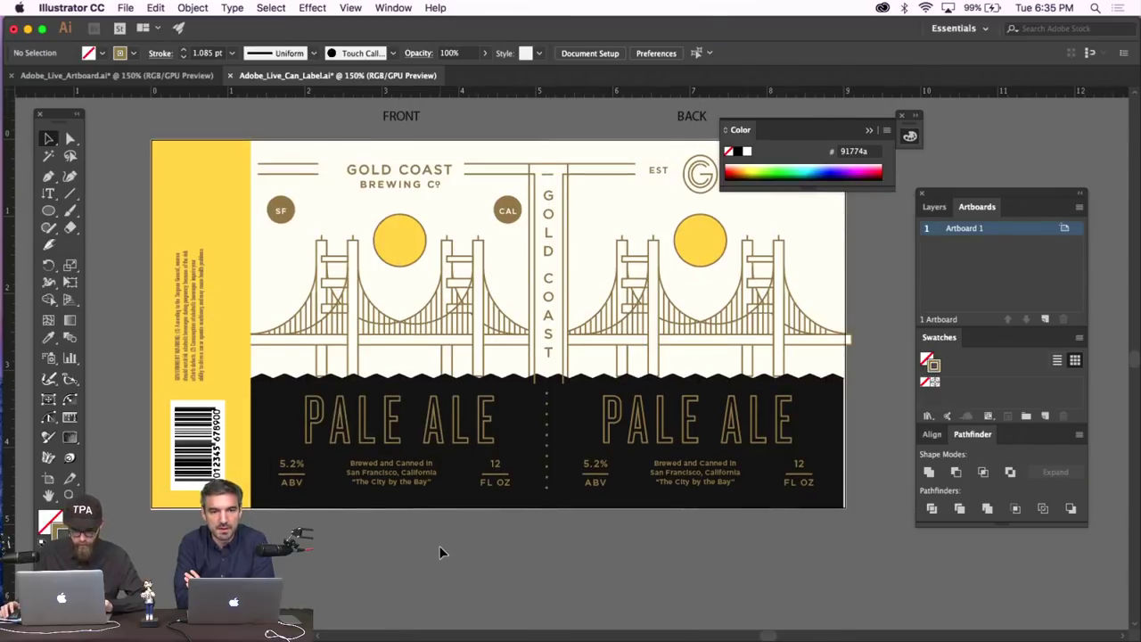
Nudge the front's brand name group up slightly to Y 0.4615 in.
scroll(439, 547, down, 1)
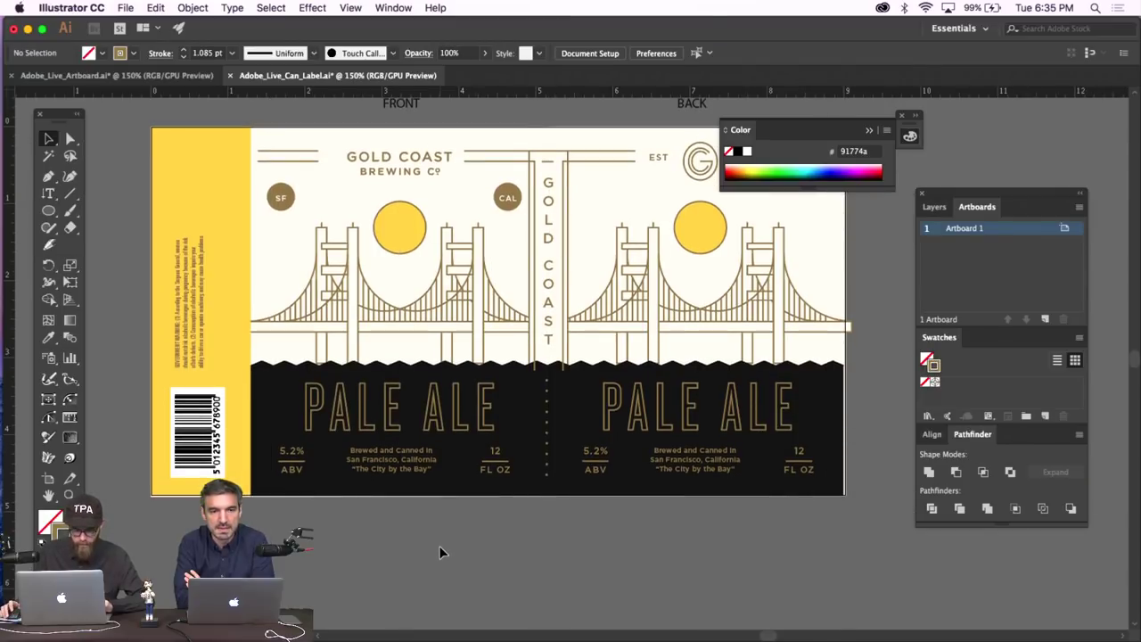
click(433, 166)
drag(454, 151, 454, 150)
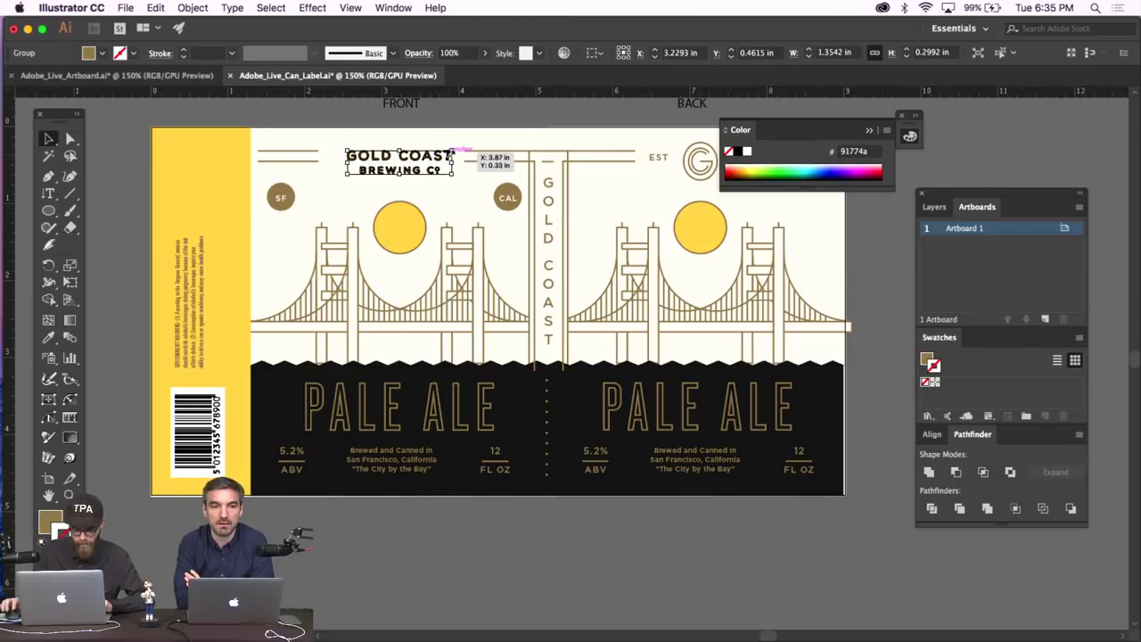
click(428, 537)
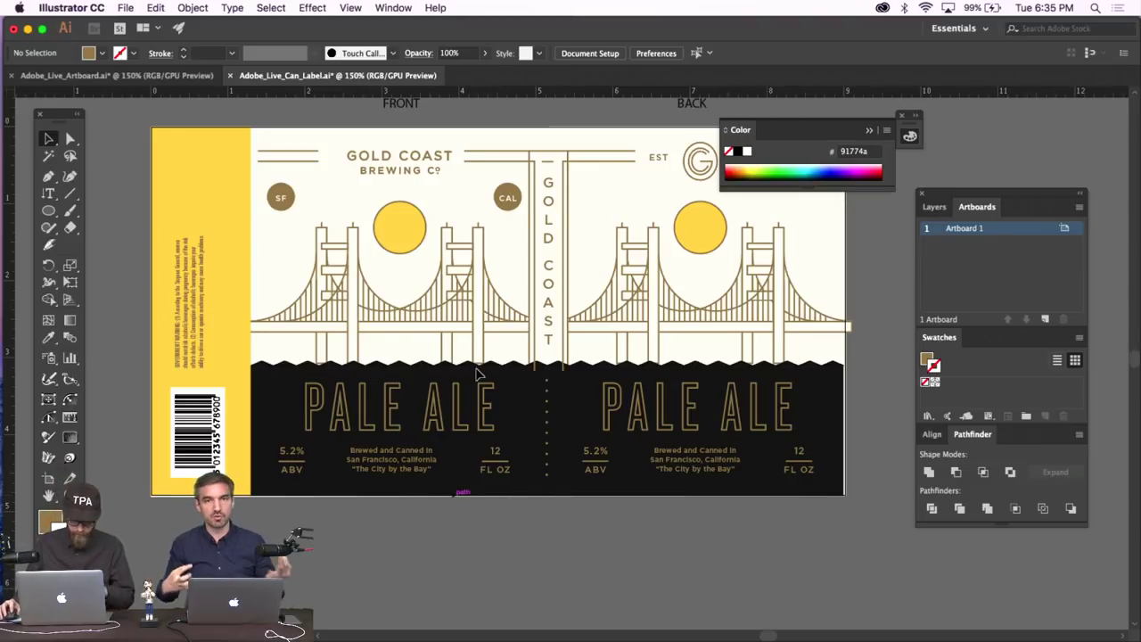
Examine the dotted divider, the overall label layout and the front panel's bridge artwork up close.
click(546, 406)
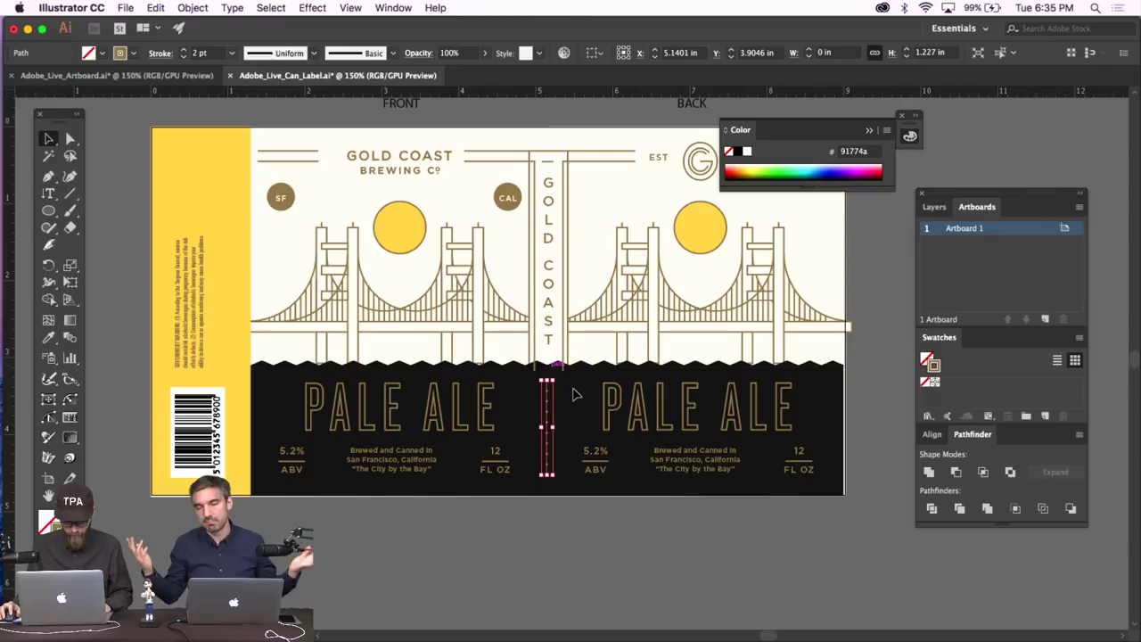
click(573, 393)
scroll(577, 401, right, 3)
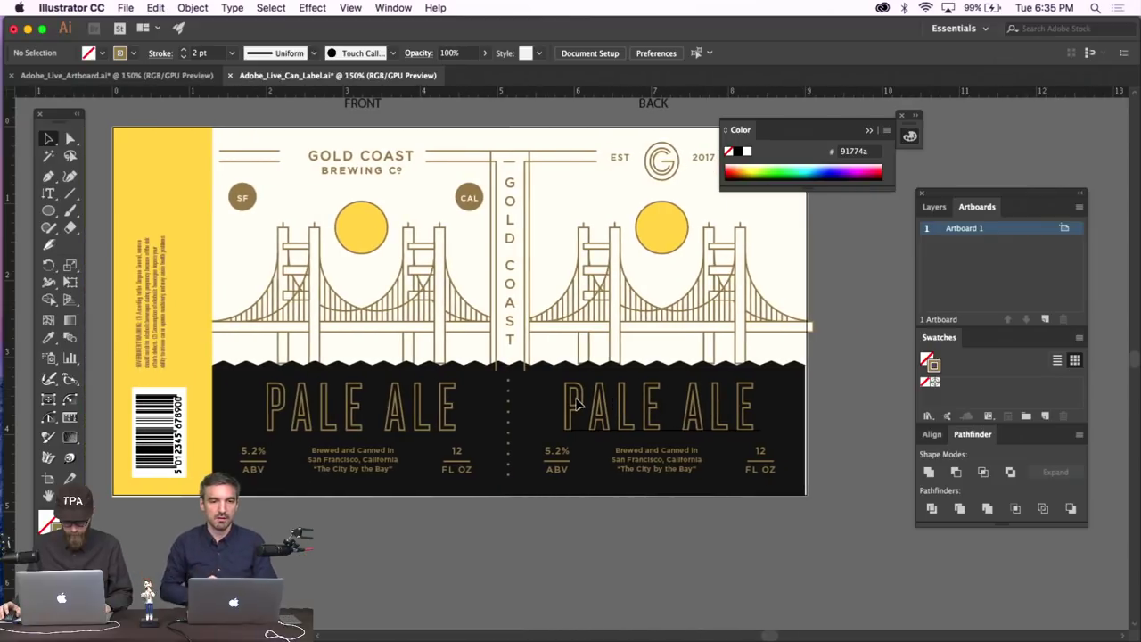
scroll(578, 404, left, 3)
scroll(577, 404, up, 4)
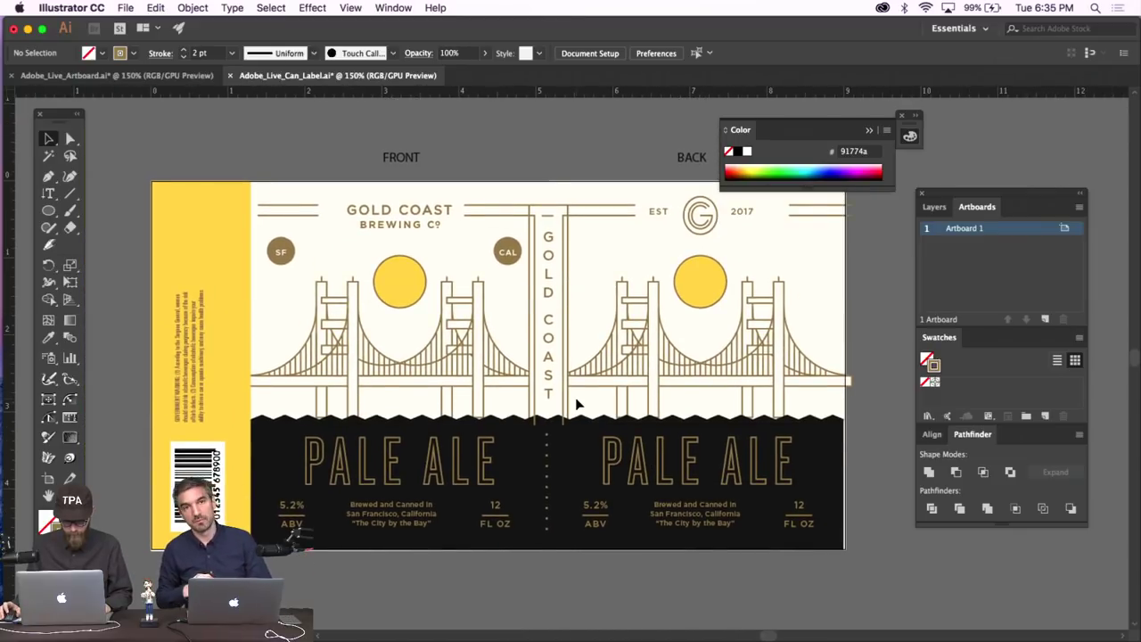
scroll(575, 404, left, 9)
scroll(576, 403, up, 2)
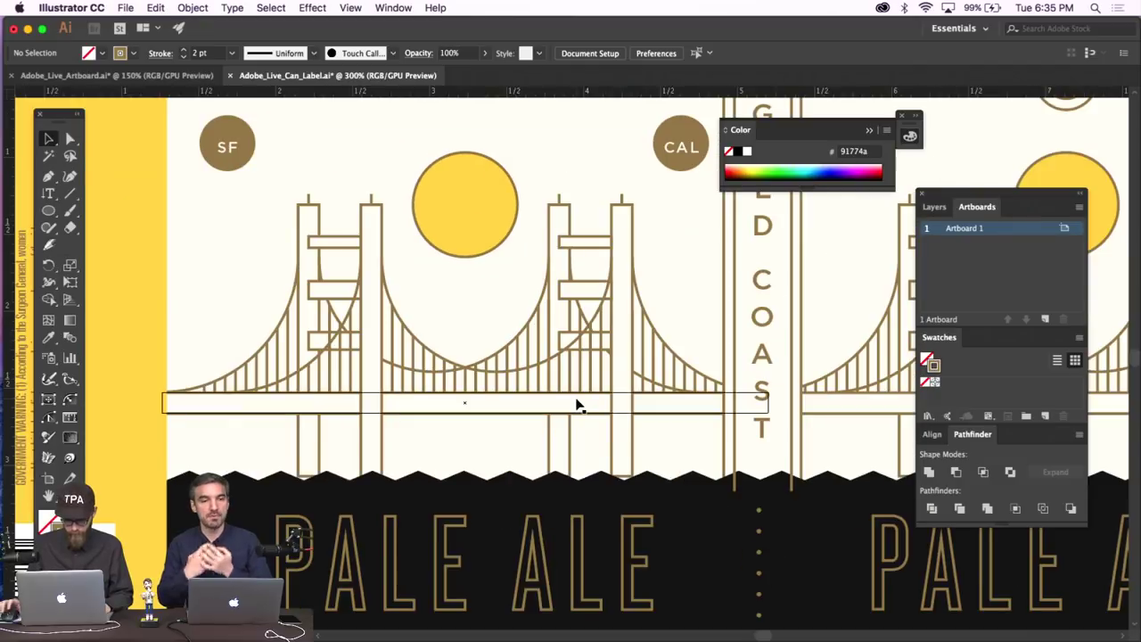
Move the front's CAL badge inward and slightly up toward the brand name, and center its text in the circle.
scroll(731, 300, up, 3)
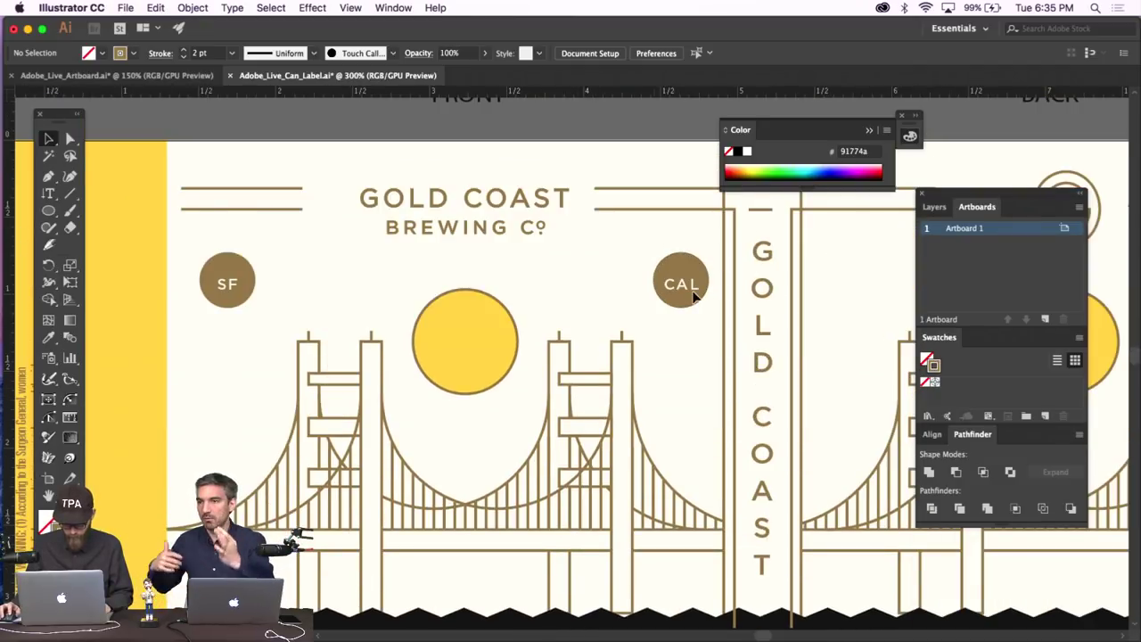
drag(697, 303, 657, 281)
click(685, 322)
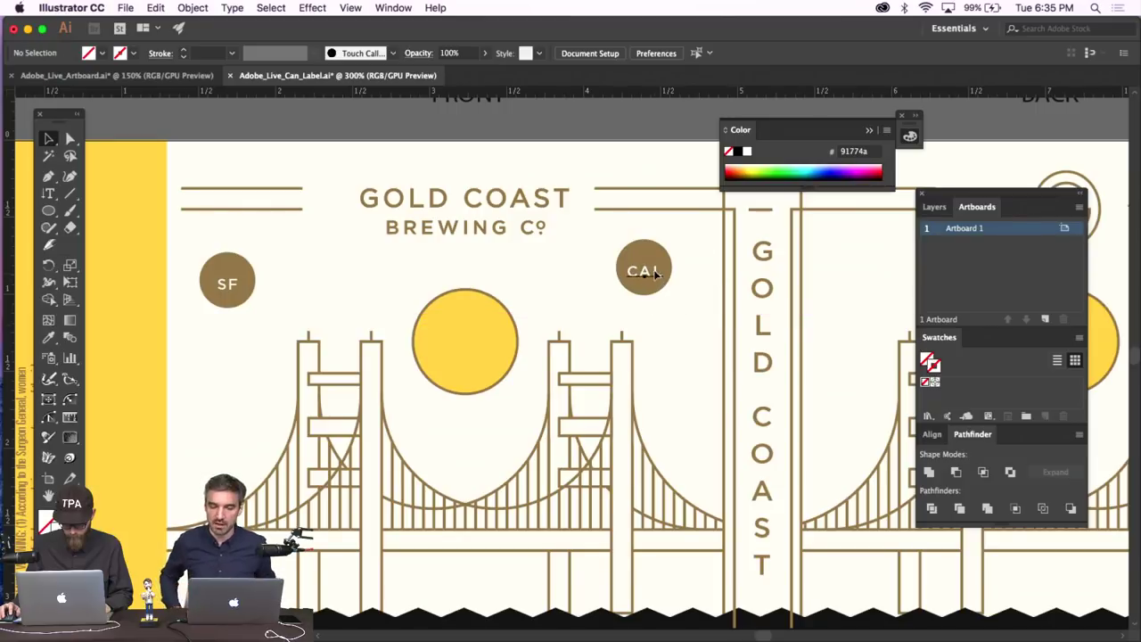
click(655, 275)
click(686, 310)
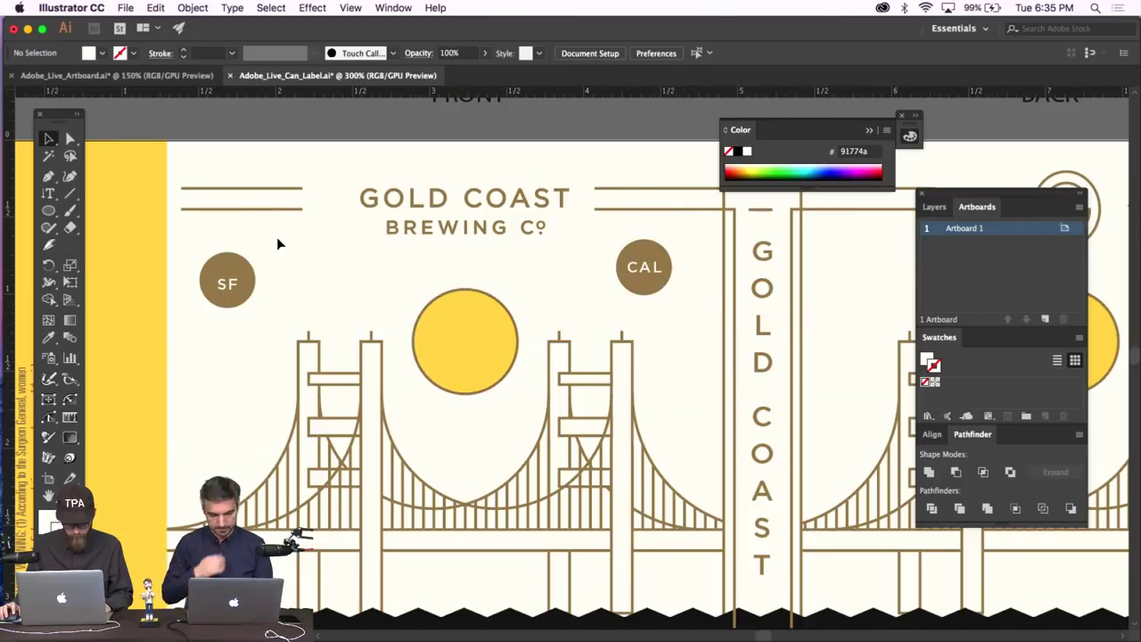
Replace the front's SF badge with a copy of the CAL badge, shifted horizontally to the other side of the brand name.
click(178, 308)
key(Delete)
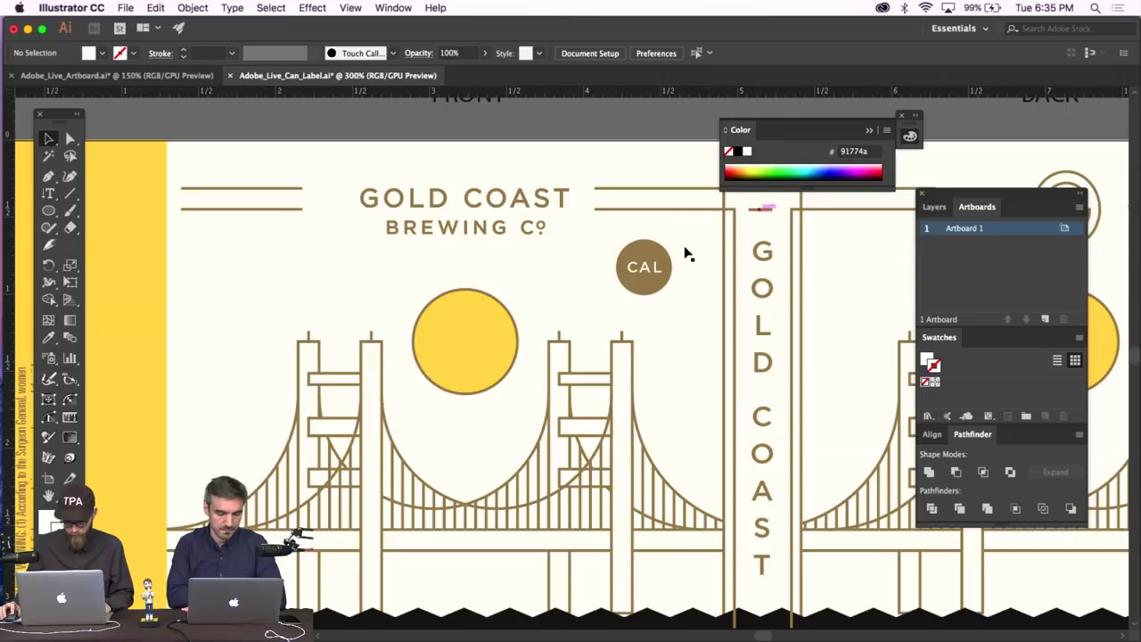
drag(684, 242, 623, 292)
key(ctrl+c)
key(ctrl+f)
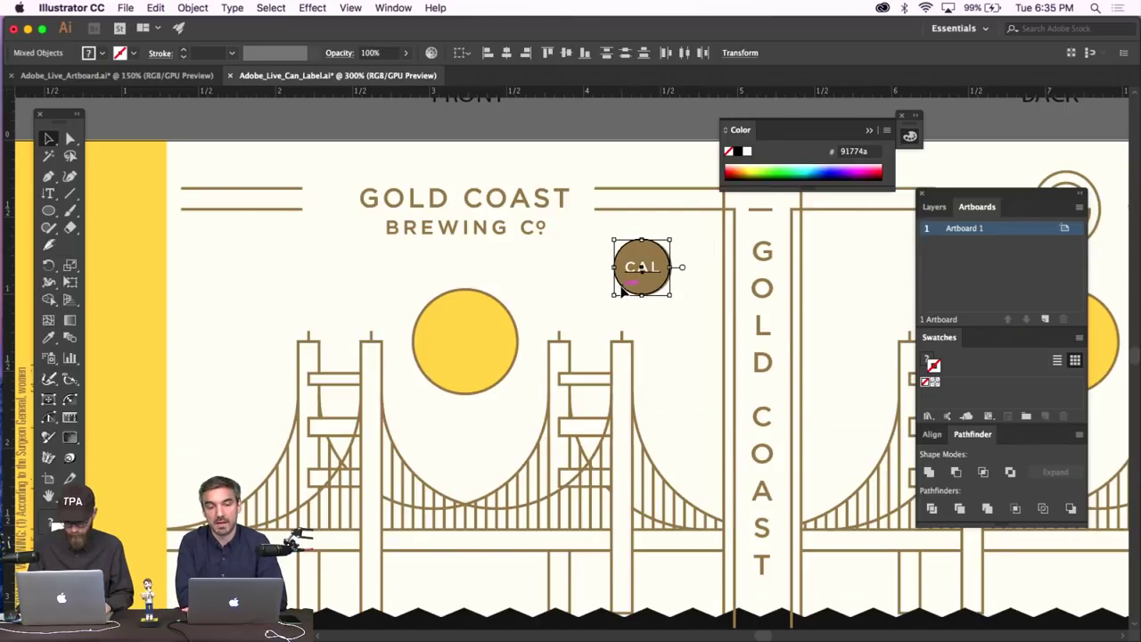
key(shift+Left)
key(shift+Left)
key(shift+Left)
key(shift+Left)
key(shift+Left)
key(shift+Left)
key(shift+Left)
key(shift+Left)
key(shift+Left)
key(shift+Left)
key(shift+Left)
key(shift+Left)
key(shift+Left)
key(shift+Left)
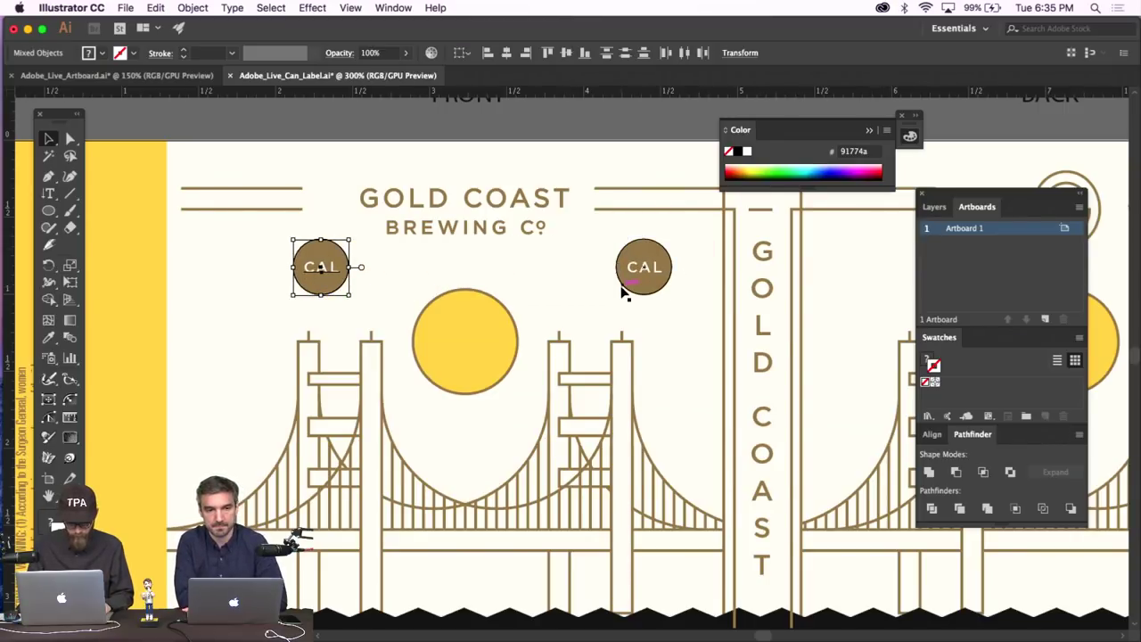
key(shift+Left)
key(shift+Left)
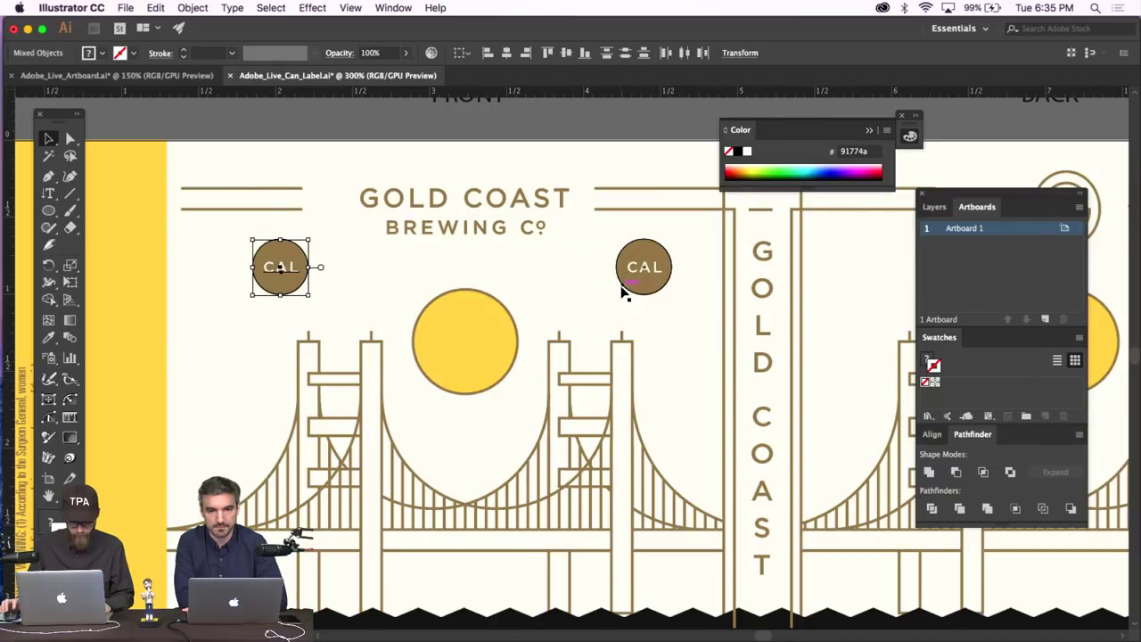
Change the copied badge's text to SF and deselect it.
key(t)
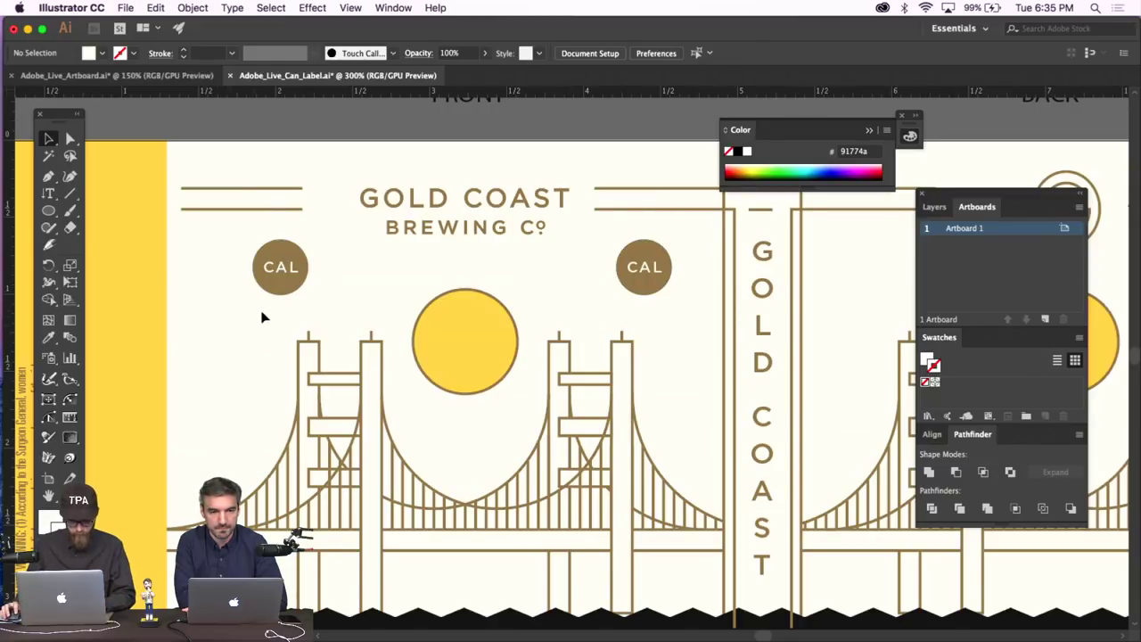
click(300, 265)
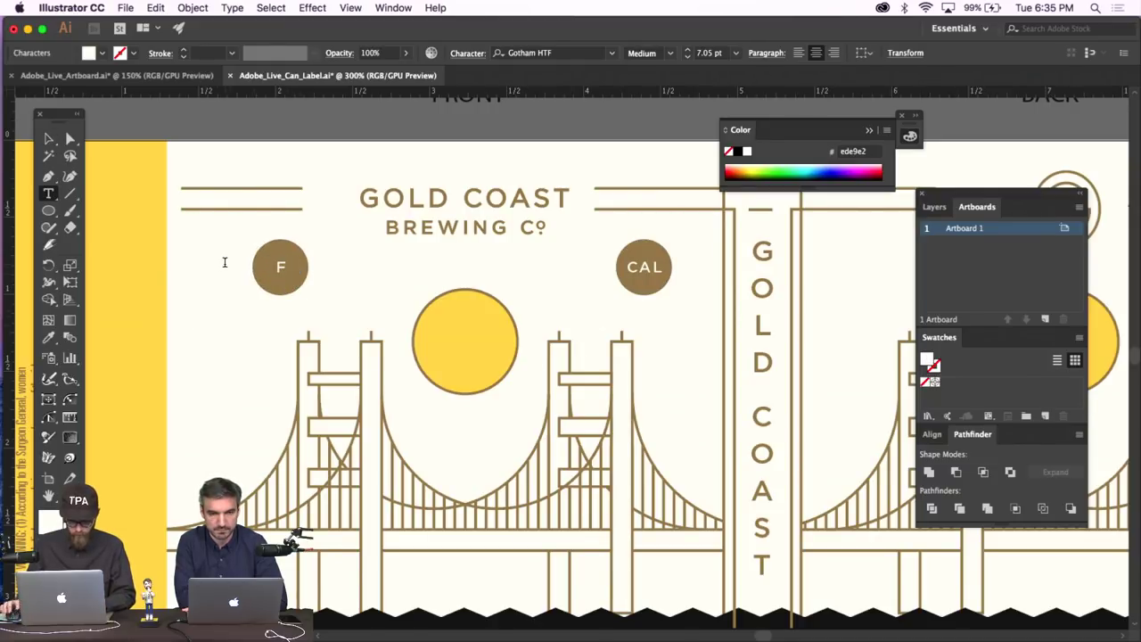
click(56, 140)
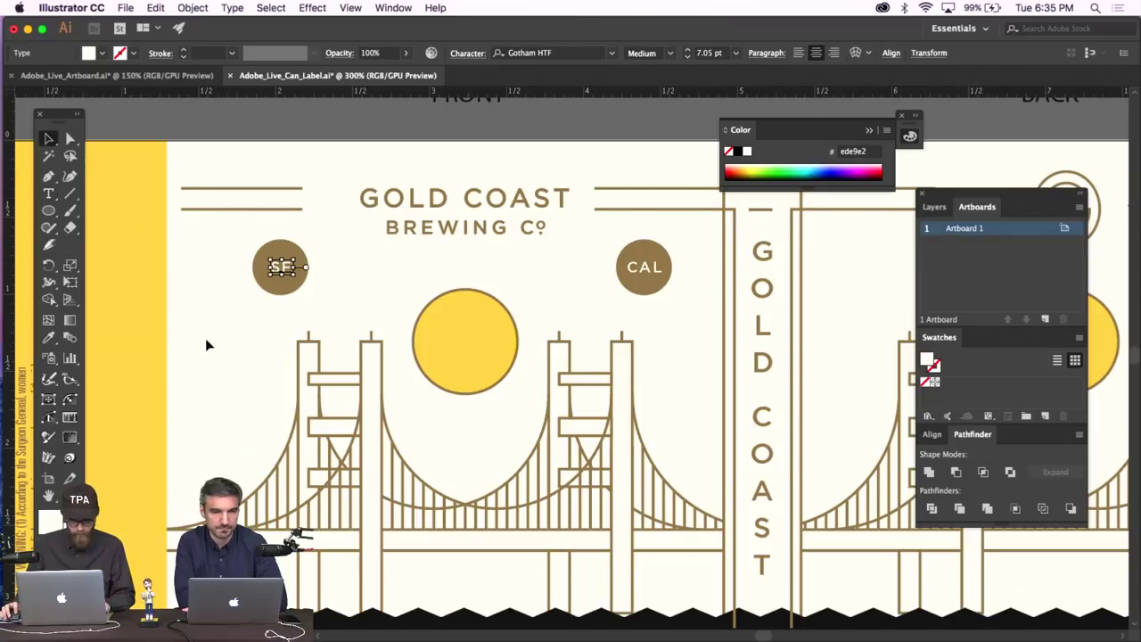
click(208, 339)
Draw a rectangle about 0.34 x 0.48 in between the CAL badge and the center column, and fill it with the badge's brown color.
key(super+minus)
key(super+minus)
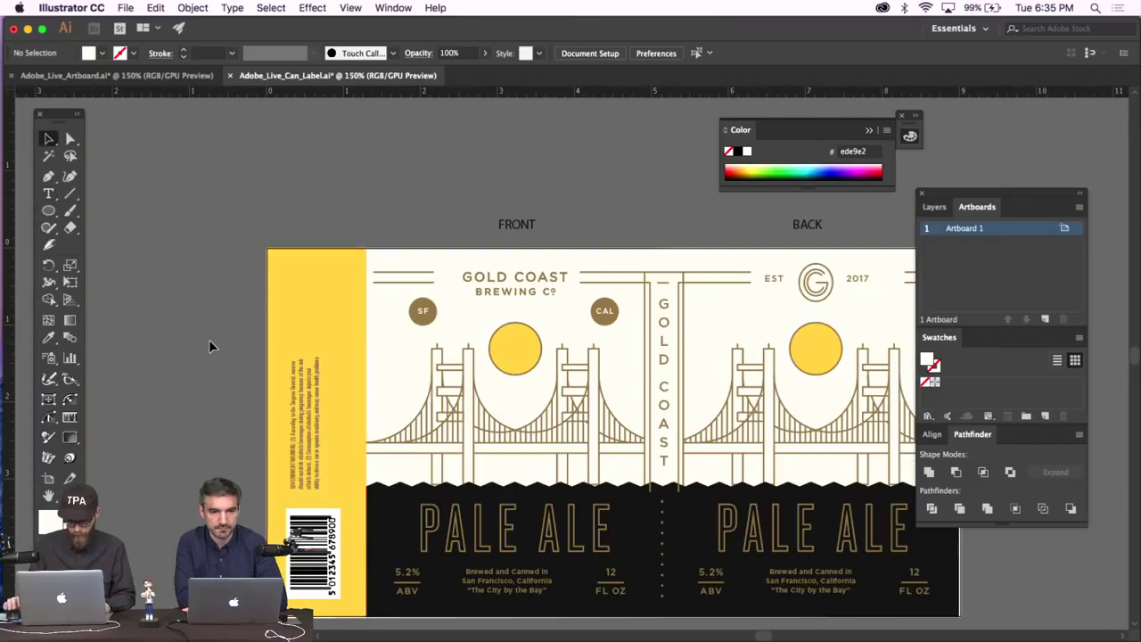
scroll(272, 321, down, 2)
scroll(274, 314, left, 2)
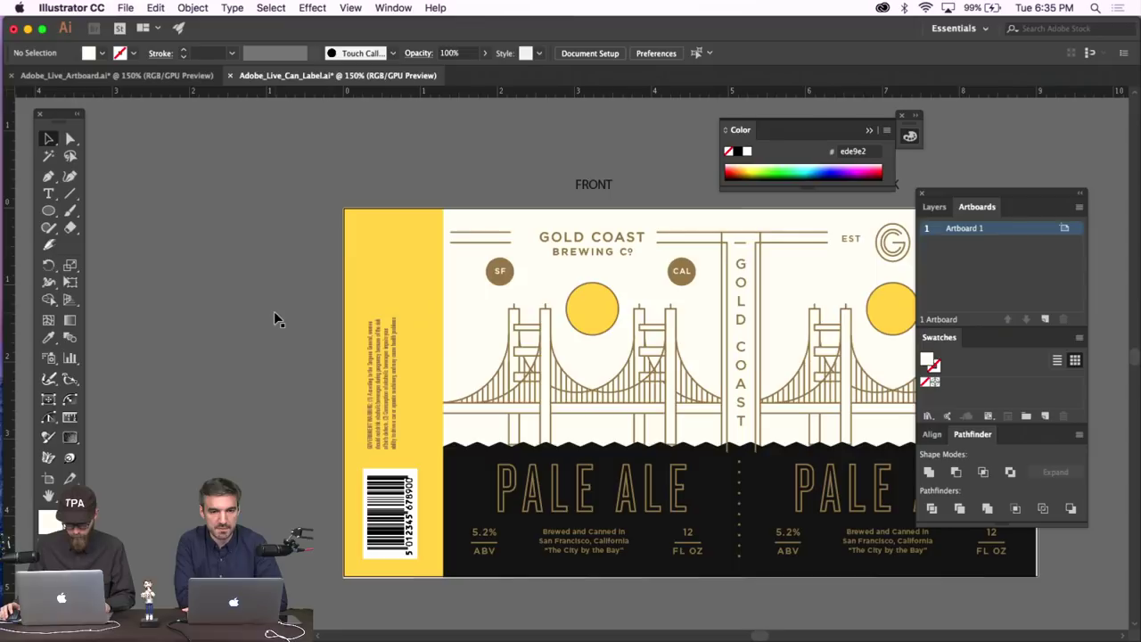
key(super+plus)
key(super+plus)
scroll(276, 318, up, 1)
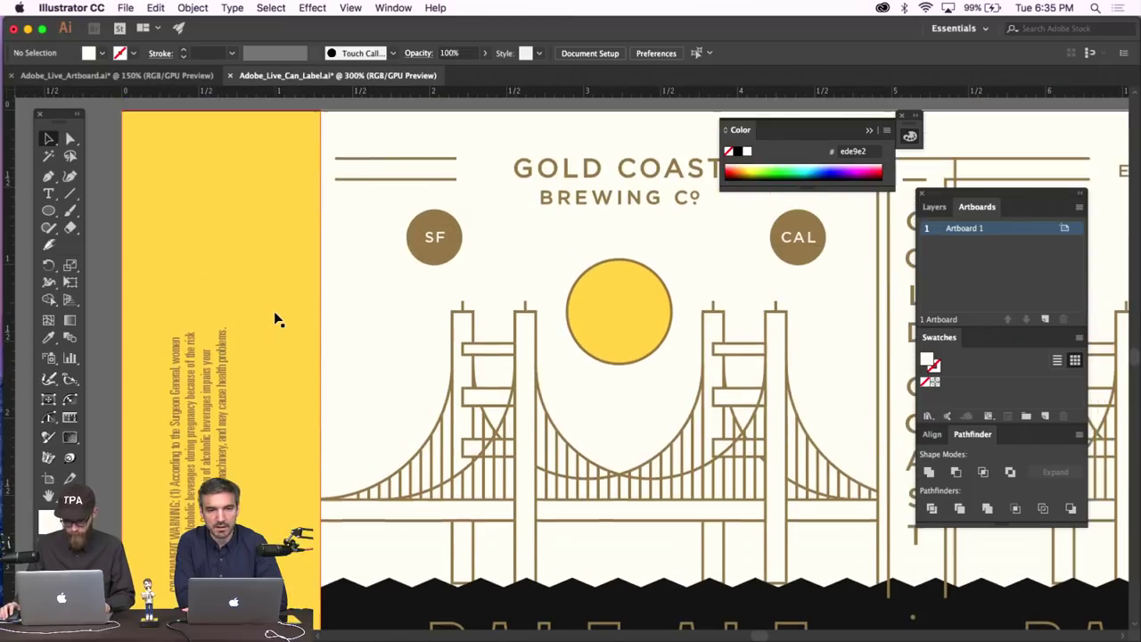
scroll(281, 303, right, 5)
drag(49, 210, 100, 209)
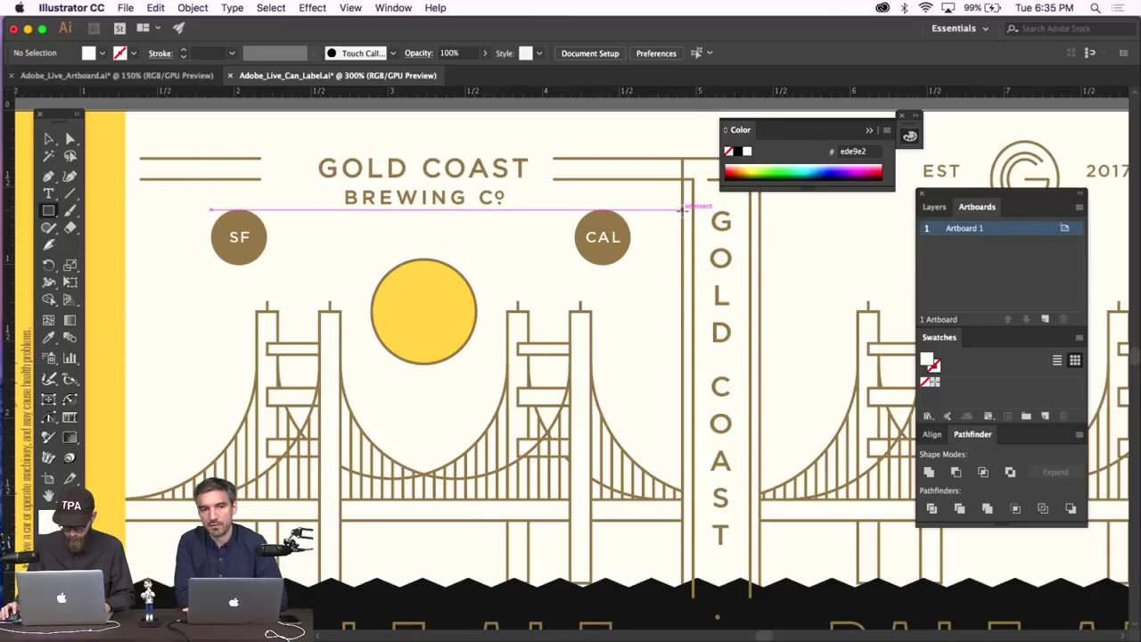
drag(682, 212, 630, 286)
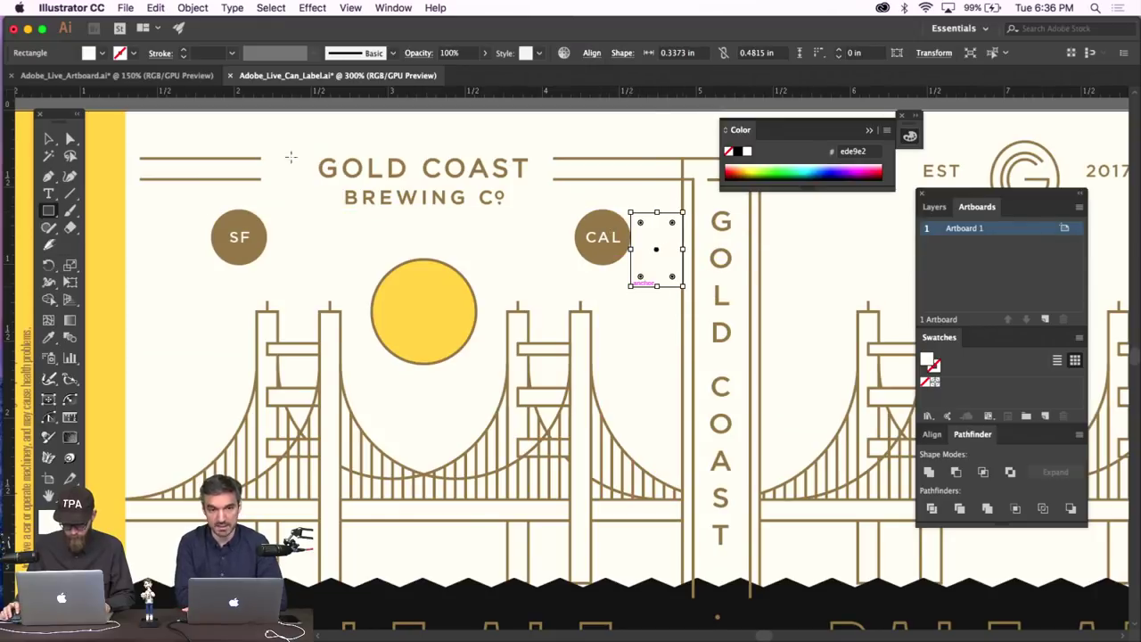
click(49, 337)
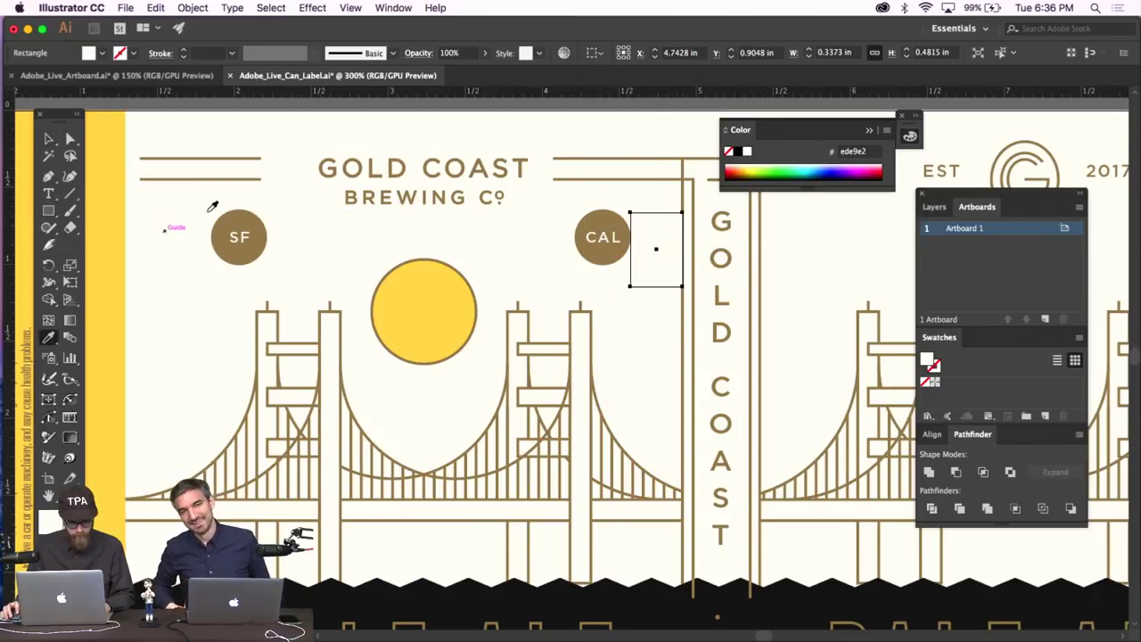
click(228, 236)
click(49, 138)
click(380, 239)
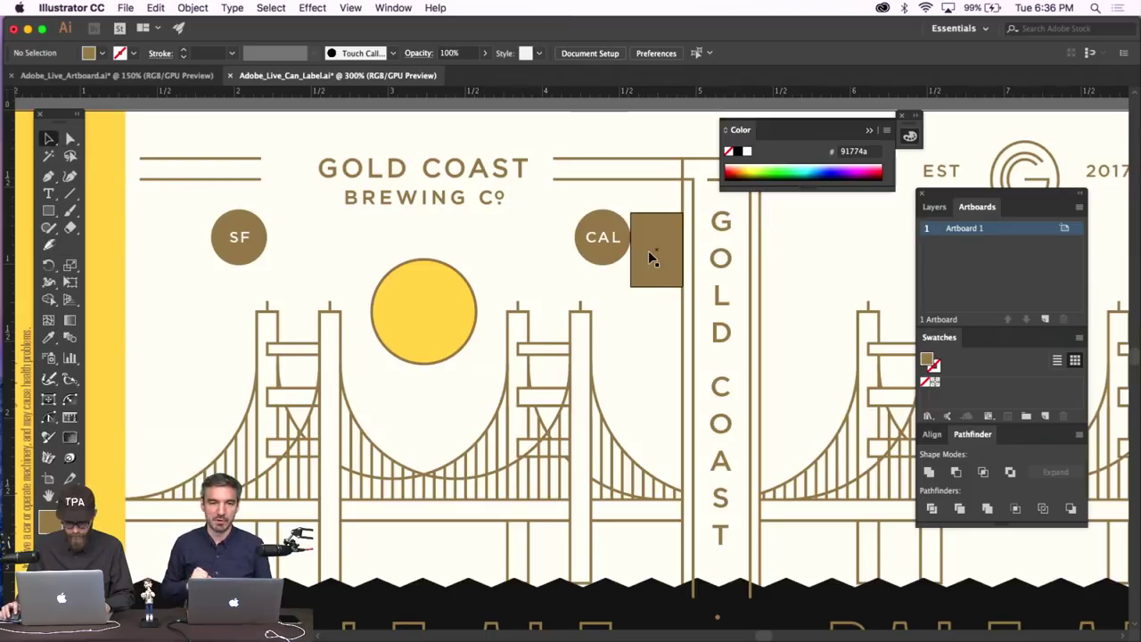
Move the brown spacer rectangle over to the outer side of the SF badge so that it touches the circle.
drag(648, 251, 176, 241)
click(225, 323)
scroll(225, 323, left, 5)
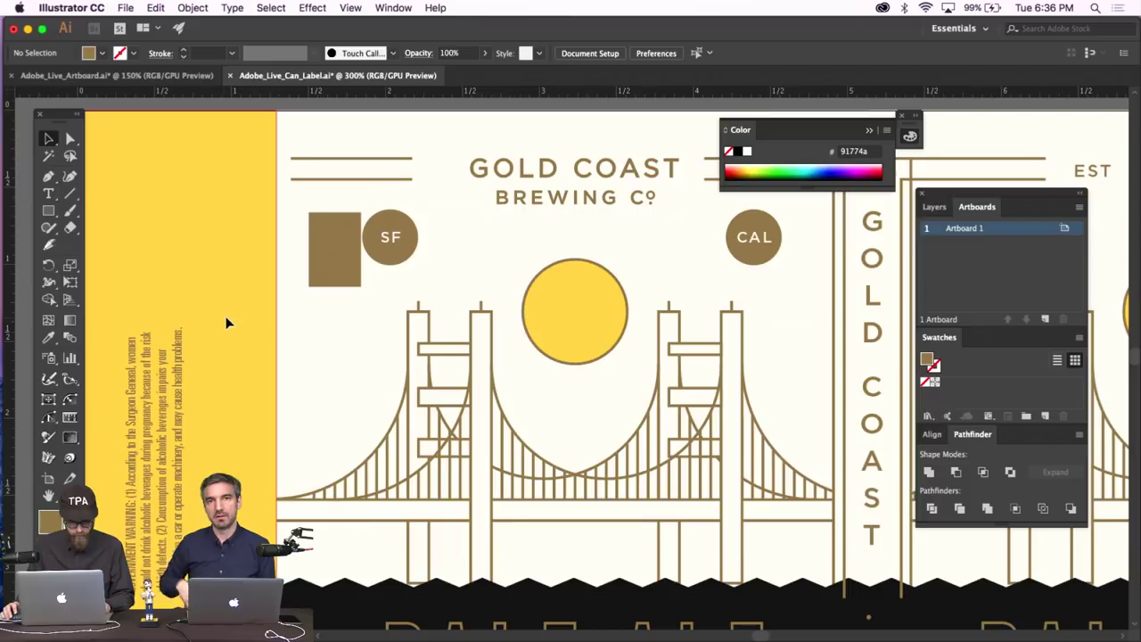
Shorten the two header lines above the SF badge so their outer ends meet the spacer rectangle's outer edge.
click(70, 139)
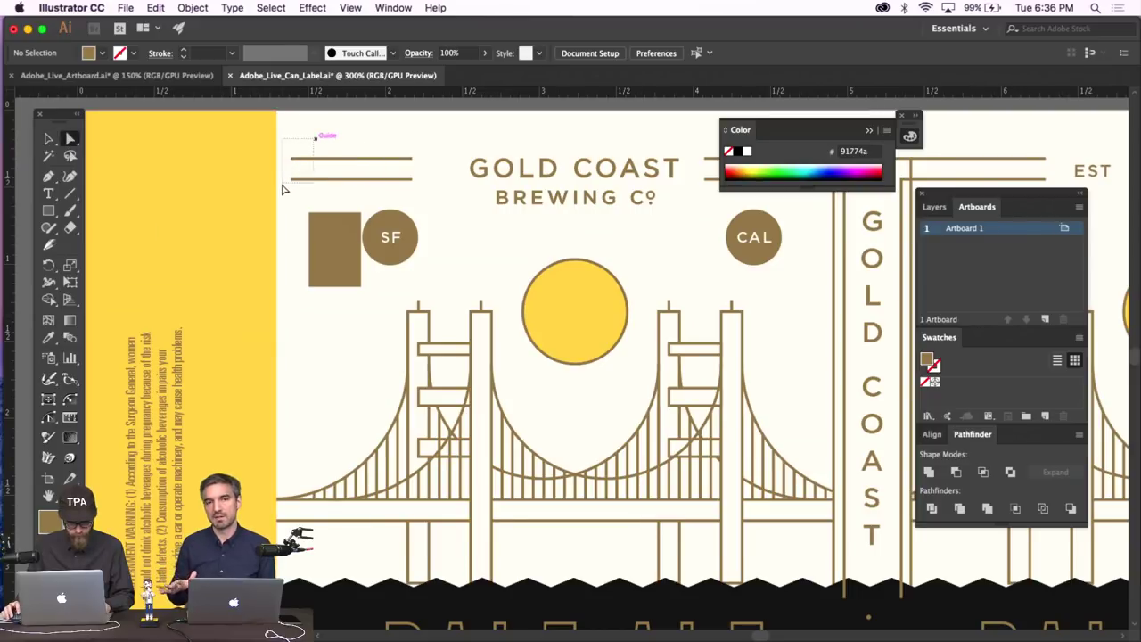
drag(281, 189, 284, 189)
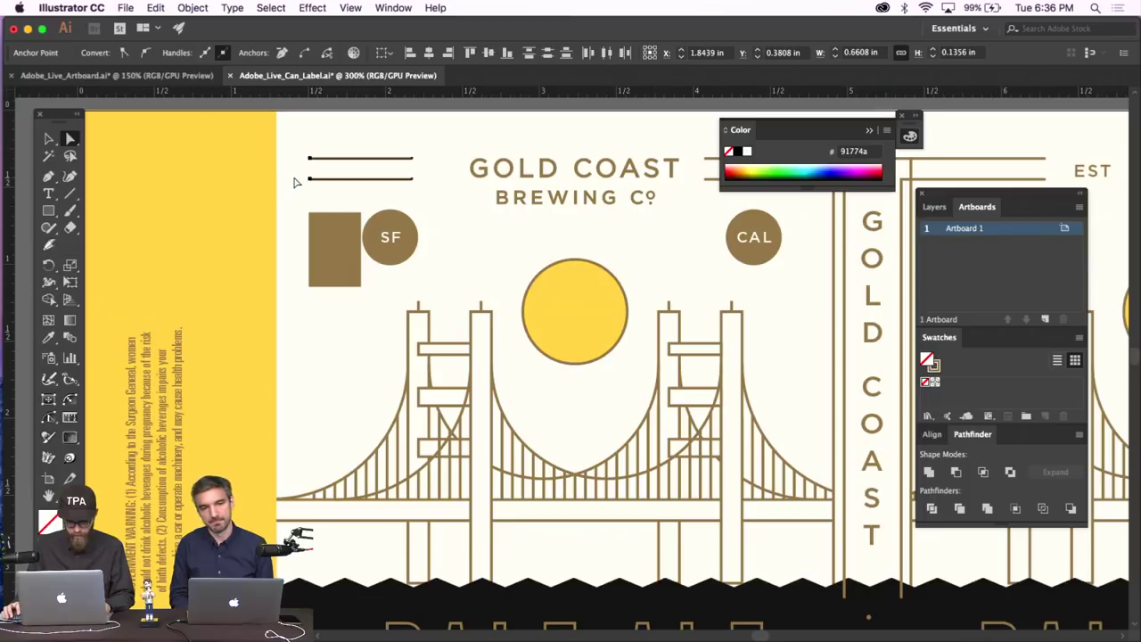
click(297, 183)
scroll(297, 183, right, 3)
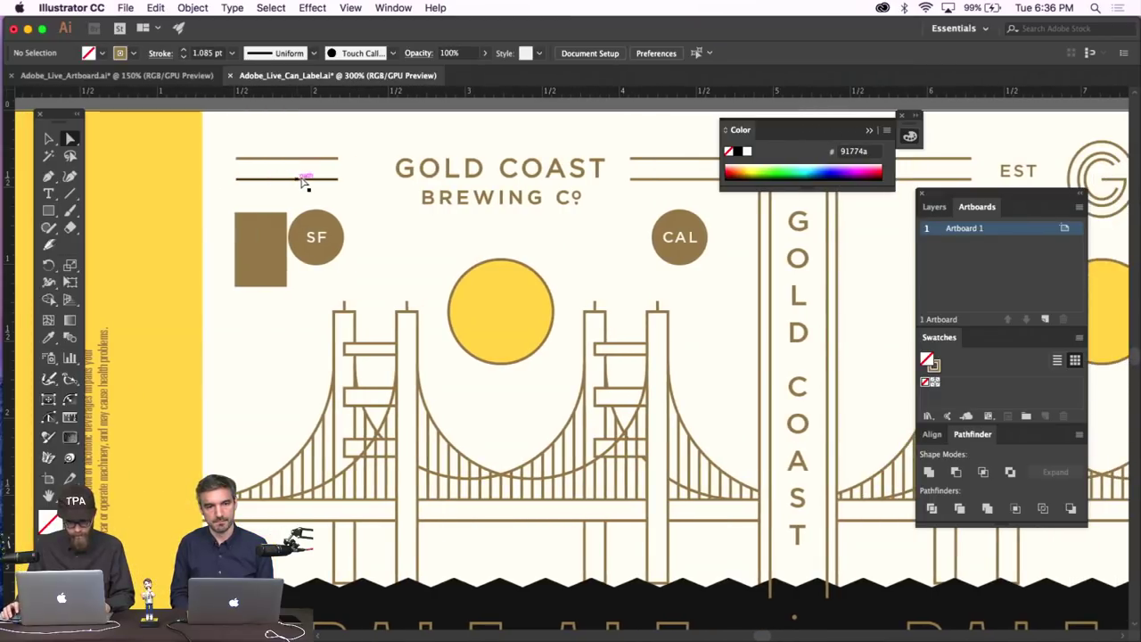
scroll(303, 183, right, 3)
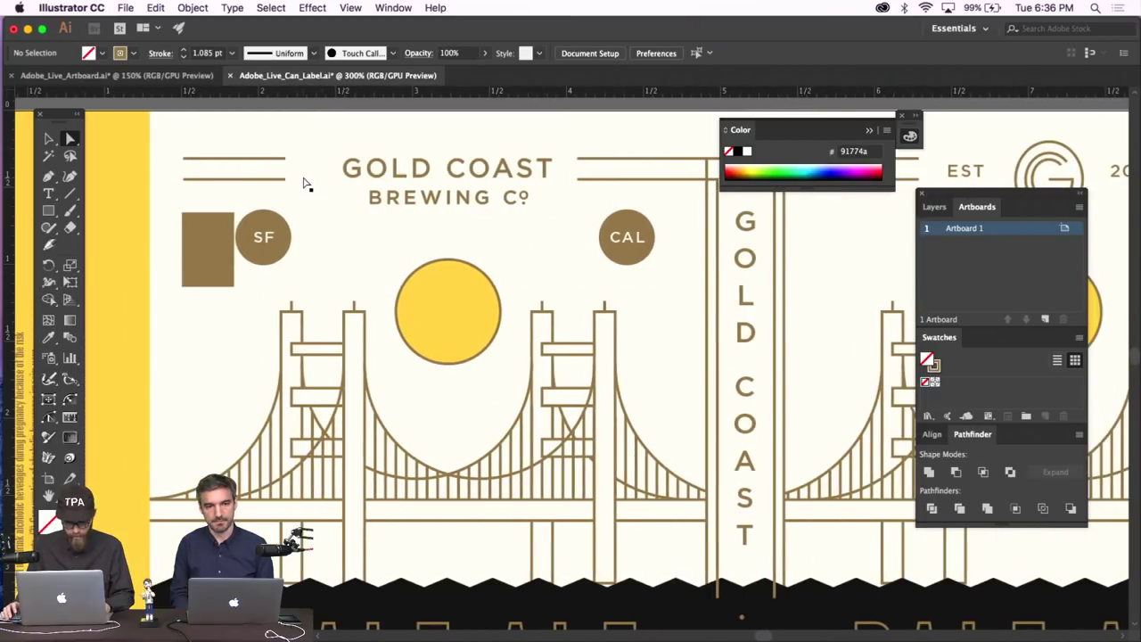
click(49, 176)
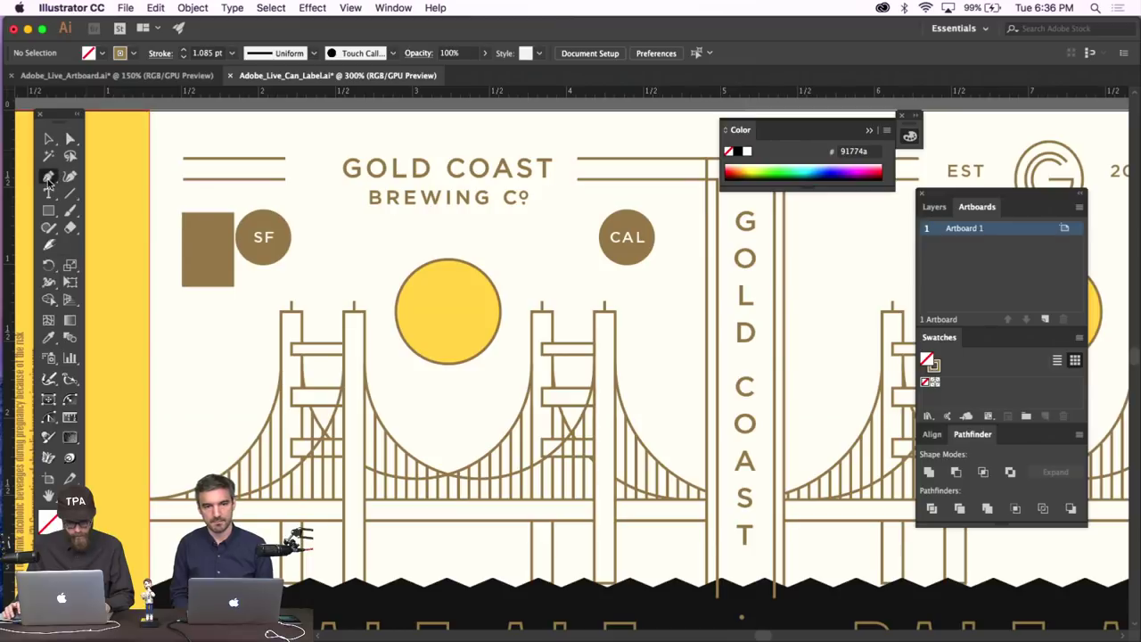
click(183, 159)
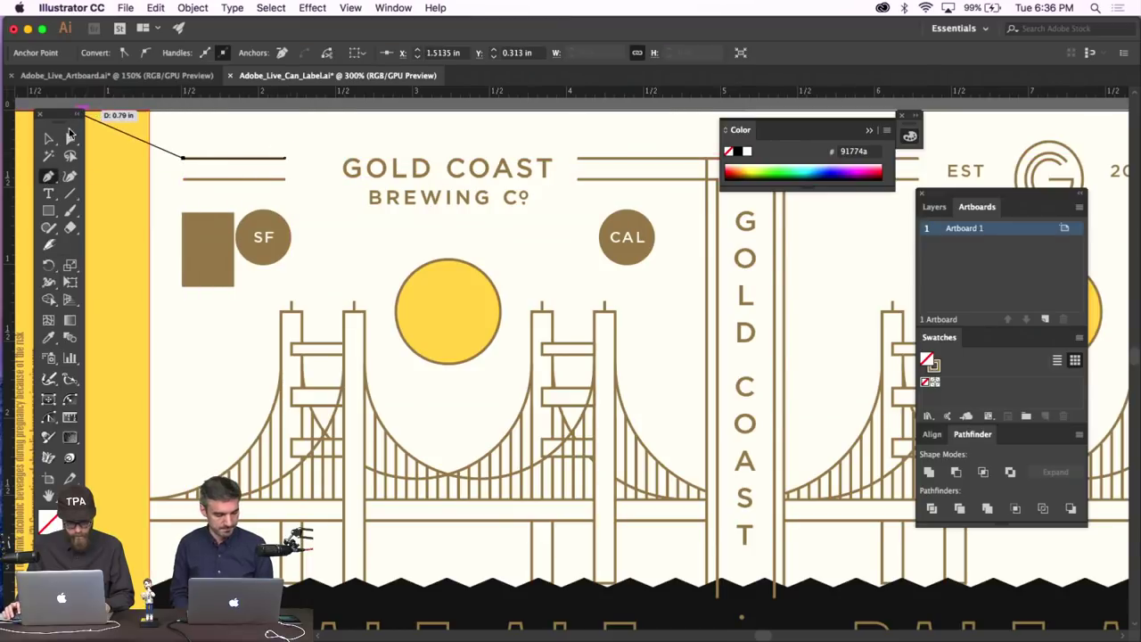
key(a)
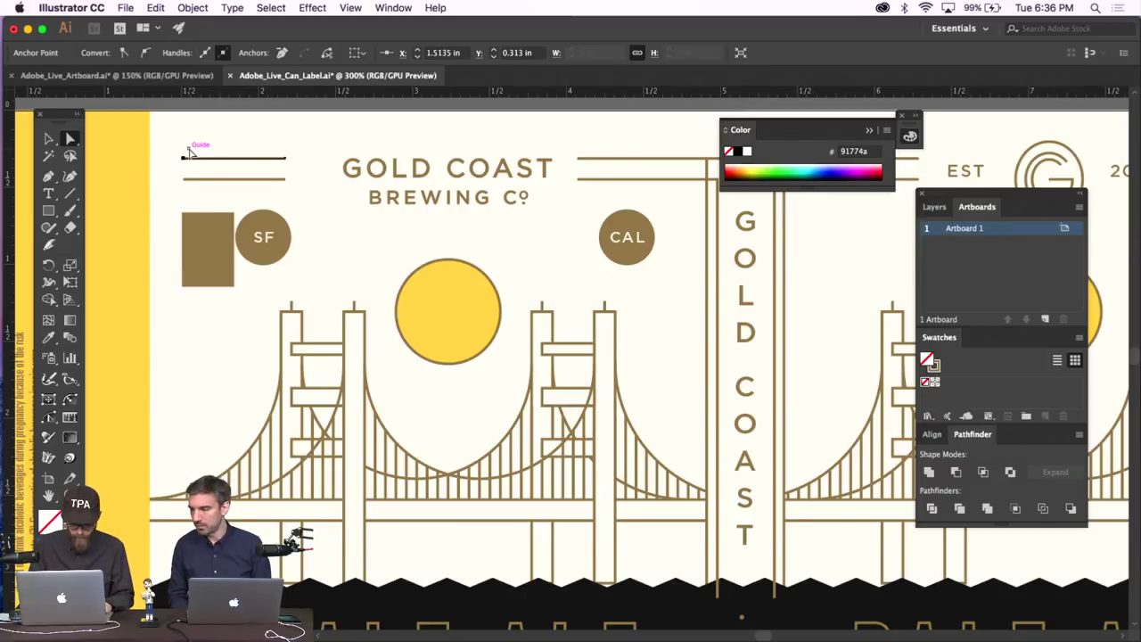
Check the header lines against the guides and examine the overall layout of the label's front, back and barcode panels.
key(super+semicolon)
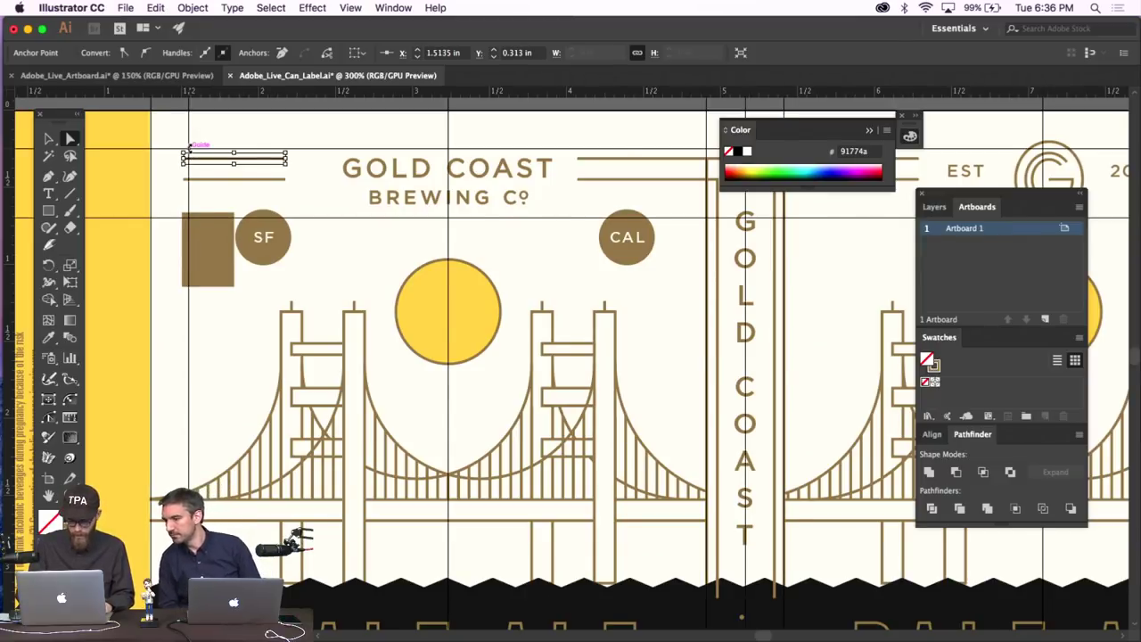
key(super+minus)
key(super+semicolon)
scroll(312, 276, down, 5)
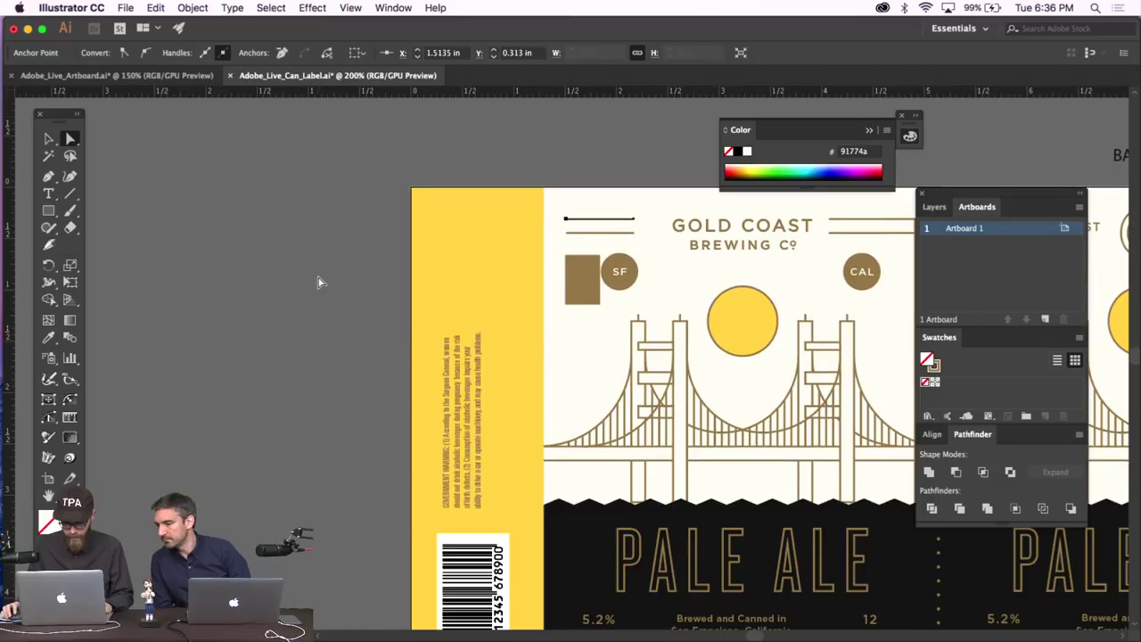
scroll(318, 280, right, 5)
scroll(318, 282, right, 3)
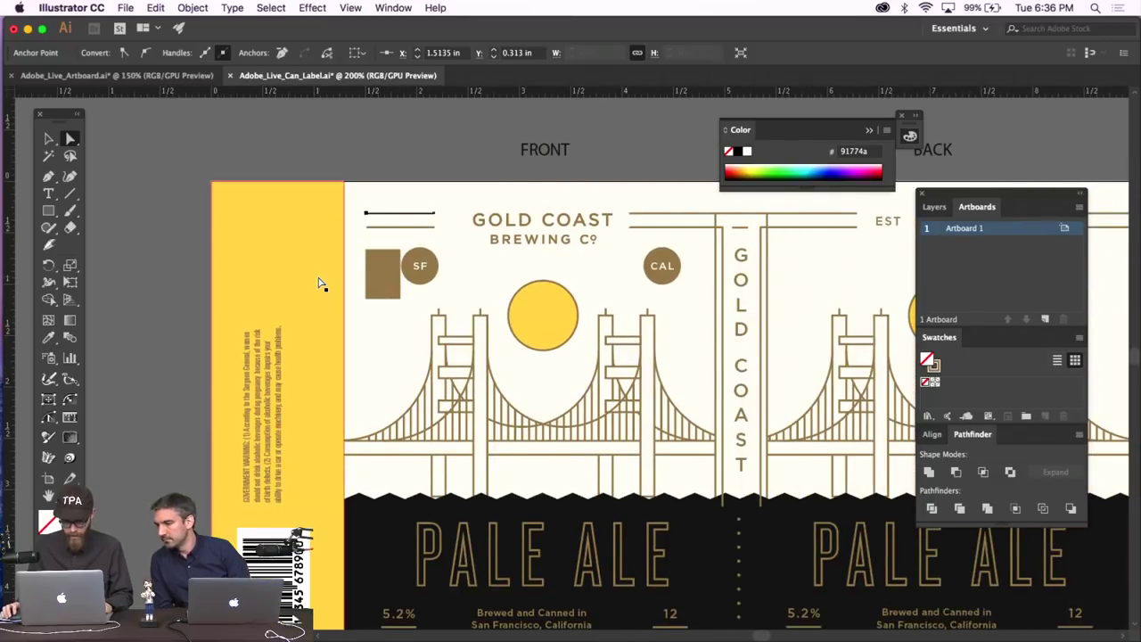
scroll(319, 283, down, 4)
scroll(321, 283, right, 2)
scroll(319, 279, right, 3)
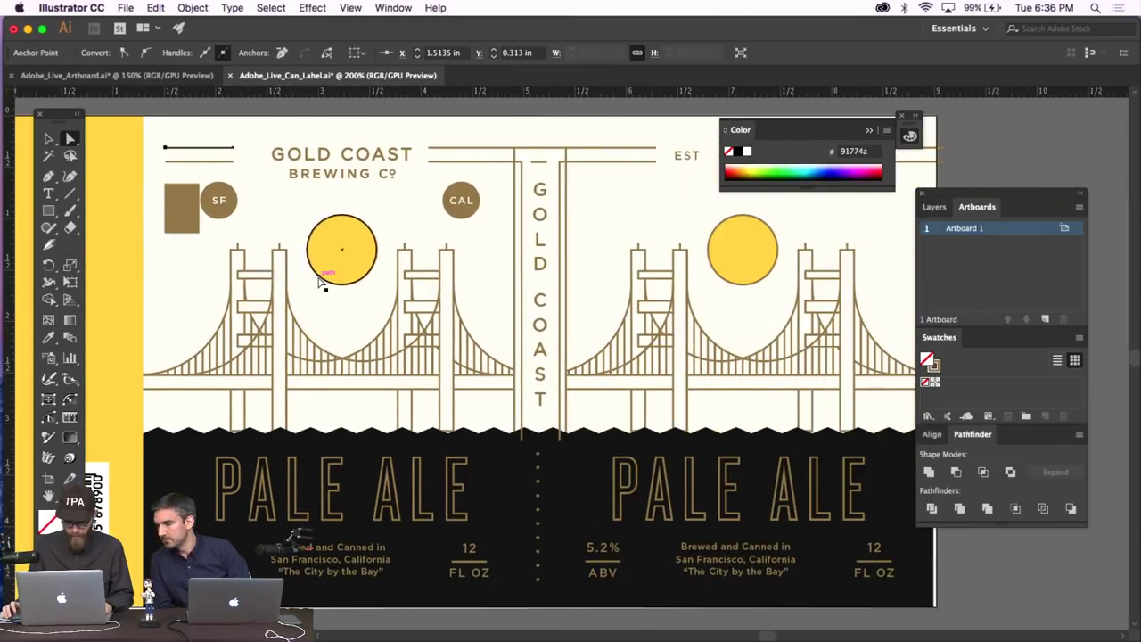
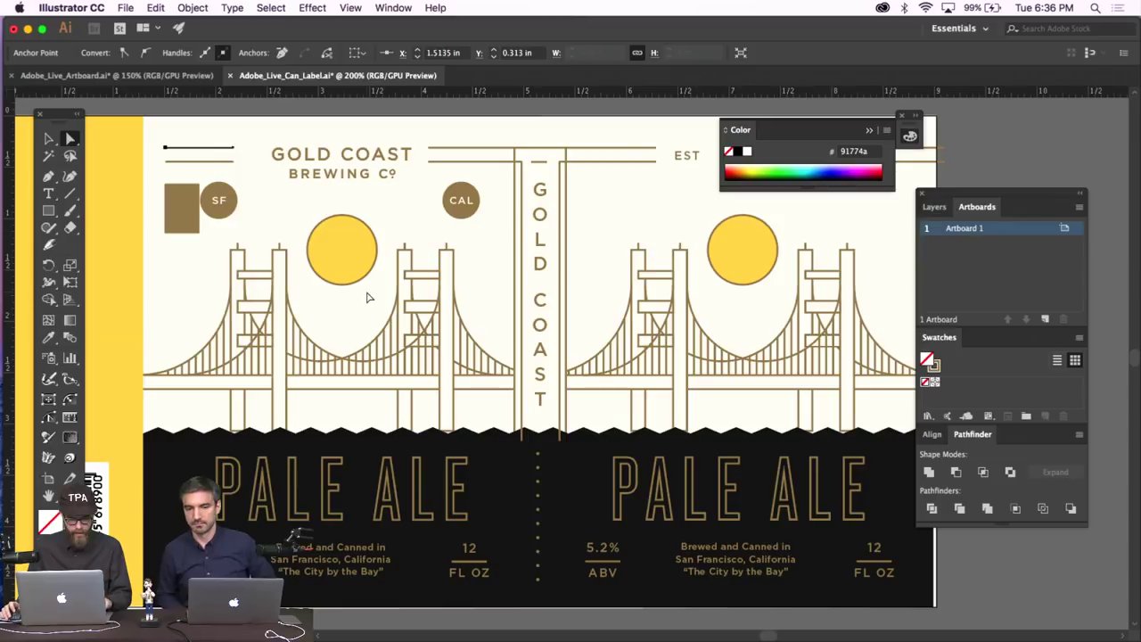
scroll(367, 297, right, 3)
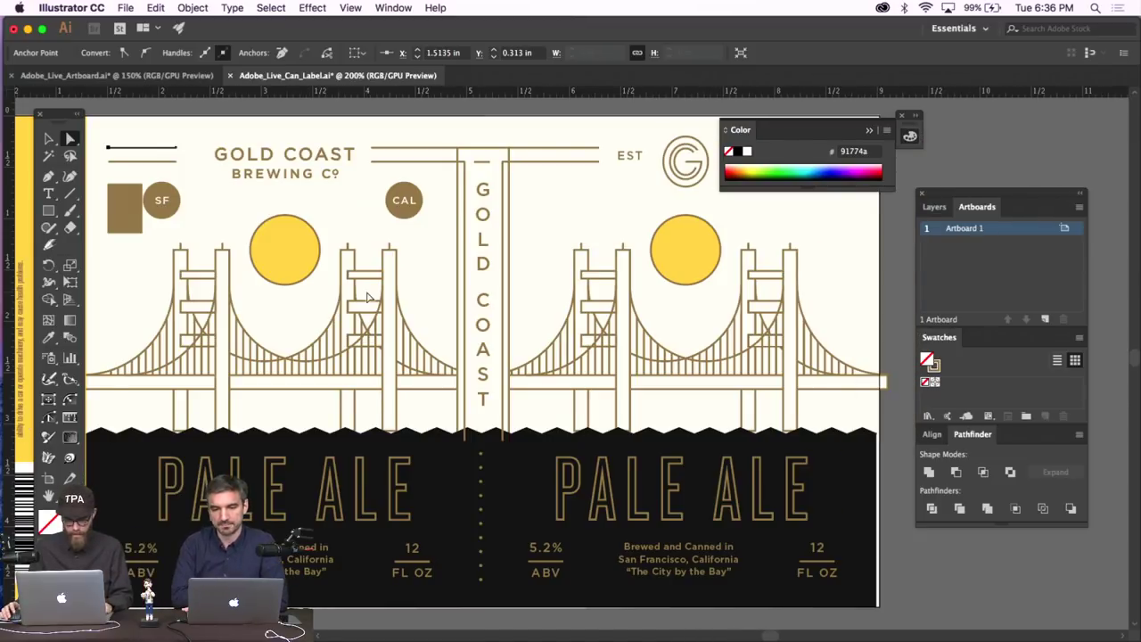
scroll(366, 297, left, 4)
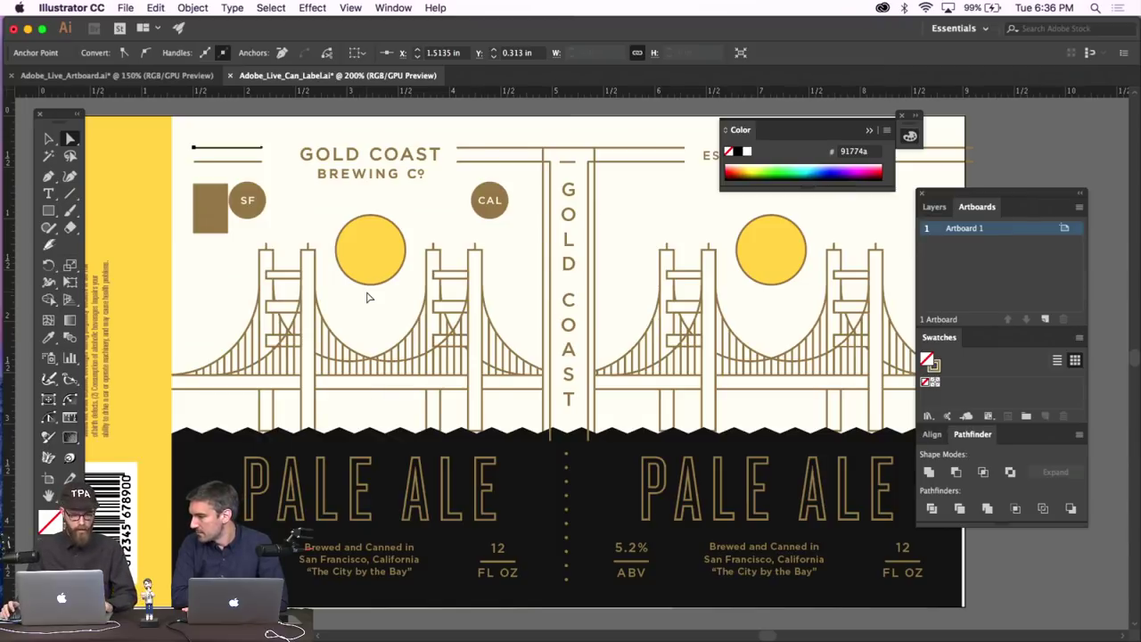
scroll(367, 296, left, 15)
scroll(368, 297, right, 6)
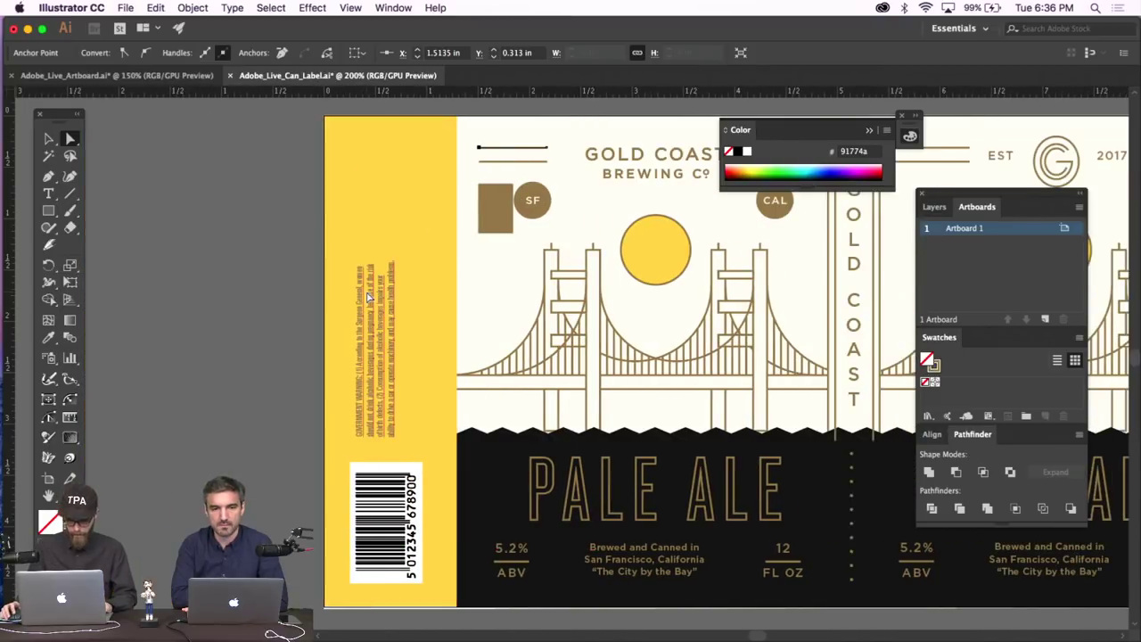
Shorten the two header lines above the SF badge so their outer ends meet the nearby vertical guide, and delete the brown spacer rectangle.
key(ctrl+equal)
key(ctrl+equal)
key(ctrl+equal)
key(ctrl+equal)
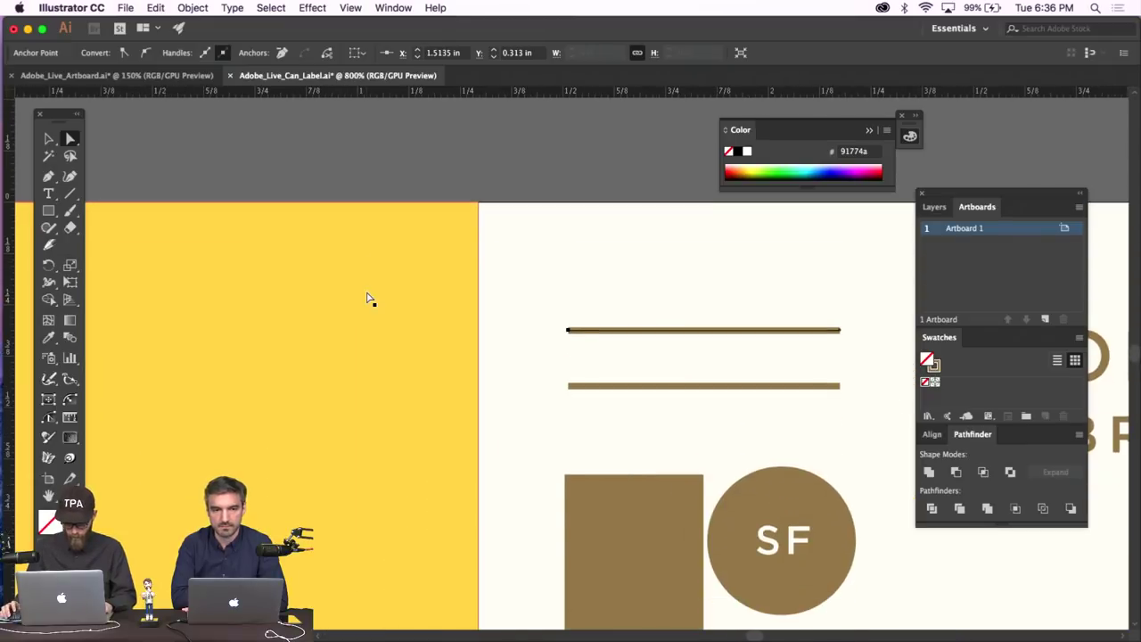
click(624, 227)
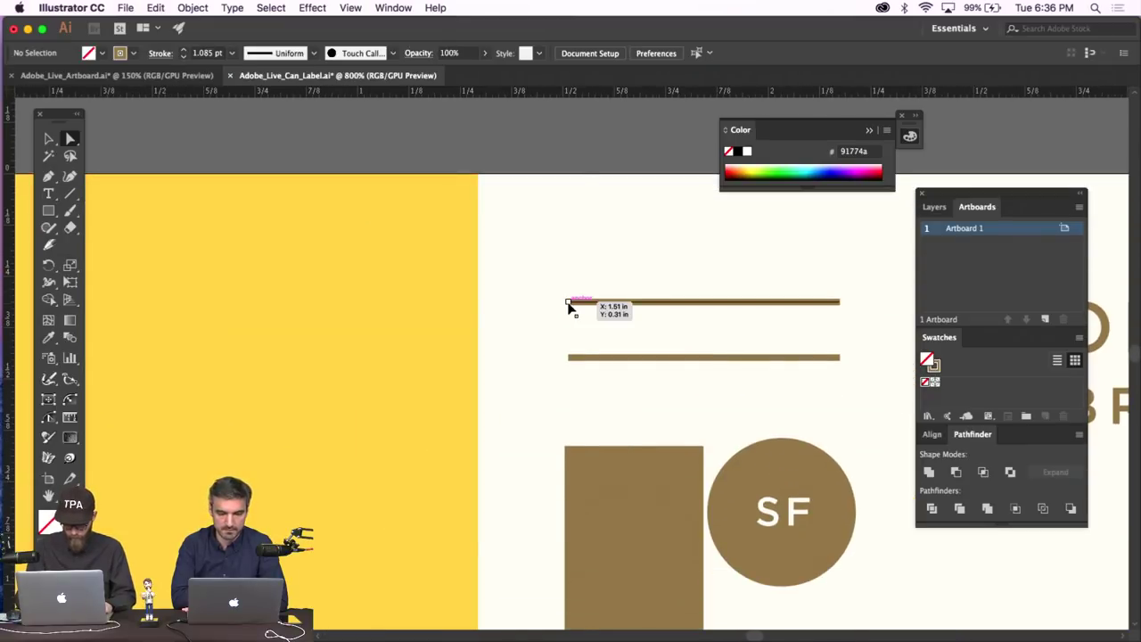
click(568, 303)
click(570, 303)
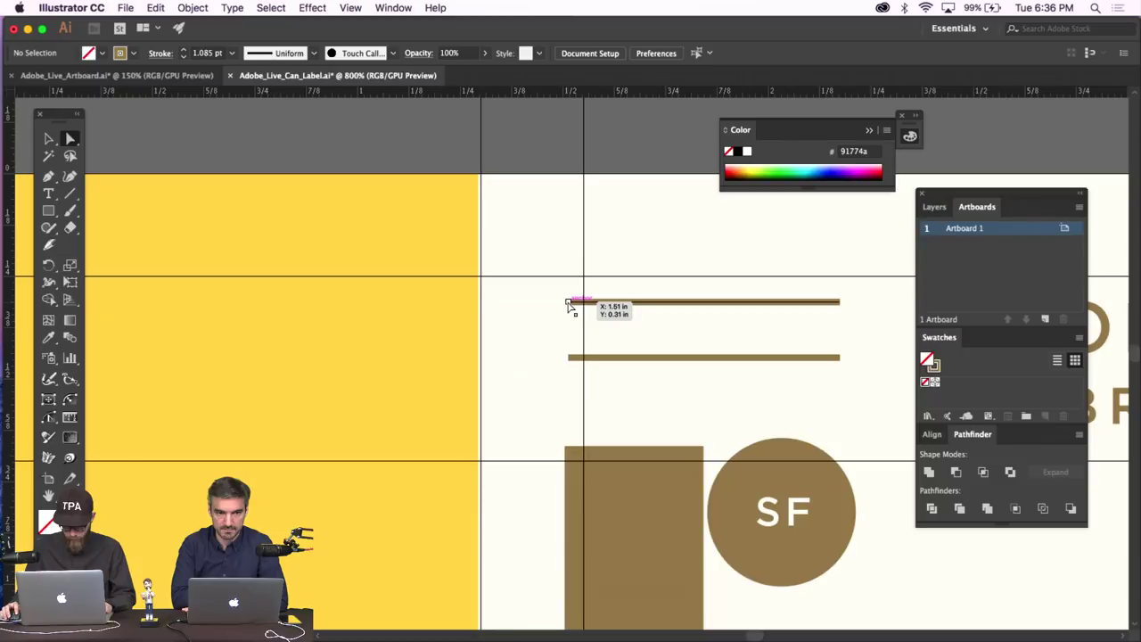
shift+click(572, 358)
drag(572, 358, 584, 359)
click(657, 478)
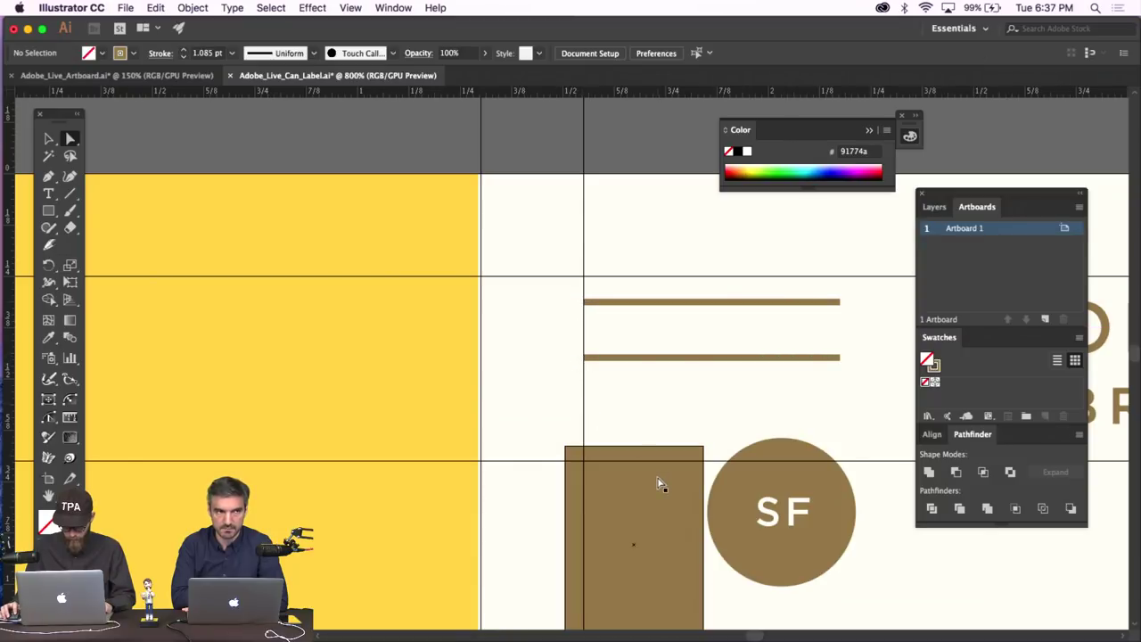
key(Delete)
Extend the outer end of the lower header line above the SF badge to about X 1.42 in, past the upper line.
key(super+minus)
key(super+minus)
key(super+minus)
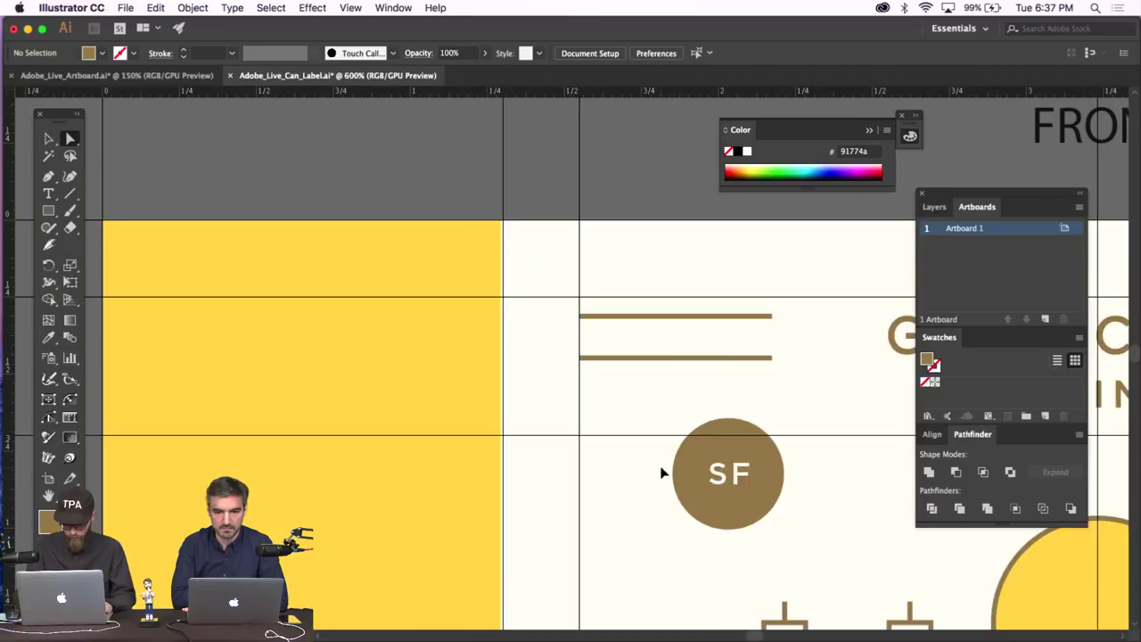
drag(577, 358, 552, 357)
key(shift+super+a)
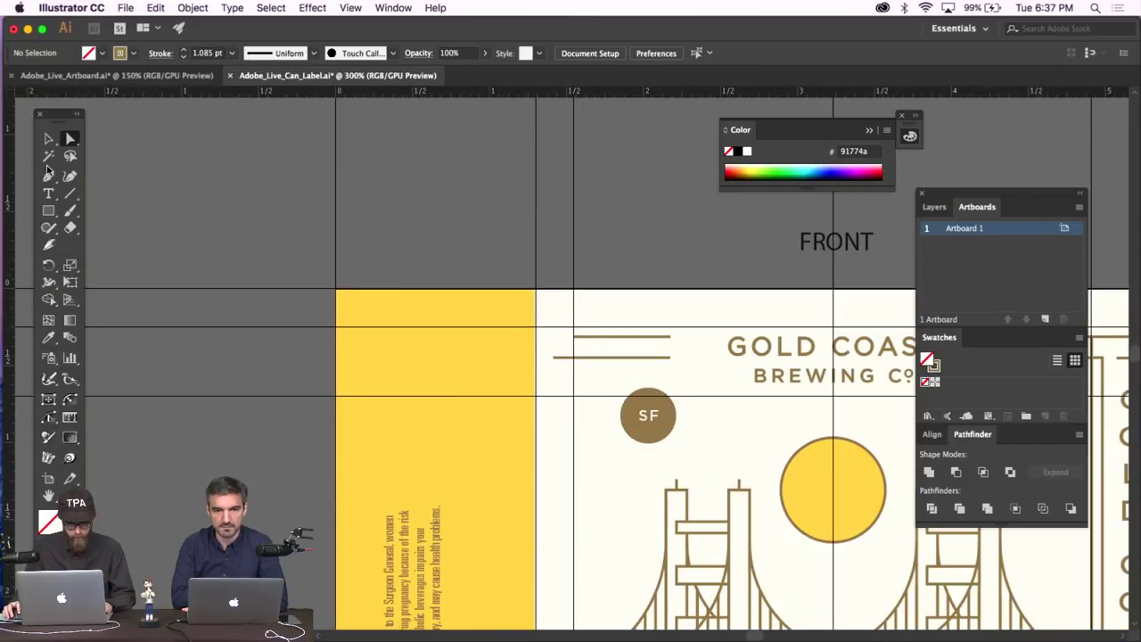
Continue the upper header line from its outer end with the Pen tool, straight down to the black area's zigzag edge at about Y 3.04 in.
key(p)
scroll(527, 348, right, 3)
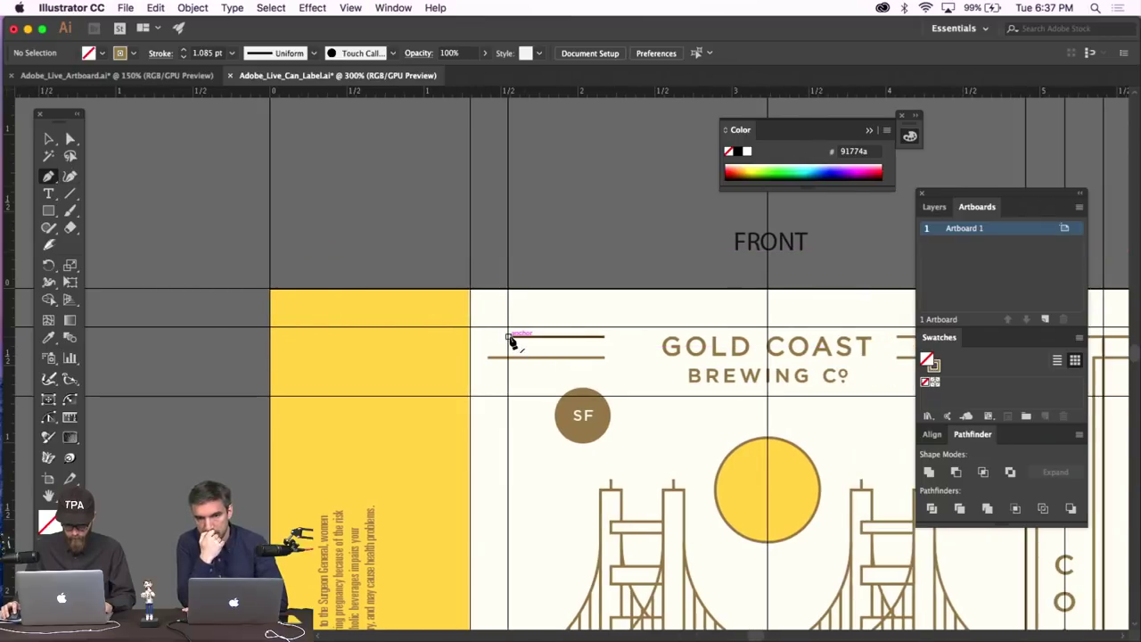
click(509, 339)
scroll(492, 390, down, 5)
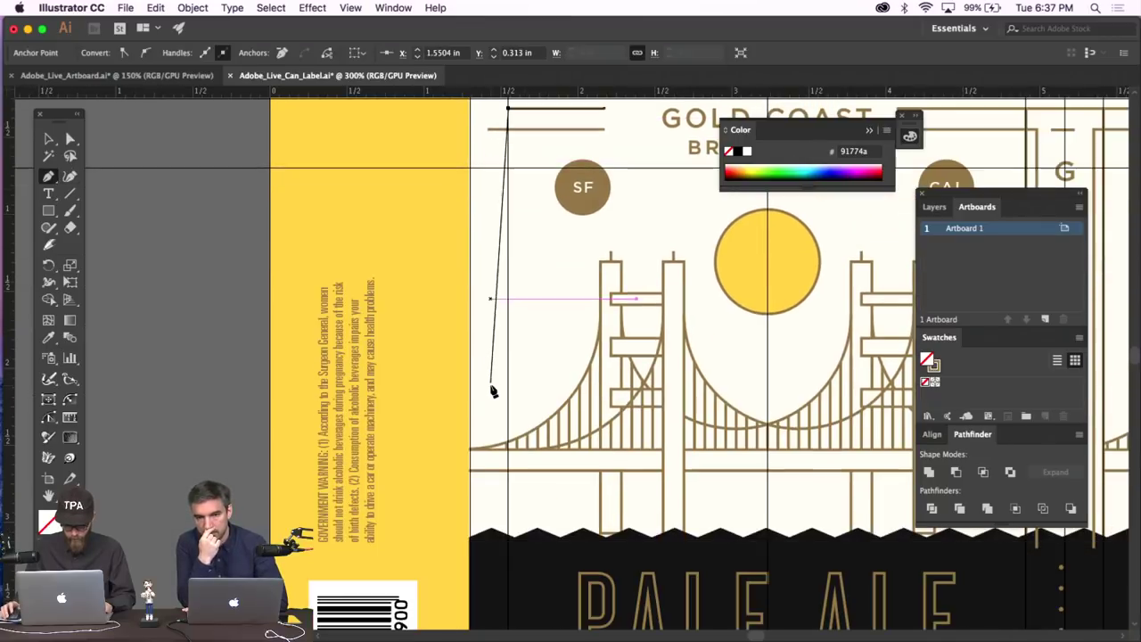
click(510, 528)
click(71, 138)
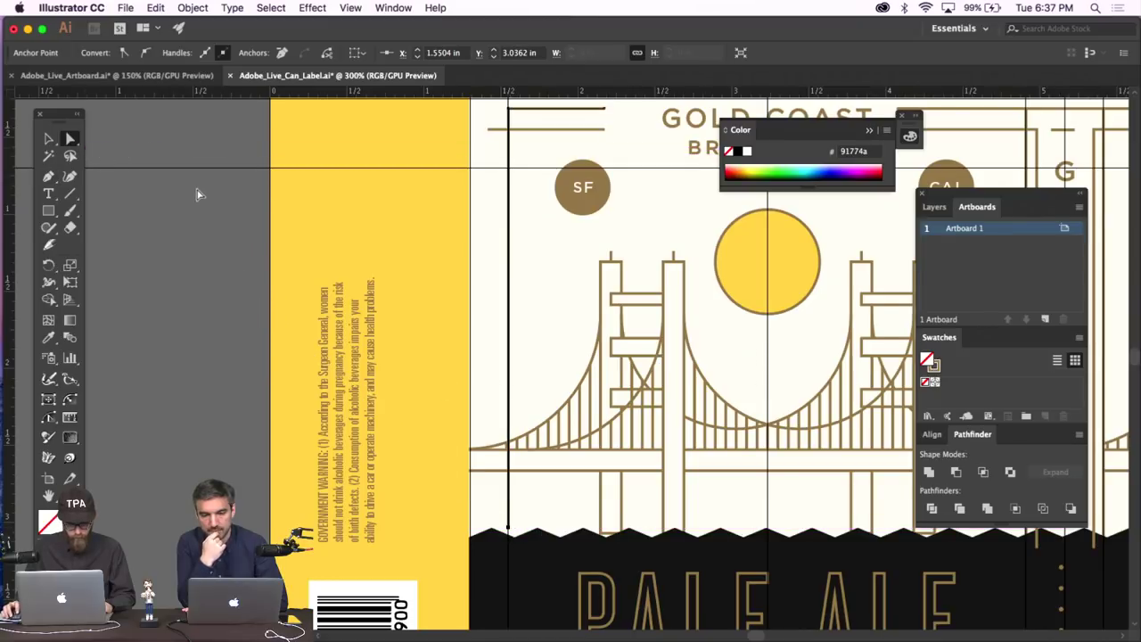
click(214, 207)
Continue the lower header line from its outer end with the Pen tool, straight down to the zigzag edge at about Y 3.04 in.
scroll(217, 211, down, 2)
scroll(216, 212, down, 2)
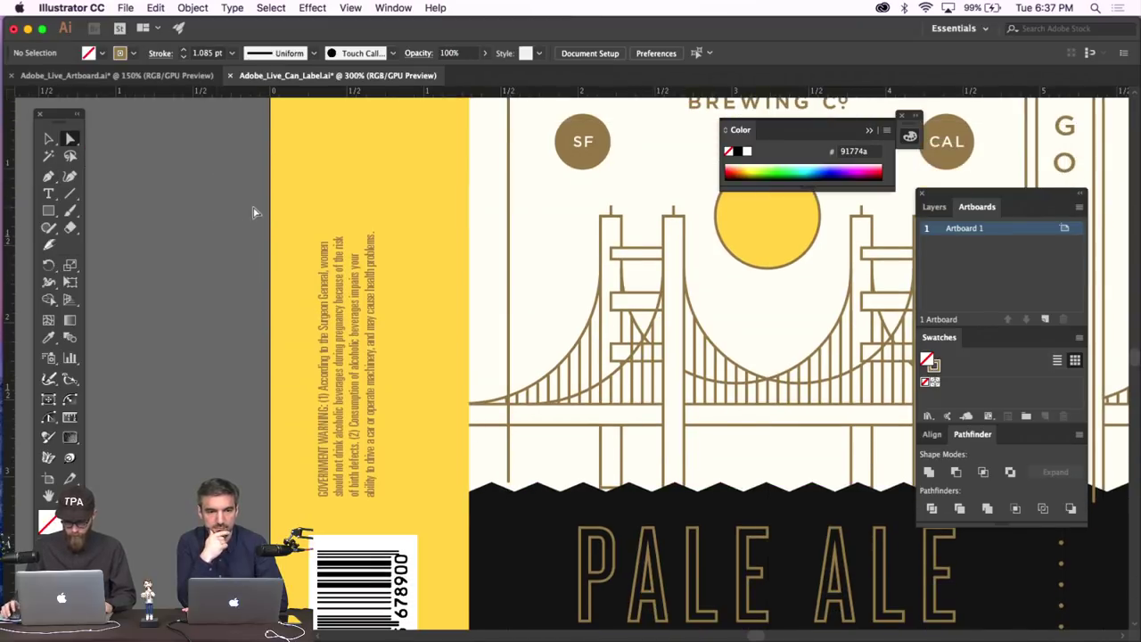
scroll(254, 212, up, 4)
scroll(253, 212, right, 10)
scroll(253, 213, left, 3)
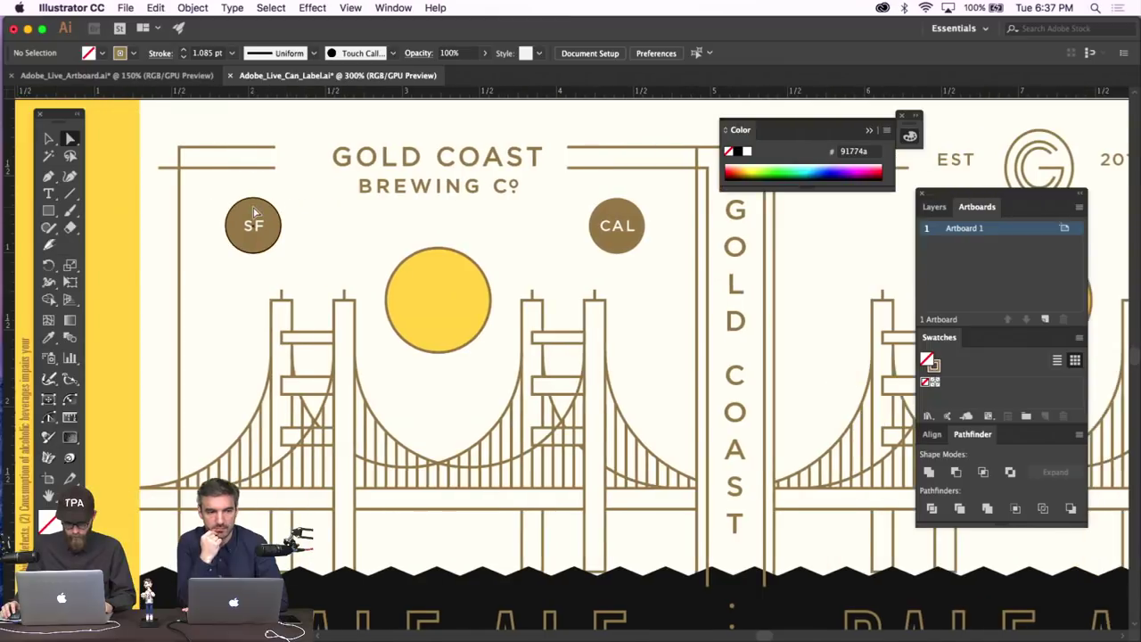
scroll(254, 213, left, 4)
scroll(253, 213, down, 2)
scroll(254, 212, left, 5)
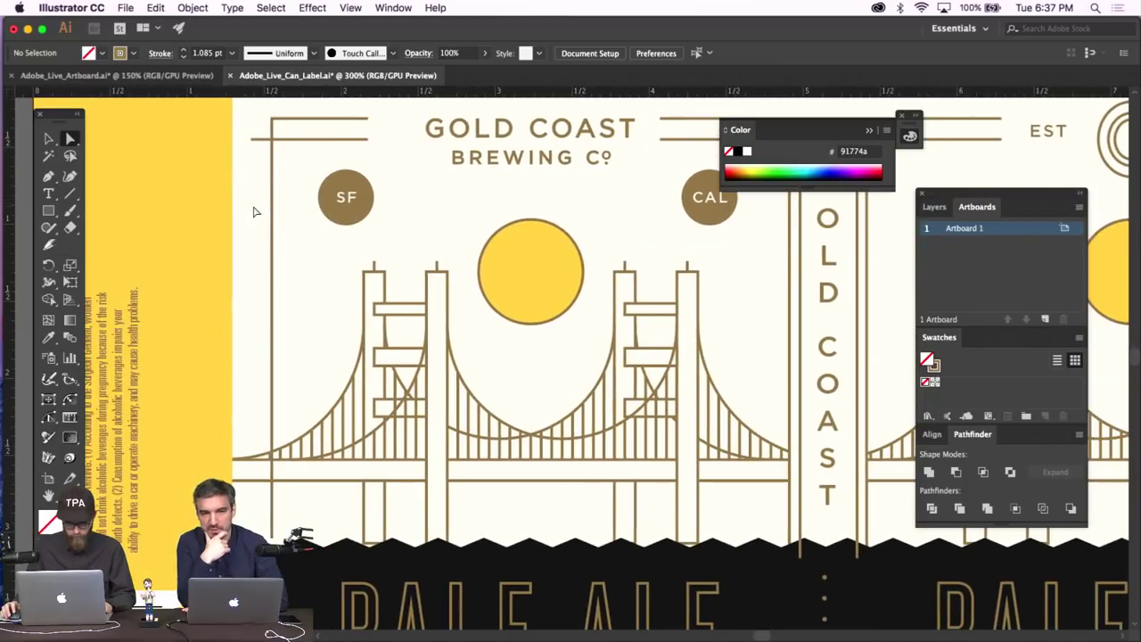
click(48, 175)
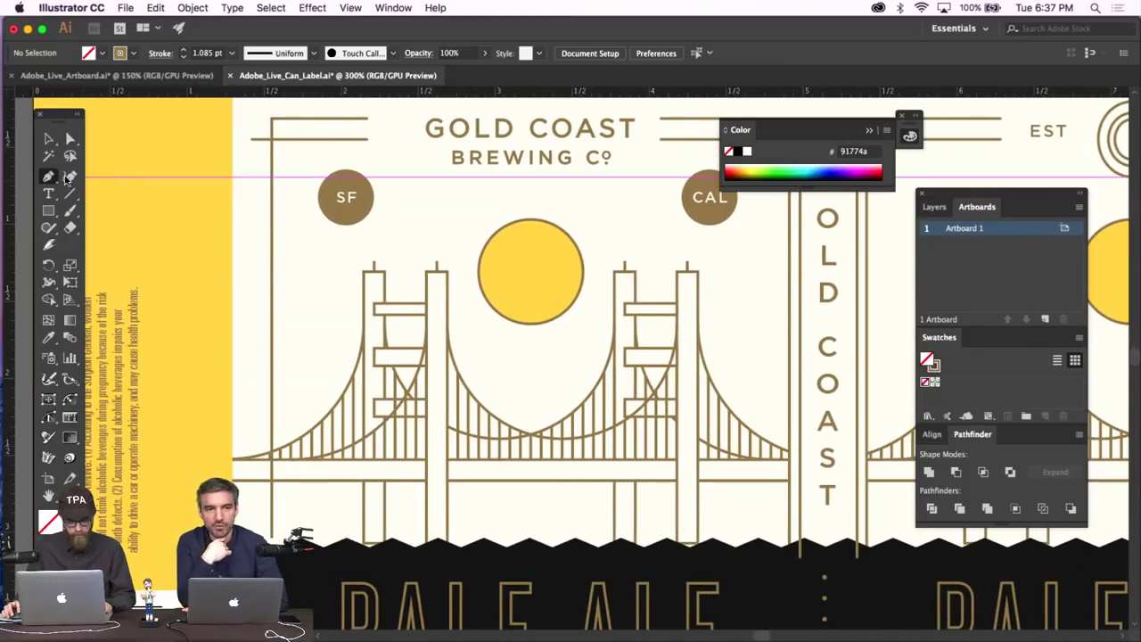
click(250, 139)
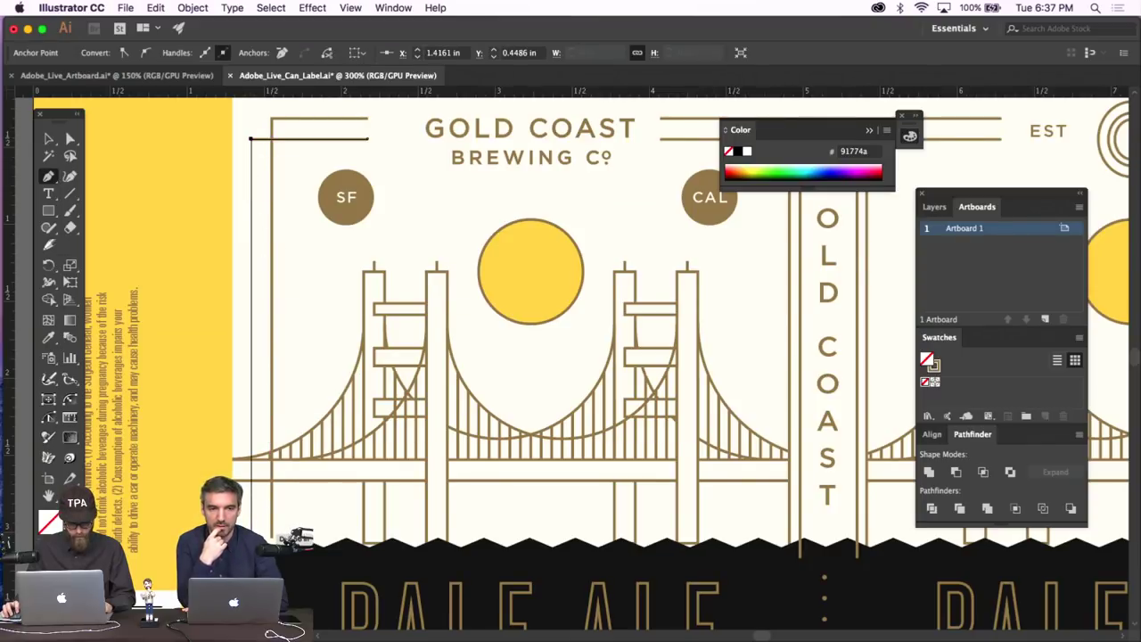
click(251, 539)
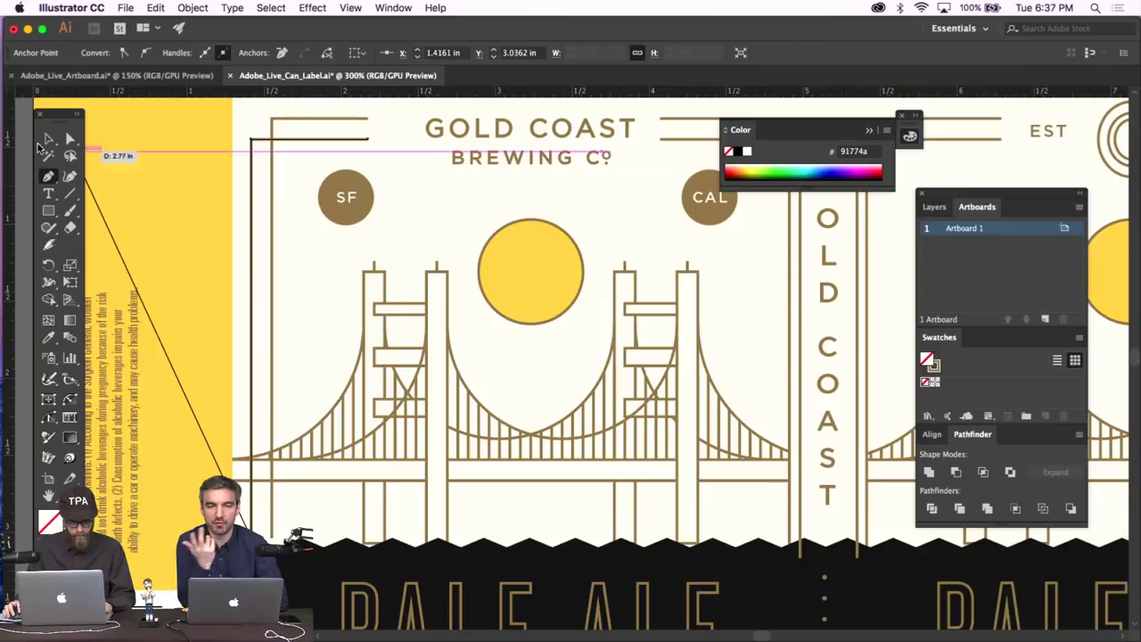
Move the outer vertical frame line about 0.04 in inward, closer to the inner vertical line.
key(a)
drag(249, 132, 260, 149)
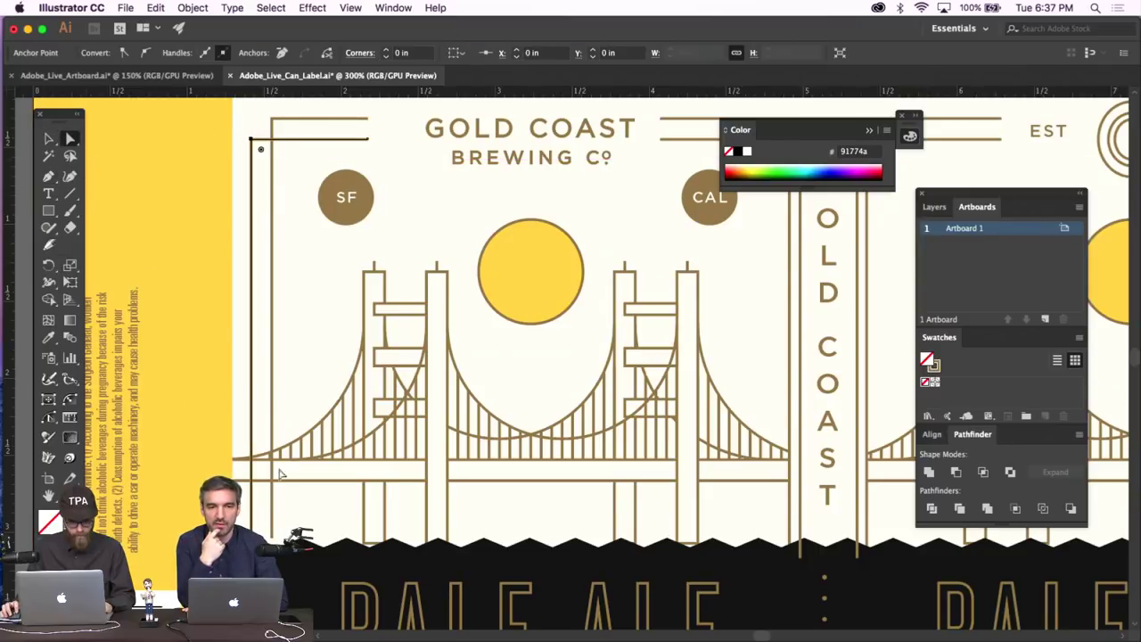
drag(250, 338, 256, 338)
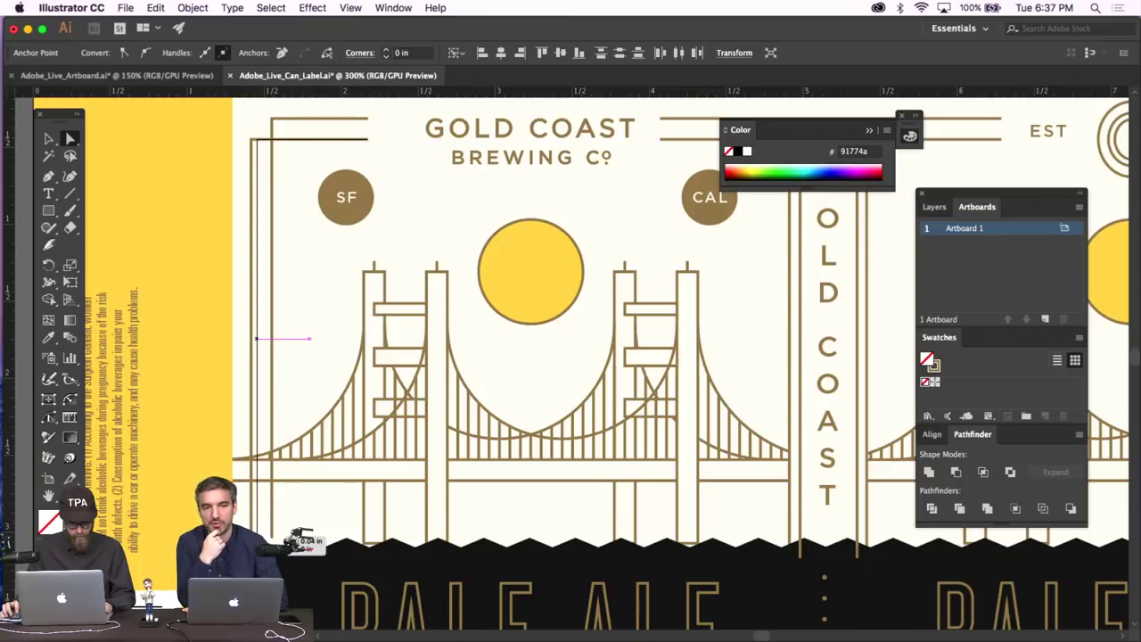
click(306, 520)
Examine the double frame lines next to the yellow strip, including where the outer line meets the zigzag edge.
scroll(306, 520, right, 5)
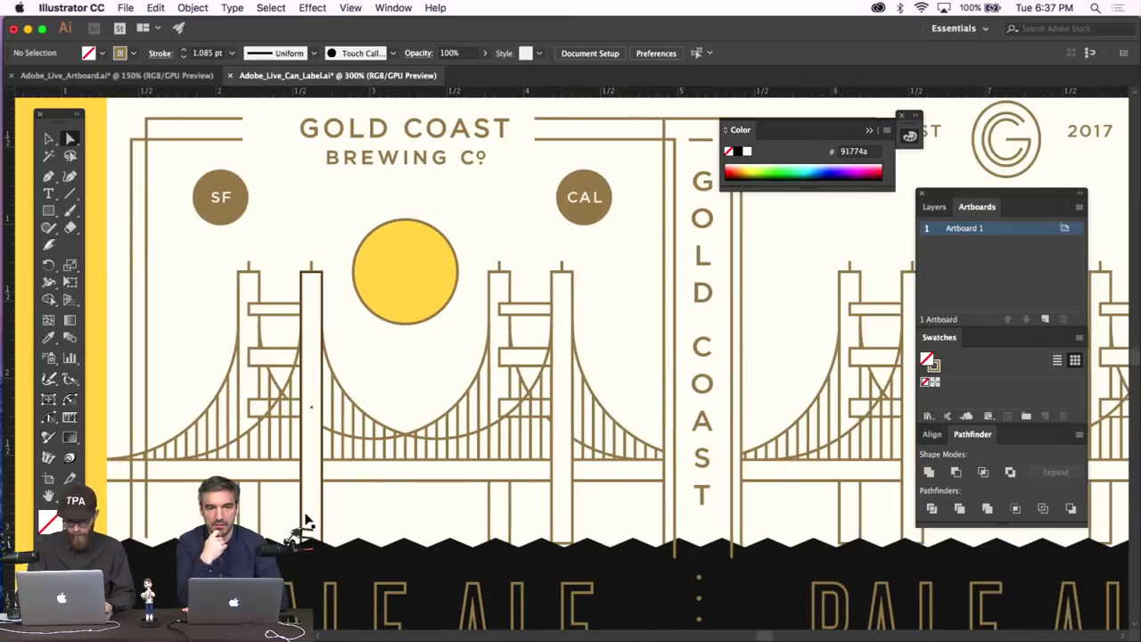
key(super+minus)
scroll(423, 372, left, 3)
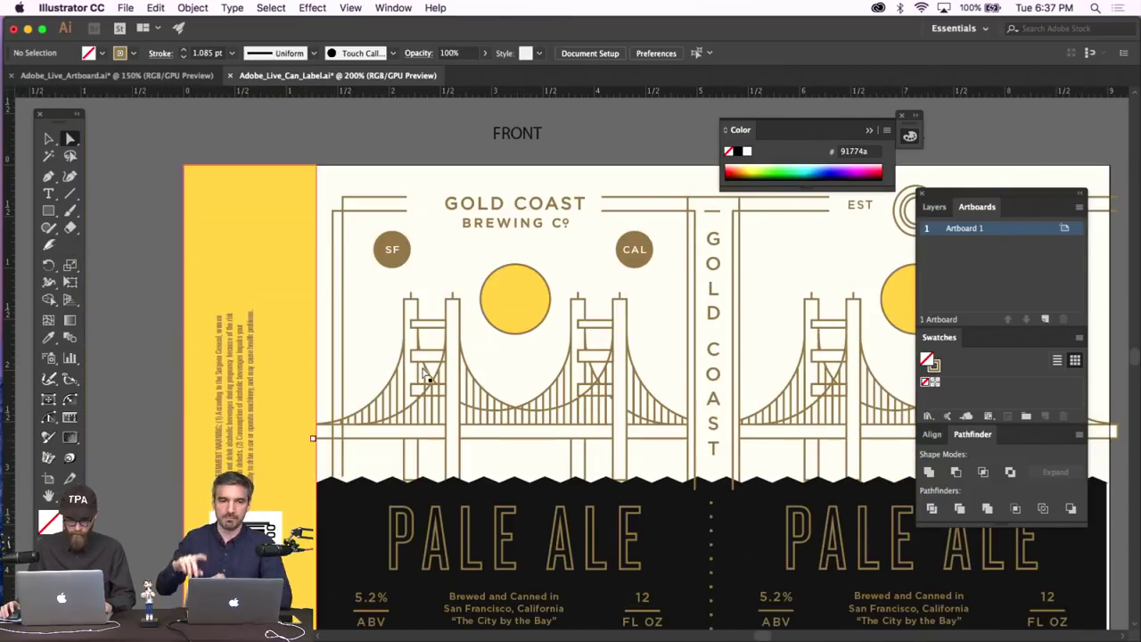
scroll(426, 374, left, 2)
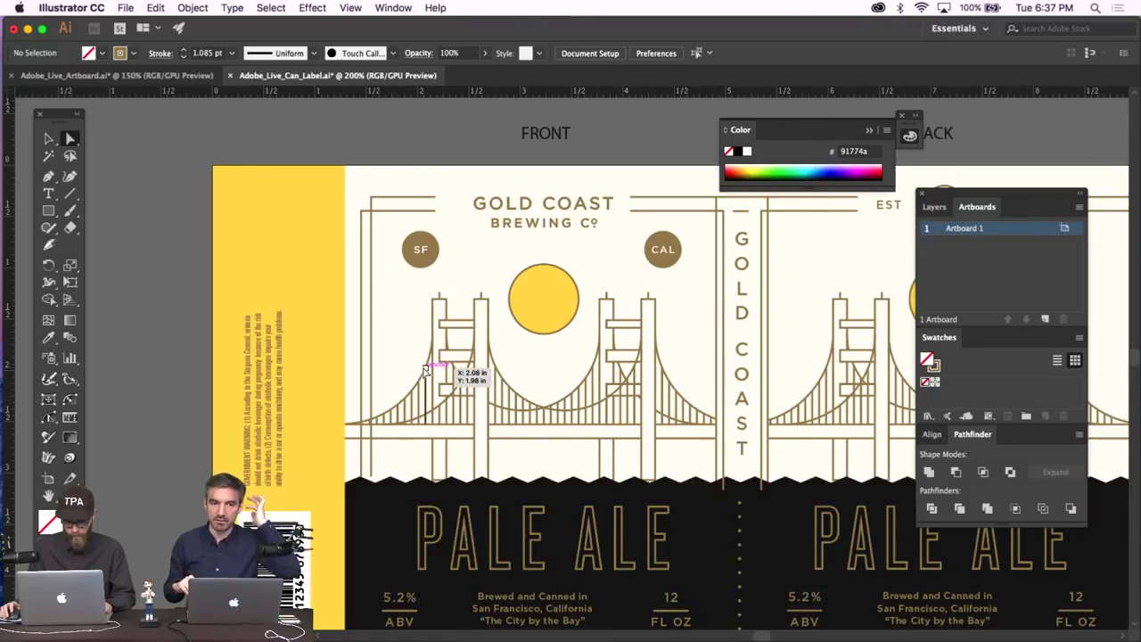
scroll(426, 374, left, 2)
click(389, 211)
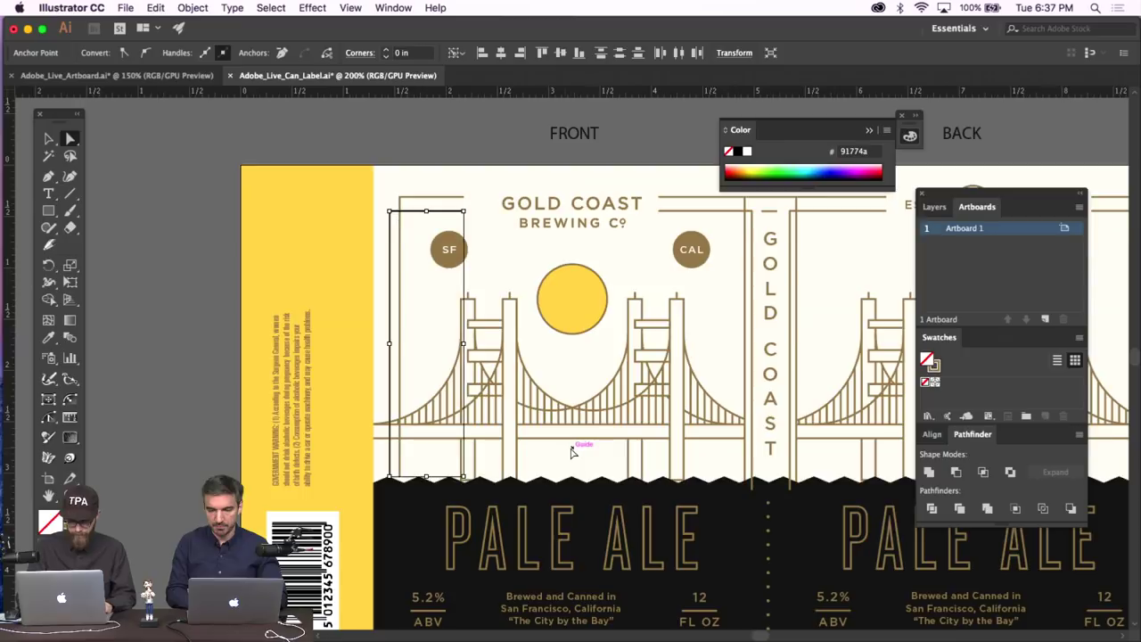
key(super+equal)
key(super+equal)
scroll(573, 453, down, 5)
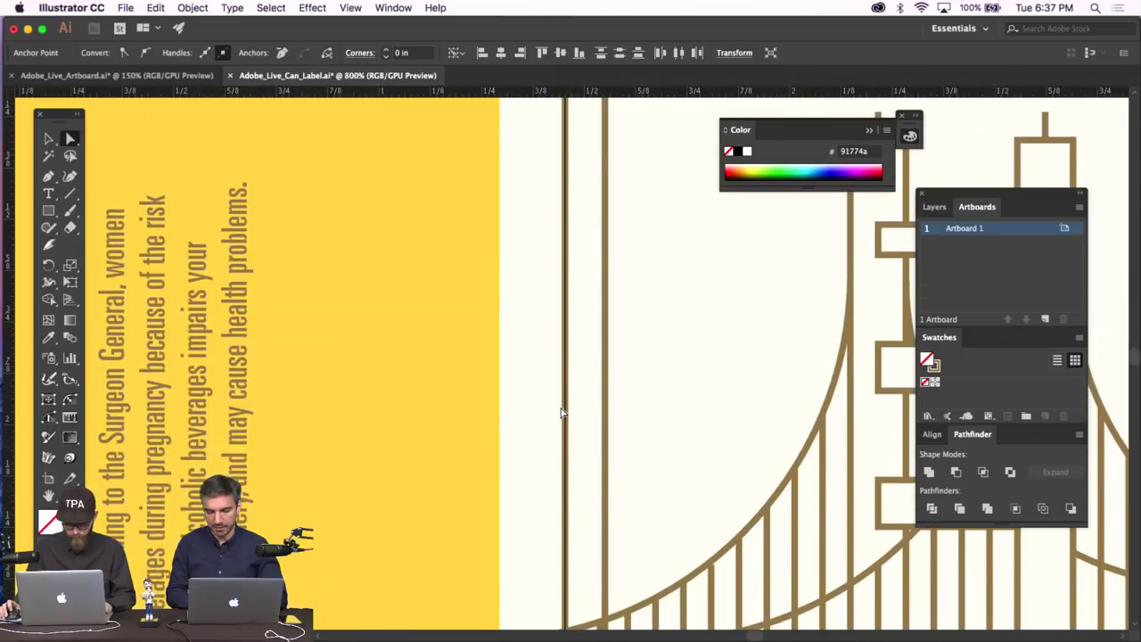
scroll(561, 411, down, 10)
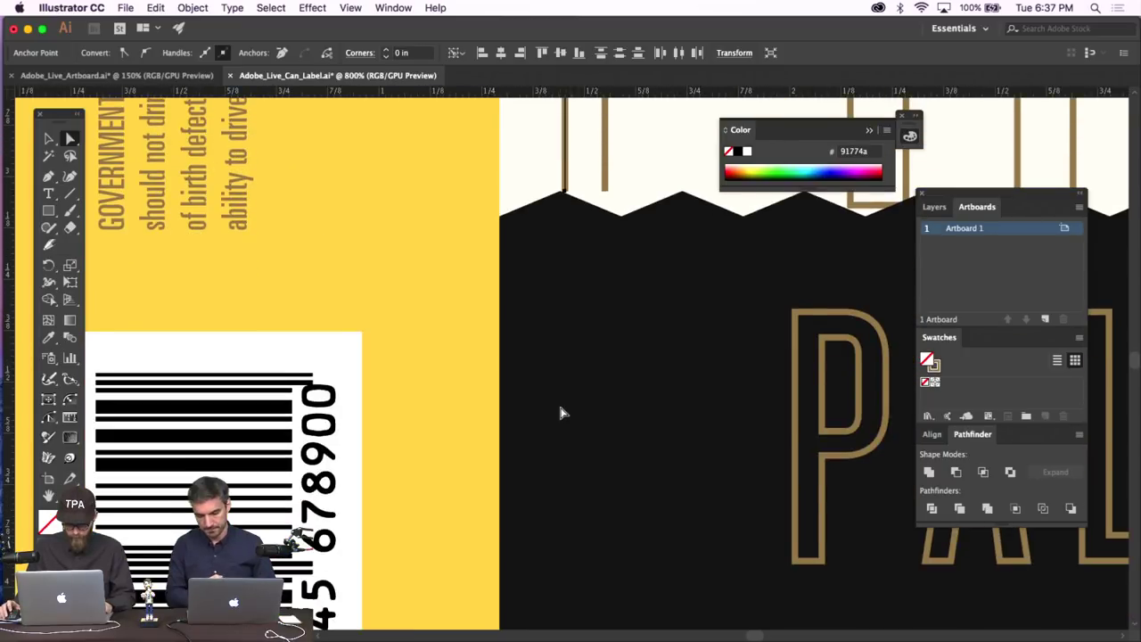
drag(567, 271, 576, 259)
key(super+shift+a)
scroll(655, 252, down, 10)
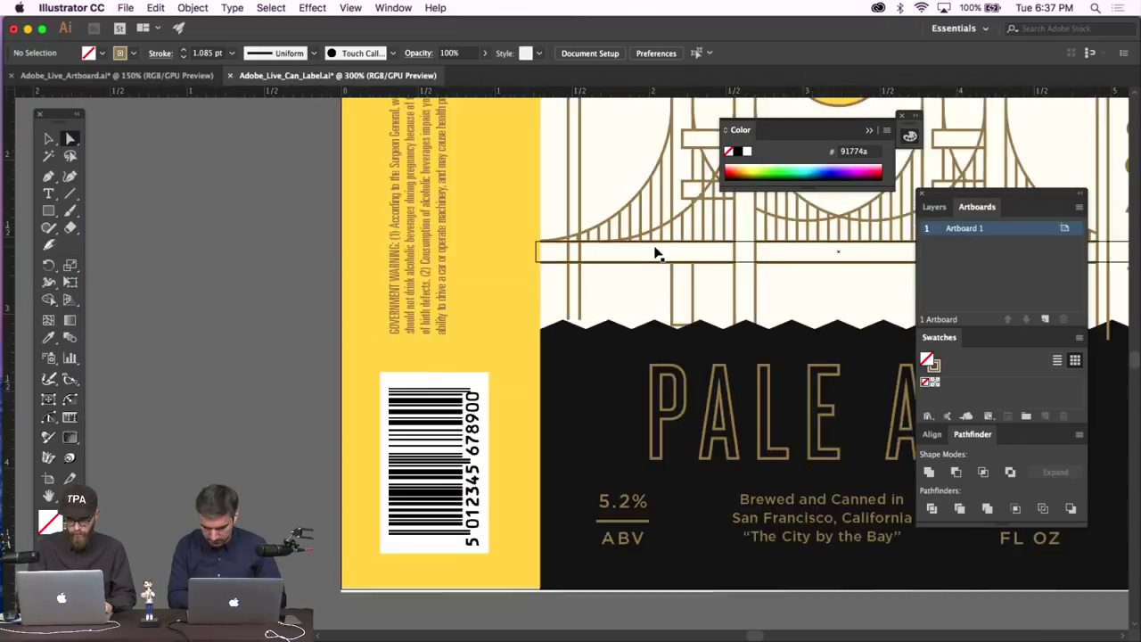
Delete the two short header lines beside 2017 at the outer edge of the back panel.
scroll(655, 252, right, 5)
scroll(655, 252, up, 3)
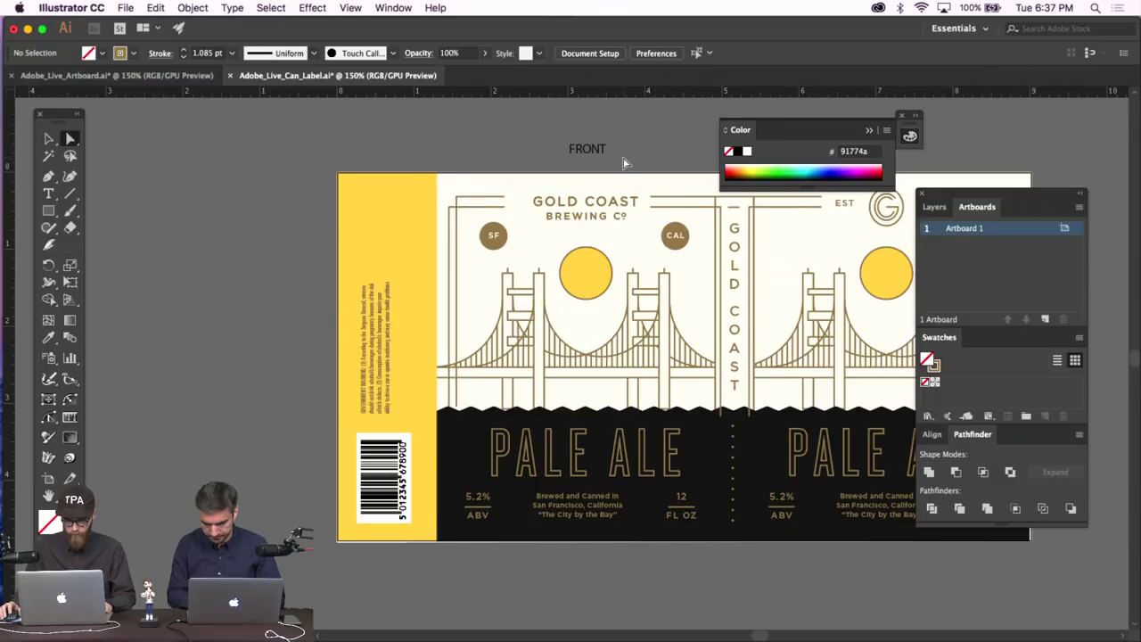
scroll(624, 163, right, 3)
scroll(624, 163, right, 3)
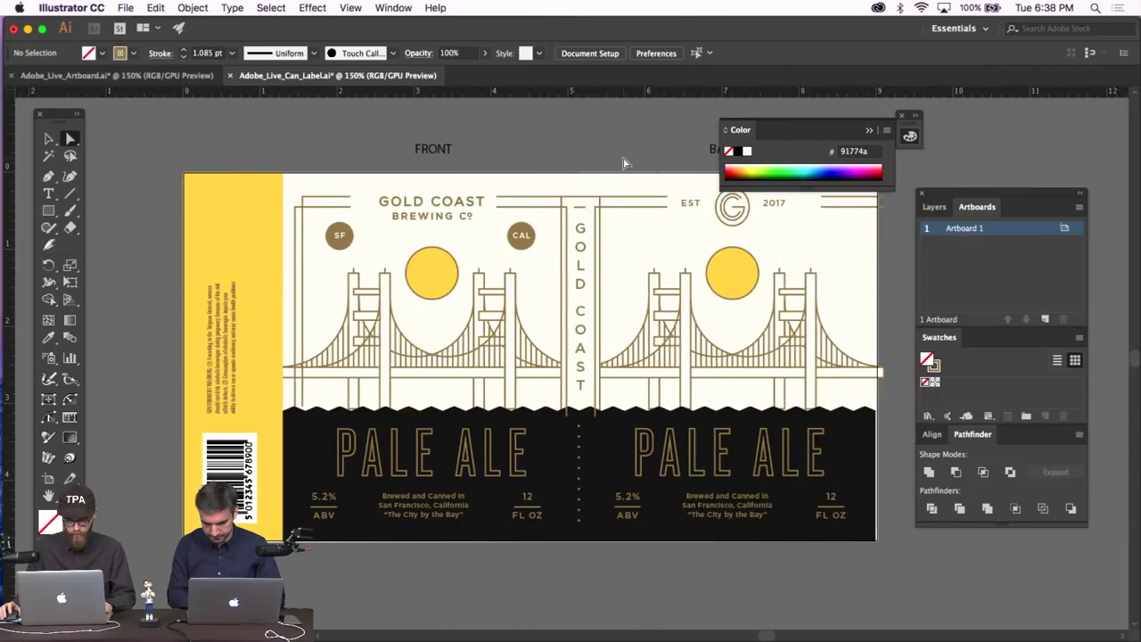
scroll(624, 163, right, 4)
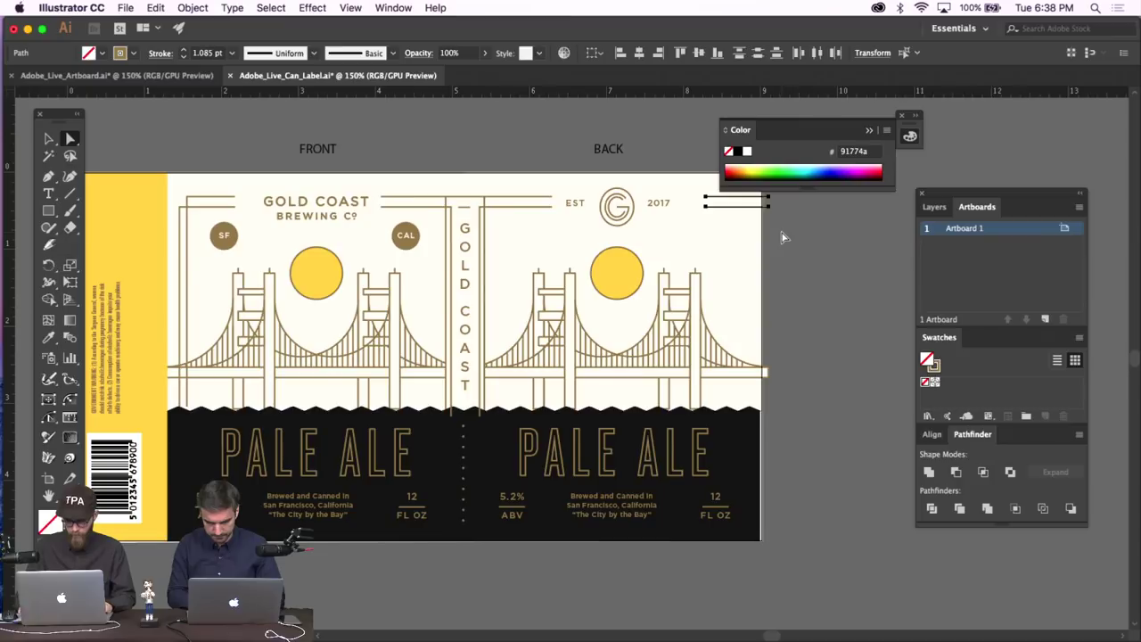
scroll(782, 236, left, 2)
scroll(783, 236, left, 3)
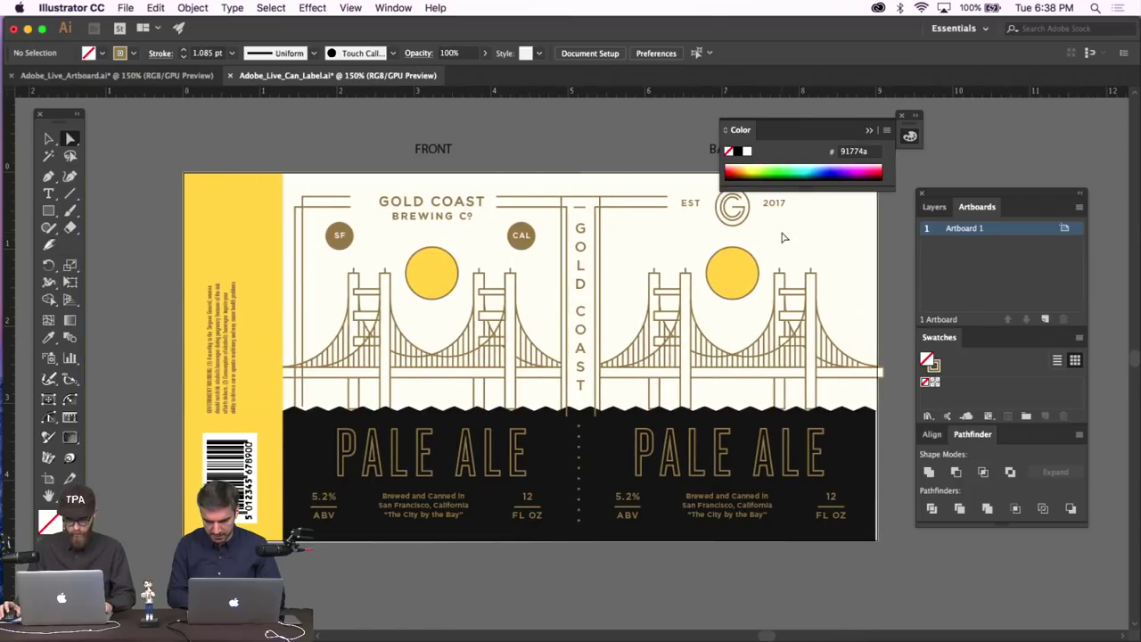
scroll(783, 235, left, 3)
scroll(783, 235, up, 1)
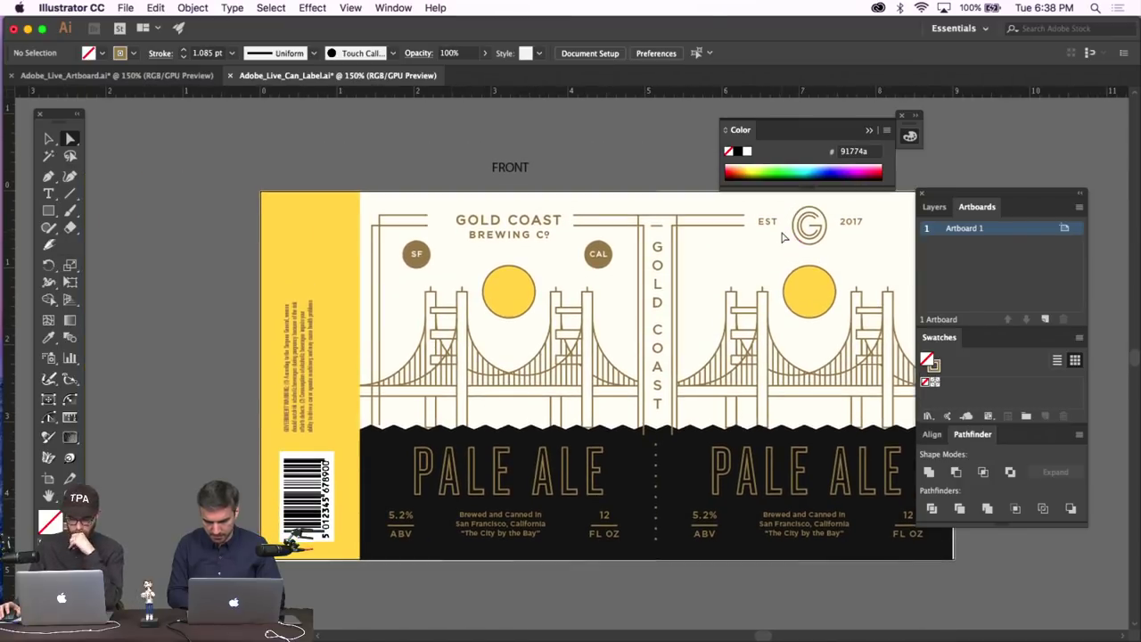
scroll(782, 236, down, 1)
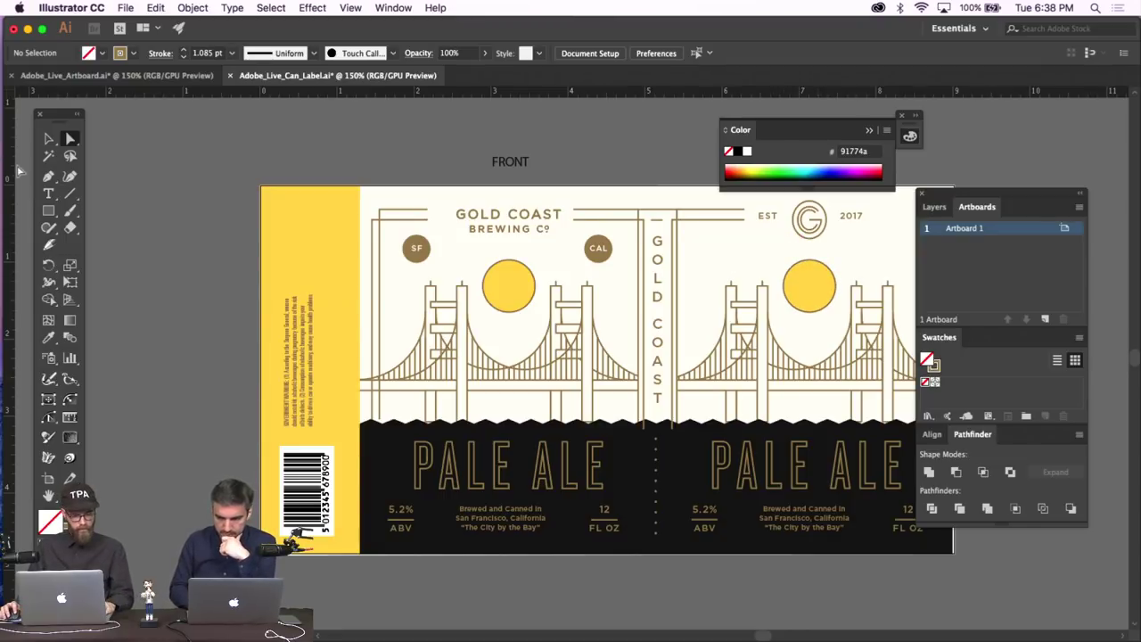
click(48, 138)
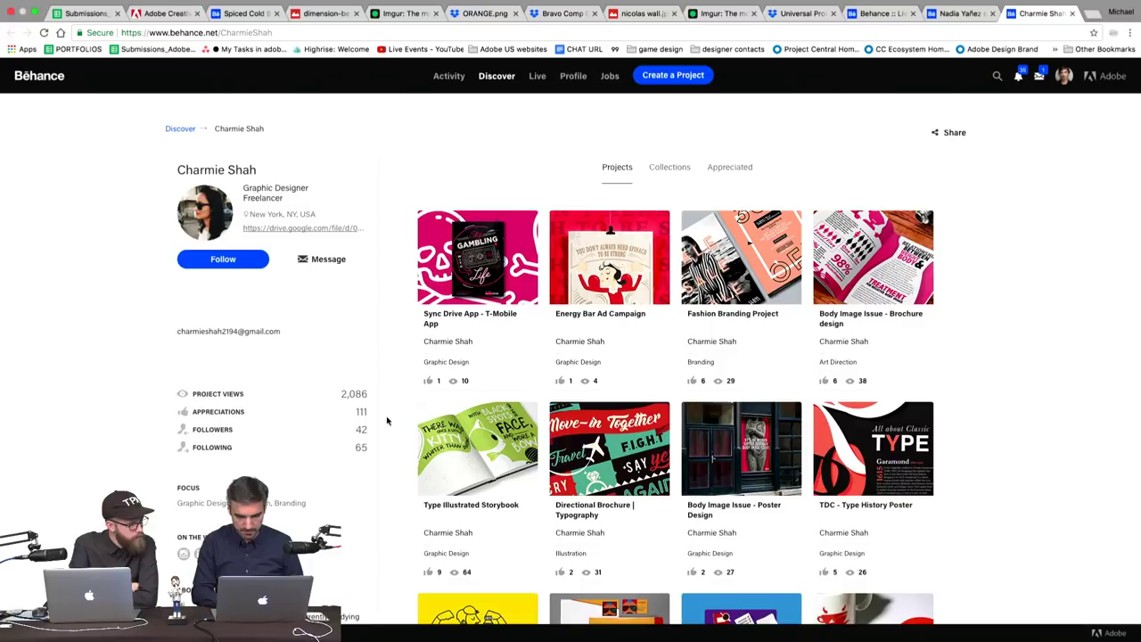
Browse the designer's project gallery on Behance and view the Sync Drive App - T-Mobile App project, returning to the gallery.
scroll(387, 421, down, 5)
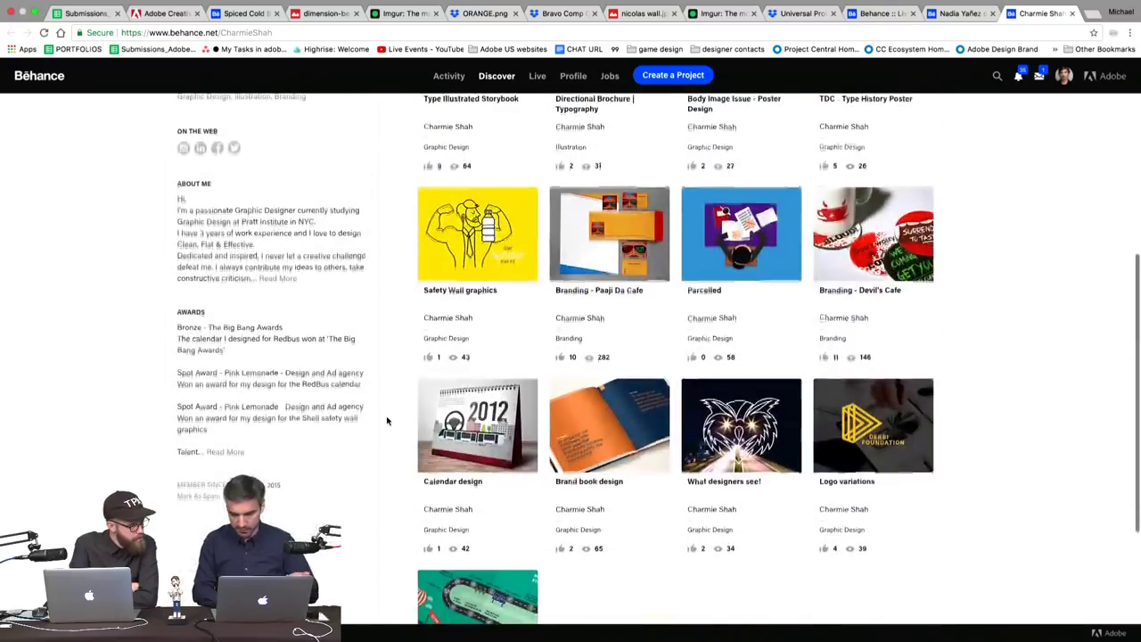
scroll(387, 421, up, 5)
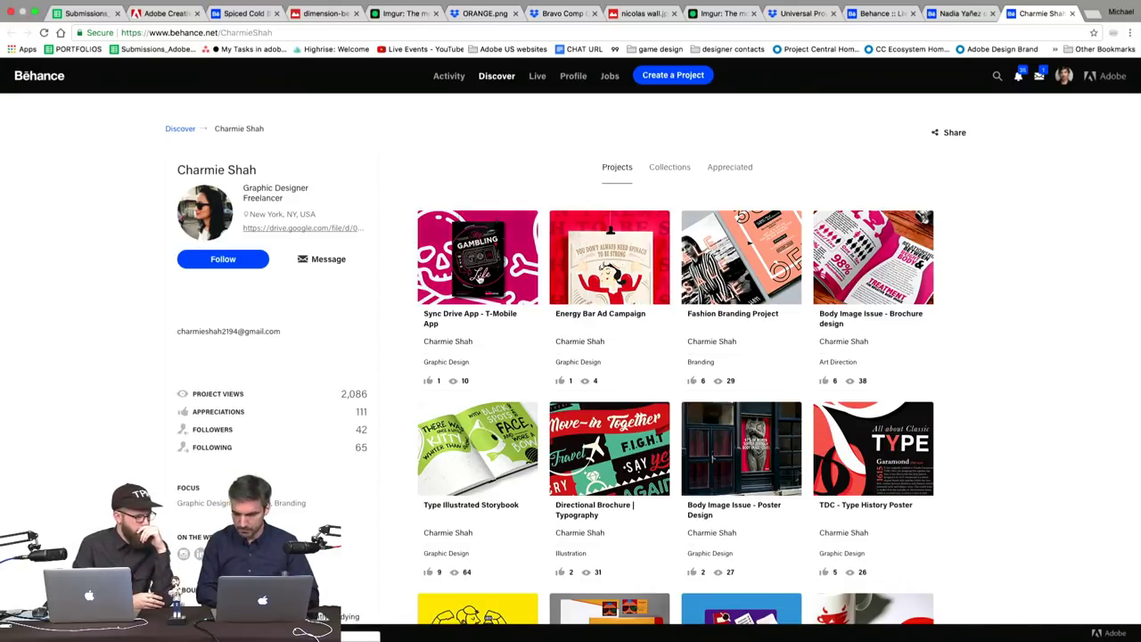
click(478, 275)
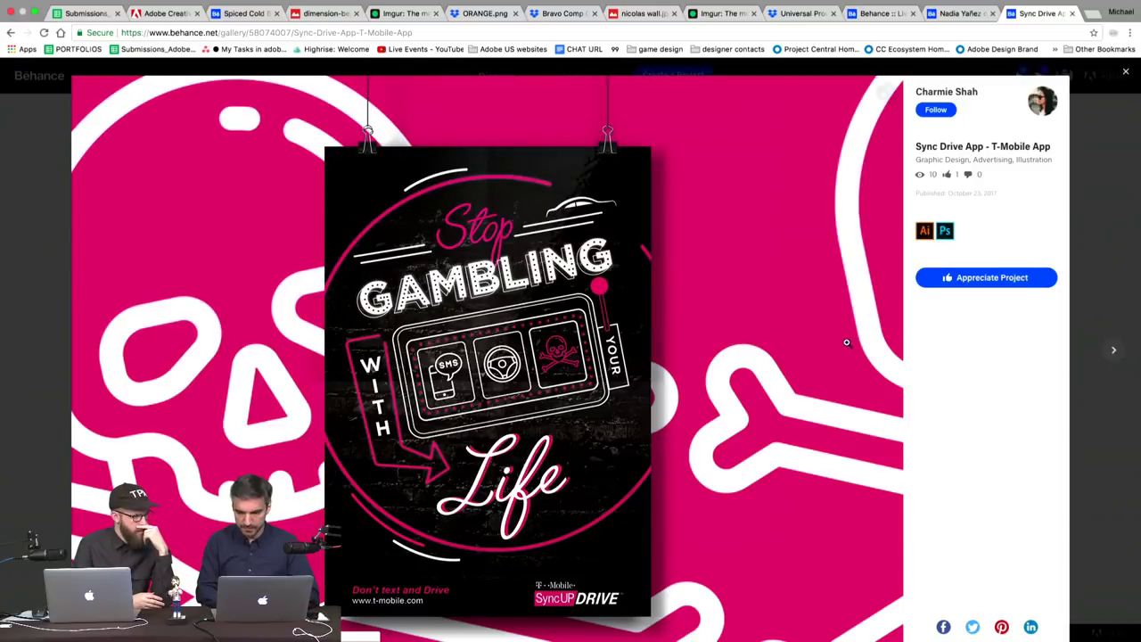
click(26, 313)
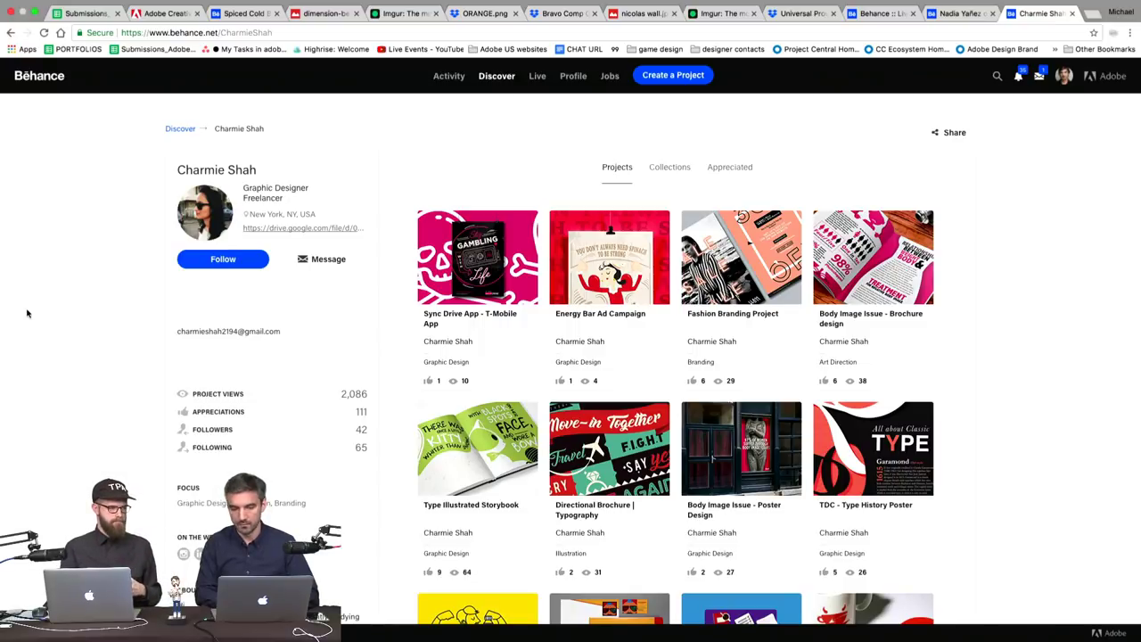
Look through the designer's full Behance project gallery and profile details.
scroll(27, 313, down, 1)
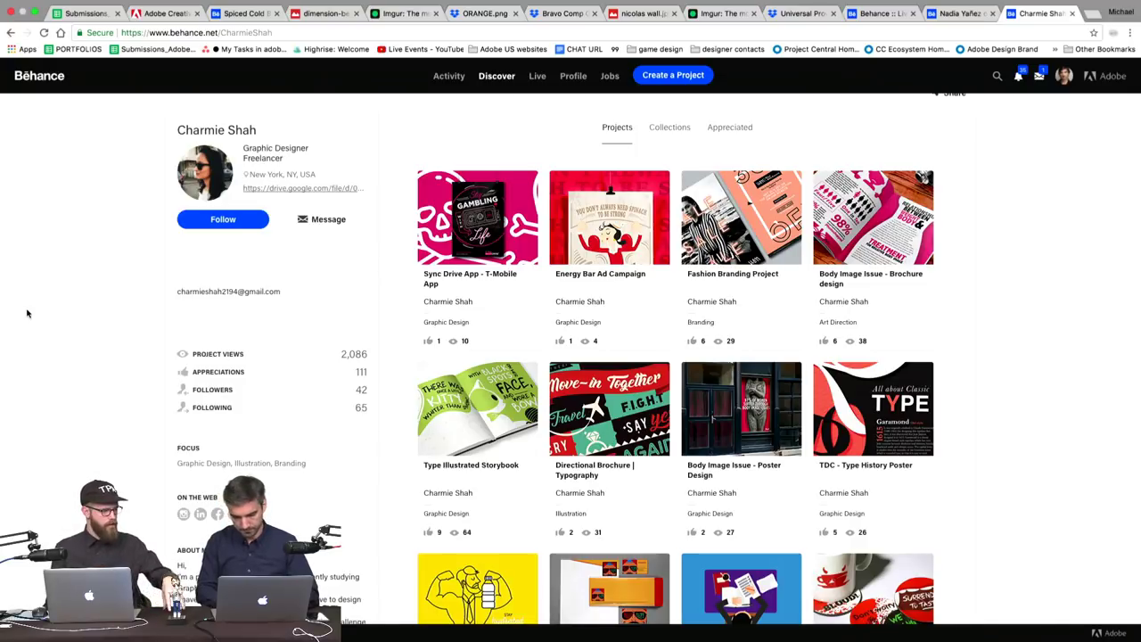
scroll(27, 313, down, 4)
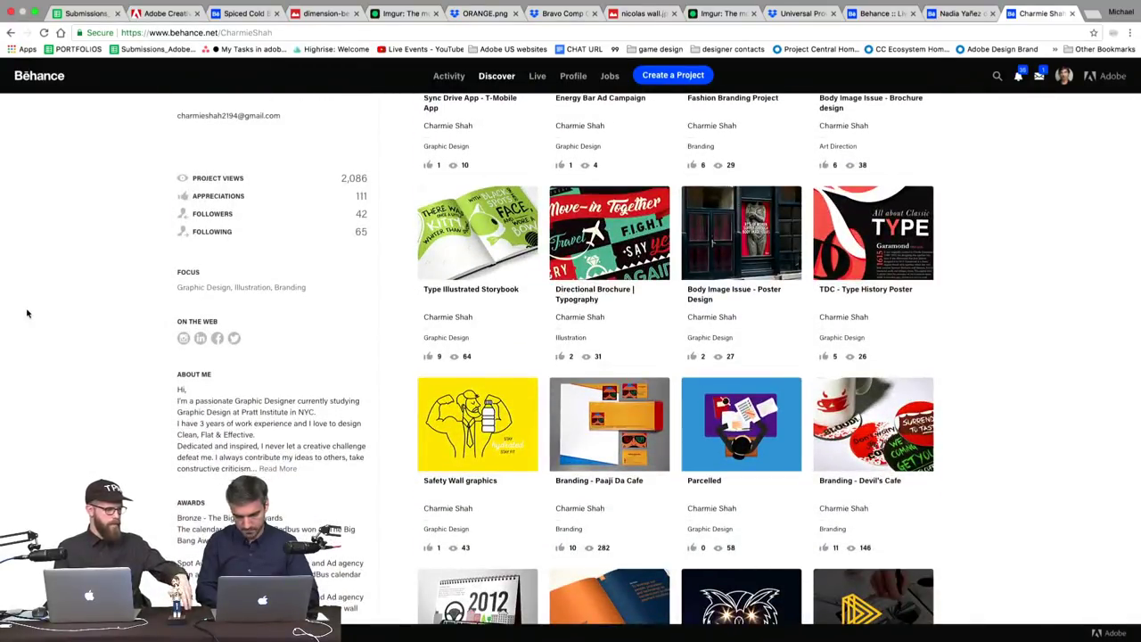
scroll(27, 313, down, 4)
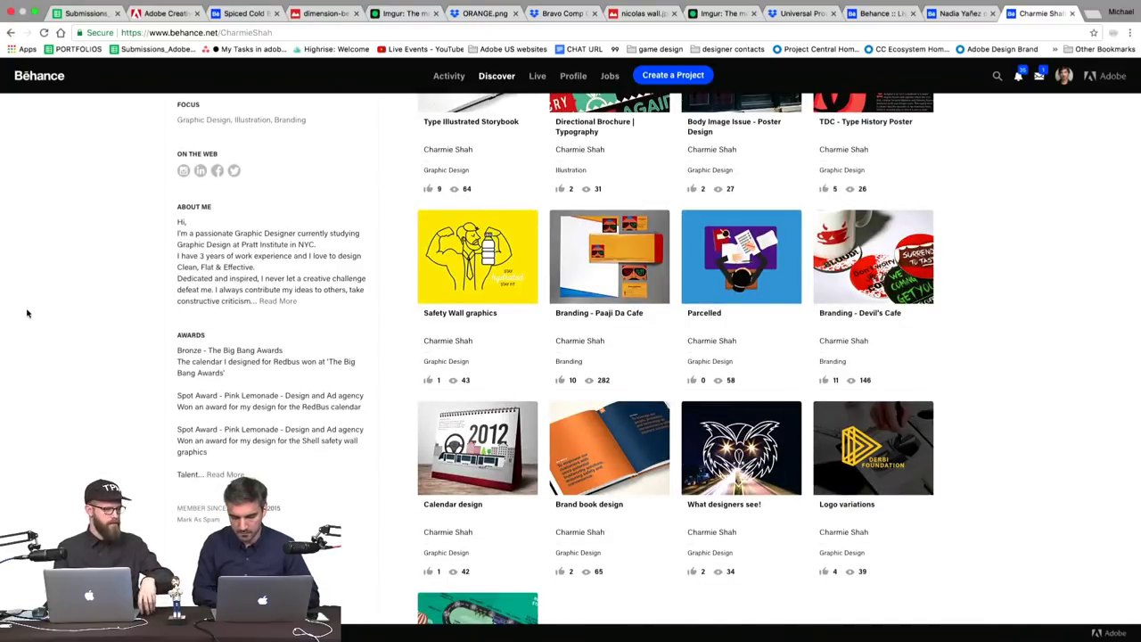
scroll(27, 313, down, 1)
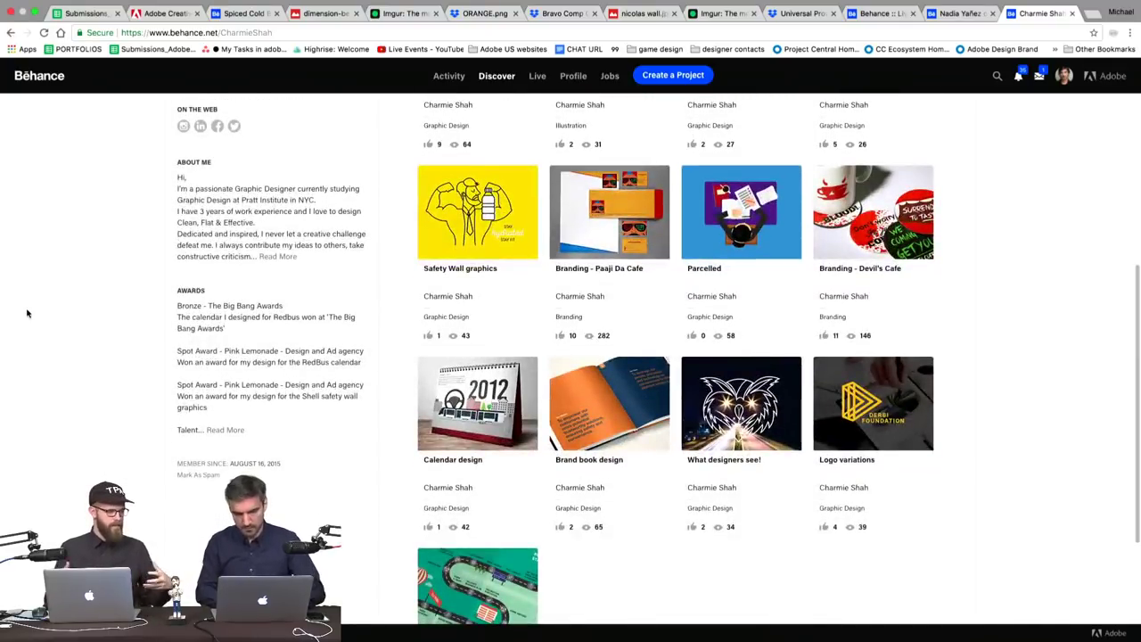
scroll(27, 313, up, 1)
scroll(27, 313, up, 4)
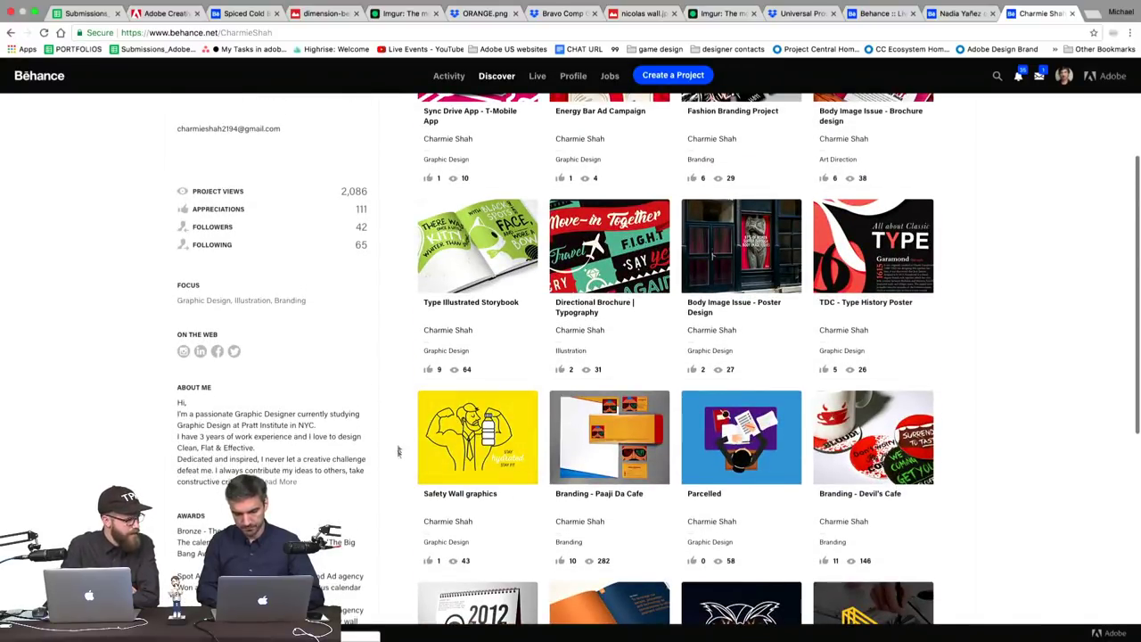
scroll(397, 377, up, 3)
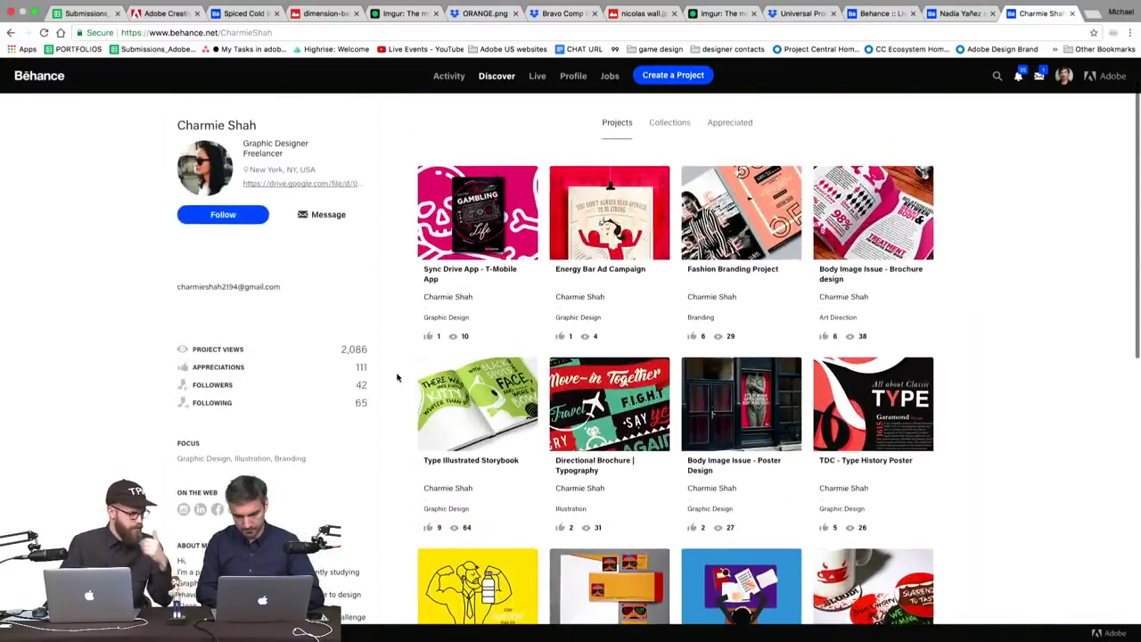
scroll(397, 377, up, 3)
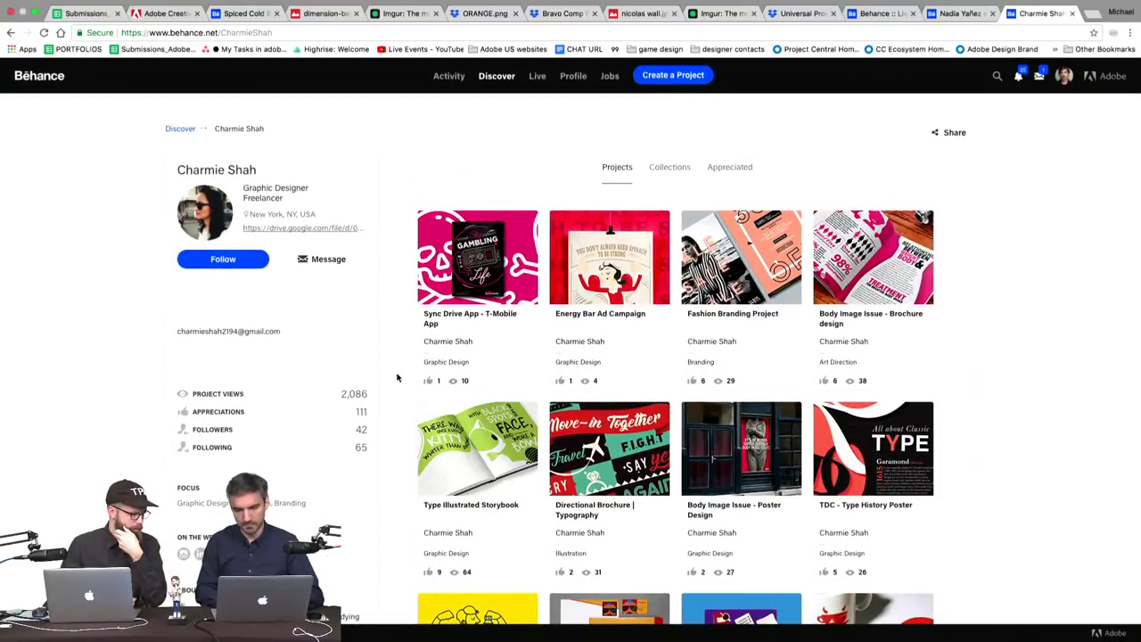
Open the Sync Drive App - T-Mobile App project and examine its poster, SyncUP DRIVE description and bus stop mockup.
click(477, 260)
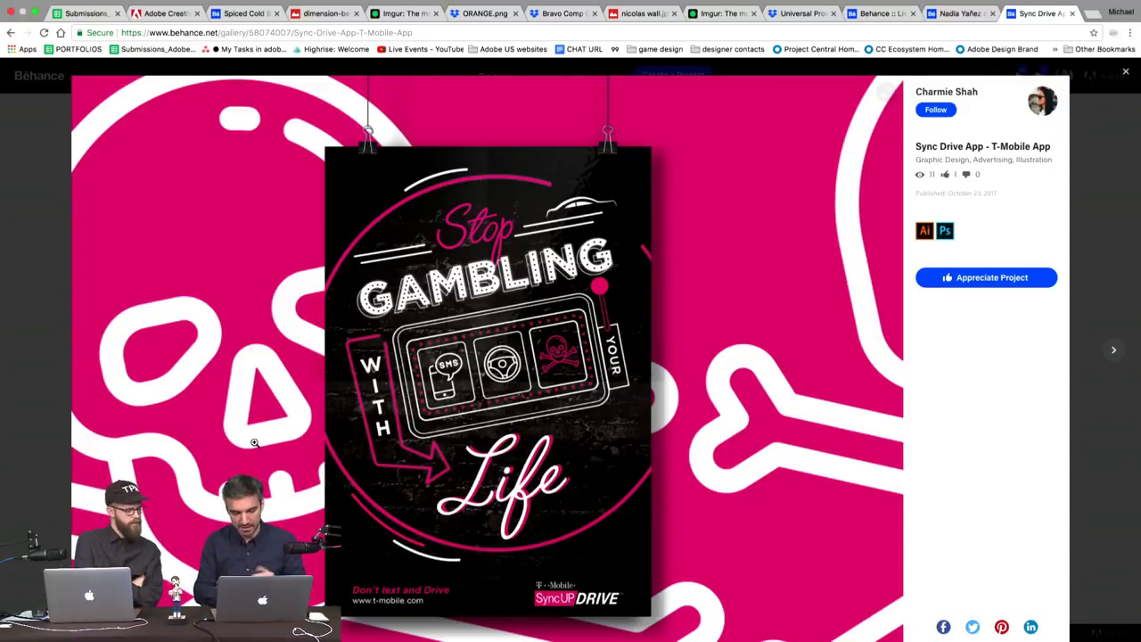
scroll(377, 598, down, 2)
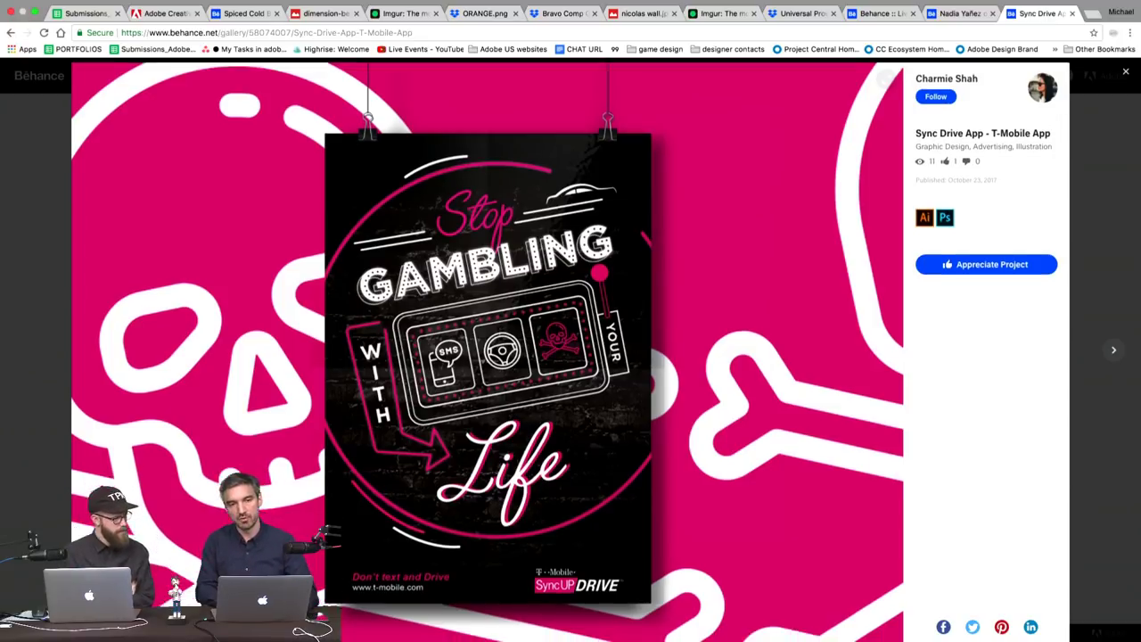
scroll(487, 347, down, 10)
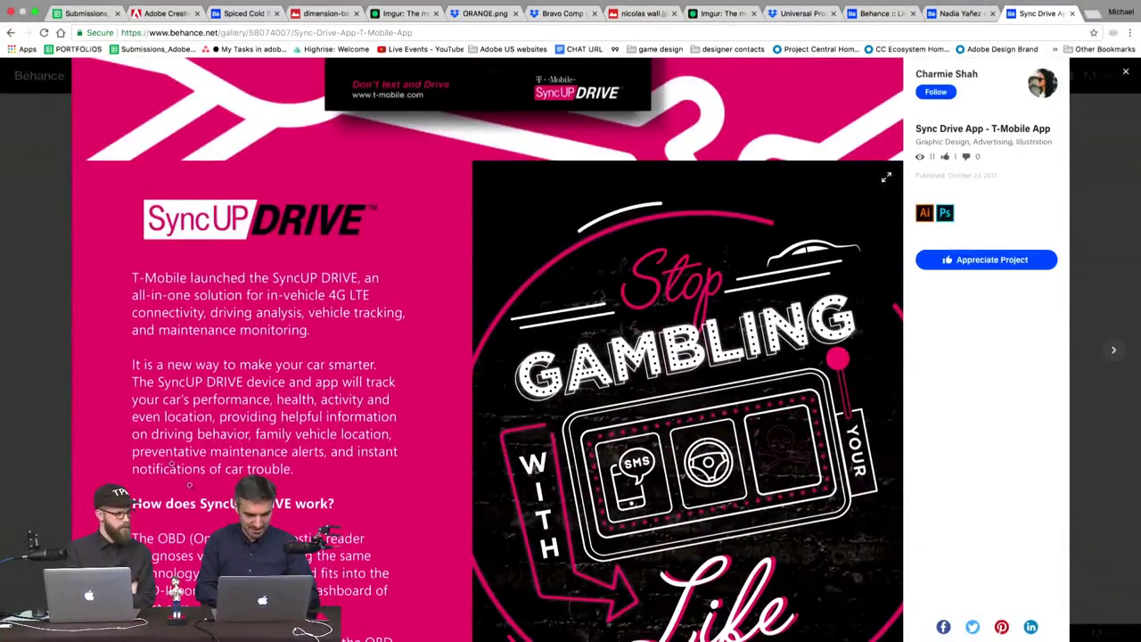
scroll(126, 479, down, 3)
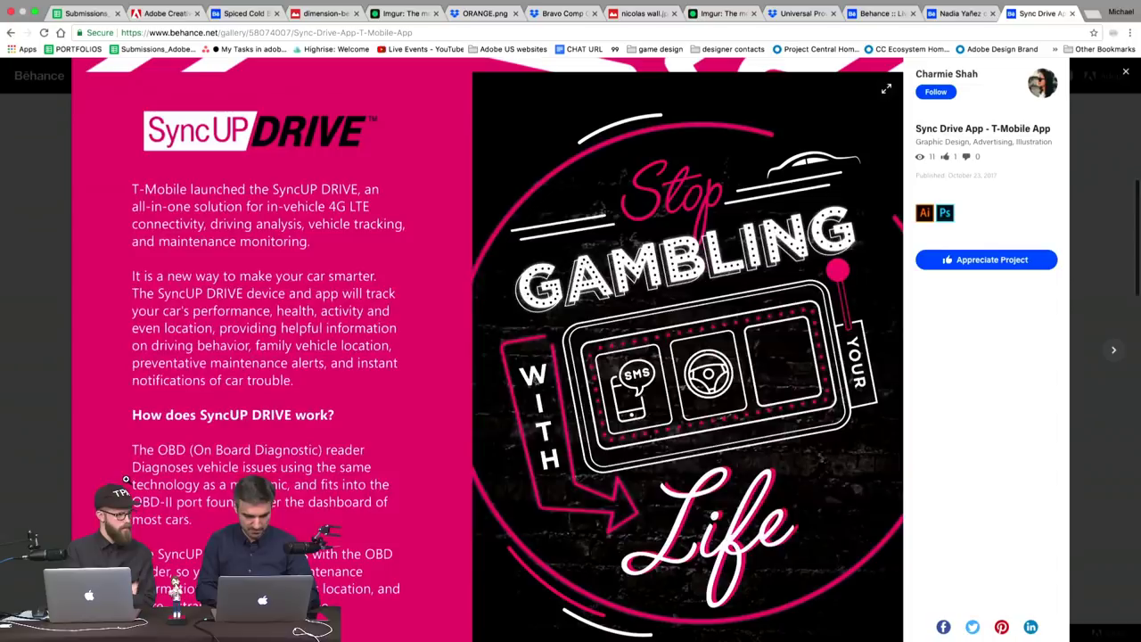
scroll(126, 479, down, 4)
scroll(486, 347, down, 12)
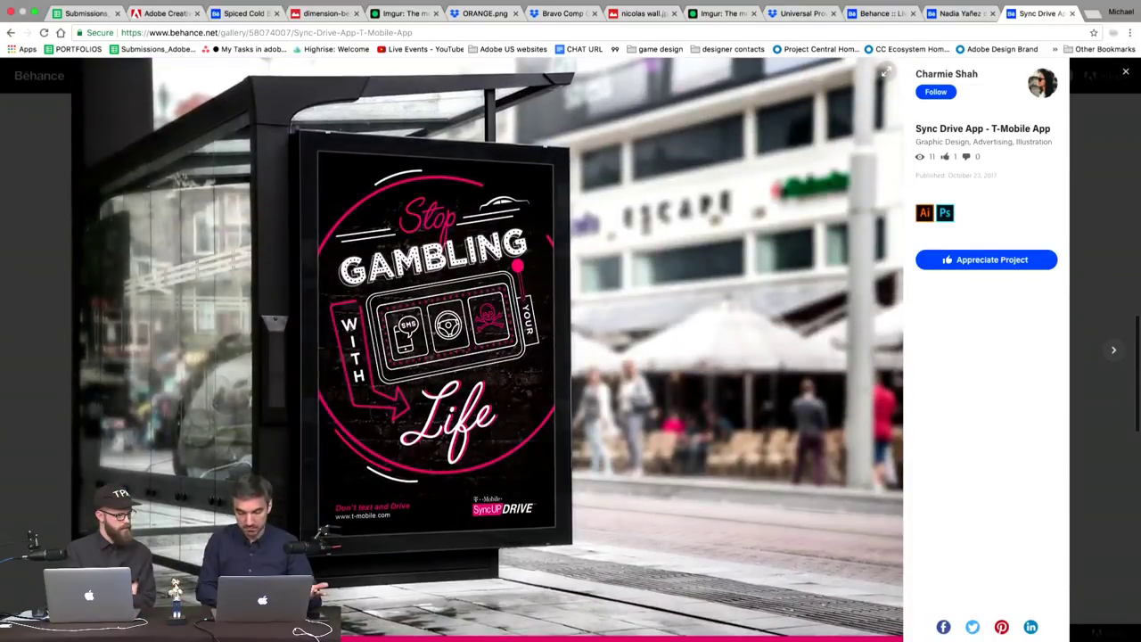
scroll(487, 347, down, 9)
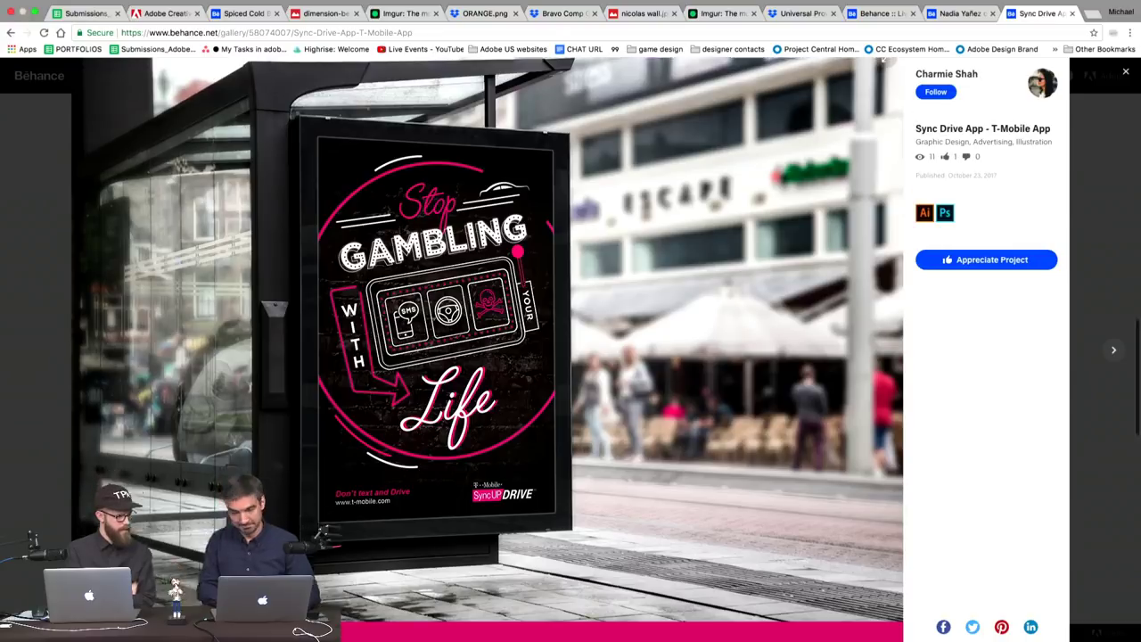
scroll(486, 347, up, 5)
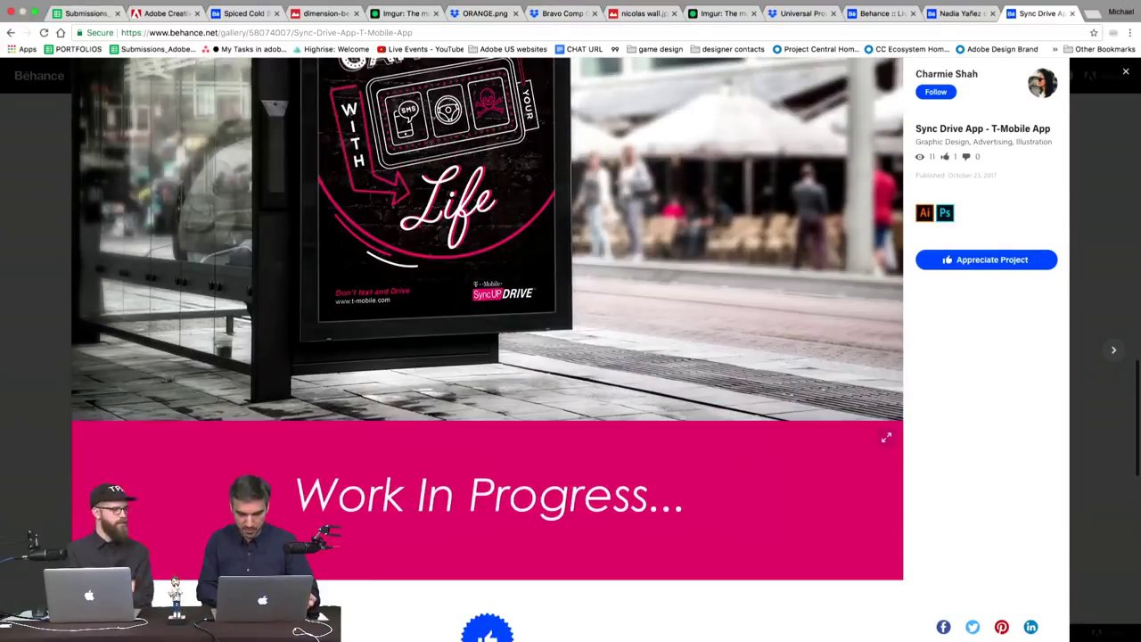
scroll(486, 347, up, 12)
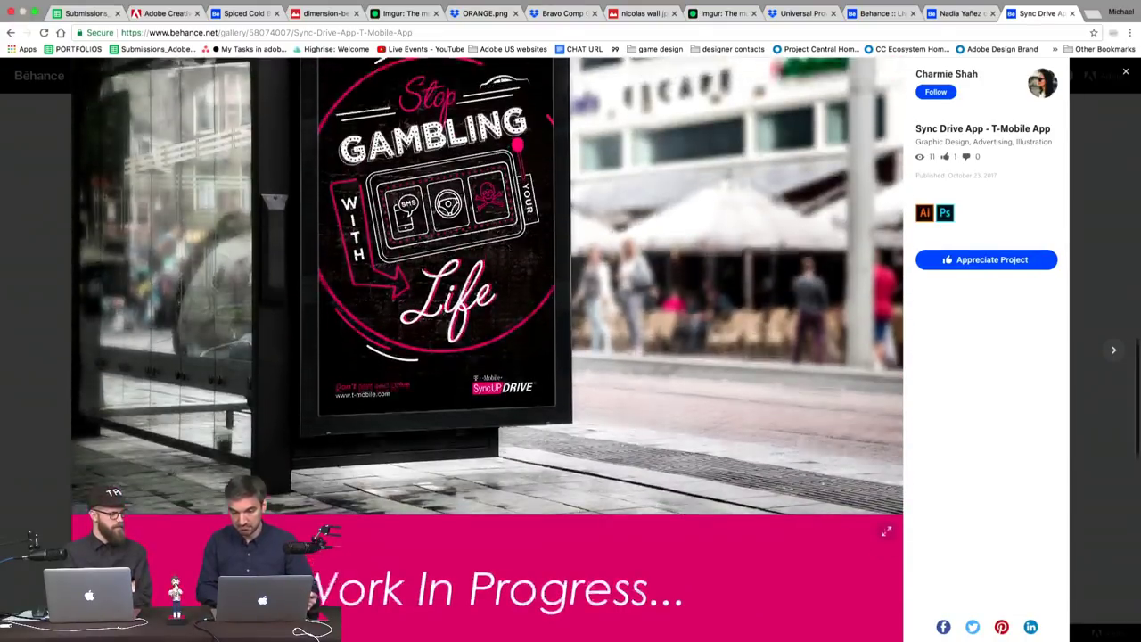
scroll(486, 348, up, 5)
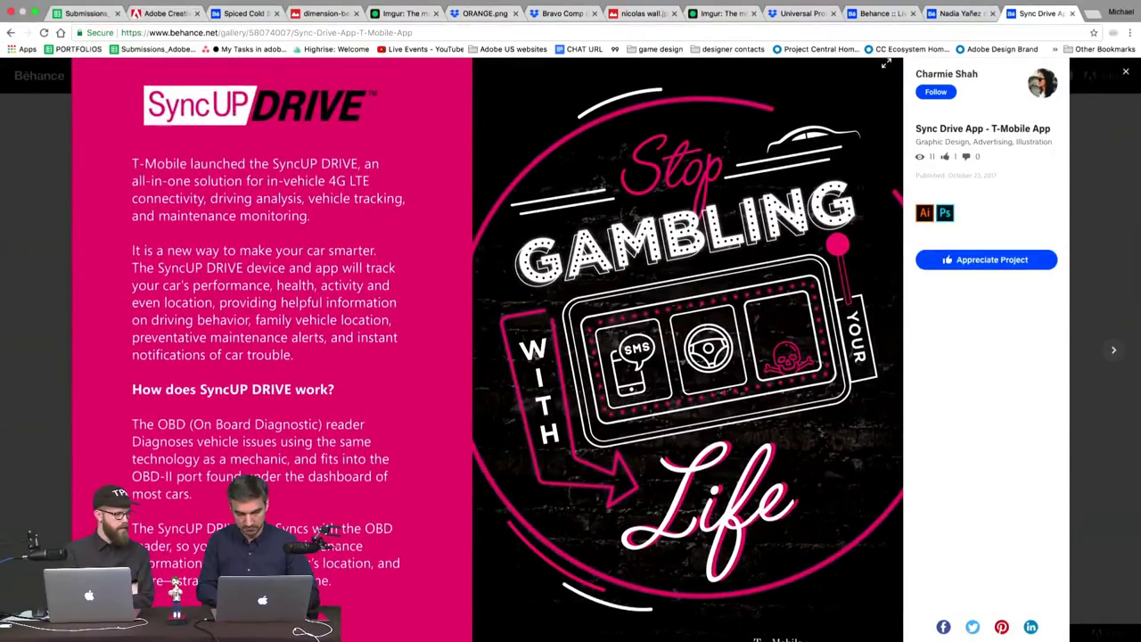
scroll(487, 348, up, 15)
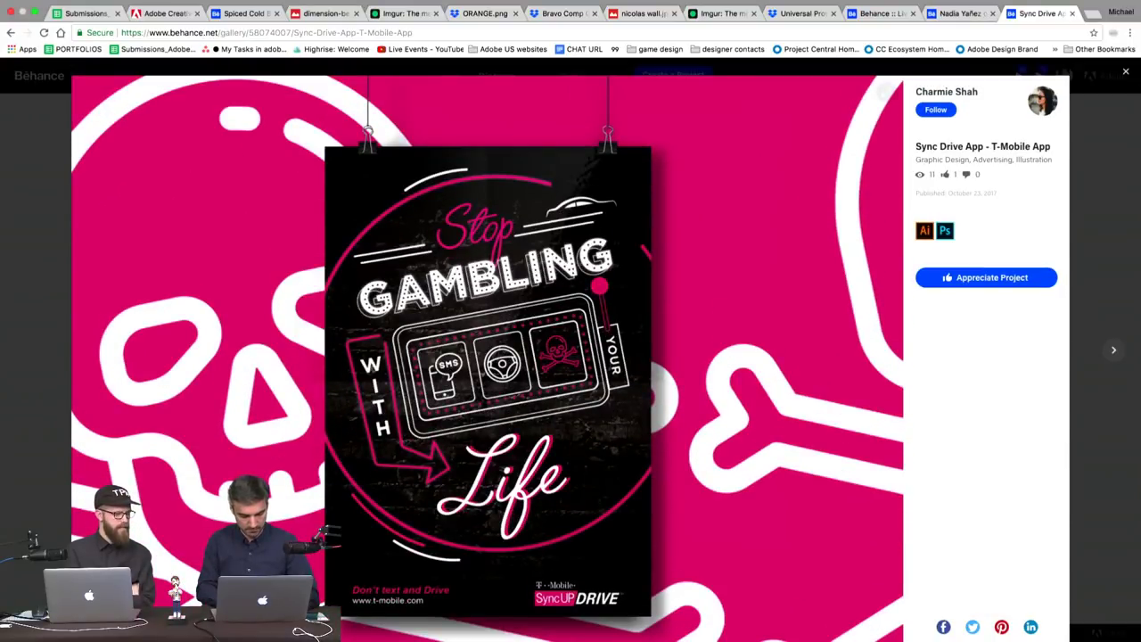
Review the Stop Gambling With Your Life artwork once more down to the project's end, and return to the gallery.
scroll(487, 356, down, 5)
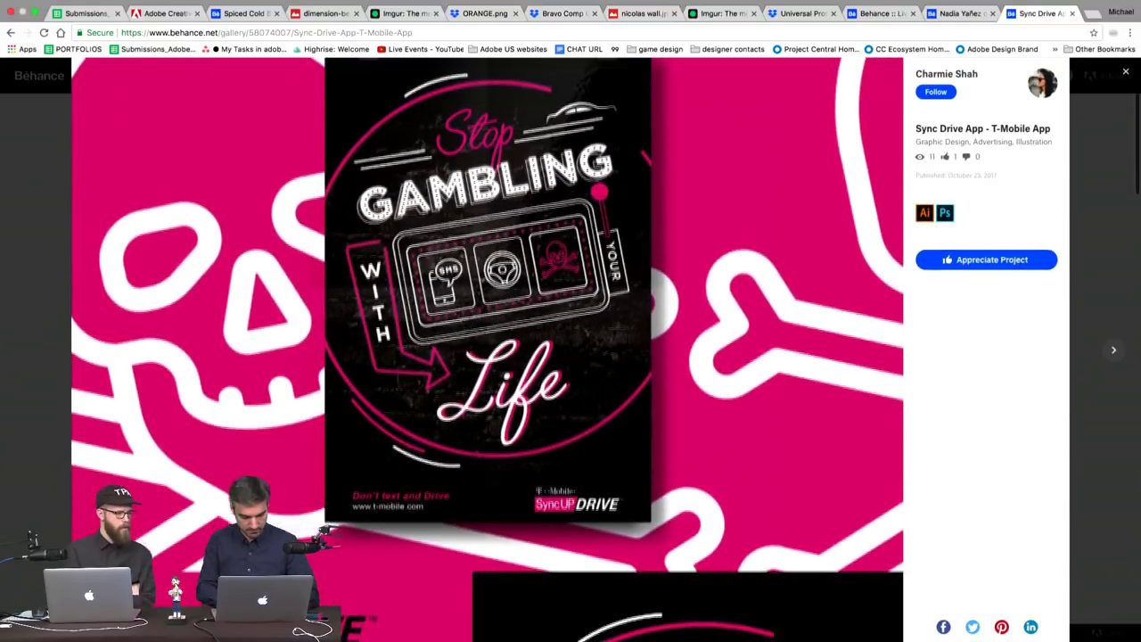
scroll(487, 356, down, 6)
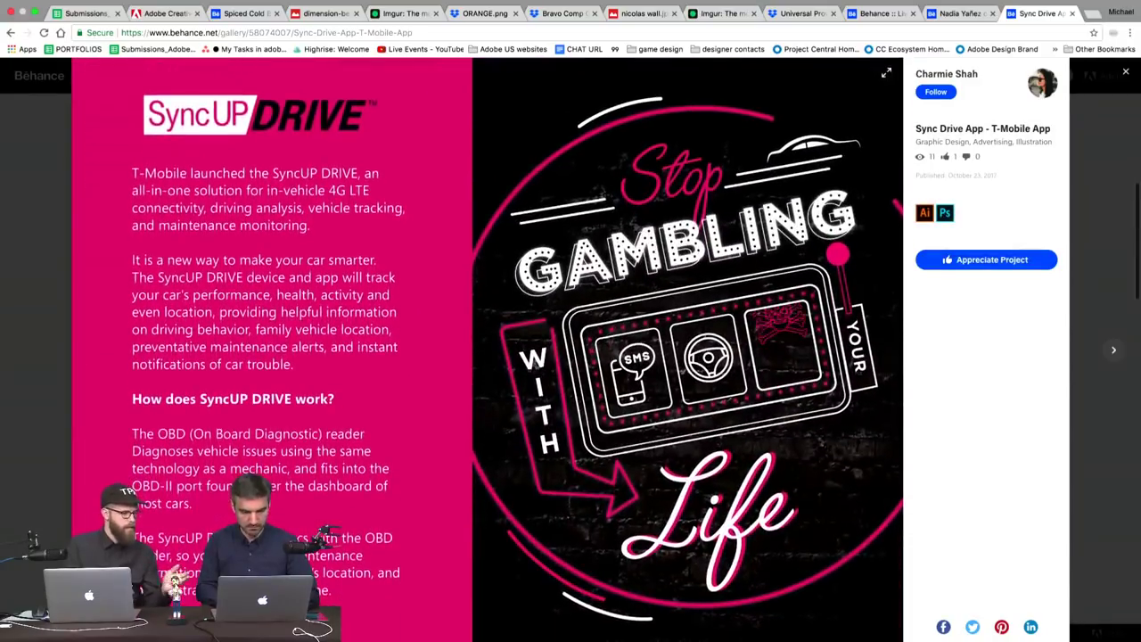
scroll(487, 347, down, 8)
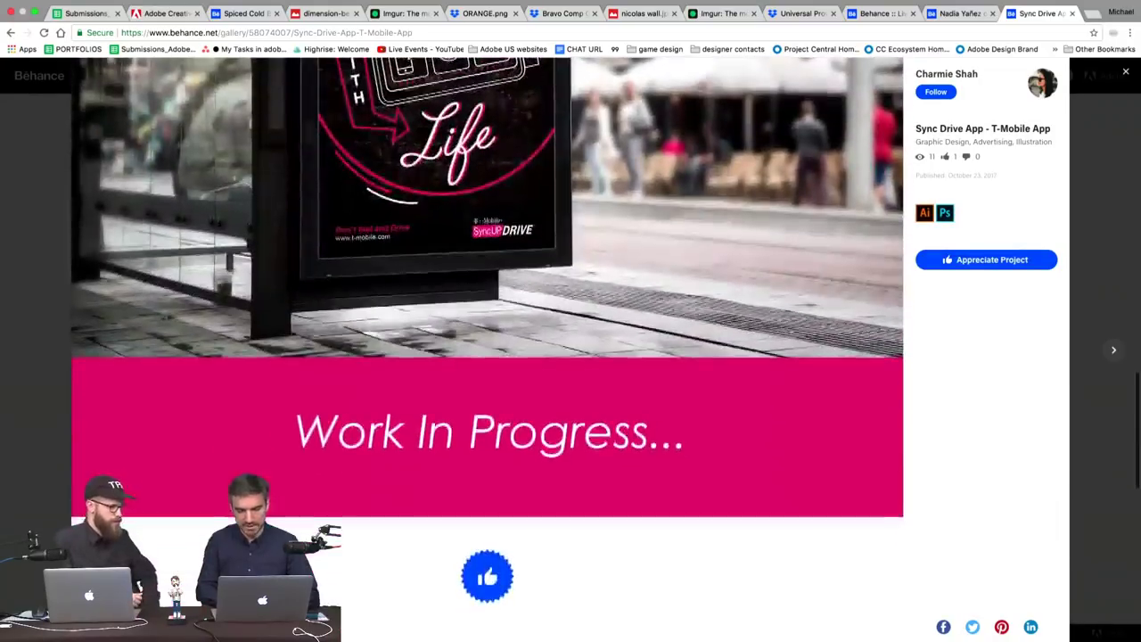
scroll(486, 348, up, 7)
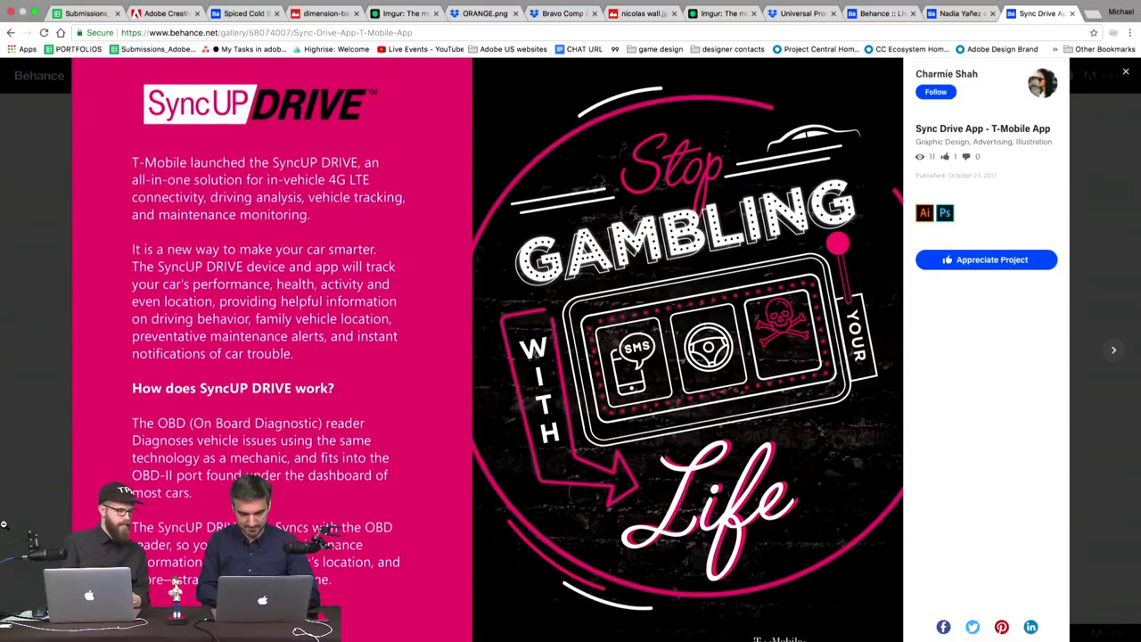
click(52, 381)
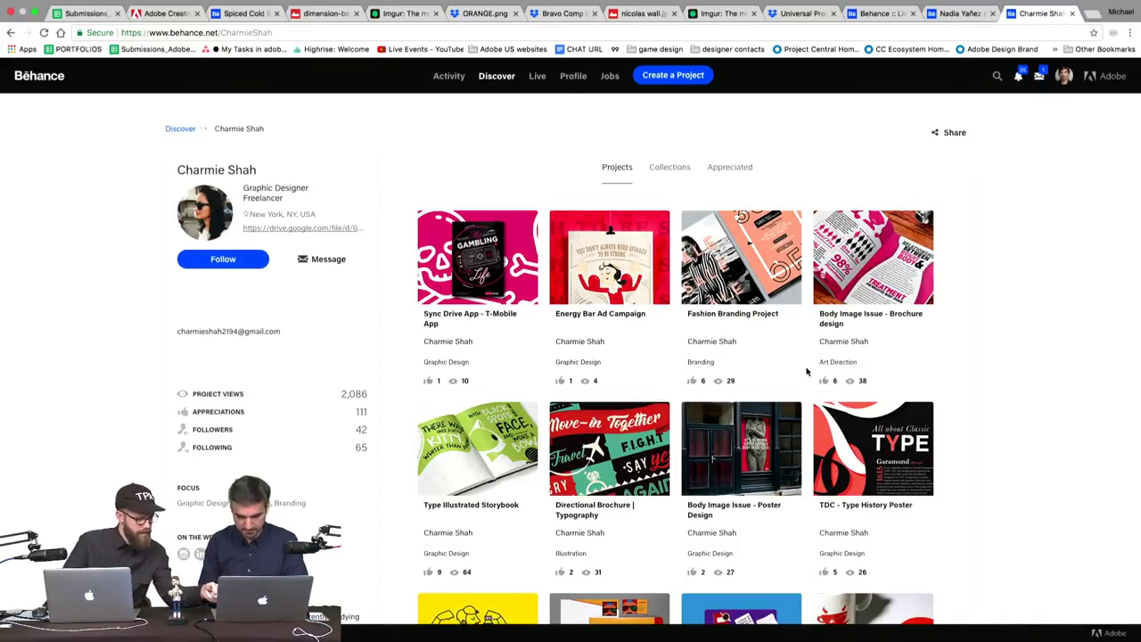
Open the TDC - Type History Poster project and examine the poster's lettering and typeface texts, including in the full-screen image view.
click(925, 450)
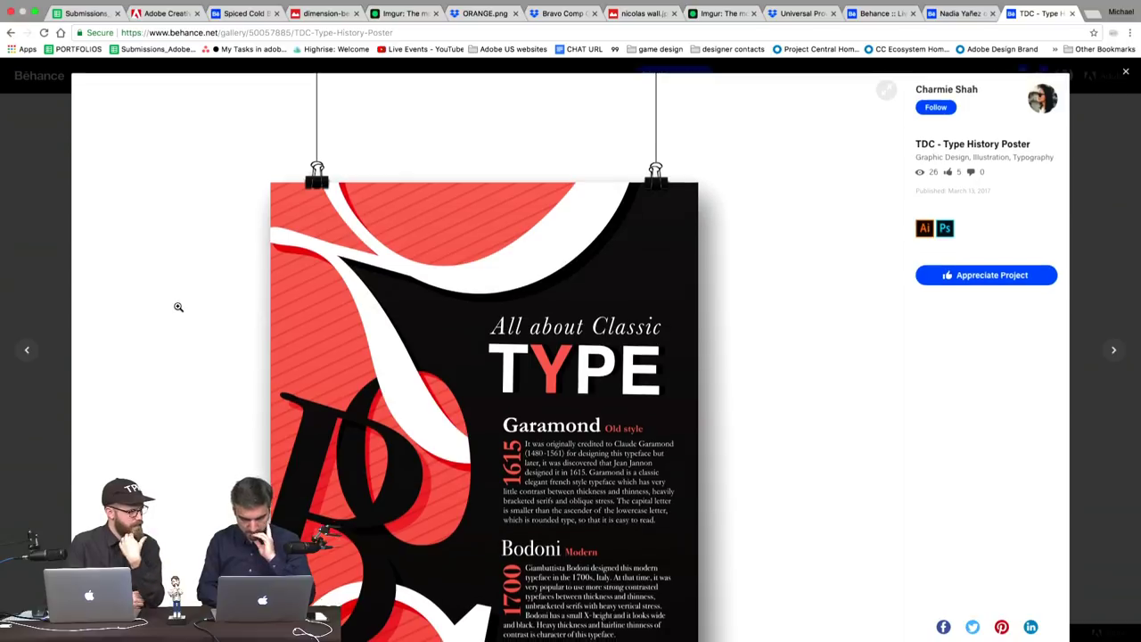
scroll(179, 307, down, 3)
scroll(178, 307, down, 2)
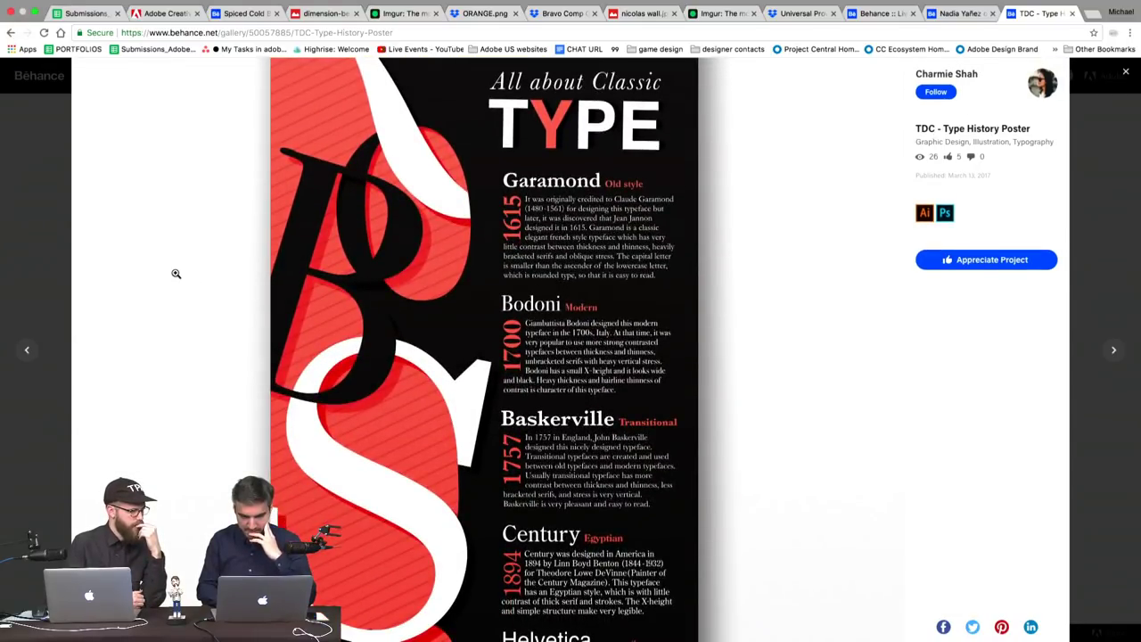
scroll(176, 273, down, 2)
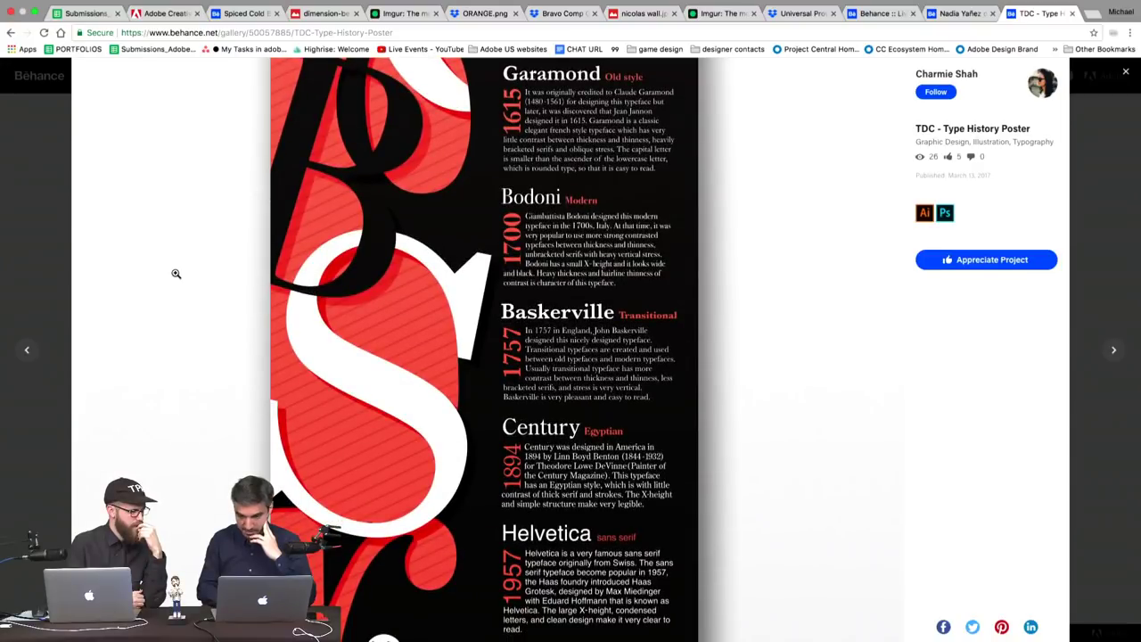
scroll(175, 274, down, 3)
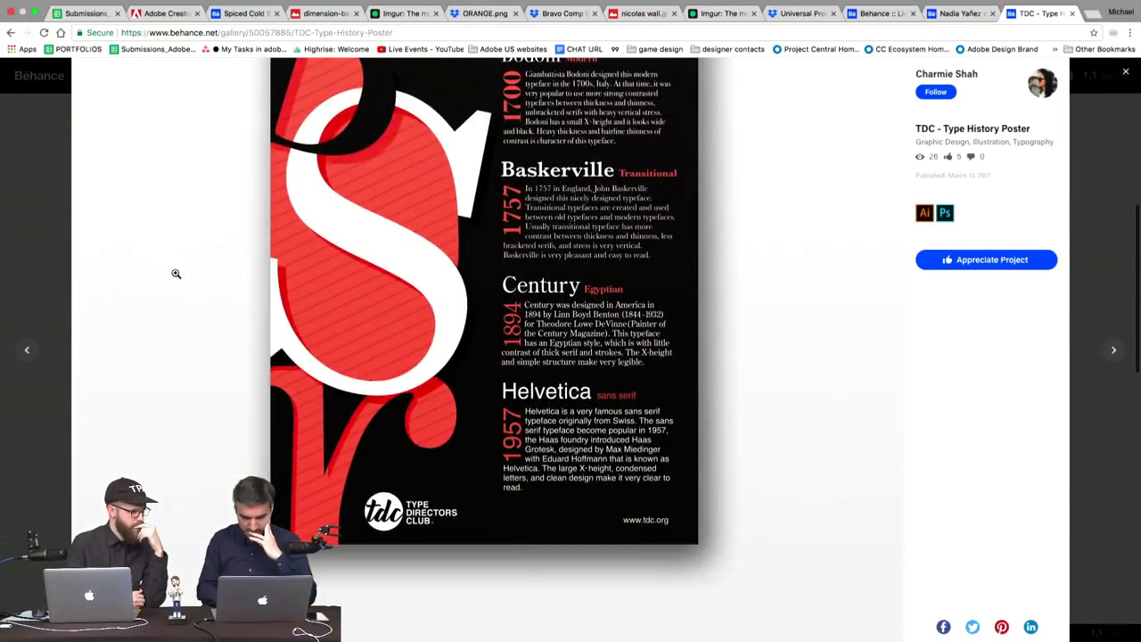
scroll(175, 273, down, 6)
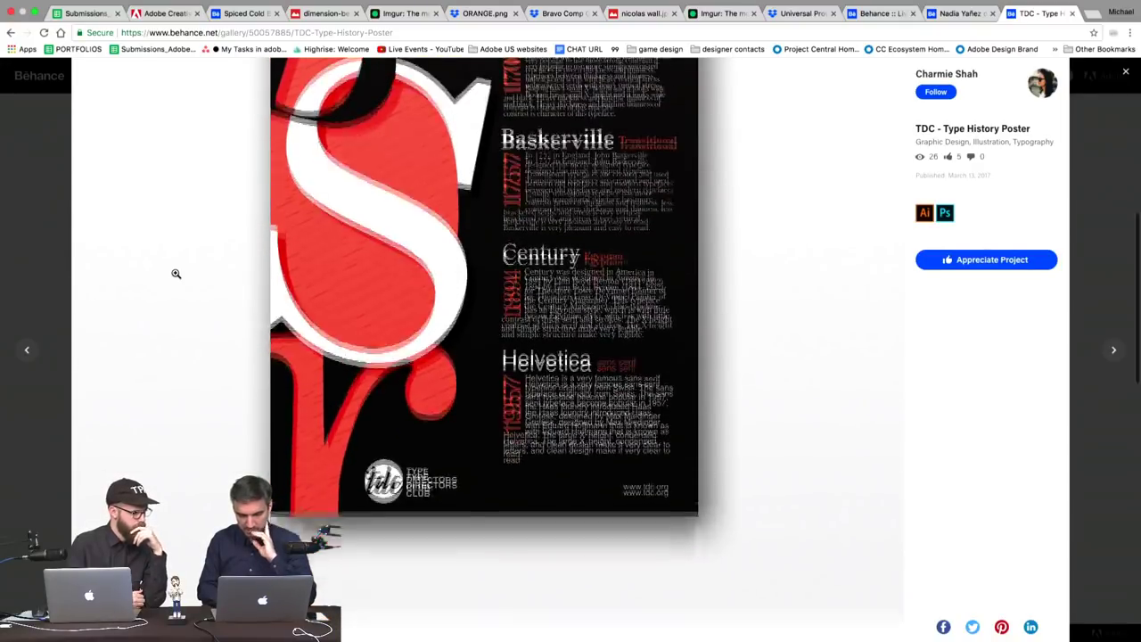
scroll(176, 273, up, 15)
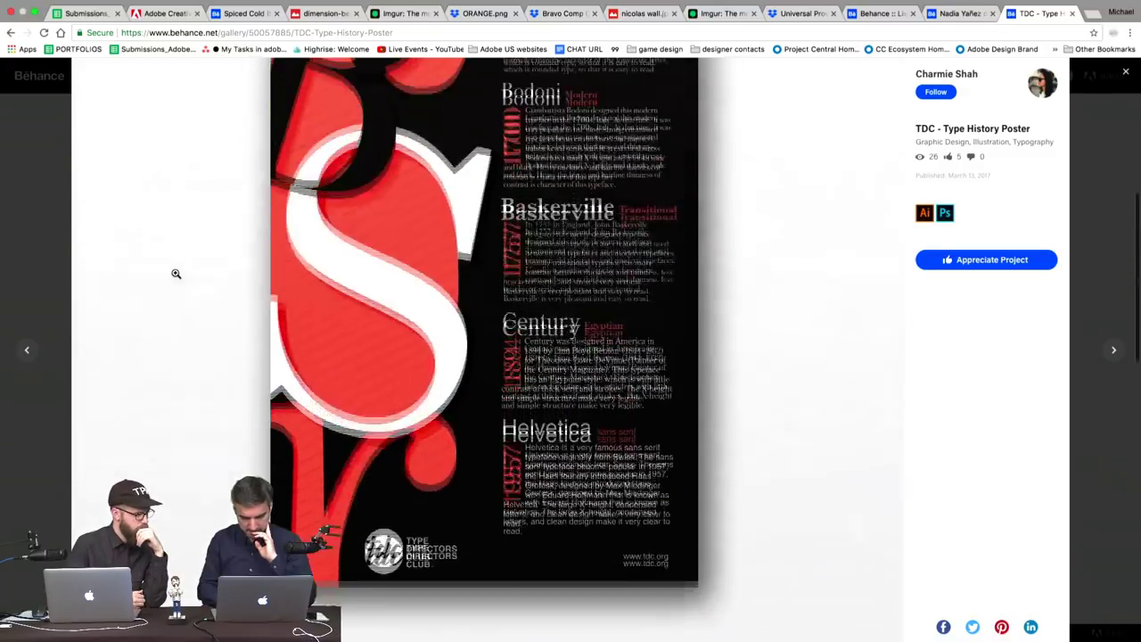
scroll(176, 274, up, 2)
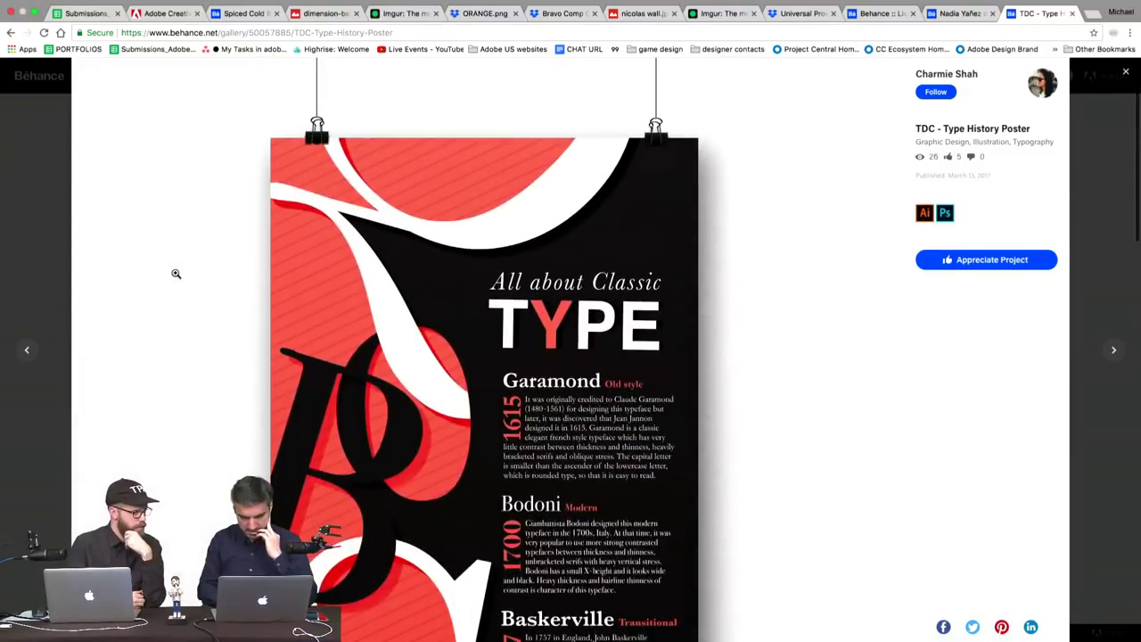
click(358, 351)
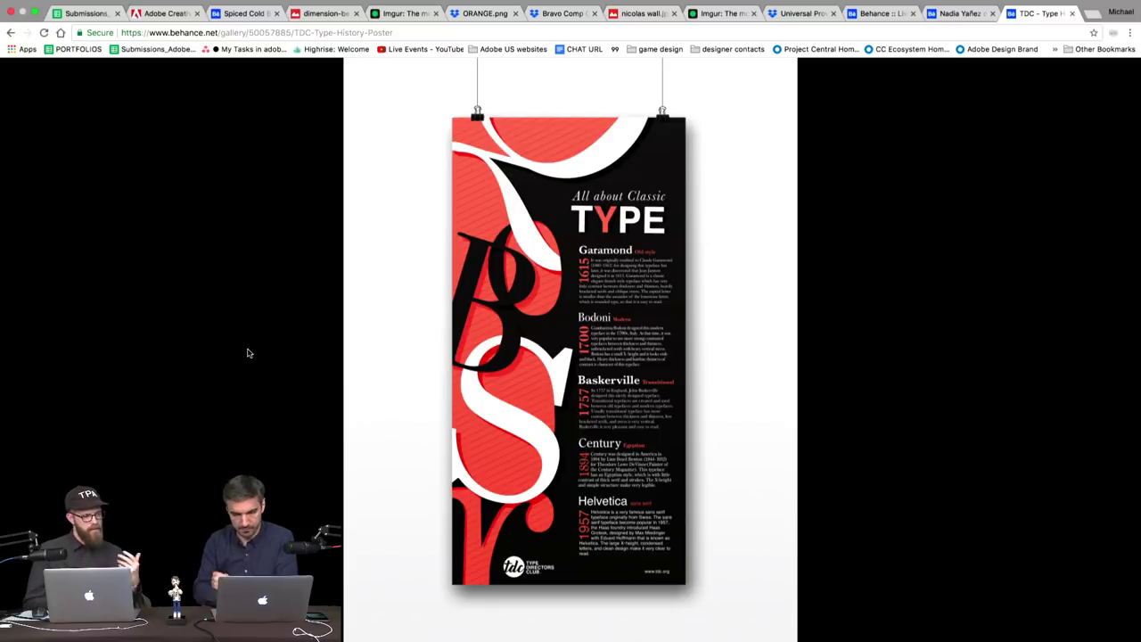
click(1024, 160)
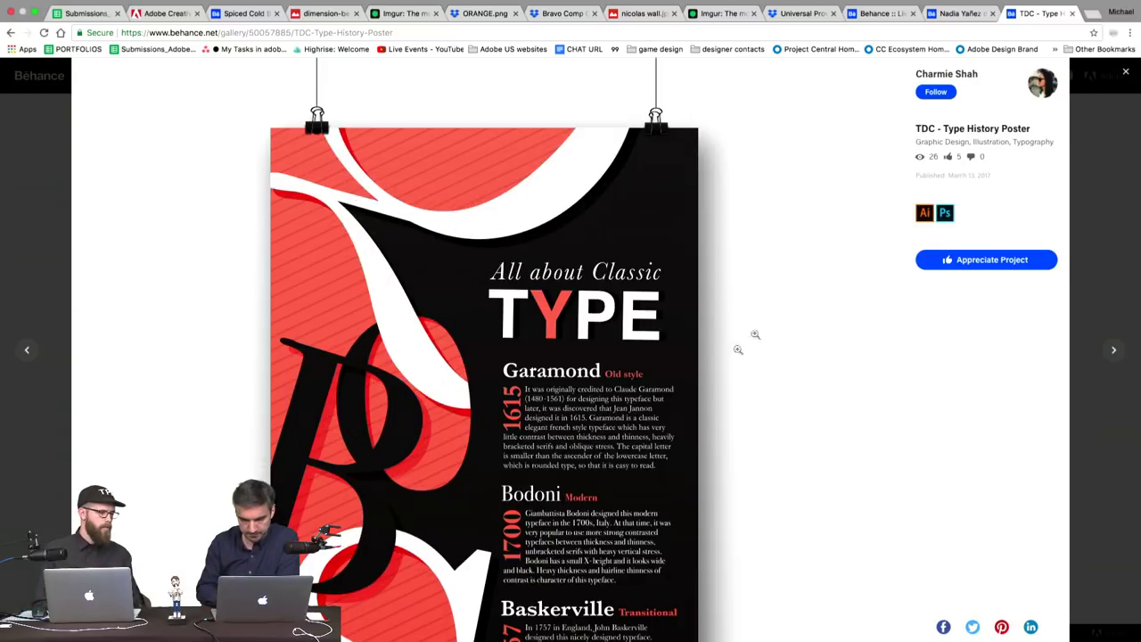
Check the comments, credits and tools used below the type history poster, and return to the project gallery.
scroll(719, 374, down, 20)
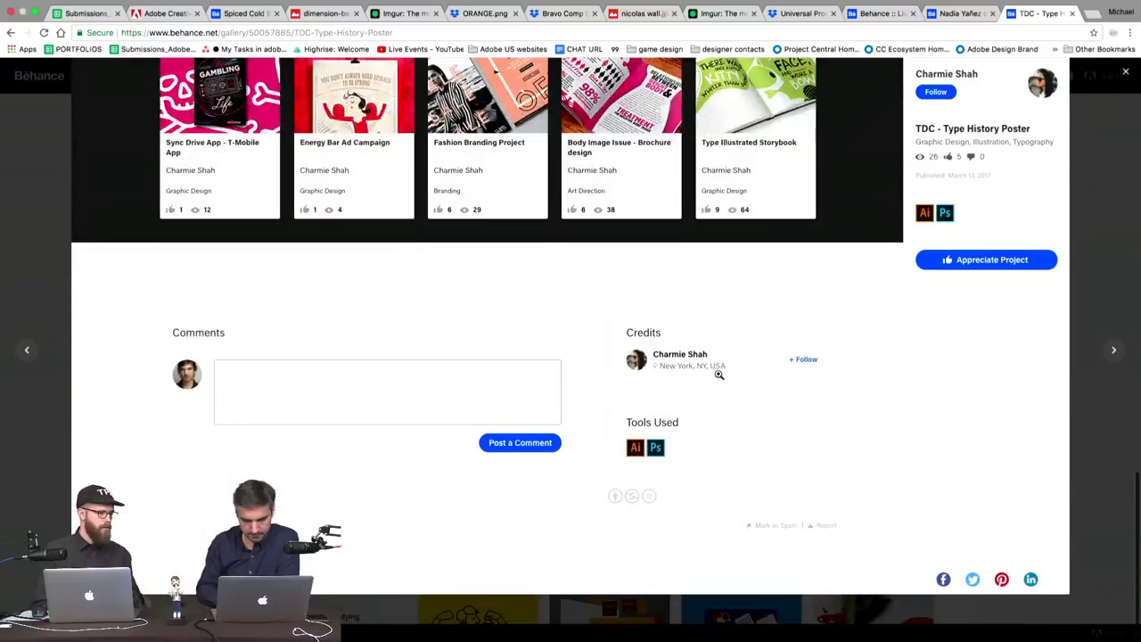
scroll(718, 374, up, 12)
scroll(718, 374, down, 10)
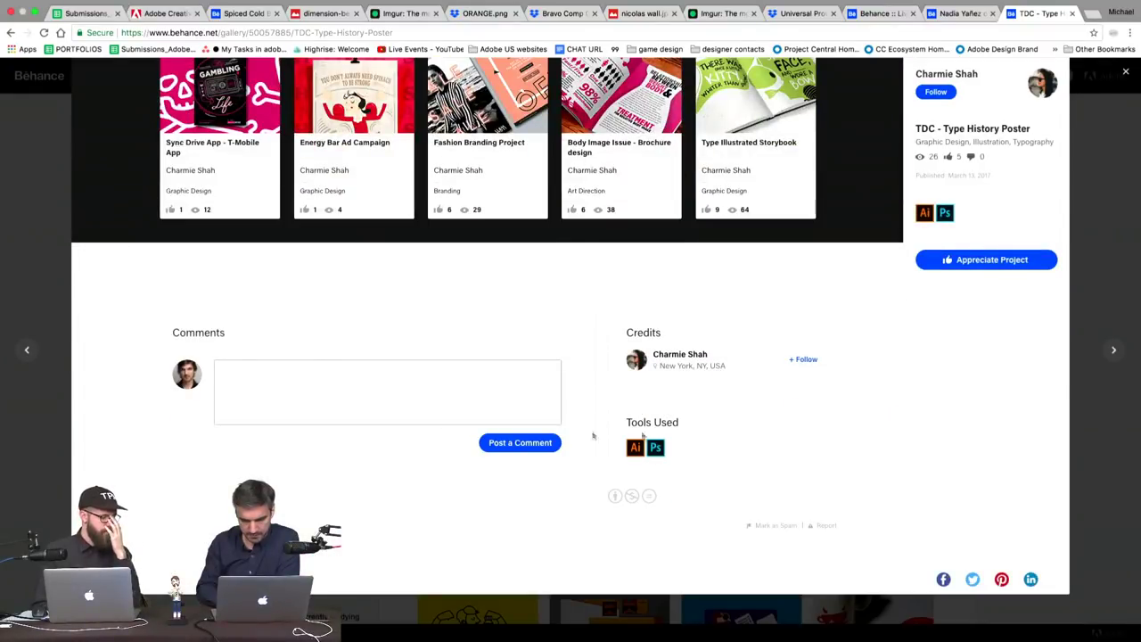
scroll(818, 411, up, 20)
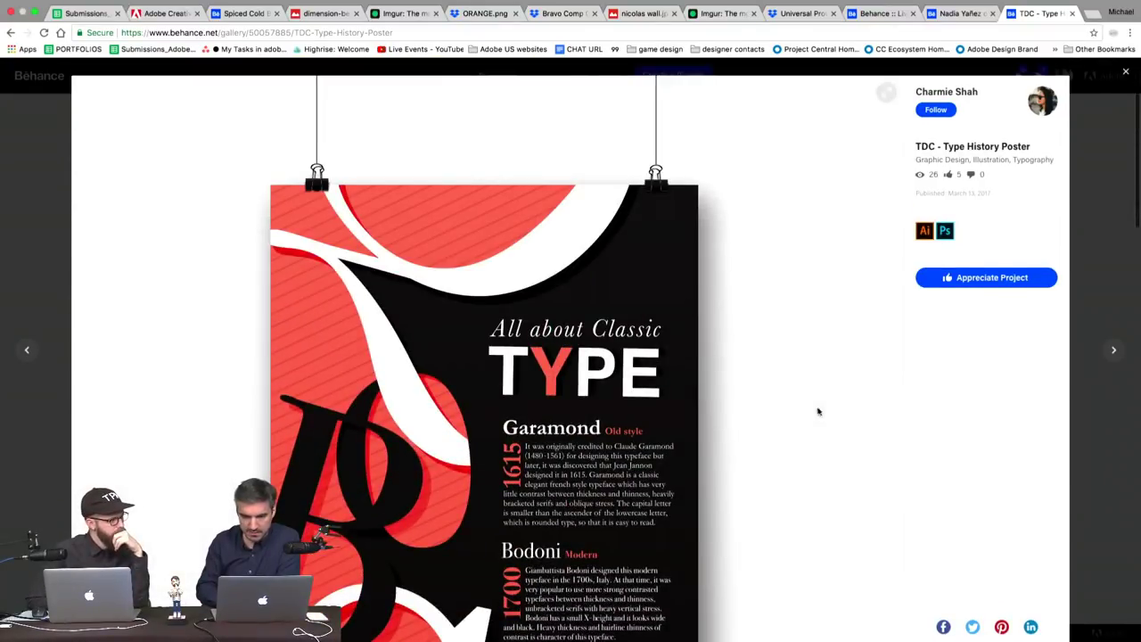
click(27, 251)
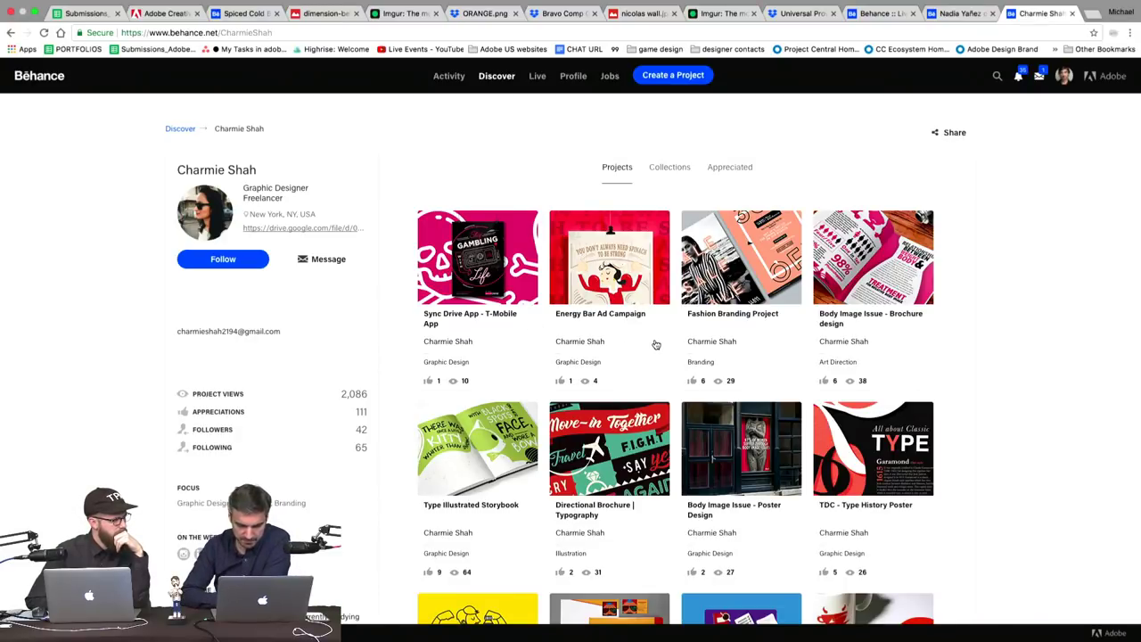
Open the Energy Bar Ad Campaign project and examine its Bumble Bar posters, magazine ad, tins and tank tops.
click(619, 251)
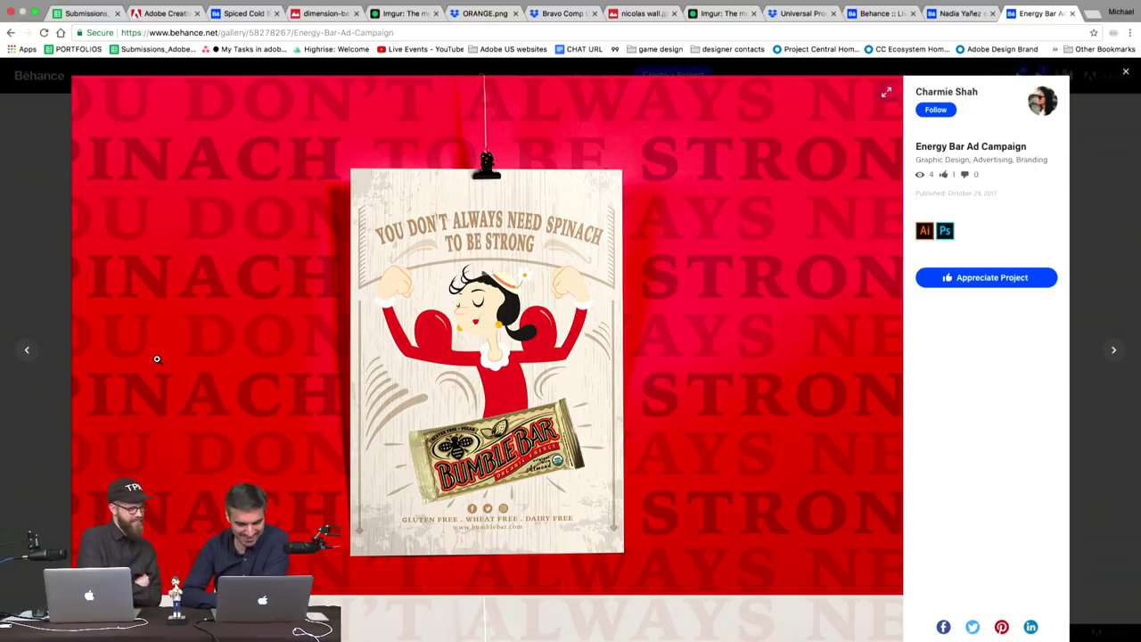
scroll(156, 358, down, 5)
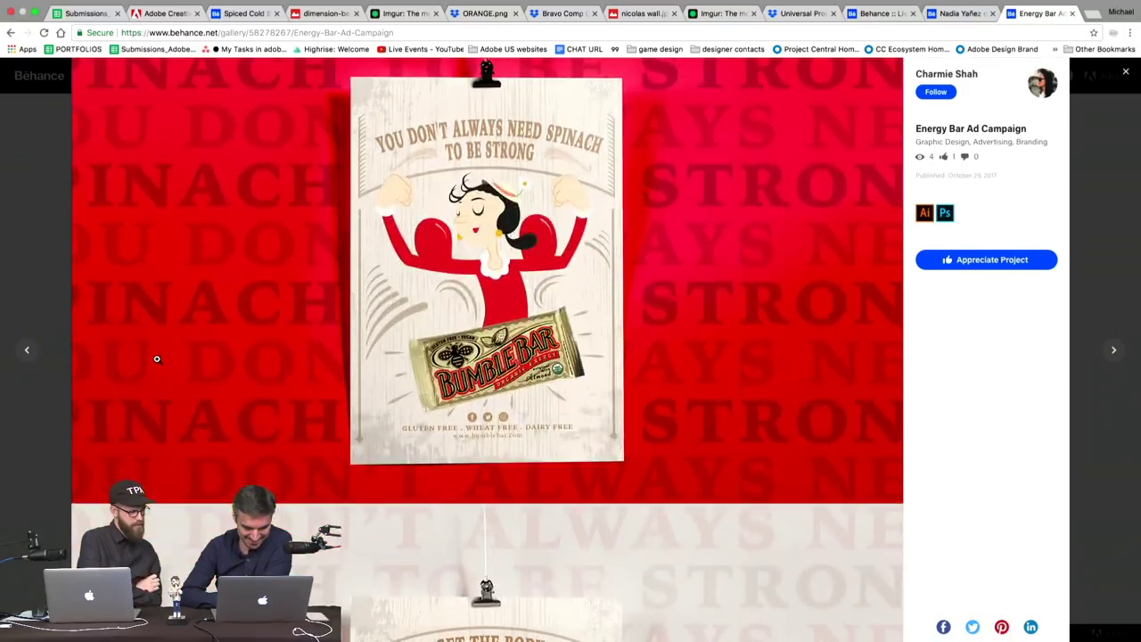
scroll(157, 359, down, 3)
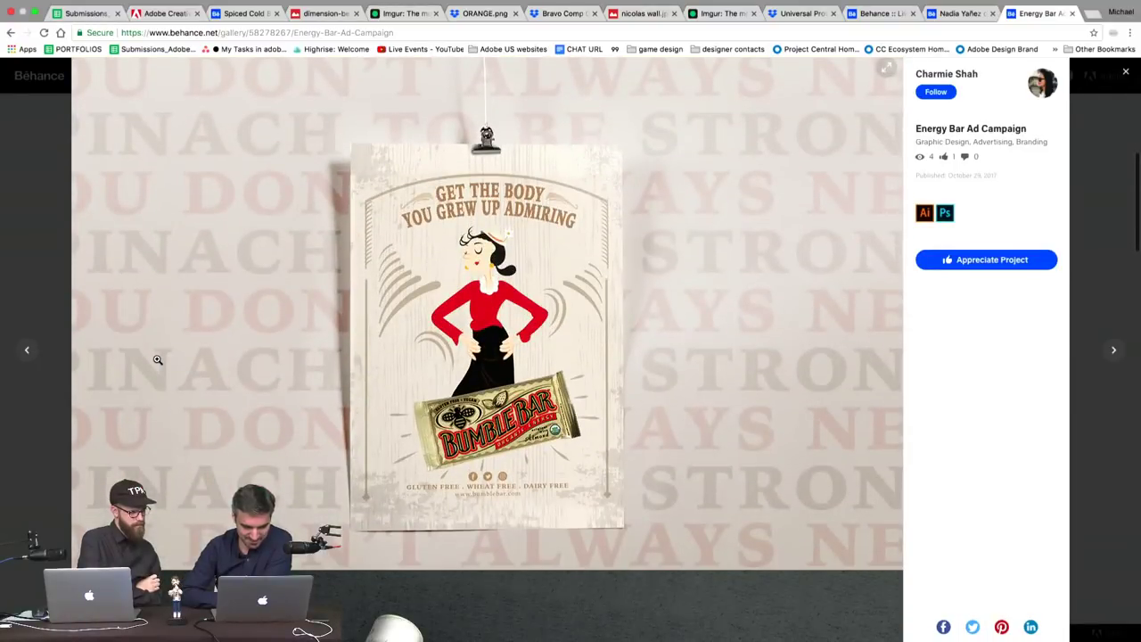
scroll(157, 359, down, 6)
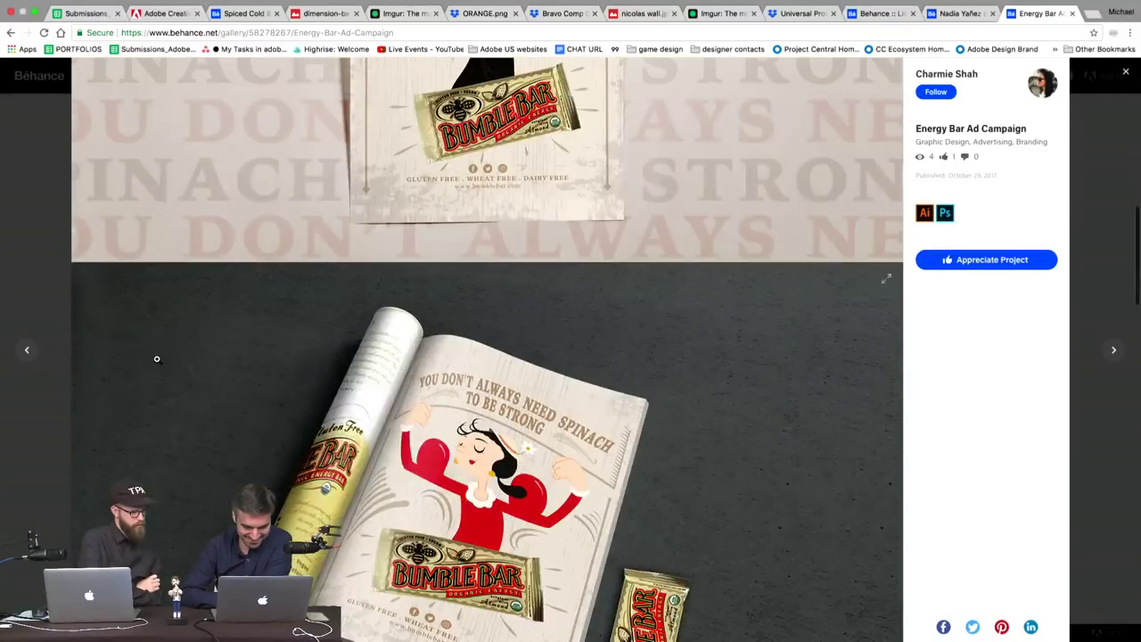
scroll(156, 360, down, 5)
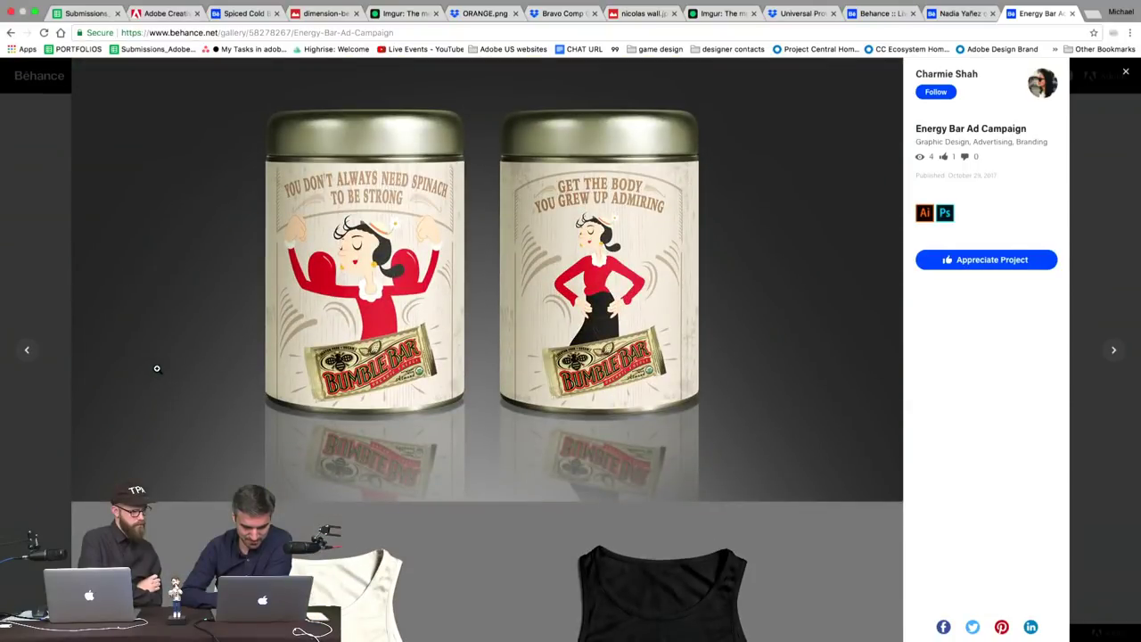
scroll(157, 368, down, 5)
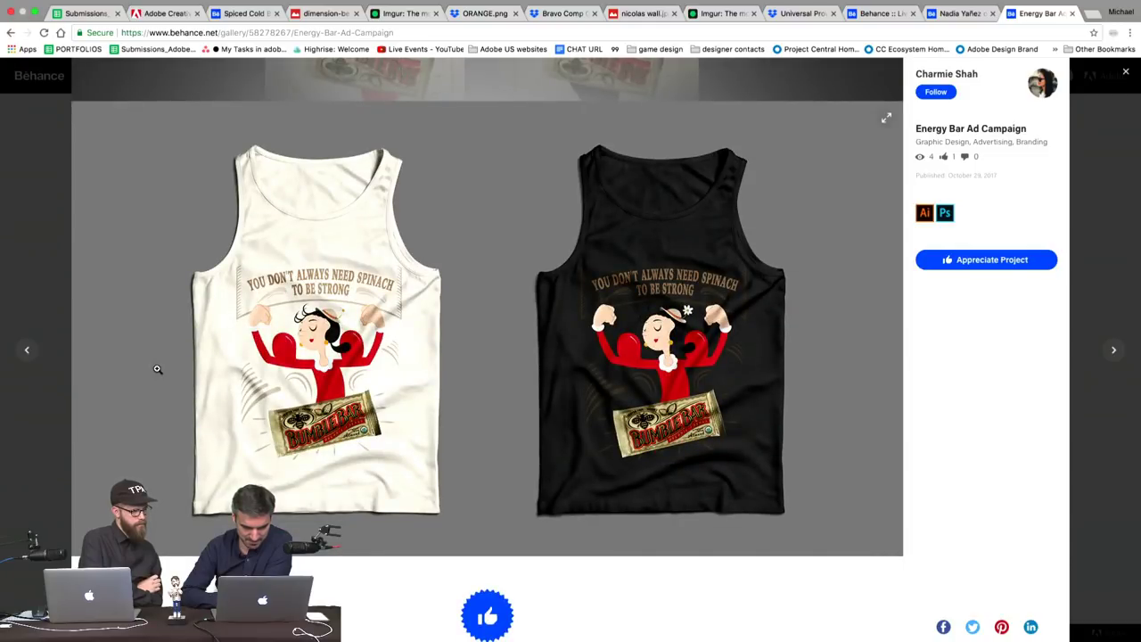
scroll(157, 368, down, 3)
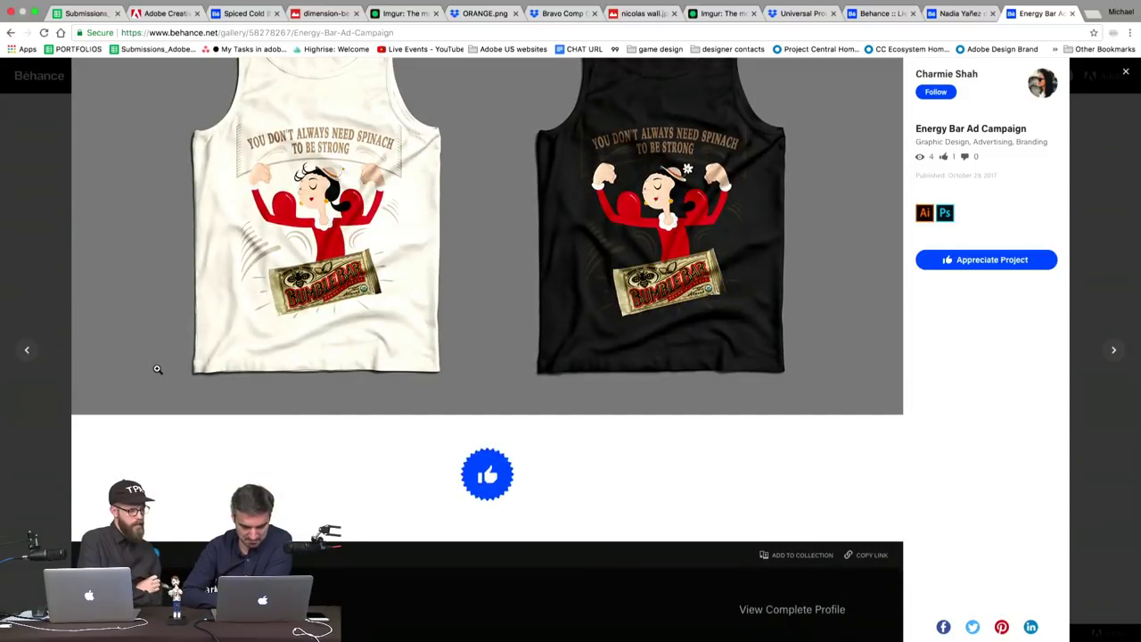
Review the Energy Bar campaign's tin, magazine and poster mockups once more, and return to the project gallery.
scroll(156, 368, up, 8)
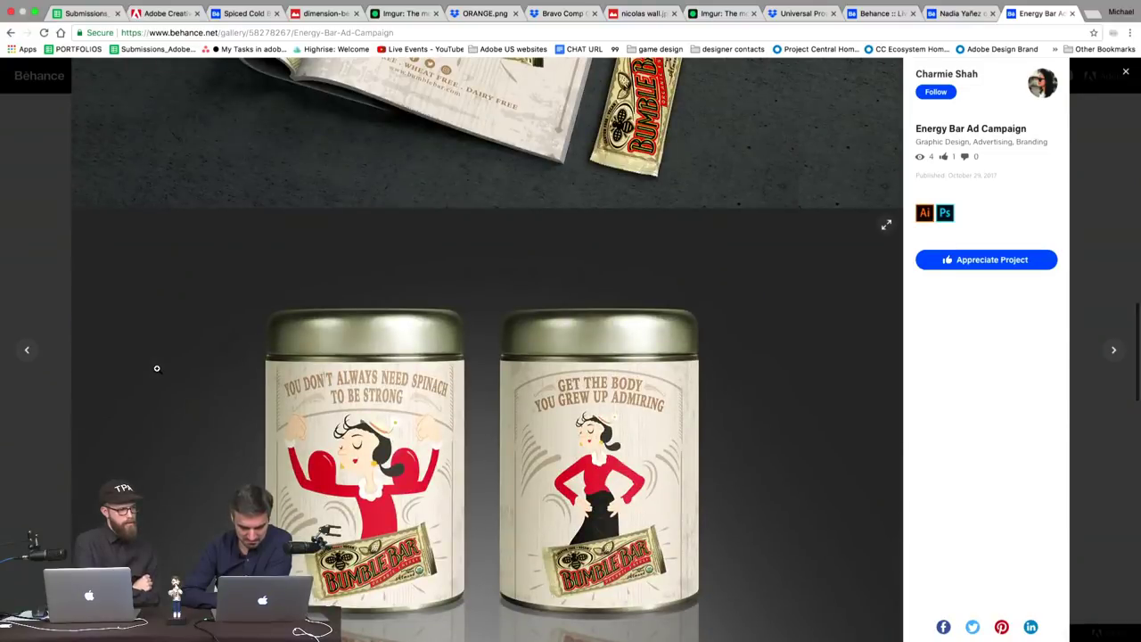
scroll(157, 368, up, 3)
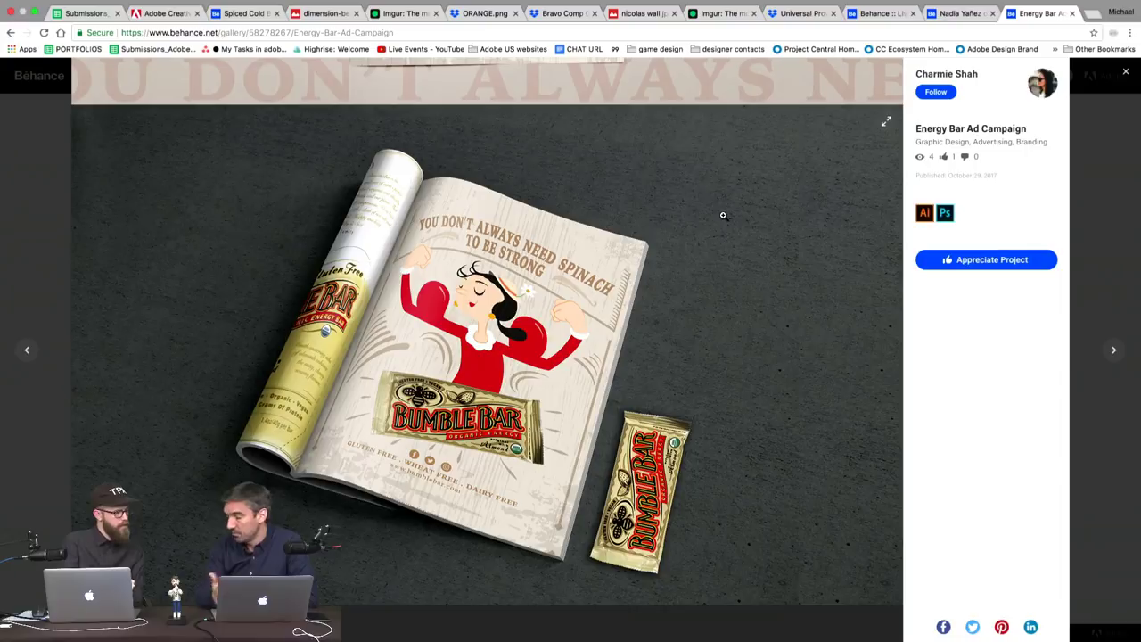
scroll(723, 215, down, 6)
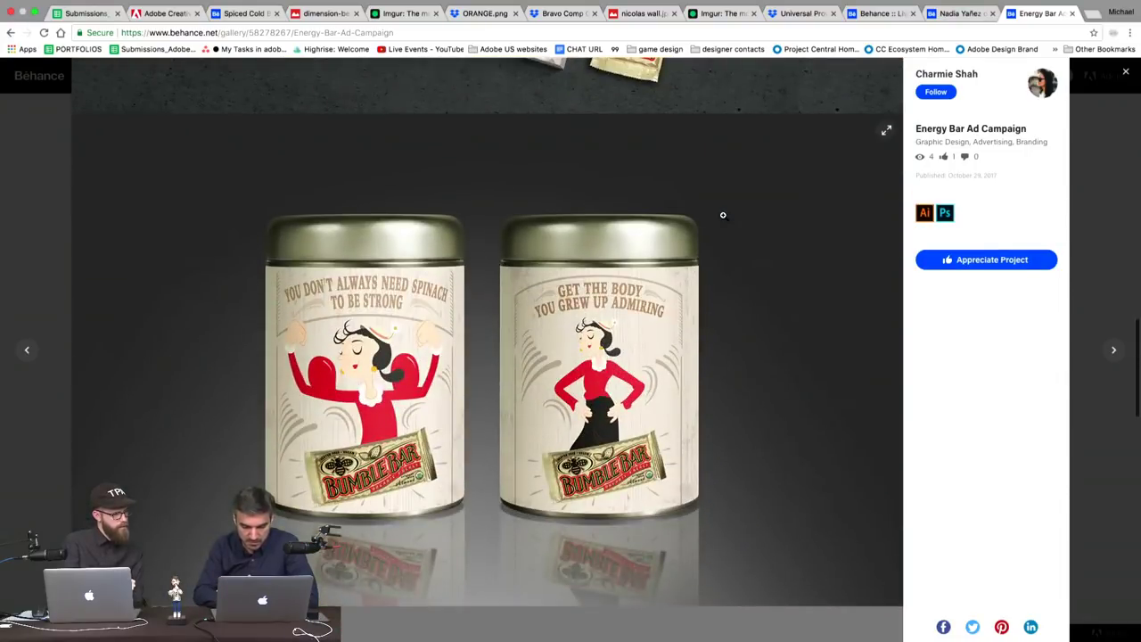
scroll(723, 214, up, 5)
scroll(723, 215, down, 3)
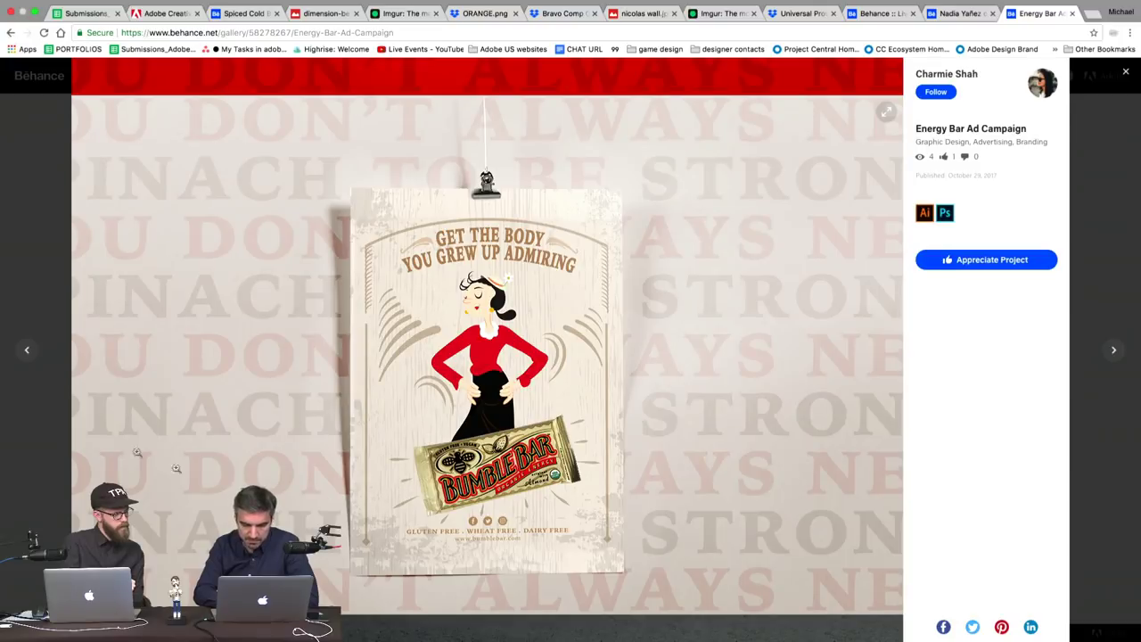
click(31, 278)
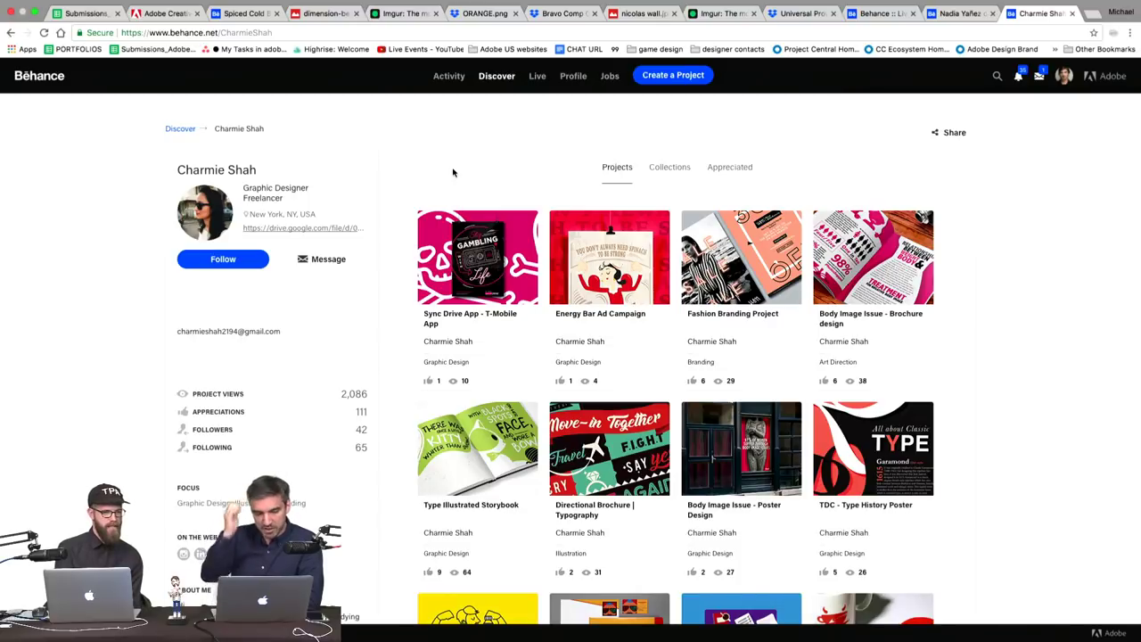
Follow the designer and appreciate the Energy Bar Ad Campaign project, returning to the profile's gallery.
click(239, 256)
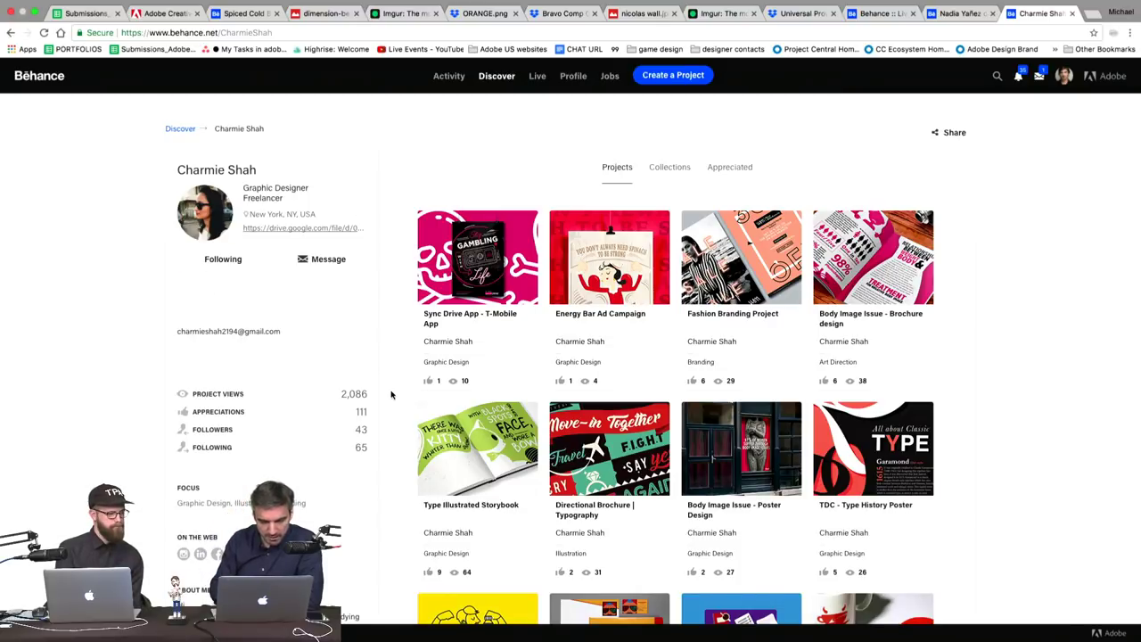
click(602, 257)
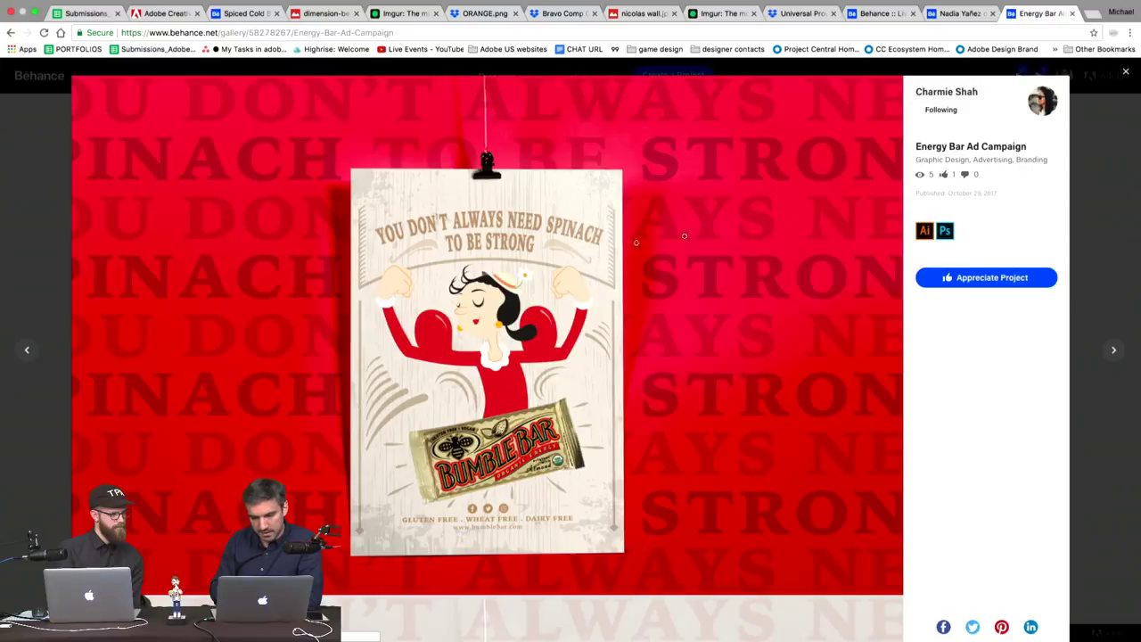
click(1008, 278)
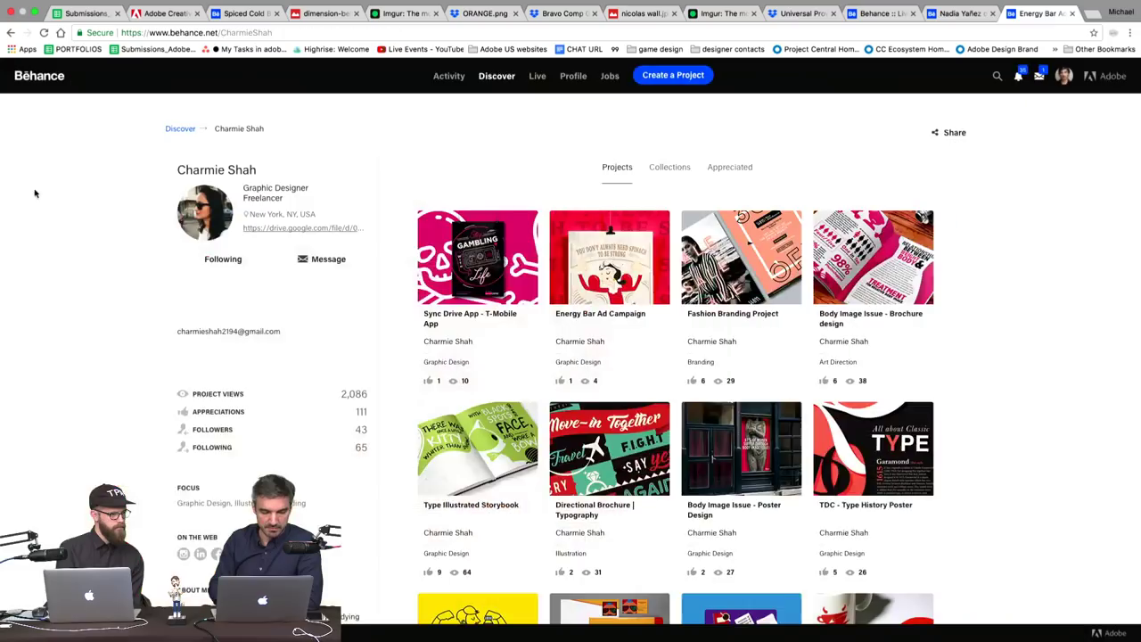
click(36, 192)
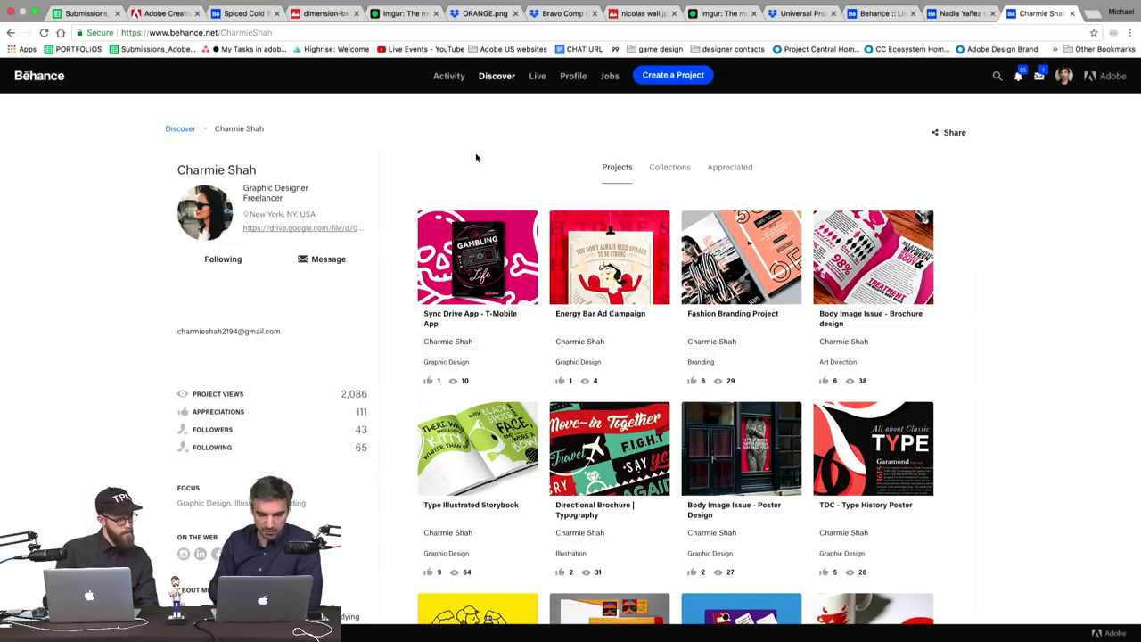
Switch to the Argentina-based graphic designer's open Behance profile and look through the whole project gallery.
click(971, 18)
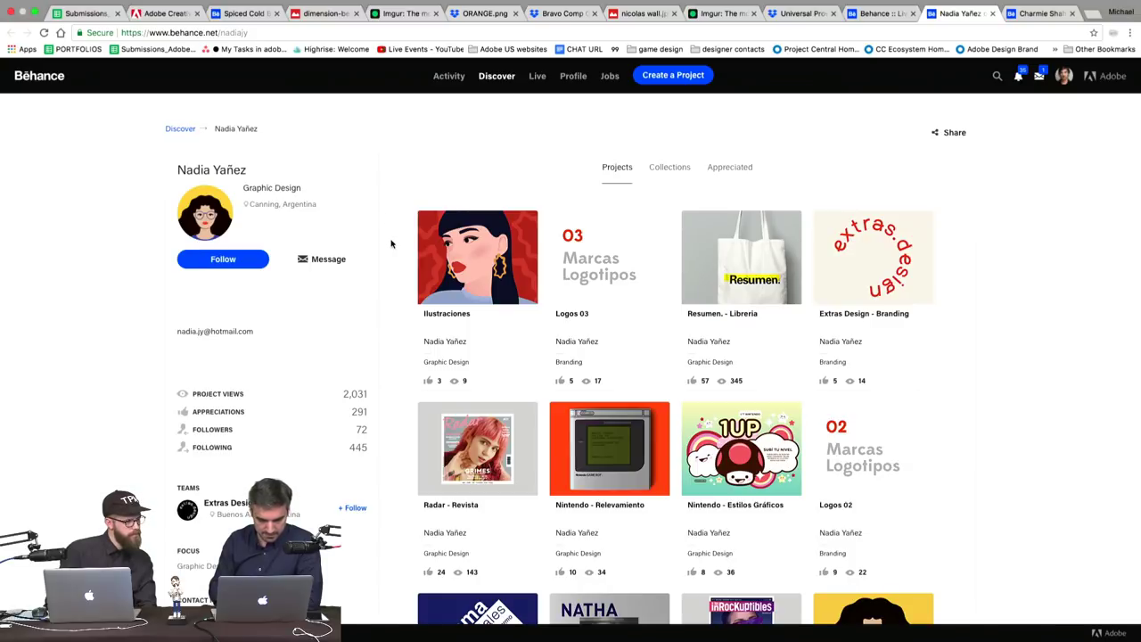
scroll(391, 243, down, 2)
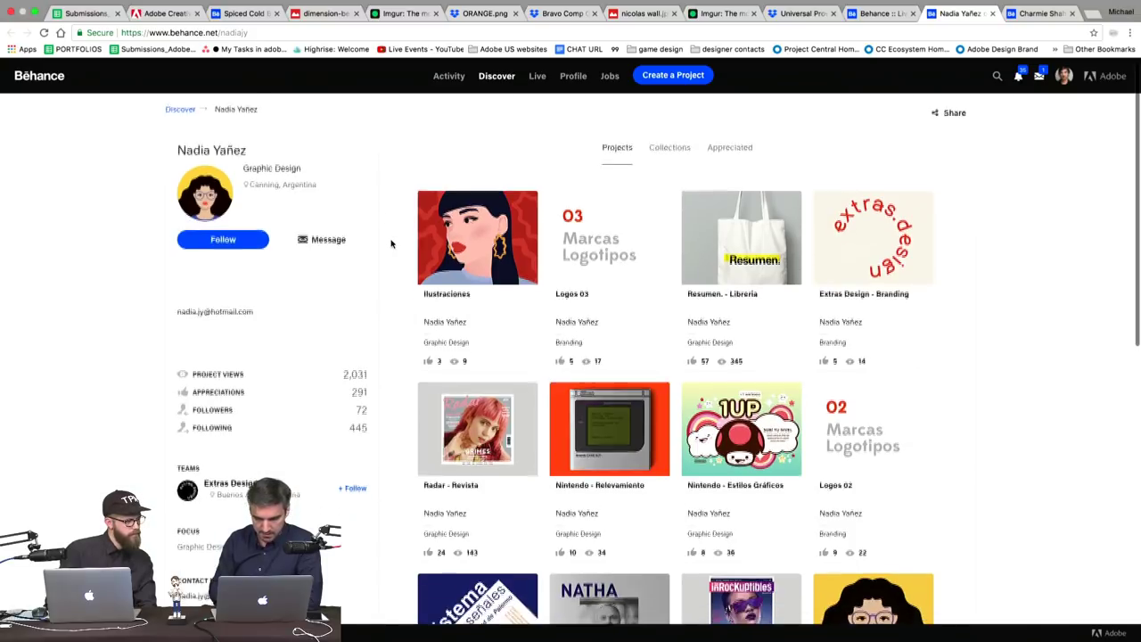
scroll(390, 243, down, 5)
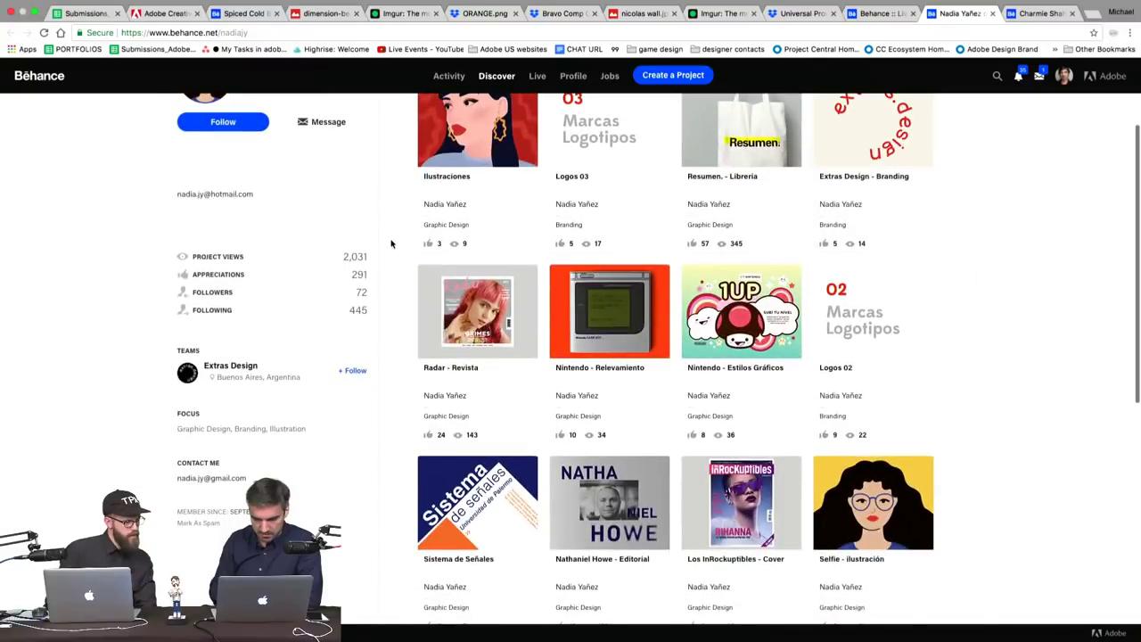
scroll(390, 243, down, 6)
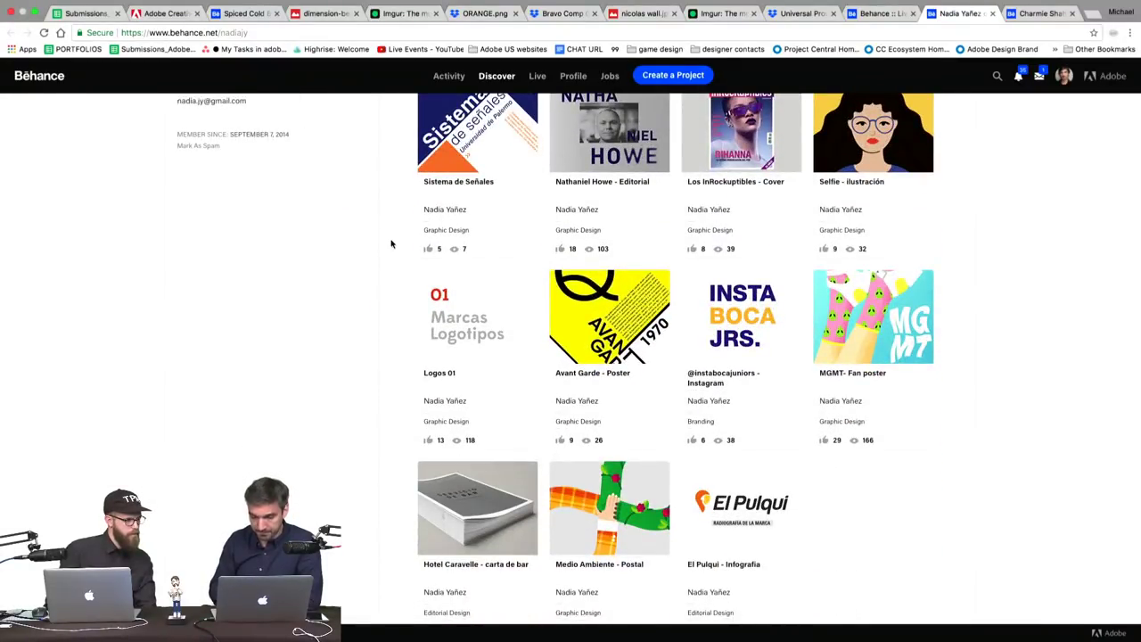
scroll(391, 243, up, 9)
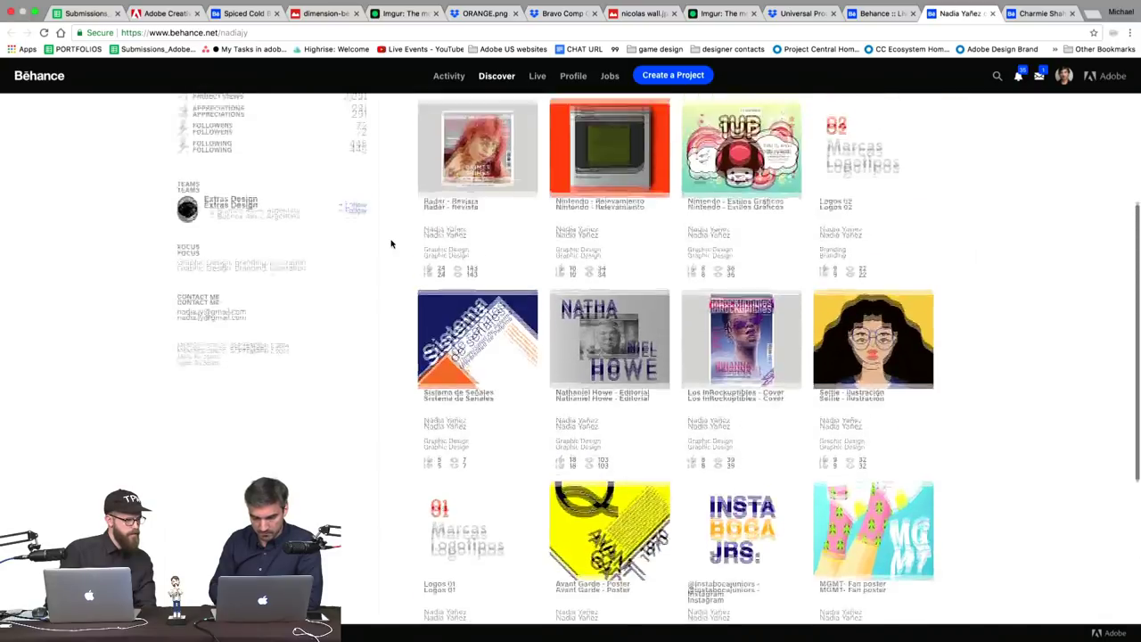
scroll(390, 244, up, 4)
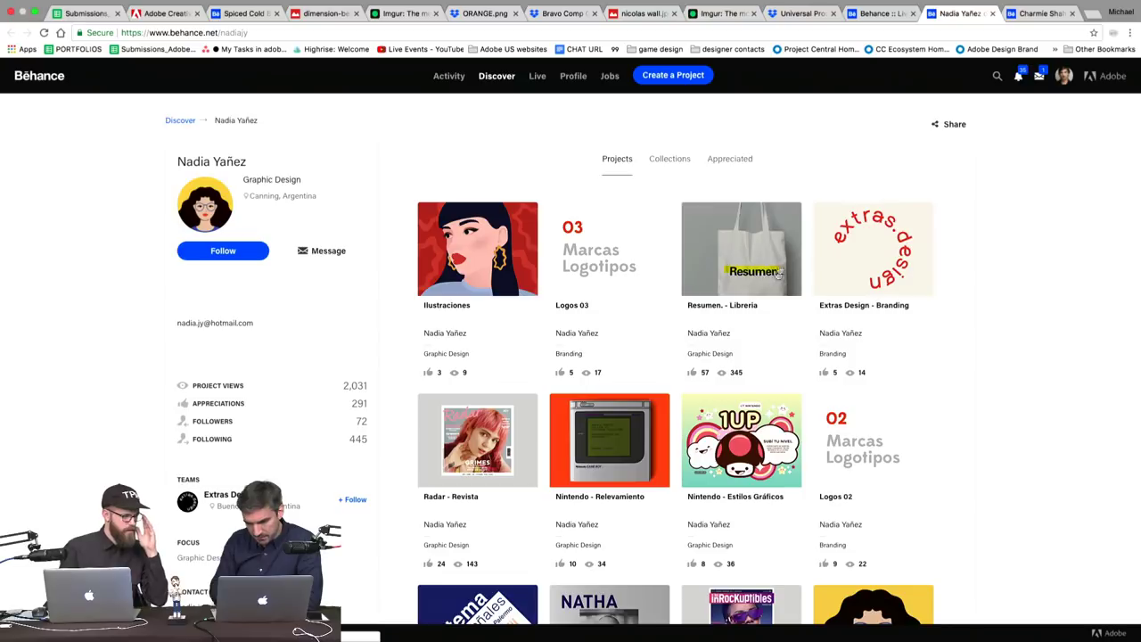
Open the Extras Design - Branding project and examine its circular logo, business cards, geometric patterns and description.
click(877, 239)
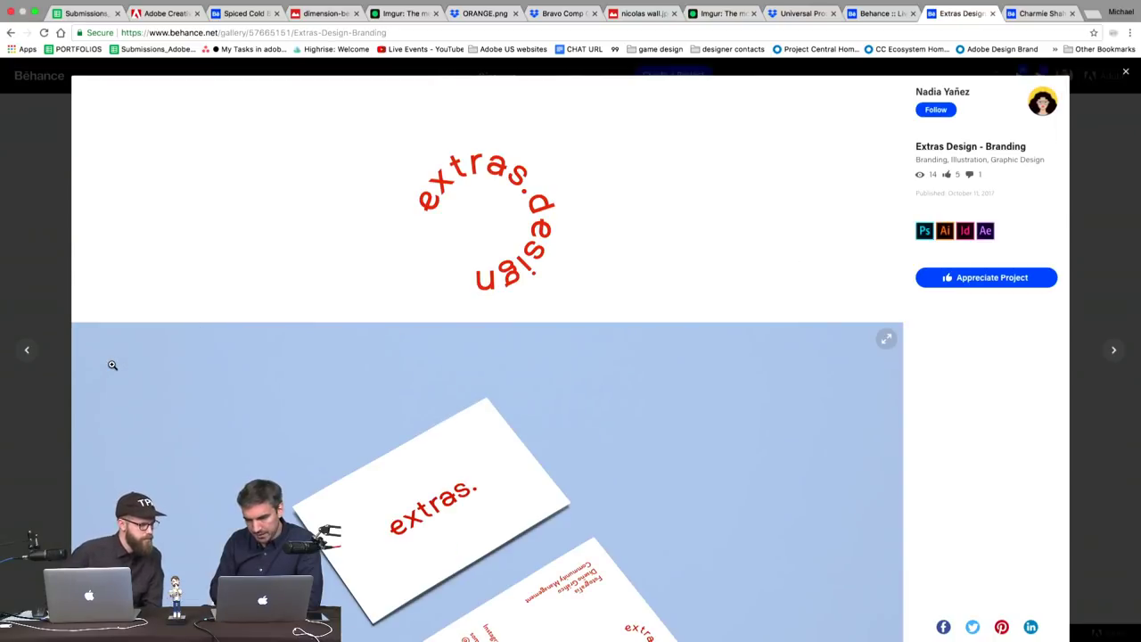
scroll(112, 364, down, 3)
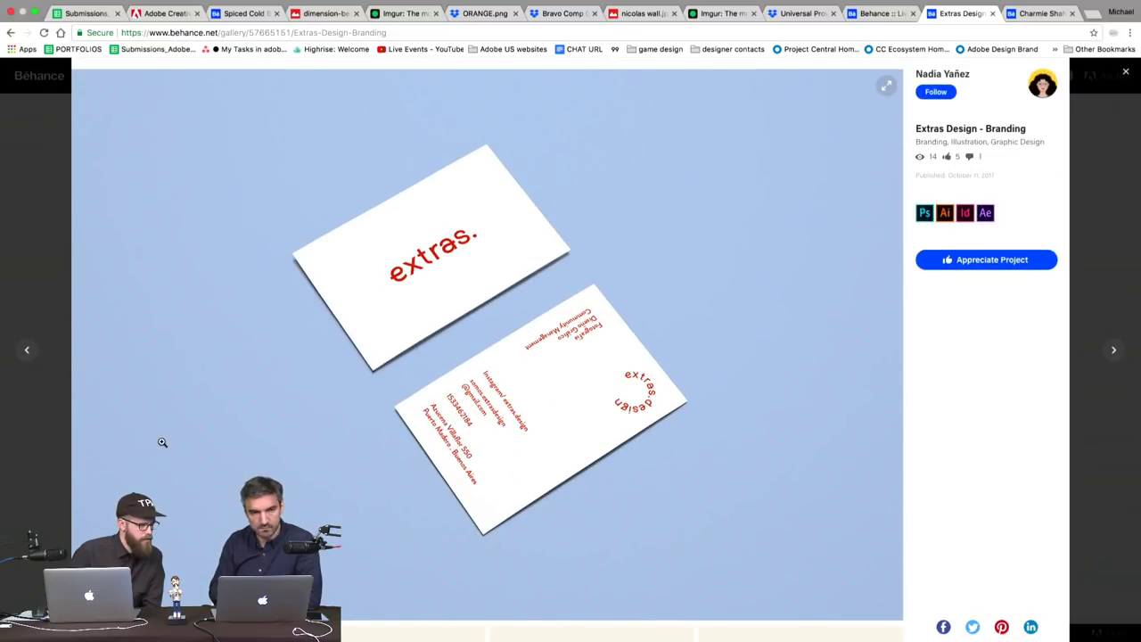
scroll(162, 442, down, 3)
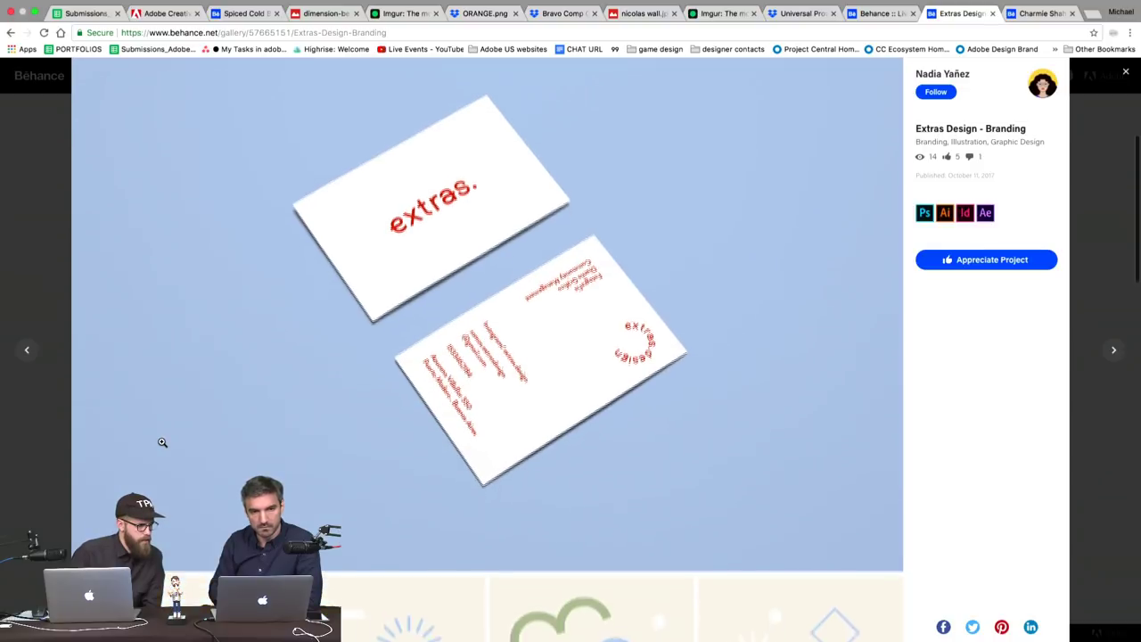
scroll(162, 442, down, 4)
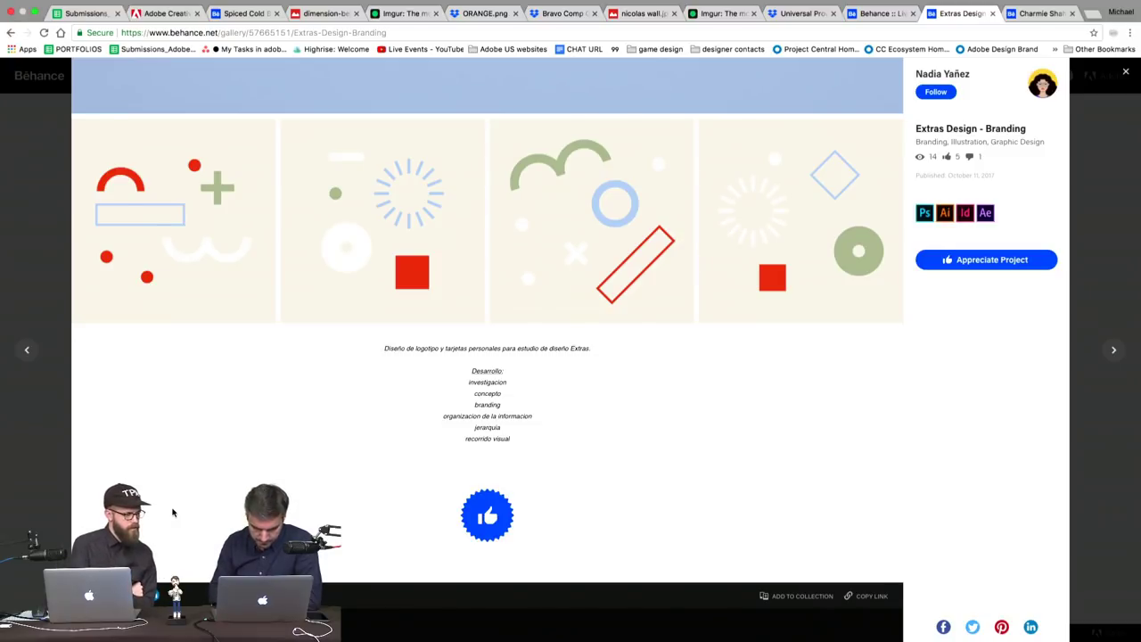
Review the Extras patterns, business cards and logo again up to the project's beginning, and return to the gallery.
scroll(173, 512, up, 1)
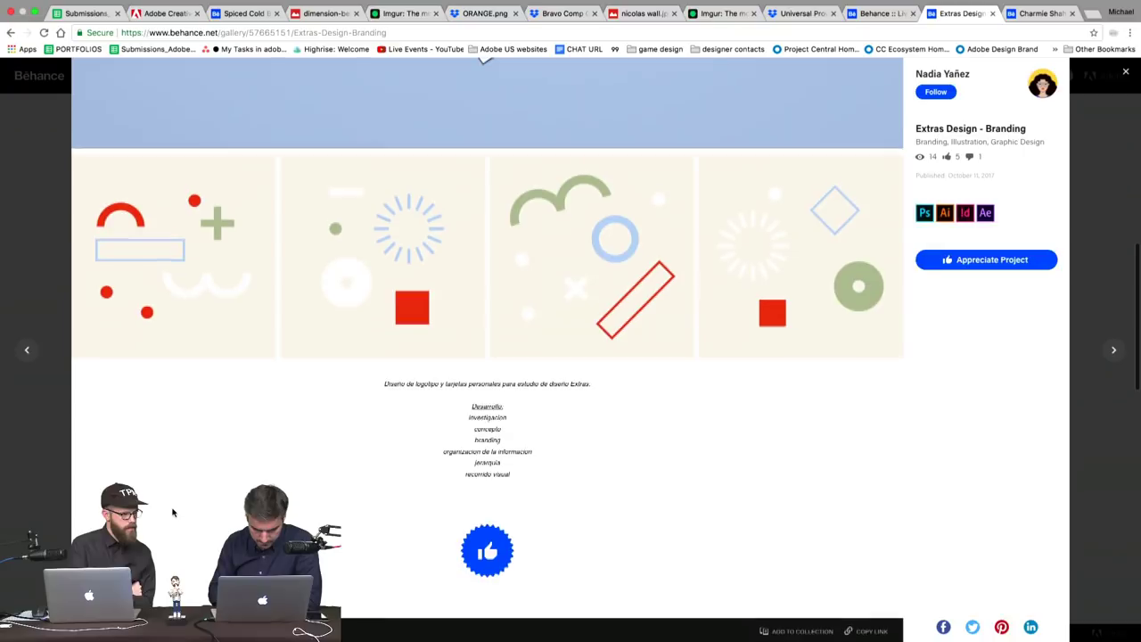
scroll(173, 512, up, 10)
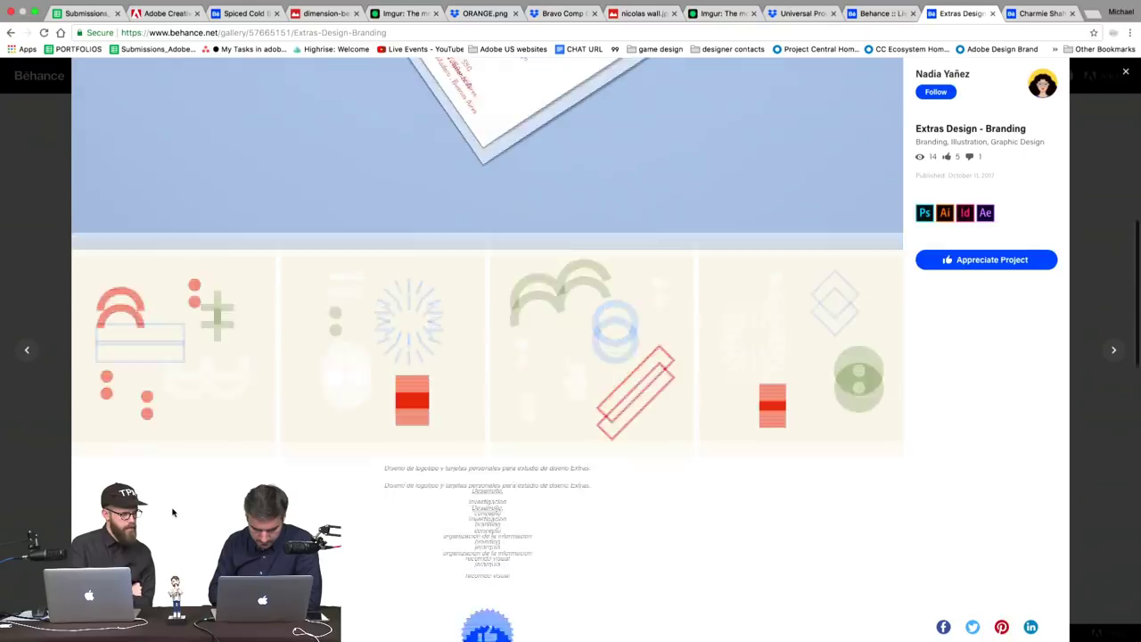
scroll(172, 509, up, 2)
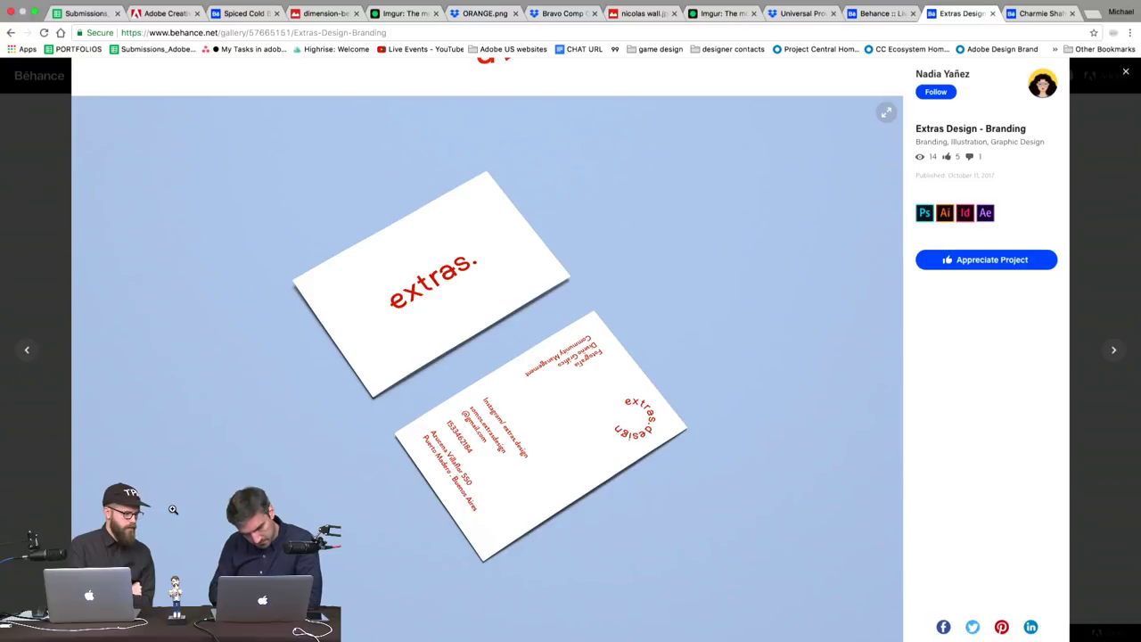
scroll(172, 509, up, 5)
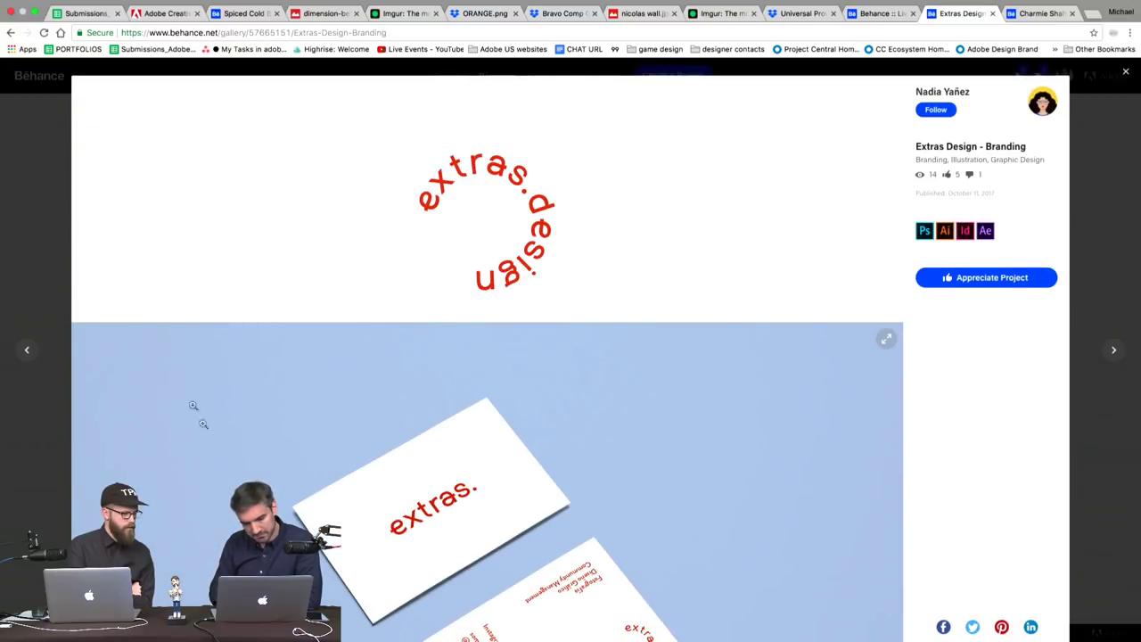
click(52, 220)
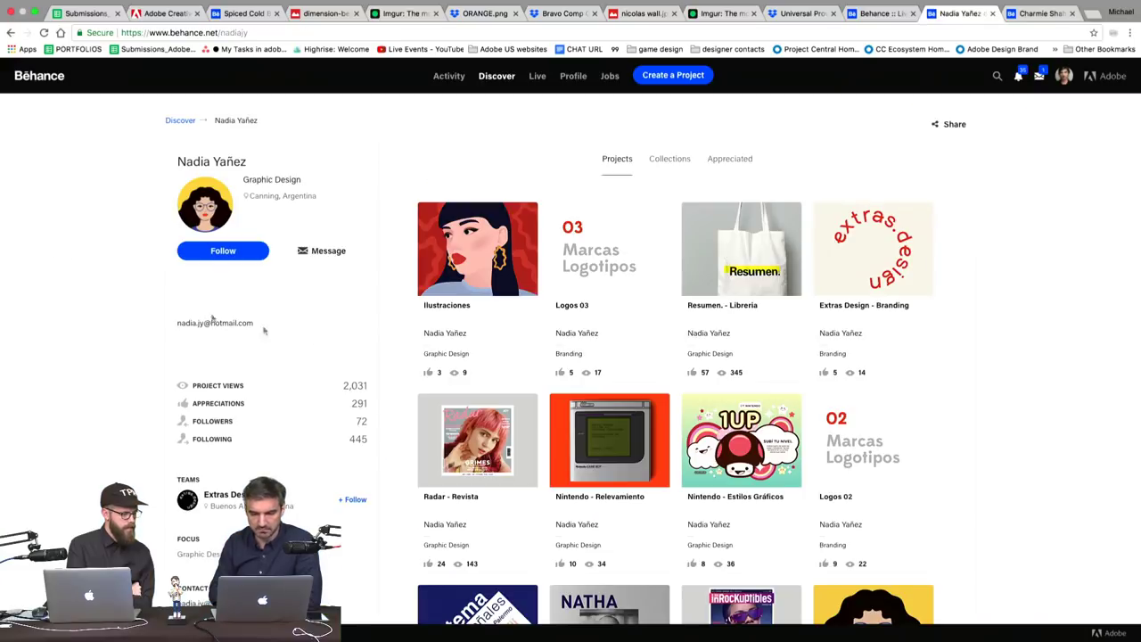
Open the Resumen. - Libreria project and examine its stationery, business cards, envelopes, notebooks, tote bag and description.
scroll(395, 332, down, 1)
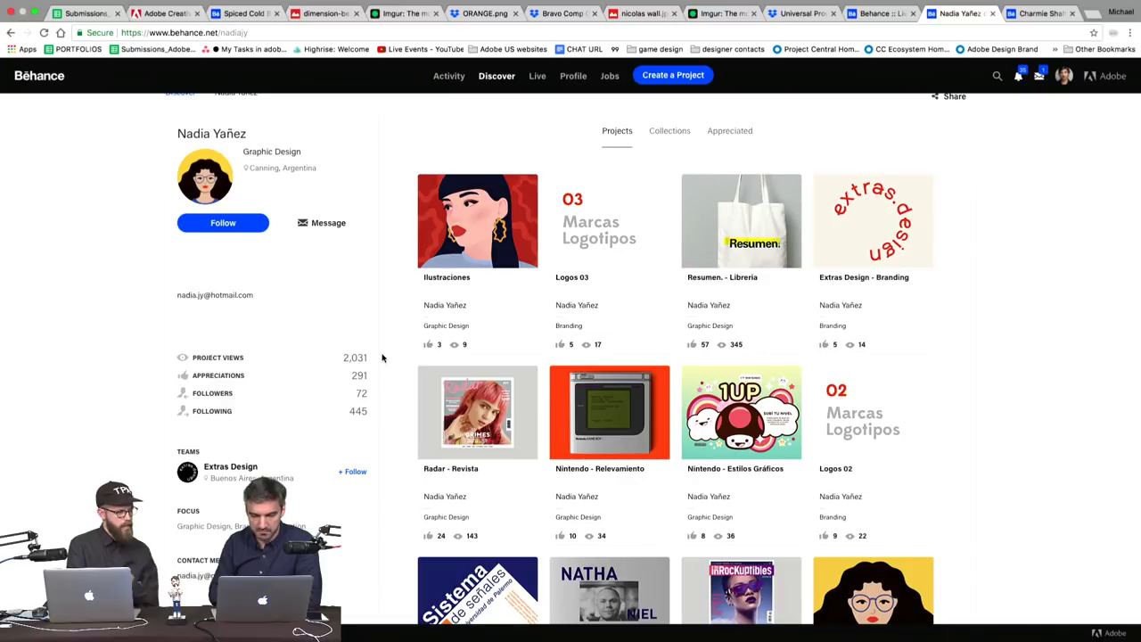
click(725, 234)
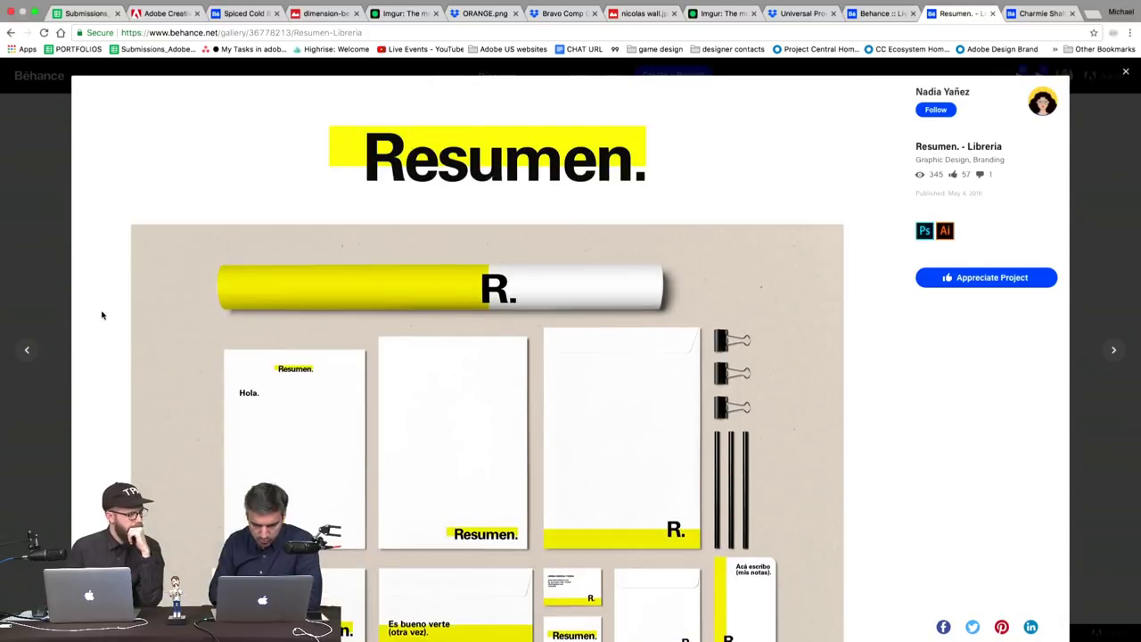
scroll(90, 356, down, 4)
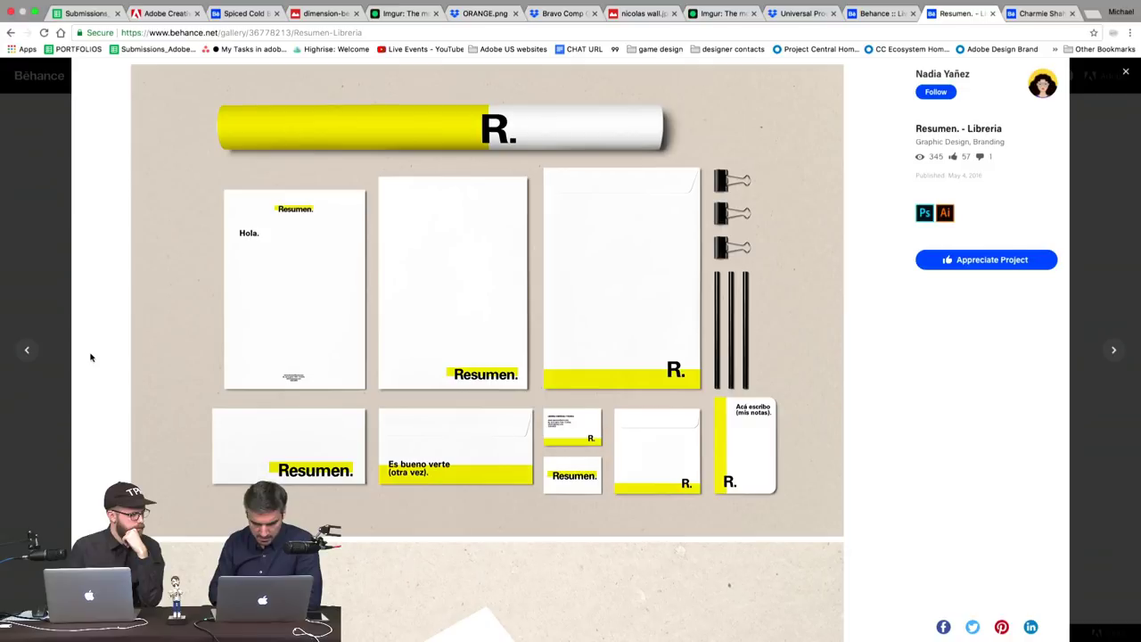
scroll(90, 356, down, 10)
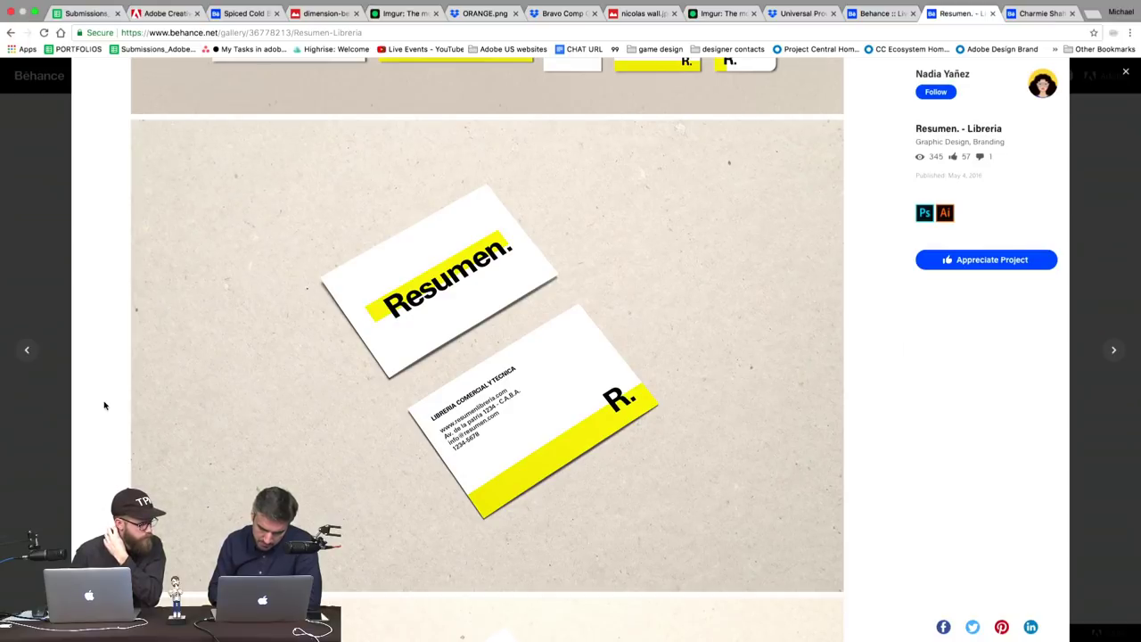
scroll(104, 406, down, 5)
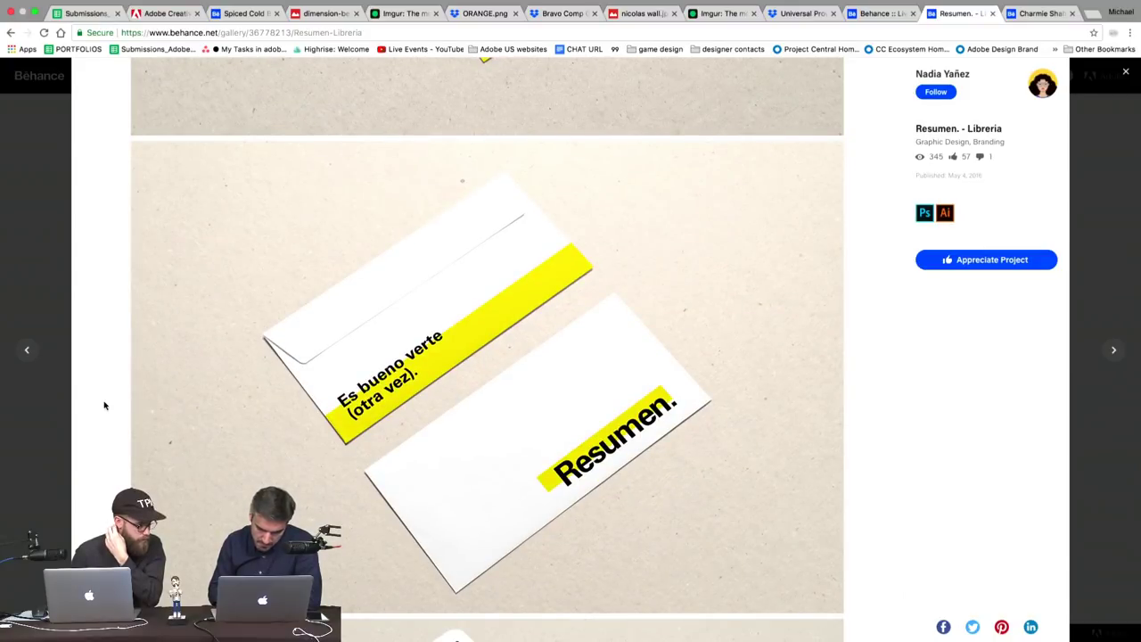
scroll(104, 406, down, 5)
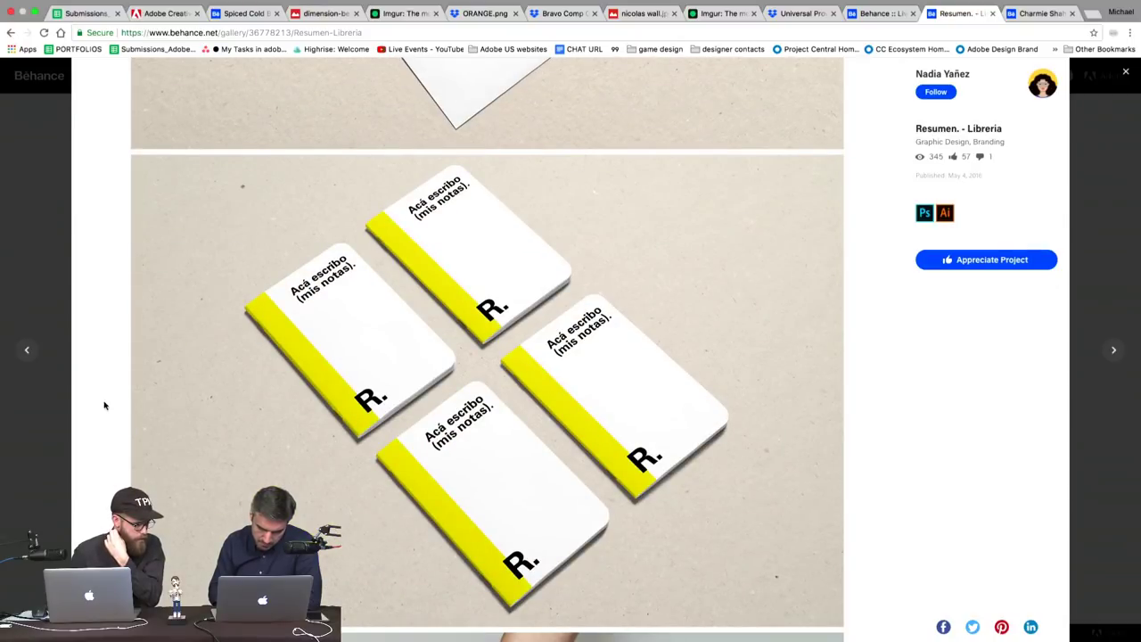
scroll(103, 406, down, 10)
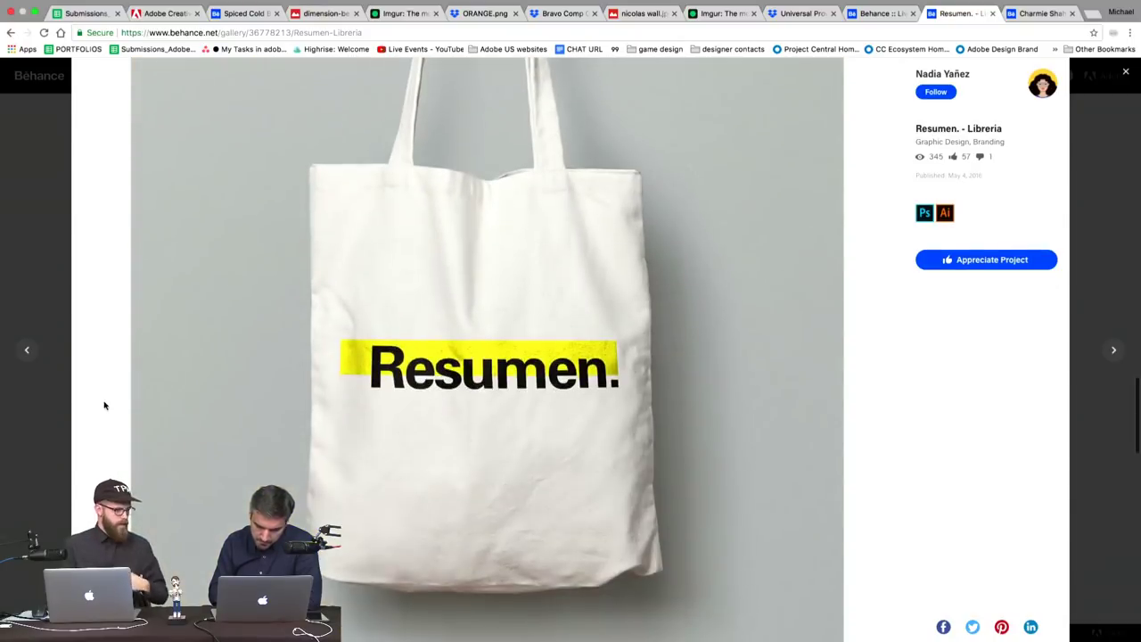
scroll(103, 406, down, 5)
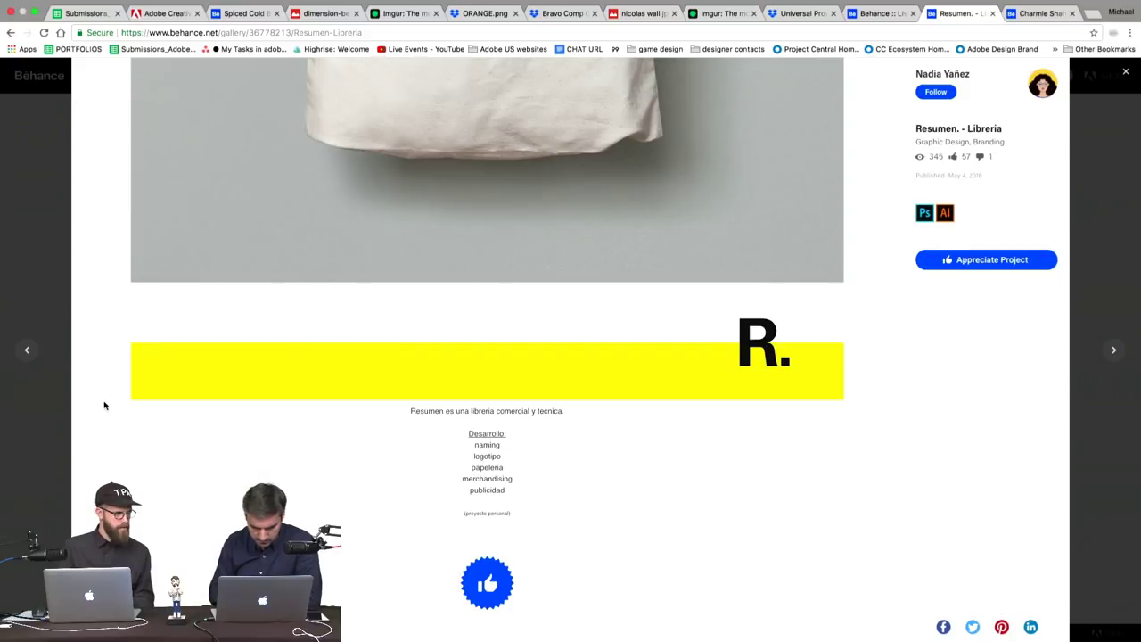
Review the Resumen. tote bag, notebooks and envelopes again up to the project's beginning, and return to the gallery.
scroll(104, 405, up, 10)
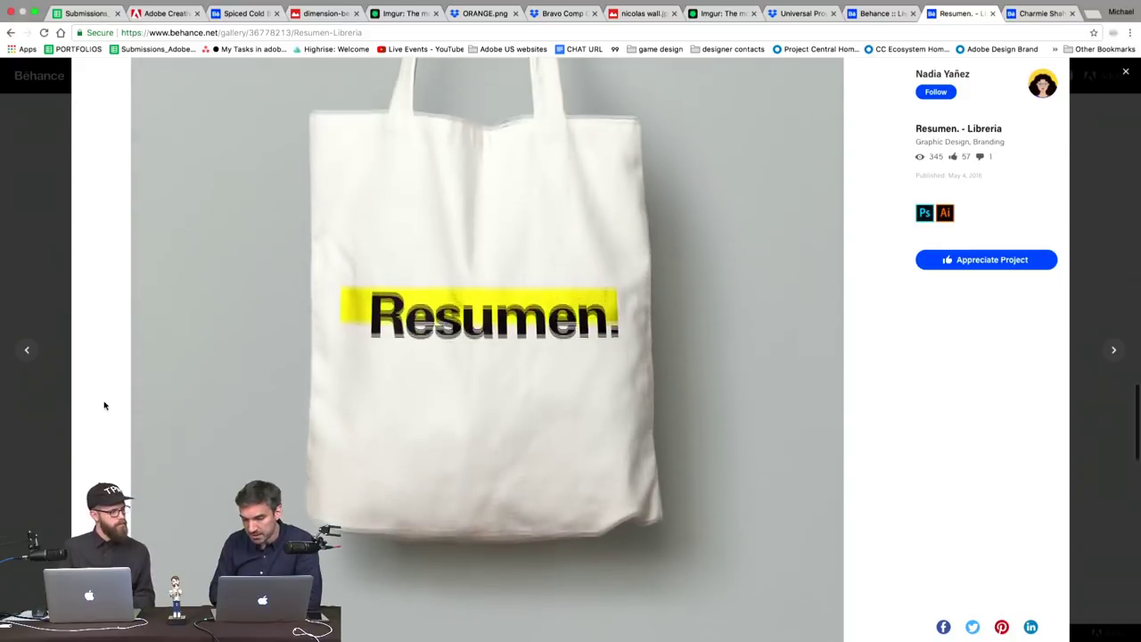
scroll(104, 406, up, 10)
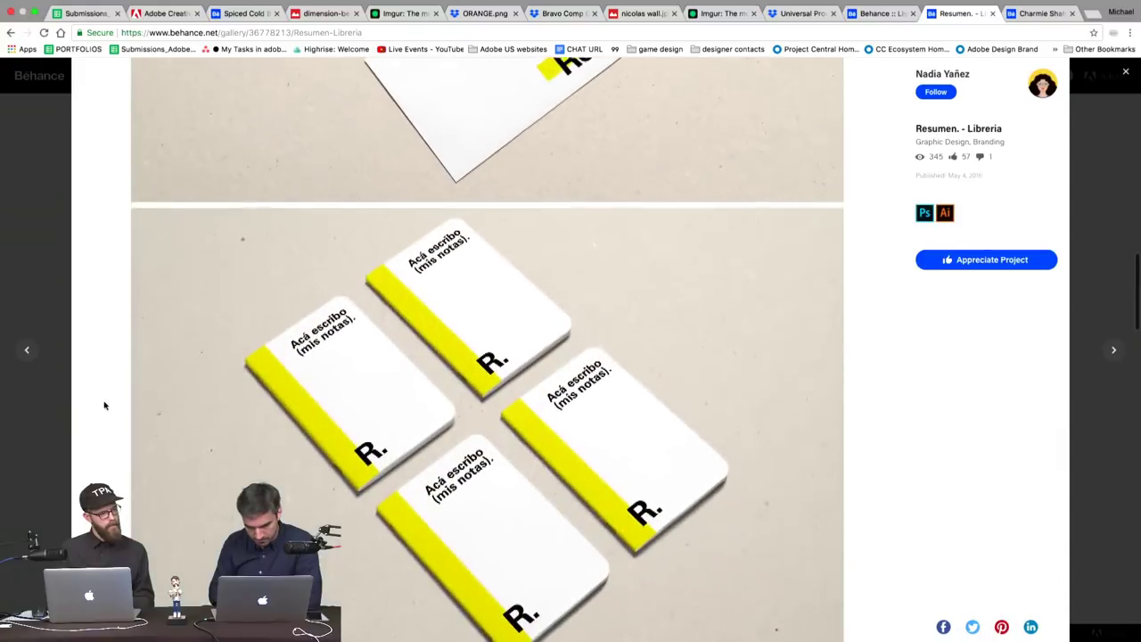
scroll(103, 405, up, 10)
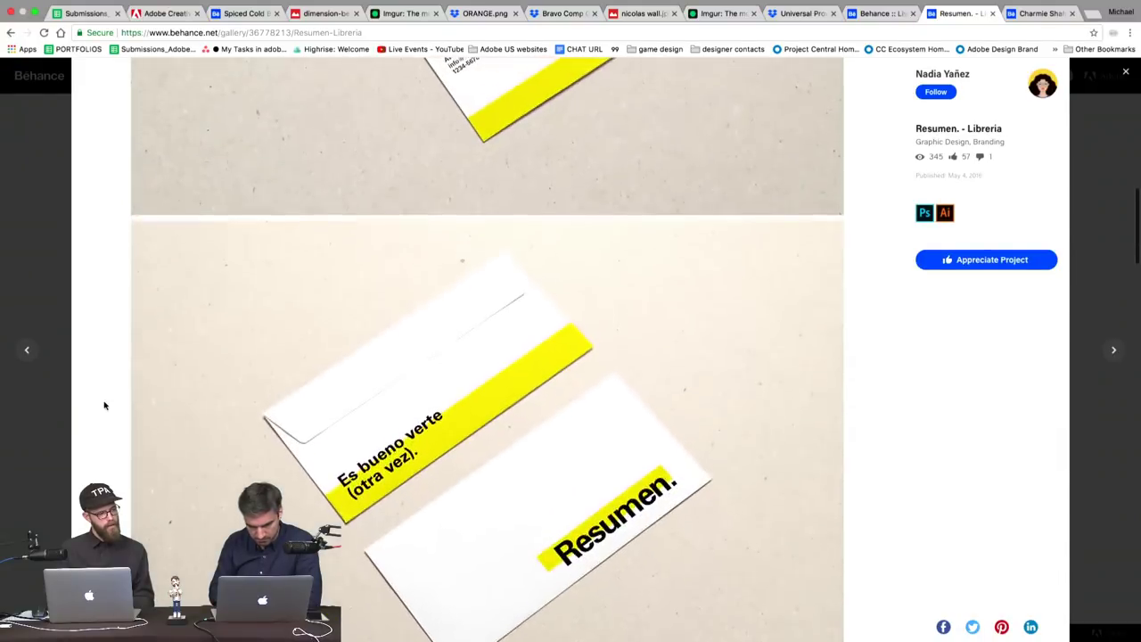
scroll(103, 405, up, 3)
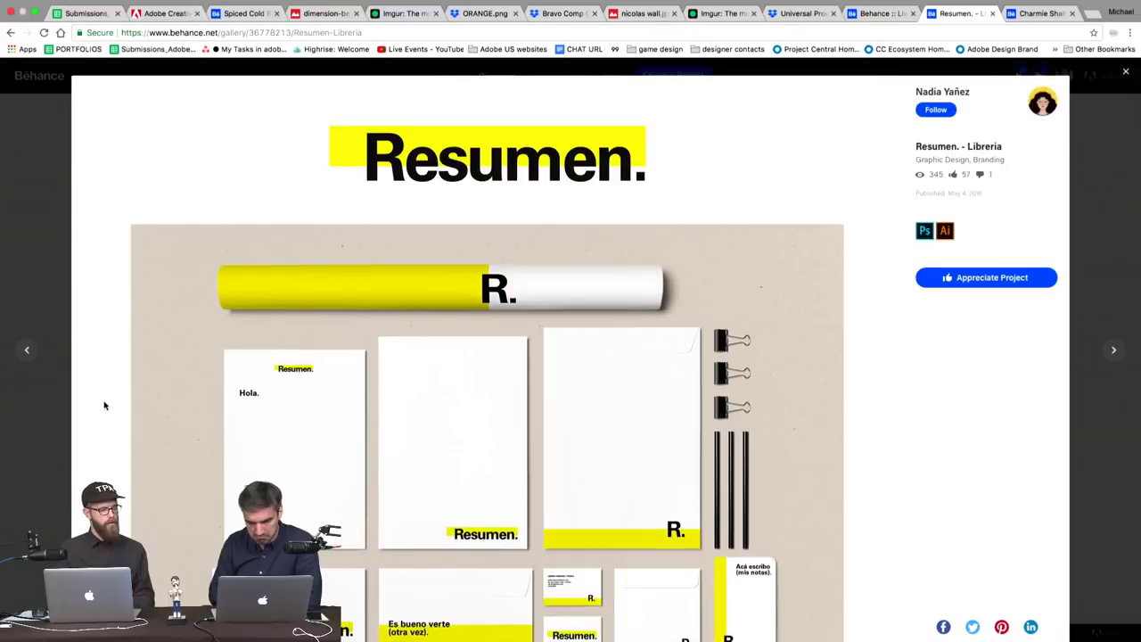
click(37, 244)
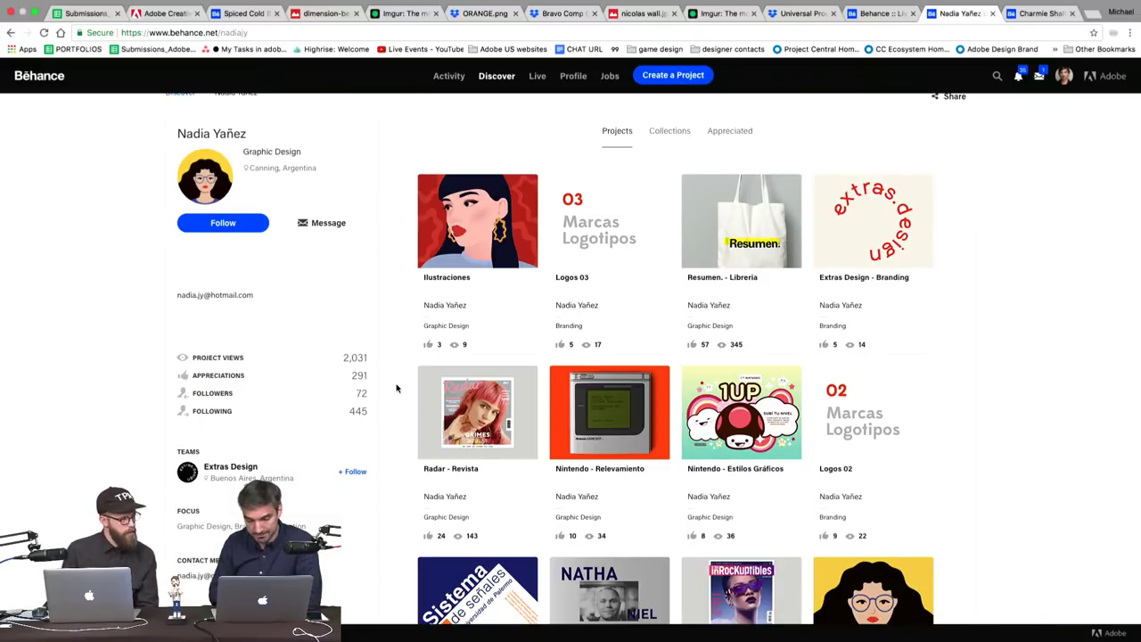
Open the Ilustraciones project and view its portrait illustration full-screen, returning to the project page.
click(479, 222)
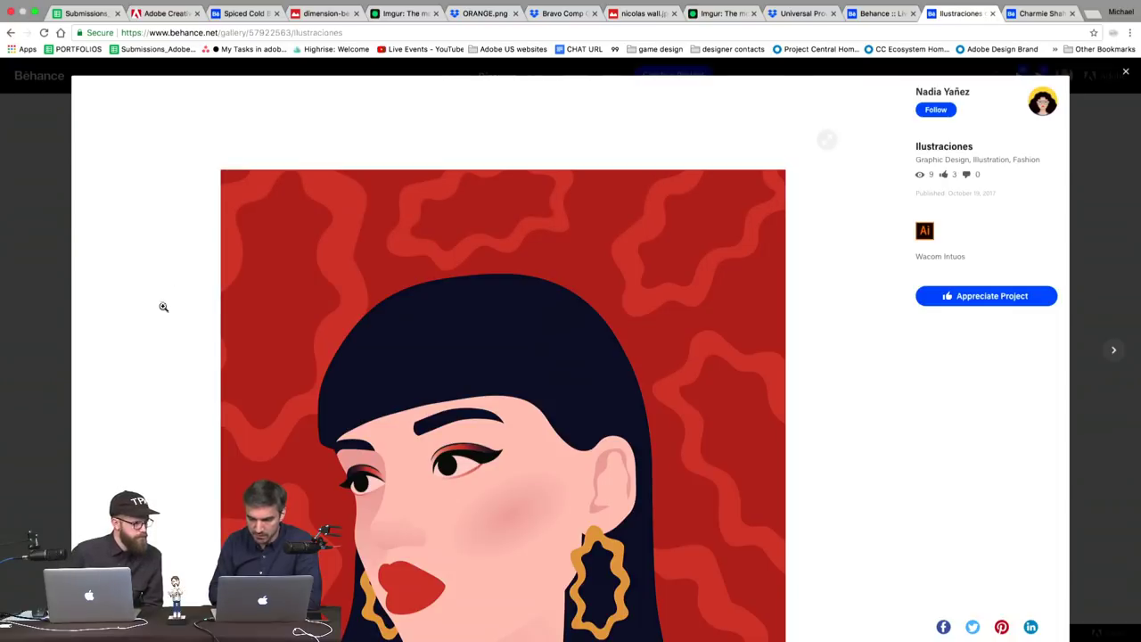
scroll(141, 326, down, 3)
click(315, 318)
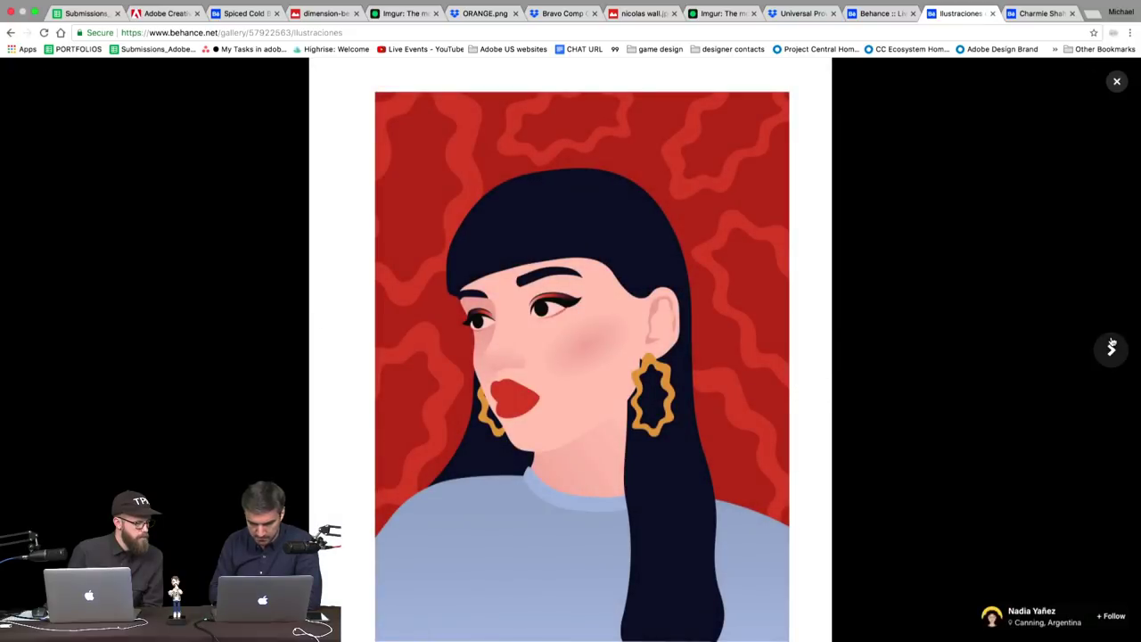
click(1111, 352)
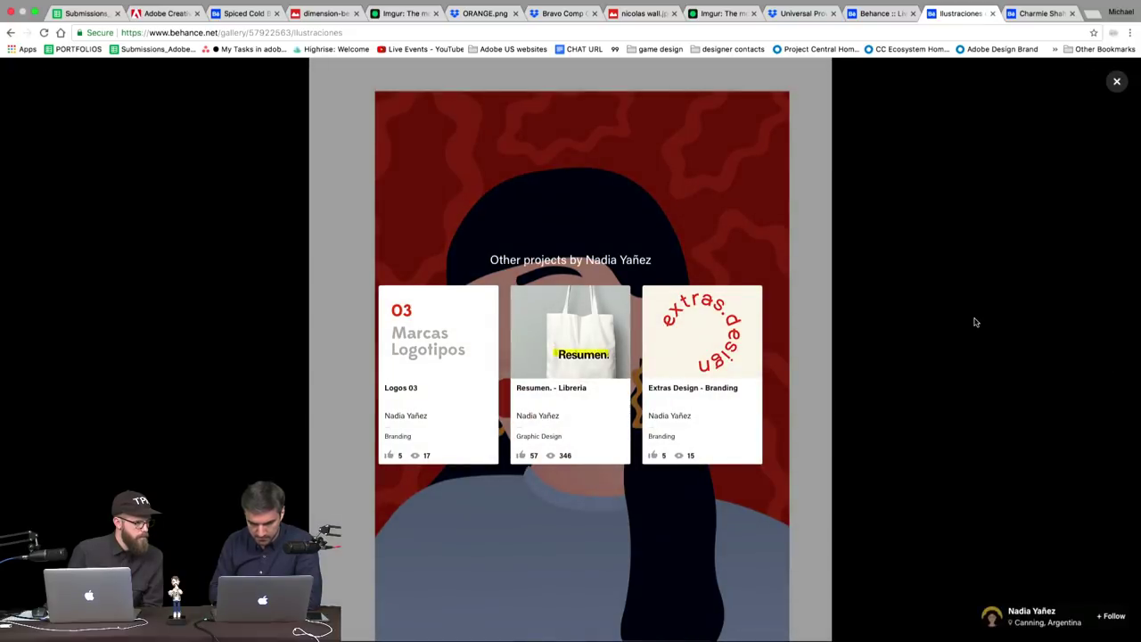
click(1116, 82)
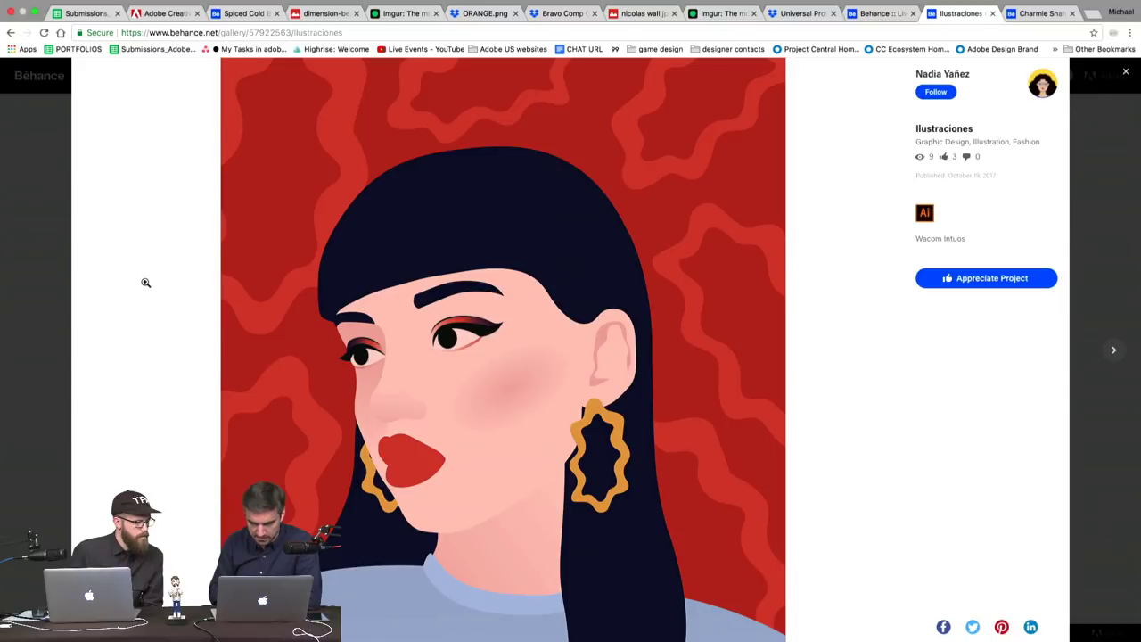
Examine the whole Ilustraciones portrait down to its end, and return to the profile's gallery to look over the other projects.
scroll(145, 282, up, 3)
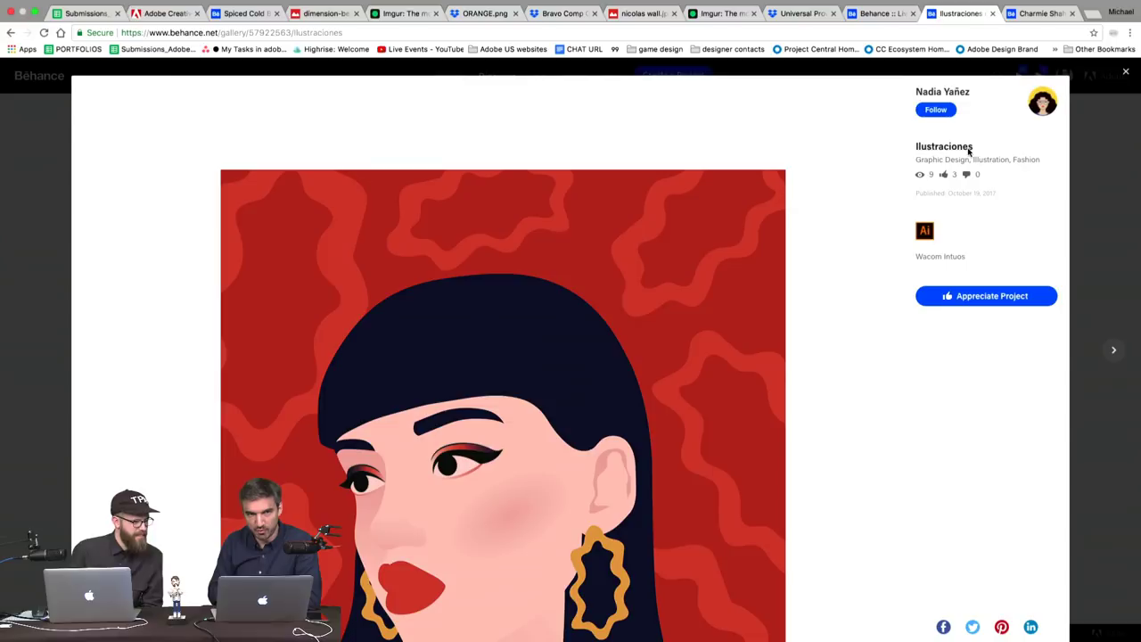
scroll(810, 296, down, 10)
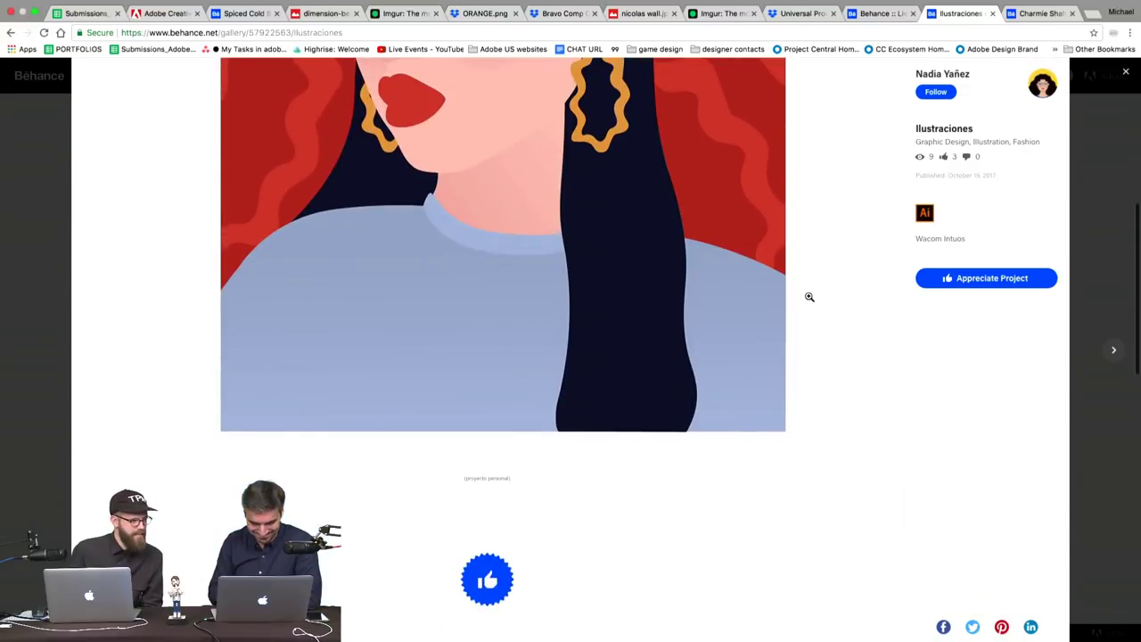
scroll(809, 297, up, 8)
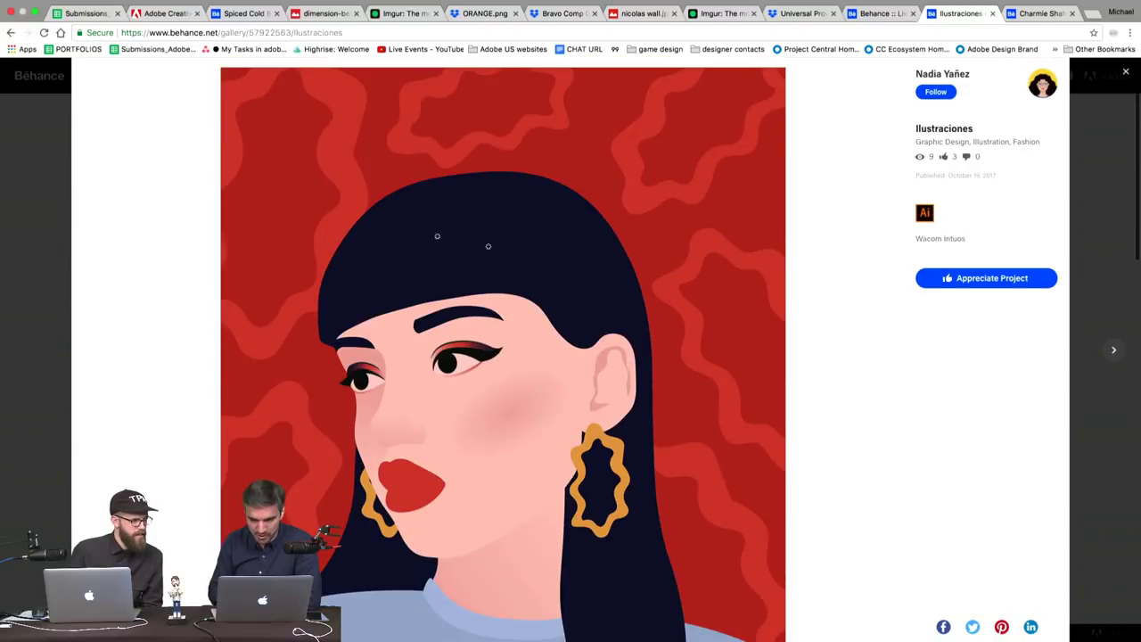
click(1, 214)
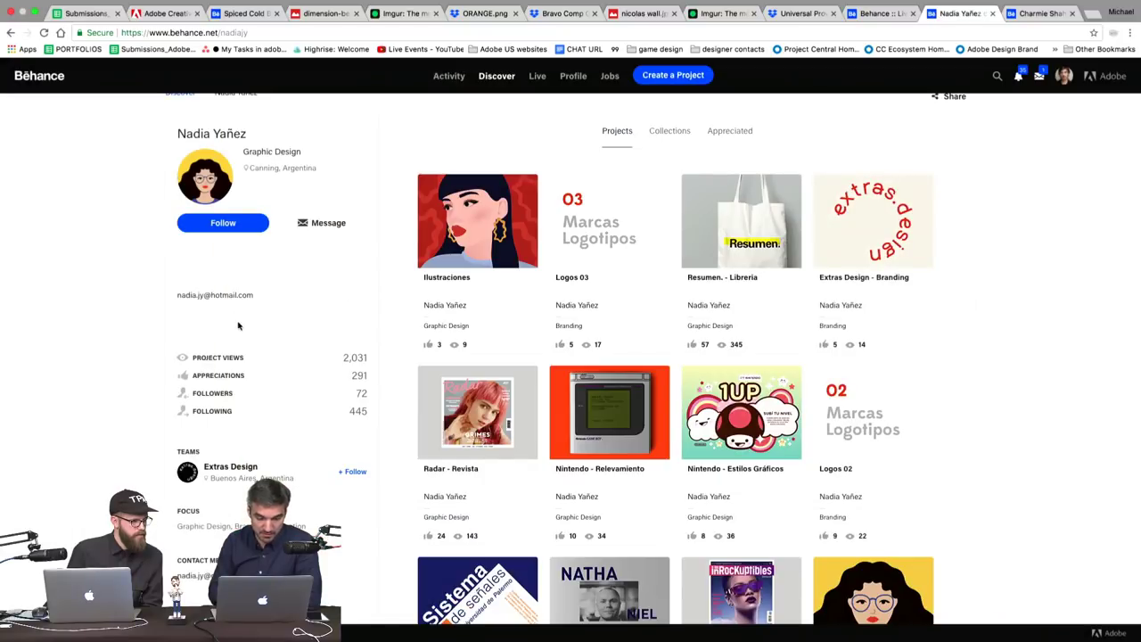
scroll(376, 328, down, 1)
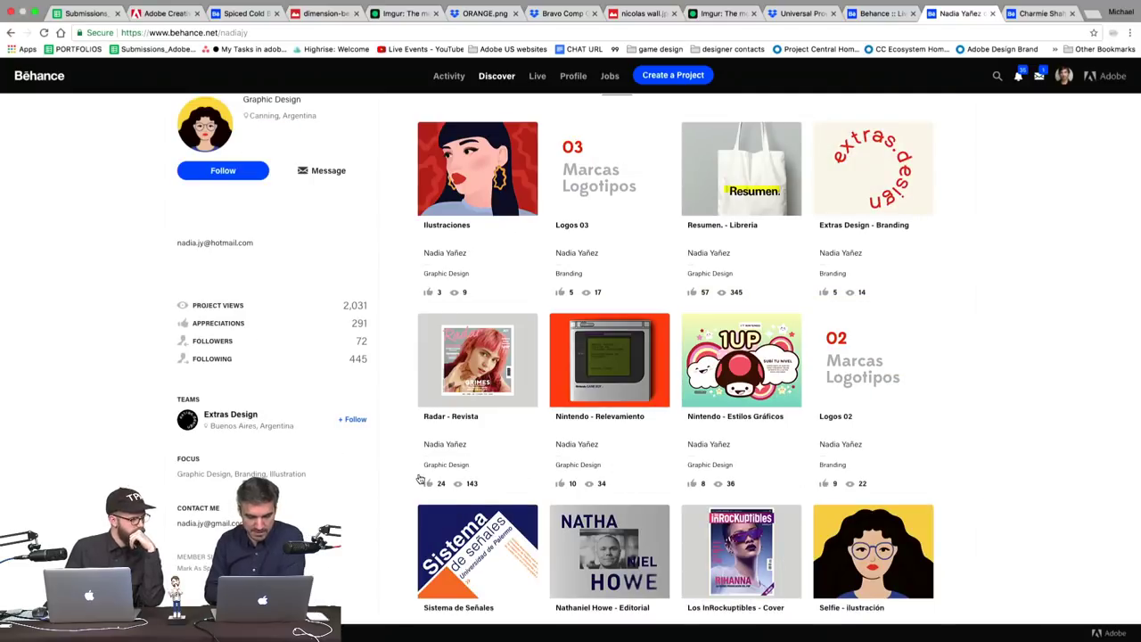
scroll(419, 479, up, 2)
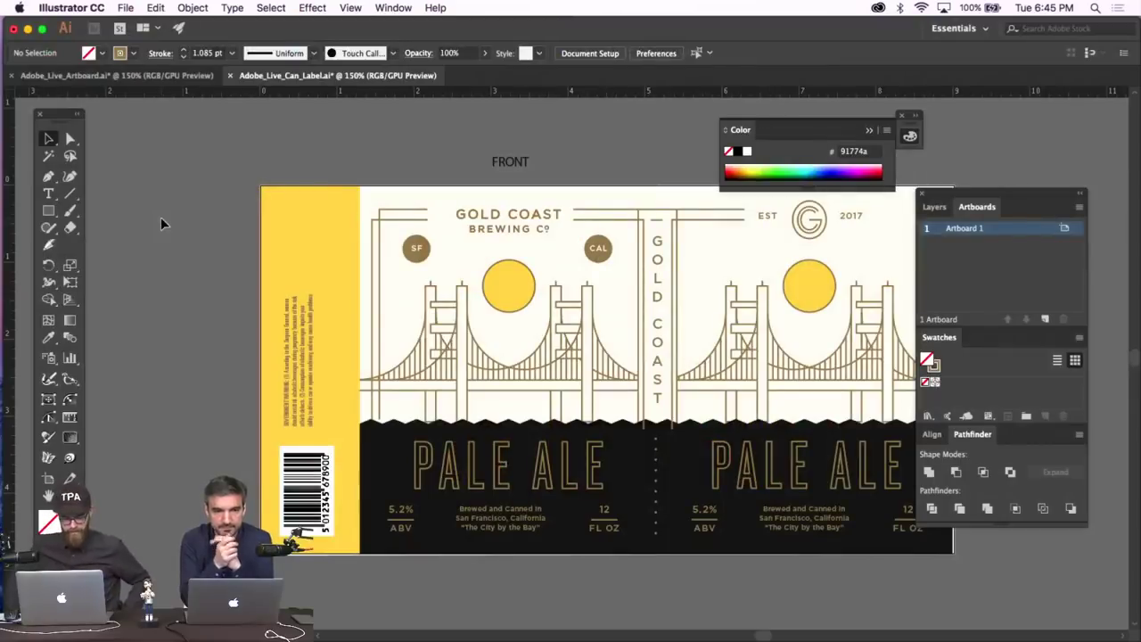
In the Illustrator can label, reflect a copy of the front panel's outer double-line frame corner across the vertical axis.
scroll(161, 217, right, 4)
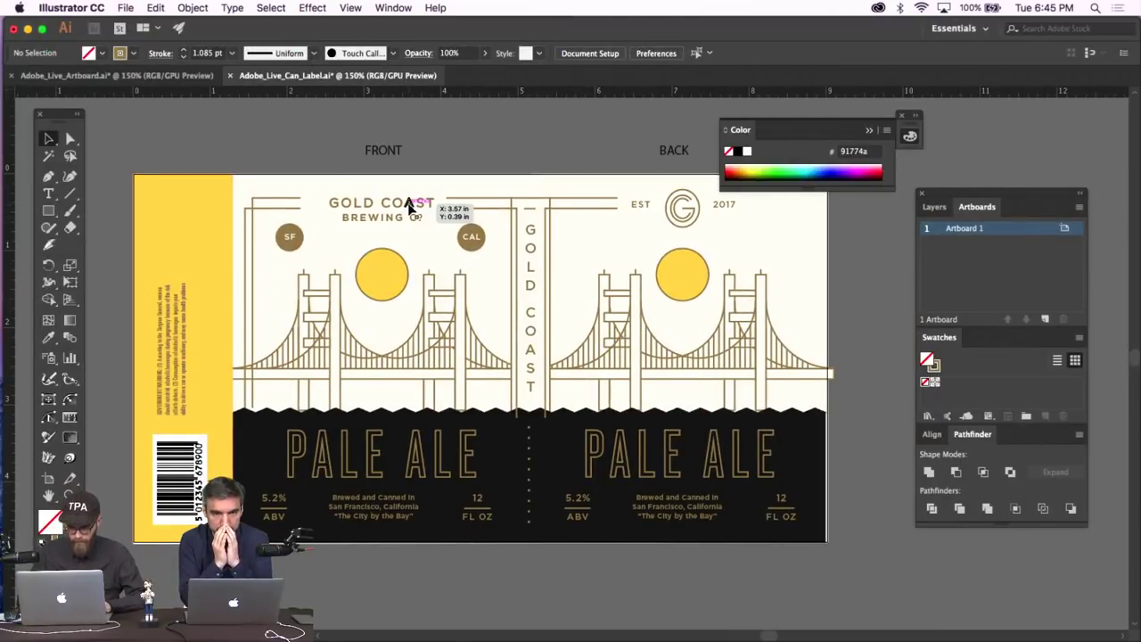
scroll(408, 208, right, 5)
scroll(401, 188, left, 4)
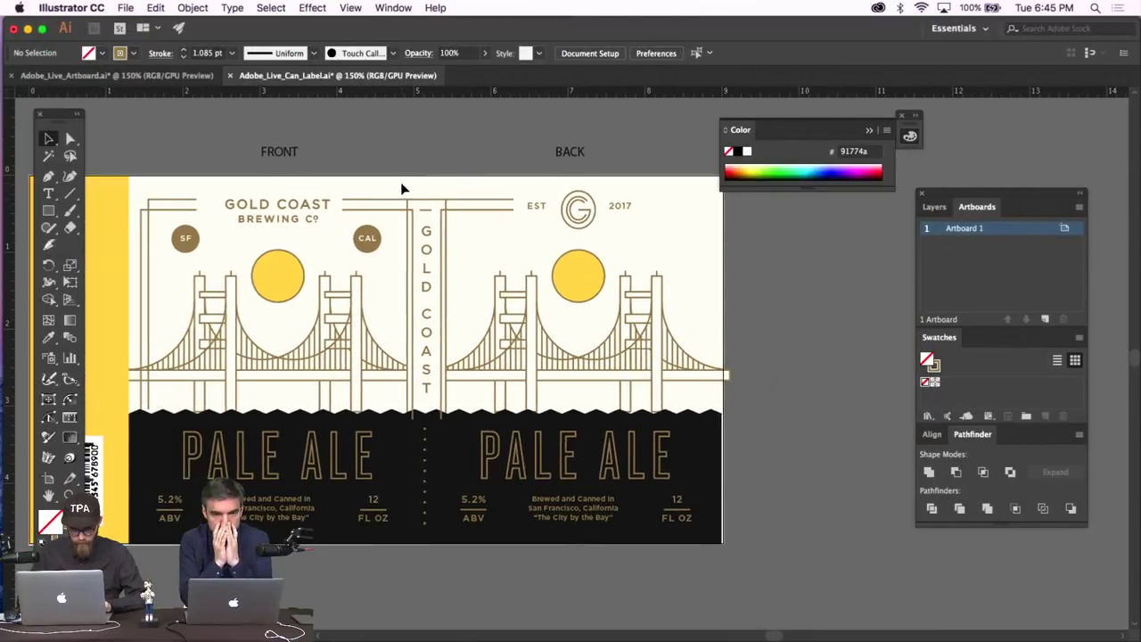
click(187, 219)
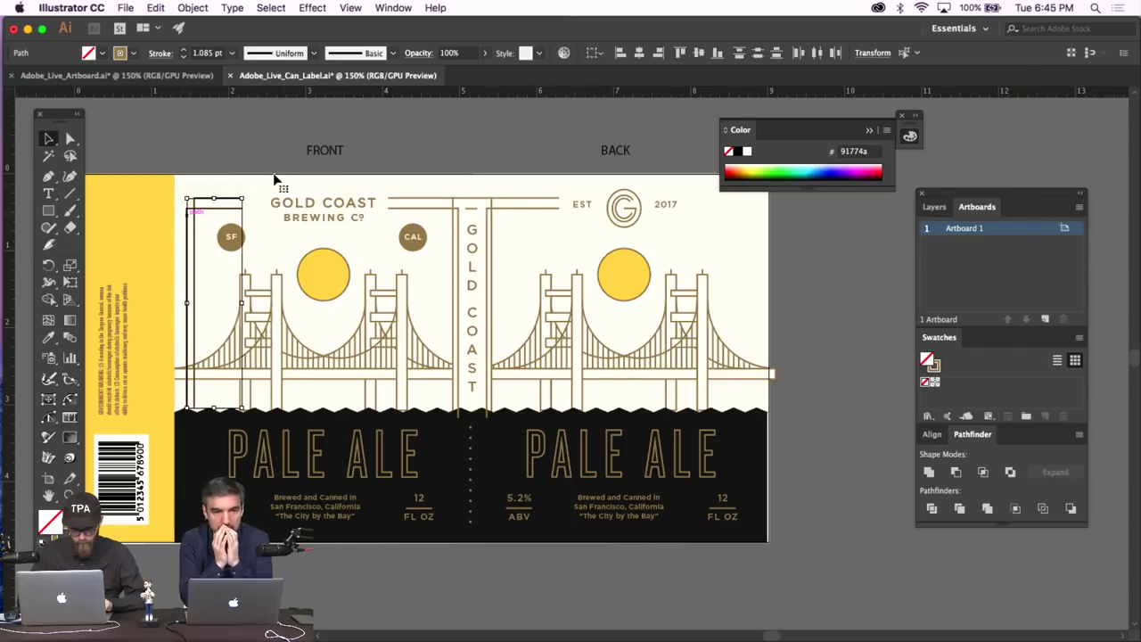
click(200, 7)
mouse_move(205, 30)
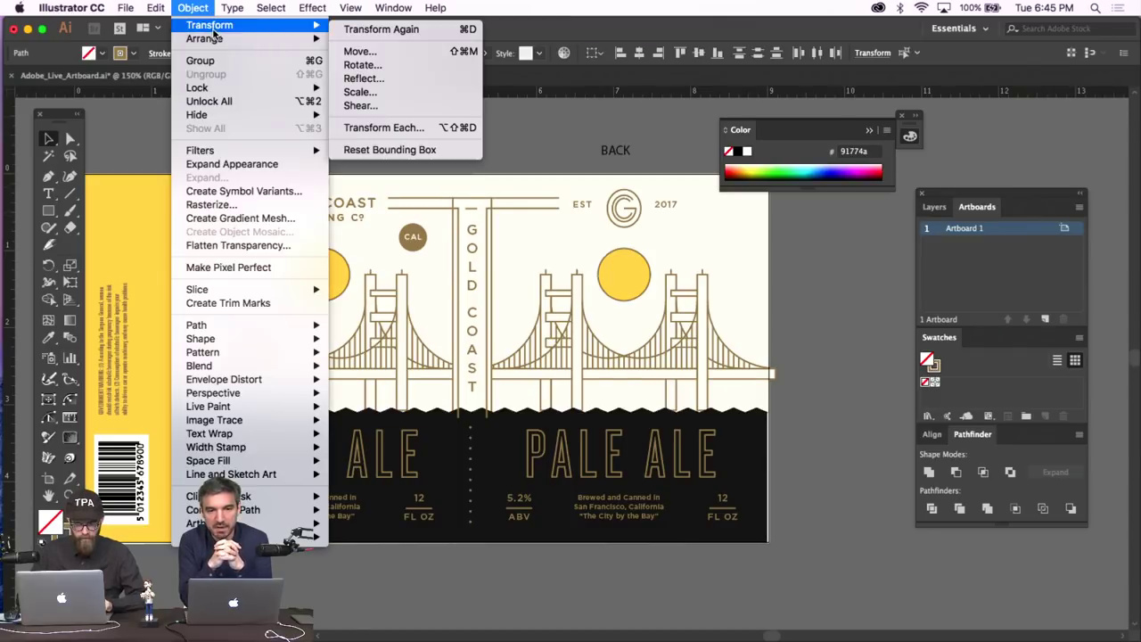
click(360, 77)
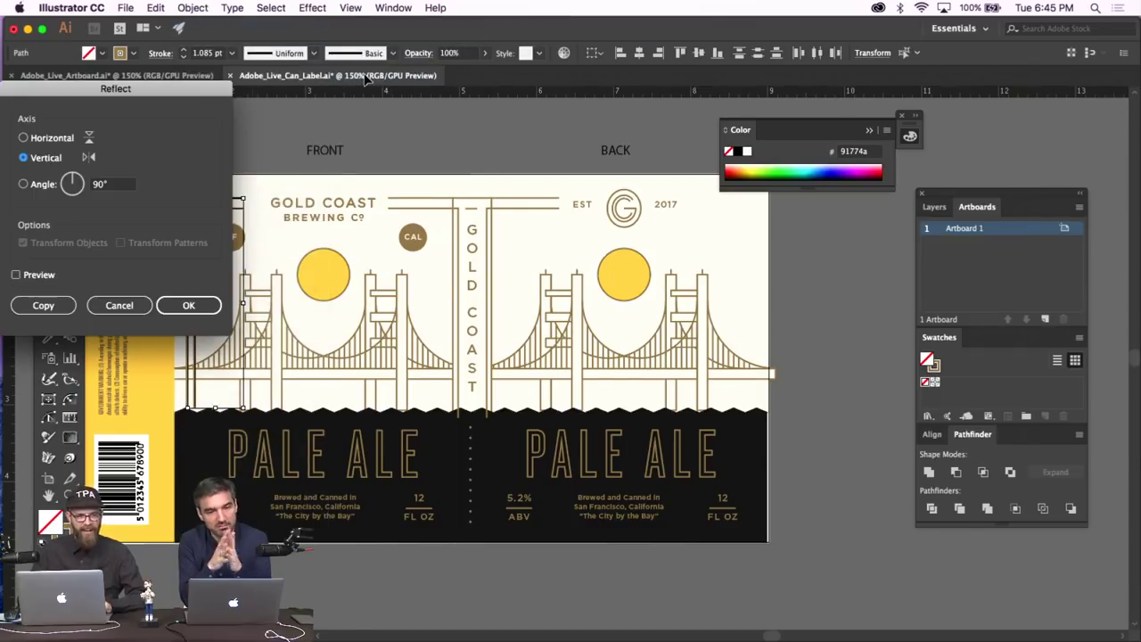
key(Return)
Move the mirrored frame corner horizontally across the label to the back panel's outer edge, beside the 2017 text, and deselect it.
key(shift+Right)
key(shift+Right)
key(shift+Right)
key(shift+Right)
key(shift+Right)
key(shift+Right)
key(shift+Right)
key(shift+Right)
key(shift+Right)
key(shift+Right)
key(shift+Right)
key(shift+Right)
key(shift+Right)
key(shift+Right)
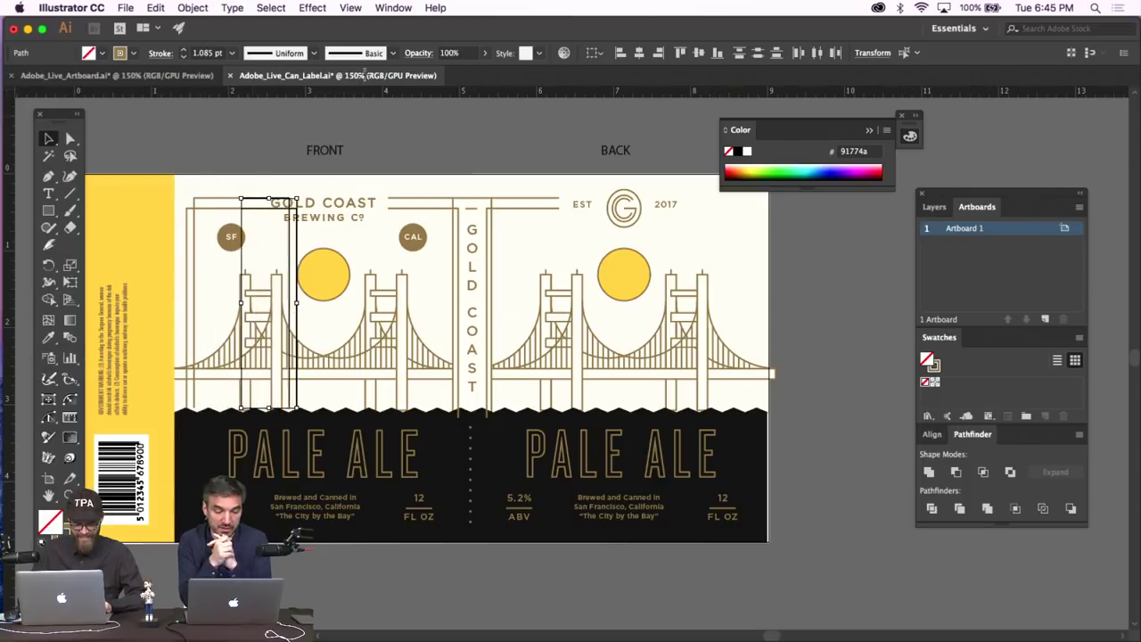
key(shift+Right)
key(shift+Right)
key(shift+Right)
key(shift+Right)
key(shift+Right)
key(shift+Right)
key(shift+Right)
key(shift+Right)
key(shift+Right)
key(shift+Right)
key(shift+Right)
key(shift+Right)
key(shift+Right)
key(shift+Right)
key(shift+Right)
key(shift+Right)
key(shift+Right)
key(shift+Right)
key(shift+Right)
key(shift+Right)
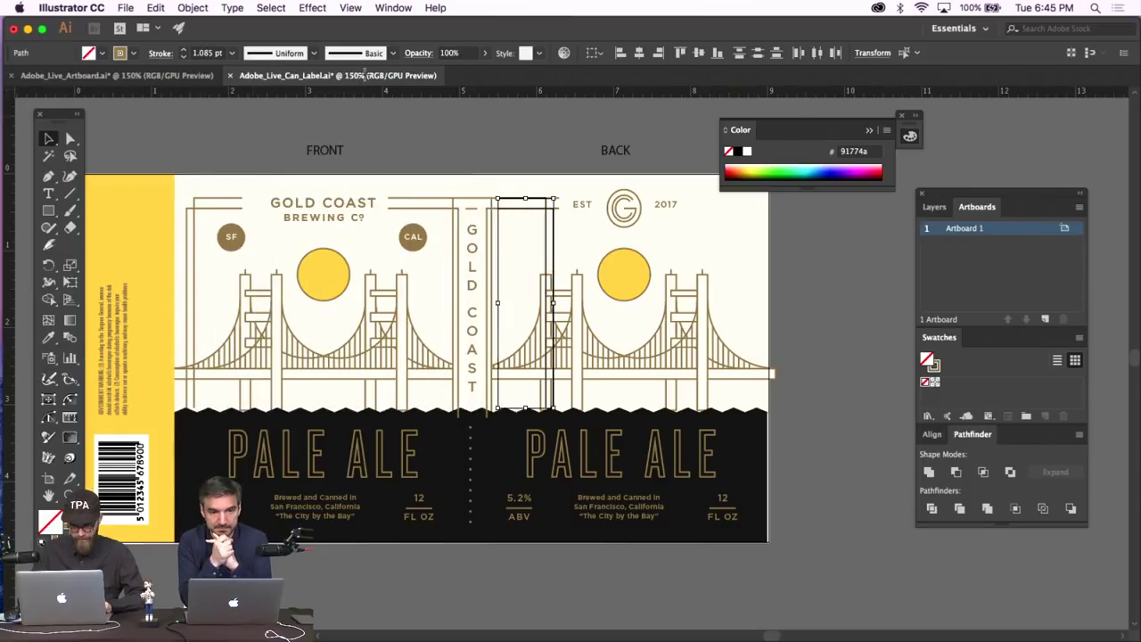
key(shift+Right)
key(shift+Right)
key(shift+Right)
key(shift+Right)
key(shift+Right)
key(shift+Right)
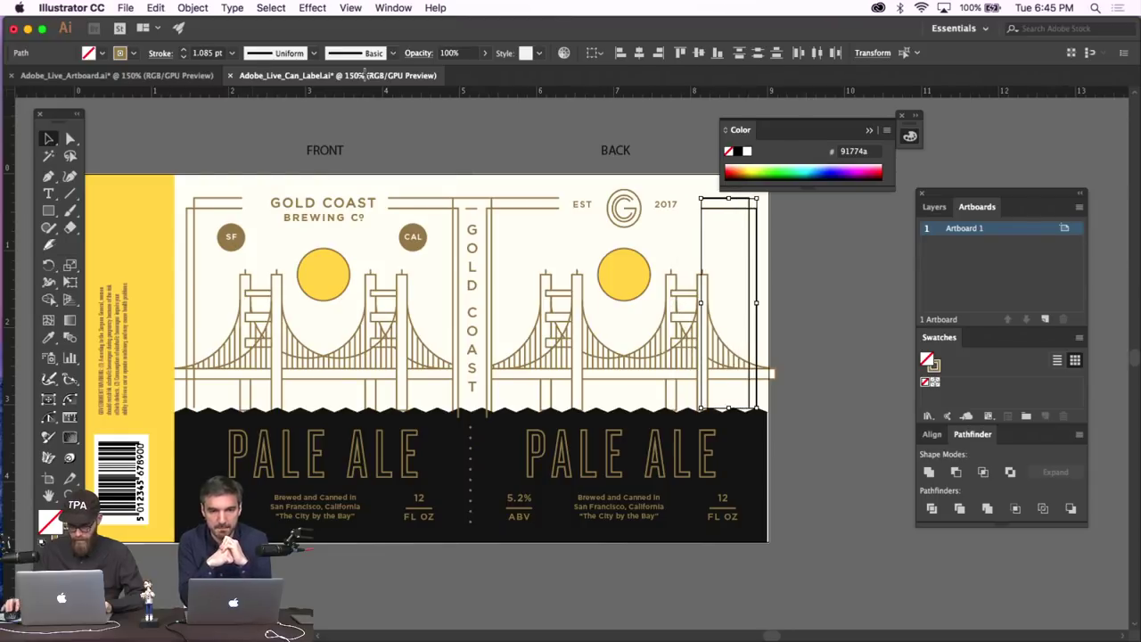
click(843, 374)
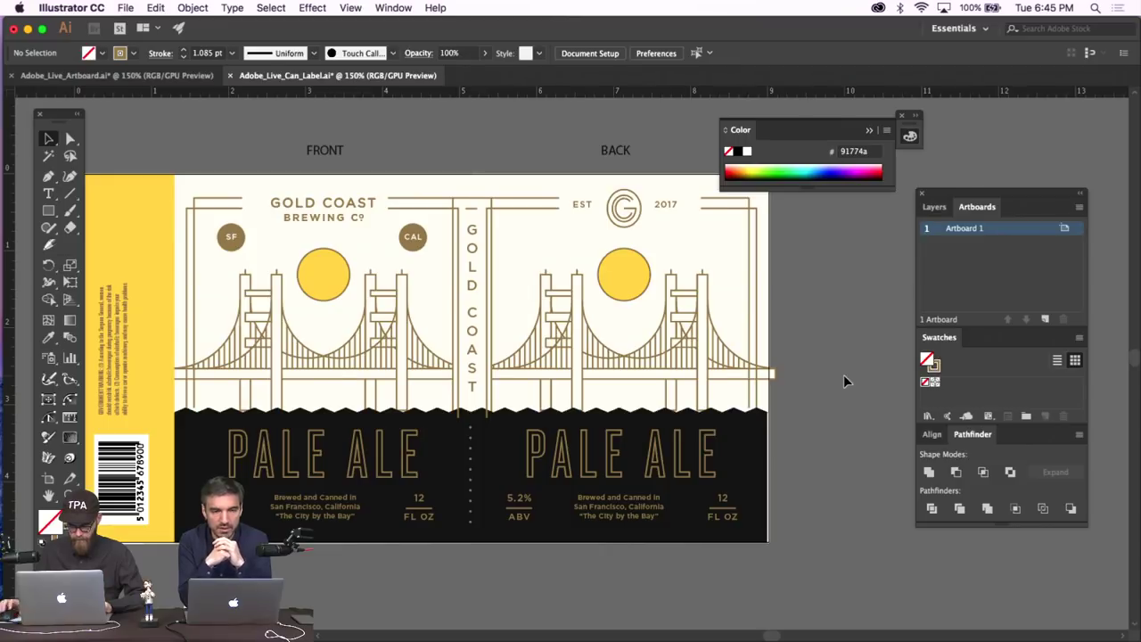
Lengthen the two upper lines of the front panel's frame corner above the SF badge, making the corner about 0.83 in wide.
key(super+semicolon)
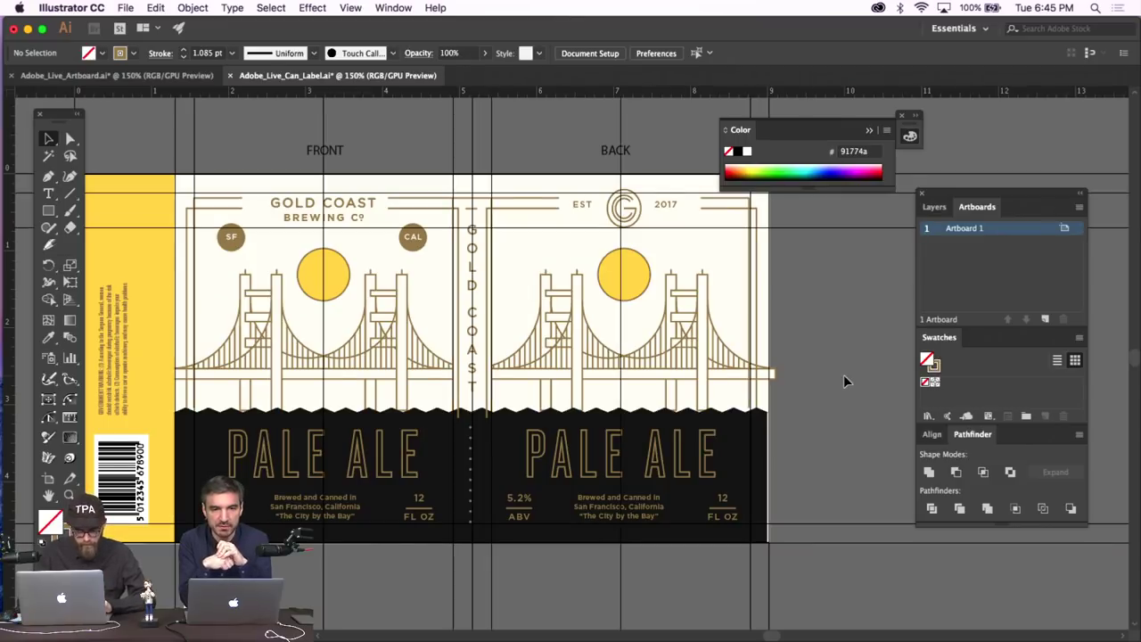
click(71, 139)
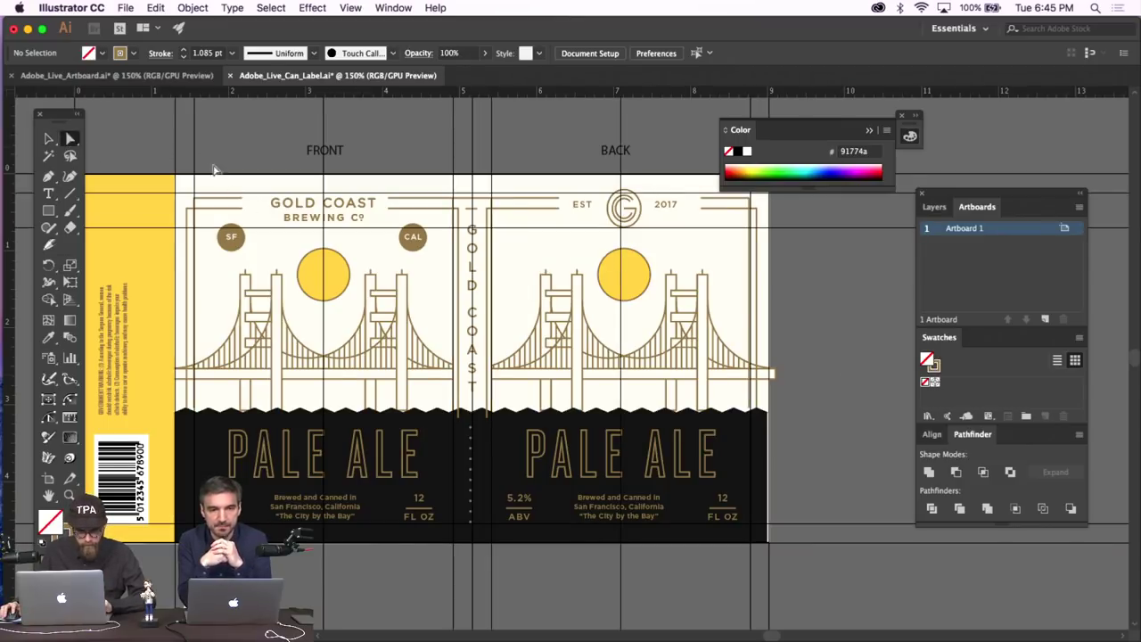
drag(258, 184, 230, 219)
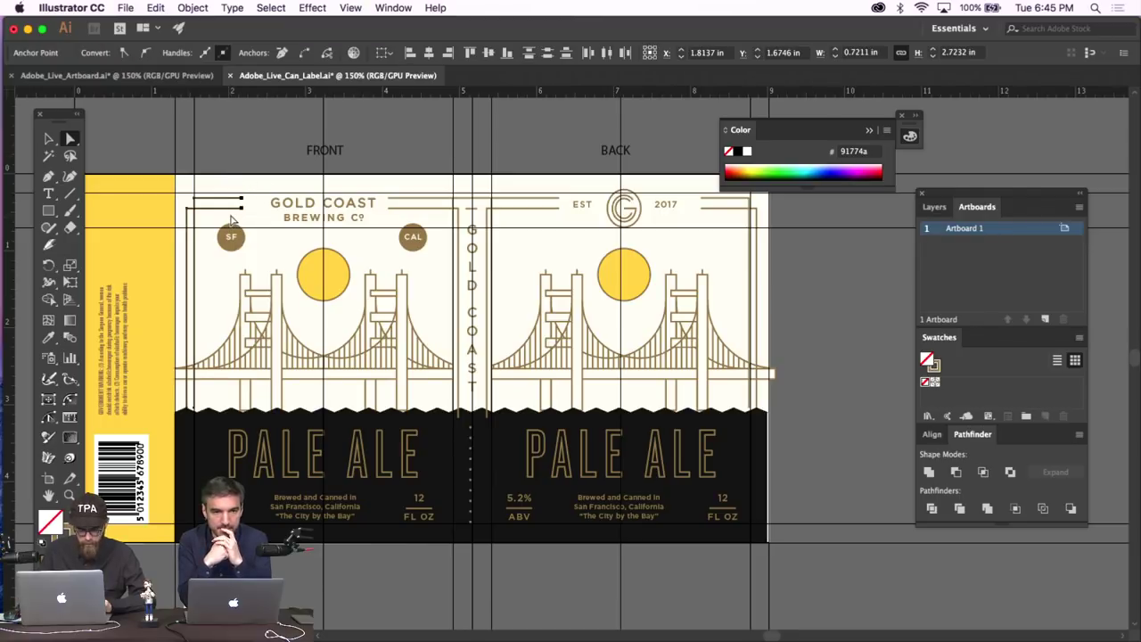
key(super+semicolon)
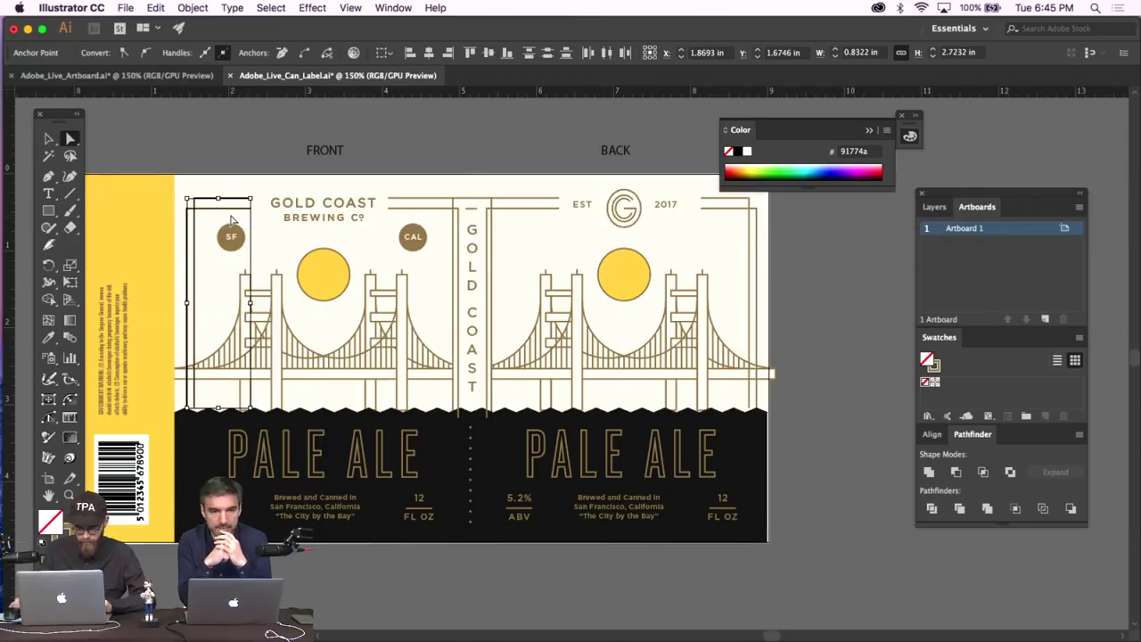
click(229, 153)
scroll(230, 152, left, 2)
scroll(229, 152, left, 2)
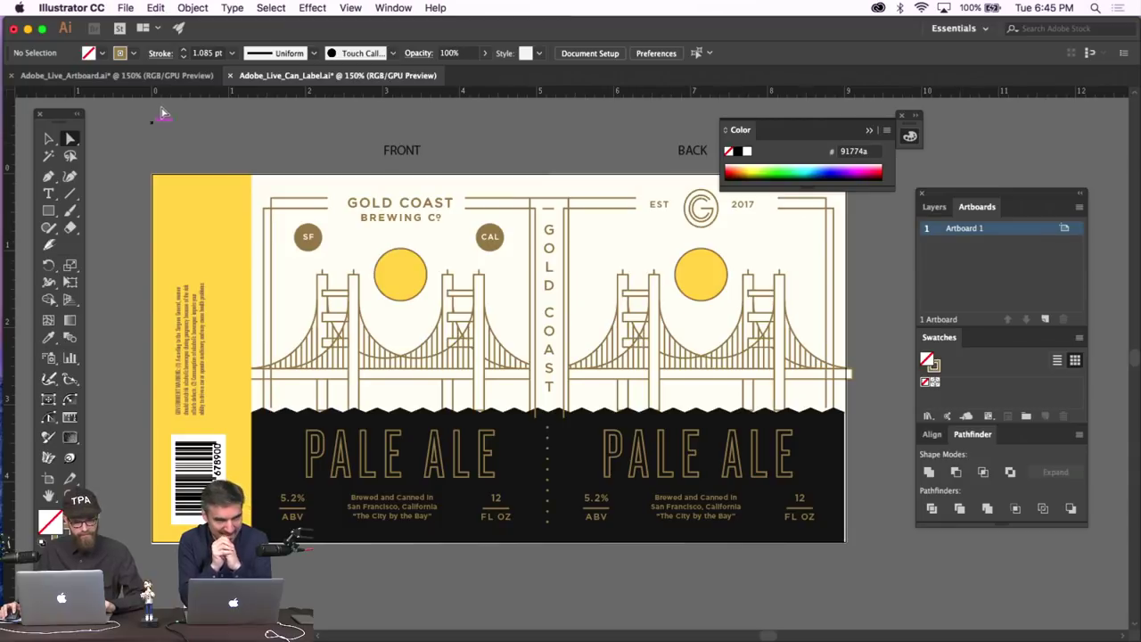
scroll(311, 167, right, 3)
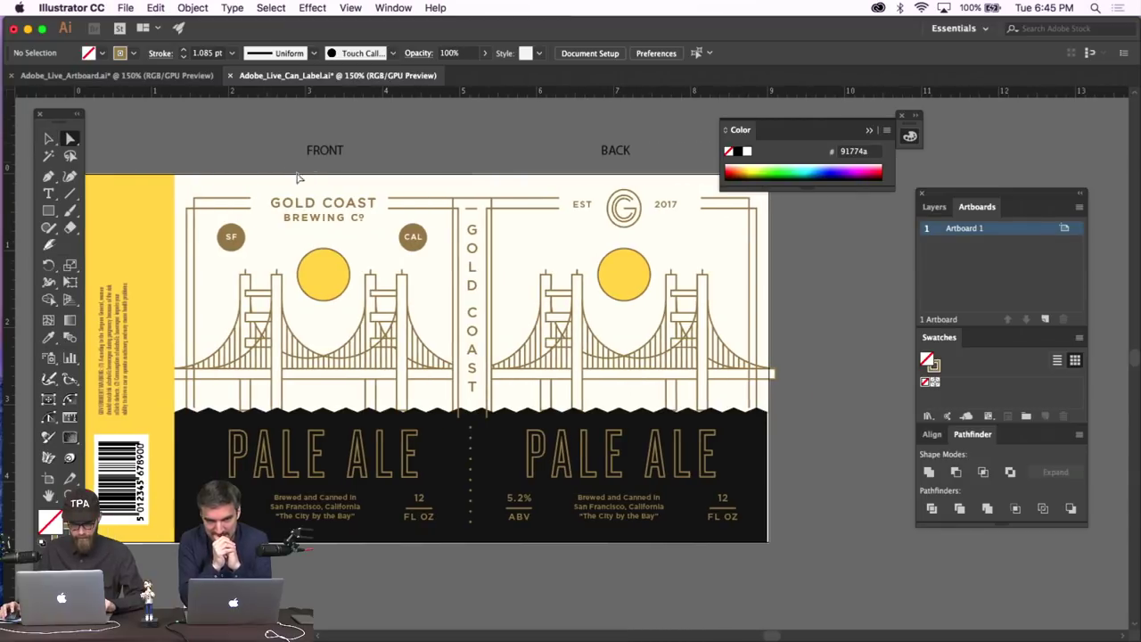
Nudge the ends of those two frame lines slightly closer to the front panel's GOLD COAST lettering and deselect them.
click(276, 205)
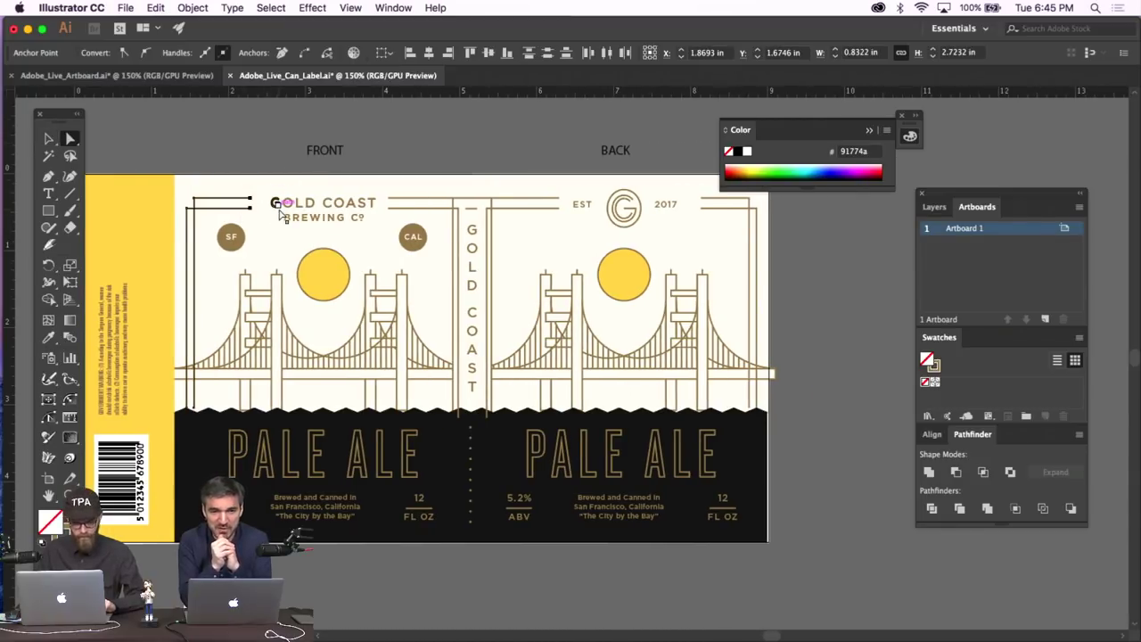
click(273, 170)
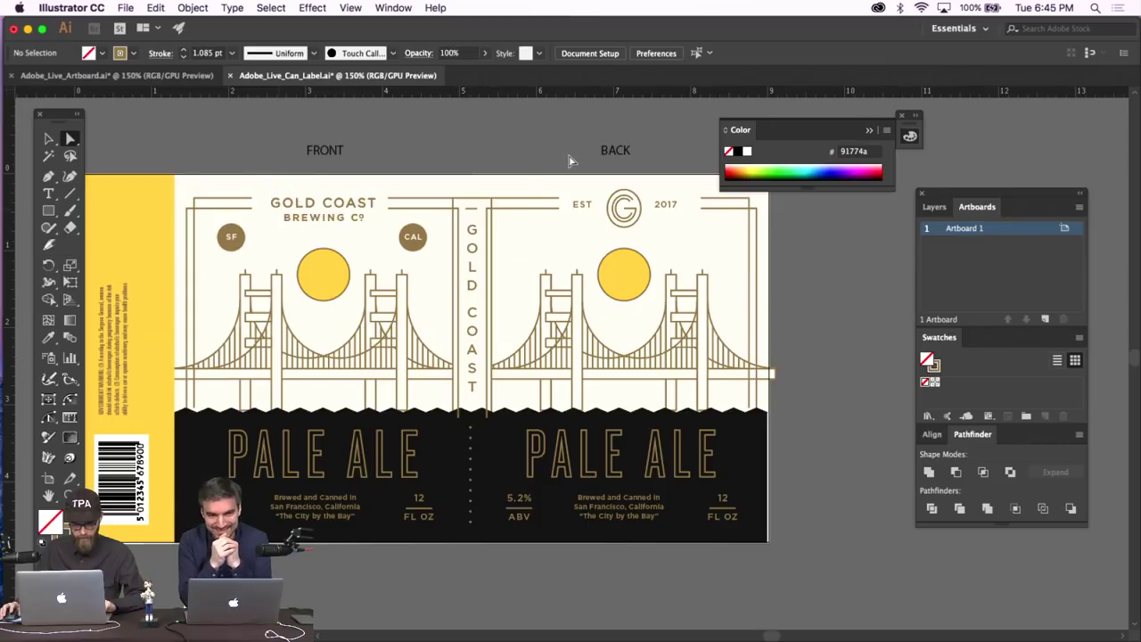
click(254, 207)
click(253, 178)
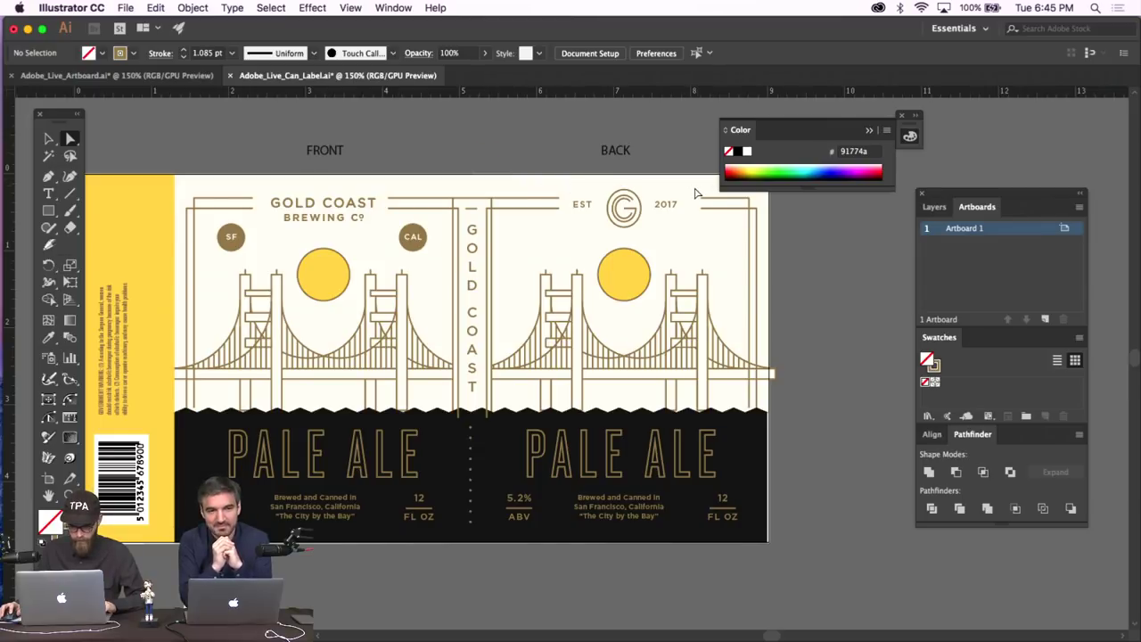
Try the barcode's black as the colour of the government warning text on the yellow strip, and undo the change.
click(46, 143)
scroll(226, 255, left, 3)
scroll(226, 255, down, 2)
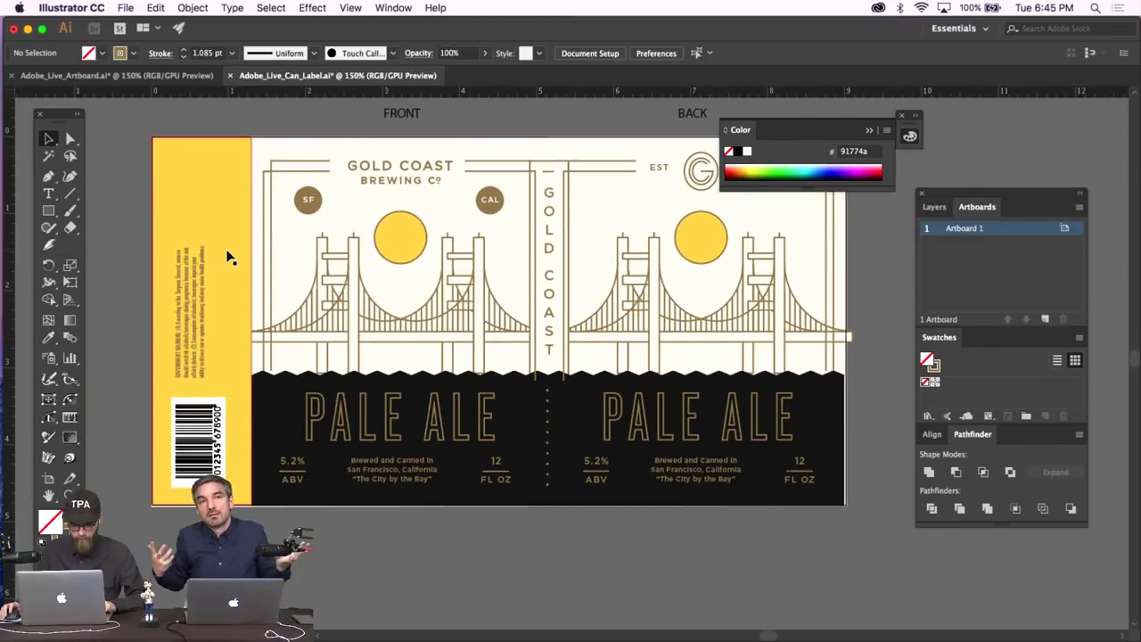
click(198, 329)
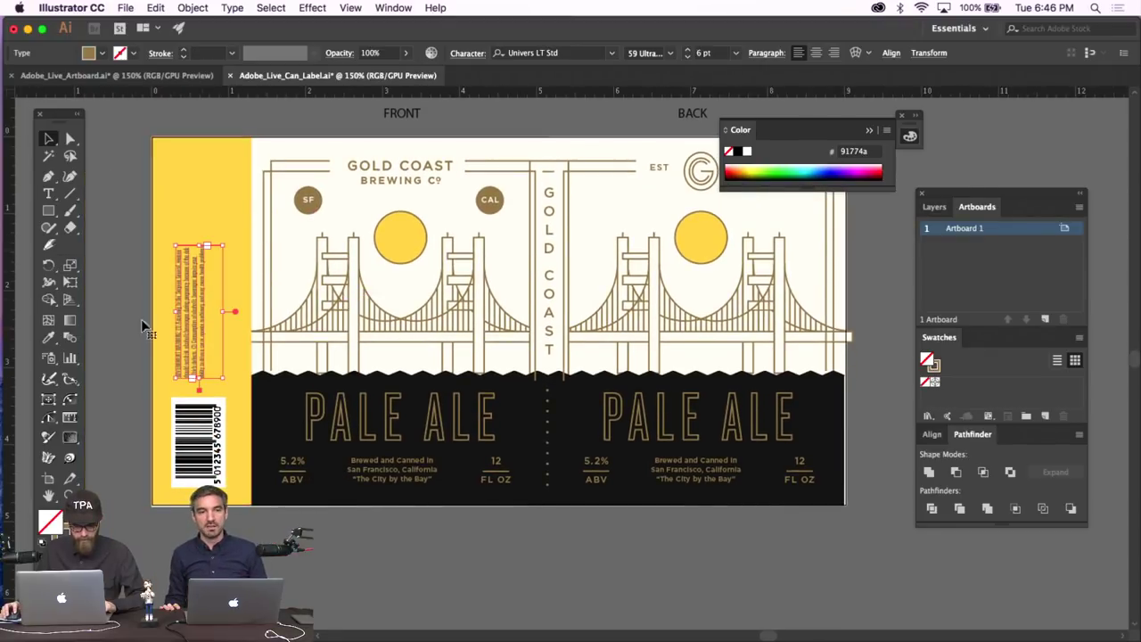
click(48, 337)
click(196, 437)
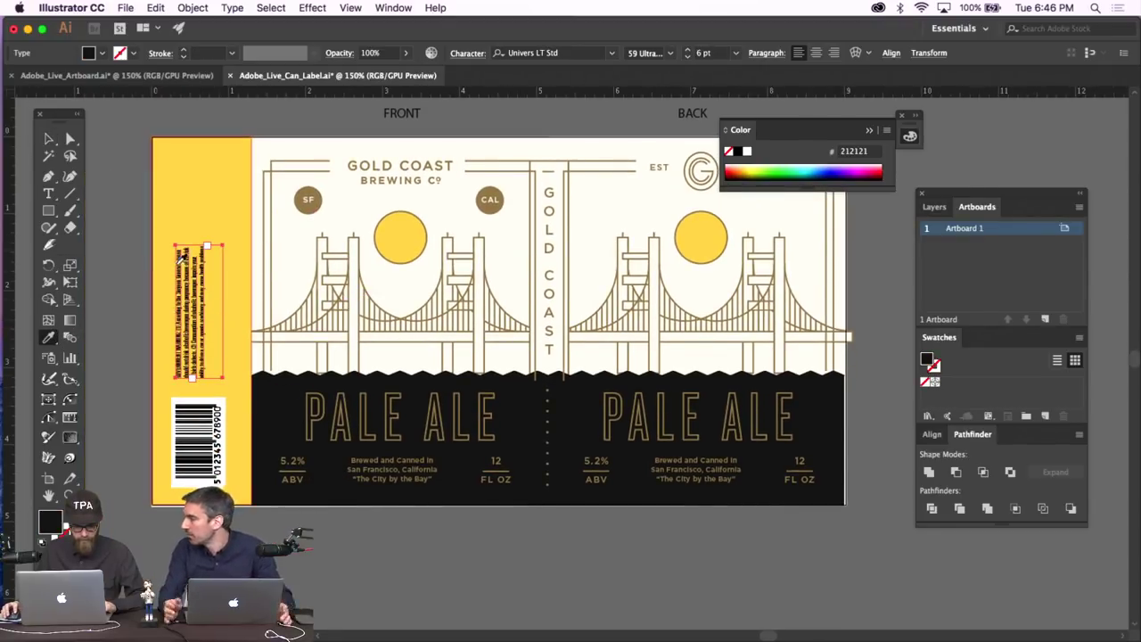
key(ctrl+z)
click(48, 139)
click(109, 215)
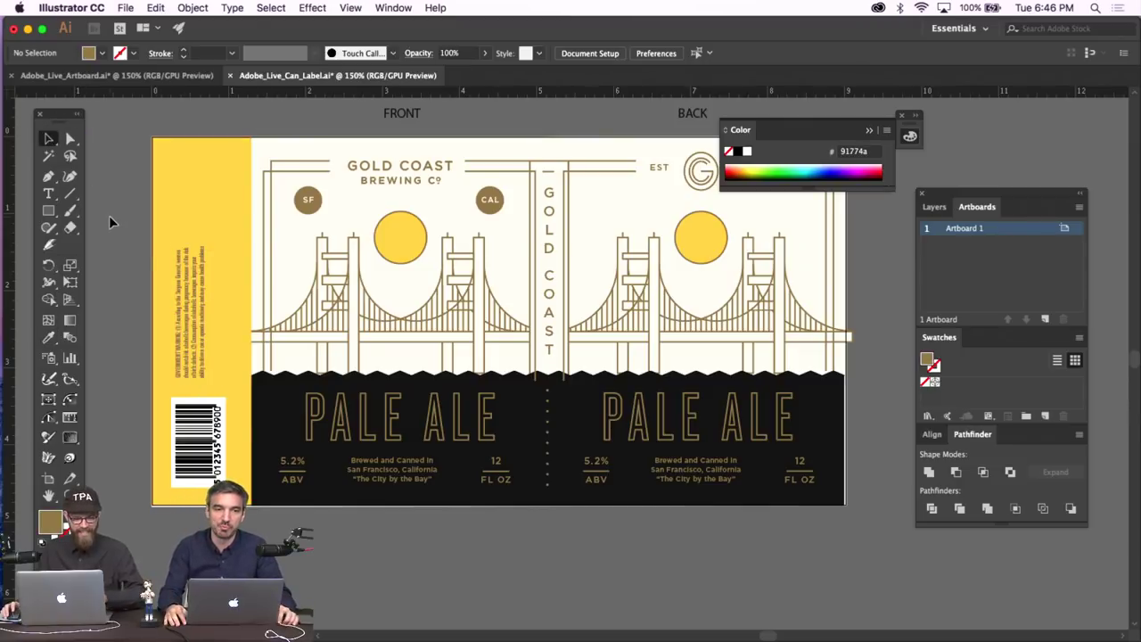
Unlock the artwork and merge the black zigzag-topped areas behind both PALE ALE titles into one shape.
scroll(287, 430, right, 2)
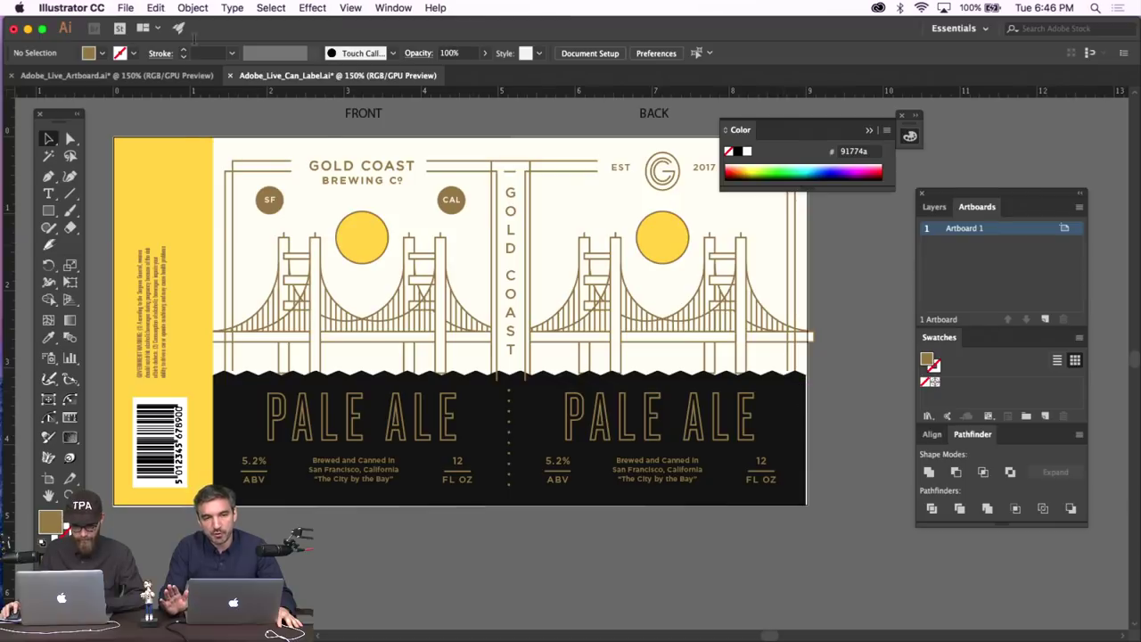
click(193, 7)
click(219, 100)
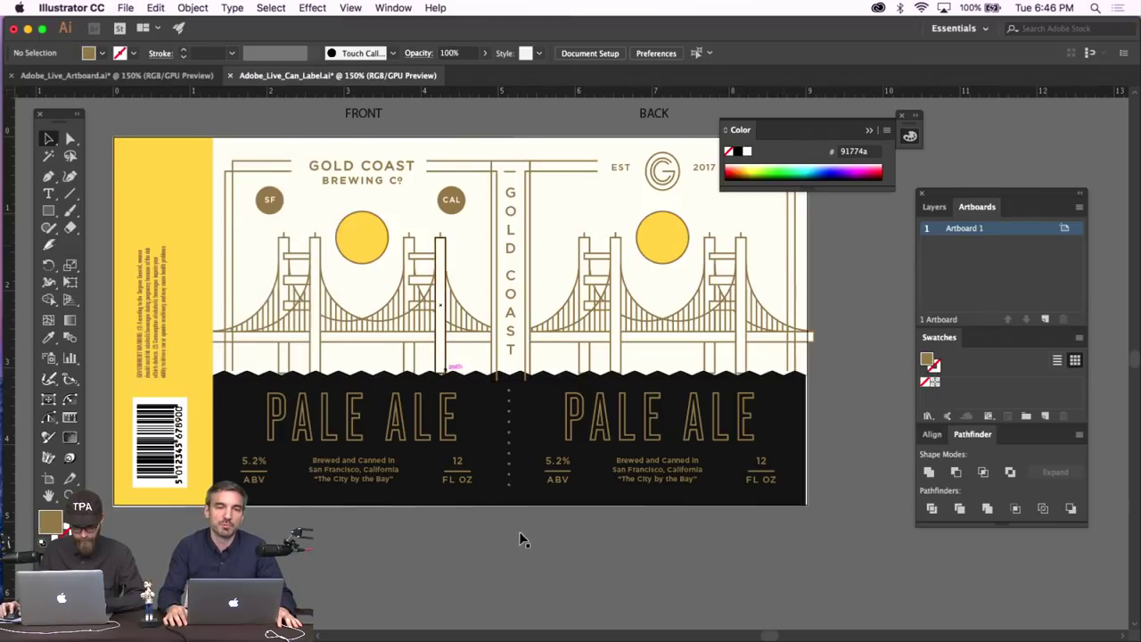
click(499, 493)
click(564, 508)
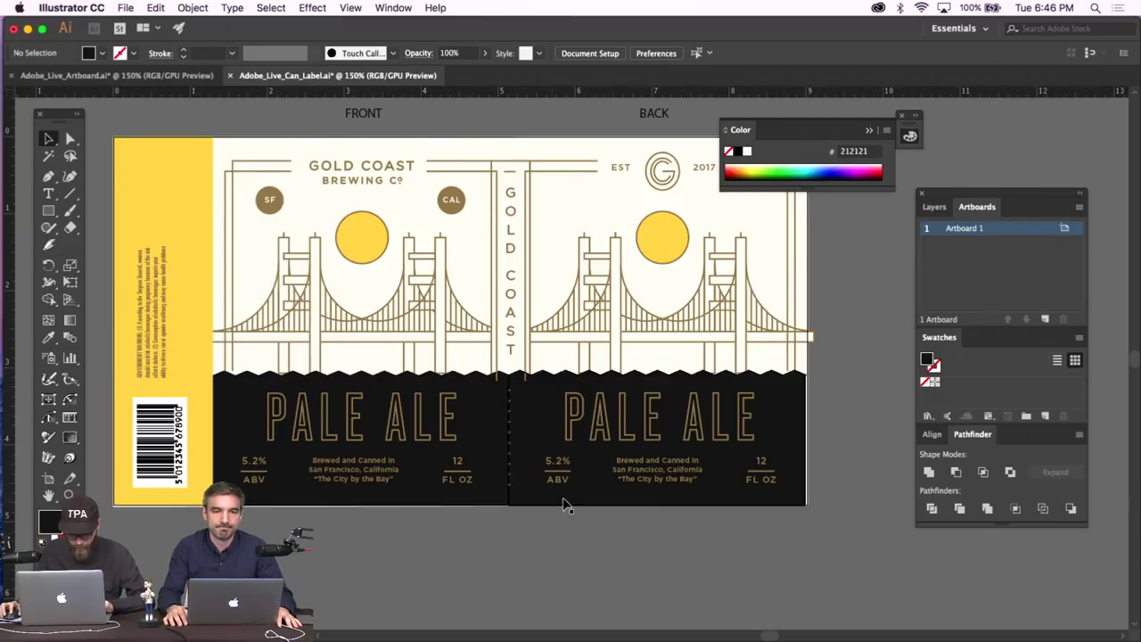
click(528, 501)
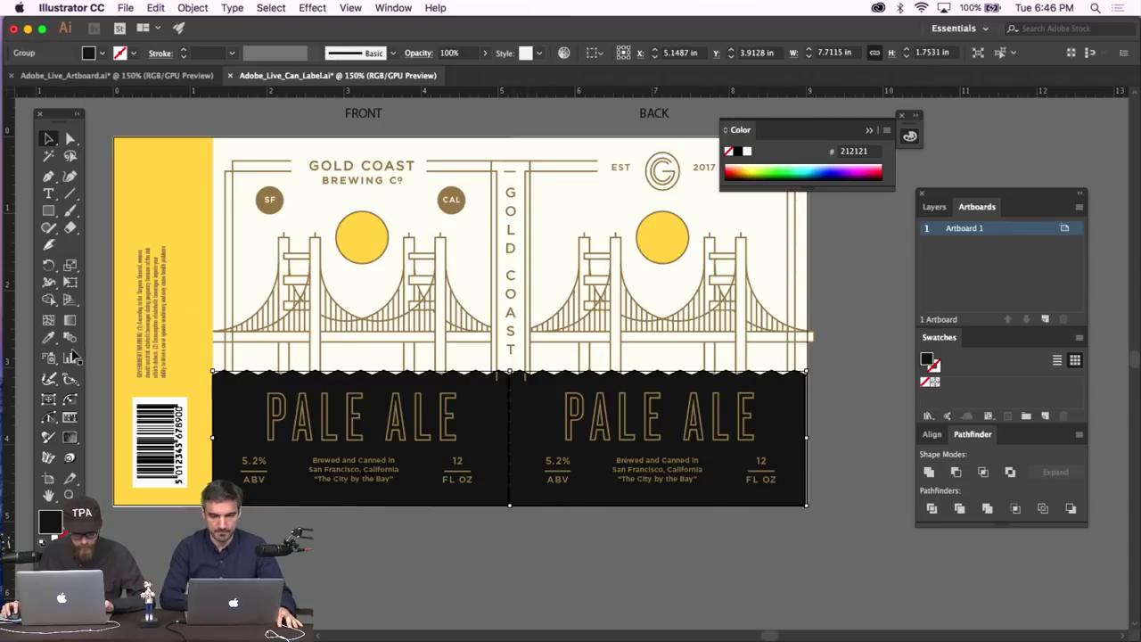
click(987, 509)
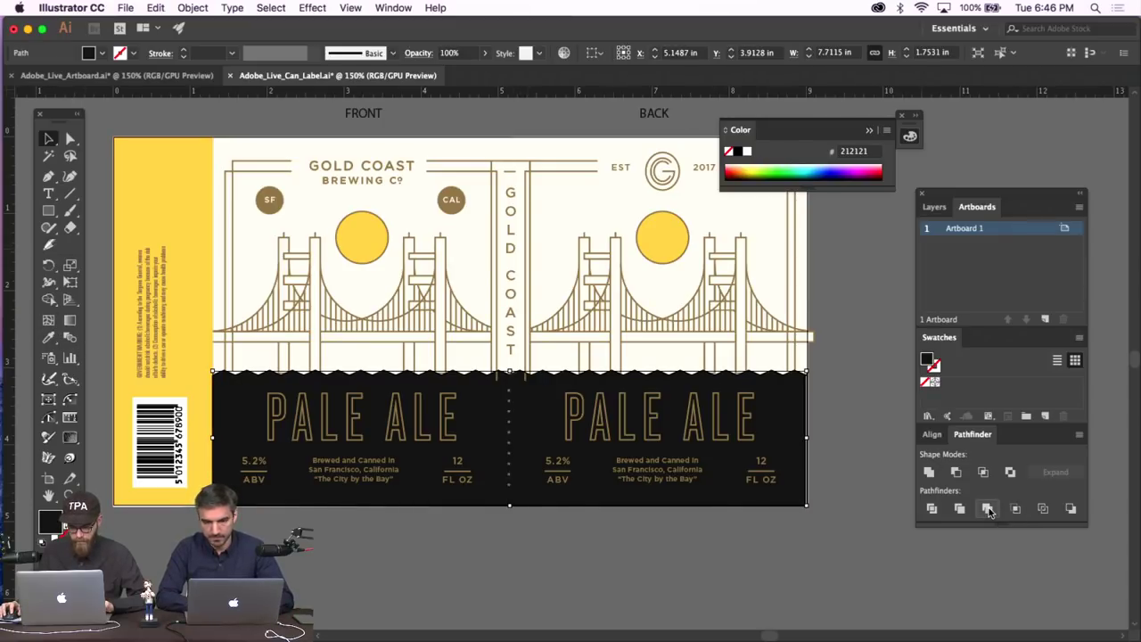
click(720, 559)
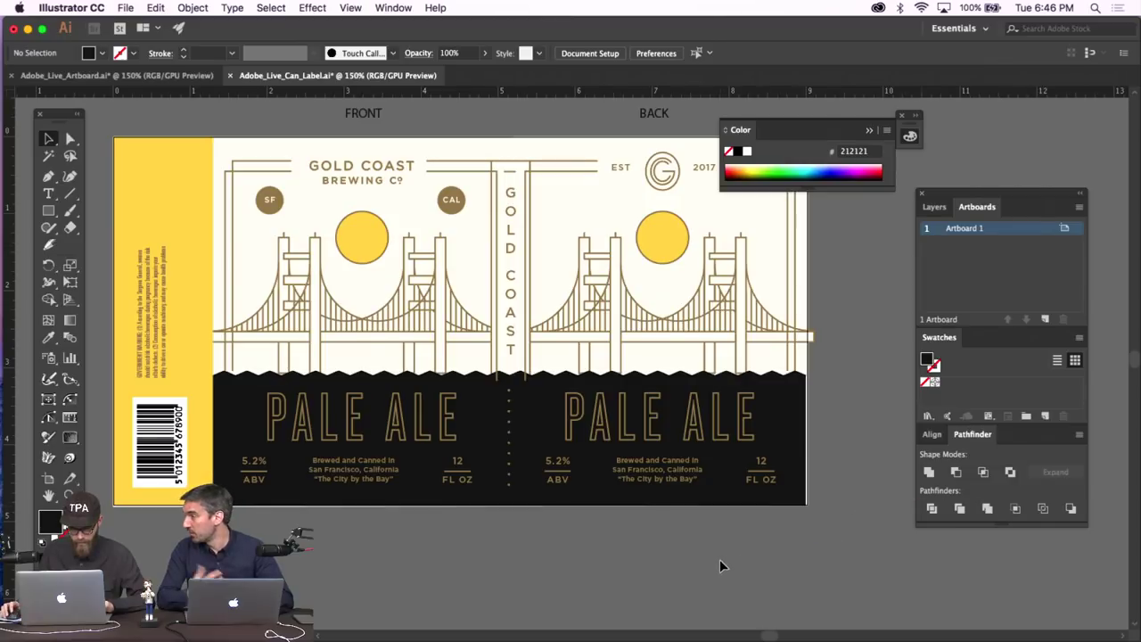
Try to grab the black area's upper corner point at the back panel's outer edge for direct editing.
click(805, 413)
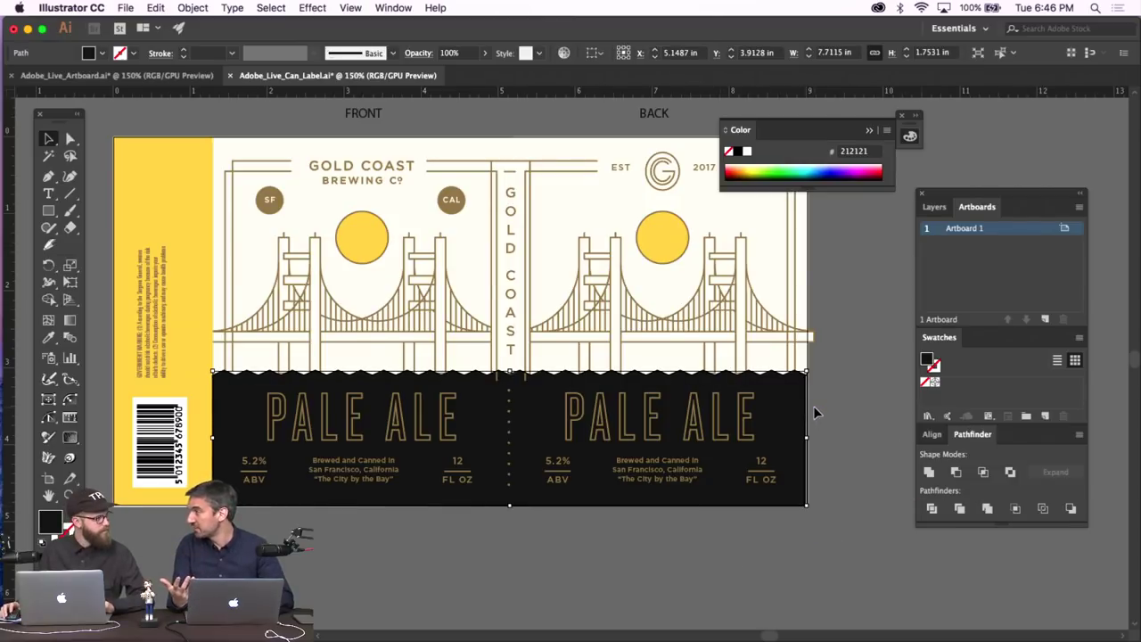
key(super+equal)
key(super+equal)
key(super+equal)
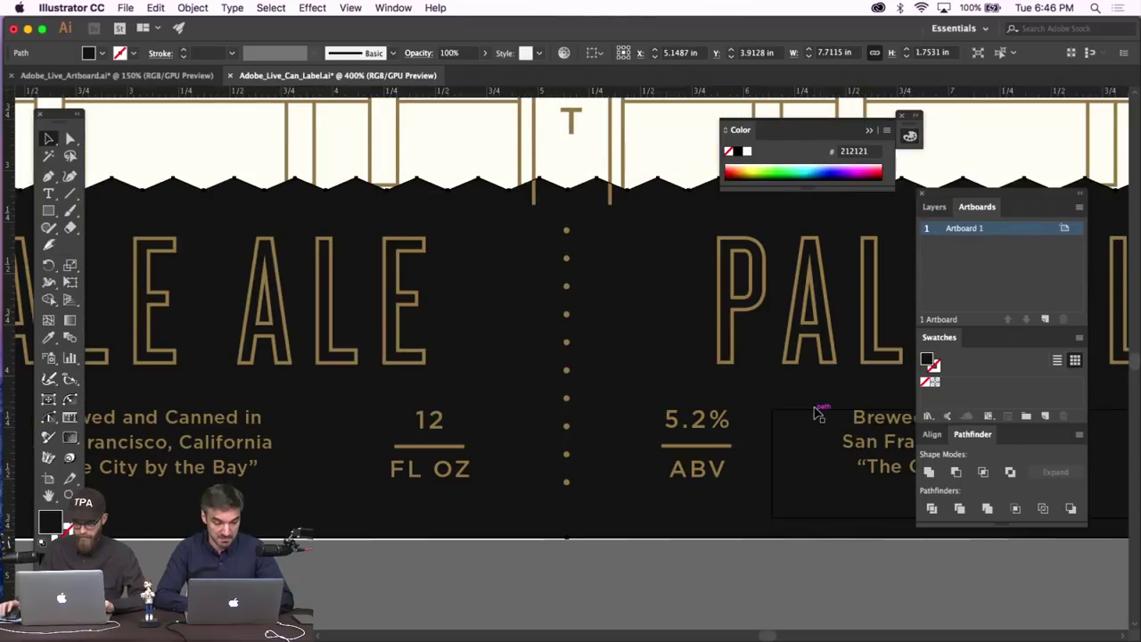
scroll(786, 339, right, 2)
scroll(786, 339, right, 10)
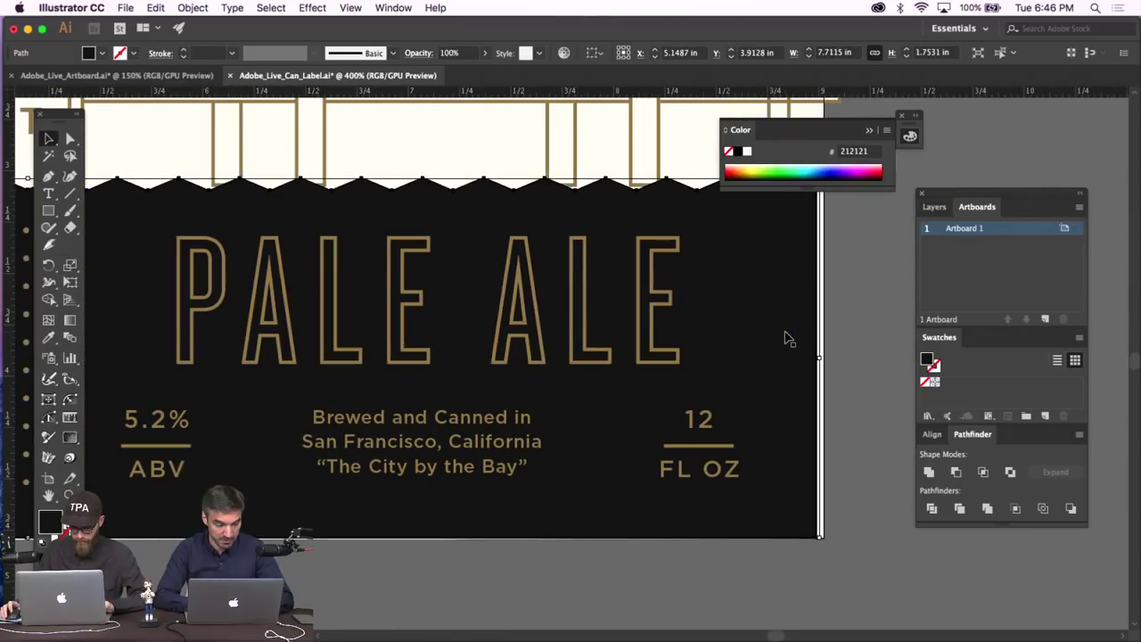
click(70, 138)
click(637, 191)
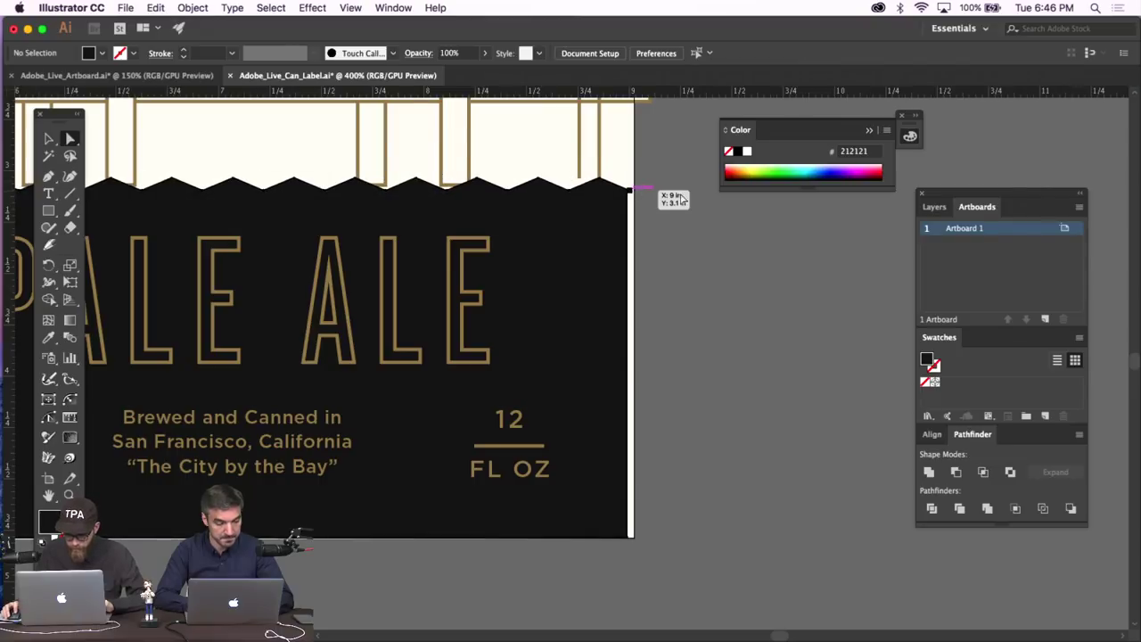
click(656, 180)
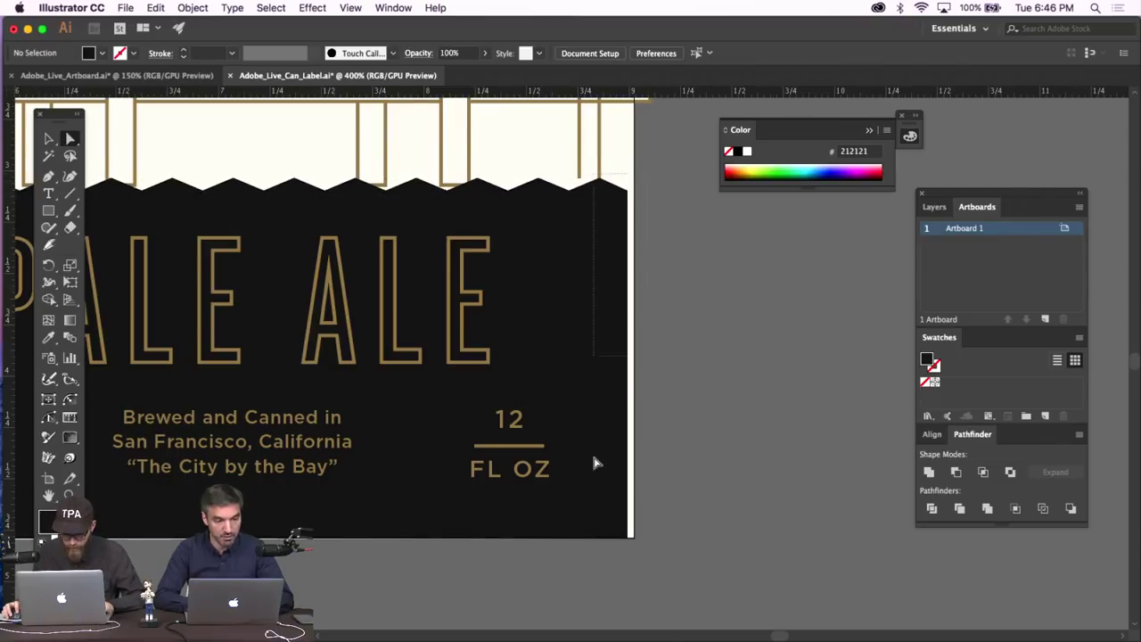
click(697, 468)
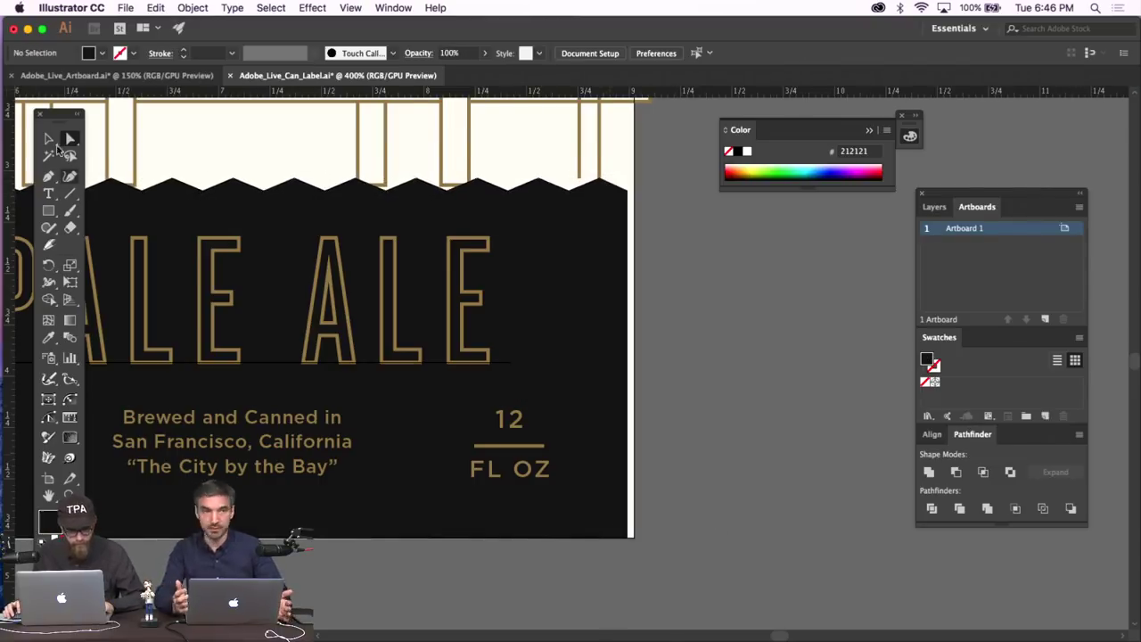
Stretch the merged black area sideways until its outer edge meets the label's edge at 9 in, and deselect it.
key(v)
click(612, 296)
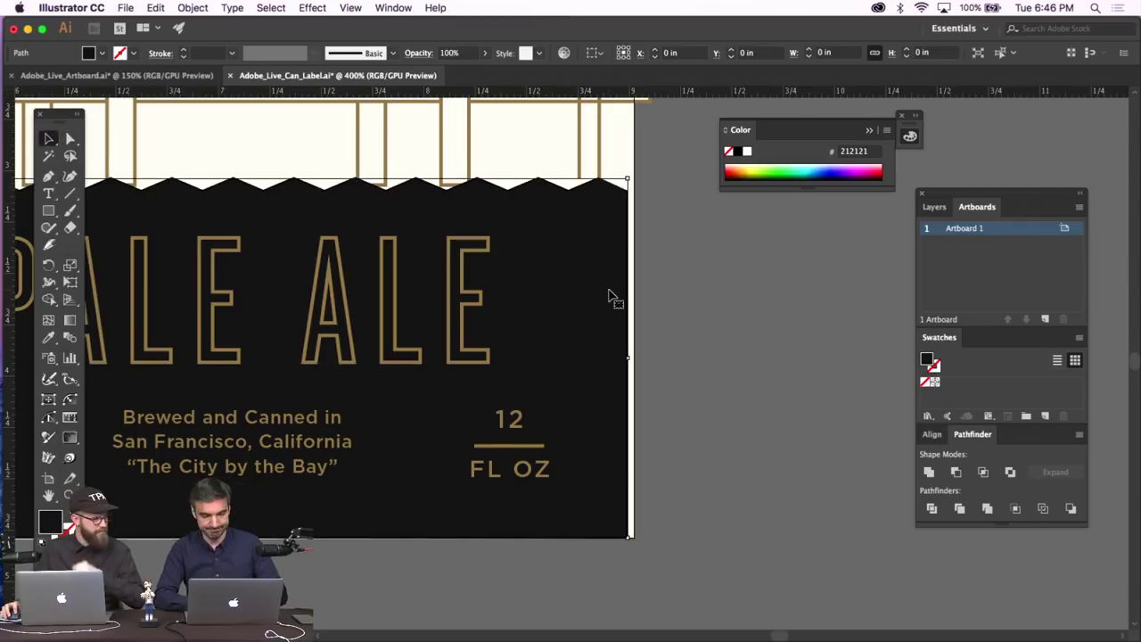
drag(627, 356, 635, 363)
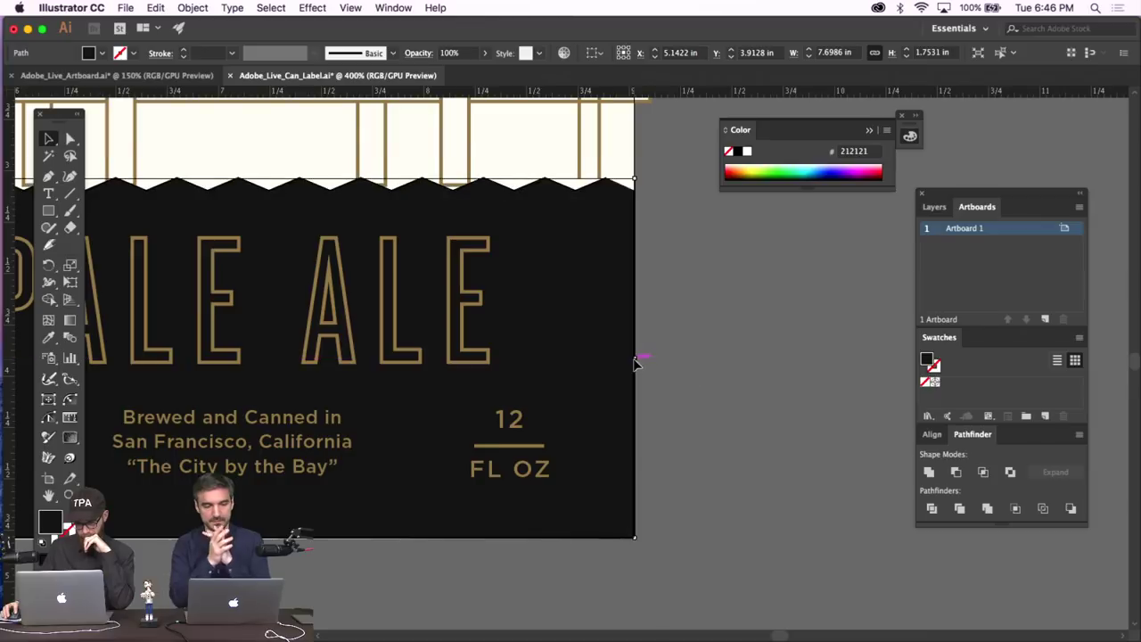
click(704, 321)
Examine the black area across to the barcode strip and the whole label, and collapse the Color panel.
scroll(705, 321, left, 5)
scroll(705, 327, right, 5)
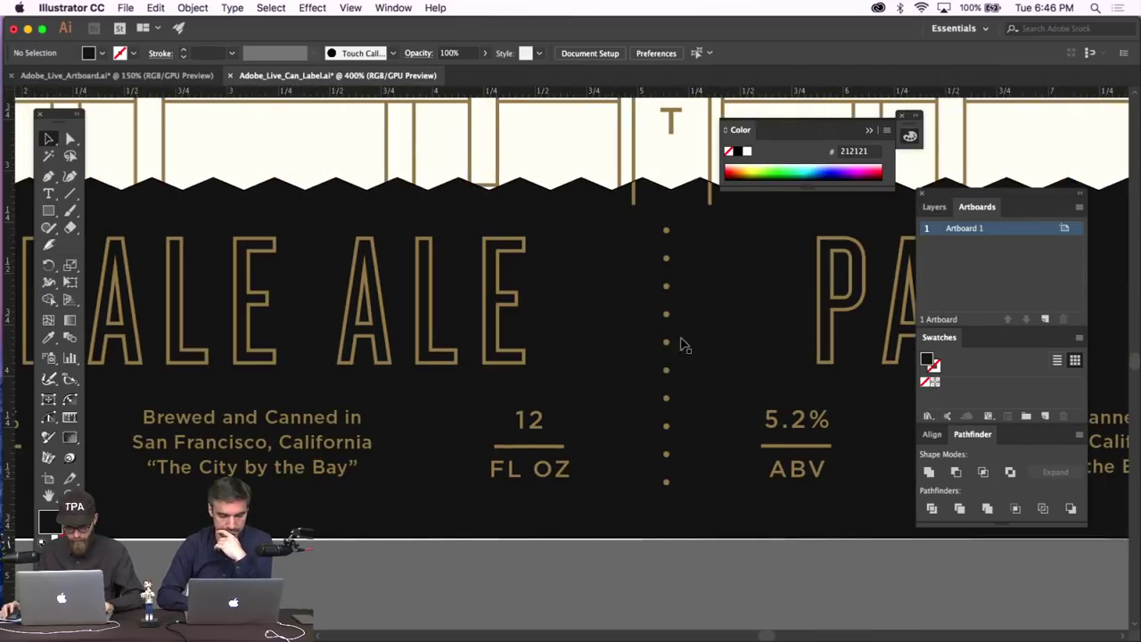
scroll(509, 466, left, 10)
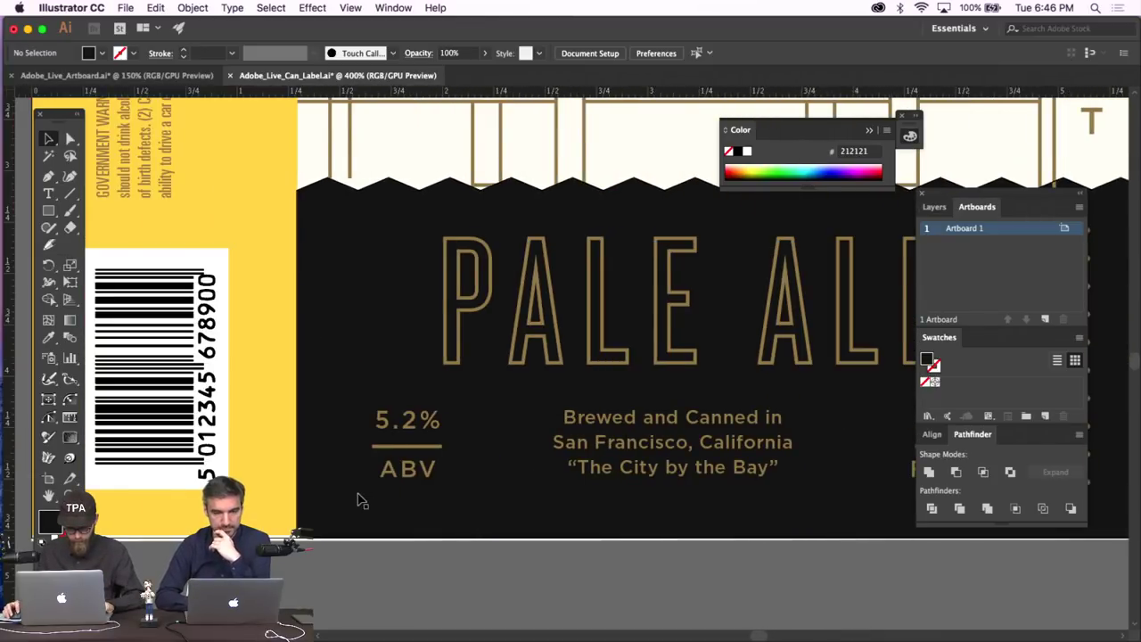
click(957, 540)
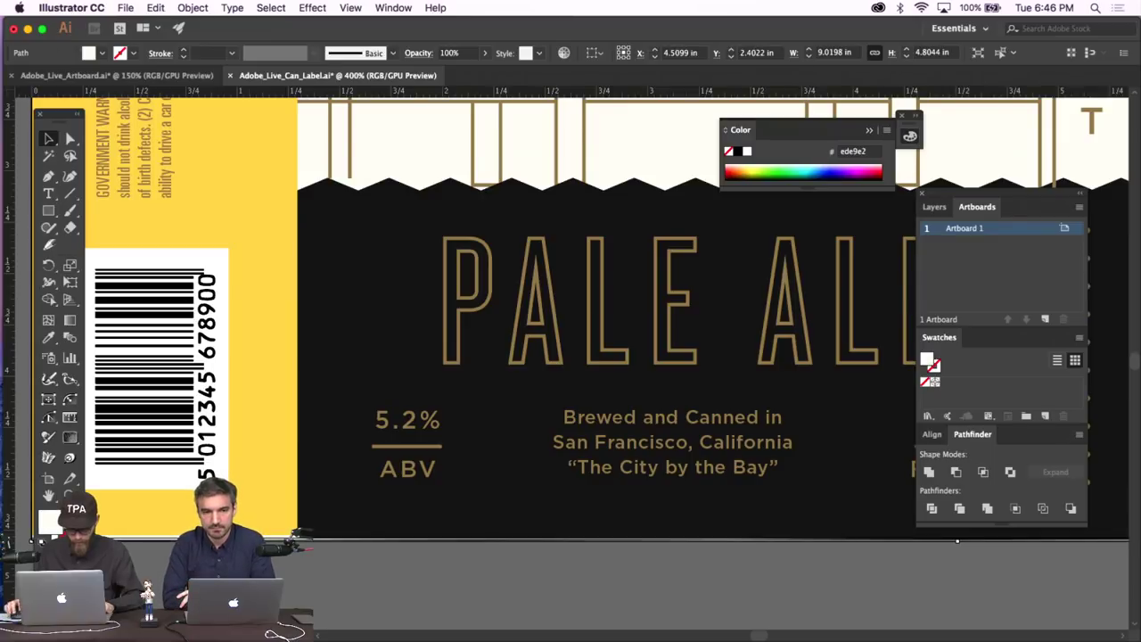
key(super+0)
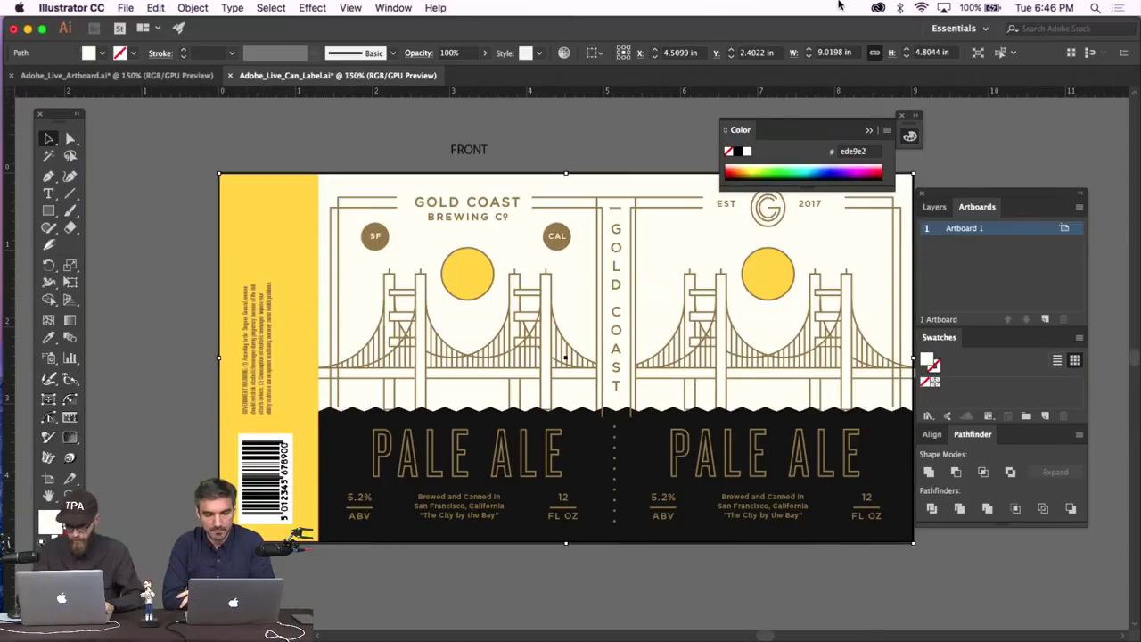
scroll(495, 153, right, 2)
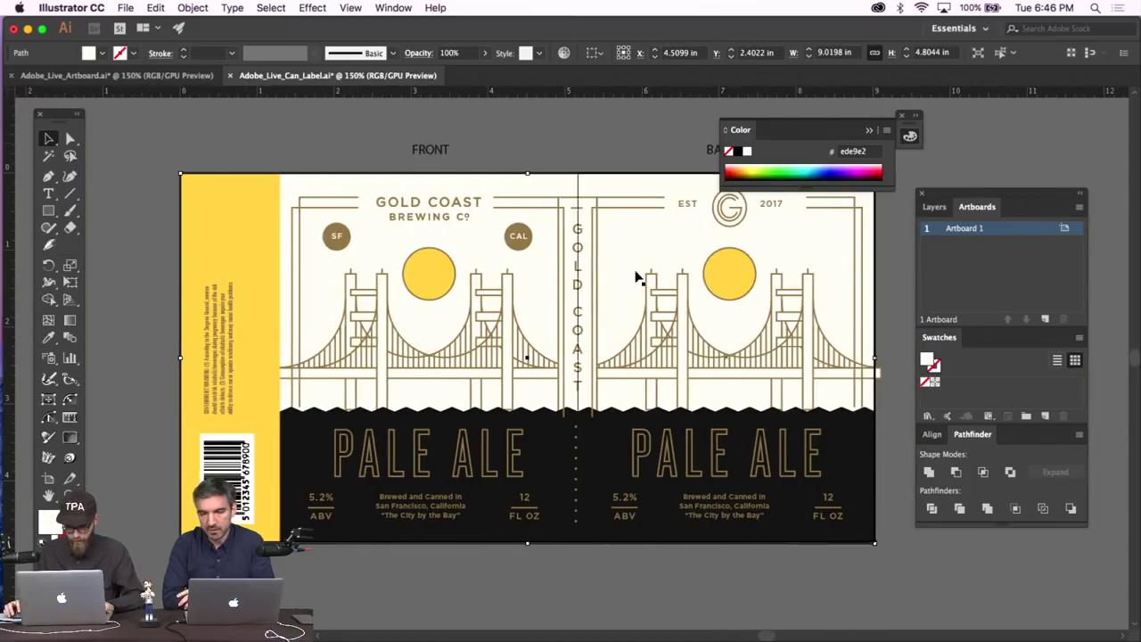
click(639, 196)
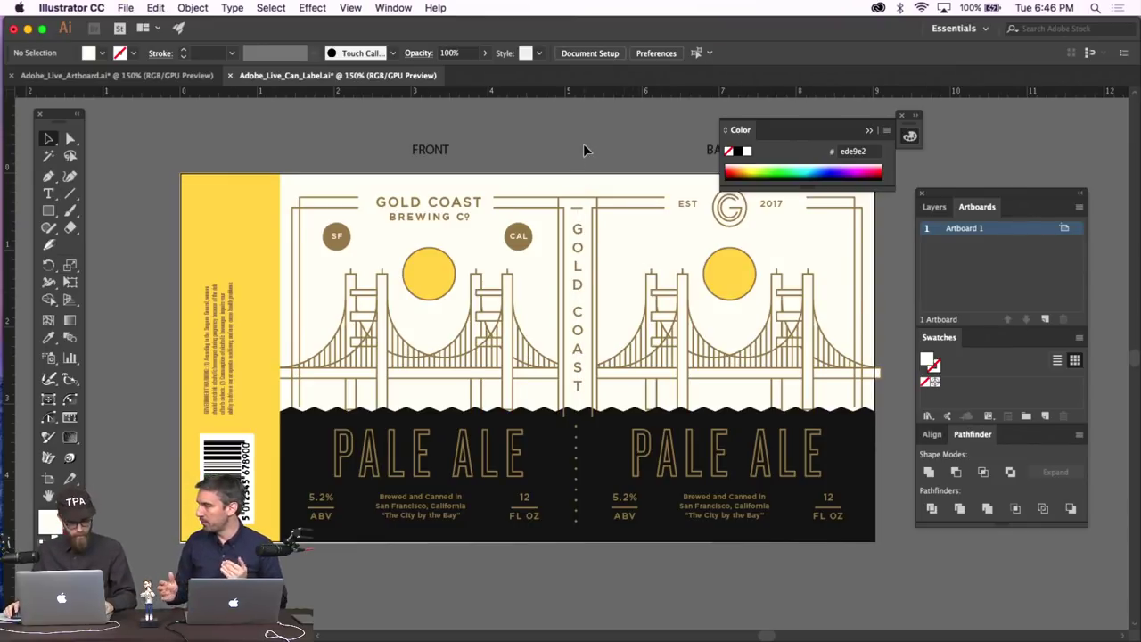
scroll(584, 150, right, 2)
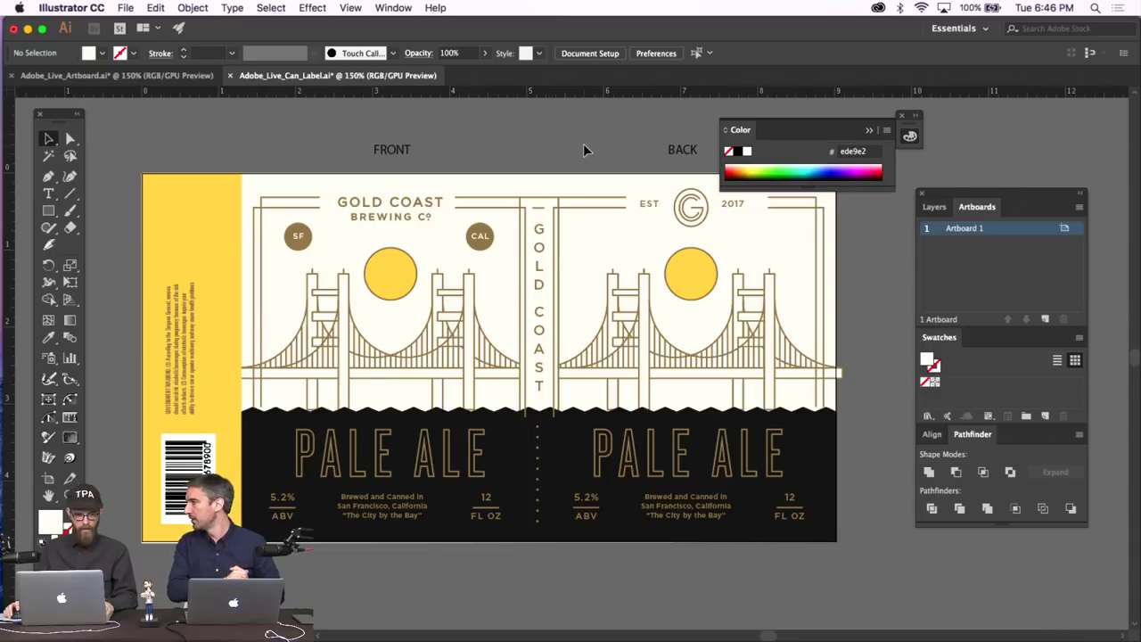
click(869, 130)
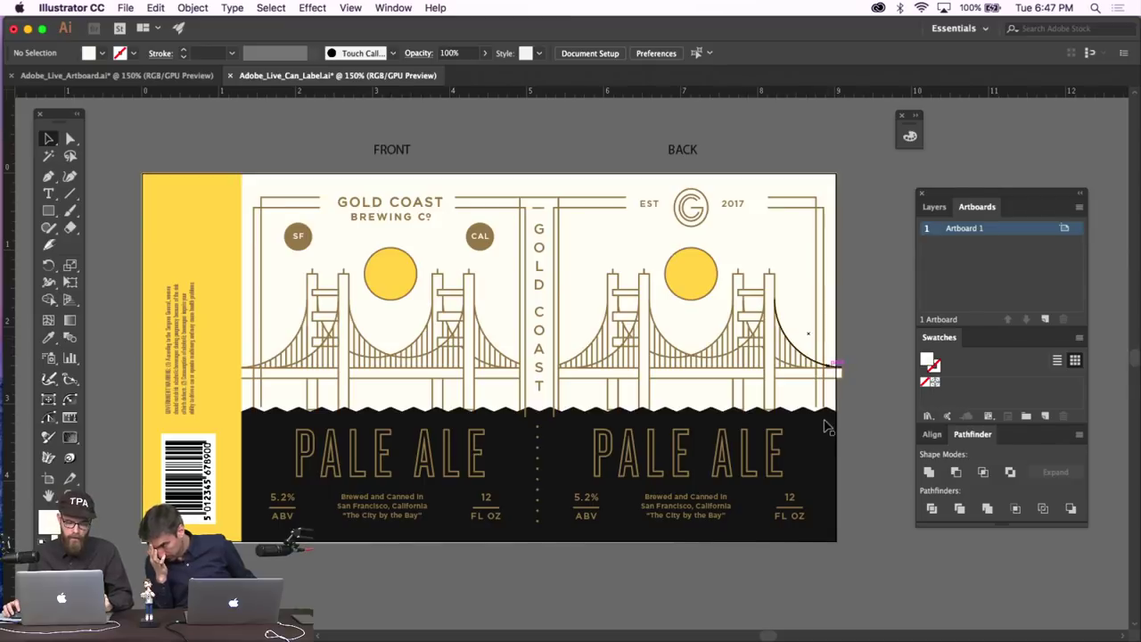
click(820, 448)
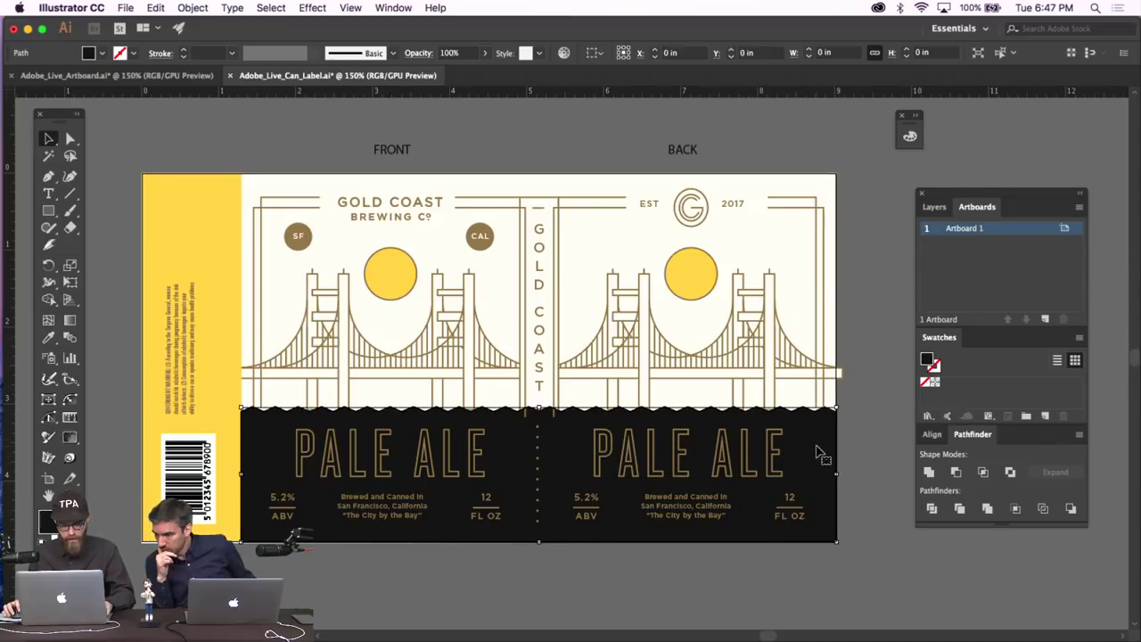
drag(822, 433, 578, 547)
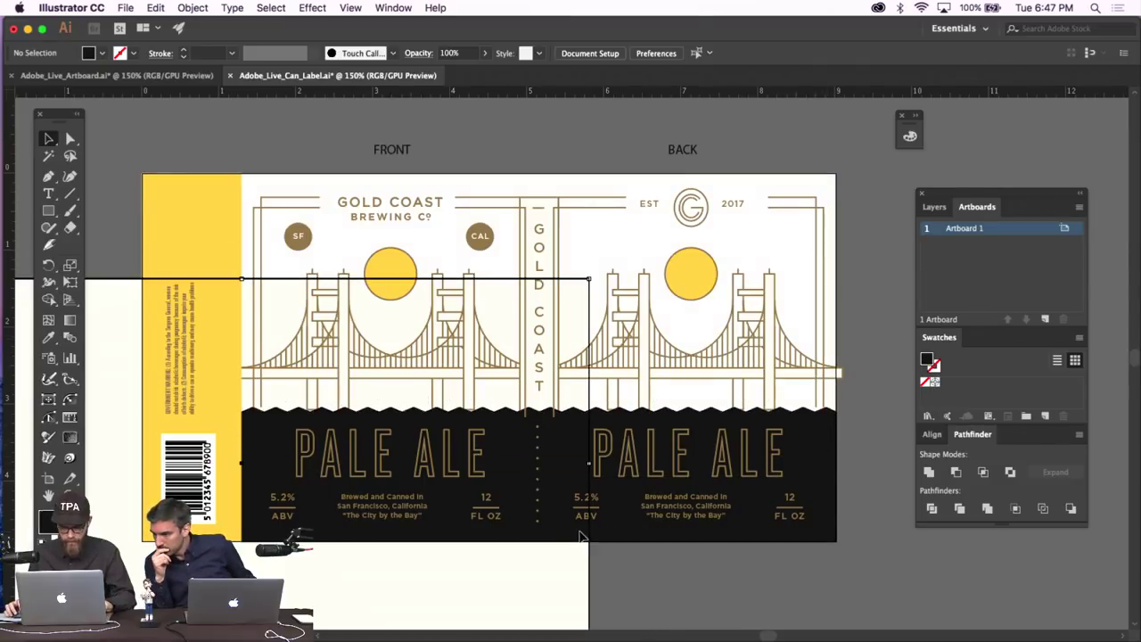
key(super+z)
key(super+shift+a)
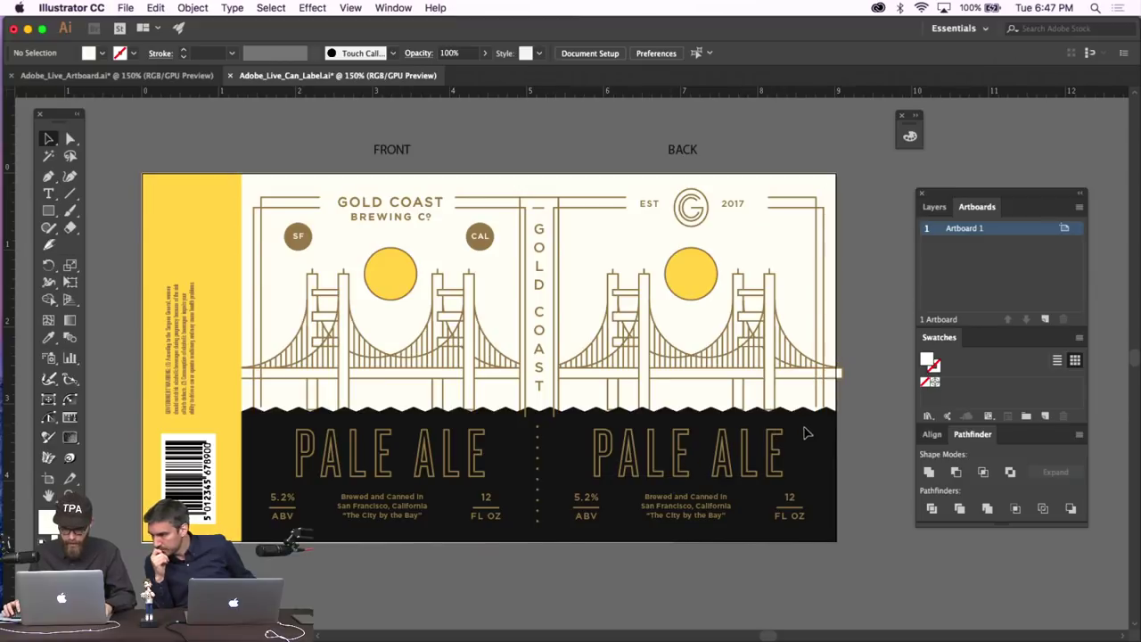
Delete the back panel's PALE ALE title together with the ABV, brewery and FL OZ details beneath it.
click(585, 526)
key(Delete)
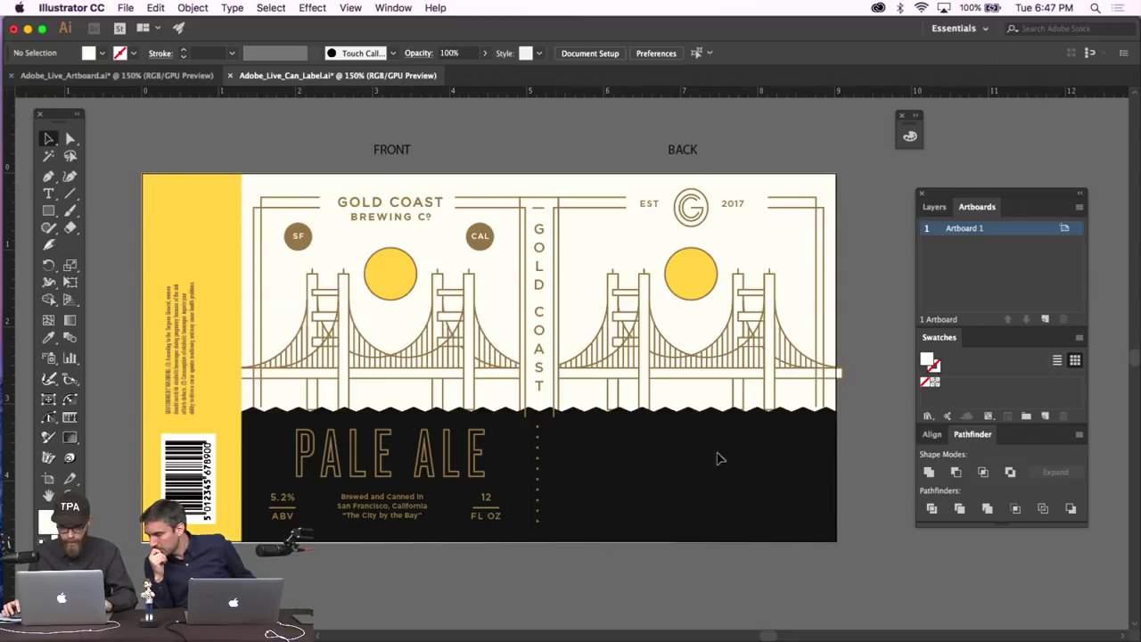
drag(713, 450, 739, 488)
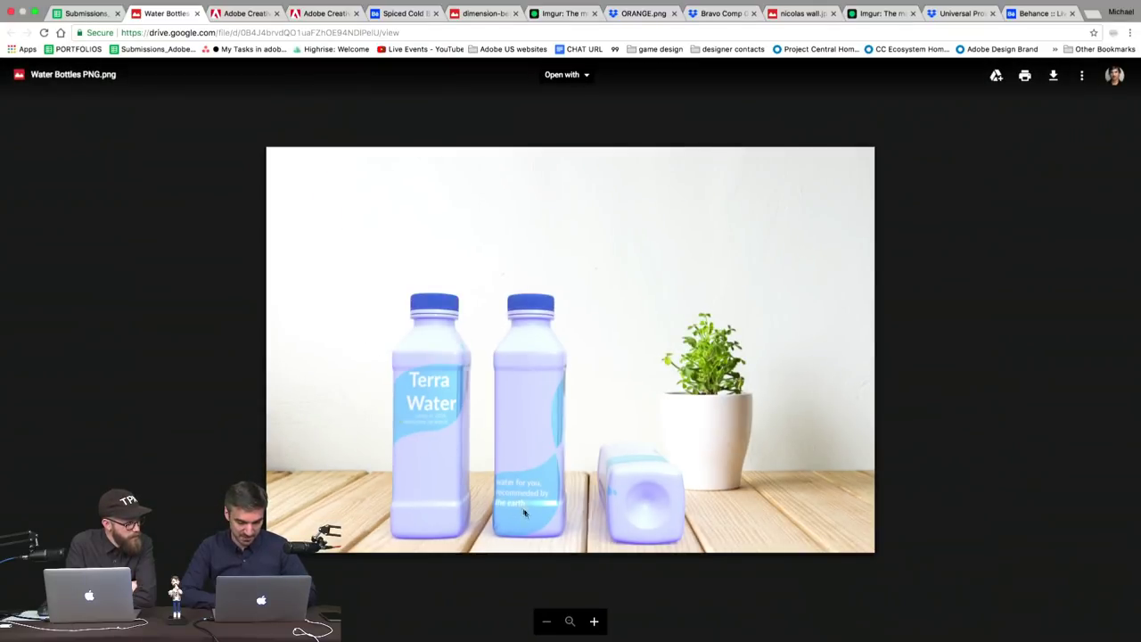
In the browser, view the shared Creative Cloud mockups of the branded cup and phone and of the Behance Live Essential box.
click(248, 15)
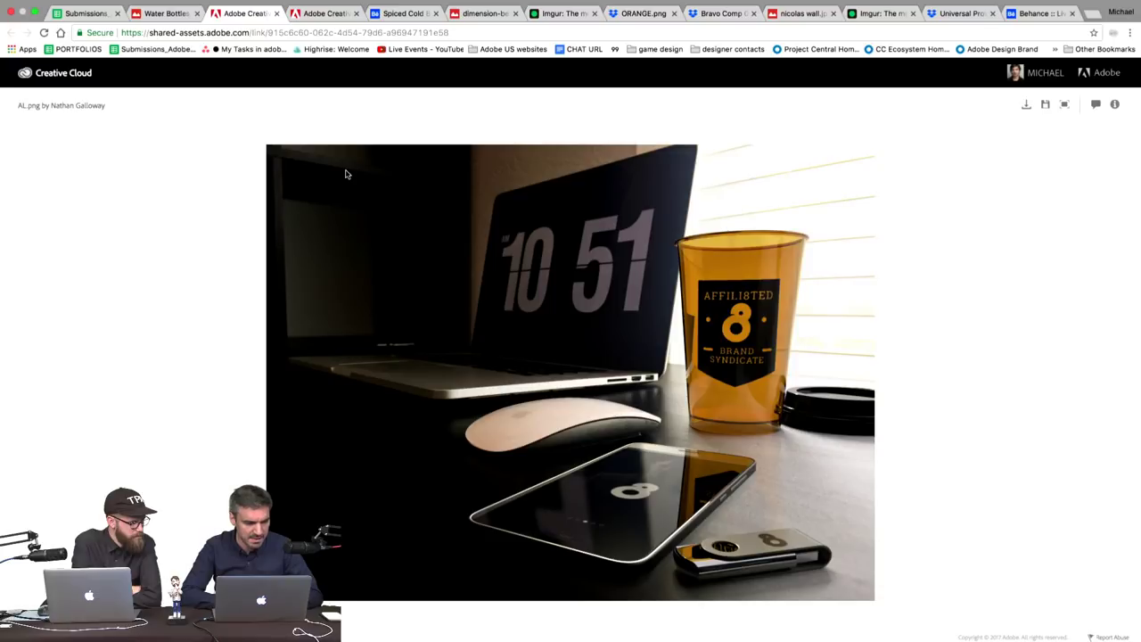
click(330, 13)
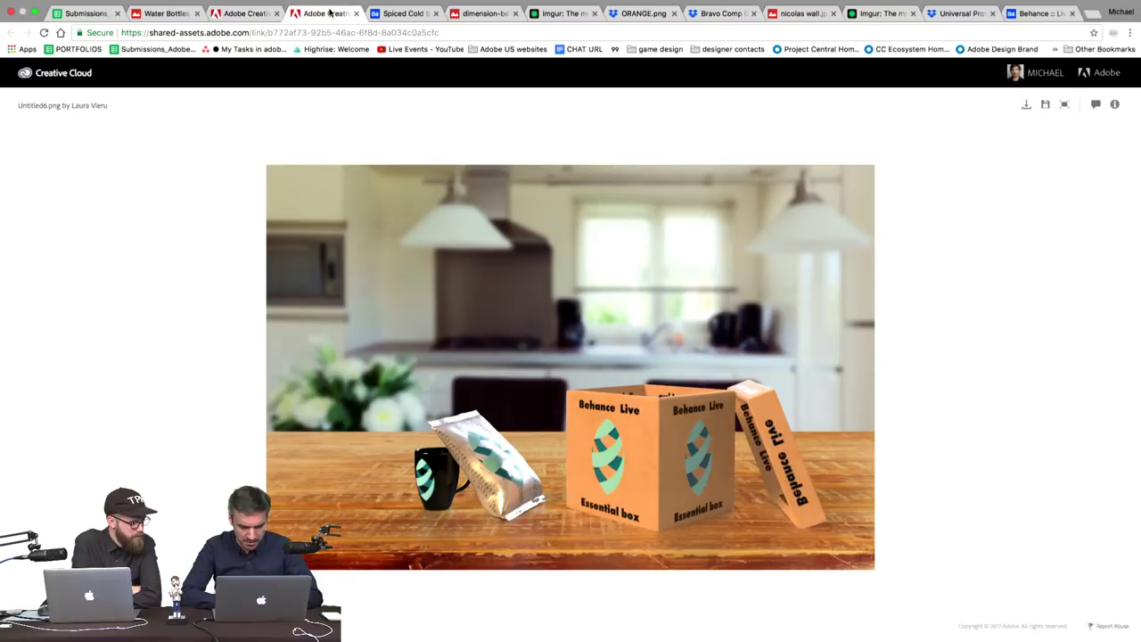